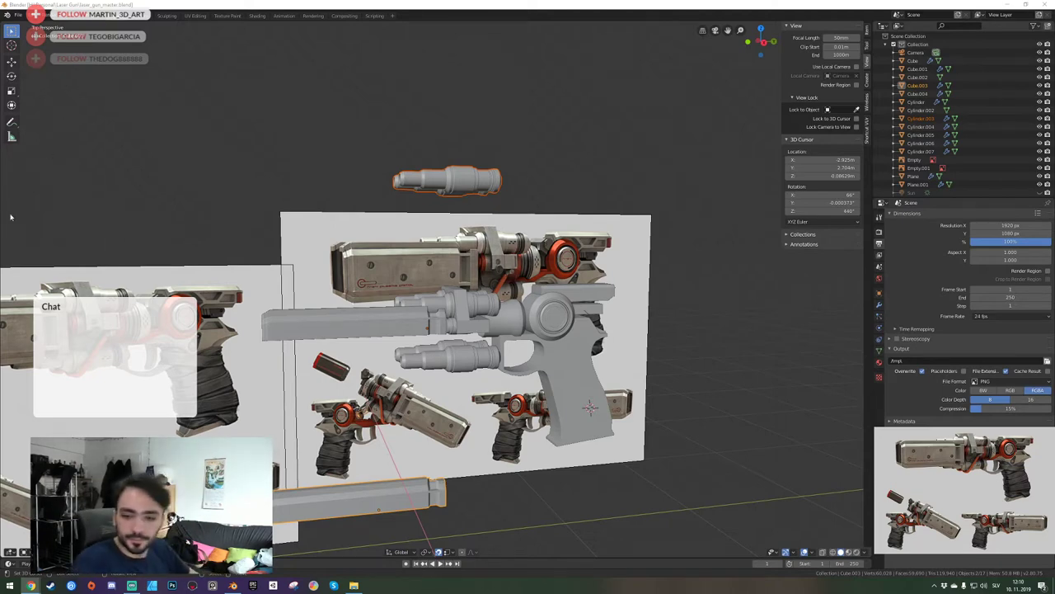
{"action": "left_click", "coordinate": [131, 584]}
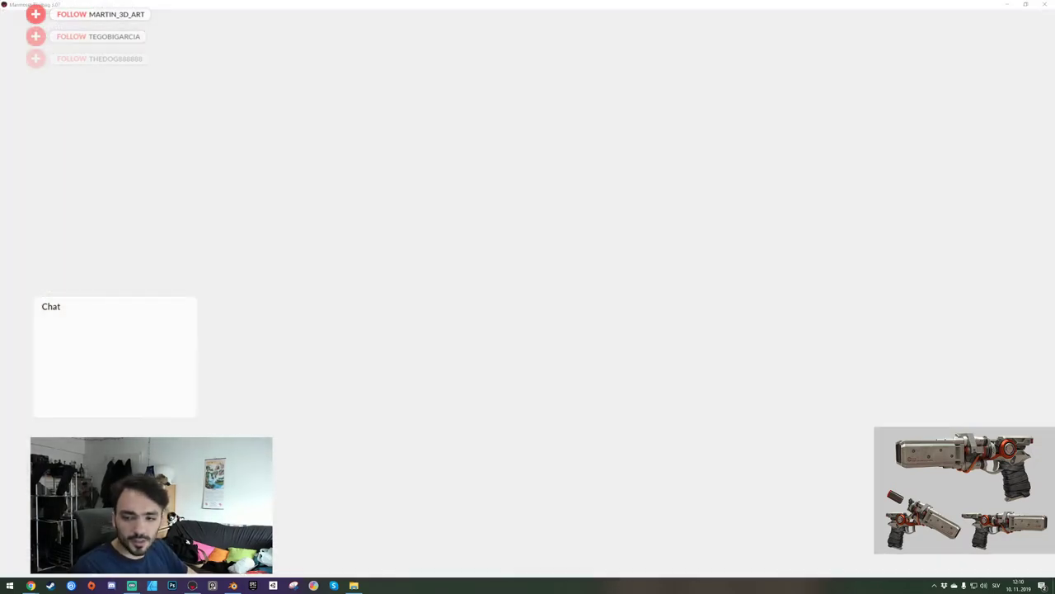
{"action": "left_click", "coordinate": [212, 585]}
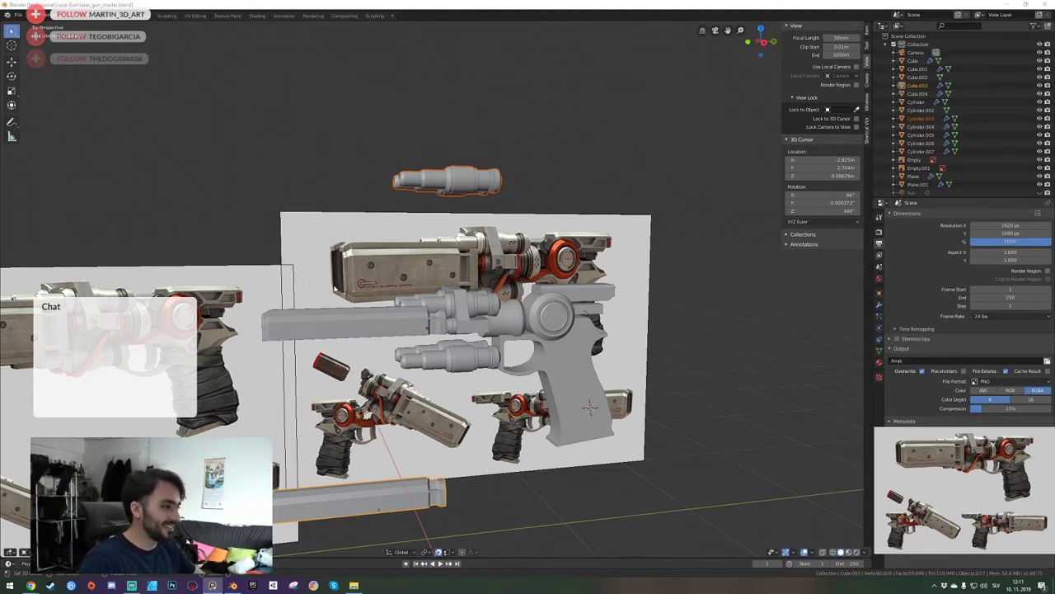
Examine the ribbed ends and small vent slots of the cylinders around the gun body, comparing them with the reference image.
{"action": "left_click", "coordinate": [407, 274]}
{"action": "key", "text": "alt+a"}
{"action": "key", "text": "shift+grave"}
{"action": "key", "text": "w"}
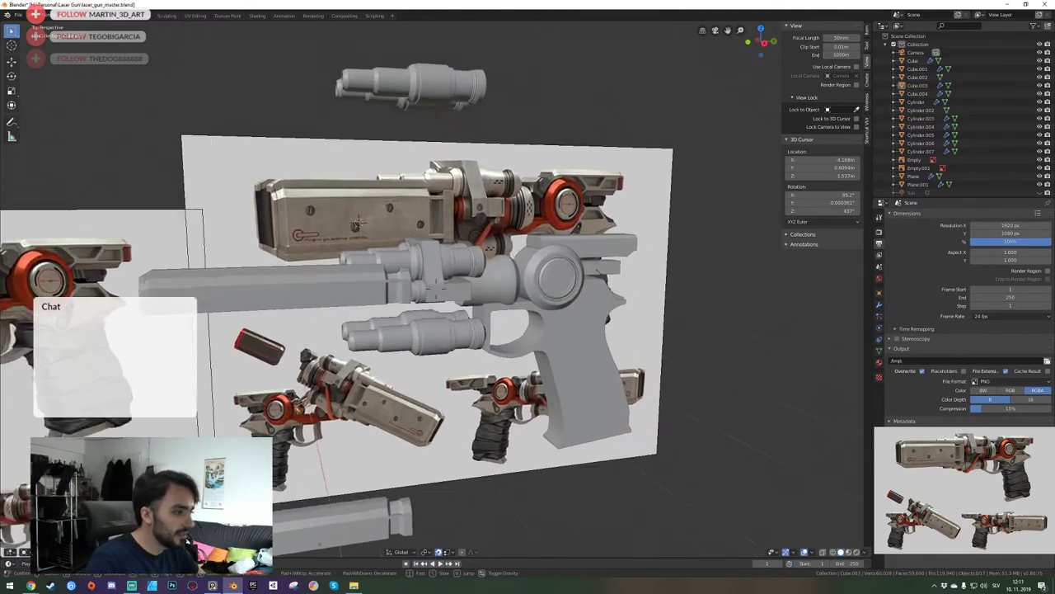
{"action": "left_click", "coordinate": [434, 290]}
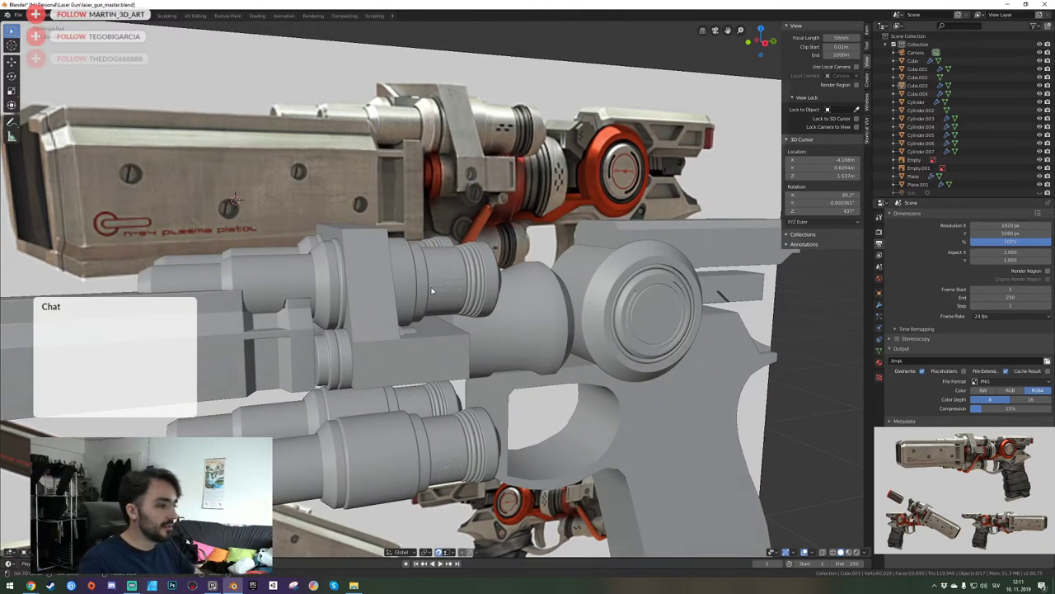
{"action": "left_click", "coordinate": [443, 279]}
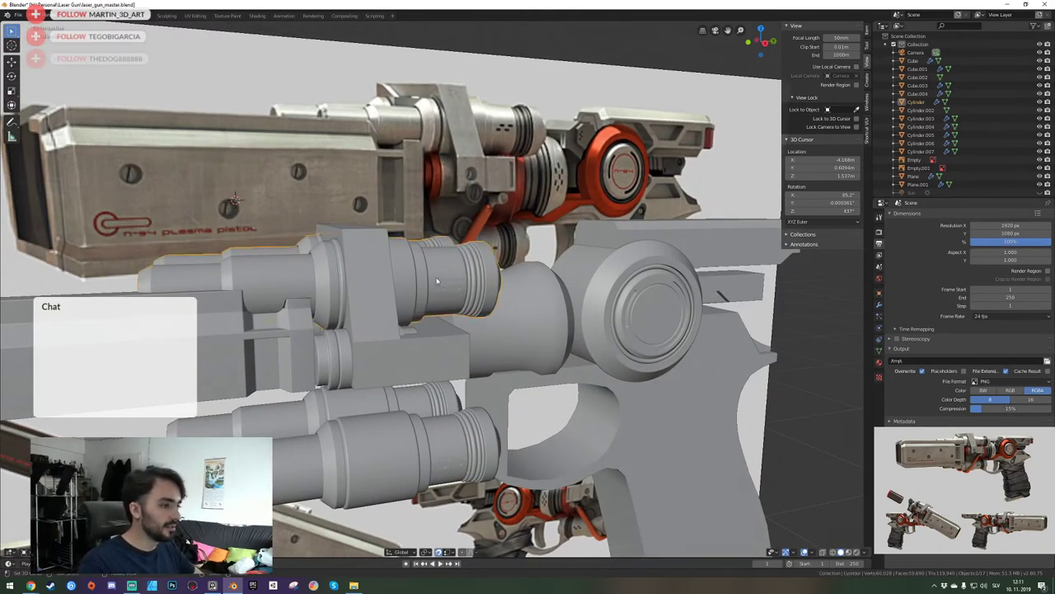
{"action": "key", "text": "shift+grave"}
{"action": "key", "text": "a"}
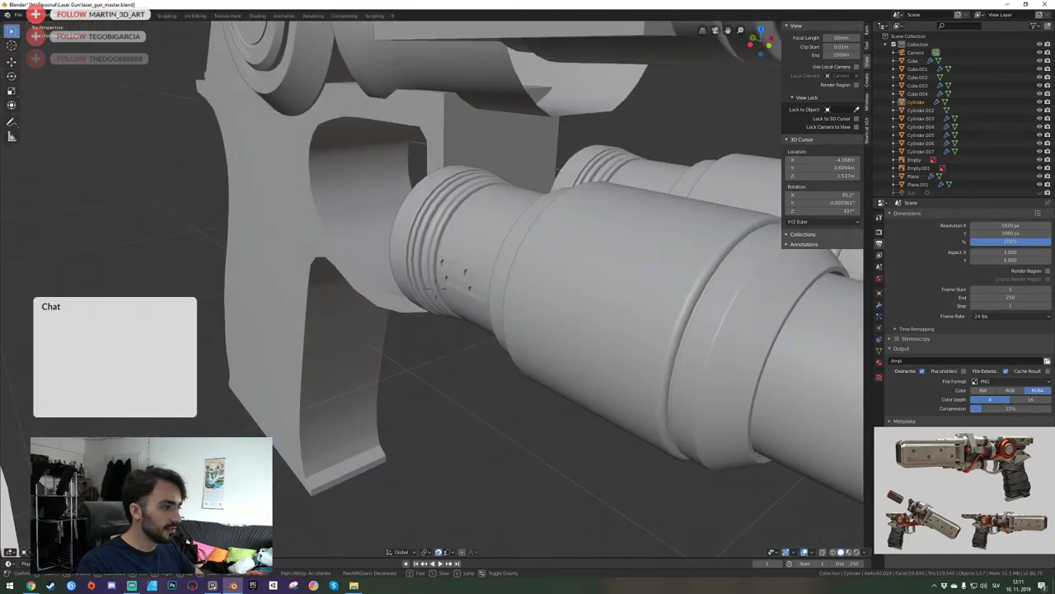
{"action": "left_click", "coordinate": [479, 280]}
{"action": "left_click", "coordinate": [477, 281]}
{"action": "key", "text": "shift+grave"}
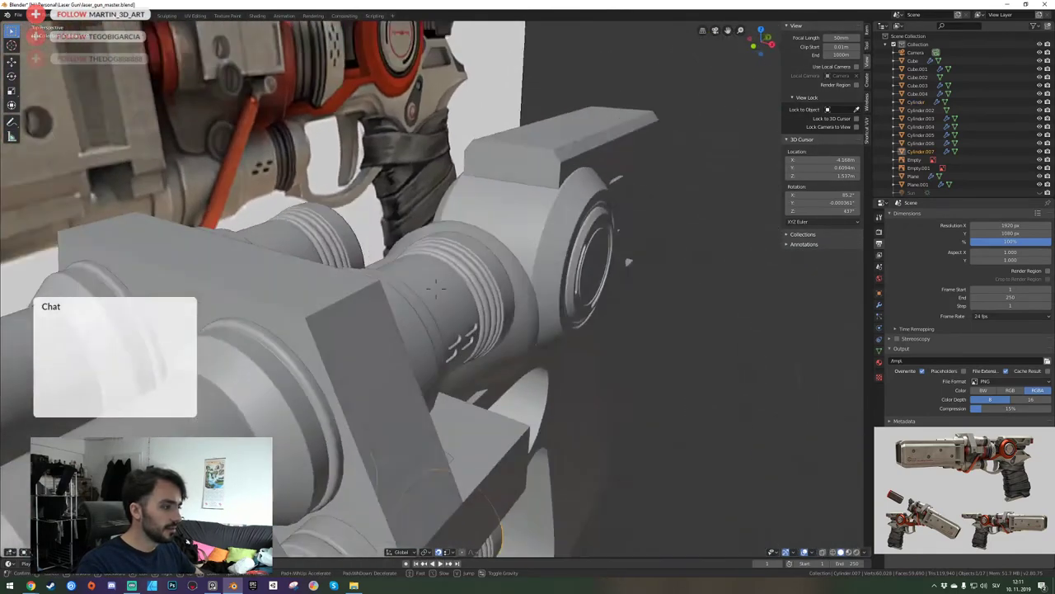
{"action": "left_click", "coordinate": [456, 365]}
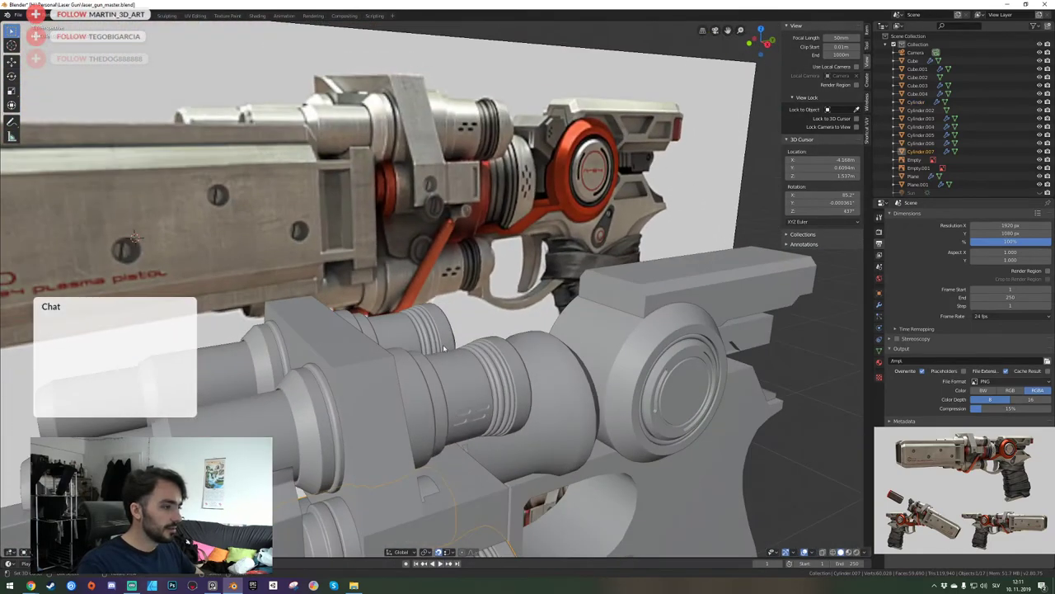
{"action": "left_click", "coordinate": [456, 364]}
{"action": "middle_click_drag", "start_coordinate": [457, 368], "coordinate": [437, 292]}
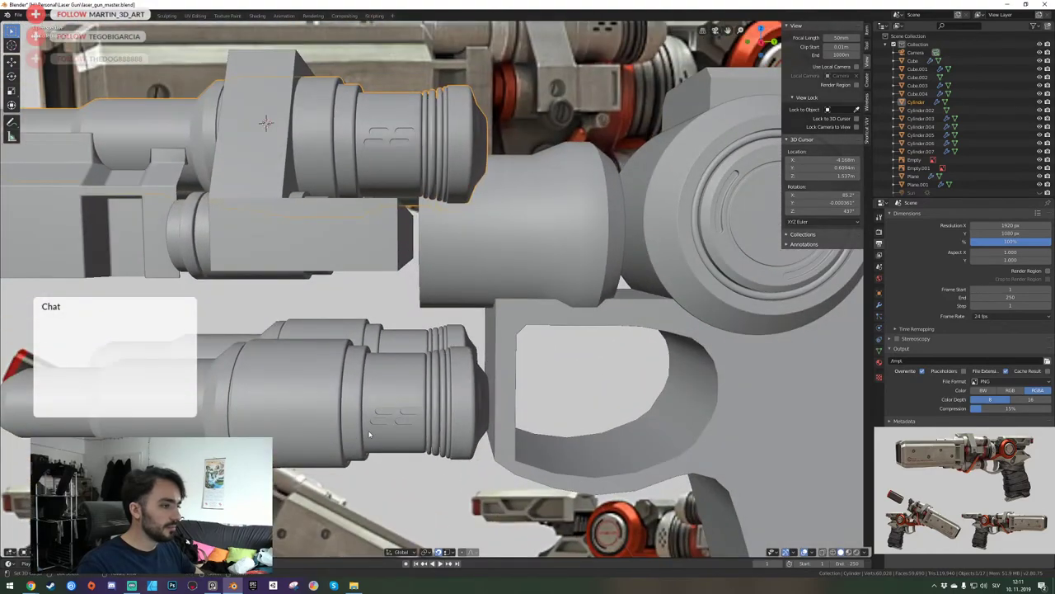
{"action": "key", "text": "shift+grave"}
{"action": "key", "text": "s"}
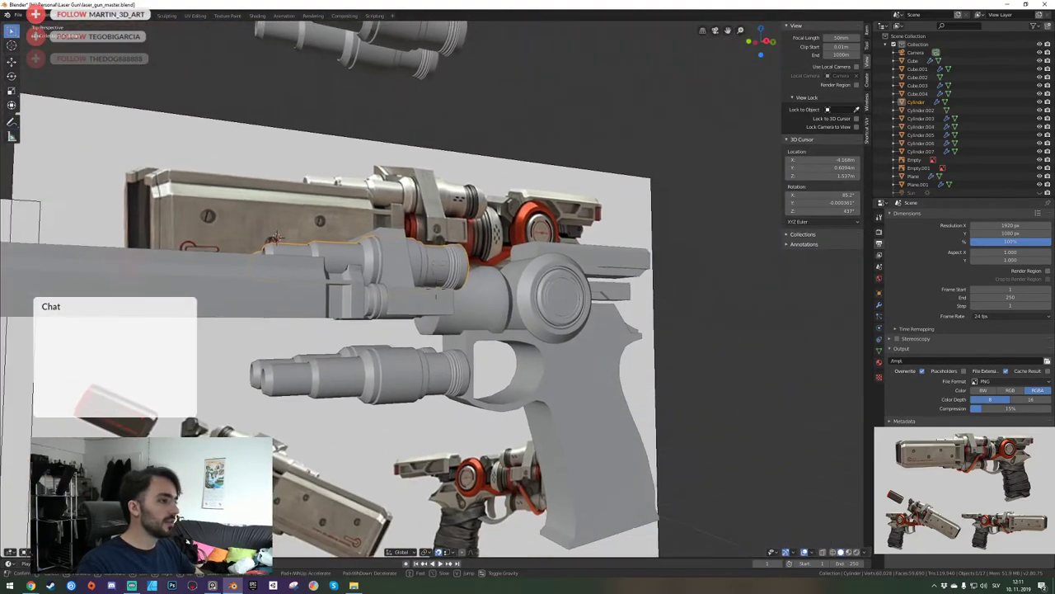
Clear the selection and save the laser gun file.
{"action": "left_click", "coordinate": [437, 292]}
{"action": "key", "text": "alt+a"}
{"action": "key", "text": "ctrl+s"}
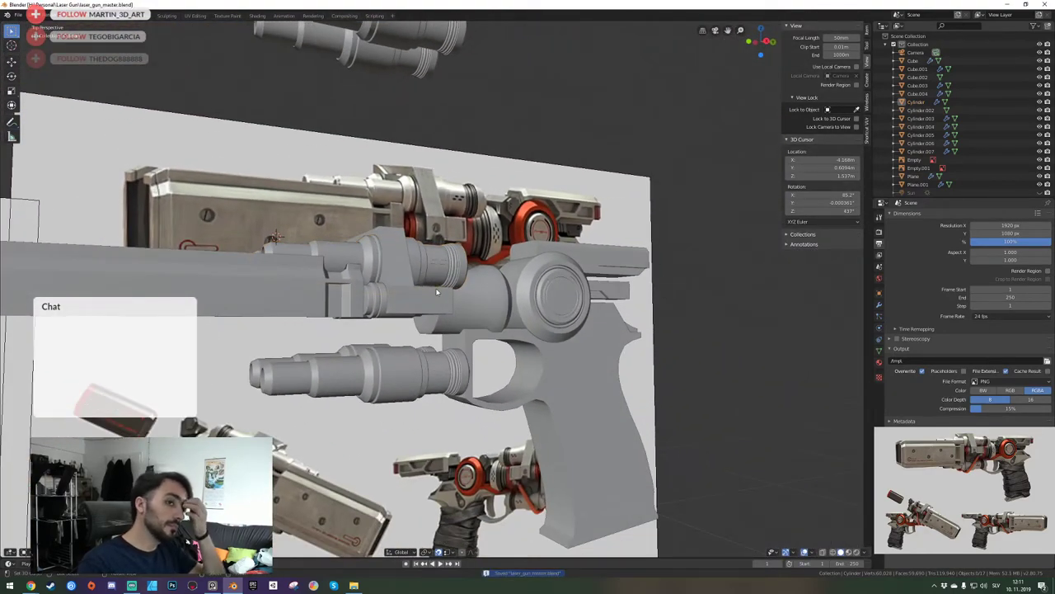
Inspect the long barrel's mesh topology in edit mode, from its front end to the notch at its rear, and return to object mode.
{"action": "key", "text": "shift+grave"}
{"action": "key", "text": "s"}
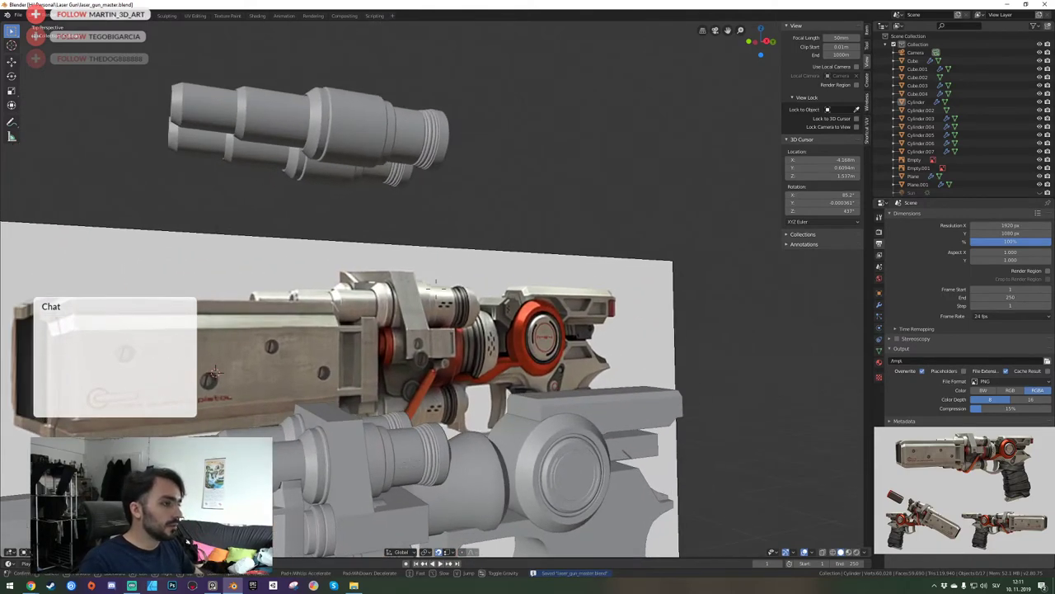
{"action": "key", "text": "w"}
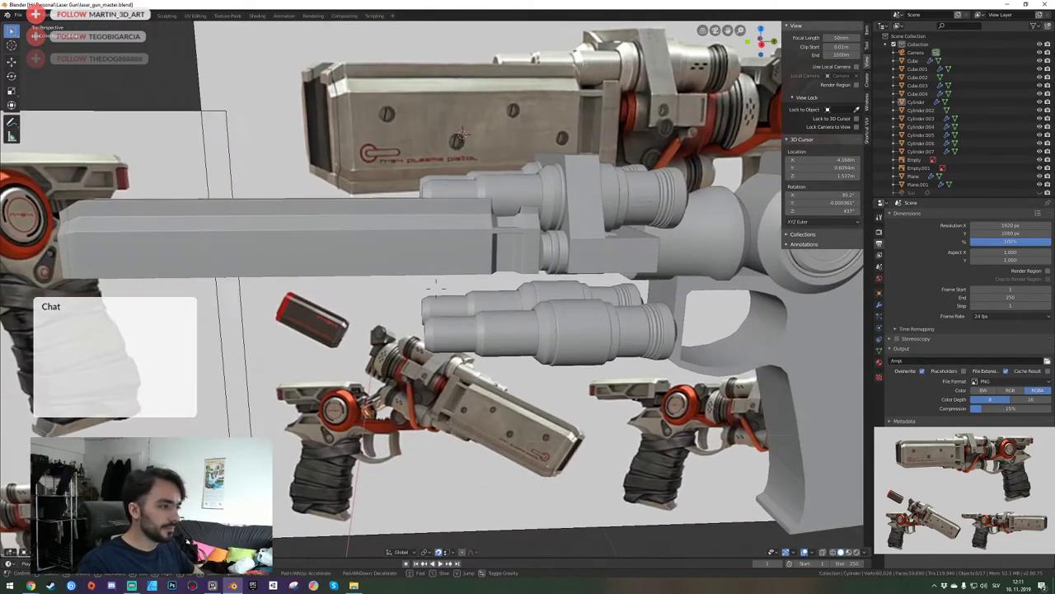
{"action": "left_click", "coordinate": [437, 291]}
{"action": "key", "text": "shift+grave"}
{"action": "key", "text": "a"}
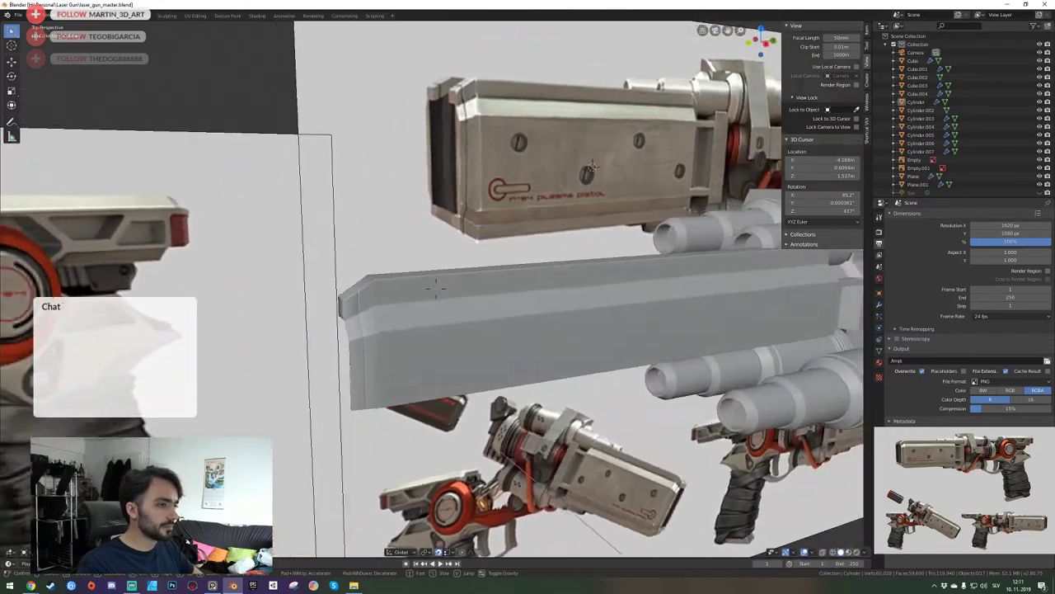
{"action": "left_click", "coordinate": [437, 292]}
{"action": "right_click", "coordinate": [396, 332]}
{"action": "key", "text": "Tab"}
{"action": "key", "text": "shift+grave"}
{"action": "key", "text": "a"}
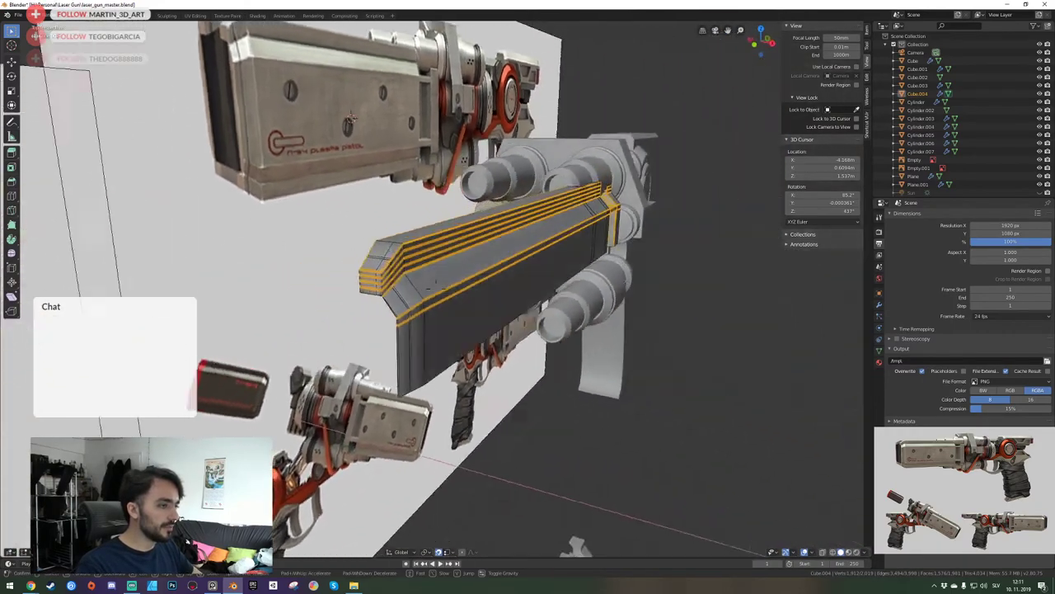
{"action": "key", "text": "d"}
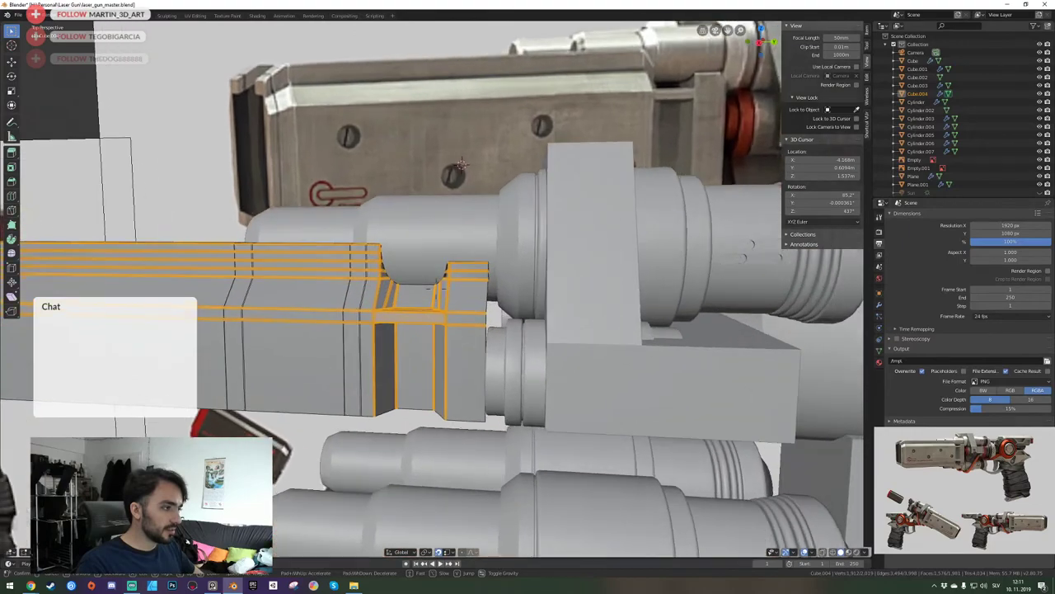
{"action": "left_click", "coordinate": [436, 288]}
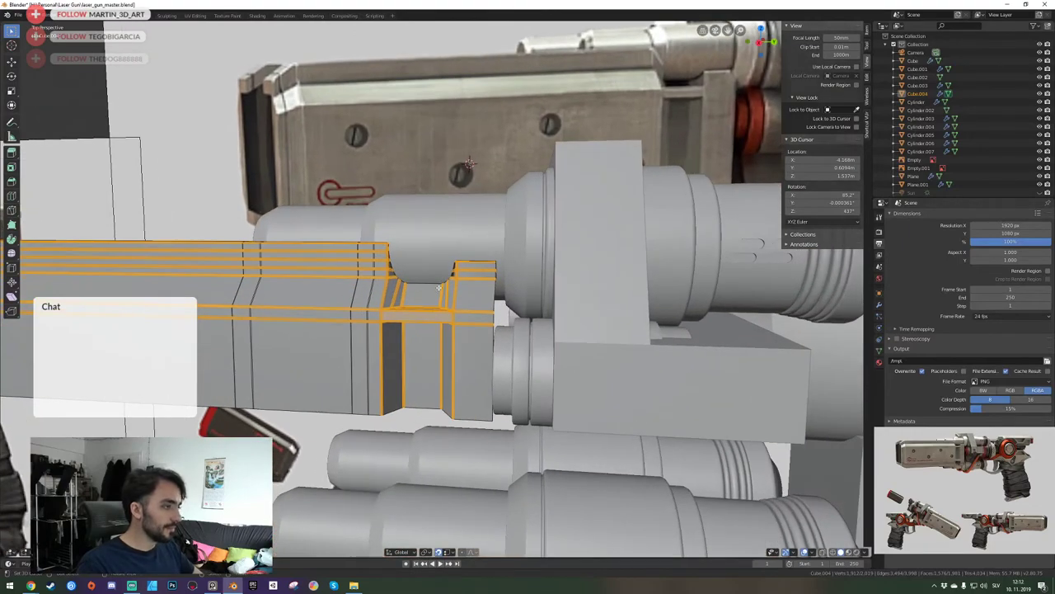
{"action": "left_click", "coordinate": [439, 288]}
{"action": "key", "text": "shift+grave"}
{"action": "key", "text": "e"}
{"action": "key", "text": "w"}
{"action": "left_click", "coordinate": [436, 288]}
{"action": "key", "text": "Tab"}
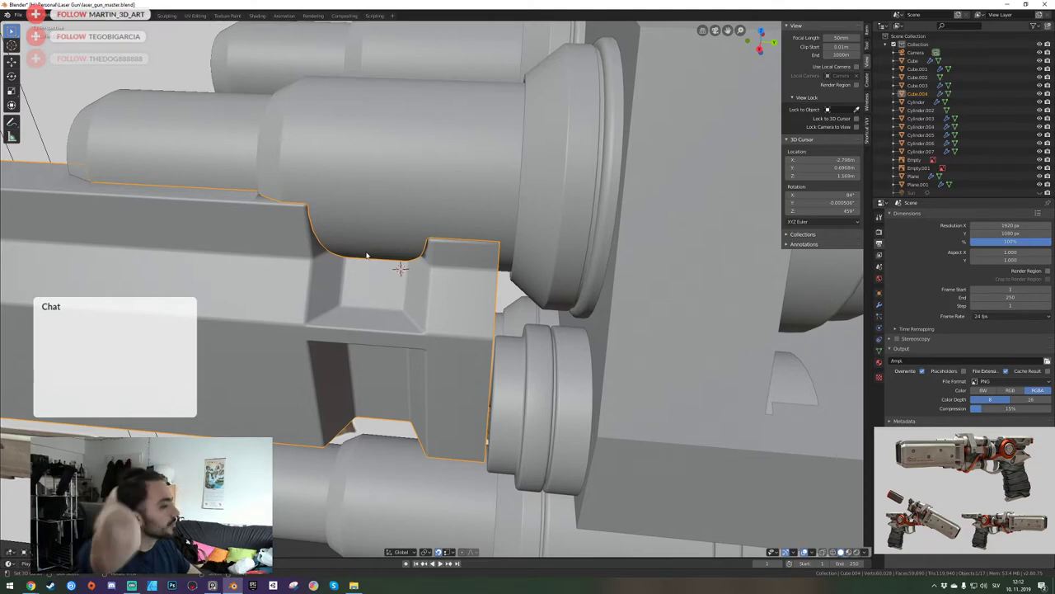
Deselect the barrel and examine the cylinders, round hub and grip of the gun against the reference image.
{"action": "left_click", "coordinate": [448, 272]}
{"action": "key", "text": "alt+a"}
{"action": "key", "text": "shift+grave"}
{"action": "key", "text": "s"}
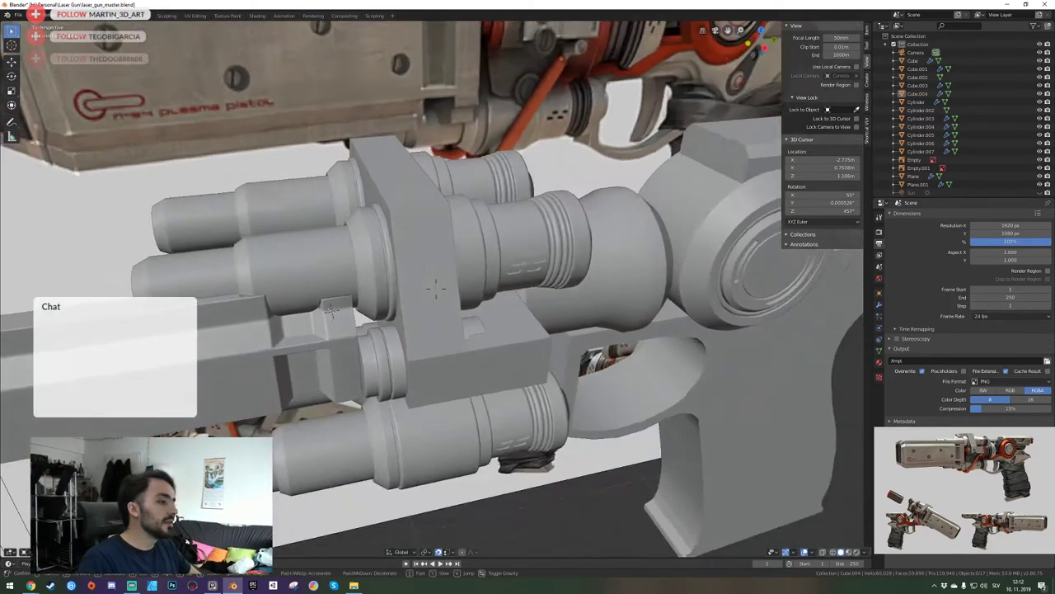
{"action": "key", "text": "d"}
{"action": "key", "text": "w"}
{"action": "left_click", "coordinate": [438, 291]}
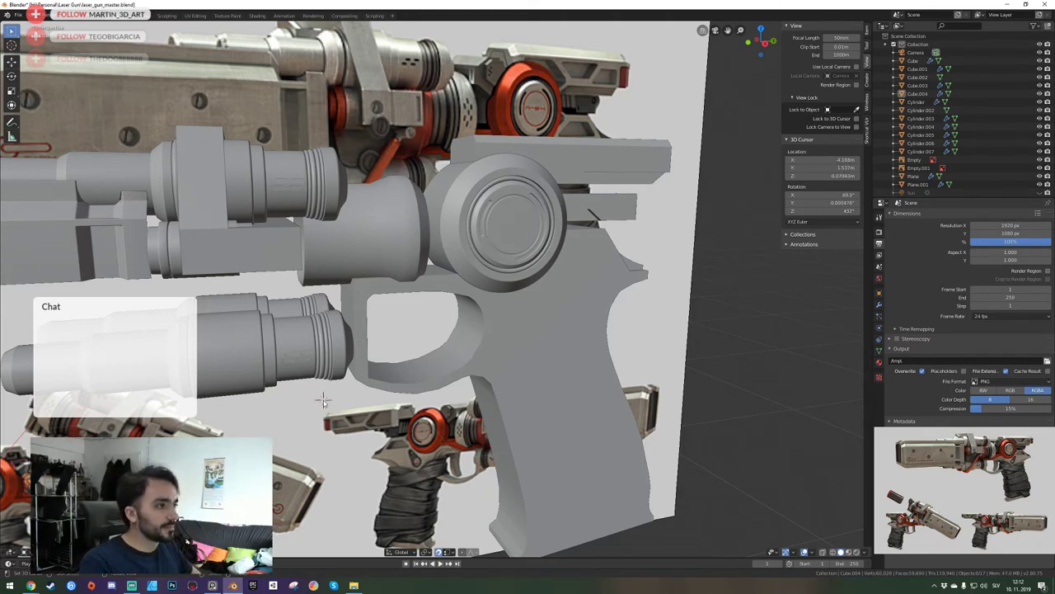
{"action": "key", "text": "shift+grave"}
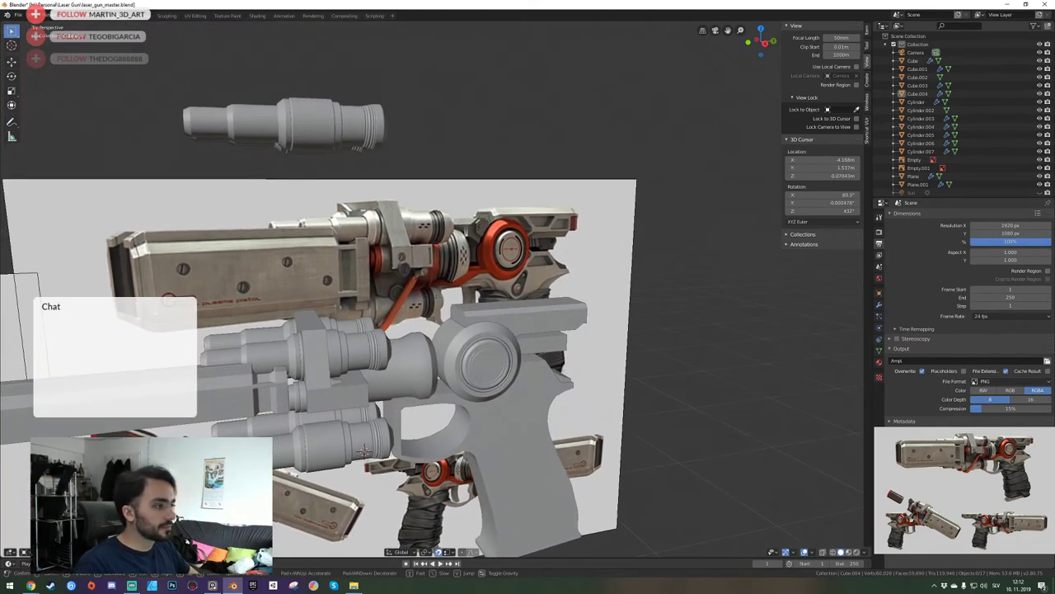
{"action": "left_click", "coordinate": [437, 293]}
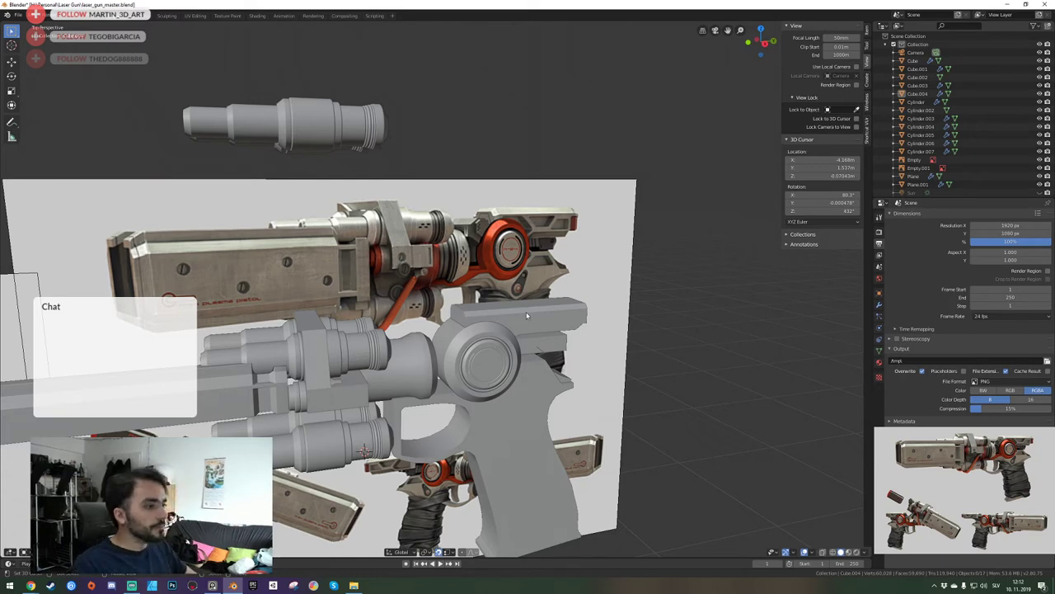
Edit the upper rear block above the round hub, moving its middle cross edges along Y to straighten the slanted side seam.
{"action": "right_click", "coordinate": [527, 315], "text": "shift"}
{"action": "middle_click_drag", "start_coordinate": [476, 350], "coordinate": [437, 292], "text": "ctrl"}
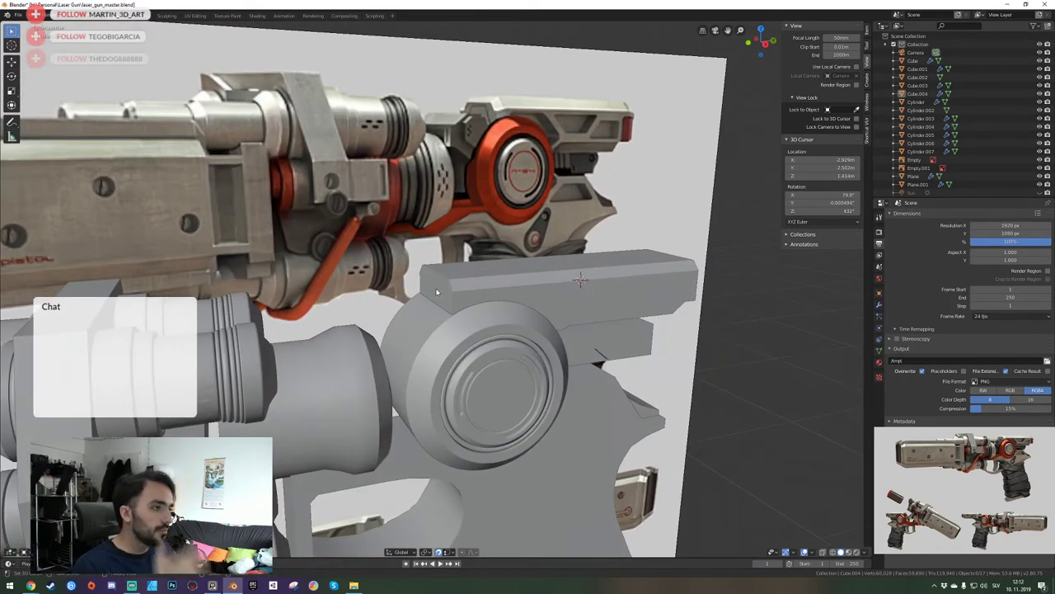
{"action": "left_click", "coordinate": [451, 291]}
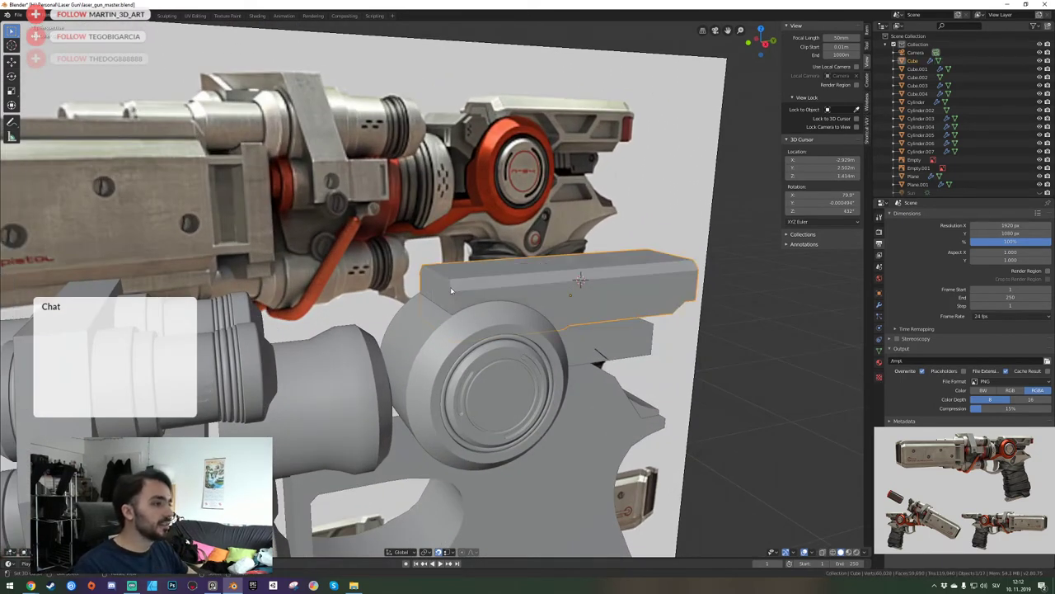
{"action": "scroll", "coordinate": [441, 294], "scroll_direction": "down", "scroll_amount": 3}
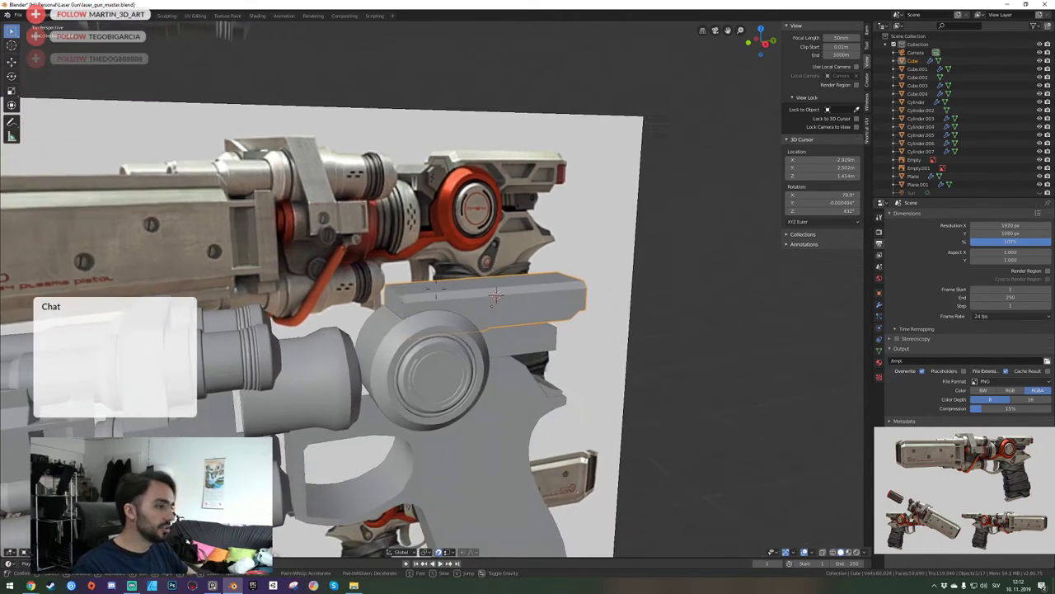
{"action": "key", "text": "Tab"}
{"action": "scroll", "coordinate": [437, 291], "scroll_direction": "up", "scroll_amount": 4}
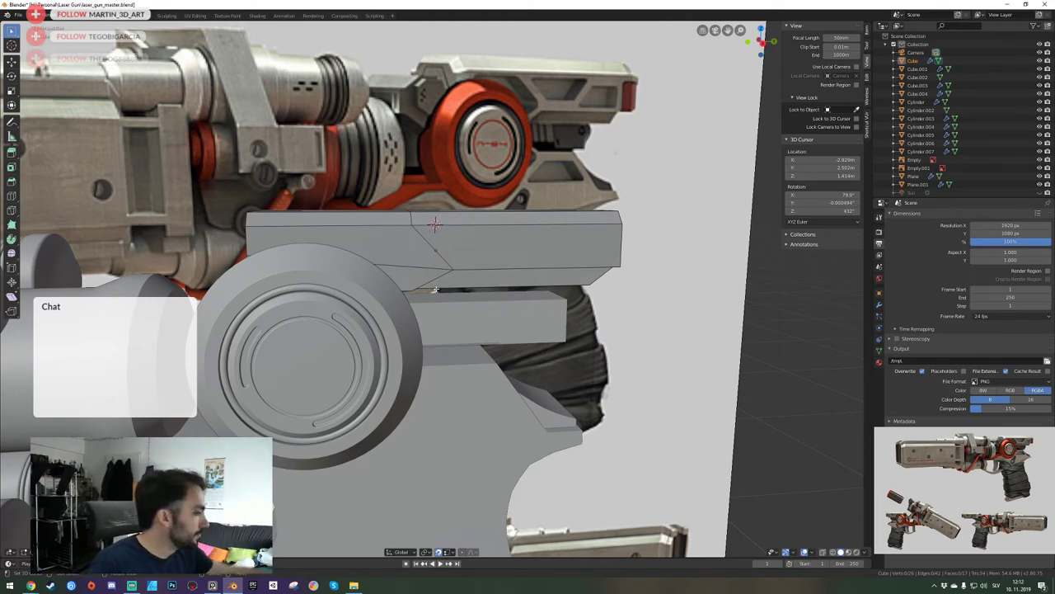
{"action": "right_click", "coordinate": [436, 290], "text": "shift"}
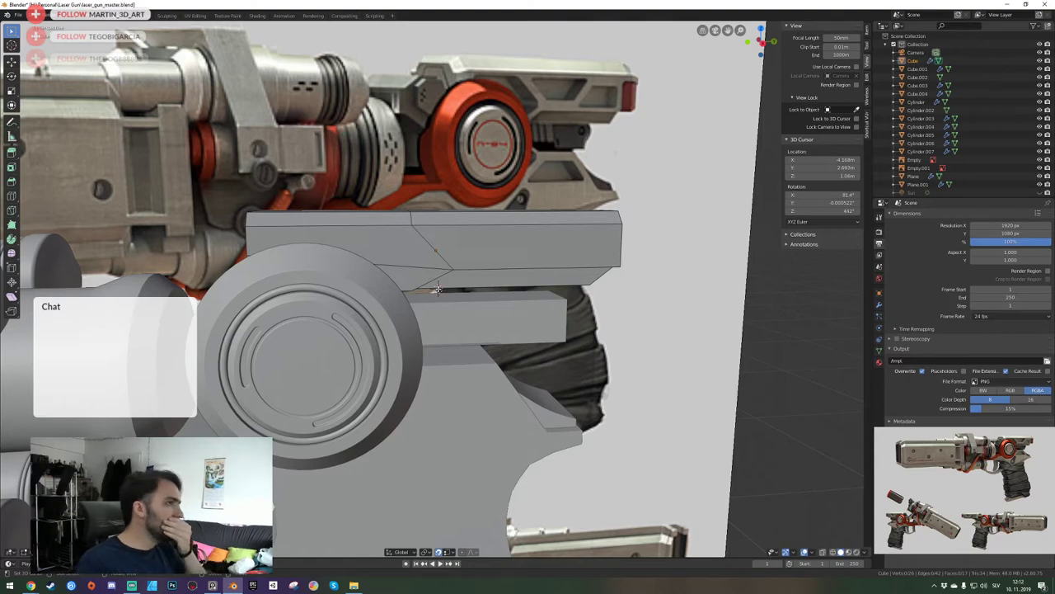
{"action": "right_click", "coordinate": [489, 293], "text": "shift"}
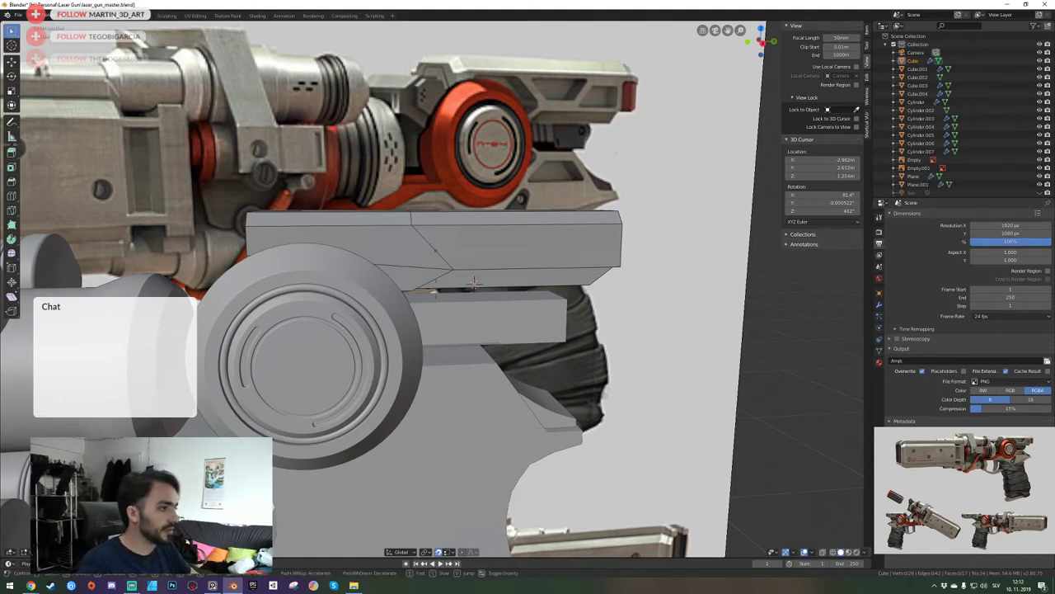
{"action": "middle_click_drag", "start_coordinate": [489, 293], "coordinate": [436, 288]}
{"action": "left_click", "coordinate": [424, 204]}
{"action": "left_click", "coordinate": [419, 187], "text": "shift"}
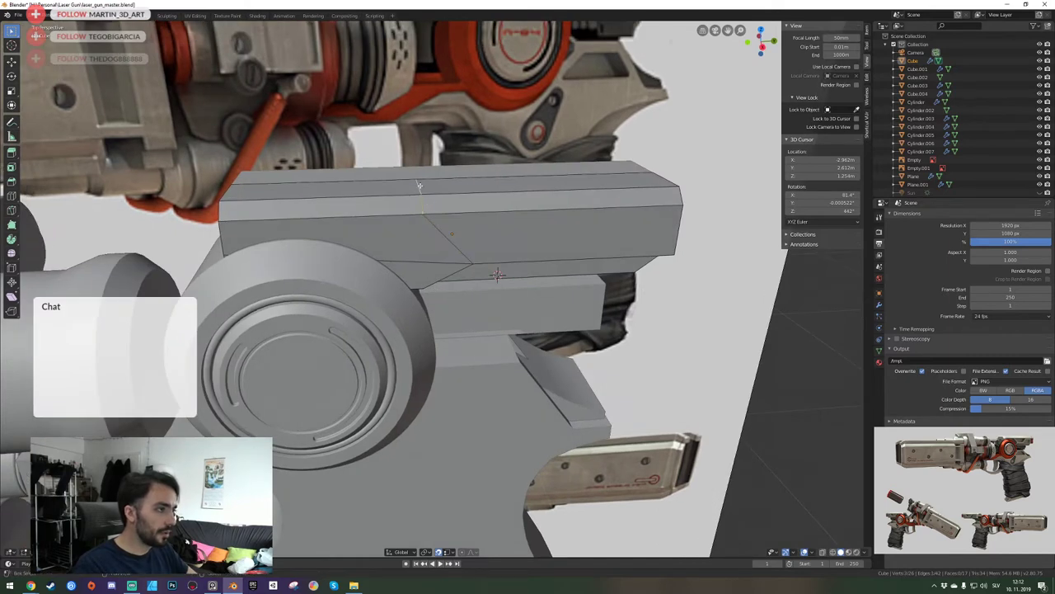
{"action": "key", "text": "g"}
{"action": "key", "text": "y"}
{"action": "left_click", "coordinate": [468, 267]}
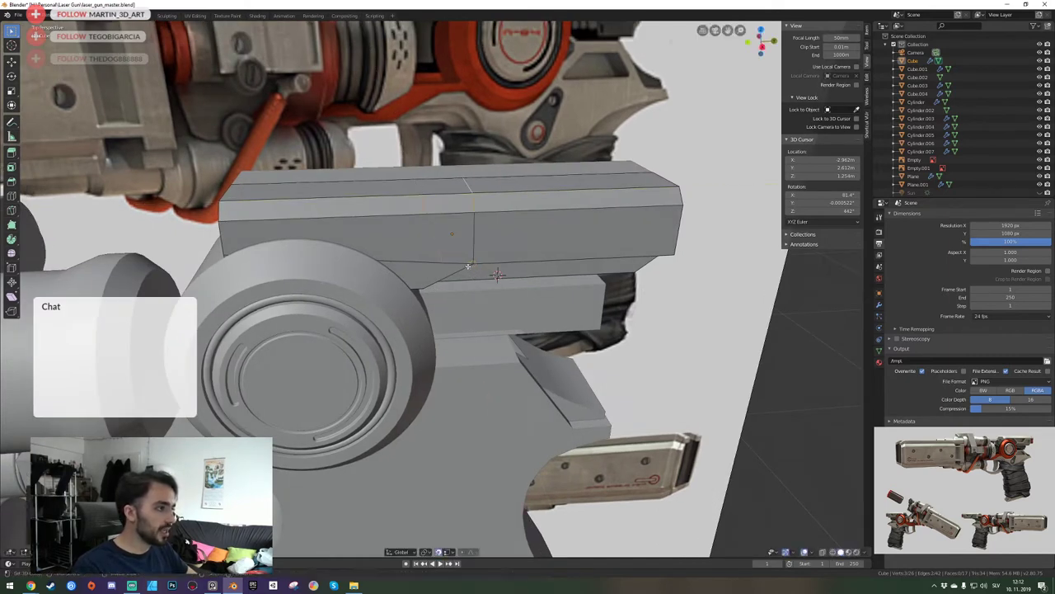
Isolate the upper rear block, move one edge at its middle seam along Z, and bring the rest of the scene back.
{"action": "middle_click_drag", "start_coordinate": [469, 268], "coordinate": [375, 297]}
{"action": "key", "text": "KP_Divide"}
{"action": "left_click", "coordinate": [375, 297]}
{"action": "key", "text": "g"}
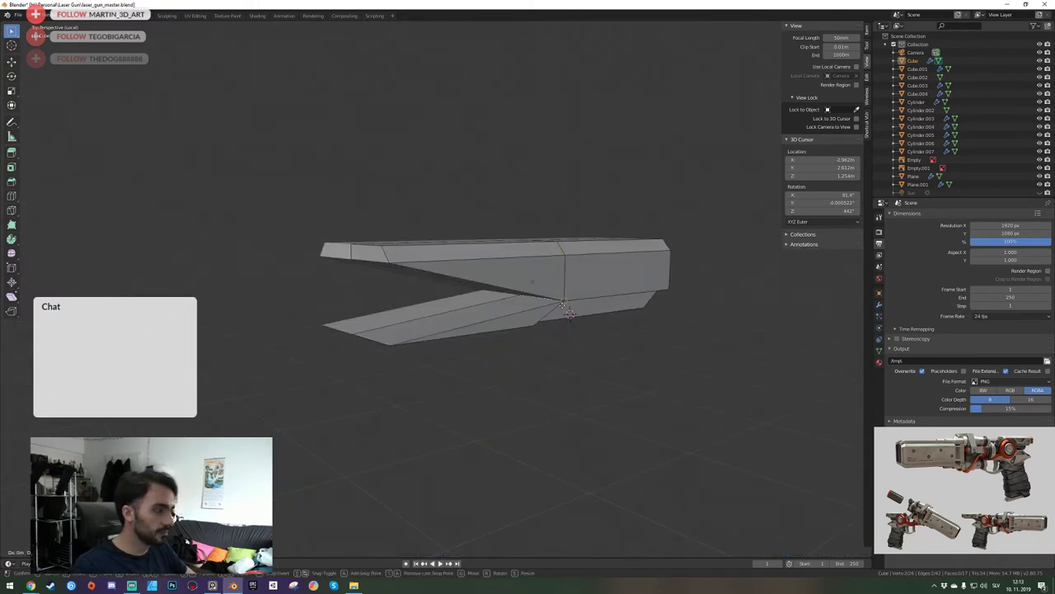
{"action": "key", "text": "z"}
{"action": "left_click", "coordinate": [563, 306]}
{"action": "key", "text": "KP_Divide"}
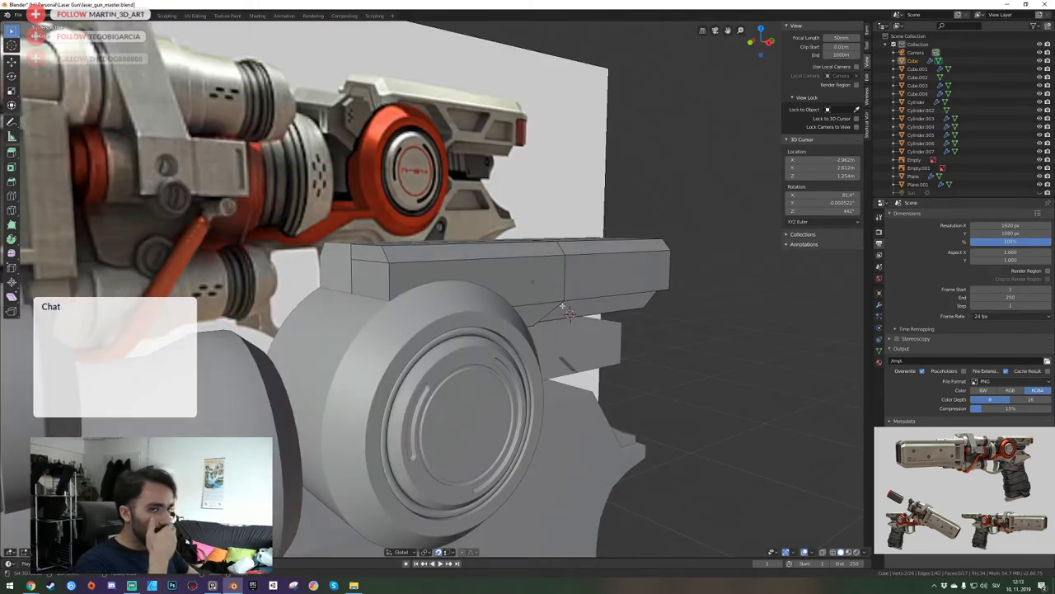
Compare the reshaped upper rear block with the reference image, leave its mesh editing, and review the whole gun.
{"action": "key", "text": "shift+grave"}
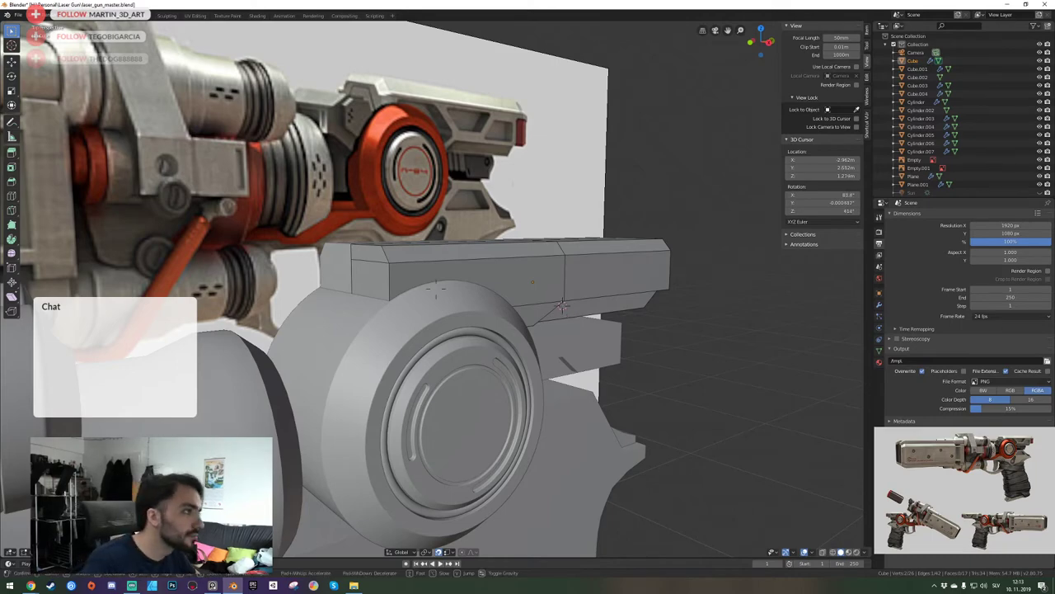
{"action": "key", "text": "s"}
{"action": "key", "text": "a"}
{"action": "key", "text": "d"}
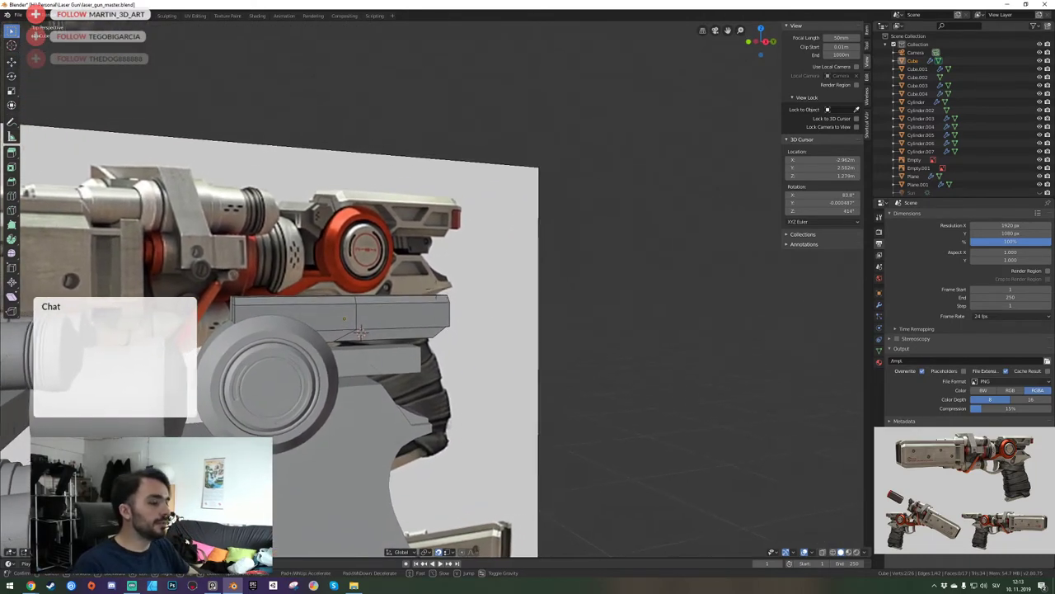
{"action": "key", "text": "s"}
{"action": "key", "text": "s"}
{"action": "left_click", "coordinate": [436, 289]}
{"action": "key", "text": "Tab"}
{"action": "key", "text": "shift+grave"}
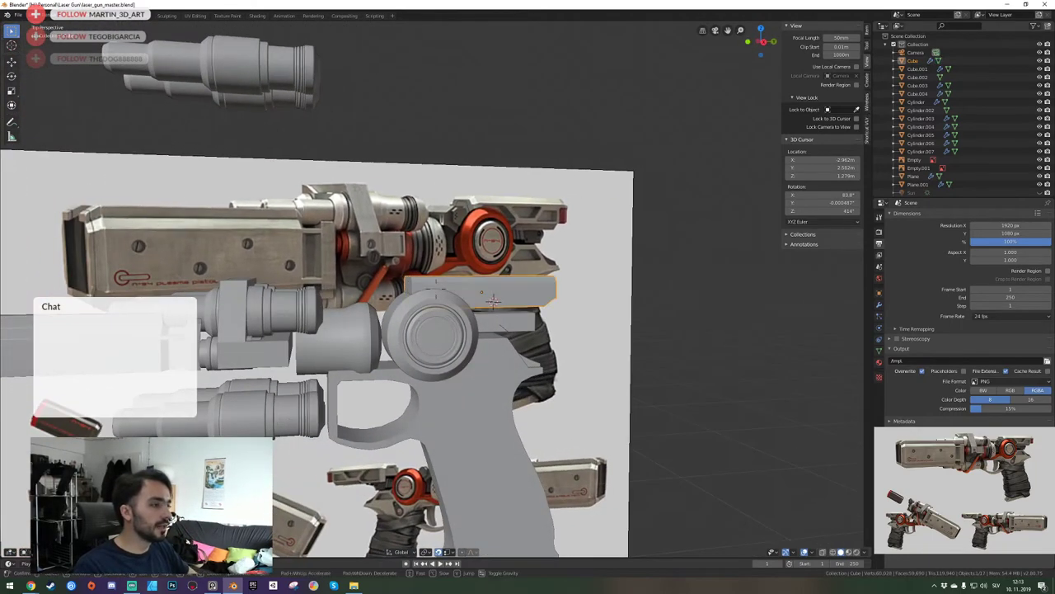
Examine the upper rear block above the round hub from behind and from the side, comparing it with the reference image.
{"action": "key", "text": "d"}
{"action": "key", "text": "w"}
{"action": "key", "text": "d"}
{"action": "key", "text": "s"}
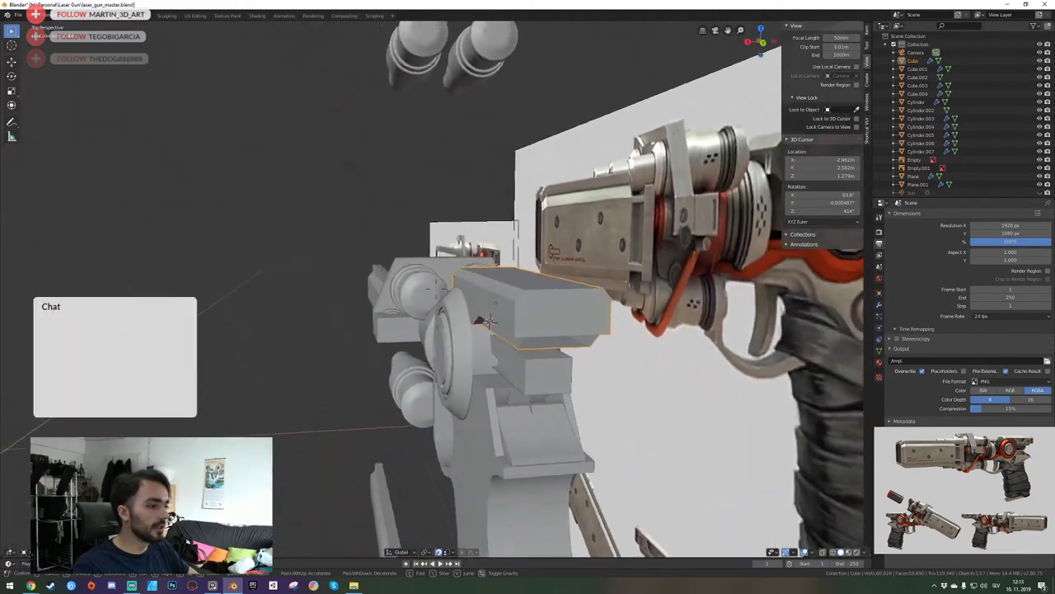
{"action": "key", "text": "w"}
{"action": "key", "text": "a"}
{"action": "key", "text": "s"}
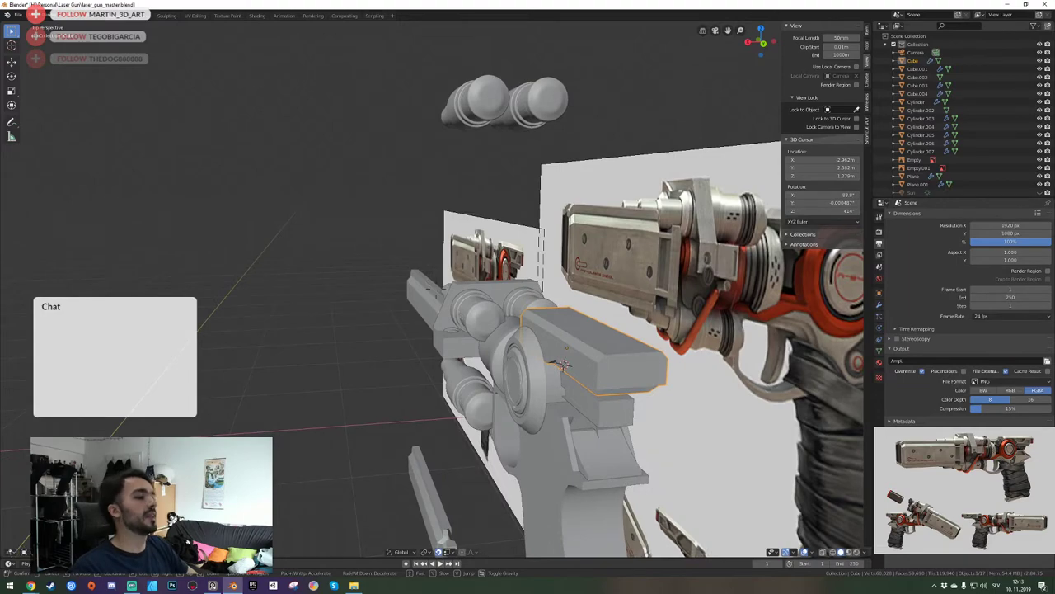
{"action": "key", "text": "w"}
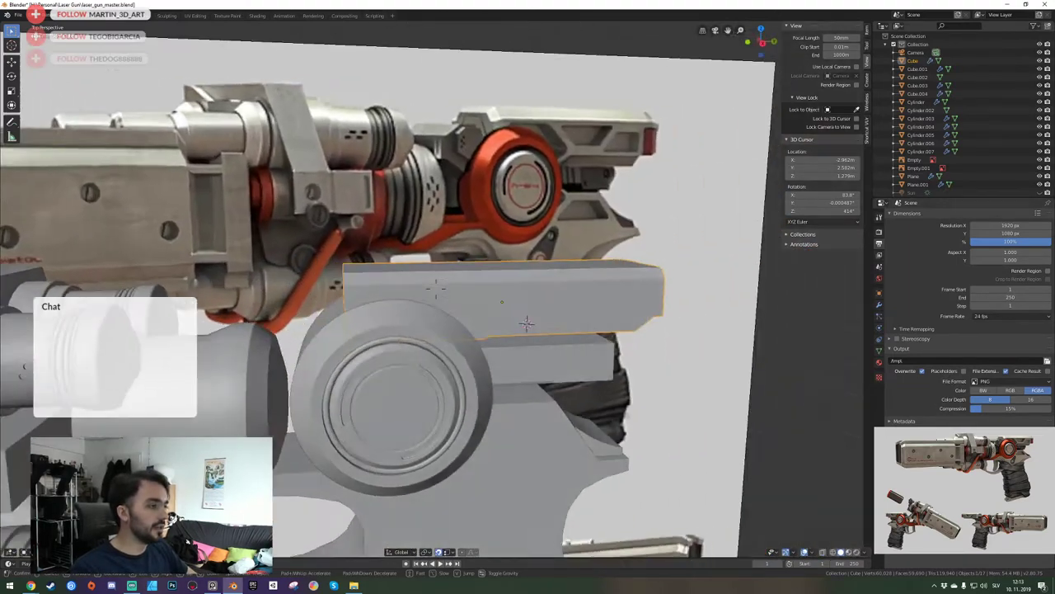
{"action": "key", "text": "a"}
{"action": "key", "text": "d"}
{"action": "left_click", "coordinate": [436, 289]}
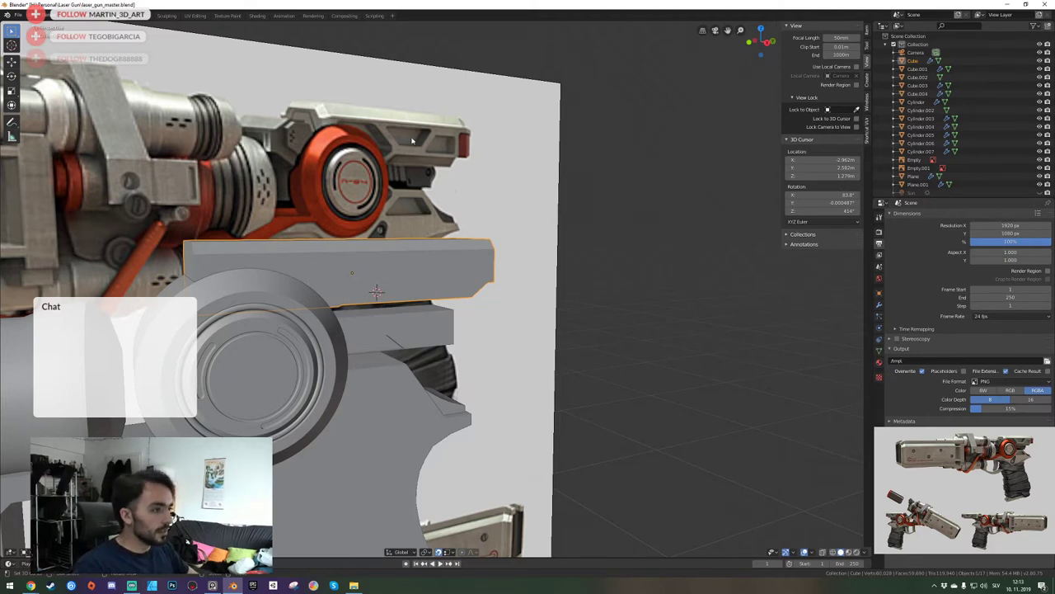
{"action": "left_click", "coordinate": [415, 230]}
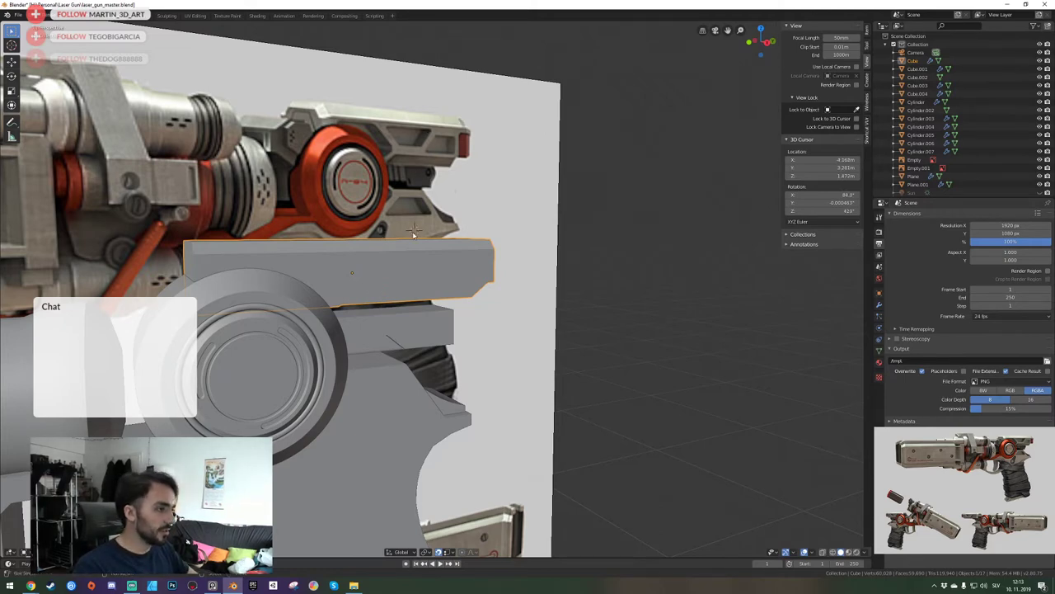
Compare the rear block, hub and grip with the reference pistol through the scene camera.
{"action": "key", "text": "shift+grave"}
{"action": "key", "text": "s"}
{"action": "key", "text": "d"}
{"action": "key", "text": "q"}
{"action": "left_click", "coordinate": [423, 292]}
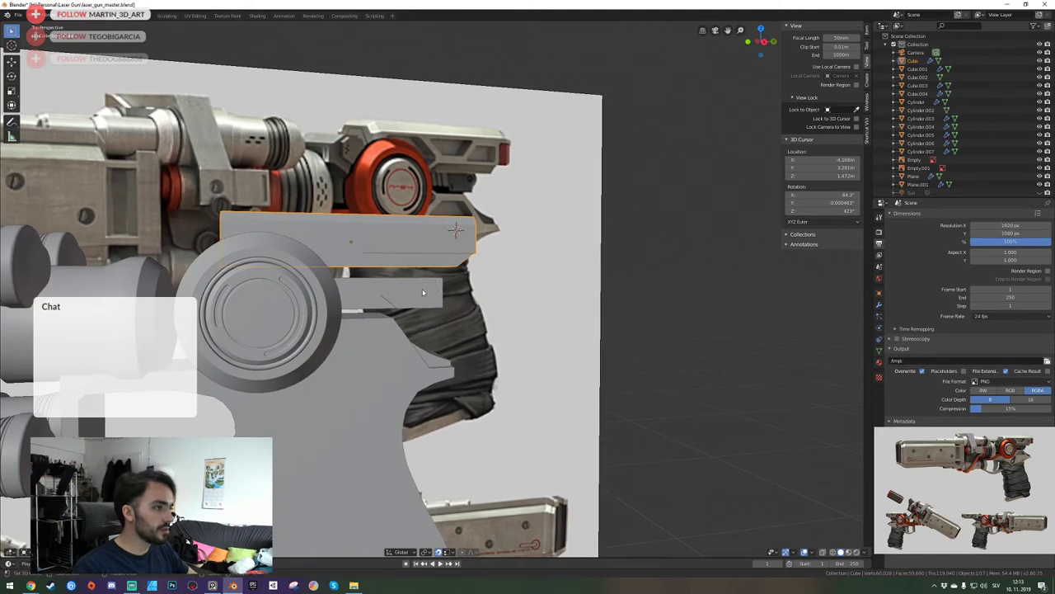
{"action": "key", "text": "KP_0"}
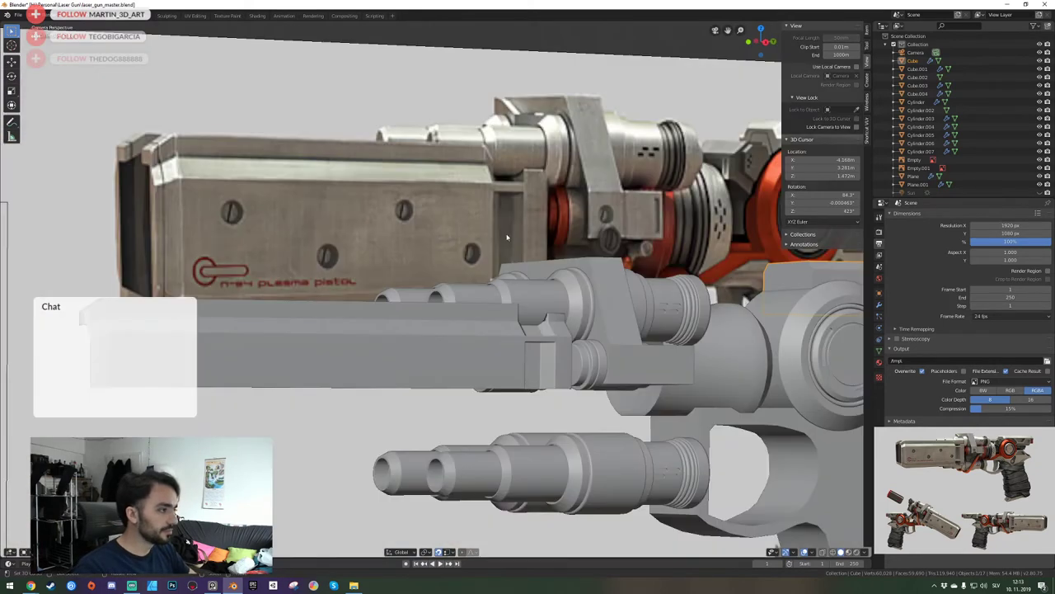
{"action": "middle_click_drag", "start_coordinate": [506, 236], "coordinate": [162, 290], "text": "shift"}
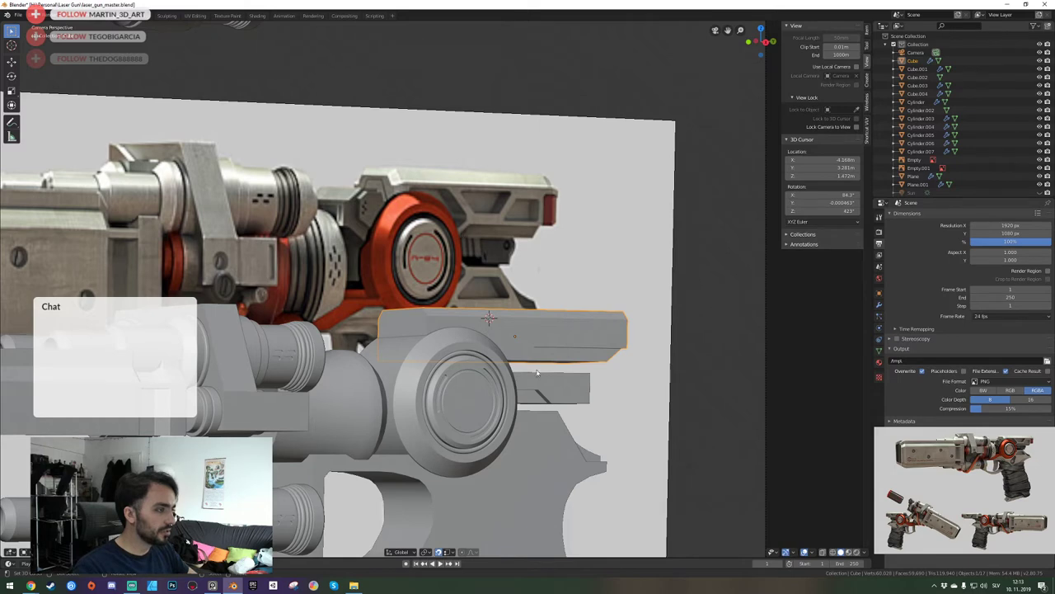
Open the upper rear block's mesh for editing and inspect its middle seam and slanted lower edges from below and the side.
{"action": "key", "text": "Tab"}
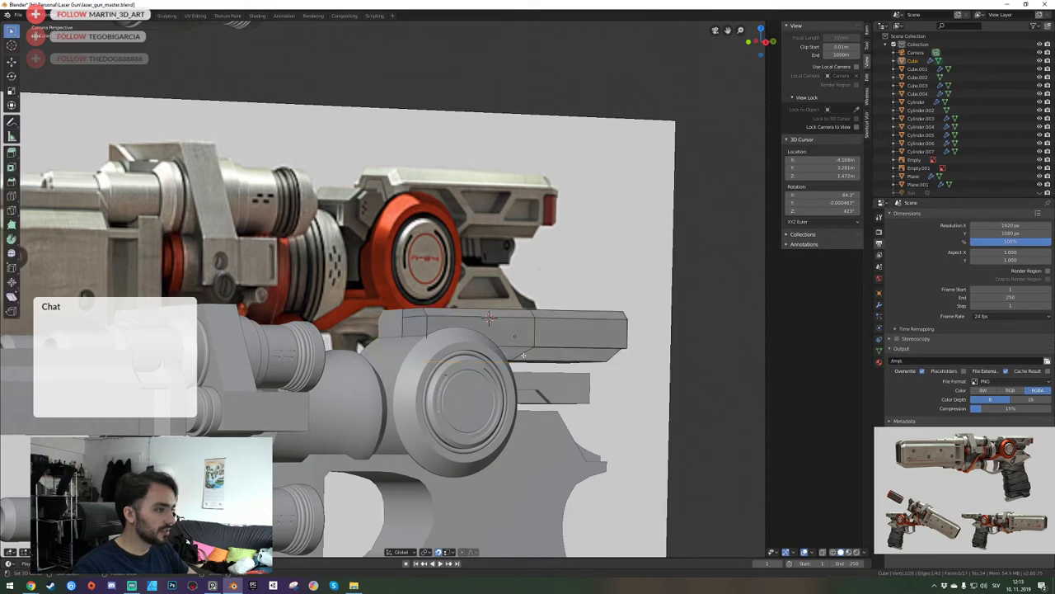
{"action": "key", "text": "KP_0"}
{"action": "key", "text": "shift+grave"}
{"action": "key", "text": "s"}
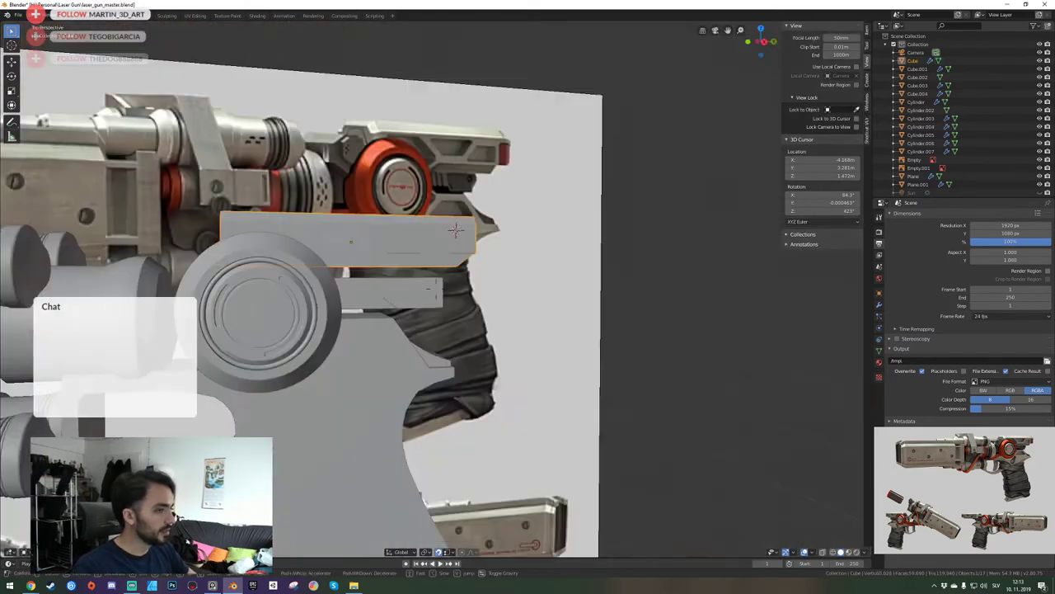
{"action": "key", "text": "w"}
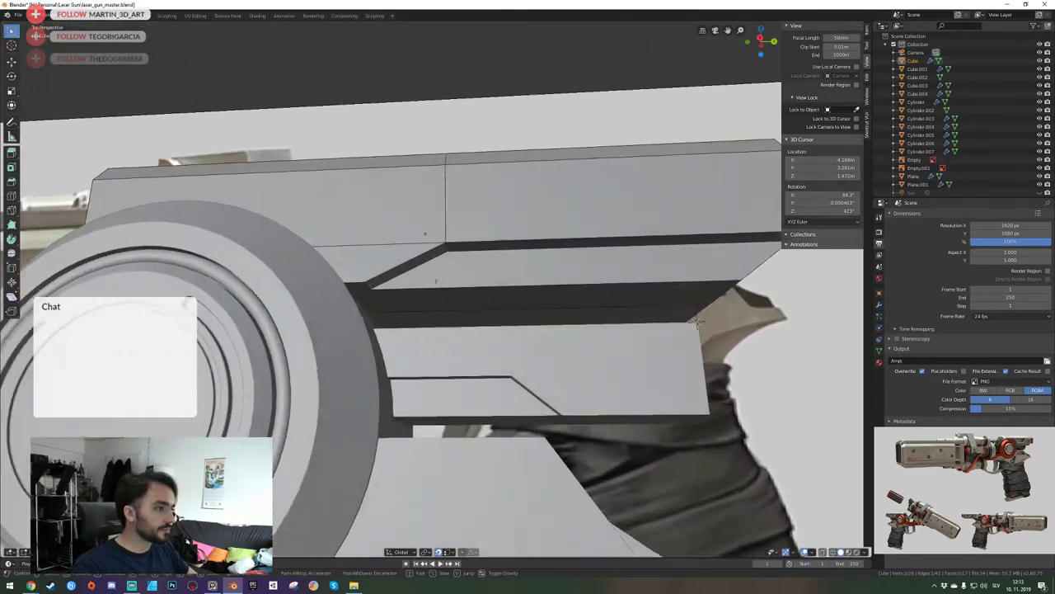
{"action": "left_click", "coordinate": [436, 288]}
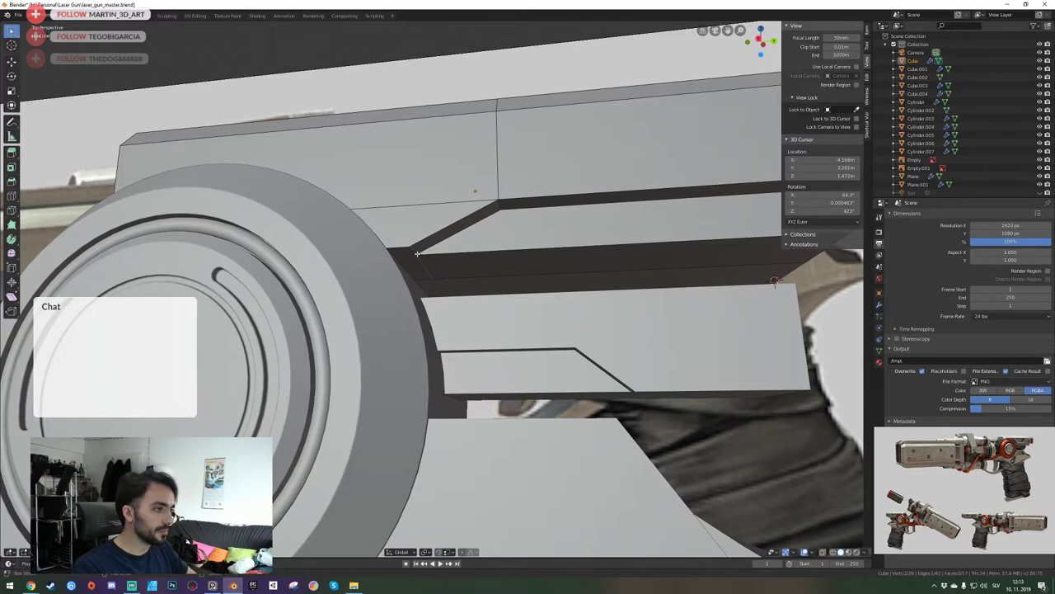
{"action": "key", "text": "shift+grave"}
{"action": "key", "text": "e"}
{"action": "left_click", "coordinate": [436, 289]}
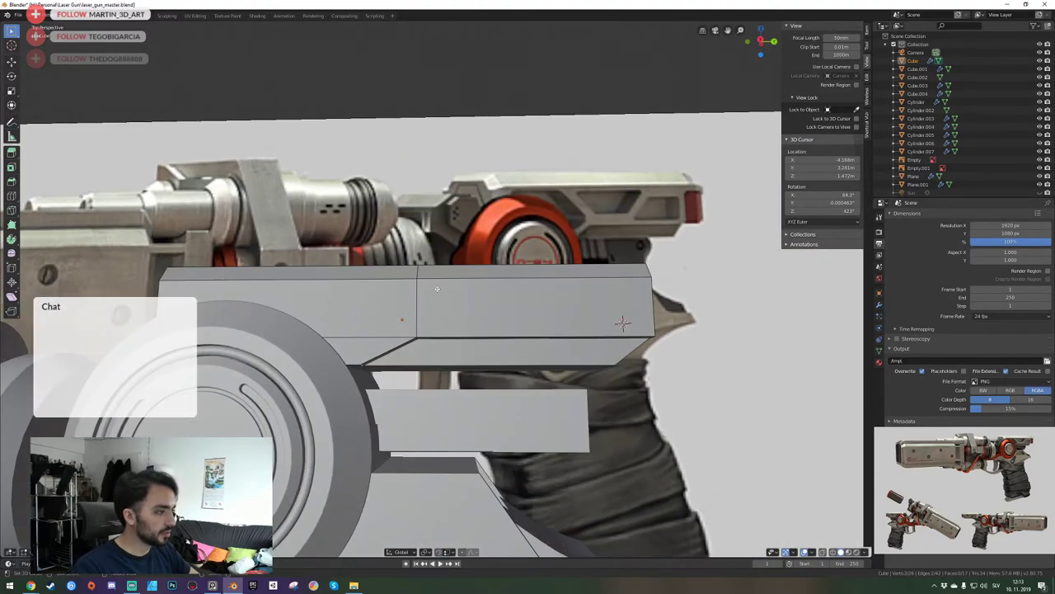
{"action": "key", "text": "KP_0"}
Move the lower edges of the upper rear block's middle seam along Y in the camera view.
{"action": "scroll", "coordinate": [510, 336], "scroll_direction": "up", "scroll_amount": 2}
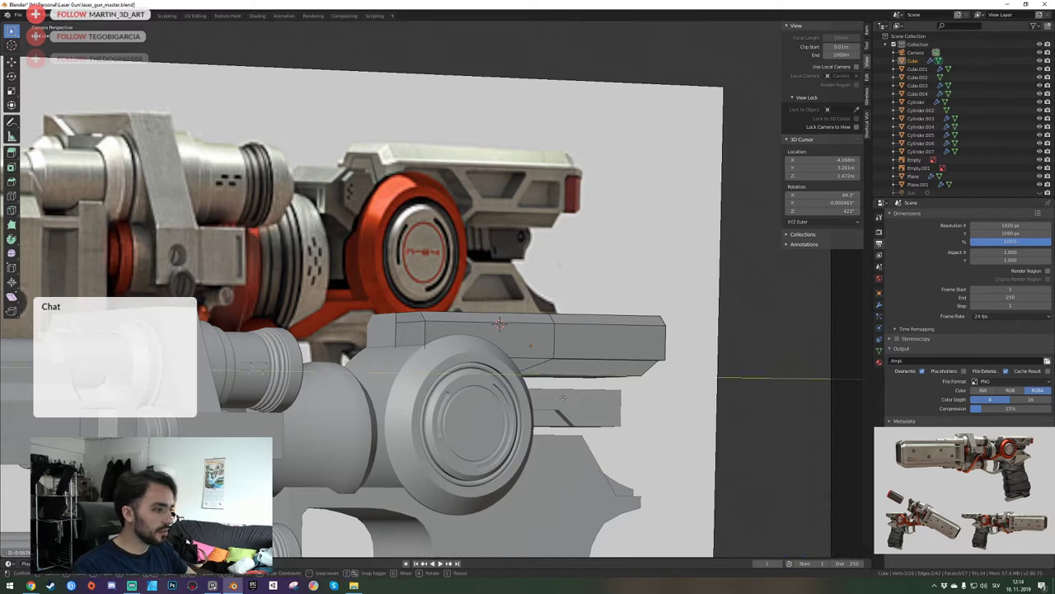
{"action": "key", "text": "g"}
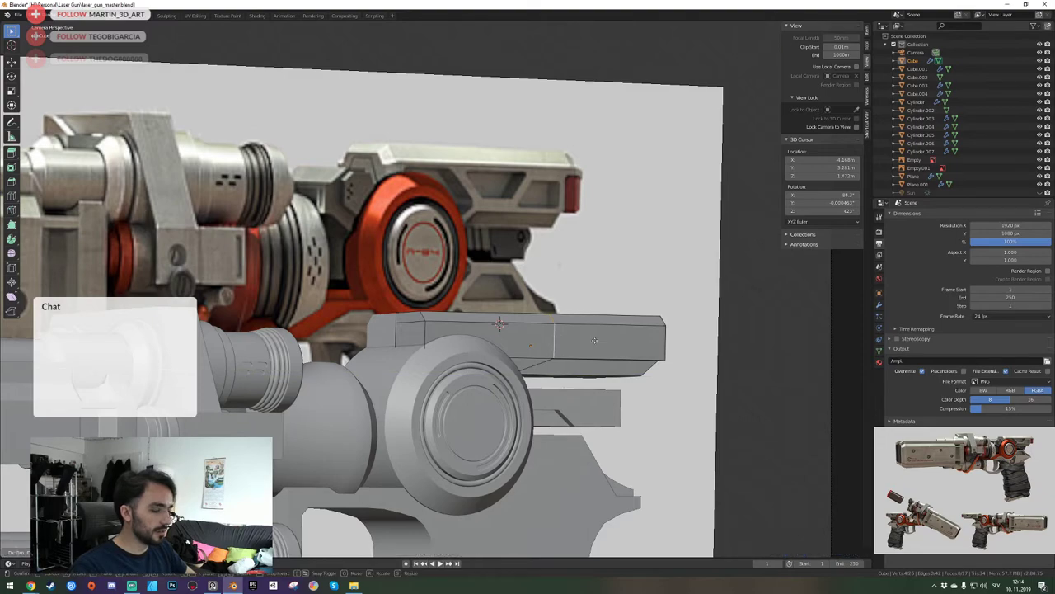
{"action": "key", "text": "y"}
{"action": "left_click", "coordinate": [577, 344]}
{"action": "middle_click_drag", "start_coordinate": [577, 343], "coordinate": [528, 326]}
{"action": "scroll", "coordinate": [435, 287], "scroll_direction": "down", "scroll_amount": 4}
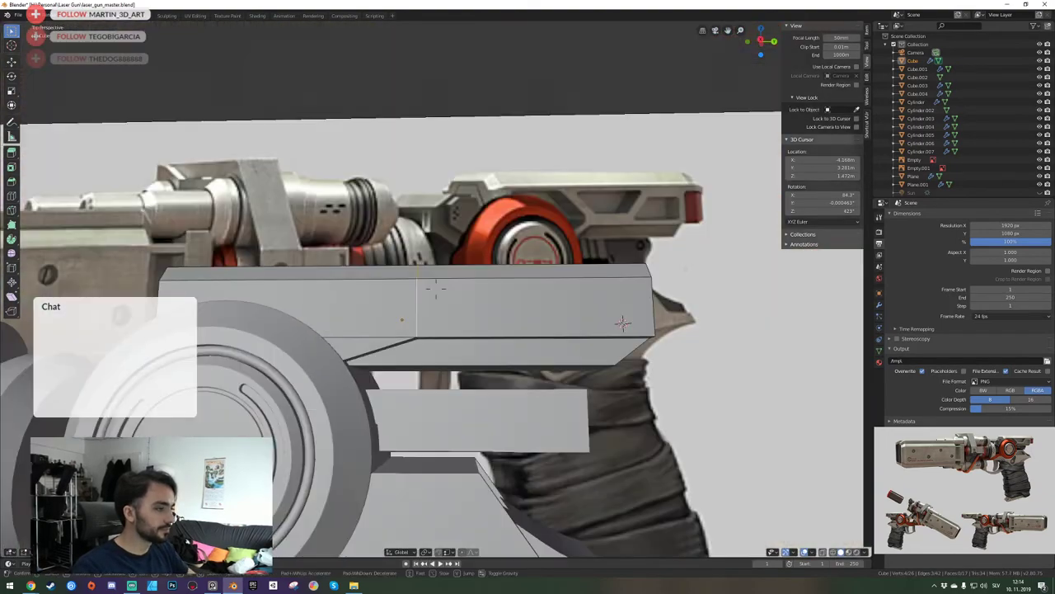
Add the top edge to the middle seam selection and move the whole seam along Y toward the front of the gun.
{"action": "middle_click_drag", "start_coordinate": [433, 288], "coordinate": [444, 313]}
{"action": "scroll", "coordinate": [416, 285], "scroll_direction": "up", "scroll_amount": 3}
{"action": "left_click", "coordinate": [391, 267], "text": "shift"}
{"action": "scroll", "coordinate": [444, 312], "scroll_direction": "down", "scroll_amount": 8}
{"action": "key", "text": "KP_0"}
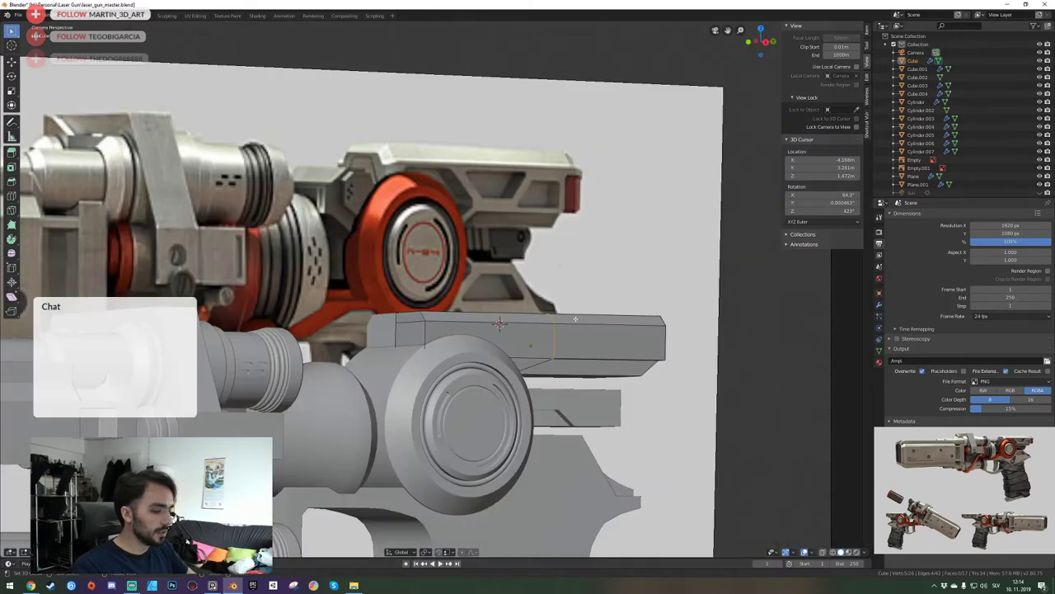
{"action": "key", "text": "g"}
{"action": "key", "text": "y"}
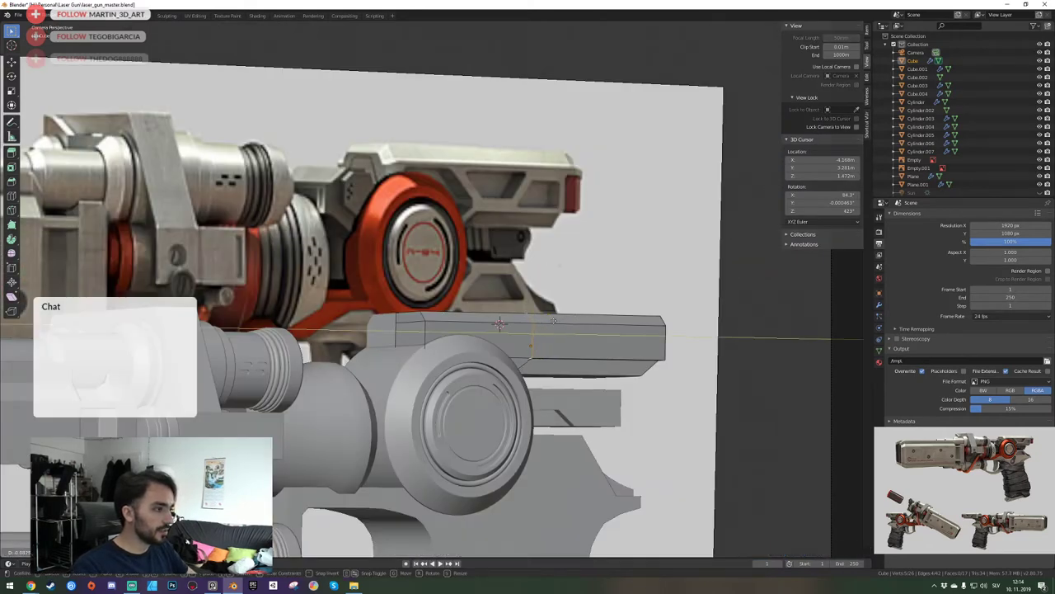
{"action": "left_click", "coordinate": [553, 320]}
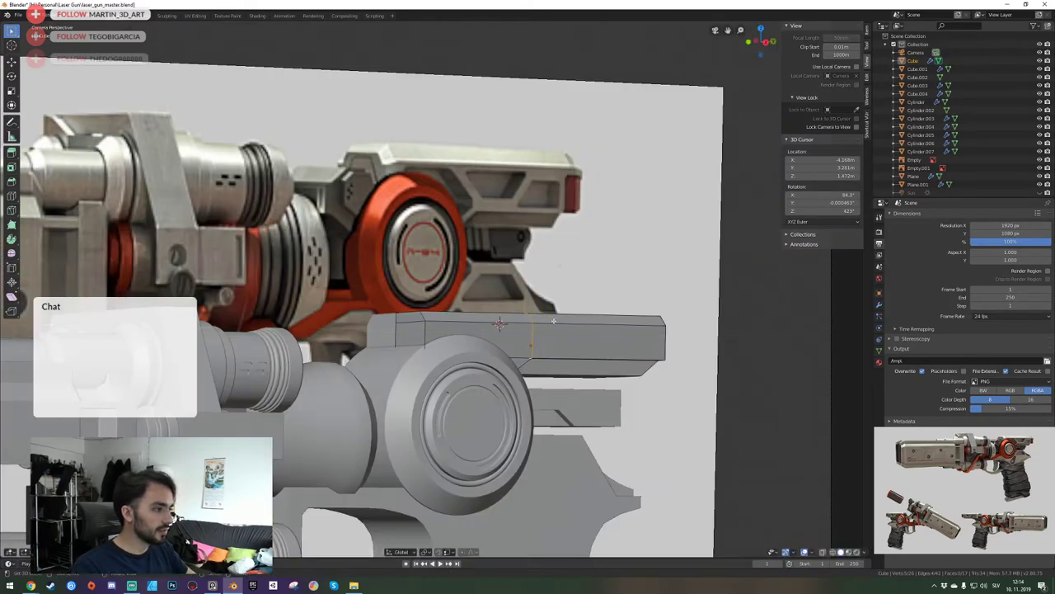
Leave mesh editing of the upper rear block and save the file.
{"action": "middle_click_drag", "start_coordinate": [554, 321], "coordinate": [426, 297]}
{"action": "scroll", "coordinate": [436, 289], "scroll_direction": "up", "scroll_amount": 1}
{"action": "scroll", "coordinate": [437, 289], "scroll_direction": "down", "scroll_amount": 3}
{"action": "key", "text": "Tab"}
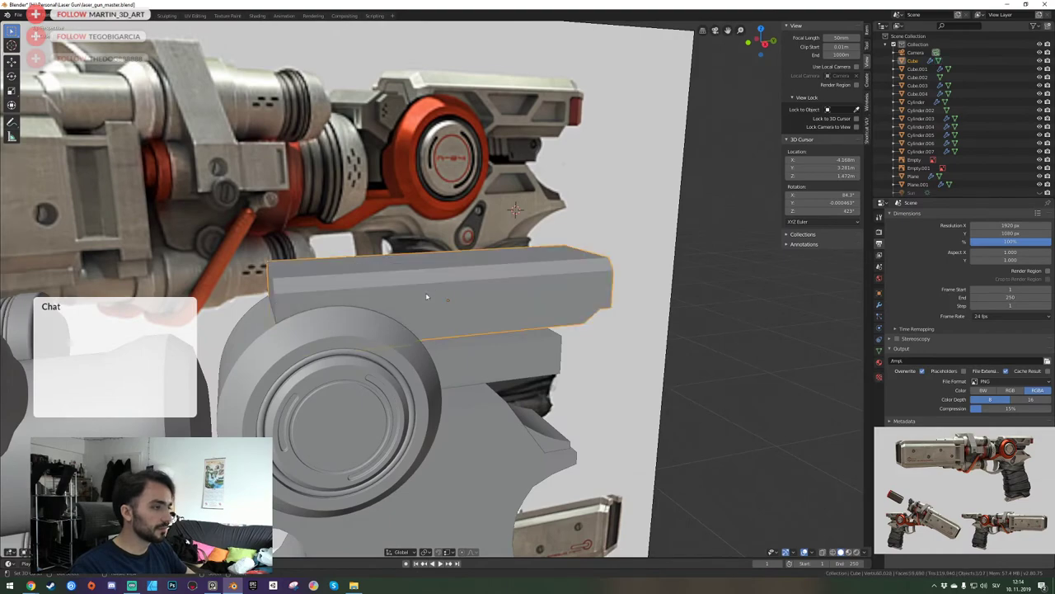
{"action": "scroll", "coordinate": [427, 297], "scroll_direction": "up", "scroll_amount": 4}
{"action": "key", "text": "ctrl+s"}
{"action": "scroll", "coordinate": [437, 292], "scroll_direction": "down", "scroll_amount": 2}
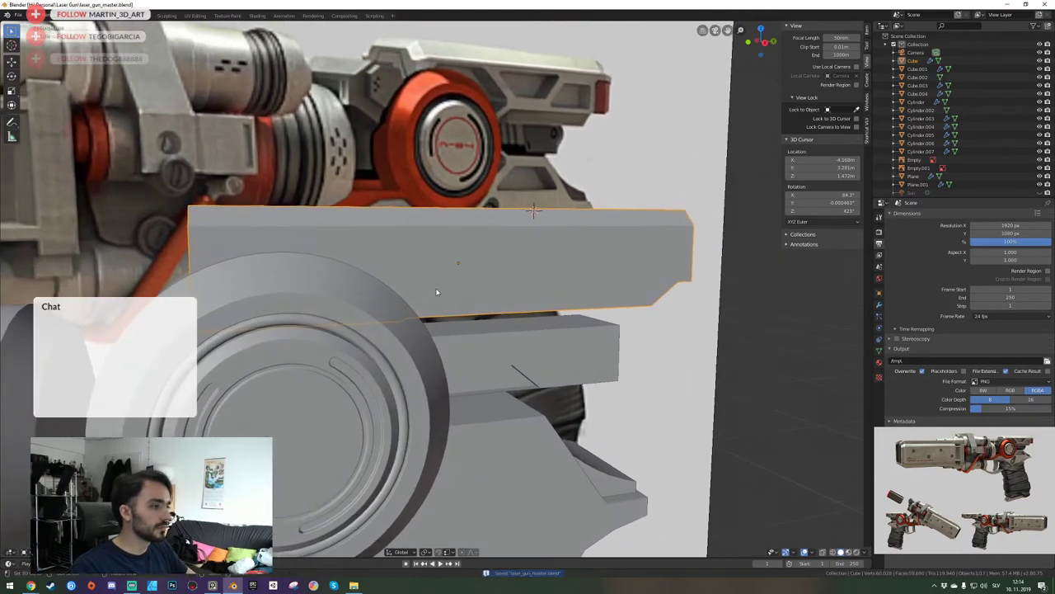
Duplicate the upper rear block and move the copy up along Z, clear above the reference image.
{"action": "middle_click_drag", "start_coordinate": [437, 291], "coordinate": [438, 288]}
{"action": "scroll", "coordinate": [437, 292], "scroll_direction": "down", "scroll_amount": 9}
{"action": "key", "text": "shift+d"}
{"action": "right_click", "coordinate": [438, 292]}
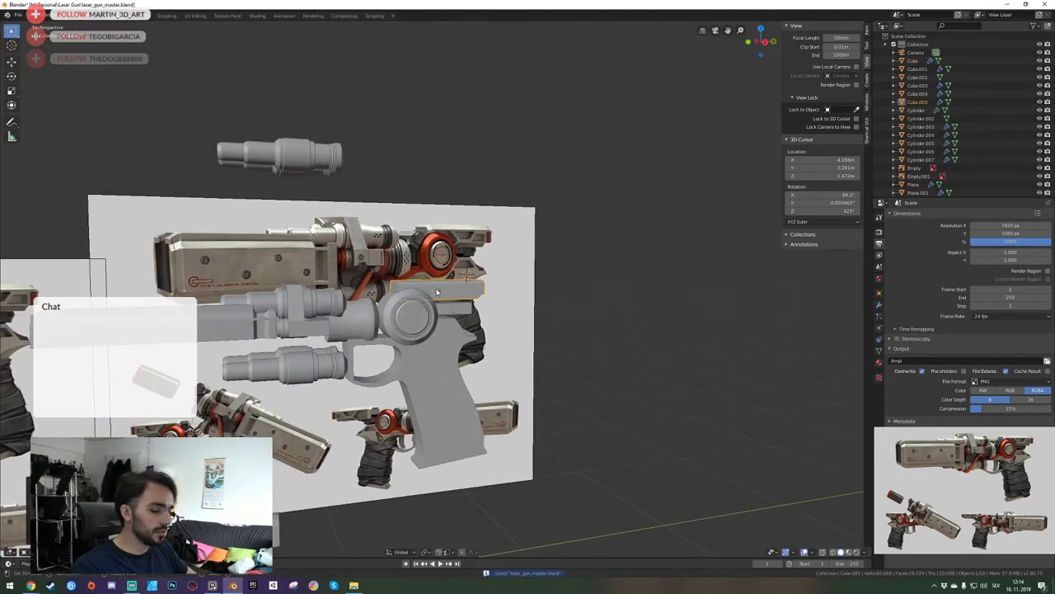
{"action": "key", "text": "g"}
{"action": "key", "text": "z"}
{"action": "left_click", "coordinate": [438, 104]}
Reselect the original upper rear block on the gun and save the file again.
{"action": "key", "text": "shift+grave"}
{"action": "key", "text": "w"}
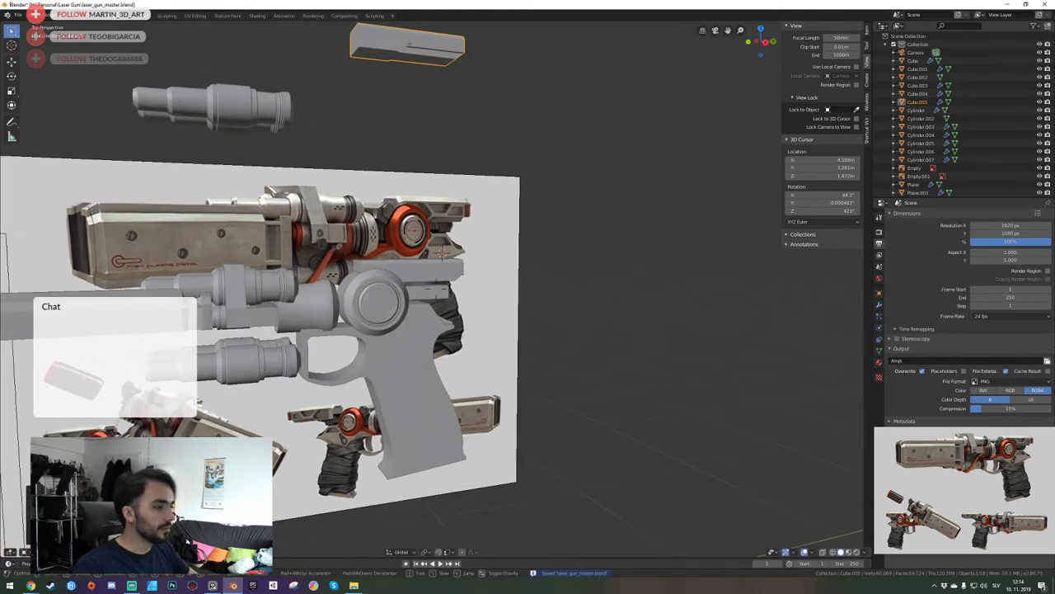
{"action": "scroll", "coordinate": [443, 254], "scroll_direction": "up", "scroll_amount": 2}
{"action": "left_click", "coordinate": [435, 290]}
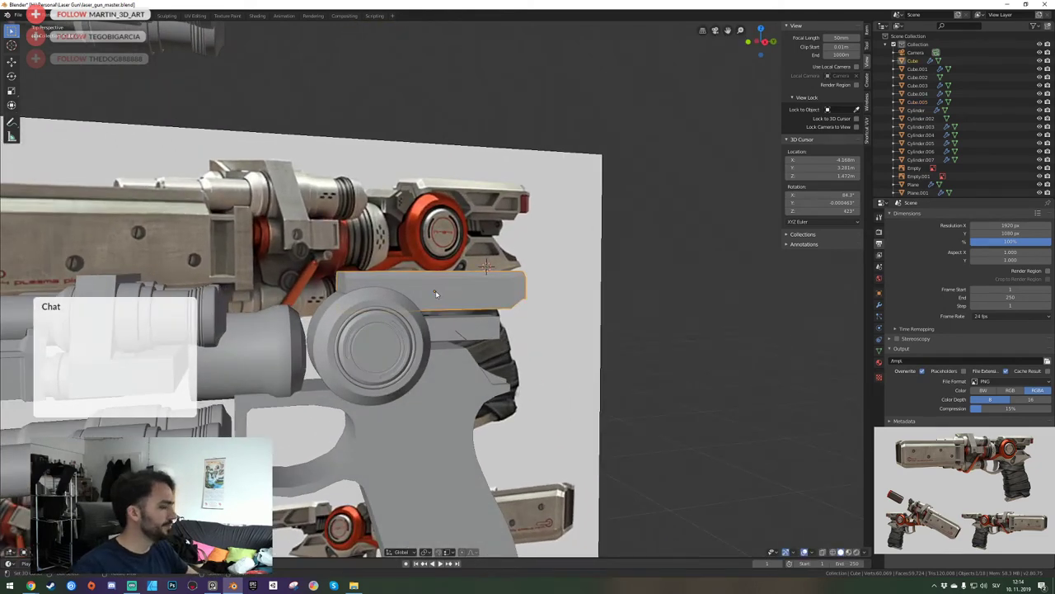
{"action": "key", "text": "ctrl+s"}
Open the original block's mesh for editing and study the reference's upper rear part around the orange hub against it.
{"action": "scroll", "coordinate": [436, 291], "scroll_direction": "up", "scroll_amount": 3}
{"action": "key", "text": "Tab"}
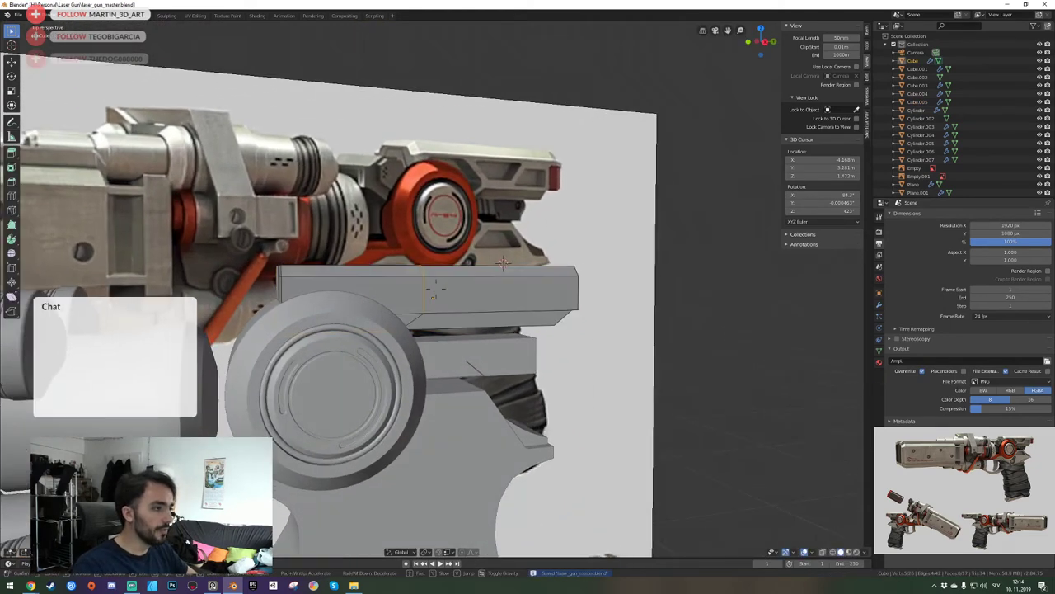
{"action": "scroll", "coordinate": [435, 284], "scroll_direction": "up", "scroll_amount": 2}
{"action": "scroll", "coordinate": [433, 289], "scroll_direction": "up", "scroll_amount": 2}
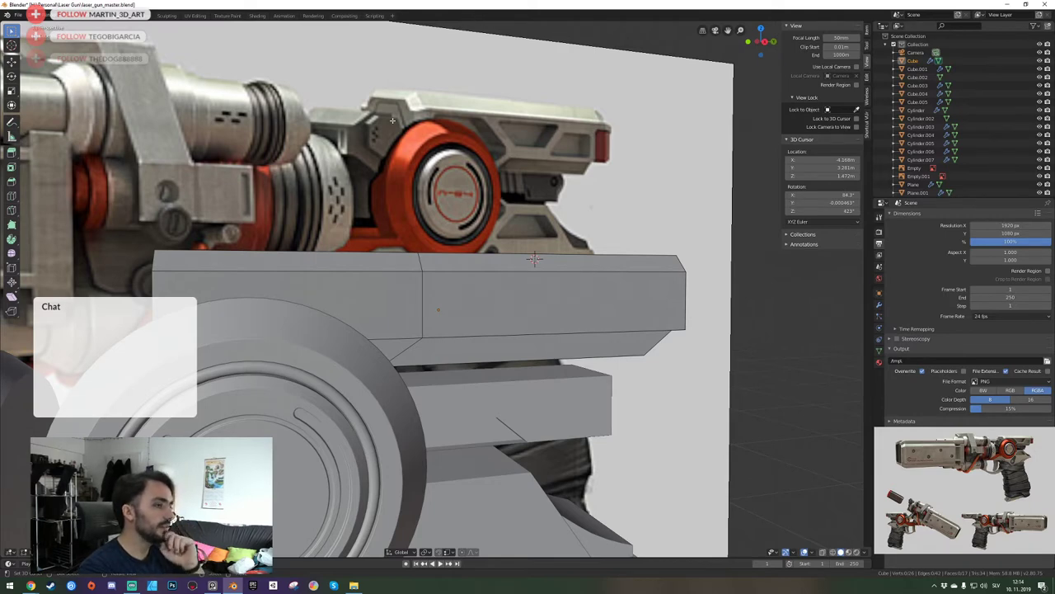
{"action": "left_click", "coordinate": [432, 143]}
{"action": "key", "text": "shift+grave"}
{"action": "key", "text": "e"}
{"action": "key", "text": "a"}
{"action": "key", "text": "q"}
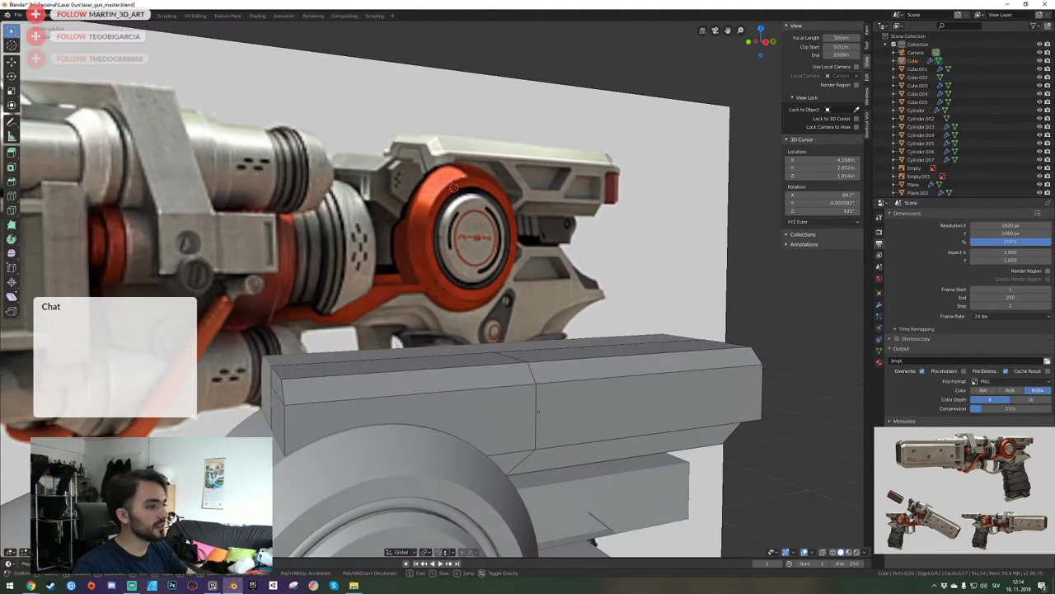
{"action": "left_click", "coordinate": [437, 289]}
{"action": "key", "text": "shift+grave"}
{"action": "key", "text": "a"}
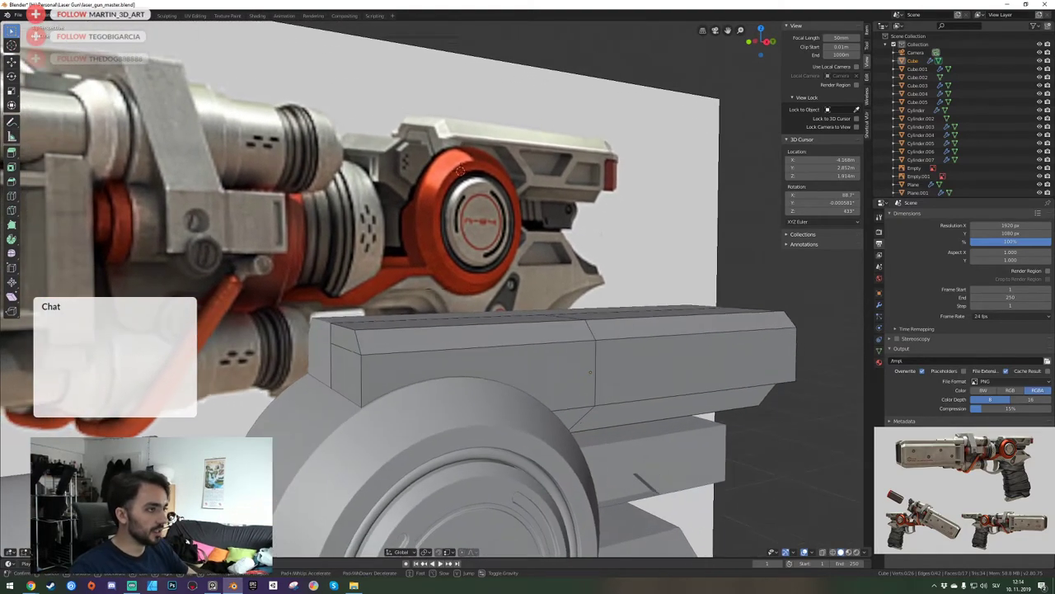
{"action": "key", "text": "s"}
{"action": "left_click", "coordinate": [403, 216]}
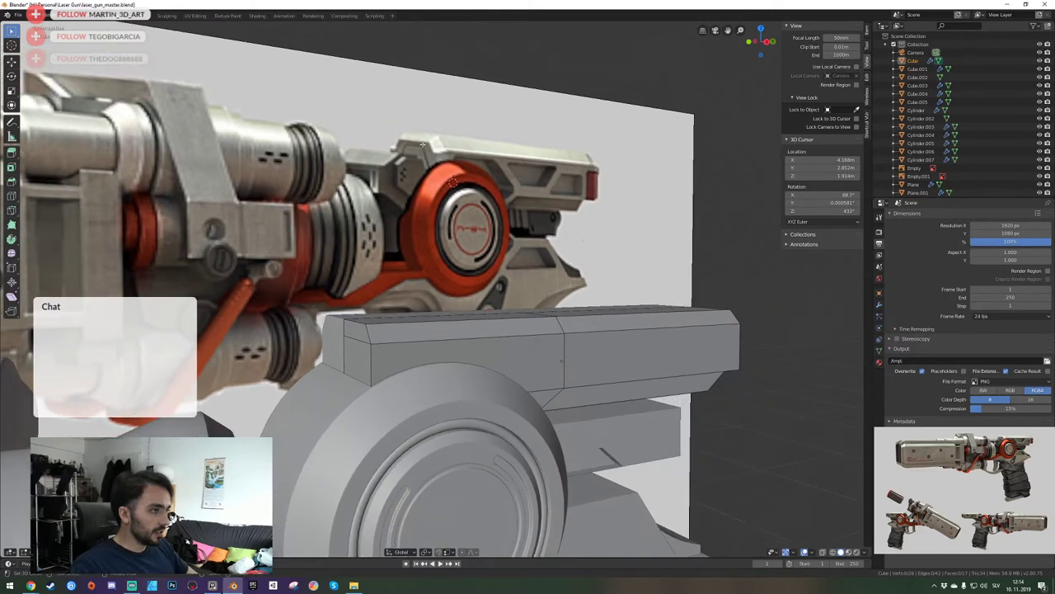
{"action": "key", "text": "shift+grave"}
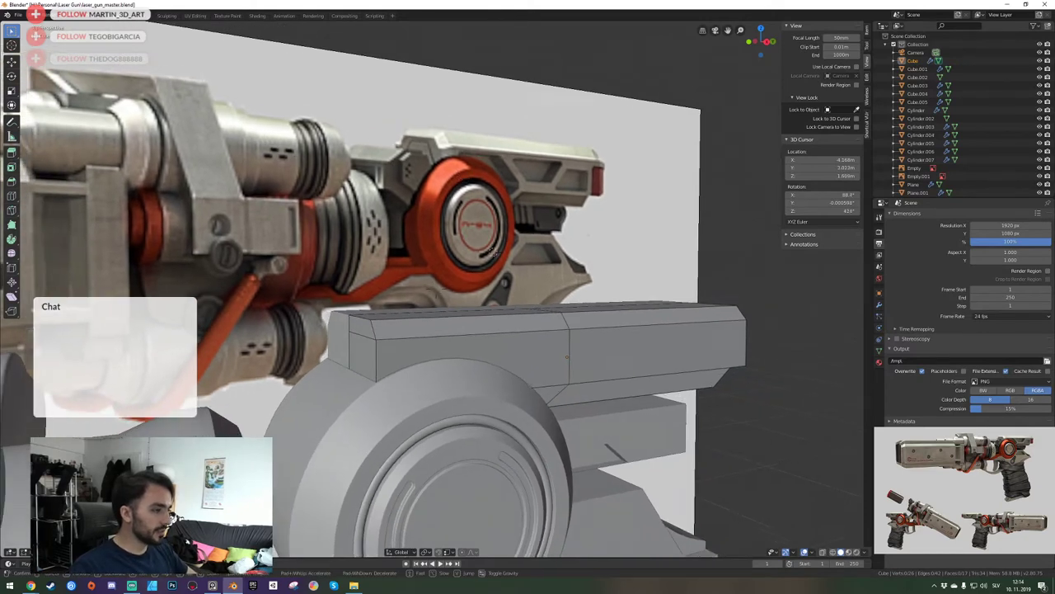
{"action": "key", "text": "q"}
{"action": "left_click", "coordinate": [436, 289]}
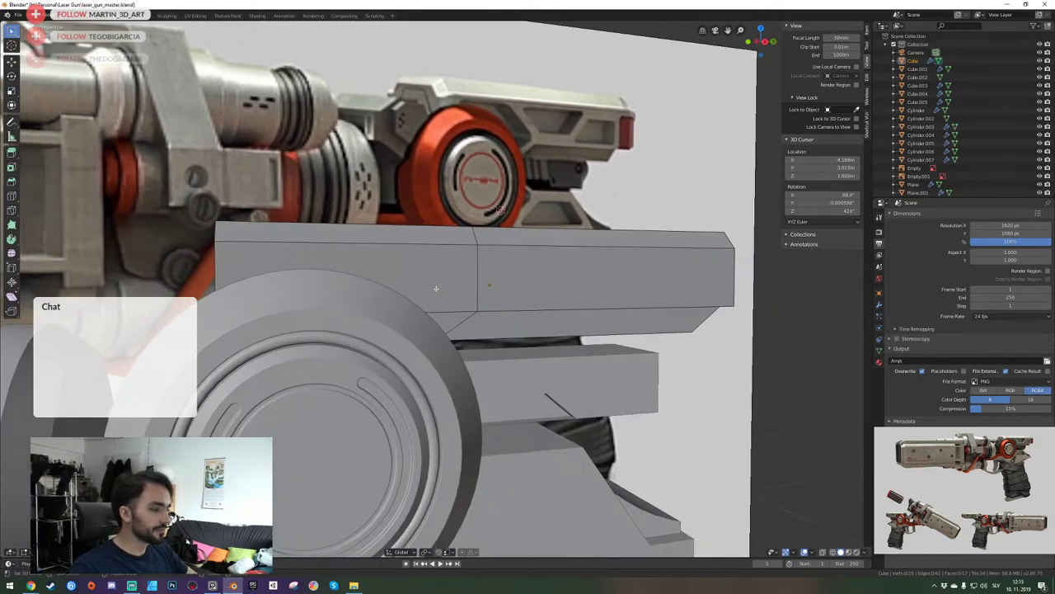
Isolate the upper rear block together with the reference image and resume editing the block's mesh.
{"action": "left_click", "coordinate": [442, 295]}
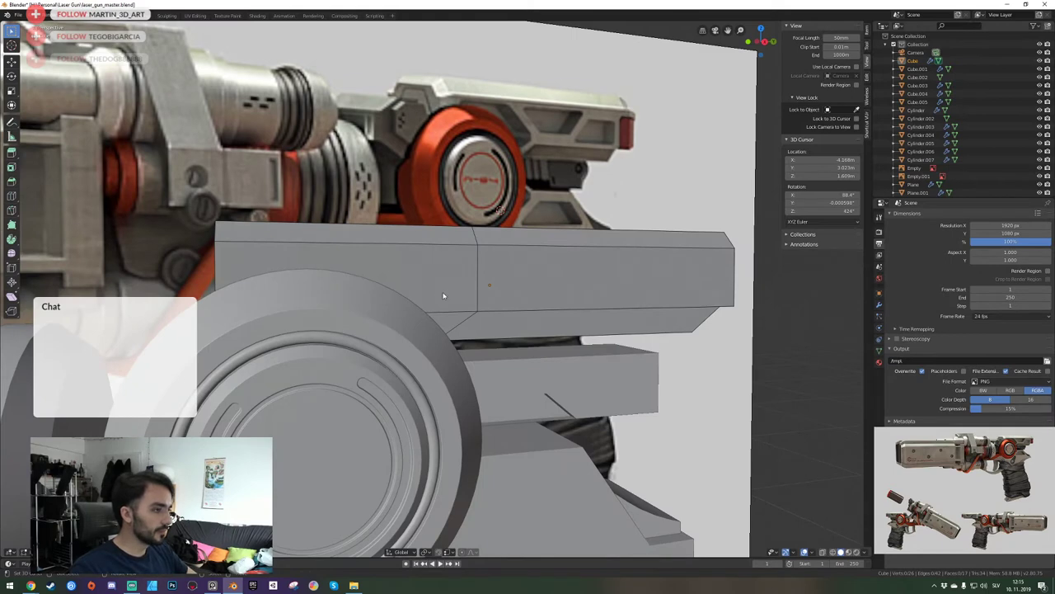
{"action": "left_click", "coordinate": [430, 185], "text": "shift"}
{"action": "key", "text": "shift+h"}
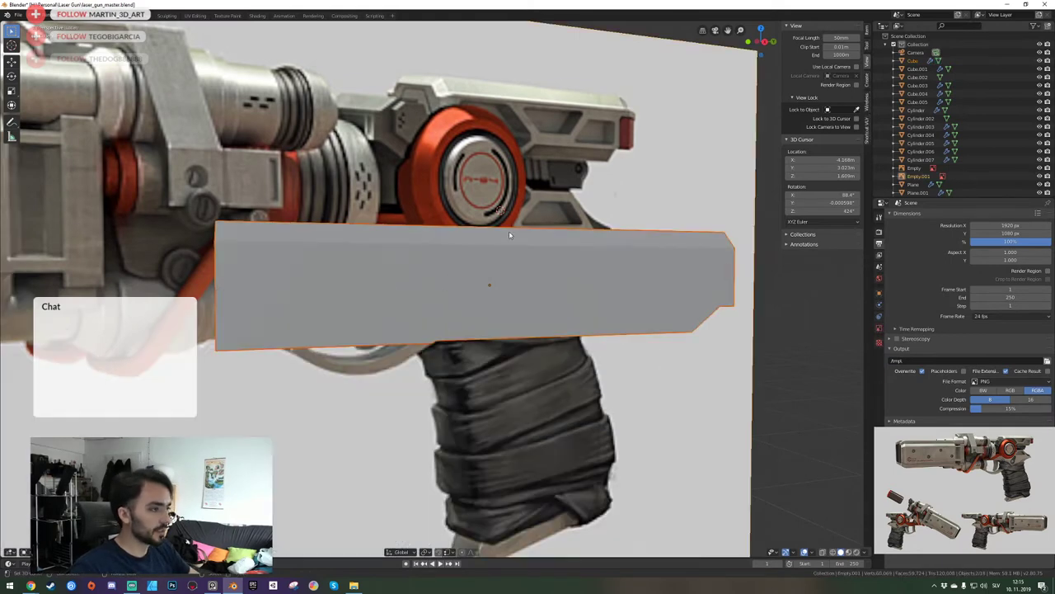
{"action": "left_click", "coordinate": [517, 294]}
{"action": "key", "text": "Tab"}
Add an edge loop around the block just in front of the existing loop near its middle, on the barrel side.
{"action": "key", "text": "shift+grave"}
{"action": "key", "text": "w"}
{"action": "left_click", "coordinate": [436, 289]}
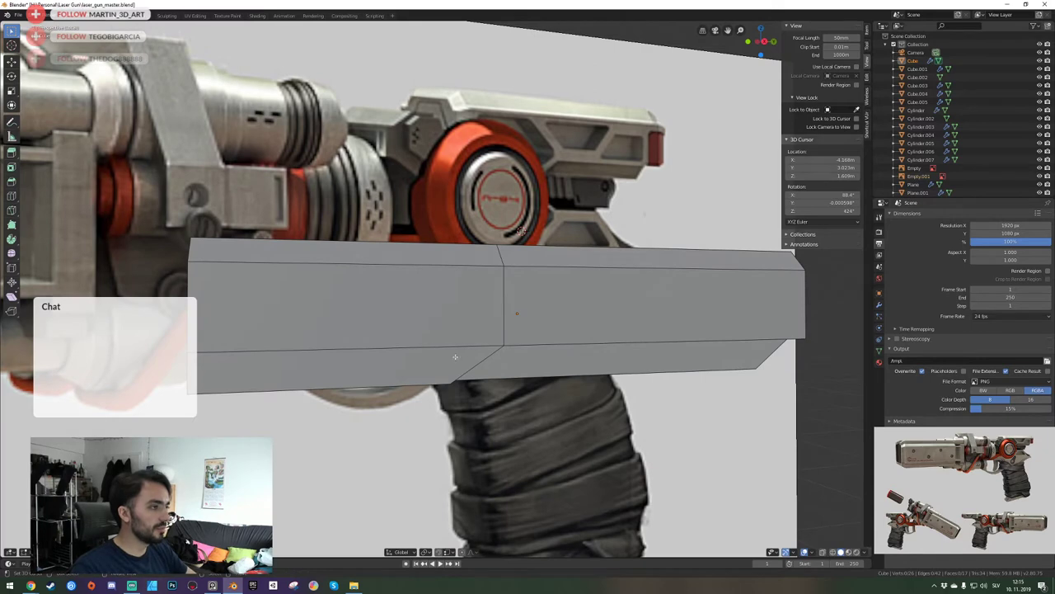
{"action": "key", "text": "a"}
{"action": "key", "text": "a"}
{"action": "key", "text": "ctrl+r"}
{"action": "left_click", "coordinate": [400, 249]}
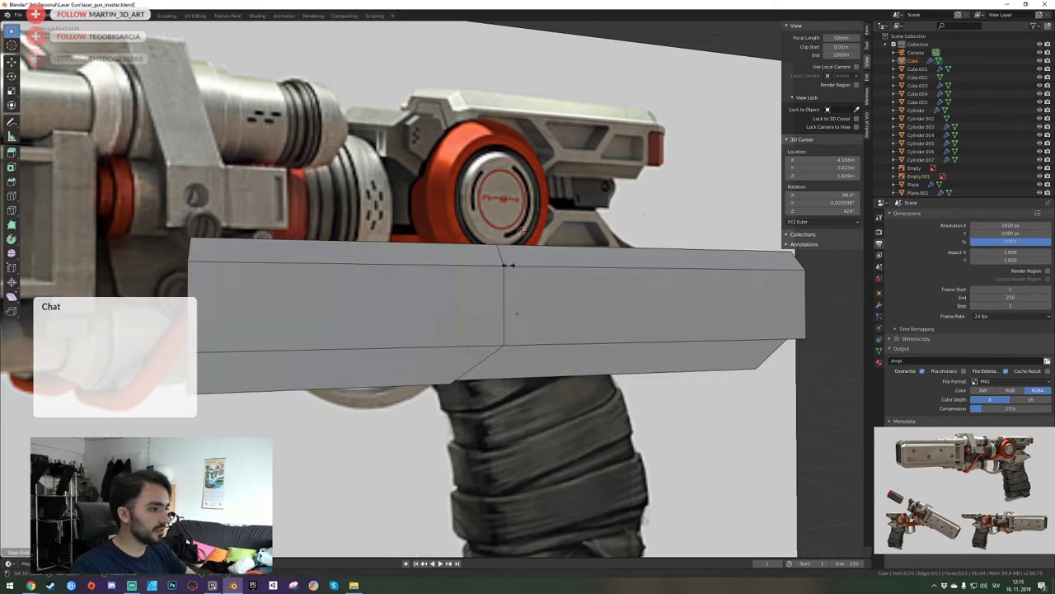
{"action": "left_click", "coordinate": [511, 265]}
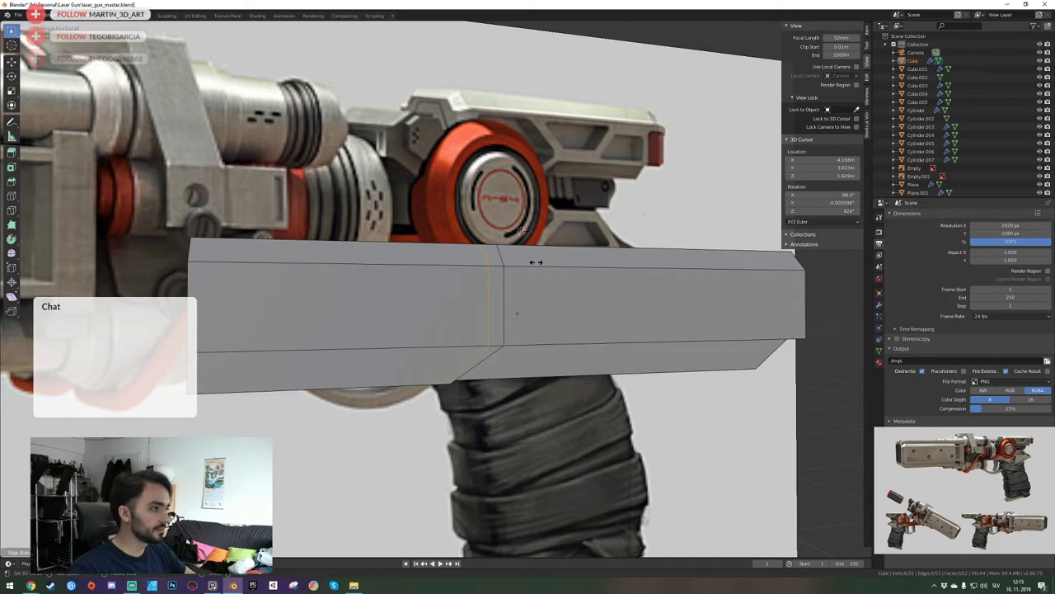
{"action": "left_click", "coordinate": [536, 262]}
{"action": "middle_click_drag", "start_coordinate": [536, 262], "coordinate": [536, 284]}
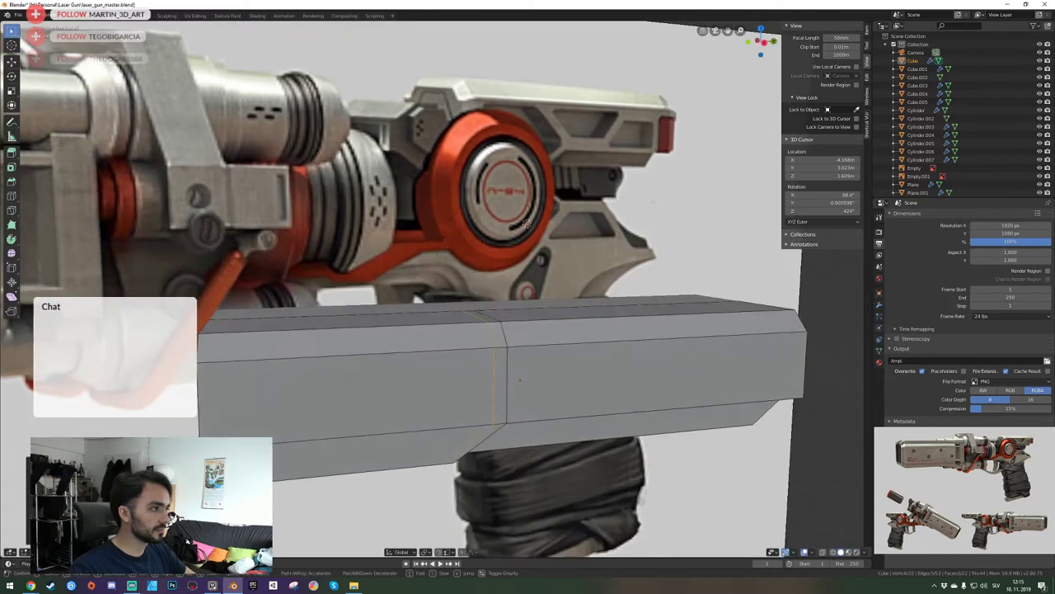
{"action": "left_click", "coordinate": [434, 288]}
{"action": "left_click", "coordinate": [449, 245]}
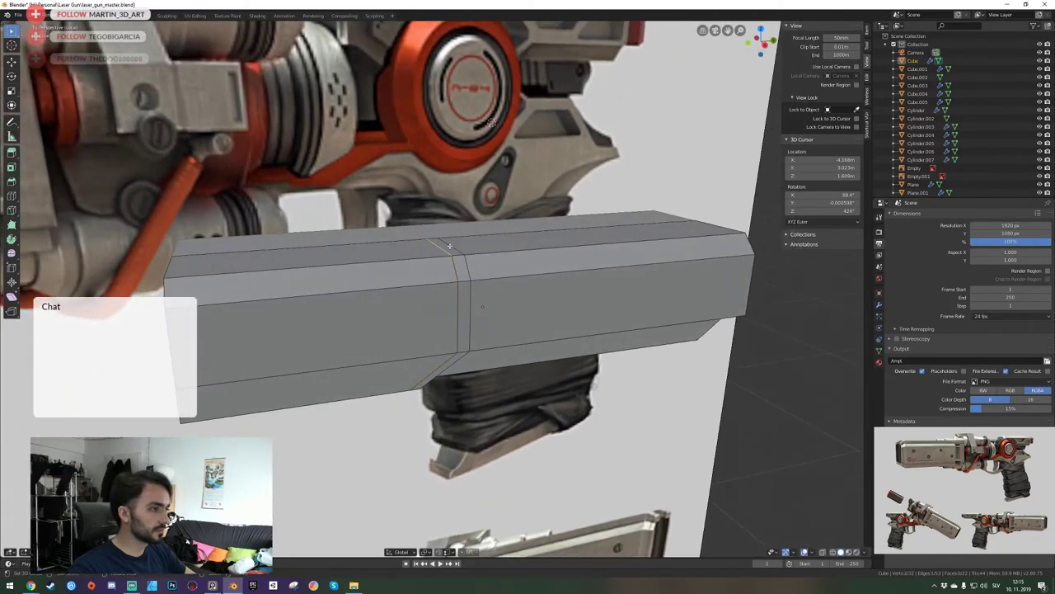
{"action": "middle_click_drag", "start_coordinate": [453, 265], "coordinate": [436, 287]}
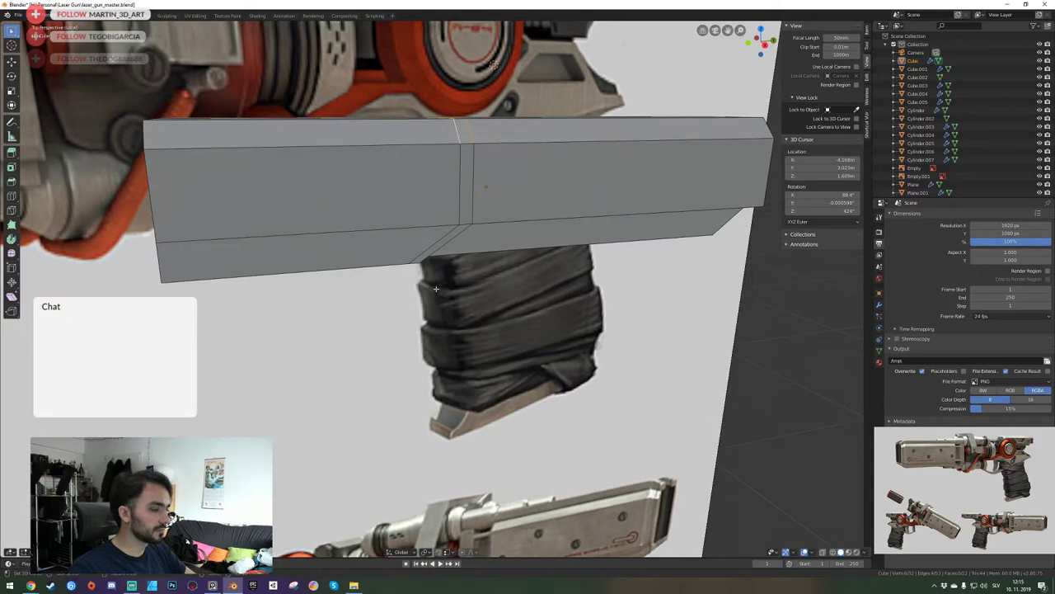
{"action": "key", "text": "KP_3"}
{"action": "scroll", "coordinate": [445, 255], "scroll_direction": "down", "scroll_amount": 6}
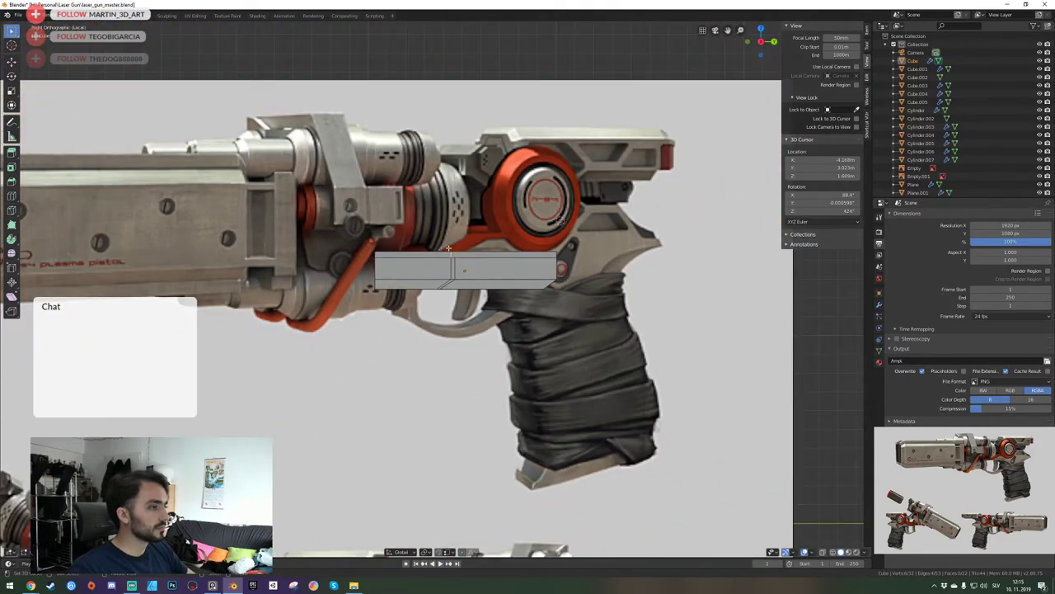
{"action": "scroll", "coordinate": [449, 248], "scroll_direction": "up", "scroll_amount": 2}
{"action": "middle_click_drag", "start_coordinate": [462, 214], "coordinate": [513, 211]}
{"action": "middle_click_drag", "start_coordinate": [513, 211], "coordinate": [568, 267], "text": "shift"}
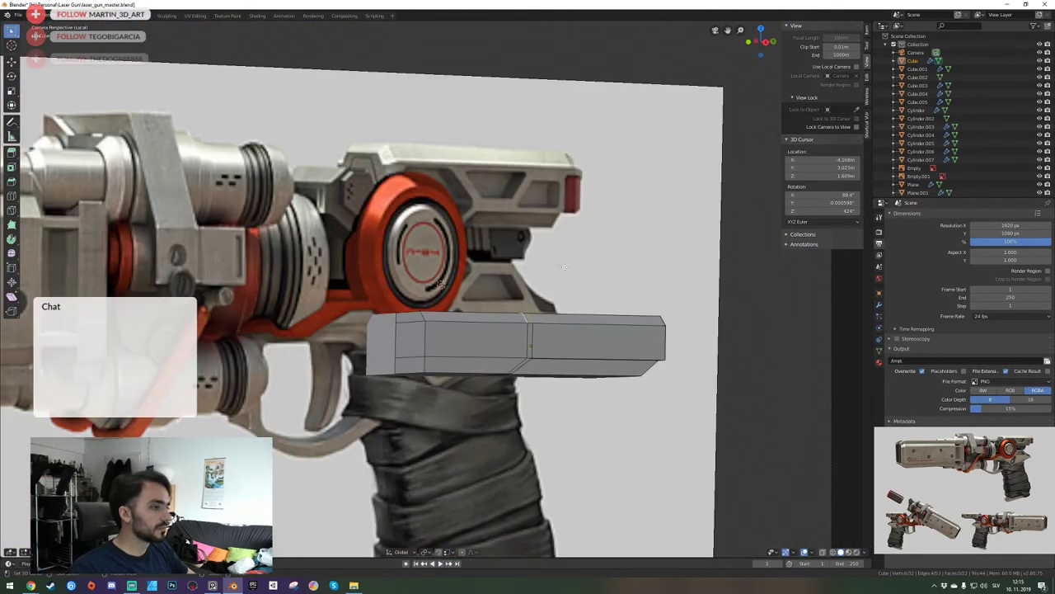
{"action": "scroll", "coordinate": [568, 267], "scroll_direction": "up", "scroll_amount": 3}
{"action": "scroll", "coordinate": [568, 267], "scroll_direction": "down", "scroll_amount": 1}
{"action": "key", "text": "r"}
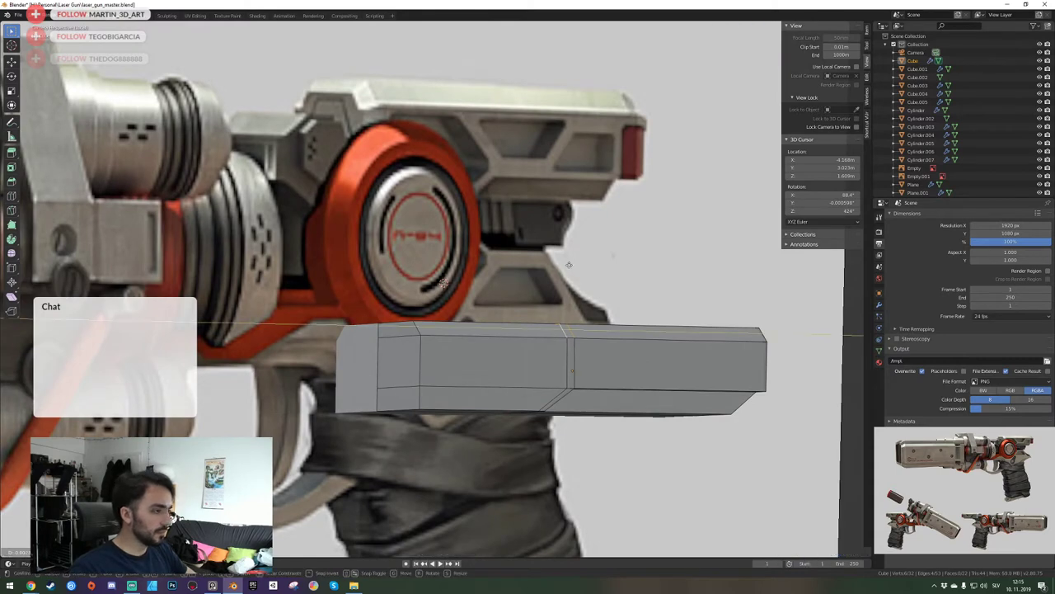
{"action": "right_click", "coordinate": [544, 264]}
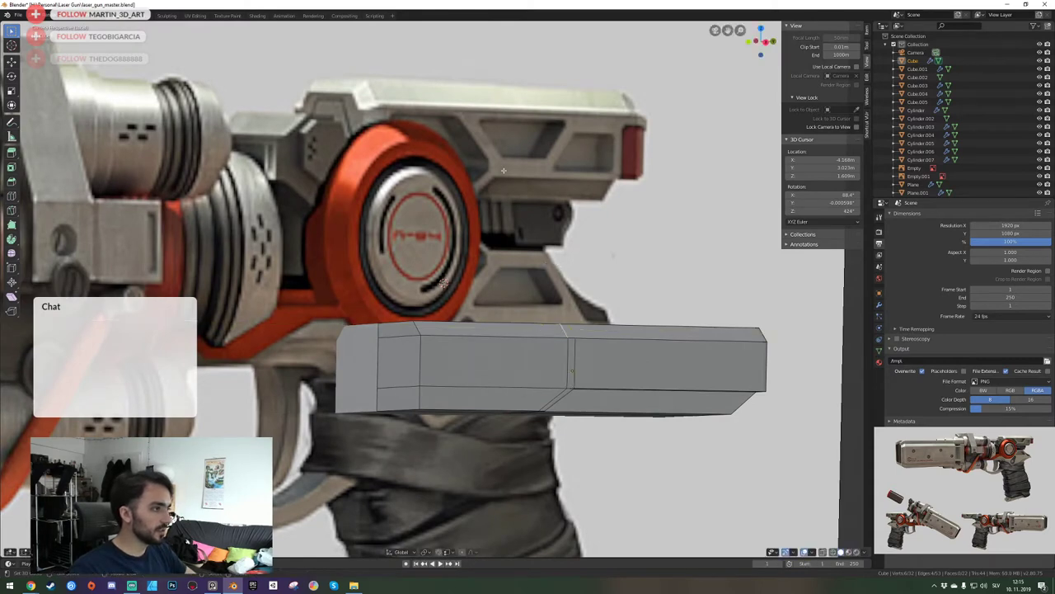
Add a lengthwise edge loop along the block's side faces, slid to just above the lower bevel edge.
{"action": "key", "text": "ctrl+r"}
{"action": "left_click", "coordinate": [565, 365]}
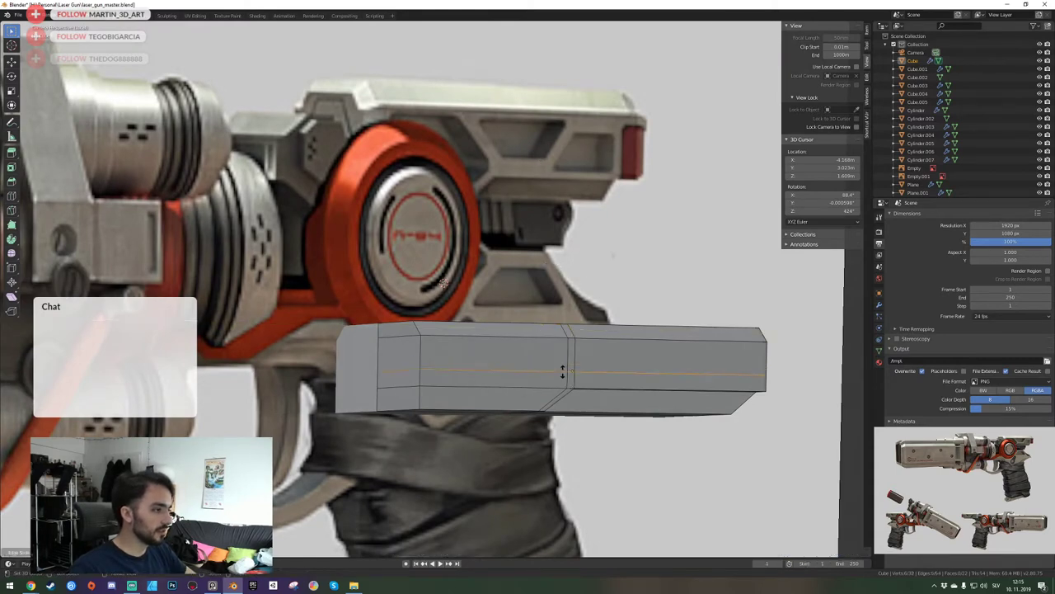
{"action": "left_click", "coordinate": [567, 373]}
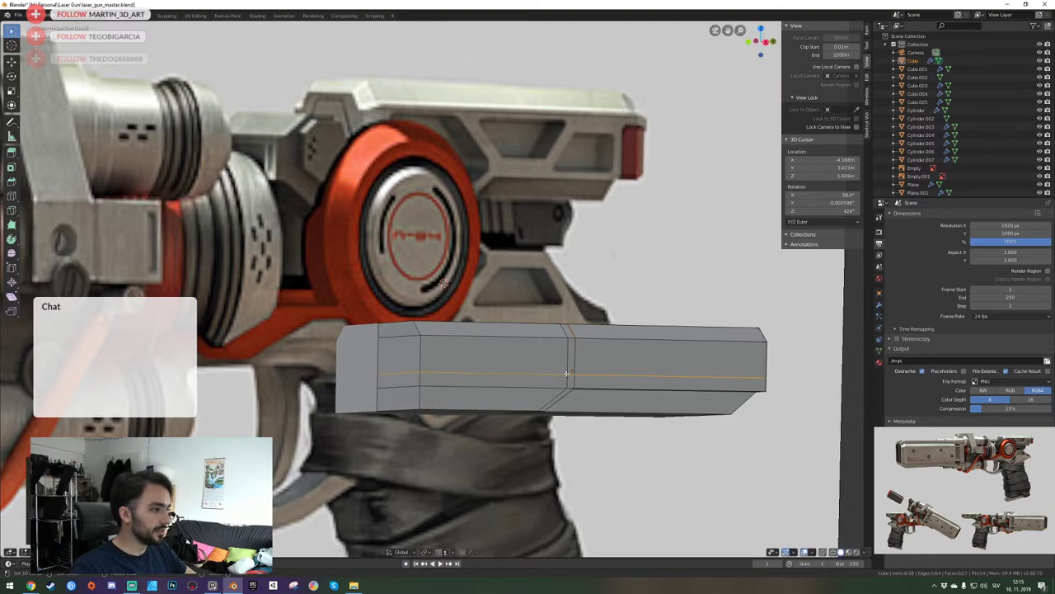
Move the top and upper bevel edges of the two middle loops along Y toward the barrel, slanting the loops across the side.
{"action": "key", "text": "KP_3"}
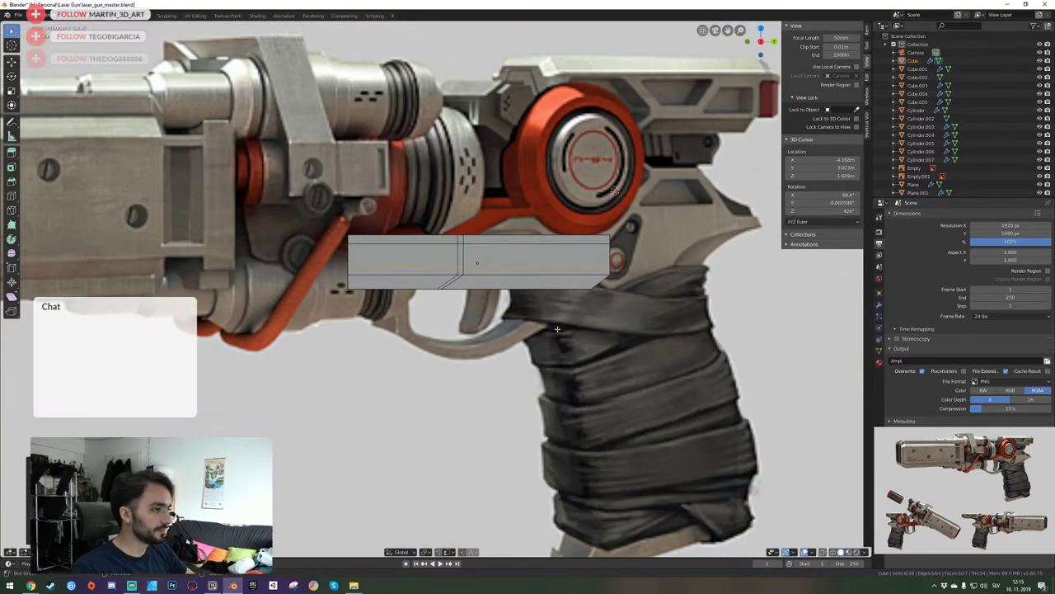
{"action": "key", "text": "shift+grave"}
{"action": "key", "text": "e"}
{"action": "left_click", "coordinate": [428, 281]}
{"action": "key", "text": "3"}
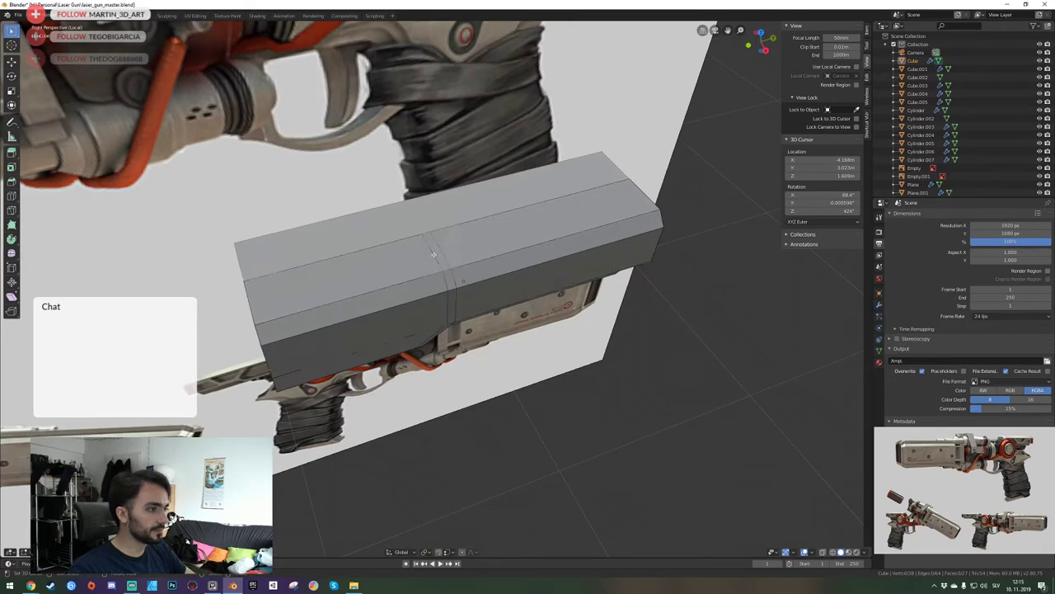
{"action": "left_click", "coordinate": [437, 252]}
{"action": "key", "text": "2"}
{"action": "left_click", "coordinate": [436, 259]}
{"action": "left_click", "coordinate": [446, 259], "text": "shift"}
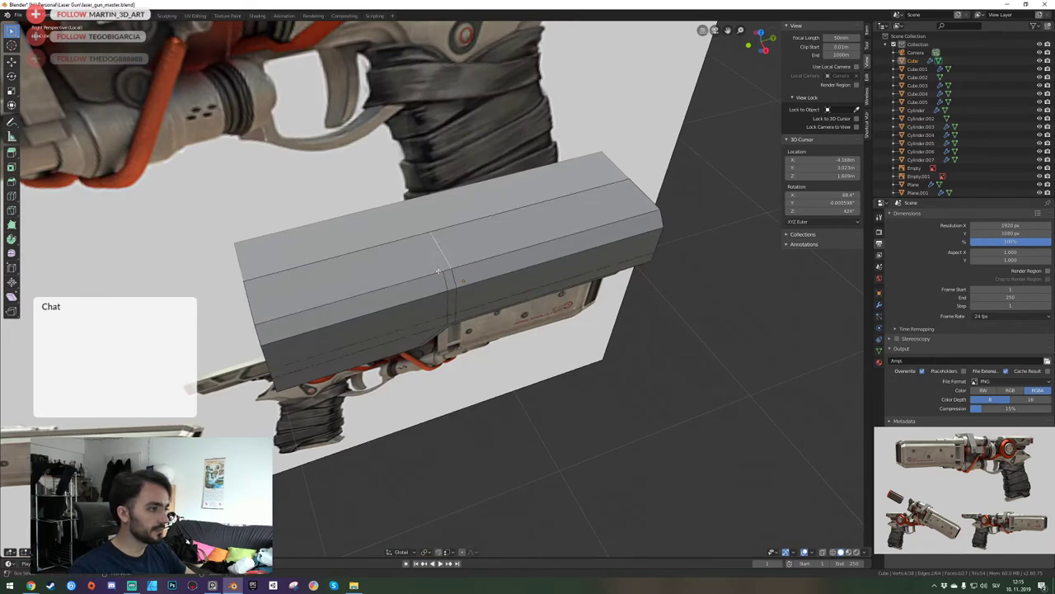
{"action": "left_click", "coordinate": [446, 278], "text": "shift"}
{"action": "left_click", "coordinate": [453, 277], "text": "shift"}
{"action": "key", "text": "KP_0"}
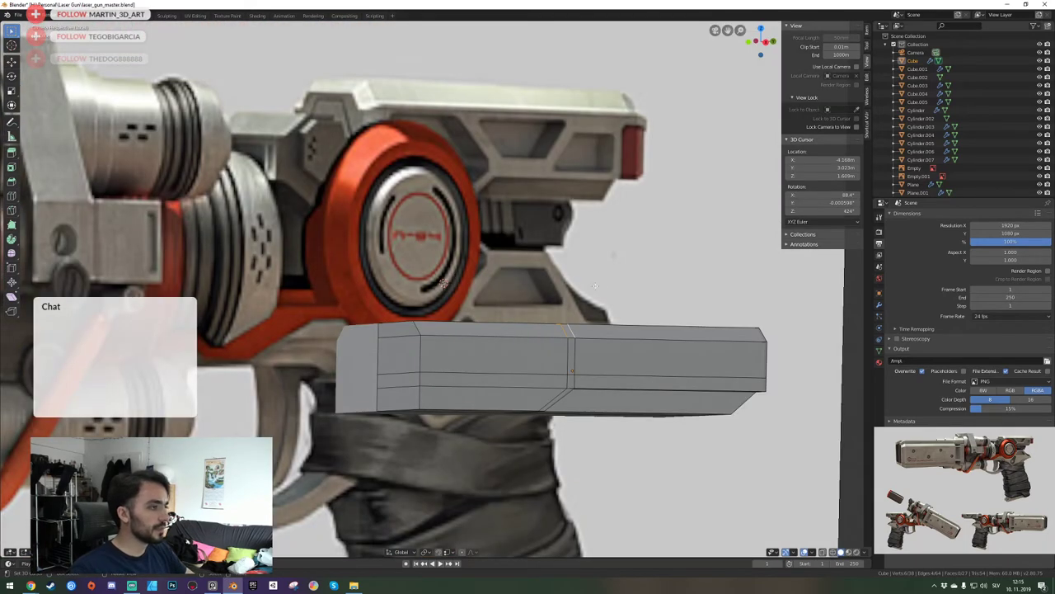
{"action": "key", "text": "g"}
{"action": "key", "text": "y"}
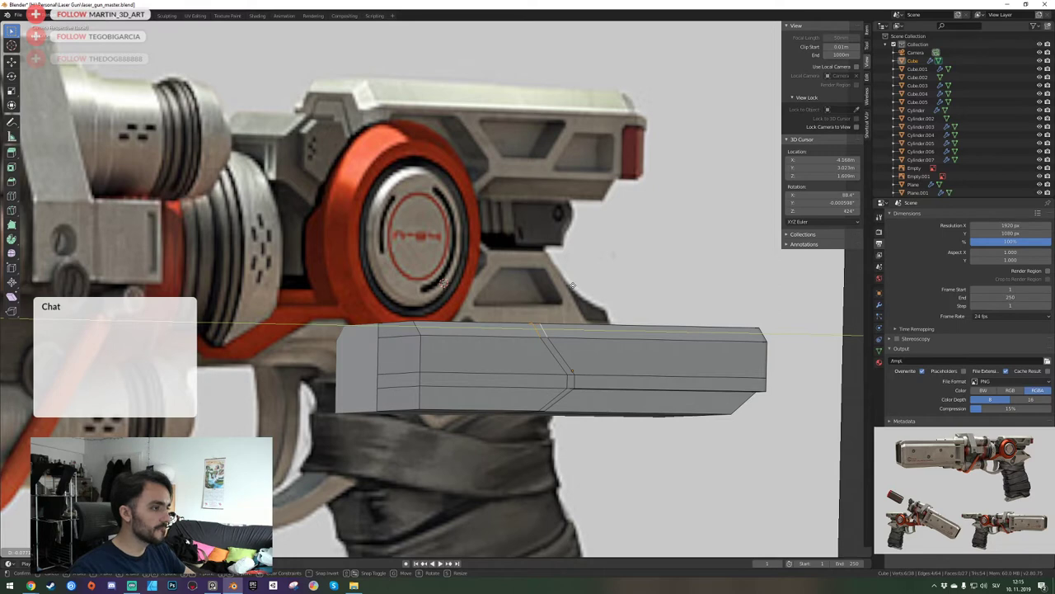
{"action": "left_click", "coordinate": [572, 284]}
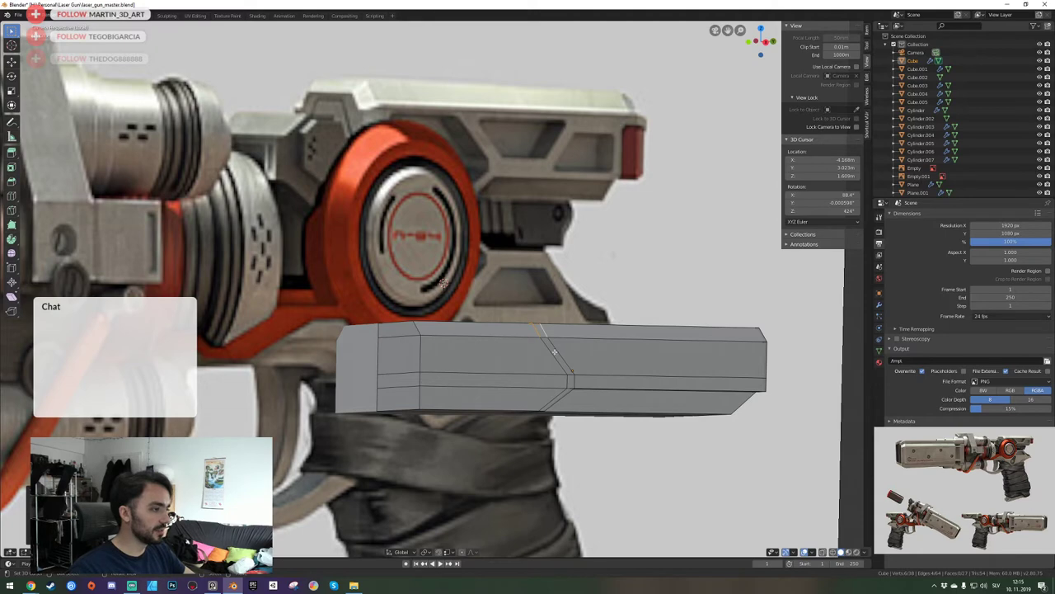
{"action": "scroll", "coordinate": [578, 393], "scroll_direction": "up", "scroll_amount": 2}
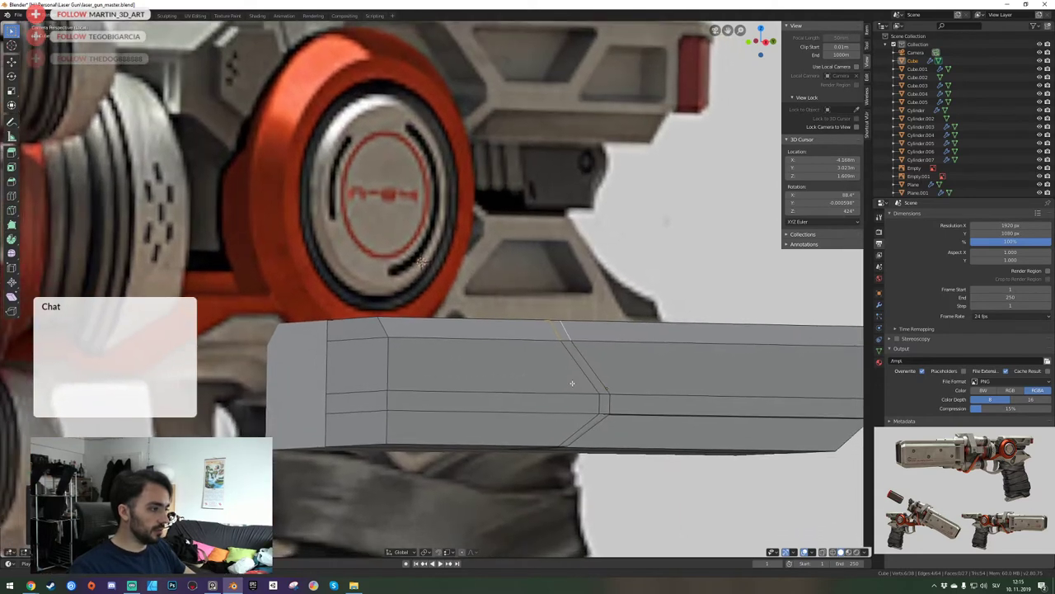
{"action": "key", "text": "alt+a"}
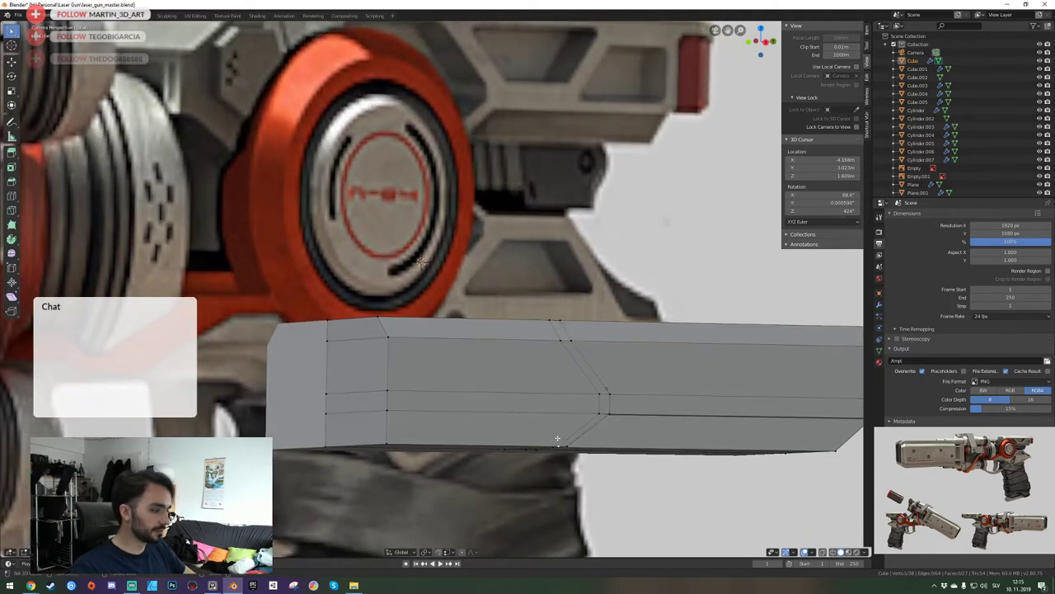
{"action": "key", "text": "2"}
{"action": "left_click", "coordinate": [539, 447]}
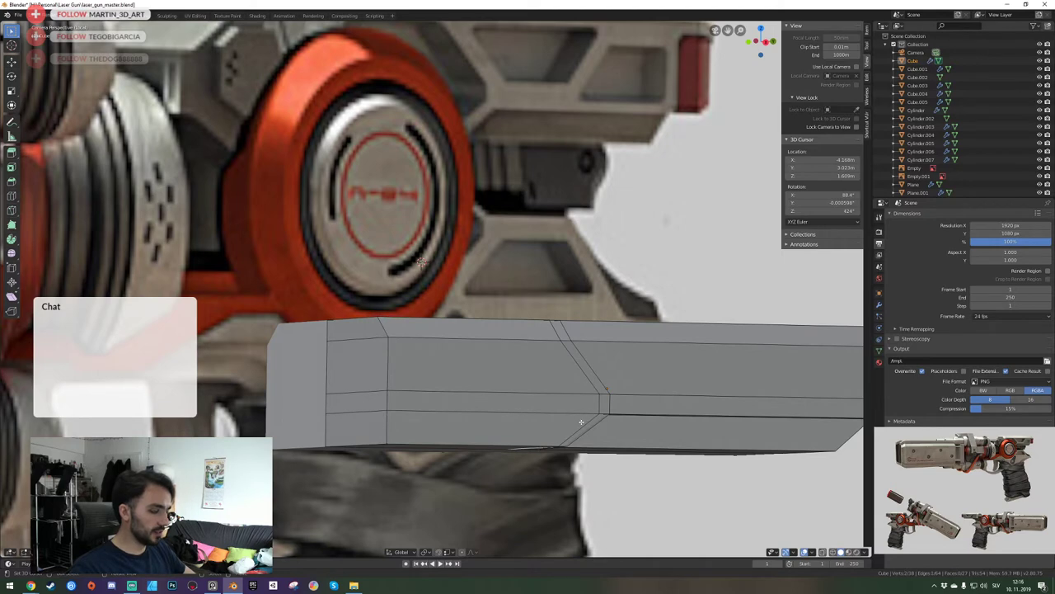
{"action": "key", "text": "g"}
{"action": "key", "text": "y"}
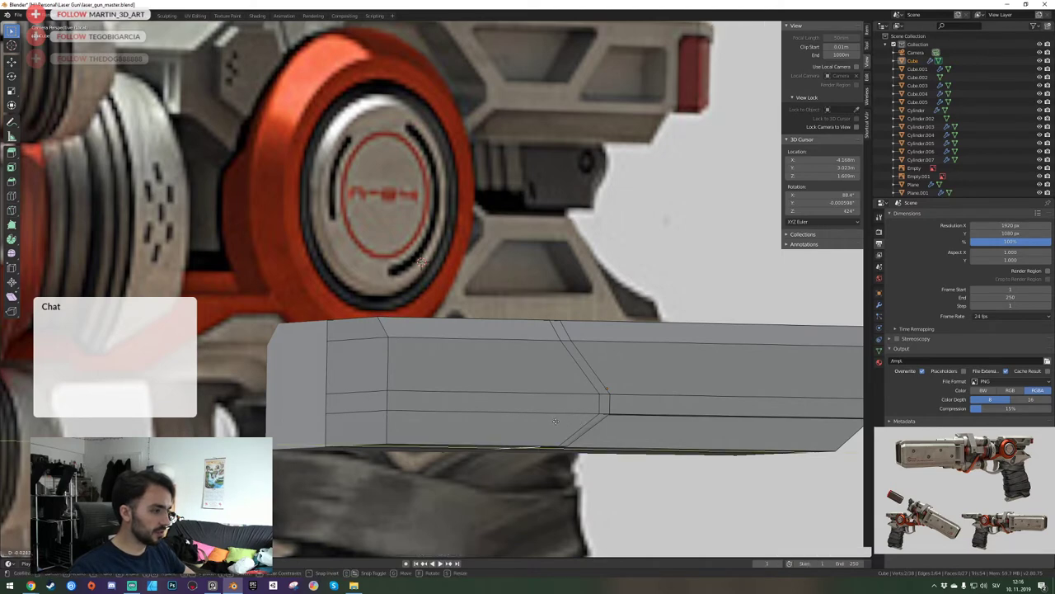
{"action": "right_click", "coordinate": [556, 422]}
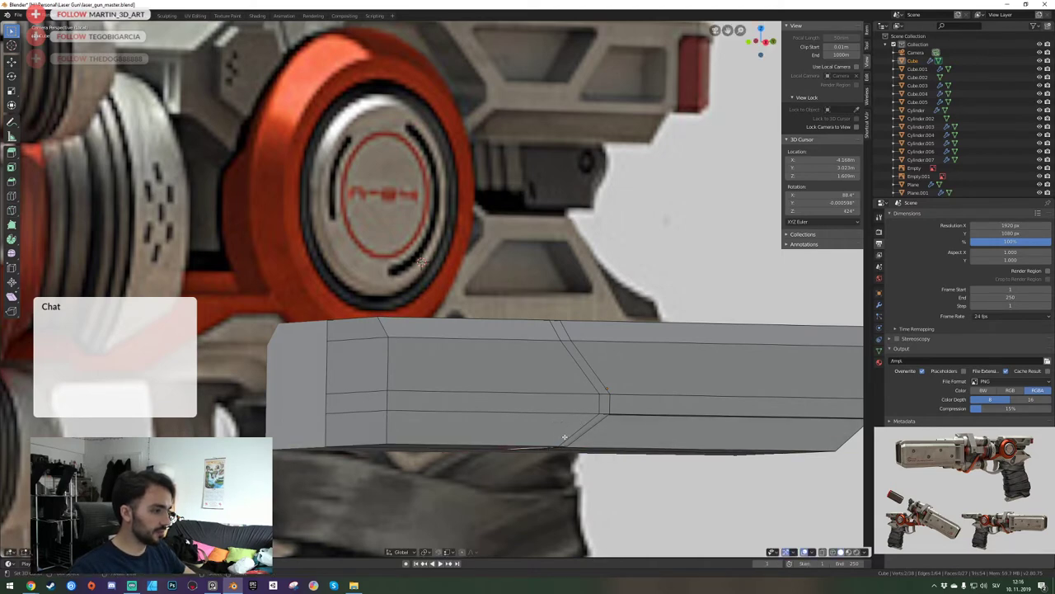
Move the whole front loop of the slanted pair slightly along Y toward the barrel.
{"action": "left_click", "coordinate": [569, 434], "text": "alt"}
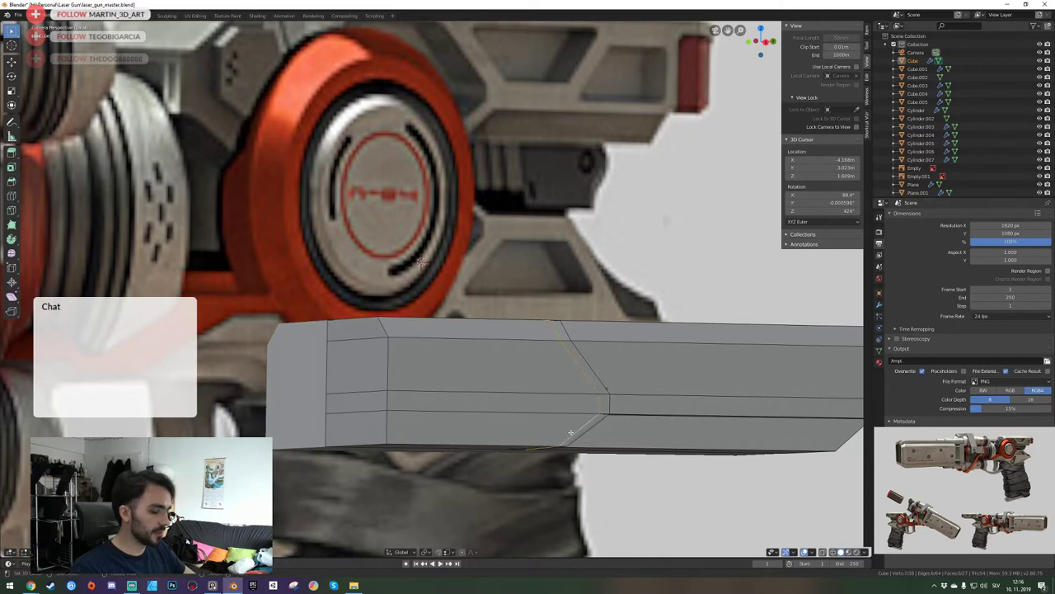
{"action": "key", "text": "g"}
{"action": "key", "text": "y"}
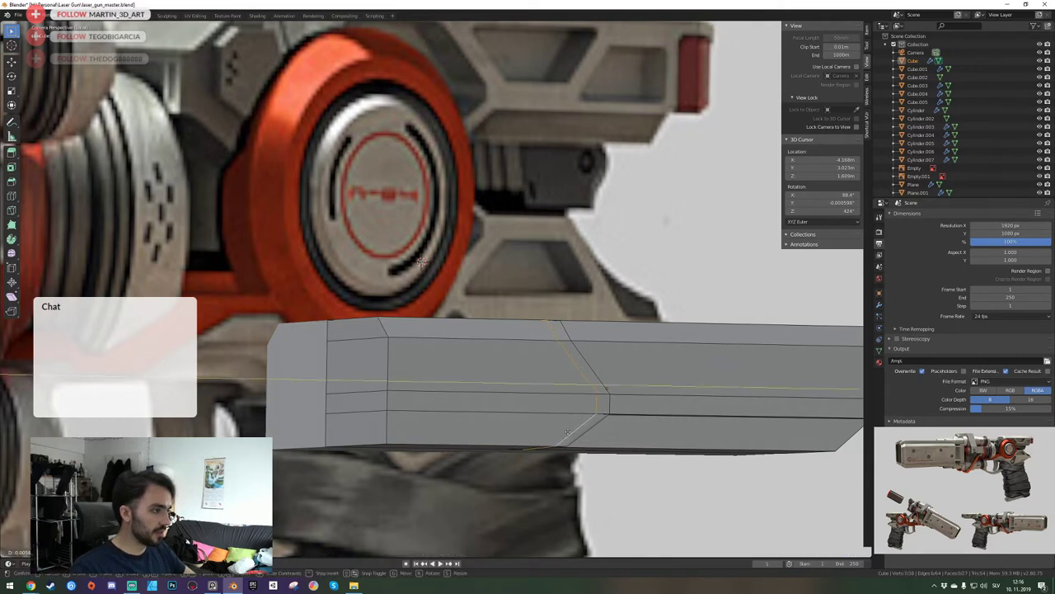
{"action": "left_click", "coordinate": [565, 432]}
Select only the upper and middle edges of the front slanted loop and shift them slightly along Y toward the barrel.
{"action": "key", "text": "1"}
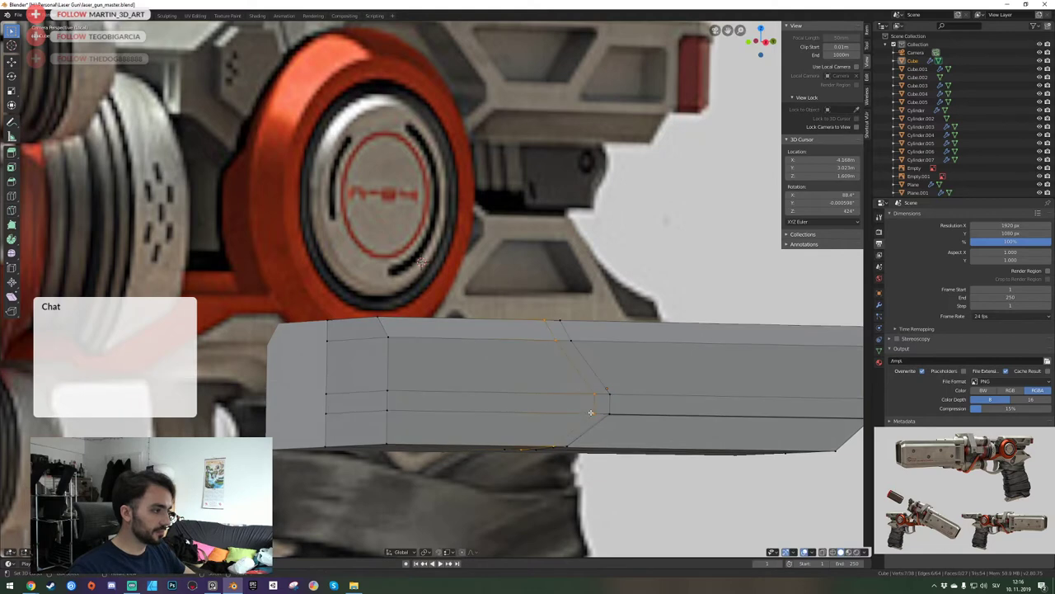
{"action": "left_click", "coordinate": [575, 363], "text": "alt"}
{"action": "left_click", "coordinate": [537, 448]}
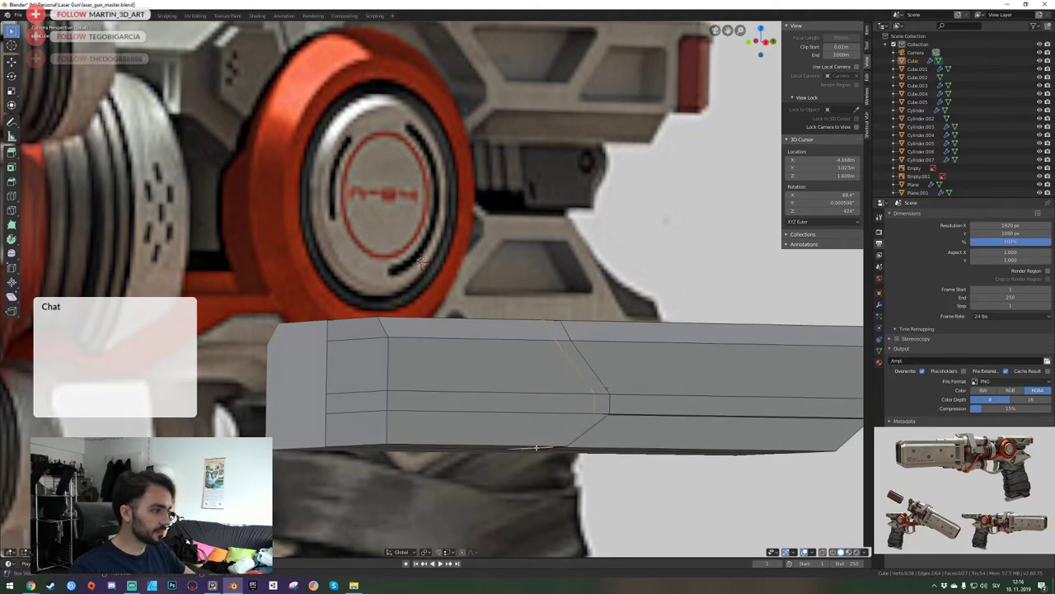
{"action": "left_click", "coordinate": [536, 447], "text": "shift"}
{"action": "left_click", "coordinate": [528, 449], "text": "shift"}
{"action": "left_click", "coordinate": [528, 448], "text": "shift"}
{"action": "key", "text": "g"}
{"action": "key", "text": "g"}
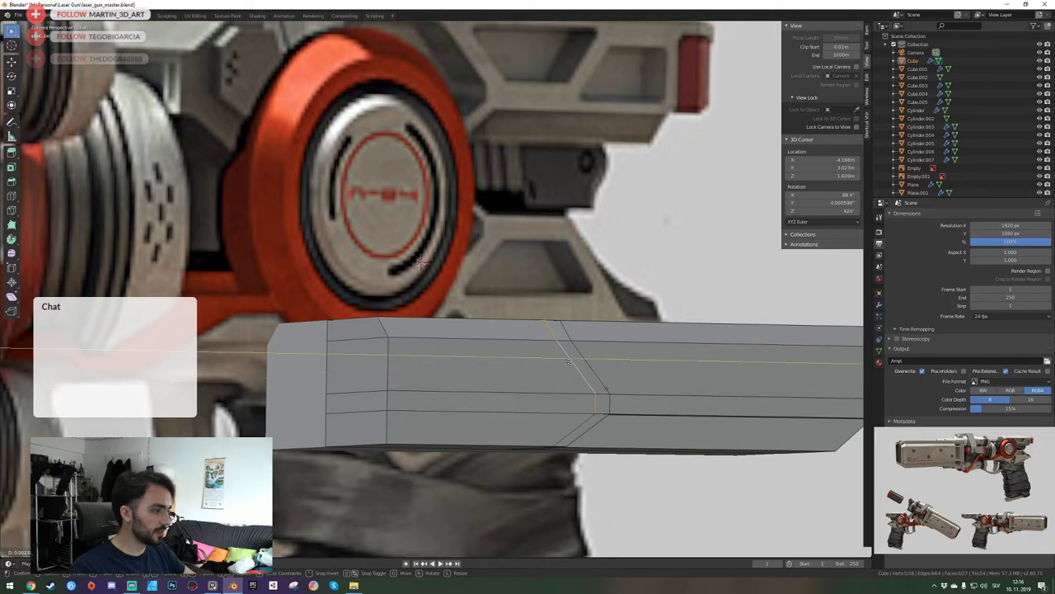
{"action": "left_click", "coordinate": [569, 360]}
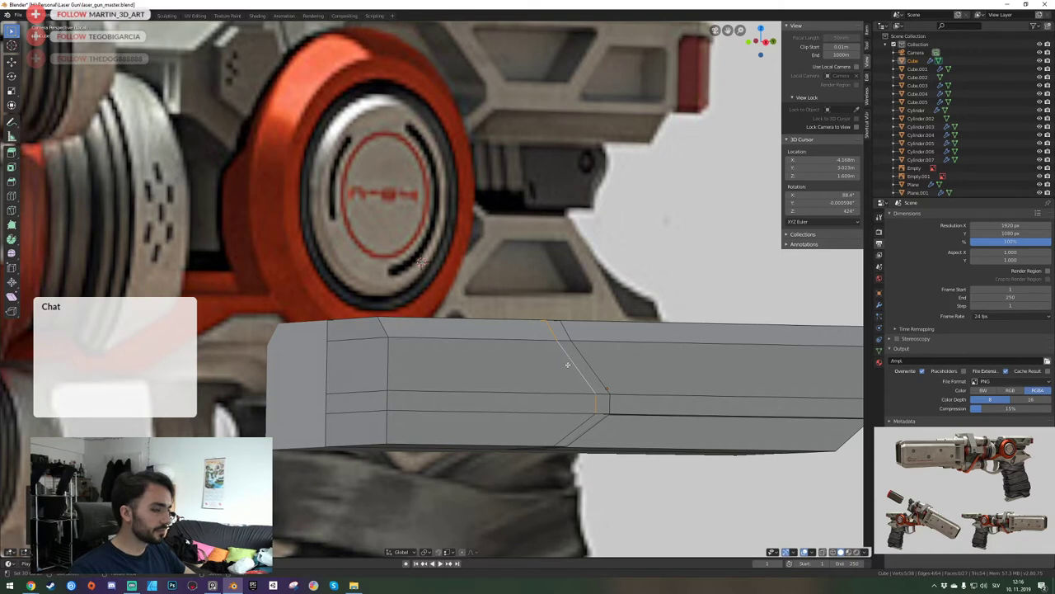
Add a lengthwise edge loop along the block's side faces, slid to just below the upper bevel edge.
{"action": "left_click", "coordinate": [593, 402]}
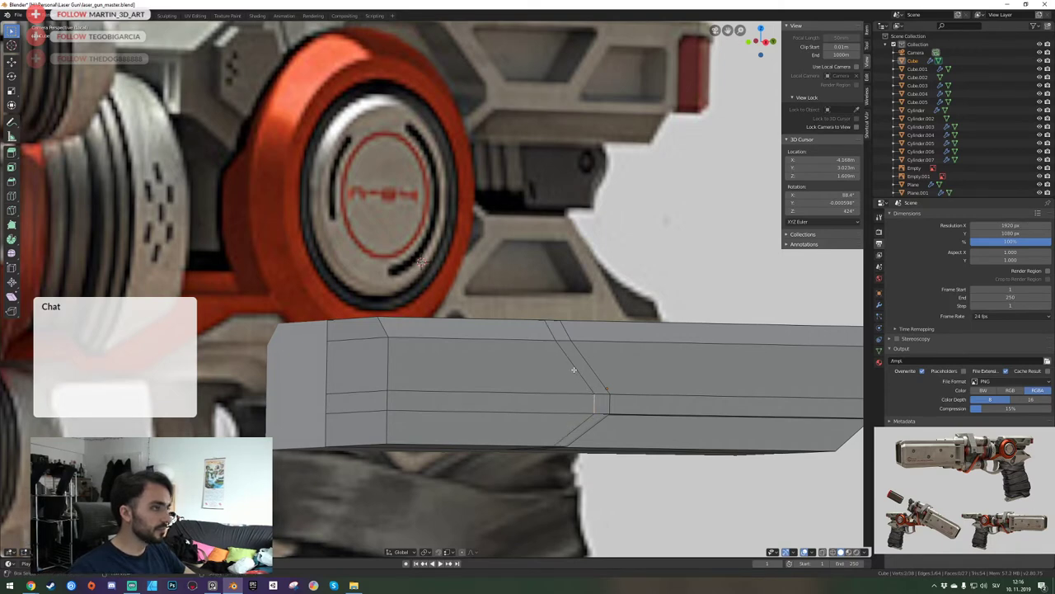
{"action": "middle_click_drag", "start_coordinate": [519, 221], "coordinate": [517, 248], "text": "shift"}
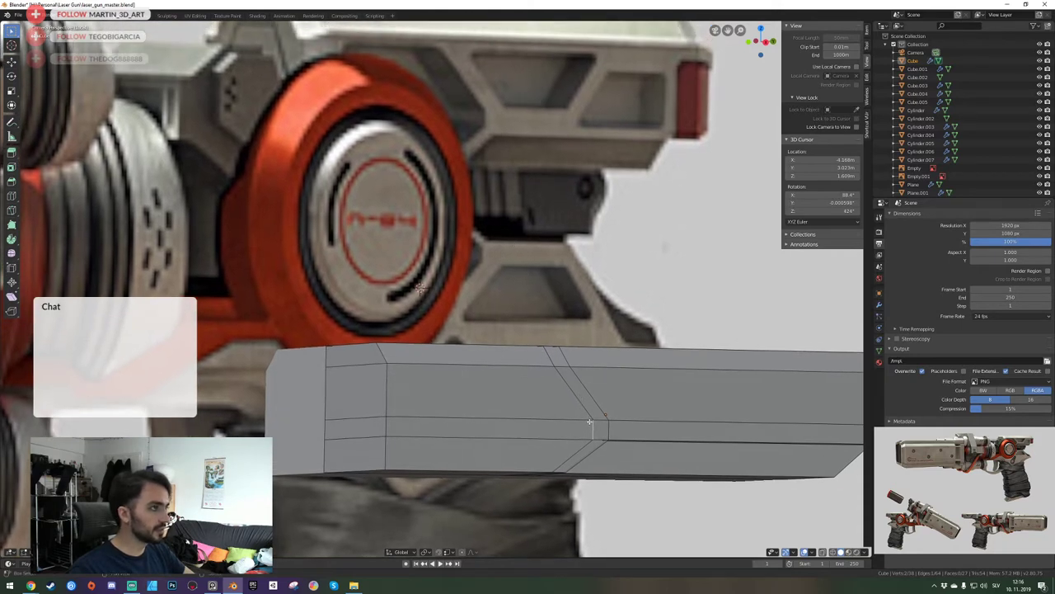
{"action": "left_click", "coordinate": [590, 423]}
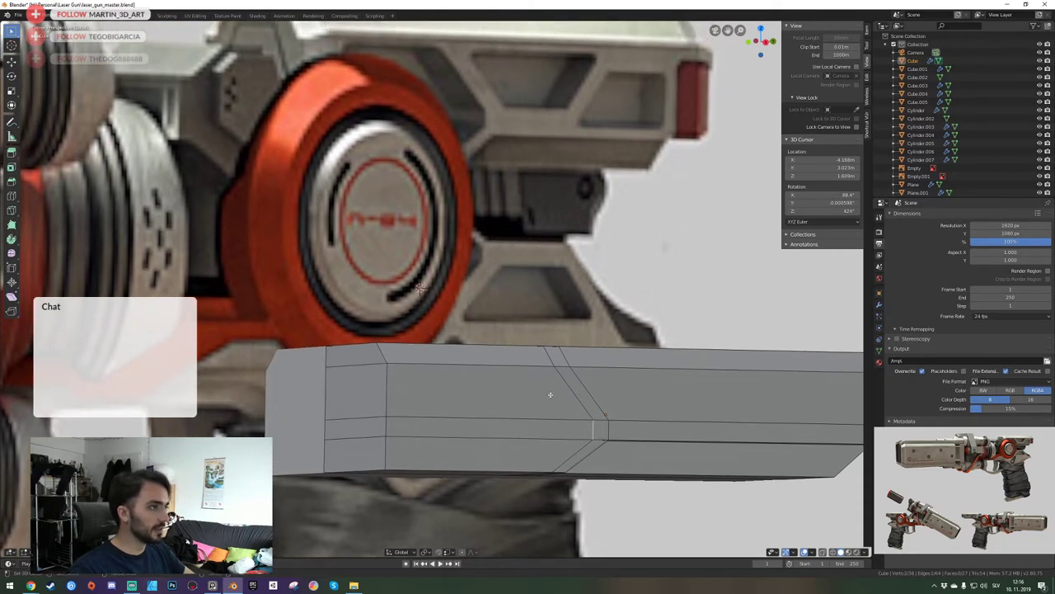
{"action": "key", "text": "ctrl+r"}
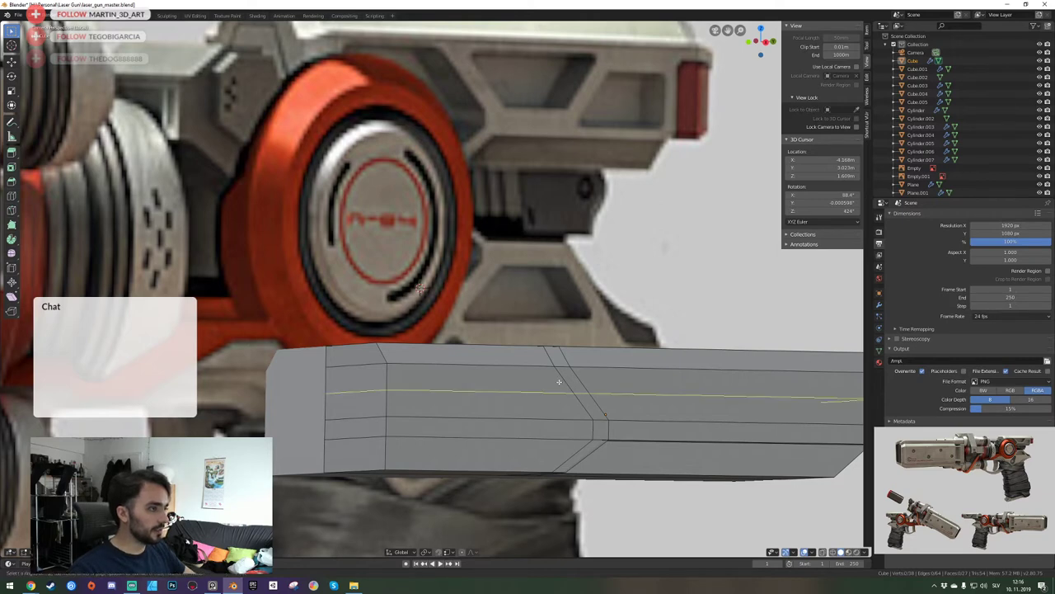
{"action": "left_click", "coordinate": [558, 371]}
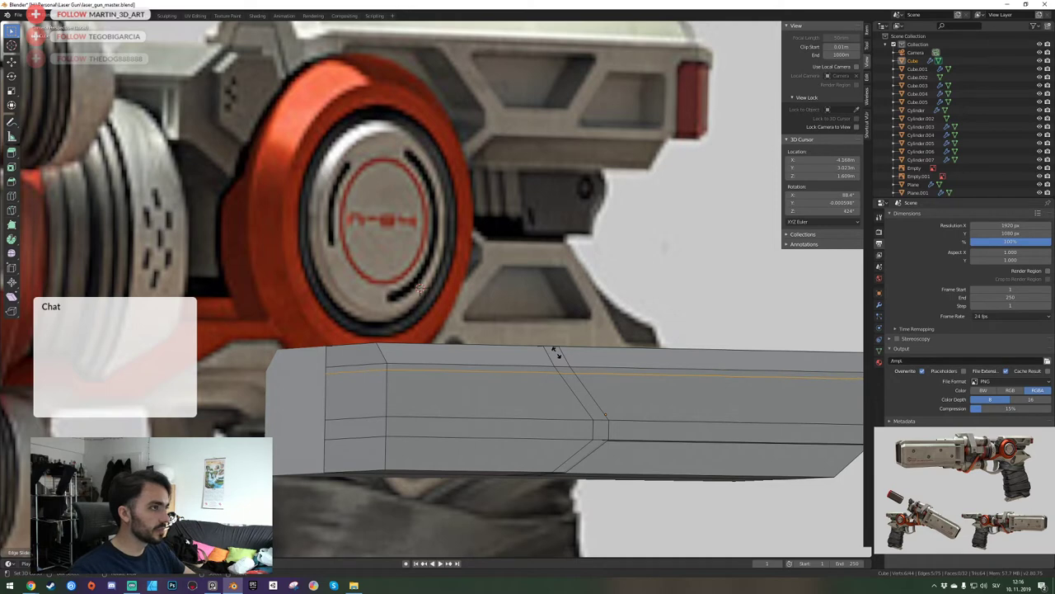
{"action": "left_click", "coordinate": [557, 352]}
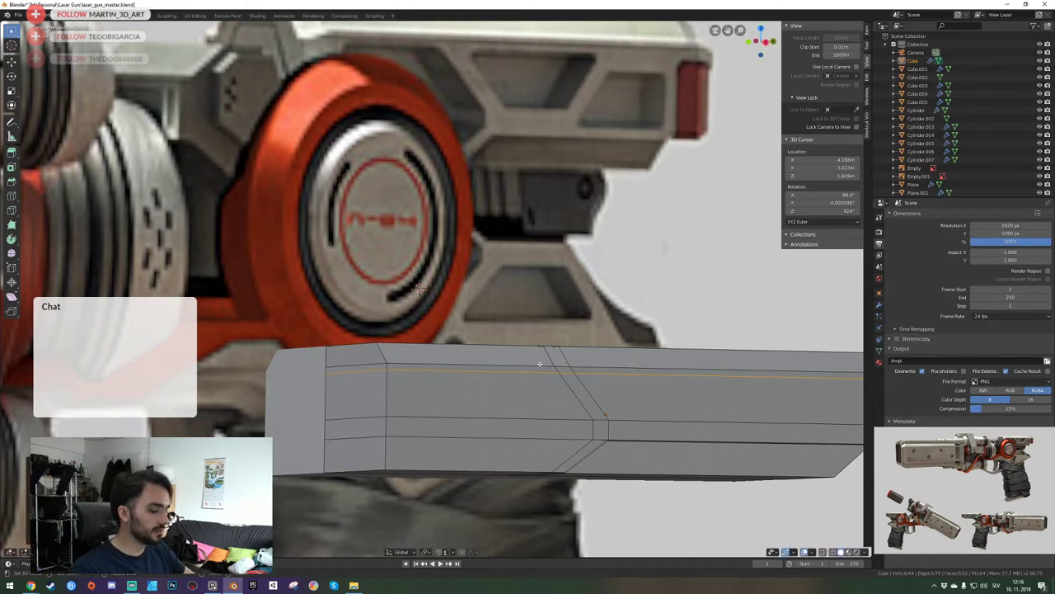
Slide the lengthwise edge loop on the block's side slightly further down from the upper bevel edge.
{"action": "key", "text": "ctrl+x"}
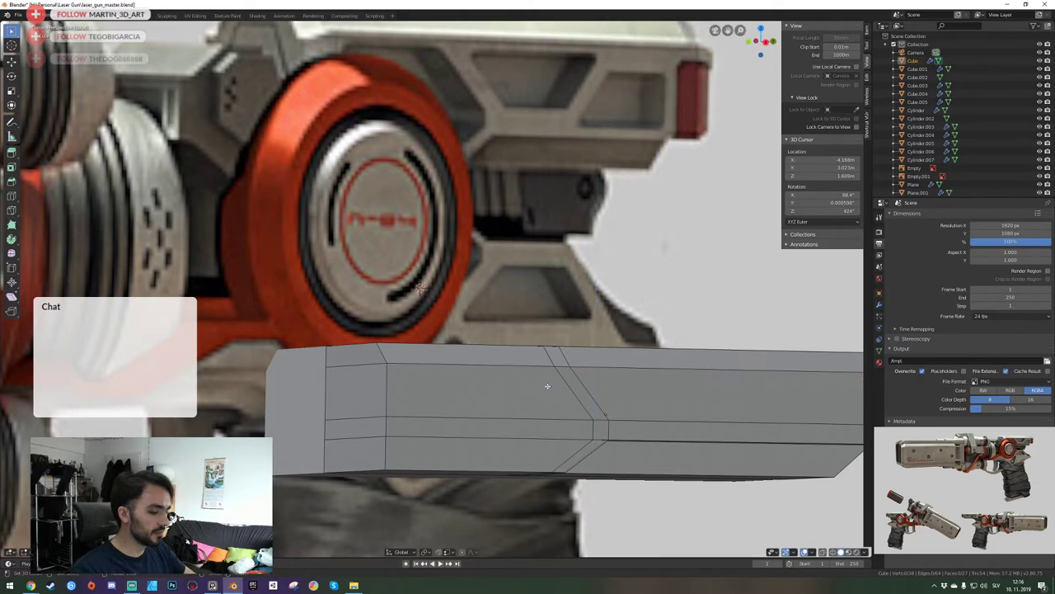
{"action": "key", "text": "ctrl+z"}
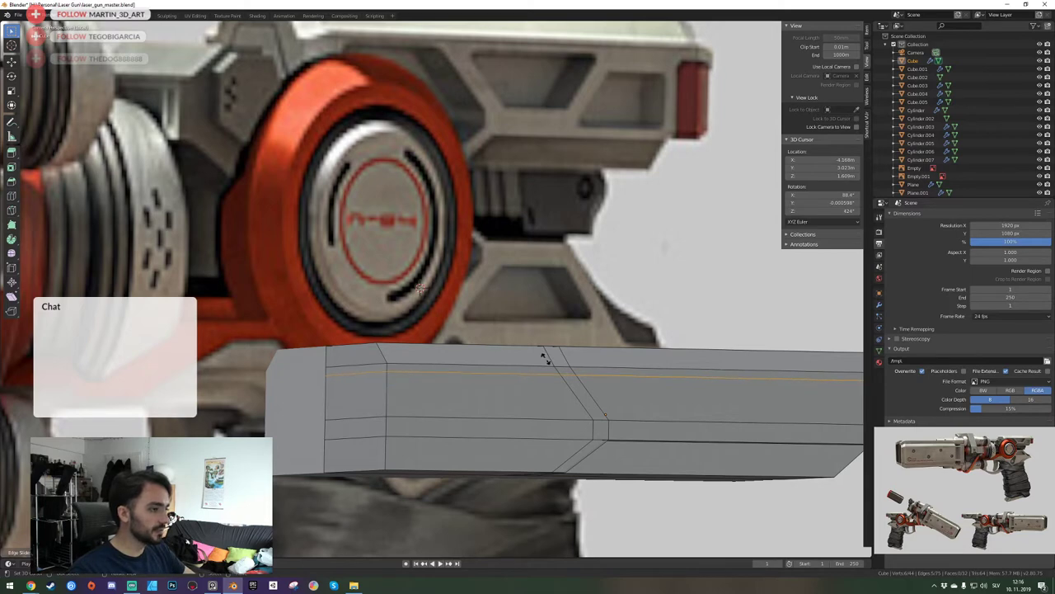
{"action": "left_click", "coordinate": [542, 356]}
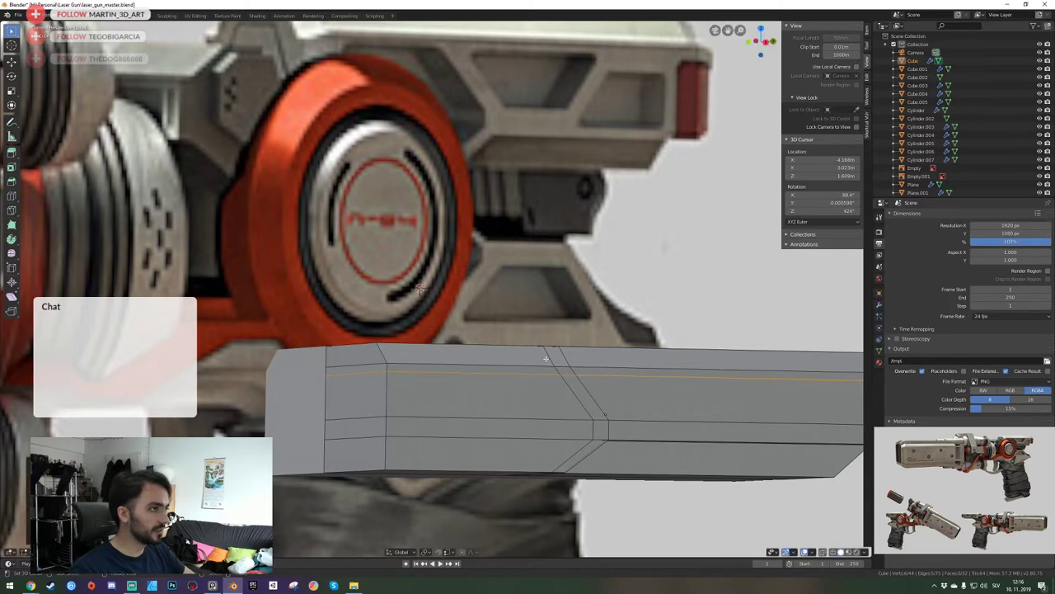
{"action": "scroll", "coordinate": [419, 287], "scroll_direction": "down", "scroll_amount": 5}
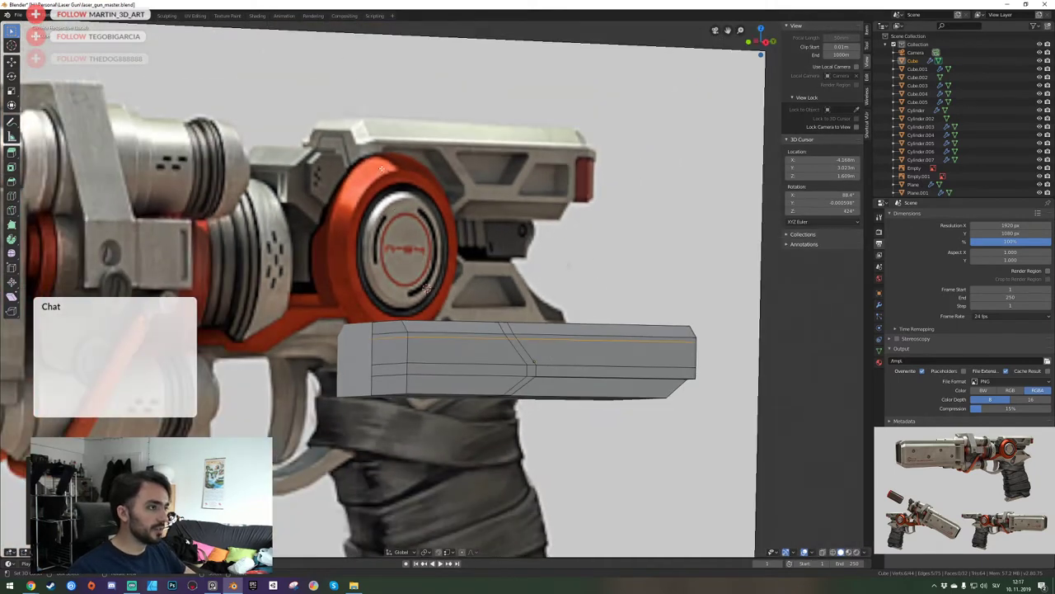
{"action": "scroll", "coordinate": [427, 288], "scroll_direction": "up", "scroll_amount": 1}
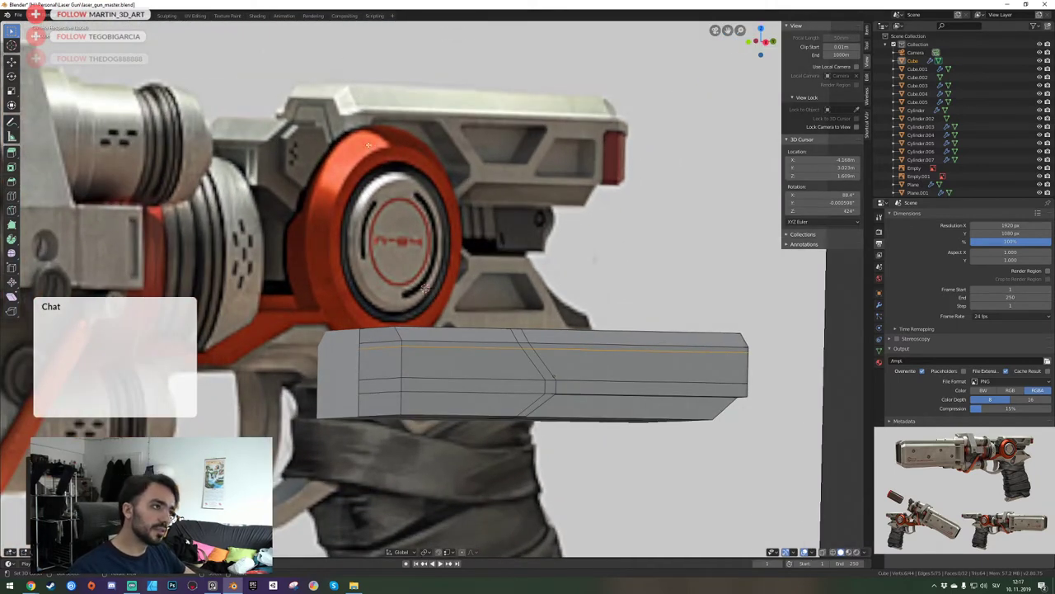
{"action": "key", "text": "alt+a"}
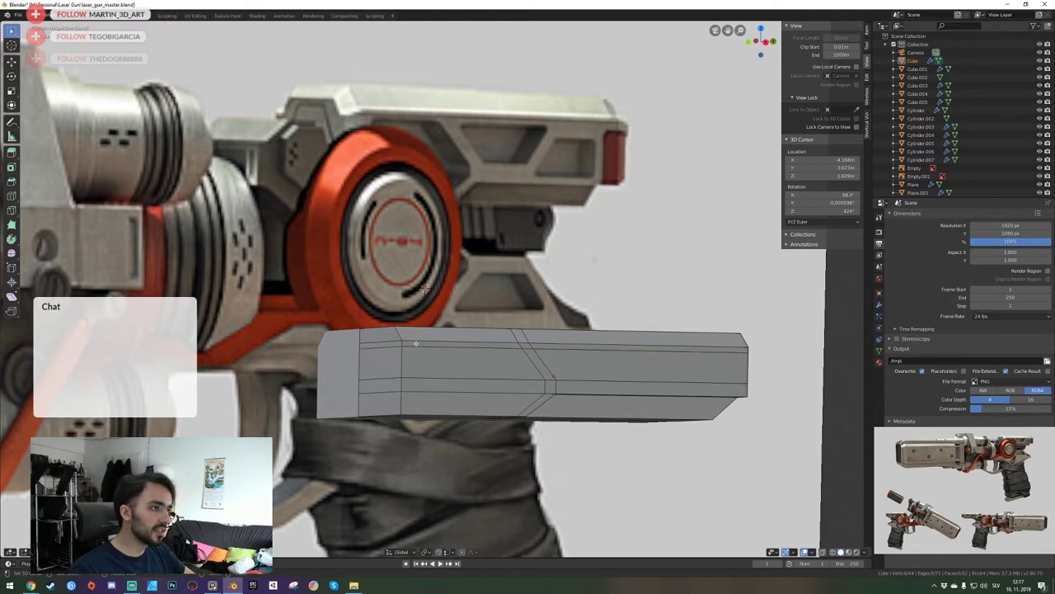
Select the vertical corner edge loop at the block's front end and try to bevel it.
{"action": "key", "text": "ctrl+r"}
{"action": "left_click", "coordinate": [403, 339]}
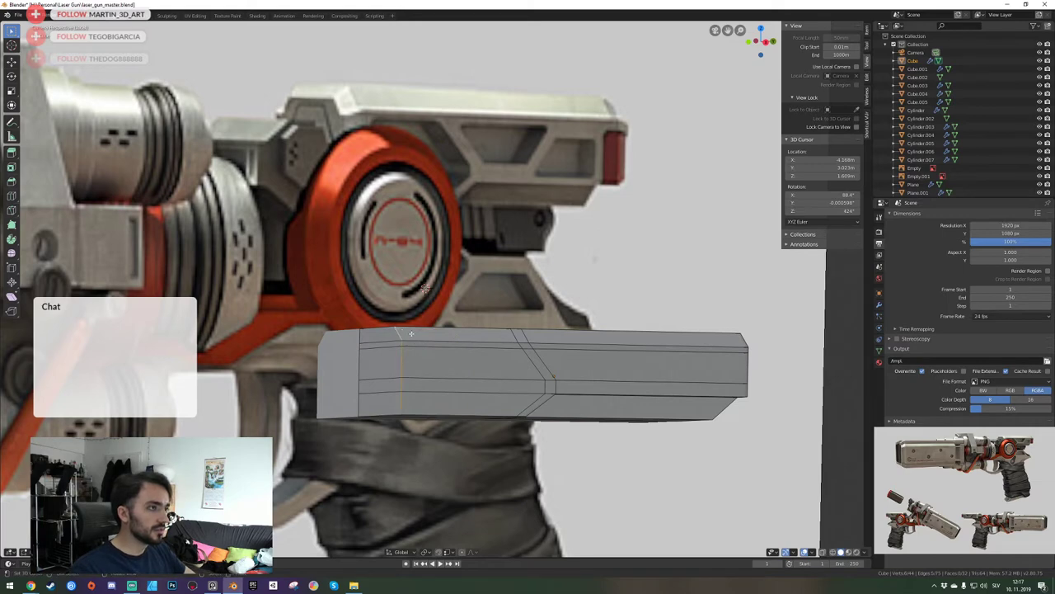
{"action": "key", "text": "ctrl+b"}
{"action": "right_click", "coordinate": [410, 333]}
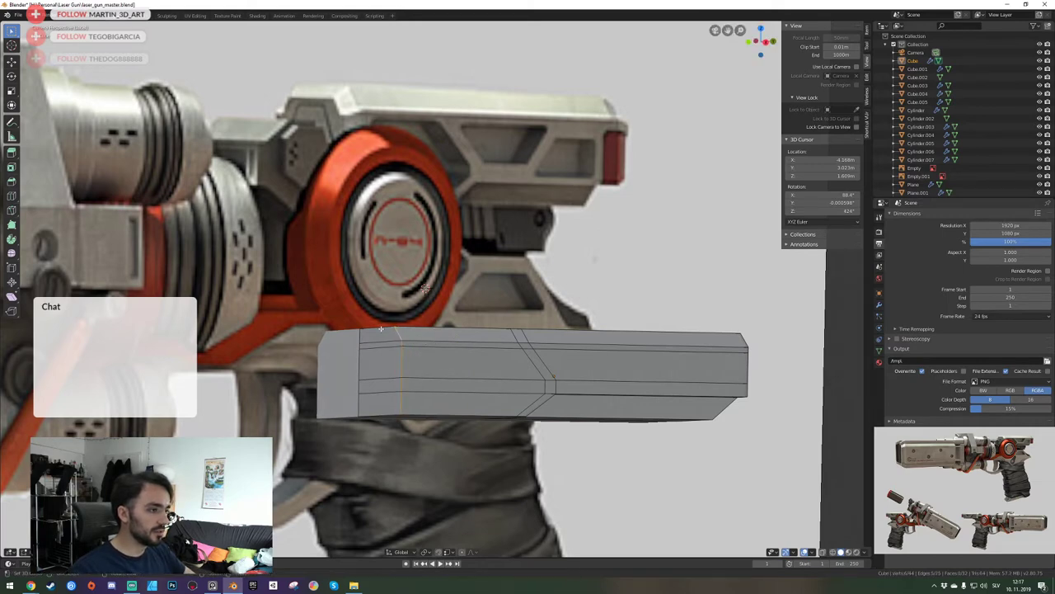
Apply all transforms to the upper rear block.
{"action": "key", "text": "Tab"}
{"action": "key", "text": "ctrl+a"}
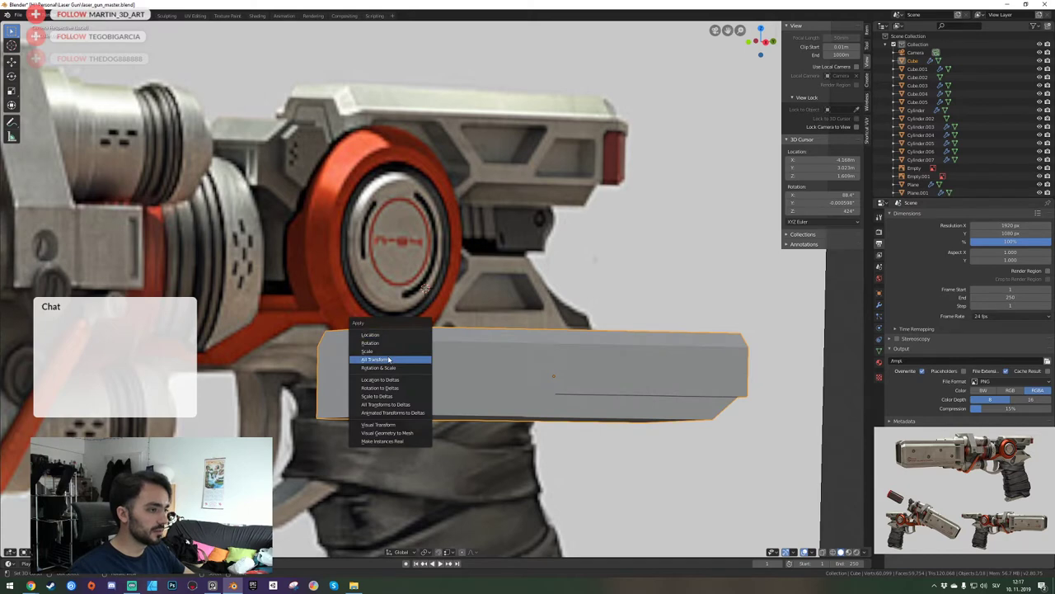
{"action": "left_click", "coordinate": [389, 359]}
{"action": "key", "text": "ctrl+a"}
{"action": "key", "text": "Escape"}
Bevel the selected front corner edges of the block with a single segment.
{"action": "key", "text": "Tab"}
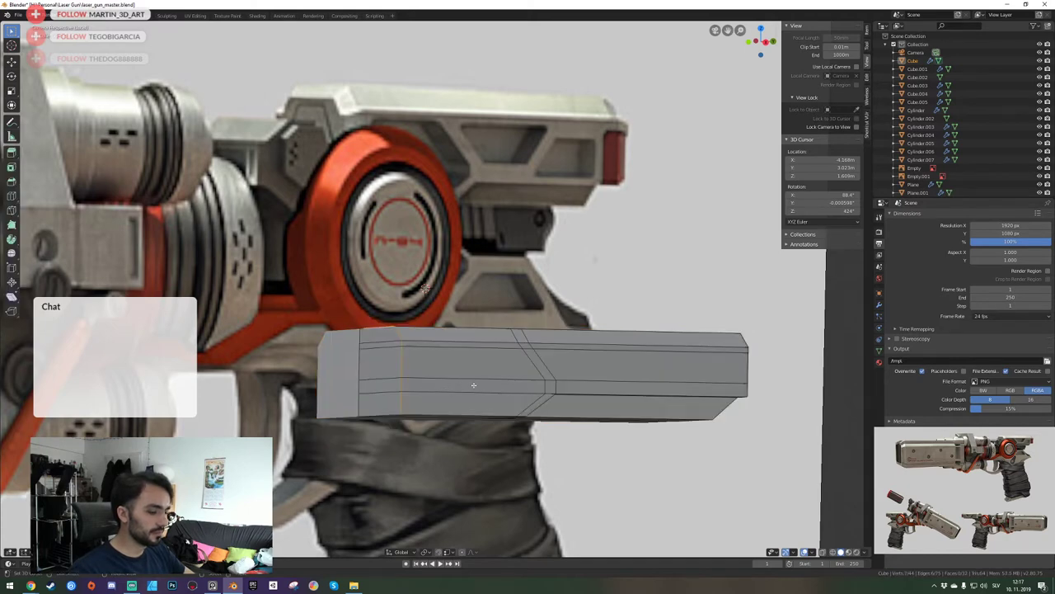
{"action": "key", "text": "ctrl+b"}
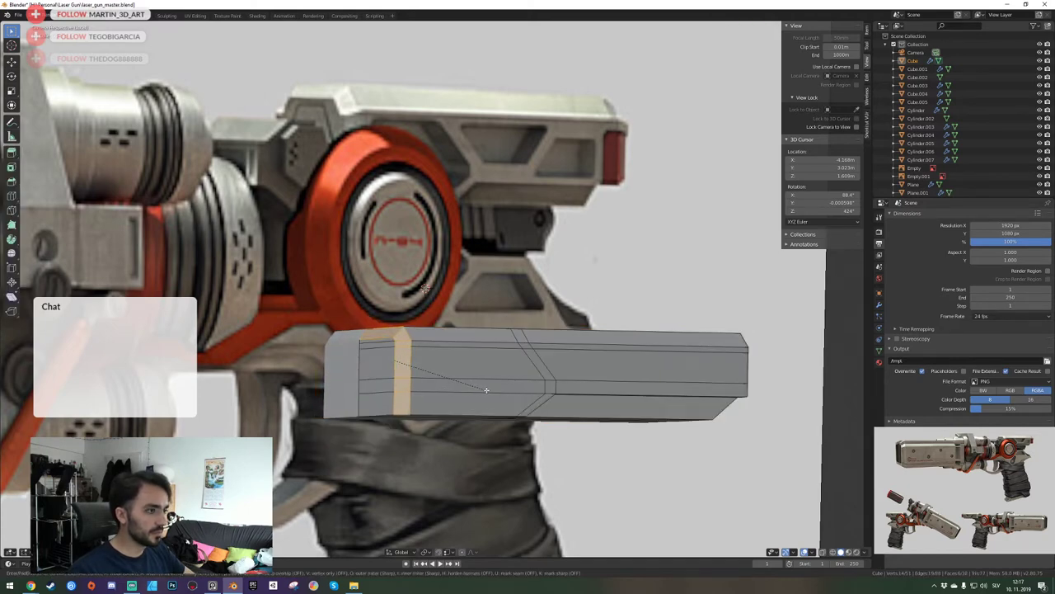
{"action": "left_click", "coordinate": [487, 388]}
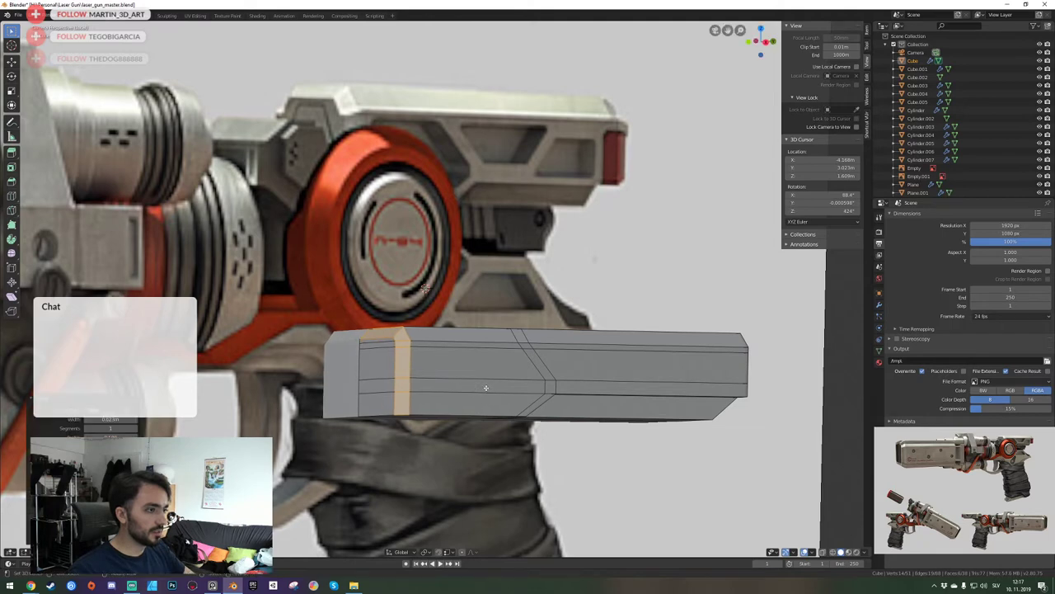
Add a vertical edge loop just behind the beveled front corner and flatten it along Y.
{"action": "key", "text": "alt+a"}
{"action": "key", "text": "ctrl+r"}
{"action": "left_click", "coordinate": [427, 342]}
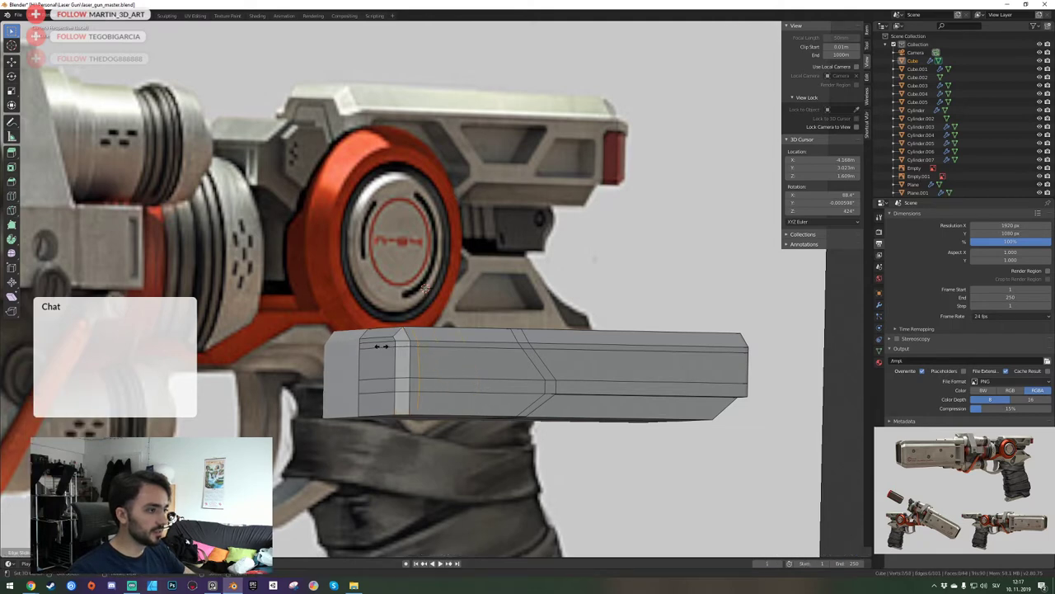
{"action": "left_click", "coordinate": [382, 347]}
{"action": "key", "text": "KP_0"}
{"action": "key", "text": "shift+grave"}
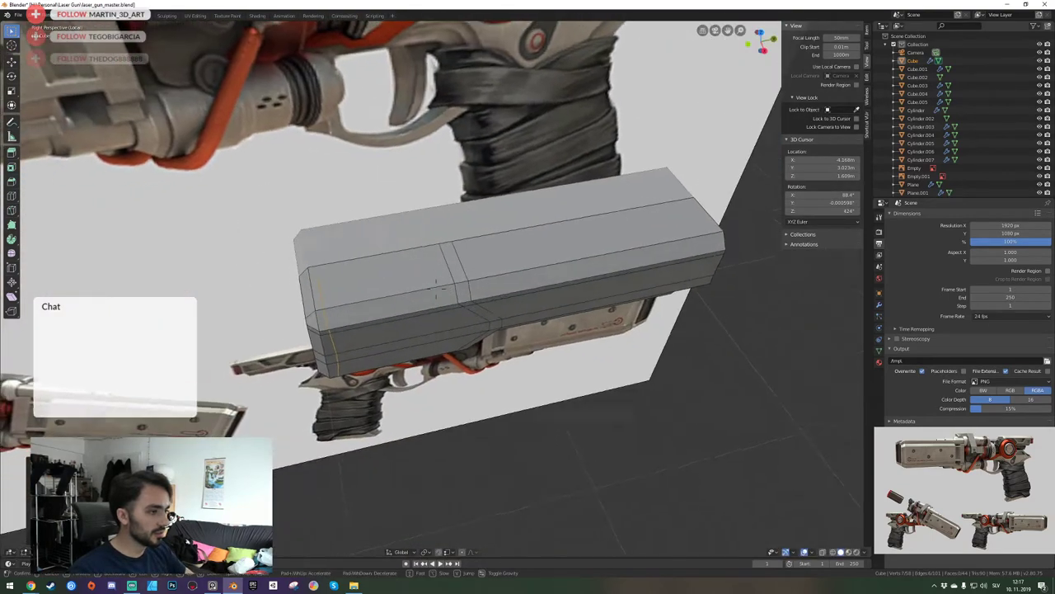
{"action": "middle_click_drag", "start_coordinate": [437, 284], "coordinate": [436, 282]}
{"action": "key", "text": "g"}
{"action": "key", "text": "g"}
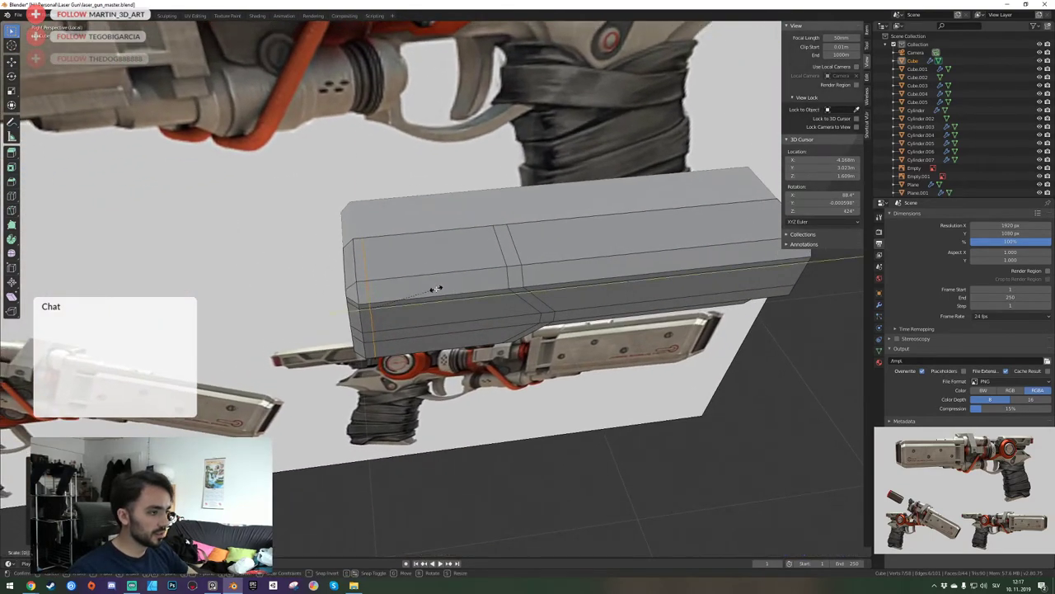
{"action": "key", "text": "Return"}
{"action": "key", "text": "KP_0"}
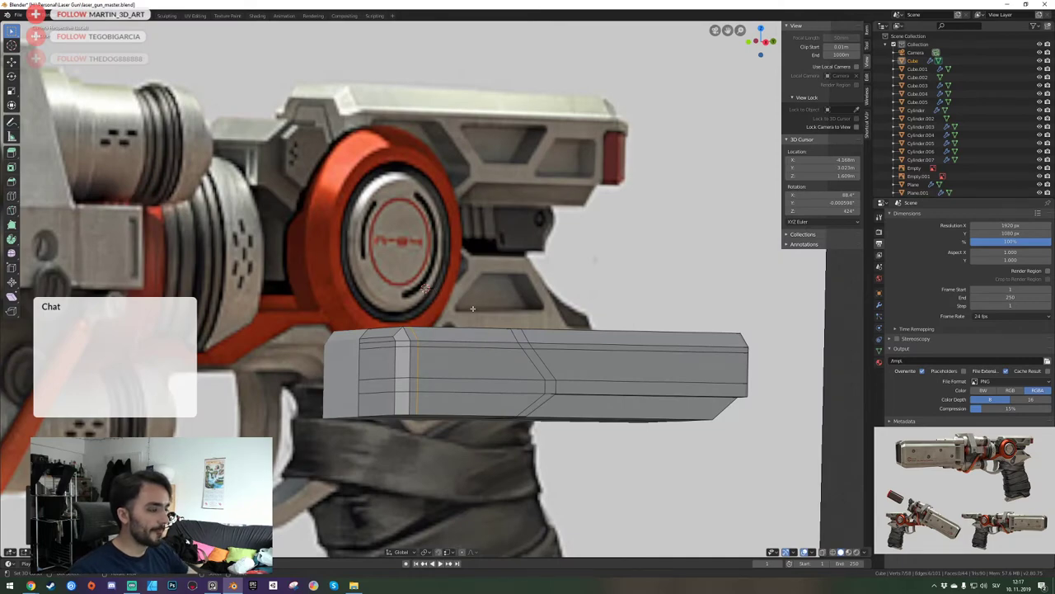
Select the two underside vertices at the notch's inner edge and move them rearward along Y in line with the notch corners.
{"action": "key", "text": "KP_0"}
{"action": "key", "text": "shift+grave"}
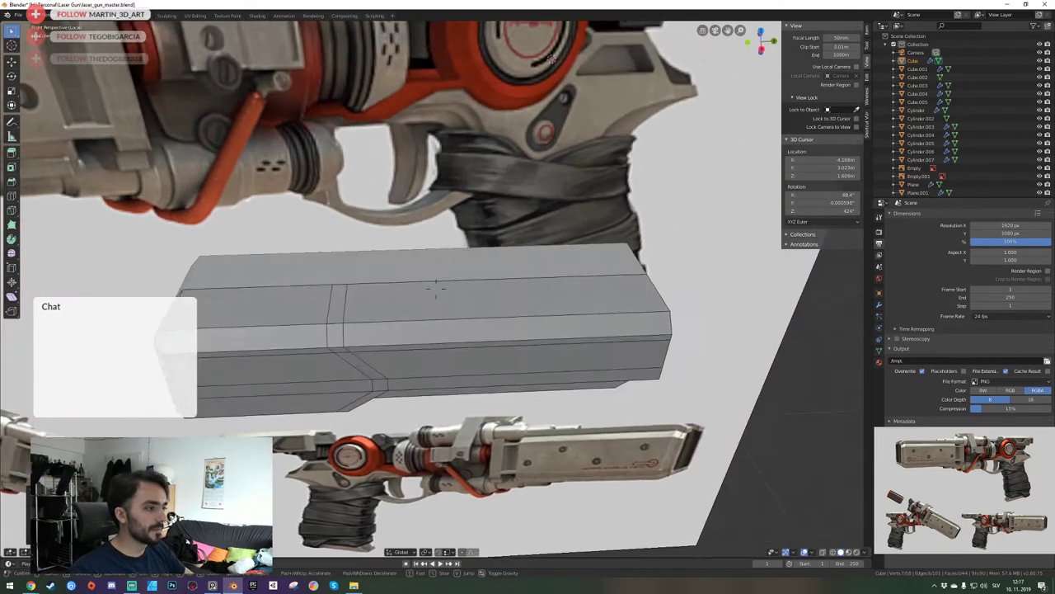
{"action": "key", "text": "q"}
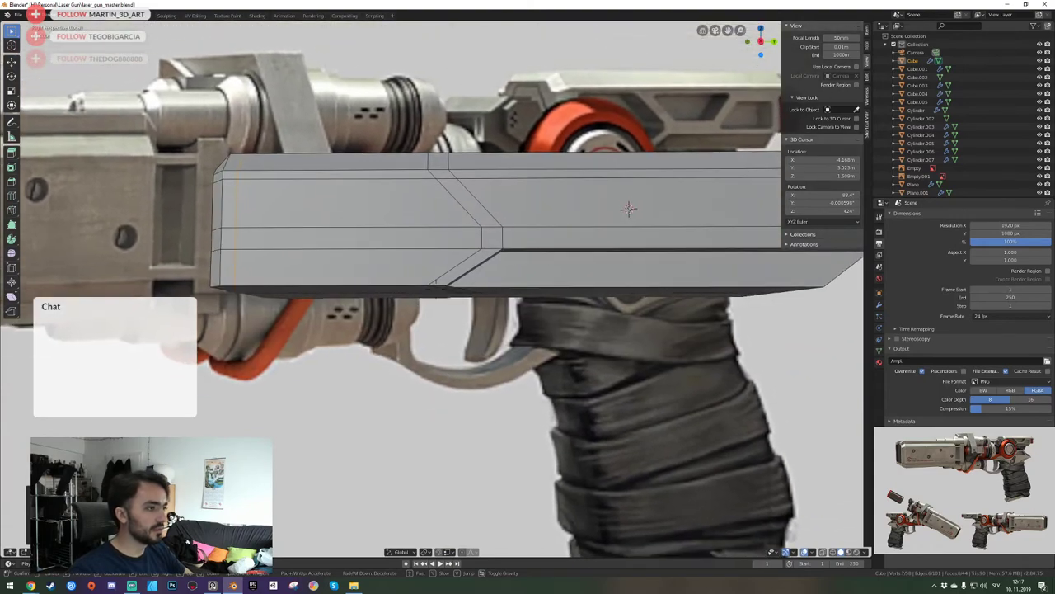
{"action": "key", "text": "q"}
{"action": "middle_click_drag", "start_coordinate": [624, 253], "coordinate": [486, 240]}
{"action": "right_click", "coordinate": [485, 229]}
{"action": "right_click", "coordinate": [510, 228], "text": "shift"}
{"action": "key", "text": "g"}
{"action": "key", "text": "y"}
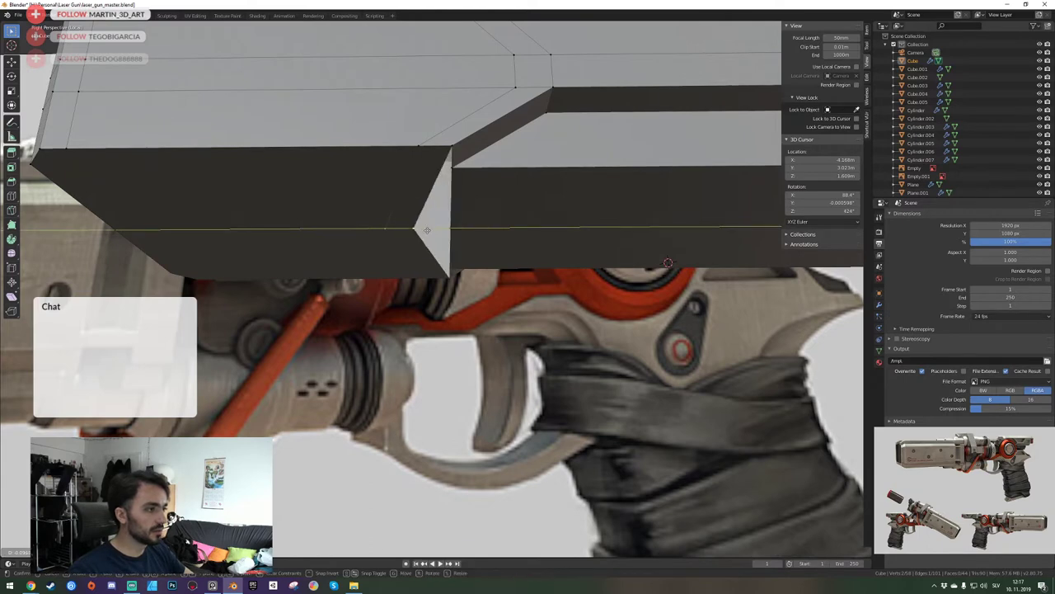
{"action": "left_click", "coordinate": [452, 231]}
{"action": "middle_click_drag", "start_coordinate": [452, 231], "coordinate": [596, 293]}
{"action": "key", "text": "s"}
{"action": "left_click", "coordinate": [435, 288]}
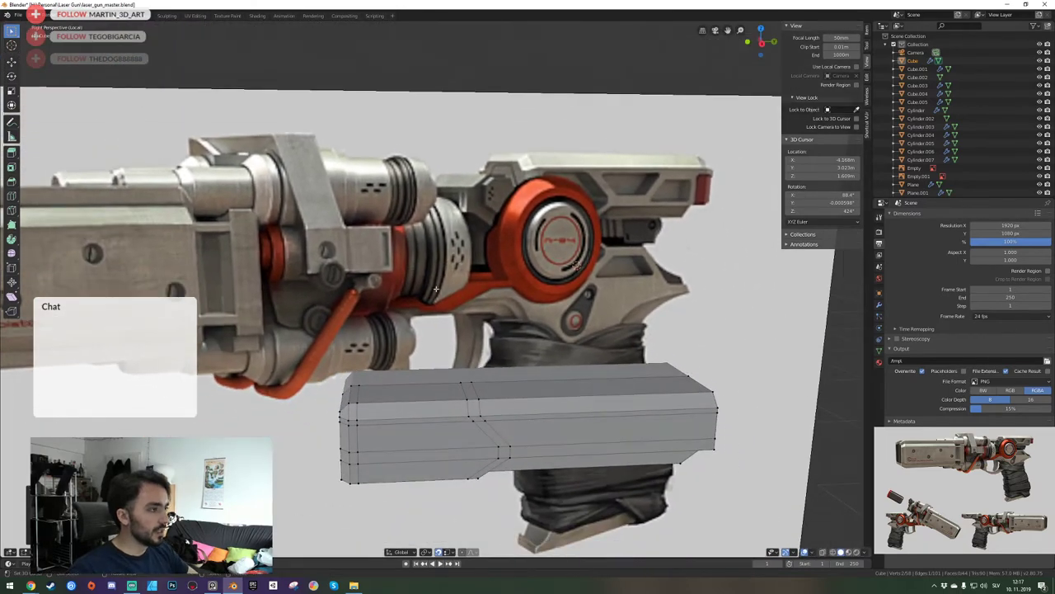
{"action": "key", "text": "KP_0"}
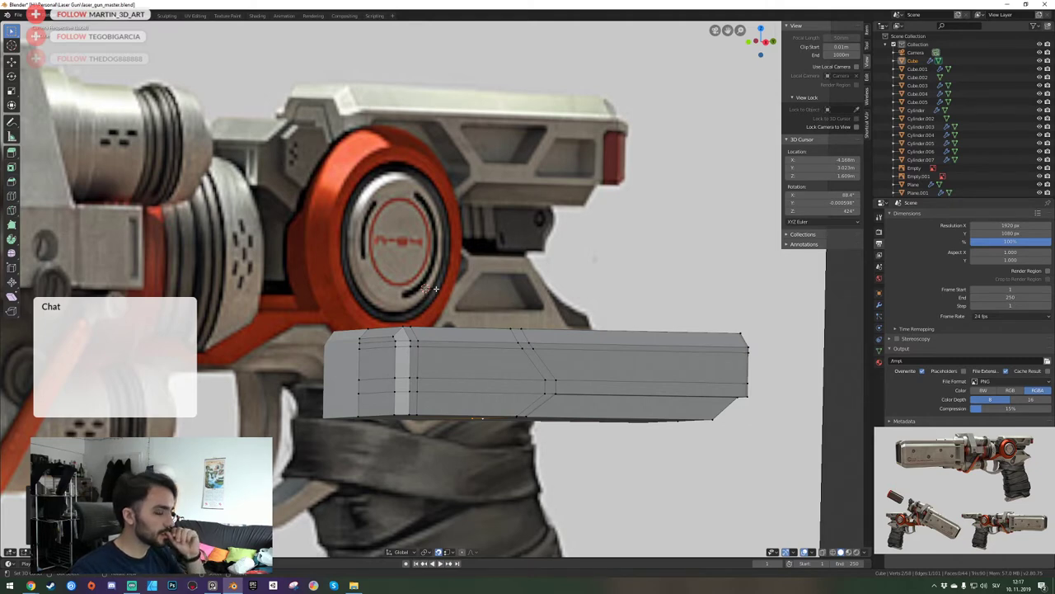
Show the whole gun again and select the three side faces between the front vertical loop and the slanted loop.
{"action": "key", "text": "KP_Divide"}
{"action": "key", "text": "Tab"}
{"action": "key", "text": "Tab"}
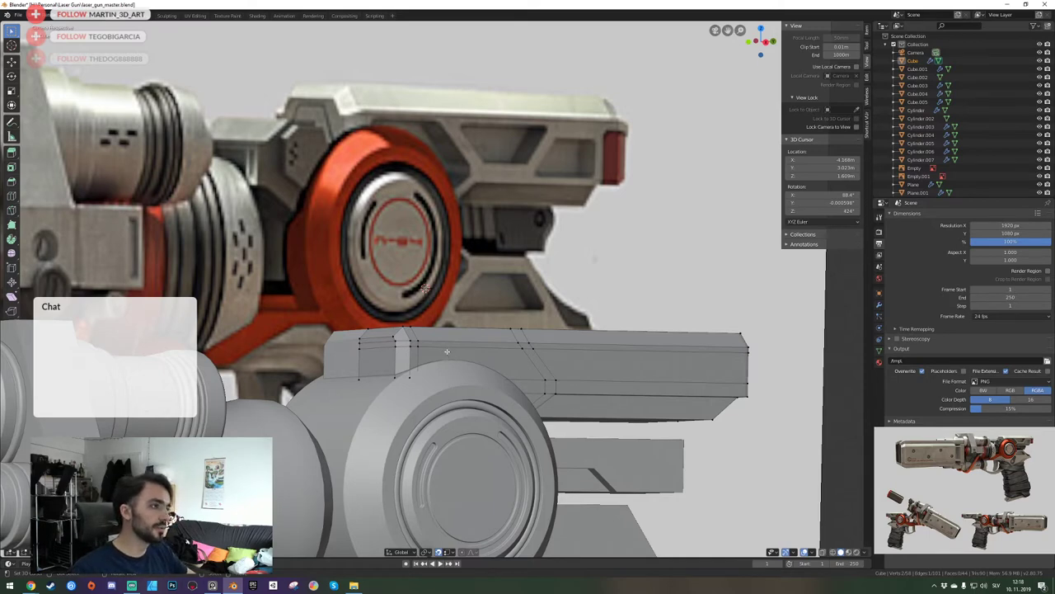
{"action": "key", "text": "3"}
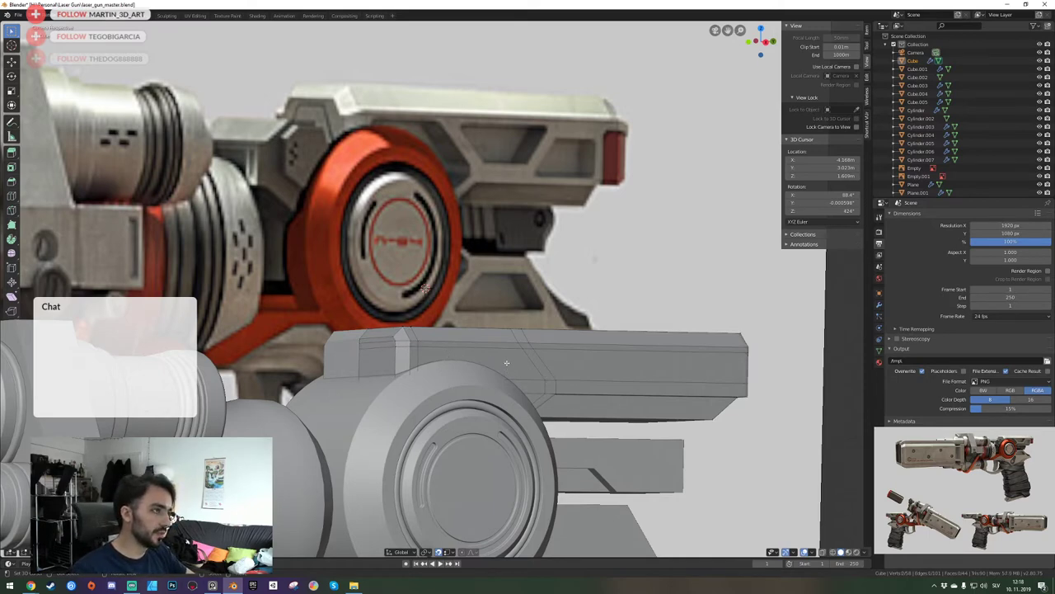
{"action": "left_click", "coordinate": [510, 364]}
{"action": "left_click", "coordinate": [528, 386], "text": "shift"}
{"action": "left_click", "coordinate": [532, 399], "text": "shift"}
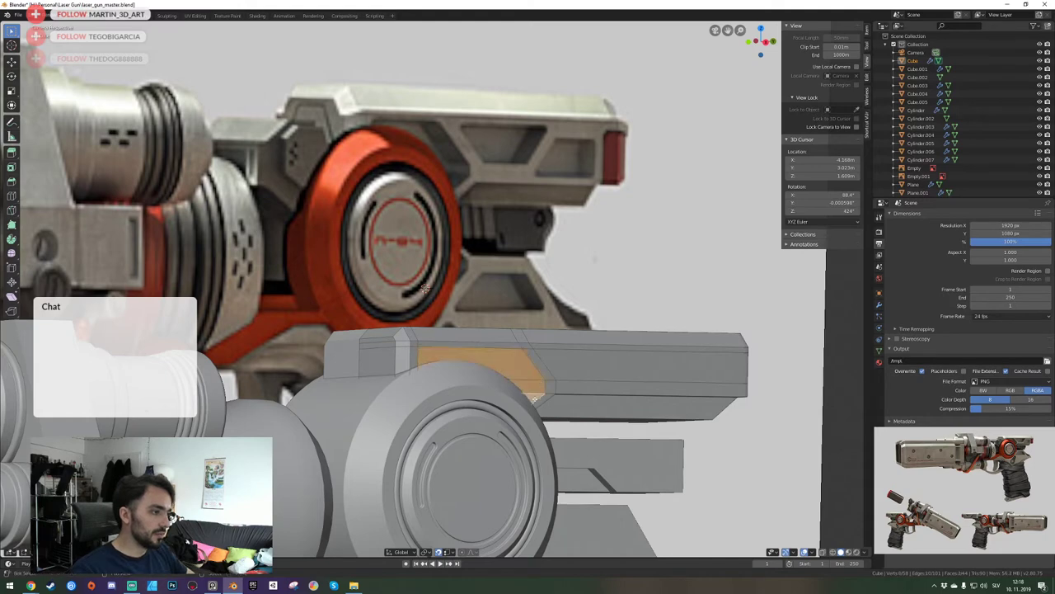
Isolate the block with the reference image to examine the selected side faces, and bring back the other parts.
{"action": "key", "text": "Tab"}
{"action": "left_click", "coordinate": [453, 241], "text": "shift"}
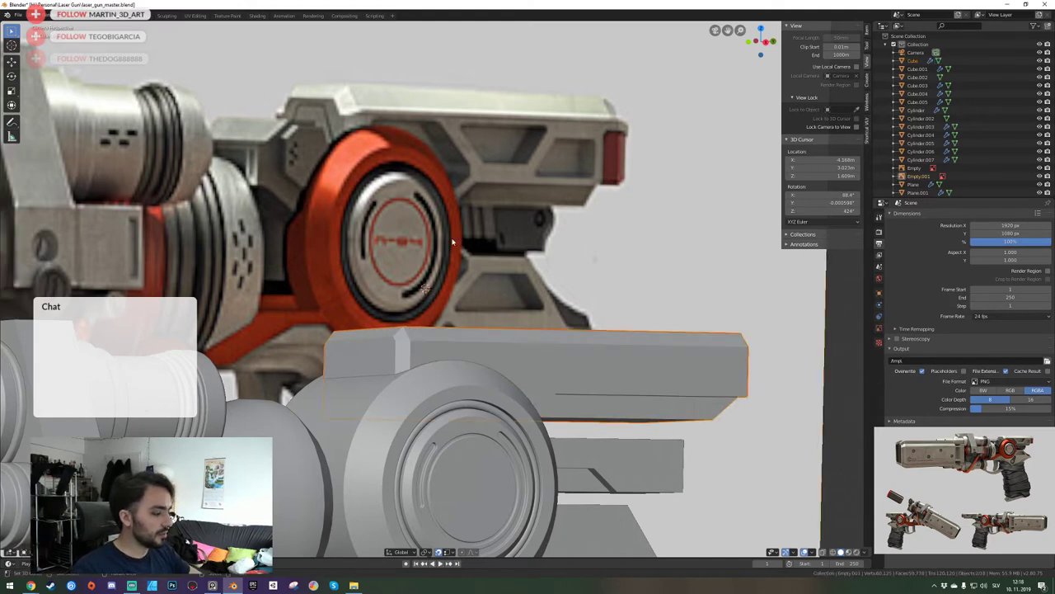
{"action": "key", "text": "KP_Divide"}
{"action": "key", "text": "Tab"}
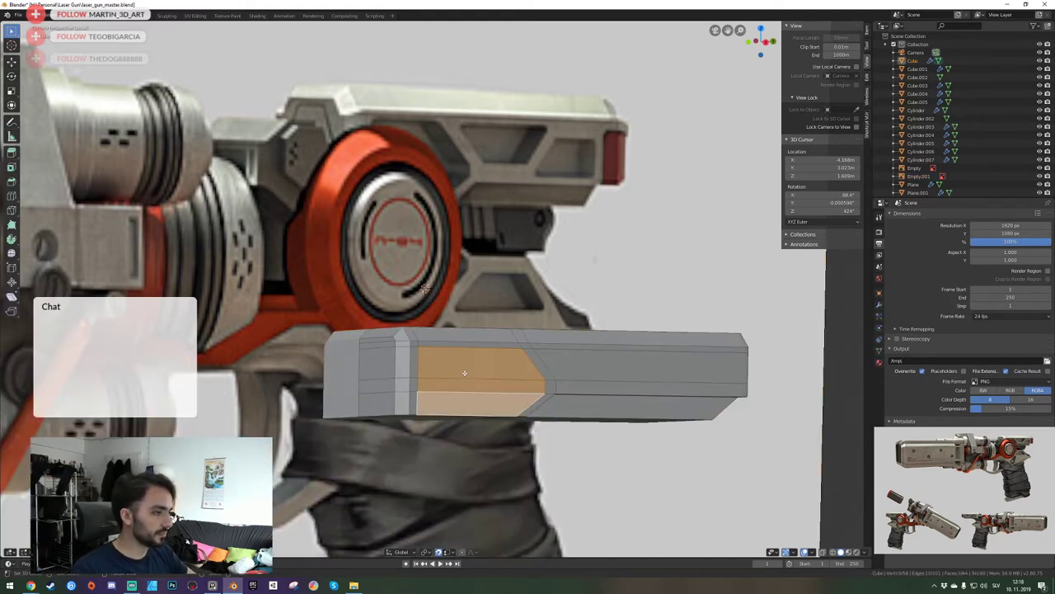
{"action": "middle_click_drag", "start_coordinate": [473, 376], "coordinate": [512, 401]}
{"action": "key", "text": "KP_0"}
{"action": "key", "text": "KP_Divide"}
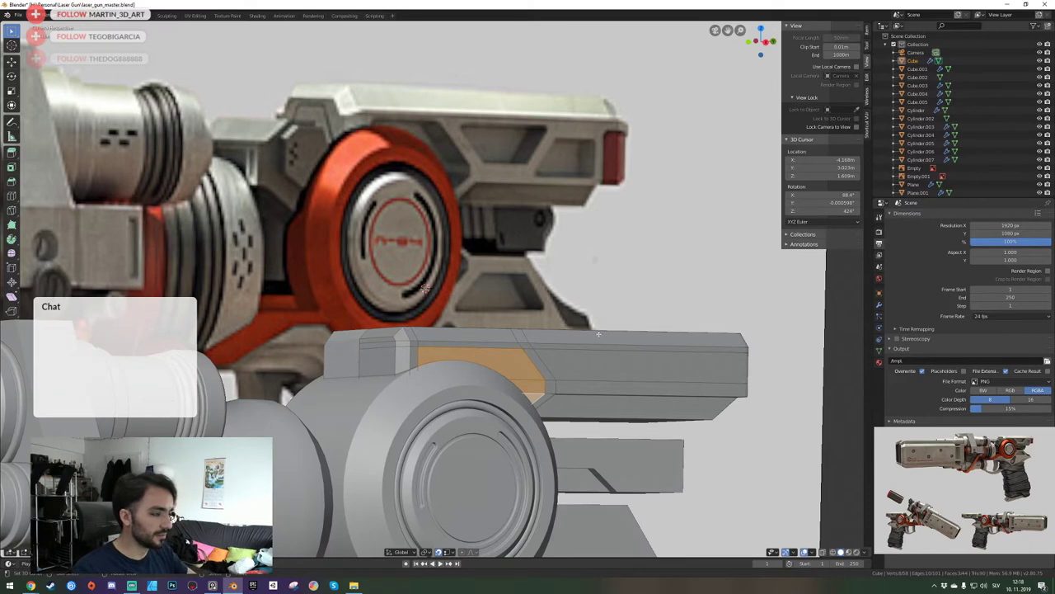
Extrude the three selected side faces inward along X to form a recess, adjust its depth, and leave Edit Mode.
{"action": "key", "text": "e"}
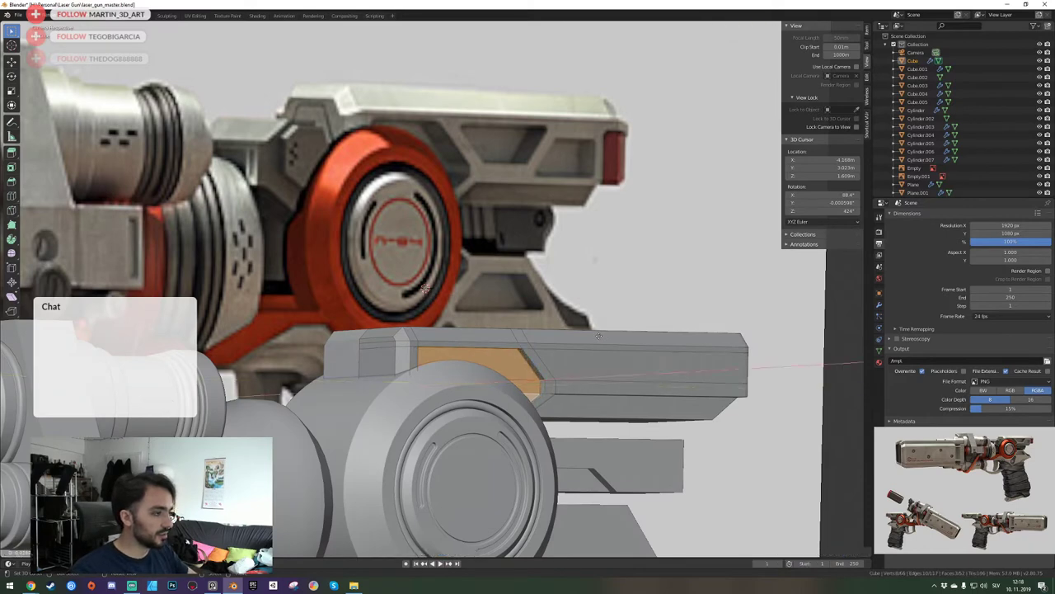
{"action": "left_click", "coordinate": [589, 330]}
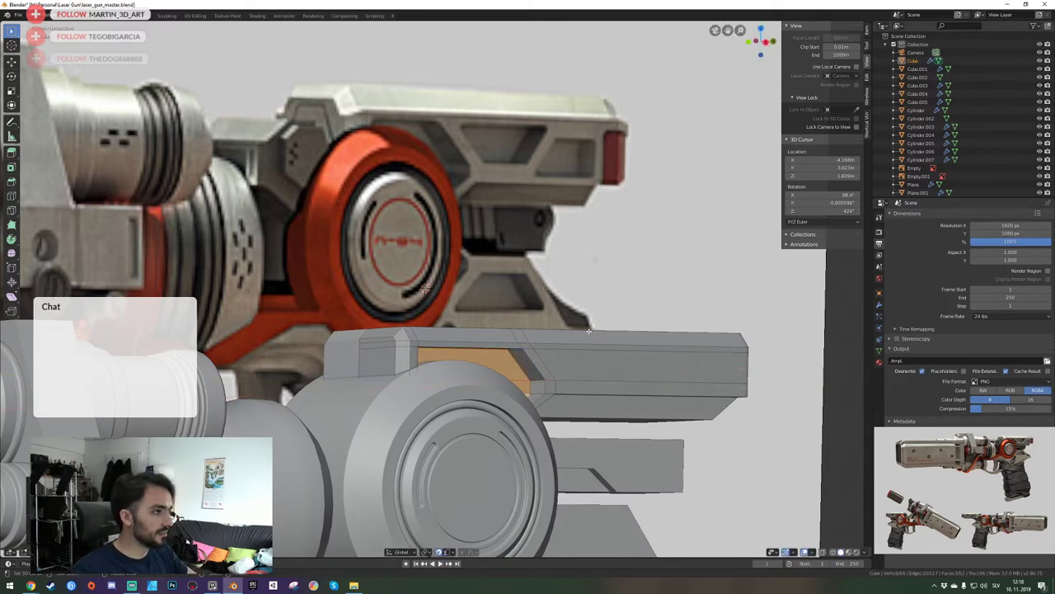
{"action": "key", "text": "e"}
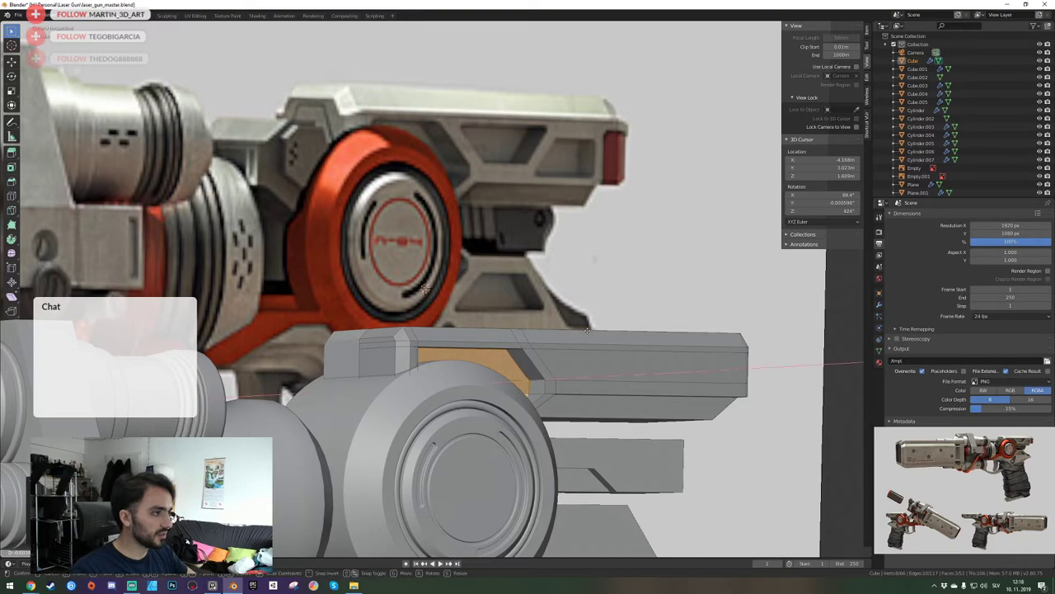
{"action": "left_click", "coordinate": [587, 330]}
{"action": "key", "text": "shift+grave"}
{"action": "left_click", "coordinate": [587, 330]}
{"action": "key", "text": "Tab"}
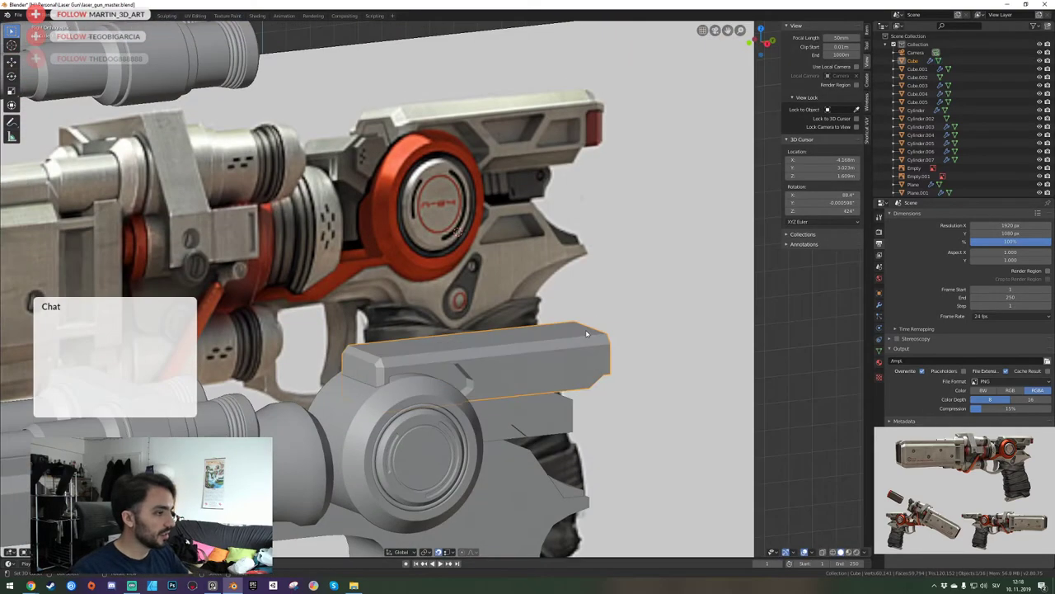
Check the recessed block against the surrounding gun parts and save the file.
{"action": "key", "text": "shift+grave"}
{"action": "mouse_move", "coordinate": [437, 286]}
{"action": "middle_mouse_down"}
{"action": "mouse_move", "coordinate": [474, 290]}
{"action": "mouse_move", "coordinate": [395, 257]}
{"action": "mouse_move", "coordinate": [455, 239]}
{"action": "mouse_move", "coordinate": [437, 292]}
{"action": "middle_mouse_up"}
{"action": "key", "text": "ctrl+s"}
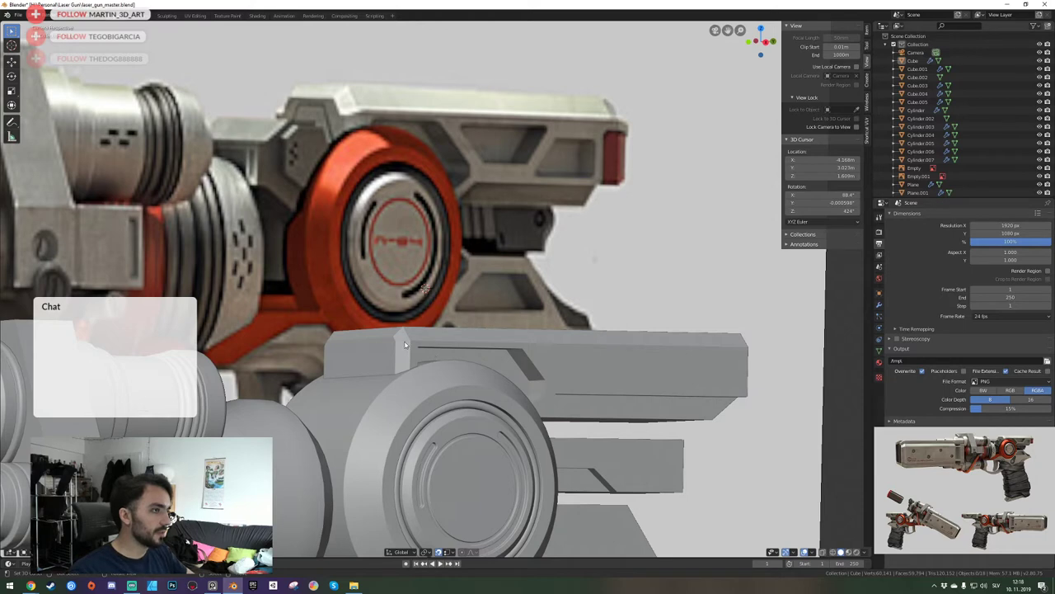
Select the recessed upper rear block and view it within the whole gun.
{"action": "left_click", "coordinate": [403, 345]}
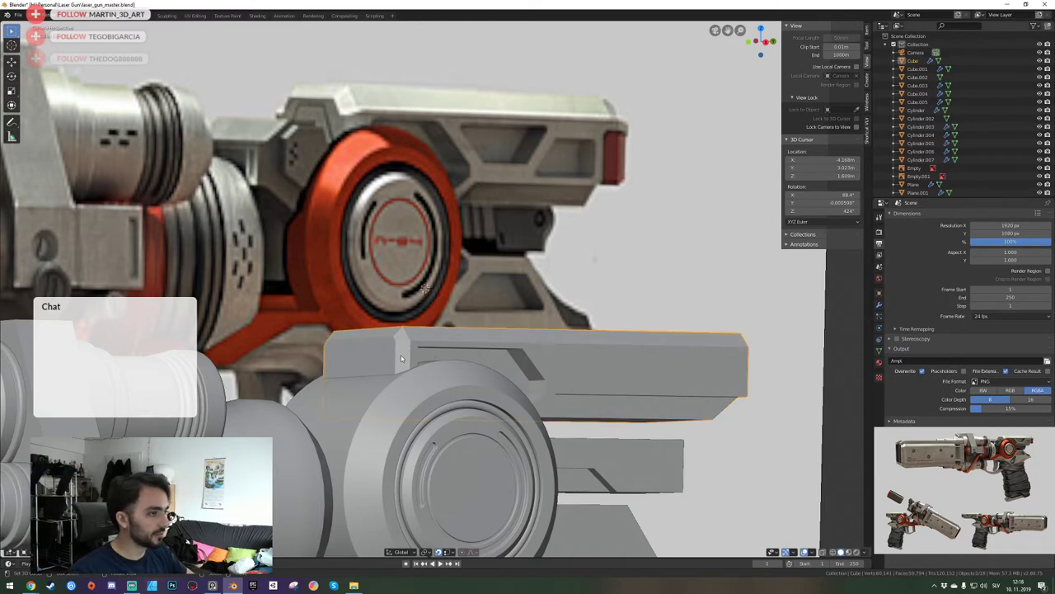
{"action": "scroll", "coordinate": [403, 358], "scroll_direction": "down", "scroll_amount": 5}
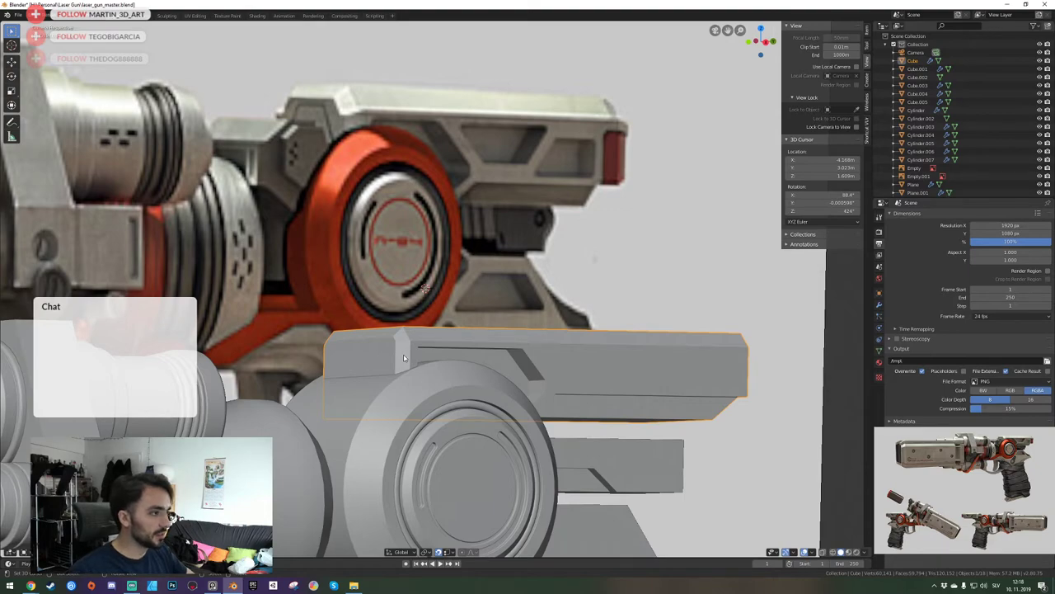
{"action": "scroll", "coordinate": [410, 358], "scroll_direction": "up", "scroll_amount": 5}
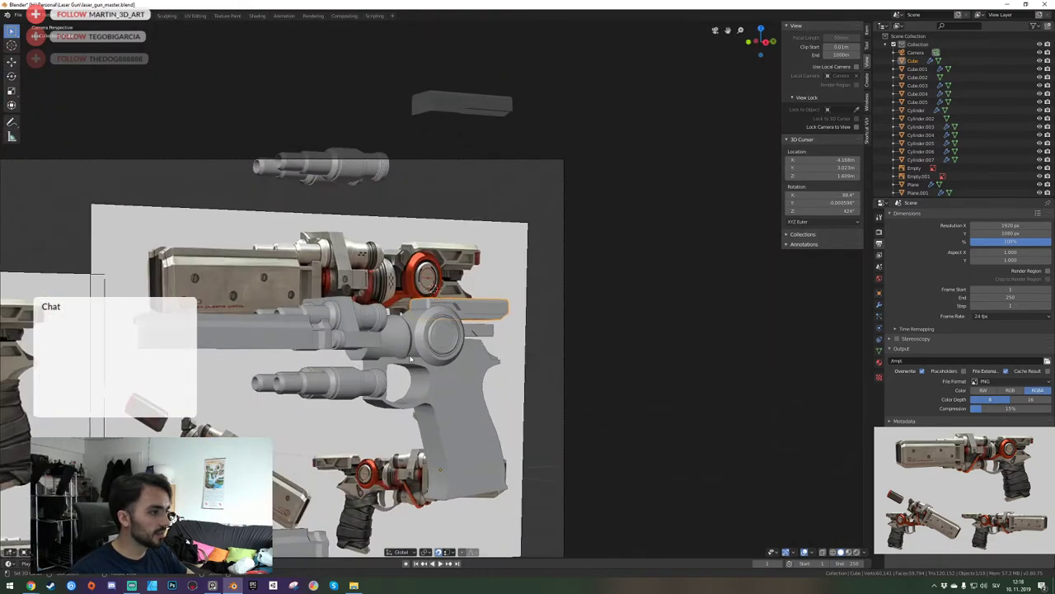
Select all vertices along the lower part of the upper rear block in Edit Mode, including the hidden ones.
{"action": "scroll", "coordinate": [510, 338], "scroll_direction": "up", "scroll_amount": 1}
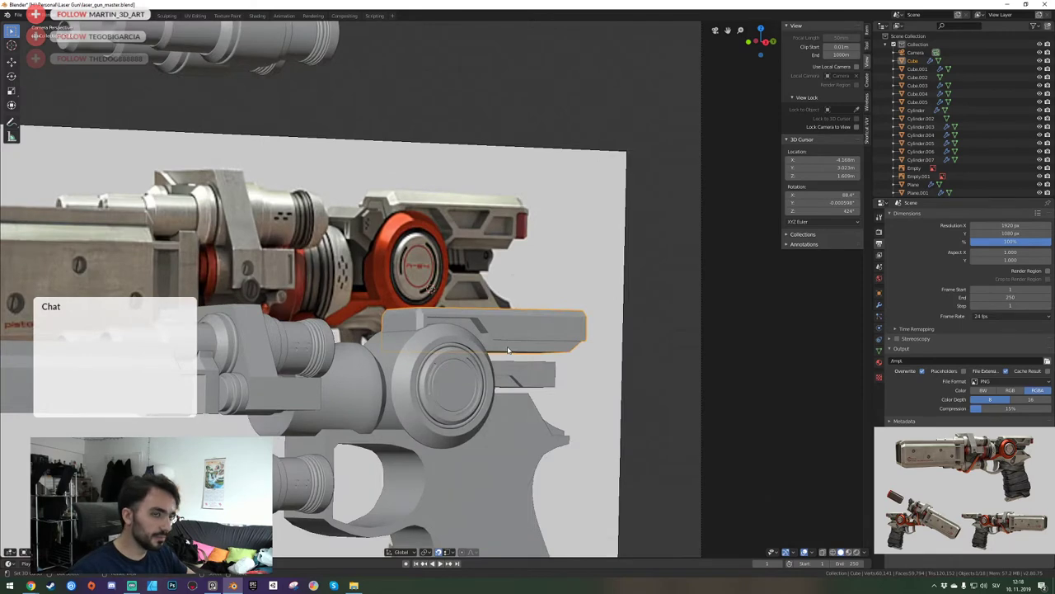
{"action": "scroll", "coordinate": [508, 347], "scroll_direction": "up", "scroll_amount": 1}
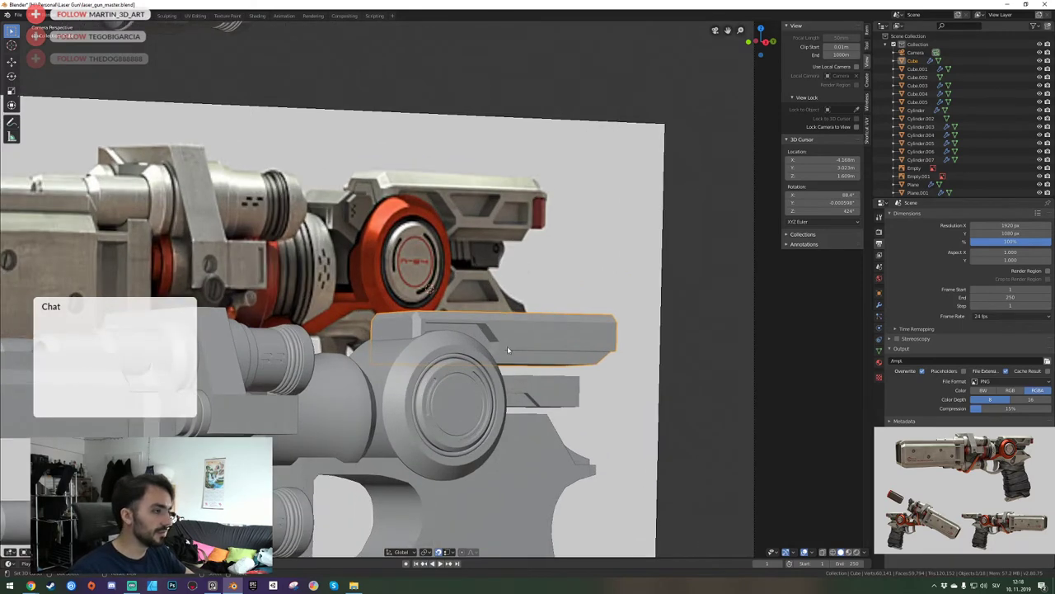
{"action": "scroll", "coordinate": [507, 348], "scroll_direction": "up", "scroll_amount": 1}
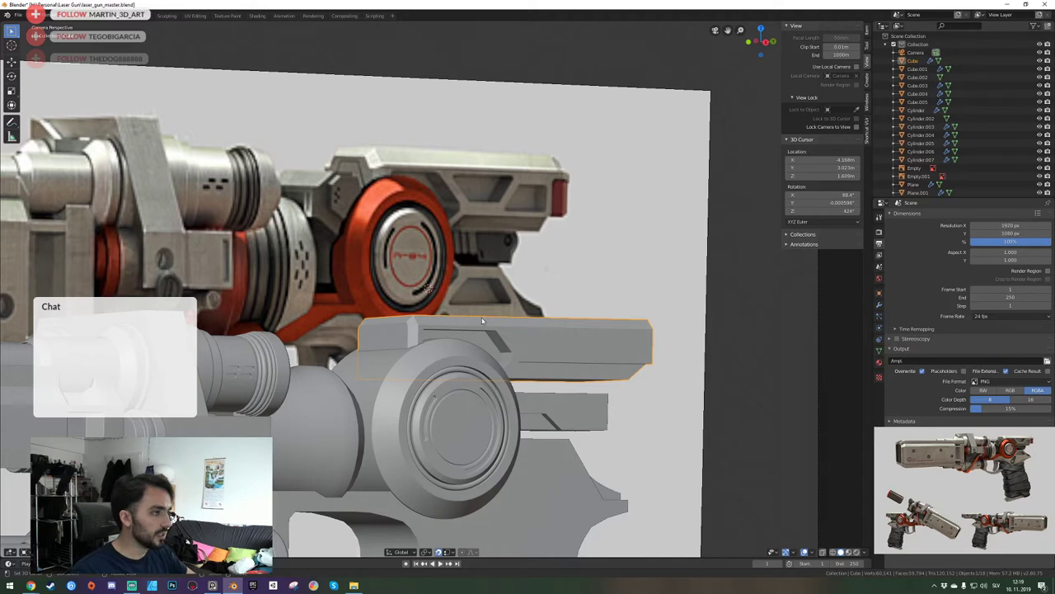
{"action": "key", "text": "Tab"}
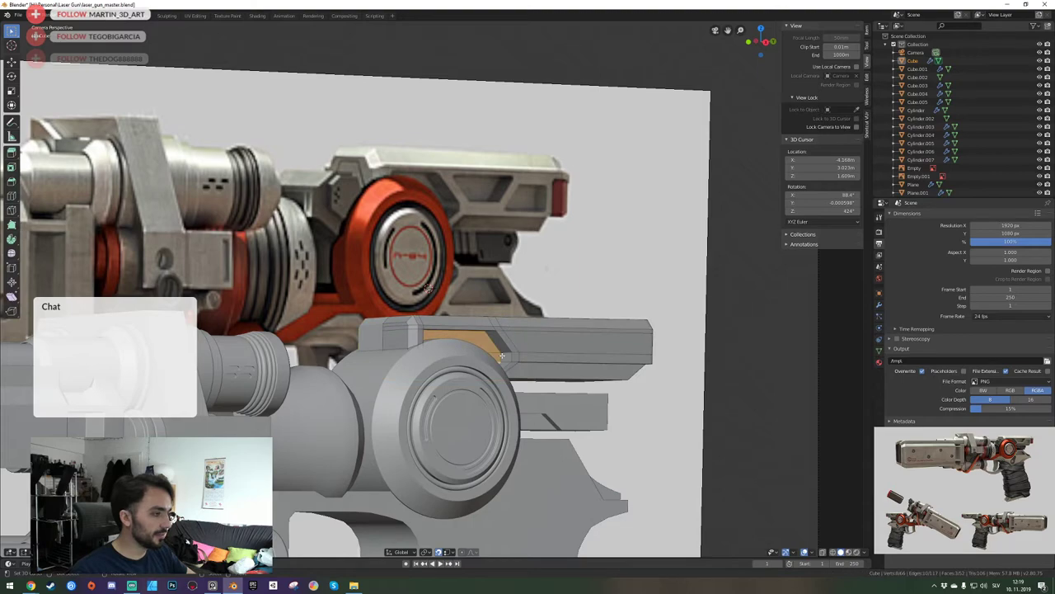
{"action": "key", "text": "KP_5"}
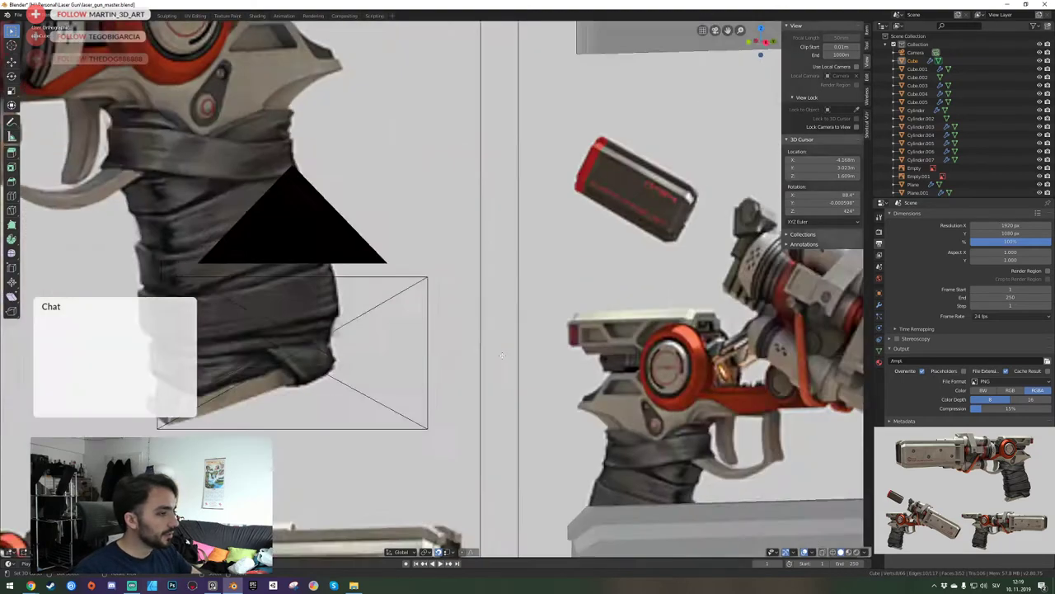
{"action": "key", "text": "KP_3"}
{"action": "key", "text": "alt+z"}
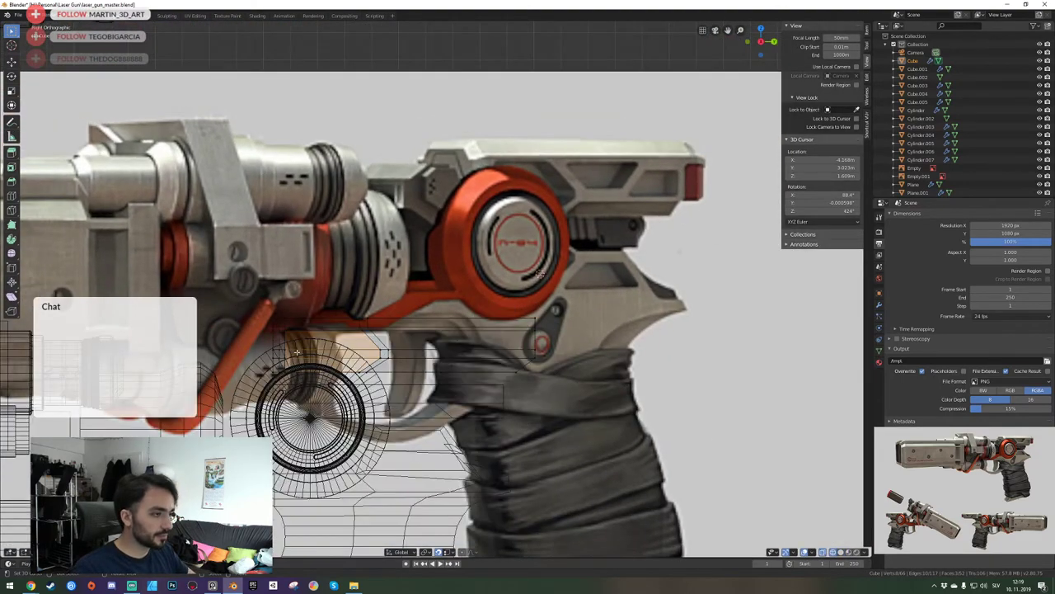
{"action": "key", "text": "alt+a"}
{"action": "left_click_drag", "start_coordinate": [260, 346], "coordinate": [596, 431]}
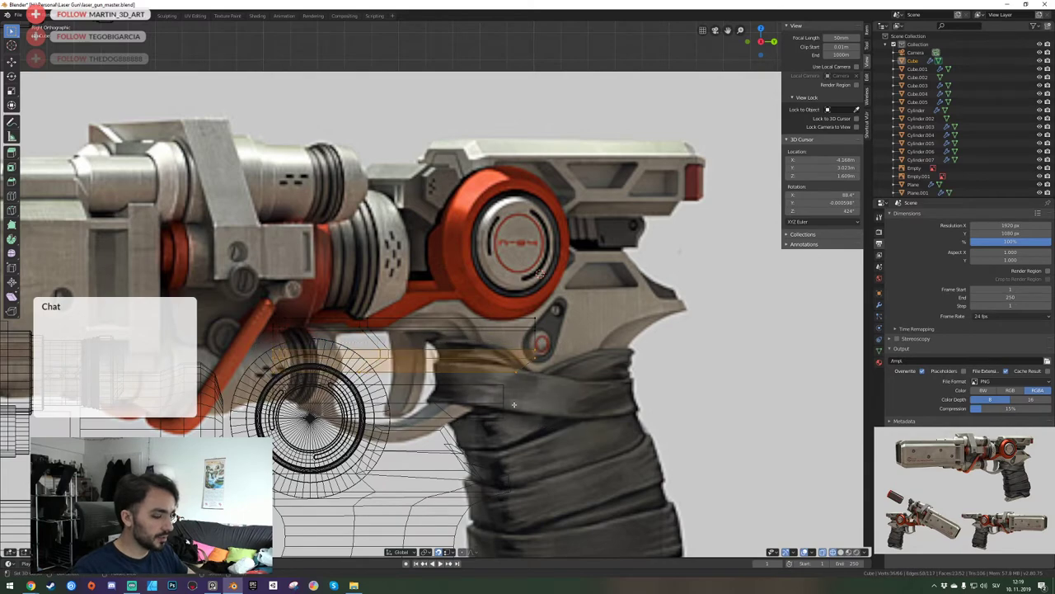
{"action": "key", "text": "KP_0"}
{"action": "key", "text": "alt+z"}
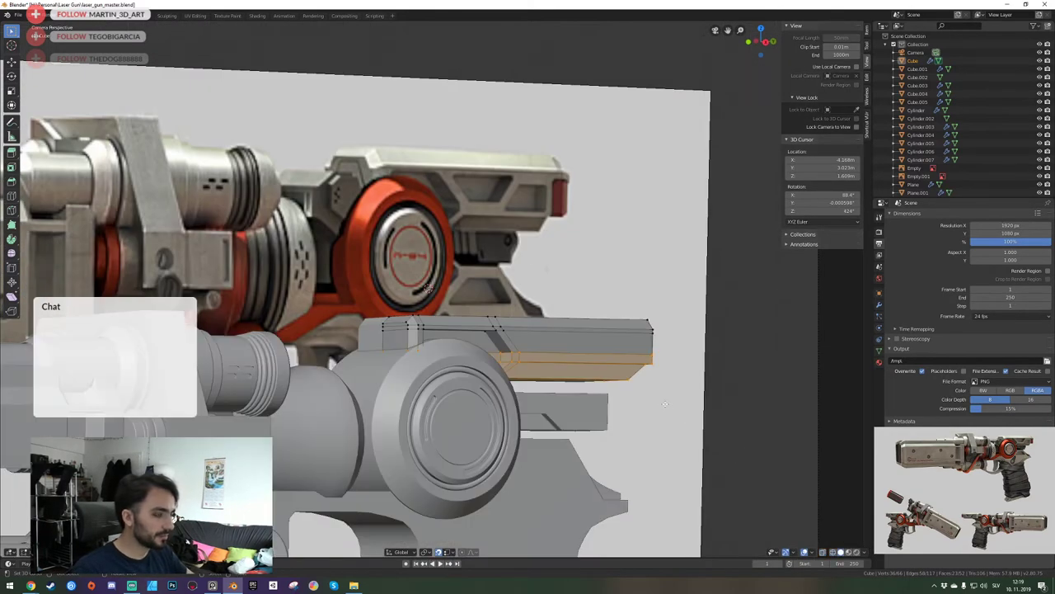
Try moving the selected lower part of the block down along Z, and undo the move.
{"action": "key", "text": "g"}
{"action": "key", "text": "z"}
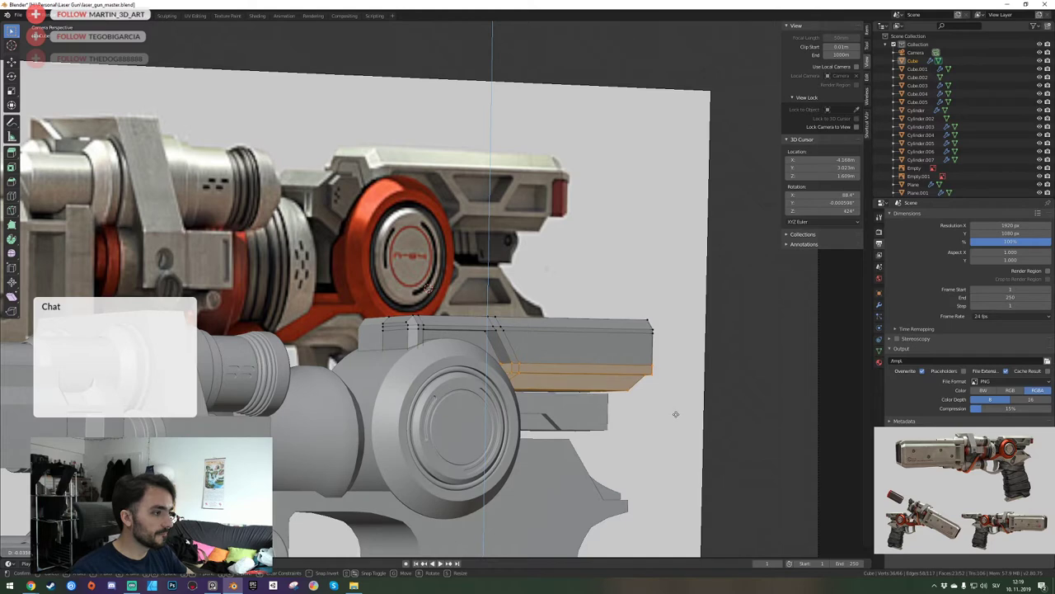
{"action": "left_click", "coordinate": [676, 414]}
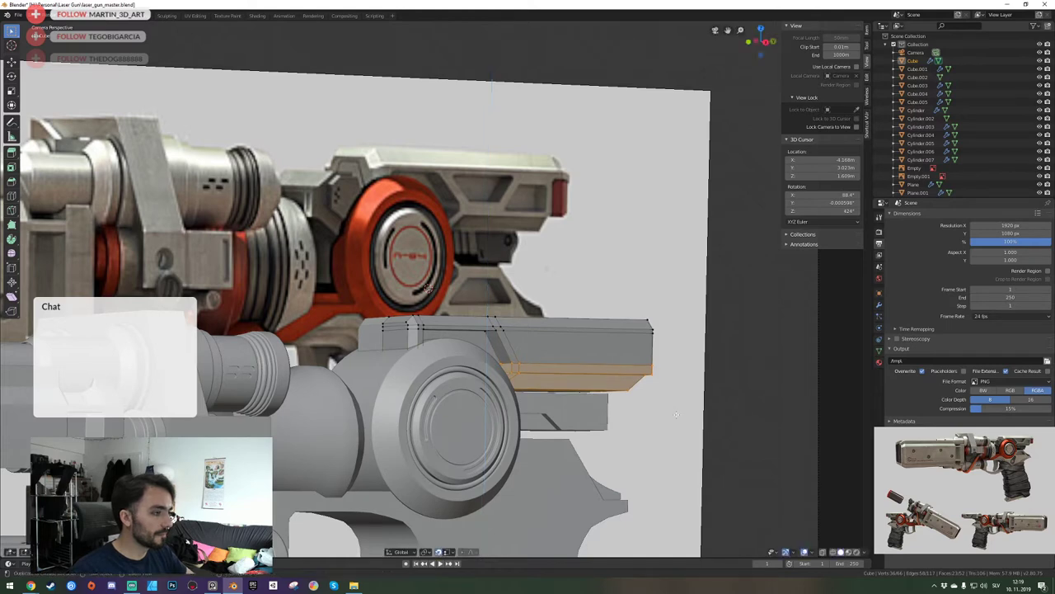
{"action": "key", "text": "ctrl+z"}
Move the selected lower part of the block slightly down along Z, leave Edit Mode, and save the file.
{"action": "key", "text": "g"}
{"action": "key", "text": "z"}
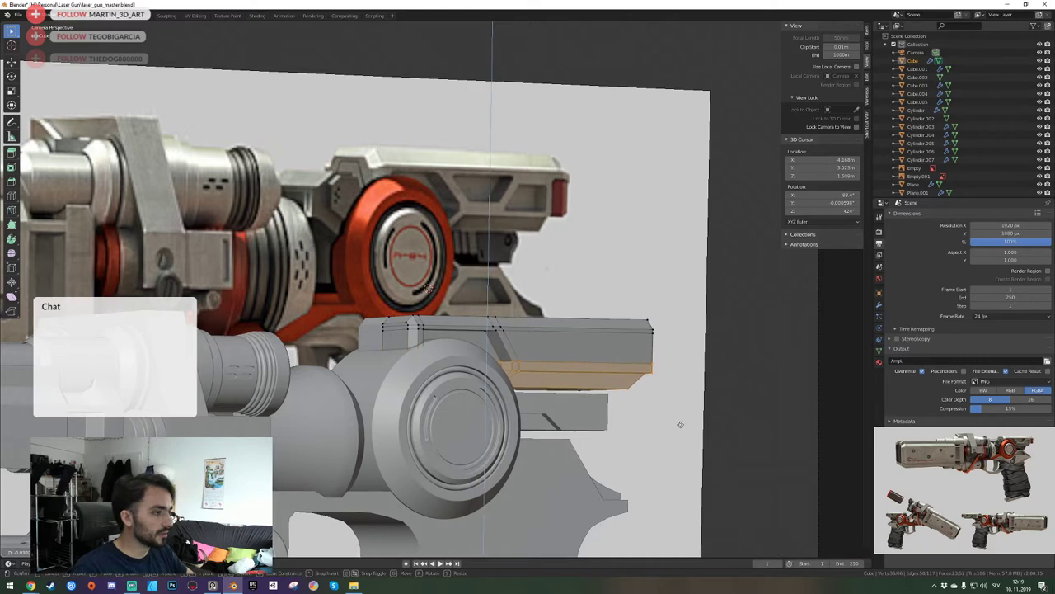
{"action": "left_click", "coordinate": [679, 425]}
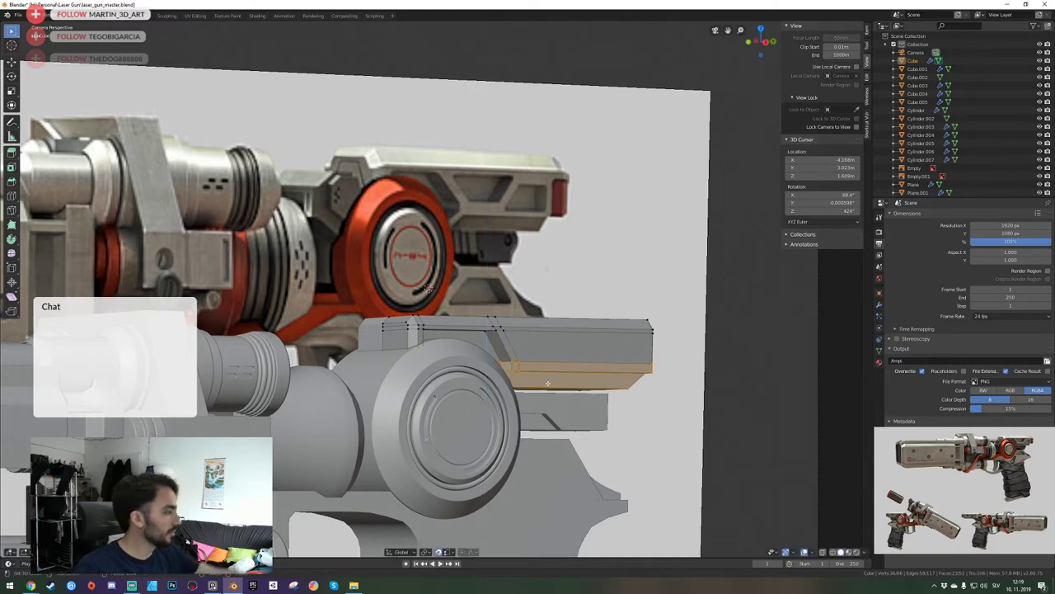
{"action": "key", "text": "Tab"}
{"action": "key", "text": "ctrl+s"}
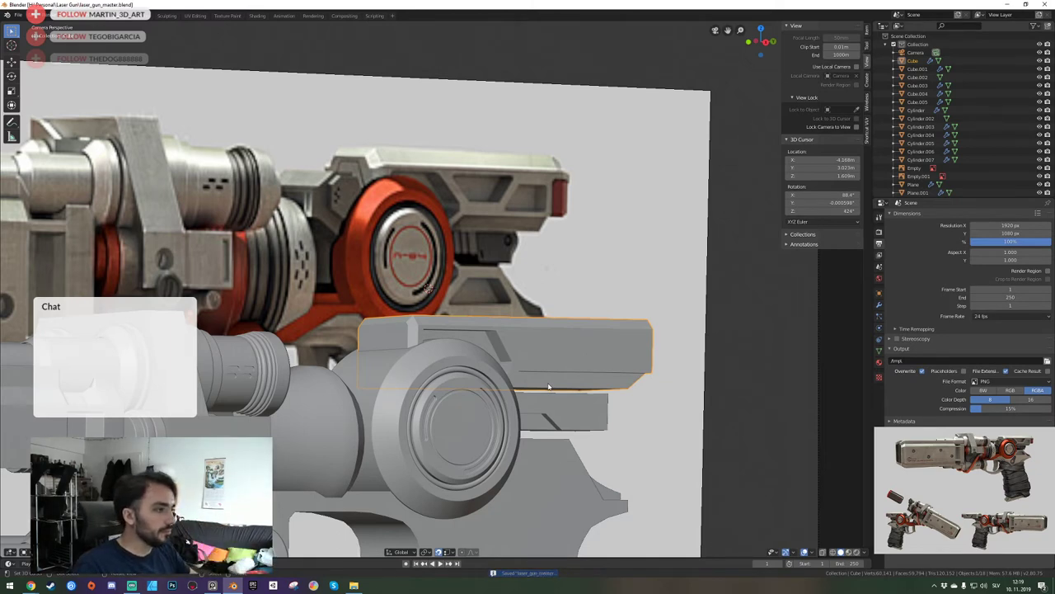
Add a loop cut across the rear half of the block and flatten it along Y into a straight vertical line.
{"action": "key", "text": "Tab"}
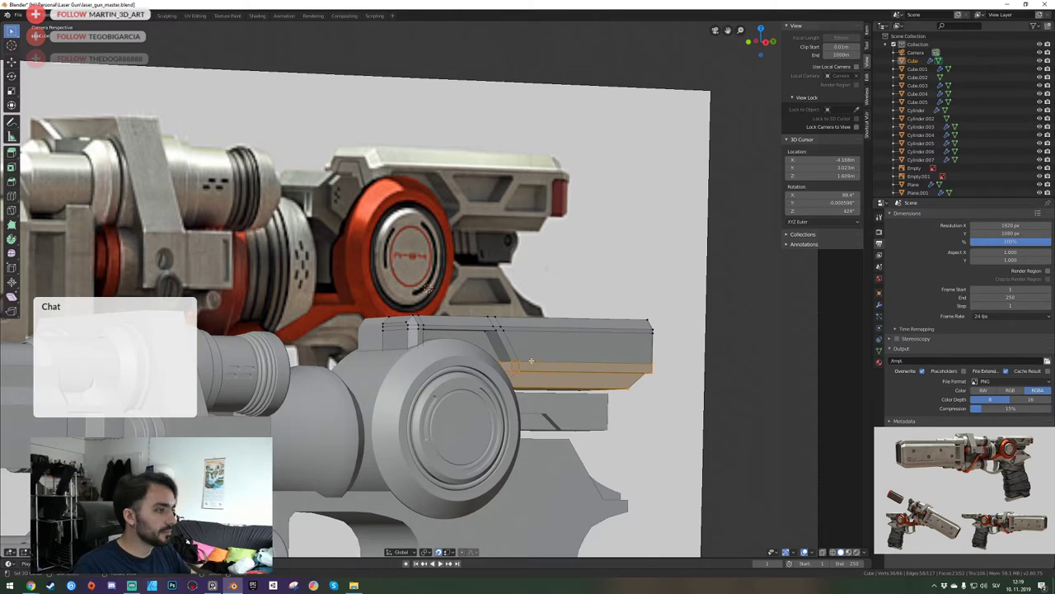
{"action": "key", "text": "alt+a"}
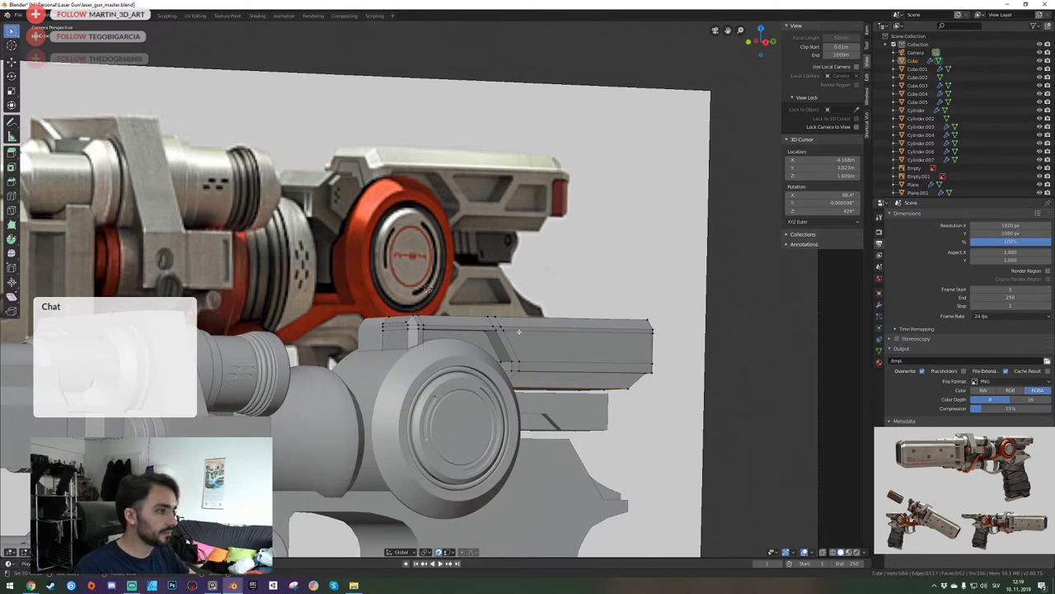
{"action": "key", "text": "ctrl+r"}
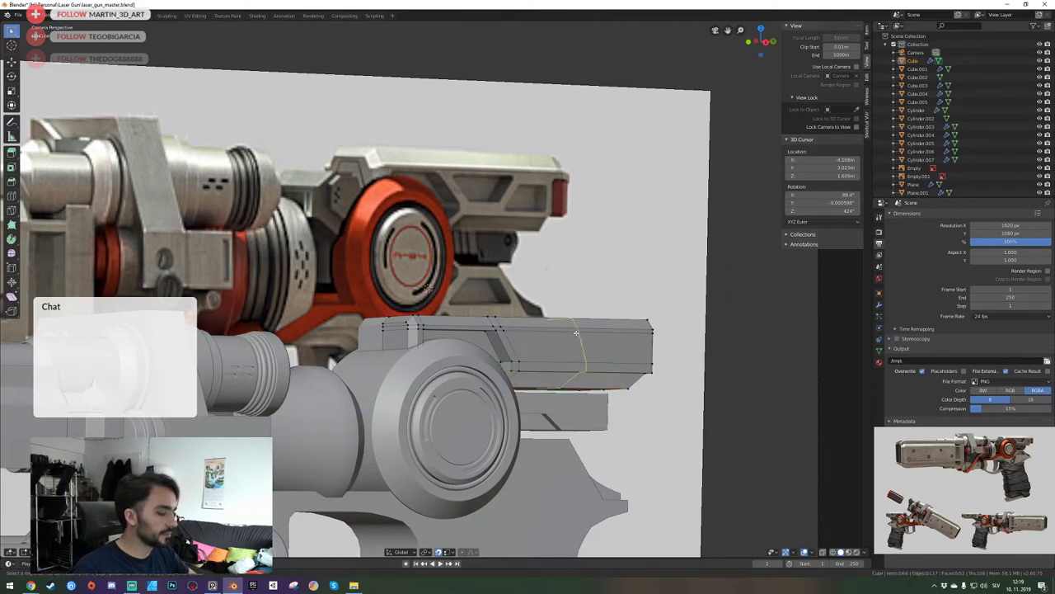
{"action": "left_click", "coordinate": [576, 333]}
{"action": "left_click", "coordinate": [576, 332]}
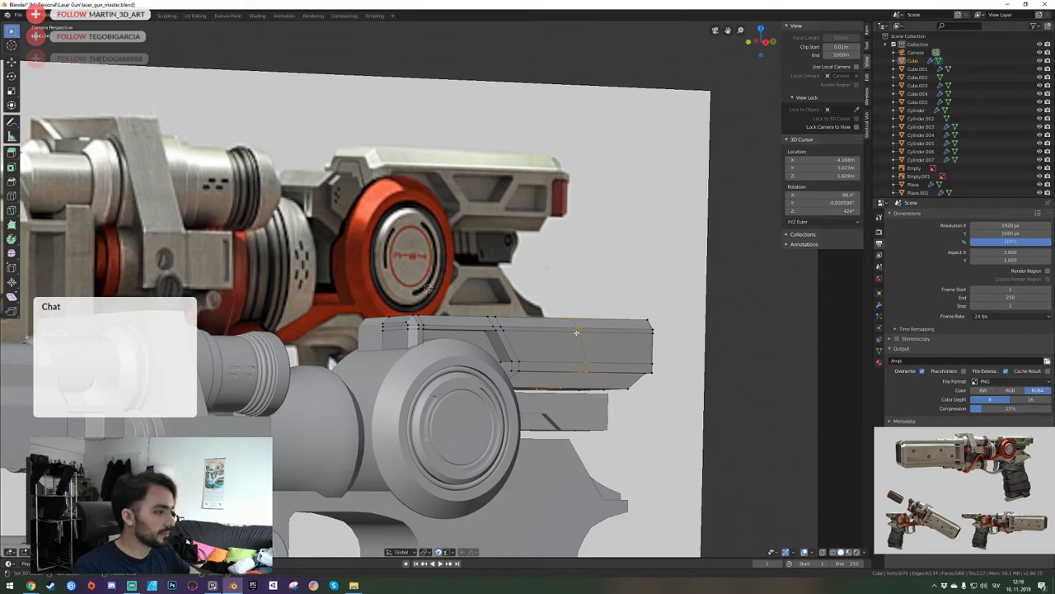
{"action": "key", "text": "KP_3"}
{"action": "key", "text": "g"}
{"action": "key", "text": "y"}
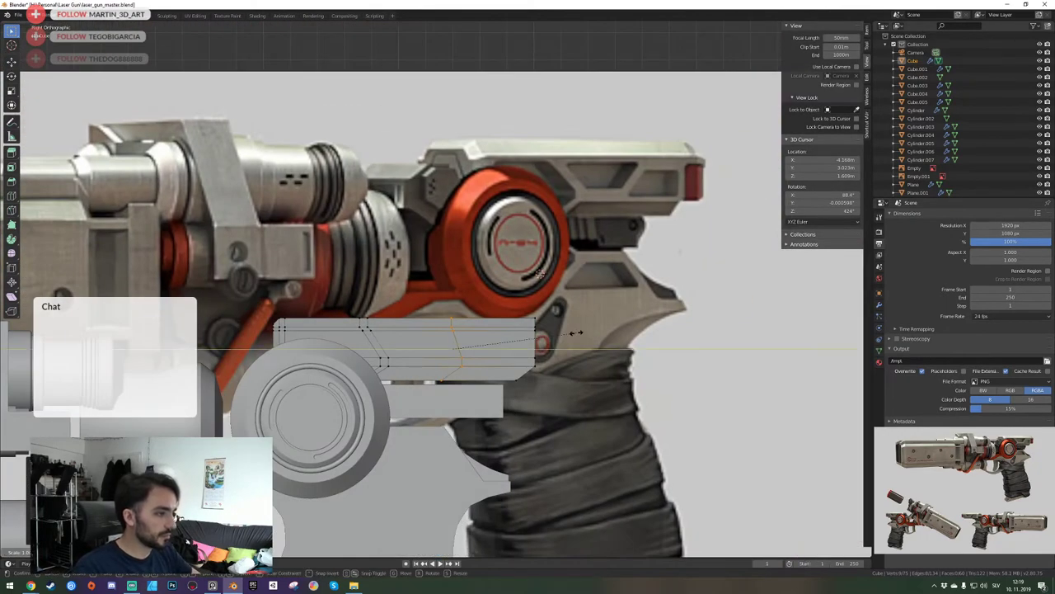
{"action": "left_click", "coordinate": [577, 332]}
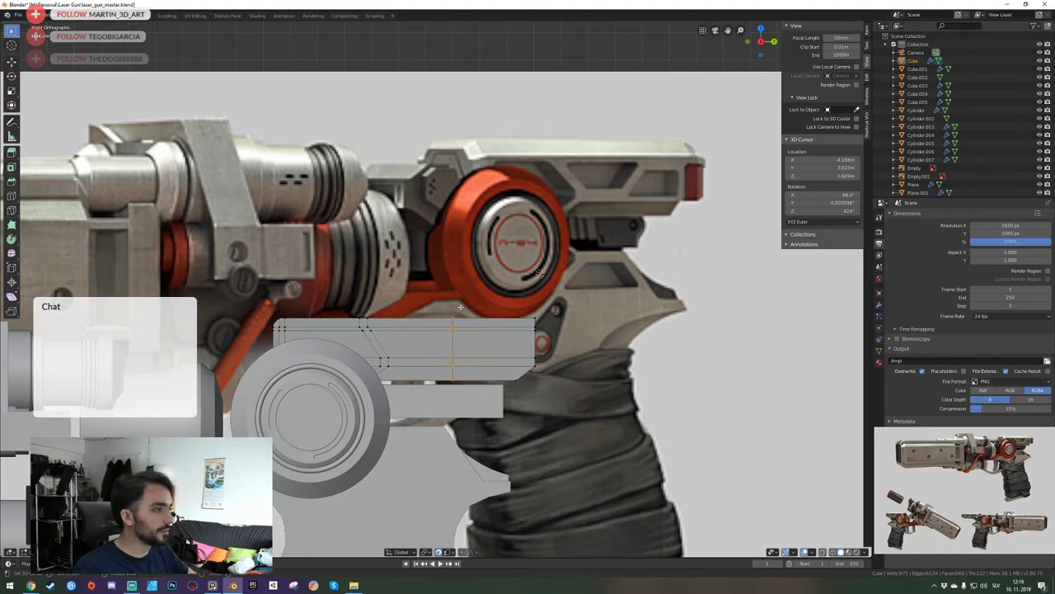
Select the upper edges of the new loop and move them rearward along Y to slant the cut like the reference.
{"action": "key", "text": "shift+grave"}
{"action": "key", "text": "w"}
{"action": "left_click", "coordinate": [429, 287]}
{"action": "key", "text": "2"}
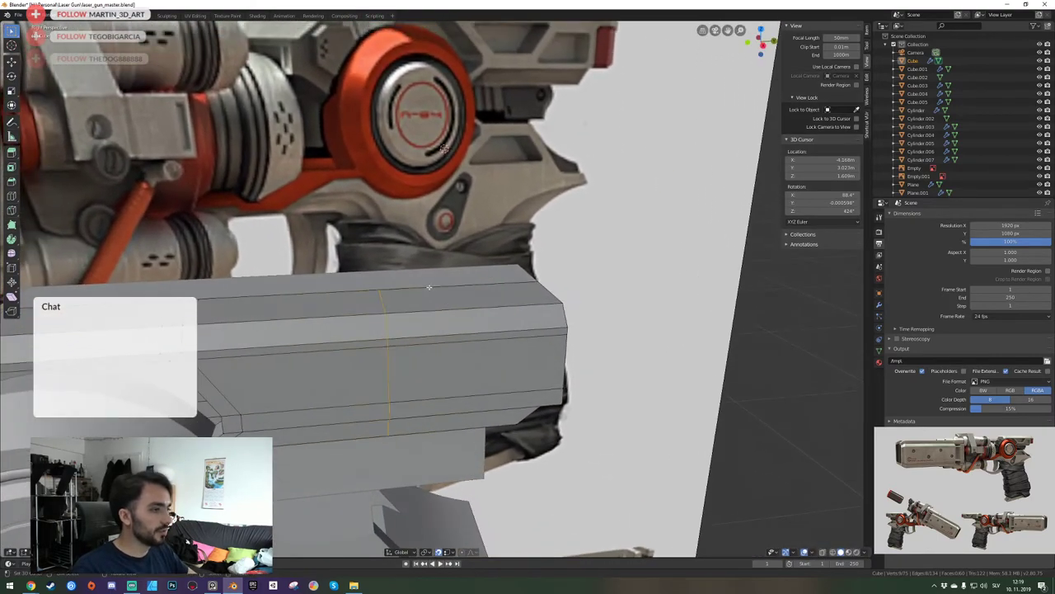
{"action": "left_click", "coordinate": [380, 303]}
{"action": "key", "text": "shift+grave"}
{"action": "key", "text": "s"}
{"action": "key", "text": "w"}
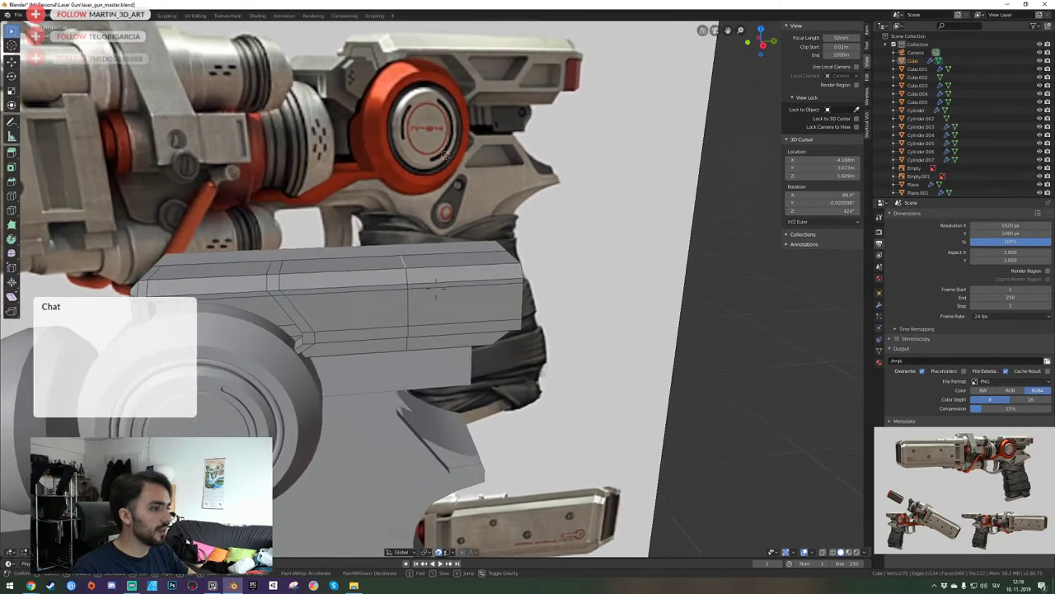
{"action": "left_click", "coordinate": [436, 289]}
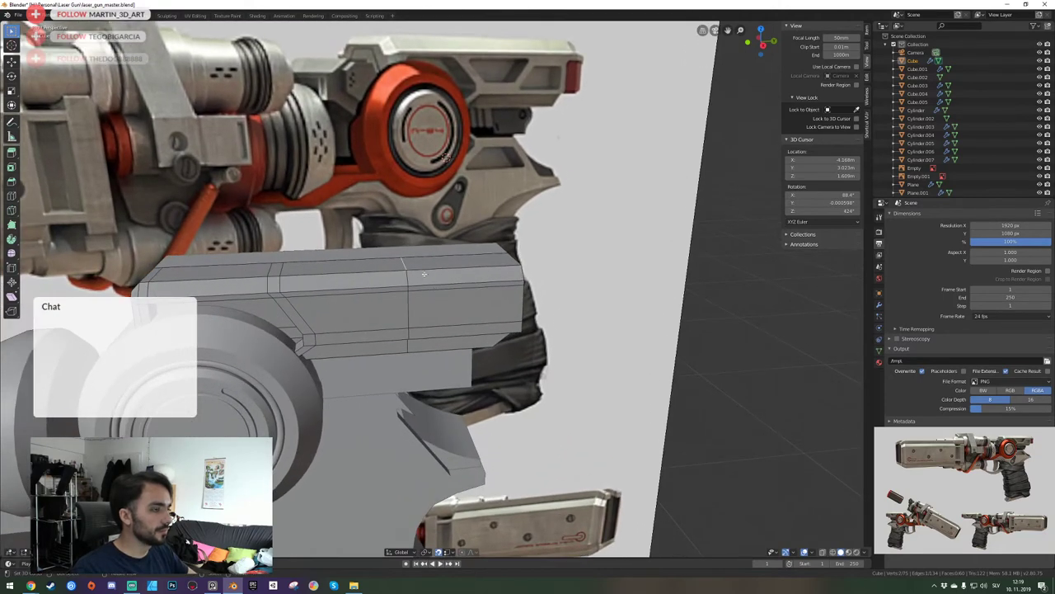
{"action": "left_click", "coordinate": [407, 276], "text": "shift"}
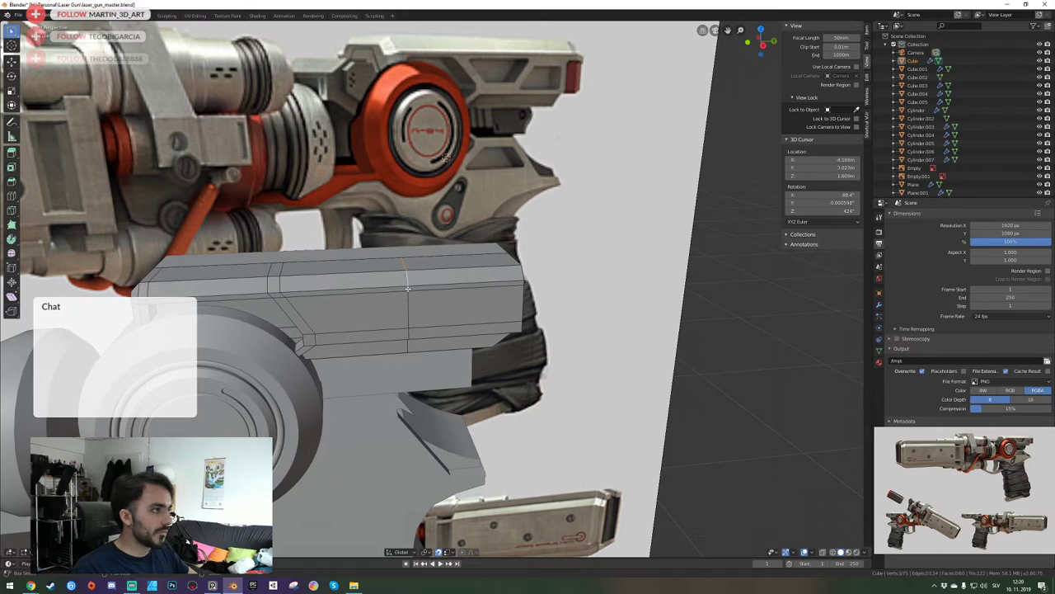
{"action": "key", "text": "KP_0"}
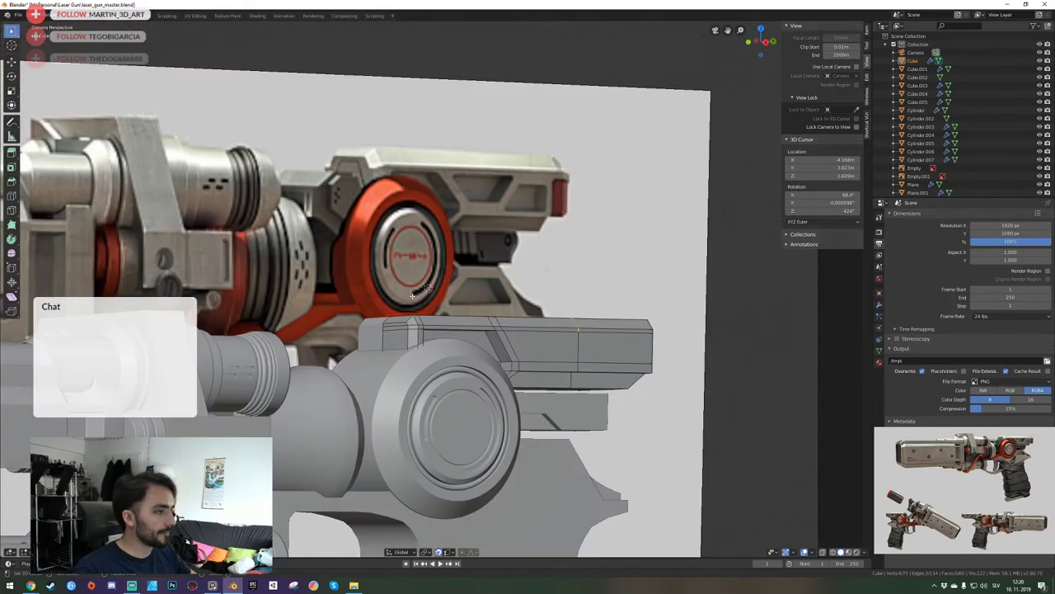
{"action": "key", "text": "g"}
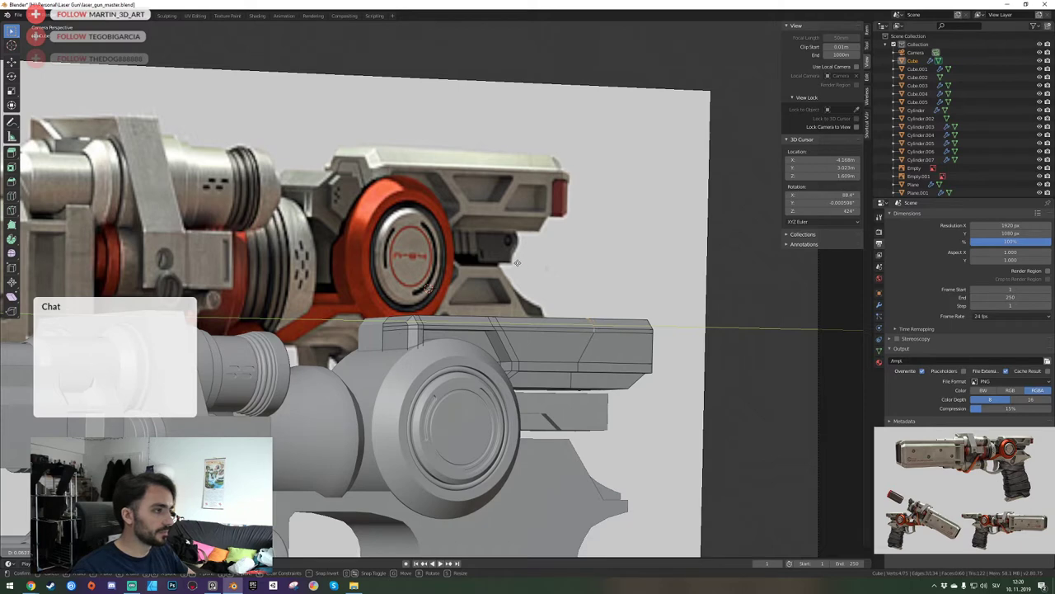
{"action": "left_click", "coordinate": [517, 262]}
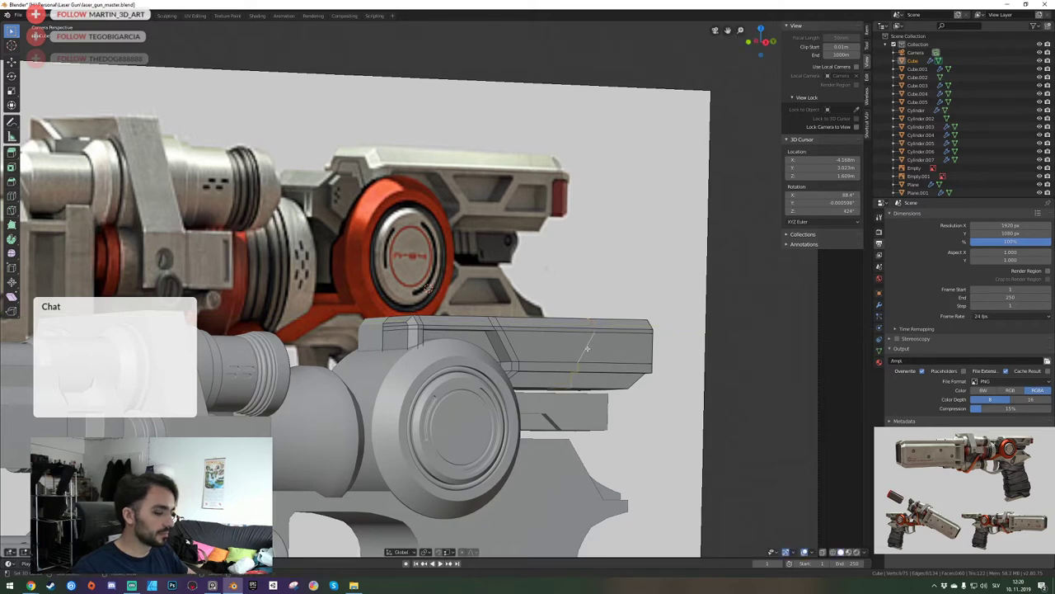
Shift the whole slanted edge loop forward along Y.
{"action": "key", "text": "g"}
{"action": "key", "text": "x"}
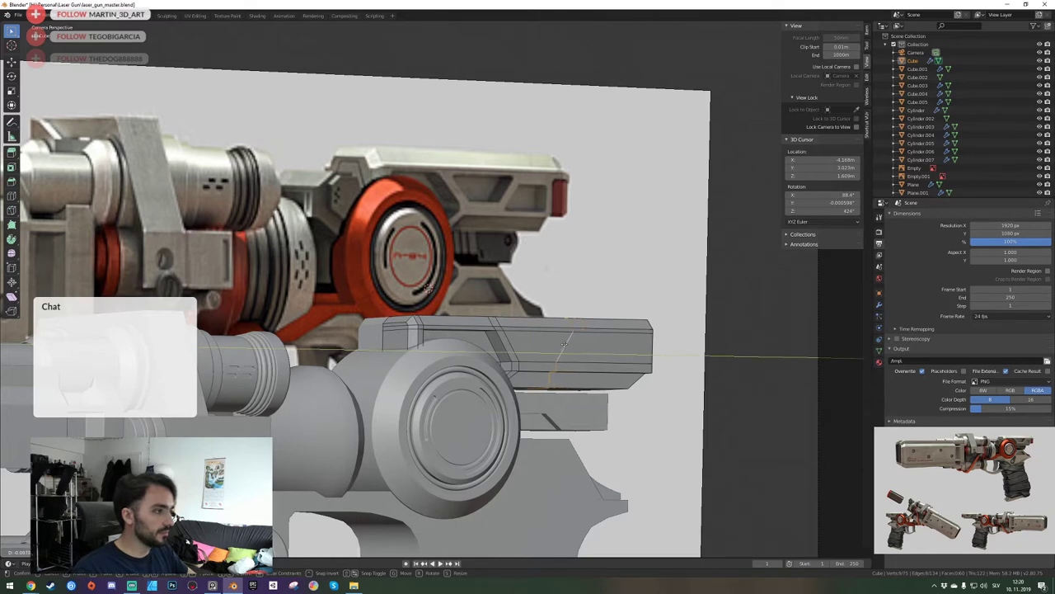
{"action": "left_click", "coordinate": [565, 343]}
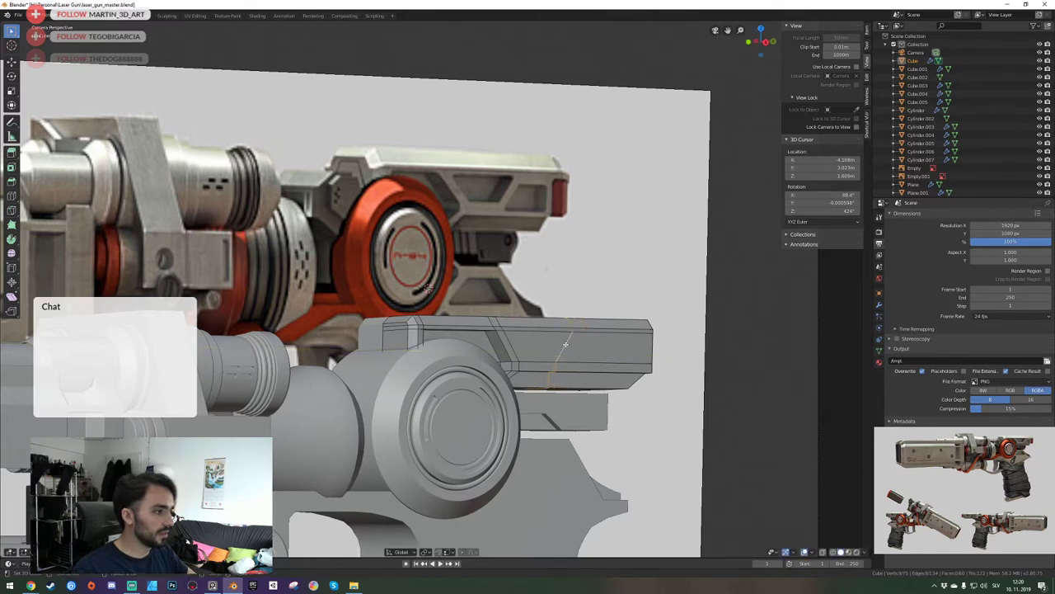
Extrude the trapezoidal side face between the two slanted cuts inward along X to form a recess, and leave Edit Mode.
{"action": "key", "text": "3"}
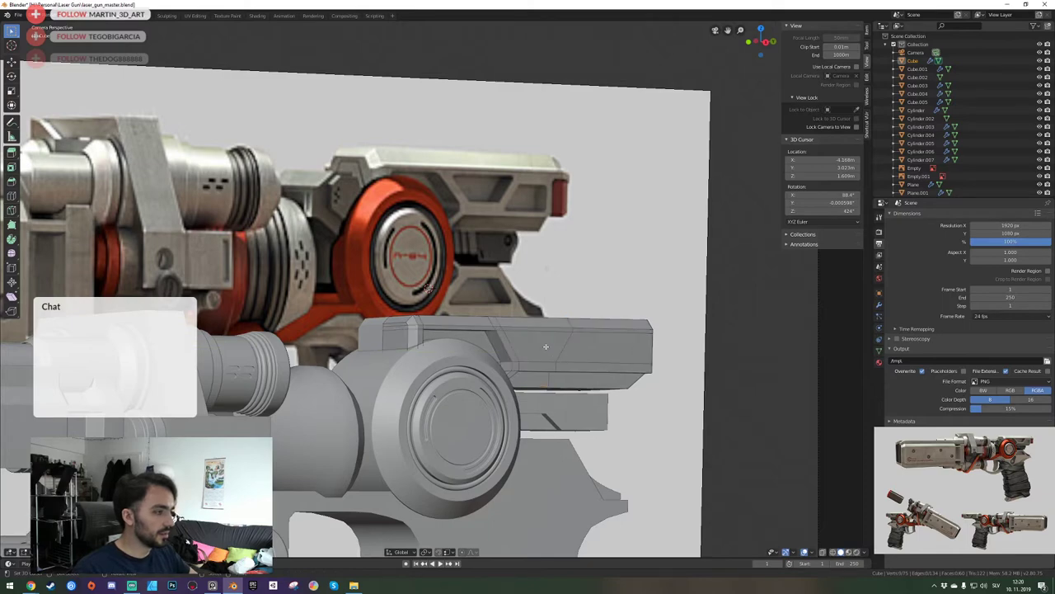
{"action": "key", "text": "KP_0"}
{"action": "key", "text": "shift+grave"}
{"action": "key", "text": "w"}
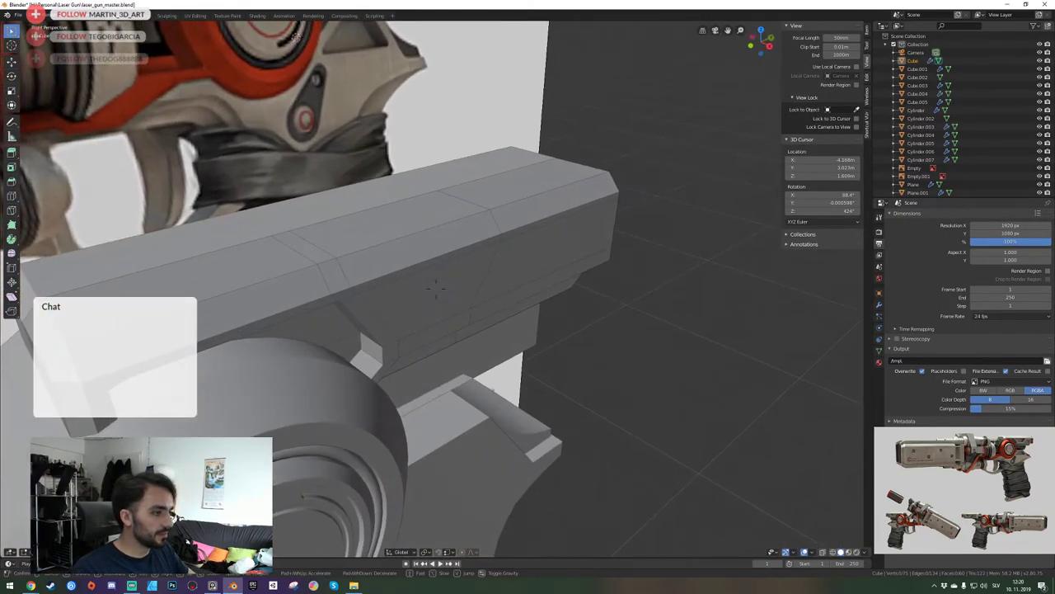
{"action": "left_click", "coordinate": [437, 289]}
{"action": "left_click", "coordinate": [439, 302]}
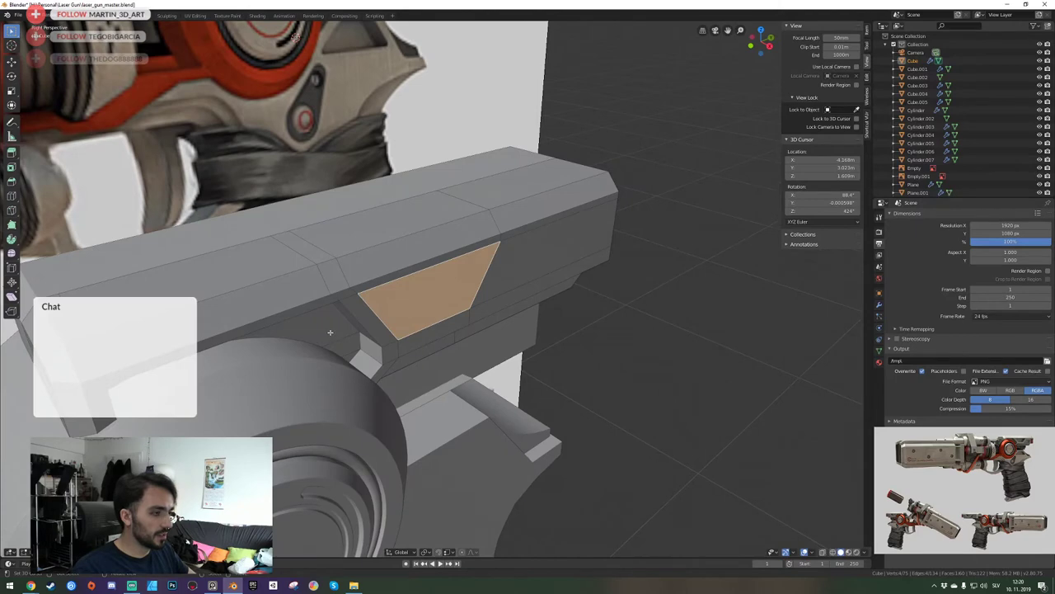
{"action": "key", "text": "e"}
{"action": "key", "text": "y"}
{"action": "key", "text": "x"}
{"action": "key", "text": "shift+Tab"}
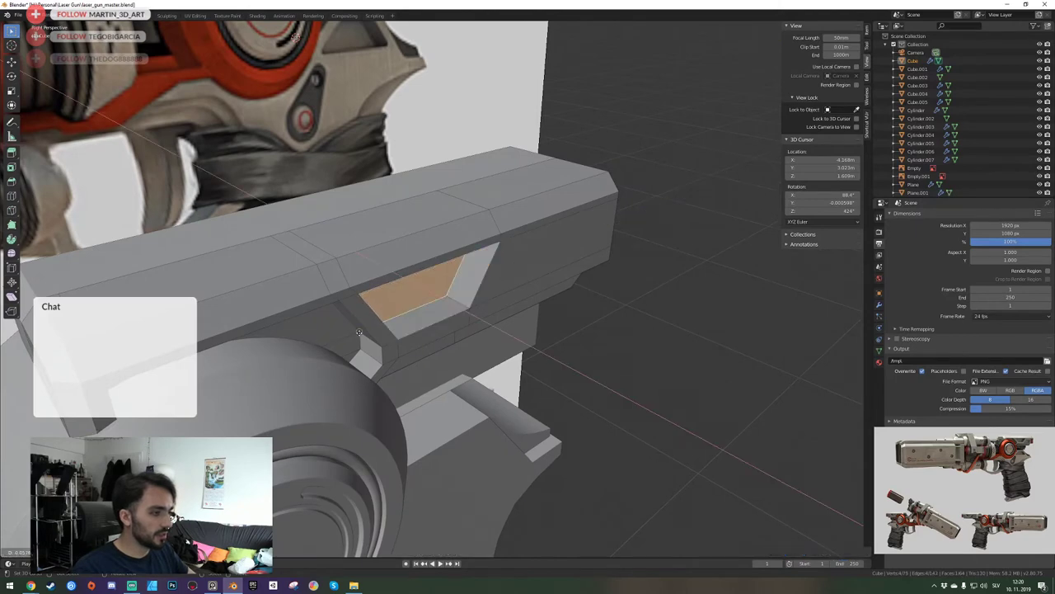
{"action": "left_click", "coordinate": [362, 326]}
{"action": "key", "text": "Tab"}
{"action": "key", "text": "KP_0"}
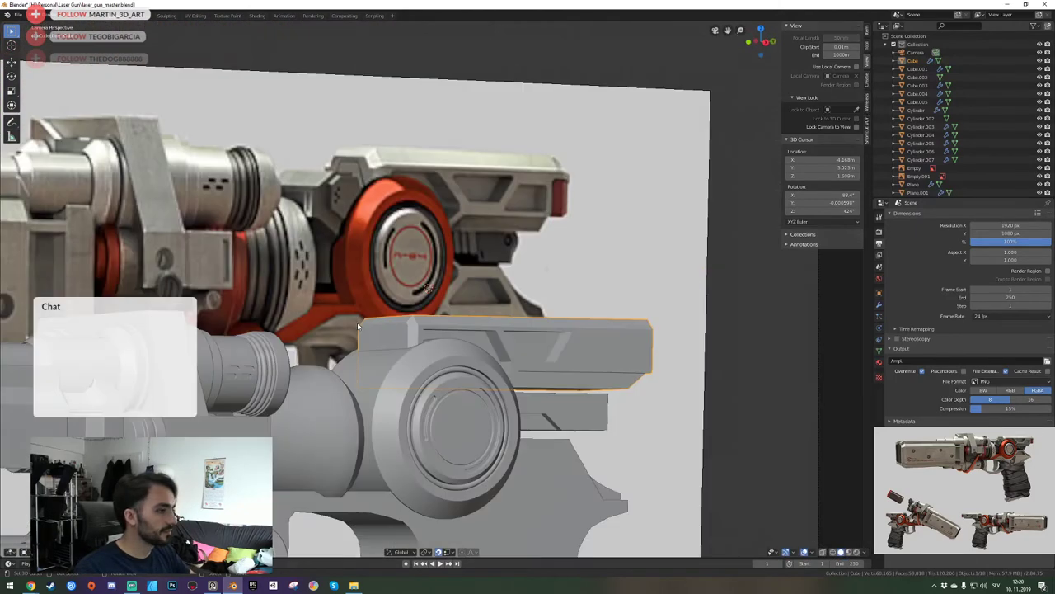
Deselect the block, save the file, and move in for a closer look at the new recess.
{"action": "key", "text": "alt+a"}
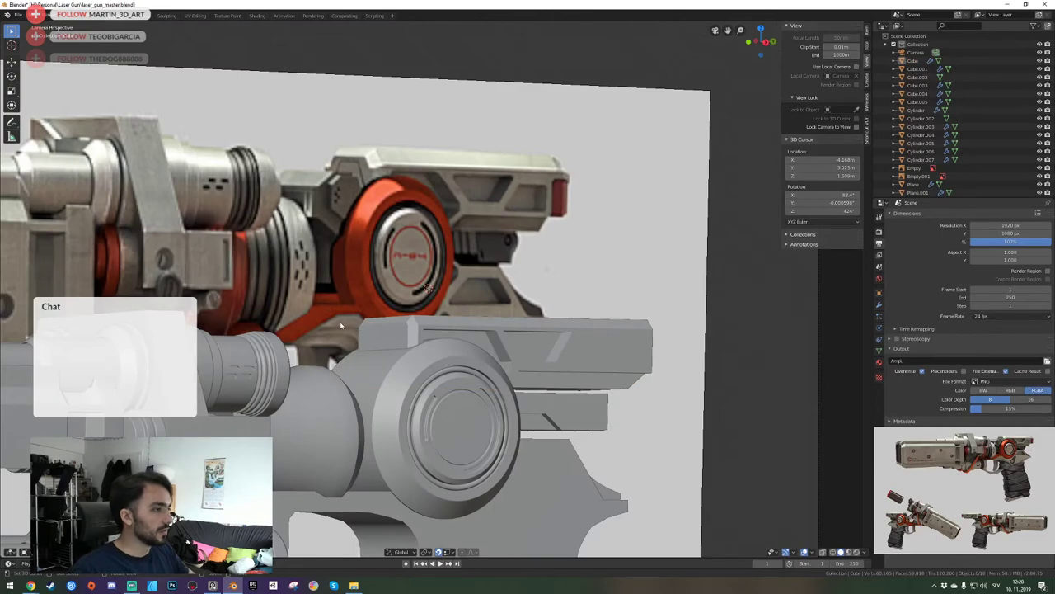
{"action": "key", "text": "ctrl+s"}
{"action": "key", "text": "KP_0"}
{"action": "key", "text": "shift+grave"}
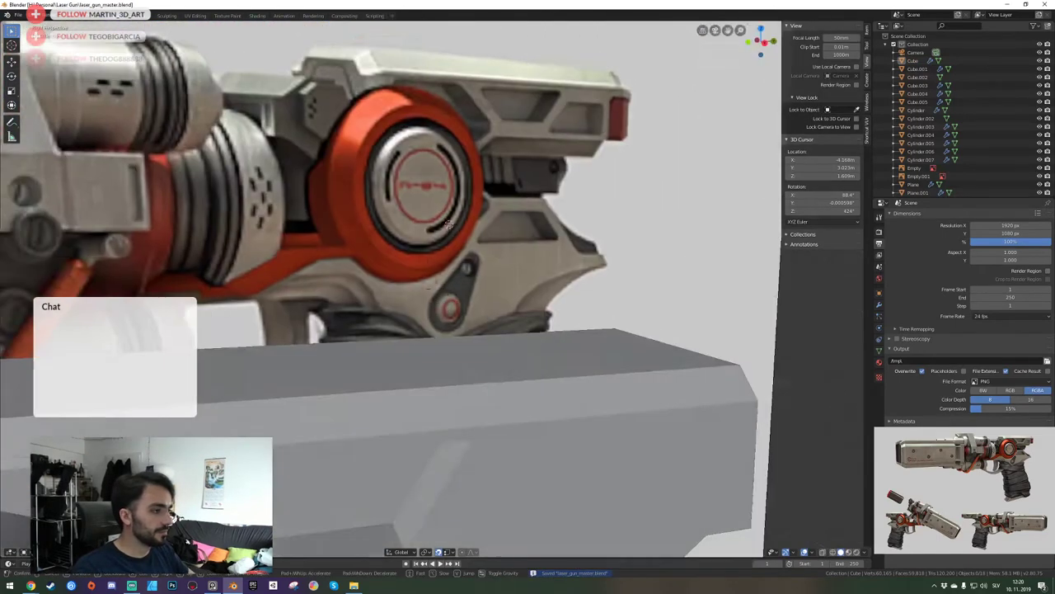
Enter Edit Mode on the upper rear block, clear the selection, and add a vertical loop cut between the rear slanted cut and the rear end.
{"action": "key", "text": "s"}
{"action": "left_click", "coordinate": [436, 288]}
{"action": "left_click", "coordinate": [483, 320]}
{"action": "key", "text": "Tab"}
{"action": "key", "text": "shift+grave"}
{"action": "key", "text": "s"}
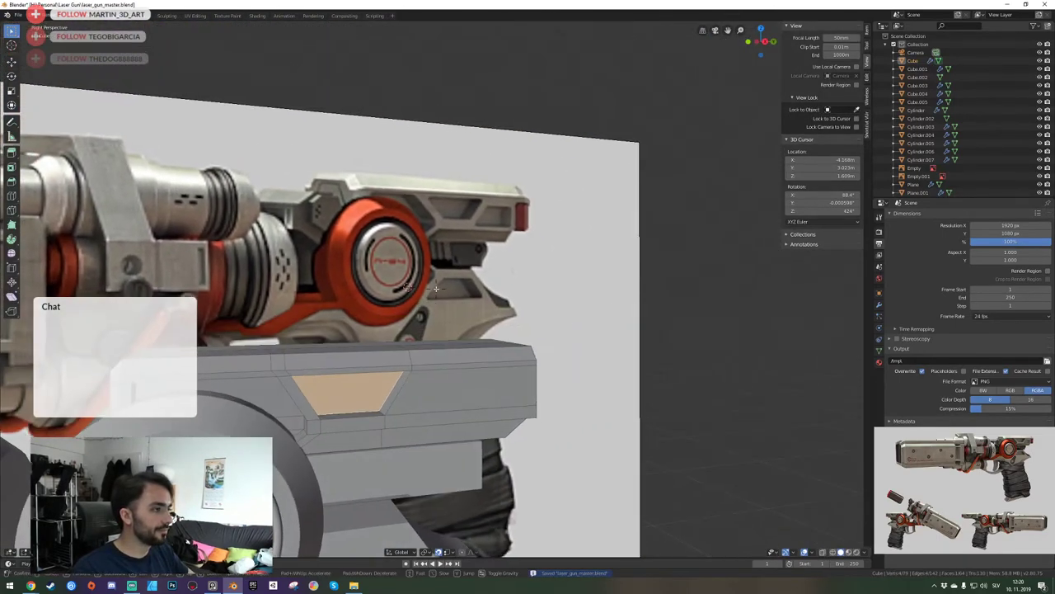
{"action": "key", "text": "alt+a"}
{"action": "key", "text": "ctrl+r"}
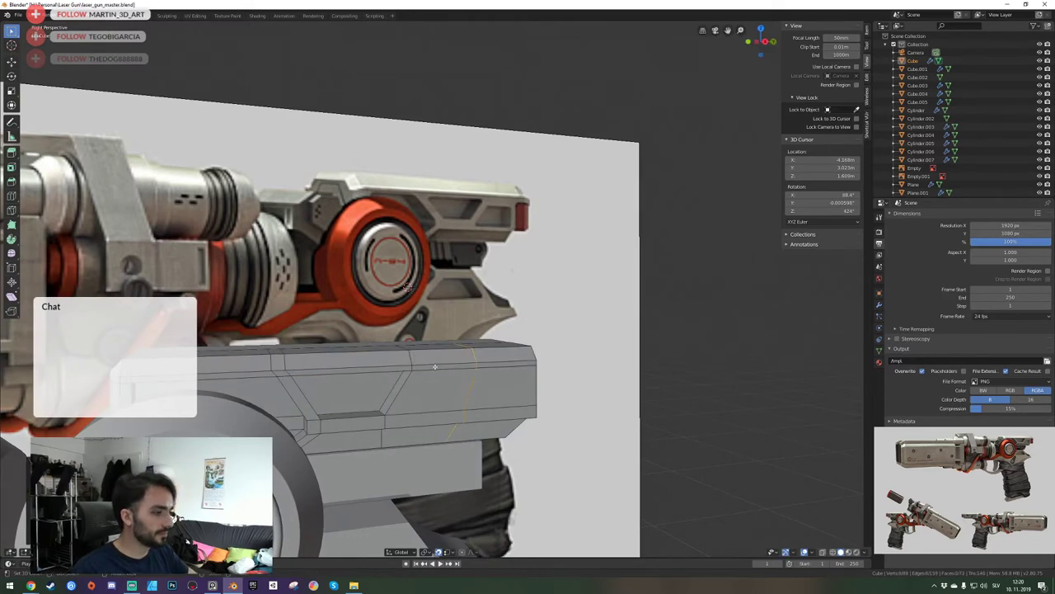
{"action": "left_click", "coordinate": [431, 364]}
{"action": "left_click", "coordinate": [432, 364]}
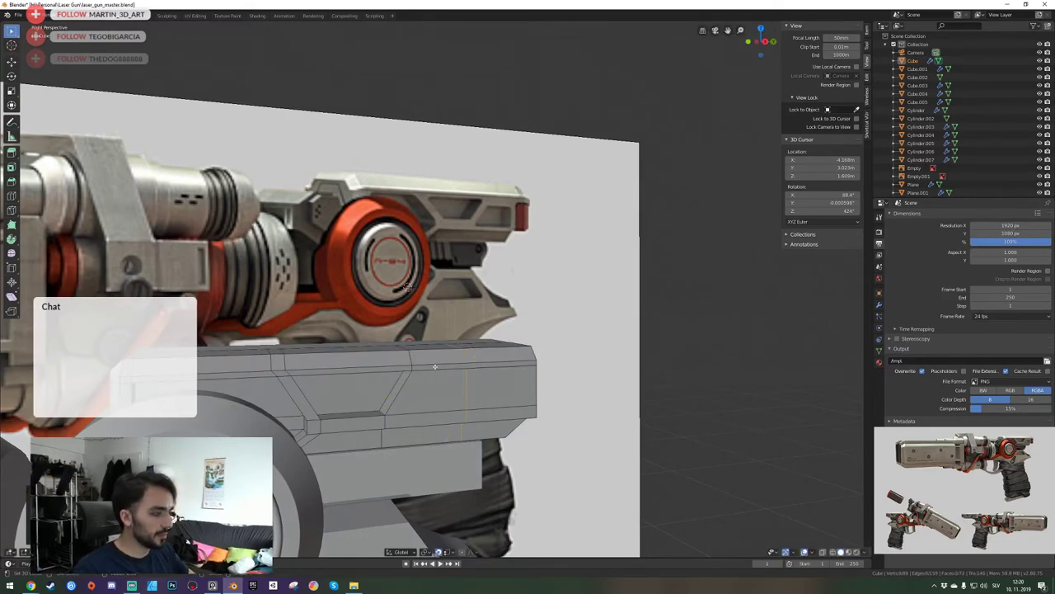
{"action": "key", "text": "KP_5"}
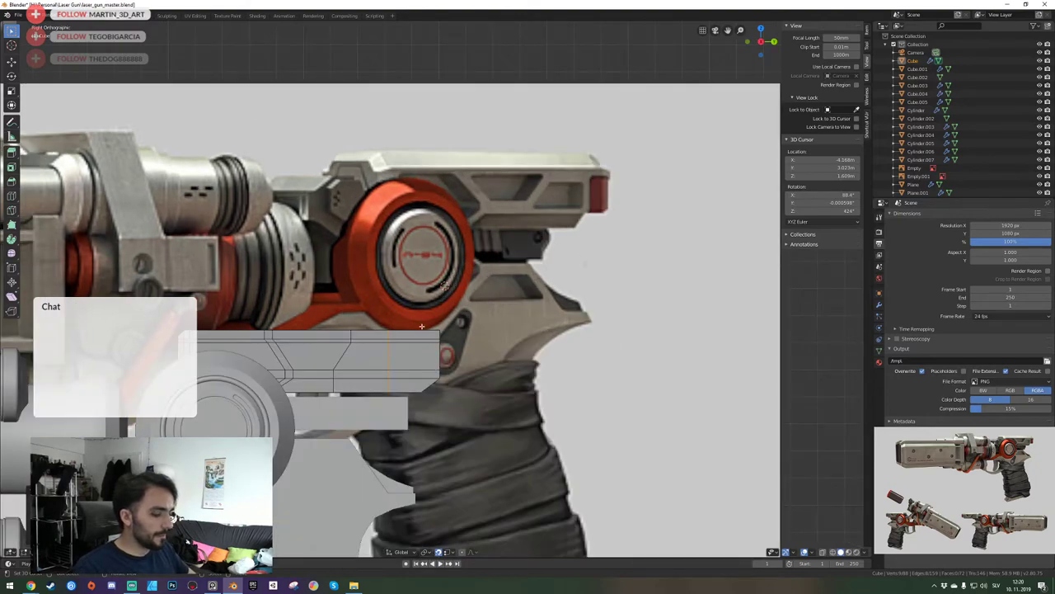
Compare the block with the reference through the camera and add a loop cut just behind the rear slanted cut, following its slope.
{"action": "middle_click_drag", "start_coordinate": [401, 327], "coordinate": [437, 288]}
{"action": "right_click", "coordinate": [460, 261]}
{"action": "left_click", "coordinate": [477, 269]}
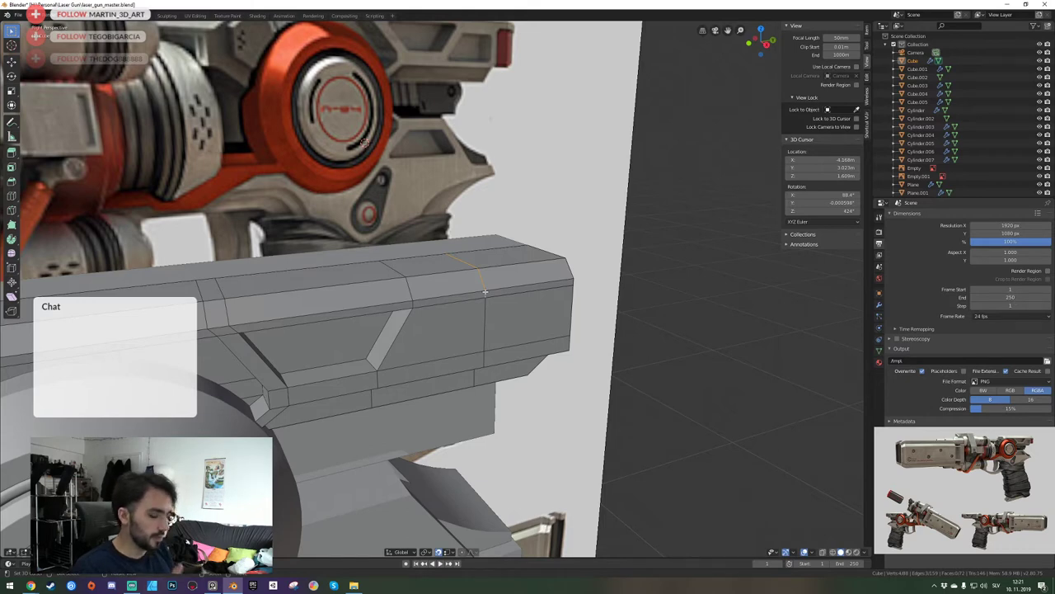
{"action": "key", "text": "KP_0"}
{"action": "key", "text": "KP_0"}
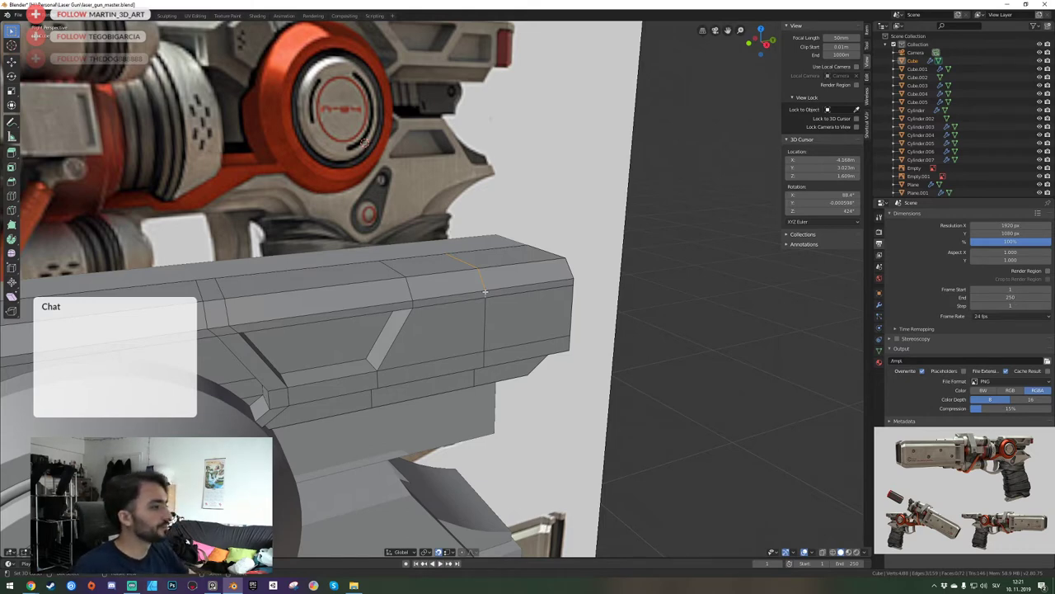
{"action": "key", "text": "KP_0"}
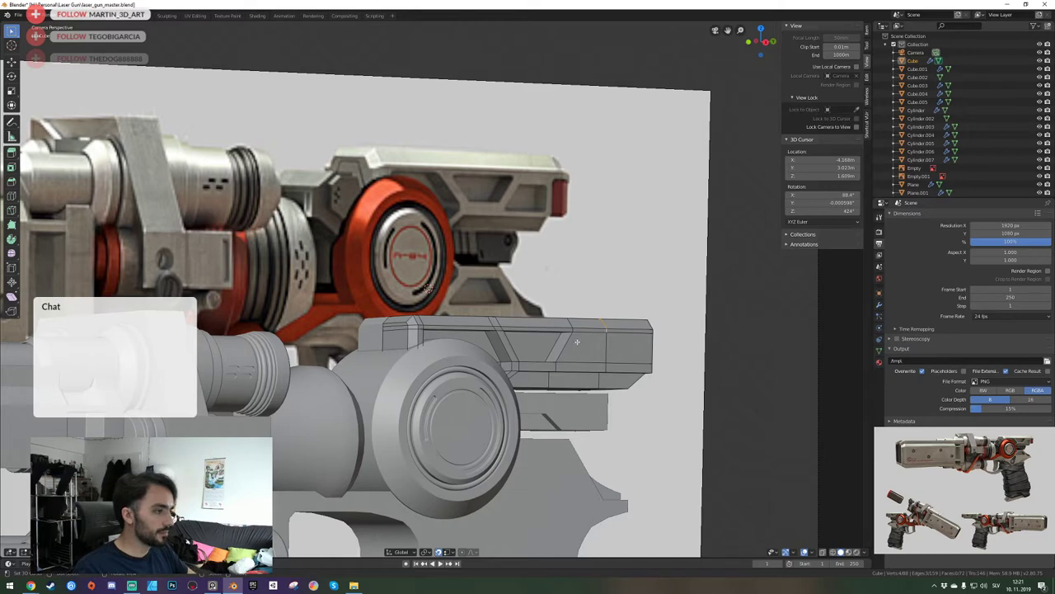
{"action": "key", "text": "alt+a"}
{"action": "key", "text": "ctrl+r"}
{"action": "left_click", "coordinate": [570, 331]}
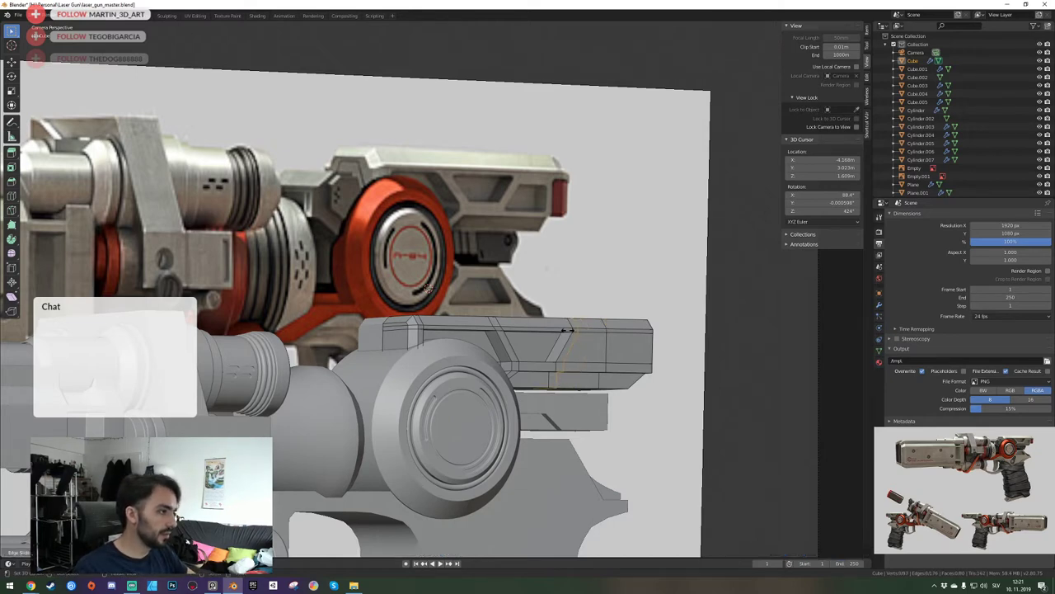
{"action": "left_click", "coordinate": [568, 329]}
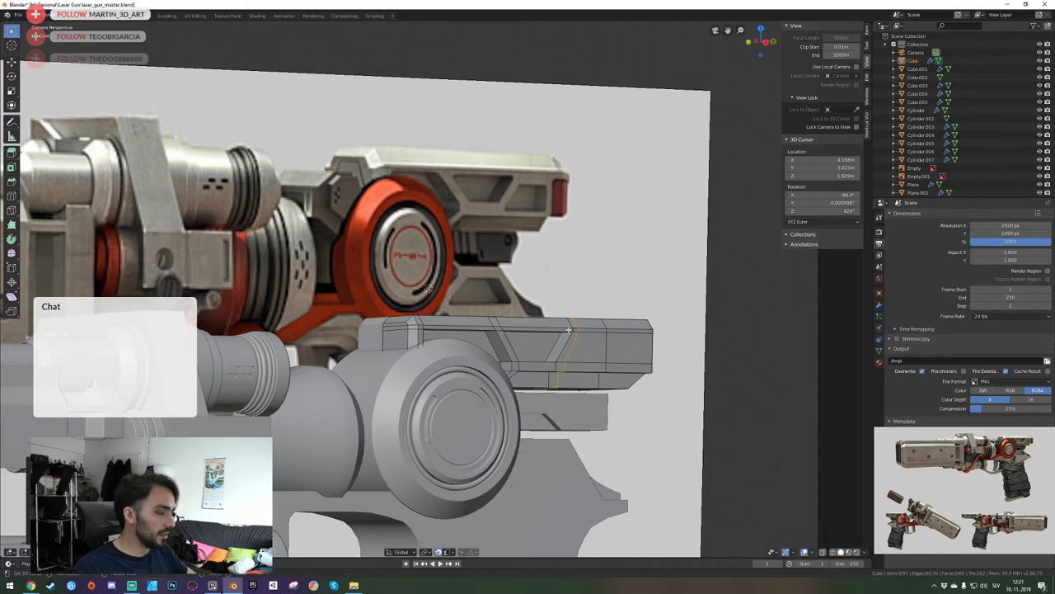
Select the lower edges of the new slanted loop, including the underside, and move them slightly forward along Y.
{"action": "key", "text": "KP_0"}
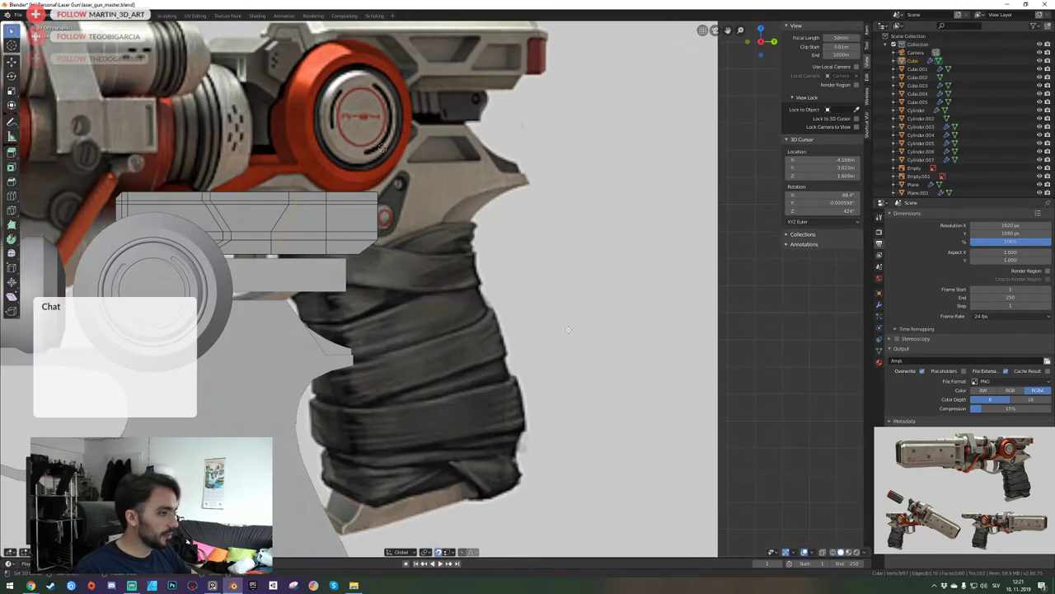
{"action": "scroll", "coordinate": [269, 210], "scroll_direction": "up", "scroll_amount": 5}
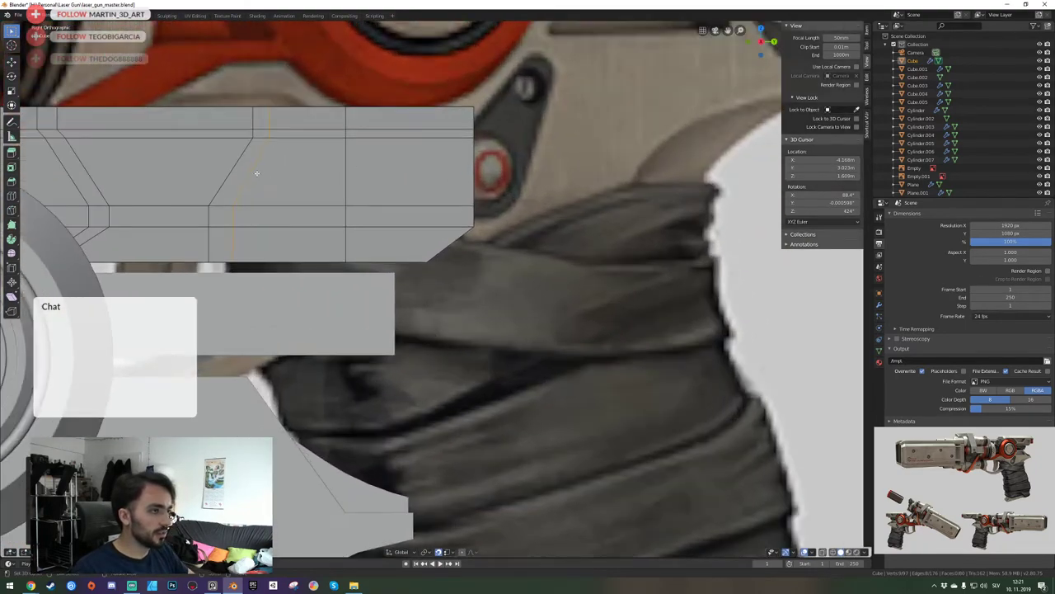
{"action": "left_click", "coordinate": [253, 183]}
{"action": "left_click", "coordinate": [236, 214], "text": "shift"}
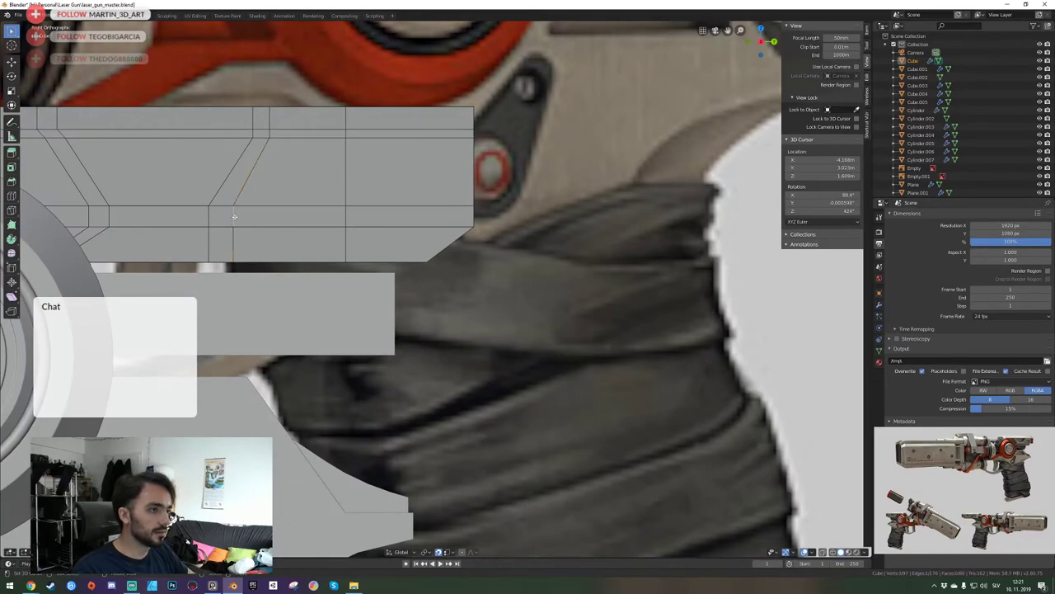
{"action": "left_click", "coordinate": [234, 235], "text": "shift"}
{"action": "key", "text": "shift+grave"}
{"action": "key", "text": "s"}
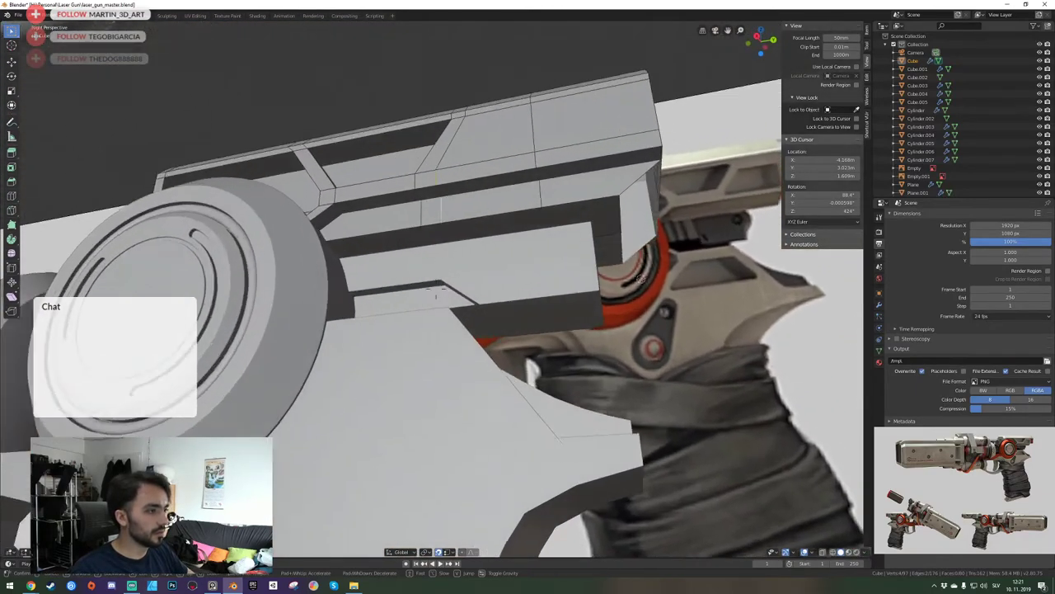
{"action": "key", "text": "w"}
{"action": "left_click", "coordinate": [436, 288]}
{"action": "left_click", "coordinate": [452, 218], "text": "shift"}
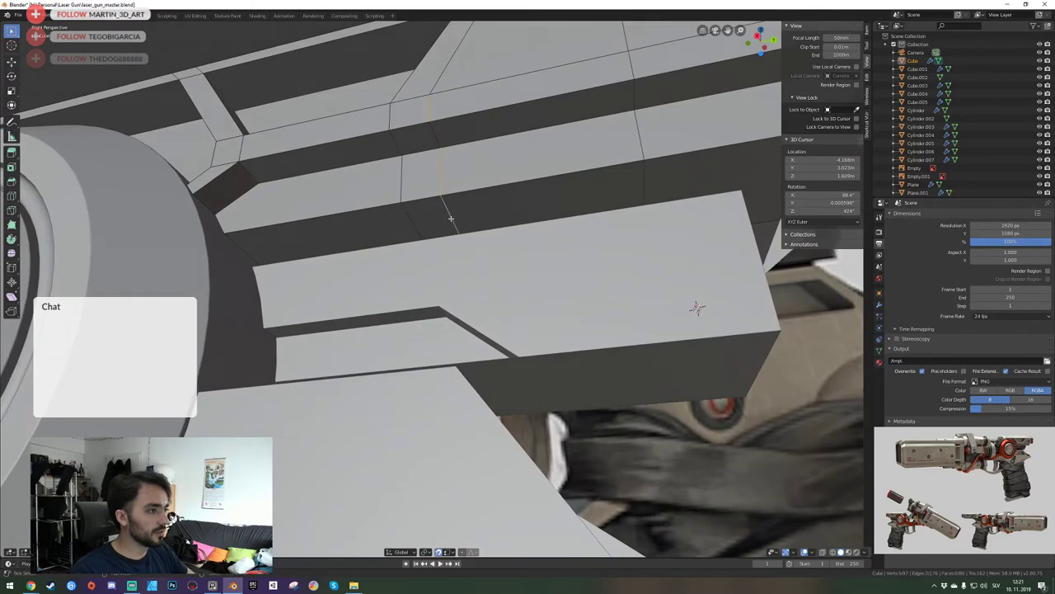
{"action": "key", "text": "KP_3"}
{"action": "key", "text": "g"}
{"action": "key", "text": "y"}
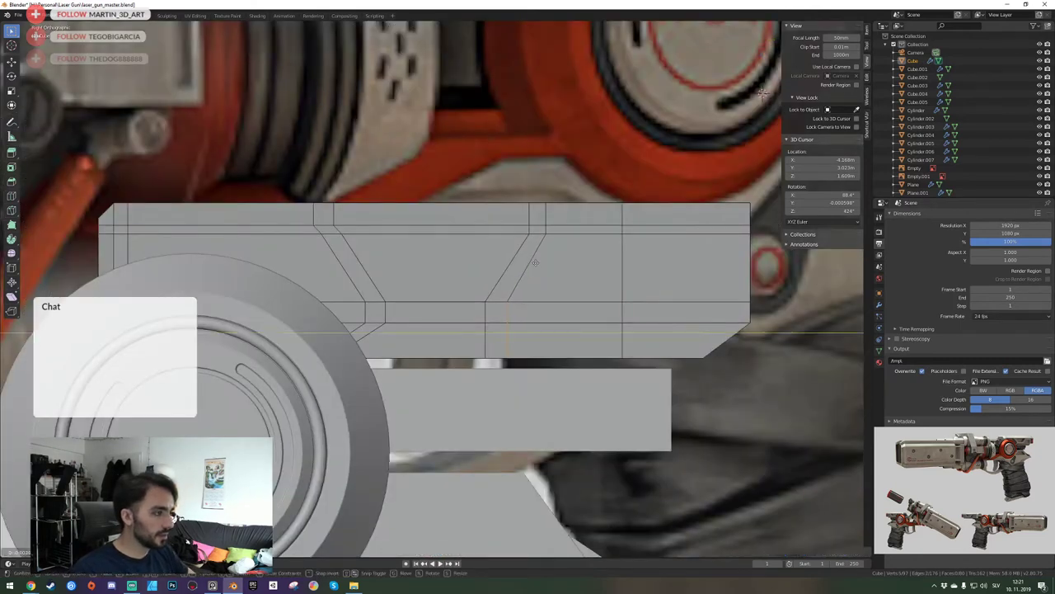
{"action": "left_click", "coordinate": [533, 261]}
Select the whole new slanted loop and shift it slightly rearward along Y.
{"action": "left_click", "coordinate": [536, 264], "text": "alt"}
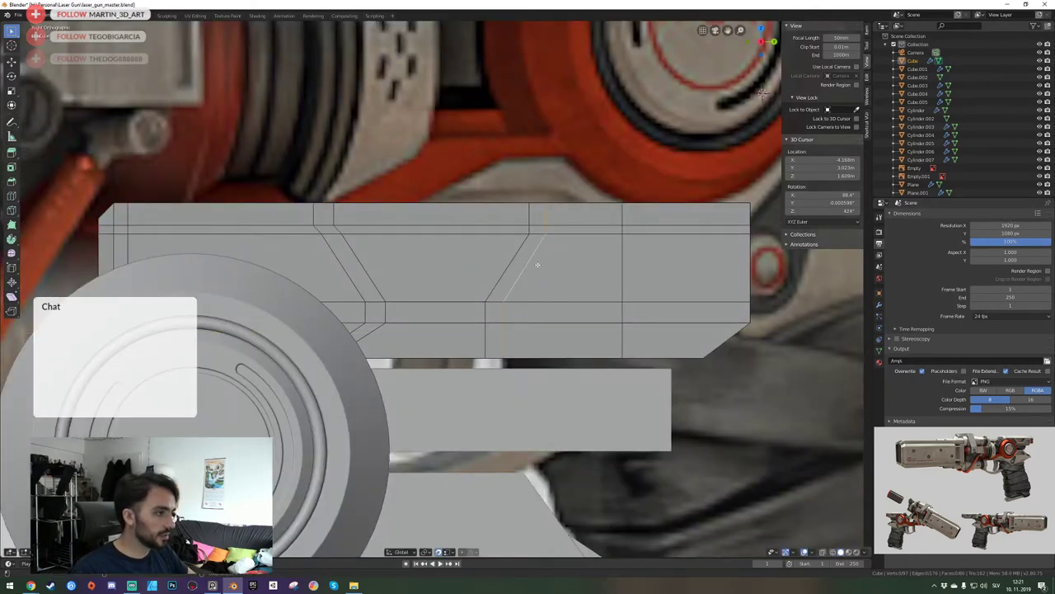
{"action": "key", "text": "g"}
{"action": "key", "text": "y"}
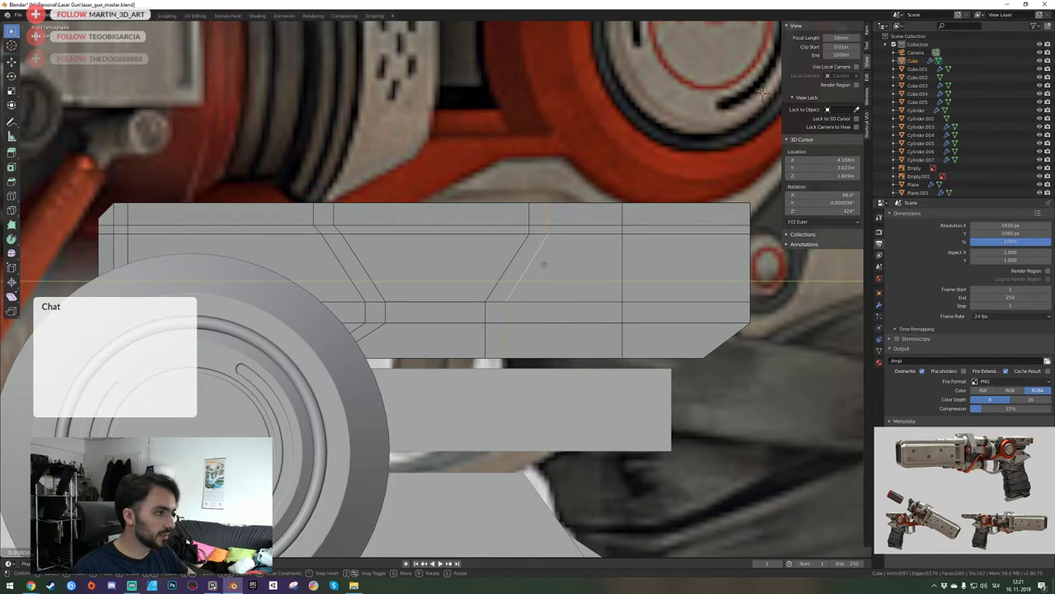
{"action": "left_click", "coordinate": [544, 264]}
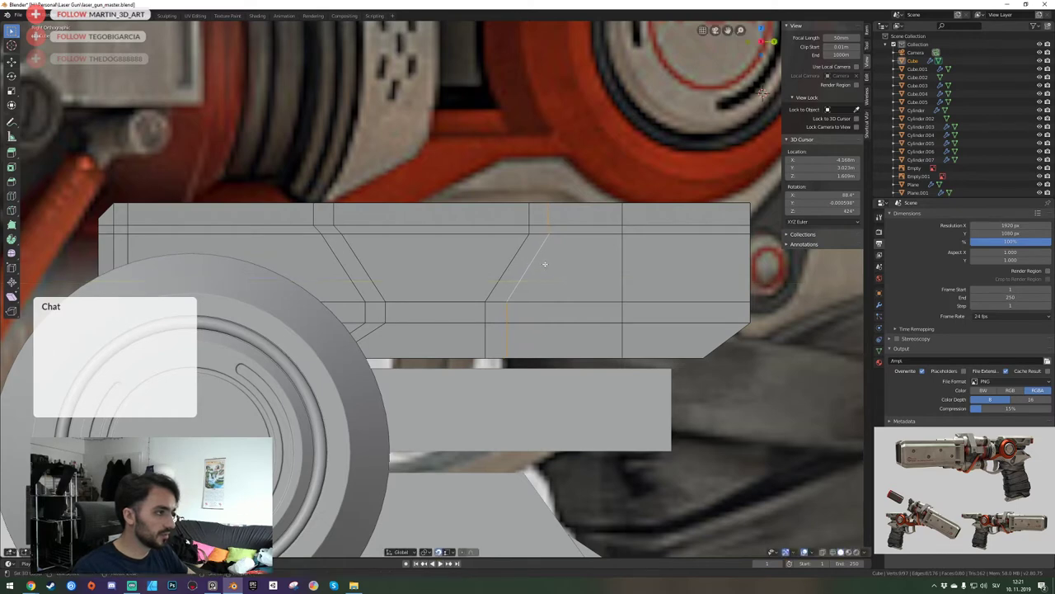
Select the vertical edge loop near the block's rear end and move it rearward along Y to match the reference.
{"action": "key", "text": "shift+grave"}
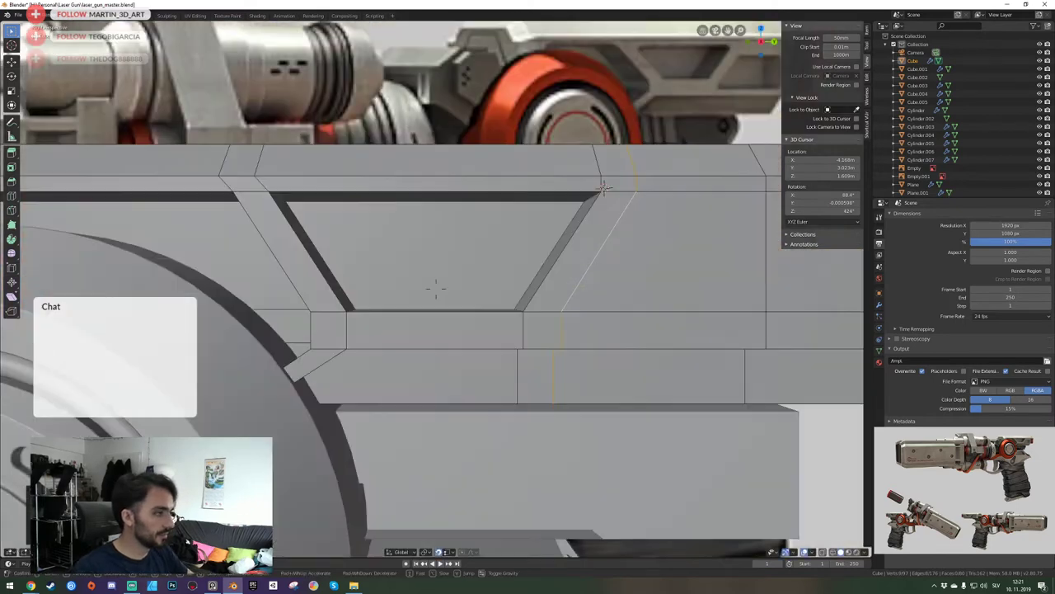
{"action": "key", "text": "s"}
{"action": "left_click", "coordinate": [451, 283]}
{"action": "key", "text": "alt+a"}
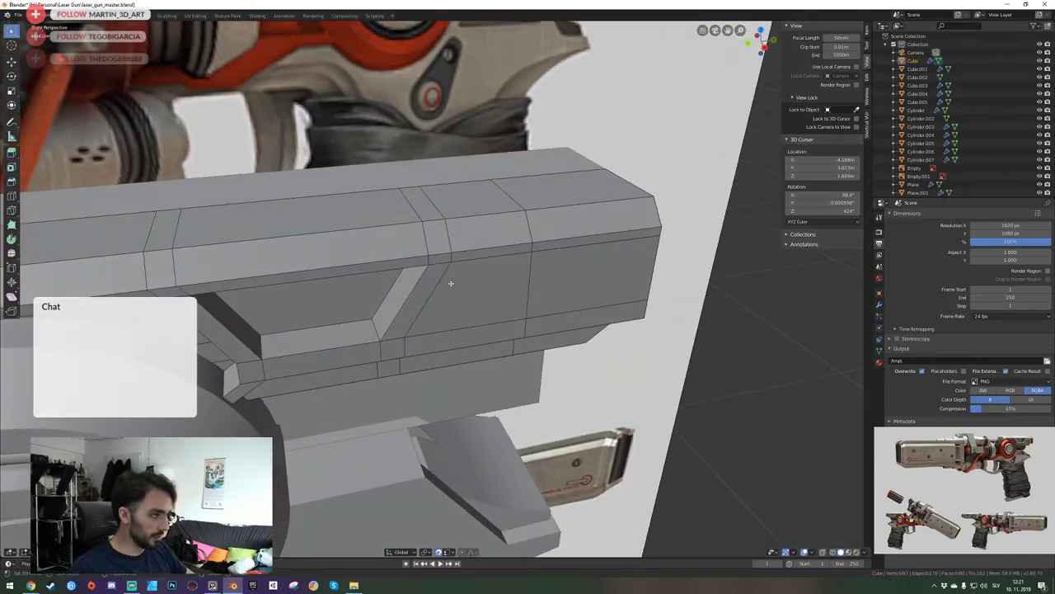
{"action": "left_click", "coordinate": [511, 203]}
{"action": "left_click", "coordinate": [530, 224], "text": "shift"}
{"action": "middle_click_drag", "start_coordinate": [530, 224], "coordinate": [515, 208]}
{"action": "scroll", "coordinate": [441, 219], "scroll_direction": "down", "scroll_amount": 4}
{"action": "middle_click_drag", "start_coordinate": [441, 219], "coordinate": [436, 289], "text": "shift"}
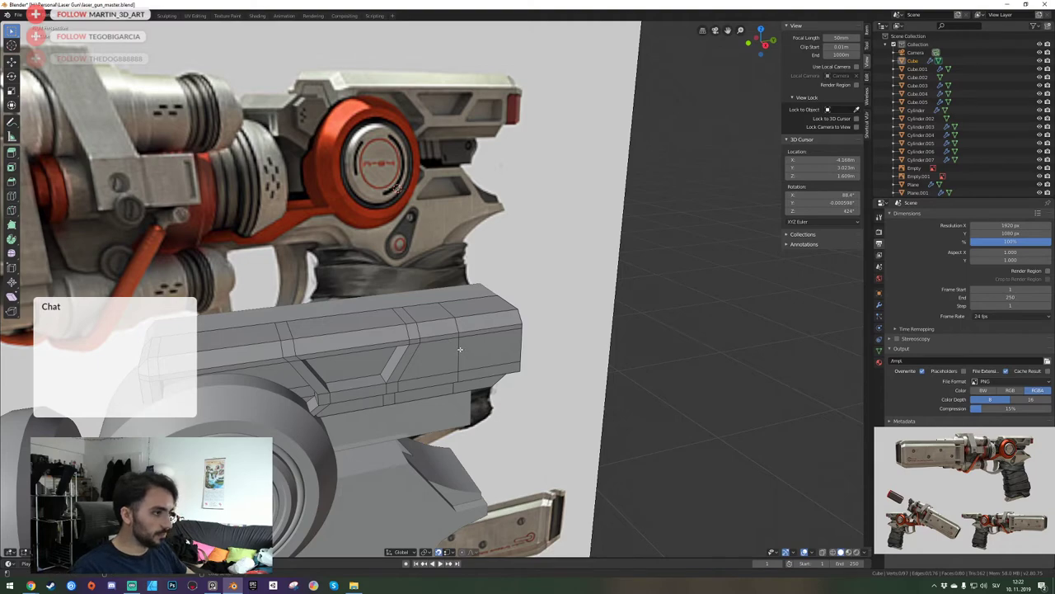
{"action": "key", "text": "KP_0"}
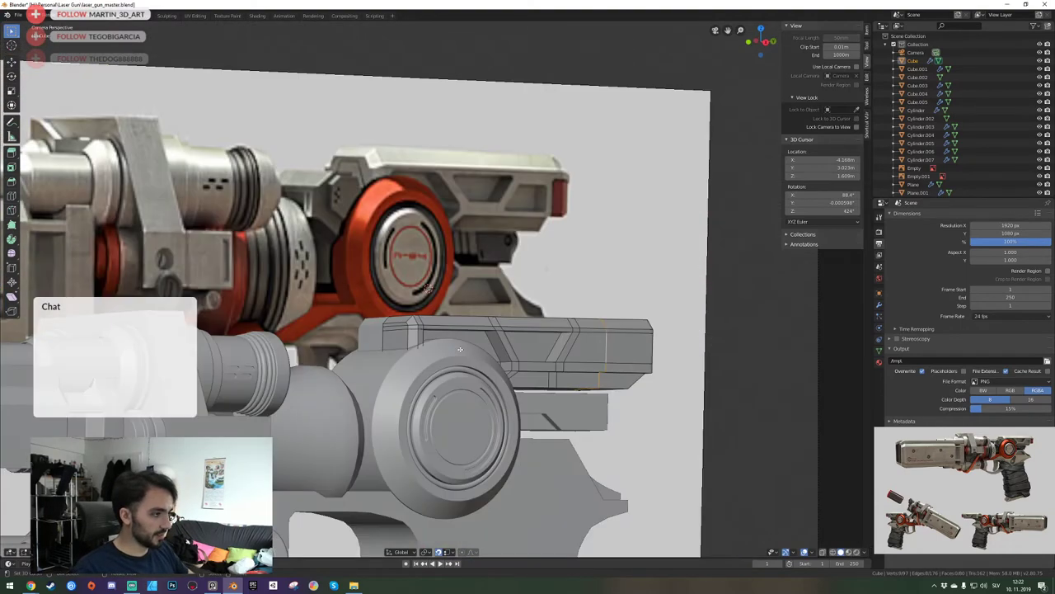
{"action": "key", "text": "g"}
{"action": "key", "text": "y"}
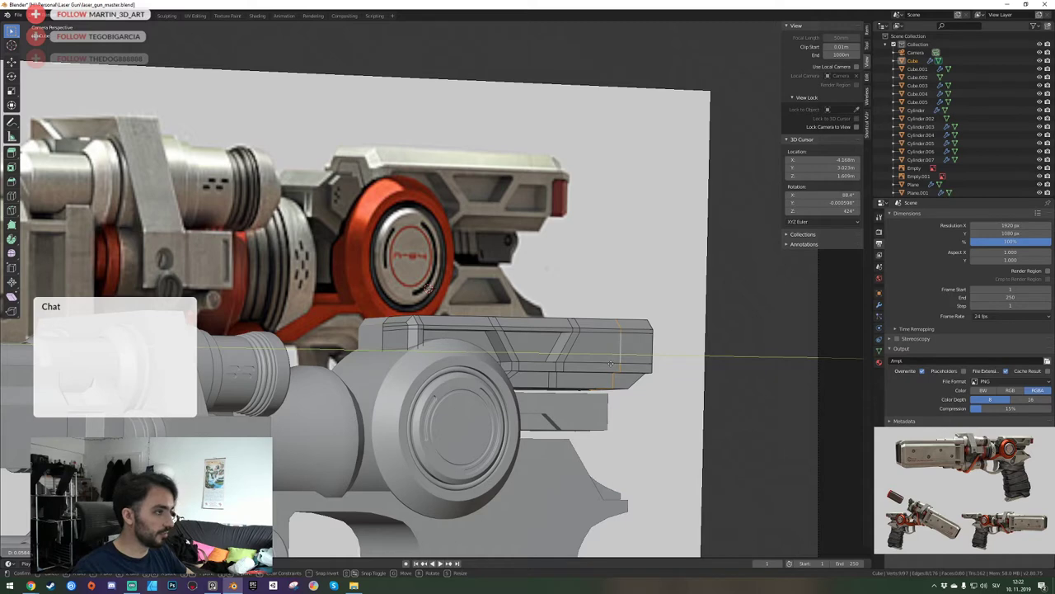
{"action": "left_click", "coordinate": [611, 363]}
Add two horizontal loop cuts along the block's side, one near the upper edge and one near the lower edge.
{"action": "key", "text": "ctrl+r"}
{"action": "left_click", "coordinate": [616, 344]}
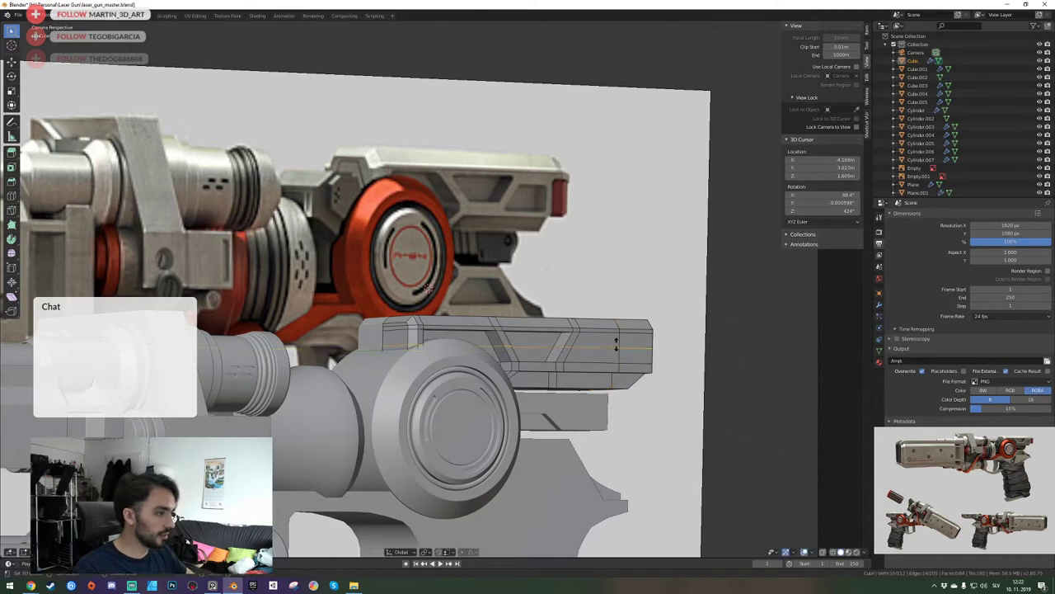
{"action": "left_click", "coordinate": [616, 346]}
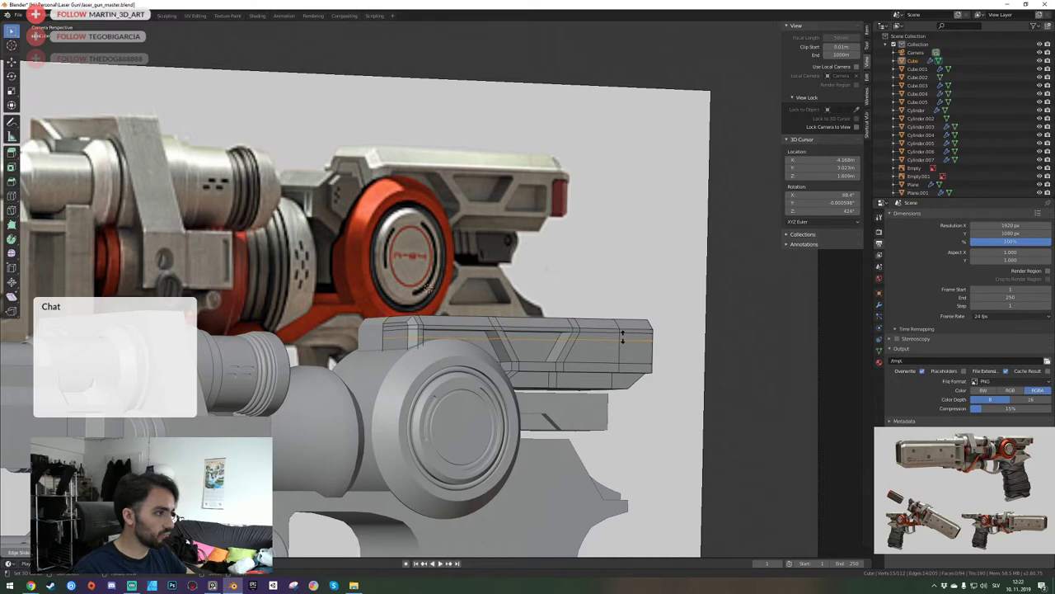
{"action": "left_click", "coordinate": [620, 367]}
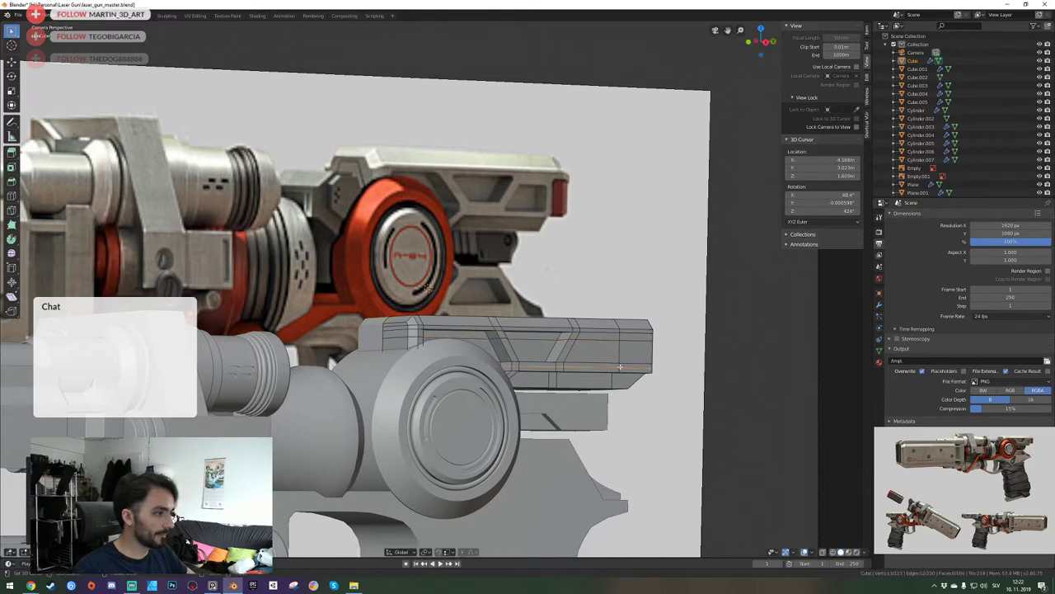
Move the lower front corner vertex of the rear side panel forward along Y to continue the slanted edge.
{"action": "key", "text": "alt+a"}
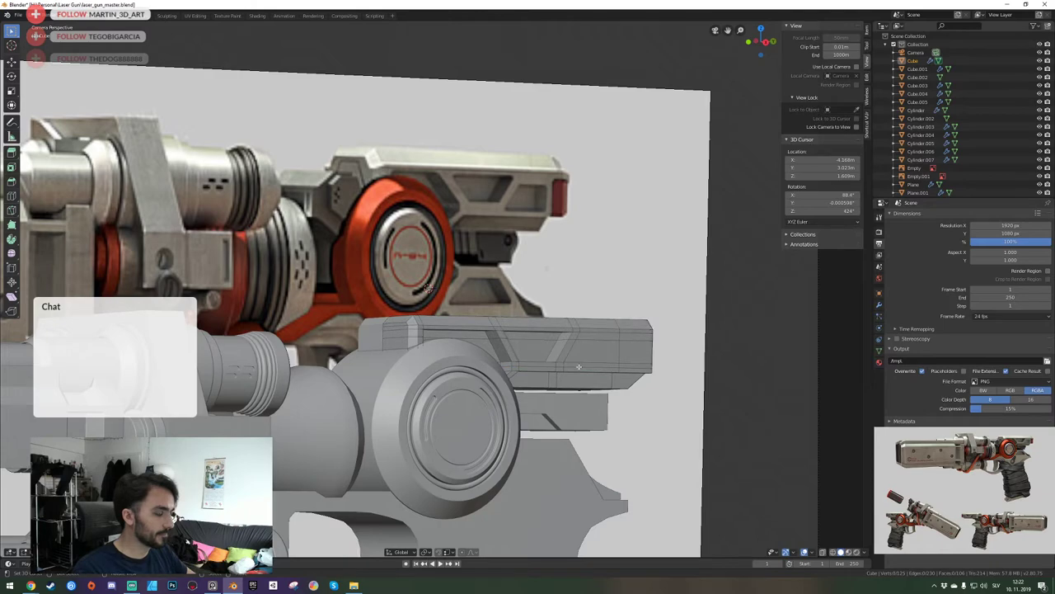
{"action": "key", "text": "shift+grave"}
{"action": "key", "text": "KP_0"}
{"action": "key", "text": "s"}
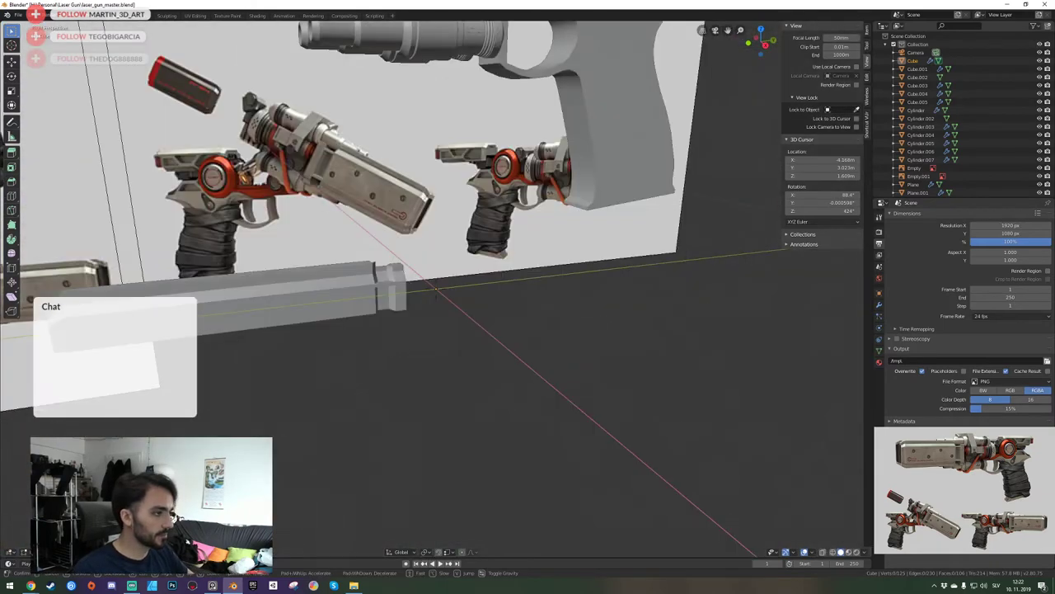
{"action": "key", "text": "w"}
{"action": "key", "text": "w"}
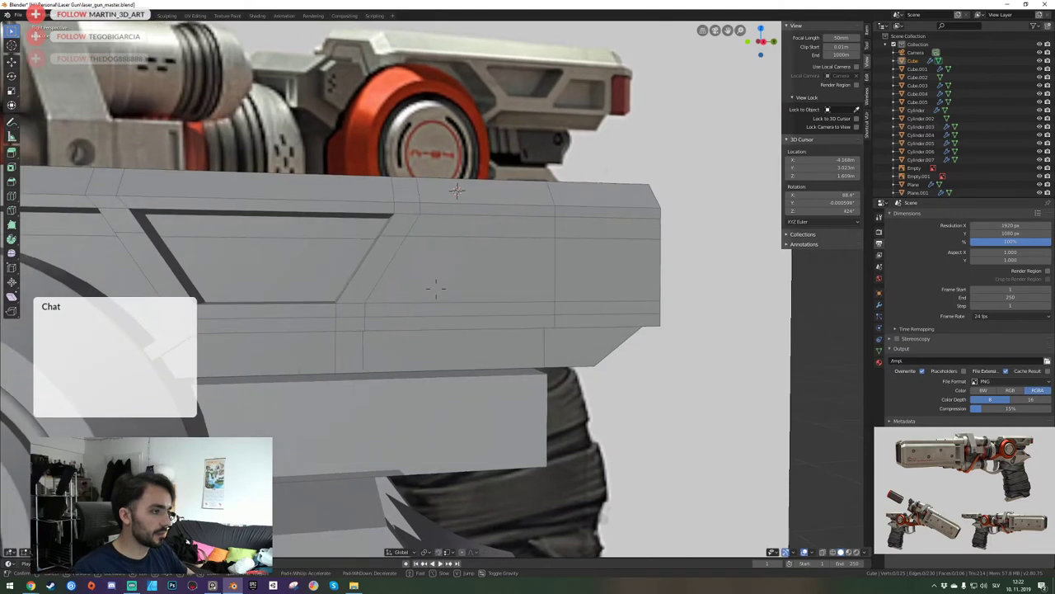
{"action": "left_click", "coordinate": [436, 288]}
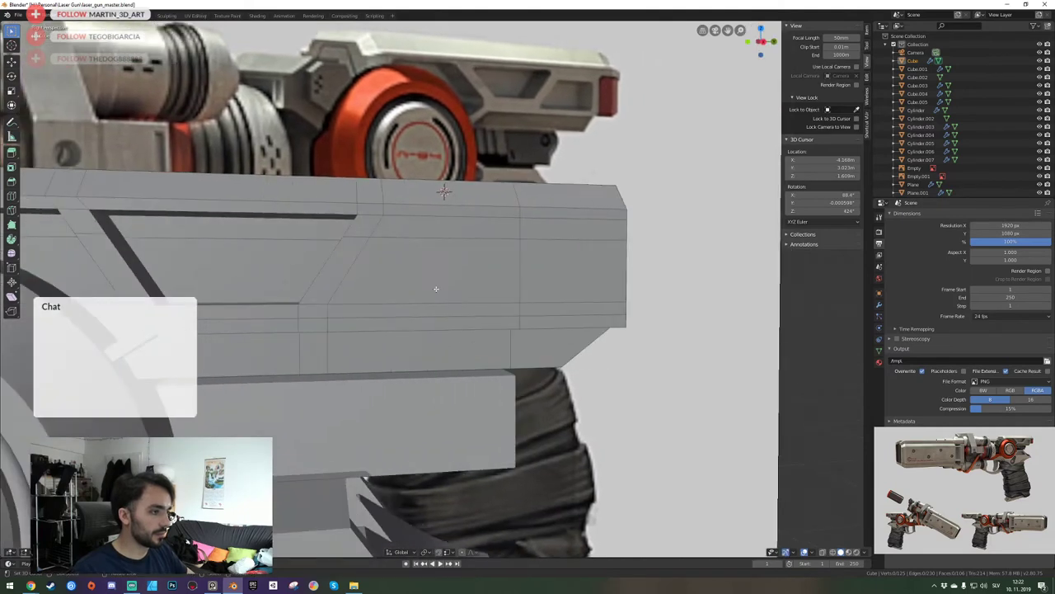
{"action": "left_click", "coordinate": [328, 319]}
{"action": "middle_click_drag", "start_coordinate": [440, 285], "coordinate": [419, 304]}
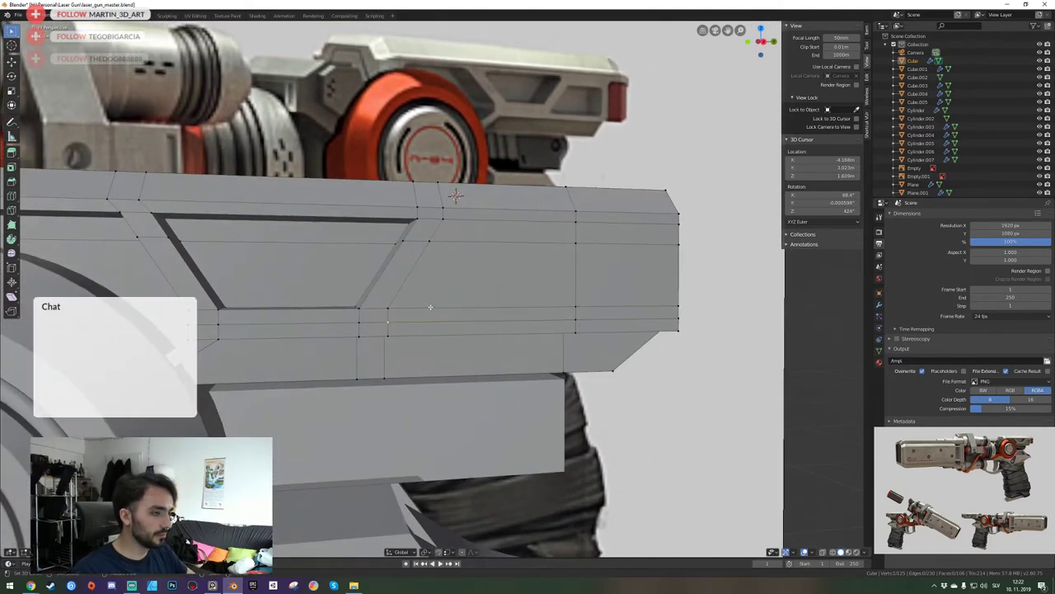
{"action": "key", "text": "KP_3"}
{"action": "key", "text": "g"}
{"action": "key", "text": "y"}
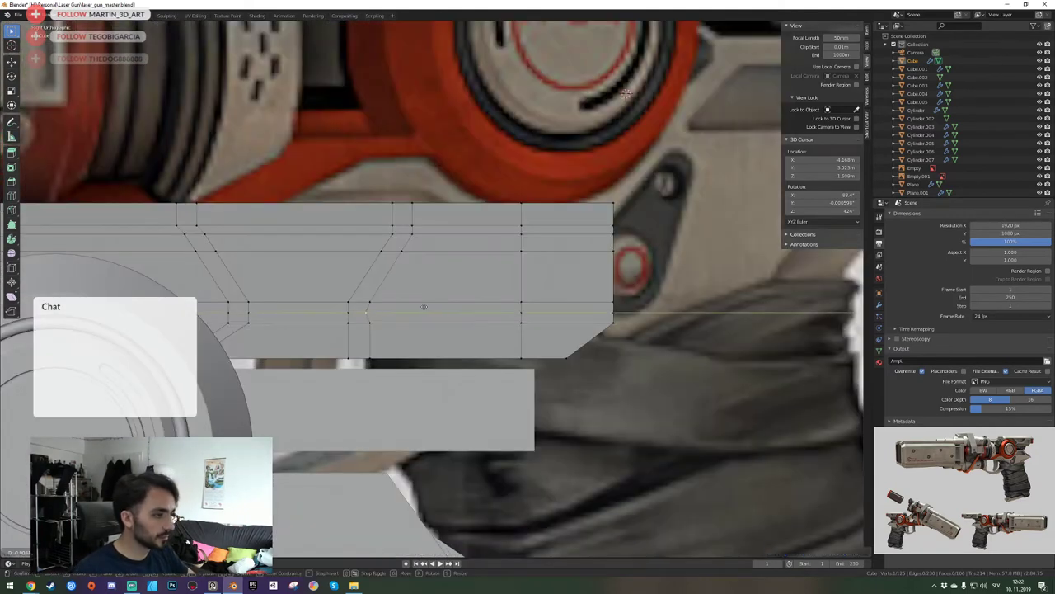
{"action": "left_click", "coordinate": [420, 306]}
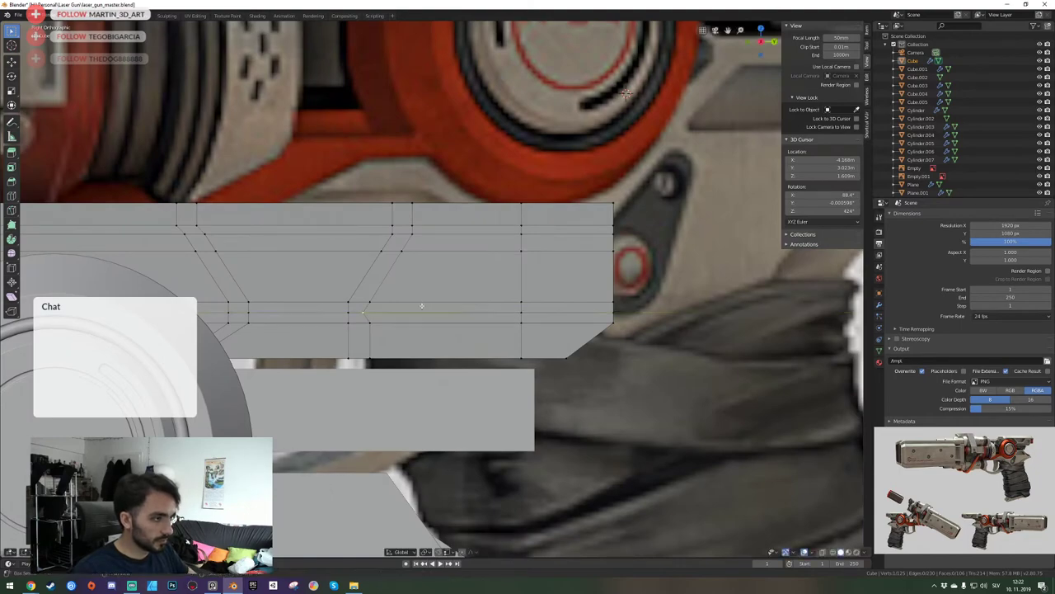
Select the rear slanted side panel and the narrow face below it, and extrude them inward along X as a recess.
{"action": "key", "text": "3"}
{"action": "left_click", "coordinate": [419, 306]}
{"action": "left_click", "coordinate": [435, 294], "text": "shift"}
{"action": "mouse_move", "coordinate": [436, 294]}
{"action": "middle_mouse_down"}
{"action": "mouse_move", "coordinate": [427, 290]}
{"action": "mouse_move", "coordinate": [437, 300]}
{"action": "mouse_move", "coordinate": [436, 289]}
{"action": "middle_mouse_up"}
{"action": "key", "text": "g"}
{"action": "key", "text": "x"}
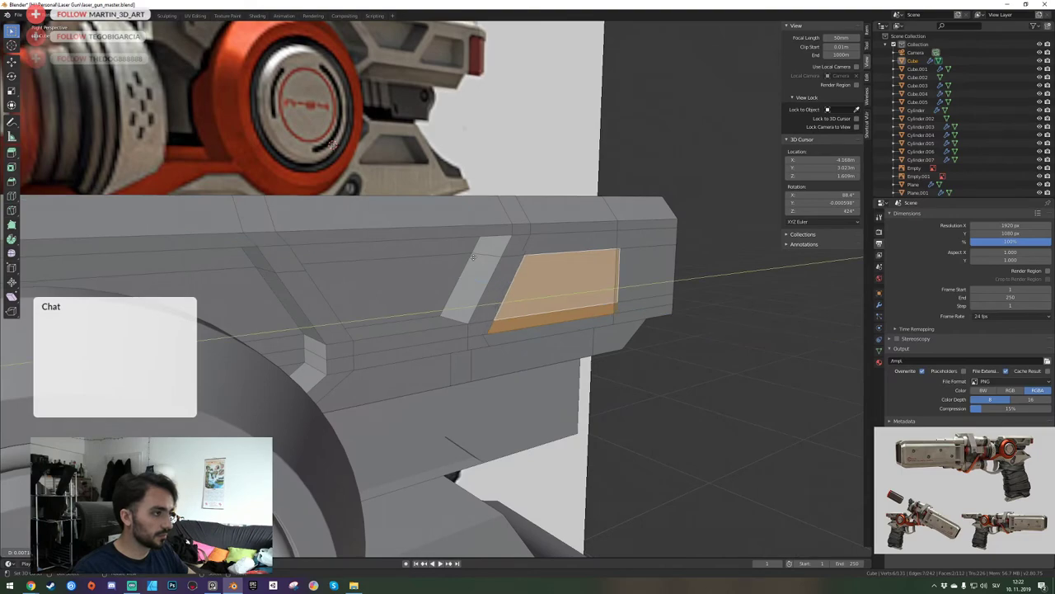
{"action": "left_click", "coordinate": [472, 255]}
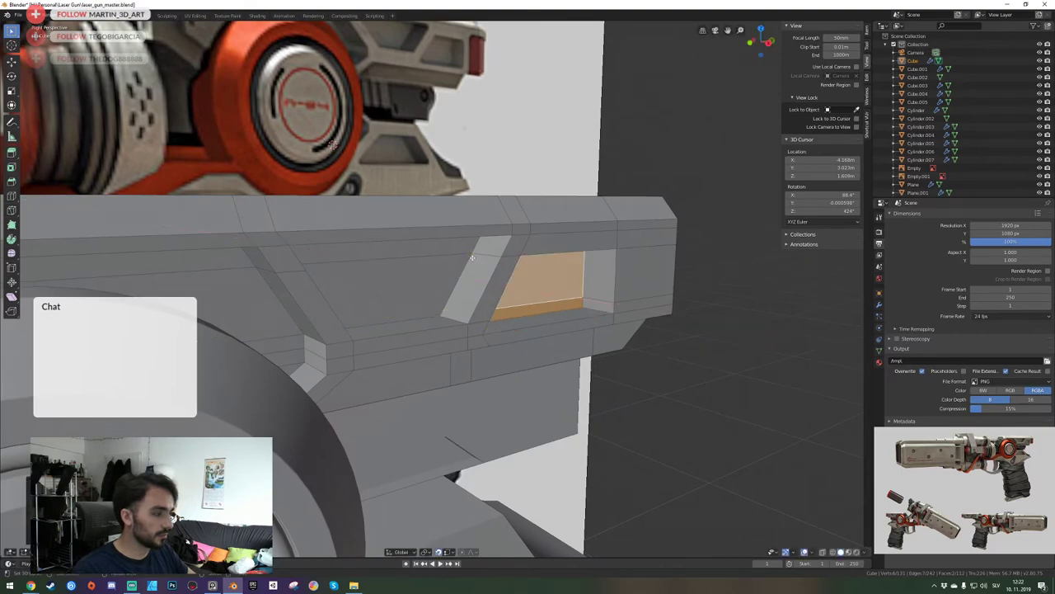
Save the file, render an image from the camera view, close the render, and save the file again.
{"action": "key", "text": "Tab"}
{"action": "key", "text": "ctrl+s"}
{"action": "key", "text": "KP_0"}
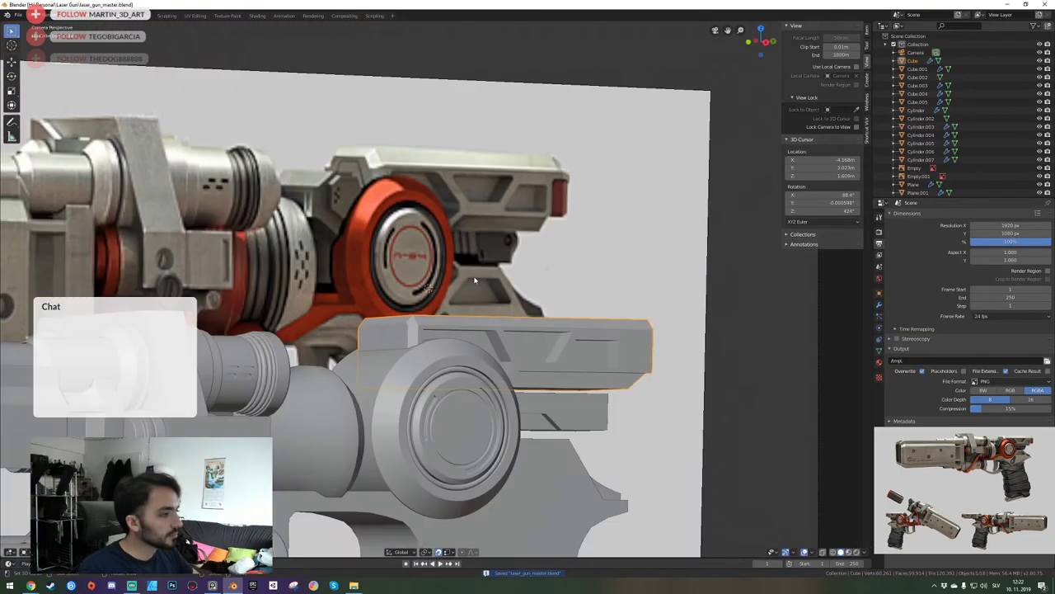
{"action": "key", "text": "F12"}
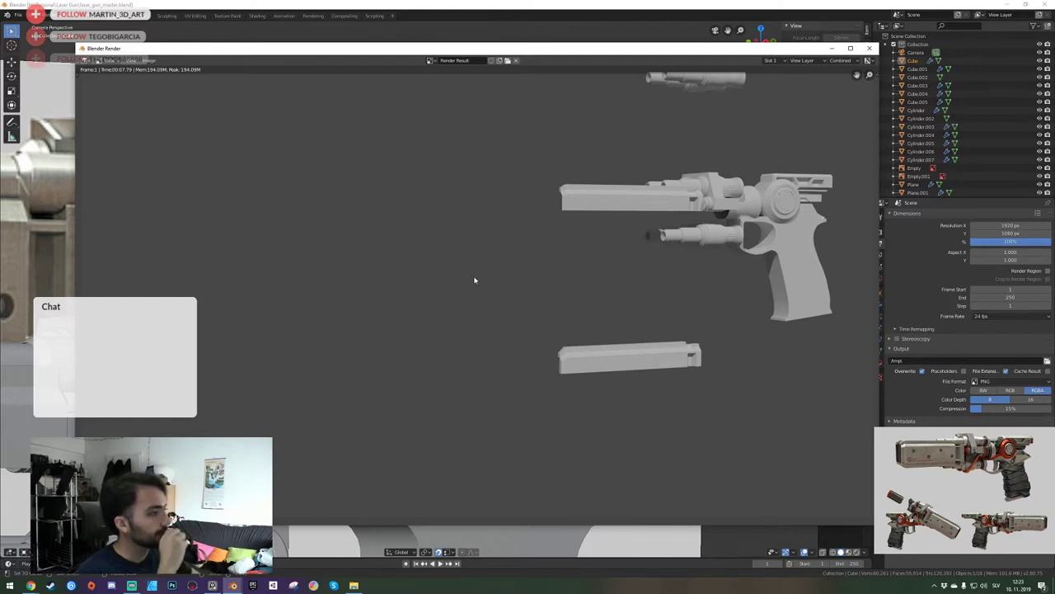
{"action": "left_click", "coordinate": [869, 48]}
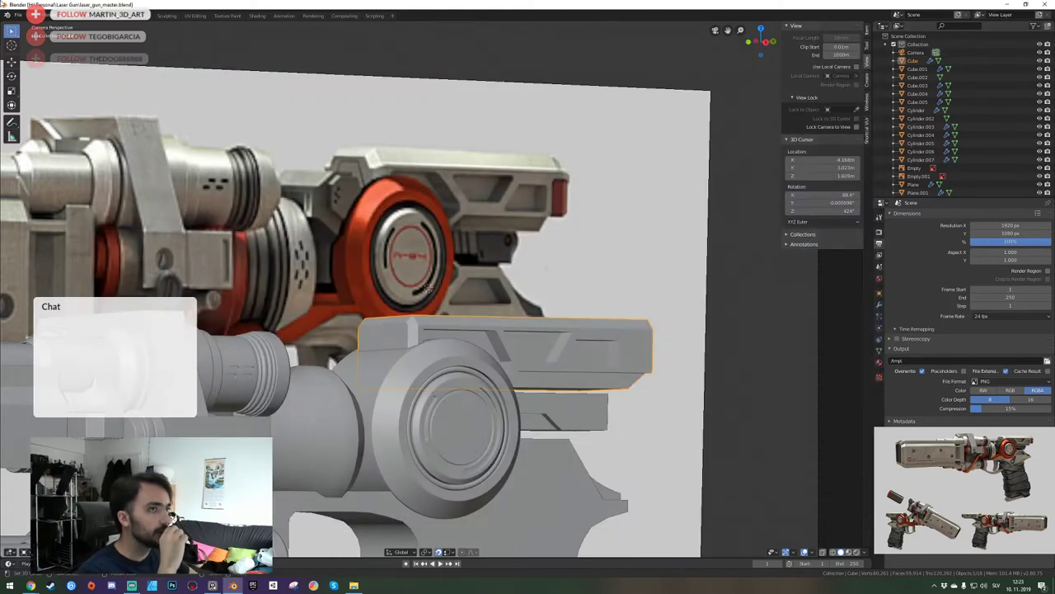
{"action": "scroll", "coordinate": [483, 306], "scroll_direction": "down", "scroll_amount": 6}
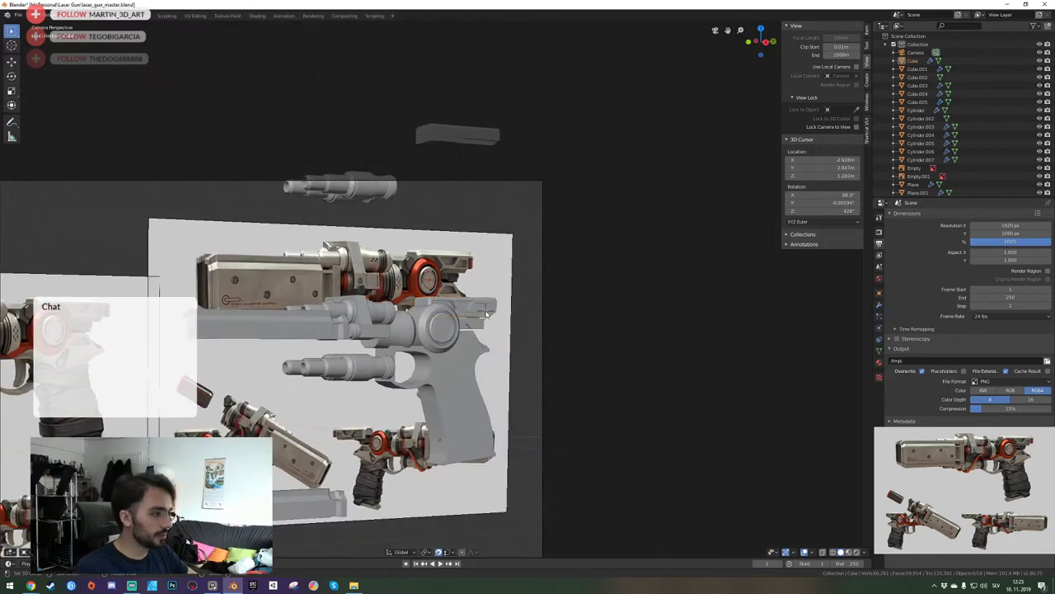
{"action": "key", "text": "ctrl+s"}
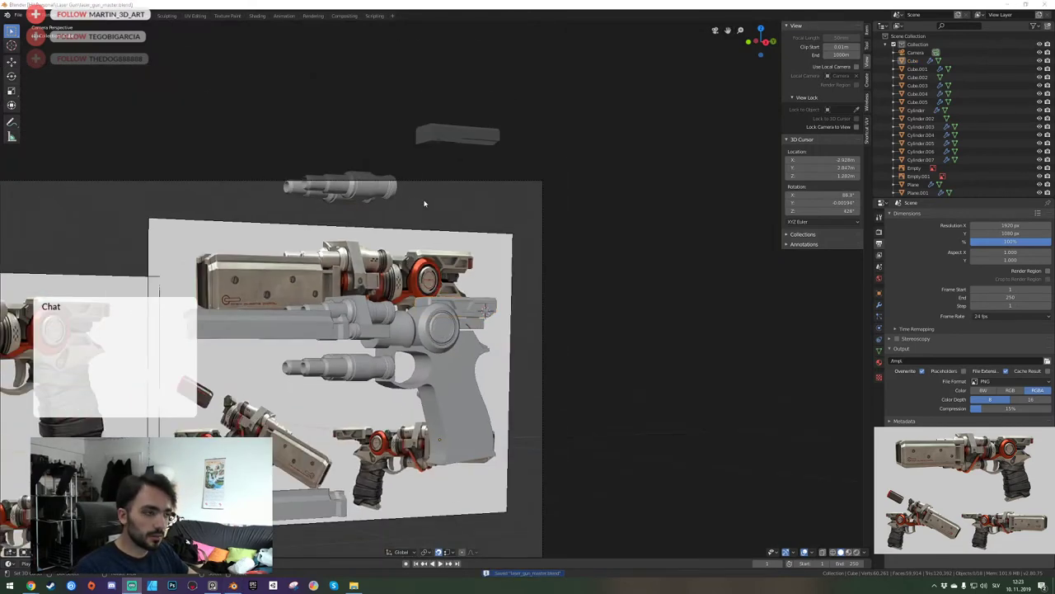
Examine the recessed side panels of the upper rear block from several angles and compare them with the reference image.
{"action": "scroll", "coordinate": [427, 232], "scroll_direction": "up", "scroll_amount": 4}
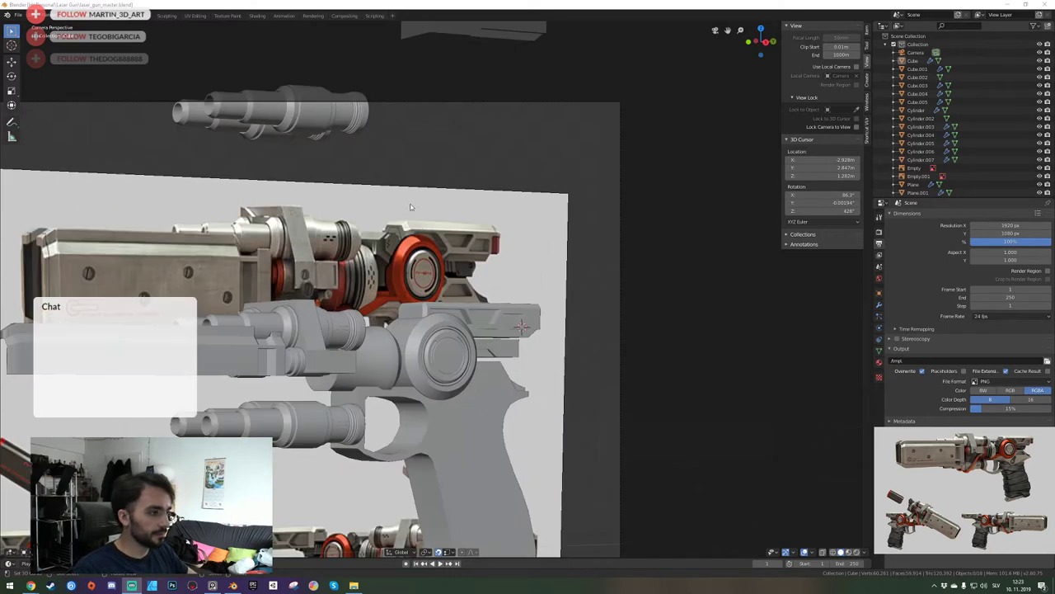
{"action": "left_click", "coordinate": [513, 253]}
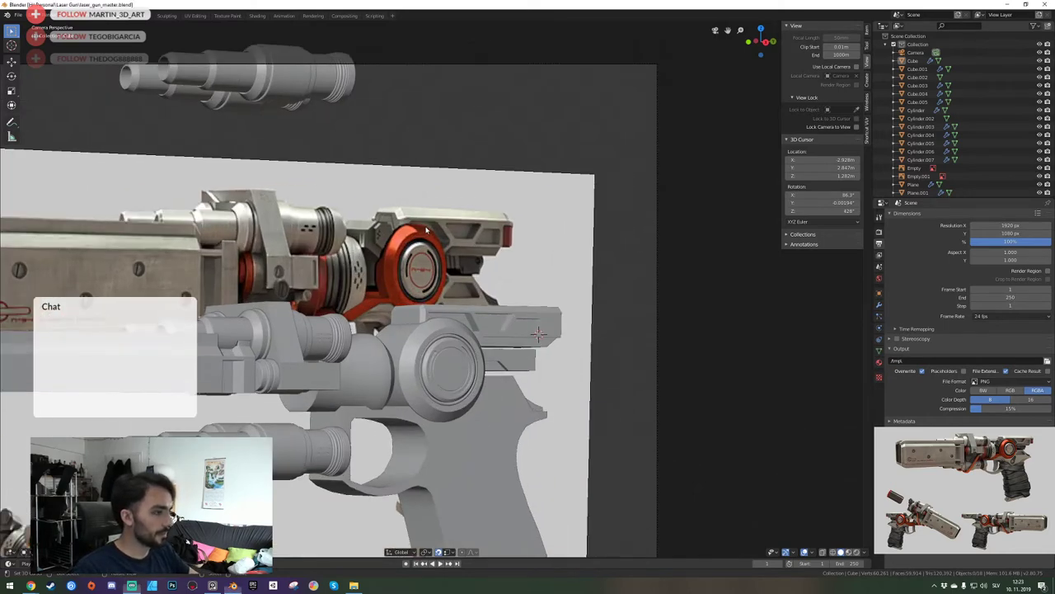
{"action": "key", "text": "KP_3"}
{"action": "key", "text": "s"}
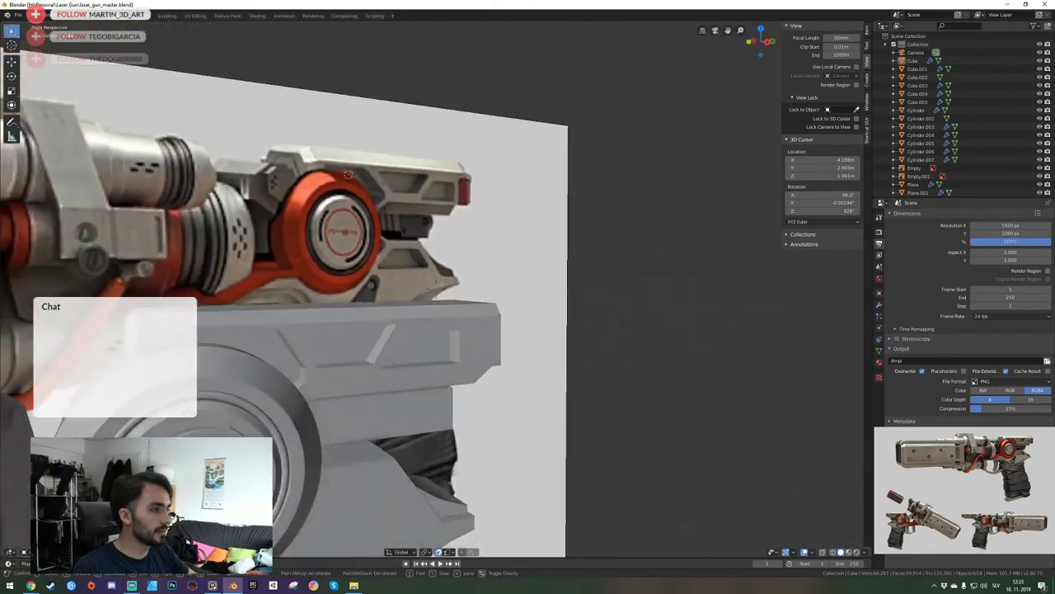
{"action": "left_click", "coordinate": [435, 289]}
{"action": "key", "text": "shift+grave"}
{"action": "key", "text": "a"}
{"action": "key", "text": "w"}
{"action": "left_click", "coordinate": [435, 289]}
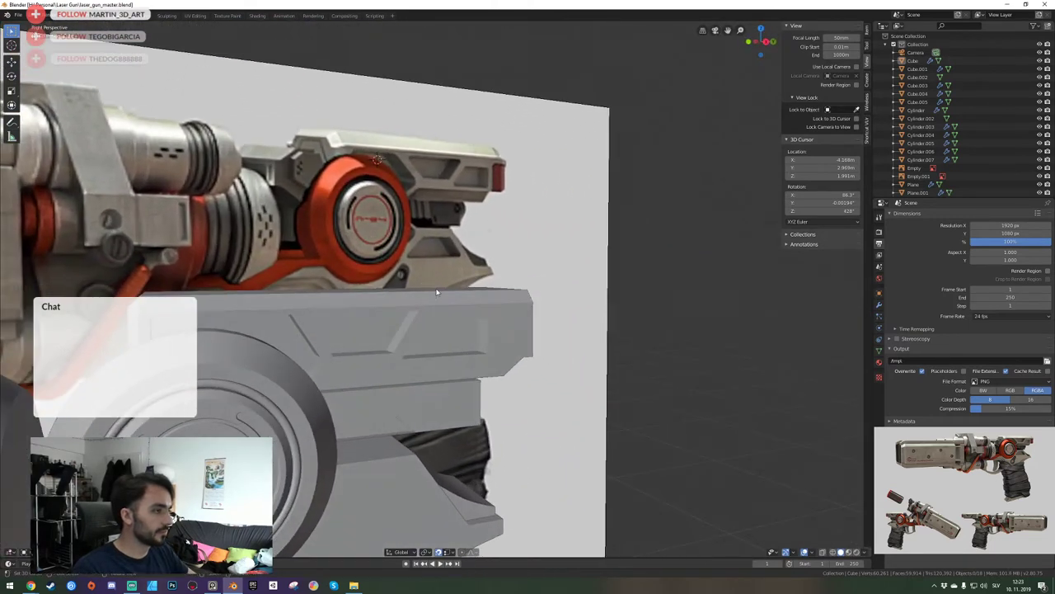
{"action": "left_click", "coordinate": [436, 305]}
{"action": "key", "text": "shift+grave"}
{"action": "key", "text": "q"}
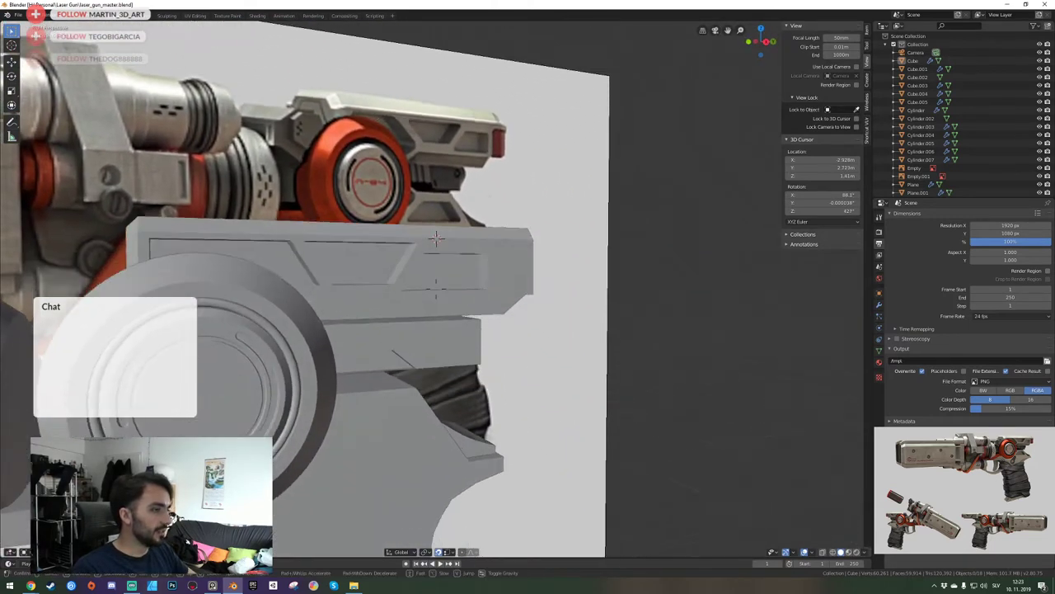
{"action": "left_click", "coordinate": [435, 288]}
{"action": "right_click", "coordinate": [433, 289]}
{"action": "key", "text": "Tab"}
{"action": "key", "text": "shift+grave"}
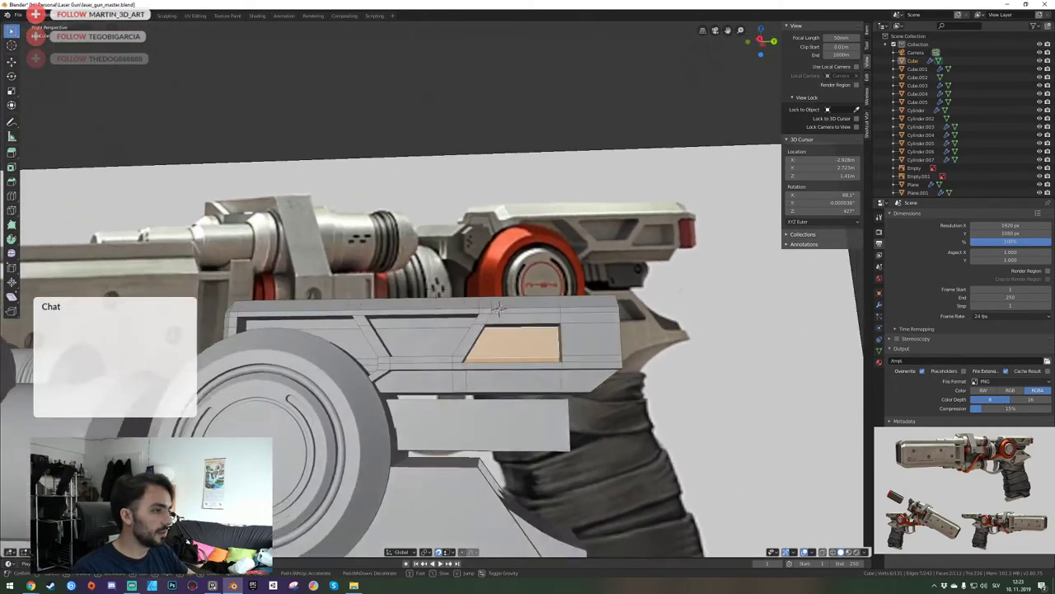
{"action": "left_click", "coordinate": [437, 288]}
{"action": "key", "text": "KP_0"}
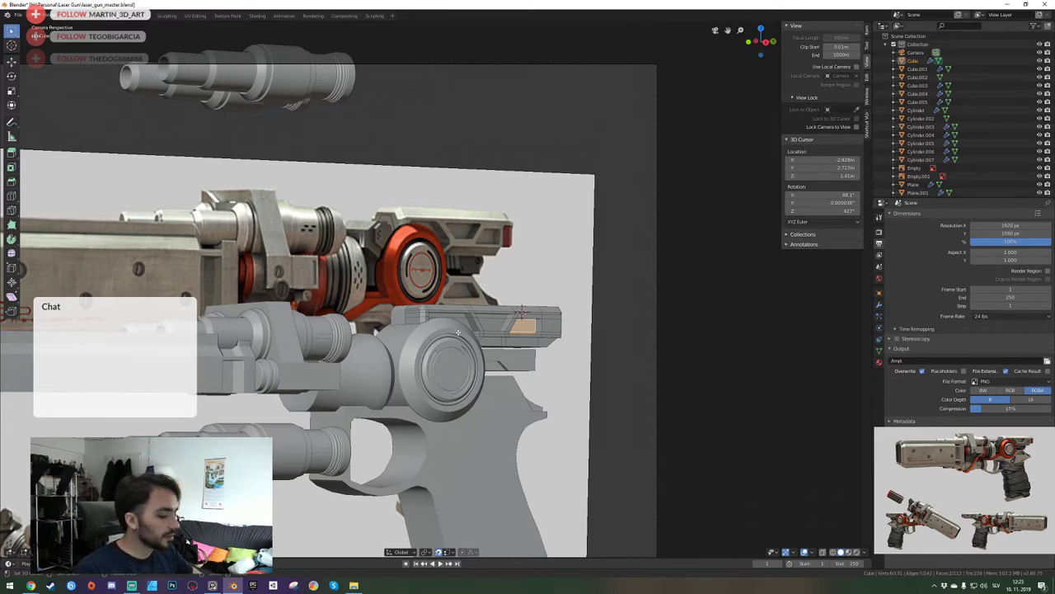
Select all of the block's vertices from the front slanted cut to the rear end and move them slightly rearward along Y.
{"action": "key", "text": "KP_3"}
{"action": "scroll", "coordinate": [458, 333], "scroll_direction": "down", "scroll_amount": 3}
{"action": "key", "text": "z"}
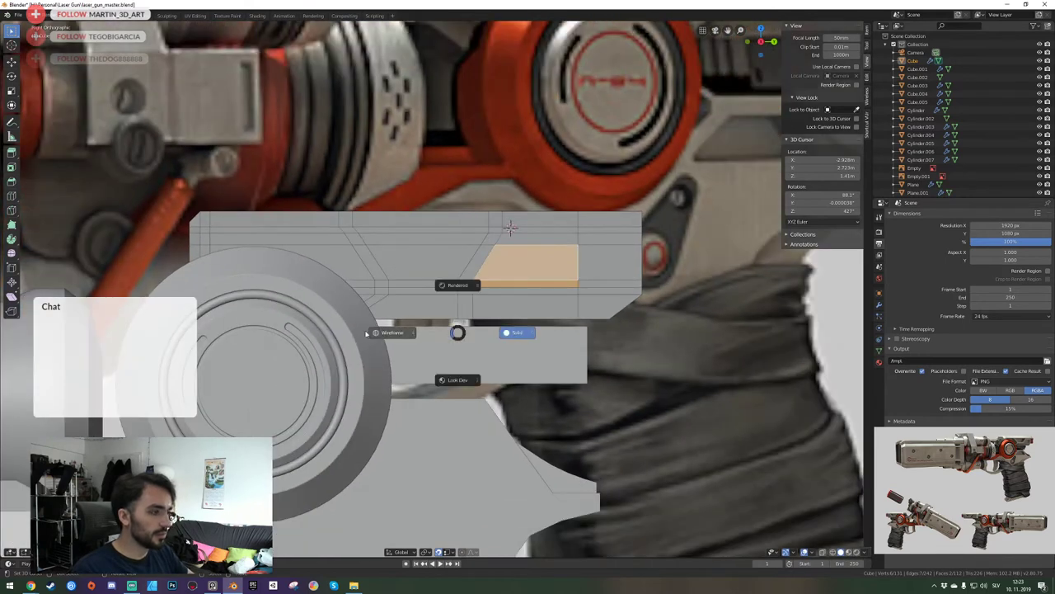
{"action": "left_click", "coordinate": [395, 330]}
{"action": "left_click_drag", "start_coordinate": [298, 152], "coordinate": [683, 421]}
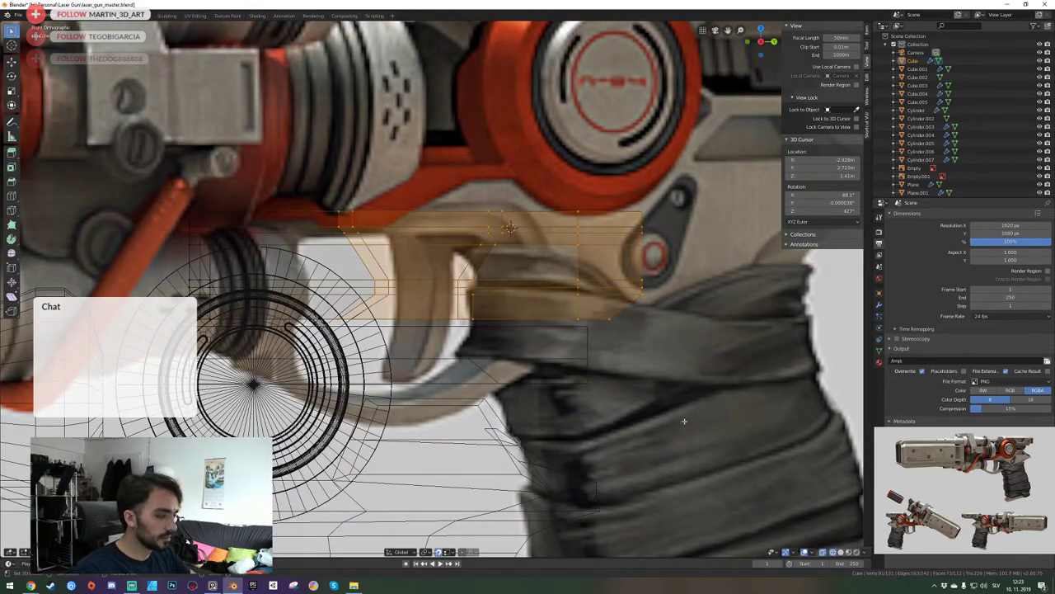
{"action": "key", "text": "KP_0"}
{"action": "key", "text": "z"}
{"action": "scroll", "coordinate": [628, 377], "scroll_direction": "up", "scroll_amount": 1}
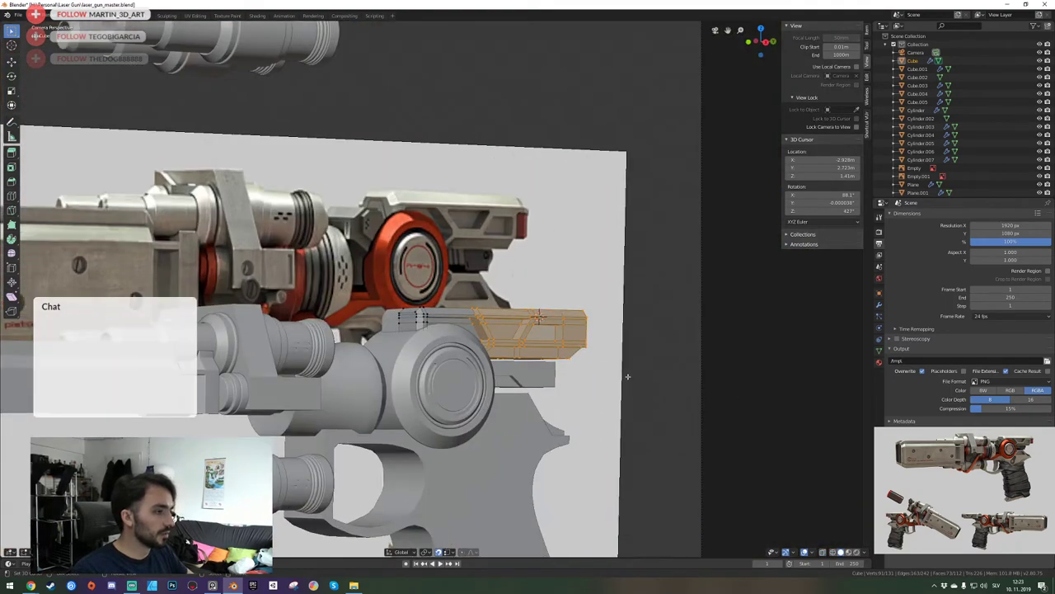
{"action": "scroll", "coordinate": [623, 375], "scroll_direction": "up", "scroll_amount": 2}
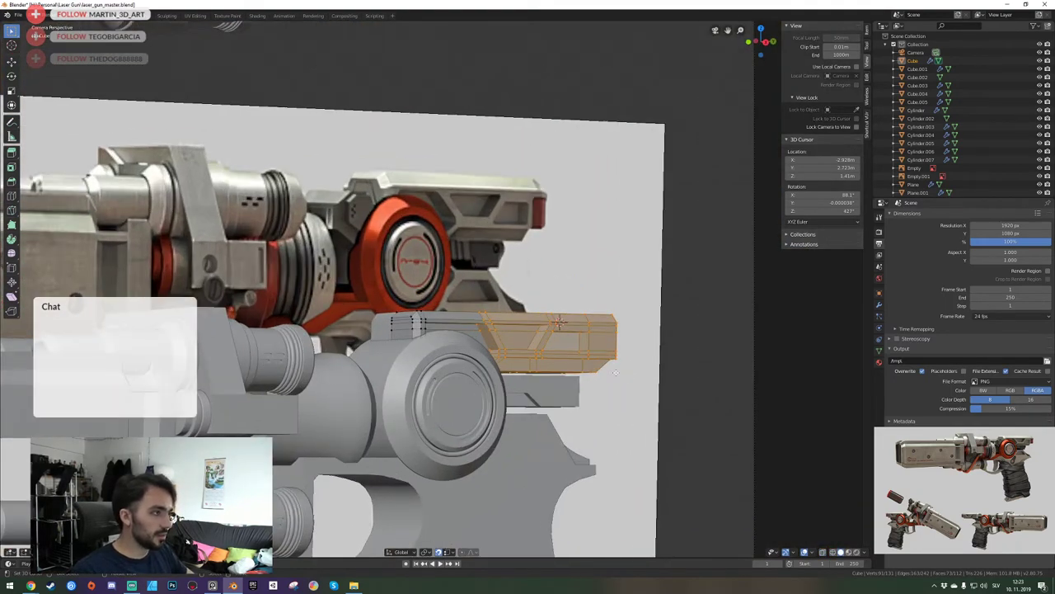
{"action": "key", "text": "g"}
{"action": "key", "text": "x"}
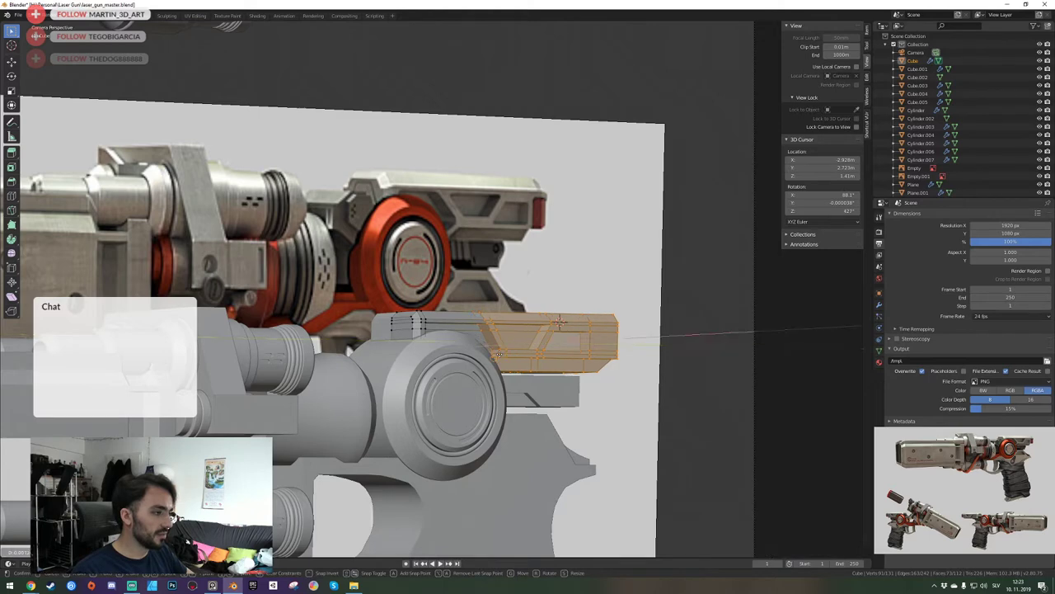
{"action": "key", "text": "y"}
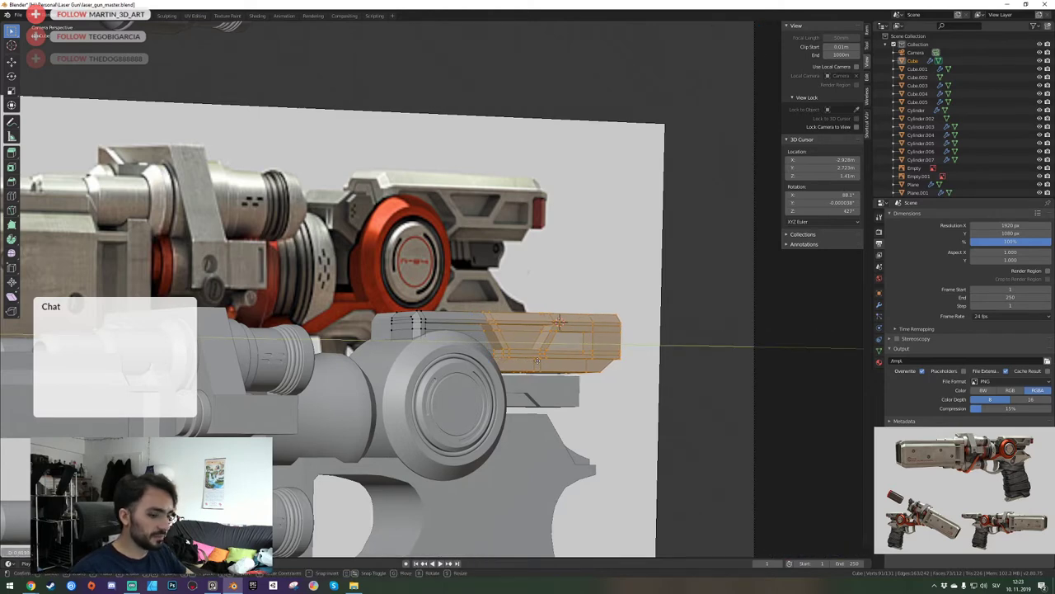
{"action": "left_click", "coordinate": [537, 361]}
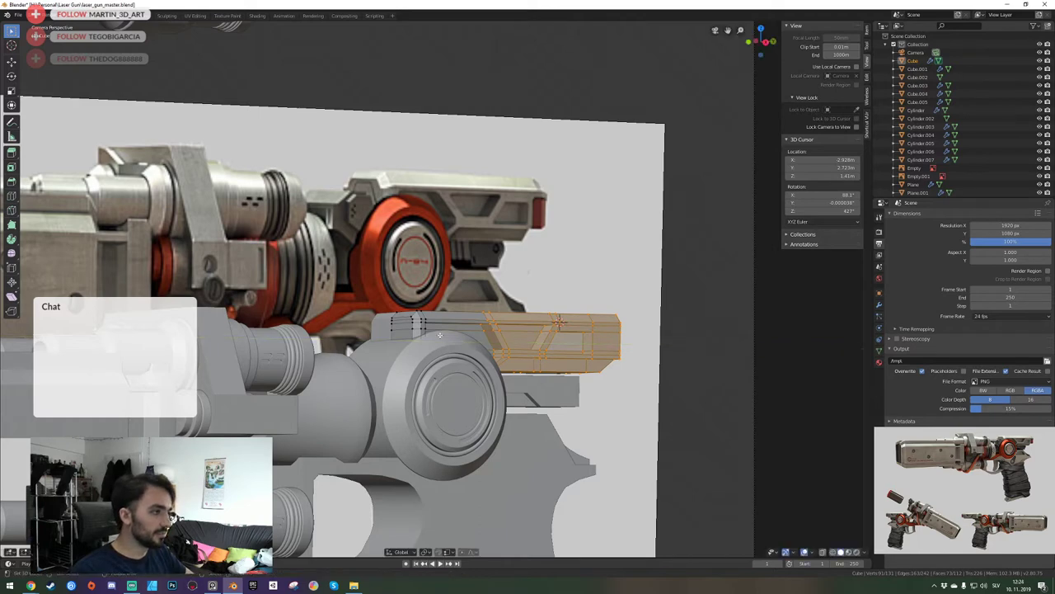
Select only the vertical edge loops near the block's front end and move them rearward along Y.
{"action": "key", "text": "z"}
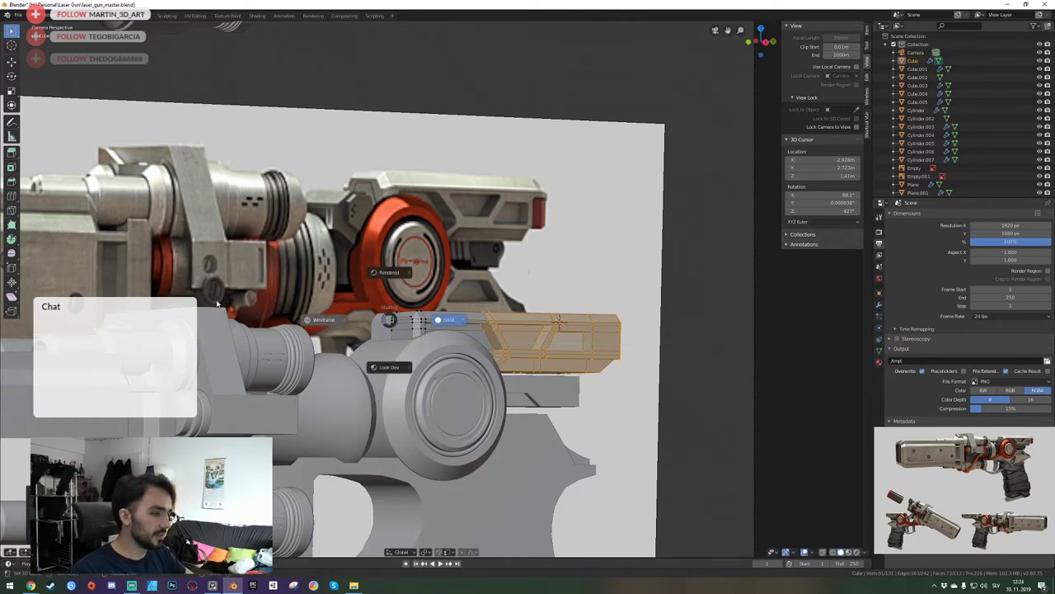
{"action": "left_click", "coordinate": [336, 320]}
{"action": "key", "text": "alt+a"}
{"action": "mouse_move", "coordinate": [361, 268]}
{"action": "left_mouse_down"}
{"action": "mouse_move", "coordinate": [399, 372]}
{"action": "mouse_move", "coordinate": [448, 432]}
{"action": "left_mouse_up"}
{"action": "key", "text": "shift+z"}
{"action": "key", "text": "g"}
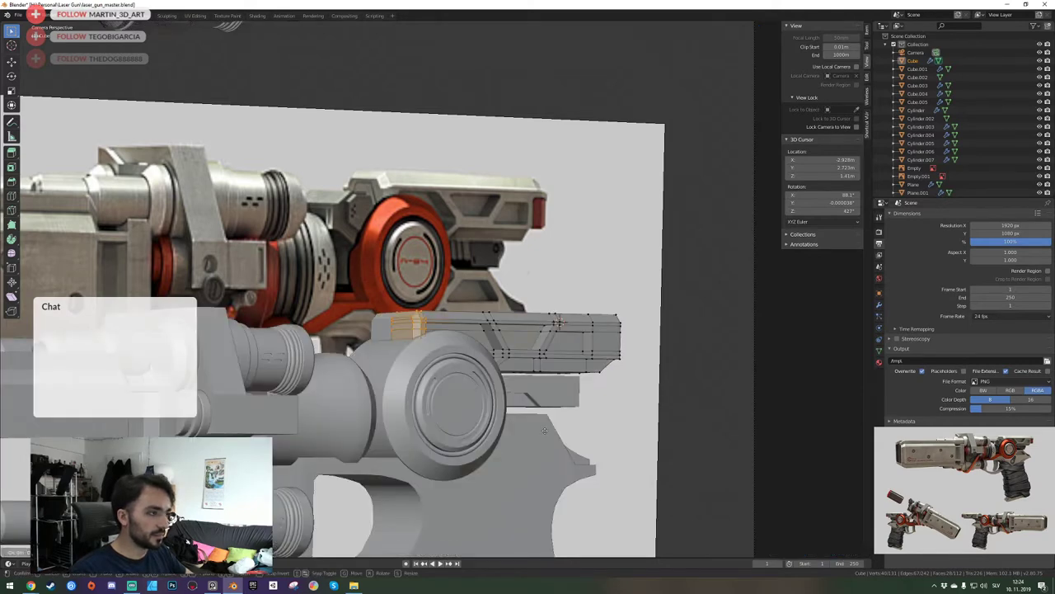
{"action": "key", "text": "y"}
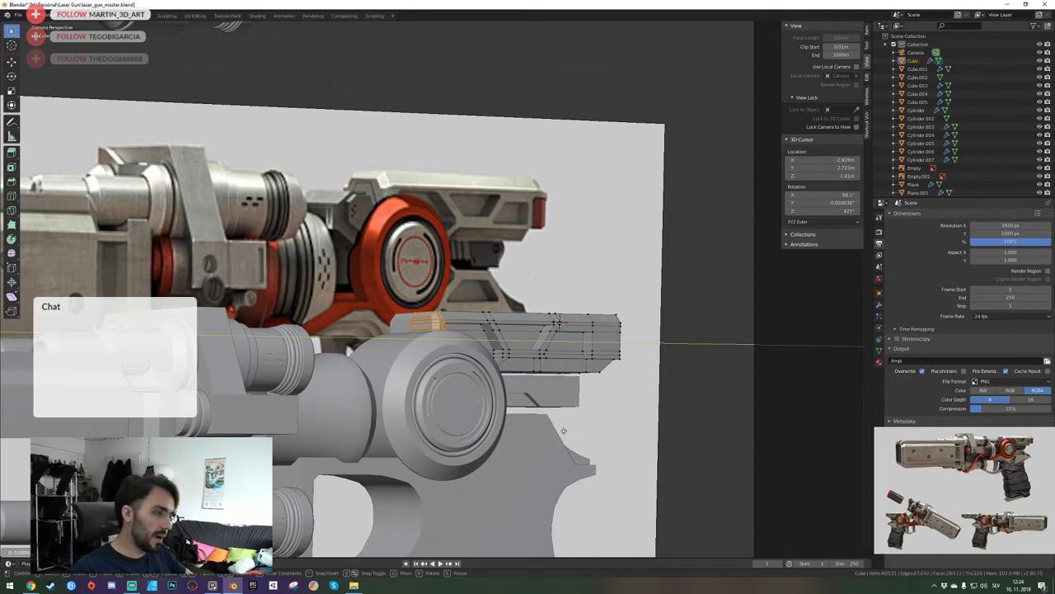
{"action": "left_click", "coordinate": [571, 433]}
{"action": "key", "text": "alt+a"}
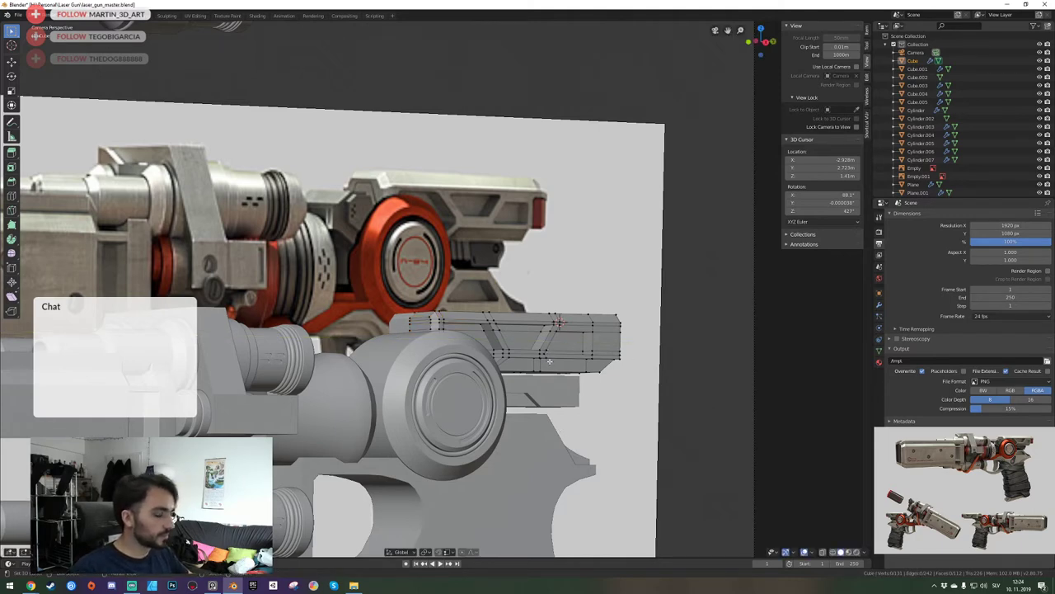
Try to move the block's rear section, from the second slanted cut to the rear end, along Y.
{"action": "key", "text": "Tab"}
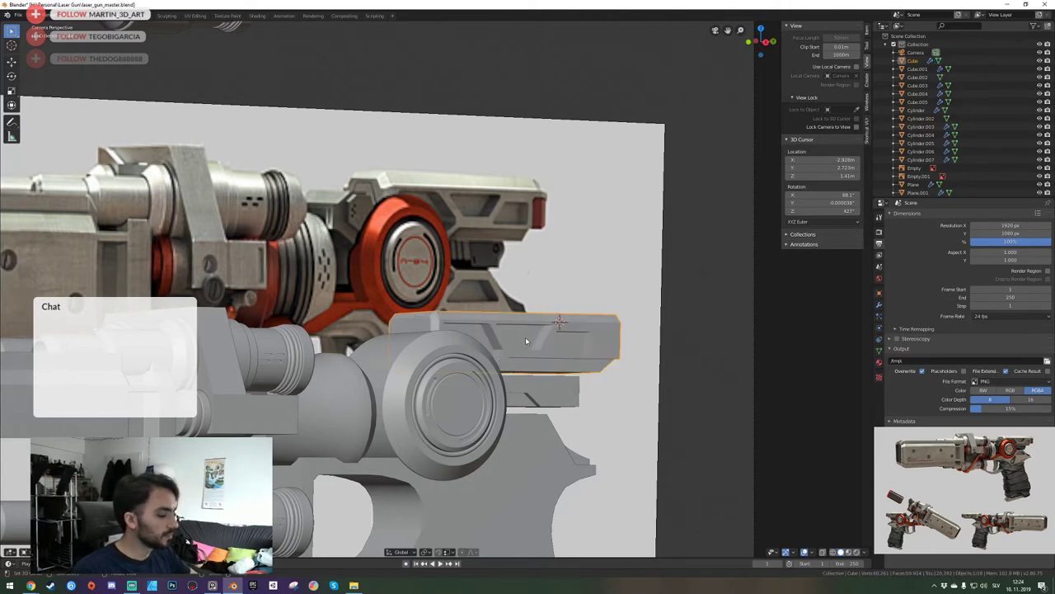
{"action": "key", "text": "KP_3"}
{"action": "key", "text": "Tab"}
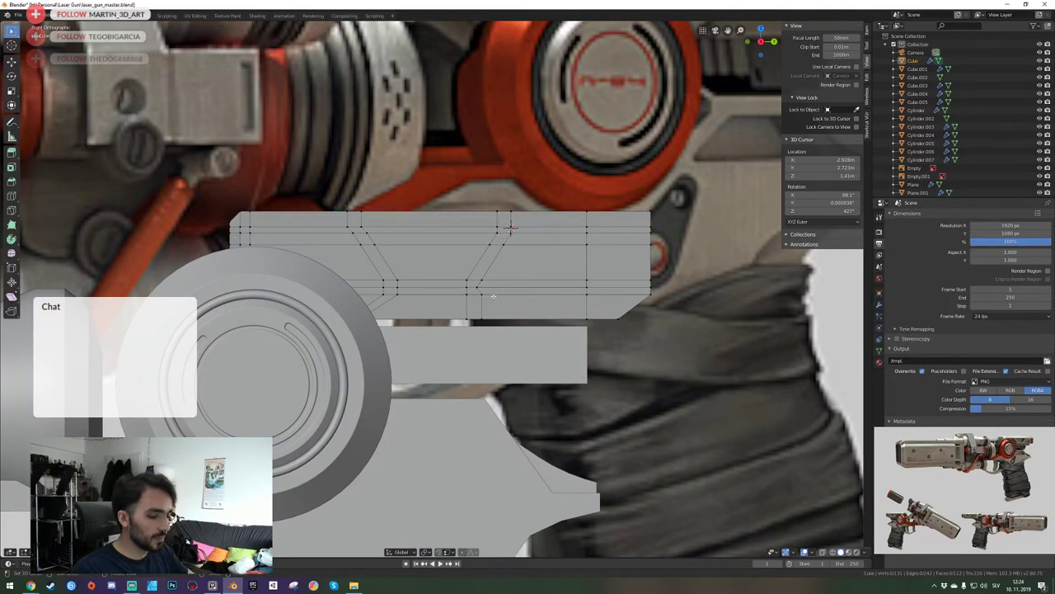
{"action": "key", "text": "z"}
{"action": "left_click", "coordinate": [295, 288]}
{"action": "key", "text": "a"}
{"action": "key", "text": "a"}
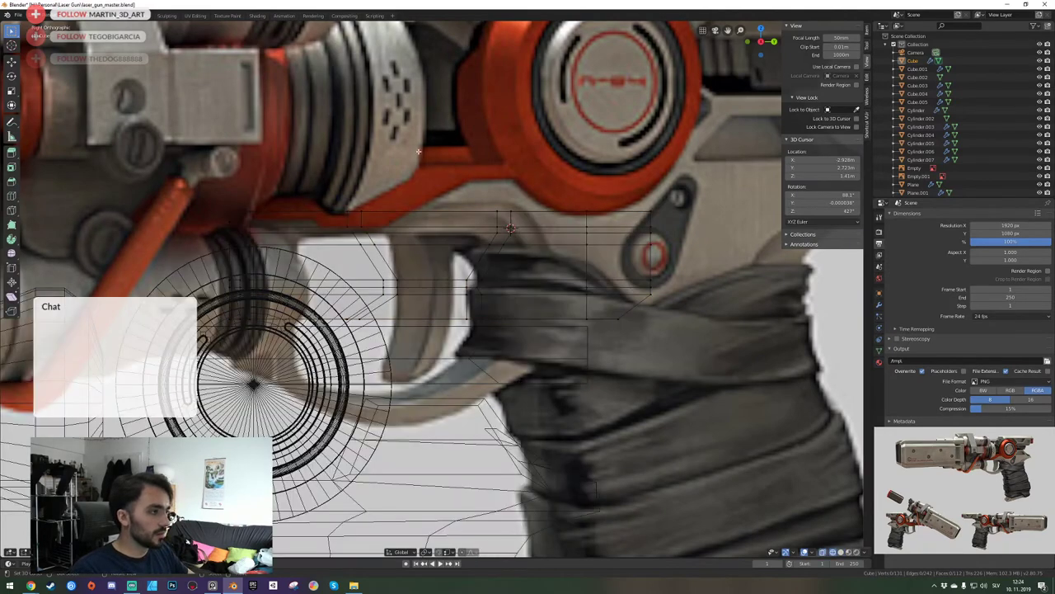
{"action": "mouse_move", "coordinate": [420, 147]}
{"action": "left_mouse_down"}
{"action": "mouse_move", "coordinate": [643, 325]}
{"action": "mouse_move", "coordinate": [726, 371]}
{"action": "left_mouse_up"}
{"action": "key", "text": "z"}
{"action": "left_click", "coordinate": [720, 357]}
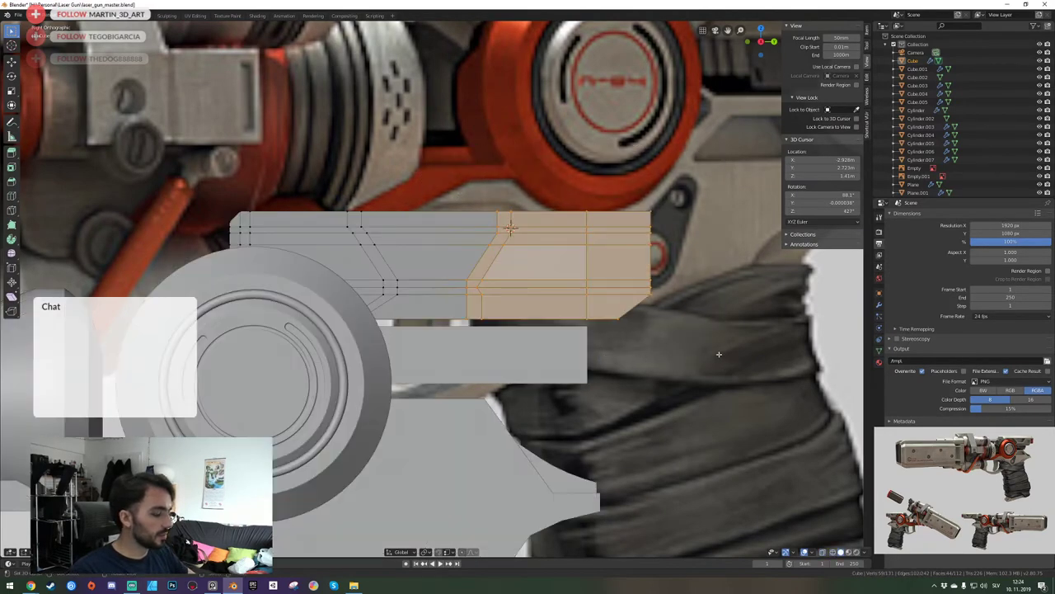
{"action": "key", "text": "KP_0"}
{"action": "key", "text": "g"}
{"action": "key", "text": "y"}
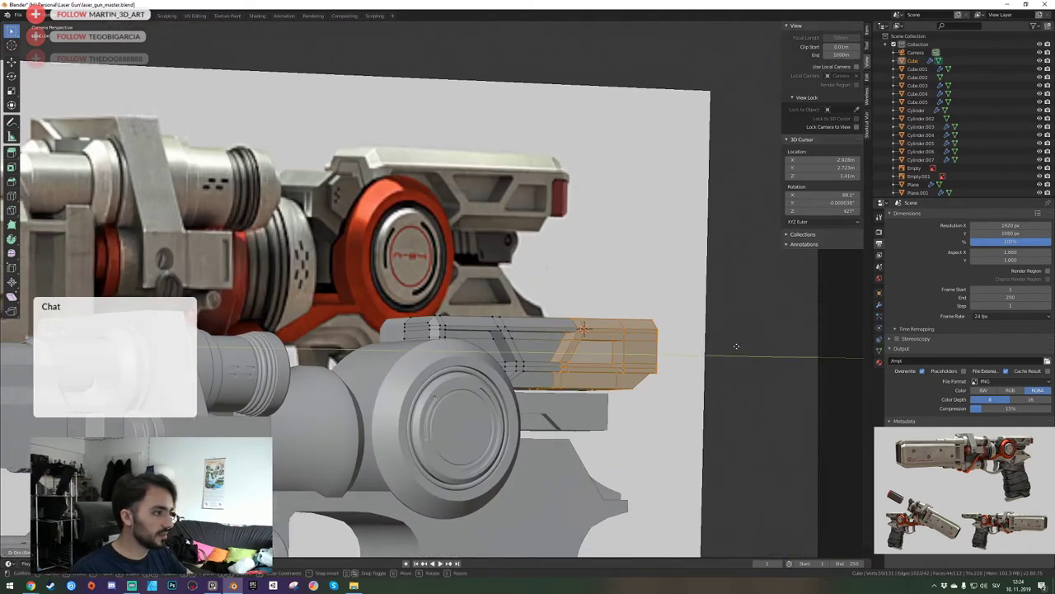
{"action": "right_click", "coordinate": [737, 346]}
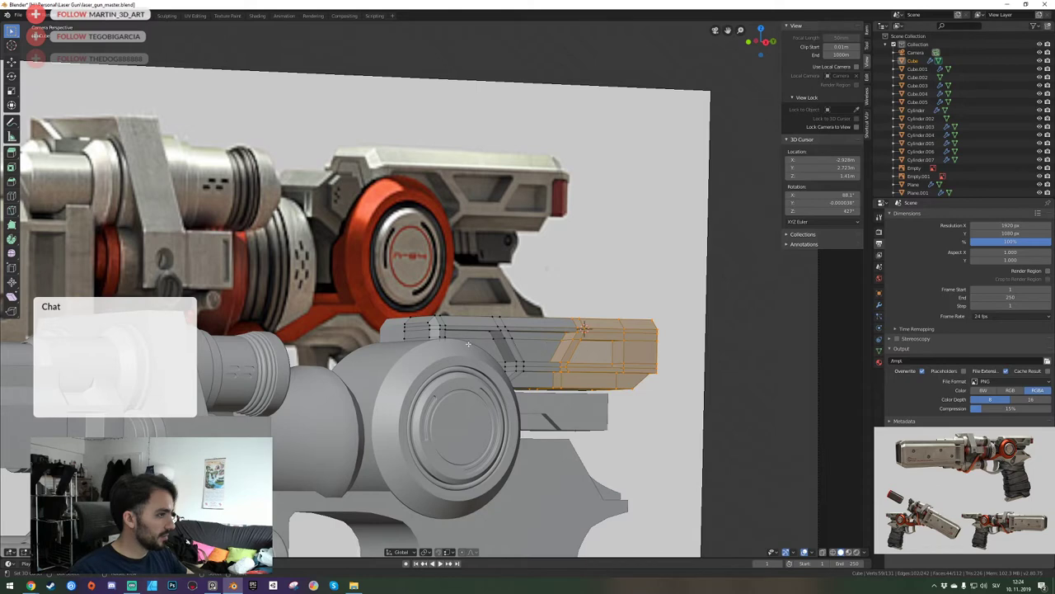
Select the upper rows of vertices along the whole rear block and lower them slightly along Z.
{"action": "key", "text": "z"}
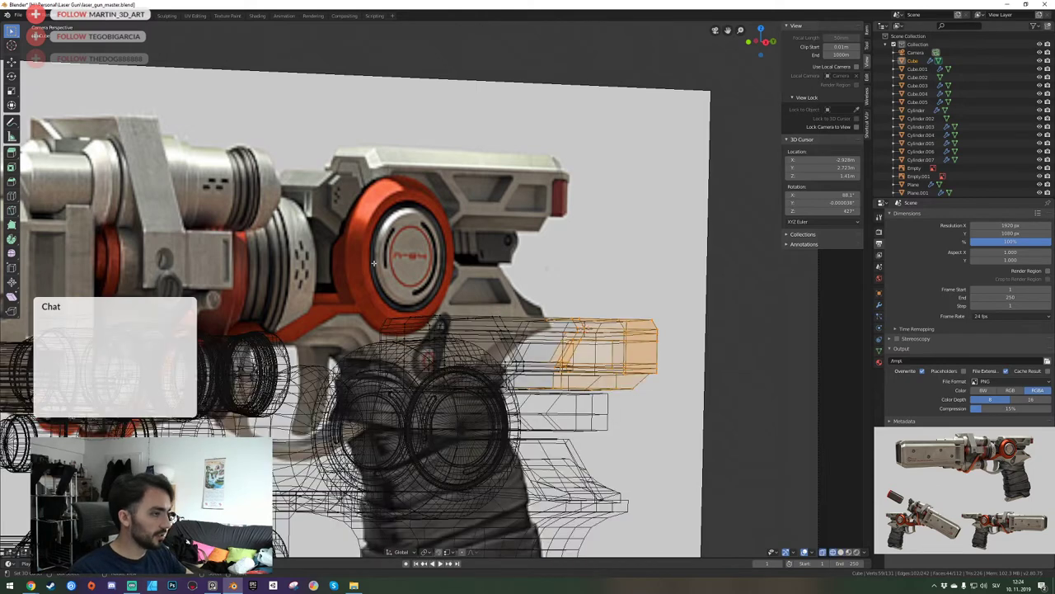
{"action": "left_click", "coordinate": [643, 333]}
{"action": "key", "text": "z"}
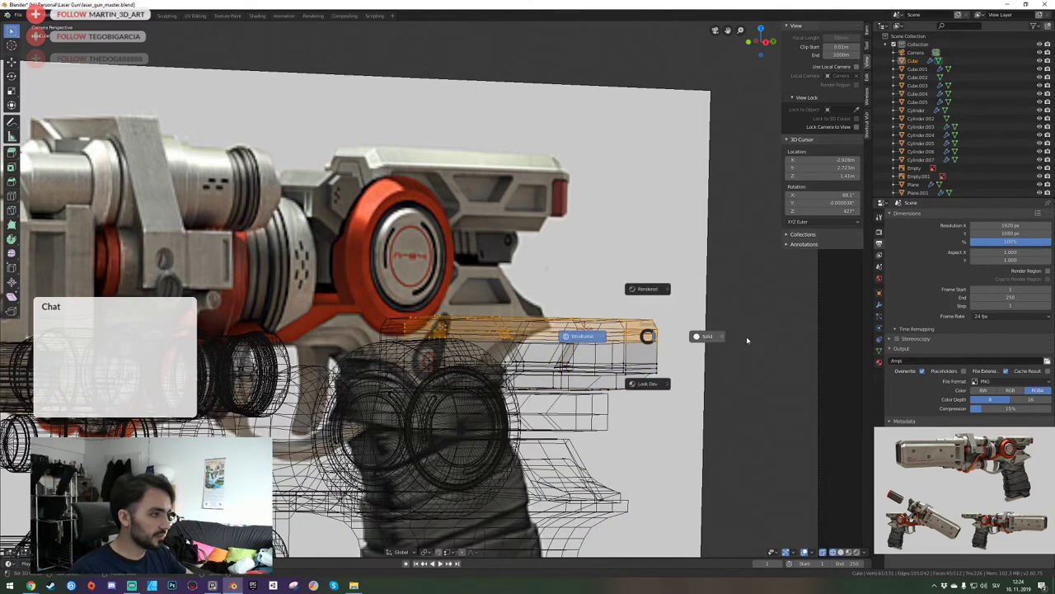
{"action": "left_click", "coordinate": [746, 340]}
{"action": "key", "text": "g"}
{"action": "key", "text": "z"}
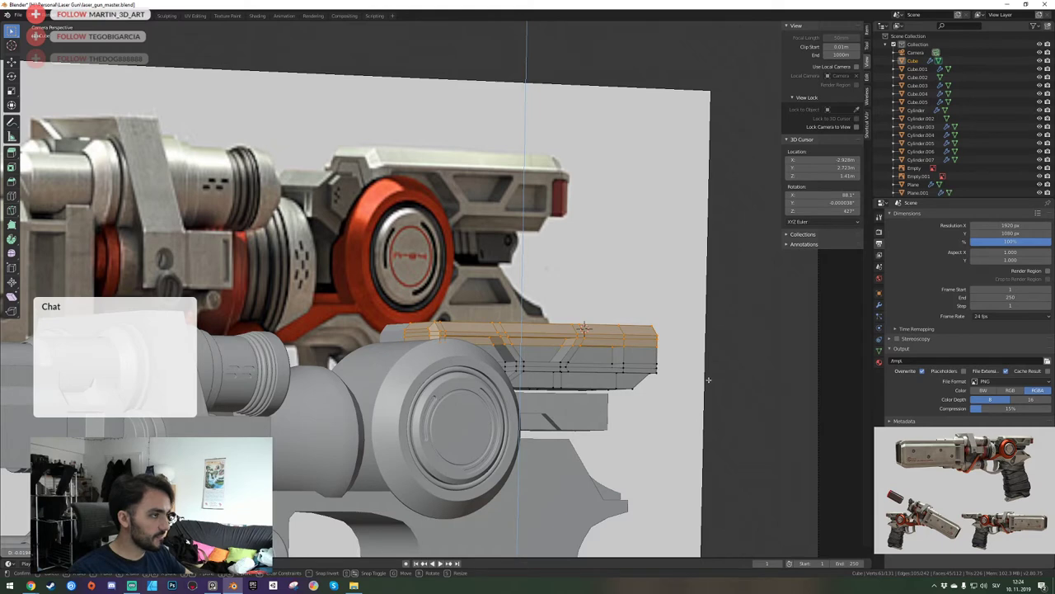
{"action": "left_click", "coordinate": [708, 380]}
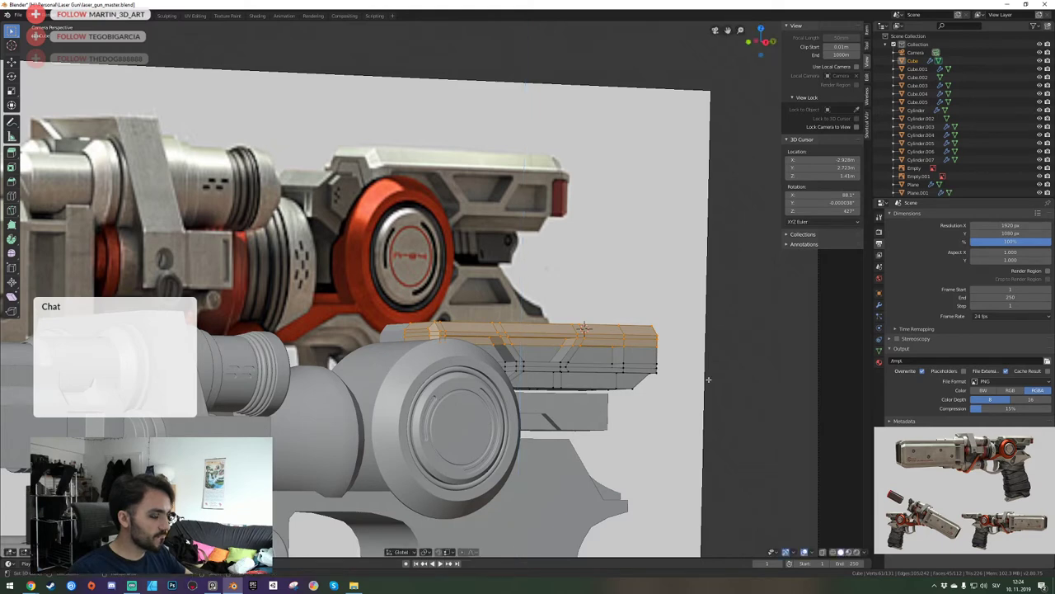
{"action": "key", "text": "ctrl+z"}
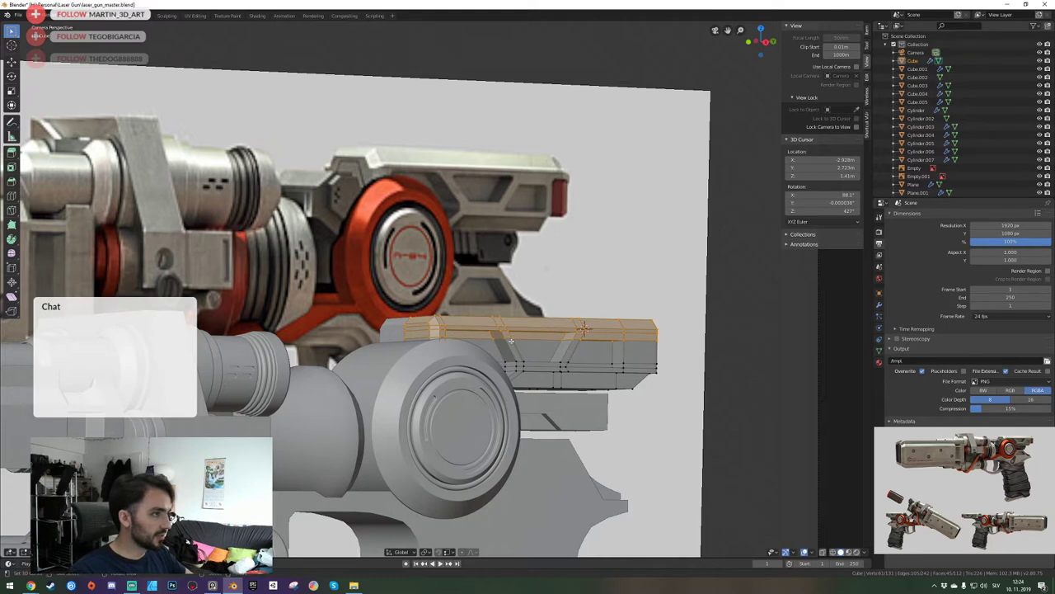
{"action": "key", "text": "g"}
{"action": "key", "text": "z"}
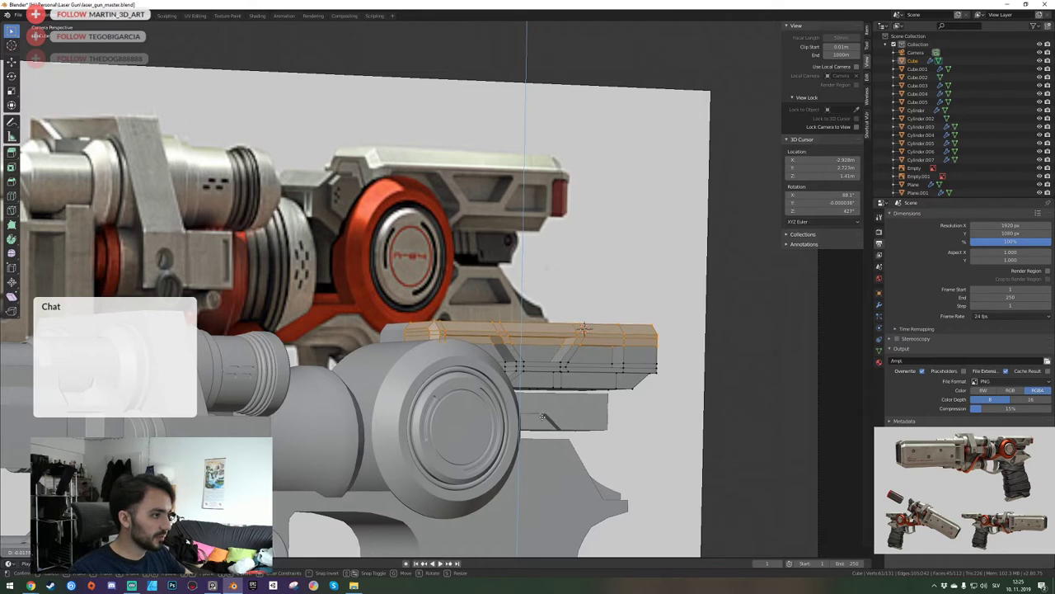
{"action": "left_click", "coordinate": [543, 418]}
Select the faces along the block's upper chamfer and its flat top, and raise them slightly along Z.
{"action": "left_click", "coordinate": [433, 333]}
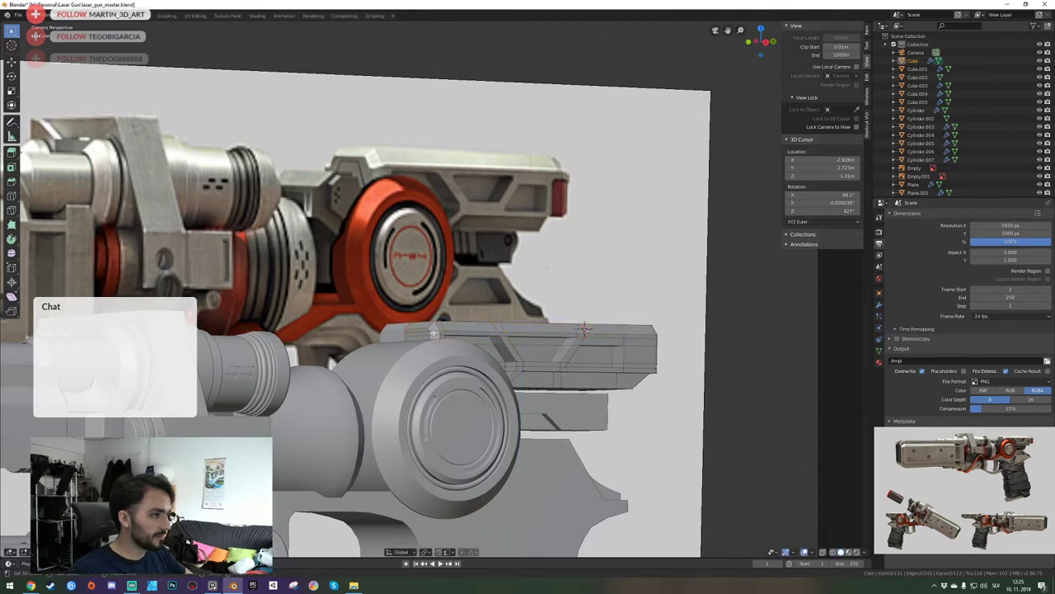
{"action": "left_click", "coordinate": [445, 328], "text": "alt"}
{"action": "left_click", "coordinate": [424, 323], "text": "shift"}
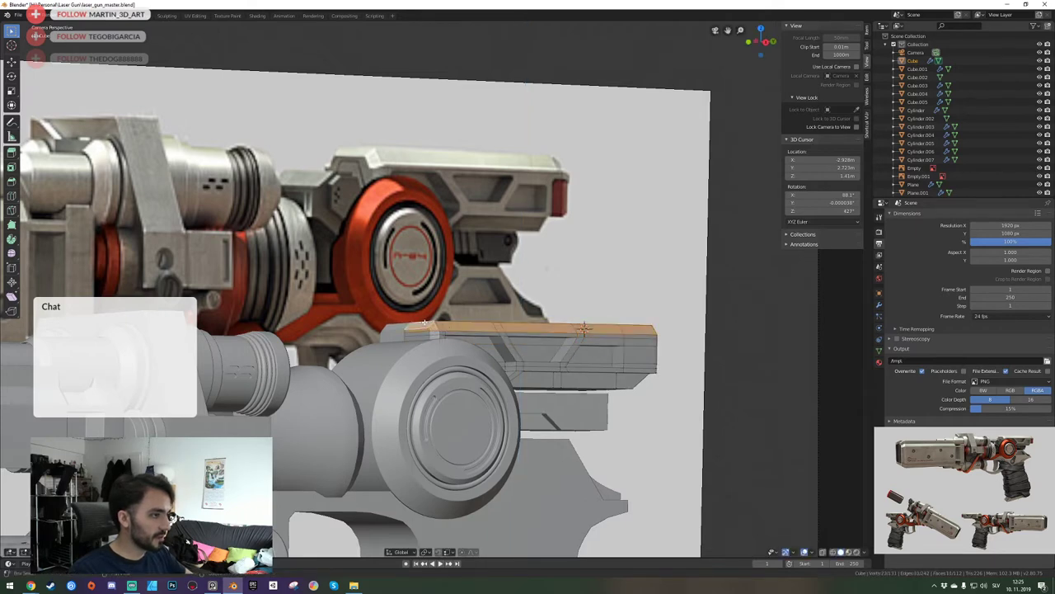
{"action": "key", "text": "KP_3"}
{"action": "key", "text": "KP_Decimal"}
{"action": "key", "text": "shift+grave"}
{"action": "key", "text": "s"}
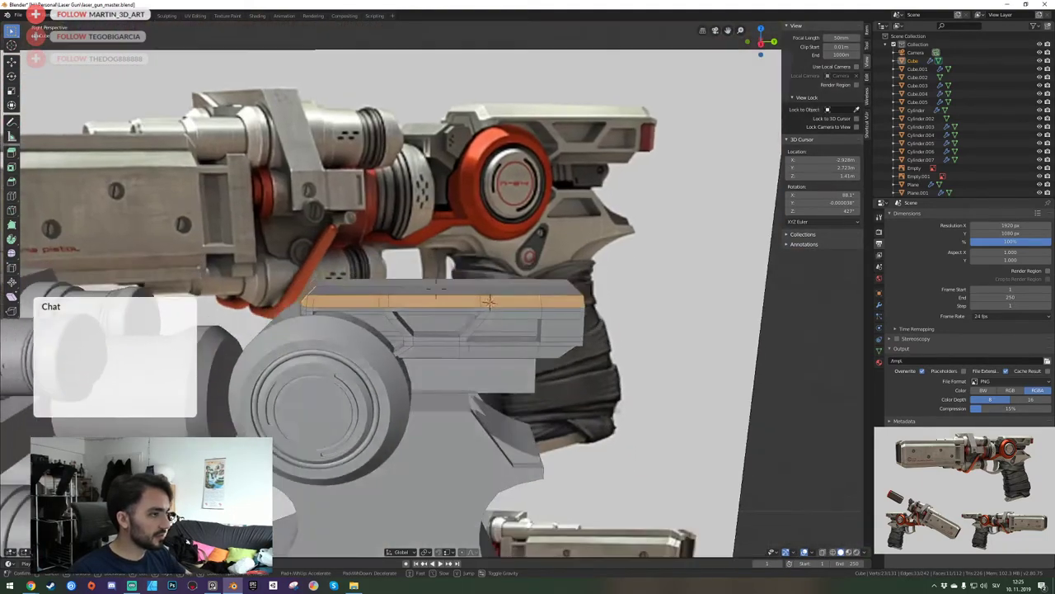
{"action": "key", "text": "e"}
{"action": "key", "text": "w"}
{"action": "left_click", "coordinate": [437, 288]}
{"action": "left_click", "coordinate": [382, 332], "text": "shift"}
{"action": "left_click", "coordinate": [456, 321], "text": "shift"}
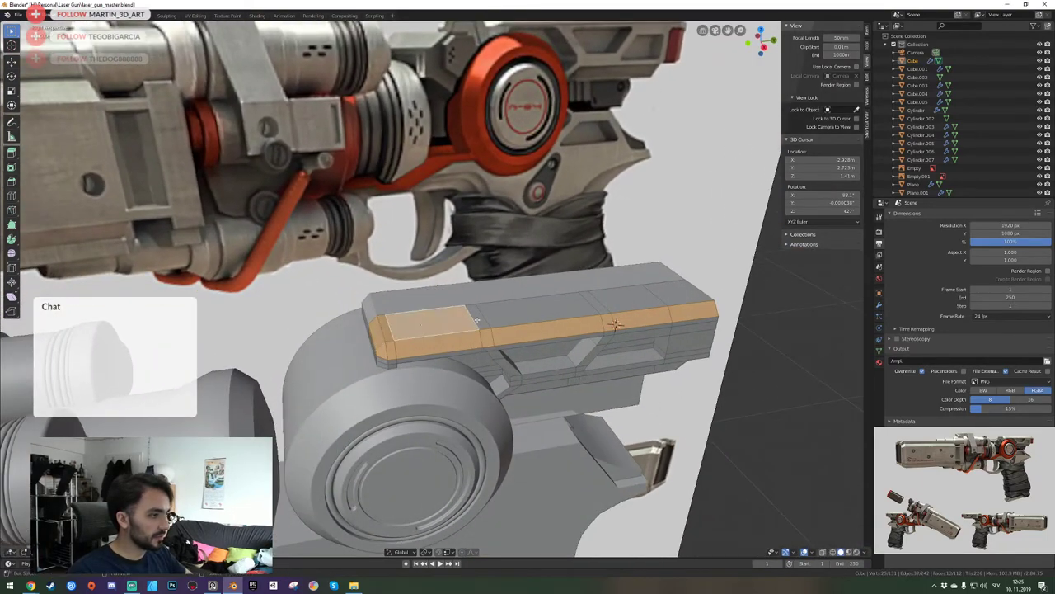
{"action": "left_click", "coordinate": [593, 305], "text": "shift"}
{"action": "left_click", "coordinate": [602, 306], "text": "shift"}
{"action": "left_click", "coordinate": [628, 301], "text": "shift"}
{"action": "left_click", "coordinate": [673, 296], "text": "shift"}
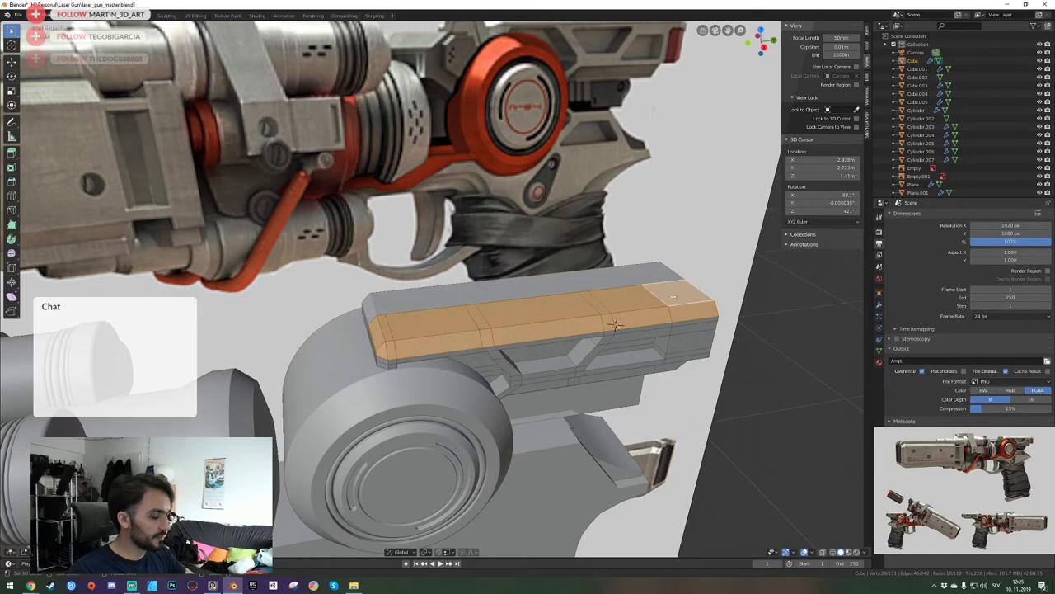
{"action": "key", "text": "KP_0"}
{"action": "key", "text": "g"}
{"action": "key", "text": "z"}
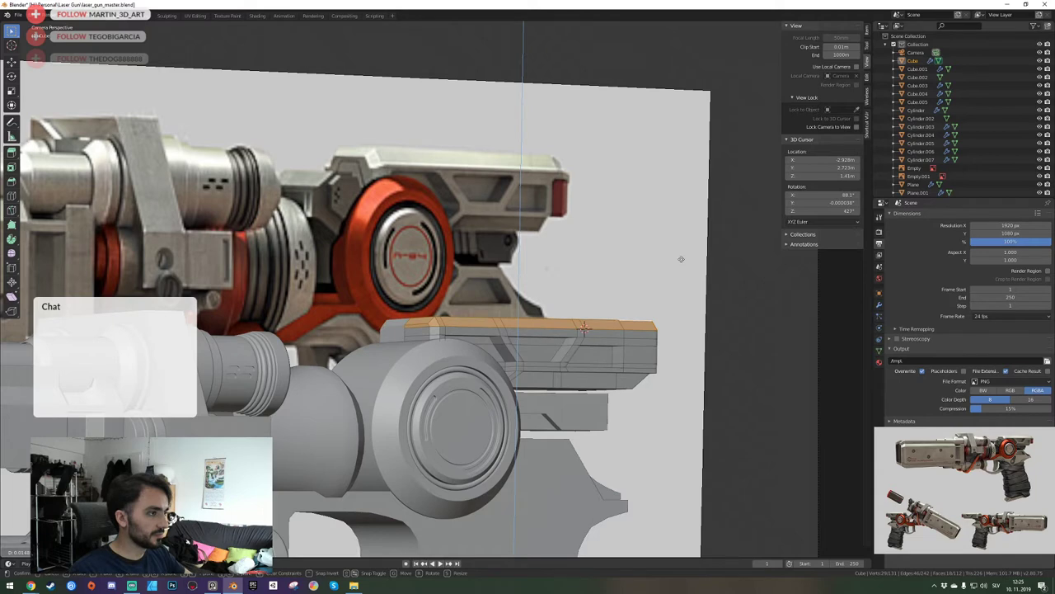
{"action": "left_click", "coordinate": [681, 259]}
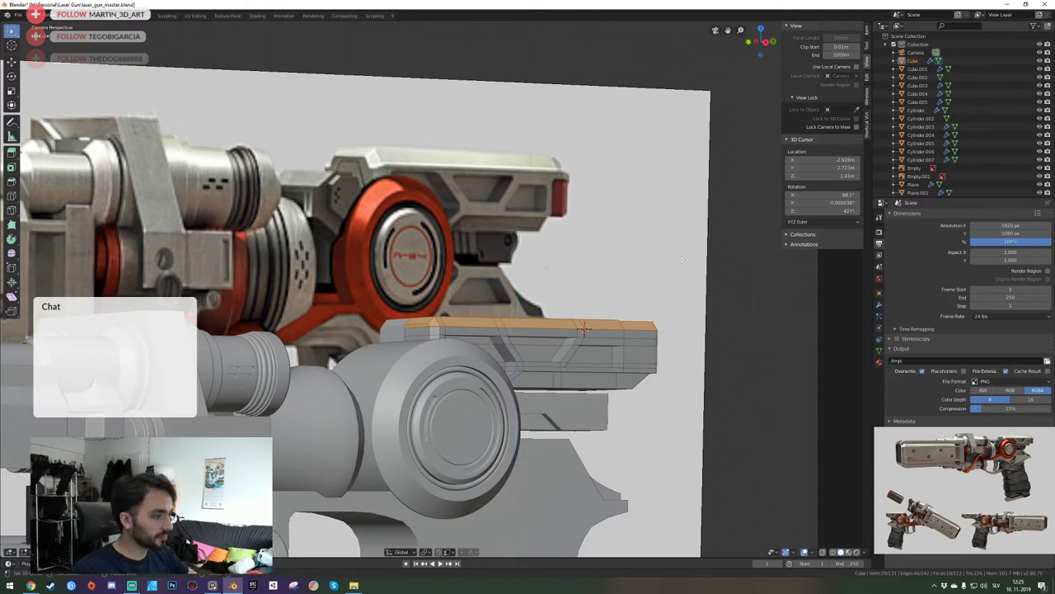
Dissolve the lengthwise edge loop that runs through the block's recessed side panel.
{"action": "left_click", "coordinate": [668, 268]}
{"action": "left_click", "coordinate": [541, 343], "text": "alt"}
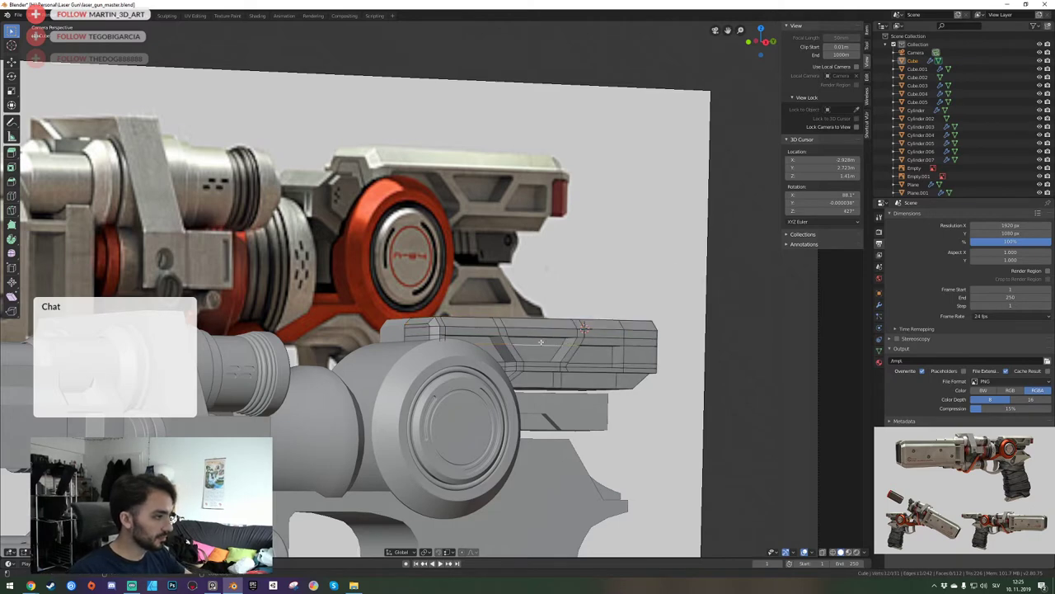
{"action": "key", "text": "ctrl+x"}
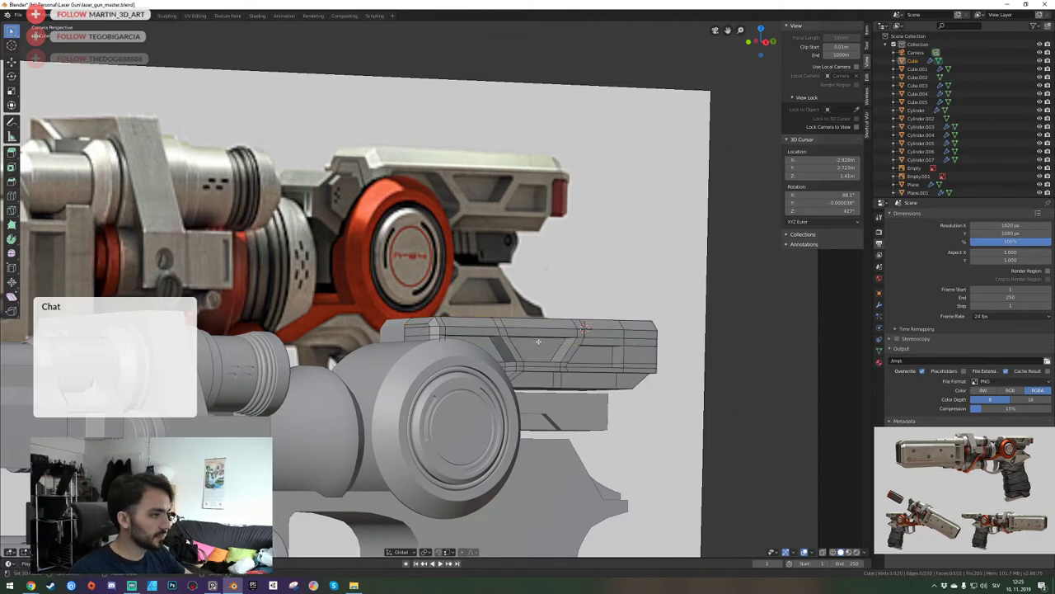
{"action": "key", "text": "Tab"}
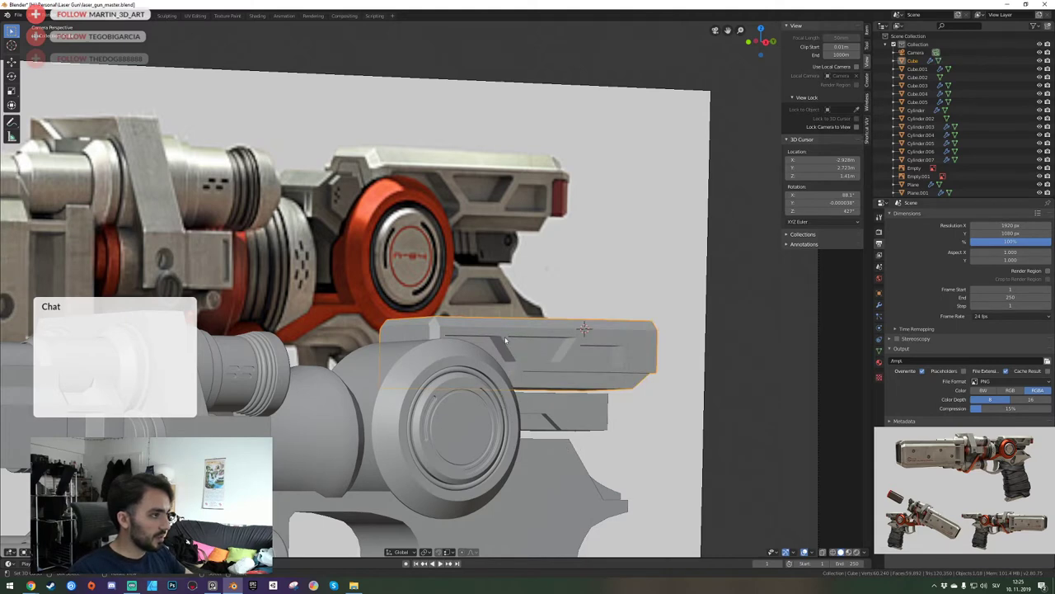
Select the upper edges at the front slanted wall of the recessed side panel and move them forward along Y.
{"action": "key", "text": "Tab"}
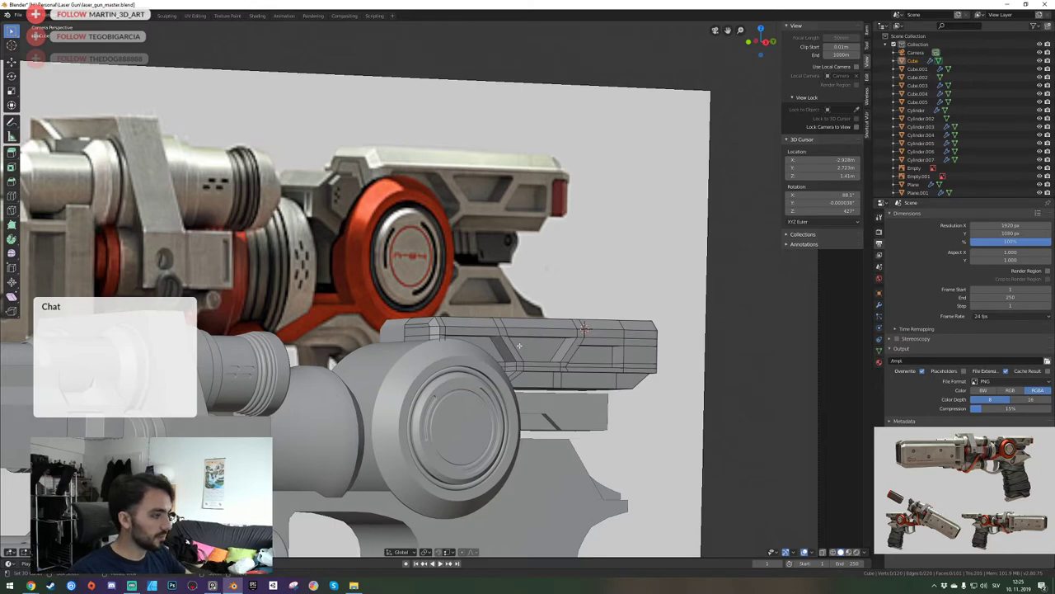
{"action": "mouse_move", "coordinate": [505, 335]}
{"action": "middle_mouse_down"}
{"action": "mouse_move", "coordinate": [495, 381]}
{"action": "mouse_move", "coordinate": [512, 355]}
{"action": "middle_mouse_up"}
{"action": "key", "text": "shift+grave"}
{"action": "key", "text": "w"}
{"action": "left_click", "coordinate": [442, 289]}
{"action": "middle_click_drag", "start_coordinate": [443, 288], "coordinate": [387, 295]}
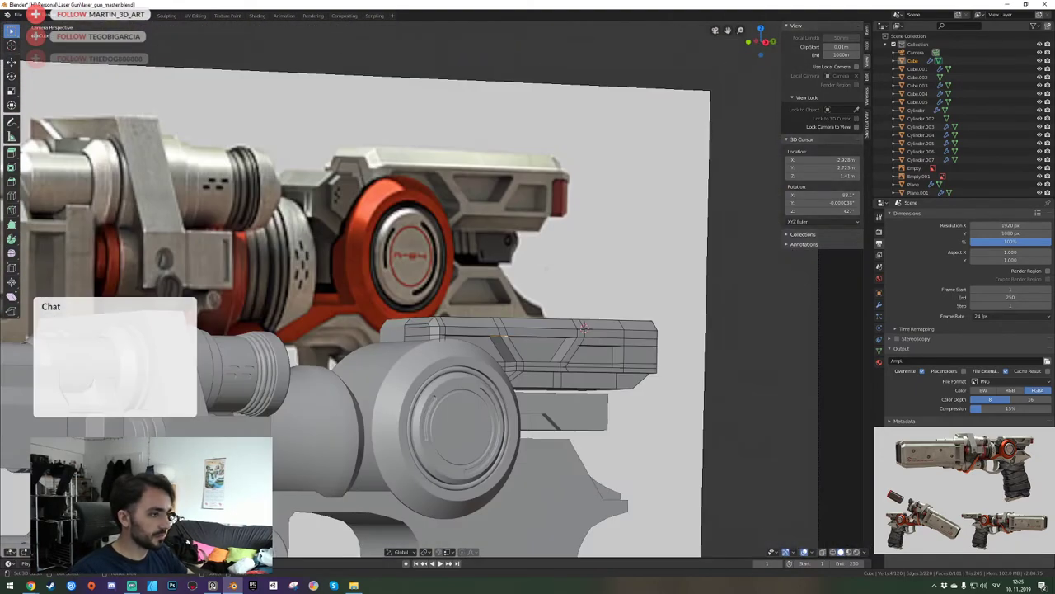
{"action": "key", "text": "KP_0"}
{"action": "key", "text": "y"}
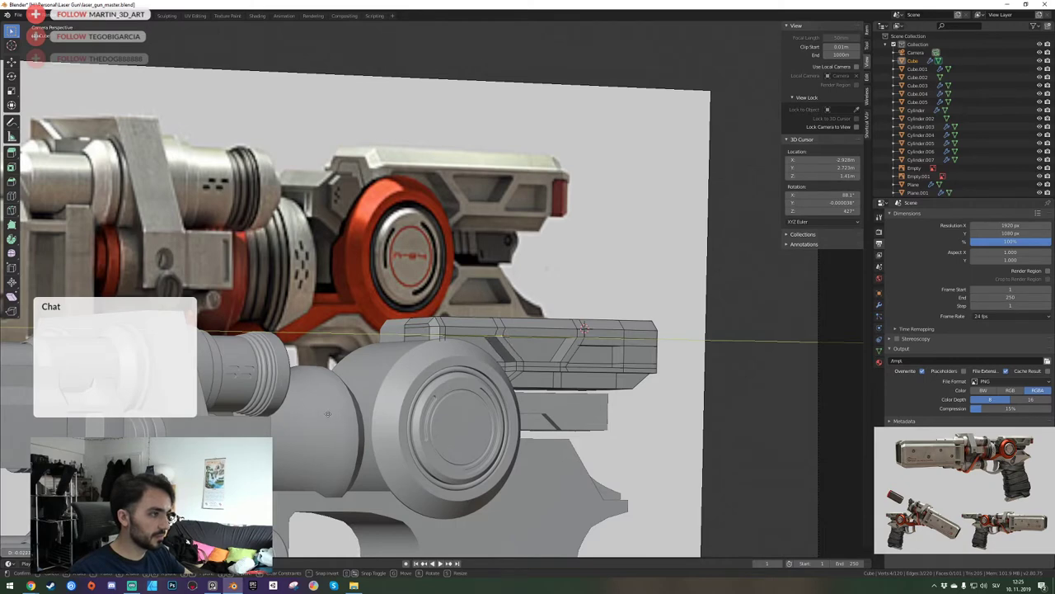
{"action": "left_click", "coordinate": [328, 414]}
{"action": "key", "text": "Tab"}
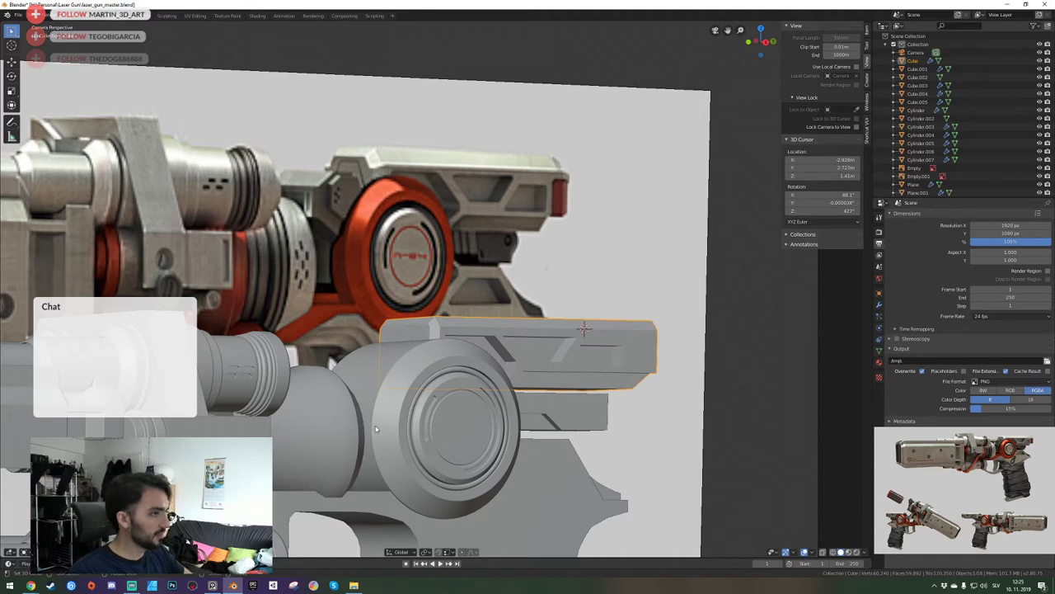
Select the block's rear section, from the second slanted cut to the rear end, and move it slightly forward along Y.
{"action": "key", "text": "Tab"}
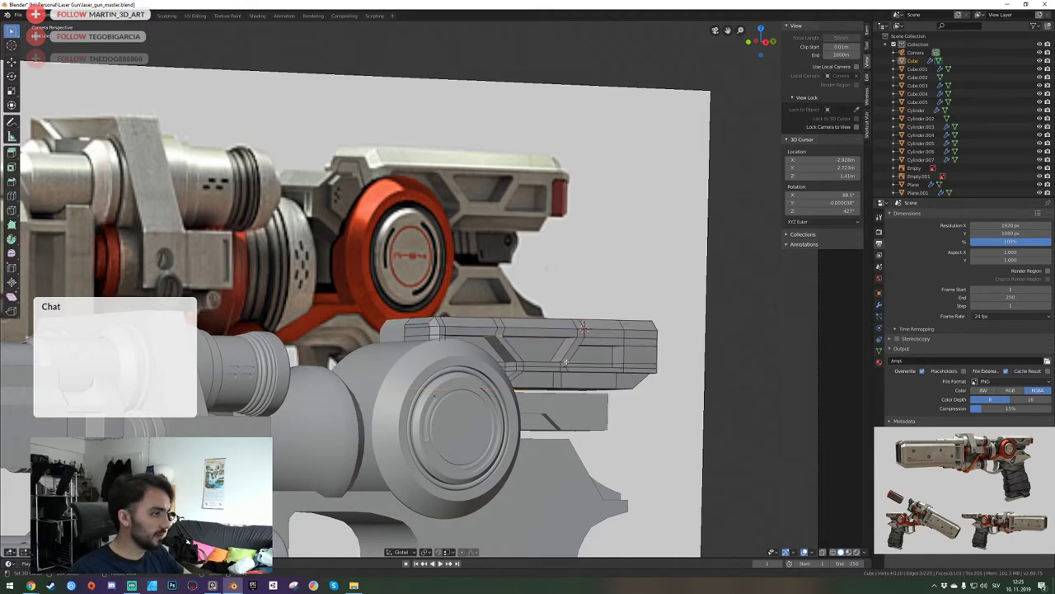
{"action": "key", "text": "z"}
{"action": "left_click", "coordinate": [416, 360]}
{"action": "key", "text": "a"}
{"action": "key", "text": "a"}
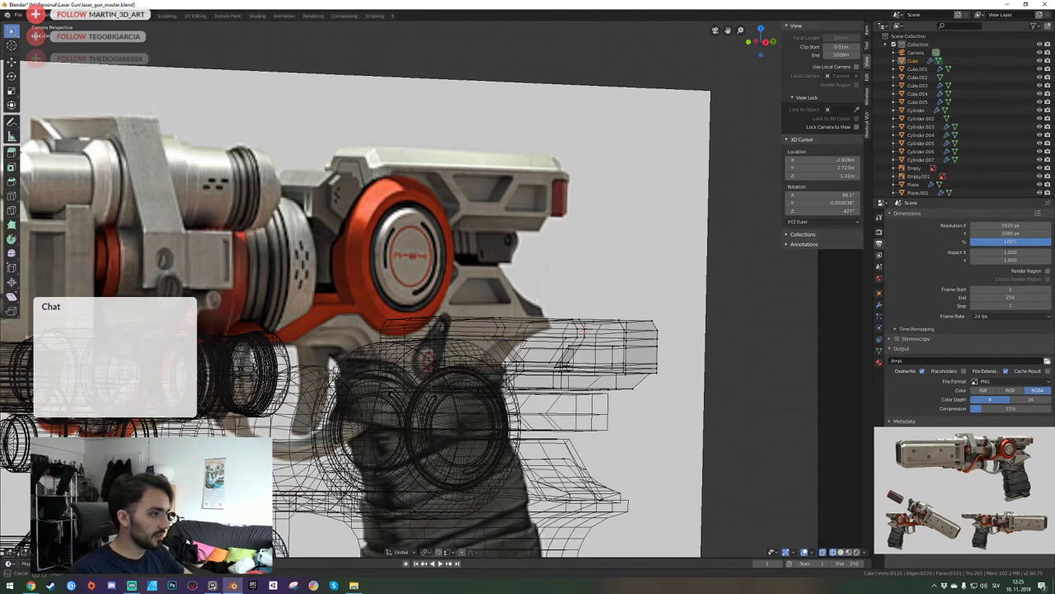
{"action": "left_click_drag", "start_coordinate": [539, 281], "coordinate": [720, 446]}
{"action": "key", "text": "z"}
{"action": "left_click", "coordinate": [730, 422]}
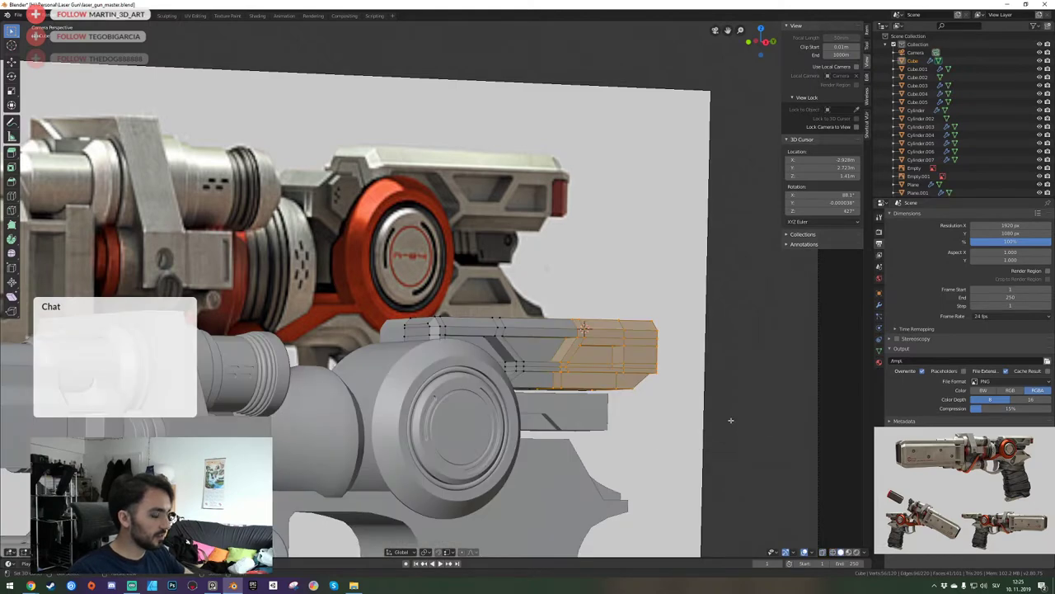
{"action": "key", "text": "KP_Decimal"}
{"action": "middle_click_drag", "start_coordinate": [730, 421], "coordinate": [419, 291]}
{"action": "key", "text": "KP_3"}
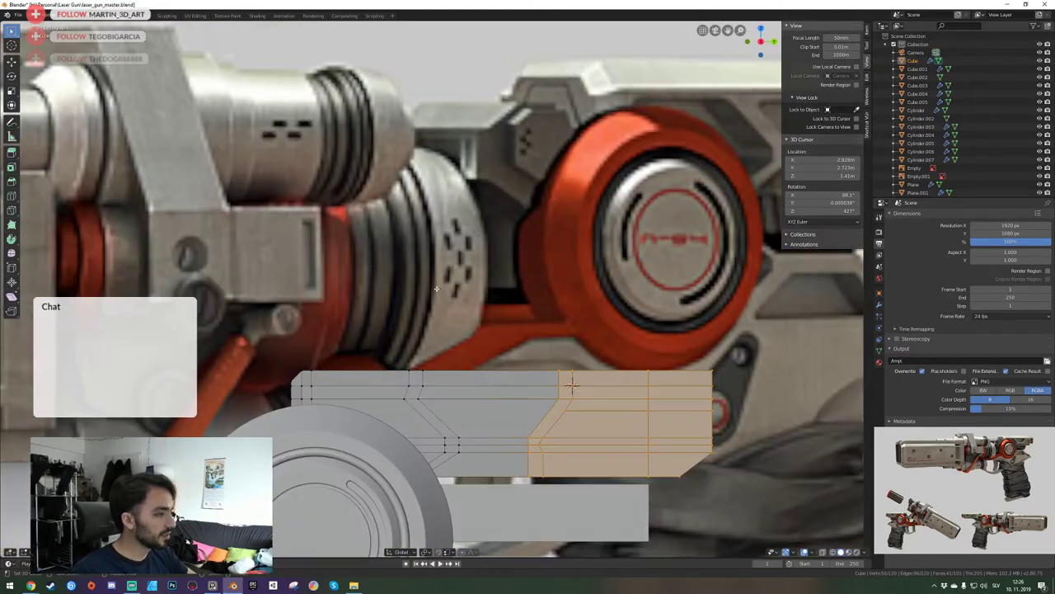
{"action": "scroll", "coordinate": [419, 291], "scroll_direction": "down", "scroll_amount": 3}
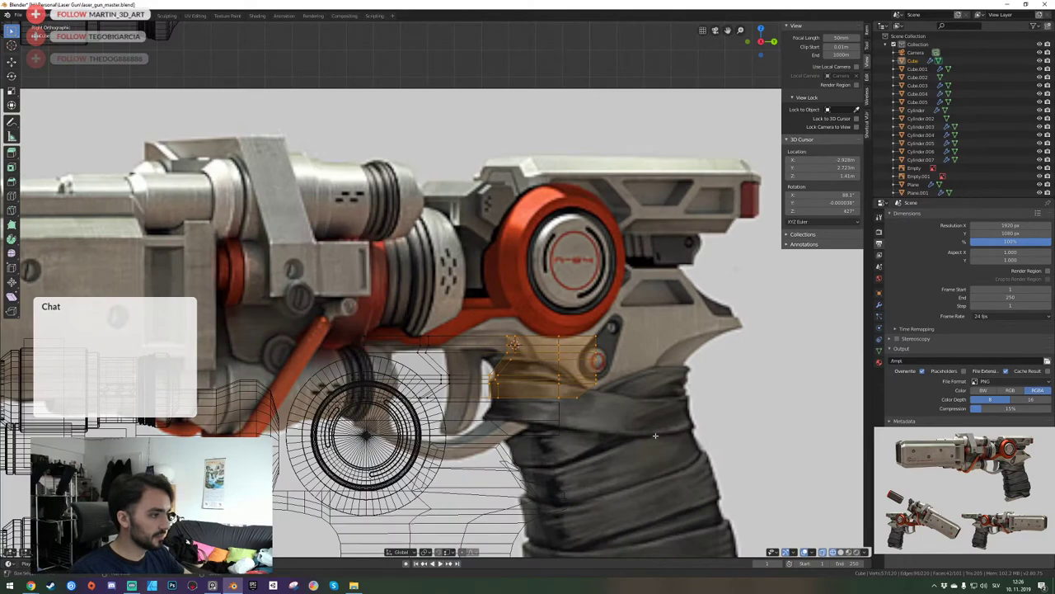
{"action": "key", "text": "KP_0"}
{"action": "key", "text": "KP_Decimal"}
{"action": "key", "text": "KP_0"}
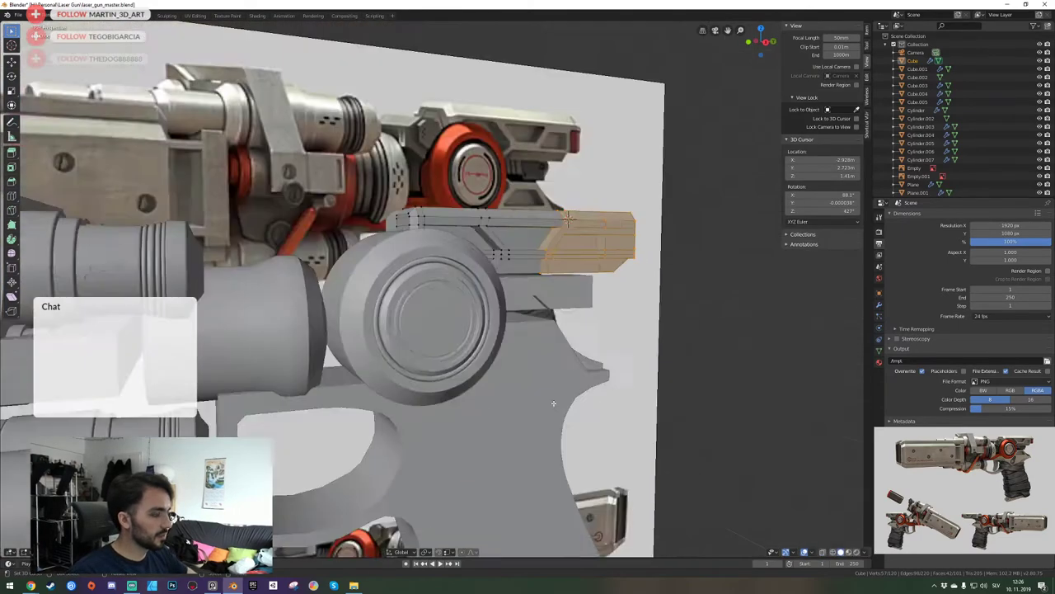
{"action": "key", "text": "g"}
{"action": "key", "text": "y"}
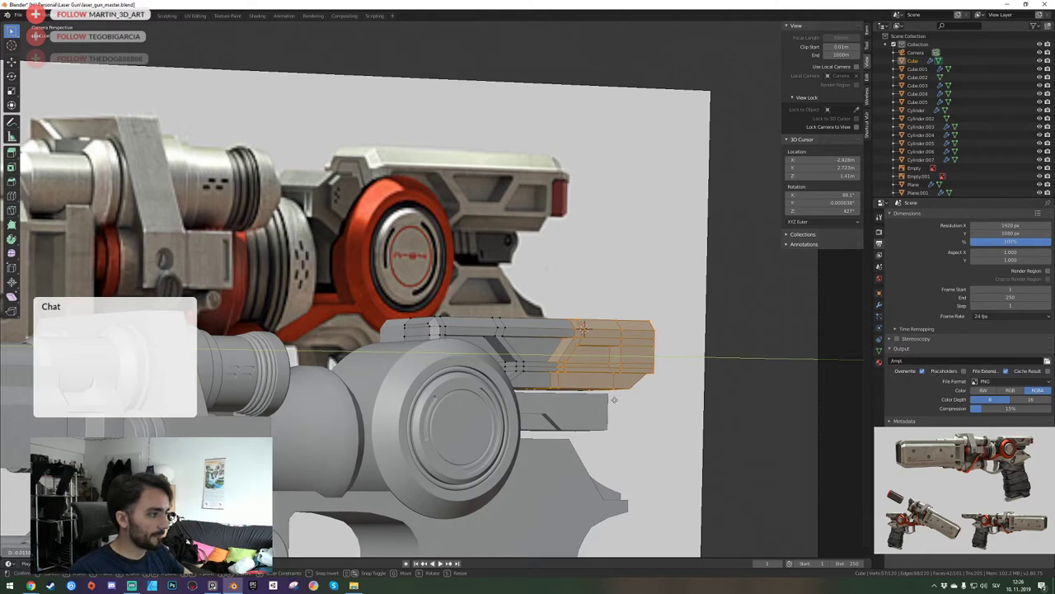
{"action": "left_click", "coordinate": [614, 399]}
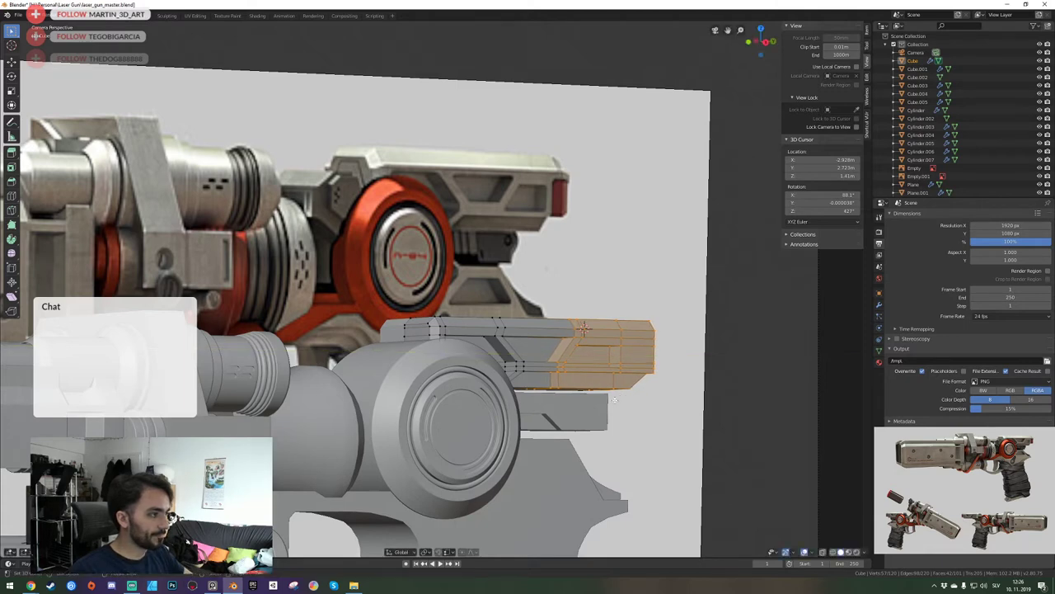
Deselect all vertices, leave mesh editing and save the file laser_gun_master.blend.
{"action": "key", "text": "alt+a"}
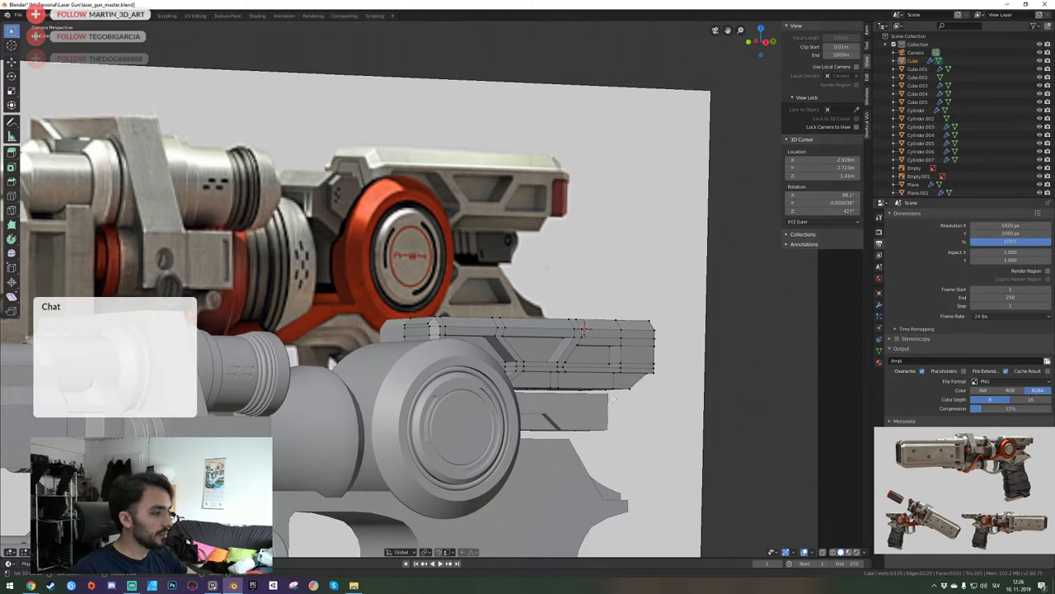
{"action": "key", "text": "Tab"}
{"action": "key", "text": "KP_0"}
{"action": "key", "text": "ctrl+s"}
Examine the upper rear block and its recessed side panels from several angles and distances against the reference image.
{"action": "key", "text": "shift+grave"}
{"action": "key", "text": "s"}
{"action": "key", "text": "d"}
{"action": "key", "text": "a"}
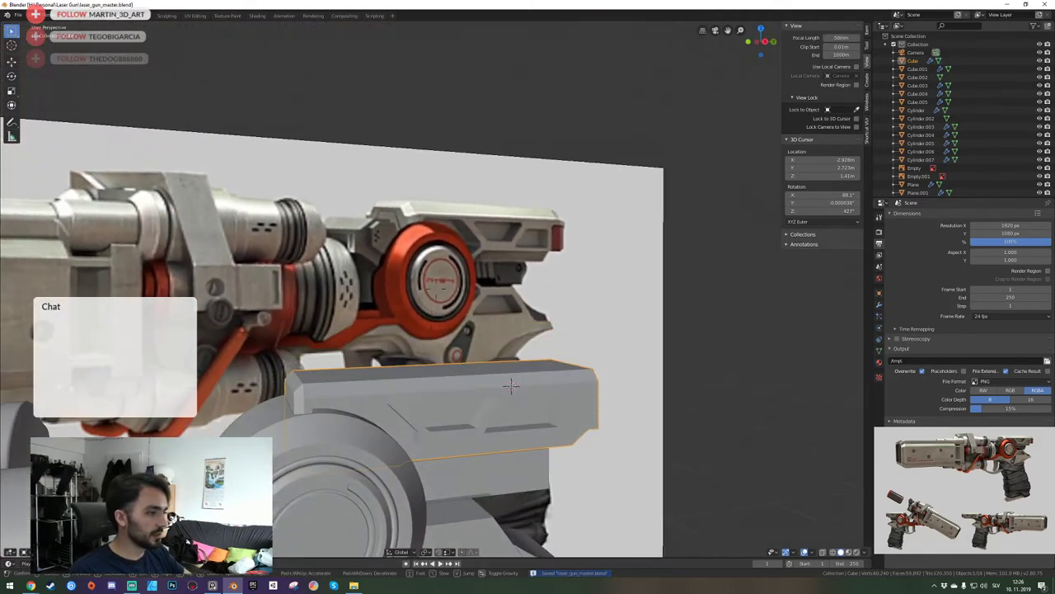
{"action": "left_click", "coordinate": [433, 289]}
{"action": "key", "text": "Tab"}
{"action": "key", "text": "Tab"}
{"action": "key", "text": "shift+grave"}
{"action": "key", "text": "a"}
{"action": "key", "text": "w"}
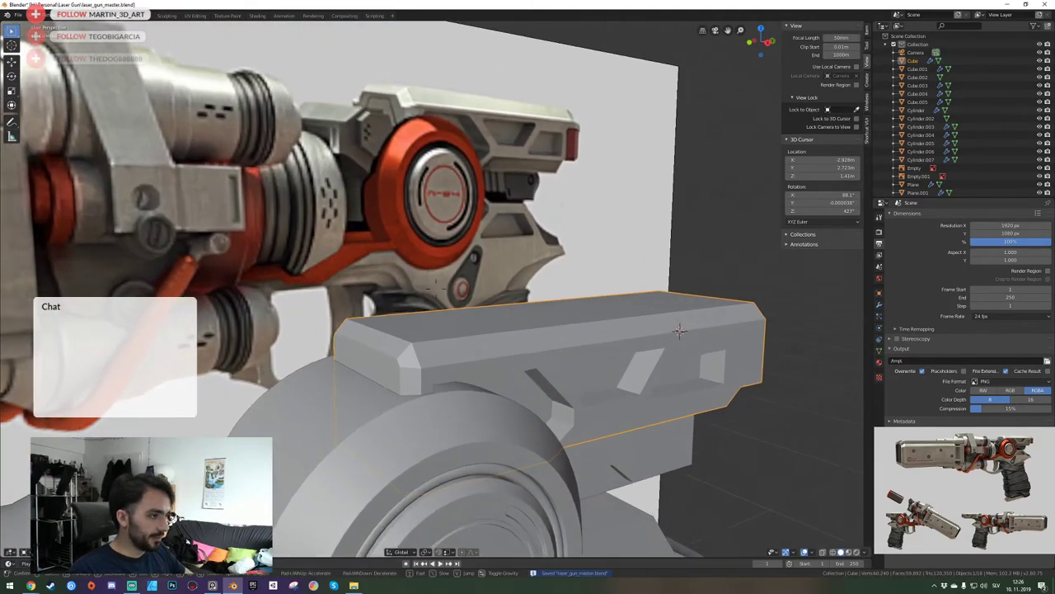
{"action": "left_click", "coordinate": [436, 289]}
{"action": "key", "text": "Tab"}
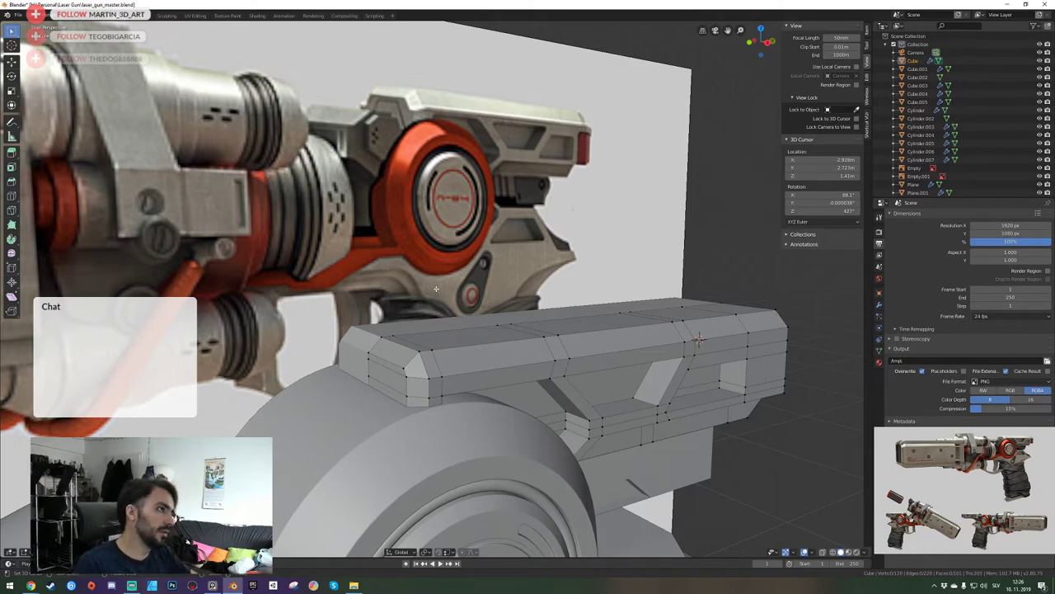
{"action": "middle_click_drag", "start_coordinate": [465, 295], "coordinate": [497, 231]}
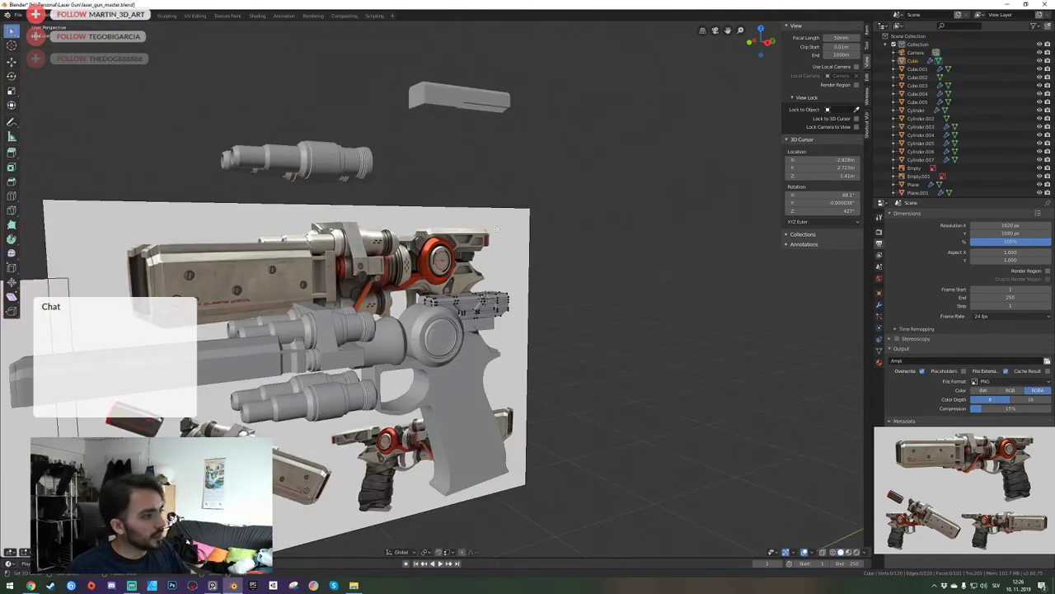
{"action": "scroll", "coordinate": [492, 236], "scroll_direction": "up", "scroll_amount": 3}
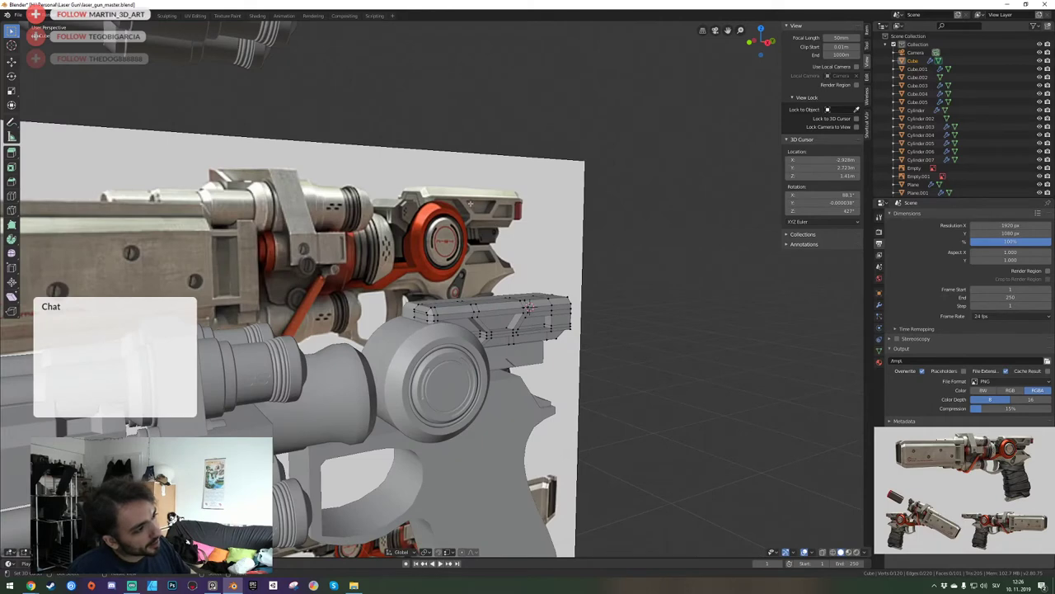
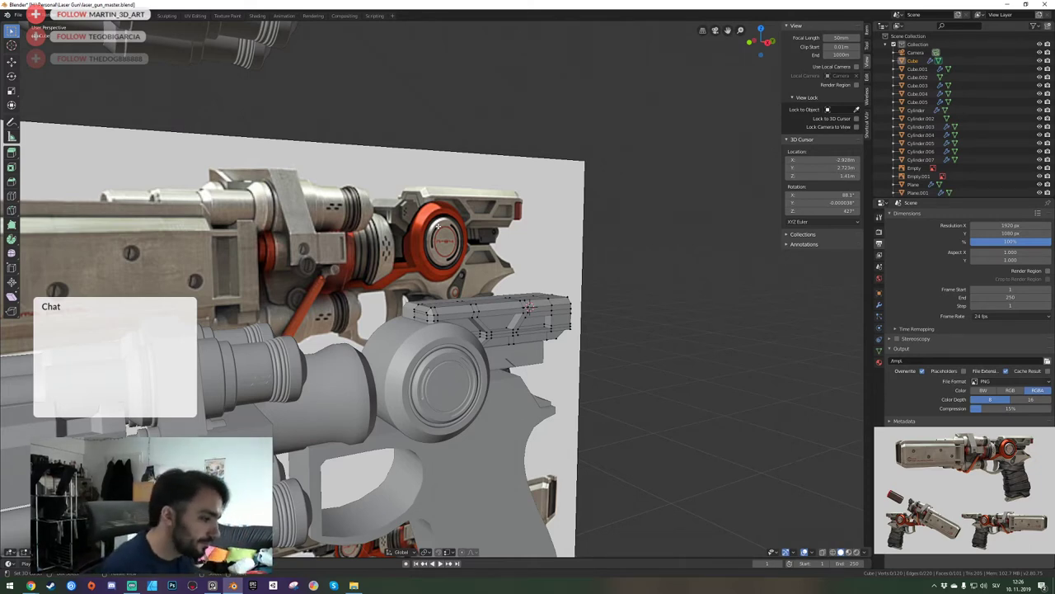
Save laser_gun_master.blend and compare the upper rear block's side recesses and rear end with the reference image.
{"action": "left_click", "coordinate": [480, 221]}
{"action": "key", "text": "ctrl+s"}
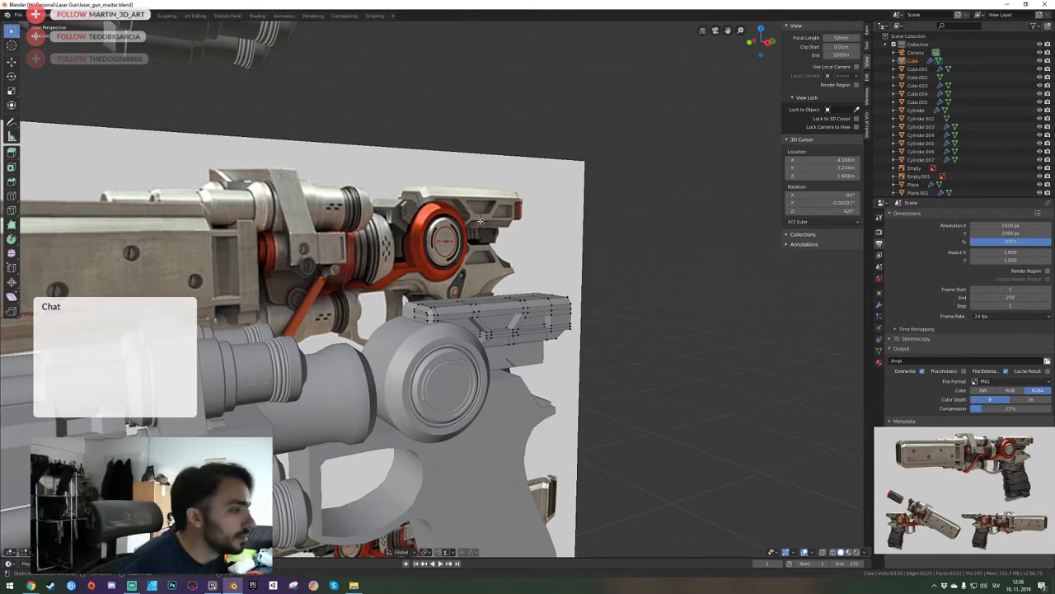
{"action": "key", "text": "shift+grave"}
{"action": "key", "text": "d"}
{"action": "key", "text": "w"}
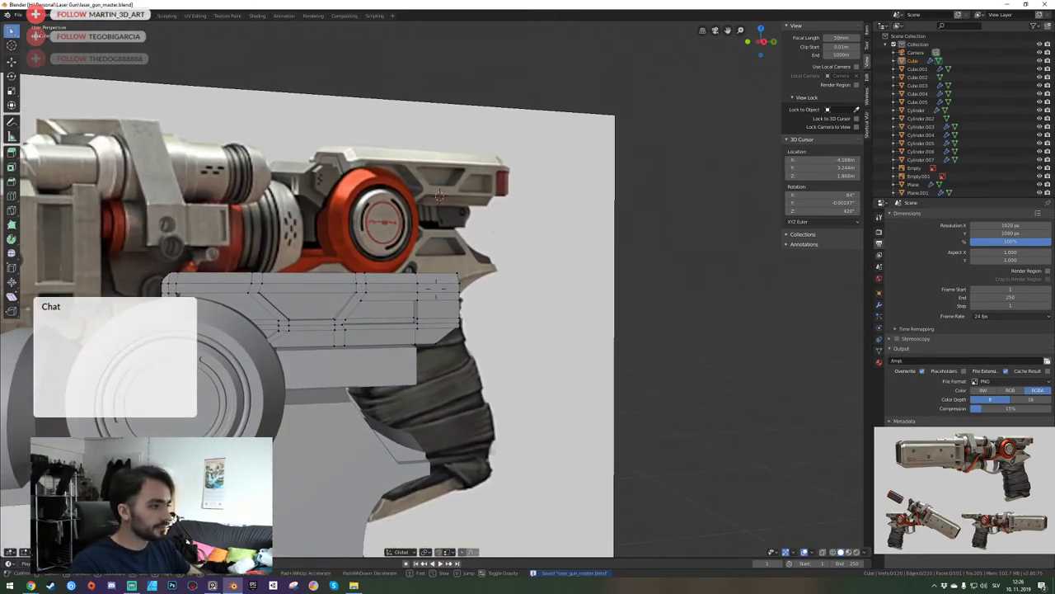
{"action": "key", "text": "w"}
{"action": "key", "text": "s"}
{"action": "left_click", "coordinate": [436, 288]}
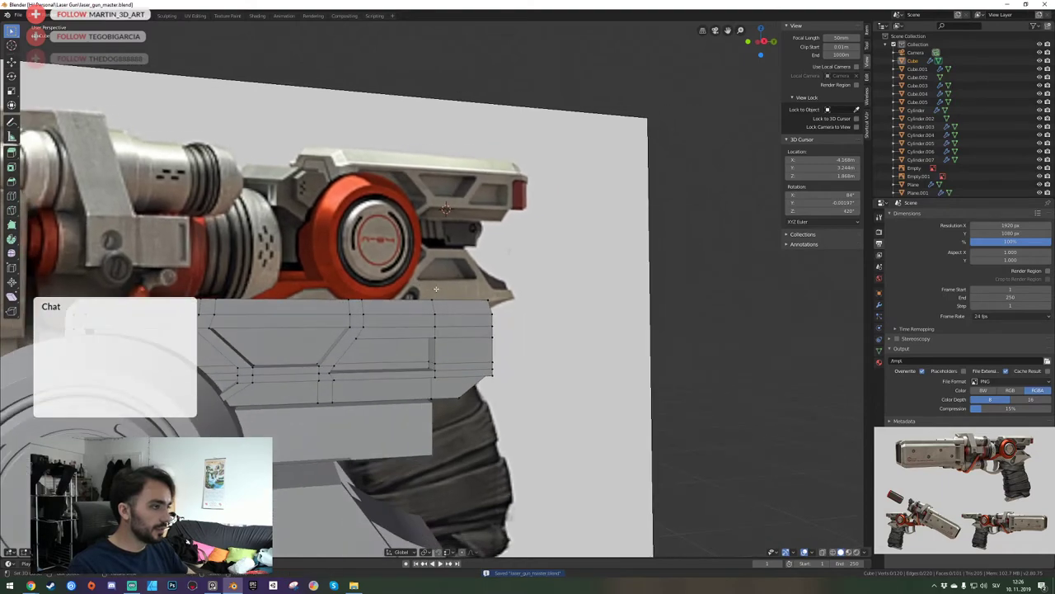
{"action": "key", "text": "KP_0"}
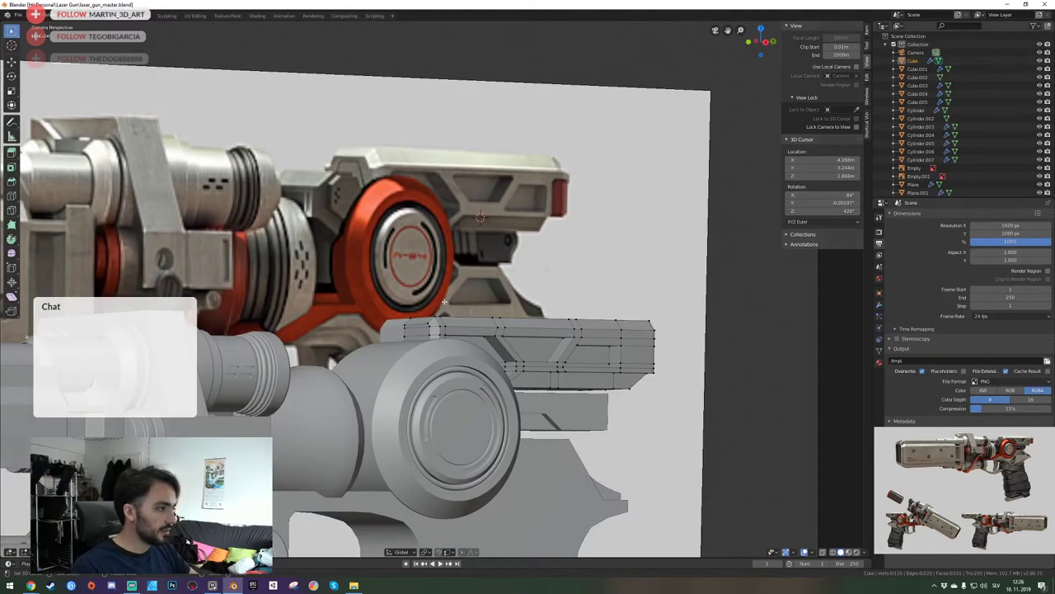
Move the upper corner vertex of the slanted face beneath the block's rear end forward along Y.
{"action": "key", "text": "shift+grave"}
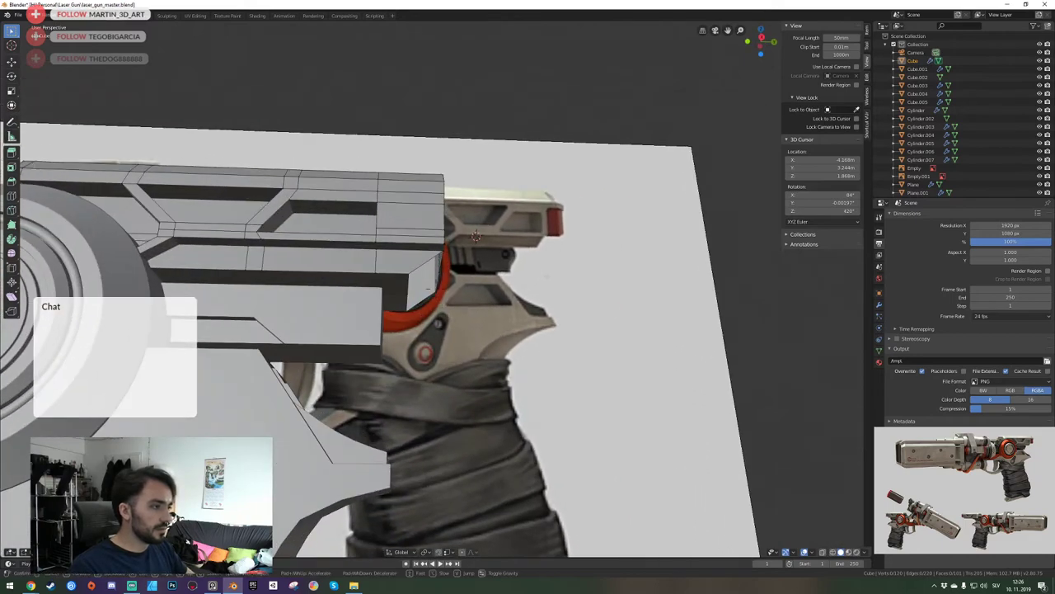
{"action": "key", "text": "w"}
{"action": "key", "text": "s"}
{"action": "key", "text": "d"}
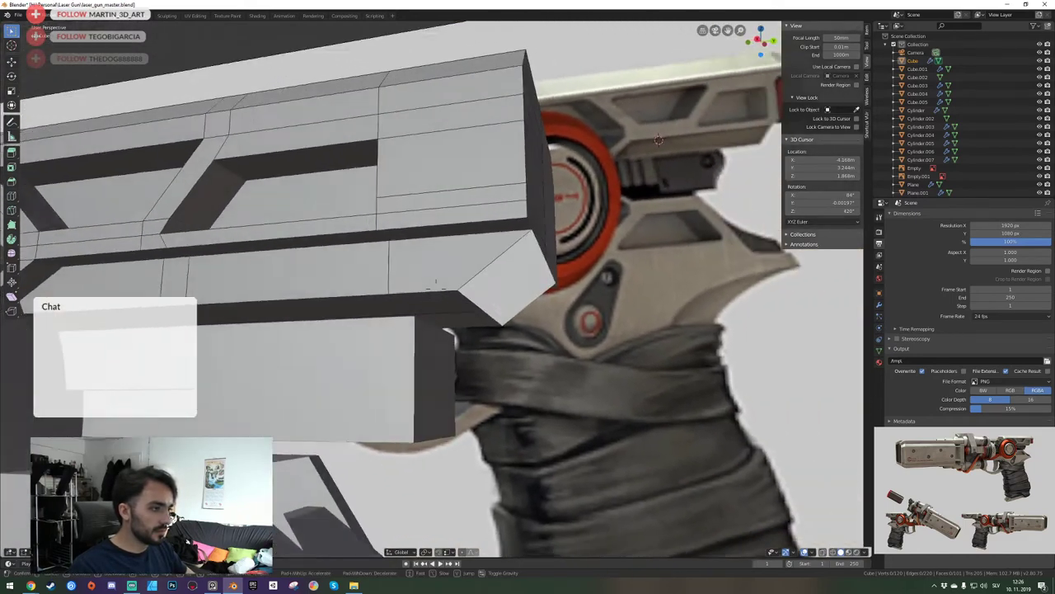
{"action": "left_click", "coordinate": [436, 282]}
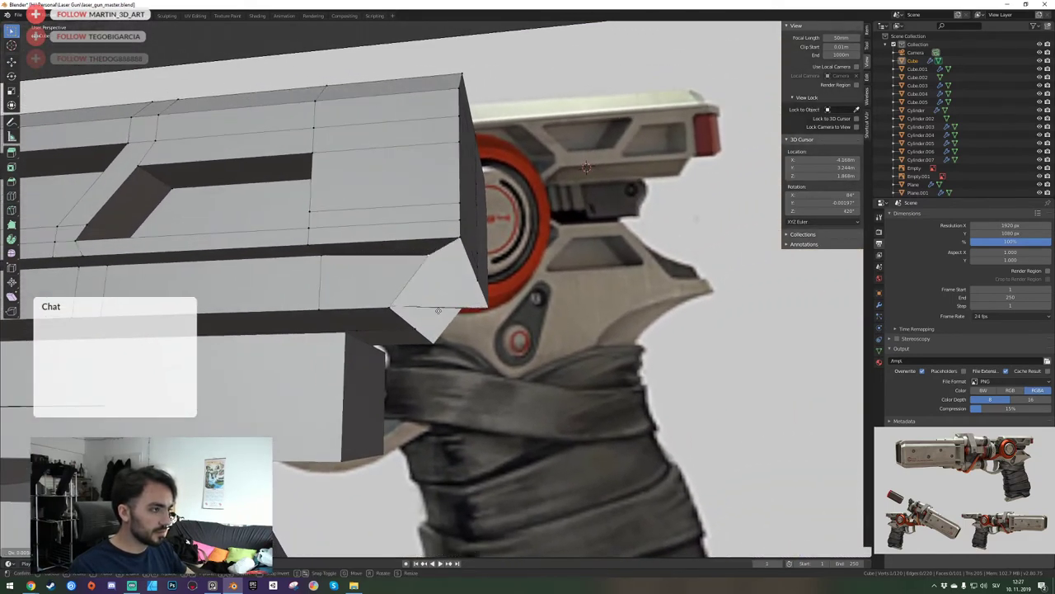
{"action": "key", "text": "KP_0"}
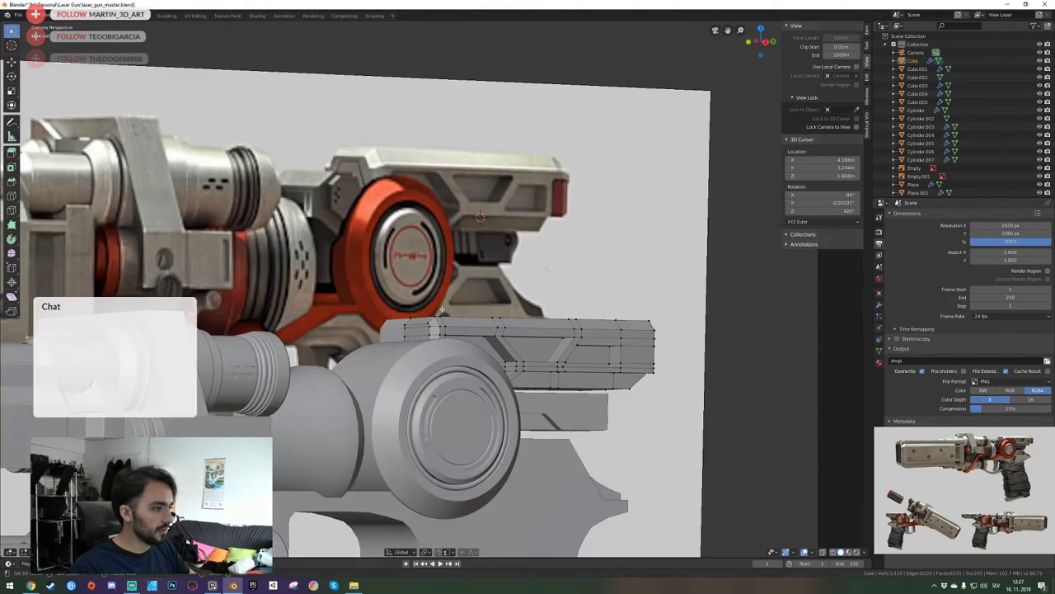
{"action": "key", "text": "g"}
{"action": "key", "text": "y"}
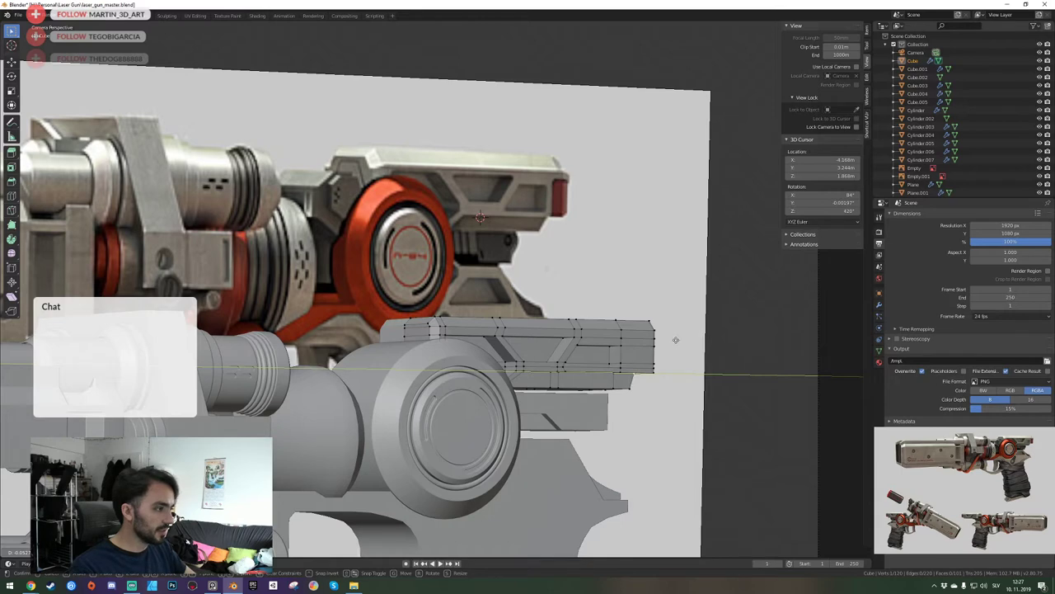
{"action": "left_click", "coordinate": [676, 339]}
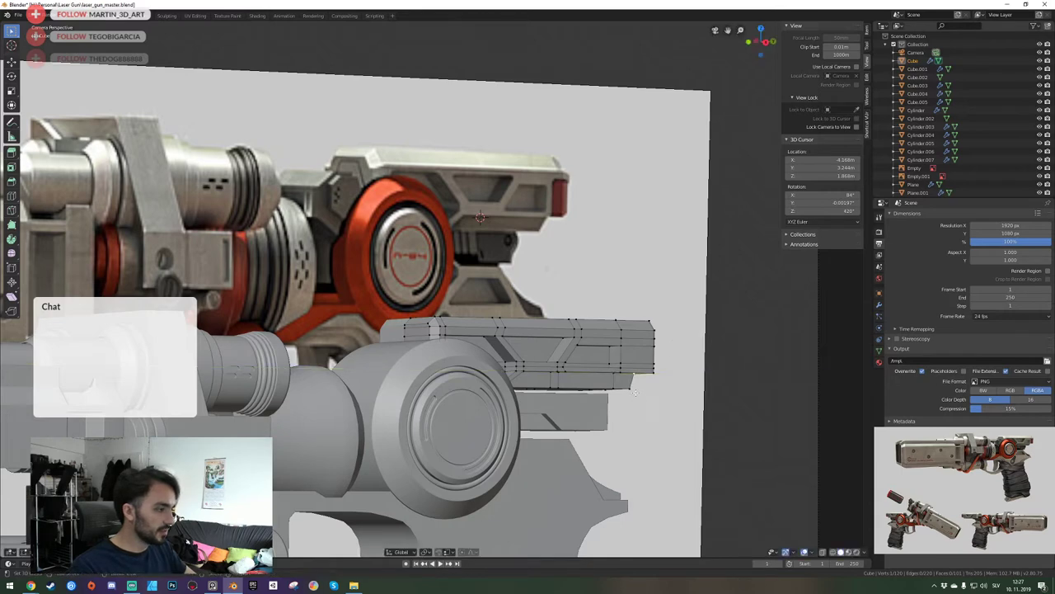
Move the lower rear edge of the block's bottom lip forward along Y to restore the slanted end.
{"action": "key", "text": "Tab"}
{"action": "key", "text": "g"}
{"action": "key", "text": "y"}
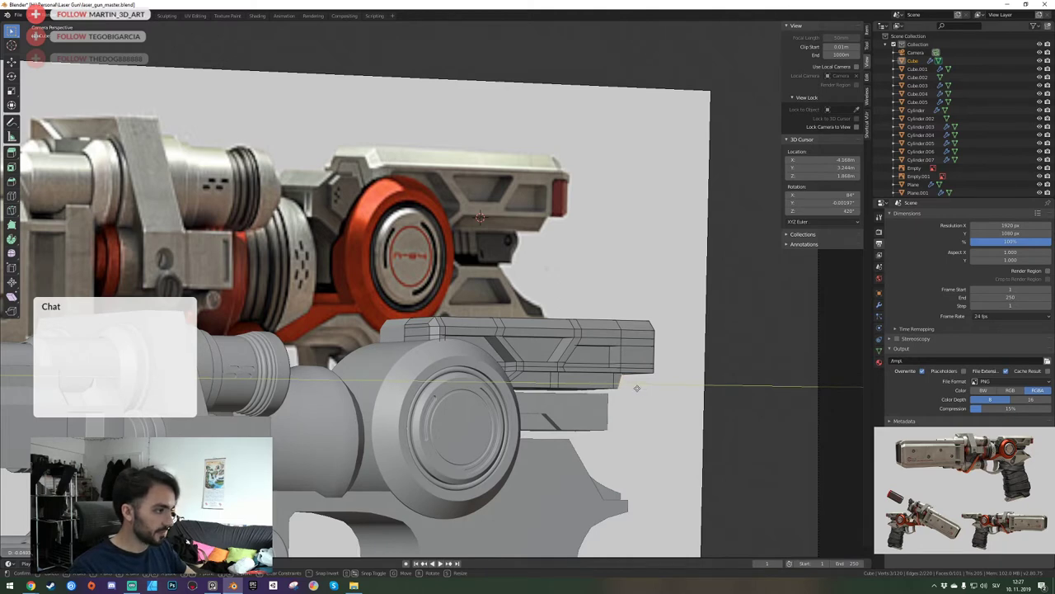
{"action": "left_click", "coordinate": [636, 387]}
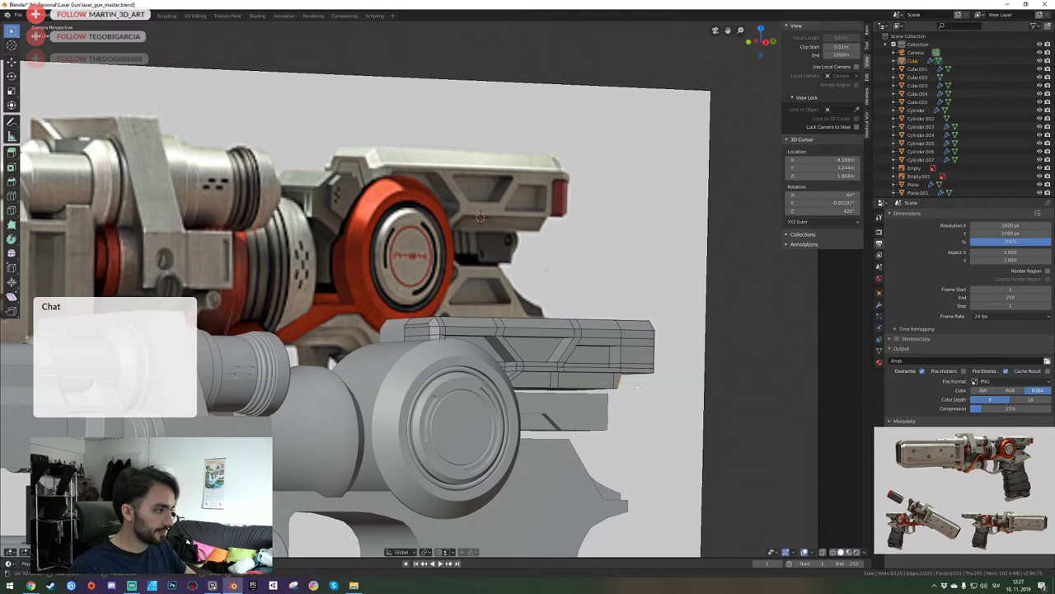
Insert a vertical edge loop around the upper rear block just behind the recessed side panel, near the rear end.
{"action": "left_click", "coordinate": [636, 334]}
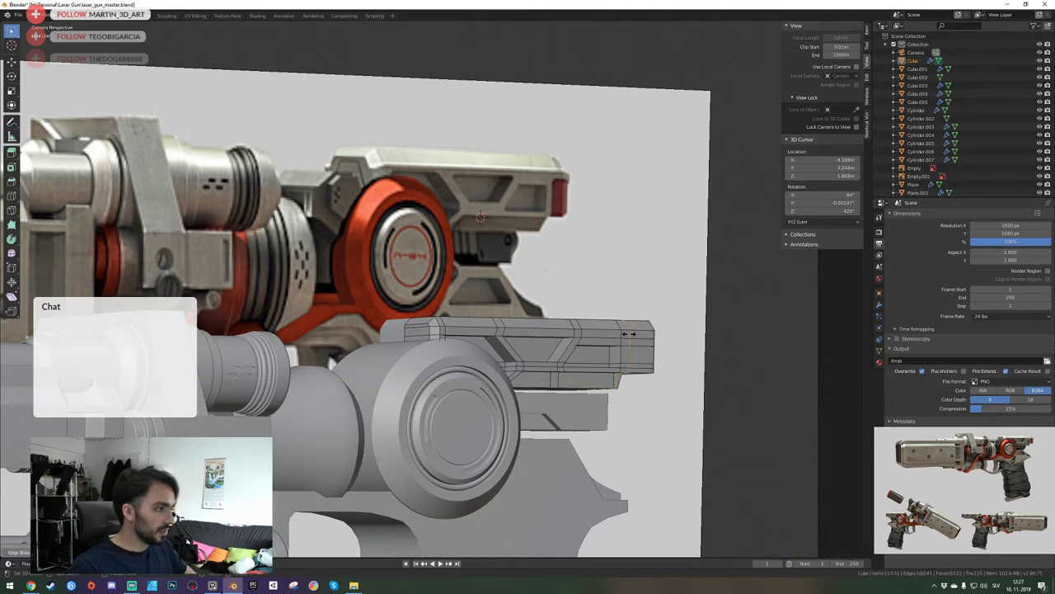
{"action": "left_click", "coordinate": [627, 333]}
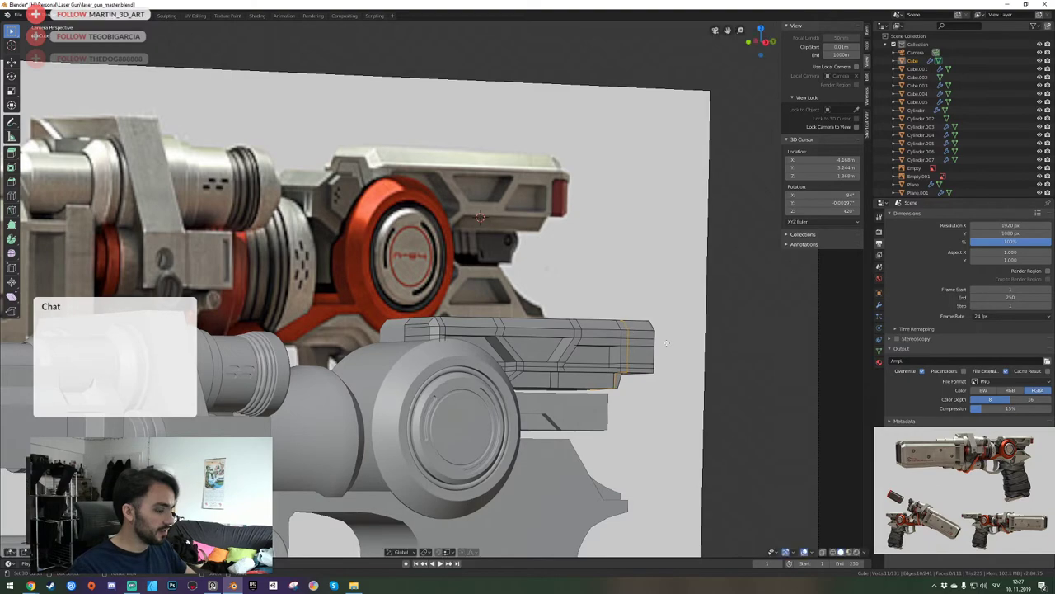
{"action": "middle_click_drag", "start_coordinate": [667, 342], "coordinate": [666, 342]}
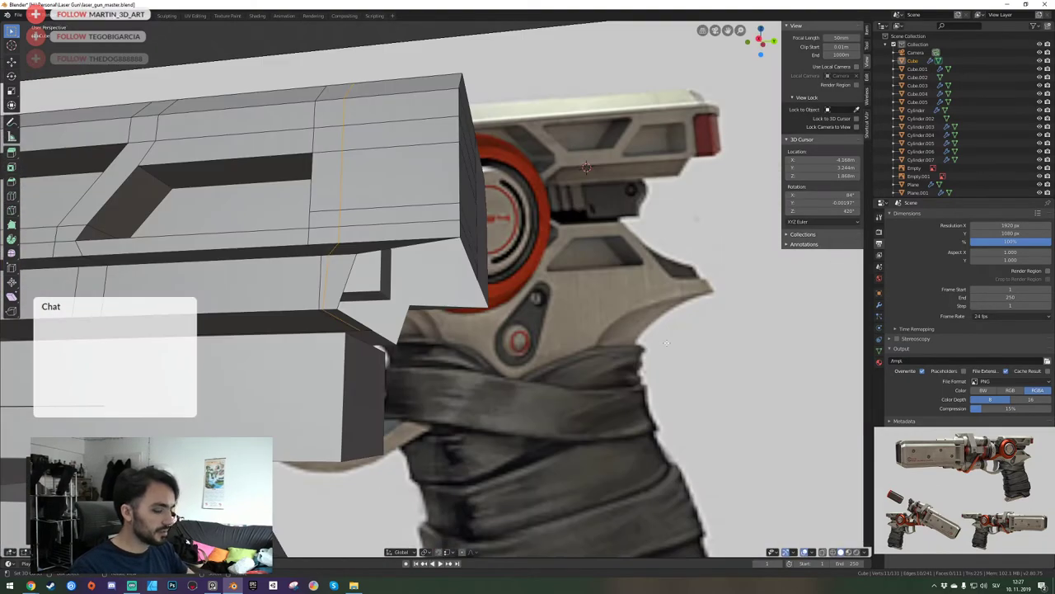
Select the block's rear end section in wireframe, return to solid shading and move the section forward along Y.
{"action": "key", "text": "shift+z"}
{"action": "scroll", "coordinate": [428, 276], "scroll_direction": "down", "scroll_amount": 3}
{"action": "middle_click_drag", "start_coordinate": [422, 270], "coordinate": [436, 288]}
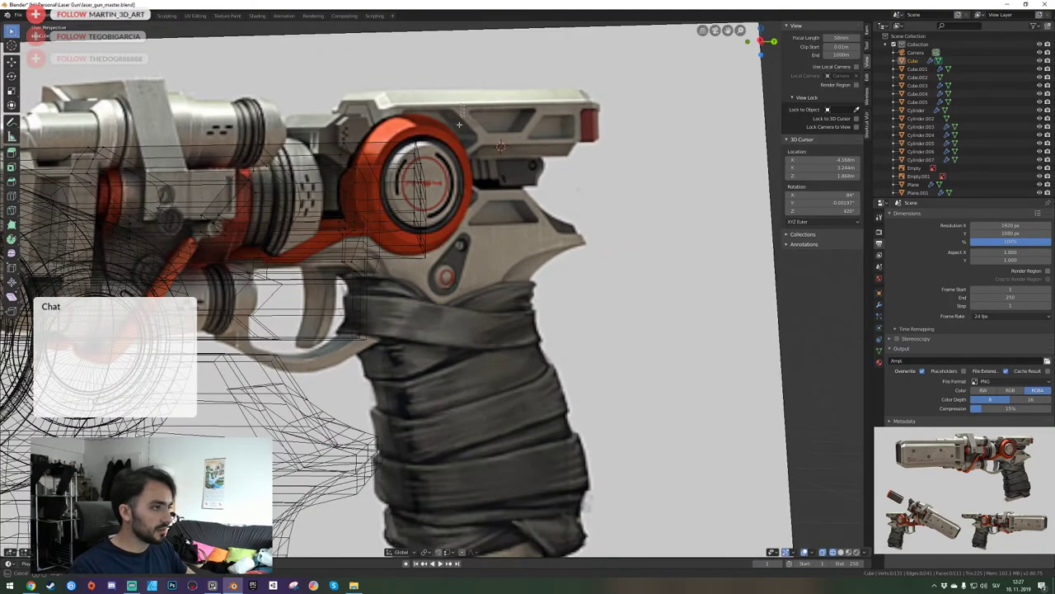
{"action": "key", "text": "KP_0"}
{"action": "key", "text": "z"}
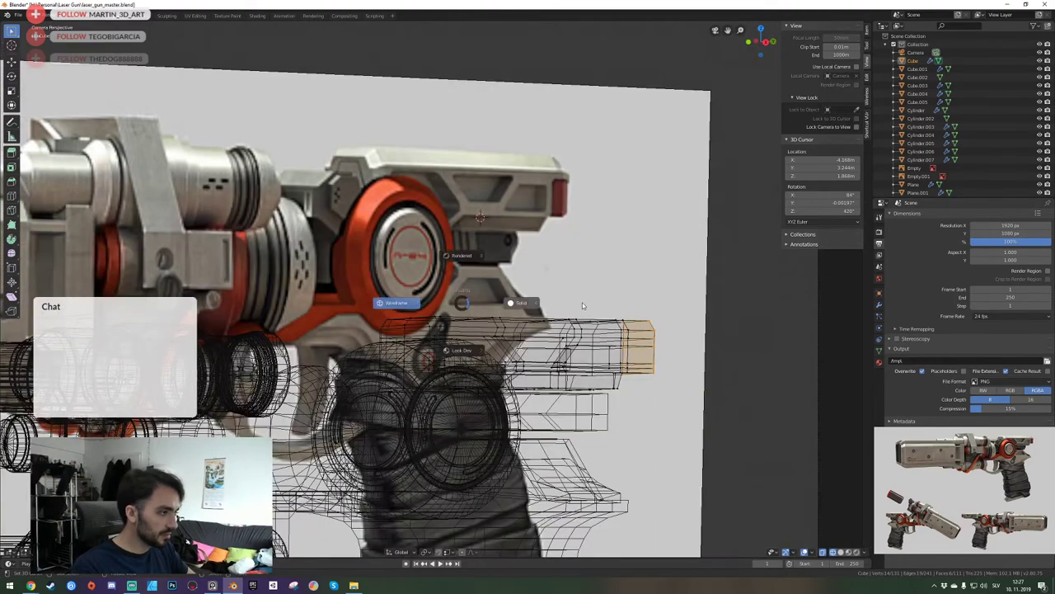
{"action": "left_click", "coordinate": [582, 302]}
{"action": "key", "text": "g"}
{"action": "key", "text": "y"}
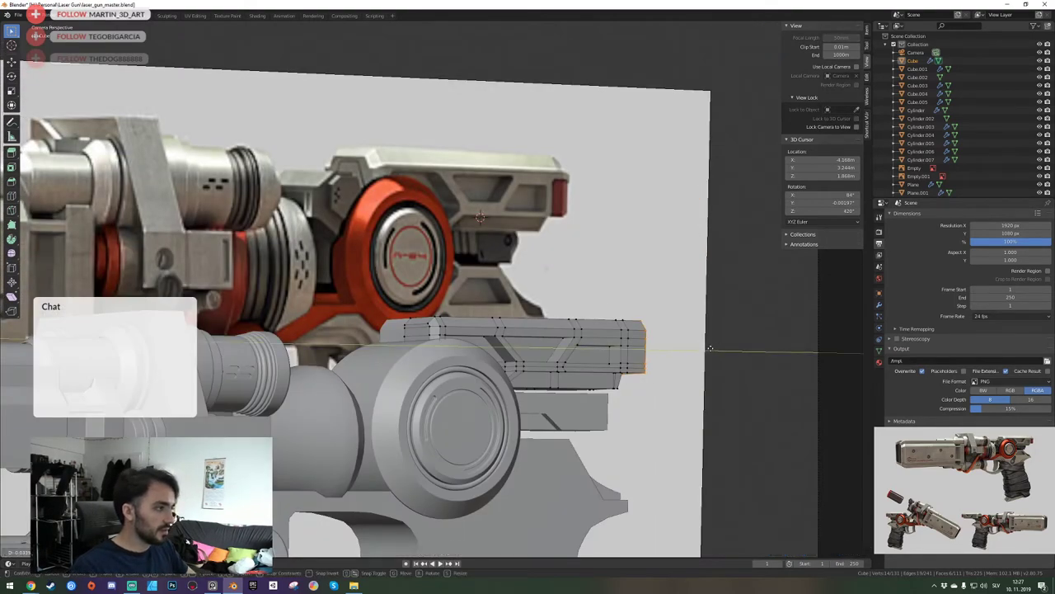
{"action": "left_click", "coordinate": [708, 346]}
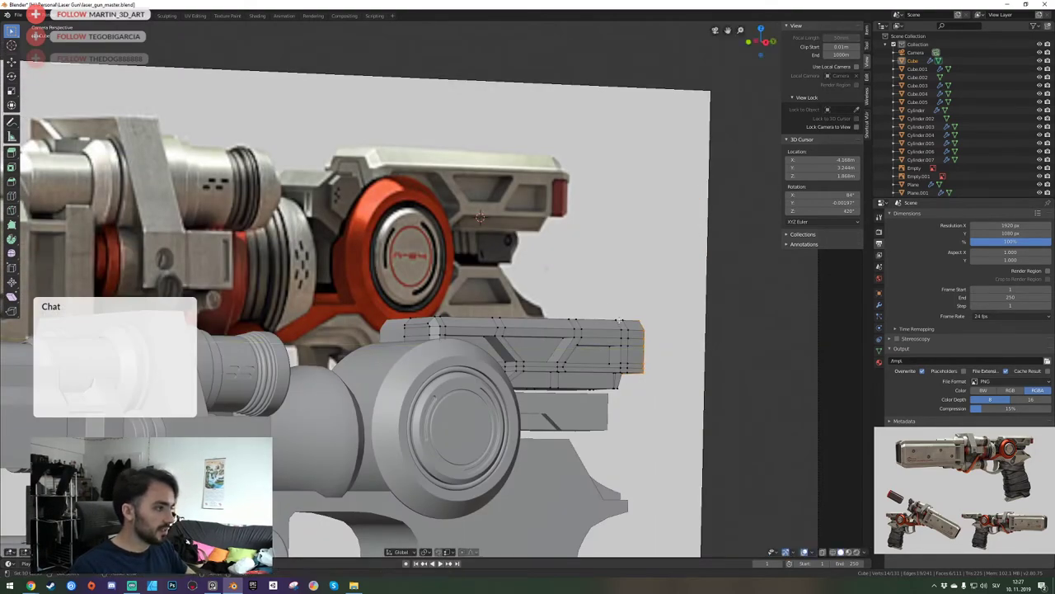
Save the file laser_gun_master.blend and deselect all vertices of the rear block.
{"action": "scroll", "coordinate": [610, 306], "scroll_direction": "down", "scroll_amount": 10}
{"action": "middle_click_drag", "start_coordinate": [321, 319], "coordinate": [392, 305], "text": "shift"}
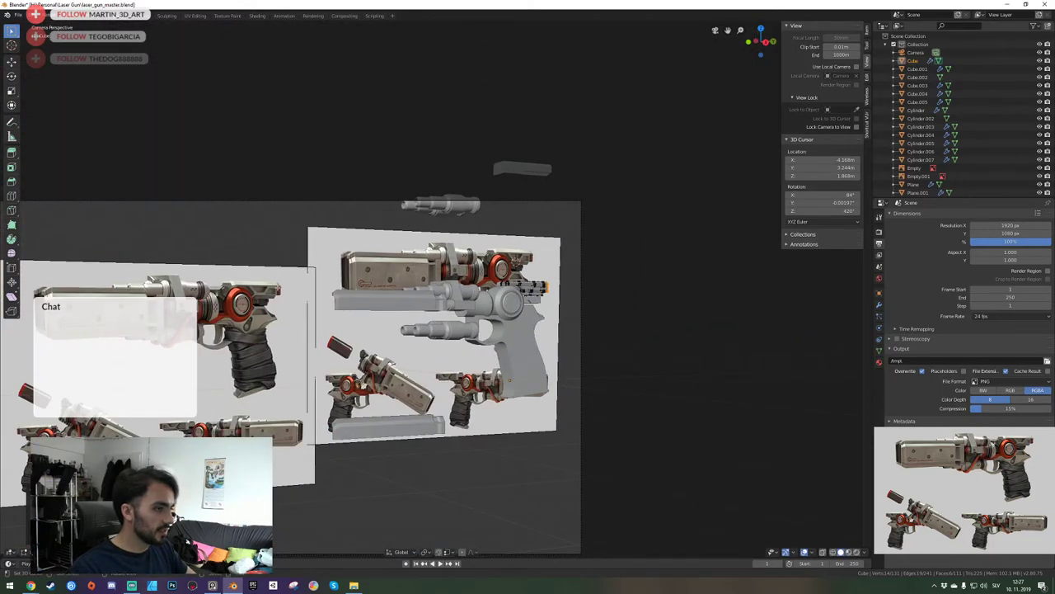
{"action": "scroll", "coordinate": [602, 303], "scroll_direction": "up", "scroll_amount": 10}
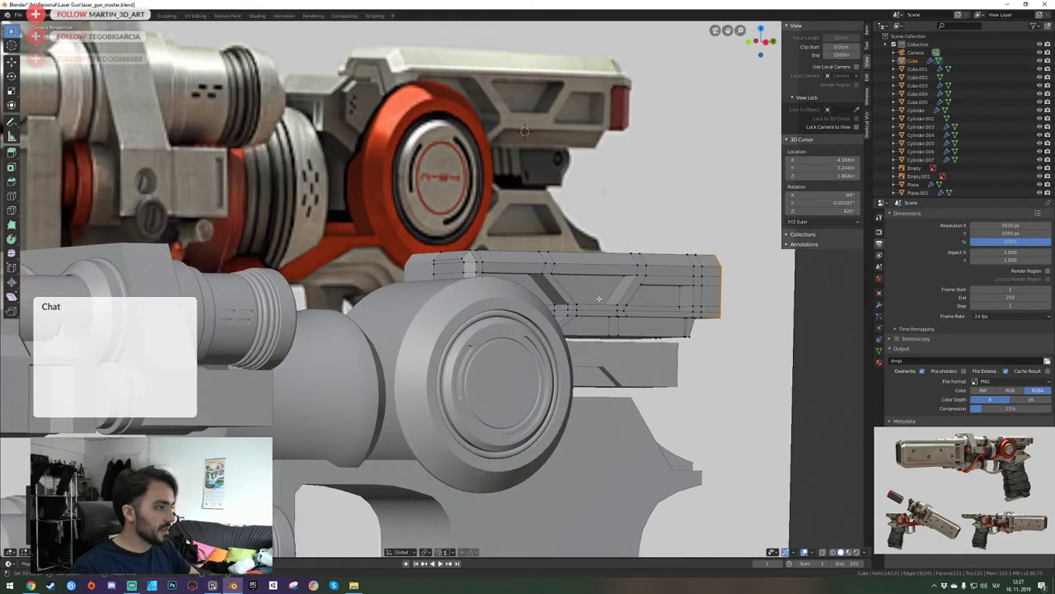
{"action": "key", "text": "KP_0"}
{"action": "key", "text": "shift+grave"}
{"action": "left_click", "coordinate": [599, 298]}
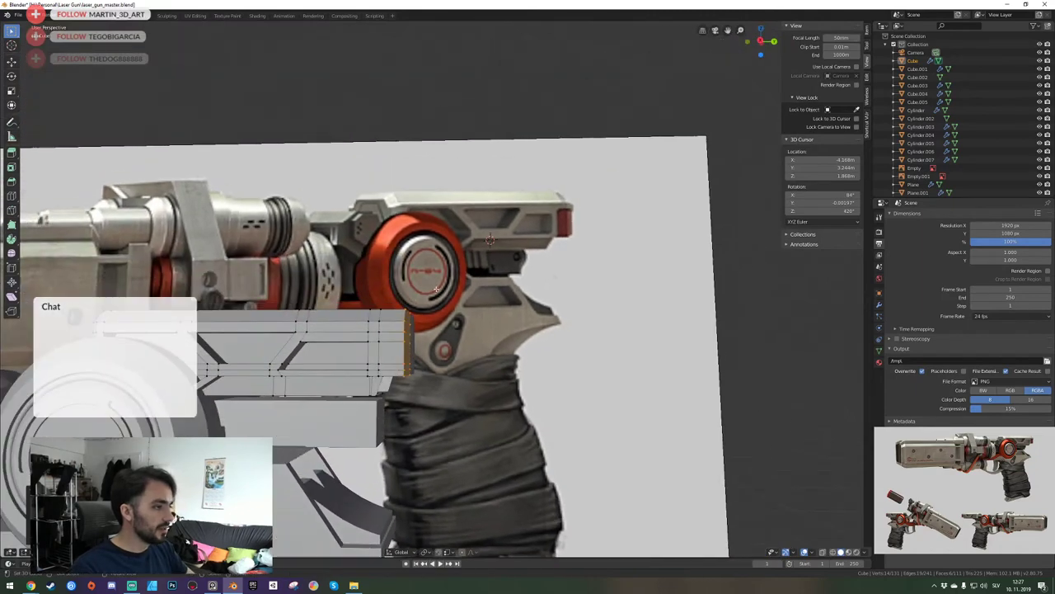
{"action": "key", "text": "ctrl+s"}
{"action": "key", "text": "shift+grave"}
{"action": "left_click", "coordinate": [435, 288]}
{"action": "key", "text": "alt+a"}
Leave mesh editing of the upper rear block and save the file laser_gun_master.blend again.
{"action": "key", "text": "shift+grave"}
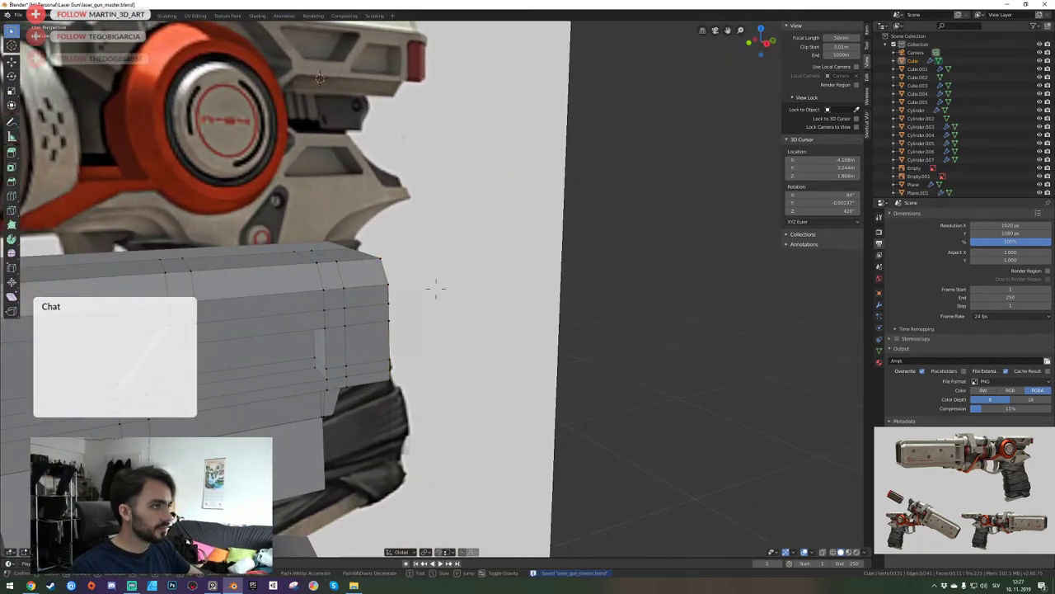
{"action": "key", "text": "e"}
{"action": "key", "text": "s"}
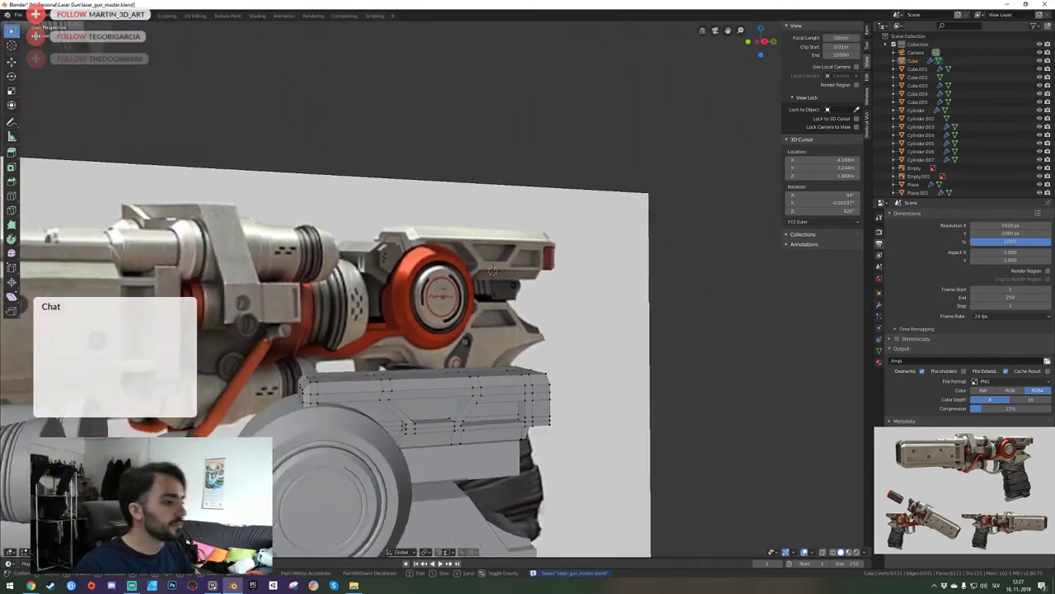
{"action": "key", "text": "w"}
{"action": "key", "text": "q"}
{"action": "left_click", "coordinate": [436, 289]}
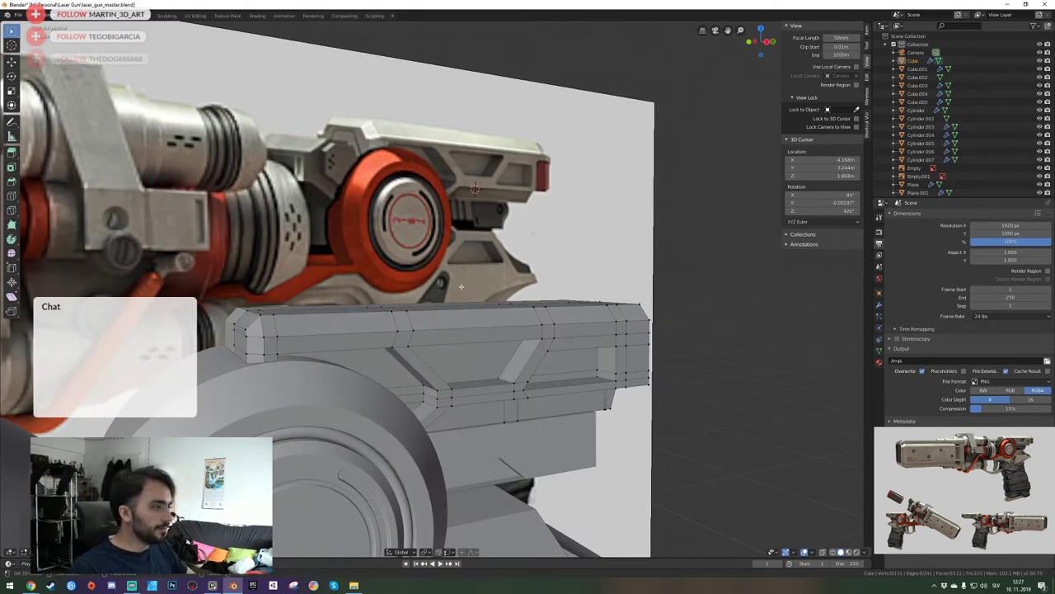
{"action": "left_click", "coordinate": [436, 288]}
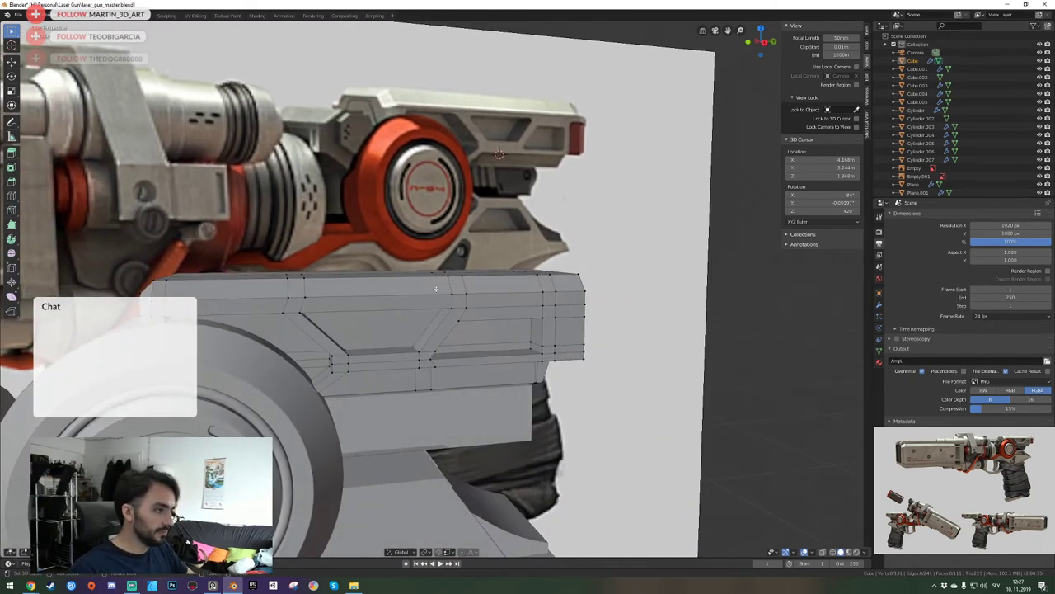
{"action": "key", "text": "Tab"}
{"action": "key", "text": "ctrl+s"}
Examine the upper rear block from the rear, side and below, both as an object and in mesh editing.
{"action": "key", "text": "shift+grave"}
{"action": "key", "text": "d"}
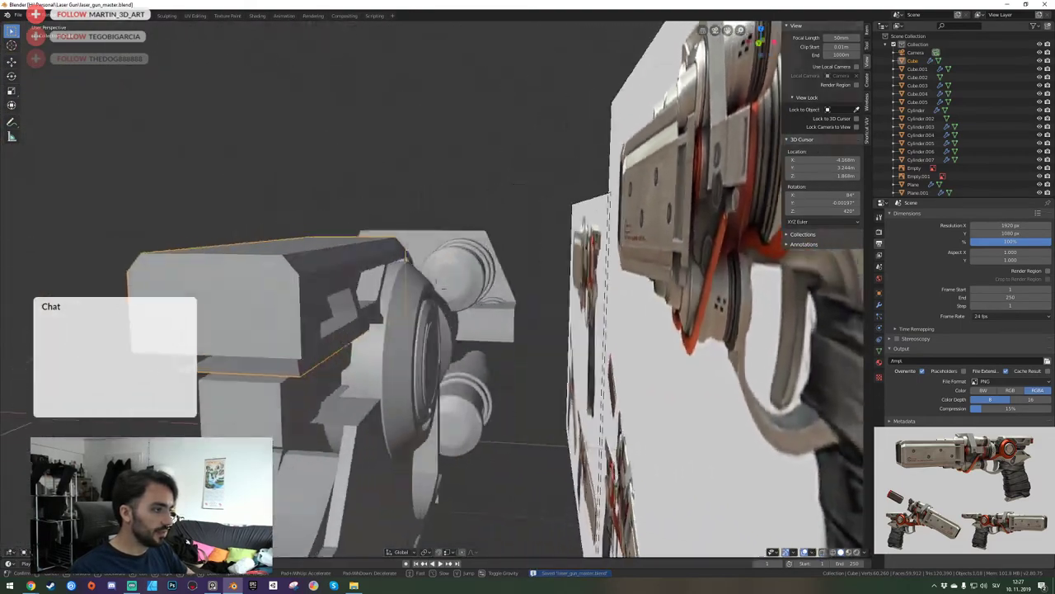
{"action": "key", "text": "a"}
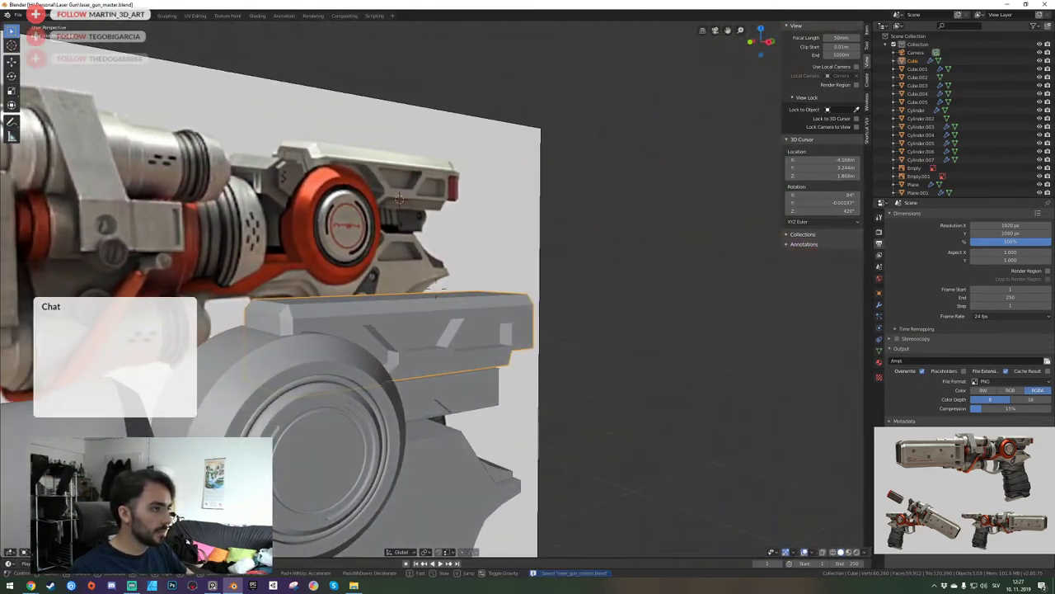
{"action": "left_click", "coordinate": [436, 288]}
{"action": "key", "text": "shift+grave"}
{"action": "key", "text": "d"}
{"action": "left_click", "coordinate": [436, 289]}
{"action": "key", "text": "Tab"}
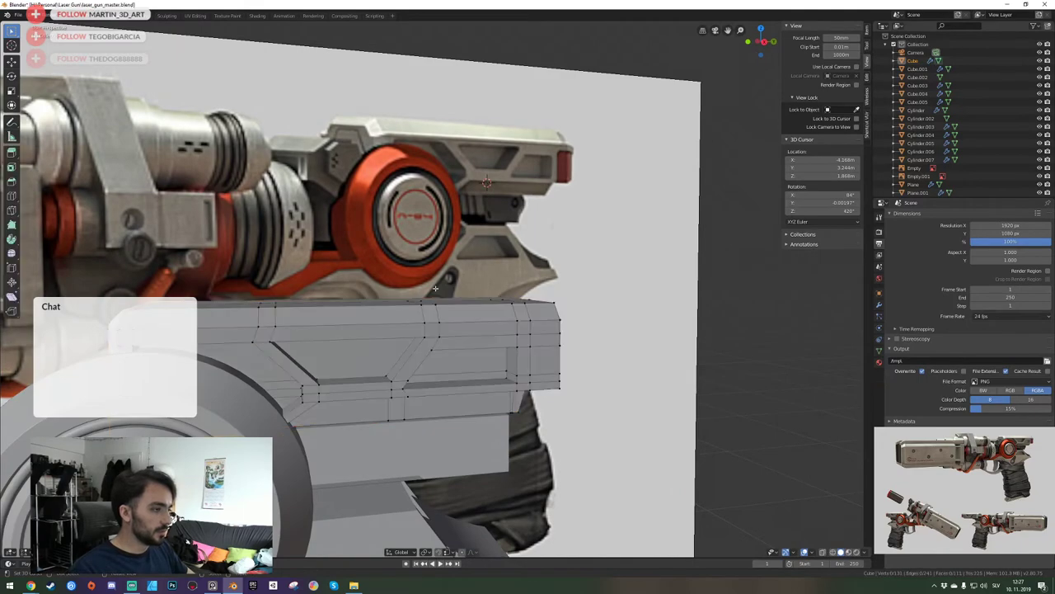
{"action": "key", "text": "shift+grave"}
{"action": "key", "text": "d"}
{"action": "key", "text": "q"}
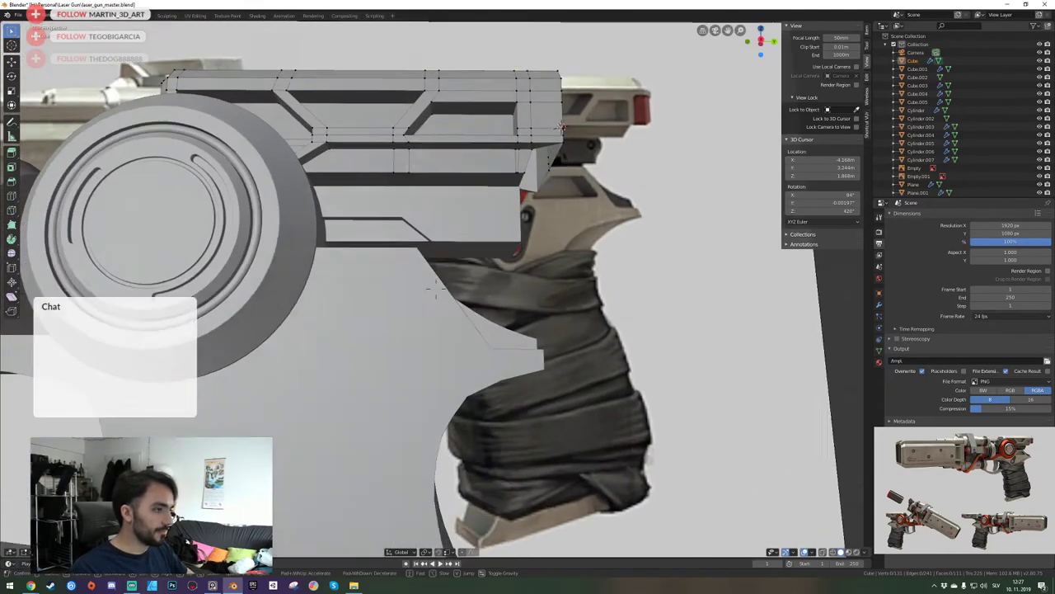
{"action": "left_click", "coordinate": [436, 289]}
In edge mode, move the vertical edge on the block's lower lip along Y, snapped to the bottom corner of the slanted recess wall.
{"action": "key", "text": "2"}
{"action": "key", "text": "shift+grave"}
{"action": "key", "text": "w"}
{"action": "left_click", "coordinate": [437, 285]}
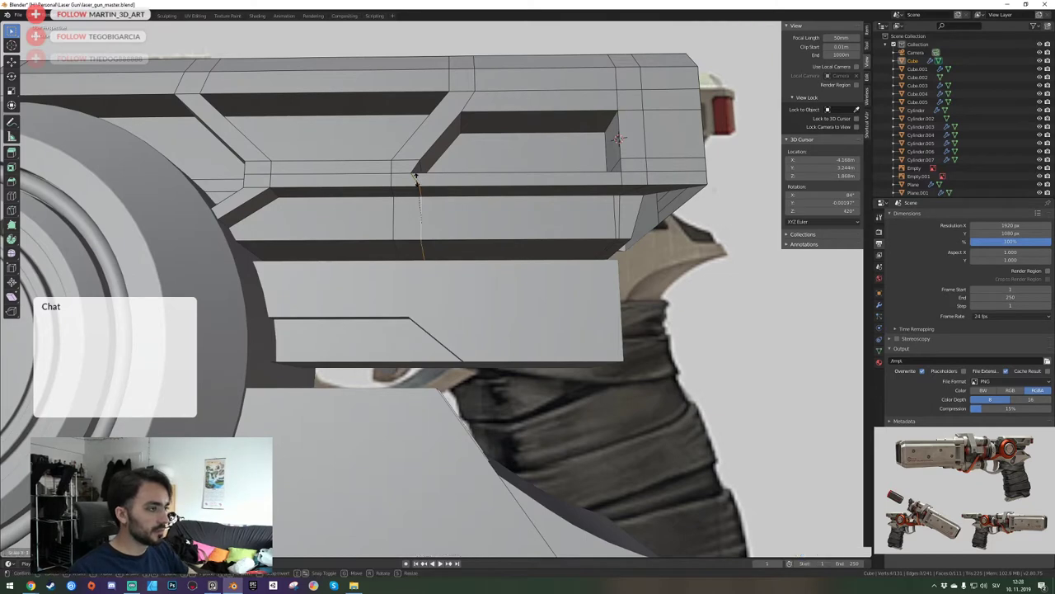
{"action": "key", "text": "g"}
{"action": "key", "text": "y"}
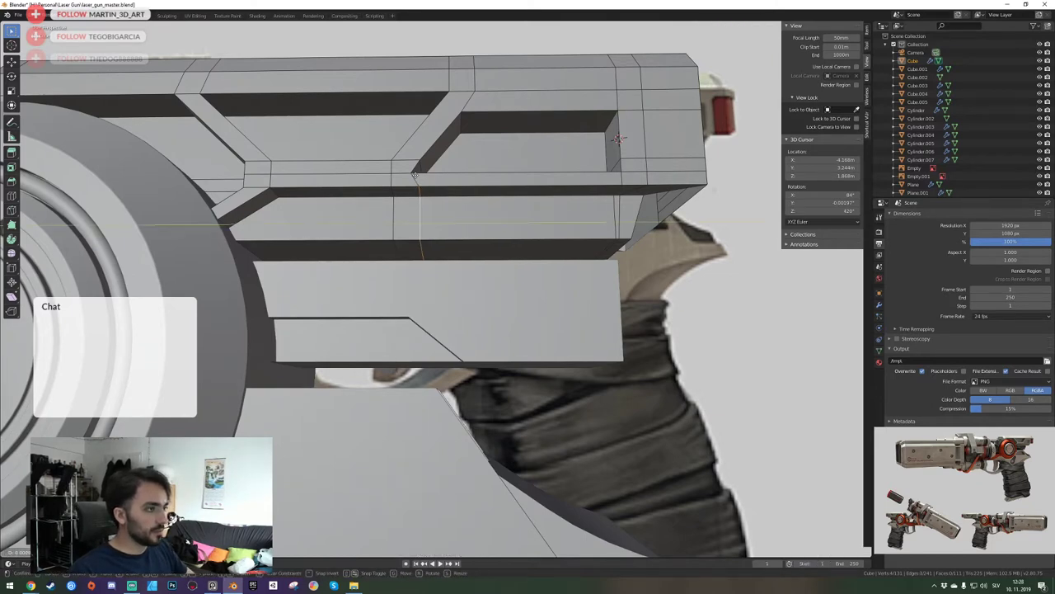
{"action": "key", "text": "shift+Tab"}
{"action": "left_click", "coordinate": [413, 175]}
Examine the upper rear block's mesh from the side and rear, comparing its recesses with the pistol reference image.
{"action": "key", "text": "shift+grave"}
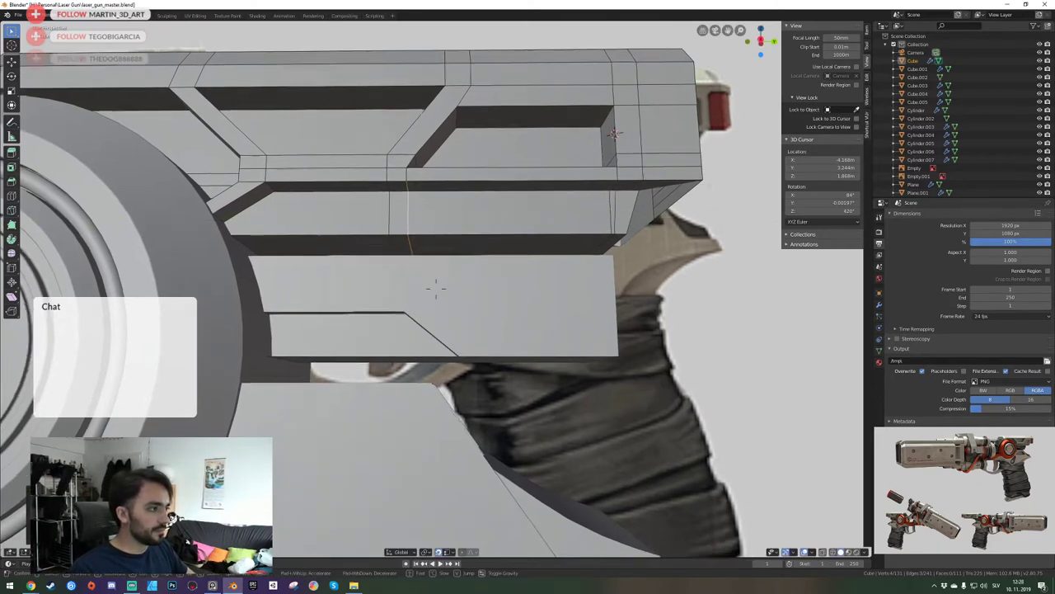
{"action": "key", "text": "s"}
{"action": "key", "text": "w"}
{"action": "key", "text": "a"}
{"action": "left_click", "coordinate": [442, 288]}
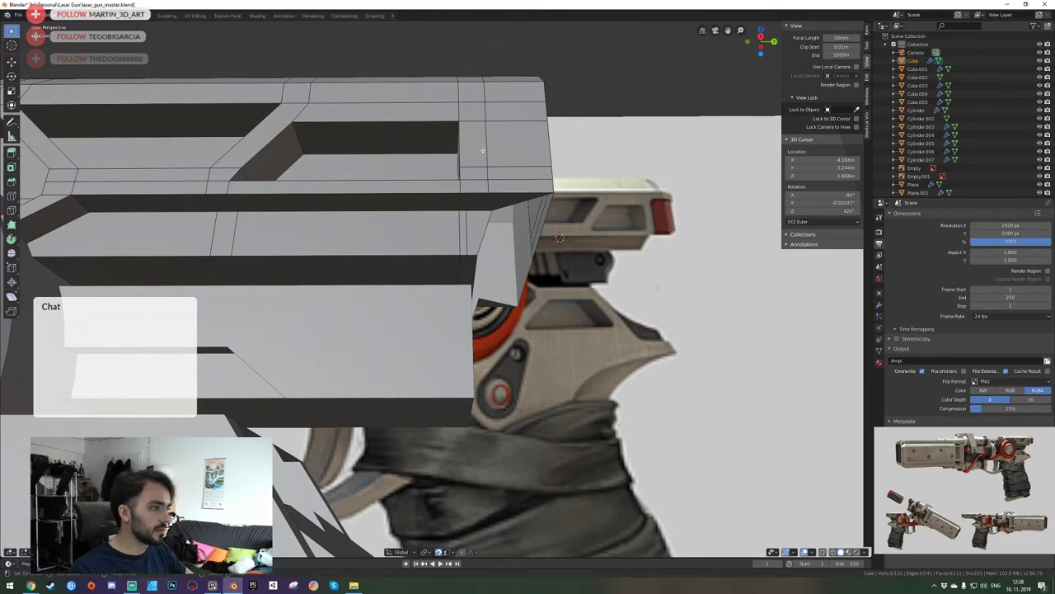
{"action": "key", "text": "shift+grave"}
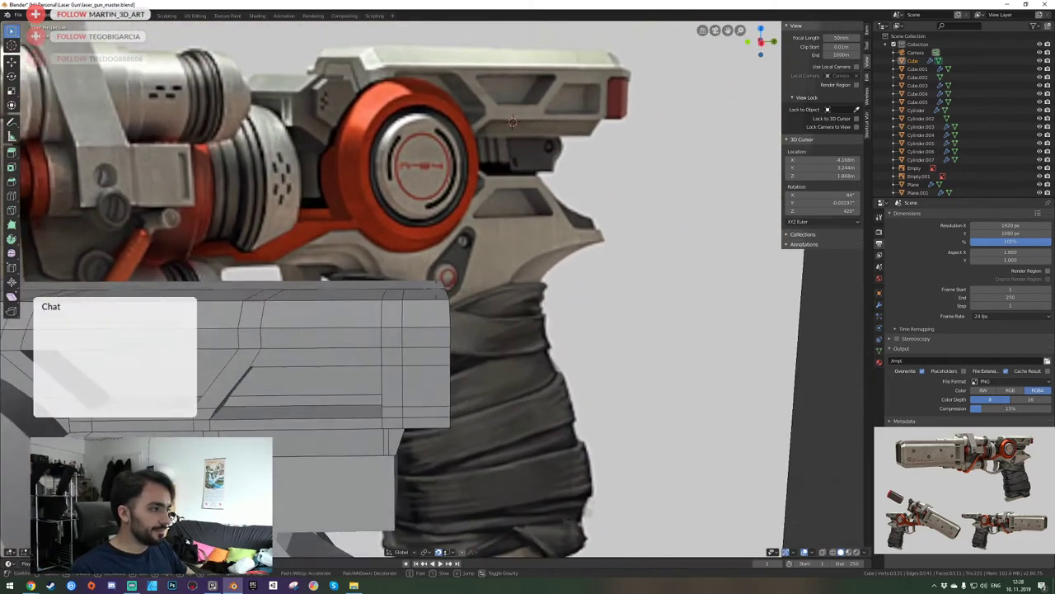
{"action": "key", "text": "shift+grave"}
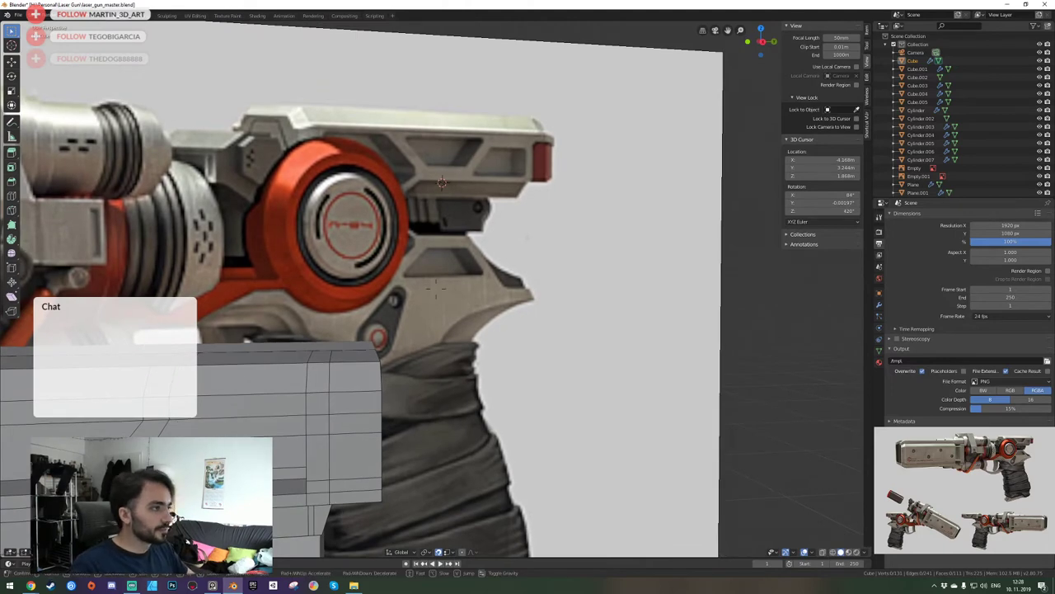
{"action": "key", "text": "q"}
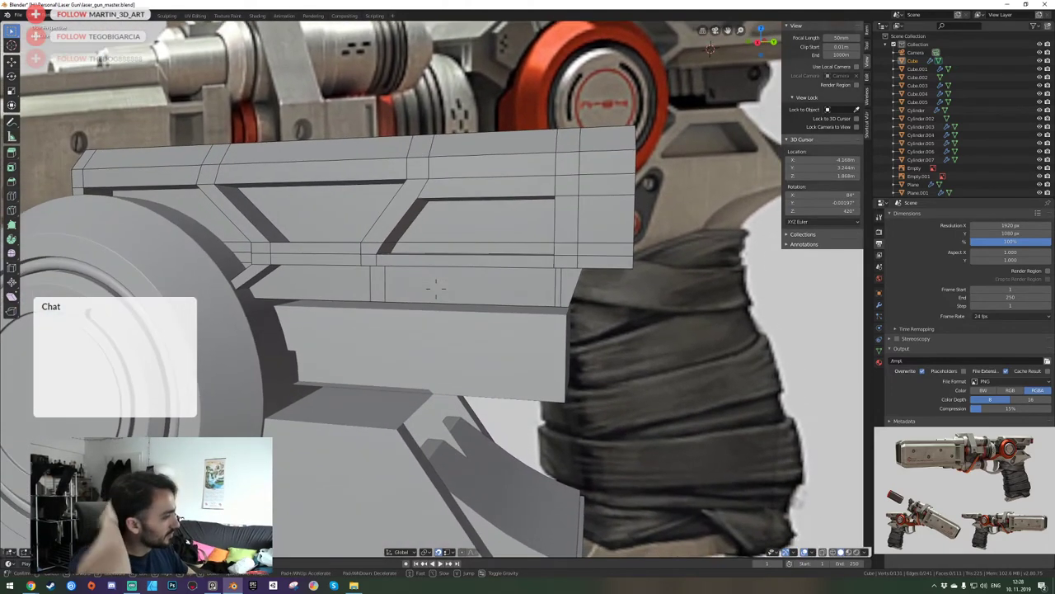
Leave mesh editing, isolate the upper rear block together with the reference image, and save the file laser_gun_master.blend.
{"action": "left_click", "coordinate": [436, 288]}
{"action": "key", "text": "Tab"}
{"action": "left_click", "coordinate": [699, 271], "text": "shift"}
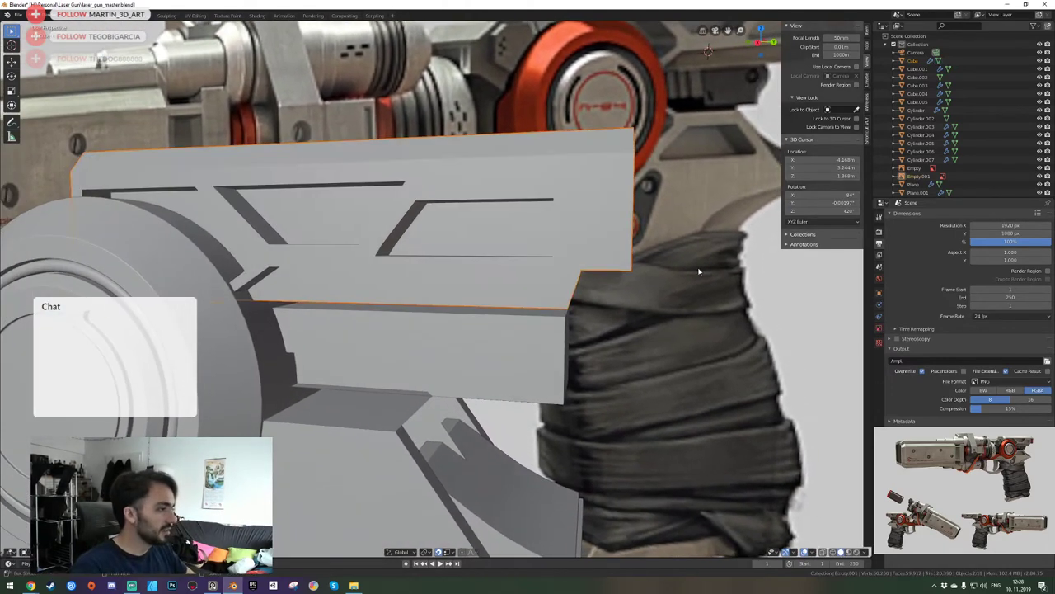
{"action": "key", "text": "KP_Divide"}
{"action": "key", "text": "shift+grave"}
{"action": "key", "text": "s"}
{"action": "left_click", "coordinate": [436, 288]}
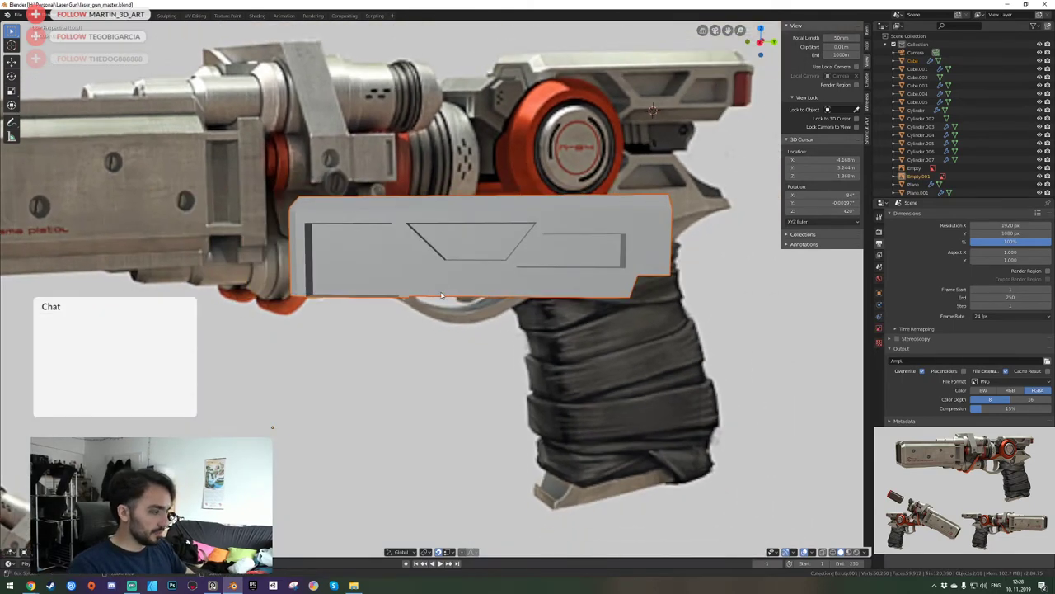
{"action": "key", "text": "shift+grave"}
{"action": "key", "text": "a"}
{"action": "key", "text": "q"}
{"action": "left_click", "coordinate": [436, 289]}
{"action": "key", "text": "shift+grave"}
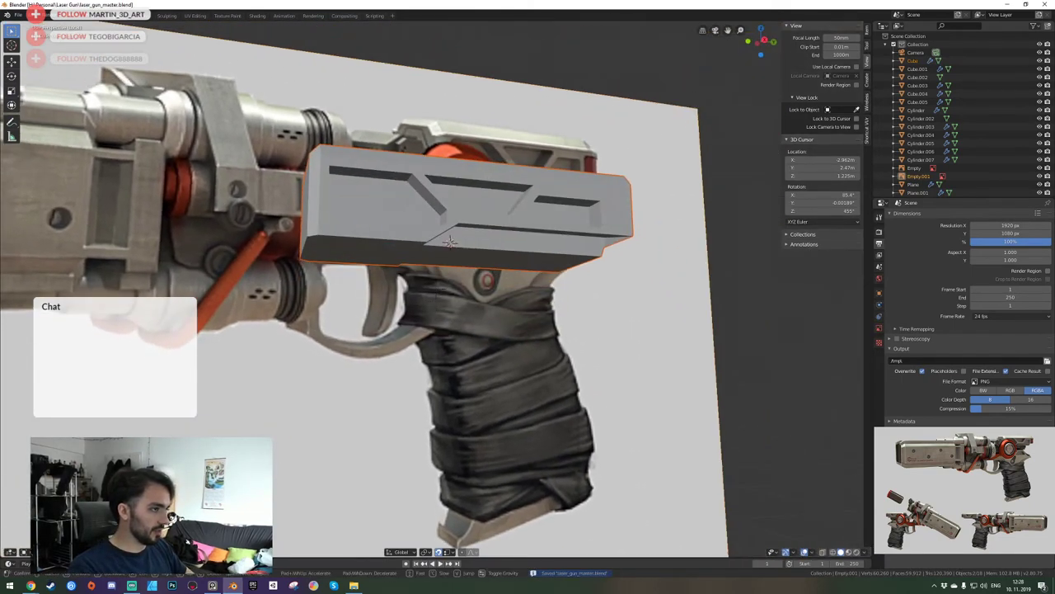
In mesh editing, examine the isolated block's recesses, slanted ribs and underside from below.
{"action": "key", "text": "w"}
{"action": "left_click", "coordinate": [436, 289]}
{"action": "key", "text": "Tab"}
{"action": "key", "text": "shift+grave"}
{"action": "key", "text": "w"}
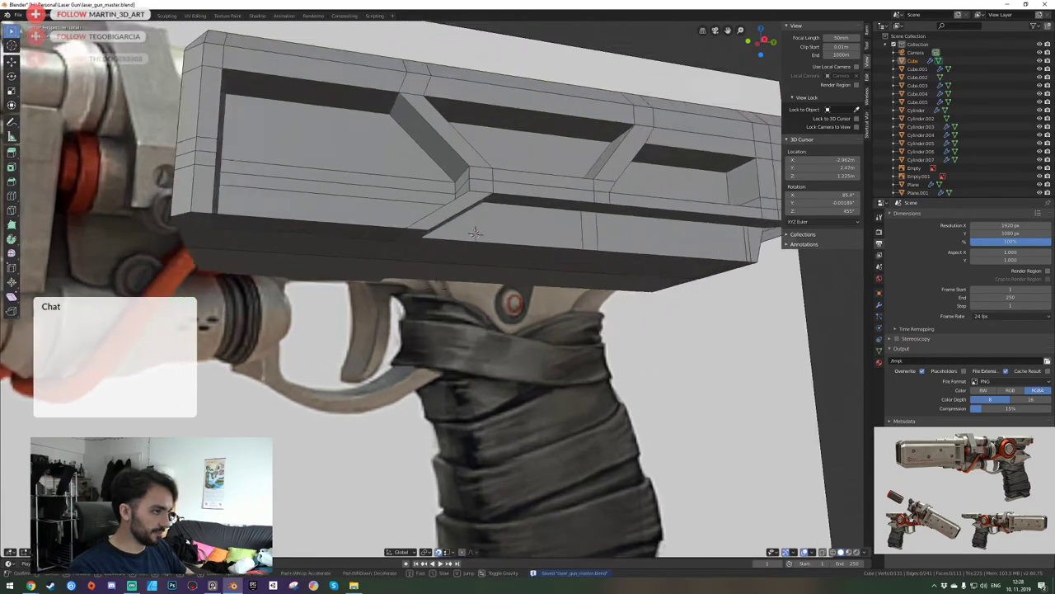
{"action": "key", "text": "q"}
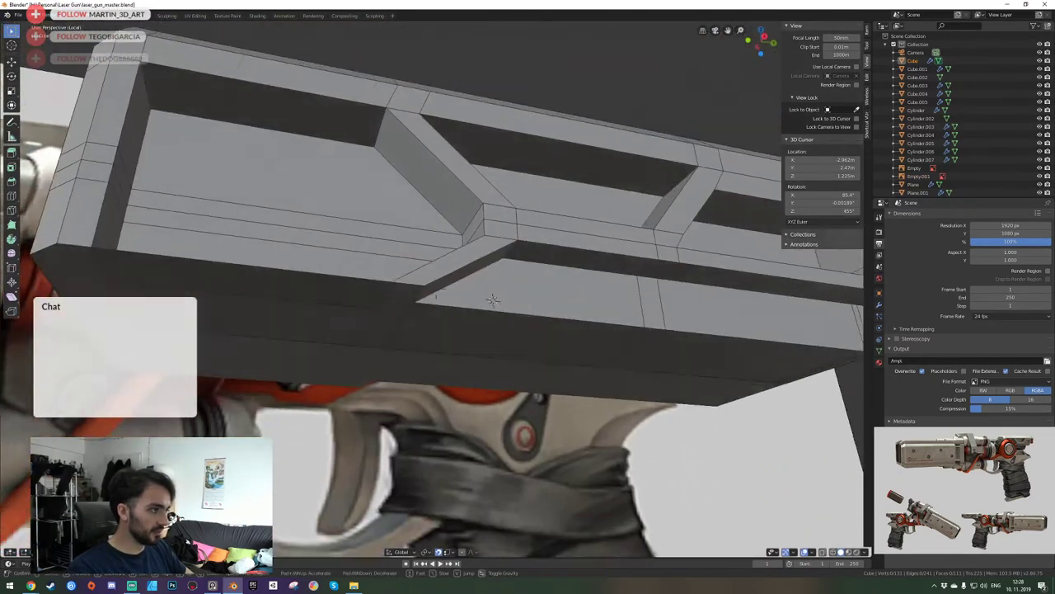
{"action": "key", "text": "s"}
{"action": "key", "text": "e"}
{"action": "key", "text": "q"}
{"action": "left_click", "coordinate": [438, 289]}
{"action": "key", "text": "KP_0"}
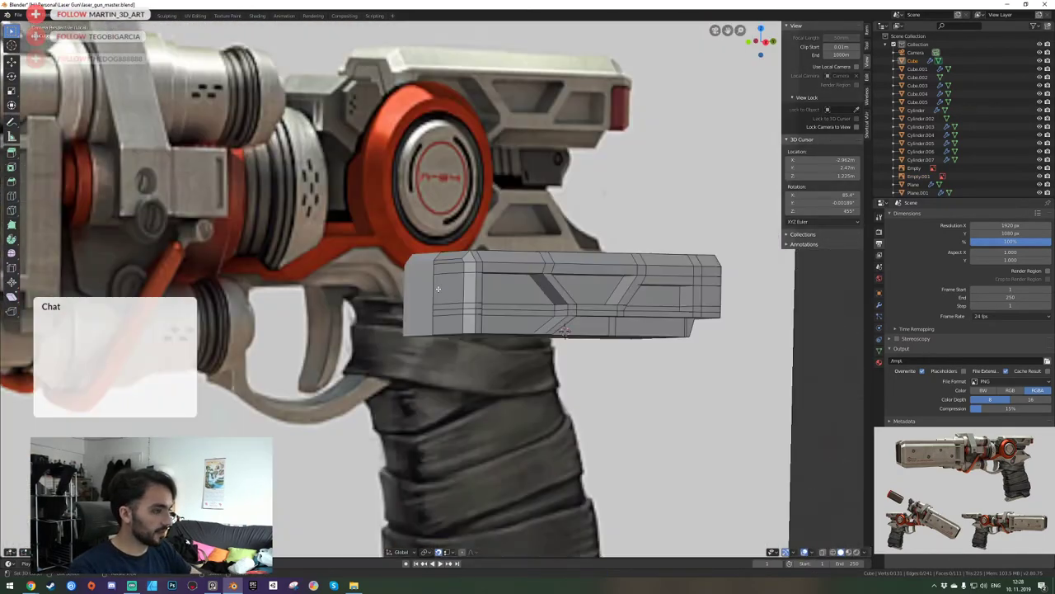
Leave mesh editing and the isolated view, and examine how the rear block sits on the whole pistol.
{"action": "key", "text": "KP_Divide"}
{"action": "key", "text": "Tab"}
{"action": "key", "text": "KP_0"}
{"action": "key", "text": "KP_Decimal"}
{"action": "key", "text": "shift+grave"}
{"action": "key", "text": "q"}
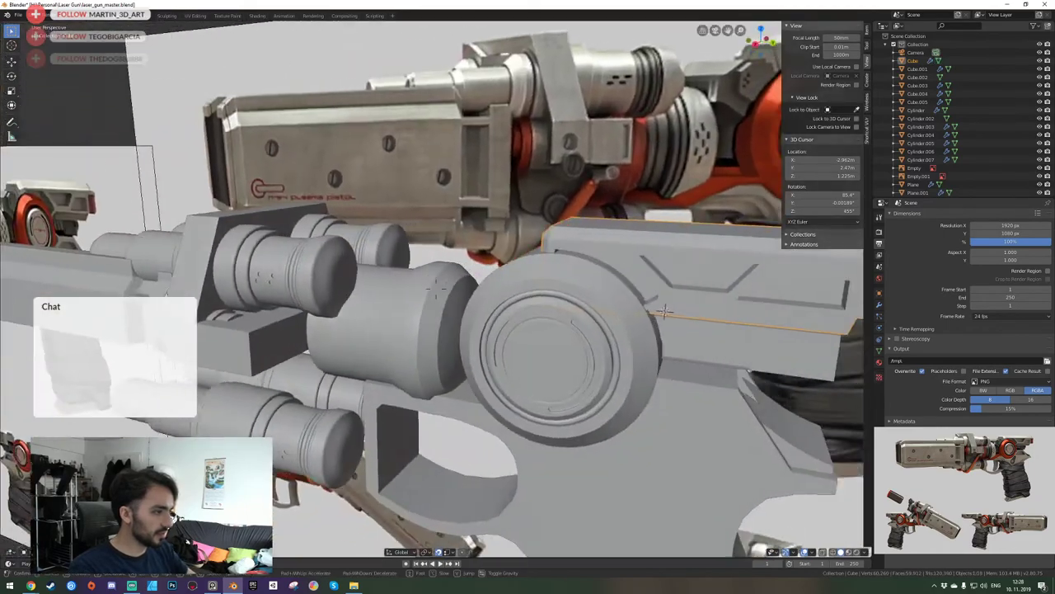
{"action": "key", "text": "d"}
{"action": "key", "text": "e"}
{"action": "key", "text": "a"}
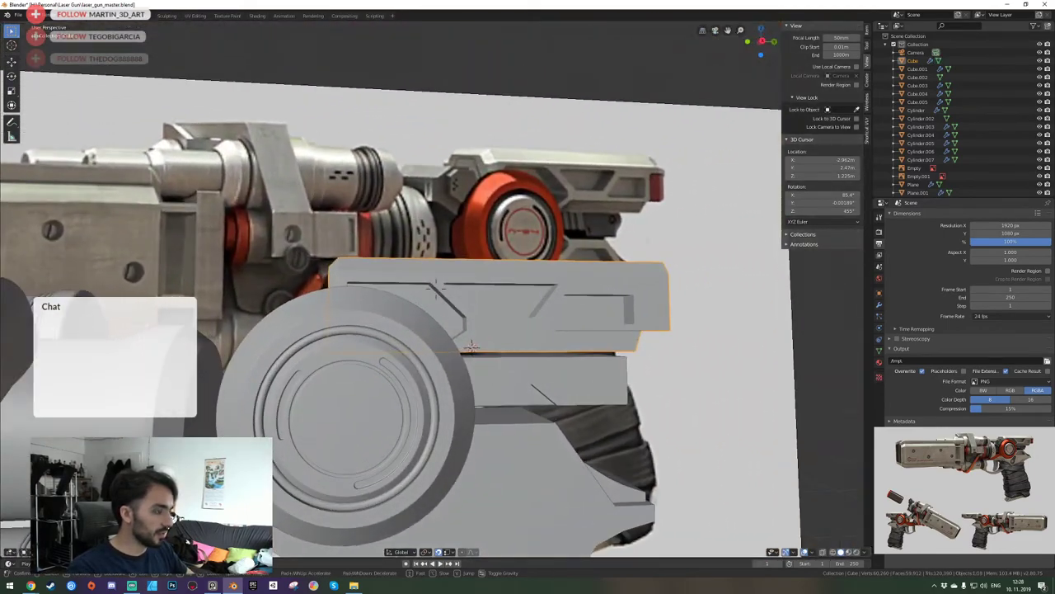
{"action": "left_click", "coordinate": [437, 290]}
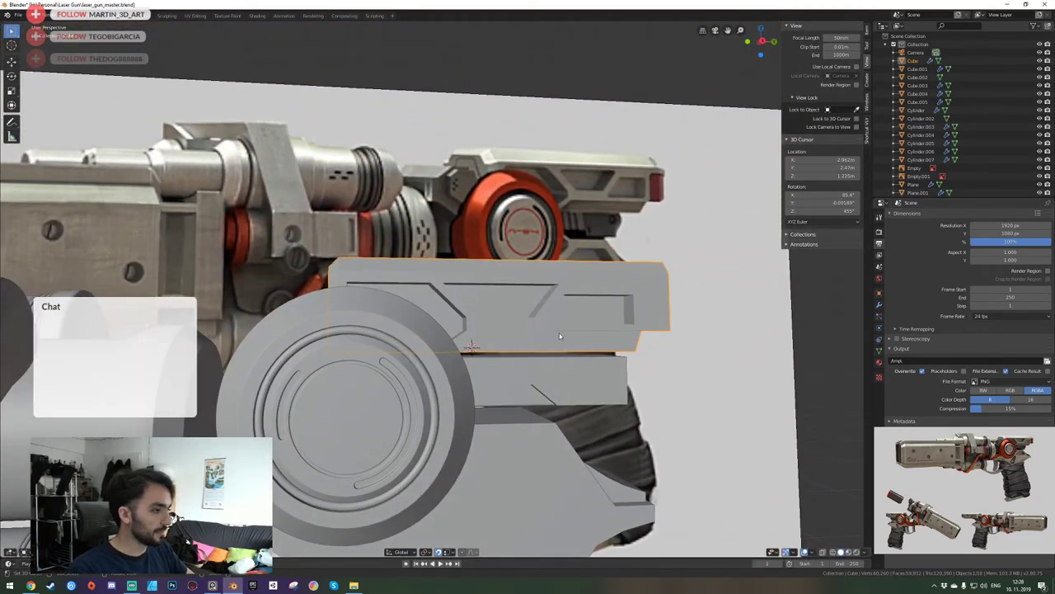
Isolate the upper rear block with the reference image again and save the file laser_gun_master.blend.
{"action": "left_click", "coordinate": [577, 235], "text": "shift"}
{"action": "key", "text": "KP_Divide"}
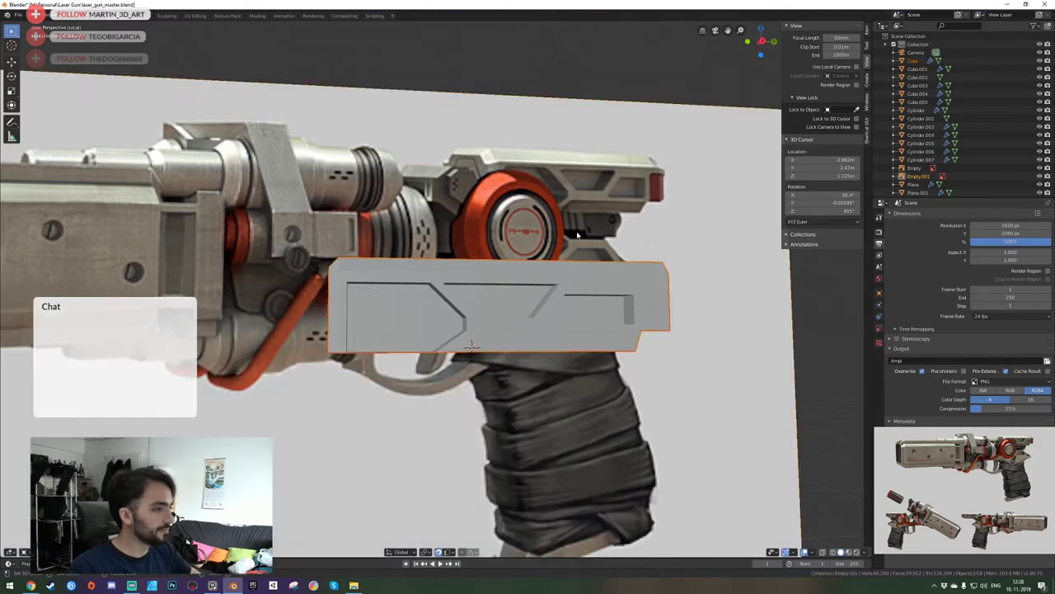
{"action": "key", "text": "ctrl+s"}
{"action": "right_click", "coordinate": [577, 235], "text": "shift"}
{"action": "key", "text": "shift+grave"}
{"action": "key", "text": "a"}
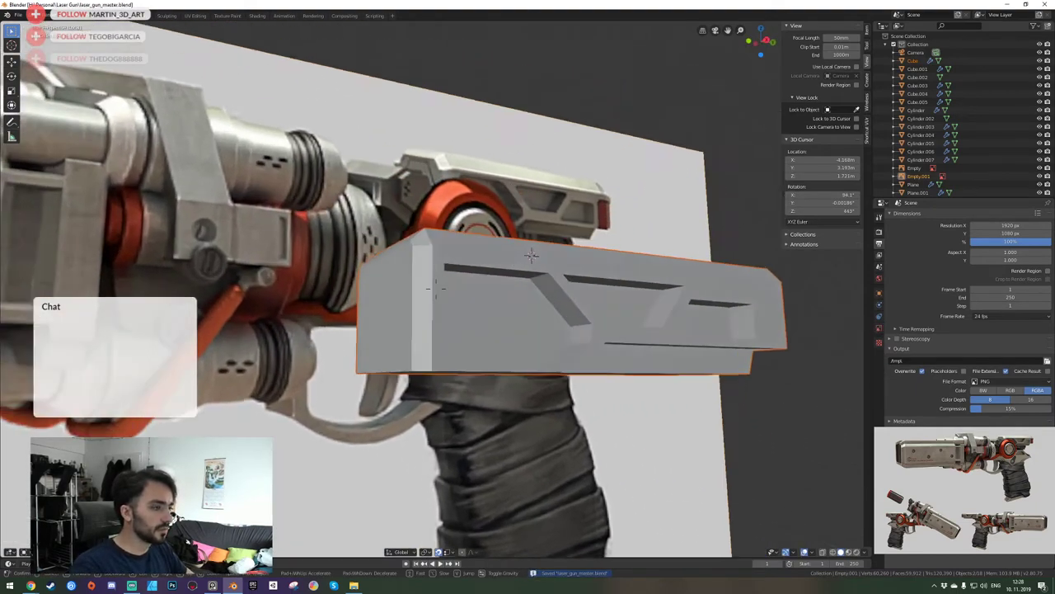
{"action": "left_click", "coordinate": [437, 290]}
{"action": "left_click", "coordinate": [437, 292], "text": "shift"}
Examine the isolated block in mesh editing, comparing its recessed side panels and ribs with the reference image.
{"action": "key", "text": "Tab"}
{"action": "key", "text": "shift+grave"}
{"action": "key", "text": "e"}
{"action": "key", "text": "q"}
{"action": "key", "text": "s"}
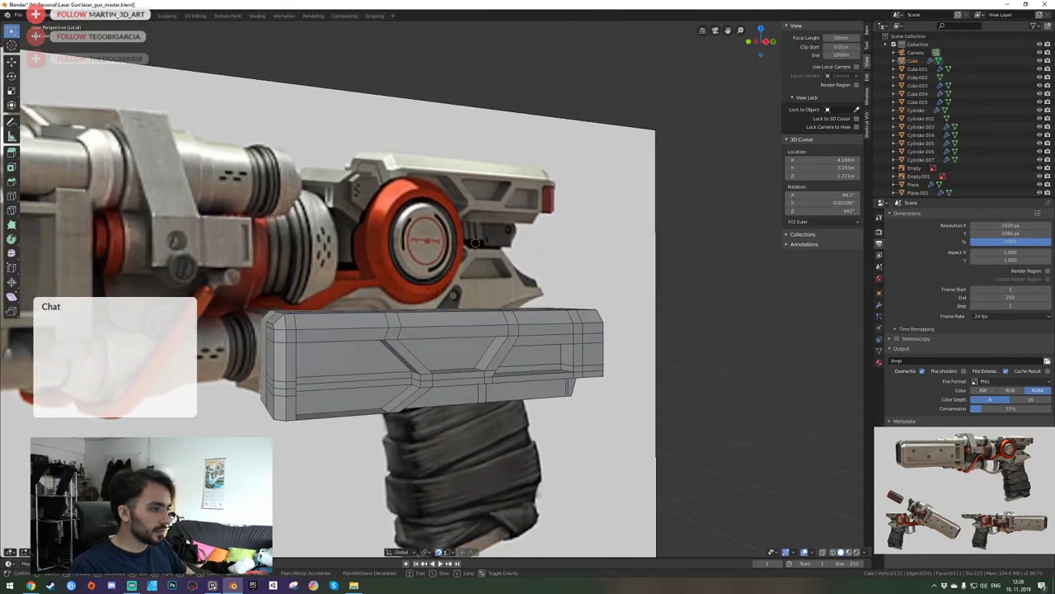
{"action": "key", "text": "shift+grave"}
{"action": "key", "text": "d"}
{"action": "key", "text": "q"}
{"action": "left_click", "coordinate": [434, 287]}
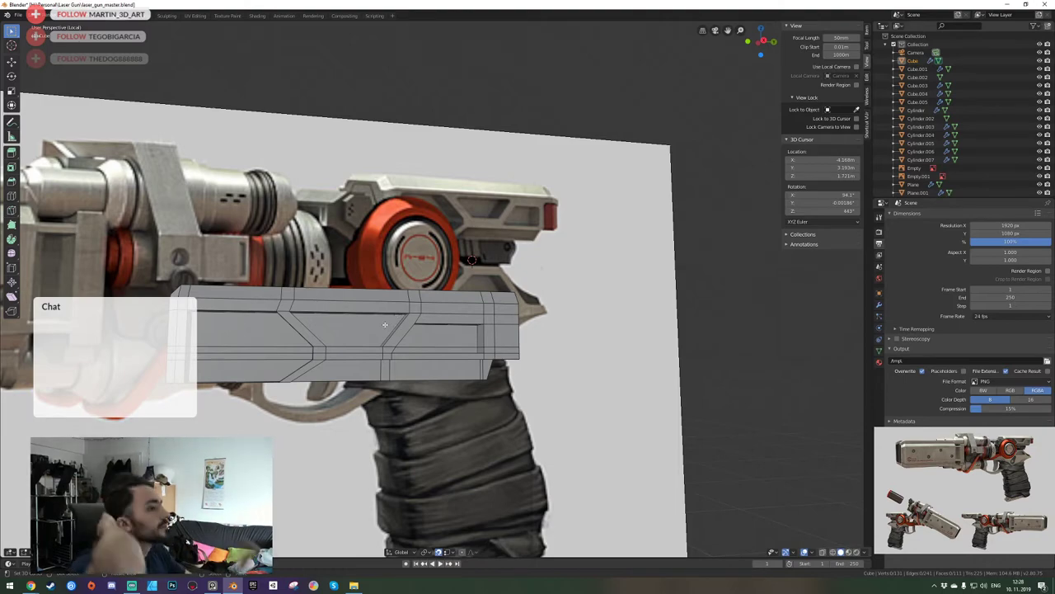
{"action": "key", "text": "w"}
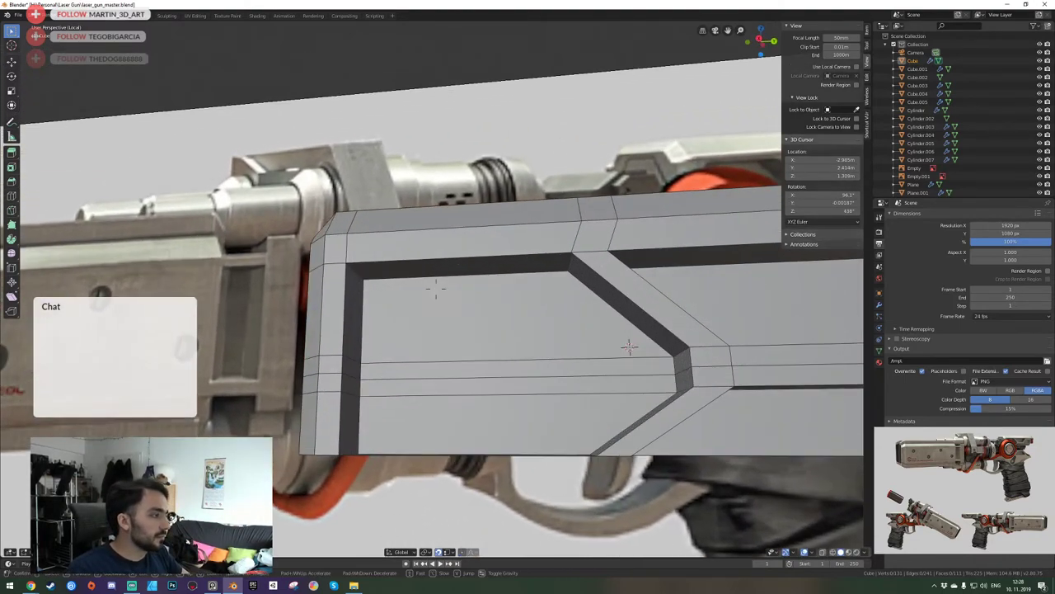
{"action": "key", "text": "s"}
{"action": "left_click", "coordinate": [436, 288]}
Leave mesh editing and add a Weighted Normal modifier to the upper rear block.
{"action": "key", "text": "Tab"}
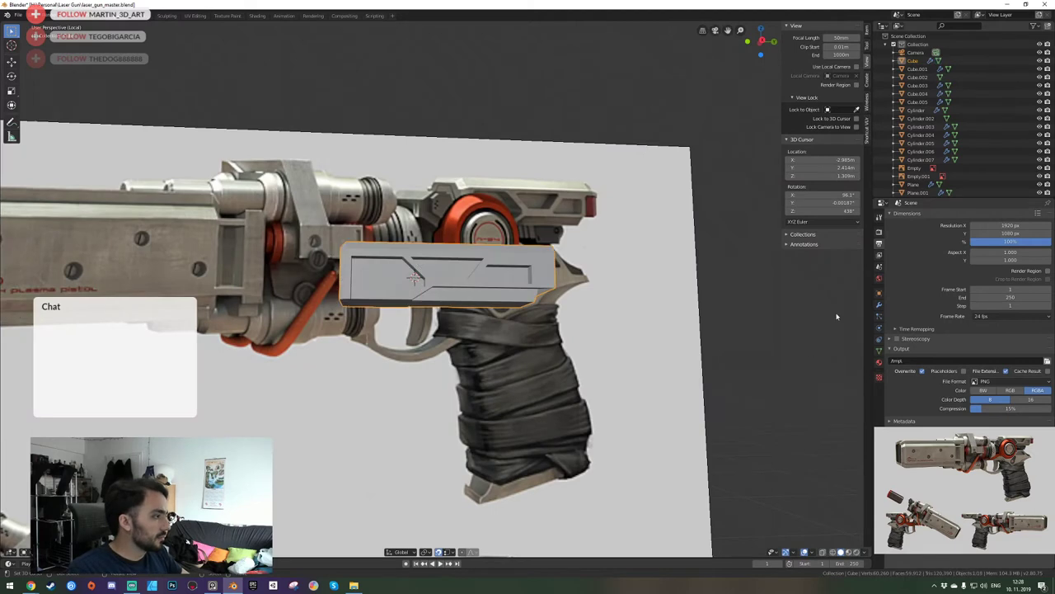
{"action": "left_click", "coordinate": [879, 305]}
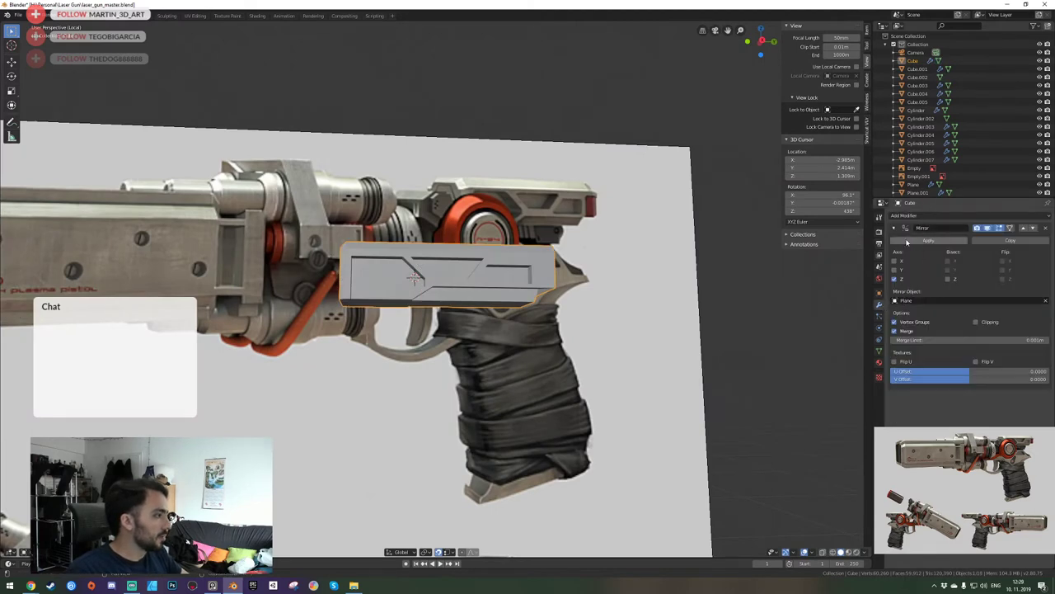
{"action": "left_click", "coordinate": [915, 215]}
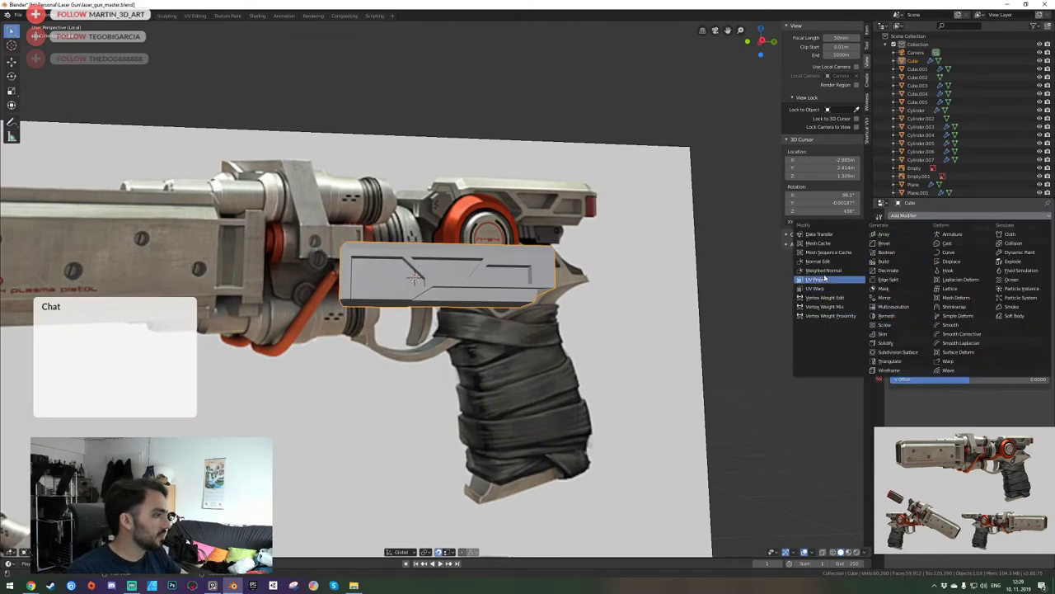
{"action": "left_click", "coordinate": [822, 269]}
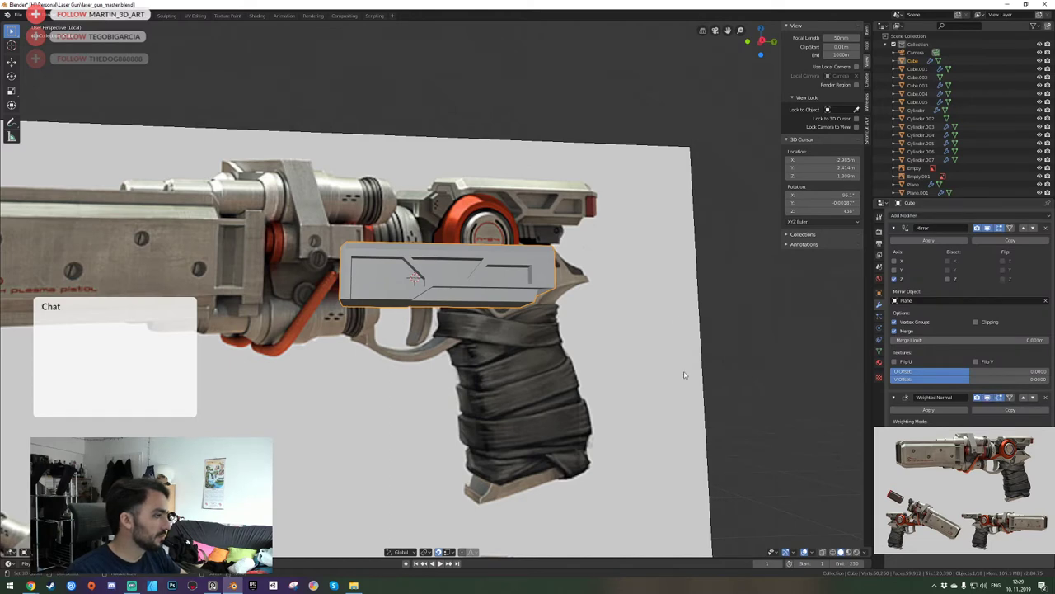
Shade the upper rear block smooth and enable Auto Smooth in its normals settings.
{"action": "key", "text": "shift+grave"}
{"action": "key", "text": "w"}
{"action": "key", "text": "Tab"}
{"action": "key", "text": "shift+grave"}
{"action": "key", "text": "w"}
{"action": "left_click", "coordinate": [444, 289]}
{"action": "key", "text": "Tab"}
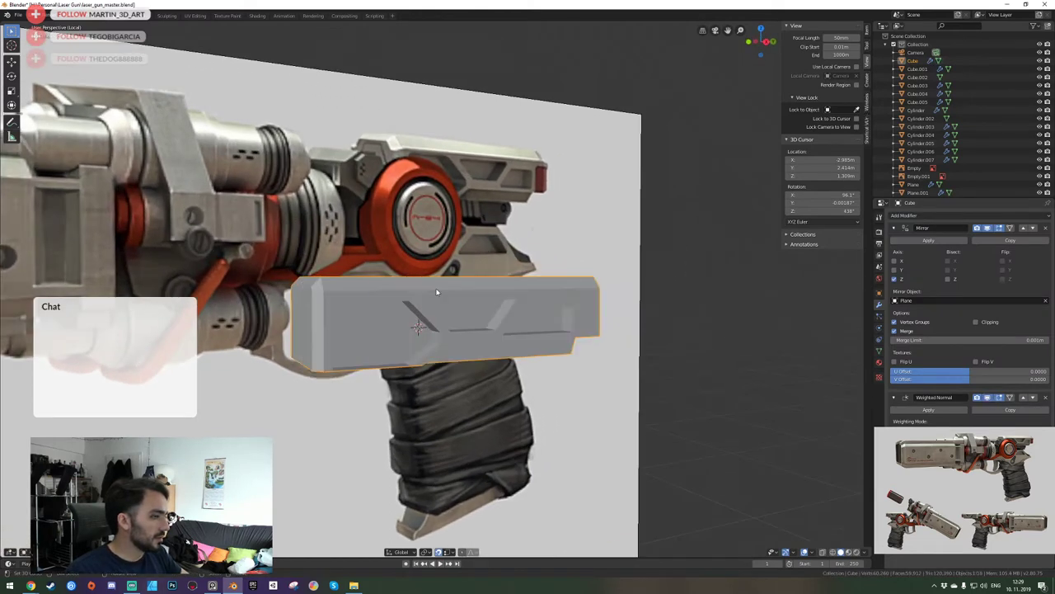
{"action": "key", "text": "w"}
{"action": "left_click", "coordinate": [437, 289]}
{"action": "left_click", "coordinate": [879, 351]}
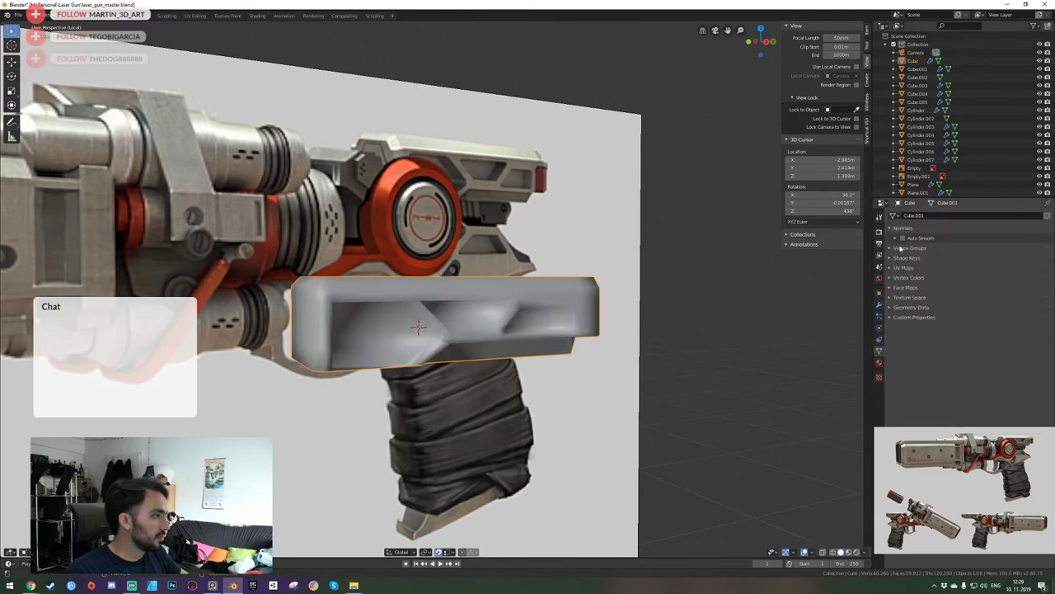
{"action": "left_click", "coordinate": [903, 239]}
In mesh editing, examine the smooth shading on the block's side recesses, ribs and rear end.
{"action": "key", "text": "Tab"}
{"action": "key", "text": "shift+grave"}
{"action": "key", "text": "w"}
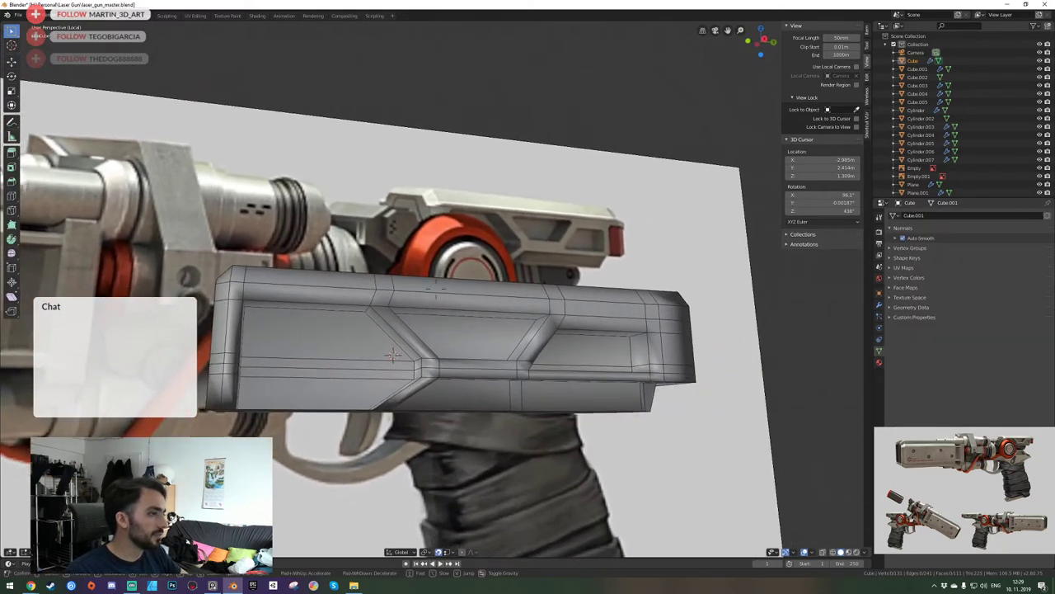
{"action": "key", "text": "e"}
{"action": "left_click", "coordinate": [436, 289]}
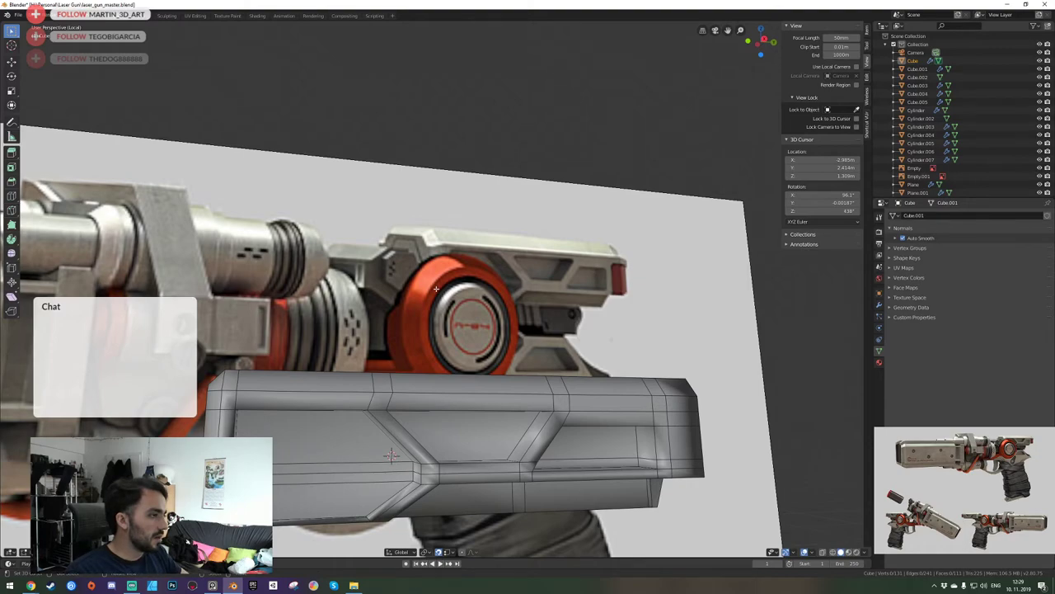
{"action": "key", "text": "shift+grave"}
{"action": "key", "text": "d"}
{"action": "key", "text": "q"}
{"action": "left_click", "coordinate": [436, 288]}
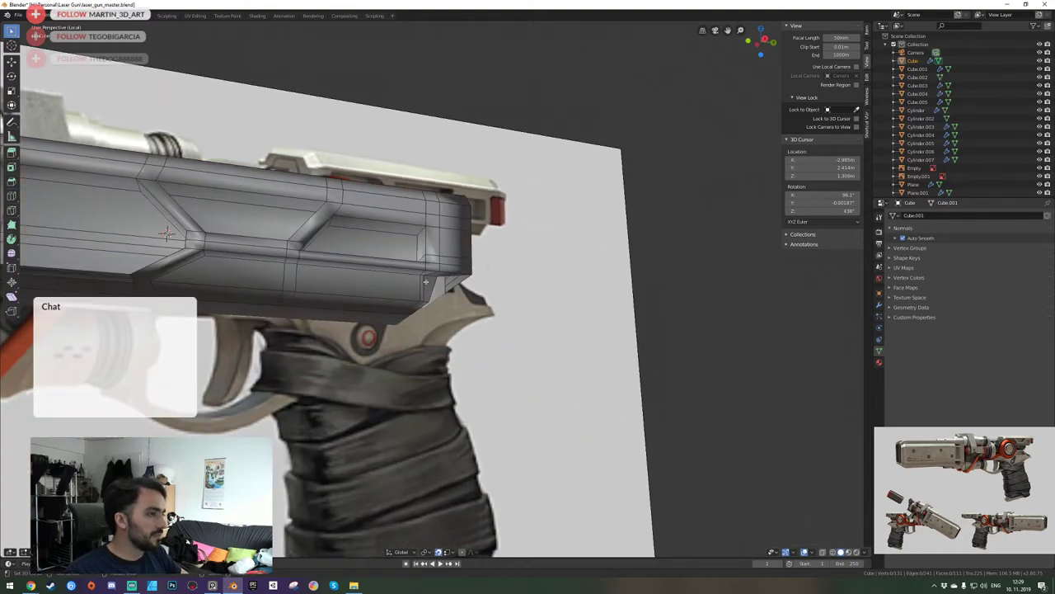
{"action": "key", "text": "a"}
{"action": "key", "text": "e"}
{"action": "key", "text": "q"}
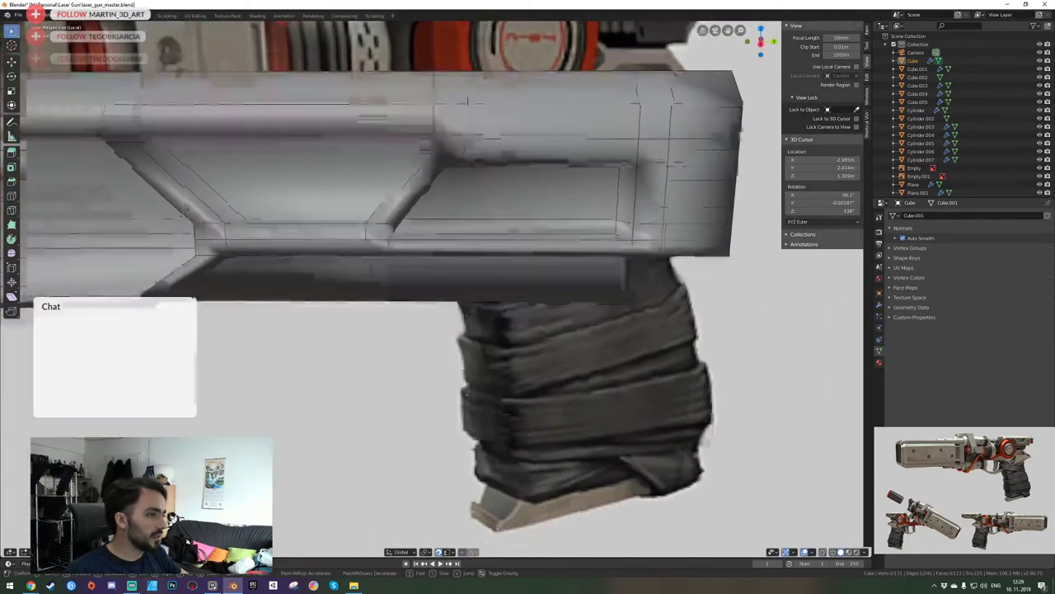
{"action": "key", "text": "e"}
{"action": "key", "text": "w"}
{"action": "left_click", "coordinate": [436, 288]}
Select the short diagonal edges at the inner corners of the rearmost side recess.
{"action": "key", "text": "q"}
{"action": "key", "text": "Escape"}
{"action": "key", "text": "shift+grave"}
{"action": "key", "text": "d"}
{"action": "key", "text": "q"}
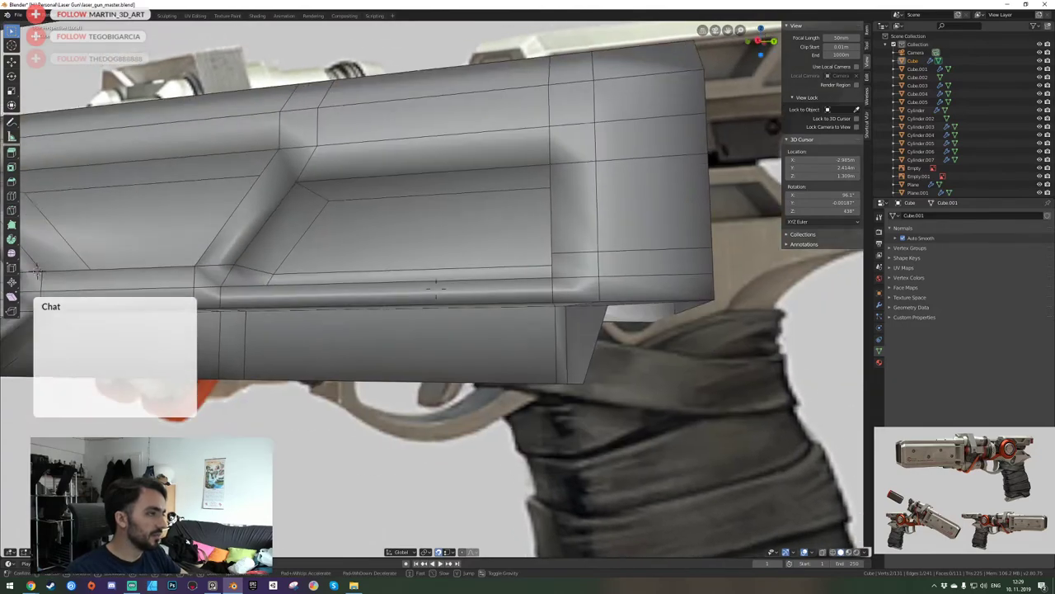
{"action": "left_click", "coordinate": [348, 219]}
{"action": "key", "text": "g"}
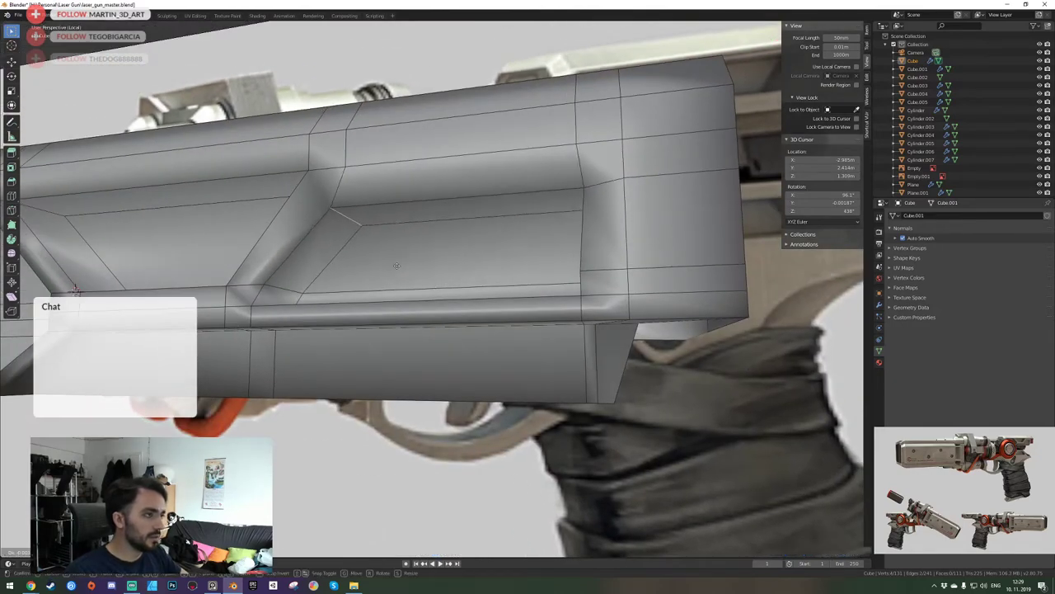
{"action": "left_click", "coordinate": [368, 266]}
{"action": "key", "text": "shift+grave"}
{"action": "key", "text": "e"}
{"action": "left_click", "coordinate": [436, 288]}
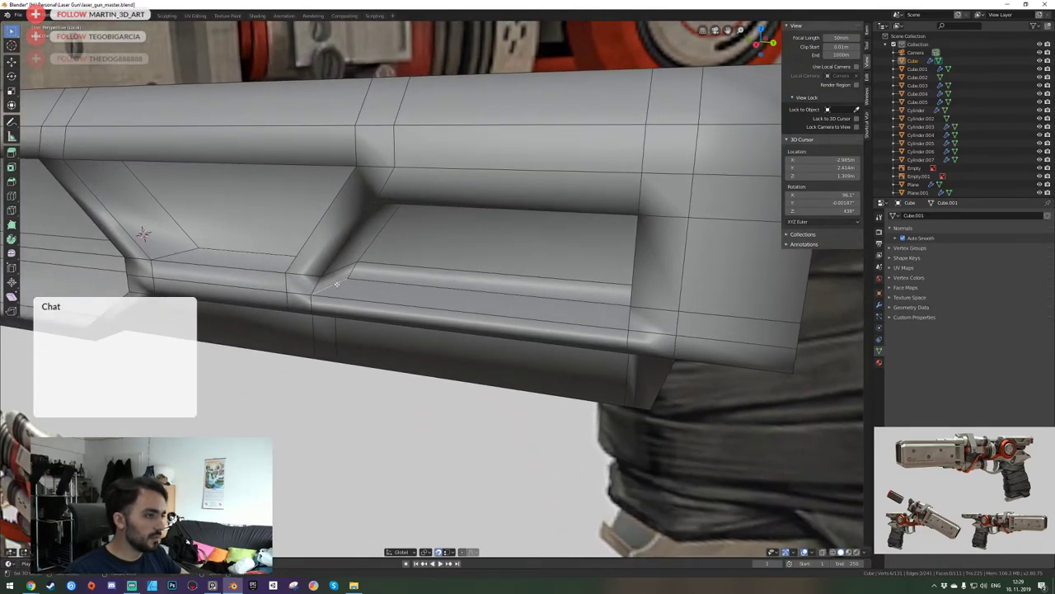
{"action": "key", "text": "shift+grave"}
{"action": "key", "text": "a"}
{"action": "left_click", "coordinate": [414, 282]}
Add the short inner corner edges of the middle side recess to the selection.
{"action": "key", "text": "shift+grave"}
{"action": "key", "text": "s"}
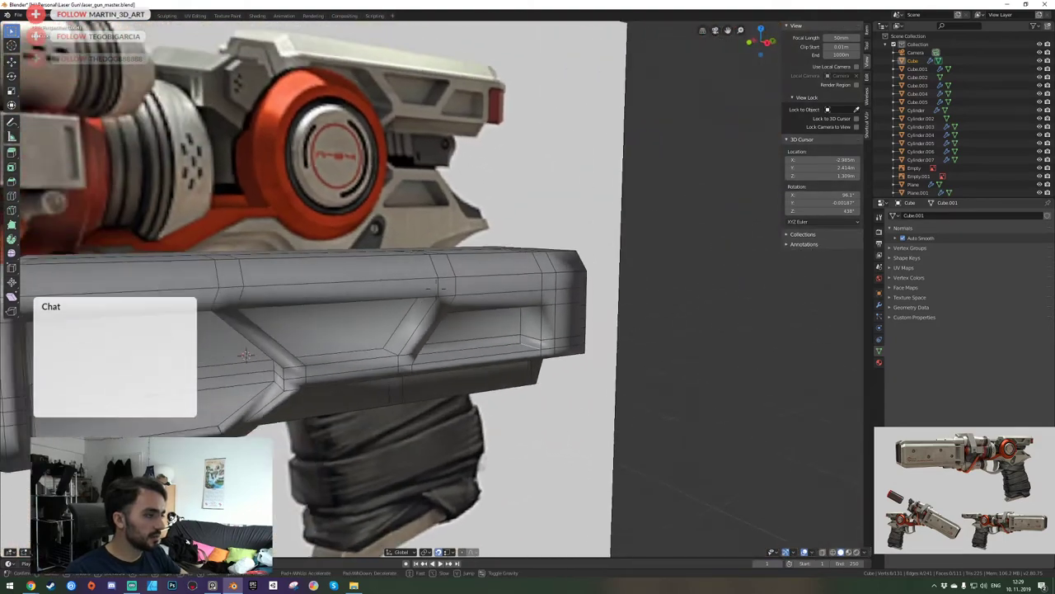
{"action": "key", "text": "w"}
{"action": "left_click", "coordinate": [413, 283]}
{"action": "left_click", "coordinate": [429, 391], "text": "shift"}
{"action": "key", "text": "shift+grave"}
{"action": "key", "text": "a"}
{"action": "left_click", "coordinate": [436, 288]}
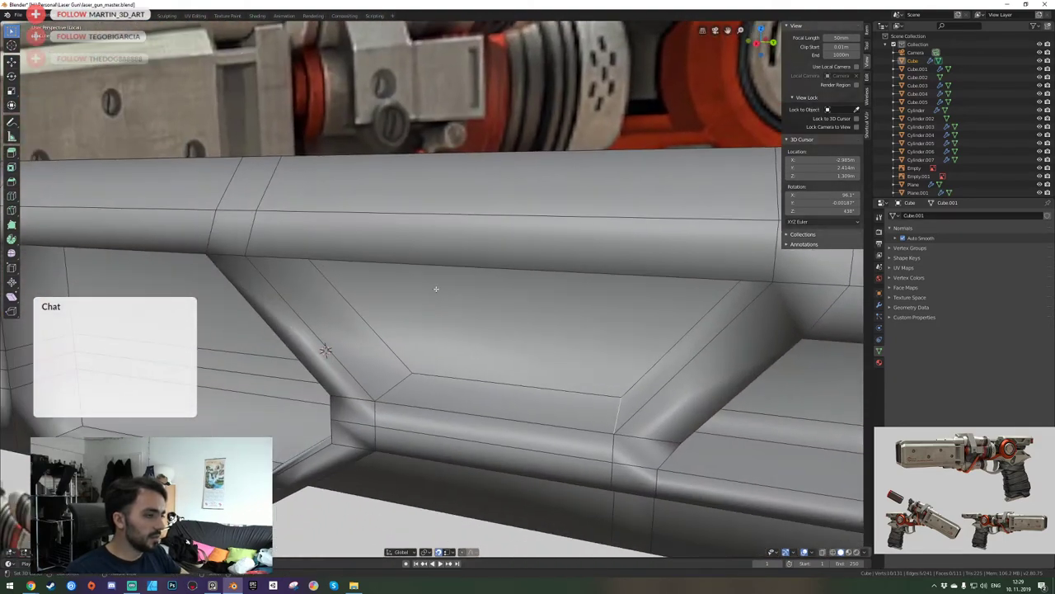
Add the upper corner edges of the recesses and the rib junction edges beside the front recess to the selection.
{"action": "key", "text": "shift+grave"}
{"action": "key", "text": "s"}
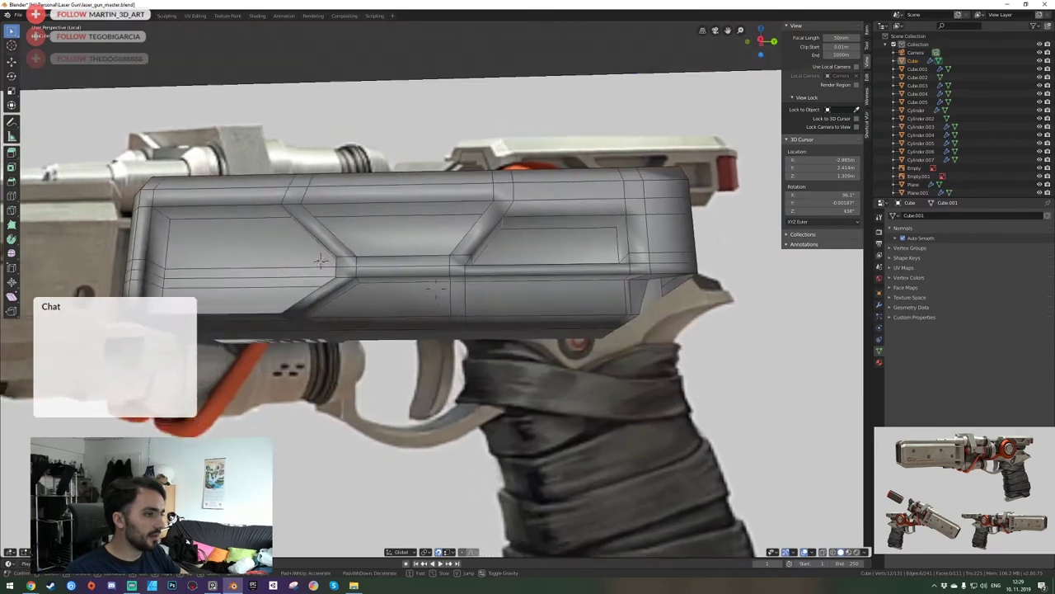
{"action": "key", "text": "w"}
{"action": "key", "text": "shift+grave"}
{"action": "key", "text": "a"}
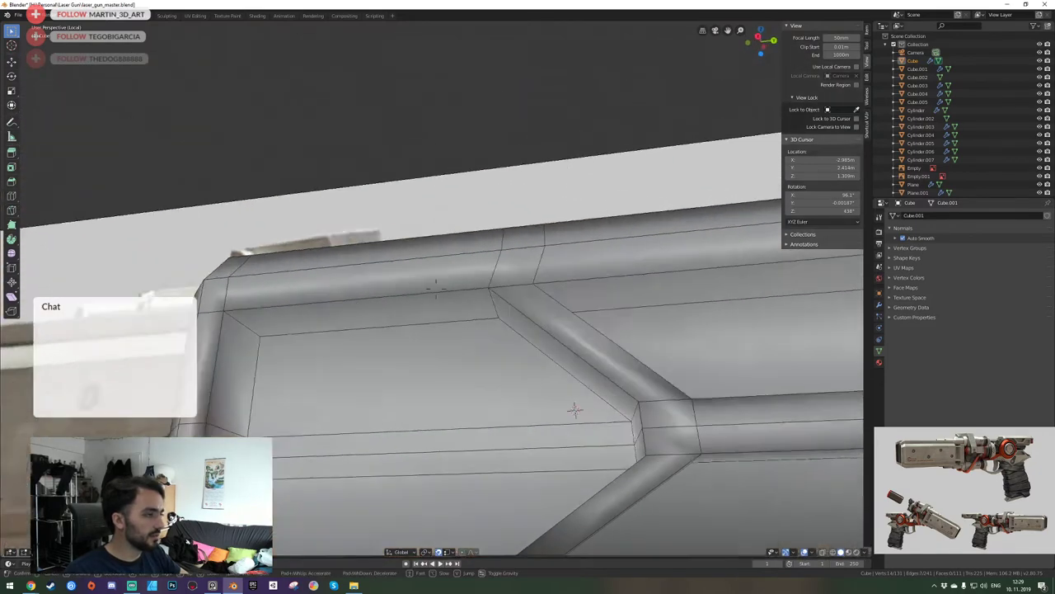
{"action": "left_click", "coordinate": [436, 288]}
{"action": "key", "text": "shift+grave"}
{"action": "key", "text": "s"}
{"action": "key", "text": "a"}
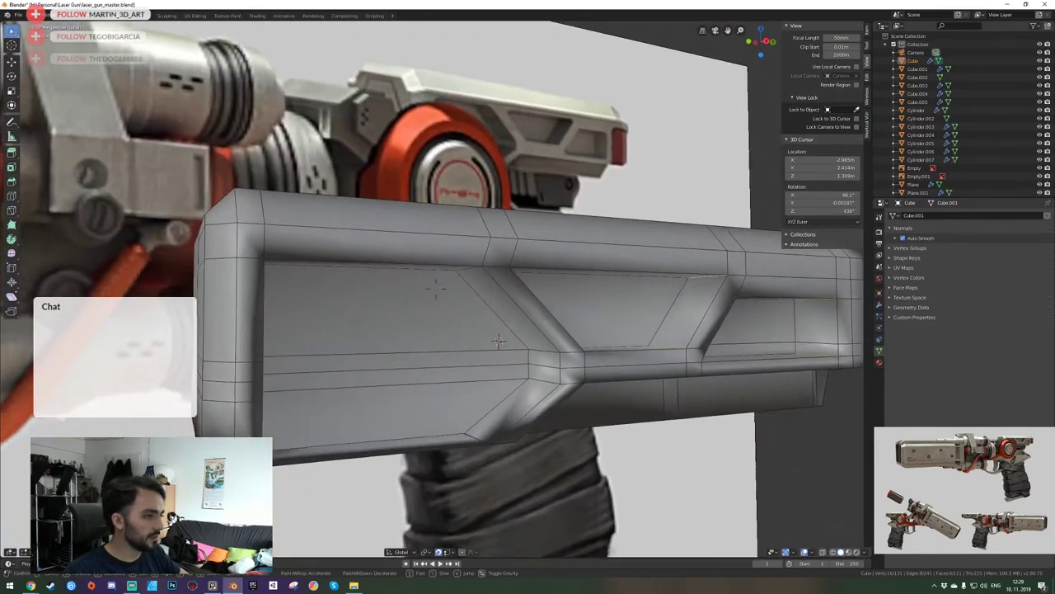
{"action": "key", "text": "w"}
{"action": "left_click", "coordinate": [436, 288]}
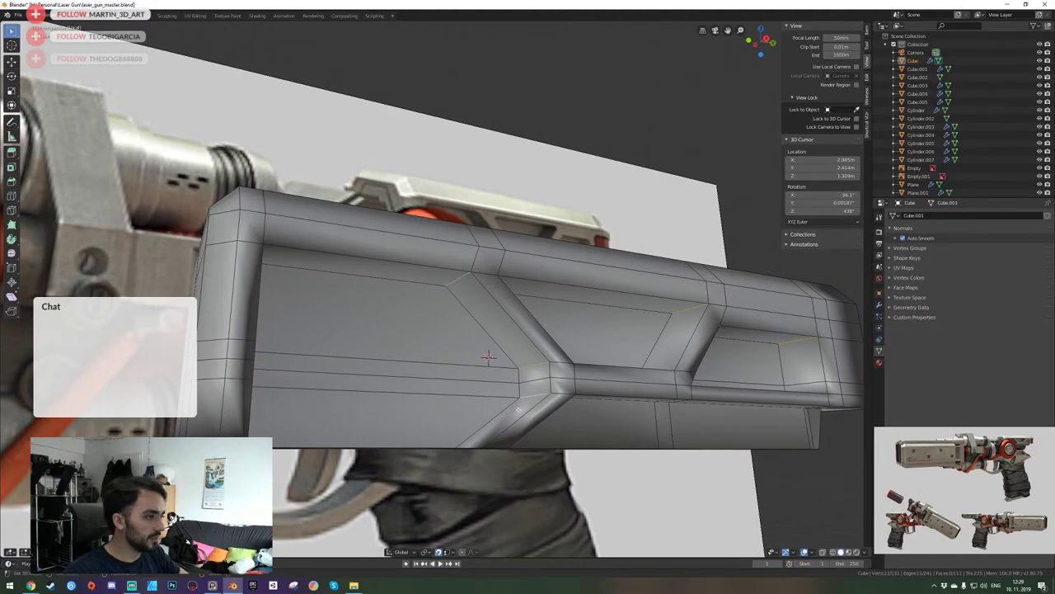
Add the front recess's forward corner edges to the selection and try to bevel all selected corner edges.
{"action": "key", "text": "shift+grave"}
{"action": "key", "text": "d"}
{"action": "left_click", "coordinate": [436, 289]}
{"action": "key", "text": "shift+grave"}
{"action": "key", "text": "q"}
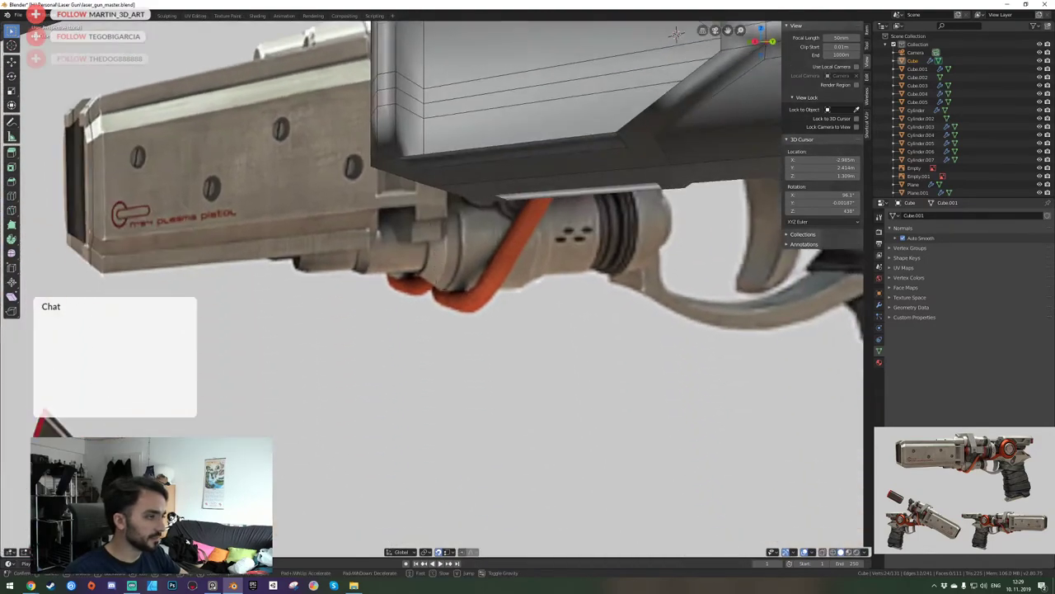
{"action": "key", "text": "e"}
{"action": "left_click", "coordinate": [433, 288]}
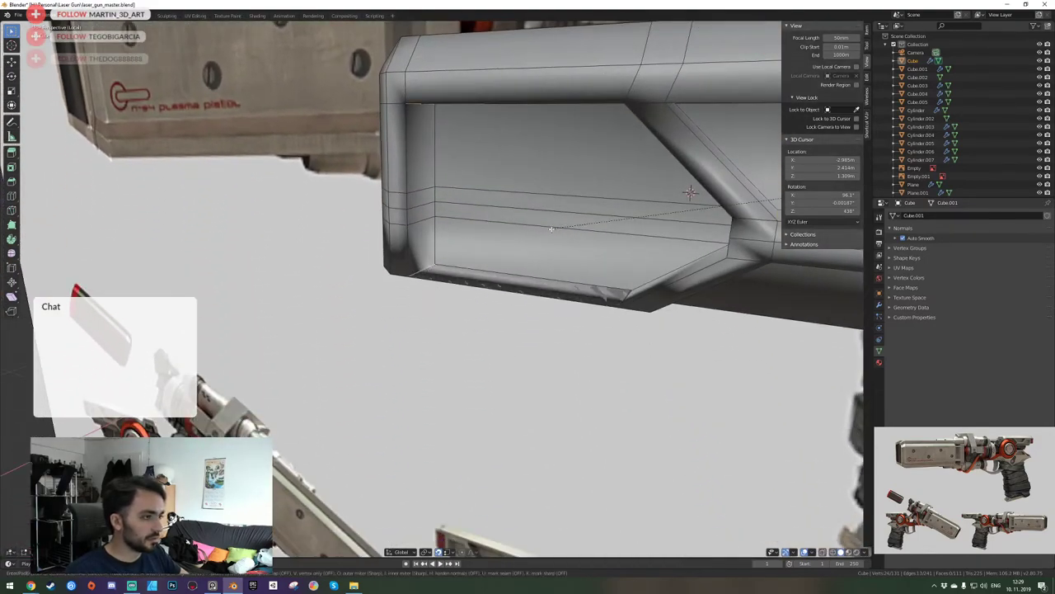
{"action": "key", "text": "ctrl+b"}
{"action": "right_click", "coordinate": [496, 226]}
Add the front recess's lower corner edge beside the diagonal rib and try the bevel again.
{"action": "key", "text": "shift+grave"}
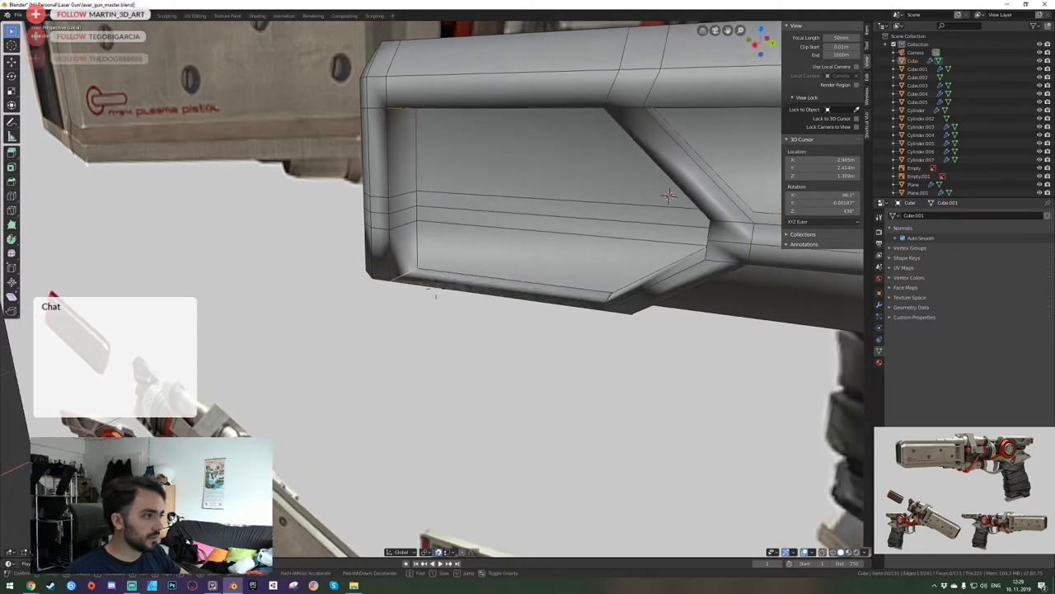
{"action": "key", "text": "w"}
{"action": "left_click", "coordinate": [433, 289]}
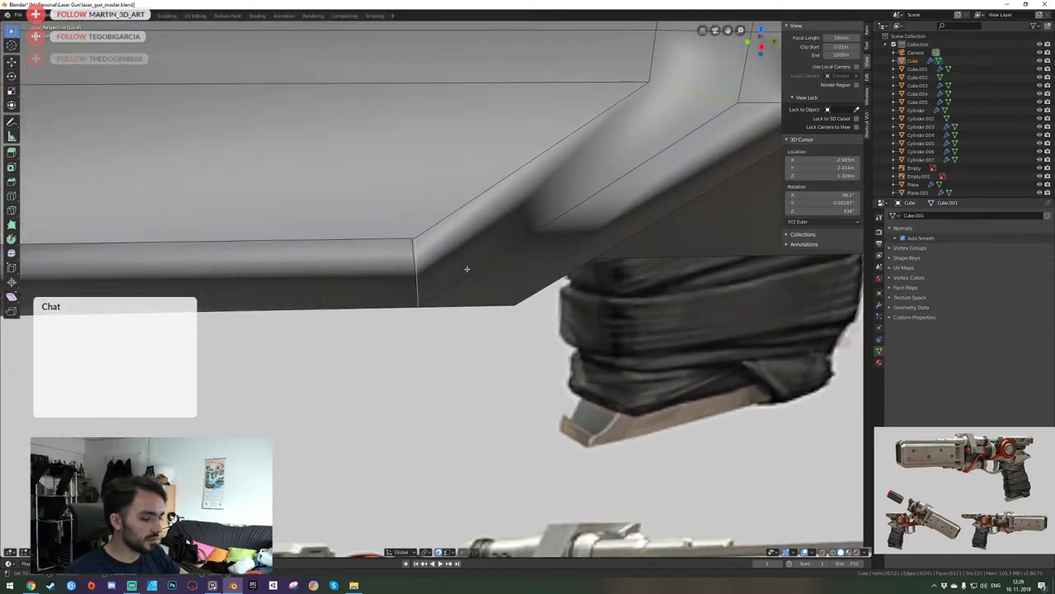
{"action": "key", "text": "ctrl+b"}
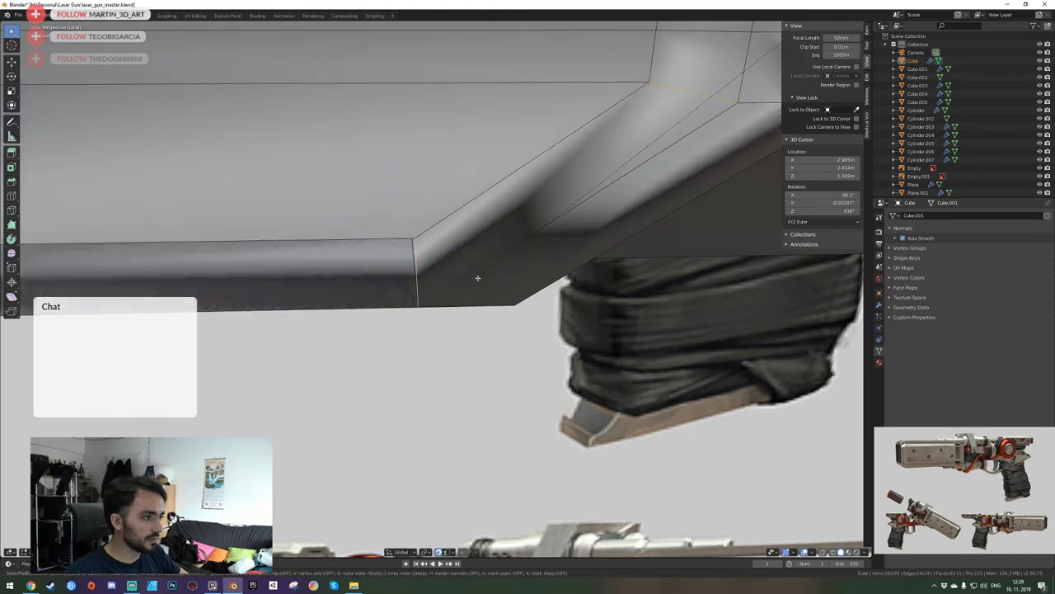
{"action": "left_click", "coordinate": [483, 272]}
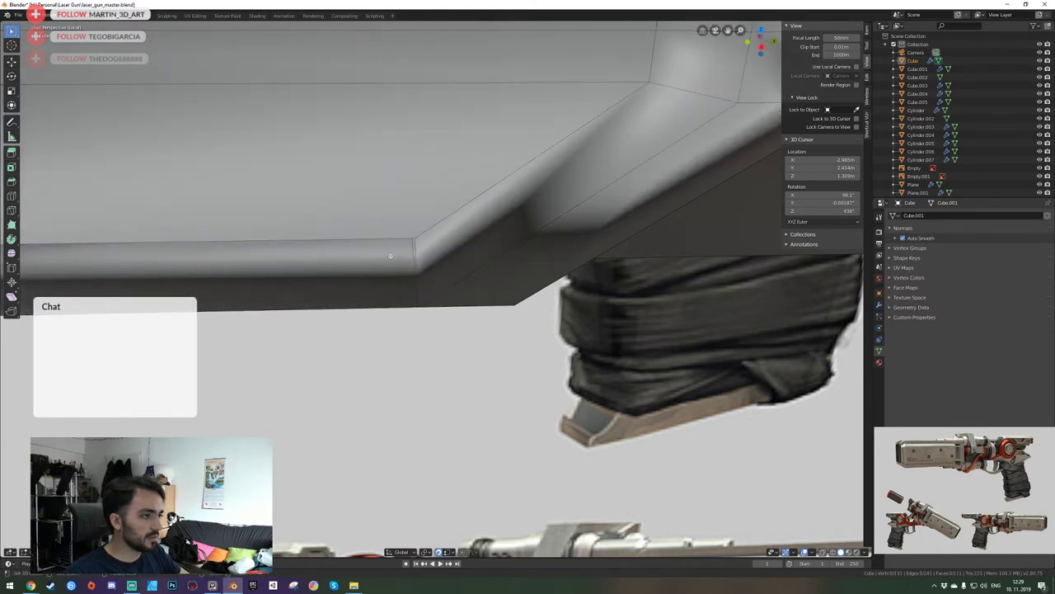
Delete the faulty faces and stray corner geometry along the lower edge of the front side recess.
{"action": "left_click", "coordinate": [396, 252]}
{"action": "key", "text": "x"}
{"action": "left_click", "coordinate": [372, 272]}
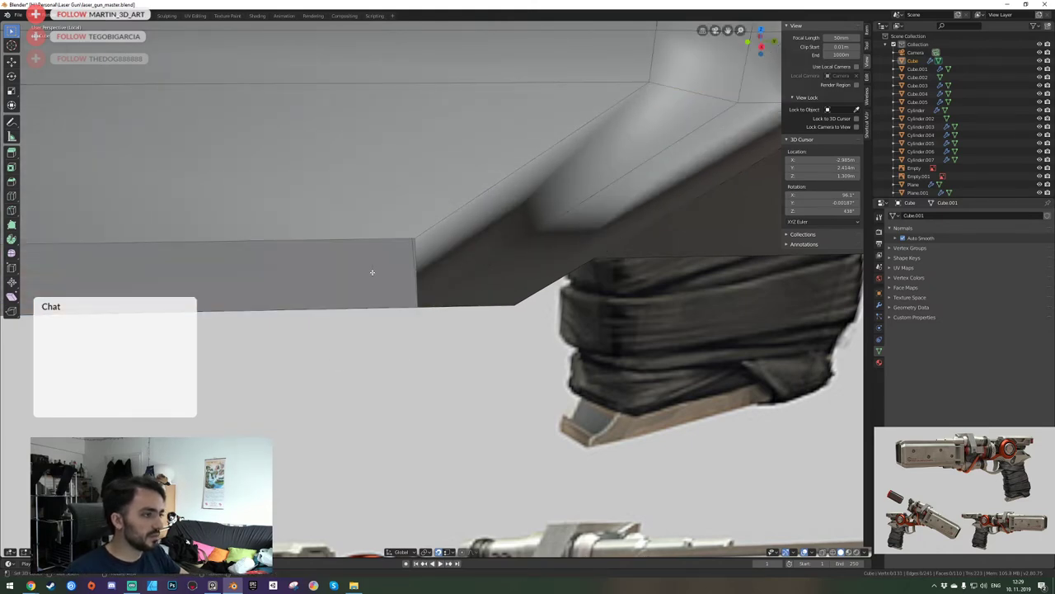
{"action": "key", "text": "ctrl+z"}
{"action": "key", "text": "x"}
{"action": "left_click", "coordinate": [349, 270]}
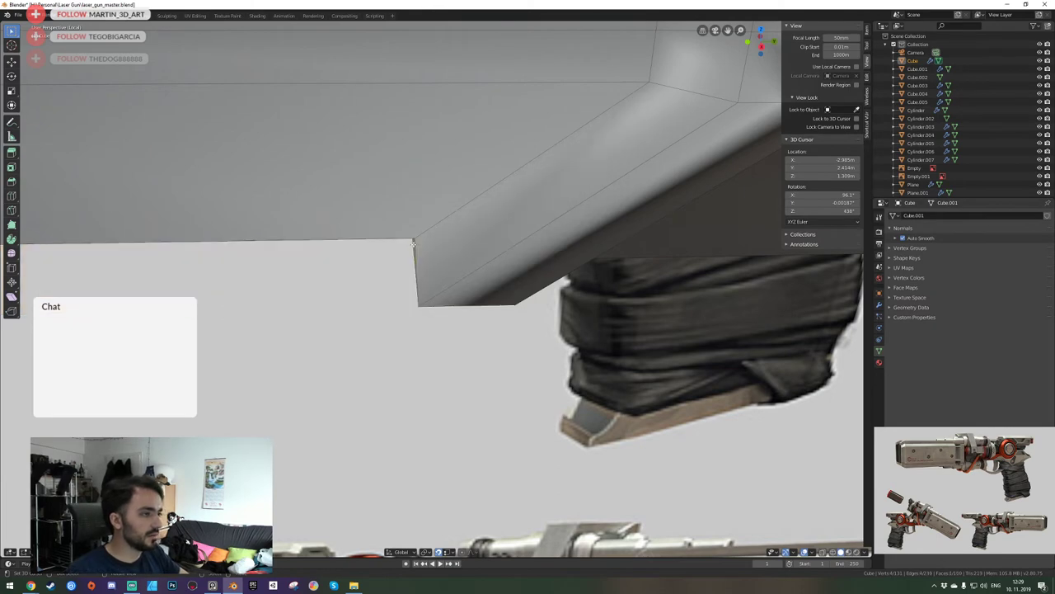
{"action": "key", "text": "x"}
{"action": "left_click", "coordinate": [413, 244]}
Fill the open boundary on the block's underside below the front recess with a new face, then deselect everything.
{"action": "key", "text": "shift+grave"}
{"action": "key", "text": "s"}
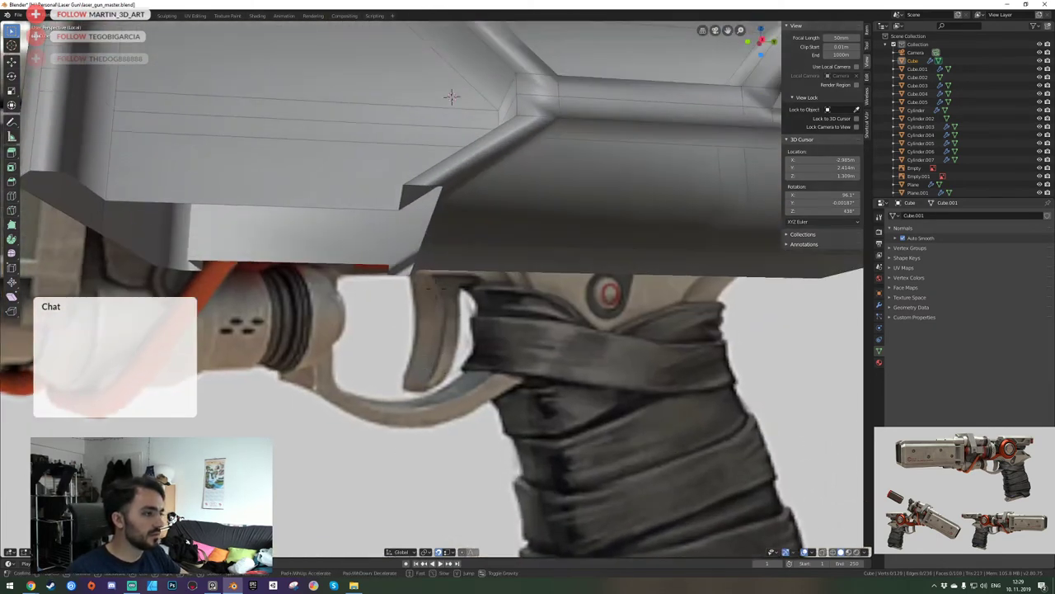
{"action": "left_click", "coordinate": [436, 288]}
{"action": "left_click", "coordinate": [434, 286]}
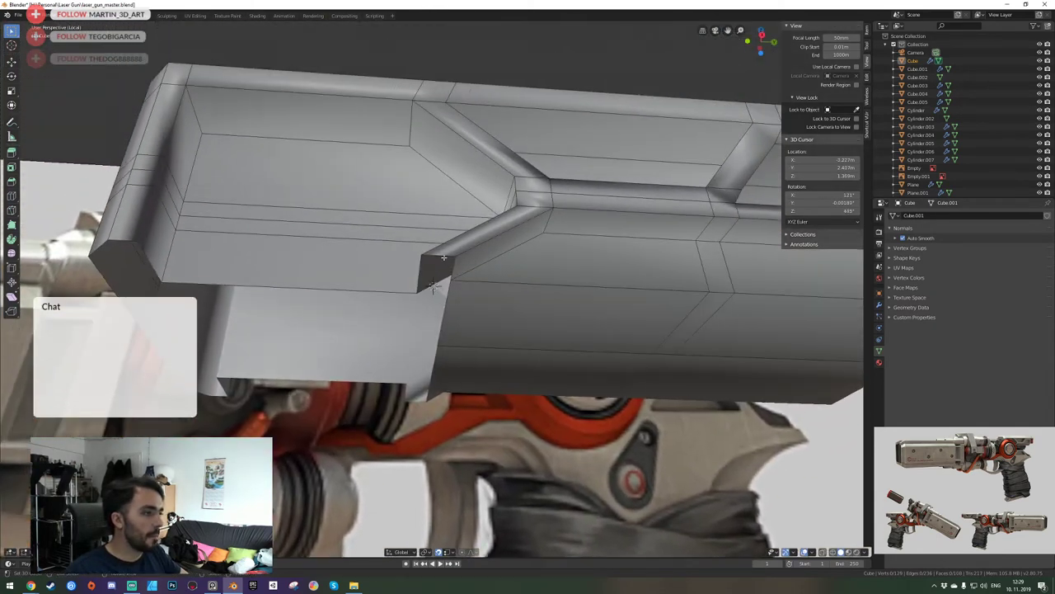
{"action": "key", "text": "f"}
{"action": "key", "text": "shift+grave"}
{"action": "key", "text": "s"}
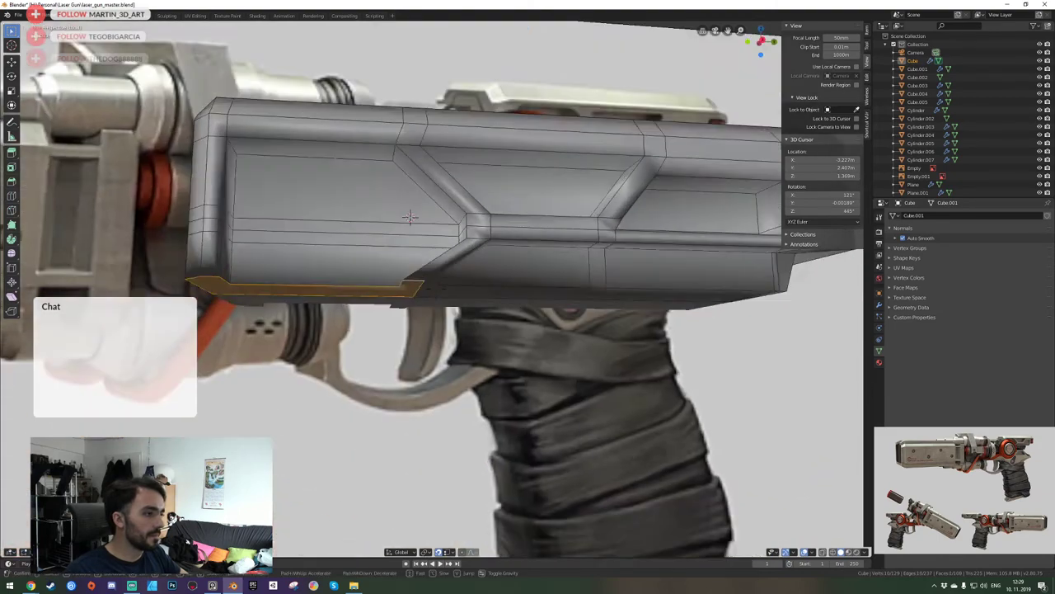
{"action": "left_click", "coordinate": [436, 288]}
{"action": "key", "text": "alt+a"}
Select the short corner edges of the front and middle side recesses and around the diagonal ribs.
{"action": "key", "text": "shift+grave"}
{"action": "key", "text": "w"}
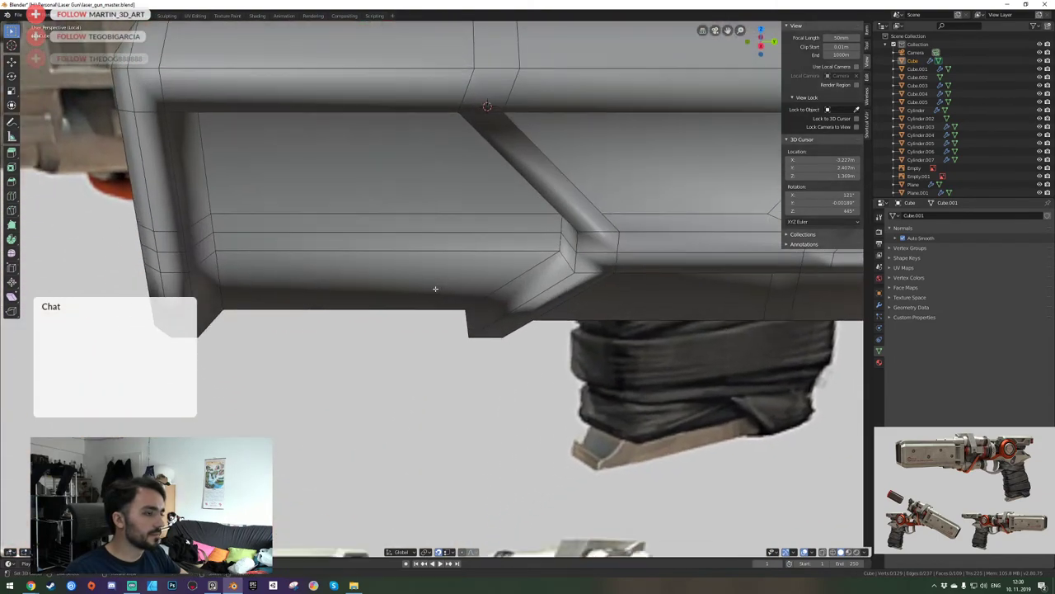
{"action": "key", "text": "shift+grave"}
{"action": "key", "text": "s"}
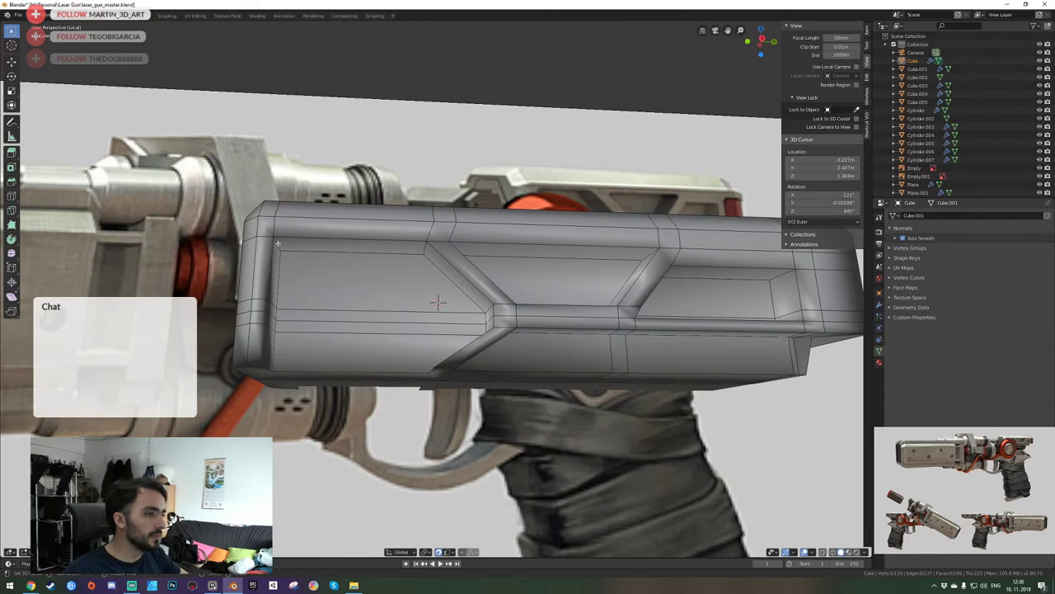
{"action": "middle_click_drag", "start_coordinate": [278, 244], "coordinate": [434, 289]}
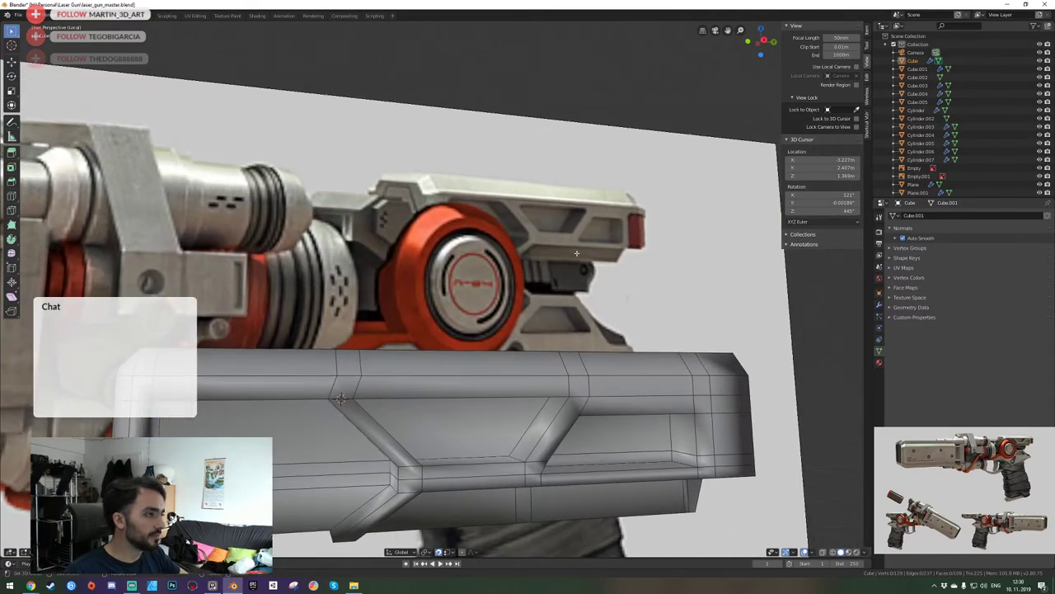
{"action": "middle_click_drag", "start_coordinate": [324, 402], "coordinate": [211, 328]}
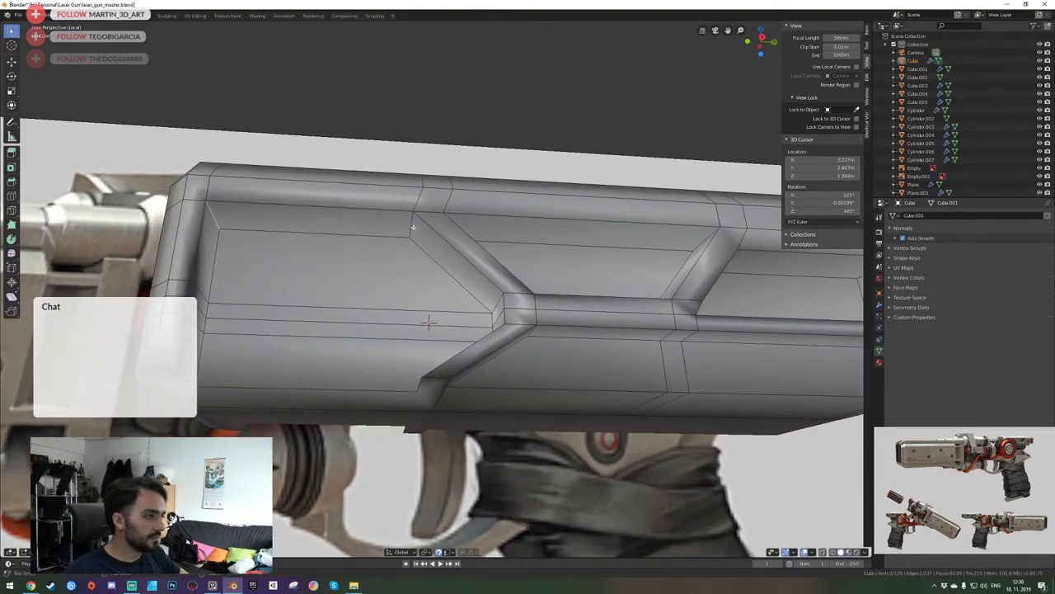
{"action": "middle_click_drag", "start_coordinate": [492, 304], "coordinate": [431, 400]}
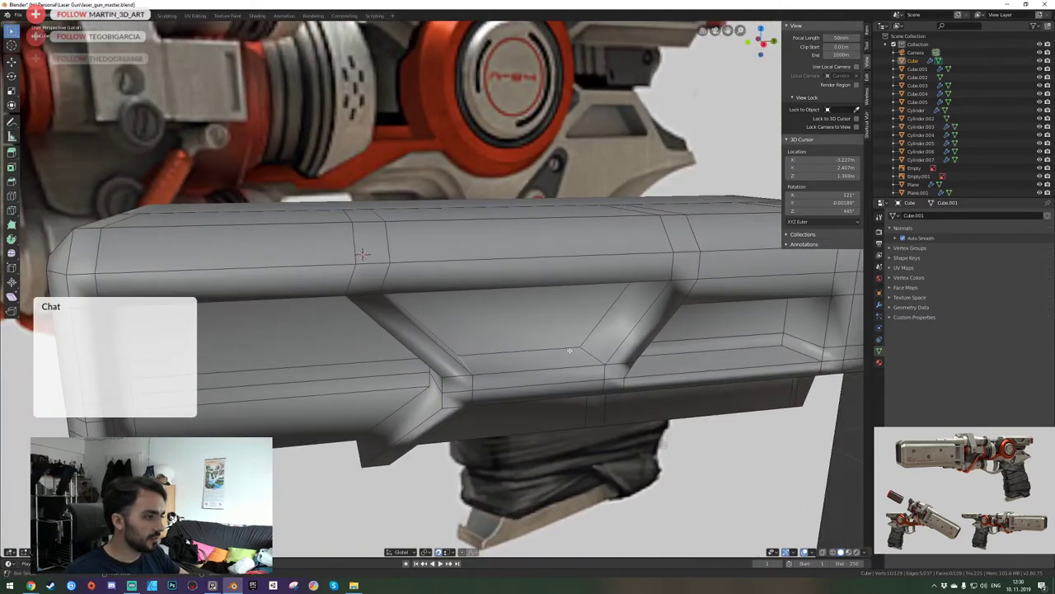
{"action": "middle_click_drag", "start_coordinate": [586, 352], "coordinate": [436, 288]}
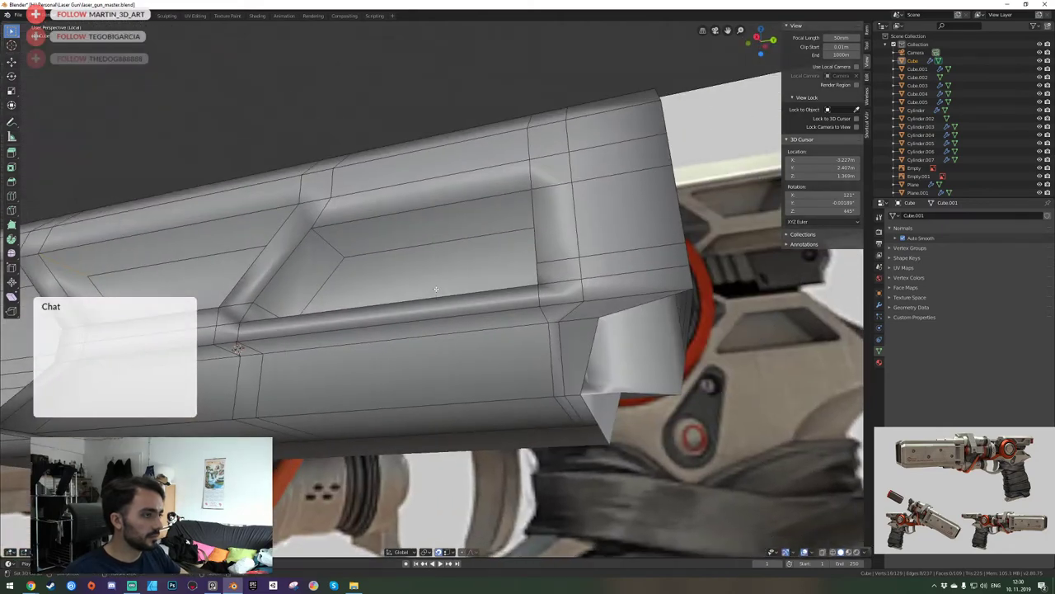
Add the remaining inner corner edges of the rearmost side recess to the selection.
{"action": "key", "text": "shift+grave"}
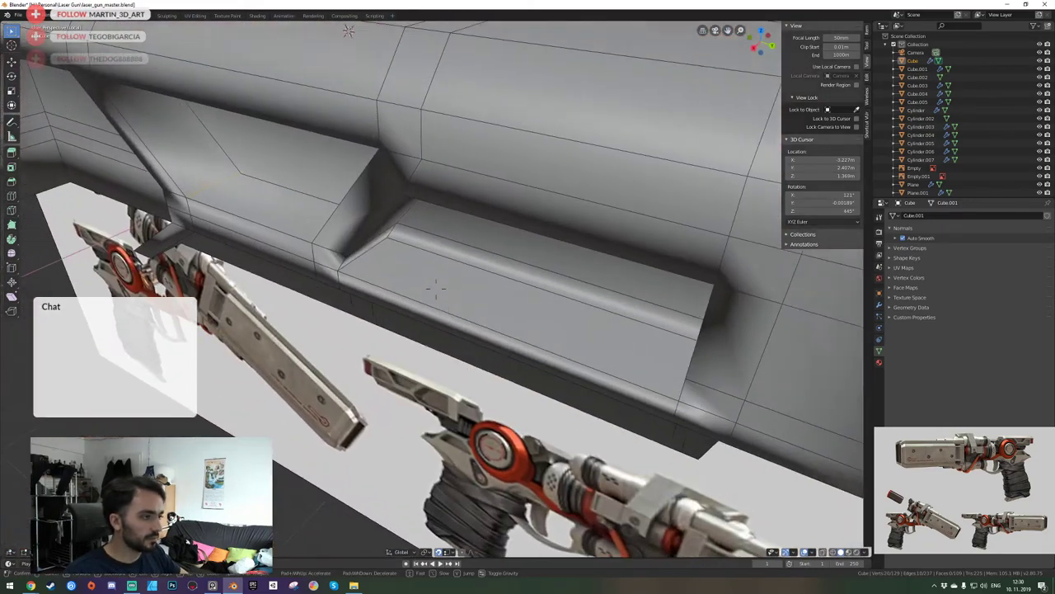
{"action": "left_click", "coordinate": [436, 288]}
{"action": "left_click", "coordinate": [381, 267], "text": "shift"}
{"action": "key", "text": "shift+grave"}
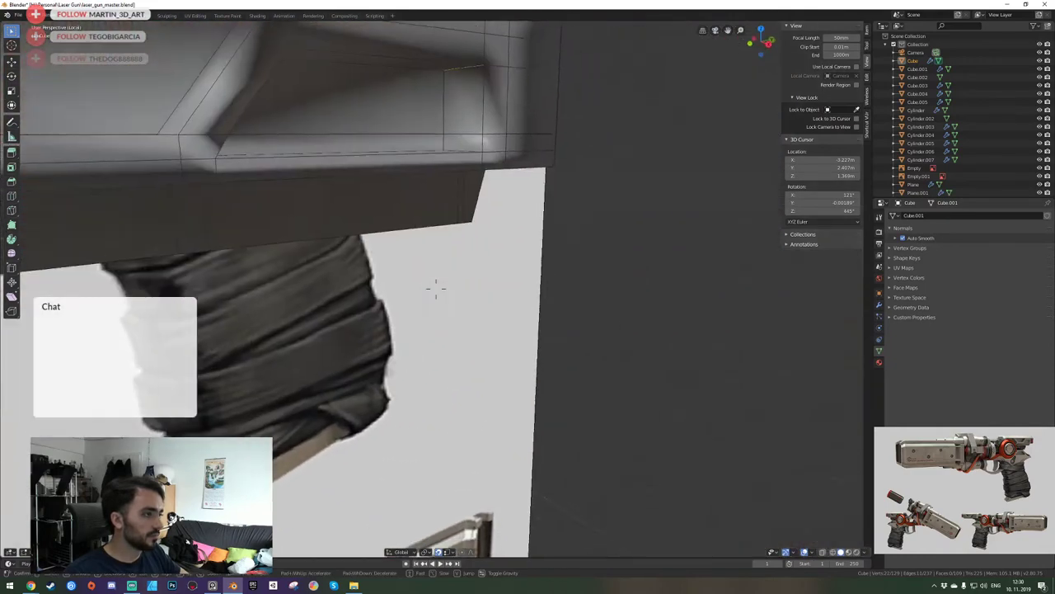
{"action": "left_click", "coordinate": [429, 284]}
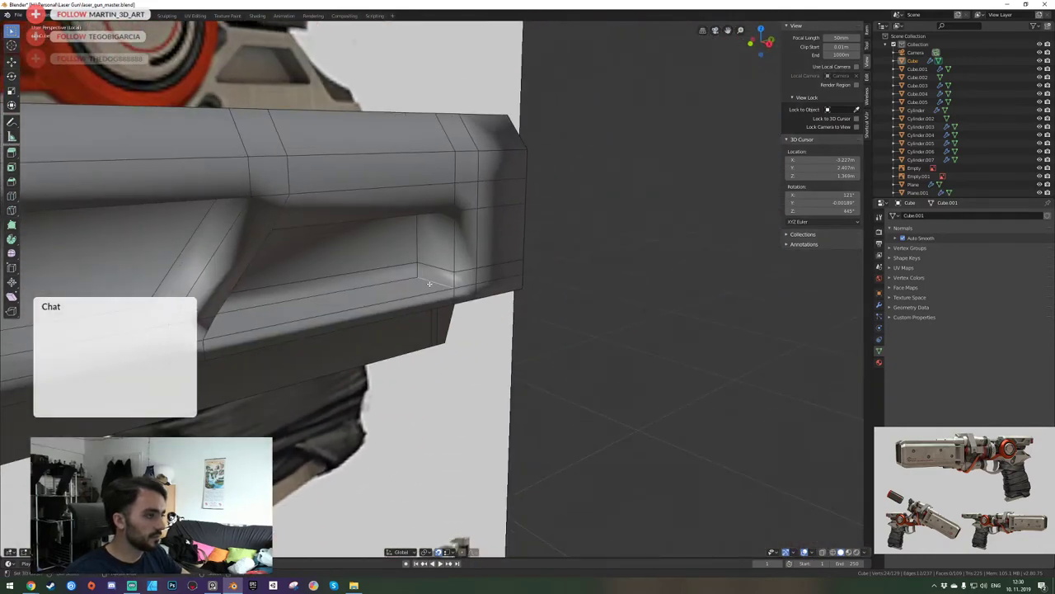
Exit the isolated view, look through the camera and bevel all selected recess corner edges.
{"action": "key", "text": "KP_0"}
{"action": "key", "text": "KP_Divide"}
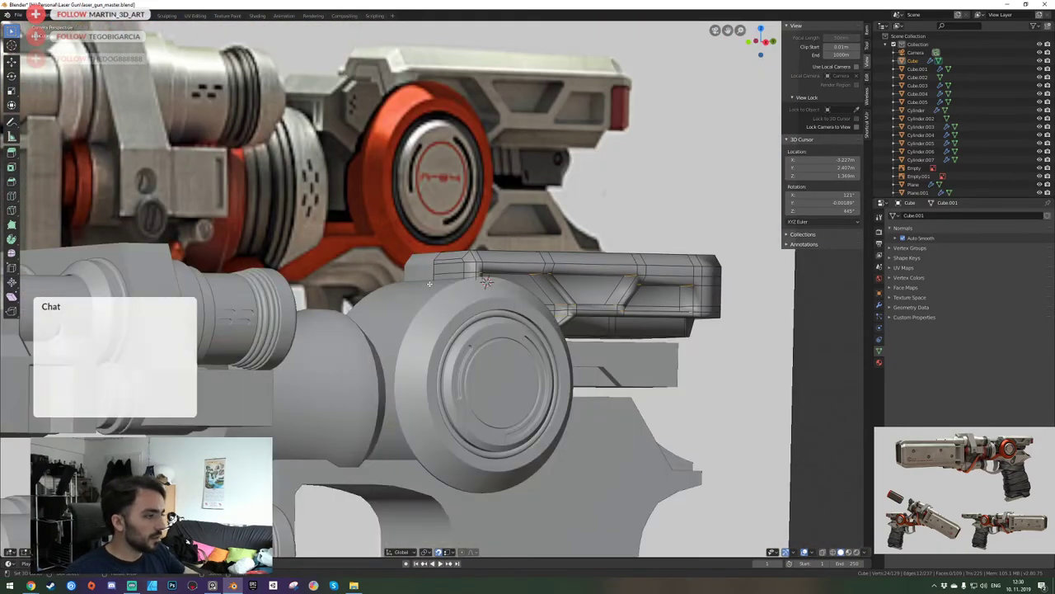
{"action": "key", "text": "ctrl+b"}
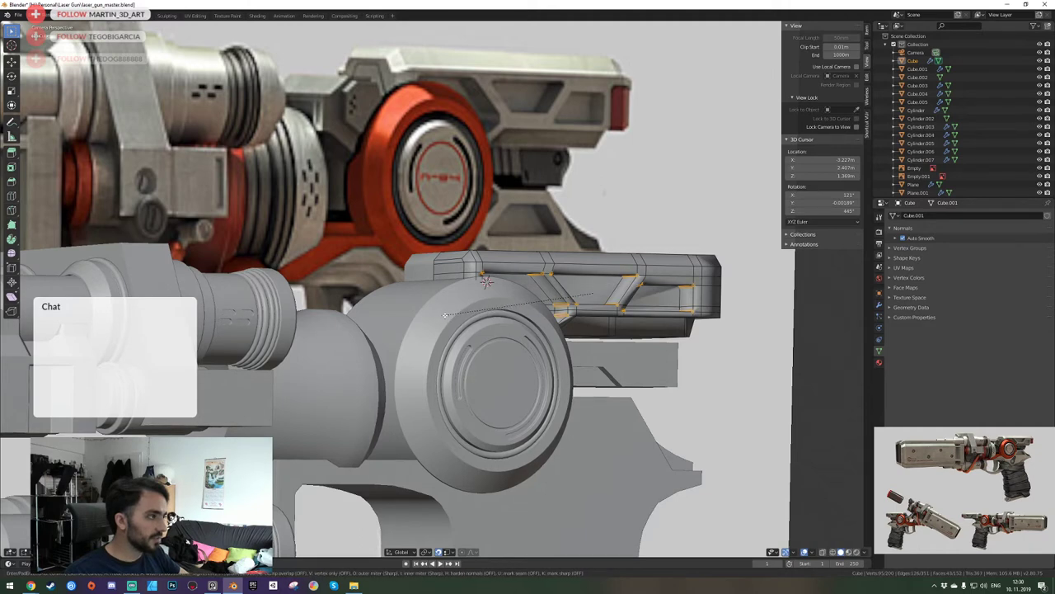
{"action": "left_click", "coordinate": [444, 314]}
Examine the beveled recess corners in the camera view and up close in mesh editing.
{"action": "key", "text": "Tab"}
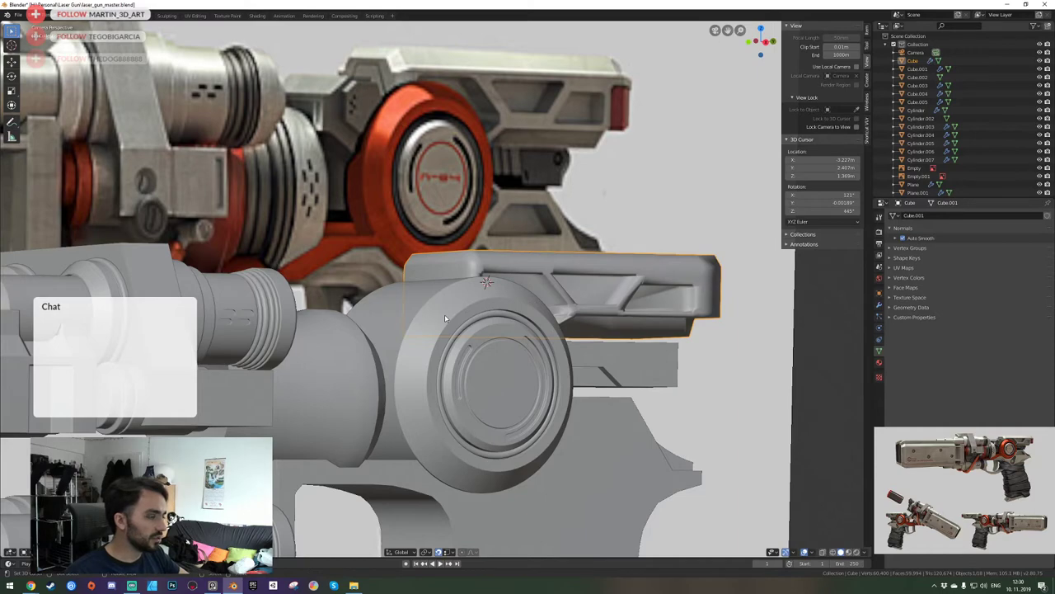
{"action": "key", "text": "KP_0"}
{"action": "key", "text": "Tab"}
{"action": "key", "text": "shift+grave"}
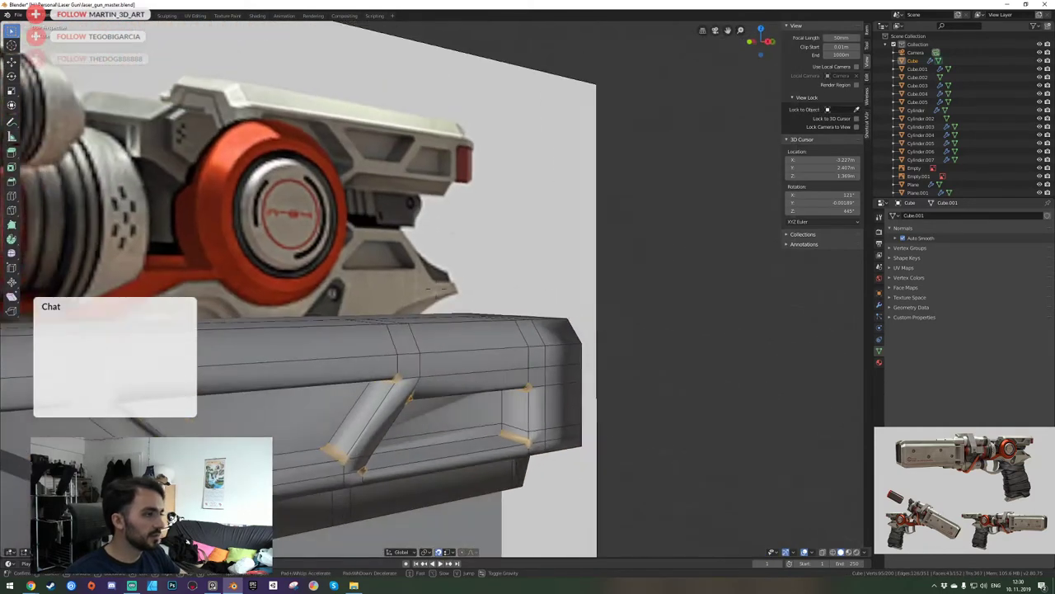
{"action": "middle_click_drag", "start_coordinate": [444, 314], "coordinate": [436, 288]}
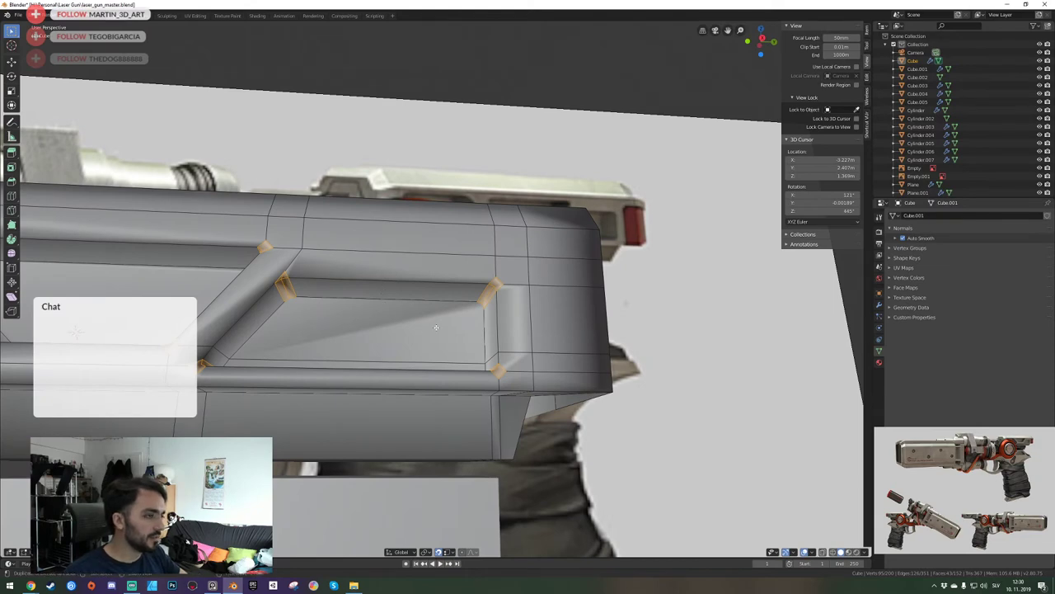
Compare the rear recess's shading with and without the corner bevels, up close and from the camera.
{"action": "key", "text": "Tab"}
{"action": "key", "text": "Tab"}
{"action": "key", "text": "Tab"}
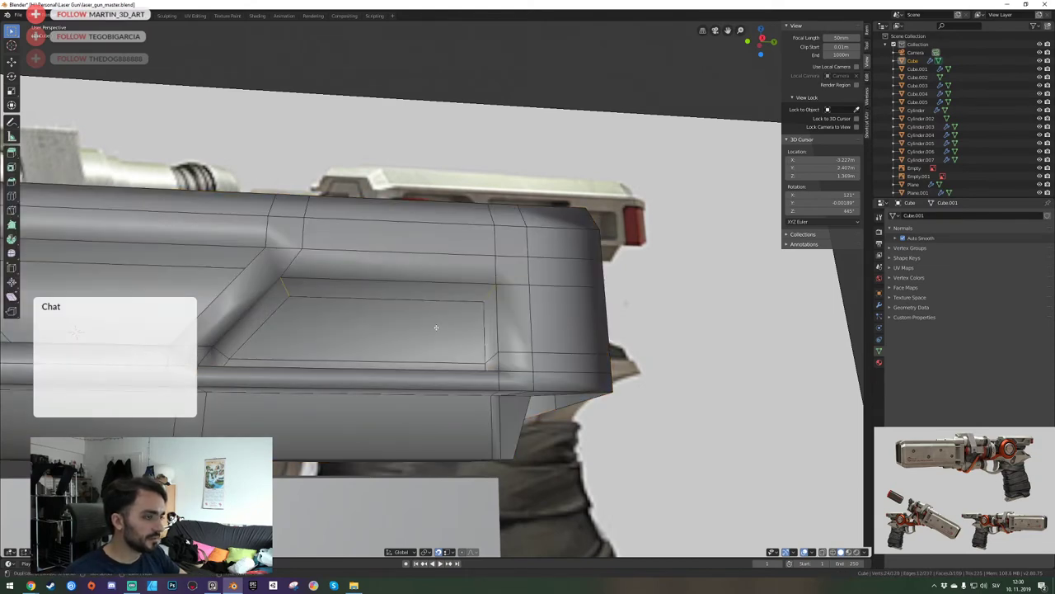
{"action": "key", "text": "Tab"}
{"action": "key", "text": "Tab"}
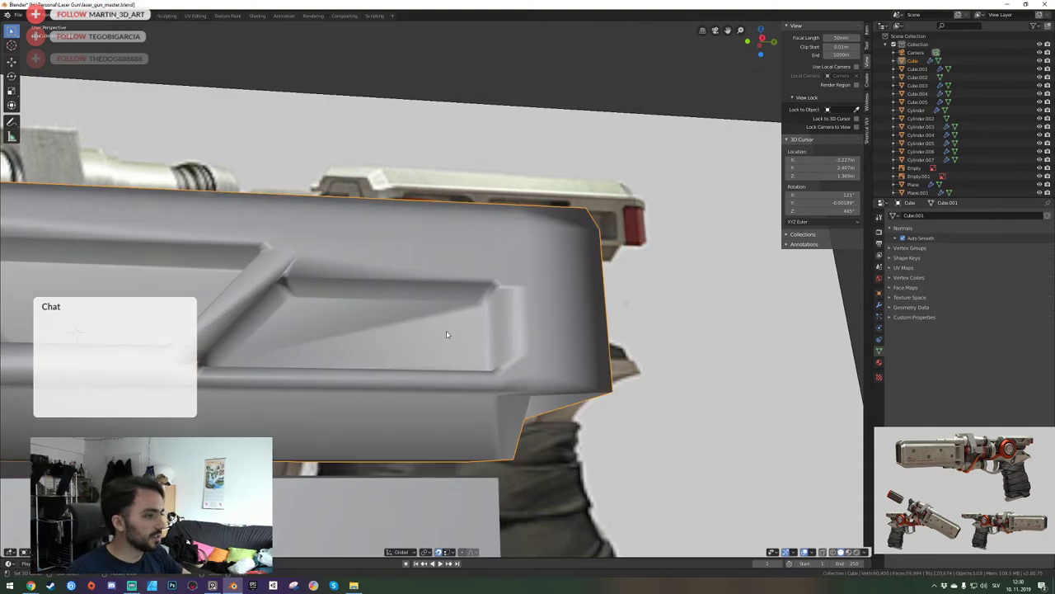
{"action": "key", "text": "KP_0"}
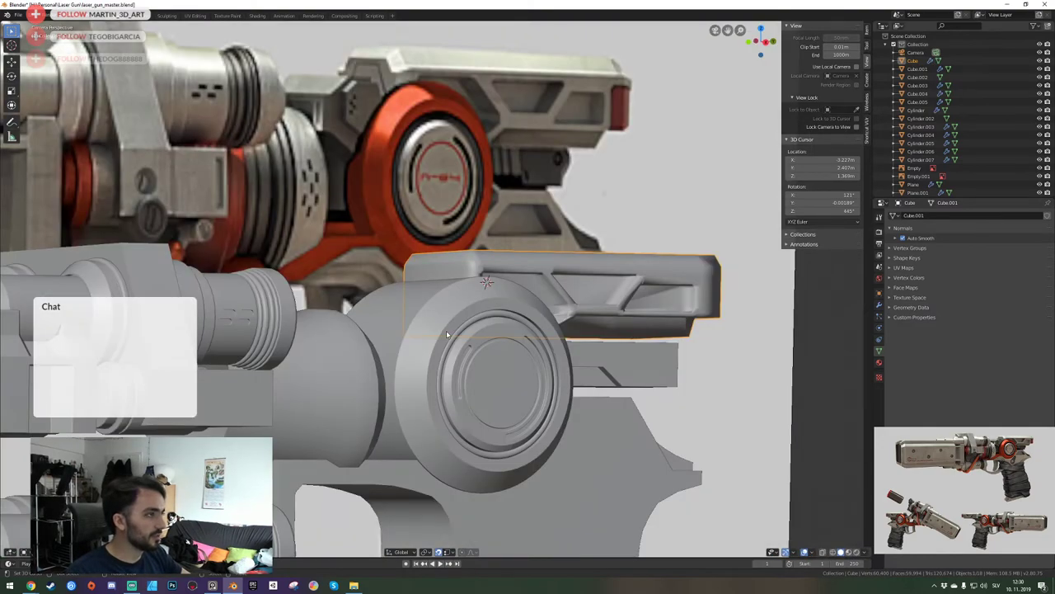
{"action": "key", "text": "KP_0"}
{"action": "key", "text": "Tab"}
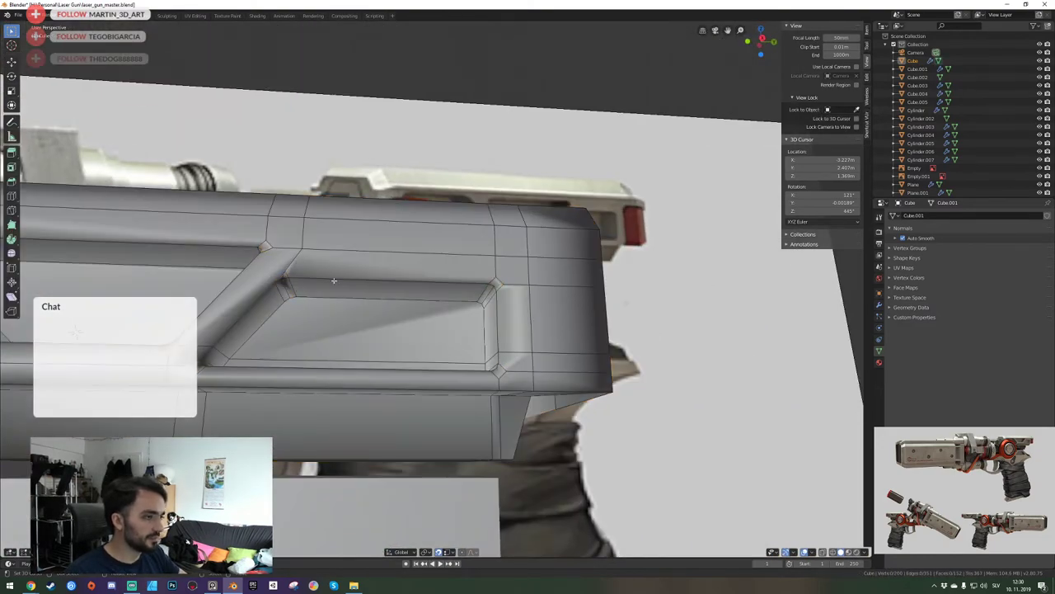
Select the outer rim and inner floor edge loops of the rearmost side recess on the upper rear block.
{"action": "right_click", "coordinate": [334, 281], "text": "alt"}
{"action": "right_click", "coordinate": [335, 301], "text": "alt+shift"}
{"action": "middle_click_drag", "start_coordinate": [335, 303], "coordinate": [501, 276]}
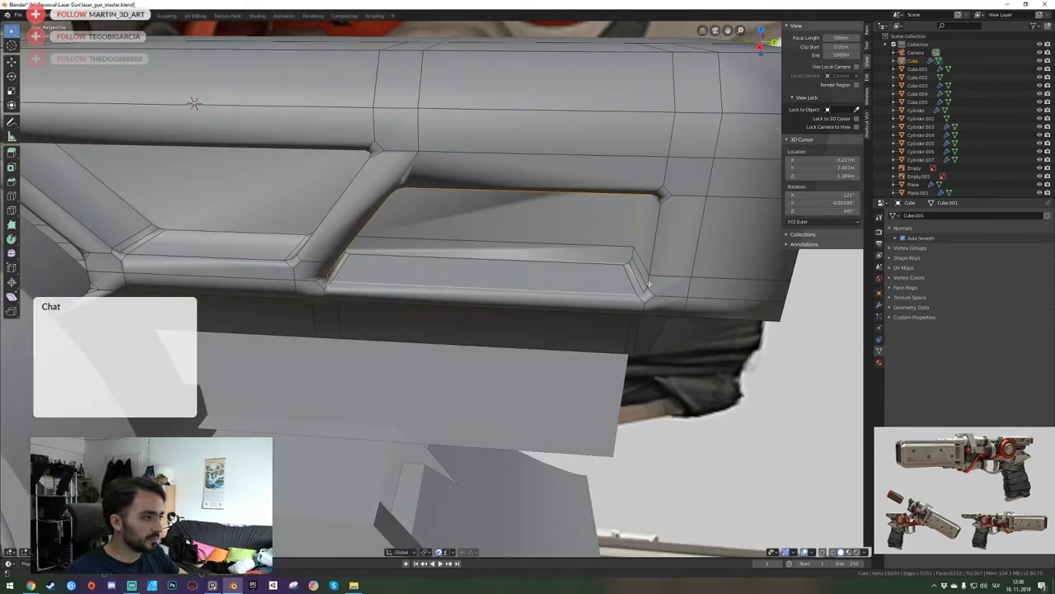
{"action": "left_click", "coordinate": [624, 256], "text": "alt+shift"}
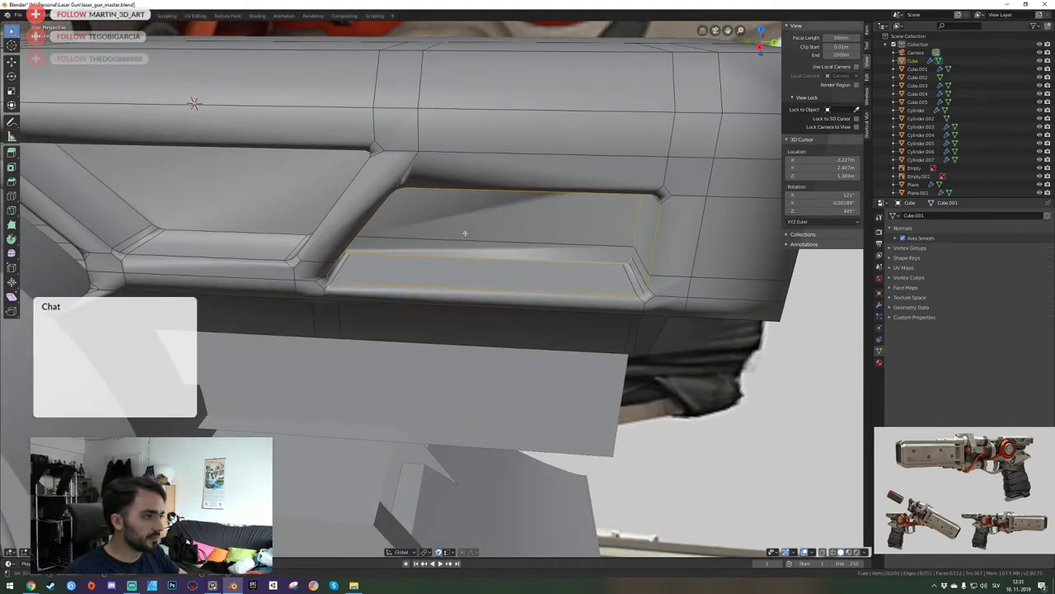
{"action": "middle_click_drag", "start_coordinate": [465, 233], "coordinate": [401, 291]}
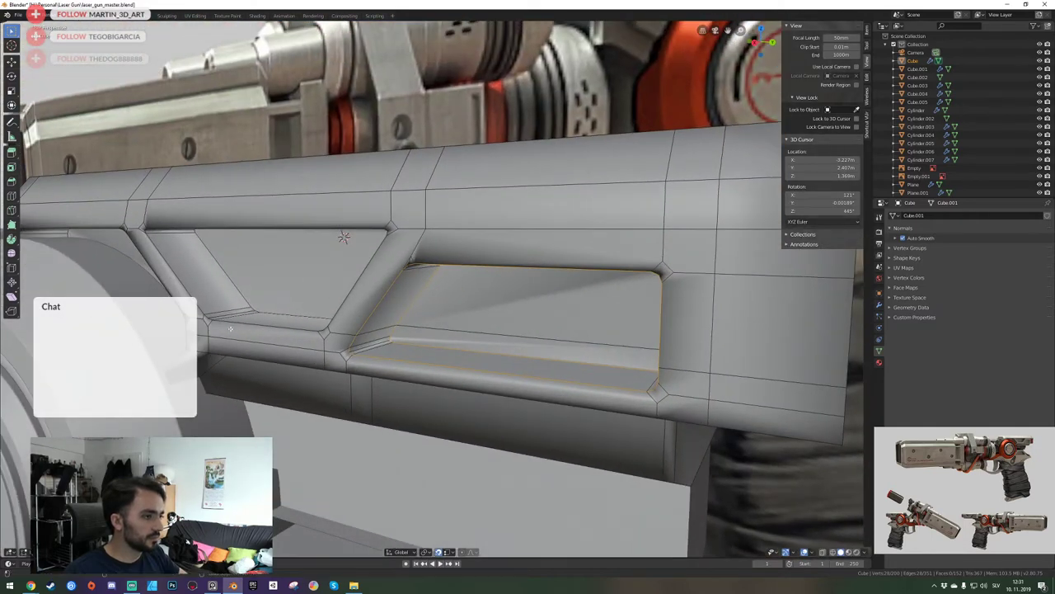
Add the outer rim and inner floor edge loops of the middle side recess to the selection.
{"action": "left_click", "coordinate": [216, 262], "text": "shift"}
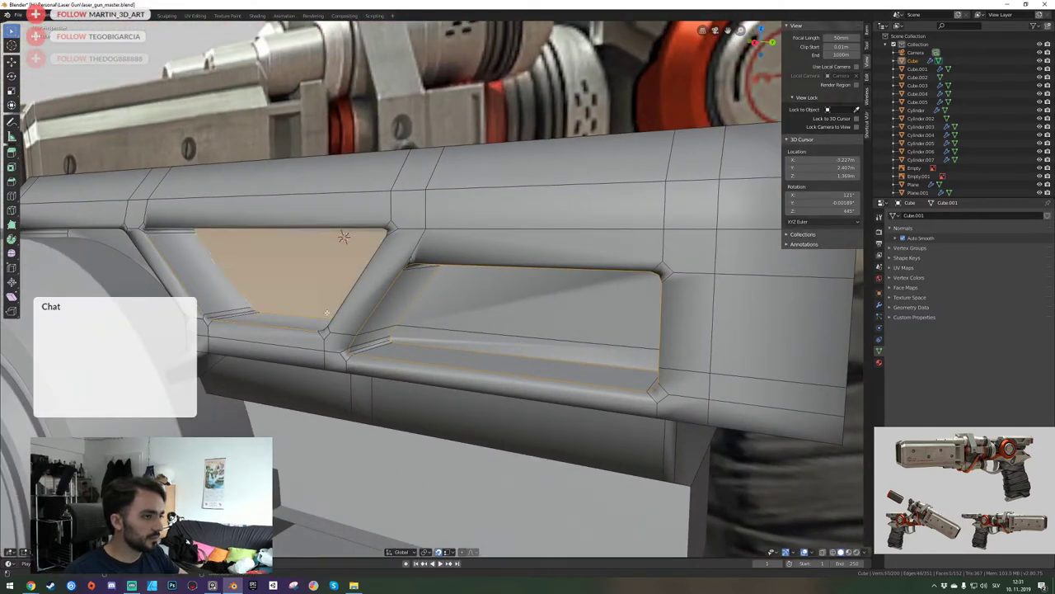
{"action": "left_click", "coordinate": [327, 313], "text": "alt+shift"}
{"action": "key", "text": "shift+grave"}
{"action": "key", "text": "a"}
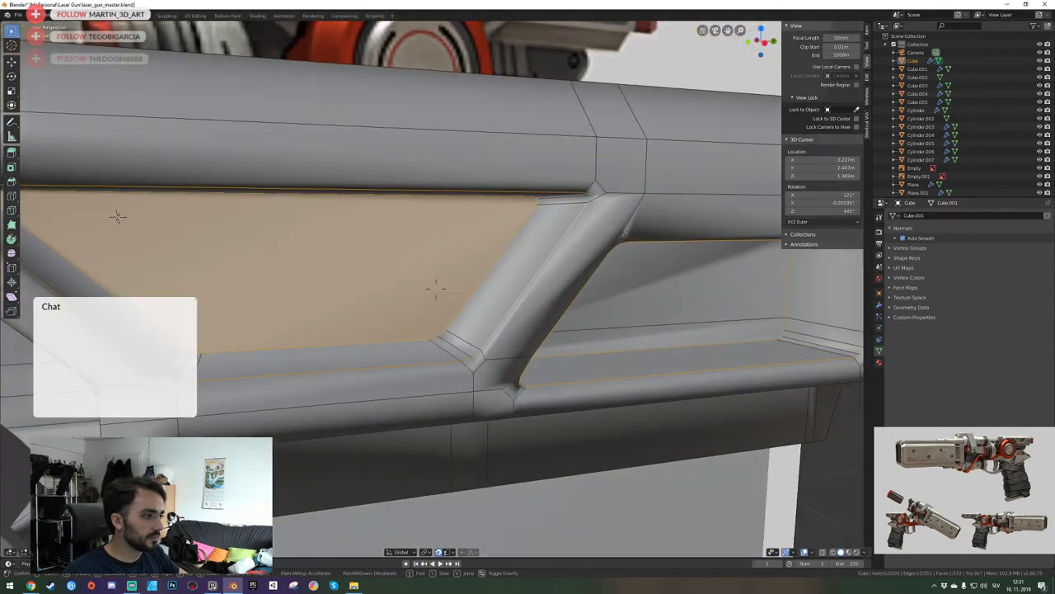
{"action": "left_click", "coordinate": [436, 289]}
{"action": "key", "text": "shift+grave"}
{"action": "key", "text": "d"}
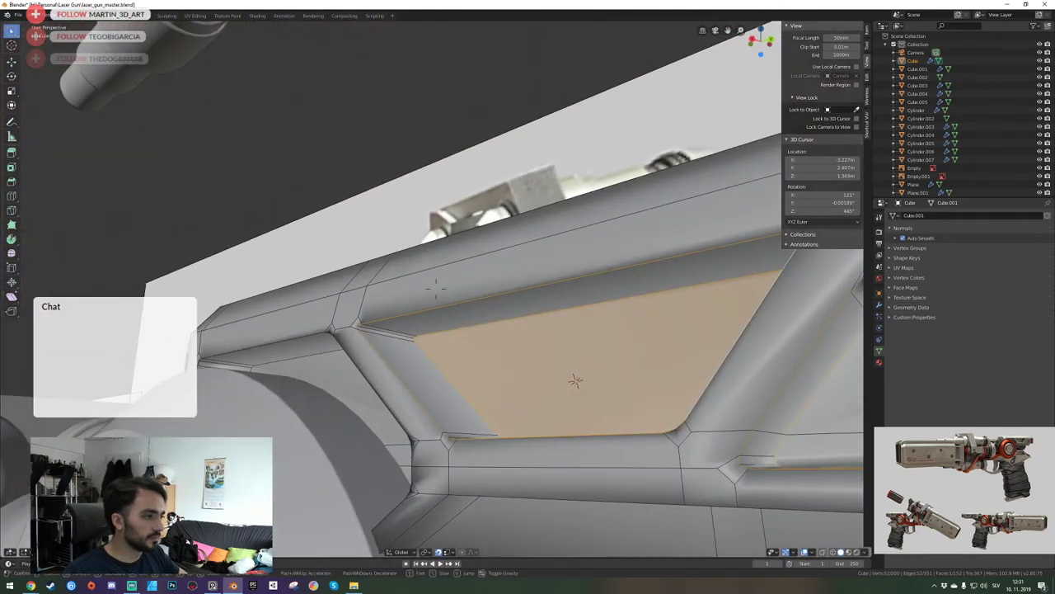
{"action": "key", "text": "a"}
{"action": "left_click", "coordinate": [437, 288]}
Isolate the upper rear block and add the front recess's upper and vertical front edges to the selection.
{"action": "key", "text": "KP_Divide"}
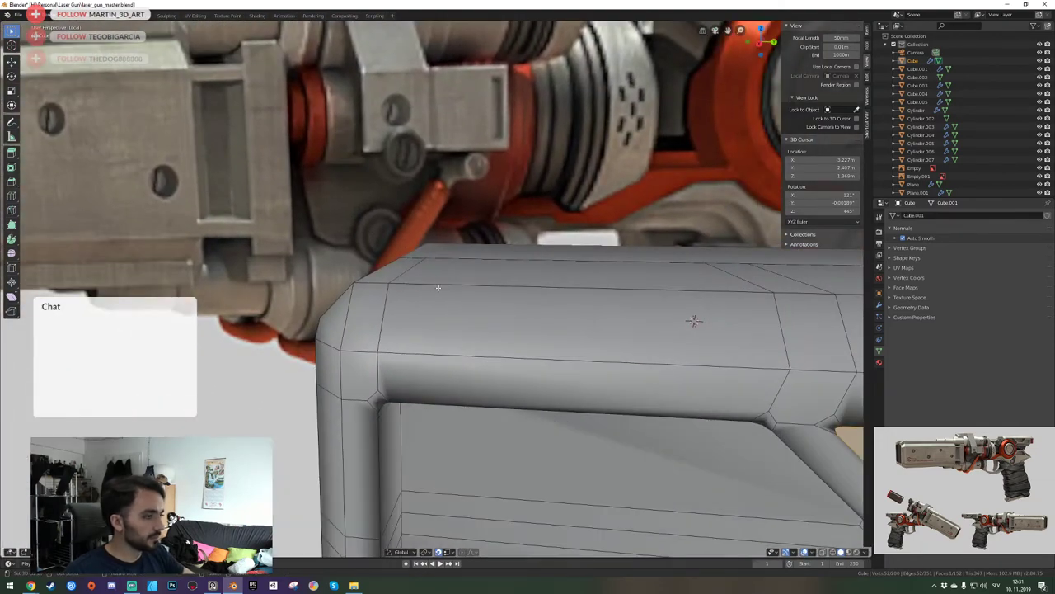
{"action": "key", "text": "shift+grave"}
{"action": "key", "text": "q"}
{"action": "key", "text": "d"}
{"action": "left_click", "coordinate": [436, 288]}
{"action": "left_click", "coordinate": [476, 264], "text": "alt+shift"}
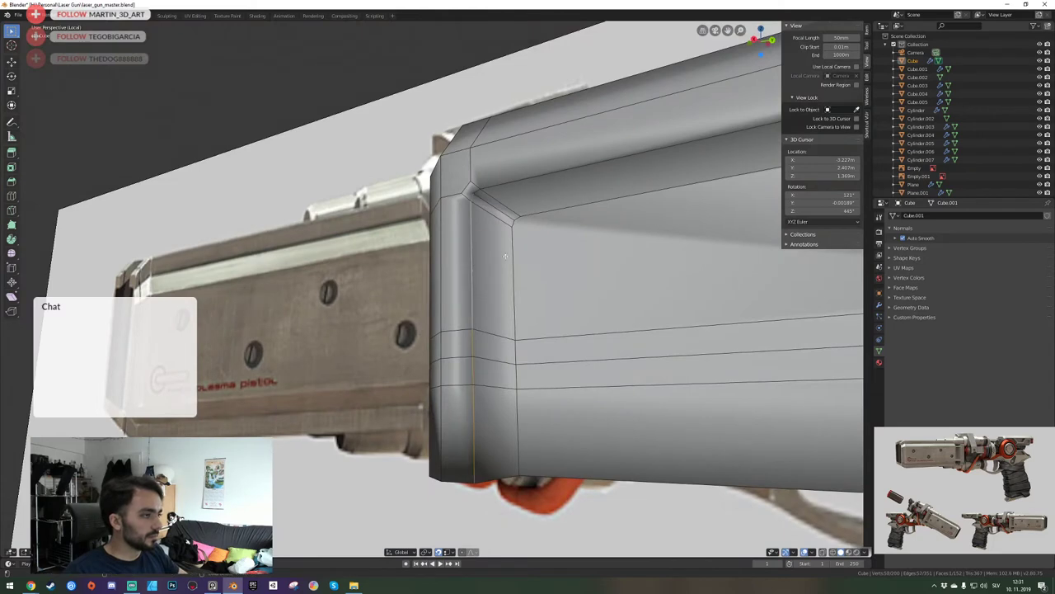
{"action": "left_click", "coordinate": [513, 249], "text": "alt+shift"}
{"action": "left_click", "coordinate": [507, 183], "text": "alt+shift"}
Add the remaining rim and floor edges of the front recess, including its lower corner section, to the selection.
{"action": "key", "text": "shift+grave"}
{"action": "left_click", "coordinate": [436, 289]}
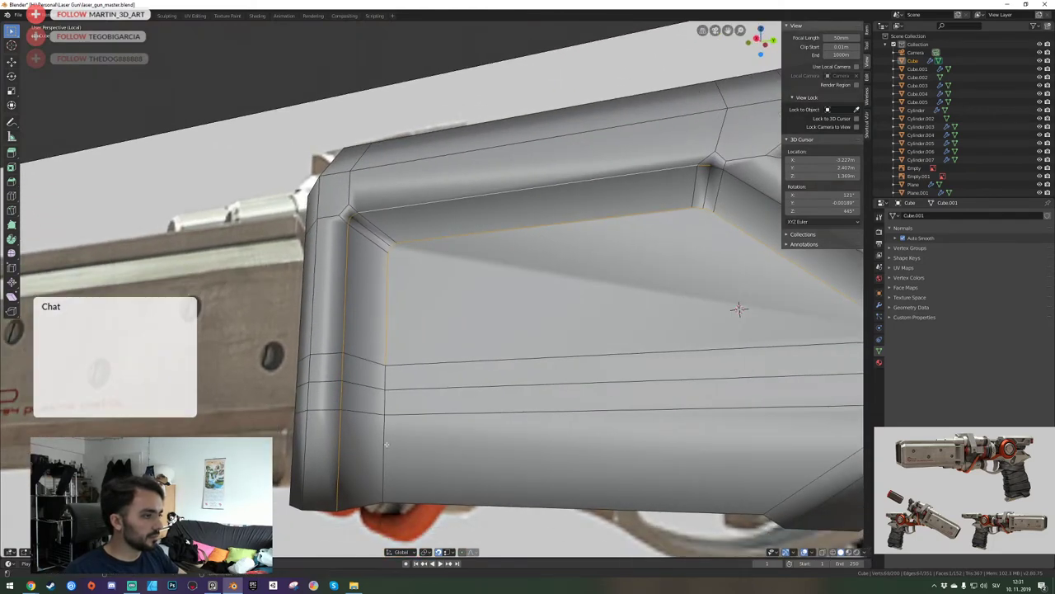
{"action": "left_click", "coordinate": [386, 444], "text": "alt+shift"}
{"action": "key", "text": "shift+grave"}
{"action": "left_click", "coordinate": [436, 289]}
{"action": "left_click", "coordinate": [328, 319], "text": "alt+shift"}
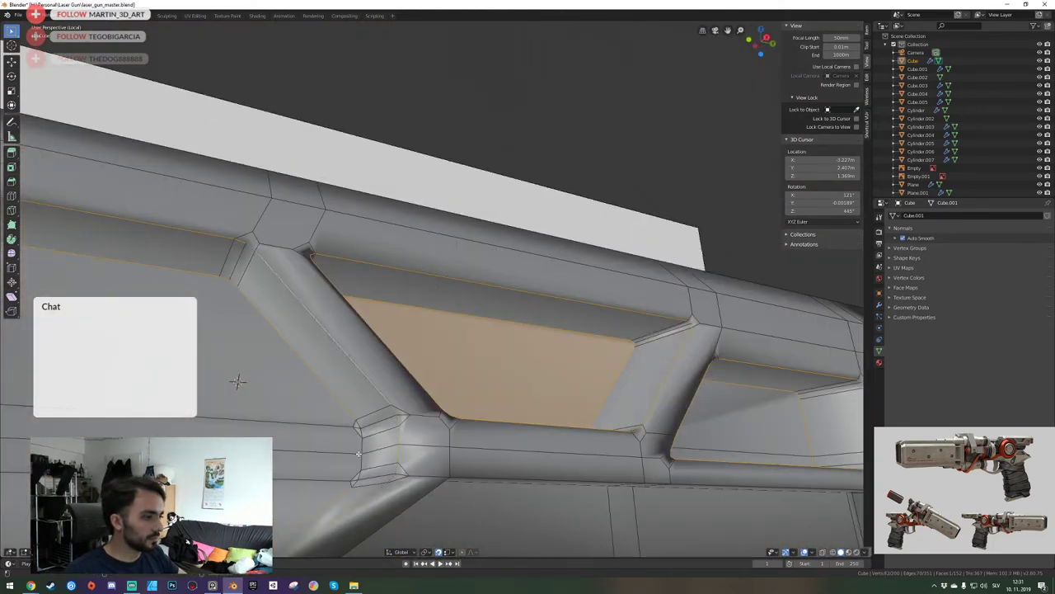
Look through the camera, exit the isolated view and apply a narrow bevel to all selected recess rim and floor edges.
{"action": "key", "text": "KP_0"}
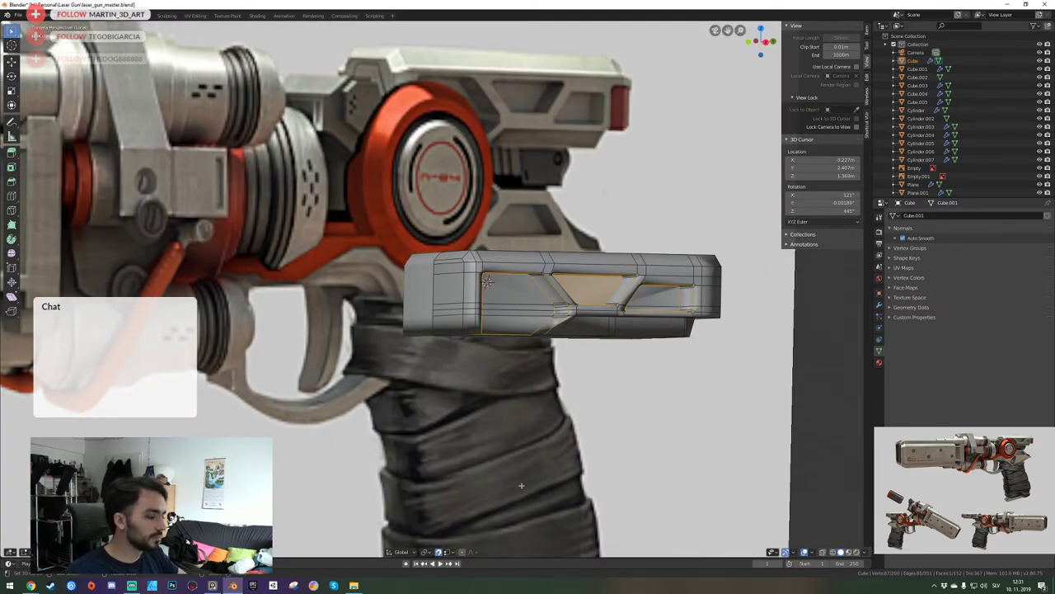
{"action": "key", "text": "KP_Divide"}
{"action": "key", "text": "ctrl+b"}
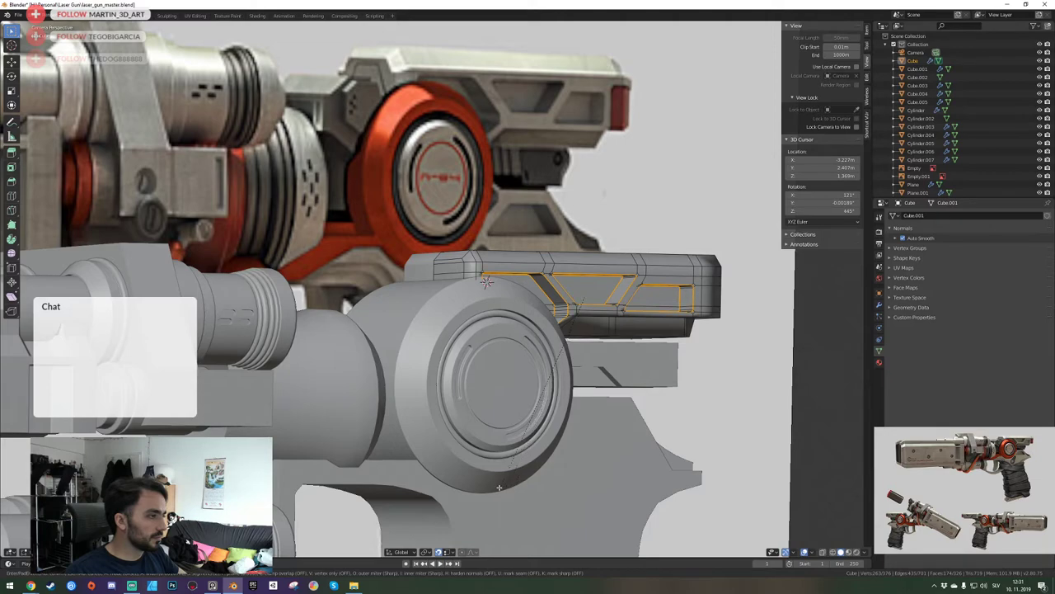
{"action": "left_click", "coordinate": [498, 488]}
{"action": "key", "text": "Tab"}
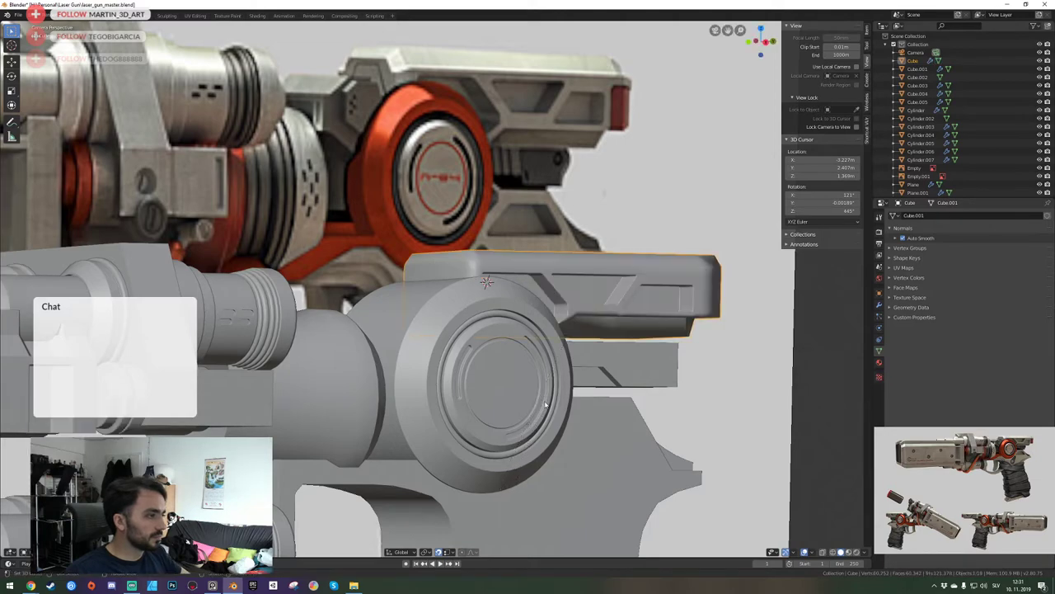
Examine the beveled recess edges up close, both in object mode and in mesh editing.
{"action": "key", "text": "KP_0"}
{"action": "key", "text": "shift+grave"}
{"action": "key", "text": "s"}
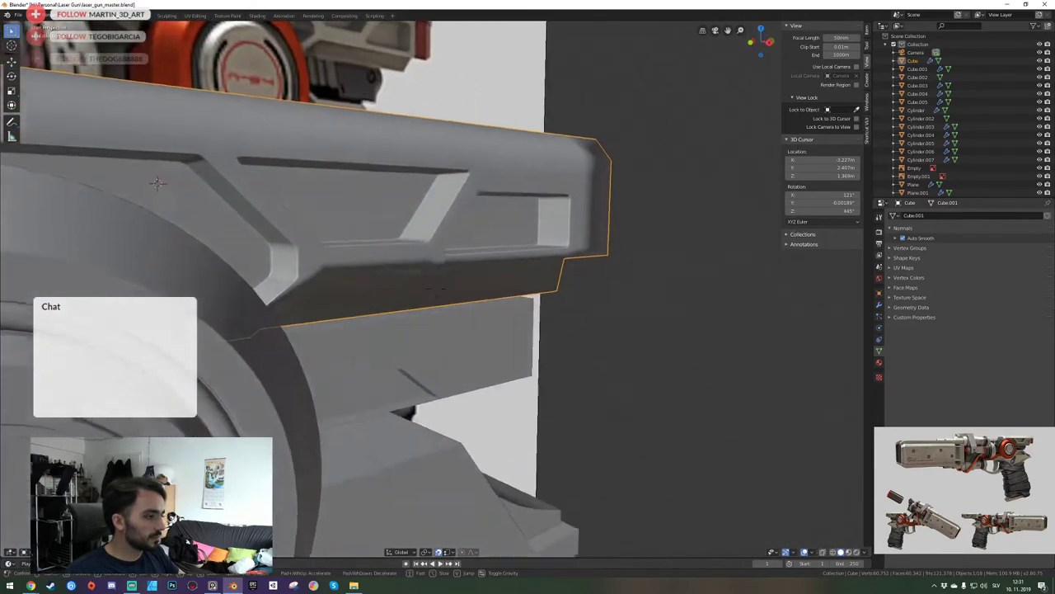
{"action": "key", "text": "e"}
{"action": "key", "text": "w"}
{"action": "left_click", "coordinate": [436, 289]}
{"action": "key", "text": "Tab"}
{"action": "key", "text": "shift+grave"}
{"action": "key", "text": "w"}
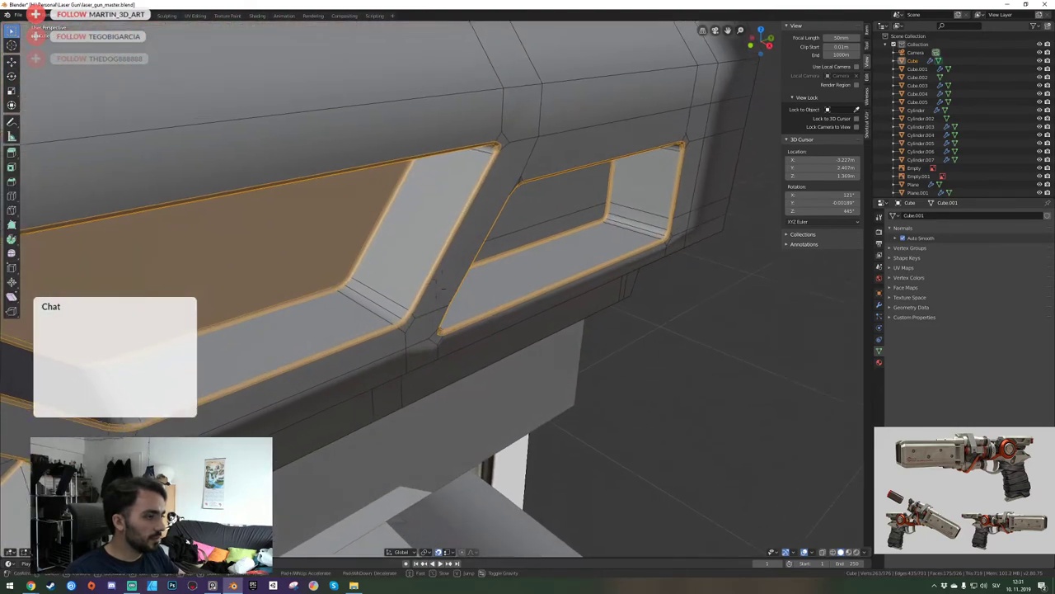
{"action": "left_click", "coordinate": [437, 288]}
{"action": "key", "text": "Tab"}
Save the laser_gun_master file, render the scene and close the render window.
{"action": "key", "text": "ctrl+s"}
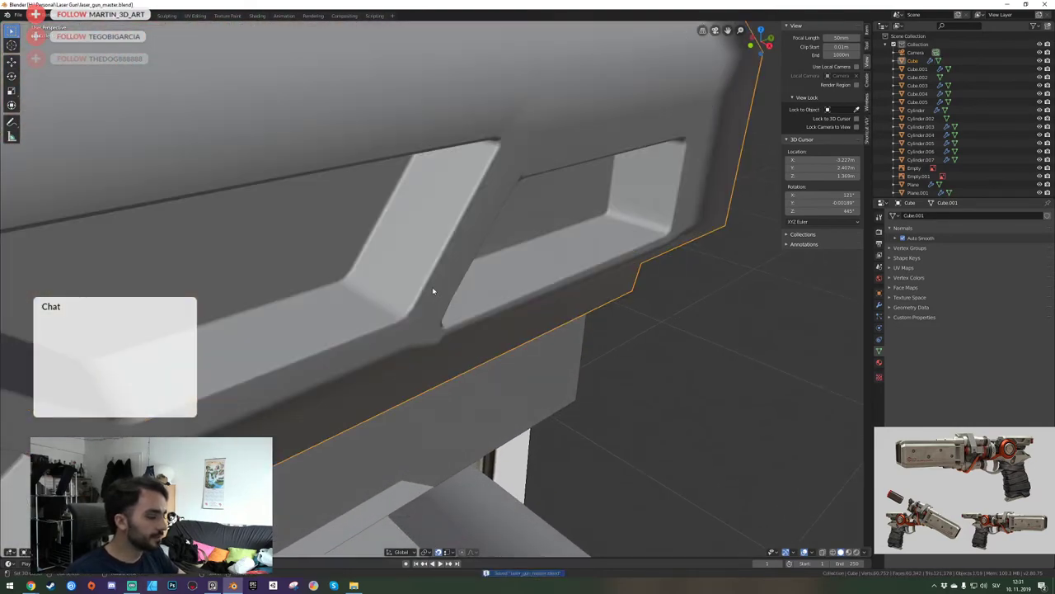
{"action": "key", "text": "F12"}
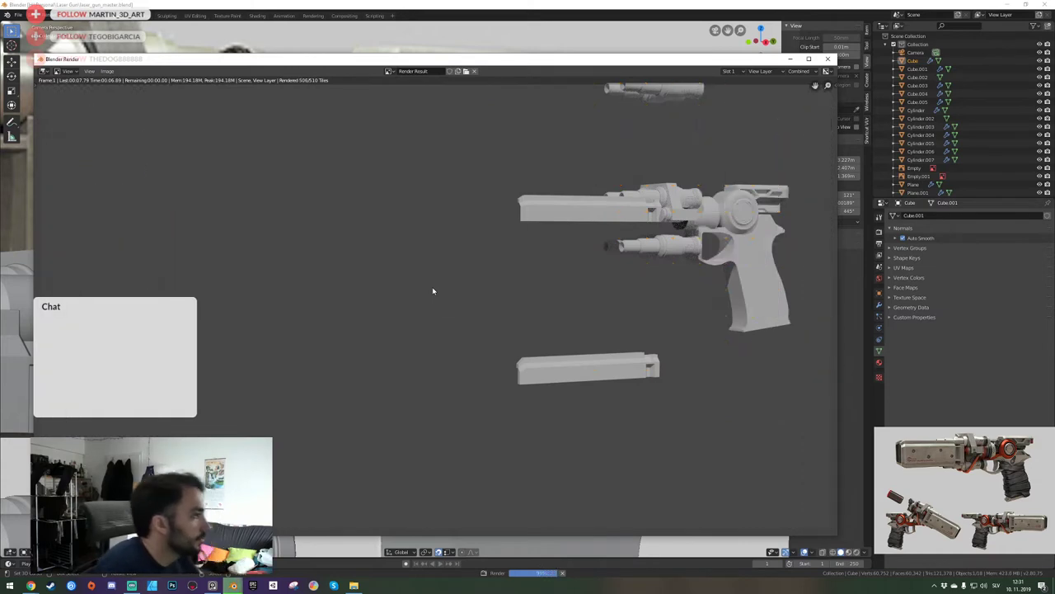
{"action": "left_click", "coordinate": [827, 61]}
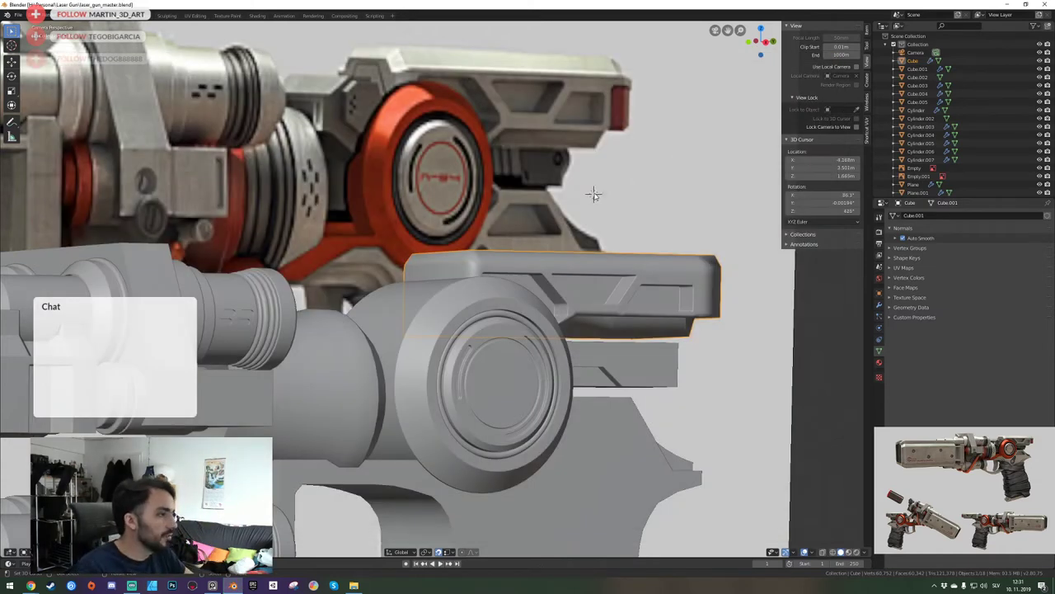
Enter Edit Mode on the gun's upper rear block and clear the existing face selection.
{"action": "key", "text": "KP_0"}
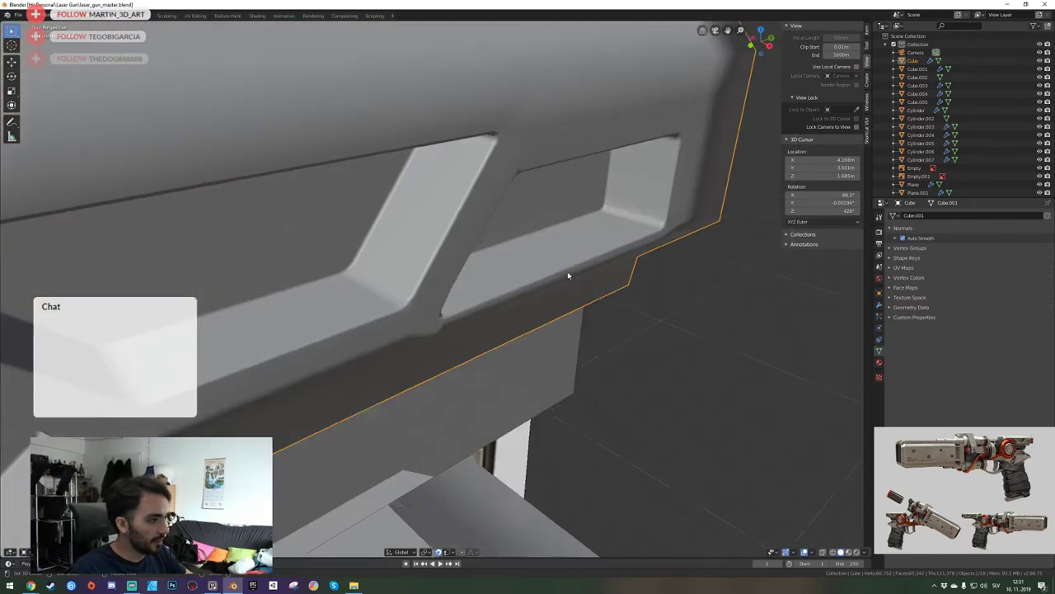
{"action": "key", "text": "shift+grave"}
{"action": "key", "text": "s"}
{"action": "left_click", "coordinate": [436, 288]}
{"action": "key", "text": "Tab"}
{"action": "key", "text": "shift+grave"}
{"action": "key", "text": "w"}
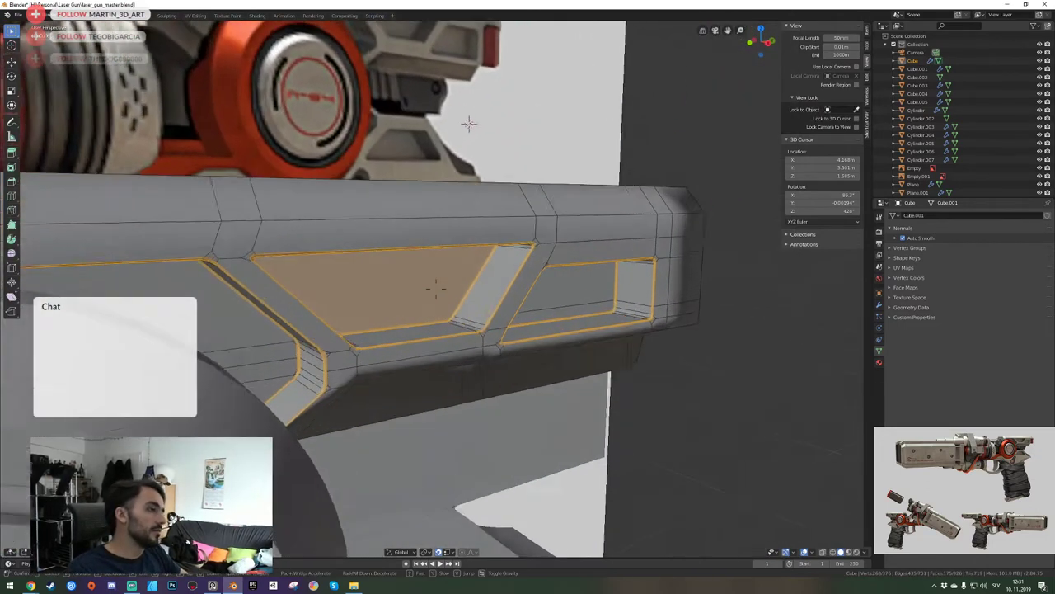
{"action": "left_click", "coordinate": [436, 288]}
{"action": "key", "text": "shift+grave"}
{"action": "key", "text": "w"}
{"action": "left_click", "coordinate": [437, 289]}
{"action": "key", "text": "alt+a"}
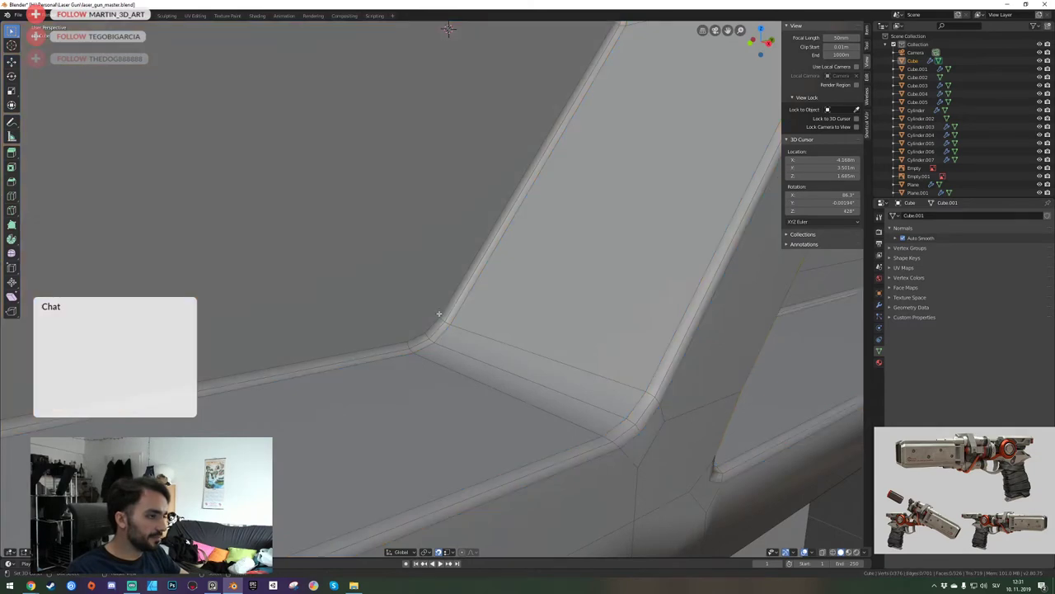
Select the inner bevel face loops around the block's middle recess and small end recess.
{"action": "left_click", "coordinate": [443, 320], "text": "alt"}
{"action": "key", "text": "shift+grave"}
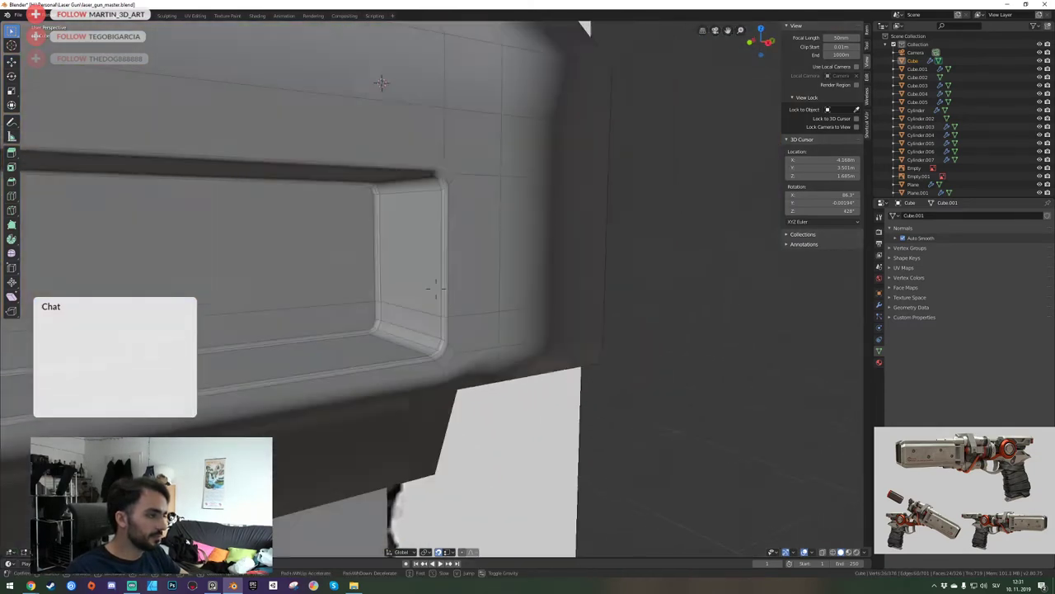
{"action": "key", "text": "w"}
{"action": "left_click", "coordinate": [436, 289]}
{"action": "left_click", "coordinate": [447, 284], "text": "alt+shift"}
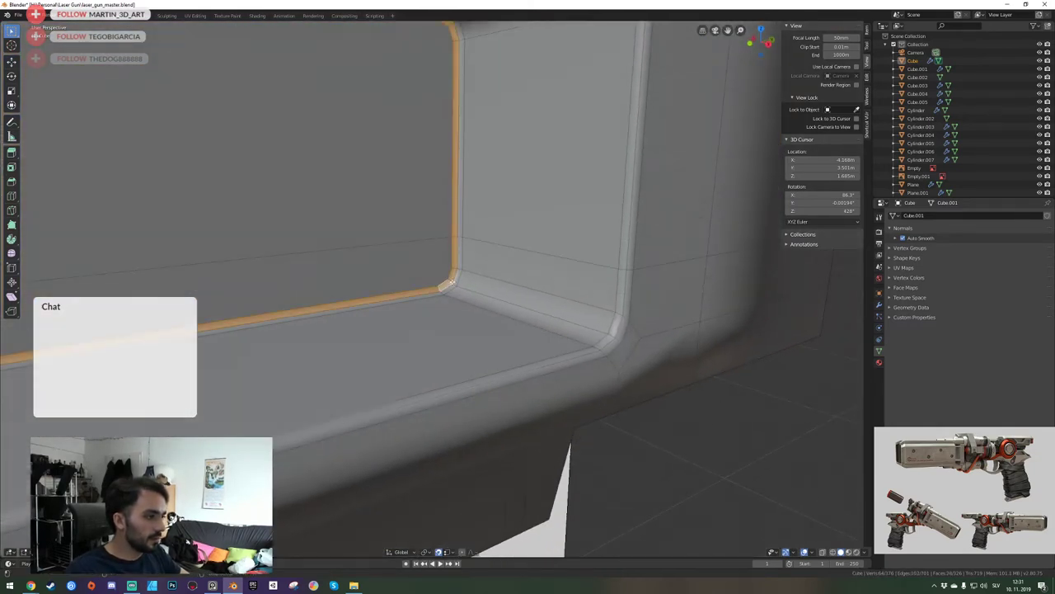
{"action": "left_click", "coordinate": [449, 288], "text": "alt+shift"}
Add the inner bevel face loops of the largest recess to the selection.
{"action": "key", "text": "shift+grave"}
{"action": "key", "text": "s"}
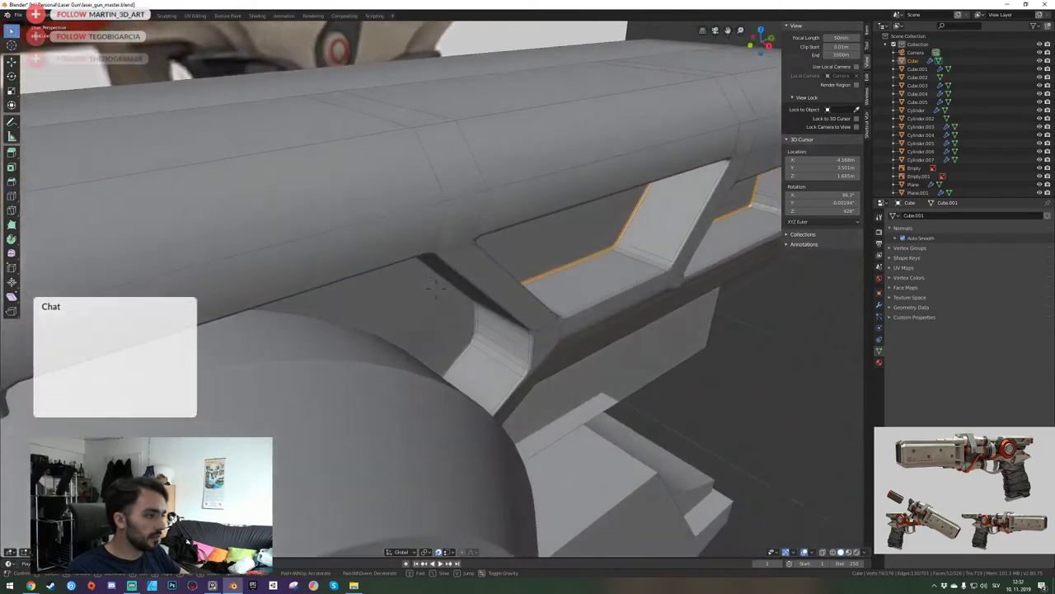
{"action": "key", "text": "w"}
{"action": "left_click", "coordinate": [437, 288]}
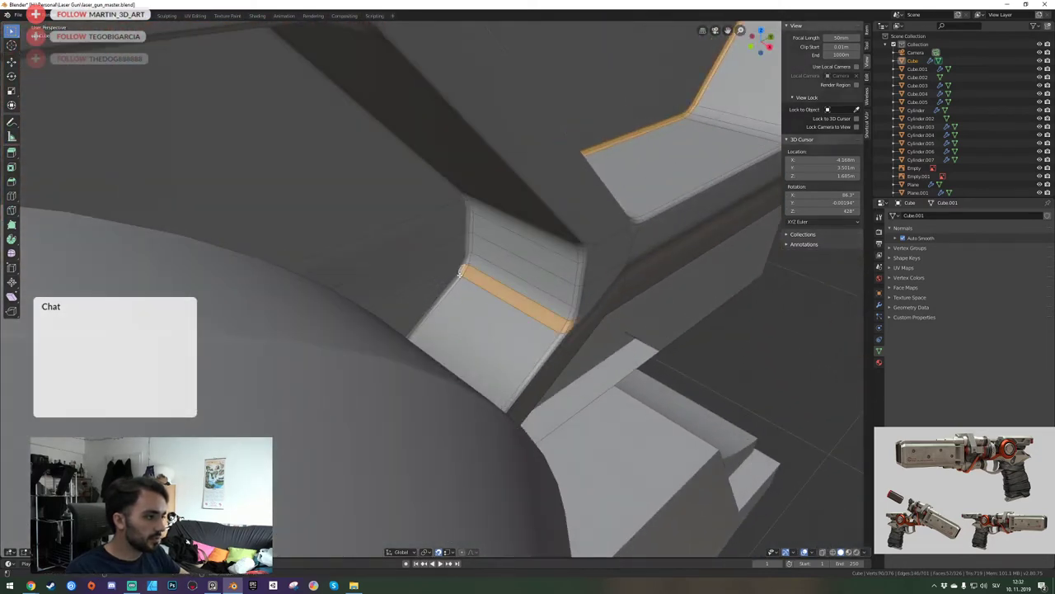
{"action": "key", "text": "ctrl+z"}
{"action": "left_click", "coordinate": [459, 274], "text": "alt+shift"}
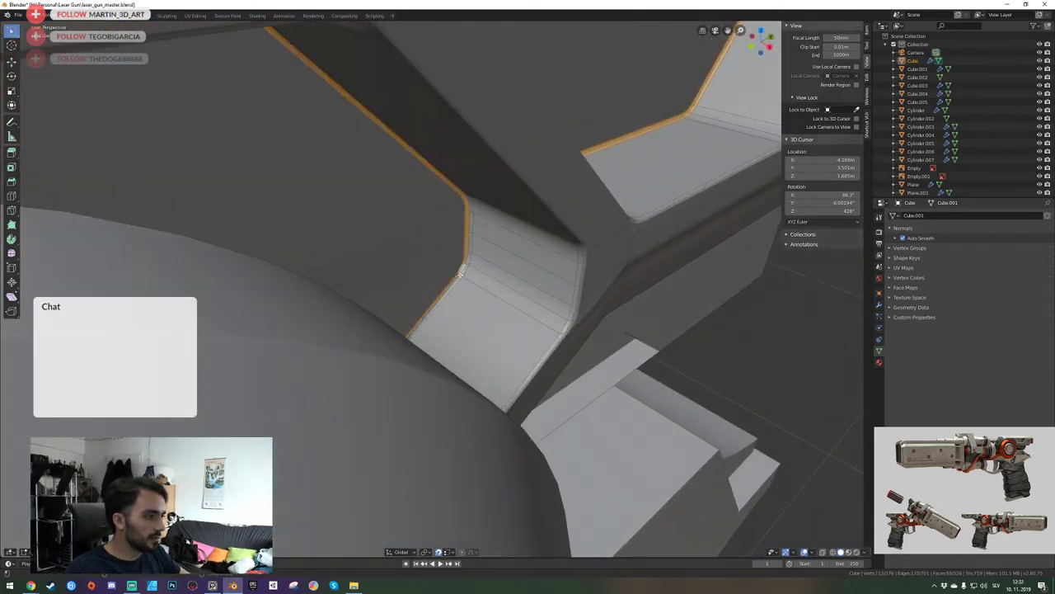
{"action": "left_click", "coordinate": [453, 272], "text": "alt+shift"}
{"action": "key", "text": "KP_0"}
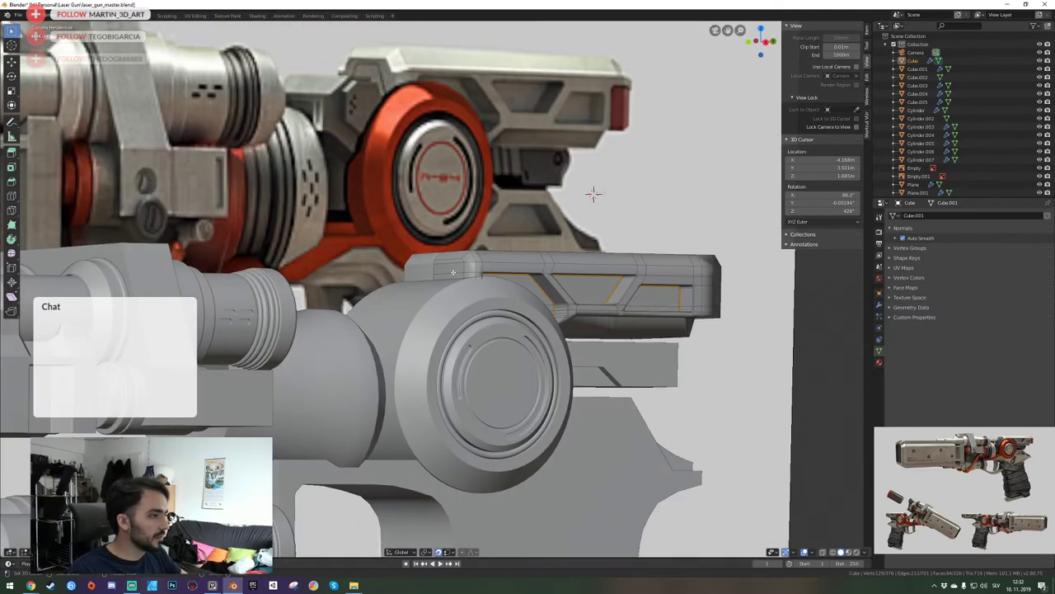
{"action": "key", "text": "g"}
{"action": "key", "text": "y"}
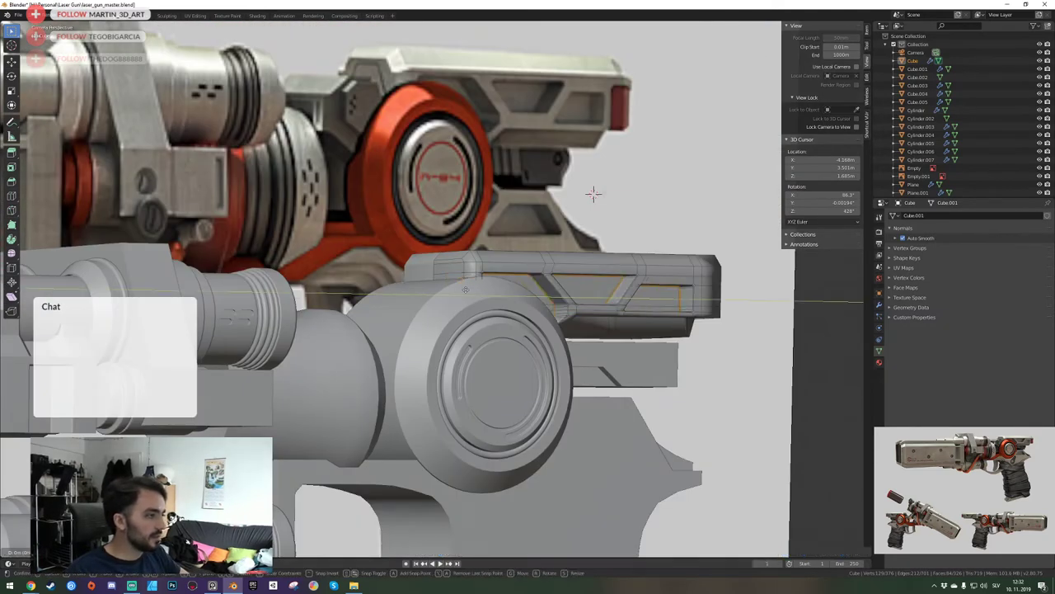
{"action": "key", "text": "x"}
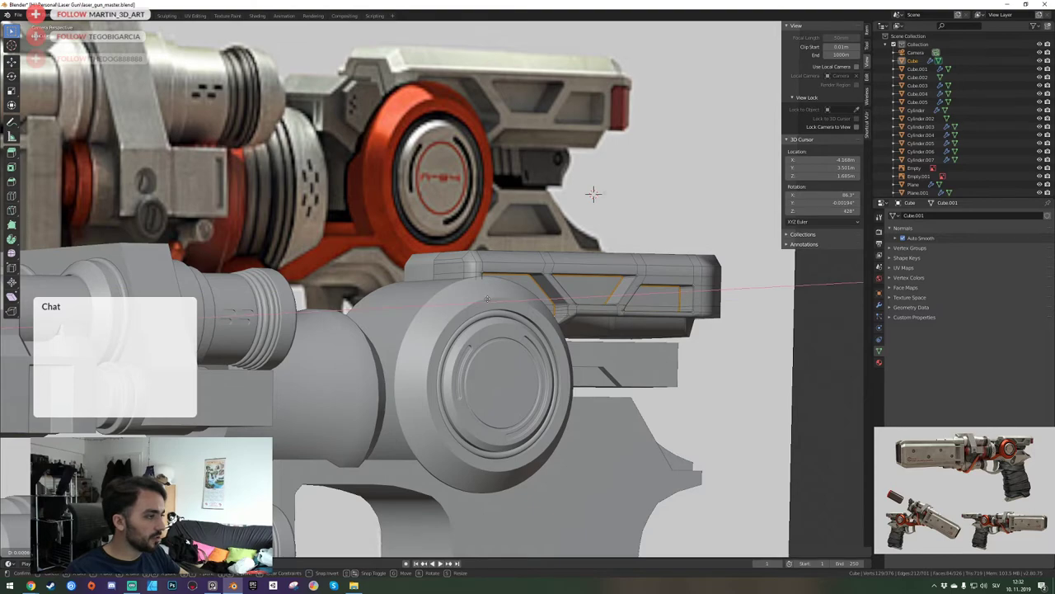
{"action": "right_click", "coordinate": [580, 332]}
Isolate the block in local view and move the selected inner bevel loops slightly deeper along the X axis.
{"action": "scroll", "coordinate": [575, 330], "scroll_direction": "up", "scroll_amount": 10}
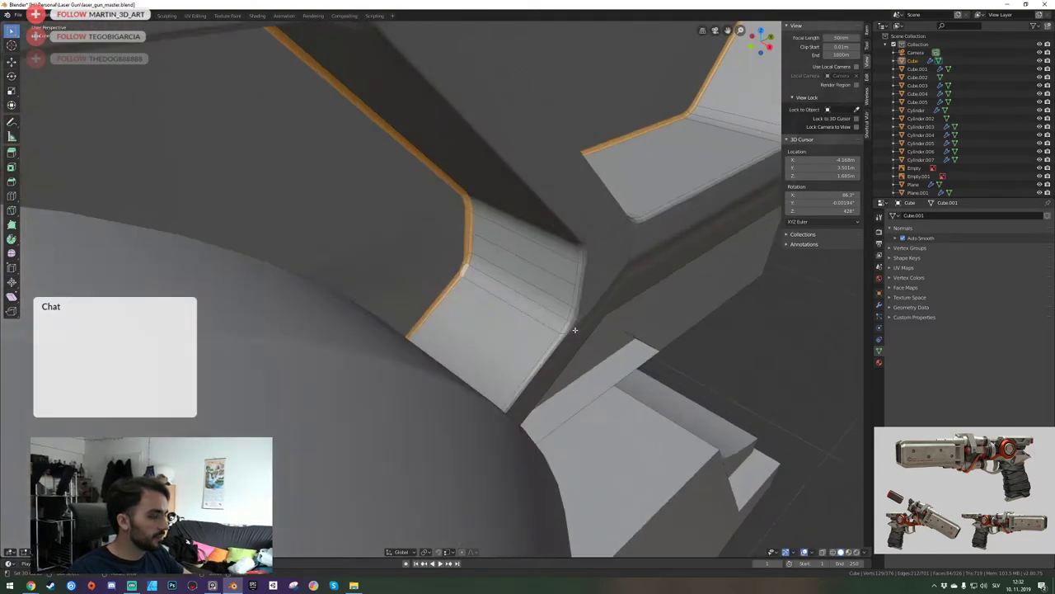
{"action": "scroll", "coordinate": [575, 329], "scroll_direction": "down", "scroll_amount": 10}
{"action": "key", "text": "KP_Divide"}
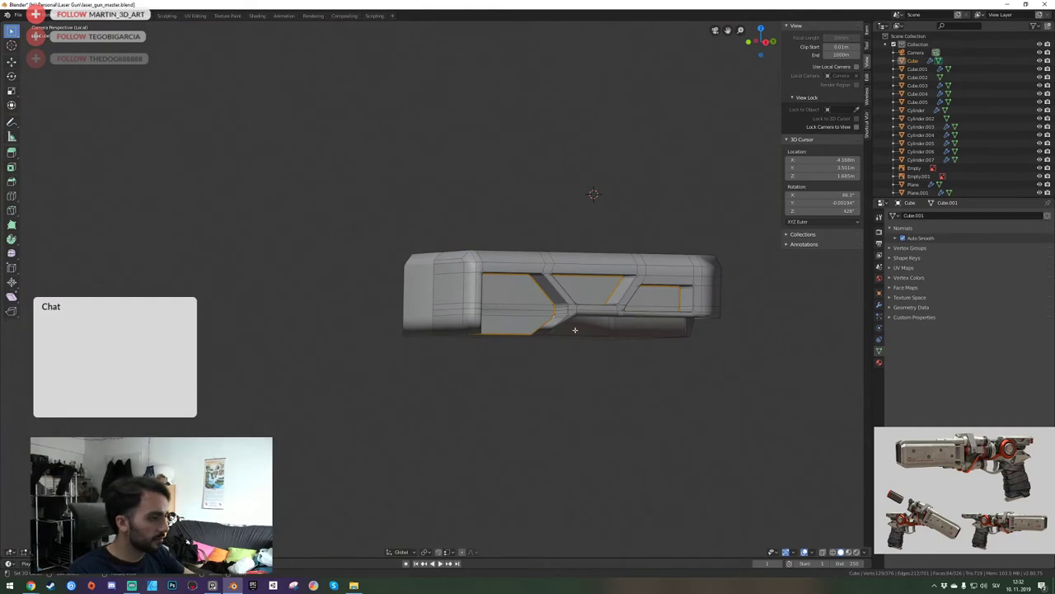
{"action": "middle_click_drag", "start_coordinate": [576, 330], "coordinate": [445, 293]}
{"action": "scroll", "coordinate": [441, 290], "scroll_direction": "down", "scroll_amount": 5}
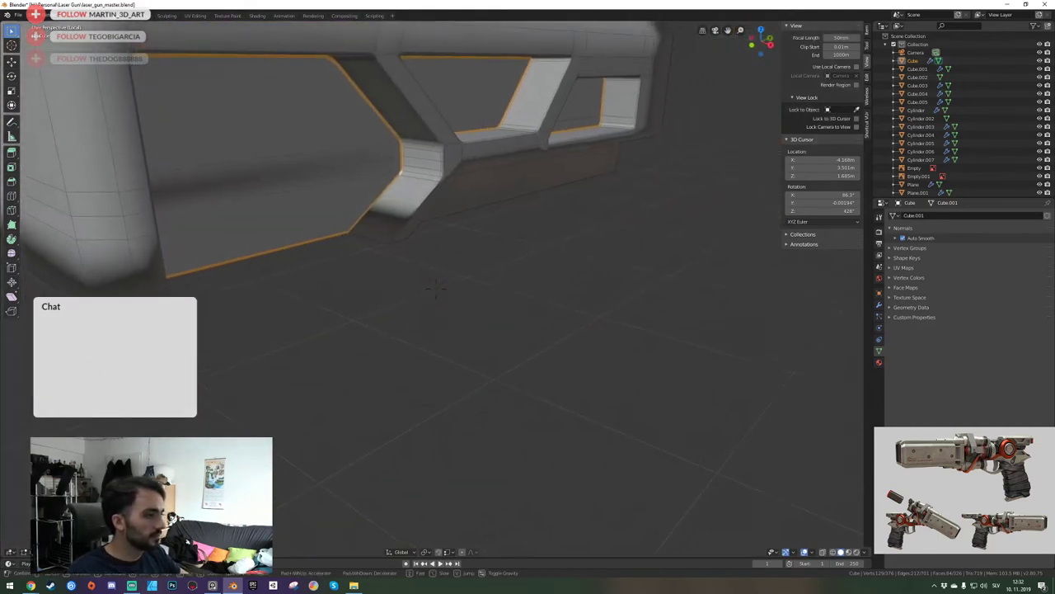
{"action": "scroll", "coordinate": [436, 289], "scroll_direction": "up", "scroll_amount": 3}
{"action": "key", "text": "g"}
{"action": "key", "text": "x"}
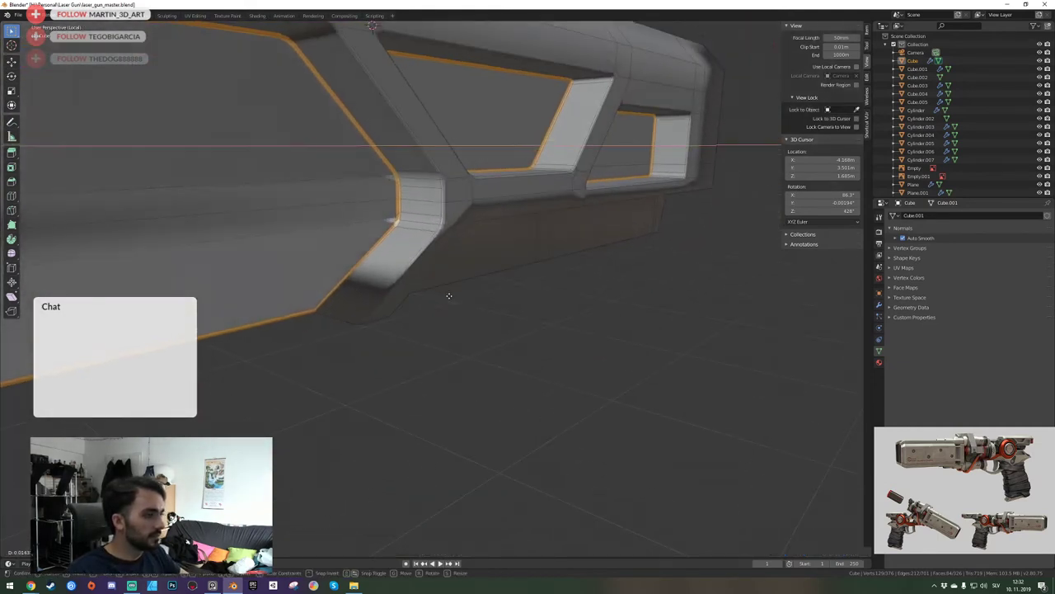
{"action": "left_click", "coordinate": [426, 289]}
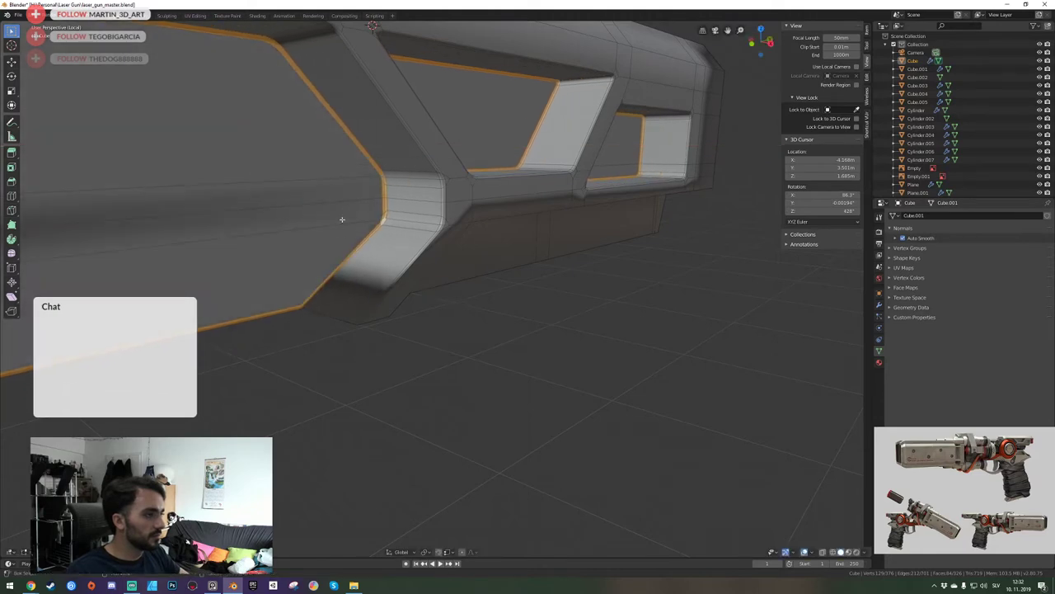
Try to add the flat panel faces inside the largest recess to the bevel loop selection.
{"action": "left_click", "coordinate": [373, 221], "text": "shift"}
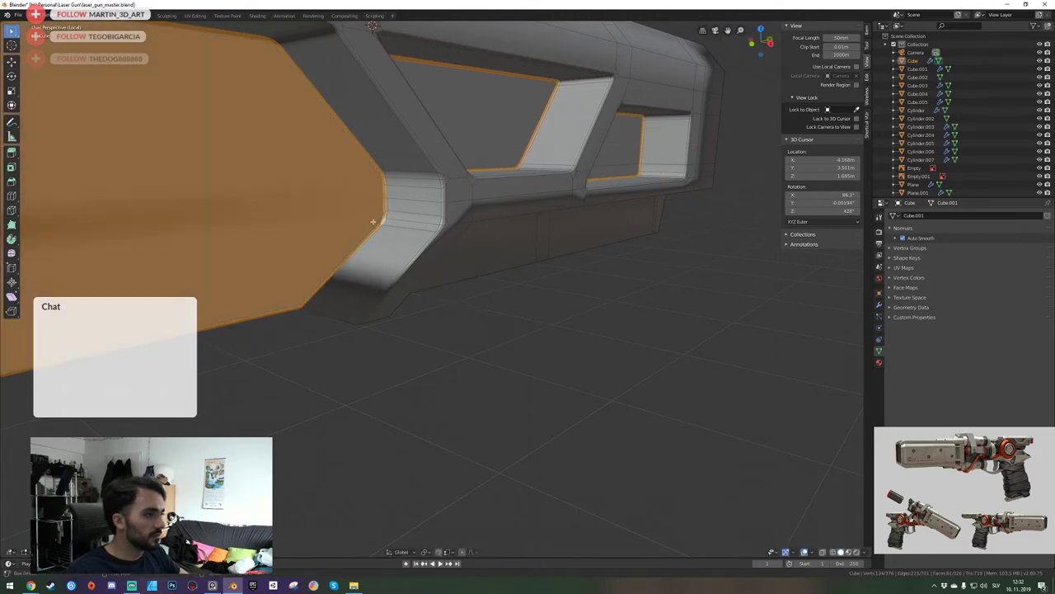
{"action": "left_click", "coordinate": [379, 218], "text": "shift"}
{"action": "left_click", "coordinate": [380, 218], "text": "shift"}
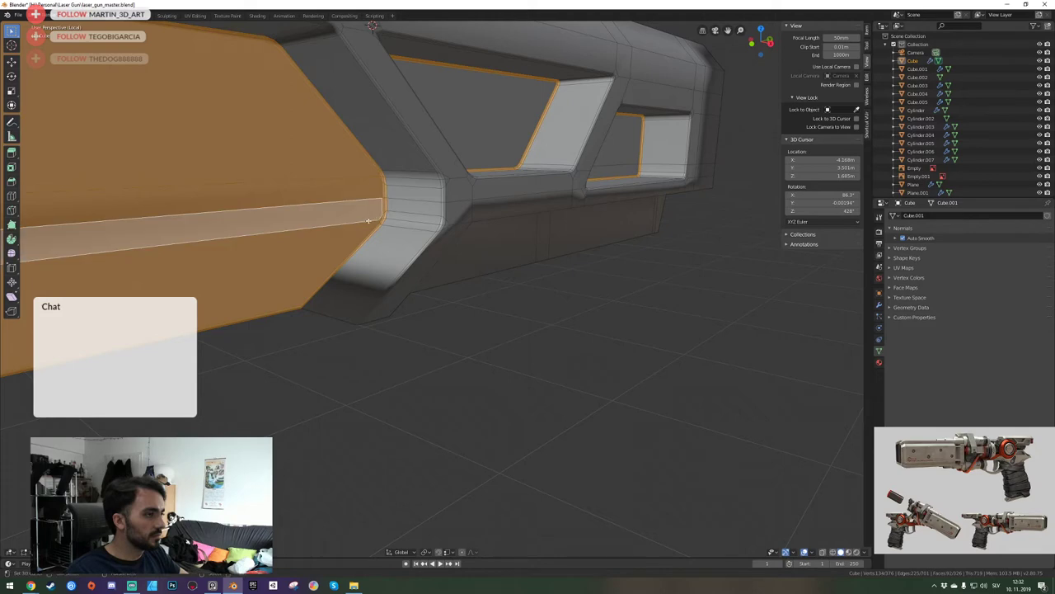
{"action": "key", "text": "shift+grave"}
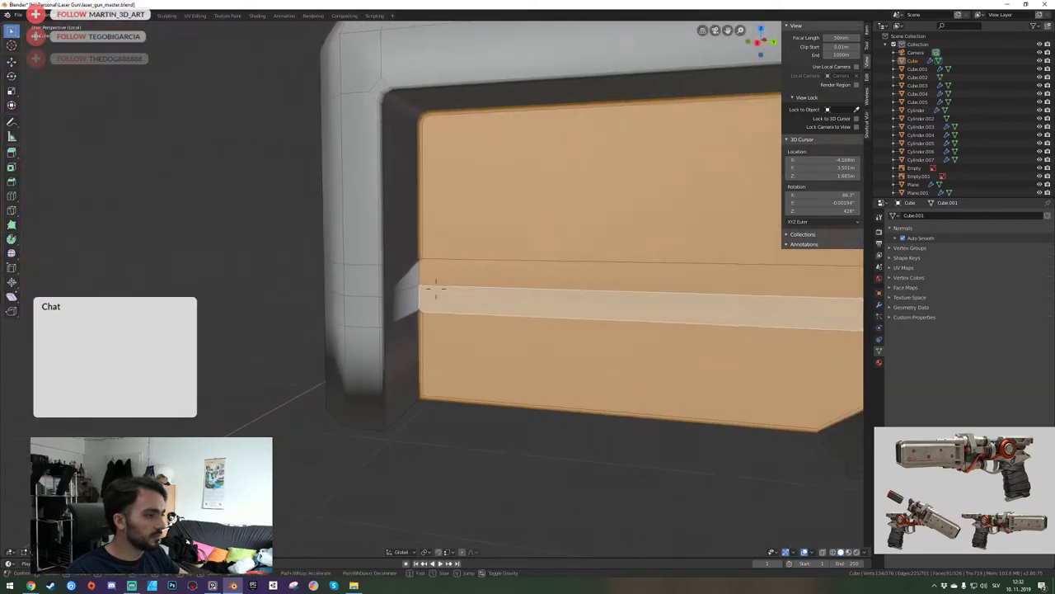
{"action": "key", "text": "w"}
{"action": "left_click", "coordinate": [437, 289]}
{"action": "left_click", "coordinate": [366, 271], "text": "shift"}
{"action": "key", "text": "a"}
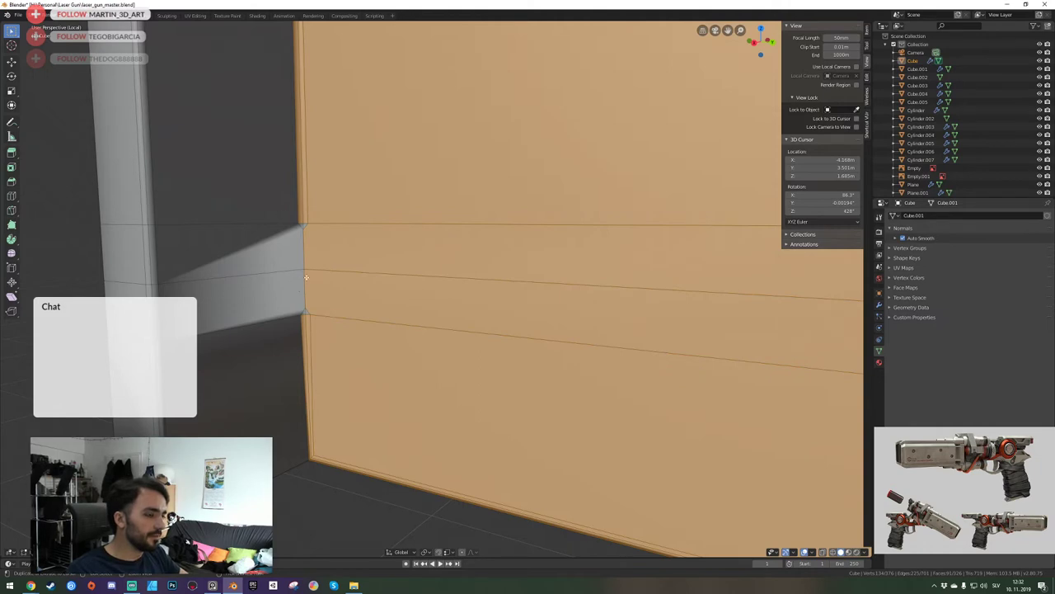
{"action": "key", "text": "alt+a"}
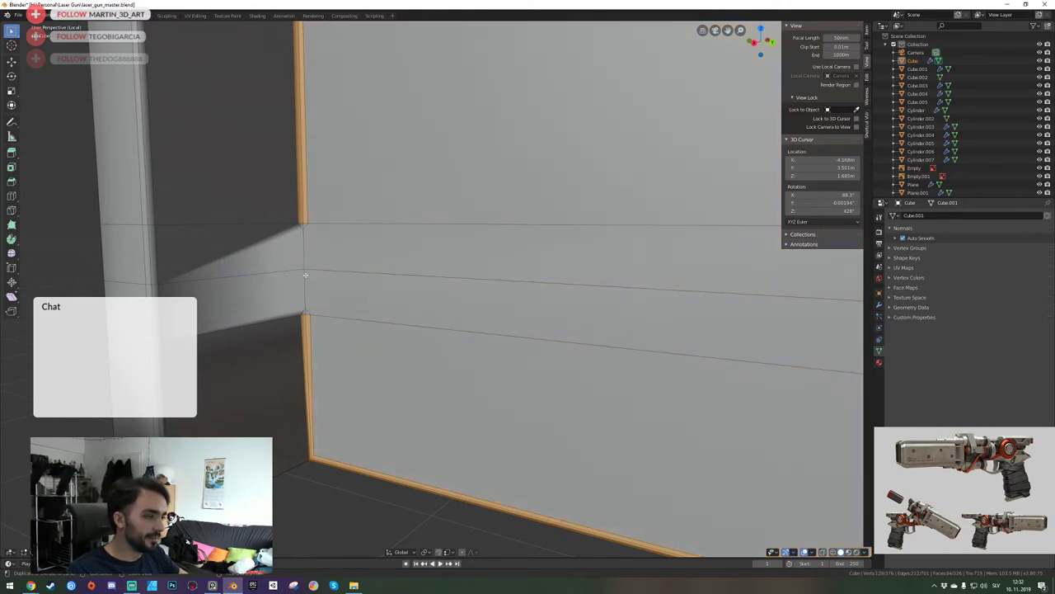
Connect the vertices across the bevel gap on the largest recess panel's vertical edge to clean up its topology.
{"action": "left_click", "coordinate": [297, 224], "text": "alt"}
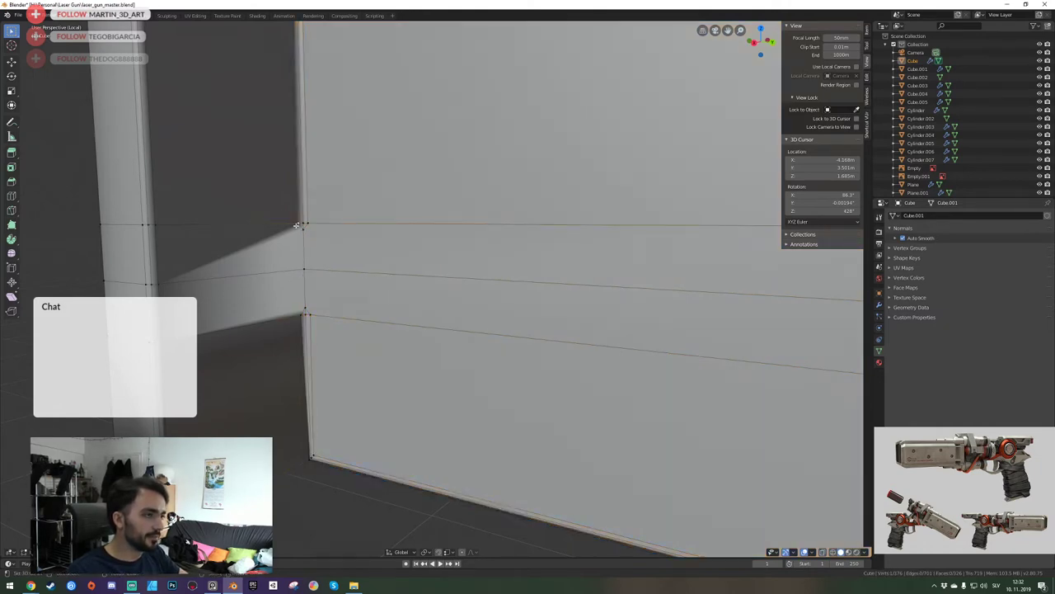
{"action": "left_click", "coordinate": [299, 313], "text": "shift"}
{"action": "key", "text": "j"}
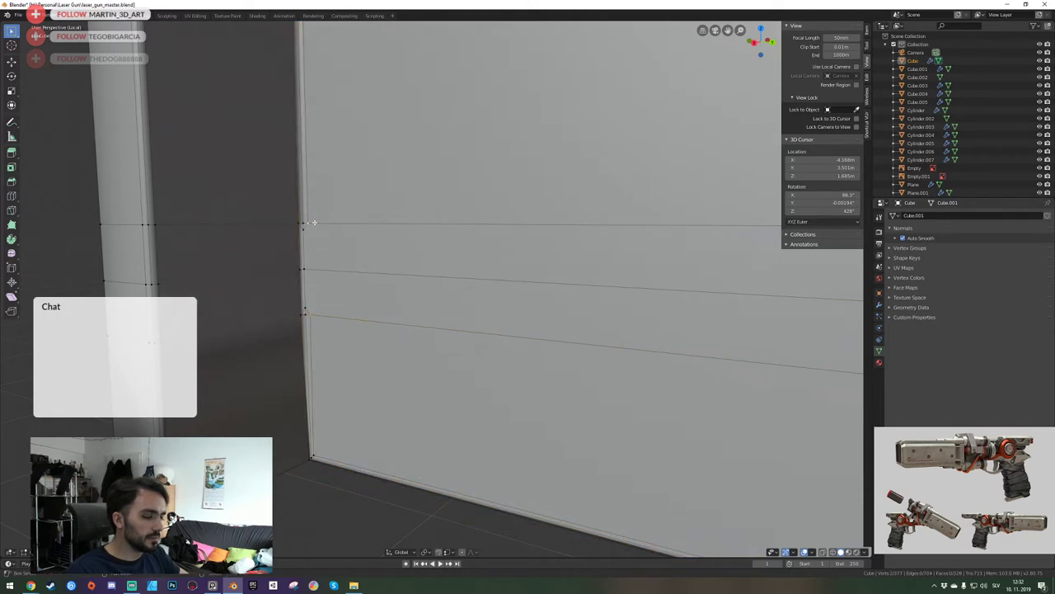
{"action": "key", "text": "j"}
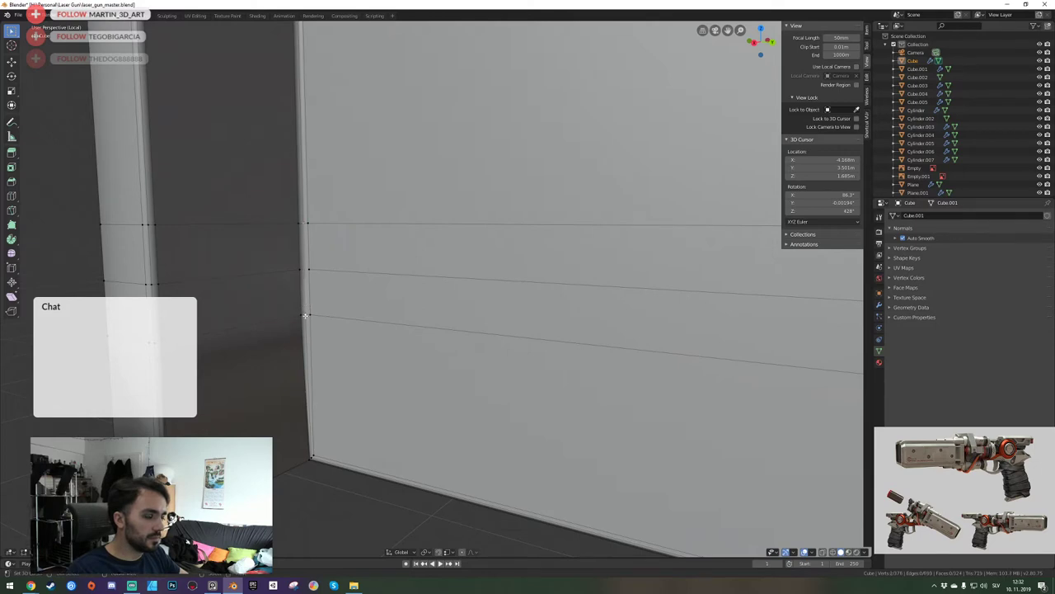
Select the middle recess's flat panel face together with its surrounding inner bevel loops in face mode.
{"action": "middle_click_drag", "start_coordinate": [306, 277], "coordinate": [435, 288]}
{"action": "scroll", "coordinate": [435, 289], "scroll_direction": "down", "scroll_amount": 8}
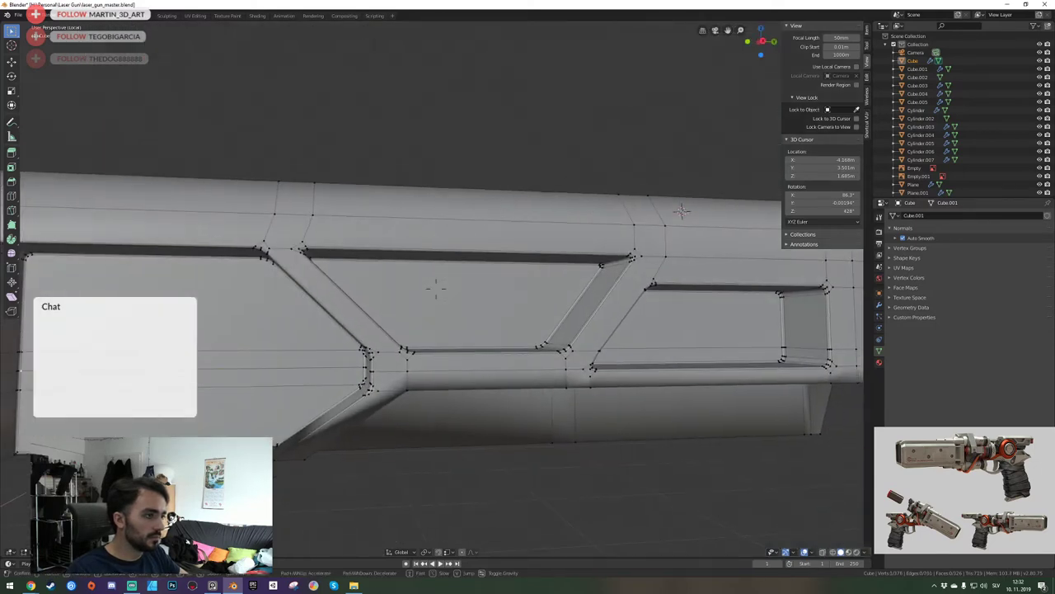
{"action": "scroll", "coordinate": [435, 288], "scroll_direction": "up", "scroll_amount": 4}
{"action": "key", "text": "2"}
{"action": "left_click", "coordinate": [554, 235]}
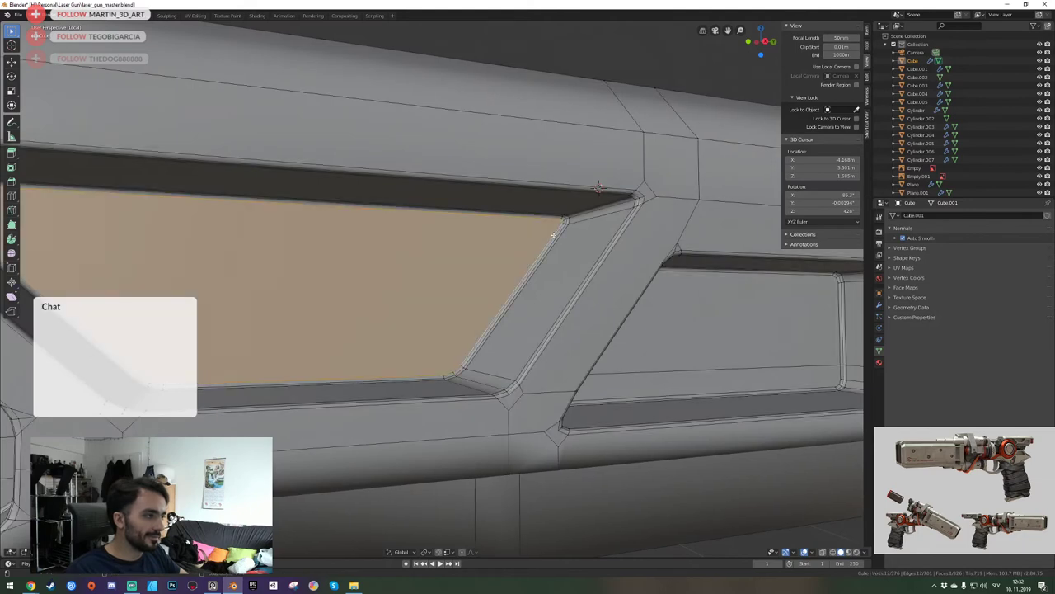
{"action": "key", "text": "3"}
{"action": "scroll", "coordinate": [435, 288], "scroll_direction": "up", "scroll_amount": 4}
{"action": "middle_click_drag", "start_coordinate": [486, 329], "coordinate": [419, 206]}
{"action": "left_click", "coordinate": [421, 258], "text": "alt+shift"}
{"action": "left_click", "coordinate": [430, 261], "text": "alt+shift"}
Add the small end recess's inner bevel loops and flat panel faces to the selection.
{"action": "key", "text": "shift+grave"}
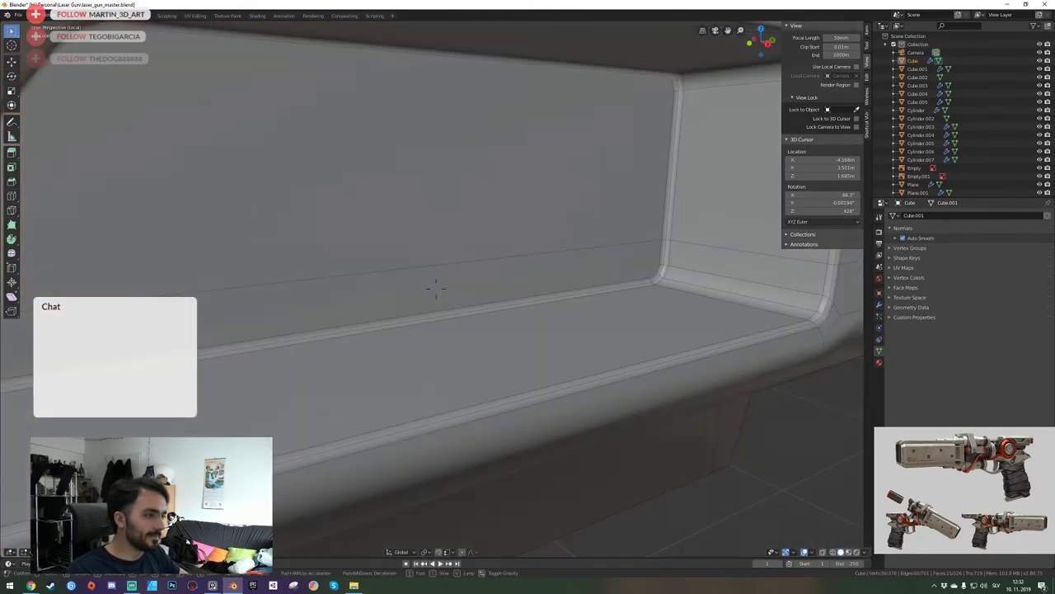
{"action": "key", "text": "w"}
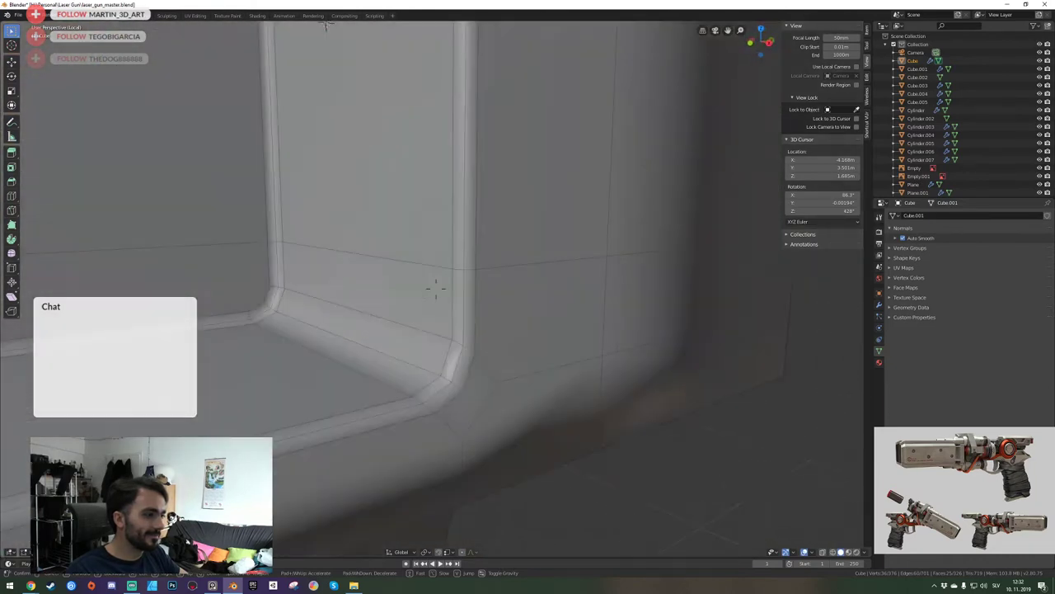
{"action": "left_click", "coordinate": [436, 289]}
{"action": "left_click", "coordinate": [416, 295], "text": "alt"}
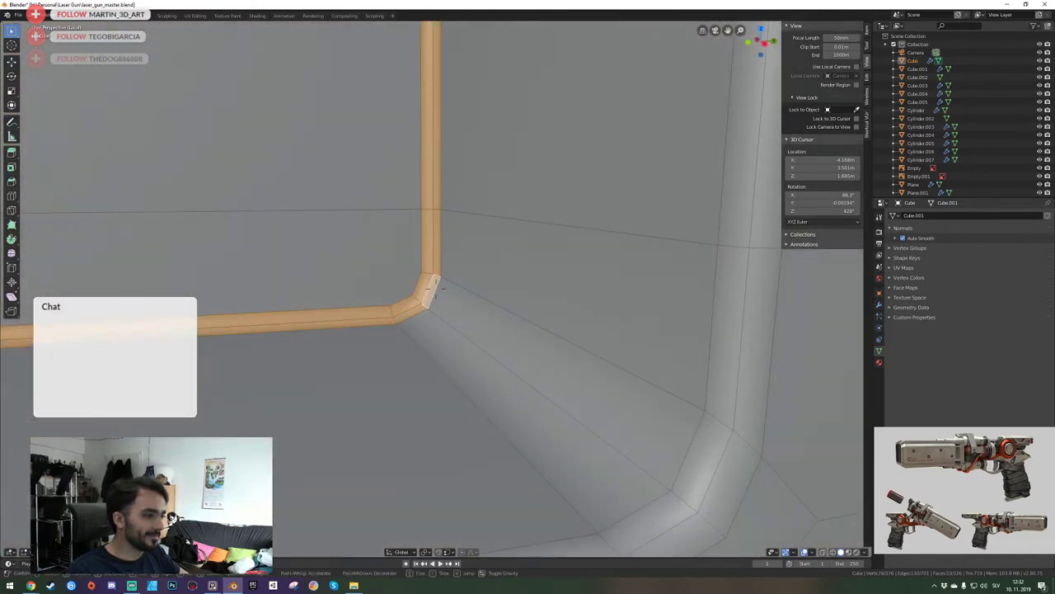
{"action": "key", "text": "KP_Decimal"}
{"action": "left_click", "coordinate": [416, 272], "text": "shift"}
Add the inner bevel face loop around the largest recess panel to the selection.
{"action": "key", "text": "shift+grave"}
{"action": "key", "text": "s"}
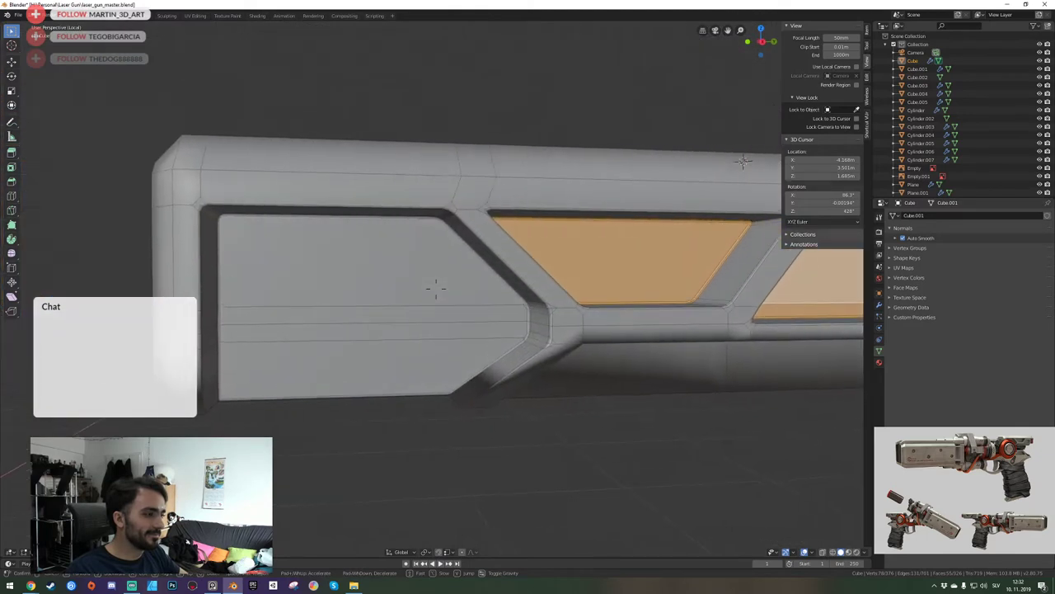
{"action": "key", "text": "a"}
{"action": "key", "text": "w"}
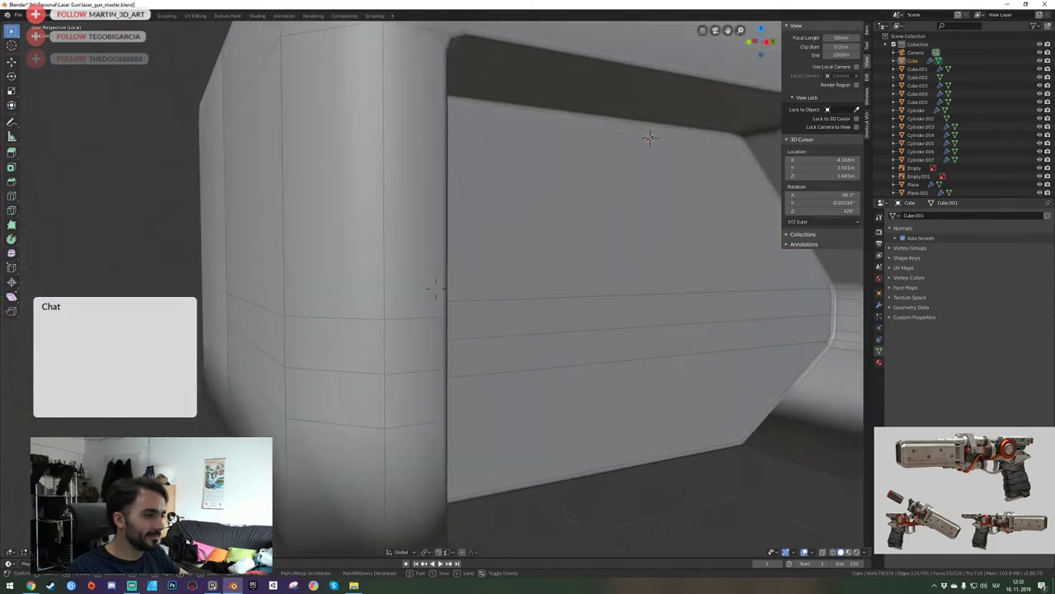
{"action": "key", "text": "d"}
{"action": "key", "text": "w"}
{"action": "left_click", "coordinate": [435, 286]}
{"action": "left_click", "coordinate": [427, 279], "text": "alt"}
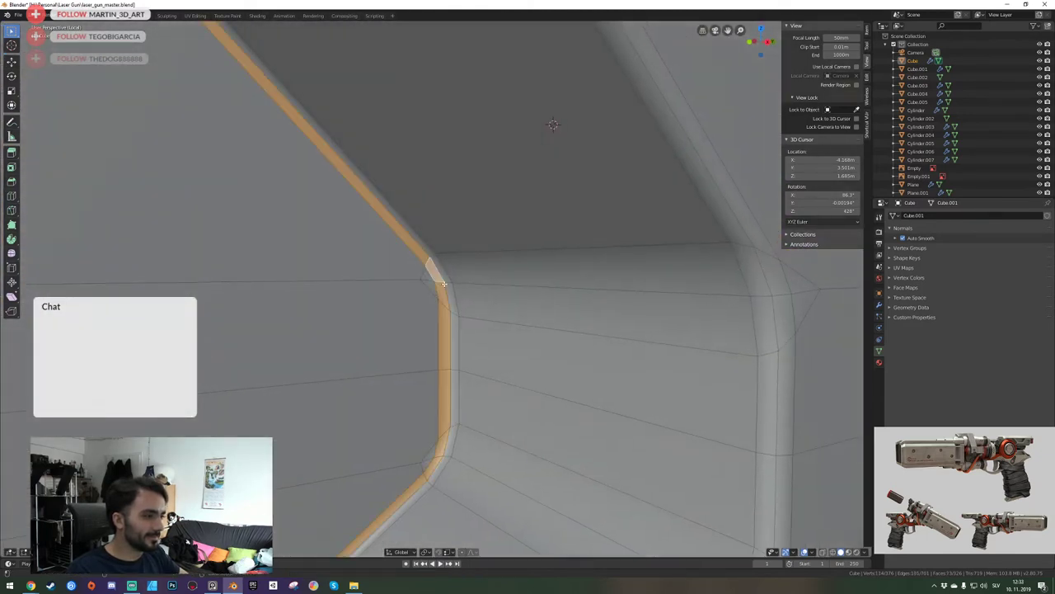
Add the largest recess's remaining bevel and flat panel faces to the selection and return to the camera view.
{"action": "left_click", "coordinate": [430, 288], "text": "shift"}
{"action": "left_click", "coordinate": [416, 298], "text": "shift"}
{"action": "left_click", "coordinate": [397, 267], "text": "shift"}
{"action": "left_click", "coordinate": [380, 435], "text": "shift"}
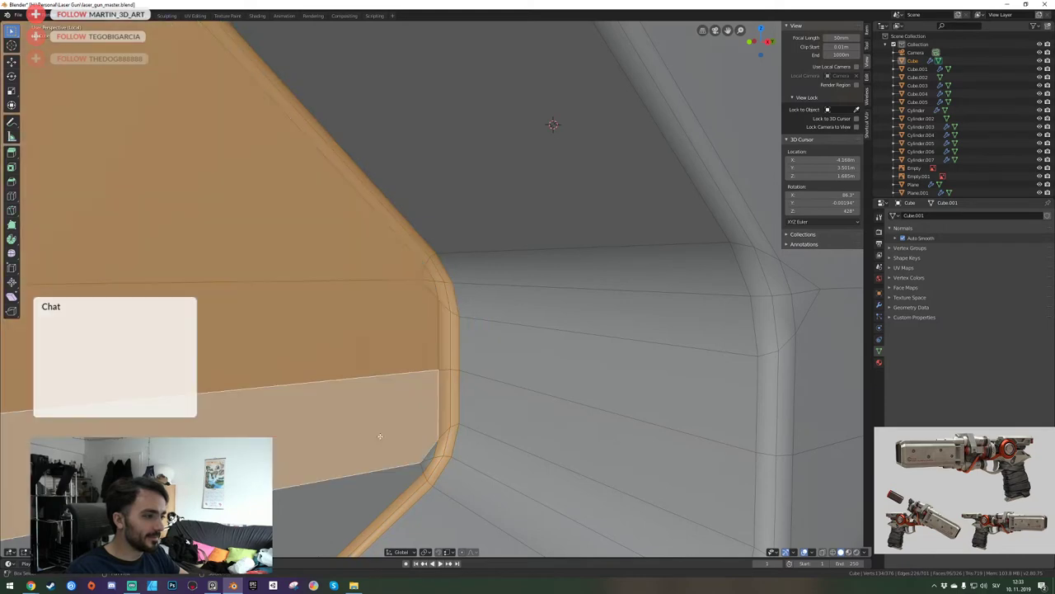
{"action": "left_click", "coordinate": [429, 456], "text": "shift"}
{"action": "left_click", "coordinate": [404, 486], "text": "shift"}
{"action": "key", "text": "shift+grave"}
{"action": "key", "text": "s"}
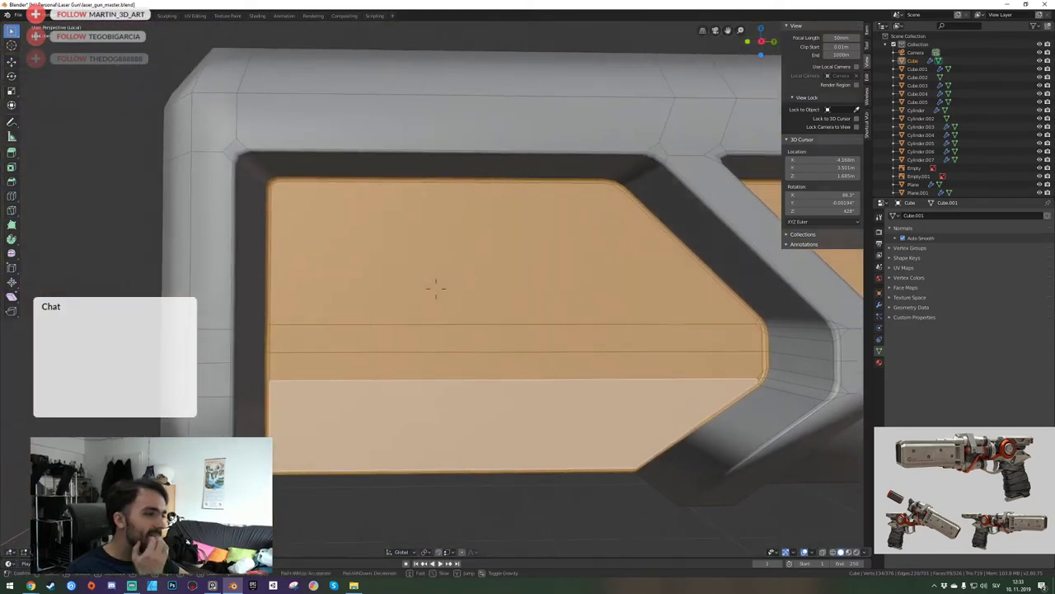
{"action": "left_click", "coordinate": [436, 288]}
{"action": "key", "text": "KP_0"}
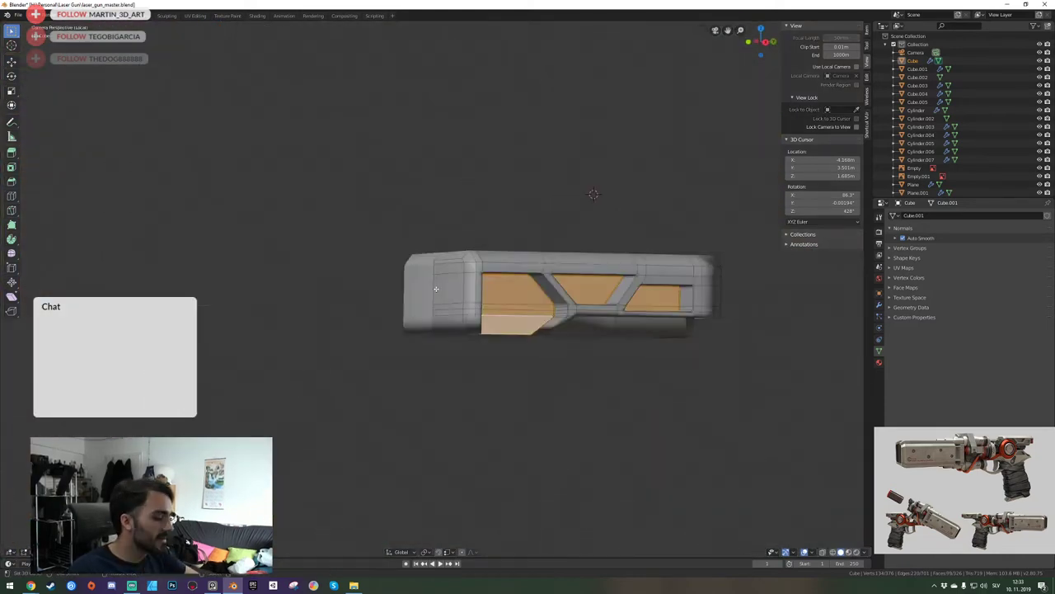
Leave the isolated view and move the selected recess faces outward along X to make the recesses shallower.
{"action": "key", "text": "KP_Divide"}
{"action": "key", "text": "g"}
{"action": "key", "text": "x"}
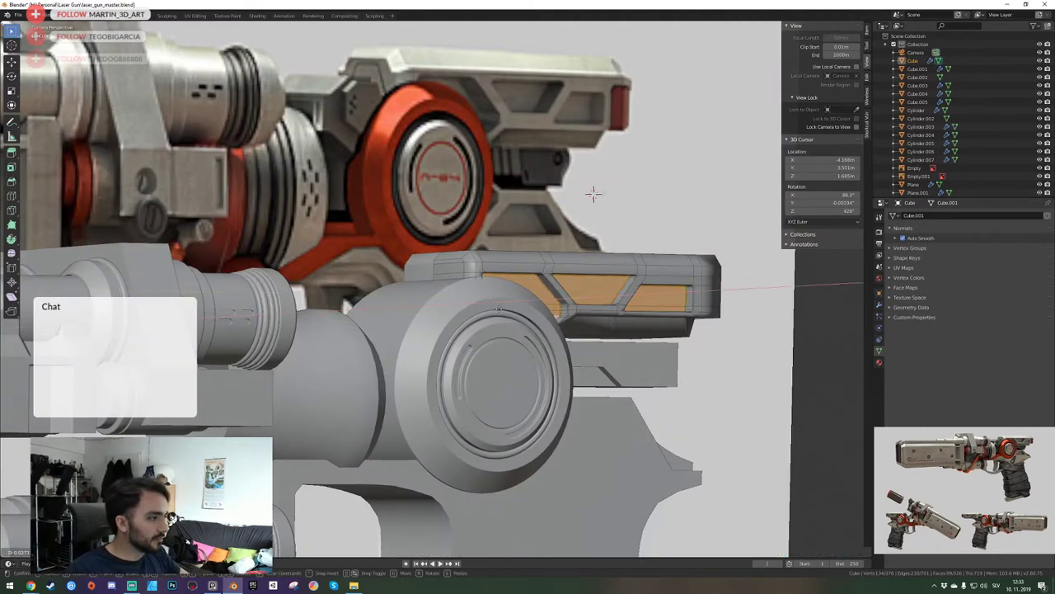
{"action": "key", "text": "Escape"}
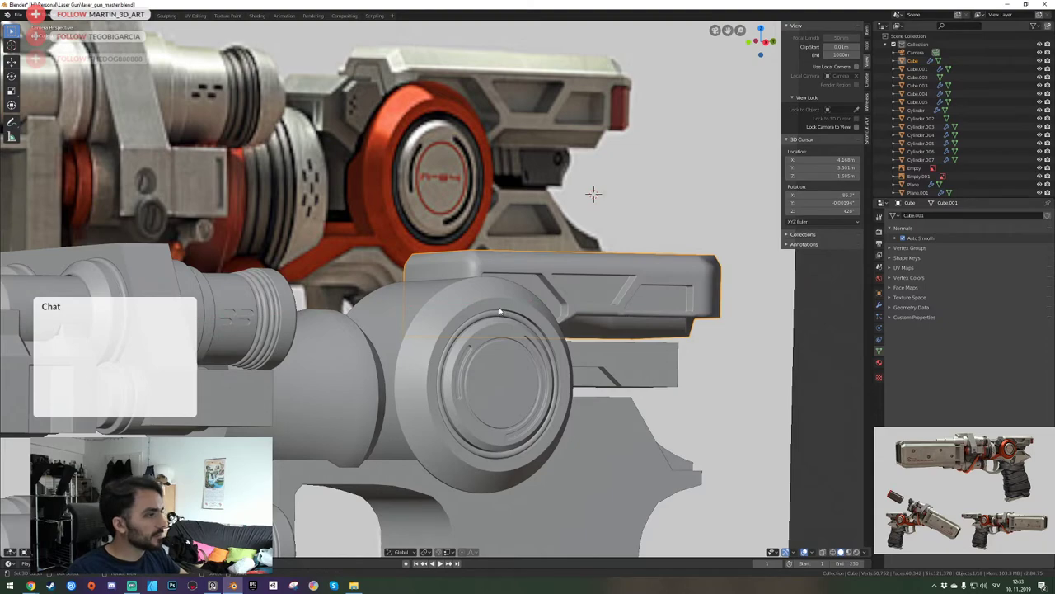
{"action": "key", "text": "KP_0"}
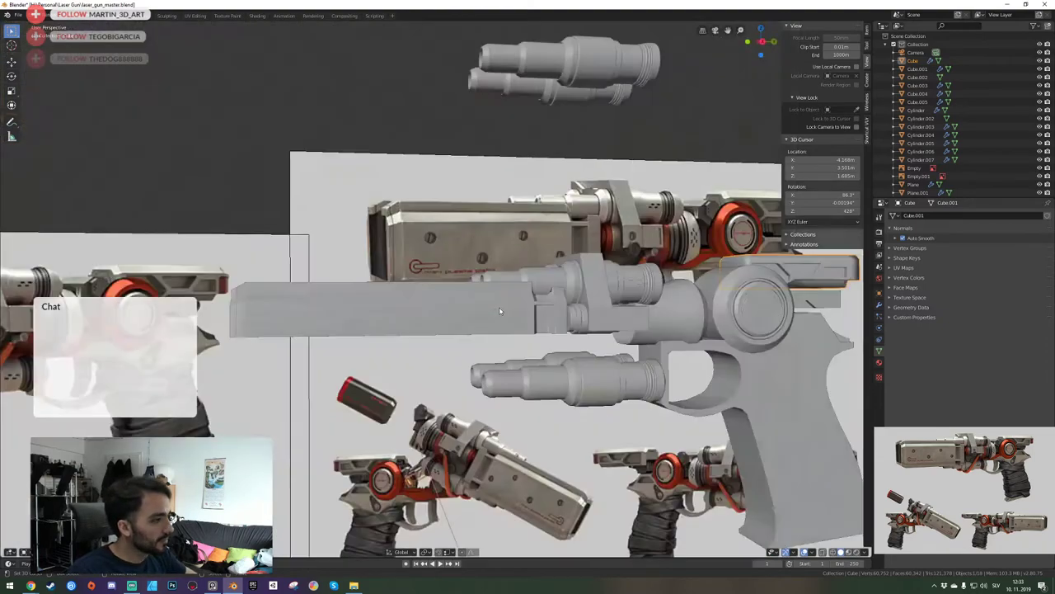
Move the selected recess faces slightly farther outward along X and compare the block with the reference in camera view.
{"action": "key", "text": "shift+grave"}
{"action": "key", "text": "s"}
{"action": "key", "text": "w"}
{"action": "left_click", "coordinate": [436, 290]}
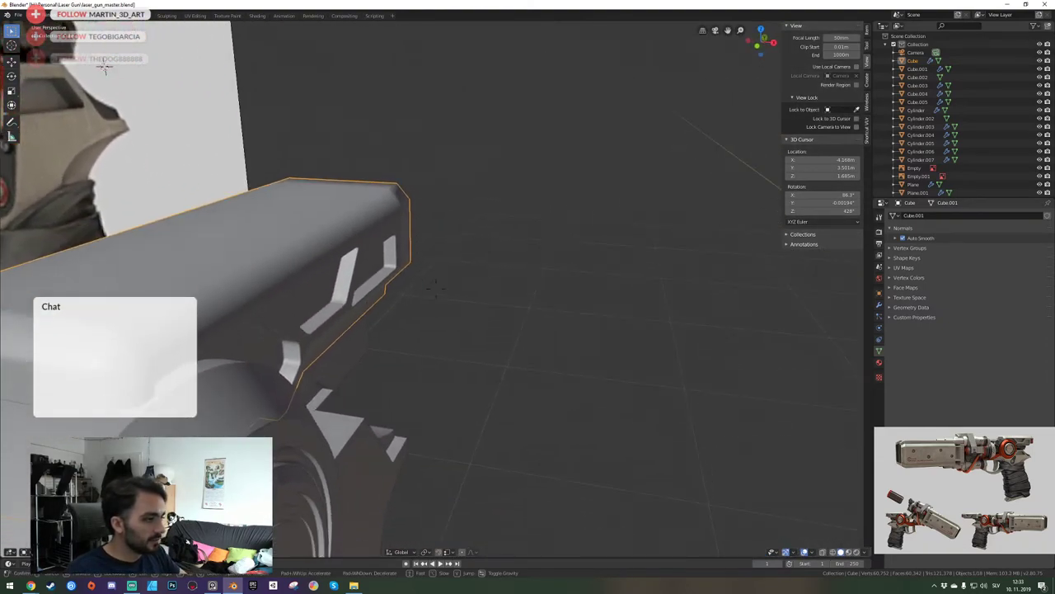
{"action": "key", "text": "Tab"}
{"action": "key", "text": "g"}
{"action": "key", "text": "y"}
{"action": "key", "text": "x"}
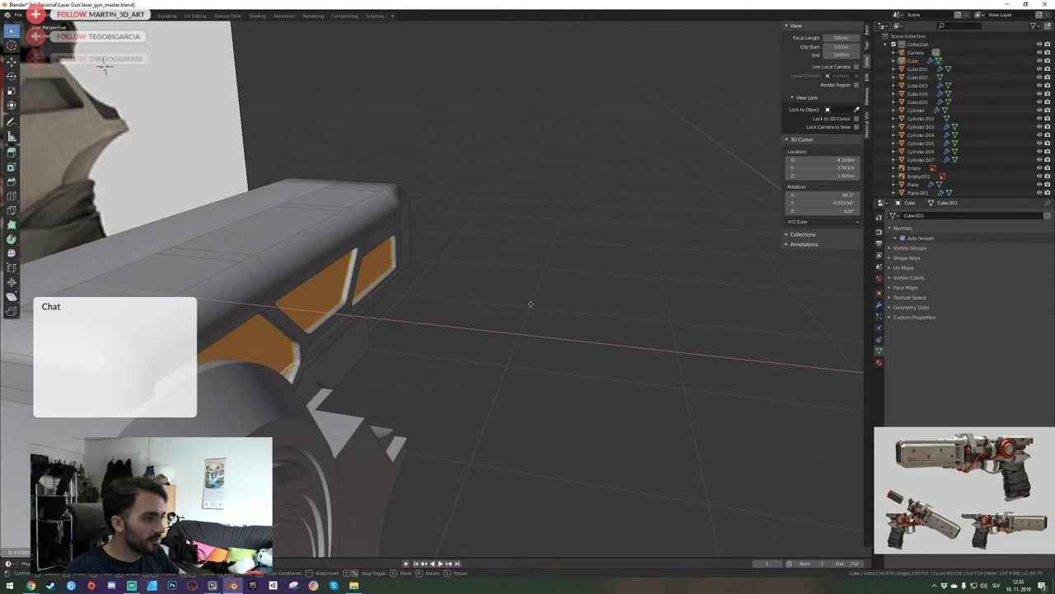
{"action": "left_click", "coordinate": [529, 302]}
{"action": "key", "text": "Tab"}
{"action": "key", "text": "KP_0"}
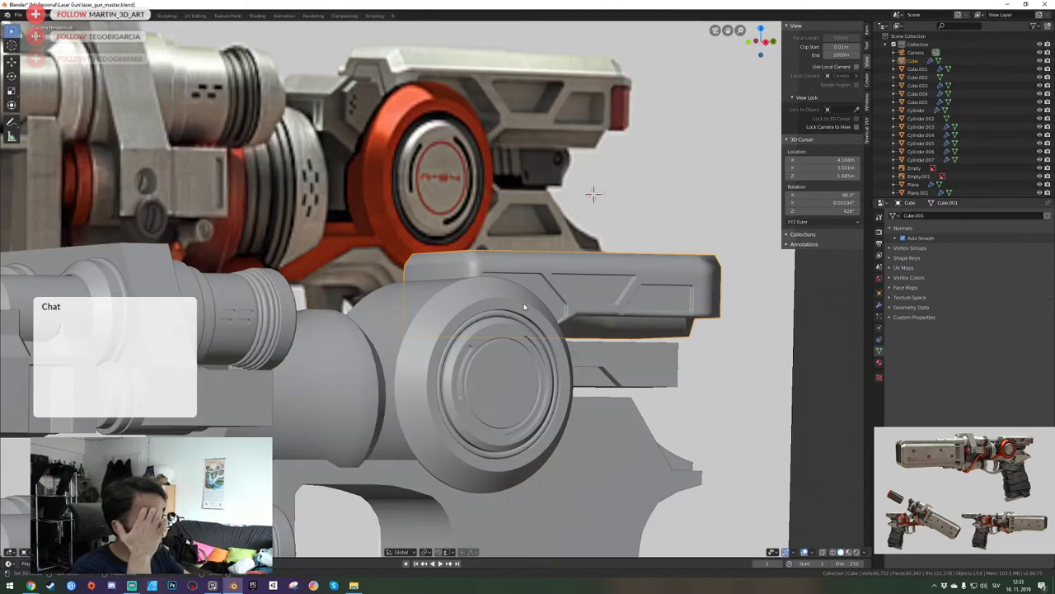
Inspect the end recess up close and compare the block's shading with the Weighted Normal modifier's viewport display off and on.
{"action": "key", "text": "KP_0"}
{"action": "key", "text": "Tab"}
{"action": "key", "text": "shift+grave"}
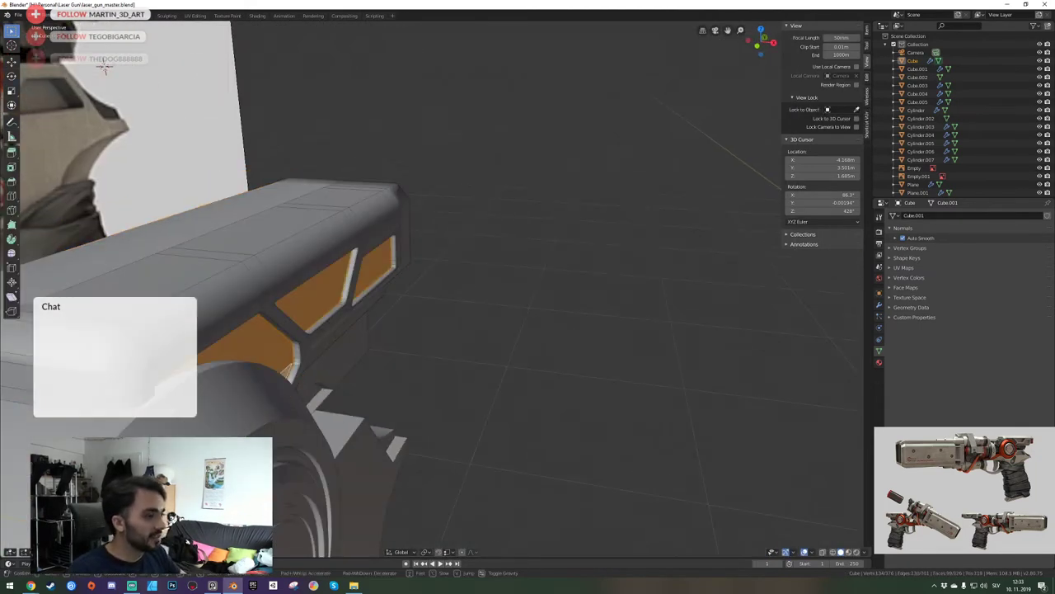
{"action": "key", "text": "d"}
{"action": "key", "text": "w"}
{"action": "left_click", "coordinate": [436, 292]}
{"action": "key", "text": "Tab"}
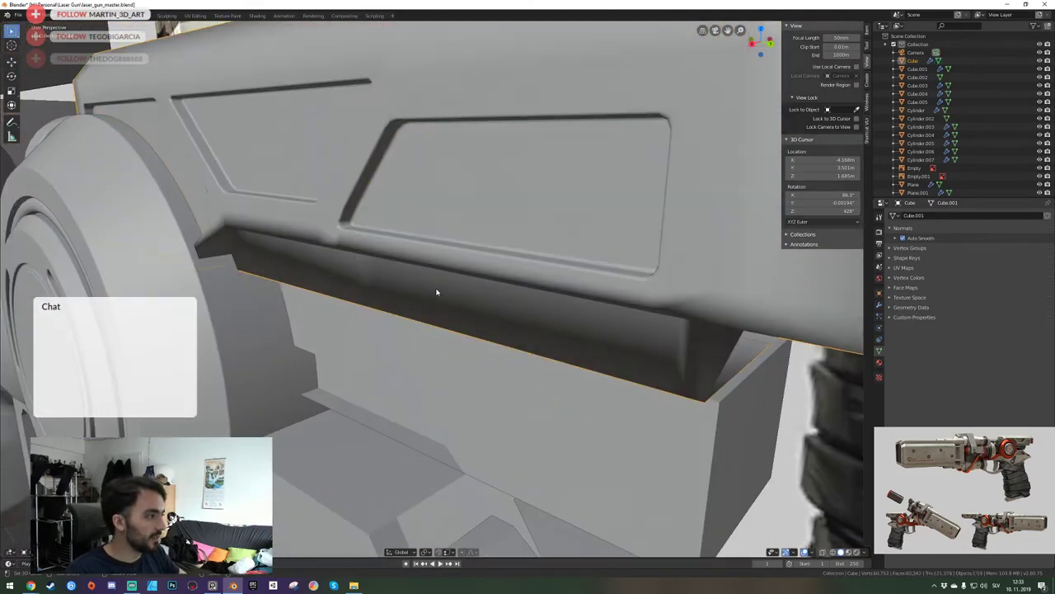
{"action": "left_click", "coordinate": [879, 304]}
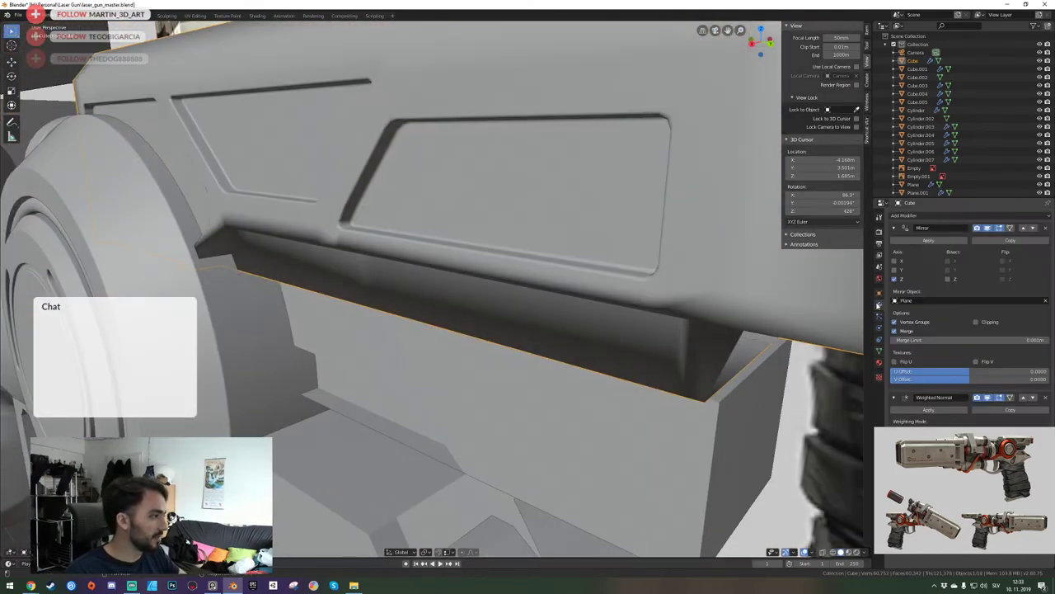
{"action": "left_click", "coordinate": [988, 398]}
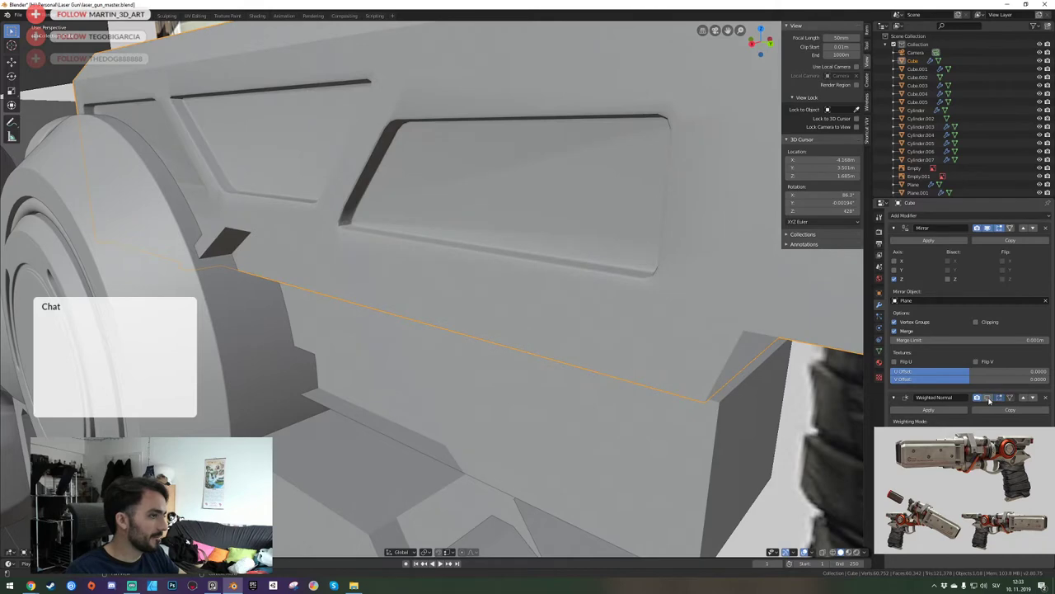
{"action": "left_click", "coordinate": [989, 398]}
Apply the visual transform to the upper rear block.
{"action": "scroll", "coordinate": [552, 317], "scroll_direction": "down", "scroll_amount": 3}
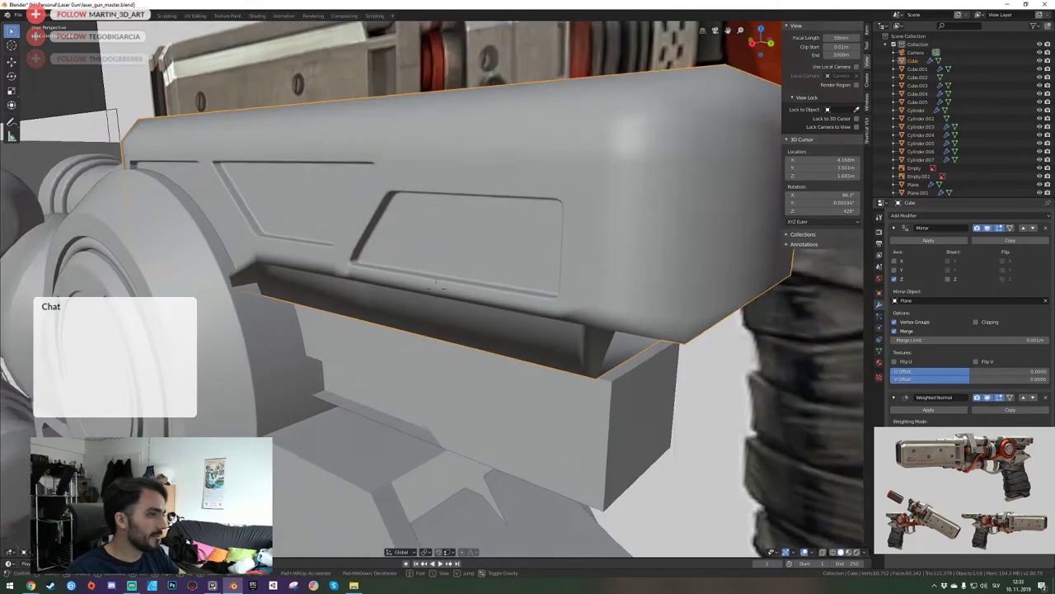
{"action": "middle_click_drag", "start_coordinate": [495, 301], "coordinate": [436, 288]}
{"action": "key", "text": "Tab"}
{"action": "key", "text": "Tab"}
{"action": "right_click", "coordinate": [436, 288]}
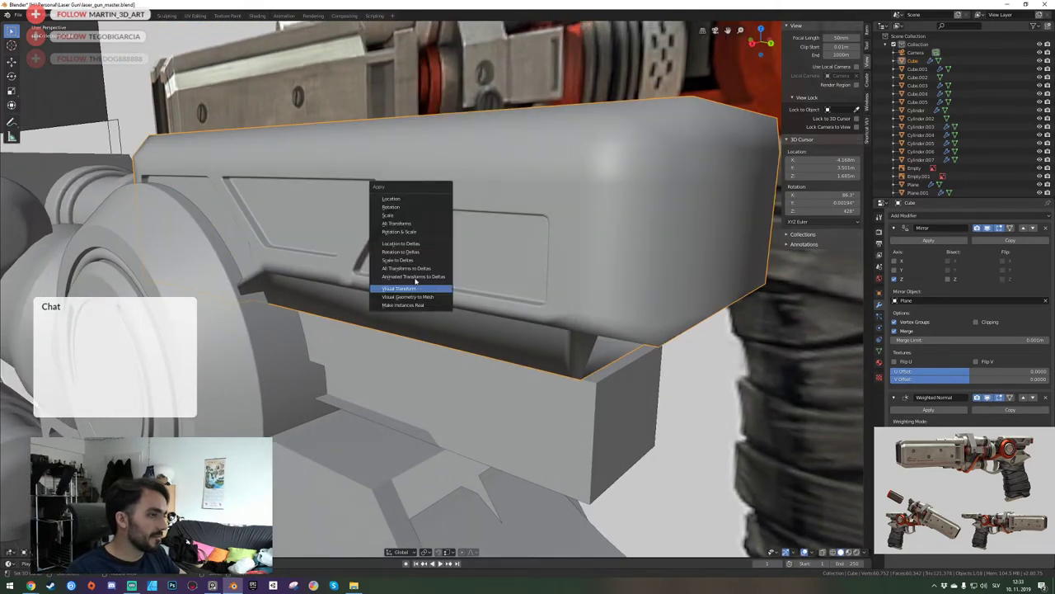
{"action": "left_click", "coordinate": [403, 229]}
{"action": "key", "text": "ctrl+a"}
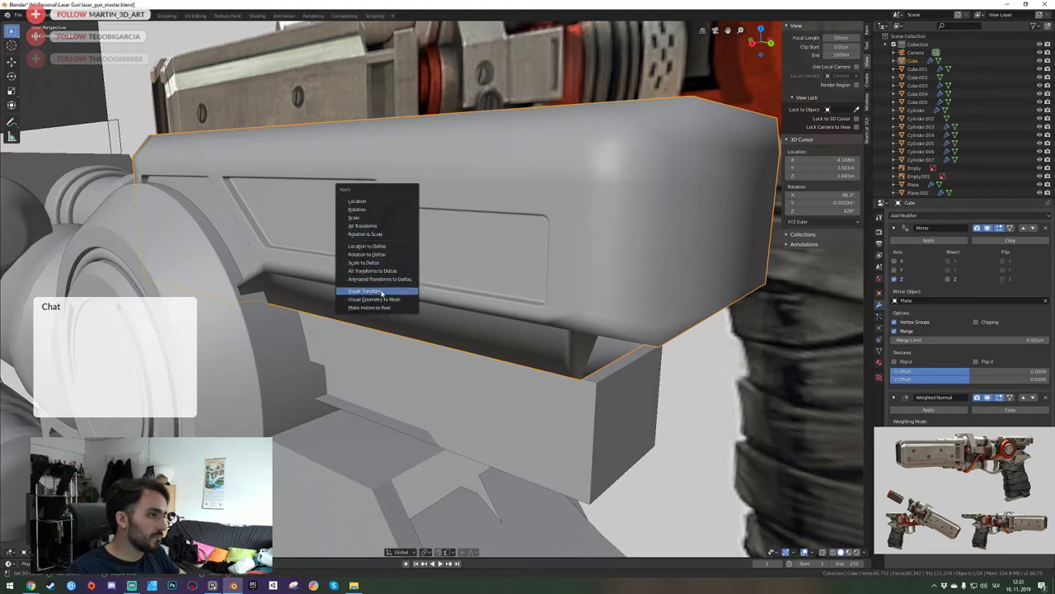
{"action": "left_click", "coordinate": [381, 290]}
Select all of the block's geometry in edit mode, return to object mode and save the file.
{"action": "key", "text": "Tab"}
{"action": "key", "text": "a"}
{"action": "key", "text": "a"}
{"action": "key", "text": "Tab"}
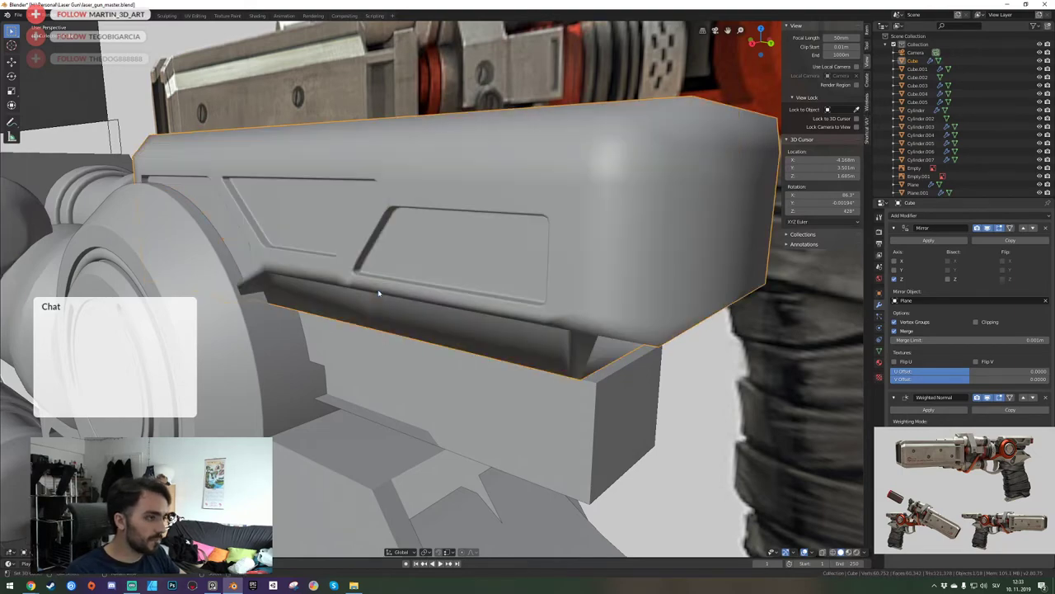
{"action": "key", "text": "ctrl+s"}
Examine the block's recessed panels from several angles against the reference pistol and clear the mesh selection.
{"action": "middle_click_drag", "start_coordinate": [370, 295], "coordinate": [438, 291]}
{"action": "key", "text": "Tab"}
{"action": "scroll", "coordinate": [425, 305], "scroll_direction": "up", "scroll_amount": 2}
{"action": "key", "text": "shift+grave"}
{"action": "key", "text": "s"}
{"action": "key", "text": "w"}
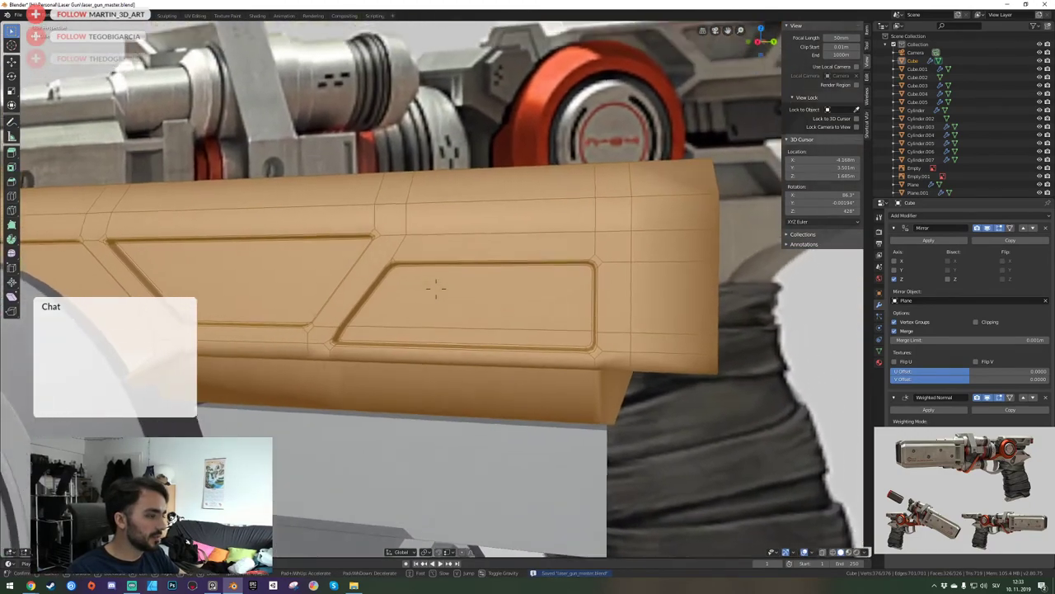
{"action": "key", "text": "s"}
{"action": "key", "text": "a"}
{"action": "key", "text": "d"}
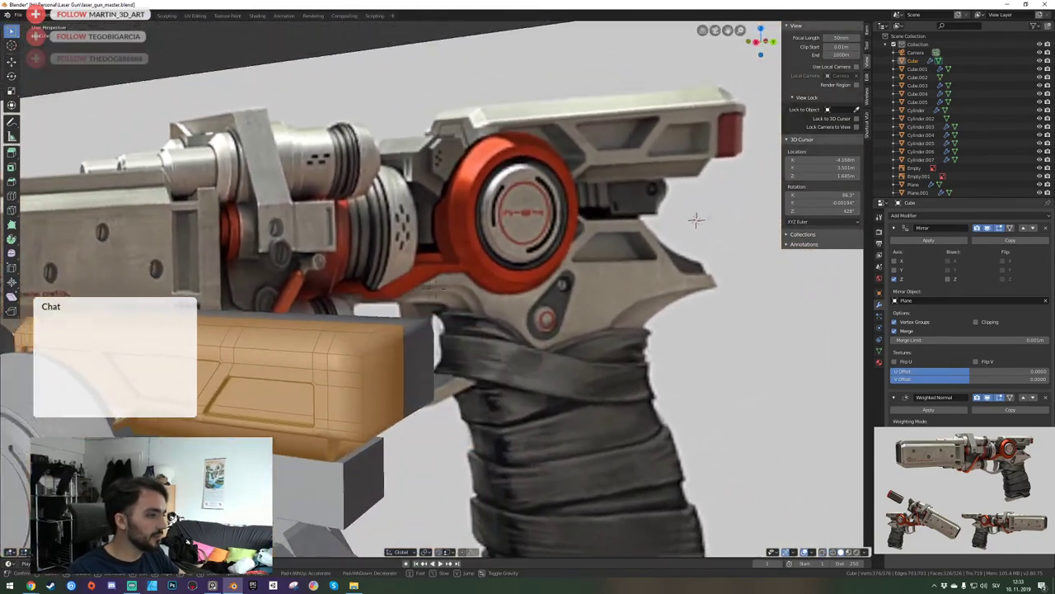
{"action": "key", "text": "a"}
{"action": "key", "text": "a"}
{"action": "key", "text": "w"}
{"action": "key", "text": "s"}
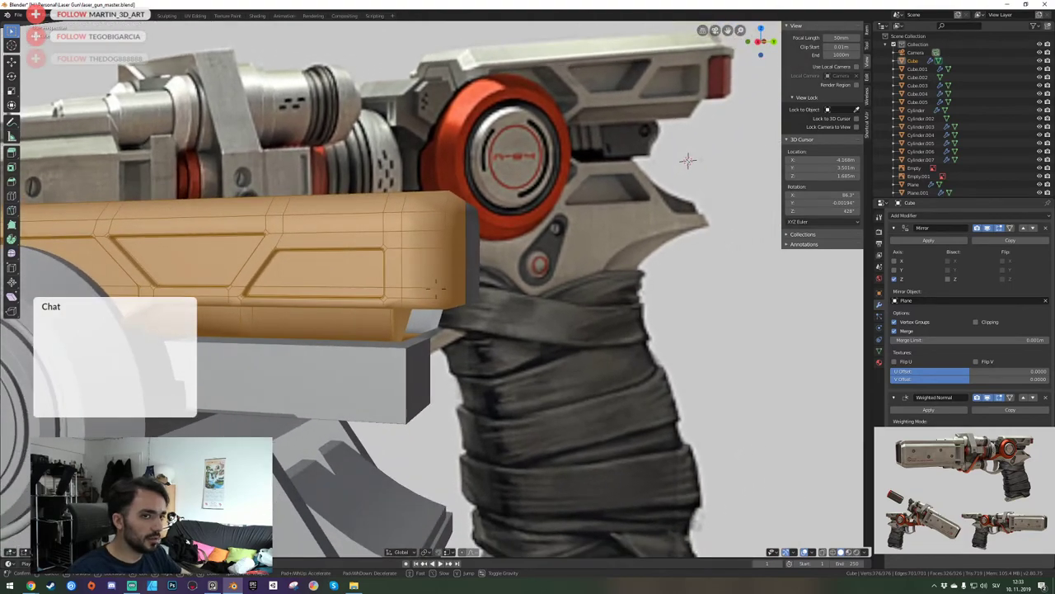
{"action": "key", "text": "a"}
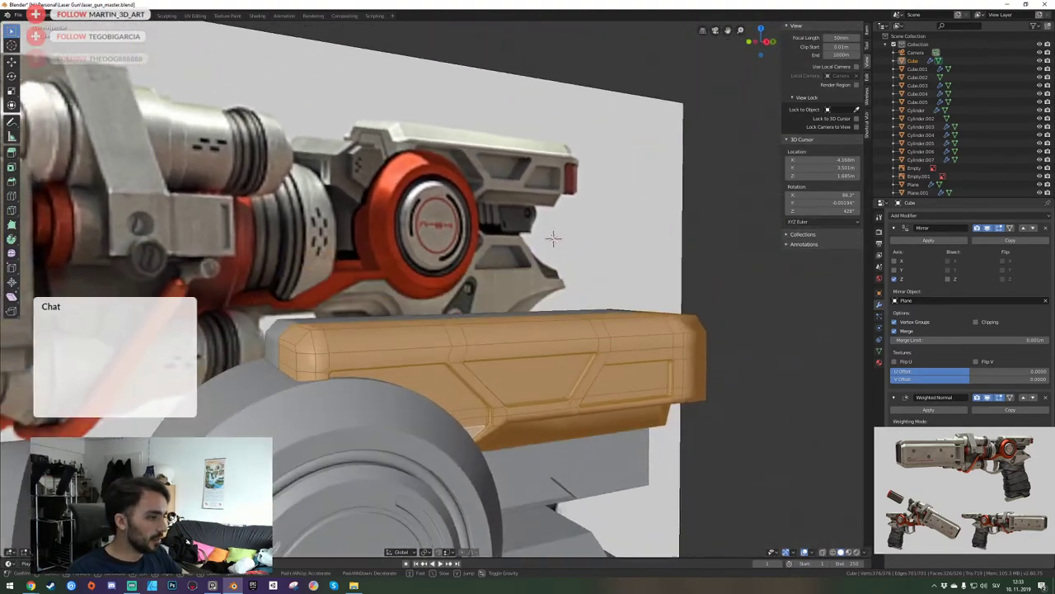
{"action": "key", "text": "d"}
{"action": "left_click", "coordinate": [436, 289]}
{"action": "key", "text": "alt+a"}
Compare the recess outlines and depth with the reference image's rear block in perspective and camera views.
{"action": "key", "text": "shift+grave"}
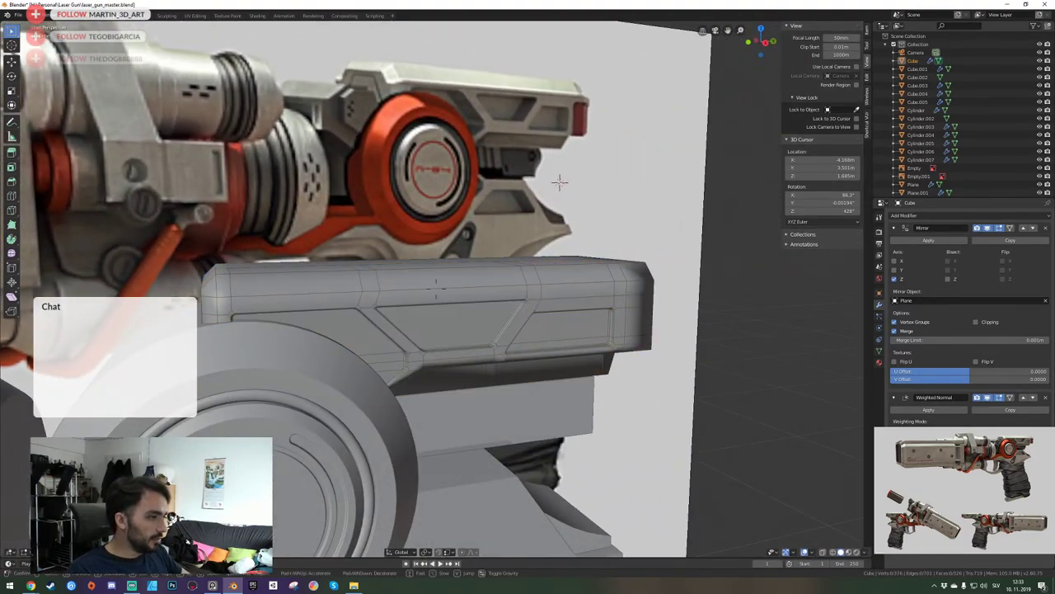
{"action": "key", "text": "q"}
{"action": "key", "text": "e"}
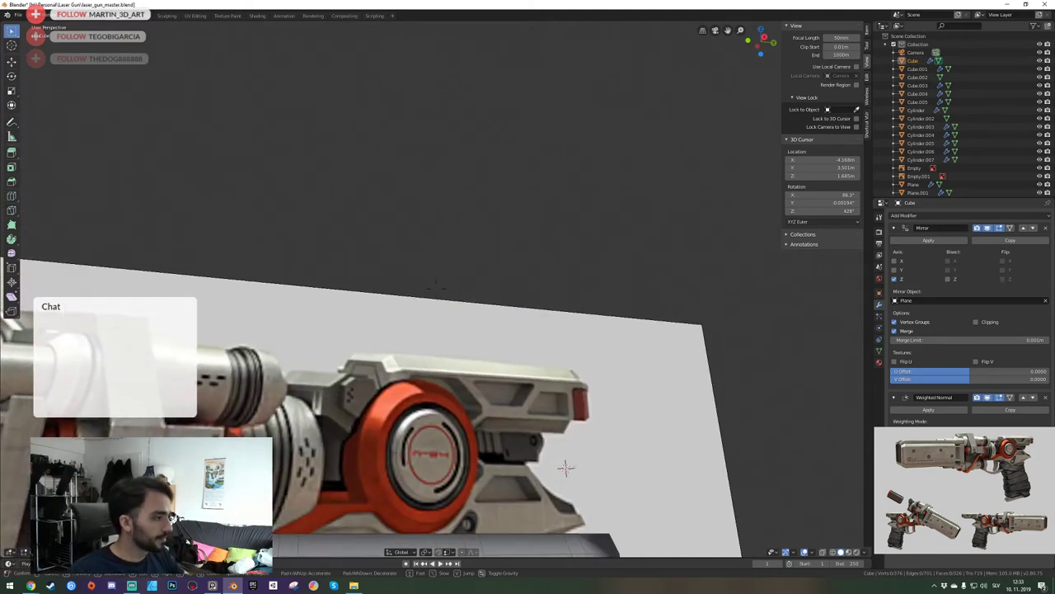
{"action": "key", "text": "q"}
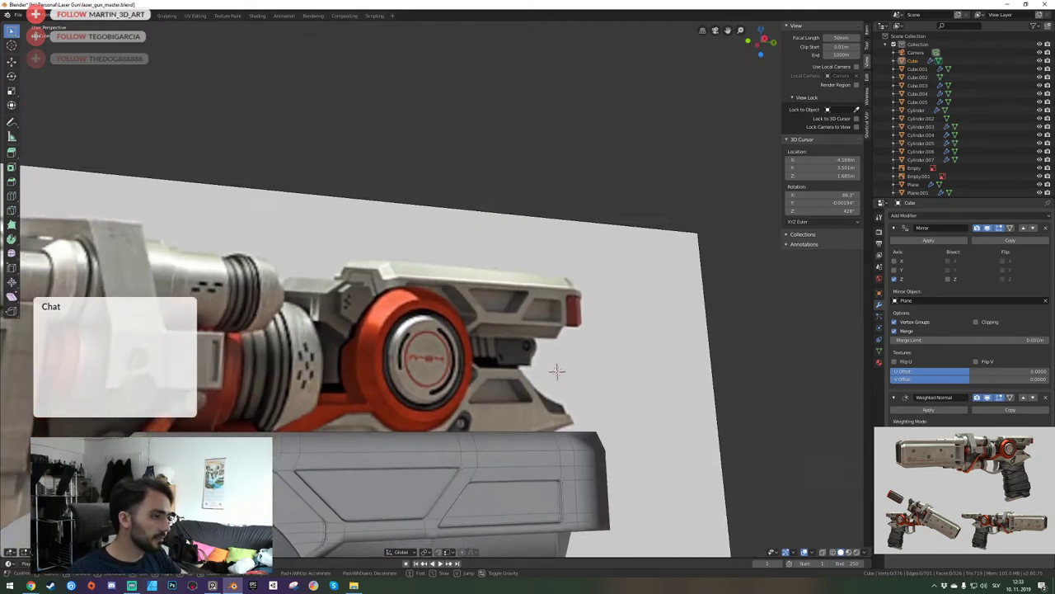
{"action": "key", "text": "w"}
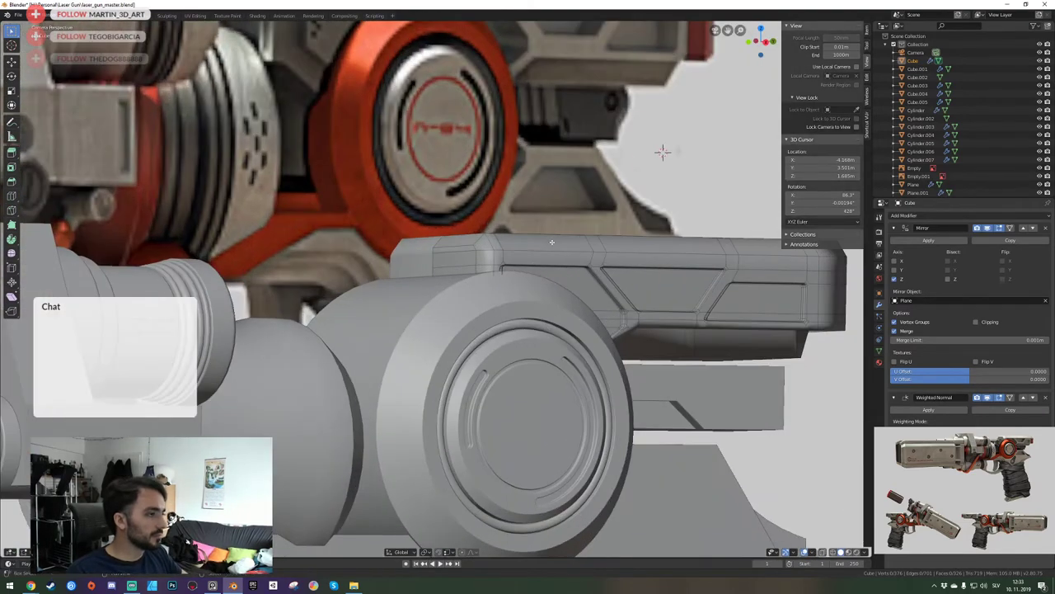
{"action": "middle_click_drag", "start_coordinate": [552, 242], "coordinate": [422, 345], "text": "shift"}
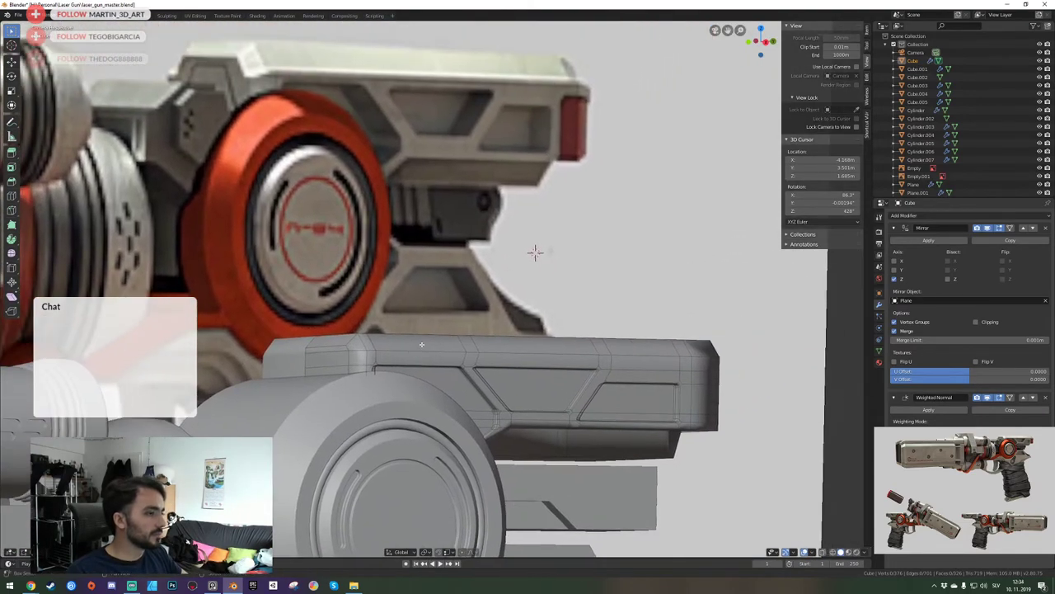
{"action": "key", "text": "KP_0"}
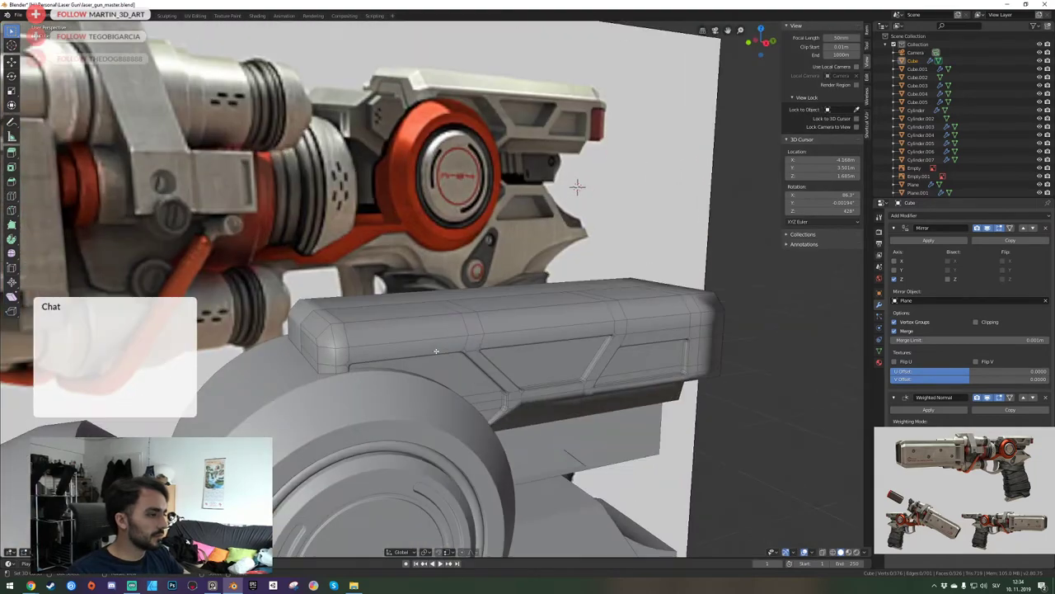
Select the short edge strip crossing the end recess's slanted bevel near its lower corner and frame it in right orthographic view.
{"action": "key", "text": "shift+grave"}
{"action": "key", "text": "w"}
{"action": "key", "text": "q"}
{"action": "key", "text": "w"}
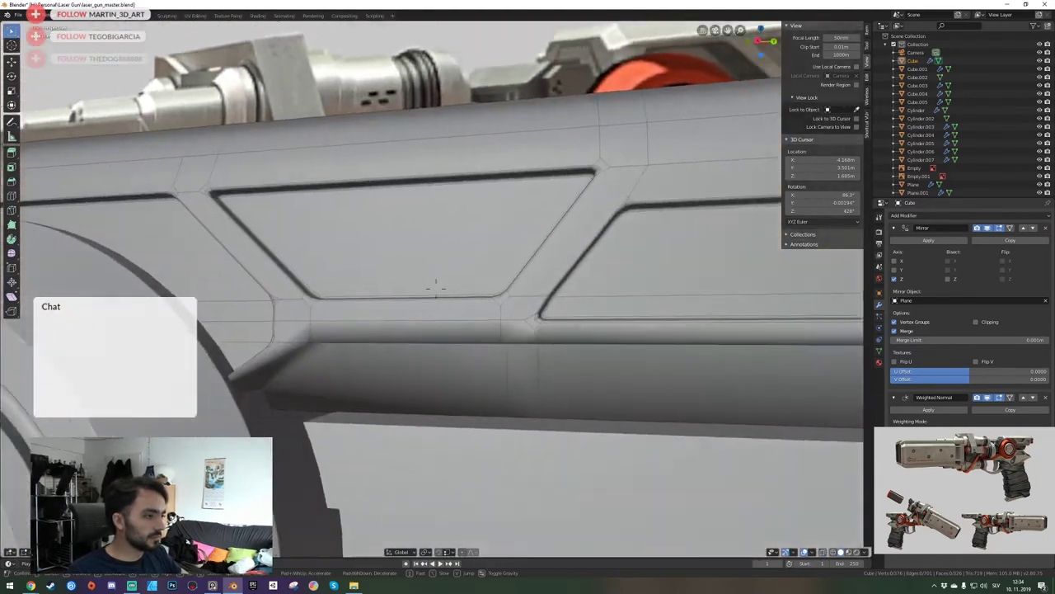
{"action": "key", "text": "w"}
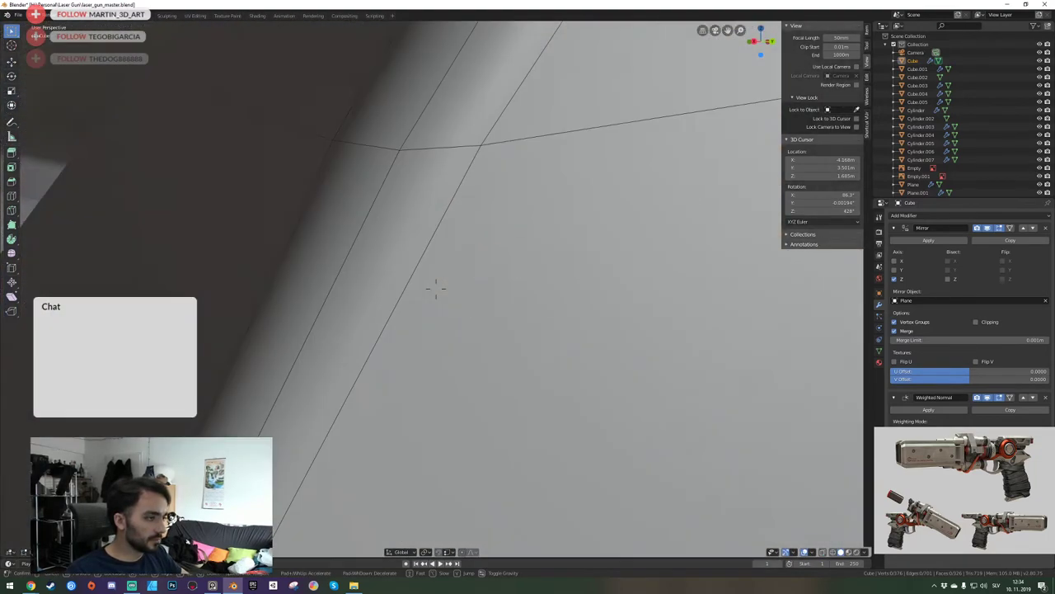
{"action": "left_click", "coordinate": [437, 289]}
{"action": "scroll", "coordinate": [436, 289], "scroll_direction": "down", "scroll_amount": 3}
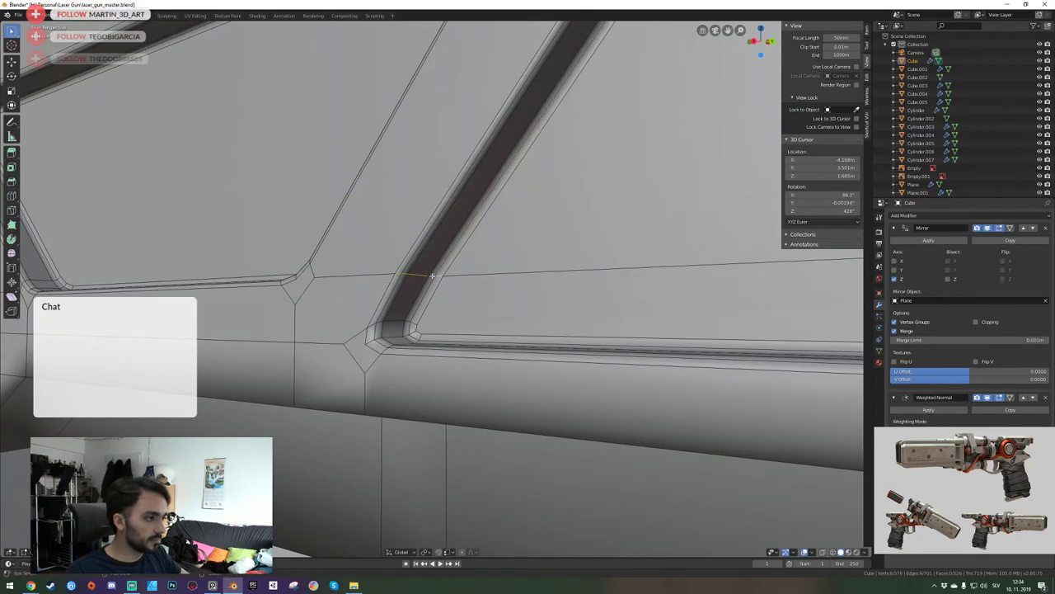
{"action": "key", "text": "KP_3"}
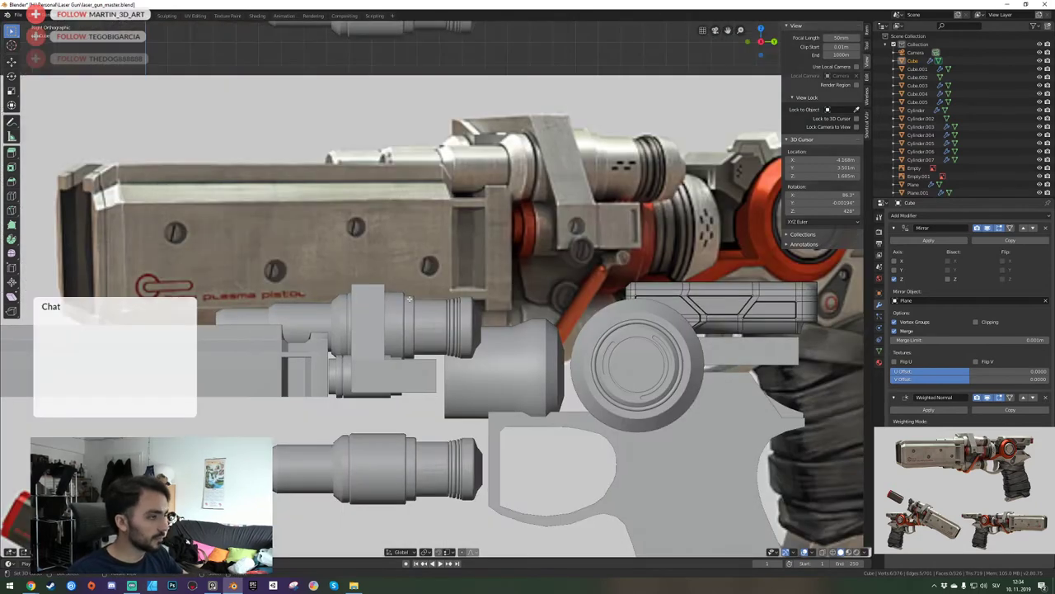
{"action": "key", "text": "KP_Decimal"}
{"action": "scroll", "coordinate": [565, 358], "scroll_direction": "down", "scroll_amount": 5}
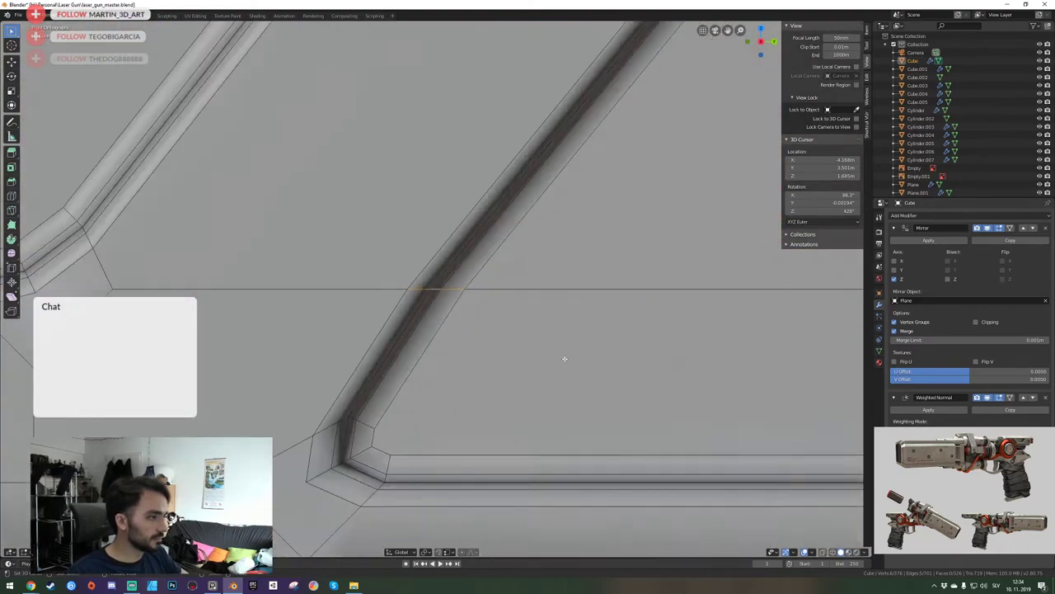
Try shifting and dissolving the selected edge strip on the end recess's slanted bevel, and revert both attempts.
{"action": "key", "text": "g"}
{"action": "key", "text": "g"}
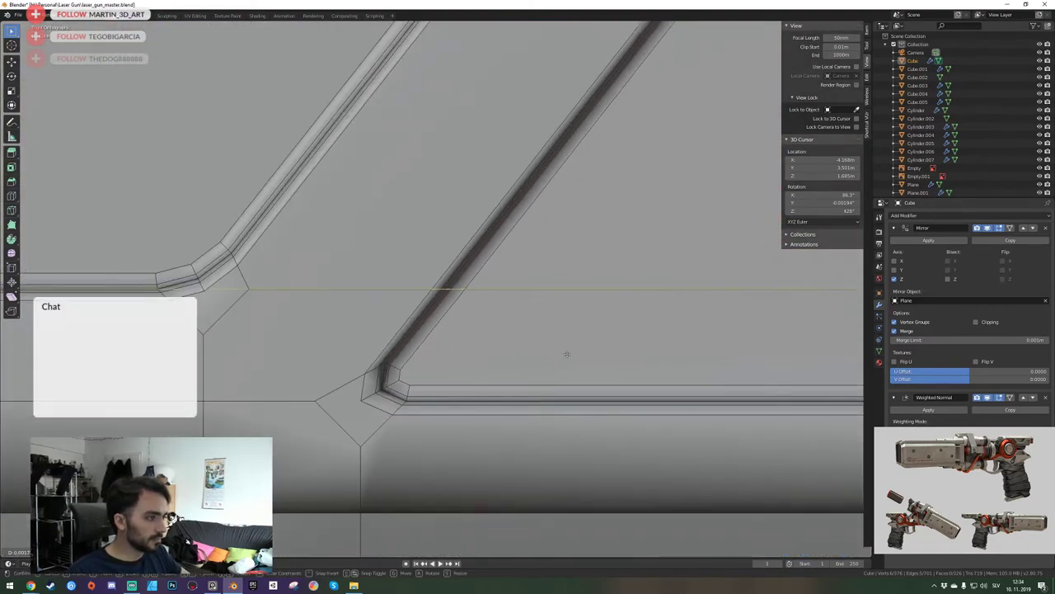
{"action": "right_click", "coordinate": [569, 354]}
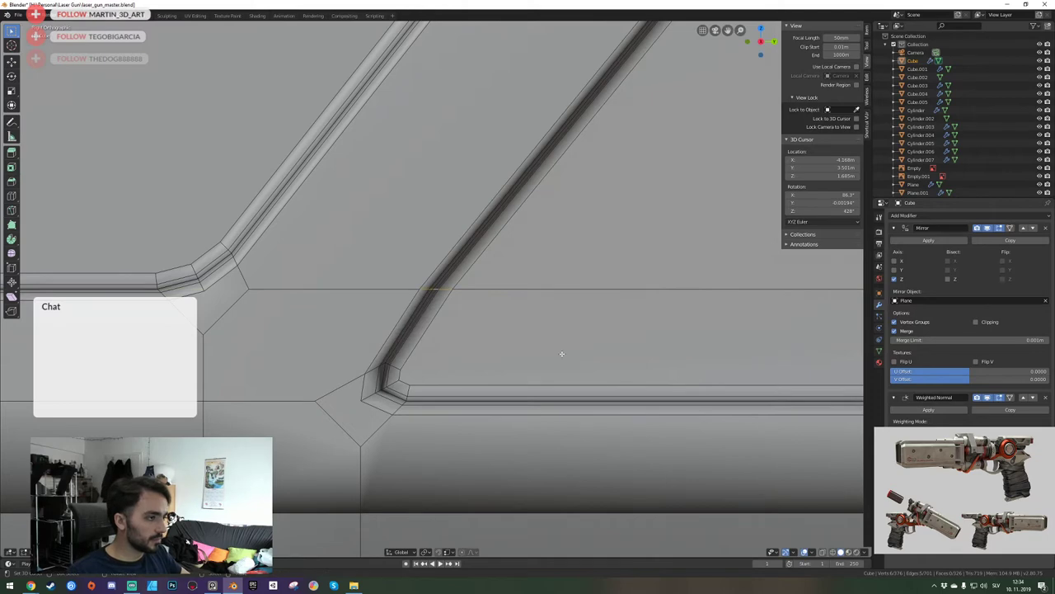
{"action": "key", "text": "ctrl+x"}
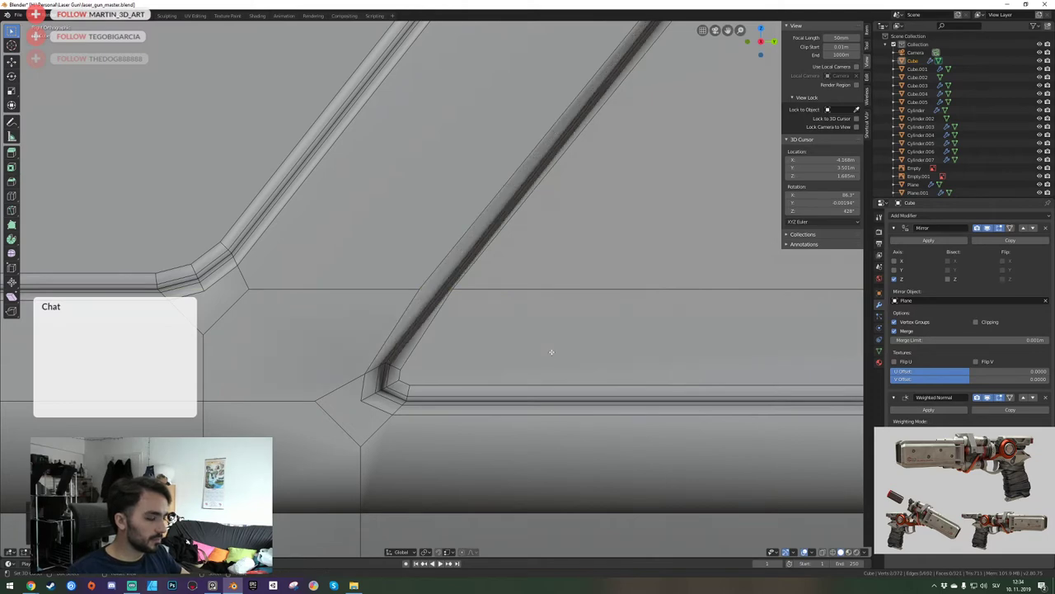
{"action": "key", "text": "ctrl+z"}
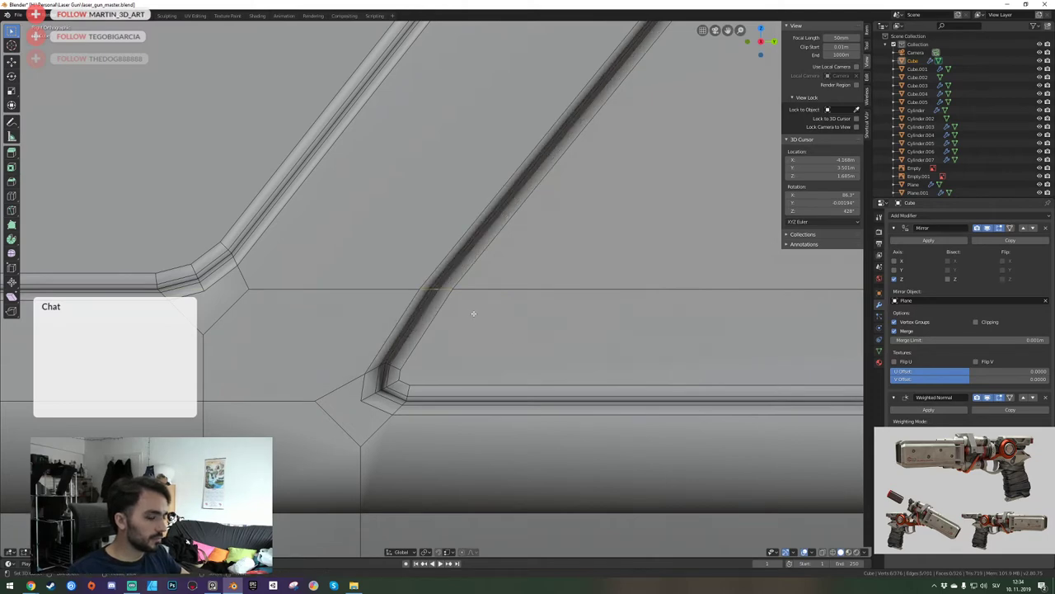
Shift the selected edge strip horizontally to straighten the end recess's slanted bevel, and return to object mode.
{"action": "key", "text": "shift+v"}
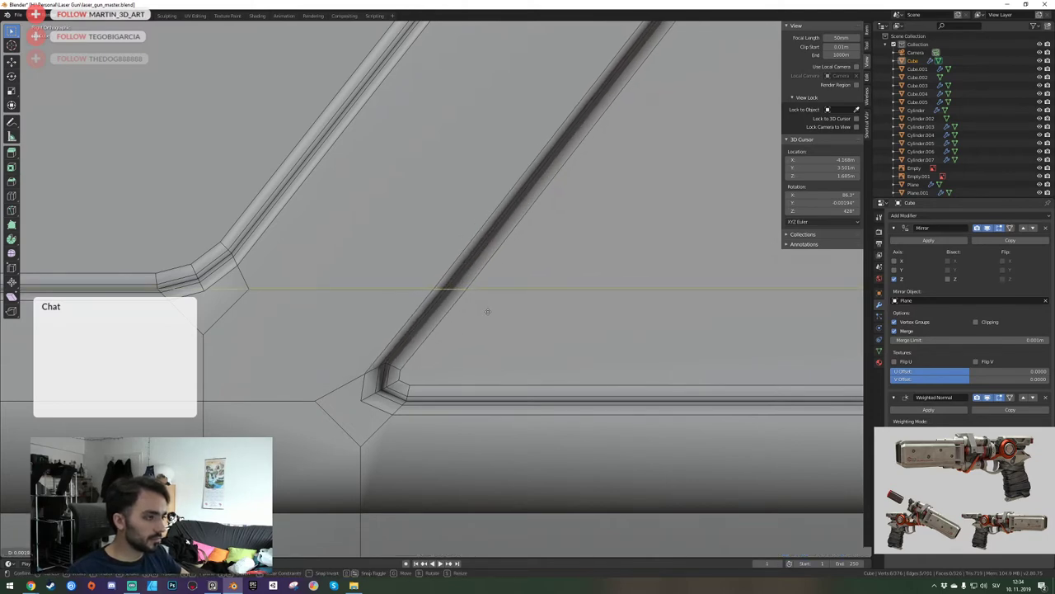
{"action": "left_click", "coordinate": [487, 311]}
{"action": "key", "text": "Tab"}
{"action": "scroll", "coordinate": [487, 311], "scroll_direction": "down", "scroll_amount": 6}
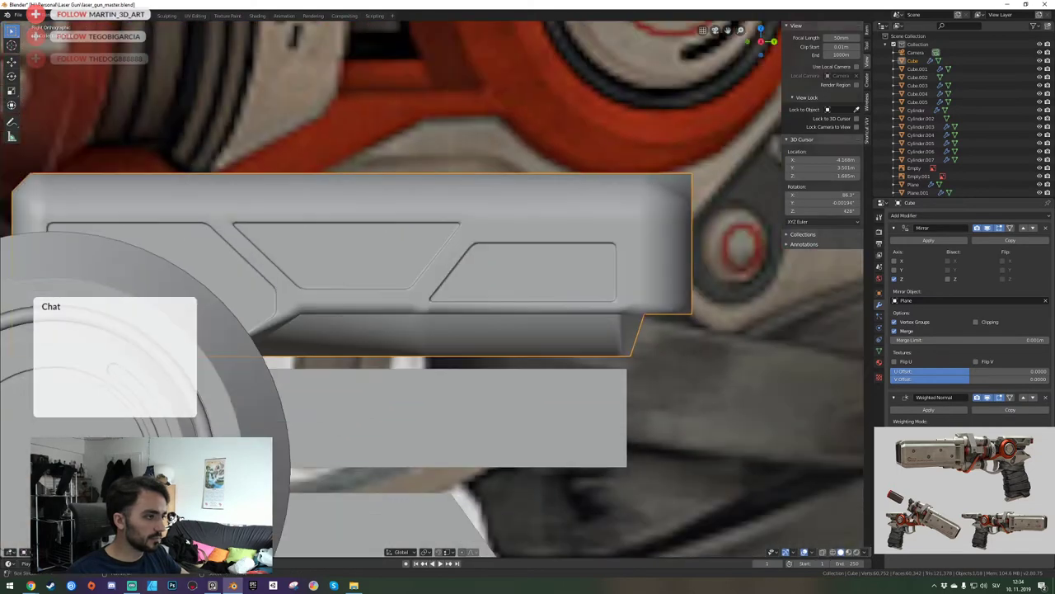
Deselect the upper rear block and save the laser gun file.
{"action": "scroll", "coordinate": [487, 310], "scroll_direction": "down", "scroll_amount": 5}
{"action": "middle_click_drag", "start_coordinate": [488, 311], "coordinate": [405, 274]}
{"action": "key", "text": "ctrl+s"}
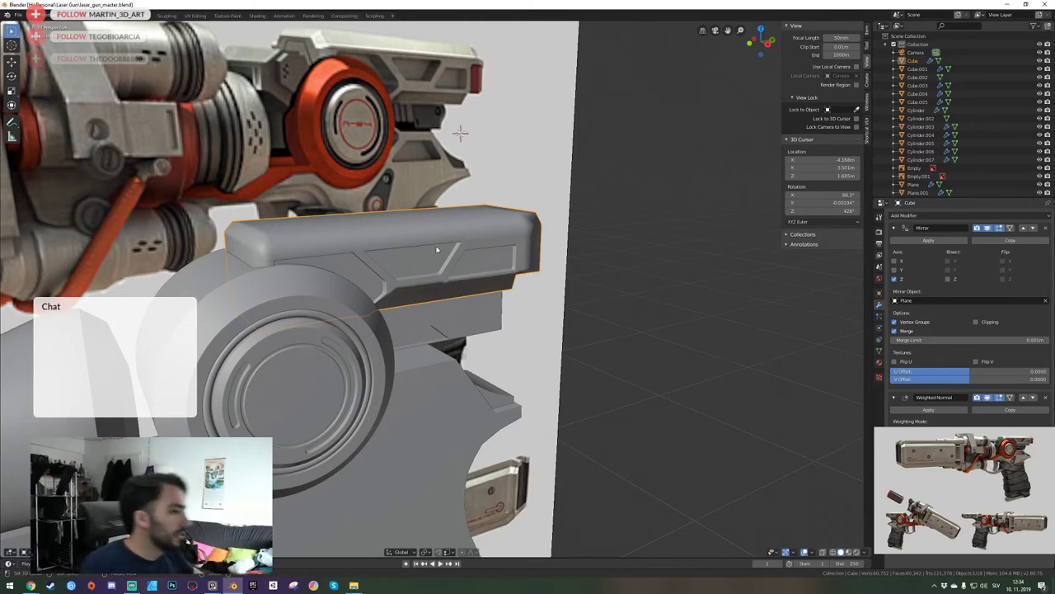
{"action": "left_click", "coordinate": [666, 205]}
{"action": "key", "text": "alt+a"}
{"action": "key", "text": "ctrl+s"}
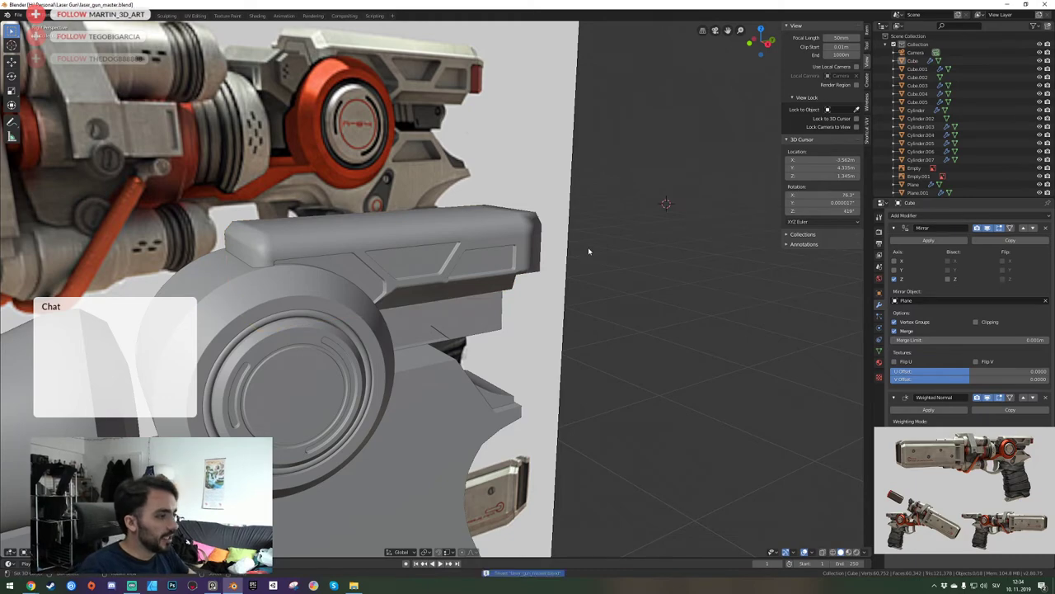
Select the upper rear block and compare it with the rear block in the reference image.
{"action": "key", "text": "shift+grave"}
{"action": "key", "text": "w"}
{"action": "key", "text": "a"}
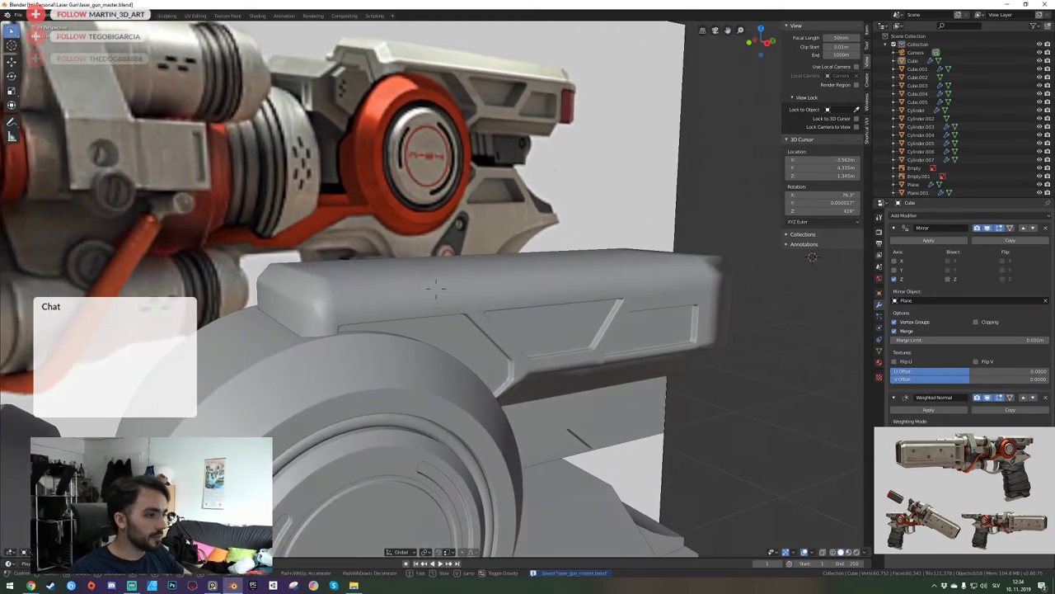
{"action": "left_click", "coordinate": [436, 288]}
{"action": "left_click", "coordinate": [351, 308]}
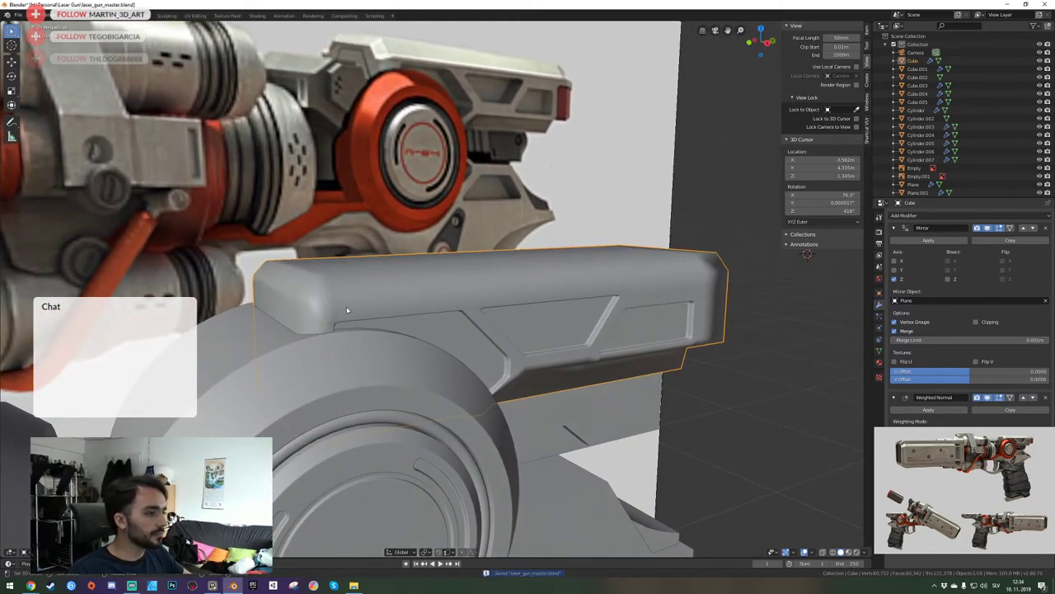
{"action": "key", "text": "Home"}
{"action": "key", "text": "KP_Decimal"}
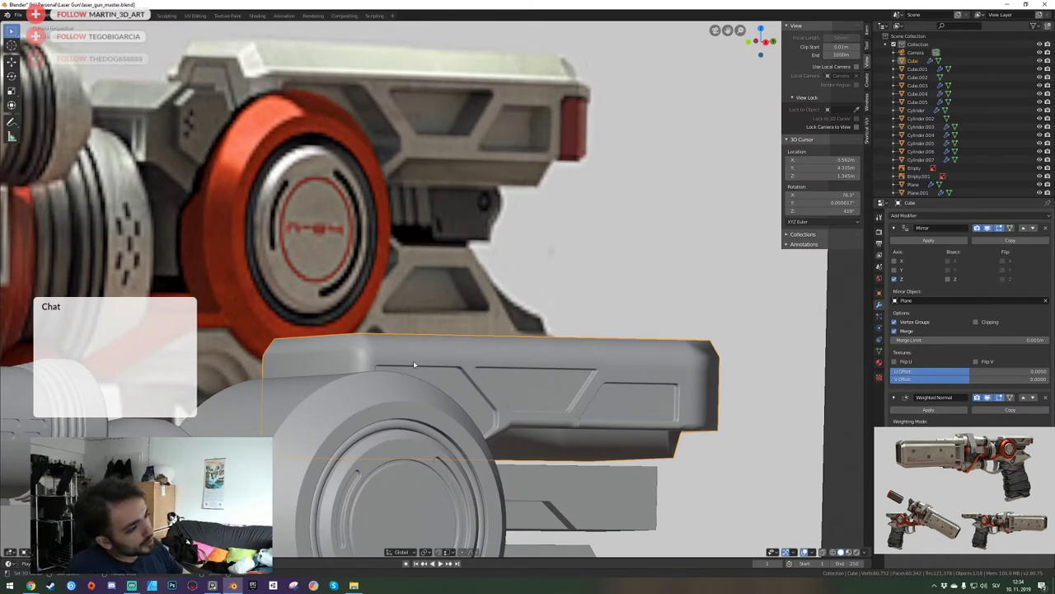
In edit mode, lower the horizontal edge loop along the block's upper side to just above the recesses, with vertical moves only.
{"action": "key", "text": "Tab"}
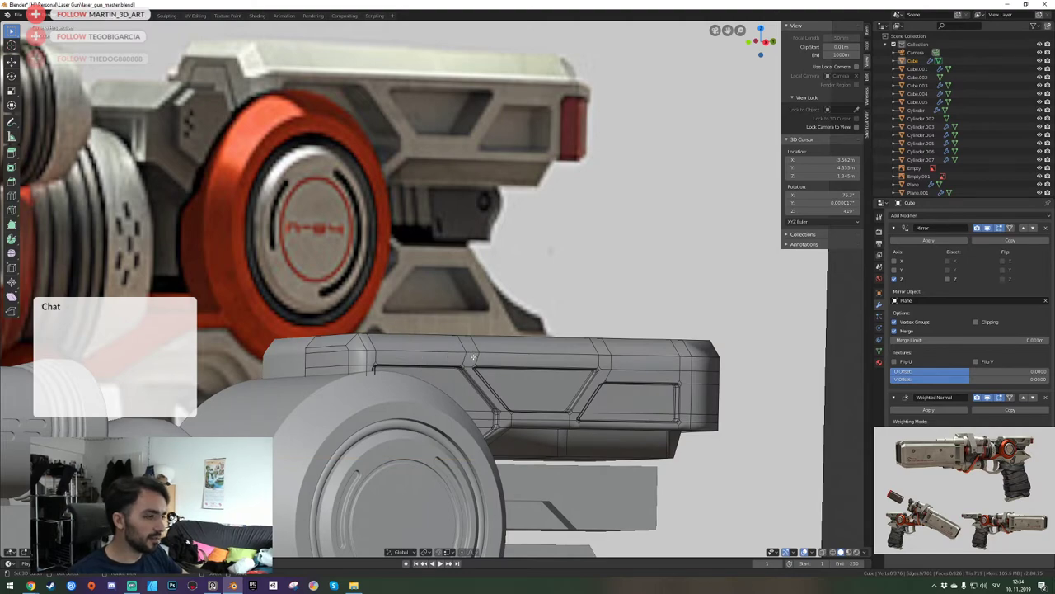
{"action": "key", "text": "KP_0"}
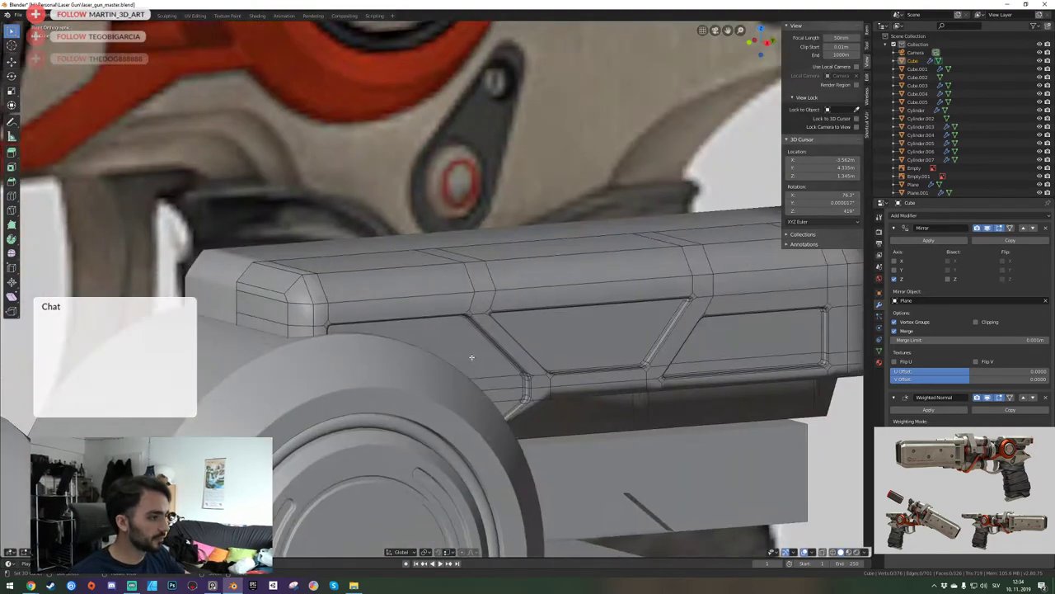
{"action": "key", "text": "shift+grave"}
{"action": "key", "text": "s"}
{"action": "scroll", "coordinate": [471, 307], "scroll_direction": "up", "scroll_amount": 10}
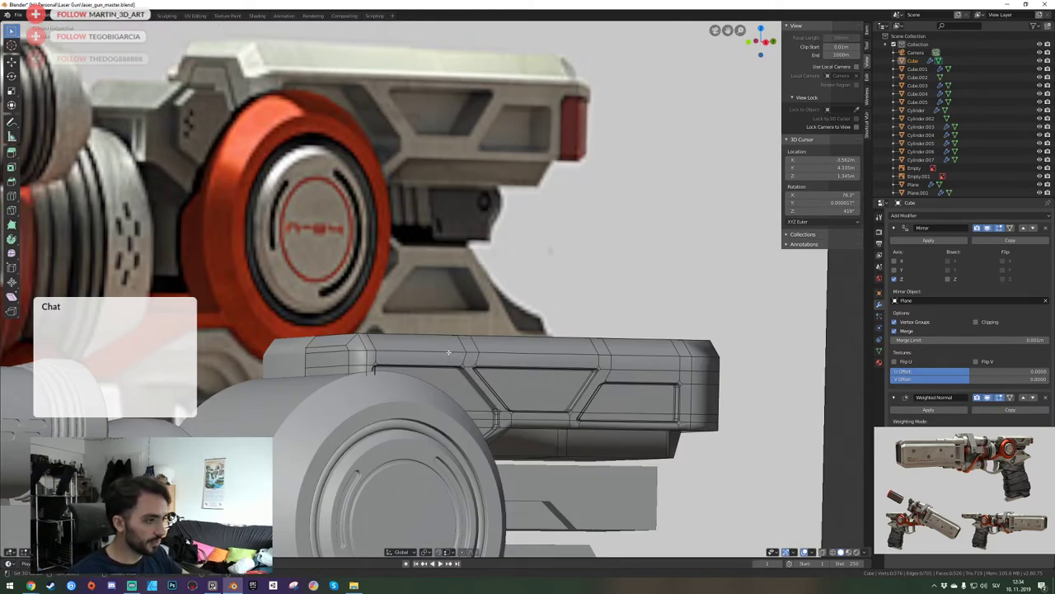
{"action": "left_click", "coordinate": [448, 352], "text": "alt"}
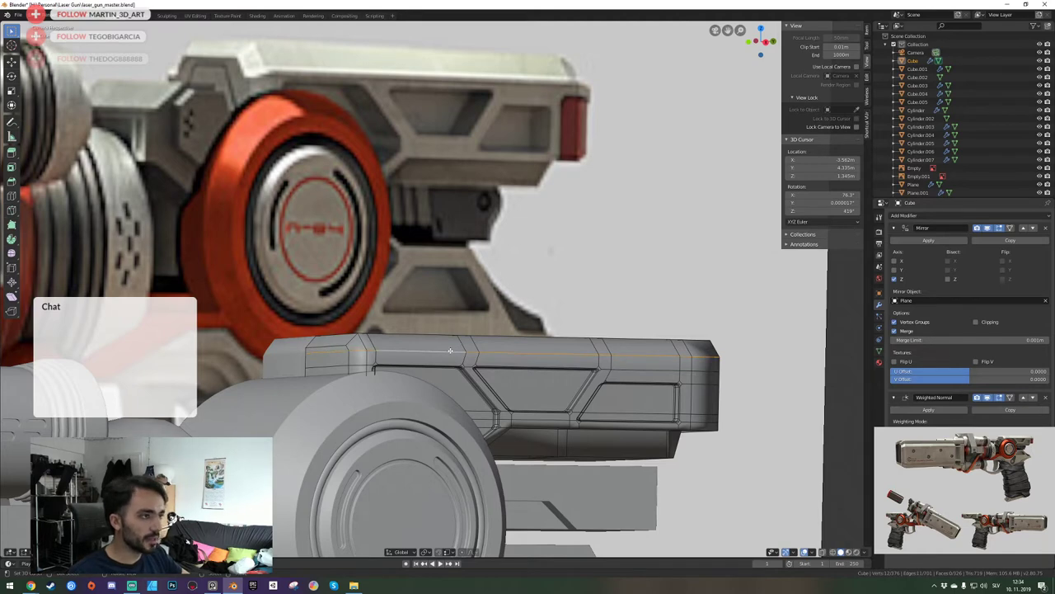
{"action": "key", "text": "g"}
{"action": "key", "text": "z"}
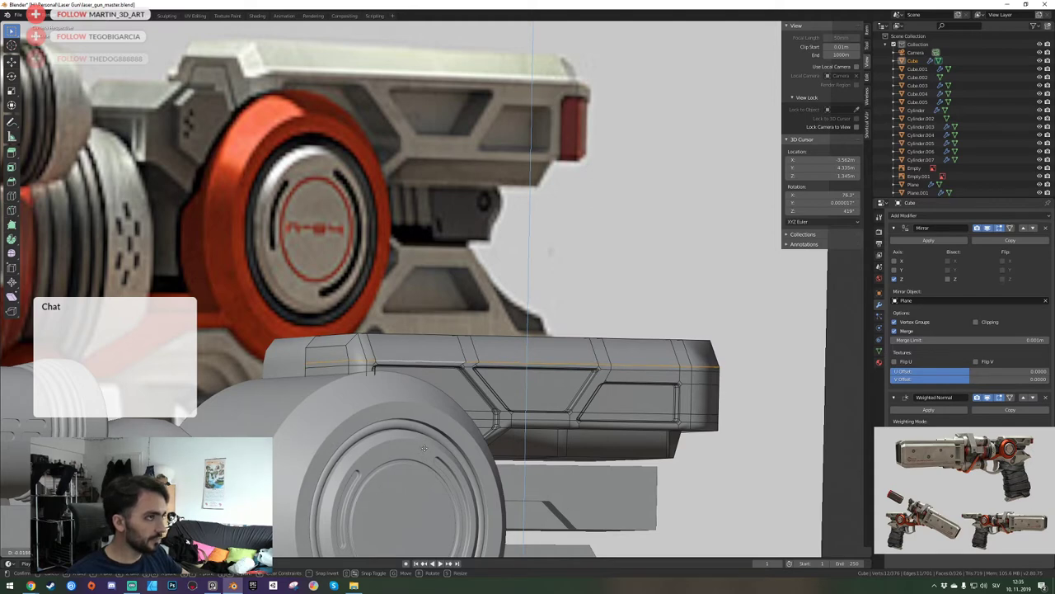
{"action": "left_click", "coordinate": [425, 446]}
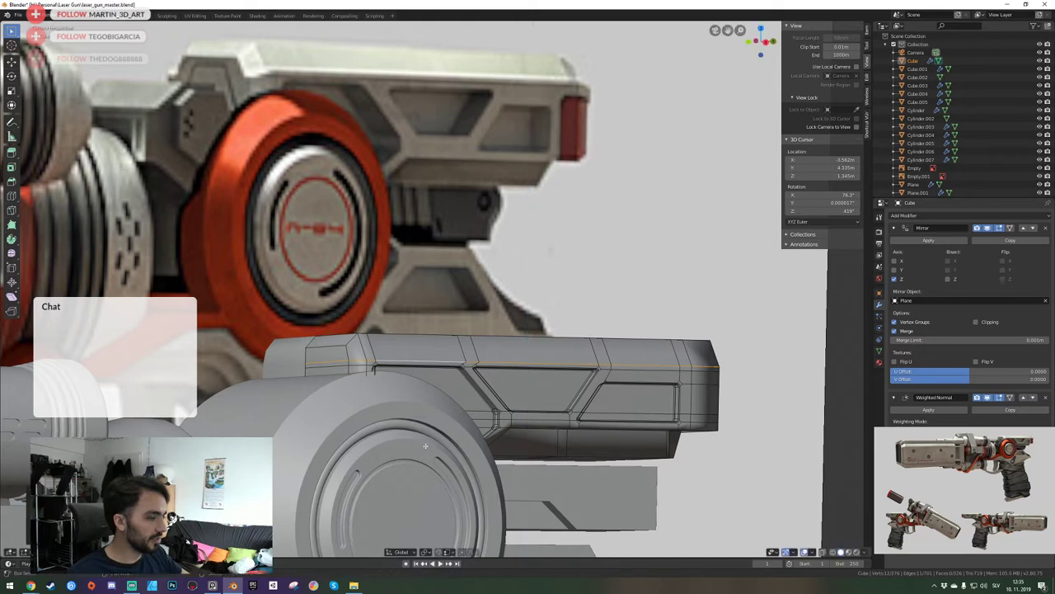
{"action": "key", "text": "g"}
{"action": "key", "text": "z"}
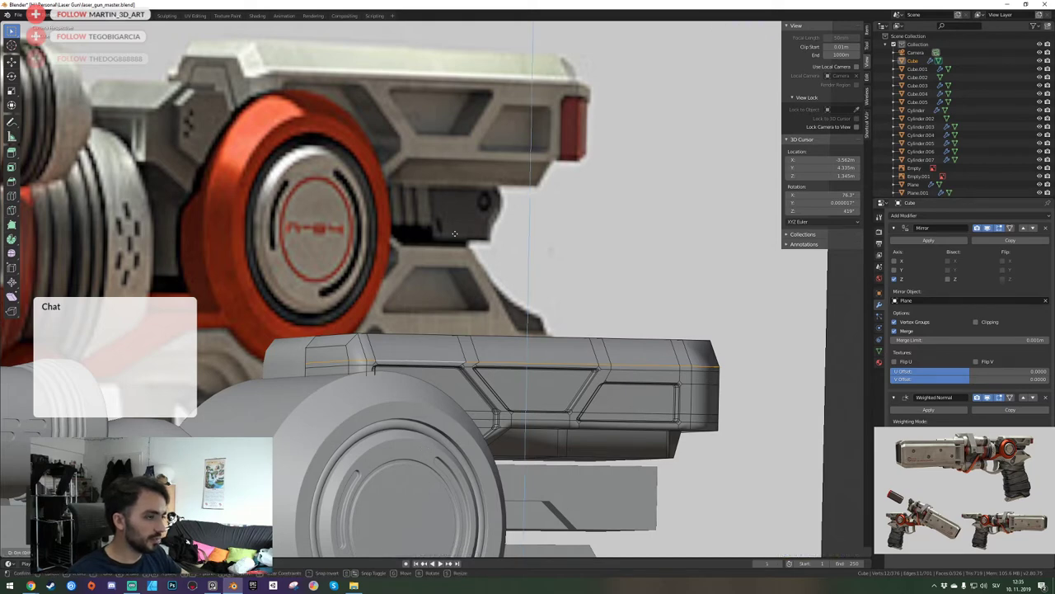
{"action": "left_click", "coordinate": [458, 222]}
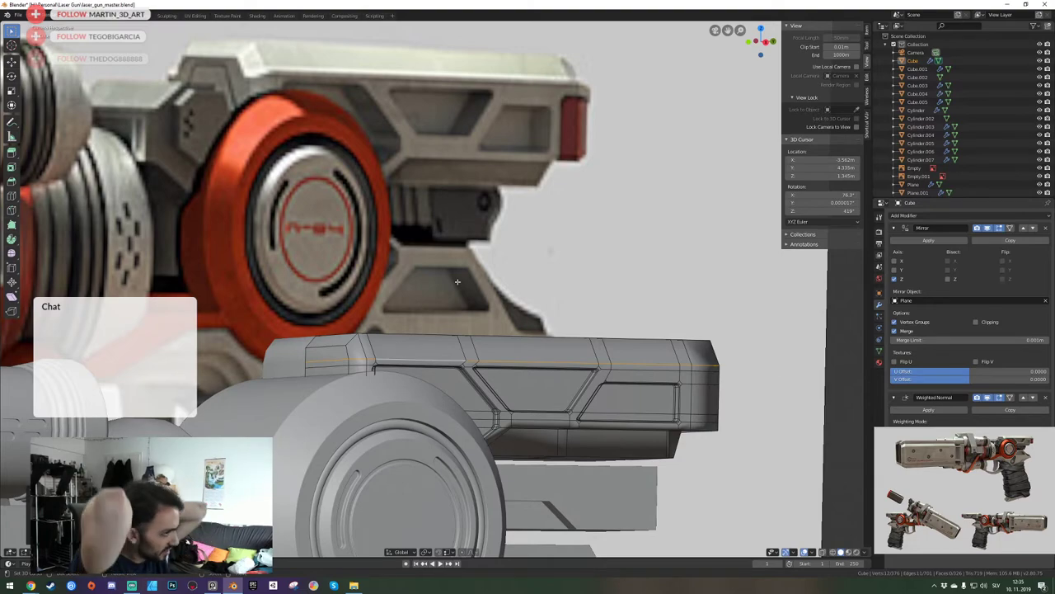
Return to object mode, check the block from its rear end and deselect it.
{"action": "left_click", "coordinate": [504, 352]}
{"action": "key", "text": "KP_3"}
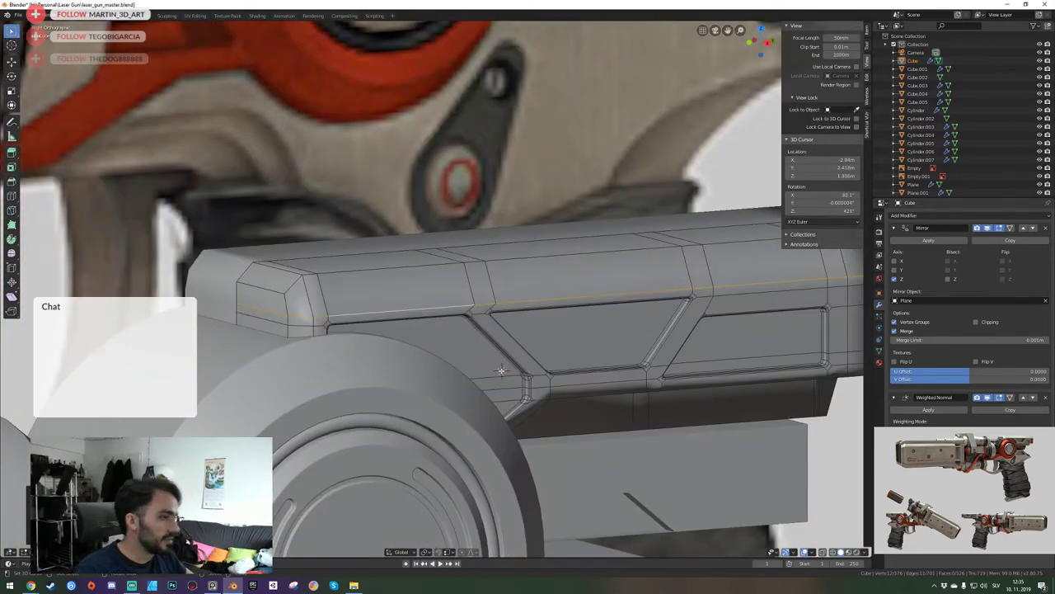
{"action": "key", "text": "Tab"}
{"action": "key", "text": "shift+grave"}
{"action": "key", "text": "d"}
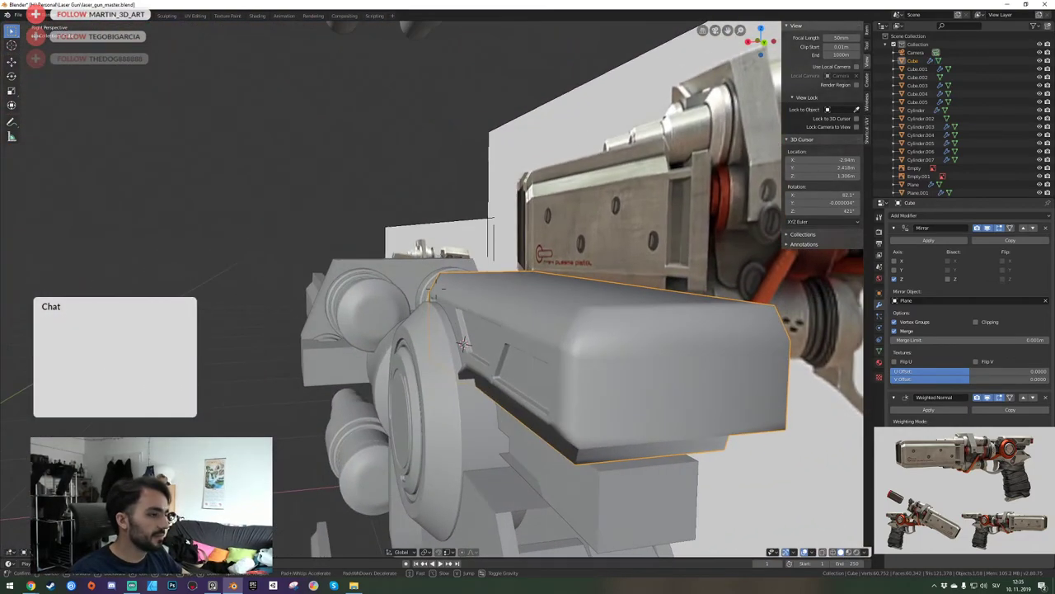
{"action": "key", "text": "a"}
{"action": "left_click", "coordinate": [446, 303]}
{"action": "key", "text": "alt+a"}
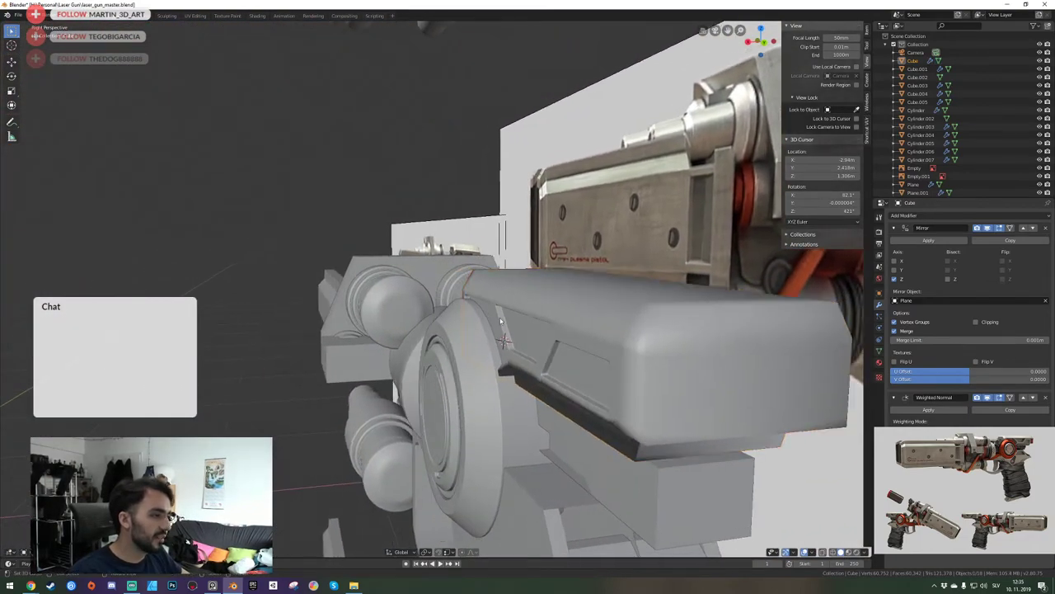
Examine the block's side recesses and lower edge up close and from a distance beside the reference image.
{"action": "key", "text": "shift+grave"}
{"action": "key", "text": "w"}
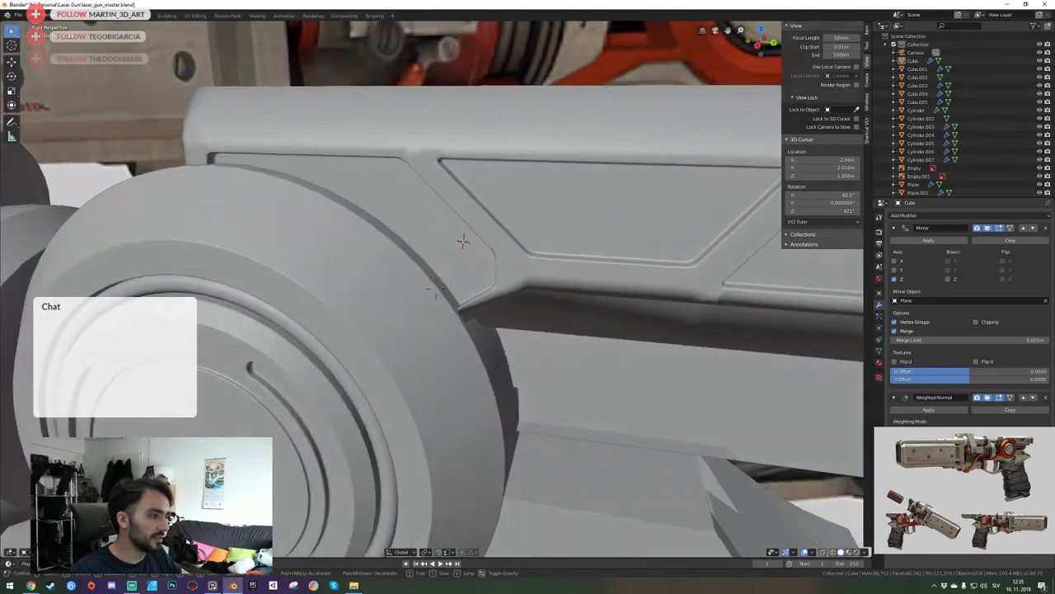
{"action": "left_click", "coordinate": [437, 292]}
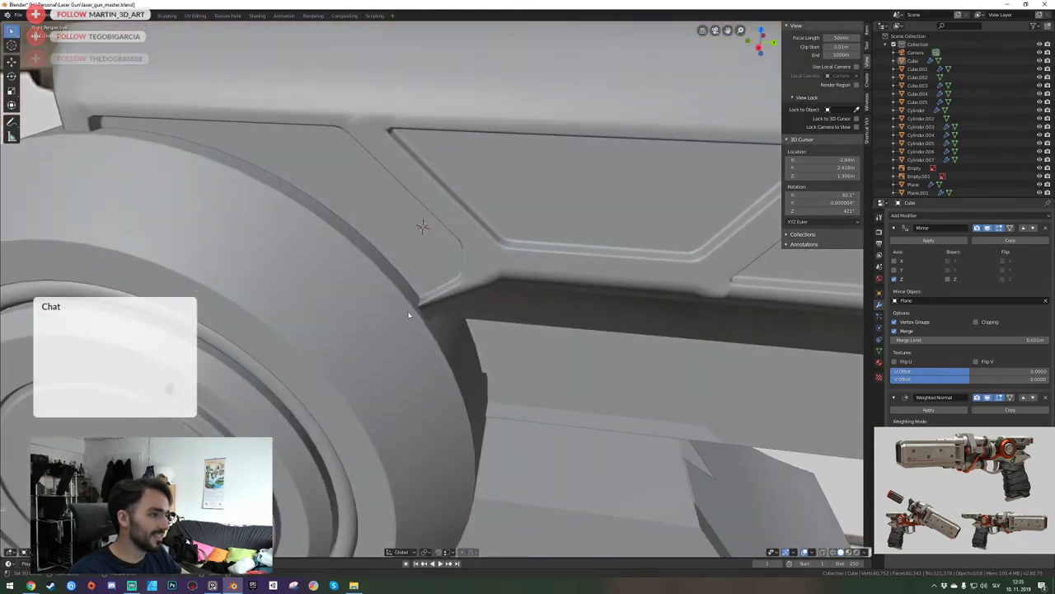
{"action": "key", "text": "shift+grave"}
{"action": "key", "text": "s"}
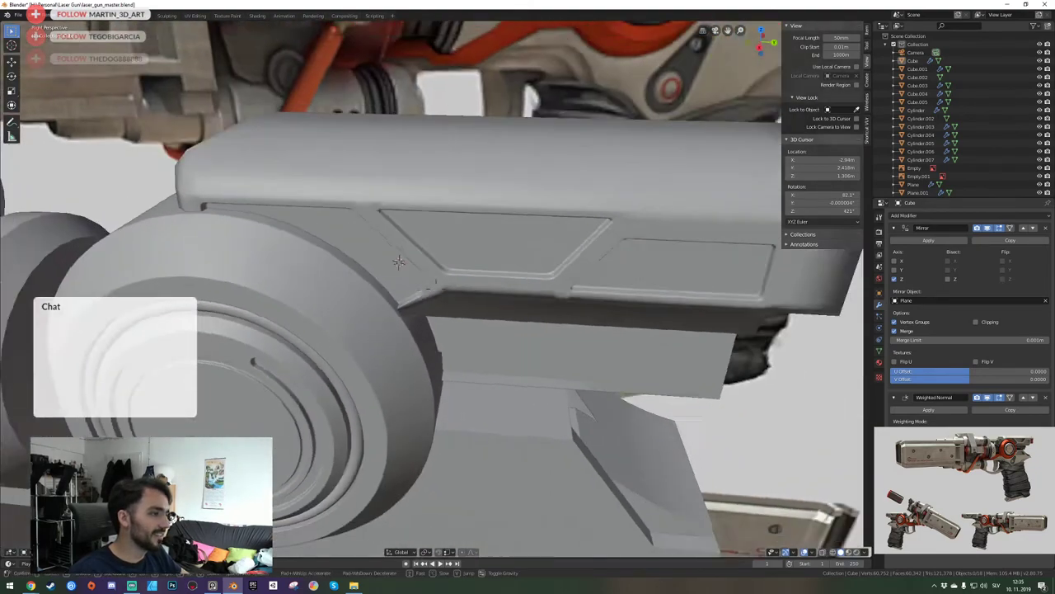
{"action": "left_click", "coordinate": [438, 291]}
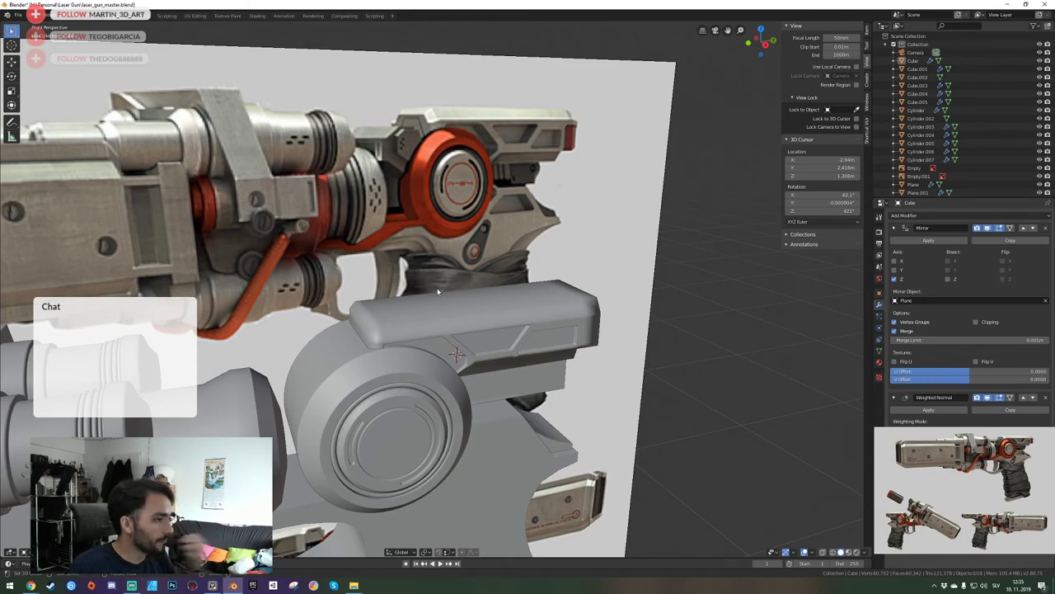
{"action": "key", "text": "shift+grave"}
{"action": "key", "text": "s"}
{"action": "left_click", "coordinate": [438, 289]}
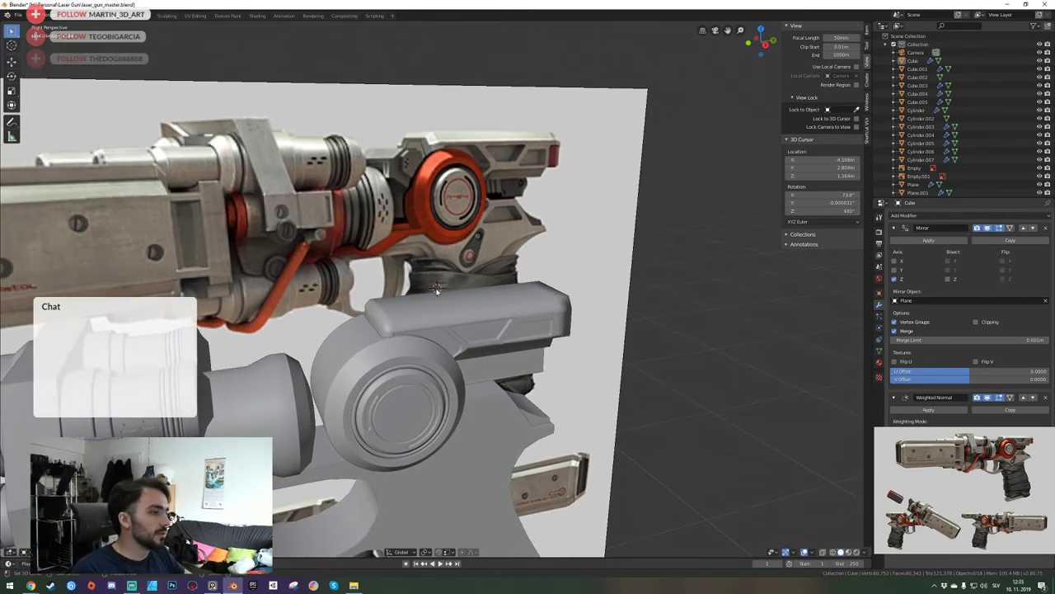
Save the laser gun file and return to a closer view of the upper rear block.
{"action": "key", "text": "ctrl+s"}
{"action": "key", "text": "shift+grave"}
{"action": "key", "text": "w"}
{"action": "left_click", "coordinate": [436, 290]}
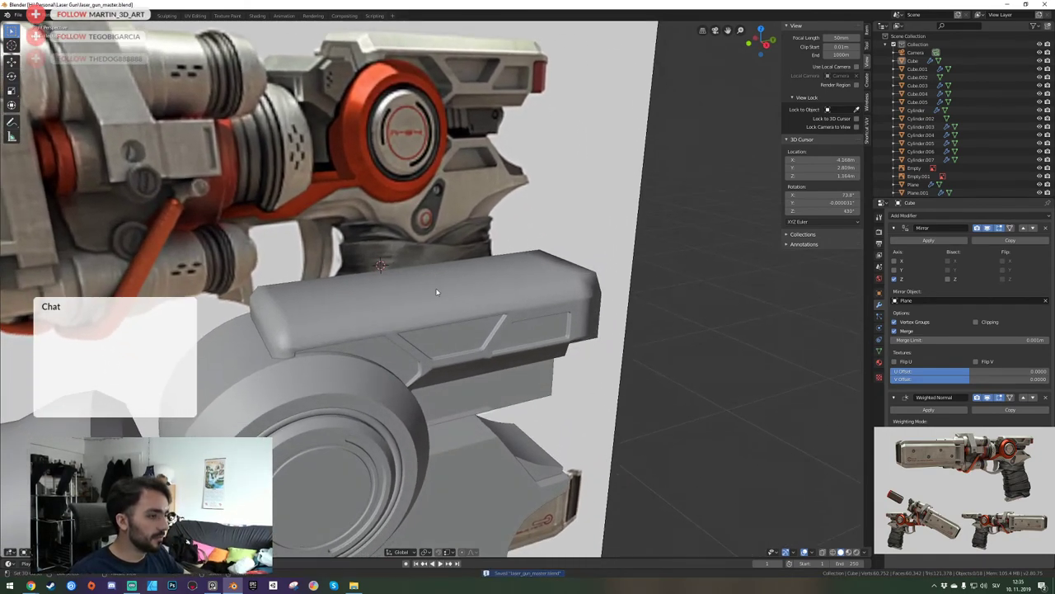
Examine the upper rear block's mesh in edit mode together with the neighbouring cylinders and the reference image.
{"action": "left_click", "coordinate": [434, 299]}
{"action": "key", "text": "Tab"}
{"action": "key", "text": "shift+grave"}
{"action": "key", "text": "w"}
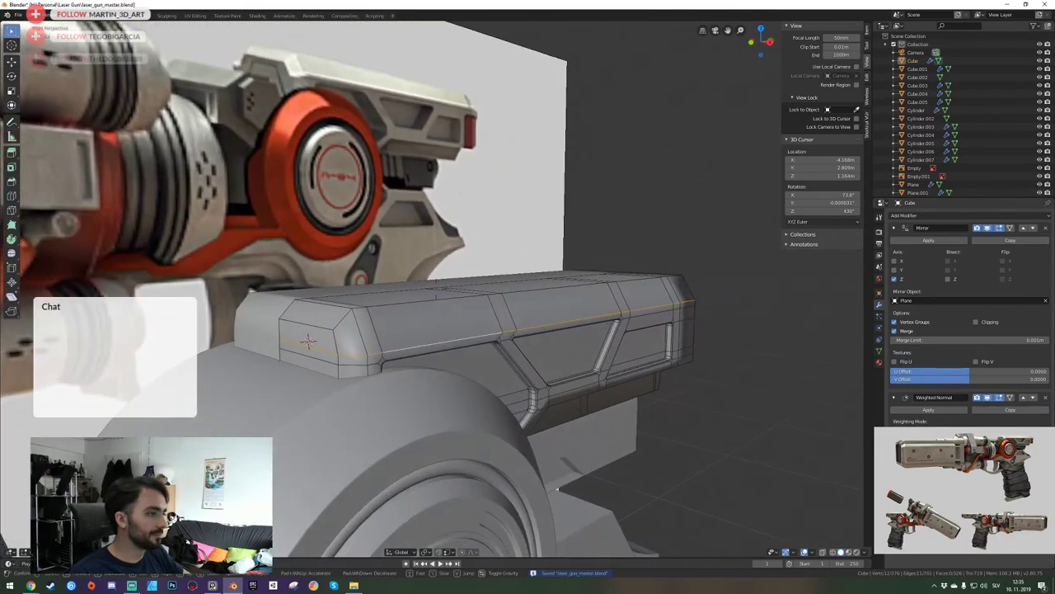
{"action": "key", "text": "w"}
{"action": "key", "text": "s"}
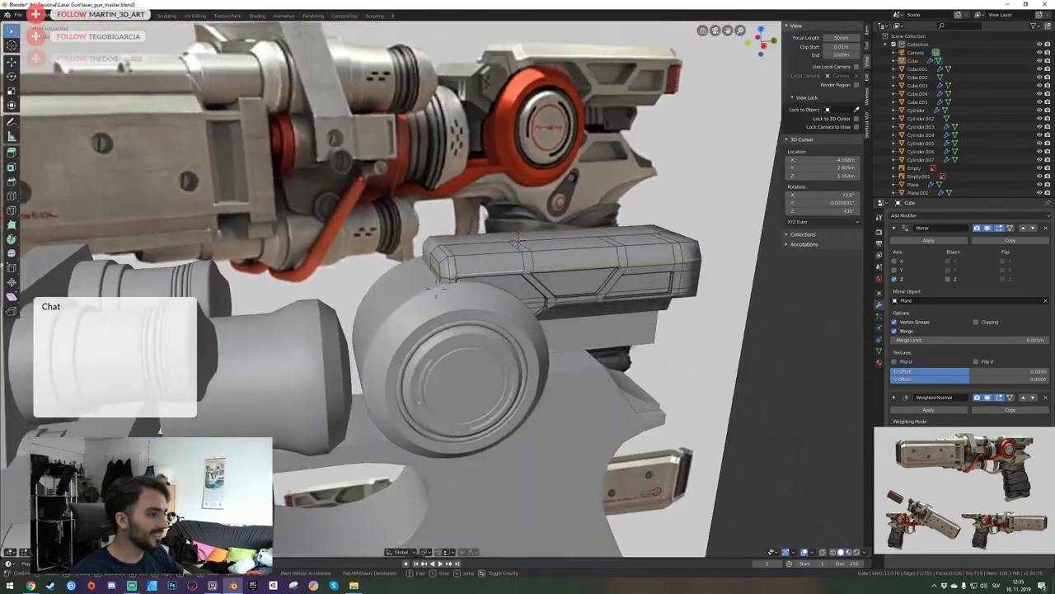
{"action": "key", "text": "w"}
{"action": "key", "text": "s"}
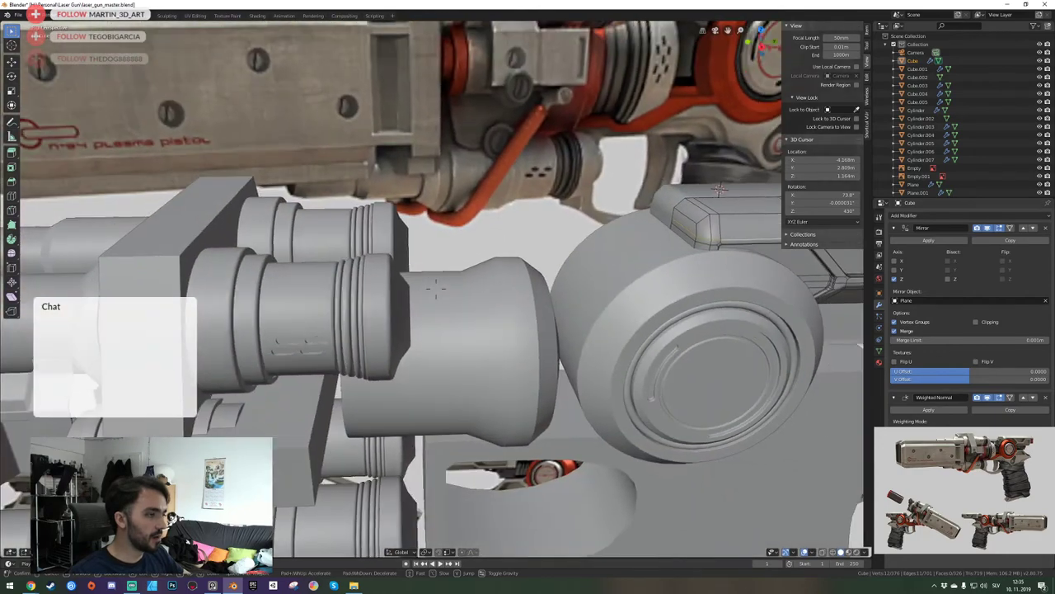
{"action": "left_click", "coordinate": [442, 295]}
{"action": "key", "text": "shift+grave"}
{"action": "key", "text": "s"}
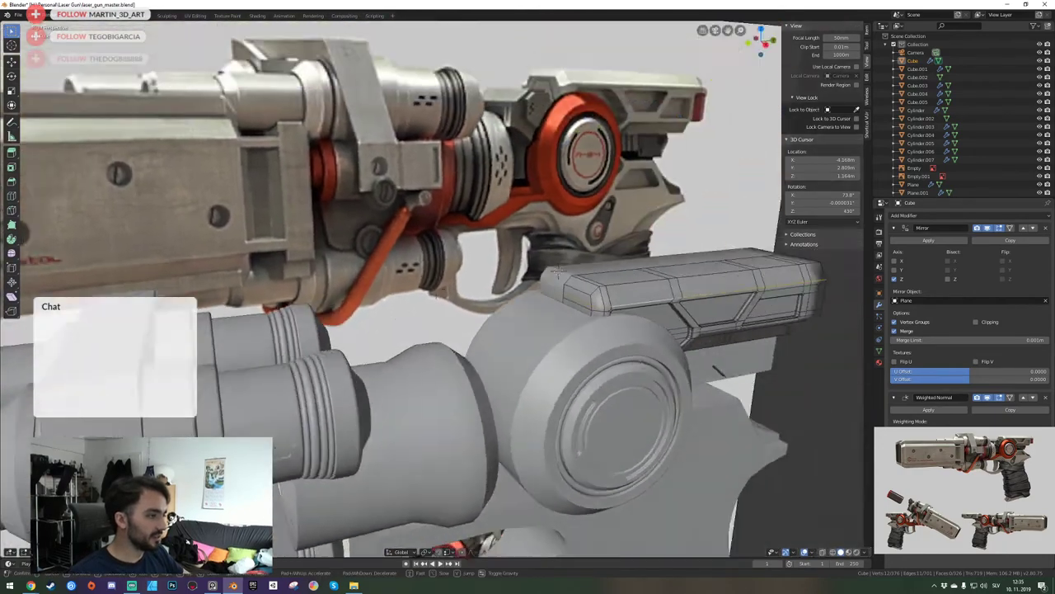
{"action": "key", "text": "w"}
{"action": "left_click", "coordinate": [435, 289]}
Return to object mode and compare the block's side and recesses closely with the reference's rear block.
{"action": "key", "text": "Tab"}
{"action": "key", "text": "shift+grave"}
{"action": "key", "text": "w"}
{"action": "key", "text": "e"}
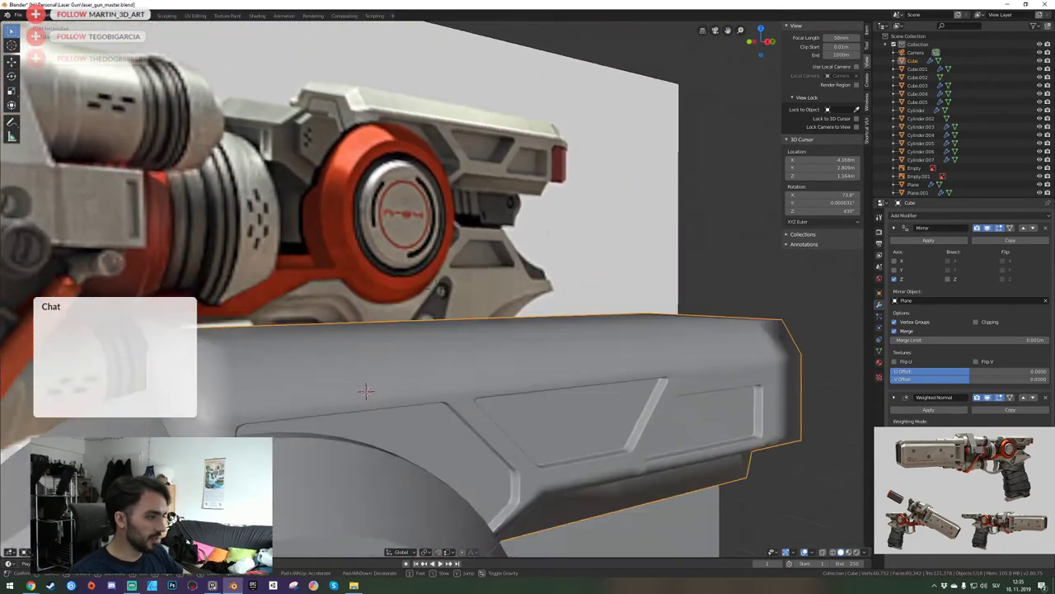
{"action": "key", "text": "q"}
{"action": "left_click", "coordinate": [437, 292]}
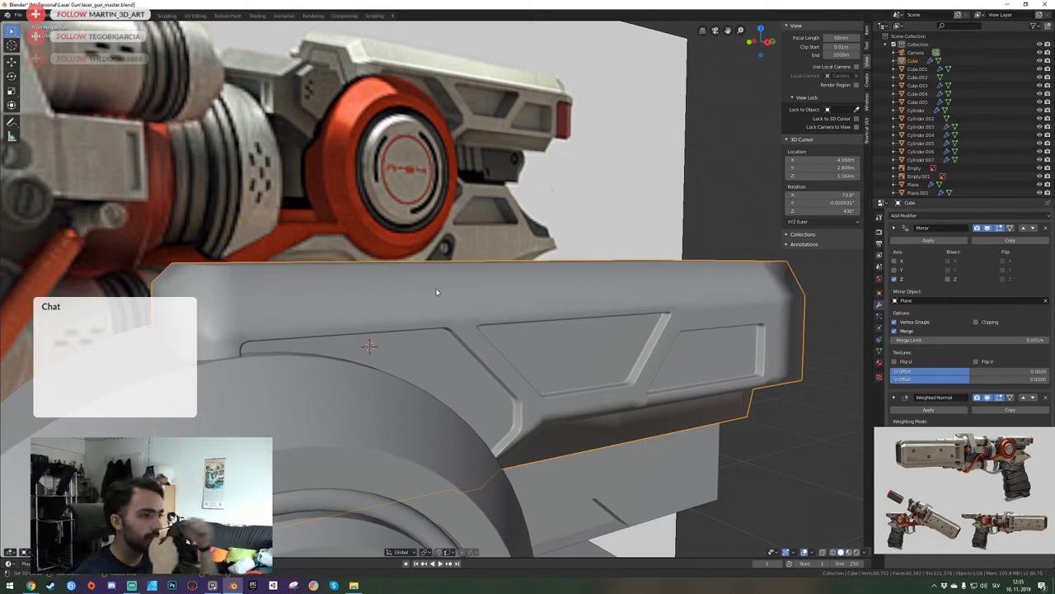
Rip the block's mesh along the horizontal edge loop above the recesses, leaving the split edges in place.
{"action": "key", "text": "Tab"}
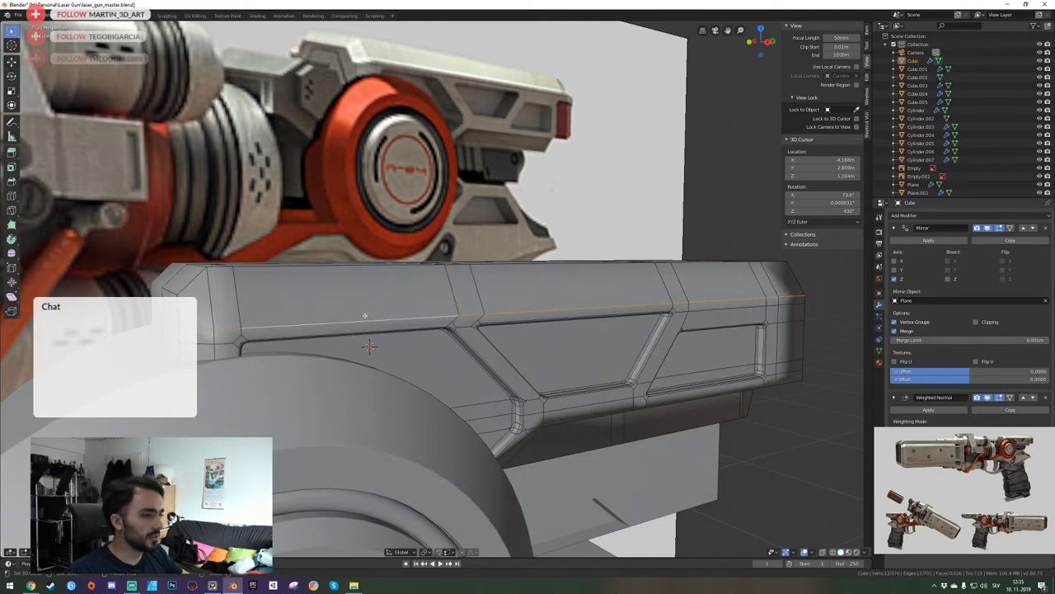
{"action": "key", "text": "v"}
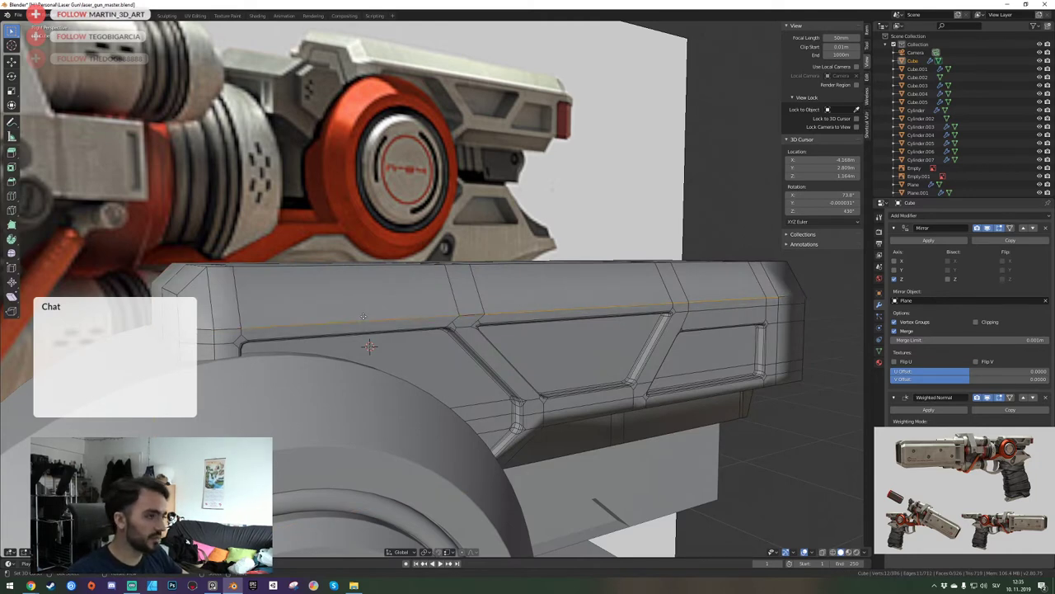
{"action": "right_click", "coordinate": [364, 317]}
Select the linked faces of the block's top cover, separate them into their own object and return to object mode.
{"action": "key", "text": "alt+a"}
{"action": "key", "text": "l"}
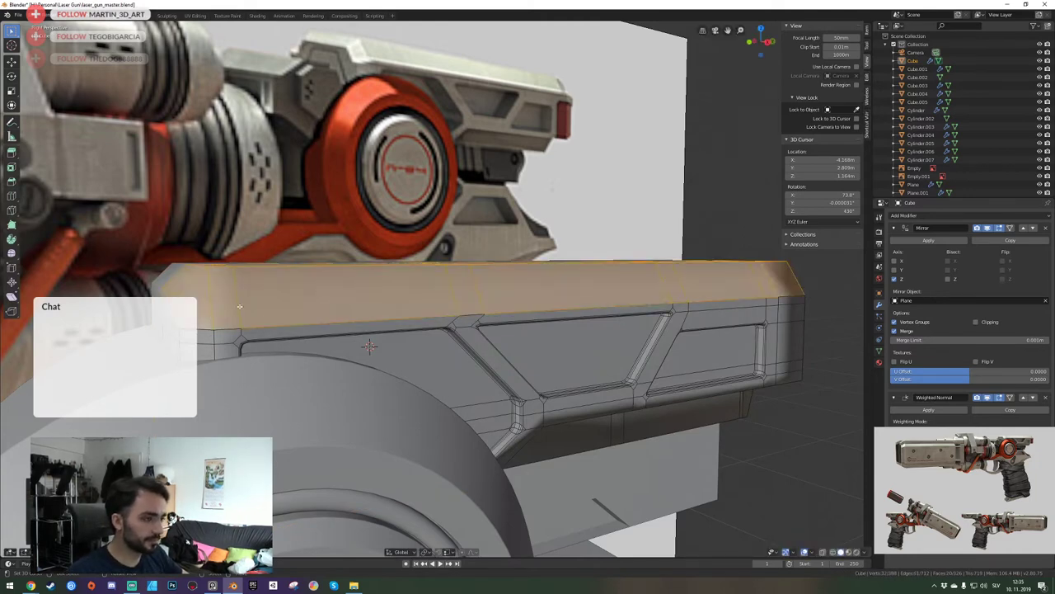
{"action": "key", "text": "p"}
{"action": "left_click", "coordinate": [239, 309]}
{"action": "key", "text": "Tab"}
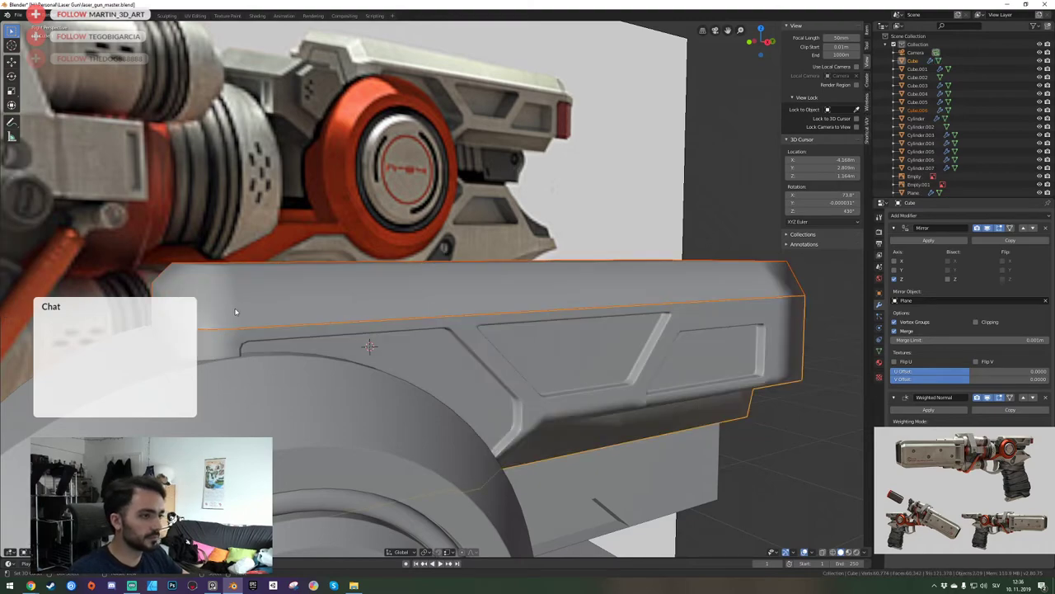
Open the separated top cover in edit mode and select the edge loop along its open lower border.
{"action": "left_click", "coordinate": [234, 312]}
{"action": "key", "text": "Tab"}
{"action": "middle_click_drag", "start_coordinate": [240, 310], "coordinate": [436, 288]}
{"action": "scroll", "coordinate": [435, 288], "scroll_direction": "down", "scroll_amount": 2}
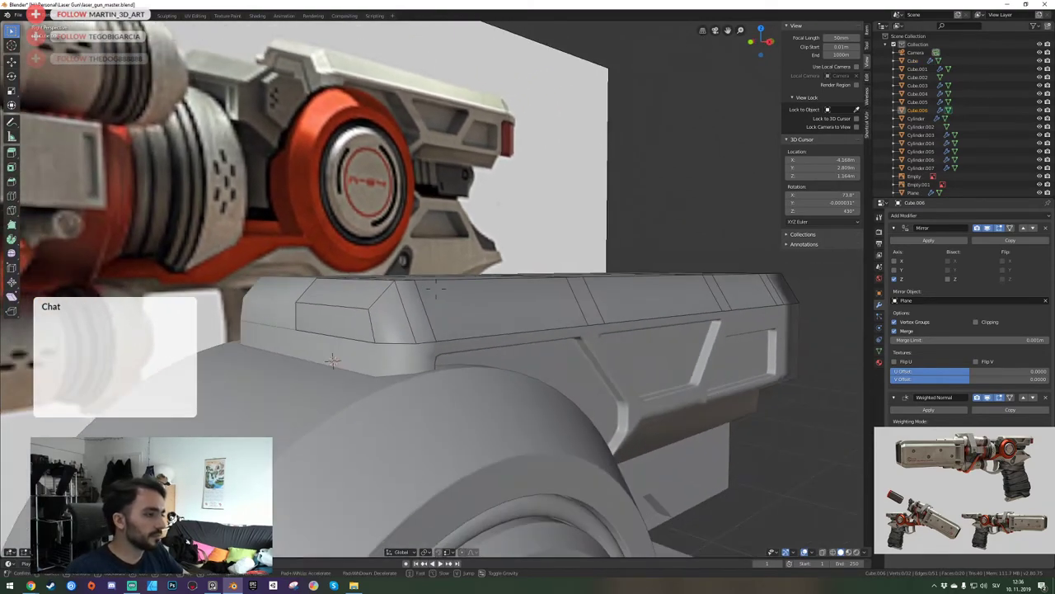
{"action": "key", "text": "a"}
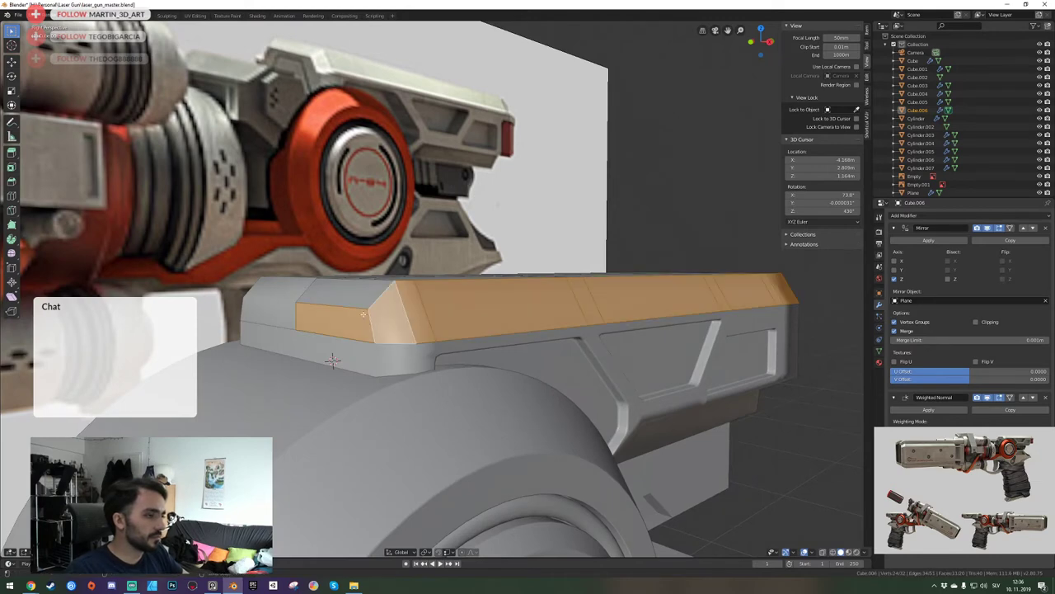
{"action": "key", "text": "2"}
{"action": "key", "text": "alt+a"}
{"action": "left_click", "coordinate": [358, 340], "text": "alt"}
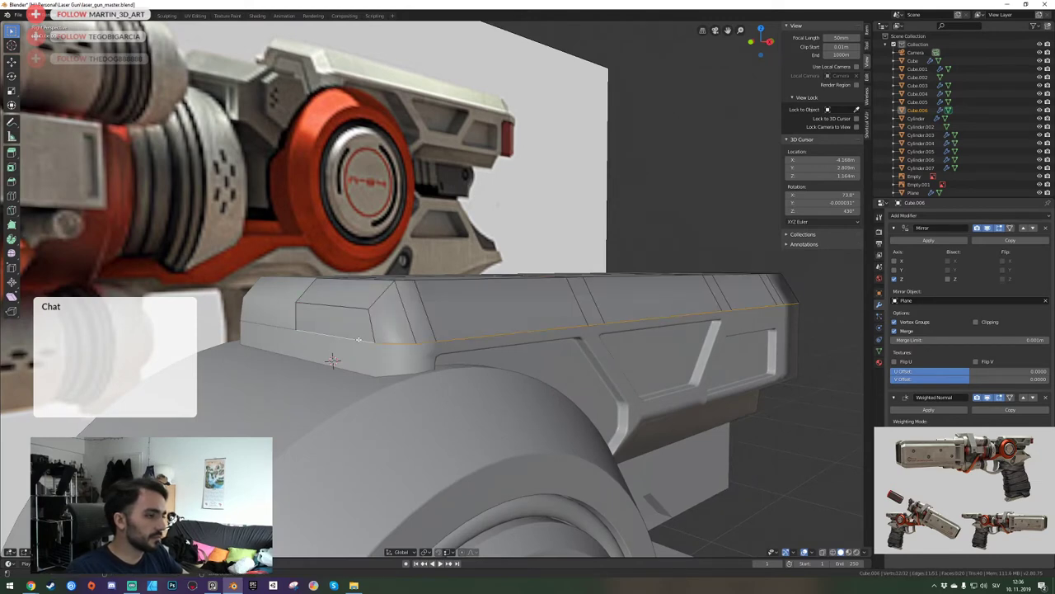
Invert the selection and delete all of the top cover's geometry except its lower border edge loop.
{"action": "key", "text": "ctrl+i"}
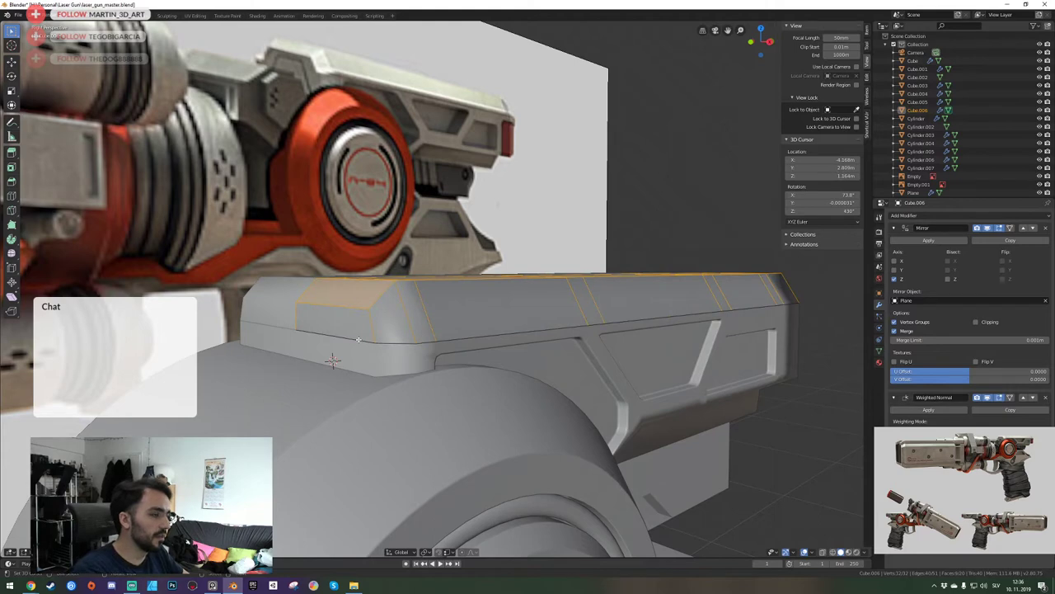
{"action": "key", "text": "x"}
{"action": "left_click", "coordinate": [358, 332]}
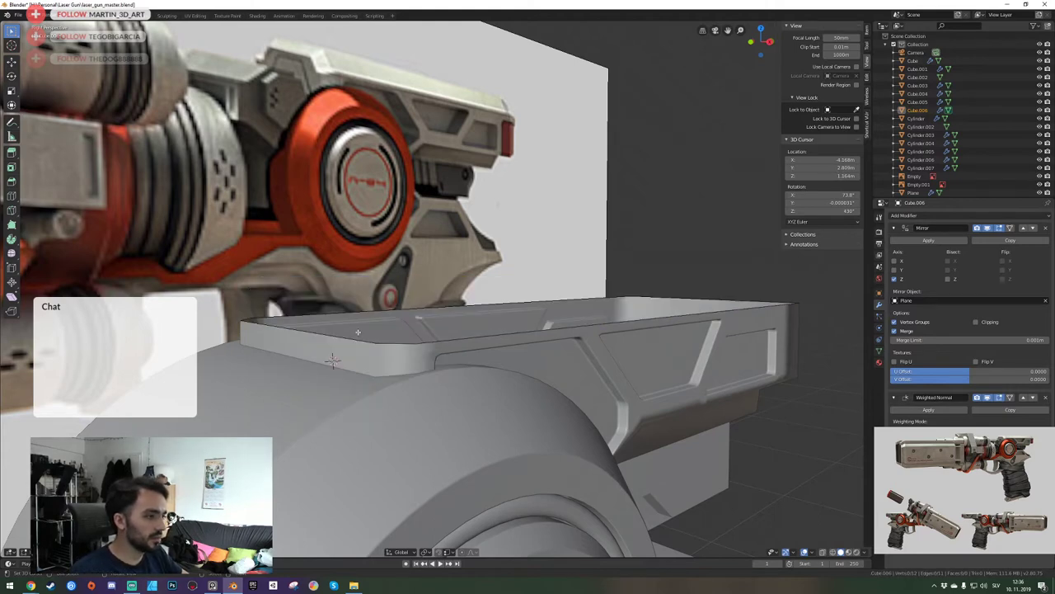
Select the remaining border loop and extrude it straight up into new side walls for the top cover.
{"action": "key", "text": "a"}
{"action": "key", "text": "KP_0"}
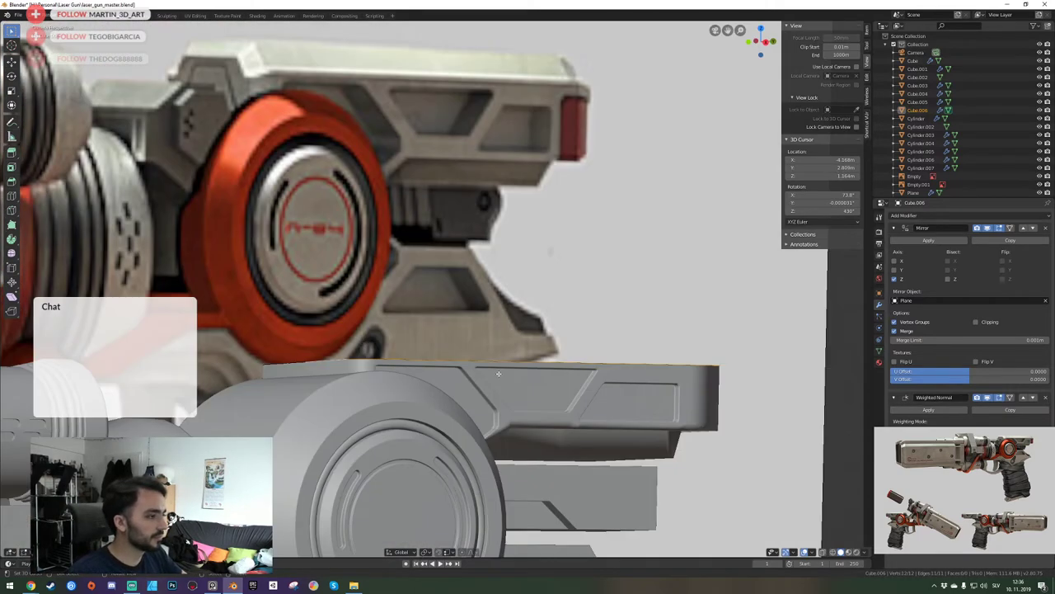
{"action": "key", "text": "e"}
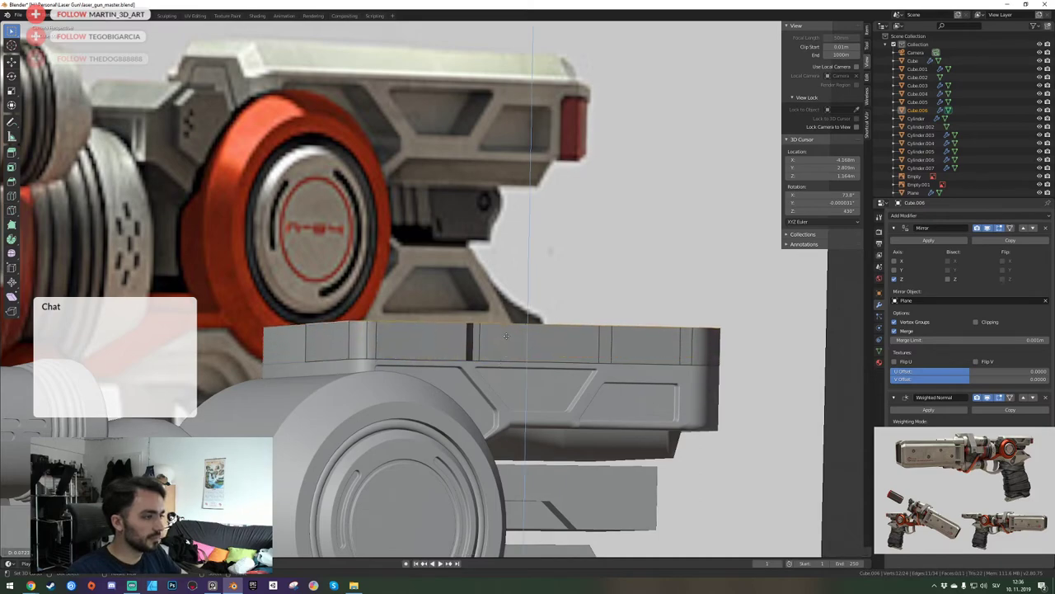
{"action": "left_click", "coordinate": [506, 336]}
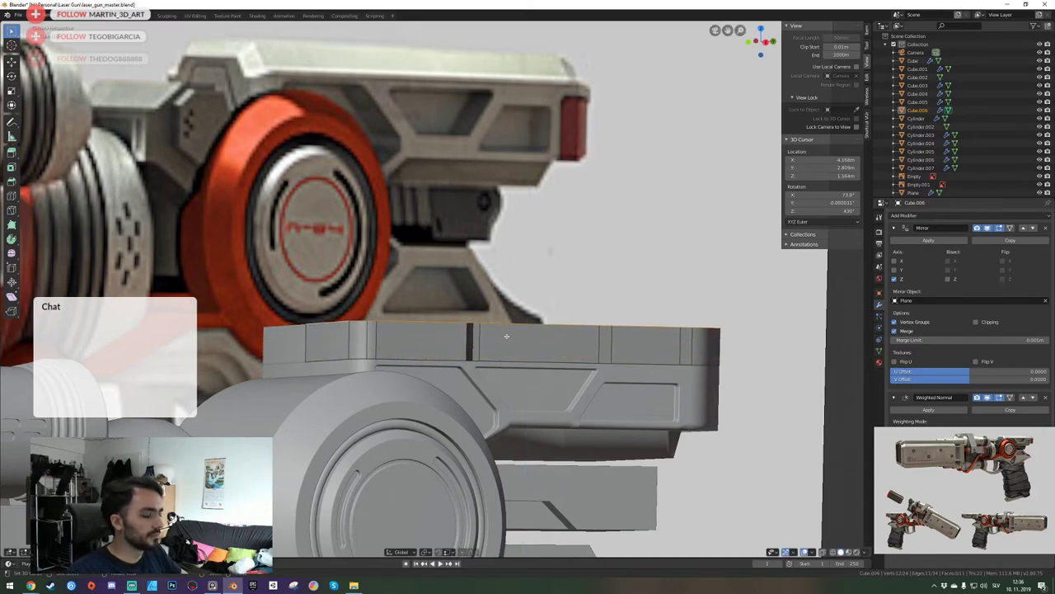
Fill the cover's open top with a face and recalculate all of its normals.
{"action": "key", "text": "KP_0"}
{"action": "key", "text": "shift+grave"}
{"action": "left_click", "coordinate": [432, 289]}
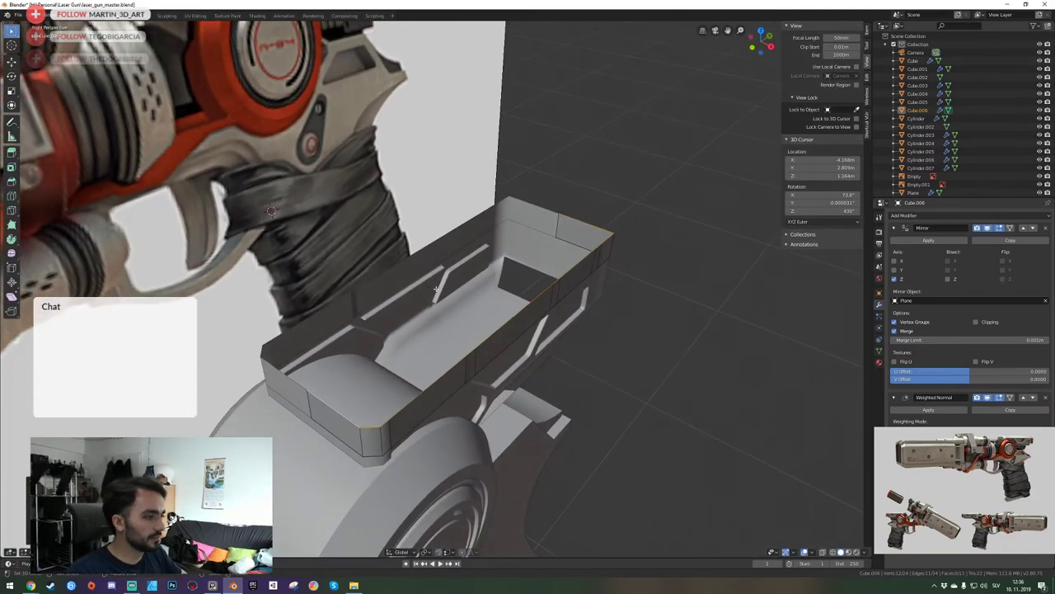
{"action": "key", "text": "f"}
{"action": "key", "text": "a"}
{"action": "key", "text": "shift+n"}
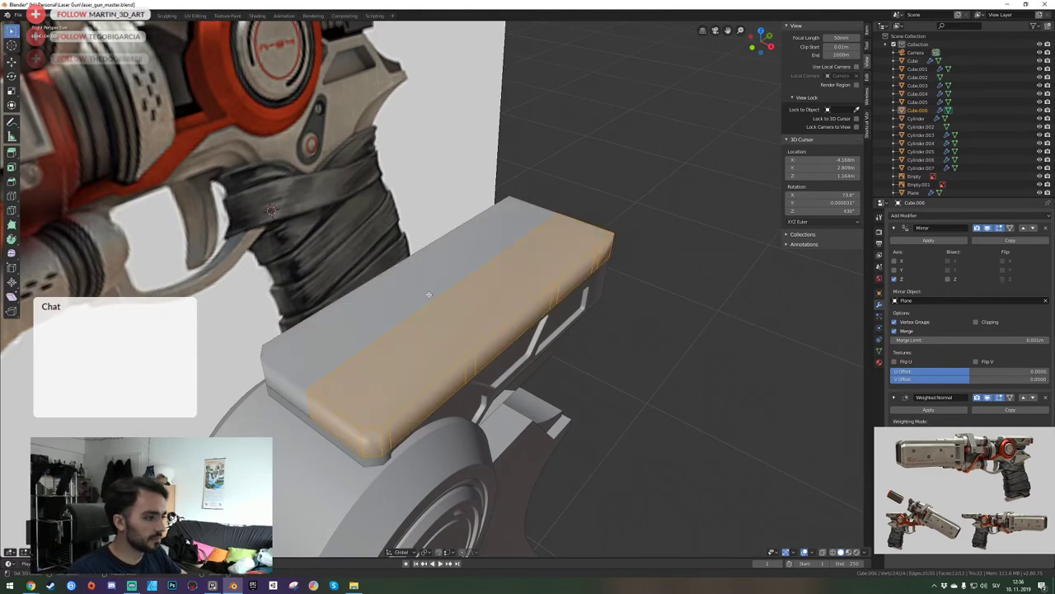
Dissolve the redundant vertical edges along the long side of the top cover, including those near its rear end.
{"action": "key", "text": "shift+grave"}
{"action": "key", "text": "d"}
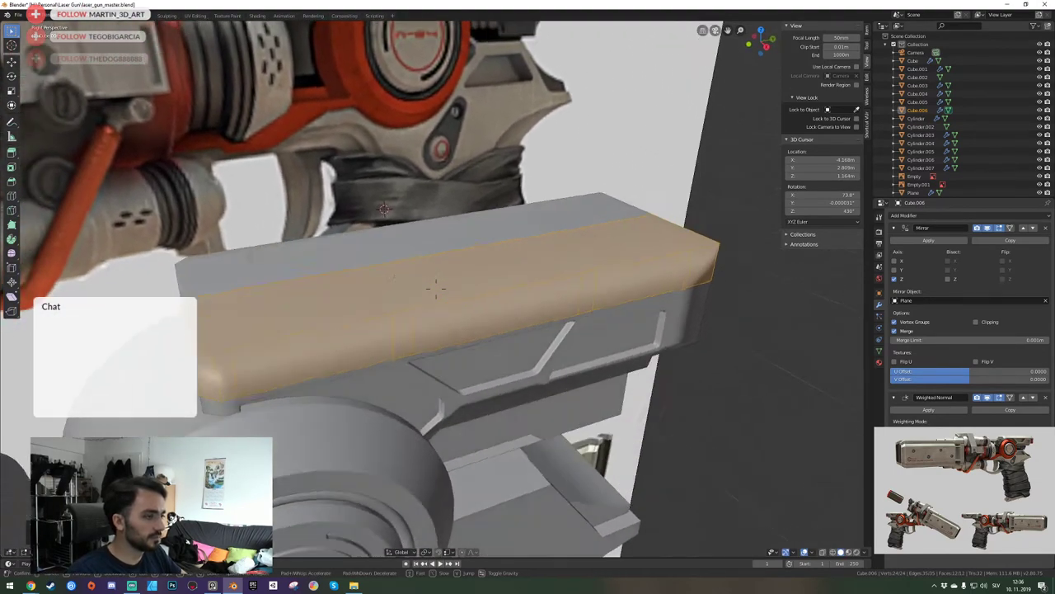
{"action": "left_click", "coordinate": [437, 288]}
{"action": "key", "text": "alt+a"}
{"action": "right_click", "coordinate": [527, 274], "text": "shift"}
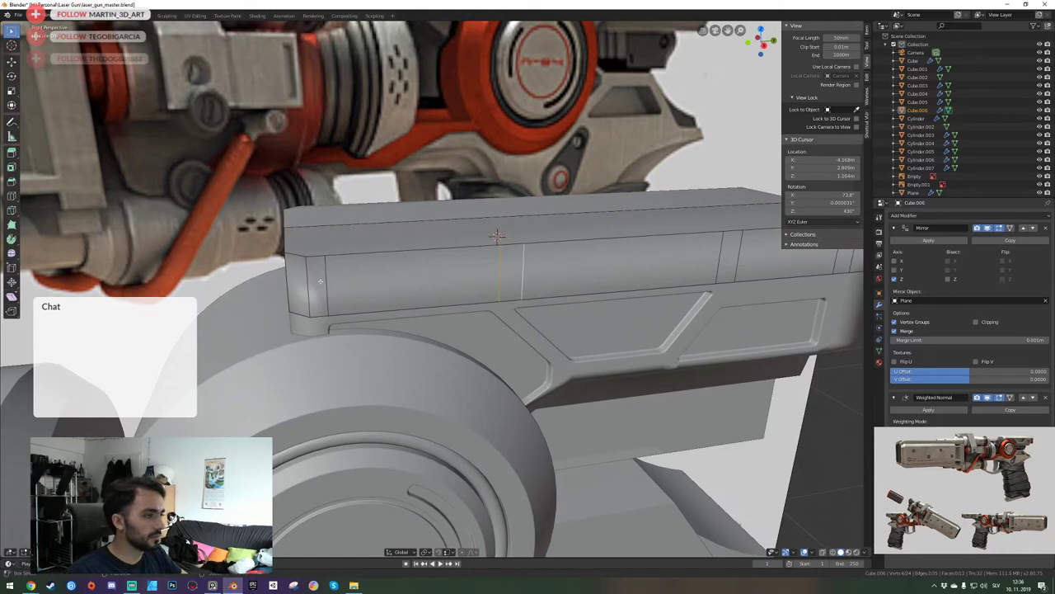
{"action": "right_click", "coordinate": [716, 265], "text": "shift"}
{"action": "right_click", "coordinate": [736, 256], "text": "shift"}
{"action": "key", "text": "ctrl+x"}
{"action": "key", "text": "shift+grave"}
{"action": "key", "text": "d"}
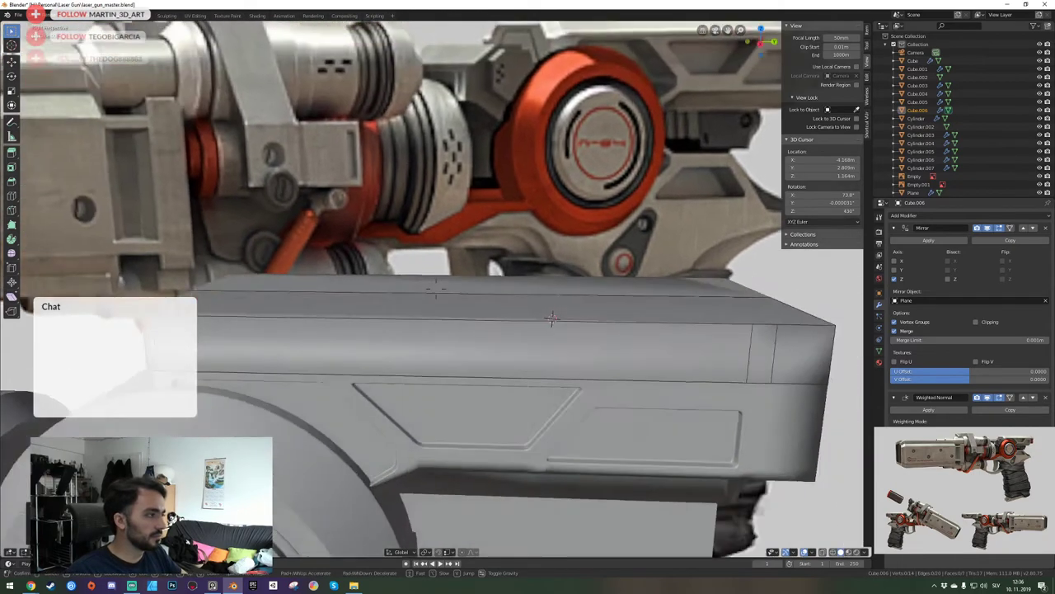
{"action": "left_click", "coordinate": [431, 294]}
Switch from the cover to the recessed block below it in edit mode and select the vertical edges of its rear corner.
{"action": "key", "text": "shift+grave"}
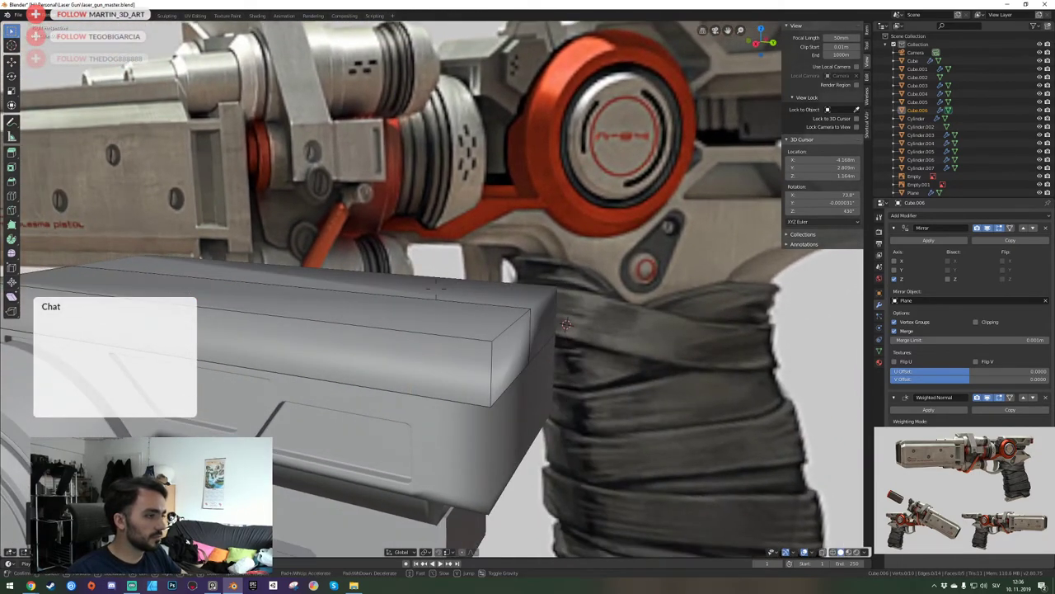
{"action": "key", "text": "a"}
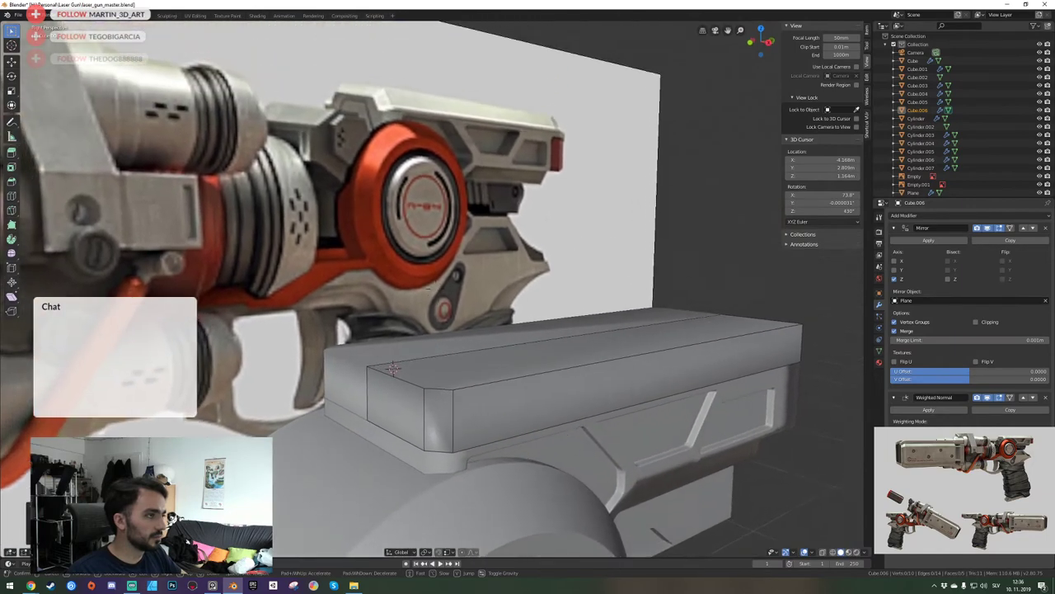
{"action": "key", "text": "d"}
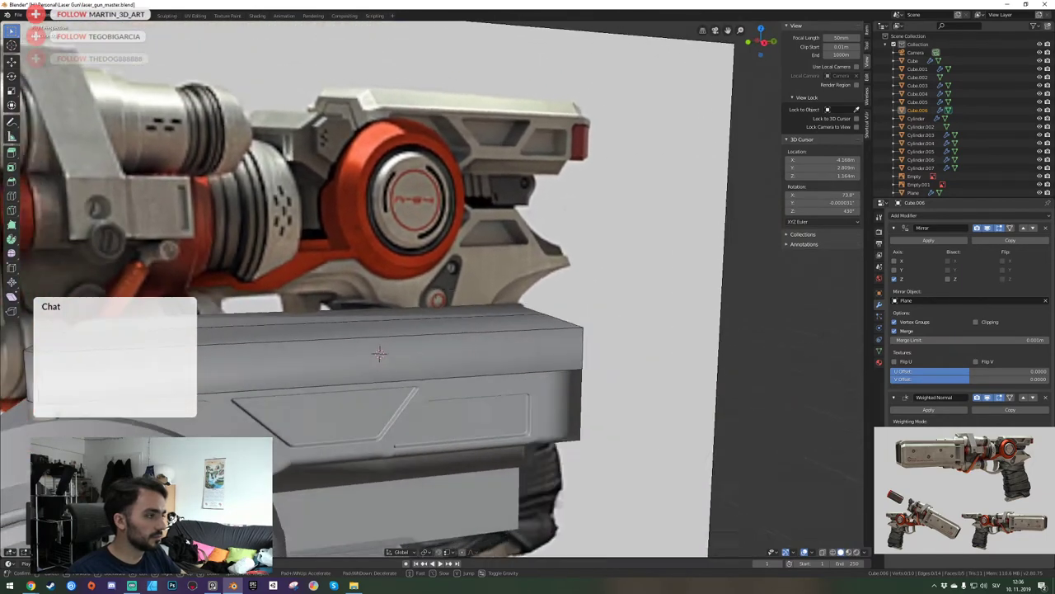
{"action": "key", "text": "w"}
{"action": "left_click", "coordinate": [436, 290]}
{"action": "key", "text": "Tab"}
{"action": "left_click", "coordinate": [530, 441]}
{"action": "key", "text": "Tab"}
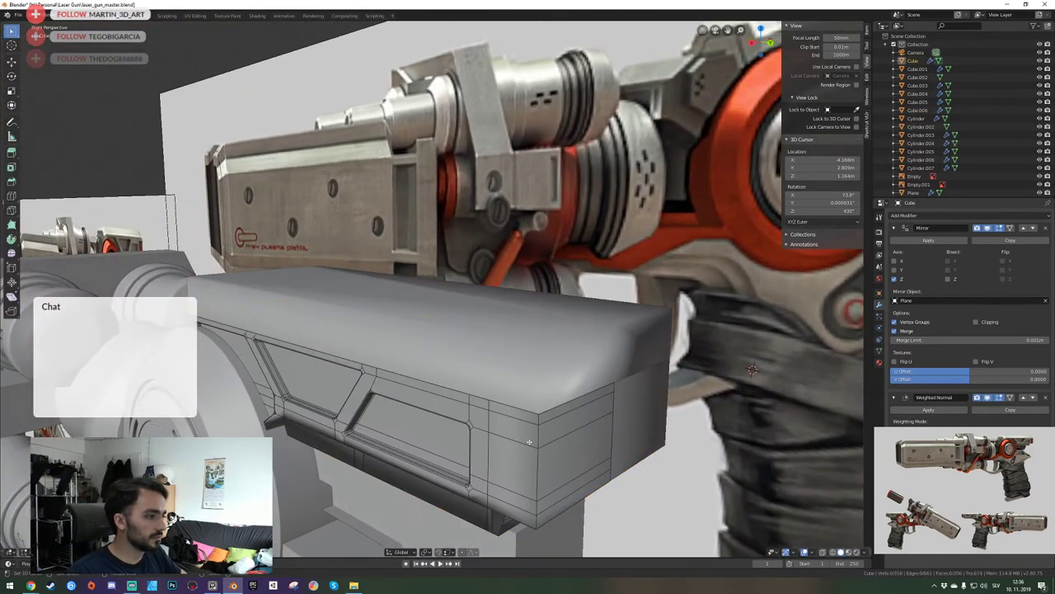
{"action": "middle_click_drag", "start_coordinate": [529, 441], "coordinate": [497, 333]}
{"action": "left_click", "coordinate": [492, 336], "text": "alt"}
{"action": "scroll", "coordinate": [491, 337], "scroll_direction": "down", "scroll_amount": 5}
{"action": "key", "text": "KP_Decimal"}
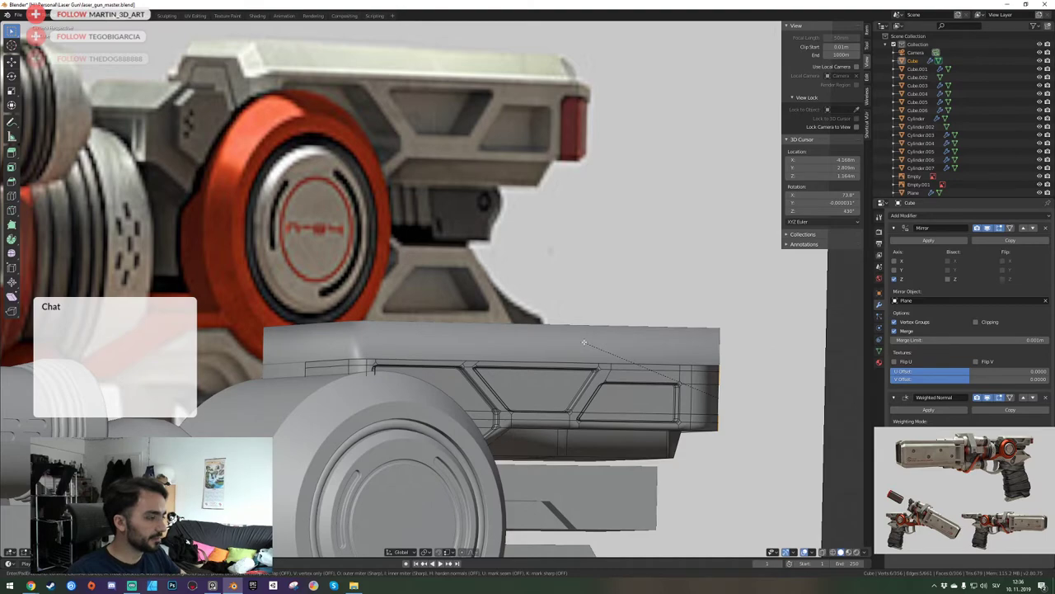
{"action": "right_click", "coordinate": [575, 337]}
{"action": "key", "text": "KP_0"}
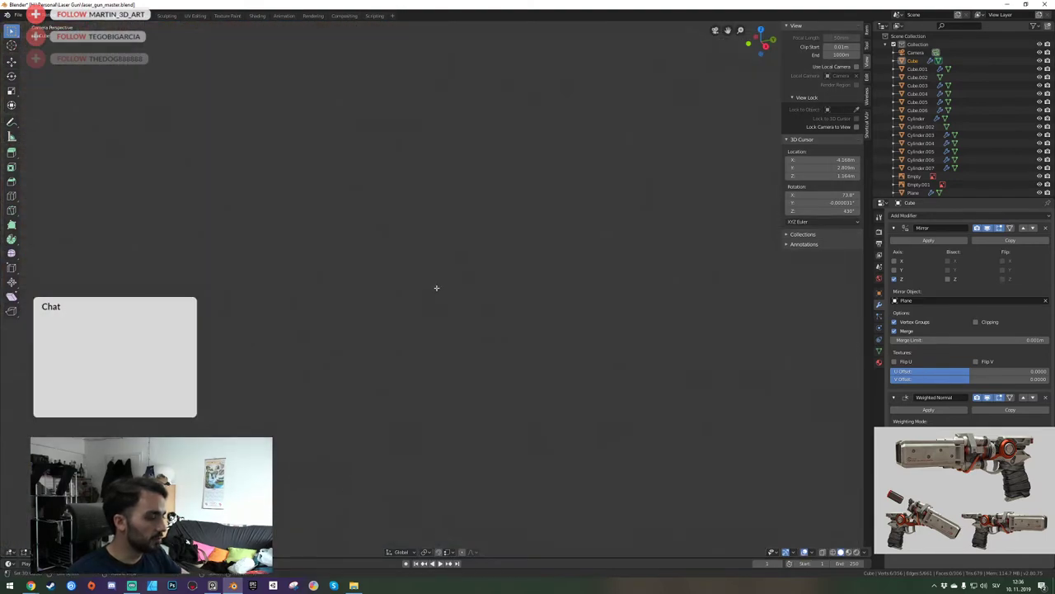
{"action": "key", "text": "KP_0"}
{"action": "key", "text": "shift+grave"}
{"action": "key", "text": "s"}
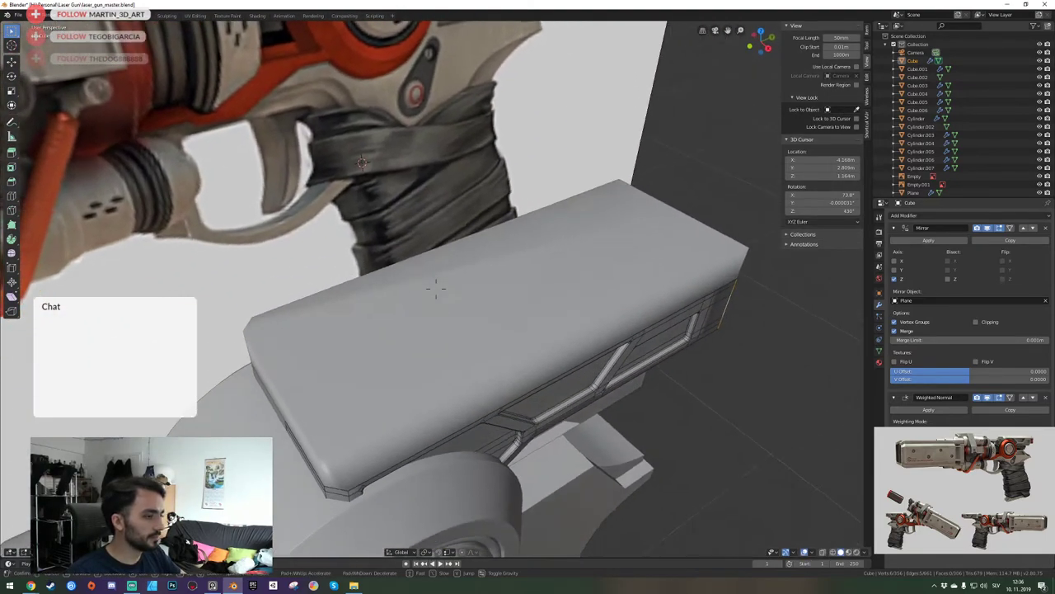
{"action": "key", "text": "s"}
{"action": "left_click", "coordinate": [436, 287]}
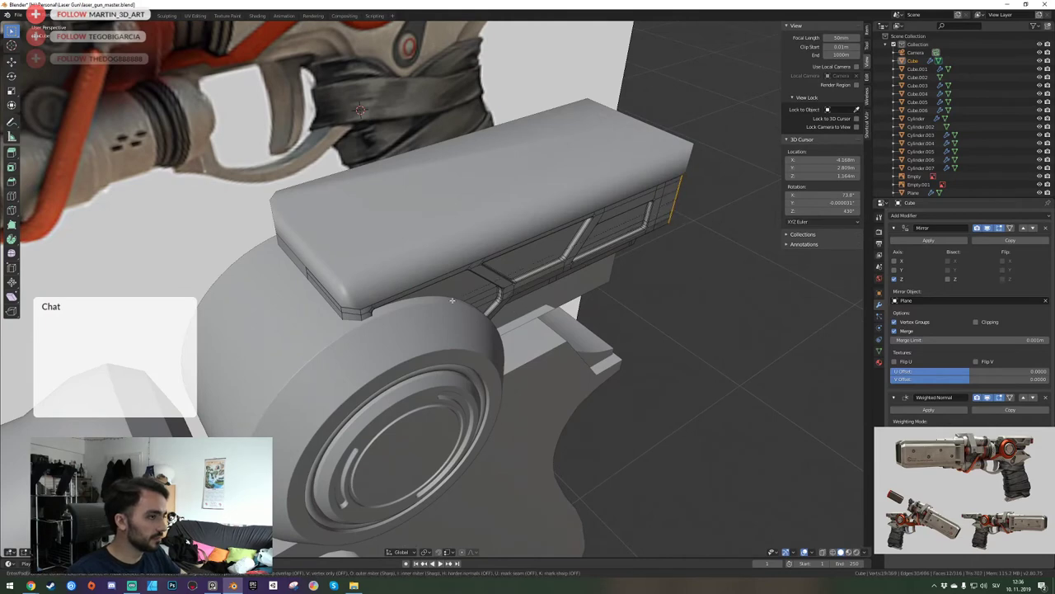
Isolate the recessed block in top view and bevel its vertical rear corner edges into a single-segment chamfer.
{"action": "key", "text": "Tab"}
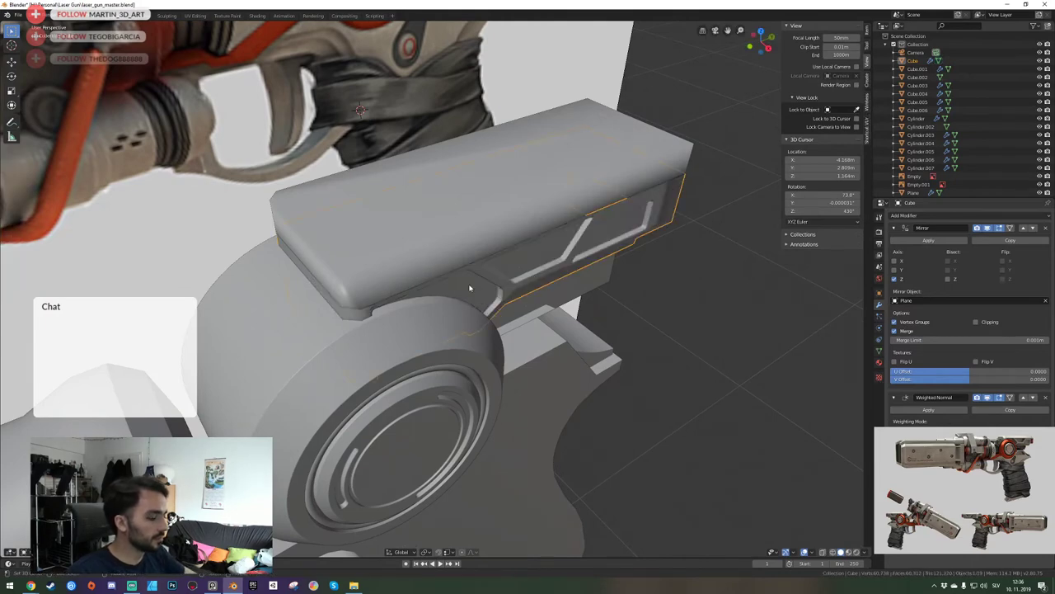
{"action": "key", "text": "KP_Divide"}
{"action": "key", "text": "KP_7"}
{"action": "key", "text": "KP_Decimal"}
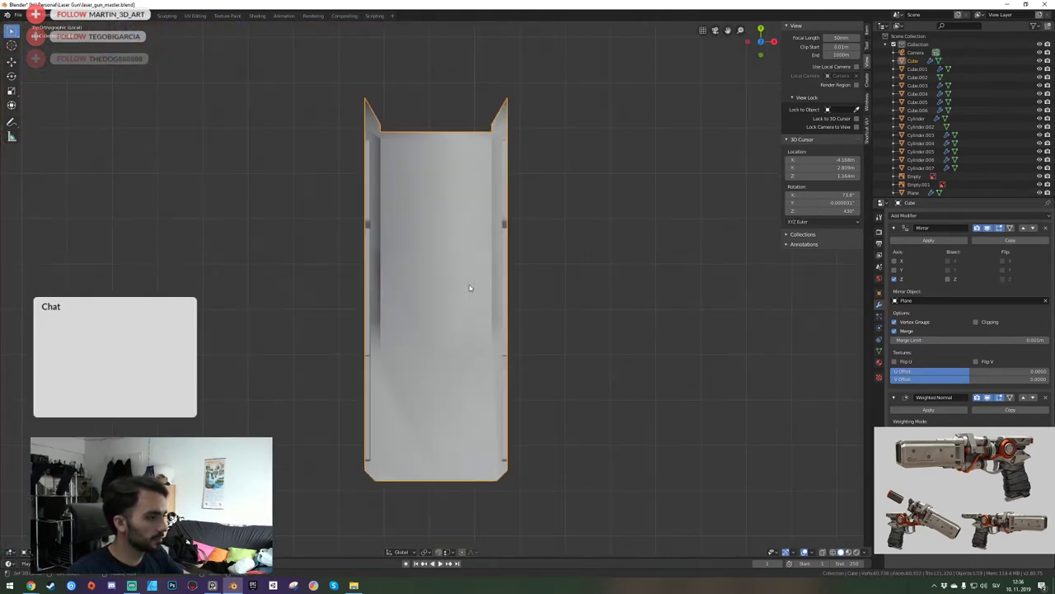
{"action": "key", "text": "Tab"}
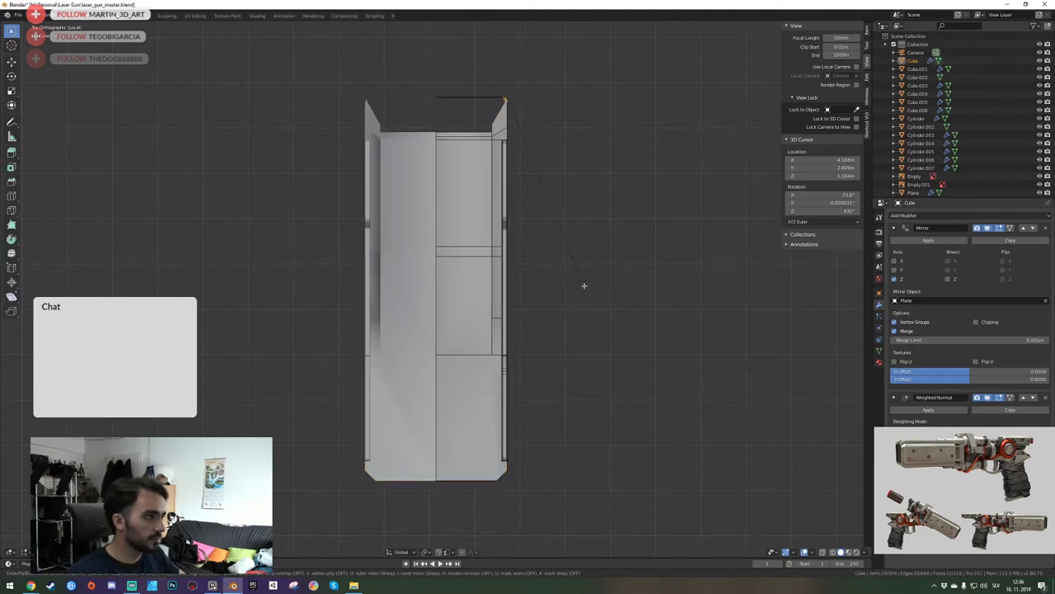
{"action": "key", "text": "ctrl+b"}
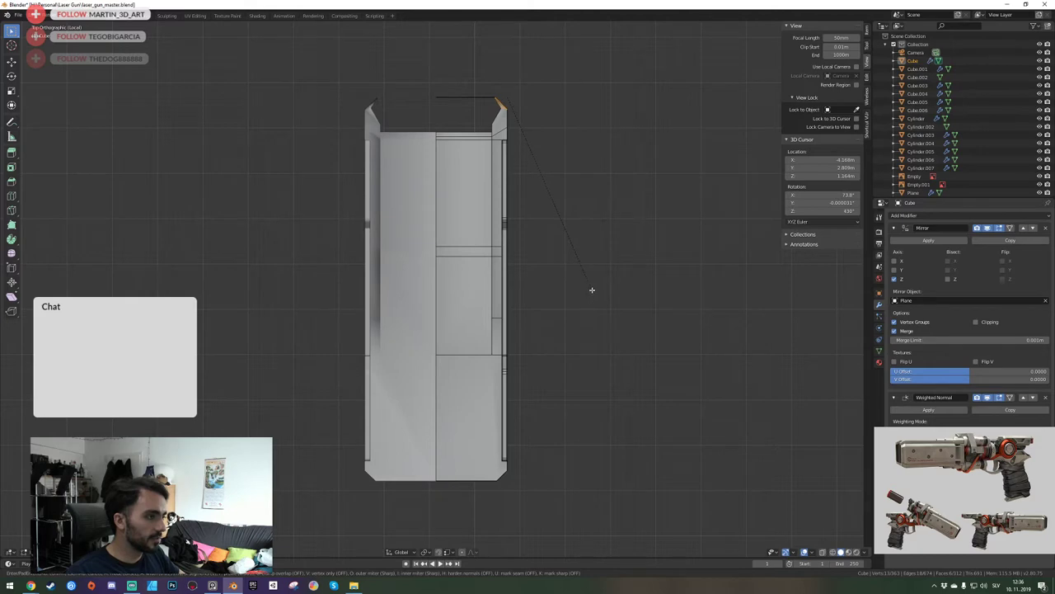
{"action": "left_click", "coordinate": [597, 288]}
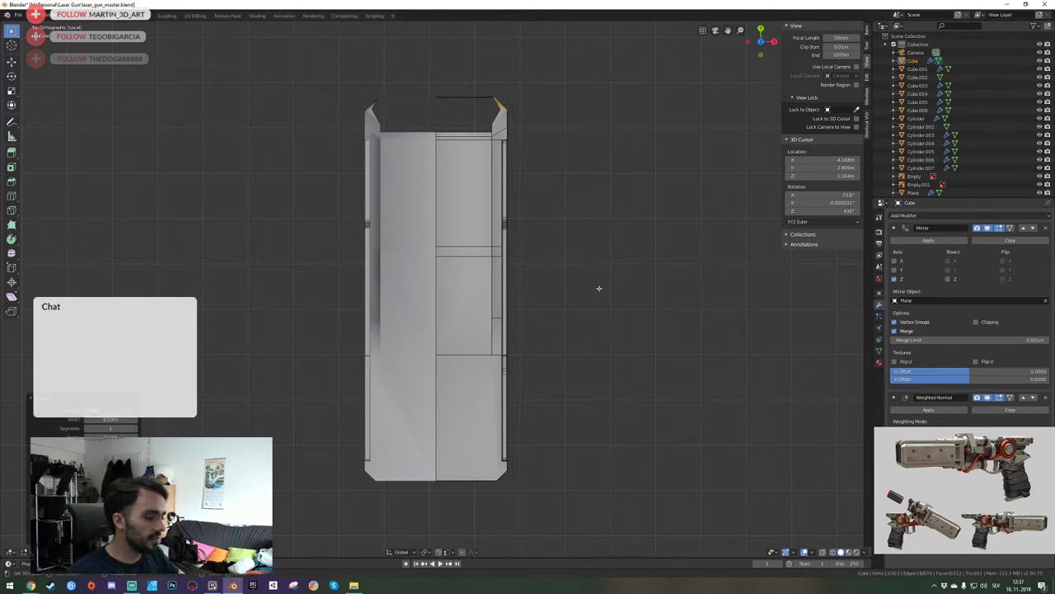
Return to object mode, show the other gun parts again and compare the block from above and through the camera.
{"action": "key", "text": "Tab"}
{"action": "key", "text": "KP_0"}
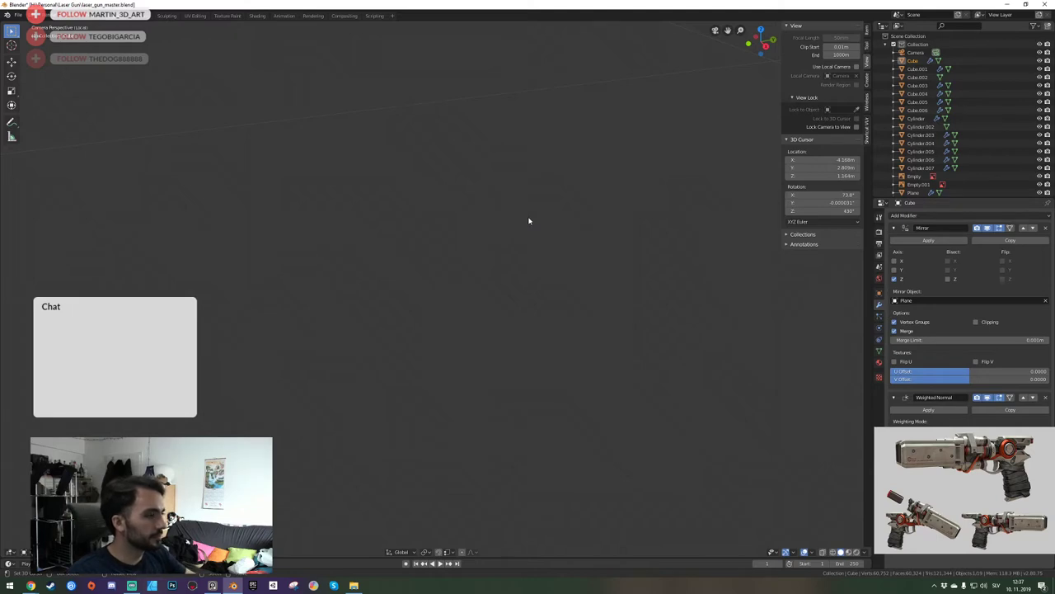
{"action": "key", "text": "KP_7"}
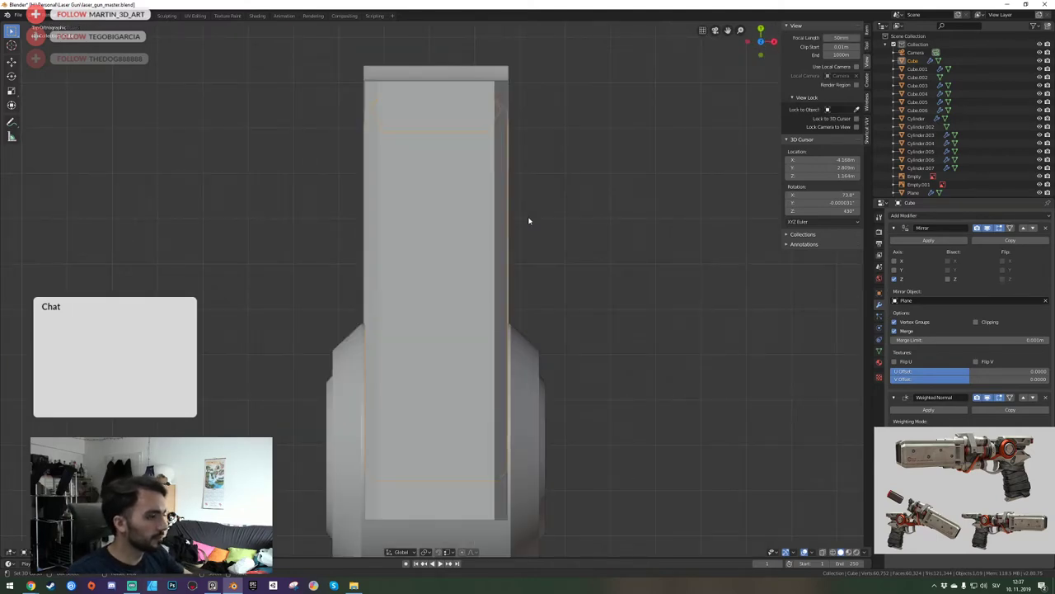
{"action": "key", "text": "KP_0"}
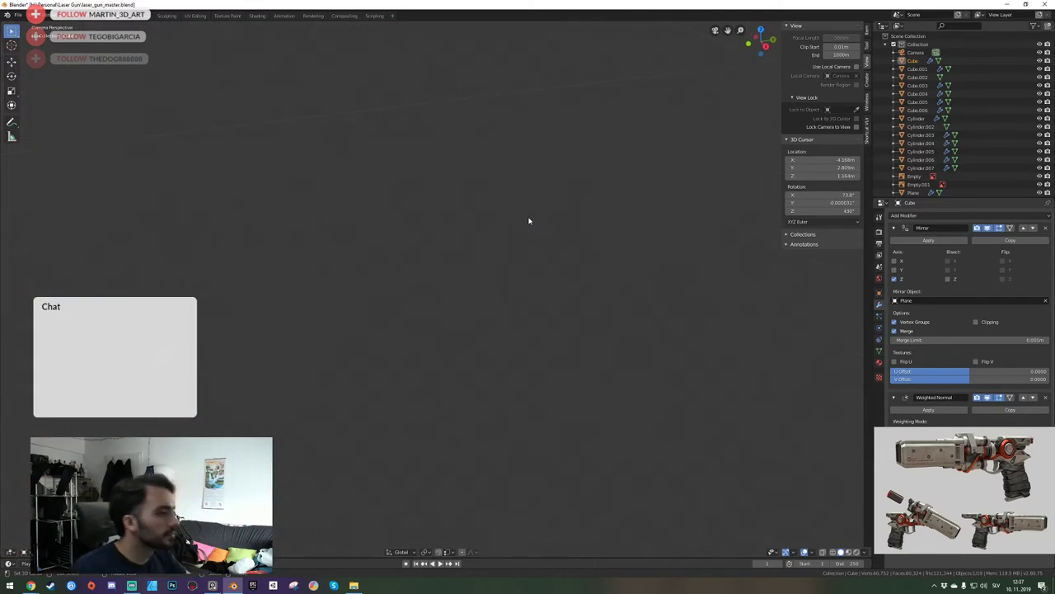
{"action": "key", "text": "KP_7"}
Examine the whole camera frame against the gun and reference images, and check the Camera object's options in the outliner.
{"action": "key", "text": "KP_0"}
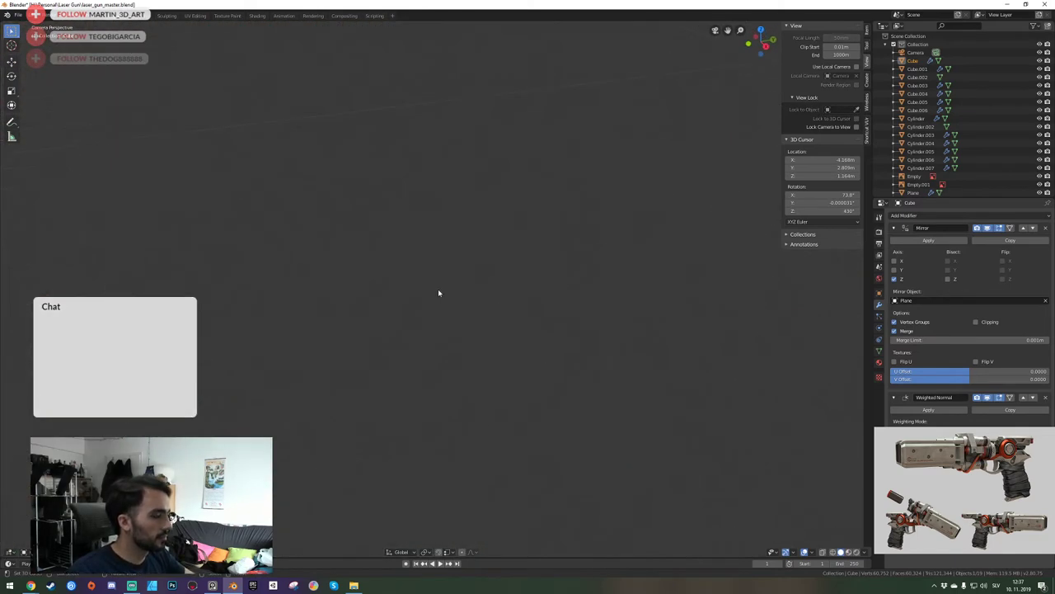
{"action": "scroll", "coordinate": [439, 291], "scroll_direction": "down", "scroll_amount": 15}
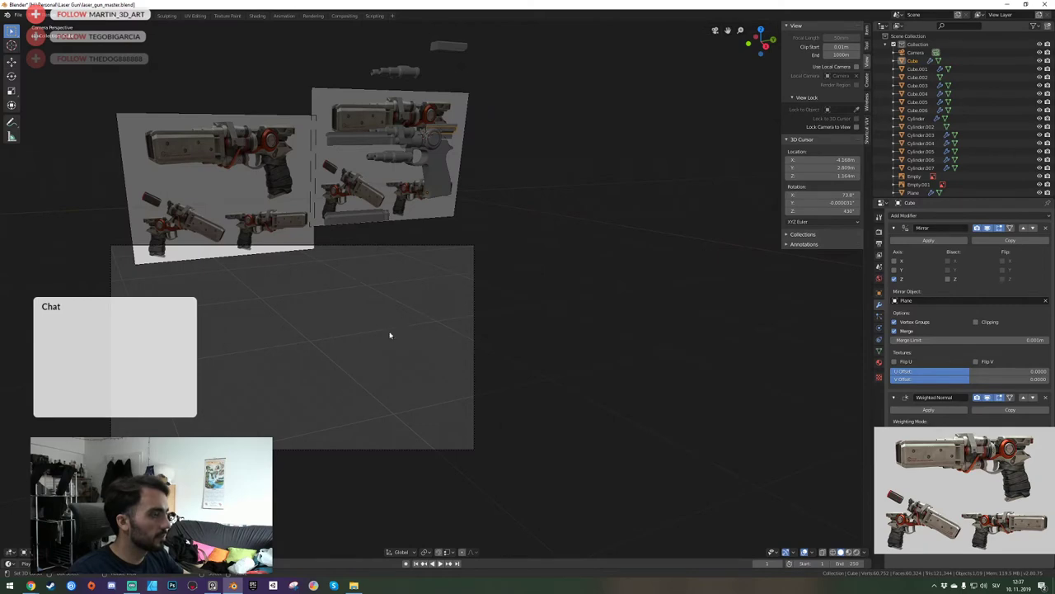
{"action": "key", "text": "shift+grave"}
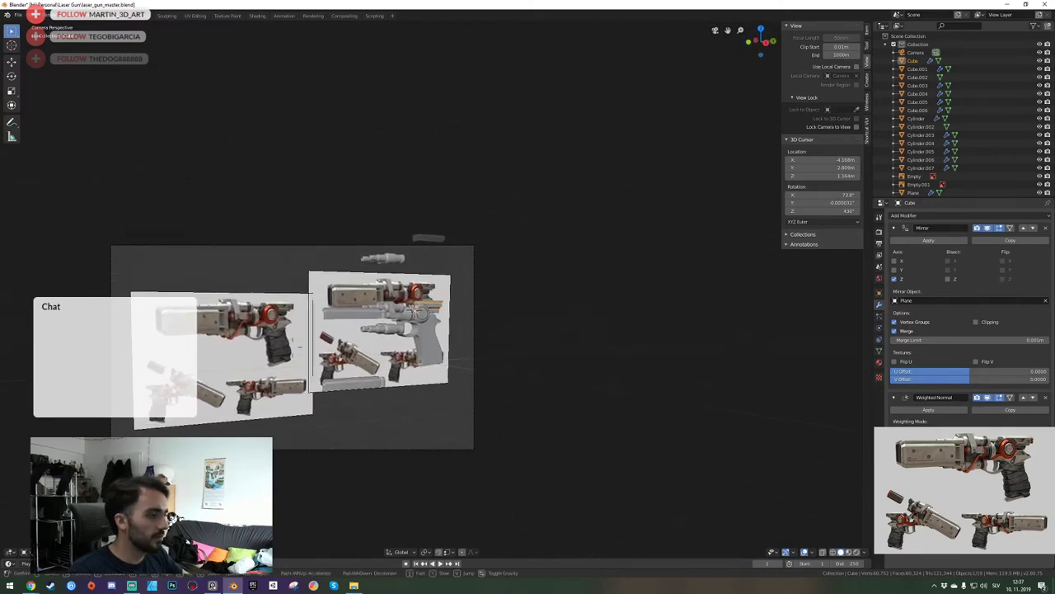
{"action": "left_click", "coordinate": [436, 292]}
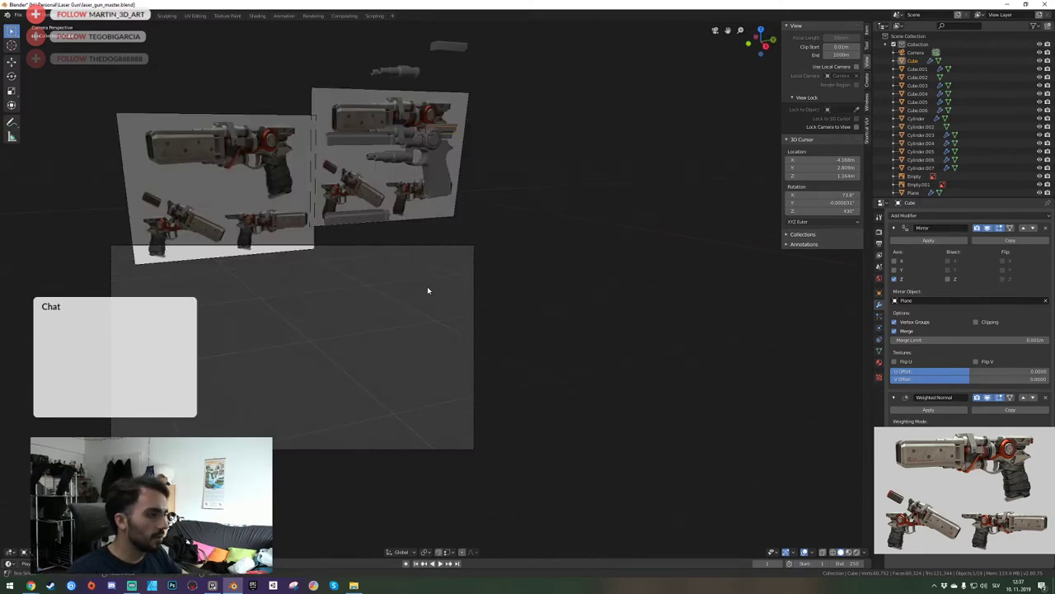
{"action": "key", "text": "Tab"}
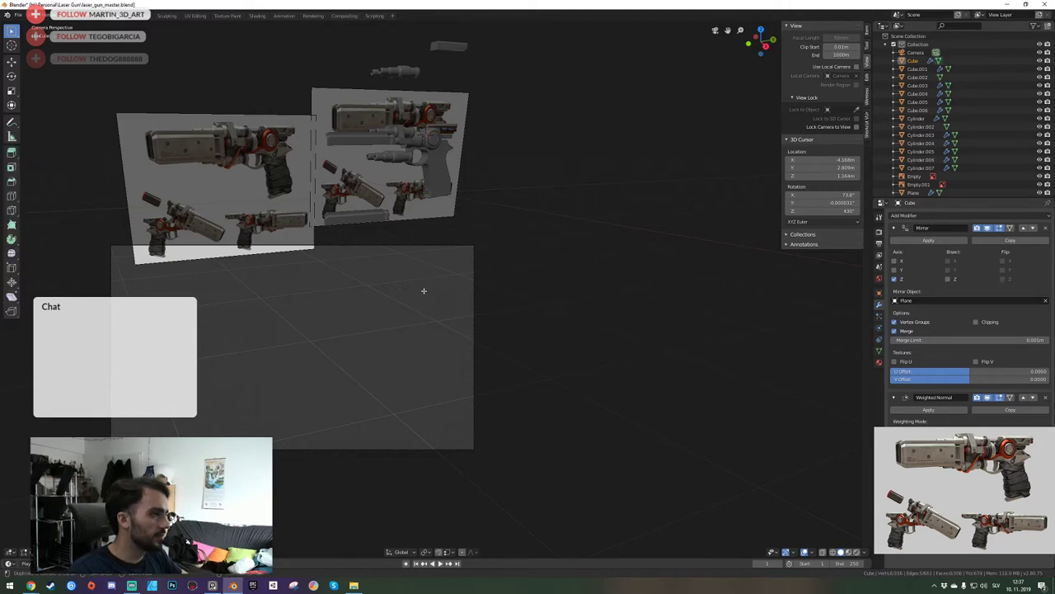
{"action": "key", "text": "Tab"}
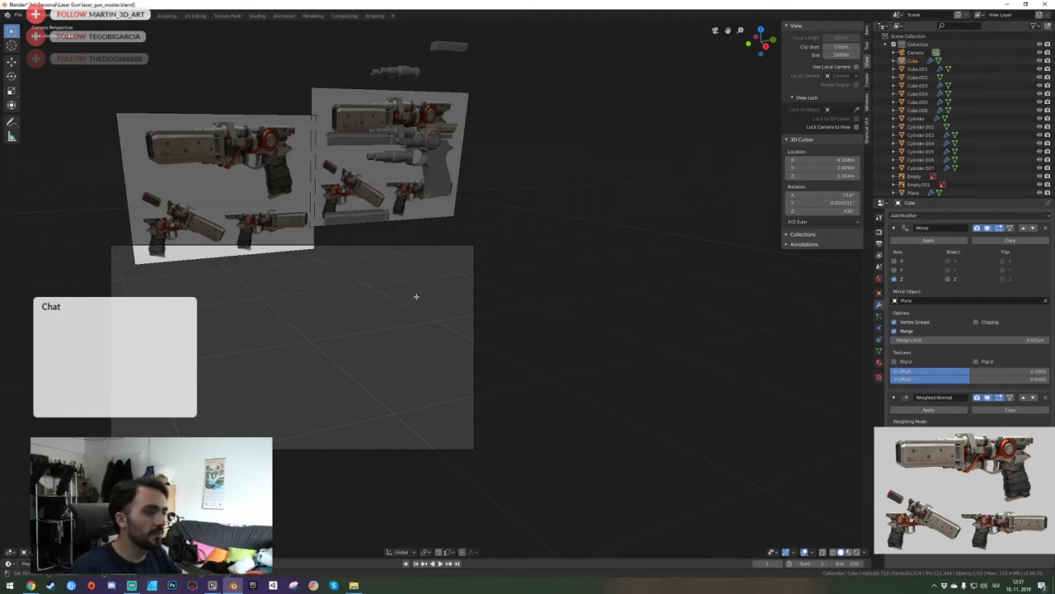
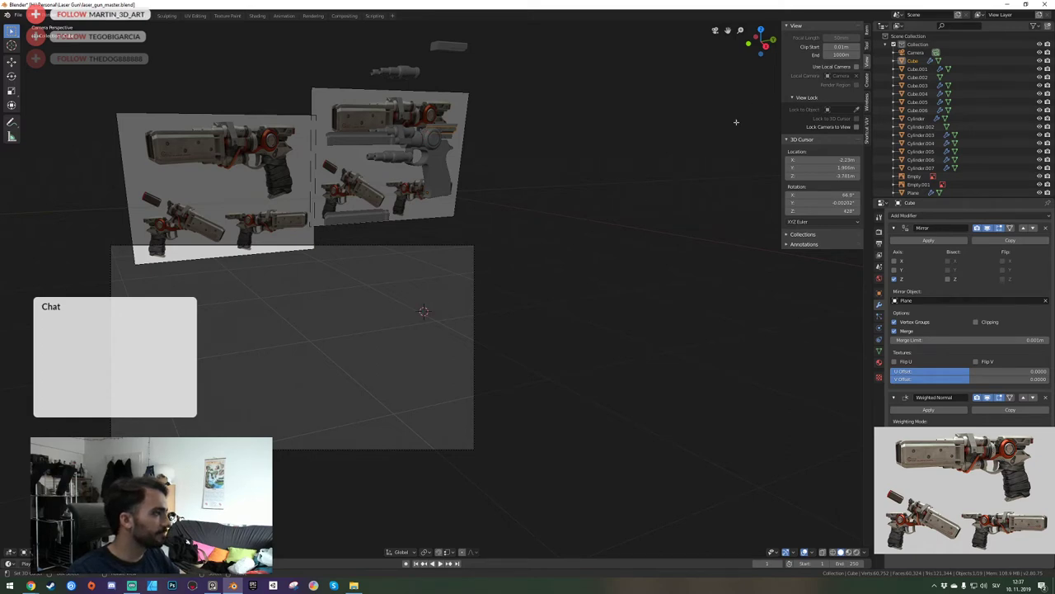
{"action": "right_click", "coordinate": [915, 54]}
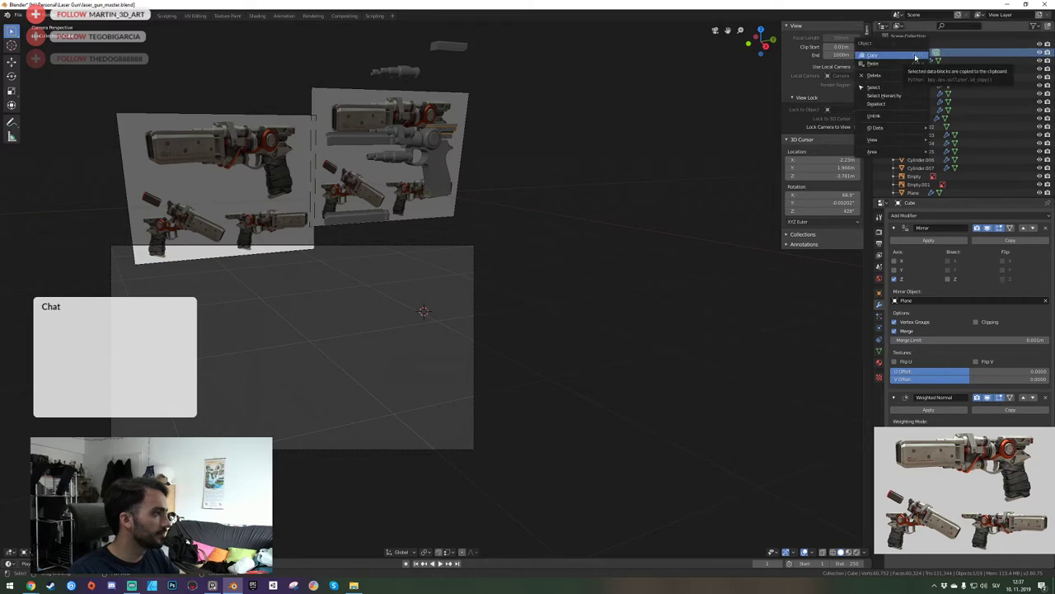
{"action": "left_click", "coordinate": [587, 194]}
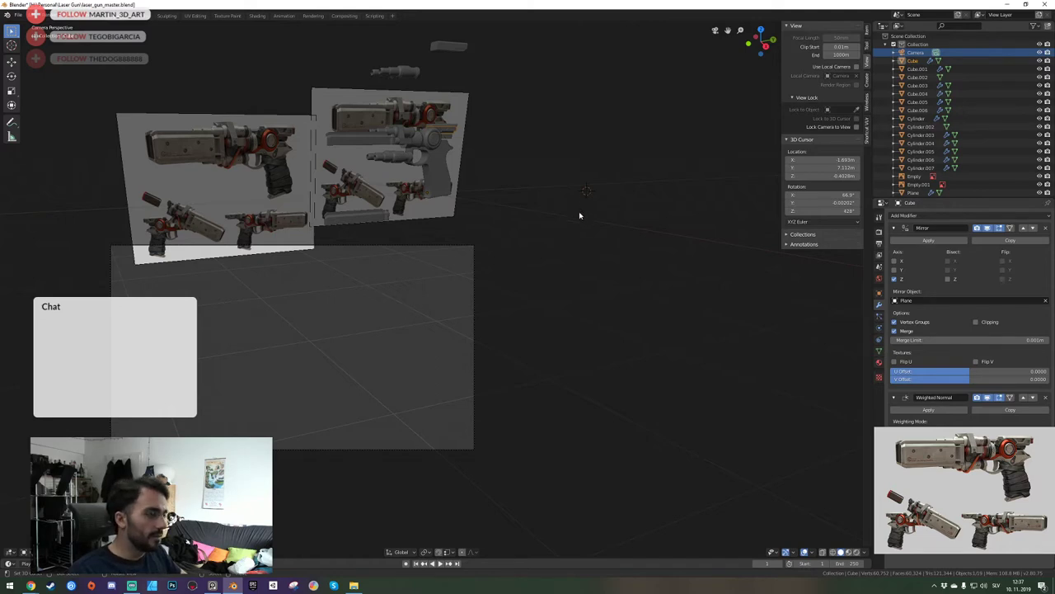
Undo the recent camera movement and the recessed block's rear corner chamfer, checking the gun from outside the camera.
{"action": "left_click", "coordinate": [578, 212]}
{"action": "key", "text": "KP_0"}
{"action": "key", "text": "shift+grave"}
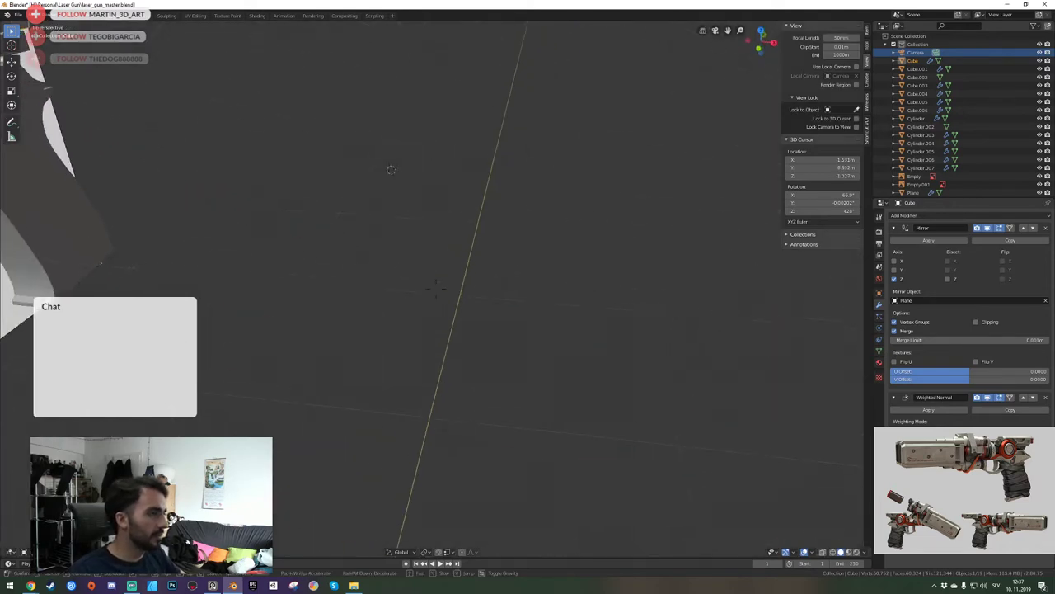
{"action": "key", "text": "s"}
{"action": "key", "text": "a"}
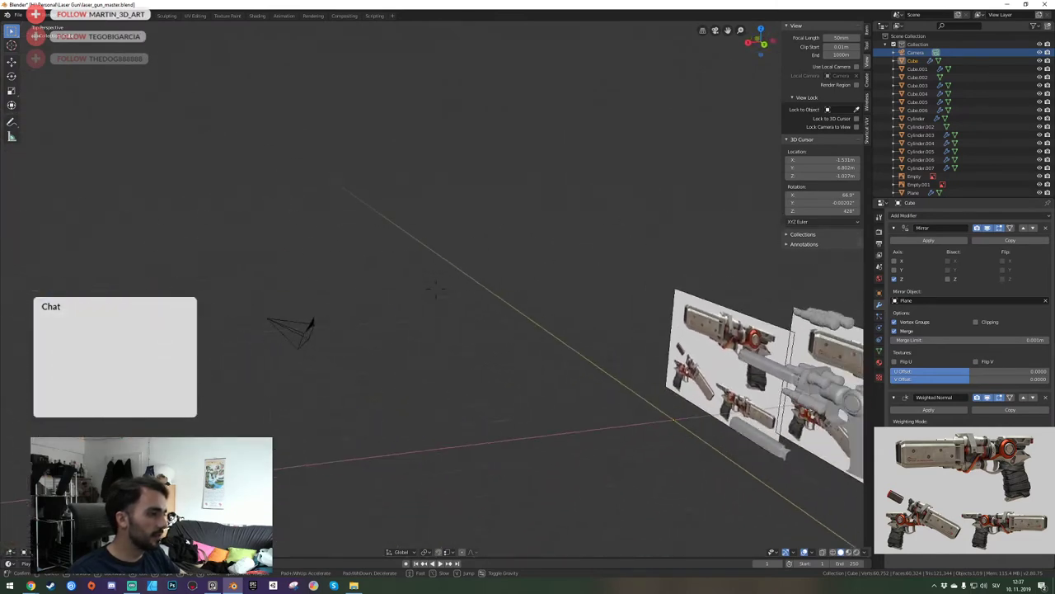
{"action": "left_click", "coordinate": [437, 292]}
{"action": "key", "text": "Tab"}
{"action": "key", "text": "Tab"}
{"action": "key", "text": "Tab"}
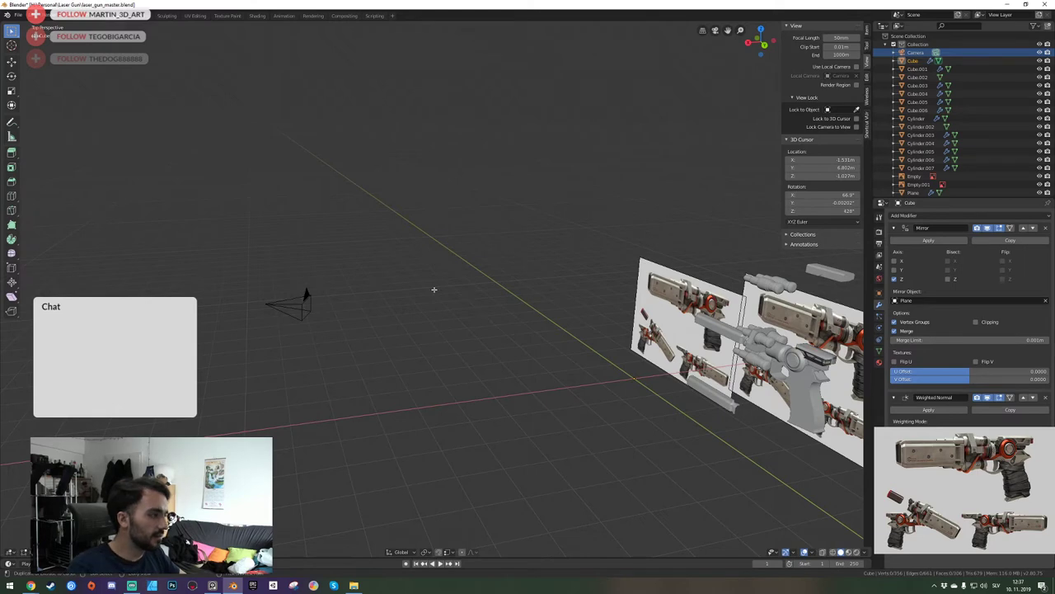
{"action": "key", "text": "Tab"}
{"action": "key", "text": "Tab"}
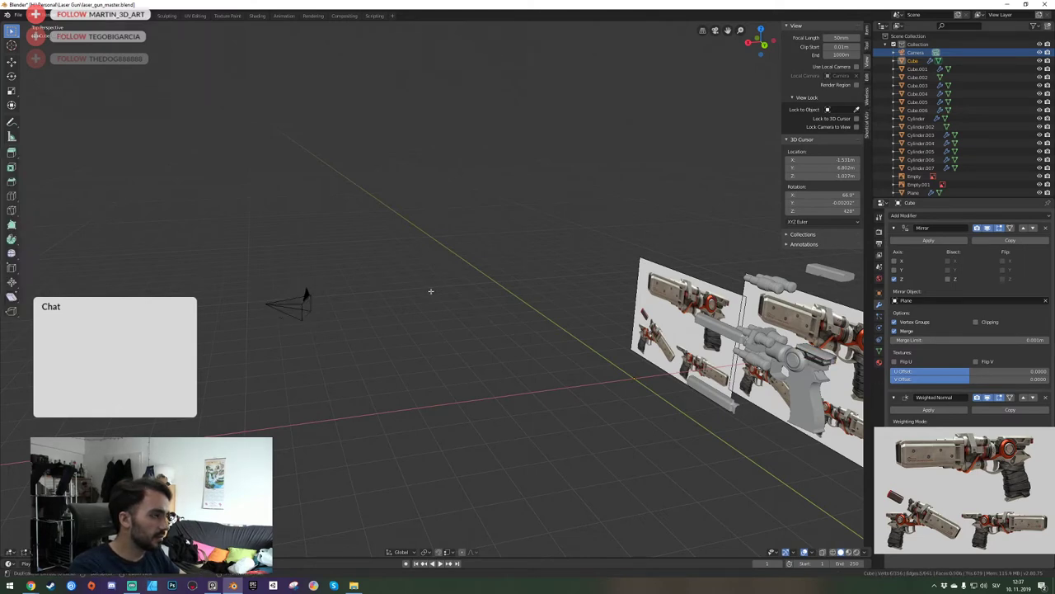
{"action": "key", "text": "shift+grave"}
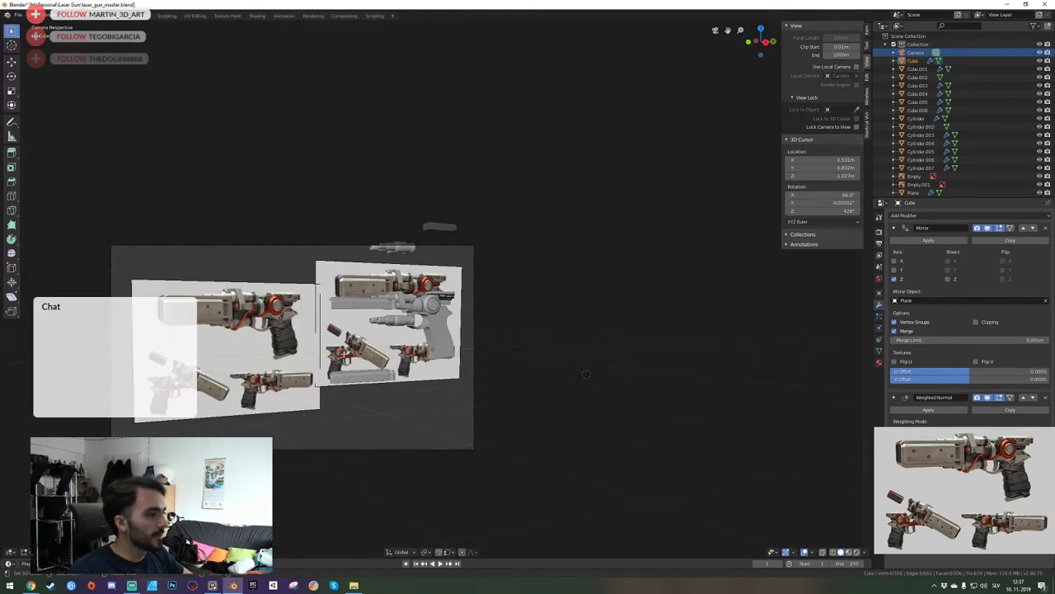
{"action": "key", "text": "w"}
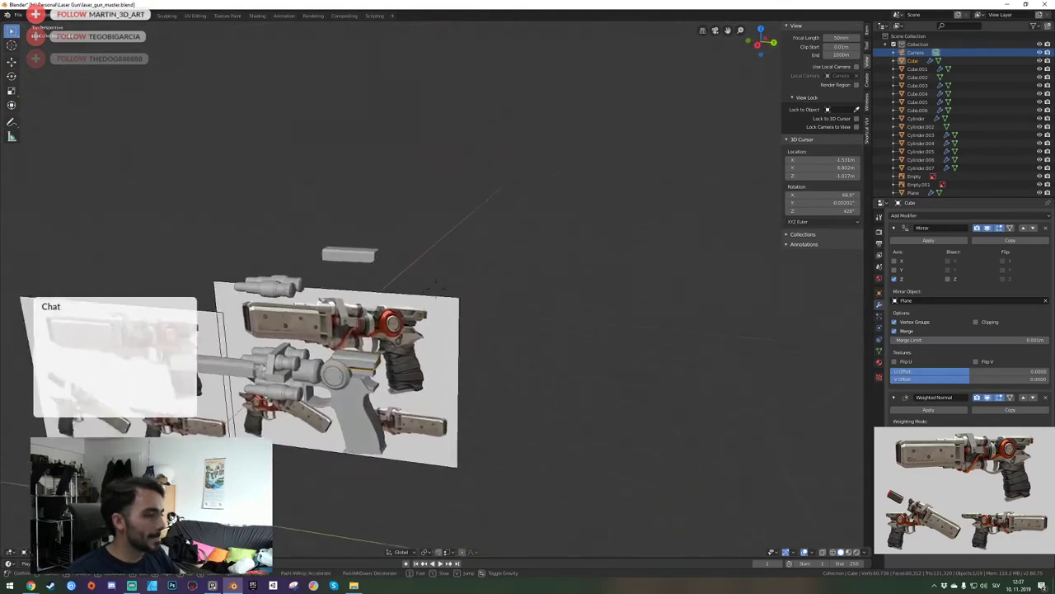
{"action": "left_click", "coordinate": [440, 287]}
Isolate the recessed block in top view, bevel its rear corner edges into a chamfer again, and return to the full camera view.
{"action": "key", "text": "KP_Divide"}
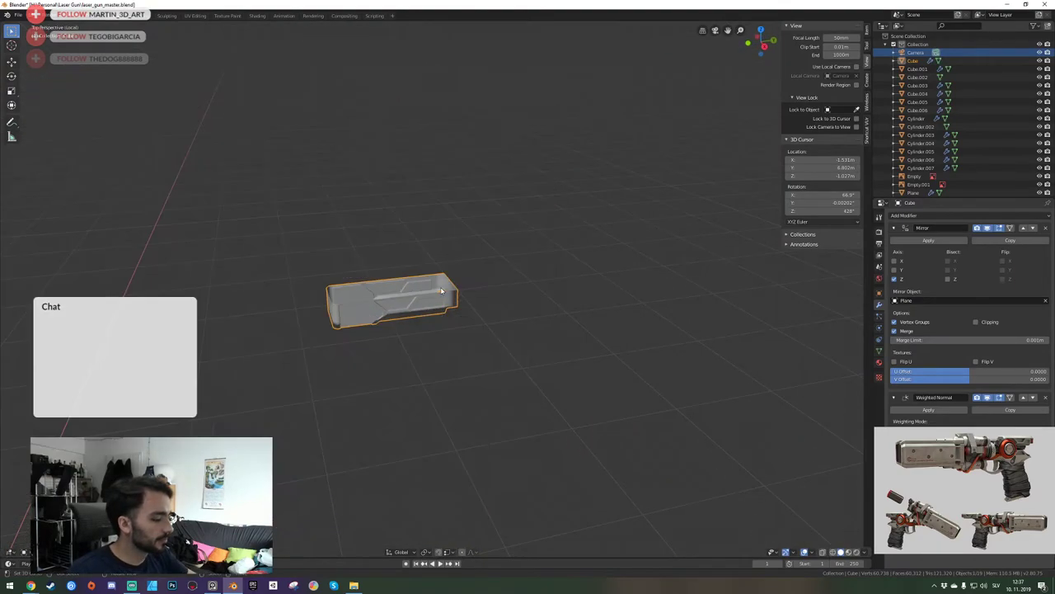
{"action": "key", "text": "KP_7"}
{"action": "key", "text": "Tab"}
{"action": "key", "text": "KP_Decimal"}
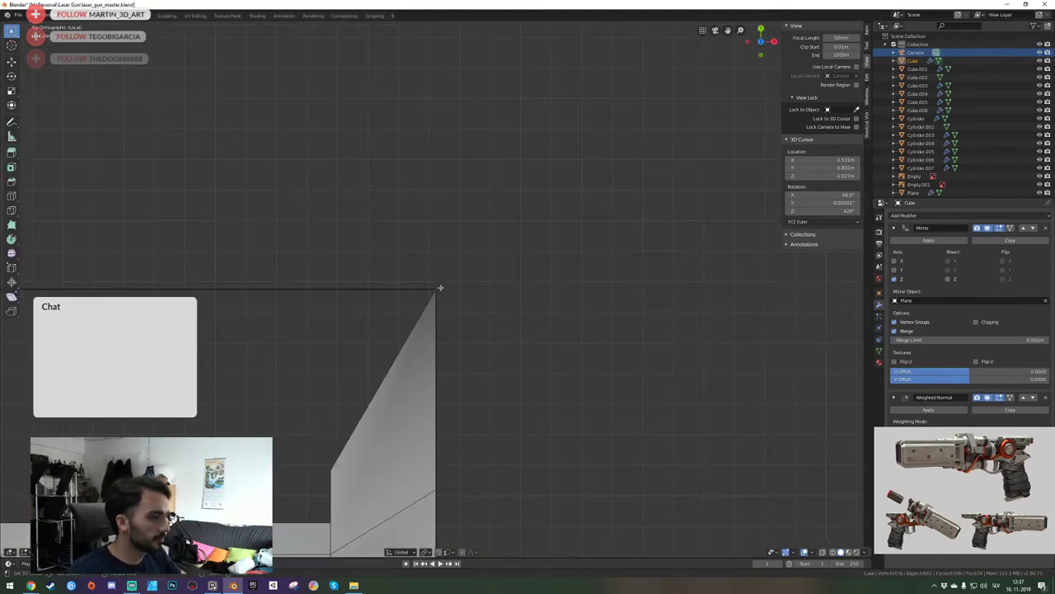
{"action": "scroll", "coordinate": [440, 288], "scroll_direction": "down", "scroll_amount": 9}
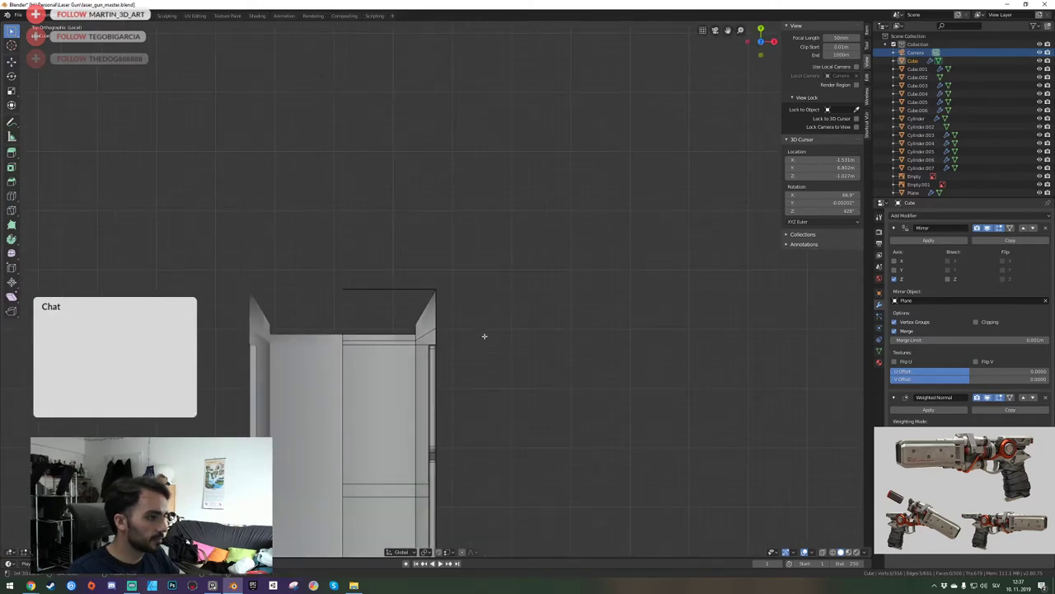
{"action": "middle_click_drag", "start_coordinate": [485, 334], "coordinate": [453, 96], "text": "shift"}
{"action": "key", "text": "ctrl+b"}
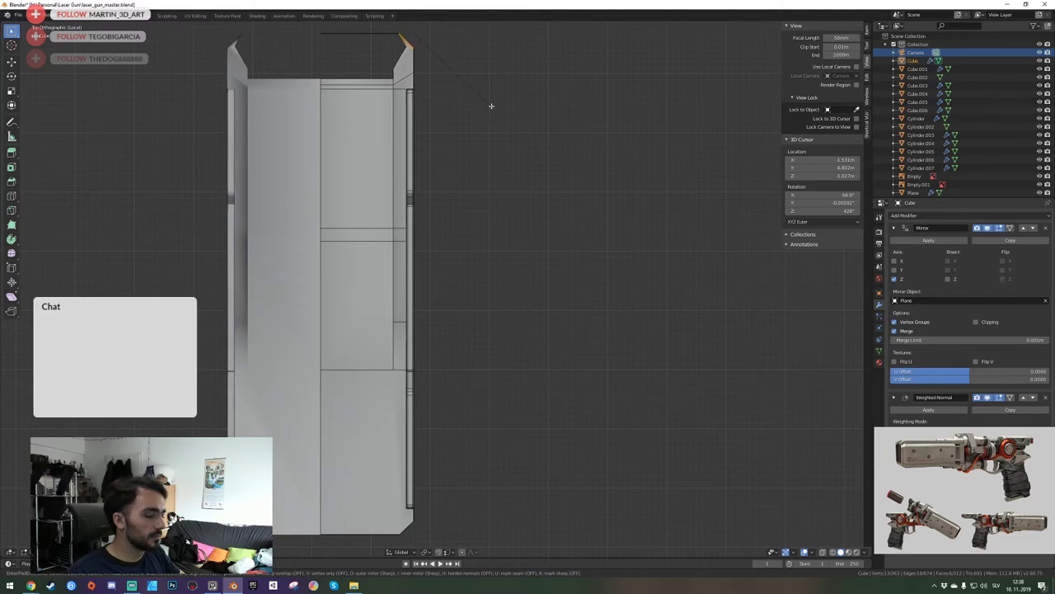
{"action": "key", "text": "Escape"}
{"action": "key", "text": "Tab"}
{"action": "key", "text": "KP_0"}
{"action": "key", "text": "KP_Divide"}
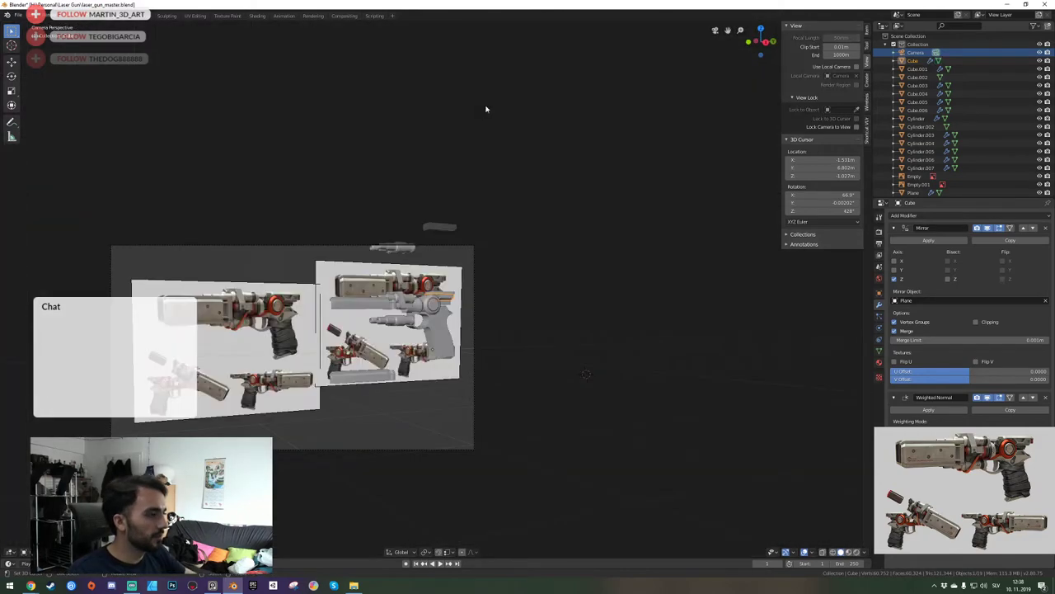
Compare the chamfered rear block with the reference through the camera, in free perspective and from the side.
{"action": "scroll", "coordinate": [553, 212], "scroll_direction": "up", "scroll_amount": 6}
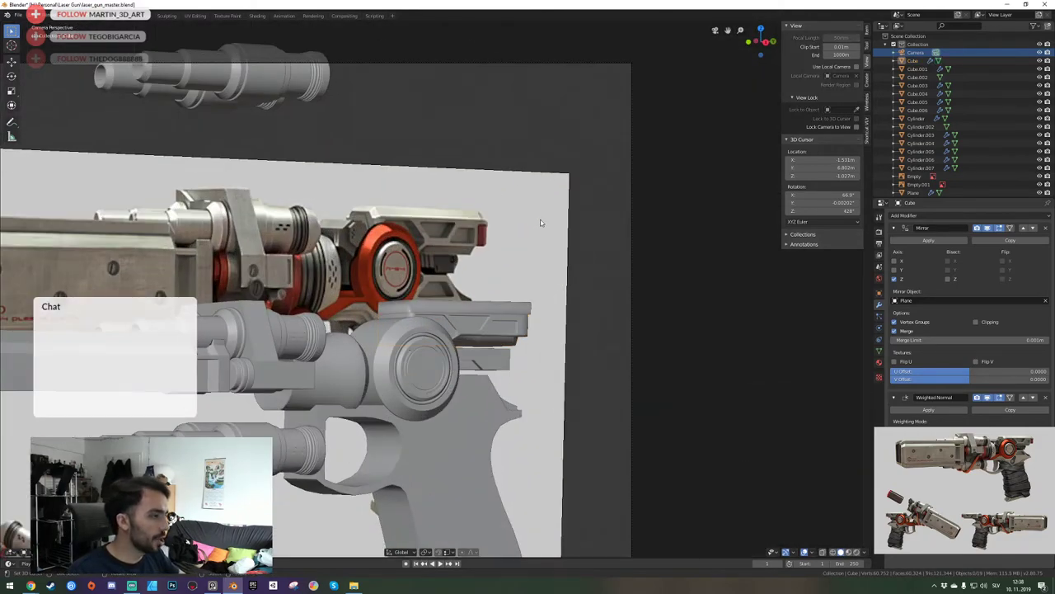
{"action": "key", "text": "shift+grave"}
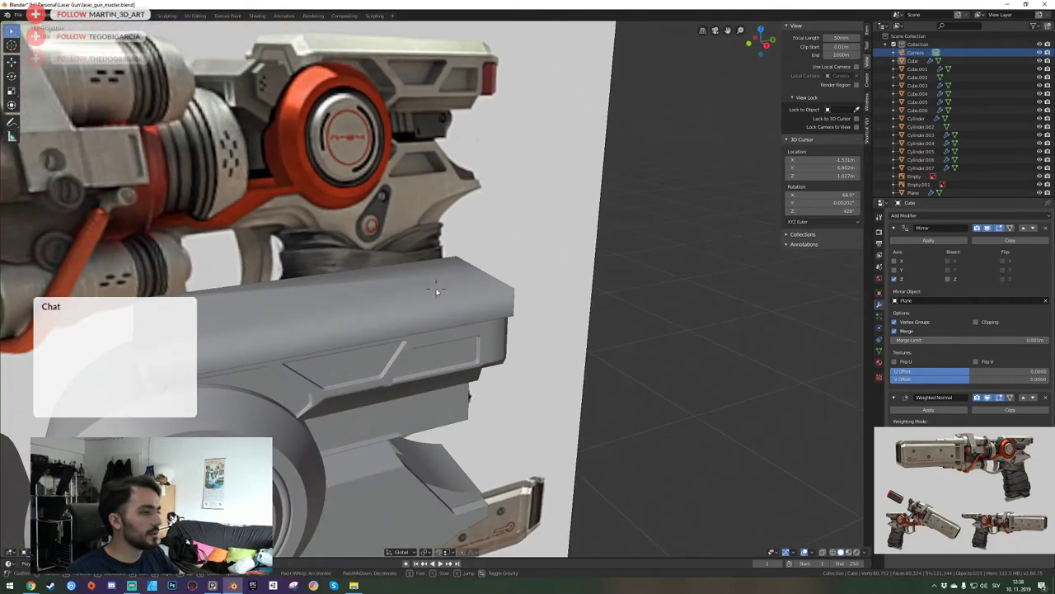
{"action": "left_click", "coordinate": [437, 290]}
{"action": "key", "text": "KP_0"}
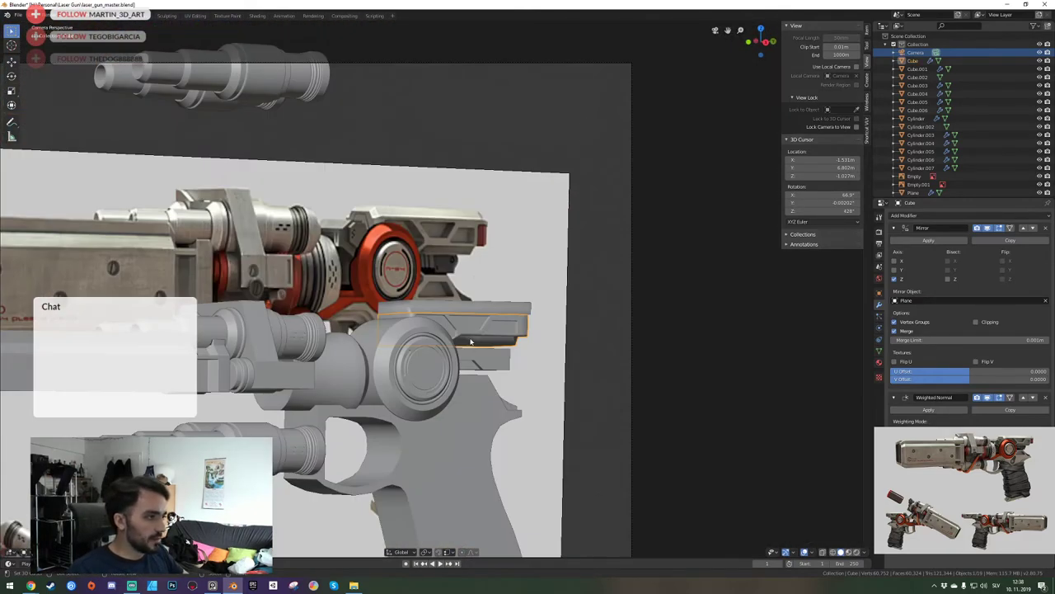
{"action": "key", "text": "KP_0"}
{"action": "key", "text": "KP_3"}
{"action": "key", "text": "Tab"}
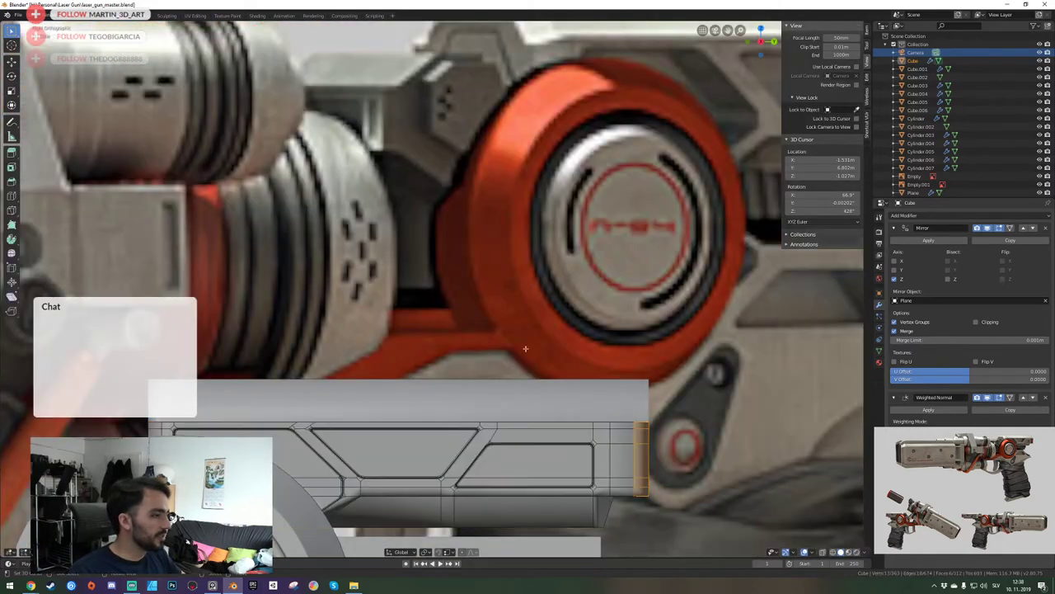
{"action": "middle_click_drag", "start_coordinate": [660, 441], "coordinate": [565, 377], "text": "shift"}
{"action": "scroll", "coordinate": [564, 376], "scroll_direction": "down", "scroll_amount": 2}
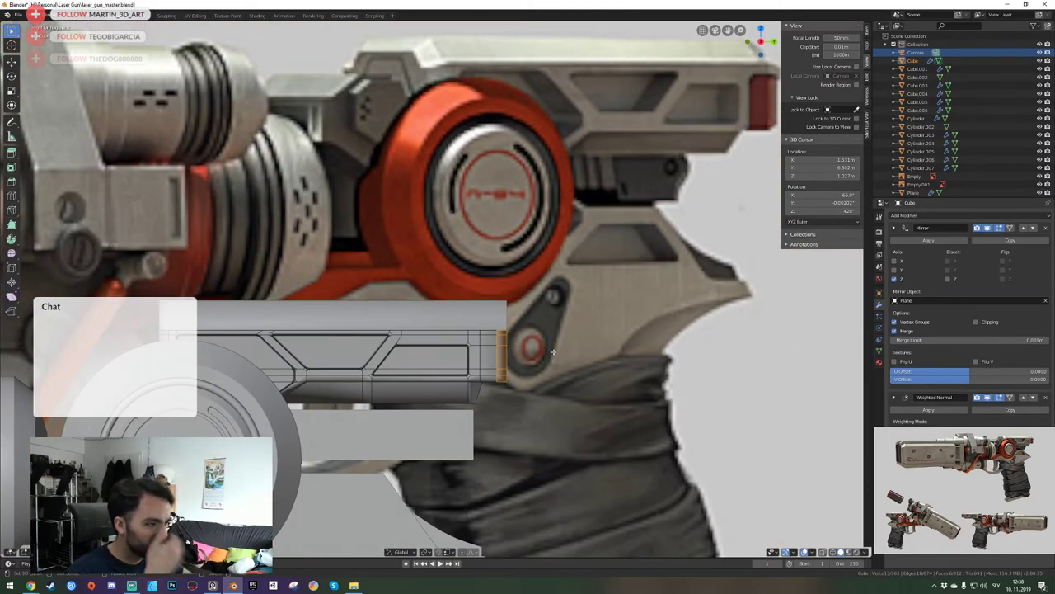
{"action": "key", "text": "Tab"}
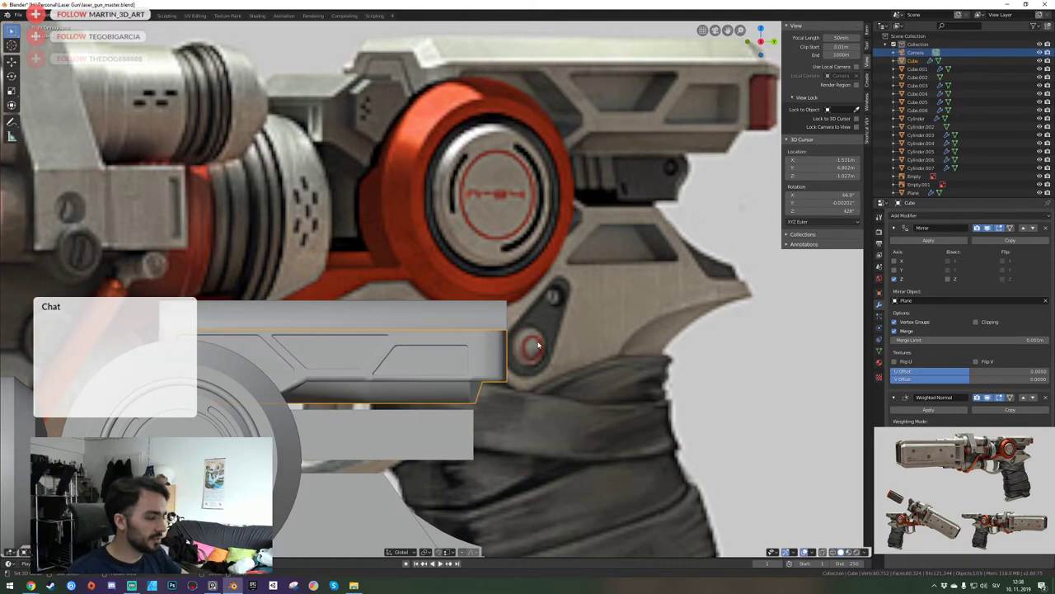
Select the recessed block's rear end vertices in side view and examine that end against the reference through the camera.
{"action": "key", "text": "Tab"}
{"action": "key", "text": "shift+z"}
{"action": "key", "text": "alt+a"}
{"action": "left_click_drag", "start_coordinate": [493, 296], "coordinate": [538, 410]}
{"action": "key", "text": "z"}
{"action": "key", "text": "KP_0"}
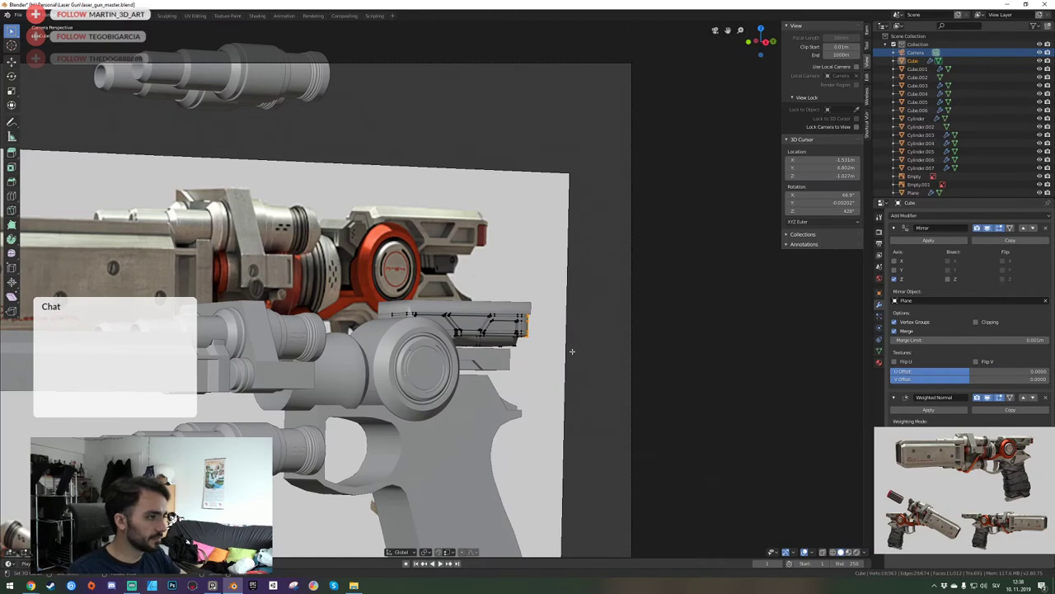
{"action": "scroll", "coordinate": [566, 351], "scroll_direction": "up", "scroll_amount": 6}
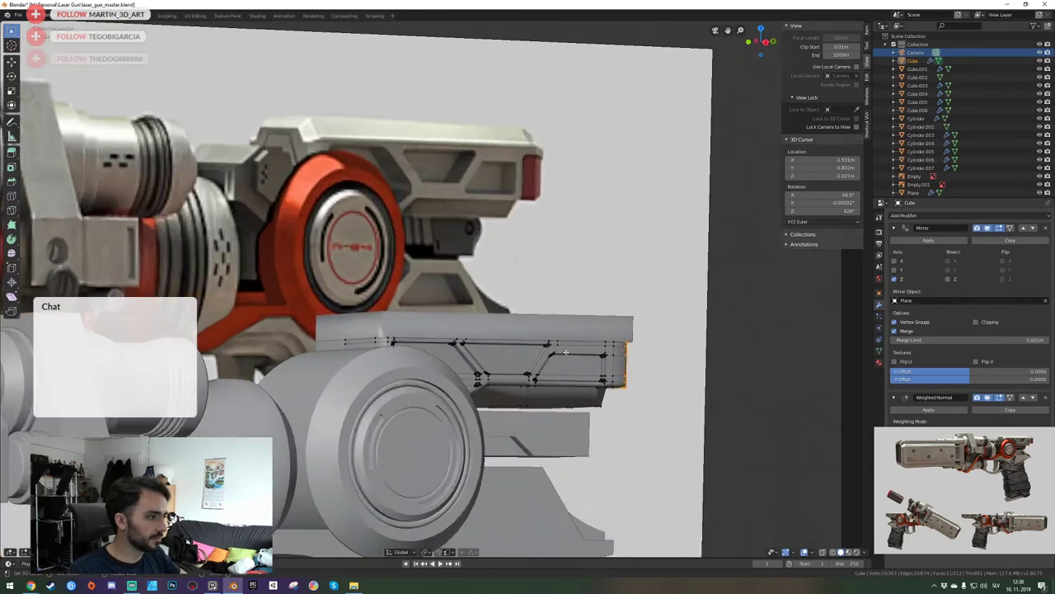
{"action": "key", "text": "Tab"}
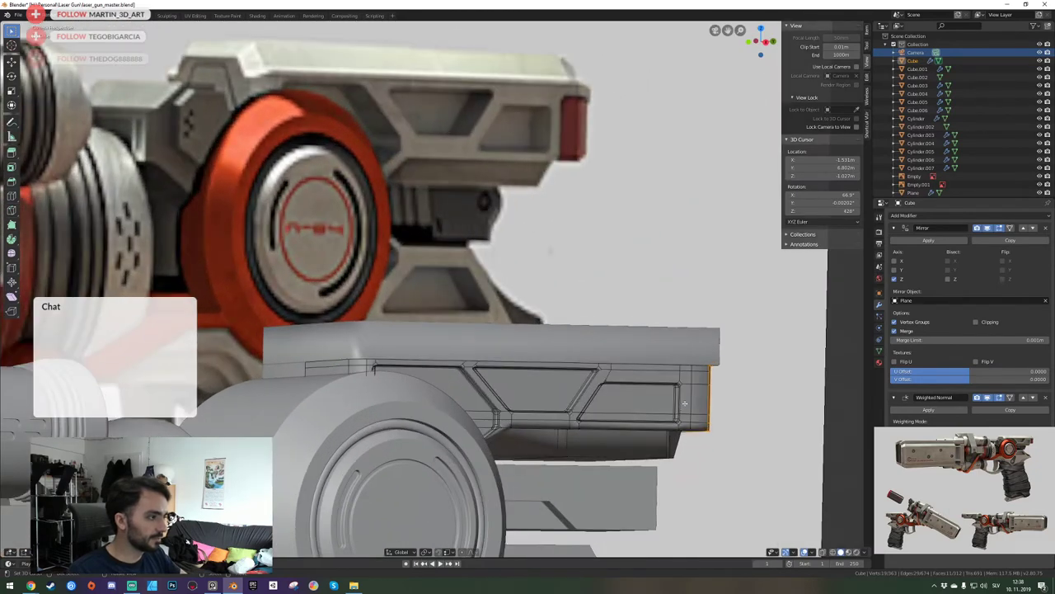
Try to move the vertical edge loop behind the block's rear panel recess along the Y axis, and clear the selection.
{"action": "key", "text": "g"}
{"action": "key", "text": "y"}
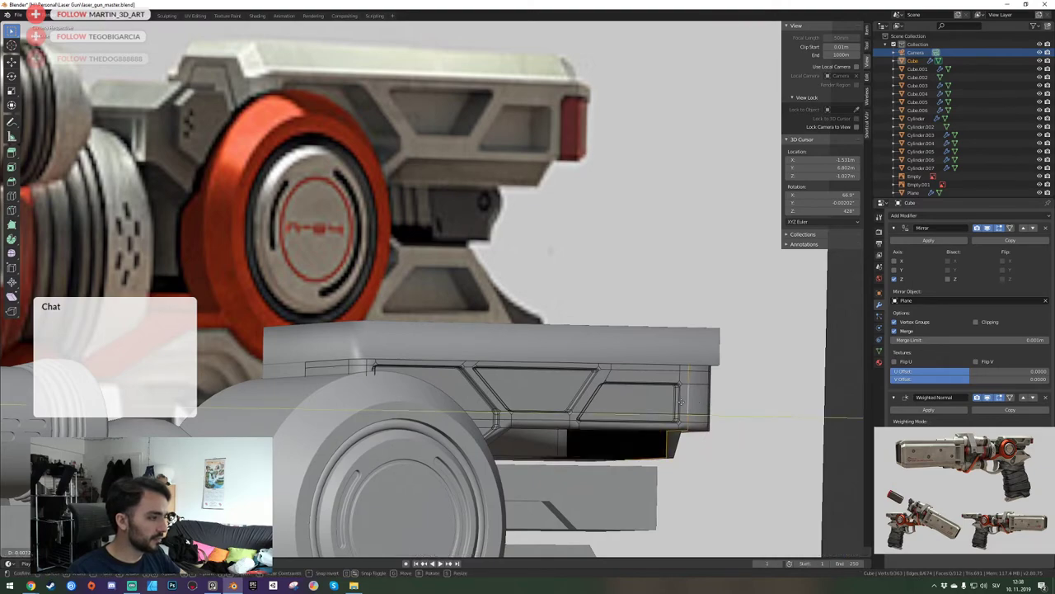
{"action": "left_click", "coordinate": [681, 401]}
{"action": "key", "text": "KP_3"}
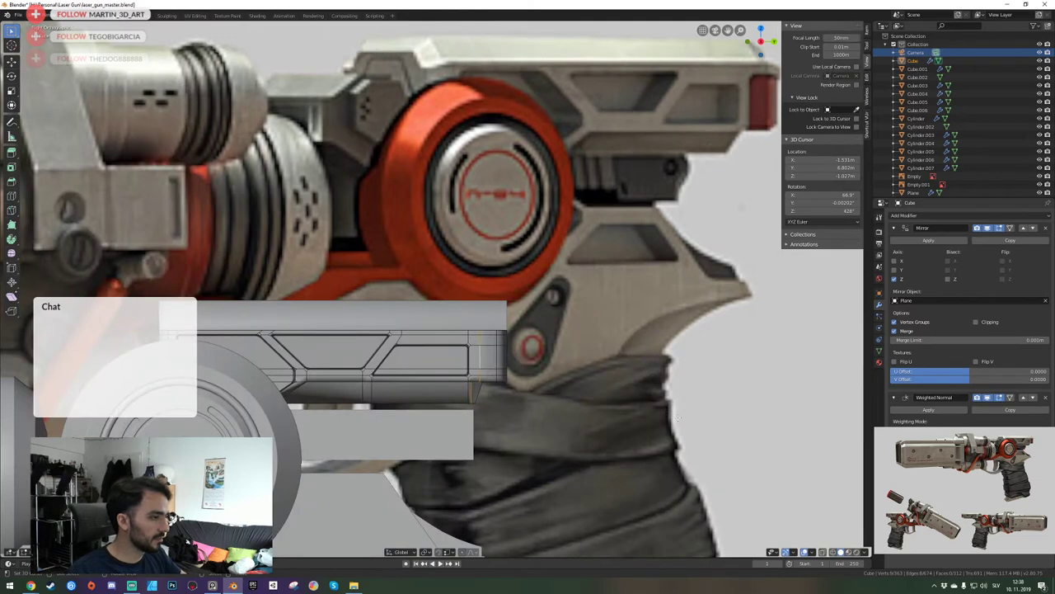
{"action": "scroll", "coordinate": [678, 418], "scroll_direction": "up", "scroll_amount": 6}
{"action": "middle_click_drag", "start_coordinate": [665, 487], "coordinate": [584, 334], "text": "shift"}
{"action": "key", "text": "alt+a"}
Select only the side wall's vertical edges behind the rear panel recess and move them along Y closer to the recess.
{"action": "key", "text": "shift+grave"}
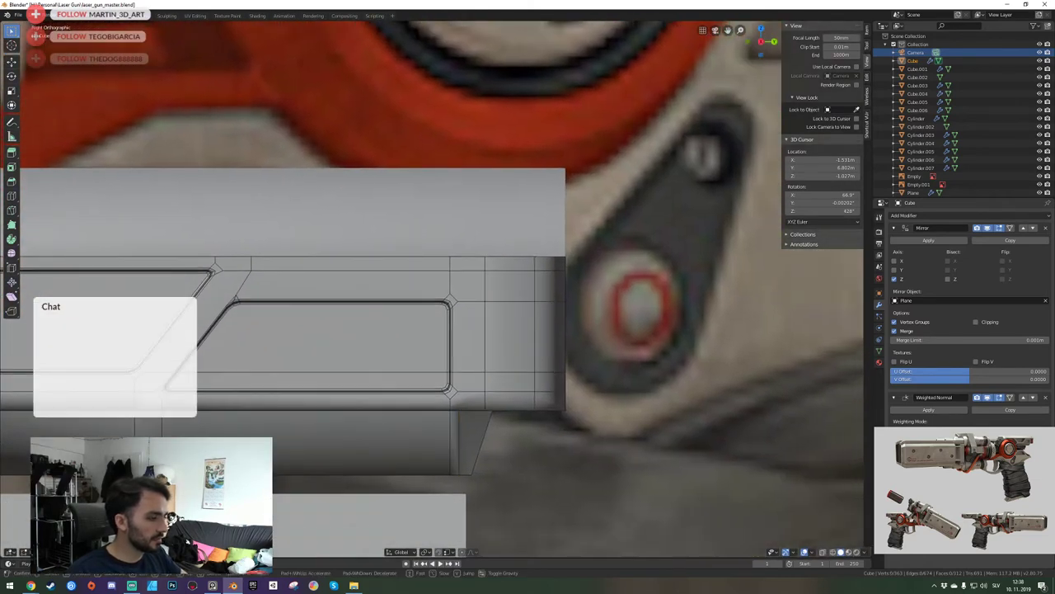
{"action": "key", "text": "w"}
{"action": "key", "text": "e"}
{"action": "left_click", "coordinate": [454, 350]}
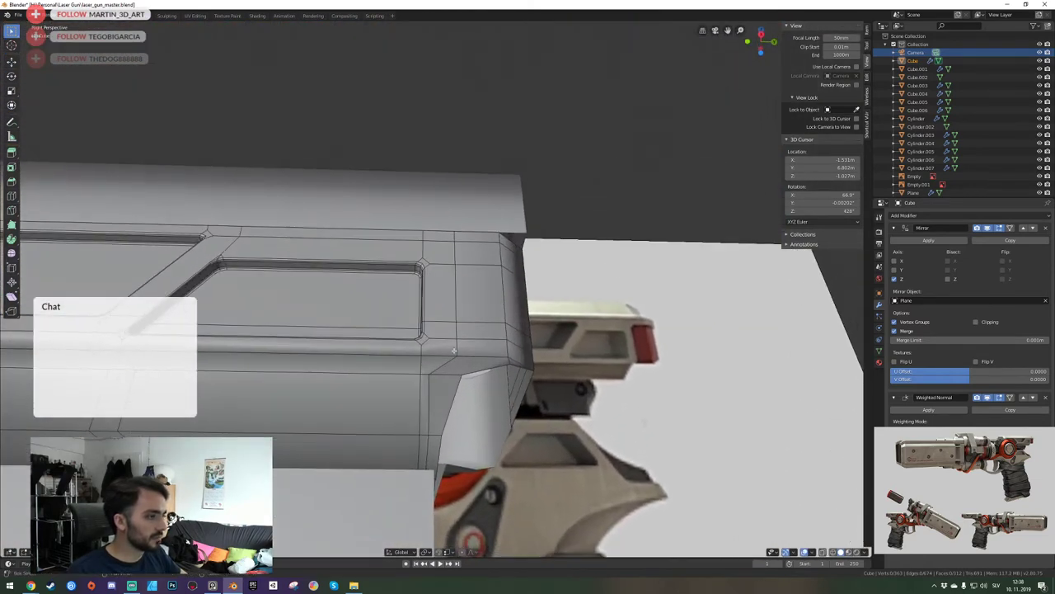
{"action": "left_click", "coordinate": [455, 351]}
{"action": "left_click", "coordinate": [455, 331], "text": "shift"}
{"action": "left_click", "coordinate": [453, 302], "text": "shift"}
{"action": "left_click", "coordinate": [454, 254], "text": "shift"}
{"action": "left_click", "coordinate": [454, 238], "text": "shift"}
{"action": "key", "text": "g"}
{"action": "key", "text": "y"}
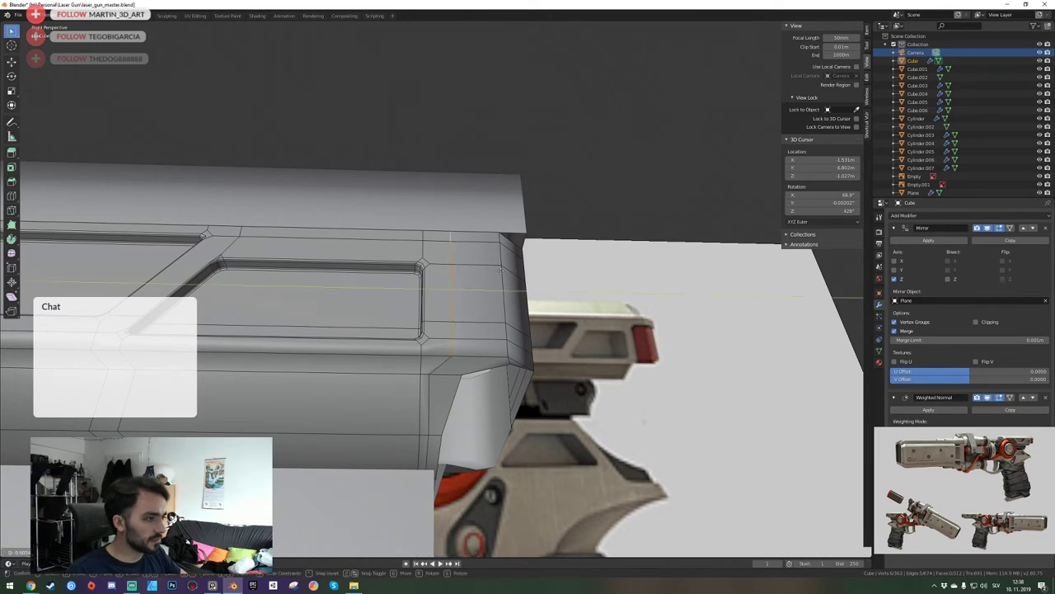
{"action": "left_click", "coordinate": [493, 266]}
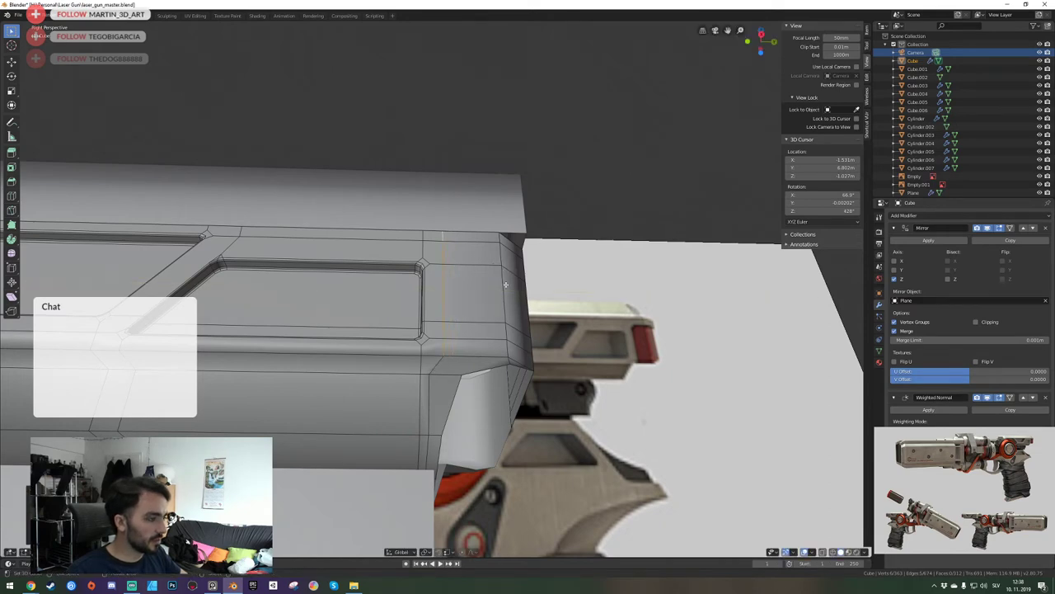
Check the adjusted block through the camera, return to object mode and save the file.
{"action": "key", "text": "KP_0"}
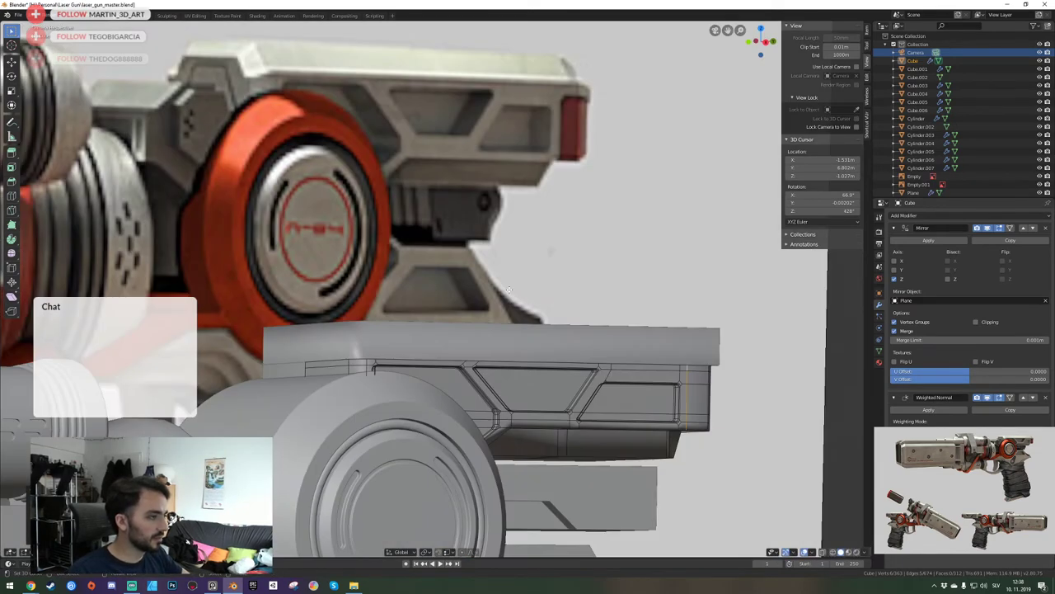
{"action": "key", "text": "Tab"}
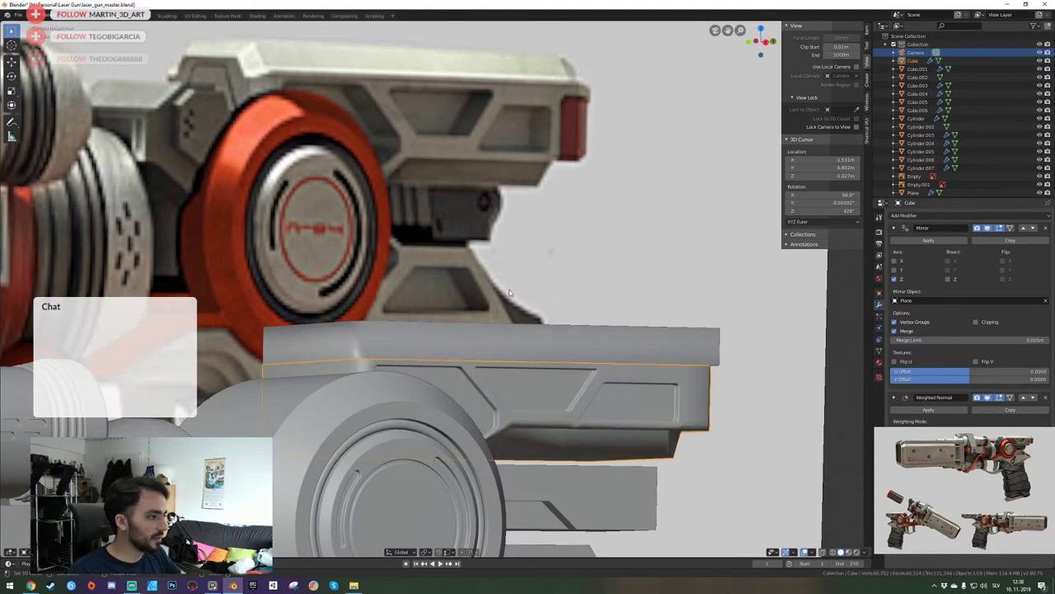
{"action": "middle_click_drag", "start_coordinate": [510, 289], "coordinate": [437, 292]}
{"action": "key", "text": "KP_0"}
{"action": "key", "text": "KP_0"}
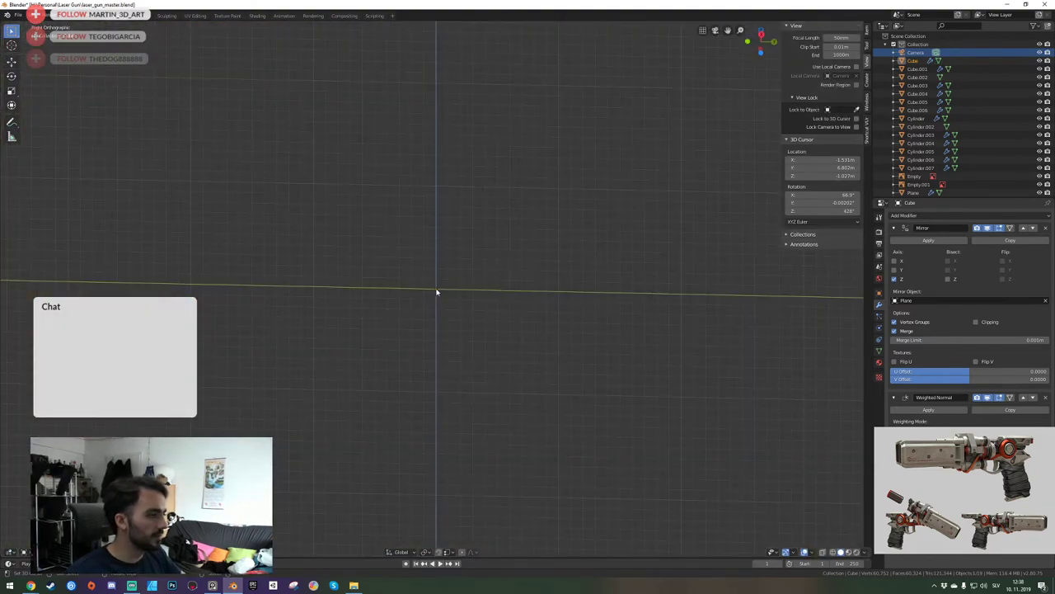
{"action": "key", "text": "shift+grave"}
{"action": "left_click", "coordinate": [437, 292]}
{"action": "key", "text": "ctrl+s"}
{"action": "key", "text": "shift+grave"}
{"action": "left_click", "coordinate": [437, 291]}
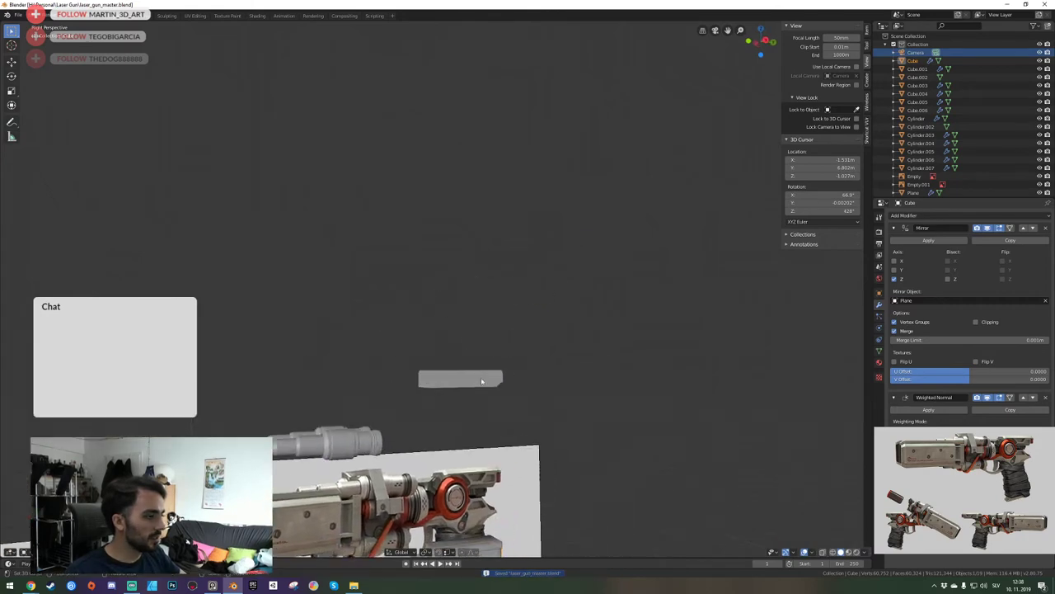
Select the Camera in the outliner and inspect its object options, transform values and lens settings.
{"action": "right_click", "coordinate": [917, 55]}
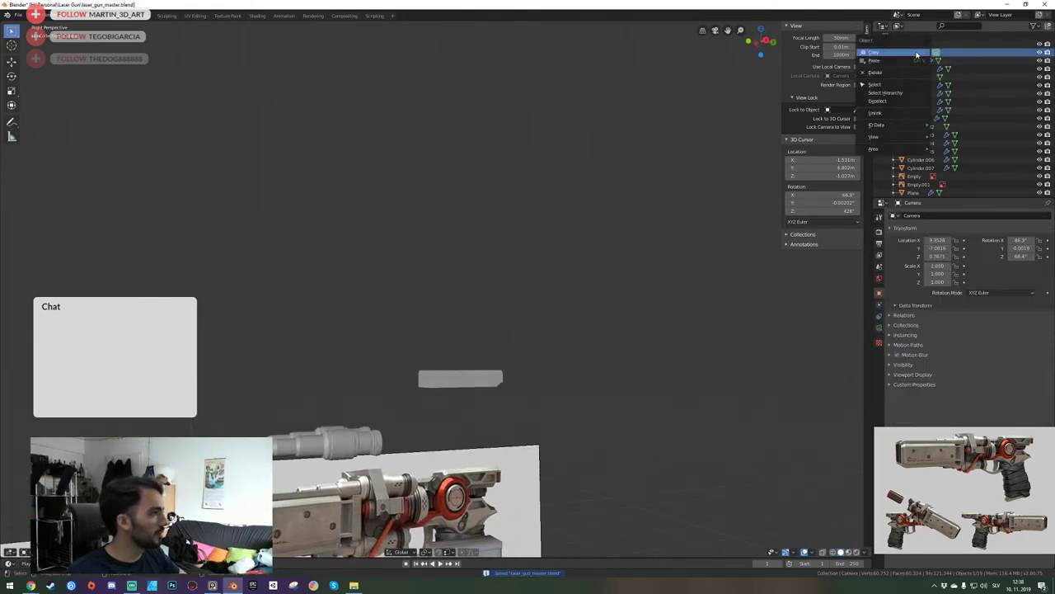
{"action": "mouse_move", "coordinate": [885, 143]}
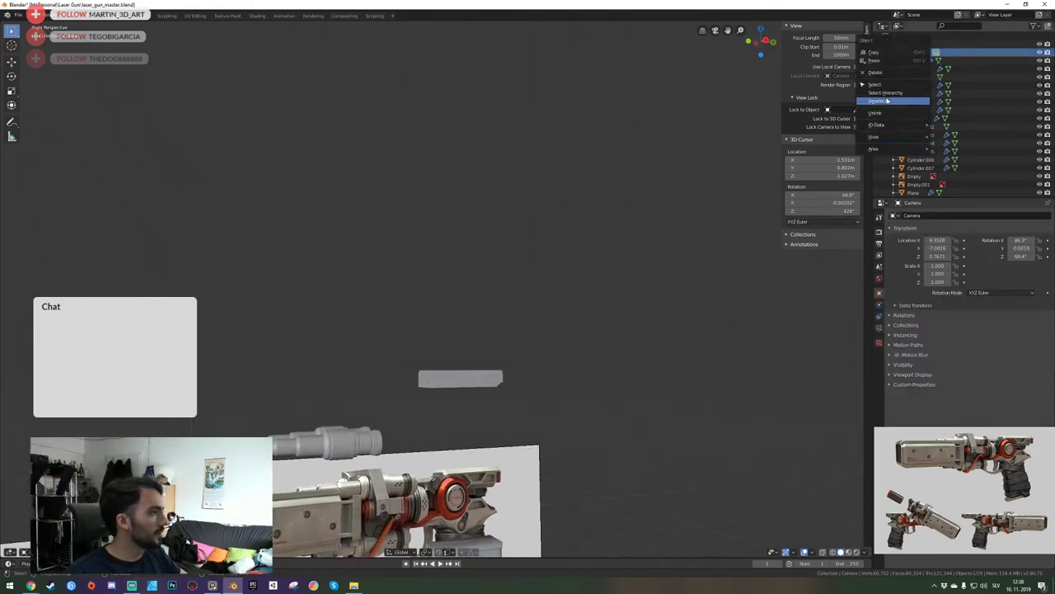
{"action": "key", "text": "Escape"}
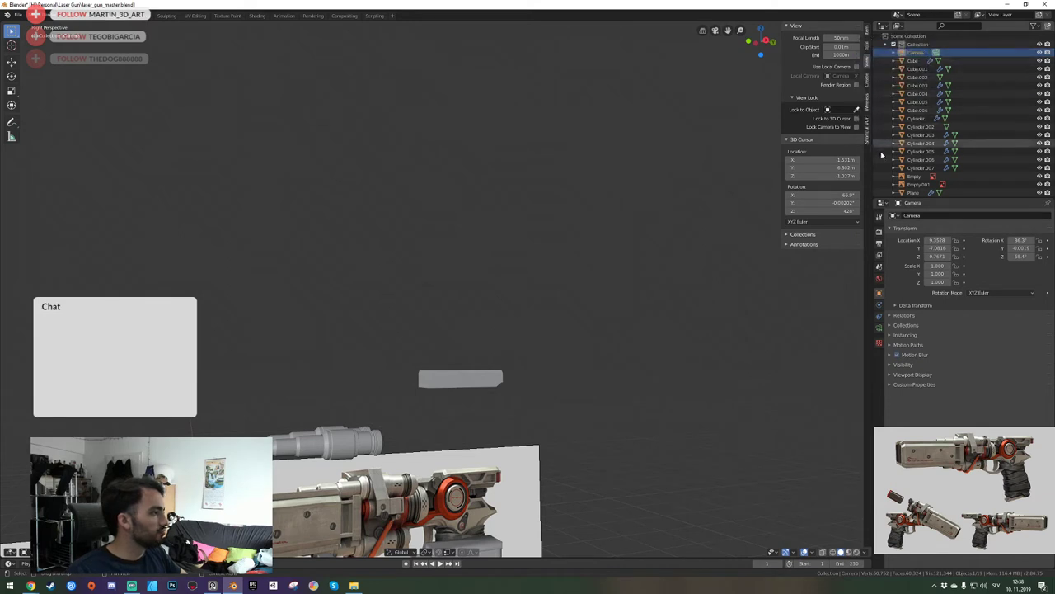
{"action": "left_click", "coordinate": [879, 328]}
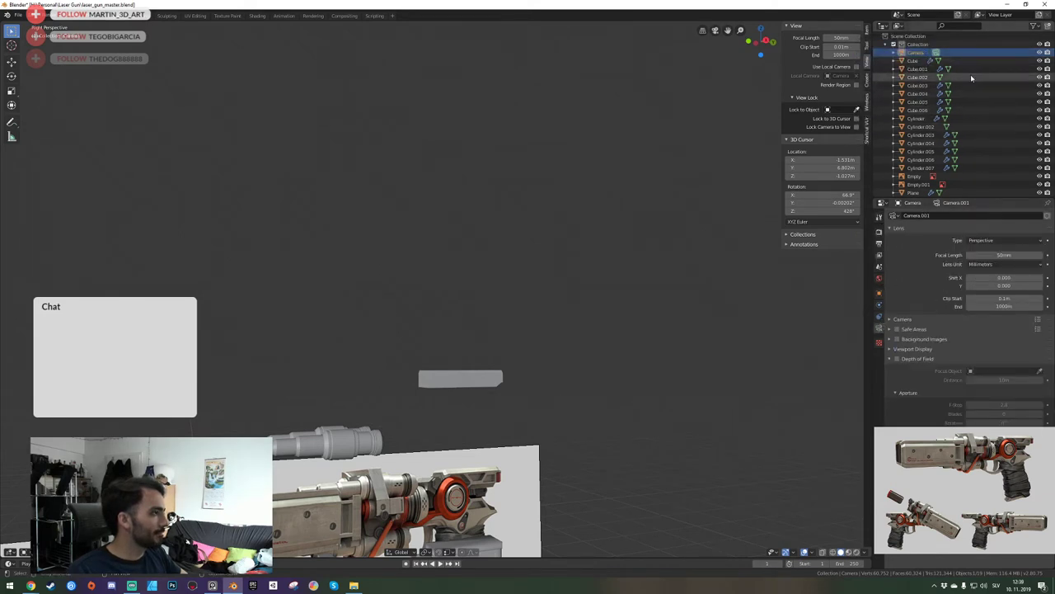
{"action": "left_click", "coordinate": [1034, 26]}
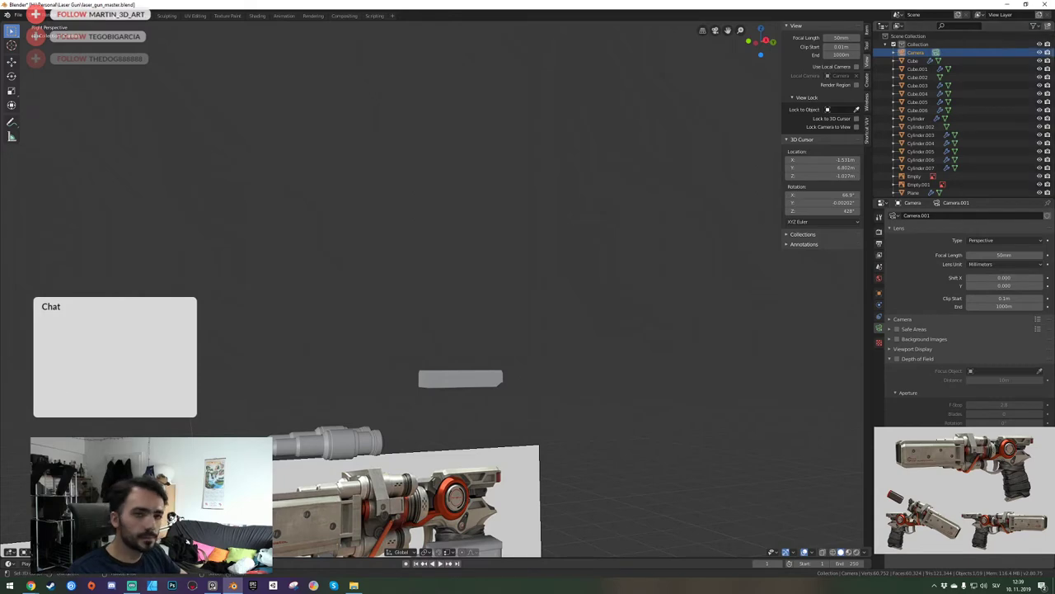
Save the file and compare the upper rear block with the reference through the camera.
{"action": "left_click", "coordinate": [700, 224]}
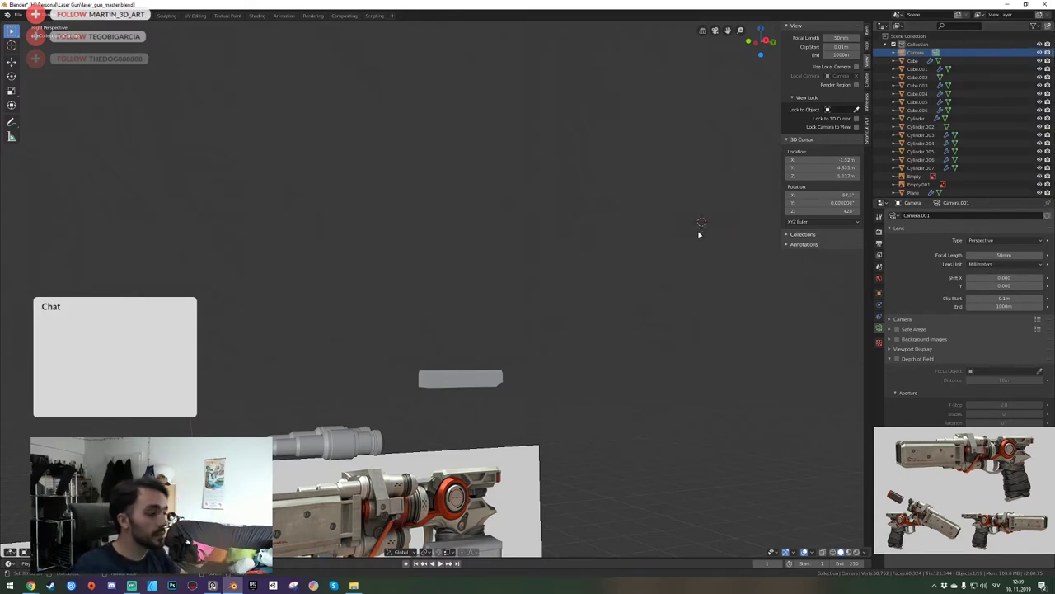
{"action": "key", "text": "ctrl+s"}
{"action": "scroll", "coordinate": [700, 234], "scroll_direction": "down", "scroll_amount": 3}
{"action": "middle_click_drag", "start_coordinate": [700, 233], "coordinate": [672, 236]}
{"action": "key", "text": "KP_0"}
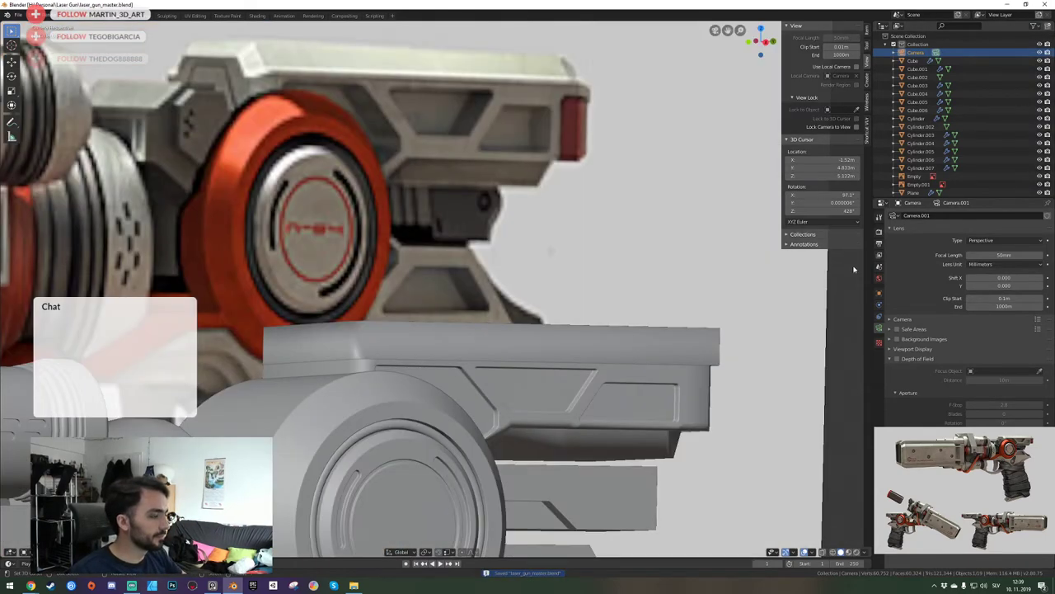
{"action": "scroll", "coordinate": [649, 276], "scroll_direction": "down", "scroll_amount": 8}
{"action": "scroll", "coordinate": [635, 277], "scroll_direction": "down", "scroll_amount": 6}
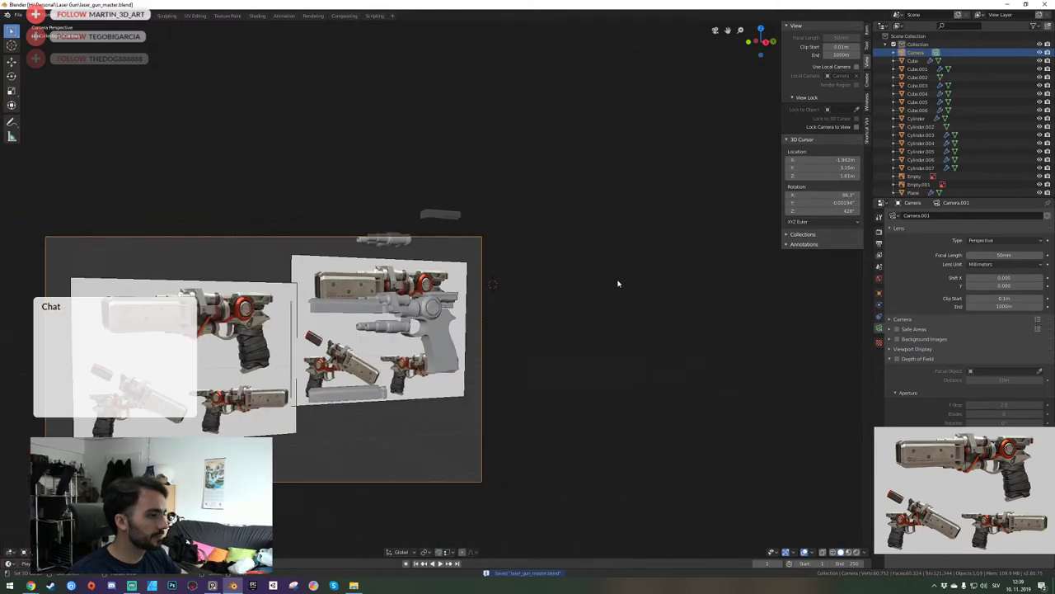
Delete the smooth cover piece that sits on top of the upper rear block.
{"action": "key", "text": "KP_0"}
{"action": "key", "text": "shift+grave"}
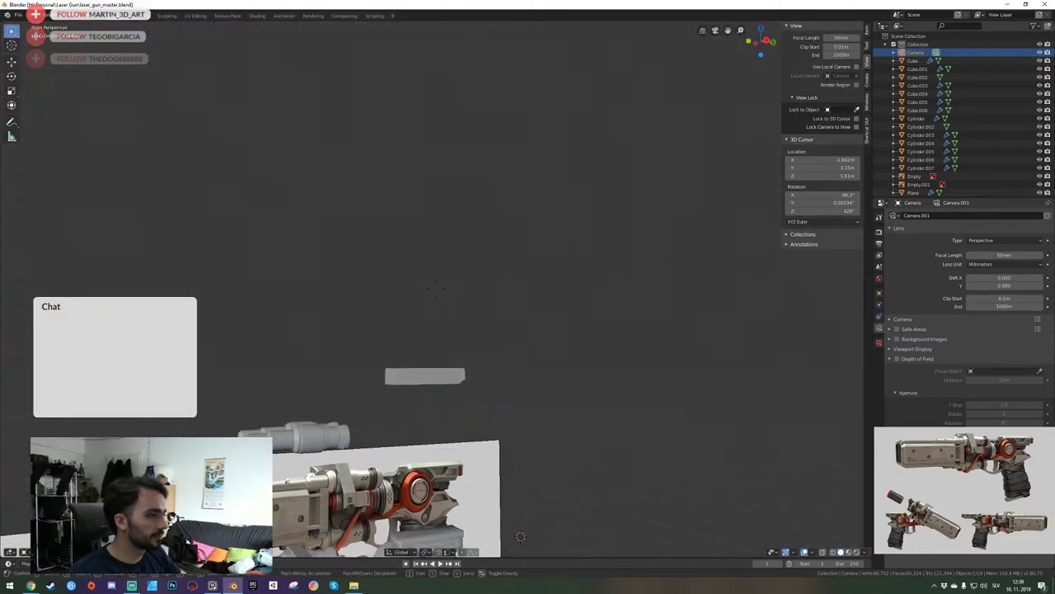
{"action": "key", "text": "w"}
{"action": "left_click", "coordinate": [437, 290]}
{"action": "left_click", "coordinate": [324, 346]}
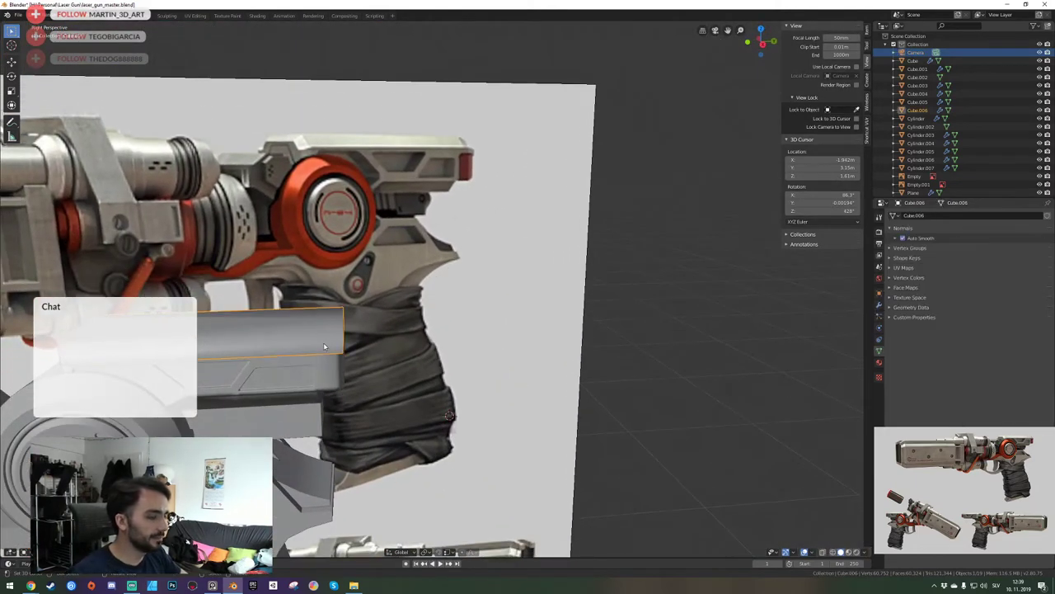
{"action": "left_click", "coordinate": [334, 374]}
{"action": "key", "text": "Tab"}
{"action": "key", "text": "Tab"}
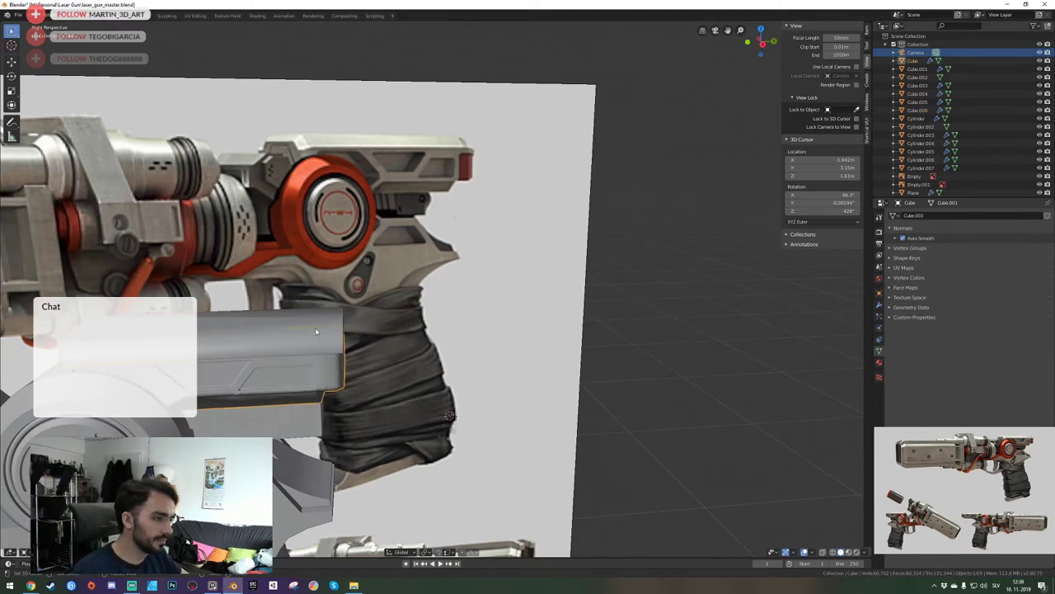
{"action": "left_click", "coordinate": [315, 330]}
{"action": "key", "text": "Delete"}
Duplicate the edge loop around the recessed block's open top rim and split it off as a separate object.
{"action": "left_click", "coordinate": [313, 368]}
{"action": "key", "text": "Tab"}
{"action": "scroll", "coordinate": [330, 330], "scroll_direction": "up", "scroll_amount": 3}
{"action": "middle_click_drag", "start_coordinate": [313, 368], "coordinate": [364, 296]}
{"action": "left_click", "coordinate": [299, 274], "text": "alt"}
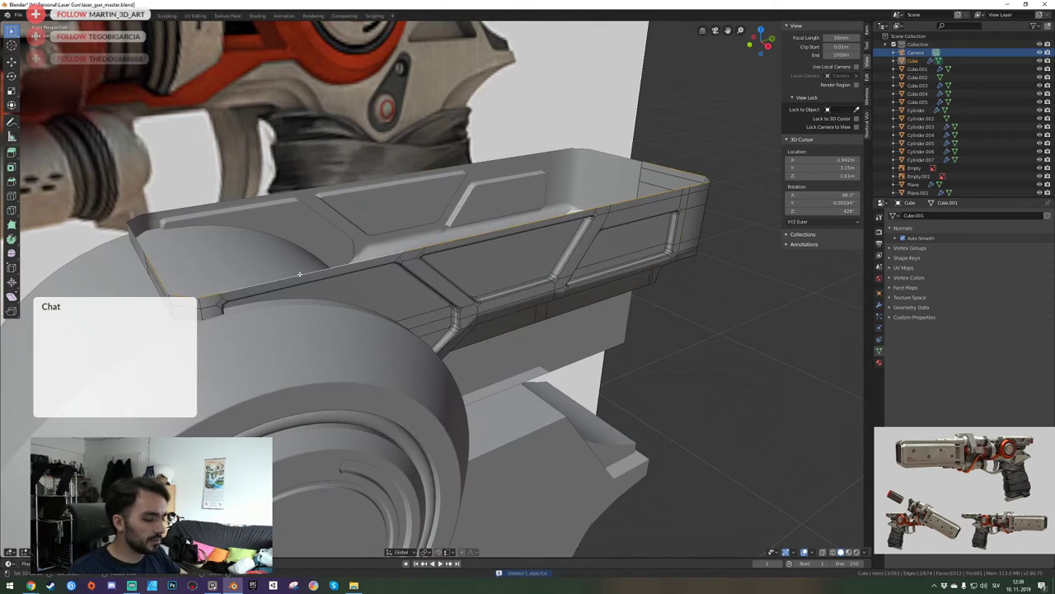
{"action": "key", "text": "e"}
{"action": "key", "text": "z"}
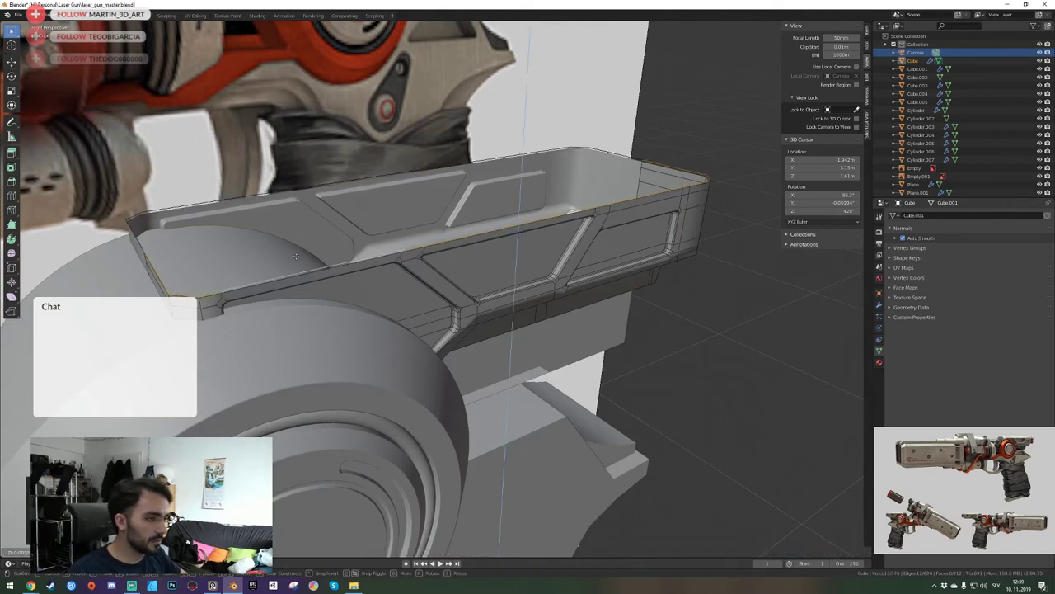
{"action": "left_click", "coordinate": [296, 224]}
{"action": "key", "text": "Tab"}
{"action": "key", "text": "KP_0"}
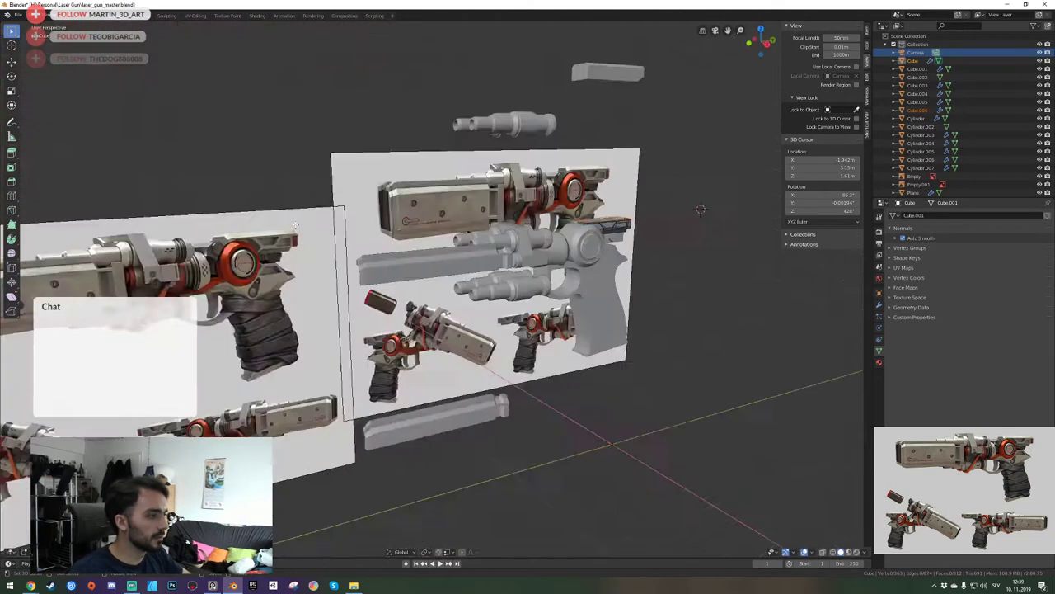
Extrude the separated rim loop upward along Z as side walls and close the top with a face.
{"action": "scroll", "coordinate": [437, 299], "scroll_direction": "up", "scroll_amount": 14}
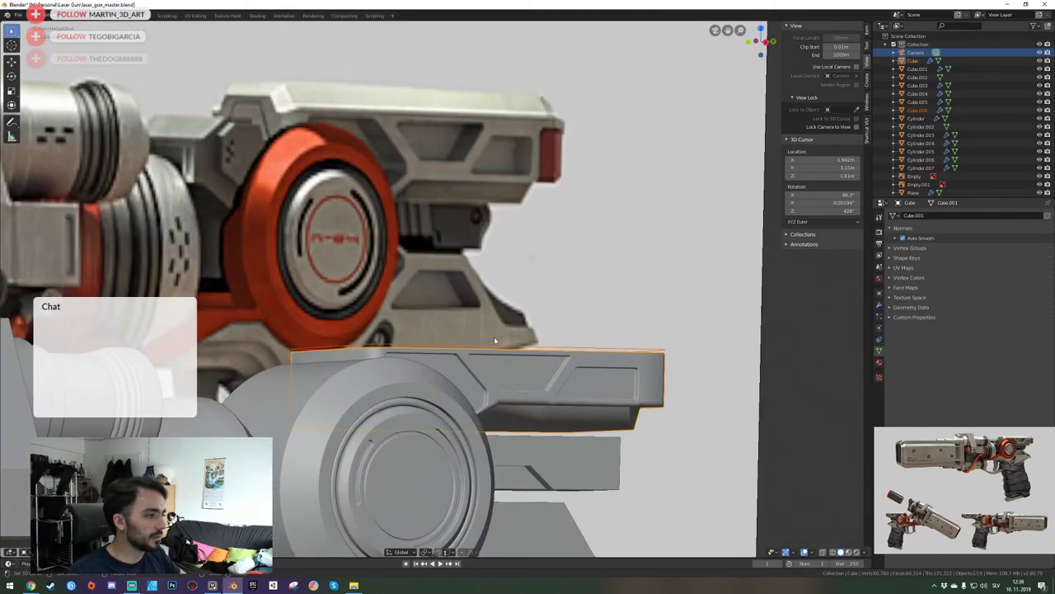
{"action": "left_click", "coordinate": [508, 349]}
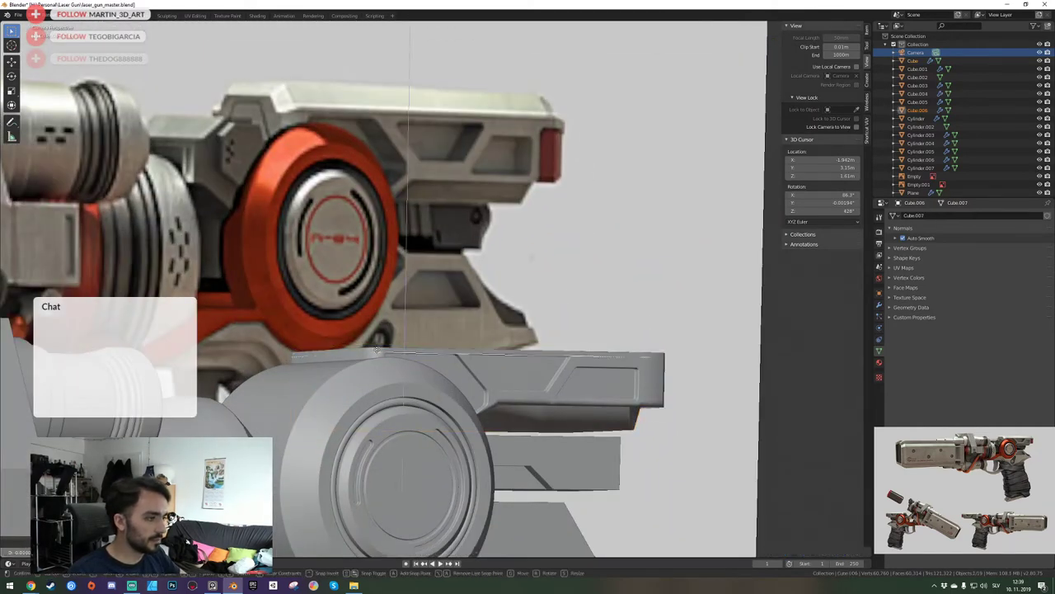
{"action": "key", "text": "Tab"}
{"action": "key", "text": "a"}
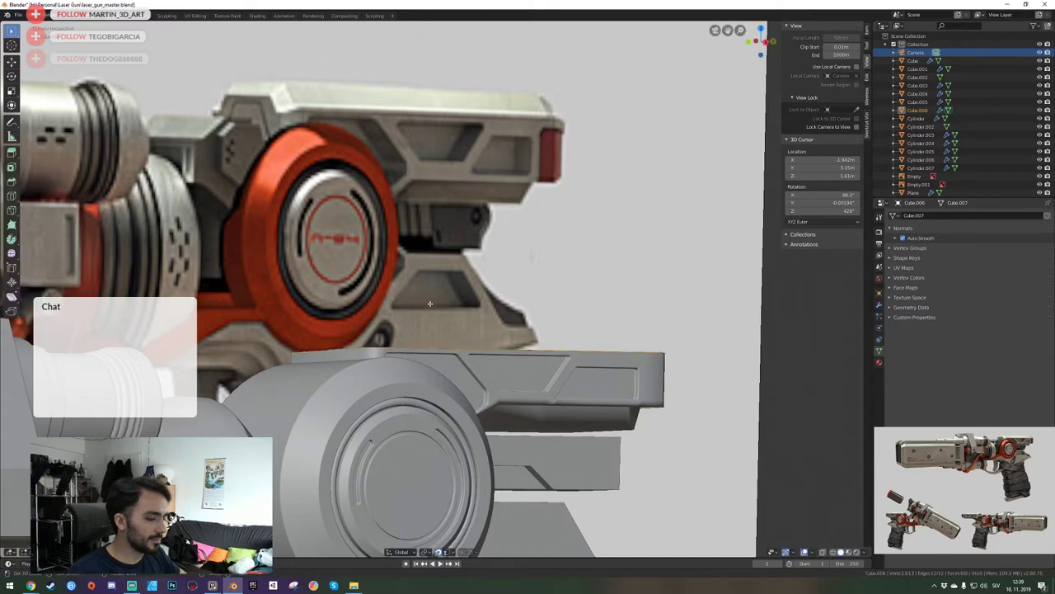
{"action": "key", "text": "e"}
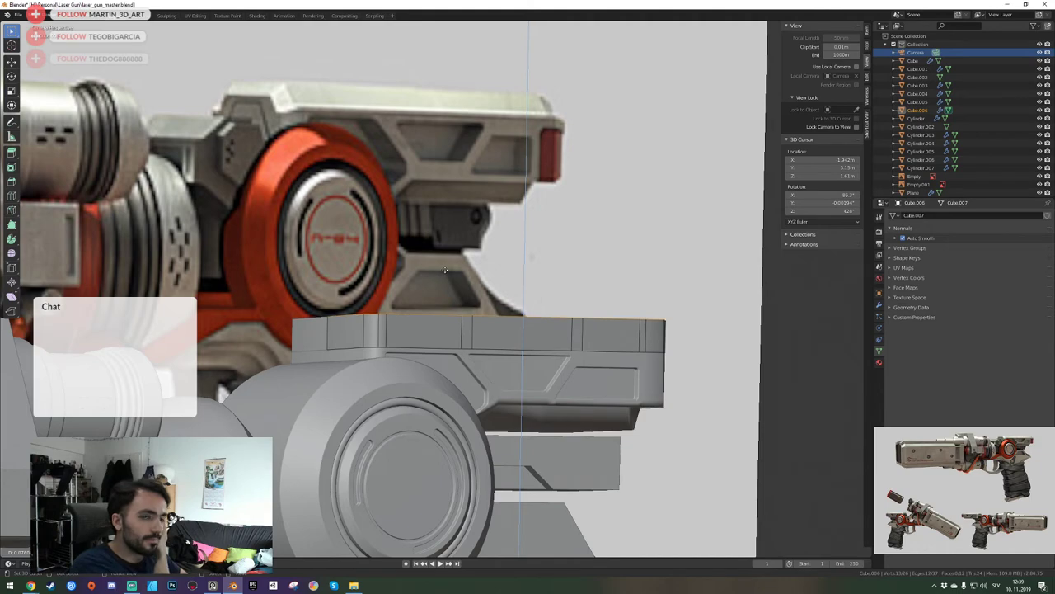
{"action": "left_click", "coordinate": [445, 270]}
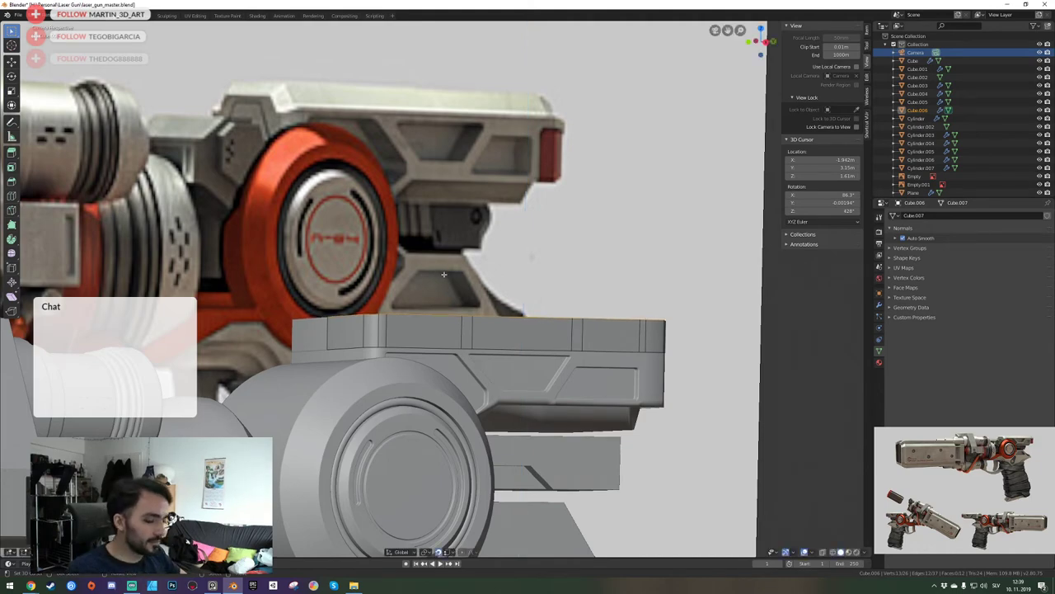
{"action": "key", "text": "shift+grave"}
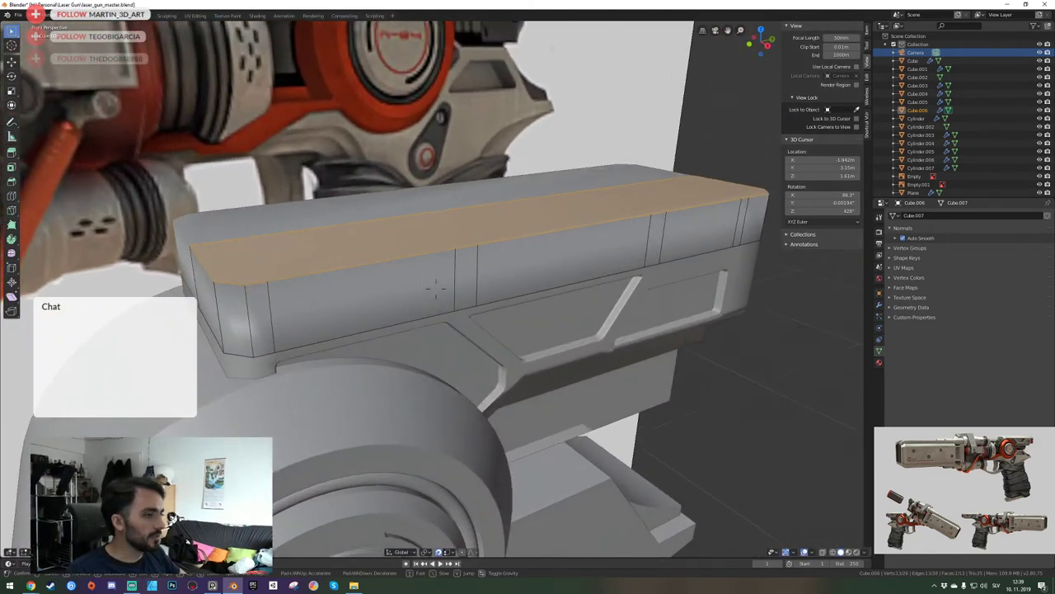
{"action": "left_click", "coordinate": [436, 288]}
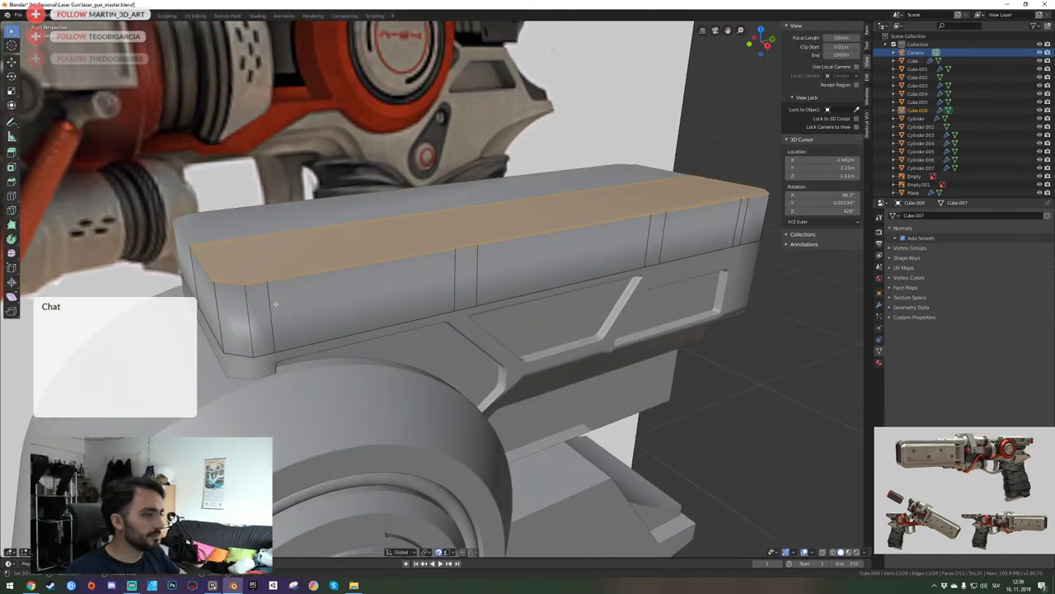
Dissolve the redundant vertical edges along the new cover's long side wall, keeping the corner edges, and save the file.
{"action": "left_click", "coordinate": [274, 302]}
{"action": "left_click", "coordinate": [460, 271], "text": "shift"}
{"action": "left_click", "coordinate": [474, 269], "text": "shift"}
{"action": "left_click", "coordinate": [648, 234], "text": "shift"}
{"action": "left_click", "coordinate": [666, 230], "text": "shift"}
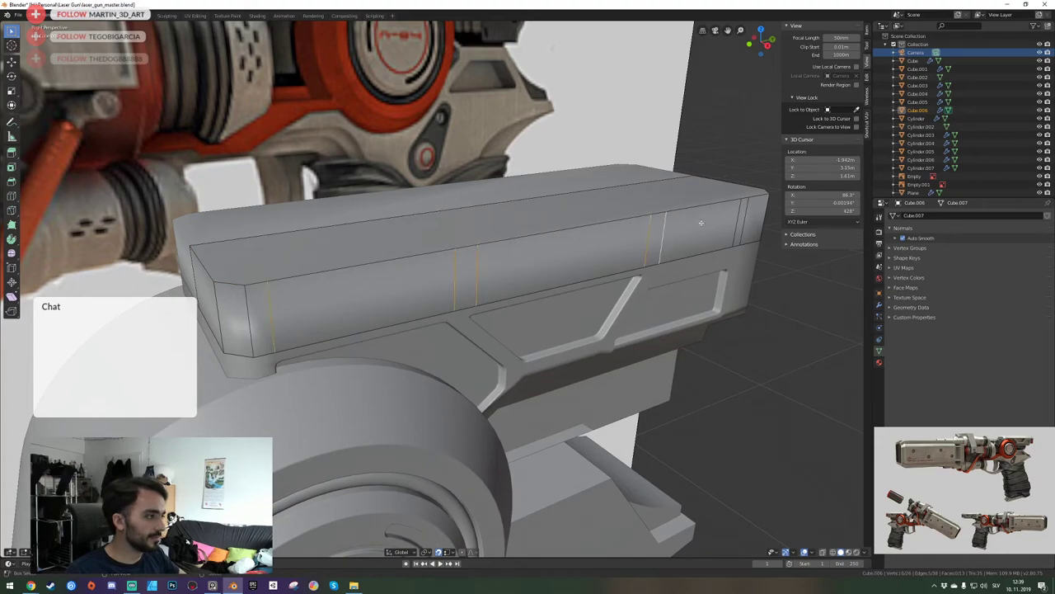
{"action": "left_click", "coordinate": [733, 217], "text": "shift"}
{"action": "left_click", "coordinate": [745, 216], "text": "shift"}
{"action": "key", "text": "ctrl+x"}
{"action": "key", "text": "shift+grave"}
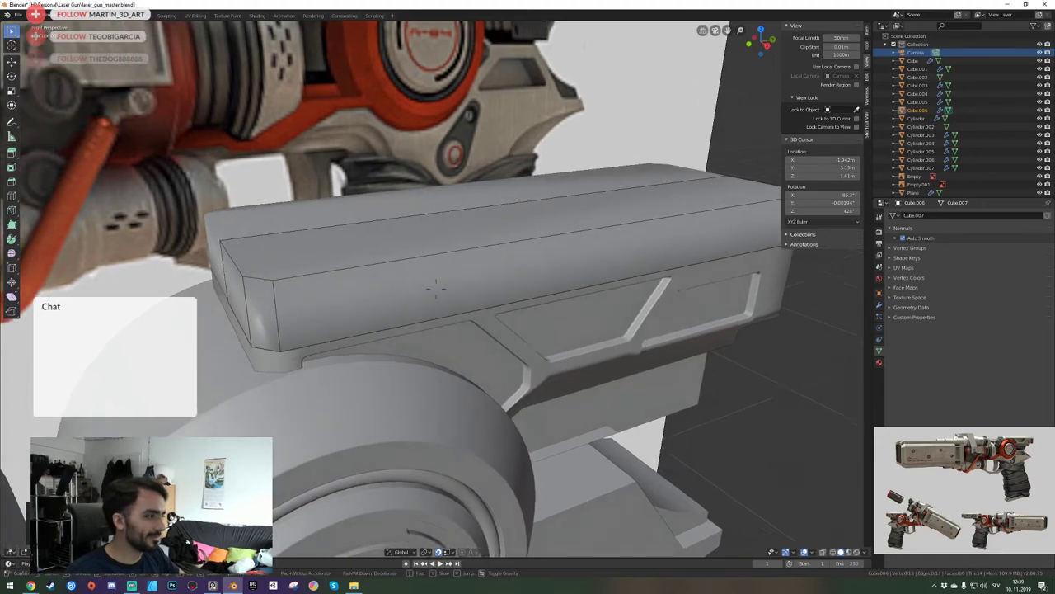
{"action": "key", "text": "d"}
{"action": "left_click", "coordinate": [437, 289]}
{"action": "key", "text": "ctrl+s"}
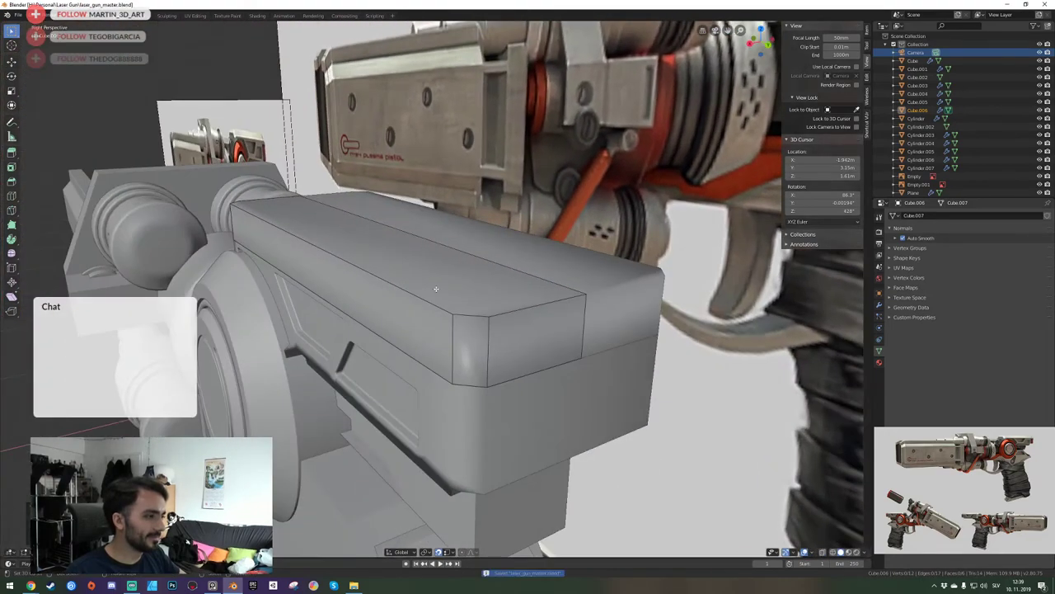
Return to object mode, apply all transforms to the new cover and show its modifiers.
{"action": "mouse_move", "coordinate": [436, 288]}
{"action": "middle_mouse_down"}
{"action": "mouse_move", "coordinate": [400, 297]}
{"action": "mouse_move", "coordinate": [429, 299]}
{"action": "middle_mouse_up"}
{"action": "key", "text": "Tab"}
{"action": "key", "text": "ctrl+a"}
{"action": "left_click", "coordinate": [397, 234]}
{"action": "key", "text": "ctrl+a"}
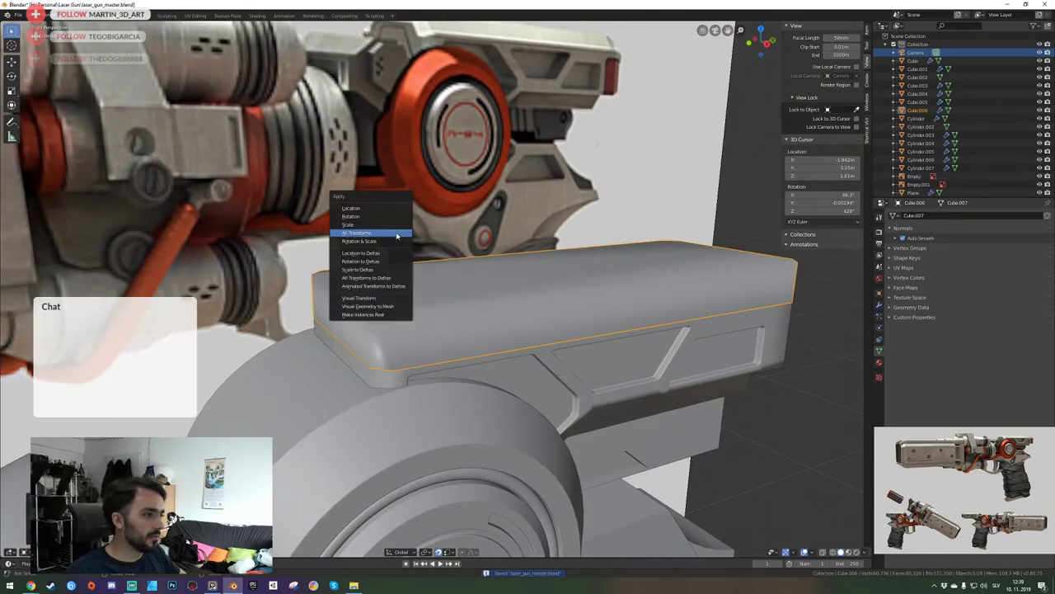
{"action": "left_click", "coordinate": [368, 299]}
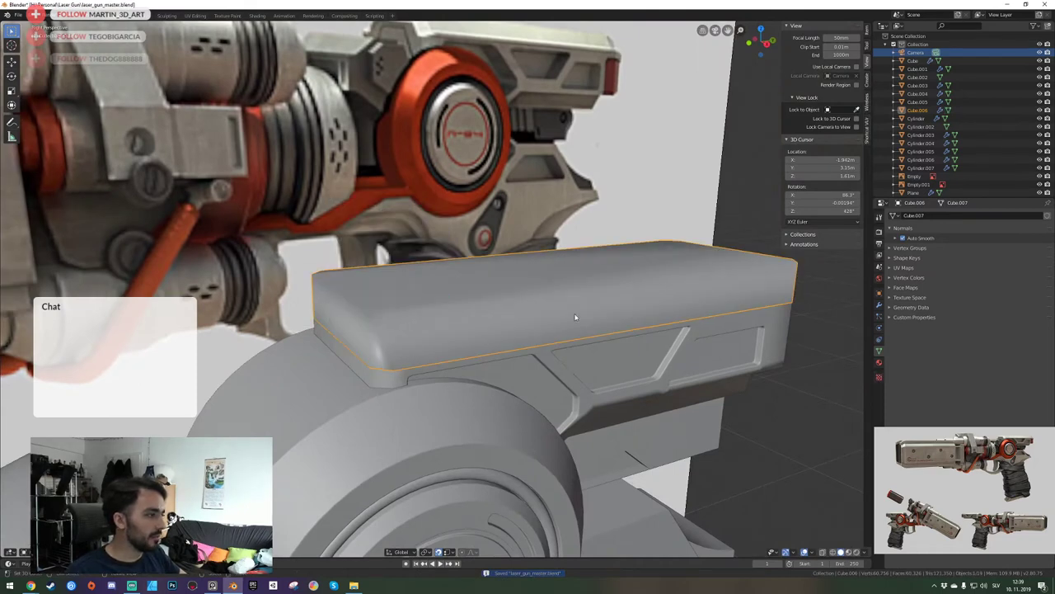
{"action": "left_click", "coordinate": [879, 305]}
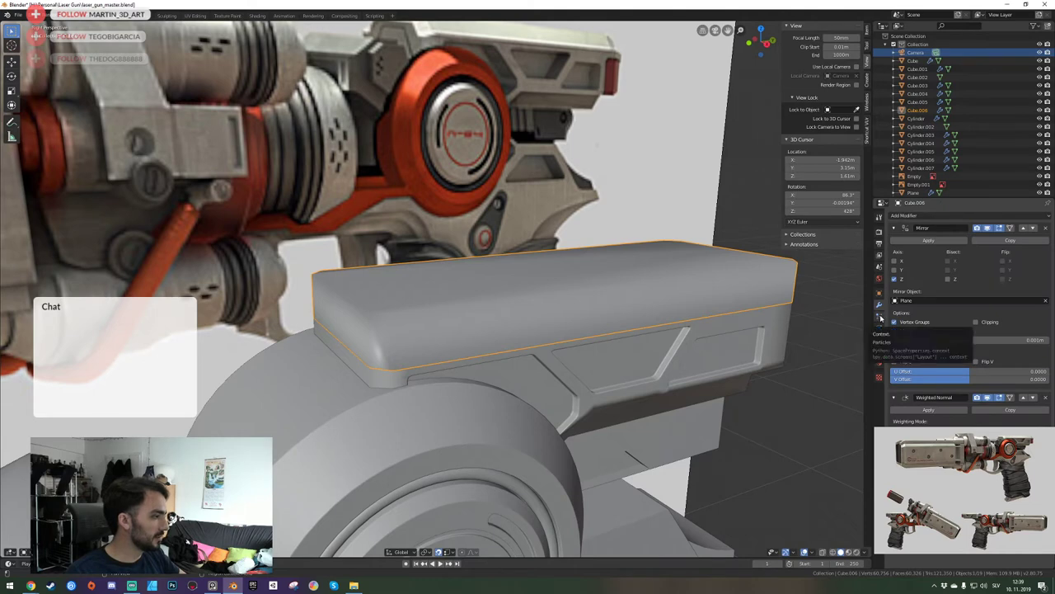
Save the file and try a level 2 subdivision on the recessed block beneath the cover.
{"action": "left_click", "coordinate": [714, 379]}
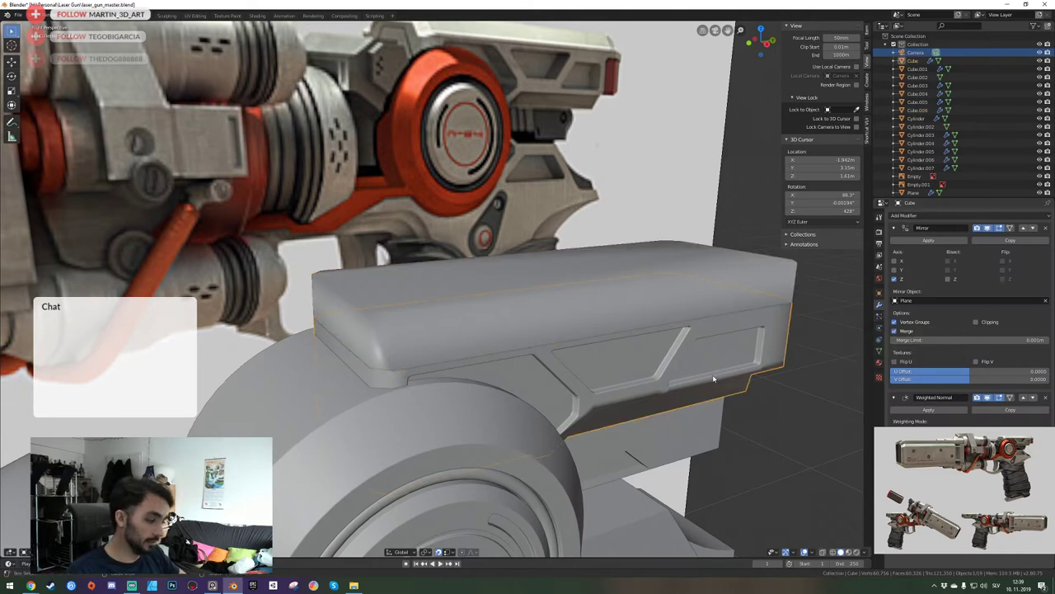
{"action": "key", "text": "ctrl+s"}
{"action": "key", "text": "ctrl+2"}
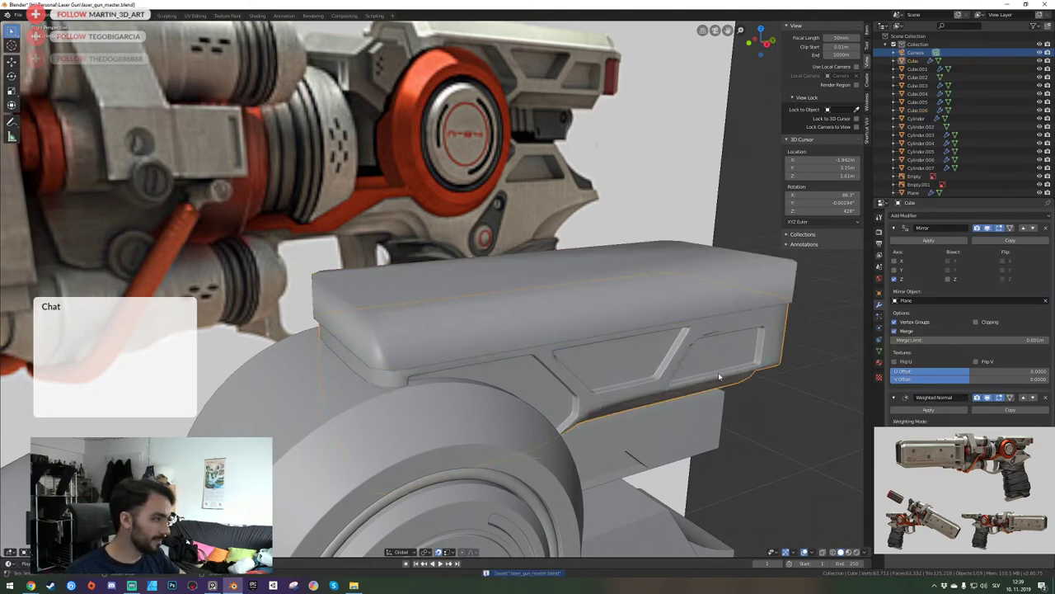
{"action": "key", "text": "ctrl+shift+z"}
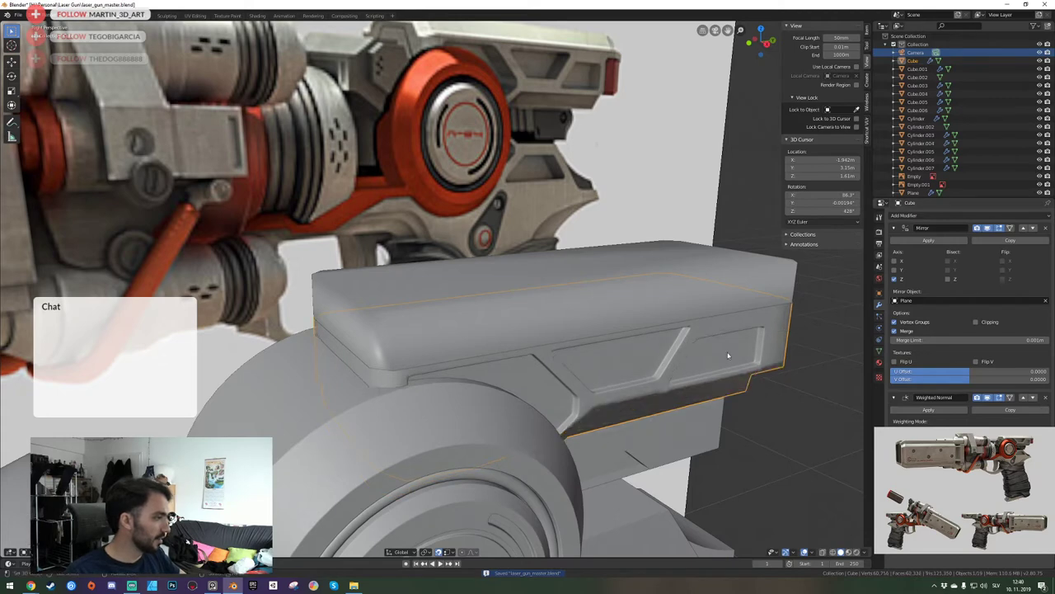
Try to bevel the cover's upper outer edges while comparing it with the reference through the camera.
{"action": "left_click", "coordinate": [716, 297]}
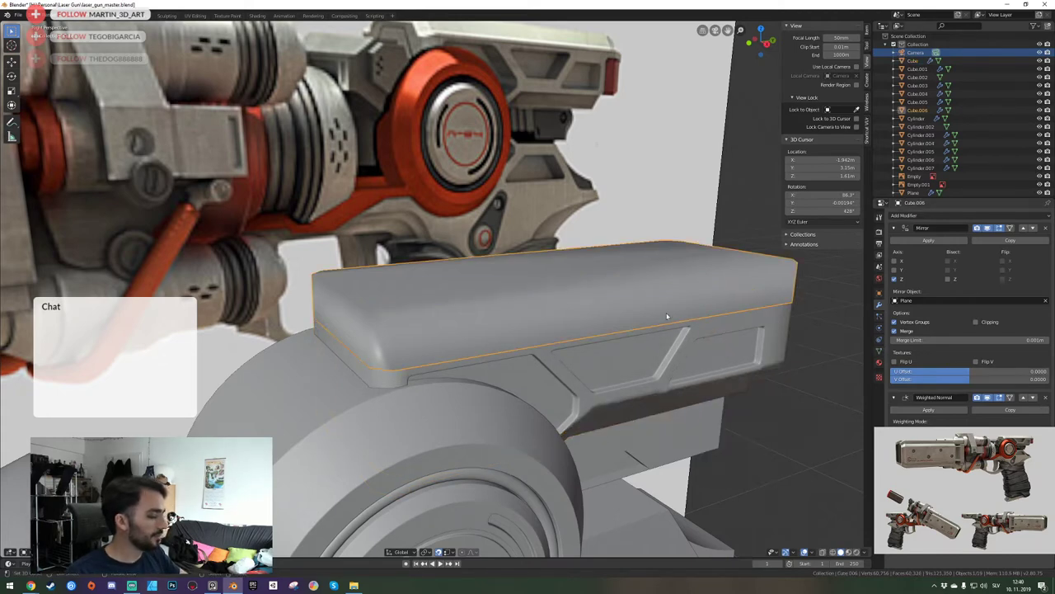
{"action": "key", "text": "KP_0"}
{"action": "key", "text": "Tab"}
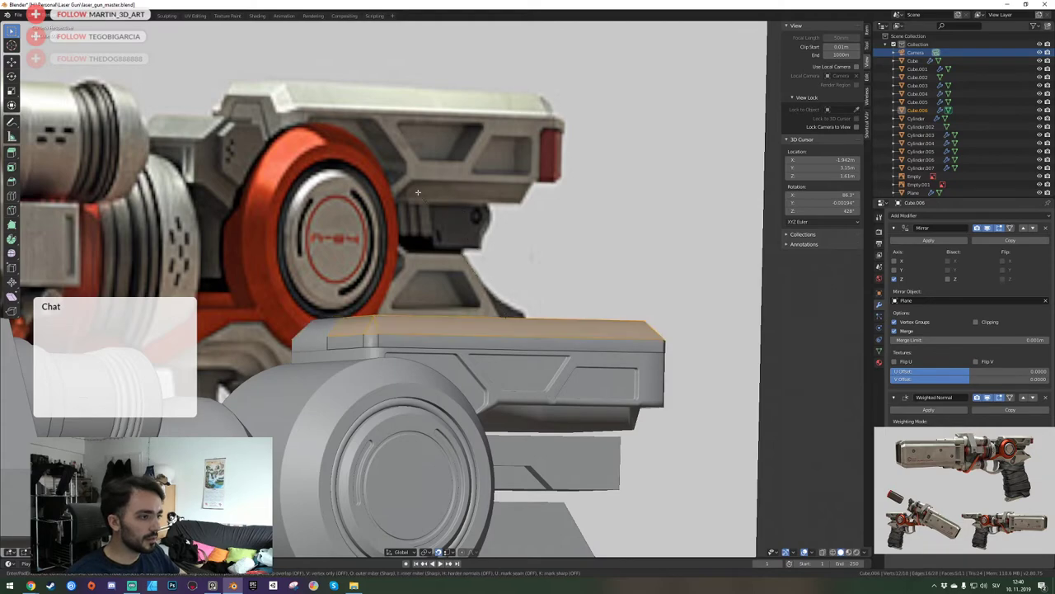
{"action": "key", "text": "ctrl+b"}
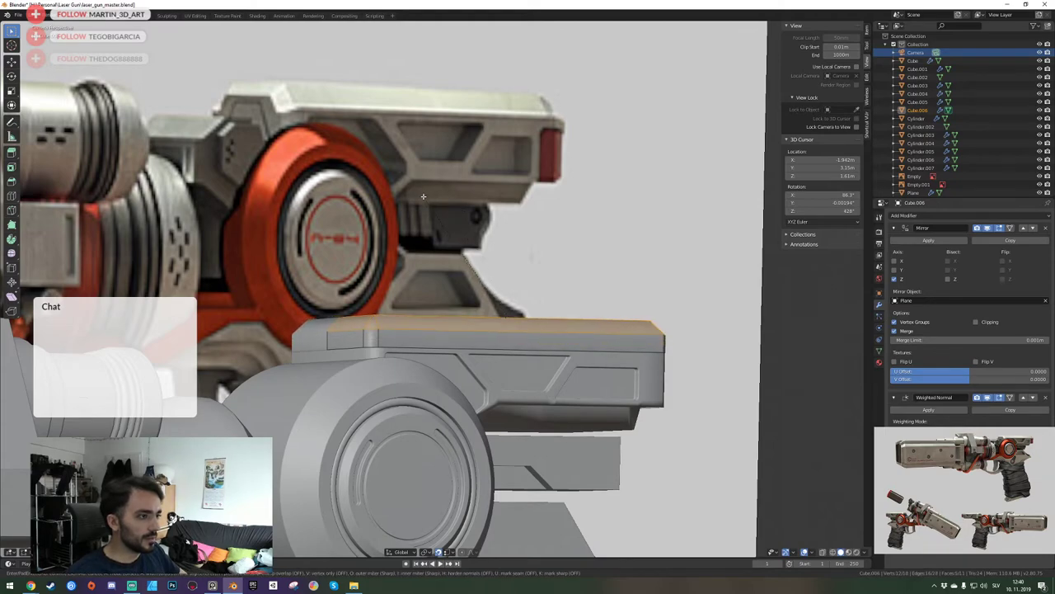
{"action": "left_click", "coordinate": [423, 195]}
{"action": "middle_click_drag", "start_coordinate": [423, 195], "coordinate": [435, 288]}
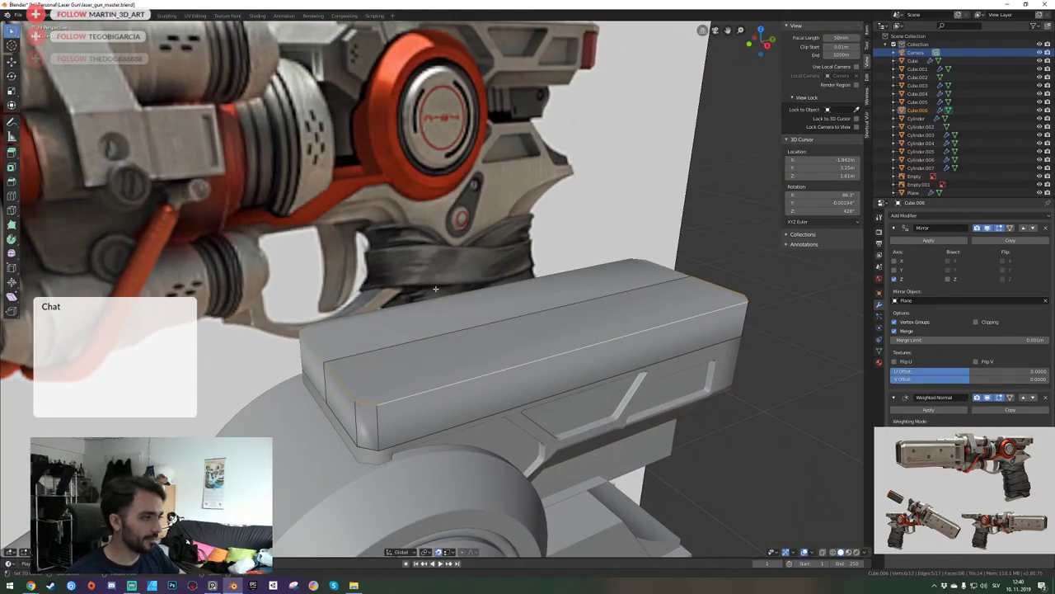
Connect the front and rear corner vertices of the cover's top face with a lengthwise edge.
{"action": "key", "text": "1"}
{"action": "right_click", "coordinate": [377, 398]}
{"action": "middle_click_drag", "start_coordinate": [376, 397], "coordinate": [268, 359]}
{"action": "right_click", "coordinate": [406, 319], "text": "shift"}
{"action": "key", "text": "j"}
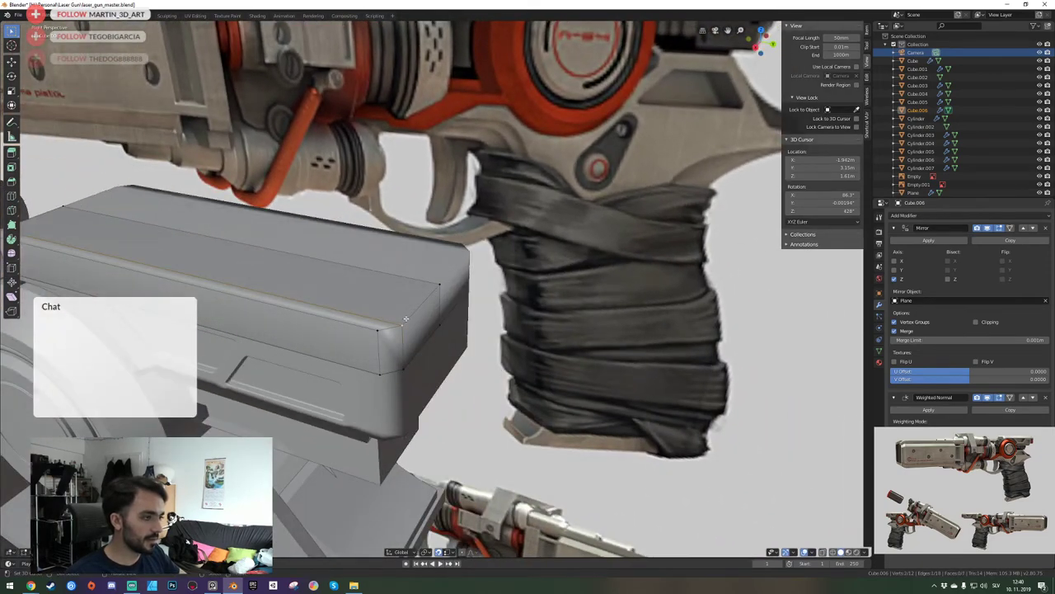
Select the cover's long upper edge with its adjoining end edges and try to bevel them around the split top face.
{"action": "middle_click_drag", "start_coordinate": [406, 319], "coordinate": [435, 287]}
{"action": "key", "text": "2"}
{"action": "right_click", "coordinate": [493, 333]}
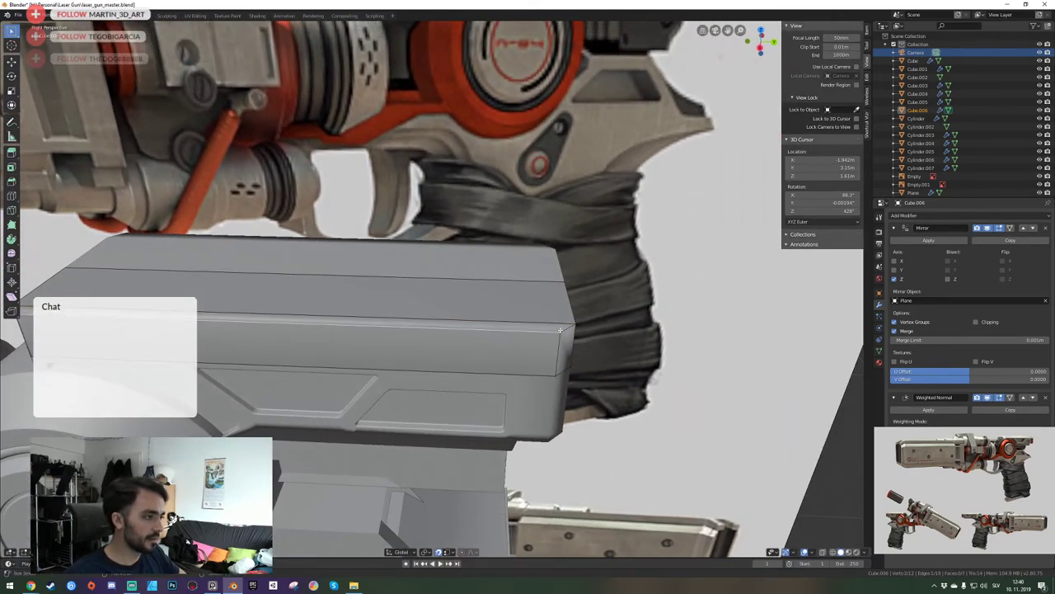
{"action": "middle_click_drag", "start_coordinate": [560, 329], "coordinate": [534, 298]}
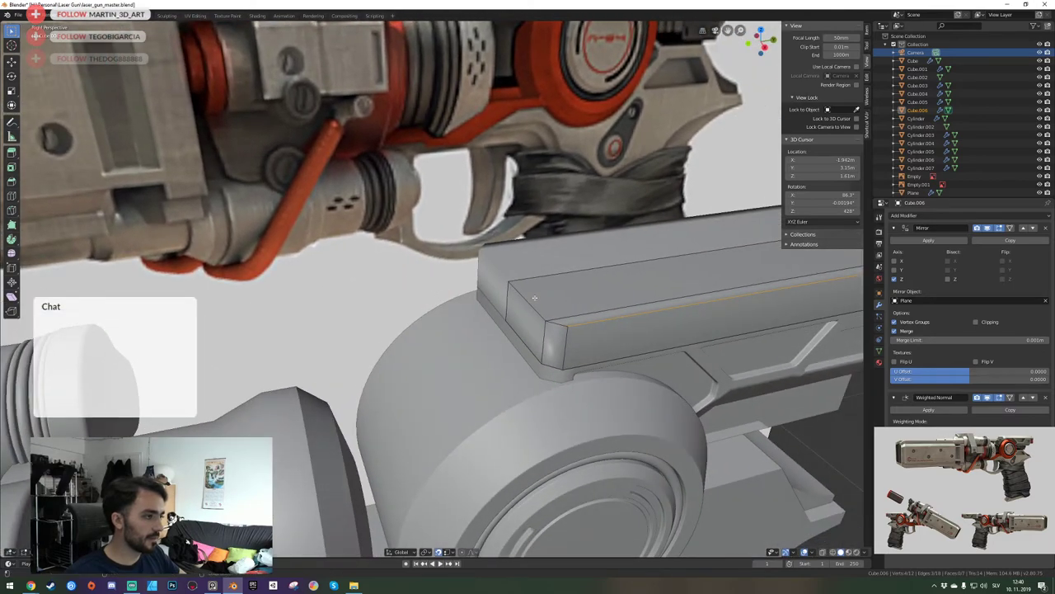
{"action": "key", "text": "ctrl+b"}
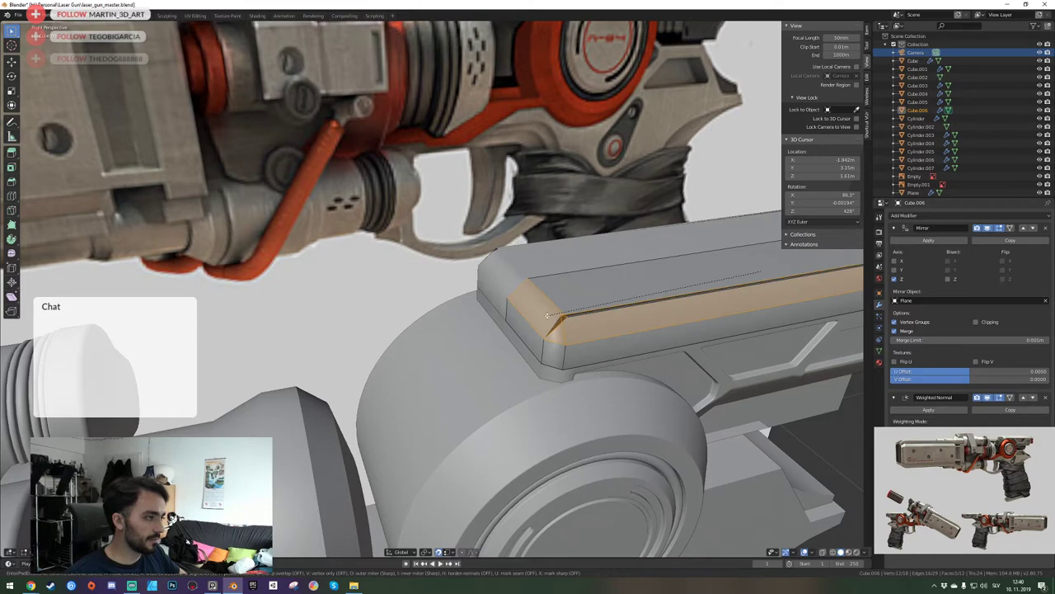
{"action": "right_click", "coordinate": [546, 316]}
{"action": "key", "text": "shift+grave"}
{"action": "key", "text": "s"}
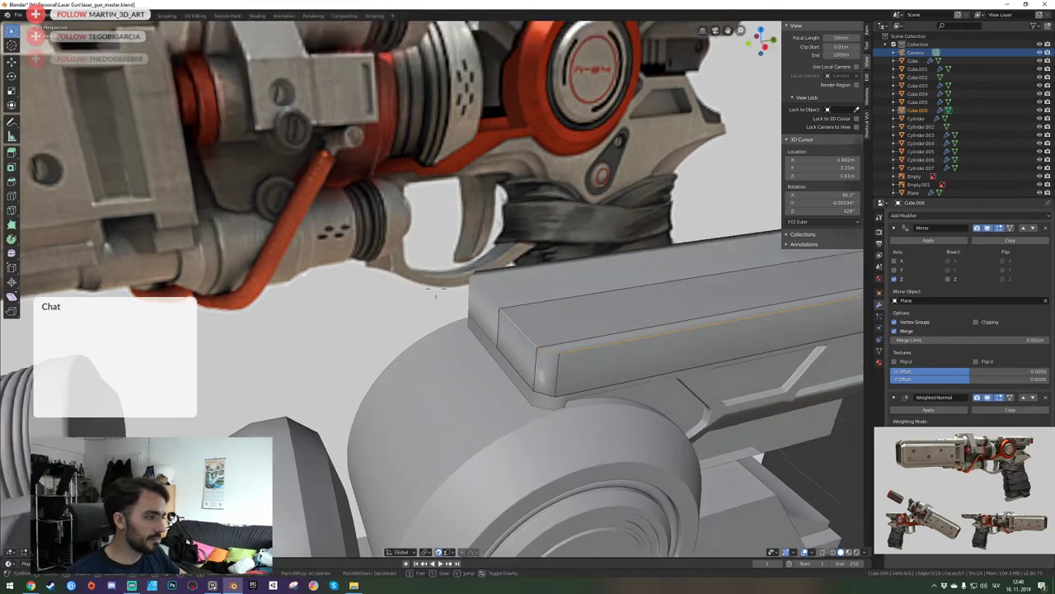
{"action": "key", "text": "w"}
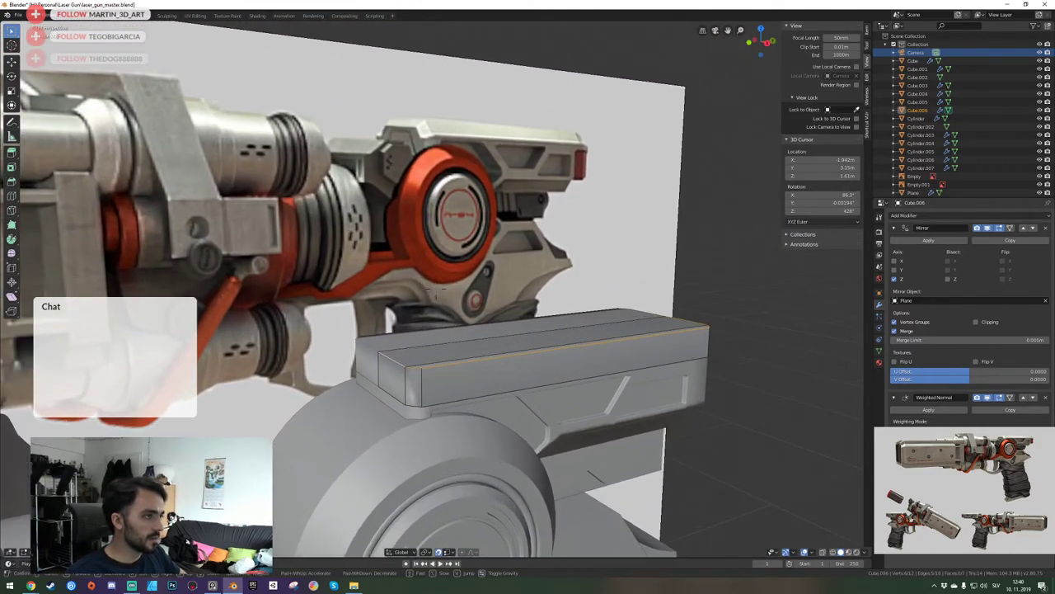
Select the cover's upper outer side edge and lower it along Z to form a sloped shoulder like the reference.
{"action": "left_click", "coordinate": [423, 320]}
{"action": "key", "text": "alt+a"}
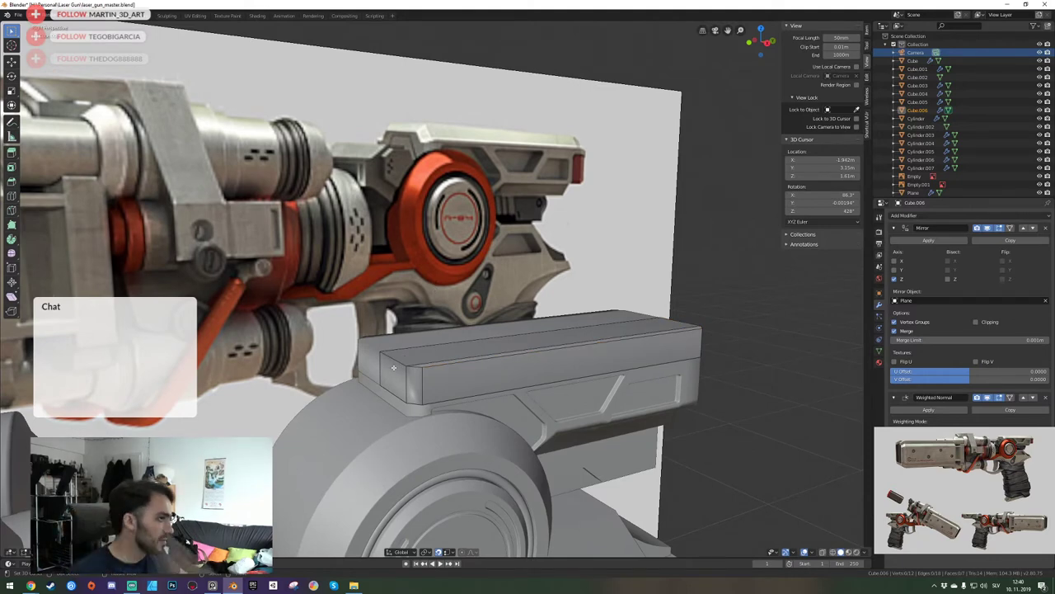
{"action": "right_click", "coordinate": [427, 366]}
{"action": "left_click", "coordinate": [394, 367]}
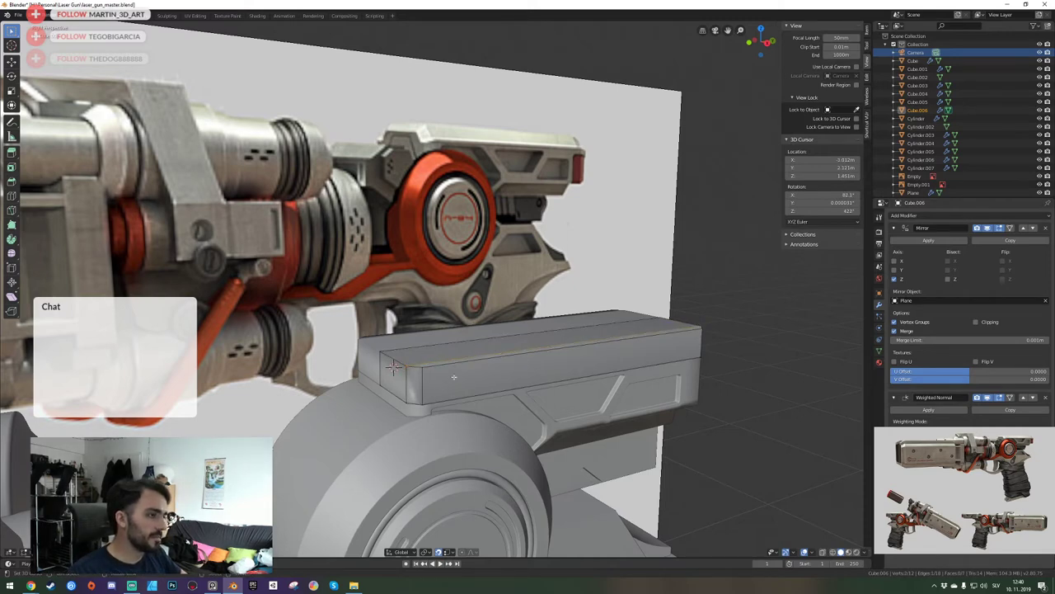
{"action": "key", "text": "KP_0"}
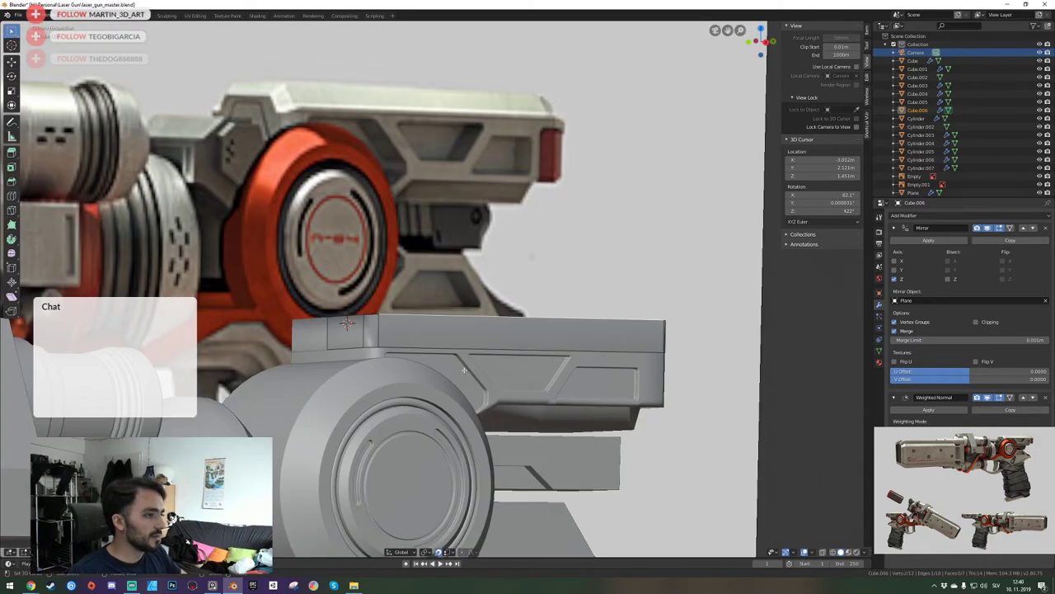
{"action": "key", "text": "g"}
{"action": "key", "text": "z"}
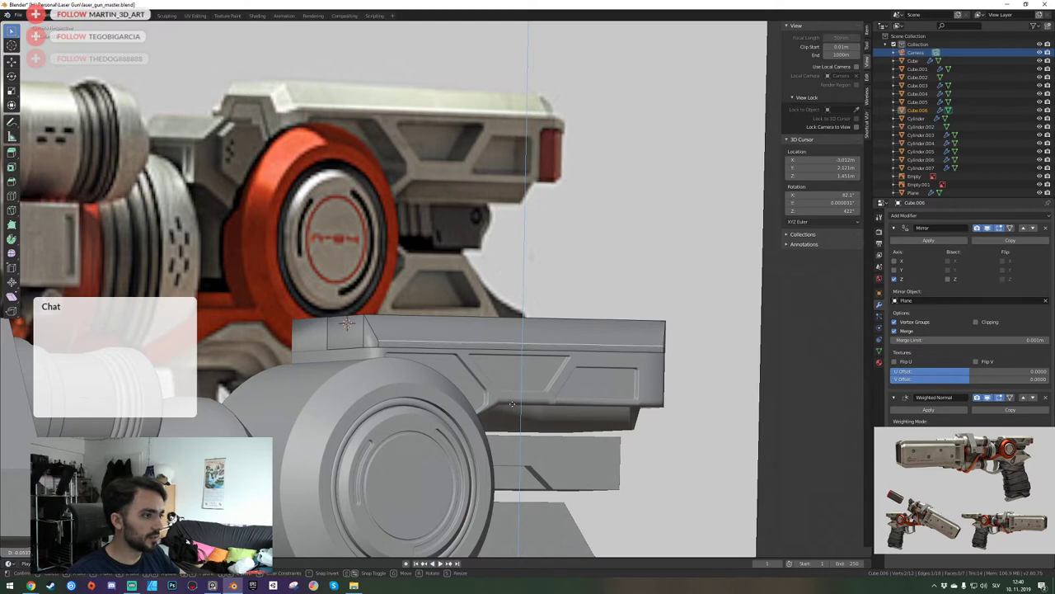
{"action": "left_click", "coordinate": [512, 402]}
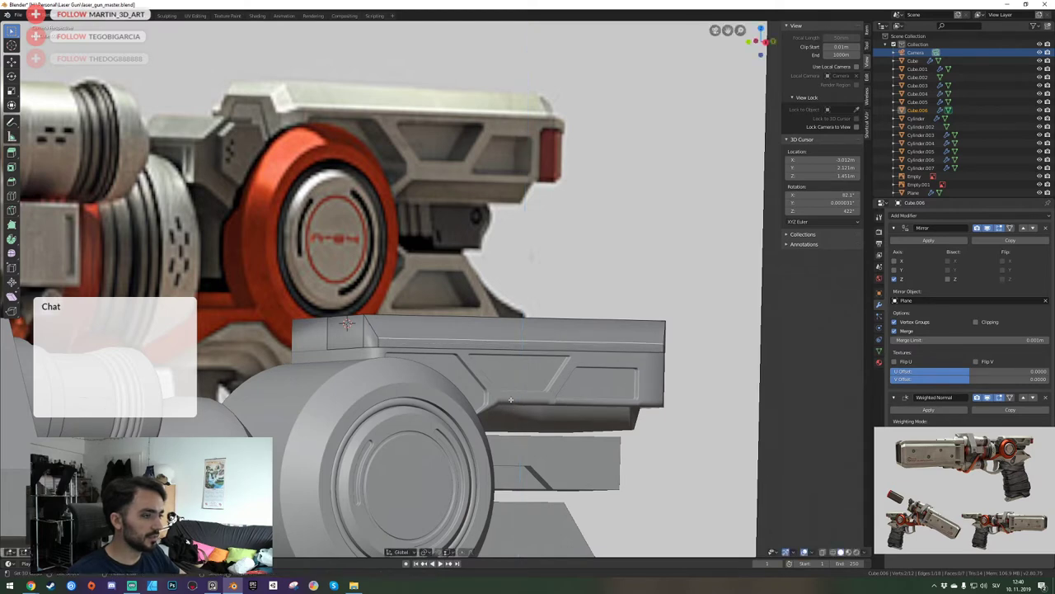
{"action": "key", "text": "alt+a"}
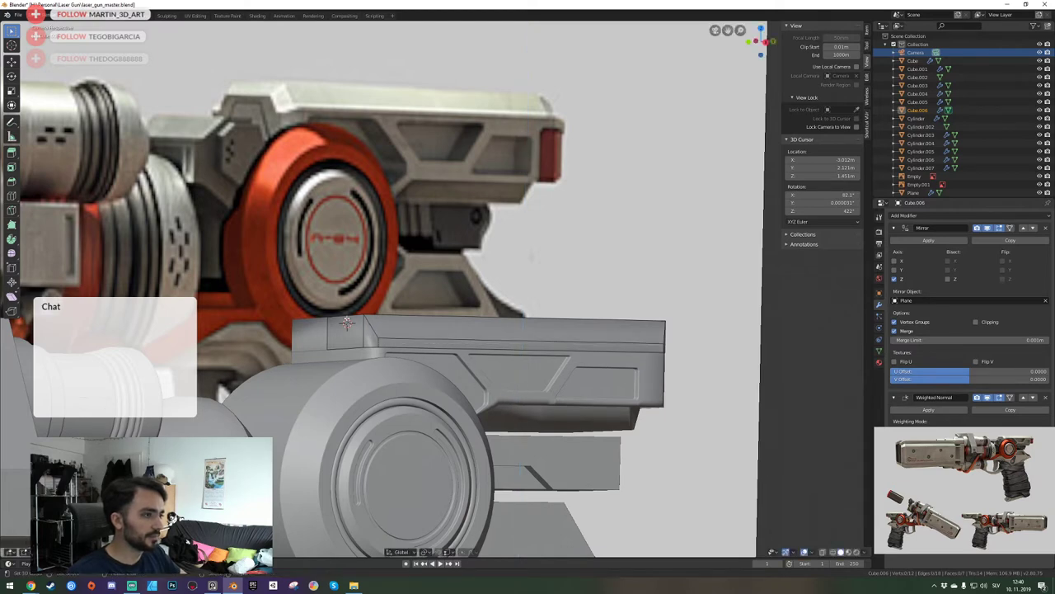
Apply the cover's object transform and clear the selection in its mesh.
{"action": "key", "text": "Tab"}
{"action": "key", "text": "ctrl+a"}
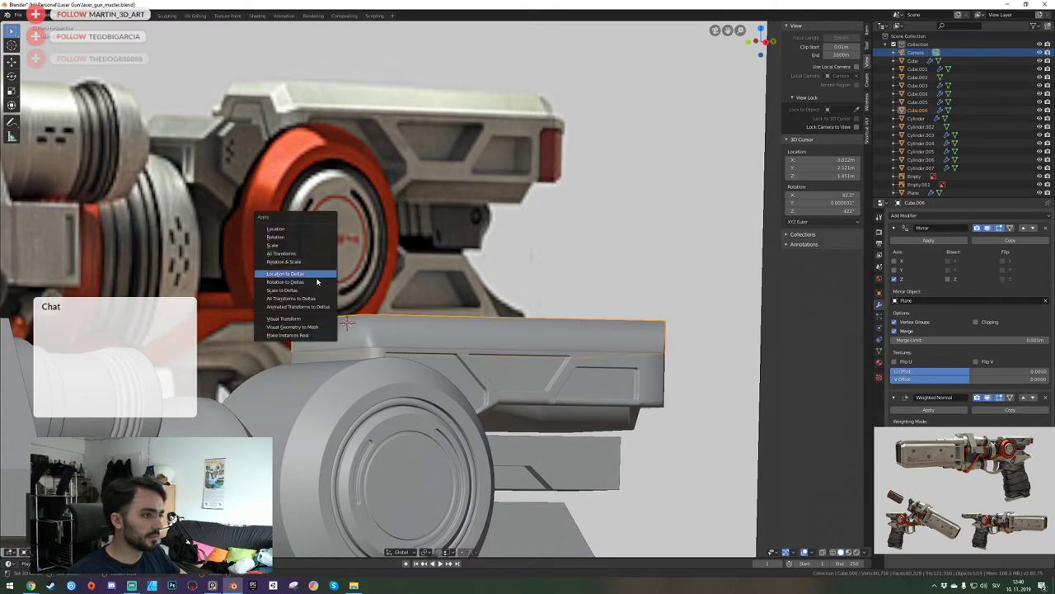
{"action": "left_click", "coordinate": [310, 322]}
{"action": "key", "text": "Tab"}
{"action": "key", "text": "a"}
{"action": "key", "text": "alt+a"}
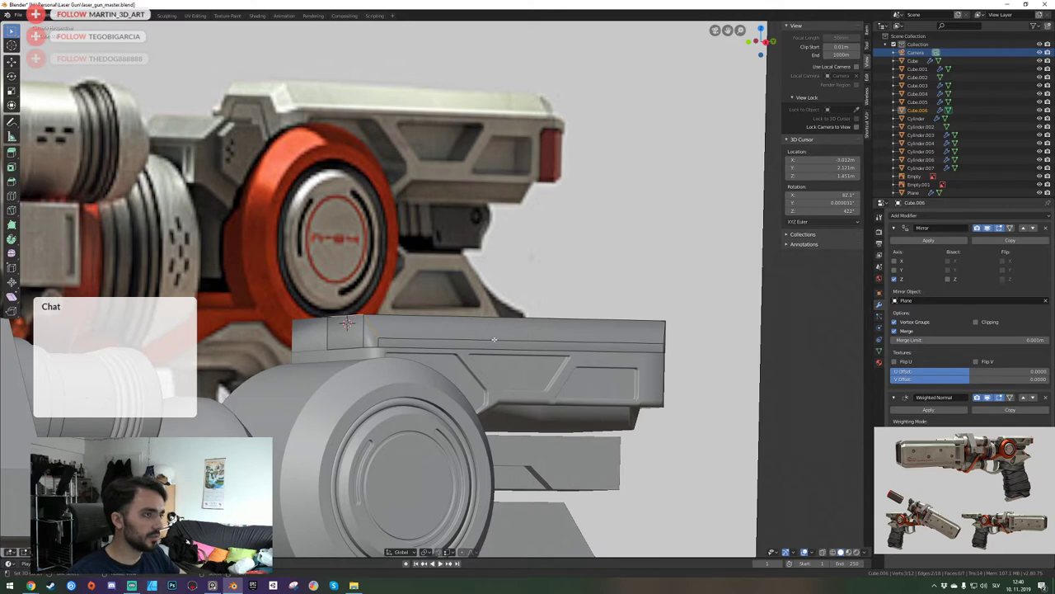
{"action": "key", "text": "k"}
{"action": "left_click", "coordinate": [346, 321]}
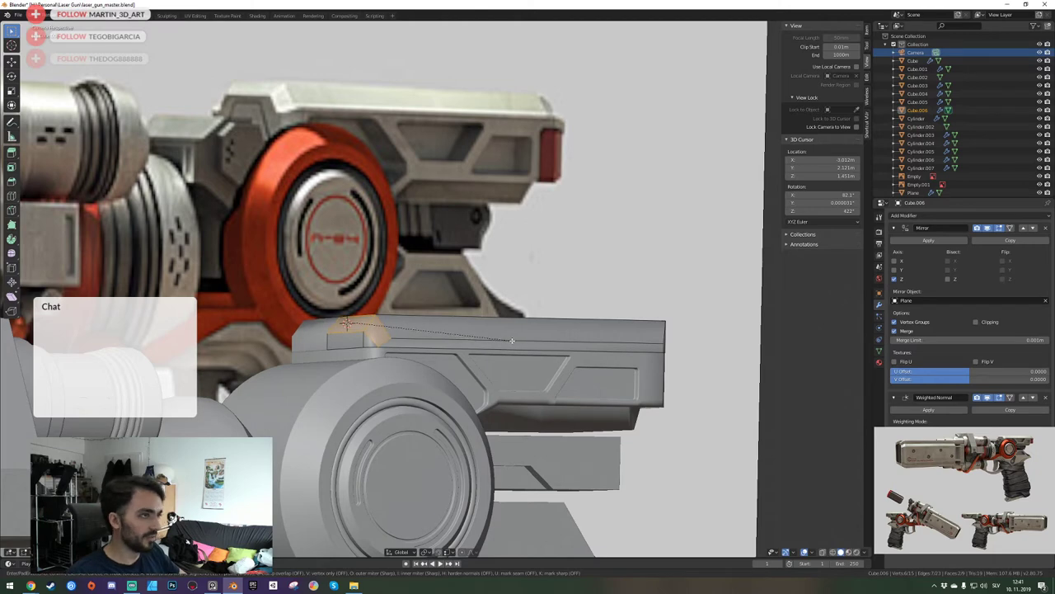
{"action": "left_click", "coordinate": [511, 340]}
{"action": "key", "text": "Return"}
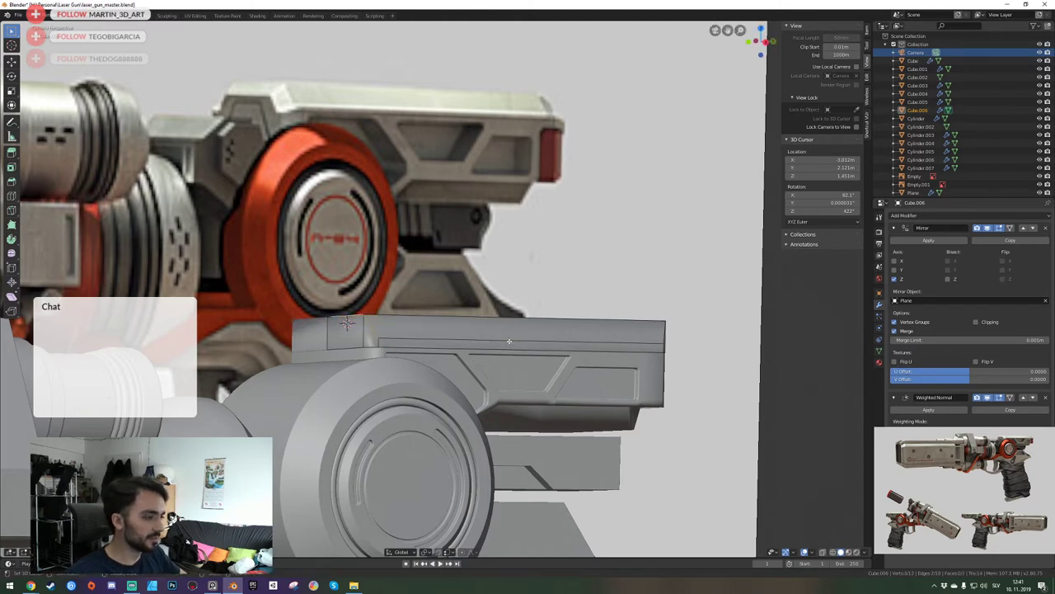
Isolate the cover, lower its open bottom edges along Z to deepen the side walls, and restore the full model.
{"action": "key", "text": "KP_Divide"}
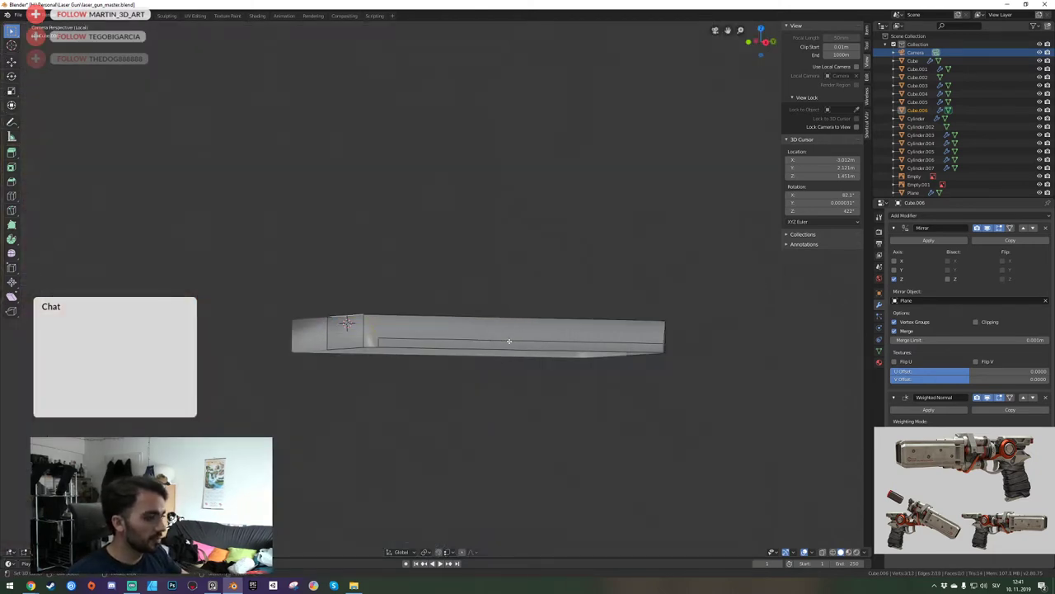
{"action": "middle_click_drag", "start_coordinate": [509, 340], "coordinate": [408, 238]}
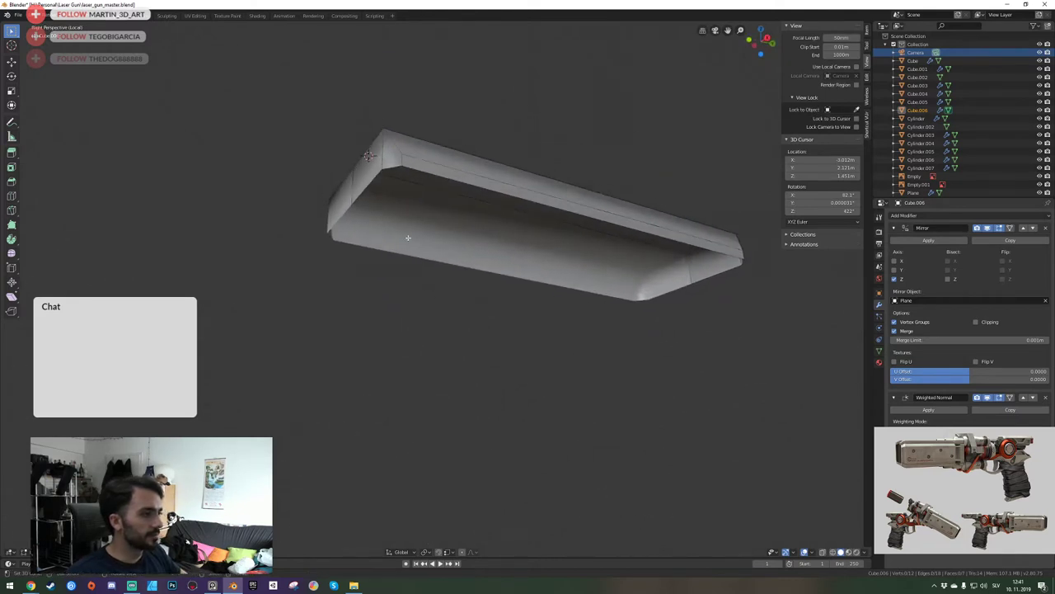
{"action": "key", "text": "e"}
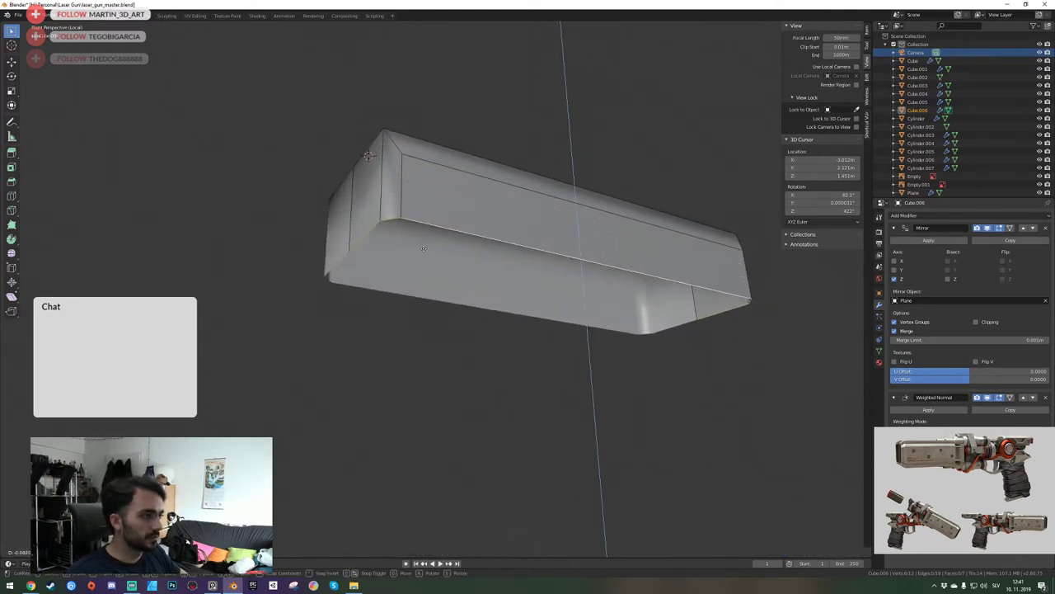
{"action": "left_click", "coordinate": [423, 248]}
{"action": "key", "text": "Tab"}
{"action": "key", "text": "ctrl+a"}
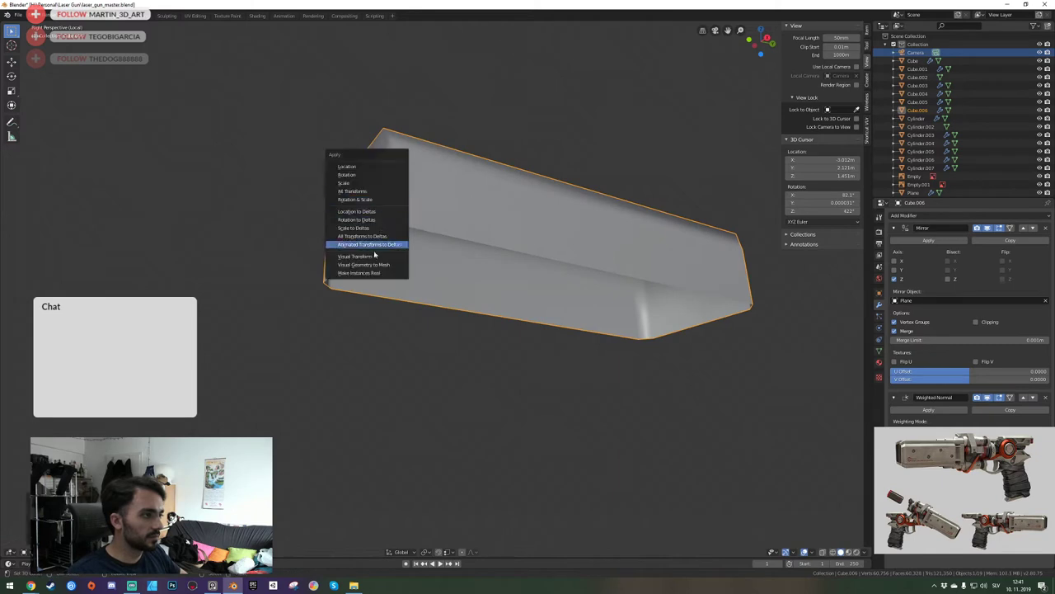
{"action": "key", "text": "Escape"}
{"action": "key", "text": "KP_0"}
{"action": "key", "text": "Tab"}
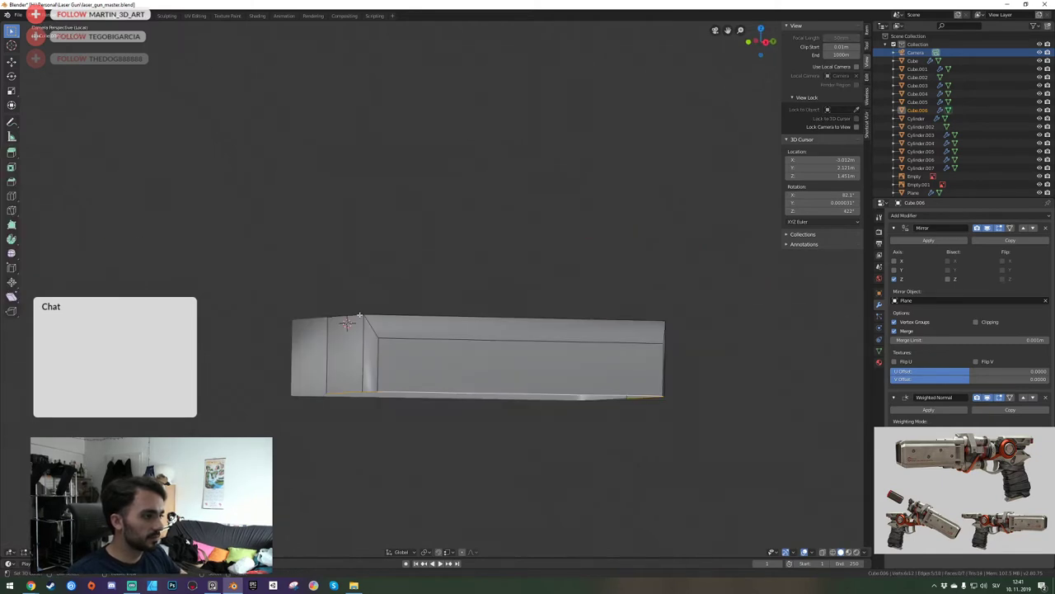
{"action": "key", "text": "KP_Divide"}
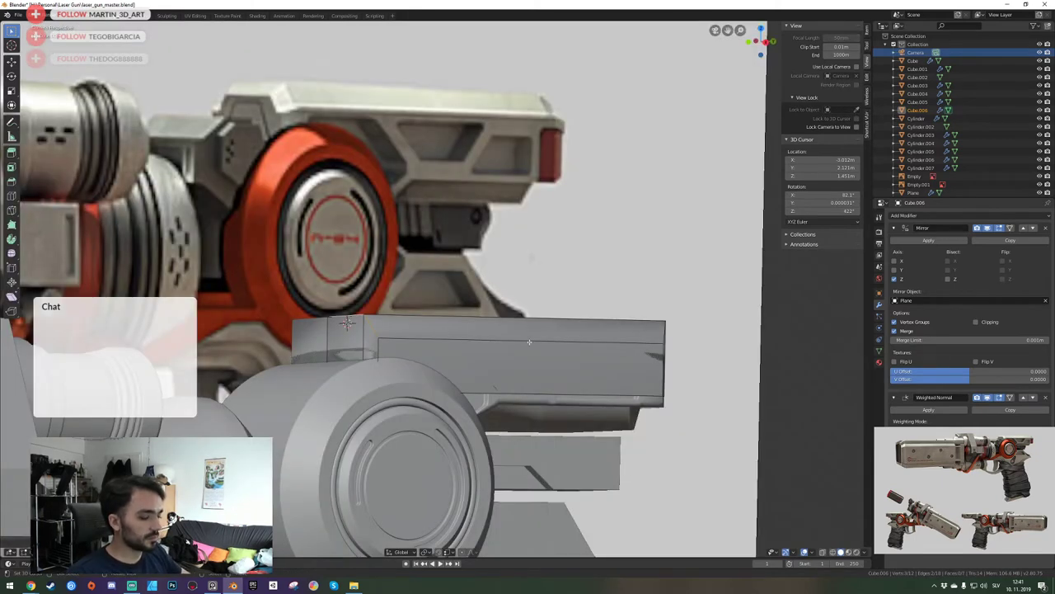
Bevel the upper front corner of the cover into an angled facet.
{"action": "key", "text": "ctrl+b"}
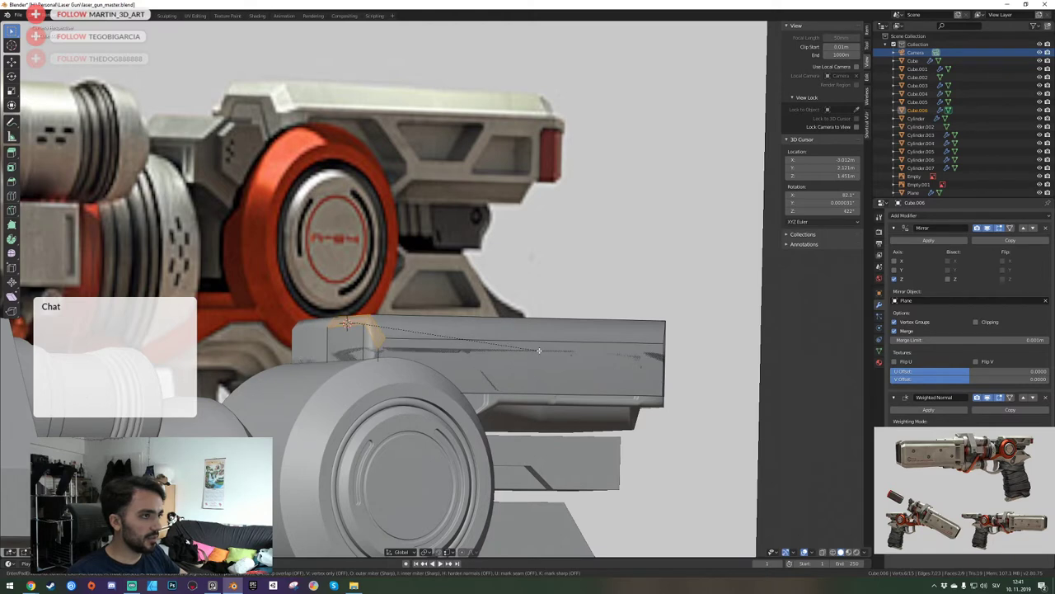
{"action": "left_click", "coordinate": [539, 350]}
{"action": "key", "text": "a"}
{"action": "key", "text": "a"}
{"action": "key", "text": "a"}
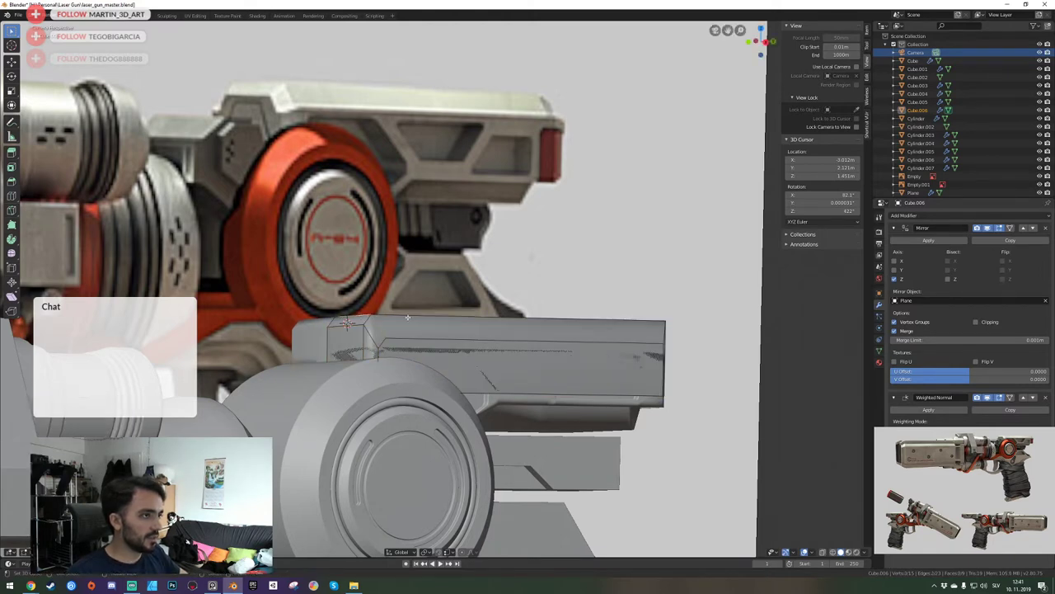
Move the rear edge of the cover's bevelled front corner along Y to widen the facet.
{"action": "key", "text": "g"}
{"action": "key", "text": "y"}
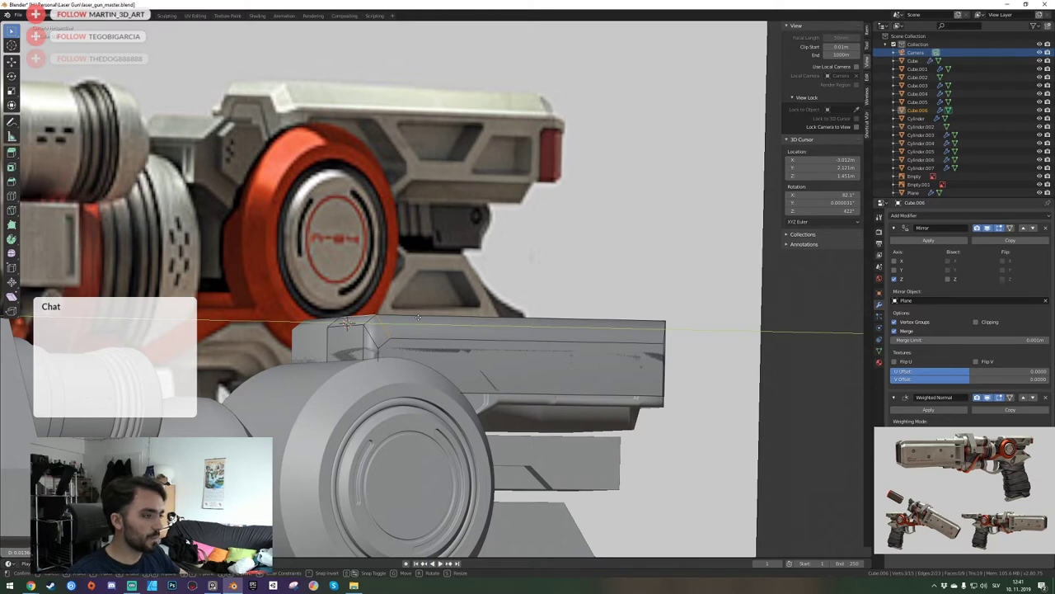
{"action": "left_click", "coordinate": [418, 317]}
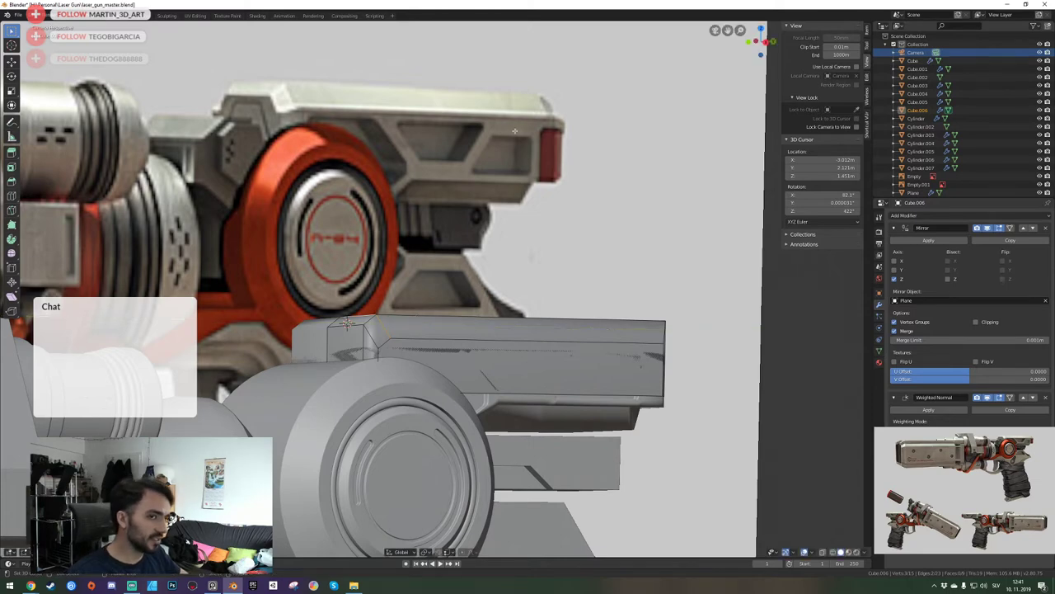
Examine the cover's bevelled front corner and its shading from several angles, in and out of mesh editing.
{"action": "key", "text": "KP_0"}
{"action": "key", "text": "shift+grave"}
{"action": "key", "text": "s"}
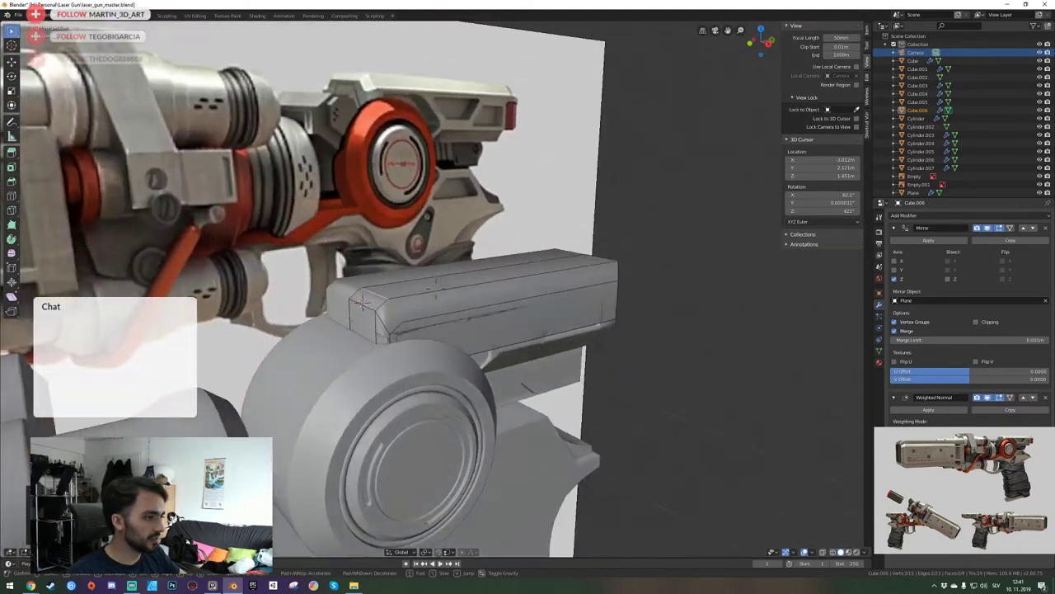
{"action": "key", "text": "w"}
{"action": "left_click", "coordinate": [436, 288]}
{"action": "key", "text": "Tab"}
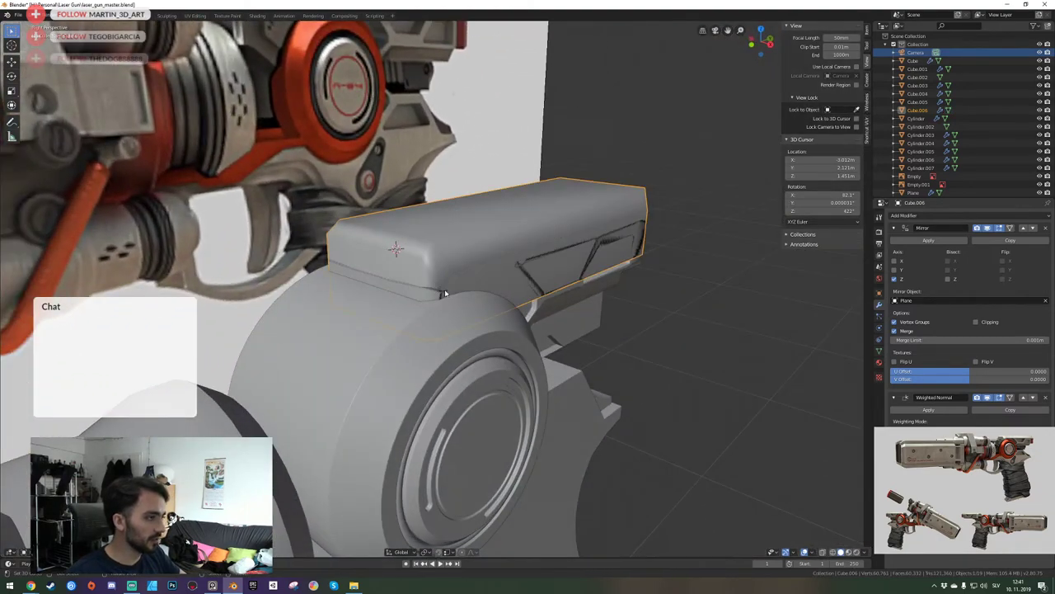
{"action": "key", "text": "Tab"}
{"action": "key", "text": "shift+grave"}
{"action": "key", "text": "w"}
{"action": "key", "text": "d"}
{"action": "left_click", "coordinate": [436, 288]}
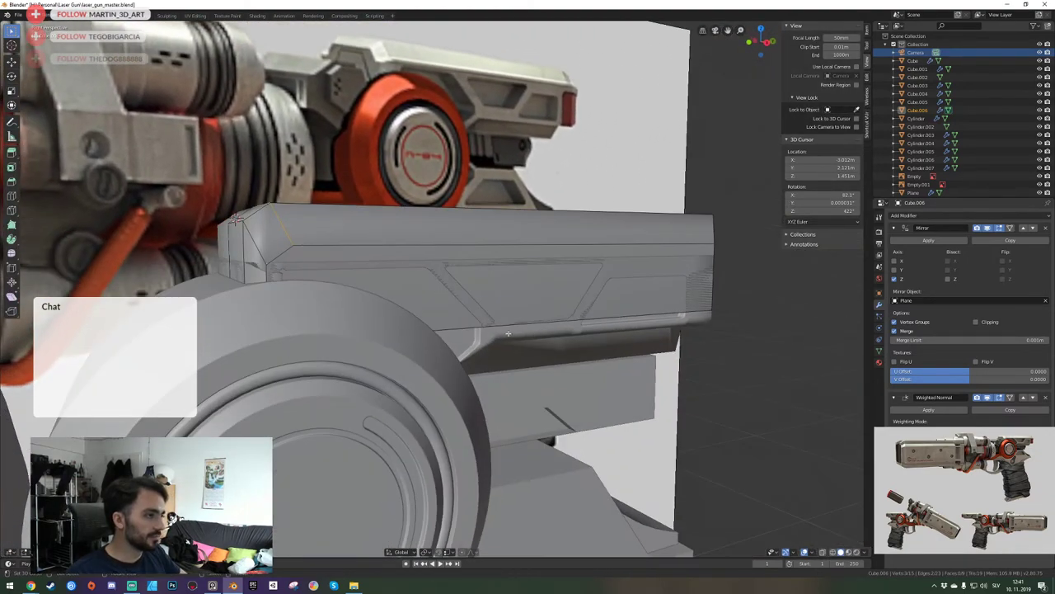
{"action": "left_click", "coordinate": [505, 328], "text": "shift"}
{"action": "key", "text": "g"}
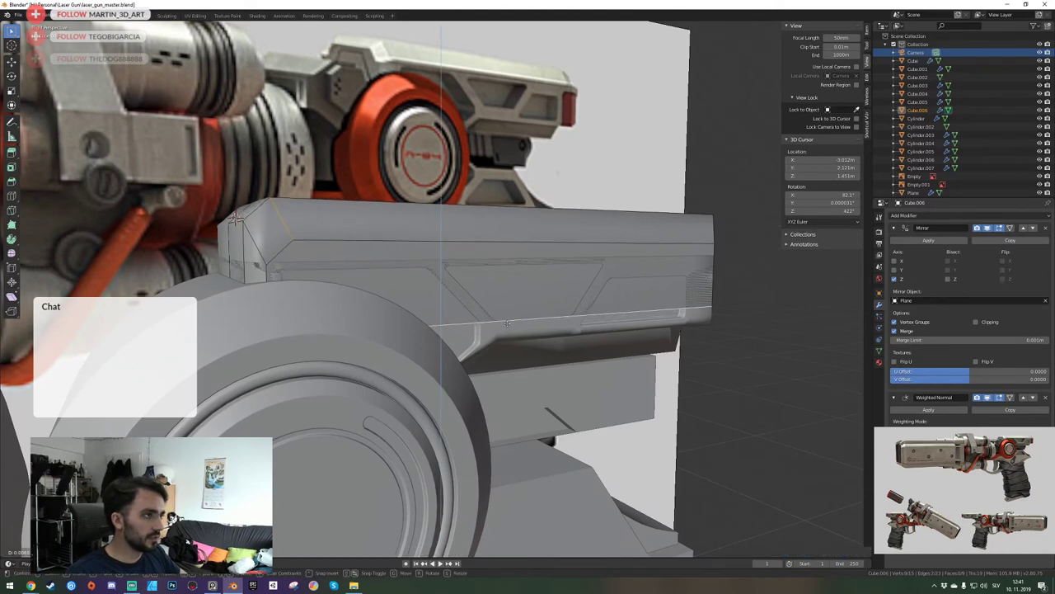
{"action": "right_click", "coordinate": [508, 319]}
{"action": "key", "text": "alt+a"}
Raise the cover's bottom edges along Z to just above the recessed side panels.
{"action": "left_click", "coordinate": [508, 318]}
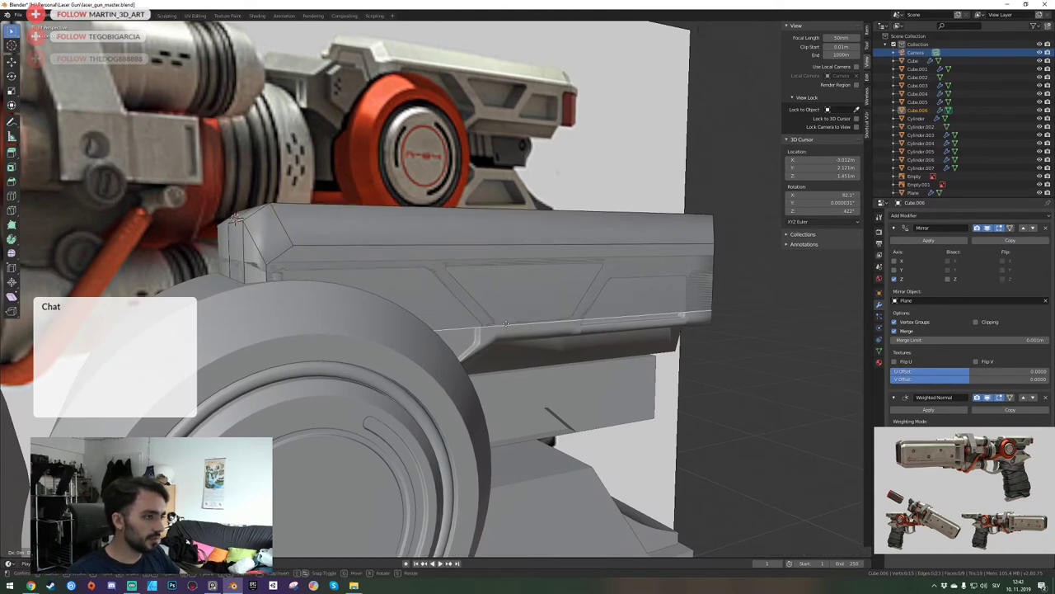
{"action": "key", "text": "g"}
{"action": "key", "text": "z"}
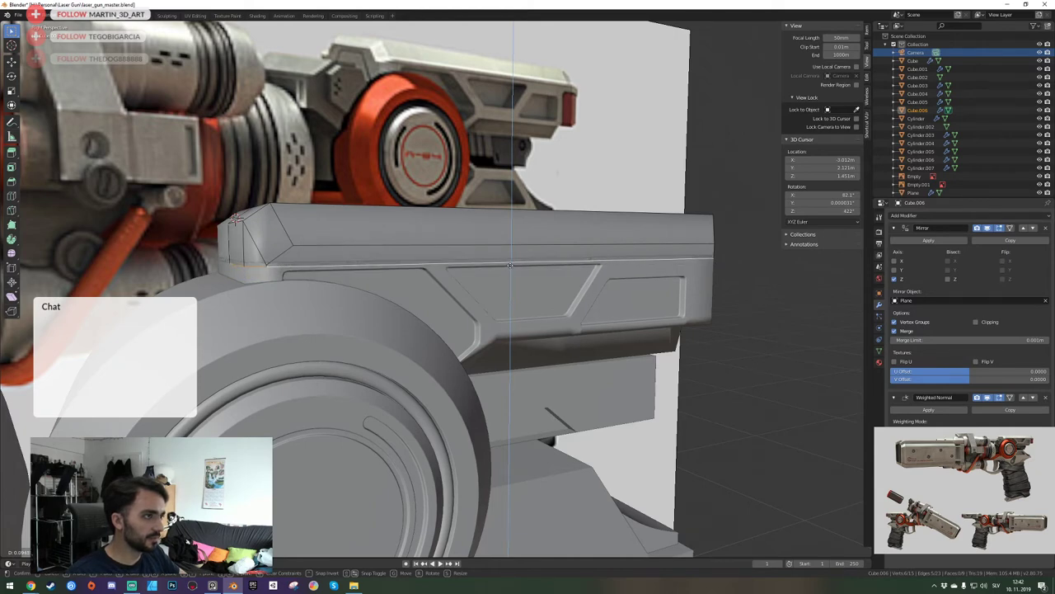
{"action": "left_click", "coordinate": [511, 264]}
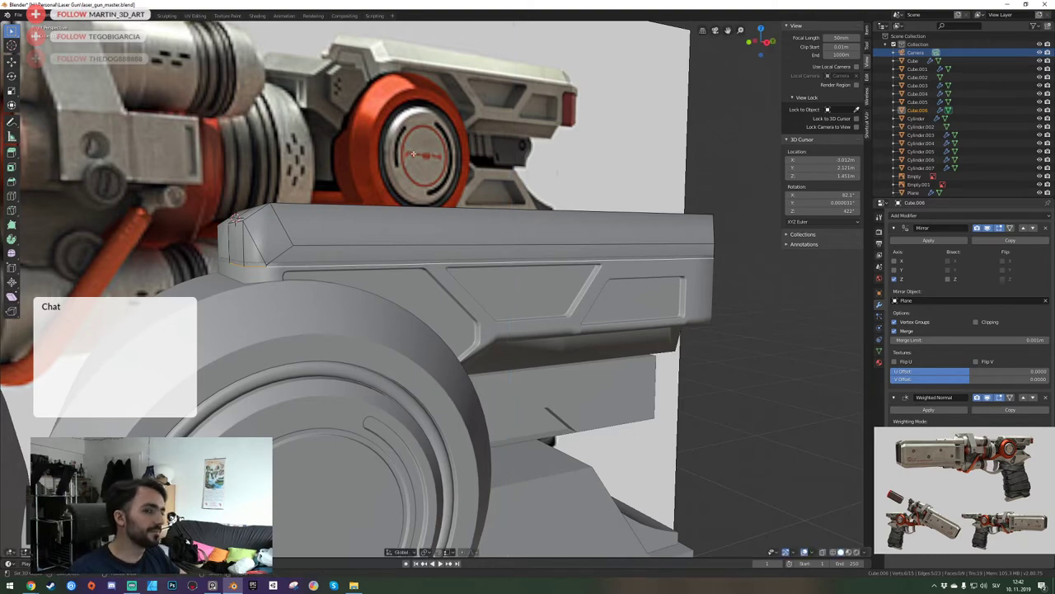
Compare the cover's proportions with the reference in the camera view and inspect its corner and lower seam up close.
{"action": "middle_click_drag", "start_coordinate": [414, 158], "coordinate": [432, 188]}
{"action": "key", "text": "KP_0"}
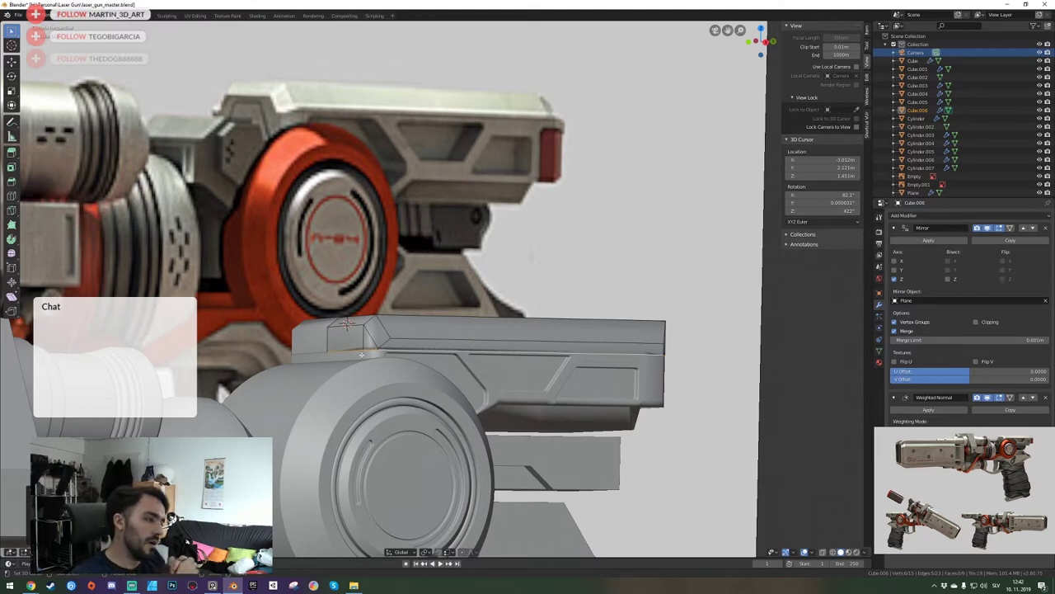
{"action": "key", "text": "KP_0"}
{"action": "key", "text": "shift+grave"}
{"action": "key", "text": "s"}
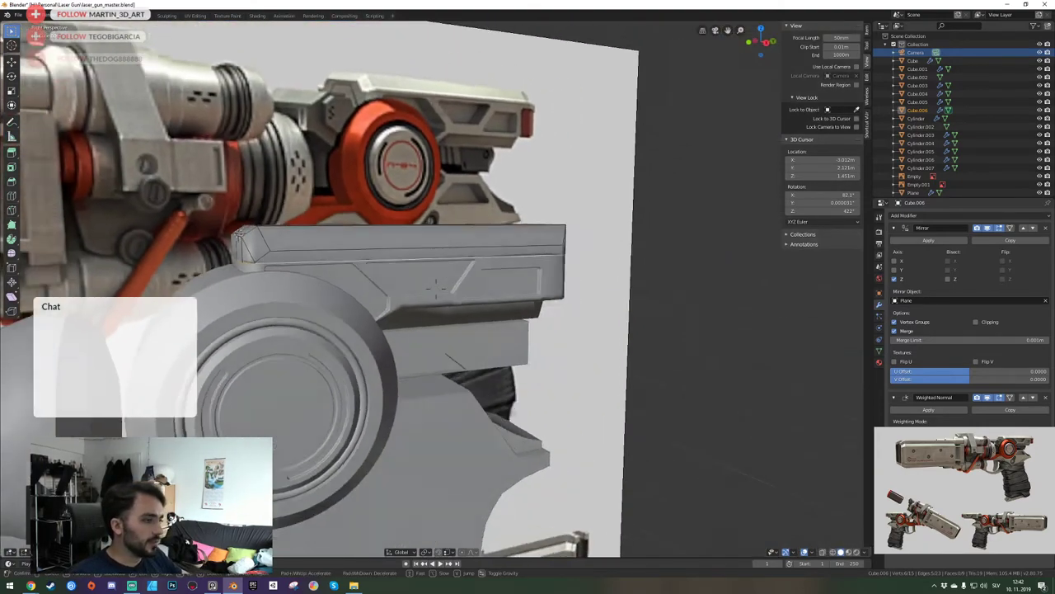
{"action": "key", "text": "d"}
{"action": "key", "text": "w"}
{"action": "key", "text": "e"}
{"action": "key", "text": "a"}
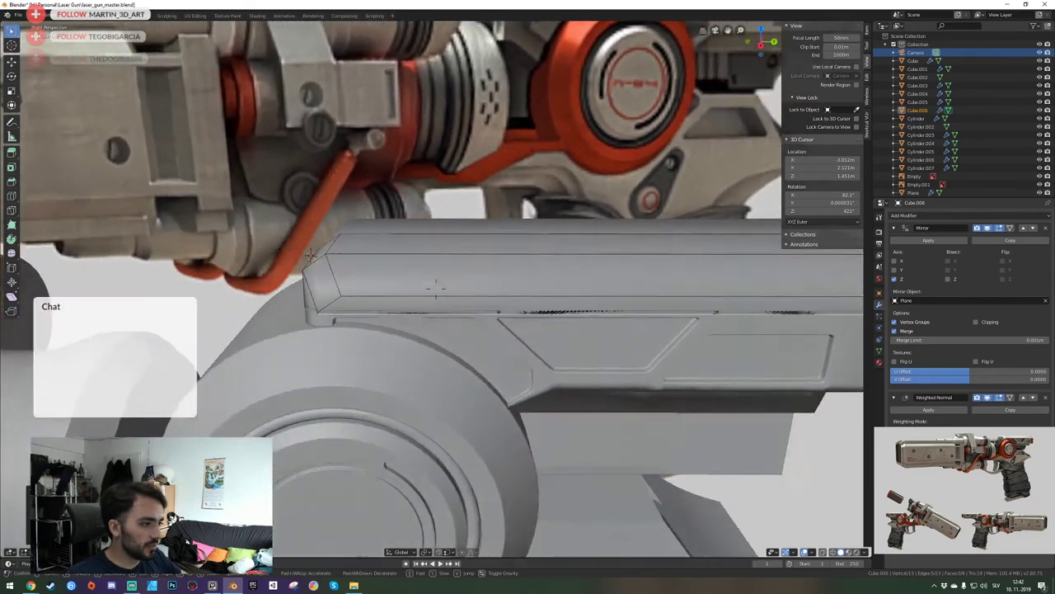
{"action": "left_click", "coordinate": [436, 289]}
{"action": "key", "text": "shift+grave"}
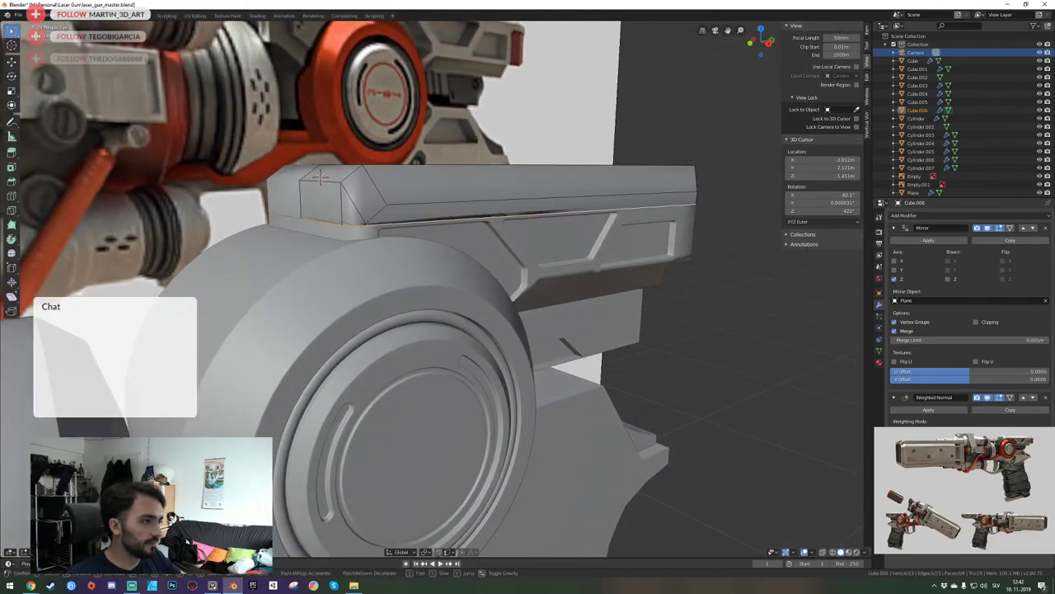
{"action": "key", "text": "w"}
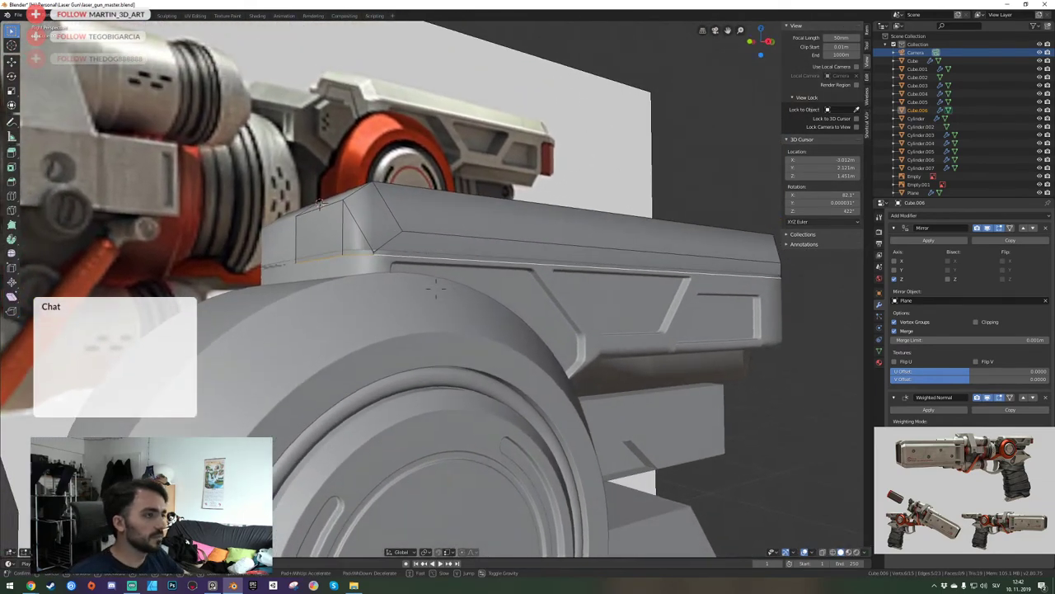
{"action": "left_click", "coordinate": [436, 289]}
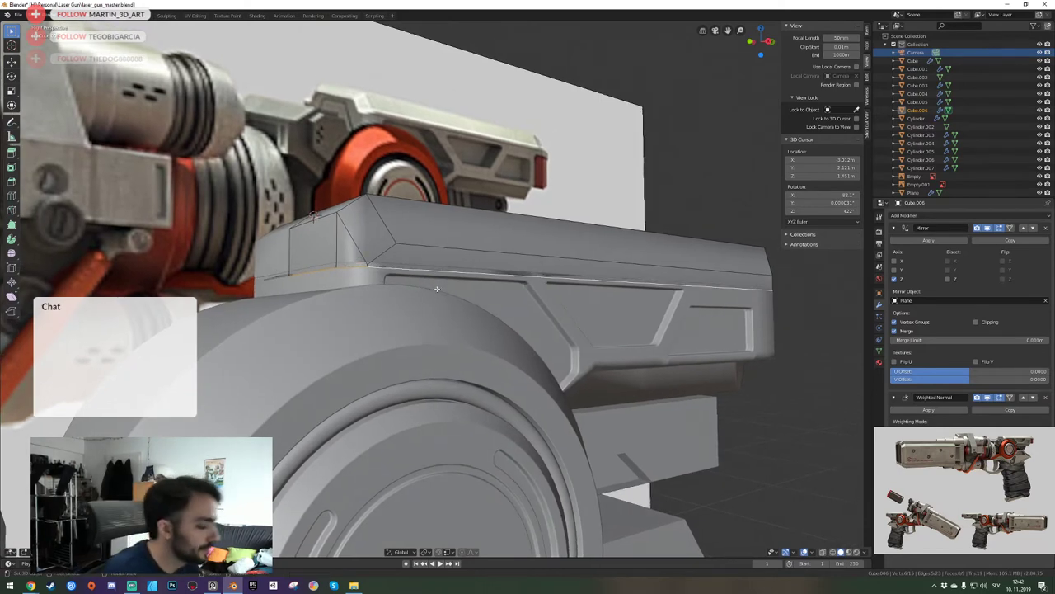
Adjust the cover's height along Z in the camera view to seat it on the rear block, and save the file.
{"action": "key", "text": "KP_0"}
{"action": "key", "text": "Tab"}
{"action": "key", "text": "g"}
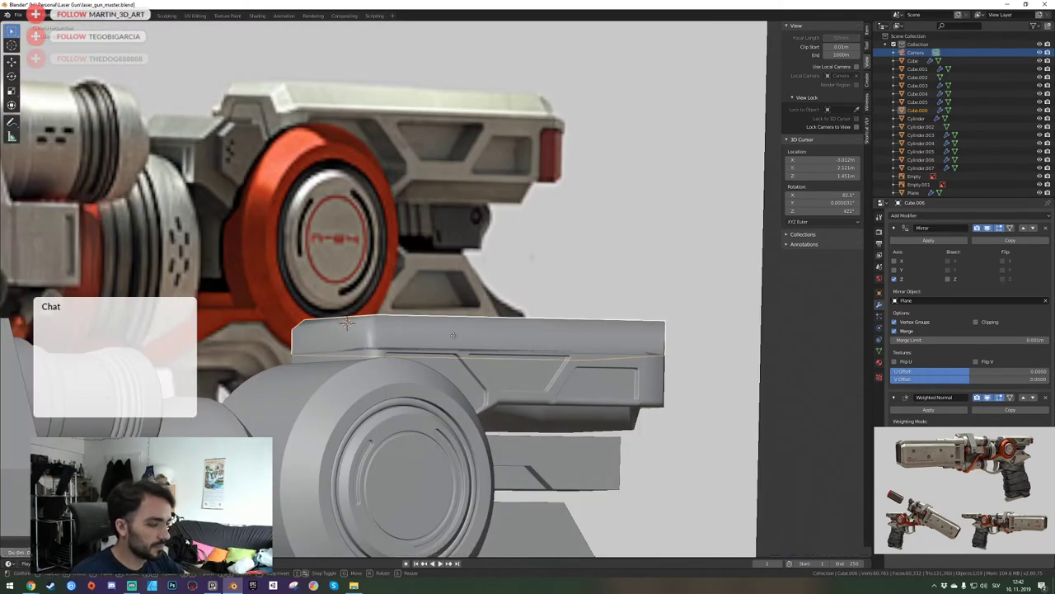
{"action": "key", "text": "z"}
{"action": "left_click", "coordinate": [459, 309]}
{"action": "key", "text": "g"}
{"action": "key", "text": "z"}
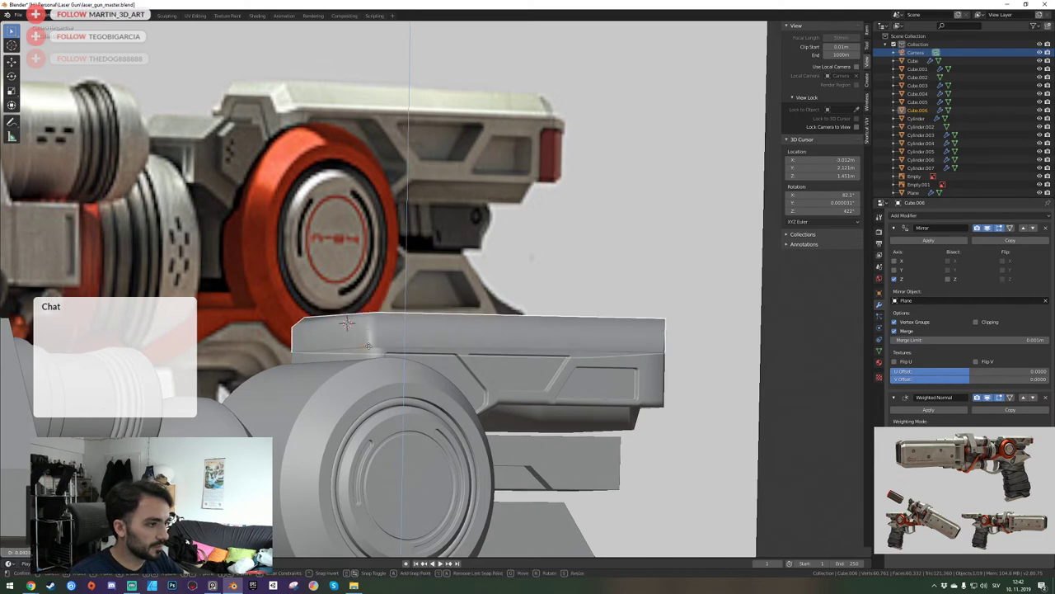
{"action": "left_click", "coordinate": [372, 349]}
{"action": "key", "text": "Tab"}
{"action": "key", "text": "Tab"}
{"action": "key", "text": "ctrl+s"}
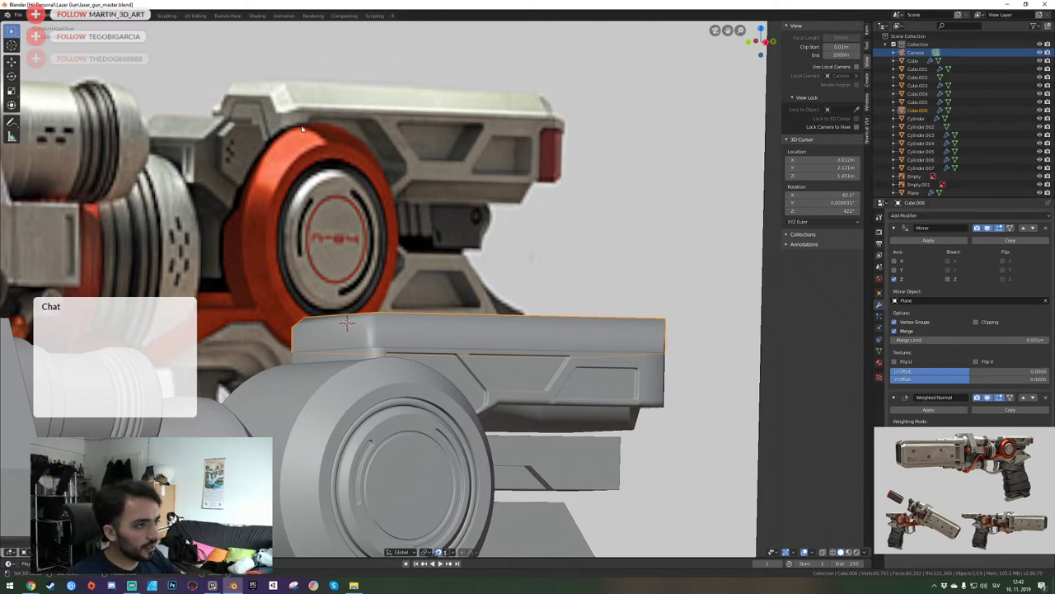
Check the meshes of the rear block and the cover, and disable the cover's Weighted Normal modifier in the viewport.
{"action": "left_click", "coordinate": [373, 356]}
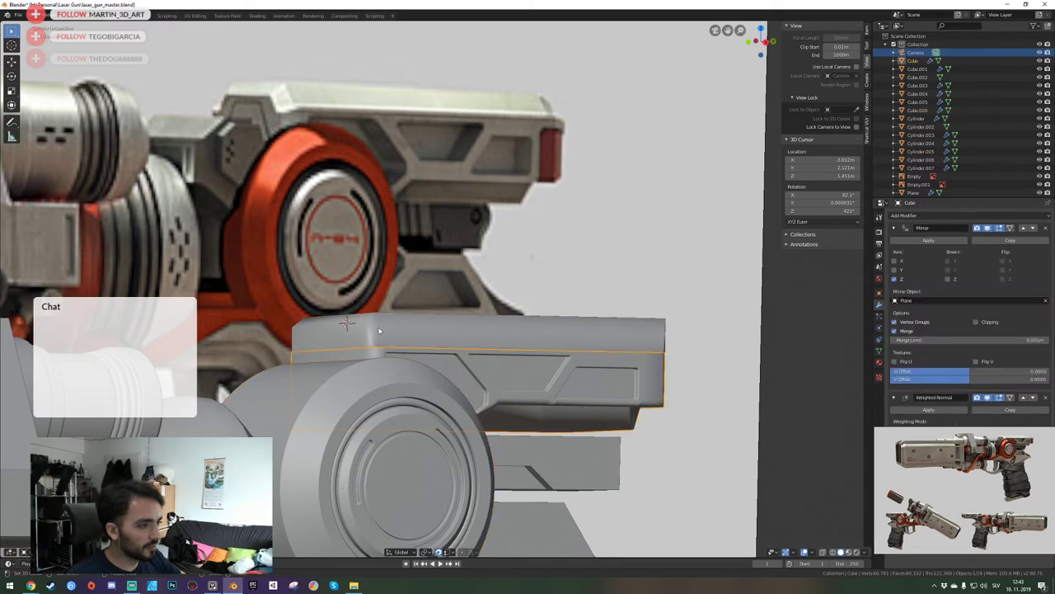
{"action": "key", "text": "Tab"}
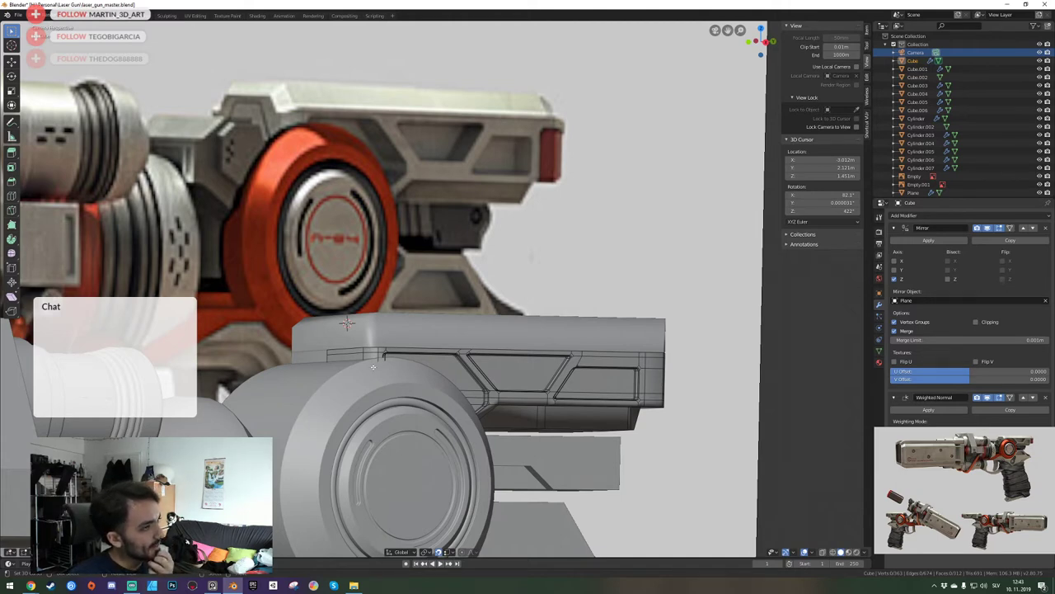
{"action": "key", "text": "Tab"}
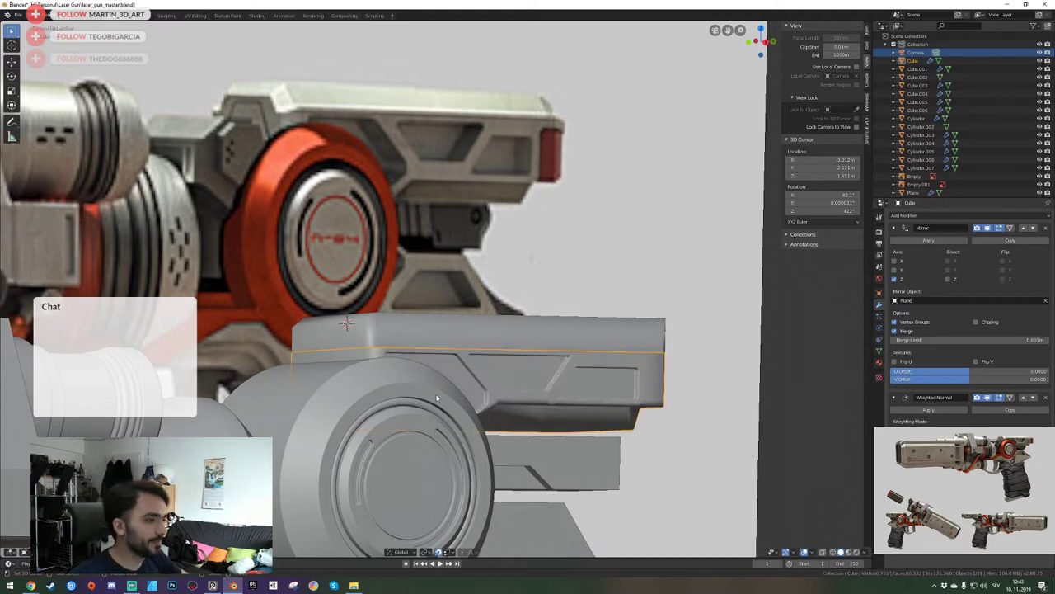
{"action": "left_click", "coordinate": [406, 337]}
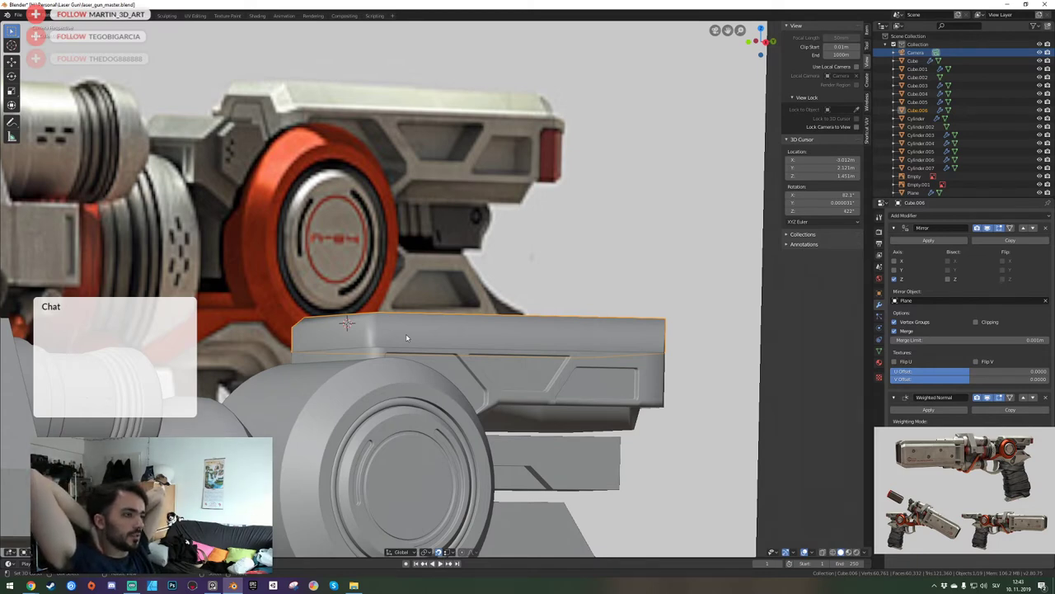
{"action": "key", "text": "Tab"}
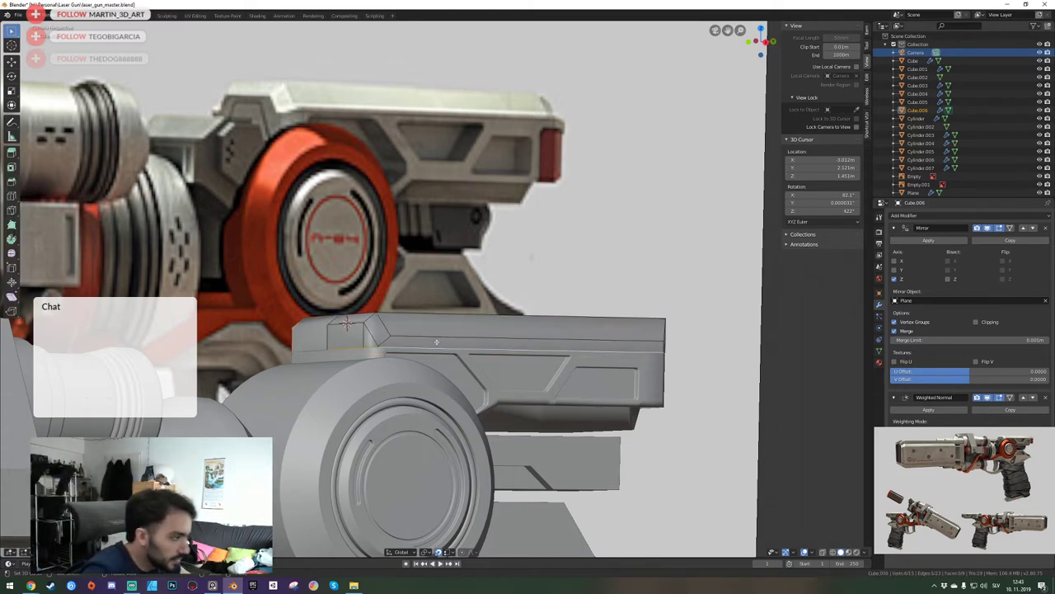
{"action": "key", "text": "Tab"}
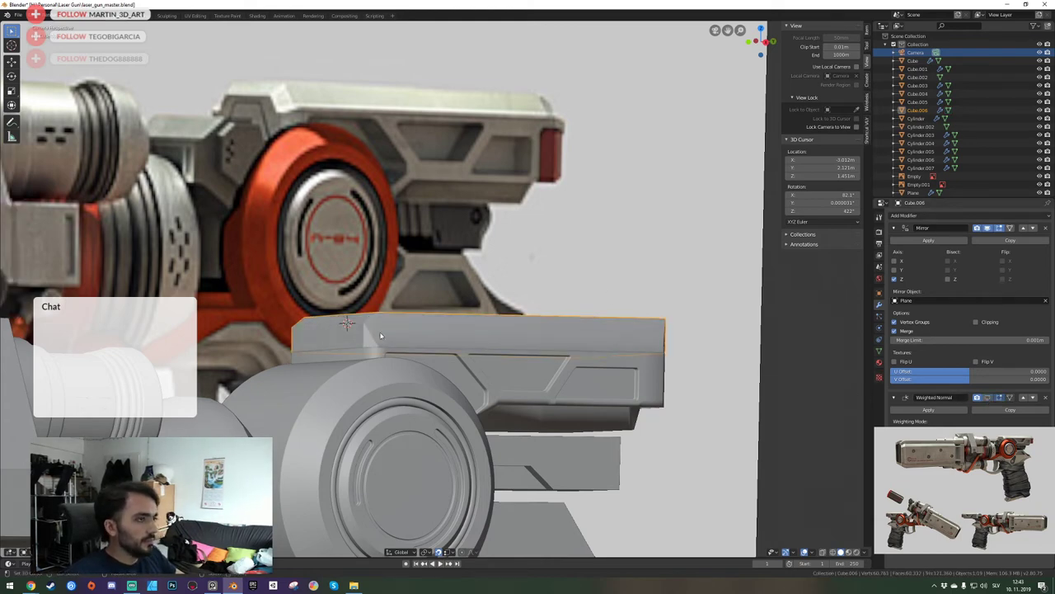
{"action": "key", "text": "Tab"}
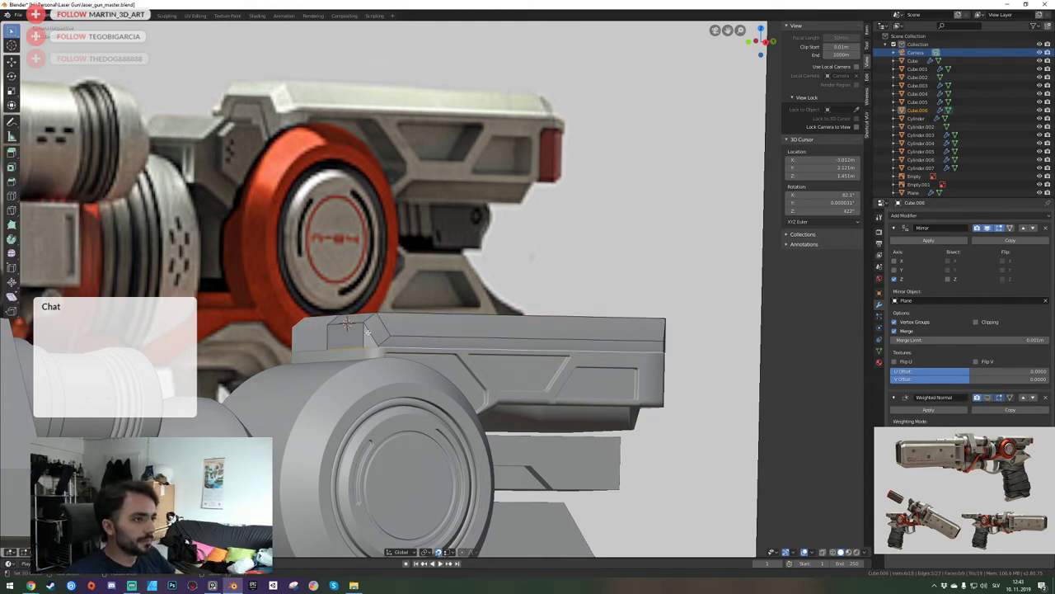
Delete the cover's vertical front face and the adjoining triangular corner face.
{"action": "key", "text": "shift+grave"}
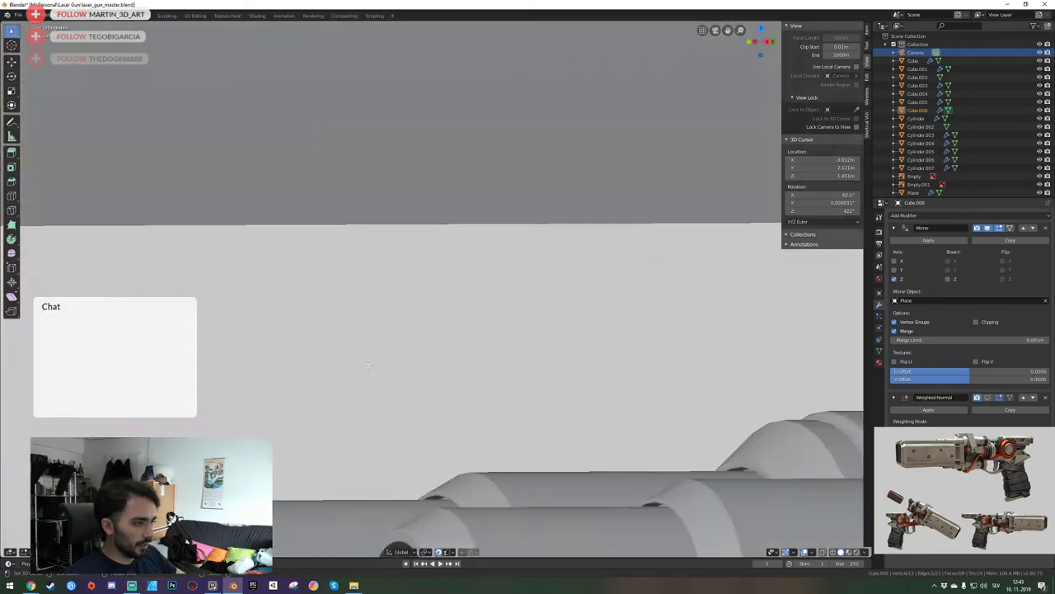
{"action": "key", "text": "w"}
{"action": "key", "text": "s"}
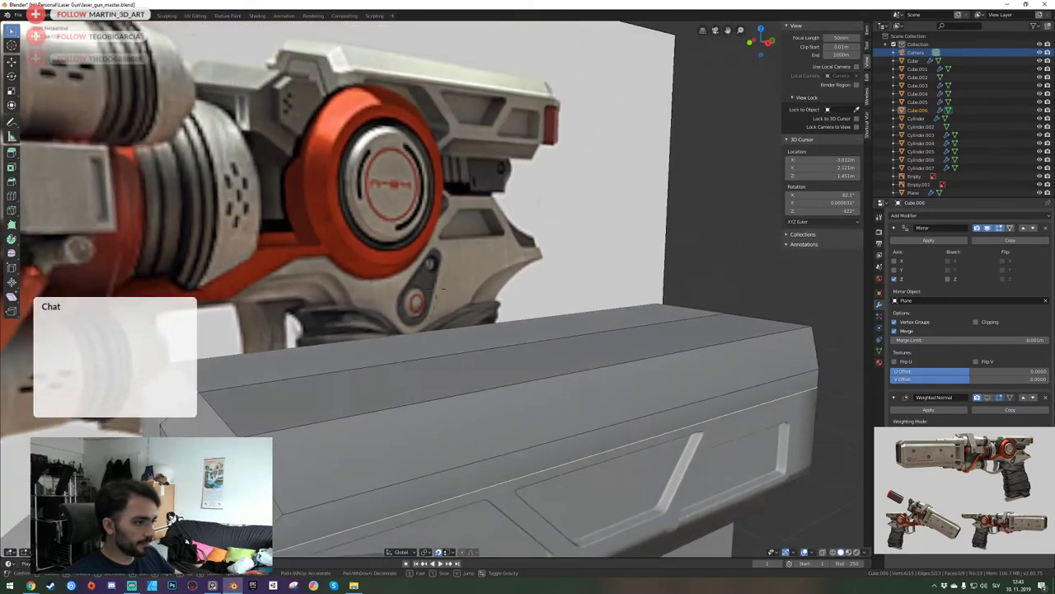
{"action": "left_click", "coordinate": [437, 339]}
{"action": "left_click", "coordinate": [426, 403]}
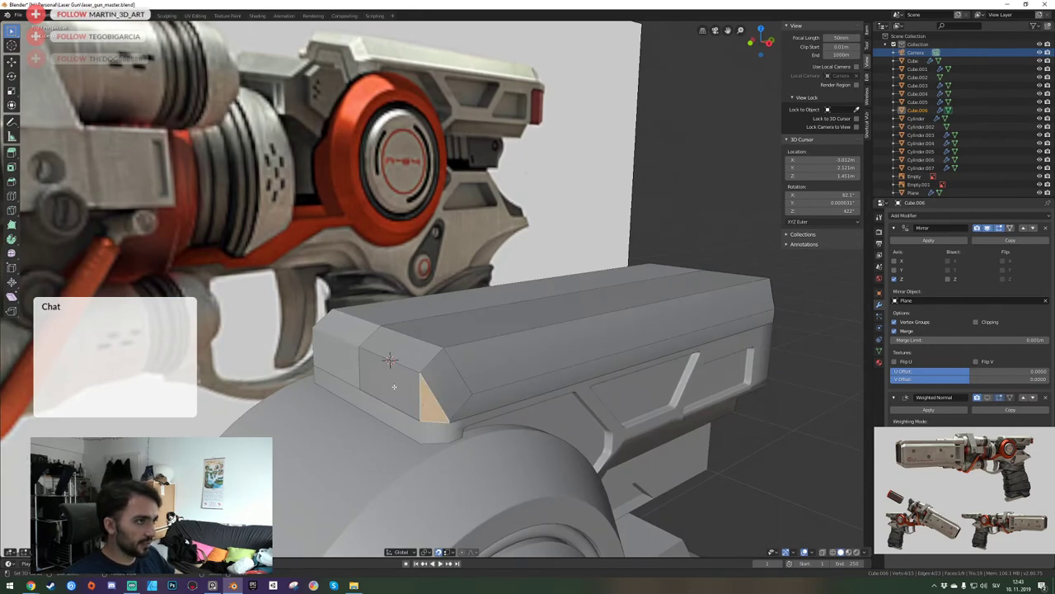
{"action": "left_click", "coordinate": [394, 387], "text": "shift"}
{"action": "key", "text": "x"}
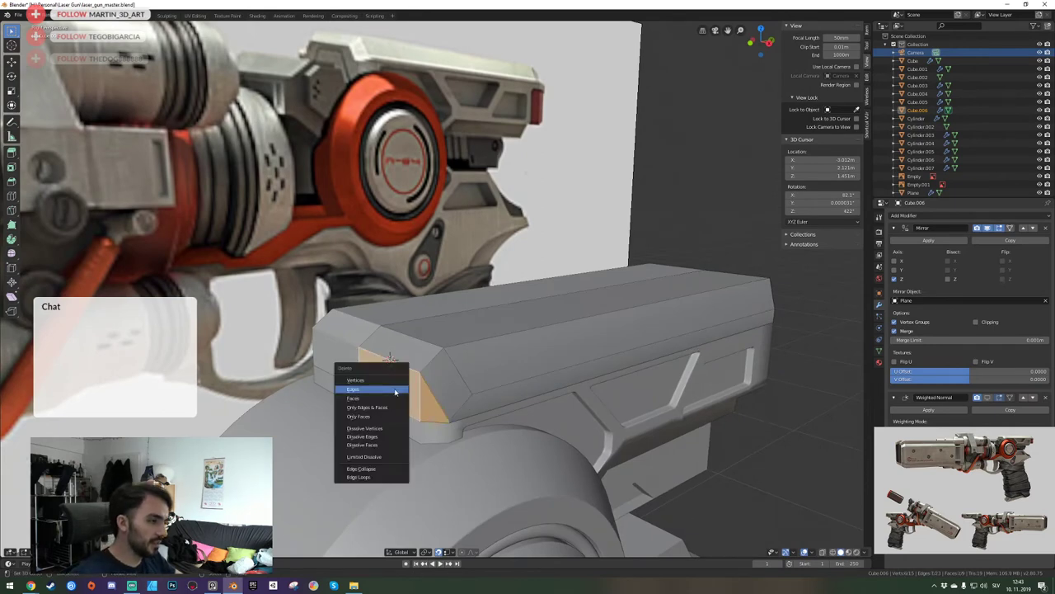
{"action": "left_click", "coordinate": [395, 390]}
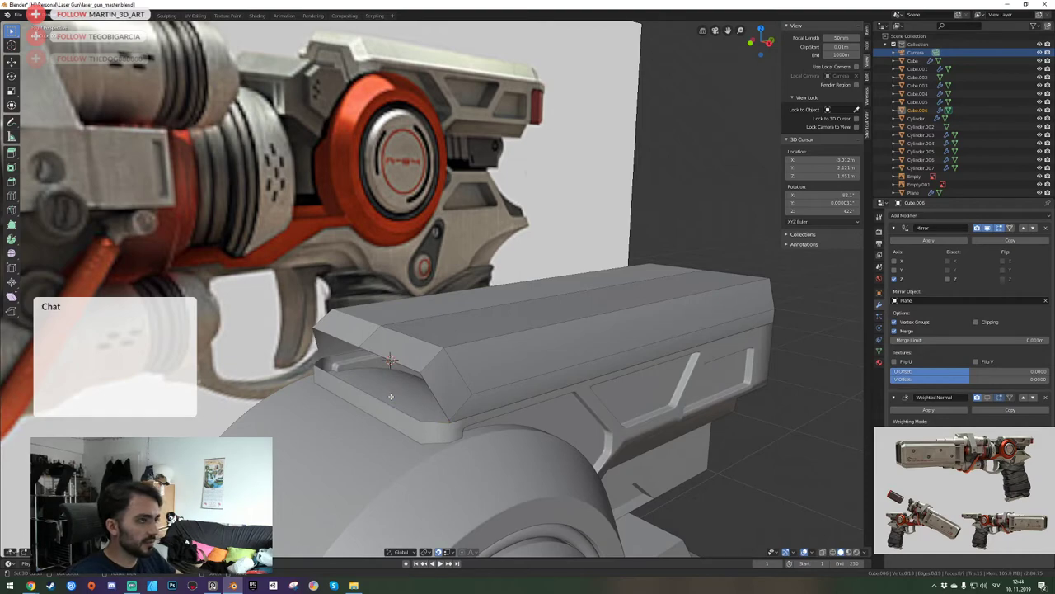
Move the lower edge of the cover's sloped front facet along Z while matching the reference in the camera view.
{"action": "key", "text": "KP_0"}
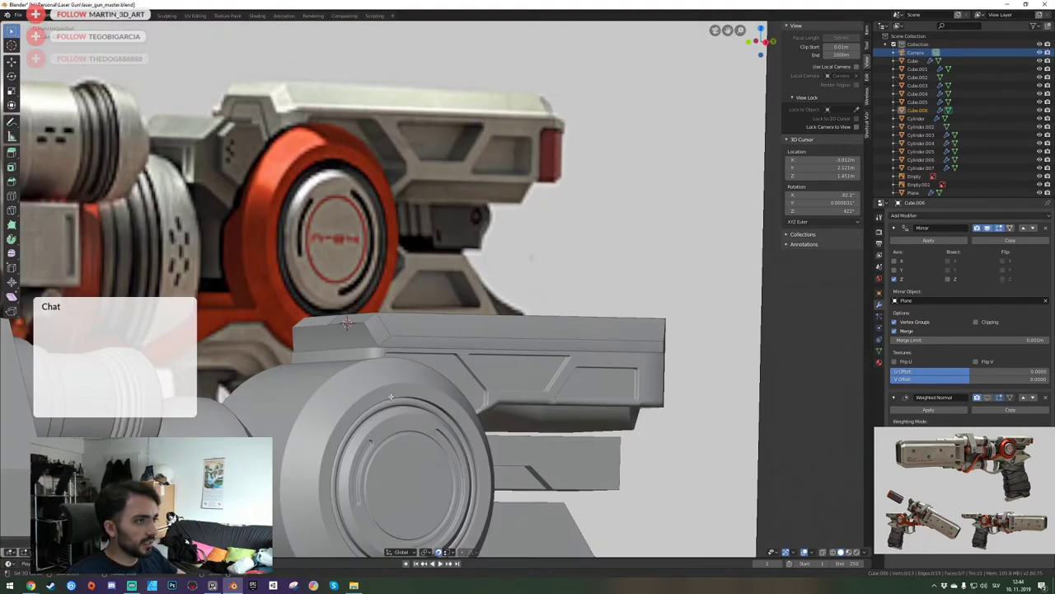
{"action": "key", "text": "KP_0"}
{"action": "key", "text": "KP_0"}
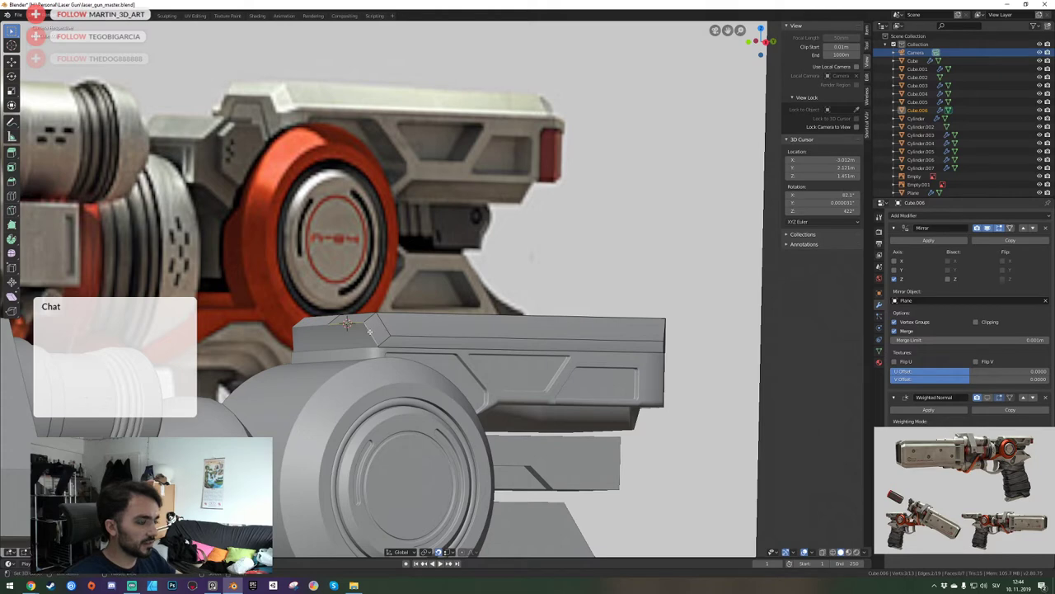
{"action": "key", "text": "g"}
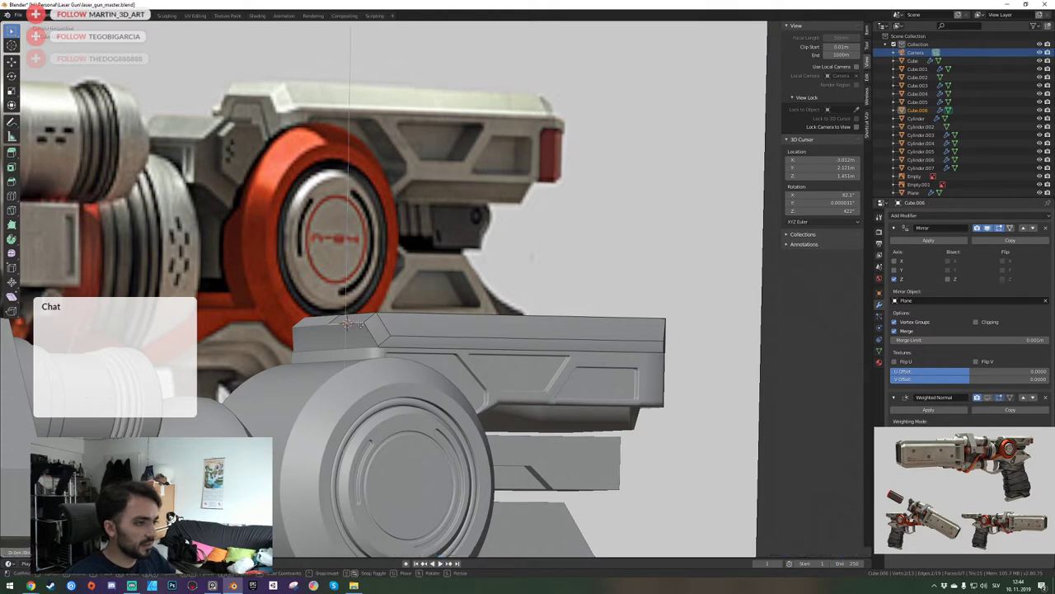
{"action": "key", "text": "z"}
{"action": "left_click", "coordinate": [346, 323]}
{"action": "scroll", "coordinate": [313, 338], "scroll_direction": "up", "scroll_amount": 4}
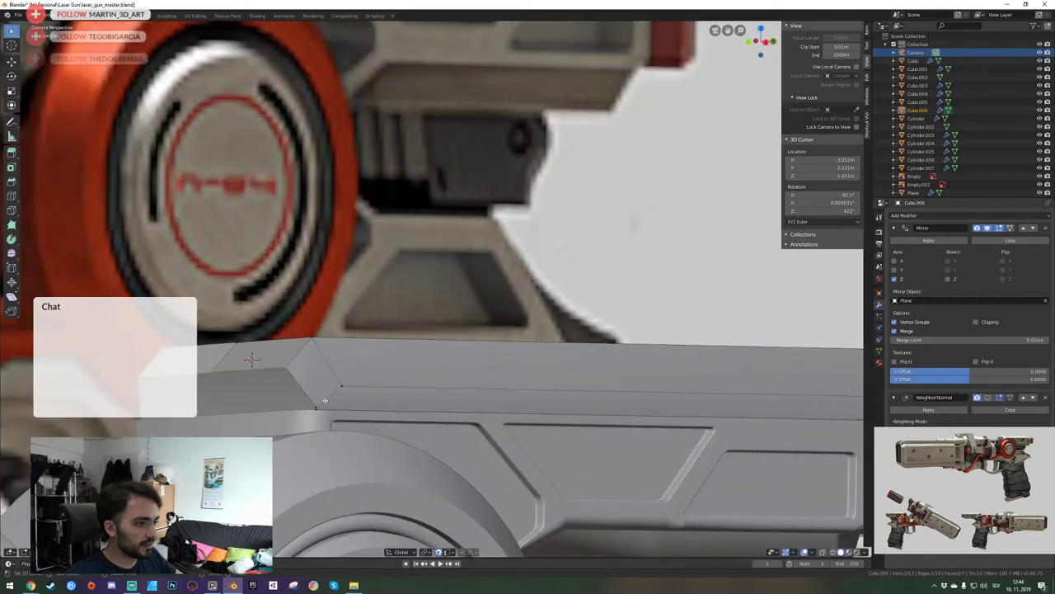
Move the cover's lower front corner vertex along Z onto its neighbour and merge the mesh's vertices by distance.
{"action": "key", "text": "g"}
{"action": "key", "text": "z"}
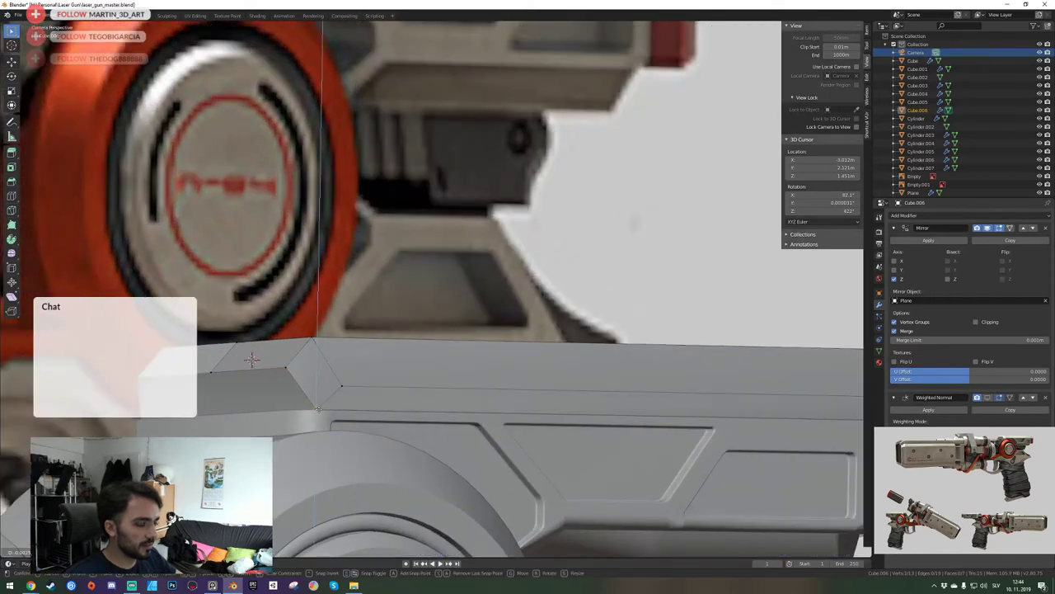
{"action": "left_click", "coordinate": [318, 409]}
{"action": "key", "text": "a"}
{"action": "key", "text": "alt+m"}
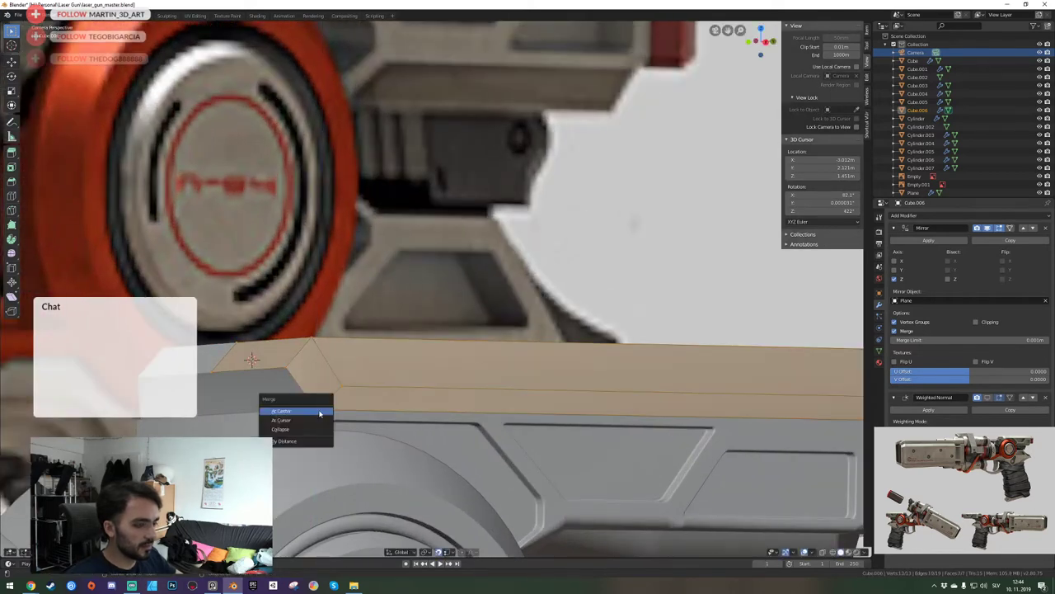
{"action": "left_click", "coordinate": [313, 440]}
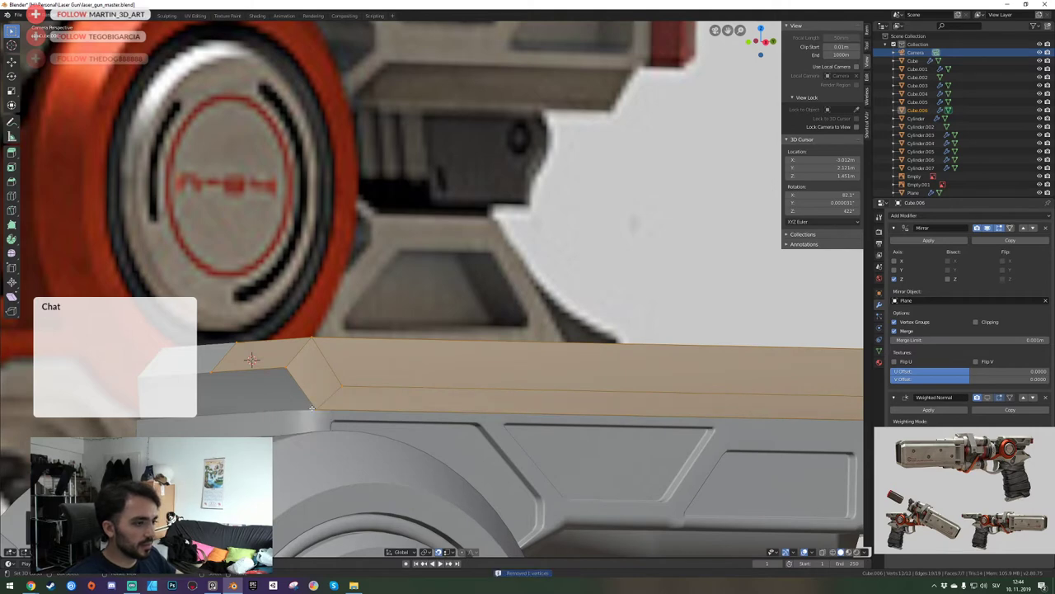
Move the merged lower front corner vertex of the cover along Y to adjust the slanted front edge.
{"action": "right_click", "coordinate": [312, 408]}
{"action": "key", "text": "g"}
{"action": "key", "text": "y"}
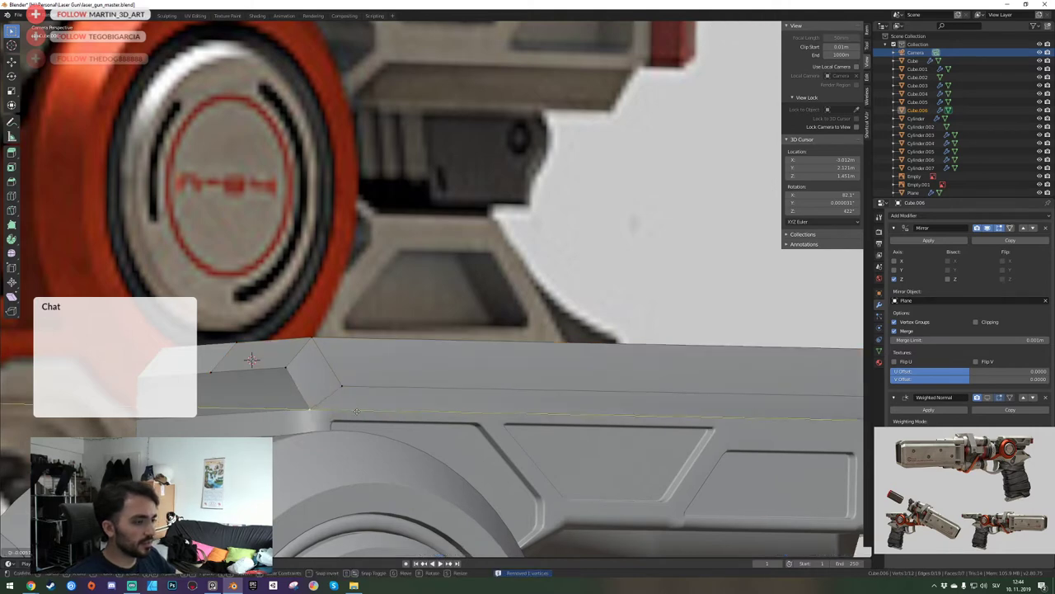
{"action": "left_click", "coordinate": [356, 411]}
{"action": "scroll", "coordinate": [356, 411], "scroll_direction": "down", "scroll_amount": 3}
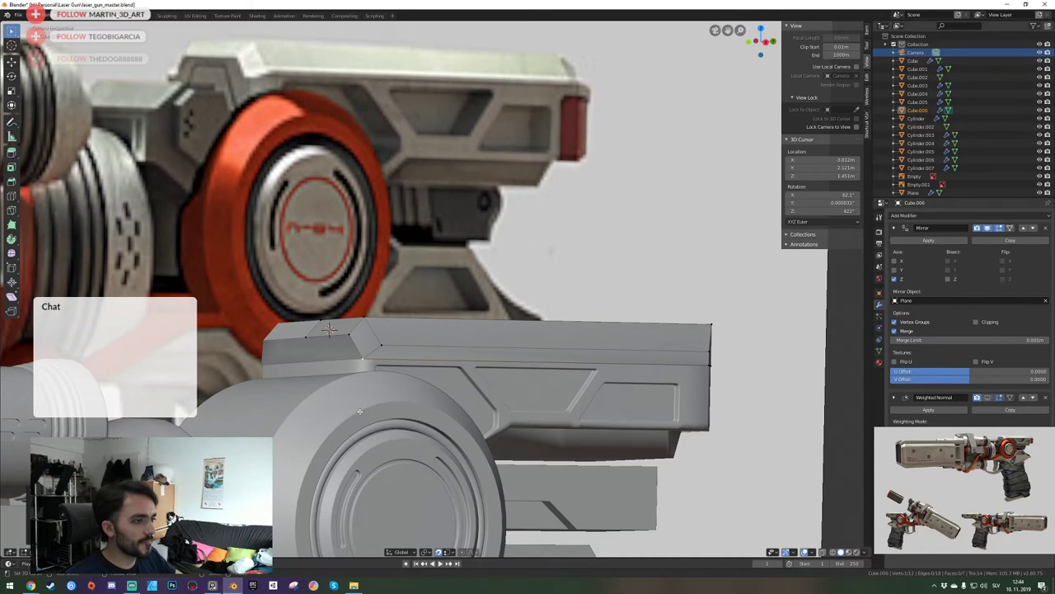
Turn off snapping and fine-tune the lower front corner vertex along Y to match the slant in the reference.
{"action": "key", "text": "g"}
{"action": "key", "text": "y"}
{"action": "right_click", "coordinate": [360, 411]}
{"action": "key", "text": "shift+Tab"}
{"action": "key", "text": "g"}
{"action": "key", "text": "y"}
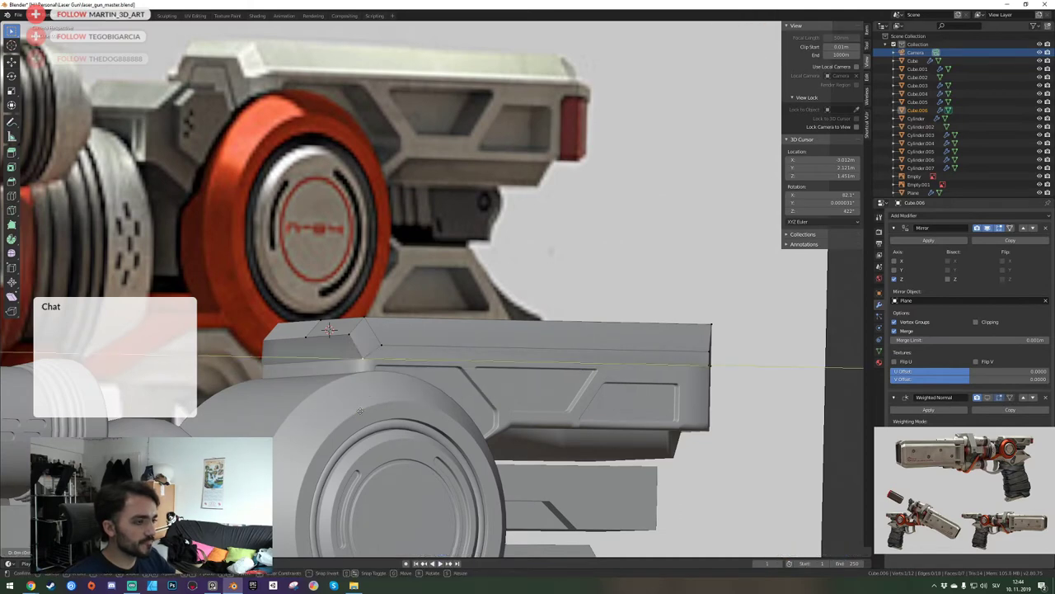
{"action": "left_click", "coordinate": [360, 411]}
{"action": "key", "text": "shift+Tab"}
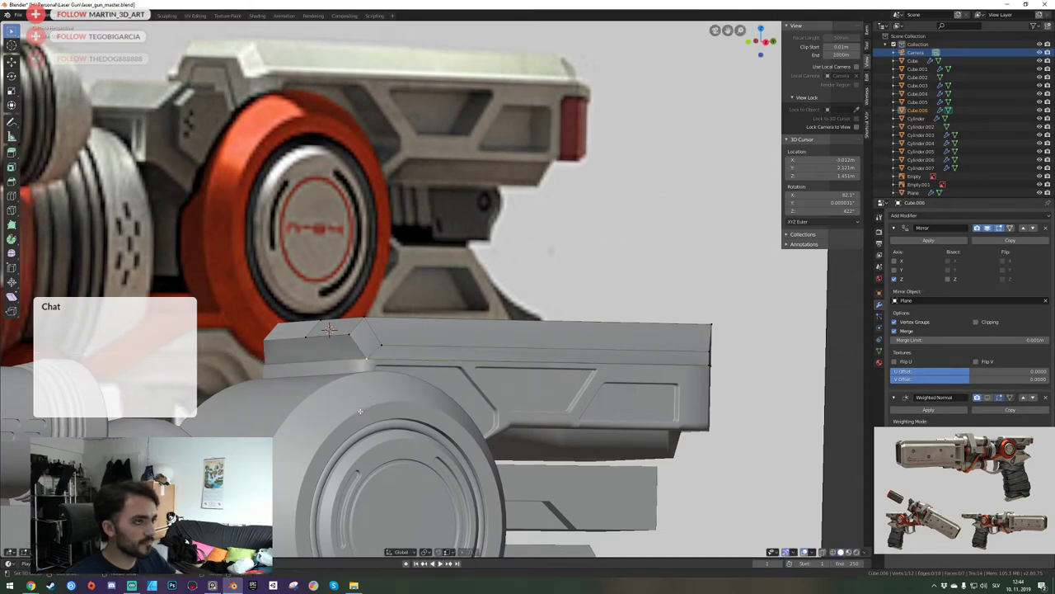
{"action": "key", "text": "g"}
{"action": "key", "text": "y"}
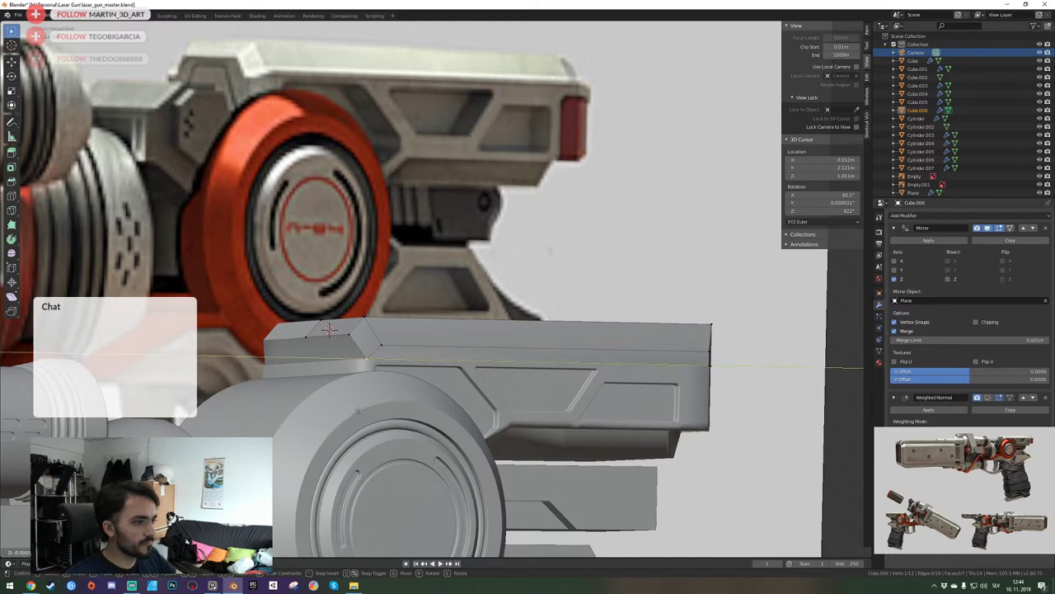
{"action": "left_click", "coordinate": [316, 405]}
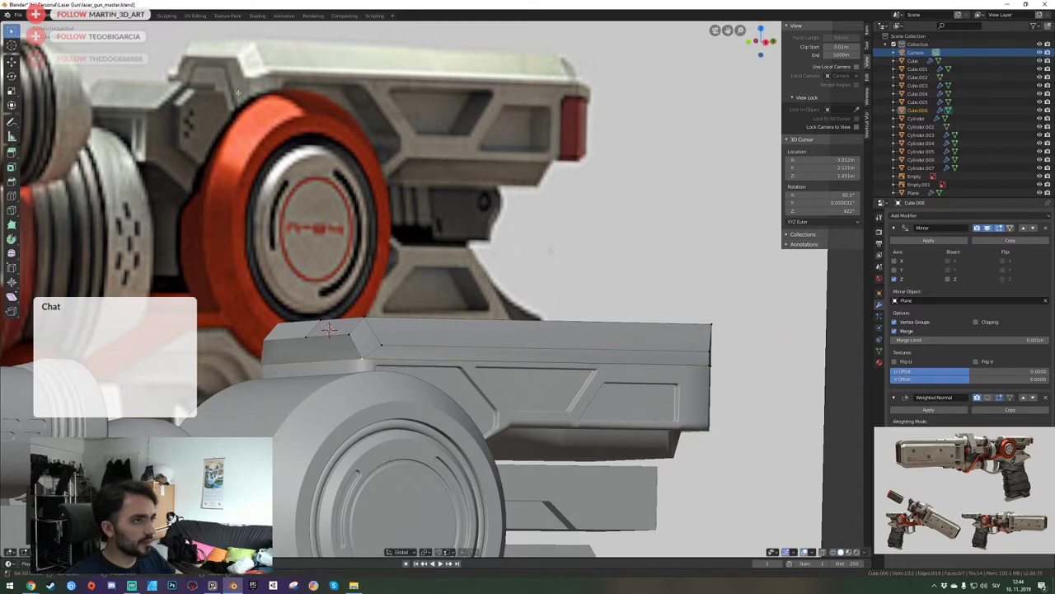
Save the file and compare the cover's open front with the reference in the camera view.
{"action": "middle_click_drag", "start_coordinate": [241, 247], "coordinate": [437, 291]}
{"action": "key", "text": "Tab"}
{"action": "key", "text": "ctrl+s"}
{"action": "scroll", "coordinate": [436, 292], "scroll_direction": "down", "scroll_amount": 10}
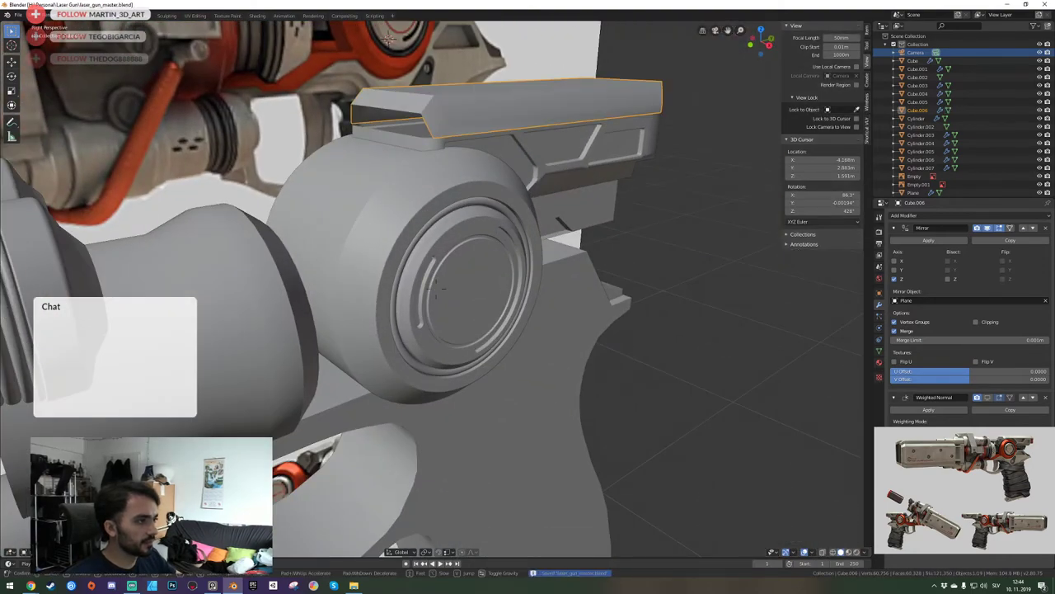
{"action": "key", "text": "KP_0"}
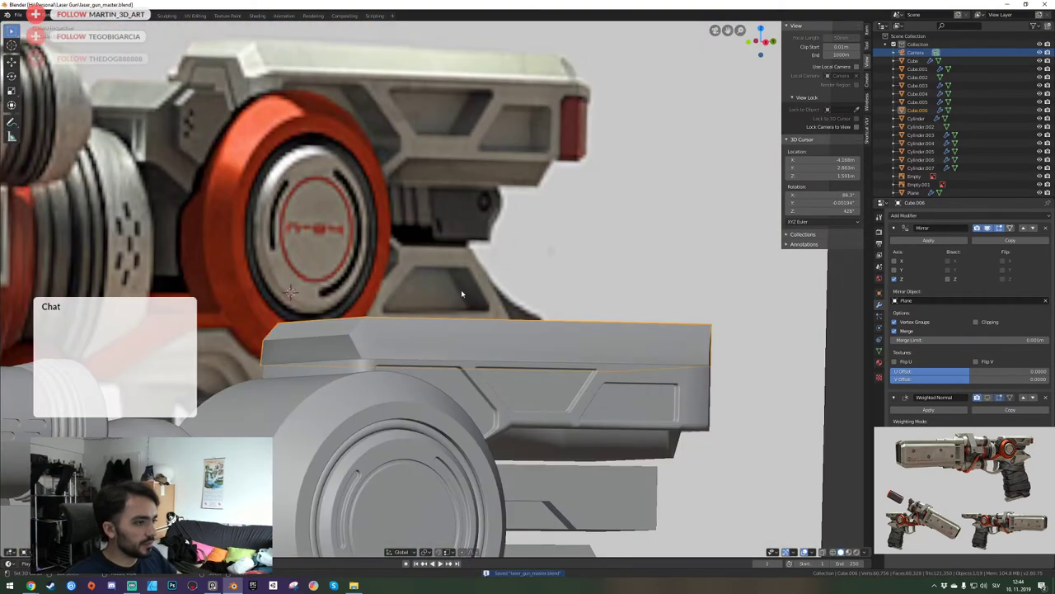
Examine the cover's open front end and bevelled corner from several angles, in and out of mesh editing.
{"action": "key", "text": "Tab"}
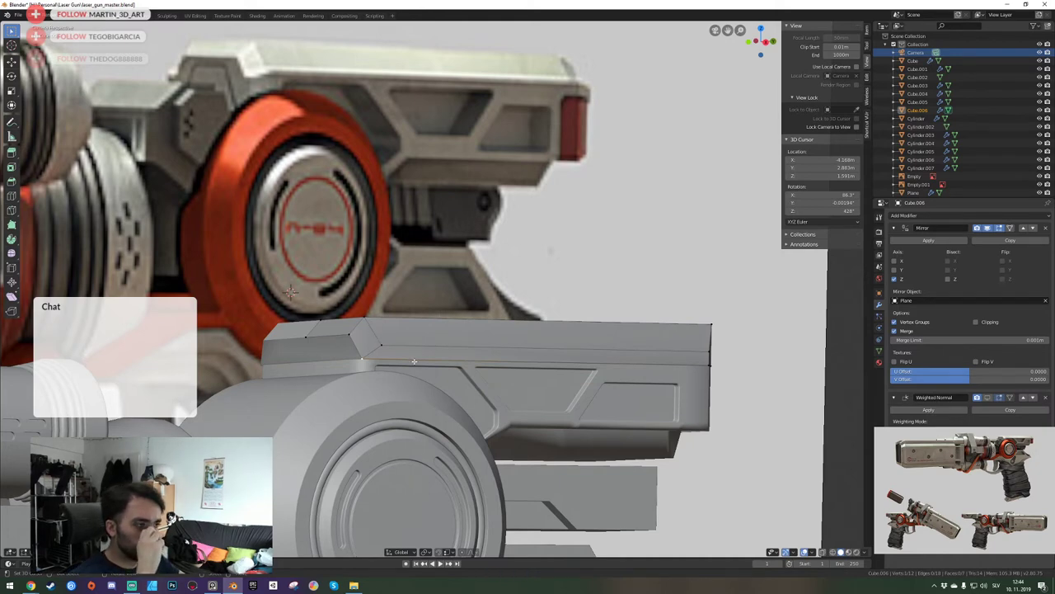
{"action": "key", "text": "KP_3"}
{"action": "key", "text": "shift+grave"}
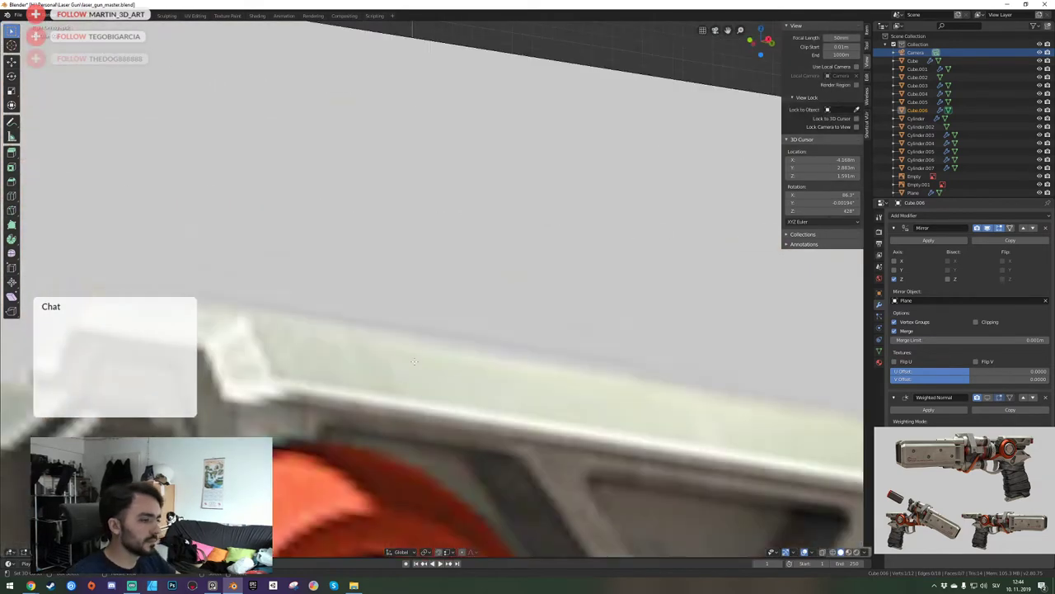
{"action": "key", "text": "s"}
{"action": "key", "text": "w"}
{"action": "key", "text": "s"}
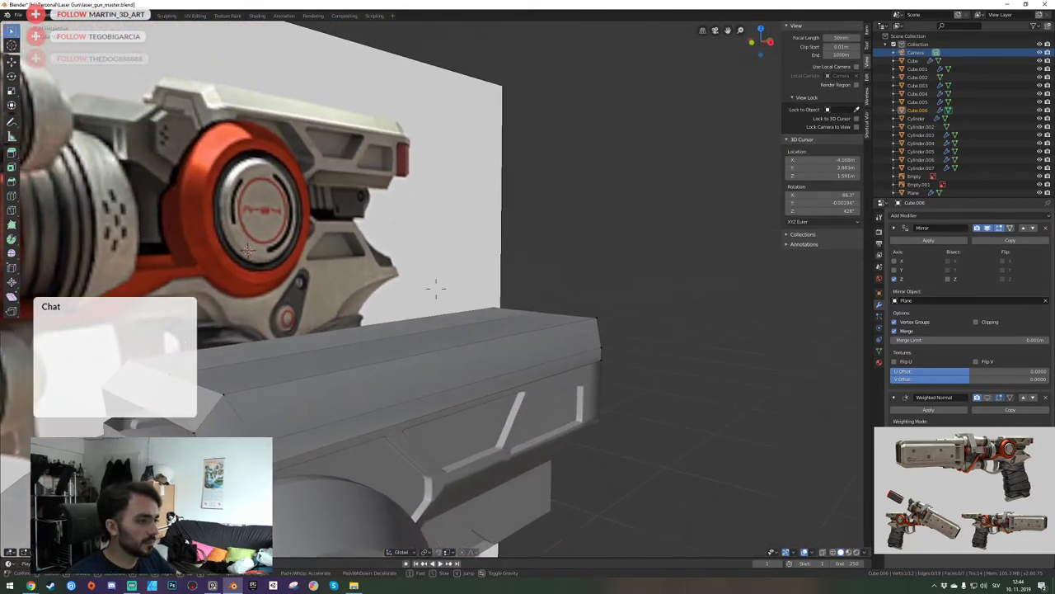
{"action": "key", "text": "w"}
{"action": "left_click", "coordinate": [436, 289]}
{"action": "key", "text": "Tab"}
{"action": "key", "text": "shift+grave"}
{"action": "key", "text": "s"}
{"action": "left_click", "coordinate": [436, 289]}
{"action": "key", "text": "Tab"}
{"action": "key", "text": "shift+grave"}
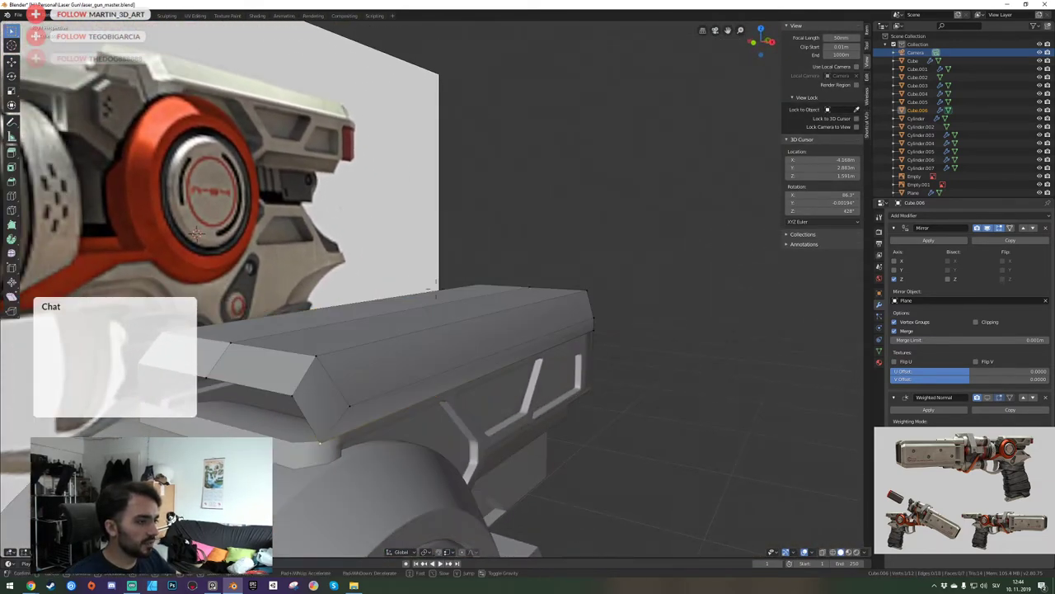
{"action": "key", "text": "a"}
{"action": "key", "text": "s"}
{"action": "key", "text": "d"}
{"action": "left_click", "coordinate": [436, 288]}
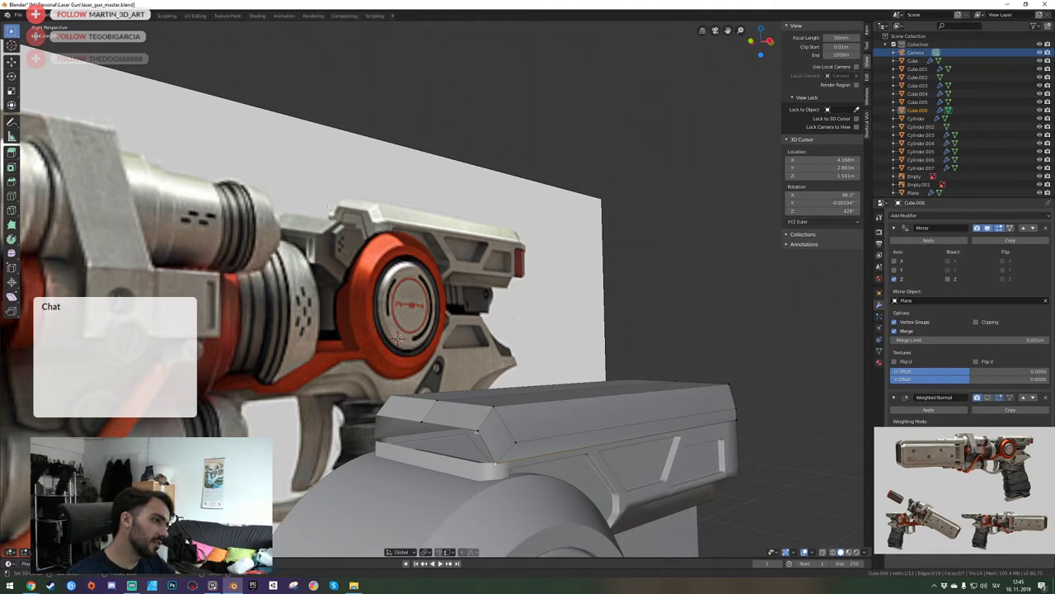
Add a Solidify modifier to the cover above the upper rear block and adjust it to thicken the shell inward.
{"action": "middle_click_drag", "start_coordinate": [481, 437], "coordinate": [436, 289]}
{"action": "key", "text": "Tab"}
{"action": "key", "text": "Tab"}
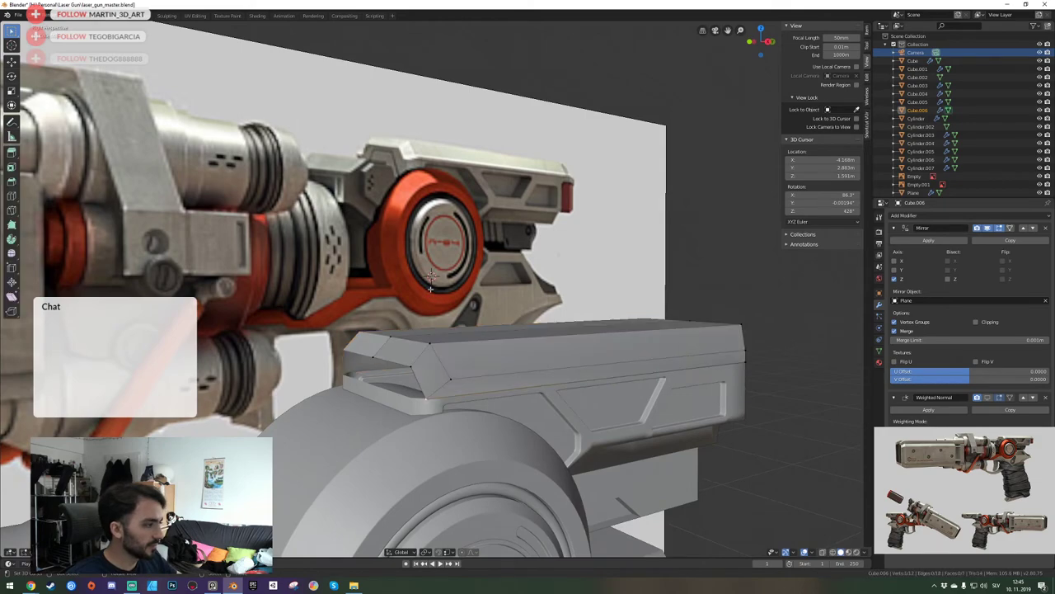
{"action": "key", "text": "shift+grave"}
{"action": "key", "text": "d"}
{"action": "key", "text": "a"}
{"action": "left_click", "coordinate": [436, 288]}
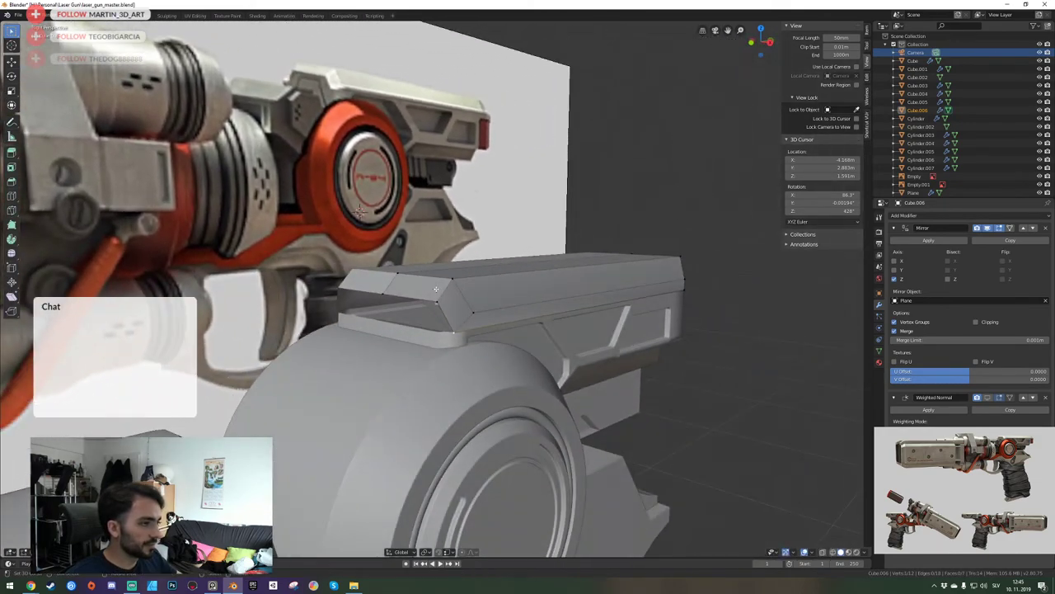
{"action": "key", "text": "Tab"}
{"action": "left_click", "coordinate": [915, 215]}
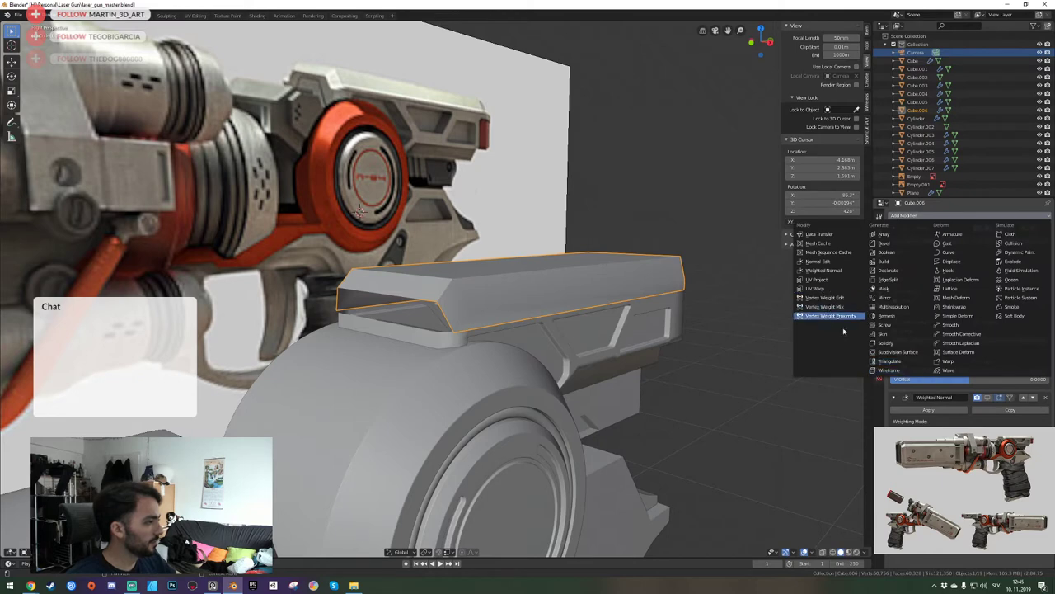
{"action": "left_click", "coordinate": [887, 343]}
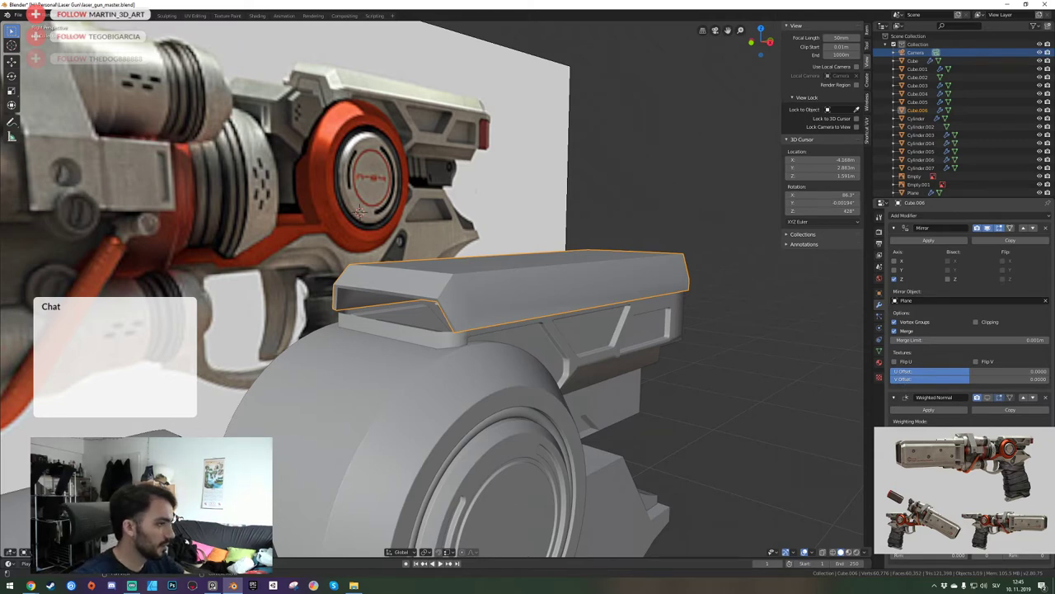
{"action": "key", "text": "Return"}
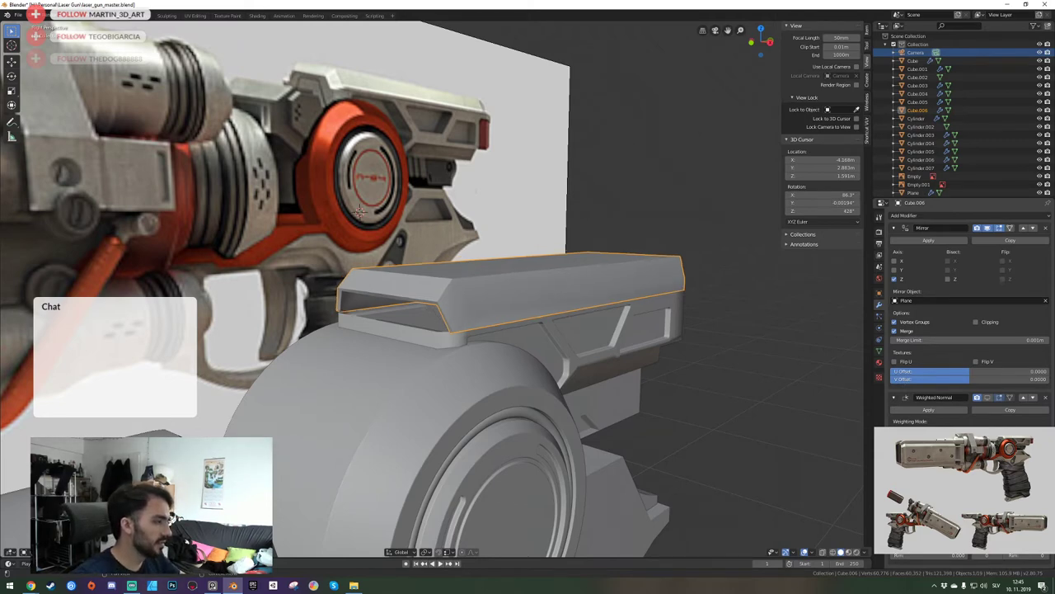
{"action": "key", "text": "ctrl+z"}
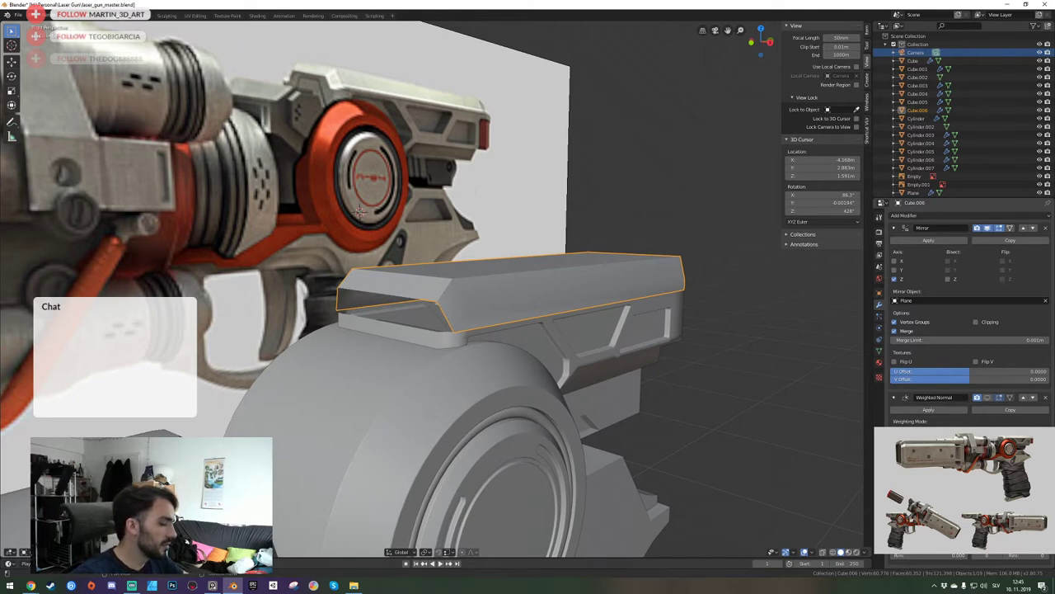
{"action": "left_click", "coordinate": [977, 505]}
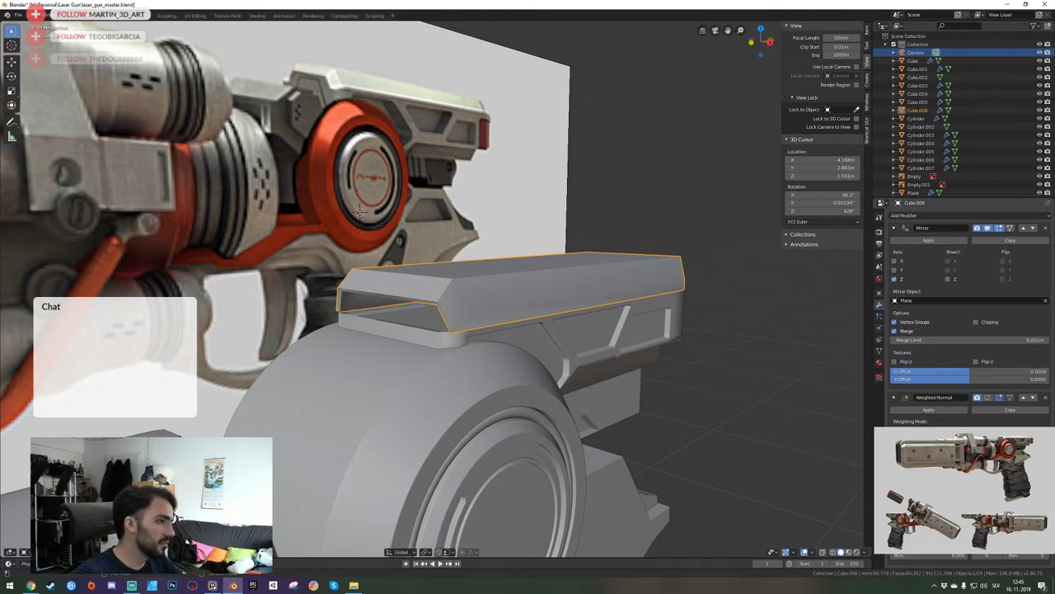
Check the thickened cover against the reference in the camera view and isolate it in local view.
{"action": "right_click", "coordinate": [646, 368], "text": "shift"}
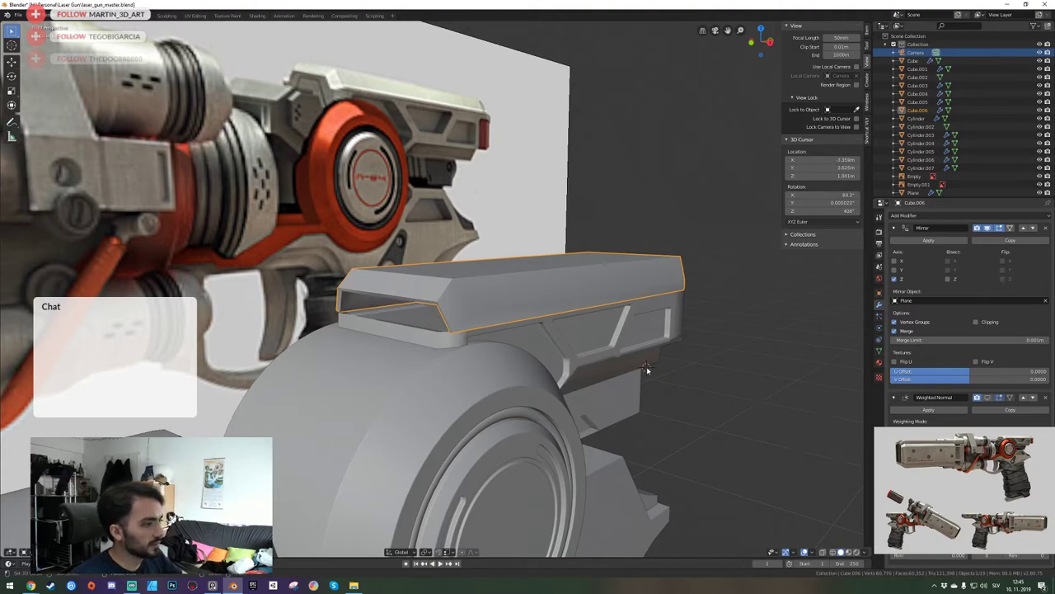
{"action": "key", "text": "KP_0"}
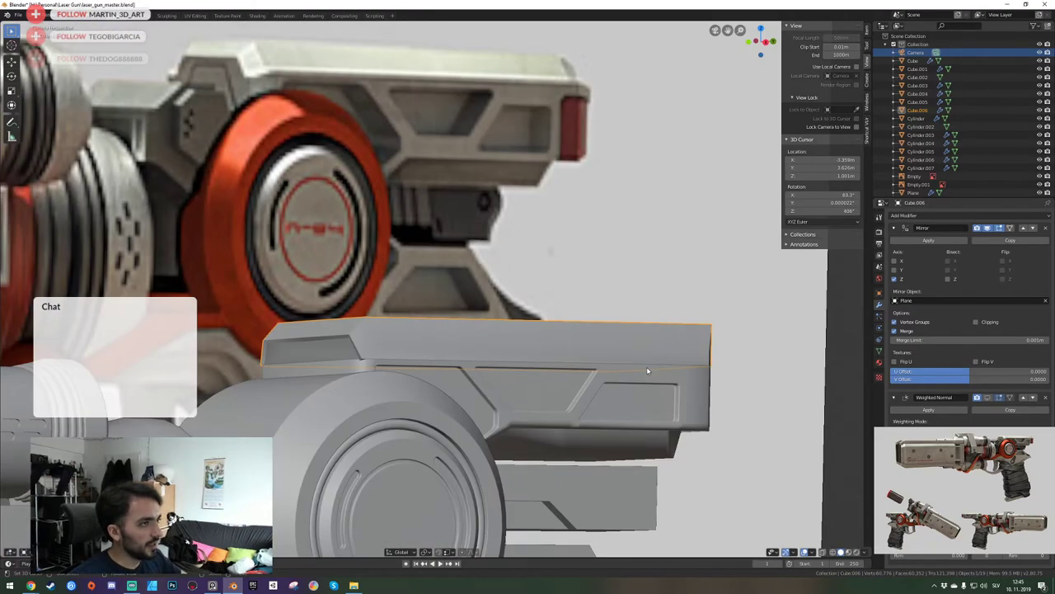
{"action": "key", "text": "KP_0"}
{"action": "key", "text": "shift+grave"}
{"action": "key", "text": "s"}
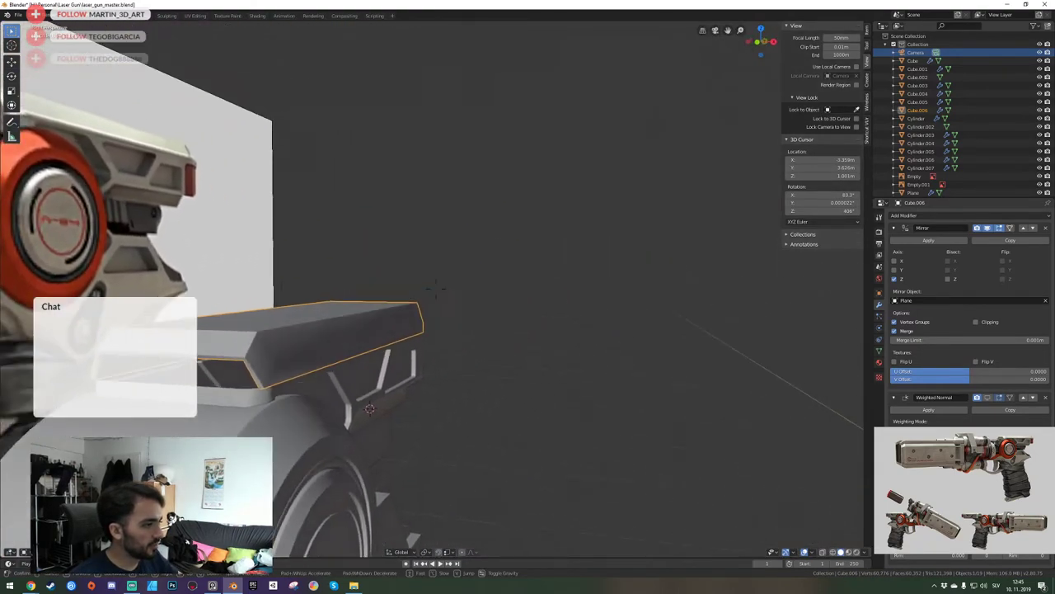
{"action": "key", "text": "a"}
{"action": "left_click", "coordinate": [436, 289]}
{"action": "key", "text": "KP_Divide"}
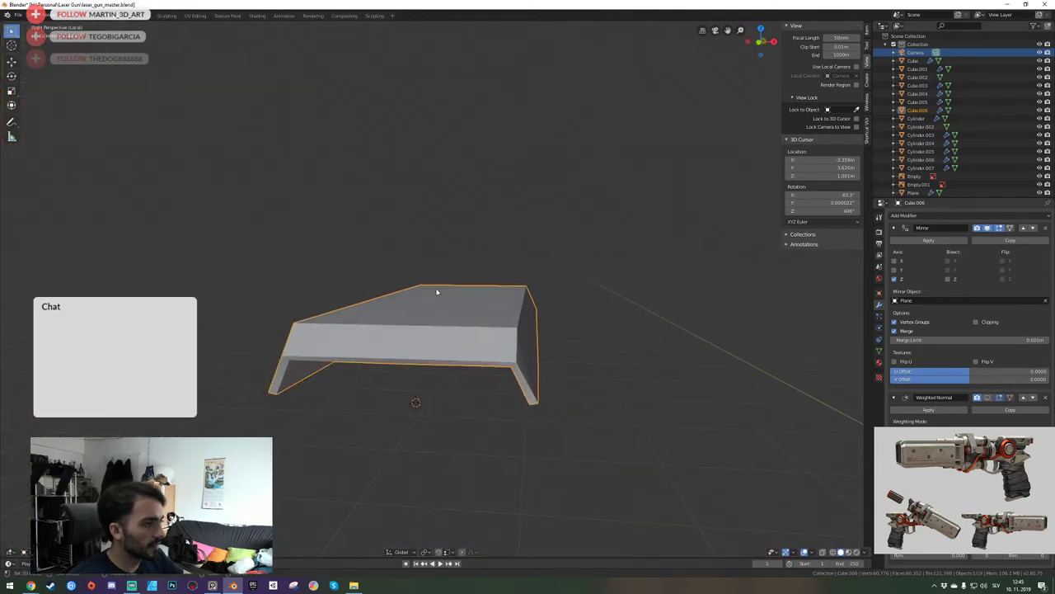
Examine the isolated cover's wall thickness around its open front end and lower side edges.
{"action": "key", "text": "shift+grave"}
{"action": "key", "text": "q"}
{"action": "key", "text": "w"}
{"action": "left_click", "coordinate": [432, 290]}
{"action": "key", "text": "Tab"}
{"action": "key", "text": "shift+grave"}
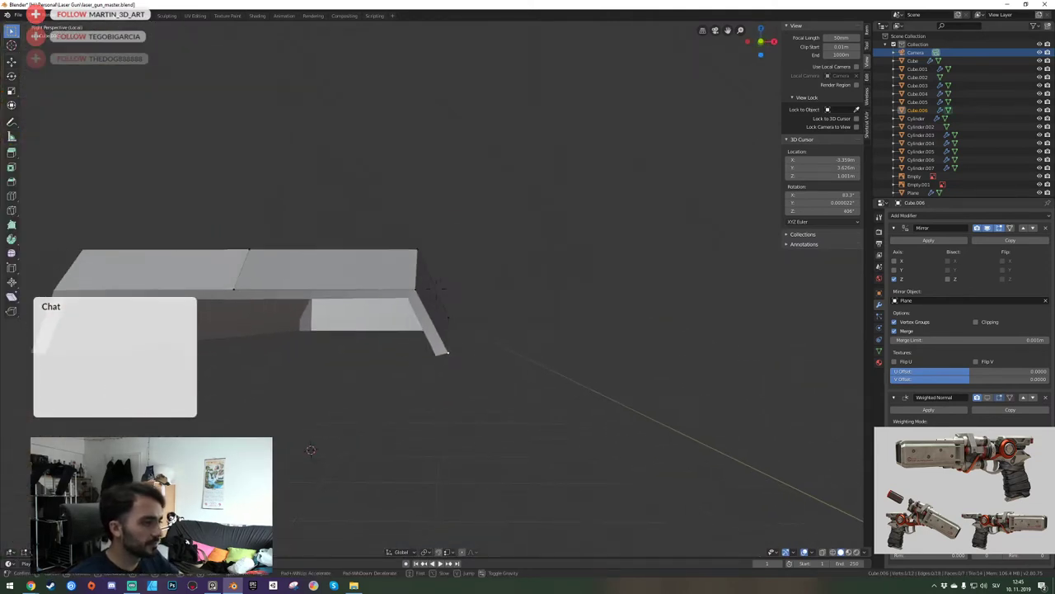
{"action": "key", "text": "q"}
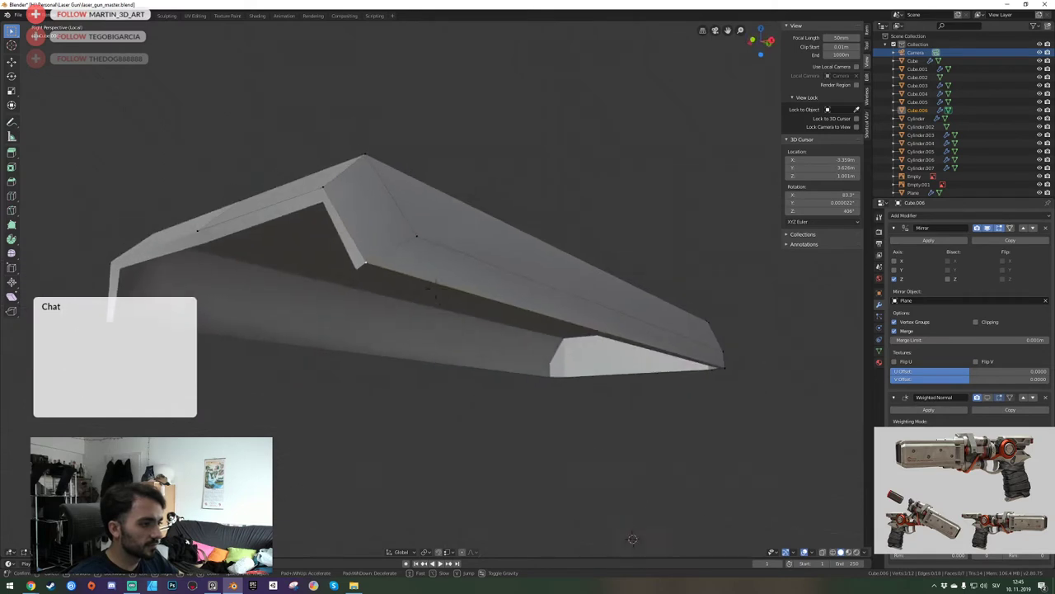
{"action": "key", "text": "a"}
{"action": "key", "text": "e"}
{"action": "left_click", "coordinate": [436, 289]}
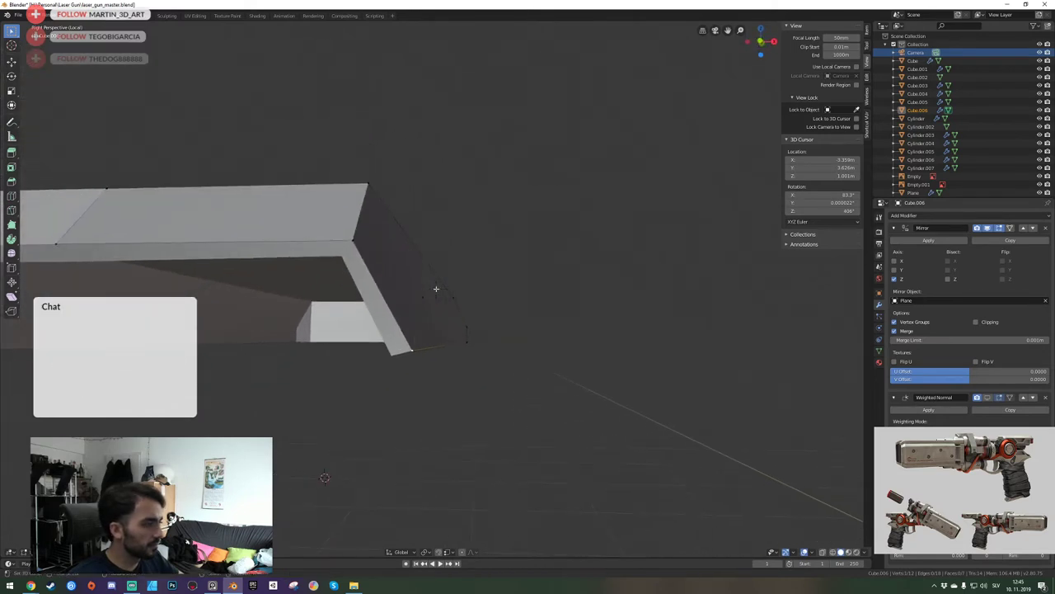
Apply the cover's Solidify modifier and return to editing its mesh.
{"action": "key", "text": "Tab"}
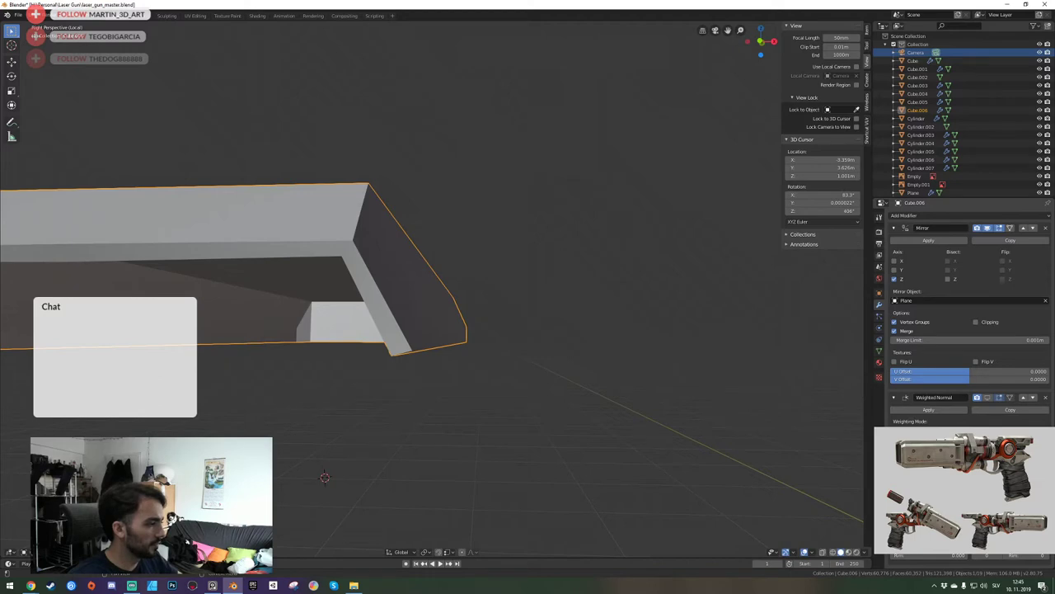
{"action": "left_click", "coordinate": [929, 480]}
{"action": "key", "text": "Tab"}
{"action": "middle_click_drag", "start_coordinate": [421, 388], "coordinate": [418, 239], "text": "shift"}
Try to flatten the cover's inner lower rim edges by scaling them to 0 along Z.
{"action": "right_click", "coordinate": [417, 218]}
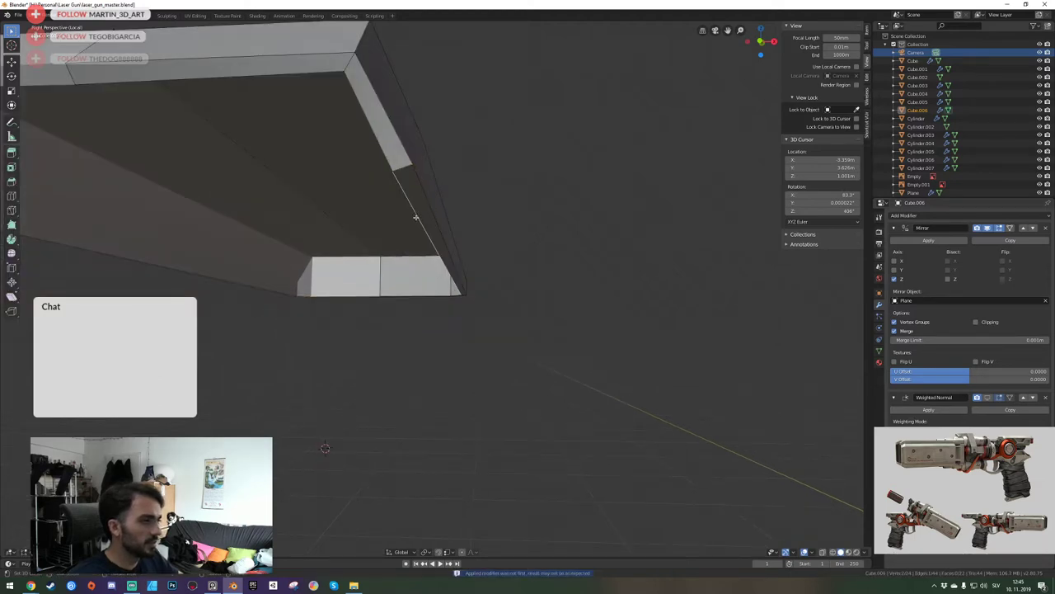
{"action": "key", "text": "shift+grave"}
{"action": "left_click", "coordinate": [434, 289]}
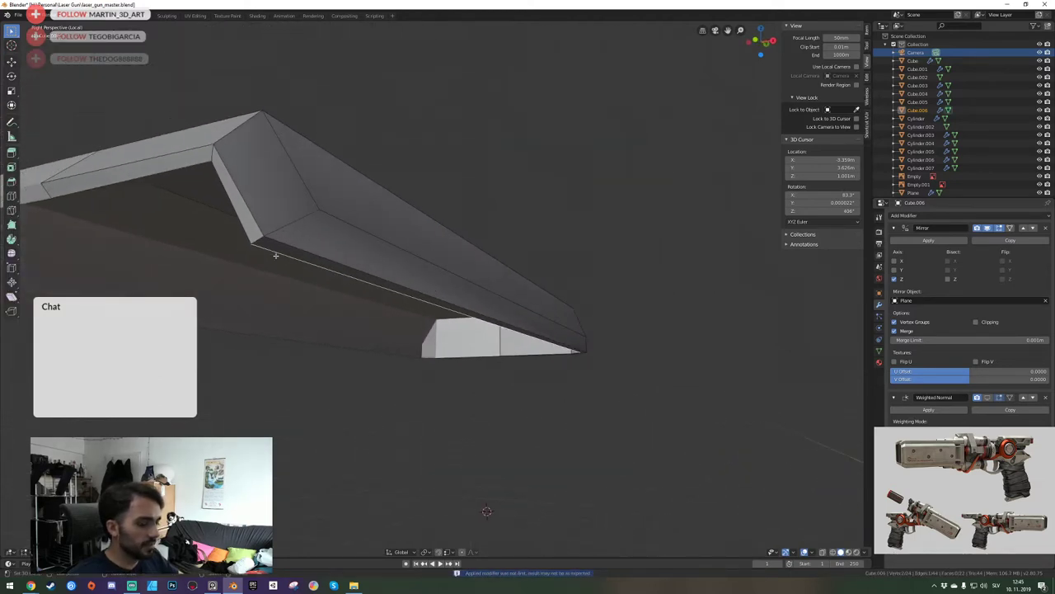
{"action": "key", "text": "shift+grave"}
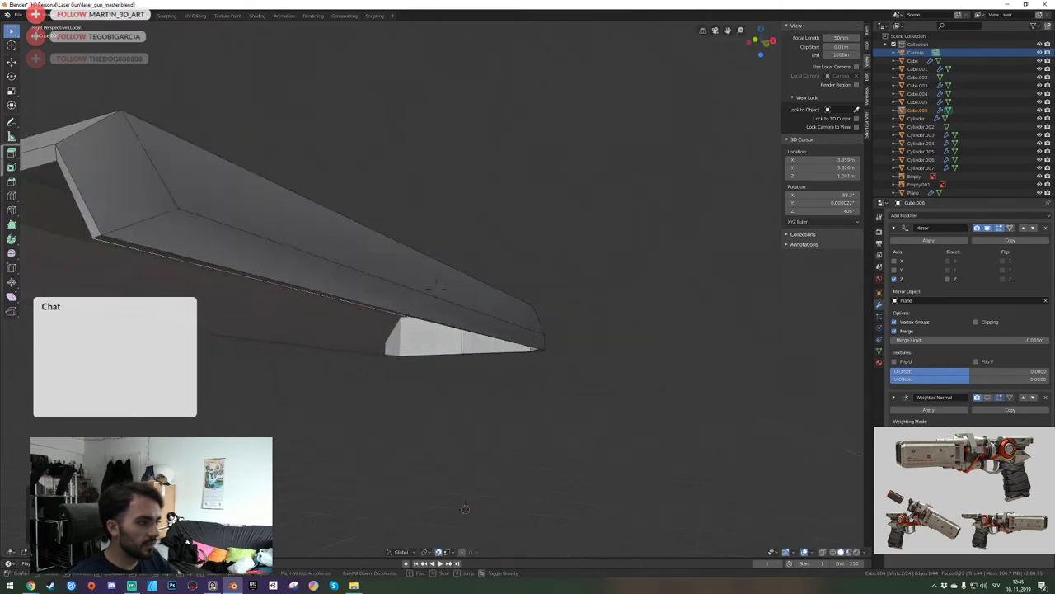
{"action": "left_click", "coordinate": [433, 288]}
{"action": "key", "text": "shift+grave"}
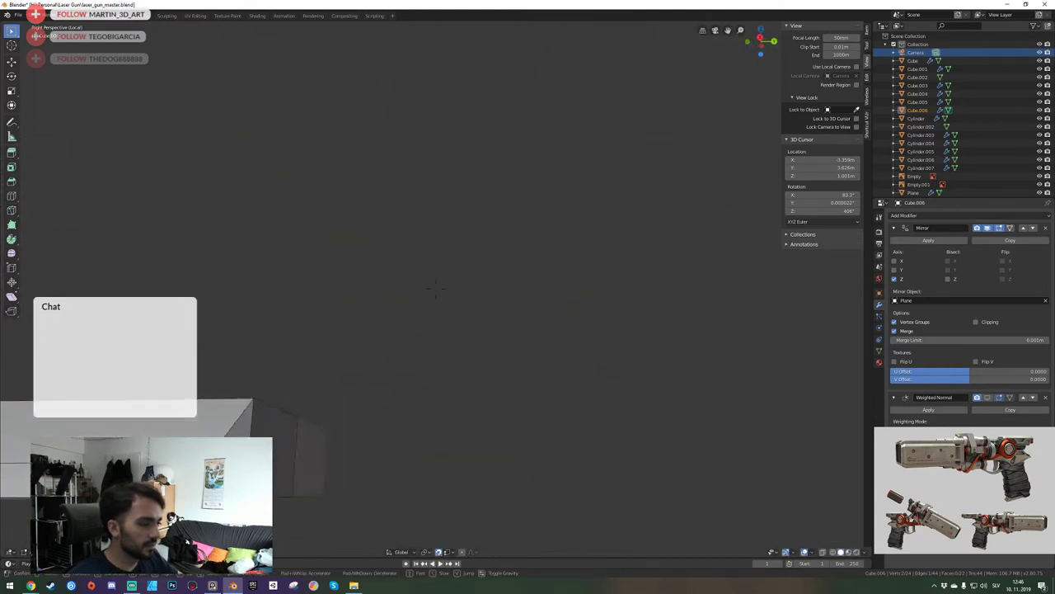
{"action": "left_click", "coordinate": [431, 333]}
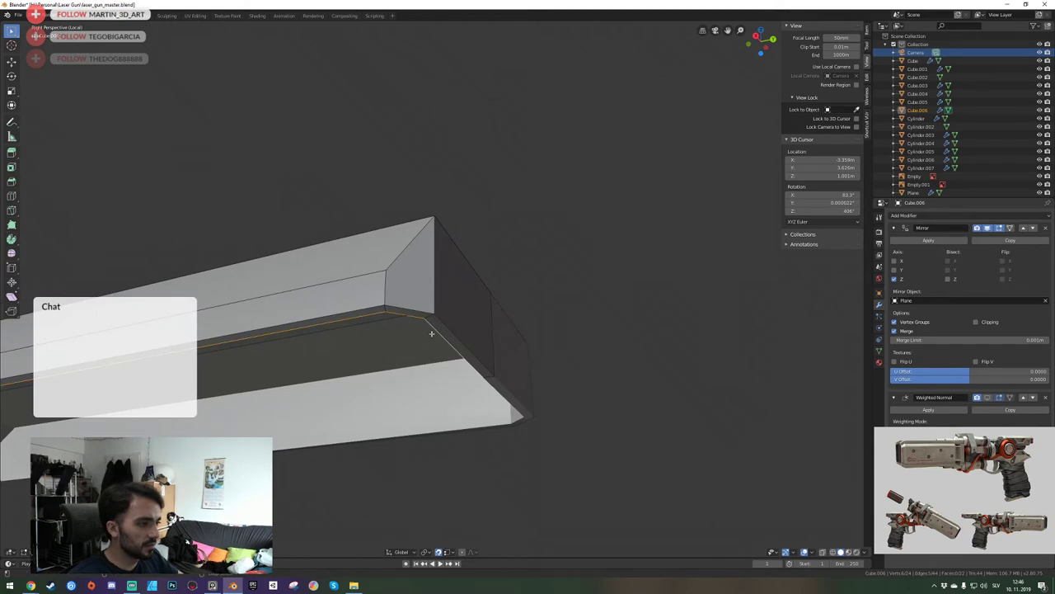
{"action": "key", "text": "s"}
{"action": "key", "text": "z"}
{"action": "key", "text": "0"}
{"action": "key", "text": "Return"}
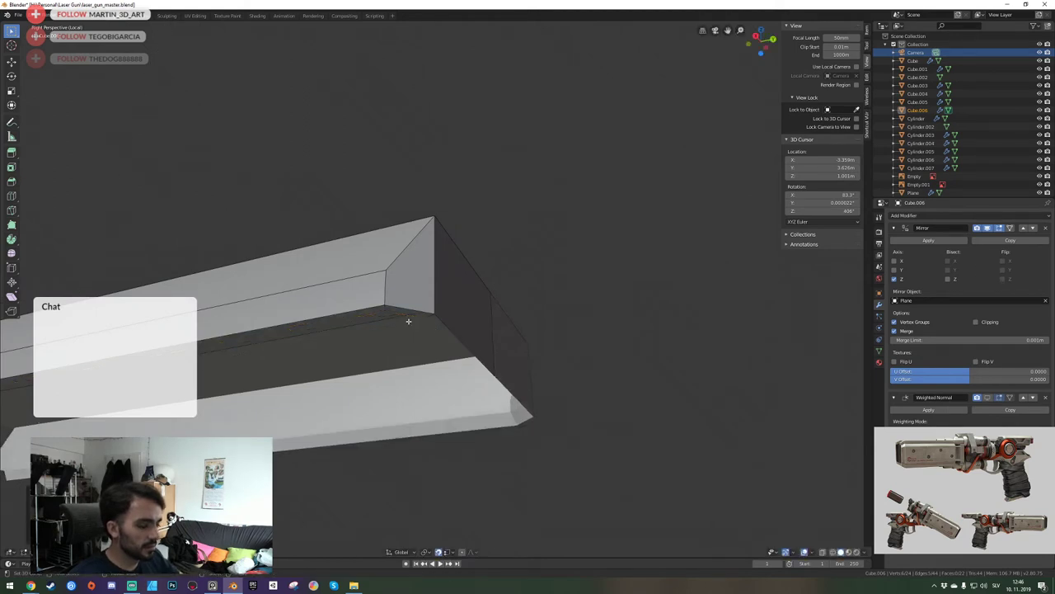
{"action": "key", "text": "ctrl+z"}
Reselect the cover's inner lower rim edges along the side, rear corner and back, and level them along Z with the outer rim.
{"action": "key", "text": "shift+grave"}
{"action": "left_click", "coordinate": [432, 294]}
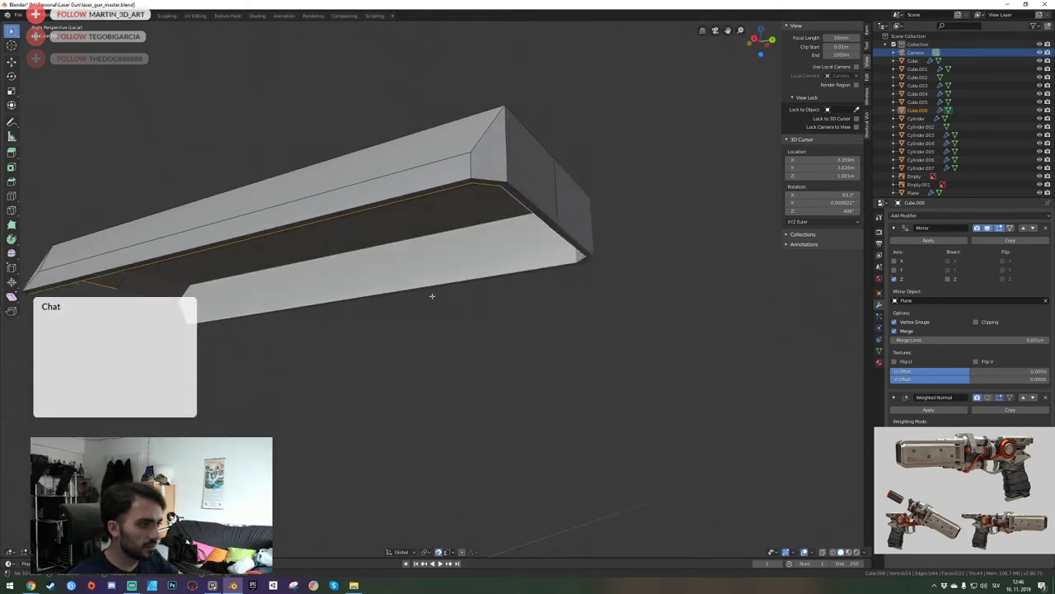
{"action": "key", "text": "shift+grave"}
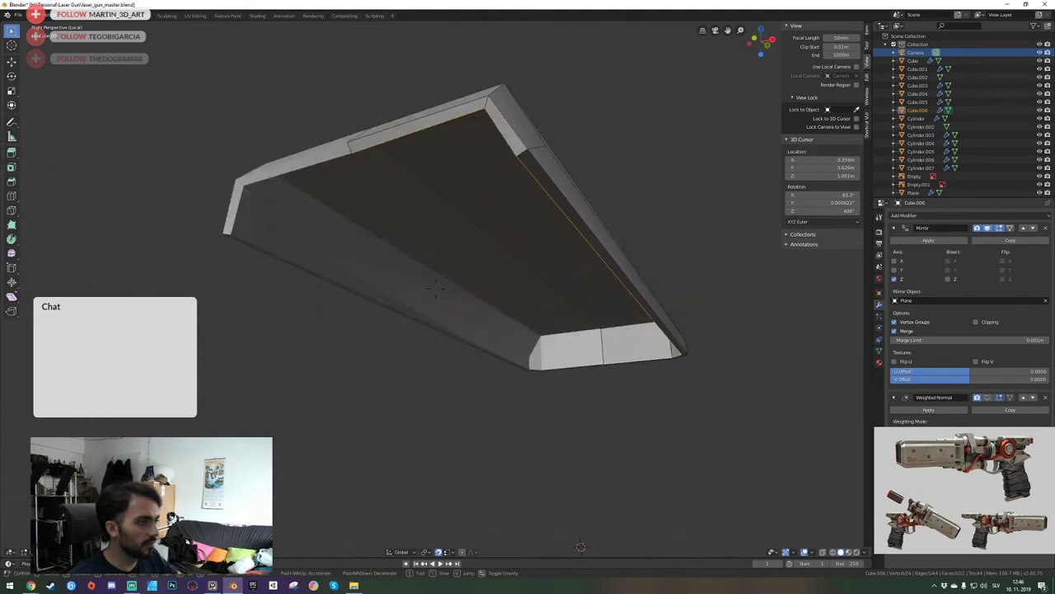
{"action": "left_click", "coordinate": [435, 289]}
{"action": "left_click", "coordinate": [466, 299]}
{"action": "key", "text": "shift+grave"}
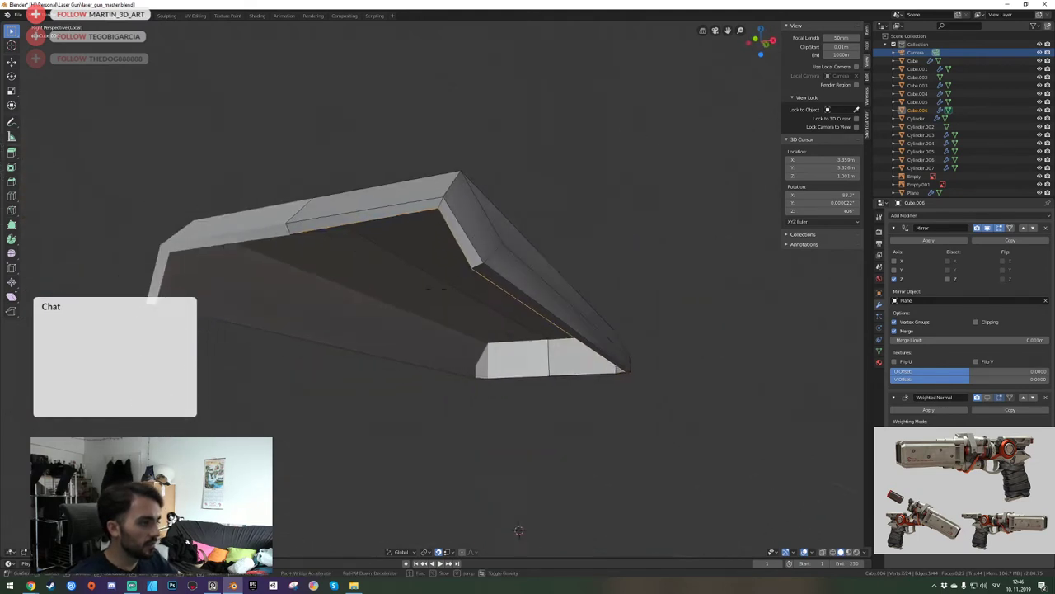
{"action": "left_click", "coordinate": [436, 288]}
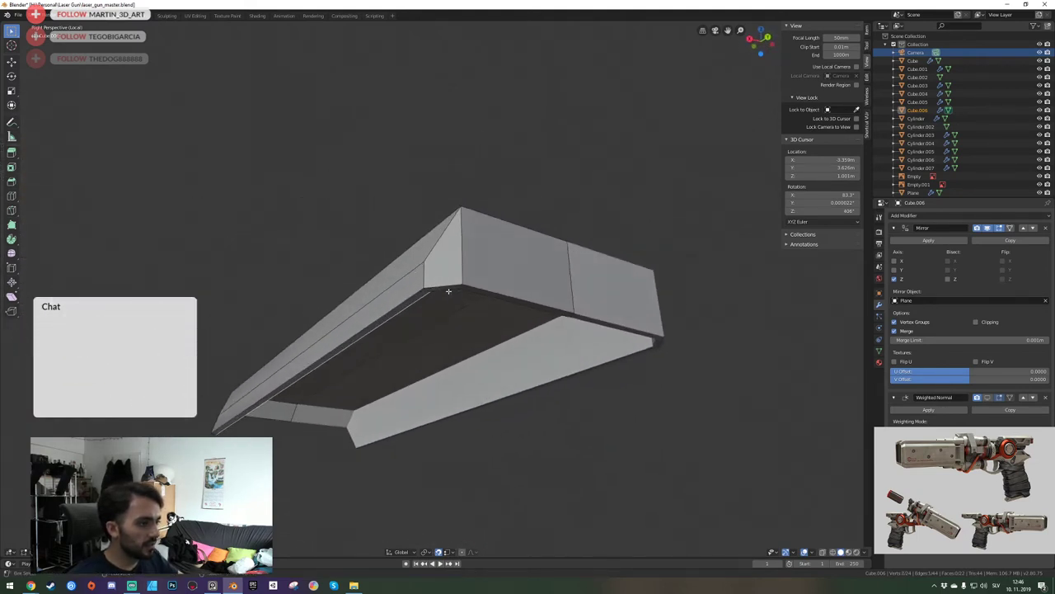
{"action": "left_click", "coordinate": [448, 290], "text": "shift"}
{"action": "left_click", "coordinate": [490, 301], "text": "shift"}
{"action": "key", "text": "s"}
{"action": "key", "text": "z"}
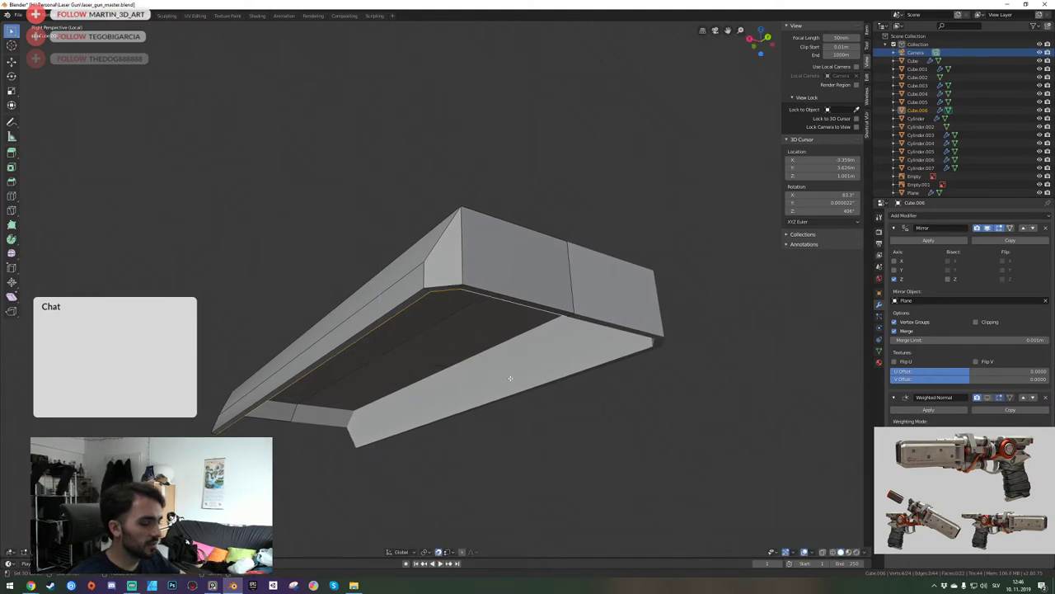
{"action": "left_click", "coordinate": [748, 440]}
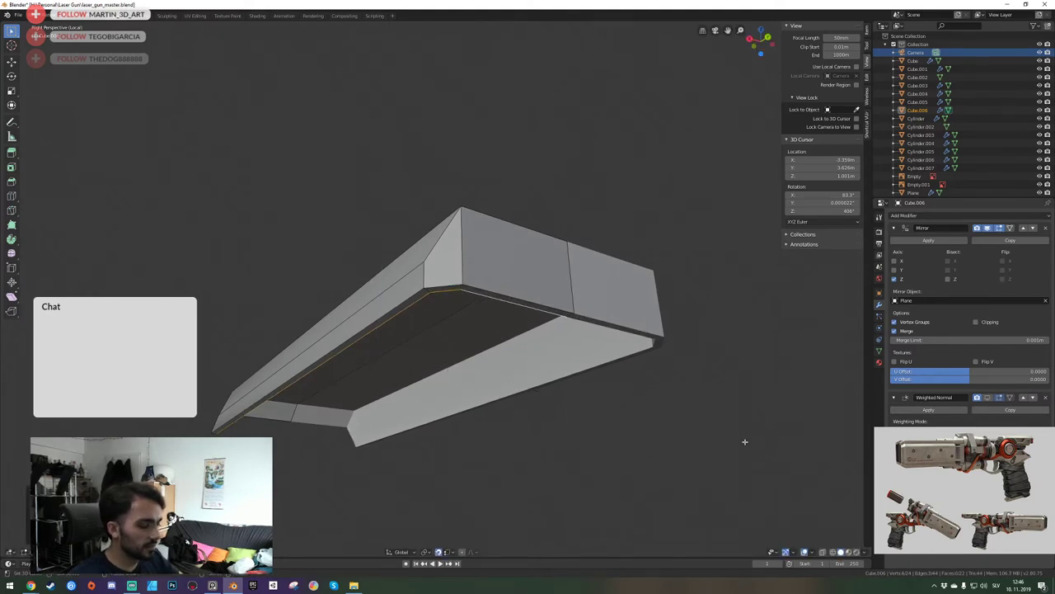
{"action": "key", "text": "z"}
{"action": "left_click", "coordinate": [389, 290]}
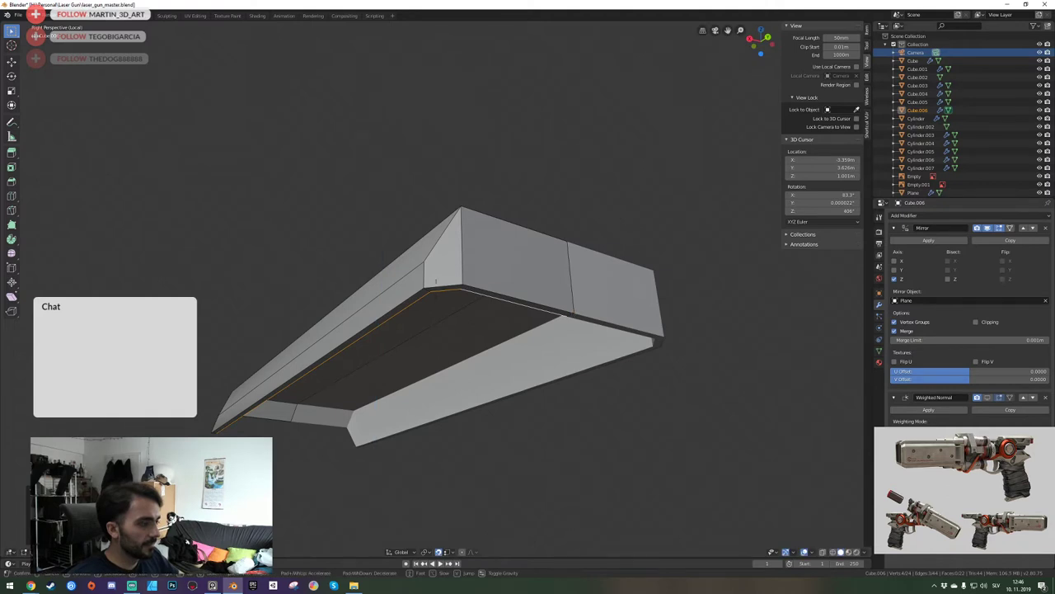
Leave mesh editing and local view and compare the cover with the reference in the camera view.
{"action": "middle_click_drag", "start_coordinate": [386, 292], "coordinate": [442, 294]}
{"action": "key", "text": "KP_0"}
{"action": "key", "text": "Tab"}
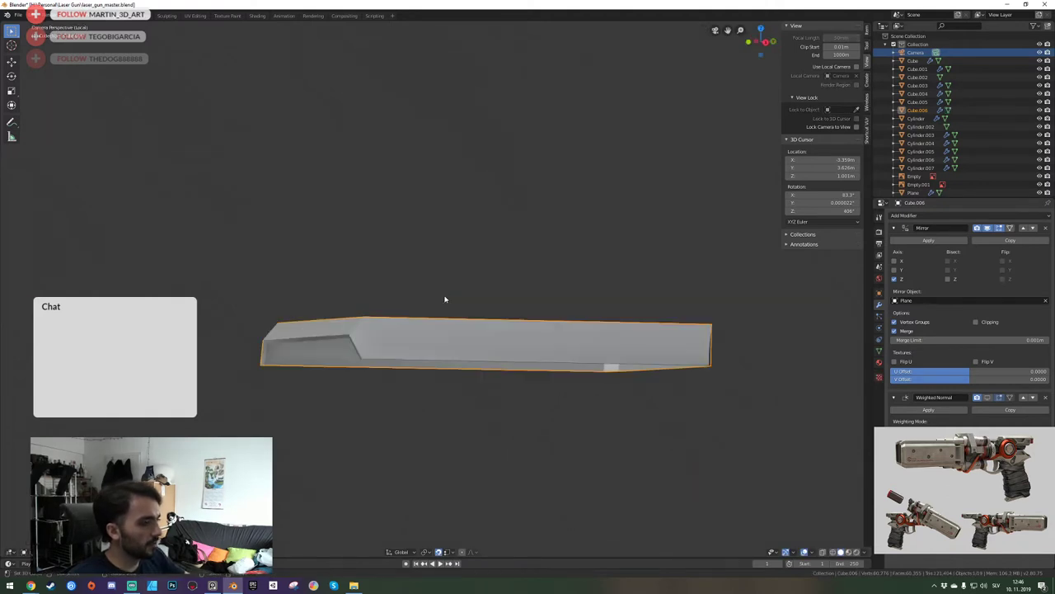
{"action": "key", "text": "KP_0"}
{"action": "key", "text": "KP_Decimal"}
{"action": "key", "text": "shift+grave"}
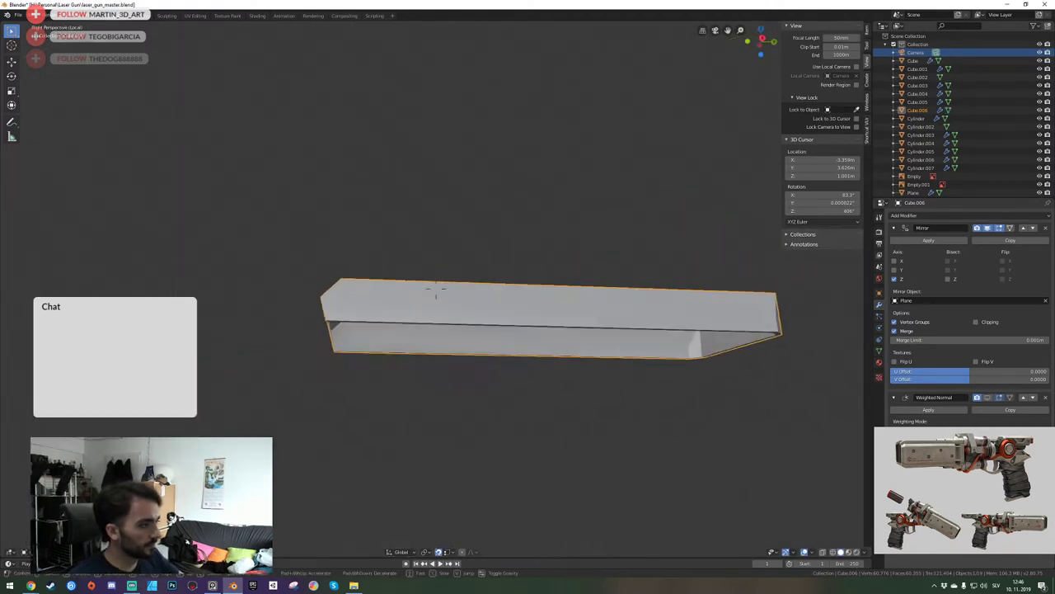
{"action": "key", "text": "w"}
{"action": "left_click", "coordinate": [437, 291]}
{"action": "key", "text": "KP_Divide"}
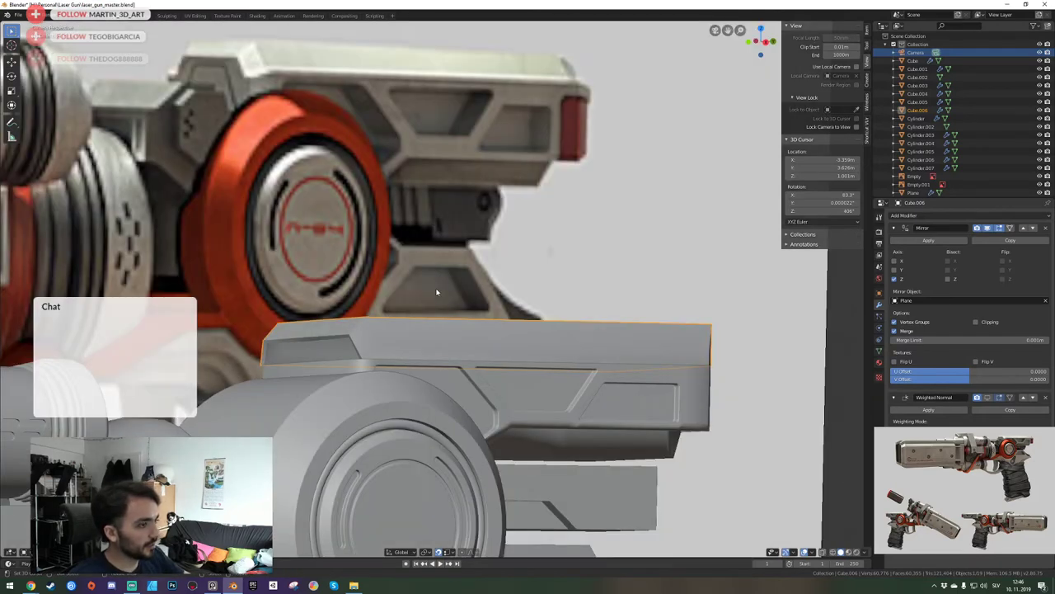
Examine the cover and the surrounding gun parts outside the camera view, then return to the camera view.
{"action": "key", "text": "KP_Divide"}
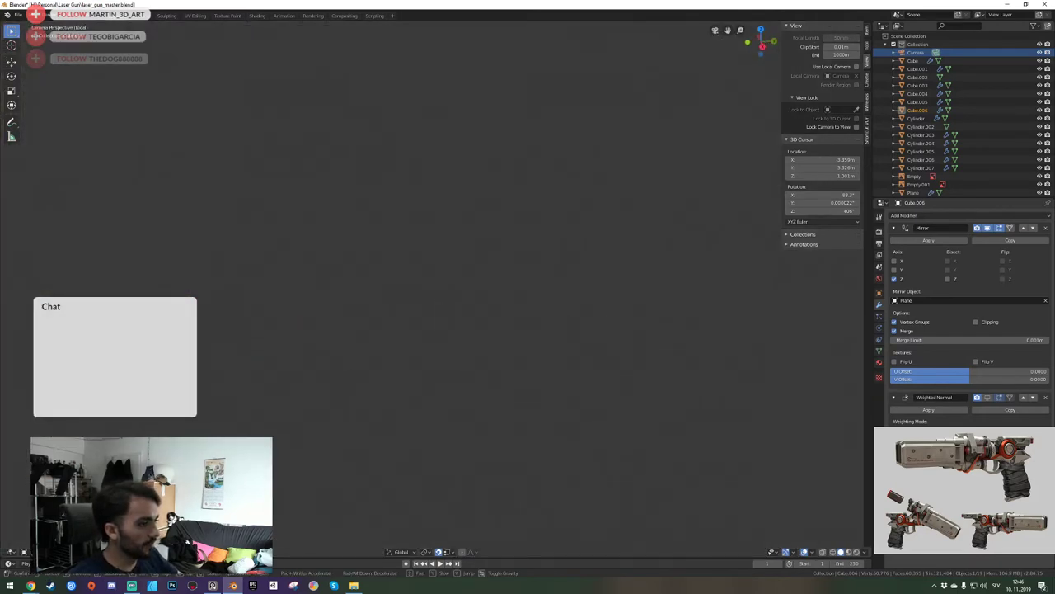
{"action": "key", "text": "KP_3"}
{"action": "key", "text": "shift+grave"}
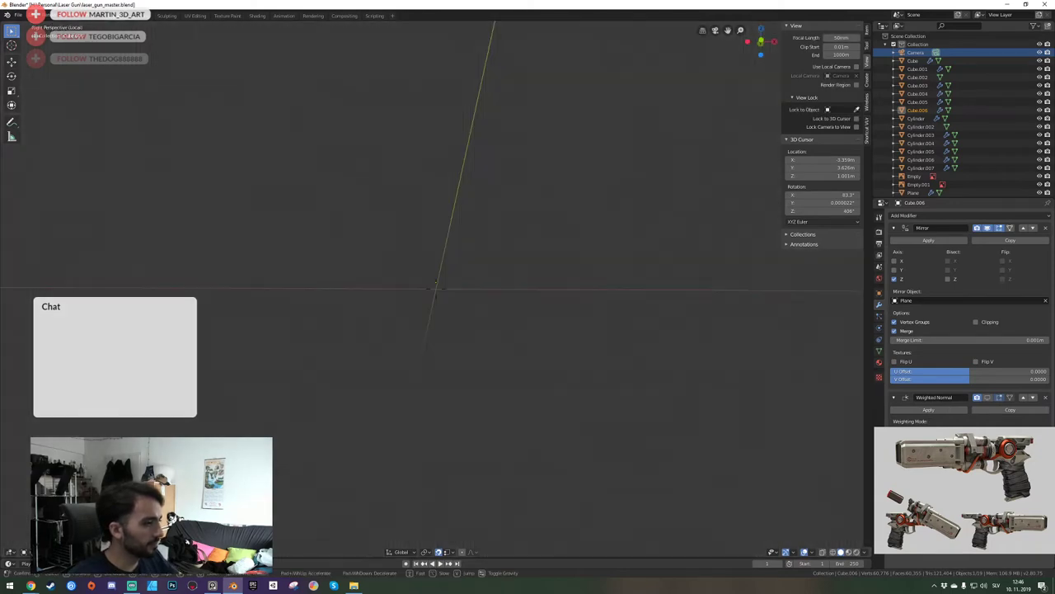
{"action": "left_click", "coordinate": [443, 294]}
{"action": "key", "text": "KP_Divide"}
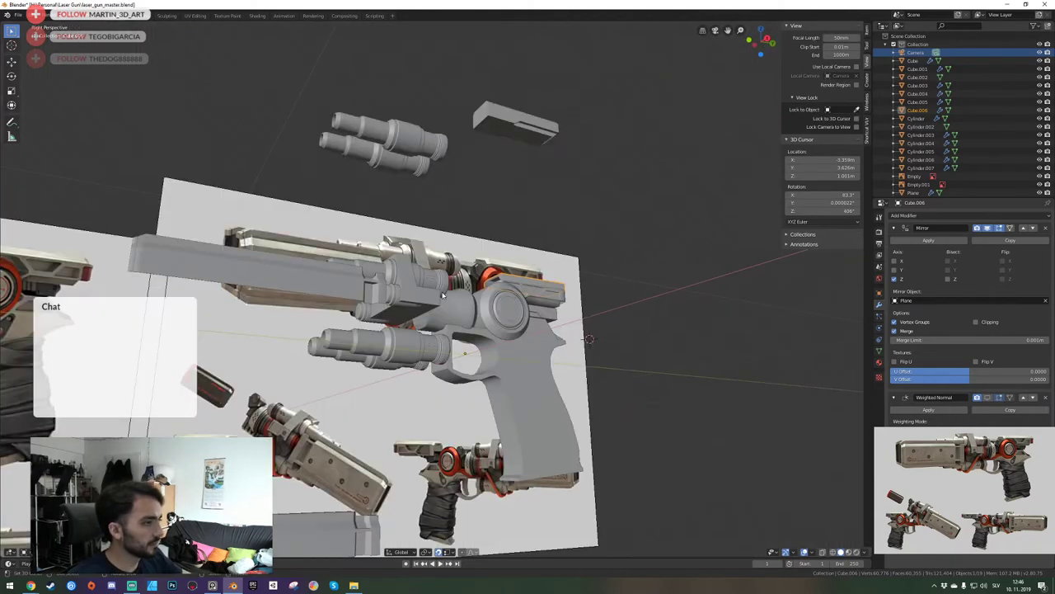
{"action": "key", "text": "shift+grave"}
{"action": "key", "text": "s"}
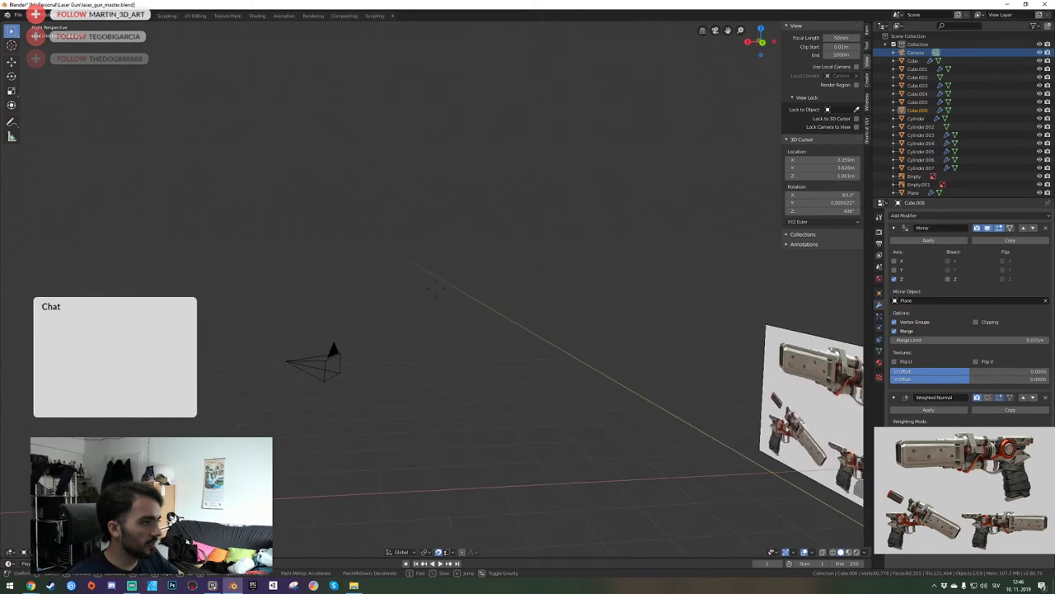
{"action": "left_click", "coordinate": [413, 348]}
{"action": "key", "text": "KP_0"}
Undo the last few changes to the cover.
{"action": "key", "text": "ctrl+z"}
{"action": "key", "text": "ctrl+z"}
{"action": "key", "text": "ctrl+z"}
{"action": "key", "text": "ctrl+z"}
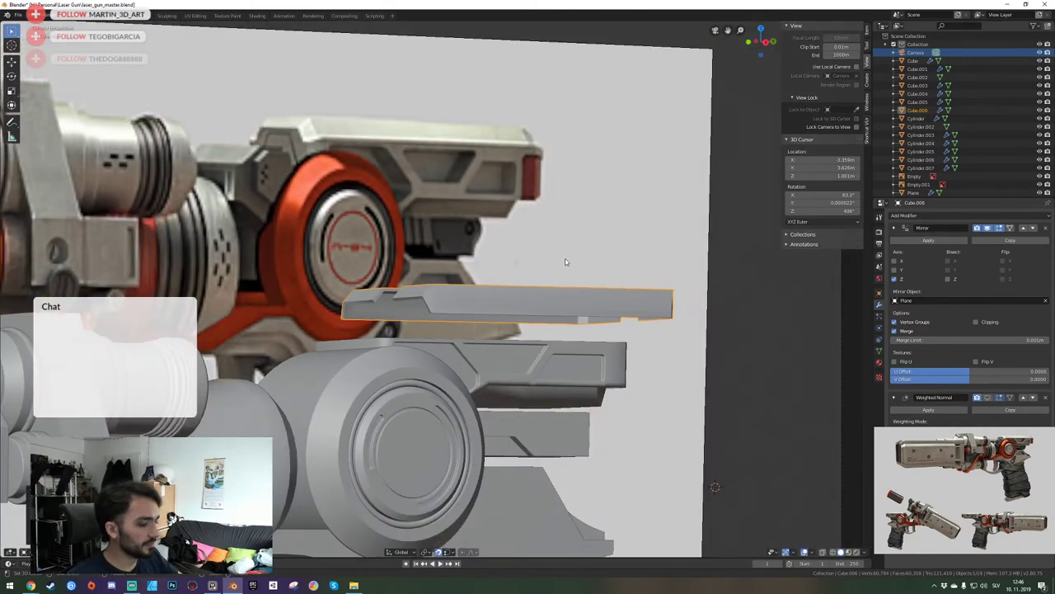
Edit the cover's mesh and shift the inner upper corner vertex of its front opening slightly along X.
{"action": "key", "text": "shift+grave"}
{"action": "key", "text": "s"}
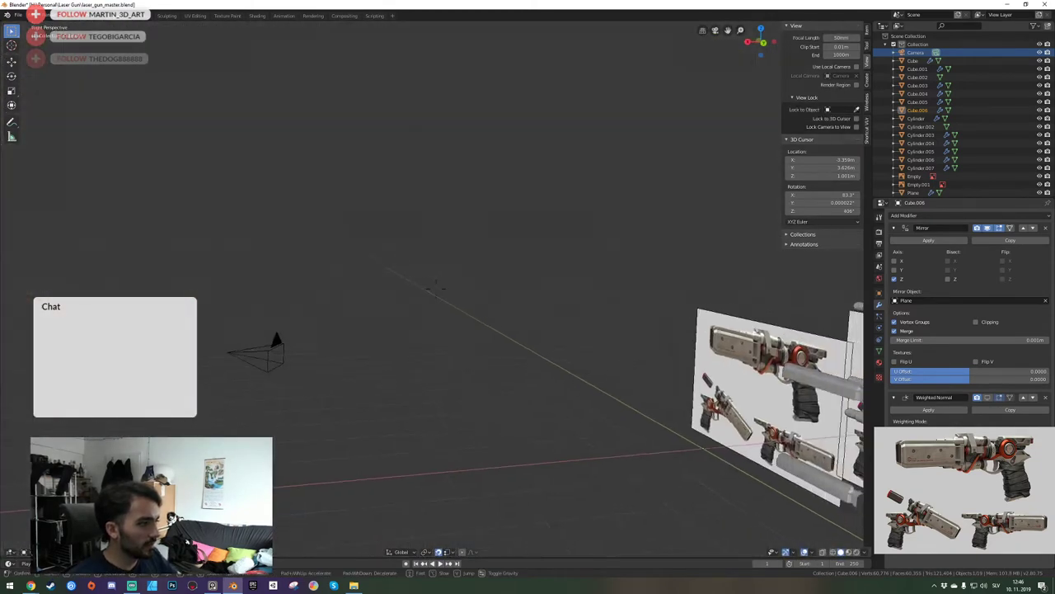
{"action": "key", "text": "w"}
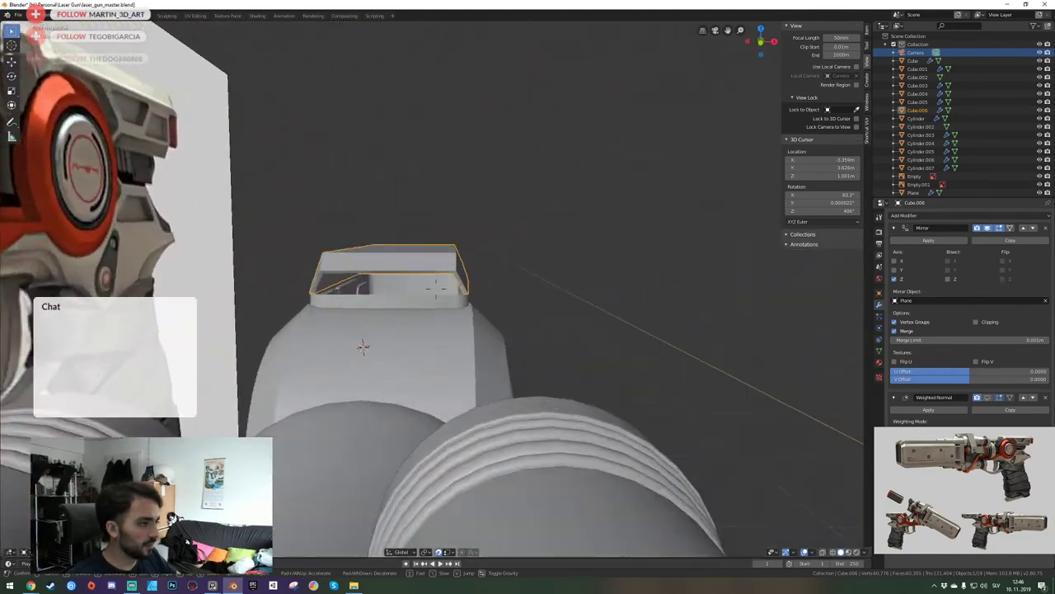
{"action": "left_click", "coordinate": [437, 291]}
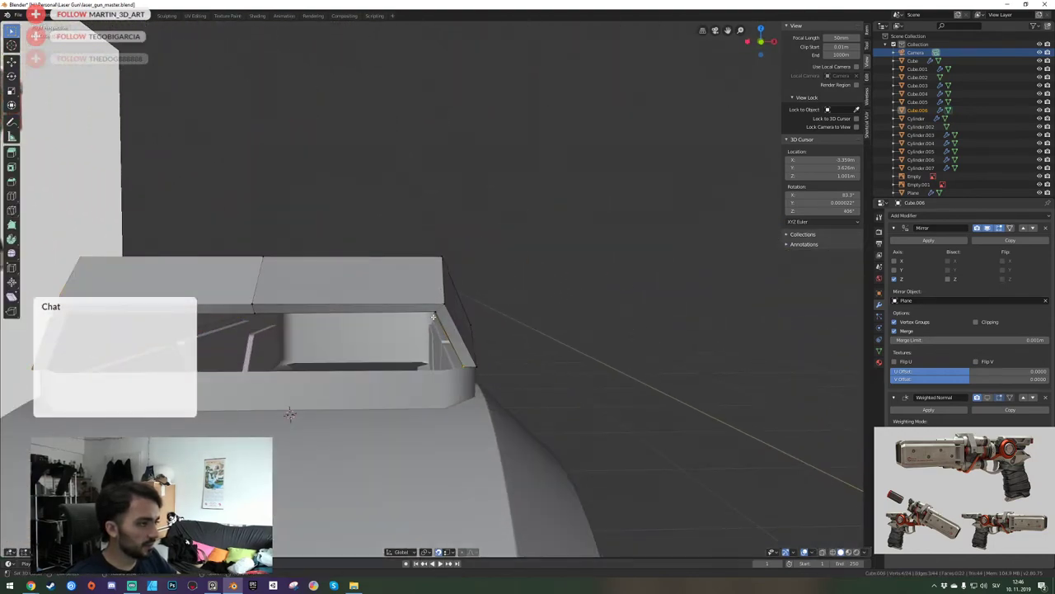
{"action": "middle_click_drag", "start_coordinate": [442, 297], "coordinate": [523, 382], "text": "shift"}
{"action": "middle_click_drag", "start_coordinate": [480, 342], "coordinate": [438, 300]}
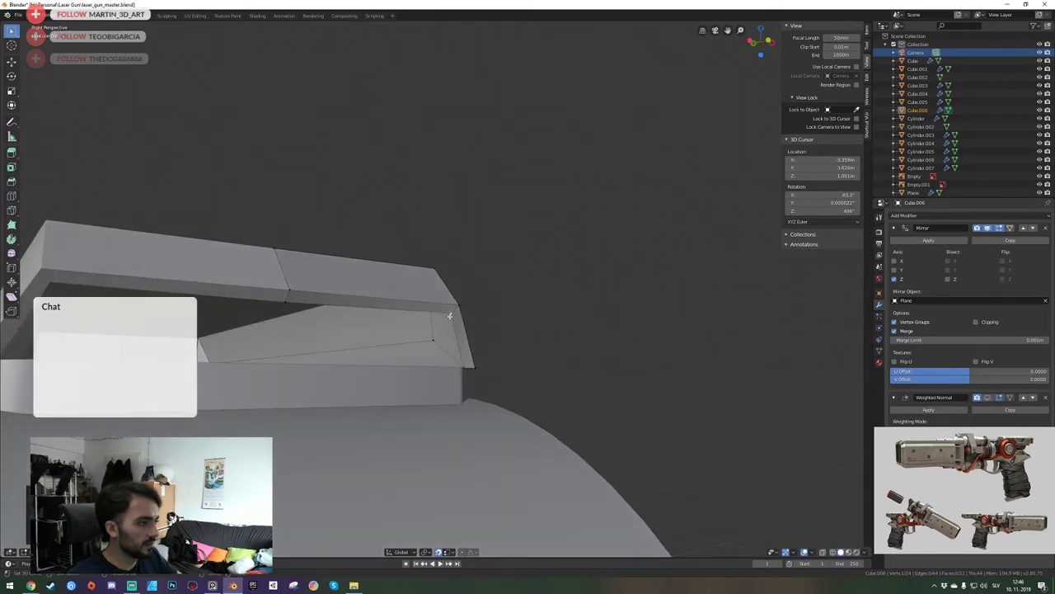
{"action": "key", "text": "KP_0"}
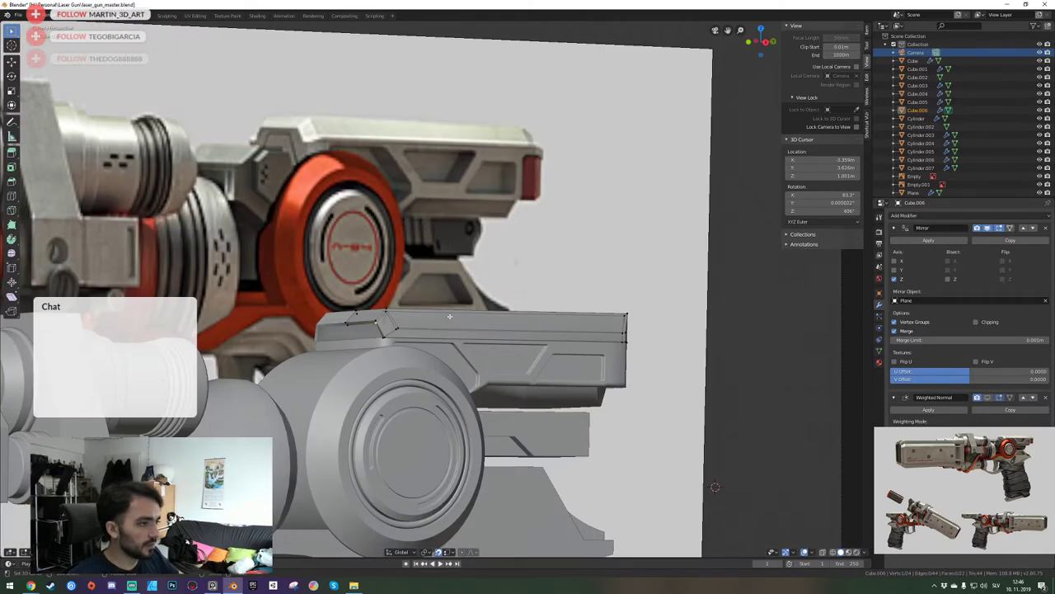
{"action": "scroll", "coordinate": [449, 316], "scroll_direction": "up", "scroll_amount": 8}
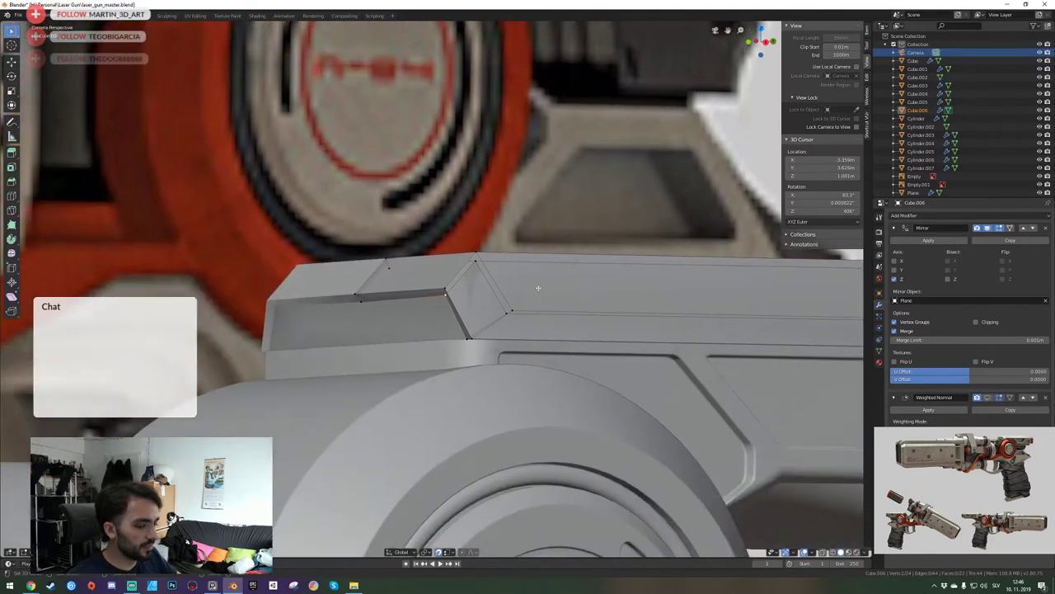
{"action": "left_click", "coordinate": [538, 287], "text": "alt"}
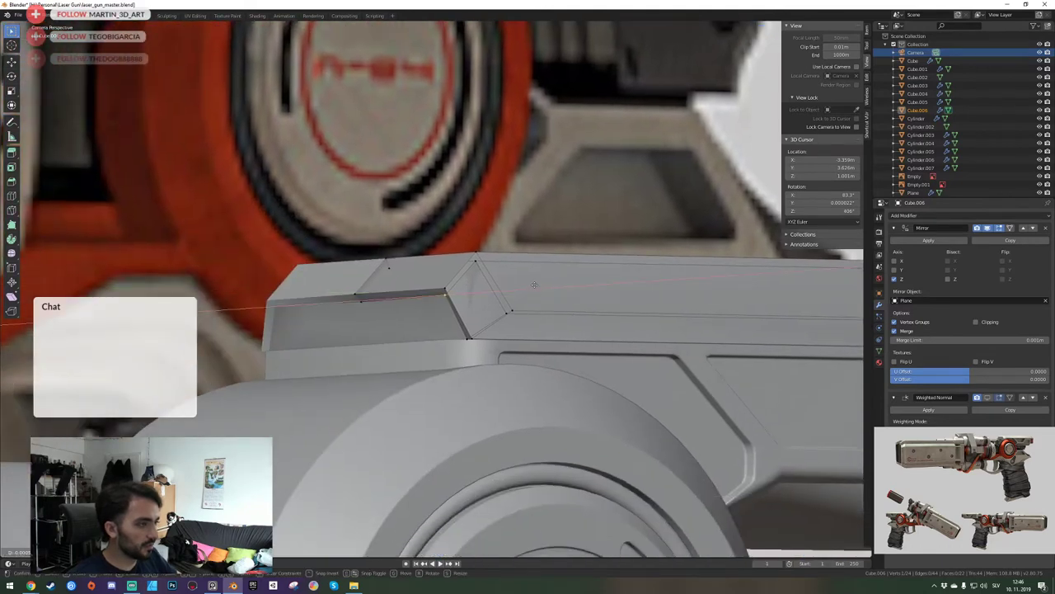
{"action": "left_click", "coordinate": [495, 278]}
{"action": "key", "text": "Tab"}
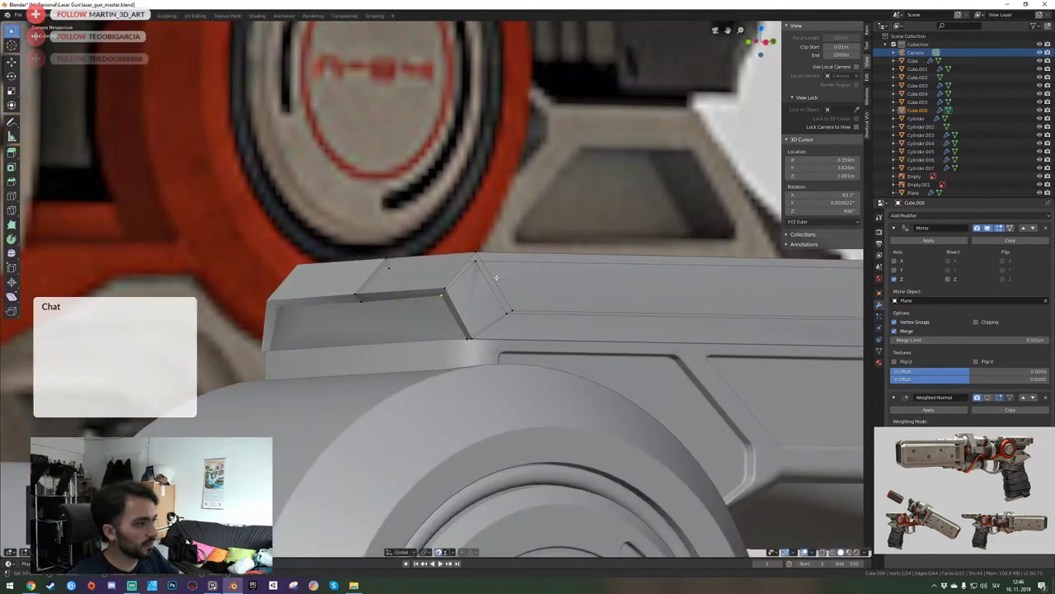
Render the scene from the camera and close the render result.
{"action": "key", "text": "KP_3"}
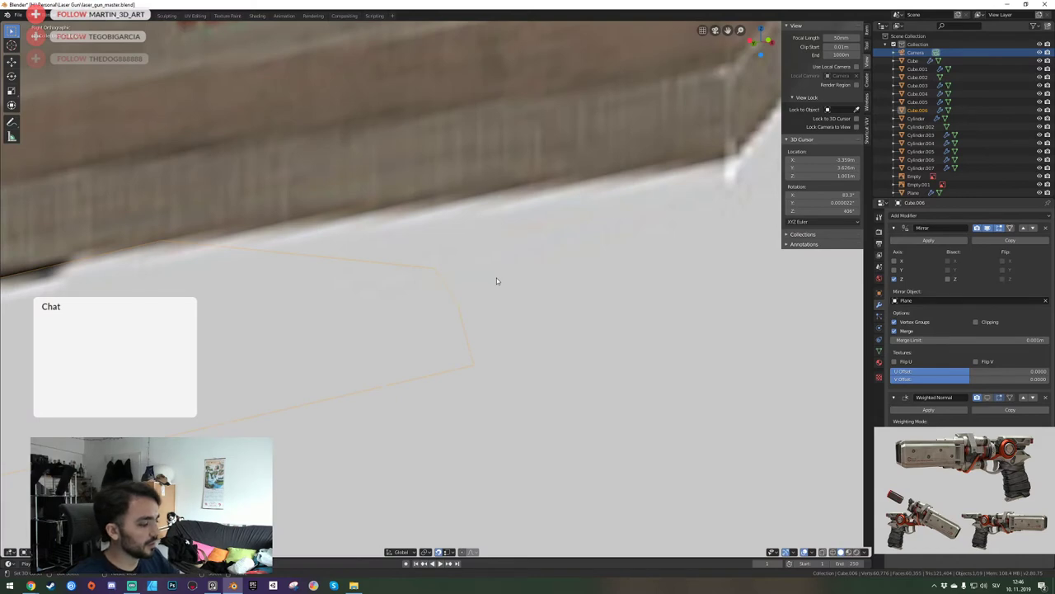
{"action": "key", "text": "F12"}
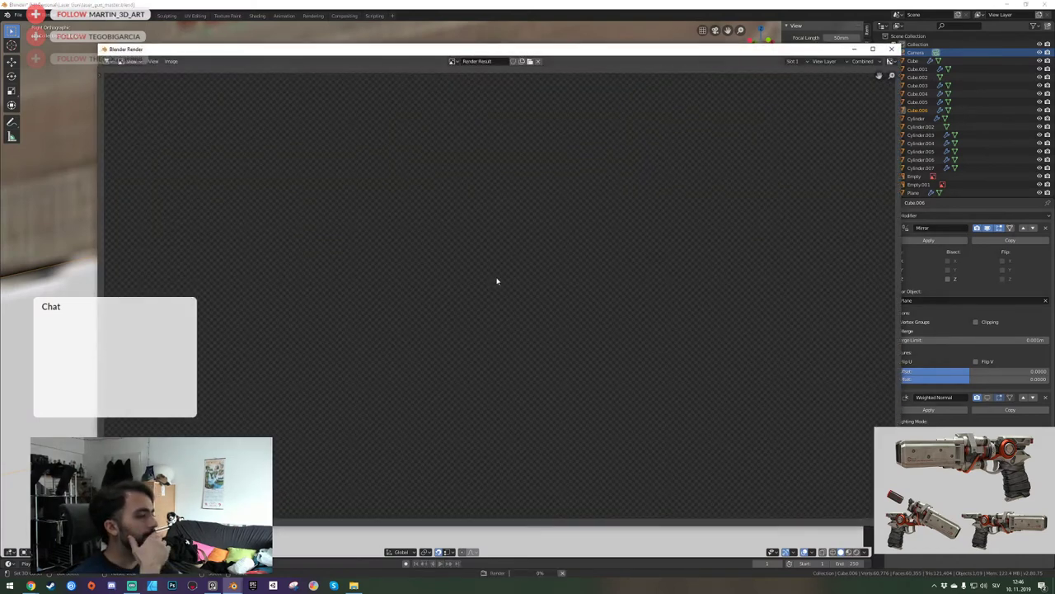
{"action": "key", "text": "Escape"}
{"action": "scroll", "coordinate": [534, 426], "scroll_direction": "down", "scroll_amount": 10}
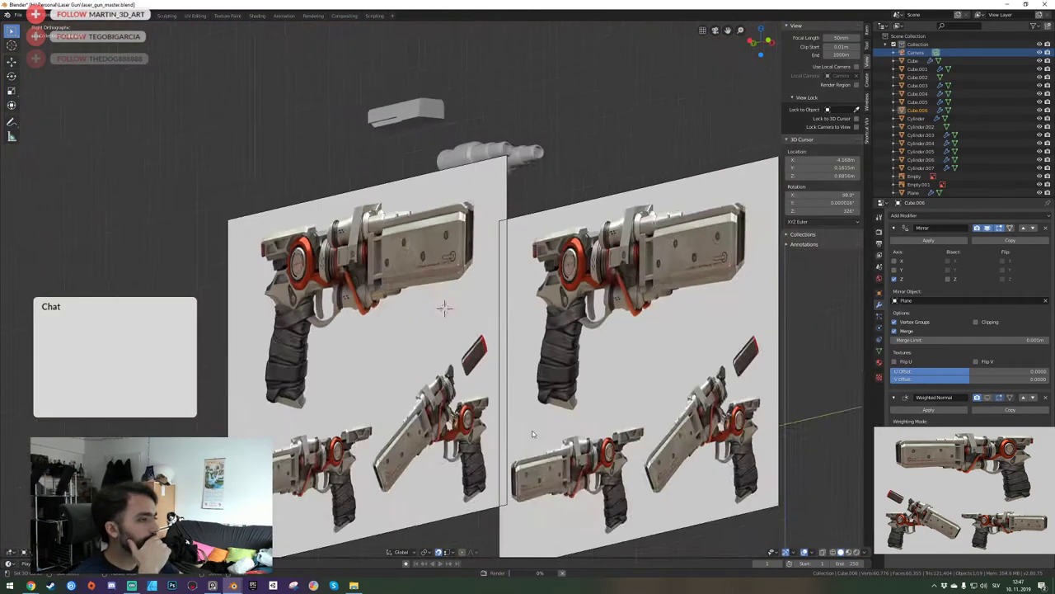
{"action": "scroll", "coordinate": [533, 426], "scroll_direction": "down", "scroll_amount": 5}
{"action": "scroll", "coordinate": [535, 420], "scroll_direction": "up", "scroll_amount": 4}
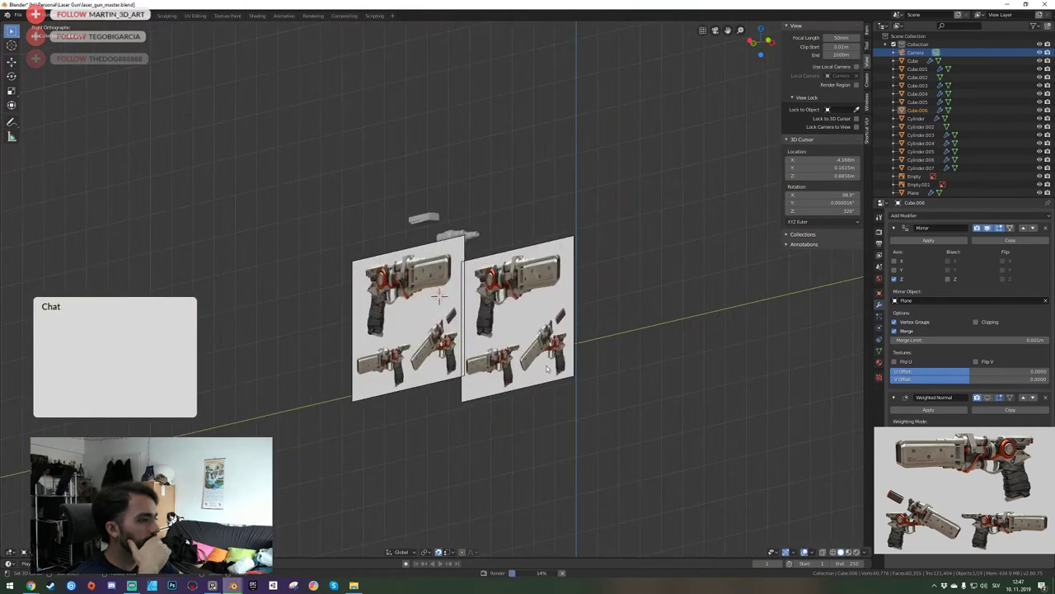
{"action": "key", "text": "alt+Tab"}
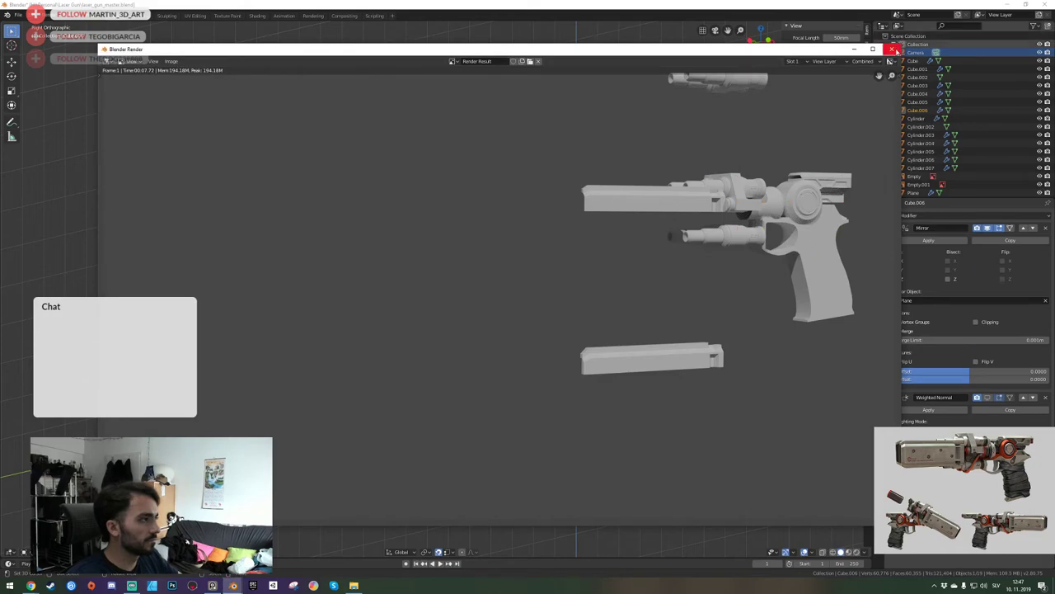
{"action": "left_click", "coordinate": [891, 49]}
Save the file and compare the cover's front opening with the reference in the camera view.
{"action": "scroll", "coordinate": [730, 154], "scroll_direction": "up", "scroll_amount": 4}
{"action": "scroll", "coordinate": [670, 265], "scroll_direction": "up", "scroll_amount": 5}
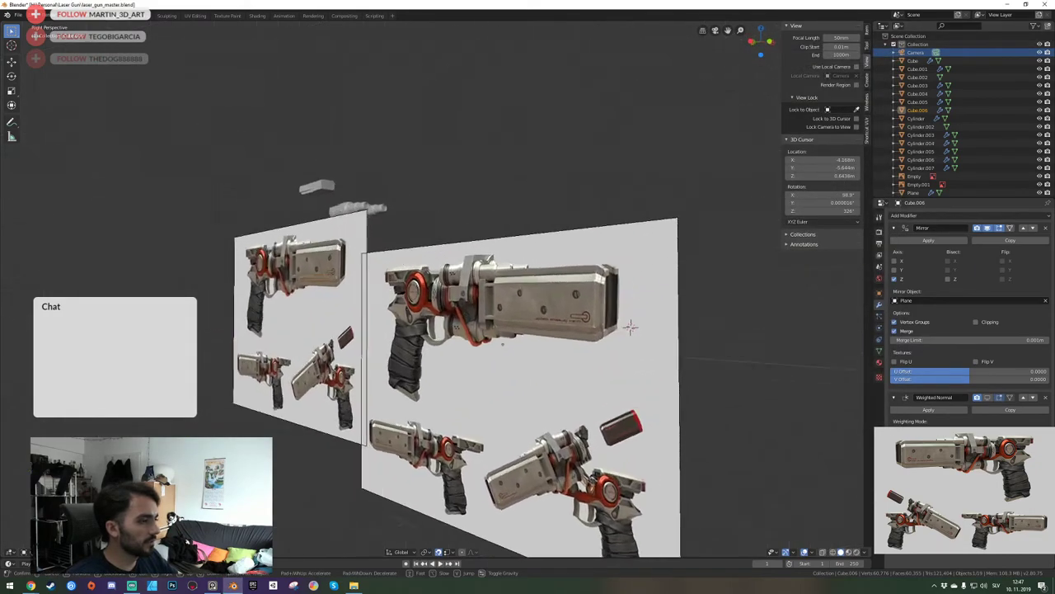
{"action": "key", "text": "w"}
{"action": "key", "text": "s"}
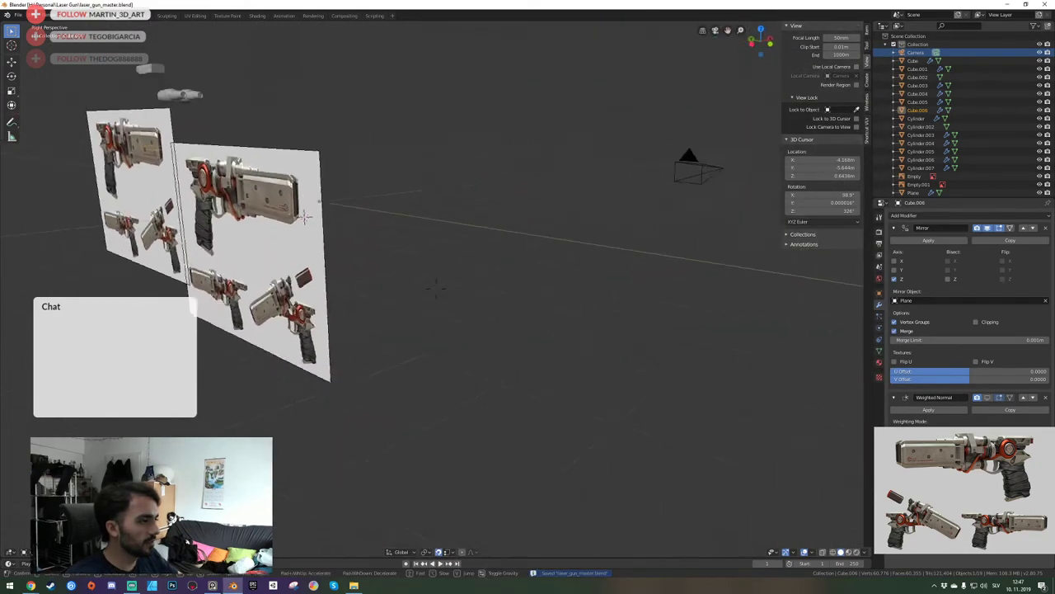
{"action": "key", "text": "d"}
{"action": "key", "text": "w"}
{"action": "left_click", "coordinate": [436, 288]}
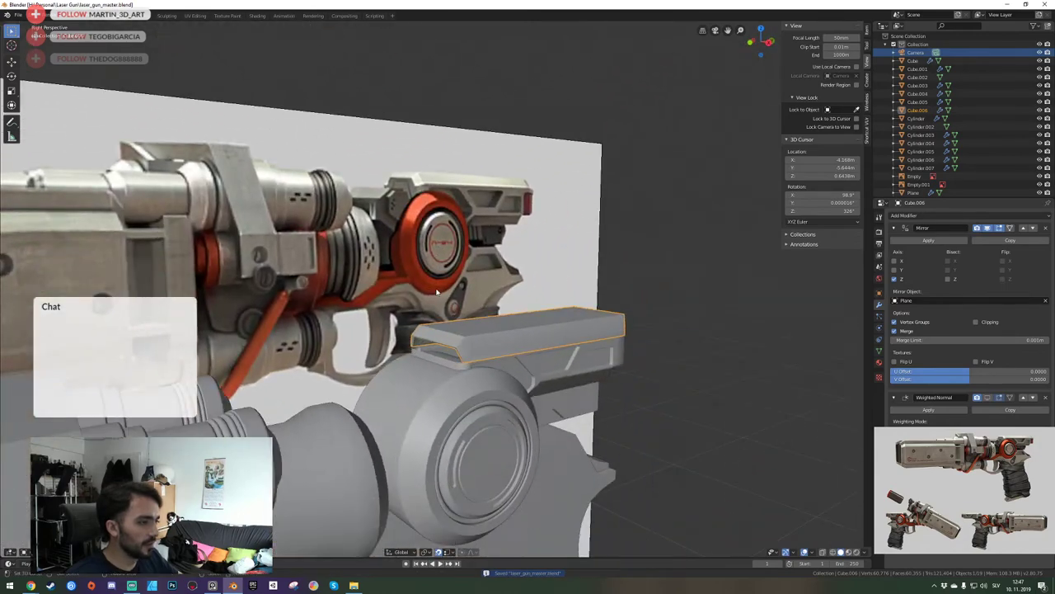
{"action": "key", "text": "shift+grave"}
{"action": "key", "text": "w"}
{"action": "scroll", "coordinate": [437, 282], "scroll_direction": "up", "scroll_amount": 4}
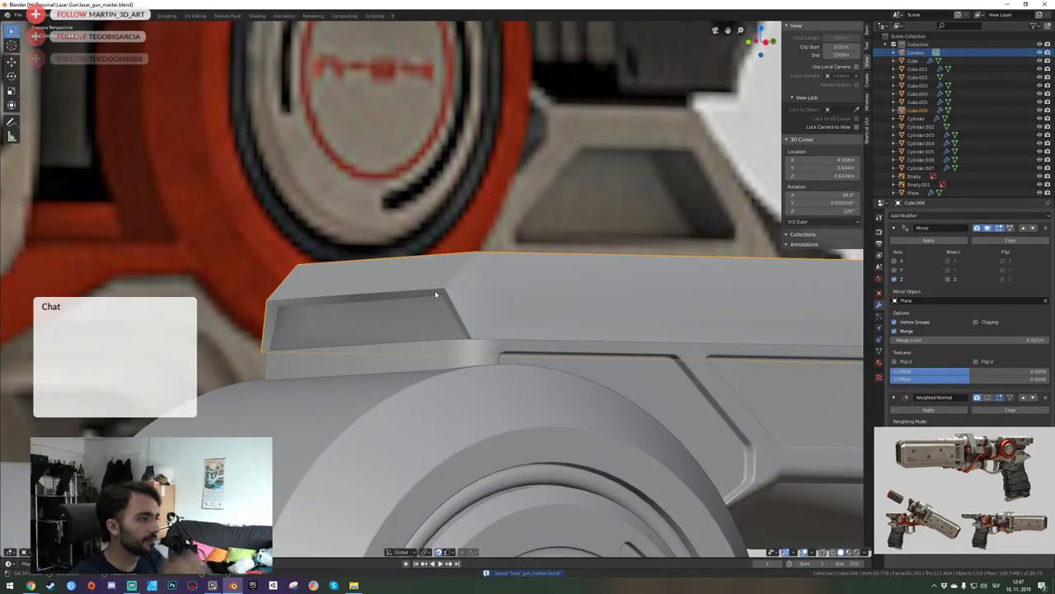
{"action": "scroll", "coordinate": [435, 293], "scroll_direction": "down", "scroll_amount": 4}
{"action": "scroll", "coordinate": [446, 295], "scroll_direction": "up", "scroll_amount": 3}
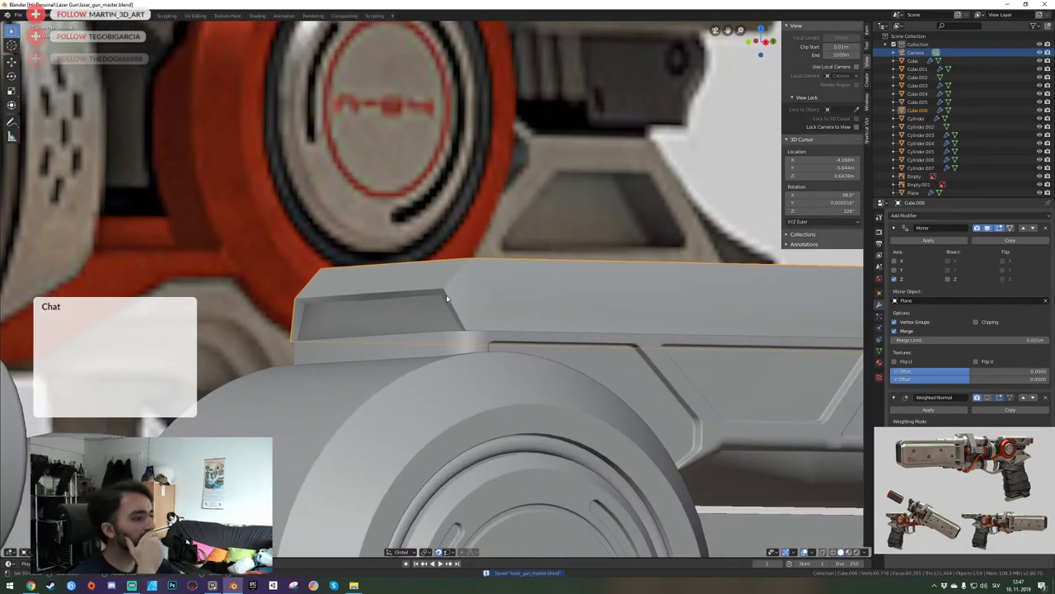
Select the inner edge at the corner of the cover's front opening, adjust it along X, and save the file.
{"action": "key", "text": "KP_3"}
{"action": "key", "text": "KP_Decimal"}
{"action": "key", "text": "shift+grave"}
{"action": "key", "text": "w"}
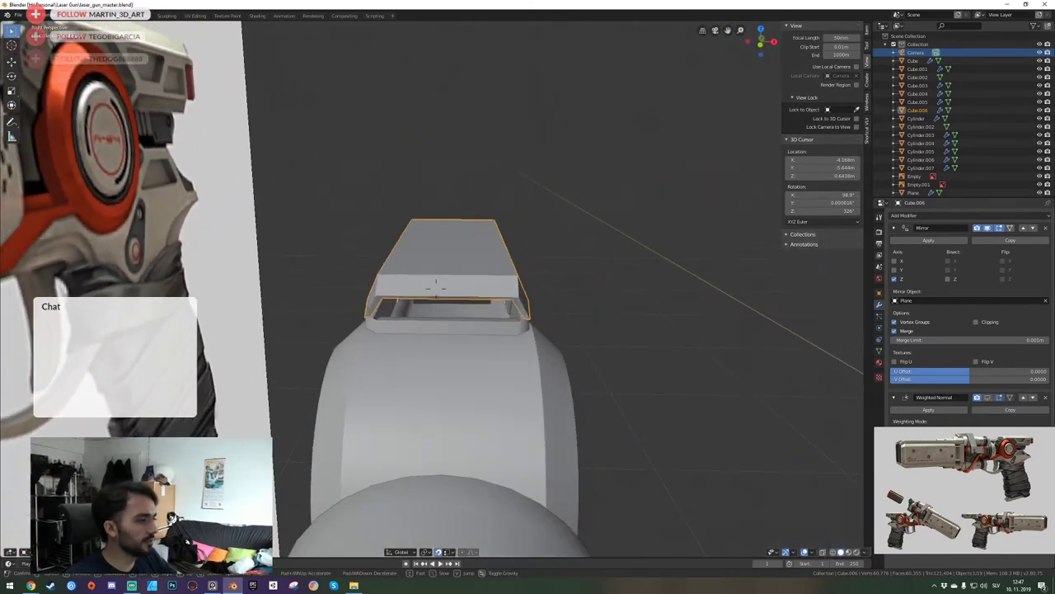
{"action": "key", "text": "s"}
{"action": "key", "text": "w"}
{"action": "left_click", "coordinate": [438, 288]}
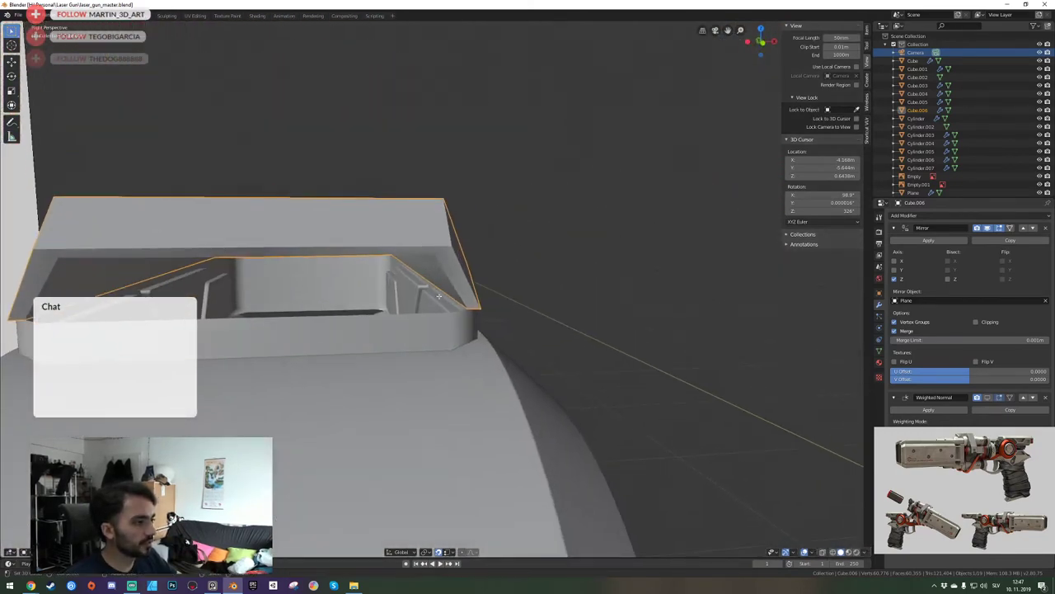
{"action": "key", "text": "Tab"}
{"action": "key", "text": "KP_Decimal"}
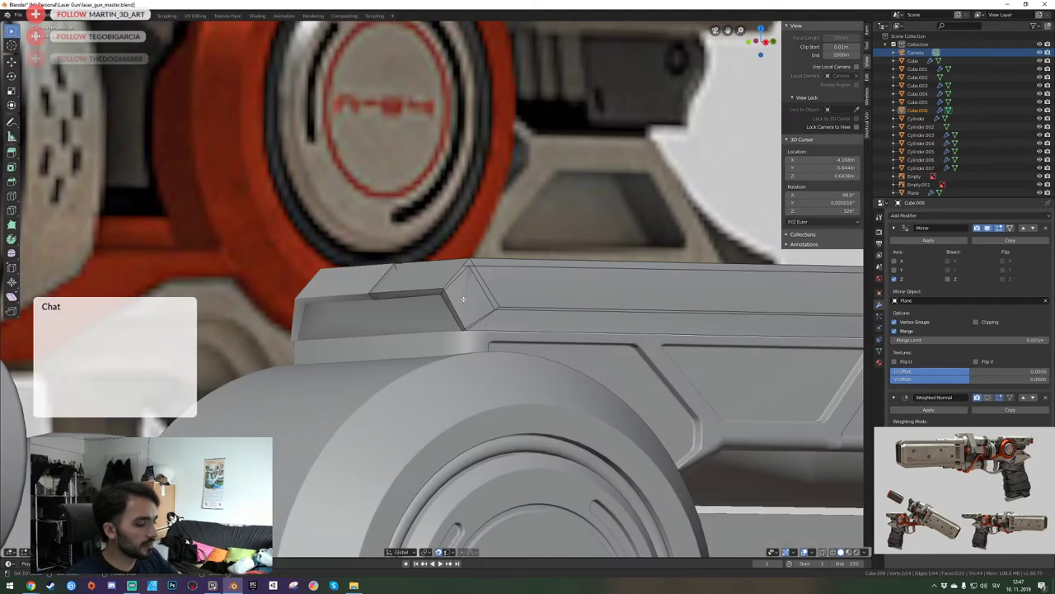
{"action": "key", "text": "g"}
{"action": "key", "text": "x"}
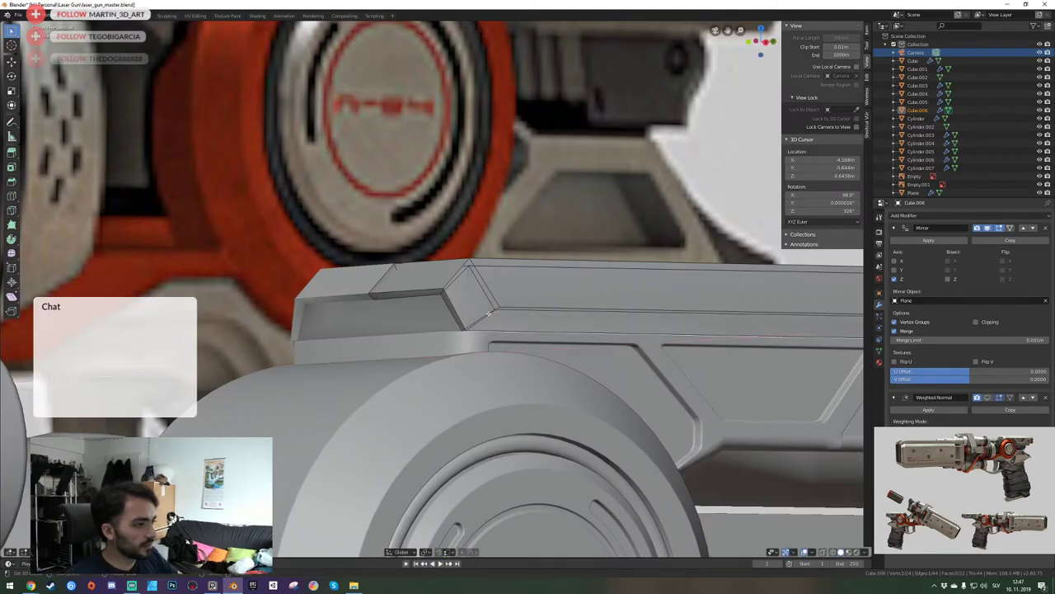
{"action": "left_click", "coordinate": [521, 340]}
{"action": "key", "text": "ctrl+s"}
Compare the cover with the reference in the camera view and examine its rear end and front opening up close.
{"action": "key", "text": "KP_0"}
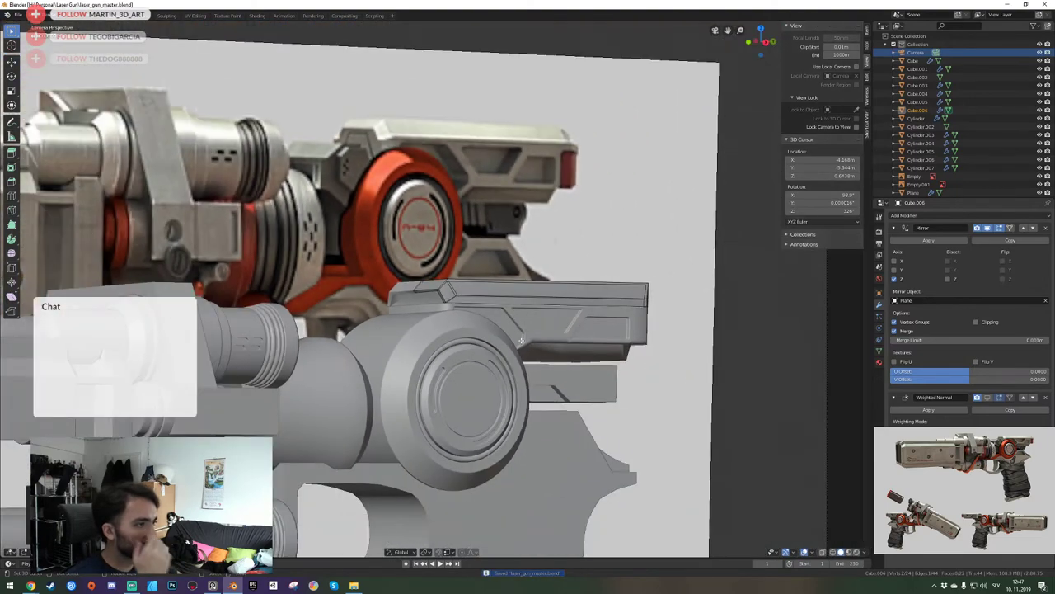
{"action": "scroll", "coordinate": [521, 339], "scroll_direction": "up", "scroll_amount": 2}
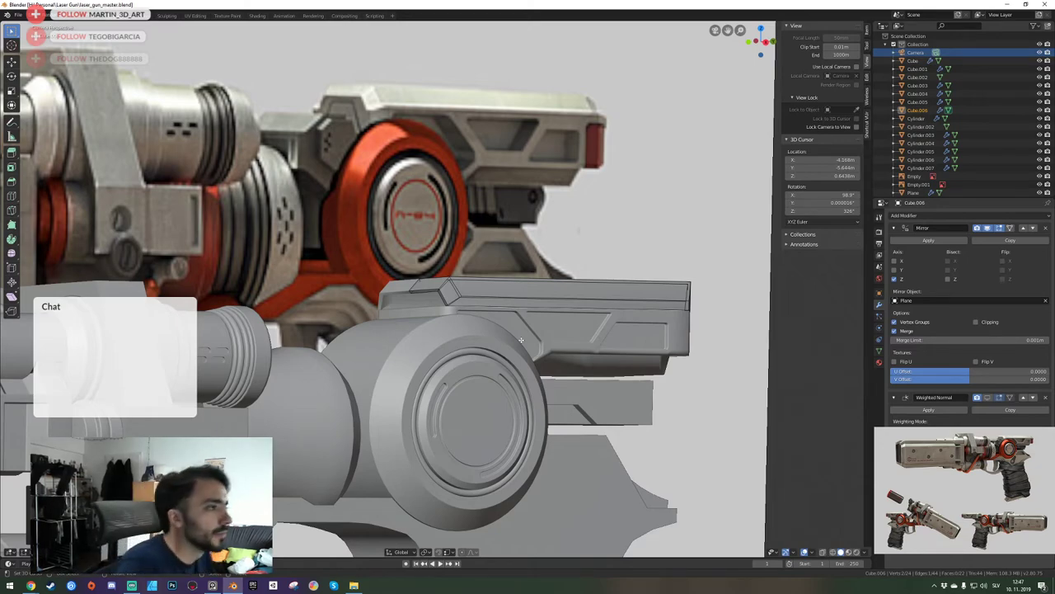
{"action": "key", "text": "KP_0"}
{"action": "key", "text": "shift+grave"}
{"action": "key", "text": "w"}
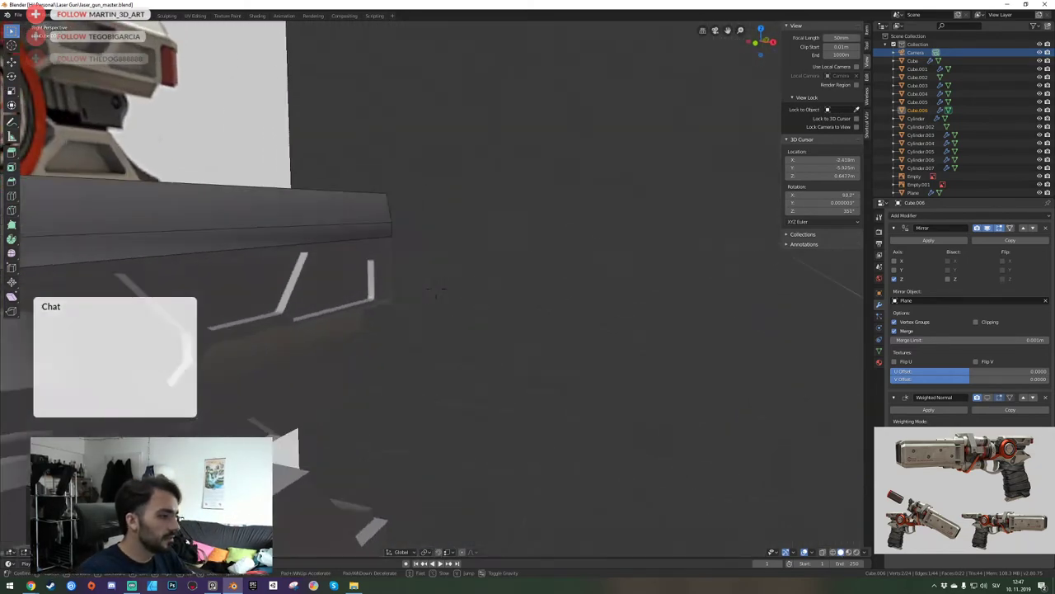
{"action": "left_click", "coordinate": [436, 290]}
{"action": "key", "text": "ctrl+s"}
{"action": "key", "text": "shift+grave"}
{"action": "left_click", "coordinate": [436, 290]}
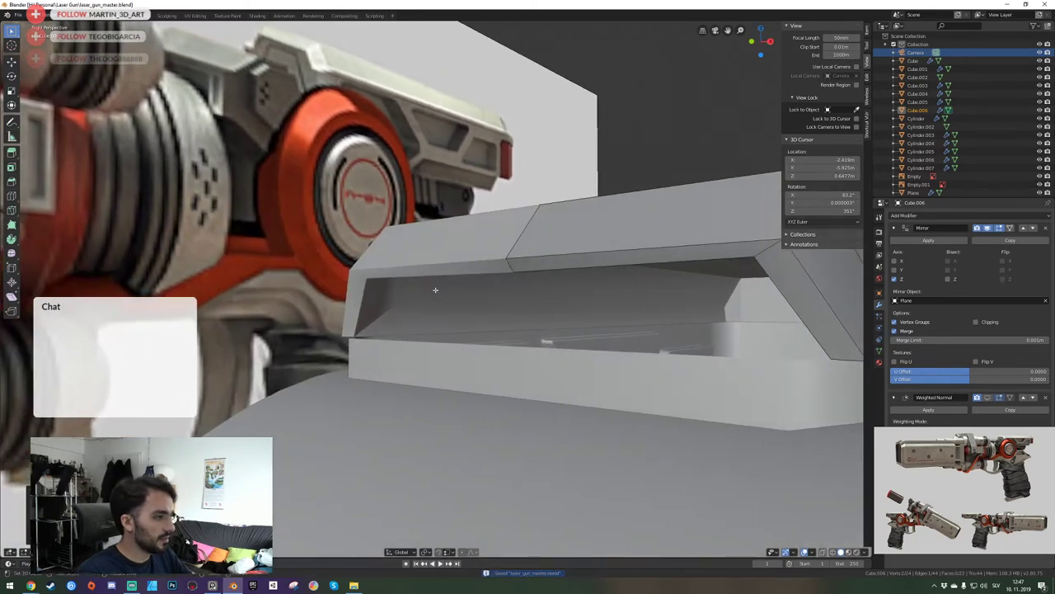
{"action": "key", "text": "shift+grave"}
{"action": "key", "text": "d"}
{"action": "left_click", "coordinate": [435, 289]}
Isolate the cover in local view and clear the mesh selection.
{"action": "key", "text": "KP_Divide"}
{"action": "key", "text": "shift+grave"}
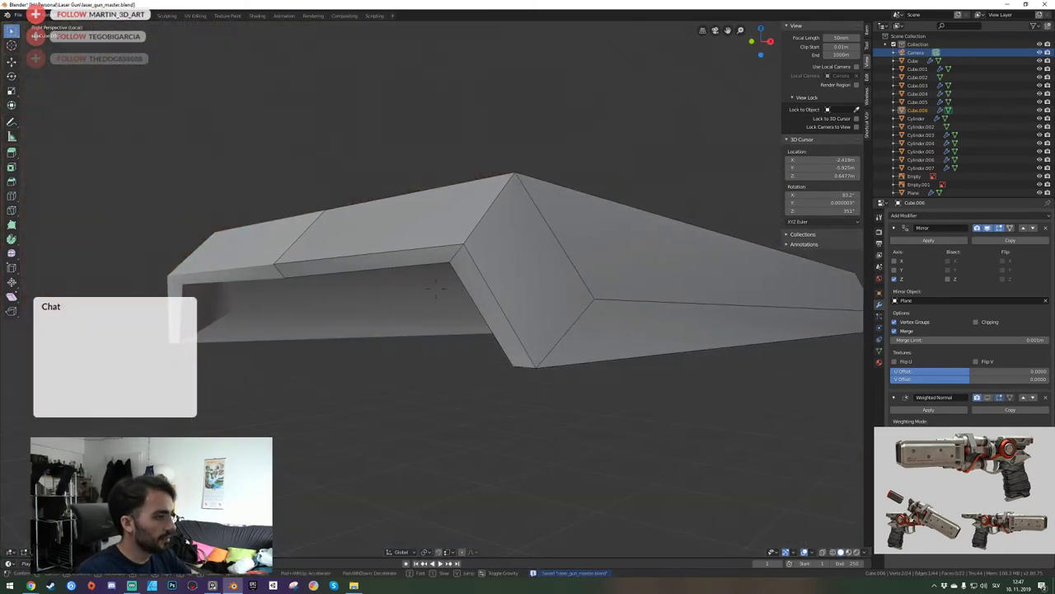
{"action": "key", "text": "q"}
{"action": "left_click", "coordinate": [435, 289]}
{"action": "key", "text": "alt+a"}
Select the inner top, side and corner faces visible from the cover's underside and delete them.
{"action": "key", "text": "shift+grave"}
{"action": "key", "text": "w"}
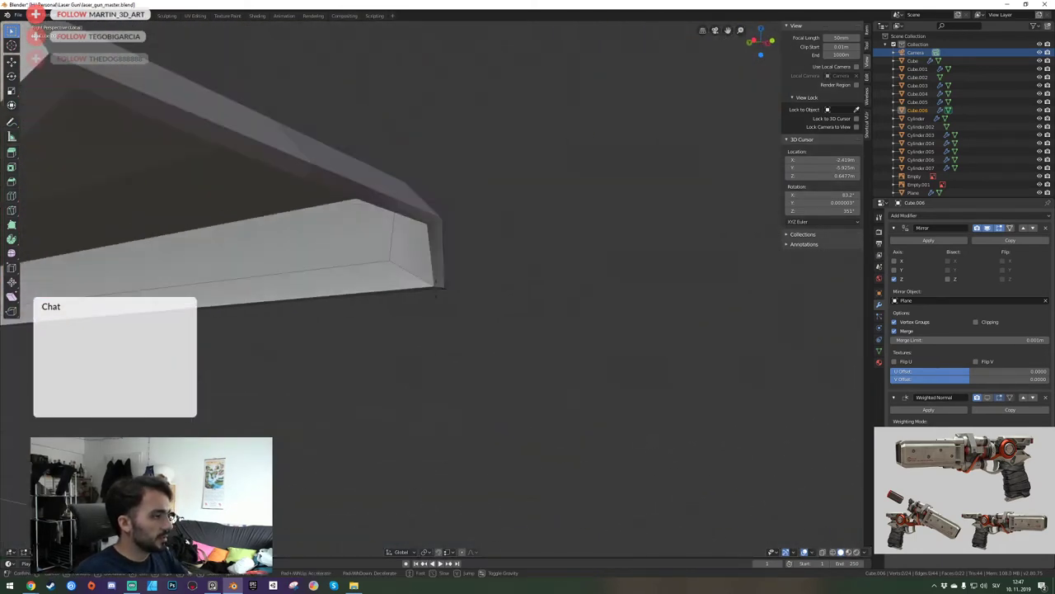
{"action": "key", "text": "s"}
{"action": "left_click", "coordinate": [435, 288]}
{"action": "left_click", "coordinate": [474, 305]}
{"action": "left_click", "coordinate": [512, 286], "text": "shift"}
{"action": "left_click", "coordinate": [461, 284], "text": "shift"}
{"action": "left_click", "coordinate": [351, 278], "text": "shift"}
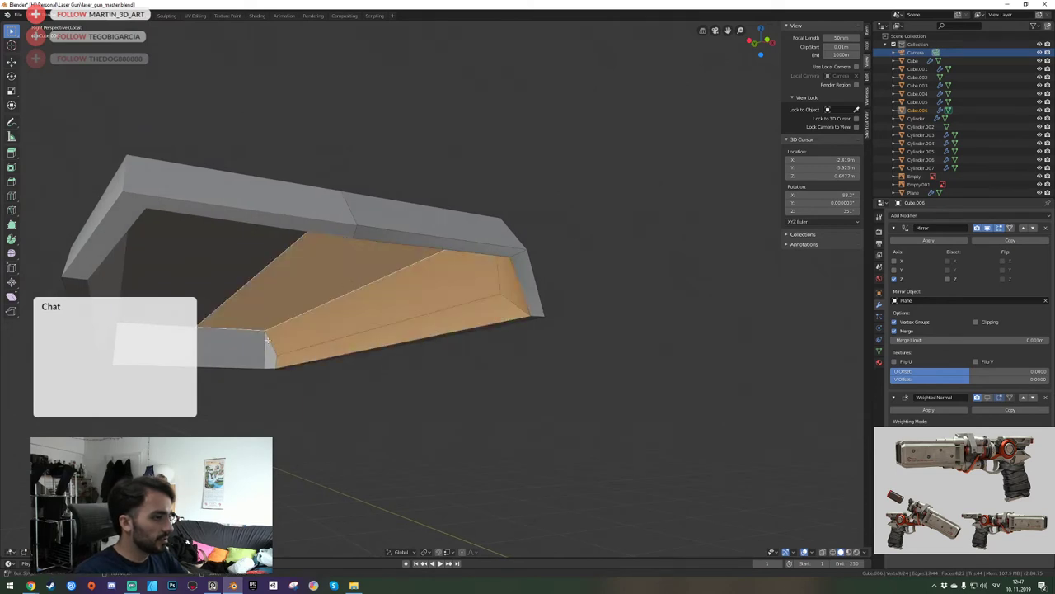
{"action": "key", "text": "x"}
{"action": "left_click", "coordinate": [240, 351]}
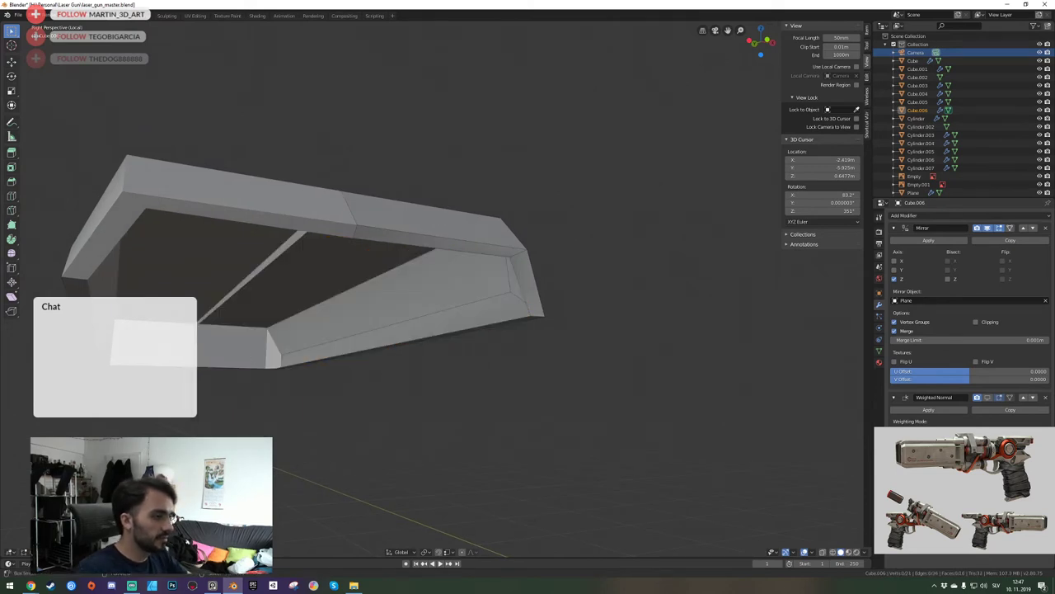
Delete the large inner face on the far half of the cover's end wall.
{"action": "key", "text": "shift+grave"}
{"action": "key", "text": "w"}
{"action": "left_click", "coordinate": [435, 289]}
{"action": "left_click", "coordinate": [396, 293]}
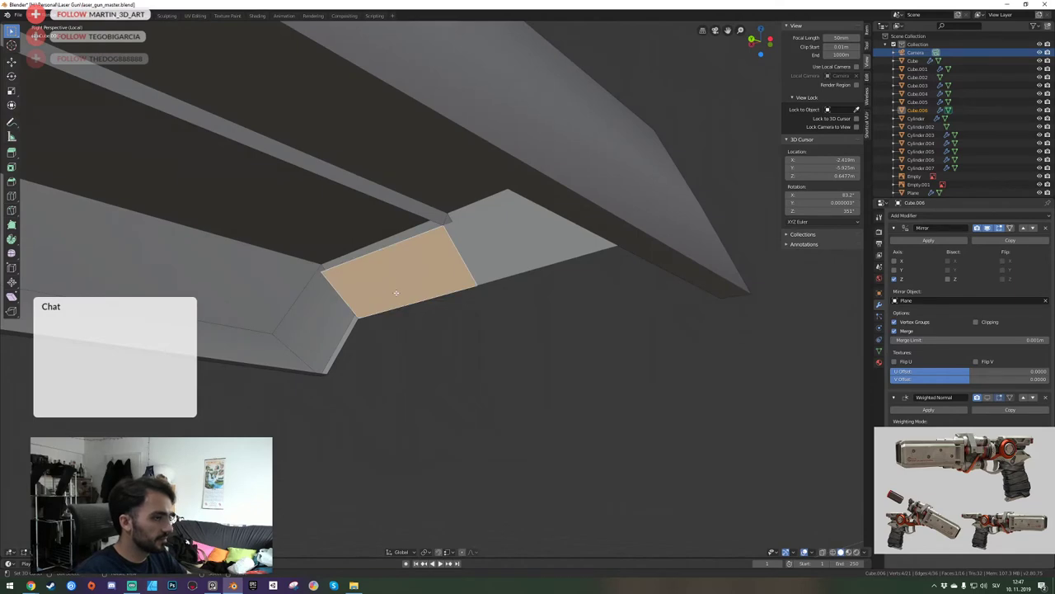
{"action": "key", "text": "x"}
{"action": "left_click", "coordinate": [397, 292]}
Select the remaining narrow face strips along the middle of the cover's inner top and end wall and delete them.
{"action": "left_click", "coordinate": [453, 234], "text": "alt"}
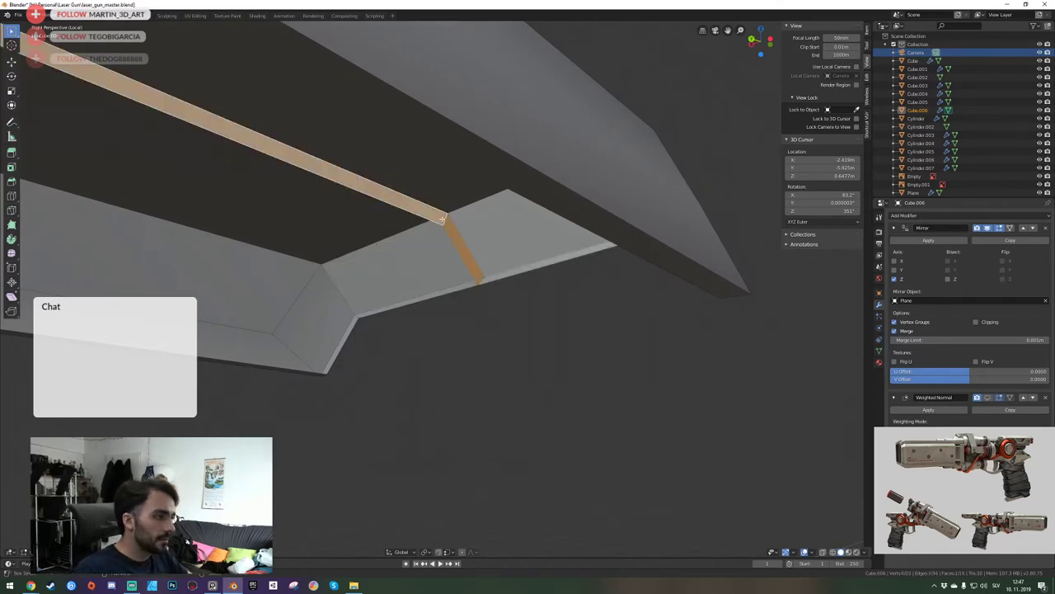
{"action": "key", "text": "shift+grave"}
{"action": "key", "text": "w"}
{"action": "left_click", "coordinate": [402, 266]}
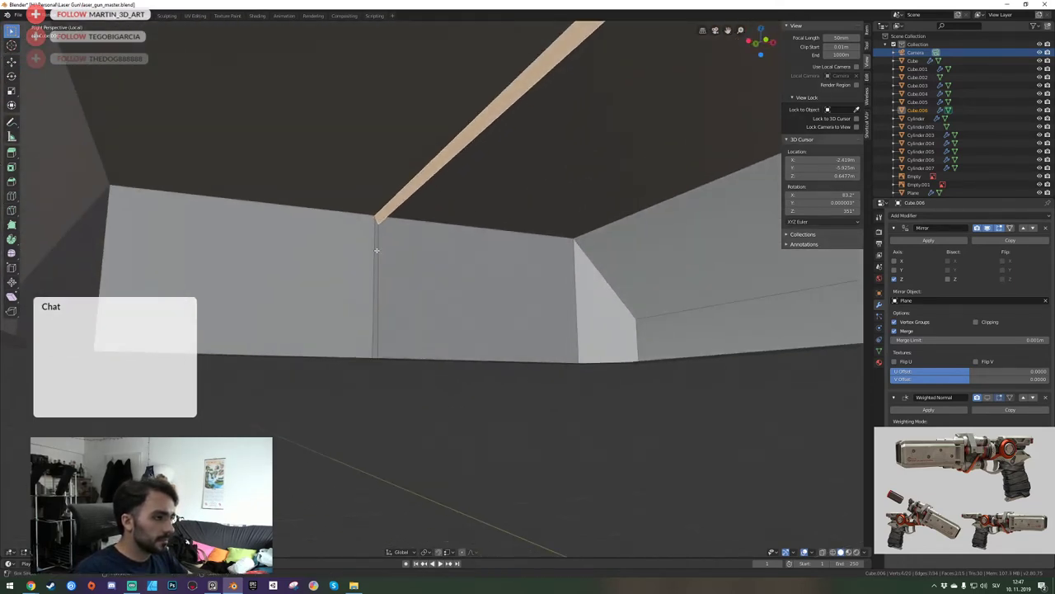
{"action": "left_click", "coordinate": [377, 251], "text": "shift"}
{"action": "key", "text": "x"}
{"action": "left_click", "coordinate": [378, 251]}
Select the inner top edges of the cover's front opening and adjust their height along Z in the full camera view.
{"action": "key", "text": "shift+grave"}
{"action": "key", "text": "s"}
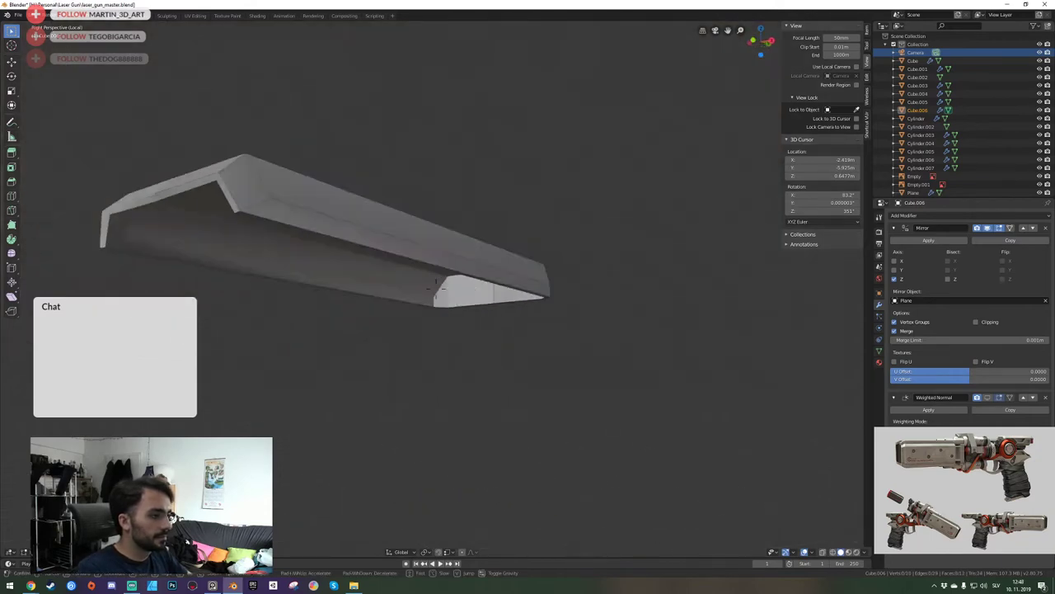
{"action": "key", "text": "w"}
{"action": "left_click", "coordinate": [437, 288]}
{"action": "key", "text": "2"}
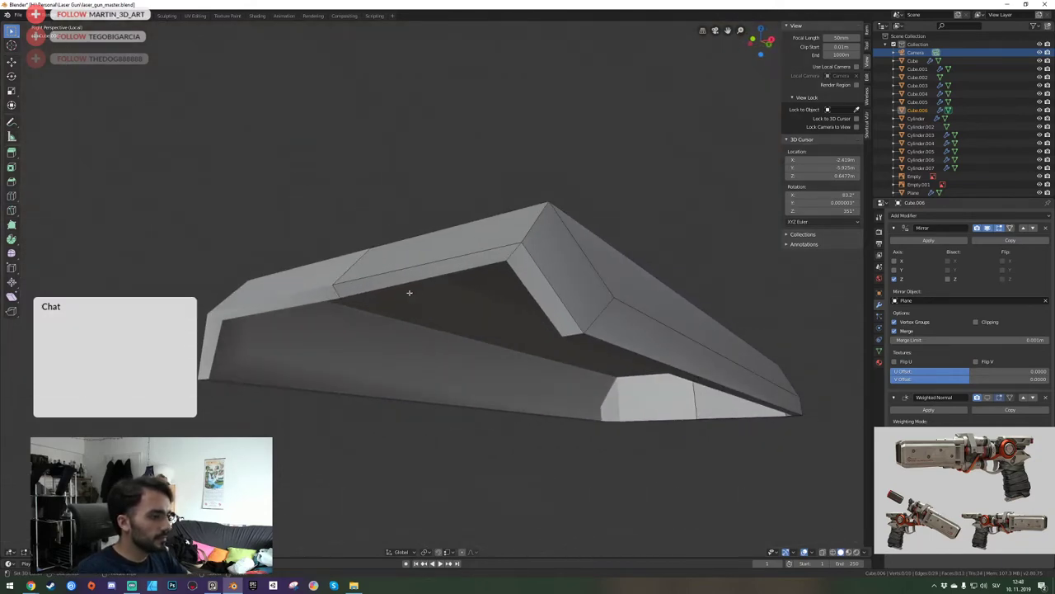
{"action": "left_click", "coordinate": [410, 287]}
{"action": "key", "text": "KP_Divide"}
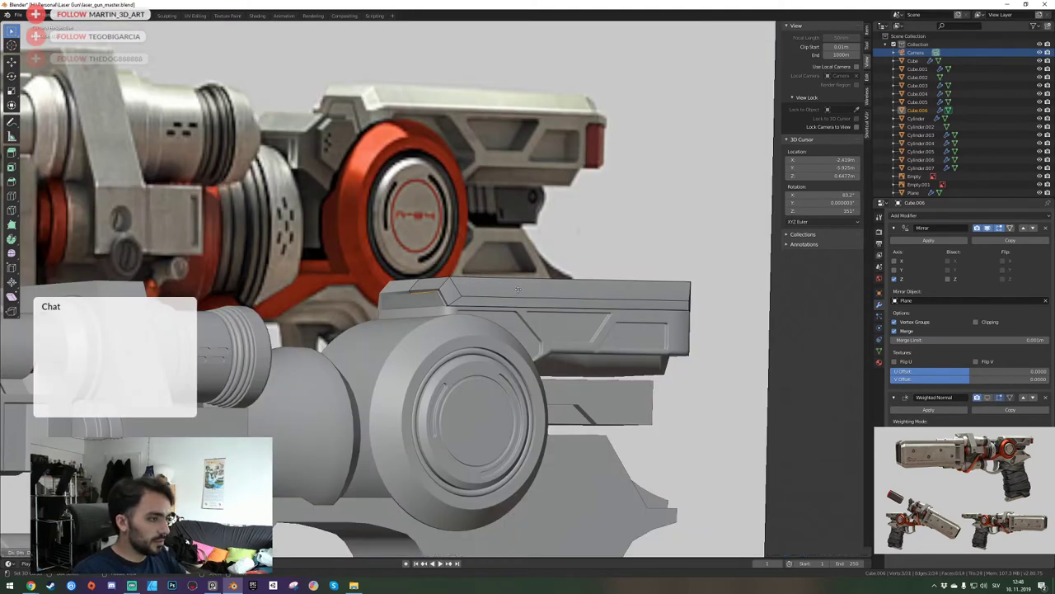
{"action": "key", "text": "g"}
{"action": "key", "text": "z"}
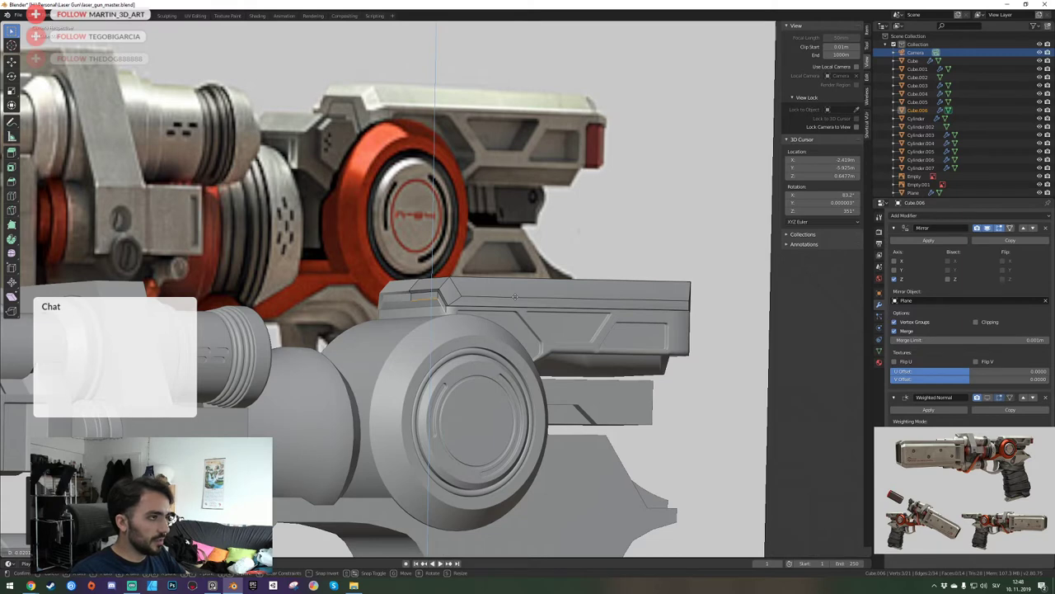
{"action": "left_click", "coordinate": [516, 297]}
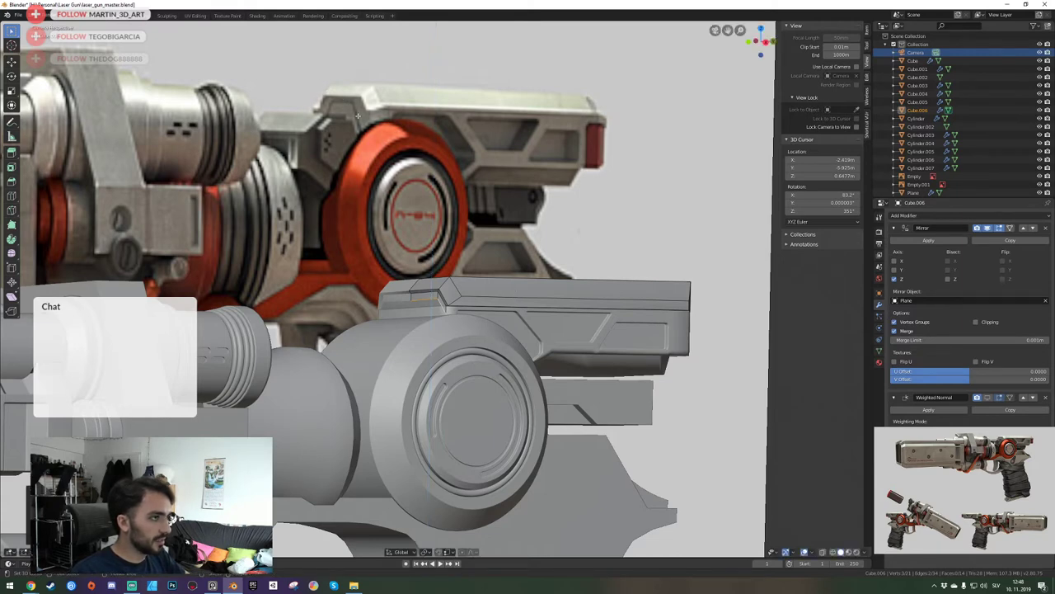
{"action": "key", "text": "g"}
{"action": "key", "text": "z"}
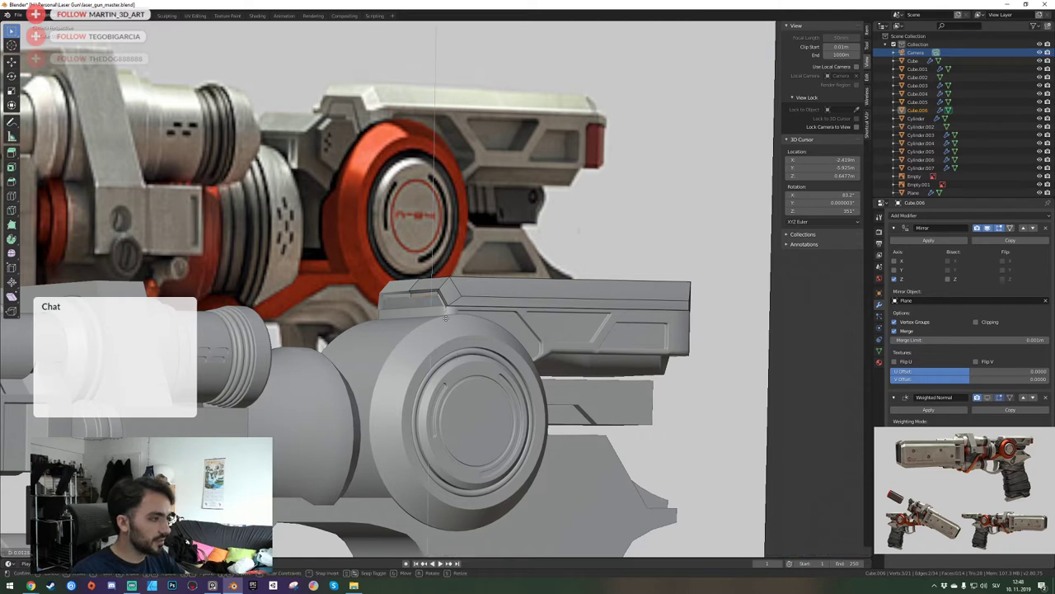
{"action": "left_click", "coordinate": [446, 320]}
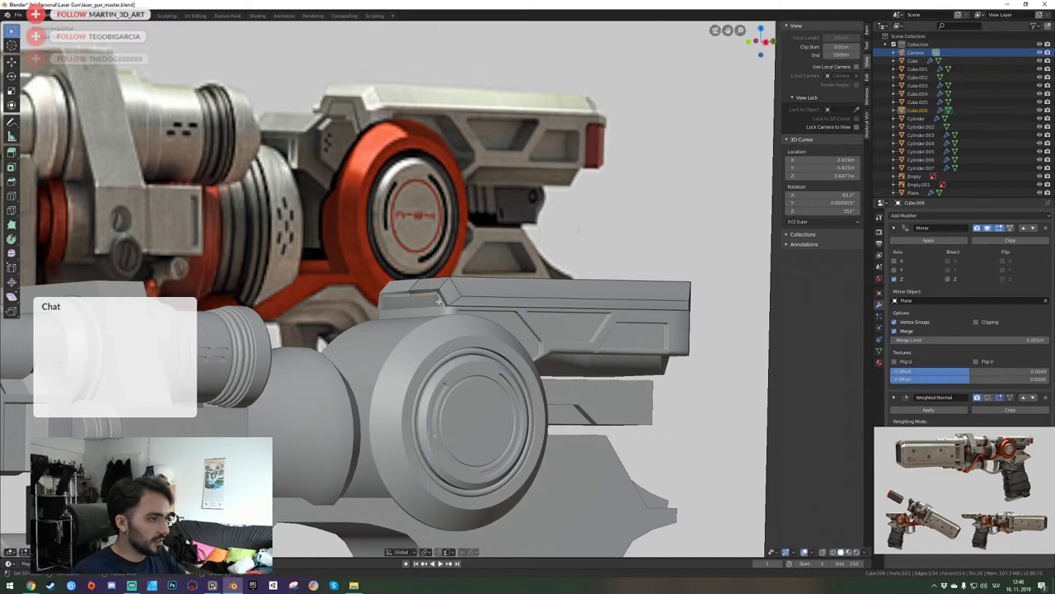
Shift the lower inner corner edge of the cover's front opening along X.
{"action": "key", "text": "g"}
{"action": "key", "text": "x"}
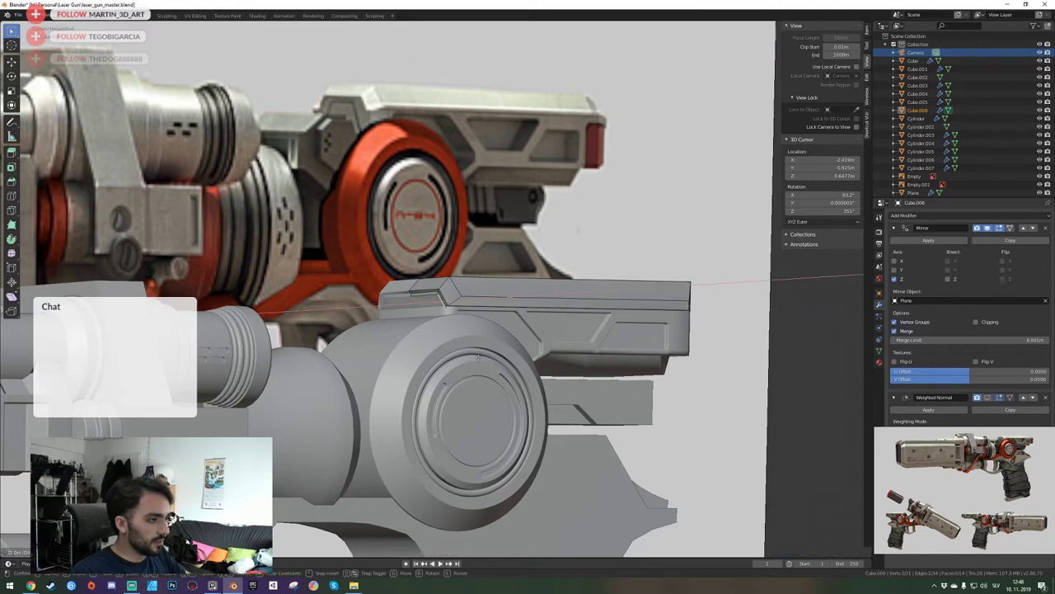
{"action": "left_click", "coordinate": [393, 330]}
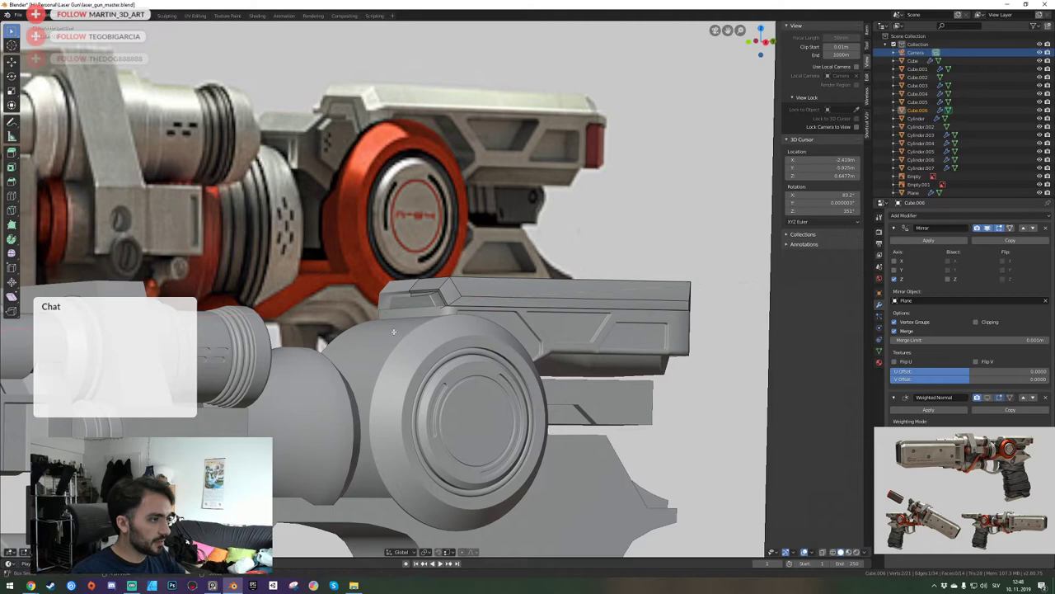
Switch mesh editing from the cover to the block beneath it and isolate the block around its front corner in local view.
{"action": "key", "text": "Tab"}
{"action": "left_click", "coordinate": [432, 314]}
{"action": "key", "text": "Tab"}
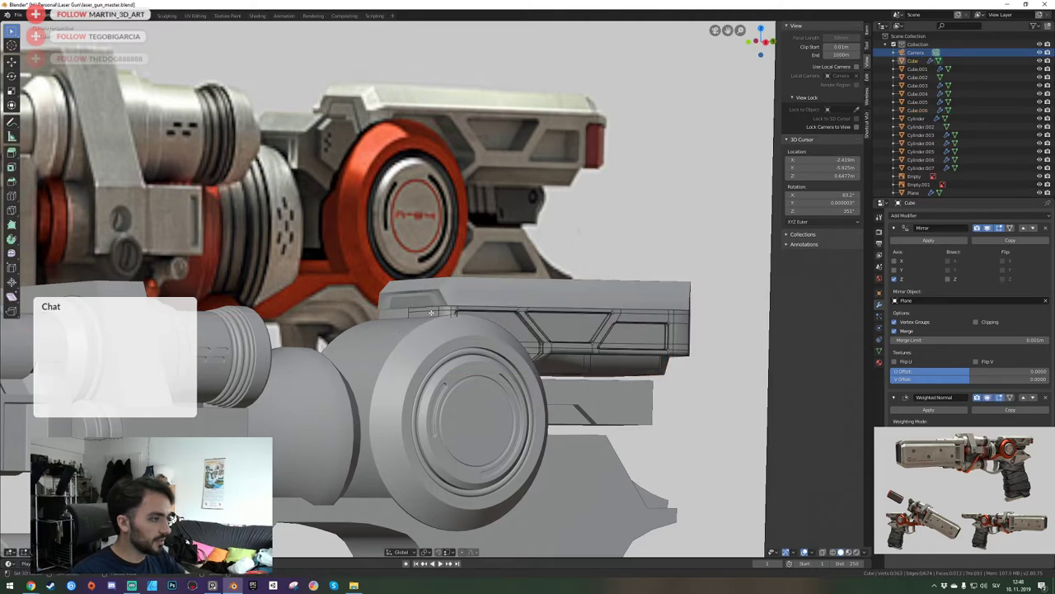
{"action": "key", "text": "KP_Decimal"}
{"action": "key", "text": "s"}
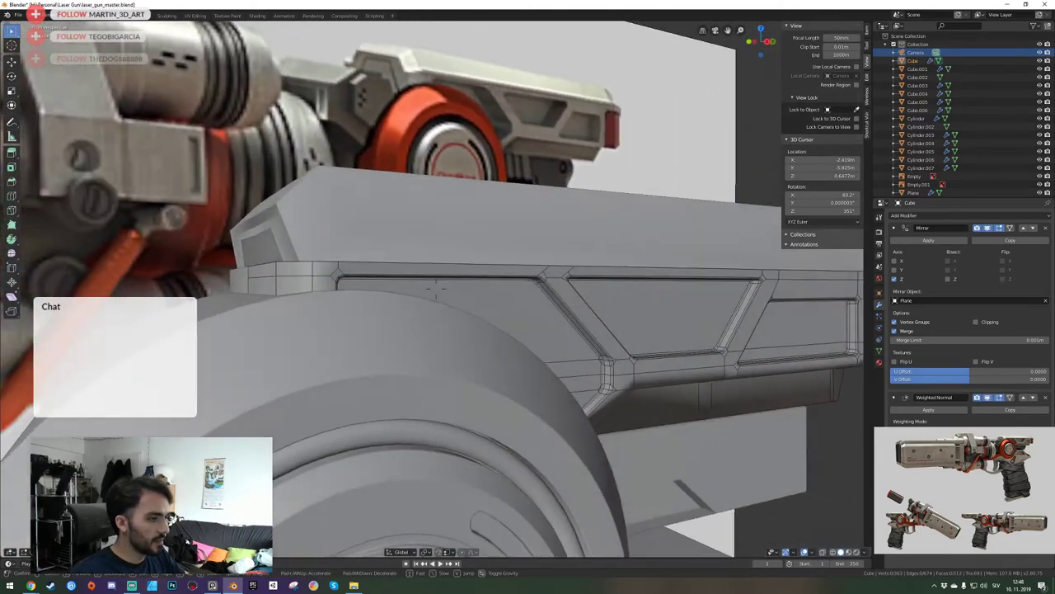
{"action": "key", "text": "w"}
{"action": "left_click", "coordinate": [435, 288]}
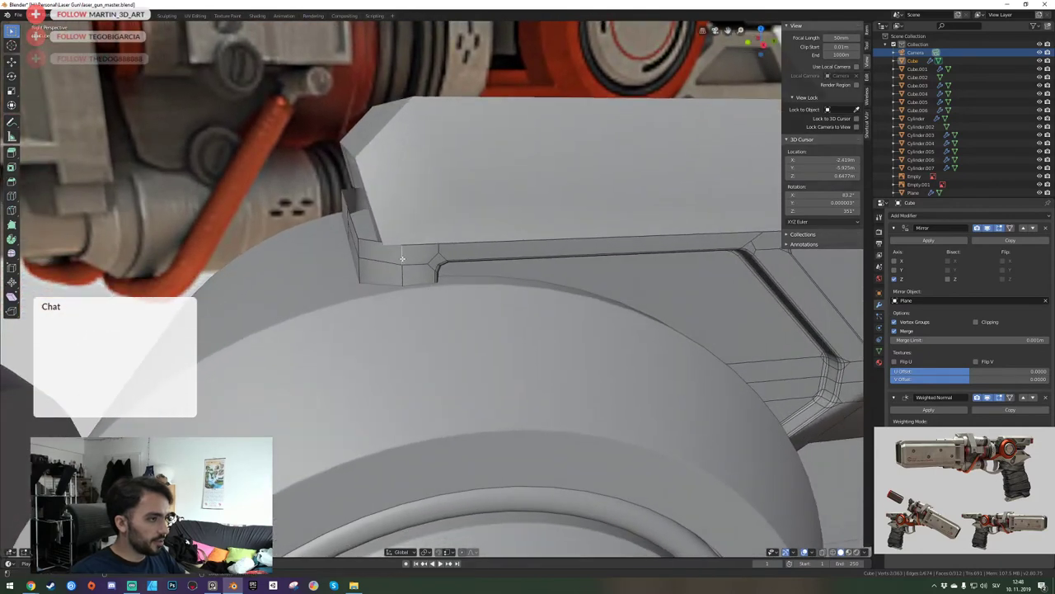
{"action": "key", "text": "KP_Divide"}
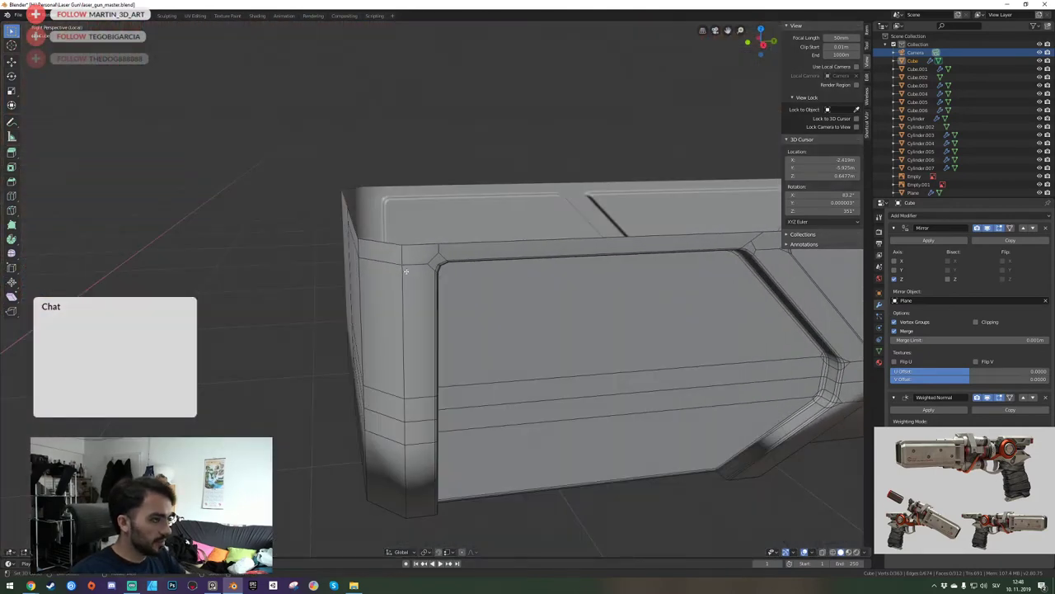
Split the block along its vertical front-corner loop, delete the detached front-end faces, and select the exposed edge.
{"action": "left_click", "coordinate": [402, 311], "text": "alt"}
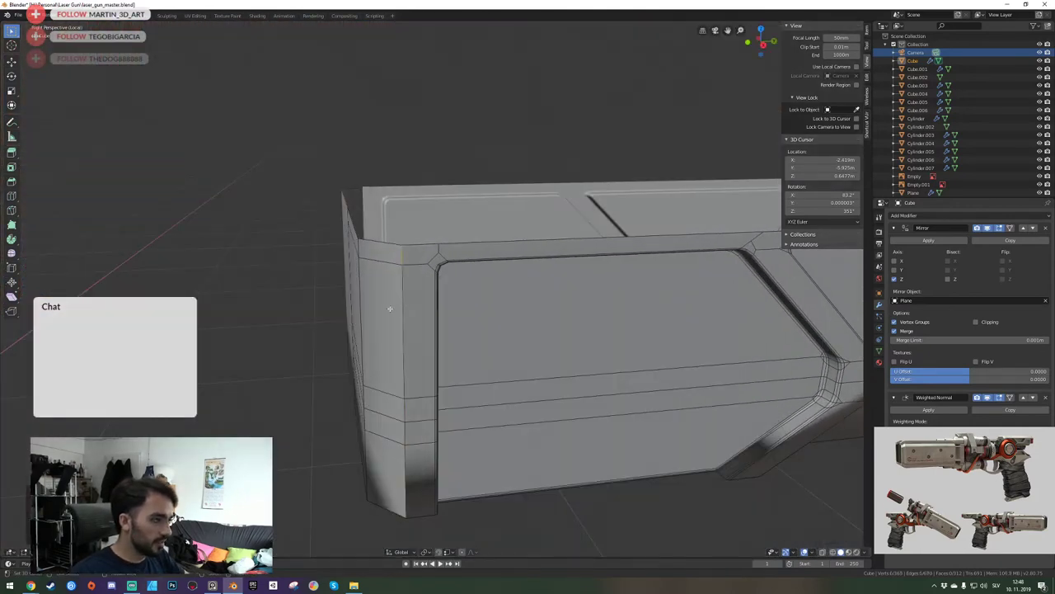
{"action": "key", "text": "l"}
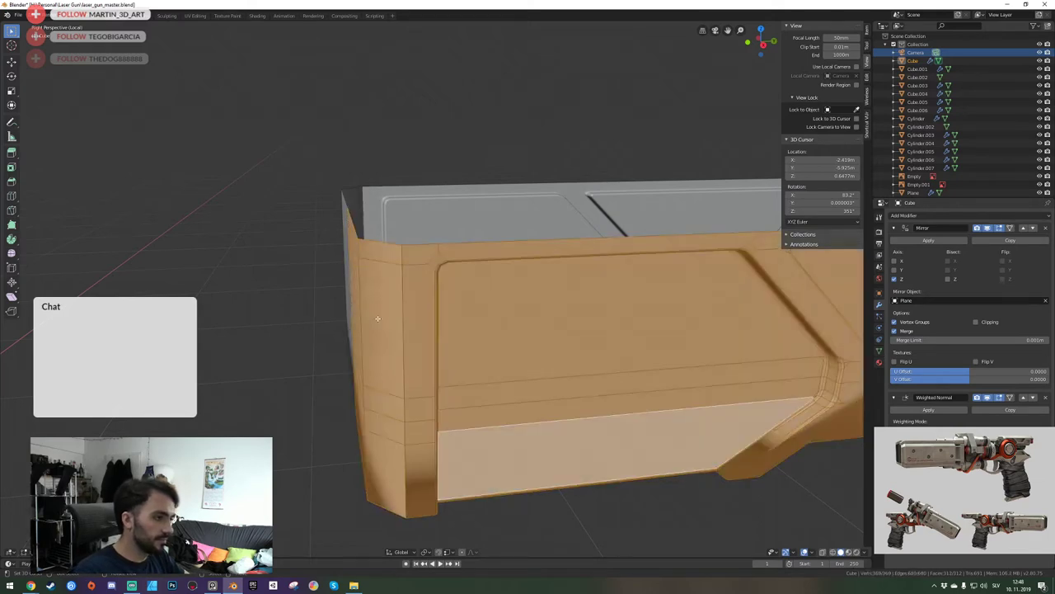
{"action": "key", "text": "alt+a"}
{"action": "key", "text": "l"}
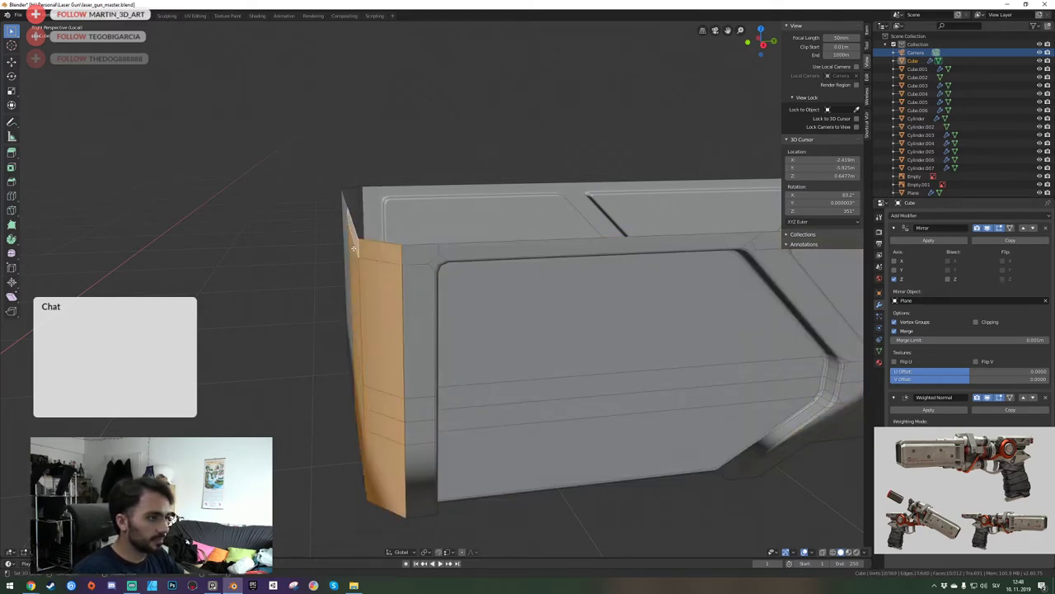
{"action": "key", "text": "x"}
{"action": "left_click", "coordinate": [355, 251]}
{"action": "left_click", "coordinate": [403, 318], "text": "alt"}
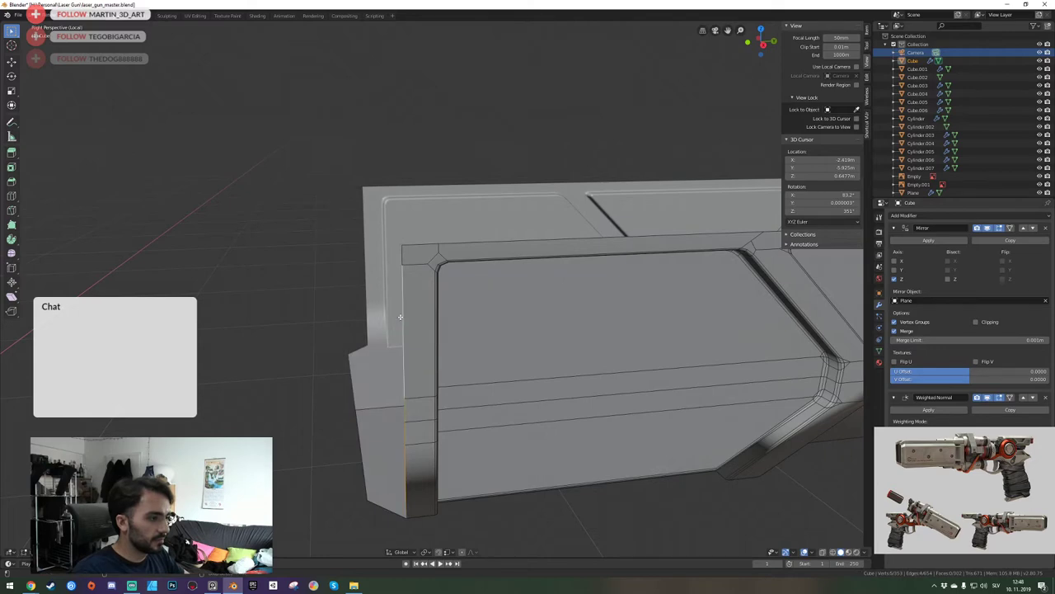
{"action": "key", "text": "g"}
{"action": "key", "text": "y"}
{"action": "right_click", "coordinate": [412, 314]}
Add the uppermost segment to the block's exposed front edge selection and move it along Y in the full camera view.
{"action": "left_click", "coordinate": [403, 255], "text": "shift"}
{"action": "key", "text": "KP_0"}
{"action": "key", "text": "KP_Divide"}
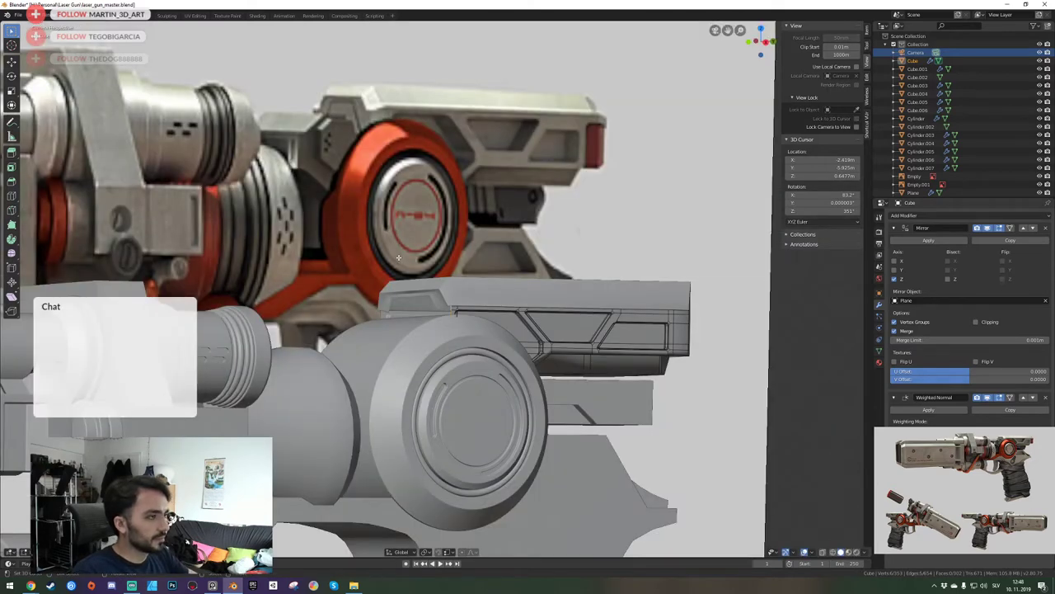
{"action": "key", "text": "g"}
{"action": "key", "text": "y"}
{"action": "key", "text": "x"}
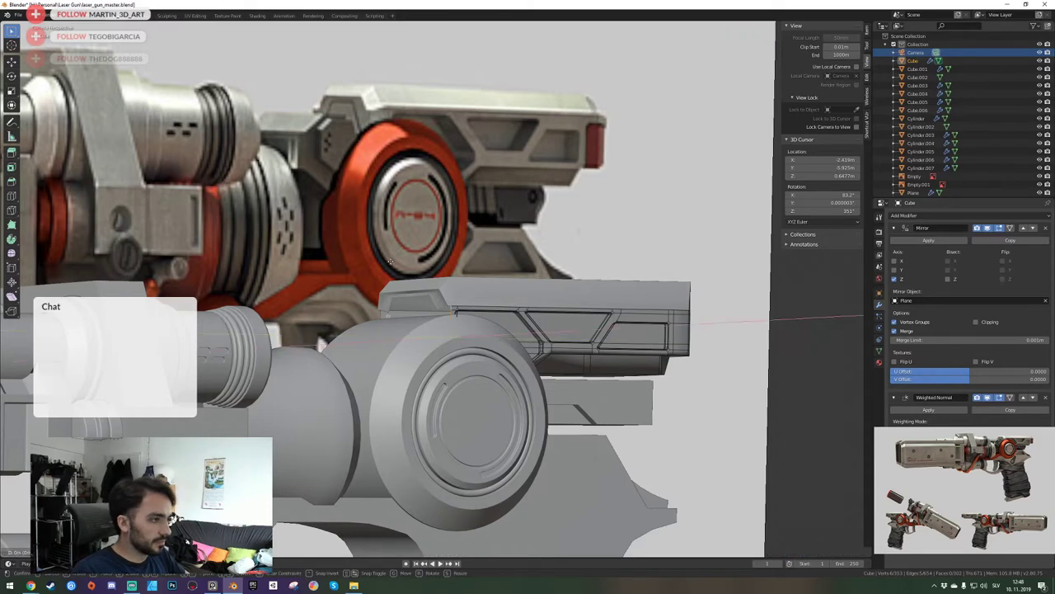
{"action": "key", "text": "y"}
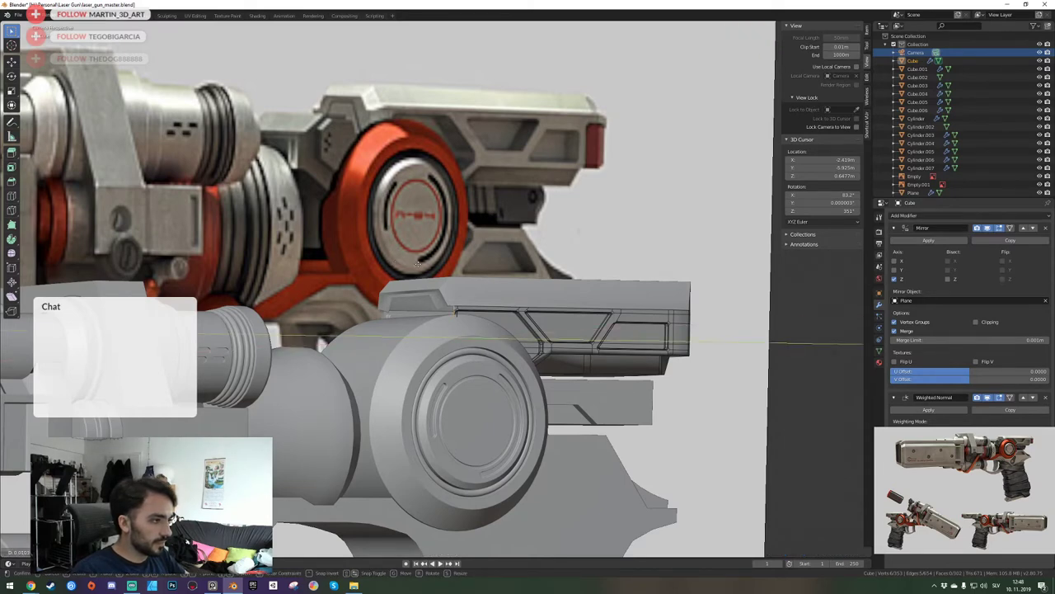
{"action": "left_click", "coordinate": [418, 263]}
Return to the cover's mesh and extrude the lower corner edge of its front opening downward along Z.
{"action": "key", "text": "Tab"}
{"action": "left_click", "coordinate": [440, 302]}
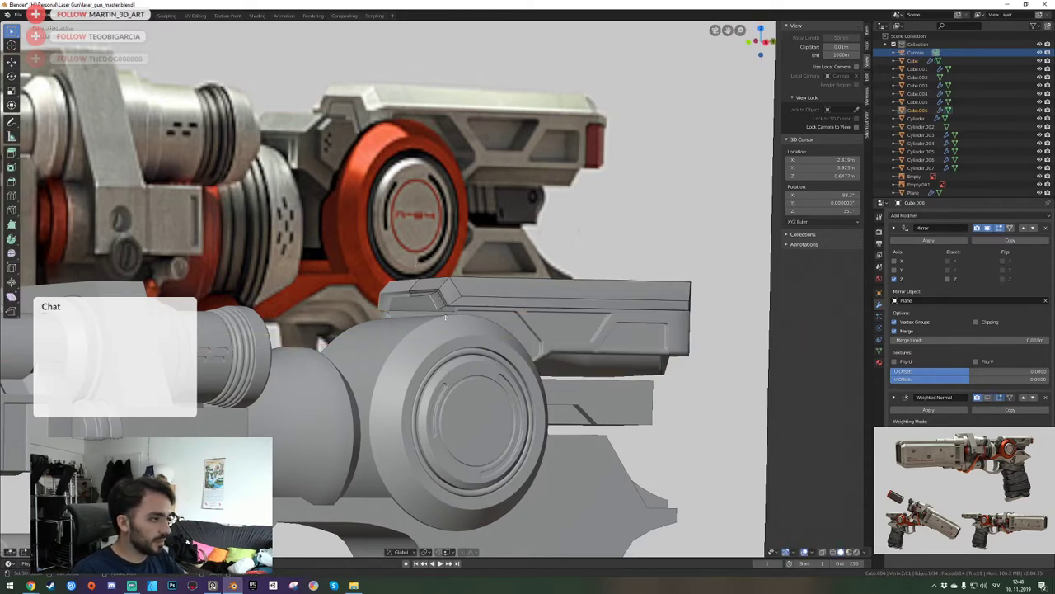
{"action": "scroll", "coordinate": [445, 319], "scroll_direction": "up", "scroll_amount": 3}
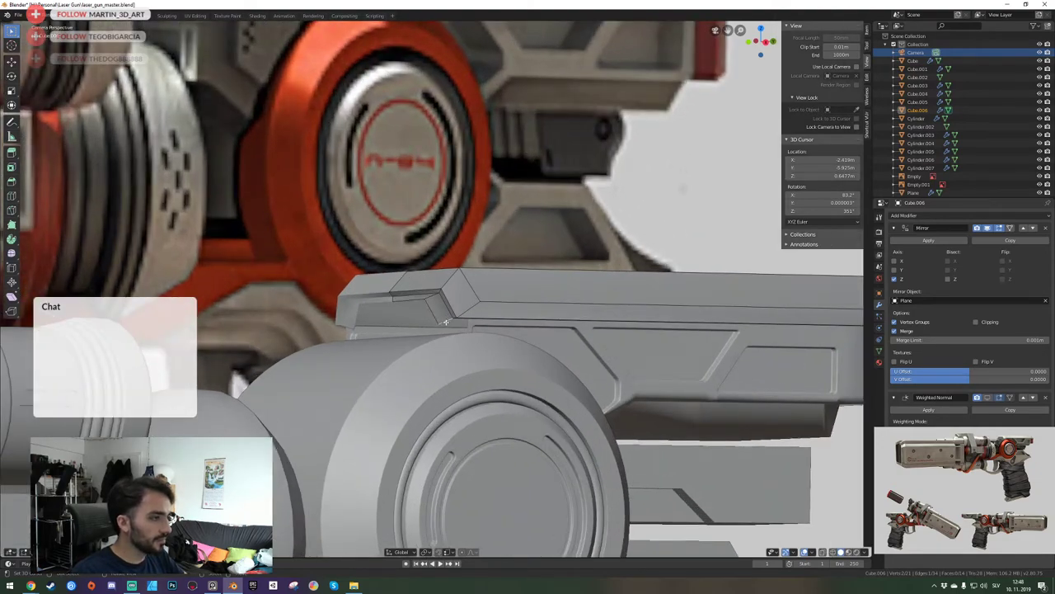
{"action": "scroll", "coordinate": [445, 322], "scroll_direction": "down", "scroll_amount": 4}
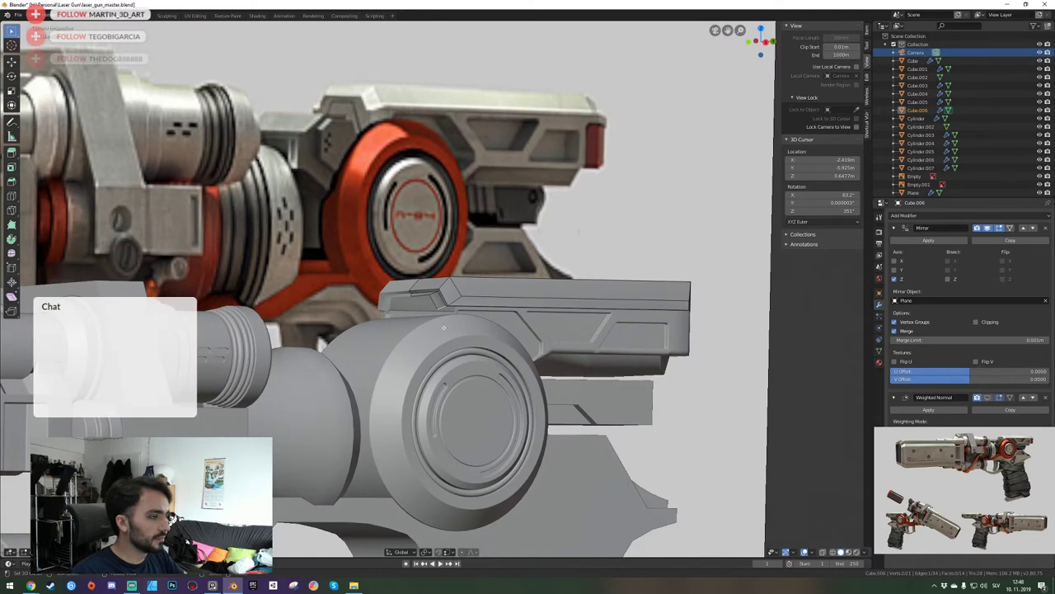
{"action": "key", "text": "g"}
{"action": "key", "text": "z"}
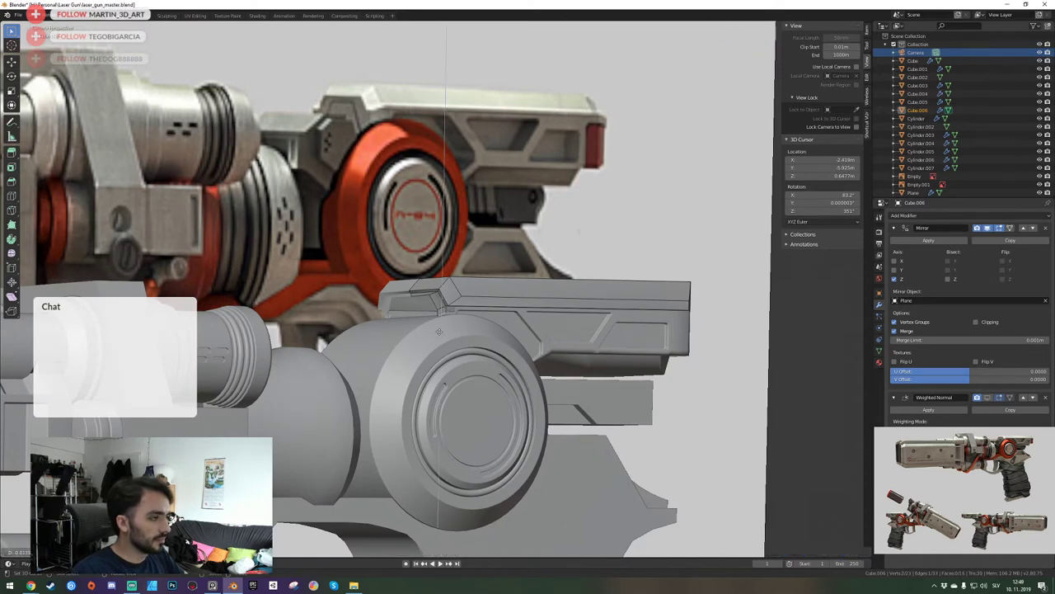
{"action": "left_click", "coordinate": [440, 340]}
Isolate the cover together with the gun reference image in local view and resume editing the cover's mesh.
{"action": "key", "text": "KP_Divide"}
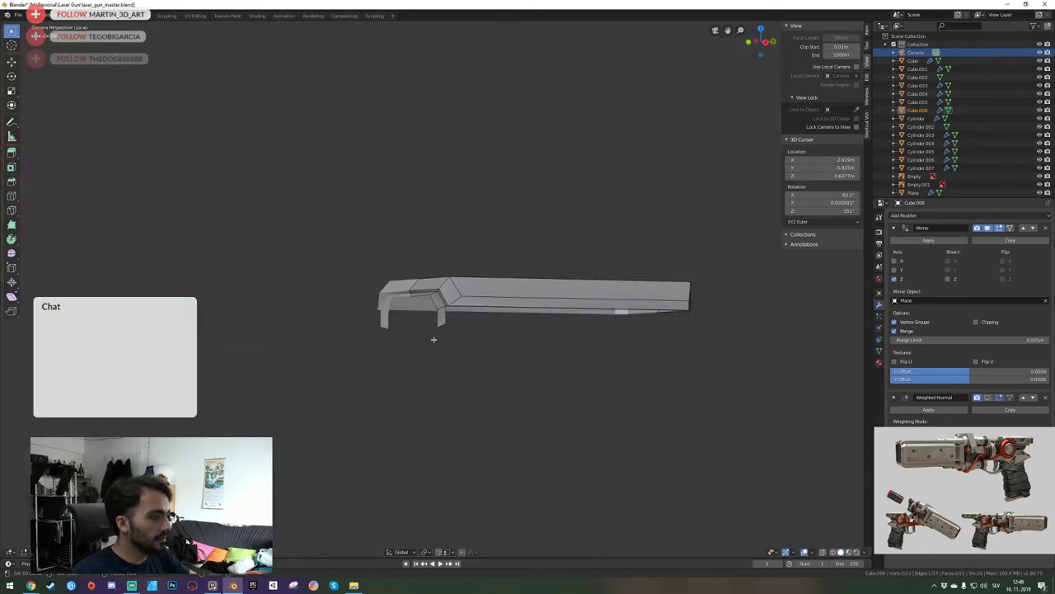
{"action": "key", "text": "KP_Divide"}
{"action": "key", "text": "Tab"}
{"action": "left_click", "coordinate": [467, 182], "text": "shift"}
{"action": "key", "text": "KP_Divide"}
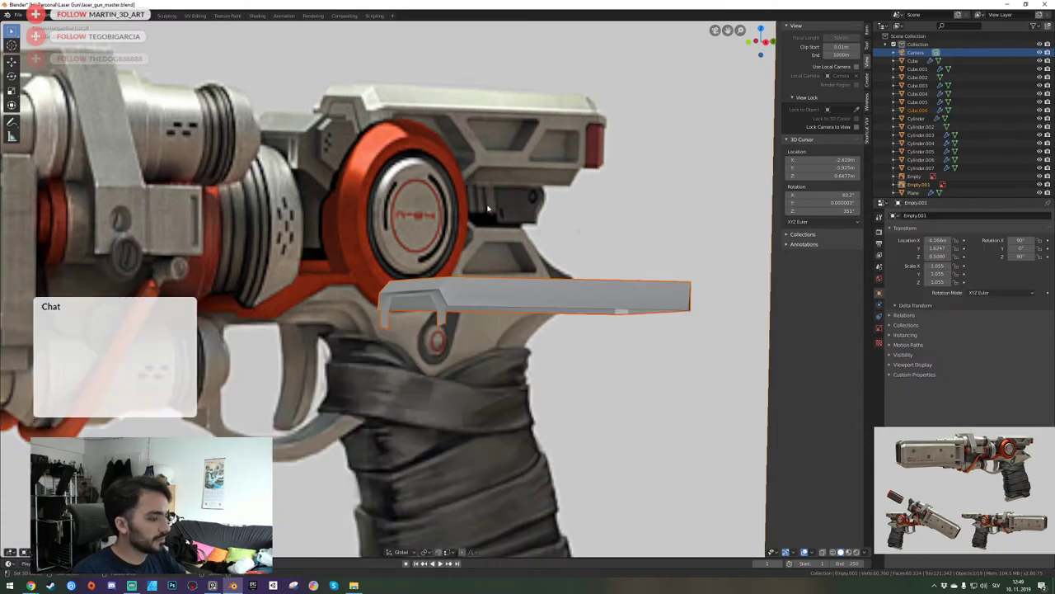
{"action": "left_click", "coordinate": [435, 315]}
{"action": "key", "text": "Tab"}
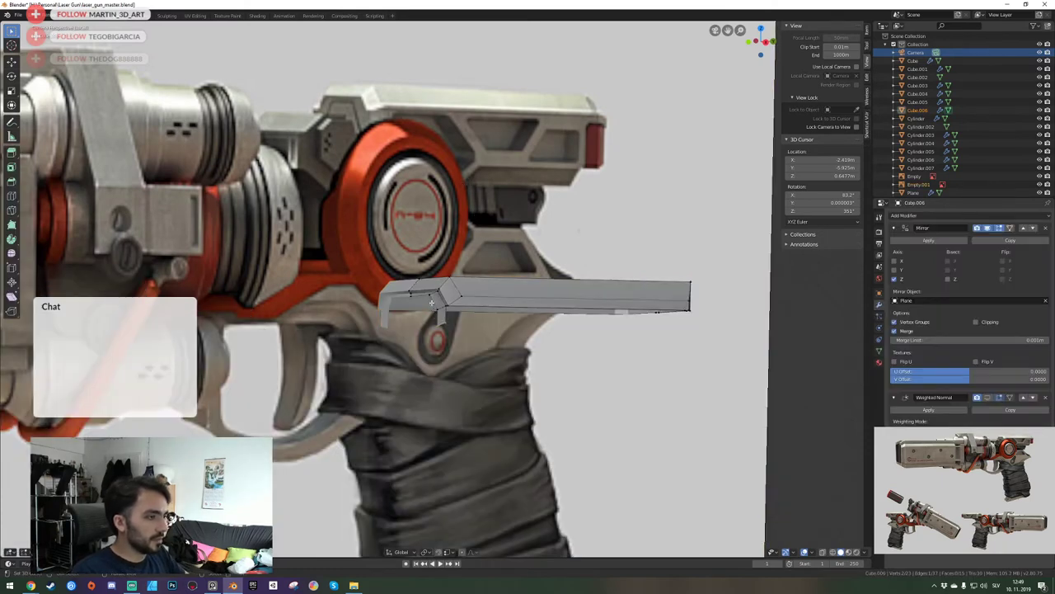
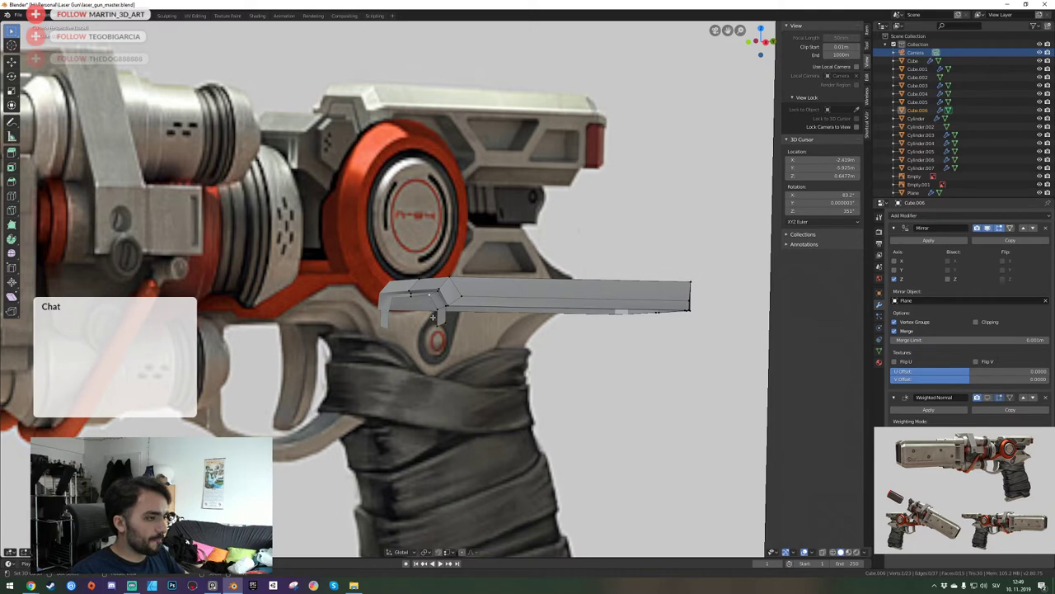
Move the upper inner corner vertex of the cover's downward tab along Z and X to follow the reference.
{"action": "key", "text": "g"}
{"action": "key", "text": "z"}
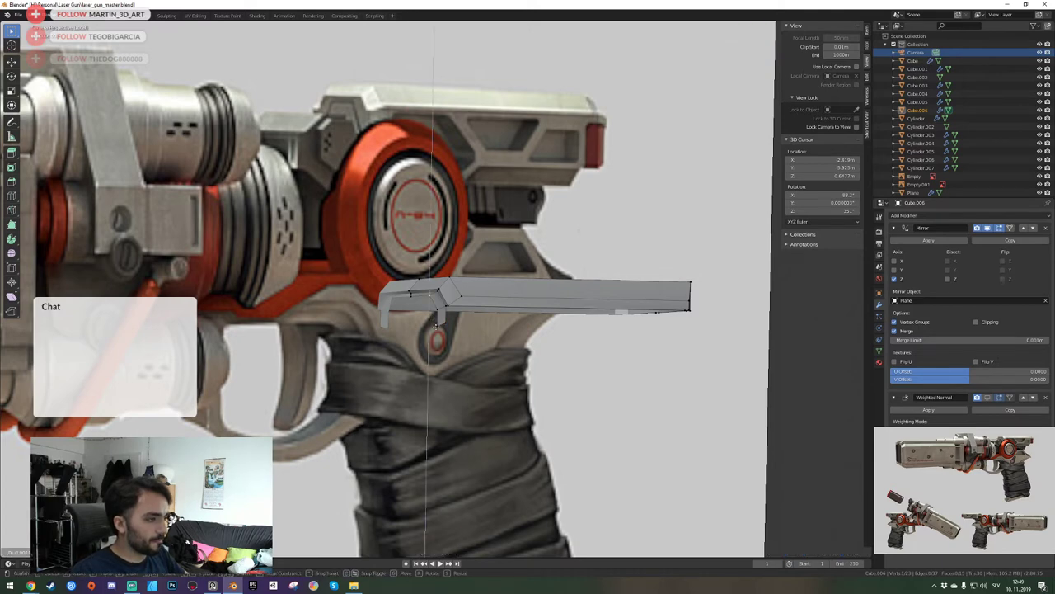
{"action": "left_click", "coordinate": [436, 327]}
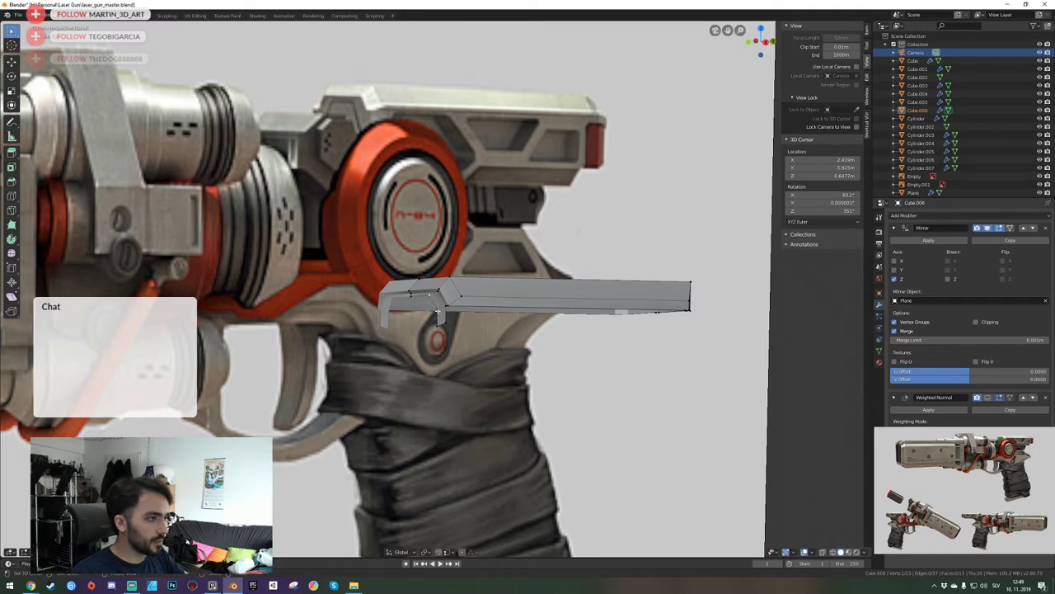
{"action": "key", "text": "g"}
{"action": "key", "text": "x"}
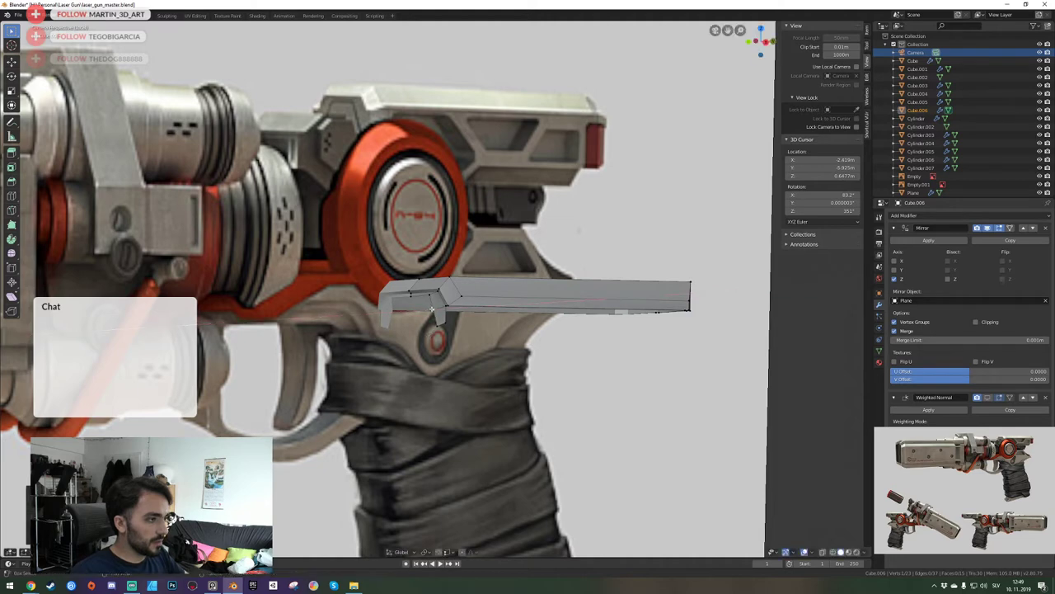
{"action": "key", "text": "z"}
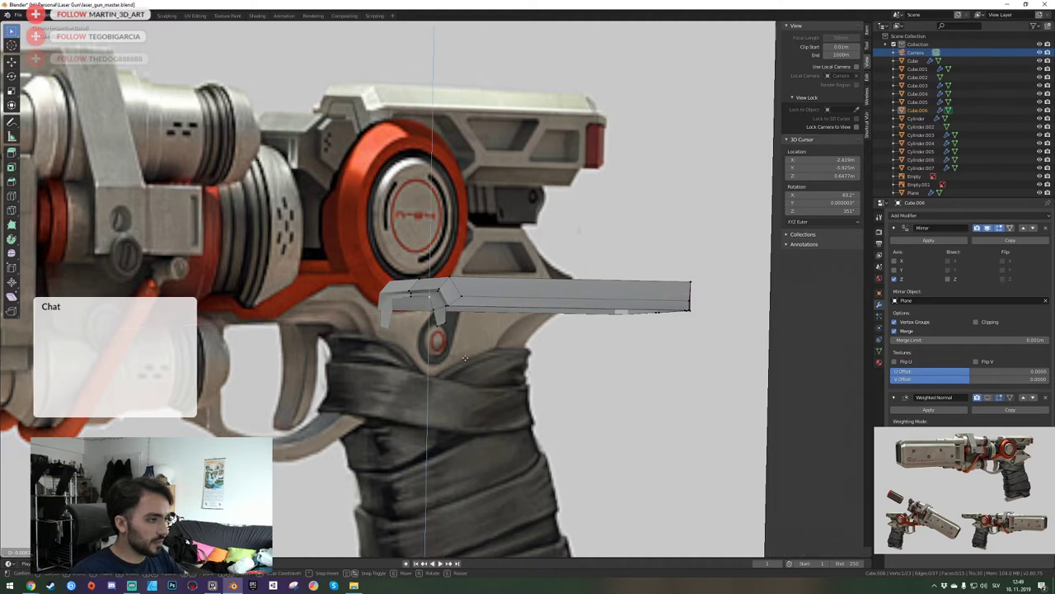
{"action": "left_click", "coordinate": [466, 346]}
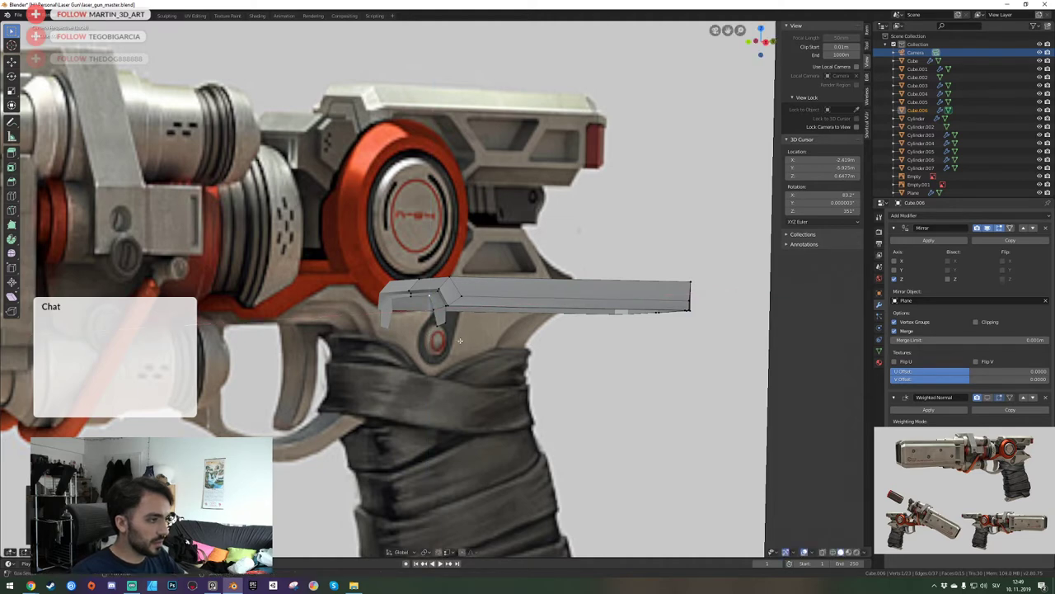
{"action": "key", "text": "Tab"}
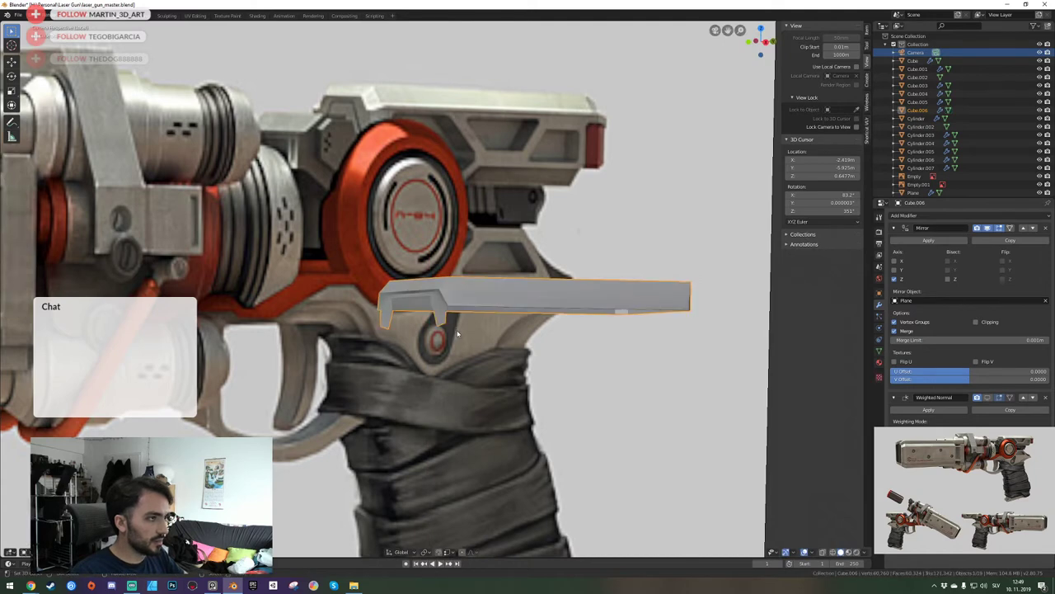
Lower the bottom edge of the cover's tab along Z and shift its bottom corner vertex along X.
{"action": "key", "text": "Tab"}
{"action": "key", "text": "2"}
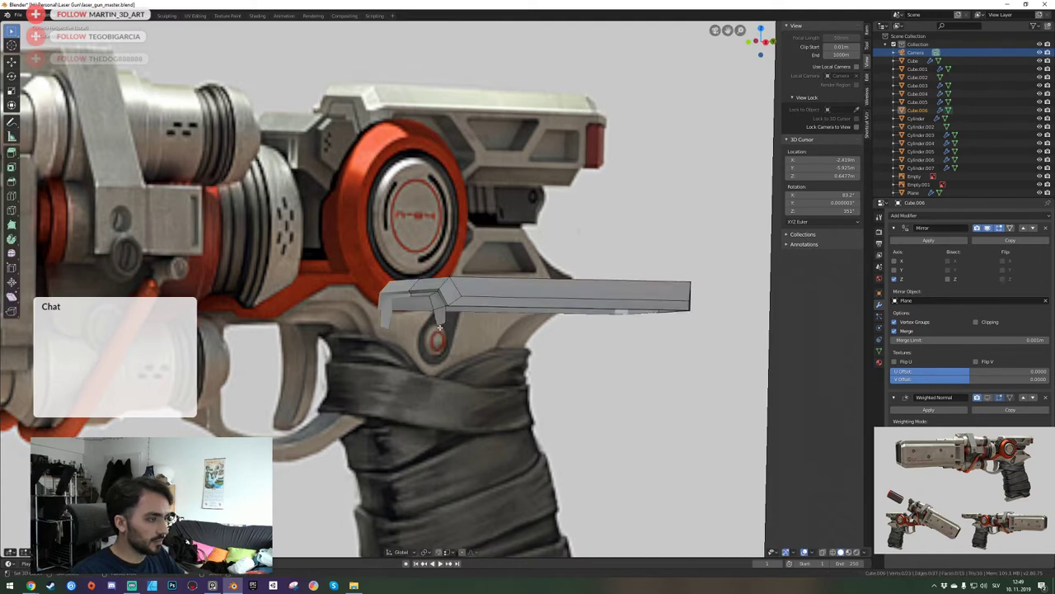
{"action": "key", "text": "g"}
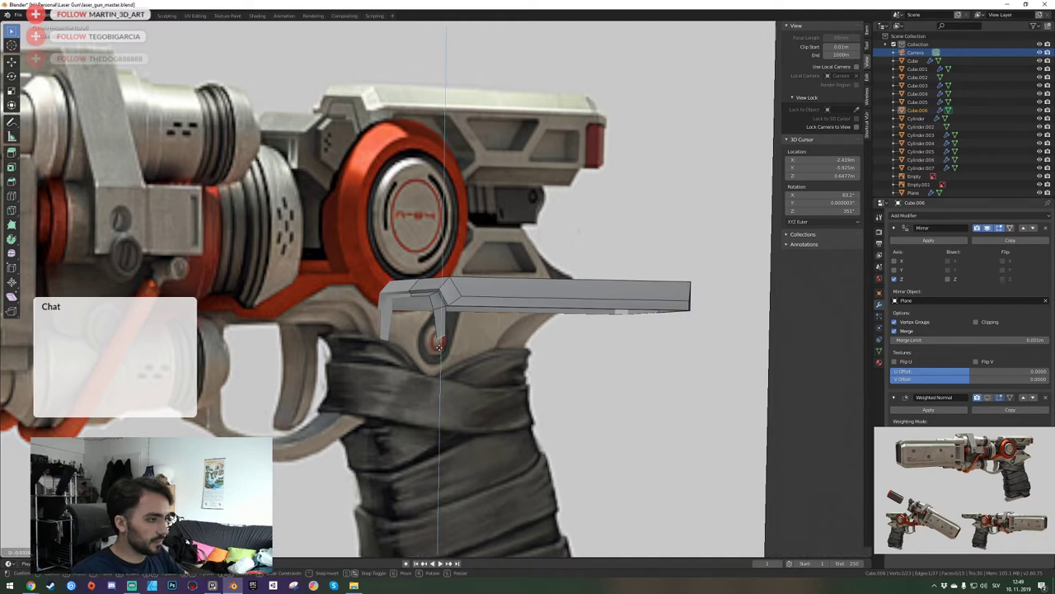
{"action": "left_click", "coordinate": [440, 338]}
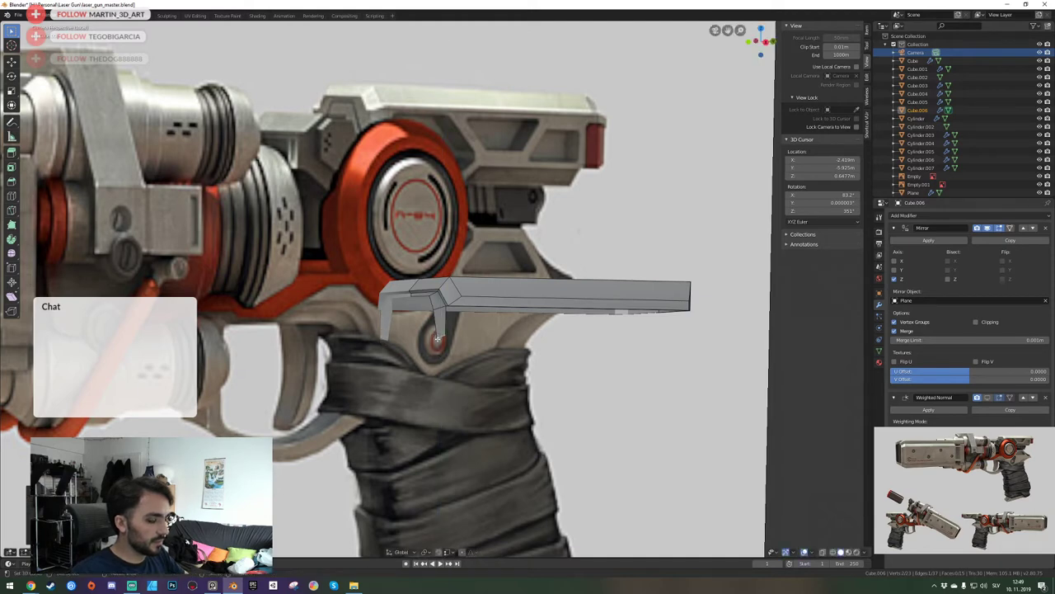
{"action": "key", "text": "g"}
{"action": "key", "text": "x"}
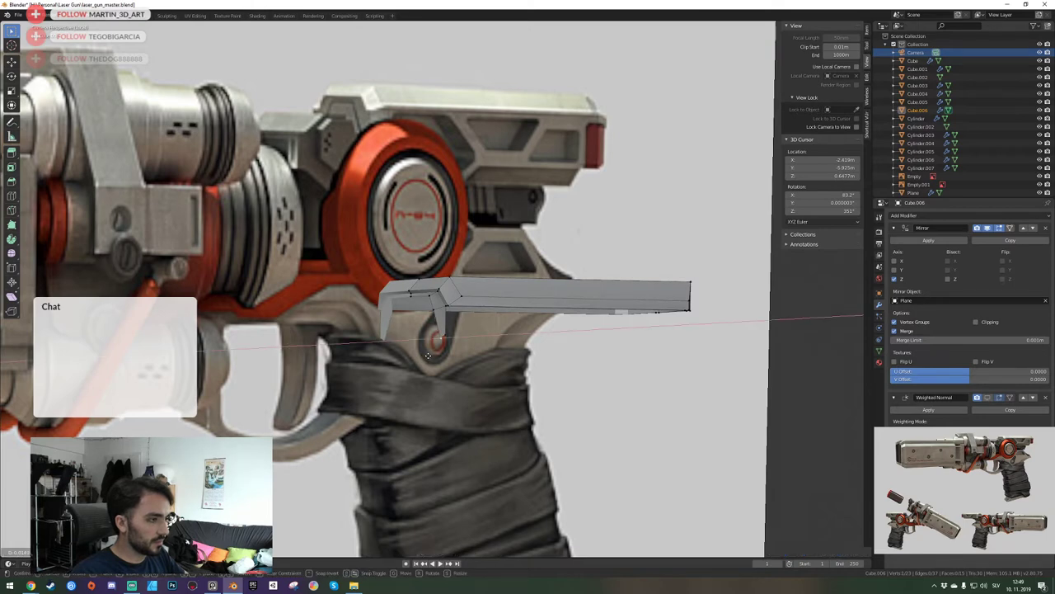
{"action": "left_click", "coordinate": [428, 355]}
Leave local view and move the tab's upper inner vertex along X from a view facing the cover's front opening.
{"action": "key", "text": "KP_0"}
{"action": "key", "text": "KP_Divide"}
{"action": "key", "text": "KP_Decimal"}
{"action": "key", "text": "shift+grave"}
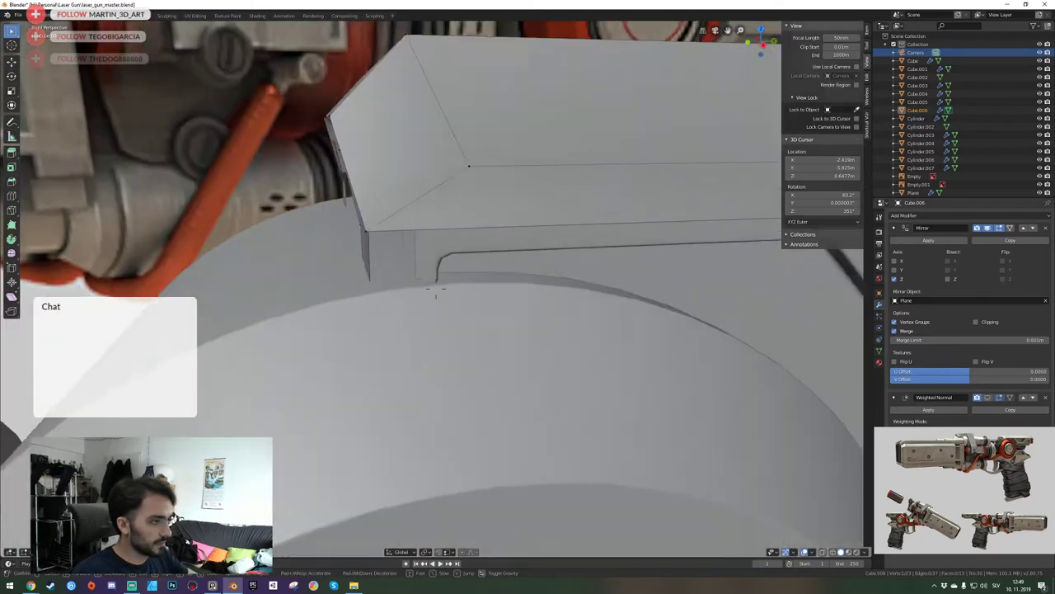
{"action": "key", "text": "a"}
{"action": "key", "text": "d"}
{"action": "key", "text": "a"}
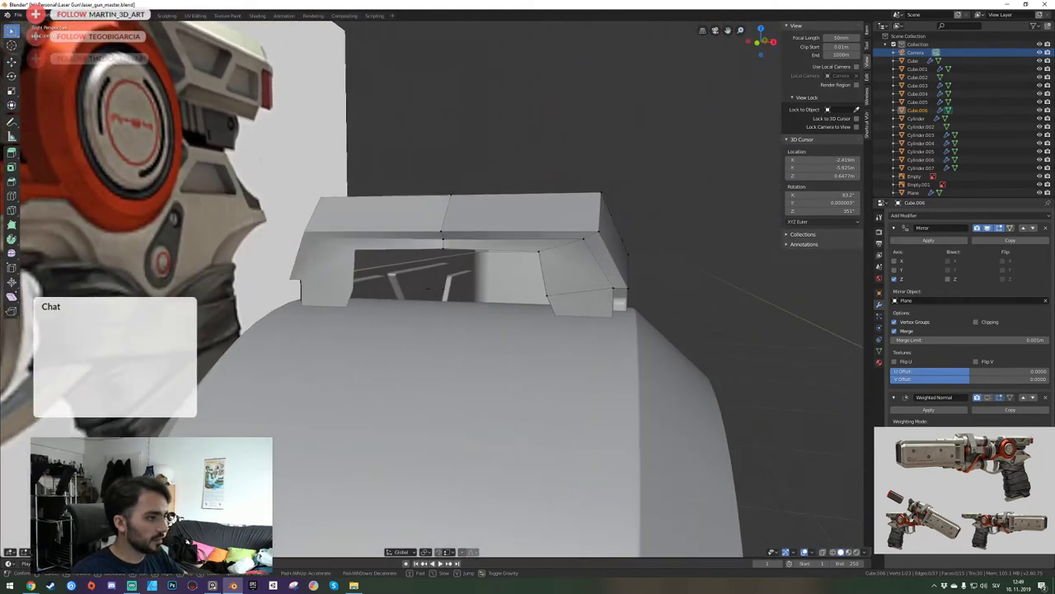
{"action": "key", "text": "d"}
{"action": "left_click", "coordinate": [440, 289]}
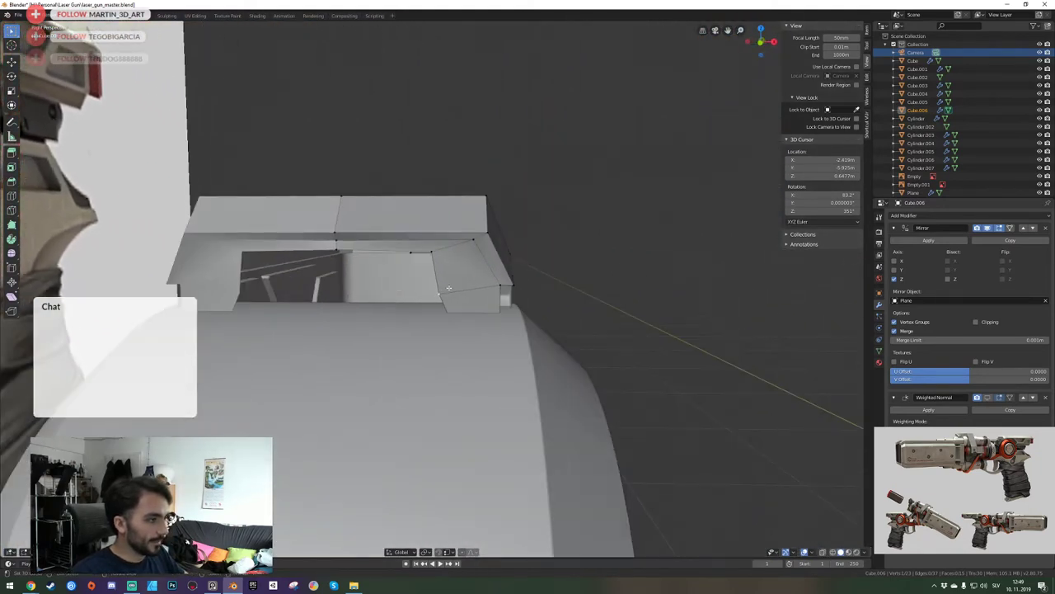
{"action": "key", "text": "g"}
{"action": "key", "text": "x"}
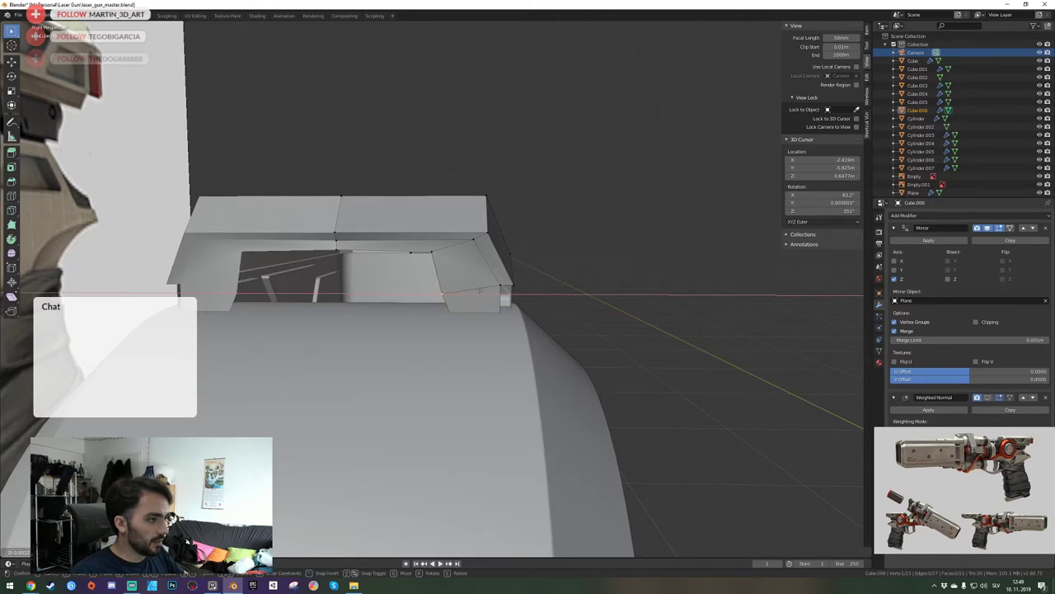
Move the inner corner vertex of the top cover's front leg slightly along the X axis.
{"action": "left_click", "coordinate": [516, 284]}
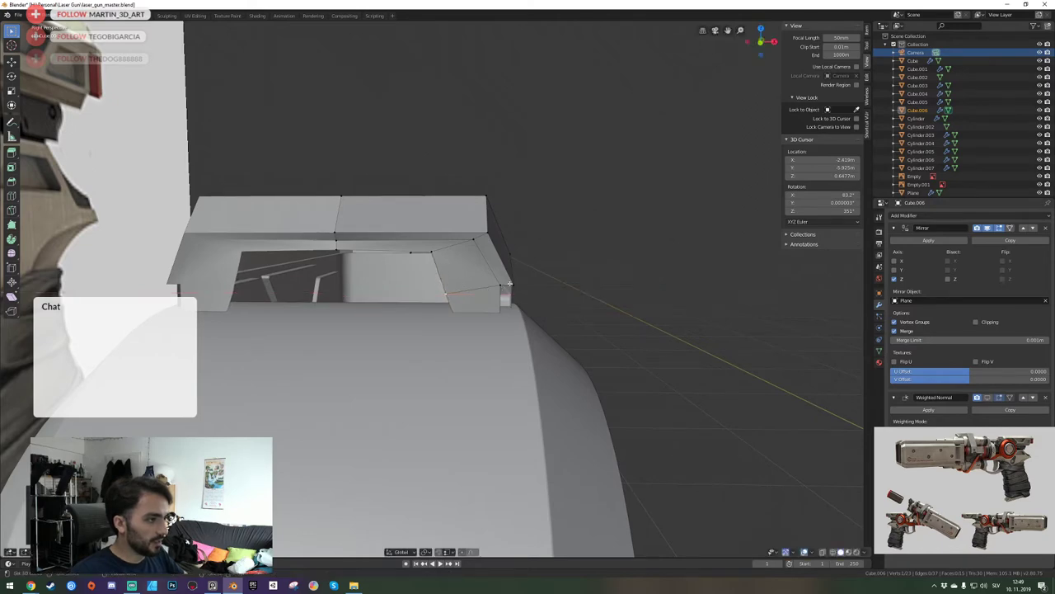
{"action": "middle_click_drag", "start_coordinate": [516, 284], "coordinate": [436, 289]}
{"action": "key", "text": "KP_0"}
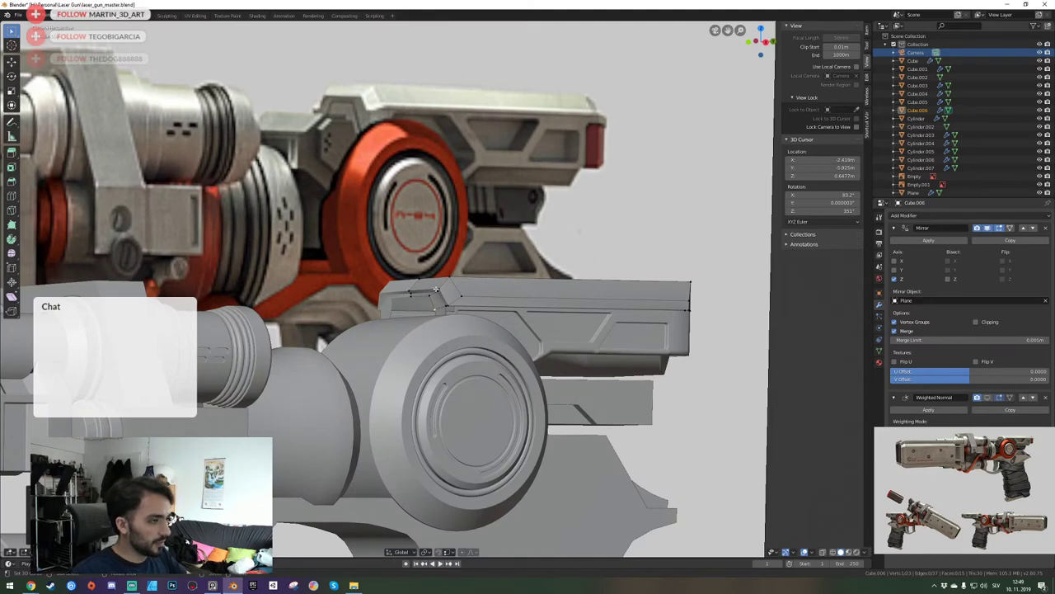
Isolate the cover and move the lower end of its front leg along Y so the leg slants toward the cover's long side.
{"action": "key", "text": "KP_3"}
{"action": "key", "text": "KP_Divide"}
{"action": "key", "text": "KP_5"}
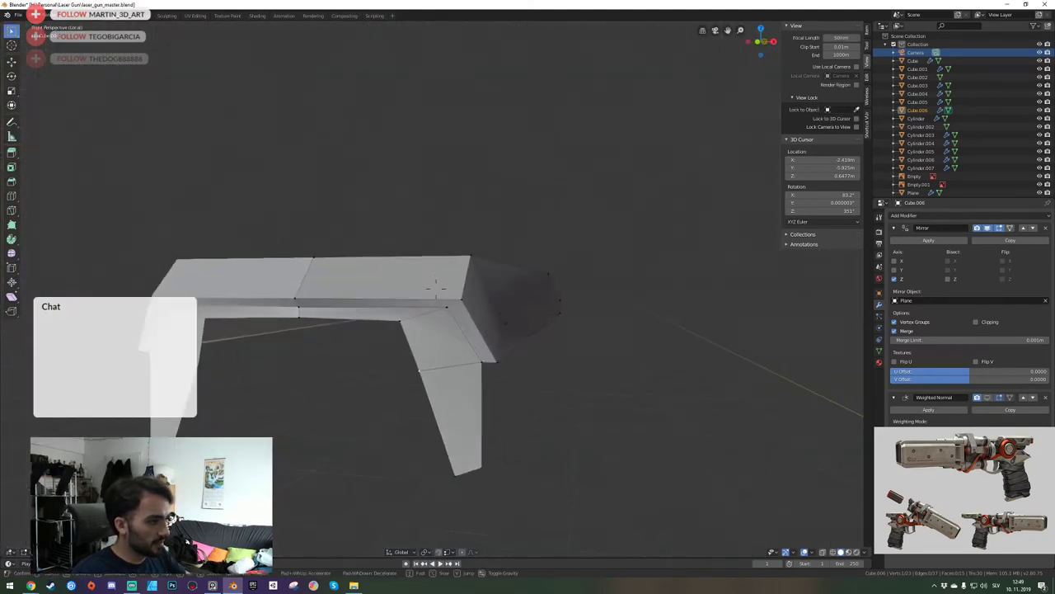
{"action": "key", "text": "w"}
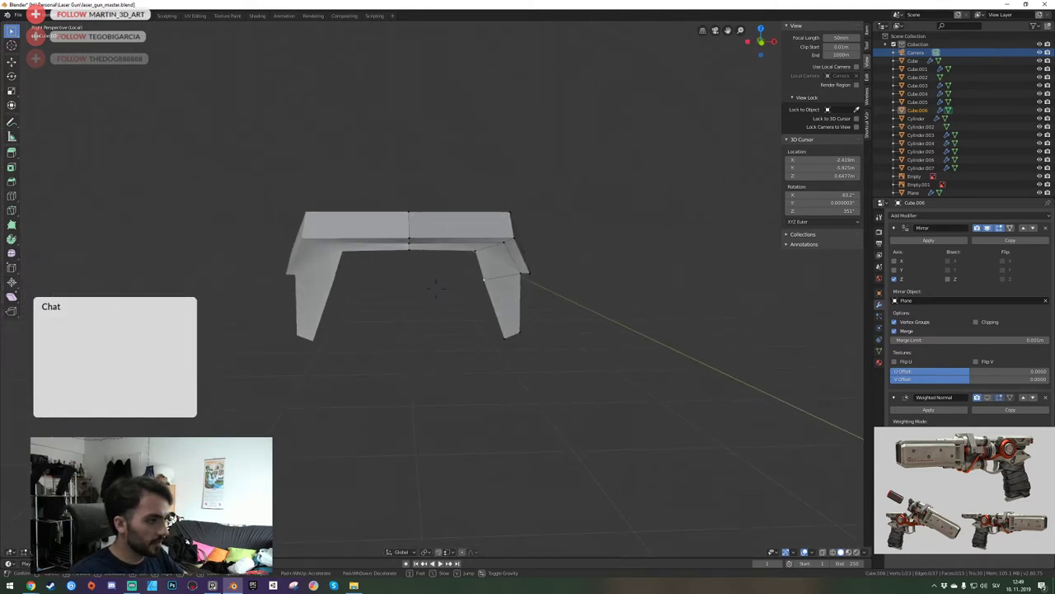
{"action": "key", "text": "d"}
{"action": "middle_click_drag", "start_coordinate": [436, 286], "coordinate": [486, 303]}
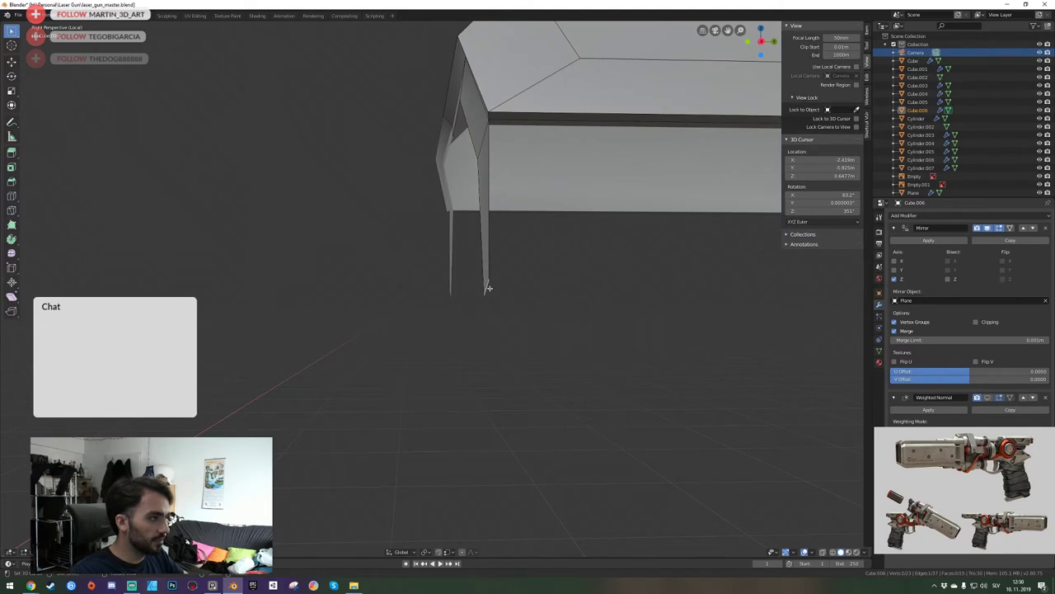
{"action": "key", "text": "KP_5"}
{"action": "key", "text": "KP_7"}
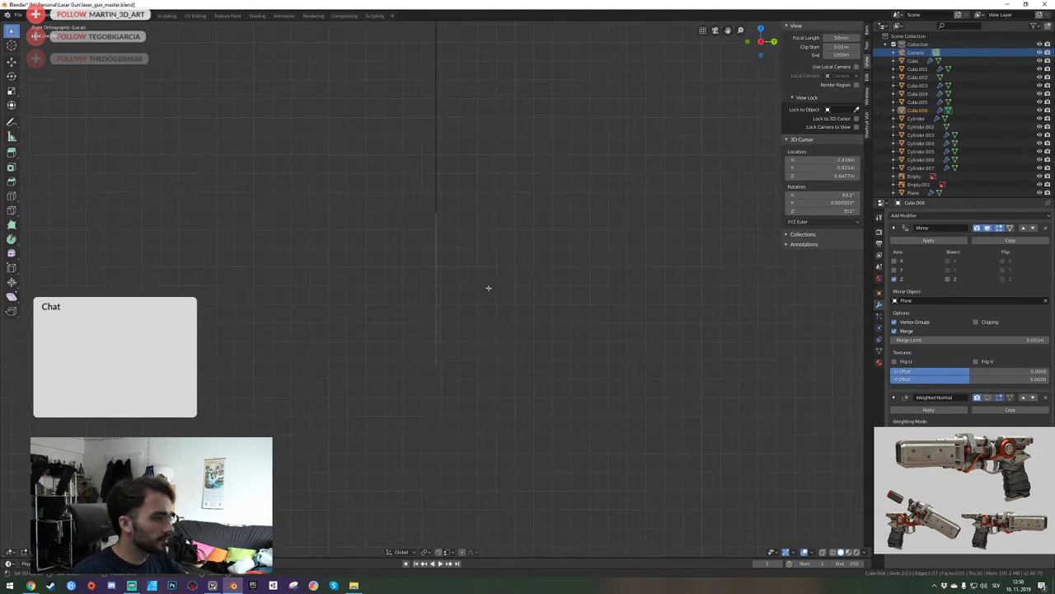
{"action": "scroll", "coordinate": [475, 286], "scroll_direction": "down", "scroll_amount": 4}
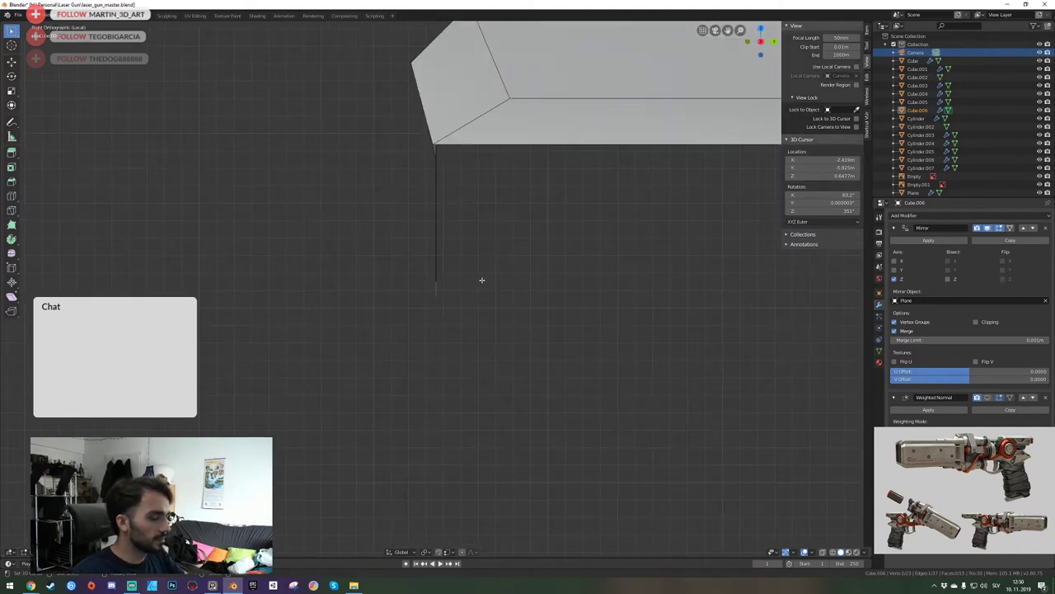
{"action": "key", "text": "g"}
{"action": "key", "text": "y"}
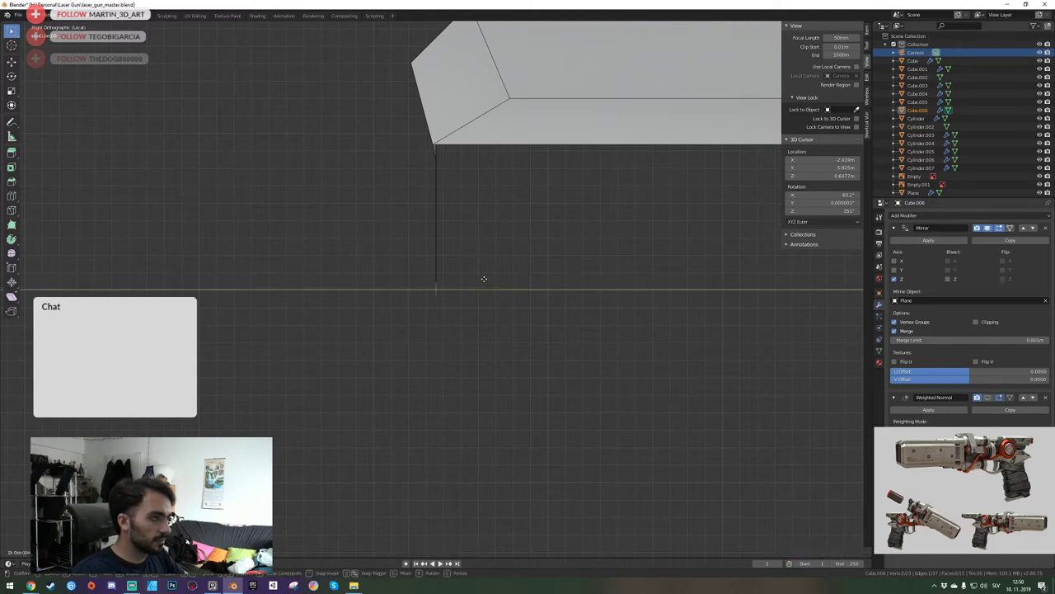
{"action": "left_click", "coordinate": [516, 289]}
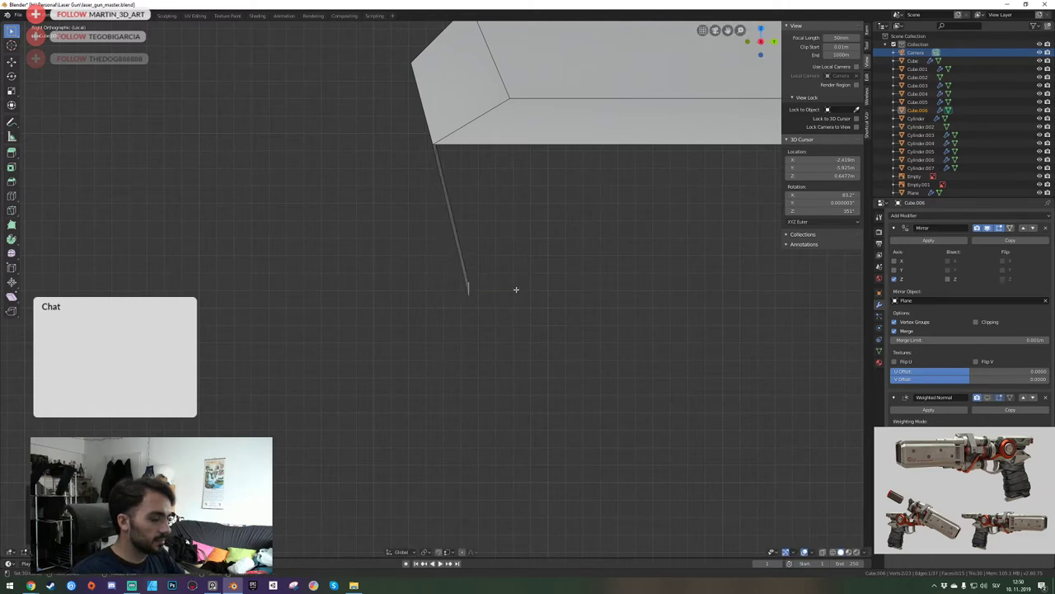
Examine how the slanted front leg meets the round housing and compares with the reference gun image.
{"action": "key", "text": "KP_0"}
{"action": "scroll", "coordinate": [516, 290], "scroll_direction": "up", "scroll_amount": 2}
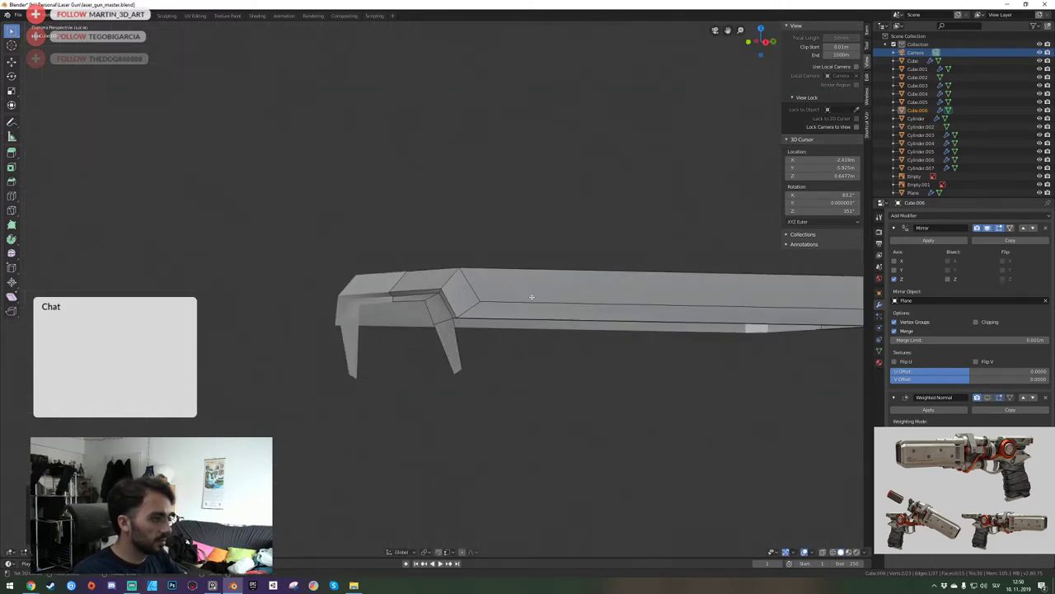
{"action": "key", "text": "KP_0"}
{"action": "middle_click_drag", "start_coordinate": [531, 297], "coordinate": [436, 290]}
{"action": "key", "text": "KP_Divide"}
{"action": "key", "text": "shift+grave"}
{"action": "key", "text": "e"}
{"action": "key", "text": "a"}
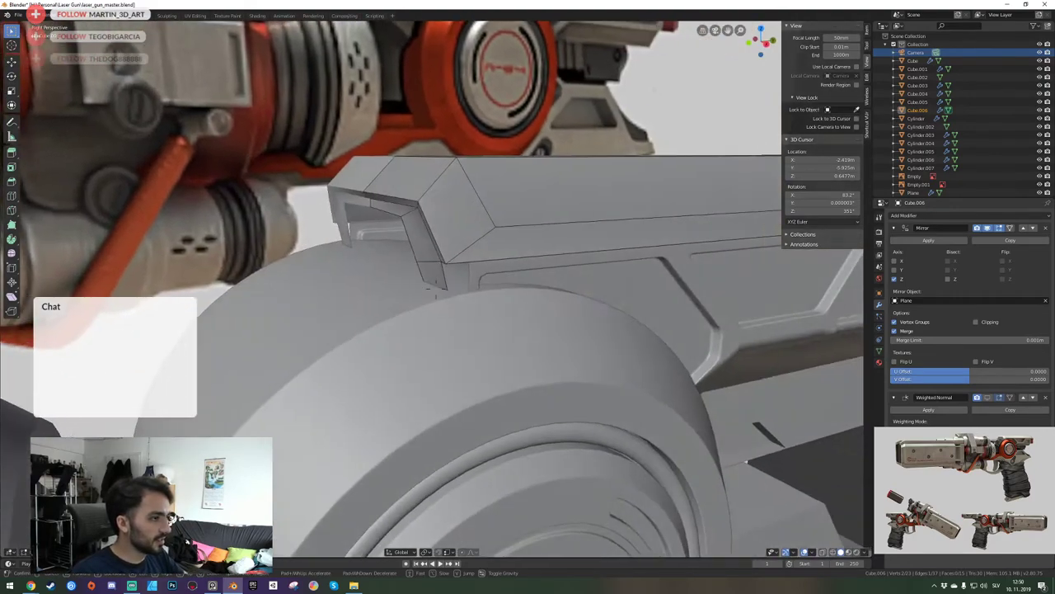
{"action": "key", "text": "d"}
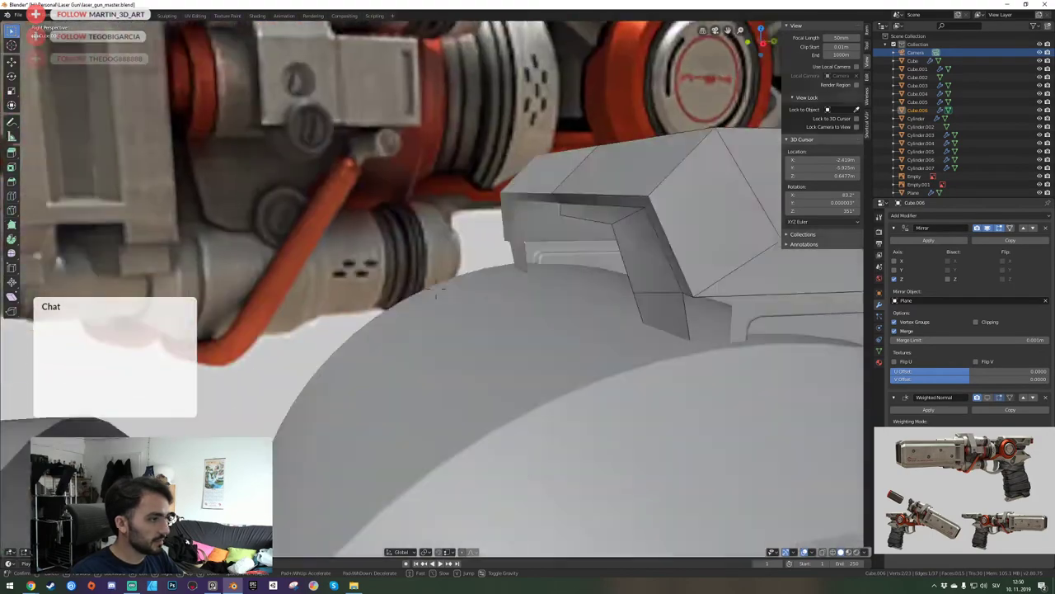
{"action": "key", "text": "s"}
{"action": "key", "text": "e"}
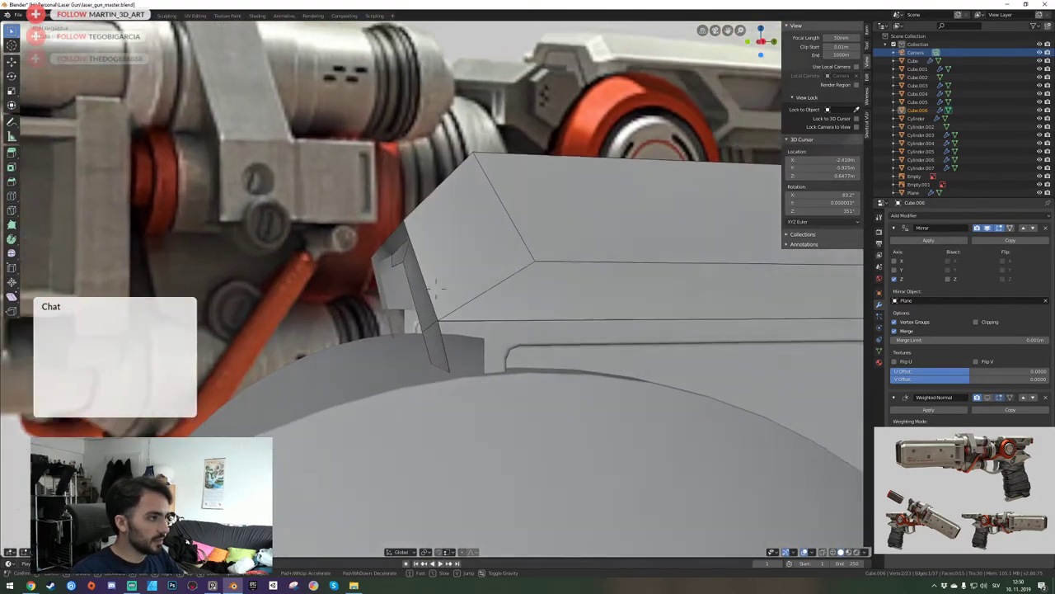
{"action": "left_click", "coordinate": [437, 288]}
{"action": "key", "text": "shift+grave"}
{"action": "key", "text": "w"}
{"action": "key", "text": "a"}
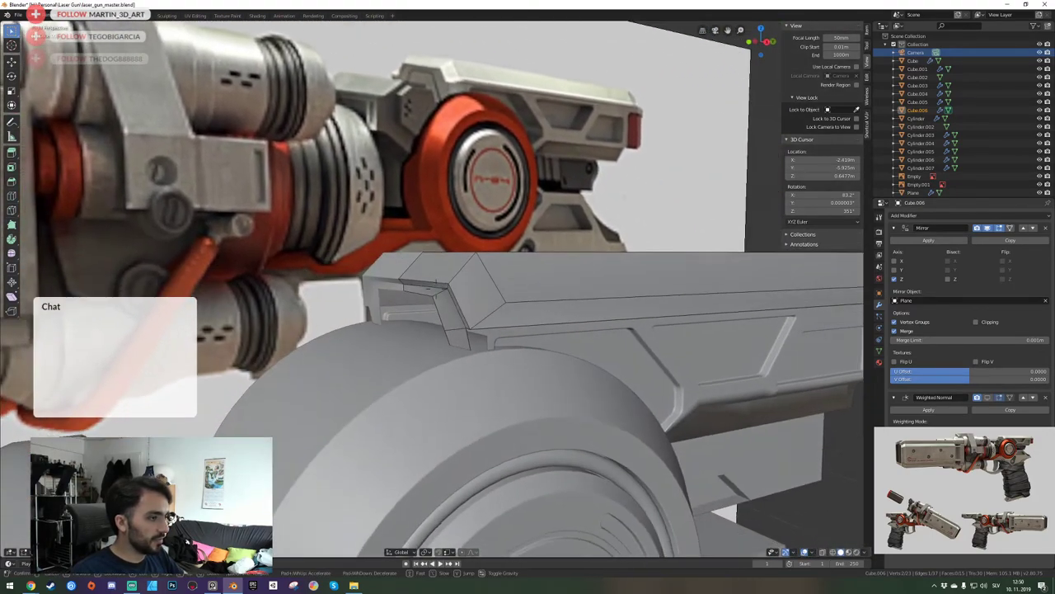
{"action": "left_click", "coordinate": [436, 289]}
Isolate the cover together with the reference image plane and resume editing the cover's mesh.
{"action": "key", "text": "KP_Divide"}
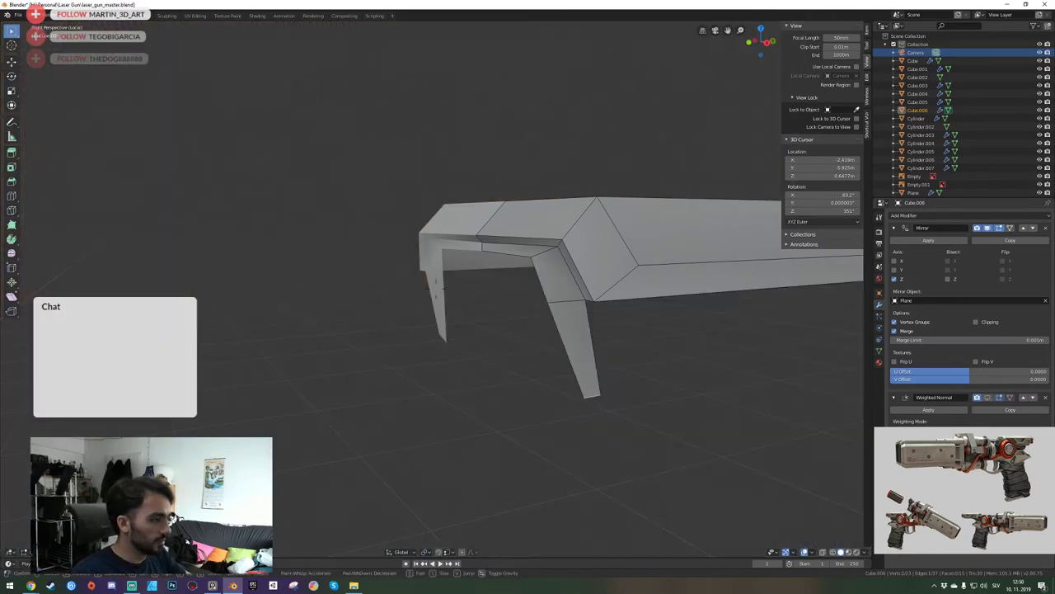
{"action": "key", "text": "KP_Divide"}
{"action": "key", "text": "Tab"}
{"action": "right_click", "coordinate": [373, 159], "text": "shift"}
{"action": "key", "text": "KP_Divide"}
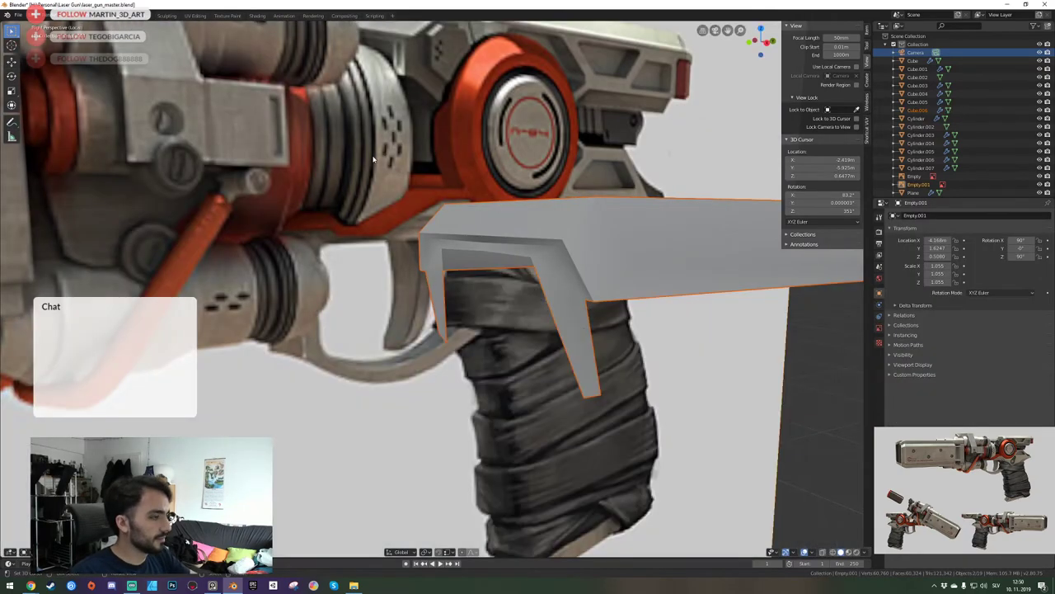
{"action": "right_click", "coordinate": [582, 312]}
{"action": "key", "text": "Tab"}
Examine the cover's front frame and legs from below and from the front beside the reference gun image.
{"action": "key", "text": "shift+grave"}
{"action": "key", "text": "w"}
{"action": "key", "text": "q"}
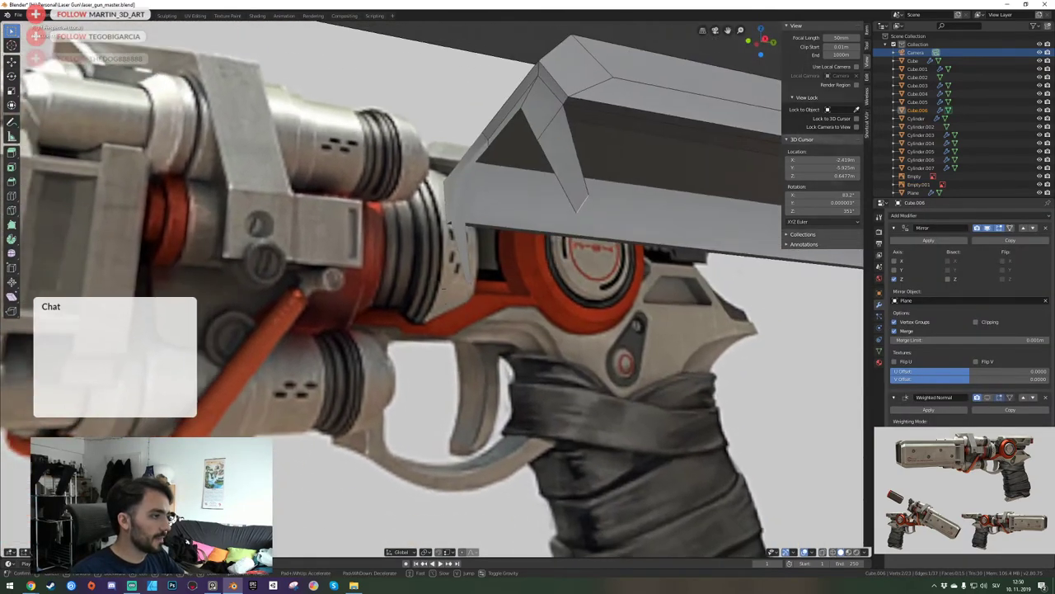
{"action": "key", "text": "d"}
{"action": "key", "text": "a"}
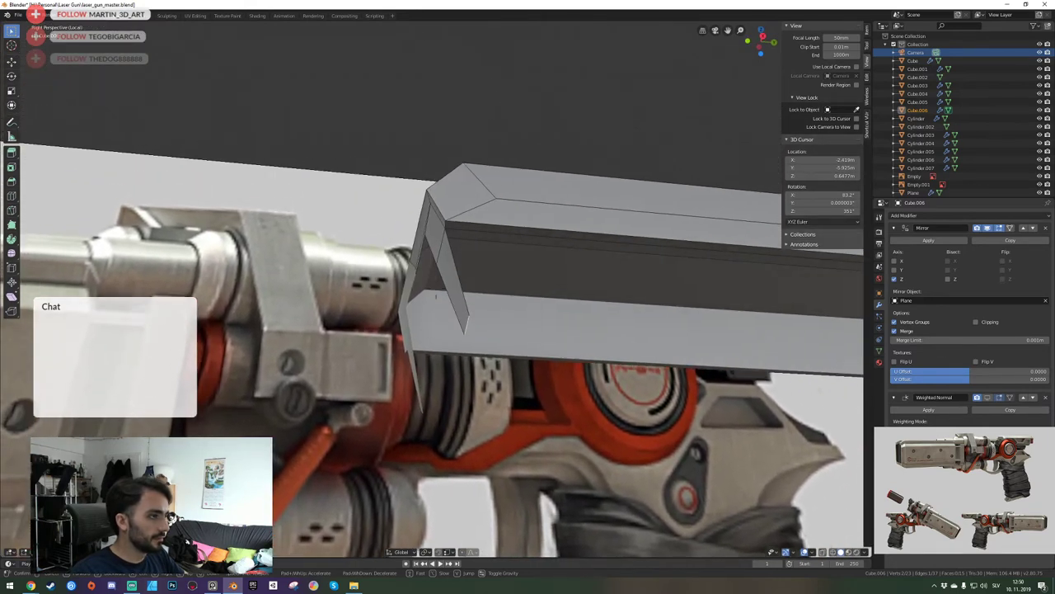
{"action": "left_click", "coordinate": [441, 271]}
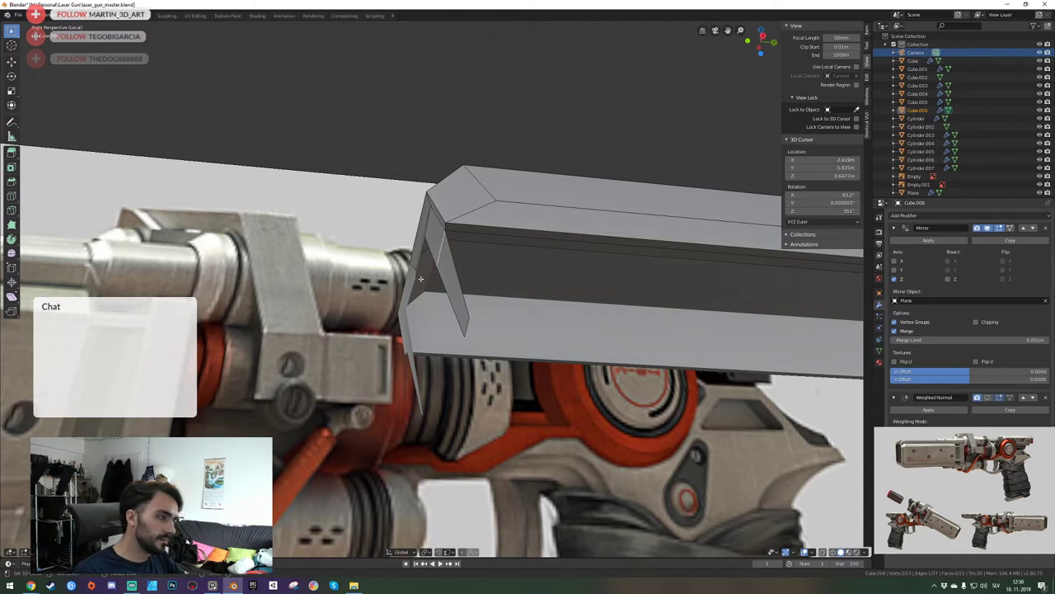
{"action": "key", "text": "shift+grave"}
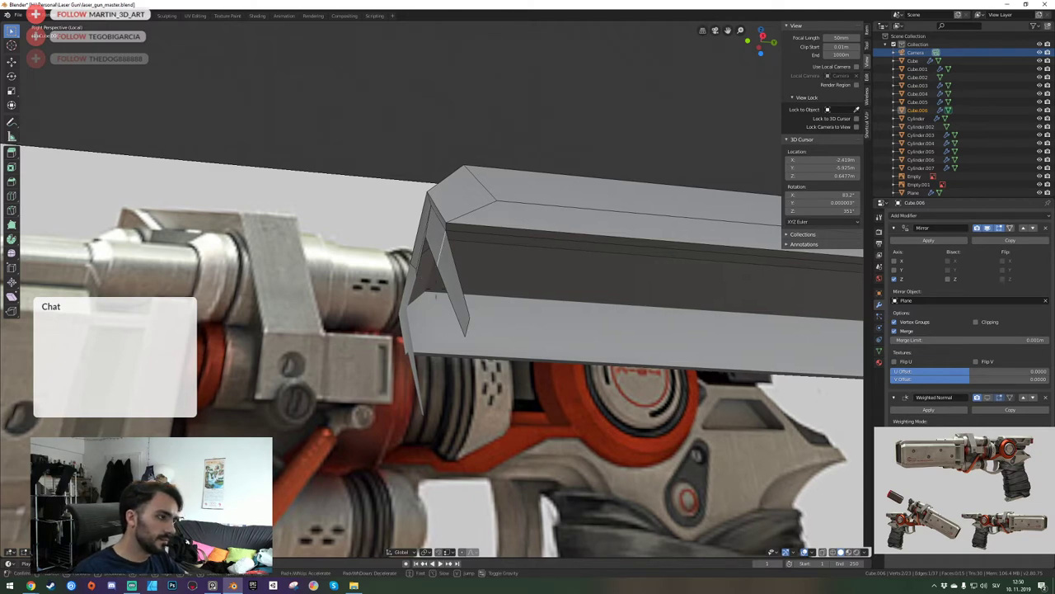
{"action": "key", "text": "s"}
{"action": "key", "text": "e"}
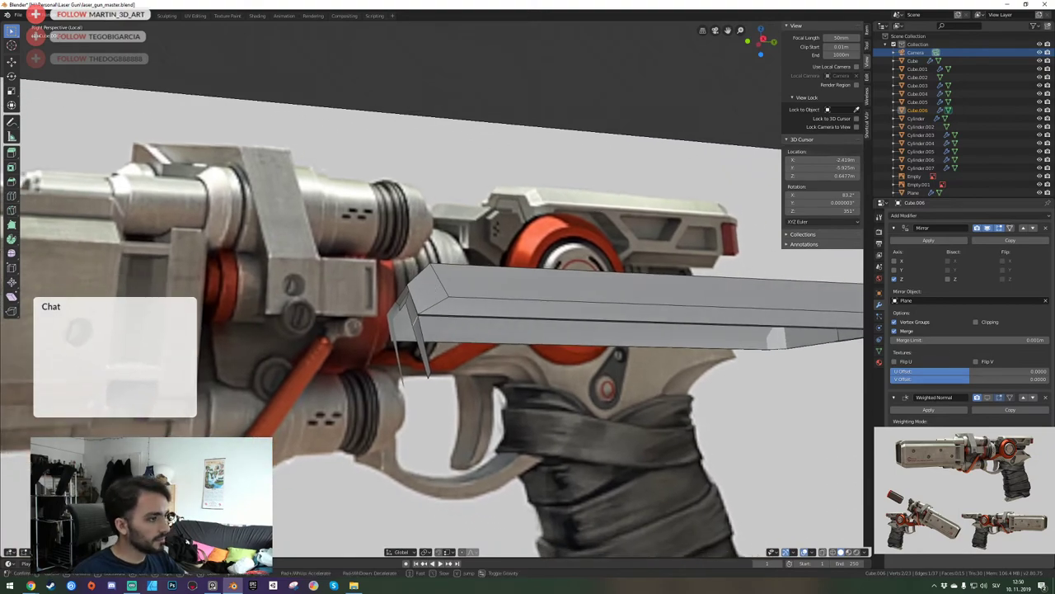
{"action": "key", "text": "a"}
{"action": "key", "text": "w"}
{"action": "key", "text": "a"}
{"action": "key", "text": "w"}
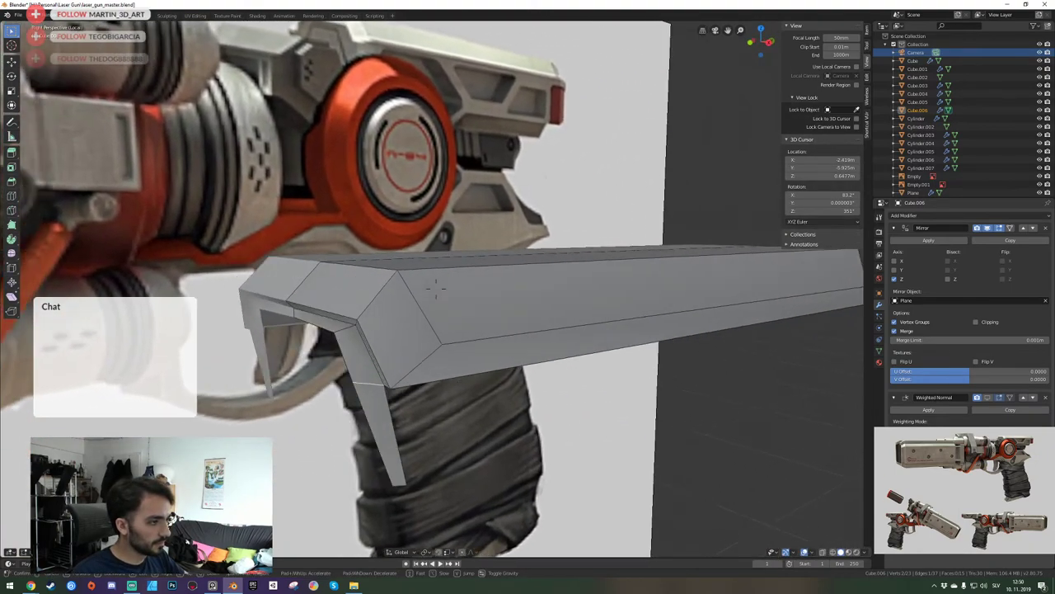
{"action": "key", "text": "q"}
{"action": "left_click", "coordinate": [405, 290]}
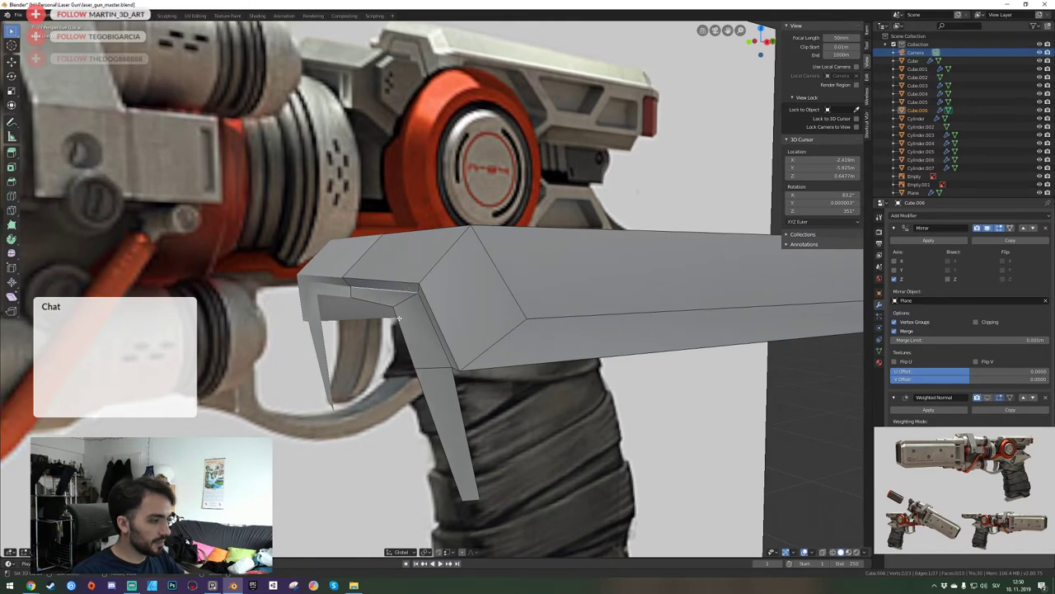
Flatten the inner edge loop of the front frame along Y with a scale of 0.
{"action": "right_click", "coordinate": [375, 305], "text": "shift"}
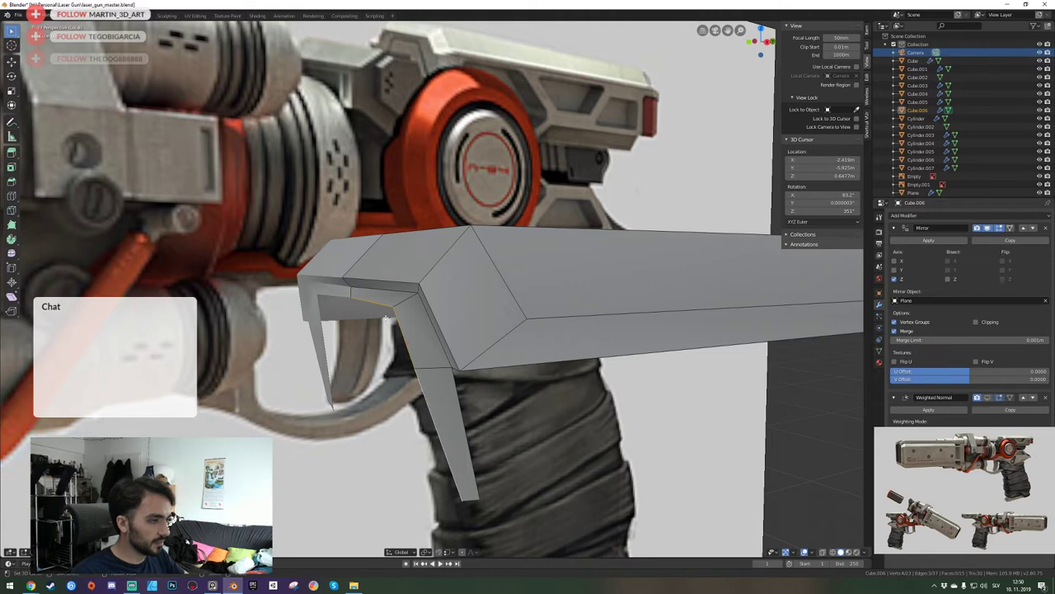
{"action": "key", "text": "s"}
{"action": "key", "text": "y"}
{"action": "key", "text": "0"}
{"action": "key", "text": "Return"}
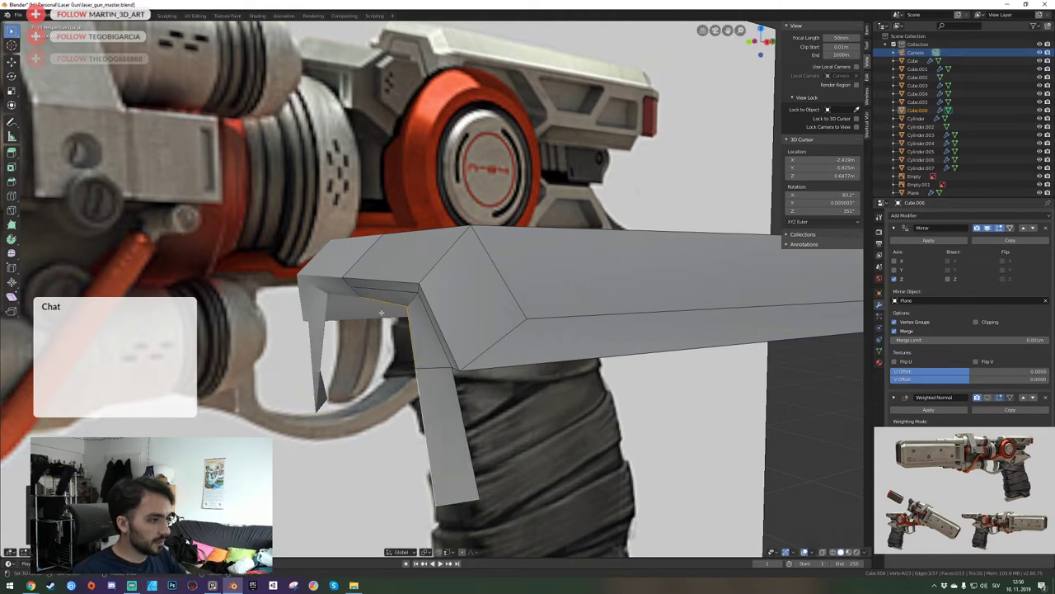
Snap the inner edge loop along Y to the frame's front corner vertex, and dissolve the redundant edges between it and the outer rim.
{"action": "key", "text": "g"}
{"action": "key", "text": "y"}
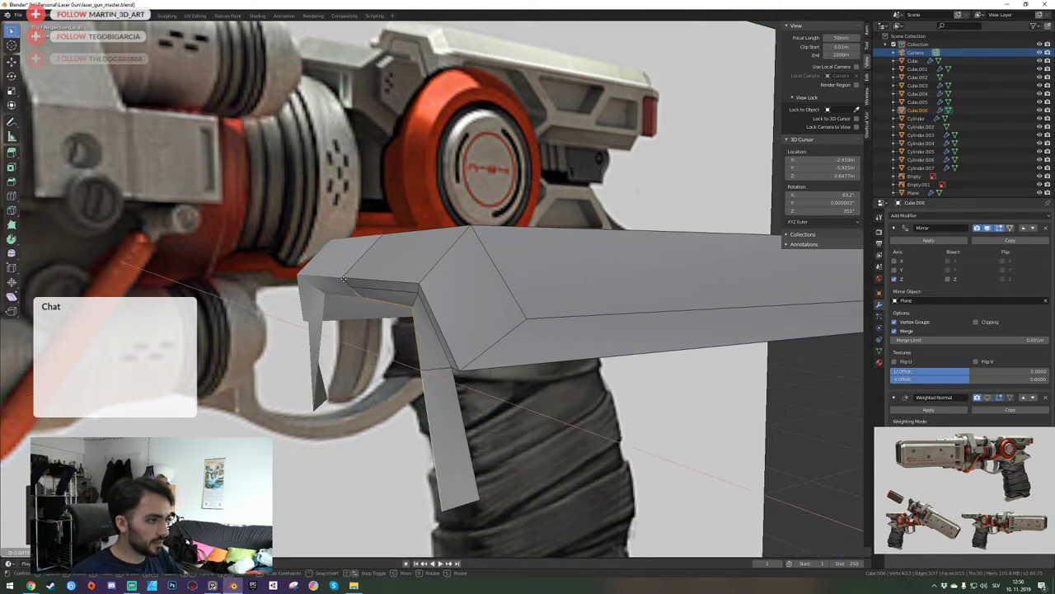
{"action": "key", "text": "shift+Tab"}
{"action": "left_click", "coordinate": [345, 279]}
{"action": "left_click", "coordinate": [389, 293]}
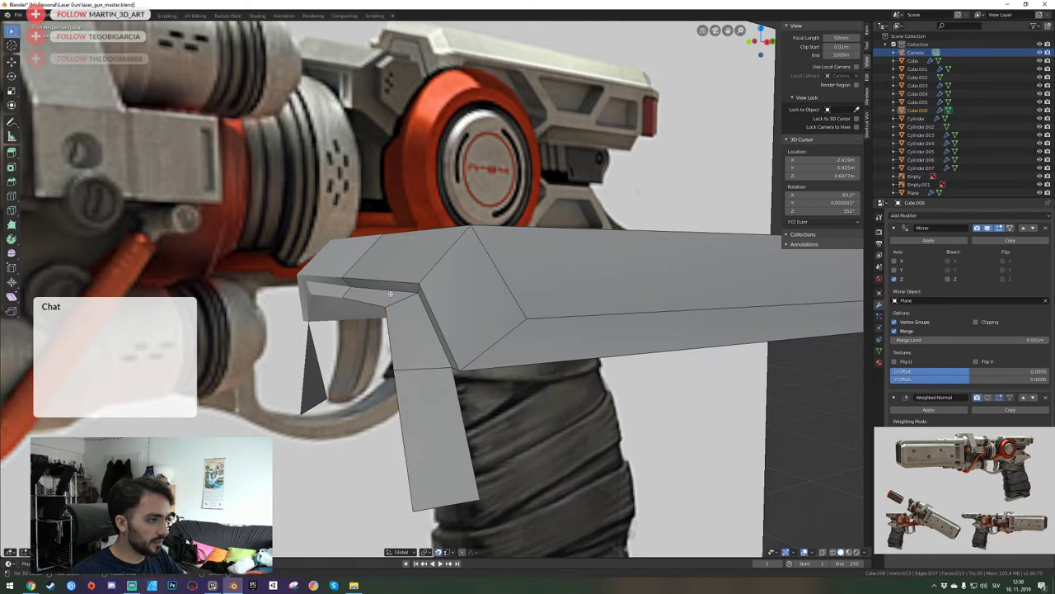
{"action": "left_click", "coordinate": [391, 294], "text": "alt"}
{"action": "key", "text": "ctrl+x"}
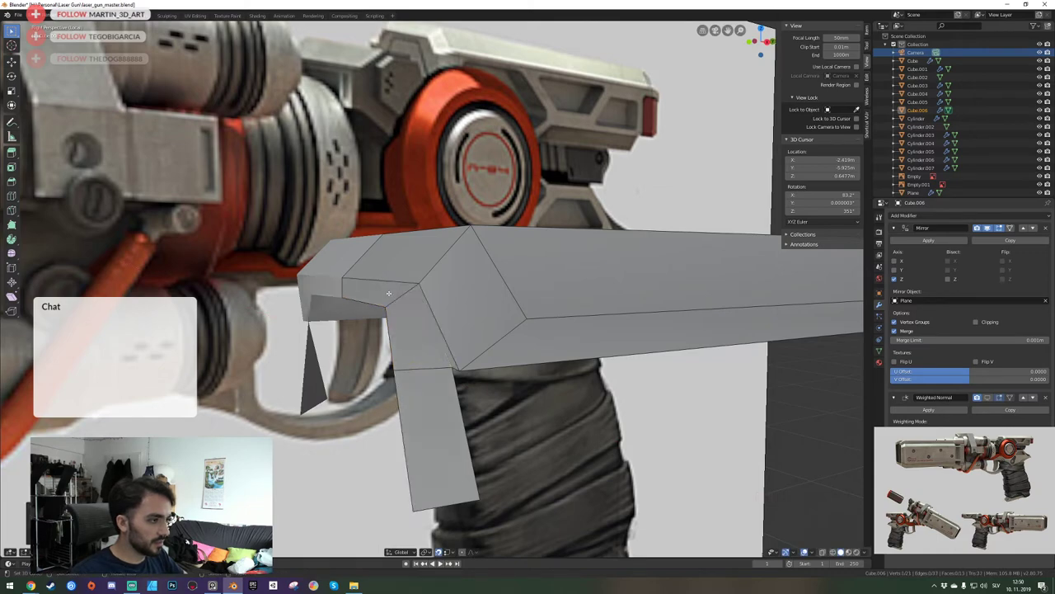
Move the outer bottom vertex of the front leg along Y to line up with the leg's inner bottom vertex.
{"action": "middle_click_drag", "start_coordinate": [389, 293], "coordinate": [440, 300]}
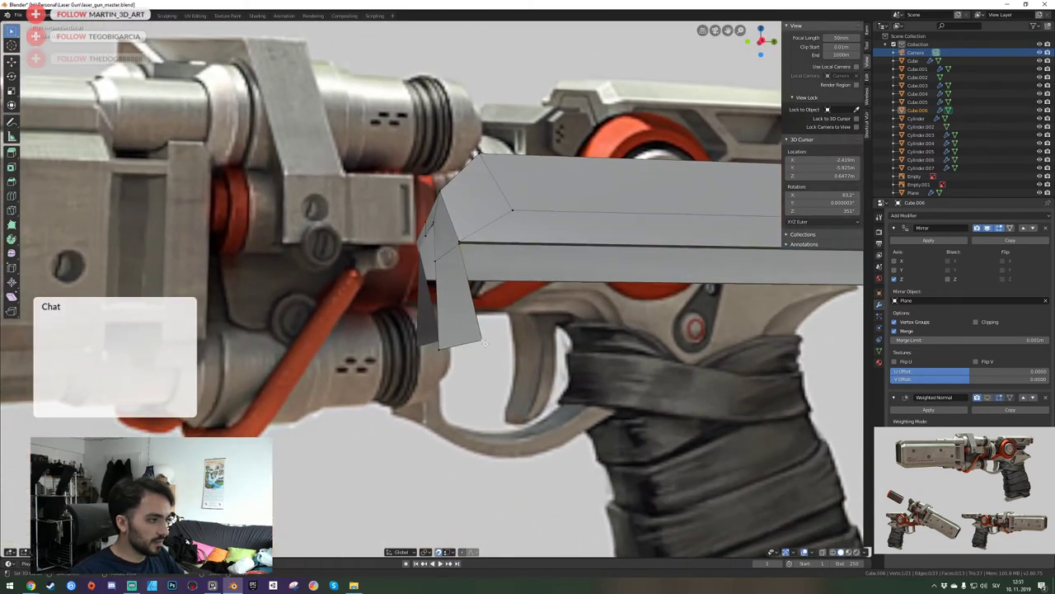
{"action": "key", "text": "g"}
{"action": "key", "text": "y"}
{"action": "left_click", "coordinate": [437, 360]}
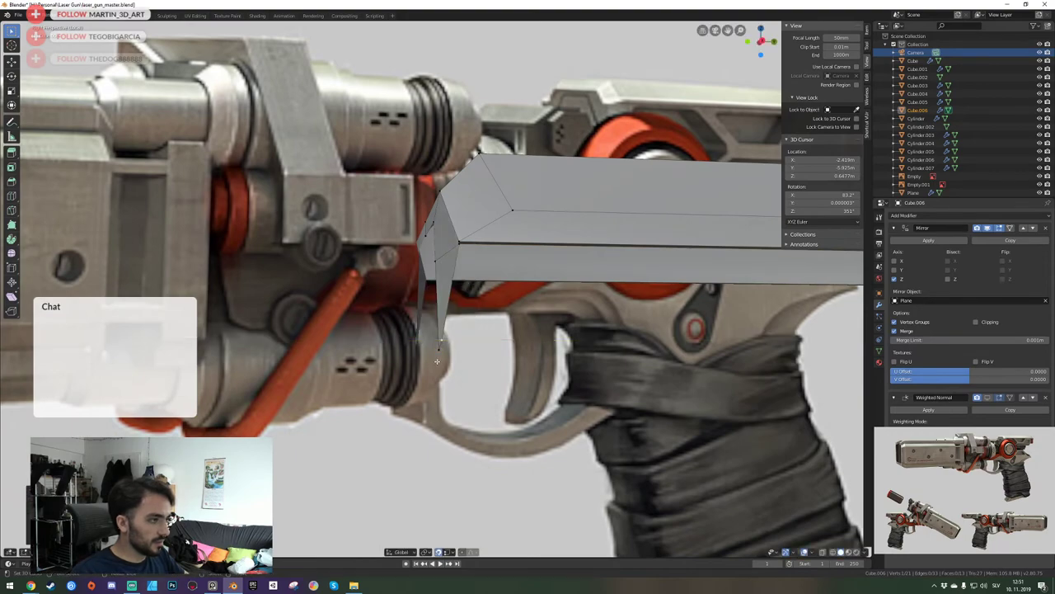
{"action": "middle_click_drag", "start_coordinate": [437, 360], "coordinate": [431, 312]}
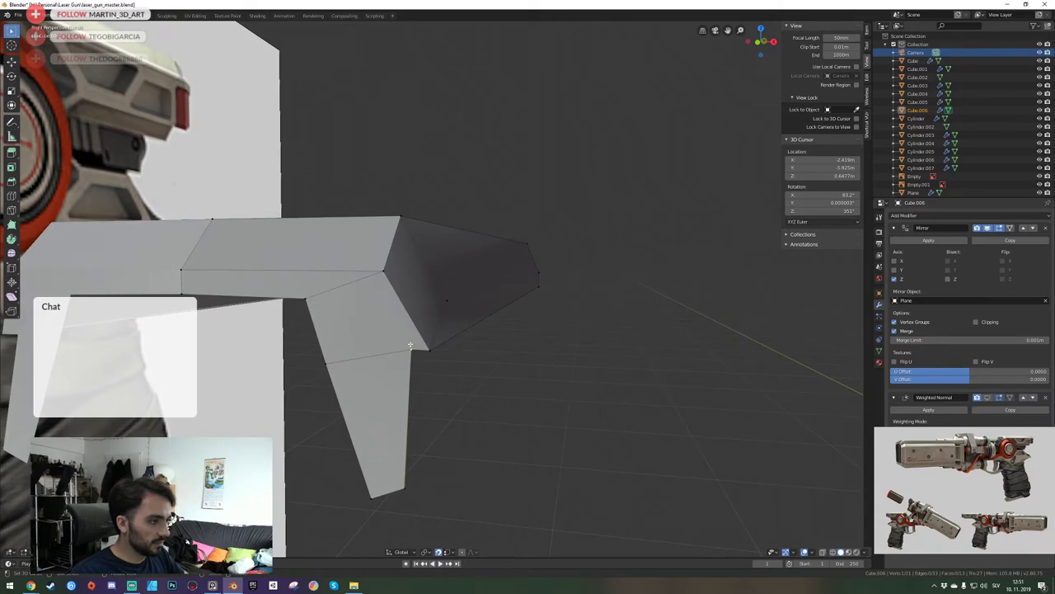
Try to dissolve the vertex at the front leg's outer upper corner, and undo the dissolve.
{"action": "key", "text": "ctrl+x"}
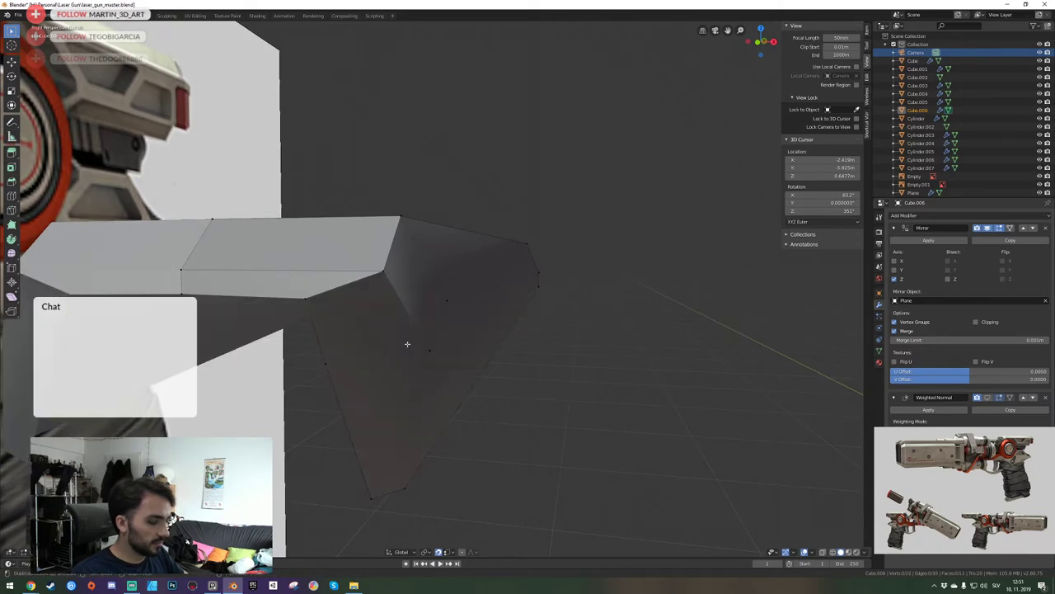
{"action": "key", "text": "ctrl+z"}
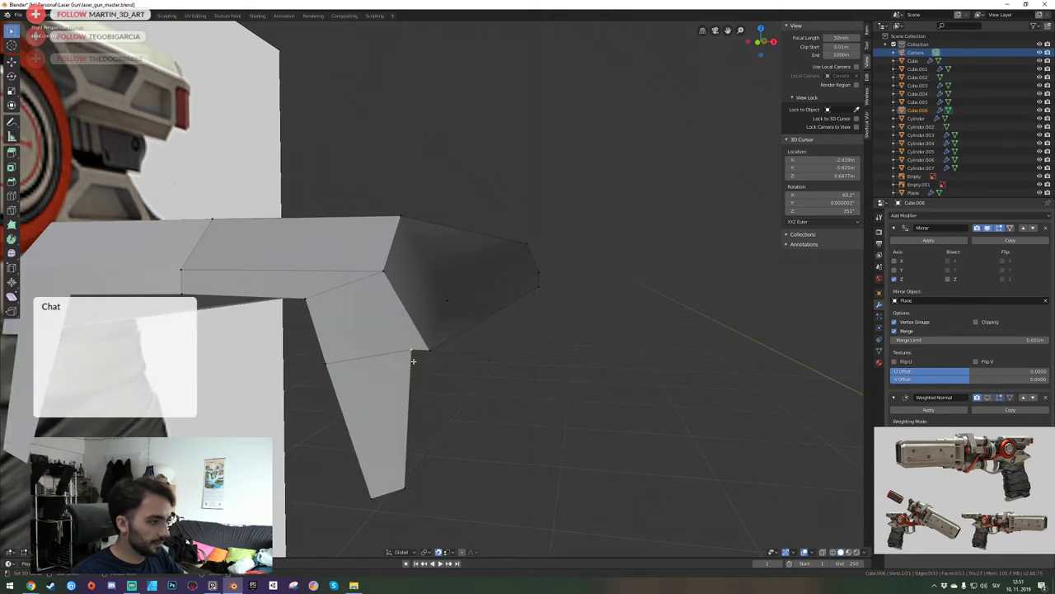
{"action": "middle_click_drag", "start_coordinate": [413, 360], "coordinate": [441, 298]}
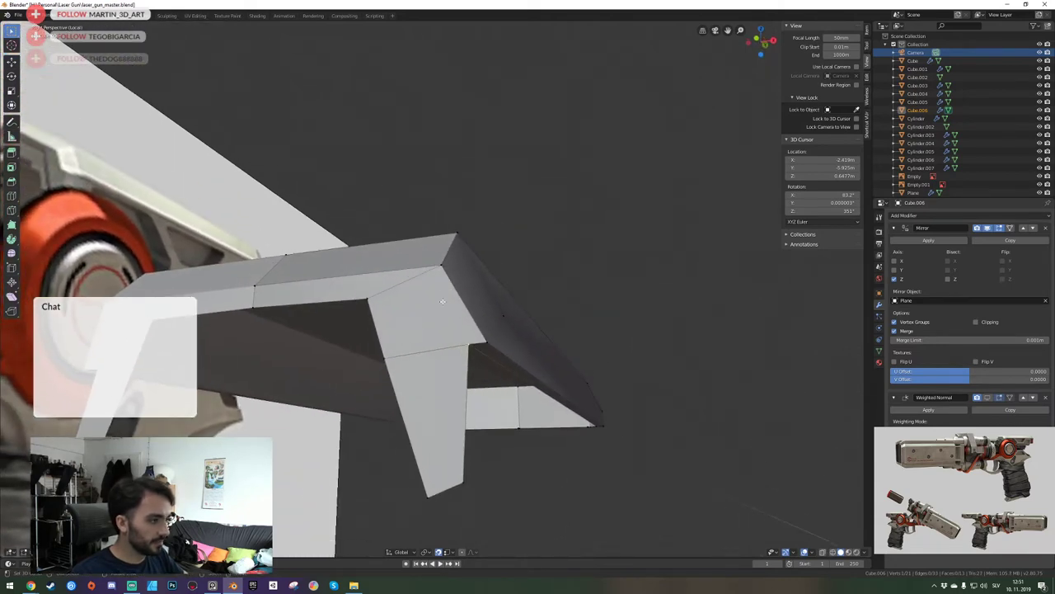
{"action": "key", "text": "shift+grave"}
{"action": "left_click", "coordinate": [436, 289]}
{"action": "key", "text": "shift+grave"}
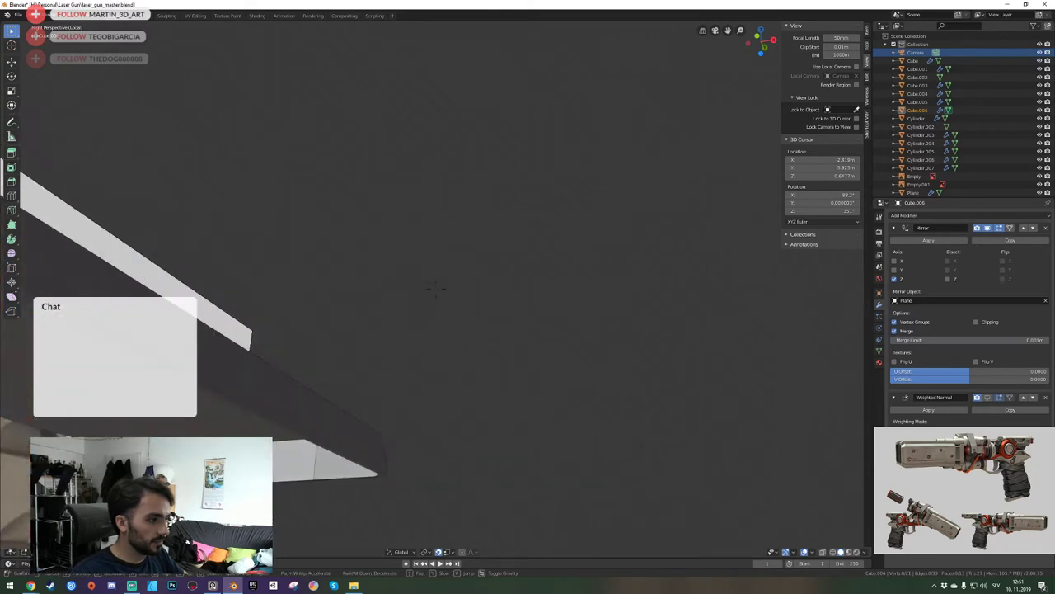
Delete the narrow face strip running along the cover's lower side edge behind the front leg.
{"action": "key", "text": "w"}
{"action": "left_click", "coordinate": [437, 288]}
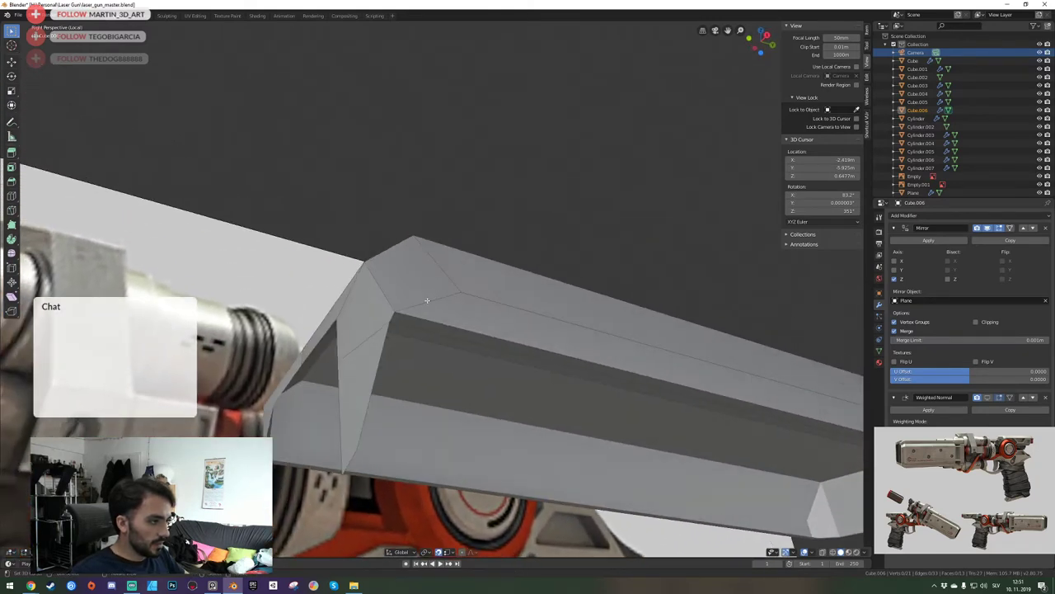
{"action": "left_click", "coordinate": [404, 330]}
{"action": "left_click", "coordinate": [406, 321]}
{"action": "left_click", "coordinate": [404, 328]}
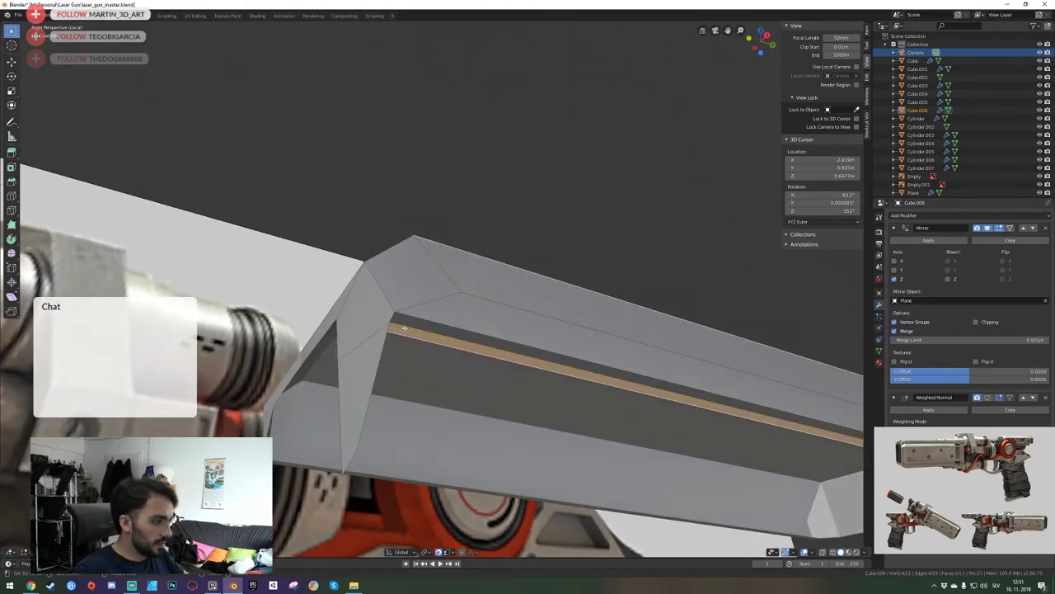
{"action": "middle_click_drag", "start_coordinate": [404, 328], "coordinate": [390, 231]}
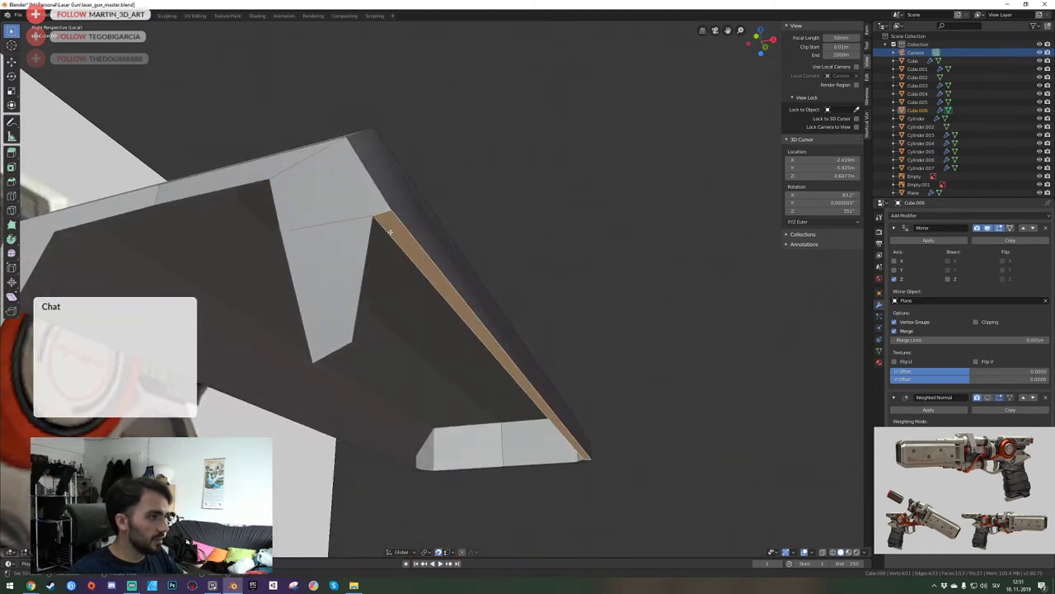
{"action": "key", "text": "x"}
{"action": "left_click", "coordinate": [387, 238]}
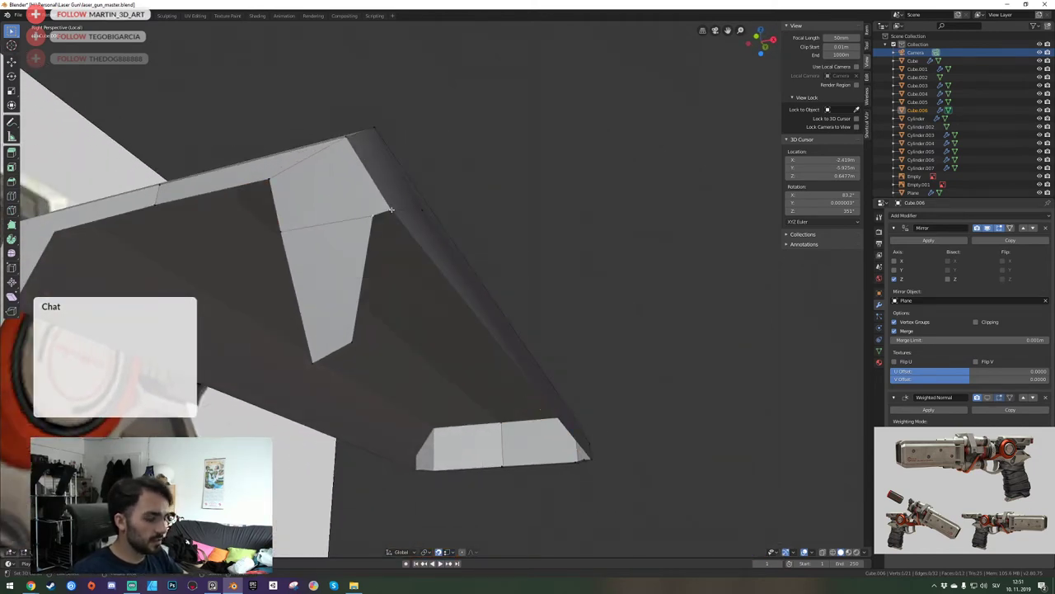
Snap the loose vertex at the front leg's outer edge onto the cover's corner vertex, and merge all vertices by distance.
{"action": "key", "text": "k"}
{"action": "key", "text": "y"}
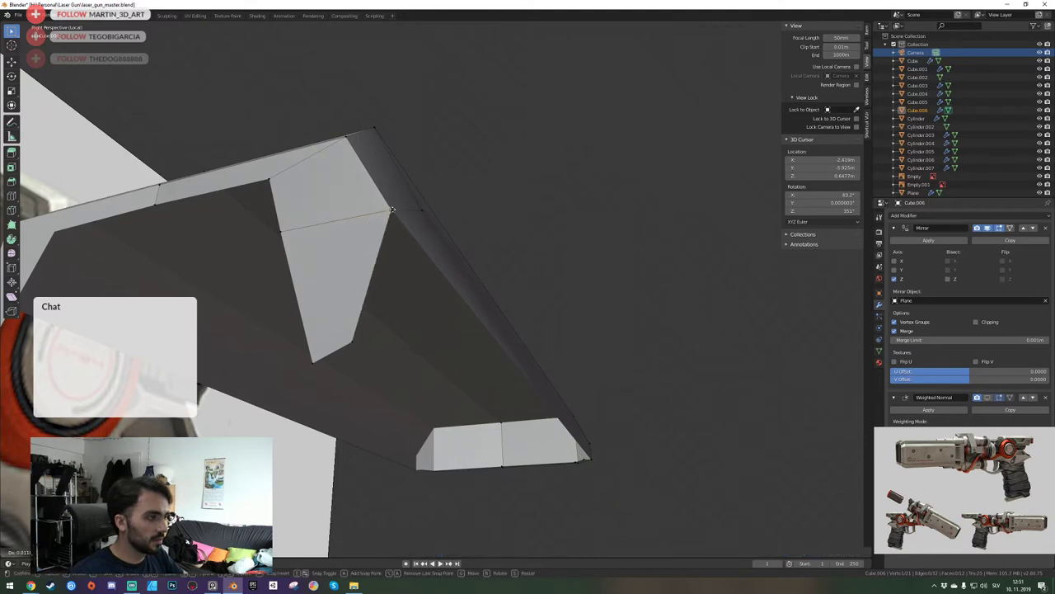
{"action": "left_click", "coordinate": [391, 210]}
{"action": "key", "text": "a"}
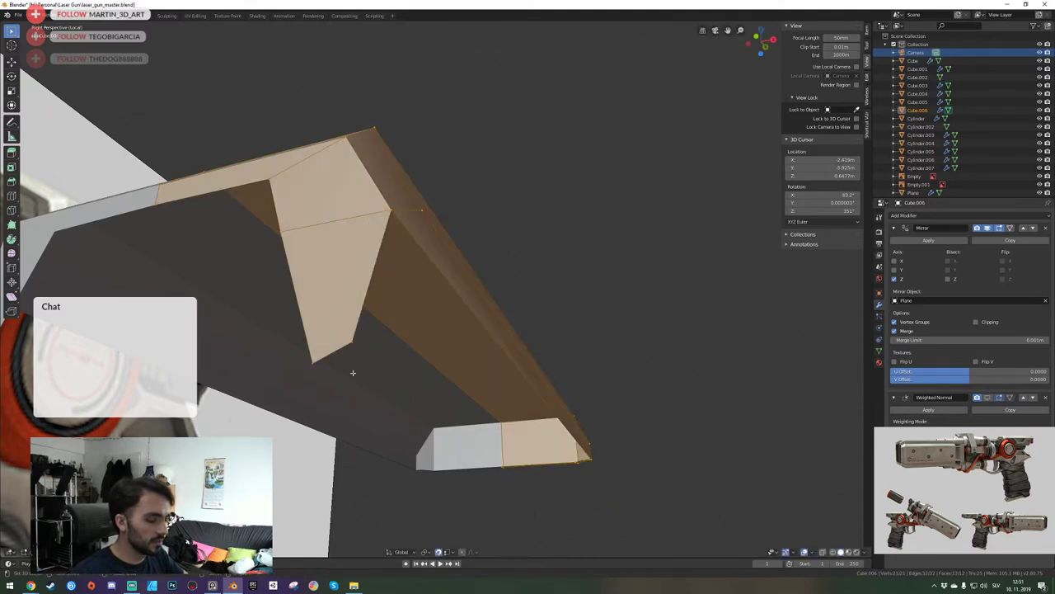
{"action": "key", "text": "alt+m"}
{"action": "left_click", "coordinate": [354, 376]}
{"action": "middle_click_drag", "start_coordinate": [356, 373], "coordinate": [411, 445]}
{"action": "key", "text": "alt+a"}
Compare the cover with the reference through the camera, isolate the cover, and save the file.
{"action": "middle_click_drag", "start_coordinate": [422, 285], "coordinate": [437, 289]}
{"action": "key", "text": "KP_0"}
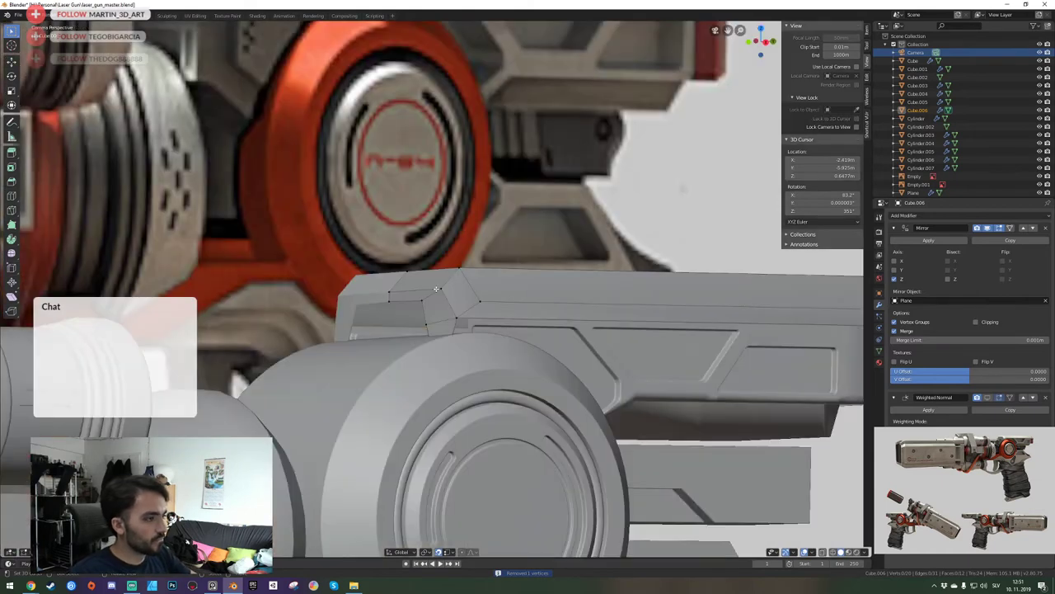
{"action": "key", "text": "KP_Divide"}
{"action": "key", "text": "shift+grave"}
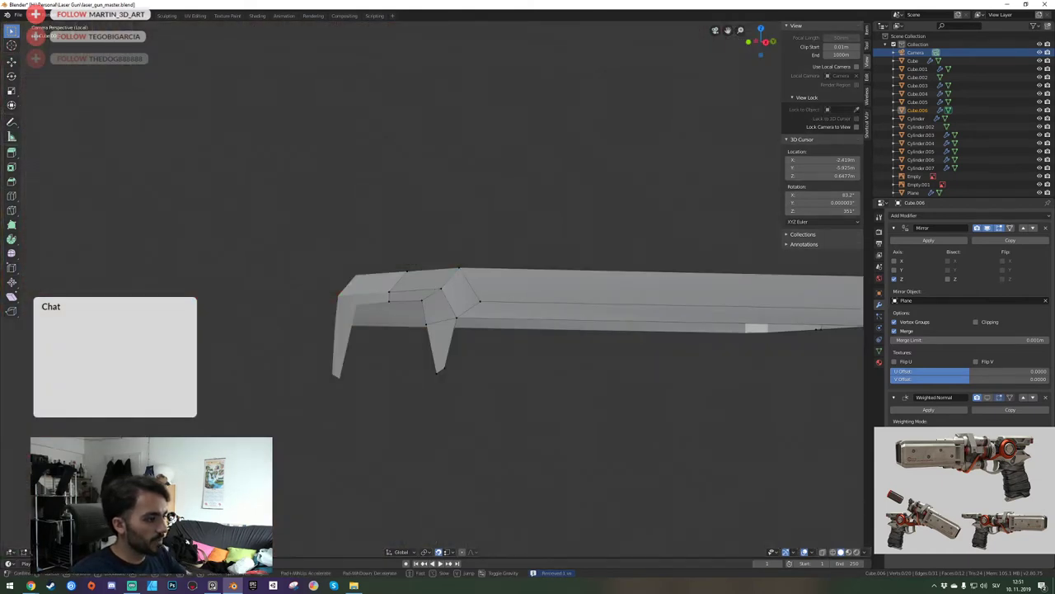
{"action": "key", "text": "Escape"}
{"action": "key", "text": "KP_3"}
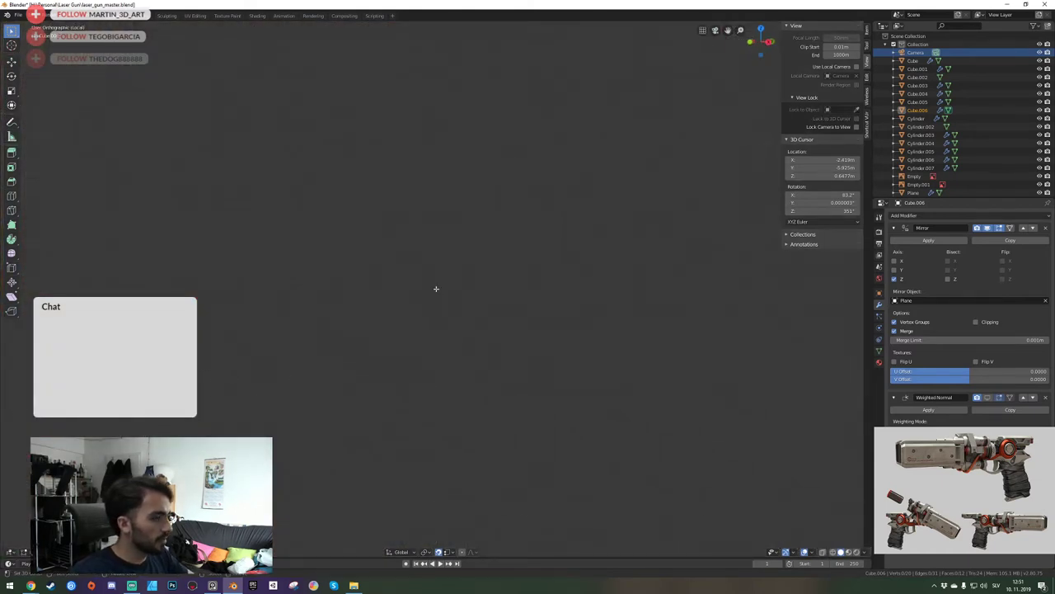
{"action": "key", "text": "shift+grave"}
{"action": "key", "text": "w"}
{"action": "left_click", "coordinate": [436, 289]}
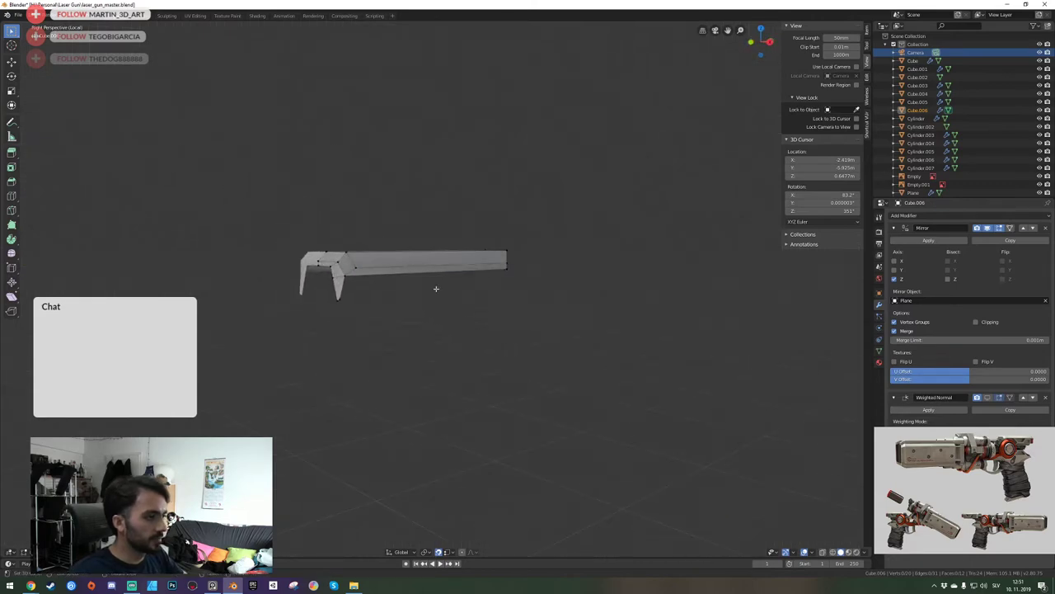
{"action": "key", "text": "ctrl+s"}
Show the whole gun in the camera view and move the front leg's inner upper corner vertex along Z.
{"action": "key", "text": "shift+grave"}
{"action": "key", "text": "w"}
{"action": "left_click", "coordinate": [437, 289]}
{"action": "key", "text": "KP_0"}
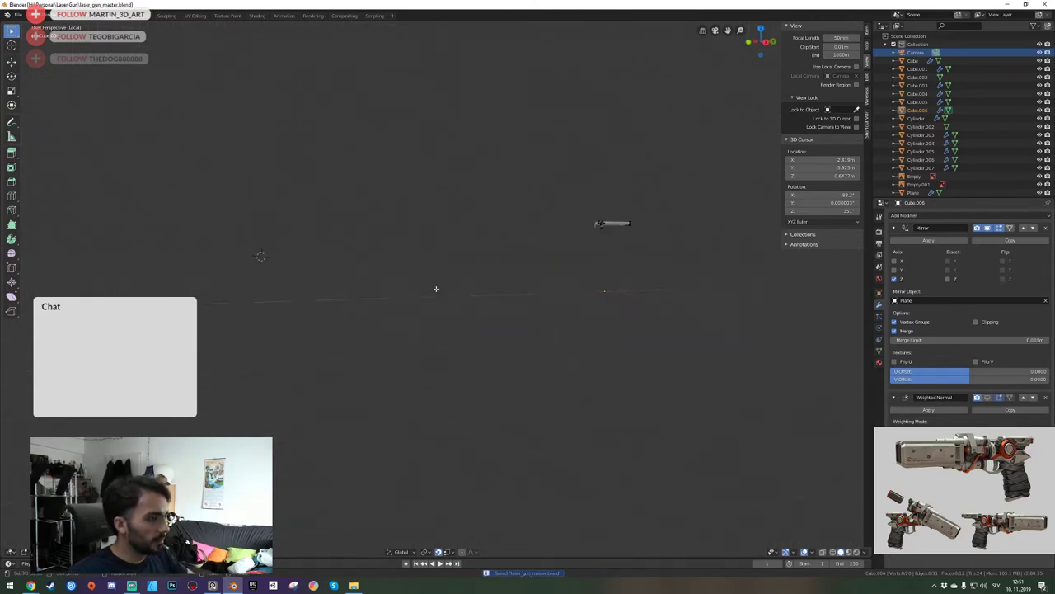
{"action": "scroll", "coordinate": [451, 293], "scroll_direction": "up", "scroll_amount": 2}
{"action": "key", "text": "KP_Divide"}
{"action": "scroll", "coordinate": [446, 297], "scroll_direction": "down", "scroll_amount": 4}
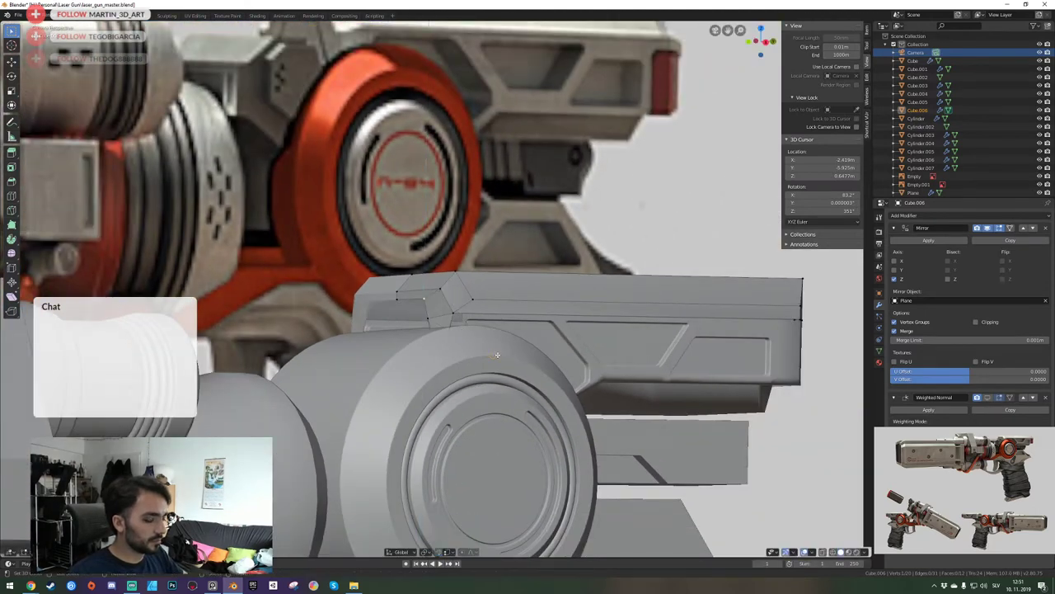
{"action": "key", "text": "g"}
{"action": "key", "text": "z"}
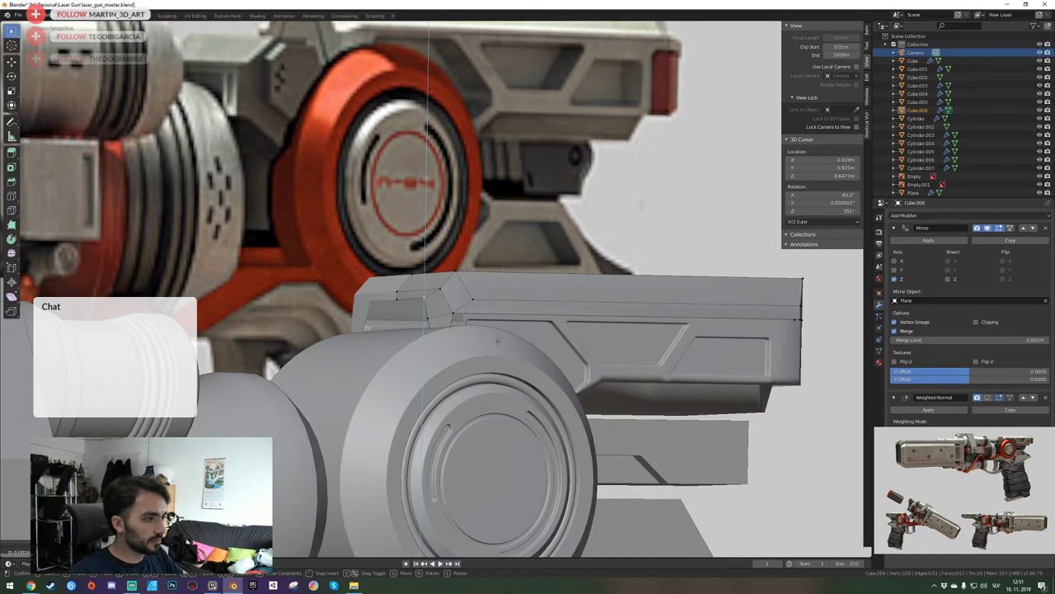
{"action": "left_click", "coordinate": [498, 340]}
Inspect the adjusted front frame from the right side and in perspective, and save the file.
{"action": "key", "text": "KP_3"}
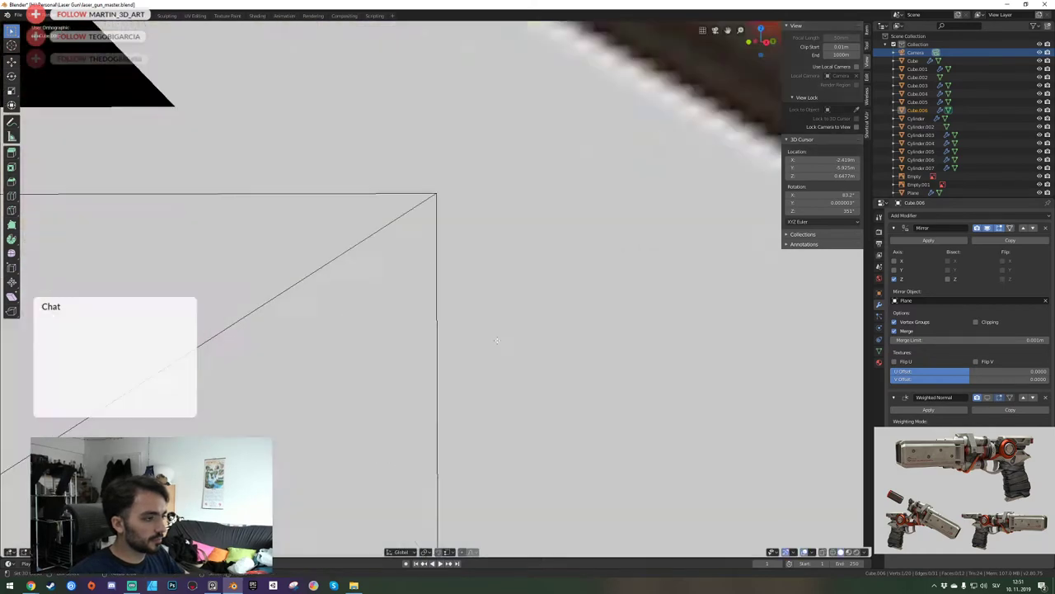
{"action": "scroll", "coordinate": [497, 340], "scroll_direction": "down", "scroll_amount": 10}
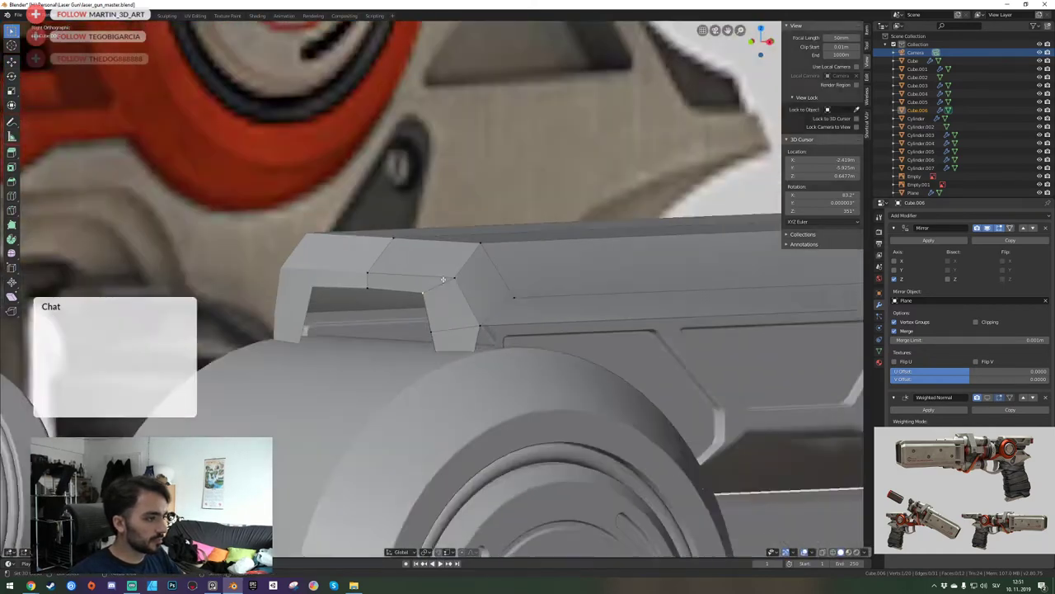
{"action": "key", "text": "shift+grave"}
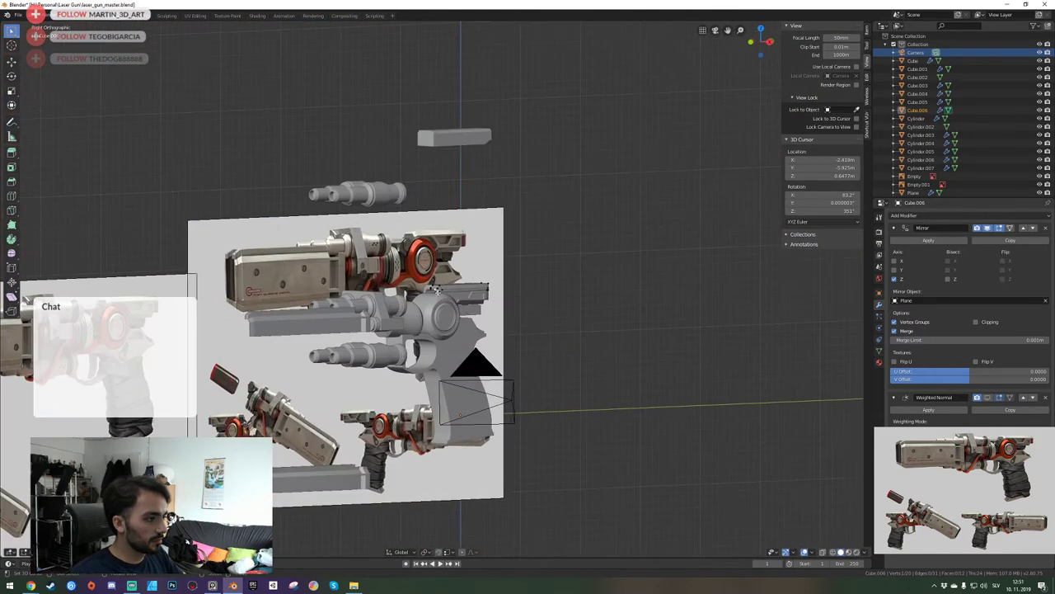
{"action": "key", "text": "w"}
{"action": "left_click", "coordinate": [436, 289]}
{"action": "key", "text": "ctrl+s"}
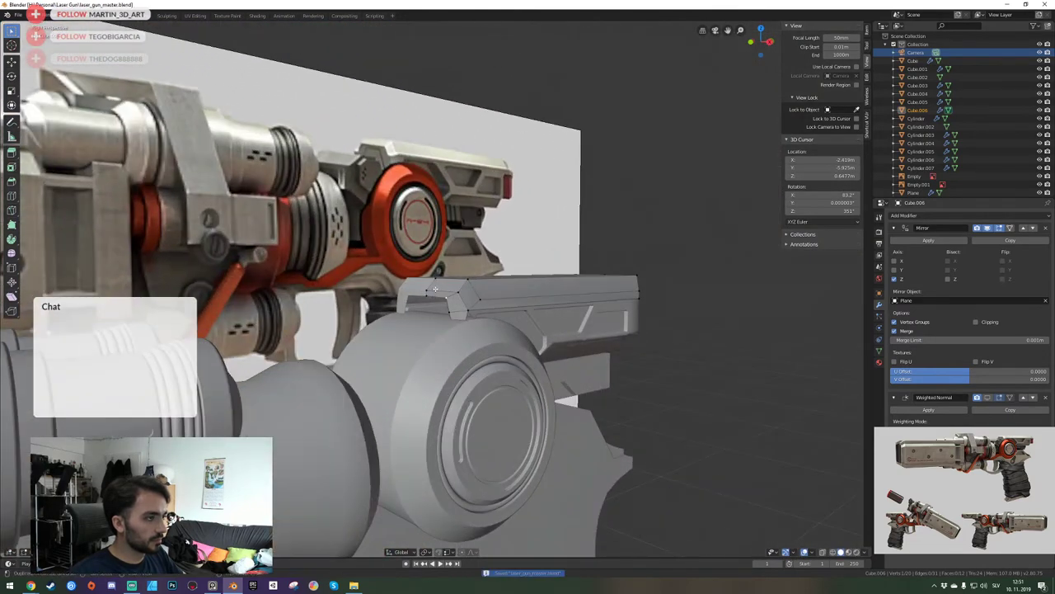
Move the vertex where the front leg meets the cover's lower side edge forward along Y.
{"action": "key", "text": "shift+grave"}
{"action": "key", "text": "w"}
{"action": "key", "text": "a"}
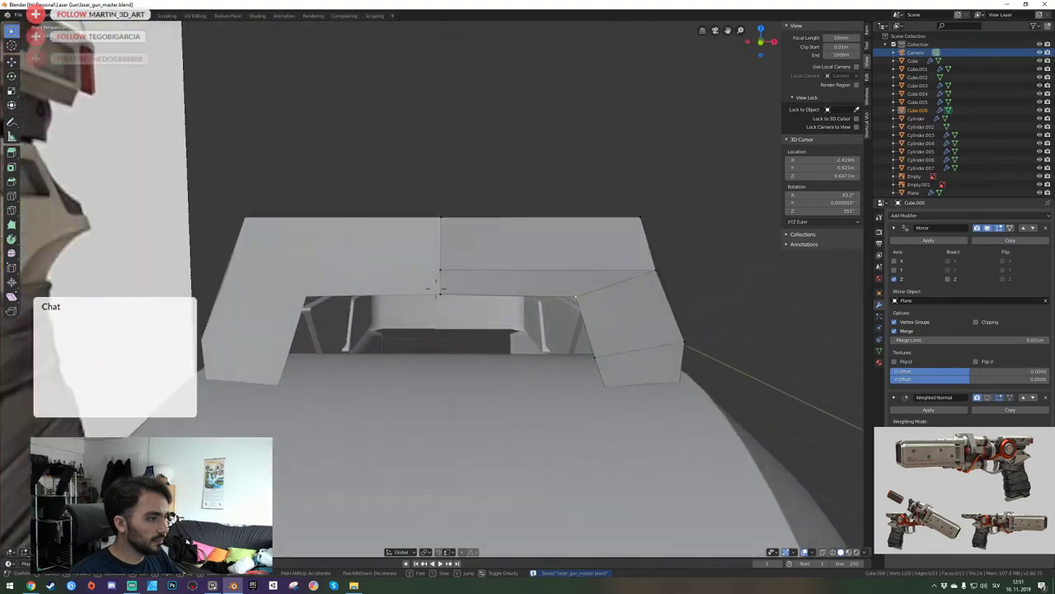
{"action": "key", "text": "d"}
{"action": "key", "text": "a"}
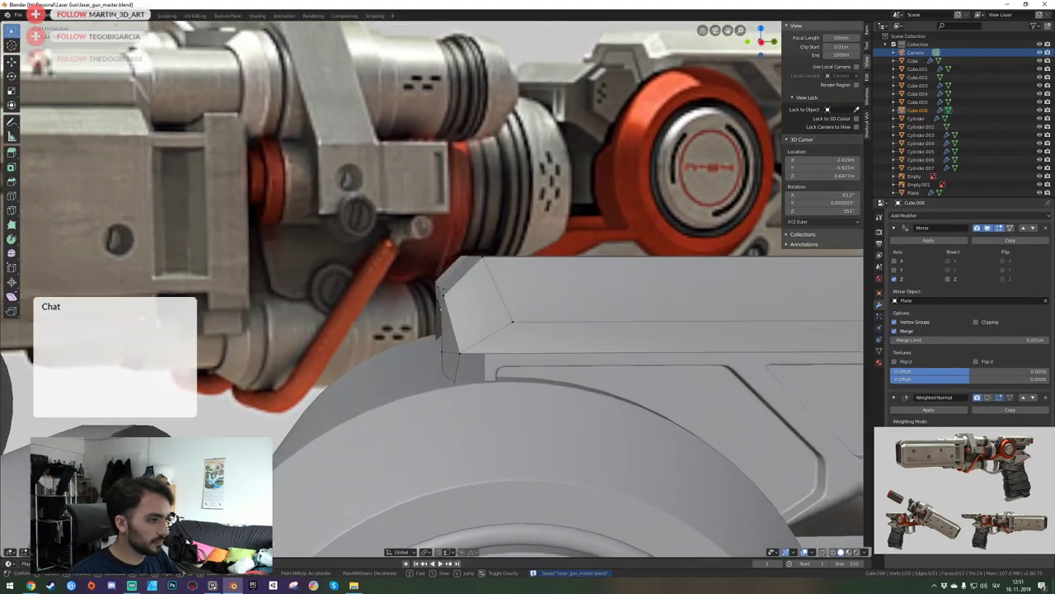
{"action": "left_click", "coordinate": [436, 289]}
{"action": "right_click", "coordinate": [524, 347]}
{"action": "key", "text": "g"}
{"action": "key", "text": "y"}
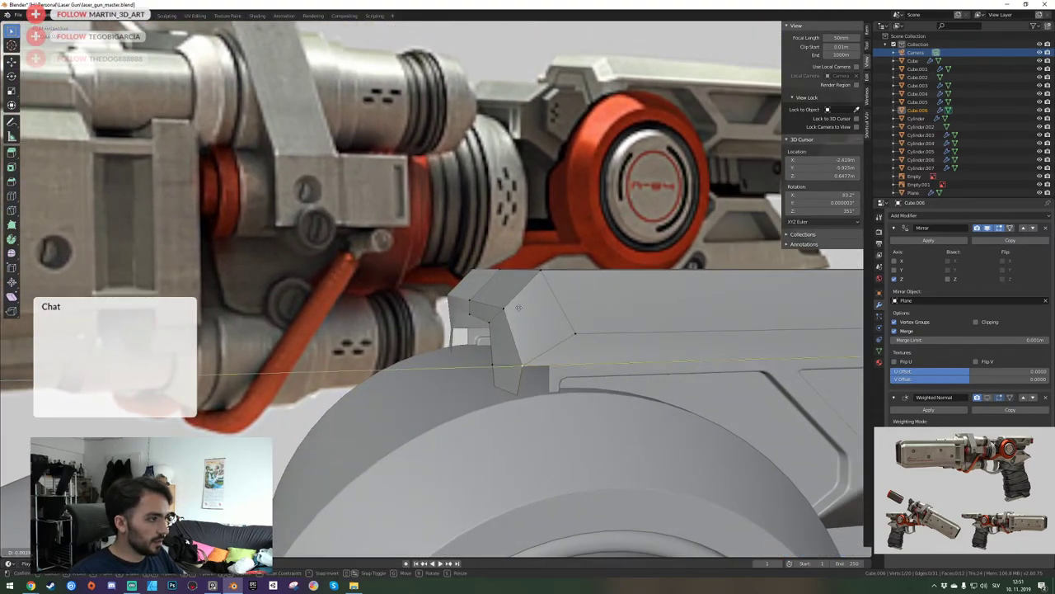
{"action": "left_click", "coordinate": [508, 310]}
Examine the front frame's shape against the reference through the camera and from around the model, and save the file.
{"action": "middle_click_drag", "start_coordinate": [508, 309], "coordinate": [438, 289]}
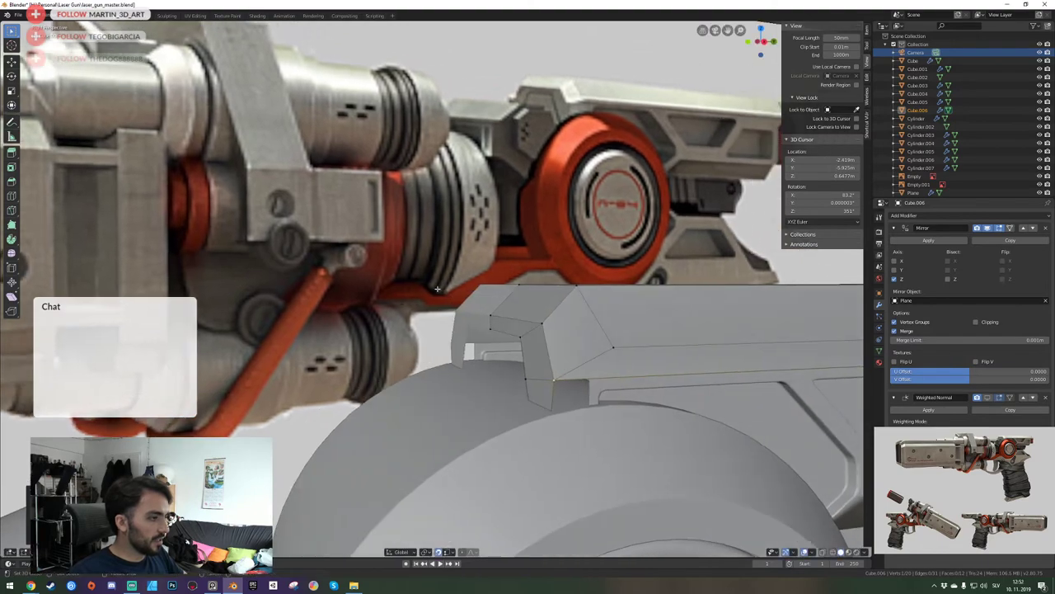
{"action": "key", "text": "KP_0"}
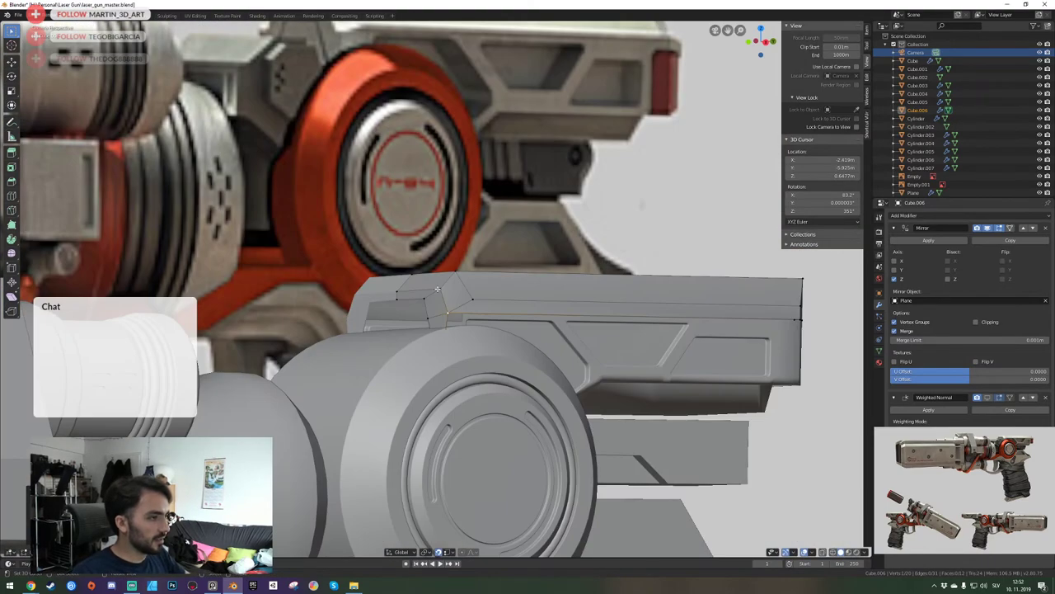
{"action": "scroll", "coordinate": [438, 287], "scroll_direction": "down", "scroll_amount": 3}
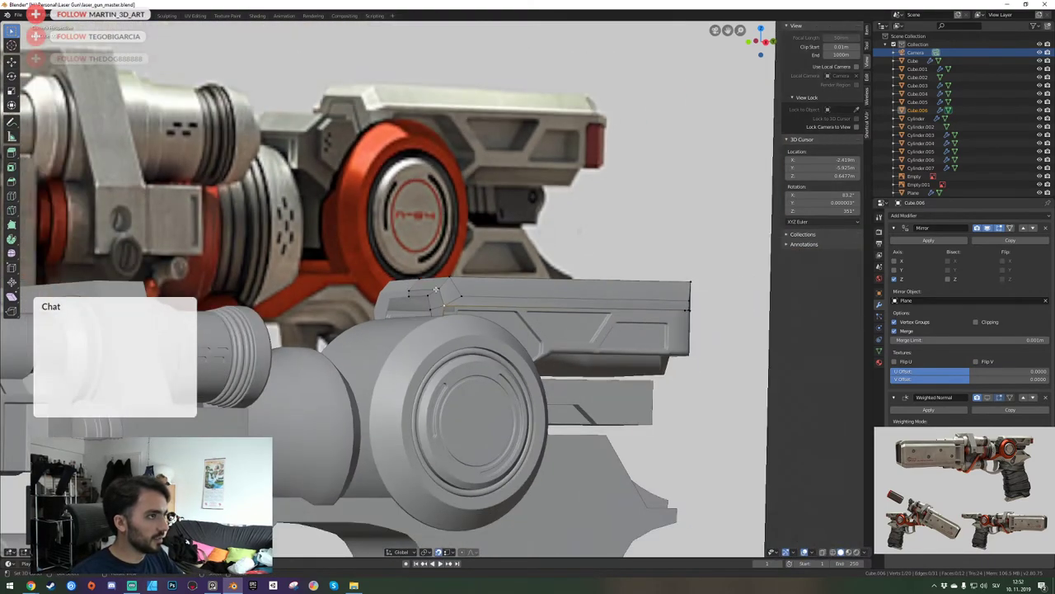
{"action": "scroll", "coordinate": [436, 289], "scroll_direction": "up", "scroll_amount": 1}
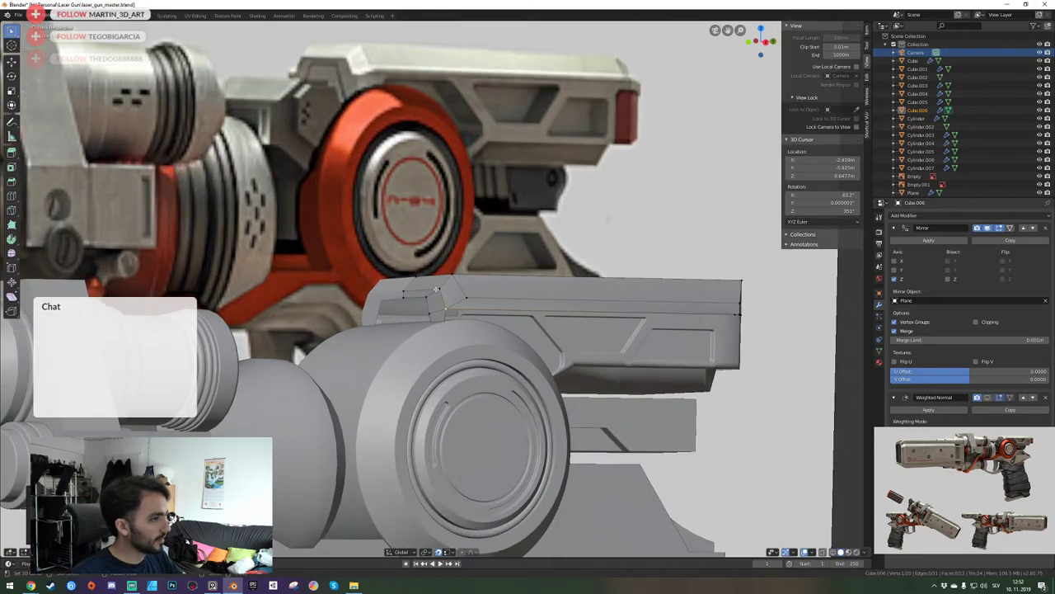
{"action": "key", "text": "KP_0"}
{"action": "key", "text": "shift+grave"}
{"action": "key", "text": "a"}
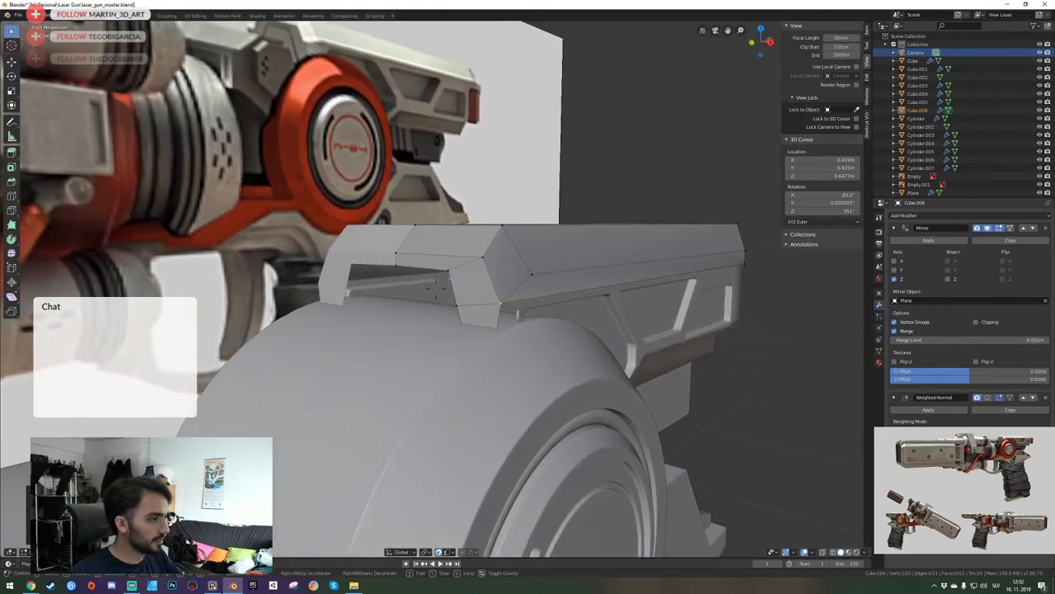
{"action": "key", "text": "w"}
{"action": "key", "text": "d"}
{"action": "key", "text": "a"}
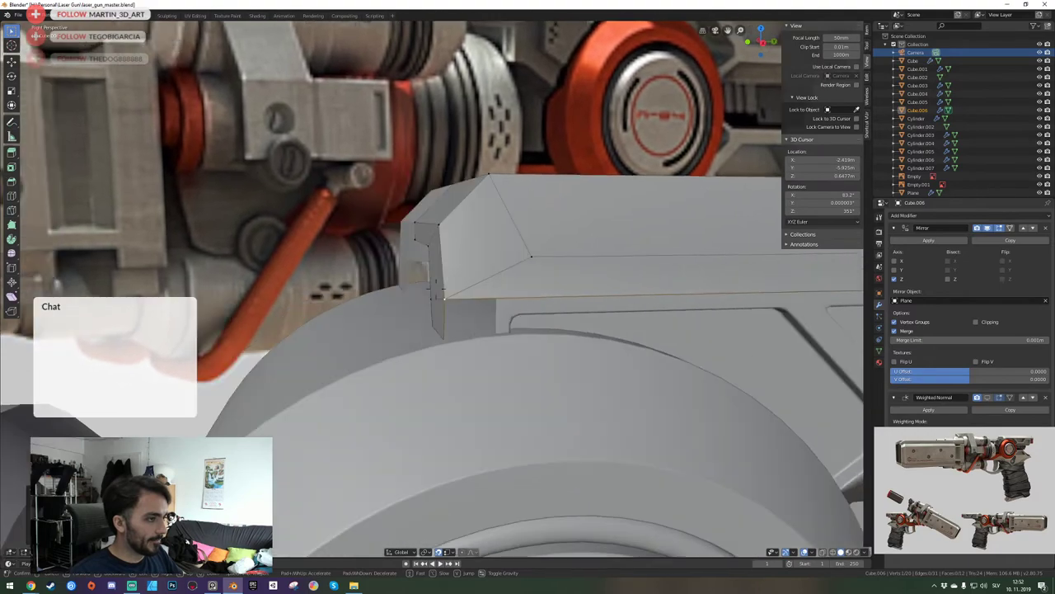
{"action": "key", "text": "a"}
{"action": "key", "text": "e"}
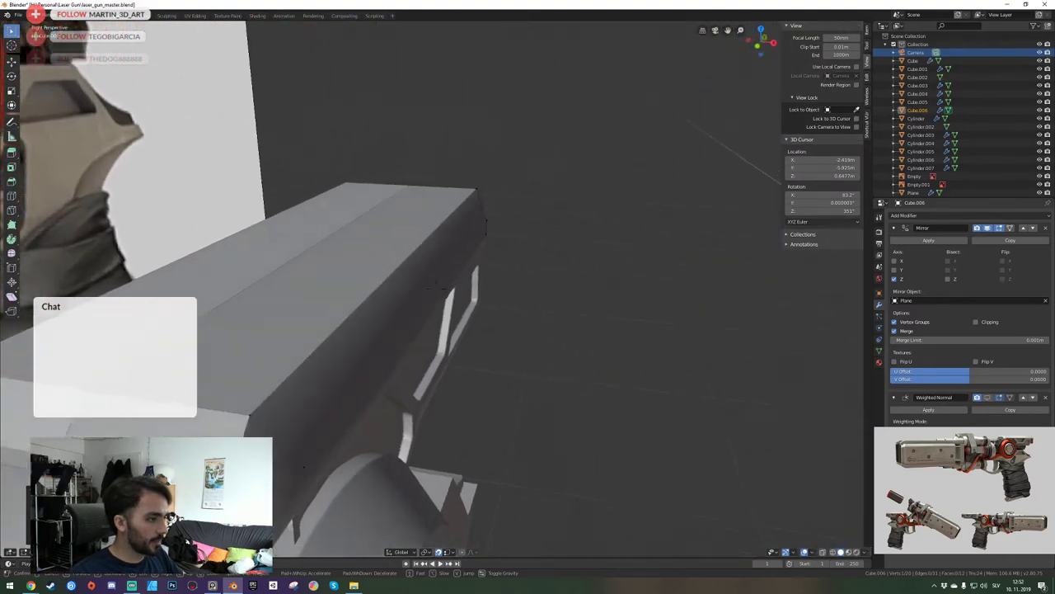
{"action": "key", "text": "d"}
{"action": "key", "text": "a"}
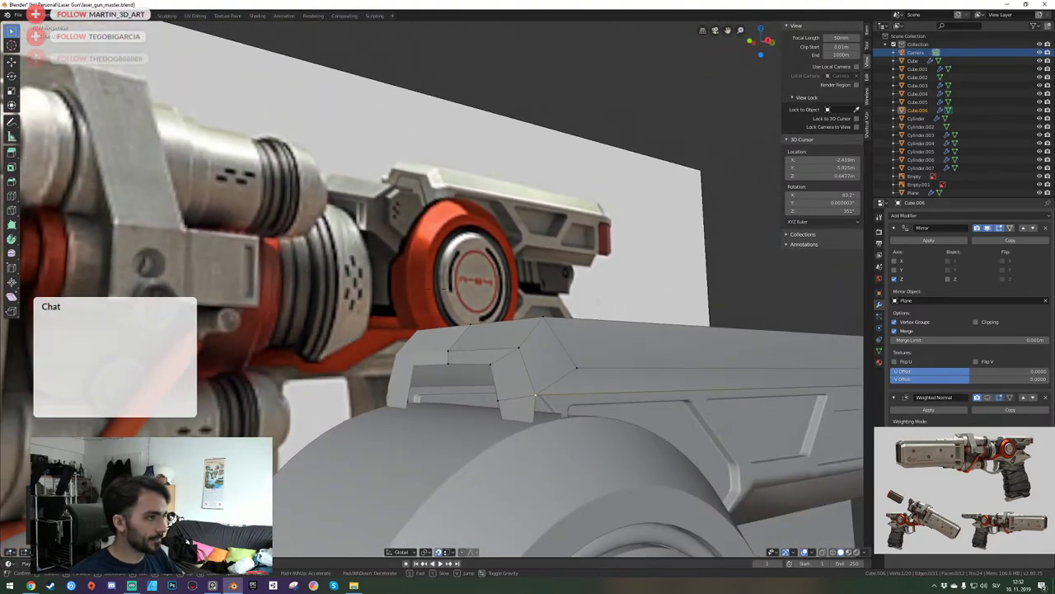
{"action": "left_click", "coordinate": [435, 288]}
{"action": "key", "text": "ctrl+s"}
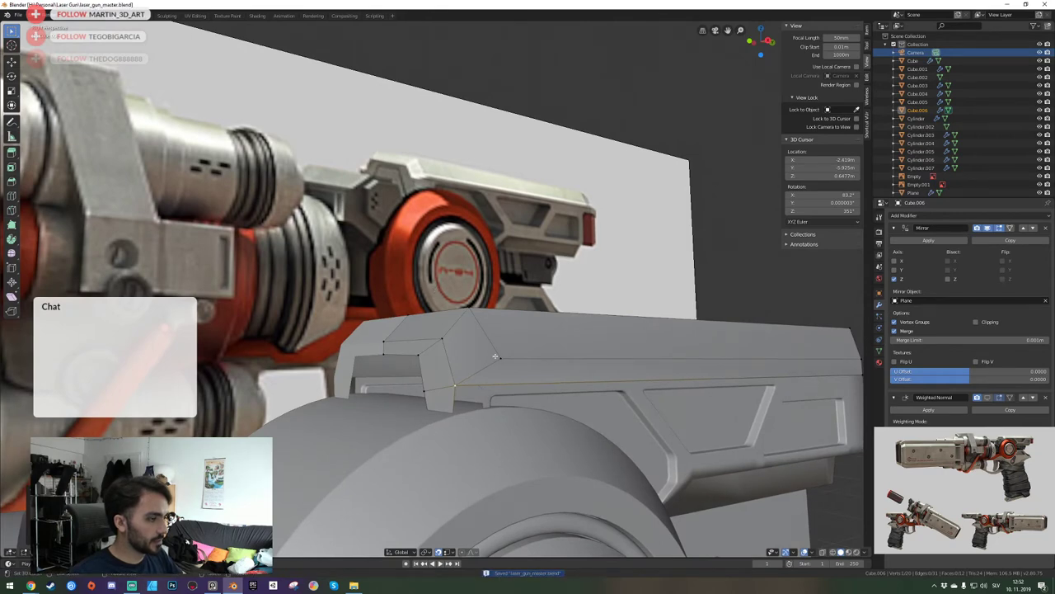
Lower the front vertex of the cover's side crease along Z, close to the lower side edge.
{"action": "key", "text": "KP_0"}
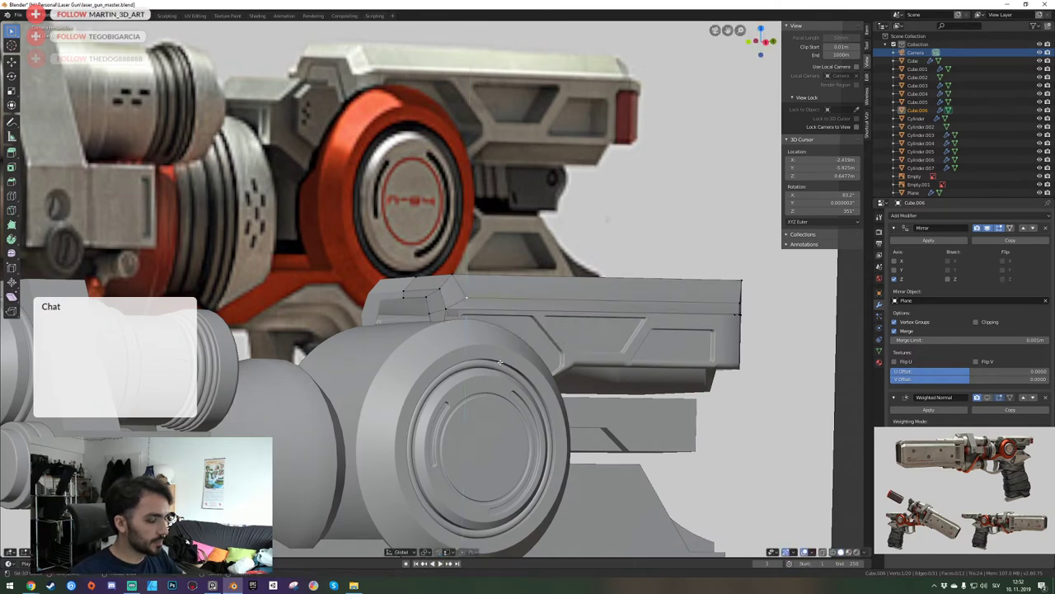
{"action": "key", "text": "g"}
{"action": "key", "text": "z"}
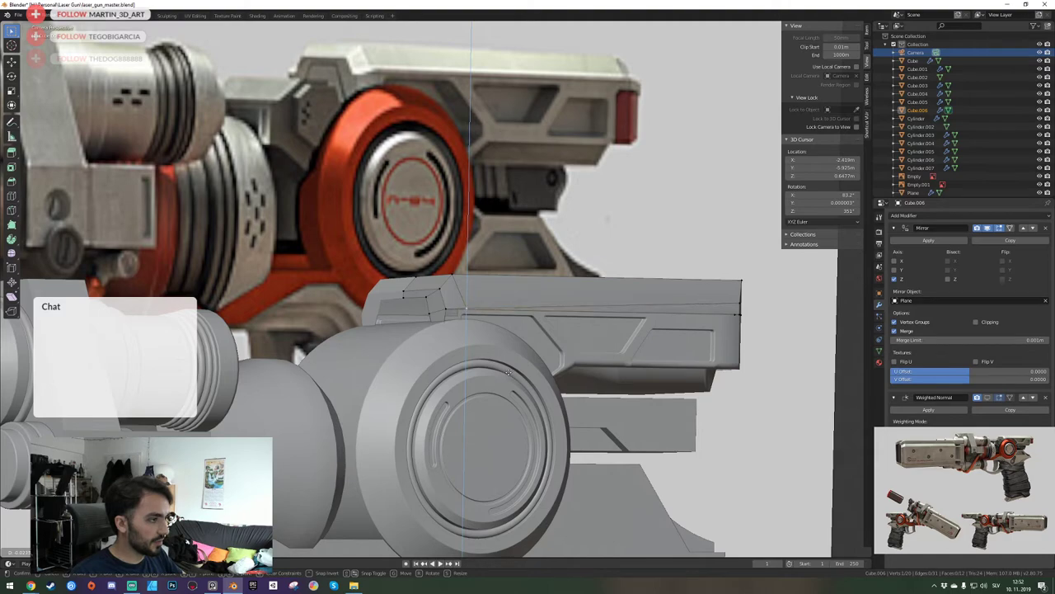
{"action": "left_click", "coordinate": [509, 374]}
{"action": "key", "text": "KP_0"}
{"action": "key", "text": "KP_Decimal"}
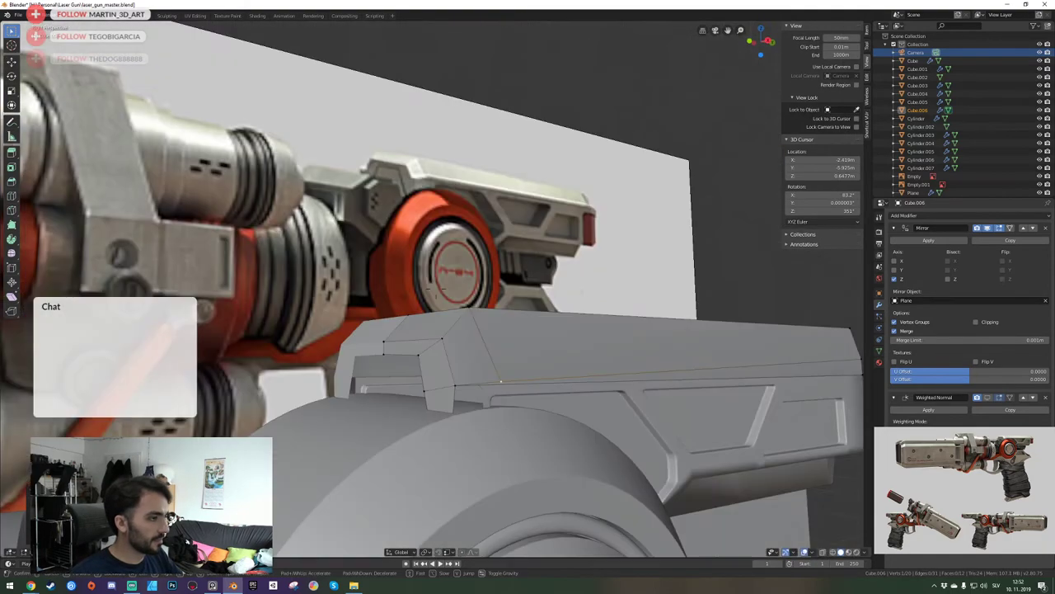
Try to snap the rear vertex of the cover's side crease along Z to the vertex below it.
{"action": "key", "text": "shift+grave"}
{"action": "key", "text": "d"}
{"action": "left_click", "coordinate": [436, 288]}
{"action": "key", "text": "g"}
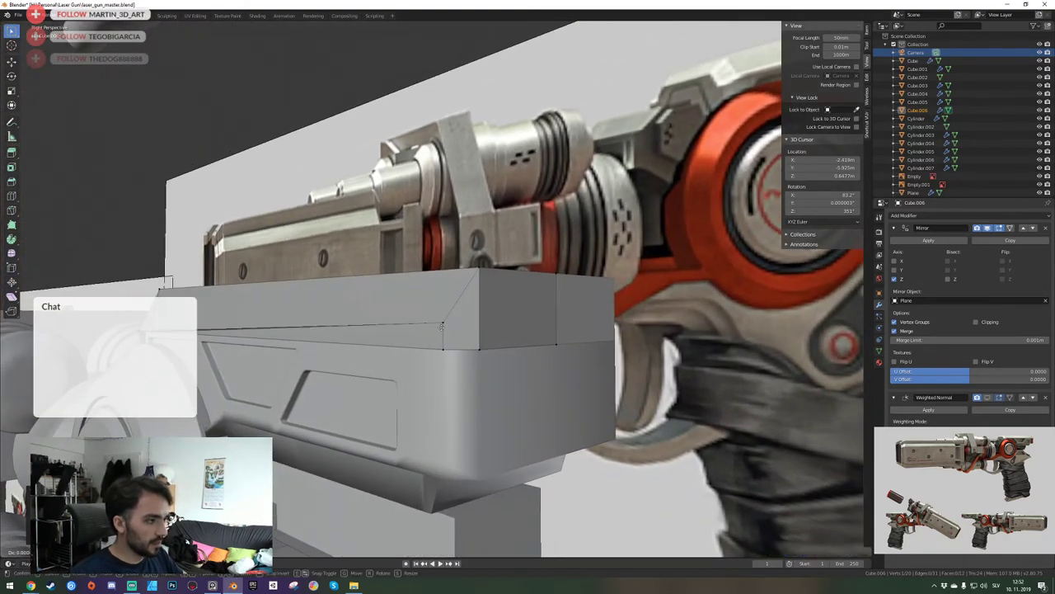
{"action": "key", "text": "z"}
{"action": "left_click", "coordinate": [444, 348]}
{"action": "key", "text": "shift+grave"}
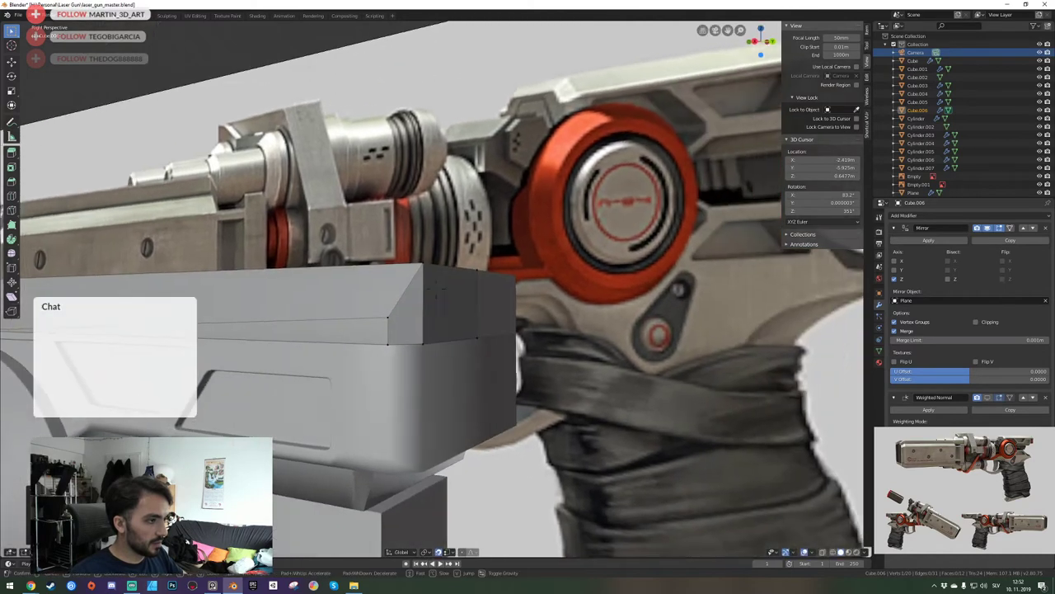
{"action": "key", "text": "a"}
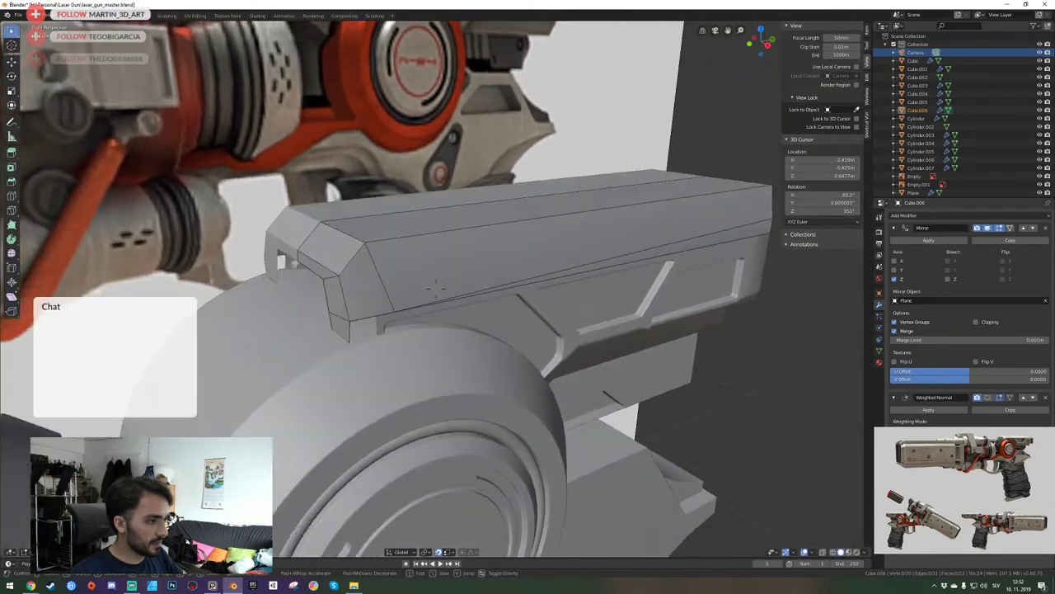
Try to dissolve the long crease edge on the cover's side, and undo it.
{"action": "key", "text": "w"}
{"action": "key", "text": "s"}
{"action": "left_click", "coordinate": [436, 289]}
{"action": "middle_click_drag", "start_coordinate": [436, 292], "coordinate": [437, 308], "text": "shift"}
{"action": "right_click", "coordinate": [761, 295]}
{"action": "key", "text": "ctrl+x"}
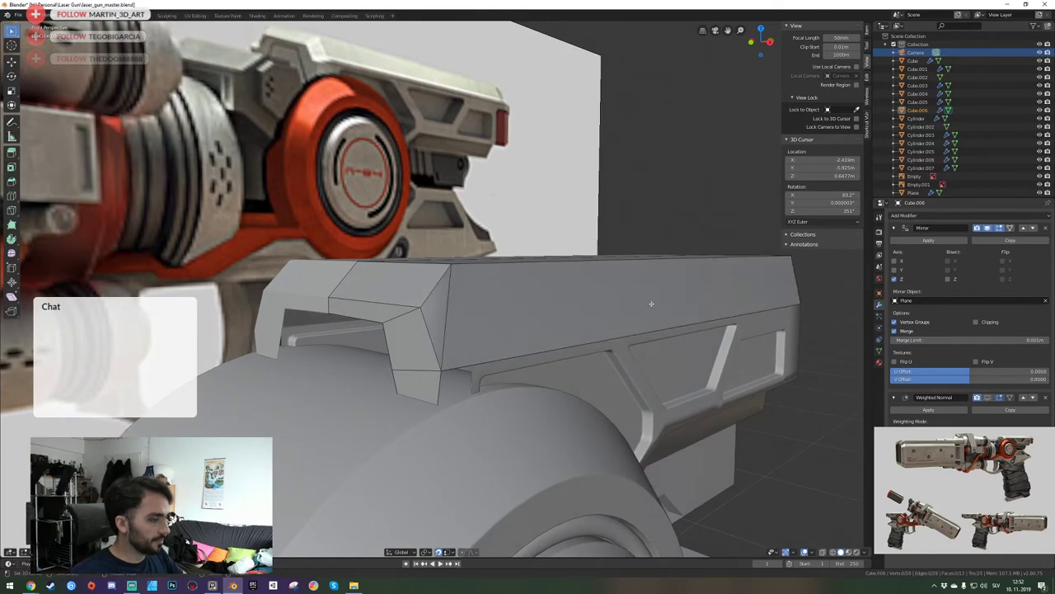
{"action": "key", "text": "ctrl+z"}
Delete the long narrow face between the cover's side crease and its lower side edge.
{"action": "key", "text": "shift+grave"}
{"action": "key", "text": "q"}
{"action": "left_click", "coordinate": [436, 289]}
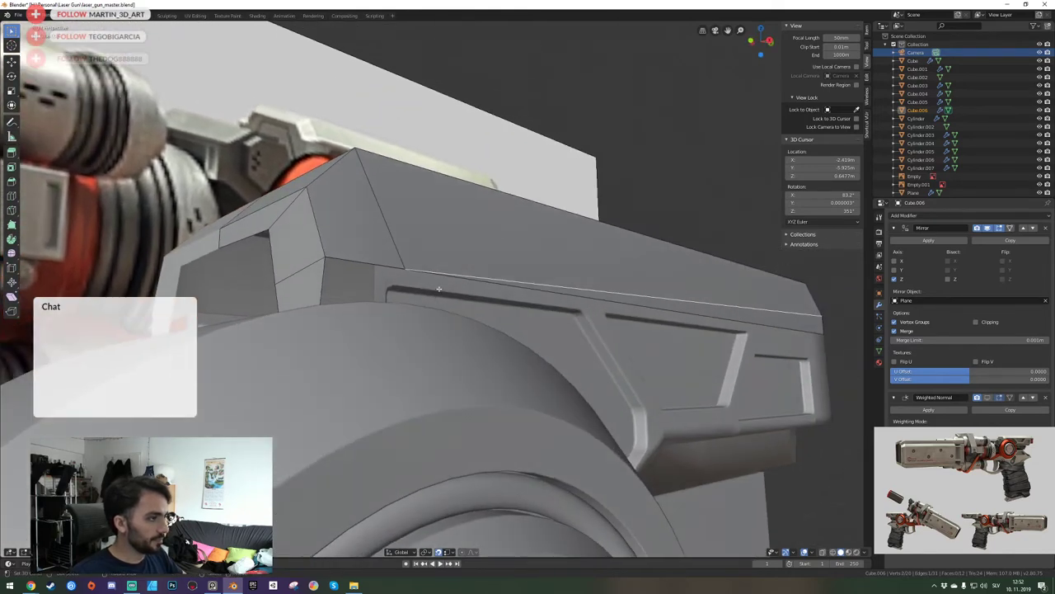
{"action": "key", "text": "alt+a"}
{"action": "left_click", "coordinate": [678, 308]}
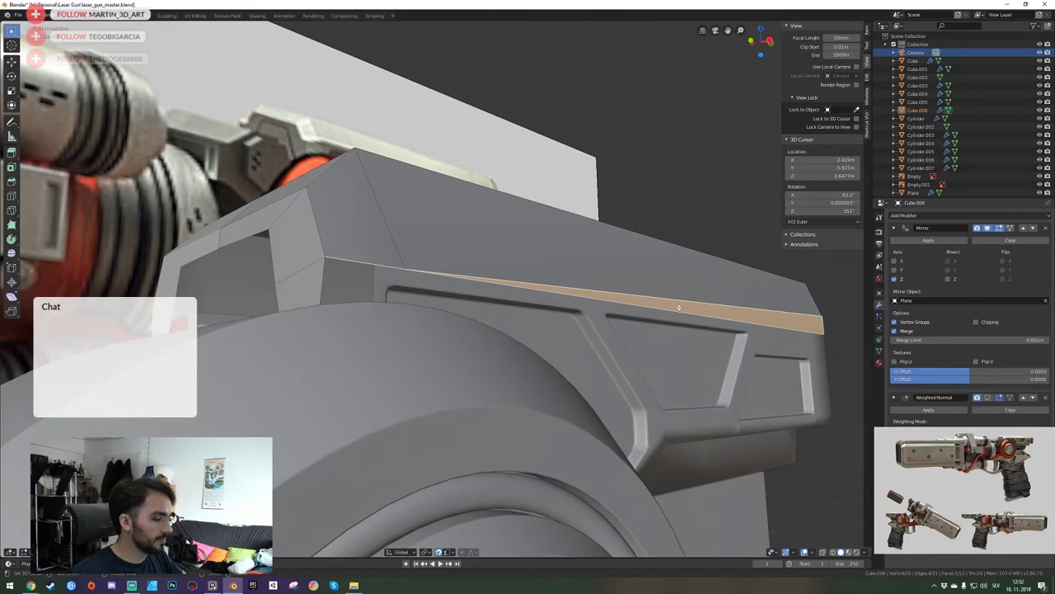
{"action": "right_click", "coordinate": [678, 307]}
{"action": "key", "text": "Escape"}
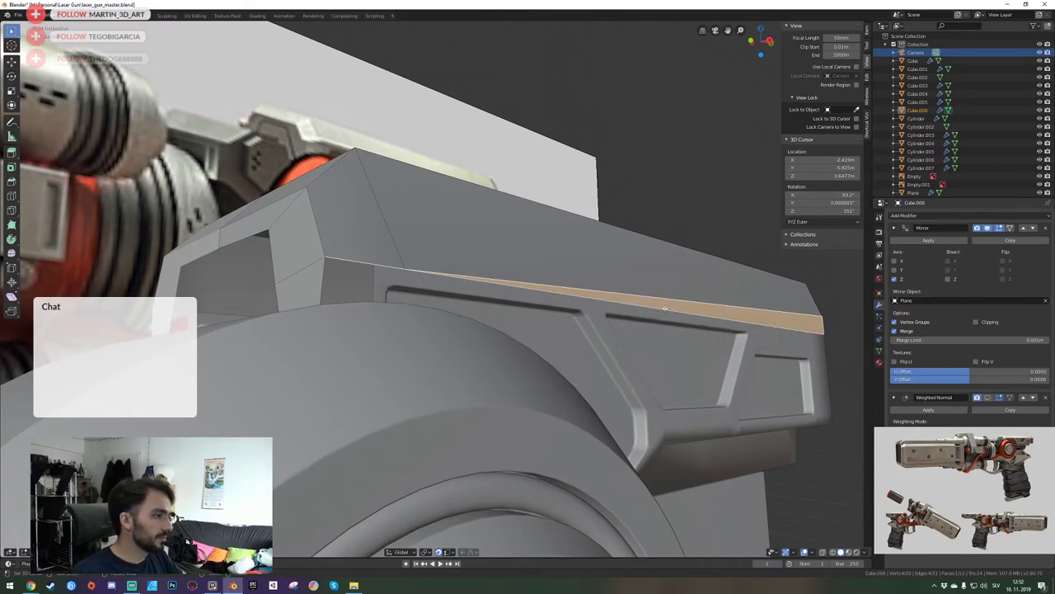
{"action": "key", "text": "x"}
{"action": "left_click", "coordinate": [633, 305]}
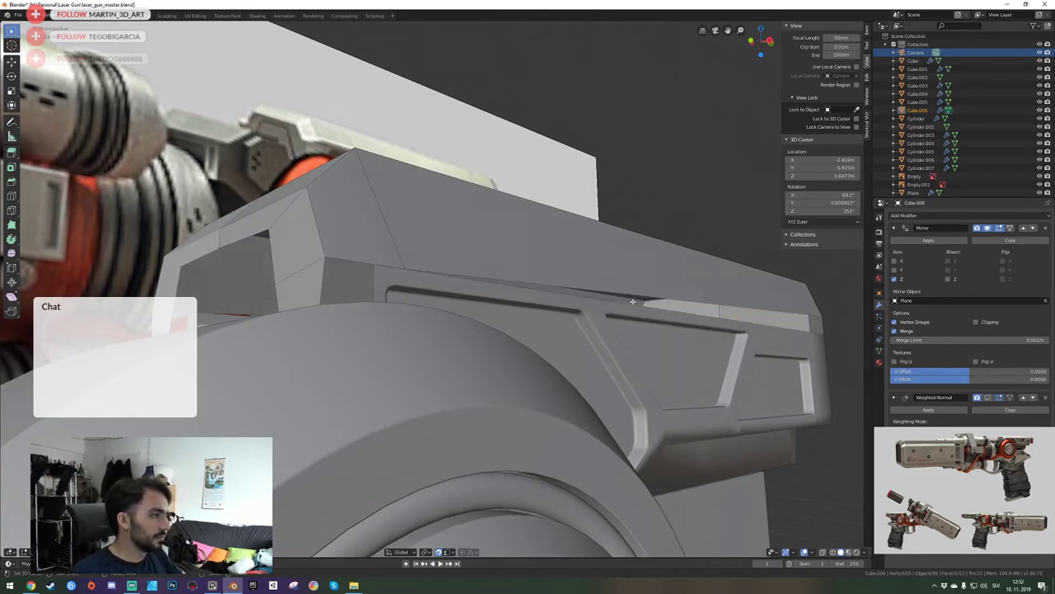
Fill the gap under the cover's side crease with a triangular face and save the file.
{"action": "mouse_move", "coordinate": [456, 279]}
{"action": "middle_mouse_down"}
{"action": "mouse_move", "coordinate": [493, 293]}
{"action": "mouse_move", "coordinate": [438, 288]}
{"action": "middle_mouse_up"}
{"action": "key", "text": "KP_0"}
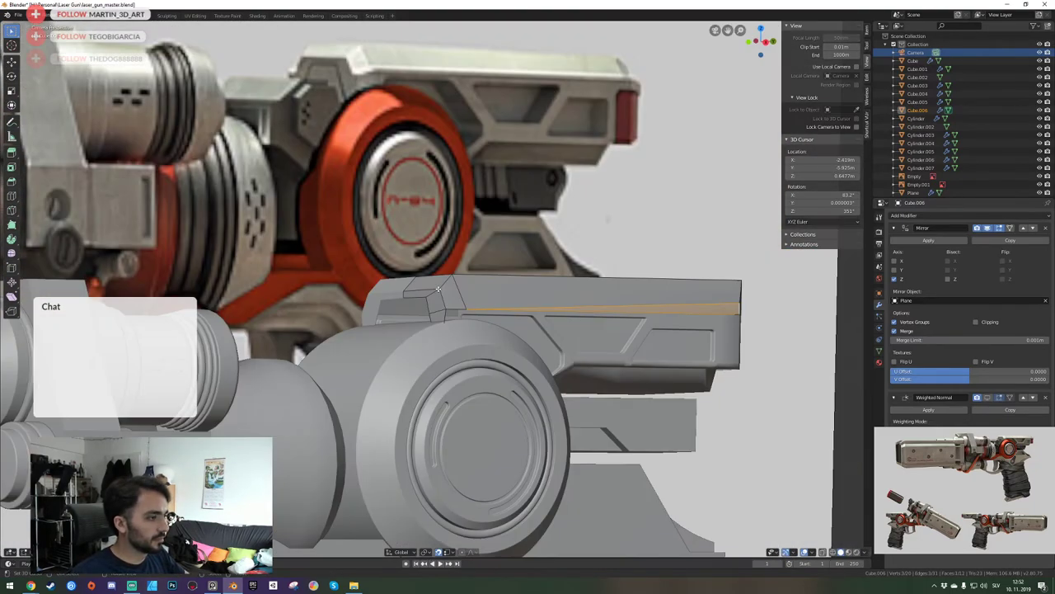
{"action": "key", "text": "KP_0"}
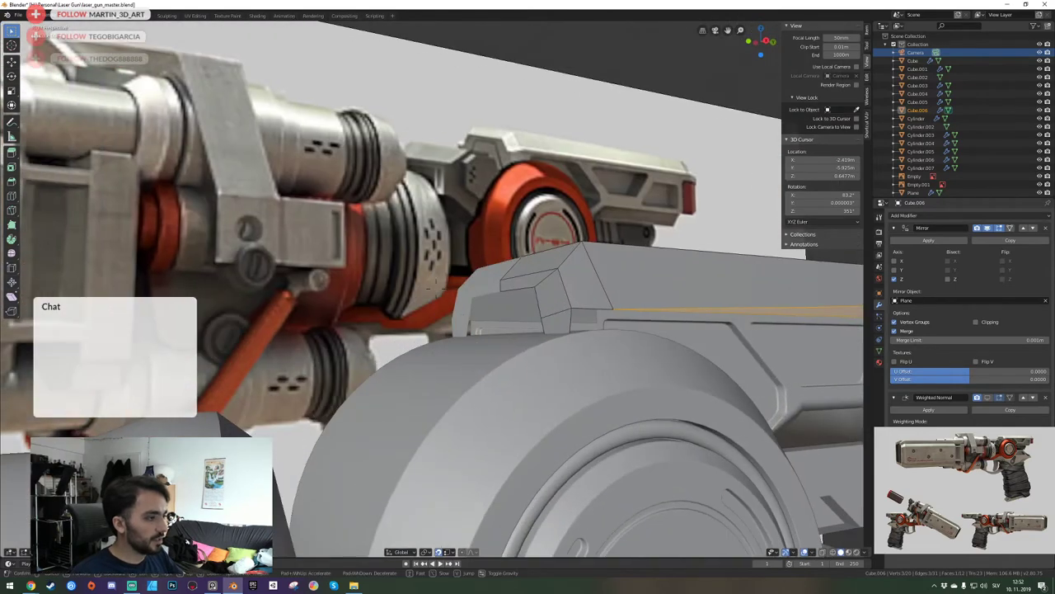
{"action": "key", "text": "ctrl+s"}
{"action": "middle_click_drag", "start_coordinate": [466, 290], "coordinate": [436, 289]}
{"action": "key", "text": "alt+a"}
{"action": "key", "text": "ctrl+s"}
Move the front vertex of the cover's side crease slightly along Y, judging its position against the reference through the camera.
{"action": "key", "text": "shift+grave"}
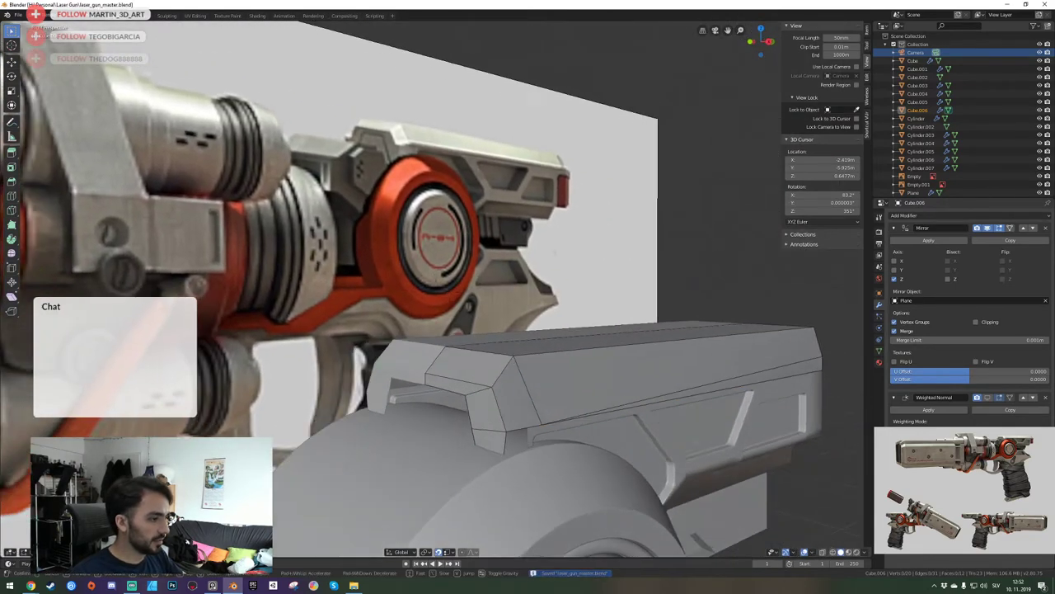
{"action": "key", "text": "w"}
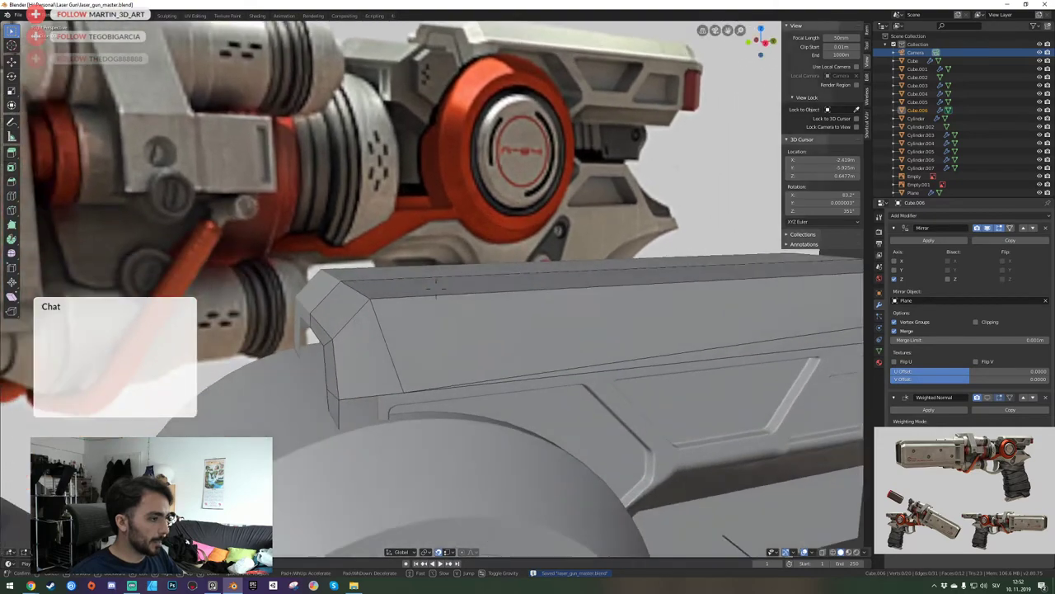
{"action": "left_click", "coordinate": [435, 289]}
{"action": "key", "text": "KP_0"}
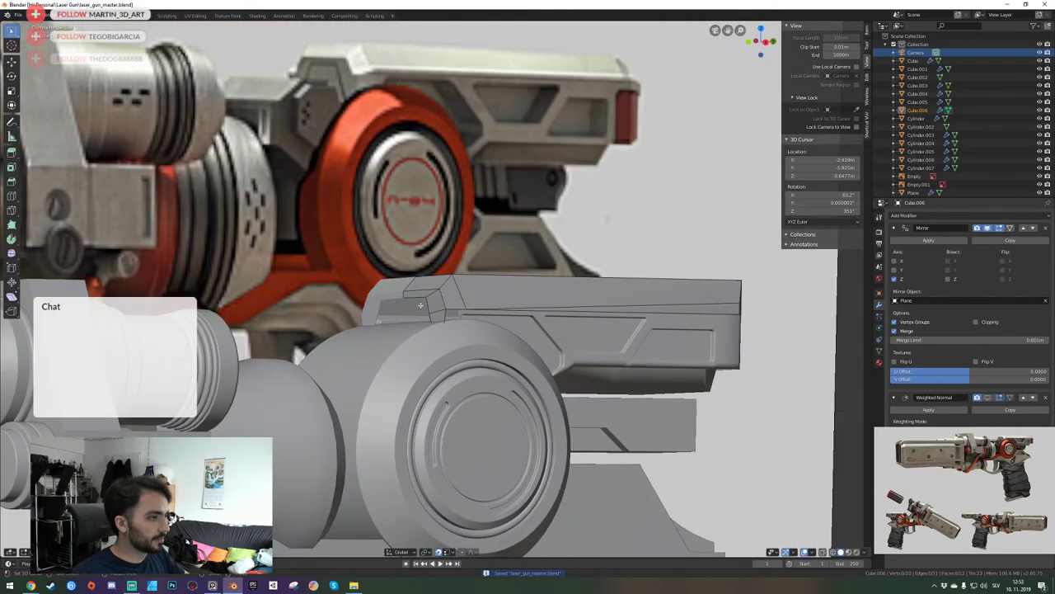
{"action": "key", "text": "KP_0"}
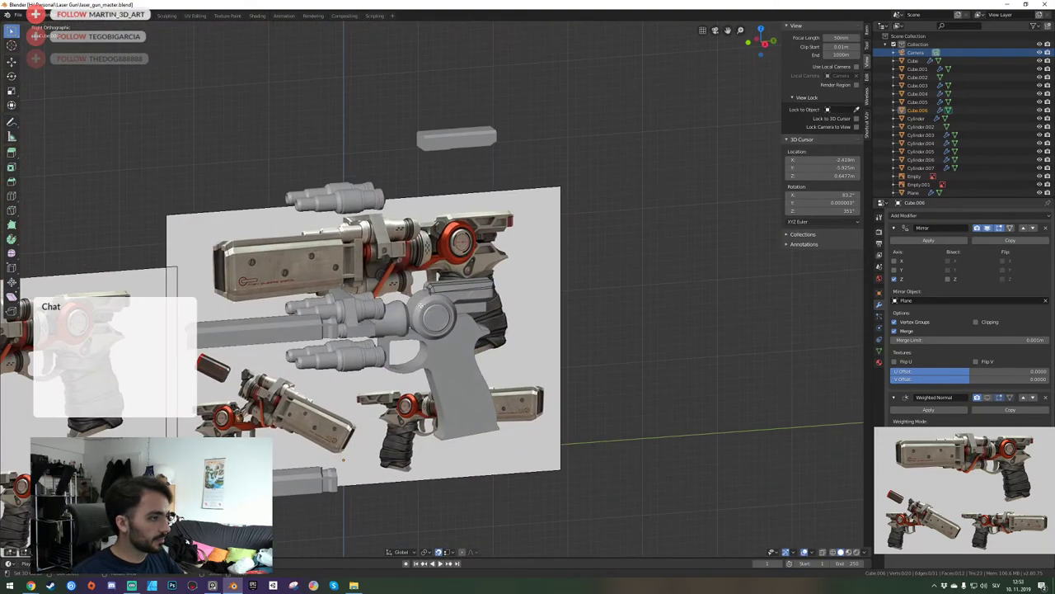
{"action": "middle_click_drag", "start_coordinate": [420, 305], "coordinate": [514, 257]}
{"action": "key", "text": "KP_0"}
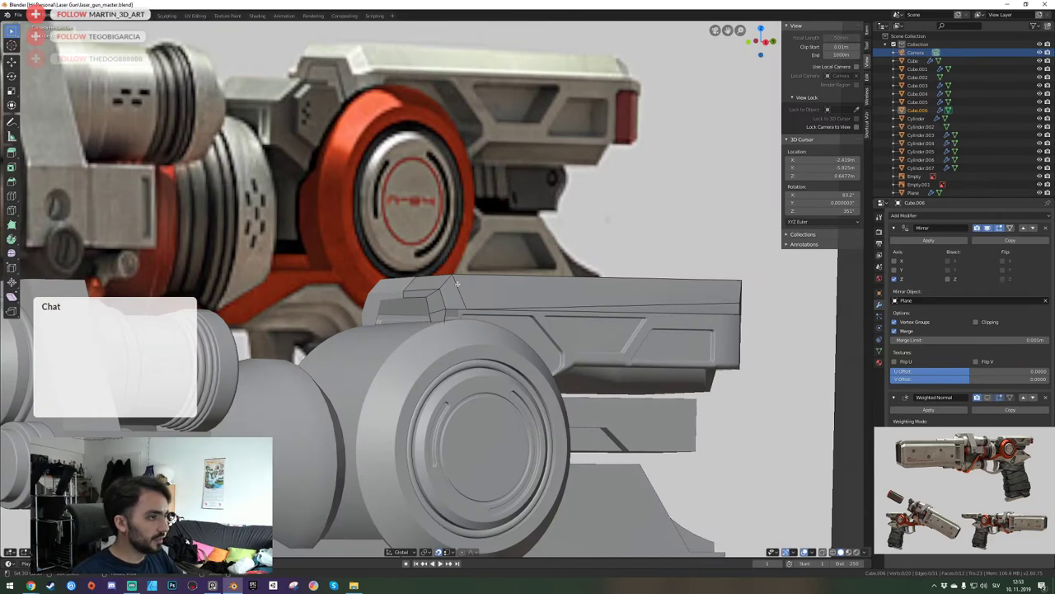
{"action": "key", "text": "g"}
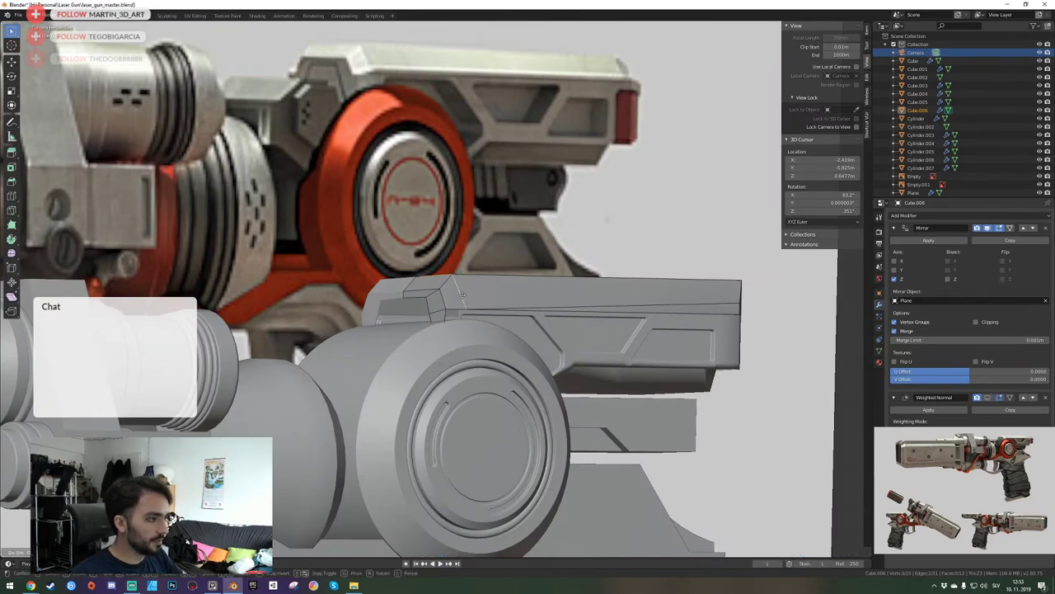
{"action": "key", "text": "y"}
{"action": "left_click", "coordinate": [454, 293]}
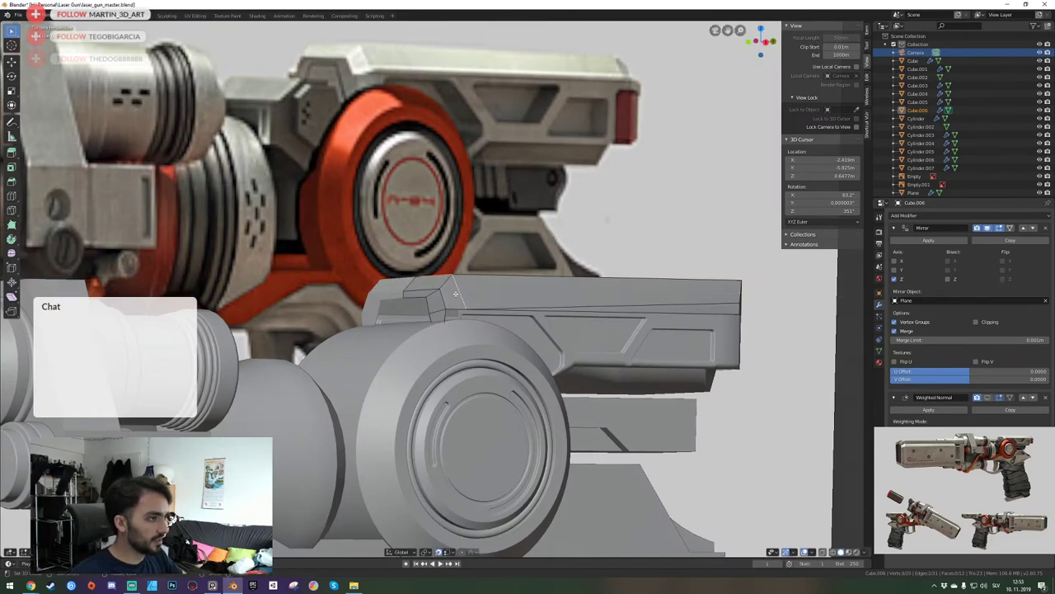
{"action": "key", "text": "1"}
{"action": "left_click", "coordinate": [481, 292]}
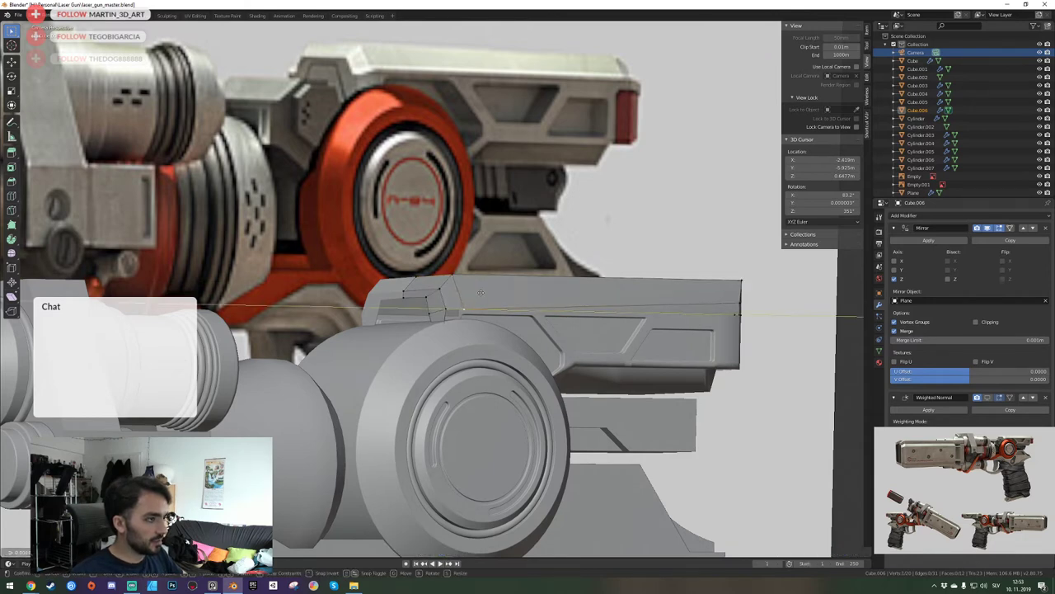
{"action": "left_click", "coordinate": [482, 292]}
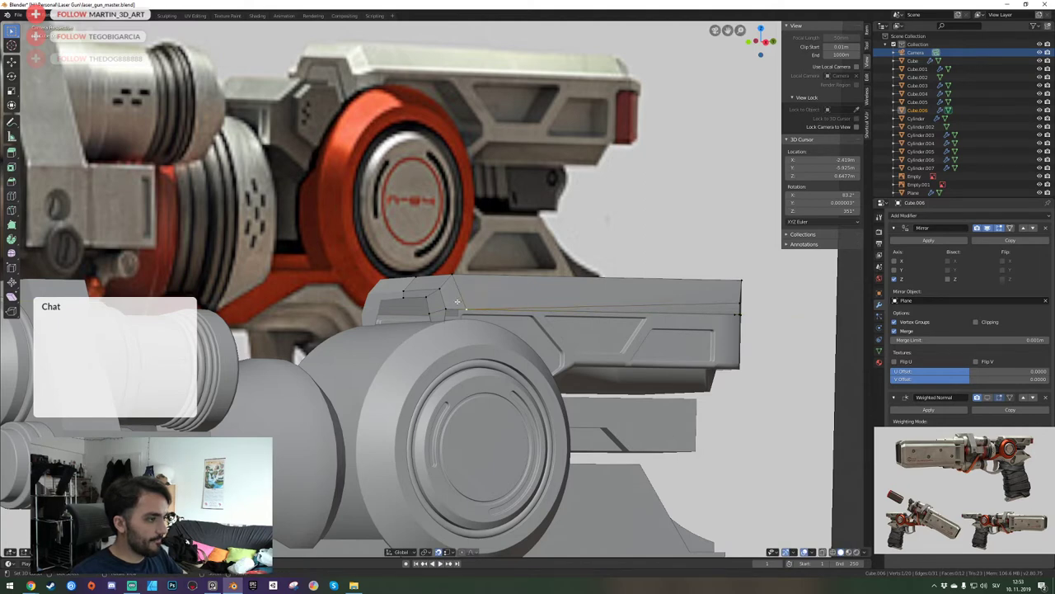
Move the background reference image along Z and Y until its round red-ringed disc overlaps the model's disc in the camera view.
{"action": "key", "text": "Tab"}
{"action": "left_click", "coordinate": [439, 172]}
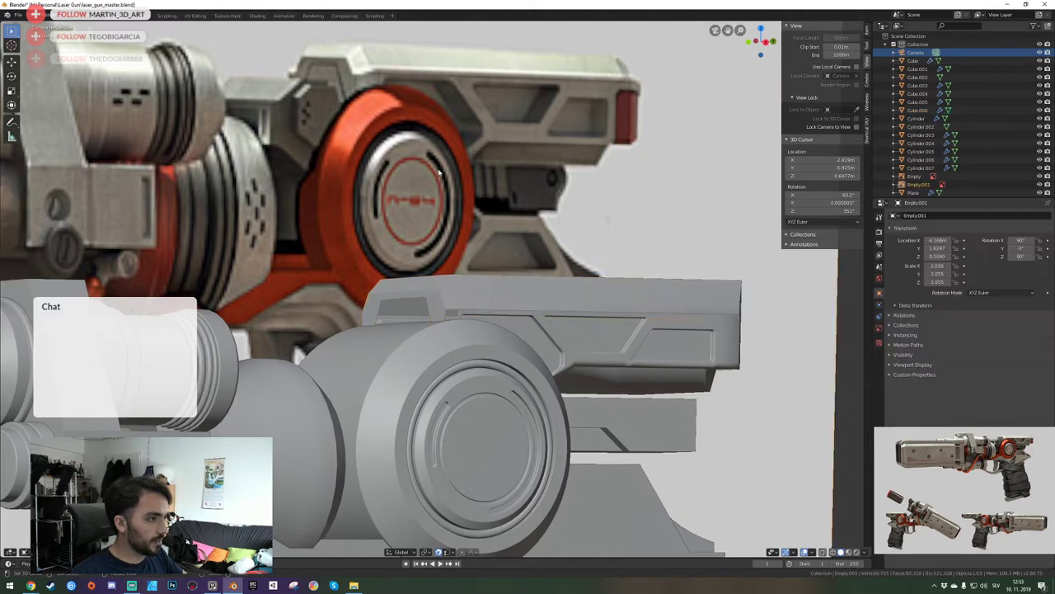
{"action": "key", "text": "g"}
{"action": "left_click", "coordinate": [466, 212]}
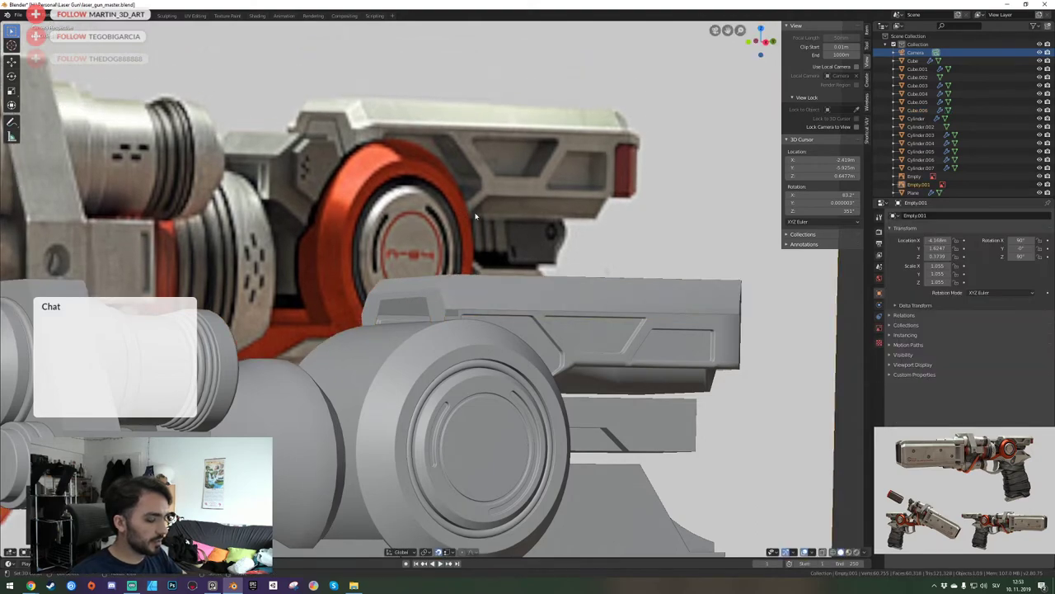
{"action": "key", "text": "z"}
{"action": "key", "text": "g"}
{"action": "key", "text": "z"}
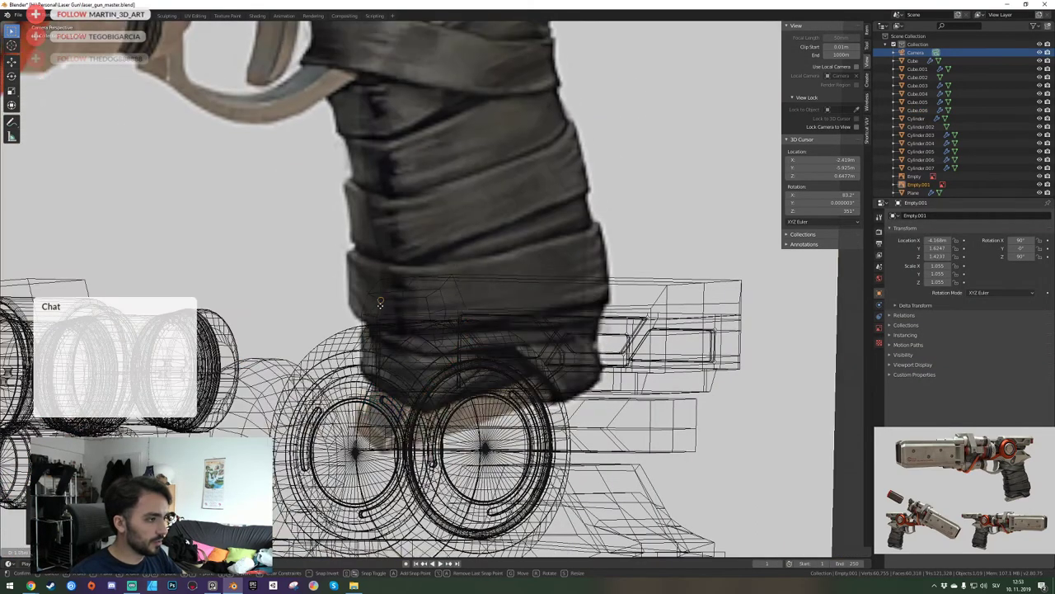
{"action": "right_click", "coordinate": [383, 310]}
{"action": "key", "text": "g"}
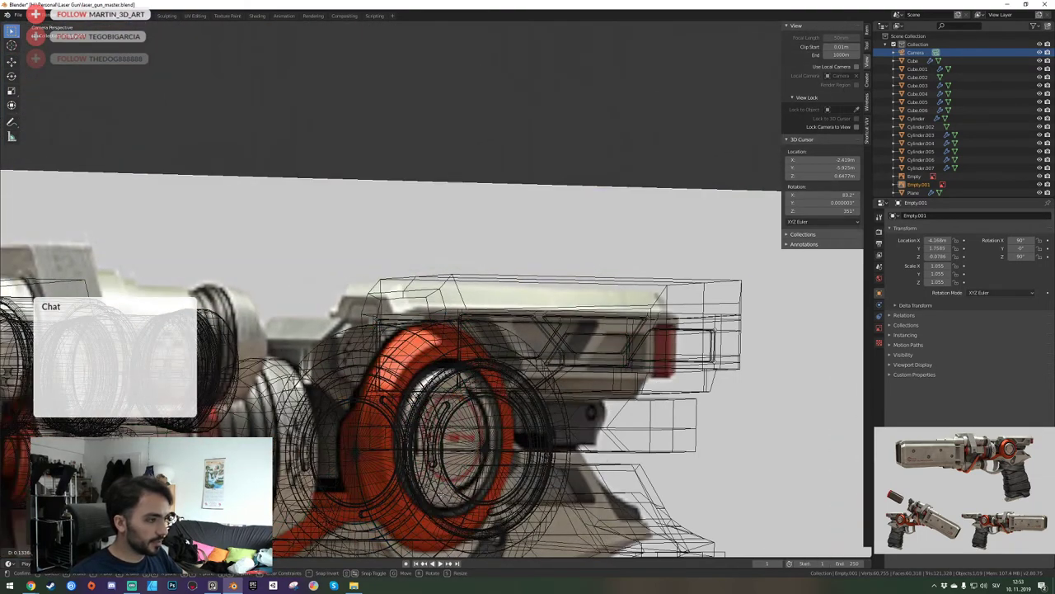
{"action": "left_click", "coordinate": [466, 487]}
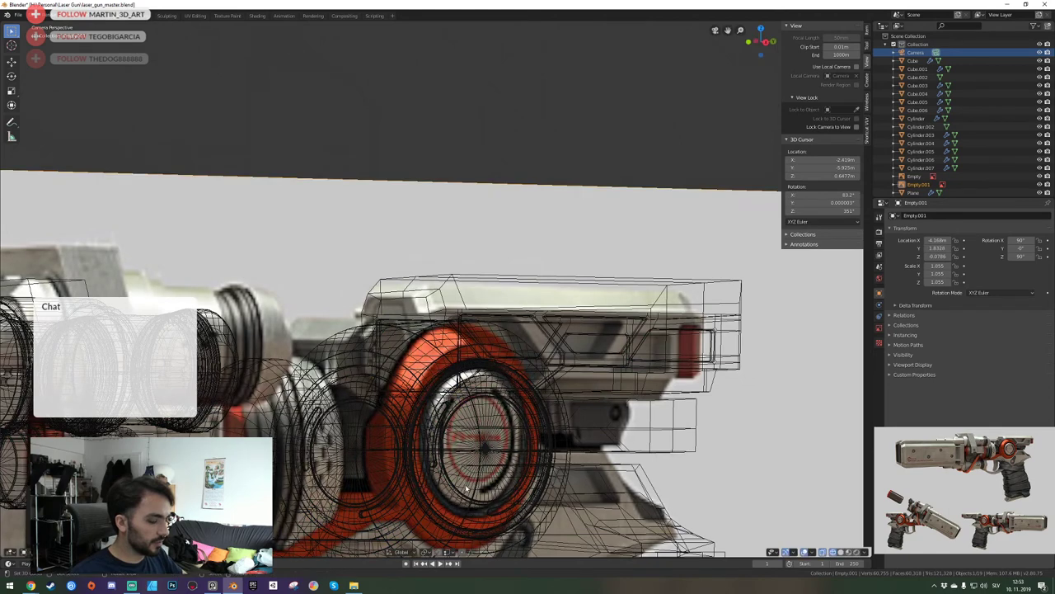
Compare the cover and side body with the realigned reference in wireframe and solid shading.
{"action": "key", "text": "shift+z"}
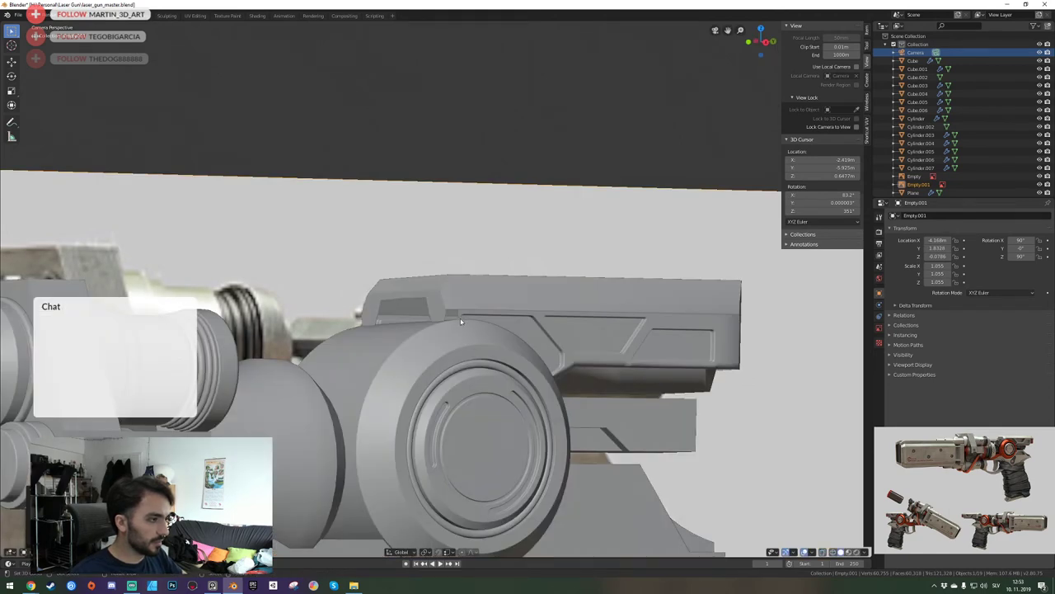
{"action": "key", "text": "z"}
{"action": "key", "text": "z"}
{"action": "key", "text": "shift+z"}
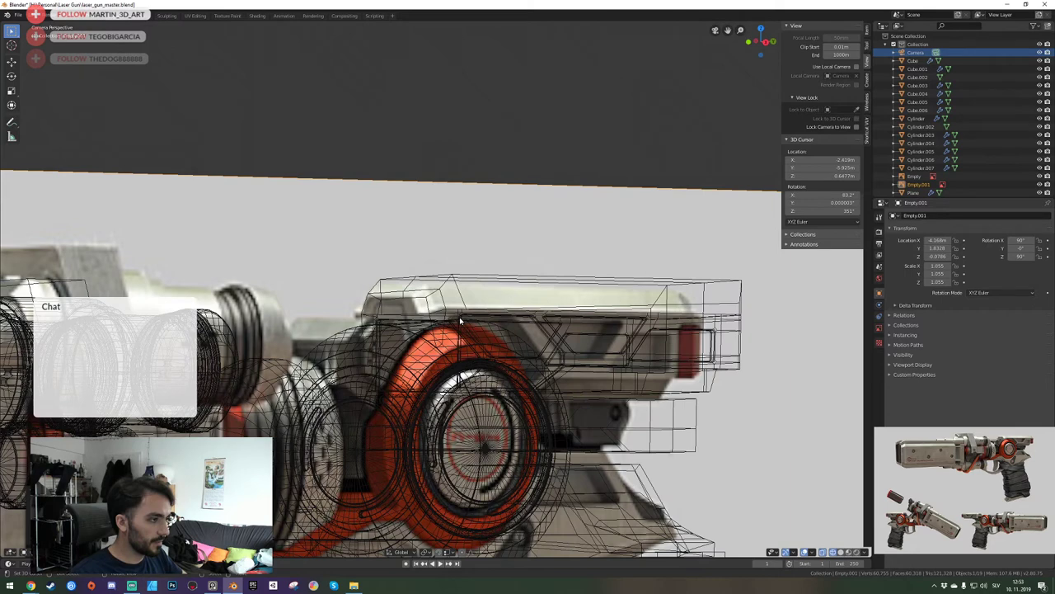
{"action": "key", "text": "shift+z"}
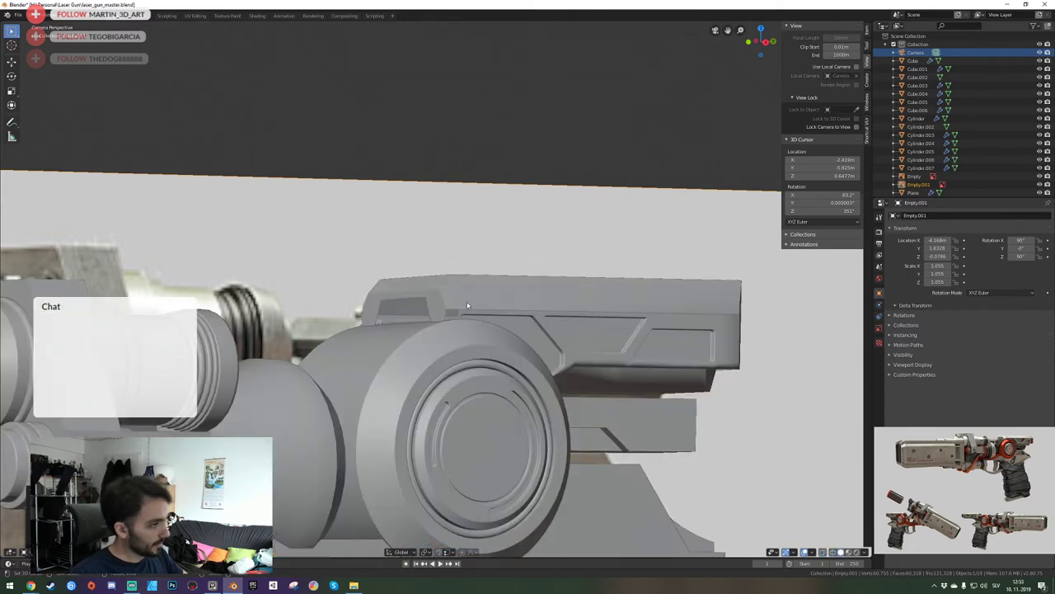
Box-select the front-end vertices of the panelled side body below the cover through the camera in wireframe.
{"action": "left_click", "coordinate": [477, 313]}
{"action": "key", "text": "Tab"}
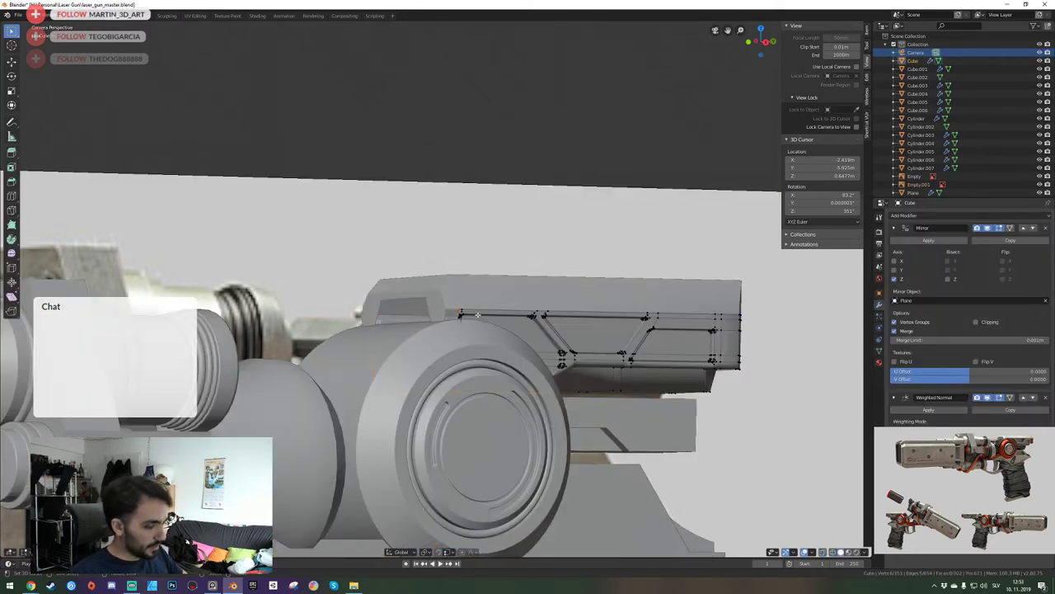
{"action": "key", "text": "shift+z"}
{"action": "key", "text": "alt+a"}
{"action": "key", "text": "b"}
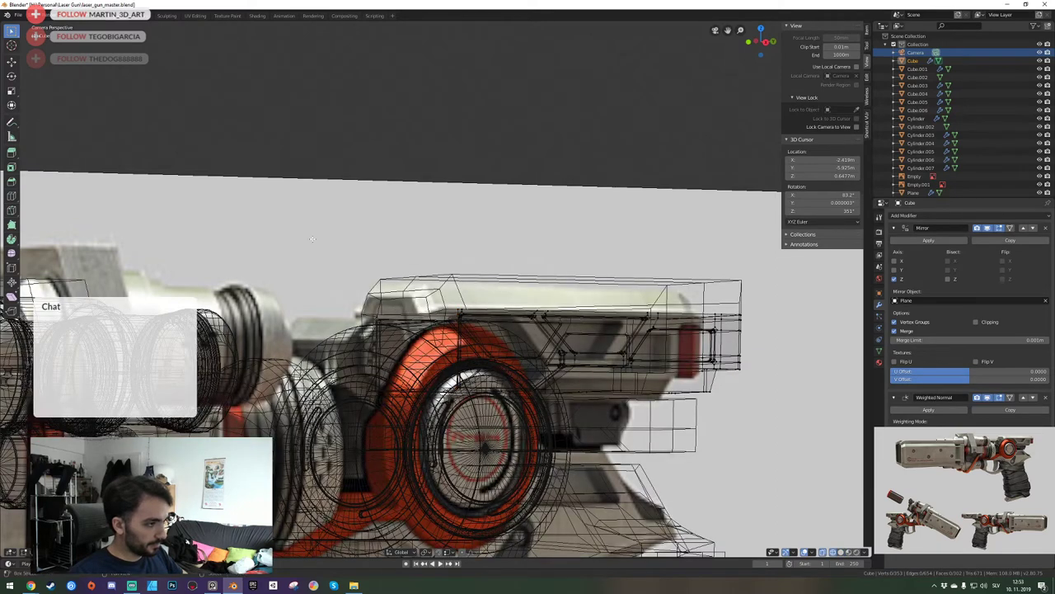
{"action": "mouse_move", "coordinate": [310, 237]}
{"action": "left_mouse_down"}
{"action": "mouse_move", "coordinate": [430, 409]}
{"action": "mouse_move", "coordinate": [498, 430]}
{"action": "left_mouse_up"}
{"action": "key", "text": "shift+z"}
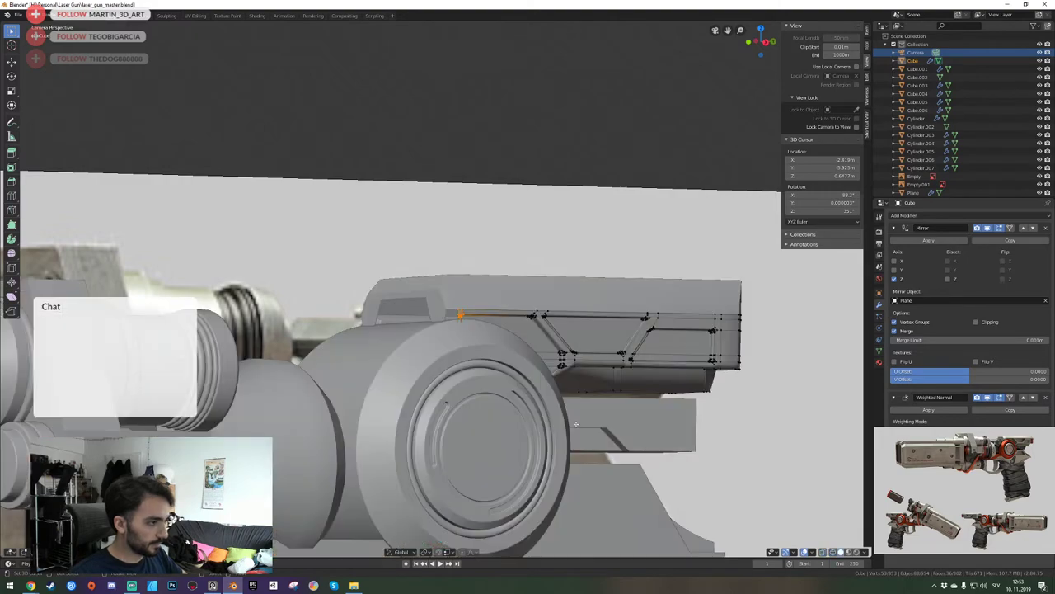
Select the side body's front-end vertices in right-view wireframe and move them toward the rear along Y in the camera view.
{"action": "key", "text": "KP_3"}
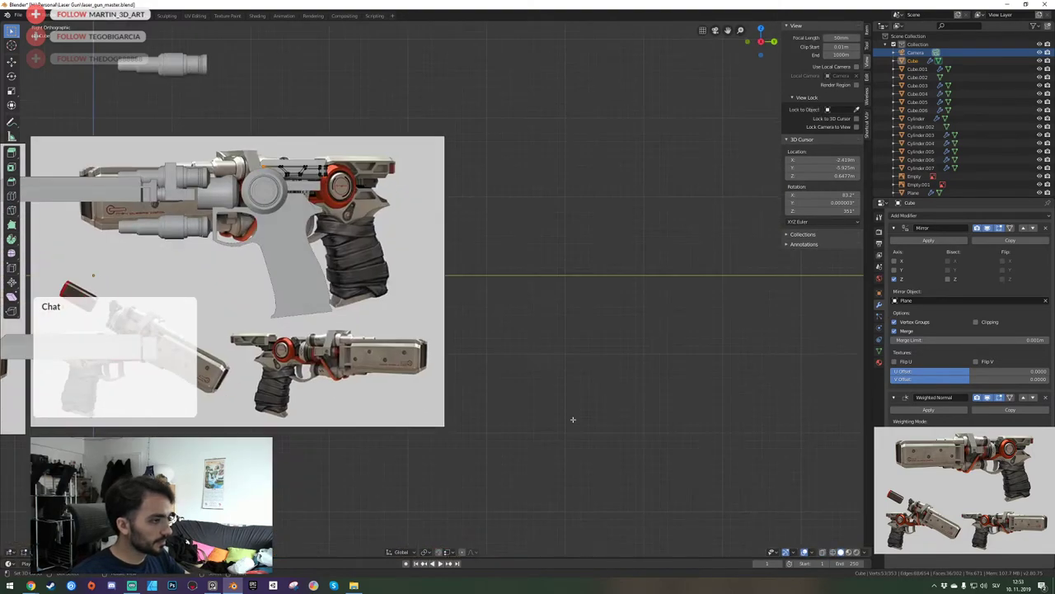
{"action": "scroll", "coordinate": [447, 340], "scroll_direction": "up", "scroll_amount": 3}
{"action": "middle_click_drag", "start_coordinate": [169, 169], "coordinate": [268, 215], "text": "shift"}
{"action": "key", "text": "z"}
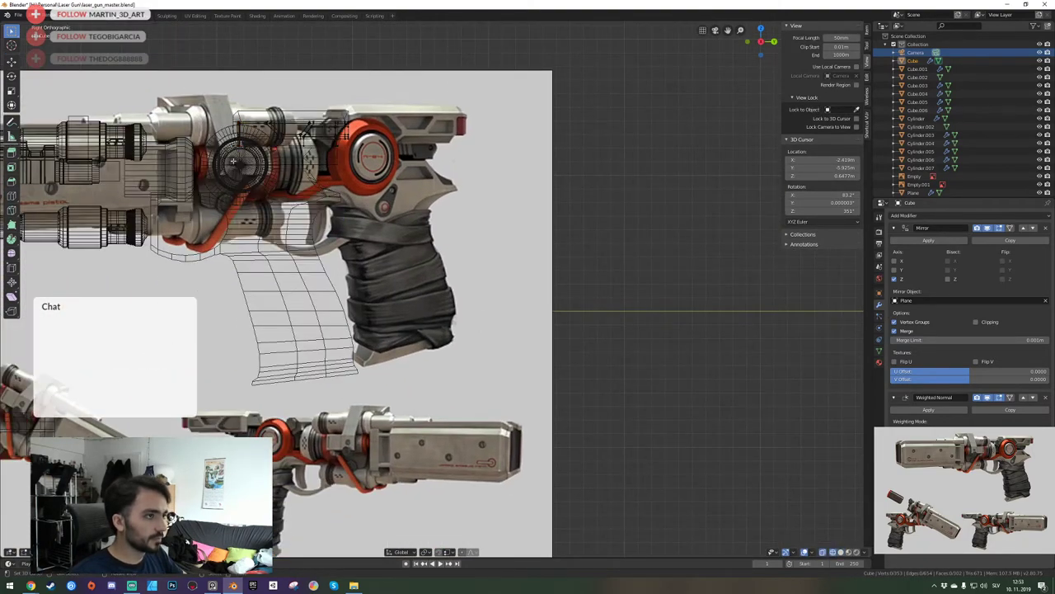
{"action": "left_click_drag", "start_coordinate": [185, 89], "coordinate": [255, 164]}
{"action": "key", "text": "shift+z"}
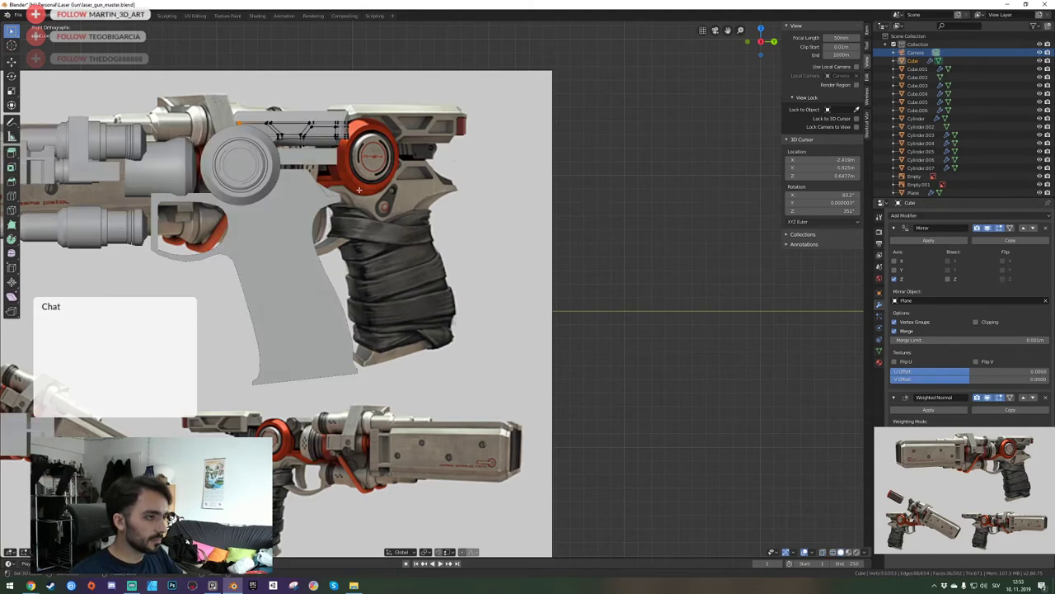
{"action": "key", "text": "KP_0"}
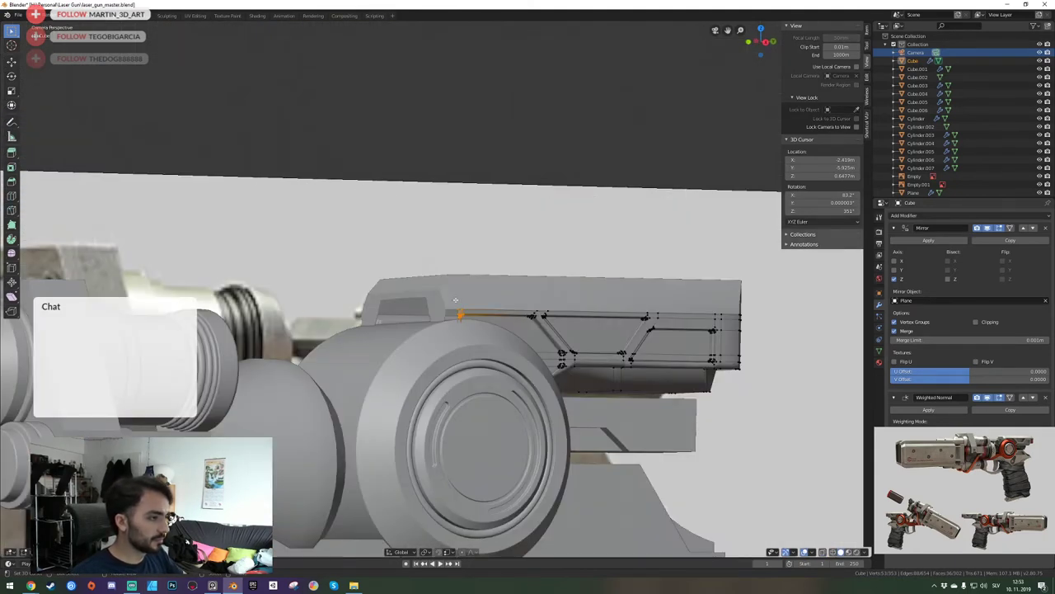
{"action": "key", "text": "Tab"}
{"action": "left_click", "coordinate": [461, 299]}
{"action": "key", "text": "Tab"}
{"action": "key", "text": "Tab"}
{"action": "left_click", "coordinate": [485, 317]}
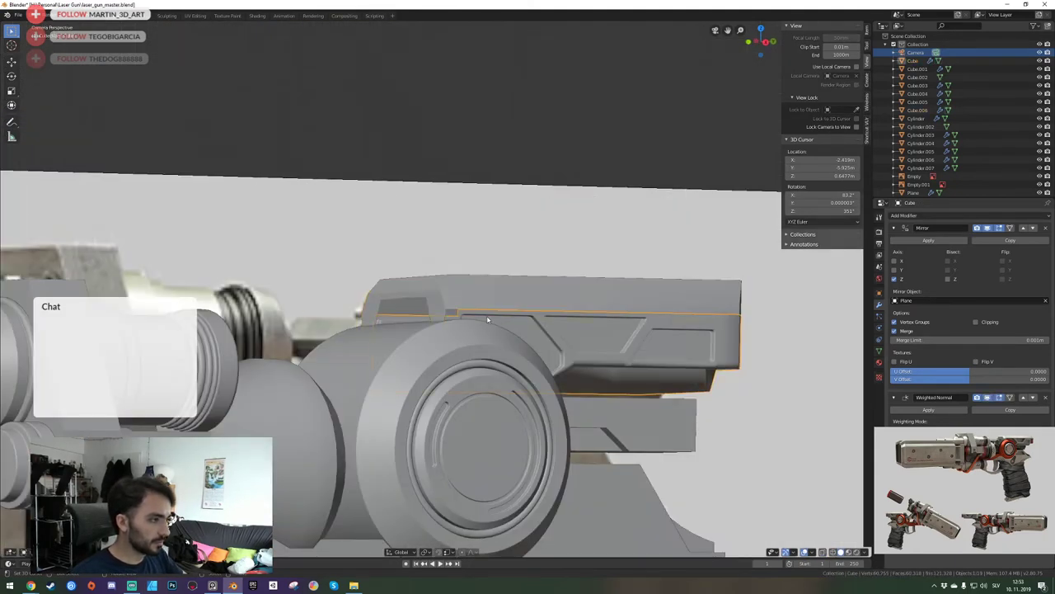
{"action": "key", "text": "Tab"}
{"action": "key", "text": "g"}
{"action": "key", "text": "g"}
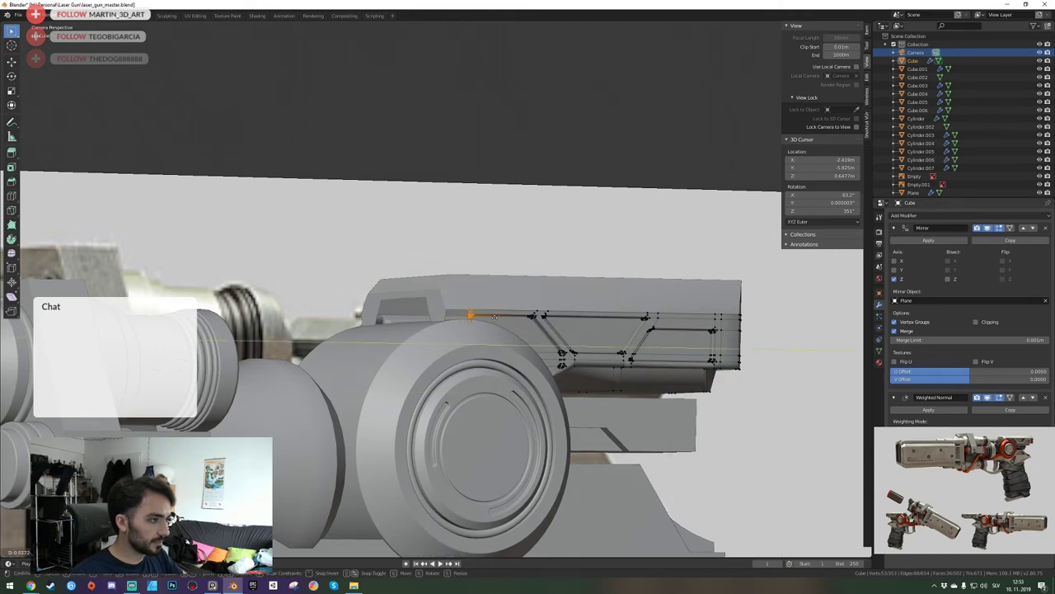
{"action": "left_click", "coordinate": [494, 318]}
Open the top cover's mesh for editing and isolate it in local view.
{"action": "key", "text": "Tab"}
{"action": "left_click", "coordinate": [479, 296]}
{"action": "key", "text": "Tab"}
{"action": "key", "text": "Tab"}
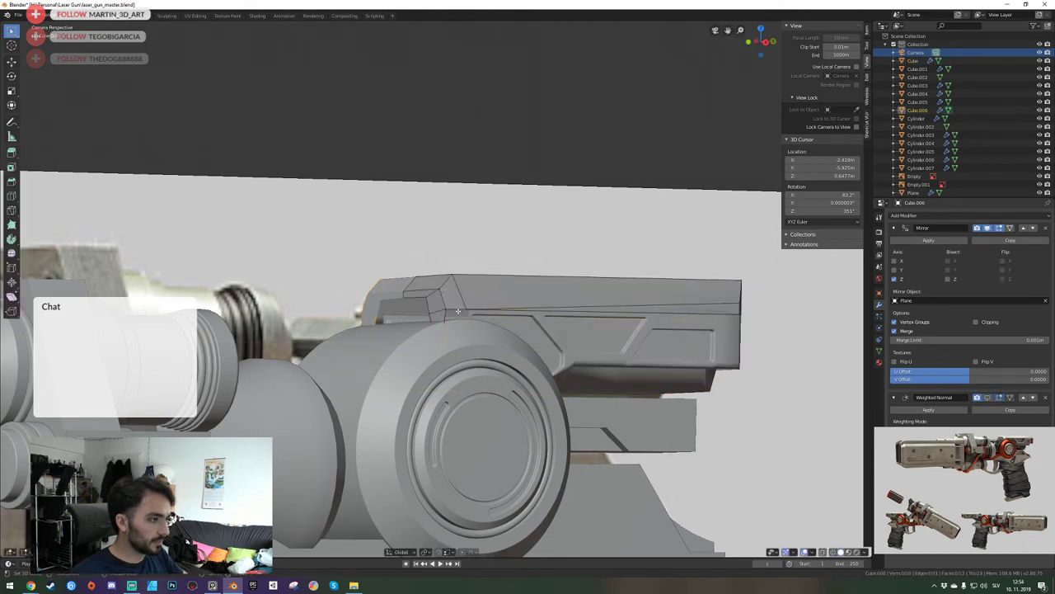
{"action": "key", "text": "KP_Divide"}
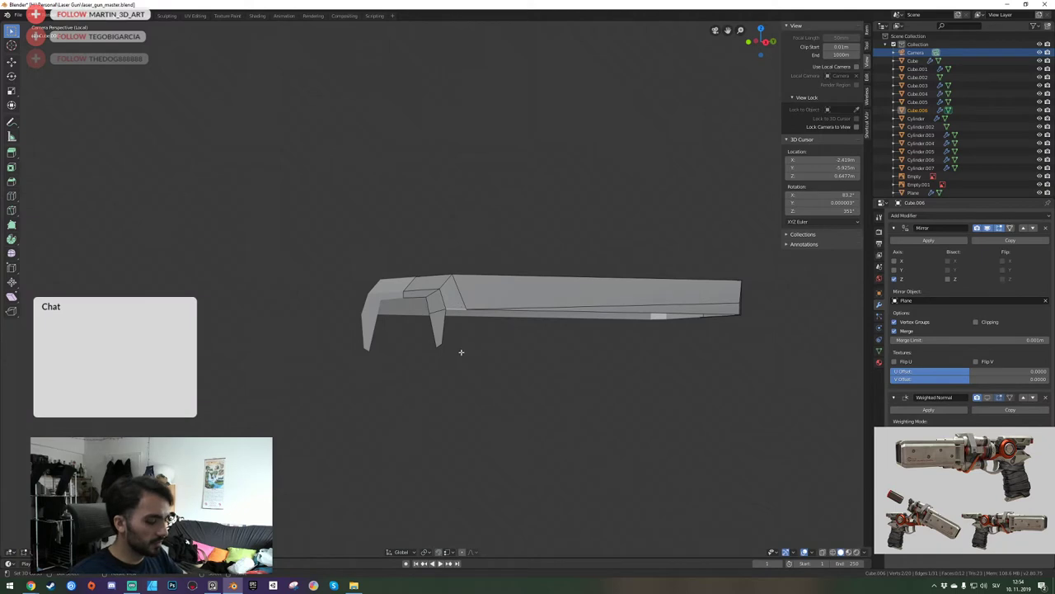
Extrude the cover's short lower edge behind the front leg down along Z, snapping it to the leg's bottom corner, and leave local view.
{"action": "key", "text": "e"}
{"action": "key", "text": "z"}
{"action": "key", "text": "shift+Tab"}
{"action": "left_click", "coordinate": [443, 346]}
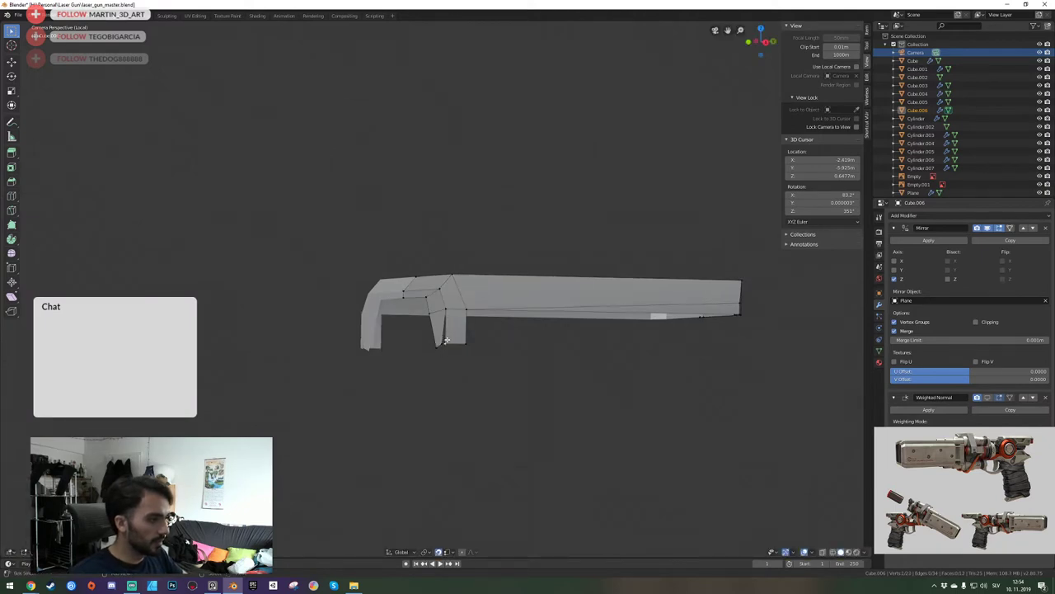
{"action": "left_click", "coordinate": [446, 337]}
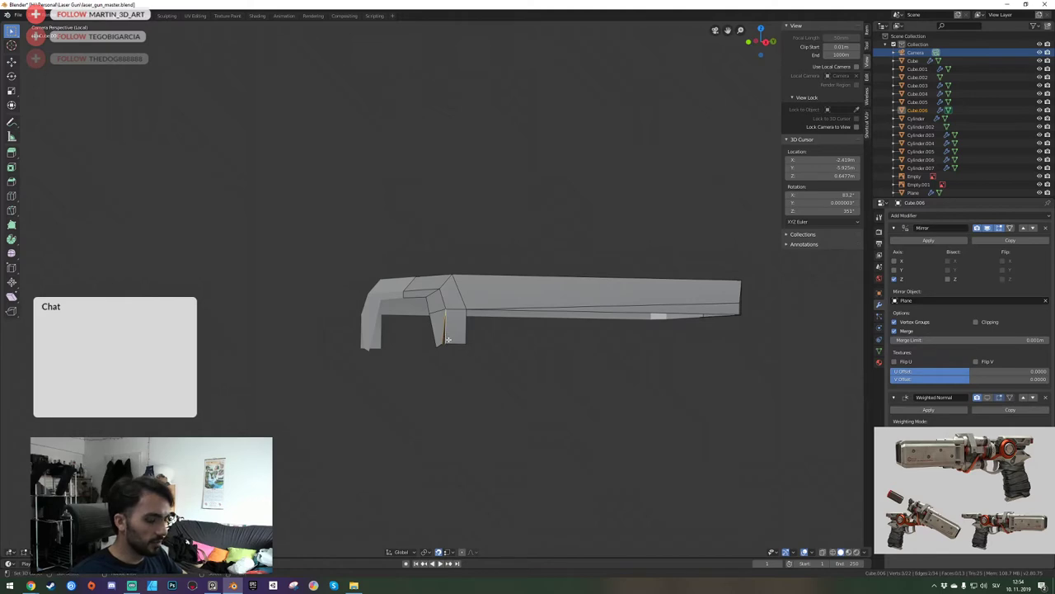
{"action": "key", "text": "alt+a"}
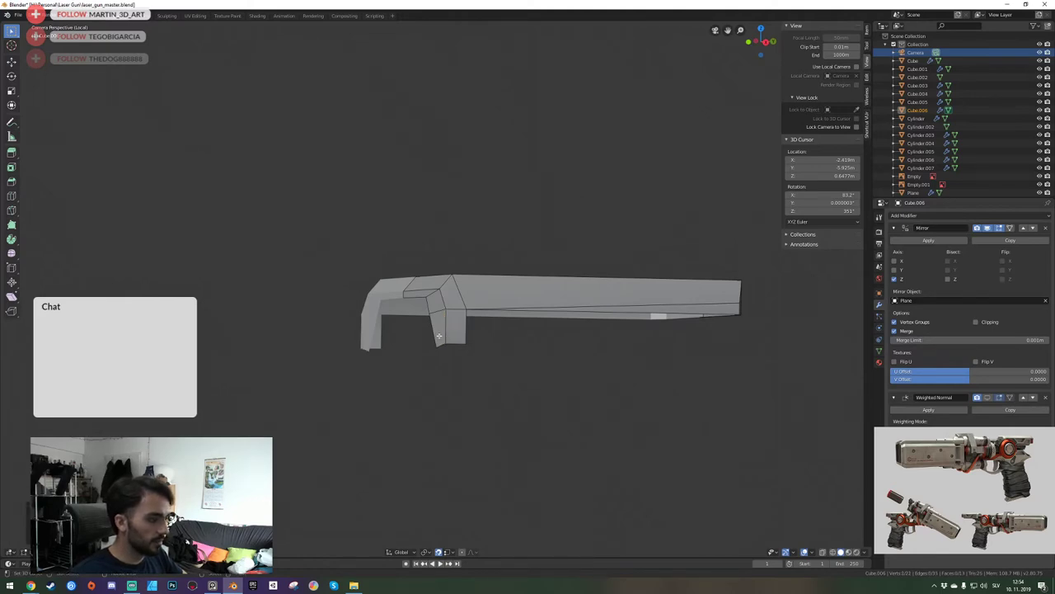
{"action": "key", "text": "KP_Divide"}
{"action": "key", "text": "Tab"}
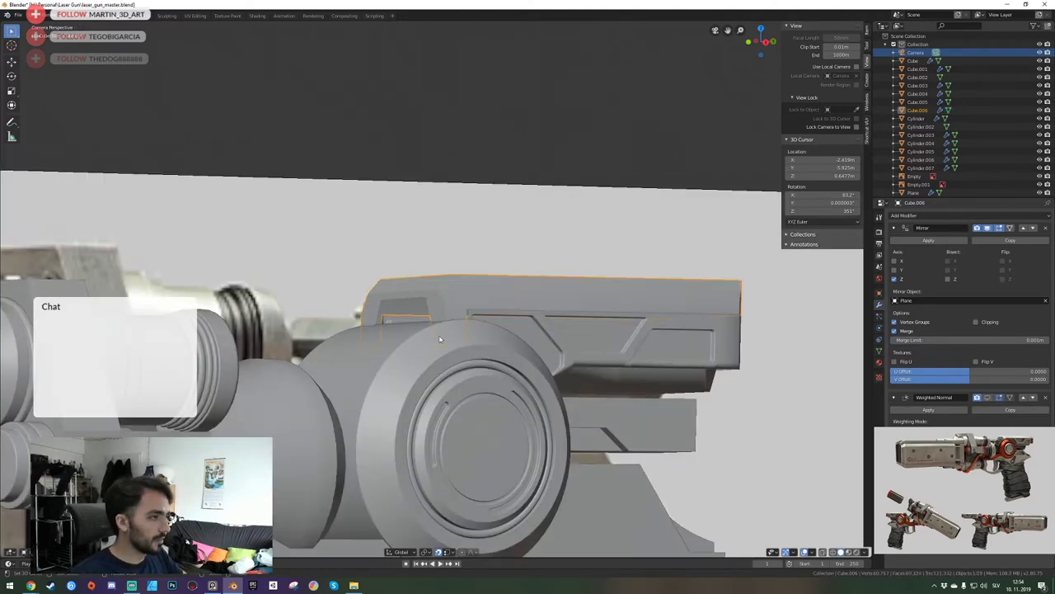
Move the reference image up along Z and toward the muzzle so its gun sits above the modelled parts in the camera view.
{"action": "right_click", "coordinate": [372, 247]}
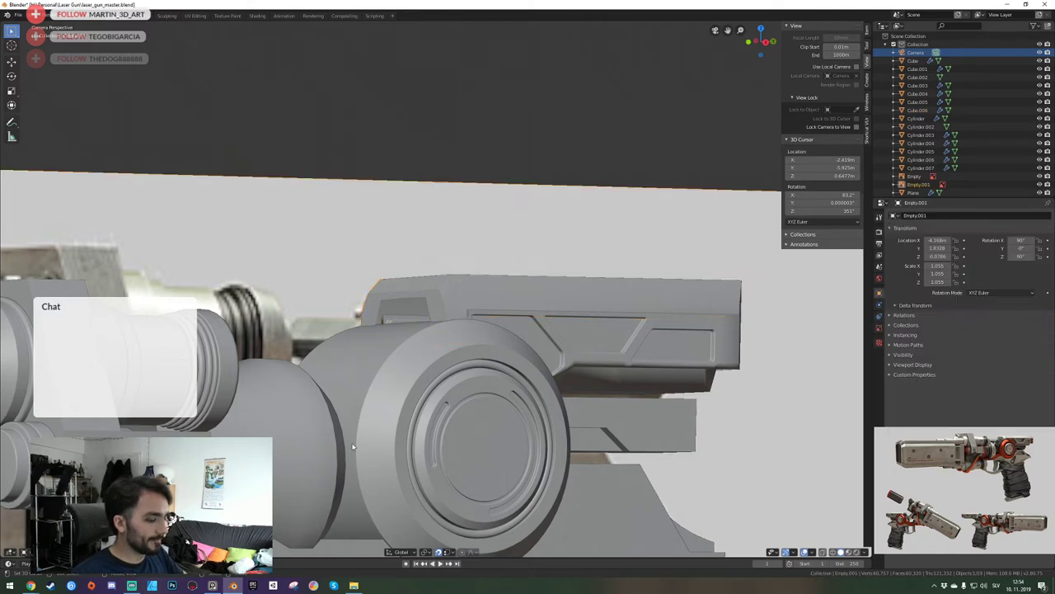
{"action": "key", "text": "g"}
{"action": "key", "text": "z"}
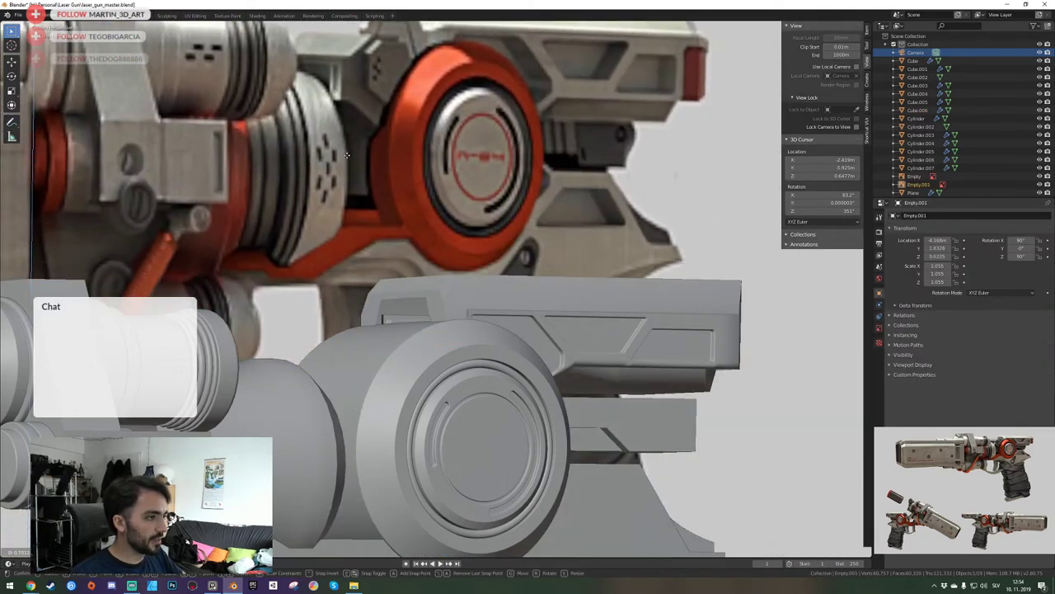
{"action": "left_click", "coordinate": [396, 138]}
{"action": "key", "text": "g"}
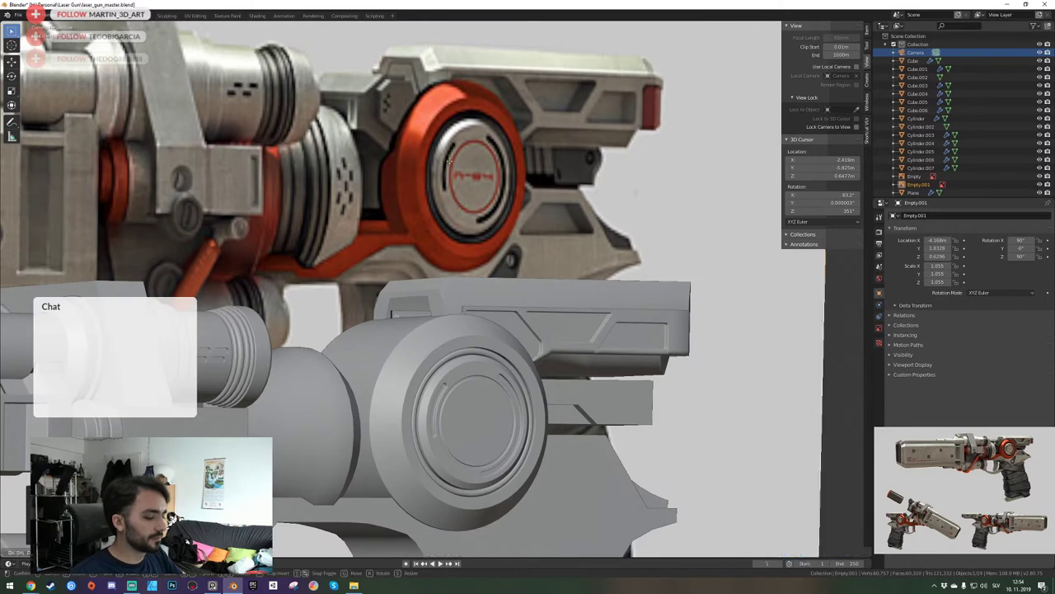
{"action": "left_click", "coordinate": [323, 167]}
{"action": "key", "text": "g"}
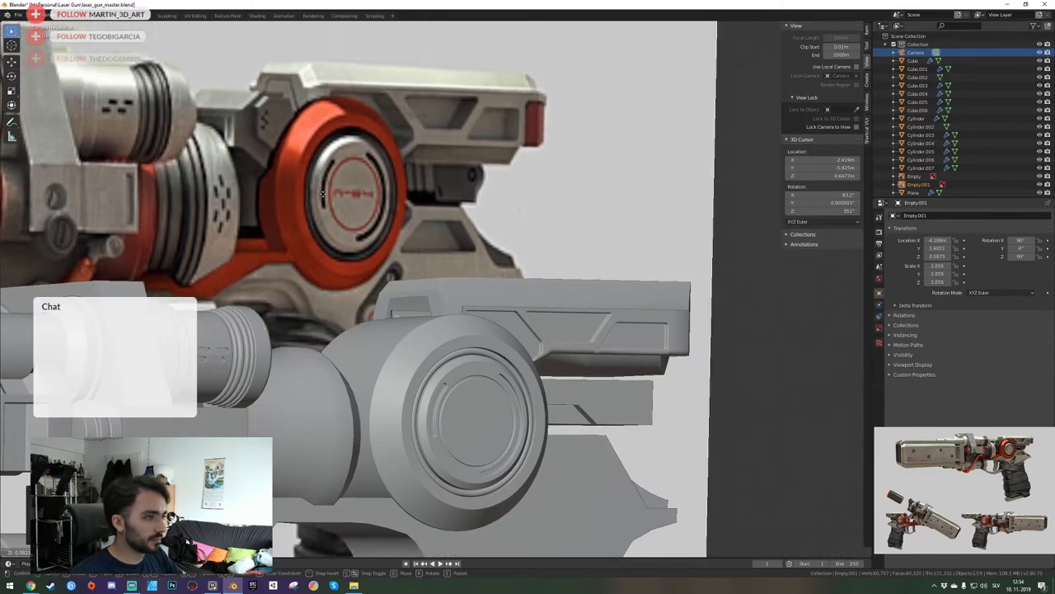
{"action": "left_click", "coordinate": [328, 213]}
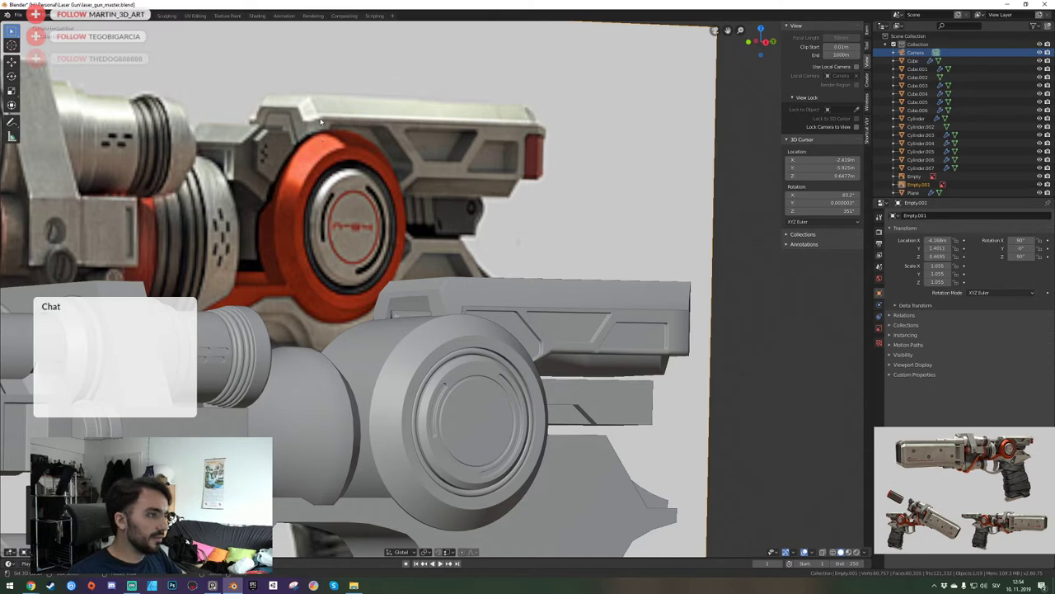
Save the file and bring the joint between the top cover and the panelled side body into close view.
{"action": "left_click", "coordinate": [449, 312]}
{"action": "key", "text": "Tab"}
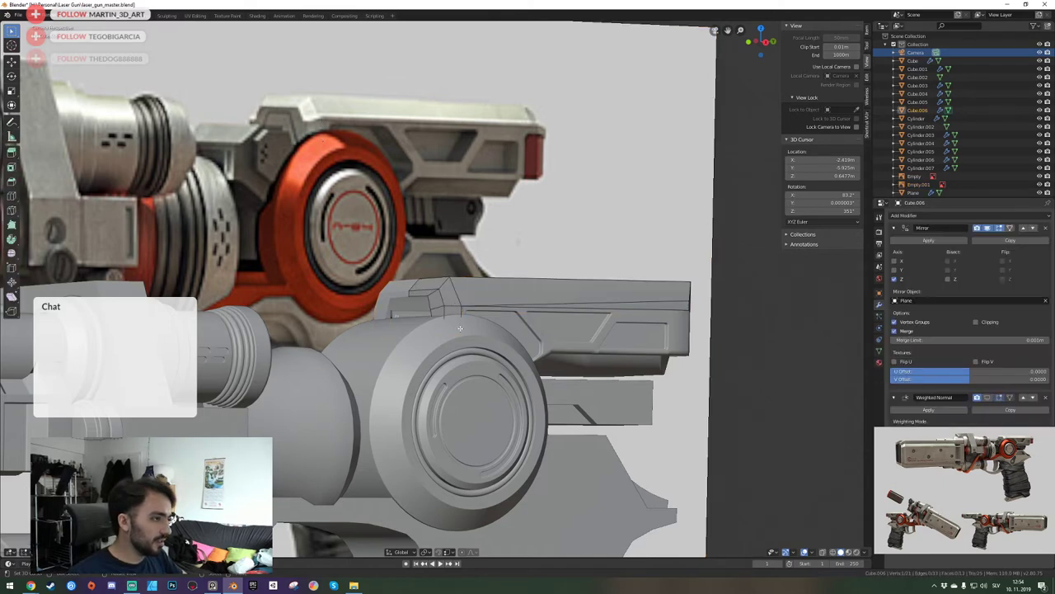
{"action": "key", "text": "Tab"}
{"action": "left_click", "coordinate": [463, 325]}
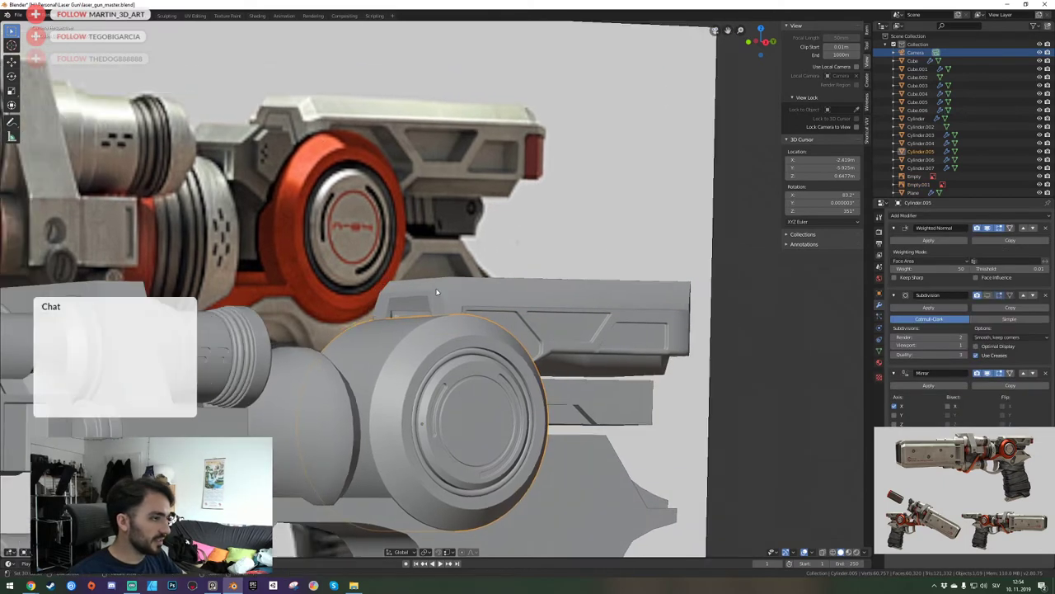
{"action": "left_click", "coordinate": [437, 289]}
{"action": "key", "text": "KP_3"}
{"action": "key", "text": "ctrl+s"}
{"action": "key", "text": "shift+grave"}
{"action": "scroll", "coordinate": [438, 287], "scroll_direction": "up", "scroll_amount": 10}
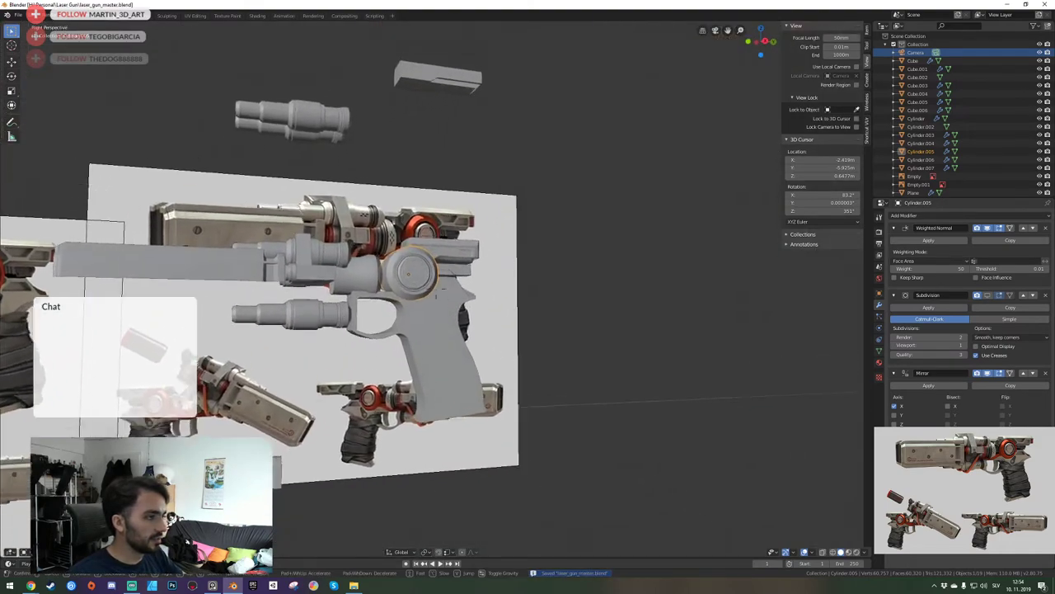
{"action": "scroll", "coordinate": [437, 288], "scroll_direction": "up", "scroll_amount": 5}
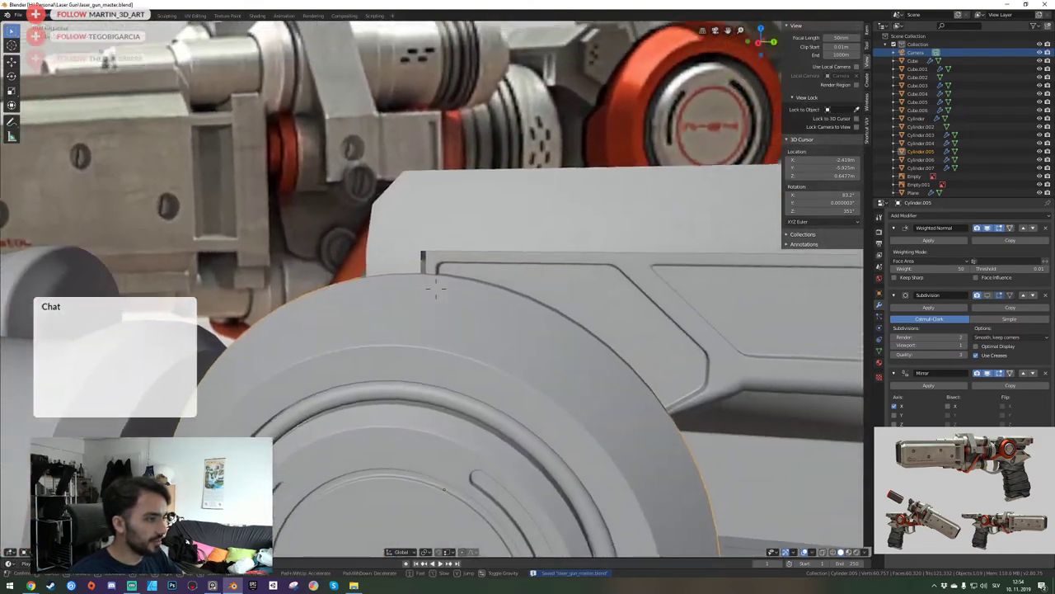
Select the panelled side body together with the top cover and isolate both in local view.
{"action": "left_click", "coordinate": [438, 288]}
{"action": "key", "text": "Tab"}
{"action": "scroll", "coordinate": [437, 287], "scroll_direction": "up", "scroll_amount": 3}
{"action": "key", "text": "a"}
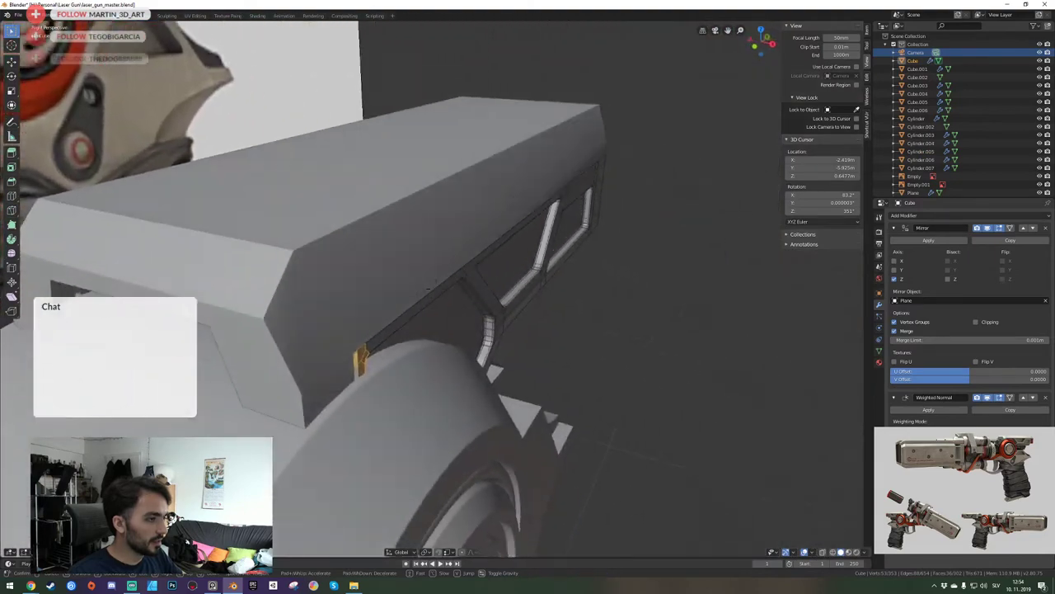
{"action": "key", "text": "d"}
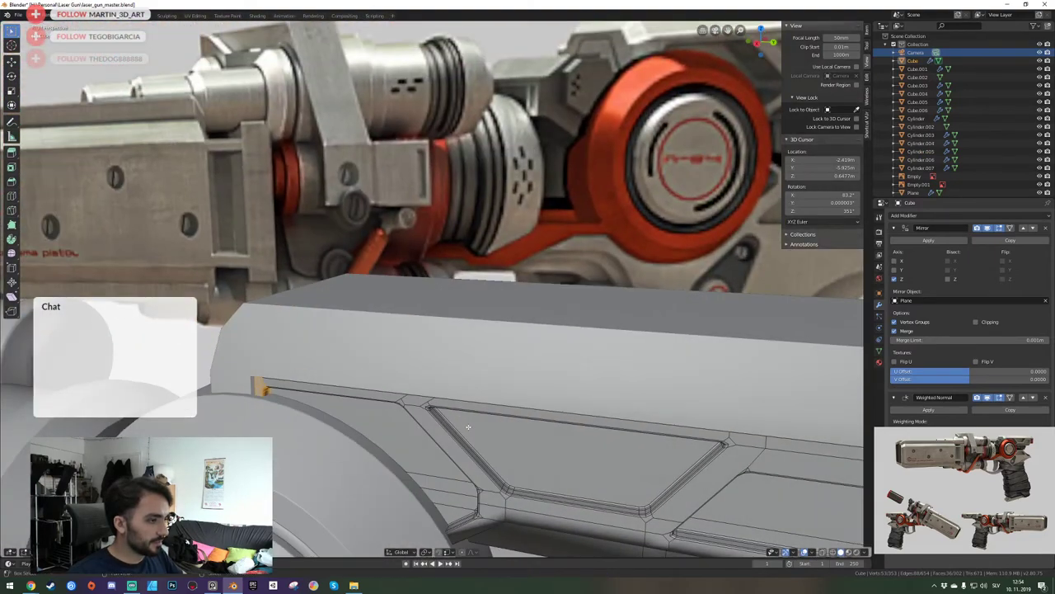
{"action": "key", "text": "Tab"}
{"action": "left_click", "coordinate": [436, 289]}
{"action": "left_click", "coordinate": [436, 305]}
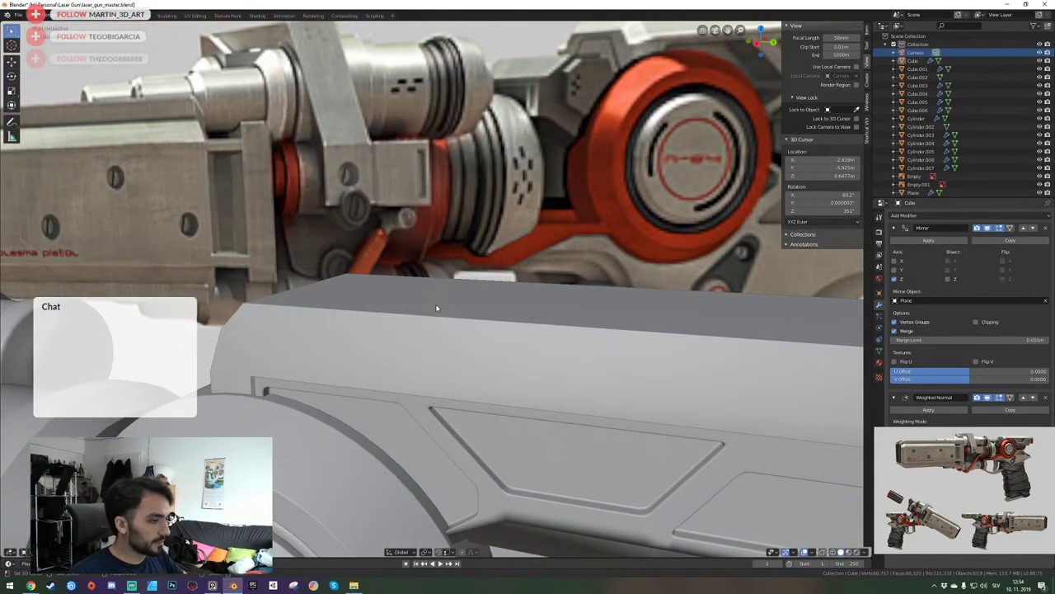
{"action": "right_click", "coordinate": [436, 305]}
{"action": "key", "text": "KP_Divide"}
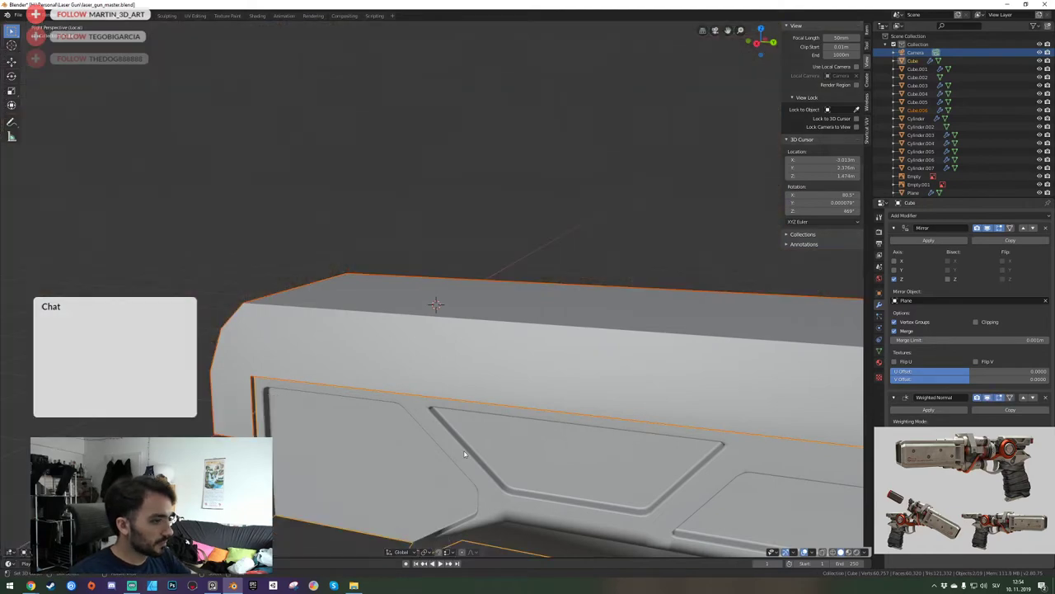
Examine the gap between the side body's front end and the cover's front leg from several angles.
{"action": "middle_click_drag", "start_coordinate": [464, 453], "coordinate": [466, 188]}
{"action": "key", "text": "w"}
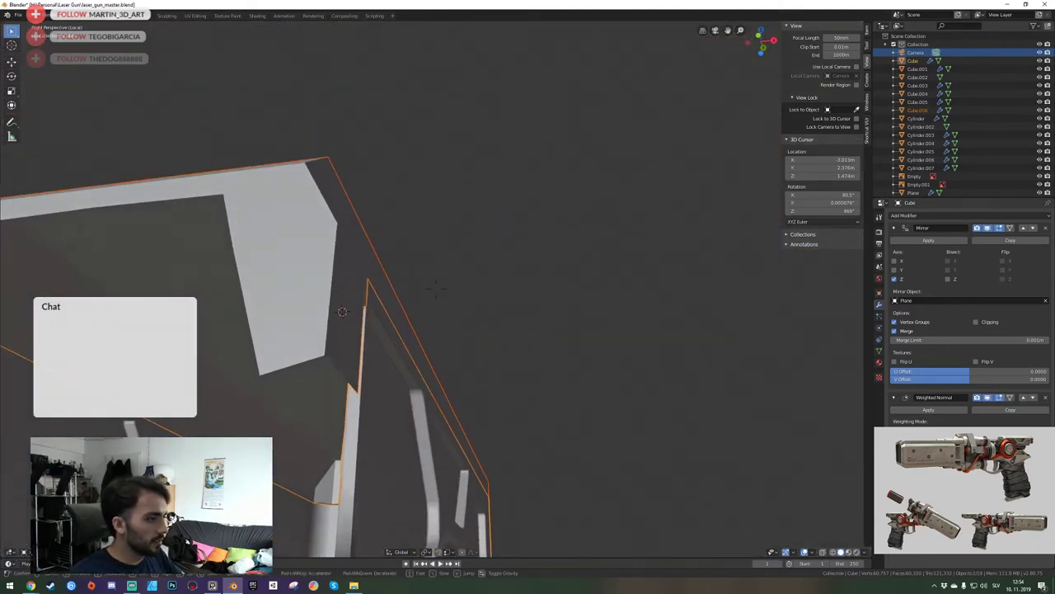
{"action": "key", "text": "d"}
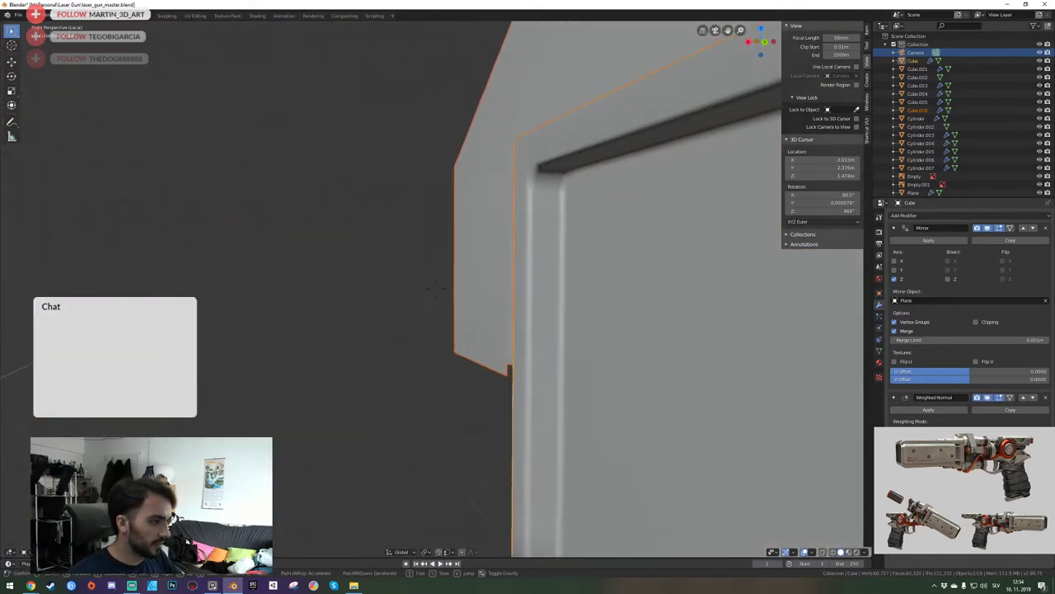
{"action": "left_click", "coordinate": [436, 288]}
{"action": "right_click", "coordinate": [470, 277]}
{"action": "key", "text": "Tab"}
{"action": "key", "text": "Tab"}
{"action": "left_click", "coordinate": [460, 281]}
{"action": "key", "text": "Tab"}
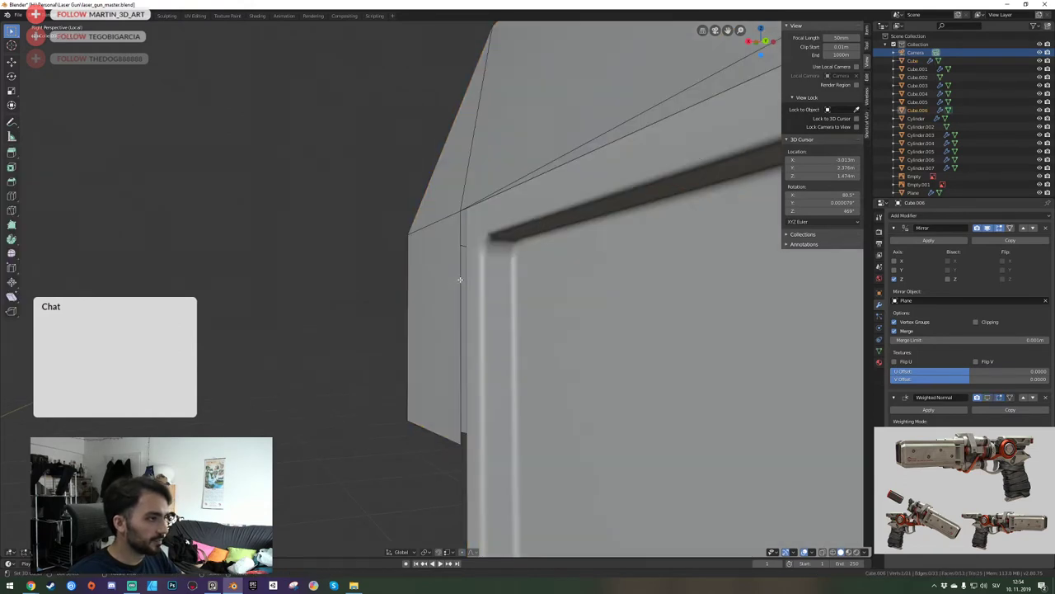
{"action": "key", "text": "shift+grave"}
{"action": "key", "text": "a"}
{"action": "left_click", "coordinate": [436, 289]}
{"action": "key", "text": "shift+grave"}
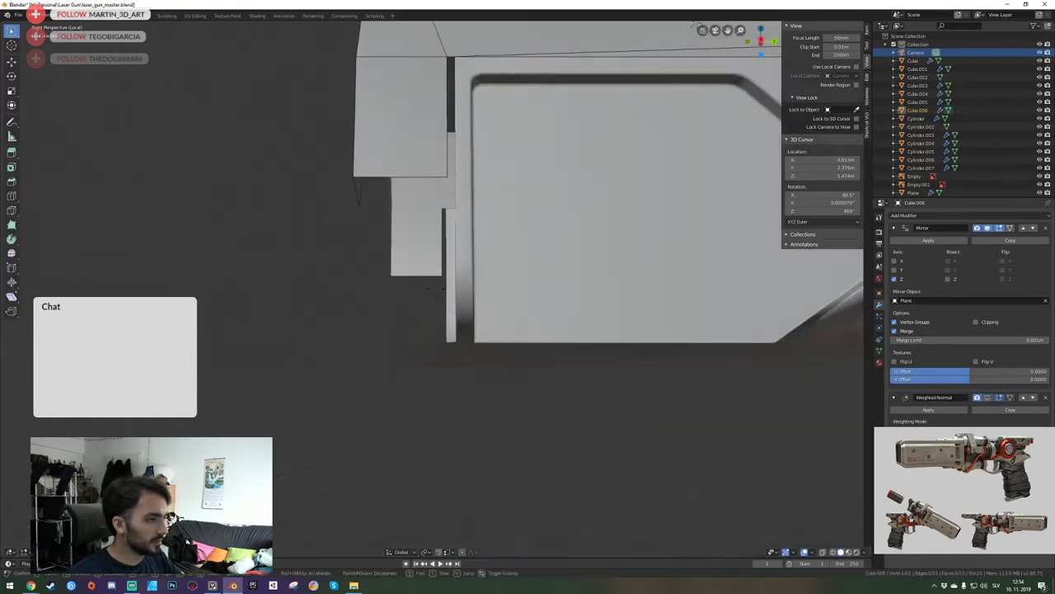
{"action": "key", "text": "w"}
{"action": "left_click", "coordinate": [436, 288]}
{"action": "middle_click_drag", "start_coordinate": [436, 289], "coordinate": [434, 226], "text": "shift"}
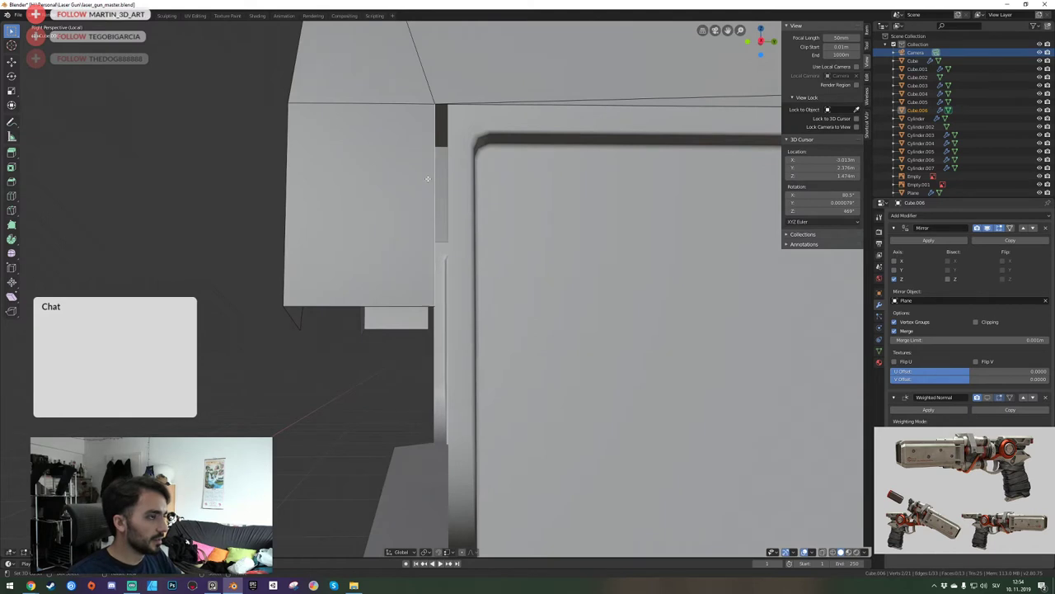
Move the side body's selected front-end vertices forward along Y to line up with the rear edge of the cover's front leg.
{"action": "key", "text": "Tab"}
{"action": "right_click", "coordinate": [464, 191]}
{"action": "key", "text": "Tab"}
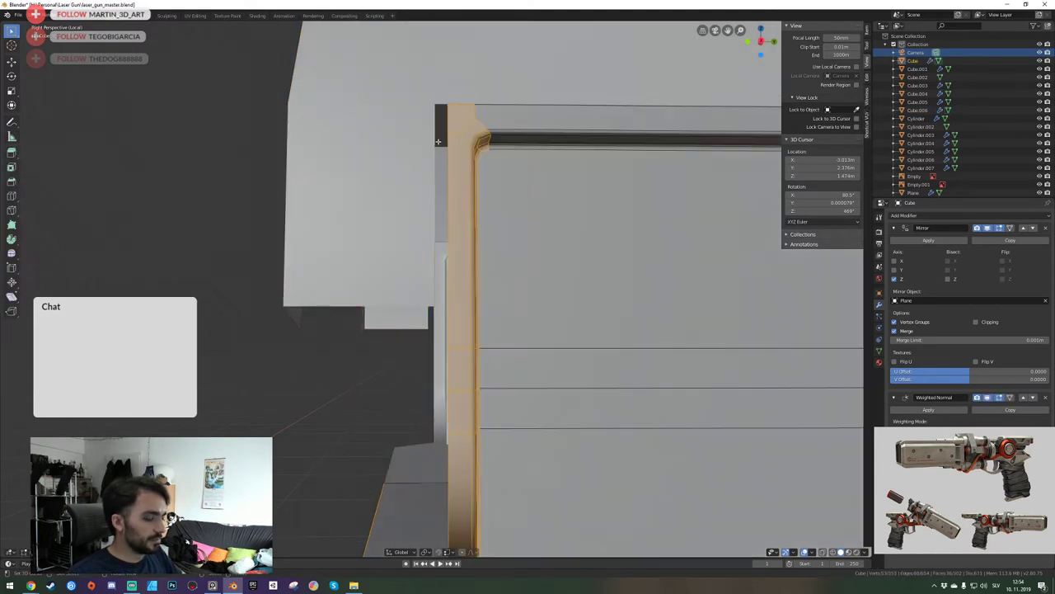
{"action": "key", "text": "g"}
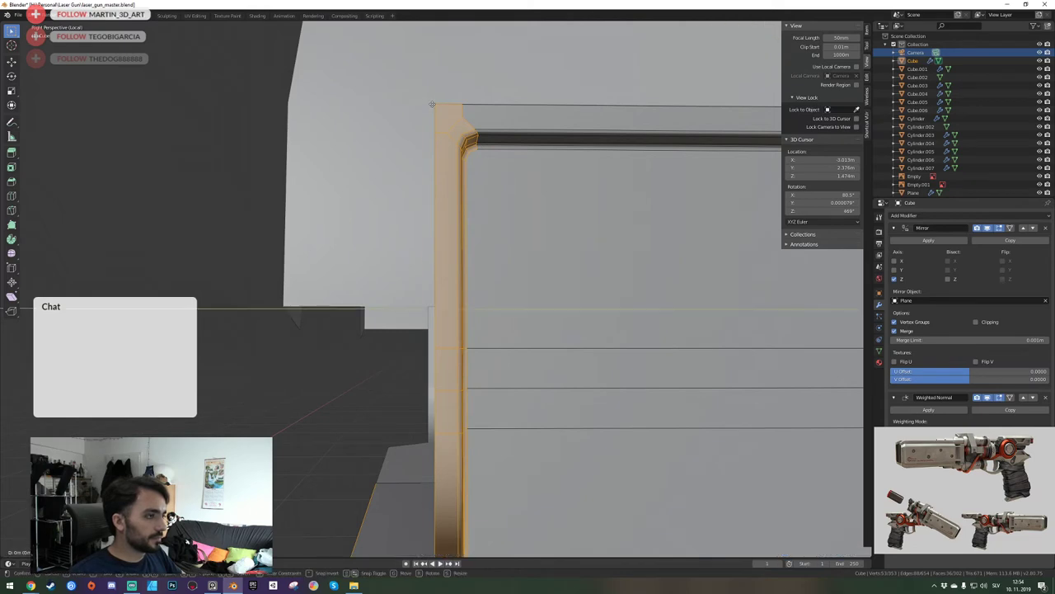
{"action": "left_click", "coordinate": [434, 105]}
{"action": "key", "text": "Tab"}
Open the top cover's mesh for editing and inspect its side edges along the panelled side body.
{"action": "left_click", "coordinate": [418, 142]}
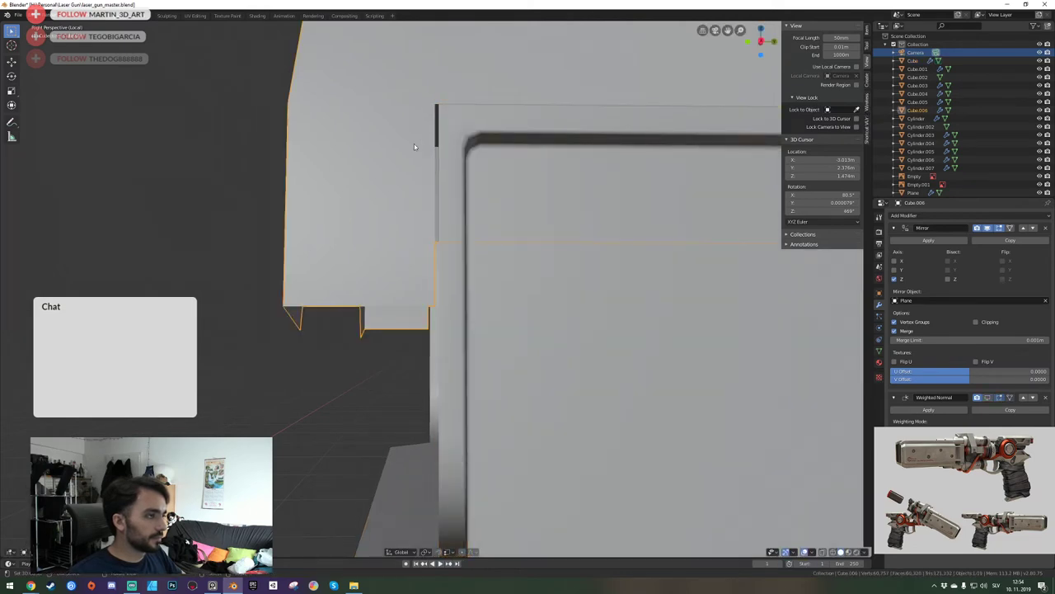
{"action": "key", "text": "shift+grave"}
{"action": "key", "text": "a"}
{"action": "key", "text": "s"}
{"action": "left_click", "coordinate": [422, 313]}
{"action": "key", "text": "Tab"}
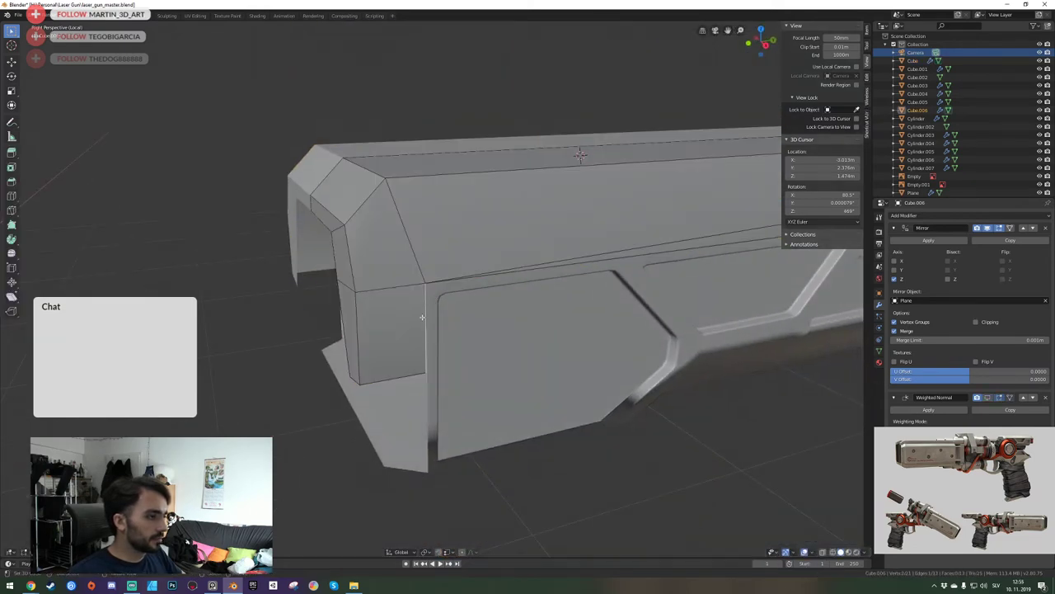
{"action": "key", "text": "shift+grave"}
{"action": "key", "text": "a"}
{"action": "key", "text": "d"}
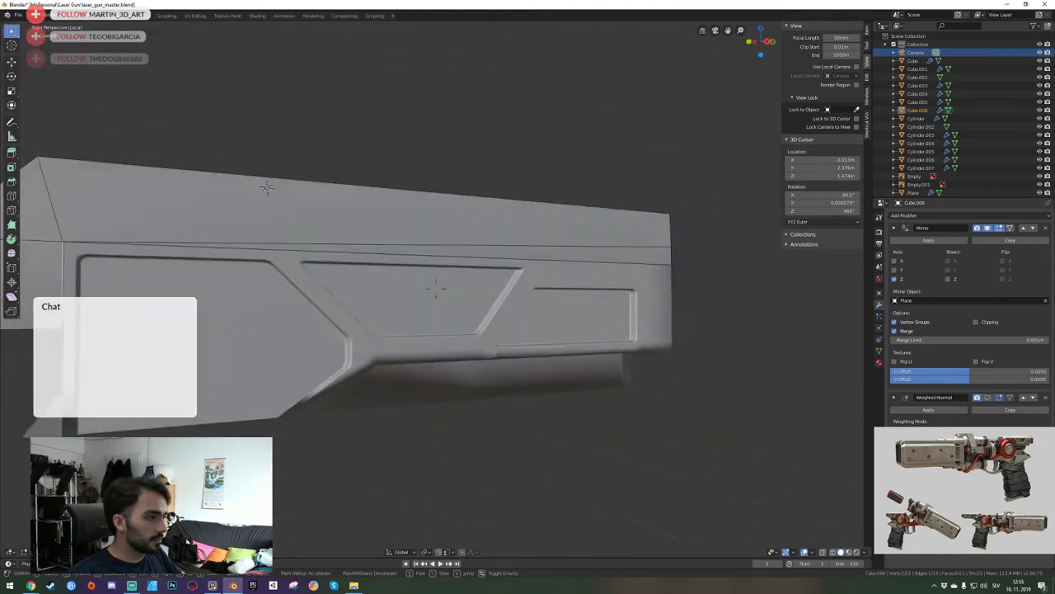
{"action": "key", "text": "d"}
{"action": "key", "text": "w"}
{"action": "key", "text": "a"}
{"action": "key", "text": "s"}
{"action": "left_click", "coordinate": [436, 288]}
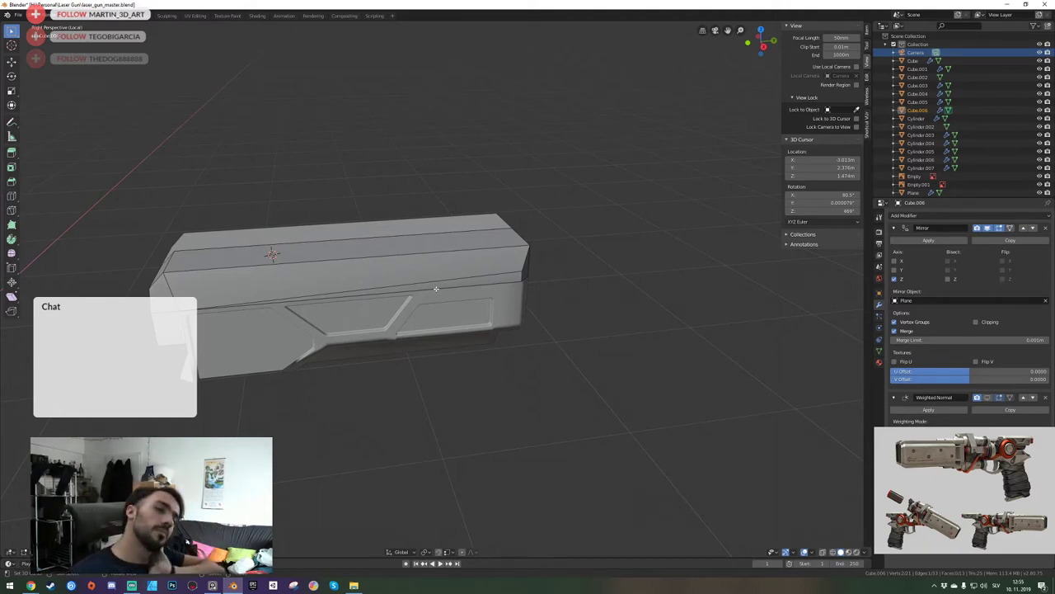
Remove the extra diagonal edge running along the cover's side above the panelled side body.
{"action": "middle_click_drag", "start_coordinate": [434, 277], "coordinate": [449, 299]}
{"action": "key", "text": "ctrl+z"}
{"action": "key", "text": "ctrl+z"}
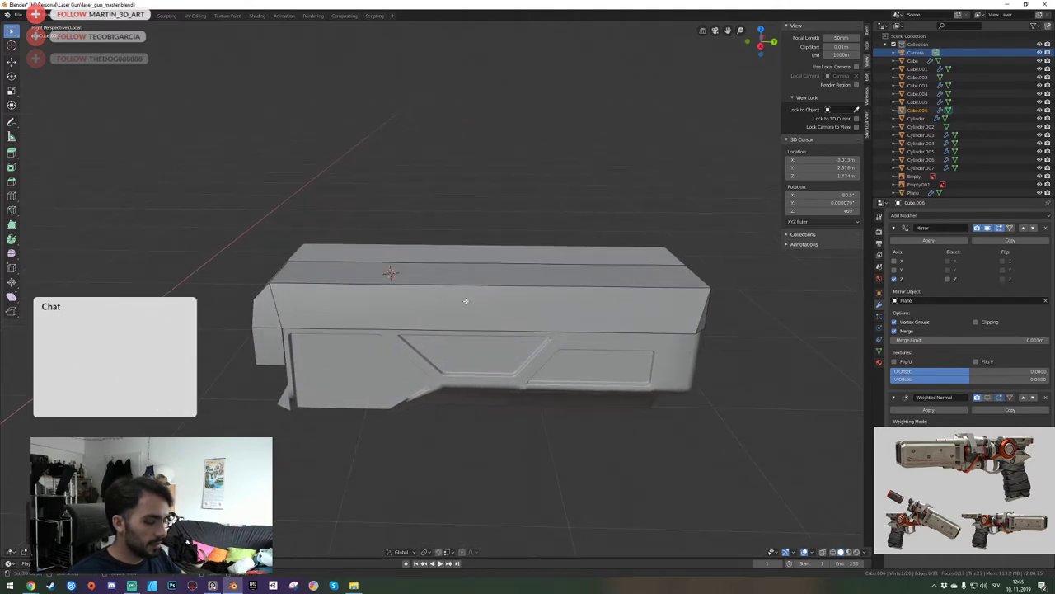
{"action": "key", "text": "ctrl+r"}
{"action": "key", "text": "Escape"}
{"action": "middle_click_drag", "start_coordinate": [464, 294], "coordinate": [450, 275]}
{"action": "scroll", "coordinate": [412, 289], "scroll_direction": "up", "scroll_amount": 2}
{"action": "middle_click_drag", "start_coordinate": [363, 304], "coordinate": [403, 261], "text": "shift"}
{"action": "right_click", "coordinate": [433, 292], "text": "shift"}
{"action": "scroll", "coordinate": [458, 287], "scroll_direction": "up", "scroll_amount": 1}
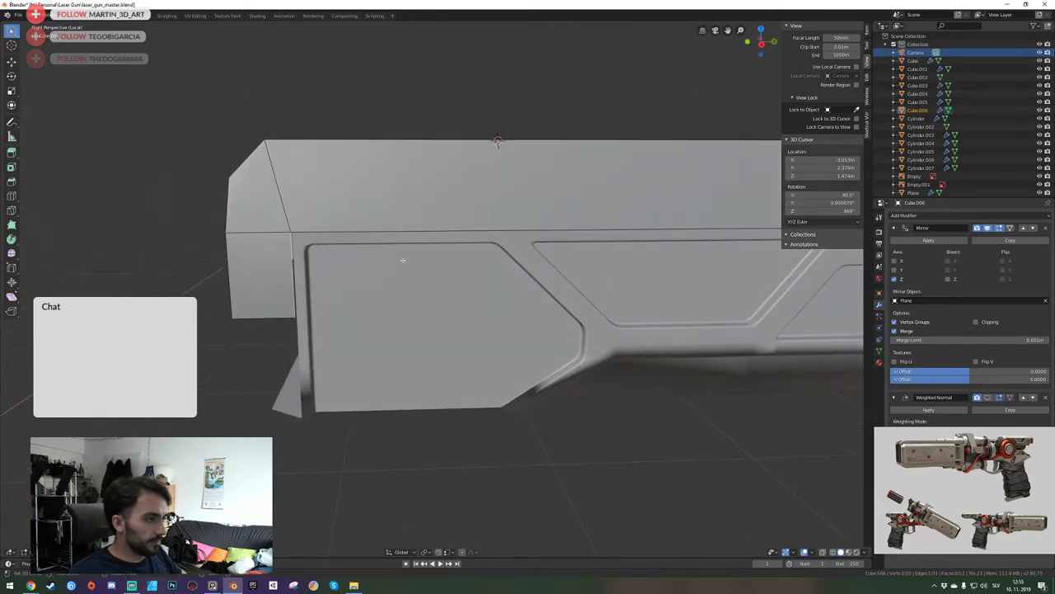
{"action": "middle_click_drag", "start_coordinate": [368, 226], "coordinate": [436, 288]}
Isolate the top cover alone in local view and bring its front frame and extended leg into view.
{"action": "key", "text": "KP_0"}
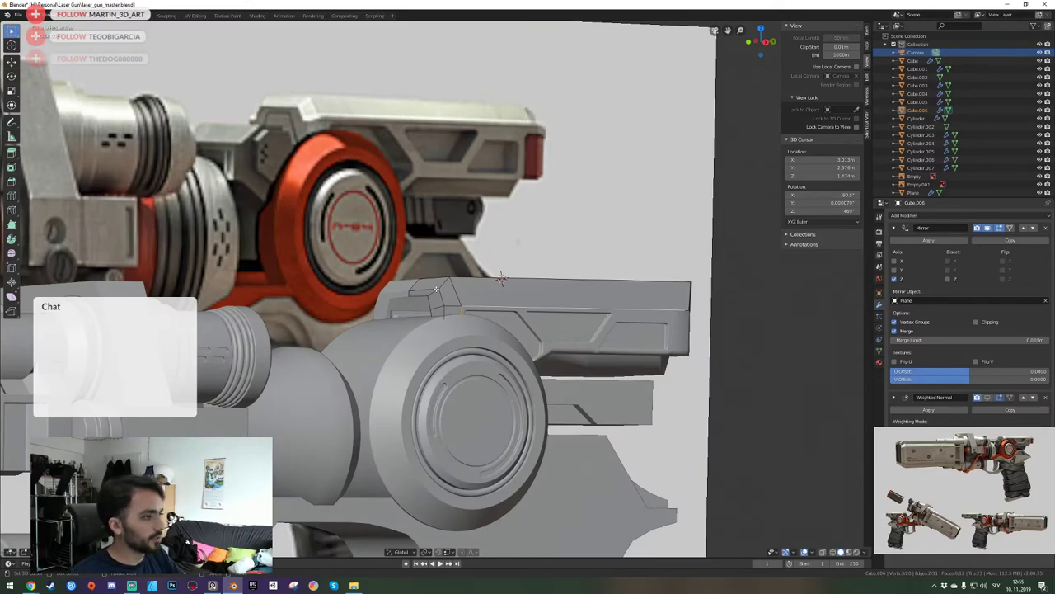
{"action": "key", "text": "KP_3"}
{"action": "key", "text": "KP_Divide"}
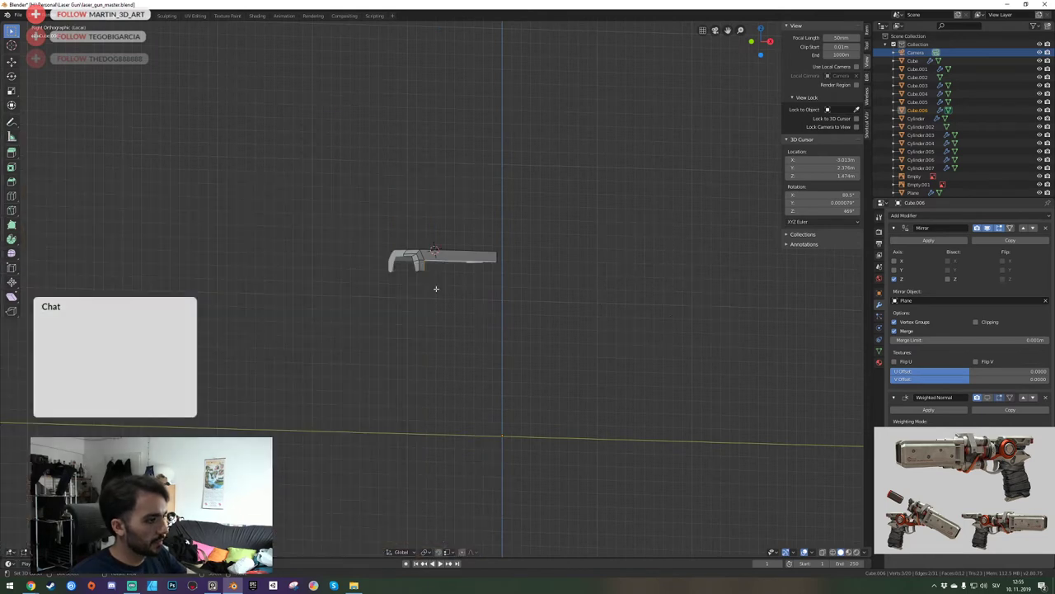
{"action": "key", "text": "KP_0"}
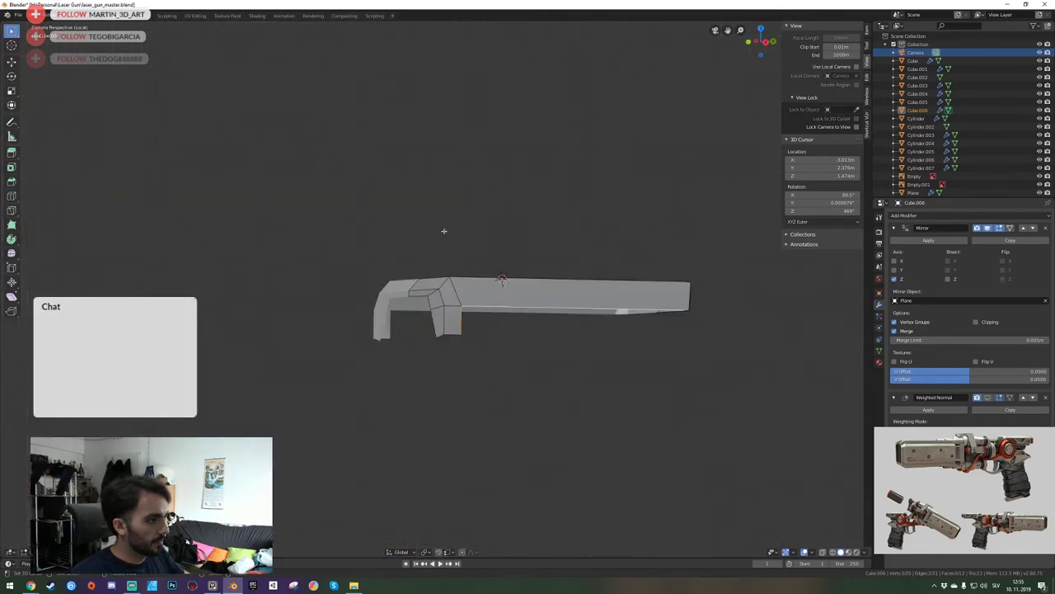
{"action": "scroll", "coordinate": [494, 290], "scroll_direction": "down", "scroll_amount": 10}
{"action": "scroll", "coordinate": [494, 291], "scroll_direction": "up", "scroll_amount": 3}
{"action": "key", "text": "KP_0"}
{"action": "key", "text": "shift+grave"}
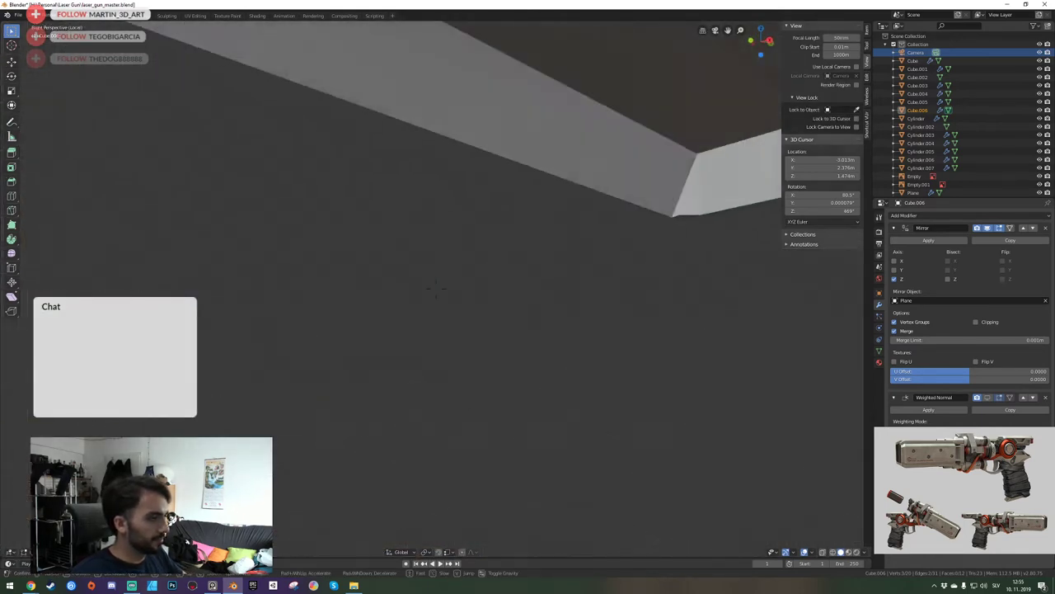
{"action": "key", "text": "Escape"}
{"action": "middle_click_drag", "start_coordinate": [362, 252], "coordinate": [425, 276]}
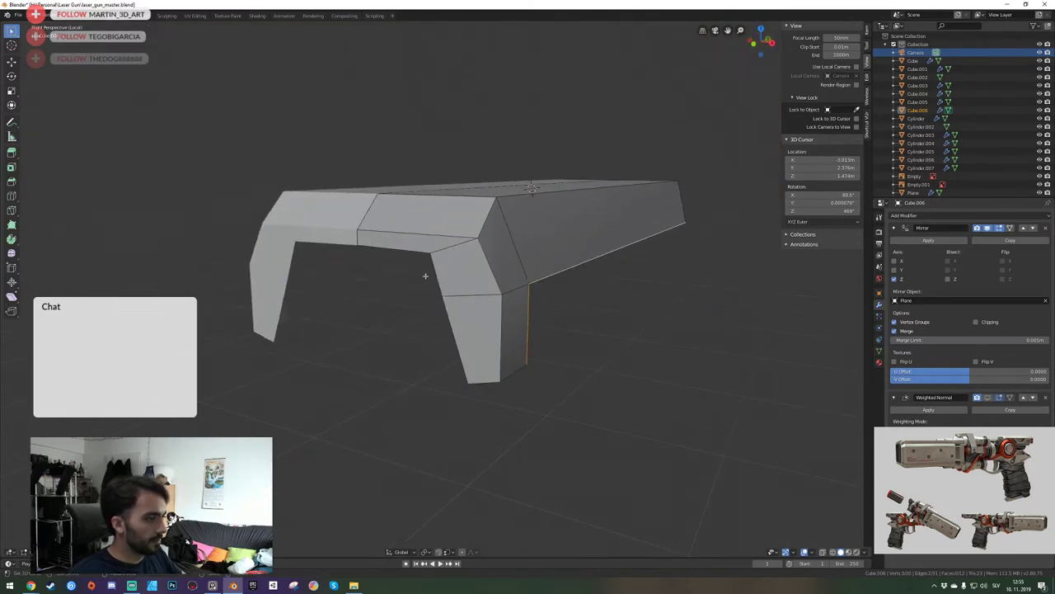
Extrude the front opening's upper edge down to the leg's lower end and fill the remaining gap beside the leg with a face.
{"action": "key", "text": "alt+a"}
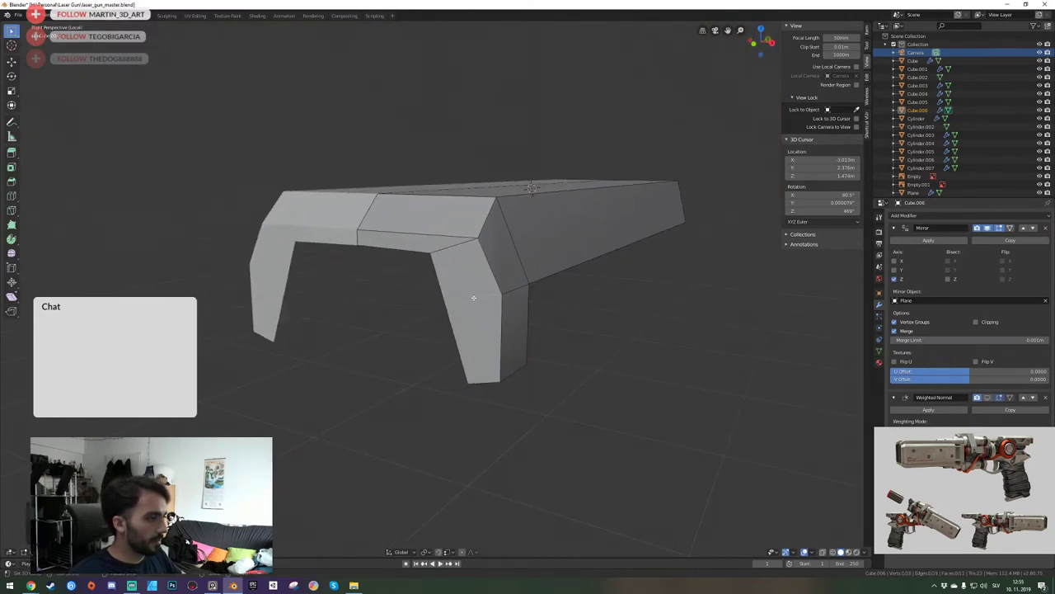
{"action": "key", "text": "e"}
{"action": "left_click", "coordinate": [467, 384]}
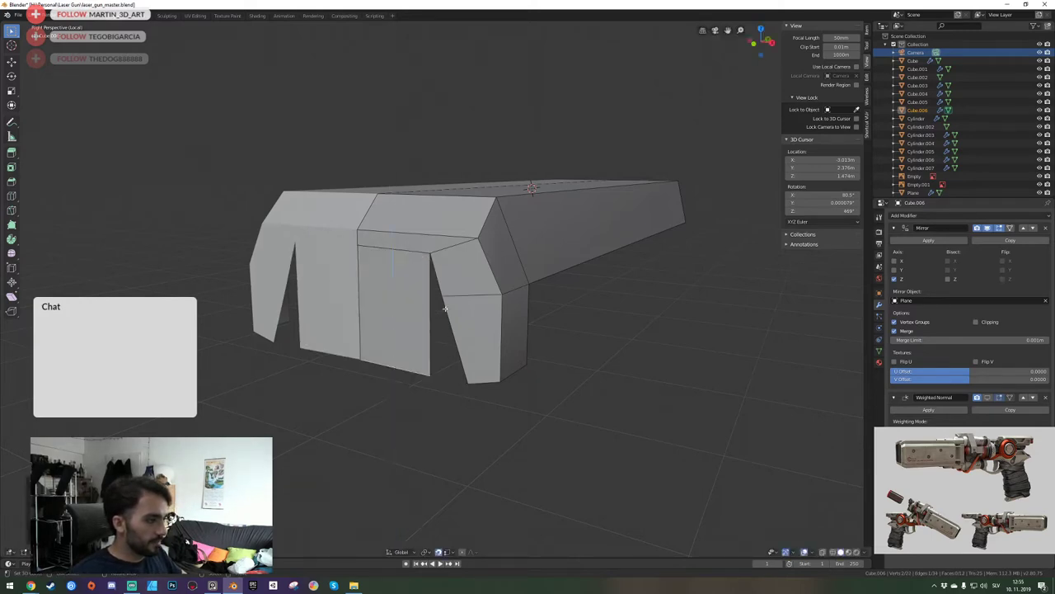
{"action": "right_click", "coordinate": [433, 336]}
{"action": "right_click", "coordinate": [452, 336], "text": "shift"}
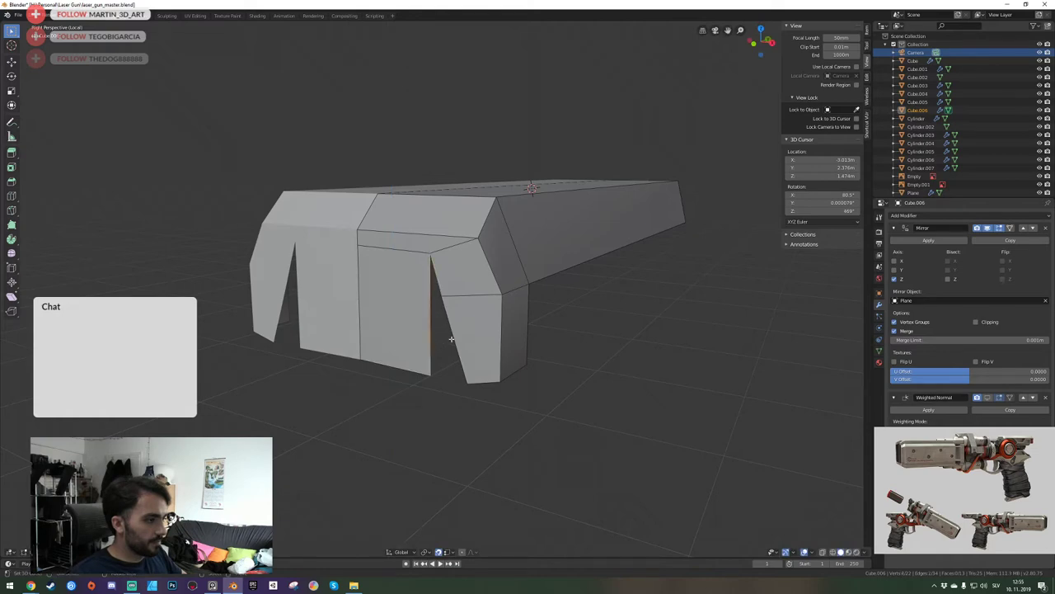
{"action": "key", "text": "f"}
{"action": "key", "text": "alt+a"}
Try to dissolve the horizontal edge across the leg's front face and undo it, then consider a loop cut lower down.
{"action": "key", "text": "KP_0"}
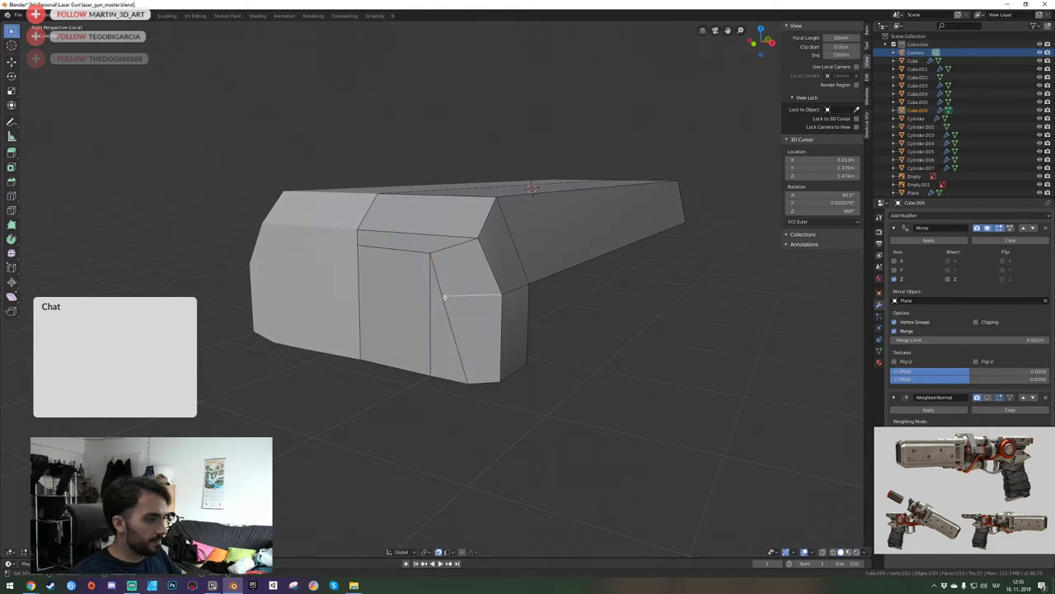
{"action": "scroll", "coordinate": [449, 279], "scroll_direction": "up", "scroll_amount": 5}
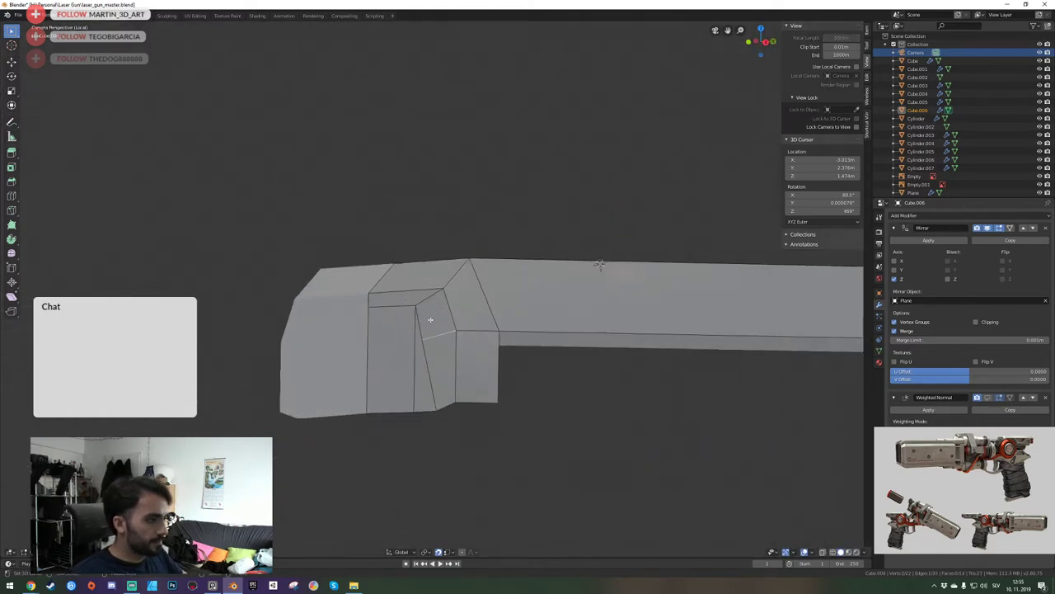
{"action": "key", "text": "ctrl+x"}
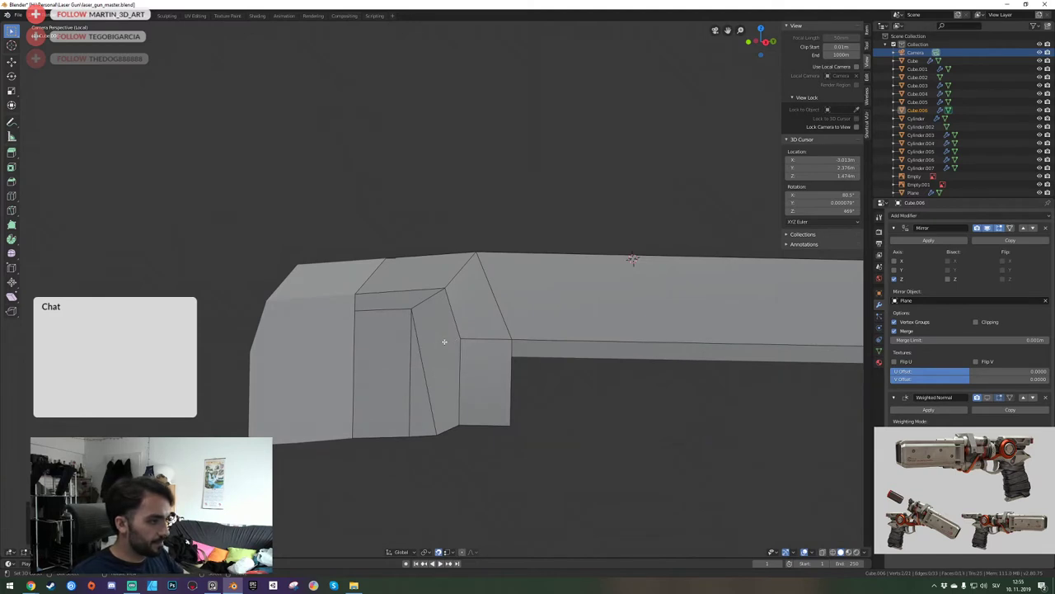
{"action": "key", "text": "ctrl+z"}
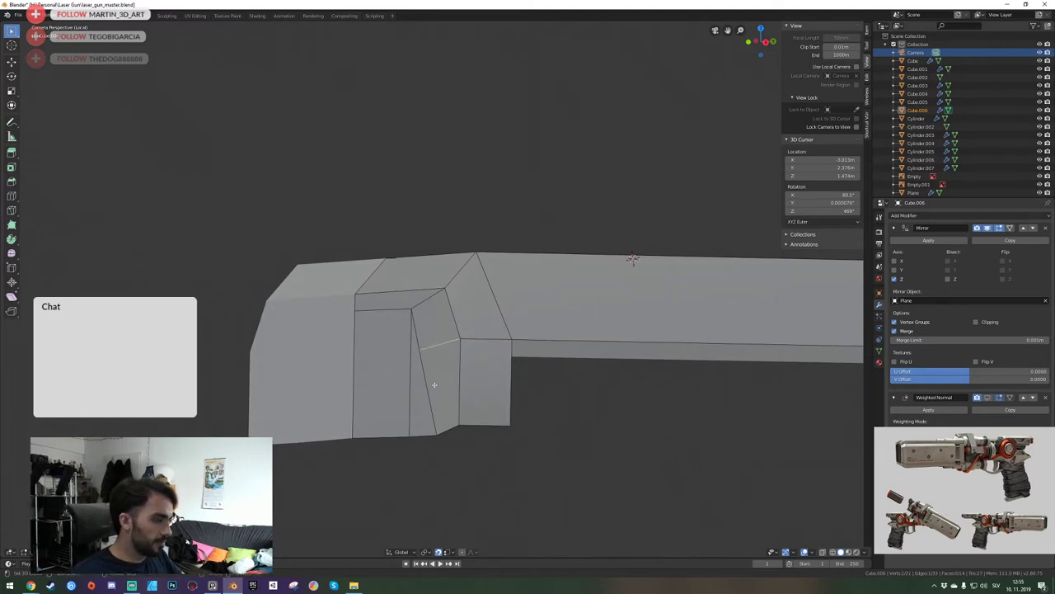
{"action": "left_click", "coordinate": [434, 385]}
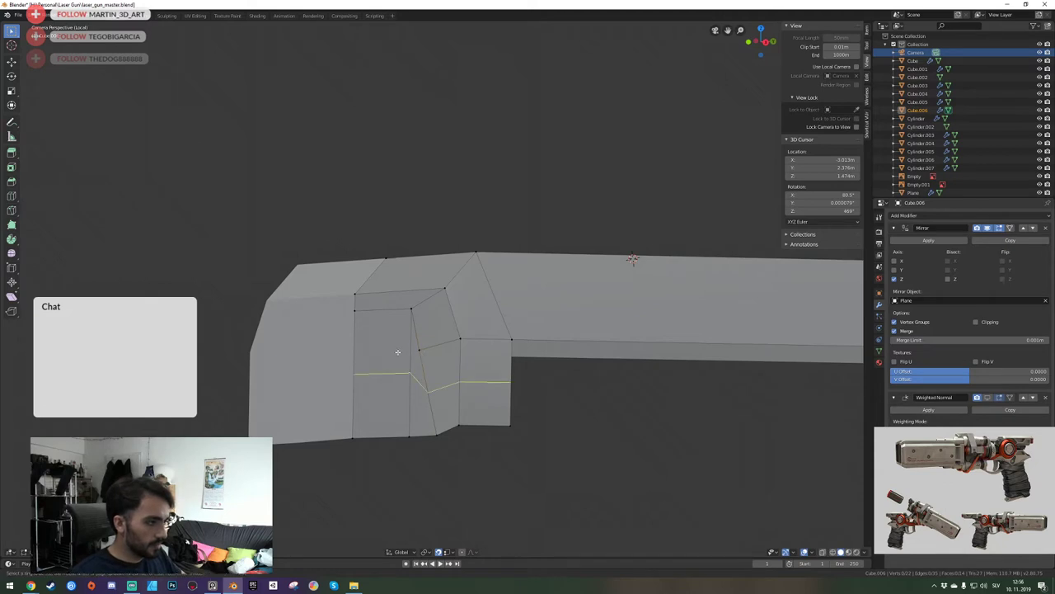
Knife-cut a horizontal edge from the leg's inner corner vertex across the filled front panel to the mirror centre line.
{"action": "key", "text": "k"}
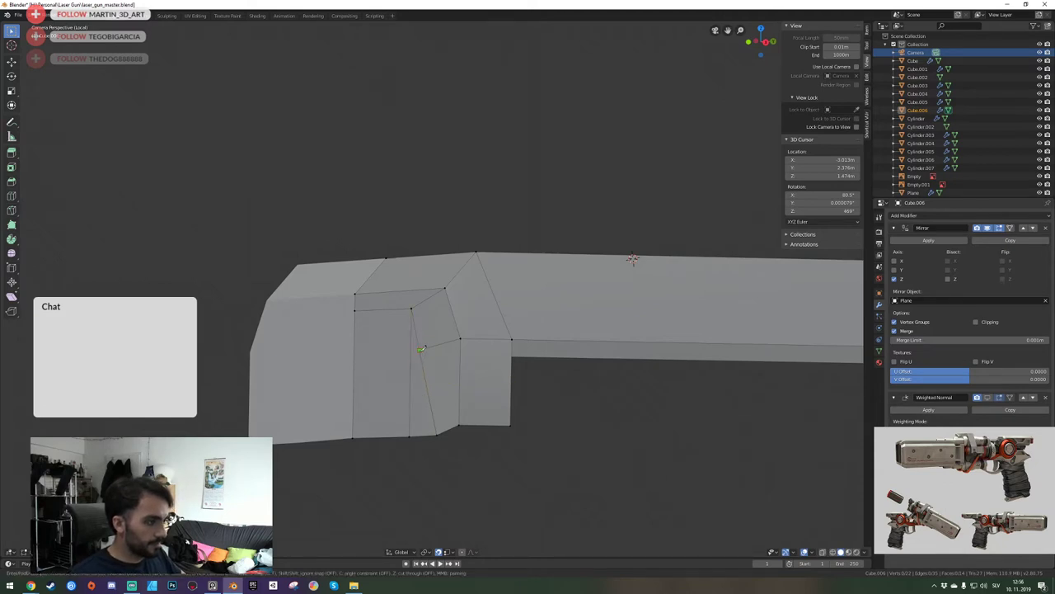
{"action": "left_click", "coordinate": [419, 351]}
{"action": "left_click", "coordinate": [359, 352]}
{"action": "key", "text": "Return"}
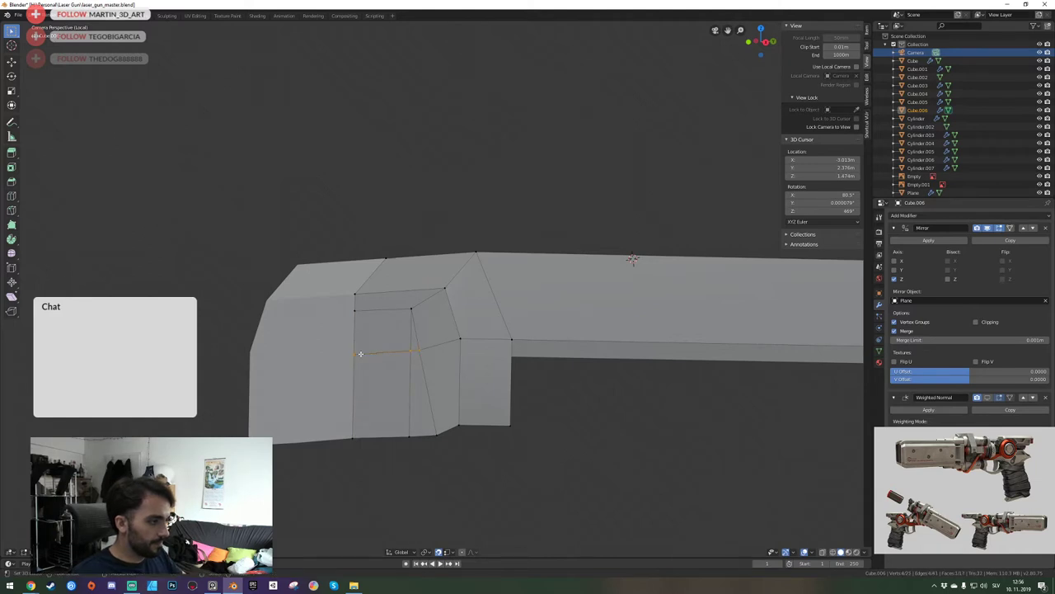
Select the new horizontal edge across the front panel and level it by scaling it flat along Z.
{"action": "key", "text": "KP_0"}
{"action": "key", "text": "shift+grave"}
{"action": "key", "text": "w"}
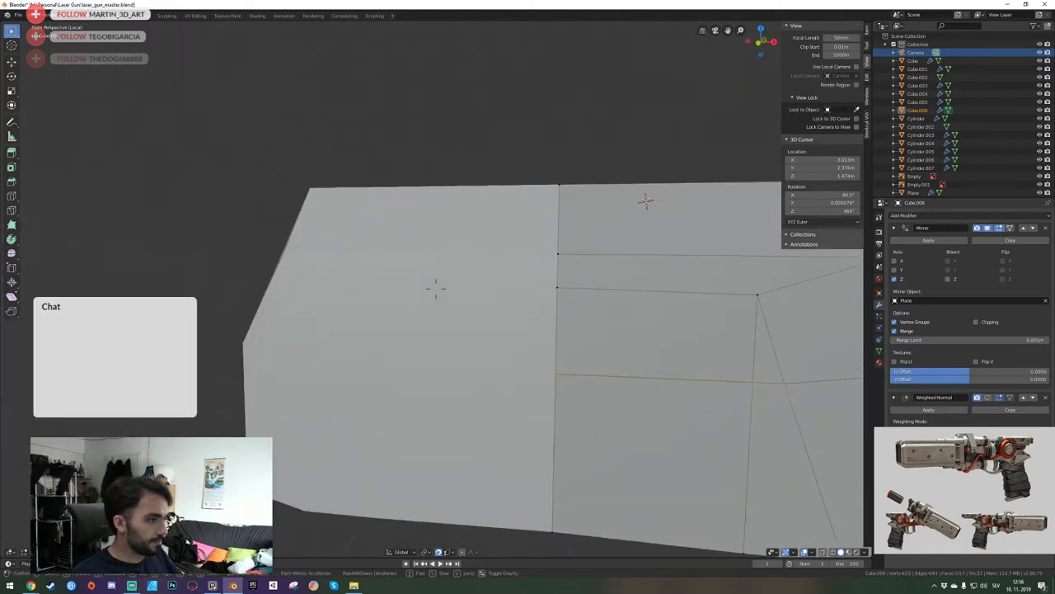
{"action": "key", "text": "d"}
{"action": "key", "text": "q"}
{"action": "left_click", "coordinate": [437, 288]}
{"action": "key", "text": "2"}
{"action": "left_click", "coordinate": [357, 266]}
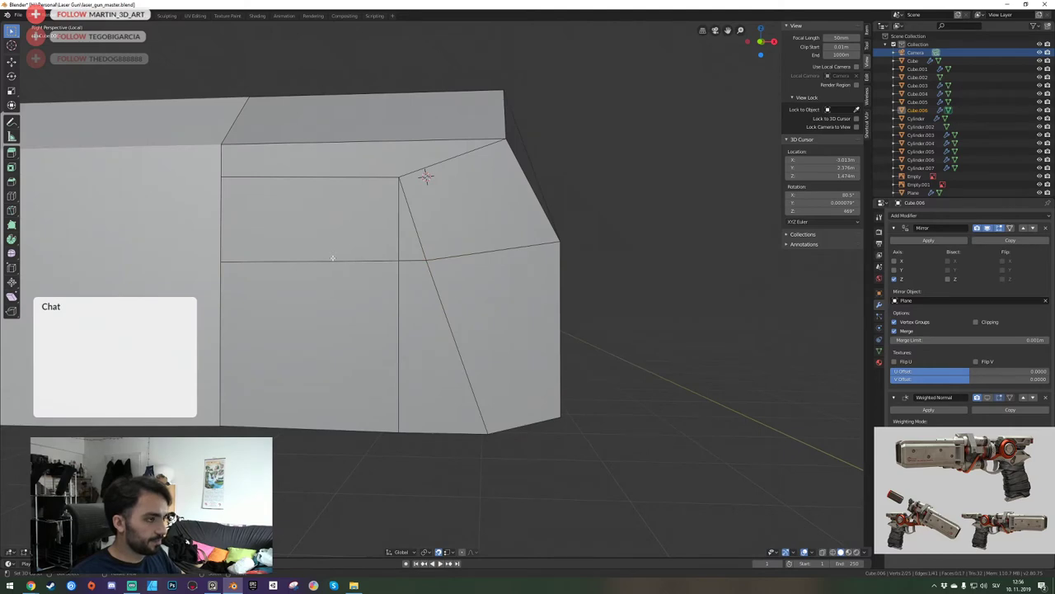
{"action": "key", "text": "1"}
{"action": "left_click", "coordinate": [369, 269]}
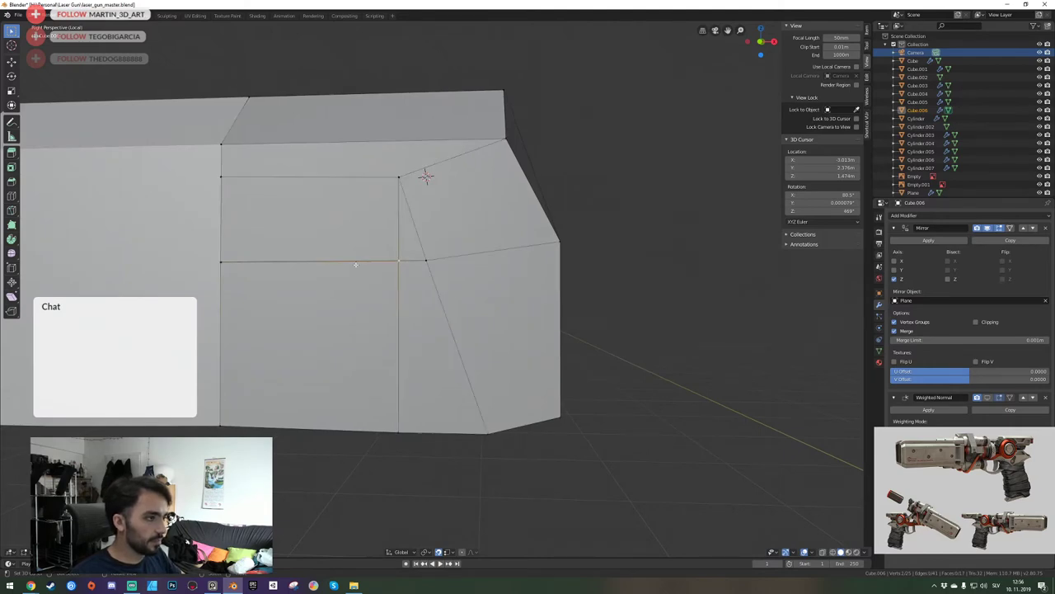
{"action": "middle_click_drag", "start_coordinate": [355, 264], "coordinate": [435, 288]}
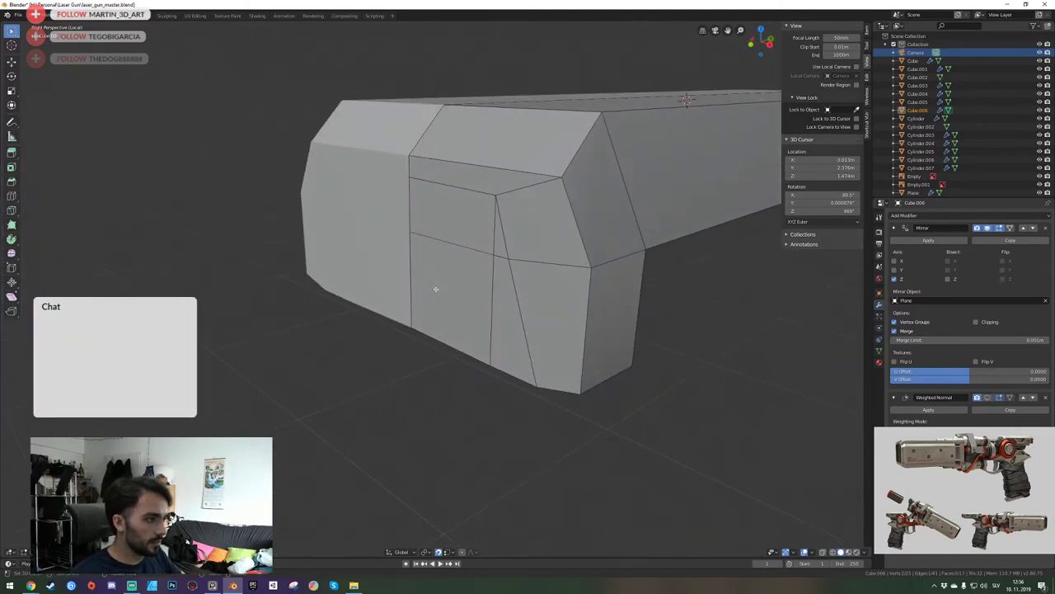
{"action": "left_click", "coordinate": [447, 240]}
{"action": "key", "text": "g"}
{"action": "key", "text": "z"}
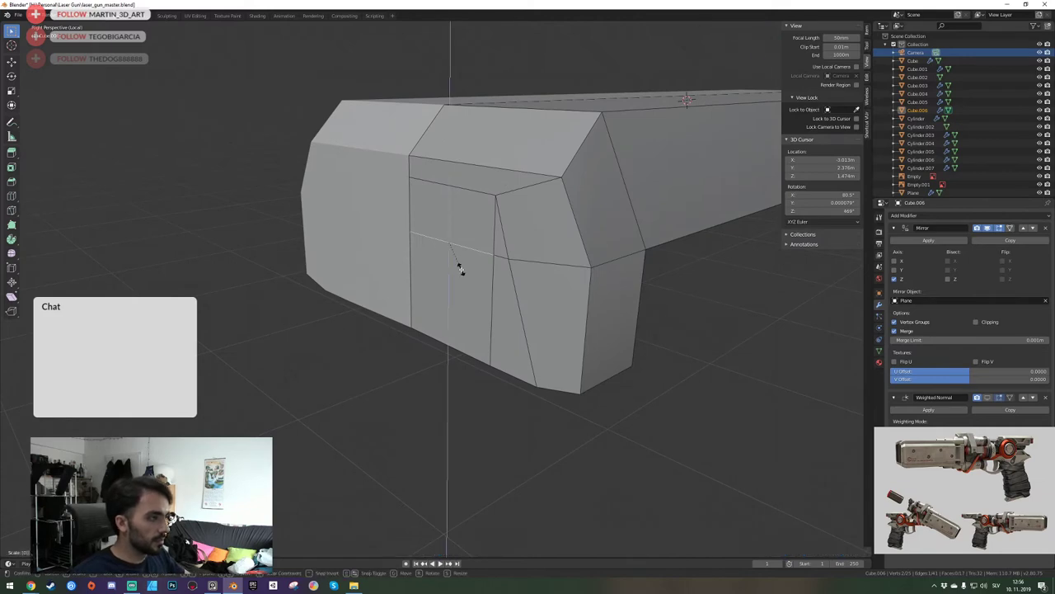
{"action": "key", "text": "Return"}
Try moving the front panel's horizontal edge to test how it is connected to the surrounding faces.
{"action": "key", "text": "g"}
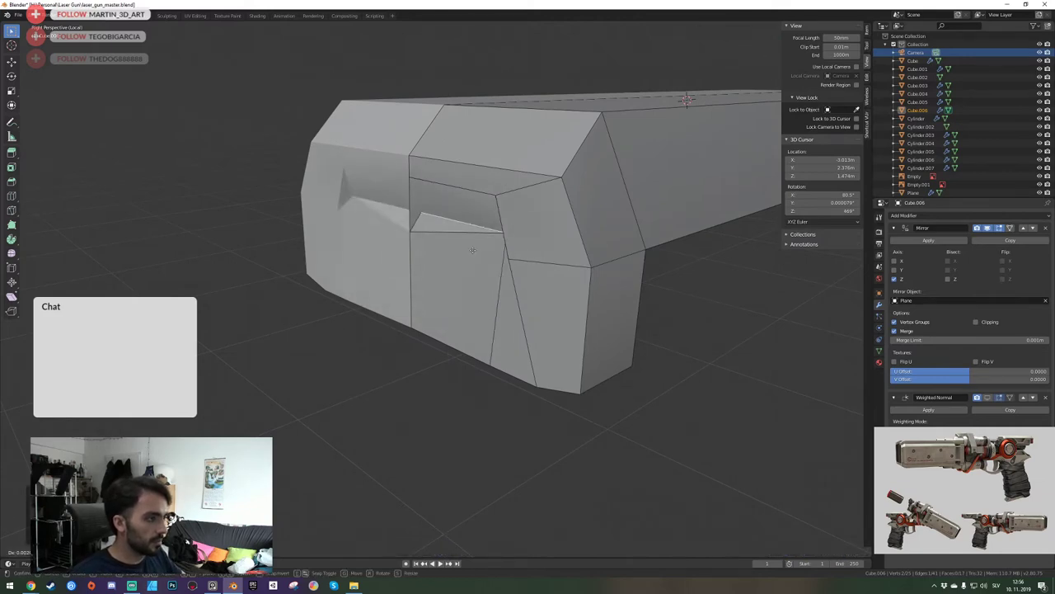
{"action": "left_click", "coordinate": [453, 256]}
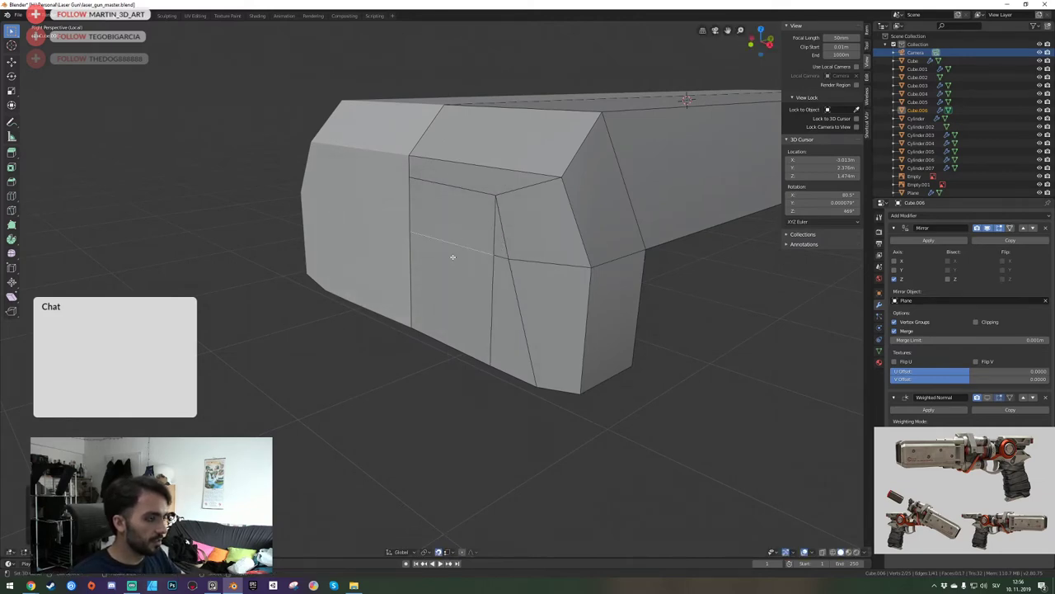
{"action": "key", "text": "g"}
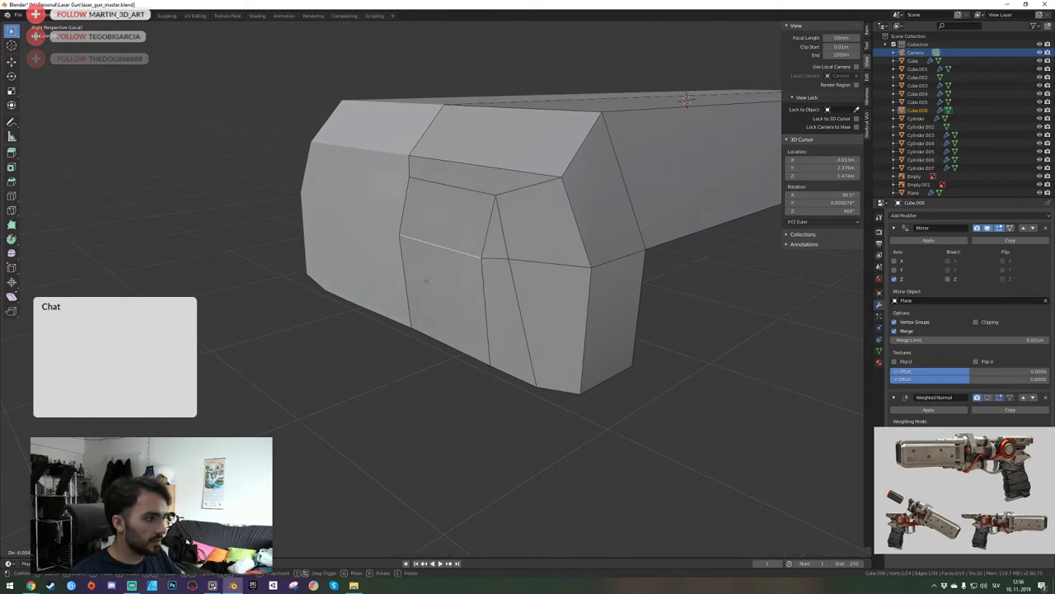
{"action": "left_click", "coordinate": [469, 275]}
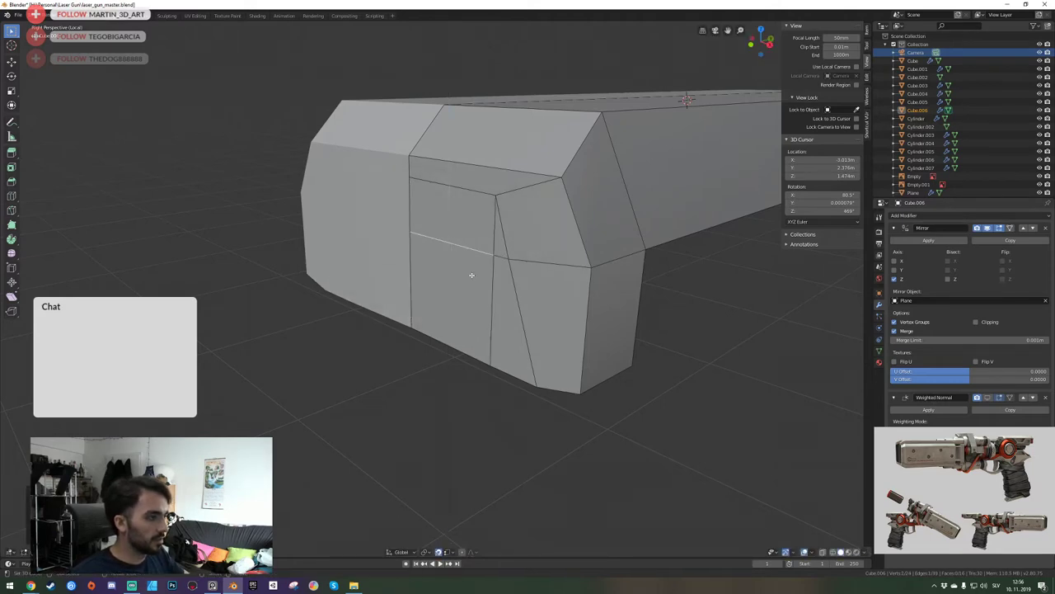
Level the front panel's horizontal edge along Z once more, save the file, and resume editing the cover's mesh.
{"action": "key", "text": "g"}
{"action": "key", "text": "z"}
{"action": "left_click", "coordinate": [512, 261]}
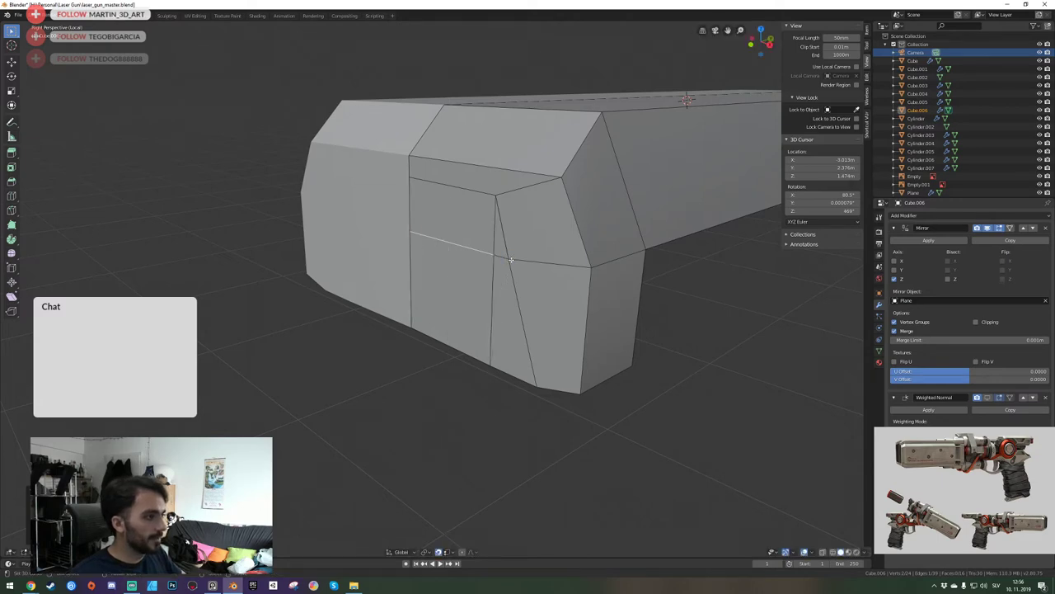
{"action": "key", "text": "Tab"}
{"action": "key", "text": "ctrl+s"}
{"action": "key", "text": "shift+grave"}
{"action": "key", "text": "s"}
{"action": "left_click", "coordinate": [436, 288]}
{"action": "key", "text": "Tab"}
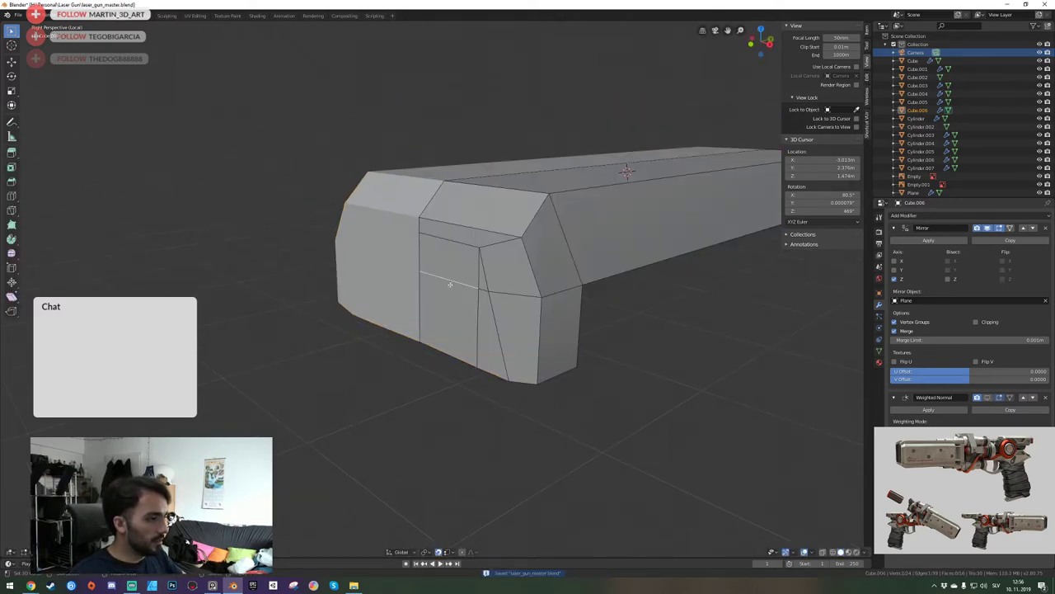
Add a loop cut down the narrow lower face between the front panel and the leg's slanted inner edge.
{"action": "key", "text": "shift+grave"}
{"action": "key", "text": "q"}
{"action": "left_click", "coordinate": [437, 289]}
{"action": "middle_click_drag", "start_coordinate": [436, 289], "coordinate": [436, 288]}
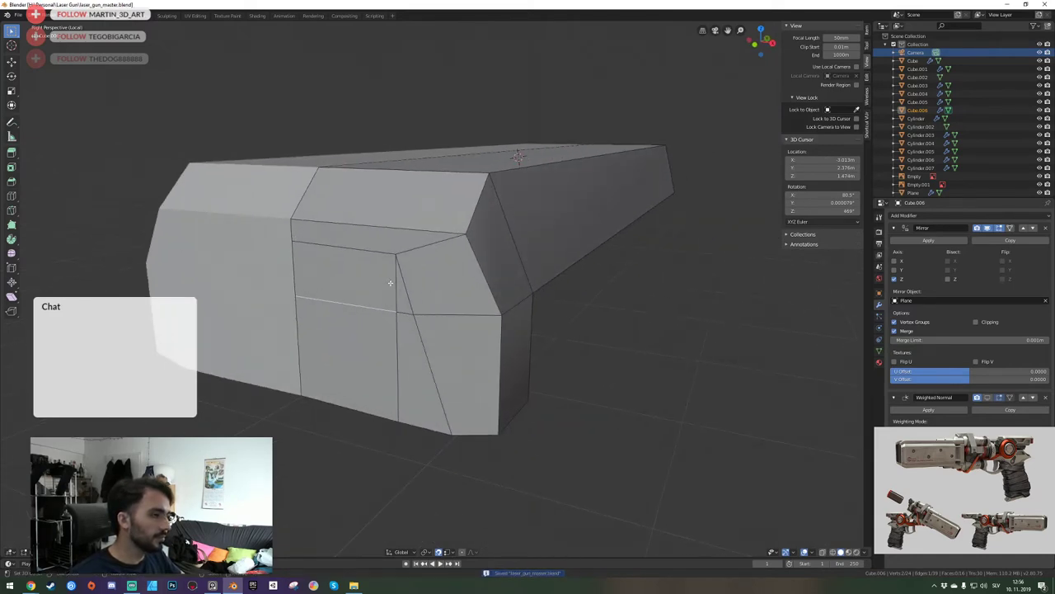
{"action": "key", "text": "alt+a"}
{"action": "key", "text": "ctrl+r"}
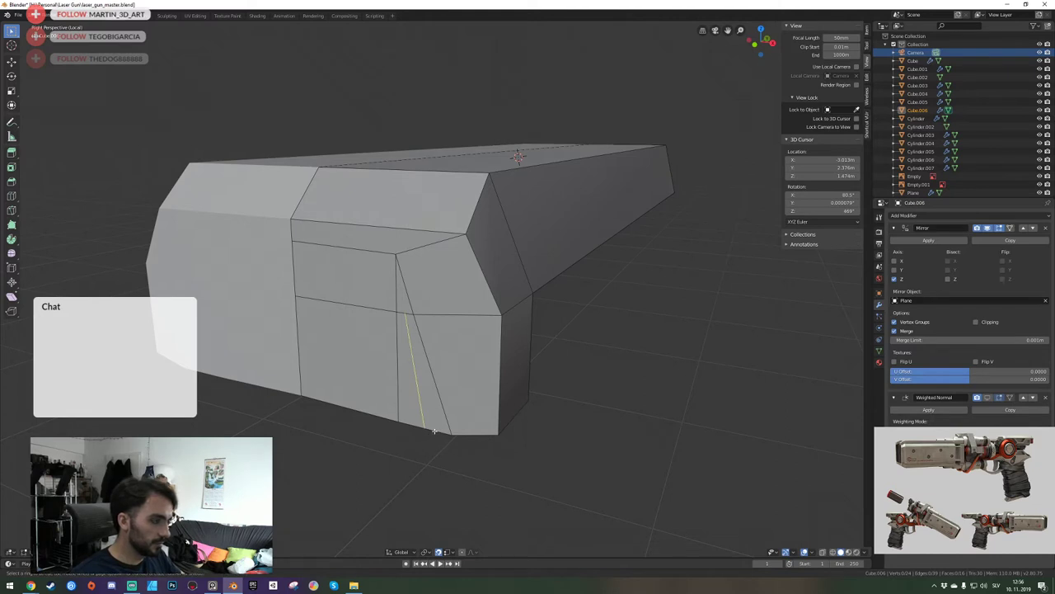
{"action": "left_click", "coordinate": [436, 430]}
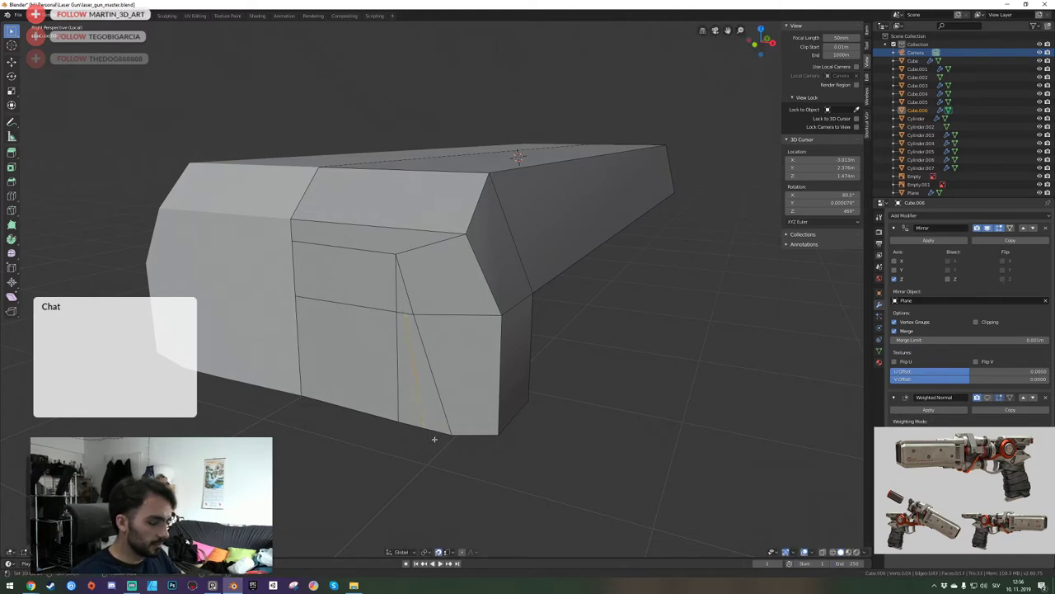
Move the new cut's lower vertex along X until it sits close to the leg's slanted inner edge.
{"action": "left_click", "coordinate": [428, 433]}
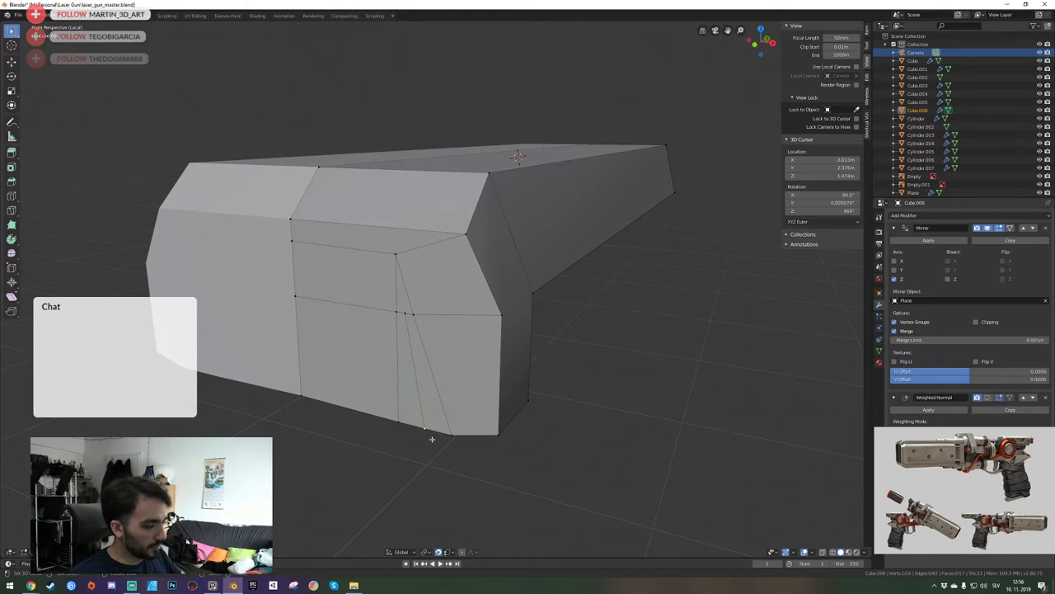
{"action": "key", "text": "g"}
{"action": "key", "text": "y"}
{"action": "key", "text": "x"}
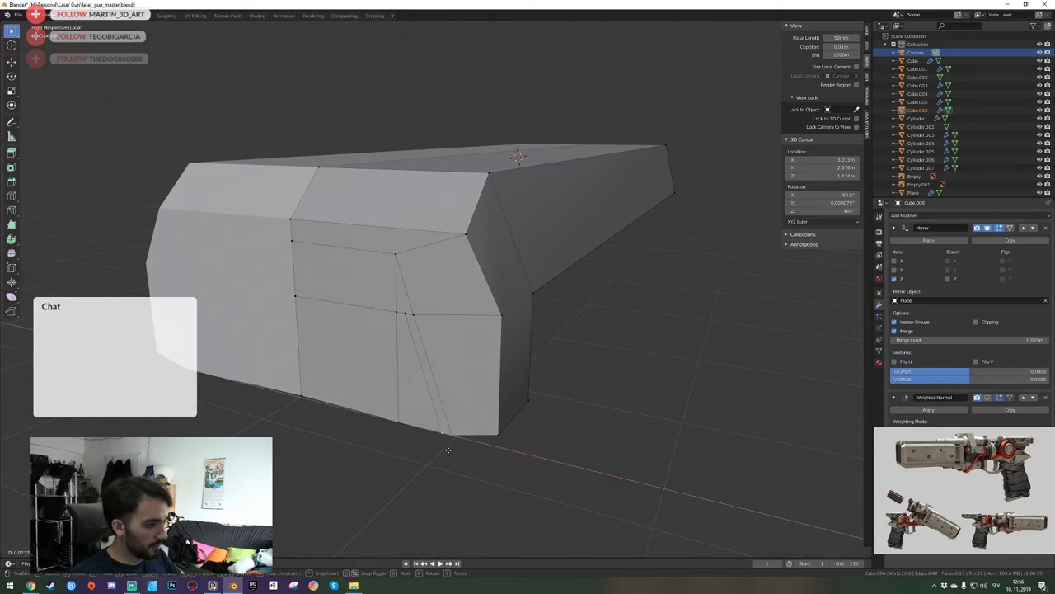
{"action": "left_click", "coordinate": [447, 449]}
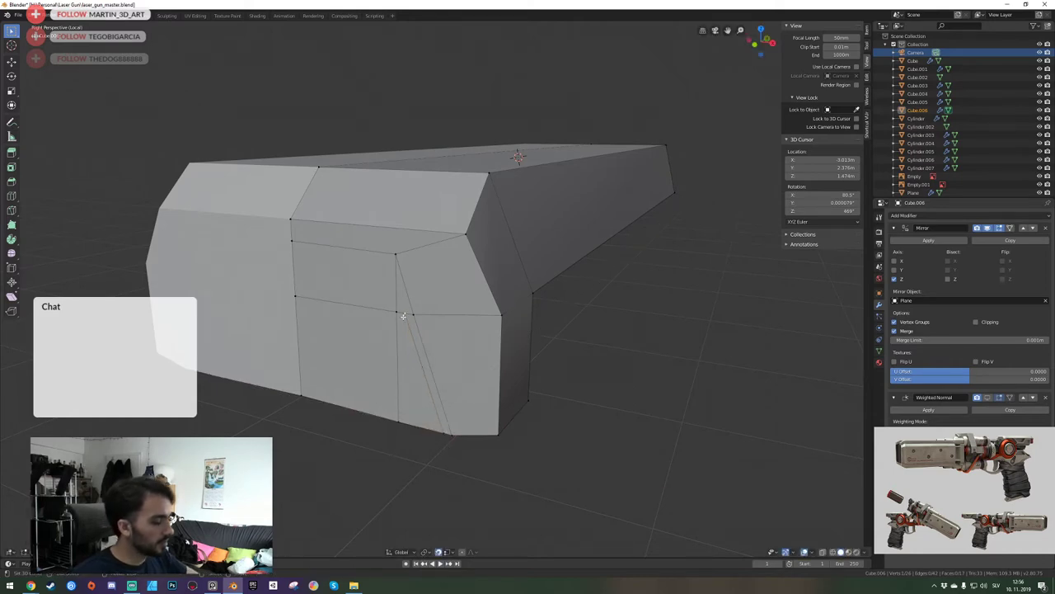
In front view, move the new cut's upper vertex along X closer to the leg's inner corner vertex.
{"action": "key", "text": "KP_1"}
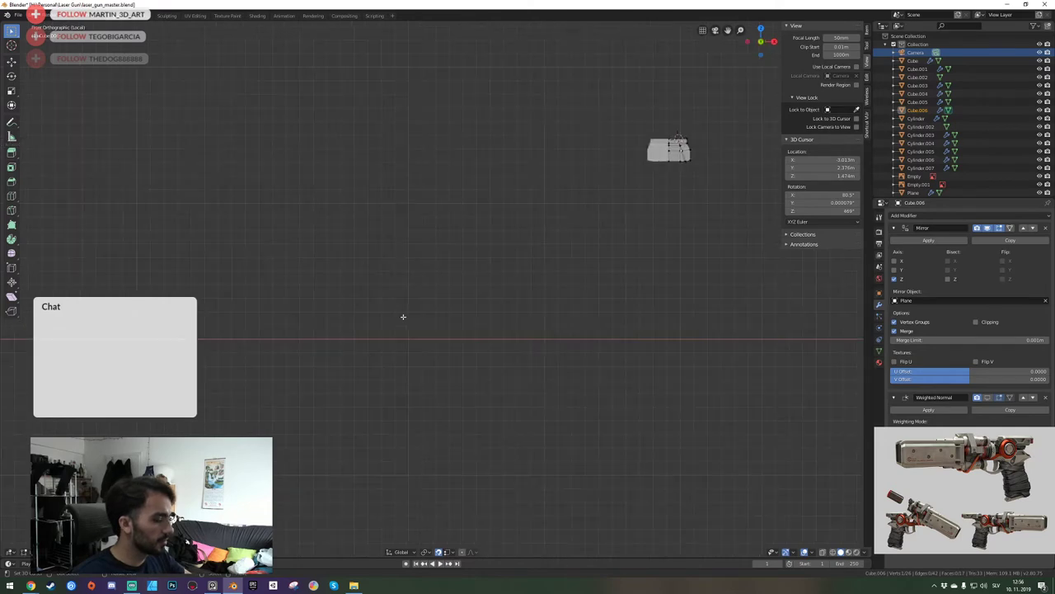
{"action": "key", "text": "KP_Decimal"}
{"action": "scroll", "coordinate": [403, 317], "scroll_direction": "up", "scroll_amount": 10}
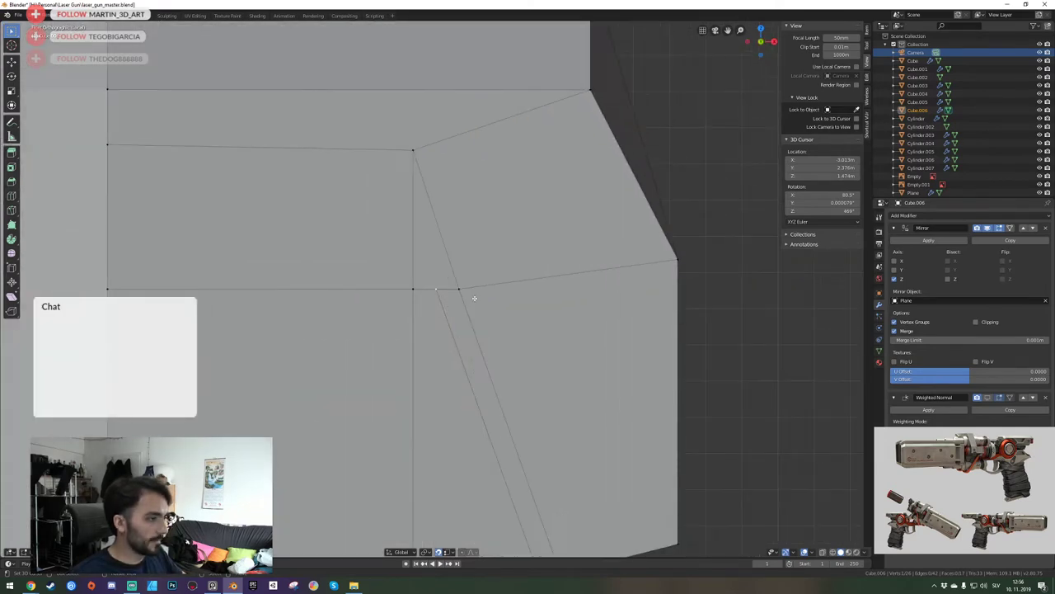
{"action": "key", "text": "g"}
{"action": "key", "text": "x"}
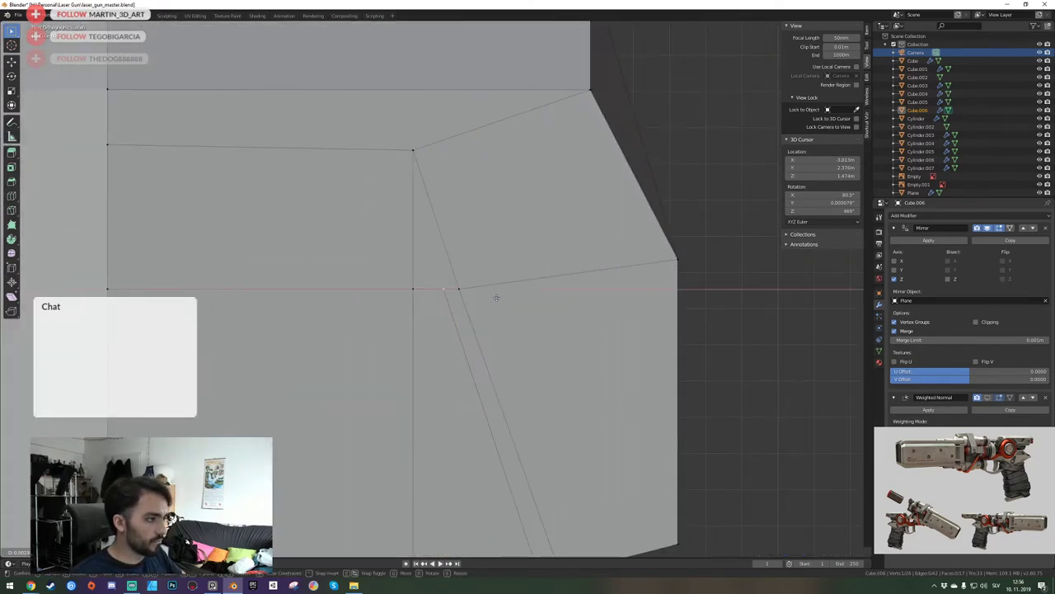
{"action": "left_click", "coordinate": [496, 296]}
Nudge the cut's lower vertex along X so the cut runs parallel to the leg's slanted inner edge.
{"action": "scroll", "coordinate": [497, 296], "scroll_direction": "down", "scroll_amount": 3}
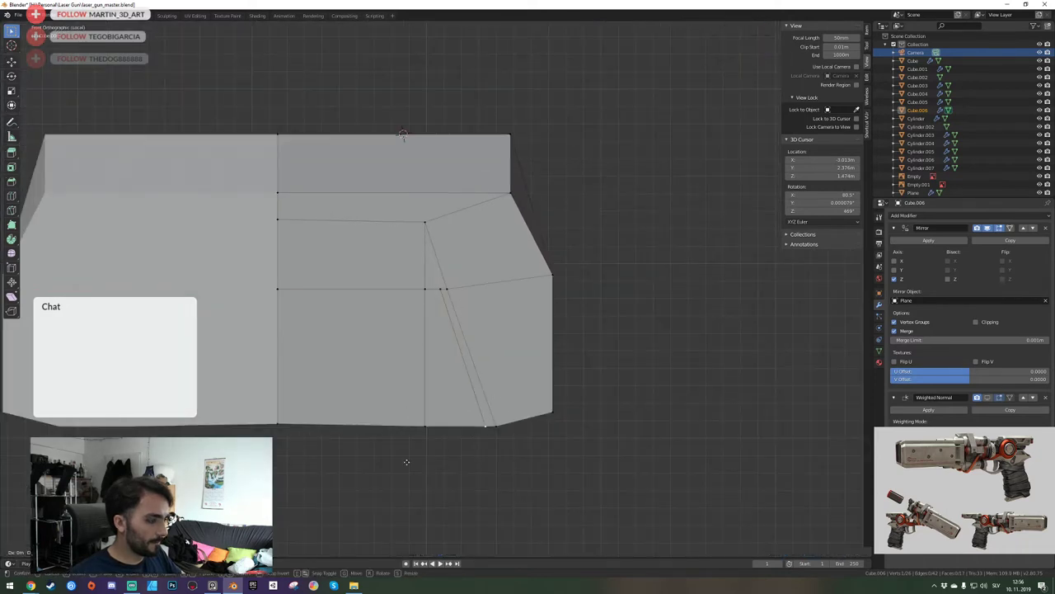
{"action": "key", "text": "x"}
{"action": "left_click", "coordinate": [422, 462]}
{"action": "key", "text": "alt+a"}
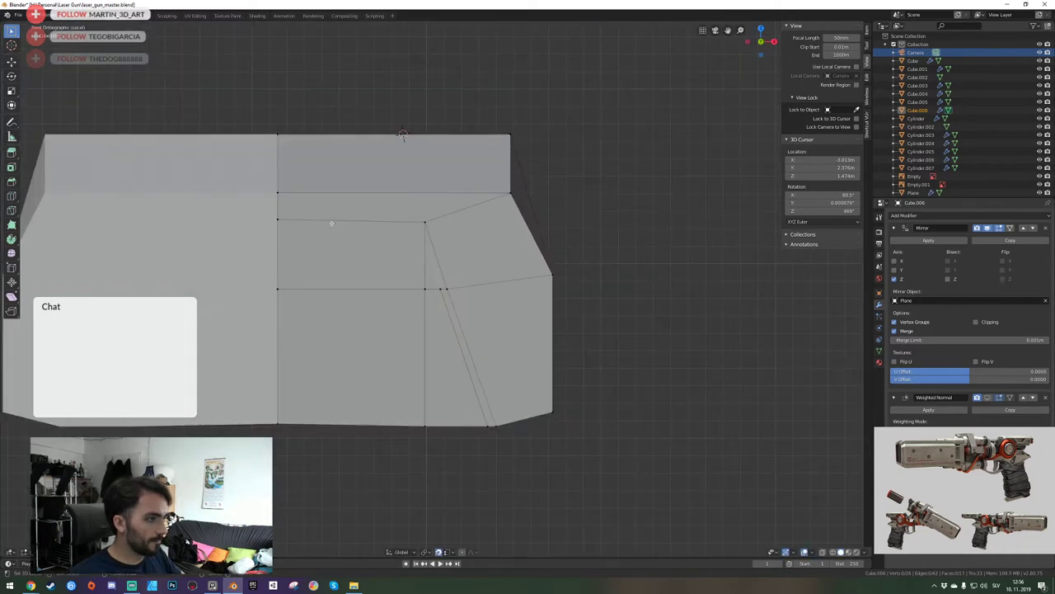
Move the centre-line vertex of the front panel's top edge along Z to line up with the edge's outer corner.
{"action": "left_click", "coordinate": [282, 221]}
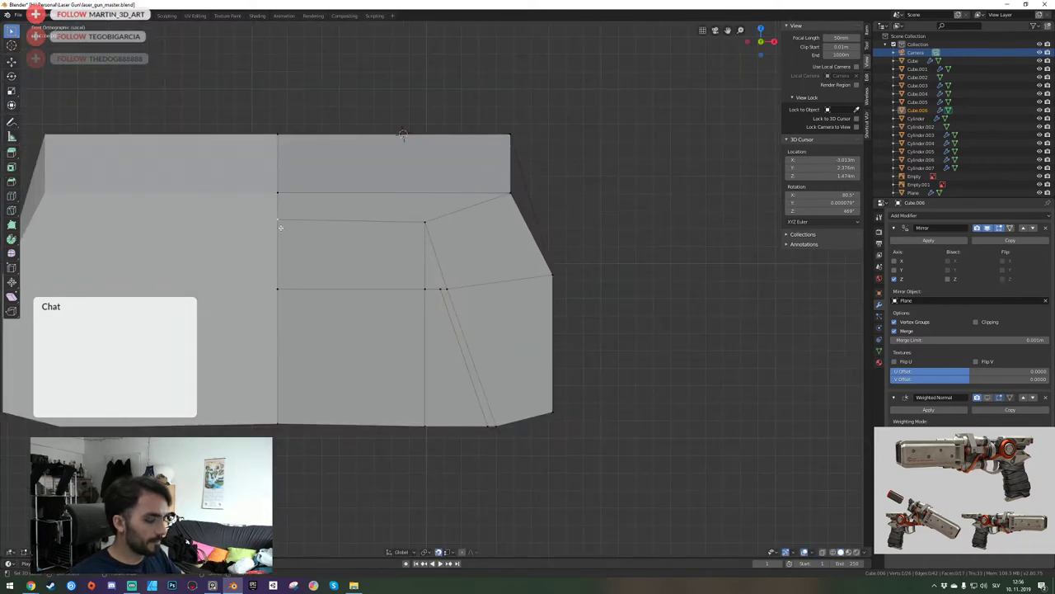
{"action": "key", "text": "g"}
{"action": "key", "text": "z"}
{"action": "left_click", "coordinate": [419, 225]}
Add an edge loop just below the front panel's top edge, sliding it close to the panel's outline.
{"action": "key", "text": "ctrl+r"}
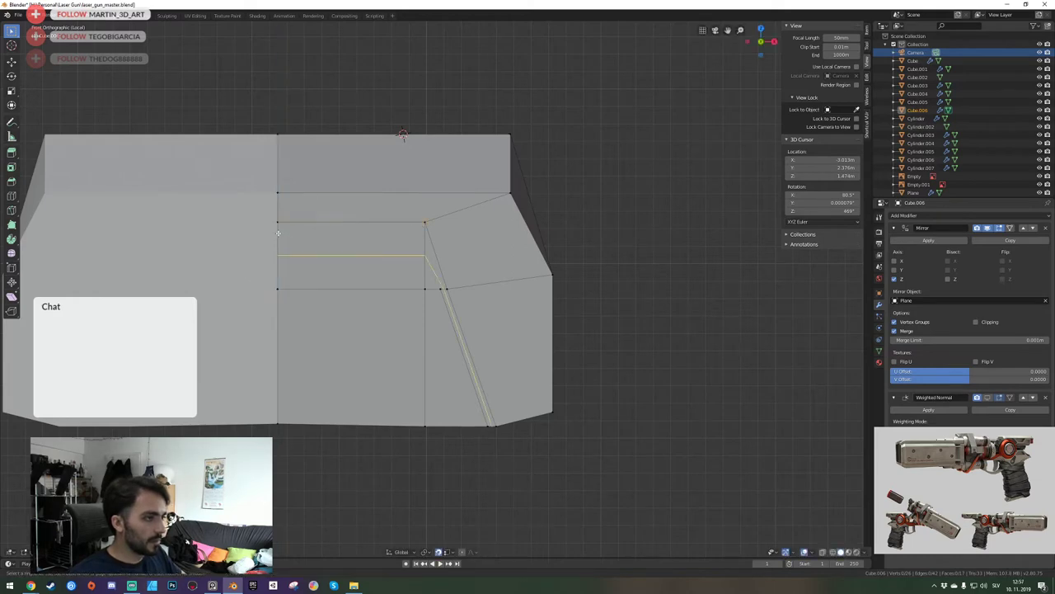
{"action": "left_click", "coordinate": [278, 230]}
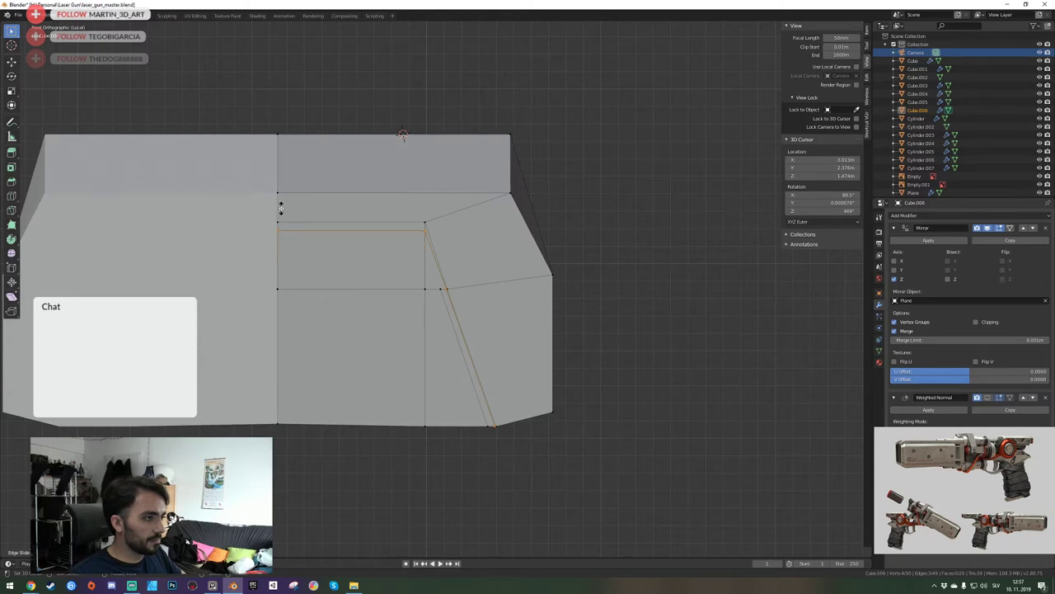
{"action": "left_click", "coordinate": [280, 208]}
{"action": "key", "text": "2"}
{"action": "right_click", "coordinate": [429, 251]}
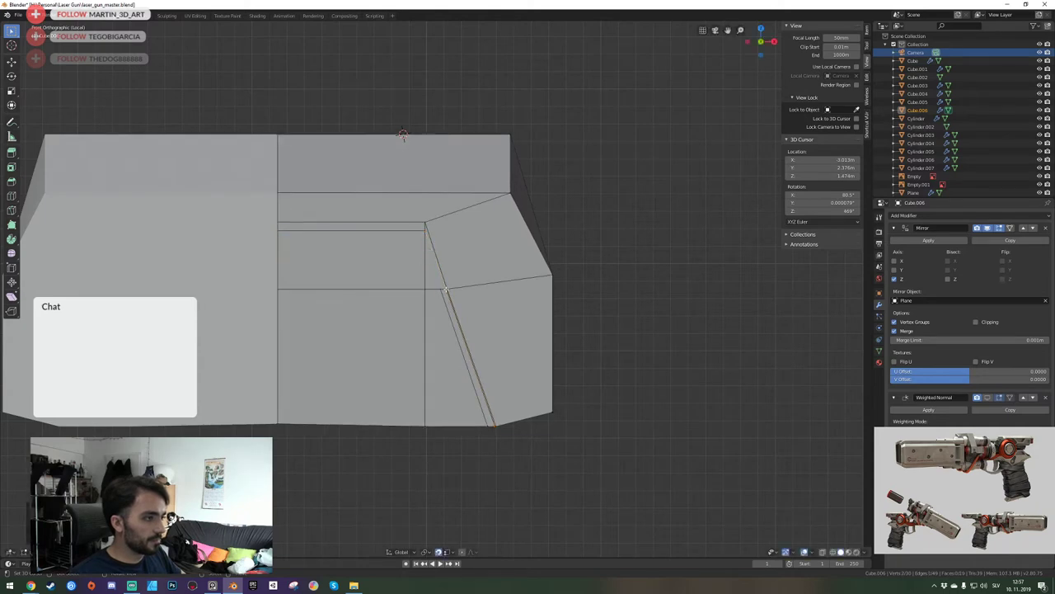
{"action": "key", "text": "alt+a"}
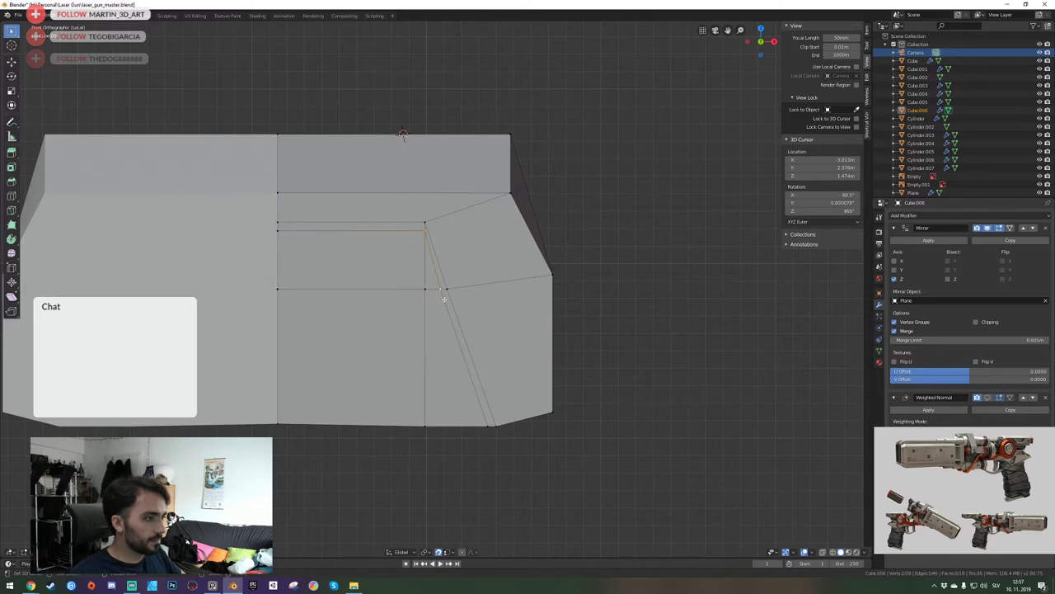
Try moving the new horizontal edge down along Z, and undo it together with the cuts parallel to the panel outline.
{"action": "key", "text": "2"}
{"action": "right_click", "coordinate": [403, 236]}
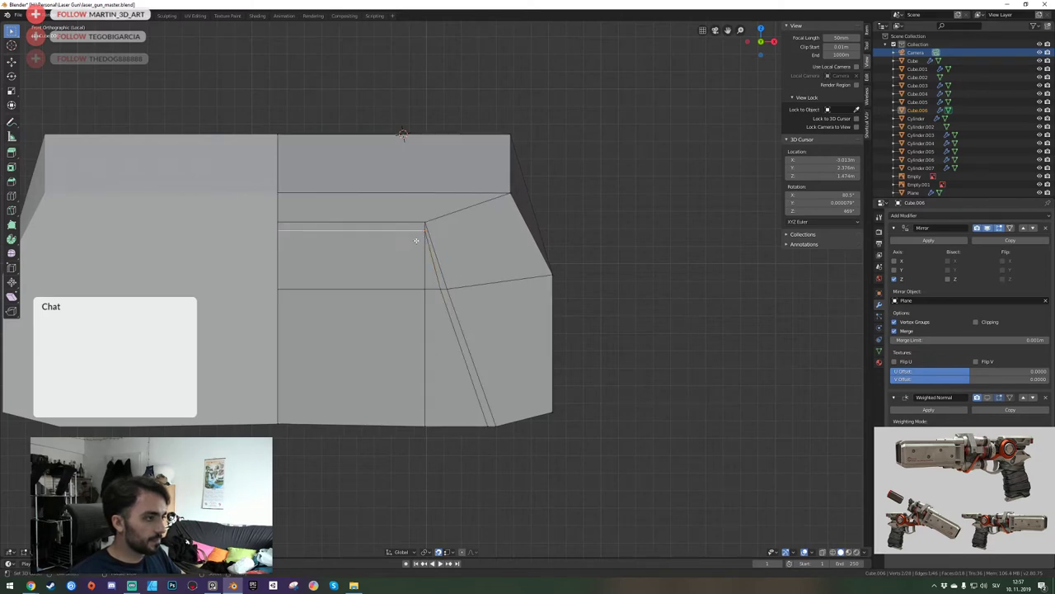
{"action": "key", "text": "g"}
{"action": "key", "text": "z"}
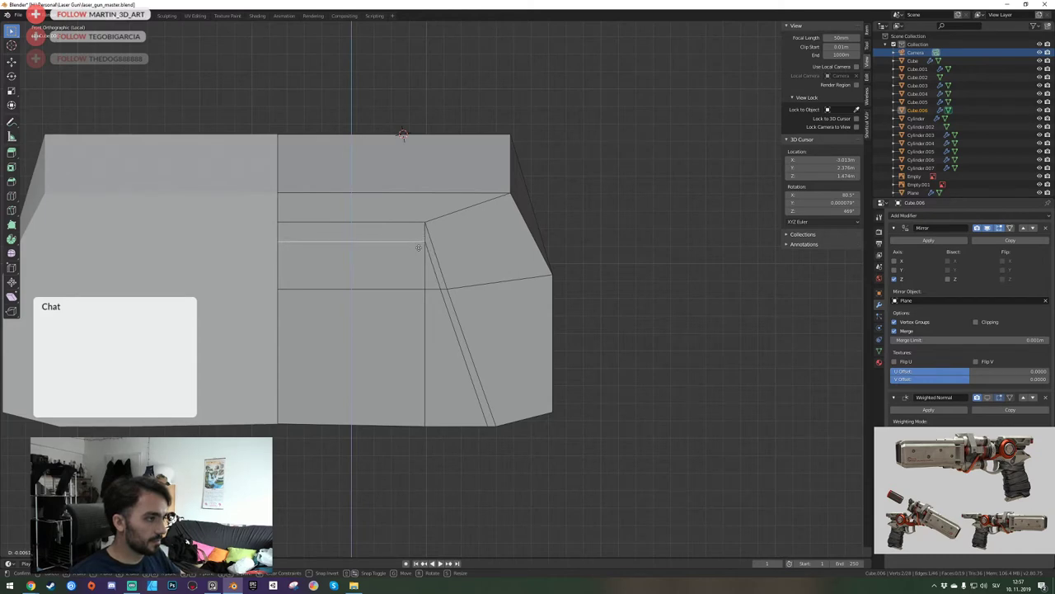
{"action": "left_click", "coordinate": [418, 248]}
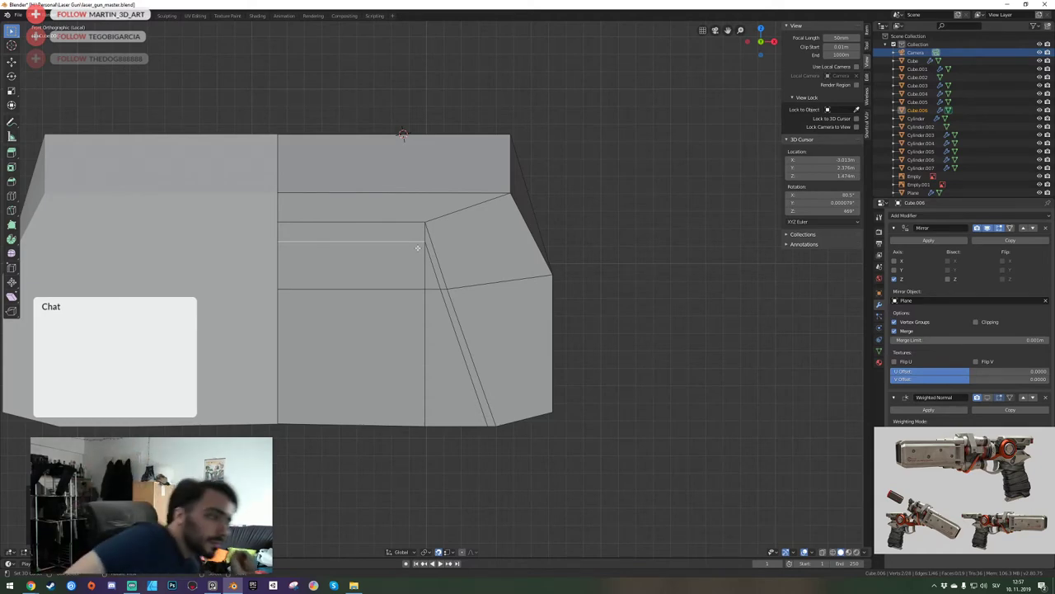
{"action": "key", "text": "ctrl+z"}
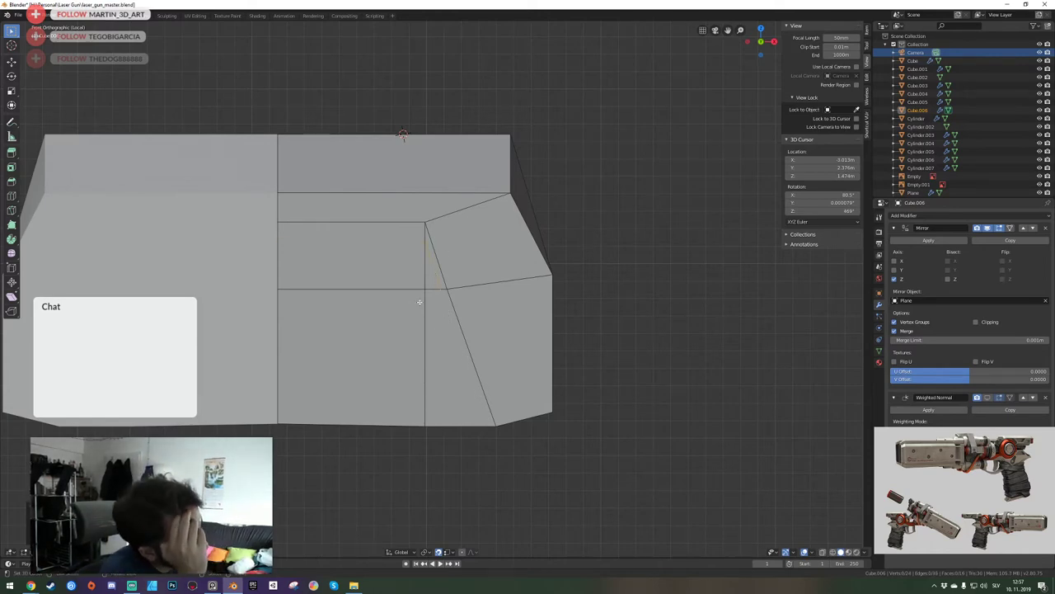
Bevel the edge loop along the front panel's top and slanted side into a narrow single-segment strip.
{"action": "key", "text": "KP_0"}
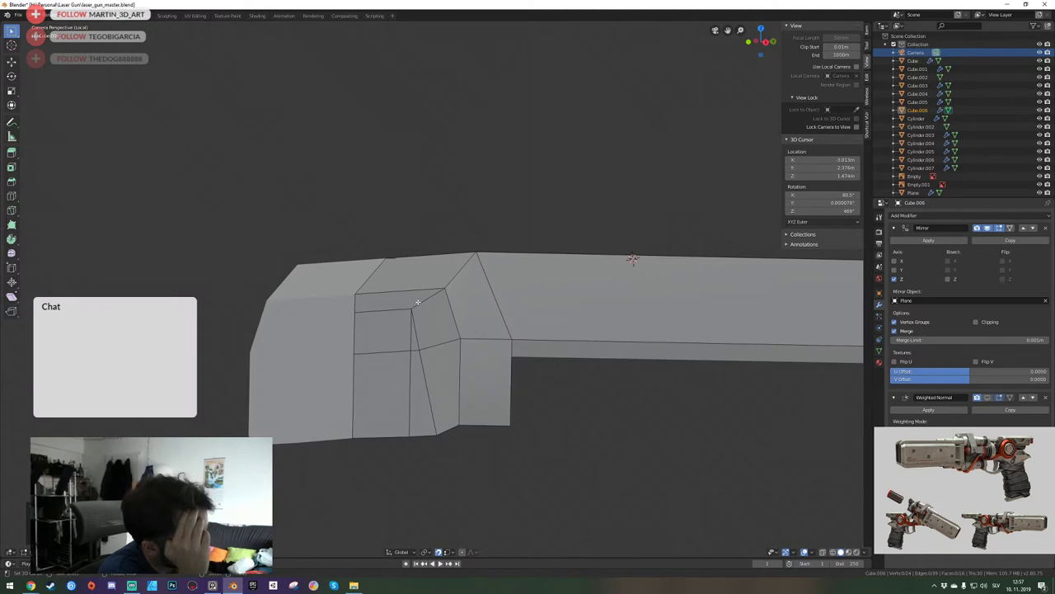
{"action": "key", "text": "KP_1"}
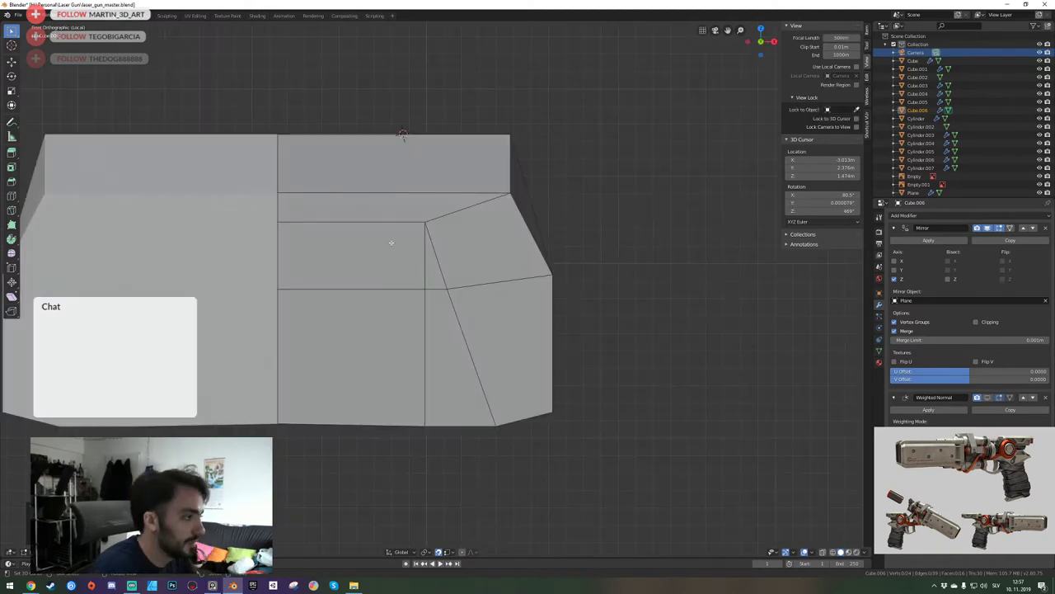
{"action": "left_click", "coordinate": [390, 222], "text": "alt"}
{"action": "key", "text": "ctrl+b"}
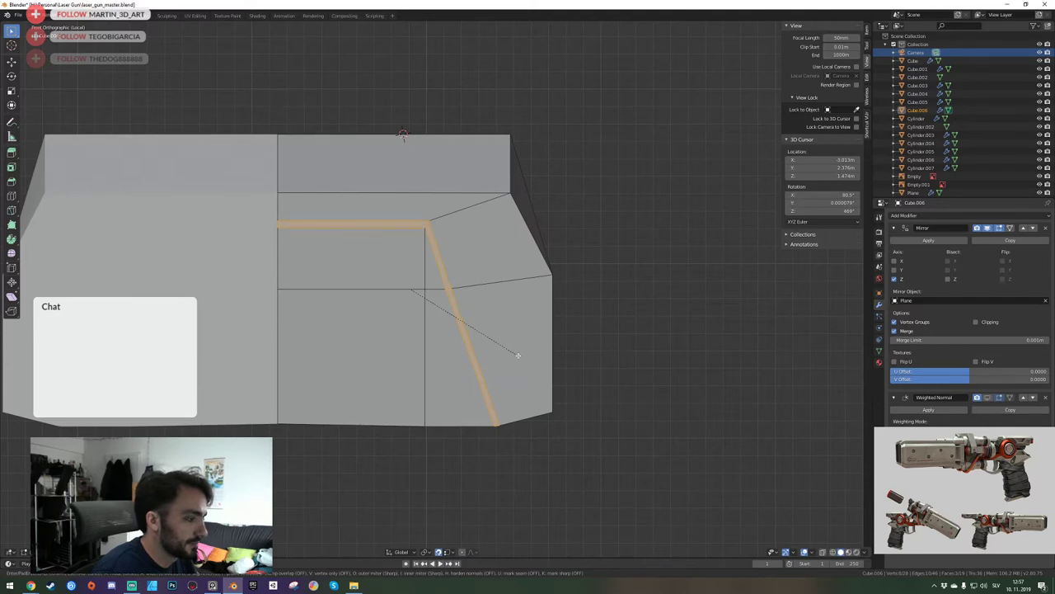
{"action": "key", "text": "Escape"}
{"action": "key", "text": "KP_0"}
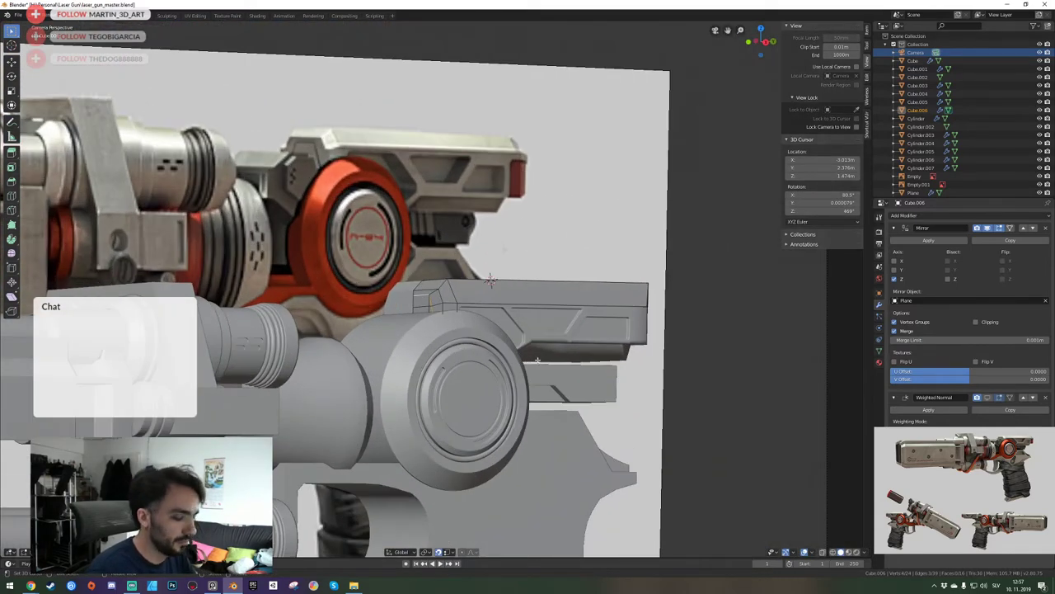
{"action": "key", "text": "ctrl+b"}
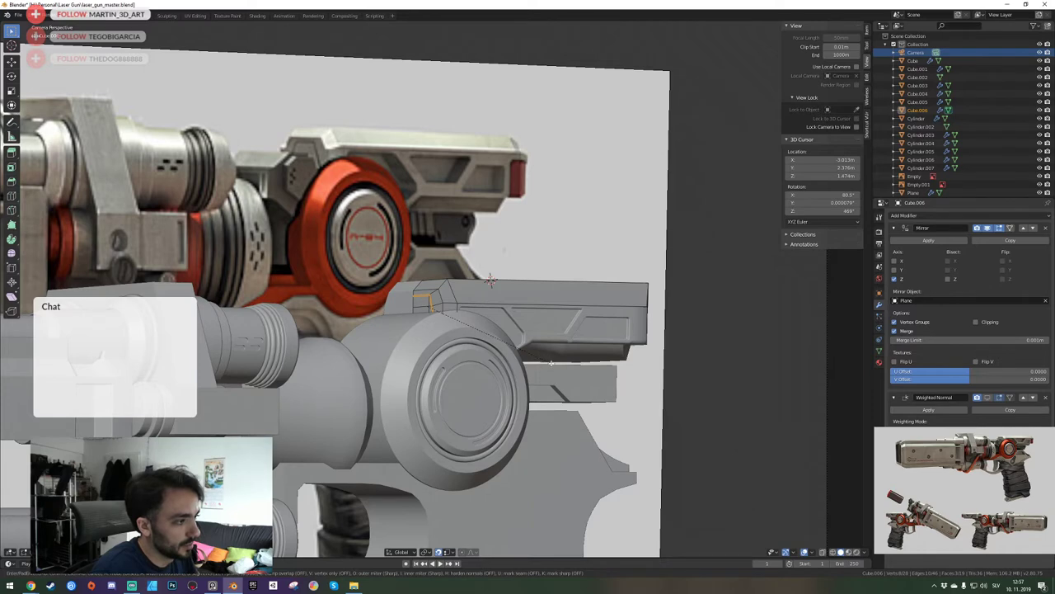
{"action": "left_click", "coordinate": [552, 363]}
Extrude the bevelled strip inward to form a groove around the front panel, and save the file.
{"action": "key", "text": "KP_0"}
{"action": "key", "text": "shift+grave"}
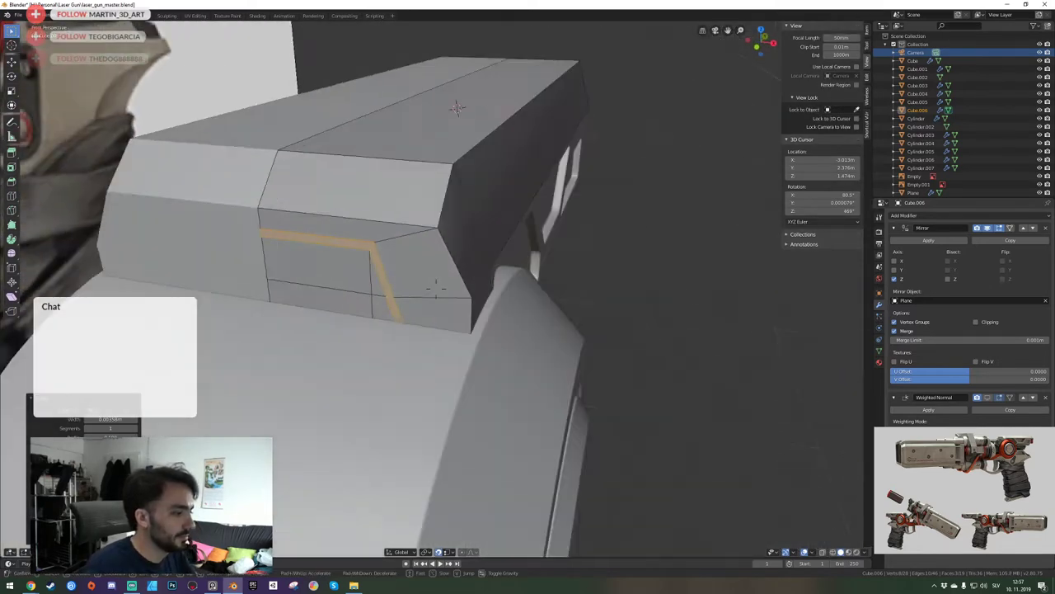
{"action": "left_click", "coordinate": [436, 287]}
{"action": "key", "text": "e"}
{"action": "left_click", "coordinate": [443, 287]}
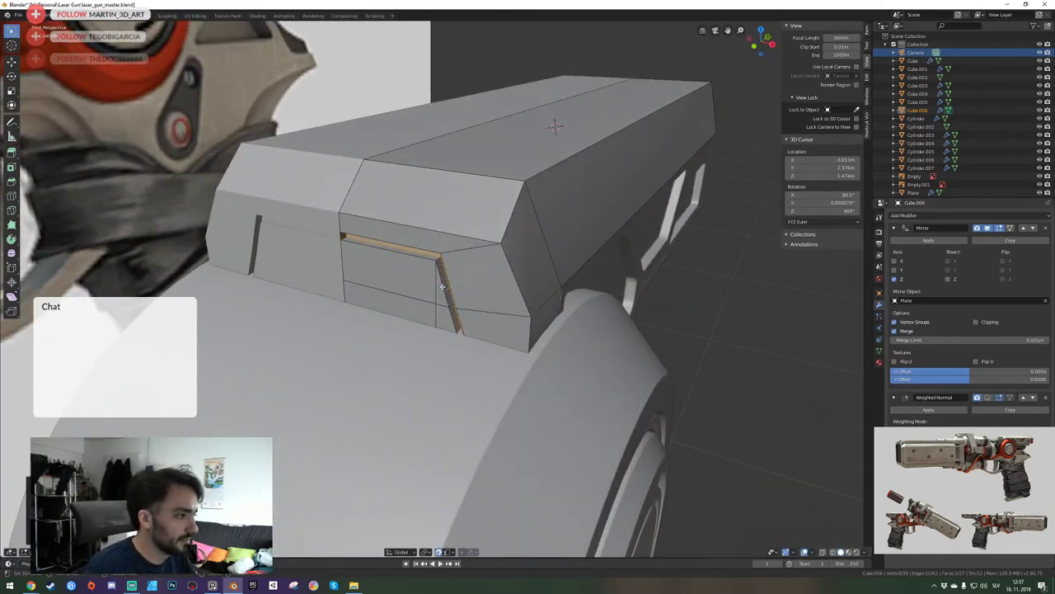
{"action": "key", "text": "Tab"}
{"action": "key", "text": "KP_0"}
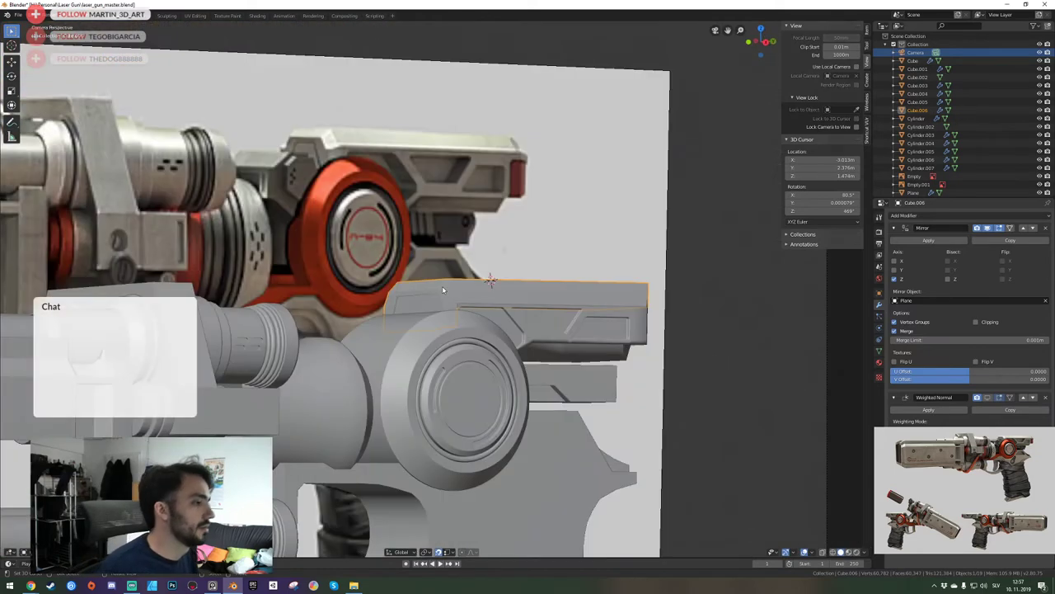
{"action": "key", "text": "ctrl+s"}
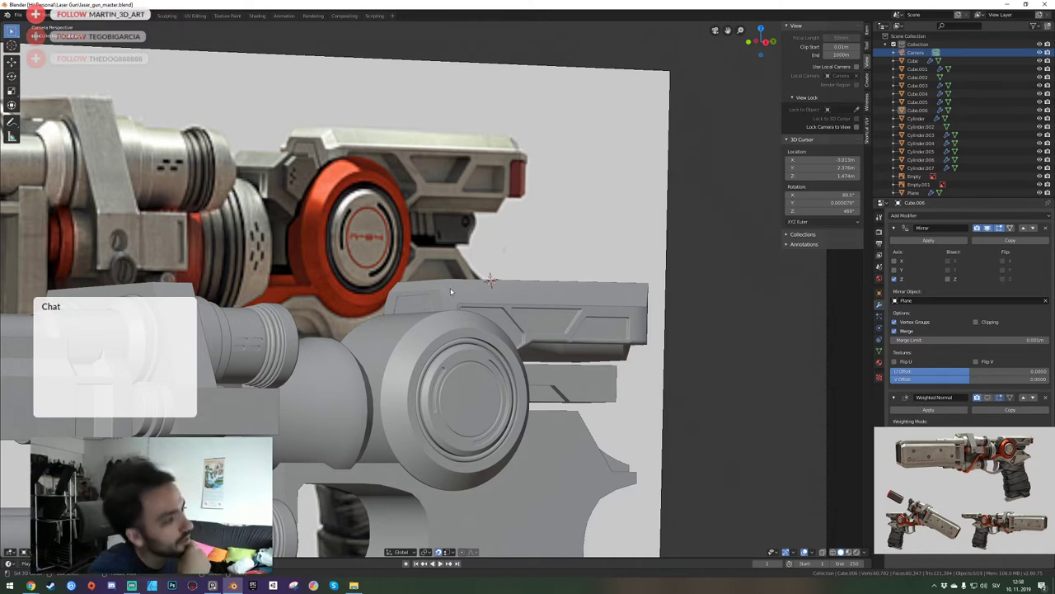
Select all of the top cover's upper vertices in side view and raise them slightly along Z.
{"action": "left_click", "coordinate": [452, 290]}
{"action": "key", "text": "Tab"}
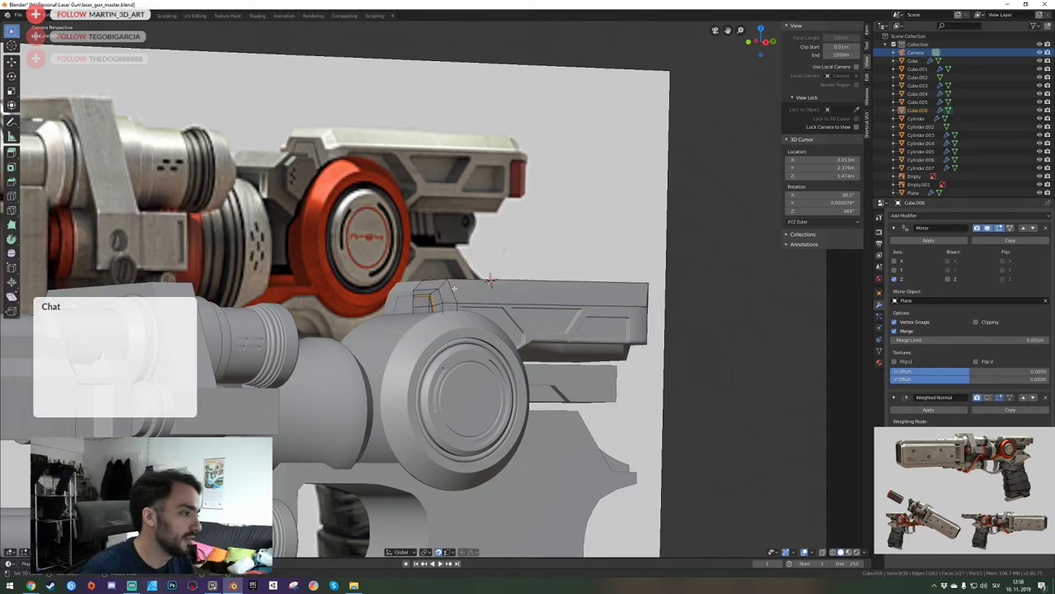
{"action": "key", "text": "KP_3"}
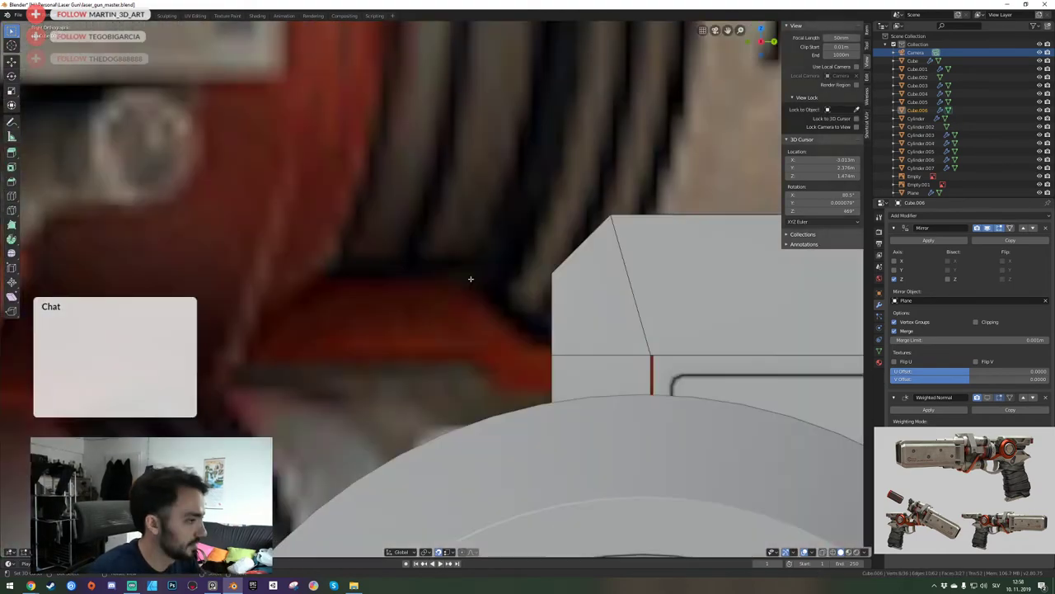
{"action": "key", "text": "KP_Decimal"}
{"action": "scroll", "coordinate": [471, 278], "scroll_direction": "down", "scroll_amount": 13}
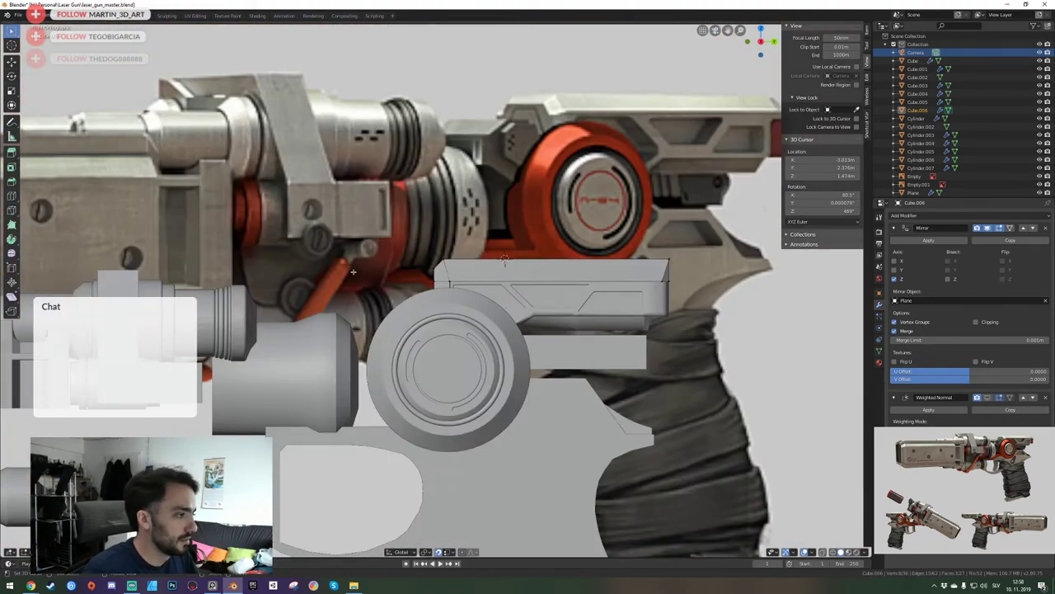
{"action": "key", "text": "alt+z"}
{"action": "left_click_drag", "start_coordinate": [404, 200], "coordinate": [701, 286]}
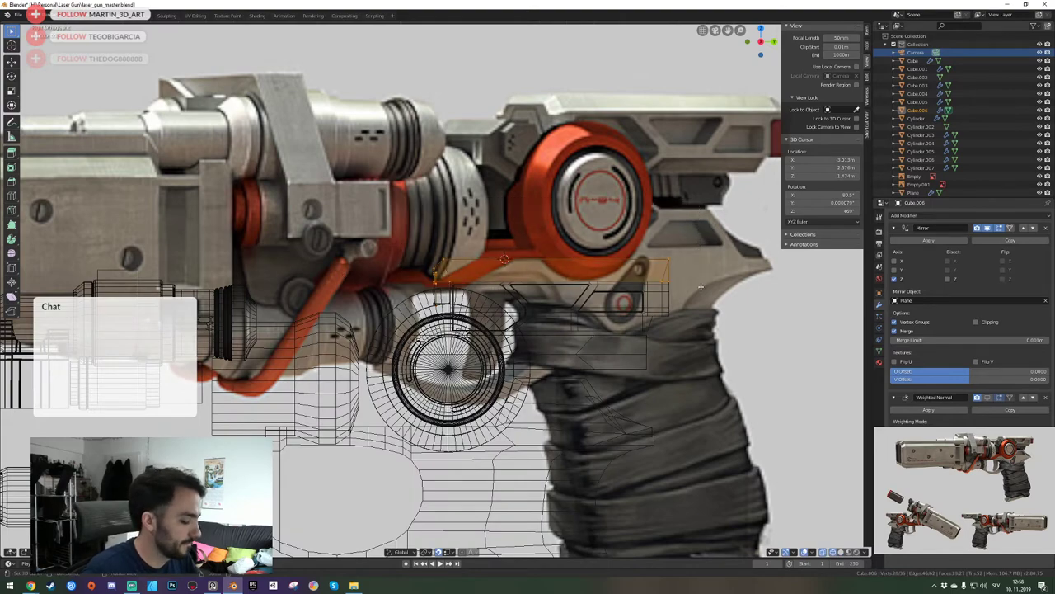
{"action": "key", "text": "KP_0"}
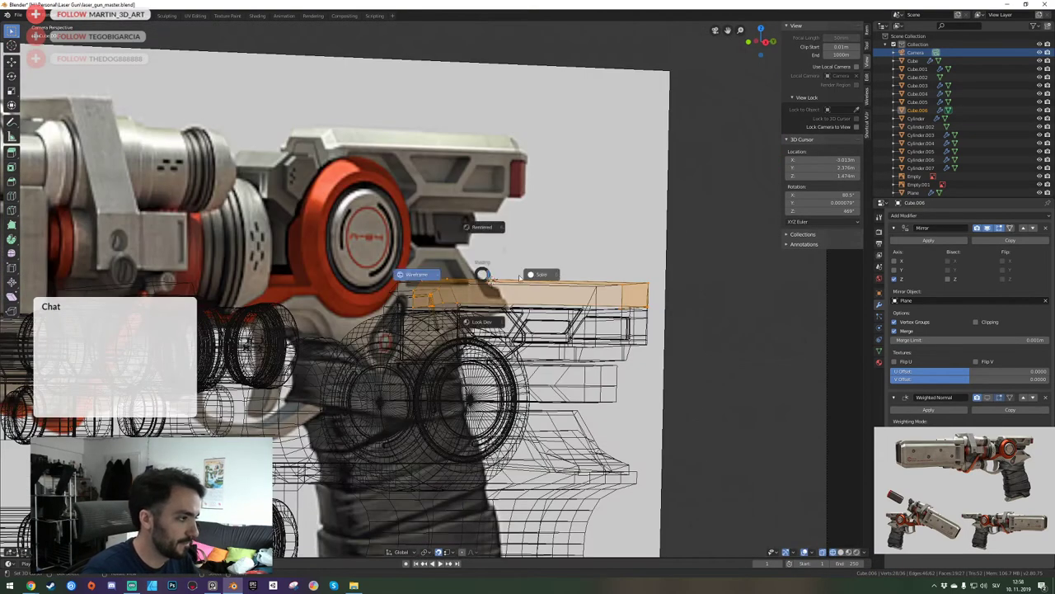
{"action": "key", "text": "alt+z"}
{"action": "key", "text": "e"}
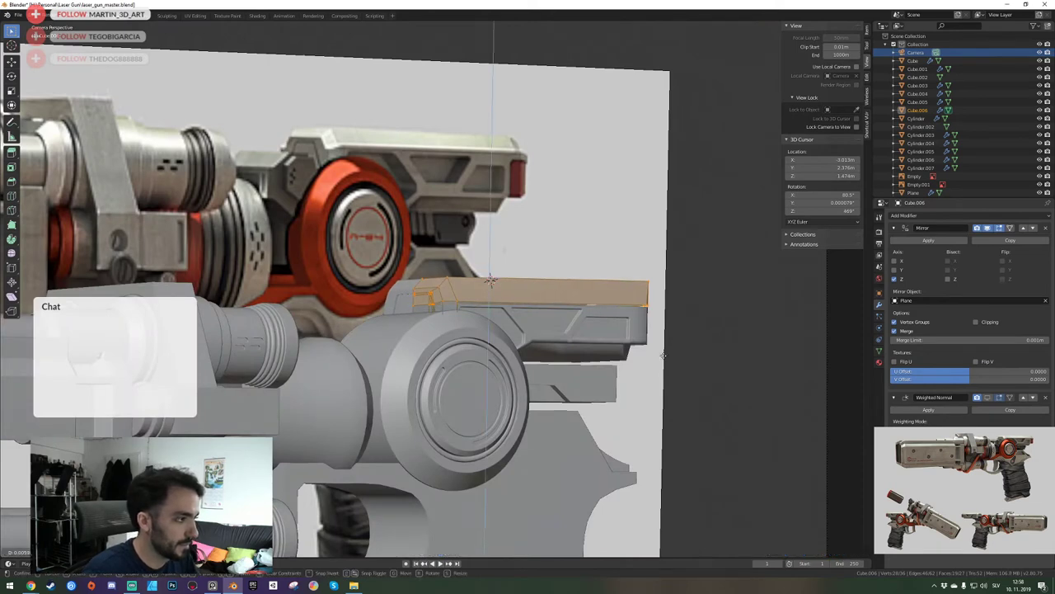
{"action": "left_click", "coordinate": [662, 345]}
{"action": "key", "text": "Tab"}
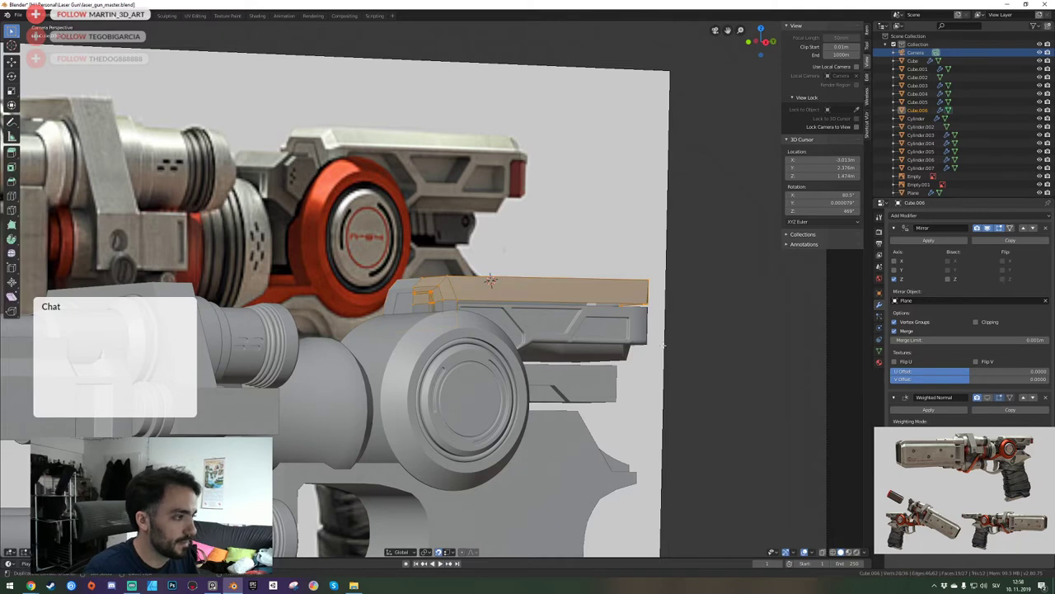
{"action": "key", "text": "Tab"}
{"action": "key", "text": "Tab"}
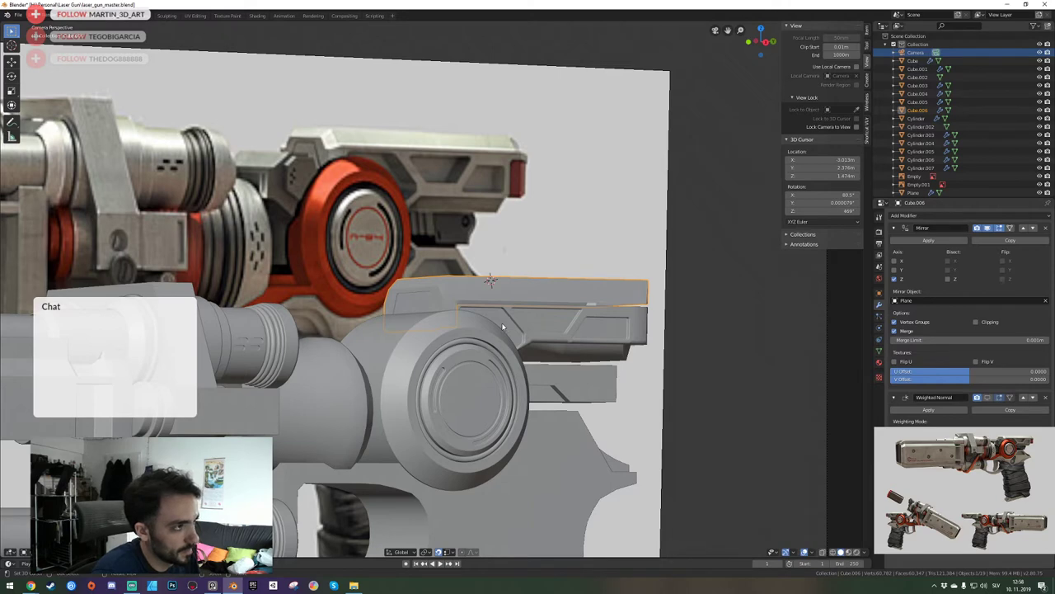
{"action": "scroll", "coordinate": [502, 309], "scroll_direction": "up", "scroll_amount": 1}
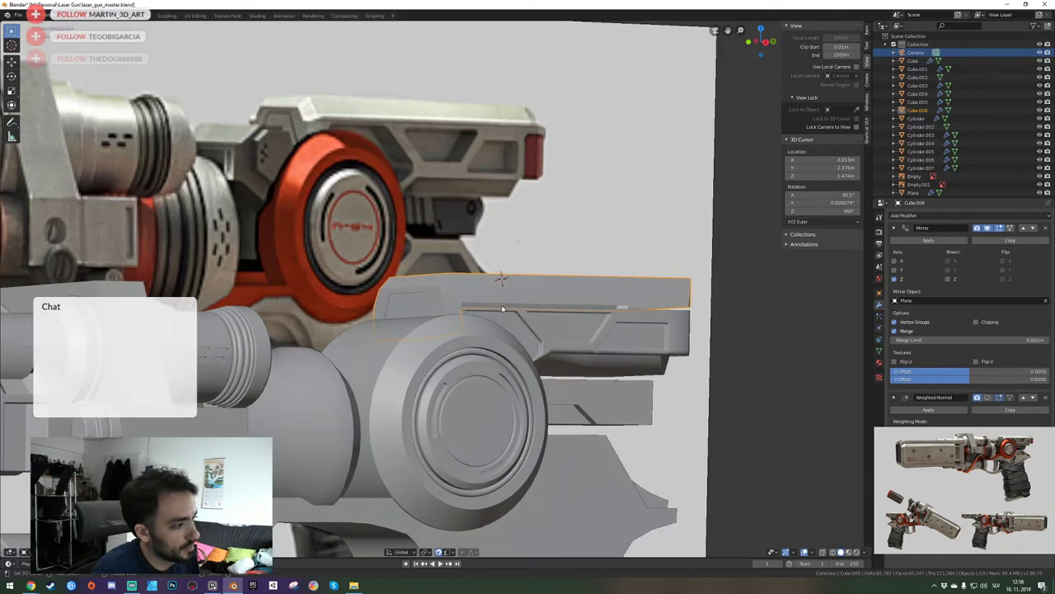
{"action": "scroll", "coordinate": [502, 309], "scroll_direction": "down", "scroll_amount": 1}
Select the cover's long lower side edge with the adjoining short edge at its front corner and adjust them along Z.
{"action": "key", "text": "Tab"}
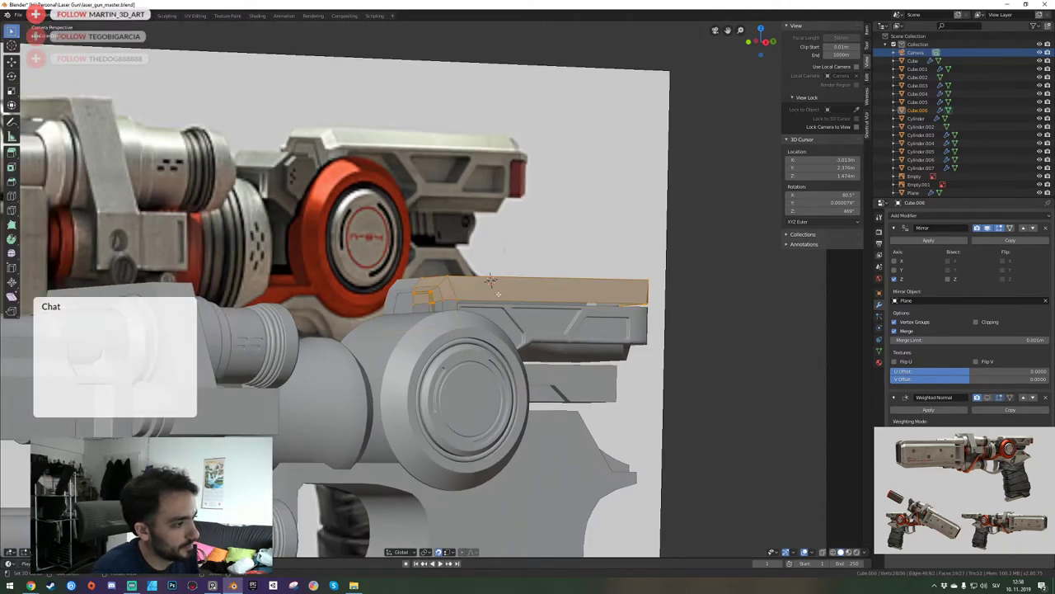
{"action": "scroll", "coordinate": [467, 312], "scroll_direction": "up", "scroll_amount": 3}
{"action": "key", "text": "alt+a"}
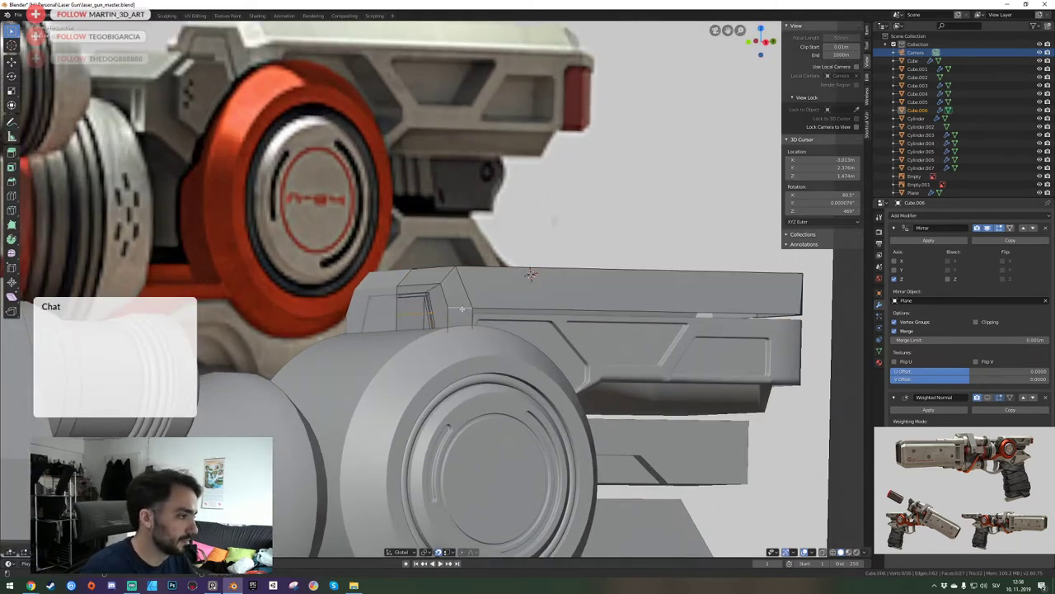
{"action": "key", "text": "alt+a"}
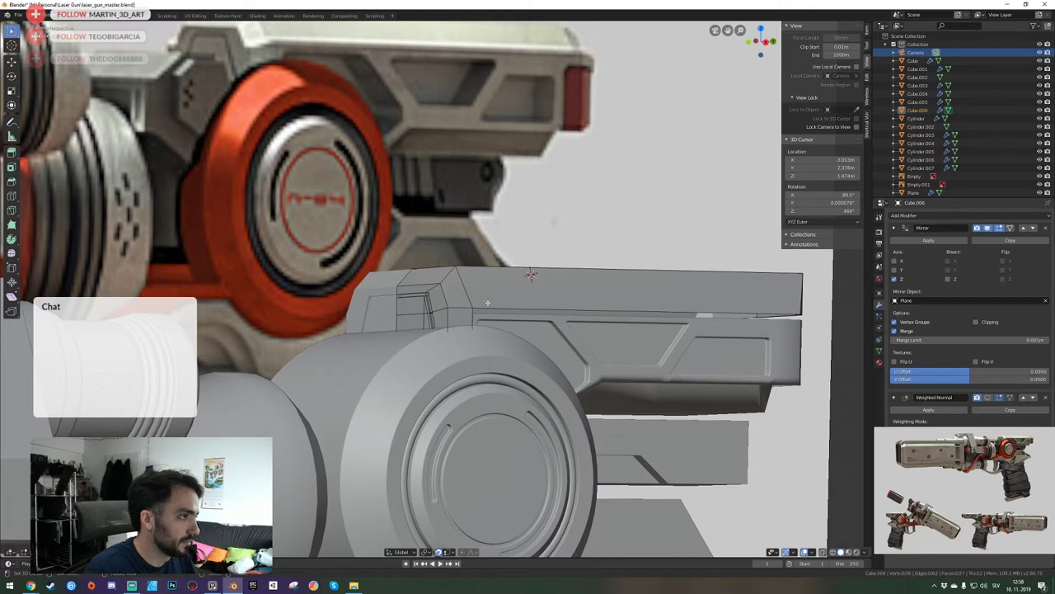
{"action": "left_click", "coordinate": [489, 307]}
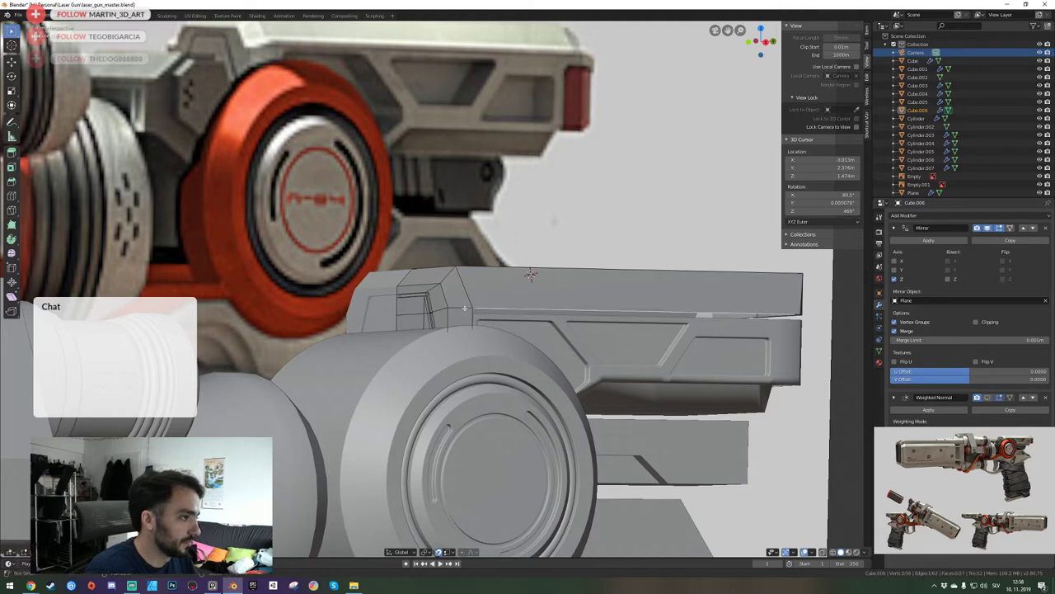
{"action": "left_click", "coordinate": [466, 307], "text": "shift"}
{"action": "scroll", "coordinate": [465, 307], "scroll_direction": "up", "scroll_amount": 1}
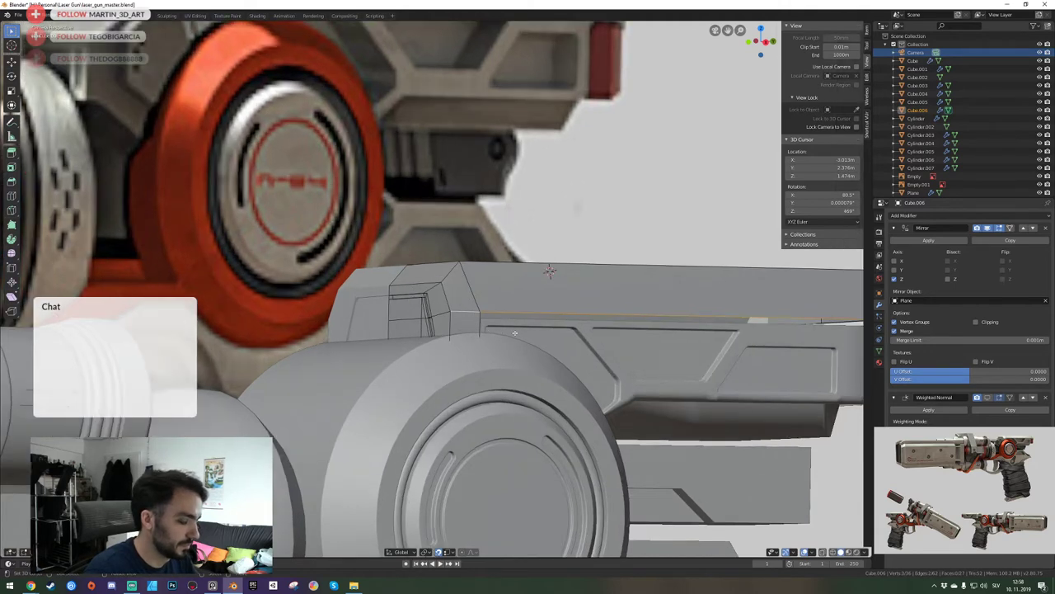
{"action": "key", "text": "g"}
{"action": "key", "text": "z"}
{"action": "left_click", "coordinate": [482, 319]}
{"action": "scroll", "coordinate": [484, 322], "scroll_direction": "down", "scroll_amount": 4}
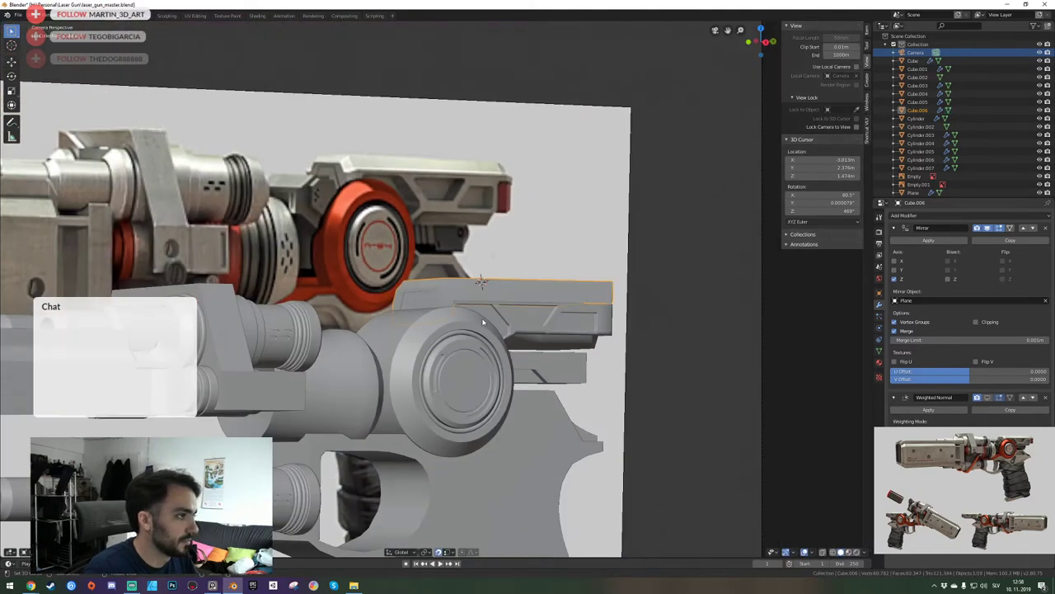
Move the front end of the cover's long lower side edge along Z to line up with the panel below.
{"action": "key", "text": "Tab"}
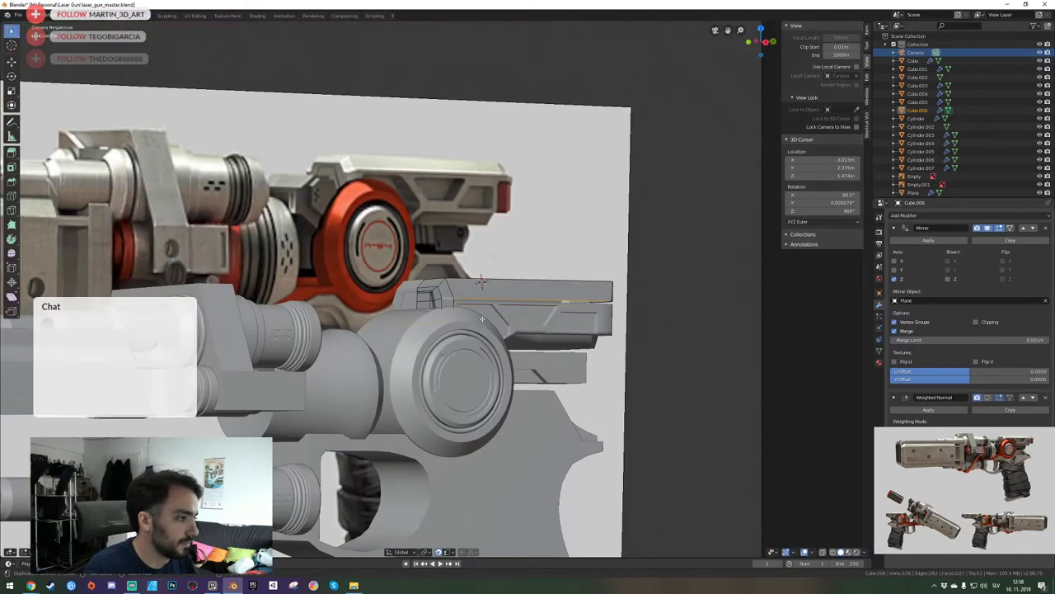
{"action": "scroll", "coordinate": [482, 319], "scroll_direction": "up", "scroll_amount": 4}
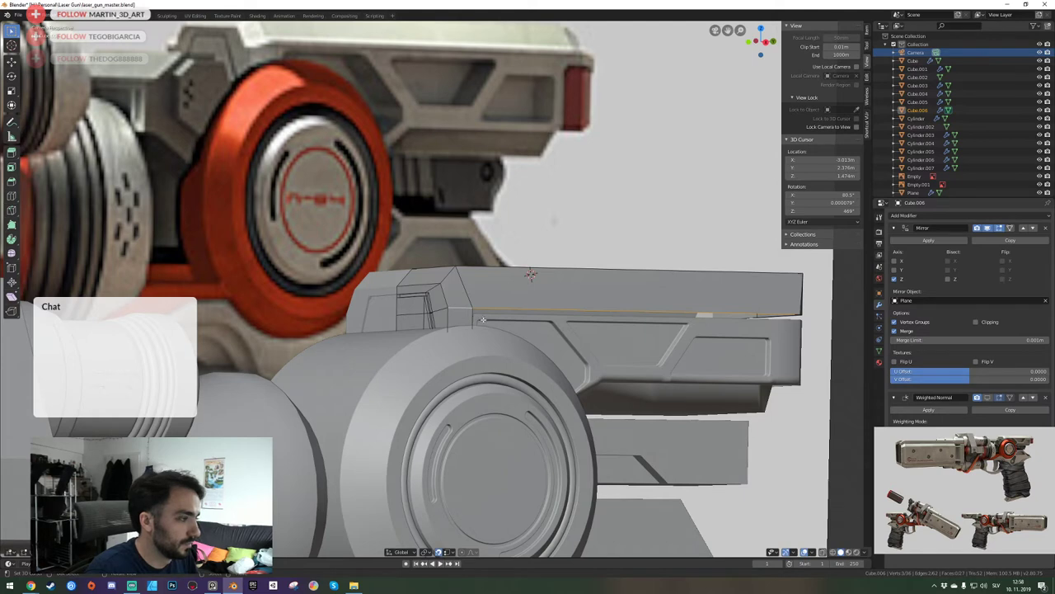
{"action": "right_click", "coordinate": [488, 311]}
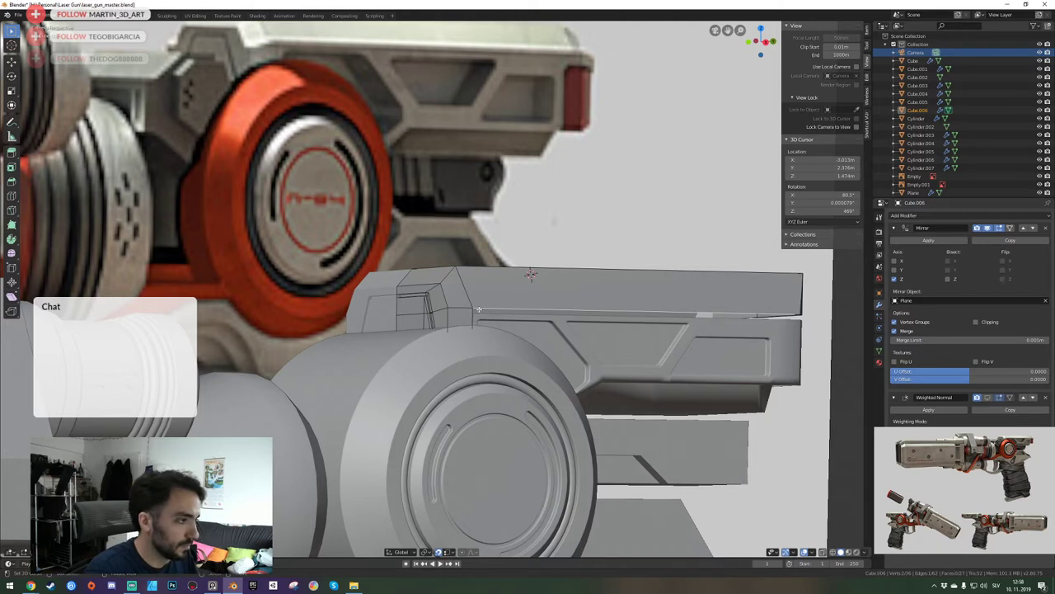
{"action": "key", "text": "g"}
{"action": "key", "text": "z"}
{"action": "left_click", "coordinate": [476, 313]}
{"action": "key", "text": "alt+a"}
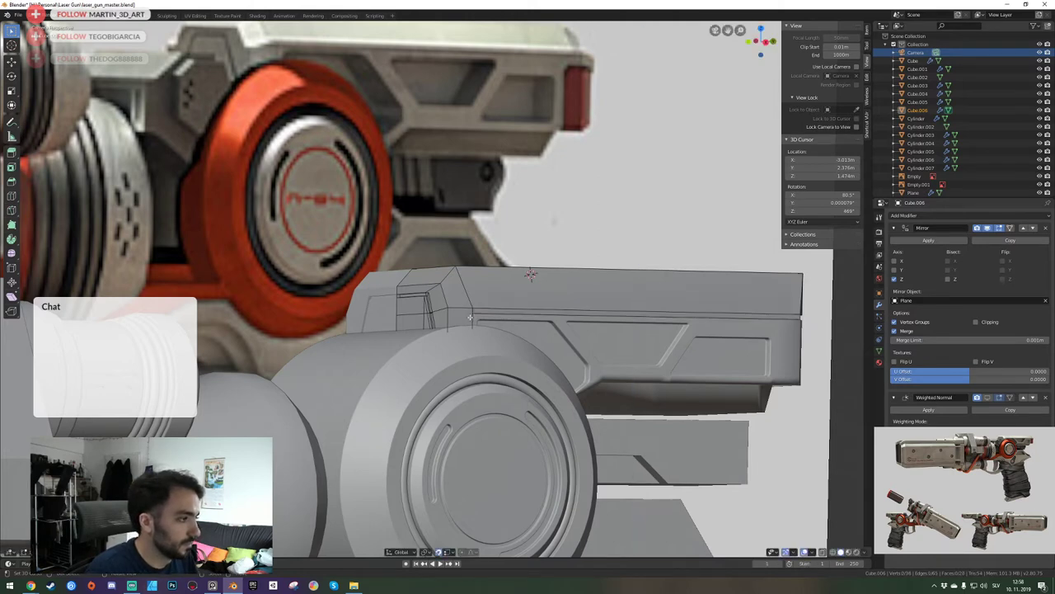
Add a horizontal loop cut across the cover's front section and move it along Z, snapped to the long side edge's corner.
{"action": "key", "text": "ctrl+r"}
{"action": "left_click", "coordinate": [449, 310]}
{"action": "key", "text": "g"}
{"action": "key", "text": "g"}
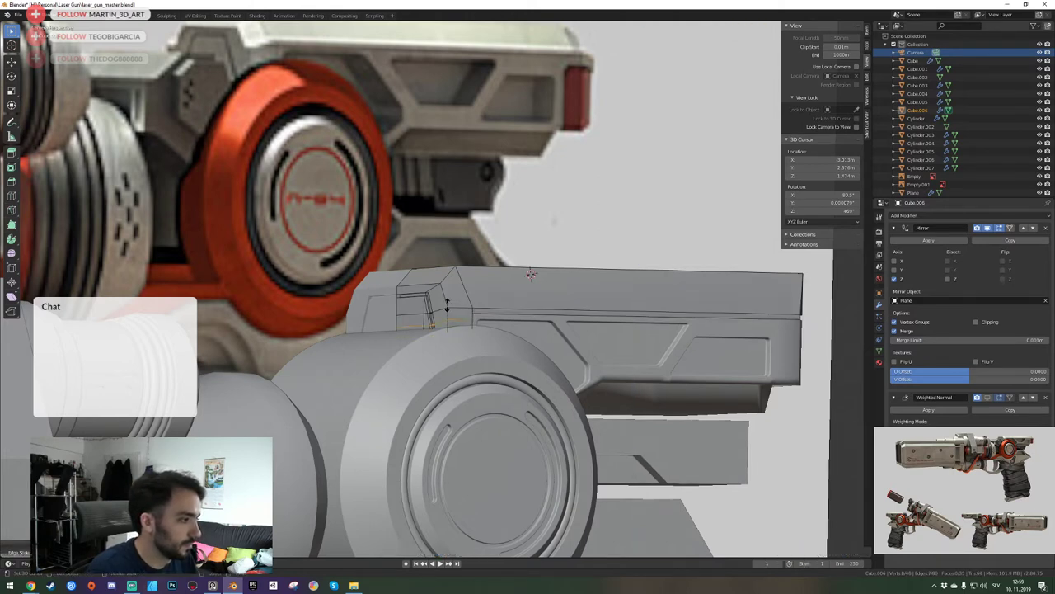
{"action": "key", "text": "g"}
{"action": "key", "text": "z"}
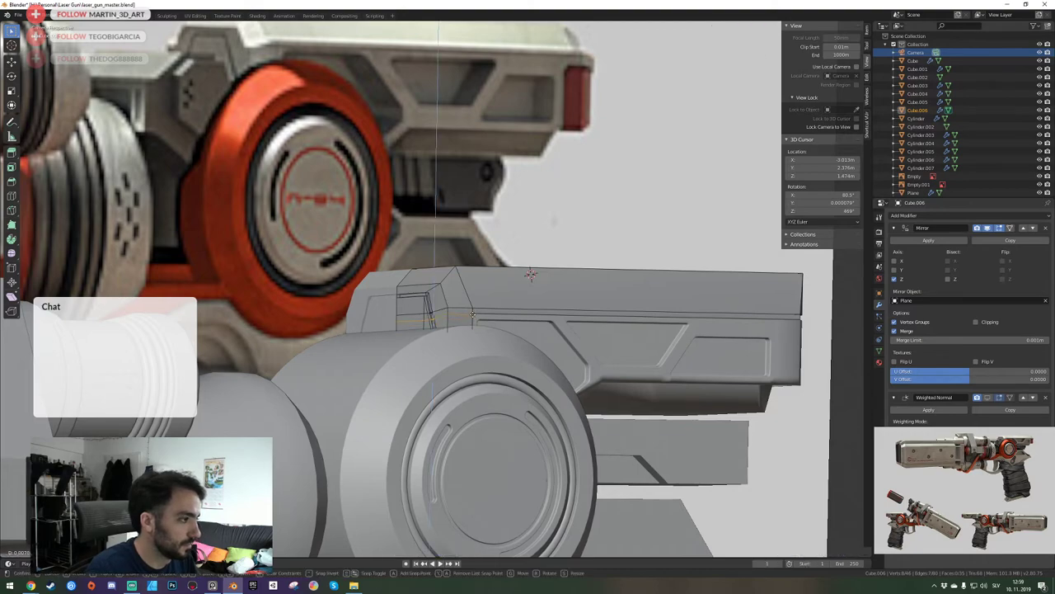
{"action": "left_click", "coordinate": [472, 312]}
Inspect the new loop around the cover's front corner, and merge all of the cover's vertices by distance.
{"action": "key", "text": "KP_3"}
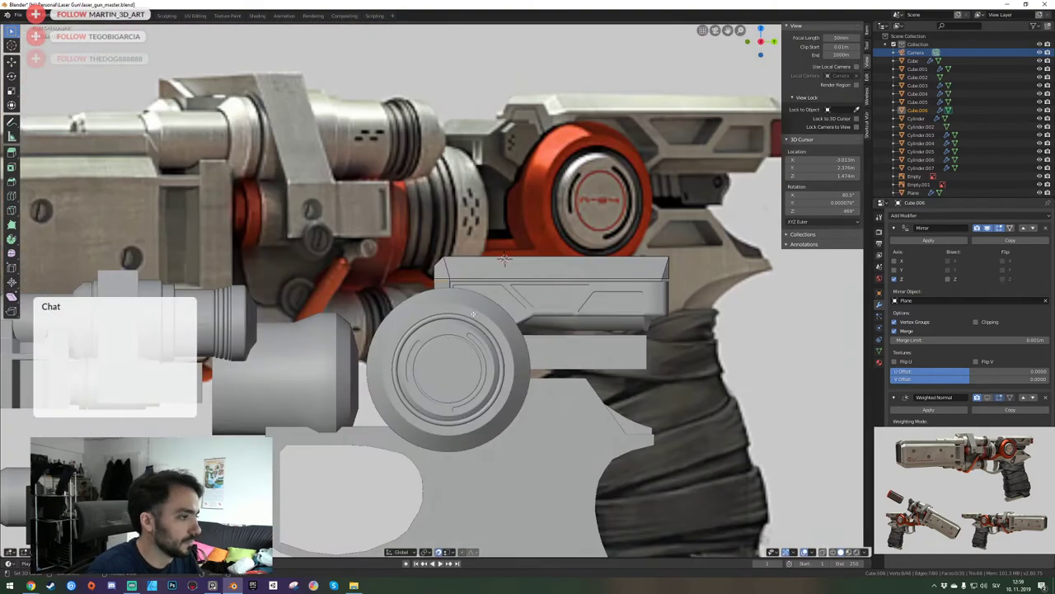
{"action": "key", "text": "shift+grave"}
{"action": "key", "text": "w"}
{"action": "key", "text": "a"}
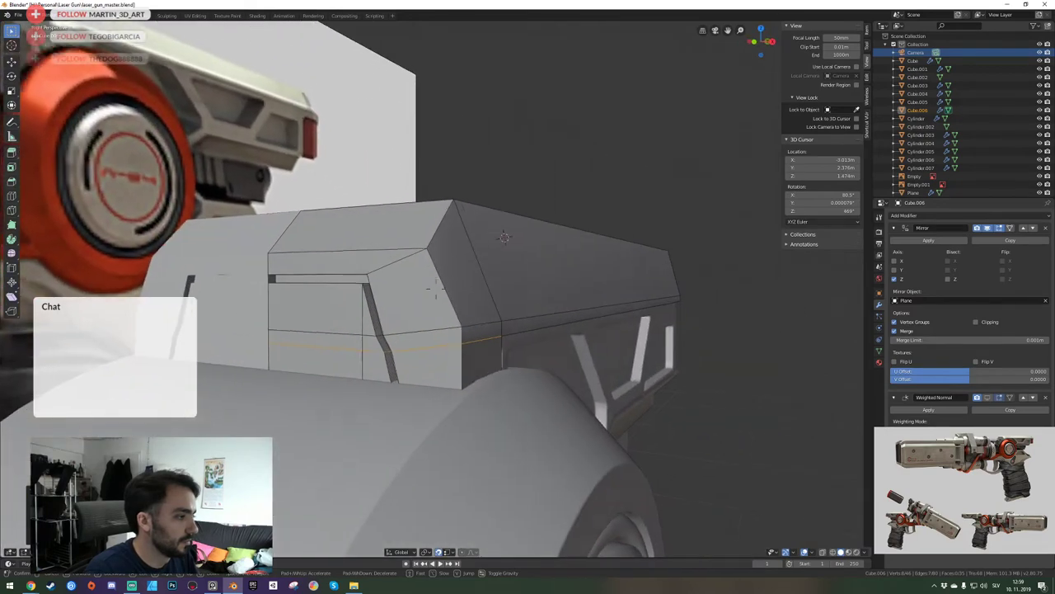
{"action": "key", "text": "a"}
{"action": "key", "text": "a"}
{"action": "key", "text": "d"}
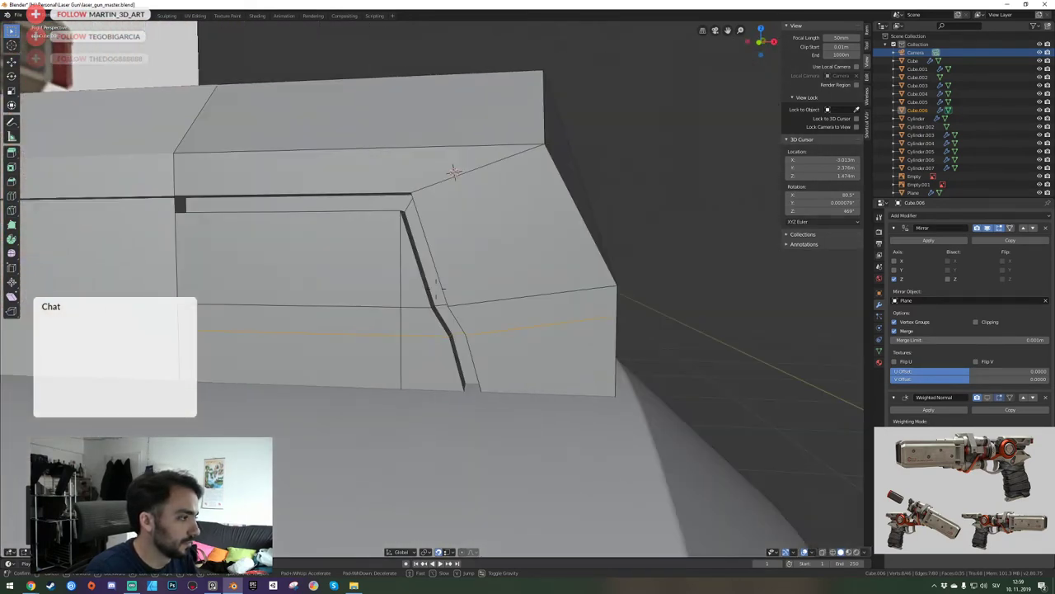
{"action": "key", "text": "a"}
{"action": "key", "text": "d"}
{"action": "key", "text": "w"}
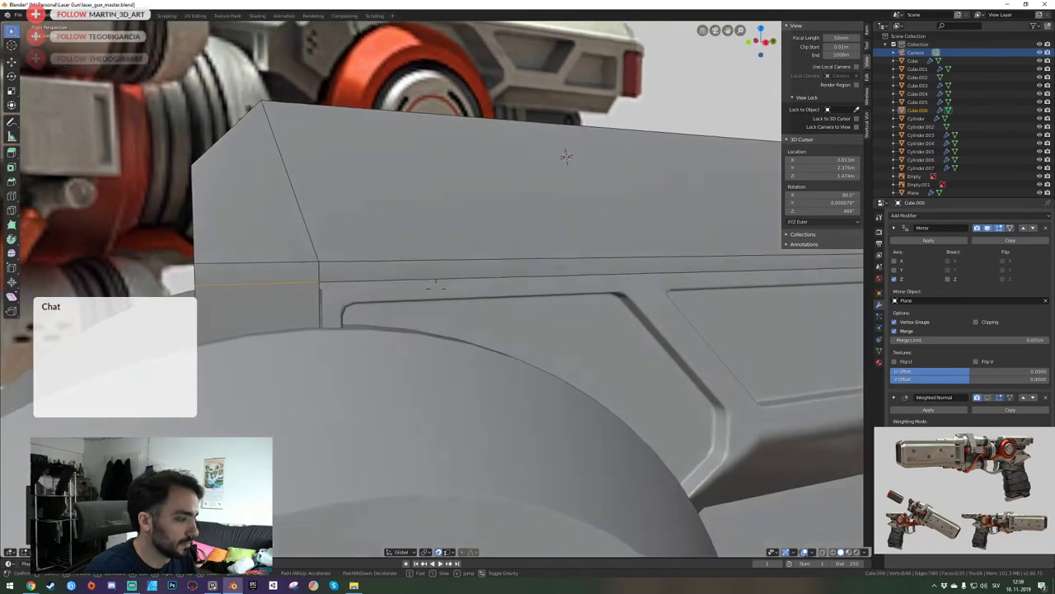
{"action": "scroll", "coordinate": [436, 282], "scroll_direction": "down", "scroll_amount": 2}
{"action": "middle_click_drag", "start_coordinate": [436, 282], "coordinate": [437, 288]}
{"action": "key", "text": "a"}
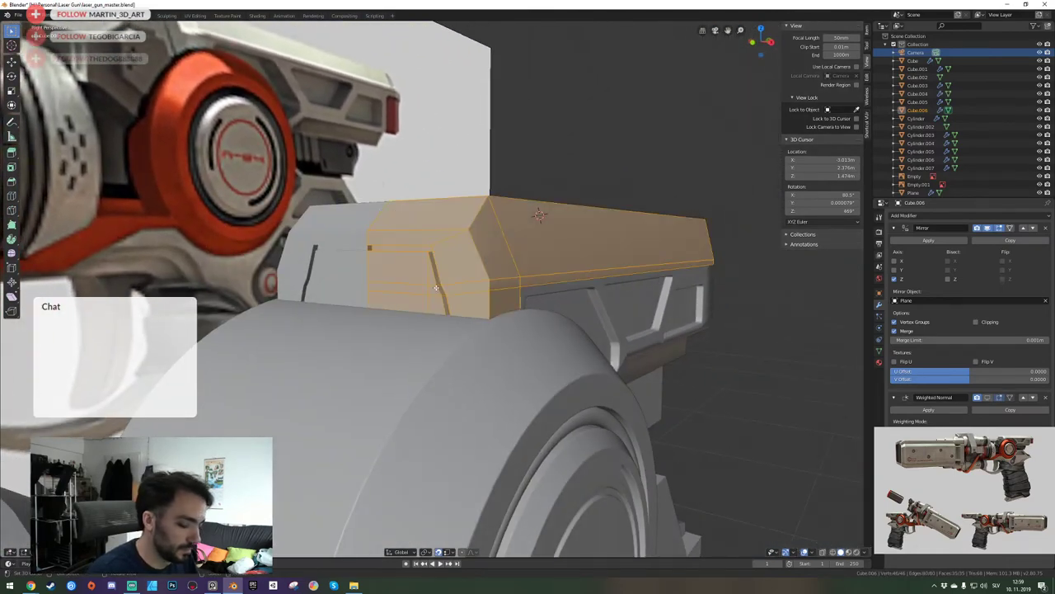
{"action": "key", "text": "m"}
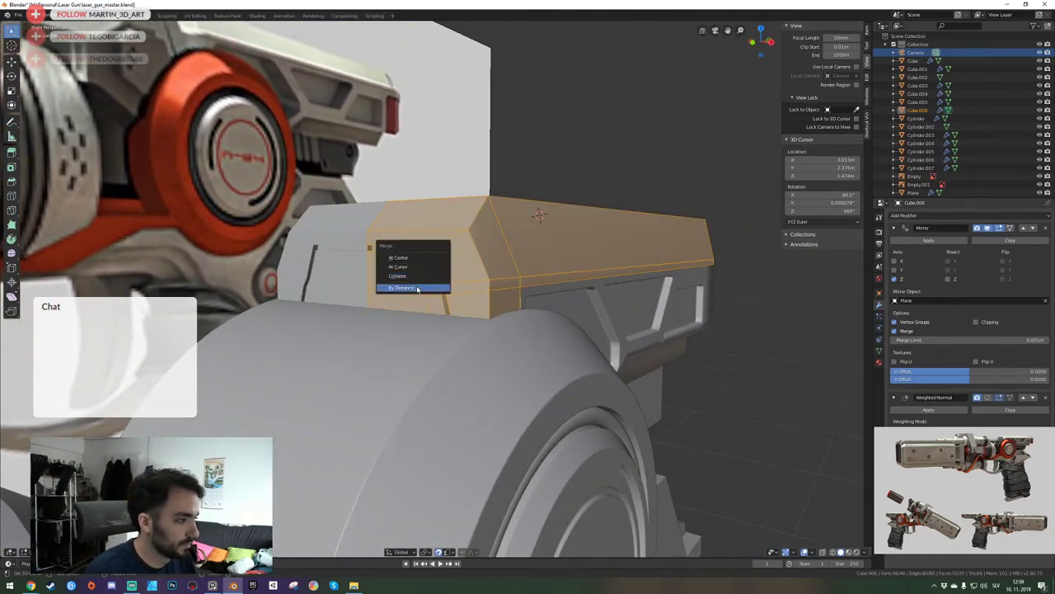
{"action": "left_click", "coordinate": [417, 289]}
{"action": "middle_click_drag", "start_coordinate": [417, 288], "coordinate": [437, 288]}
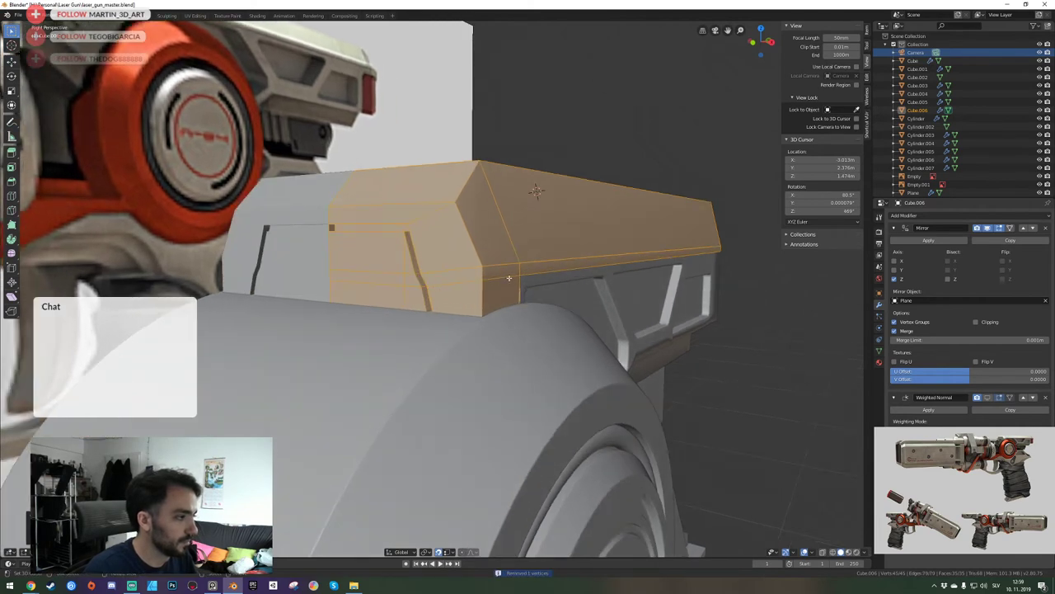
Turn off snapping and isolate the top cover in a close front view of the groove's lower bend.
{"action": "key", "text": "alt+a"}
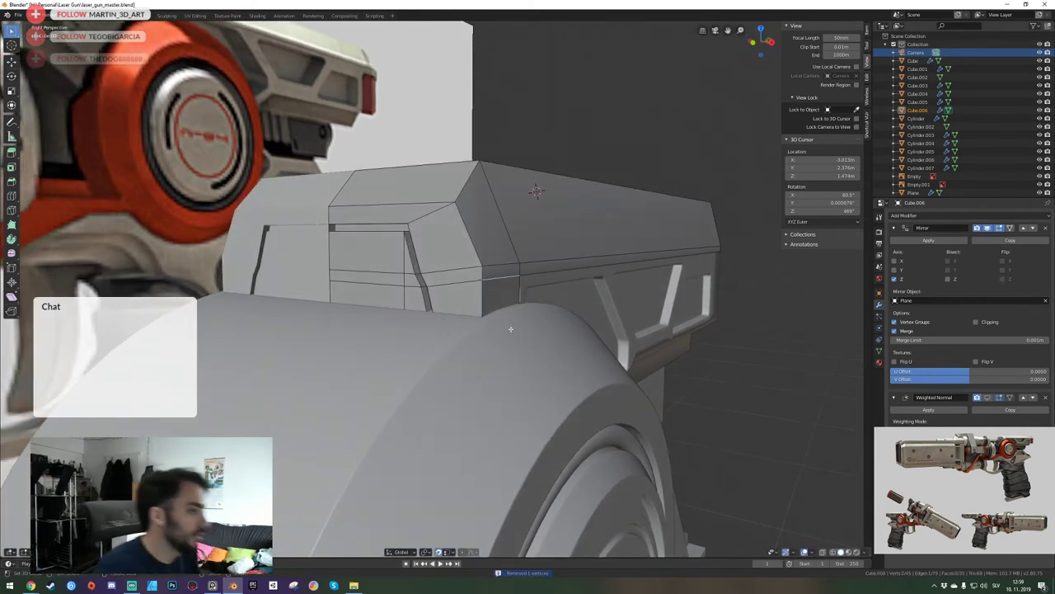
{"action": "key", "text": "shift+Tab"}
{"action": "middle_click_drag", "start_coordinate": [511, 329], "coordinate": [546, 325]}
{"action": "scroll", "coordinate": [434, 288], "scroll_direction": "up", "scroll_amount": 4}
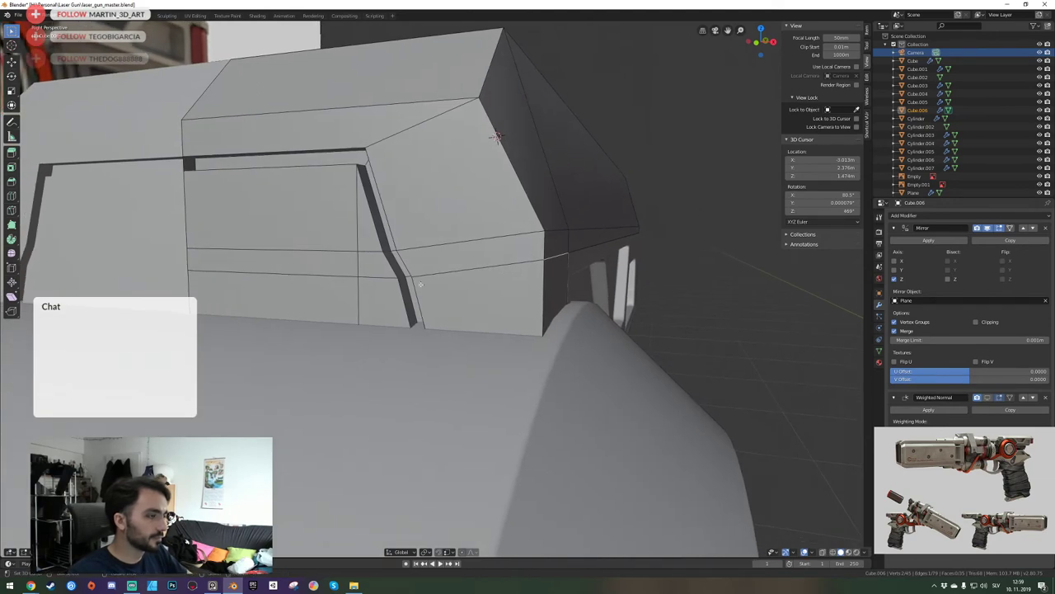
{"action": "key", "text": "KP_Divide"}
{"action": "key", "text": "KP_1"}
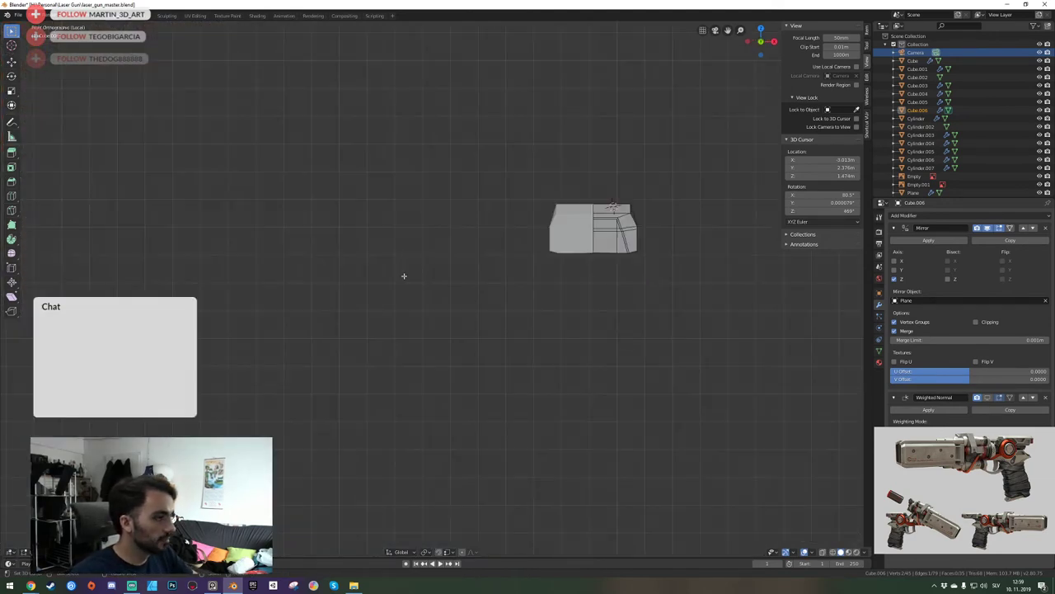
{"action": "key", "text": "KP_Decimal"}
{"action": "scroll", "coordinate": [394, 277], "scroll_direction": "down", "scroll_amount": 5}
{"action": "middle_click_drag", "start_coordinate": [349, 290], "coordinate": [426, 300], "text": "shift"}
{"action": "scroll", "coordinate": [398, 316], "scroll_direction": "up", "scroll_amount": 2}
{"action": "scroll", "coordinate": [381, 327], "scroll_direction": "up", "scroll_amount": 2}
{"action": "middle_click_drag", "start_coordinate": [296, 353], "coordinate": [471, 370], "text": "shift"}
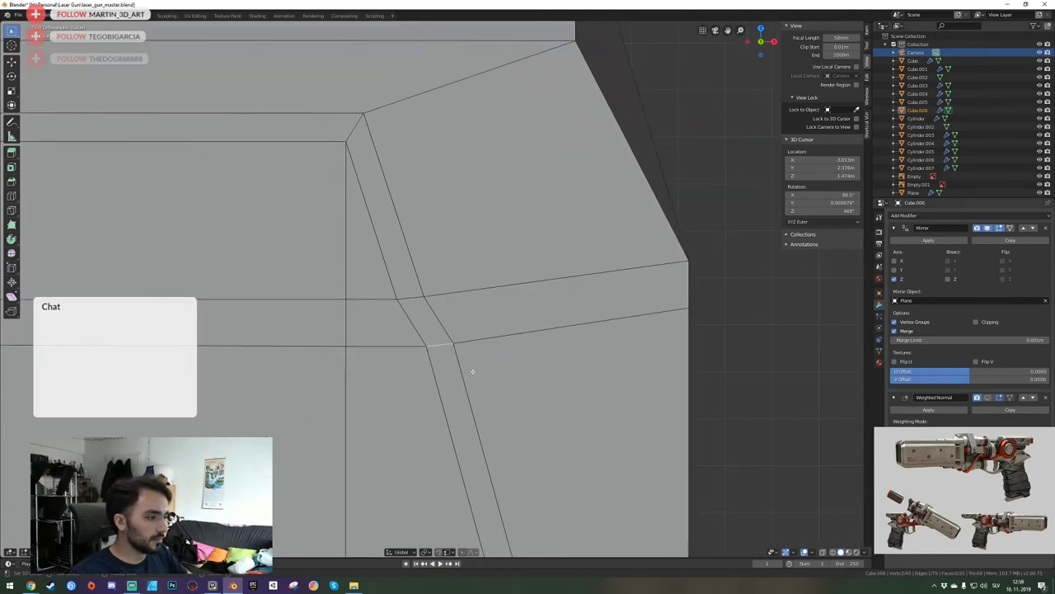
Select the edges across the groove at its lower bend, move them along X to straighten the slanted side, and save the file.
{"action": "key", "text": "shift+grave"}
{"action": "key", "text": "s"}
{"action": "key", "text": "d"}
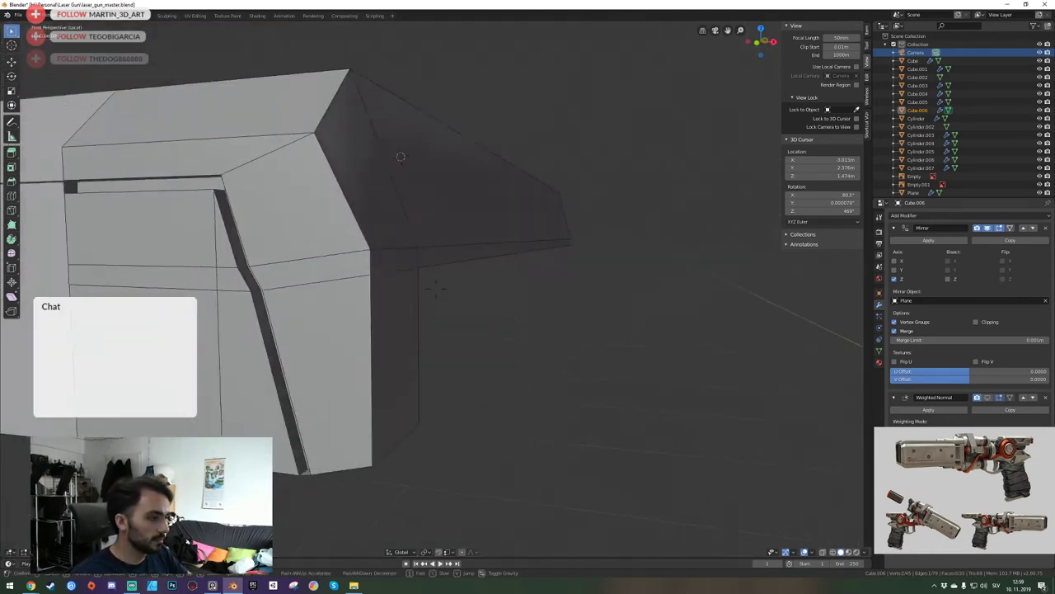
{"action": "key", "text": "w"}
{"action": "left_click", "coordinate": [432, 288]}
{"action": "right_click", "coordinate": [323, 295]}
{"action": "key", "text": "shift+grave"}
{"action": "key", "text": "s"}
{"action": "key", "text": "a"}
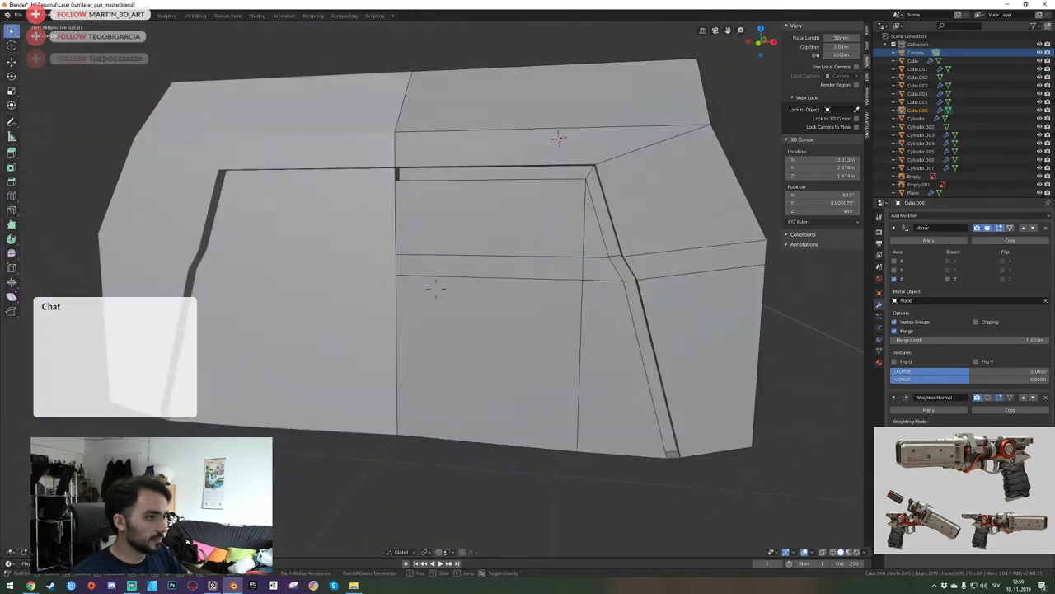
{"action": "key", "text": "w"}
{"action": "left_click", "coordinate": [407, 282]}
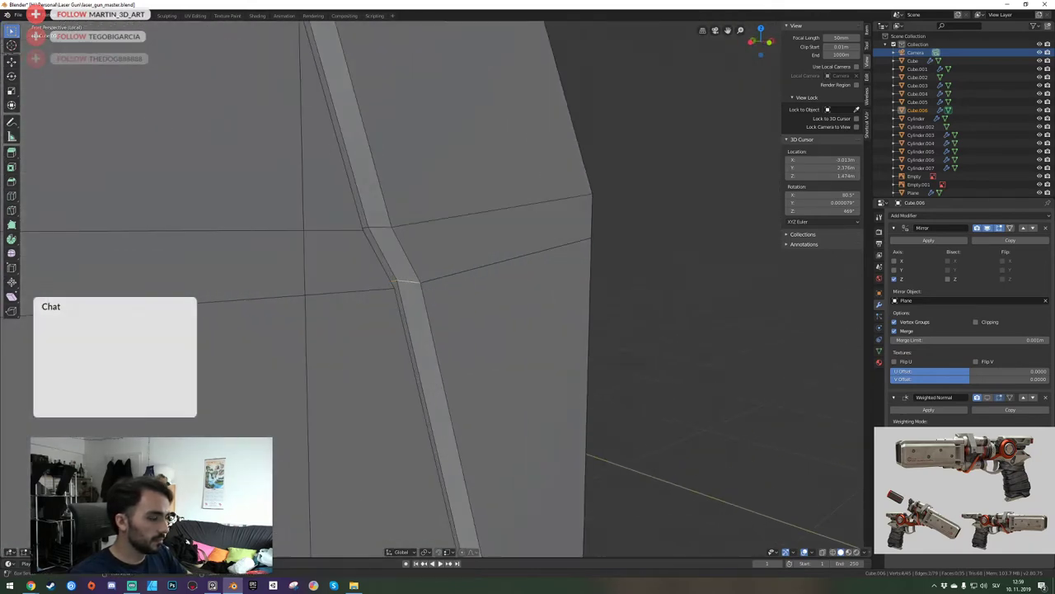
{"action": "key", "text": "shift+grave"}
{"action": "key", "text": "s"}
{"action": "key", "text": "d"}
{"action": "key", "text": "w"}
{"action": "left_click", "coordinate": [433, 289]}
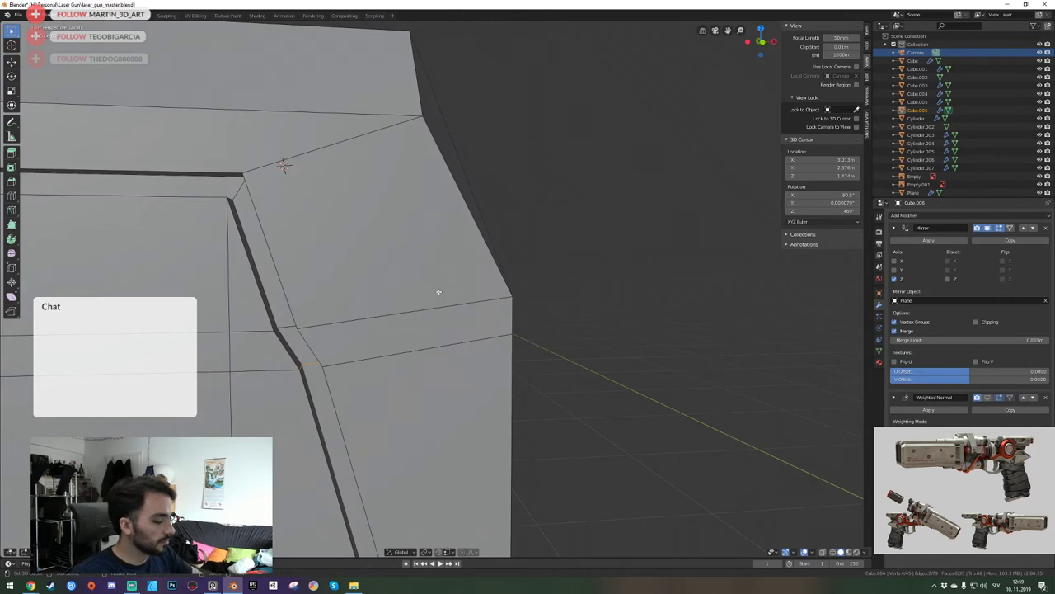
{"action": "key", "text": "KP_1"}
{"action": "key", "text": "g"}
{"action": "key", "text": "x"}
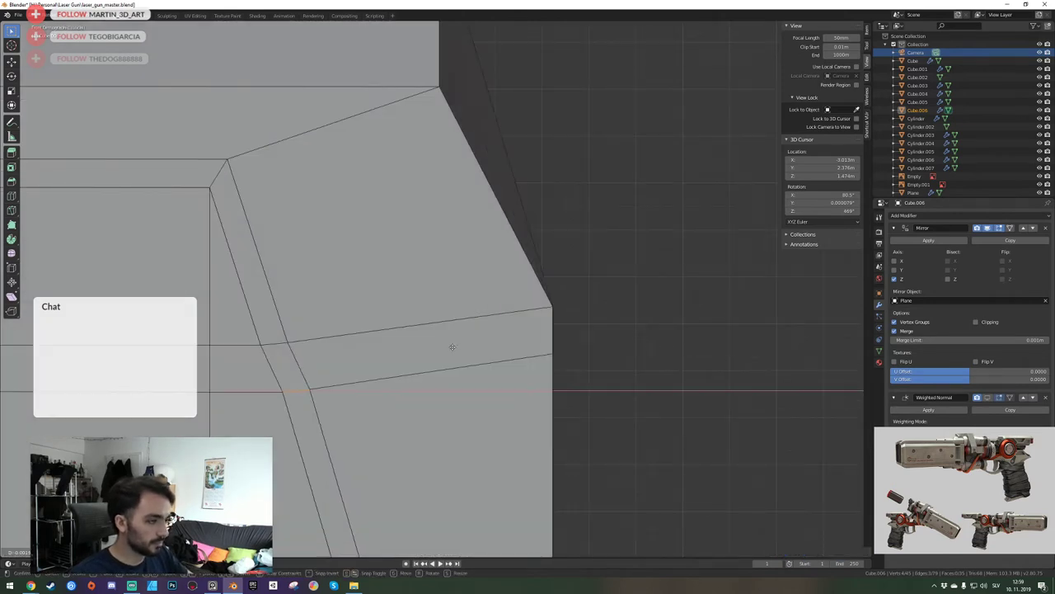
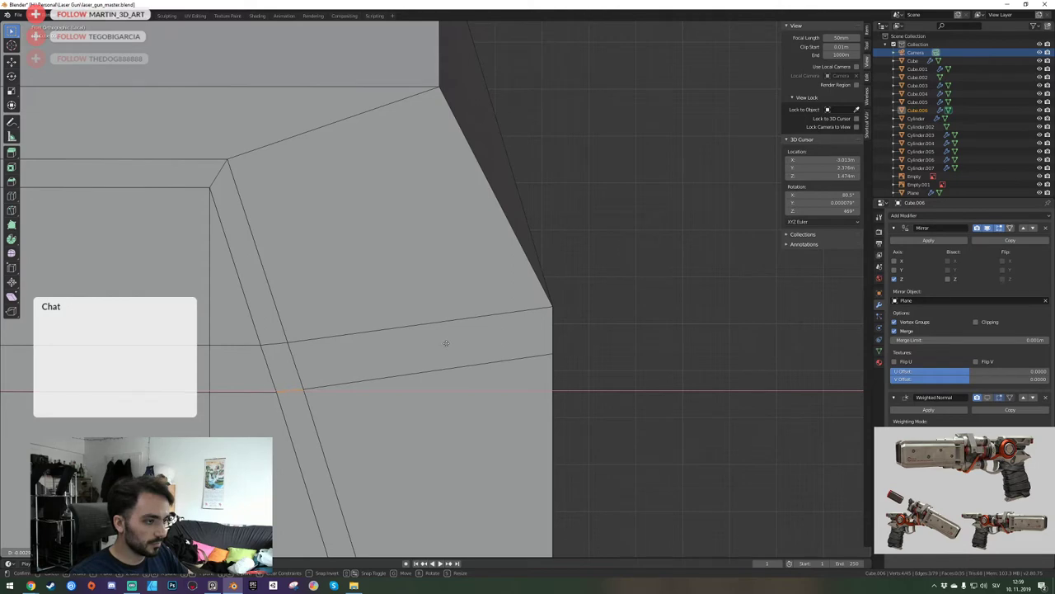
{"action": "left_click", "coordinate": [446, 344]}
{"action": "key", "text": "ctrl+s"}
Delete the small face closing off the top groove at the mirror seam and save the file.
{"action": "key", "text": "shift+grave"}
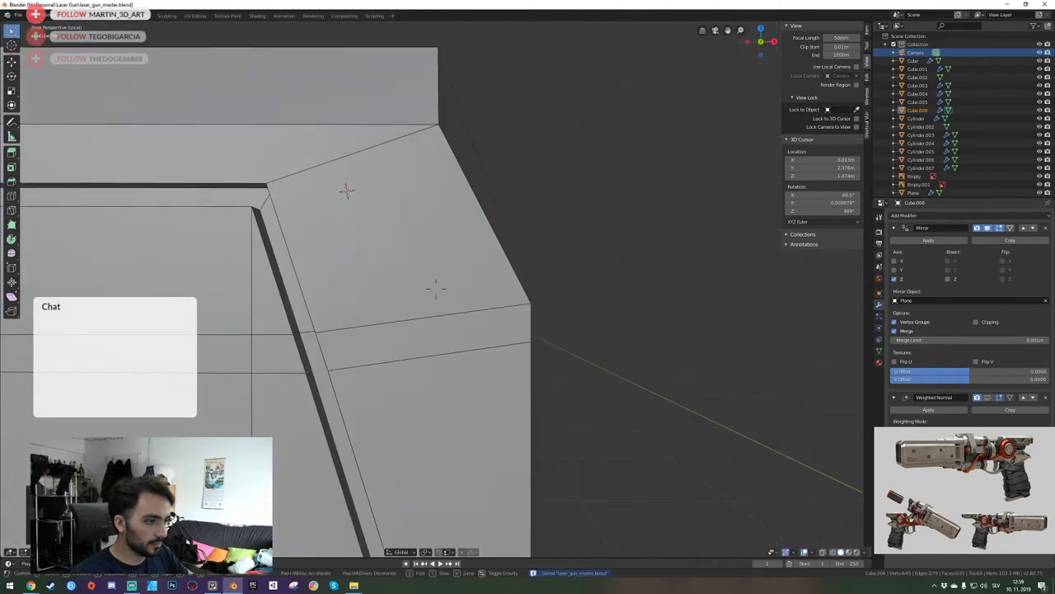
{"action": "key", "text": "s"}
{"action": "key", "text": "Tab"}
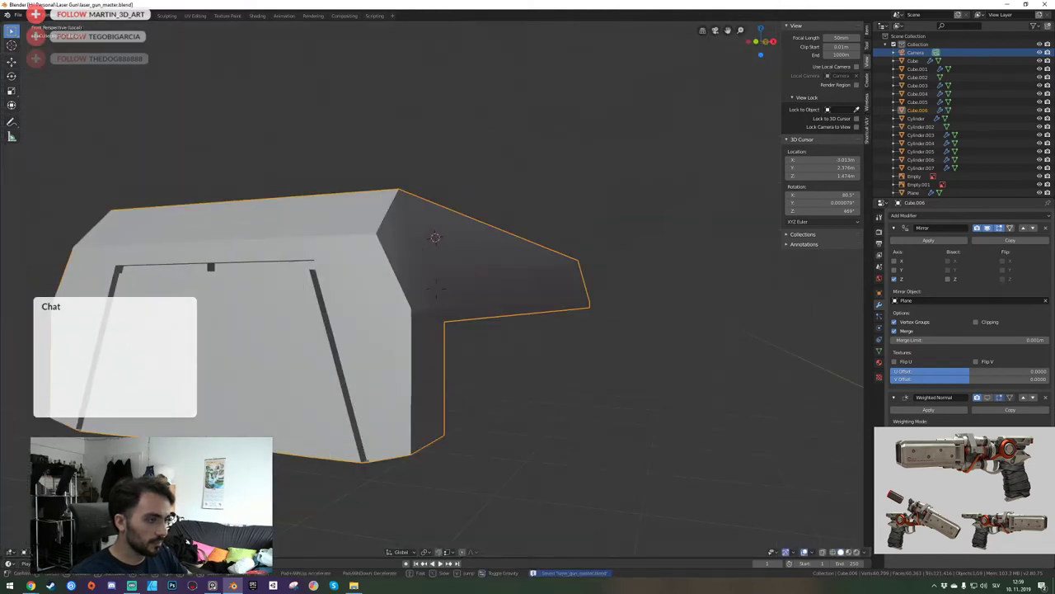
{"action": "middle_click_drag", "start_coordinate": [436, 289], "coordinate": [429, 326]}
{"action": "key", "text": "Tab"}
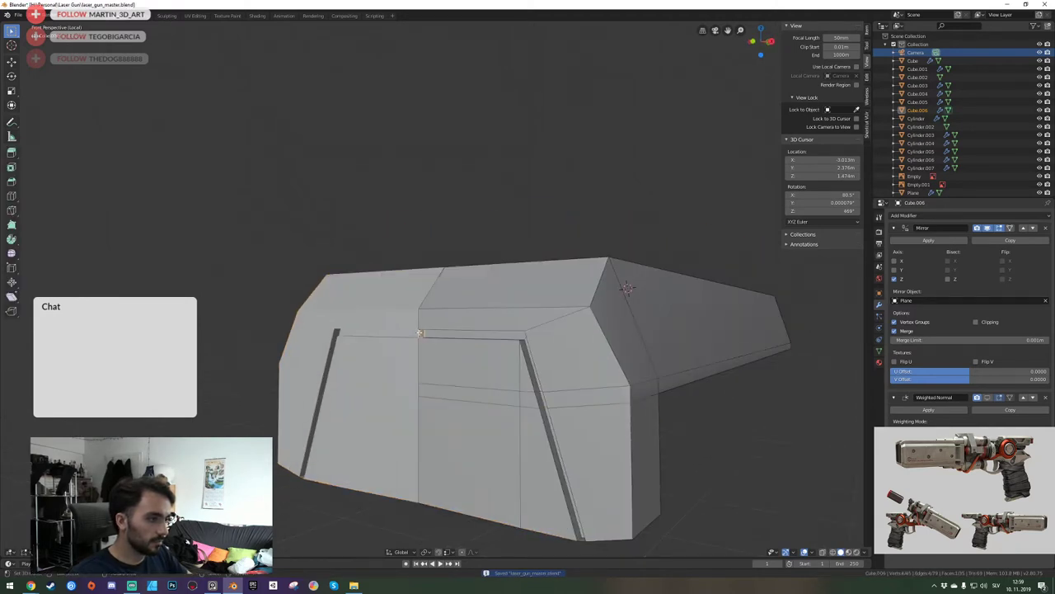
{"action": "key", "text": "x"}
{"action": "left_click", "coordinate": [420, 333]}
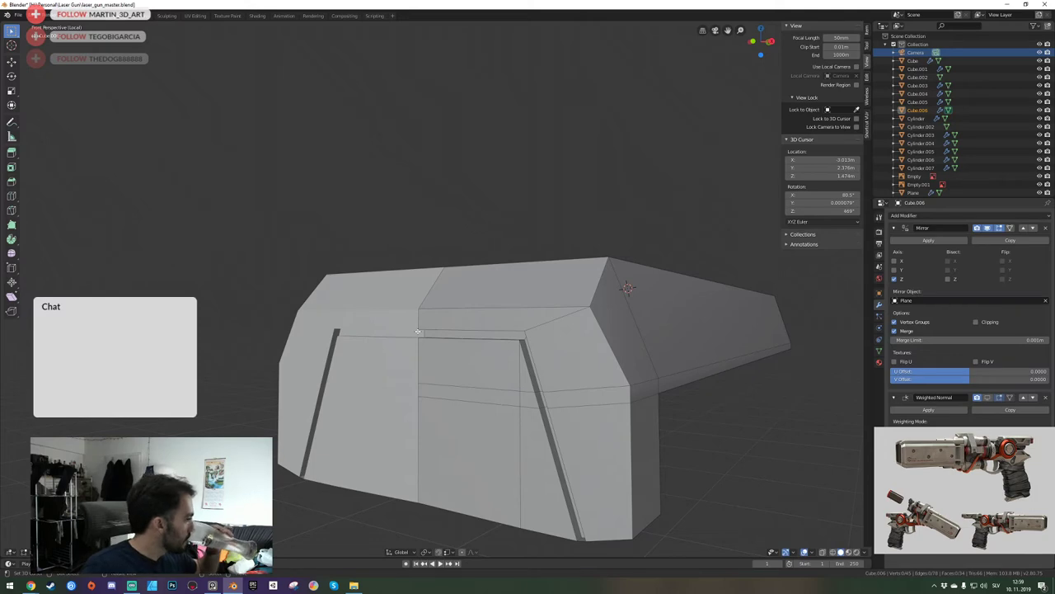
{"action": "key", "text": "ctrl+s"}
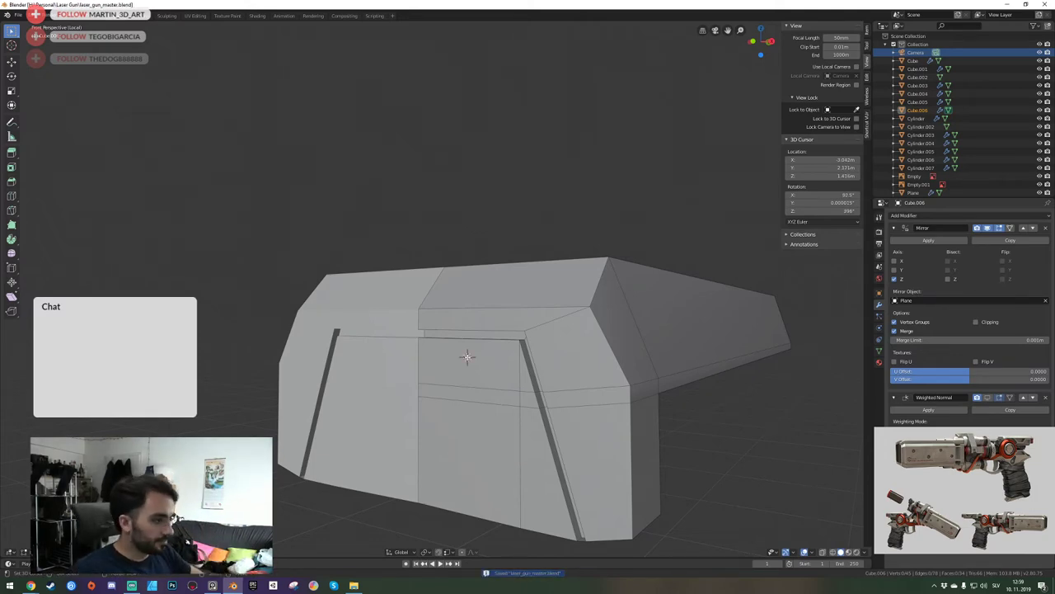
Leave the isolated view and compare the top cover with the reference image through the camera and from a raised angle.
{"action": "key", "text": "KP_0"}
{"action": "key", "text": "Tab"}
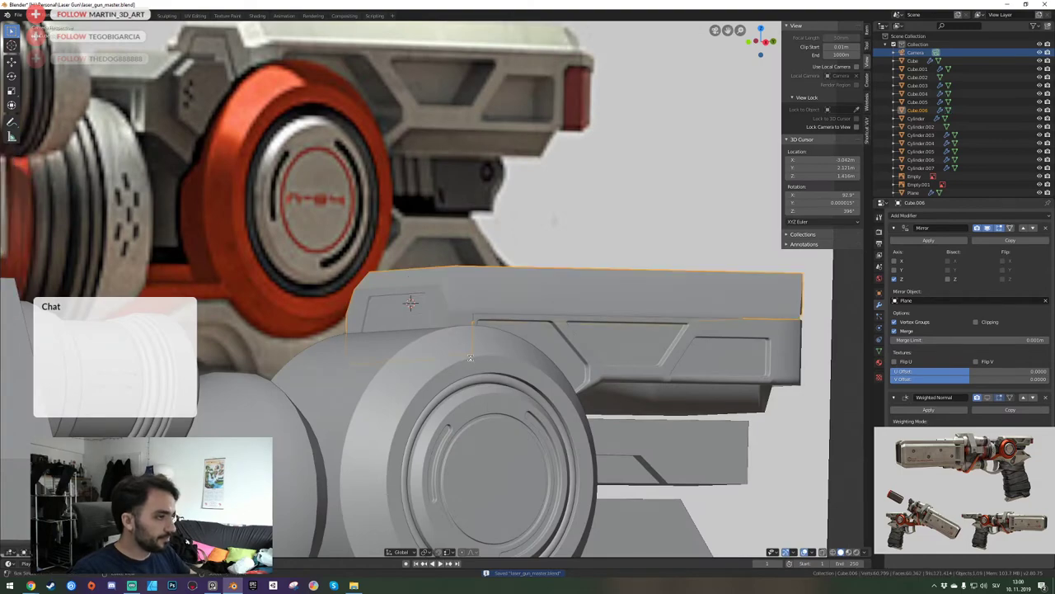
{"action": "scroll", "coordinate": [482, 333], "scroll_direction": "down", "scroll_amount": 2}
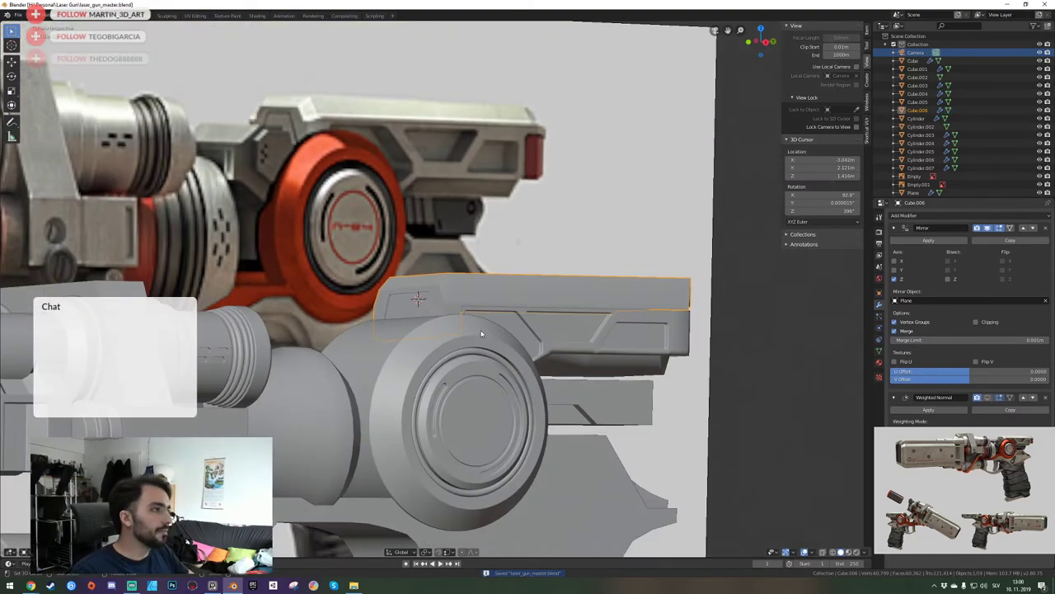
{"action": "scroll", "coordinate": [481, 333], "scroll_direction": "down", "scroll_amount": 3}
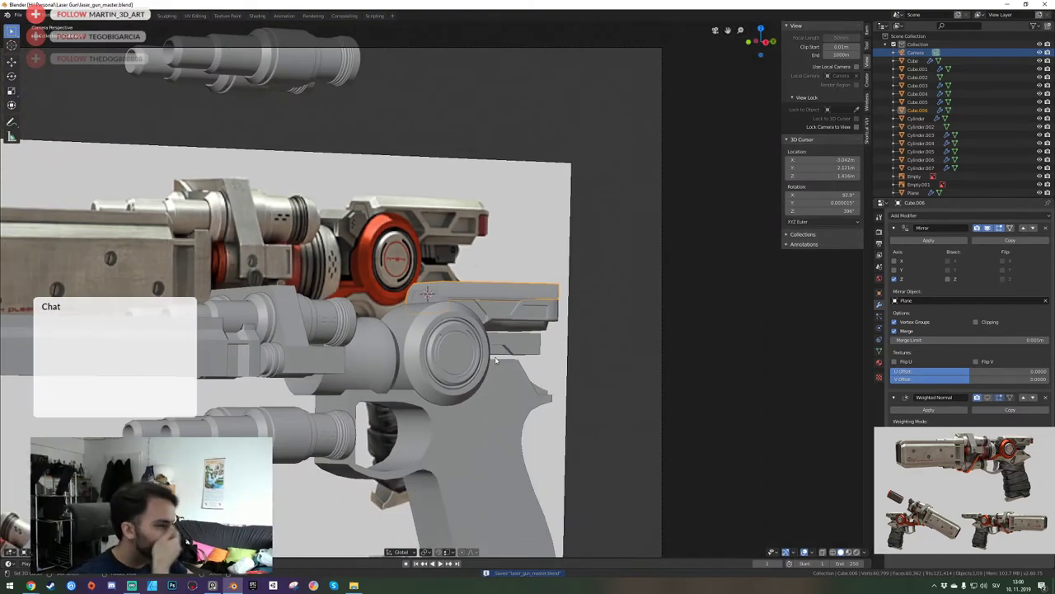
{"action": "scroll", "coordinate": [495, 359], "scroll_direction": "up", "scroll_amount": 3}
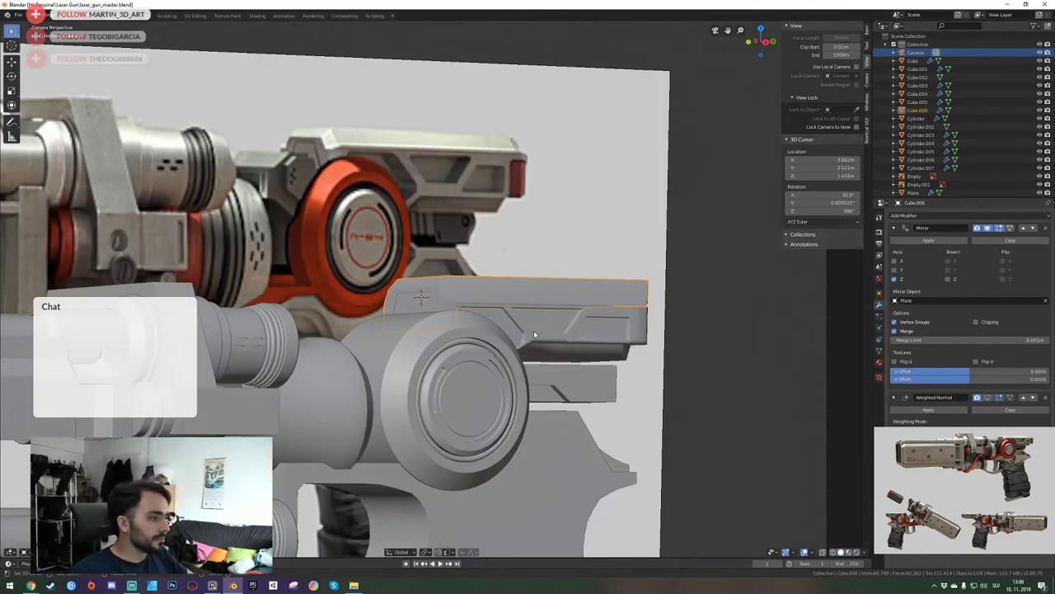
{"action": "key", "text": "KP_0"}
{"action": "key", "text": "shift+grave"}
{"action": "key", "text": "s"}
{"action": "key", "text": "d"}
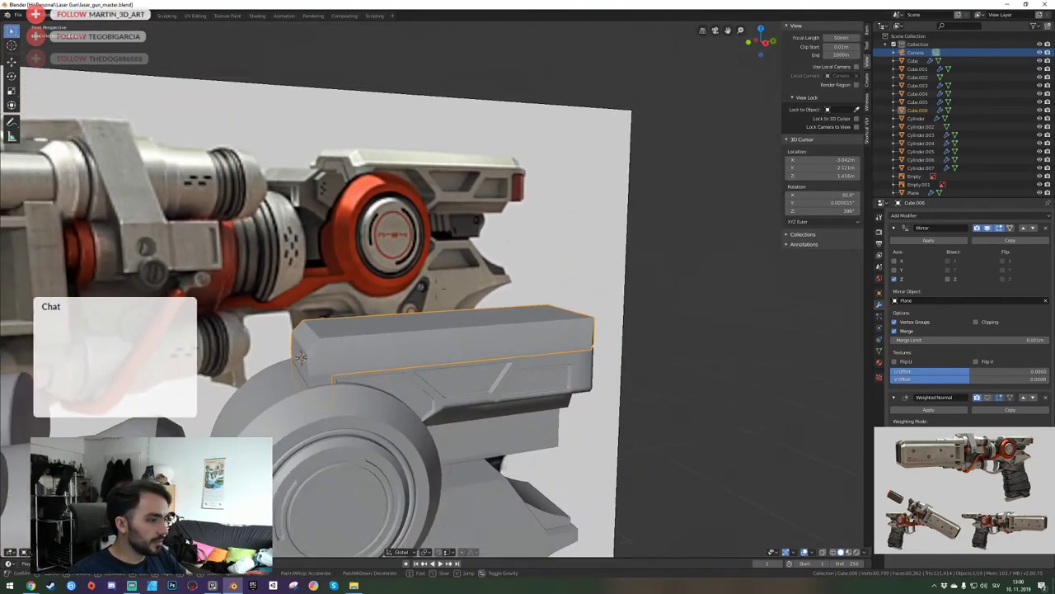
{"action": "left_click", "coordinate": [431, 294]}
Save the file, apply the top cover's Mirror modifier, and select its whole mesh in Edit Mode.
{"action": "key", "text": "ctrl+s"}
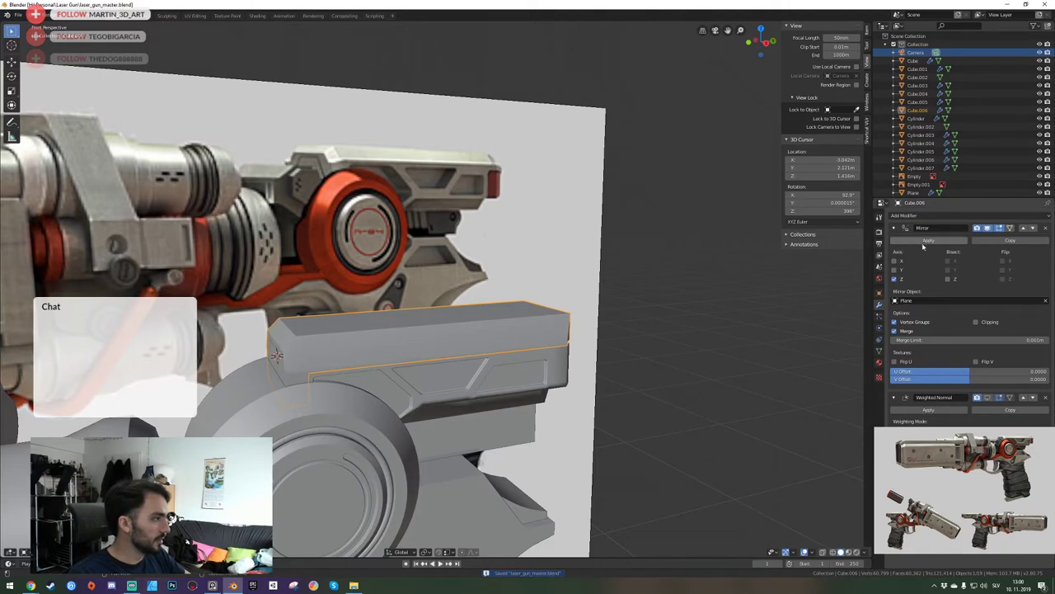
{"action": "left_click", "coordinate": [928, 240]}
{"action": "key", "text": "Tab"}
{"action": "key", "text": "a"}
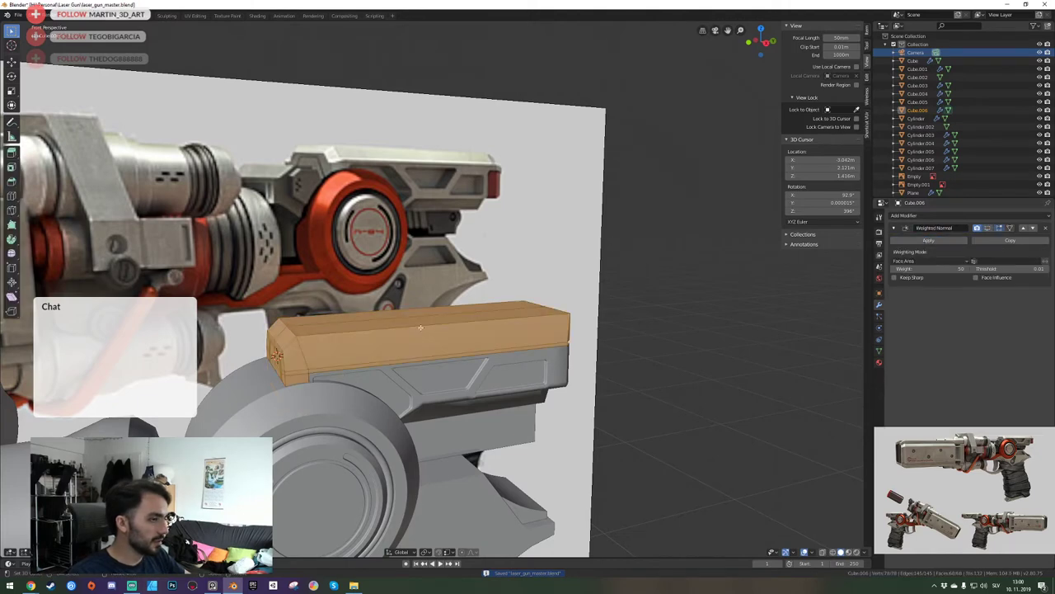
Add a centred edge loop across the top cover's length and snap the 3D cursor to it.
{"action": "left_click", "coordinate": [420, 327], "text": "alt"}
{"action": "left_click", "coordinate": [420, 327]}
{"action": "right_click", "coordinate": [421, 328]}
{"action": "middle_click_drag", "start_coordinate": [421, 327], "coordinate": [396, 327], "text": "shift"}
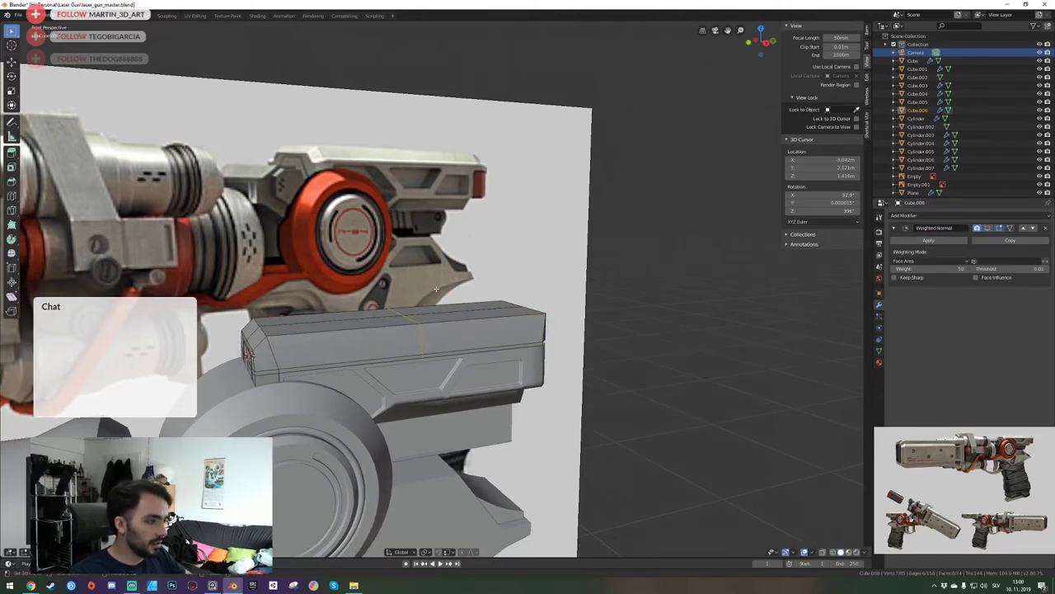
{"action": "key", "text": "shift+s"}
{"action": "left_click", "coordinate": [435, 335]}
{"action": "key", "text": "Tab"}
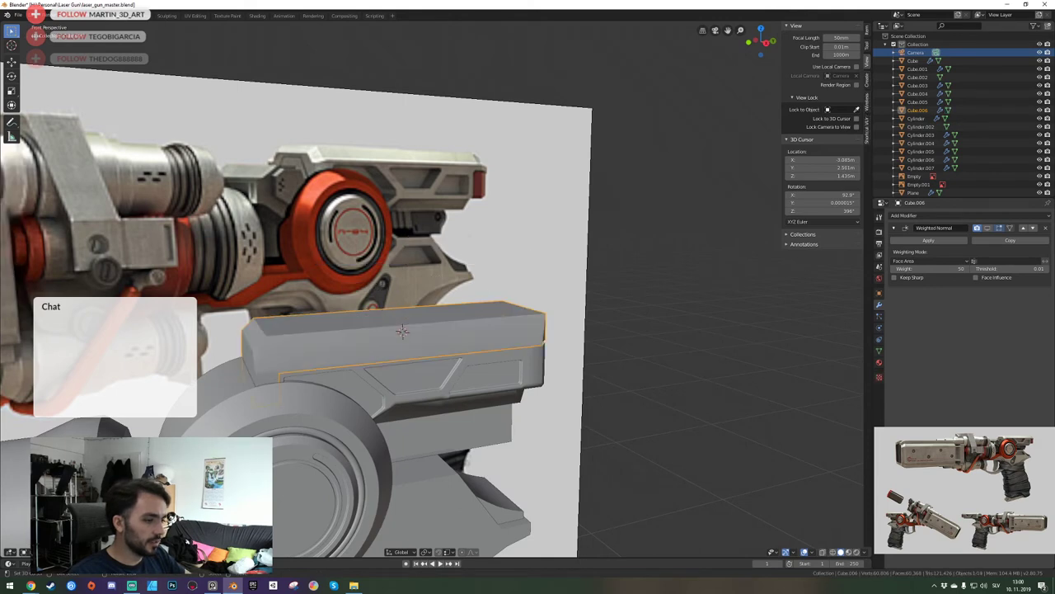
Snap the 3D cursor to the top cover's object origin.
{"action": "key", "text": "shift+s"}
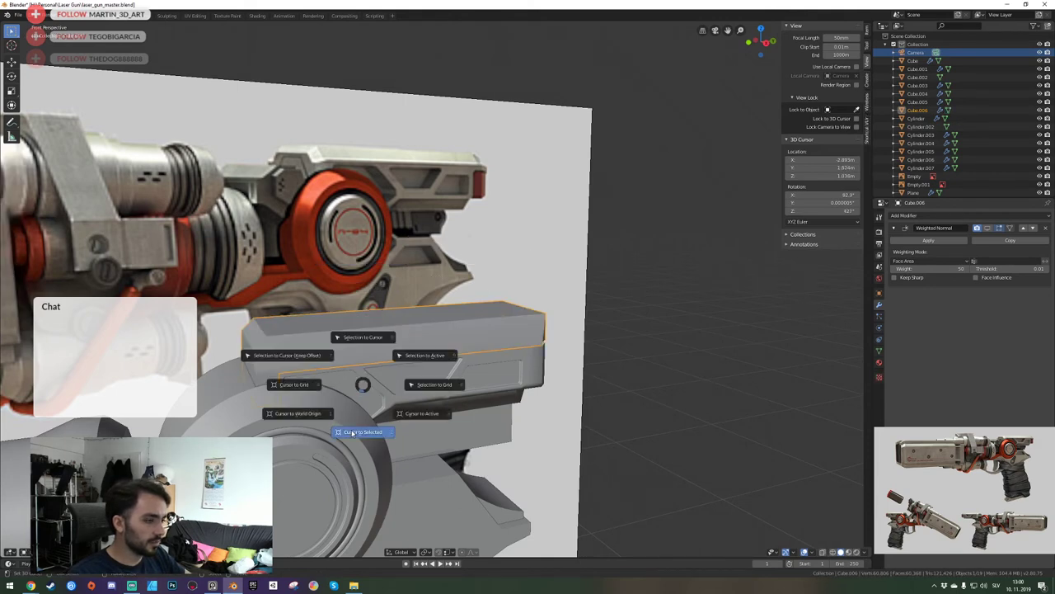
{"action": "left_click", "coordinate": [353, 432]}
{"action": "key", "text": "Tab"}
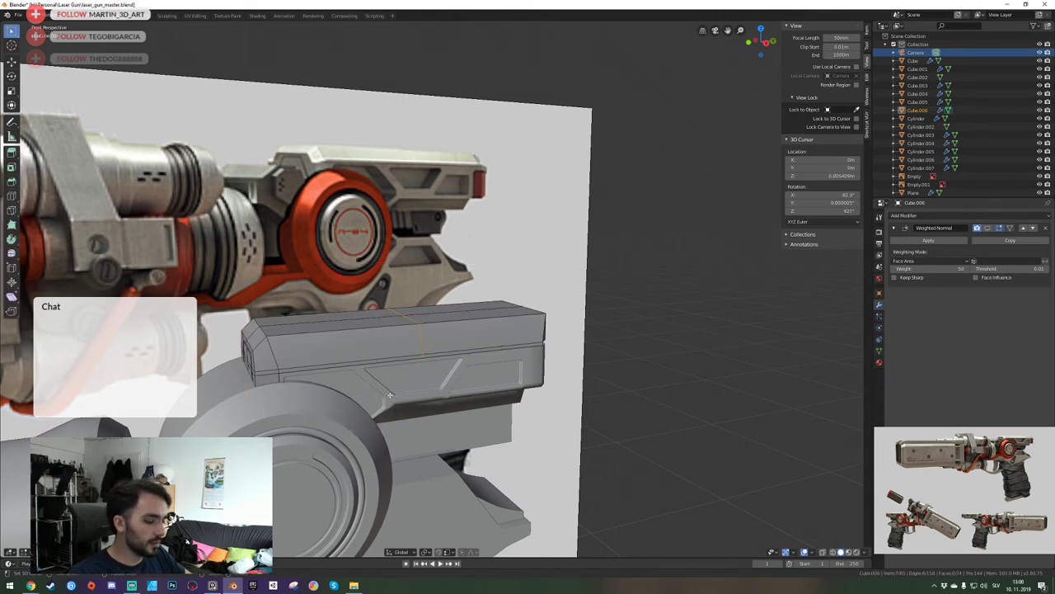
Save the file and set the cover's origin to the 3D cursor snapped at its middle edge loop.
{"action": "key", "text": "ctrl+s"}
{"action": "key", "text": "shift+s"}
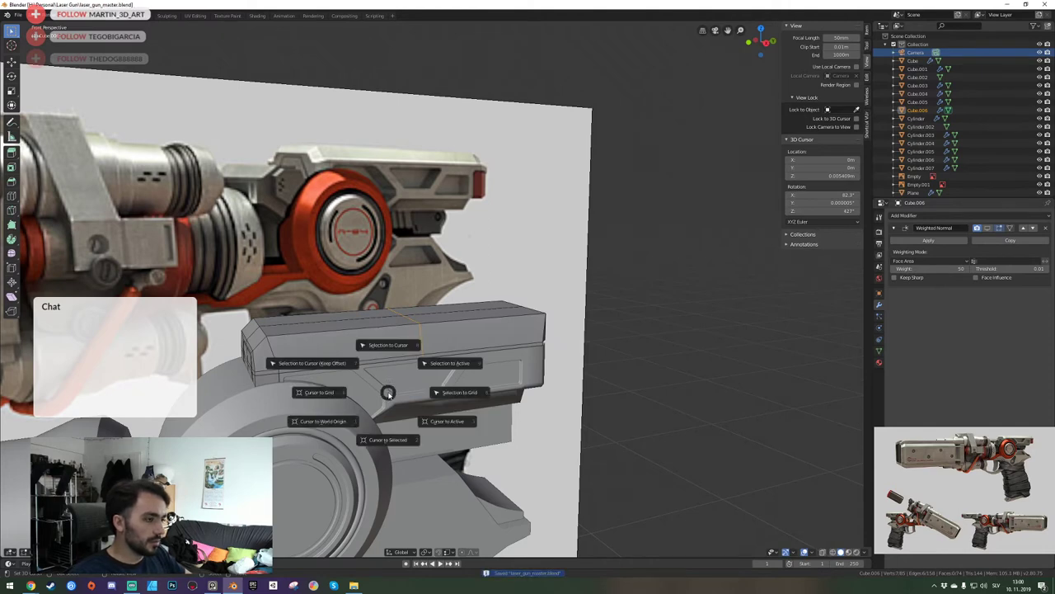
{"action": "left_click", "coordinate": [387, 440]}
{"action": "key", "text": "Tab"}
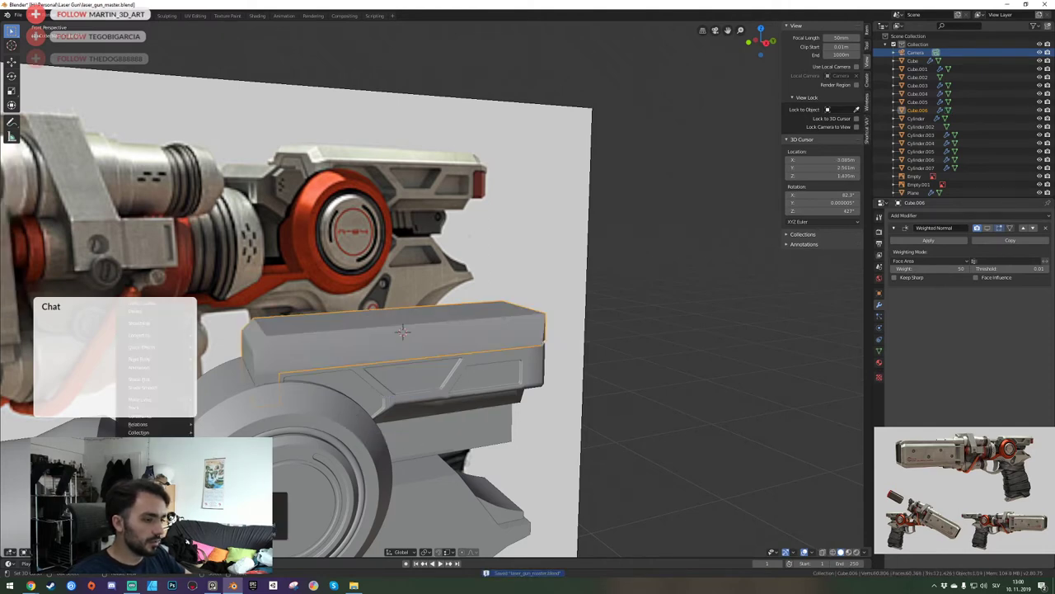
{"action": "key", "text": "Tab"}
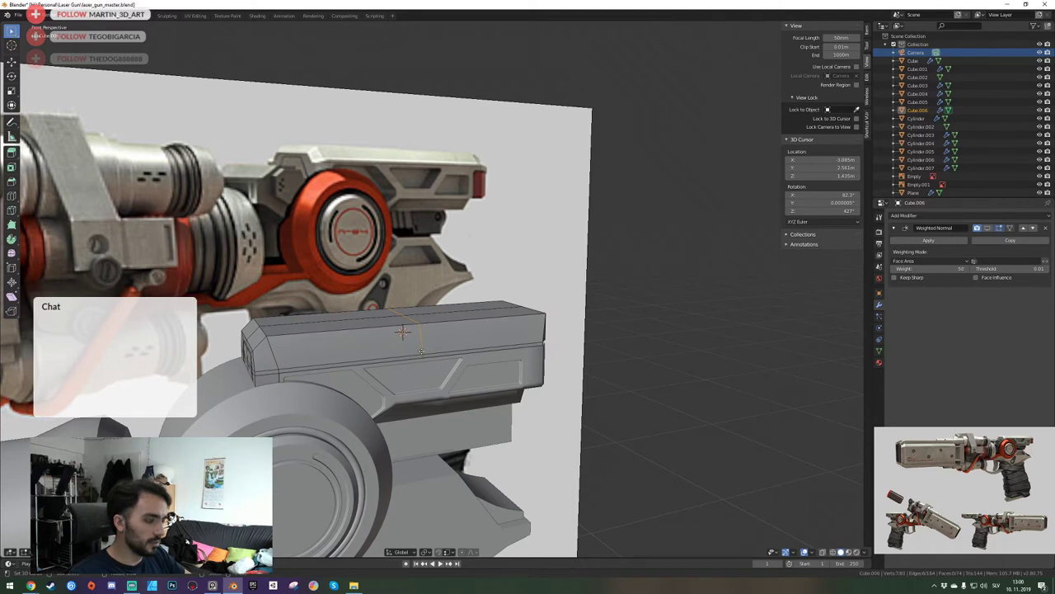
Delete the rear half of the top cover behind the middle edge loop.
{"action": "key", "text": "l"}
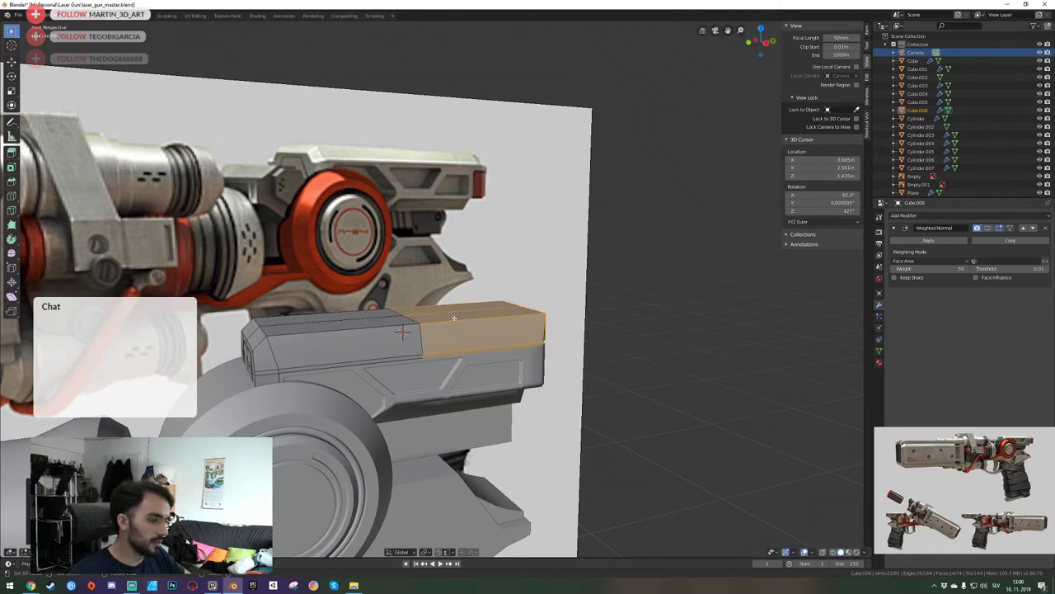
{"action": "key", "text": "x"}
{"action": "left_click", "coordinate": [454, 319]}
{"action": "key", "text": "Tab"}
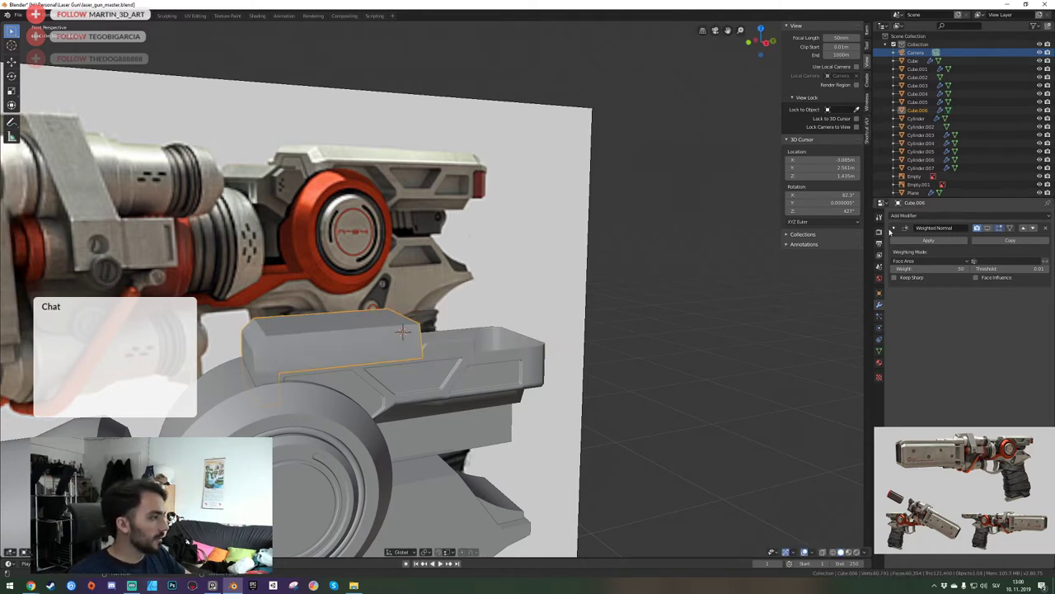
Add a Mirror modifier to the top cover on the Y axis only.
{"action": "left_click", "coordinate": [917, 215]}
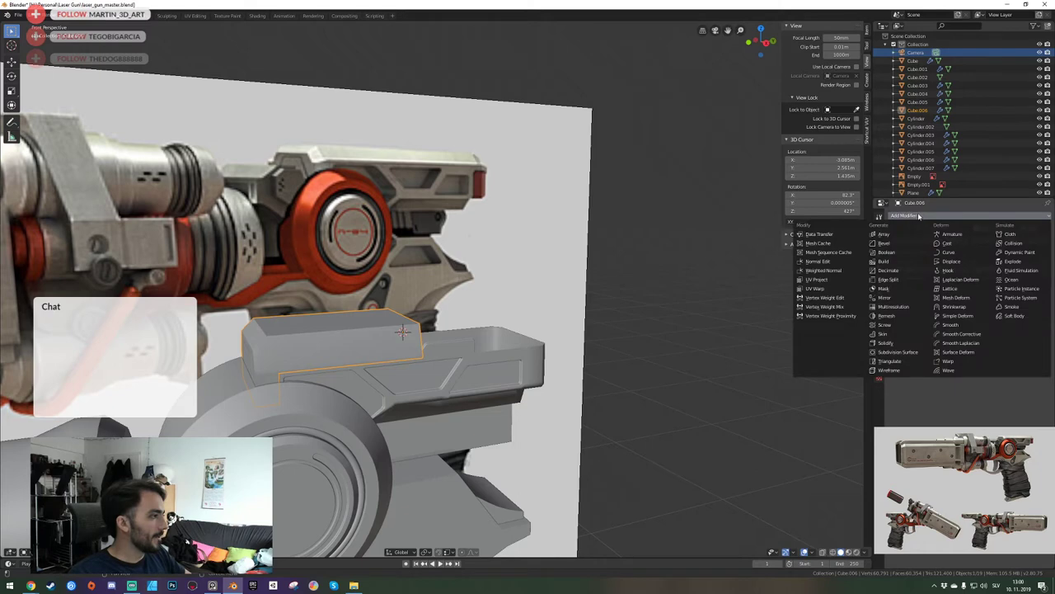
{"action": "left_click", "coordinate": [886, 297]}
{"action": "left_click", "coordinate": [895, 337]}
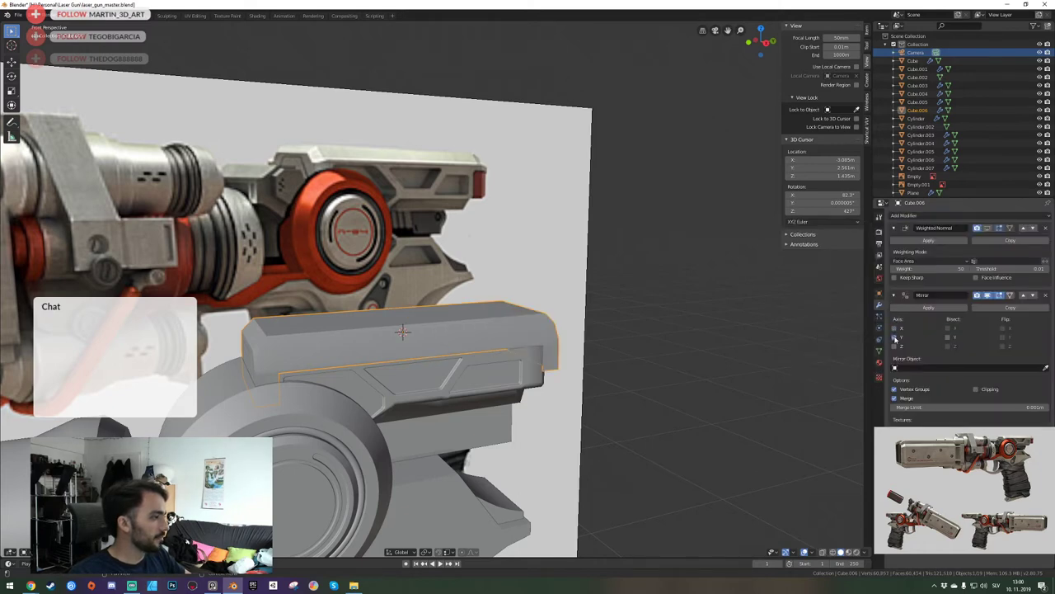
Fly around the mirrored top cover in Edit Mode to examine its rear end and middle seam.
{"action": "key", "text": "Tab"}
{"action": "key", "text": "shift+grave"}
{"action": "key", "text": "d"}
{"action": "key", "text": "q"}
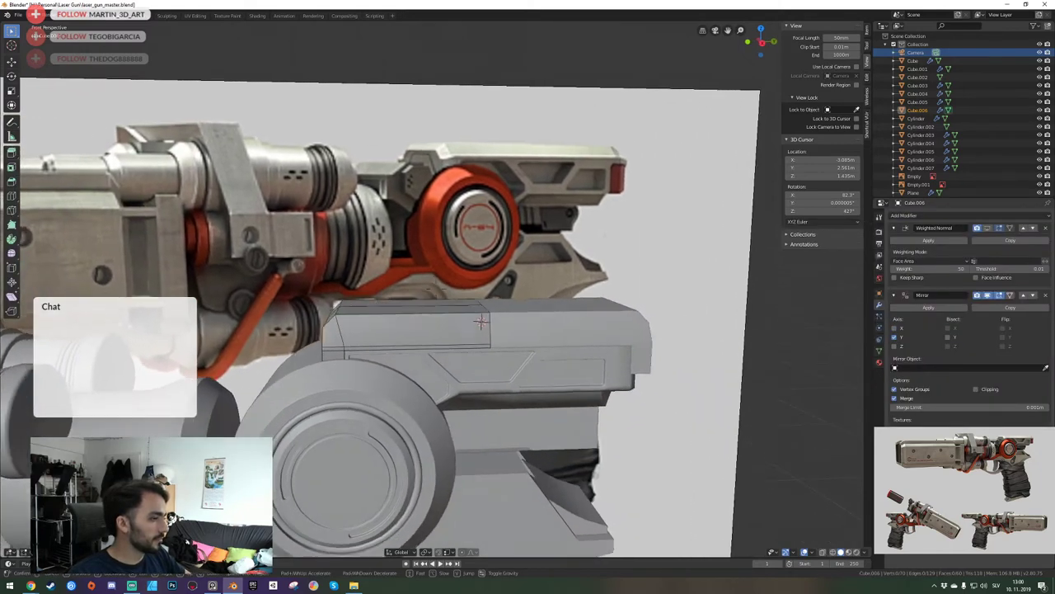
{"action": "key", "text": "d"}
{"action": "key", "text": "w"}
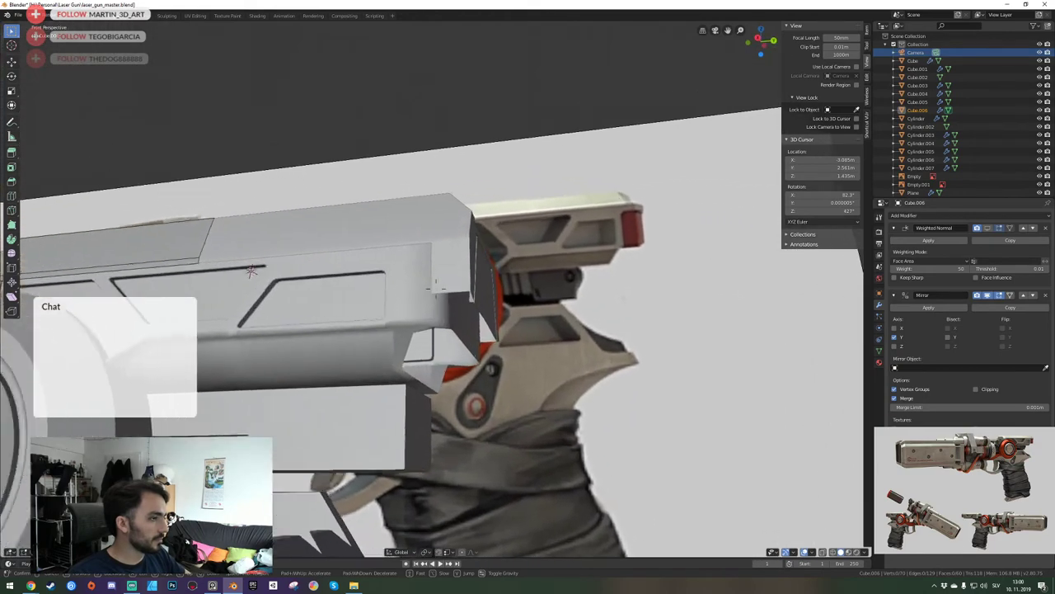
{"action": "key", "text": "a"}
{"action": "key", "text": "e"}
{"action": "key", "text": "s"}
{"action": "left_click", "coordinate": [387, 335]}
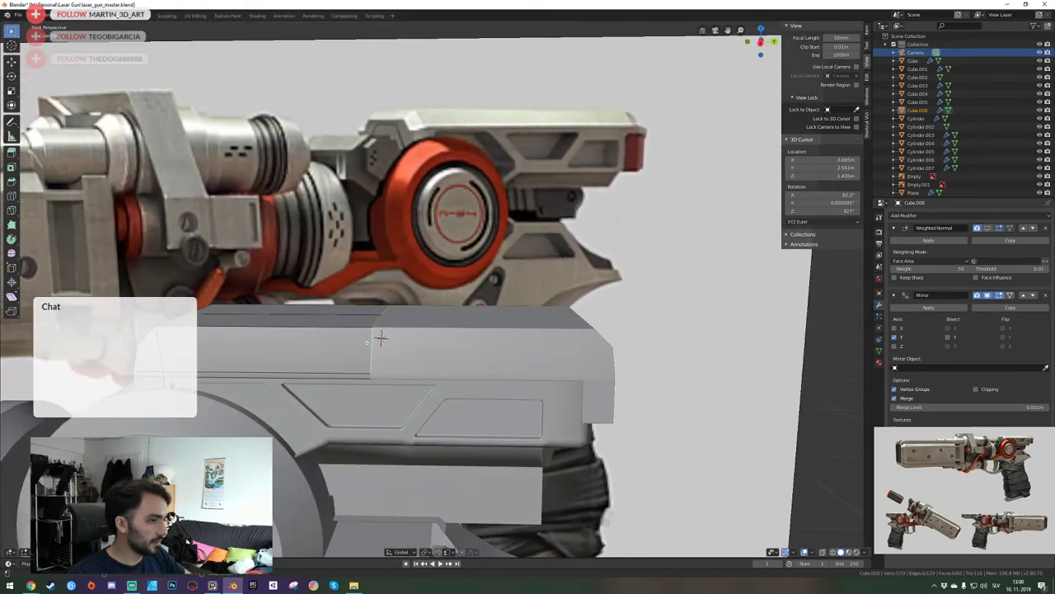
{"action": "key", "text": "g"}
{"action": "key", "text": "y"}
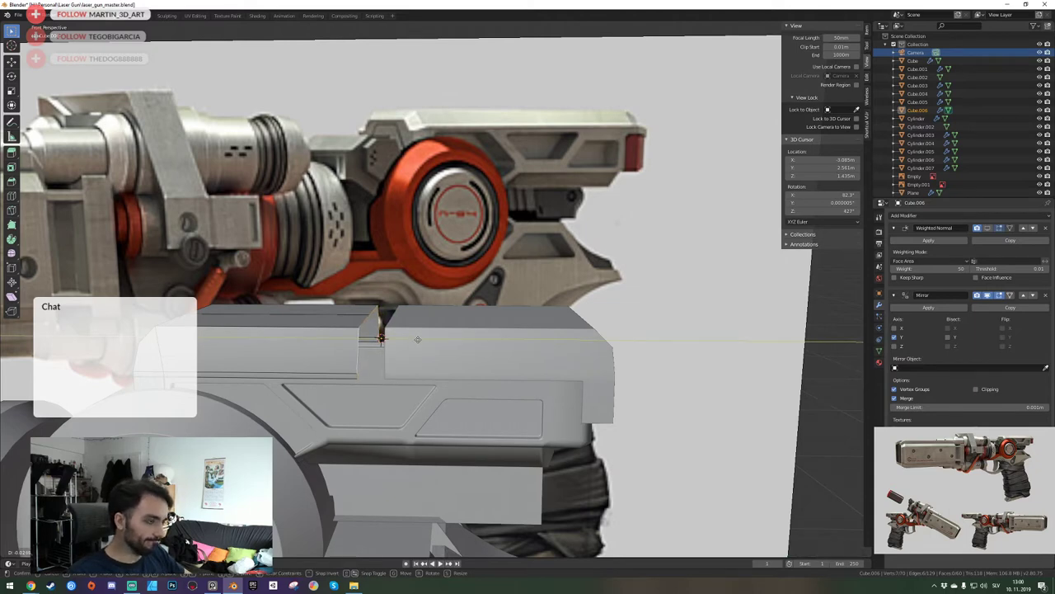
{"action": "right_click", "coordinate": [418, 340]}
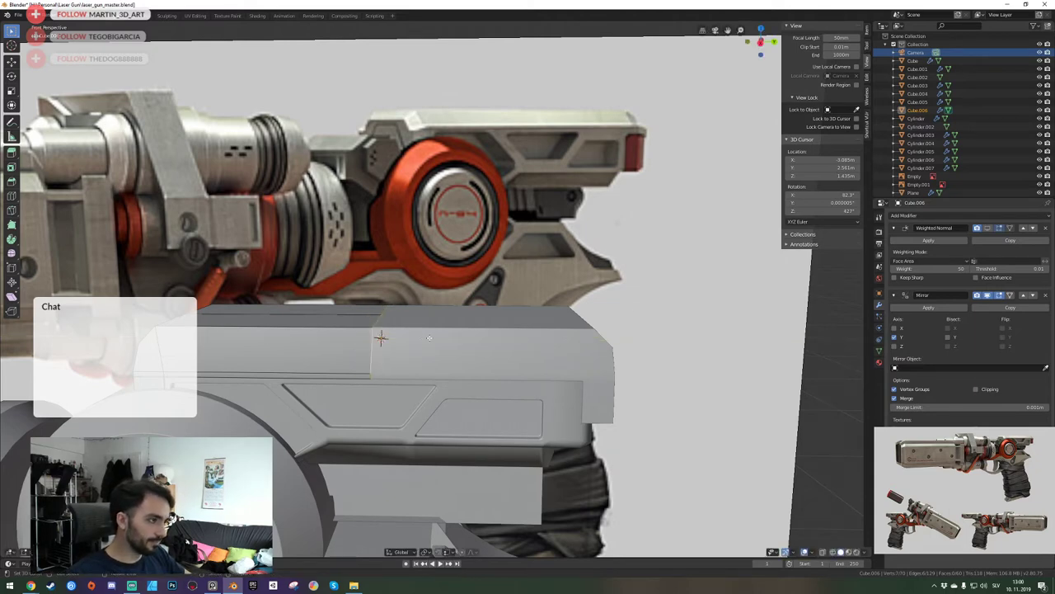
Apply the top cover's Y-axis Mirror modifier and return to editing its mesh.
{"action": "key", "text": "Tab"}
{"action": "left_click", "coordinate": [928, 307]}
{"action": "key", "text": "Tab"}
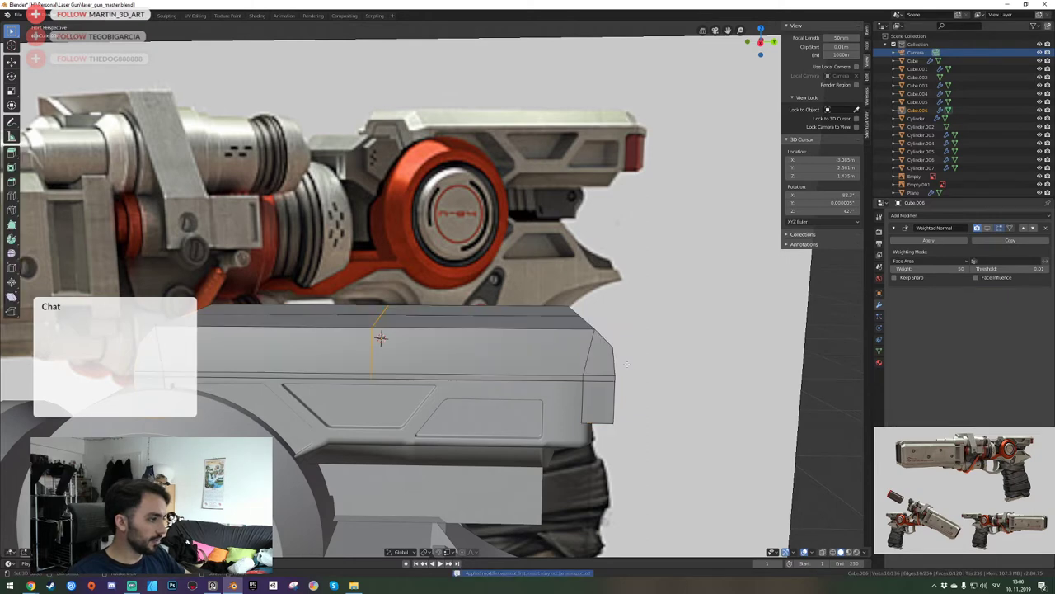
Select the cover's entire rear half through the mesh and move it slightly along Y to align its end with the body below.
{"action": "scroll", "coordinate": [626, 364], "scroll_direction": "down", "scroll_amount": 2}
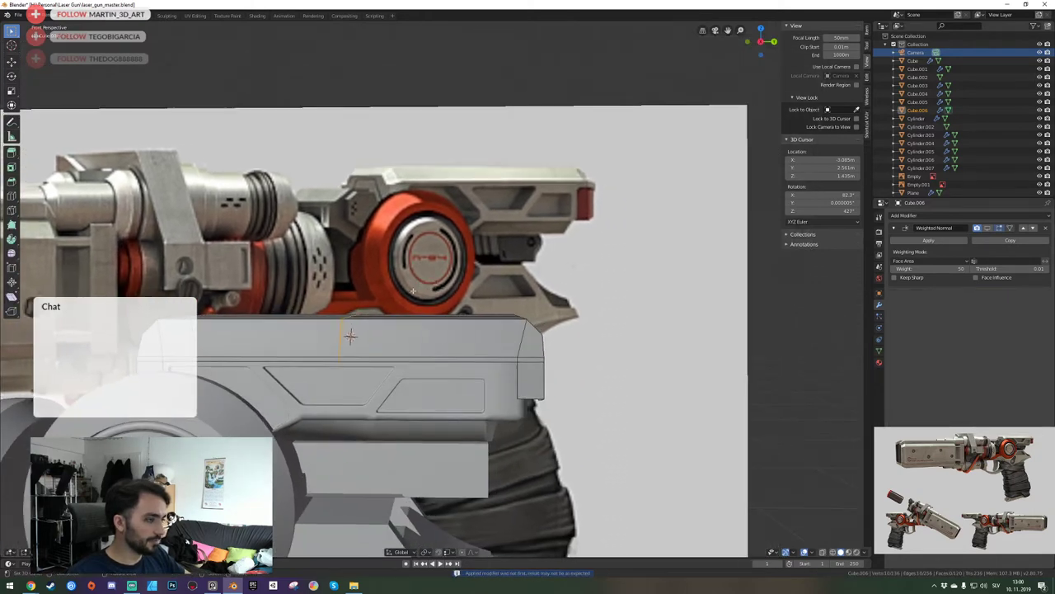
{"action": "key", "text": "alt+z"}
{"action": "left_click_drag", "start_coordinate": [316, 264], "coordinate": [611, 443]}
{"action": "key", "text": "z"}
{"action": "left_click", "coordinate": [665, 439]}
{"action": "key", "text": "KP_3"}
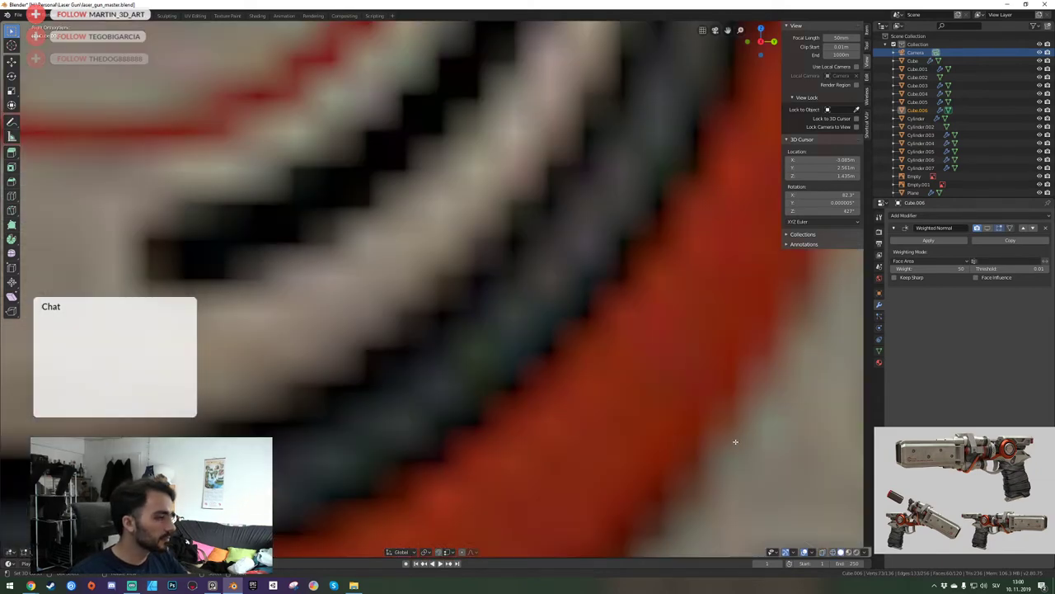
{"action": "scroll", "coordinate": [697, 389], "scroll_direction": "down", "scroll_amount": 9}
{"action": "key", "text": "KP_Decimal"}
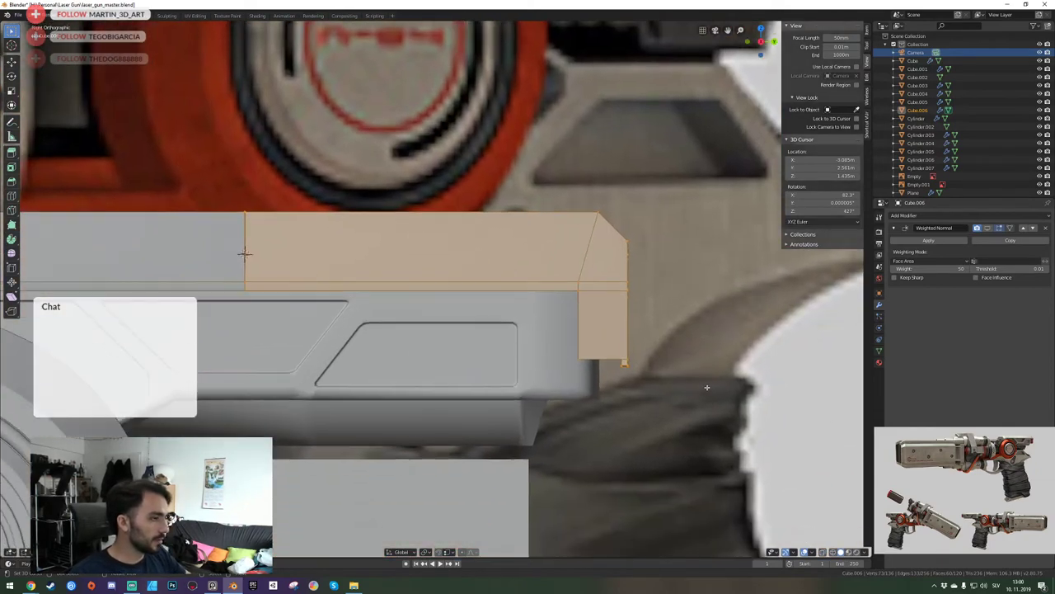
{"action": "scroll", "coordinate": [707, 388], "scroll_direction": "down", "scroll_amount": 4}
{"action": "scroll", "coordinate": [707, 387], "scroll_direction": "up", "scroll_amount": 1}
{"action": "key", "text": "g"}
{"action": "key", "text": "y"}
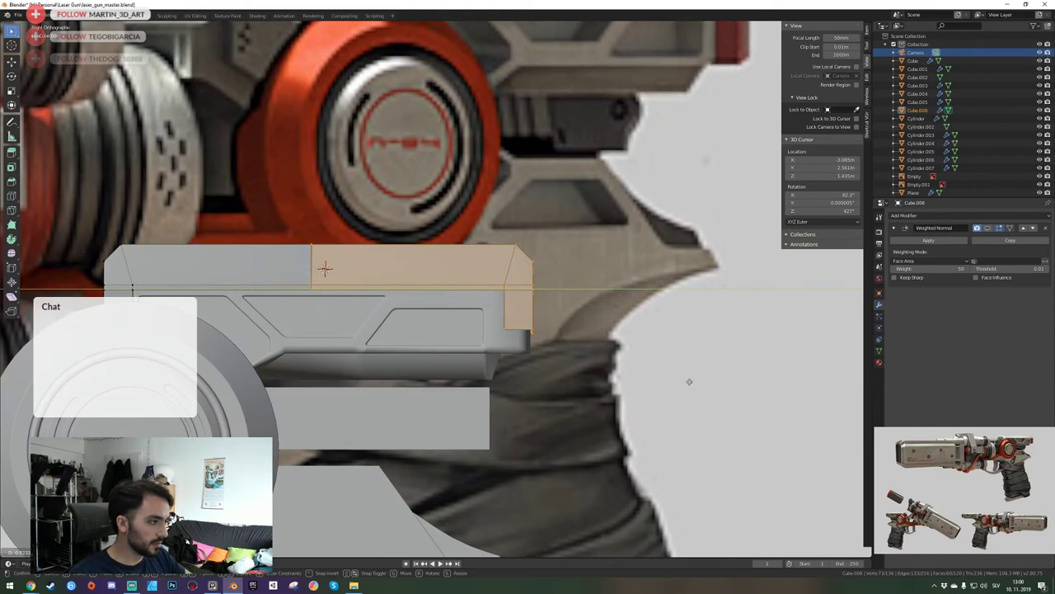
{"action": "left_click", "coordinate": [672, 378]}
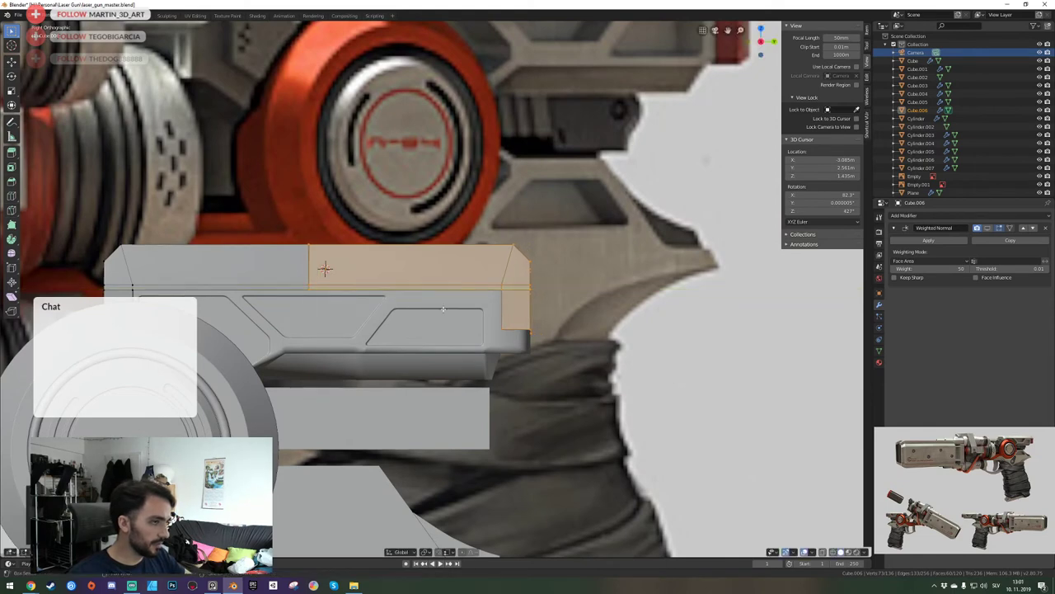
Merge the whole top cover's vertices by distance and clear the selection.
{"action": "key", "text": "alt+a"}
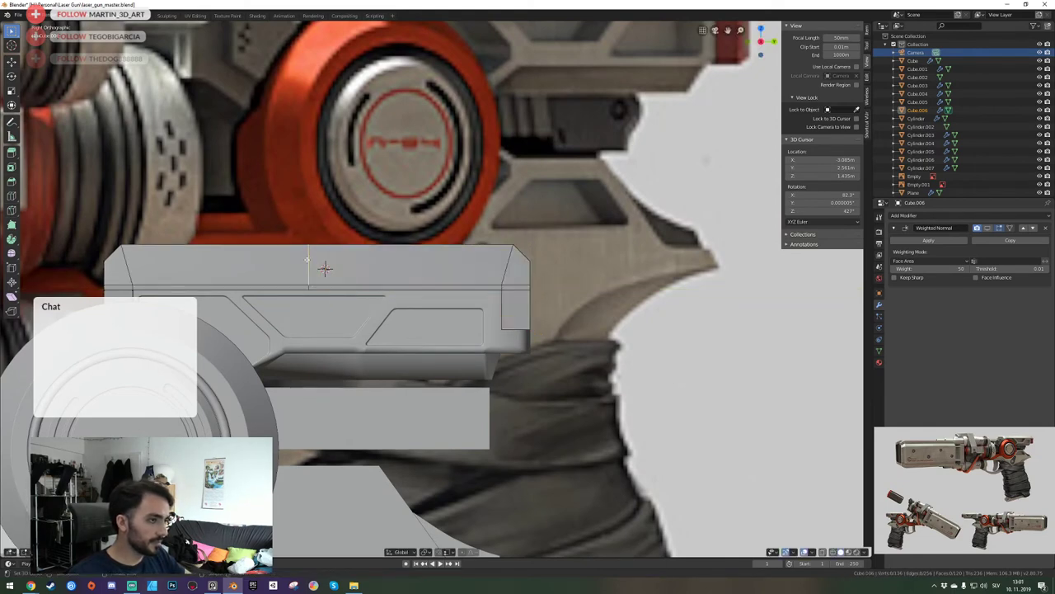
{"action": "left_click", "coordinate": [325, 267]}
{"action": "key", "text": "m"}
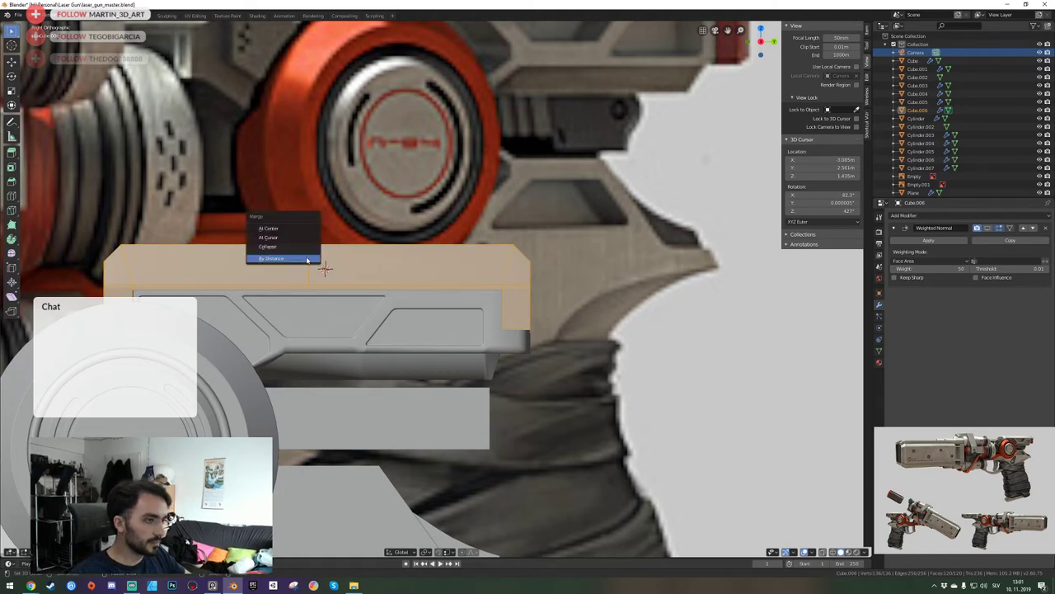
{"action": "left_click", "coordinate": [325, 262]}
{"action": "key", "text": "alt+a"}
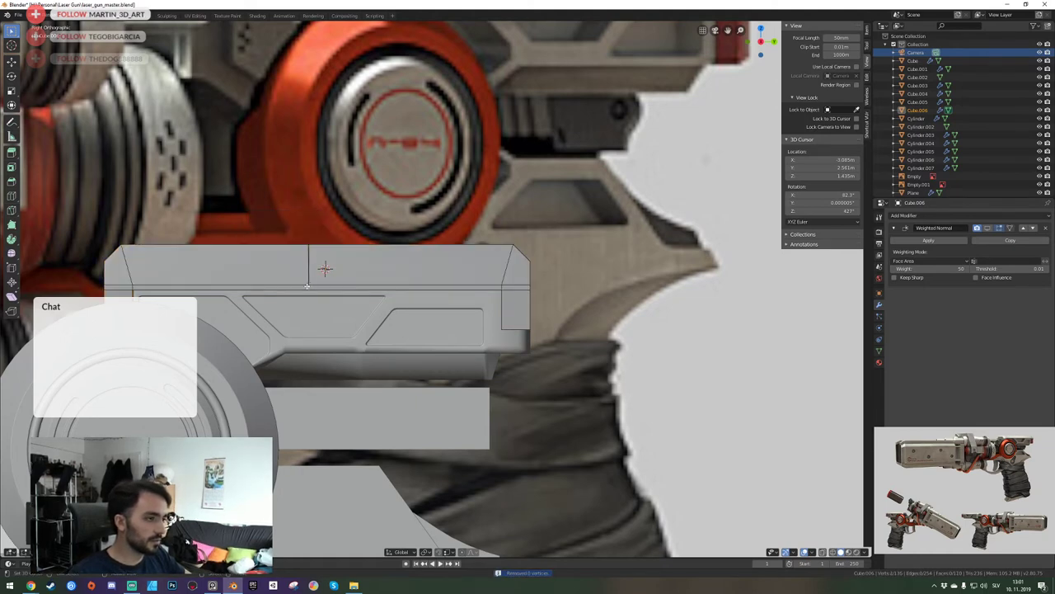
Inspect the cover's middle seam up close and merge all its vertices by distance again.
{"action": "middle_click_drag", "start_coordinate": [307, 286], "coordinate": [436, 288]}
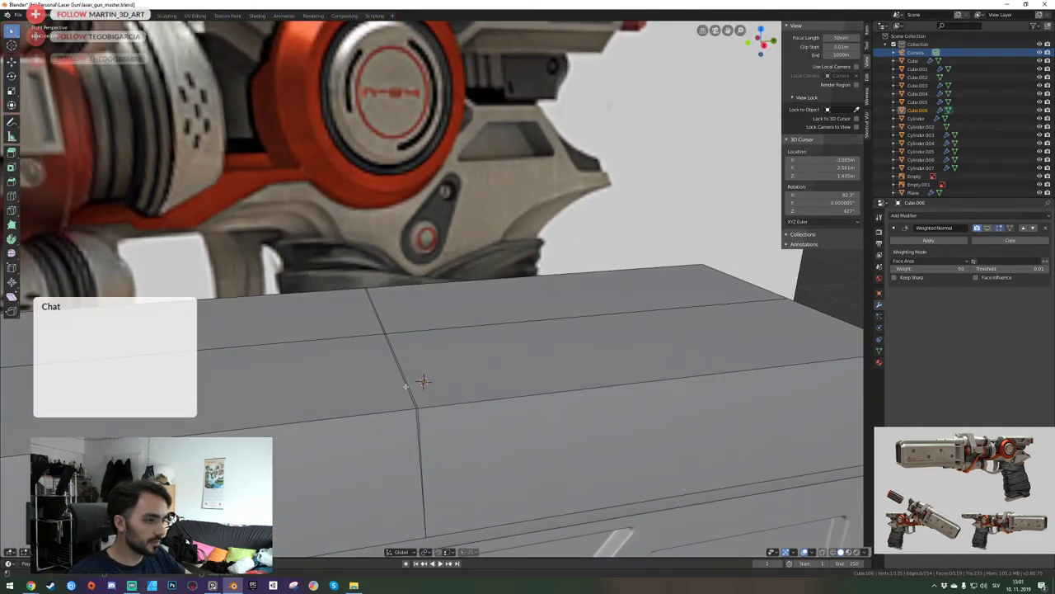
{"action": "left_click", "coordinate": [405, 386], "text": "alt"}
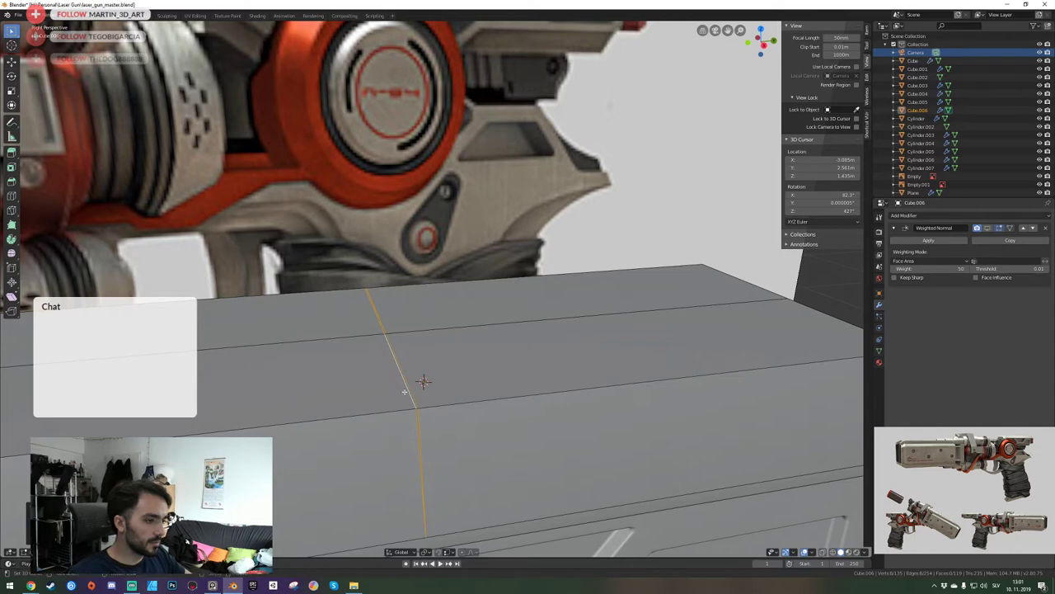
{"action": "key", "text": "alt+a"}
{"action": "key", "text": "a"}
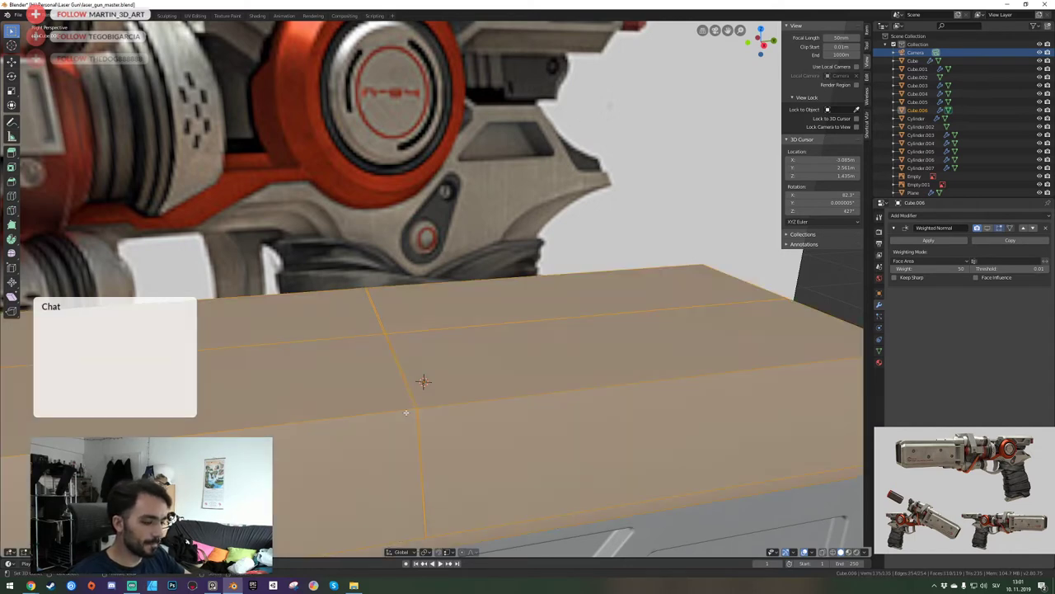
{"action": "key", "text": "alt+m"}
{"action": "left_click", "coordinate": [395, 413]}
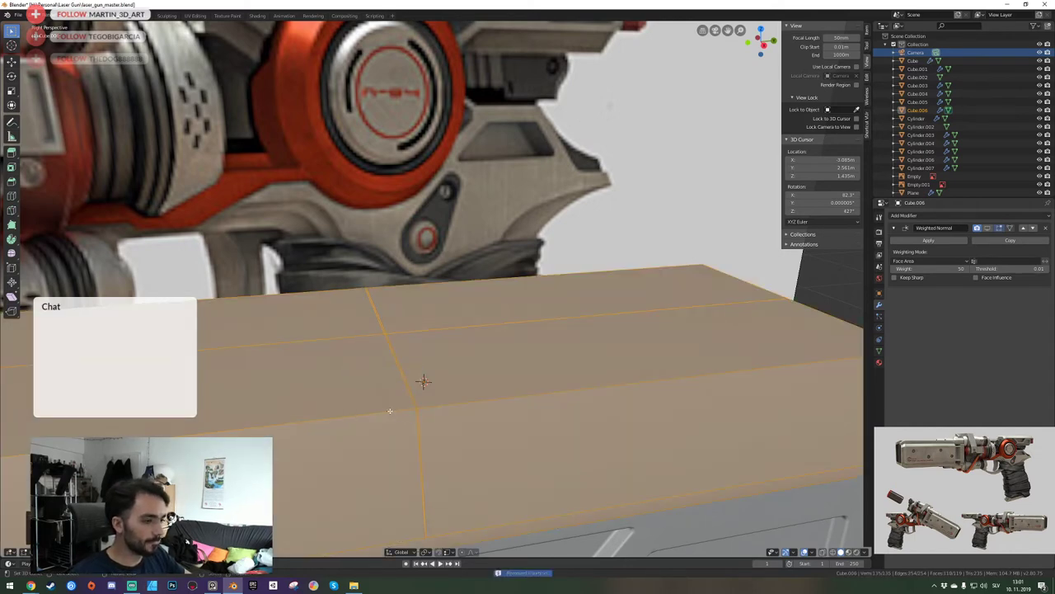
Try different merge distances on the cover's vertices, restore a small one, and deselect everything to check the middle seam.
{"action": "mouse_move", "coordinate": [124, 528]}
{"action": "left_mouse_down"}
{"action": "mouse_move", "coordinate": [134, 529]}
{"action": "mouse_move", "coordinate": [122, 529]}
{"action": "left_mouse_up"}
{"action": "middle_click_drag", "start_coordinate": [394, 346], "coordinate": [418, 301]}
{"action": "scroll", "coordinate": [404, 330], "scroll_direction": "down", "scroll_amount": 2}
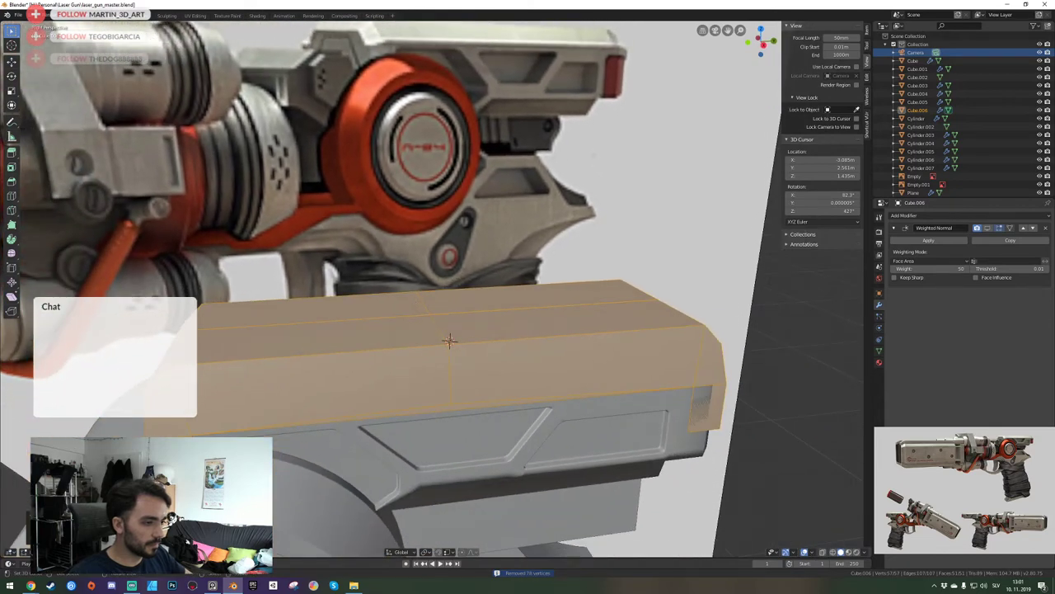
{"action": "left_click_drag", "start_coordinate": [124, 528], "coordinate": [120, 529]}
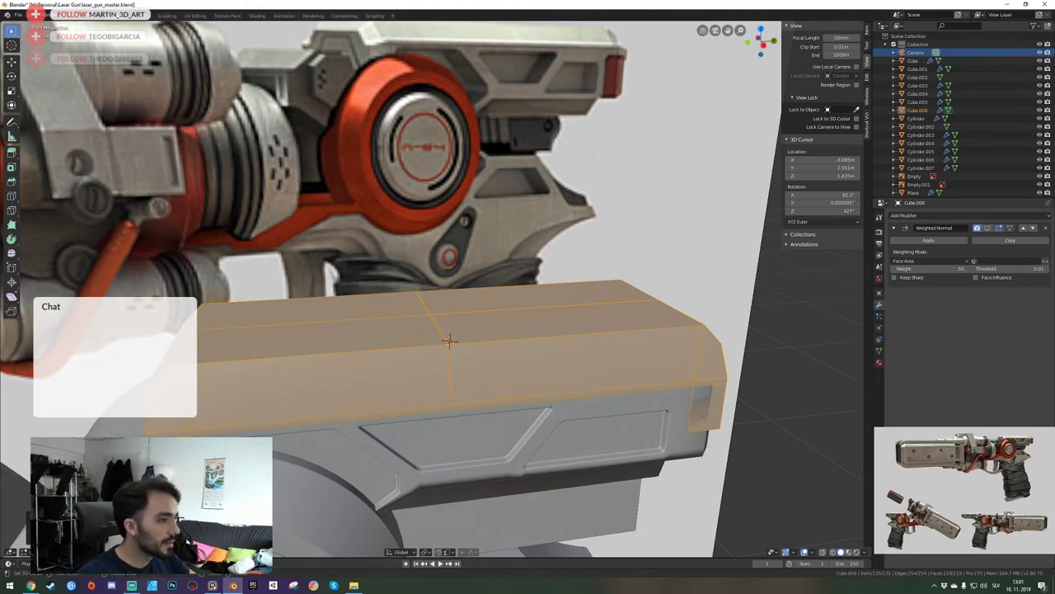
{"action": "key", "text": "Return"}
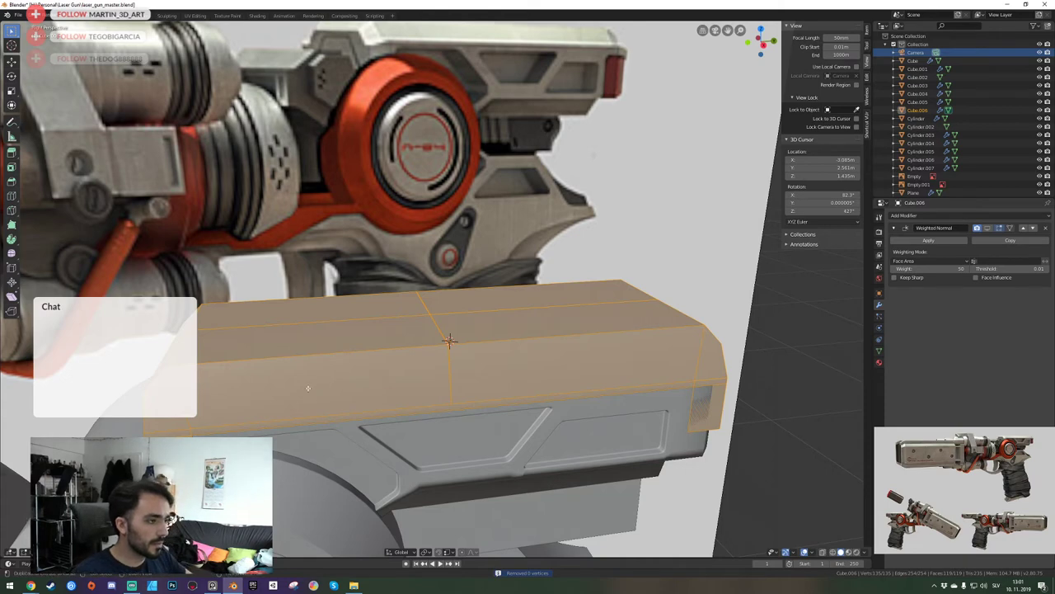
{"action": "key", "text": "alt+a"}
{"action": "middle_click_drag", "start_coordinate": [486, 342], "coordinate": [437, 289]}
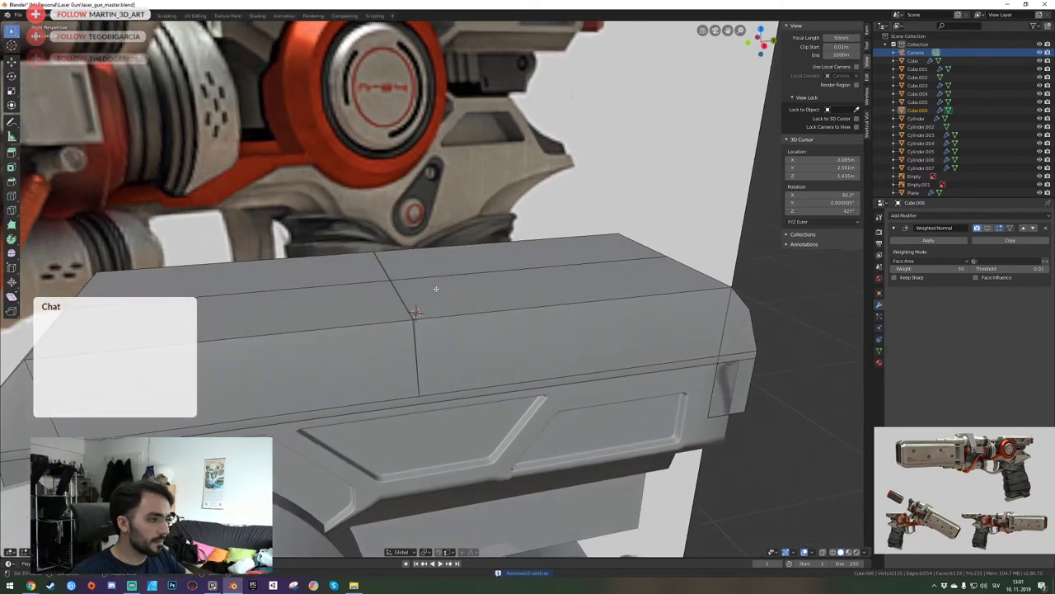
Delete the linked flat and sloped faces on both sides of the cover's middle seam, keeping the end sections.
{"action": "key", "text": "l"}
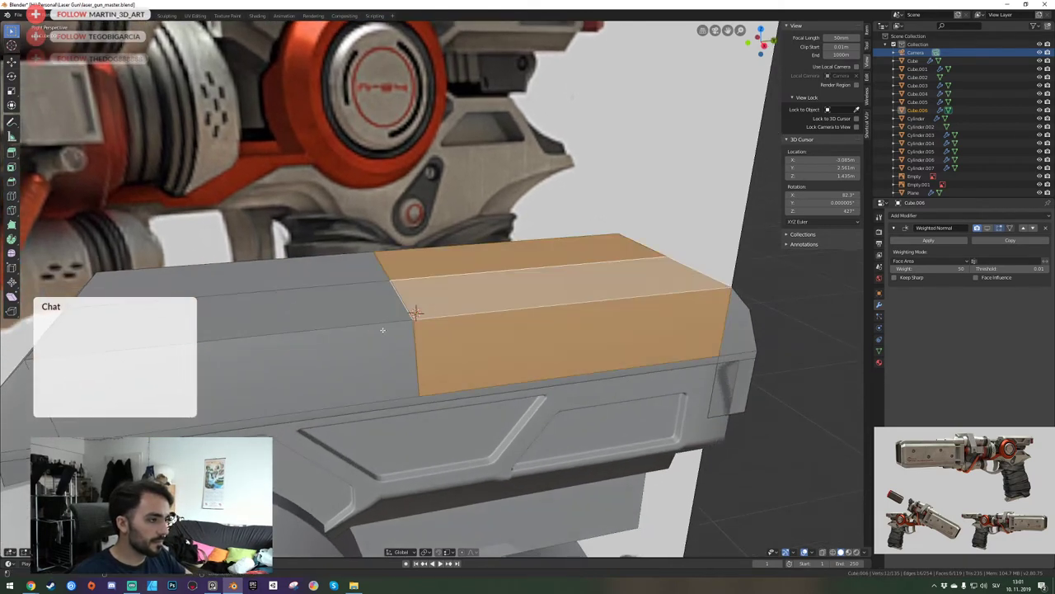
{"action": "key", "text": "l"}
{"action": "key", "text": "x"}
{"action": "left_click", "coordinate": [379, 317]}
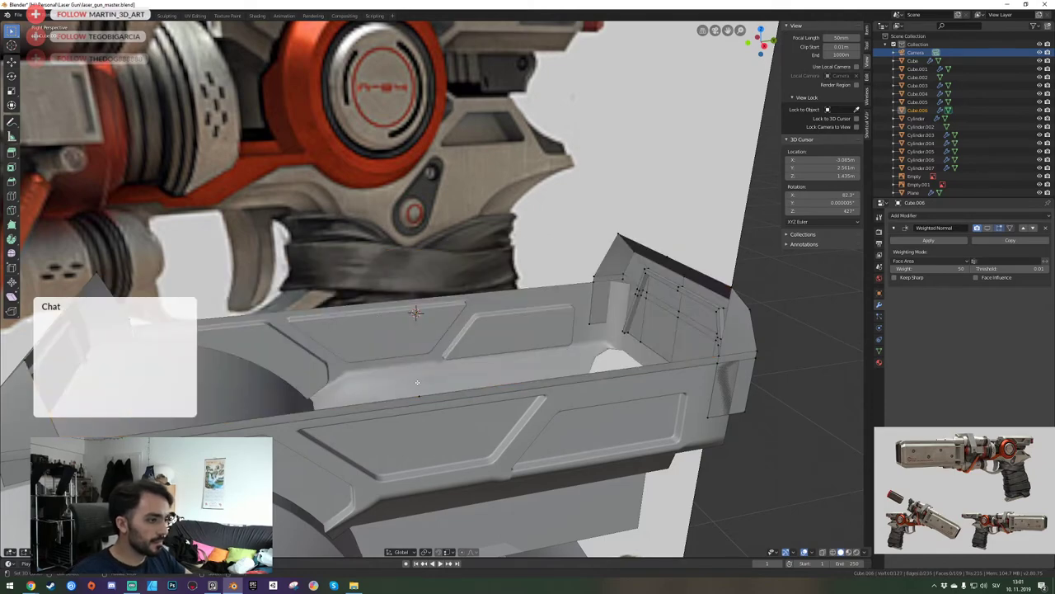
{"action": "middle_click_drag", "start_coordinate": [390, 330], "coordinate": [434, 286]}
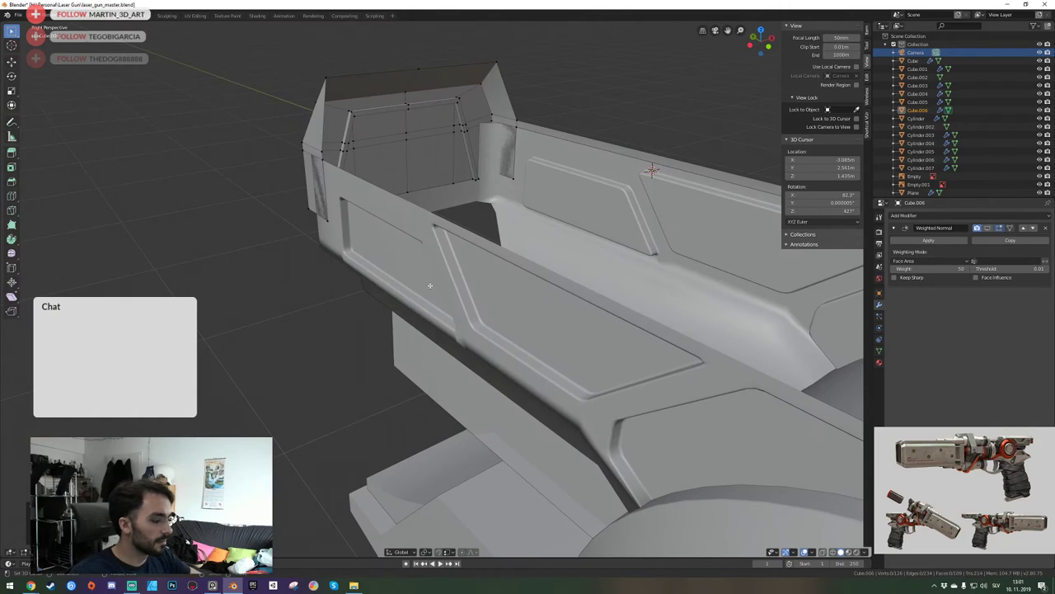
Isolate the cover and delete the leftover long side strip between its two end sections.
{"action": "key", "text": "KP_Divide"}
{"action": "key", "text": "shift+grave"}
{"action": "key", "text": "d"}
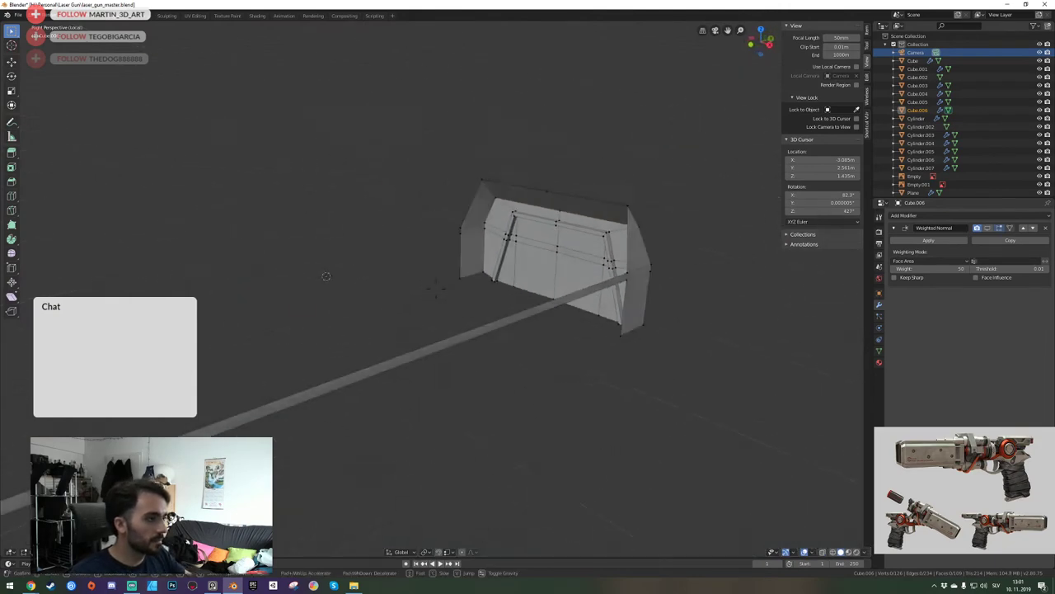
{"action": "left_click", "coordinate": [436, 289]}
{"action": "key", "text": "3"}
{"action": "left_click", "coordinate": [414, 361]}
{"action": "key", "text": "x"}
{"action": "left_click", "coordinate": [414, 363]}
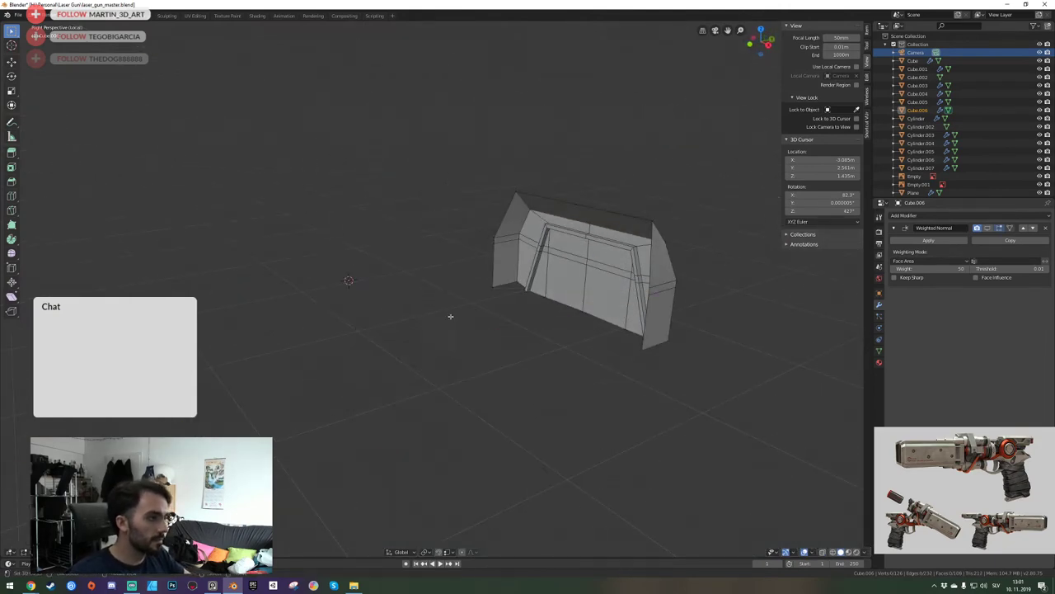
Fill continuous faces between the two end sections to rebuild the cover's sides and top without a middle seam.
{"action": "key", "text": "shift+grave"}
{"action": "left_click", "coordinate": [434, 288]}
{"action": "left_click", "coordinate": [447, 281], "text": "shift"}
{"action": "key", "text": "f"}
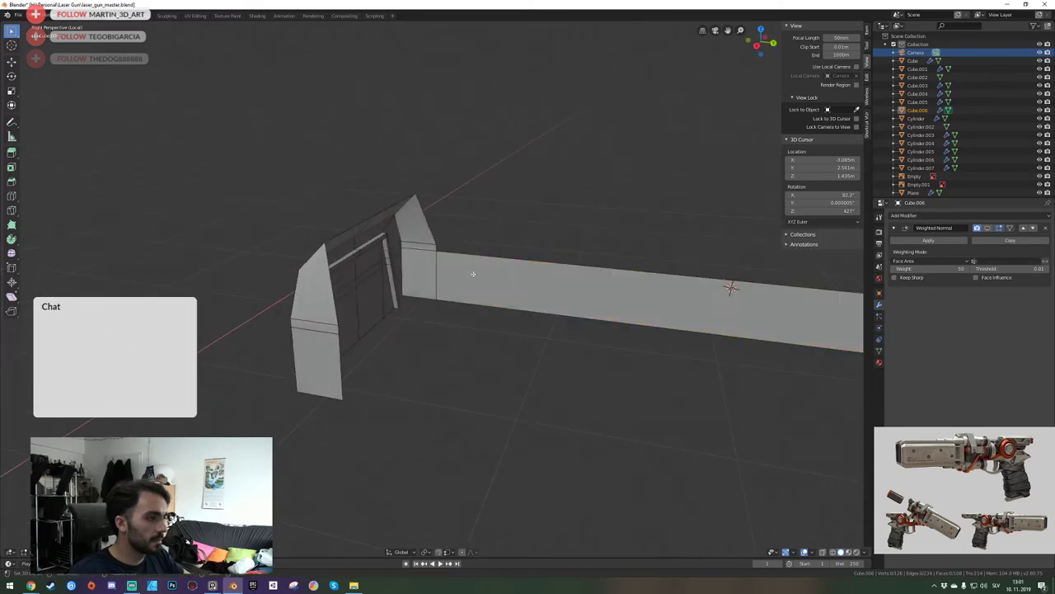
{"action": "left_click", "coordinate": [506, 253]}
{"action": "key", "text": "f"}
{"action": "key", "text": "f"}
{"action": "key", "text": "f"}
{"action": "key", "text": "f"}
{"action": "key", "text": "f"}
{"action": "key", "text": "f"}
{"action": "key", "text": "f"}
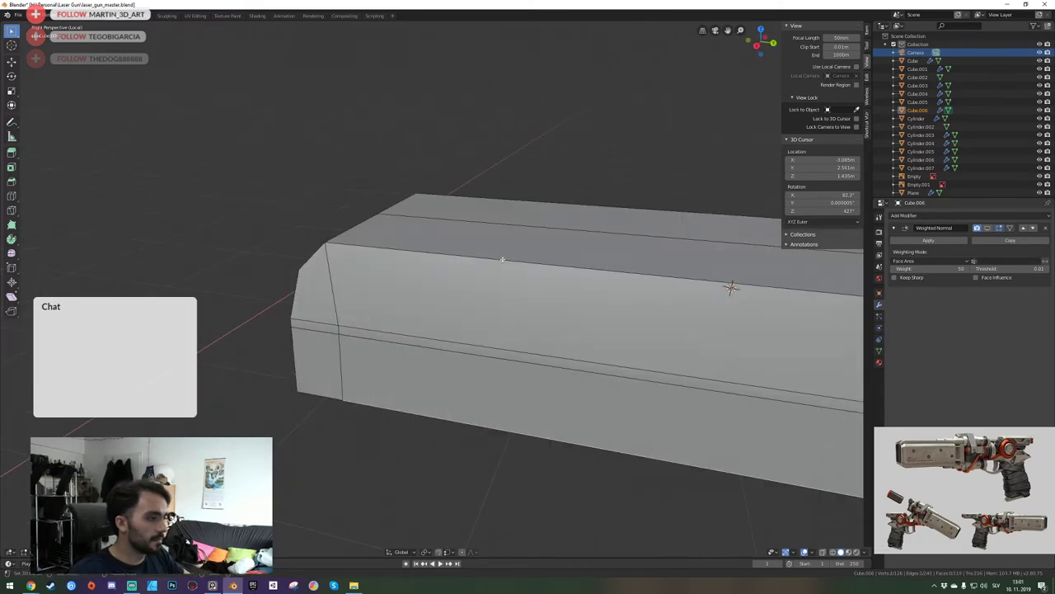
Dissolve the lengthwise center edge on the cover's new top surface.
{"action": "key", "text": "shift+grave"}
{"action": "key", "text": "a"}
{"action": "key", "text": "e"}
{"action": "left_click", "coordinate": [436, 289]}
{"action": "key", "text": "alt+a"}
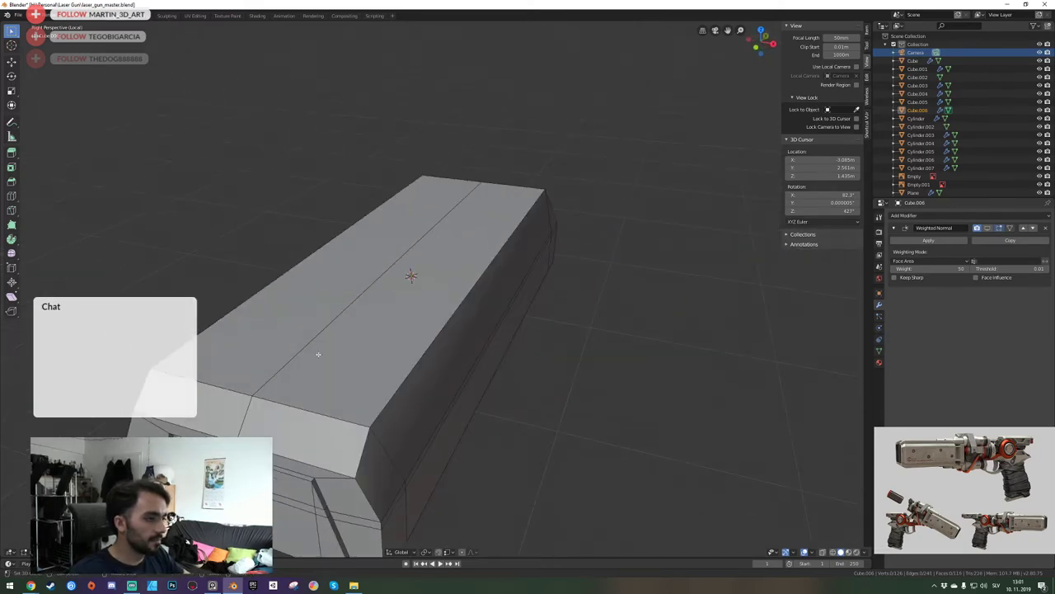
{"action": "left_click", "coordinate": [311, 337], "text": "alt"}
{"action": "key", "text": "ctrl+x"}
Leave Edit Mode, bring back the rest of the gun, save the file, and compare the cover in the camera view.
{"action": "key", "text": "shift+grave"}
{"action": "key", "text": "d"}
{"action": "left_click", "coordinate": [435, 288]}
{"action": "key", "text": "Tab"}
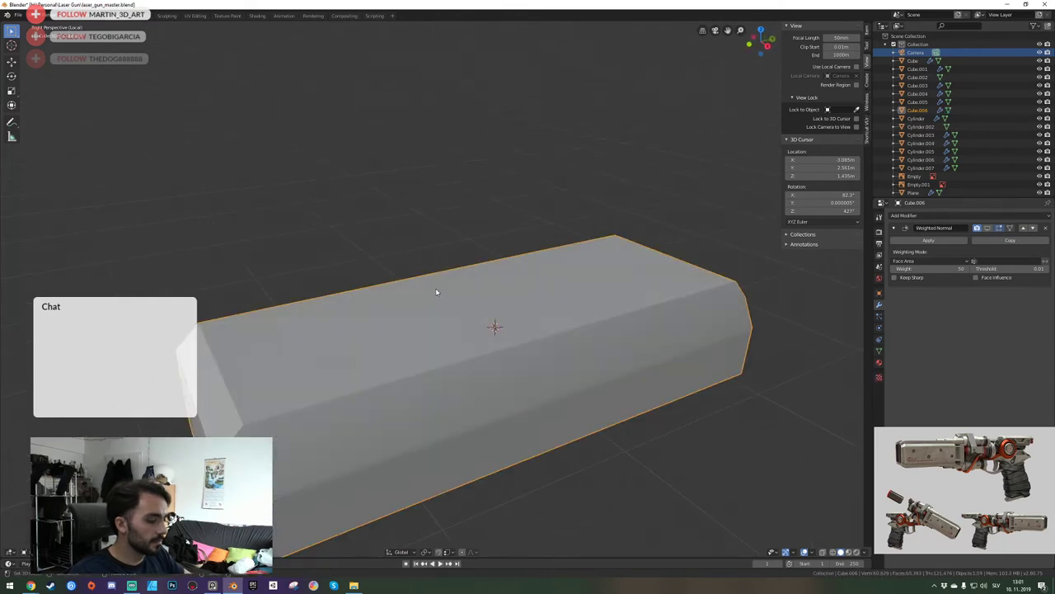
{"action": "key", "text": "KP_Divide"}
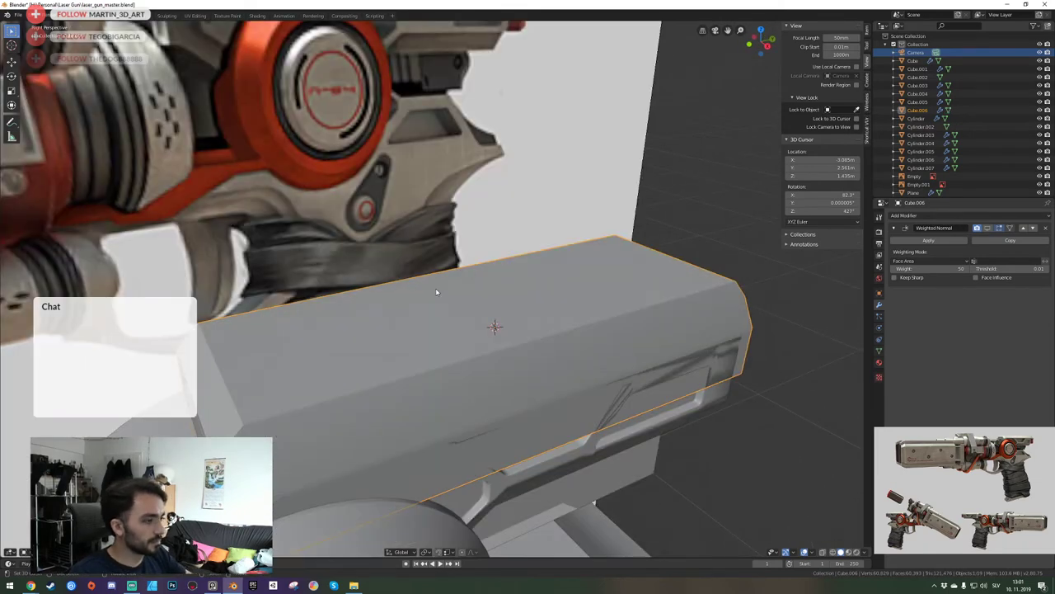
{"action": "key", "text": "ctrl+s"}
{"action": "key", "text": "KP_0"}
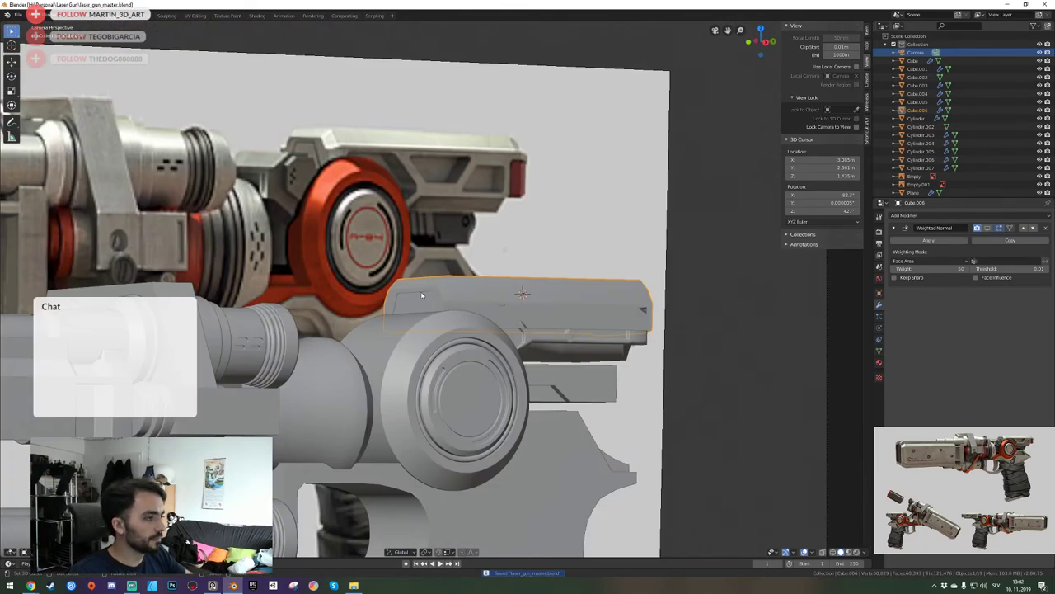
{"action": "scroll", "coordinate": [397, 327], "scroll_direction": "up", "scroll_amount": 1}
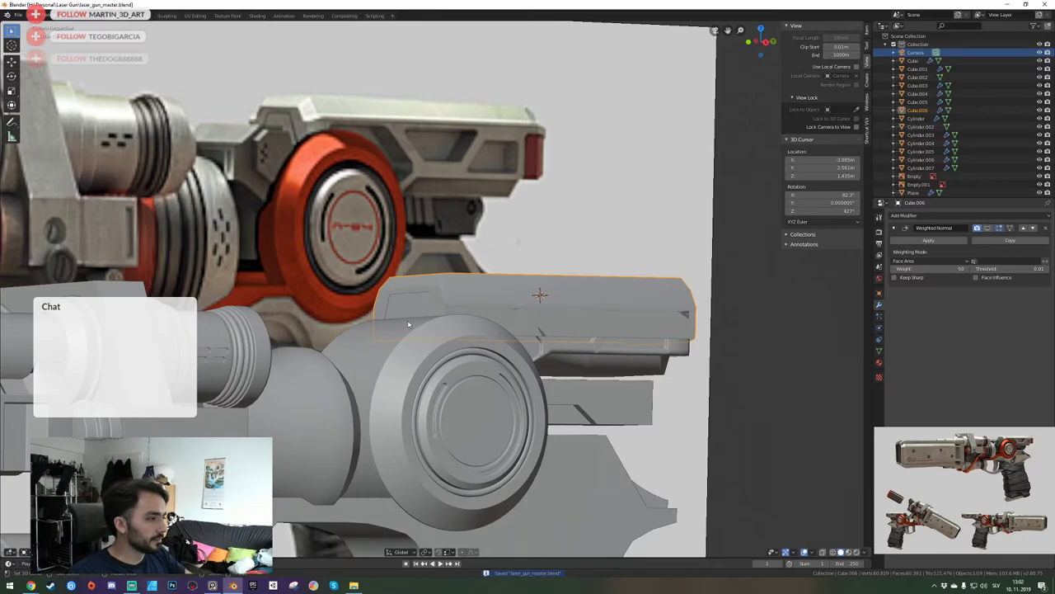
Delete the cover's long lower side faces on both sides where they overlap the body's recessed panels.
{"action": "key", "text": "KP_0"}
{"action": "key", "text": "shift+grave"}
{"action": "key", "text": "d"}
{"action": "key", "text": "q"}
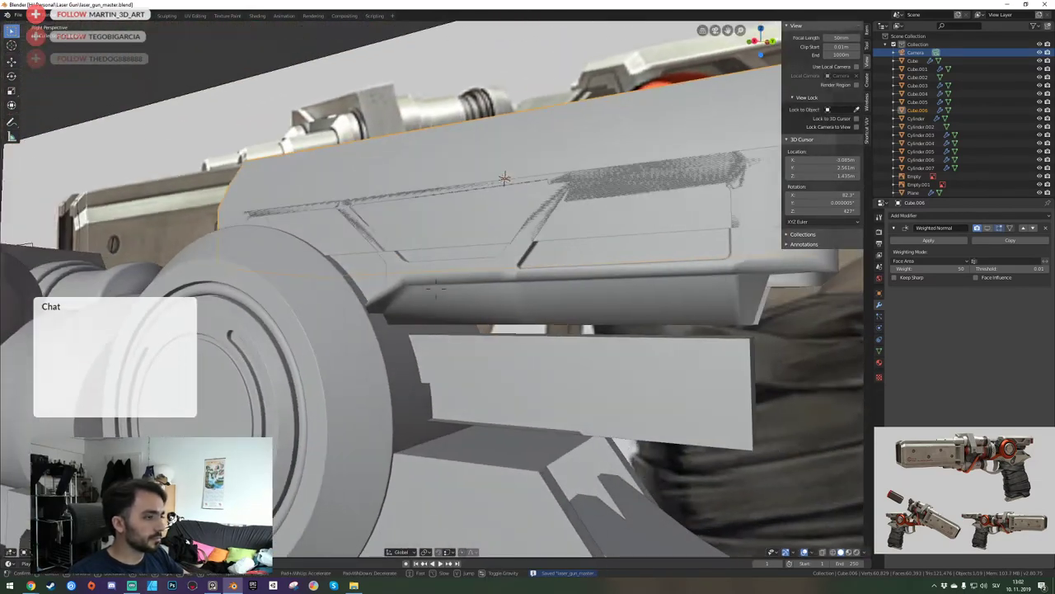
{"action": "left_click", "coordinate": [437, 288]}
{"action": "key", "text": "Tab"}
{"action": "key", "text": "shift+grave"}
{"action": "key", "text": "d"}
{"action": "left_click", "coordinate": [436, 289]}
{"action": "left_click", "coordinate": [417, 265]}
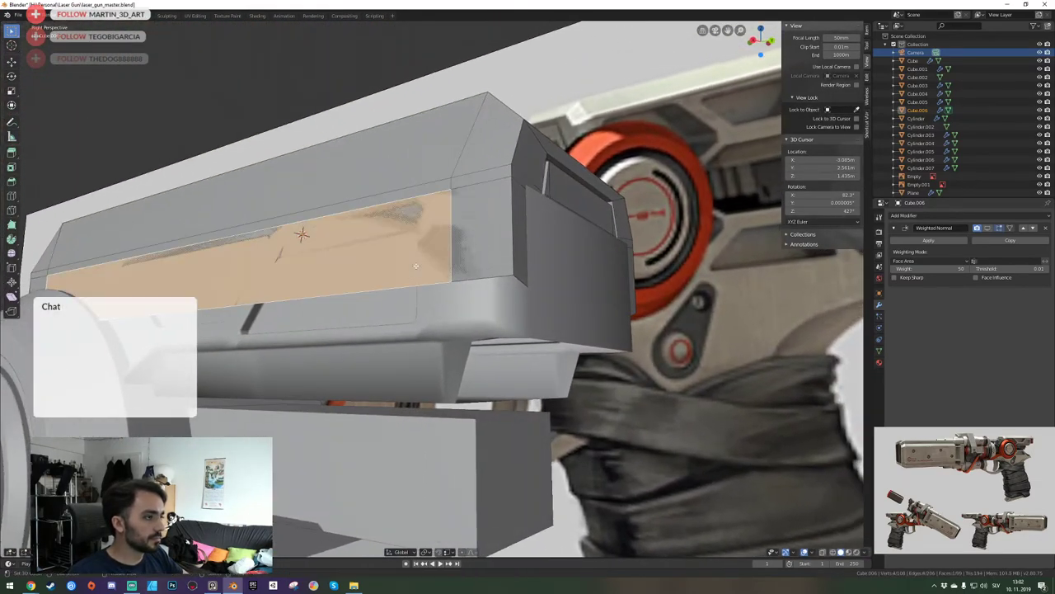
{"action": "middle_click_drag", "start_coordinate": [417, 265], "coordinate": [239, 272]}
{"action": "left_click", "coordinate": [380, 306], "text": "shift"}
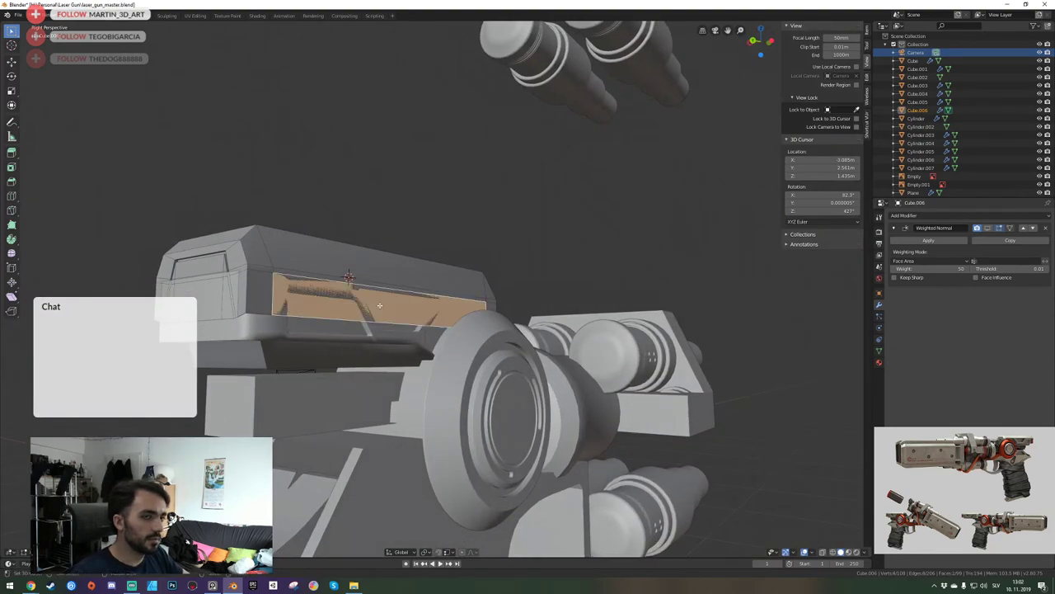
{"action": "key", "text": "x"}
{"action": "left_click", "coordinate": [380, 306]}
Save the file and check the trimmed cover against the reference from the camera view.
{"action": "key", "text": "shift+grave"}
{"action": "key", "text": "a"}
{"action": "left_click", "coordinate": [436, 289]}
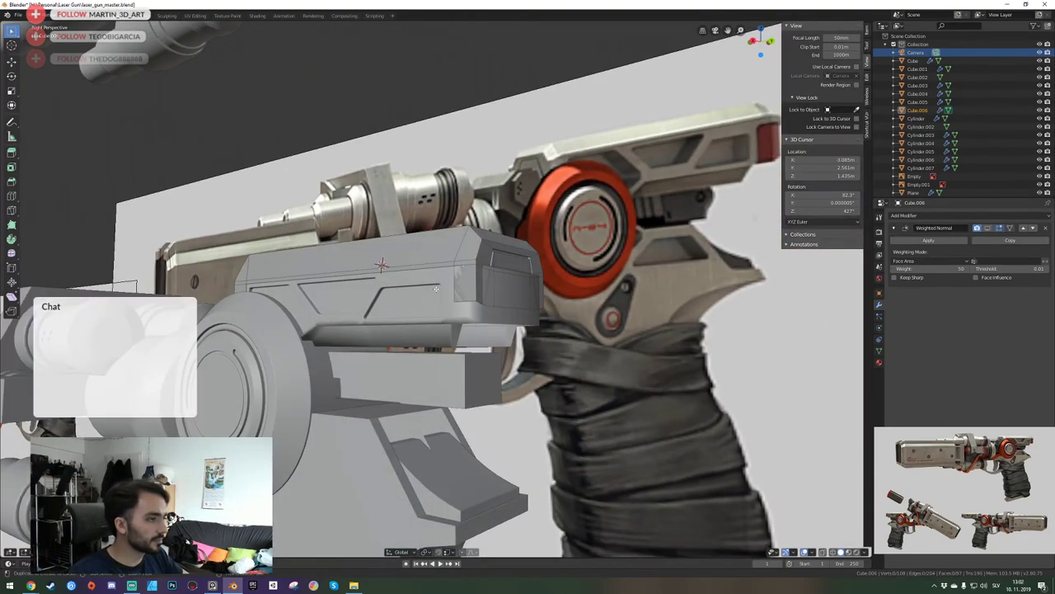
{"action": "key", "text": "ctrl+s"}
{"action": "key", "text": "shift+grave"}
{"action": "key", "text": "a"}
{"action": "key", "text": "s"}
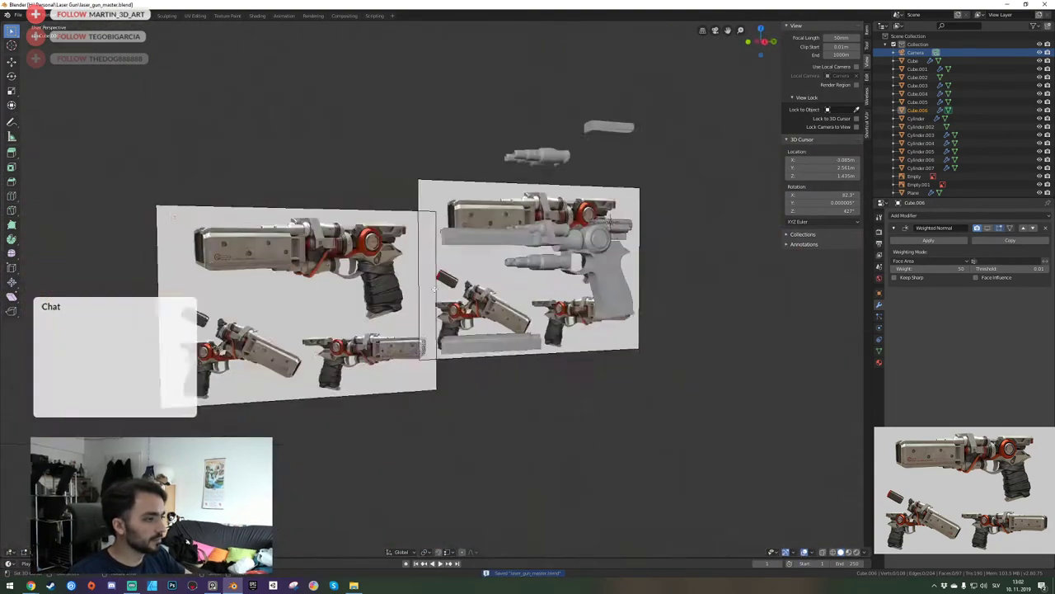
{"action": "scroll", "coordinate": [434, 289], "scroll_direction": "up", "scroll_amount": 10}
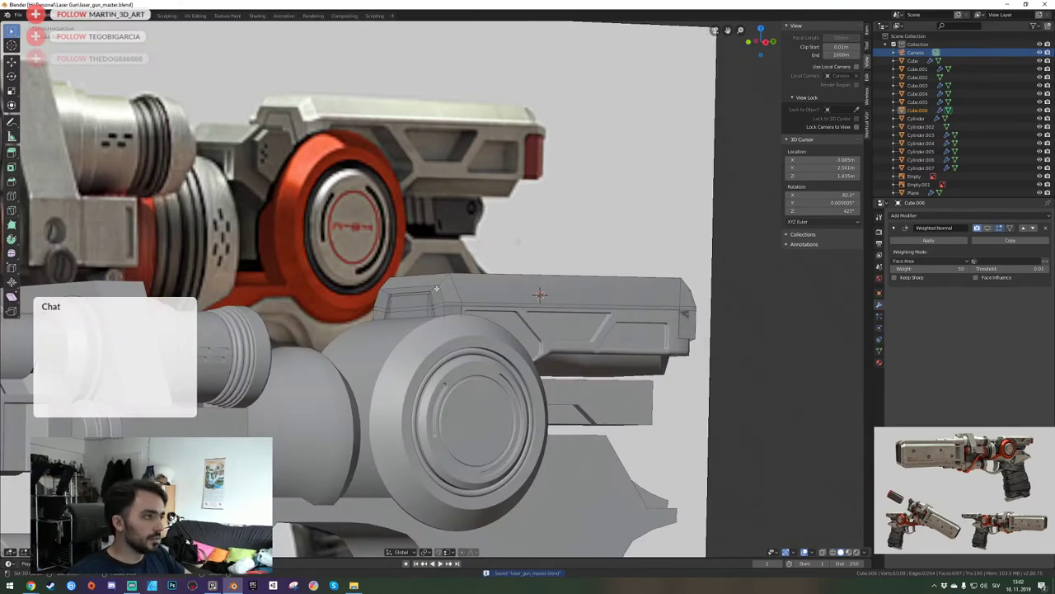
Delete the linked lower faces at the cover's rear end that overlap the body and check the end up close.
{"action": "middle_click_drag", "start_coordinate": [436, 289], "coordinate": [390, 283]}
{"action": "key", "text": "l"}
{"action": "key", "text": "x"}
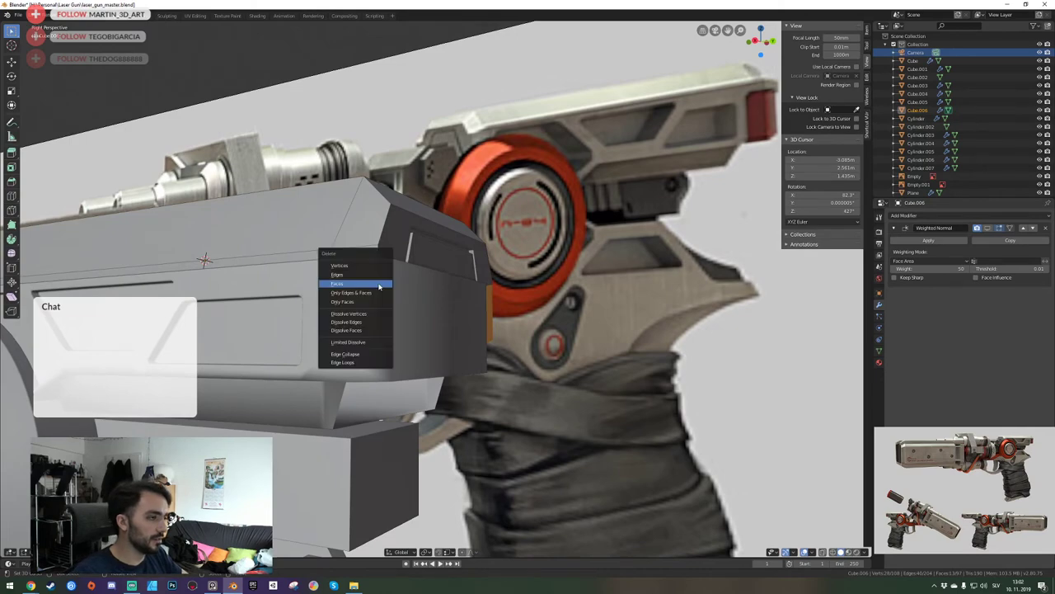
{"action": "left_click", "coordinate": [379, 285]}
{"action": "key", "text": "shift+grave"}
{"action": "key", "text": "w"}
{"action": "key", "text": "d"}
{"action": "key", "text": "s"}
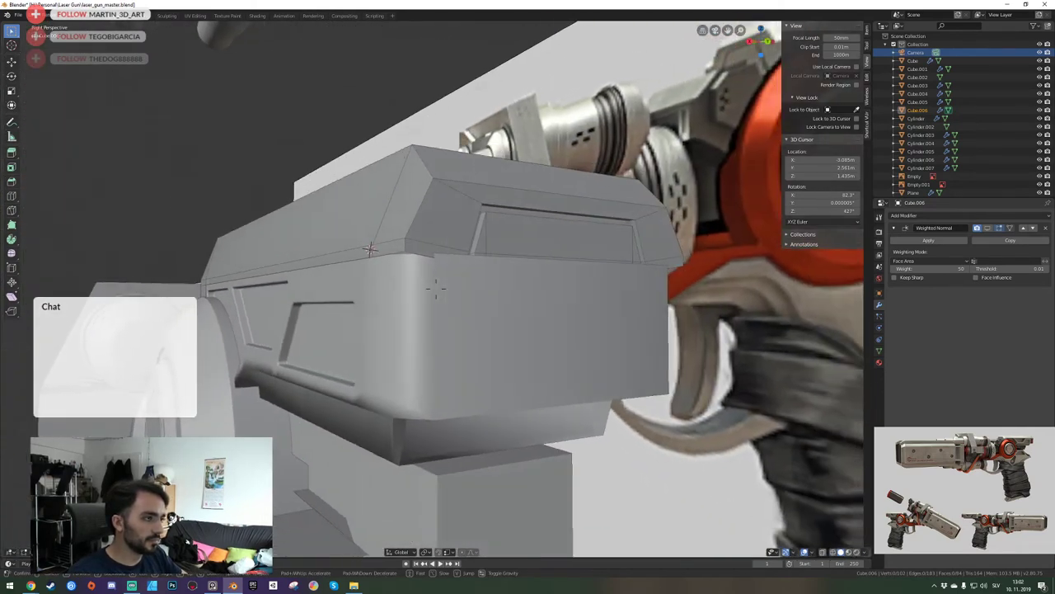
{"action": "key", "text": "w"}
{"action": "key", "text": "s"}
{"action": "left_click", "coordinate": [436, 289]}
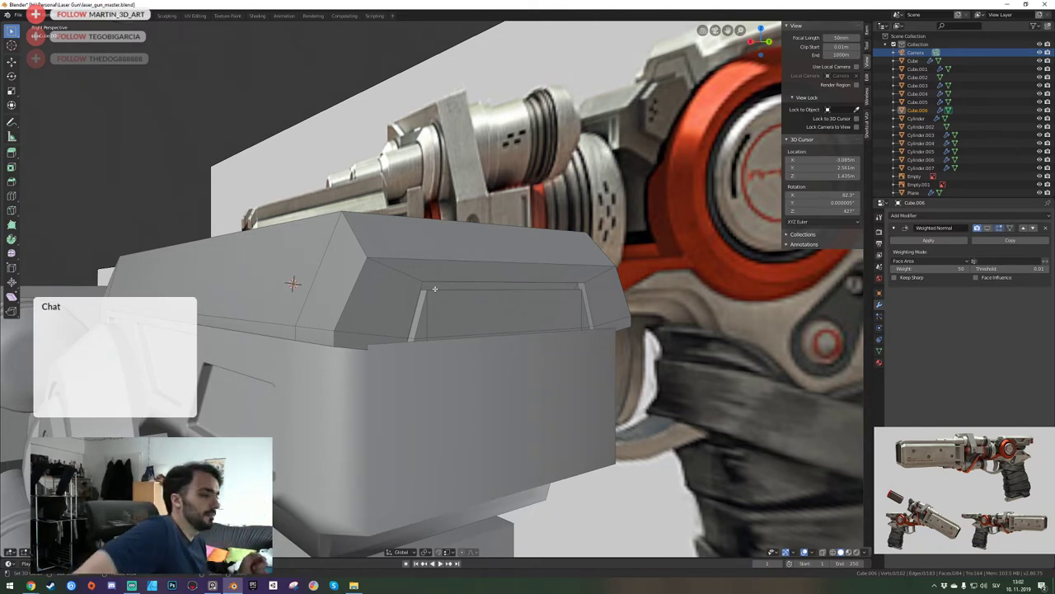
Place the 3D cursor on the rear end of the gun body below the cover and view that end up close.
{"action": "right_click", "coordinate": [483, 295], "text": "shift"}
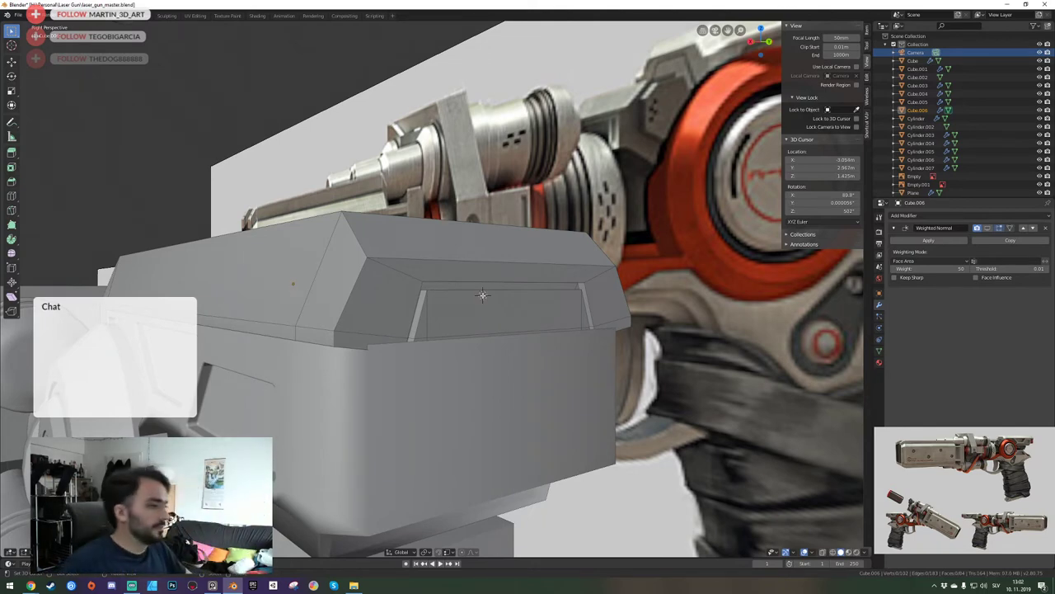
{"action": "key", "text": "shift+grave"}
{"action": "key", "text": "s"}
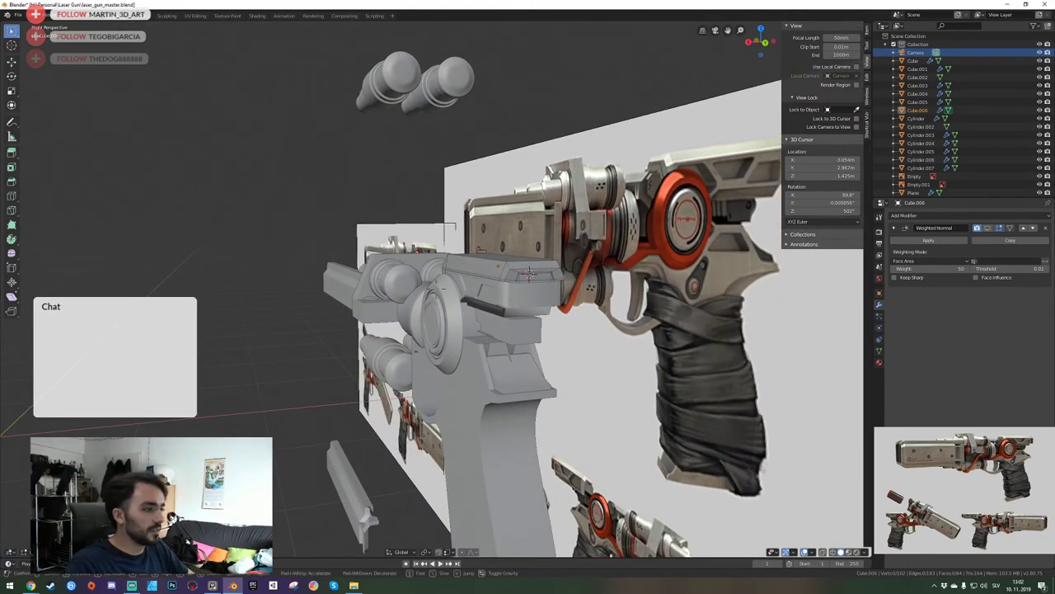
{"action": "key", "text": "w"}
{"action": "left_click", "coordinate": [456, 289]}
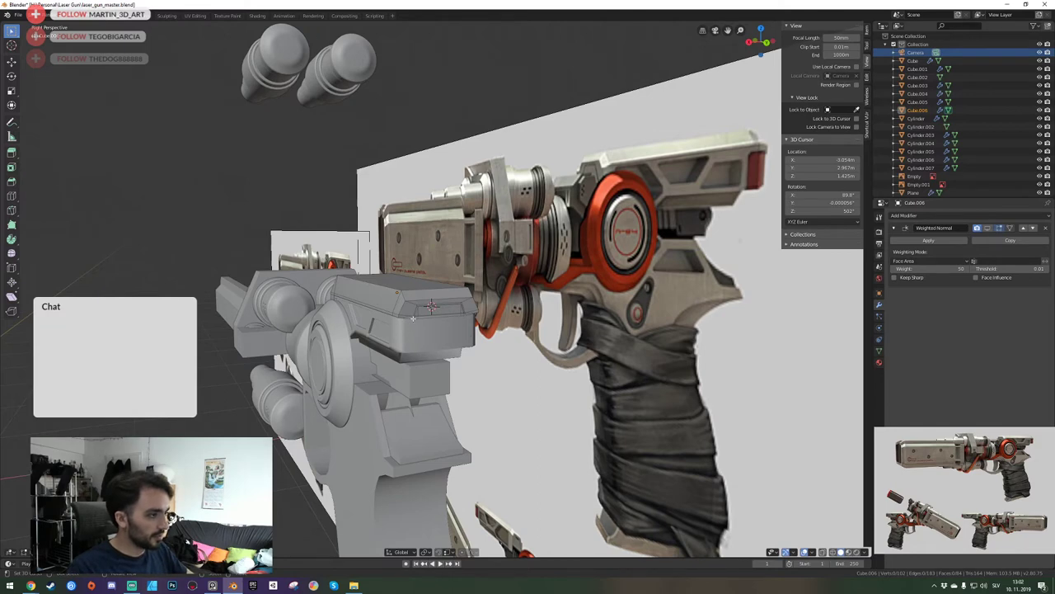
{"action": "key", "text": "shift+grave"}
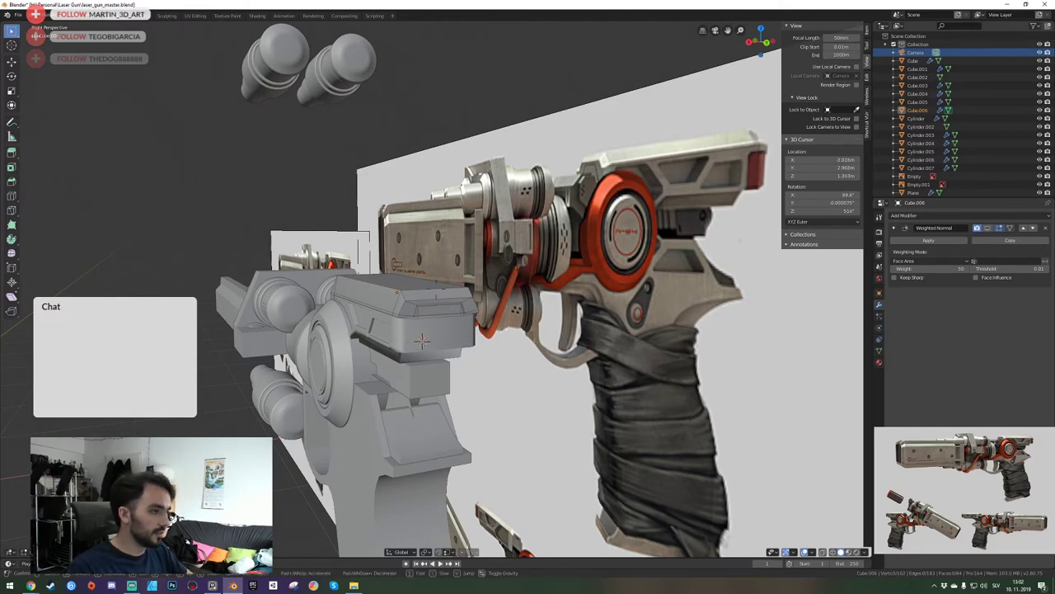
{"action": "key", "text": "w"}
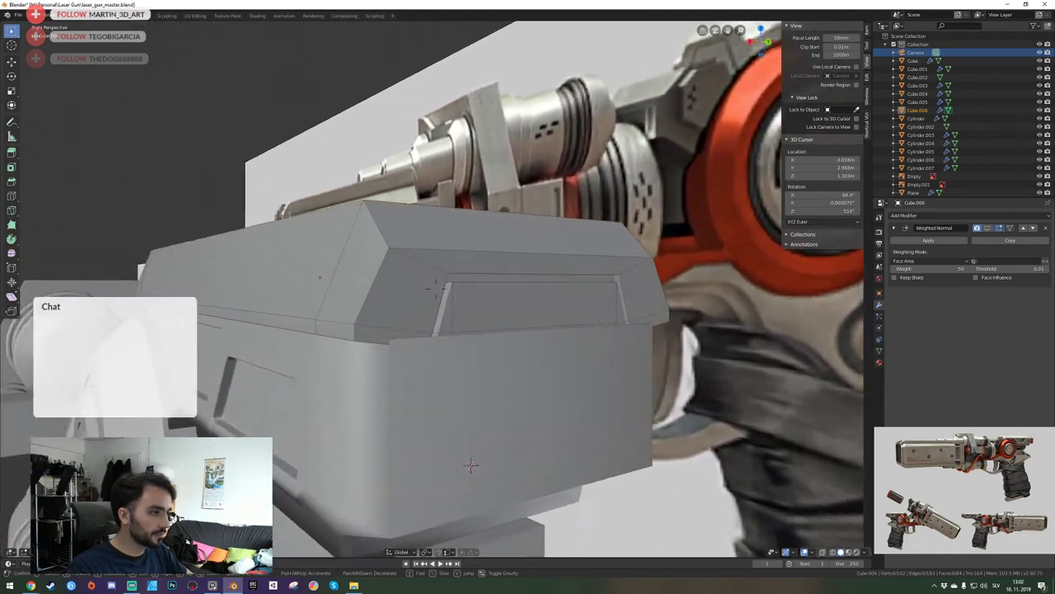
{"action": "left_click", "coordinate": [436, 289]}
Inspect the cover's front end and select the upper of the two horizontal edge loops running around the cover.
{"action": "key", "text": "shift+grave"}
{"action": "key", "text": "s"}
{"action": "key", "text": "a"}
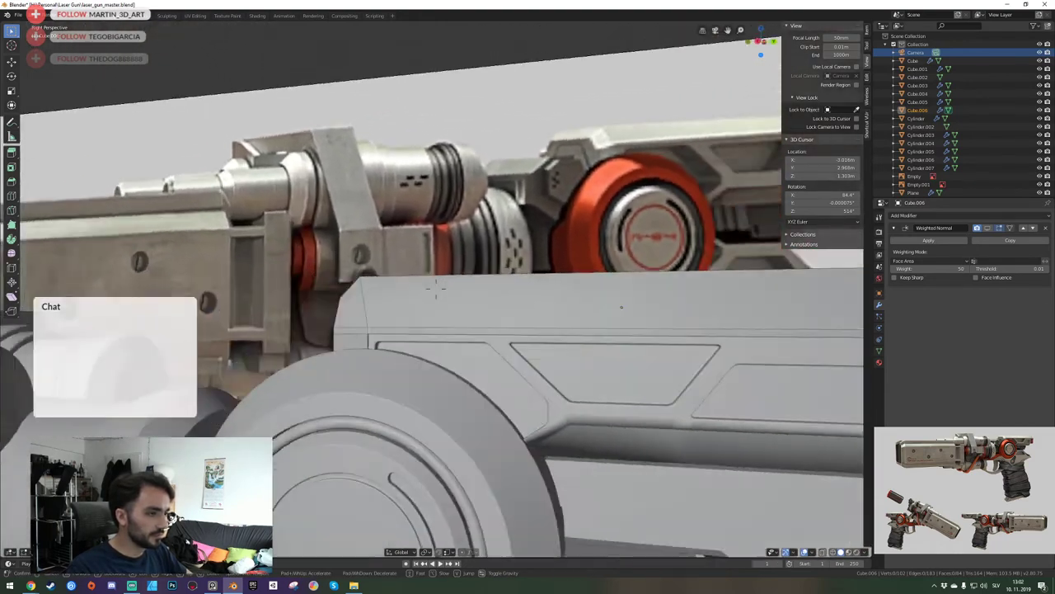
{"action": "key", "text": "d"}
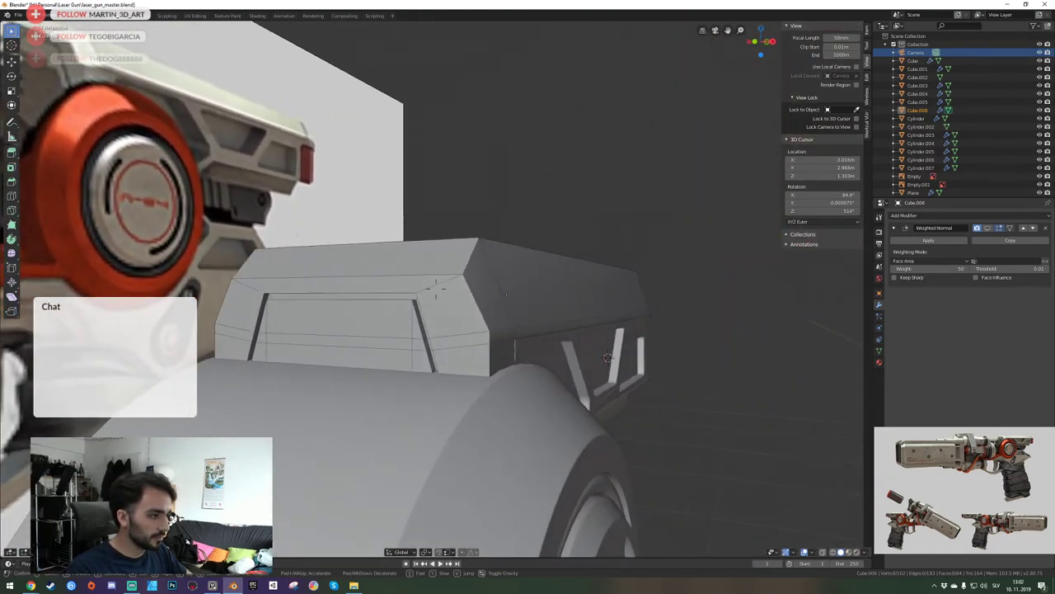
{"action": "key", "text": "w"}
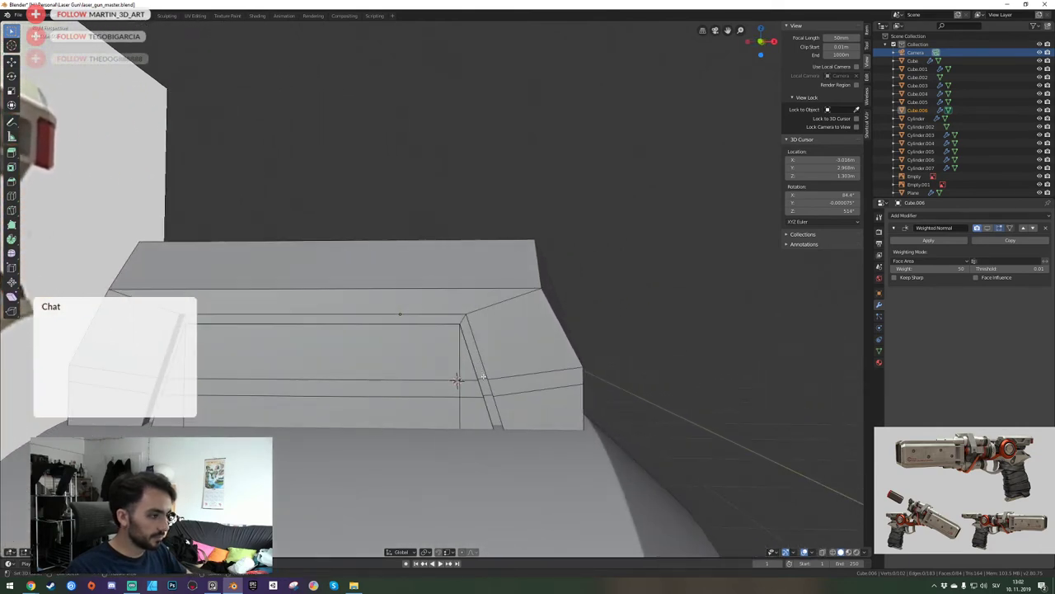
{"action": "key", "text": "shift+grave"}
{"action": "key", "text": "w"}
{"action": "key", "text": "d"}
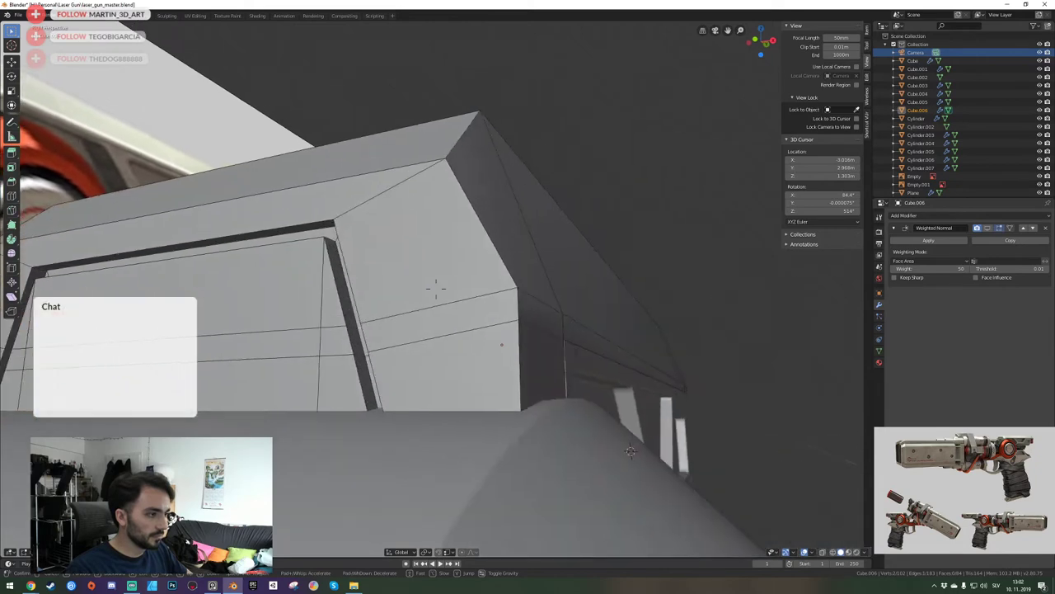
{"action": "key", "text": "w"}
{"action": "left_click", "coordinate": [404, 273], "text": "alt"}
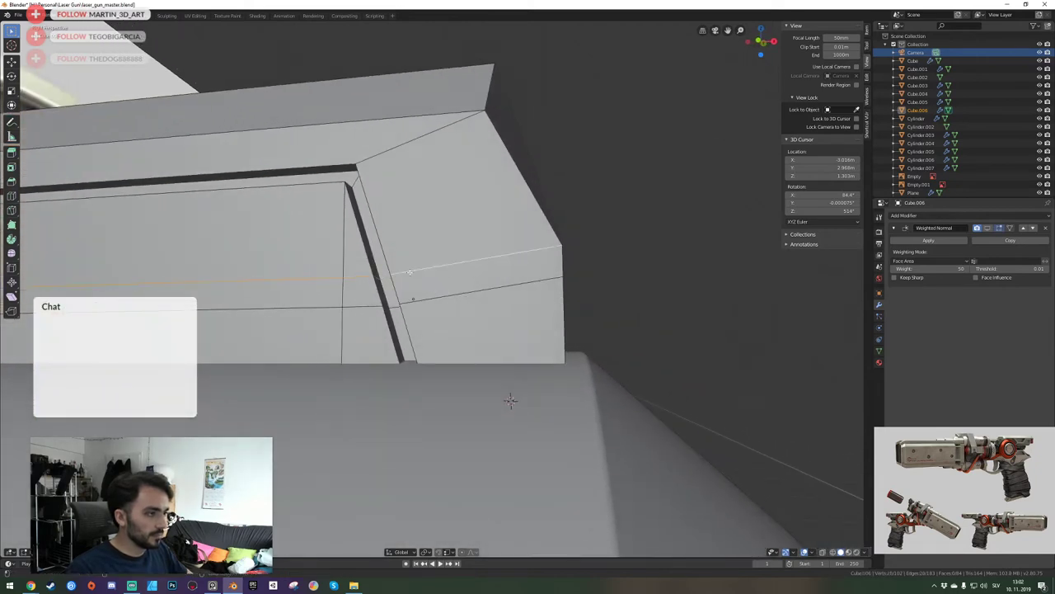
{"action": "key", "text": "shift+grave"}
{"action": "key", "text": "d"}
{"action": "key", "text": "a"}
{"action": "key", "text": "w"}
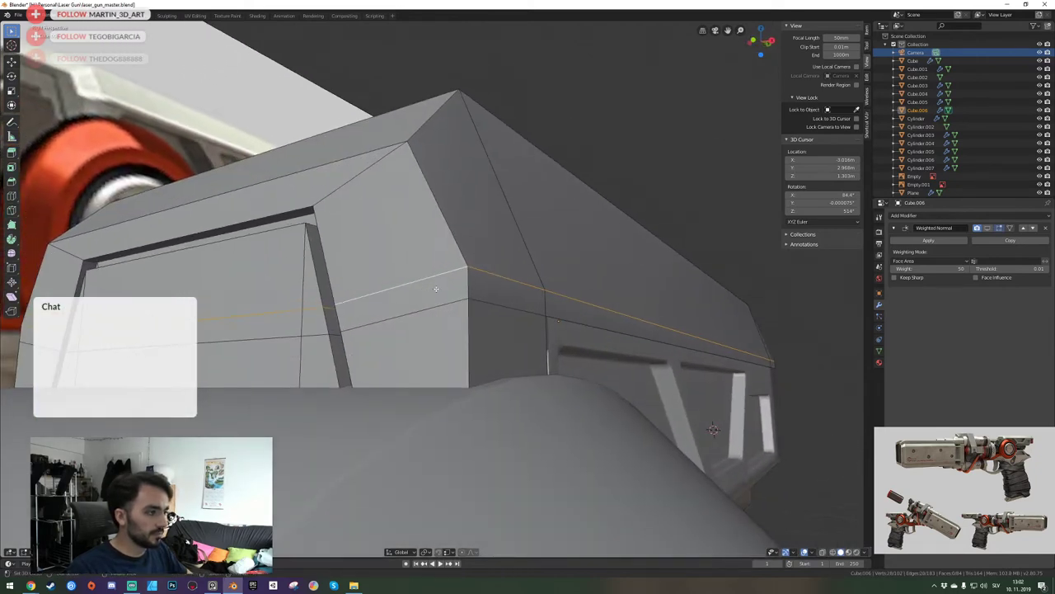
{"action": "key", "text": "s"}
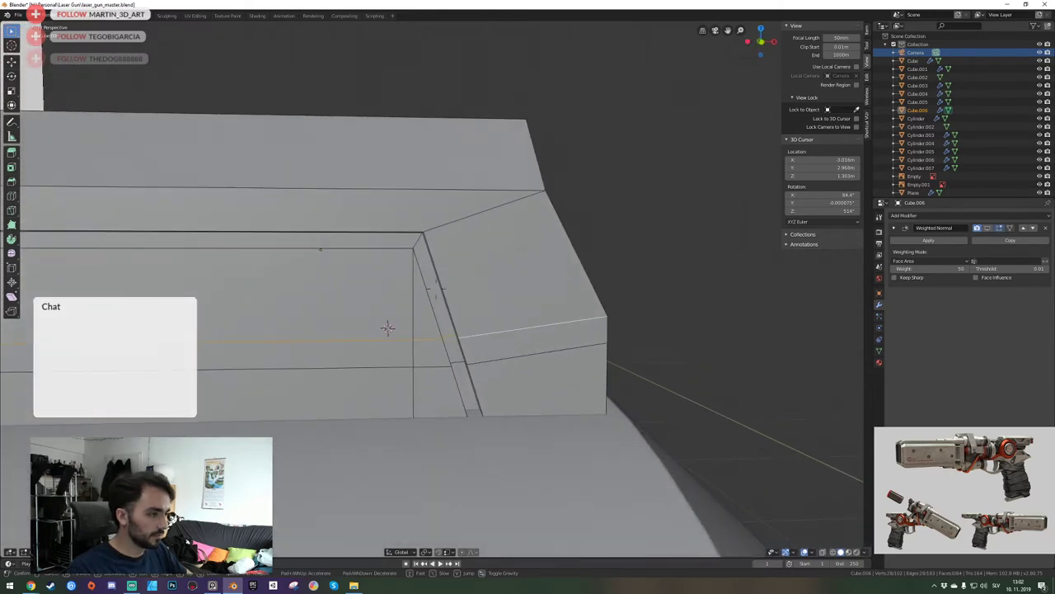
Dissolve the two lower horizontal edge loops around the cover's front end, keeping only the upper one.
{"action": "key", "text": "1"}
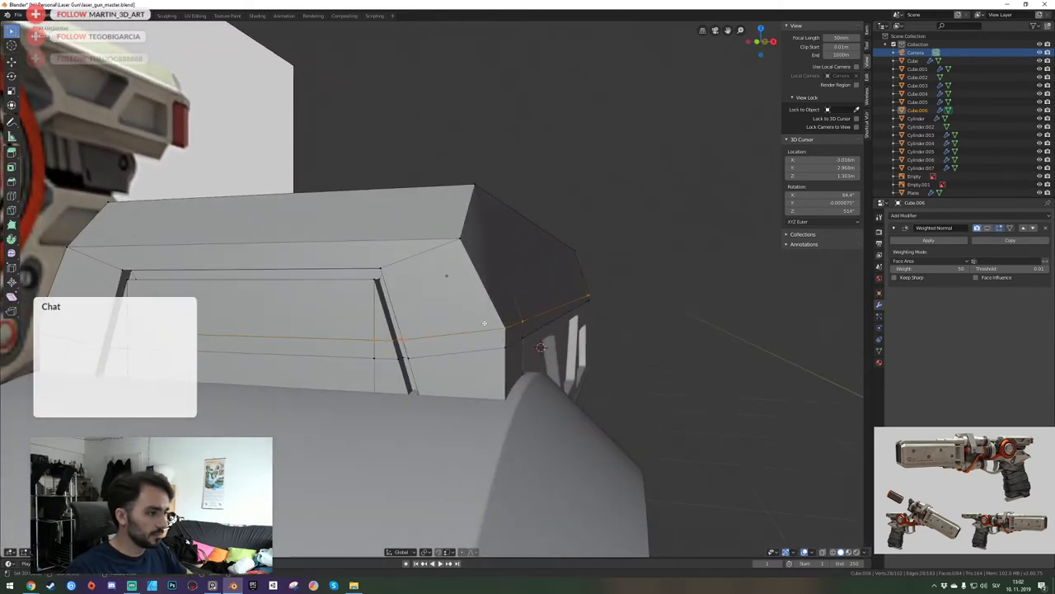
{"action": "key", "text": "shift+grave"}
{"action": "key", "text": "a"}
{"action": "left_click", "coordinate": [439, 295]}
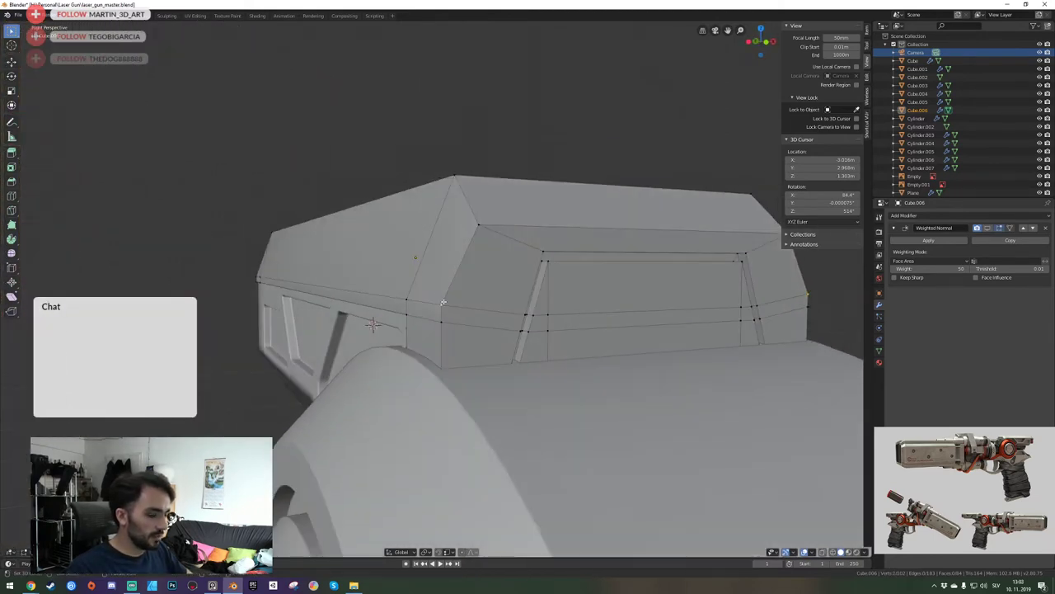
{"action": "middle_click_drag", "start_coordinate": [446, 300], "coordinate": [436, 288]}
{"action": "key", "text": "2"}
{"action": "left_click", "coordinate": [426, 319]}
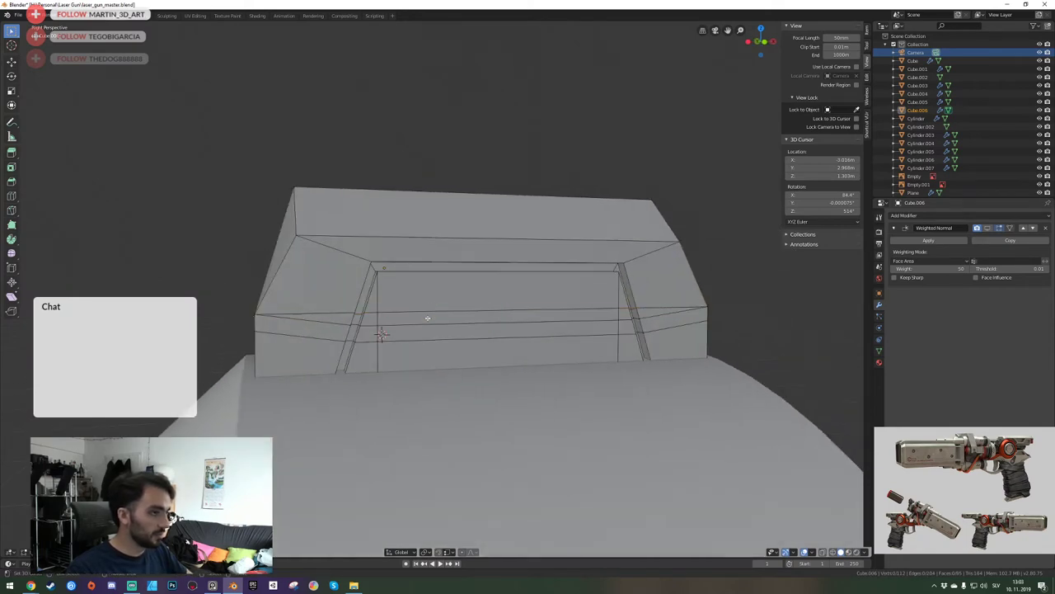
{"action": "left_click", "coordinate": [427, 323], "text": "alt"}
{"action": "key", "text": "ctrl+x"}
{"action": "left_click", "coordinate": [433, 339], "text": "alt"}
{"action": "key", "text": "ctrl+x"}
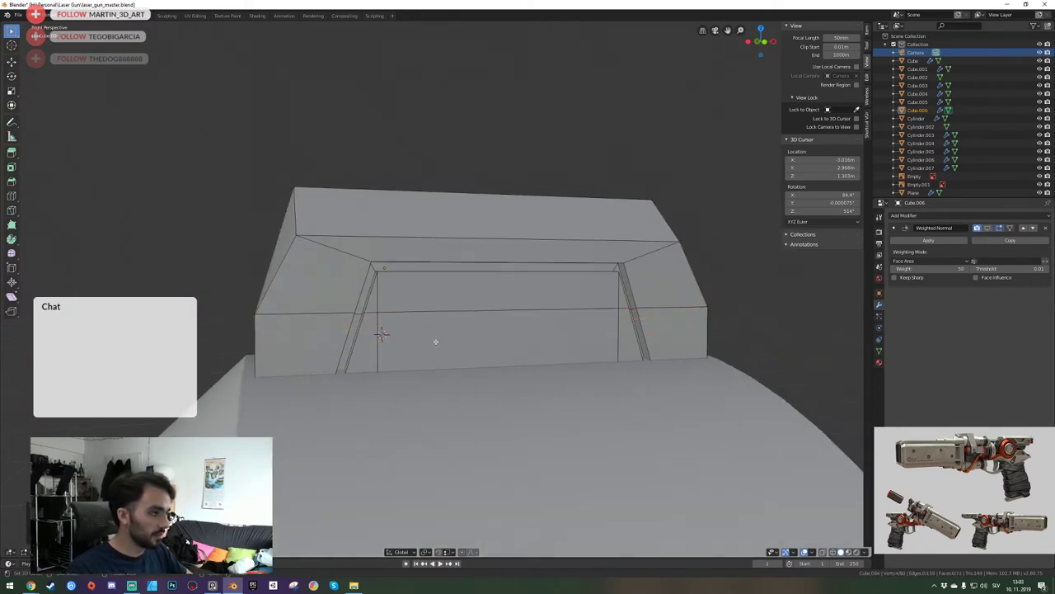
Select the lowest horizontal edges and corner vertex of the cover's rear end along the body's top, and isolate the cover.
{"action": "key", "text": "shift+grave"}
{"action": "key", "text": "d"}
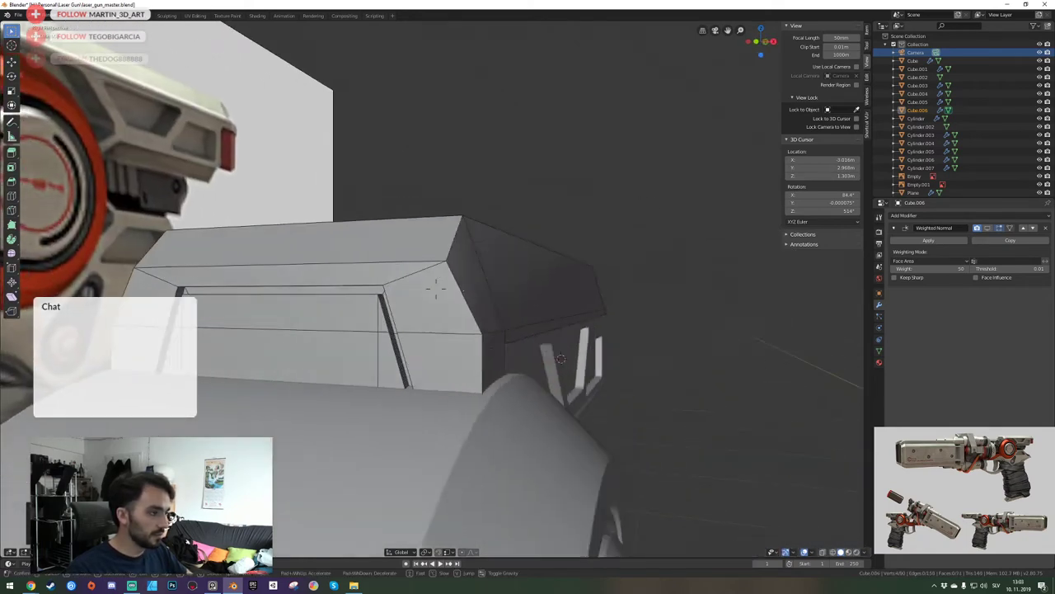
{"action": "middle_click_drag", "start_coordinate": [436, 286], "coordinate": [470, 414]}
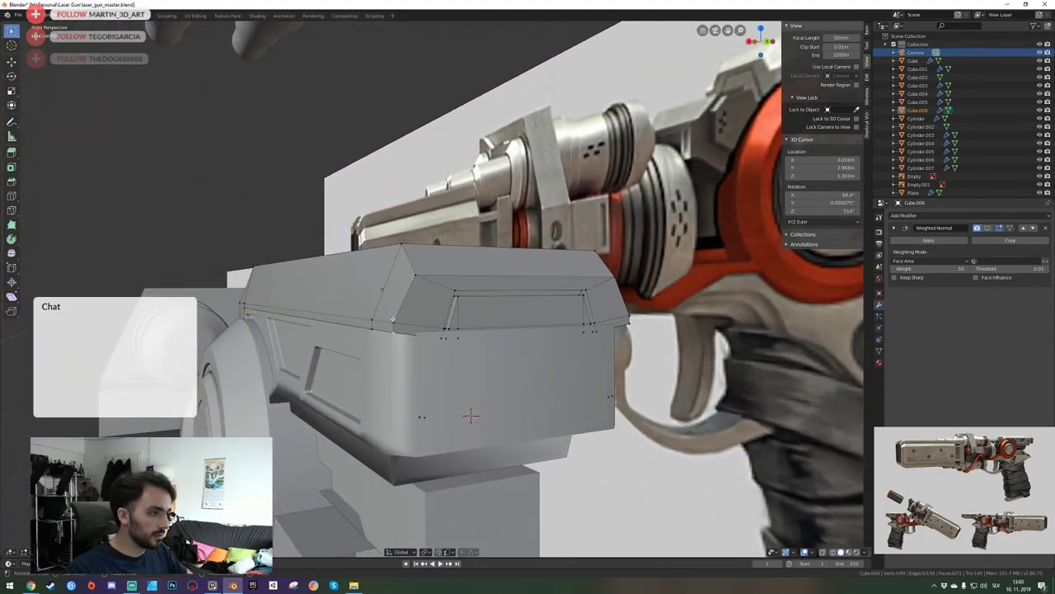
{"action": "left_click", "coordinate": [572, 326], "text": "alt"}
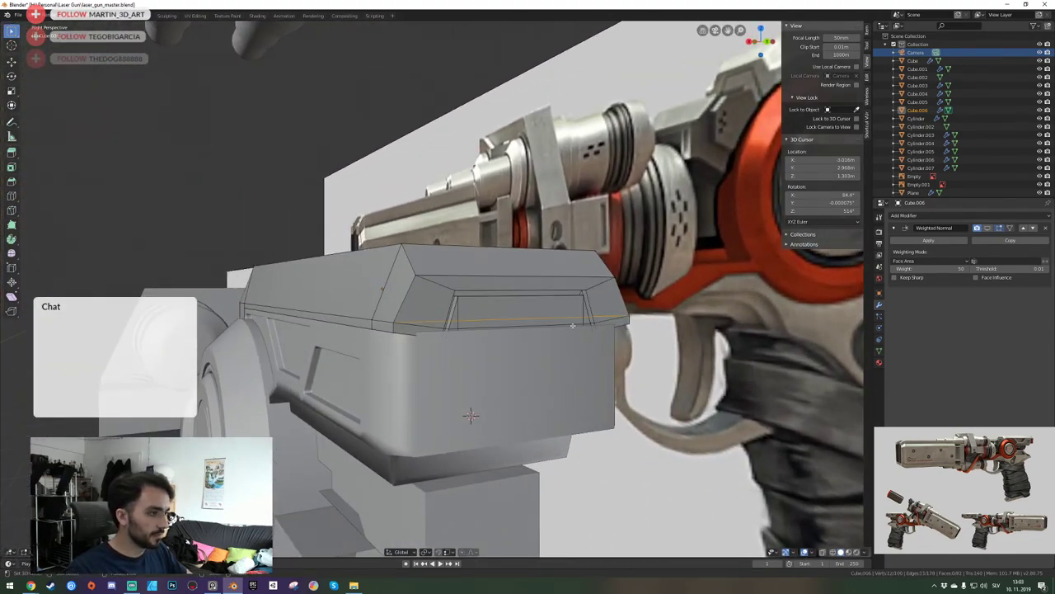
{"action": "left_click", "coordinate": [427, 332], "text": "alt"}
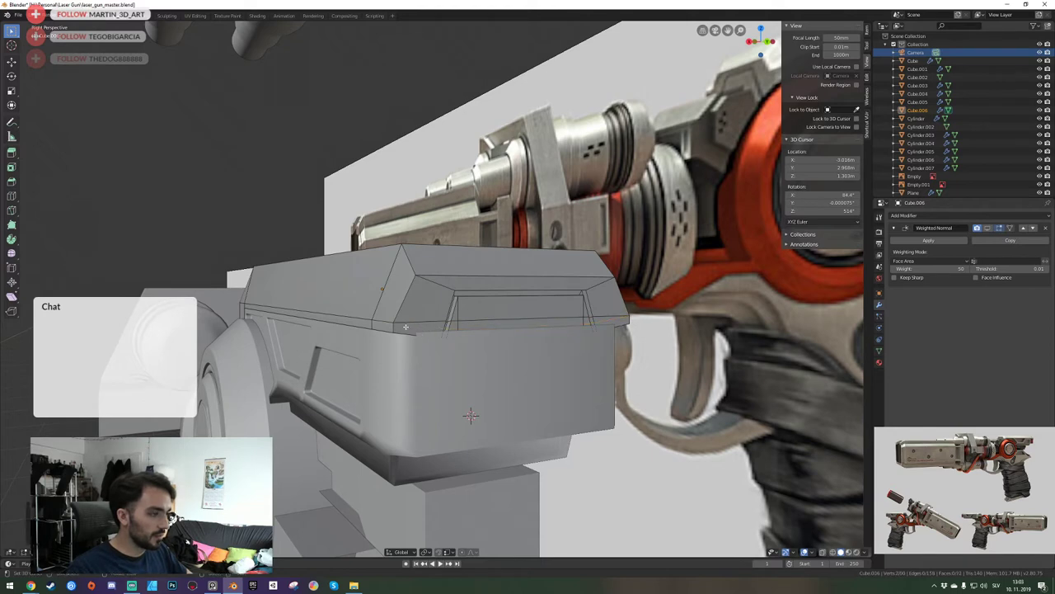
{"action": "key", "text": "1"}
{"action": "left_click", "coordinate": [401, 330]}
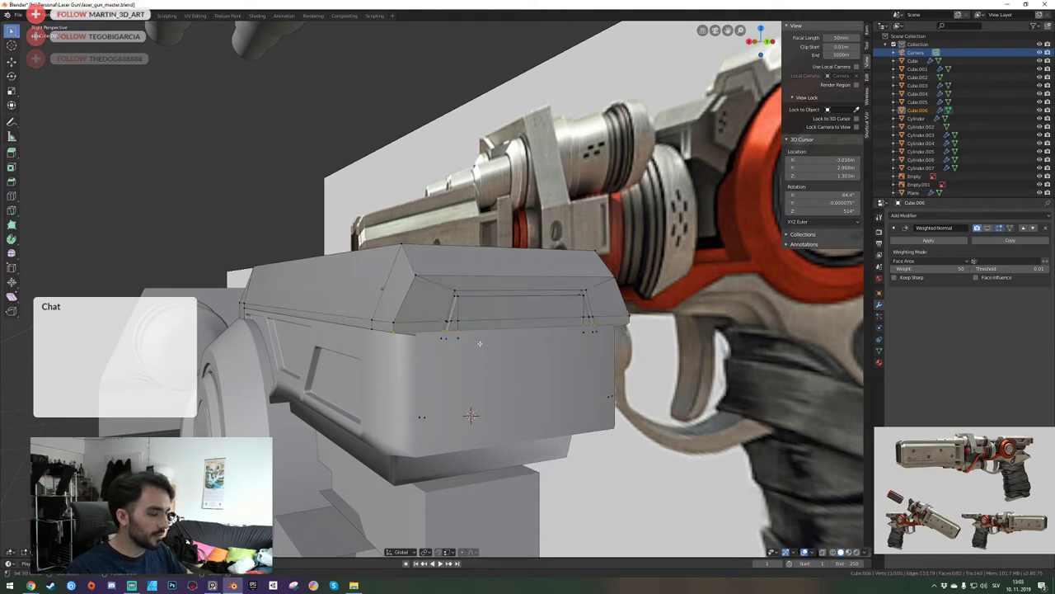
{"action": "key", "text": "KP_Divide"}
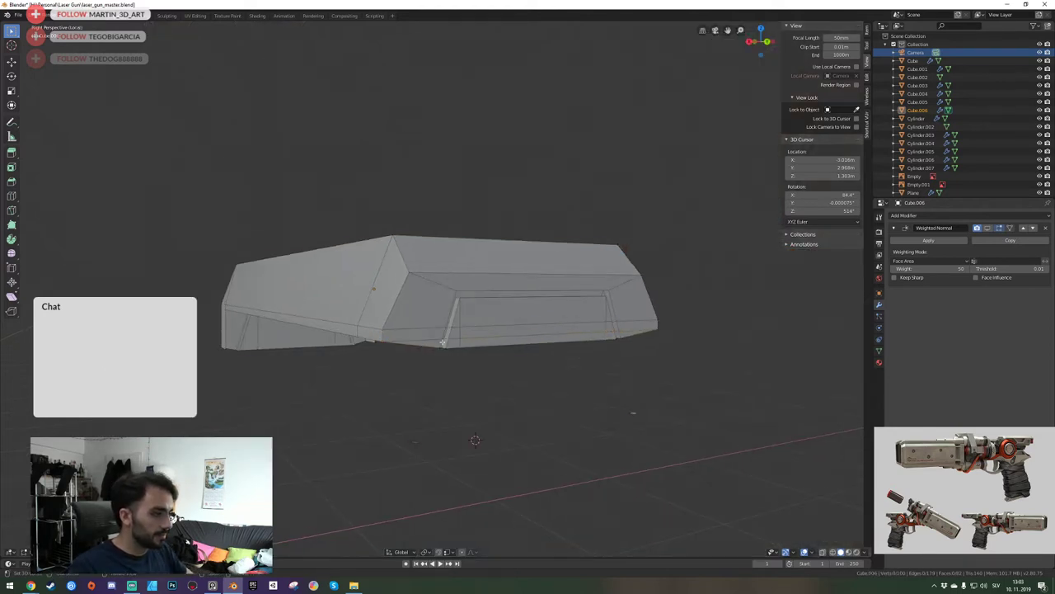
Delete the strip of faces along the bottom of the cover's rear end that reaches into the body.
{"action": "key", "text": "a"}
{"action": "key", "text": "a"}
{"action": "left_click", "coordinate": [528, 341]}
{"action": "key", "text": "x"}
{"action": "key", "text": "f"}
{"action": "left_click", "coordinate": [442, 347], "text": "alt"}
{"action": "left_click", "coordinate": [632, 333], "text": "alt"}
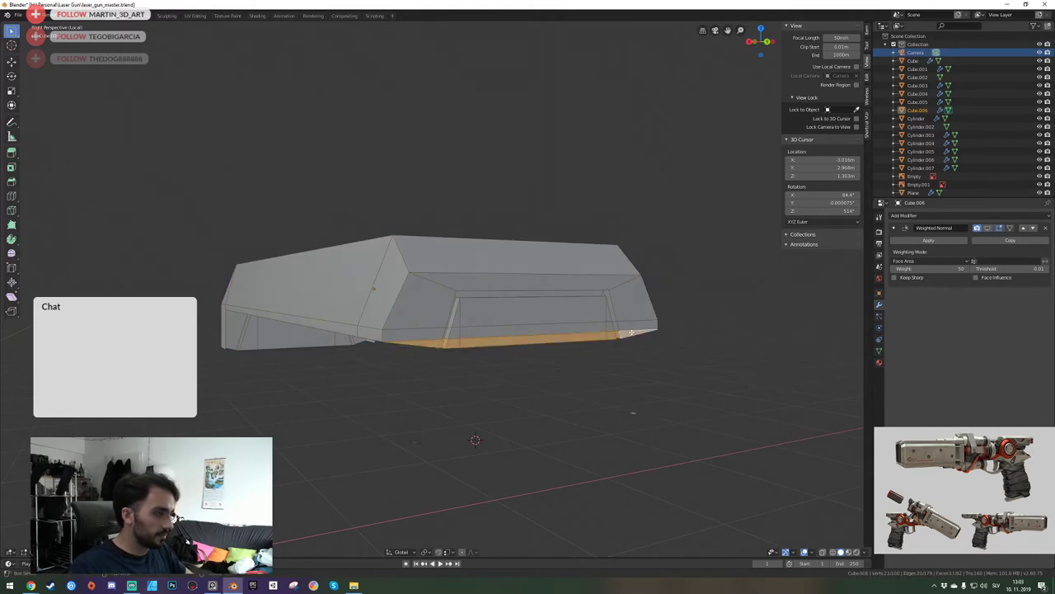
{"action": "key", "text": "x"}
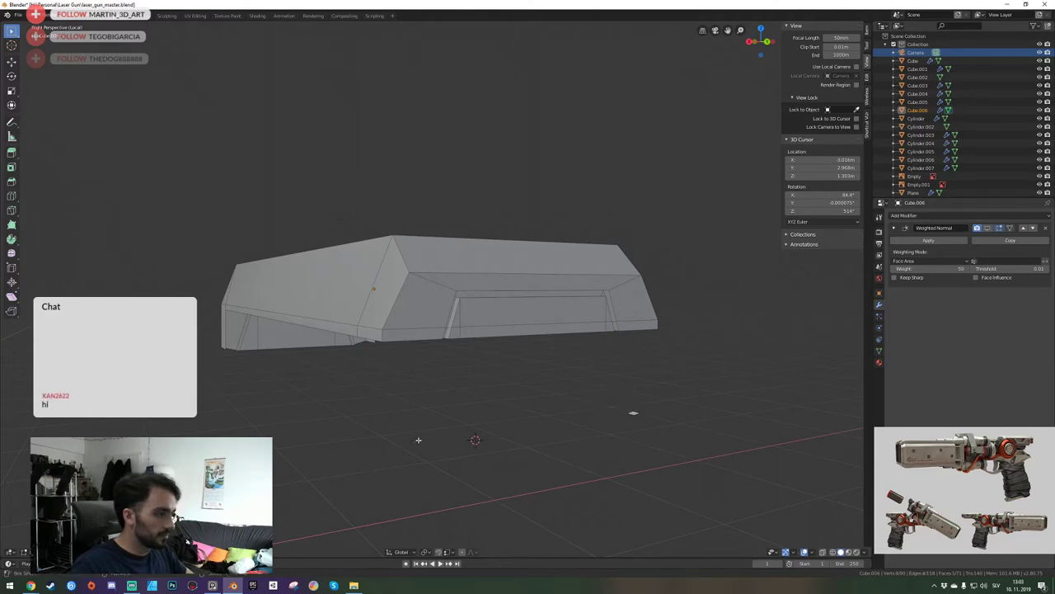
{"action": "key", "text": "x"}
{"action": "left_click", "coordinate": [472, 428]}
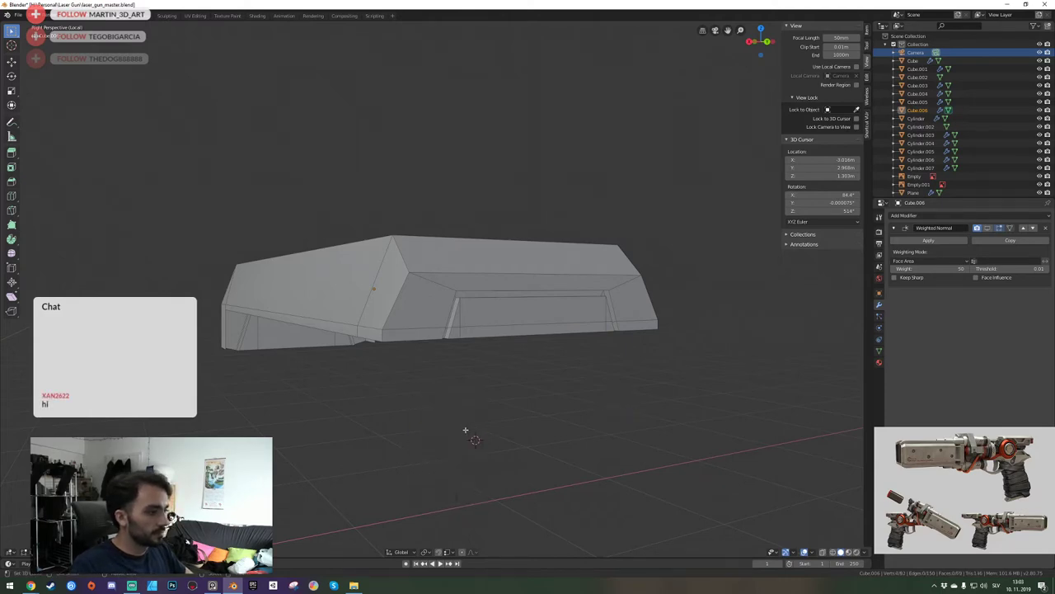
Check the isolated cover's trimmed rear end from both sides.
{"action": "key", "text": "shift+grave"}
{"action": "key", "text": "s"}
{"action": "key", "text": "w"}
{"action": "key", "text": "d"}
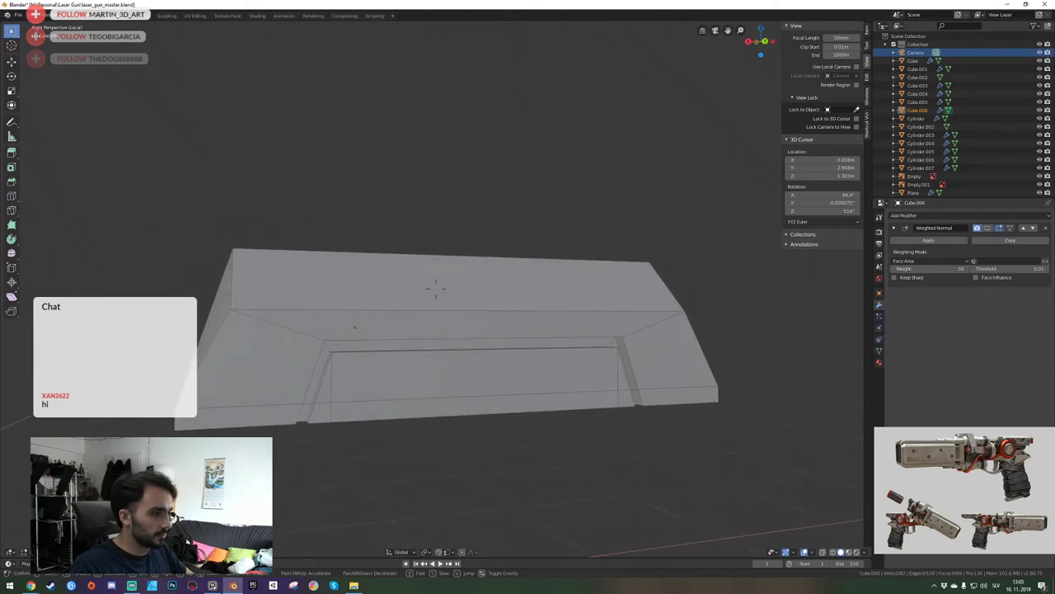
{"action": "key", "text": "d"}
{"action": "key", "text": "a"}
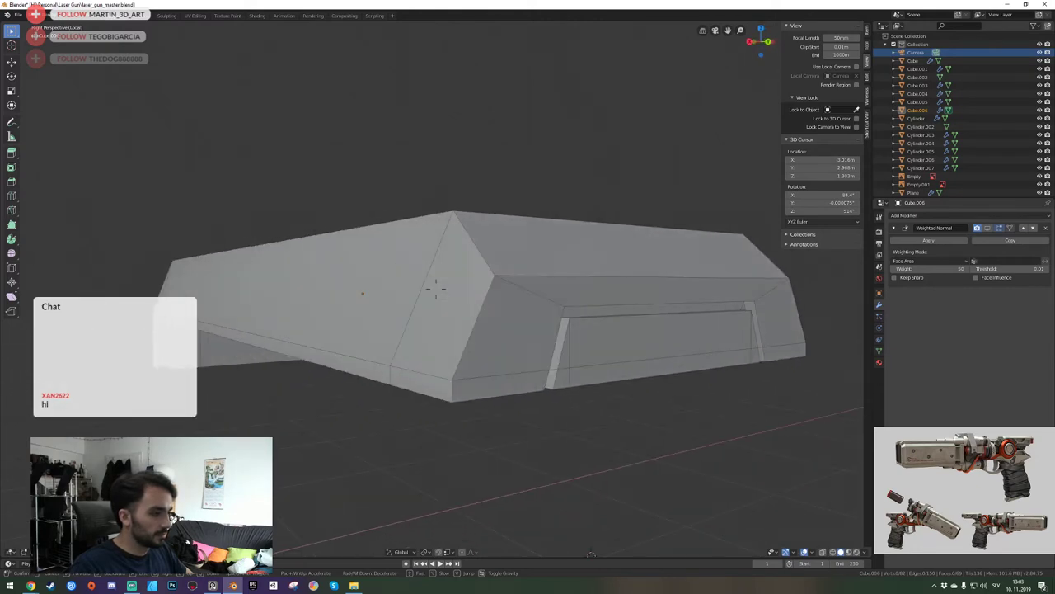
{"action": "left_click", "coordinate": [436, 288]}
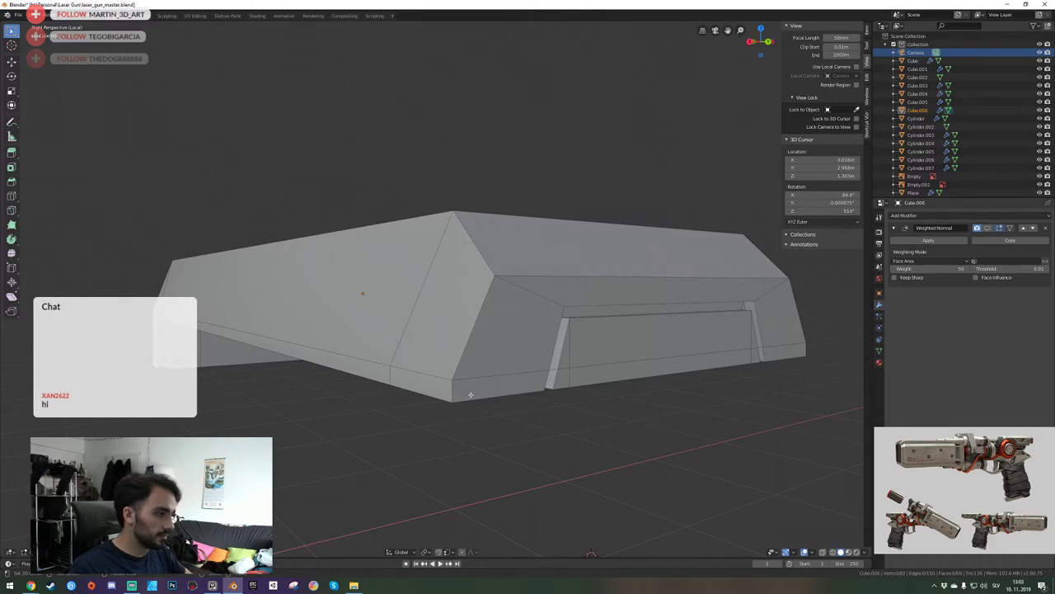
Bring back the full gun, save the file and view the cover's front end against the cylindrical body.
{"action": "key", "text": "KP_Divide"}
{"action": "key", "text": "shift+grave"}
{"action": "key", "text": "d"}
{"action": "key", "text": "s"}
{"action": "left_click", "coordinate": [415, 299]}
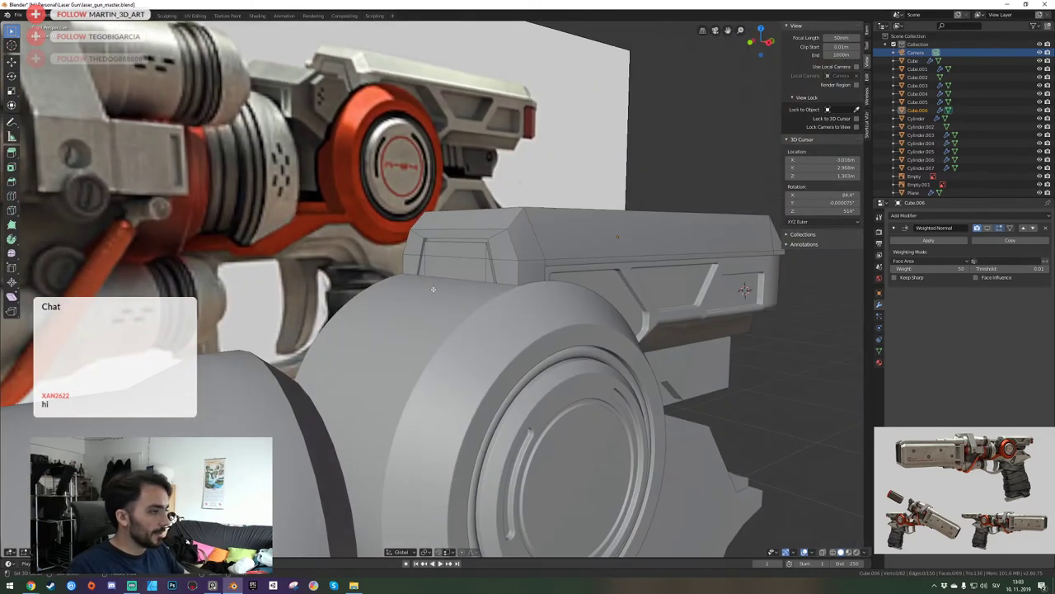
{"action": "key", "text": "Tab"}
{"action": "key", "text": "ctrl+s"}
{"action": "key", "text": "shift+grave"}
{"action": "key", "text": "d"}
{"action": "left_click", "coordinate": [432, 289]}
{"action": "key", "text": "Tab"}
{"action": "key", "text": "shift+grave"}
{"action": "key", "text": "a"}
{"action": "left_click", "coordinate": [447, 290]}
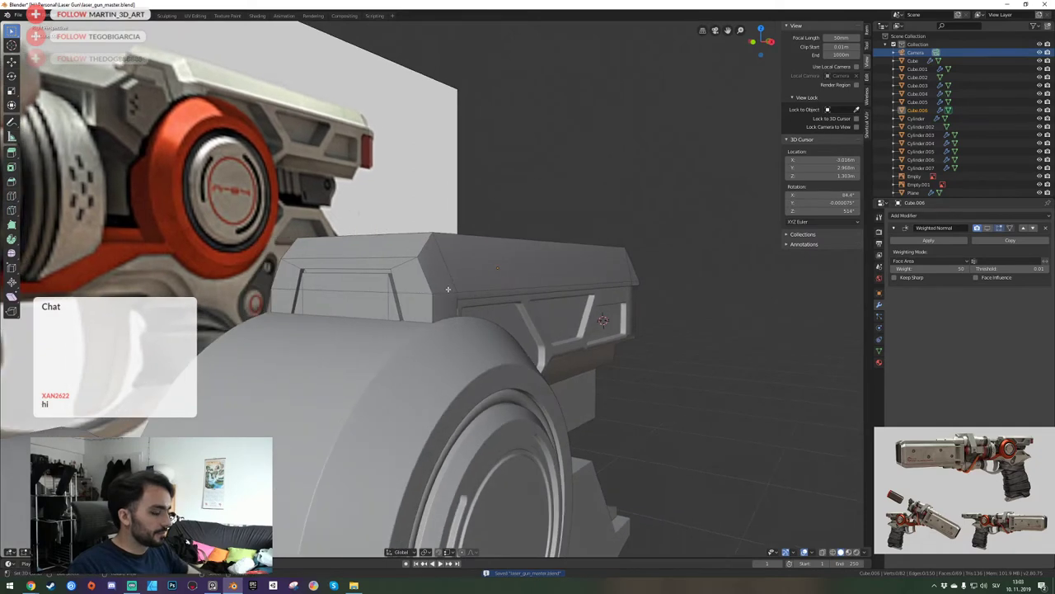
Isolate the cover again and place the 3D cursor on its front end beside the panel groove.
{"action": "key", "text": "KP_Divide"}
{"action": "key", "text": "KP_Divide"}
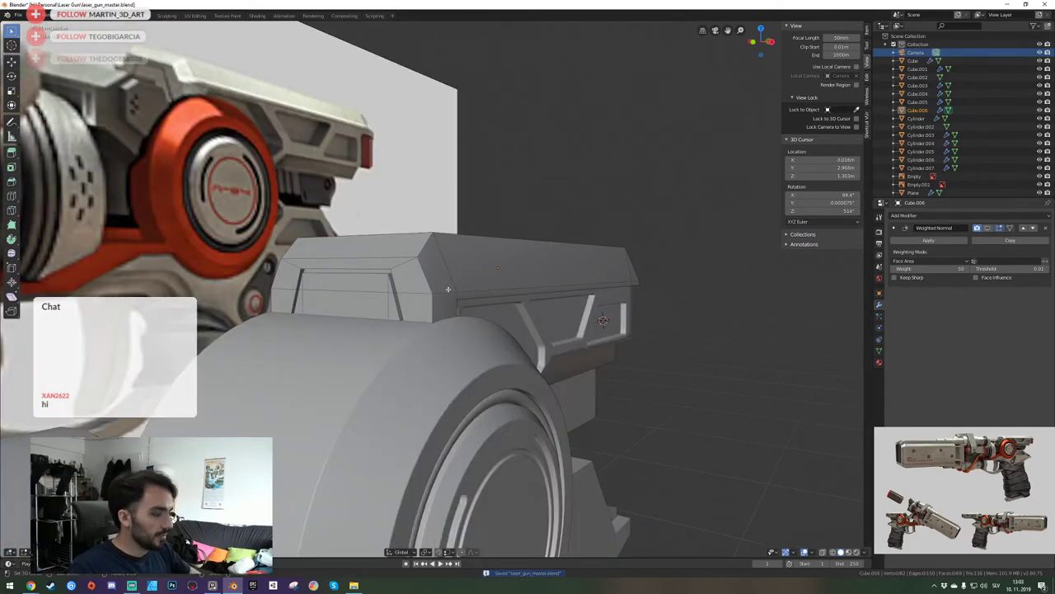
{"action": "key", "text": "KP_Divide"}
{"action": "key", "text": "shift+grave"}
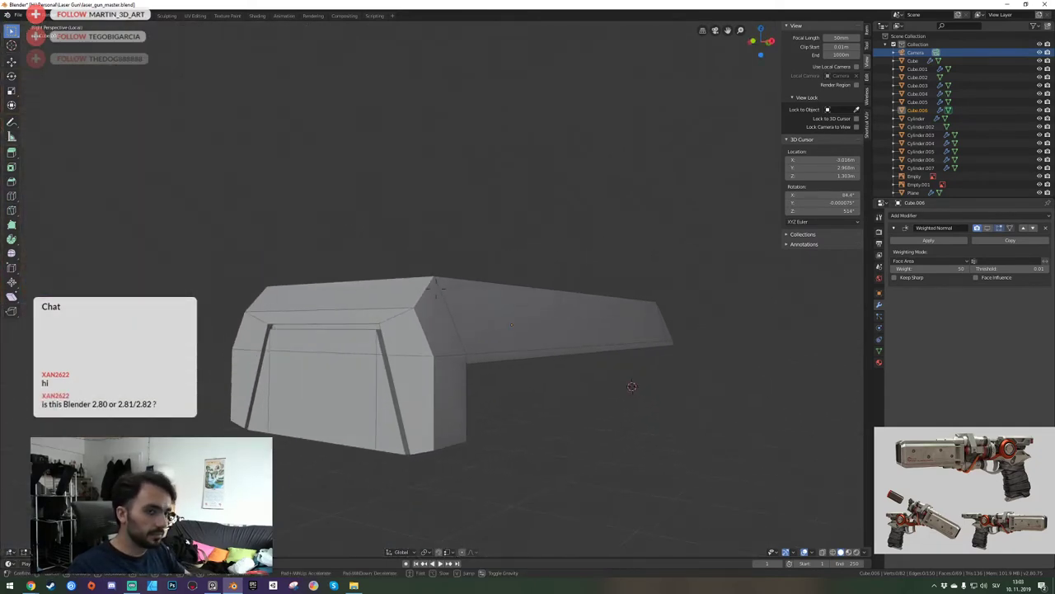
{"action": "key", "text": "q"}
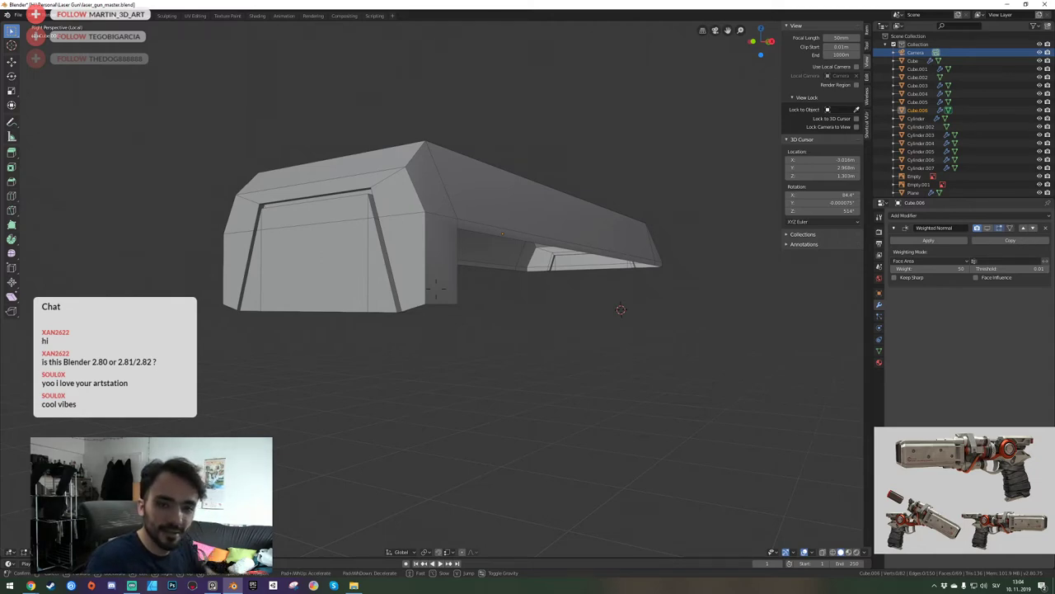
{"action": "left_click", "coordinate": [437, 288]}
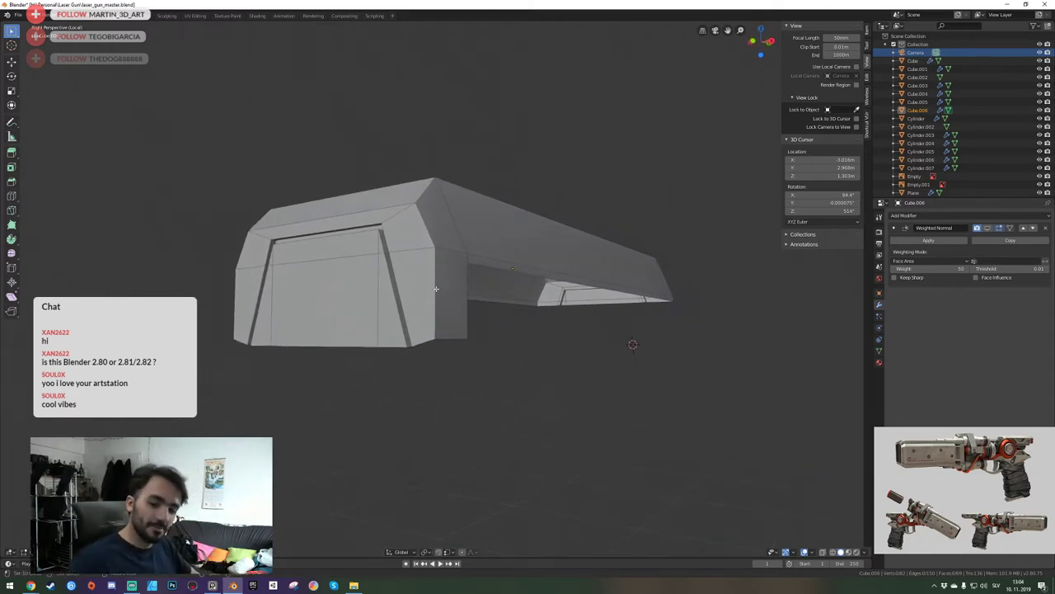
{"action": "right_click", "coordinate": [404, 281], "text": "shift"}
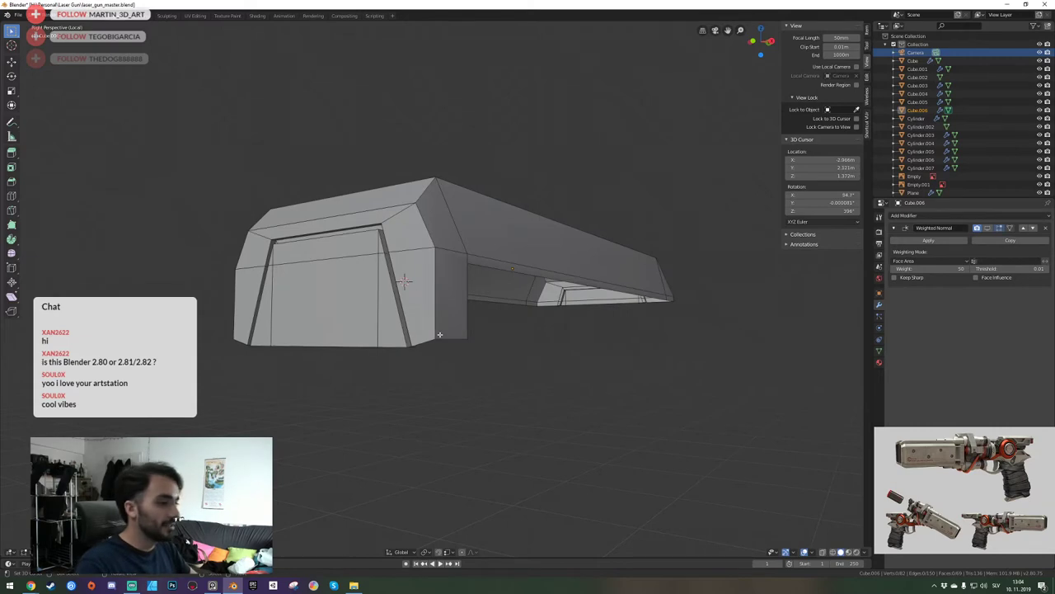
Select the bottom edges of the cover's front end, including the short side edge, from a low viewpoint.
{"action": "key", "text": "shift+grave"}
{"action": "key", "text": "a"}
{"action": "key", "text": "w"}
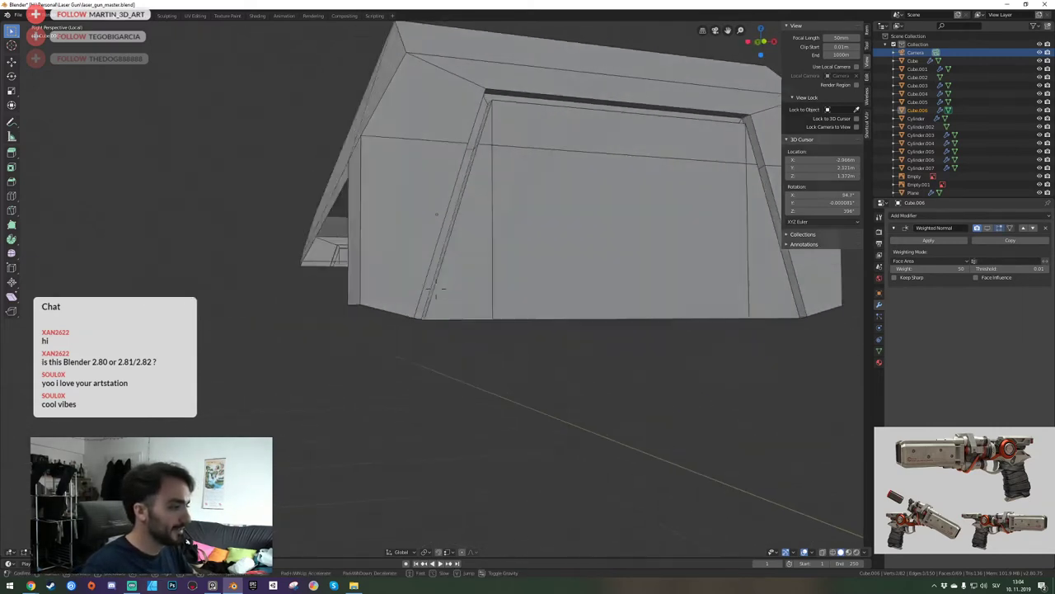
{"action": "key", "text": "a"}
{"action": "key", "text": "d"}
{"action": "left_click", "coordinate": [436, 289]}
{"action": "left_click", "coordinate": [378, 298], "text": "shift"}
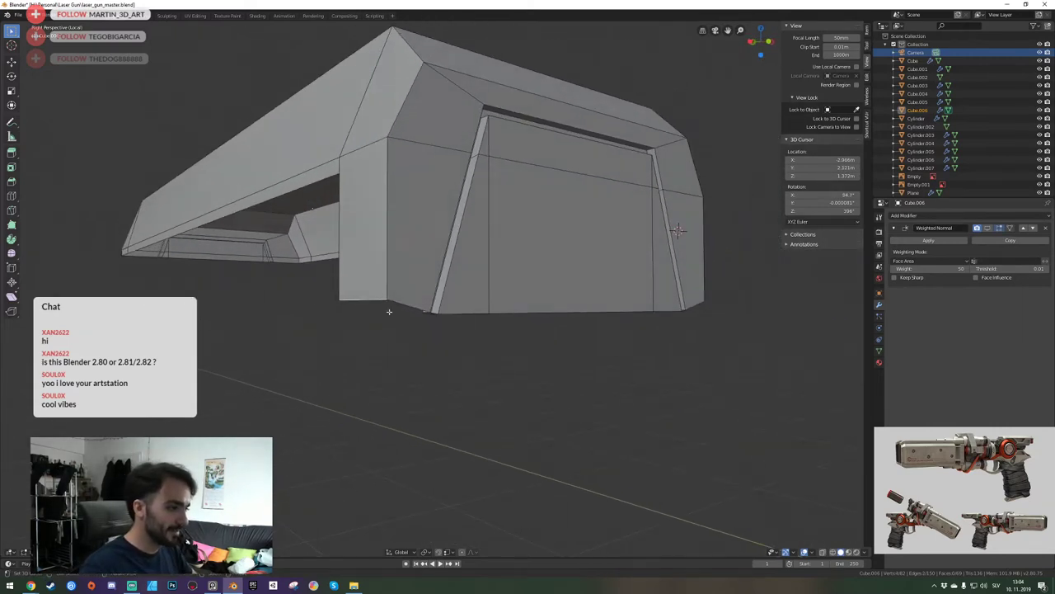
{"action": "key", "text": "shift+grave"}
{"action": "key", "text": "d"}
{"action": "key", "text": "s"}
{"action": "left_click", "coordinate": [436, 288]}
{"action": "left_click", "coordinate": [375, 286], "text": "alt+shift"}
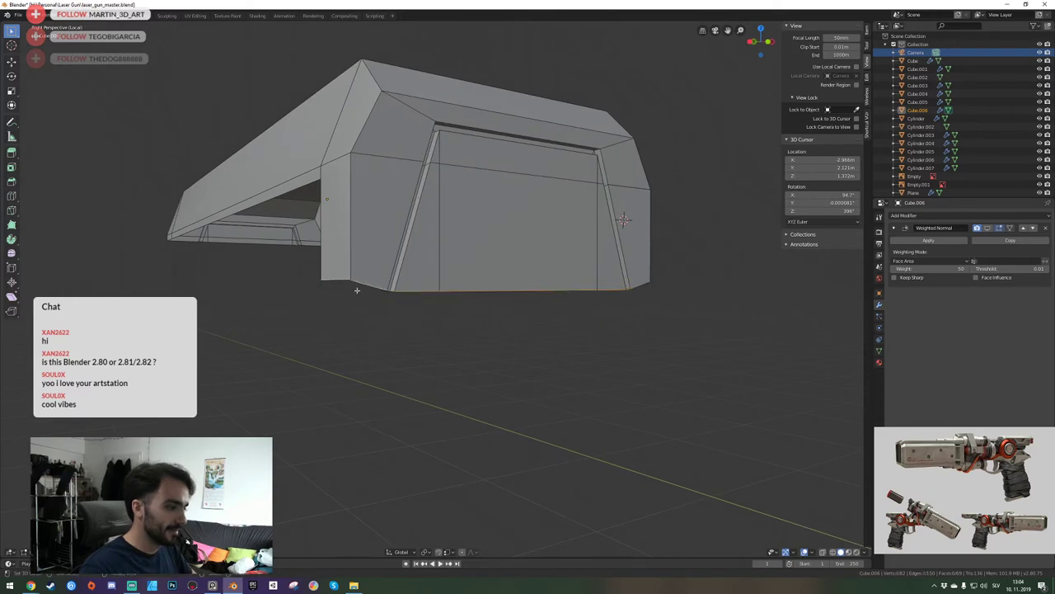
Select the short bottom edges on the front end's sides and snap them down along Z, level with the front's bottom edge.
{"action": "key", "text": "shift+grave"}
{"action": "key", "text": "w"}
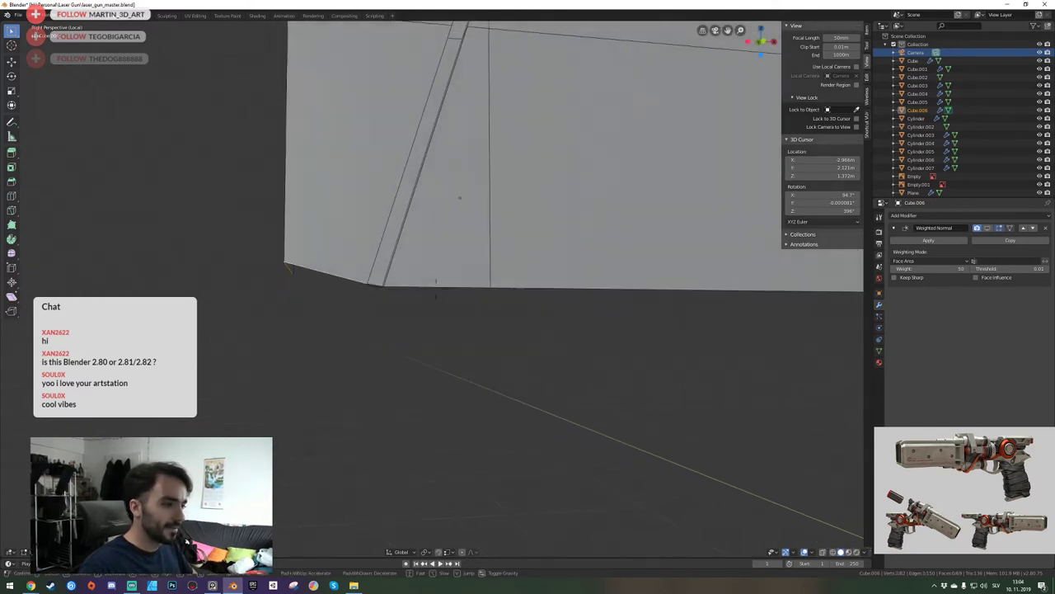
{"action": "left_click", "coordinate": [436, 289]}
{"action": "left_click", "coordinate": [356, 279]}
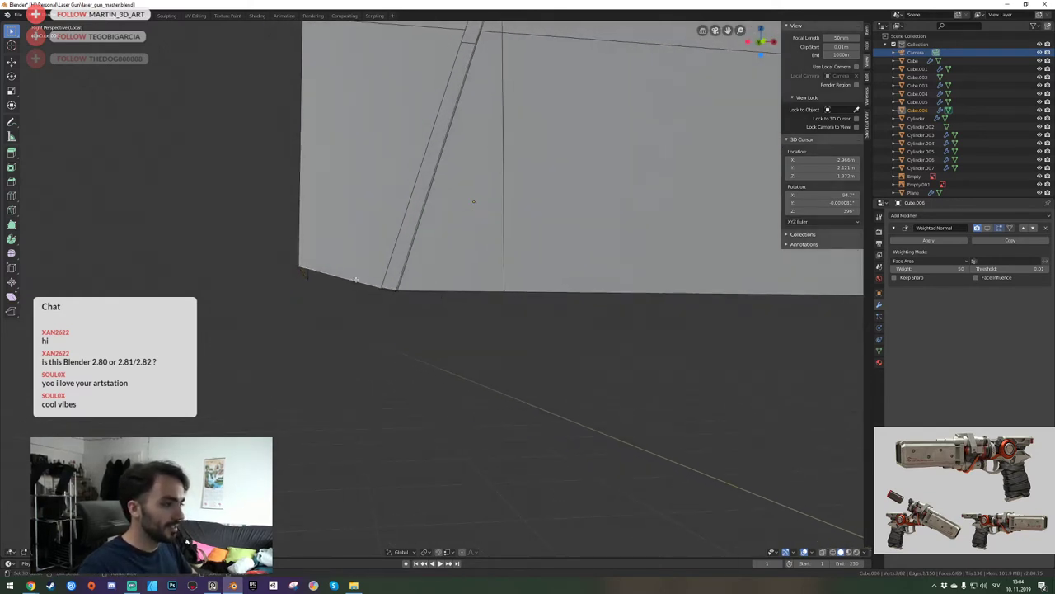
{"action": "left_click", "coordinate": [301, 271]}
{"action": "key", "text": "shift+grave"}
{"action": "key", "text": "d"}
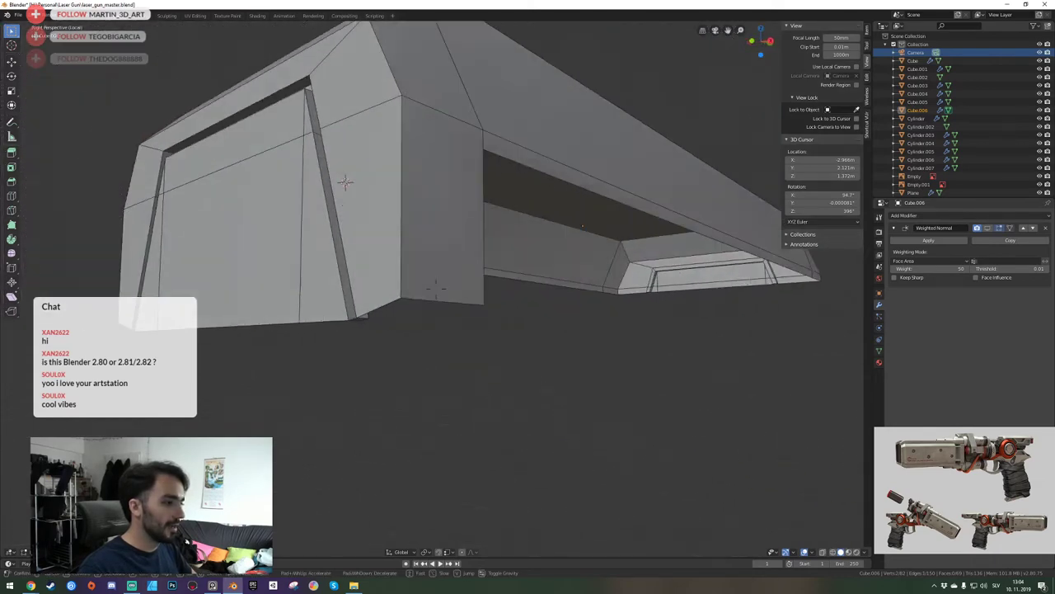
{"action": "left_click", "coordinate": [436, 288]}
{"action": "left_click", "coordinate": [439, 300], "text": "shift"}
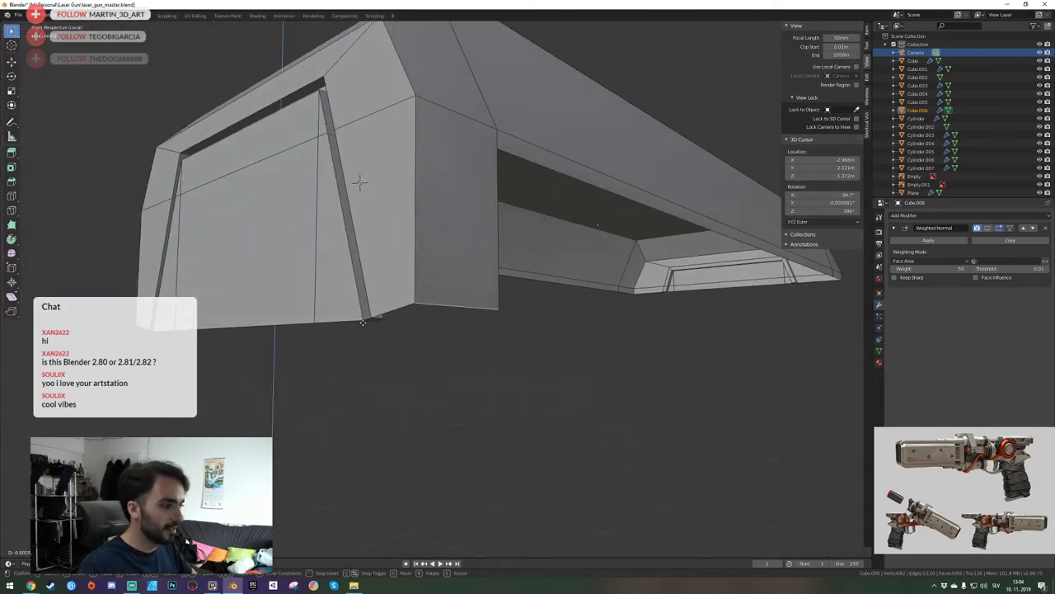
{"action": "key", "text": "shift+grave"}
{"action": "key", "text": "a"}
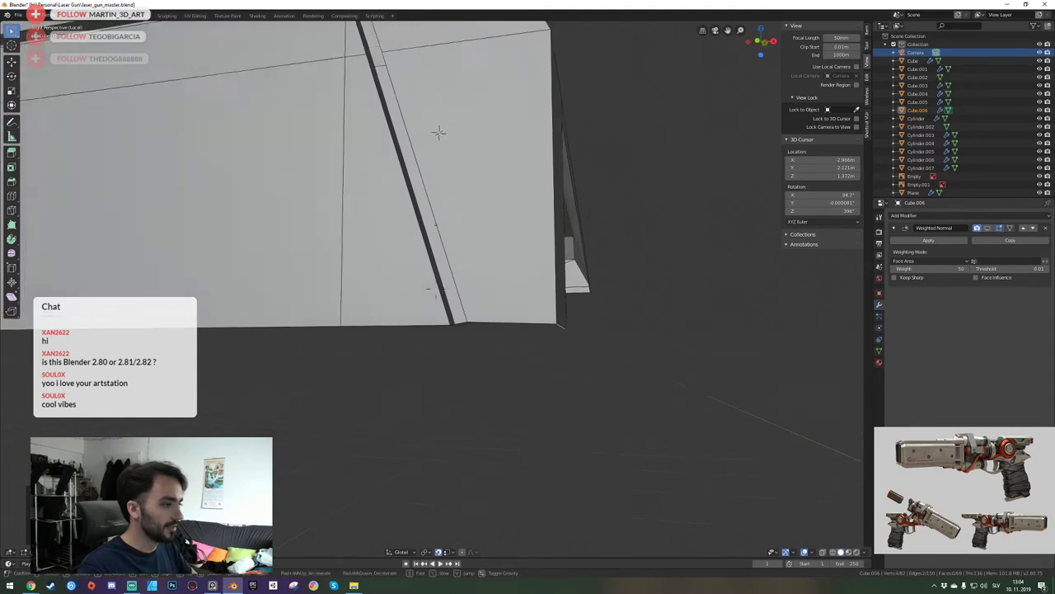
{"action": "key", "text": "q"}
{"action": "left_click", "coordinate": [436, 288]}
{"action": "left_click", "coordinate": [437, 212]}
Snap the panel groove's short inner bottom edge along Z to the front end's bottom edge and save the file.
{"action": "key", "text": "shift+grave"}
{"action": "key", "text": "d"}
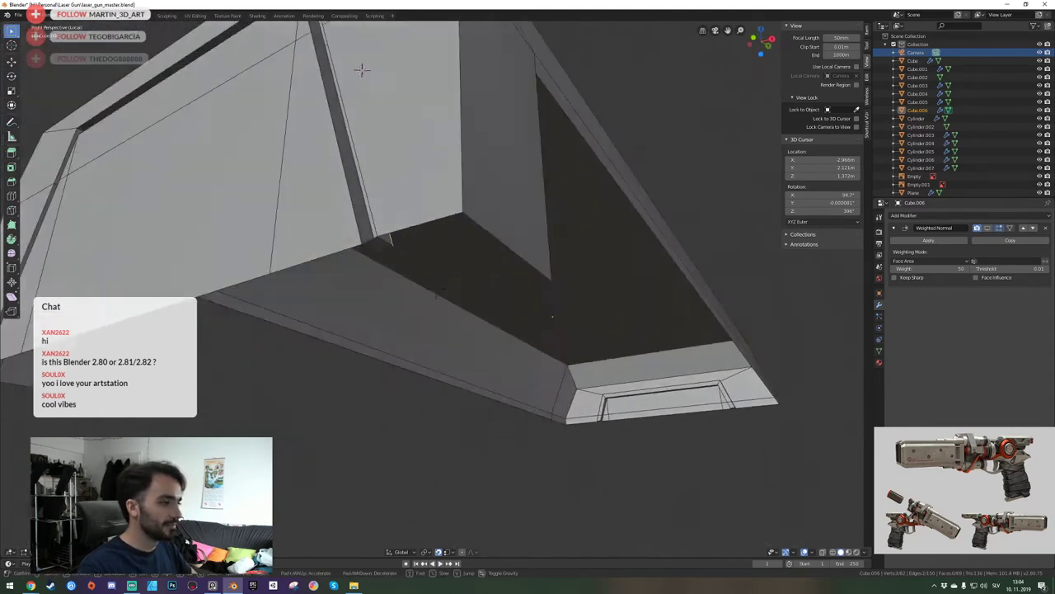
{"action": "left_click", "coordinate": [436, 289]}
{"action": "left_click", "coordinate": [427, 239]}
{"action": "key", "text": "shift+grave"}
{"action": "key", "text": "a"}
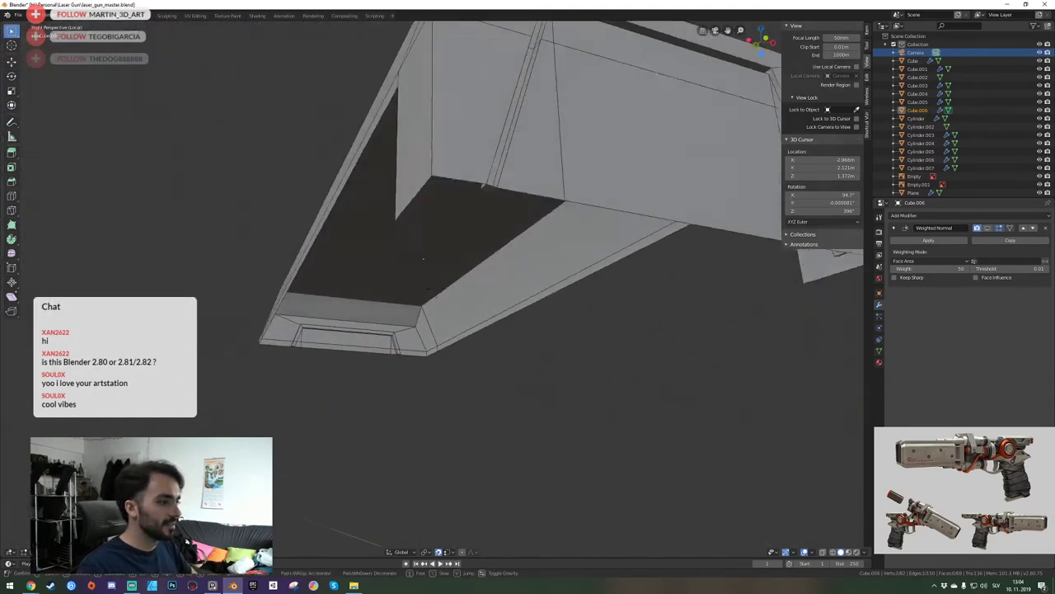
{"action": "key", "text": "w"}
{"action": "left_click", "coordinate": [436, 288]}
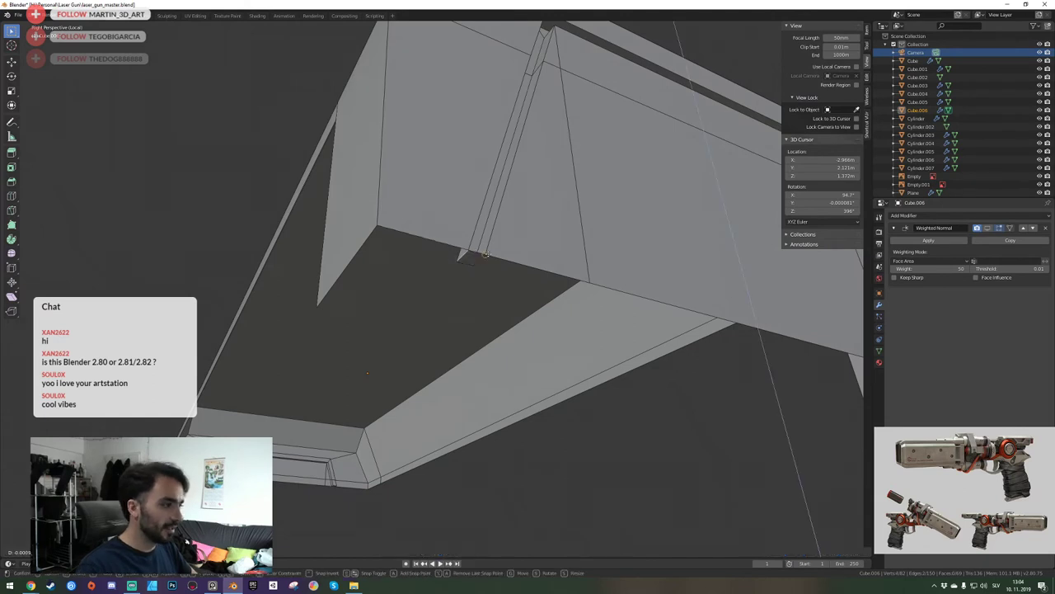
{"action": "key", "text": "shift+grave"}
{"action": "key", "text": "s"}
{"action": "left_click", "coordinate": [436, 289]}
{"action": "key", "text": "Tab"}
{"action": "key", "text": "ctrl+s"}
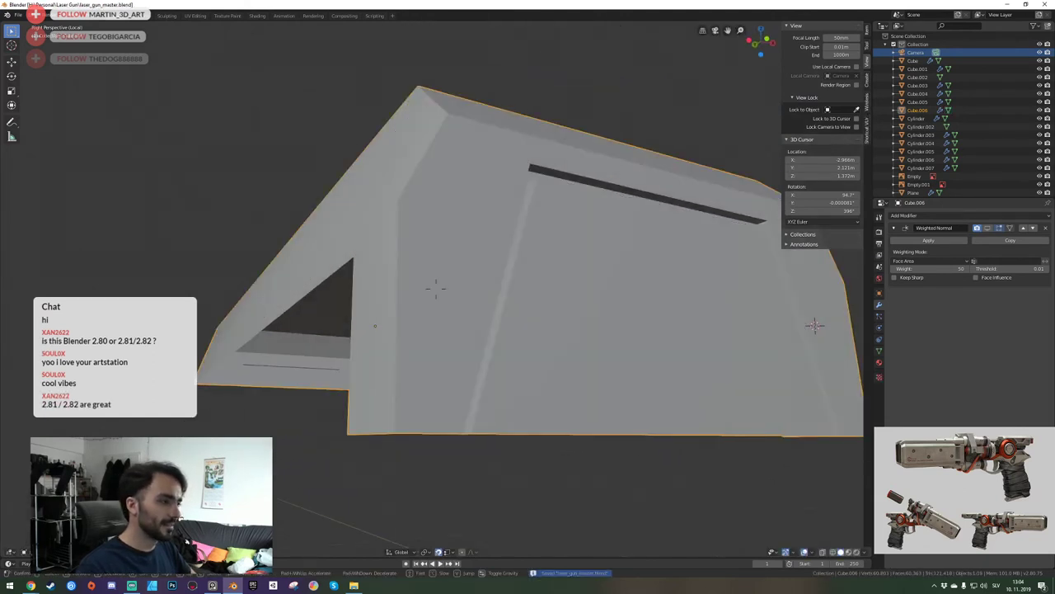
Place the 3D cursor below the cover's underside and leave the isolated view to show the whole gun.
{"action": "key", "text": "shift+grave"}
{"action": "key", "text": "d"}
{"action": "left_click", "coordinate": [433, 284]}
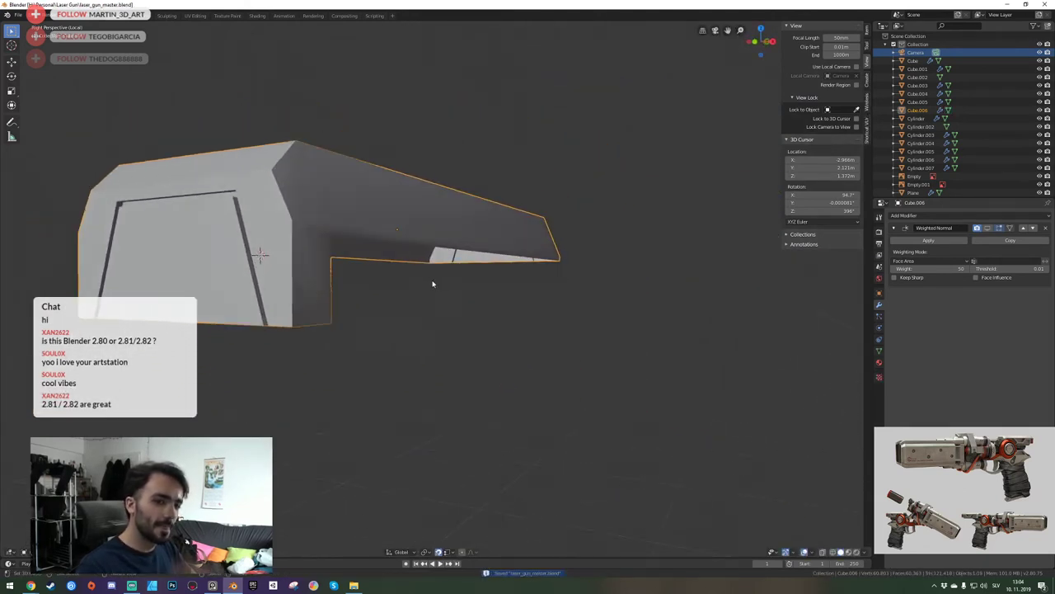
{"action": "right_click", "coordinate": [416, 311], "text": "shift"}
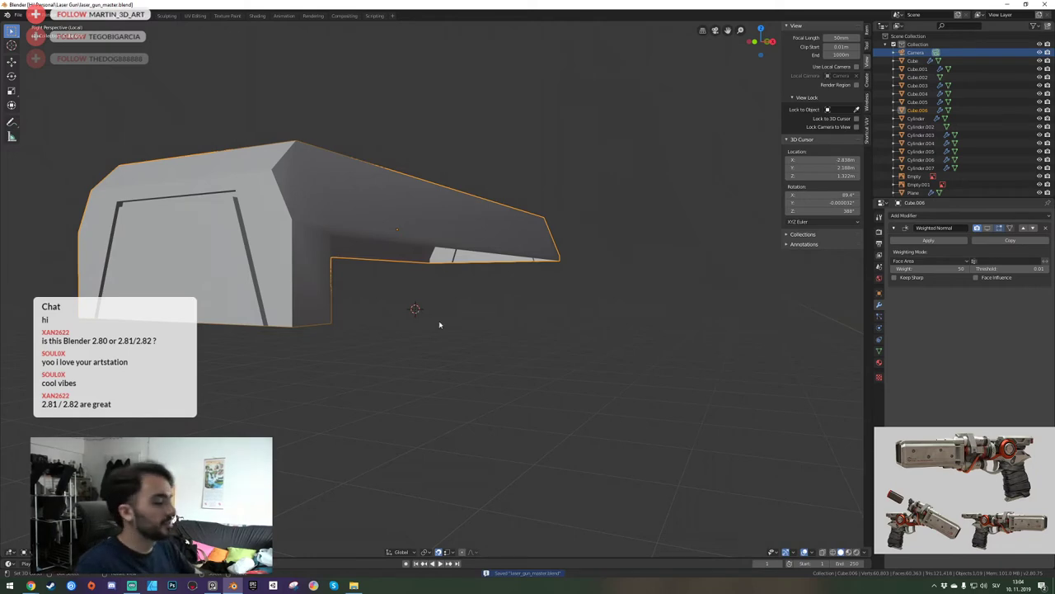
{"action": "key", "text": "KP_Divide"}
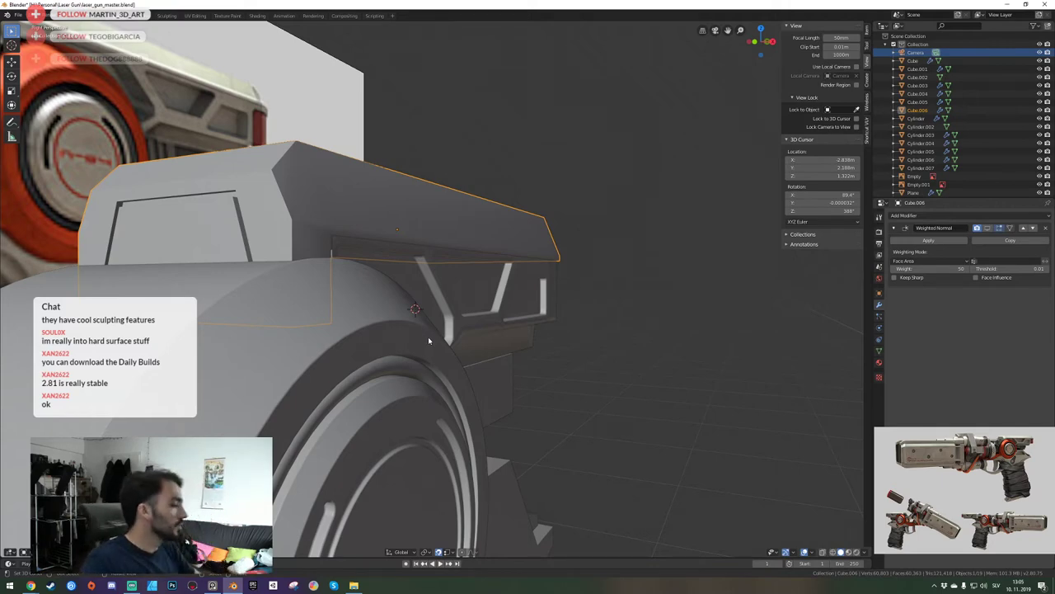
Examine how the cover's front end sits on the round body beside the reference image, and save the file.
{"action": "key", "text": "shift+grave"}
{"action": "key", "text": "s"}
{"action": "left_click", "coordinate": [438, 291]}
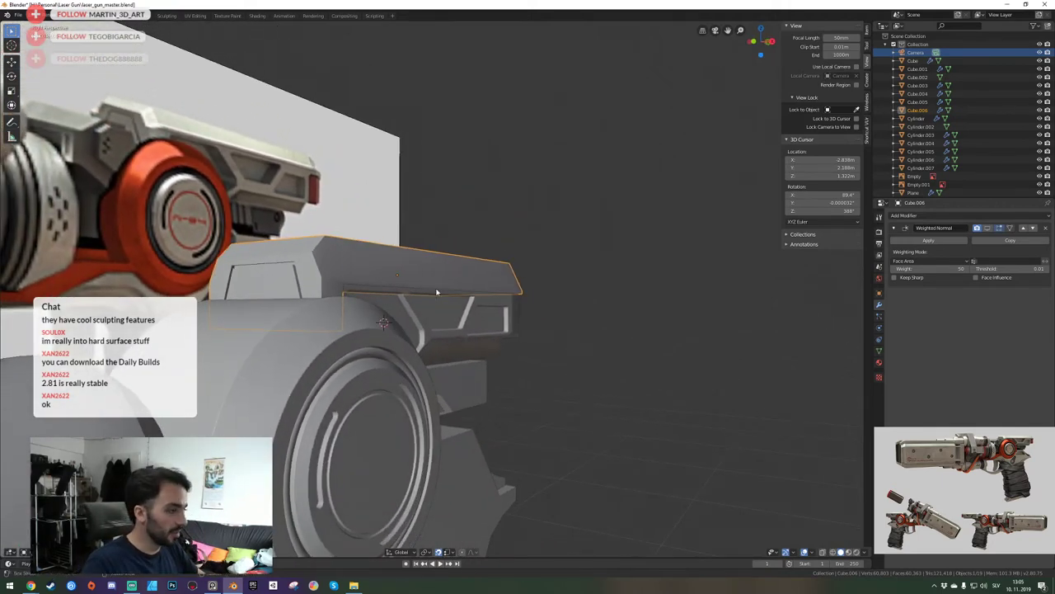
{"action": "key", "text": "ctrl+s"}
{"action": "key", "text": "shift+grave"}
{"action": "key", "text": "s"}
{"action": "key", "text": "e"}
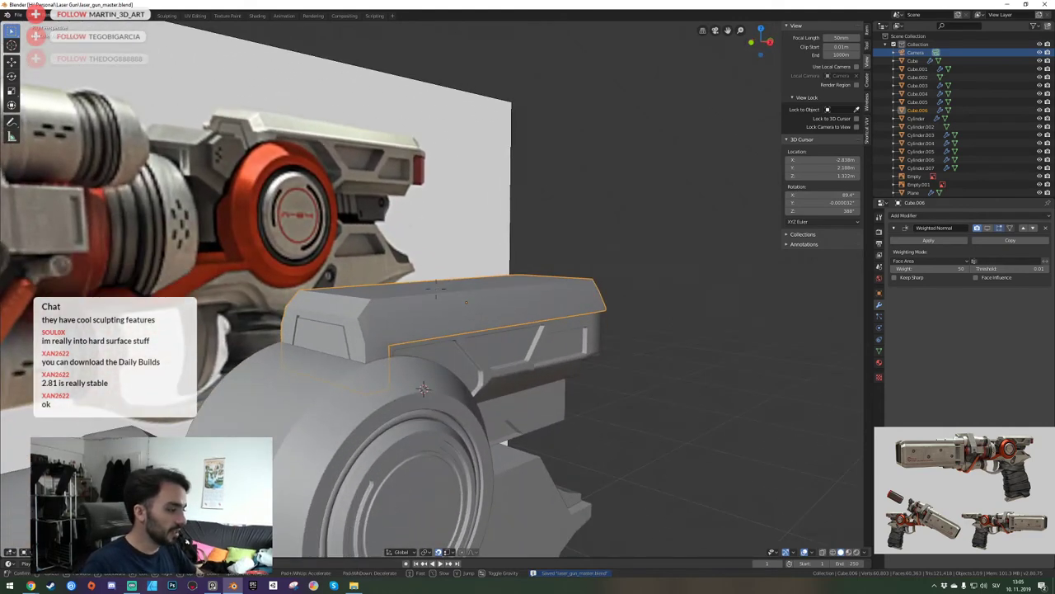
{"action": "left_click", "coordinate": [436, 292]}
{"action": "key", "text": "shift+grave"}
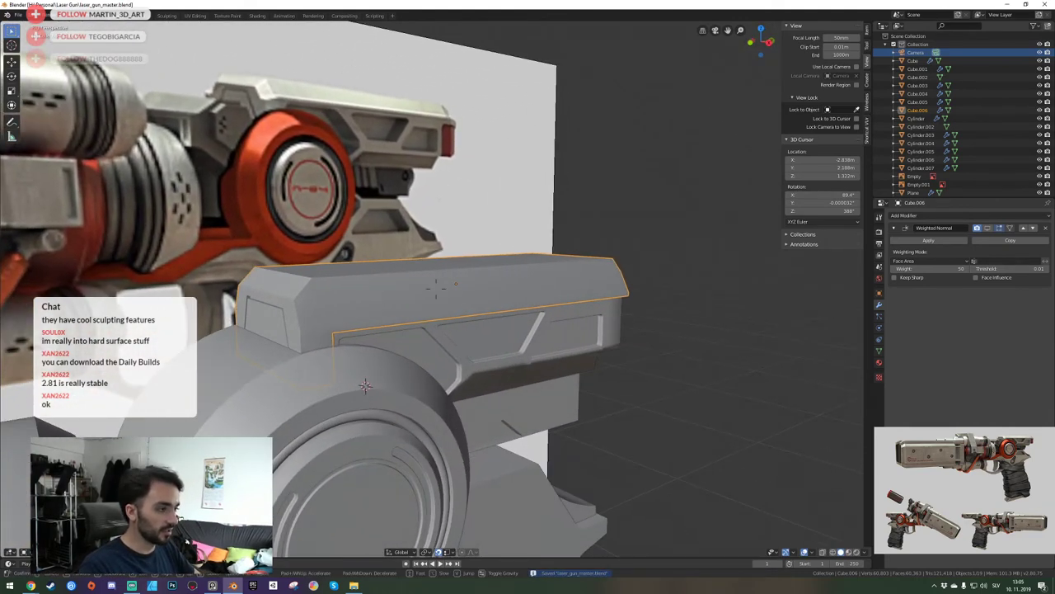
{"action": "key", "text": "w"}
{"action": "left_click", "coordinate": [437, 291]}
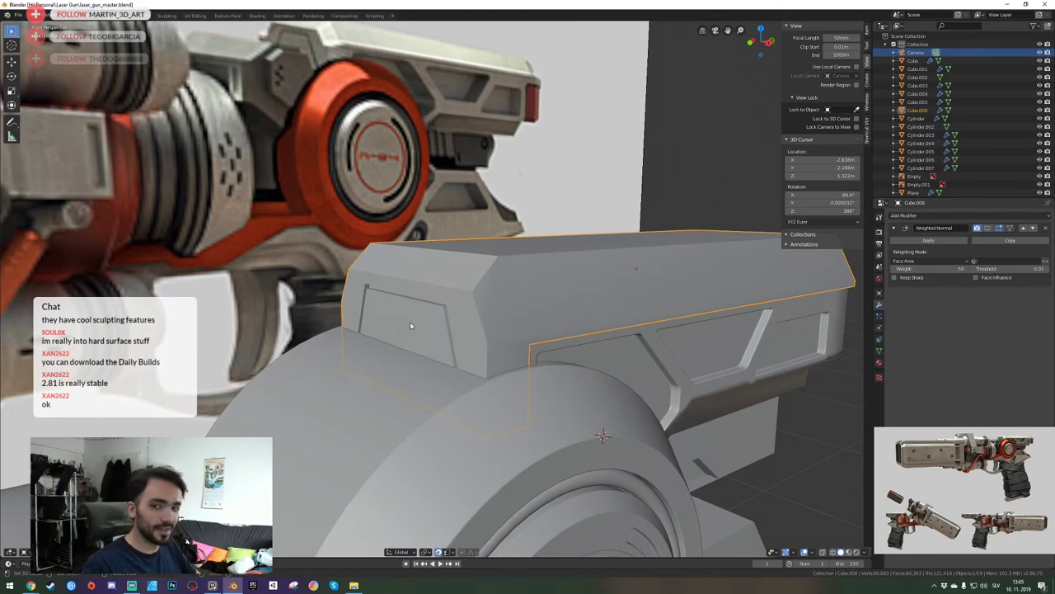
{"action": "key", "text": "shift+grave"}
{"action": "key", "text": "w"}
{"action": "left_click", "coordinate": [436, 289]}
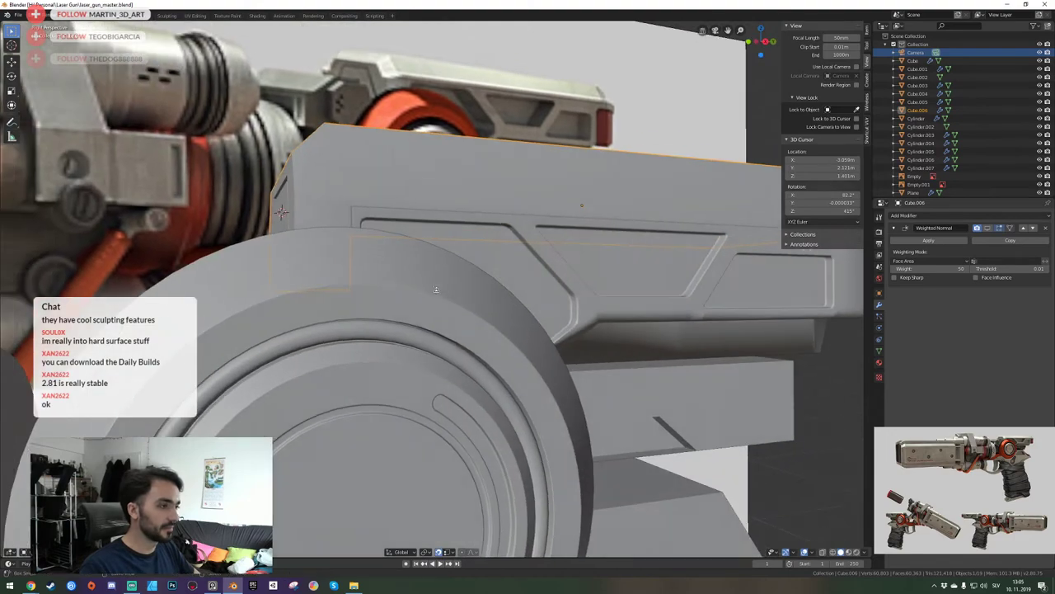
{"action": "key", "text": "ctrl+s"}
Enter Edit Mode on the cover and briefly isolate it to check the side of its front end.
{"action": "middle_click_drag", "start_coordinate": [437, 292], "coordinate": [438, 287]}
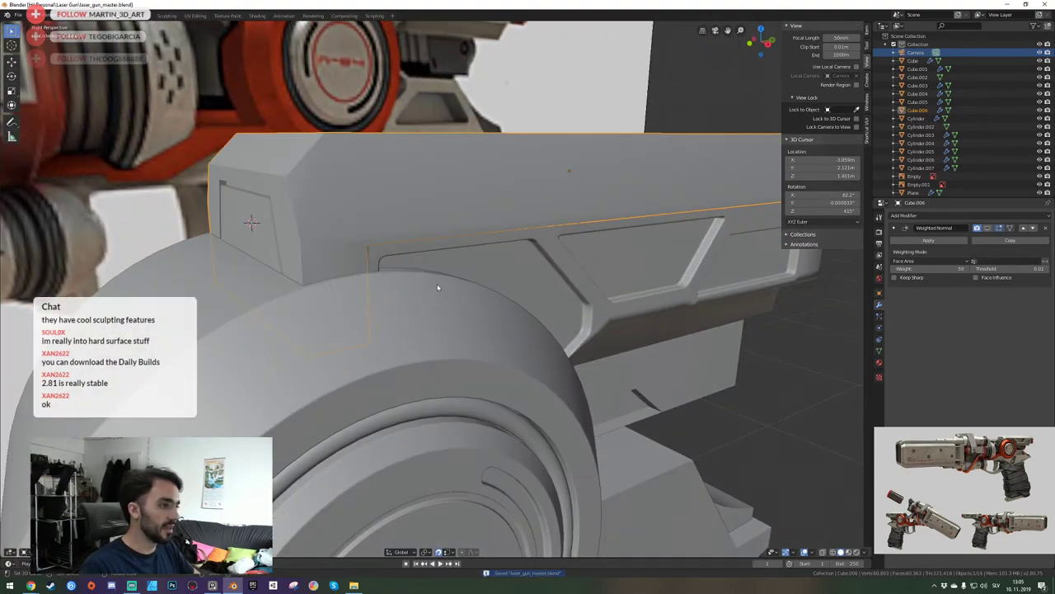
{"action": "key", "text": "shift+grave"}
{"action": "key", "text": "a"}
{"action": "left_click", "coordinate": [436, 289]}
{"action": "key", "text": "Tab"}
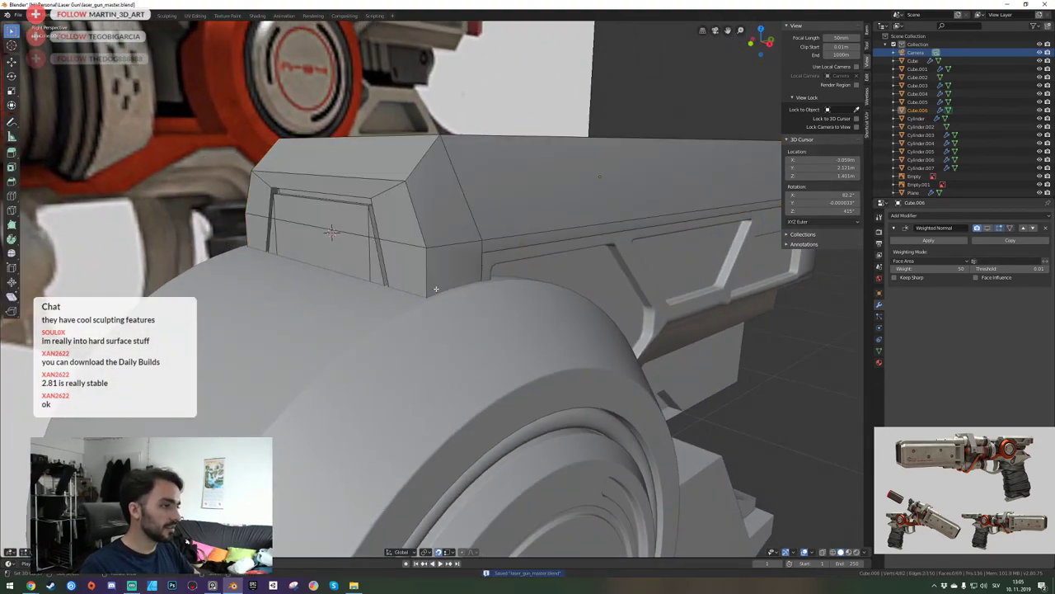
{"action": "key", "text": "shift+grave"}
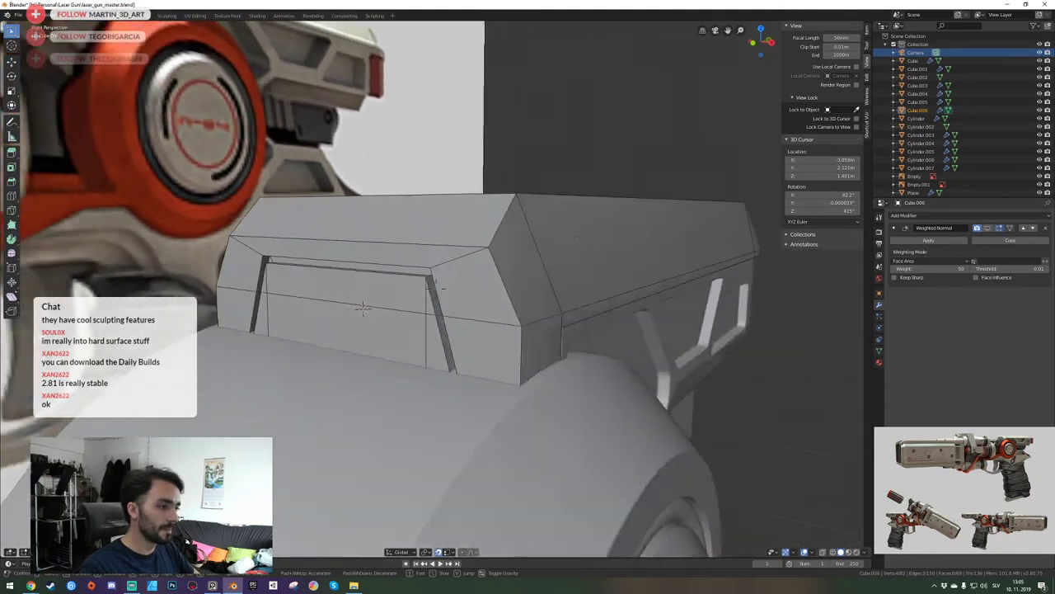
{"action": "left_click", "coordinate": [441, 292]}
{"action": "key", "text": "KP_Divide"}
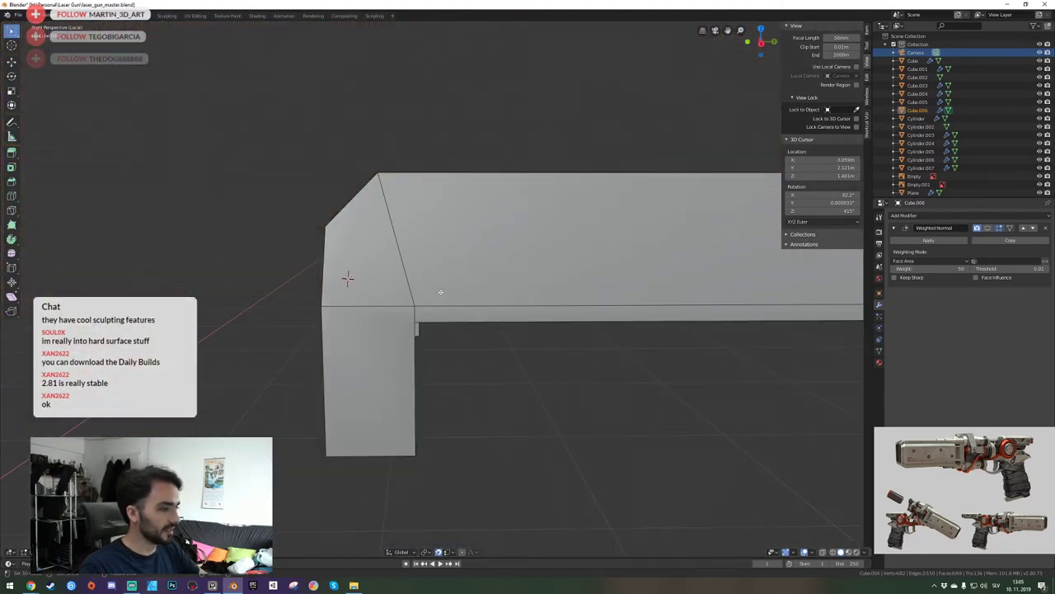
{"action": "key", "text": "KP_Divide"}
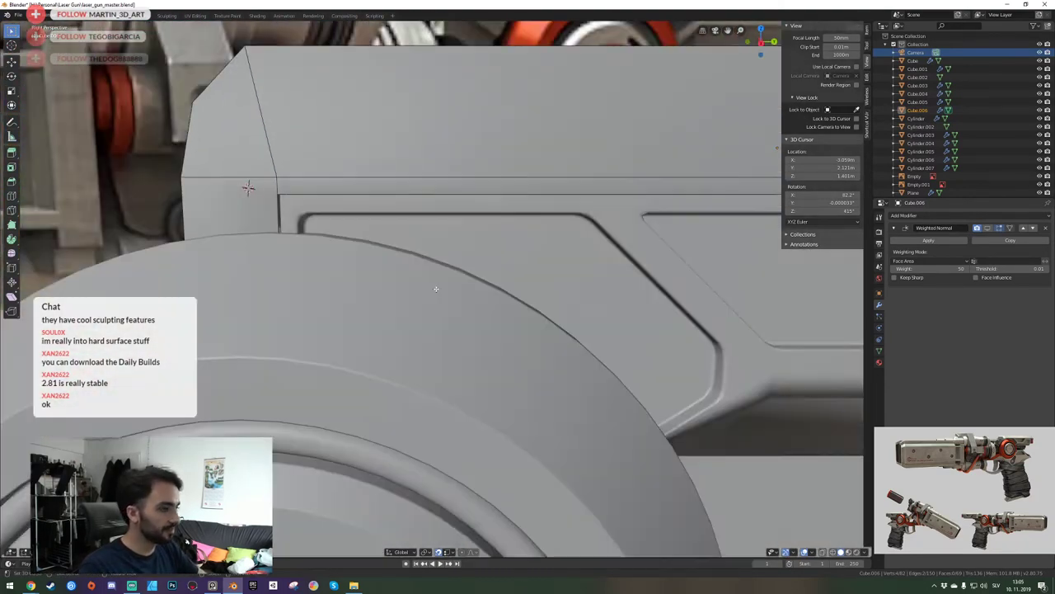
Add a horizontal edge loop across the lower part of the cover's front end and edge-slide it into position.
{"action": "key", "text": "shift+grave"}
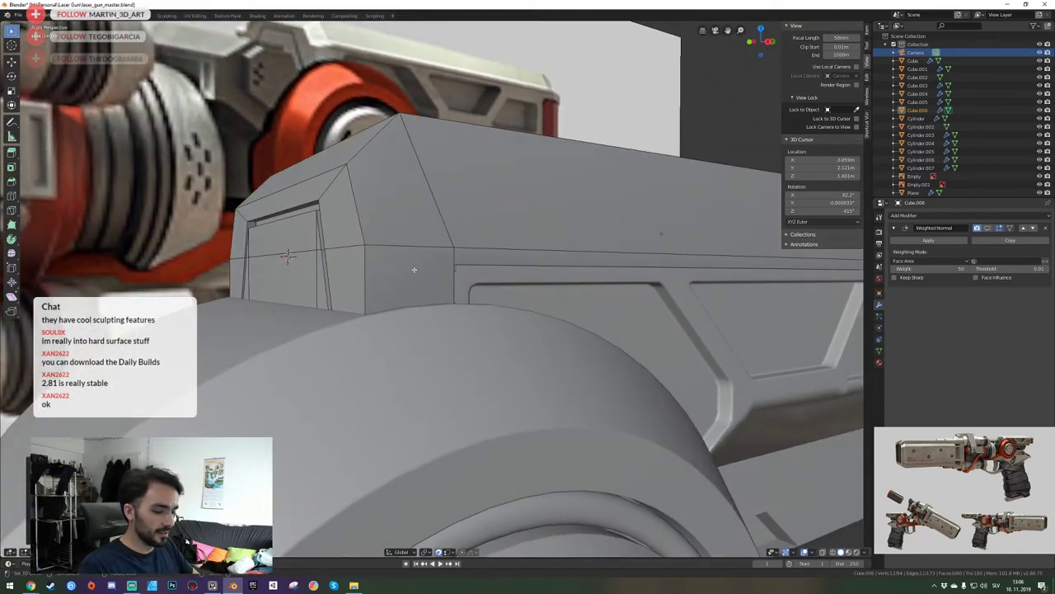
{"action": "key", "text": "g"}
{"action": "left_click", "coordinate": [445, 267]}
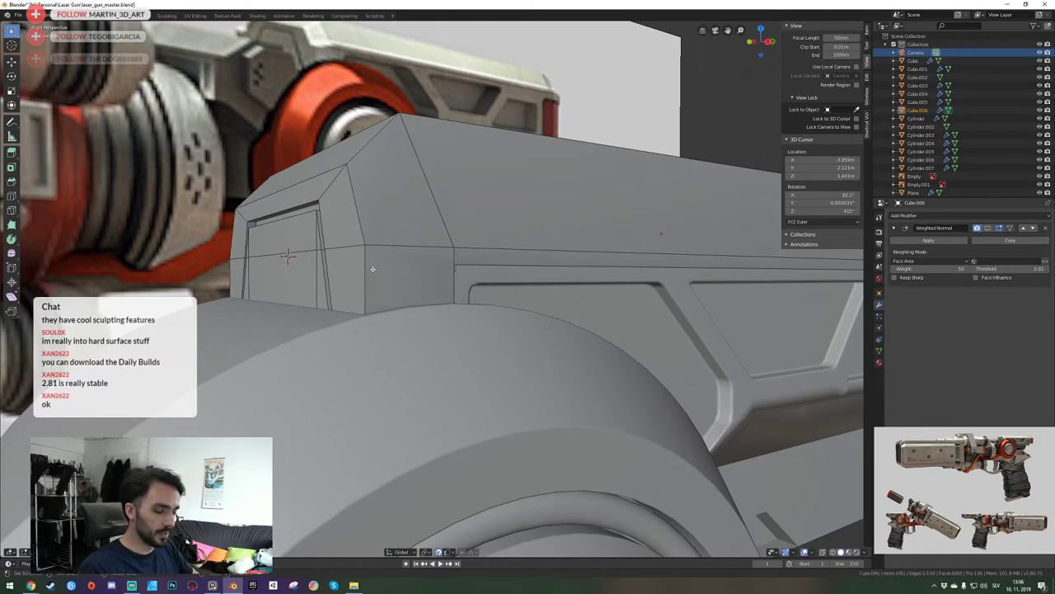
{"action": "key", "text": "ctrl+r"}
{"action": "left_click", "coordinate": [339, 291]}
{"action": "right_click", "coordinate": [340, 291]}
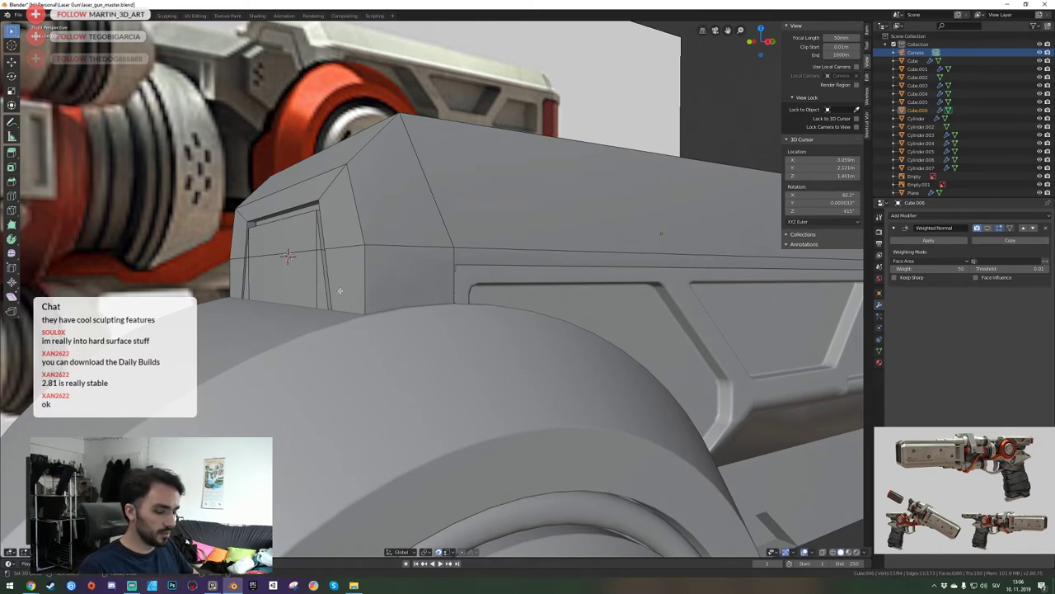
{"action": "key", "text": "g"}
{"action": "key", "text": "g"}
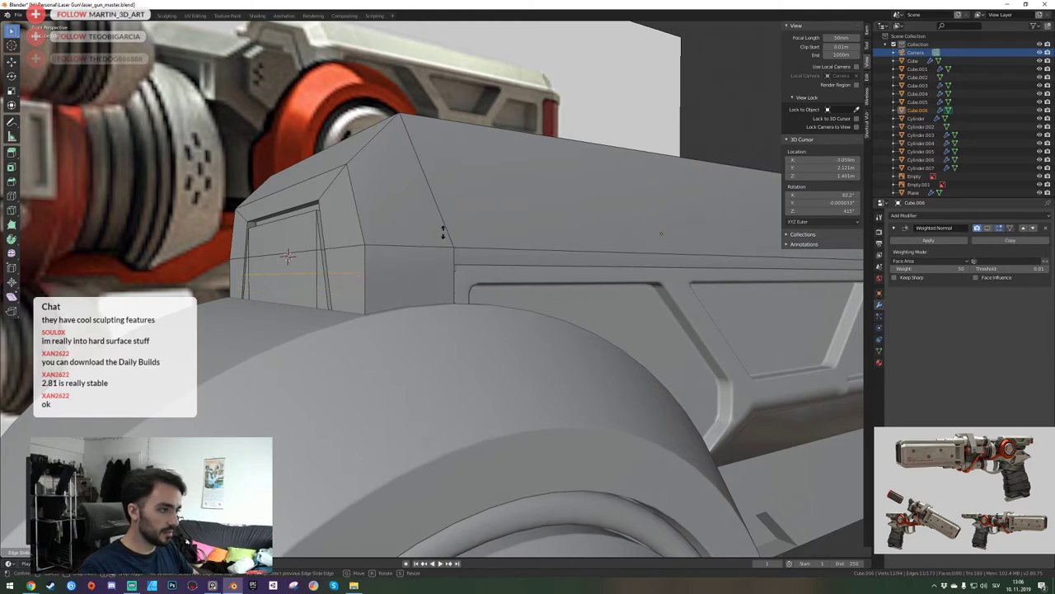
{"action": "left_click", "coordinate": [427, 233]}
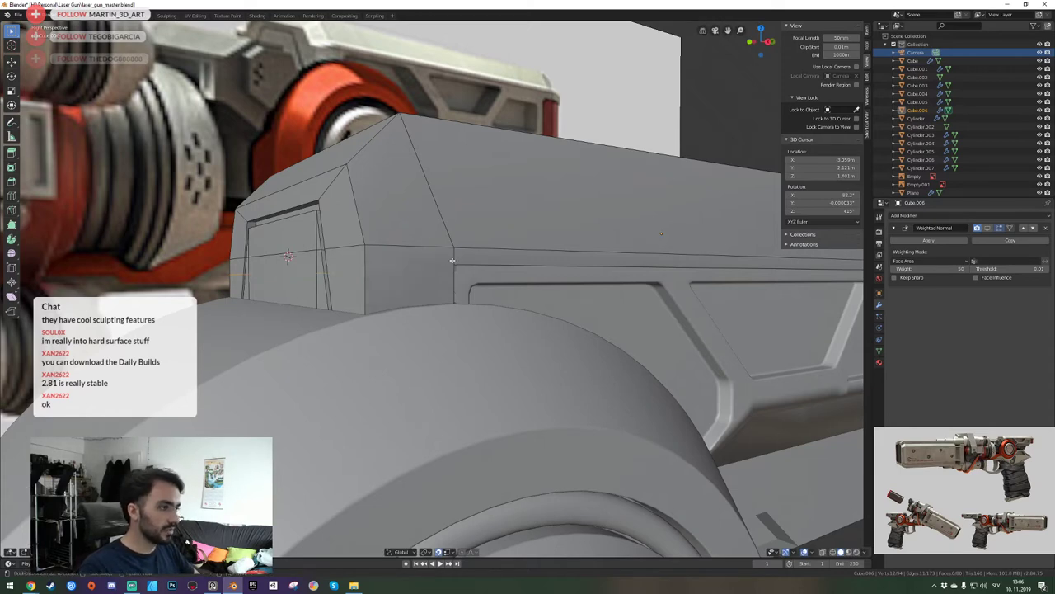
Complete the edge loop around the front end at the height of the side's bottom corner vertex, and save the file.
{"action": "left_click", "coordinate": [455, 261]}
{"action": "key", "text": "shift+grave"}
{"action": "key", "text": "a"}
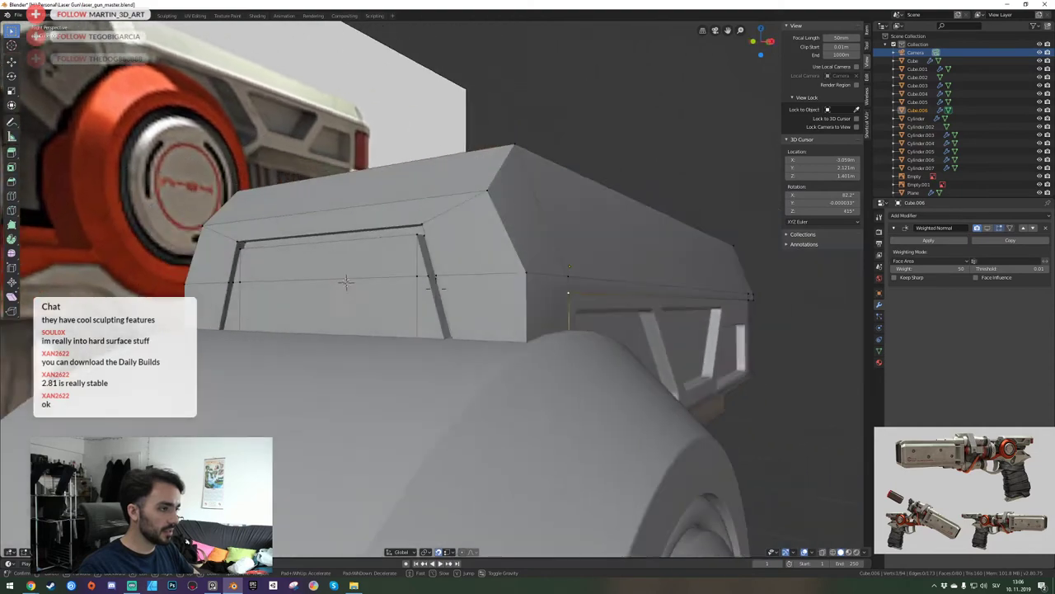
{"action": "left_click", "coordinate": [436, 289]}
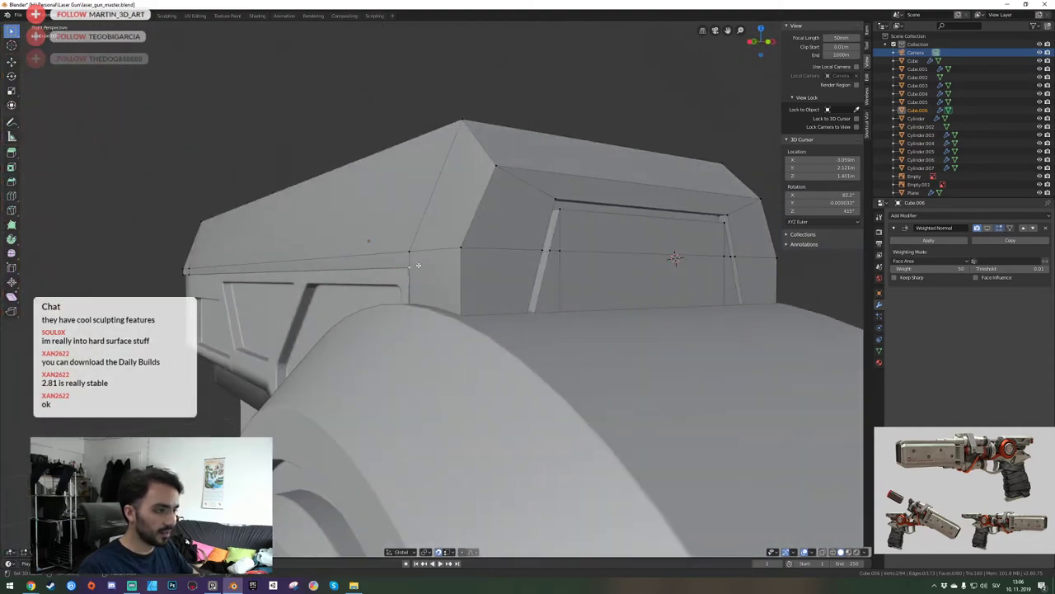
{"action": "key", "text": "shift+grave"}
{"action": "key", "text": "d"}
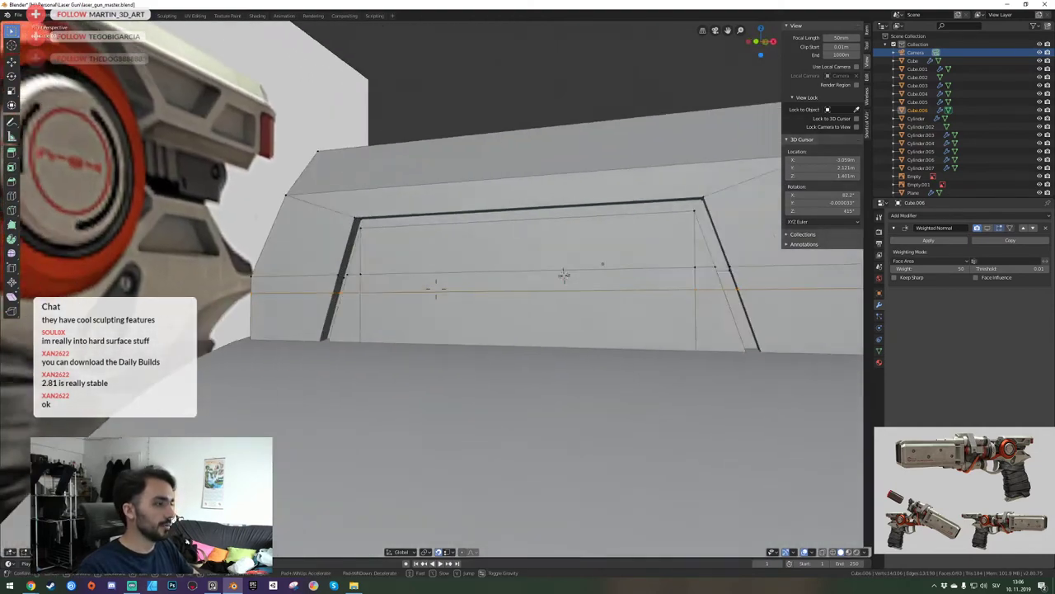
{"action": "key", "text": "s"}
{"action": "key", "text": "a"}
{"action": "left_click", "coordinate": [436, 289]}
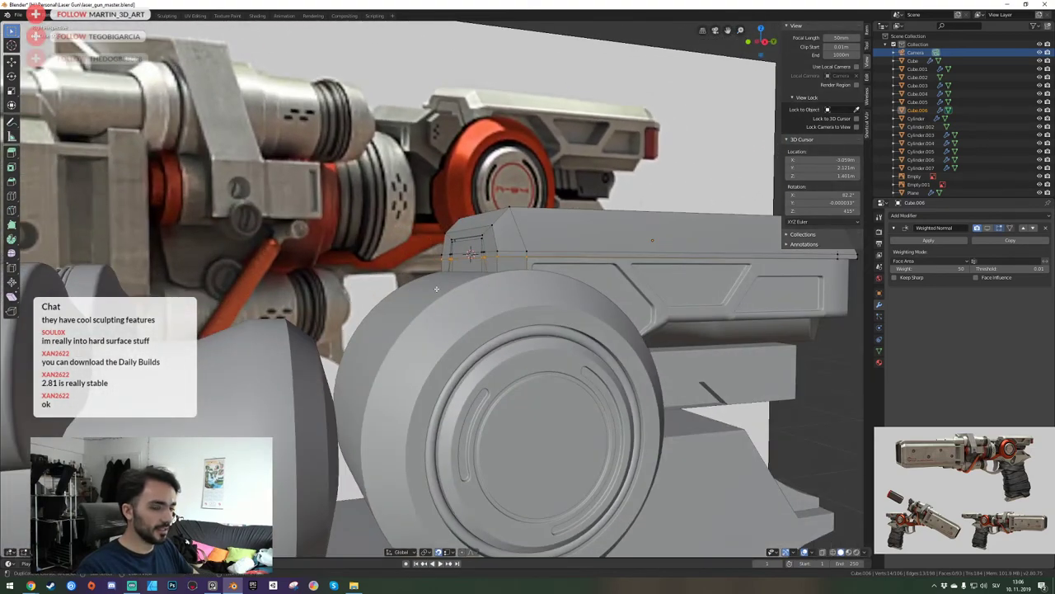
{"action": "key", "text": "ctrl+s"}
Compare the cover's front end with the gun in the reference image, placing the 3D cursor on the reference.
{"action": "key", "text": "shift+grave"}
{"action": "key", "text": "a"}
{"action": "left_click", "coordinate": [436, 288]}
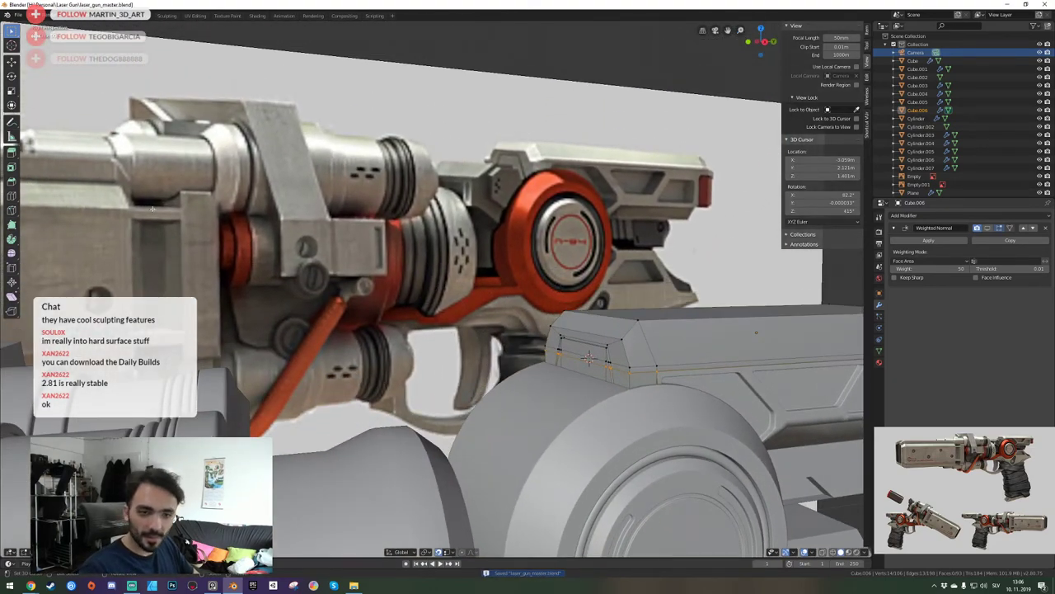
{"action": "left_click", "coordinate": [395, 244]}
{"action": "key", "text": "shift+grave"}
{"action": "key", "text": "s"}
{"action": "left_click", "coordinate": [436, 289]}
{"action": "key", "text": "shift+grave"}
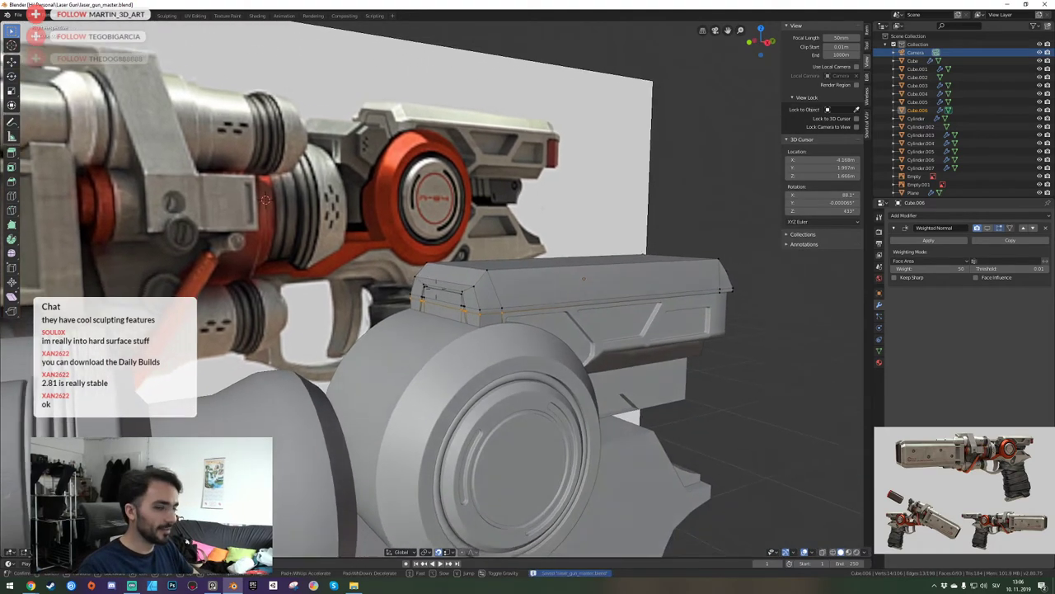
{"action": "key", "text": "w"}
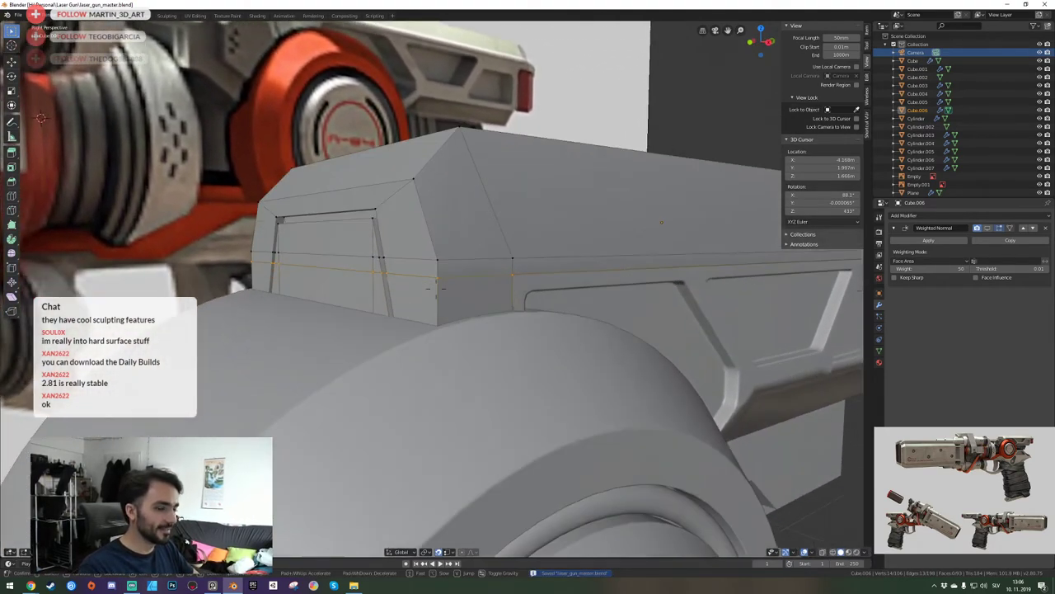
{"action": "left_click", "coordinate": [436, 289]}
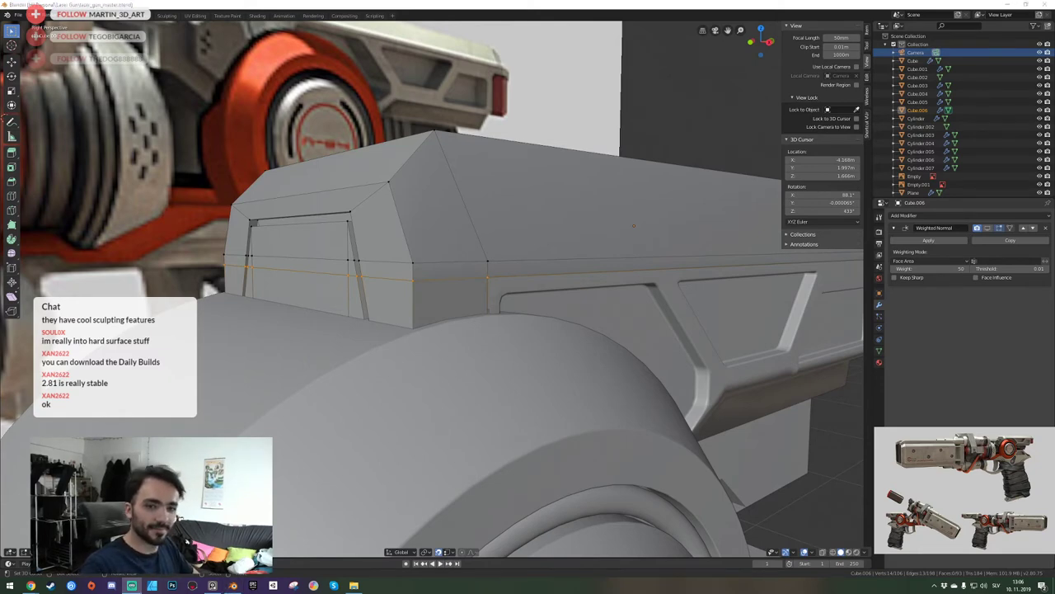
Place the 3D cursor on the cover's lower side band and examine the edge loop along the front end and side.
{"action": "key", "text": "shift+grave"}
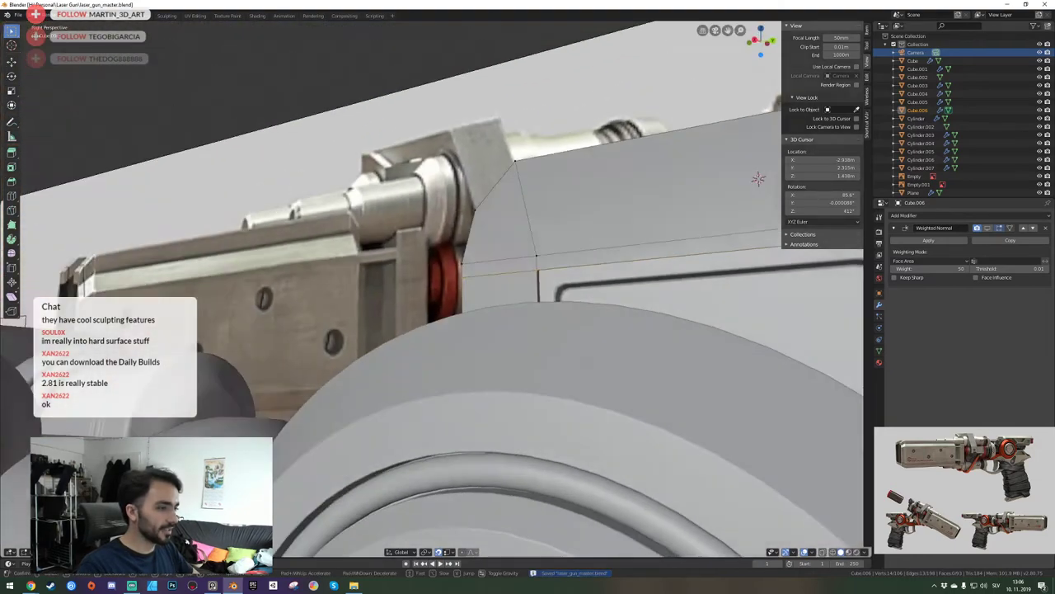
{"action": "key", "text": "a"}
{"action": "key", "text": "e"}
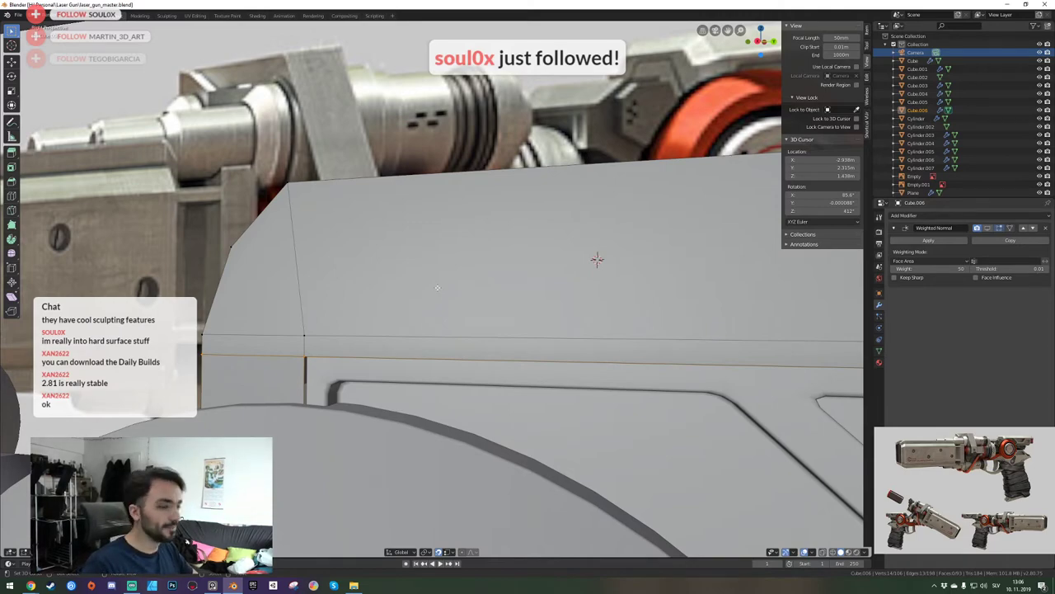
{"action": "left_click", "coordinate": [544, 348]}
{"action": "key", "text": "shift+grave"}
{"action": "key", "text": "a"}
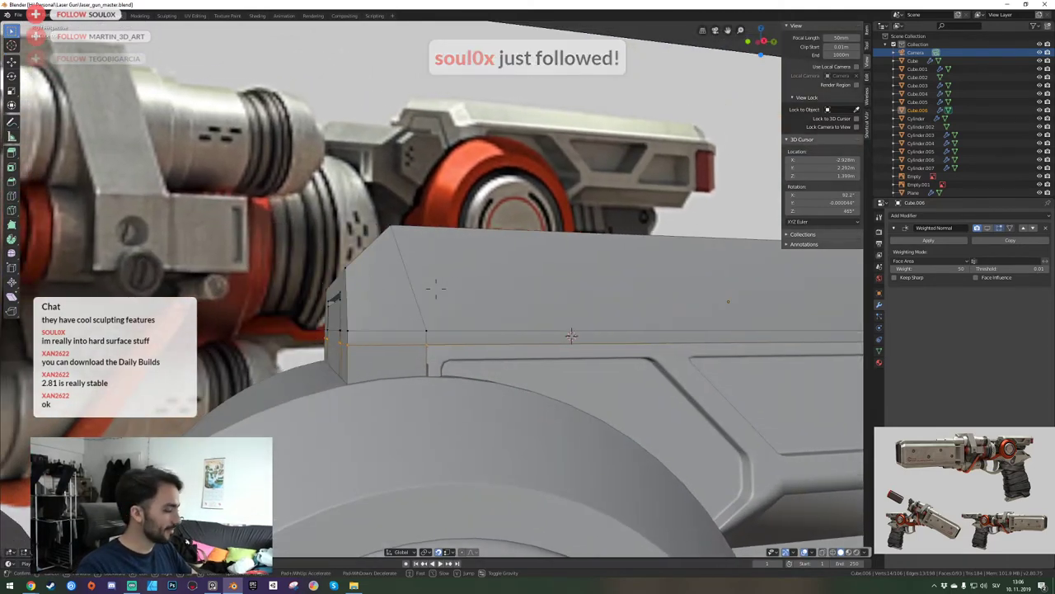
{"action": "key", "text": "a"}
{"action": "key", "text": "w"}
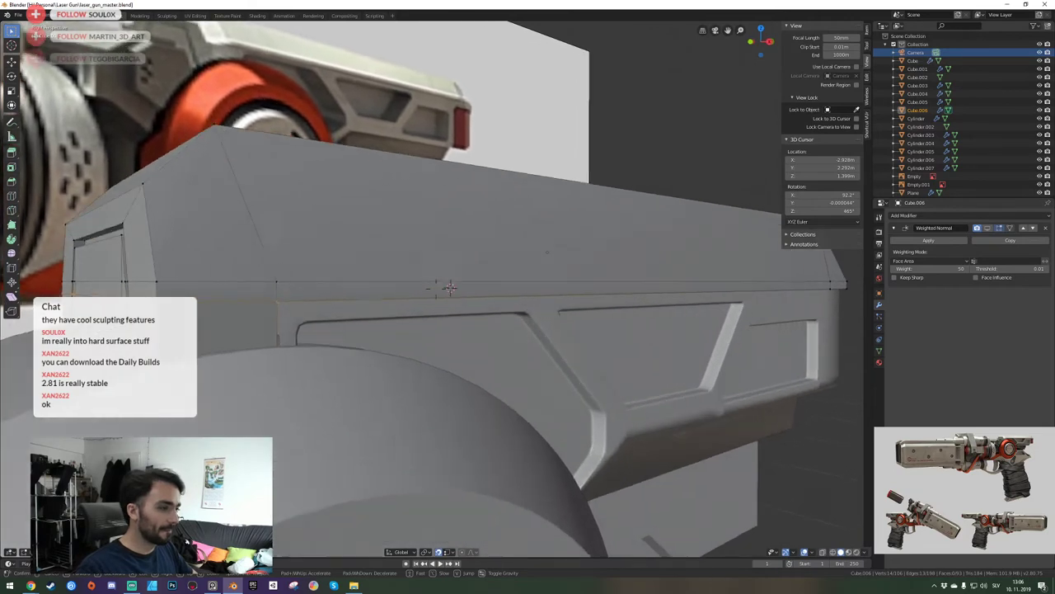
{"action": "key", "text": "d"}
{"action": "key", "text": "a"}
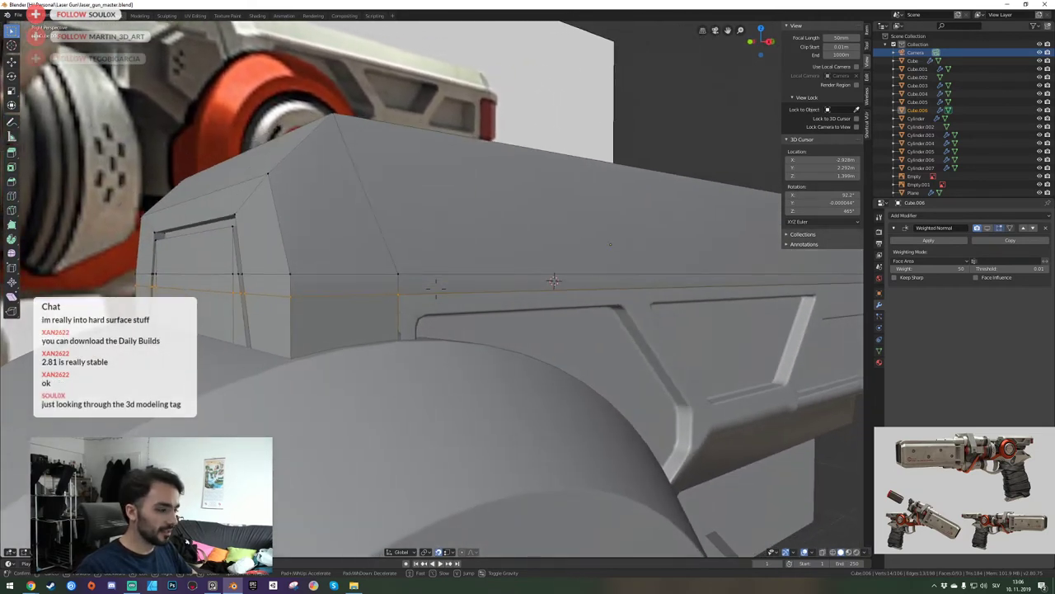
{"action": "left_click", "coordinate": [436, 289]}
{"action": "key", "text": "shift+grave"}
{"action": "key", "text": "d"}
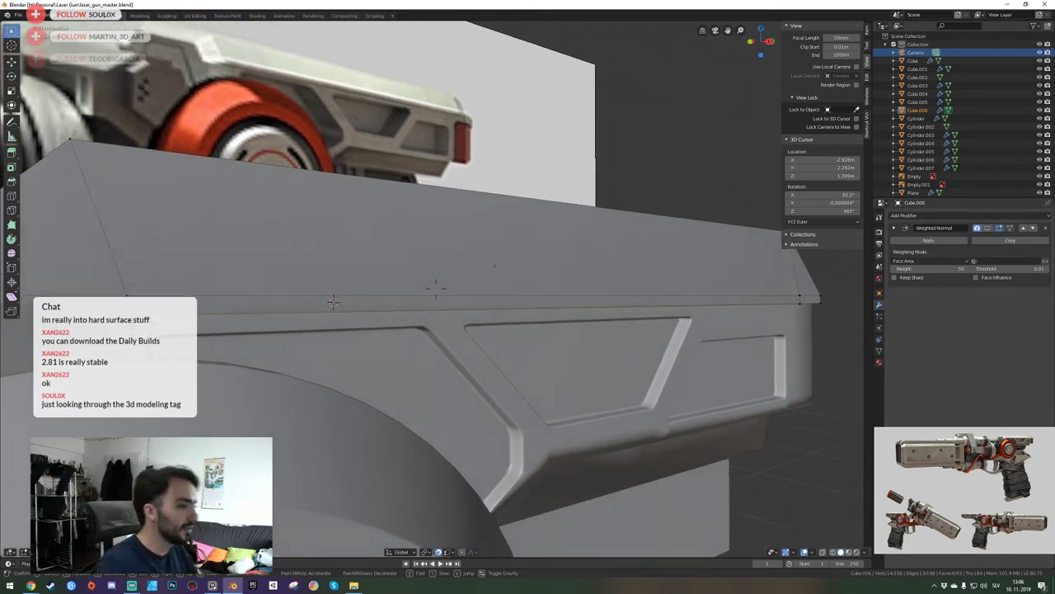
{"action": "left_click", "coordinate": [437, 289]}
Inspect the cover's shading around its front end and side in Object Mode, and return to Edit Mode.
{"action": "key", "text": "Tab"}
{"action": "key", "text": "shift+grave"}
{"action": "key", "text": "s"}
{"action": "key", "text": "a"}
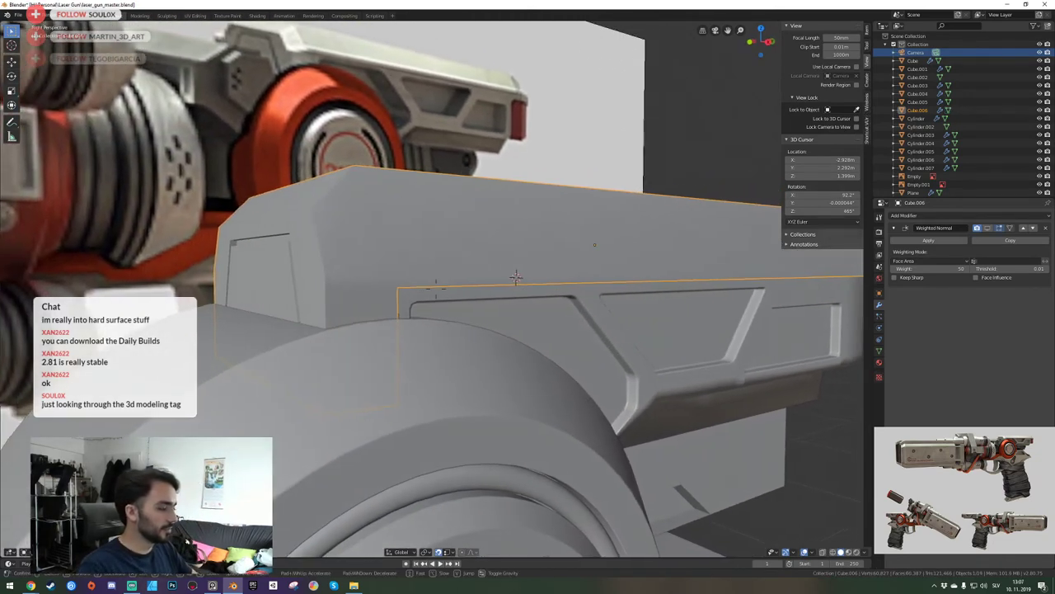
{"action": "key", "text": "a"}
{"action": "key", "text": "w"}
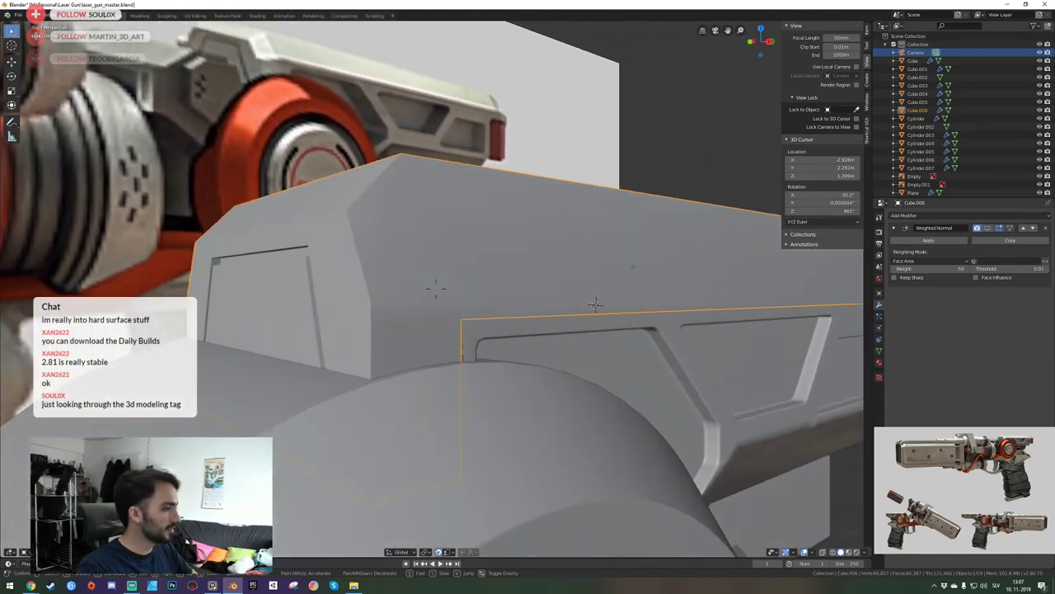
{"action": "left_click", "coordinate": [436, 289]}
{"action": "key", "text": "shift+grave"}
{"action": "key", "text": "a"}
{"action": "key", "text": "d"}
{"action": "left_click", "coordinate": [436, 288]}
{"action": "key", "text": "Tab"}
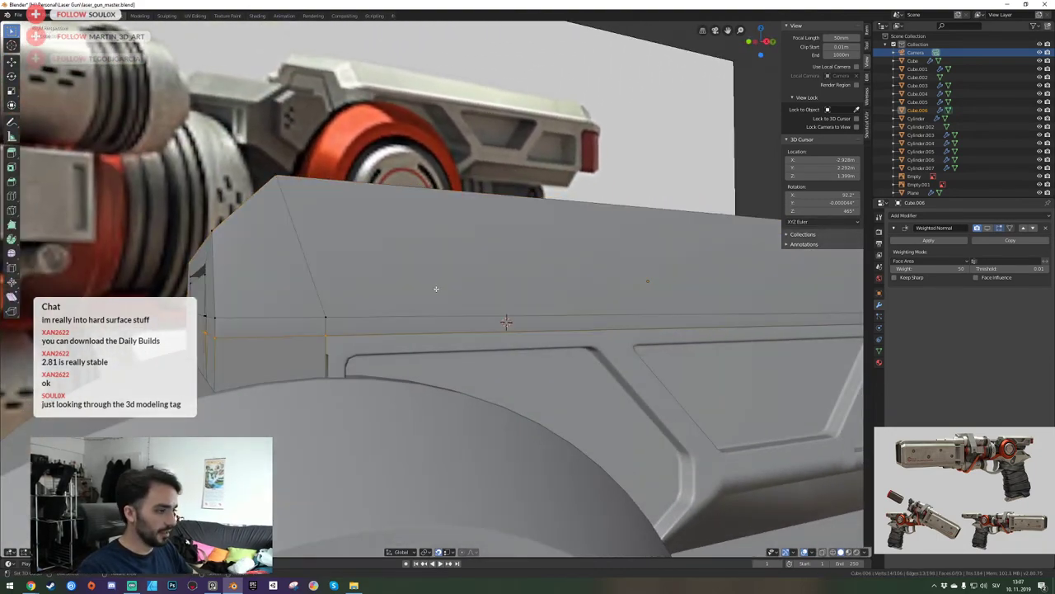
Examine the cover's front end and lower side band up close and from the camera view alongside the reference image.
{"action": "key", "text": "shift+grave"}
{"action": "key", "text": "d"}
{"action": "key", "text": "a"}
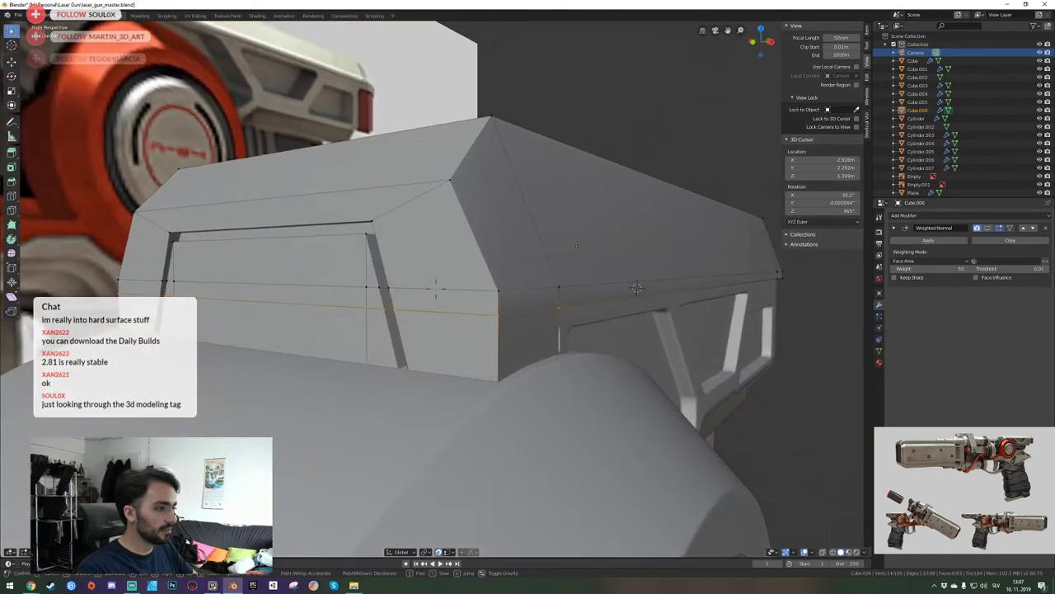
{"action": "key", "text": "d"}
{"action": "left_click", "coordinate": [437, 289]}
{"action": "key", "text": "KP_0"}
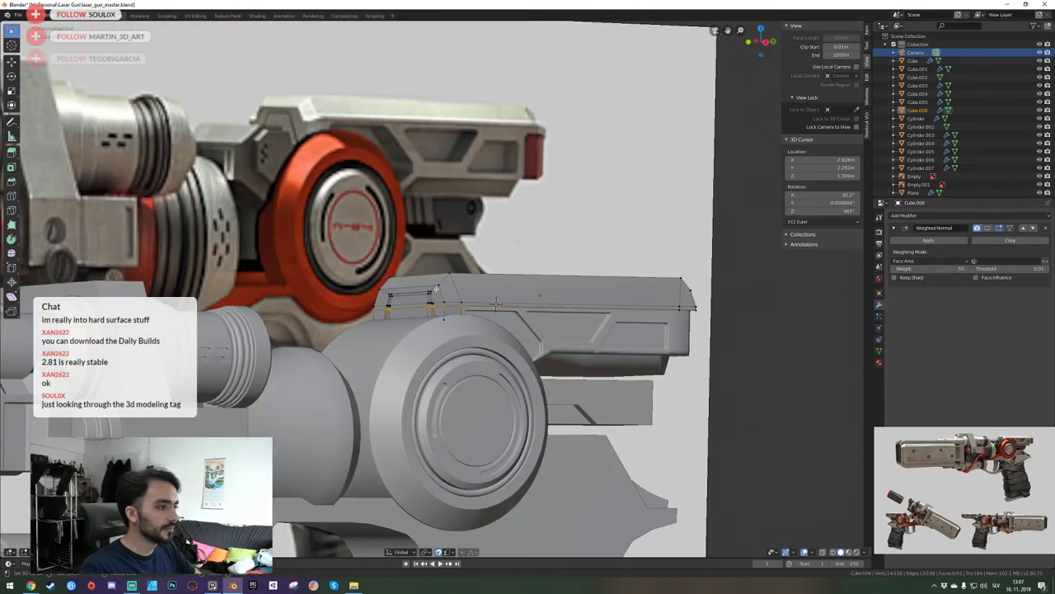
{"action": "key", "text": "Tab"}
{"action": "key", "text": "KP_0"}
{"action": "key", "text": "Tab"}
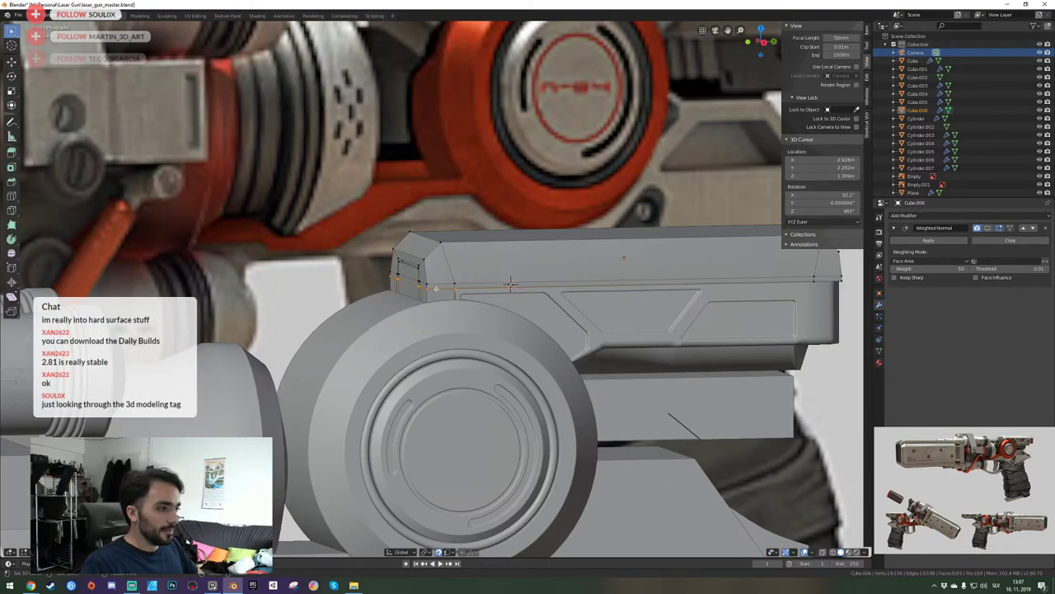
{"action": "key", "text": "shift+grave"}
{"action": "key", "text": "w"}
{"action": "key", "text": "d"}
{"action": "key", "text": "a"}
{"action": "left_click", "coordinate": [436, 288]}
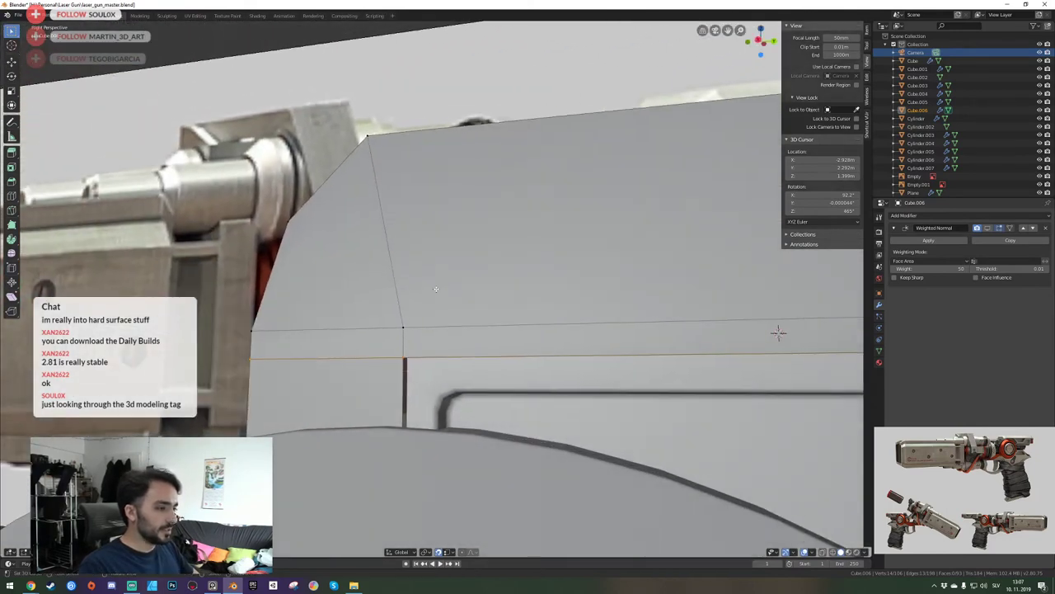
Isolate the top cover in local view and save the file.
{"action": "key", "text": "KP_Divide"}
{"action": "key", "text": "shift+grave"}
{"action": "left_click", "coordinate": [436, 289]}
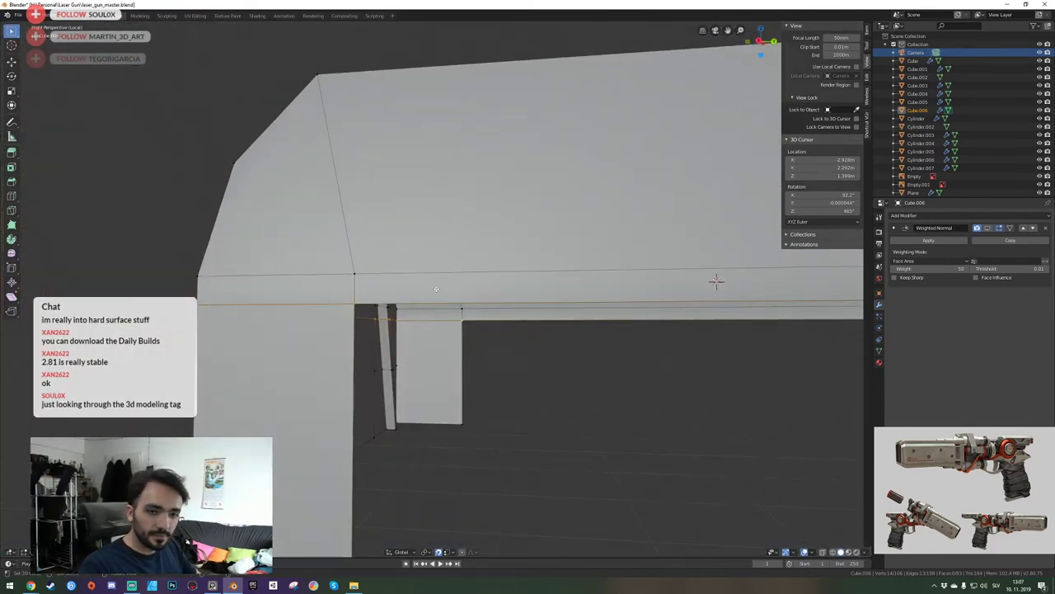
{"action": "key", "text": "ctrl+s"}
Inspect the isolated cover's front end from its open underside, and return to the full scene in Object Mode.
{"action": "mouse_move", "coordinate": [444, 305]}
{"action": "middle_mouse_down"}
{"action": "mouse_move", "coordinate": [487, 198]}
{"action": "mouse_move", "coordinate": [434, 287]}
{"action": "middle_mouse_up"}
{"action": "key", "text": "2"}
{"action": "left_click", "coordinate": [345, 309]}
{"action": "key", "text": "shift+grave"}
{"action": "key", "text": "w"}
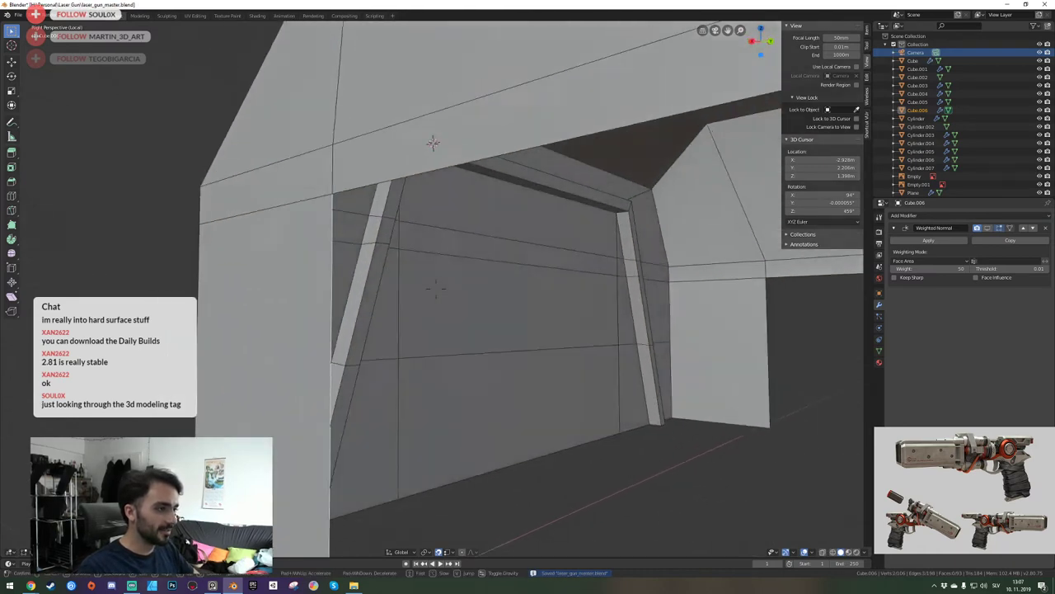
{"action": "left_click", "coordinate": [435, 289]}
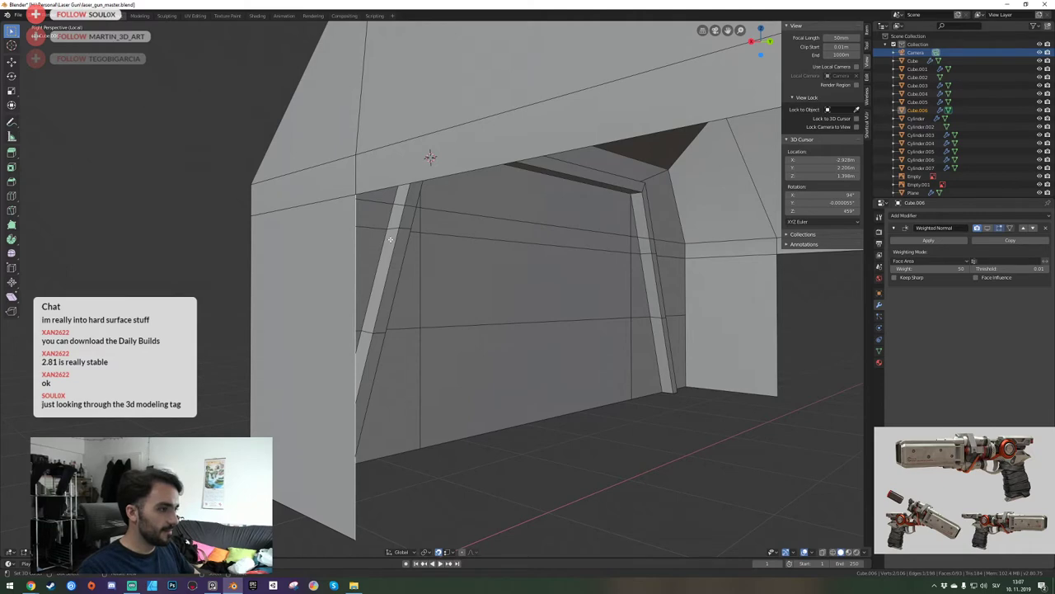
{"action": "key", "text": "KP_Divide"}
{"action": "key", "text": "Tab"}
{"action": "left_click", "coordinate": [399, 244]}
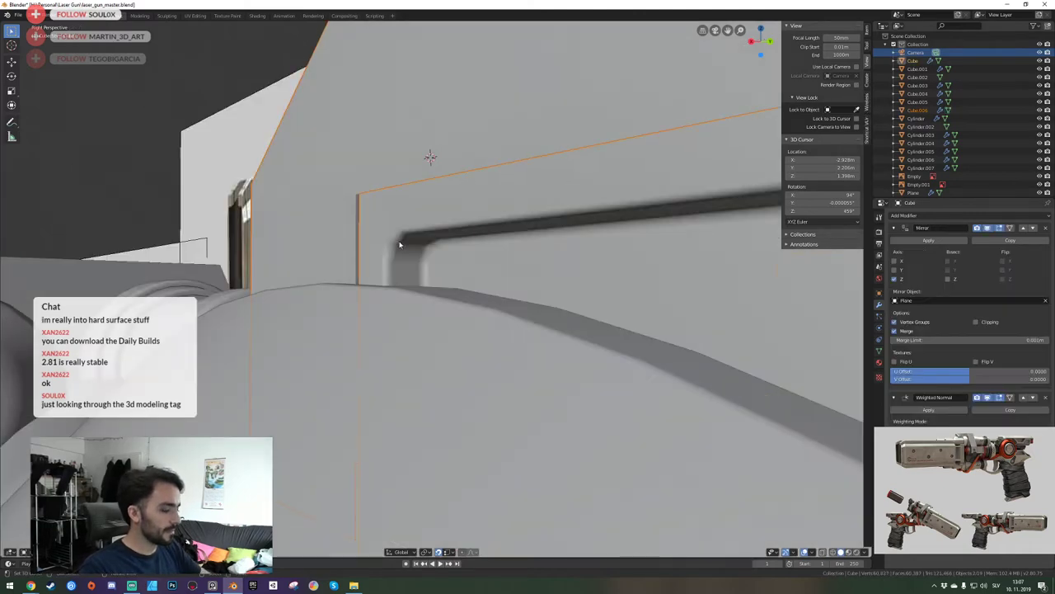
{"action": "key", "text": "ctrl+z"}
{"action": "key", "text": "ctrl+shift+z"}
{"action": "left_click", "coordinate": [234, 148], "text": "shift"}
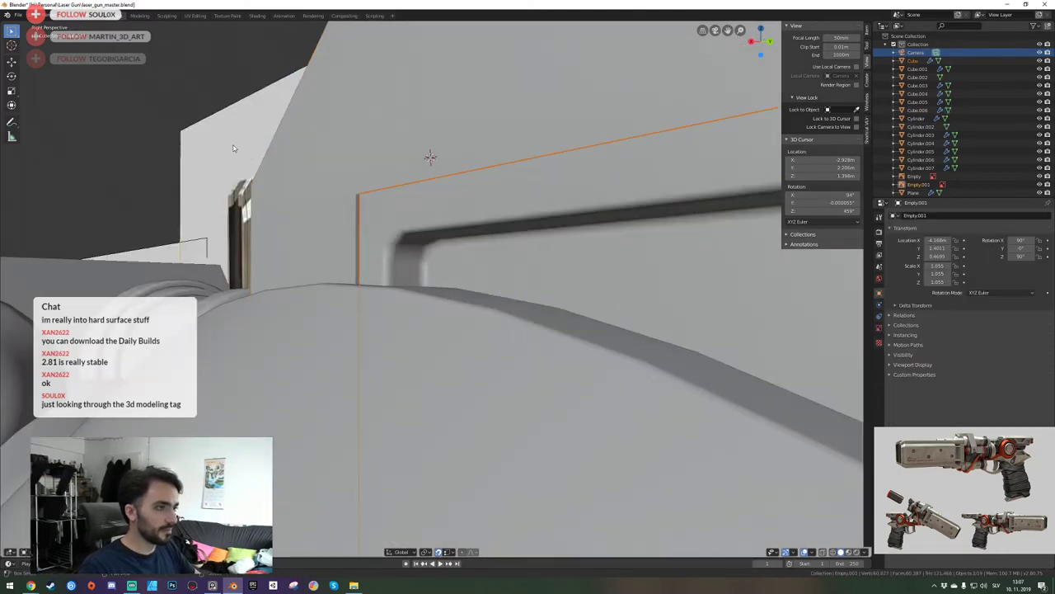
{"action": "key", "text": "KP_Divide"}
{"action": "key", "text": "KP_Divide"}
{"action": "key", "text": "alt+a"}
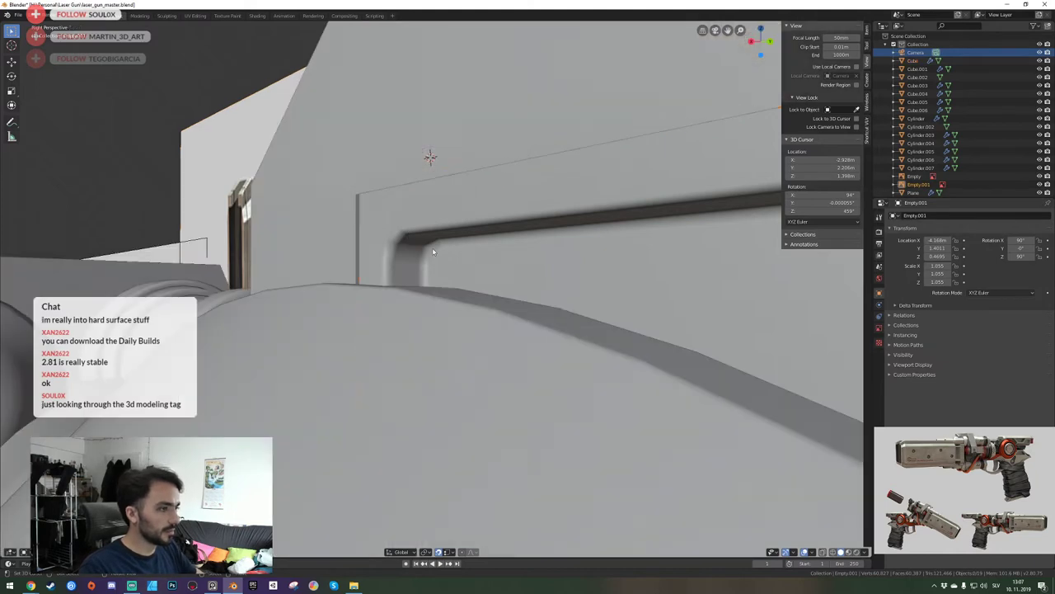
Isolate the top cover, the side part below it and the reference image in local view, and enter Edit Mode on the cover.
{"action": "middle_click_drag", "start_coordinate": [433, 250], "coordinate": [594, 330]}
{"action": "middle_click_drag", "start_coordinate": [651, 387], "coordinate": [430, 451], "text": "shift"}
{"action": "left_click", "coordinate": [492, 416]}
{"action": "left_click", "coordinate": [452, 342], "text": "shift"}
{"action": "left_click", "coordinate": [436, 172], "text": "shift"}
{"action": "key", "text": "KP_Divide"}
{"action": "middle_click_drag", "start_coordinate": [431, 452], "coordinate": [434, 288], "text": "shift"}
{"action": "left_click", "coordinate": [434, 288]}
{"action": "key", "text": "Tab"}
Add a lengthwise edge loop down the middle of the cover and snap the 3D cursor to it.
{"action": "scroll", "coordinate": [433, 288], "scroll_direction": "up", "scroll_amount": 2}
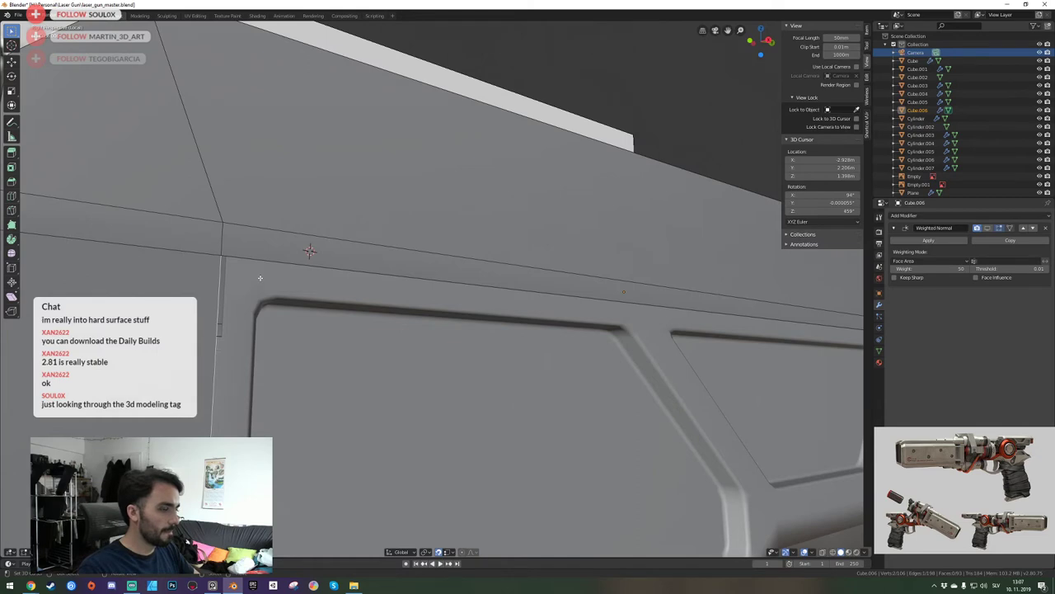
{"action": "scroll", "coordinate": [259, 277], "scroll_direction": "down", "scroll_amount": 4}
{"action": "middle_click_drag", "start_coordinate": [259, 278], "coordinate": [449, 297]}
{"action": "scroll", "coordinate": [449, 297], "scroll_direction": "down", "scroll_amount": 1}
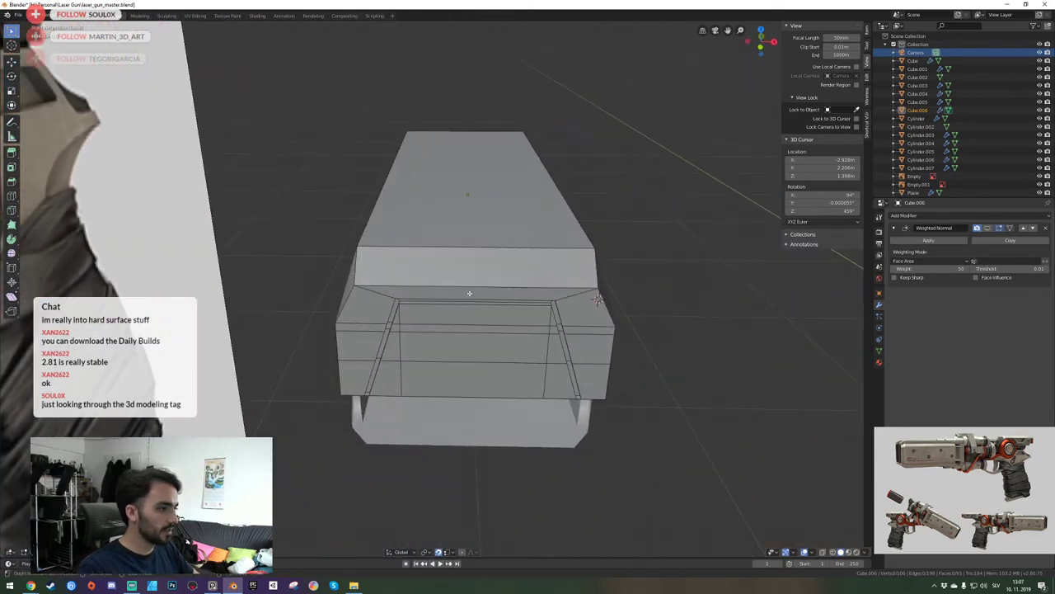
{"action": "left_click", "coordinate": [469, 293], "text": "alt"}
{"action": "key", "text": "shift+s"}
{"action": "left_click", "coordinate": [470, 341]}
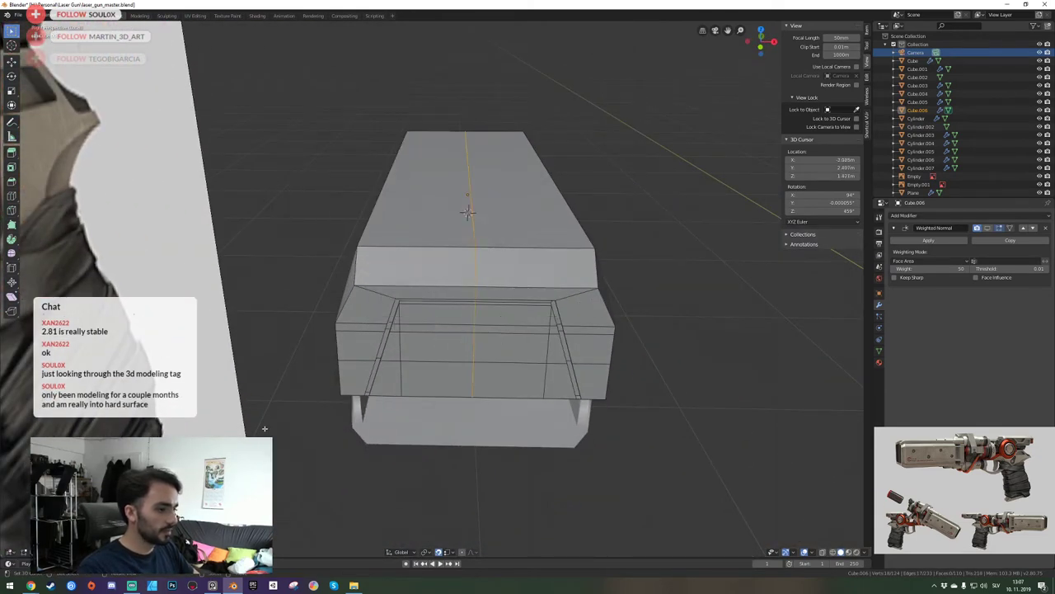
Delete the connected faces making up one half of the Cube.006 top cover, up to its centre line.
{"action": "key", "text": "alt+a"}
{"action": "key", "text": "l"}
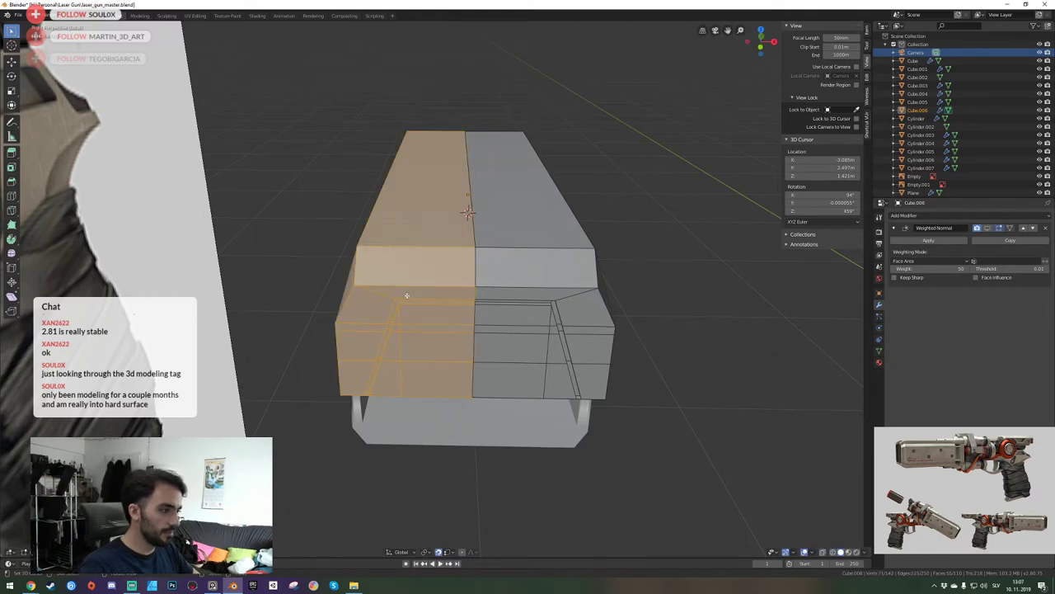
{"action": "key", "text": "x"}
{"action": "left_click", "coordinate": [406, 295]}
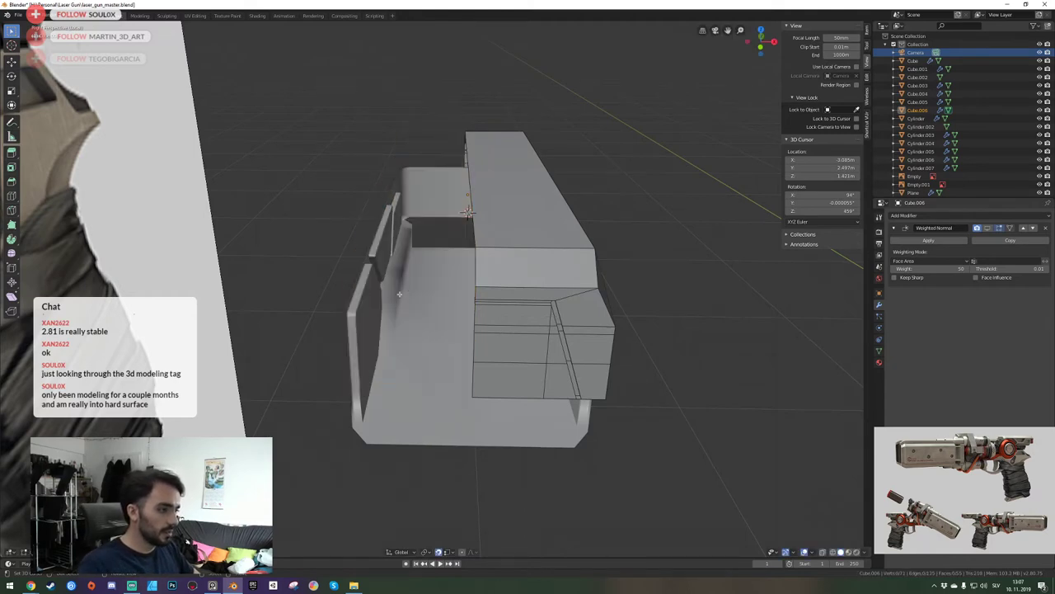
Add a Mirror modifier on the X axis to the remaining half of the cover and save the file.
{"action": "key", "text": "Tab"}
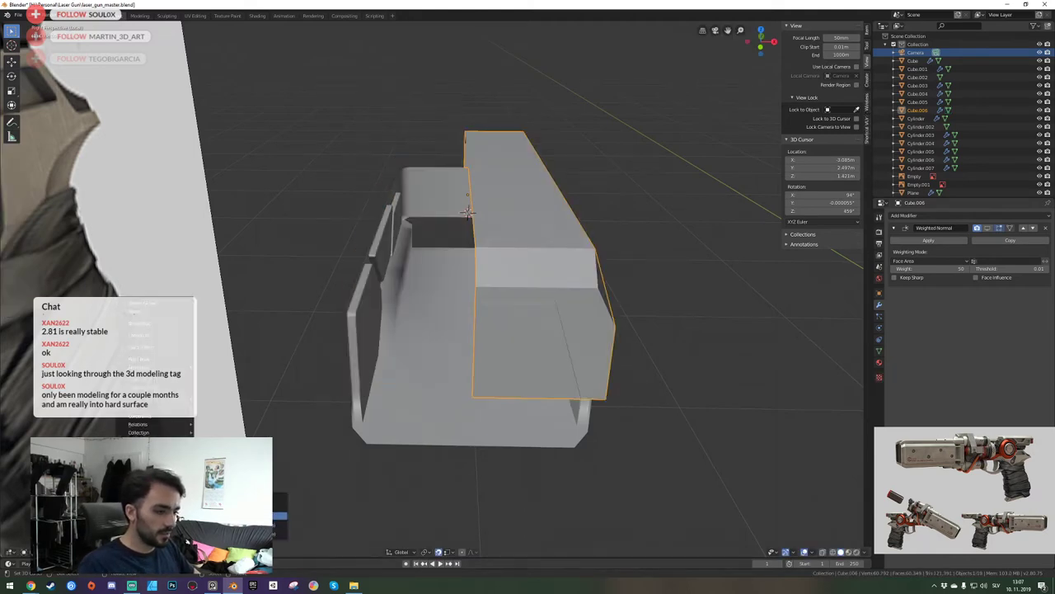
{"action": "left_click", "coordinate": [921, 216]}
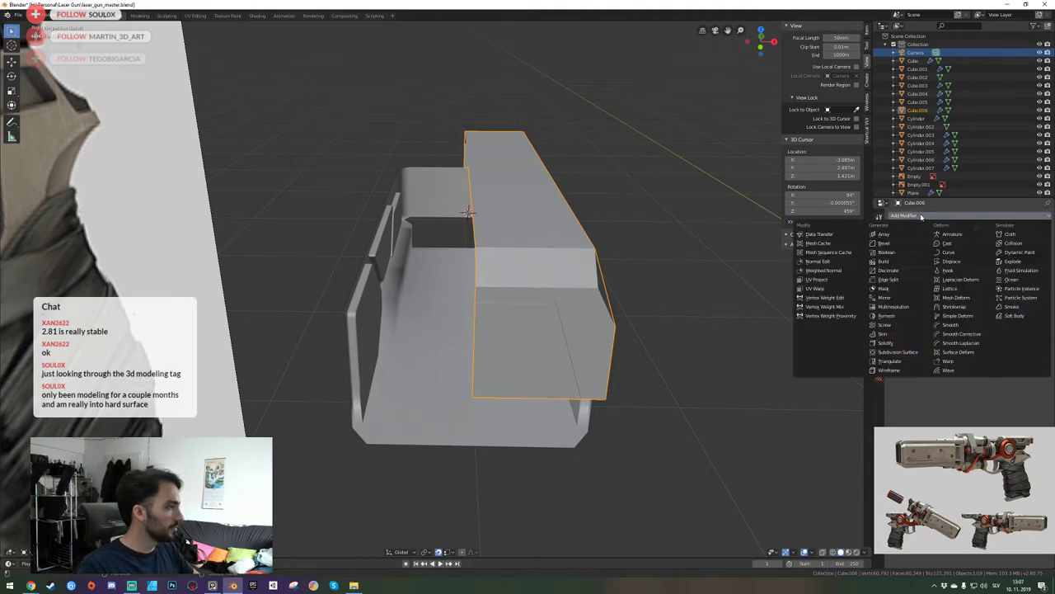
{"action": "left_click", "coordinate": [888, 298]}
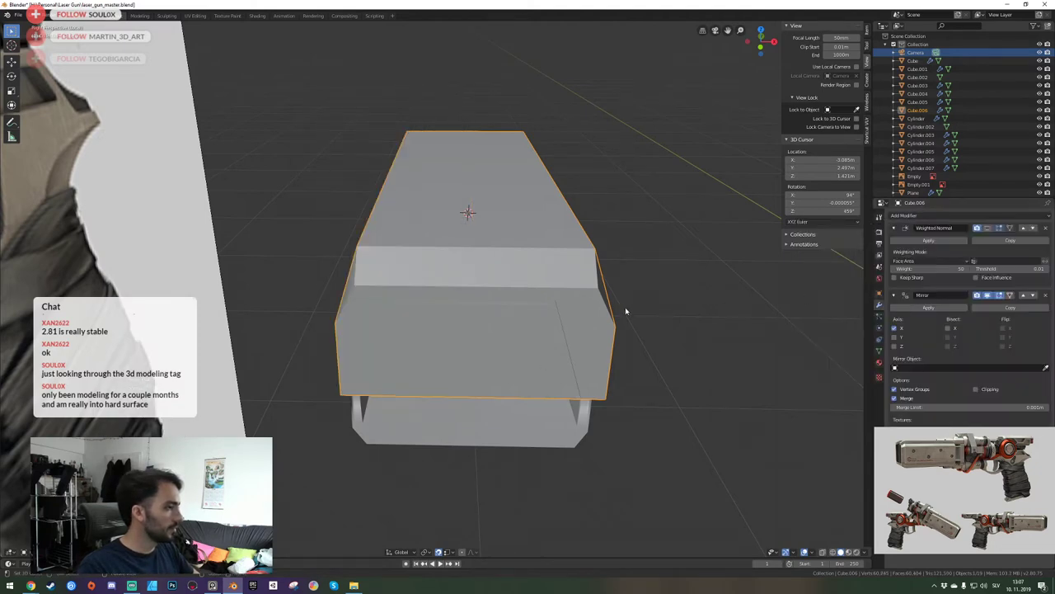
{"action": "middle_click_drag", "start_coordinate": [458, 292], "coordinate": [435, 288]}
{"action": "key", "text": "ctrl+s"}
Examine the cover's corner flap in Edit Mode and the gap between it and the recessed side panel.
{"action": "key", "text": "Tab"}
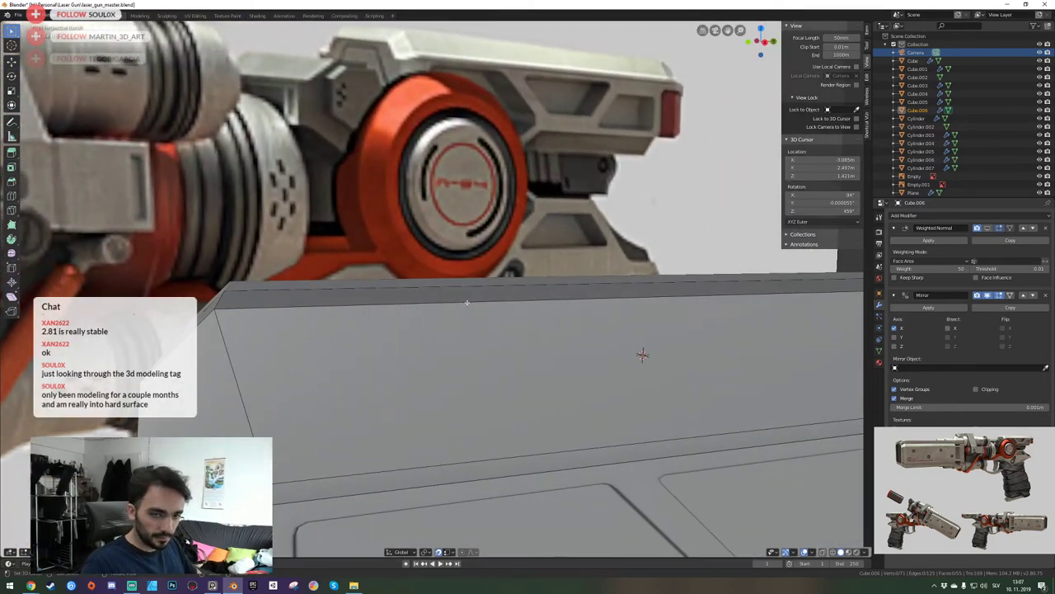
{"action": "left_click", "coordinate": [466, 301]}
{"action": "key", "text": "shift+grave"}
{"action": "key", "text": "s"}
{"action": "key", "text": "w"}
{"action": "key", "text": "e"}
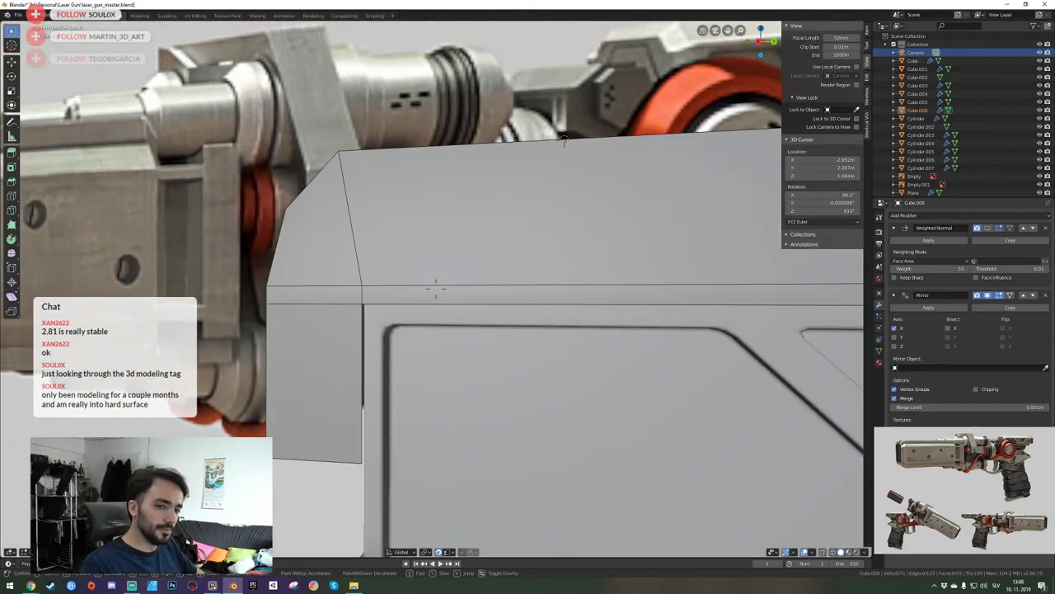
{"action": "left_click", "coordinate": [436, 287]}
{"action": "key", "text": "shift+grave"}
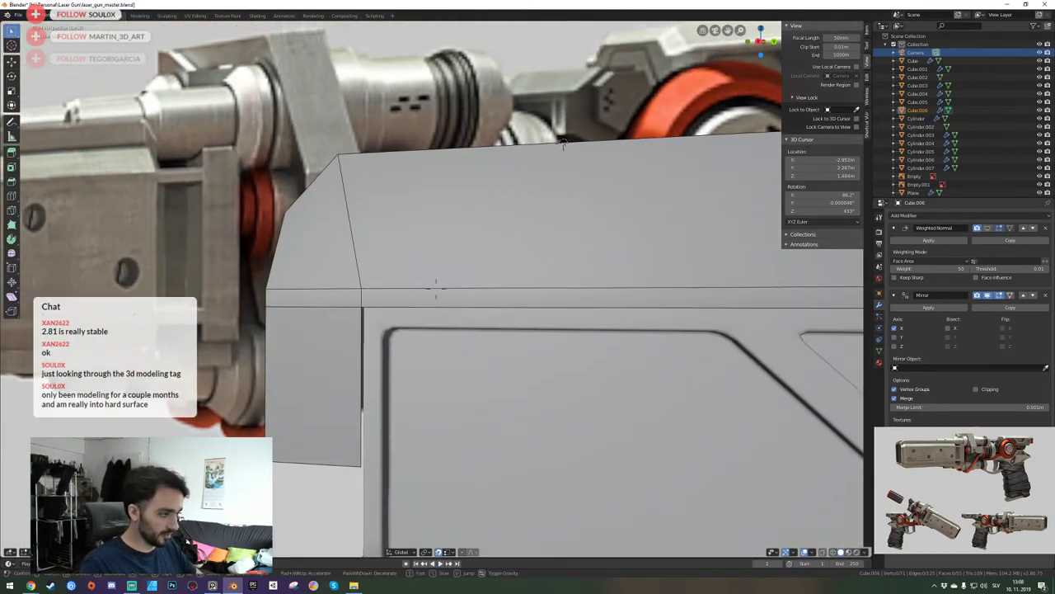
{"action": "key", "text": "q"}
{"action": "key", "text": "w"}
{"action": "left_click", "coordinate": [436, 287]}
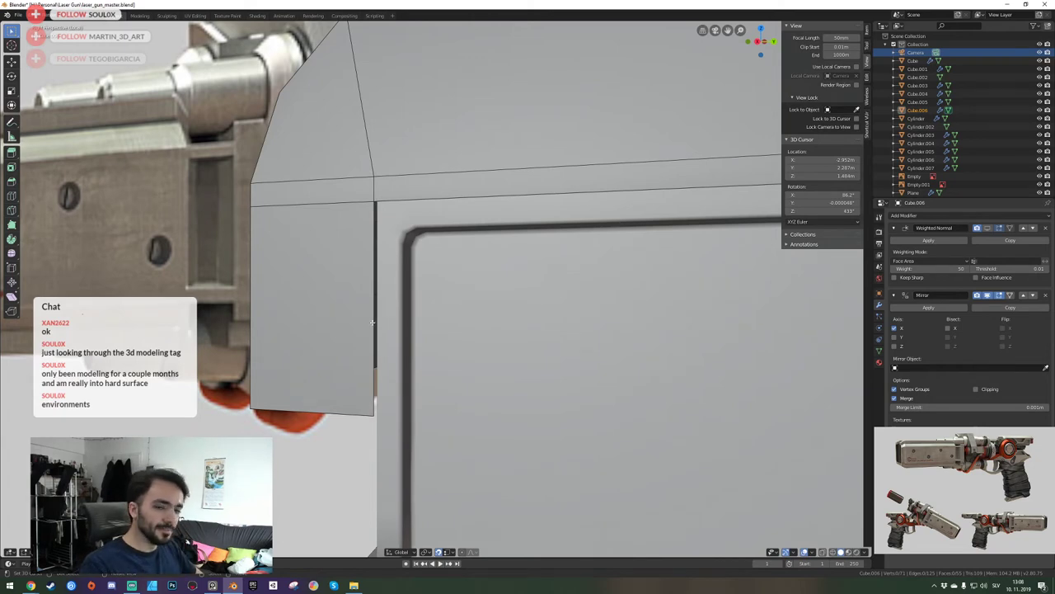
{"action": "key", "text": "shift+grave"}
{"action": "key", "text": "w"}
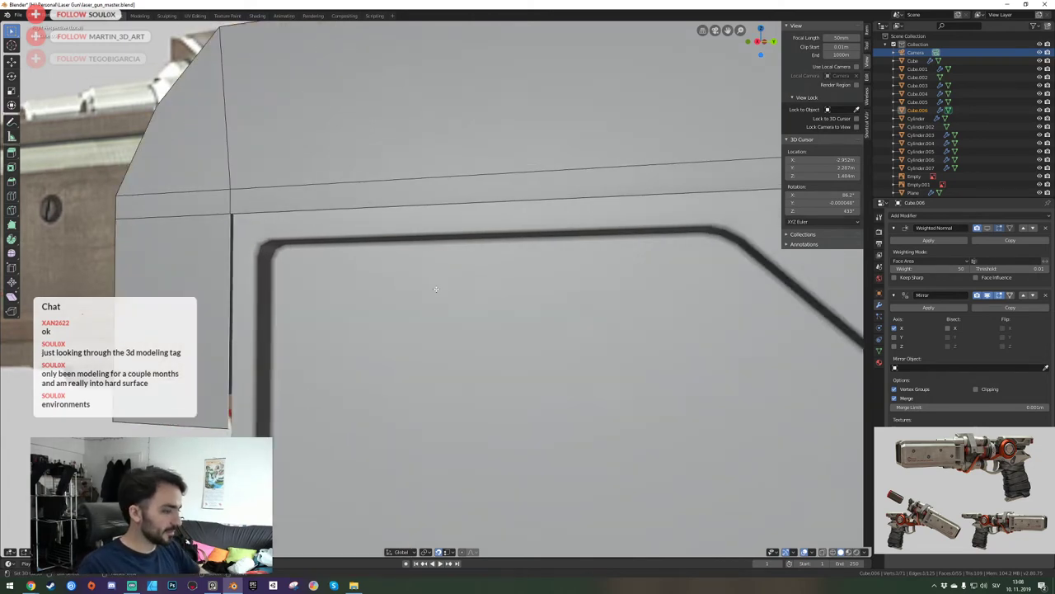
{"action": "key", "text": "a"}
{"action": "key", "text": "w"}
{"action": "key", "text": "s"}
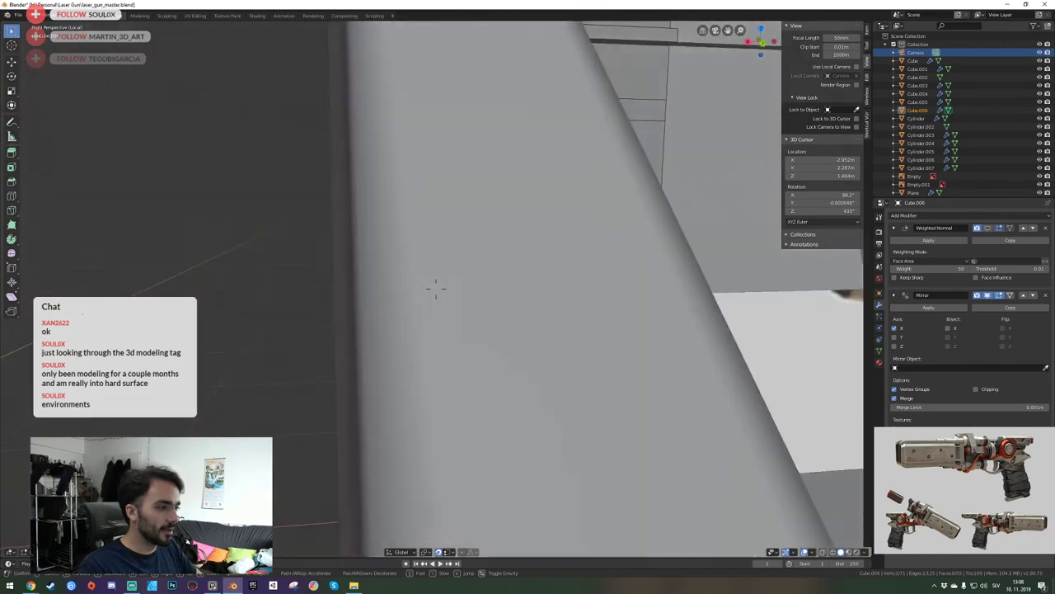
{"action": "key", "text": "d"}
{"action": "left_click", "coordinate": [436, 289]}
Try to extrude the inner vertical edge of the cover's corner flap inward.
{"action": "key", "text": "e"}
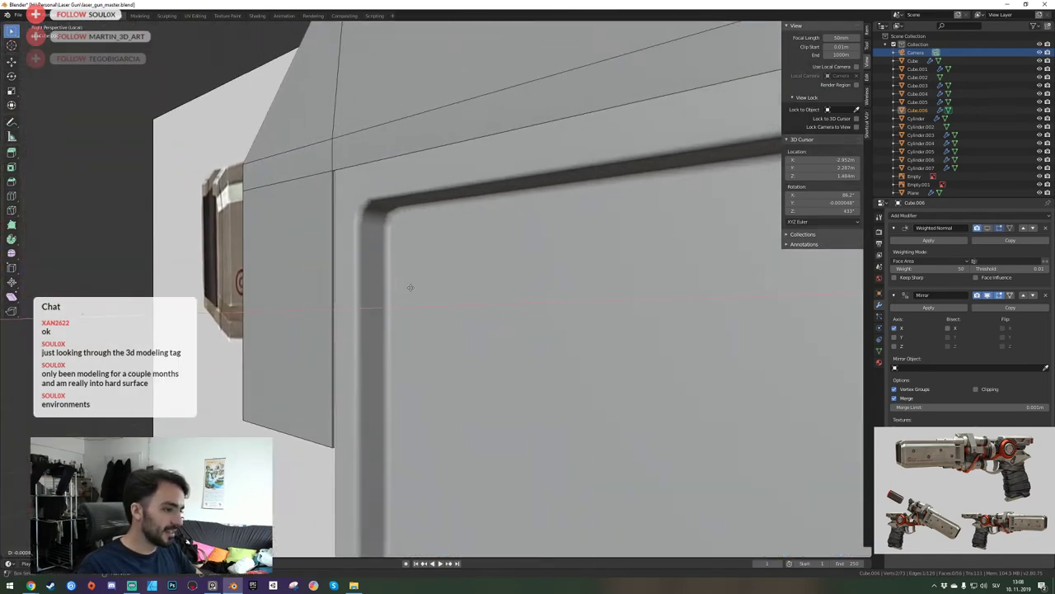
{"action": "key", "text": "shift+grave"}
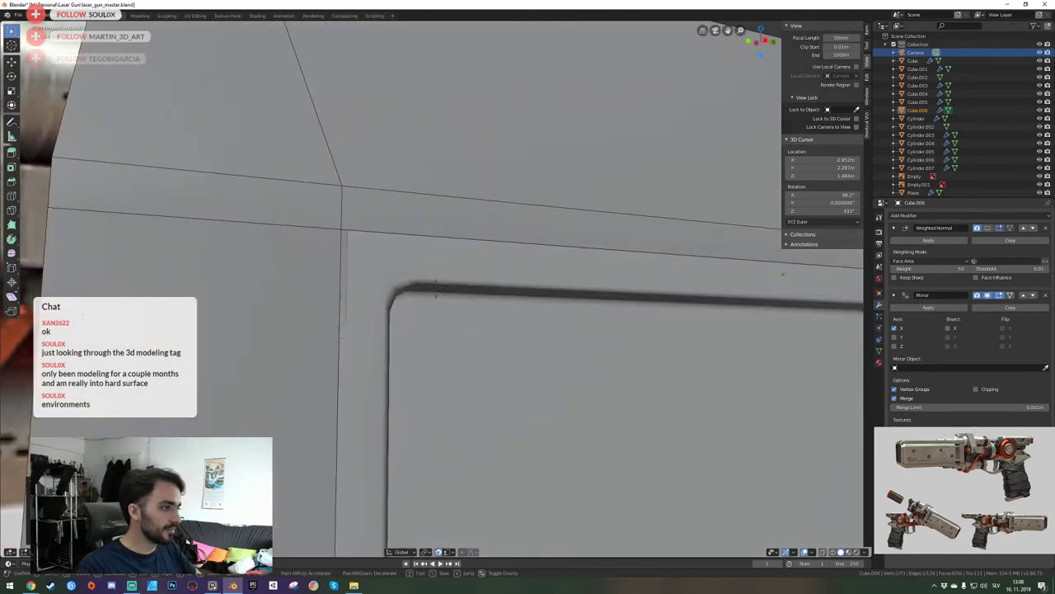
{"action": "key", "text": "w"}
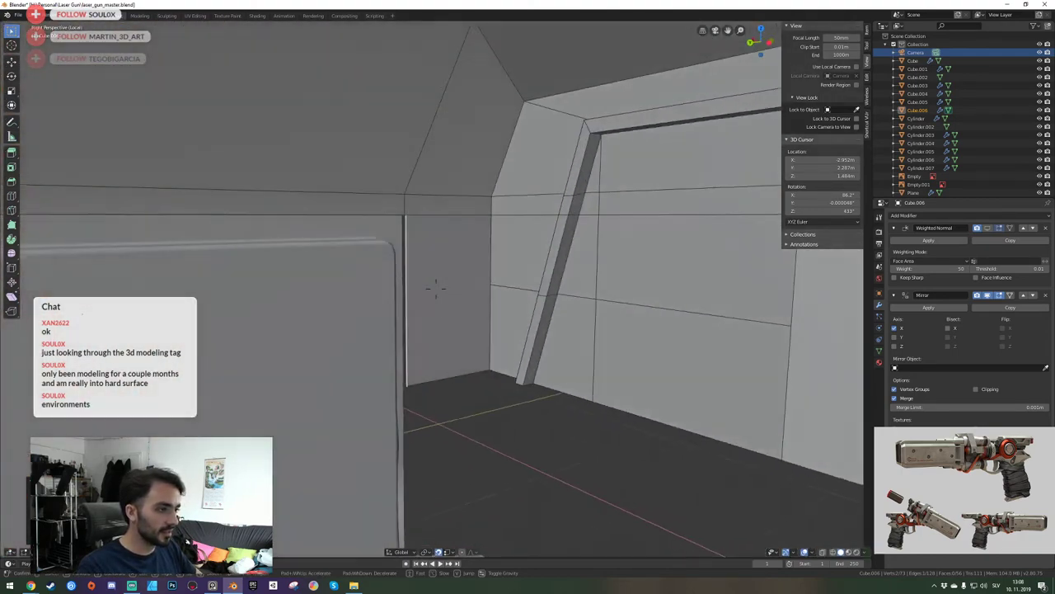
{"action": "key", "text": "d"}
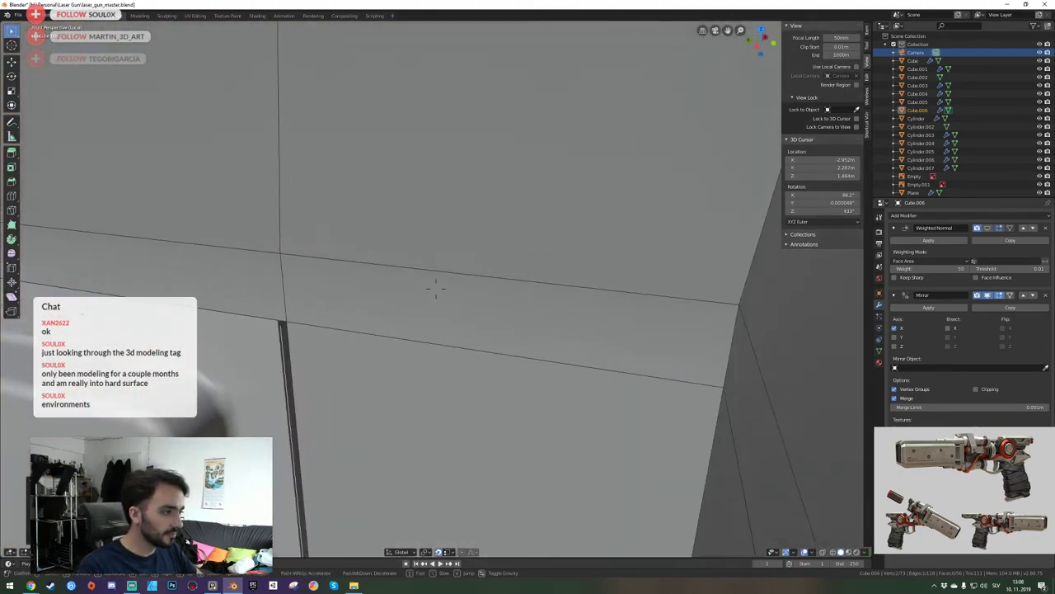
{"action": "left_click", "coordinate": [438, 290]}
{"action": "key", "text": "ctrl+z"}
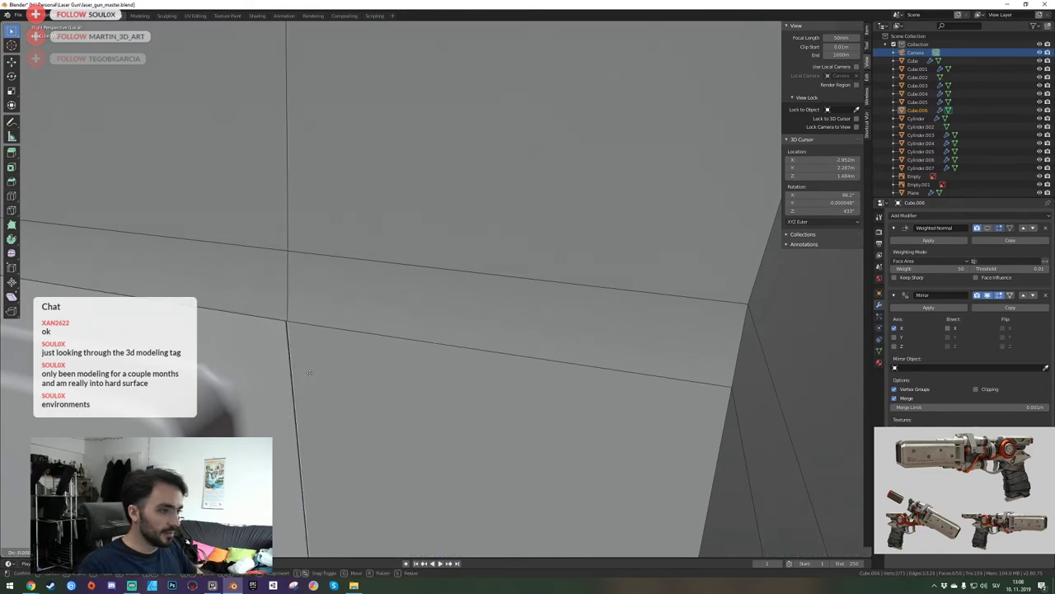
Try to extrude the corner flap's vertical edge together with the cover's long lower edge inward along X.
{"action": "key", "text": "shift+grave"}
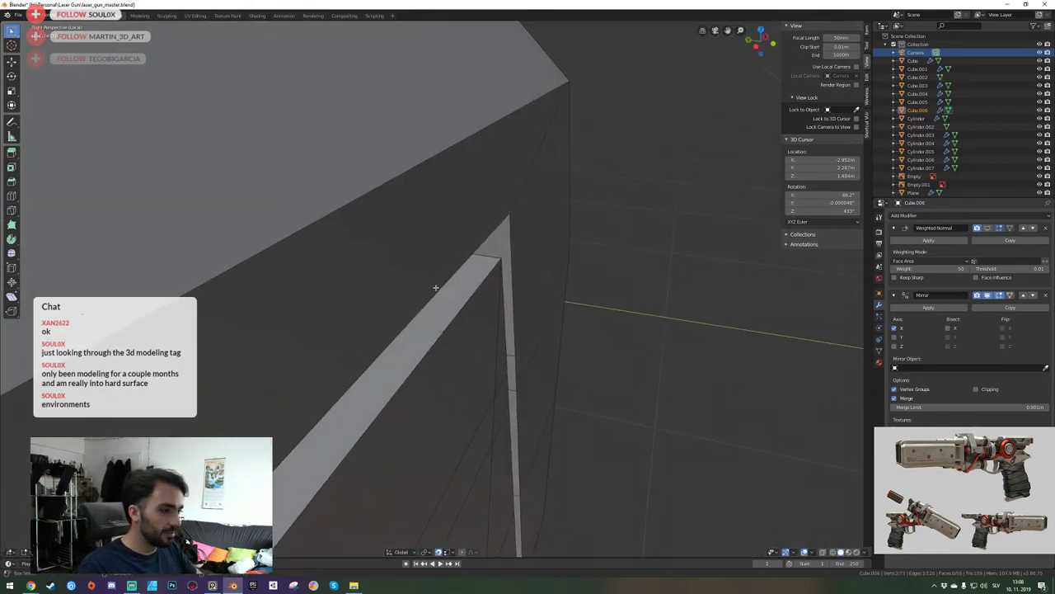
{"action": "key", "text": "Escape"}
{"action": "key", "text": "ctrl+z"}
{"action": "key", "text": "g"}
{"action": "key", "text": "y"}
{"action": "key", "text": "x"}
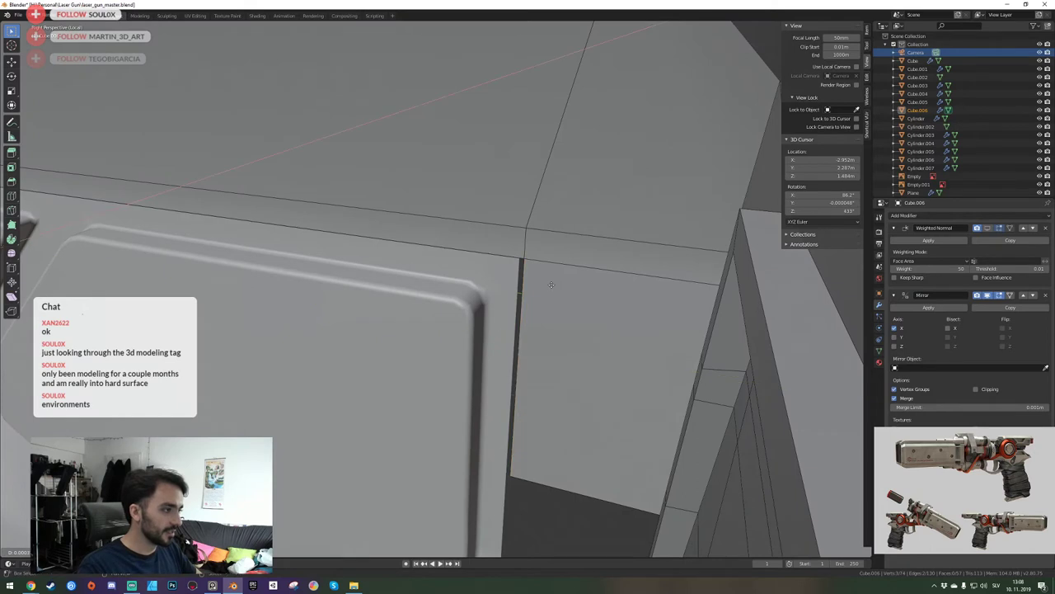
{"action": "left_click", "coordinate": [528, 314]}
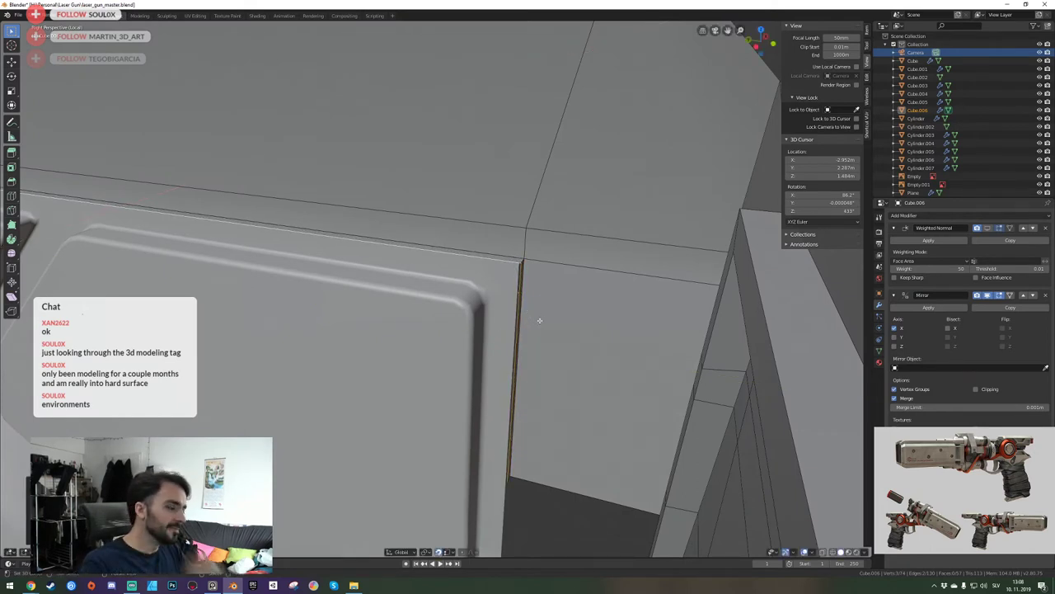
Inspect the extruded strip beside the side panel, try filling a face from its selected vertices, and undo the fill.
{"action": "key", "text": "shift+grave"}
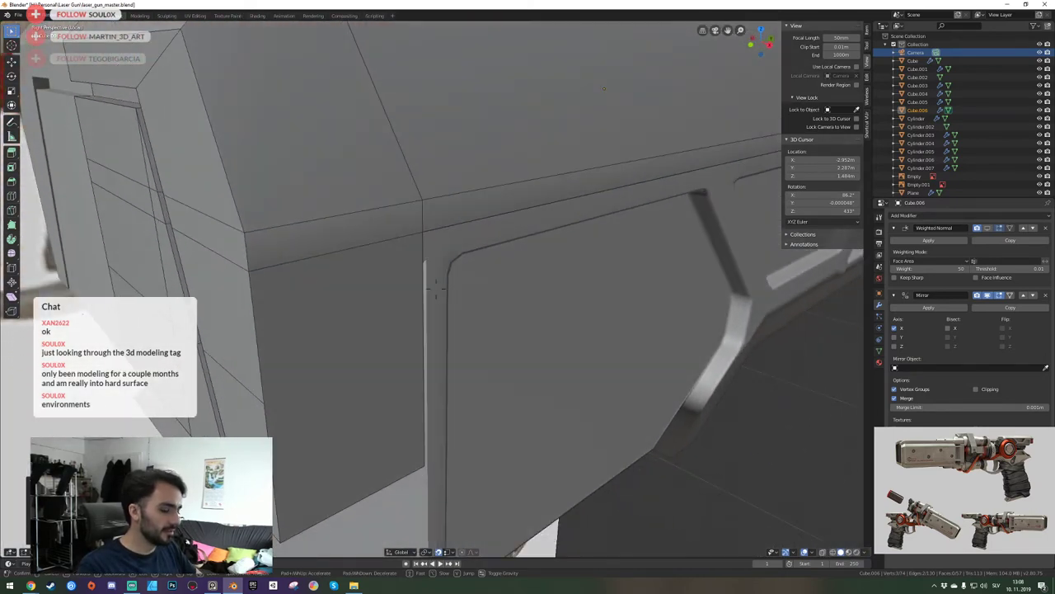
{"action": "left_click", "coordinate": [436, 289]}
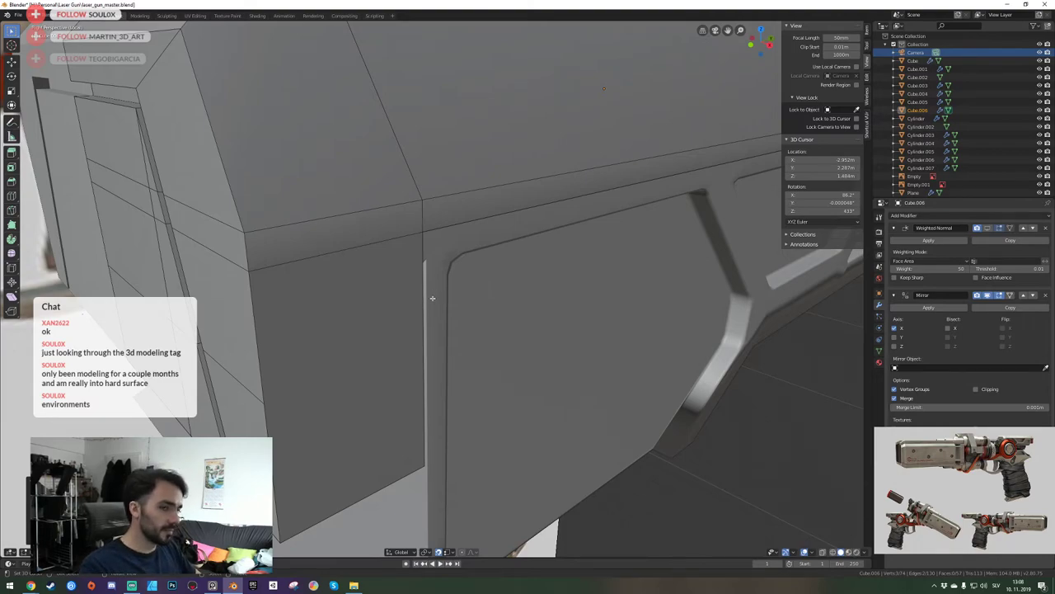
{"action": "left_click", "coordinate": [432, 298]}
{"action": "middle_click_drag", "start_coordinate": [431, 298], "coordinate": [403, 332]}
{"action": "key", "text": "shift+grave"}
{"action": "key", "text": "w"}
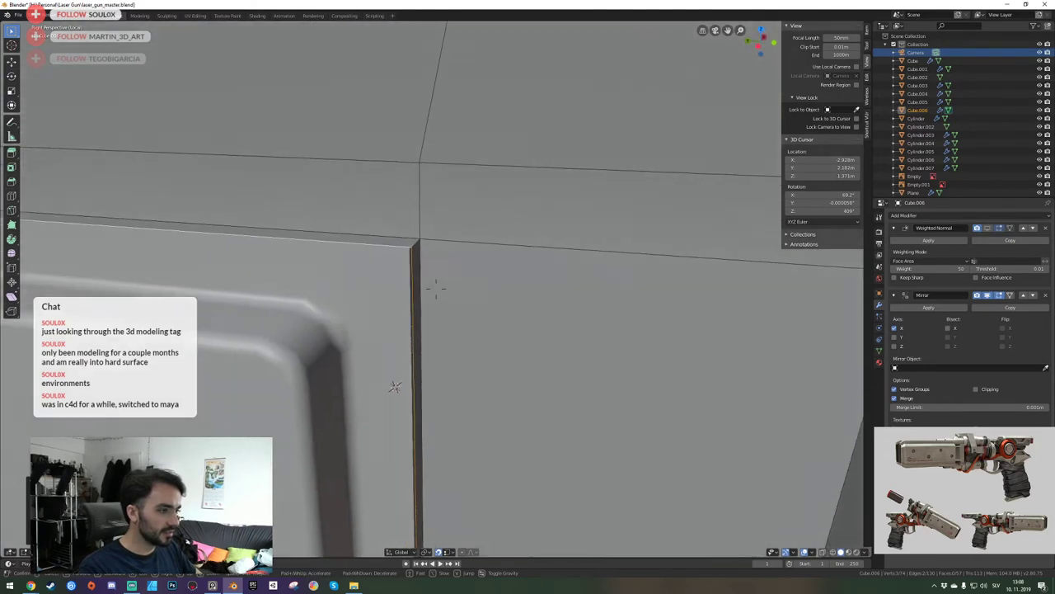
{"action": "left_click", "coordinate": [468, 288]}
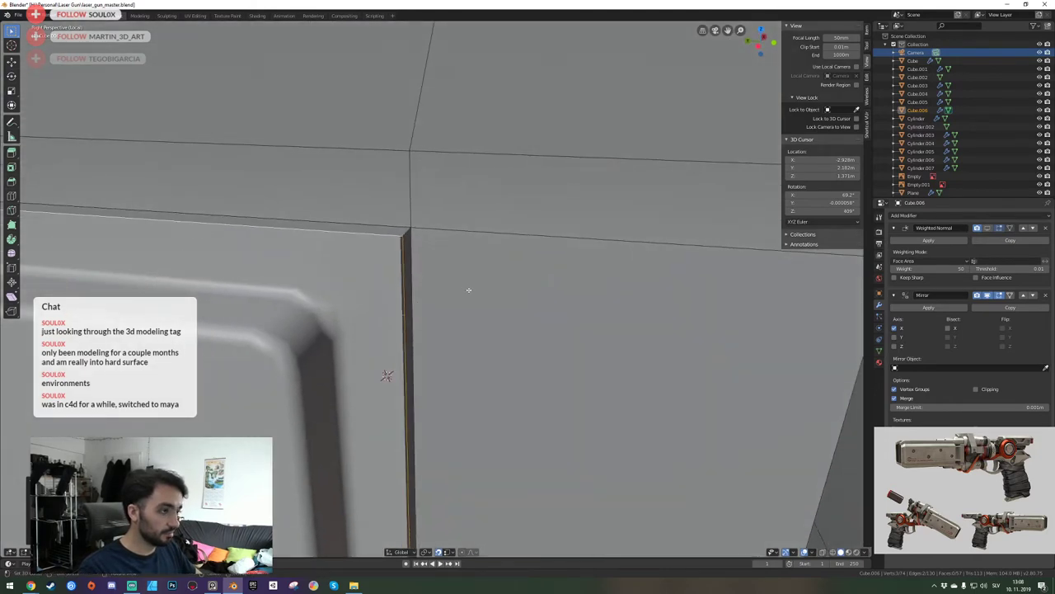
{"action": "key", "text": "shift+grave"}
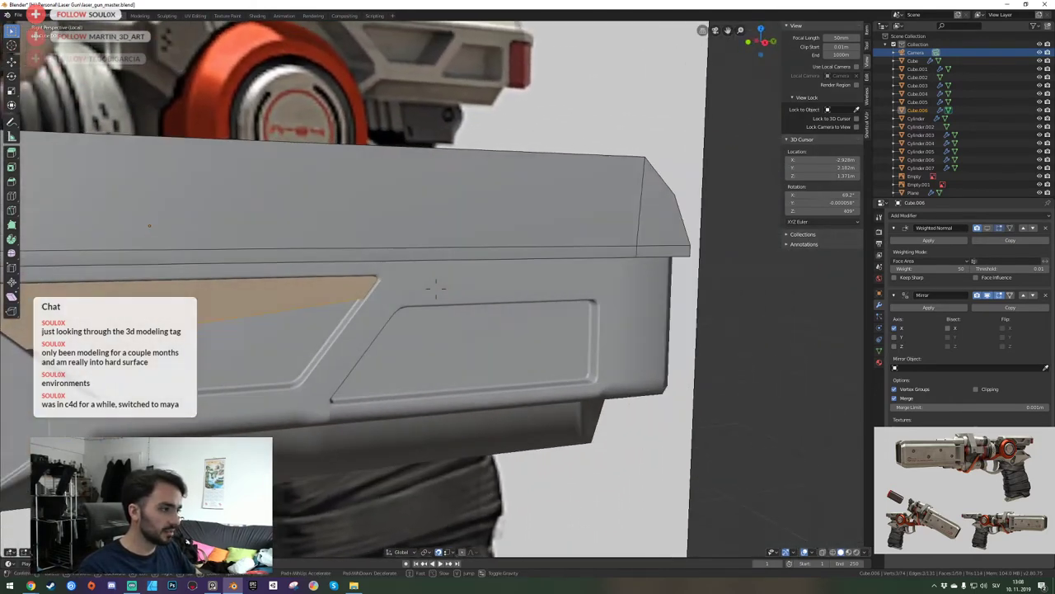
{"action": "left_click", "coordinate": [436, 289]}
{"action": "key", "text": "ctrl+z"}
Isolate the Cube.006 cover from the other gun parts and inspect its underside at the end.
{"action": "key", "text": "shift+grave"}
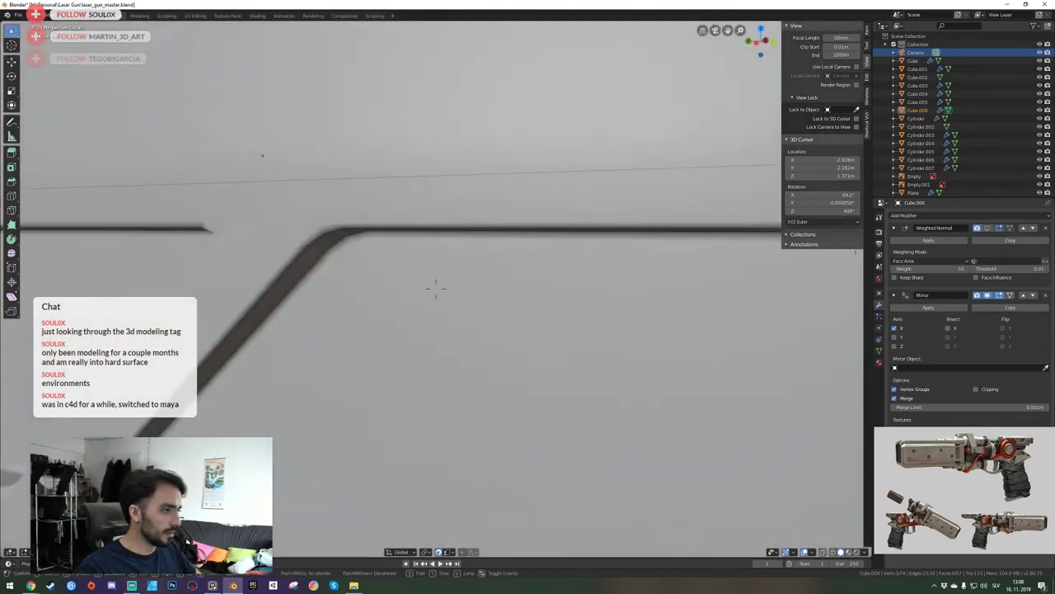
{"action": "left_click", "coordinate": [436, 288]}
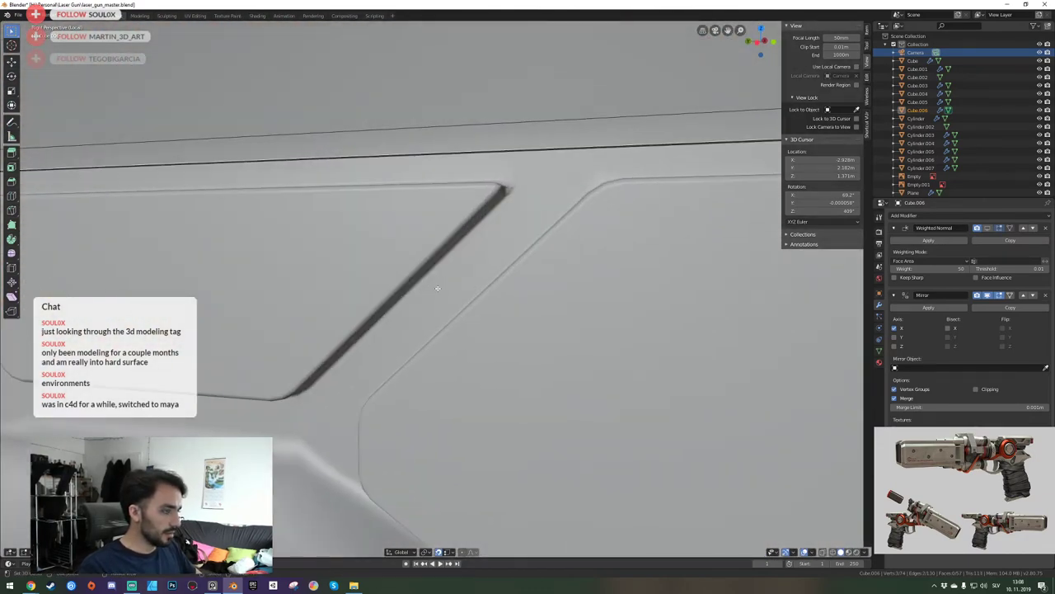
{"action": "key", "text": "KP_Divide"}
{"action": "key", "text": "shift+grave"}
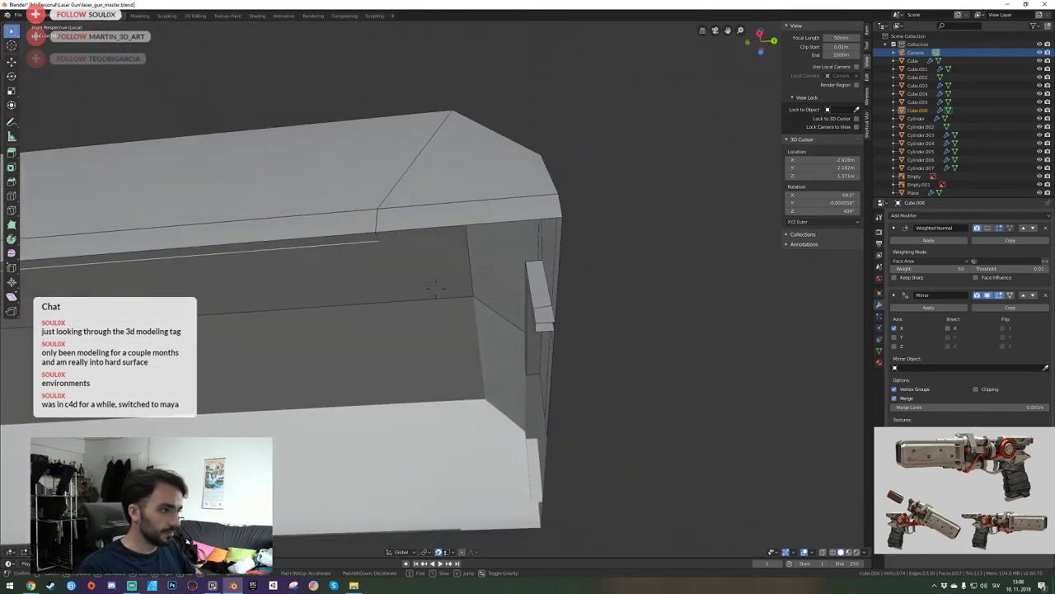
{"action": "left_click", "coordinate": [436, 289]}
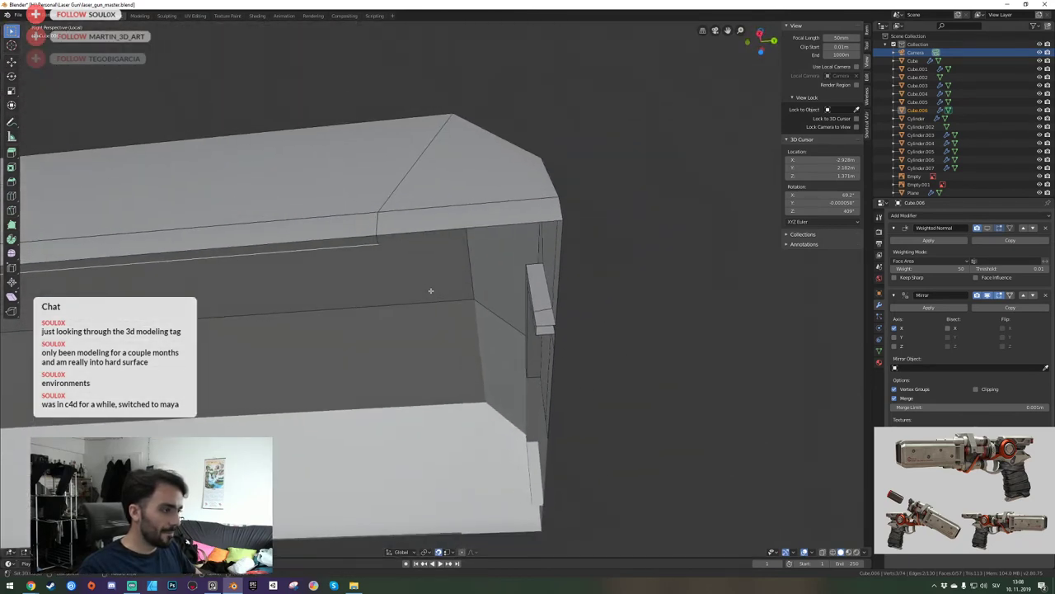
{"action": "middle_click_drag", "start_coordinate": [431, 290], "coordinate": [436, 289]}
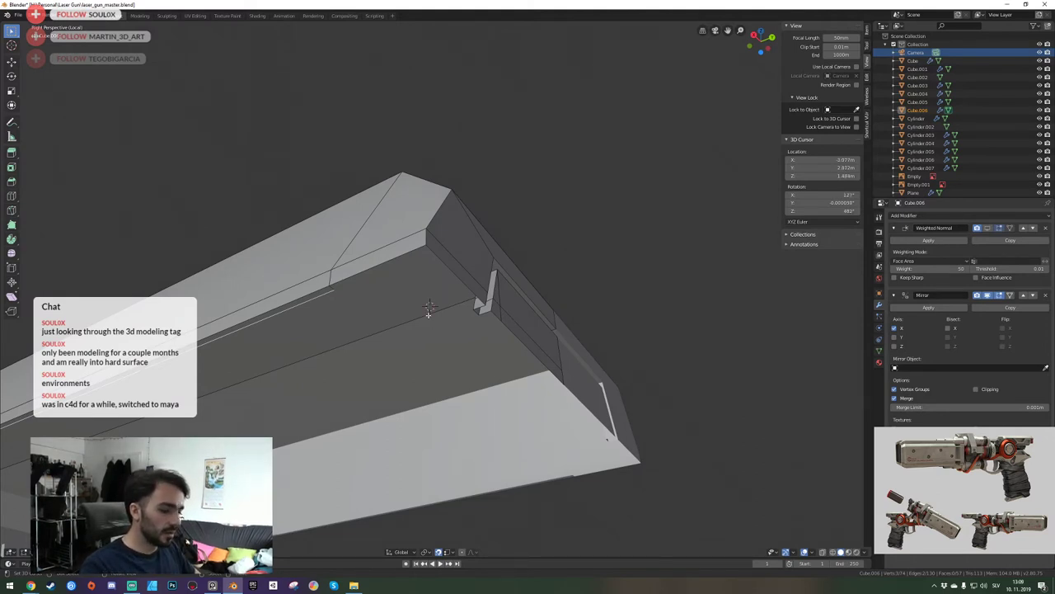
Undo the inward edge extrusion on the cover's underside and save the file.
{"action": "key", "text": "ctrl+z"}
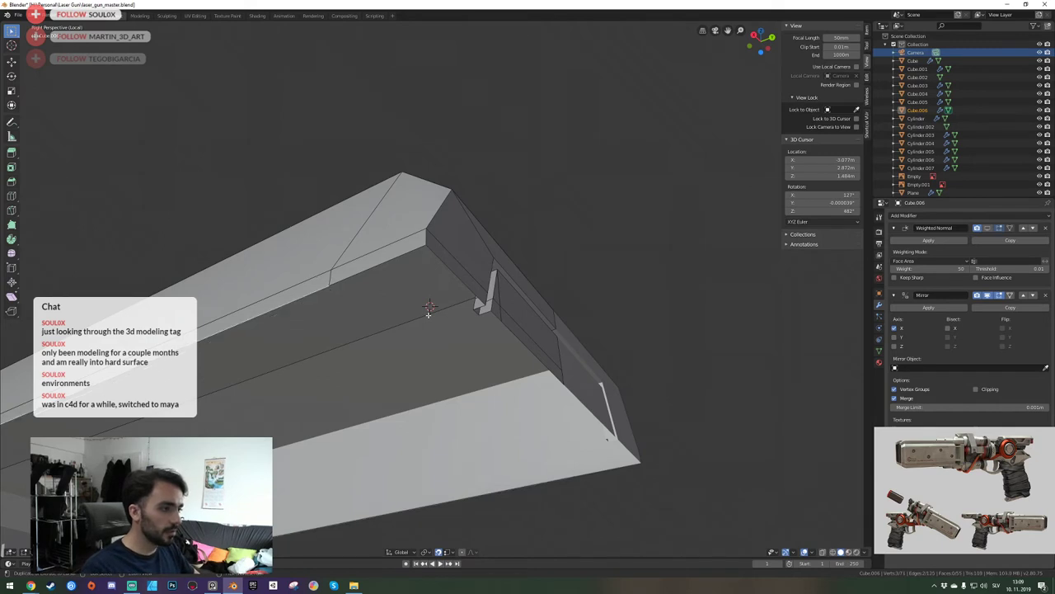
{"action": "key", "text": "shift+grave"}
{"action": "key", "text": "s"}
{"action": "key", "text": "e"}
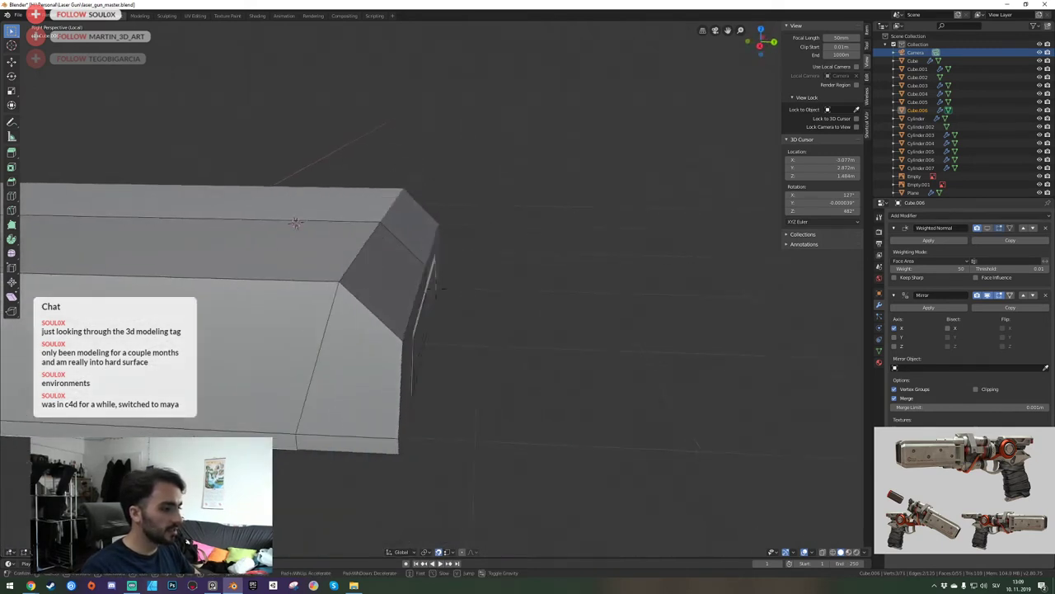
{"action": "key", "text": "w"}
{"action": "key", "text": "s"}
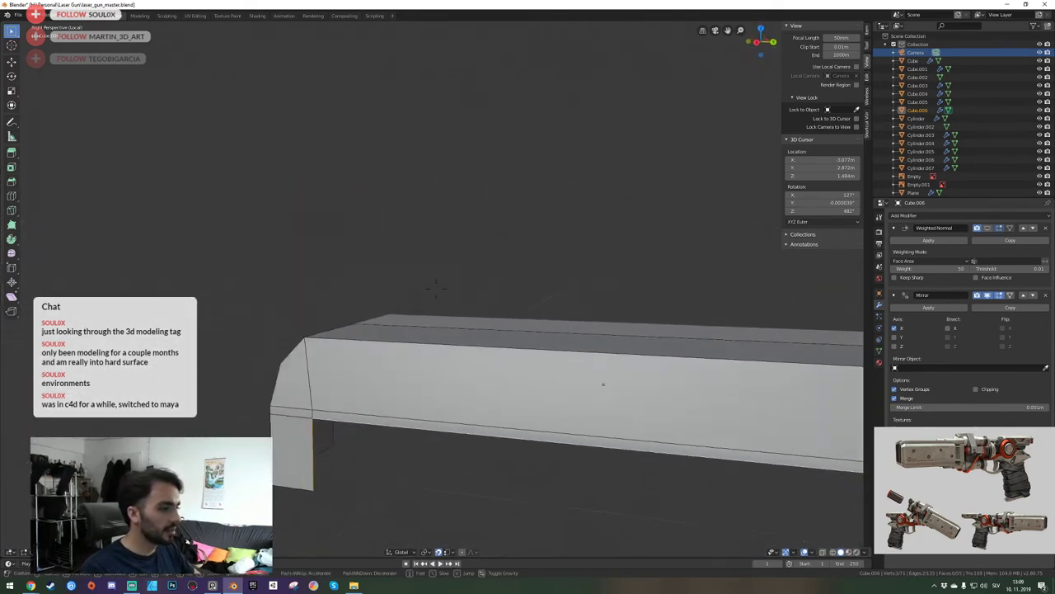
{"action": "key", "text": "w"}
{"action": "key", "text": "d"}
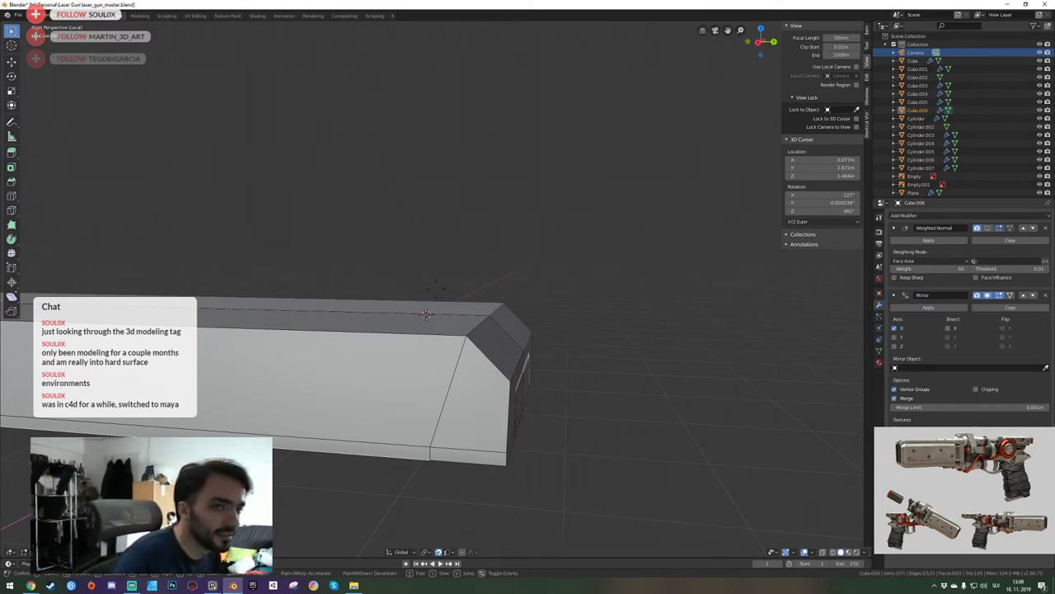
{"action": "left_click", "coordinate": [436, 288]}
{"action": "key", "text": "ctrl+s"}
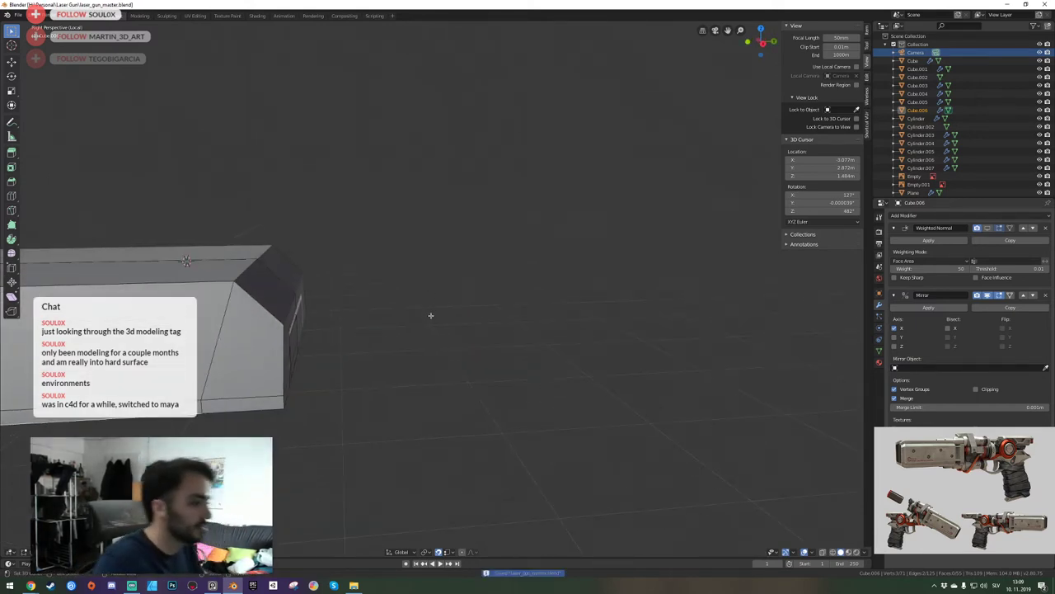
{"action": "key", "text": "shift+grave"}
{"action": "key", "text": "d"}
{"action": "key", "text": "q"}
{"action": "key", "text": "d"}
{"action": "key", "text": "q"}
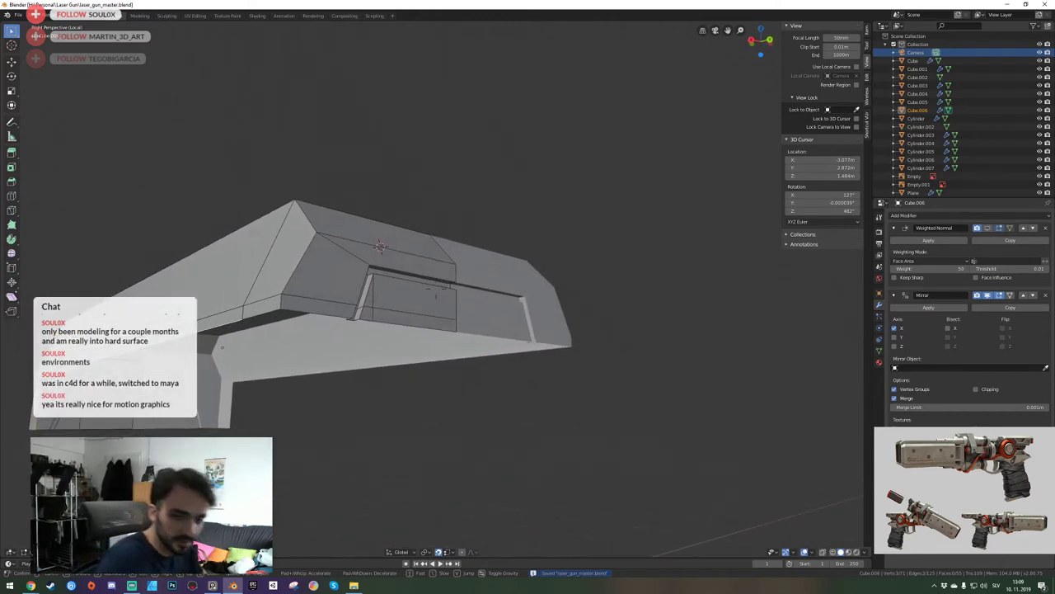
Bring the other gun parts back into view and examine the recess at the end of the Cube.006 cover.
{"action": "key", "text": "a"}
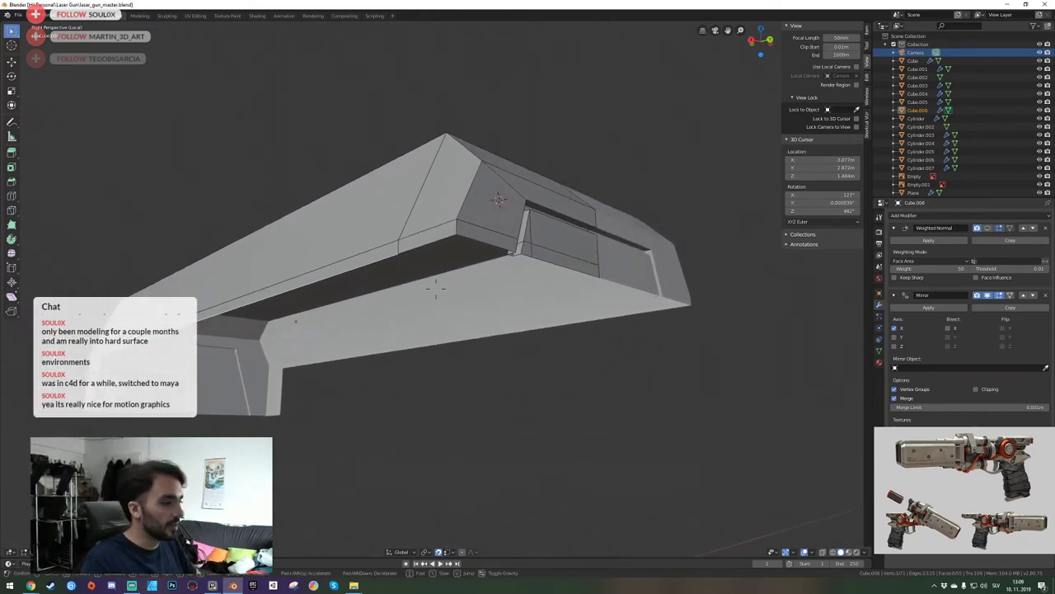
{"action": "left_click", "coordinate": [436, 289]}
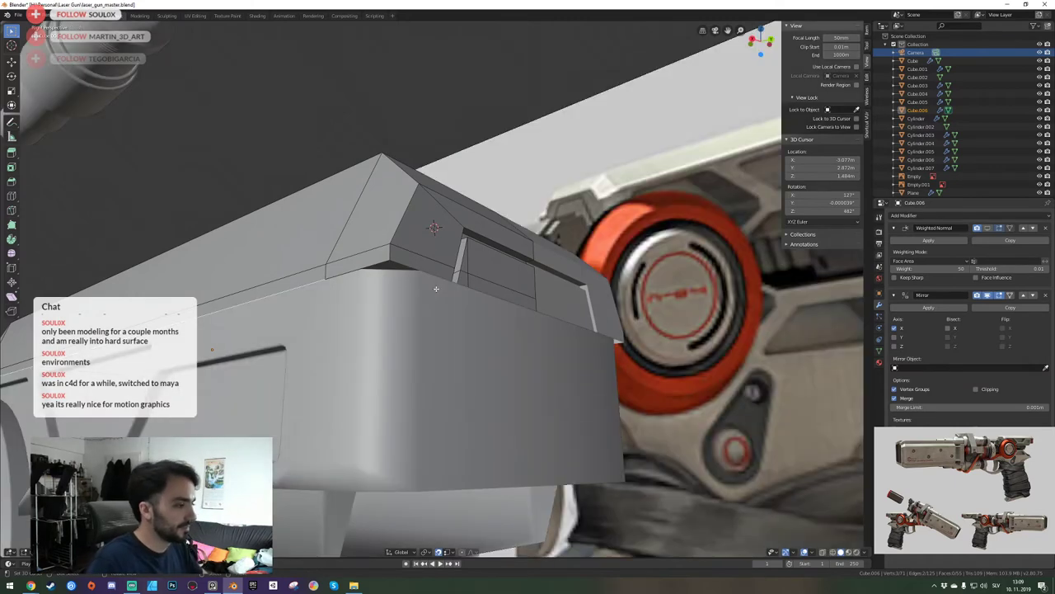
{"action": "key", "text": "shift+grave"}
{"action": "key", "text": "d"}
{"action": "key", "text": "e"}
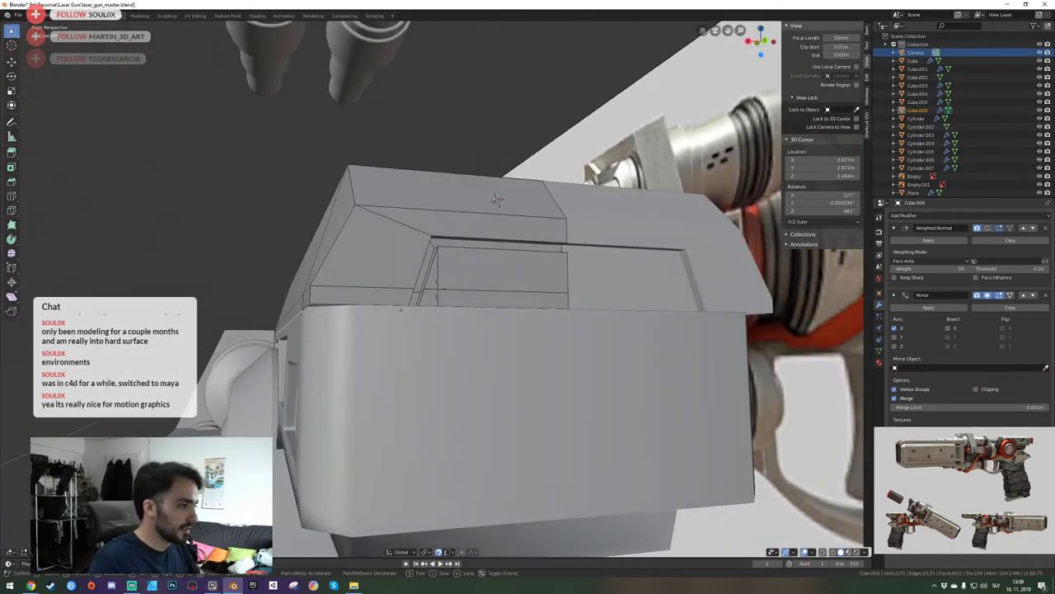
{"action": "left_click", "coordinate": [413, 298]}
{"action": "left_click", "coordinate": [356, 330]}
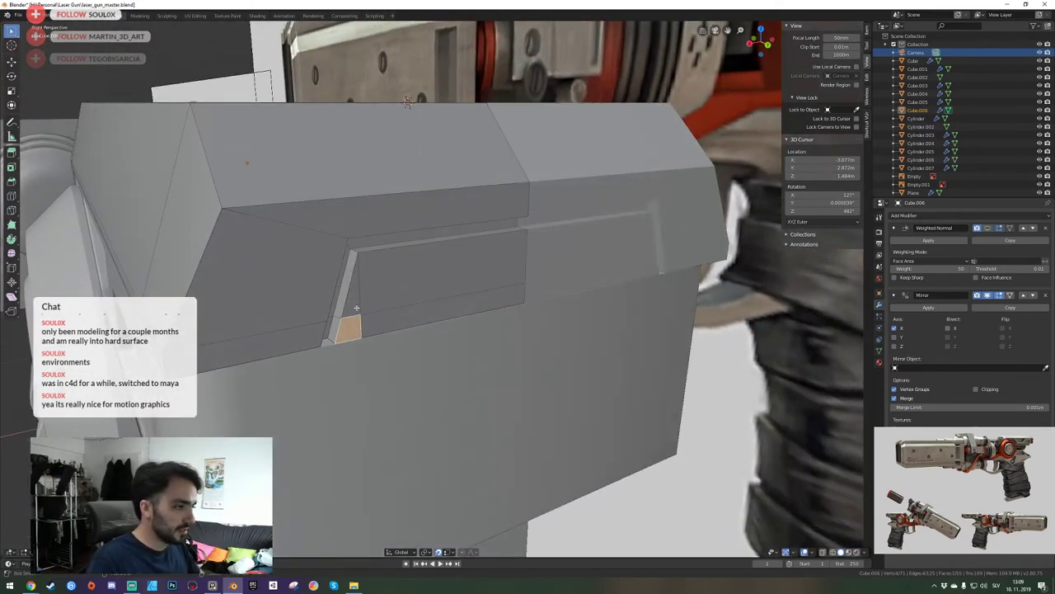
Strip the recess panel back to a single face, without its lower band and small corner faces.
{"action": "key", "text": "ctrl+z"}
{"action": "key", "text": "ctrl+z"}
{"action": "key", "text": "ctrl+z"}
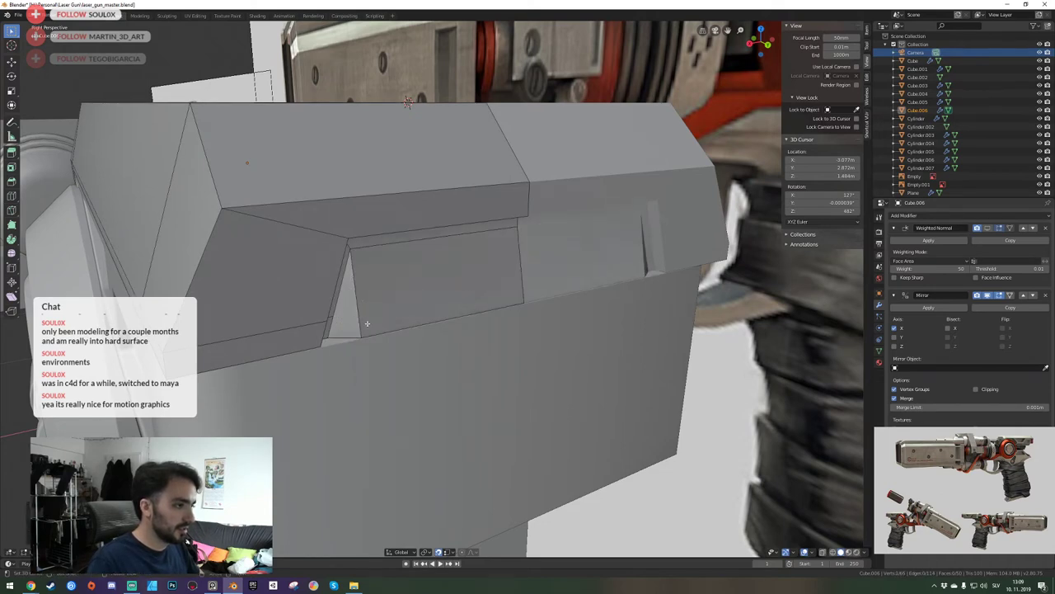
{"action": "left_click", "coordinate": [355, 328]}
{"action": "left_click", "coordinate": [347, 336]}
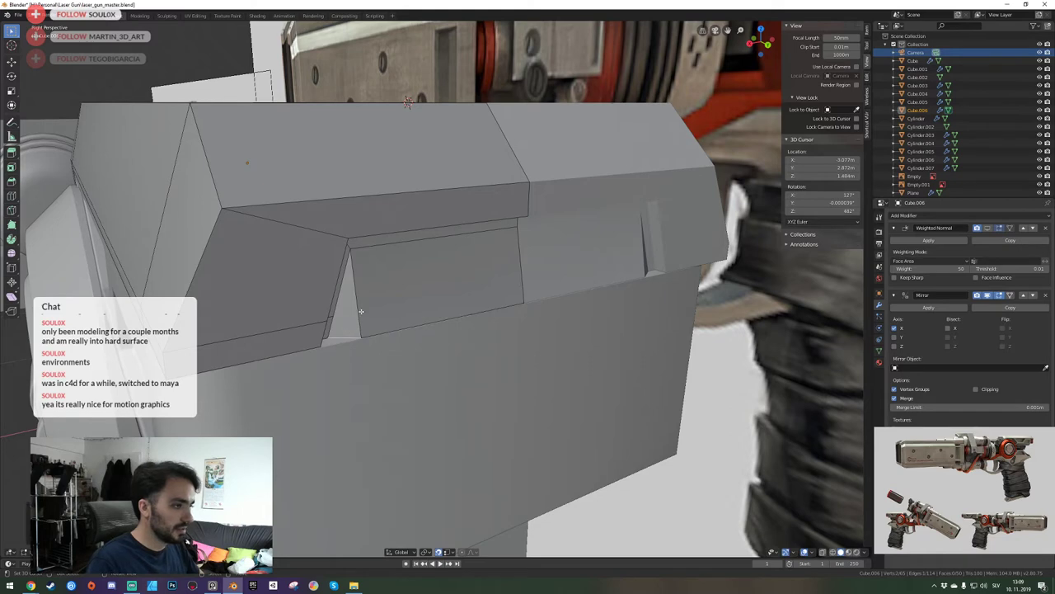
Delete the recess panel face together with the triangular wall face beside it.
{"action": "key", "text": "3"}
{"action": "left_click", "coordinate": [352, 313]}
{"action": "left_click", "coordinate": [375, 303], "text": "shift"}
{"action": "key", "text": "x"}
{"action": "left_click", "coordinate": [376, 302]}
Extrude the short lower edge of the recess's side wall along X across the opening.
{"action": "key", "text": "shift+grave"}
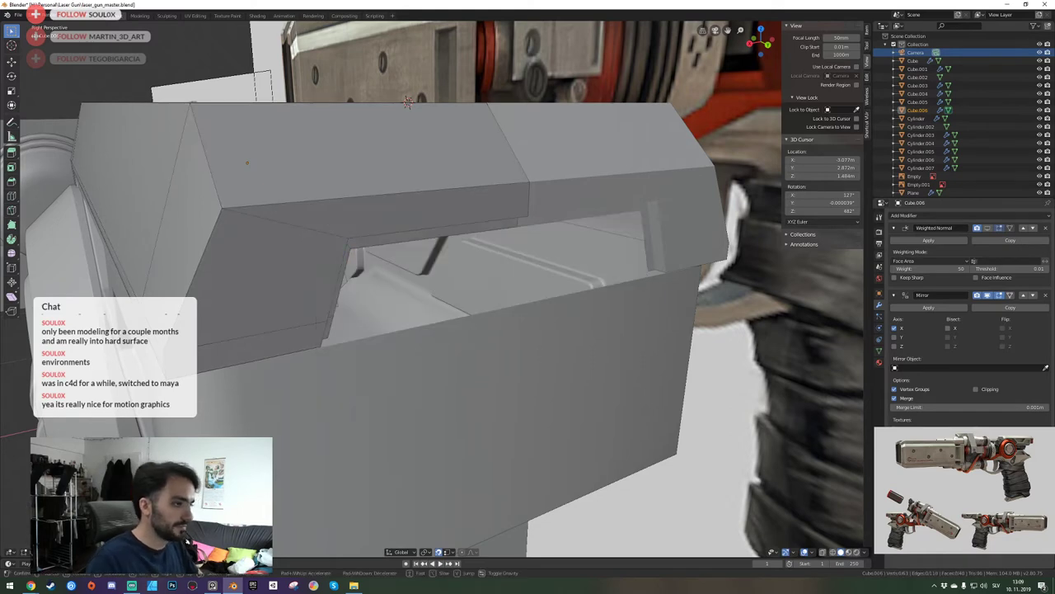
{"action": "key", "text": "d"}
{"action": "key", "text": "q"}
{"action": "left_click", "coordinate": [353, 340]}
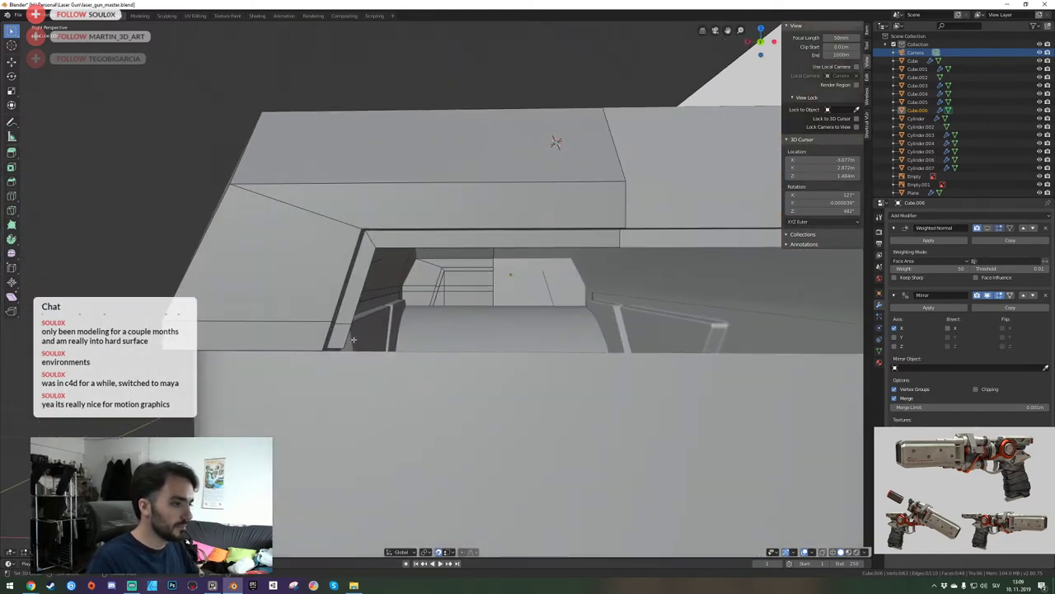
{"action": "key", "text": "e"}
{"action": "key", "text": "x"}
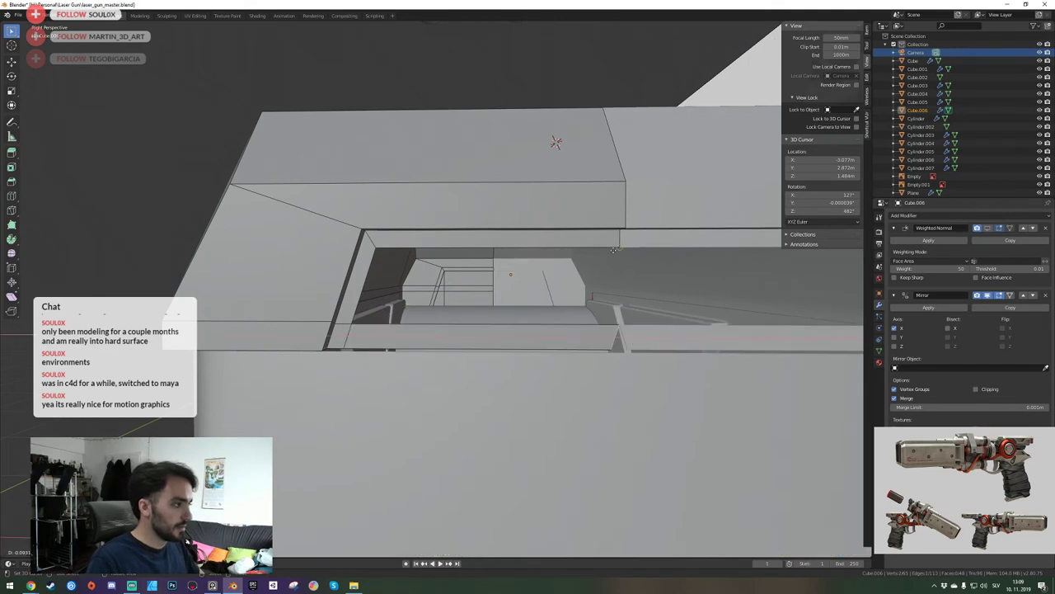
{"action": "left_click", "coordinate": [611, 276]}
Flatten the extruded edge with a scale of 0 and snap it along X to the recess's corner vertex at the mirror plane.
{"action": "key", "text": "s"}
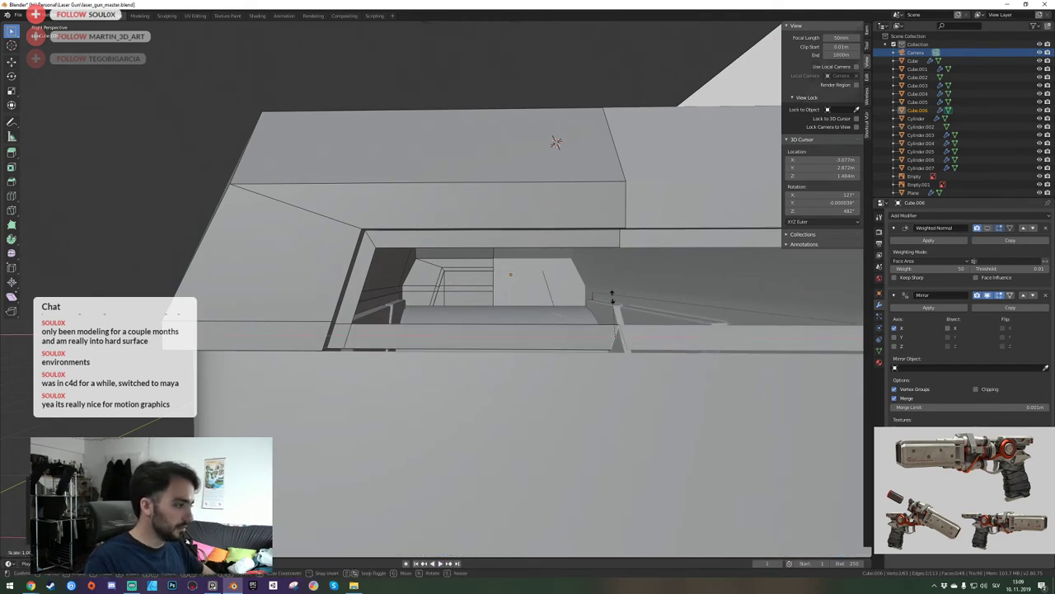
{"action": "key", "text": "0"}
{"action": "key", "text": "Return"}
{"action": "key", "text": "g"}
{"action": "key", "text": "x"}
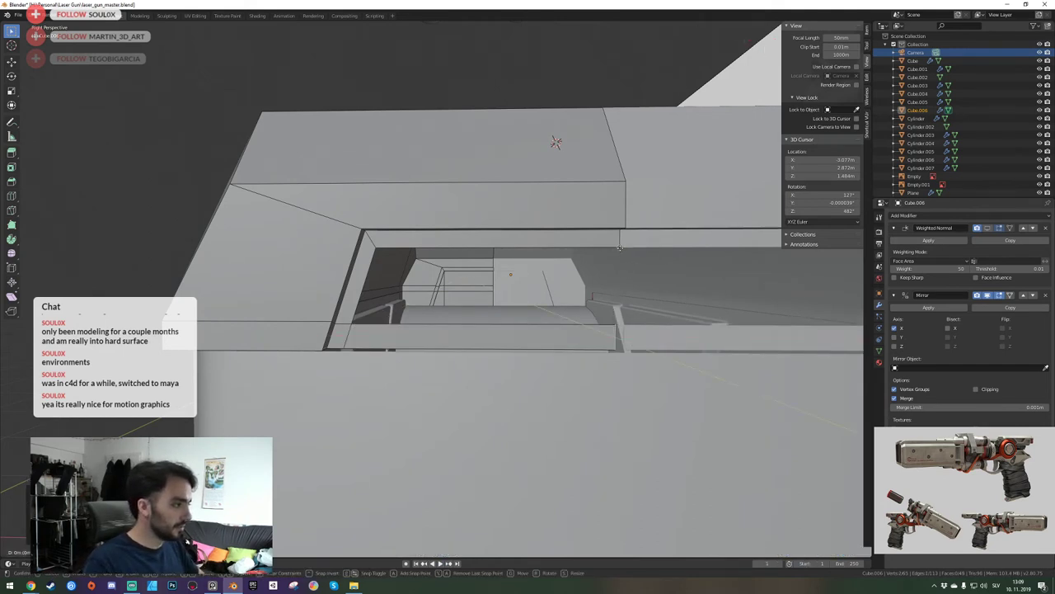
{"action": "left_click", "coordinate": [619, 247]}
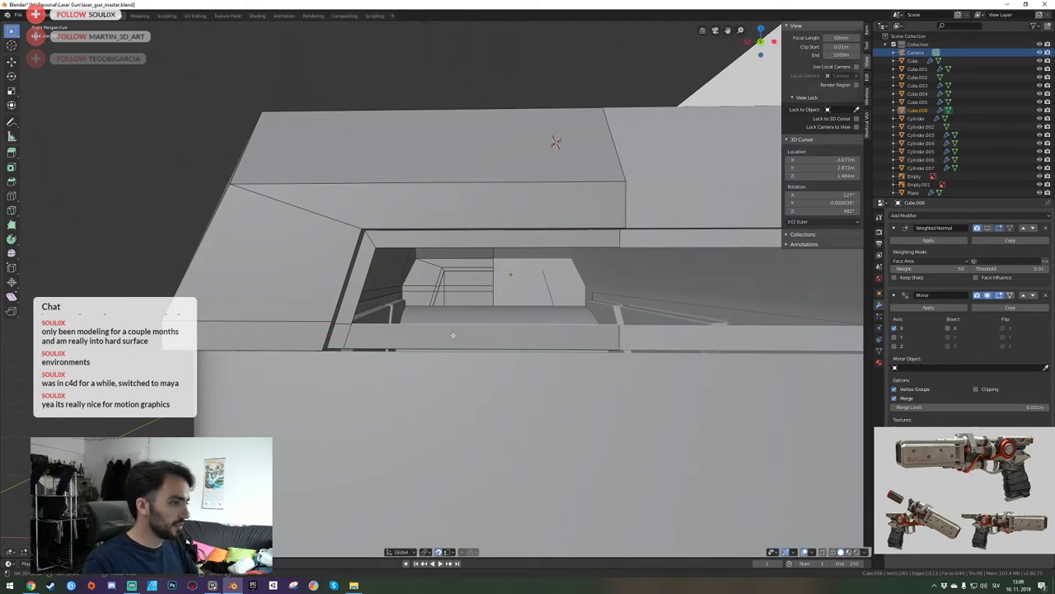
Fill a panel face between the extruded strip's upper edge and the top edge of the recess opening.
{"action": "left_click", "coordinate": [445, 244], "text": "shift"}
{"action": "key", "text": "f"}
{"action": "middle_click_drag", "start_coordinate": [445, 244], "coordinate": [437, 286]}
{"action": "scroll", "coordinate": [436, 286], "scroll_direction": "down", "scroll_amount": 2}
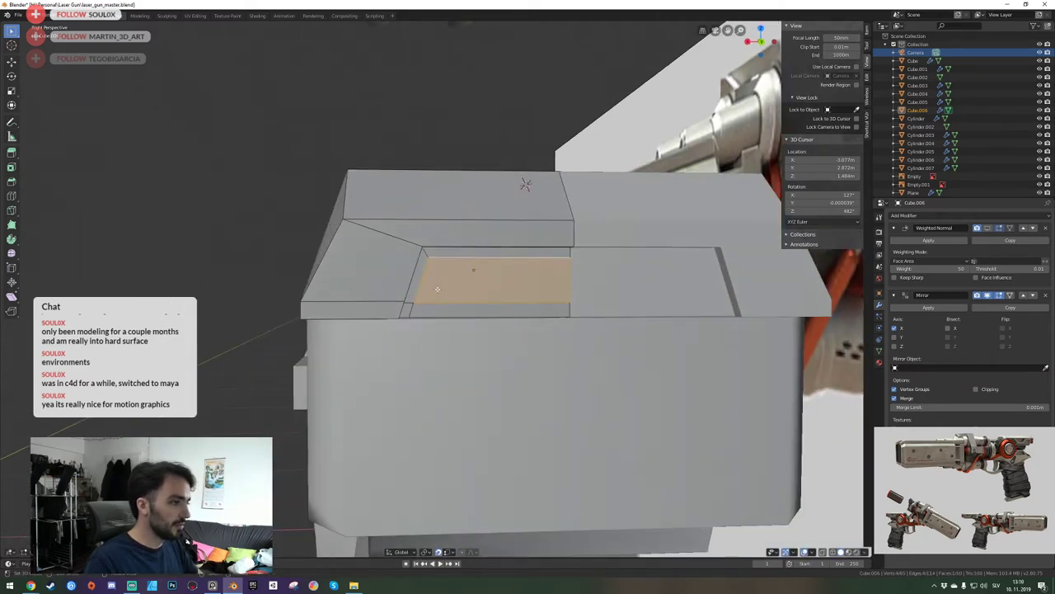
Merge the new panel's border vertices into the neighbouring recess vertices, removing the thin strips along its top and side.
{"action": "key", "text": "alt+a"}
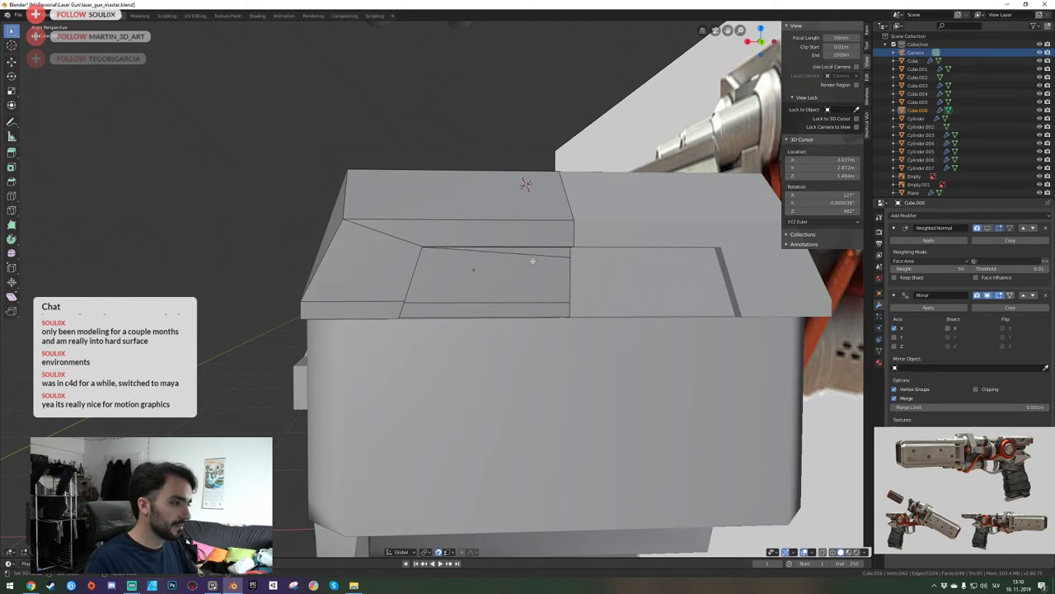
{"action": "key", "text": "ctrl+z"}
{"action": "key", "text": "ctrl+z"}
{"action": "middle_click_drag", "start_coordinate": [533, 268], "coordinate": [432, 319]}
{"action": "scroll", "coordinate": [432, 319], "scroll_direction": "up", "scroll_amount": 3}
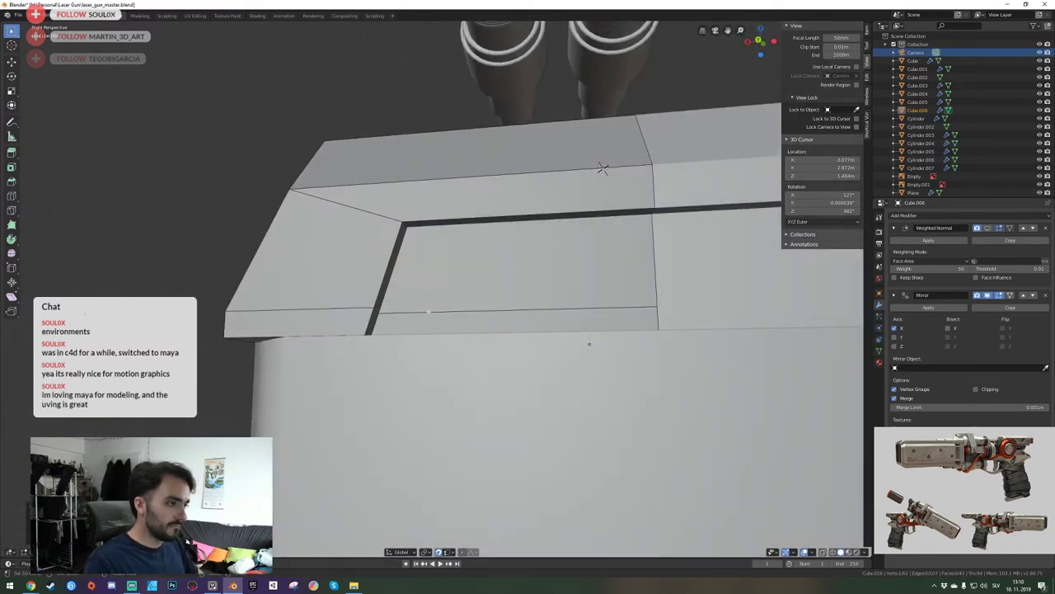
Dissolve the horizontal edge near the base of the recess panel and check the recess walls up close.
{"action": "key", "text": "ctrl+z"}
{"action": "key", "text": "shift+grave"}
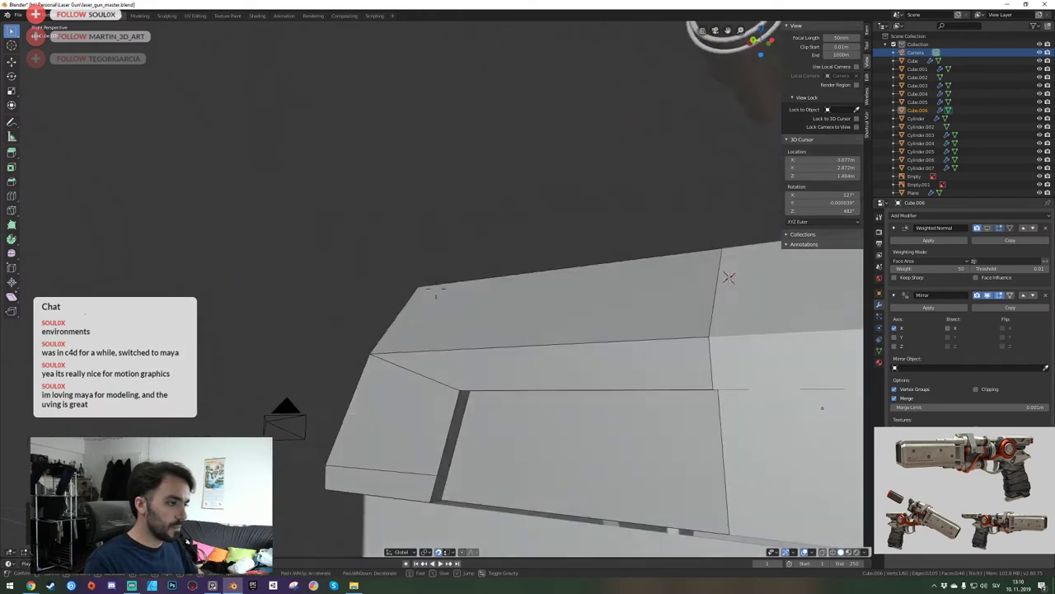
{"action": "left_click", "coordinate": [436, 288]}
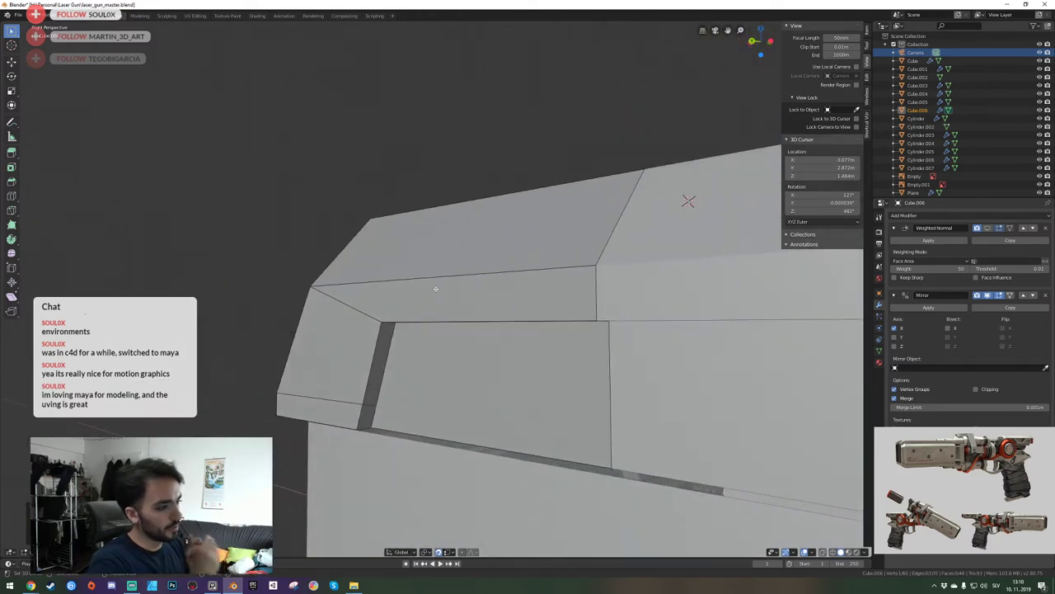
{"action": "key", "text": "shift+grave"}
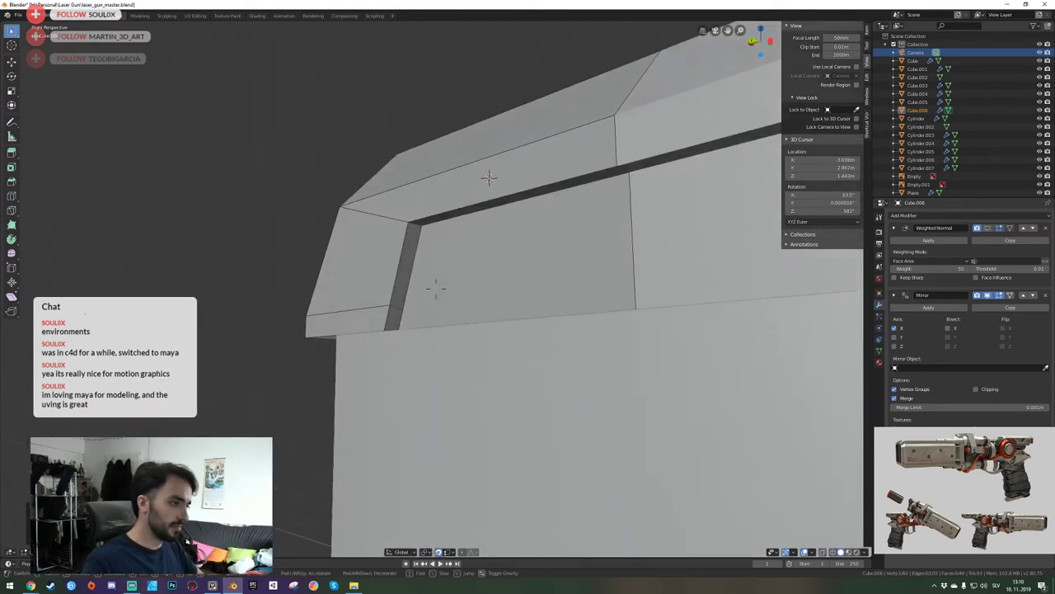
{"action": "left_click", "coordinate": [437, 289]}
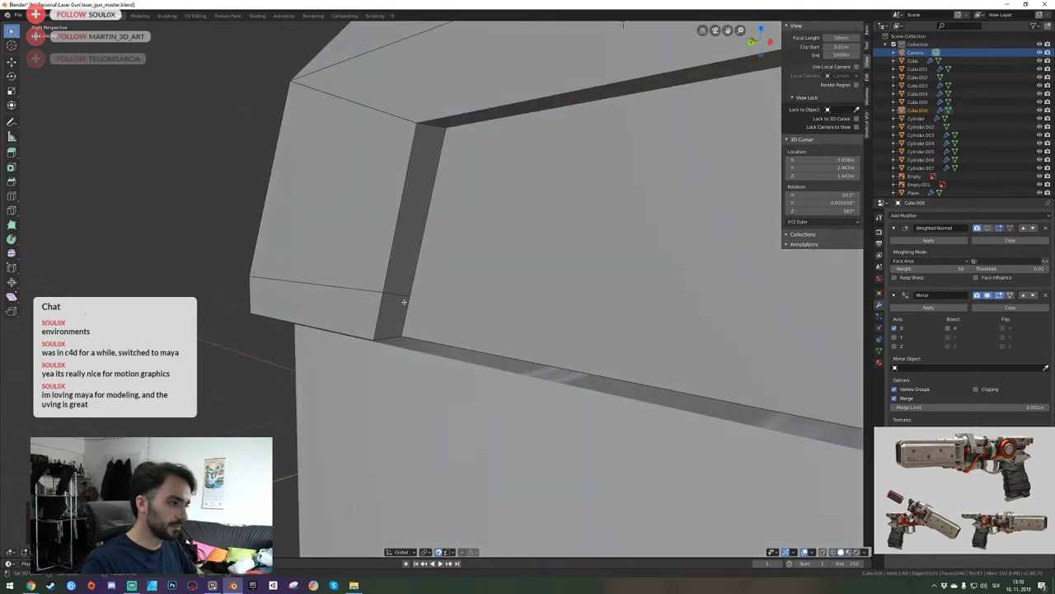
Try dissolving the edge across the recess's side wall, then reconnect its vertices and fill the wall as a single face.
{"action": "key", "text": "ctrl+x"}
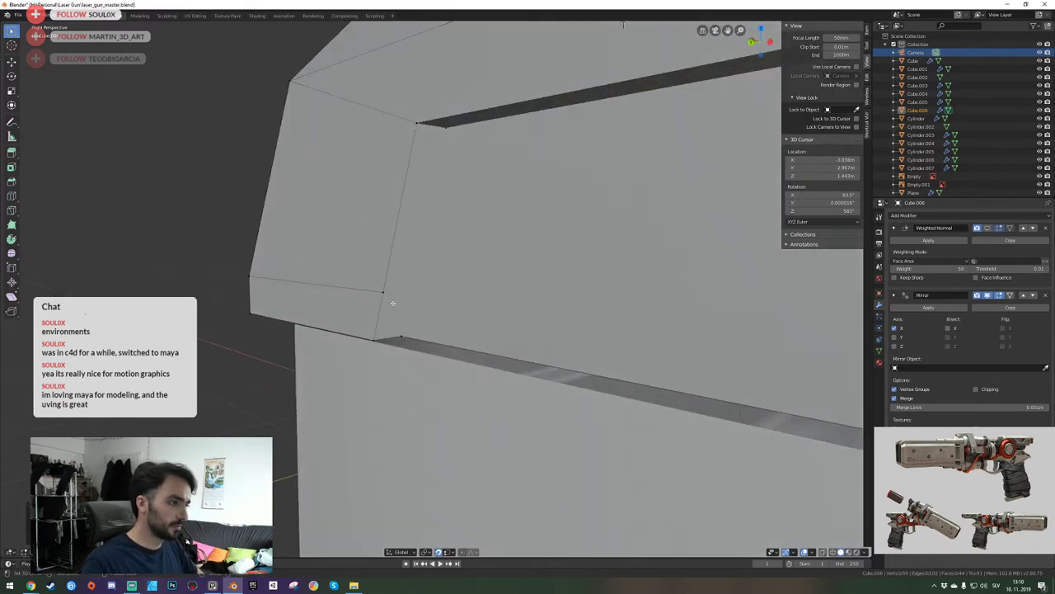
{"action": "left_click", "coordinate": [385, 295]}
{"action": "left_click", "coordinate": [400, 333], "text": "shift"}
{"action": "key", "text": "j"}
{"action": "left_click", "coordinate": [402, 334]}
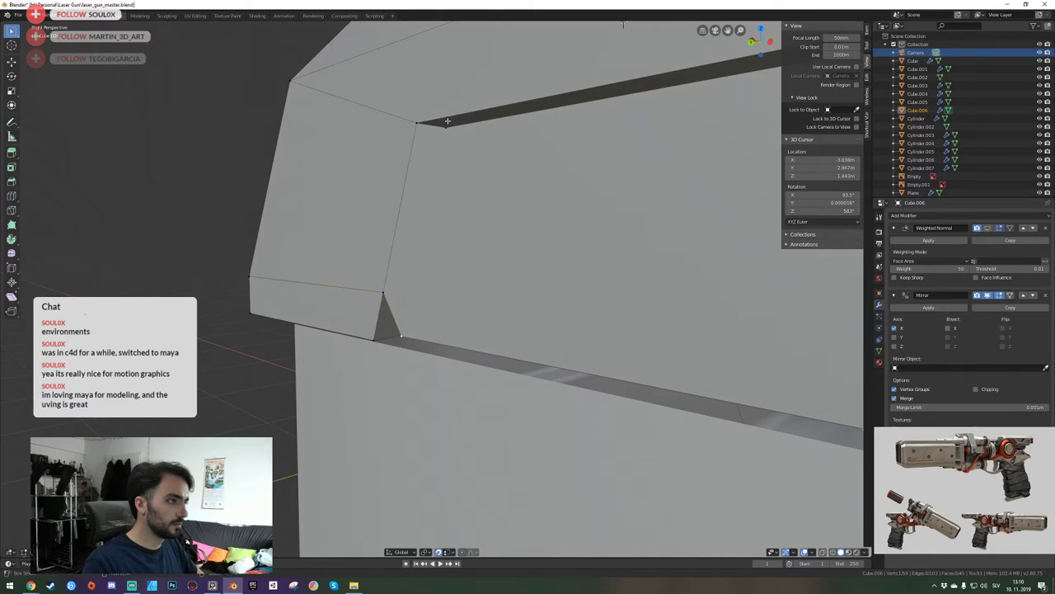
{"action": "key", "text": "f"}
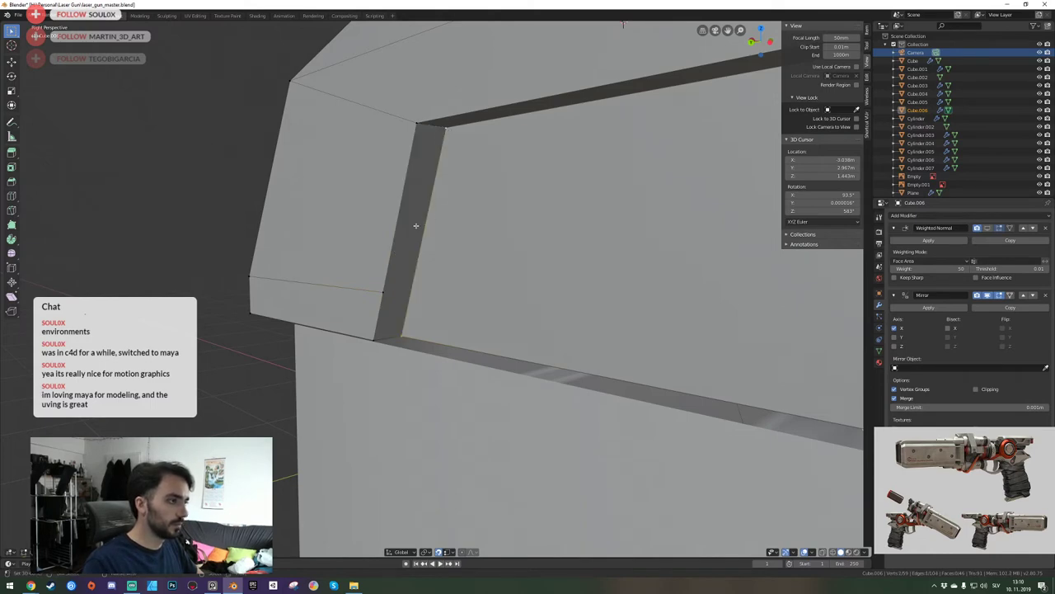
Inspect the recess from several angles, then undo the side wall edits and the dissolved panel edge.
{"action": "key", "text": "shift+grave"}
{"action": "key", "text": "s"}
{"action": "key", "text": "a"}
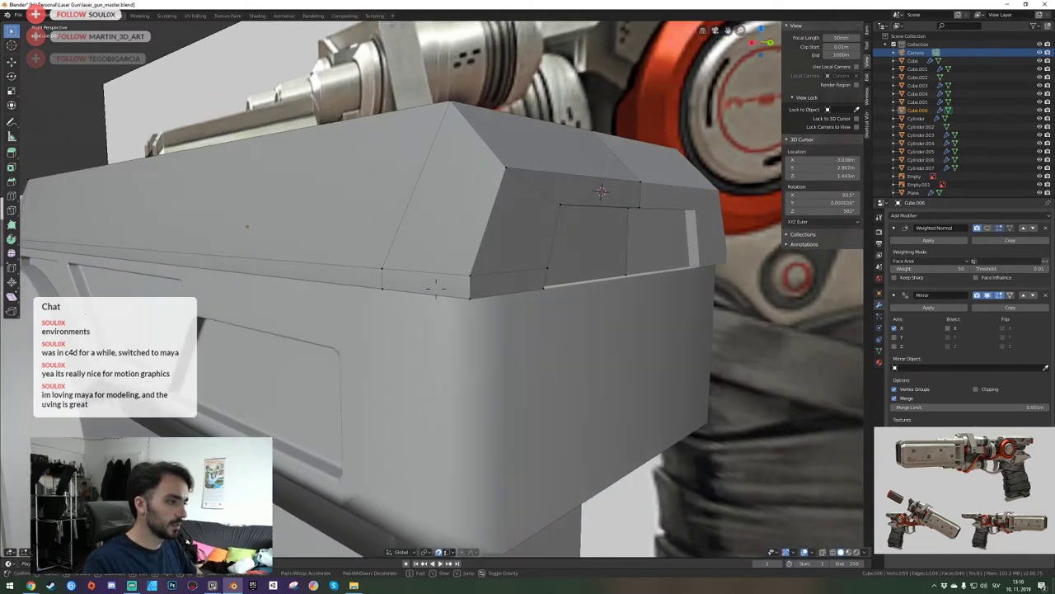
{"action": "key", "text": "d"}
{"action": "key", "text": "w"}
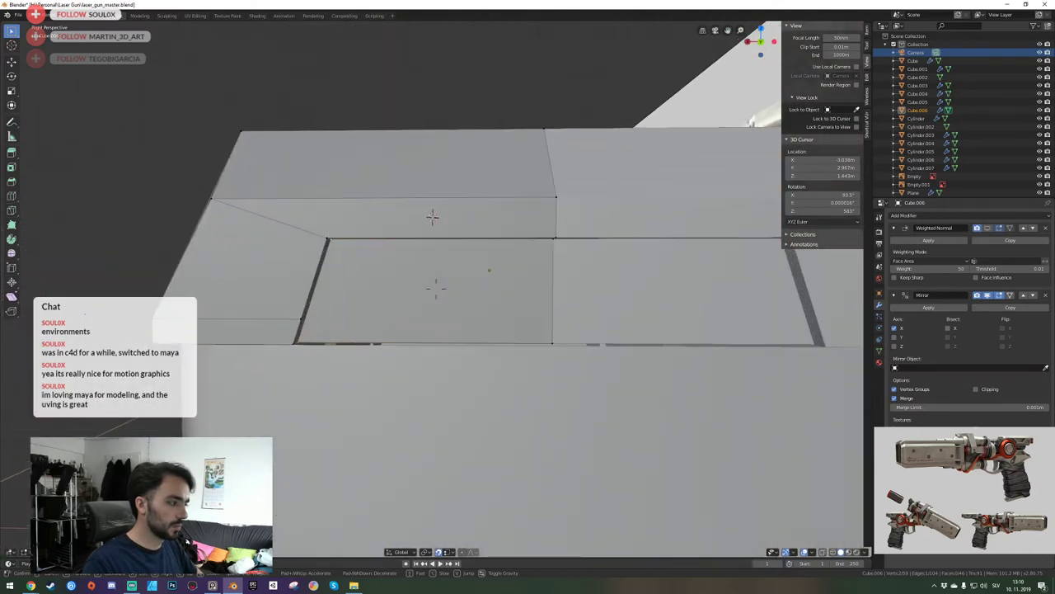
{"action": "left_click", "coordinate": [436, 286]}
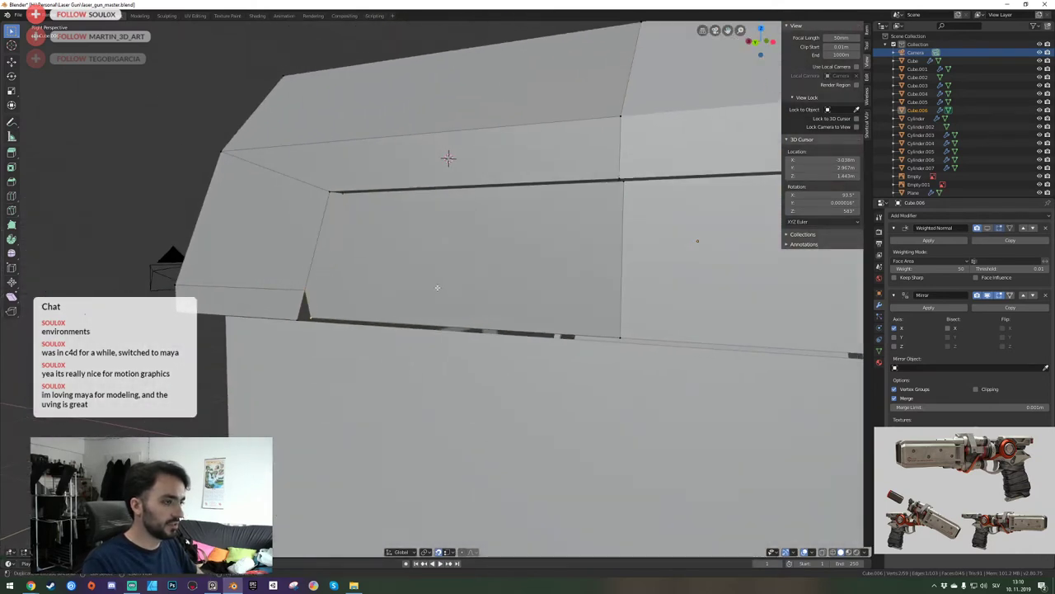
{"action": "key", "text": "ctrl+z"}
{"action": "key", "text": "ctrl+z"}
{"action": "key", "text": "ctrl+z"}
{"action": "key", "text": "ctrl+z"}
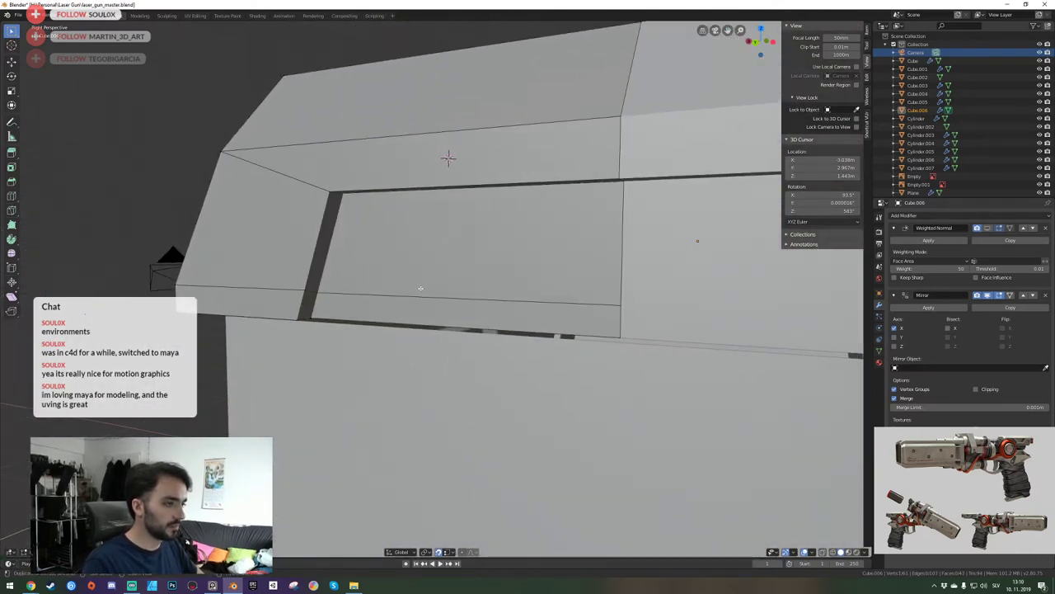
Isolate the cover in back view and slide the recess panel's lower horizontal edge level with the corner flap's edge.
{"action": "left_click", "coordinate": [414, 298]}
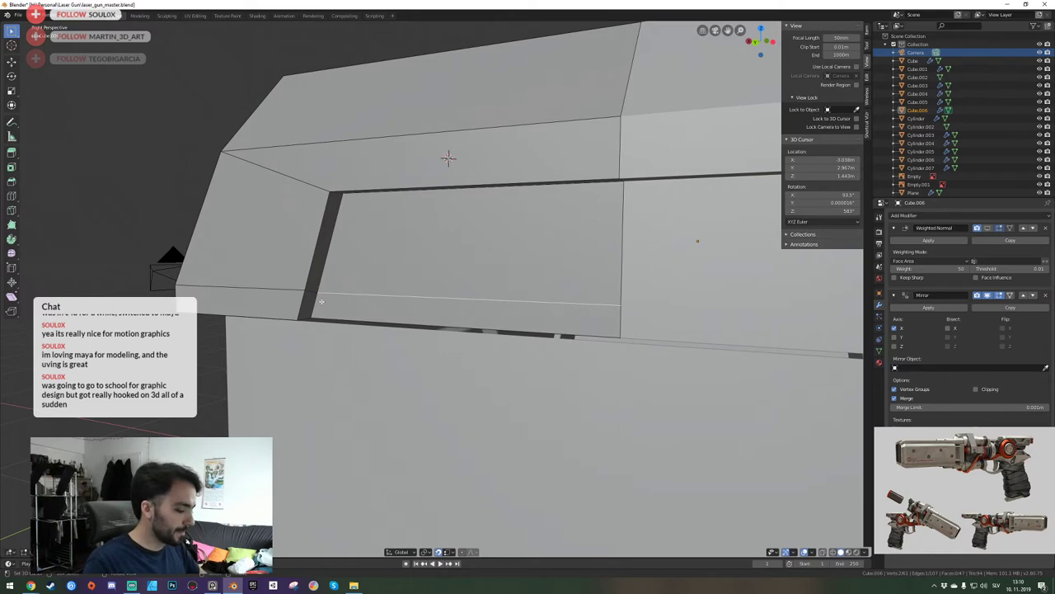
{"action": "key", "text": "KP_3"}
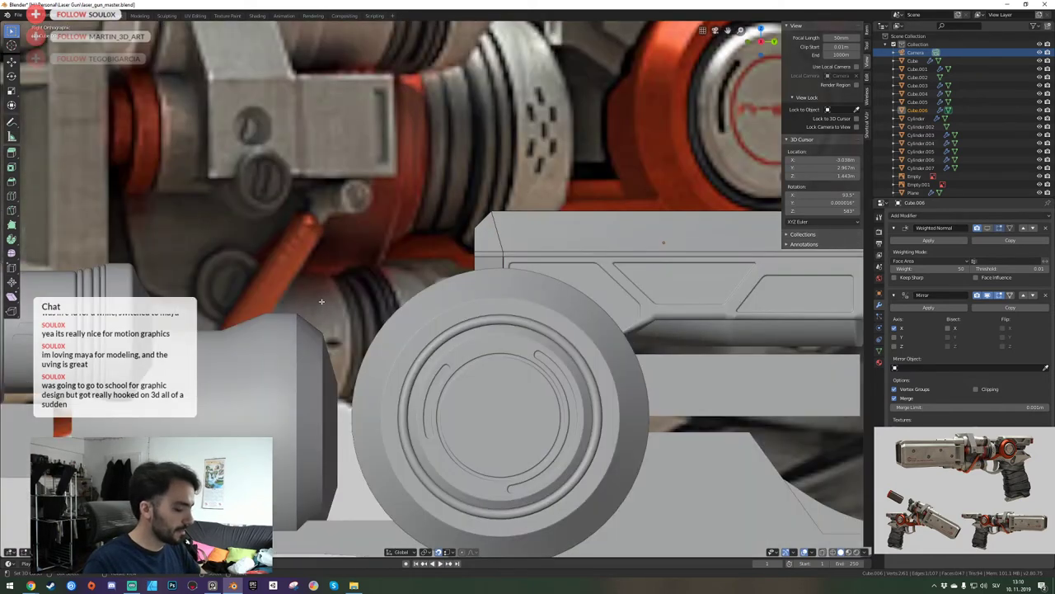
{"action": "key", "text": "KP_1"}
{"action": "key", "text": "ctrl+KP_1"}
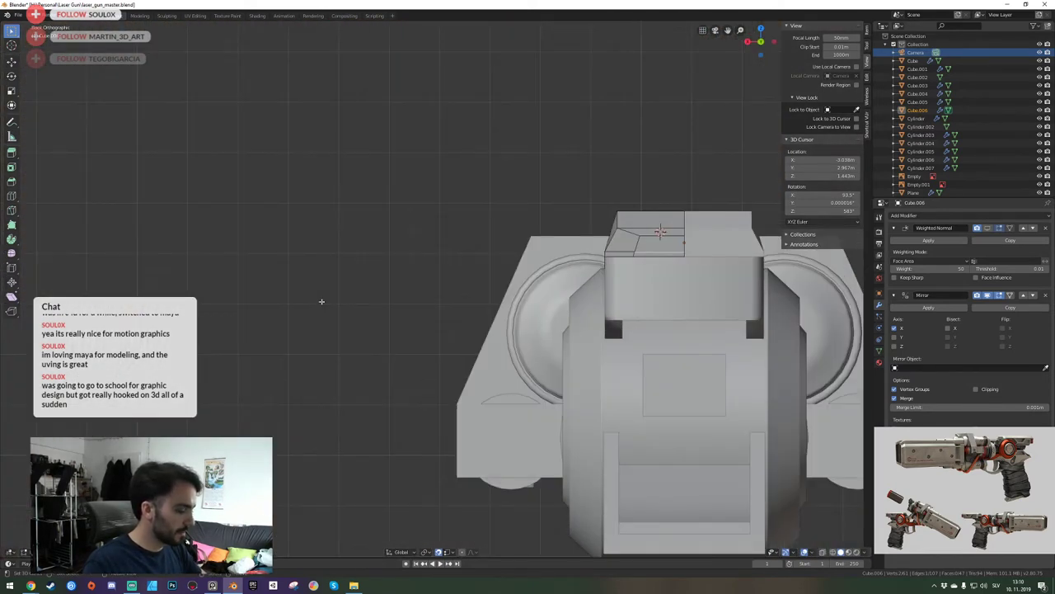
{"action": "key", "text": "shift+h"}
{"action": "key", "text": "KP_Decimal"}
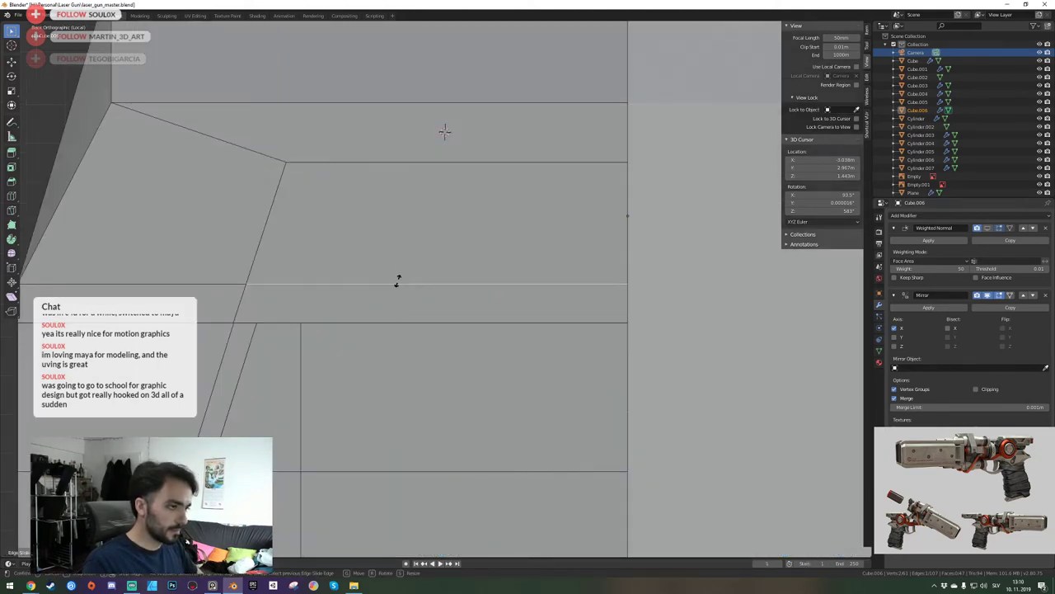
{"action": "left_click", "coordinate": [398, 281]}
Leave mesh editing, check the cover's long side, and save the file.
{"action": "key", "text": "shift+grave"}
{"action": "key", "text": "s"}
{"action": "left_click", "coordinate": [436, 289]}
{"action": "key", "text": "Tab"}
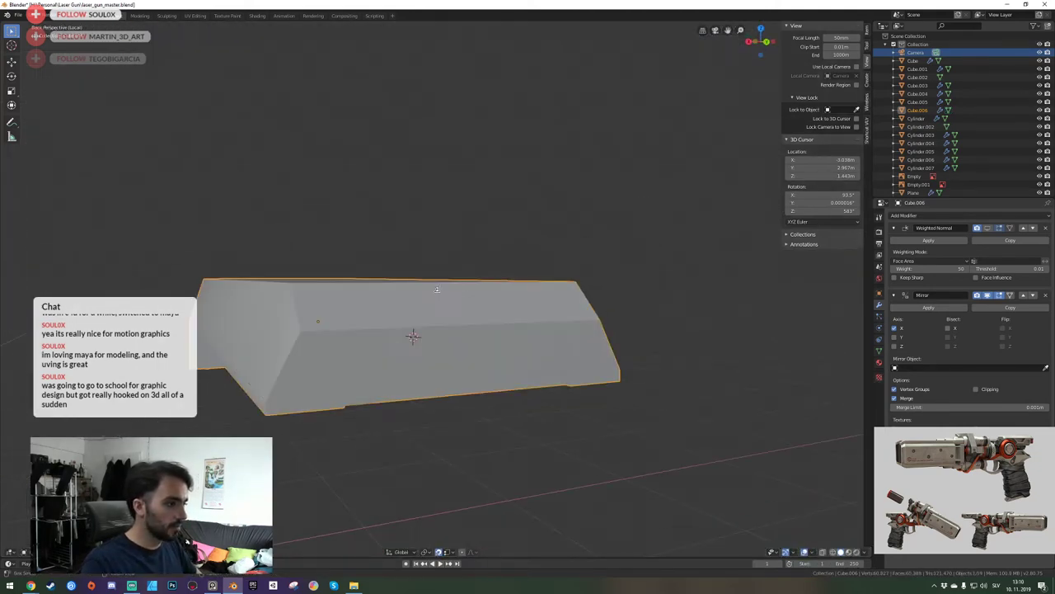
{"action": "key", "text": "ctrl+s"}
{"action": "key", "text": "shift+grave"}
{"action": "key", "text": "d"}
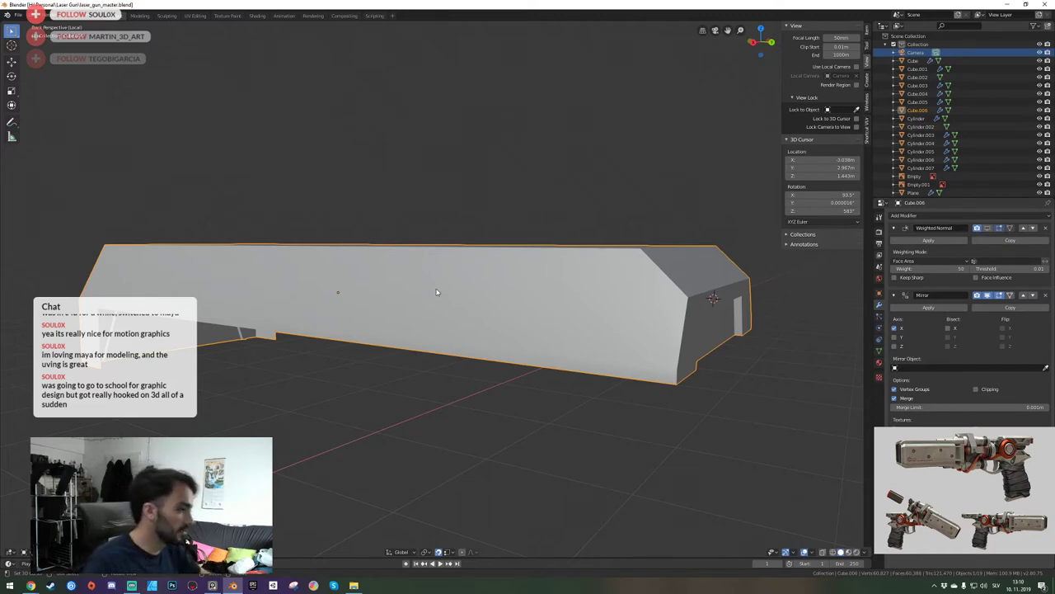
{"action": "left_click", "coordinate": [438, 292]}
{"action": "key", "text": "ctrl+s"}
Examine the isolated cover's side profile and the recess on its taller end from several angles.
{"action": "key", "text": "shift+grave"}
{"action": "key", "text": "a"}
{"action": "key", "text": "s"}
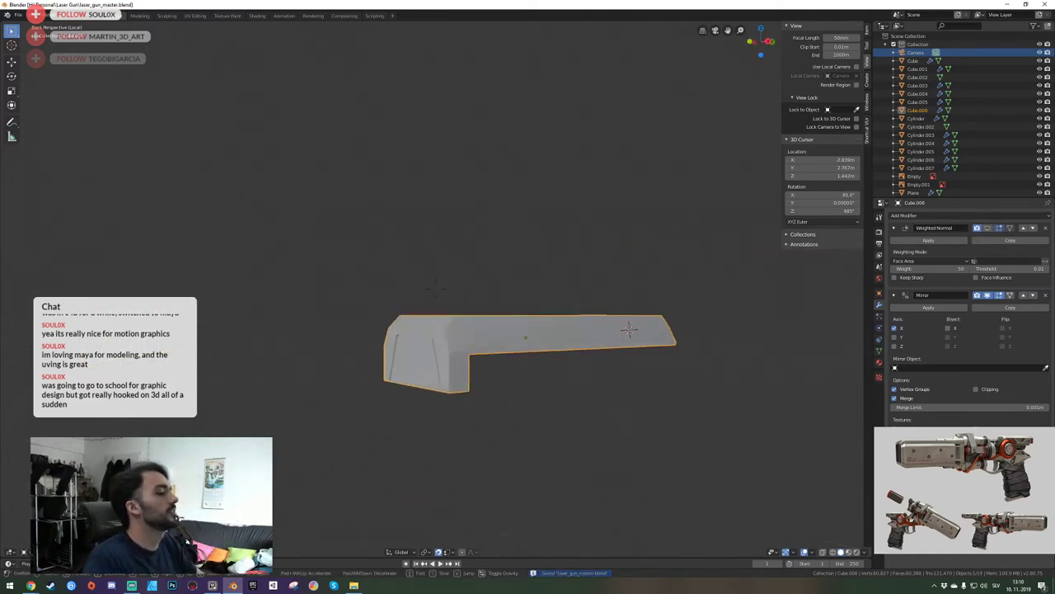
{"action": "key", "text": "a"}
{"action": "key", "text": "w"}
{"action": "key", "text": "w"}
{"action": "key", "text": "a"}
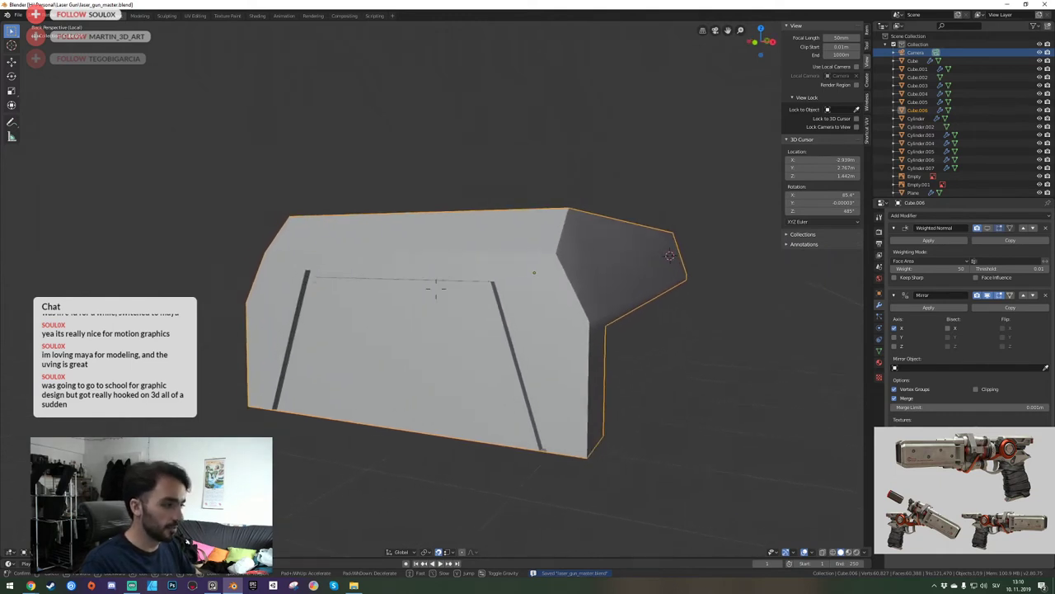
{"action": "key", "text": "d"}
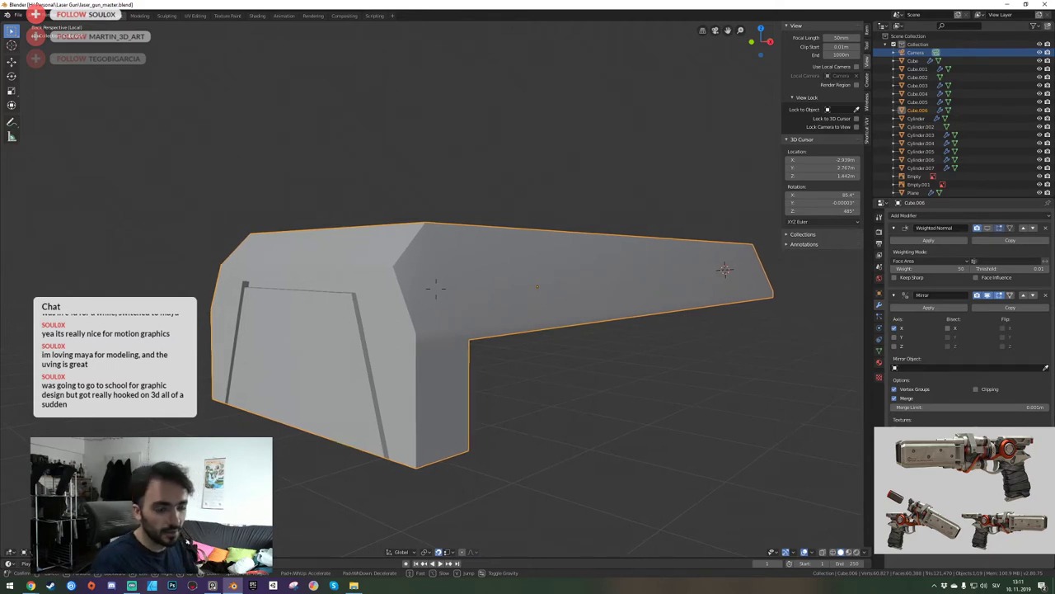
Open the cover's mesh for editing and dissolve the lowest horizontal edge loop running across its end panel.
{"action": "left_click", "coordinate": [430, 292]}
{"action": "key", "text": "Tab"}
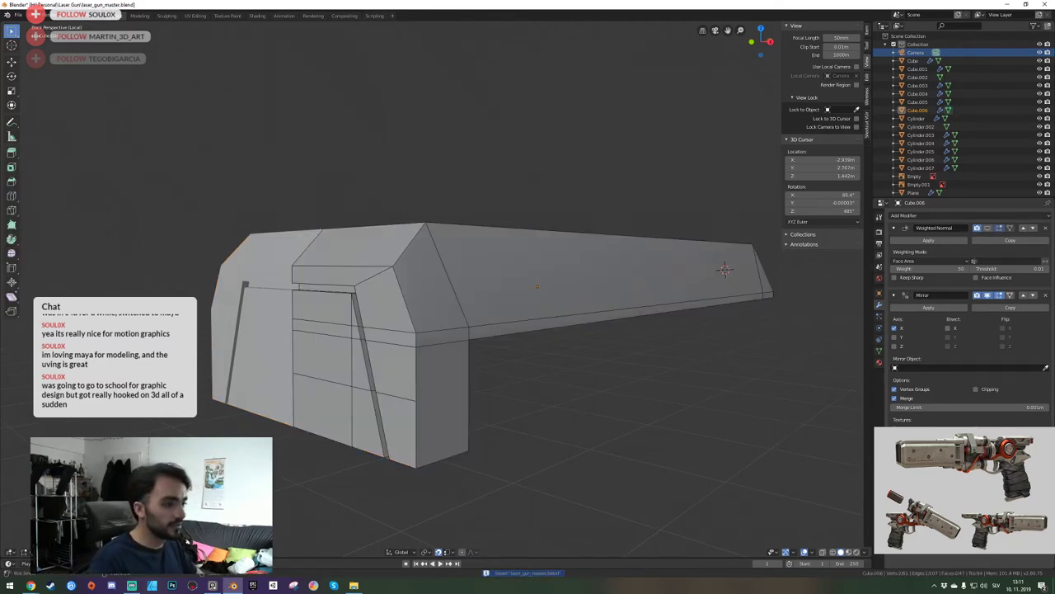
{"action": "key", "text": "shift+grave"}
{"action": "key", "text": "d"}
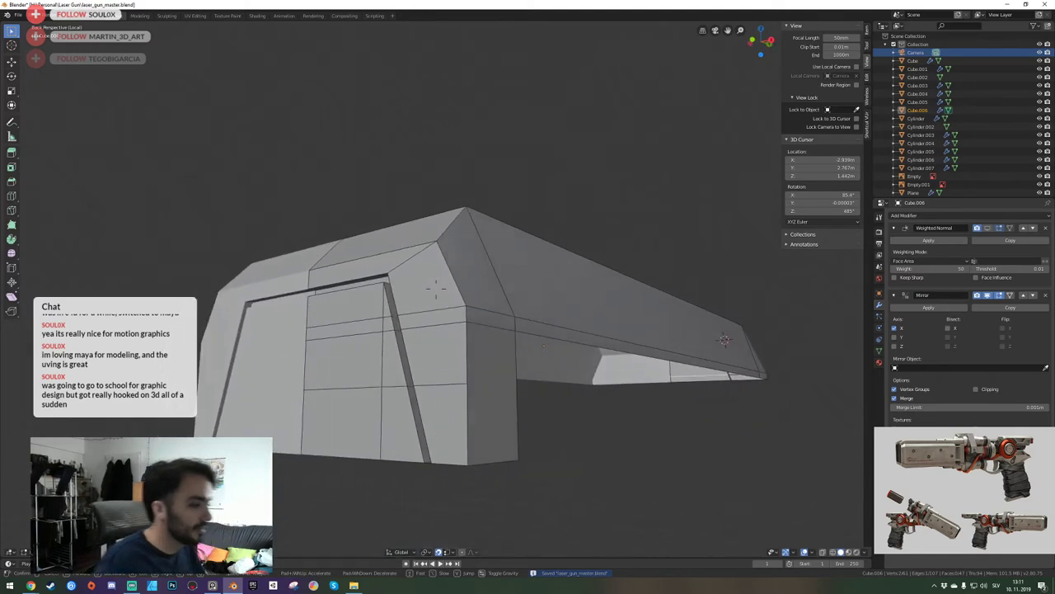
{"action": "left_click", "coordinate": [435, 288]}
{"action": "left_click", "coordinate": [445, 384], "text": "alt"}
{"action": "key", "text": "ctrl+x"}
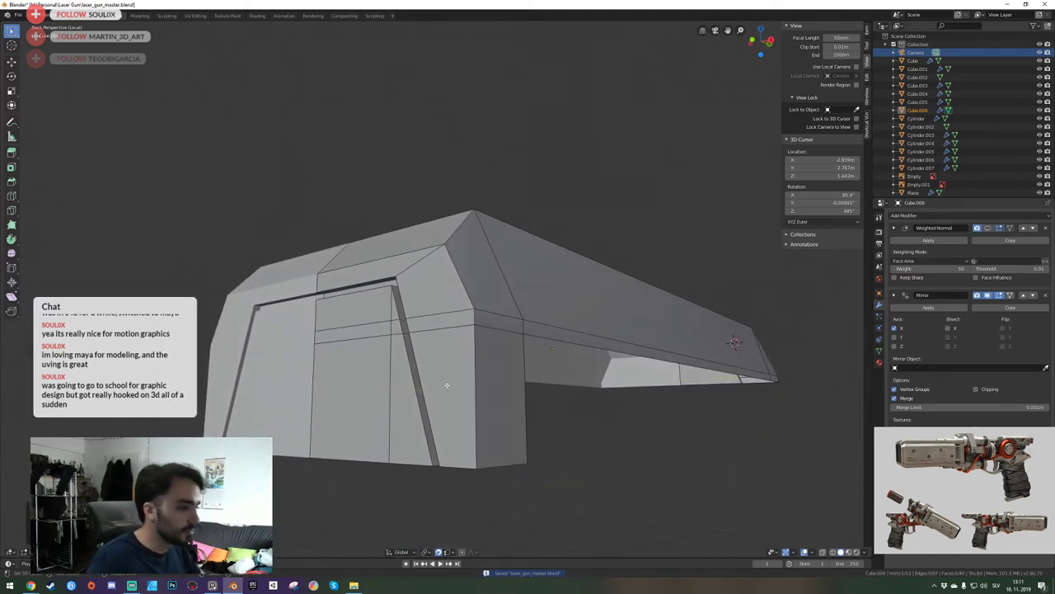
Delete the small face closing the lower end of the recess groove on the end panel, and save the file.
{"action": "key", "text": "shift+grave"}
{"action": "key", "text": "a"}
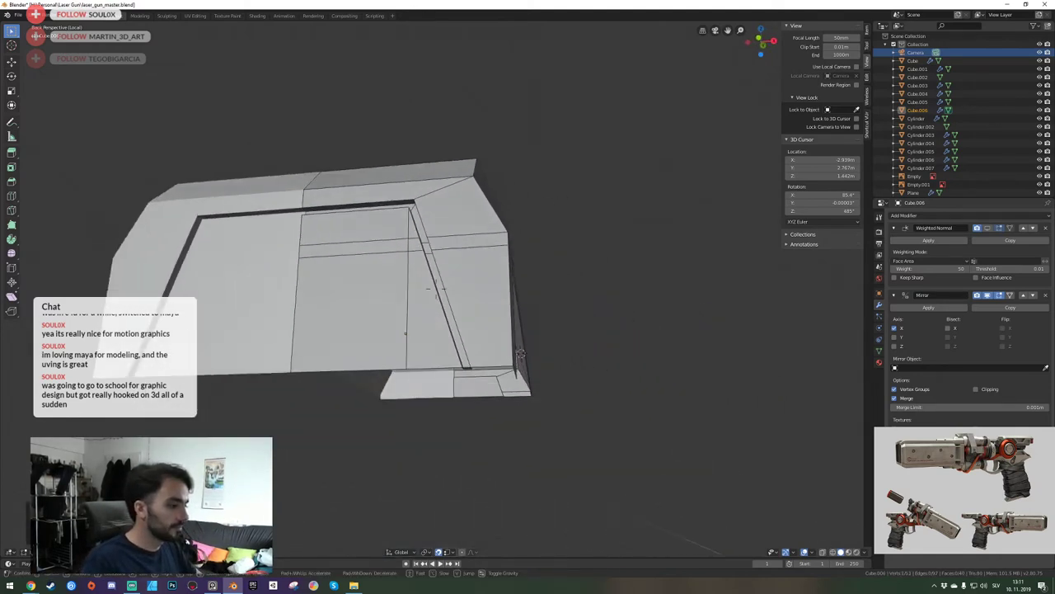
{"action": "key", "text": "w"}
{"action": "key", "text": "q"}
{"action": "left_click", "coordinate": [435, 288]}
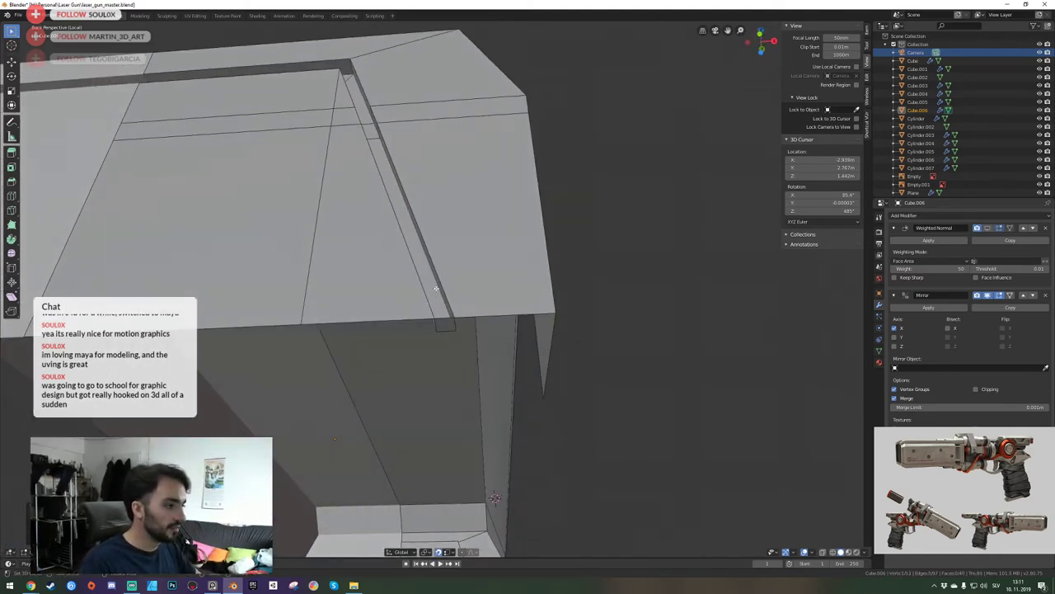
{"action": "left_click", "coordinate": [446, 324]}
{"action": "key", "text": "x"}
{"action": "left_click", "coordinate": [446, 328]}
{"action": "key", "text": "shift+grave"}
{"action": "key", "text": "e"}
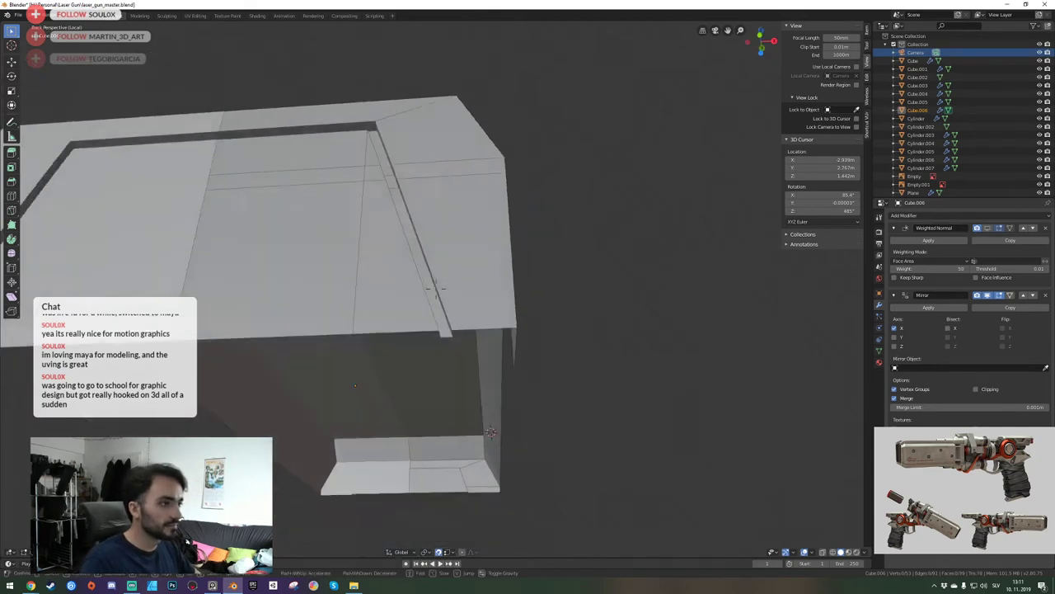
{"action": "left_click", "coordinate": [435, 289]}
{"action": "key", "text": "ctrl+s"}
Check the cover's recessed end and long side from several angles, and return from isolation to the full gun.
{"action": "key", "text": "shift+grave"}
{"action": "key", "text": "d"}
{"action": "key", "text": "e"}
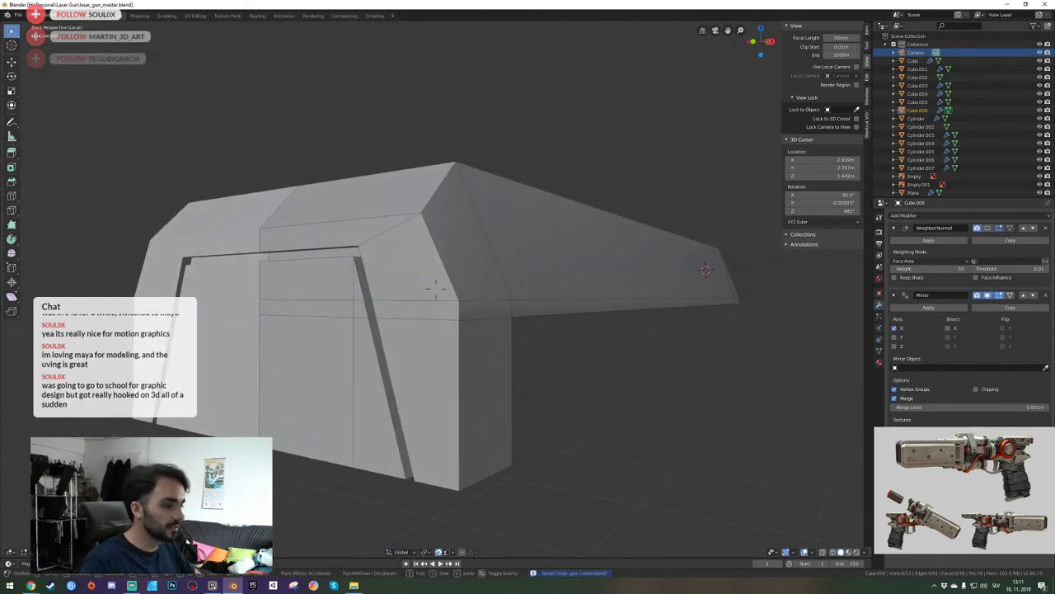
{"action": "key", "text": "w"}
{"action": "key", "text": "a"}
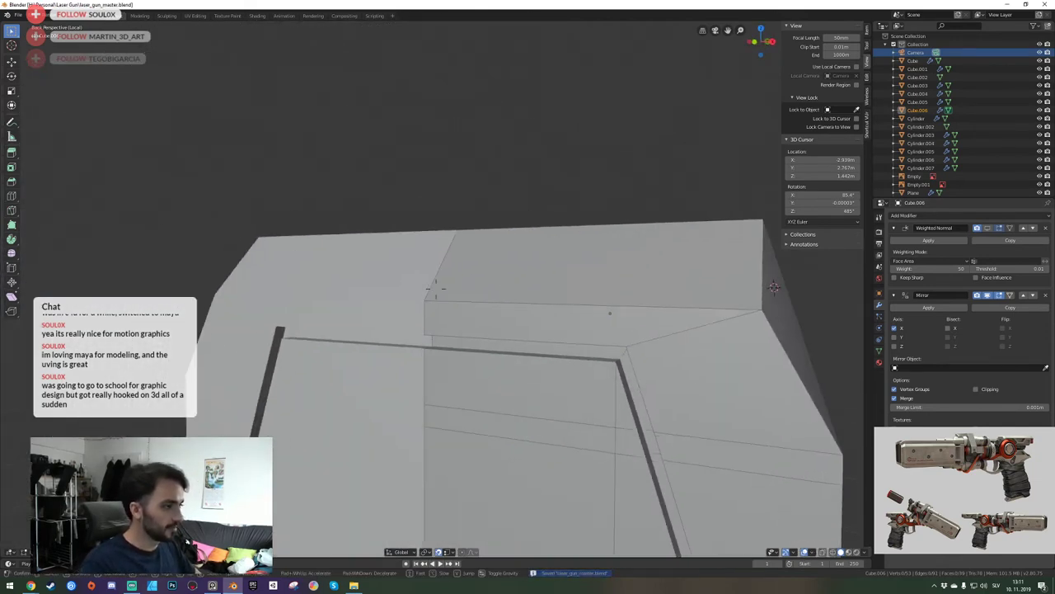
{"action": "key", "text": "d"}
{"action": "key", "text": "s"}
{"action": "left_click", "coordinate": [436, 289]}
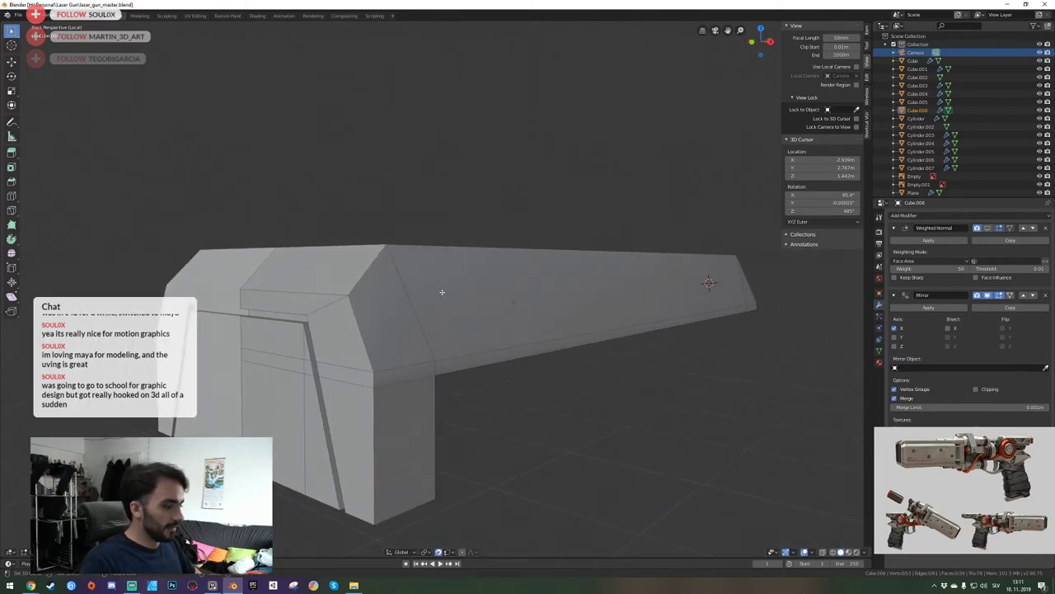
{"action": "key", "text": "KP_Divide"}
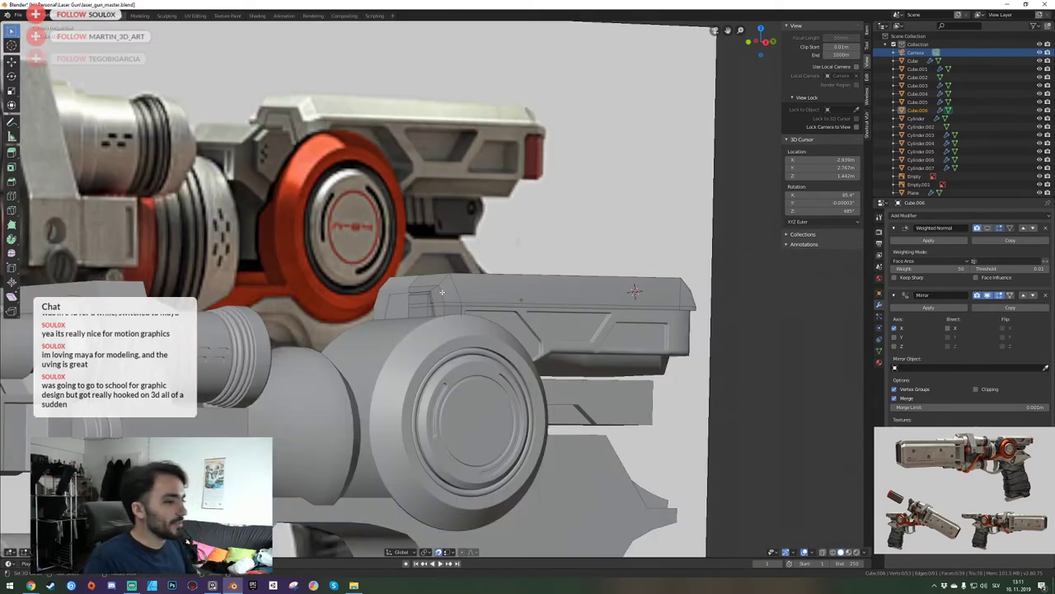
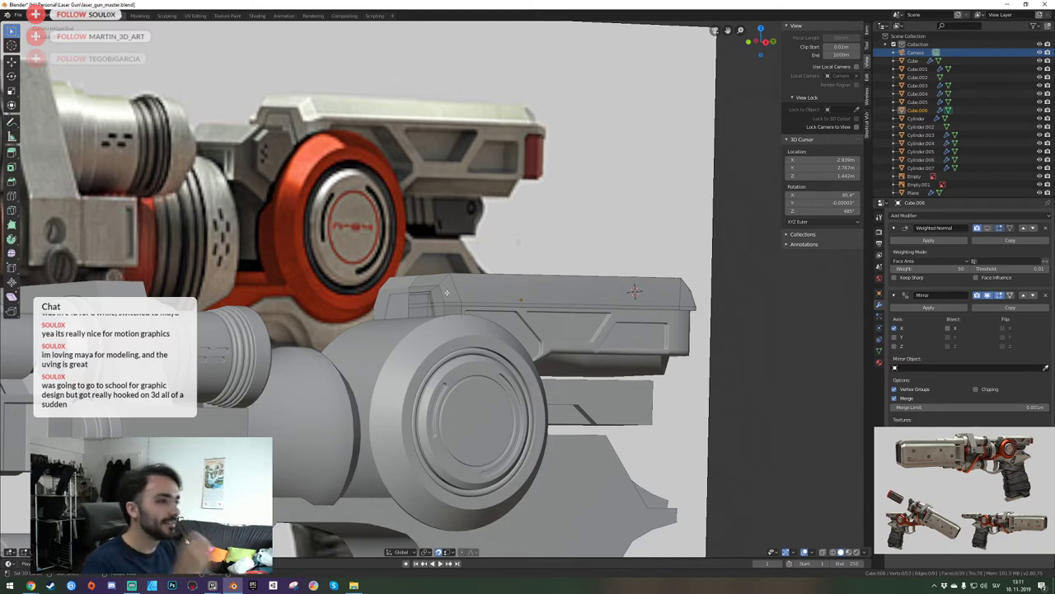
Leave the cover's mesh editing, briefly check the side body's mesh, then reselect the cover and save the file.
{"action": "right_click", "coordinate": [461, 335], "text": "shift"}
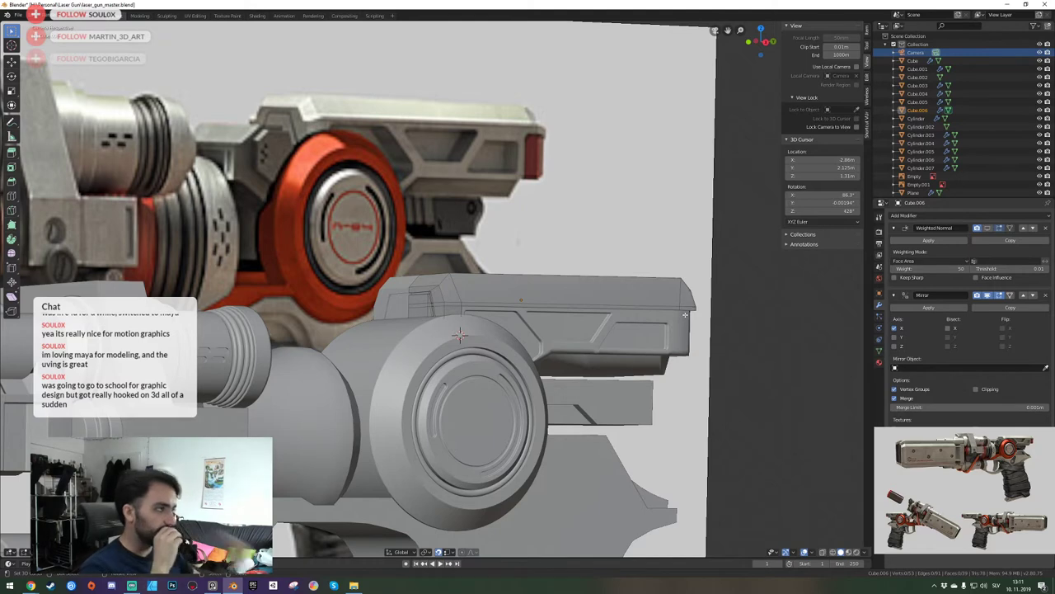
{"action": "key", "text": "Tab"}
{"action": "right_click", "coordinate": [684, 332]}
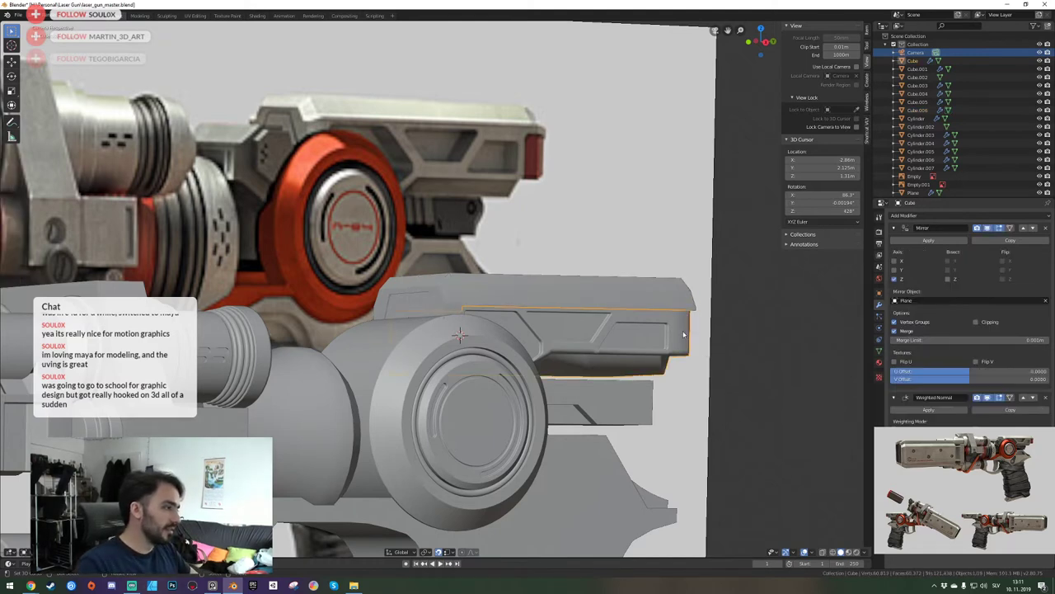
{"action": "key", "text": "Tab"}
{"action": "key", "text": "Tab"}
{"action": "left_click", "coordinate": [691, 301]}
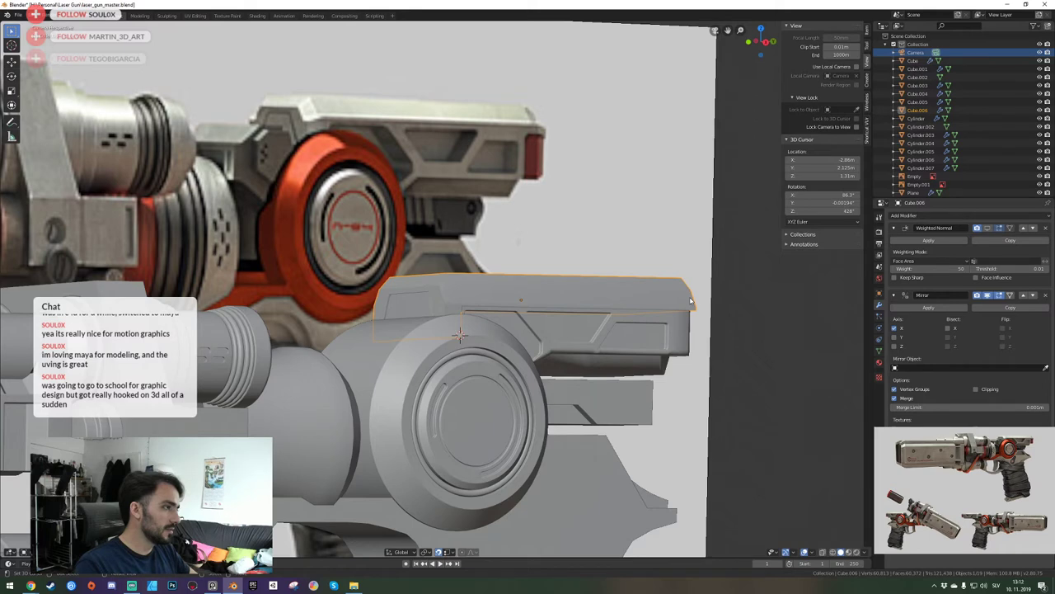
{"action": "key", "text": "ctrl+s"}
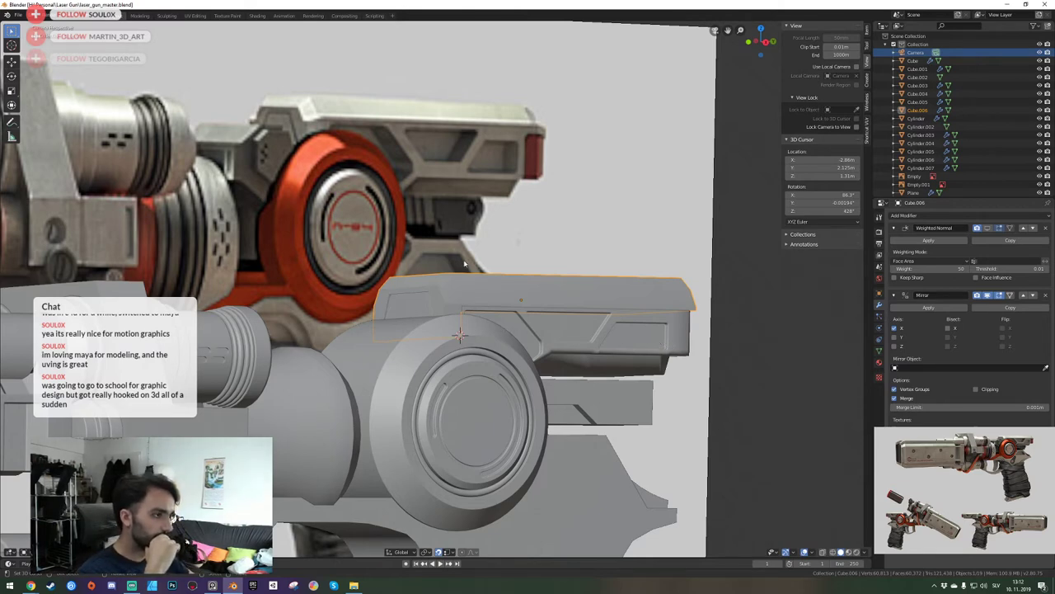
Select the side body beneath the cover, save the file, and open its mesh for editing at the rear corner.
{"action": "right_click", "coordinate": [528, 328]}
{"action": "middle_click_drag", "start_coordinate": [527, 328], "coordinate": [589, 326]}
{"action": "key", "text": "shift+grave"}
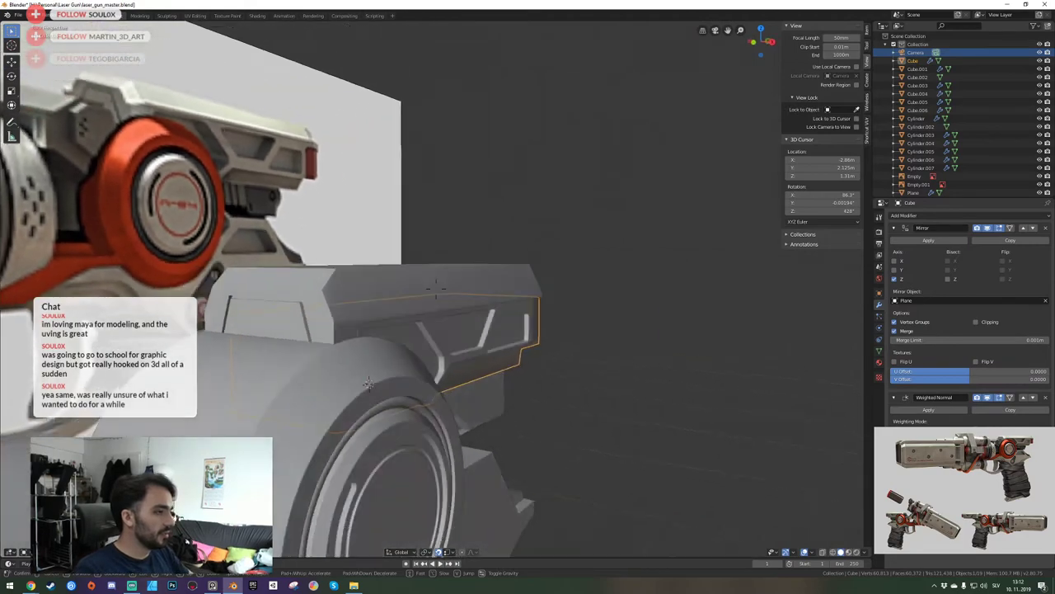
{"action": "key", "text": "d"}
{"action": "left_click", "coordinate": [436, 289]}
{"action": "key", "text": "ctrl+s"}
{"action": "key", "text": "shift+grave"}
{"action": "key", "text": "d"}
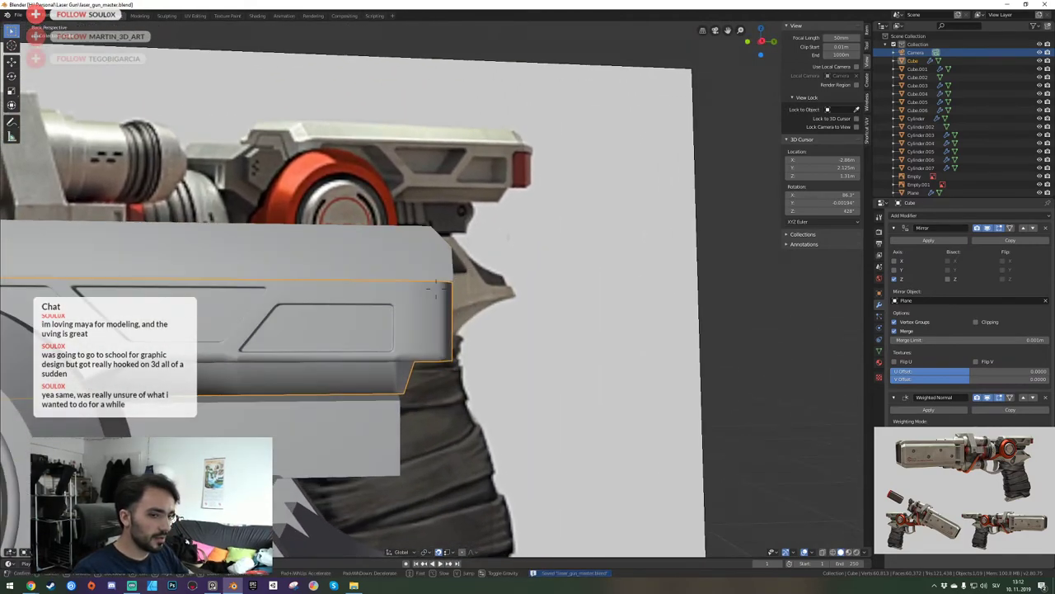
{"action": "key", "text": "w"}
{"action": "key", "text": "q"}
{"action": "left_click", "coordinate": [436, 289]}
{"action": "key", "text": "Tab"}
{"action": "key", "text": "shift+grave"}
{"action": "key", "text": "s"}
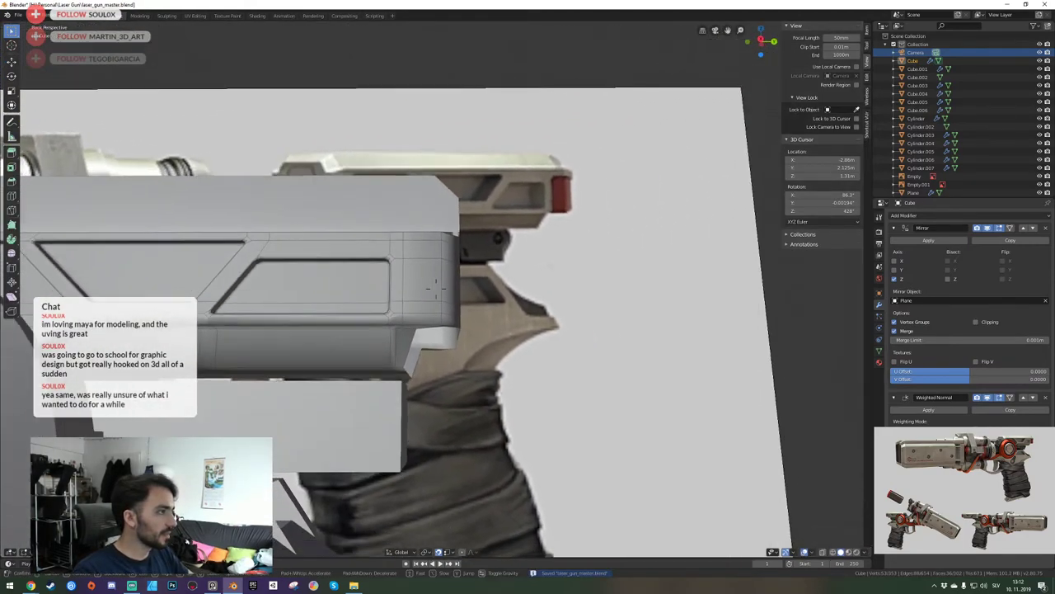
{"action": "key", "text": "a"}
{"action": "left_click", "coordinate": [437, 289]}
{"action": "key", "text": "shift+grave"}
{"action": "key", "text": "q"}
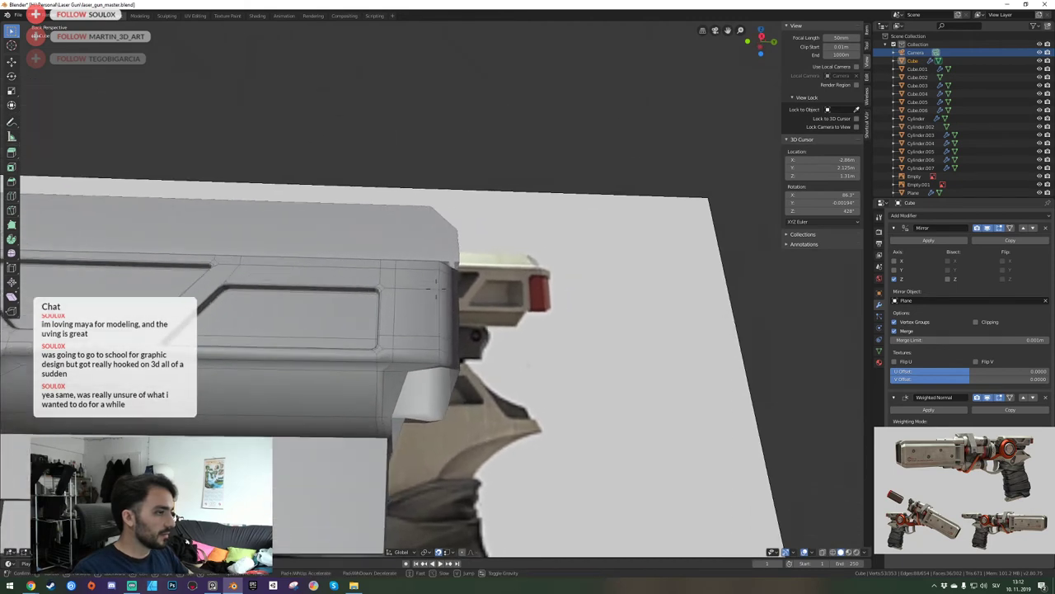
{"action": "left_click", "coordinate": [435, 283]}
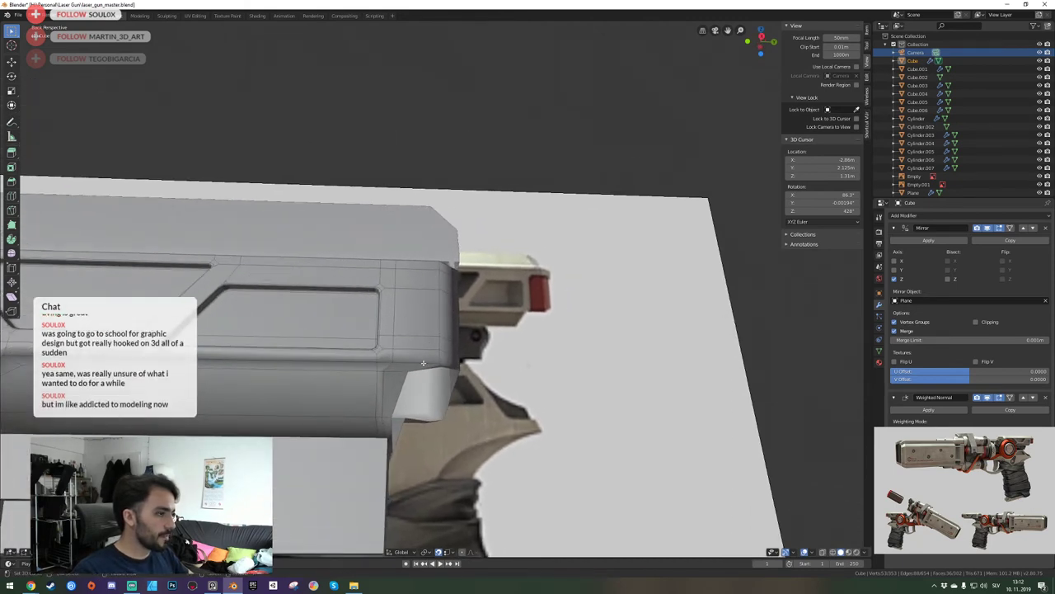
Separate the side body's rear corner faces, from the flat side strip around the rounded corner to the end face, into their own object.
{"action": "left_click", "coordinate": [423, 358]}
{"action": "left_click", "coordinate": [421, 343], "text": "shift"}
{"action": "left_click", "coordinate": [420, 316], "text": "shift"}
{"action": "left_click", "coordinate": [419, 280], "text": "shift"}
{"action": "key", "text": "shift+grave"}
{"action": "key", "text": "e"}
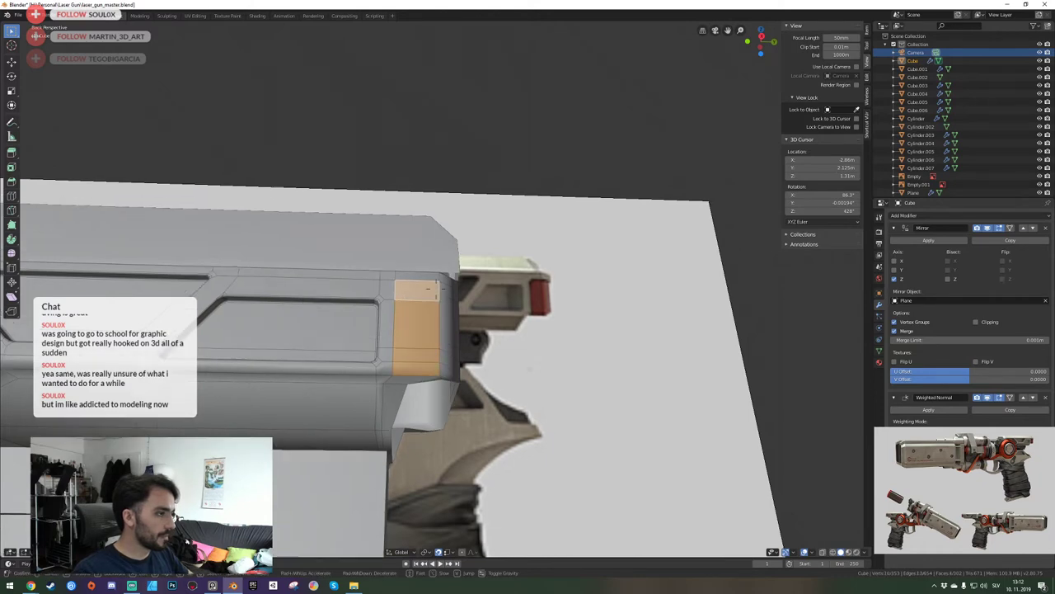
{"action": "key", "text": "e"}
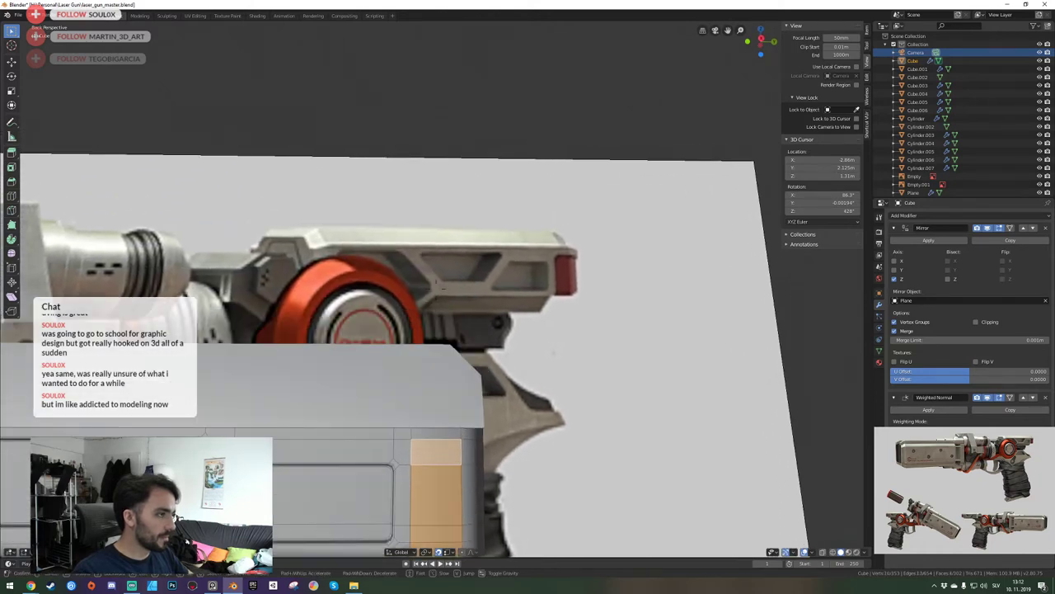
{"action": "key", "text": "d"}
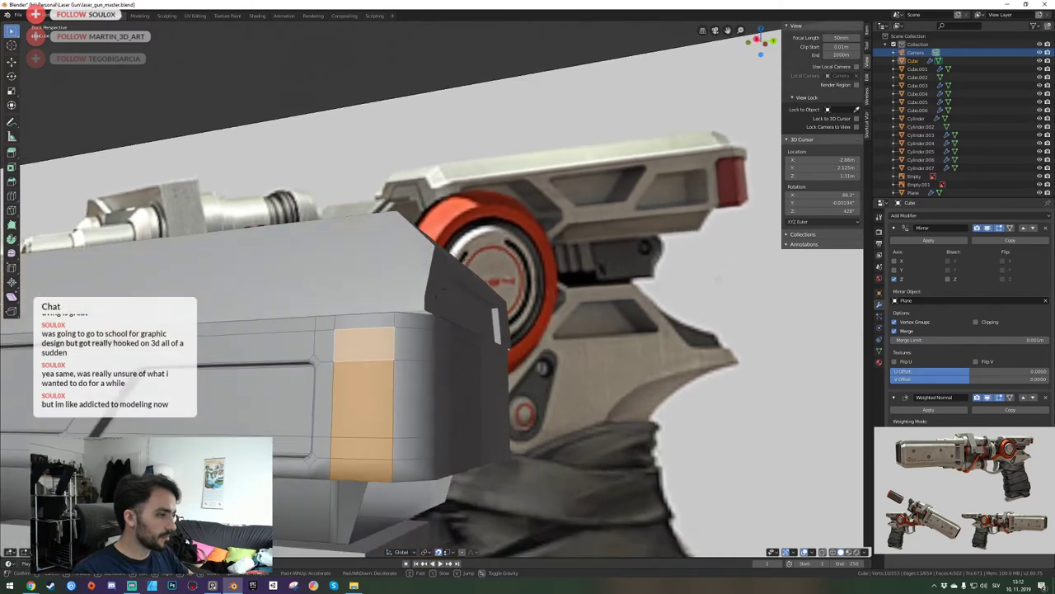
{"action": "key", "text": "q"}
{"action": "left_click", "coordinate": [441, 290]}
{"action": "left_click", "coordinate": [427, 325], "text": "shift"}
{"action": "left_click", "coordinate": [458, 332], "text": "shift"}
{"action": "left_click", "coordinate": [461, 369], "text": "shift"}
{"action": "left_click", "coordinate": [427, 384], "text": "shift"}
{"action": "left_click", "coordinate": [418, 432], "text": "shift"}
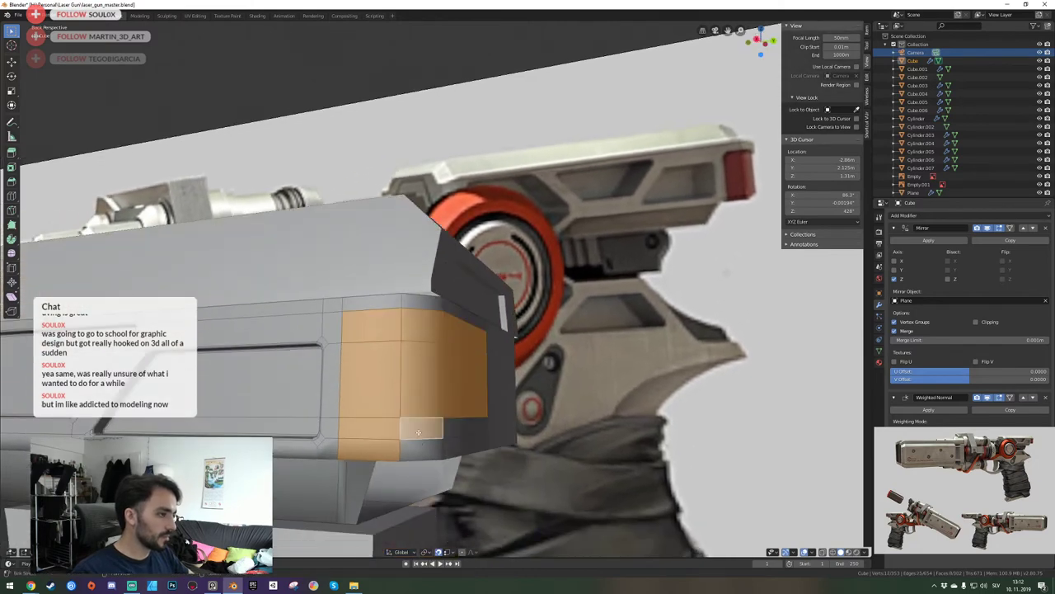
{"action": "left_click", "coordinate": [452, 449], "text": "shift"}
{"action": "left_click", "coordinate": [433, 446], "text": "shift"}
{"action": "left_click", "coordinate": [462, 441], "text": "shift"}
{"action": "left_click", "coordinate": [462, 439], "text": "shift"}
{"action": "left_click", "coordinate": [463, 429], "text": "shift"}
{"action": "left_click", "coordinate": [456, 445], "text": "shift"}
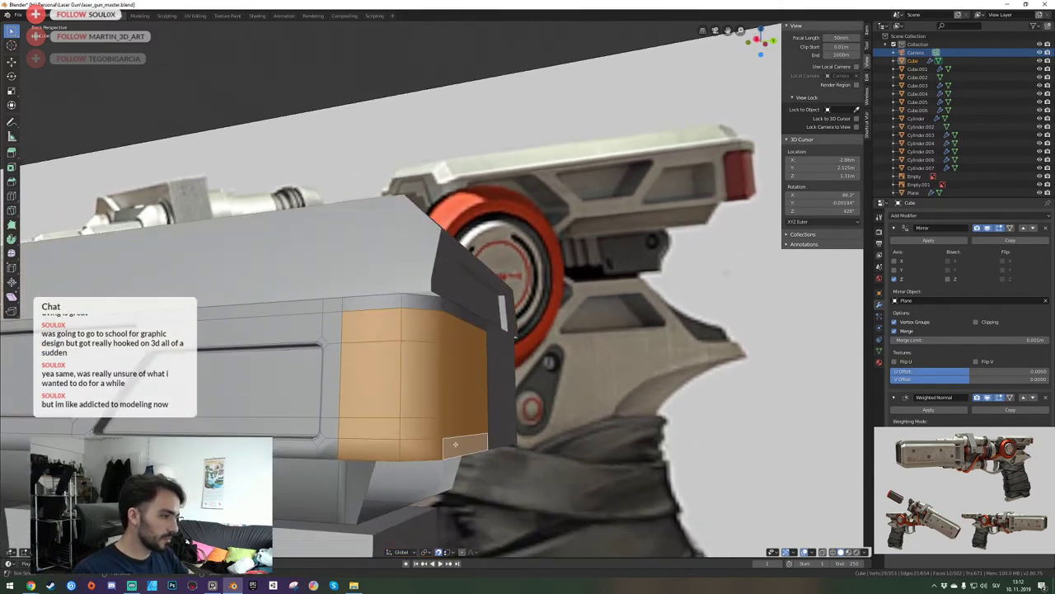
{"action": "key", "text": "shift+grave"}
{"action": "key", "text": "q"}
{"action": "left_click", "coordinate": [437, 292]}
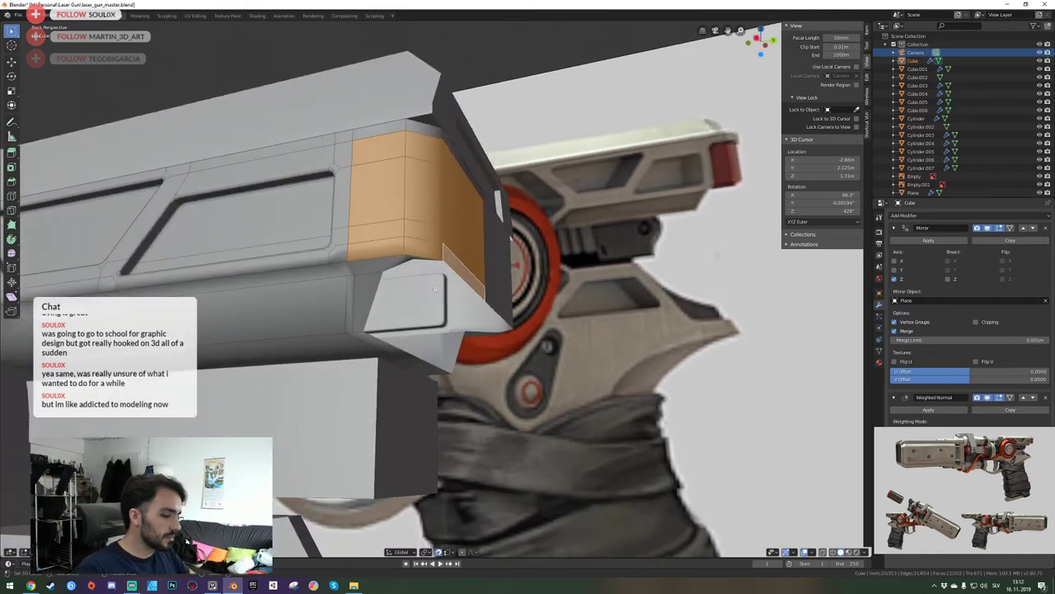
{"action": "key", "text": "p"}
{"action": "left_click", "coordinate": [437, 291]}
{"action": "key", "text": "Tab"}
Select only the separated rear corner piece and save the file.
{"action": "key", "text": "shift+grave"}
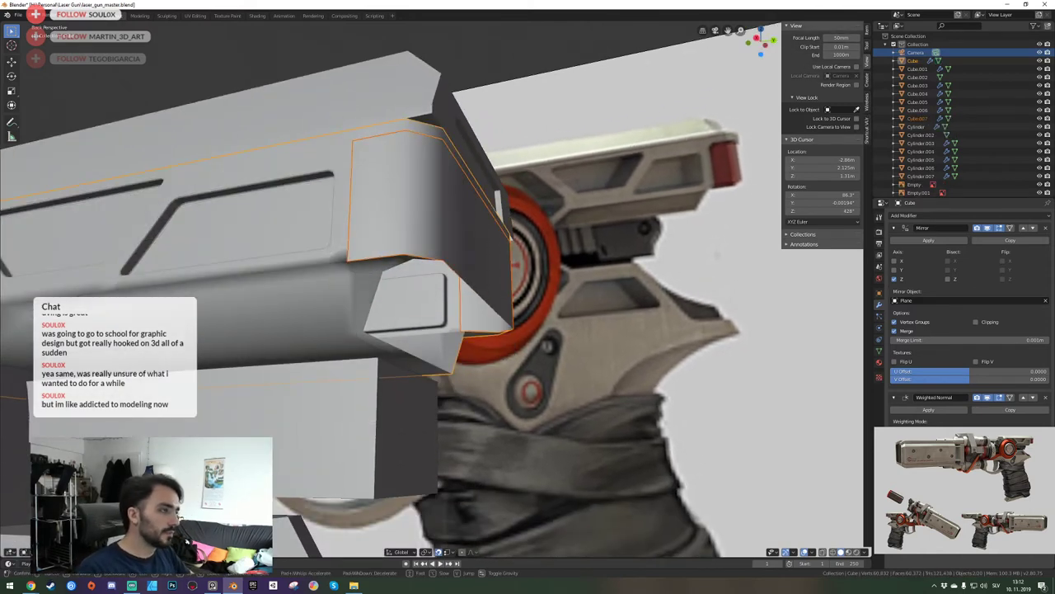
{"action": "key", "text": "e"}
{"action": "left_click", "coordinate": [436, 291]}
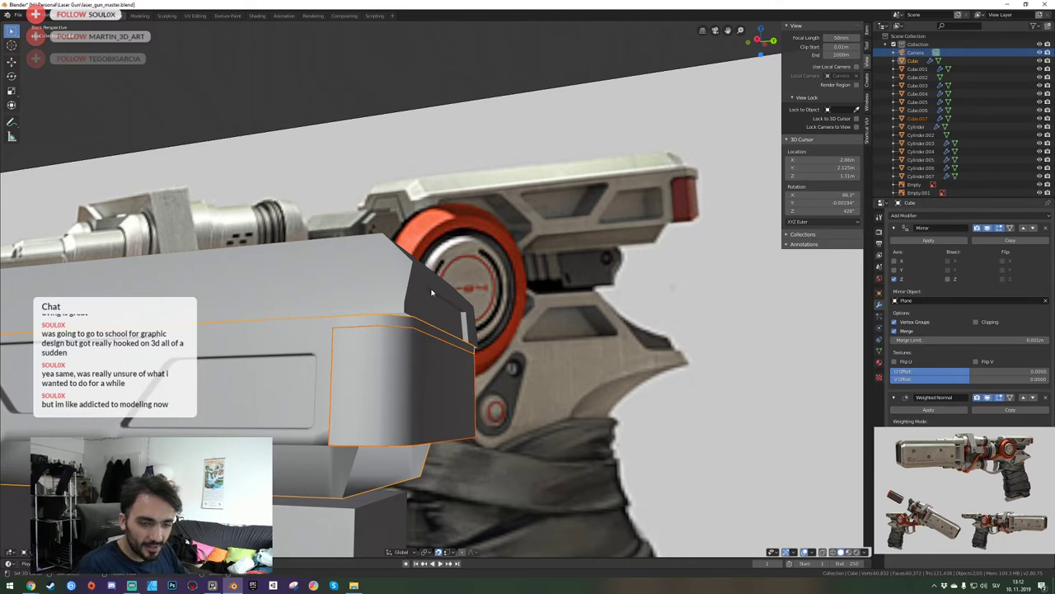
{"action": "left_click", "coordinate": [495, 329]}
{"action": "right_click", "coordinate": [431, 396]}
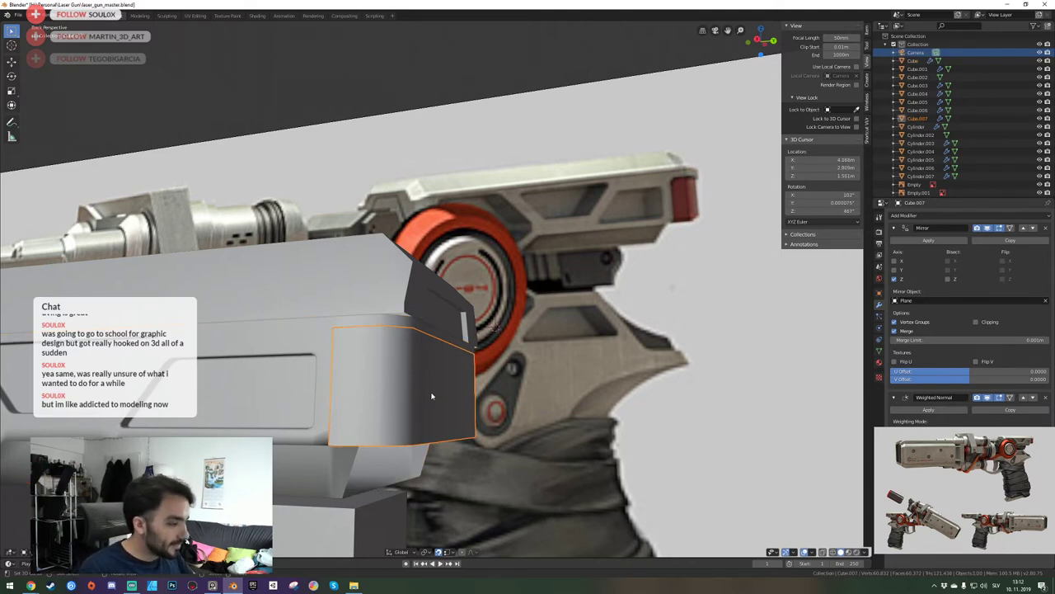
{"action": "key", "text": "ctrl+s"}
Examine how the separated corner piece fits the side body and cover from the end and the side.
{"action": "key", "text": "shift+grave"}
{"action": "key", "text": "a"}
{"action": "key", "text": "d"}
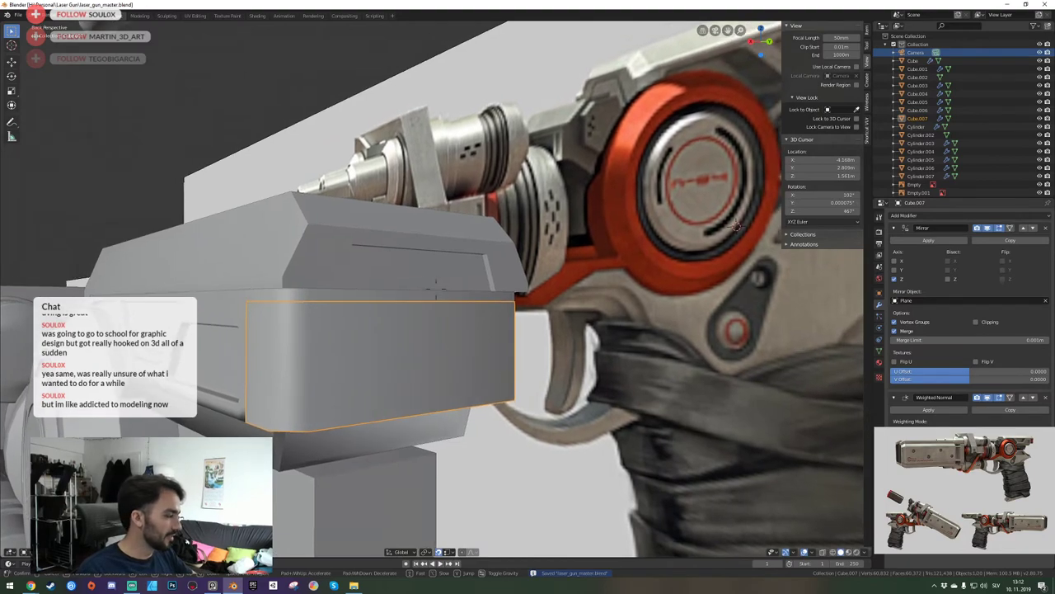
{"action": "left_click", "coordinate": [440, 292]}
{"action": "key", "text": "shift+grave"}
{"action": "key", "text": "a"}
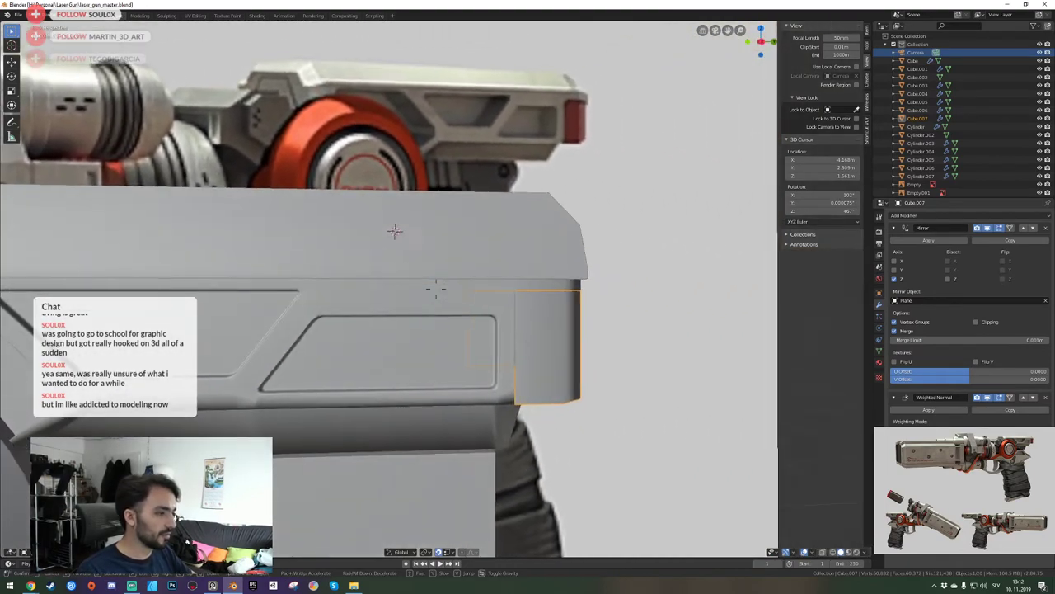
{"action": "key", "text": "d"}
{"action": "left_click", "coordinate": [437, 290]}
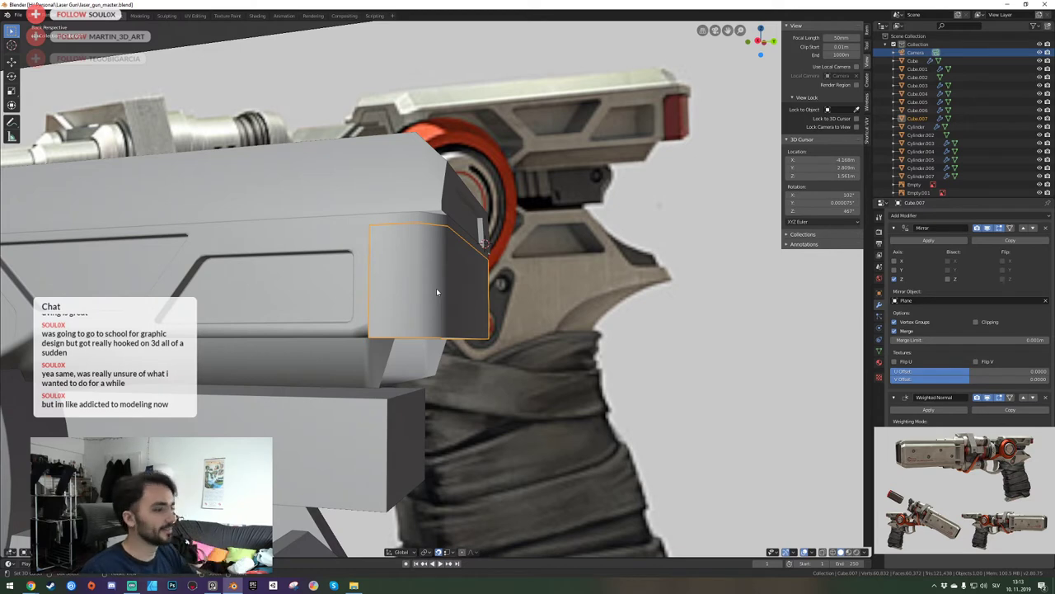
Examine the separated corner piece's fit against the side body and cover from the side and the rear end.
{"action": "left_click", "coordinate": [437, 288]}
{"action": "key", "text": "shift+grave"}
{"action": "key", "text": "e"}
{"action": "key", "text": "w"}
{"action": "key", "text": "a"}
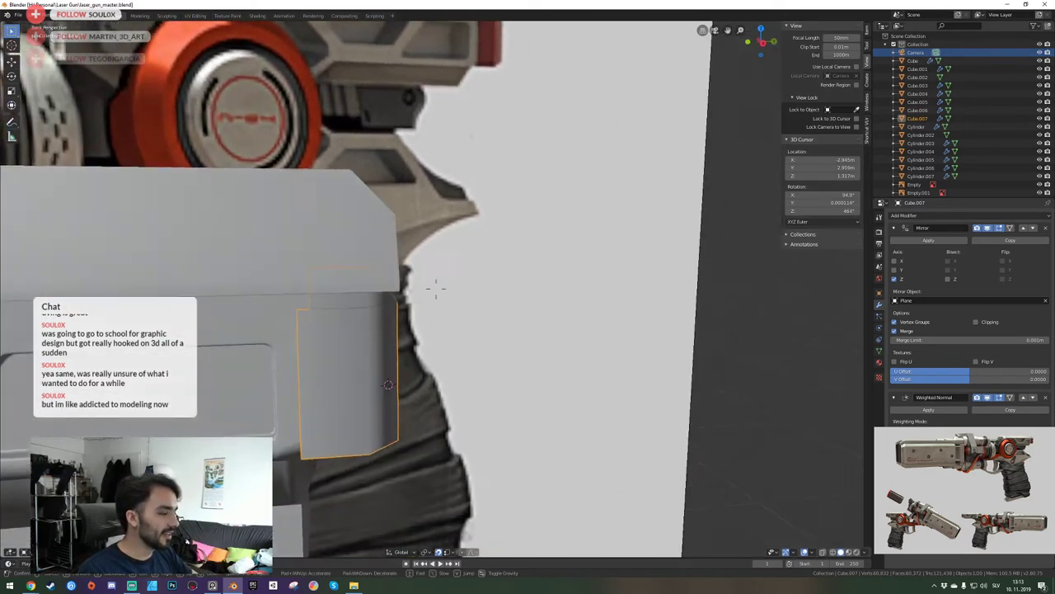
{"action": "key", "text": "s"}
{"action": "key", "text": "q"}
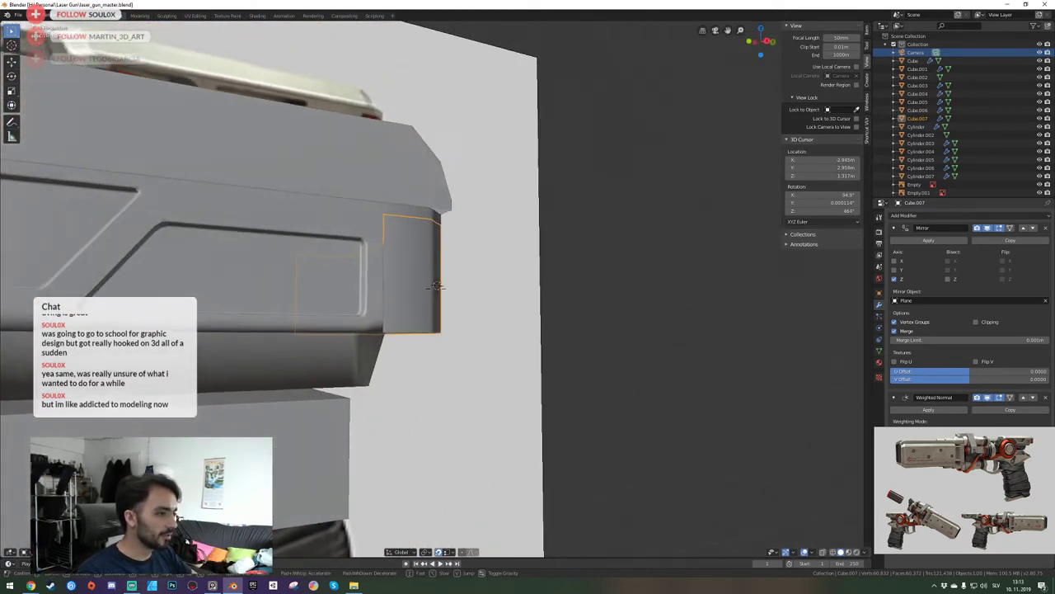
{"action": "left_click", "coordinate": [436, 288]}
Open the corner piece's mesh in isolation and extrude its upper edges inward along Y to form the upper closing faces.
{"action": "key", "text": "Tab"}
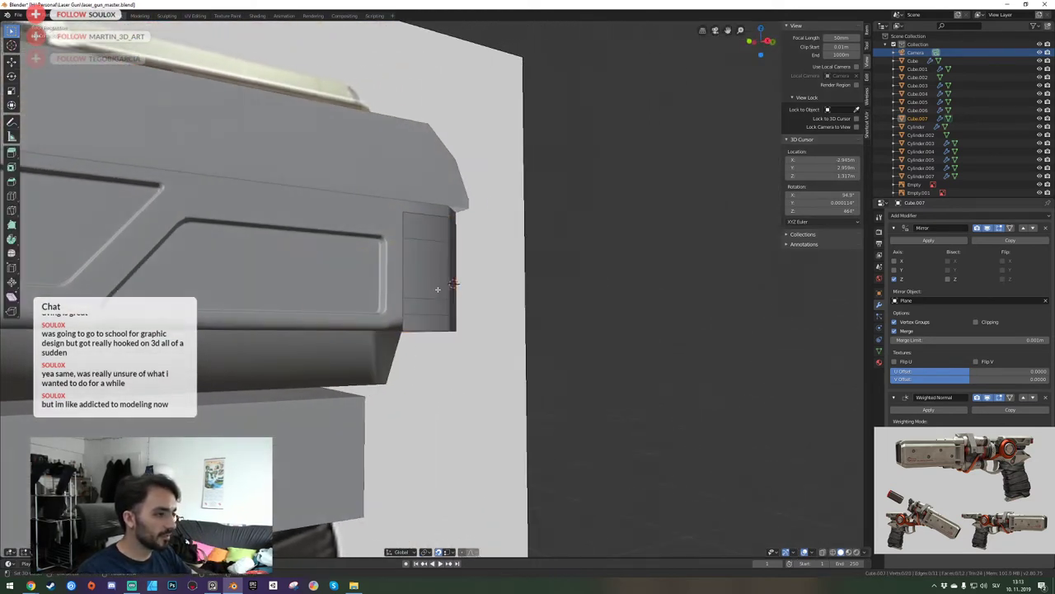
{"action": "key", "text": "shift+grave"}
{"action": "key", "text": "e"}
{"action": "key", "text": "d"}
{"action": "left_click", "coordinate": [436, 289]}
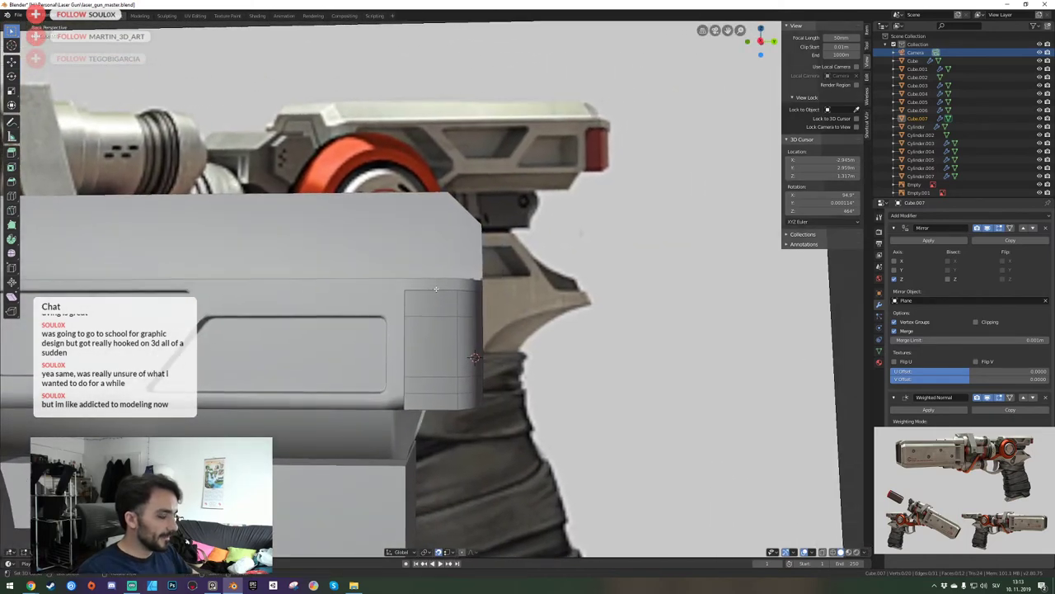
{"action": "key", "text": "KP_Divide"}
{"action": "middle_click_drag", "start_coordinate": [436, 288], "coordinate": [422, 316]}
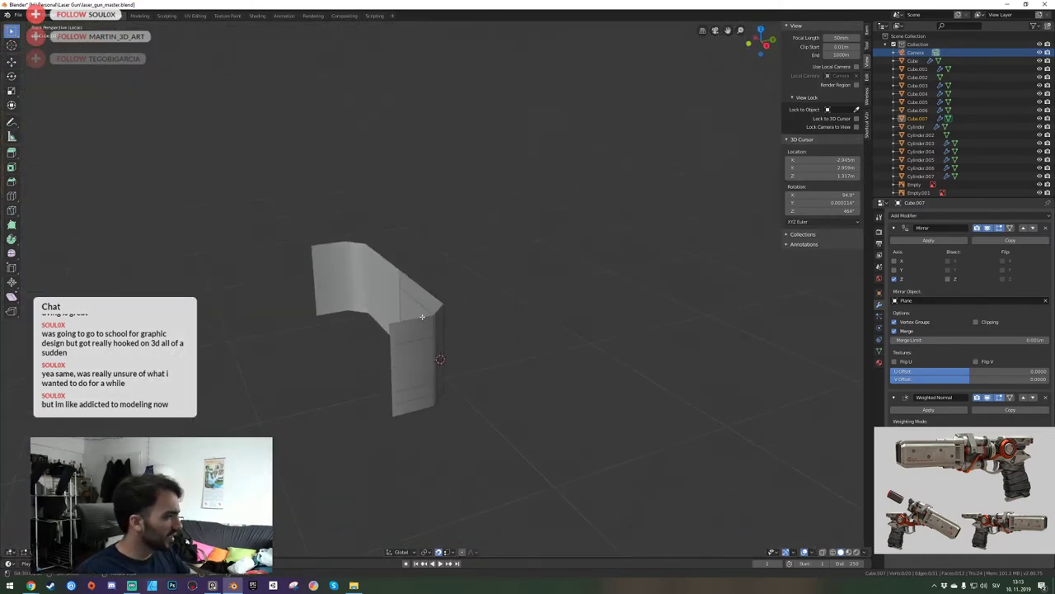
{"action": "left_click", "coordinate": [425, 289]}
{"action": "key", "text": "e"}
{"action": "key", "text": "y"}
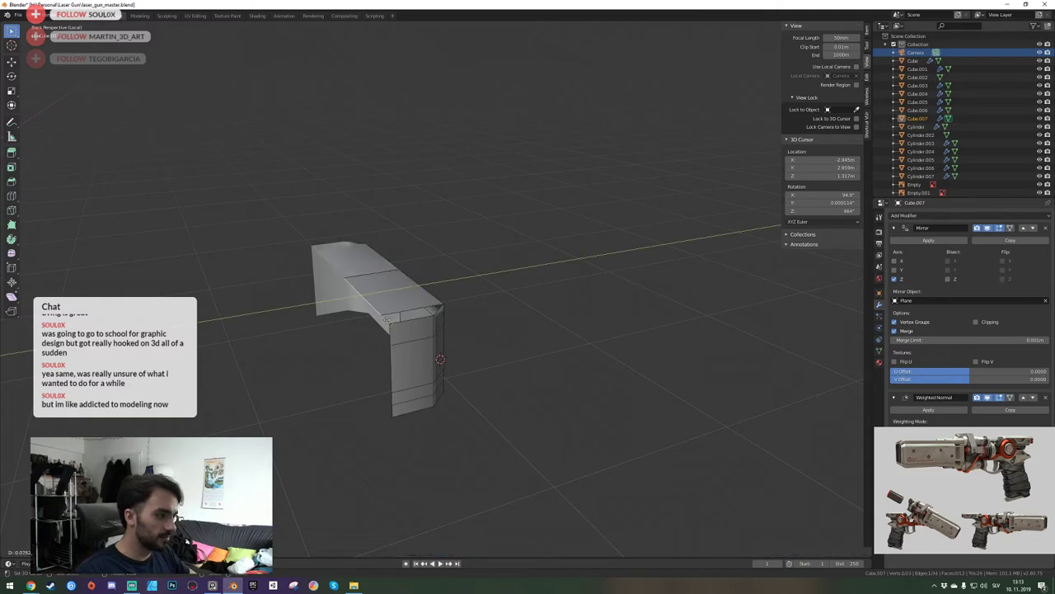
{"action": "left_click", "coordinate": [386, 322]}
Extrude the corner piece's underside edges inward along Y to form the lower closing faces.
{"action": "middle_click_drag", "start_coordinate": [428, 349], "coordinate": [445, 282]}
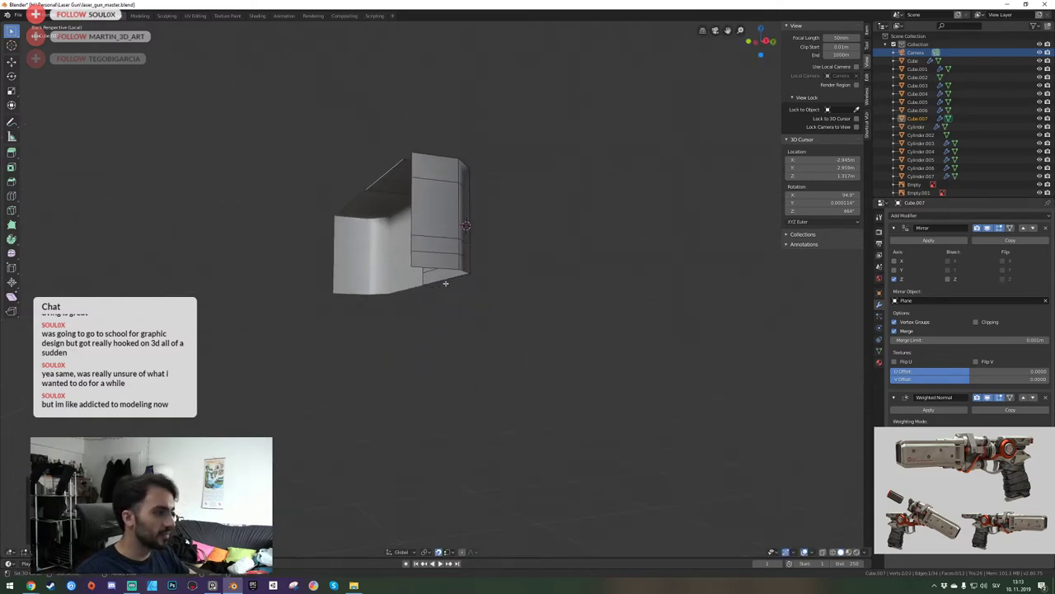
{"action": "key", "text": "e"}
{"action": "key", "text": "y"}
{"action": "left_click", "coordinate": [410, 270]}
{"action": "left_click", "coordinate": [426, 270]}
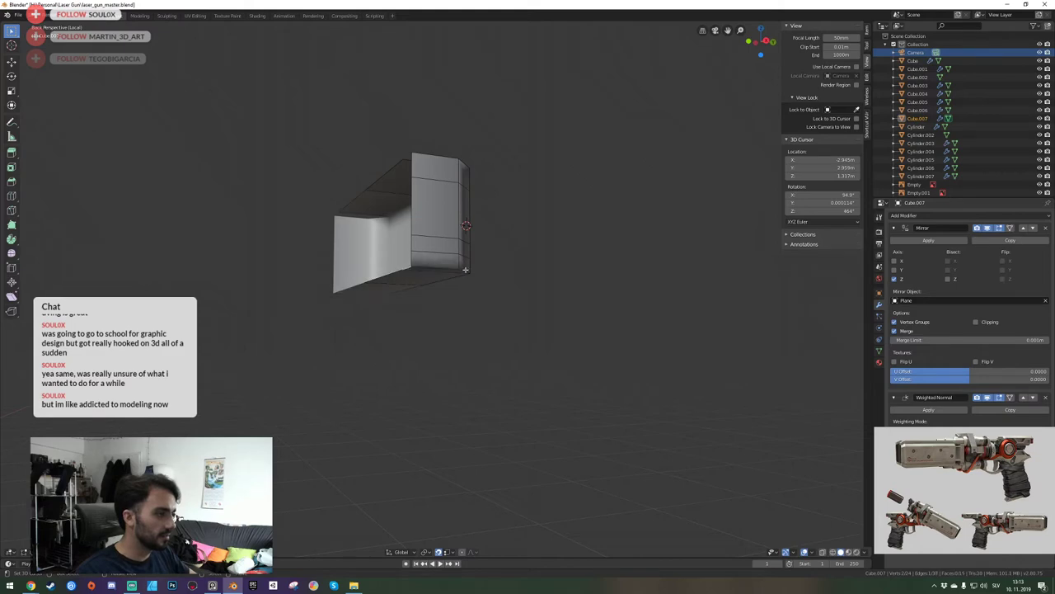
{"action": "key", "text": "shift+grave"}
{"action": "key", "text": "e"}
{"action": "key", "text": "f"}
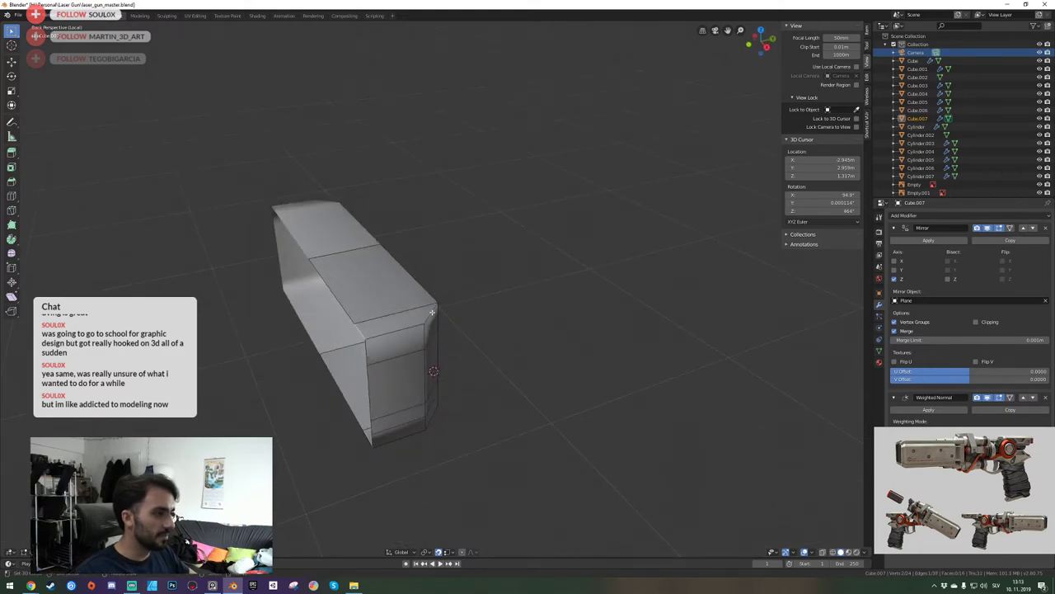
Bring back the rest of the model, finish editing the corner piece's mesh and save the file.
{"action": "key", "text": "KP_Divide"}
{"action": "middle_click_drag", "start_coordinate": [432, 313], "coordinate": [439, 284]}
{"action": "key", "text": "Tab"}
{"action": "key", "text": "ctrl+s"}
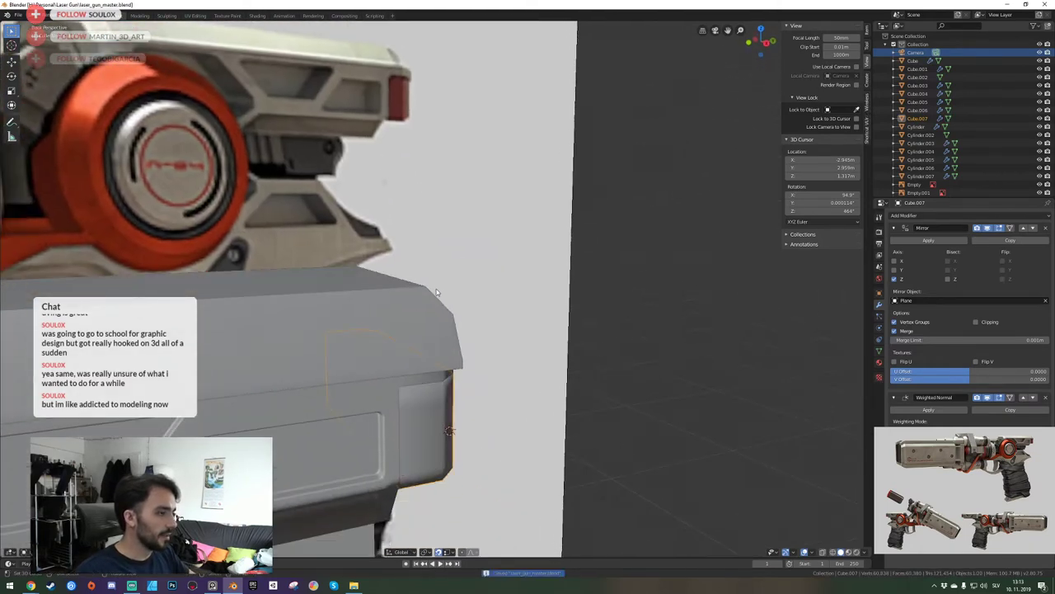
Check the corner piece against the reference image from the camera view and up close at the rear corner.
{"action": "key", "text": "shift+grave"}
{"action": "left_click", "coordinate": [436, 288]}
{"action": "key", "text": "KP_0"}
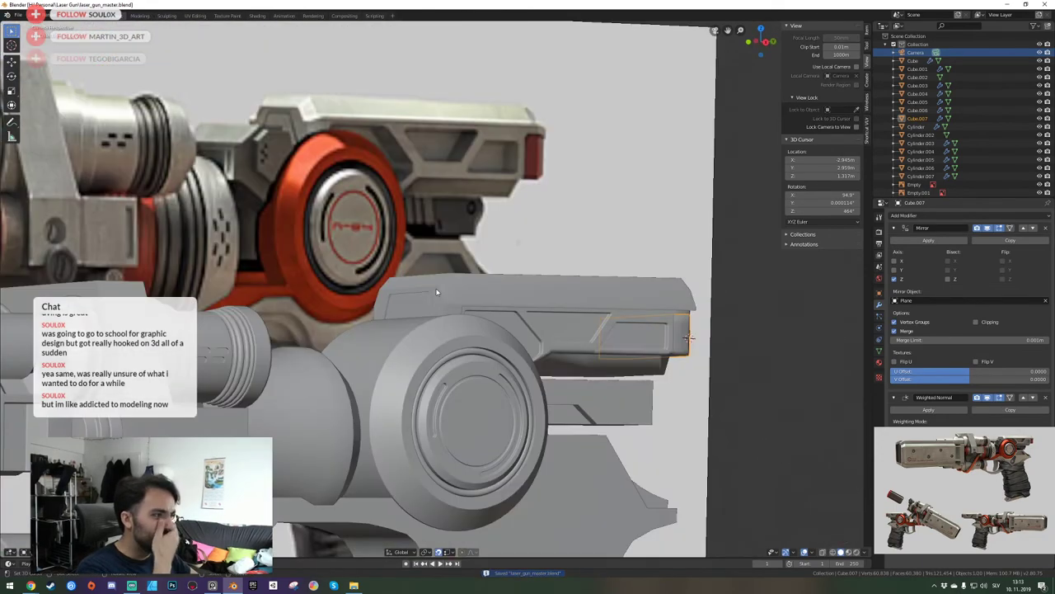
{"action": "key", "text": "KP_0"}
{"action": "key", "text": "shift+grave"}
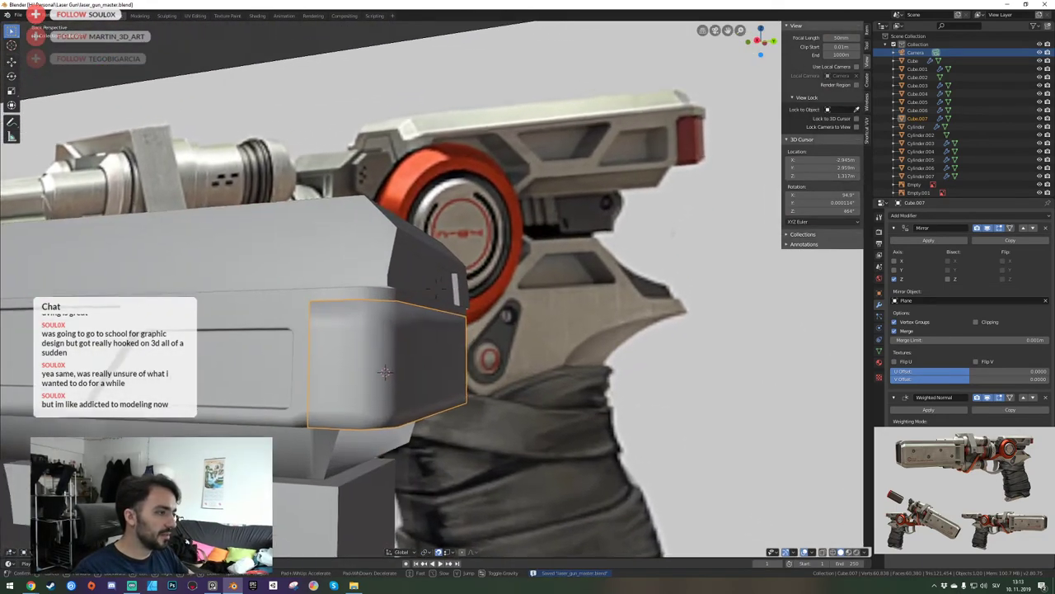
{"action": "left_click", "coordinate": [436, 288]}
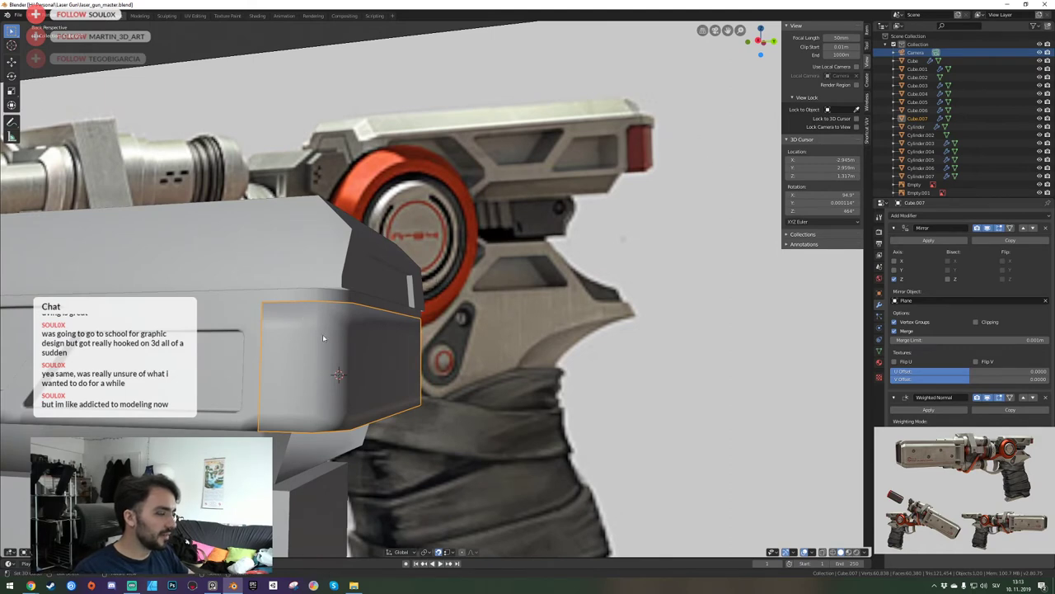
{"action": "key", "text": "shift+grave"}
{"action": "left_click", "coordinate": [432, 245]}
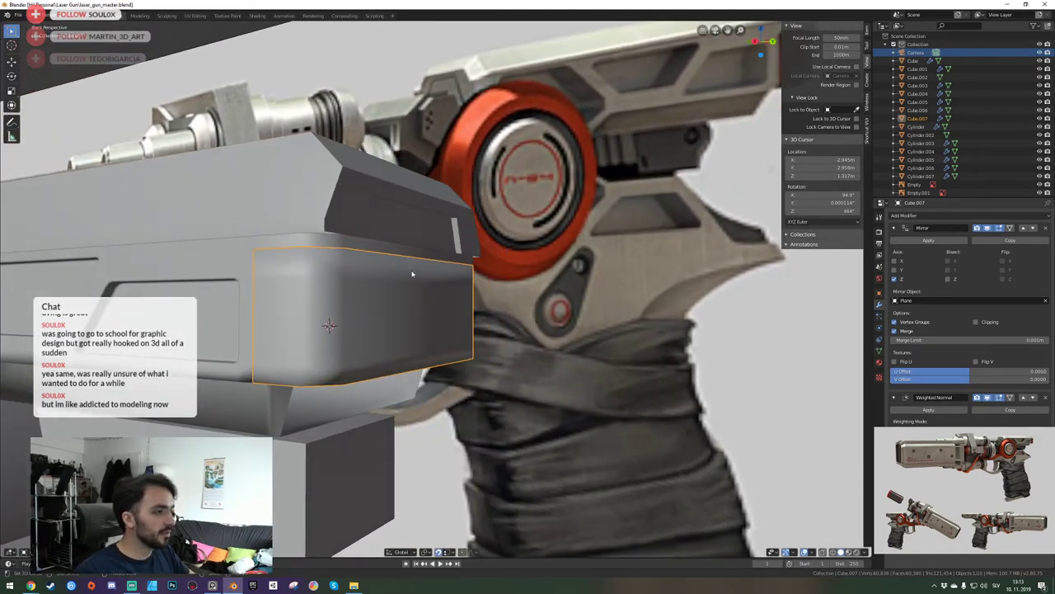
Make the side body the active object and compare its rear end with the reference from the camera and angled views.
{"action": "left_click", "coordinate": [379, 258]}
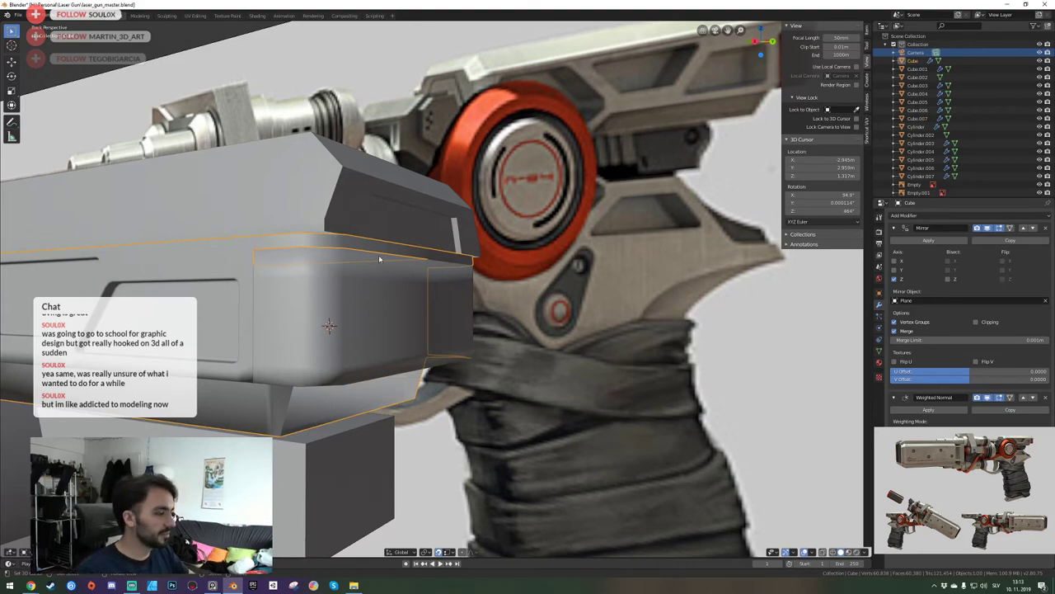
{"action": "key", "text": "shift+grave"}
{"action": "left_click", "coordinate": [436, 291]}
{"action": "left_click", "coordinate": [436, 291]}
{"action": "key", "text": "KP_0"}
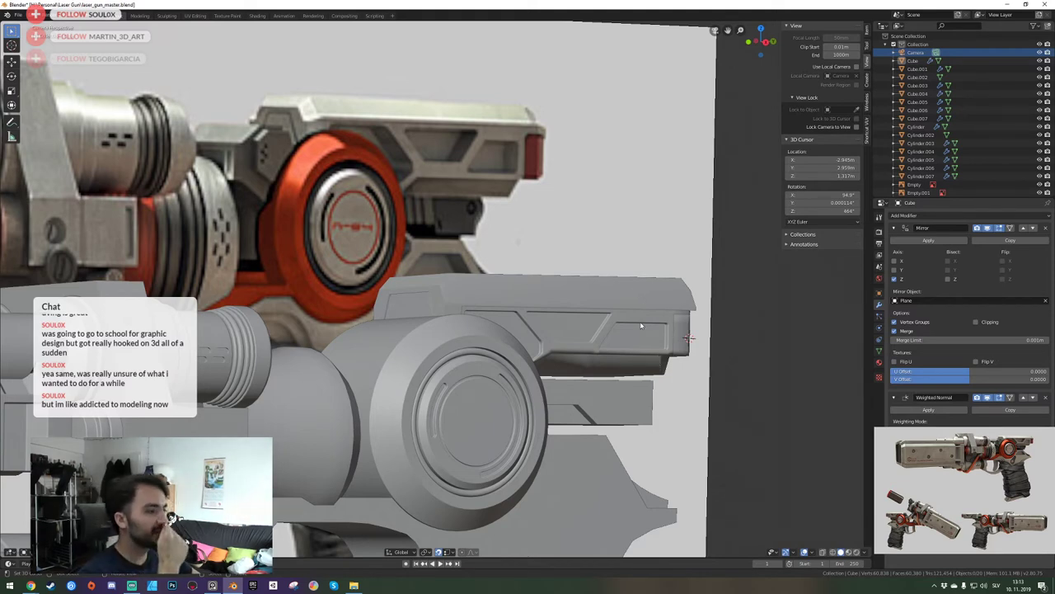
{"action": "key", "text": "KP_0"}
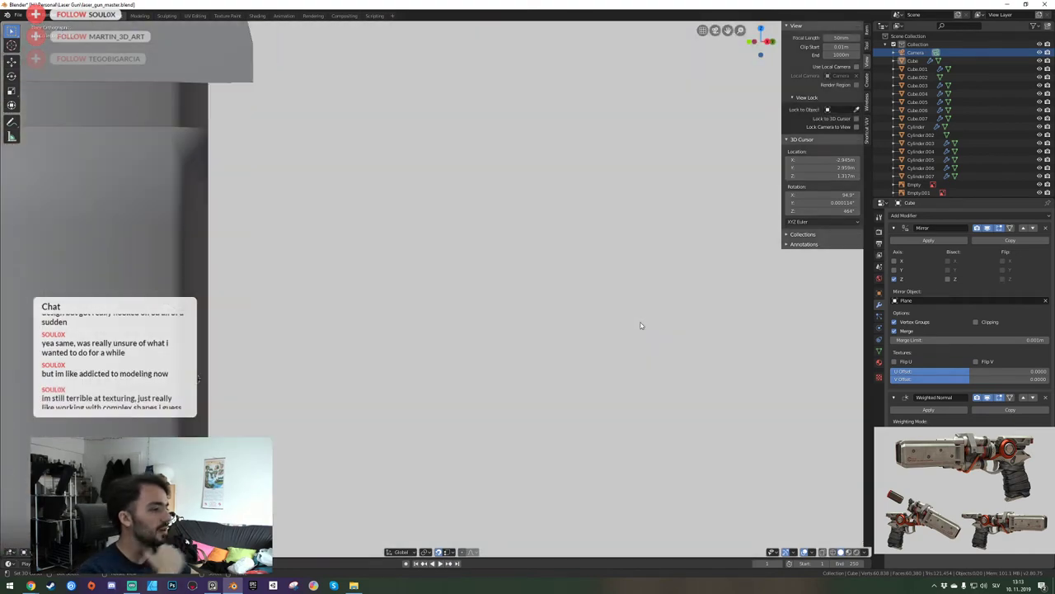
{"action": "key", "text": "shift+grave"}
{"action": "key", "text": "s"}
{"action": "left_click", "coordinate": [430, 288]}
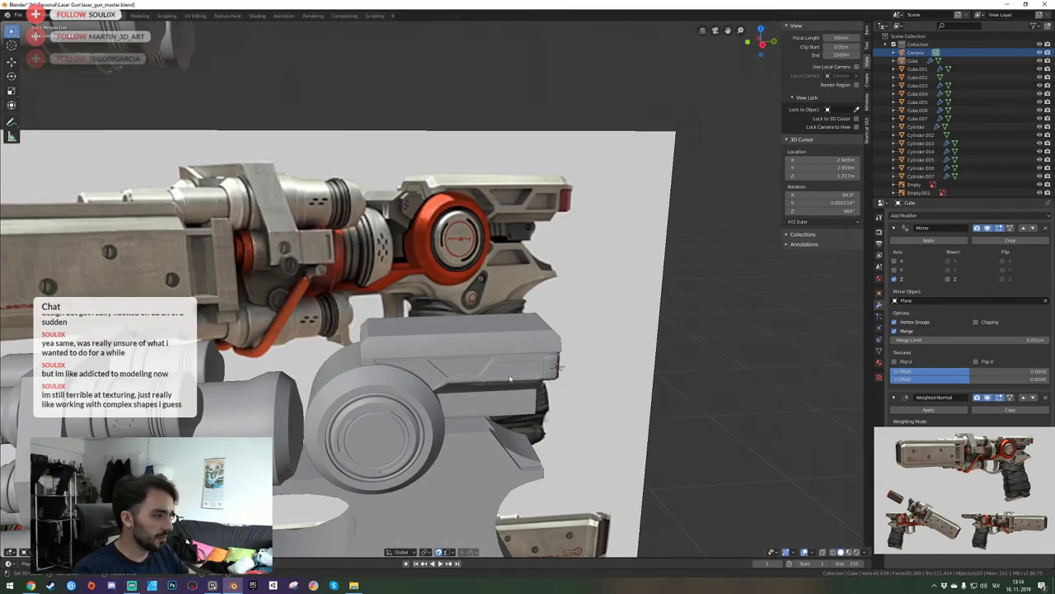
{"action": "key", "text": "shift+grave"}
{"action": "key", "text": "w"}
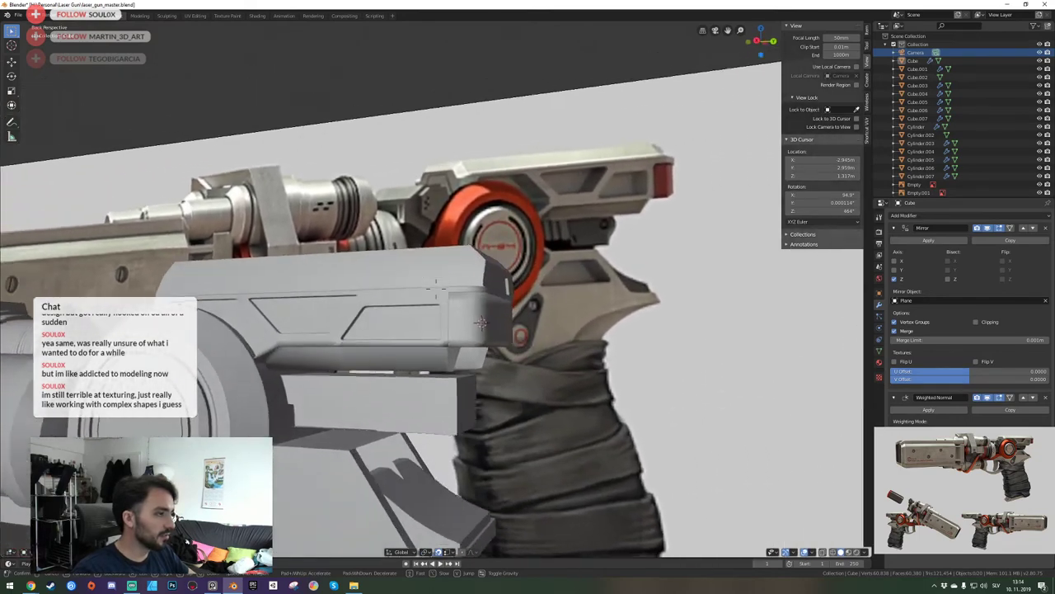
{"action": "left_click", "coordinate": [437, 290]}
Open the side body's mesh and select the two thin strip faces between the cover and the corner piece at the rear.
{"action": "key", "text": "Tab"}
{"action": "key", "text": "shift+grave"}
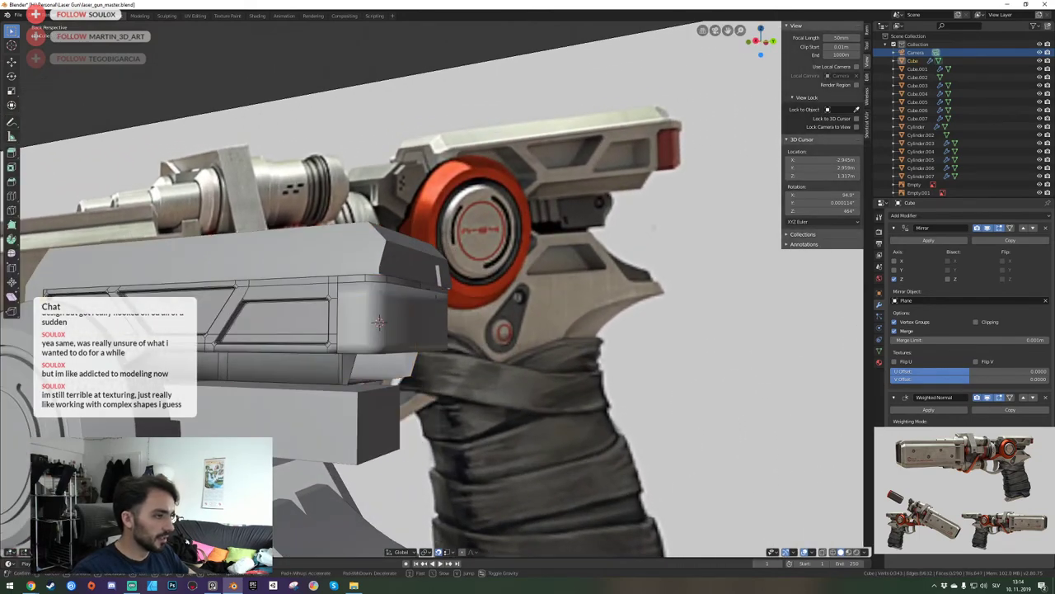
{"action": "key", "text": "w"}
{"action": "left_click", "coordinate": [437, 289]}
{"action": "right_click", "coordinate": [404, 294]}
{"action": "key", "text": "shift+grave"}
{"action": "key", "text": "e"}
{"action": "key", "text": "w"}
{"action": "key", "text": "q"}
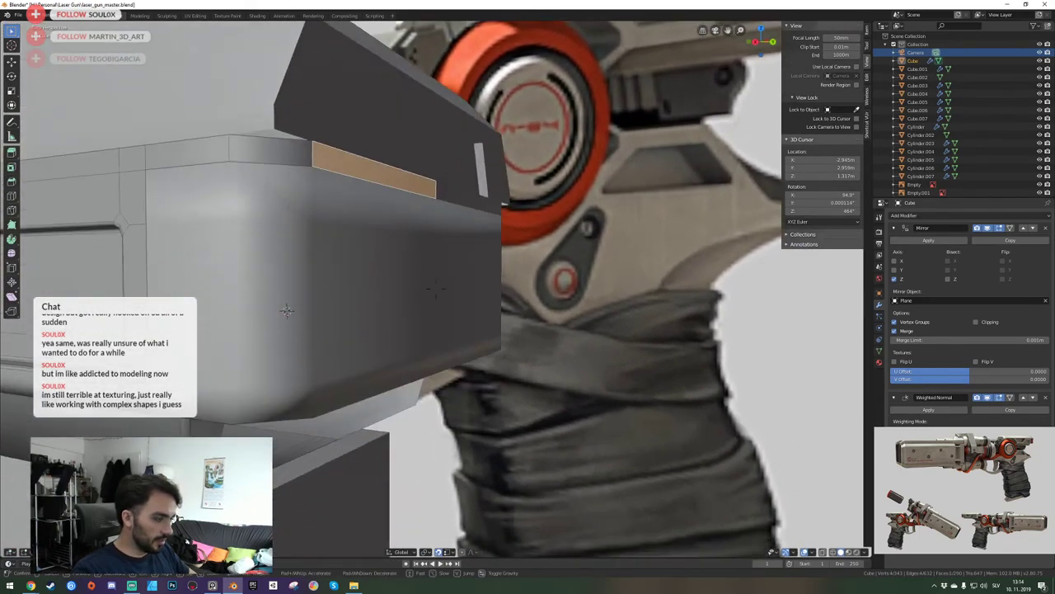
{"action": "key", "text": "a"}
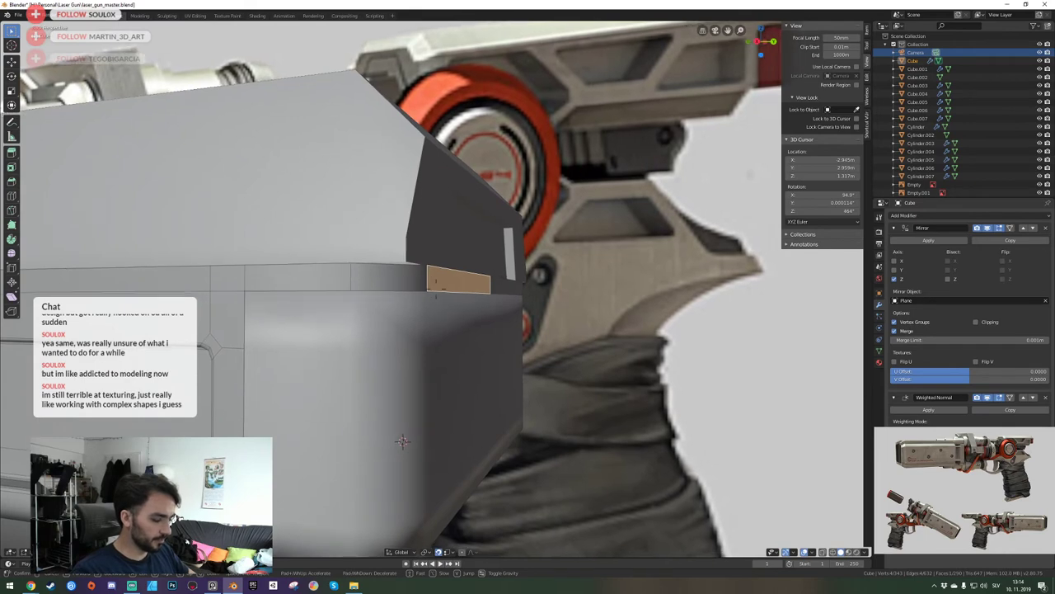
{"action": "left_click", "coordinate": [436, 289]}
{"action": "left_click", "coordinate": [405, 281], "text": "shift"}
Move the two selected strip faces along Y, inward from the rear end, and finish editing the side body.
{"action": "key", "text": "shift+grave"}
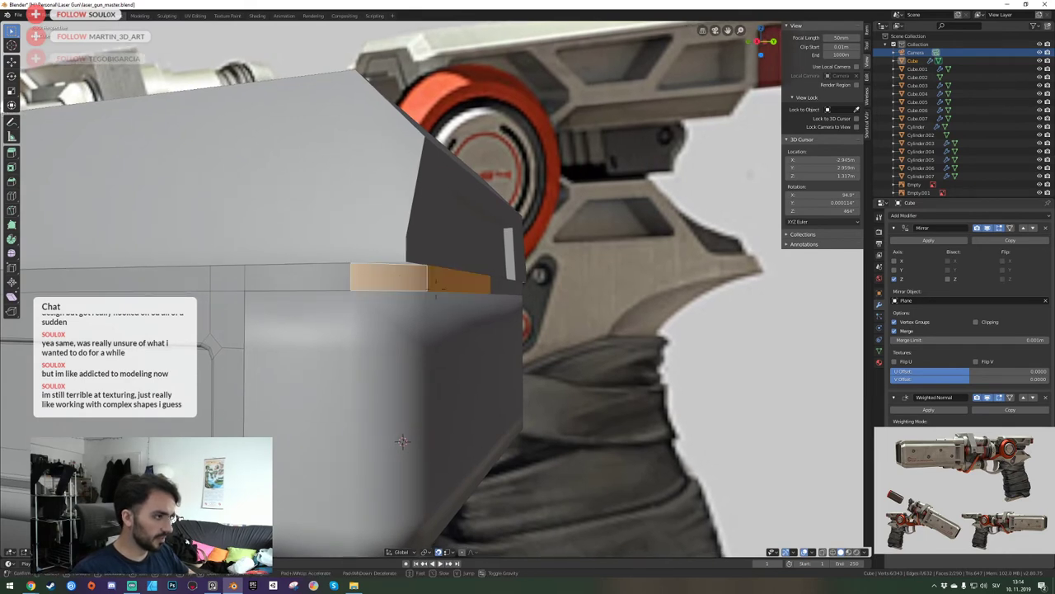
{"action": "key", "text": "a"}
{"action": "key", "text": "e"}
{"action": "key", "text": "w"}
{"action": "left_click", "coordinate": [436, 287]}
{"action": "key", "text": "g"}
{"action": "key", "text": "y"}
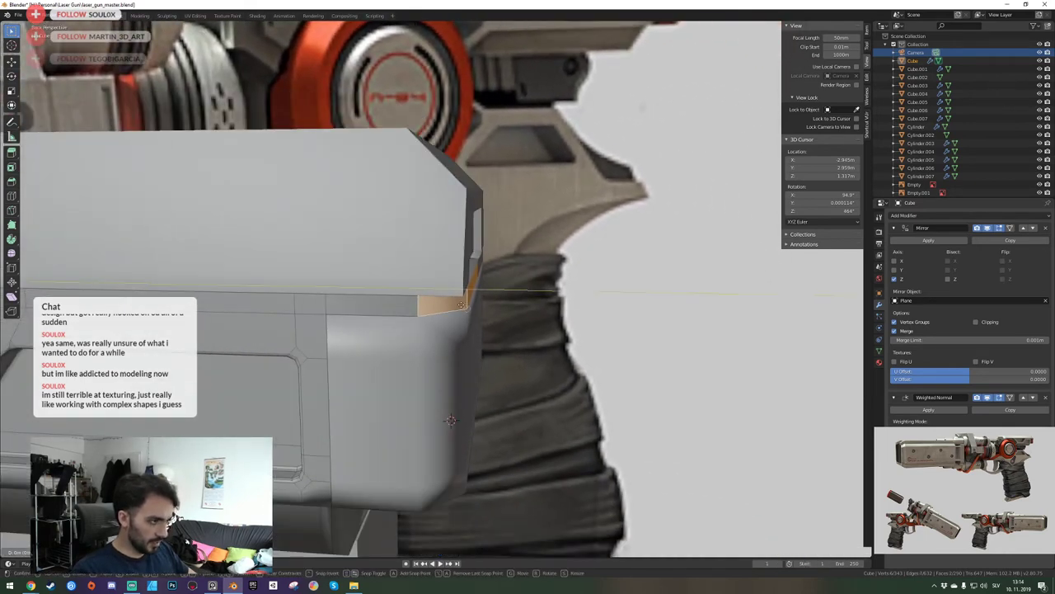
{"action": "left_click", "coordinate": [449, 329]}
{"action": "key", "text": "Tab"}
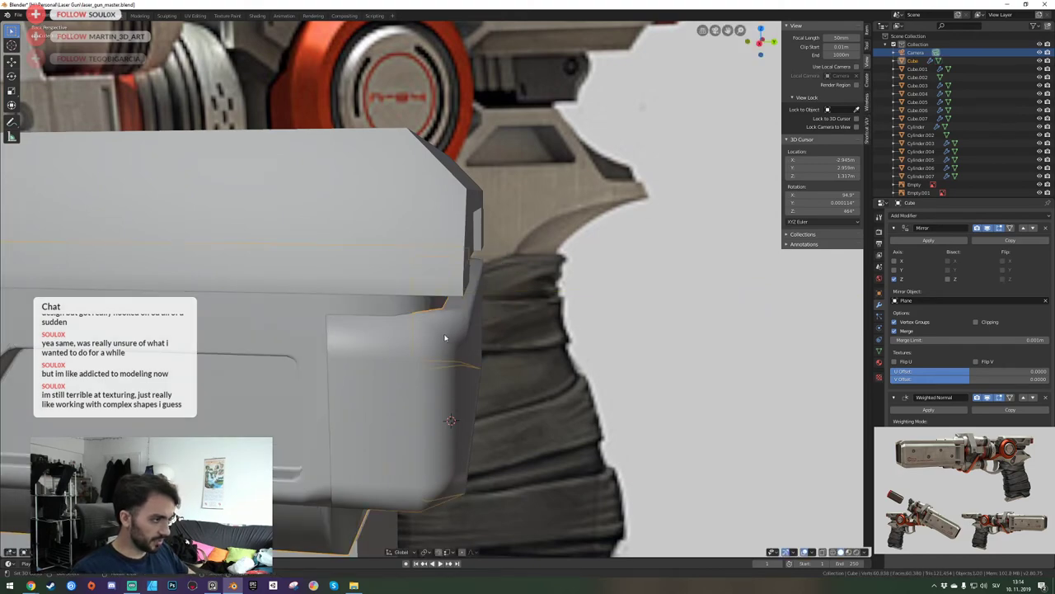
Open the corner piece's mesh for editing and compare the rear end with the reference from the camera and rear views.
{"action": "left_click", "coordinate": [445, 337]}
{"action": "key", "text": "Tab"}
{"action": "key", "text": "shift+grave"}
{"action": "key", "text": "d"}
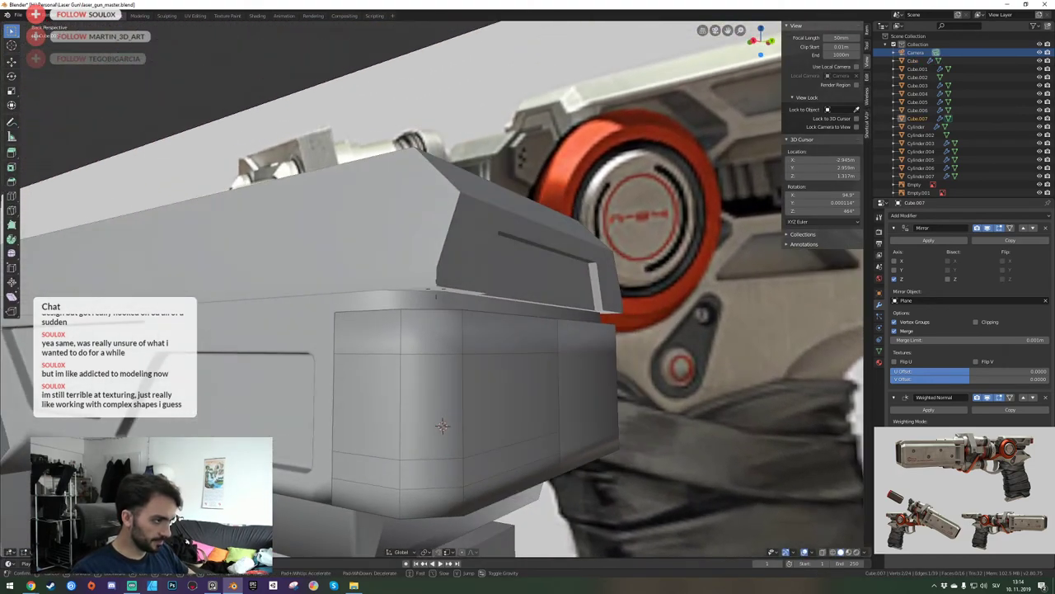
{"action": "left_click", "coordinate": [437, 289]}
{"action": "key", "text": "KP_0"}
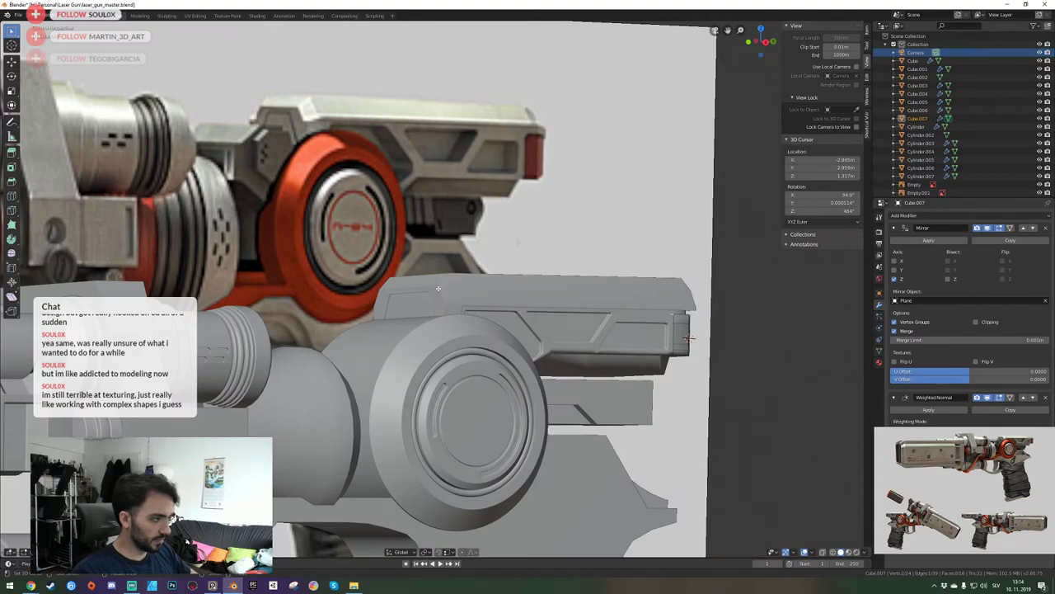
{"action": "scroll", "coordinate": [437, 289], "scroll_direction": "down", "scroll_amount": 12}
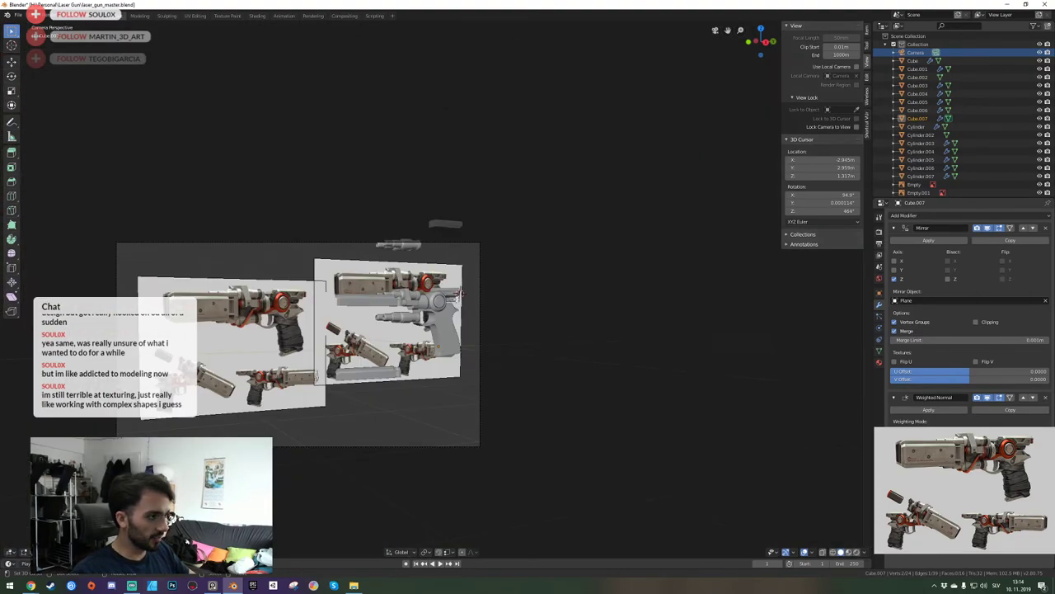
{"action": "scroll", "coordinate": [460, 292], "scroll_direction": "up", "scroll_amount": 6}
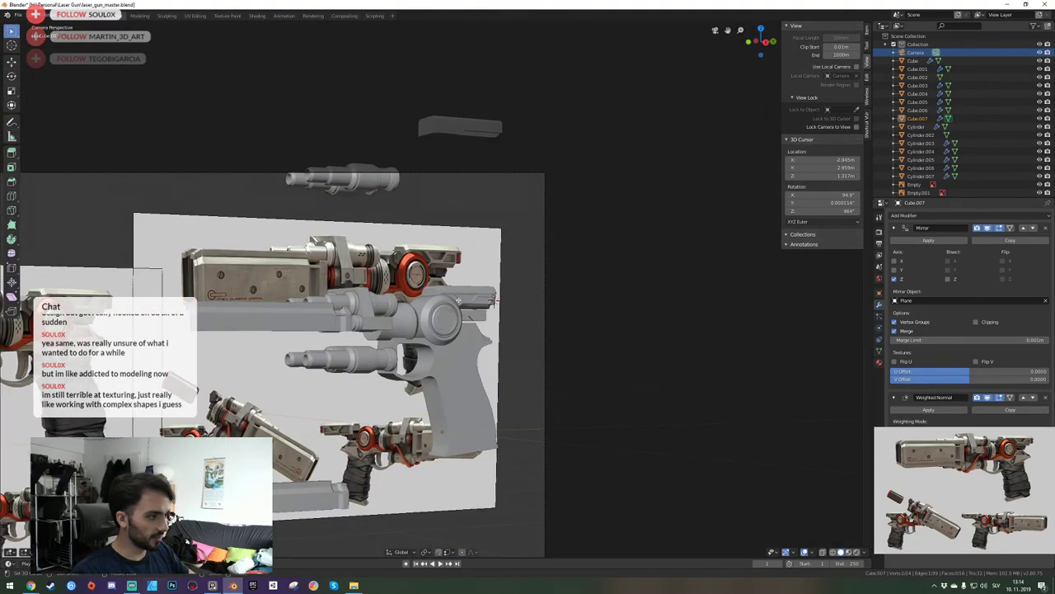
{"action": "key", "text": "KP_0"}
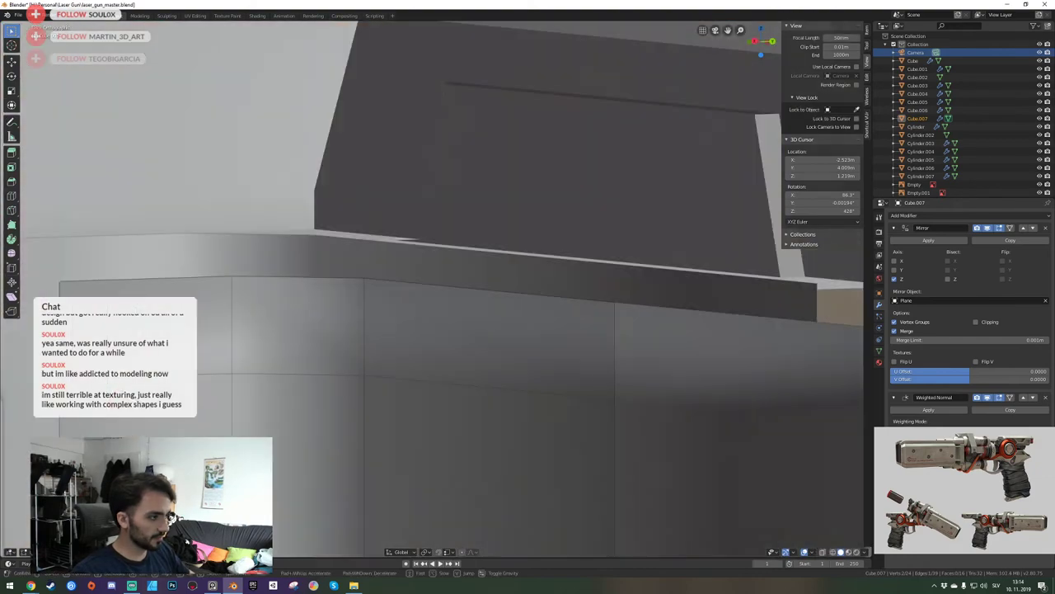
{"action": "key", "text": "shift+grave"}
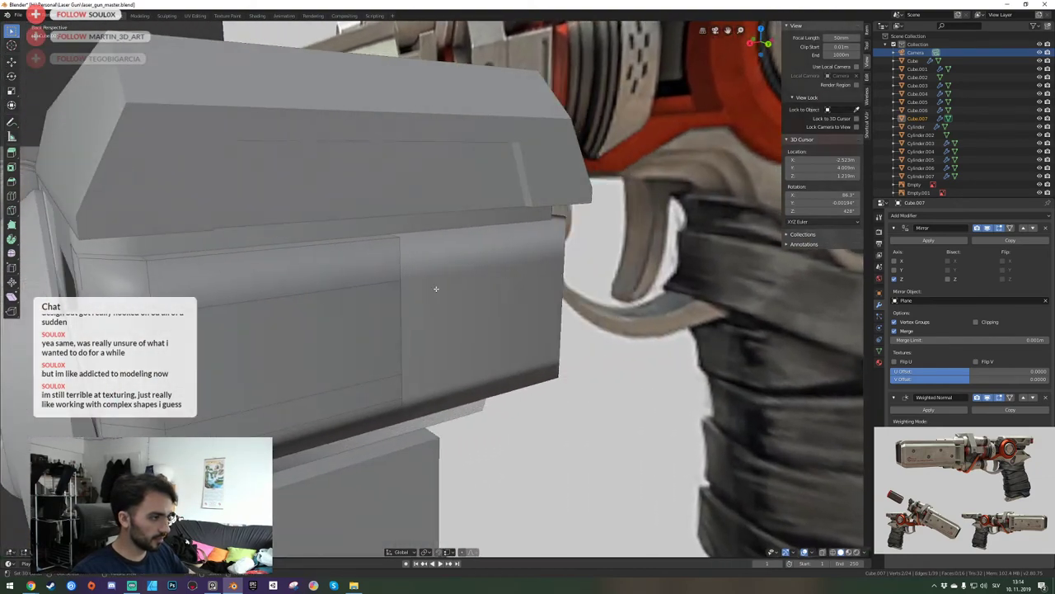
Add a vertical edge loop to the corner piece's end face, slide it toward the rounded corner and view it straight from the back.
{"action": "left_click", "coordinate": [372, 268]}
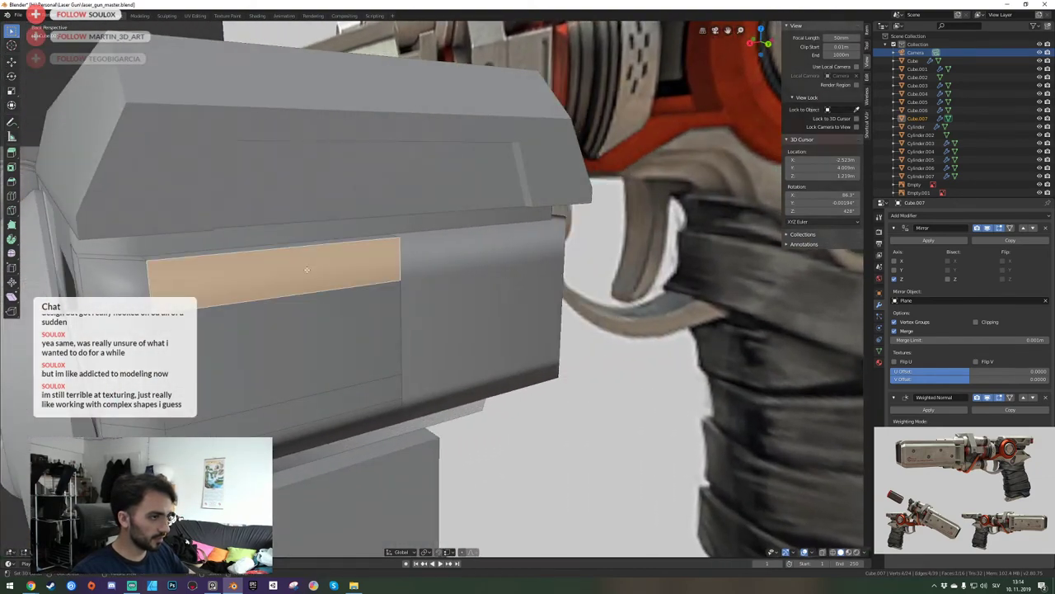
{"action": "key", "text": "ctrl+r"}
{"action": "left_click", "coordinate": [251, 263]}
{"action": "right_click", "coordinate": [250, 263]}
{"action": "key", "text": "g"}
{"action": "key", "text": "g"}
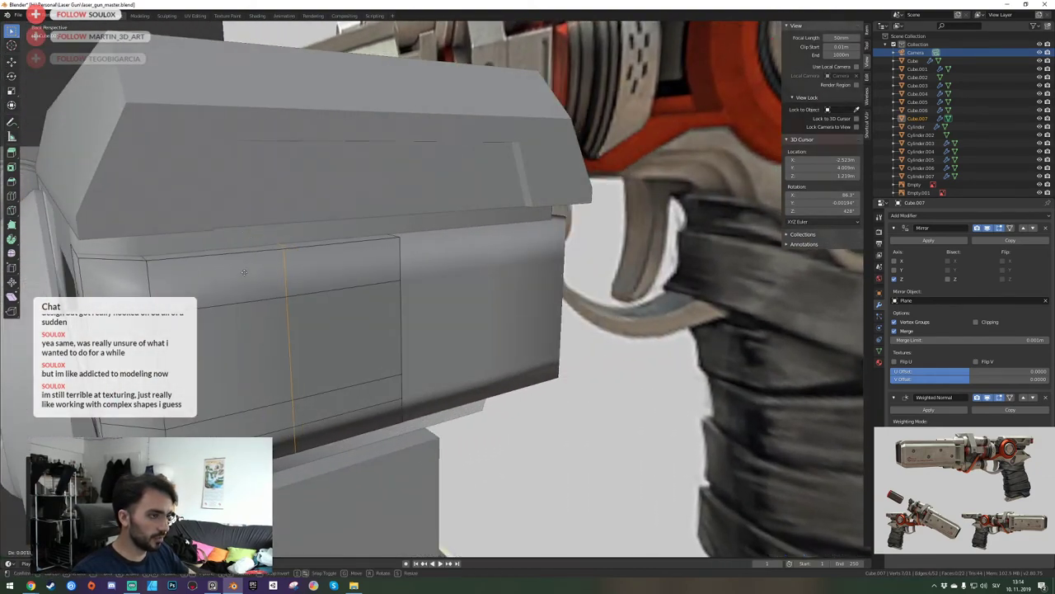
{"action": "left_click", "coordinate": [217, 281]}
{"action": "key", "text": "shift+grave"}
{"action": "key", "text": "s"}
{"action": "left_click", "coordinate": [444, 287]}
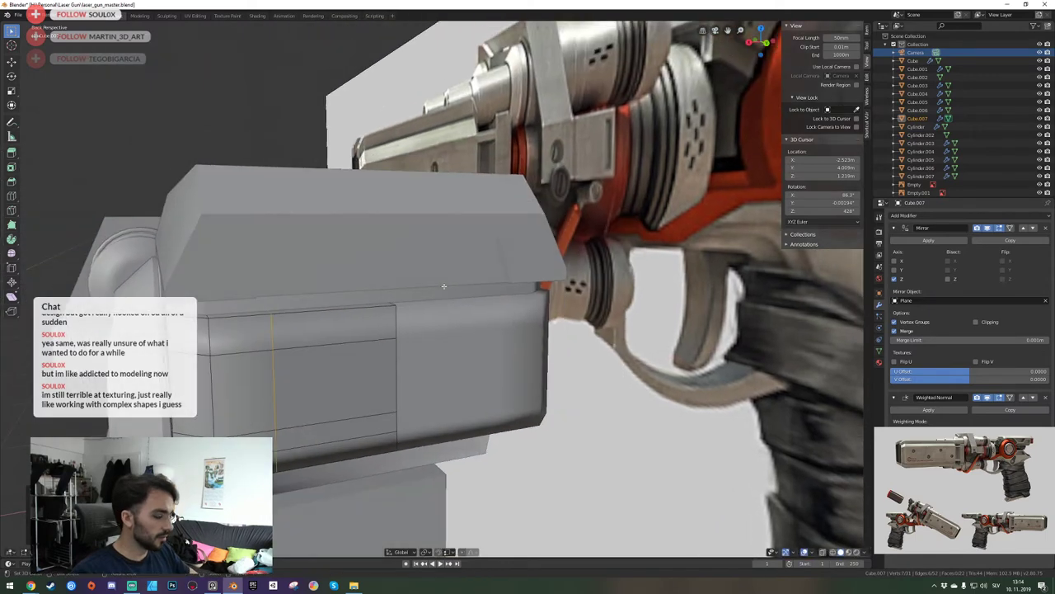
{"action": "key", "text": "ctrl+KP_1"}
{"action": "scroll", "coordinate": [486, 318], "scroll_direction": "down", "scroll_amount": 2}
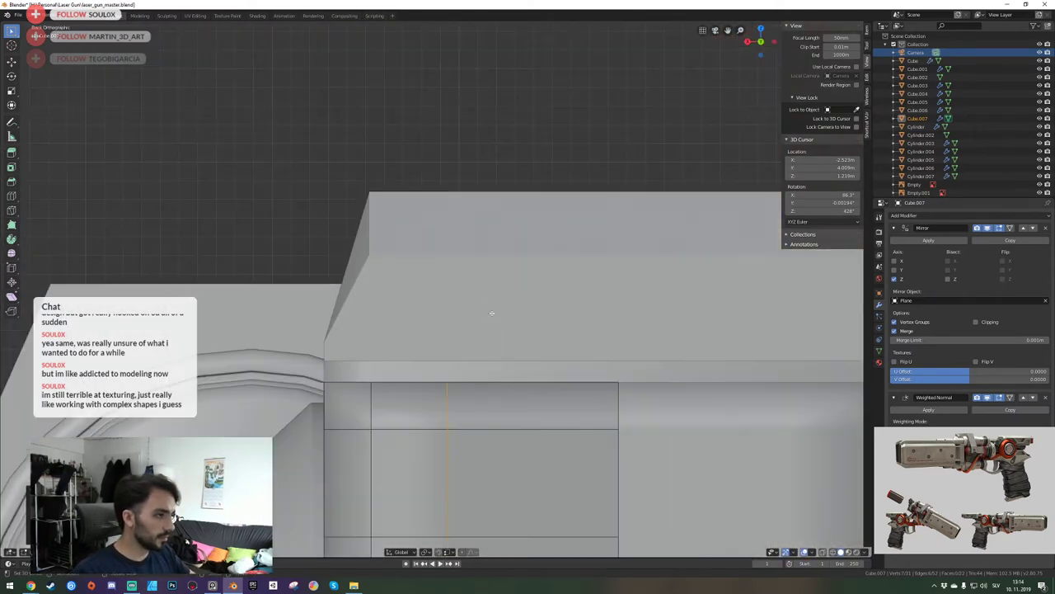
Edit the cover and corner piece together and move the corner piece's new vertical edge loop along X, snapping to the lower corner of the cover's cutout.
{"action": "key", "text": "alt+a"}
{"action": "key", "text": "Tab"}
{"action": "left_click", "coordinate": [475, 325]}
{"action": "left_click", "coordinate": [500, 442], "text": "shift"}
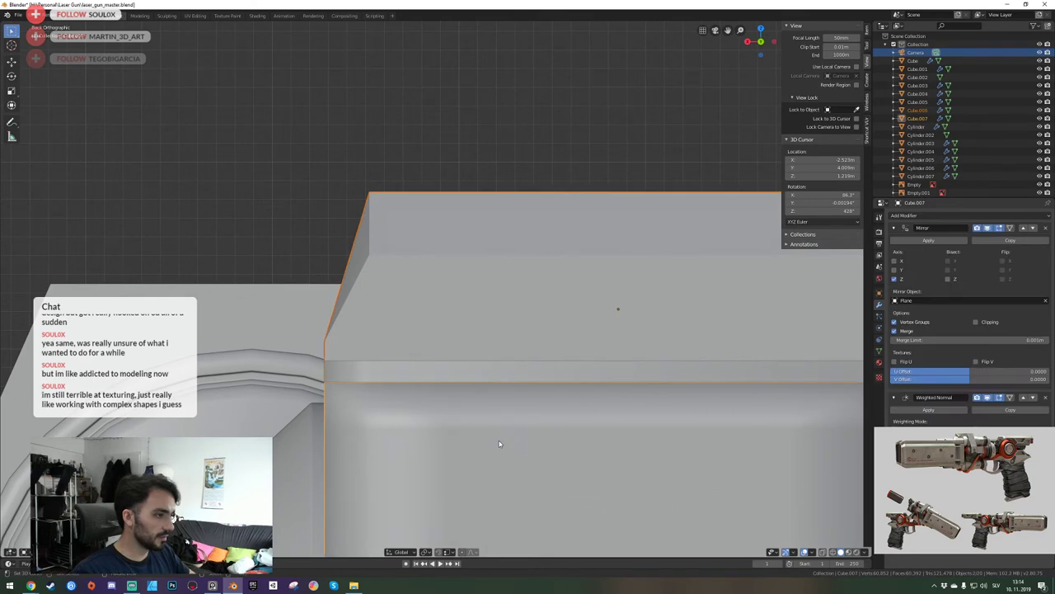
{"action": "key", "text": "Tab"}
{"action": "left_click", "coordinate": [448, 420], "text": "alt"}
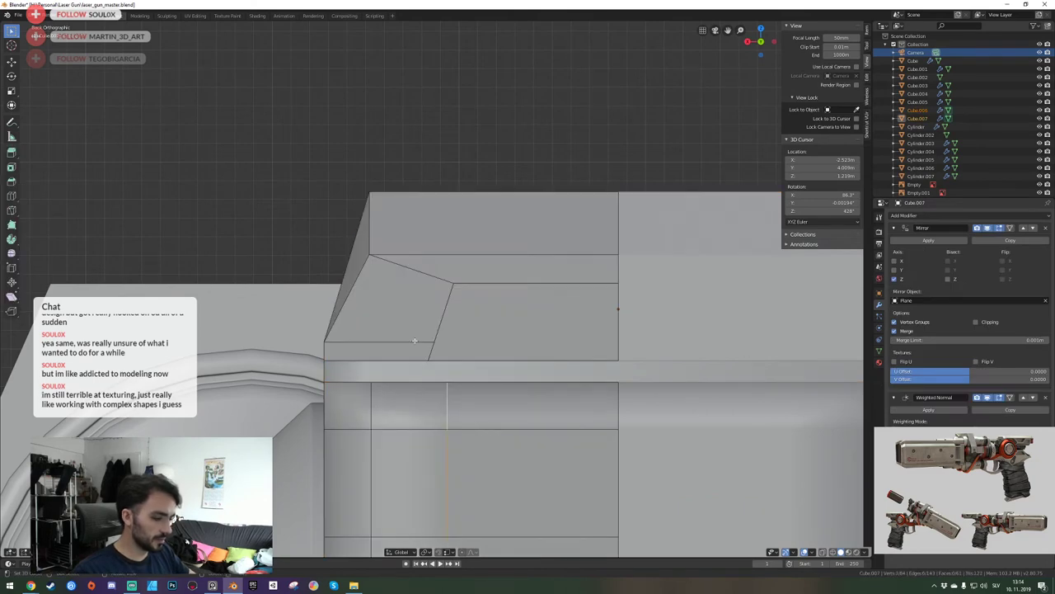
{"action": "key", "text": "g"}
{"action": "key", "text": "ctrl"}
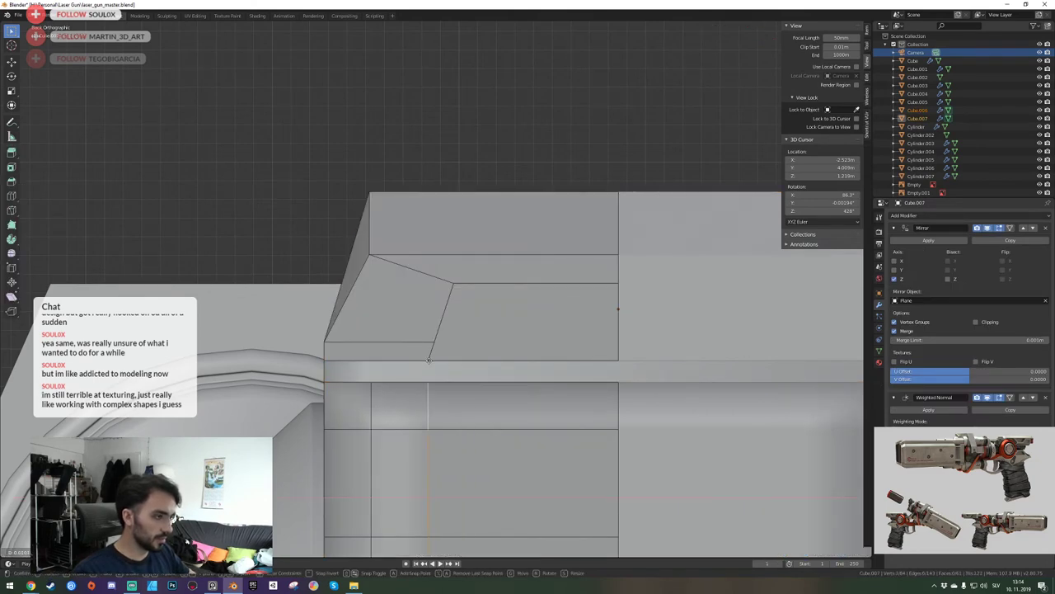
{"action": "left_click", "coordinate": [428, 360]}
Extrude the corner piece's top strip face beside the mirror line upward to the top edge of the cover's cutout.
{"action": "middle_click_drag", "start_coordinate": [428, 360], "coordinate": [437, 286]}
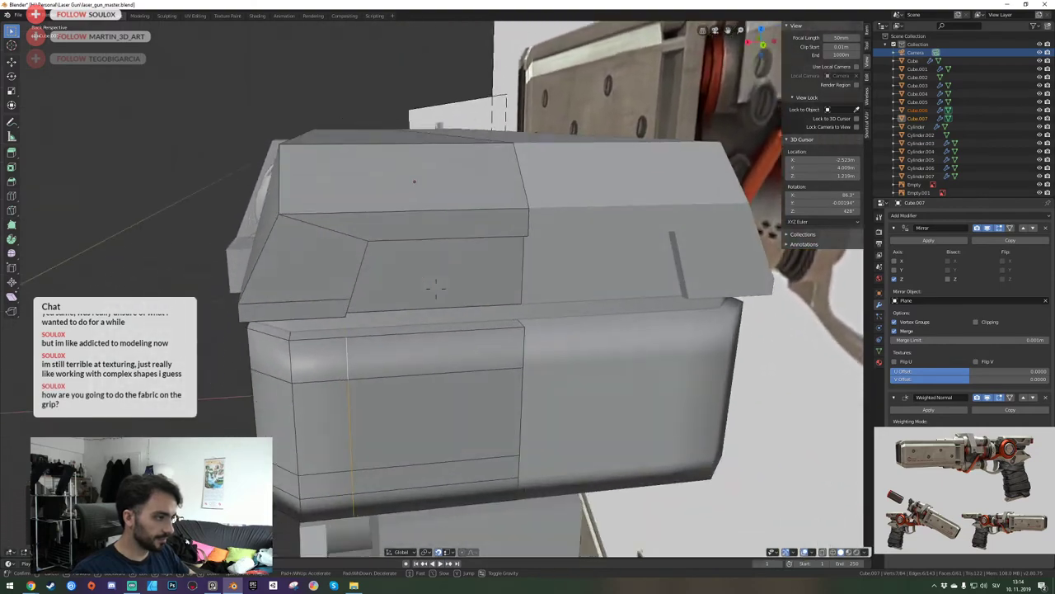
{"action": "scroll", "coordinate": [437, 286], "scroll_direction": "up", "scroll_amount": 6}
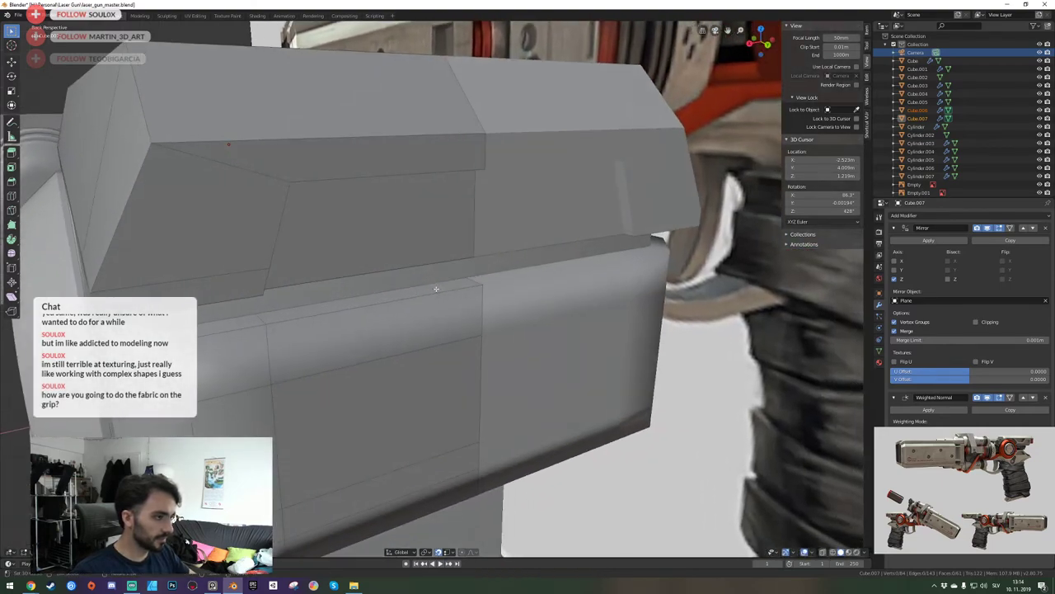
{"action": "left_click", "coordinate": [403, 295]}
{"action": "key", "text": "e"}
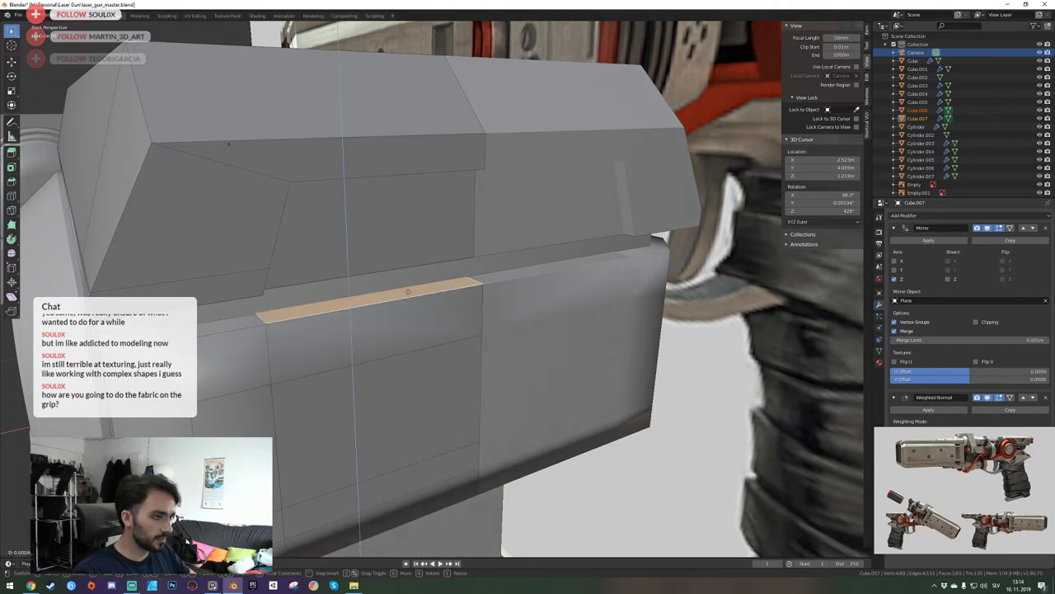
{"action": "left_click", "coordinate": [429, 187]}
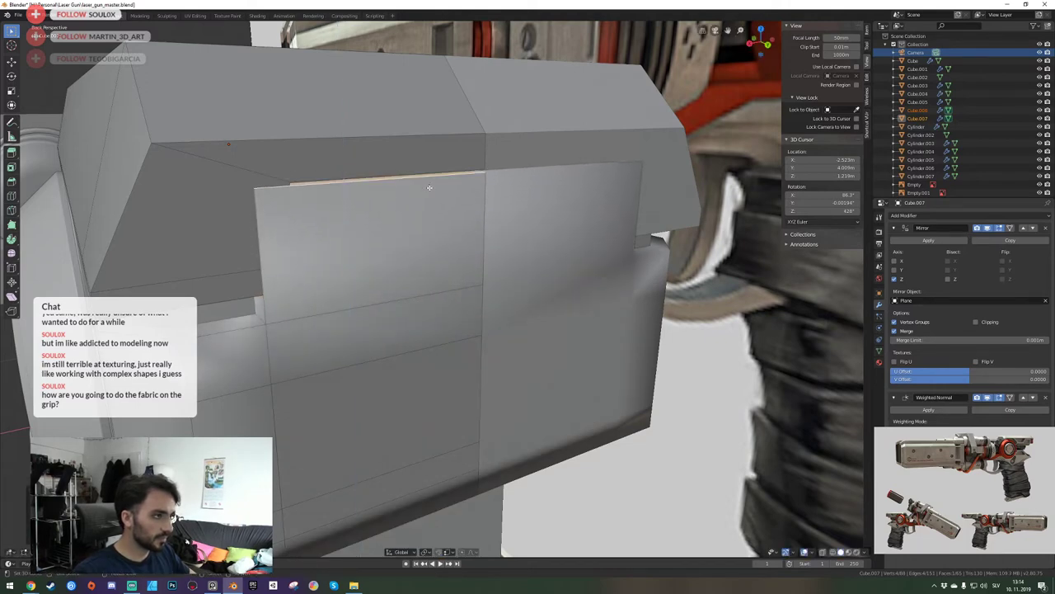
Move the outer top corner of the extruded block along X so its side follows the sloped edge of the cover's cutout.
{"action": "key", "text": "1"}
{"action": "left_click", "coordinate": [253, 188]}
{"action": "left_click", "coordinate": [258, 178]}
{"action": "key", "text": "g"}
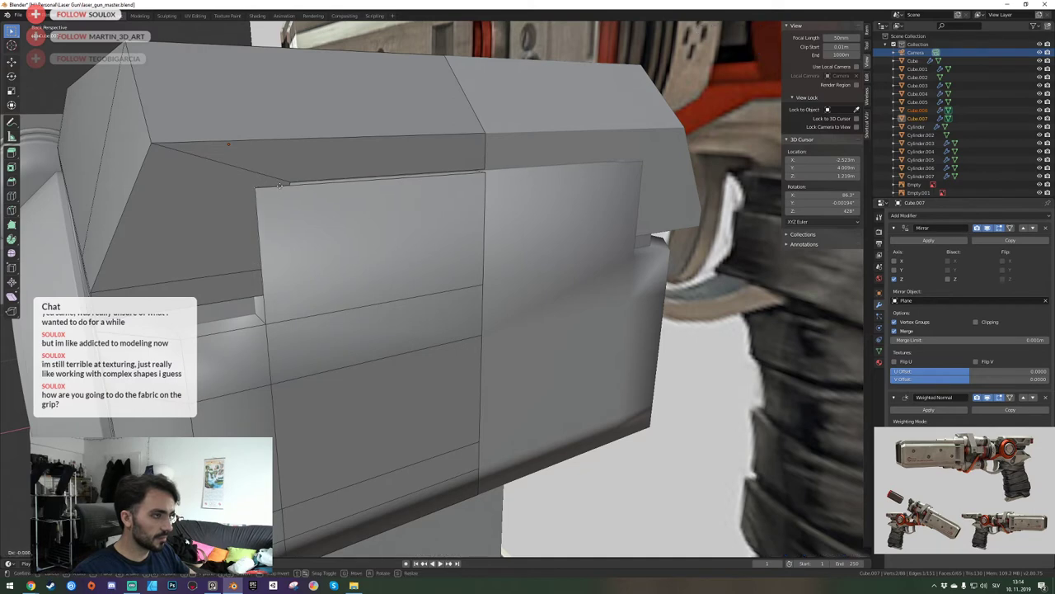
{"action": "key", "text": "x"}
{"action": "left_click", "coordinate": [309, 178]}
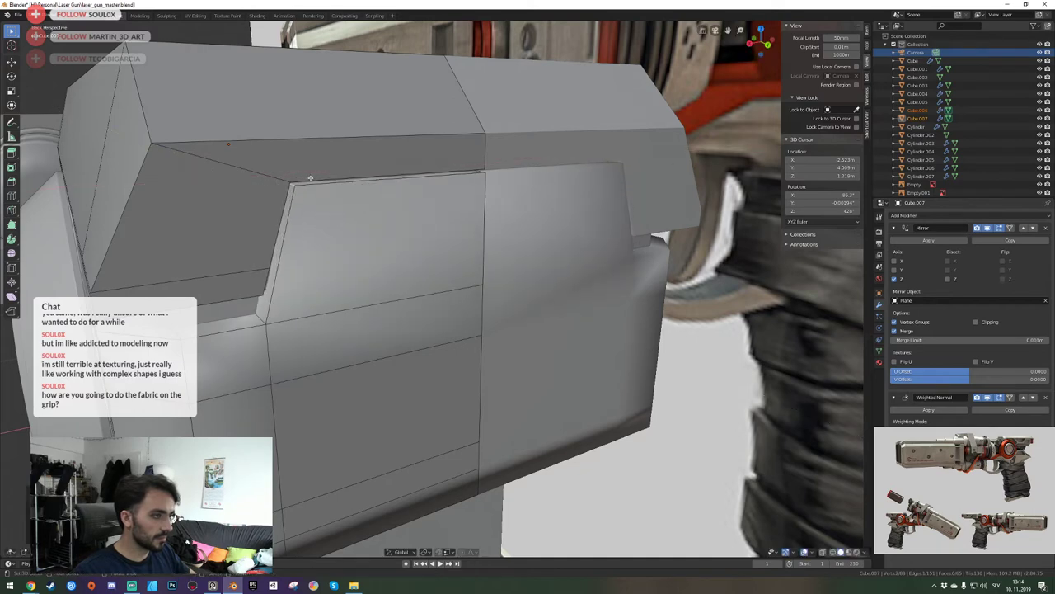
Check the extruded block against the cover, finish editing both pieces and open the side body's mesh.
{"action": "key", "text": "shift+grave"}
{"action": "key", "text": "a"}
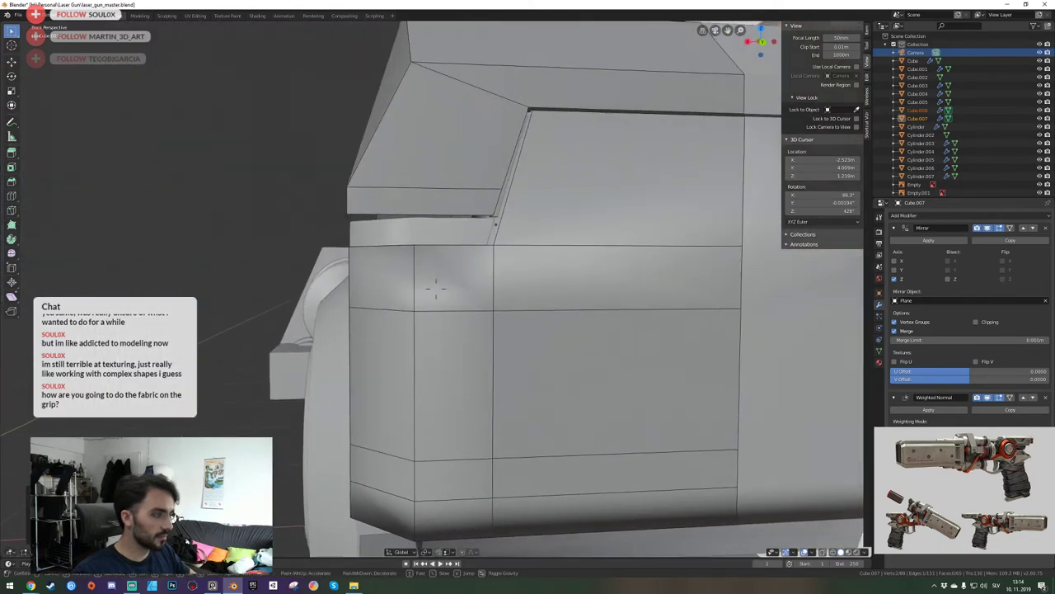
{"action": "key", "text": "s"}
{"action": "key", "text": "a"}
{"action": "middle_click_drag", "start_coordinate": [437, 286], "coordinate": [435, 333]}
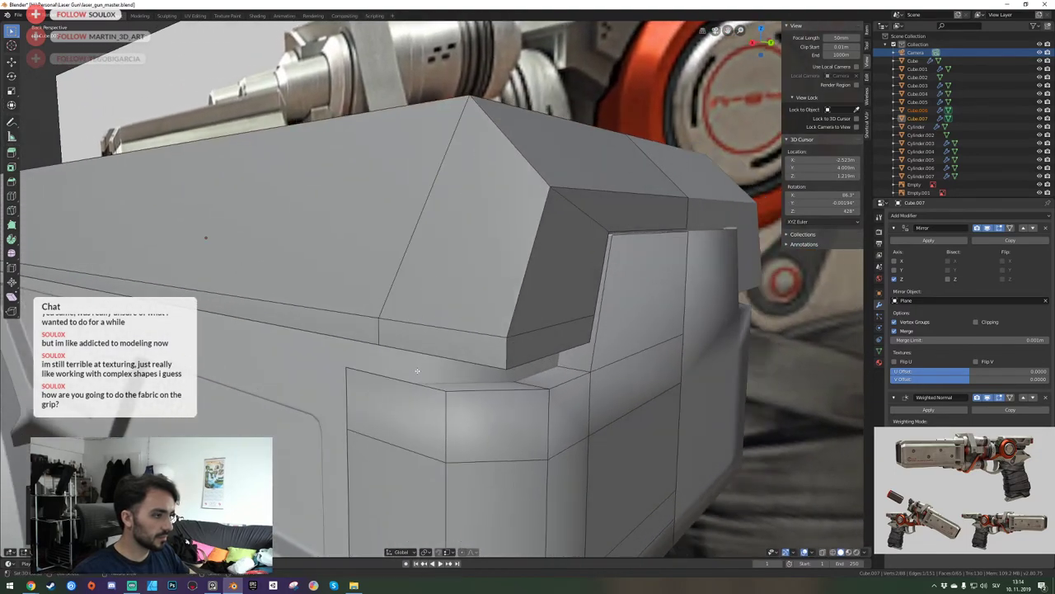
{"action": "middle_click_drag", "start_coordinate": [417, 370], "coordinate": [244, 370]}
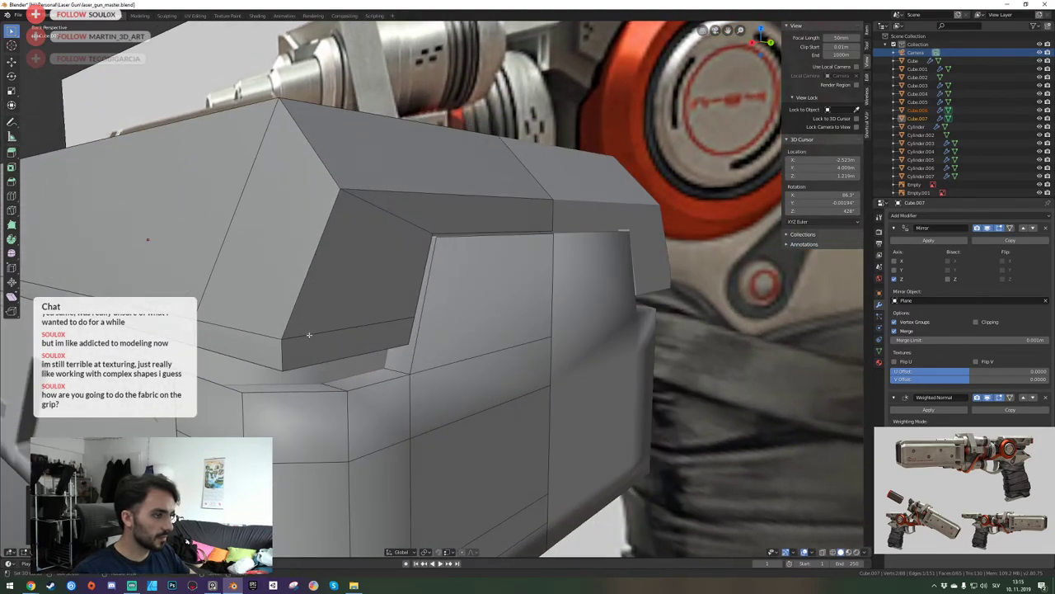
{"action": "key", "text": "Tab"}
{"action": "left_click", "coordinate": [243, 371]}
{"action": "key", "text": "Tab"}
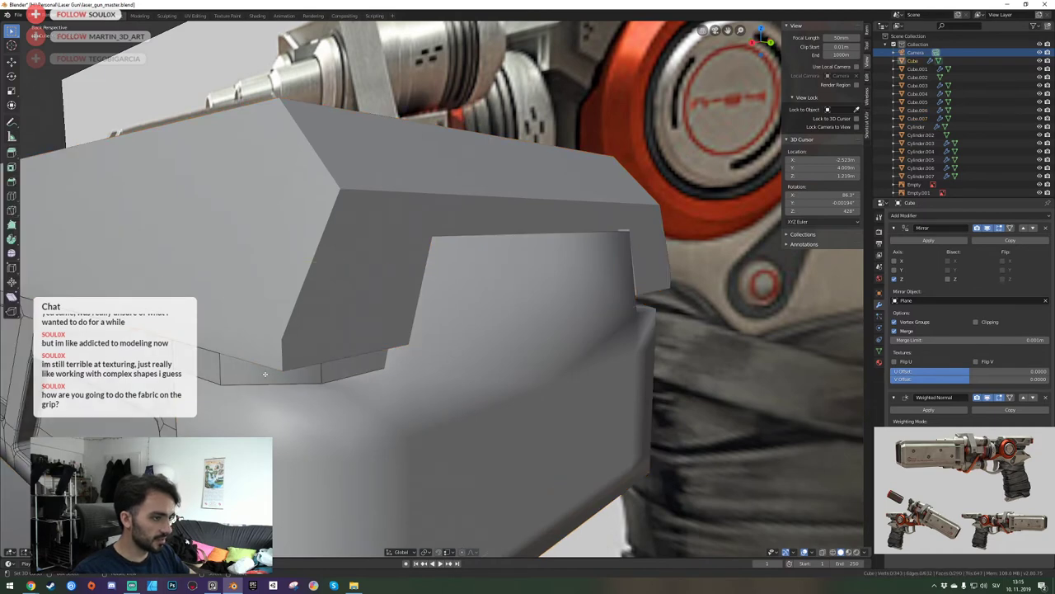
Move the side body's two rear strip faces along Y toward the rear end and finish editing.
{"action": "left_click", "coordinate": [313, 372]}
{"action": "left_click", "coordinate": [333, 374], "text": "shift"}
{"action": "middle_click_drag", "start_coordinate": [327, 393], "coordinate": [434, 295]}
{"action": "key", "text": "g"}
{"action": "key", "text": "y"}
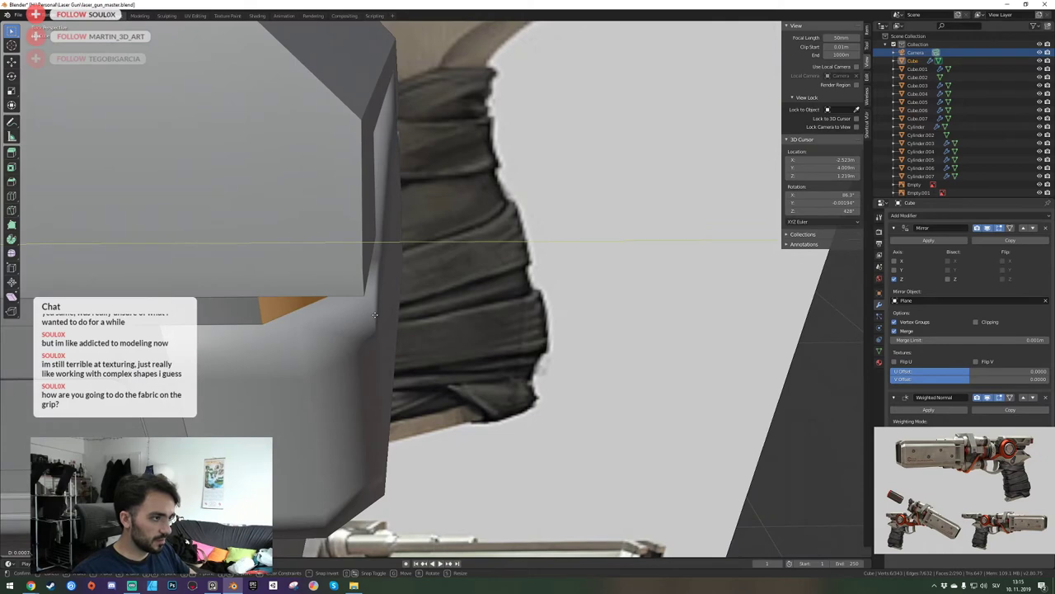
{"action": "left_click", "coordinate": [374, 300]}
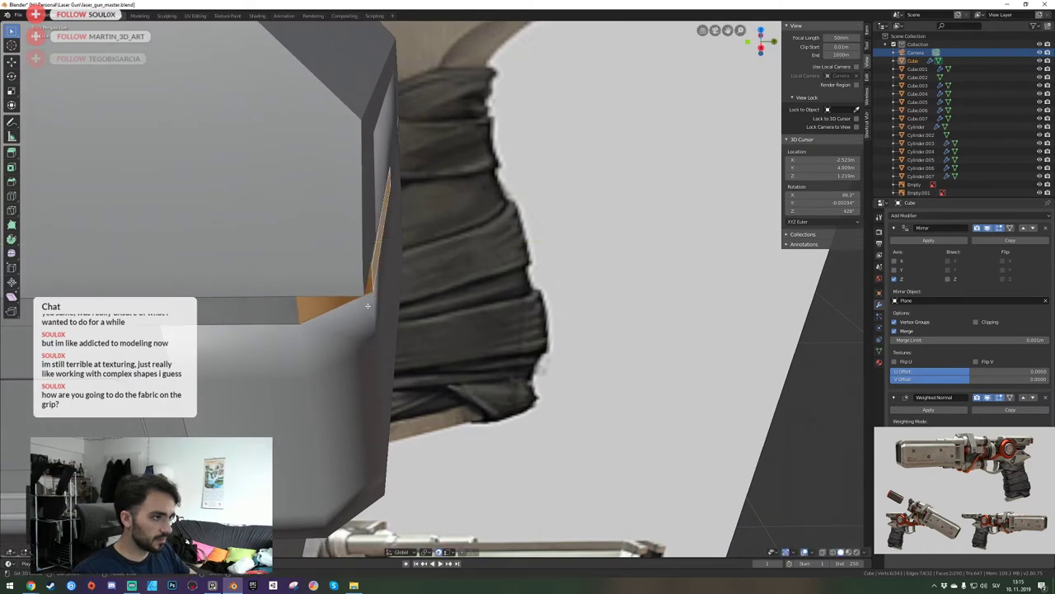
{"action": "key", "text": "Tab"}
Reopen the side body's mesh and add a vertical edge loop across its rear strip, near the sloped side of the cover's cutout.
{"action": "key", "text": "shift+grave"}
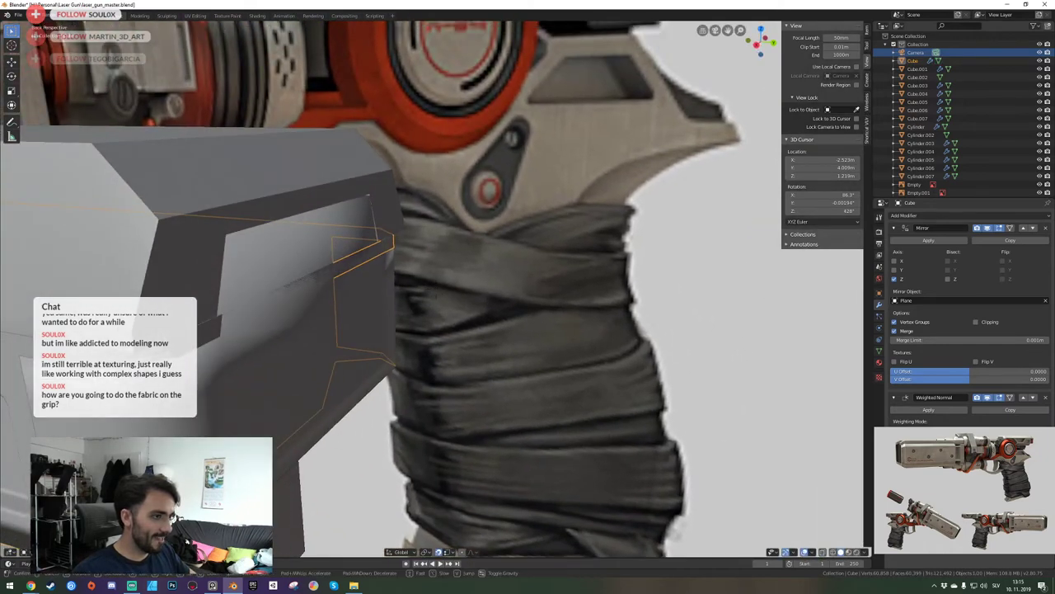
{"action": "key", "text": "s"}
{"action": "left_click", "coordinate": [433, 289]}
{"action": "key", "text": "Tab"}
{"action": "middle_click_drag", "start_coordinate": [505, 310], "coordinate": [435, 308]}
{"action": "key", "text": "alt+a"}
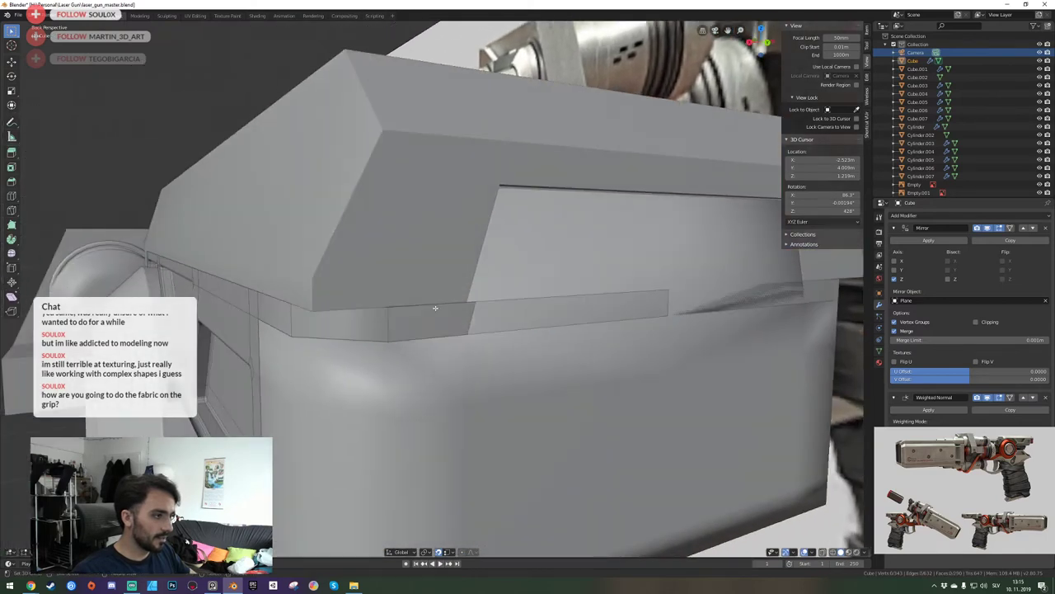
{"action": "key", "text": "ctrl+r"}
{"action": "left_click", "coordinate": [441, 308]}
{"action": "left_click", "coordinate": [363, 325]}
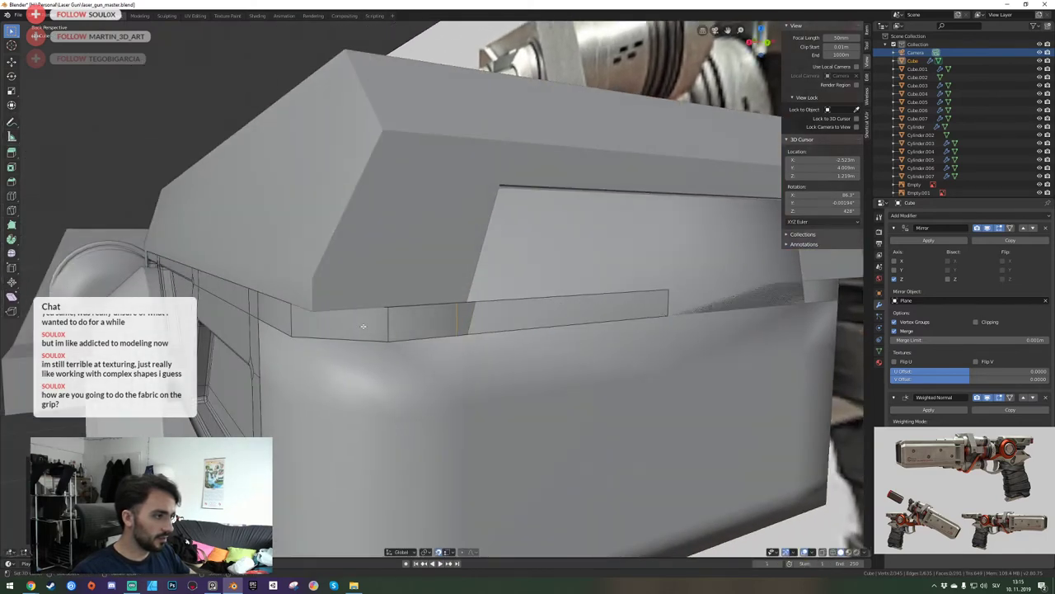
Try to move the upper vertex of the strip's new edge along X to the lower corner of the cover's cutout.
{"action": "middle_click_drag", "start_coordinate": [363, 326], "coordinate": [411, 258]}
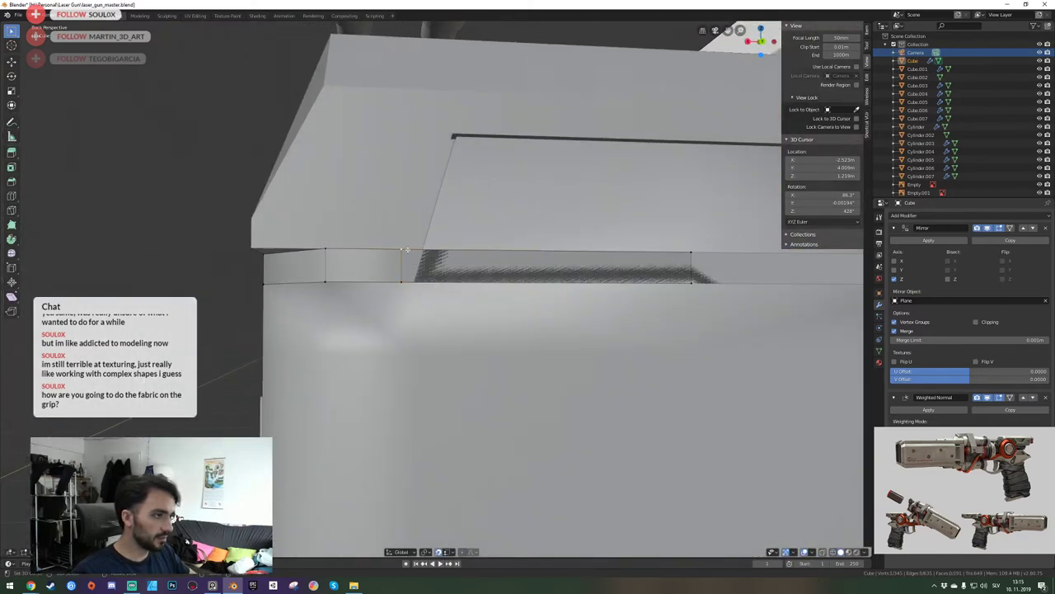
{"action": "key", "text": "g"}
{"action": "key", "text": "x"}
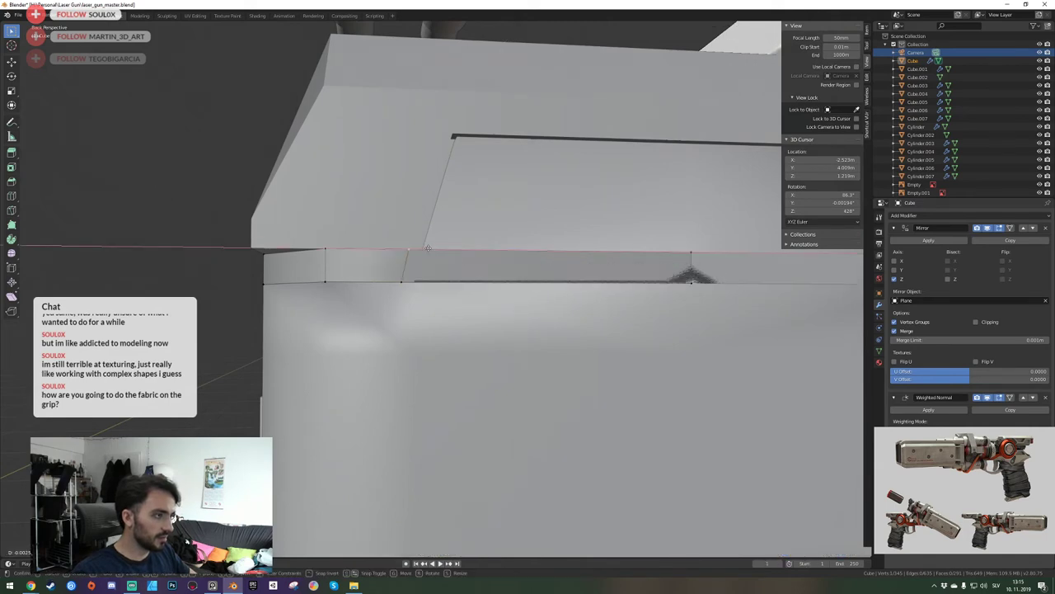
{"action": "left_click", "coordinate": [427, 248]}
{"action": "middle_click_drag", "start_coordinate": [427, 249], "coordinate": [437, 290]}
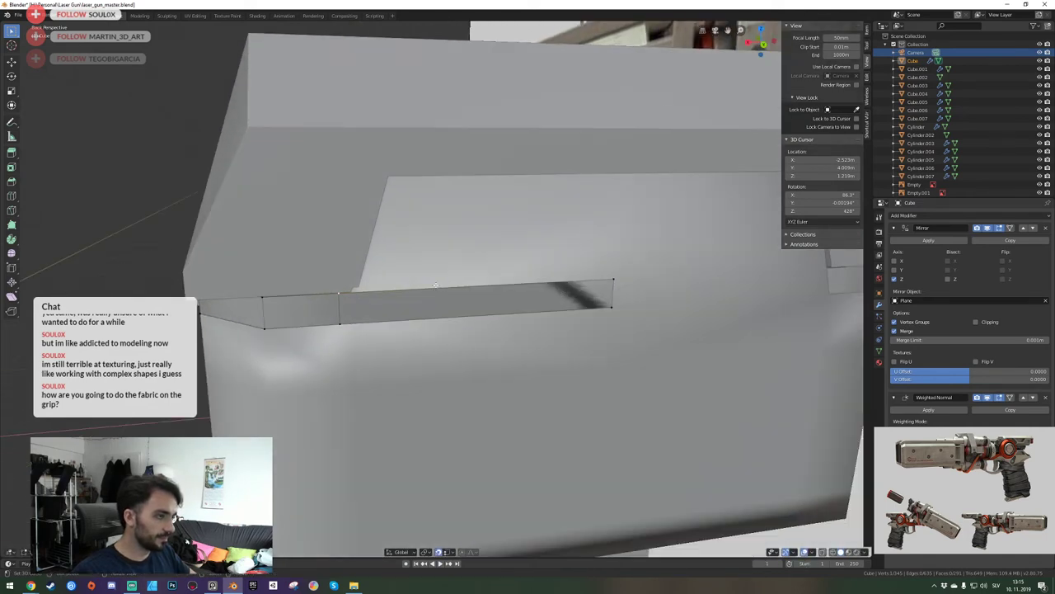
Open the side body, cover and corner piece together for mesh editing.
{"action": "key", "text": "Tab"}
{"action": "left_click", "coordinate": [361, 228]}
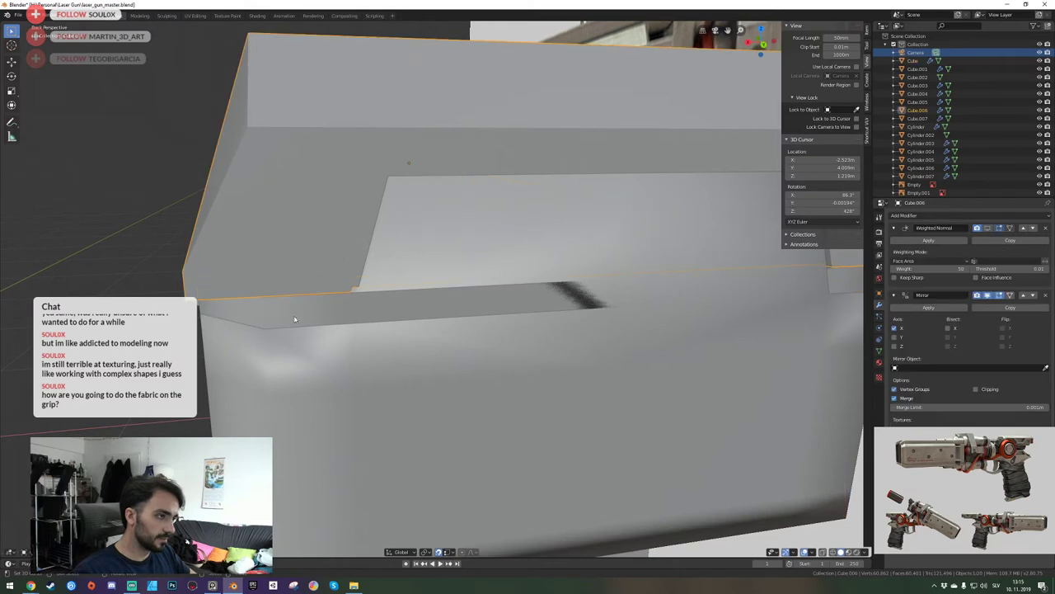
{"action": "left_click", "coordinate": [295, 319]}
{"action": "key", "text": "Tab"}
{"action": "middle_click_drag", "start_coordinate": [416, 297], "coordinate": [436, 286]}
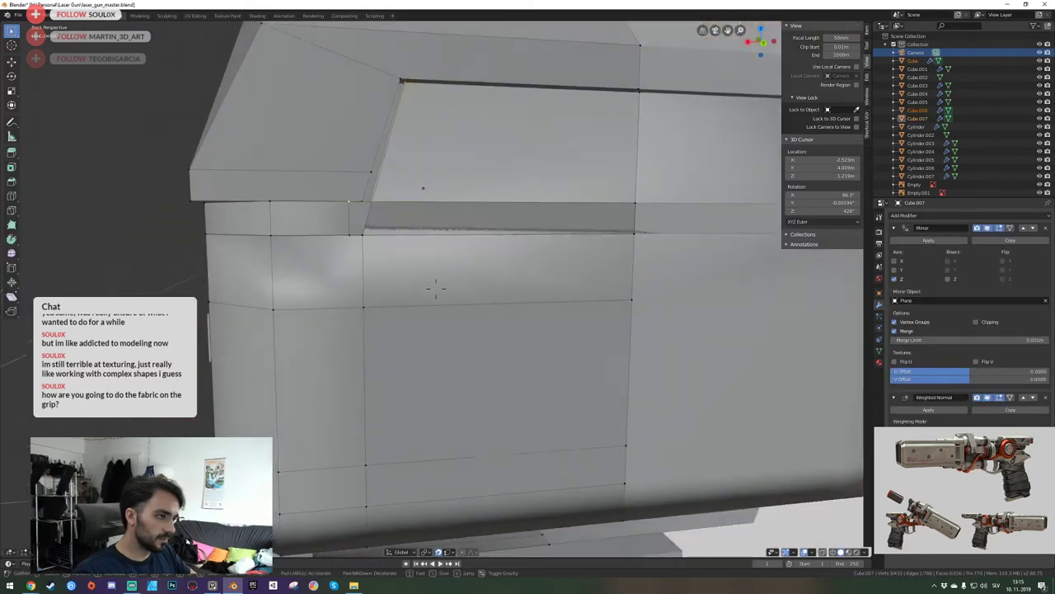
{"action": "key", "text": "w"}
{"action": "key", "text": "2"}
{"action": "left_click", "coordinate": [402, 244]}
{"action": "key", "text": "g"}
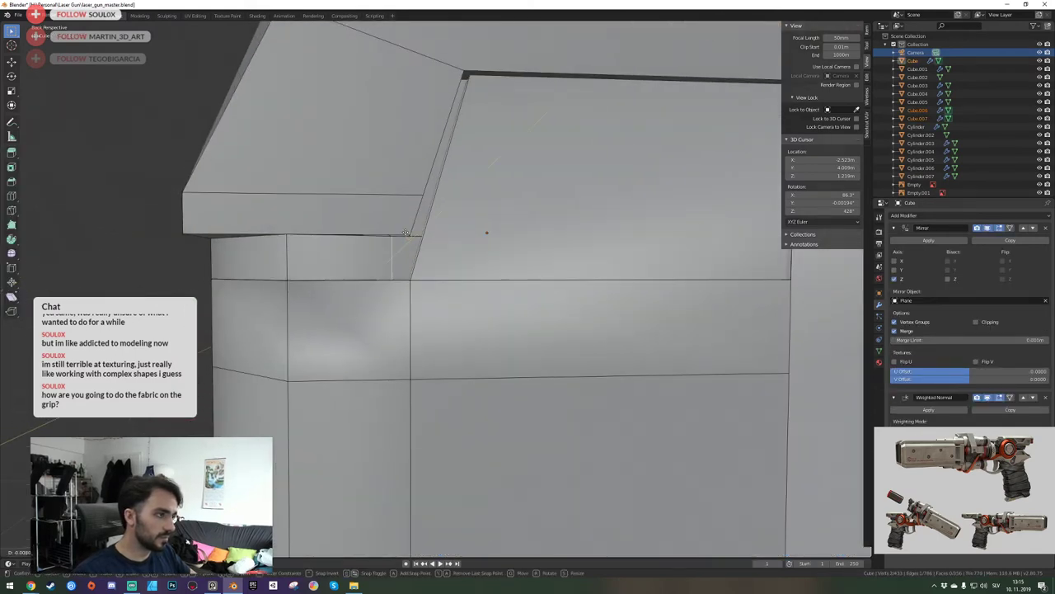
{"action": "right_click", "coordinate": [399, 235]}
Snap the upper vertex of the rear strip's new edge to the lower corner of the cover's cutout.
{"action": "key", "text": "1"}
{"action": "left_click", "coordinate": [393, 237]}
{"action": "key", "text": "g"}
{"action": "key", "text": "y"}
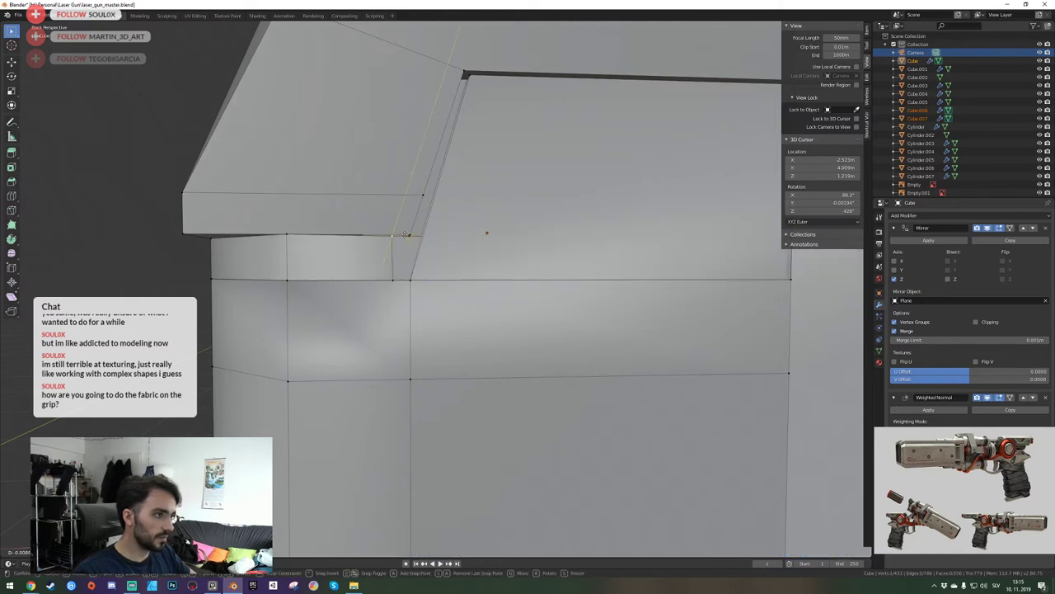
{"action": "left_click", "coordinate": [392, 277]}
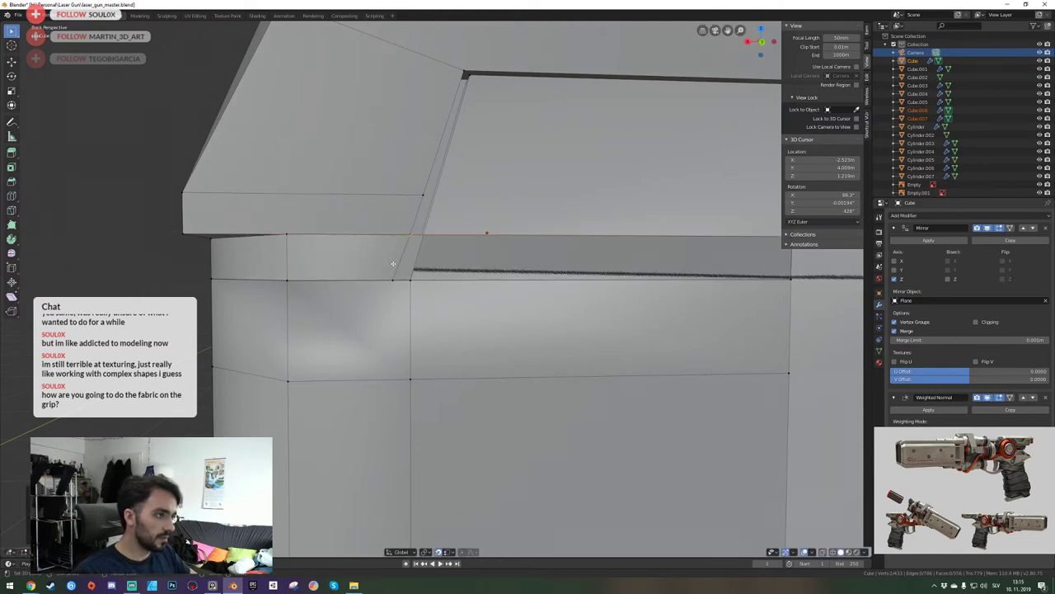
Move the lower vertex of the strip's new edge and fine-tune it along X from the straight back view to continue the cutout's slope.
{"action": "key", "text": "g"}
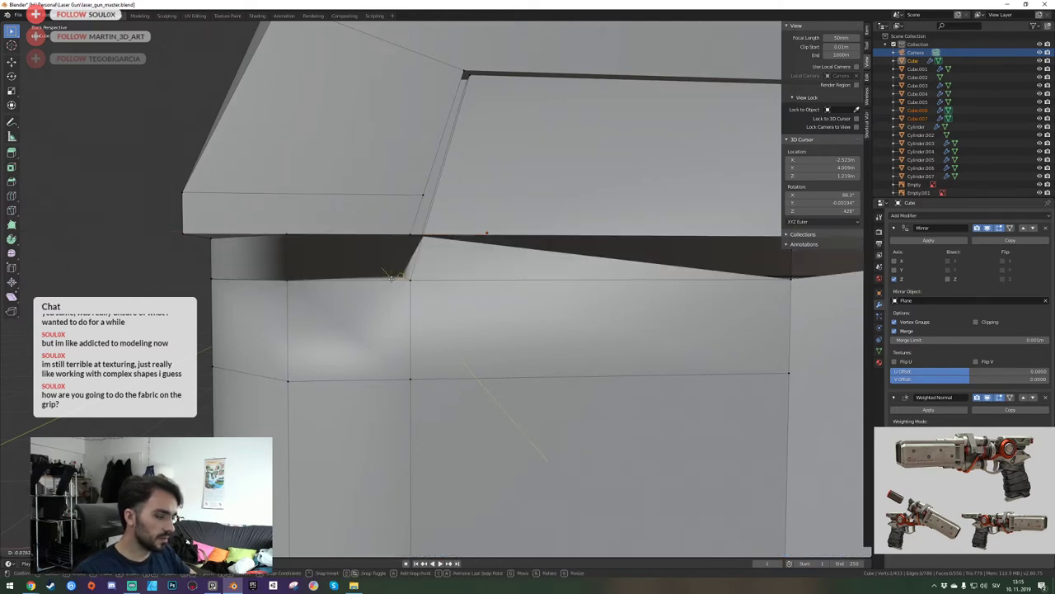
{"action": "left_click", "coordinate": [395, 280]}
{"action": "key", "text": "KP_5"}
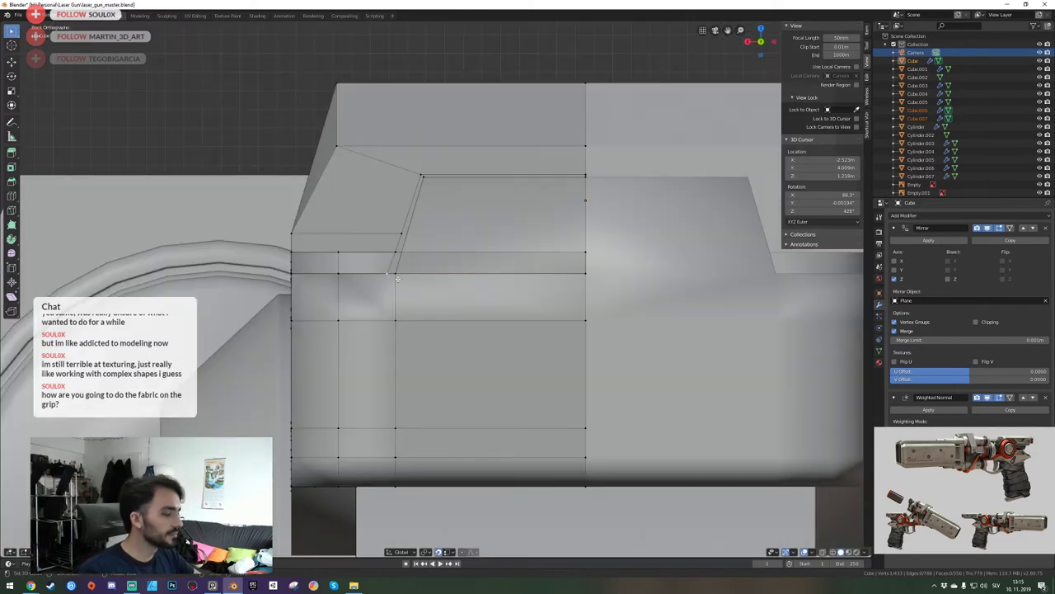
{"action": "scroll", "coordinate": [398, 253], "scroll_direction": "up", "scroll_amount": 6}
{"action": "key", "text": "g"}
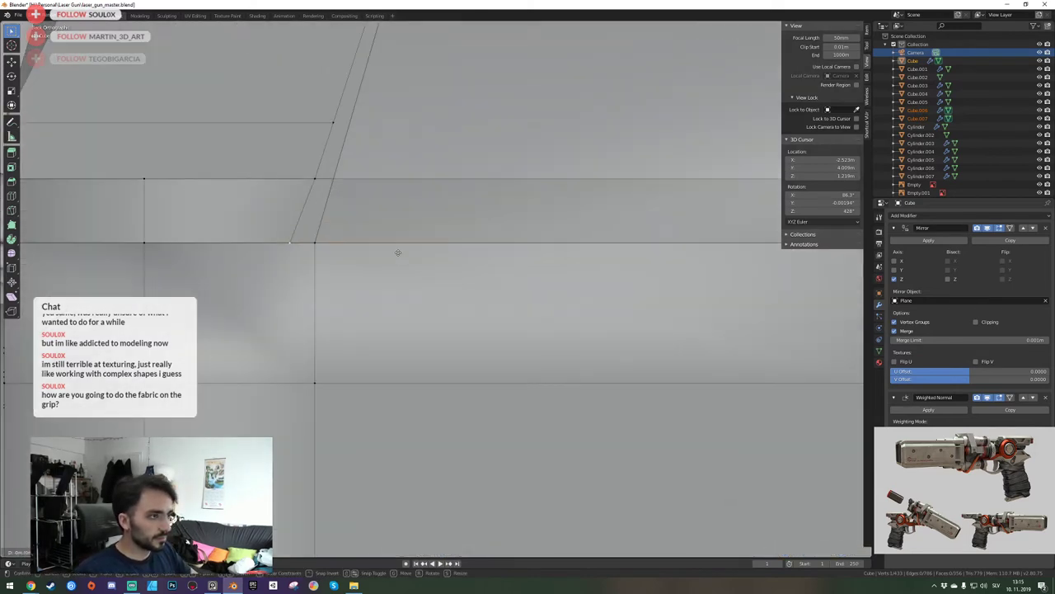
{"action": "key", "text": "x"}
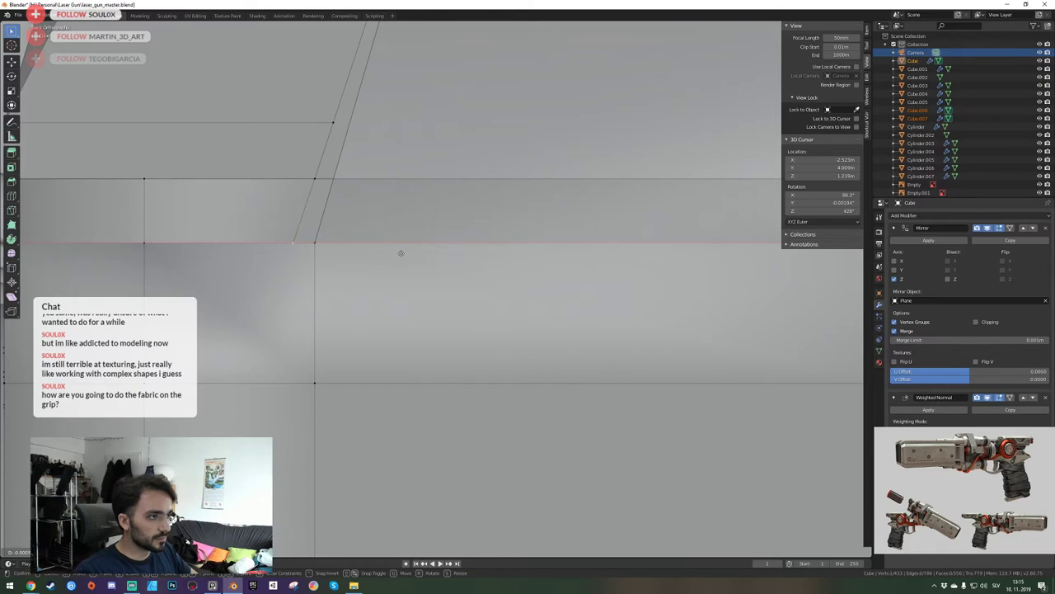
{"action": "left_click", "coordinate": [401, 253]}
Finish editing the three pieces together and isolate the side body in local view with its mesh open.
{"action": "key", "text": "KP_5"}
{"action": "scroll", "coordinate": [401, 253], "scroll_direction": "down", "scroll_amount": 4}
{"action": "middle_click_drag", "start_coordinate": [401, 253], "coordinate": [436, 282]}
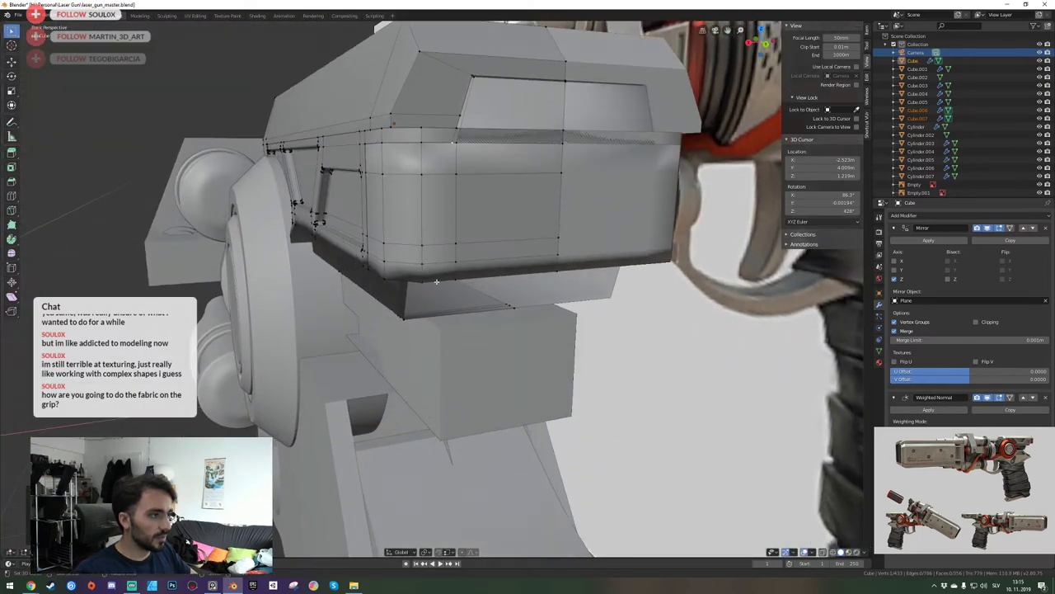
{"action": "key", "text": "Tab"}
{"action": "left_click", "coordinate": [436, 135]}
{"action": "key", "text": "Tab"}
{"action": "key", "text": "KP_Divide"}
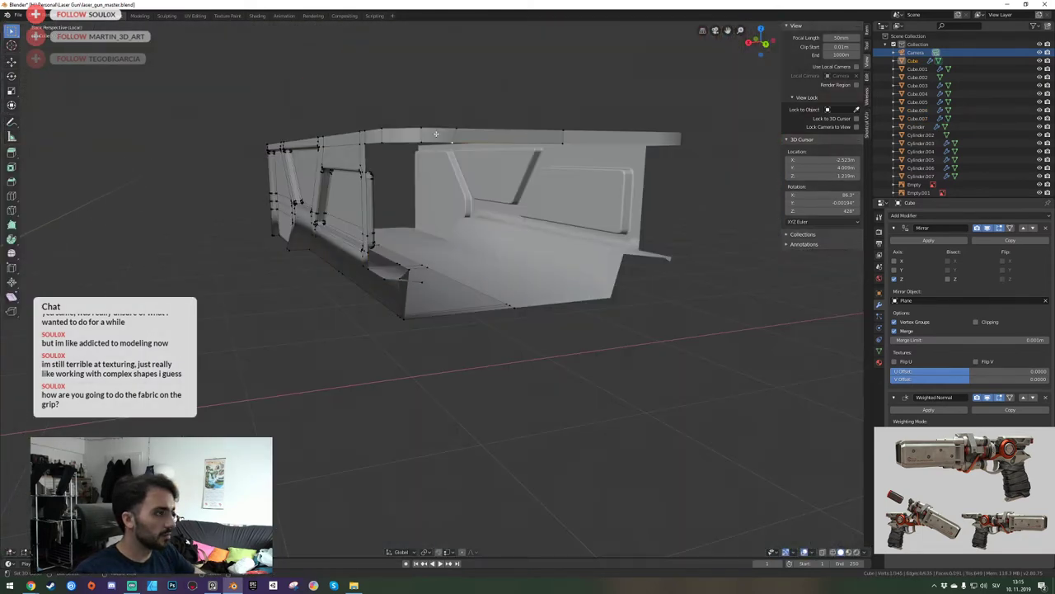
Delete the side body's rear strip face between the new sloped edge and the mirror line.
{"action": "key", "text": "Tab"}
{"action": "middle_click_drag", "start_coordinate": [436, 134], "coordinate": [443, 320]}
{"action": "key", "text": "Tab"}
{"action": "left_click", "coordinate": [443, 320]}
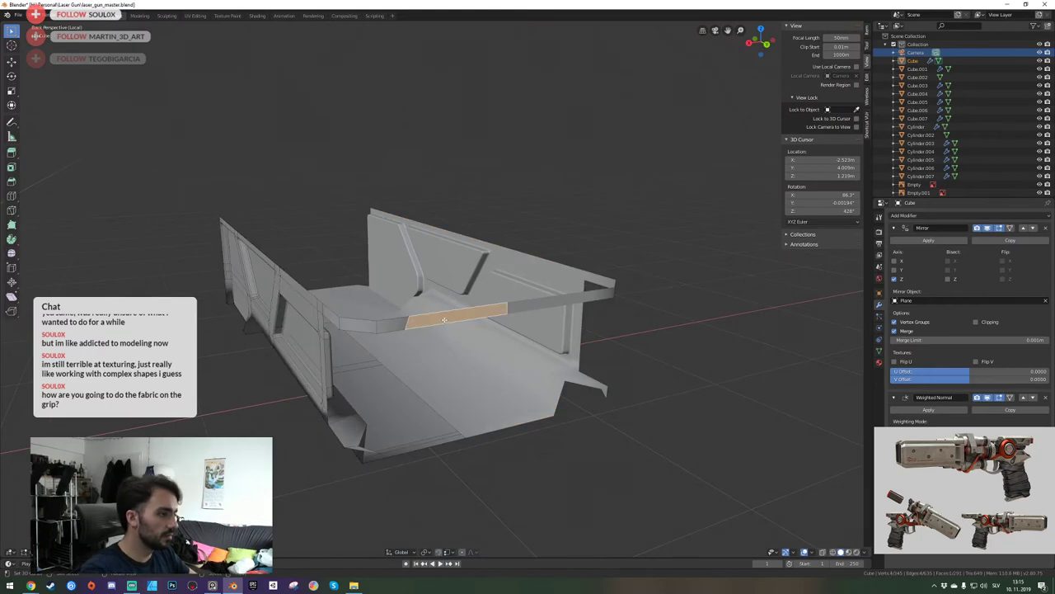
{"action": "key", "text": "x"}
{"action": "left_click", "coordinate": [444, 320]}
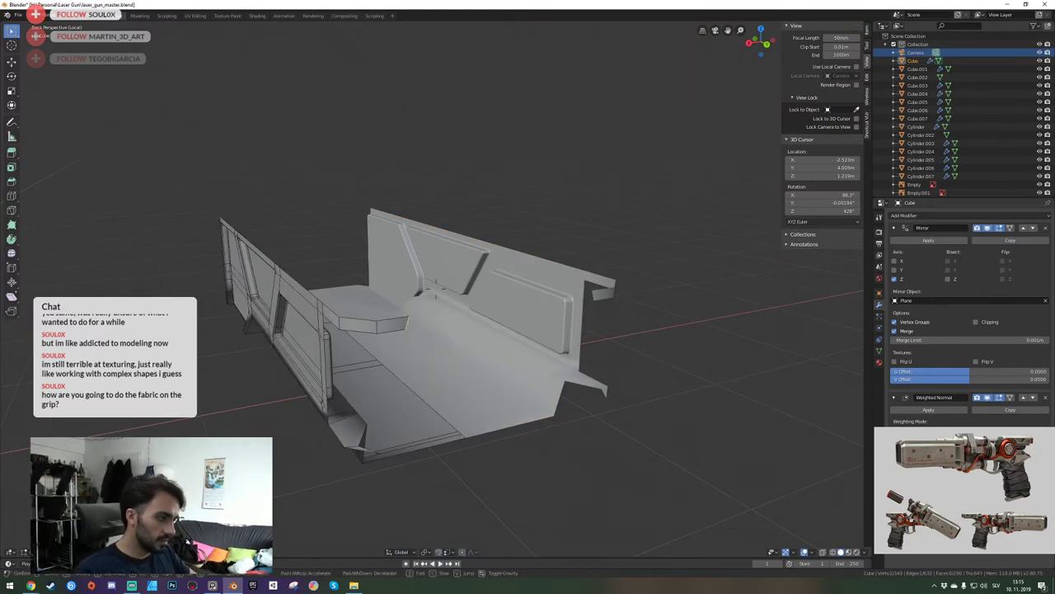
Extrude the open end edge of the side body's rear strip and return from local view to the full model.
{"action": "middle_click_drag", "start_coordinate": [436, 321], "coordinate": [435, 287]}
{"action": "left_click", "coordinate": [445, 329]}
{"action": "key", "text": "Tab"}
{"action": "key", "text": "KP_Divide"}
{"action": "key", "text": "Tab"}
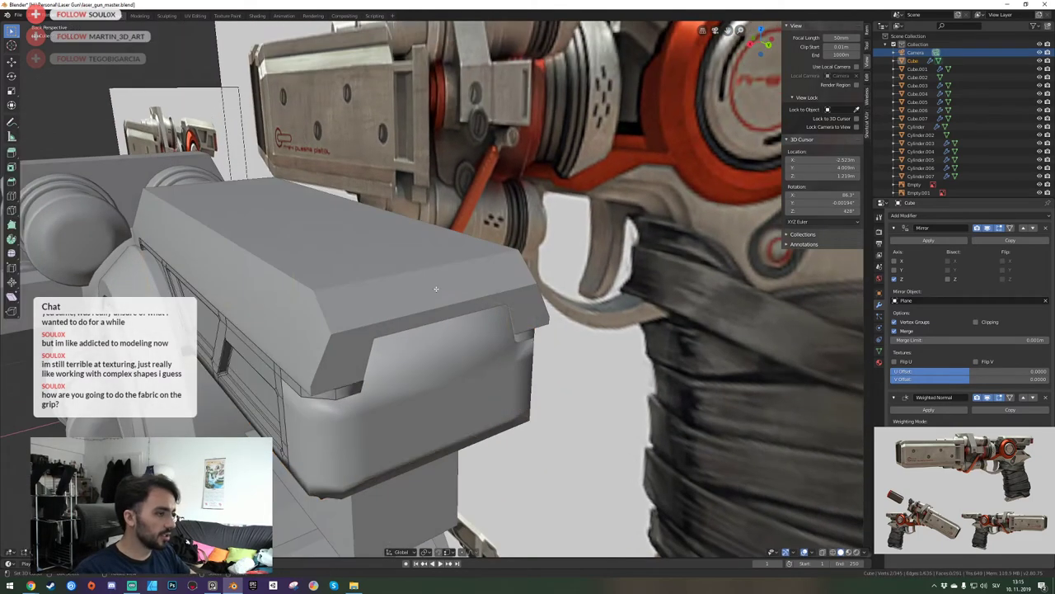
Finish editing the side body, select the rear corner piece and save the file.
{"action": "key", "text": "ctrl+s"}
{"action": "key", "text": "Tab"}
{"action": "right_click", "coordinate": [426, 369]}
{"action": "middle_click_drag", "start_coordinate": [426, 368], "coordinate": [437, 292]}
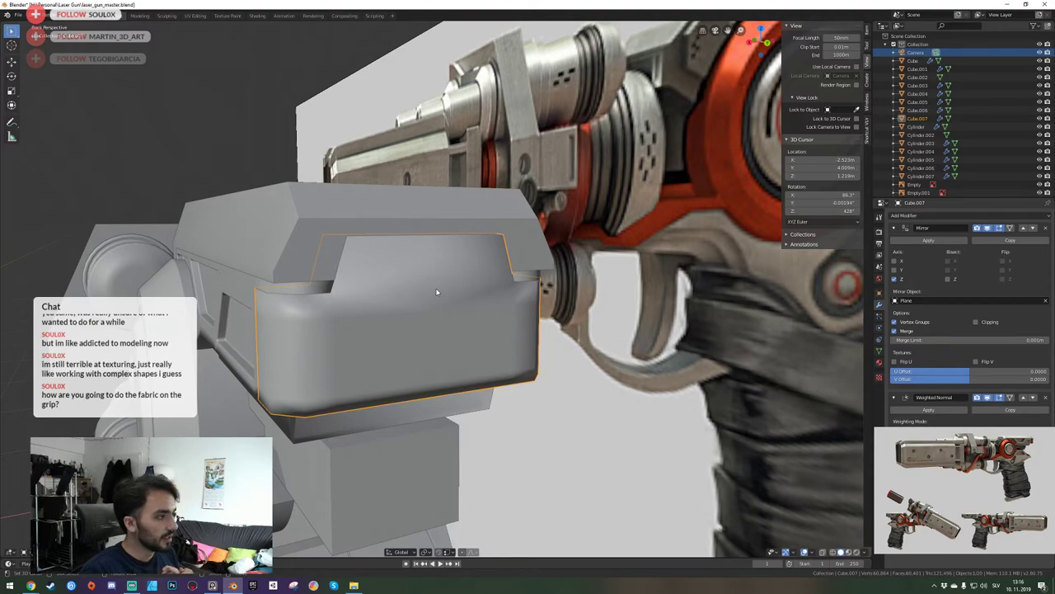
{"action": "left_click", "coordinate": [437, 292]}
{"action": "mouse_move", "coordinate": [436, 292]}
{"action": "middle_mouse_down"}
{"action": "mouse_move", "coordinate": [512, 290]}
{"action": "mouse_move", "coordinate": [436, 291]}
{"action": "middle_mouse_up"}
{"action": "key", "text": "ctrl+s"}
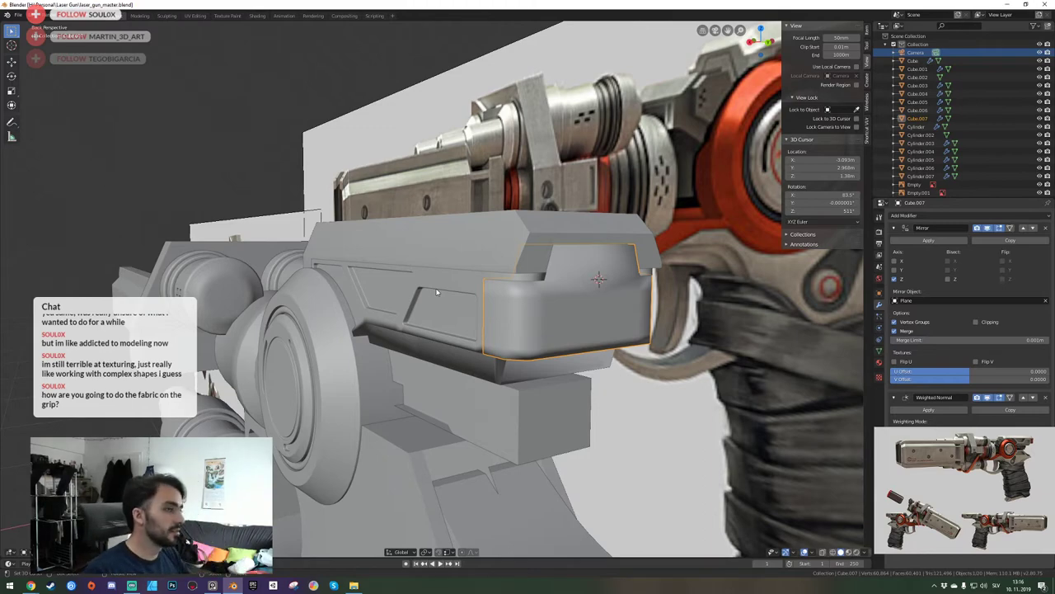
Compare the shape of the gun's rear top section with the pistol reference image.
{"action": "left_click", "coordinate": [536, 136]}
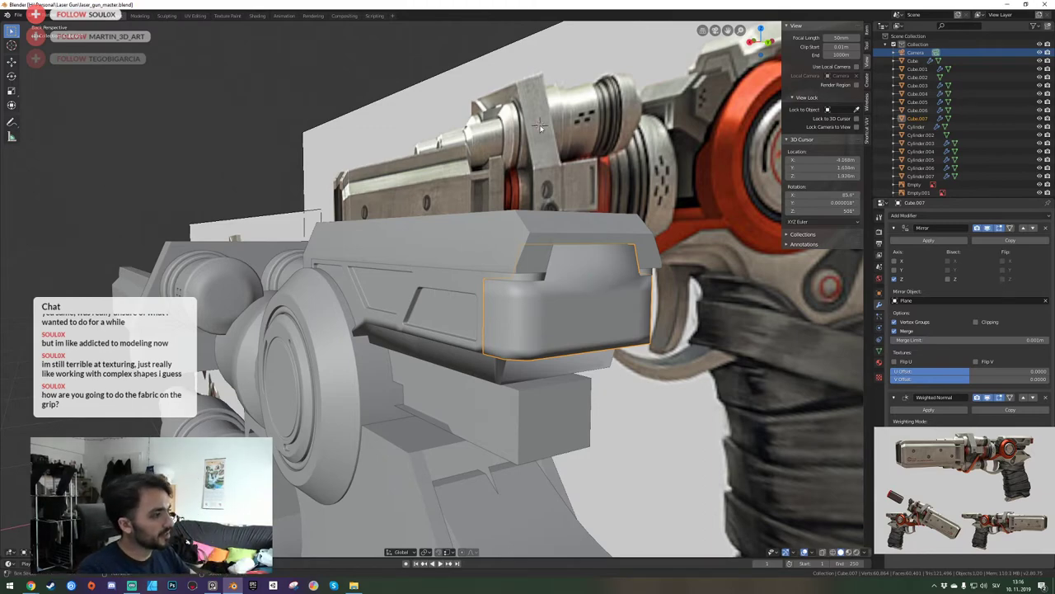
{"action": "middle_click_drag", "start_coordinate": [536, 136], "coordinate": [590, 142]}
{"action": "middle_click_drag", "start_coordinate": [495, 165], "coordinate": [445, 280], "text": "shift"}
{"action": "scroll", "coordinate": [439, 290], "scroll_direction": "down", "scroll_amount": 1}
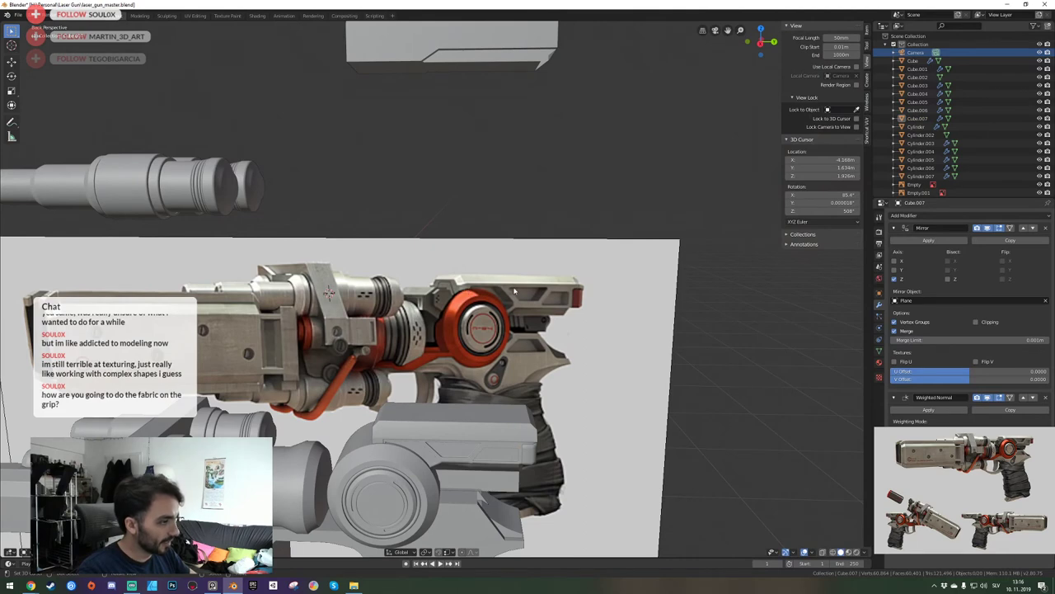
{"action": "right_click", "coordinate": [402, 357], "text": "shift"}
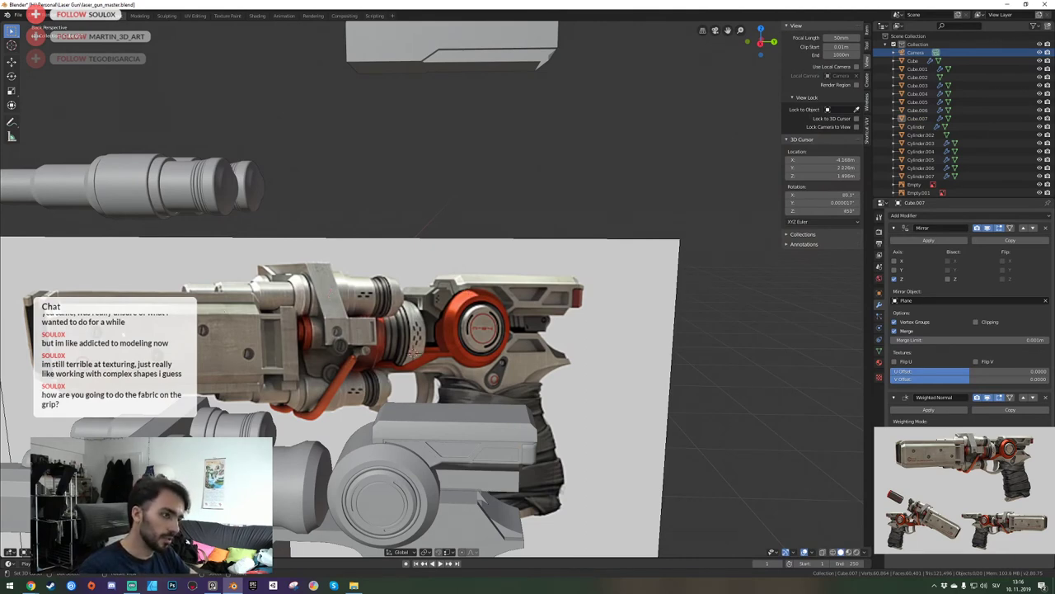
{"action": "left_click", "coordinate": [529, 361]}
{"action": "key", "text": "shift+grave"}
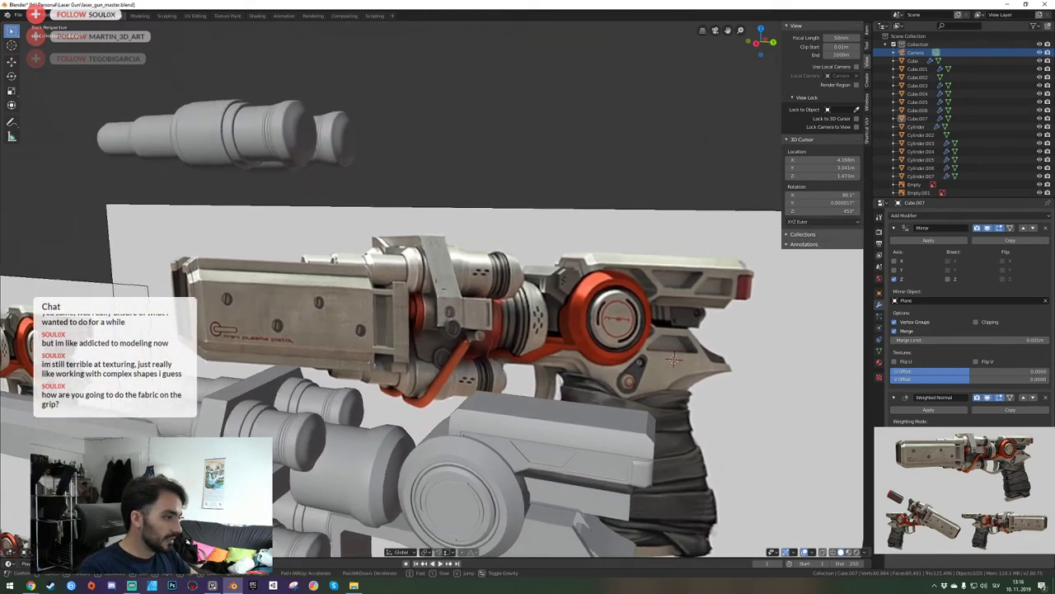
{"action": "key", "text": "ctrl+s"}
{"action": "key", "text": "shift+grave"}
{"action": "key", "text": "d"}
{"action": "key", "text": "w"}
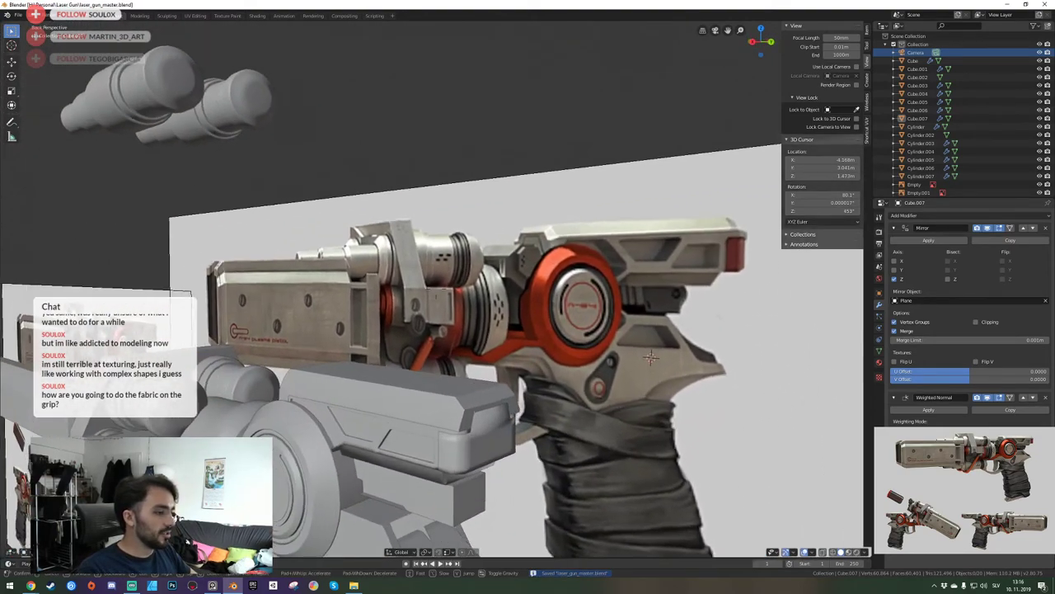
{"action": "left_click", "coordinate": [440, 292]}
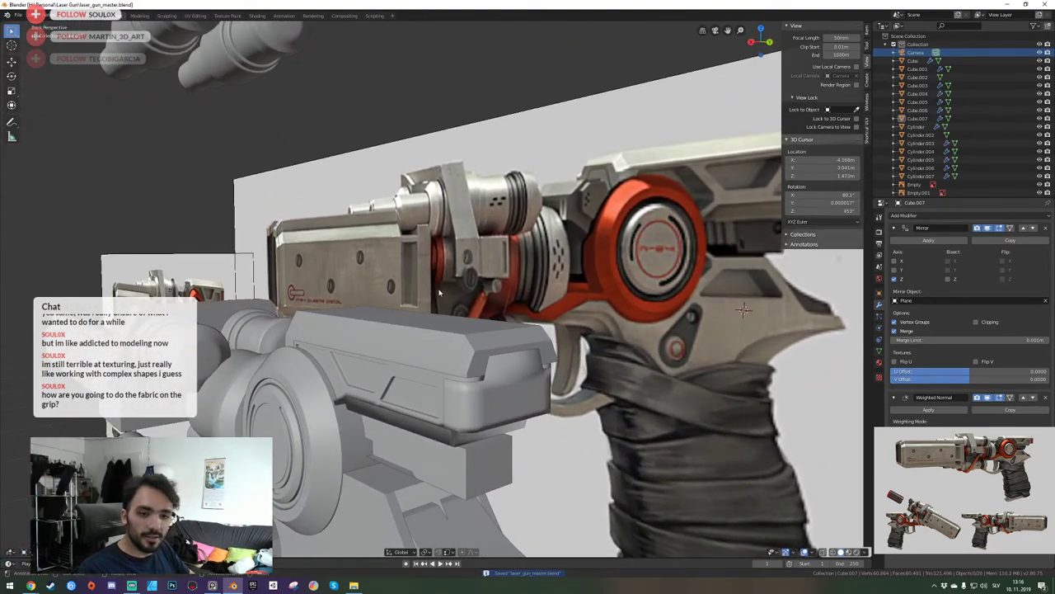
Inspect the whole gun model, including the grip and rear end, against the reference images.
{"action": "left_click", "coordinate": [616, 312]}
{"action": "key", "text": "shift+grave"}
{"action": "key", "text": "s"}
{"action": "left_click", "coordinate": [437, 292]}
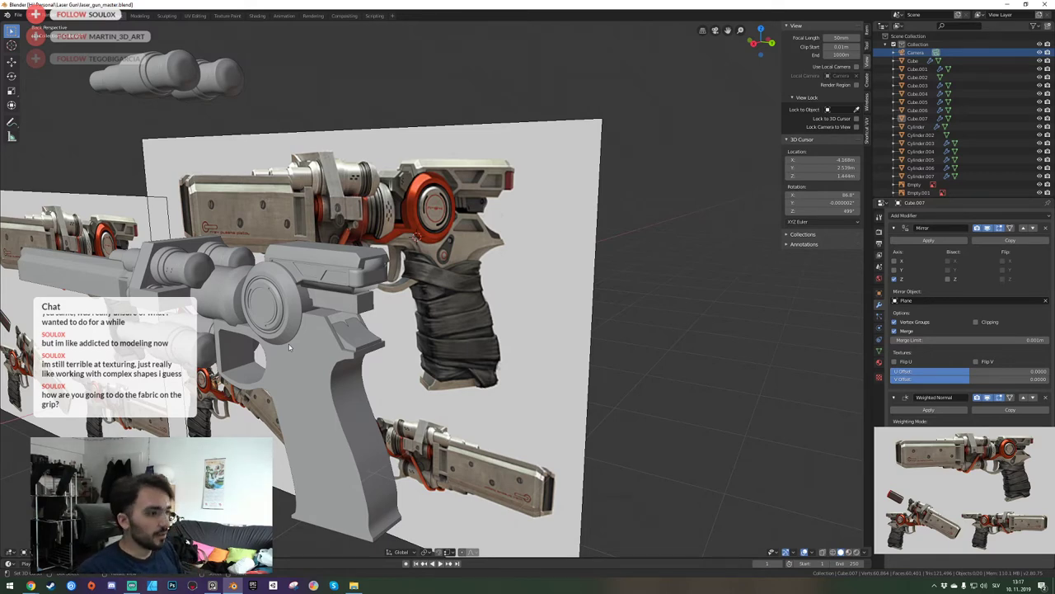
{"action": "left_click", "coordinate": [528, 443]}
{"action": "key", "text": "ctrl+s"}
{"action": "key", "text": "shift+grave"}
{"action": "key", "text": "w"}
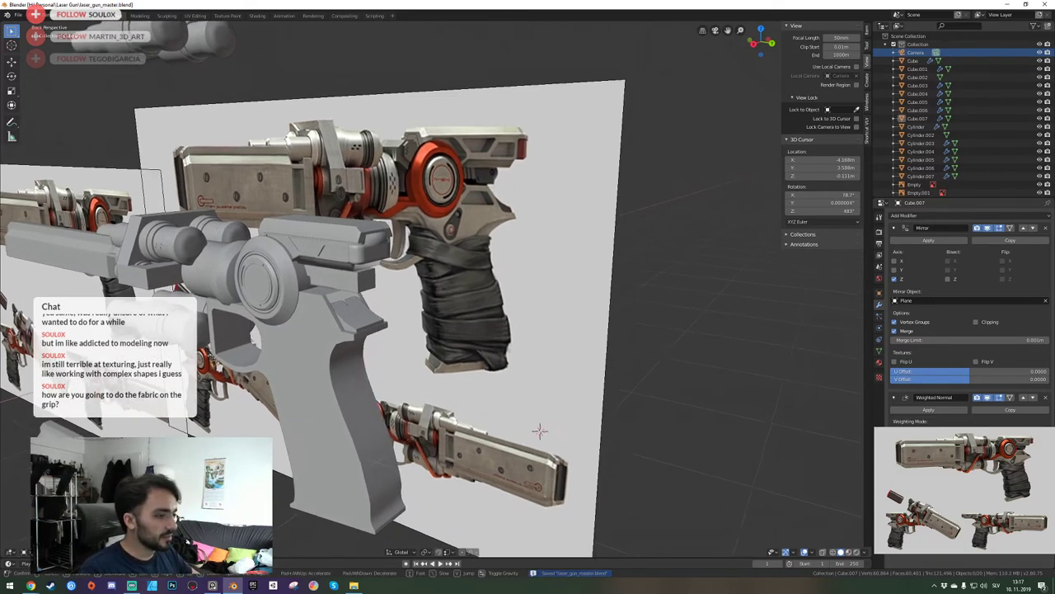
{"action": "key", "text": "w"}
{"action": "left_click", "coordinate": [437, 296]}
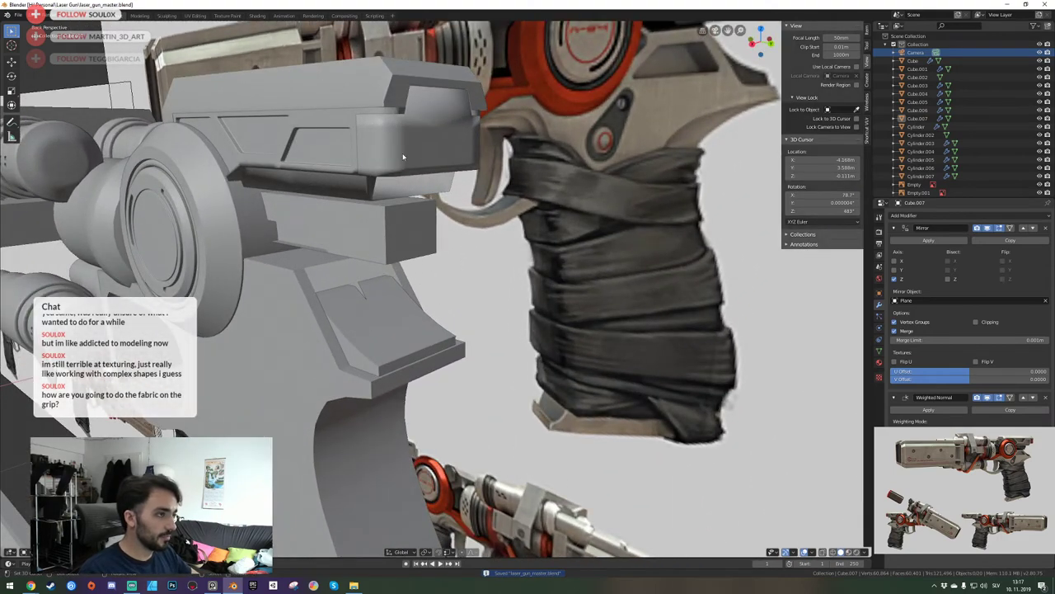
Open the rear corner piece's mesh for editing and view it straight from the back.
{"action": "key", "text": "shift+grave"}
{"action": "key", "text": "w"}
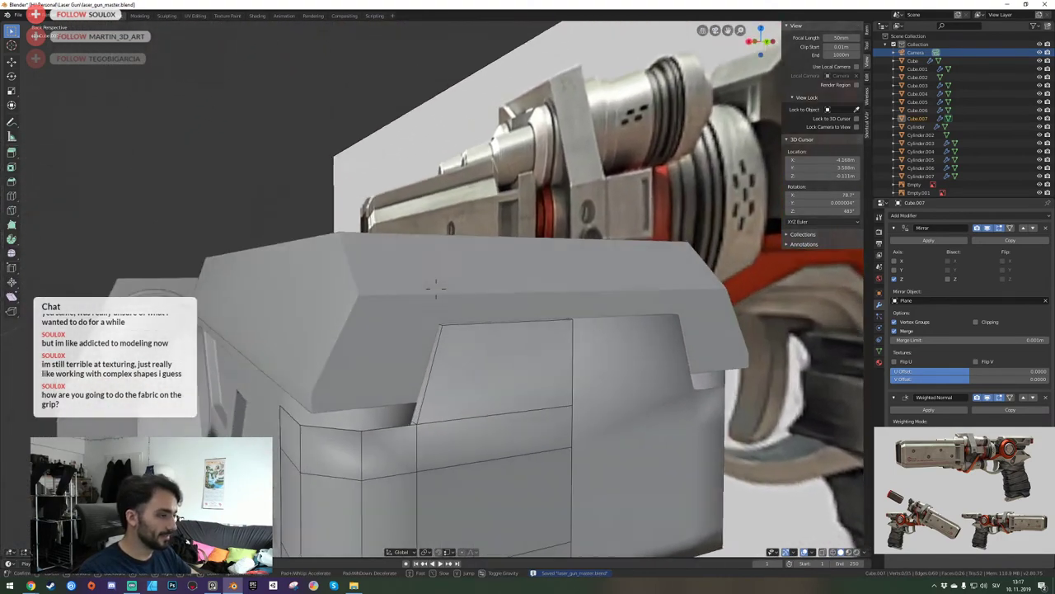
{"action": "key", "text": "d"}
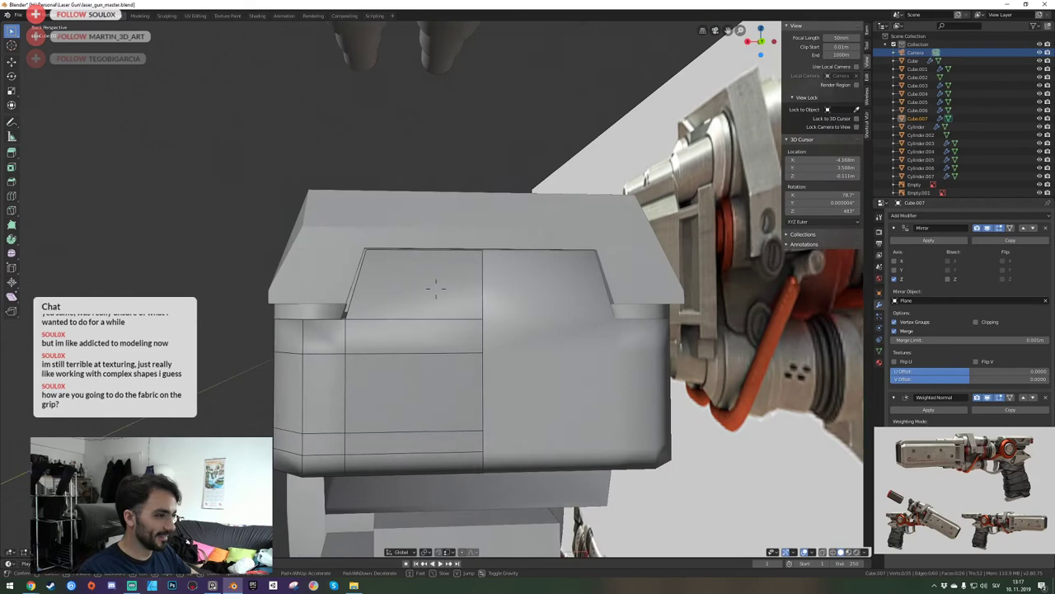
{"action": "left_click", "coordinate": [437, 287]}
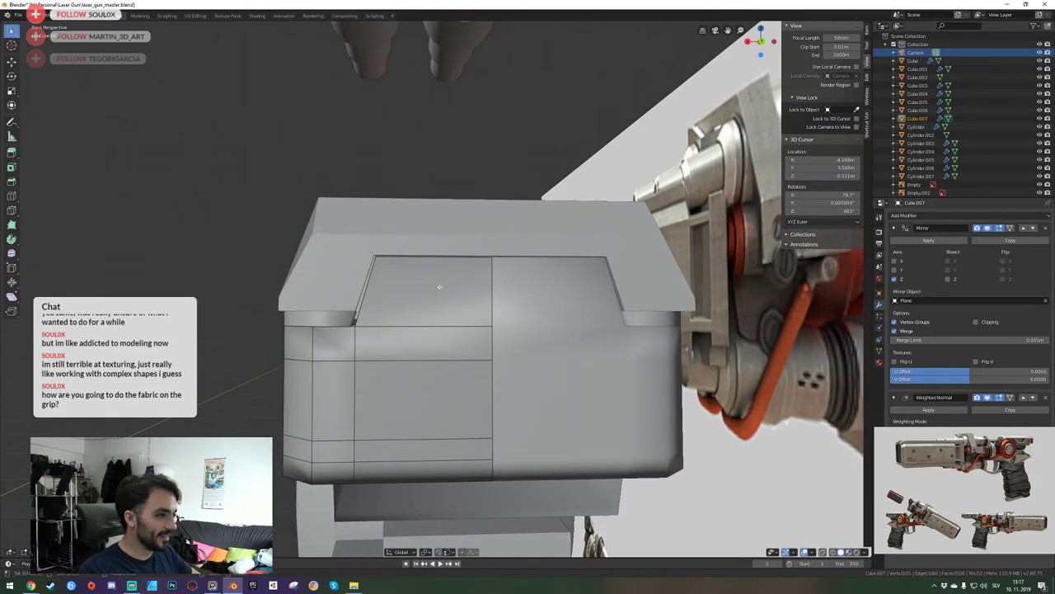
{"action": "key", "text": "ctrl+KP_1"}
{"action": "scroll", "coordinate": [439, 287], "scroll_direction": "down", "scroll_amount": 5}
{"action": "key", "text": "Tab"}
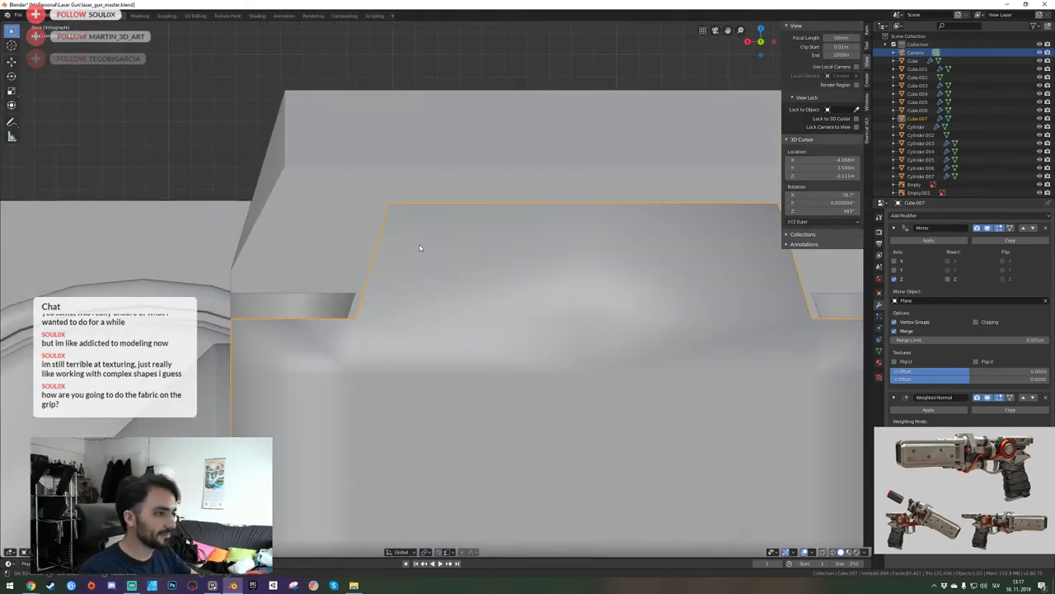
{"action": "right_click", "coordinate": [384, 192]}
{"action": "key", "text": "Tab"}
{"action": "left_click", "coordinate": [397, 226]}
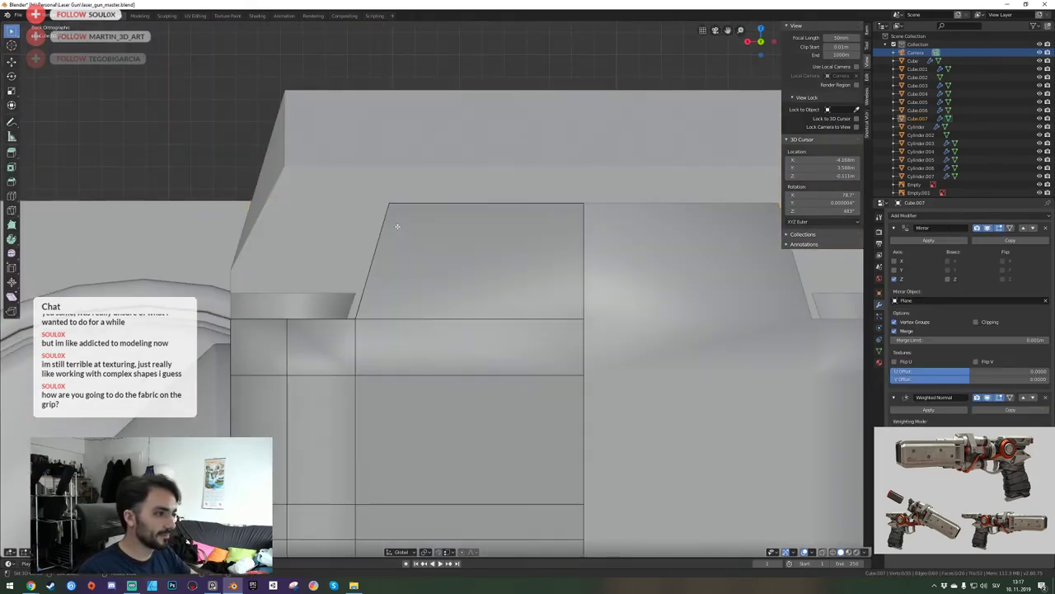
Shift the corner piece's top outer corner vertices slightly inward along X, away from the cover's cutout edge.
{"action": "key", "text": "1"}
{"action": "key", "text": "shift+z"}
{"action": "key", "text": "a"}
{"action": "key", "text": "a"}
{"action": "left_click_drag", "start_coordinate": [355, 160], "coordinate": [406, 228]}
{"action": "key", "text": "g"}
{"action": "key", "text": "x"}
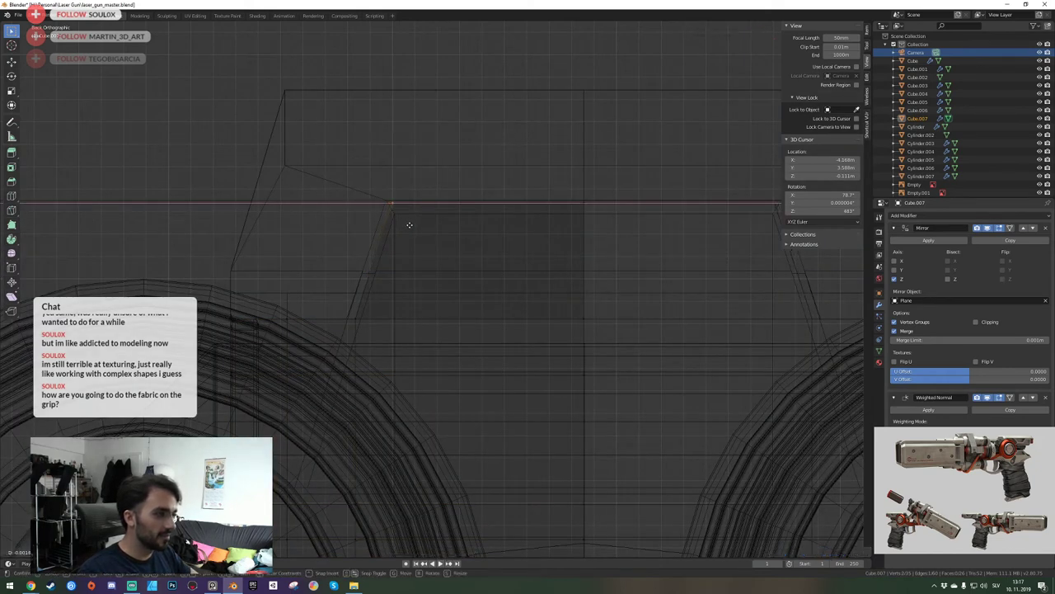
{"action": "left_click", "coordinate": [409, 225]}
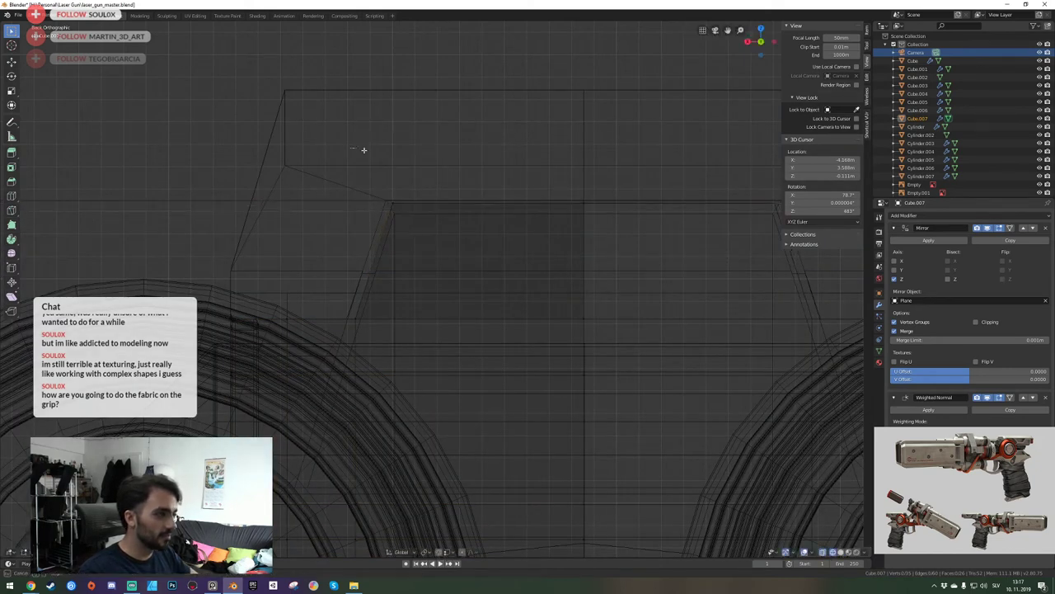
Lower the corner piece's top edge vertices slightly along Z to leave a gap below the cover's cutout.
{"action": "left_click_drag", "start_coordinate": [349, 147], "coordinate": [613, 212]}
{"action": "key", "text": "g"}
{"action": "key", "text": "z"}
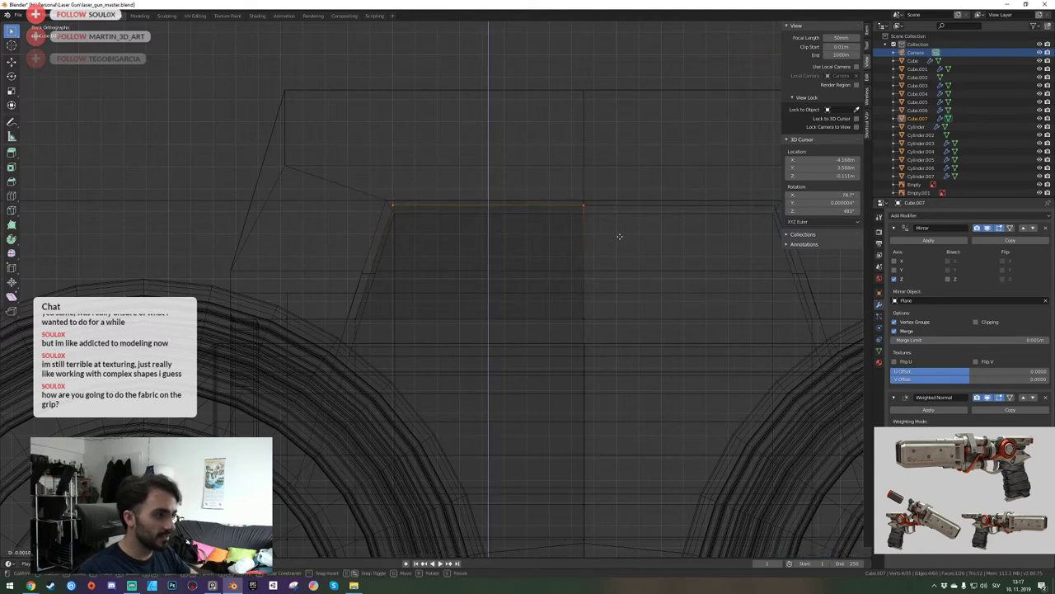
{"action": "left_click", "coordinate": [620, 259]}
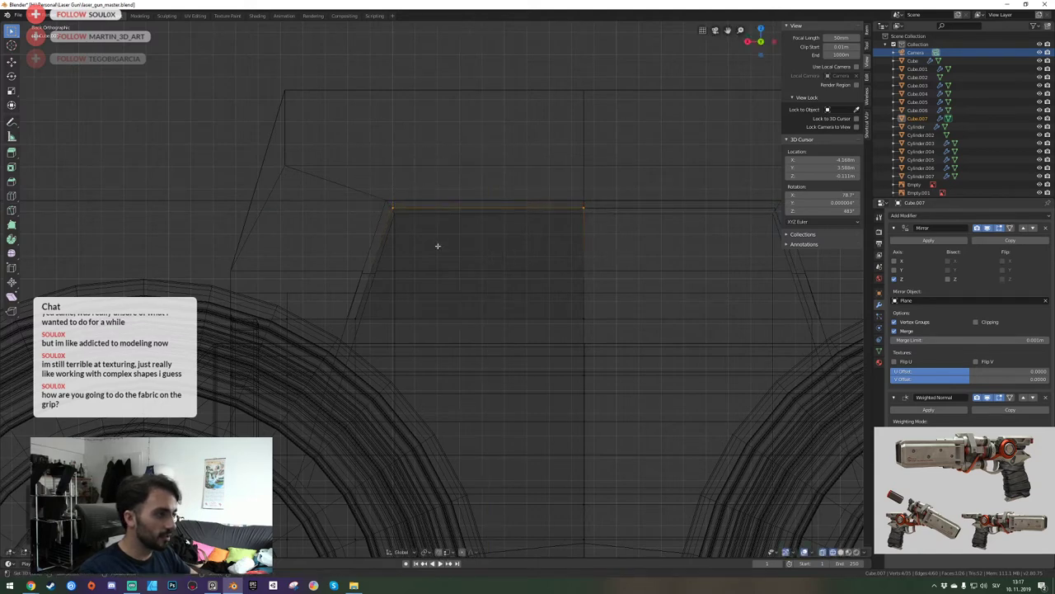
Fine-tune the lowered top outer corner vertices along X to follow the cutout's slope and return to solid shading.
{"action": "left_click_drag", "start_coordinate": [371, 182], "coordinate": [405, 211]}
{"action": "key", "text": "g"}
{"action": "key", "text": "x"}
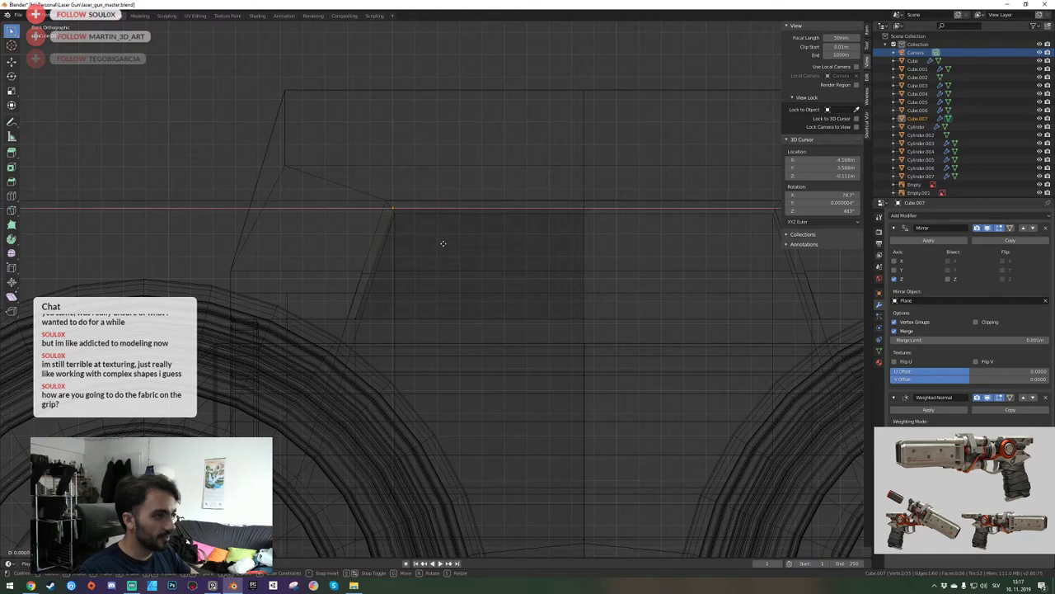
{"action": "left_click", "coordinate": [432, 241]}
{"action": "key", "text": "shift+z"}
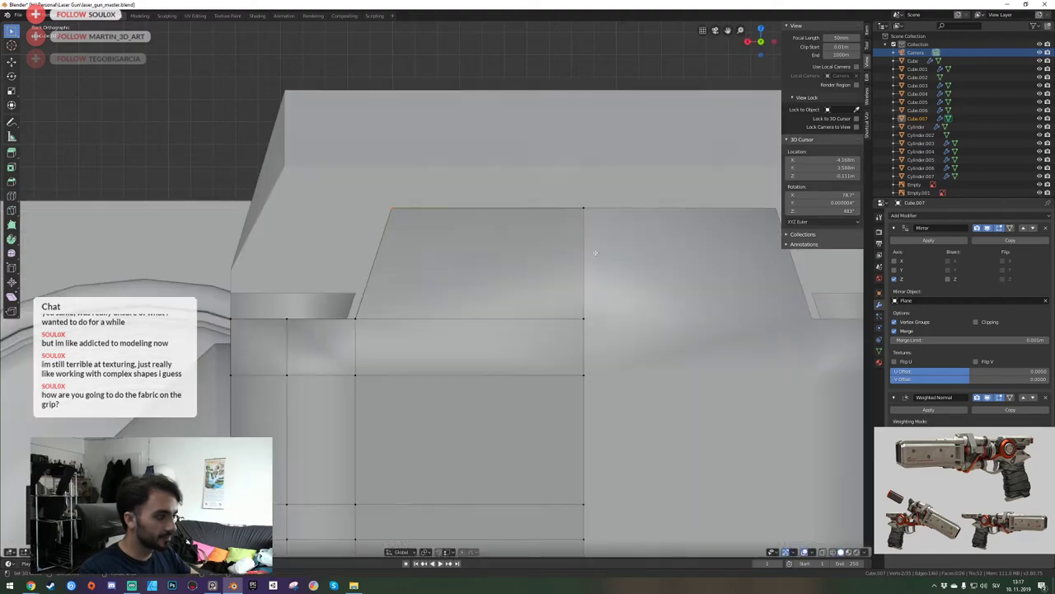
Finish editing the corner piece, save the file and isolate the piece in local view.
{"action": "scroll", "coordinate": [433, 248], "scroll_direction": "down", "scroll_amount": 5}
{"action": "middle_click_drag", "start_coordinate": [396, 268], "coordinate": [437, 291]}
{"action": "key", "text": "Tab"}
{"action": "key", "text": "ctrl+s"}
{"action": "key", "text": "KP_Divide"}
{"action": "key", "text": "shift+grave"}
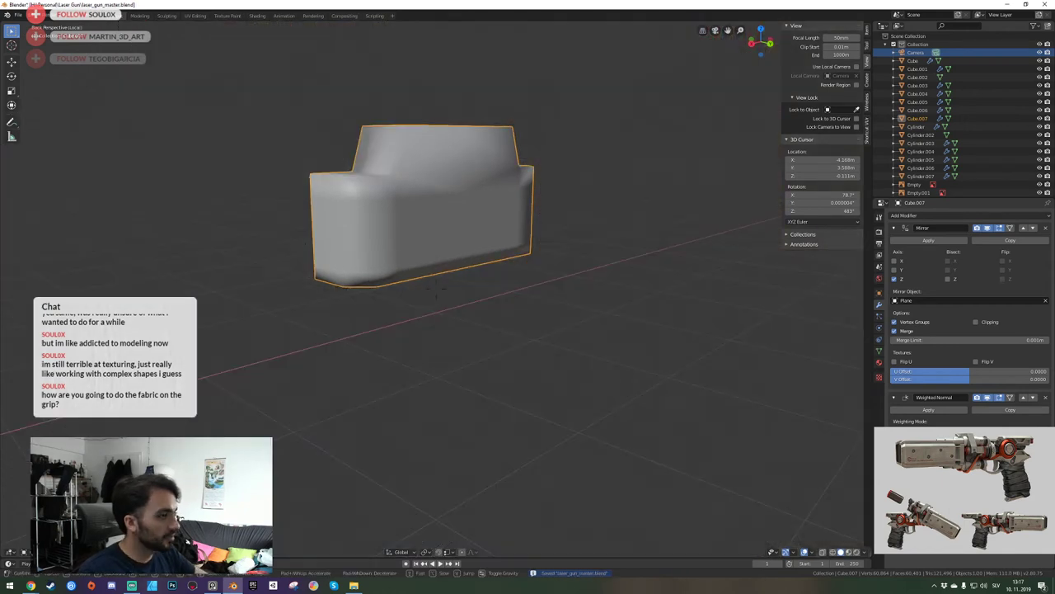
{"action": "key", "text": "a"}
{"action": "left_click", "coordinate": [436, 289]}
Fill the open inner side of the corner piece with new faces between its upper and lower edges.
{"action": "key", "text": "Tab"}
{"action": "key", "text": "shift+grave"}
{"action": "key", "text": "a"}
{"action": "key", "text": "w"}
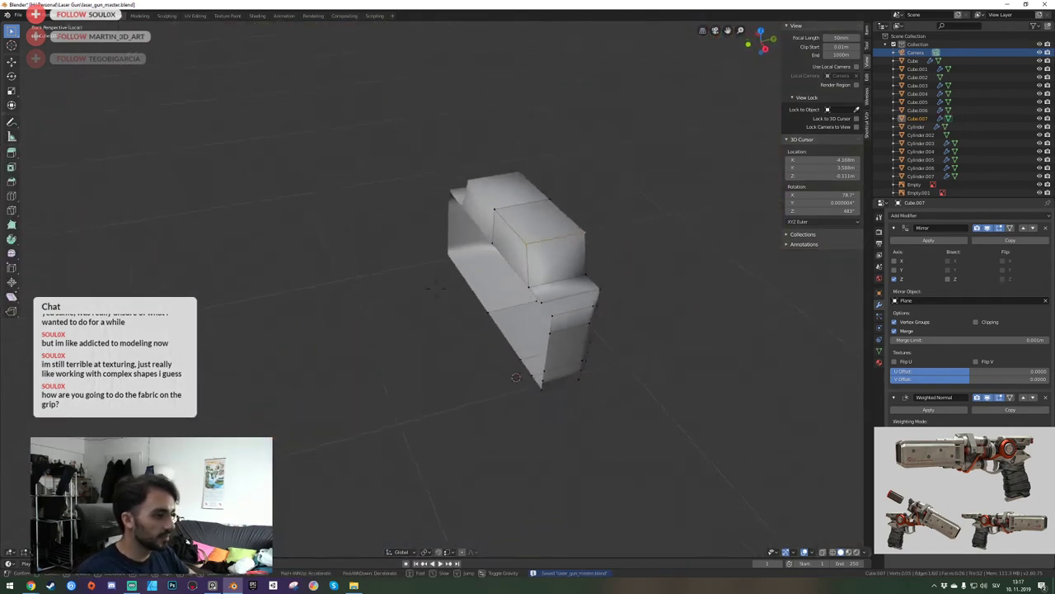
{"action": "left_click", "coordinate": [430, 297]}
{"action": "right_click", "coordinate": [408, 319]}
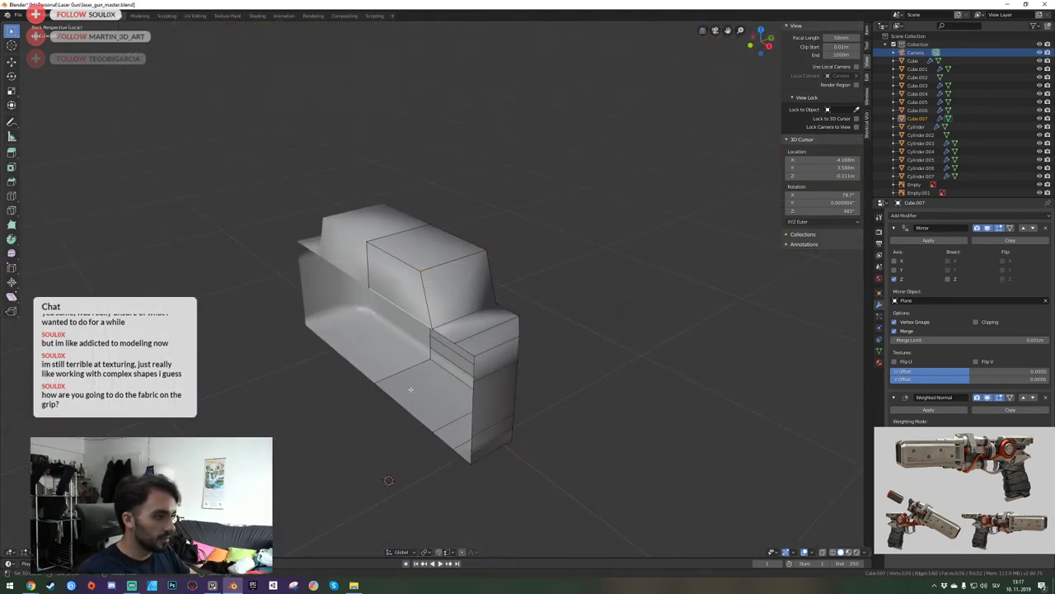
{"action": "right_click", "coordinate": [410, 396], "text": "shift"}
{"action": "key", "text": "f"}
{"action": "right_click", "coordinate": [428, 391]}
{"action": "key", "text": "f"}
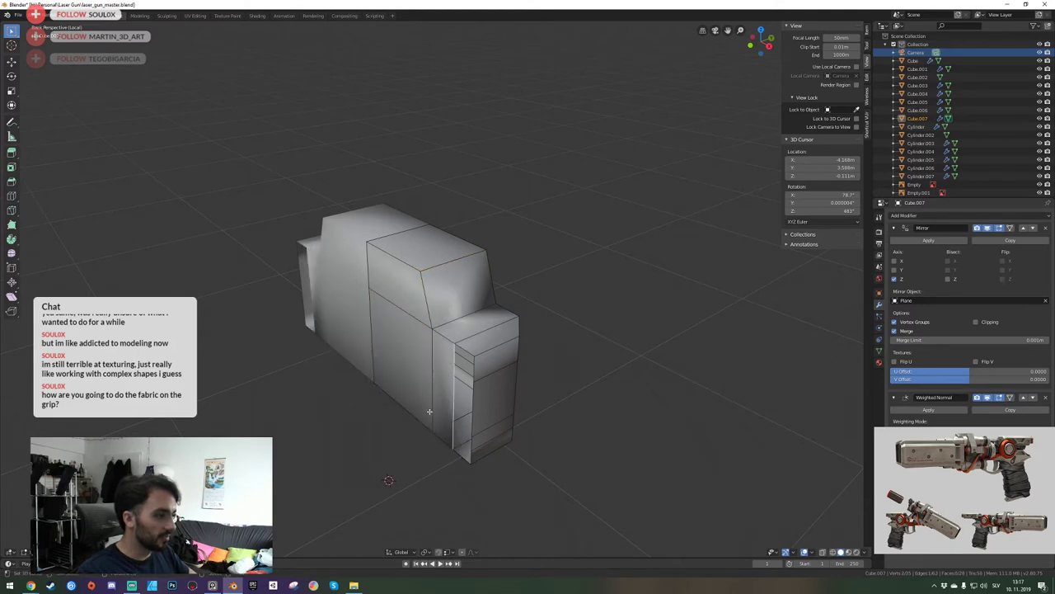
Dissolve the three horizontal edge loops running around the corner piece's lower block.
{"action": "key", "text": "shift+grave"}
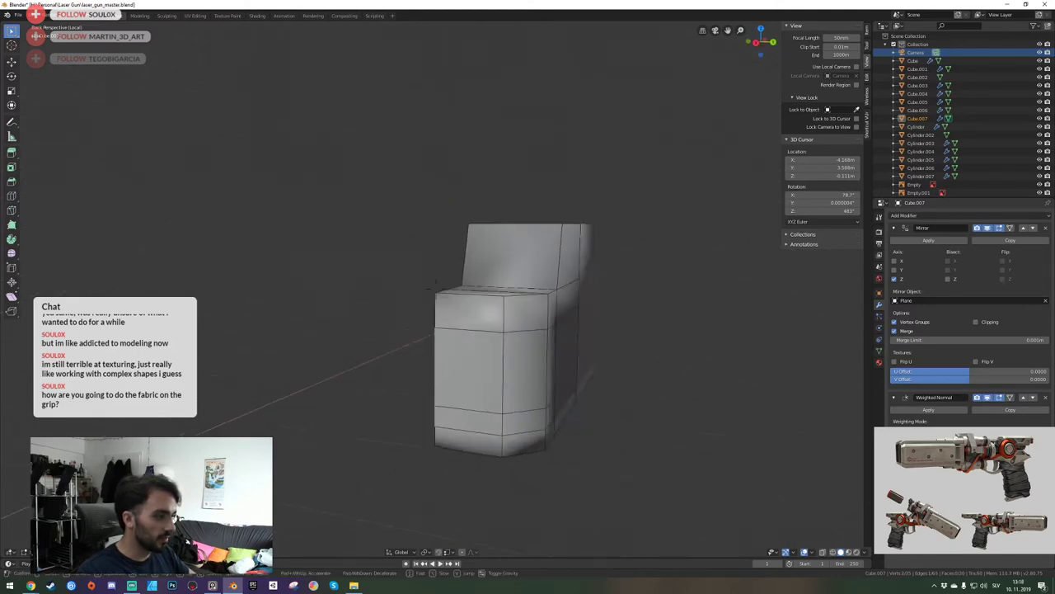
{"action": "left_click", "coordinate": [436, 288]}
{"action": "right_click", "coordinate": [496, 363], "text": "alt"}
{"action": "right_click", "coordinate": [507, 342], "text": "alt+shift"}
{"action": "right_click", "coordinate": [505, 254], "text": "alt+shift"}
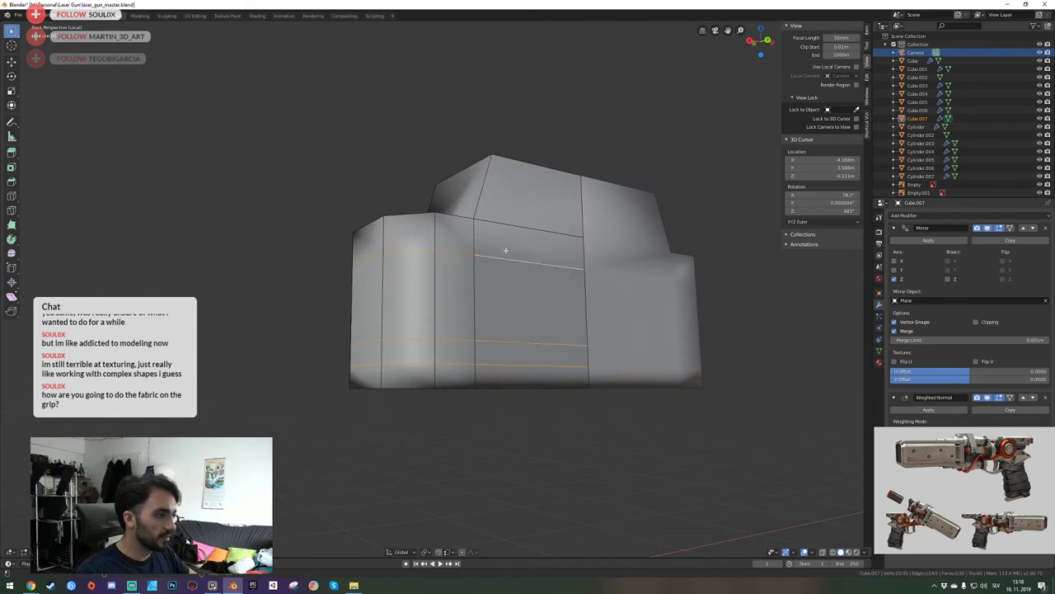
{"action": "key", "text": "ctrl+x"}
Finish editing the simplified corner piece, return from local view to the full gun and save the file.
{"action": "key", "text": "shift+grave"}
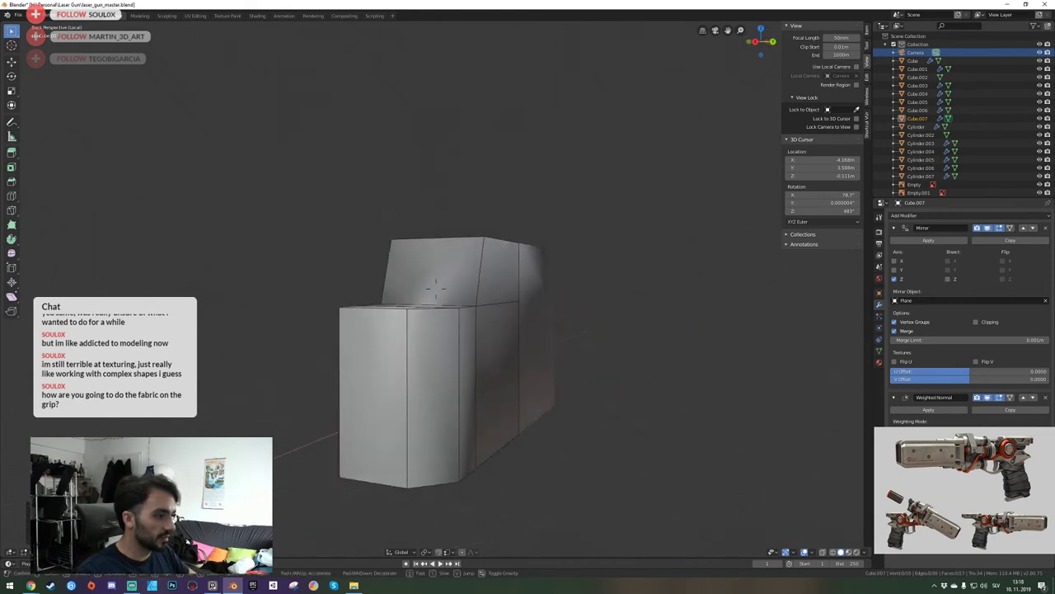
{"action": "key", "text": "a"}
{"action": "key", "text": "d"}
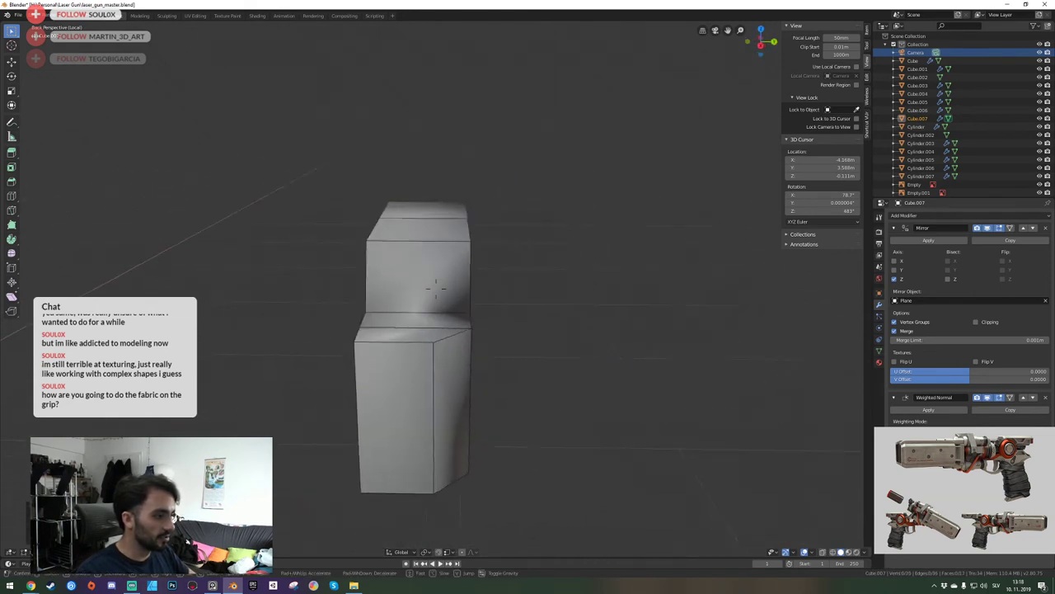
{"action": "key", "text": "e"}
{"action": "key", "text": "d"}
{"action": "left_click", "coordinate": [436, 289]}
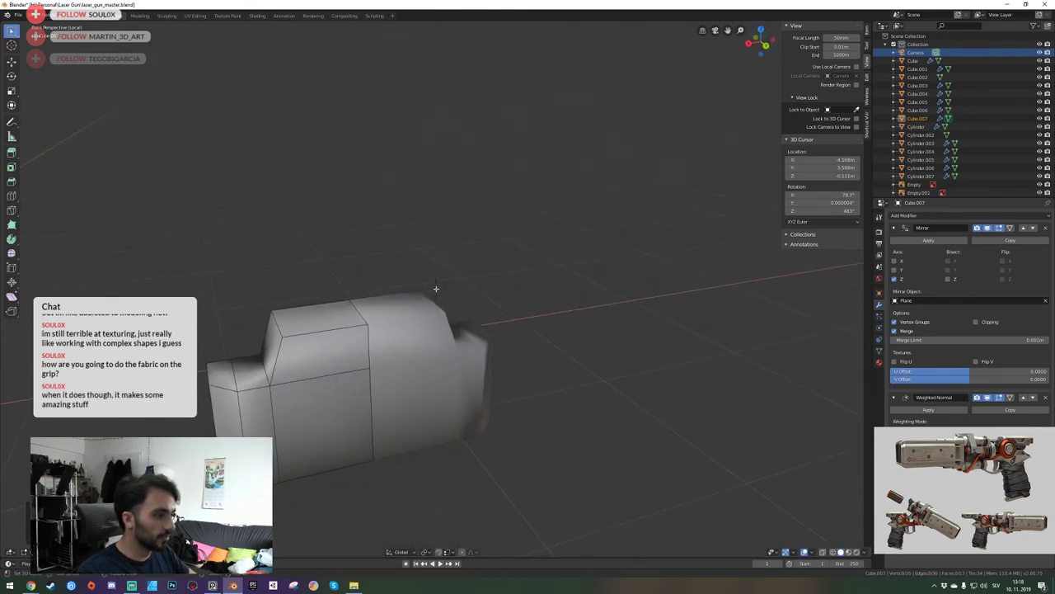
{"action": "key", "text": "Tab"}
{"action": "key", "text": "ctrl+s"}
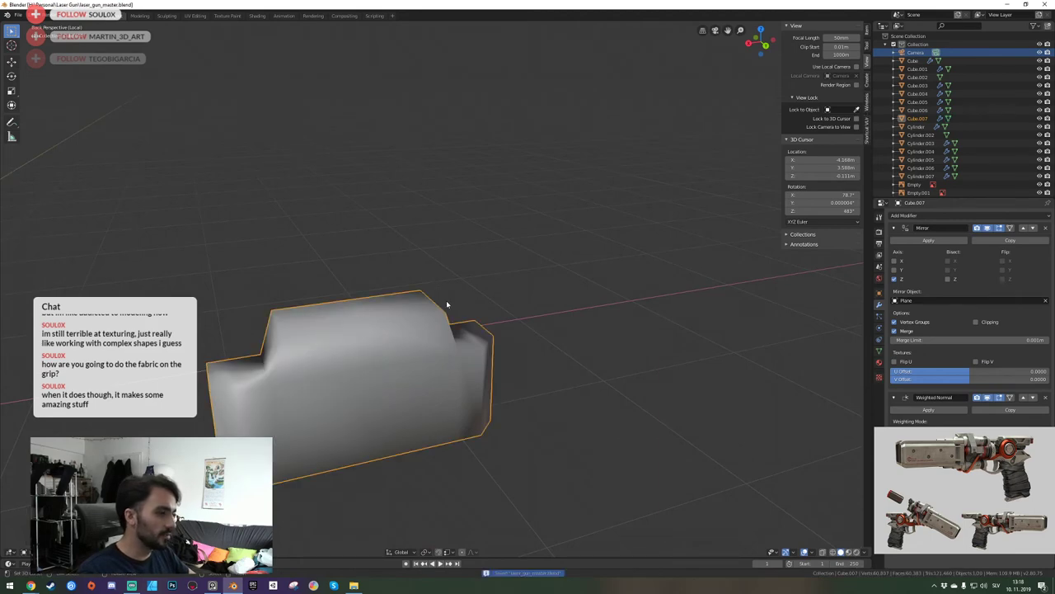
{"action": "middle_click_drag", "start_coordinate": [446, 301], "coordinate": [437, 292]}
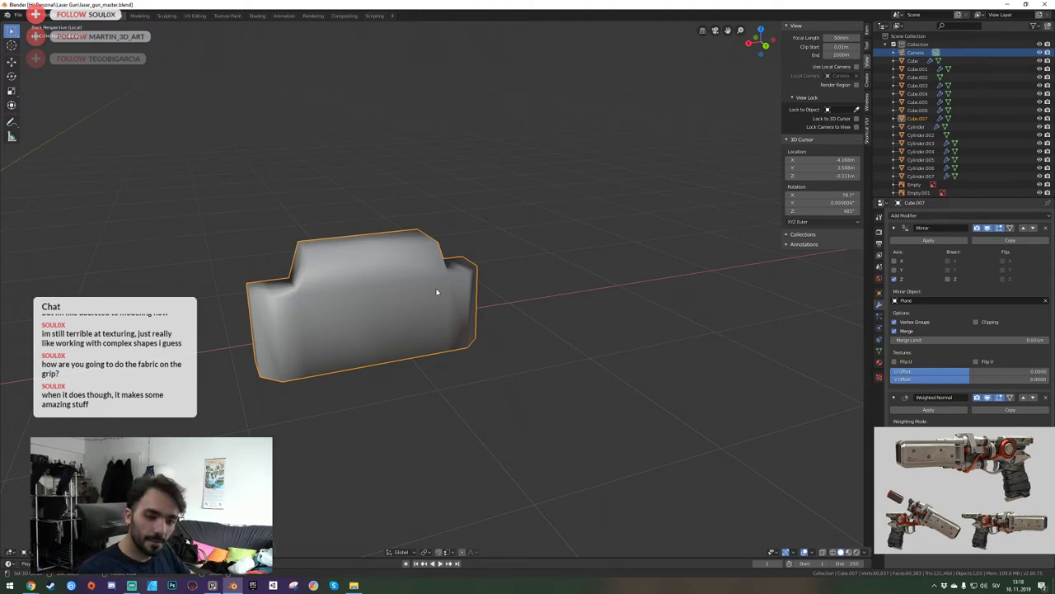
{"action": "key", "text": "KP_Divide"}
{"action": "key", "text": "ctrl+s"}
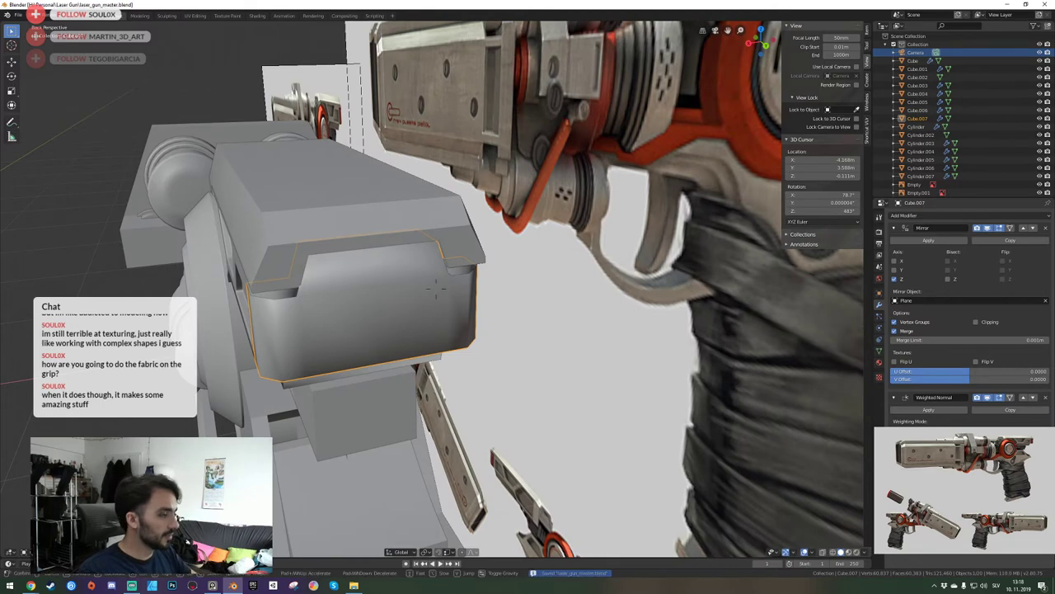
{"action": "middle_click_drag", "start_coordinate": [438, 292], "coordinate": [438, 291]}
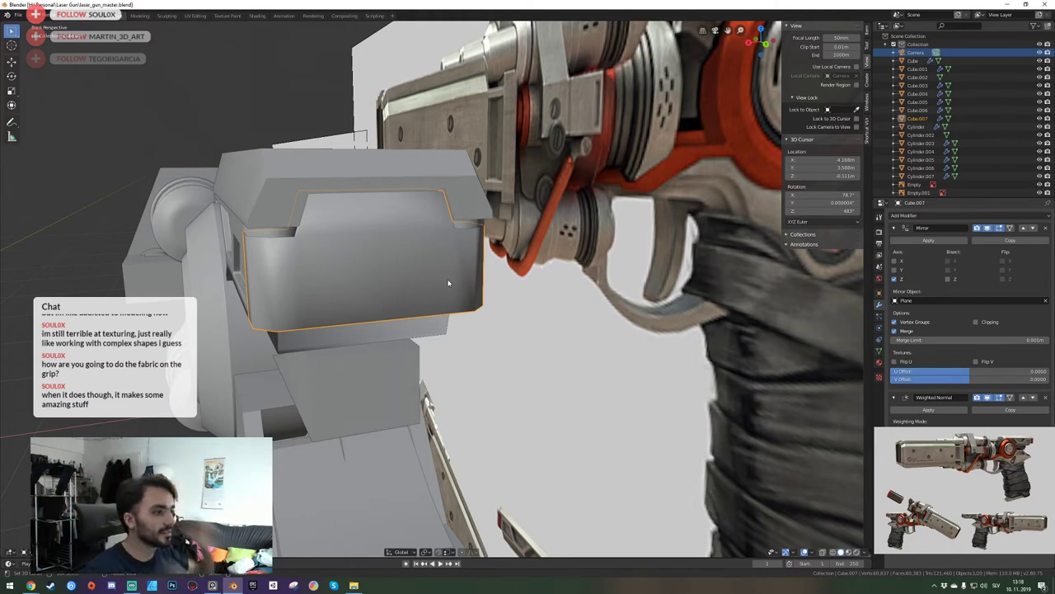
Save the file, open the rear corner piece's mesh for editing and isolate the piece in local view.
{"action": "key", "text": "ctrl+s"}
{"action": "key", "text": "shift+grave"}
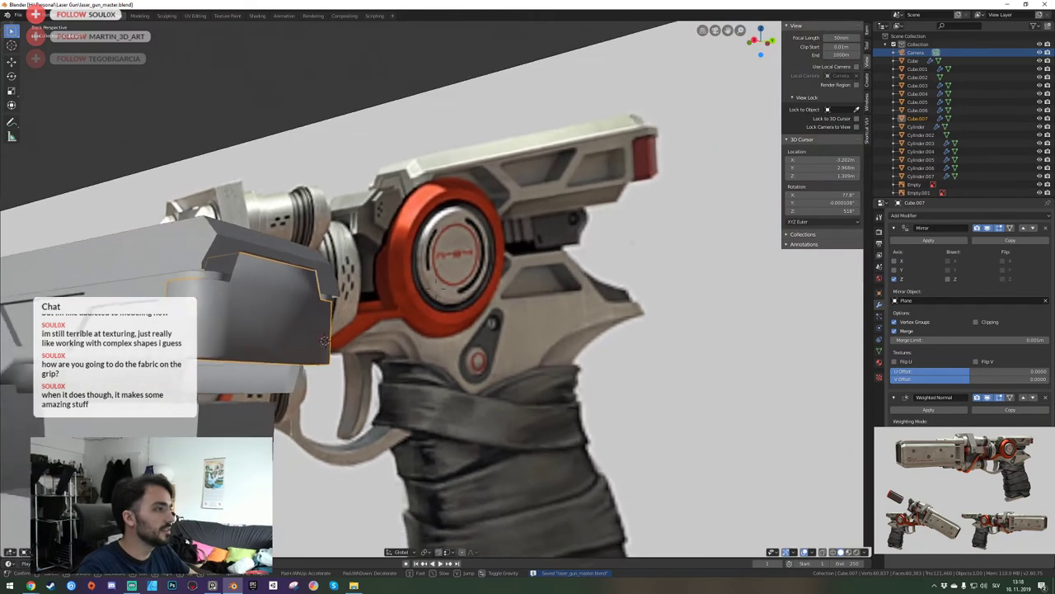
{"action": "key", "text": "w"}
{"action": "left_click", "coordinate": [435, 289]}
{"action": "key", "text": "Tab"}
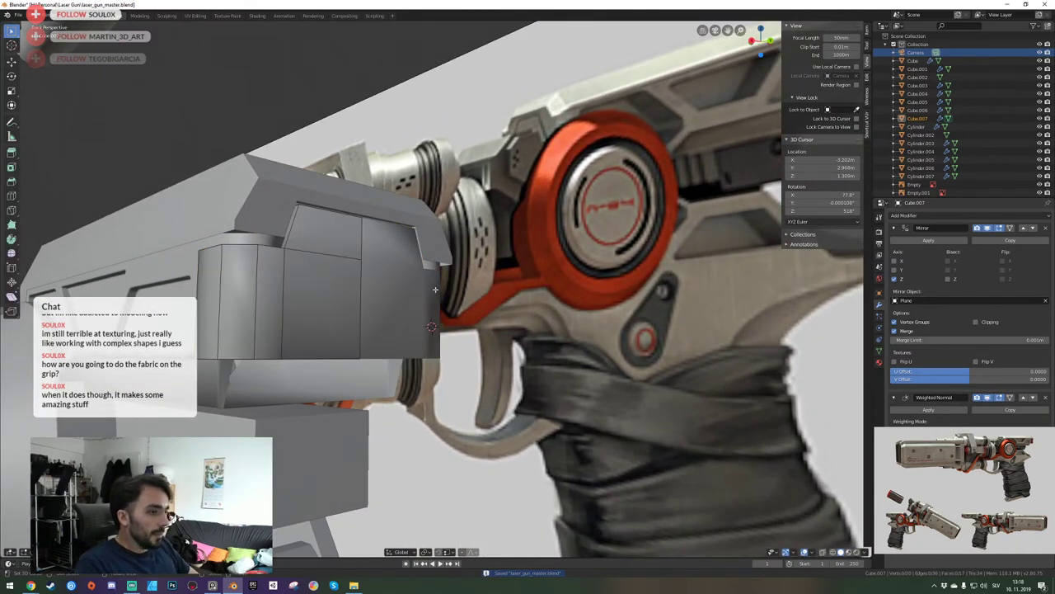
{"action": "key", "text": "KP_Divide"}
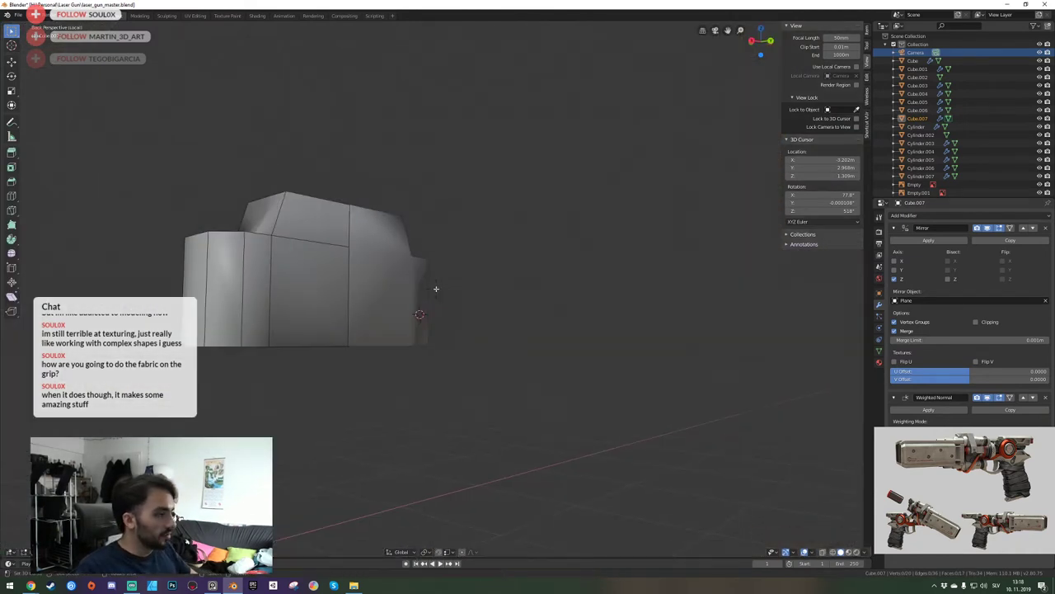
Apply the corner piece's Mirror modifier and reopen the whole piece for mesh editing.
{"action": "key", "text": "Tab"}
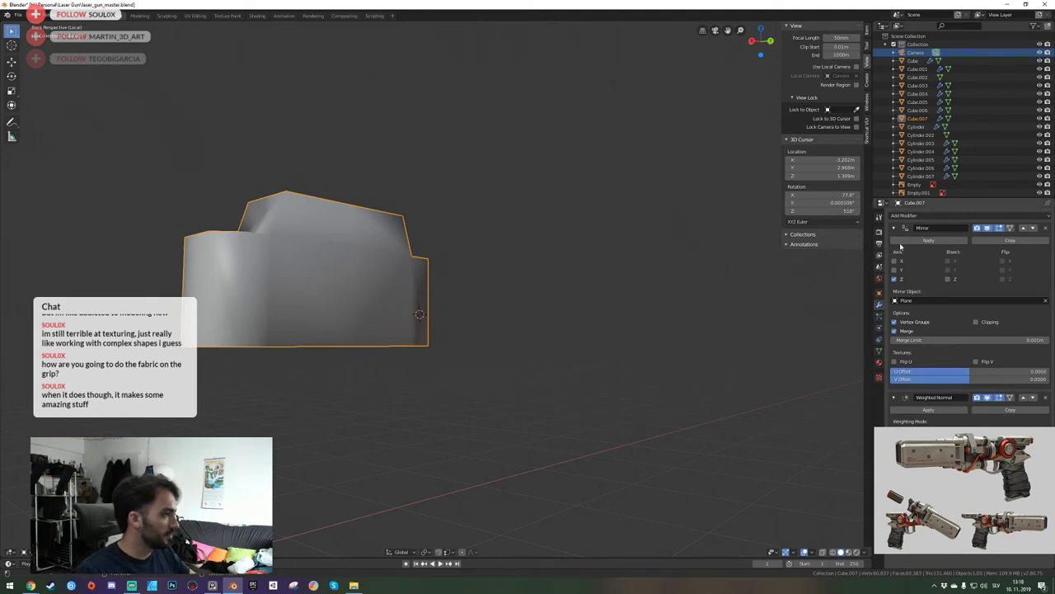
{"action": "left_click", "coordinate": [912, 241]}
{"action": "key", "text": "Tab"}
{"action": "middle_click_drag", "start_coordinate": [608, 287], "coordinate": [441, 445]}
{"action": "middle_click_drag", "start_coordinate": [437, 486], "coordinate": [404, 268], "text": "shift"}
{"action": "key", "text": "a"}
{"action": "key", "text": "a"}
{"action": "key", "text": "a"}
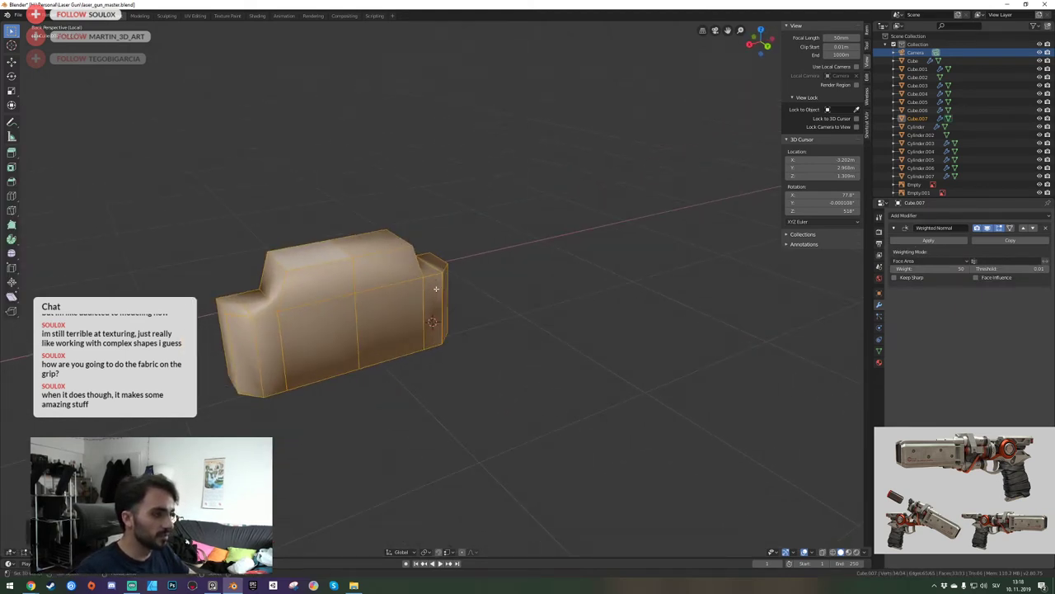
Dissolve the middle edge line dividing the corner piece's lower block.
{"action": "left_click", "coordinate": [363, 304], "text": "alt"}
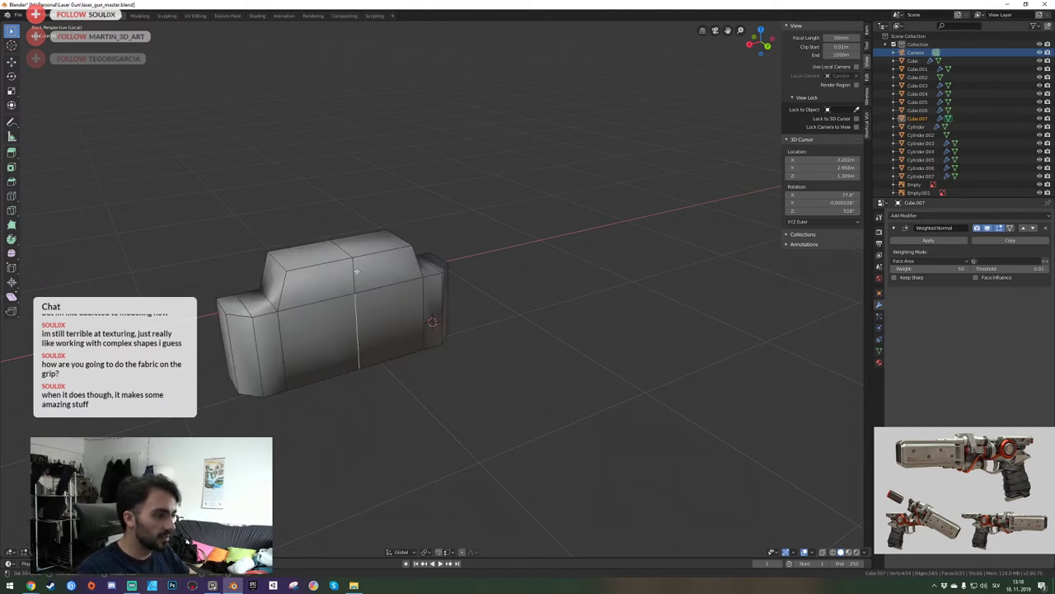
{"action": "key", "text": "shift+grave"}
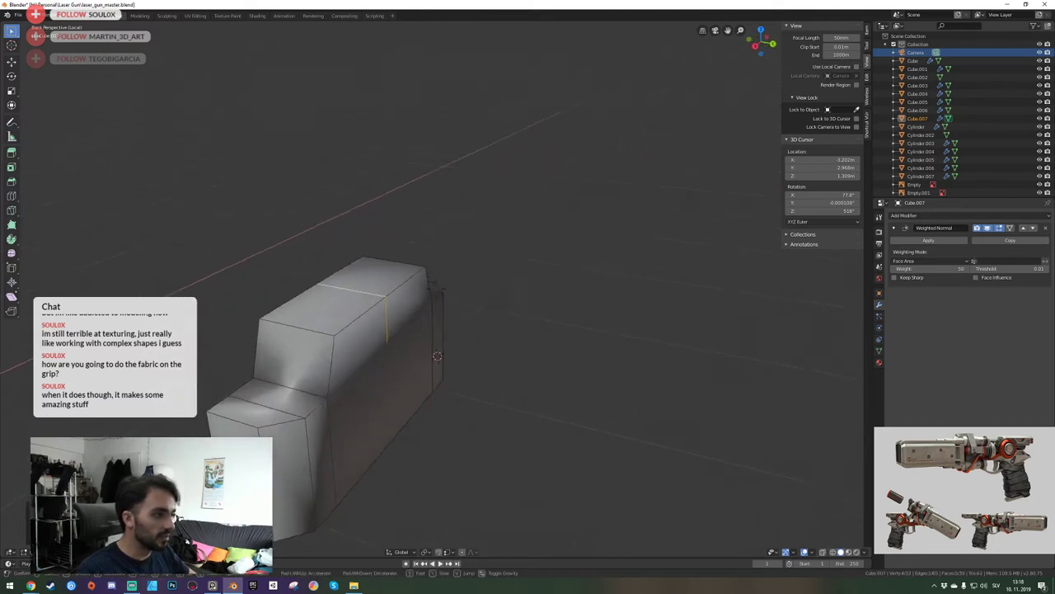
{"action": "left_click", "coordinate": [437, 288]}
Delete the split top faces and the sloped faces on both sides of the corner piece's raised block.
{"action": "left_click", "coordinate": [566, 305]}
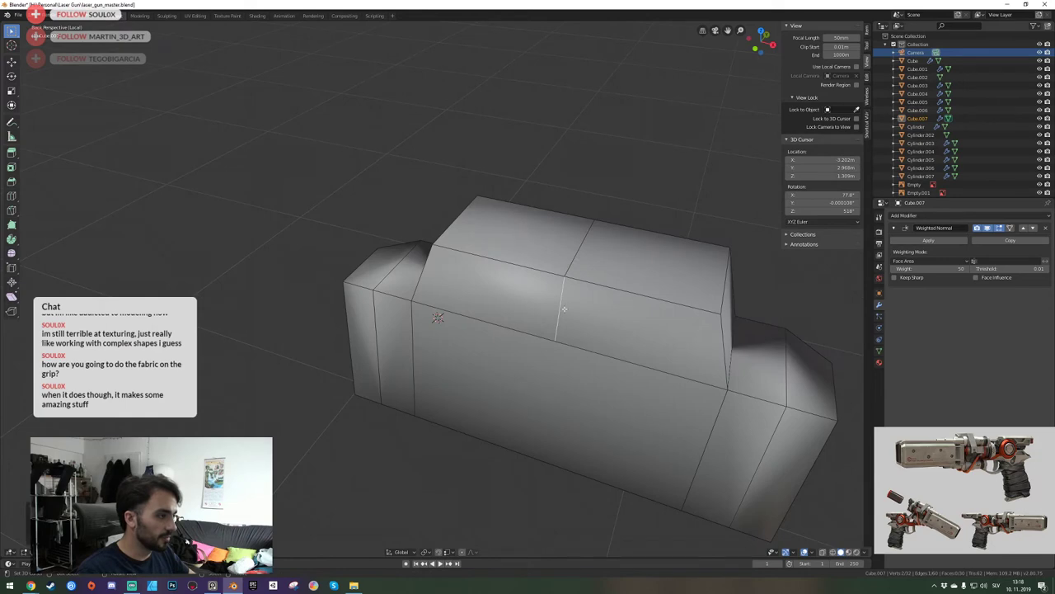
{"action": "left_click", "coordinate": [569, 328], "text": "alt"}
{"action": "key", "text": "3"}
{"action": "left_click", "coordinate": [534, 306]}
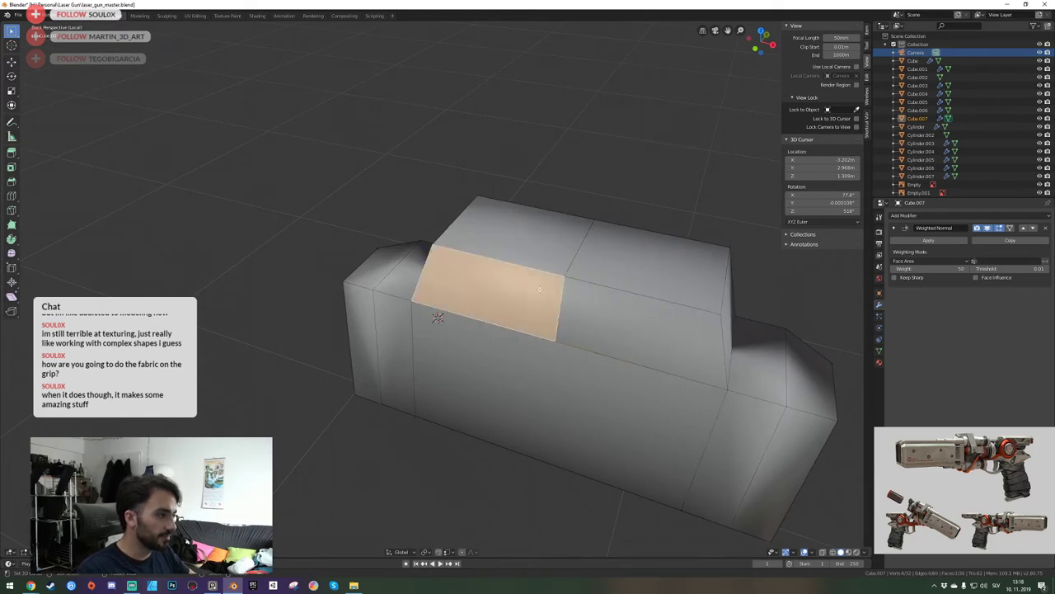
{"action": "left_click", "coordinate": [540, 245], "text": "shift"}
{"action": "left_click", "coordinate": [614, 257], "text": "shift"}
{"action": "left_click", "coordinate": [600, 323], "text": "shift"}
{"action": "key", "text": "shift+grave"}
{"action": "left_click", "coordinate": [436, 288]}
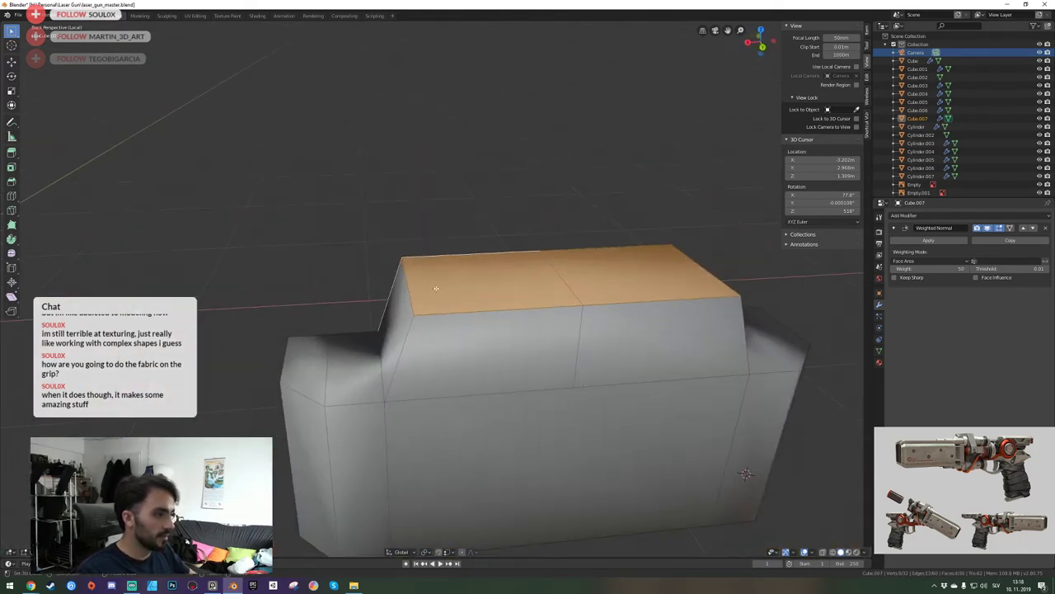
{"action": "left_click", "coordinate": [505, 340], "text": "shift"}
{"action": "left_click", "coordinate": [640, 340], "text": "shift"}
{"action": "key", "text": "x"}
{"action": "left_click", "coordinate": [643, 341]}
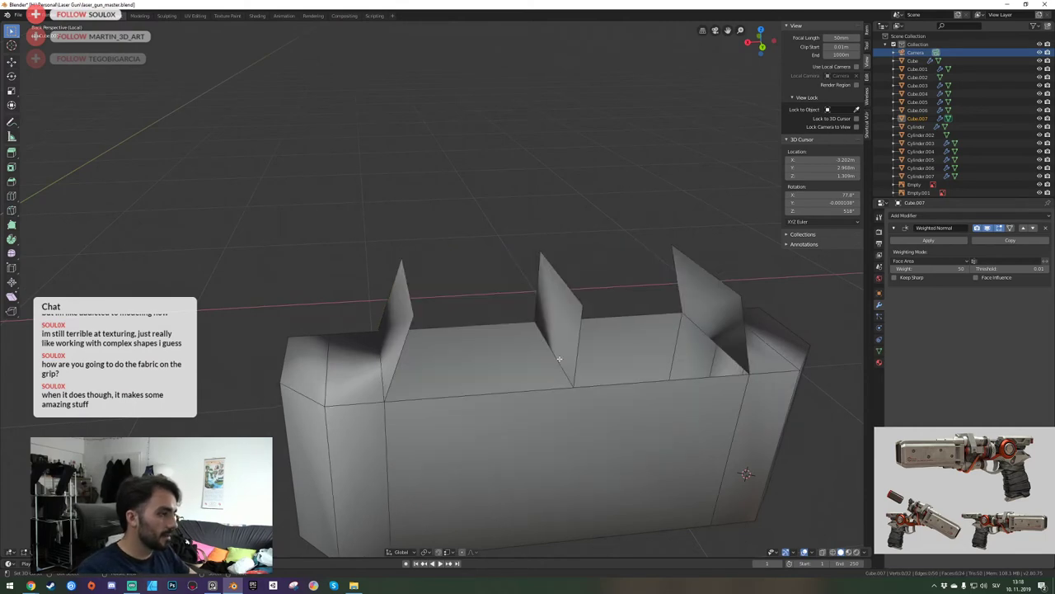
Delete the leftover internal dividing face in the middle of the opened raised block and clear the selection.
{"action": "left_click", "coordinate": [563, 304]}
{"action": "key", "text": "x"}
{"action": "left_click", "coordinate": [563, 304]}
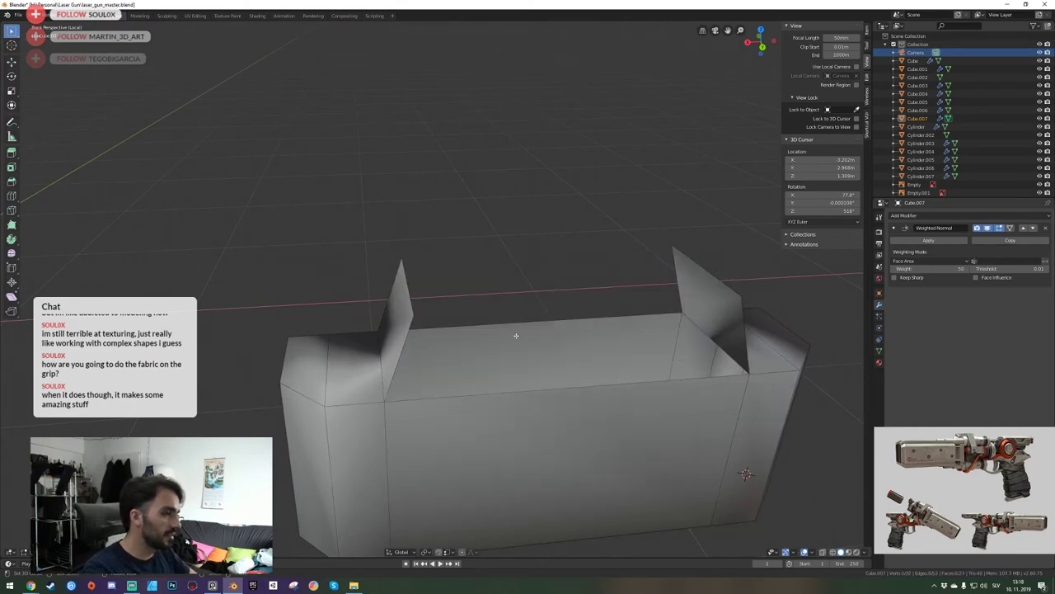
{"action": "left_click", "coordinate": [516, 336]}
{"action": "key", "text": "alt+a"}
Fill the raised block's top and two sloped sides with single faces and dissolve the leftover midpoint vertices along its lower edges.
{"action": "middle_click_drag", "start_coordinate": [513, 344], "coordinate": [435, 289]}
{"action": "scroll", "coordinate": [435, 289], "scroll_direction": "down", "scroll_amount": 2}
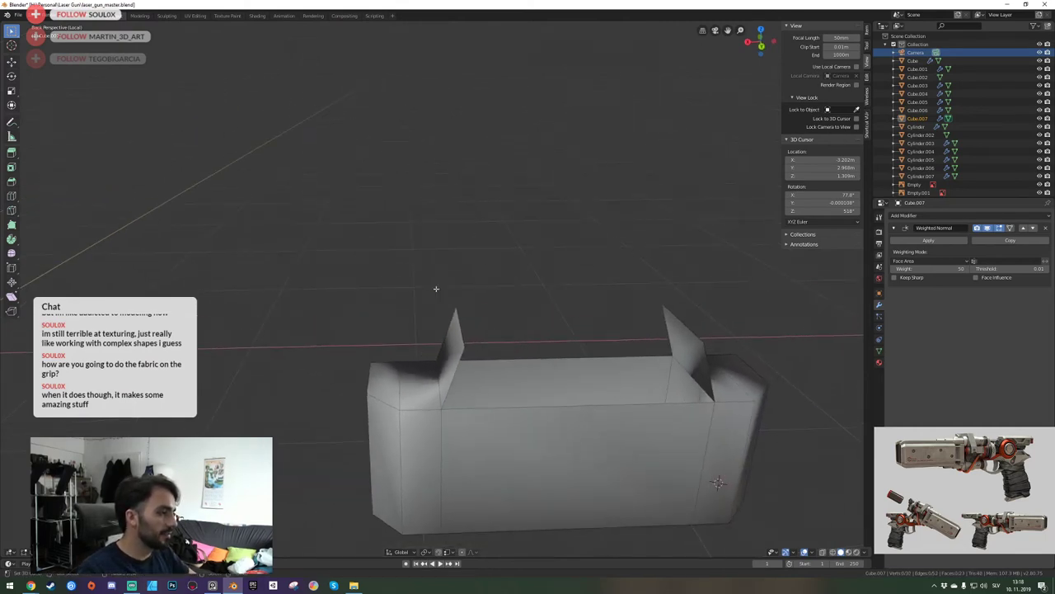
{"action": "left_click", "coordinate": [462, 332]}
{"action": "left_click", "coordinate": [681, 311], "text": "shift"}
{"action": "key", "text": "f"}
{"action": "left_click", "coordinate": [559, 307]}
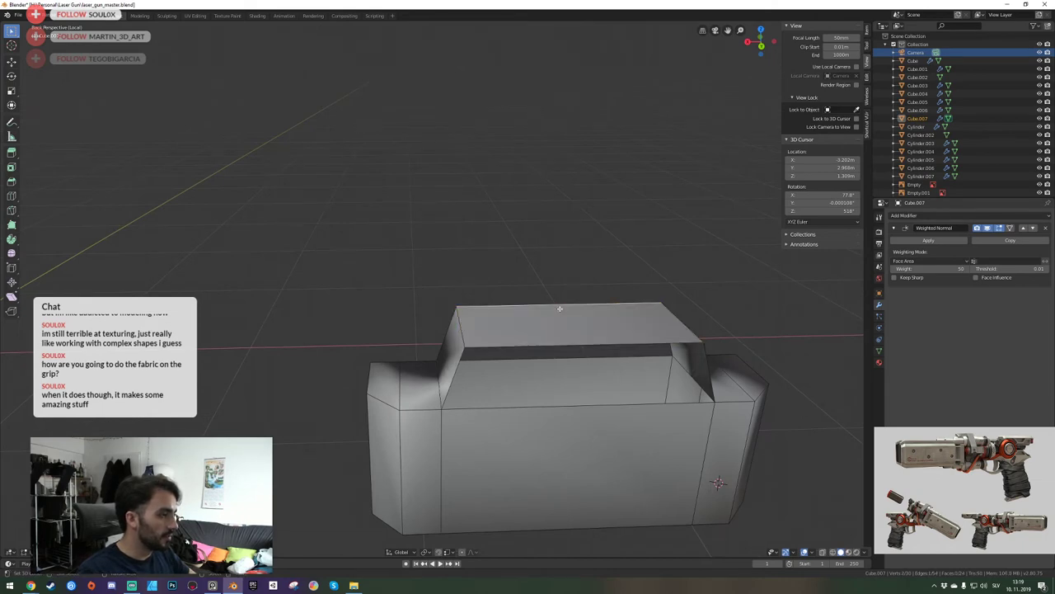
{"action": "key", "text": "f"}
{"action": "left_click", "coordinate": [561, 342]}
{"action": "key", "text": "f"}
{"action": "middle_click_drag", "start_coordinate": [505, 318], "coordinate": [436, 288]}
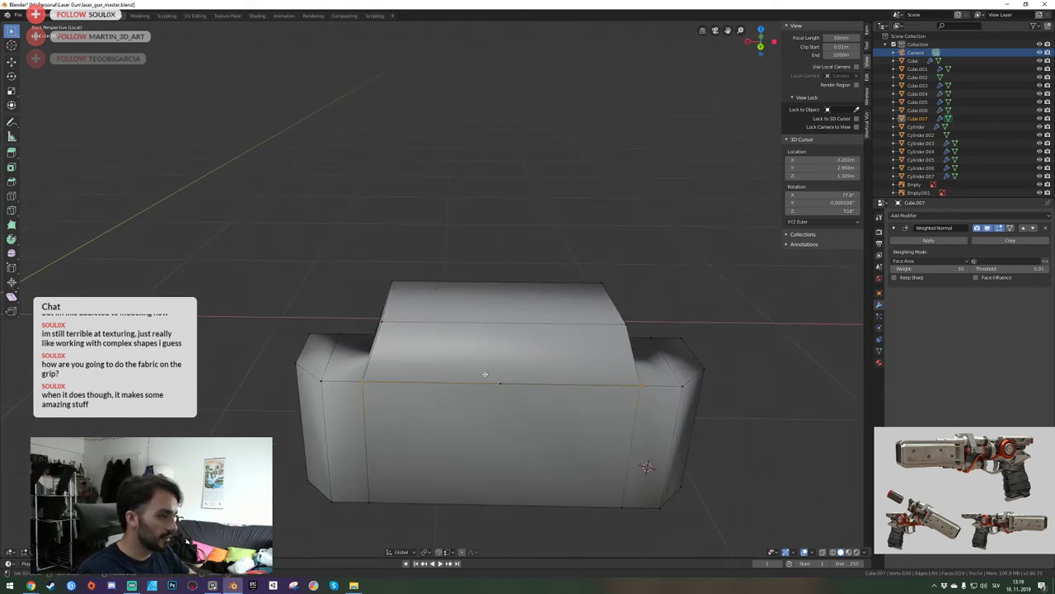
{"action": "key", "text": "shift+grave"}
{"action": "left_click", "coordinate": [436, 289]}
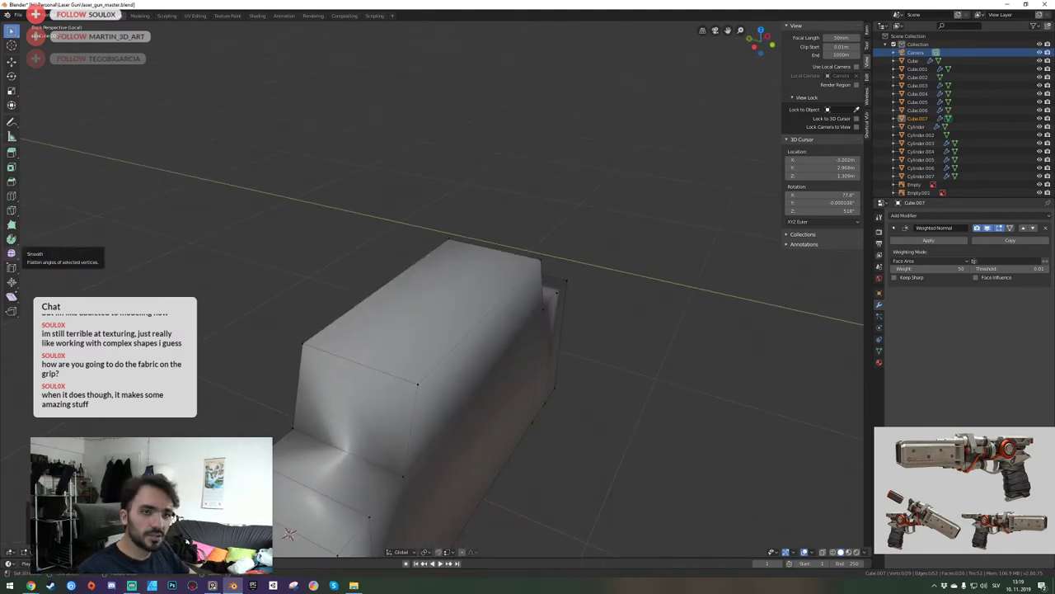
Switch to Chrome, go to artstation.com and open the Homemade Mineral Scanner artwork from the own portfolio.
{"action": "left_click_drag", "start_coordinate": [1, 162], "coordinate": [525, 4]}
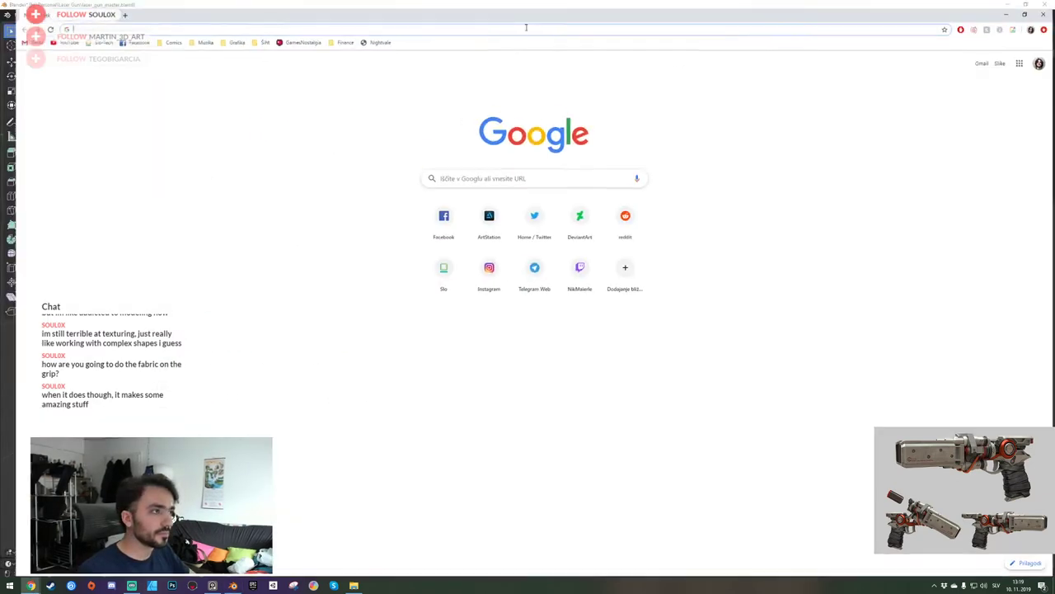
{"action": "type", "text": "artstation.com"}
{"action": "key", "text": "Return"}
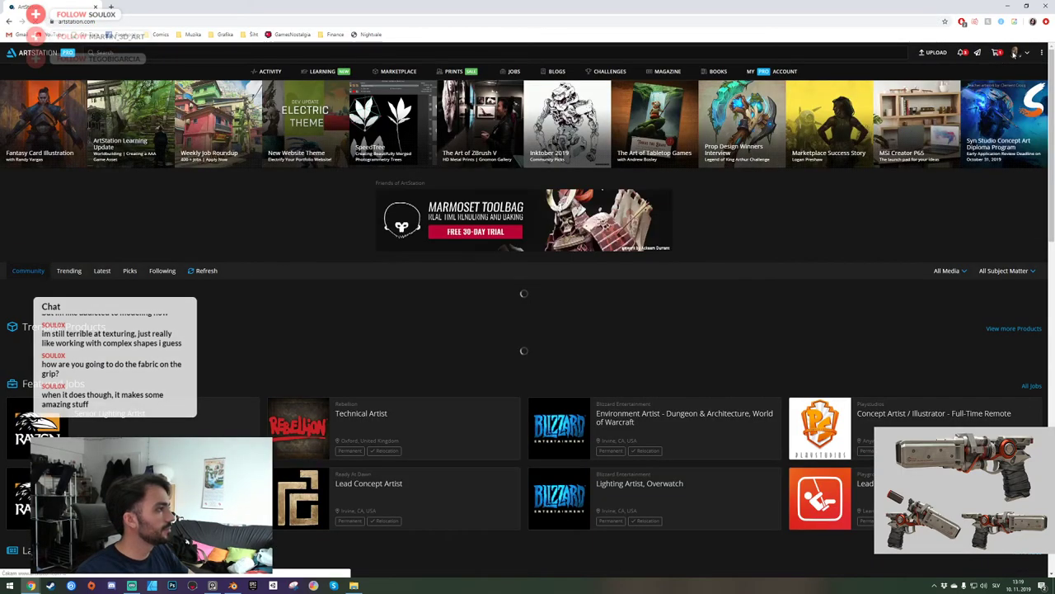
{"action": "mouse_move", "coordinate": [1016, 53]}
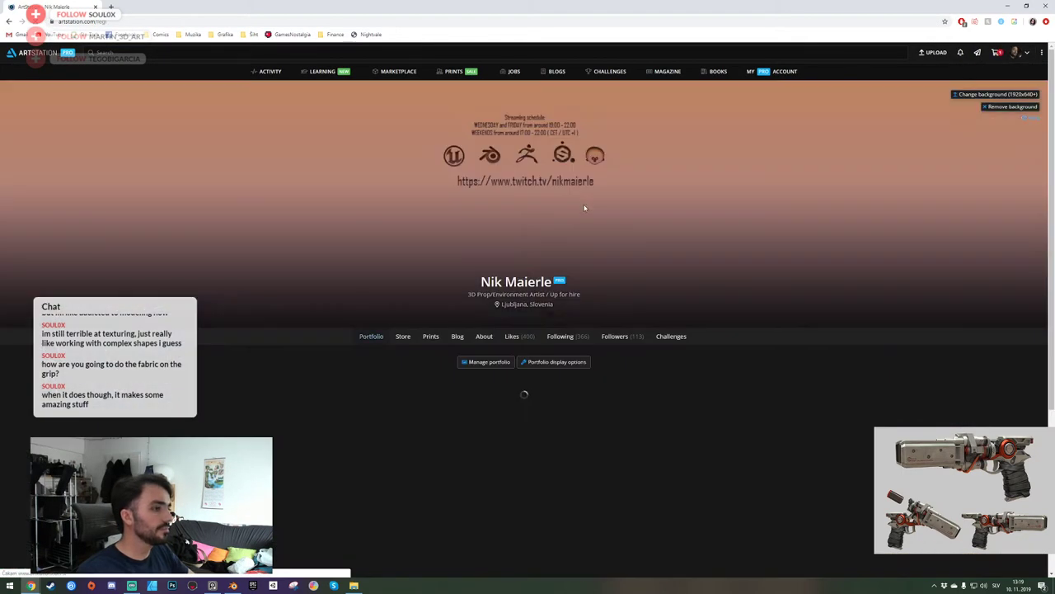
{"action": "scroll", "coordinate": [373, 234], "scroll_direction": "down", "scroll_amount": 2}
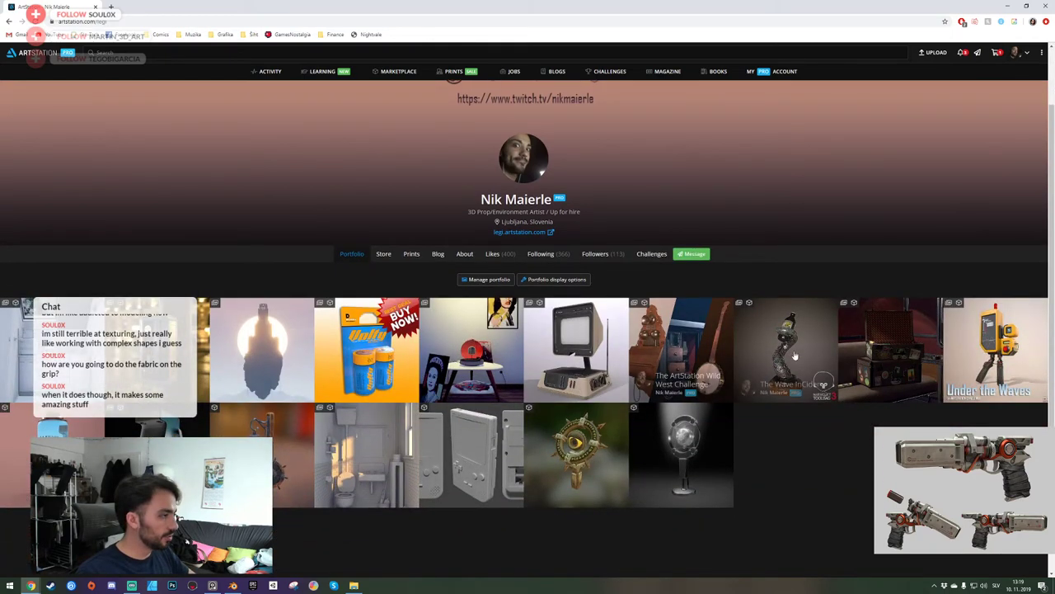
{"action": "left_click", "coordinate": [989, 363]}
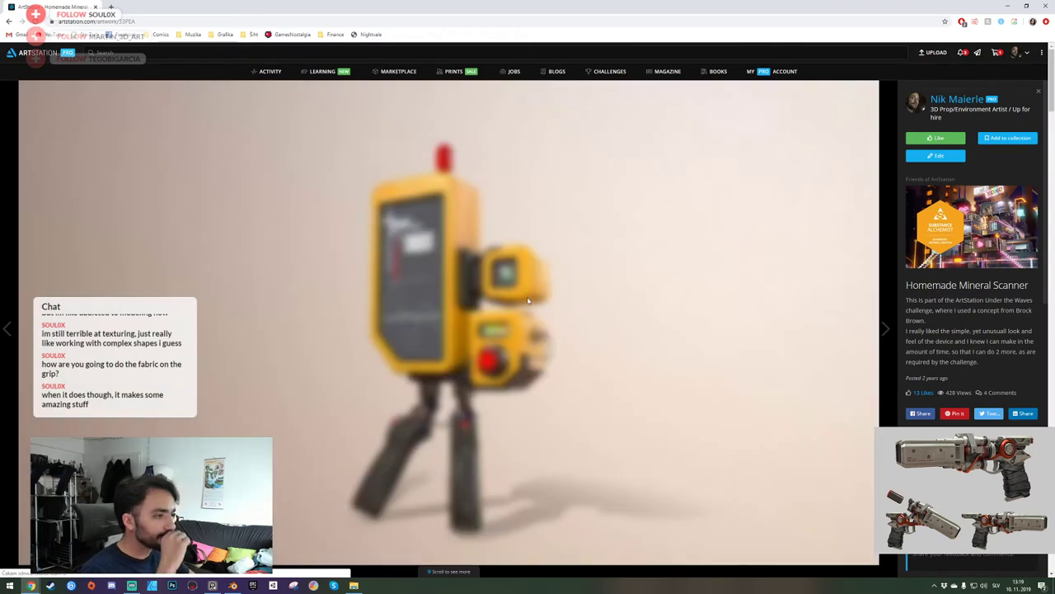
Load the scanner's interactive 3D view and examine the grey tape's texture and folds over the cables from several angles.
{"action": "left_click", "coordinate": [449, 318]}
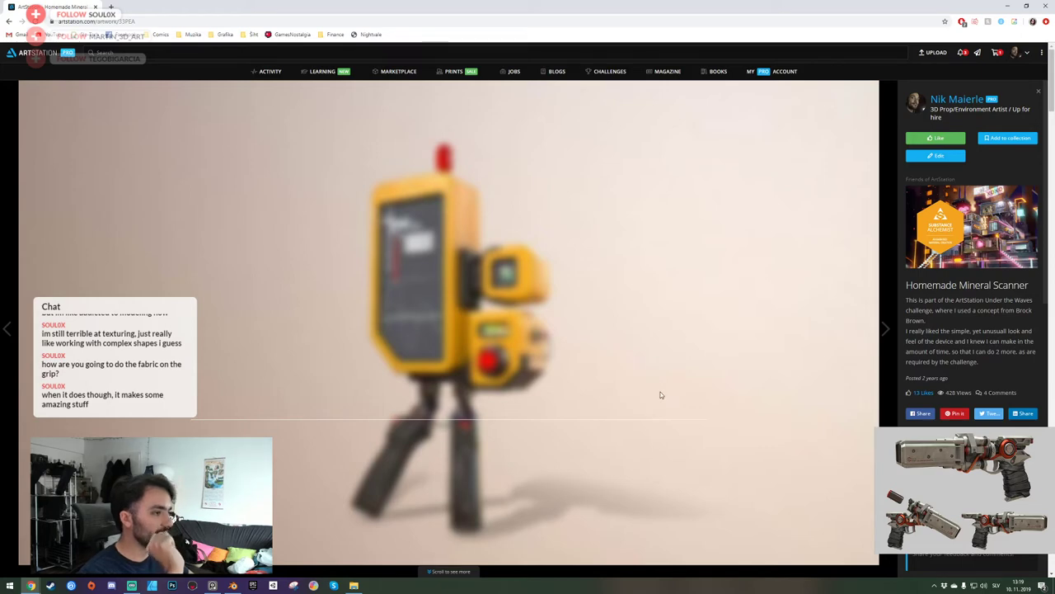
{"action": "left_click_drag", "start_coordinate": [665, 372], "coordinate": [387, 369]}
{"action": "left_click_drag", "start_coordinate": [484, 348], "coordinate": [528, 351]}
{"action": "scroll", "coordinate": [405, 349], "scroll_direction": "up", "scroll_amount": 6}
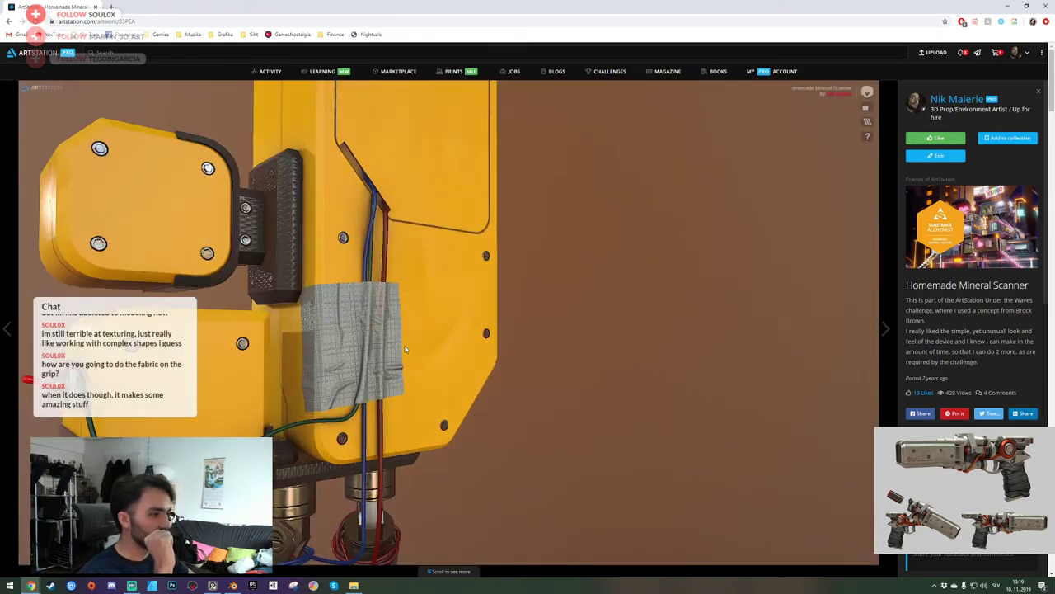
{"action": "left_click_drag", "start_coordinate": [405, 350], "coordinate": [375, 298]}
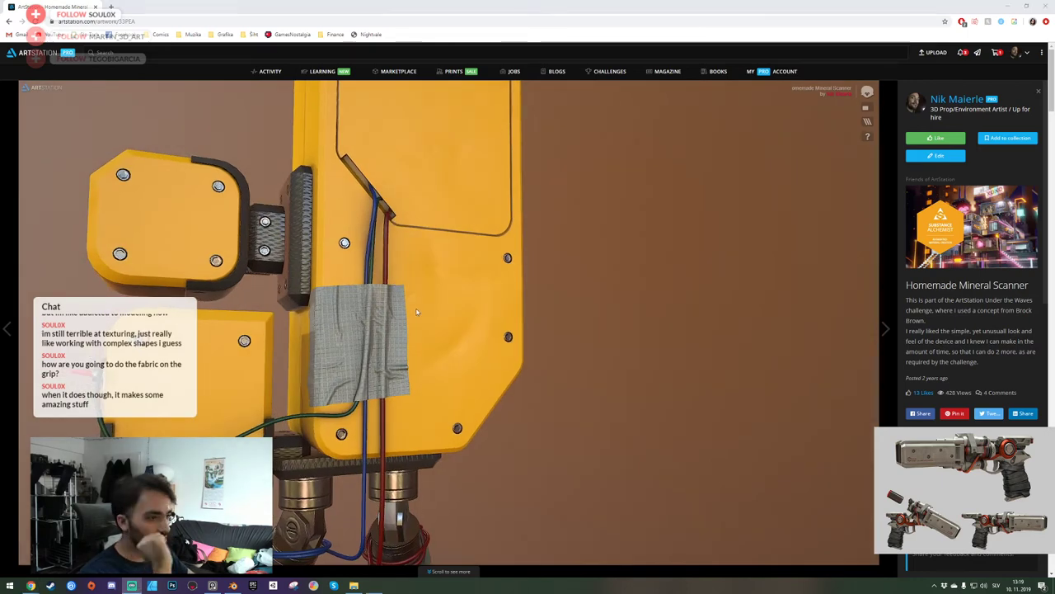
{"action": "left_click_drag", "start_coordinate": [350, 324], "coordinate": [395, 366]}
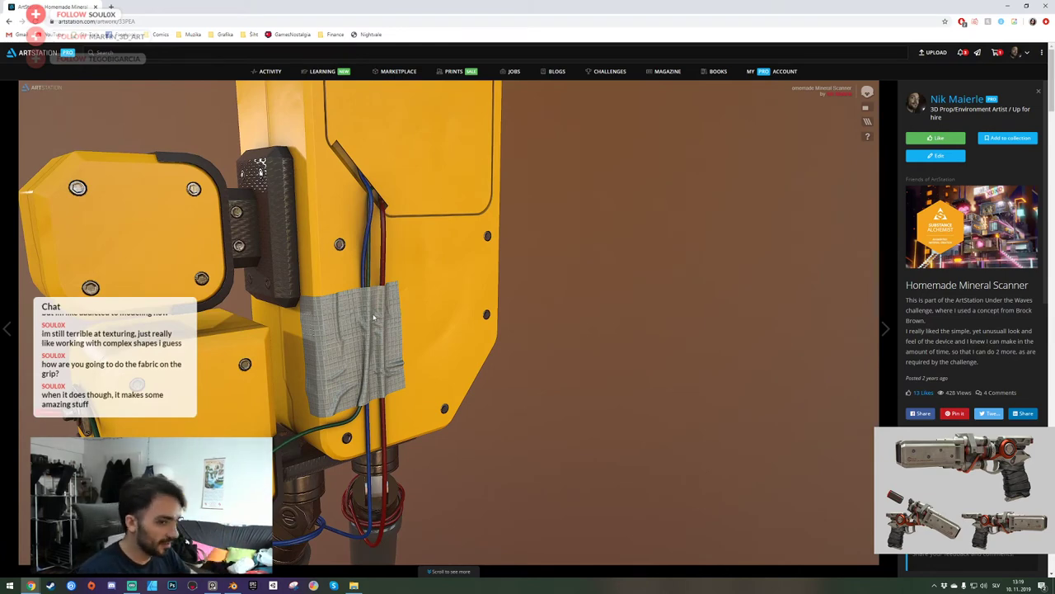
{"action": "left_click_drag", "start_coordinate": [370, 332], "coordinate": [373, 304]}
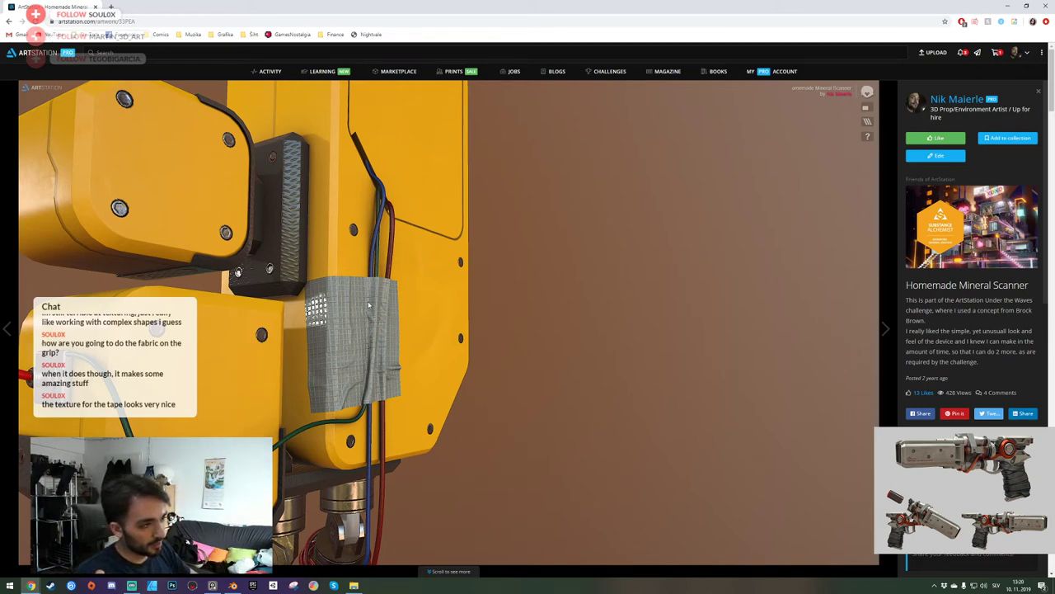
{"action": "scroll", "coordinate": [365, 305], "scroll_direction": "up", "scroll_amount": 5}
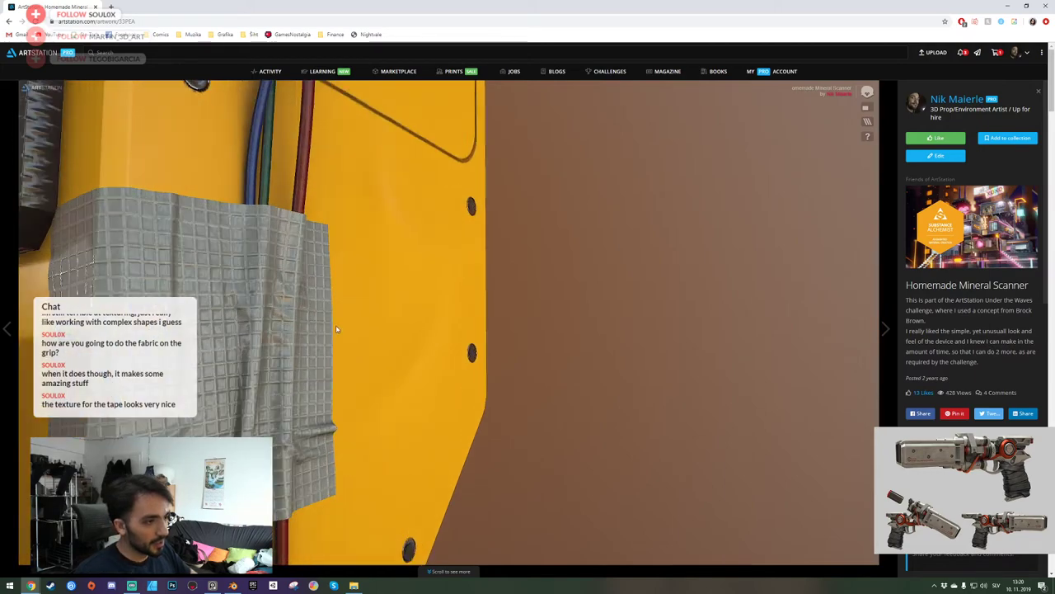
{"action": "scroll", "coordinate": [278, 353], "scroll_direction": "down", "scroll_amount": 4}
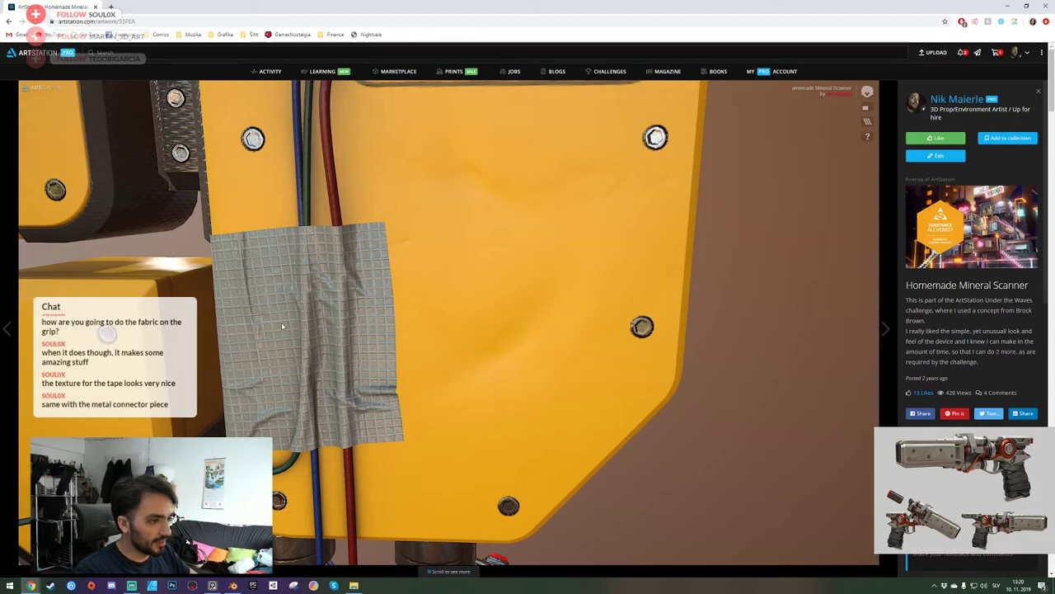
{"action": "left_click_drag", "start_coordinate": [291, 409], "coordinate": [240, 359]}
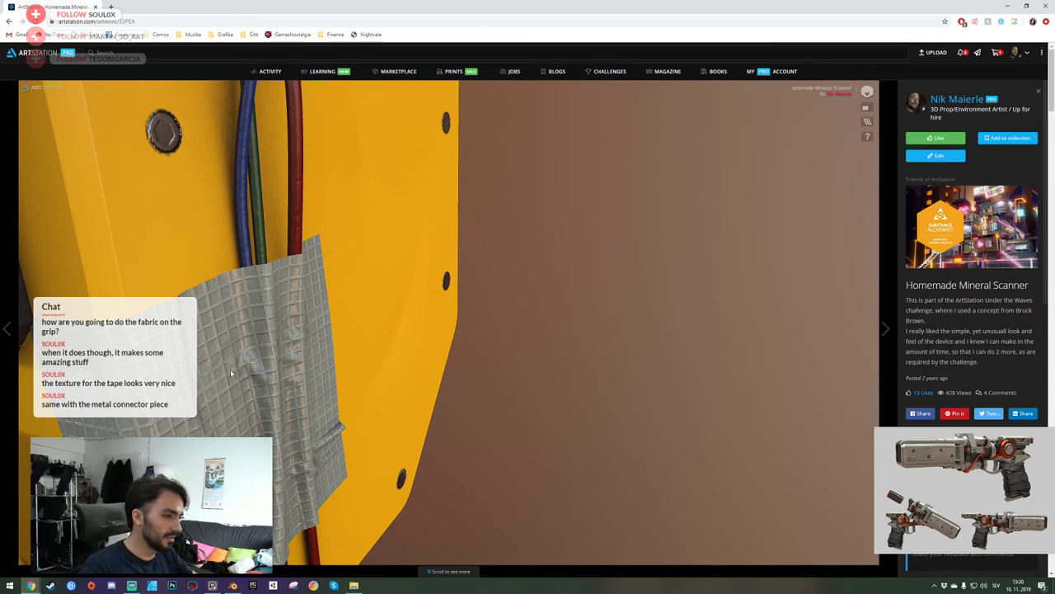
{"action": "left_click_drag", "start_coordinate": [232, 373], "coordinate": [191, 379]}
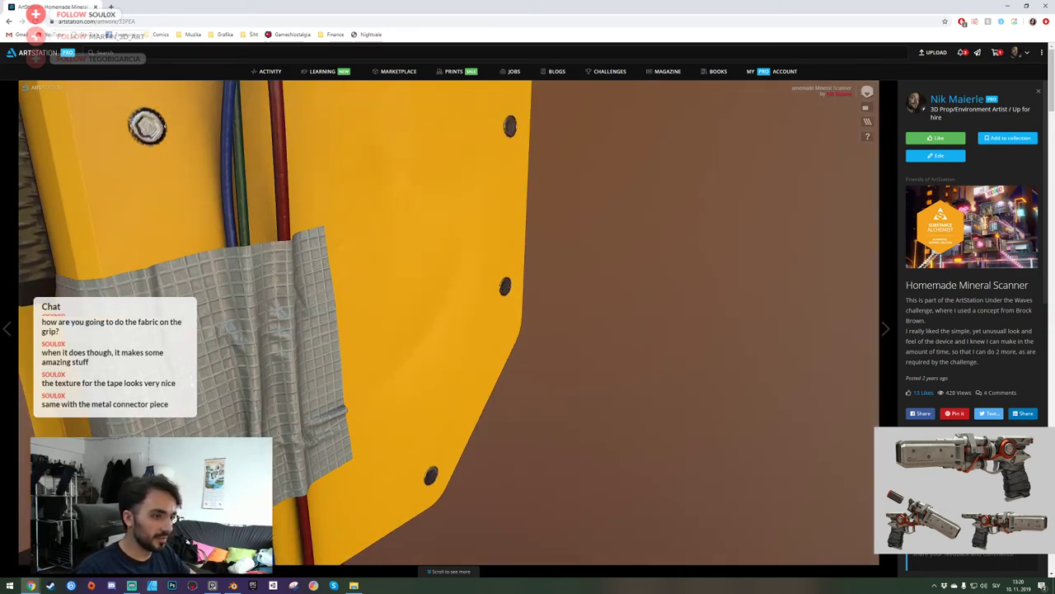
{"action": "scroll", "coordinate": [192, 384], "scroll_direction": "down", "scroll_amount": 10}
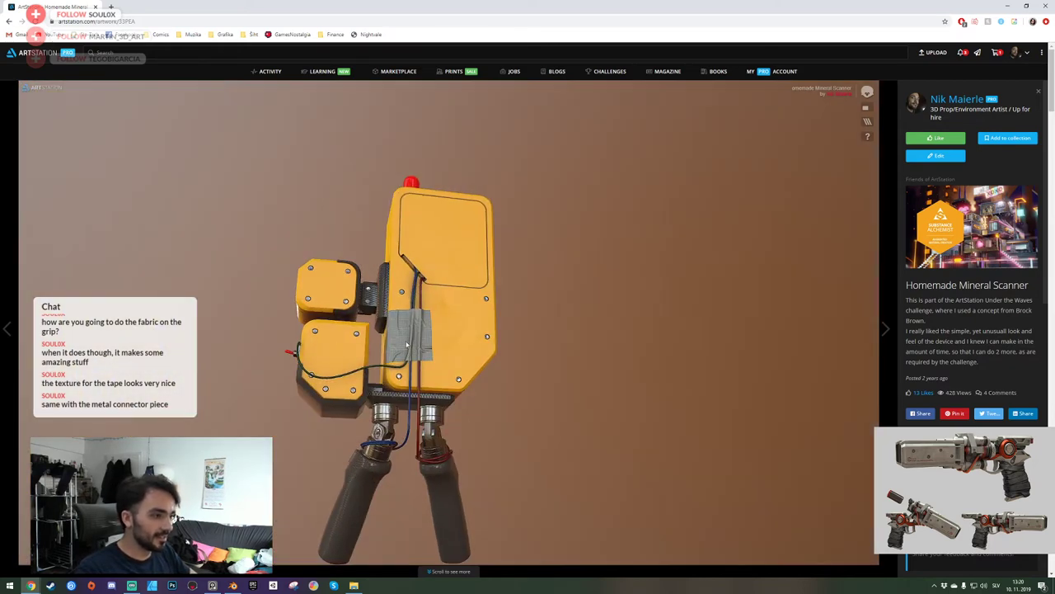
{"action": "left_click_drag", "start_coordinate": [401, 337], "coordinate": [416, 361]}
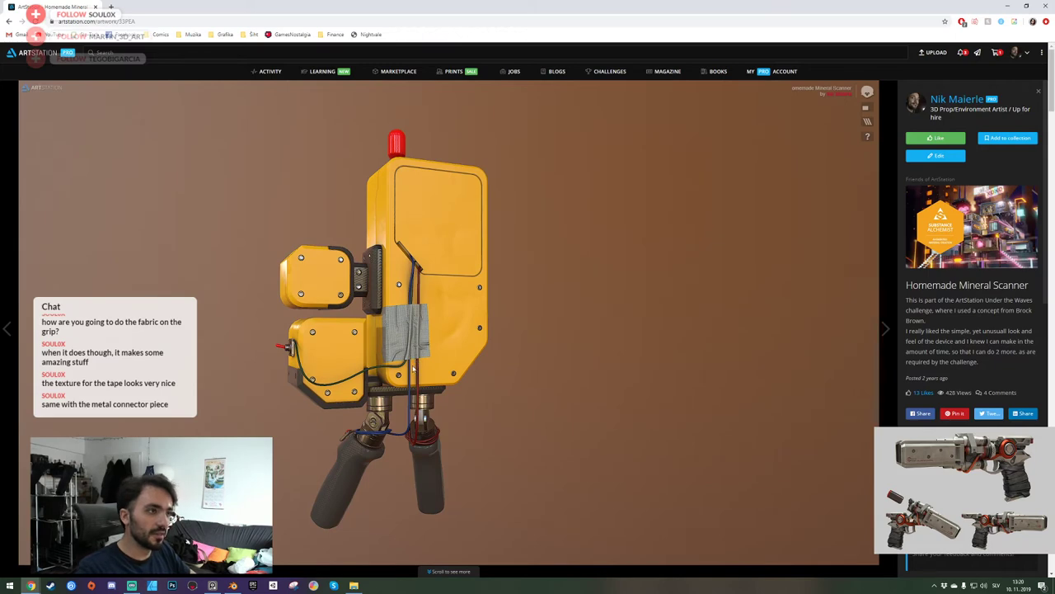
Look through the rendered images further down the Homemade Mineral Scanner artwork page.
{"action": "key", "text": "alt+Tab"}
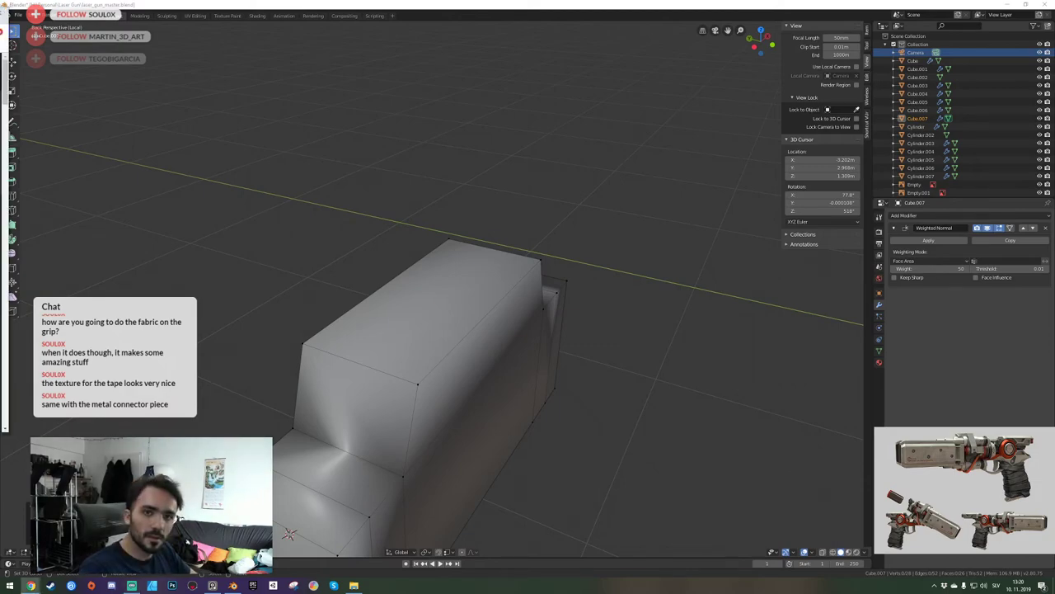
{"action": "key", "text": "alt+Tab"}
{"action": "scroll", "coordinate": [553, 355], "scroll_direction": "down", "scroll_amount": 5}
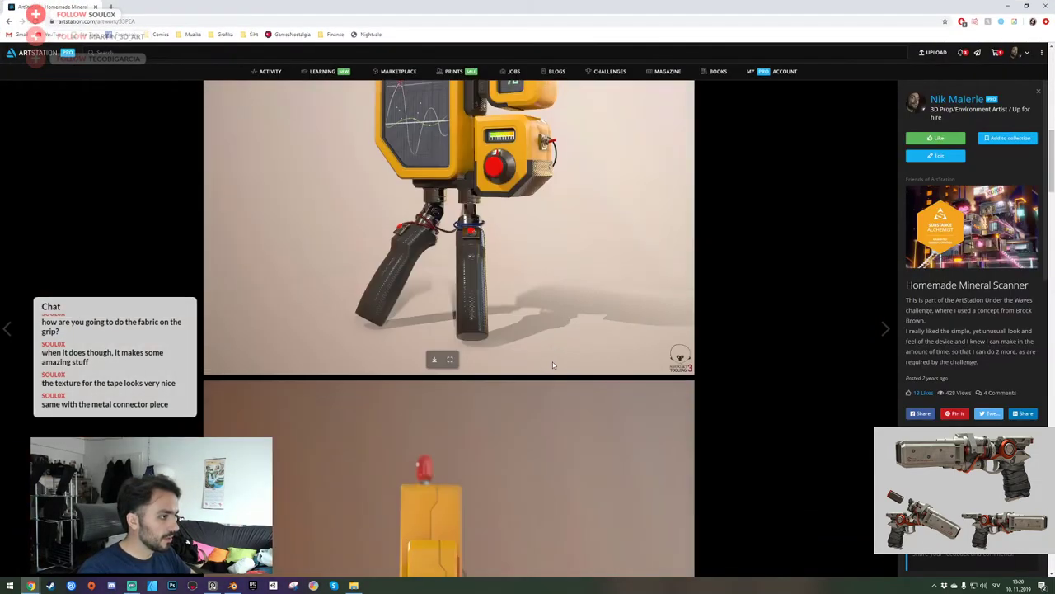
{"action": "scroll", "coordinate": [552, 363], "scroll_direction": "down", "scroll_amount": 15}
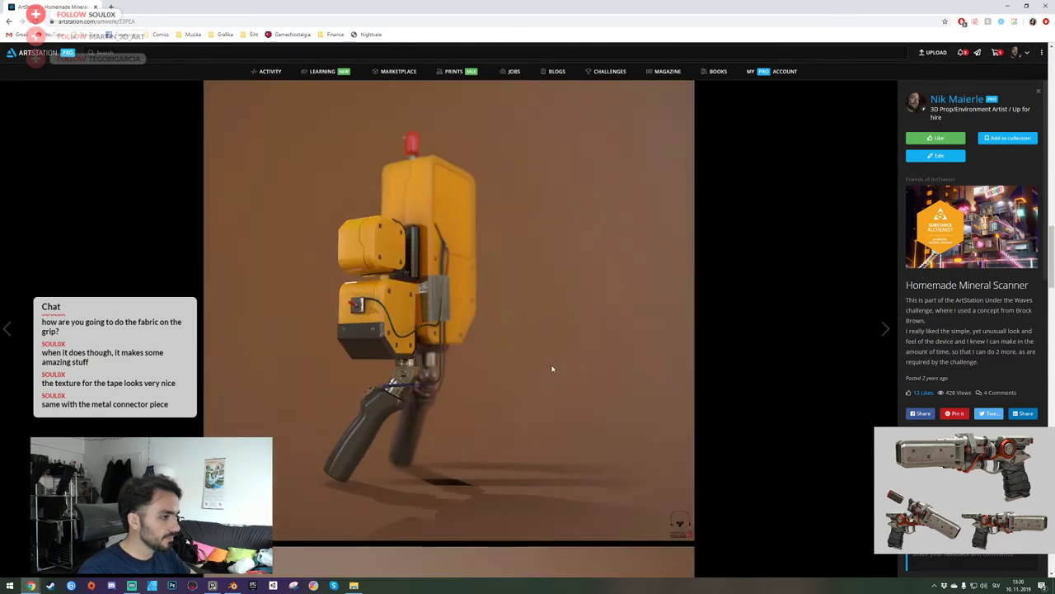
Look through the remaining renders on the scanner artwork page, close it and switch back to Blender.
{"action": "scroll", "coordinate": [546, 375], "scroll_direction": "down", "scroll_amount": 15}
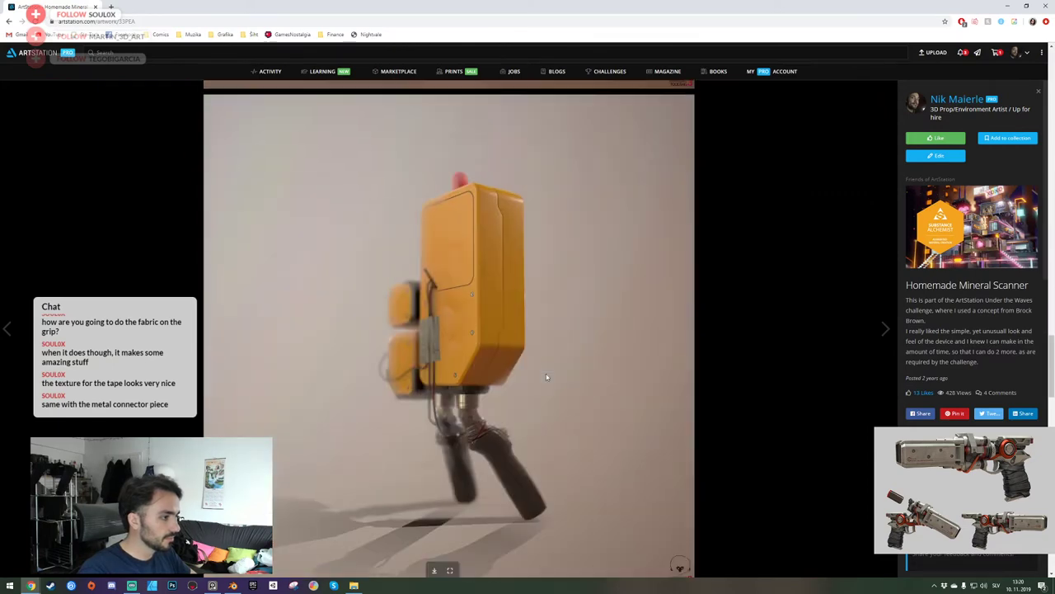
{"action": "scroll", "coordinate": [546, 376], "scroll_direction": "down", "scroll_amount": 5}
{"action": "key", "text": "ctrl+w"}
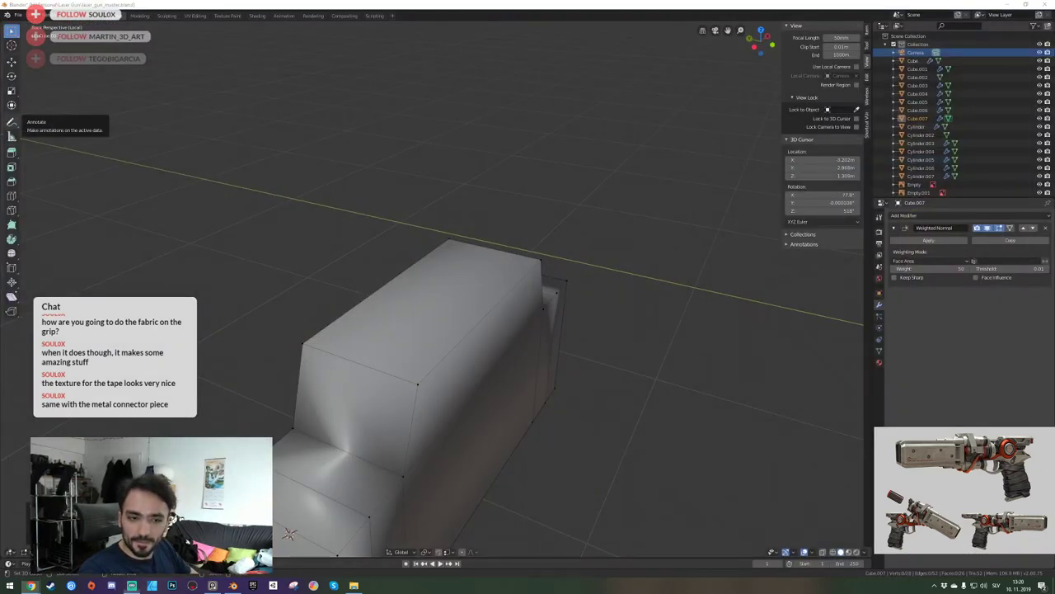
Save the laser gun file and leave the isolated view of the corner piece.
{"action": "left_click", "coordinate": [176, 327]}
{"action": "key", "text": "shift+grave"}
{"action": "key", "text": "s"}
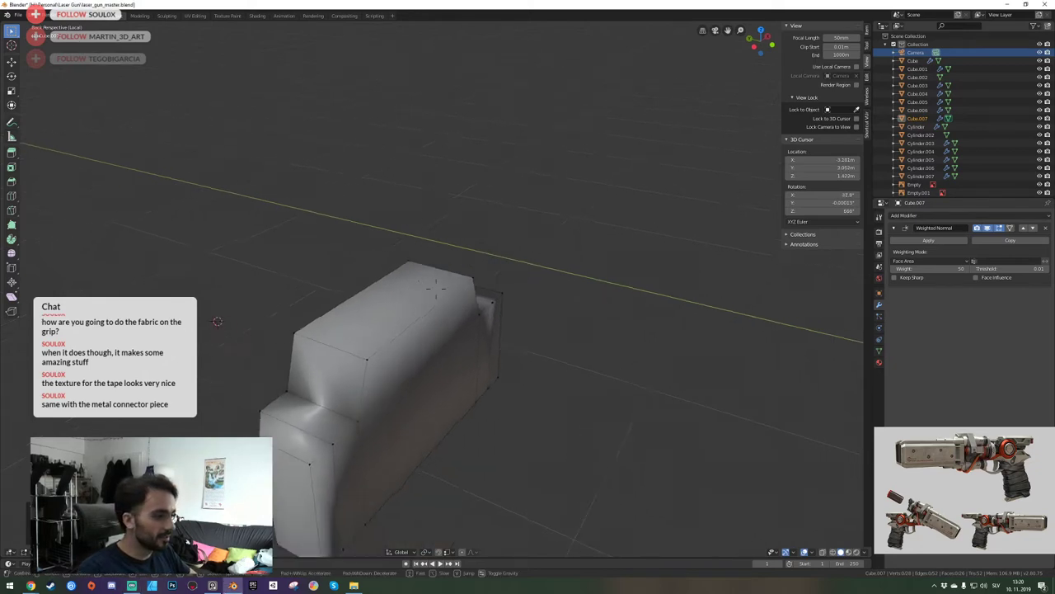
{"action": "key", "text": "ctrl+s"}
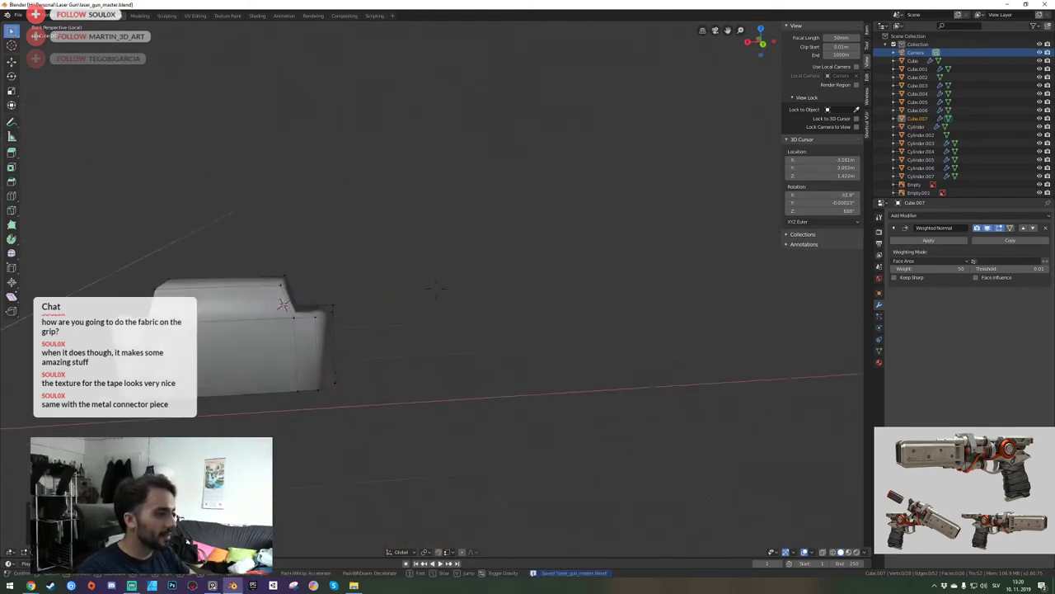
{"action": "left_click", "coordinate": [436, 289]}
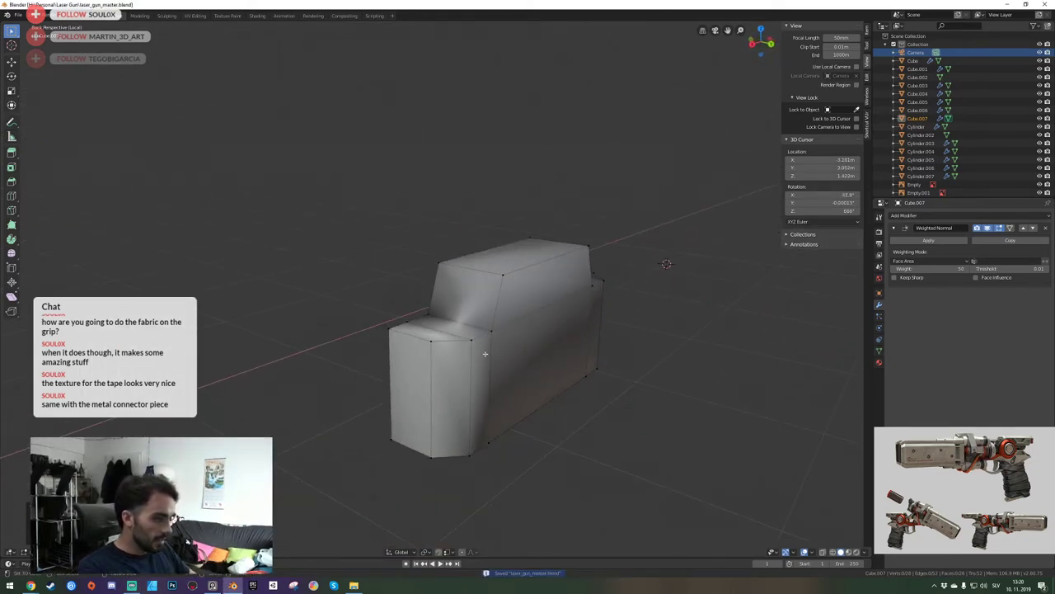
{"action": "key", "text": "KP_Divide"}
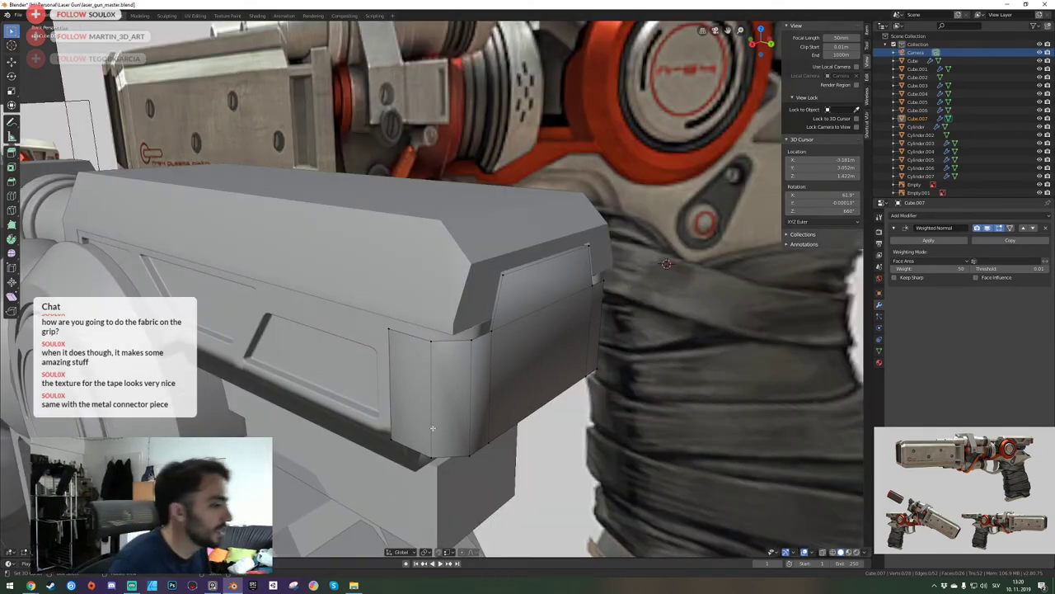
Try to bevel all edges of the rear corner piece.
{"action": "key", "text": "shift+grave"}
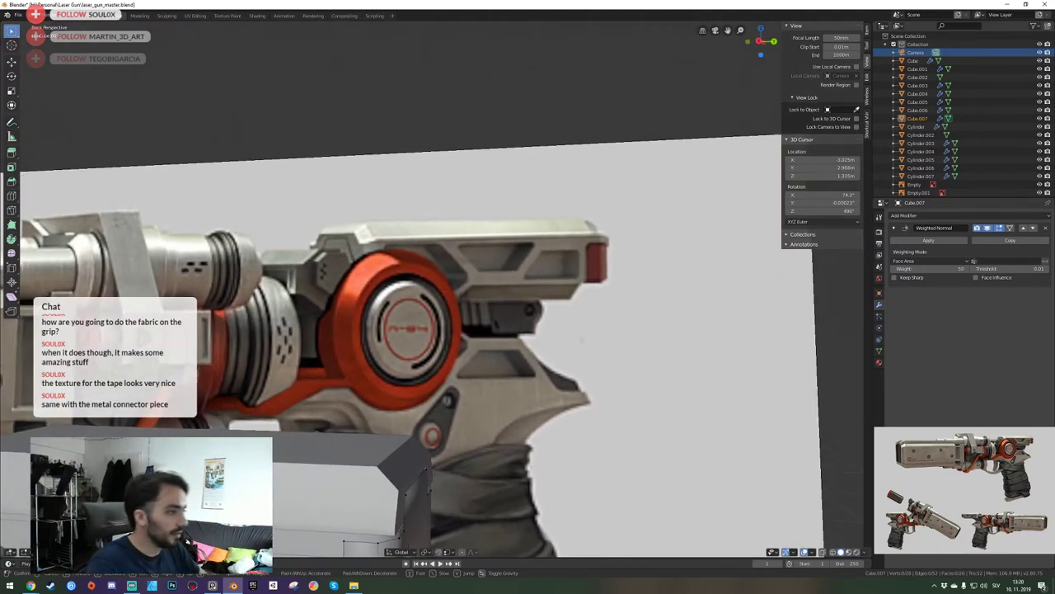
{"action": "key", "text": "s"}
{"action": "left_click", "coordinate": [467, 284]}
{"action": "key", "text": "shift+grave"}
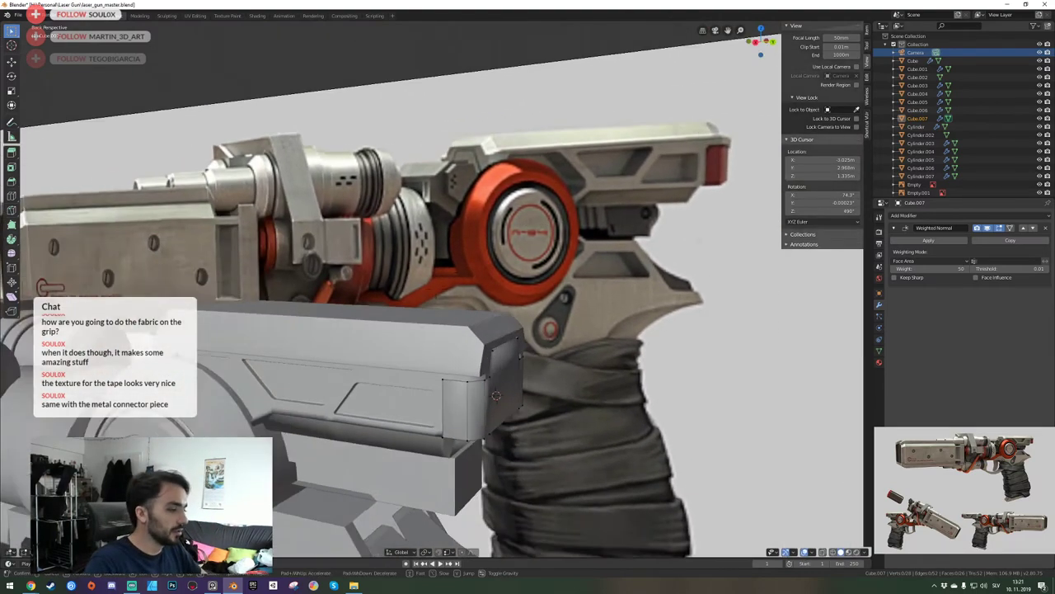
{"action": "key", "text": "q"}
{"action": "left_click", "coordinate": [436, 290]}
{"action": "key", "text": "a"}
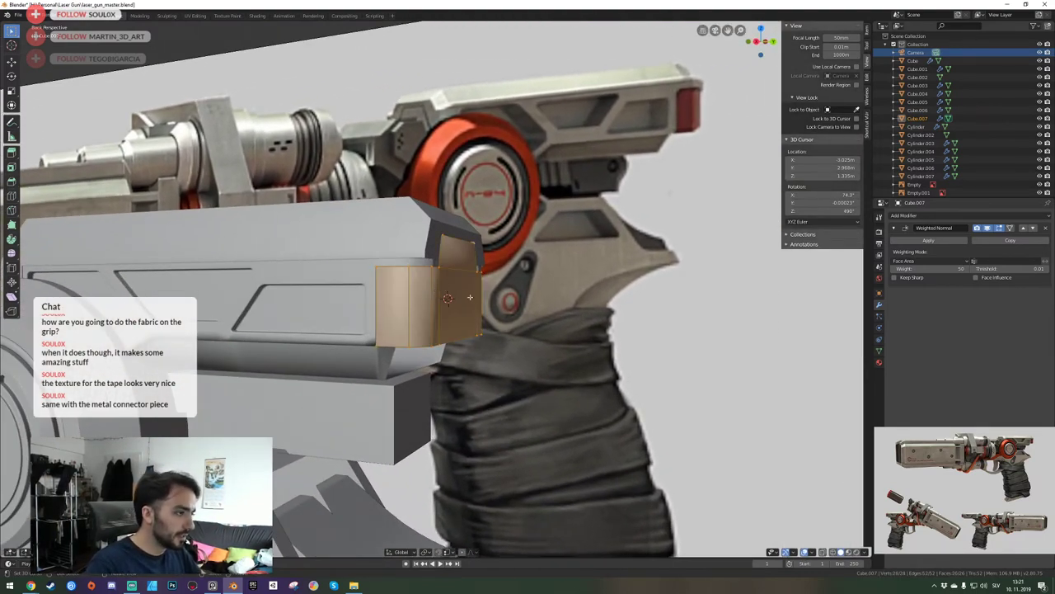
{"action": "key", "text": "shift+grave"}
{"action": "key", "text": "w"}
{"action": "key", "text": "e"}
{"action": "left_click", "coordinate": [437, 290]}
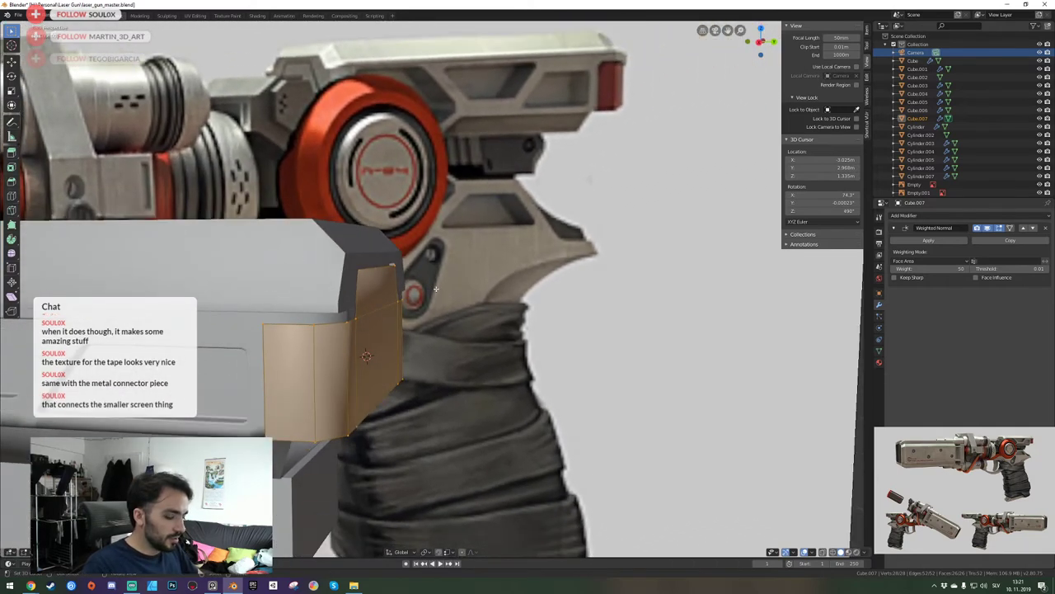
{"action": "key", "text": "ctrl+b"}
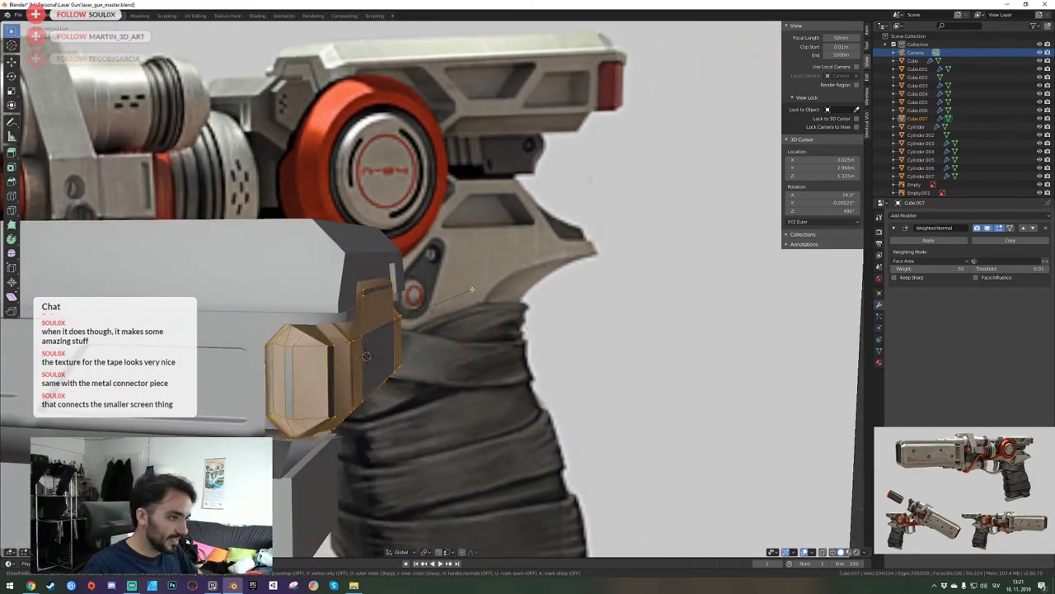
{"action": "right_click", "coordinate": [471, 292]}
Apply the visual transform to the corner piece in Object Mode.
{"action": "key", "text": "Tab"}
{"action": "key", "text": "ctrl+a"}
{"action": "key", "text": "Escape"}
{"action": "key", "text": "ctrl+a"}
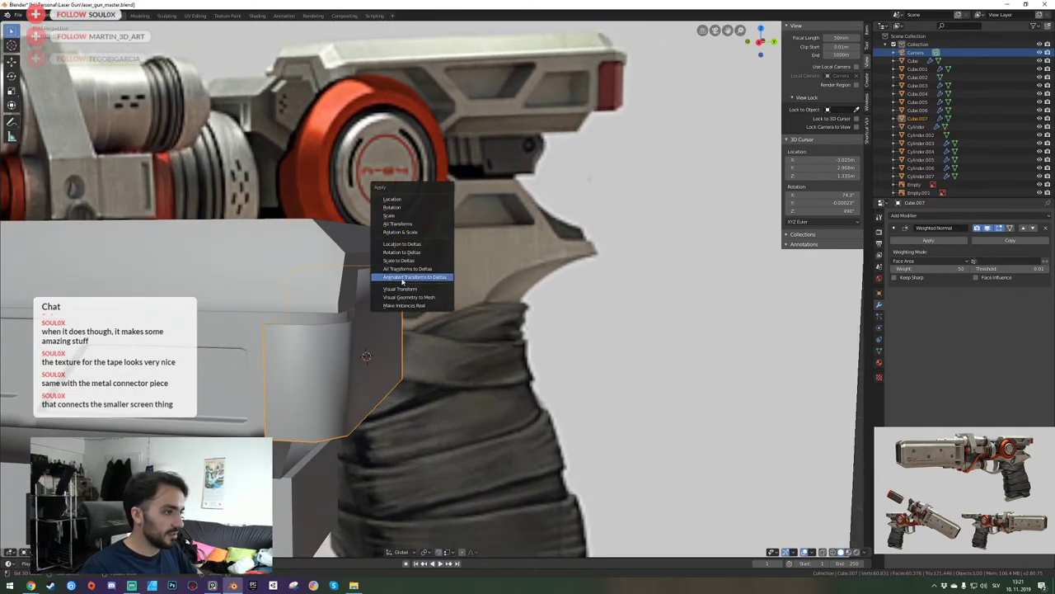
{"action": "left_click", "coordinate": [398, 289]}
{"action": "key", "text": "Tab"}
{"action": "key", "text": "Tab"}
{"action": "key", "text": "Tab"}
{"action": "key", "text": "Tab"}
{"action": "key", "text": "Tab"}
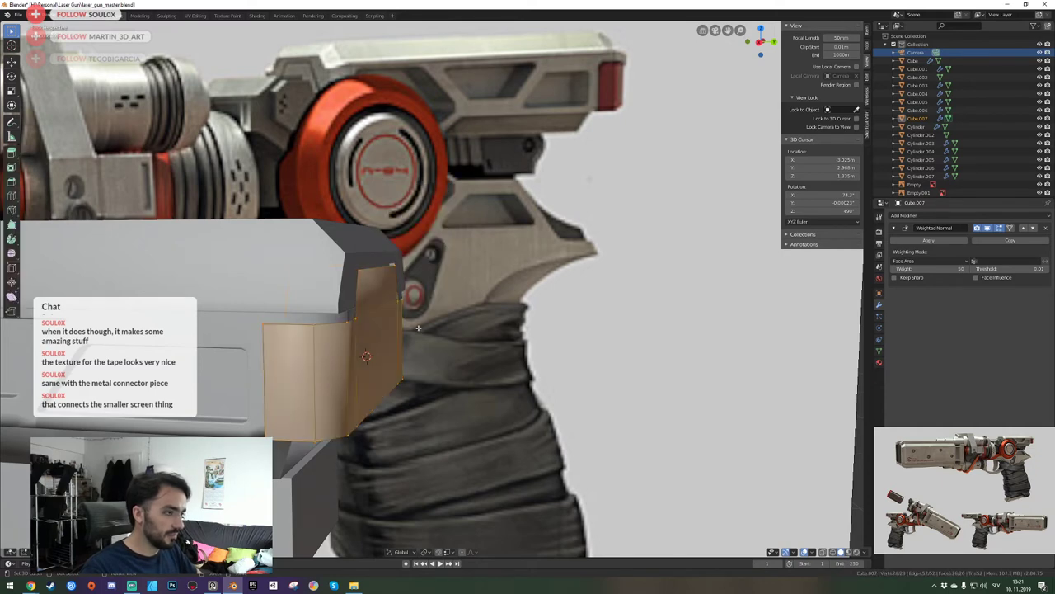
{"action": "key", "text": "Tab"}
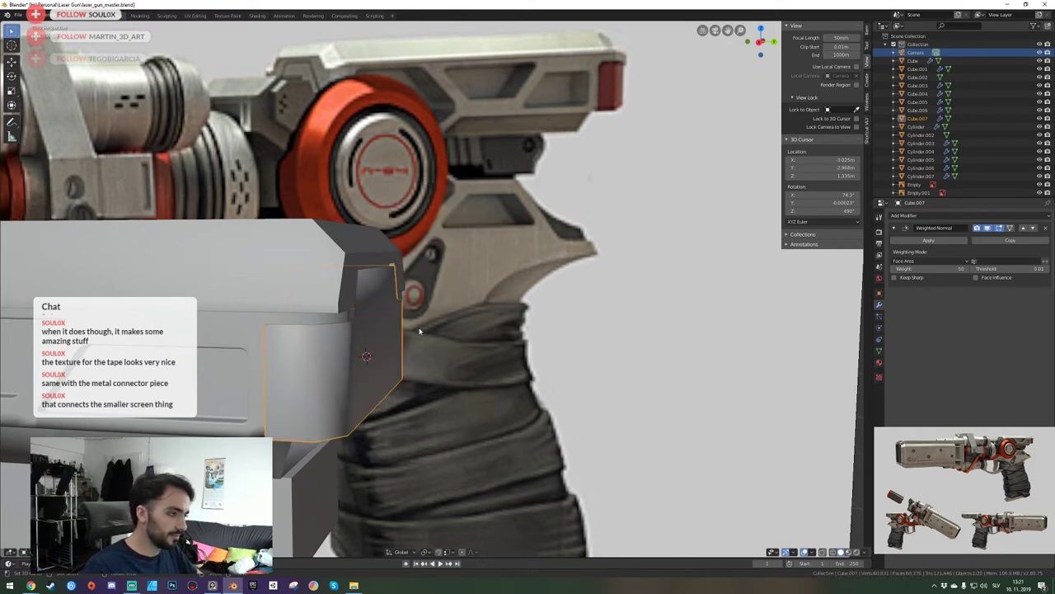
Try the bevel on the whole corner piece once more.
{"action": "key", "text": "Tab"}
{"action": "key", "text": "a"}
{"action": "key", "text": "a"}
{"action": "key", "text": "ctrl+b"}
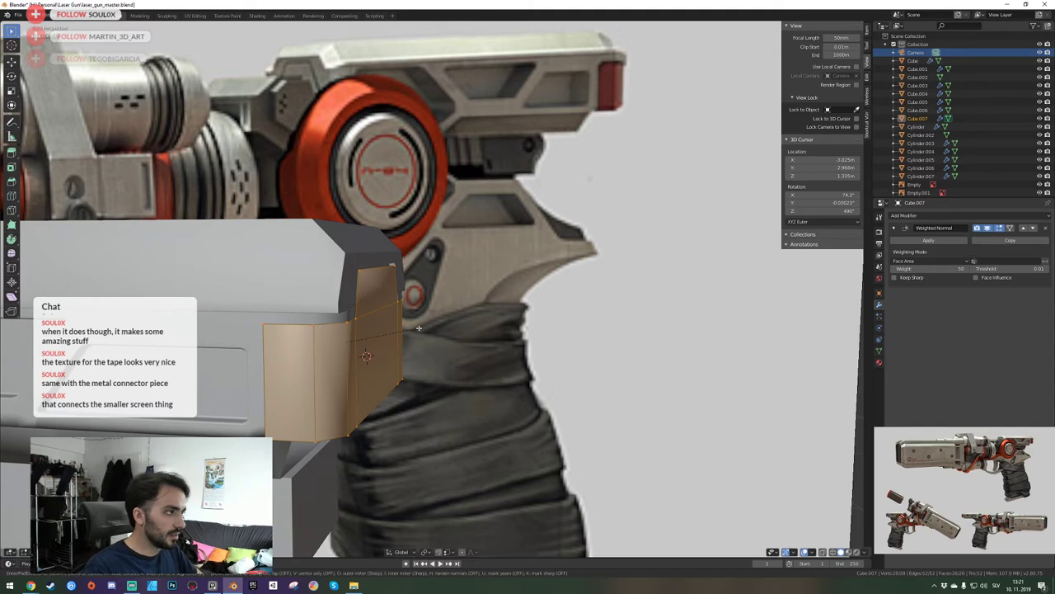
{"action": "right_click", "coordinate": [419, 328]}
{"action": "key", "text": "Tab"}
{"action": "key", "text": "Tab"}
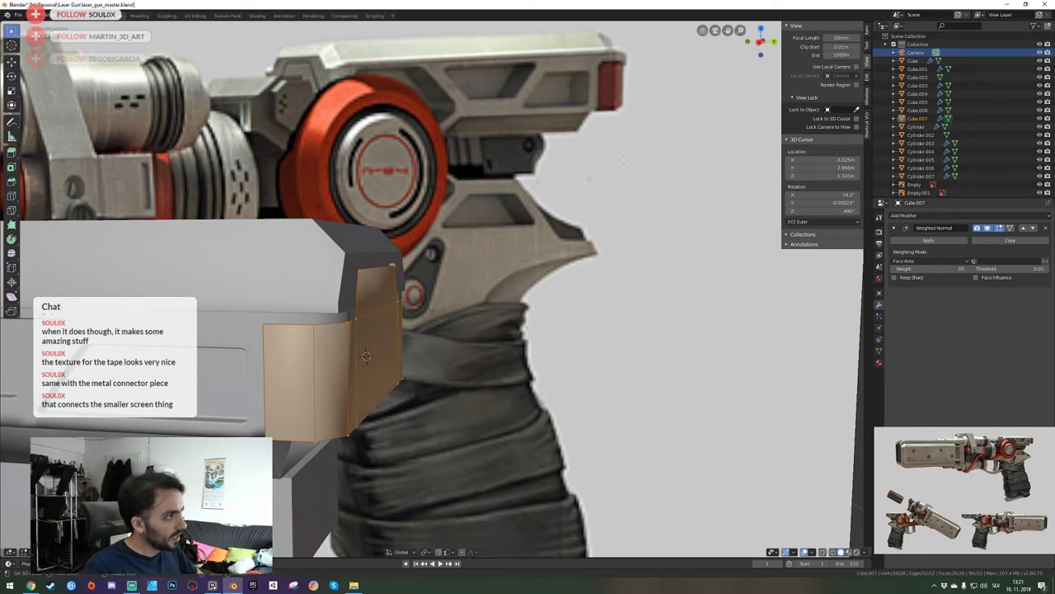
Isolate the corner piece, select its bottom outline edges and compare them with the rear end in the reference image.
{"action": "middle_click_drag", "start_coordinate": [447, 279], "coordinate": [424, 248]}
{"action": "key", "text": "Tab"}
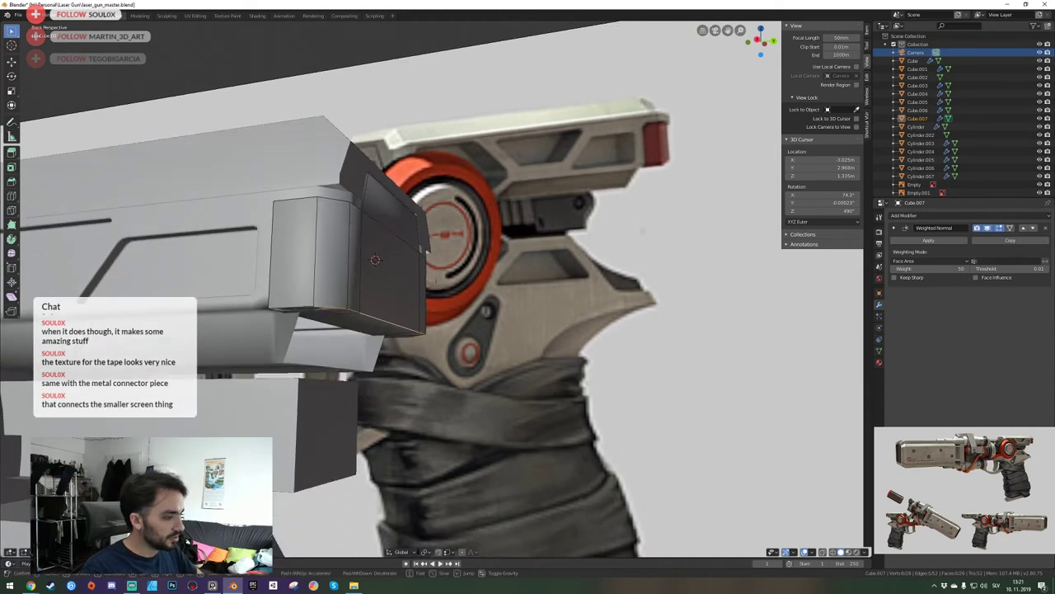
{"action": "key", "text": "KP_Divide"}
{"action": "middle_click_drag", "start_coordinate": [438, 287], "coordinate": [495, 254]}
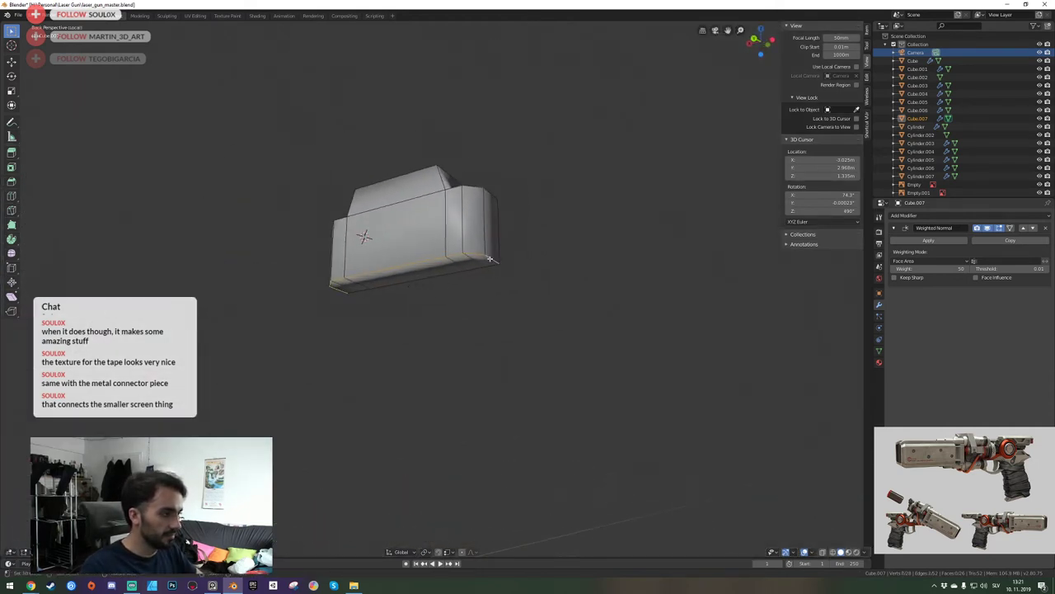
{"action": "key", "text": "shift+grave"}
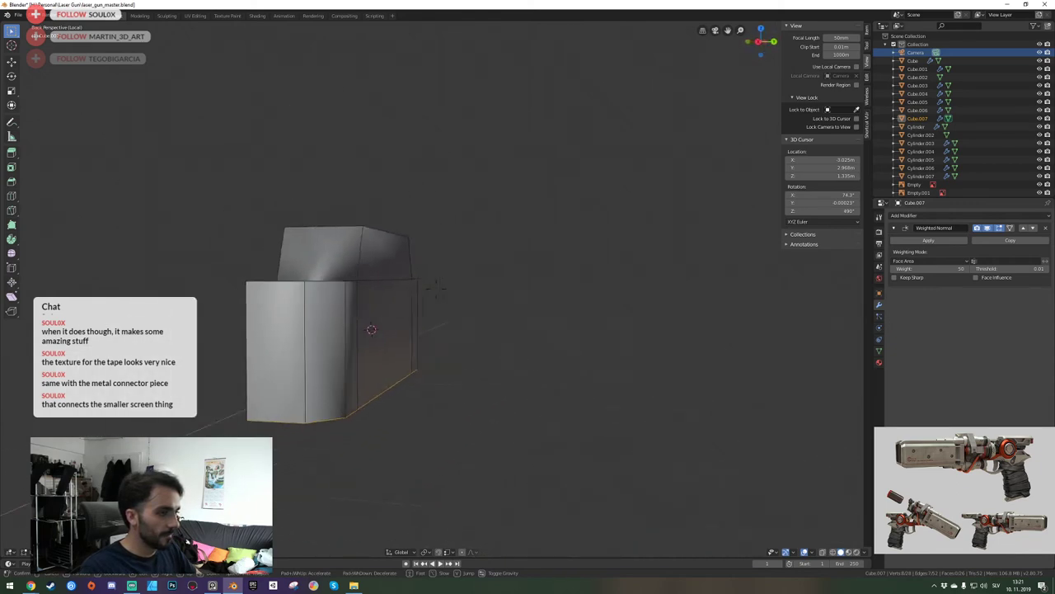
{"action": "left_click", "coordinate": [436, 289]}
{"action": "key", "text": "KP_Divide"}
{"action": "key", "text": "shift+grave"}
{"action": "left_click", "coordinate": [436, 288]}
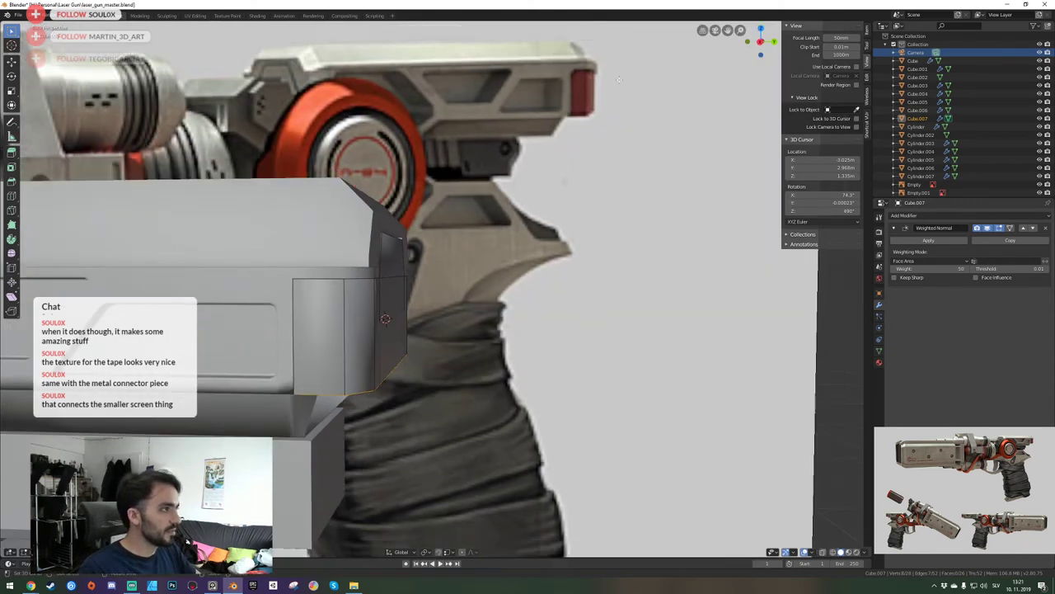
{"action": "middle_click_drag", "start_coordinate": [371, 260], "coordinate": [405, 261]}
Isolate the corner piece again and add the long edge below the raised block and its neighbouring upper edges to the selection.
{"action": "key", "text": "KP_Divide"}
{"action": "key", "text": "shift+grave"}
{"action": "key", "text": "e"}
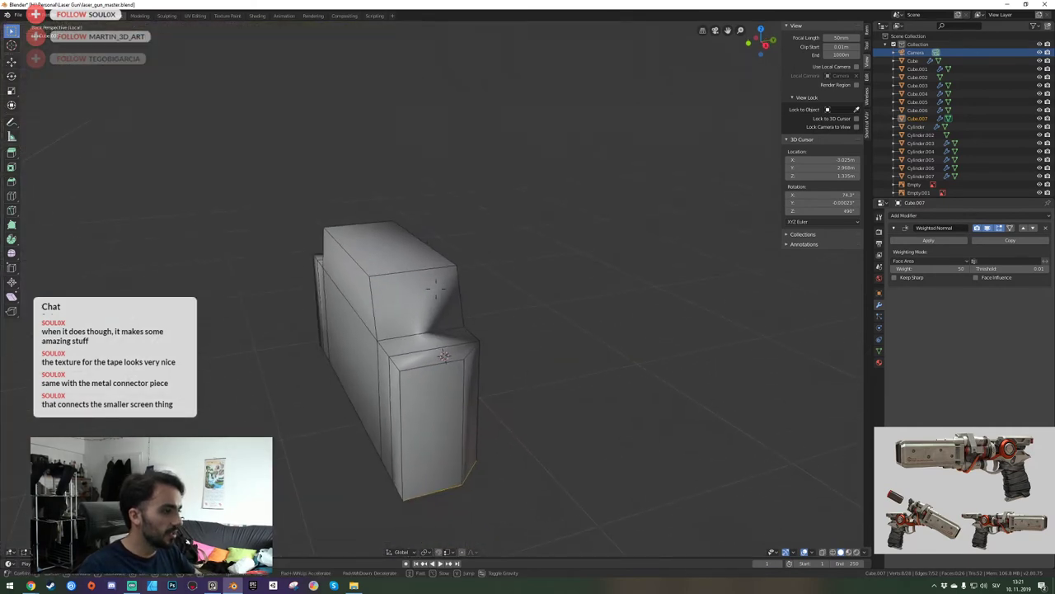
{"action": "left_click", "coordinate": [437, 288]}
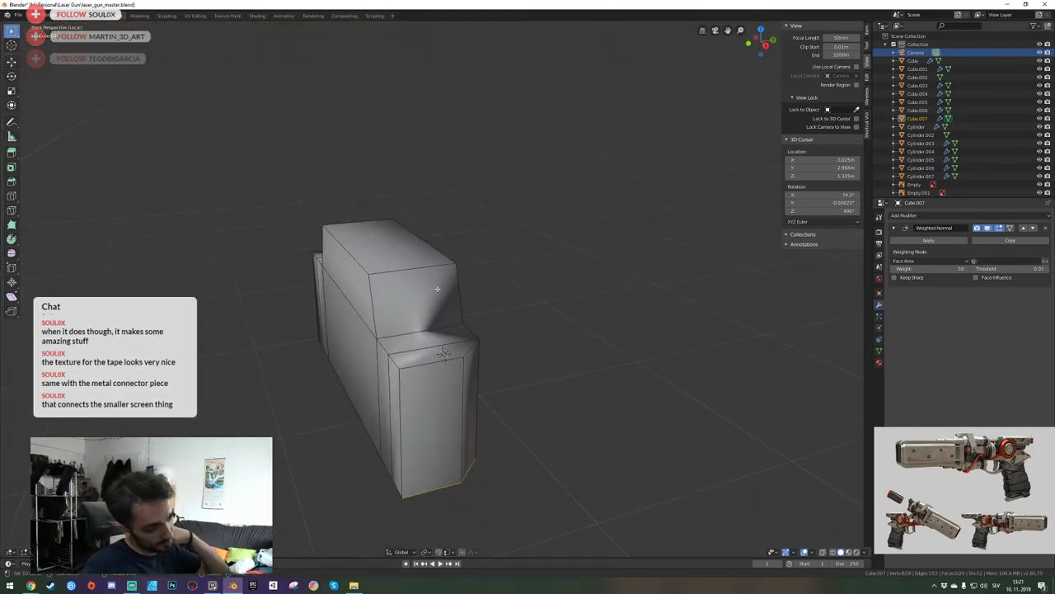
{"action": "left_click", "coordinate": [351, 315]}
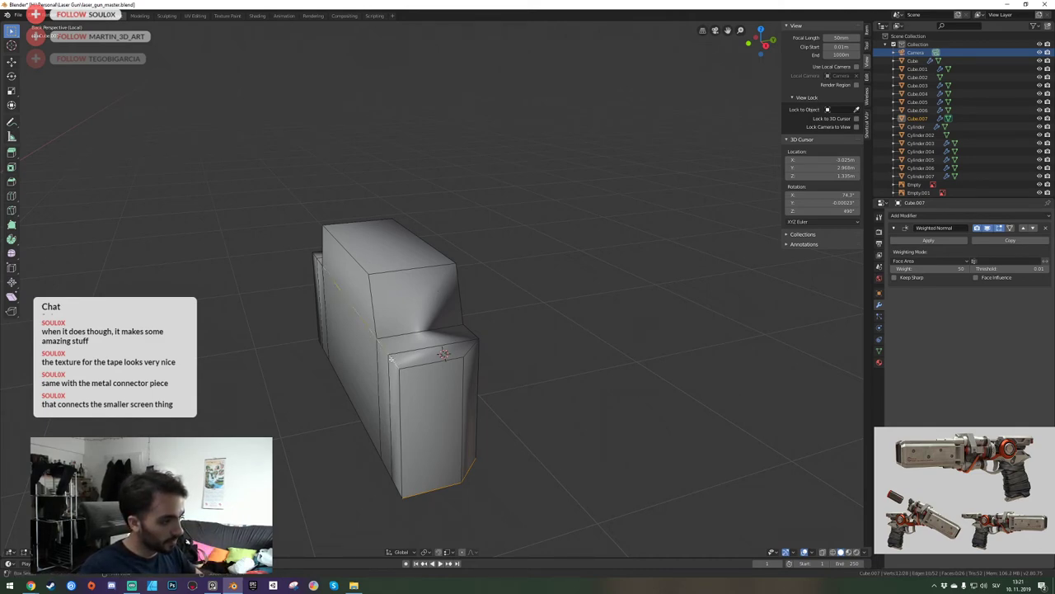
{"action": "key", "text": "shift+grave"}
{"action": "key", "text": "d"}
{"action": "key", "text": "w"}
{"action": "key", "text": "s"}
{"action": "left_click", "coordinate": [382, 323]}
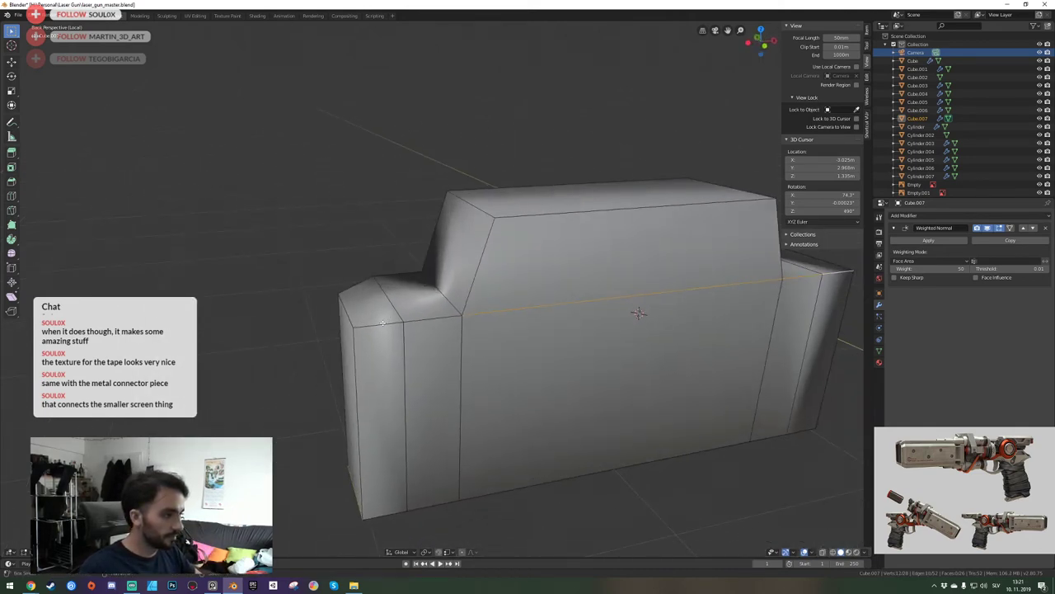
{"action": "left_click", "coordinate": [383, 323], "text": "alt+shift"}
Check the gun against the reference through the camera and try to bevel the corner piece's selected edges.
{"action": "key", "text": "shift+grave"}
{"action": "key", "text": "d"}
{"action": "key", "text": "s"}
{"action": "left_click", "coordinate": [442, 288]}
{"action": "scroll", "coordinate": [456, 295], "scroll_direction": "down", "scroll_amount": 2}
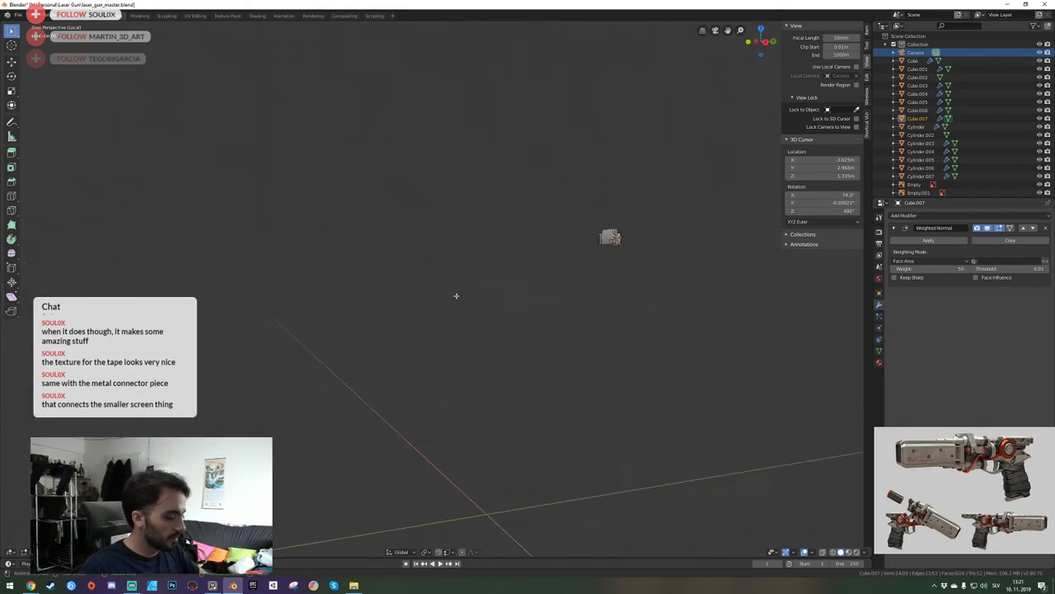
{"action": "key", "text": "KP_0"}
{"action": "scroll", "coordinate": [593, 333], "scroll_direction": "up", "scroll_amount": 10}
{"action": "scroll", "coordinate": [608, 292], "scroll_direction": "down", "scroll_amount": 11}
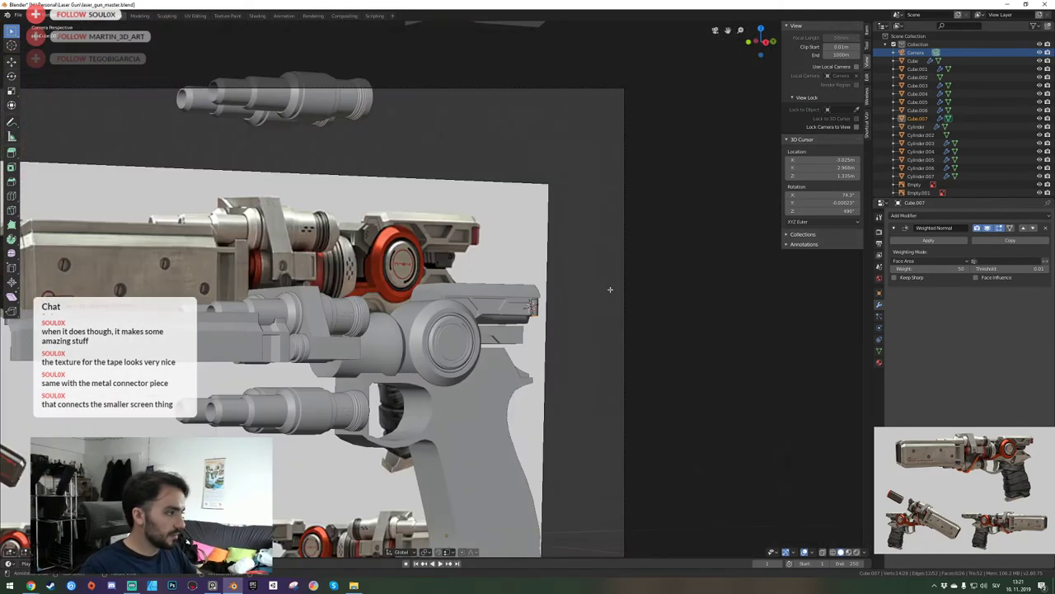
{"action": "scroll", "coordinate": [609, 288], "scroll_direction": "up", "scroll_amount": 4}
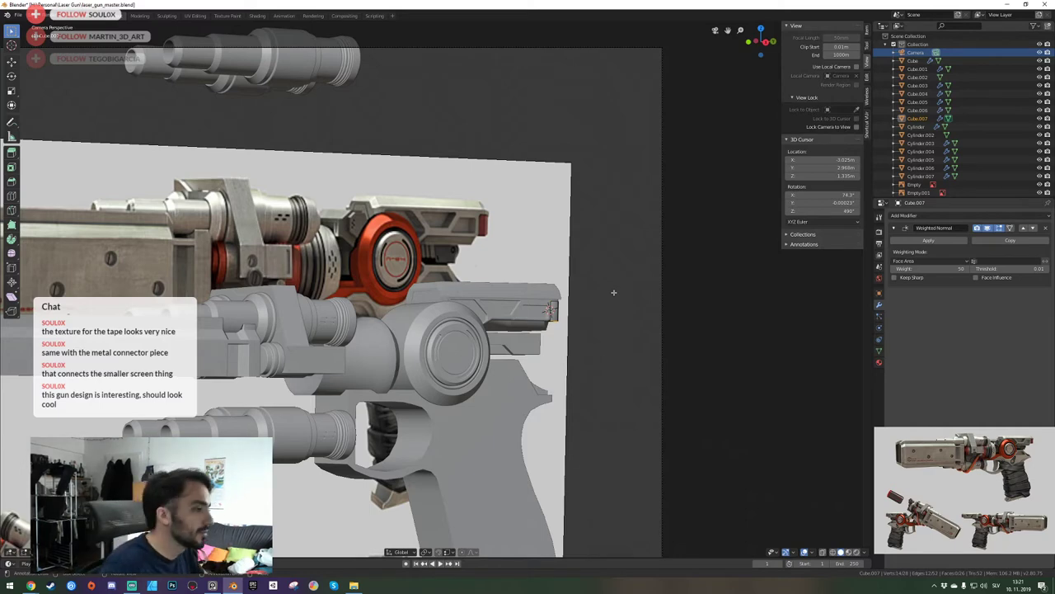
{"action": "scroll", "coordinate": [610, 297], "scroll_direction": "up", "scroll_amount": 3}
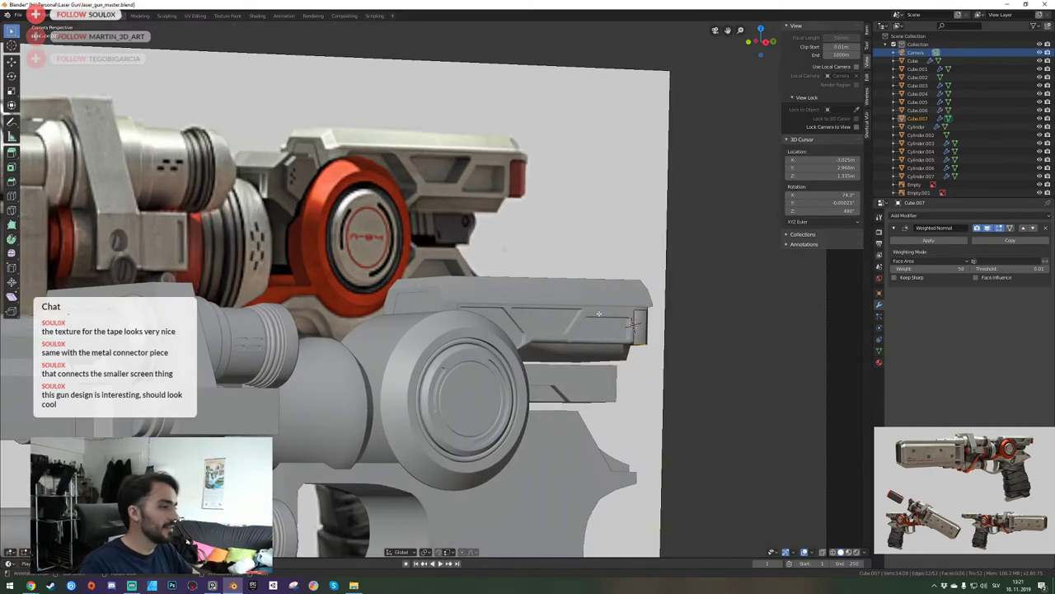
{"action": "middle_click_drag", "start_coordinate": [598, 314], "coordinate": [446, 282], "text": "shift"}
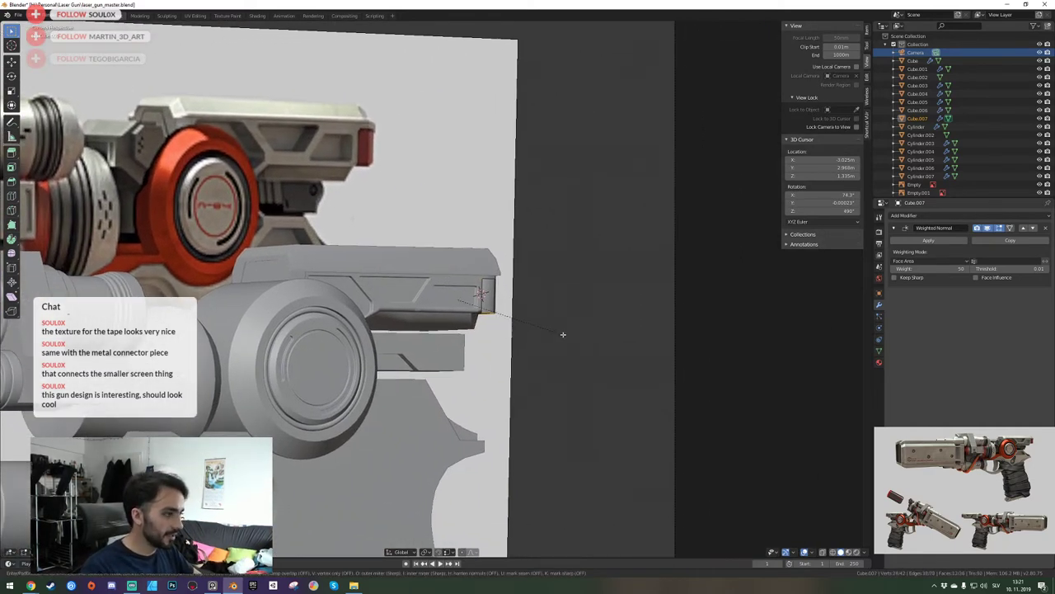
{"action": "key", "text": "ctrl+b"}
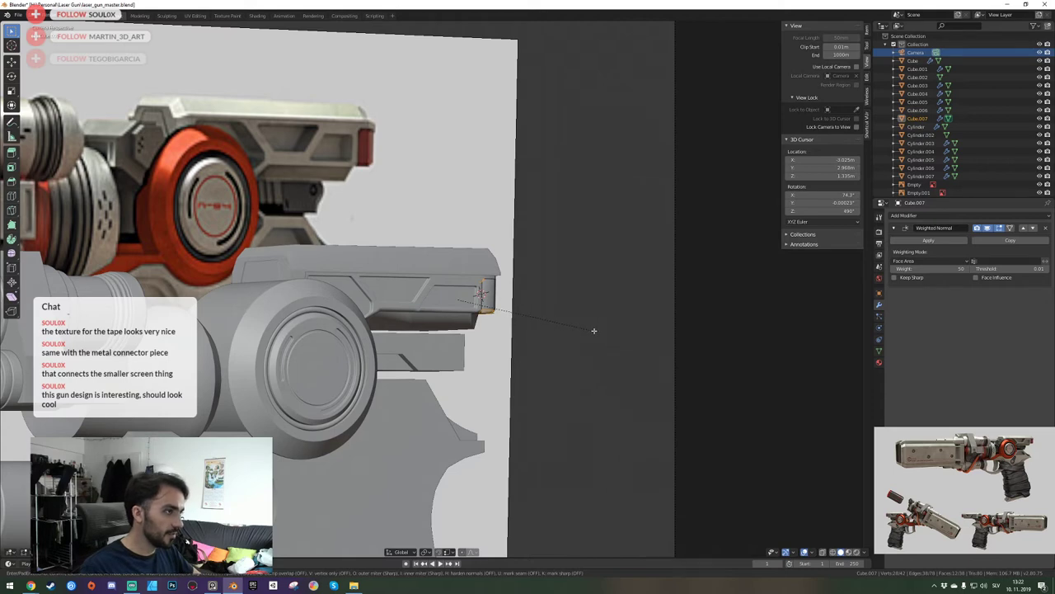
{"action": "left_click", "coordinate": [593, 330]}
Isolate the corner piece and add one end's upper outline edges plus the raised block's sloped and long top edges to the selection.
{"action": "key", "text": "KP_Divide"}
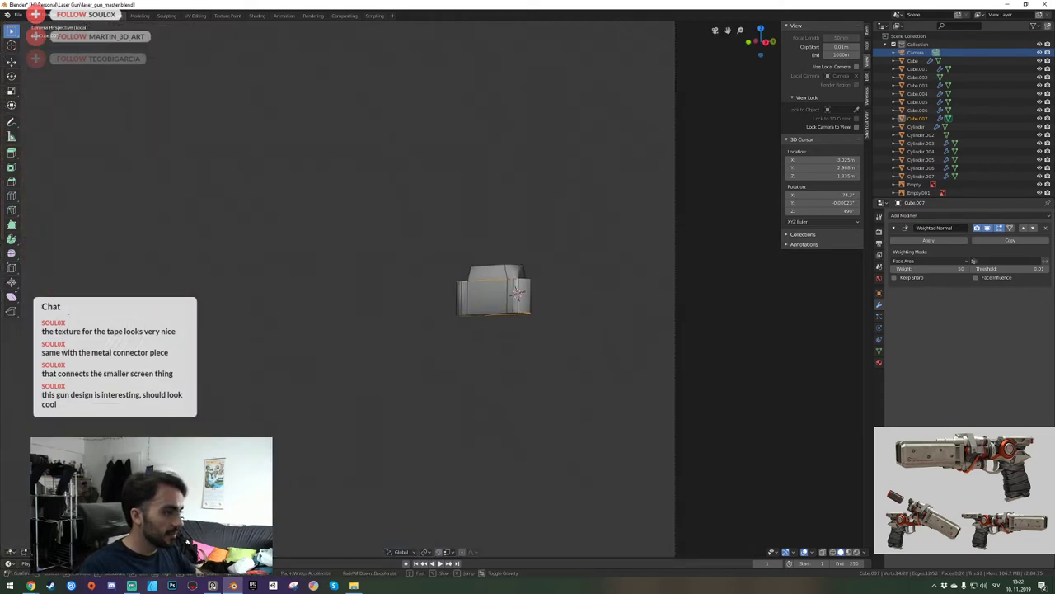
{"action": "middle_click_drag", "start_coordinate": [436, 288], "coordinate": [444, 292]}
{"action": "key", "text": "KP_Decimal"}
{"action": "key", "text": "shift+grave"}
{"action": "key", "text": "e"}
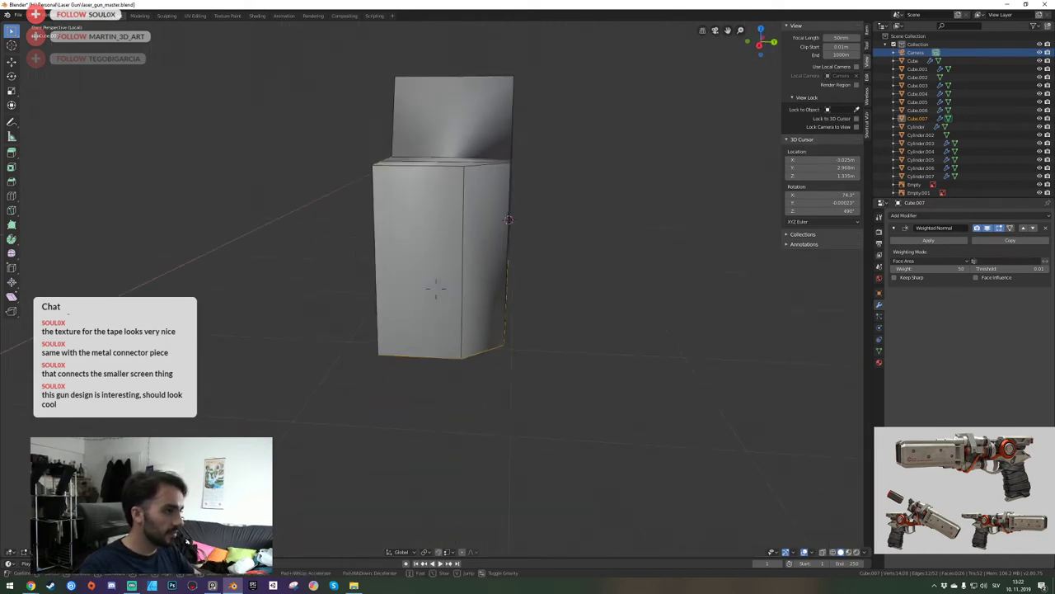
{"action": "key", "text": "d"}
{"action": "key", "text": "a"}
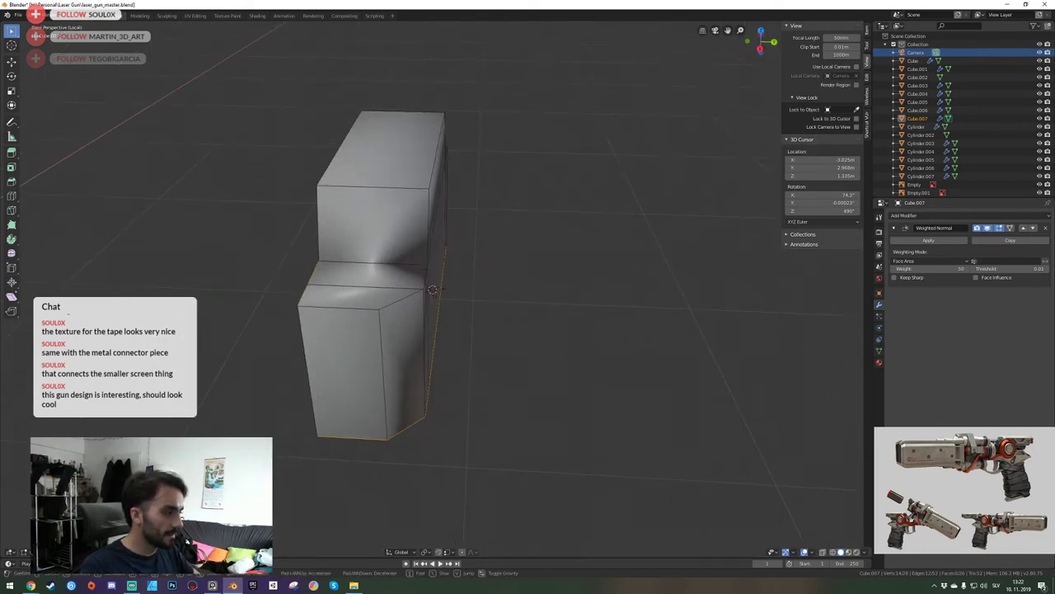
{"action": "key", "text": "d"}
{"action": "left_click", "coordinate": [436, 289]}
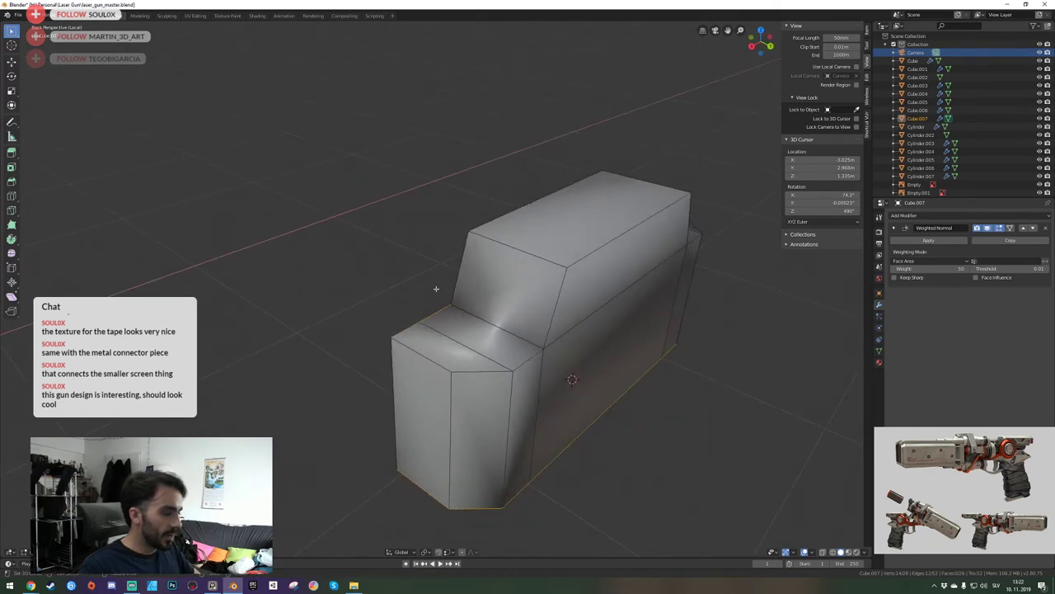
{"action": "middle_click_drag", "start_coordinate": [435, 288], "coordinate": [391, 330]}
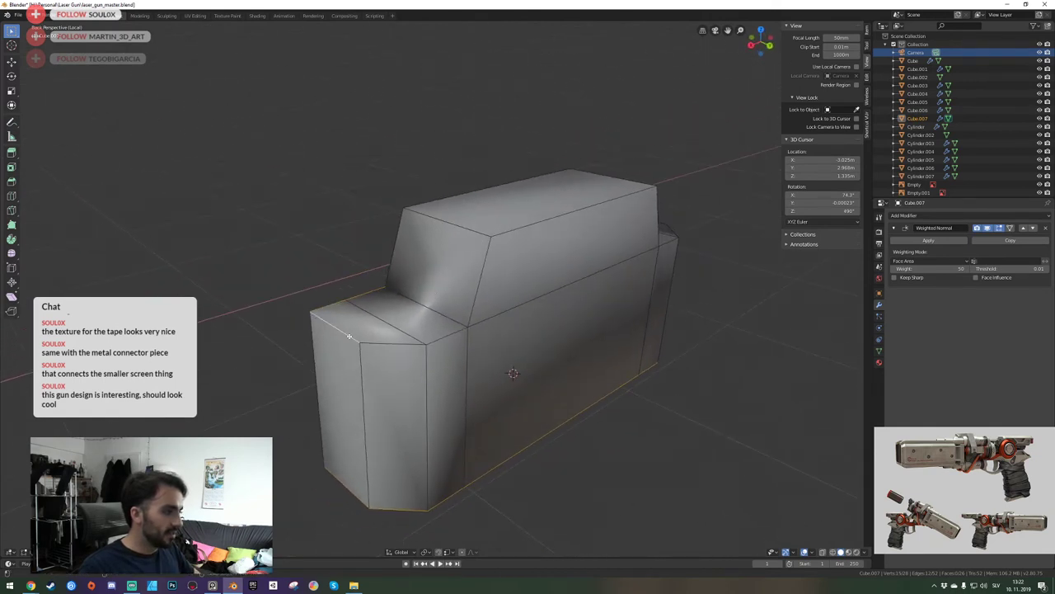
{"action": "left_click", "coordinate": [394, 344], "text": "shift"}
{"action": "left_click", "coordinate": [448, 337], "text": "shift"}
{"action": "left_click", "coordinate": [476, 289], "text": "shift"}
{"action": "left_click", "coordinate": [589, 211], "text": "shift"}
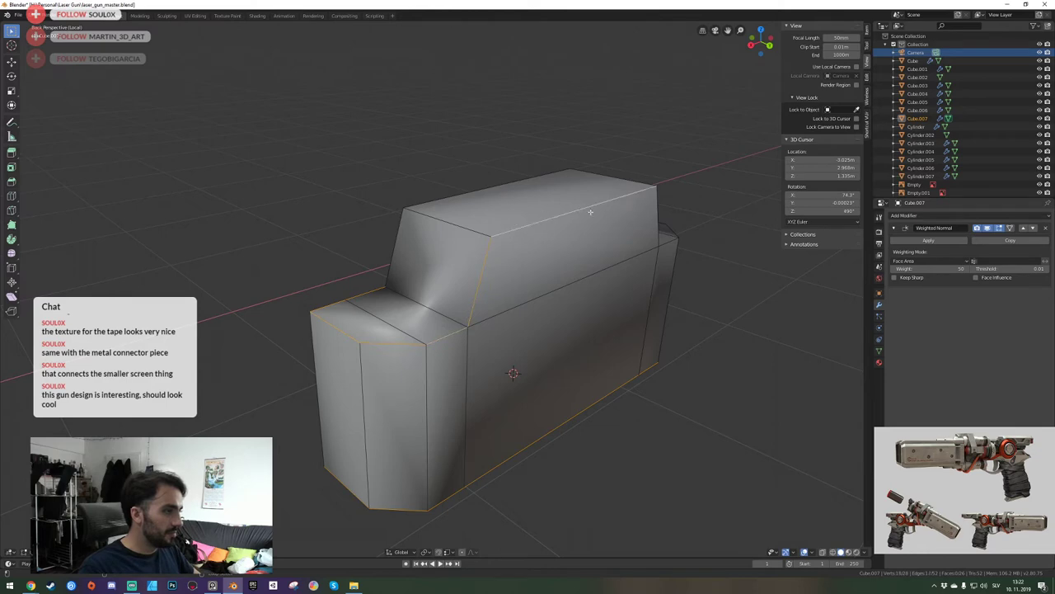
Add the opposite end's outline edges and the raised block's short cross edges, including the one at its base, to the selection.
{"action": "middle_click_drag", "start_coordinate": [590, 212], "coordinate": [494, 303]}
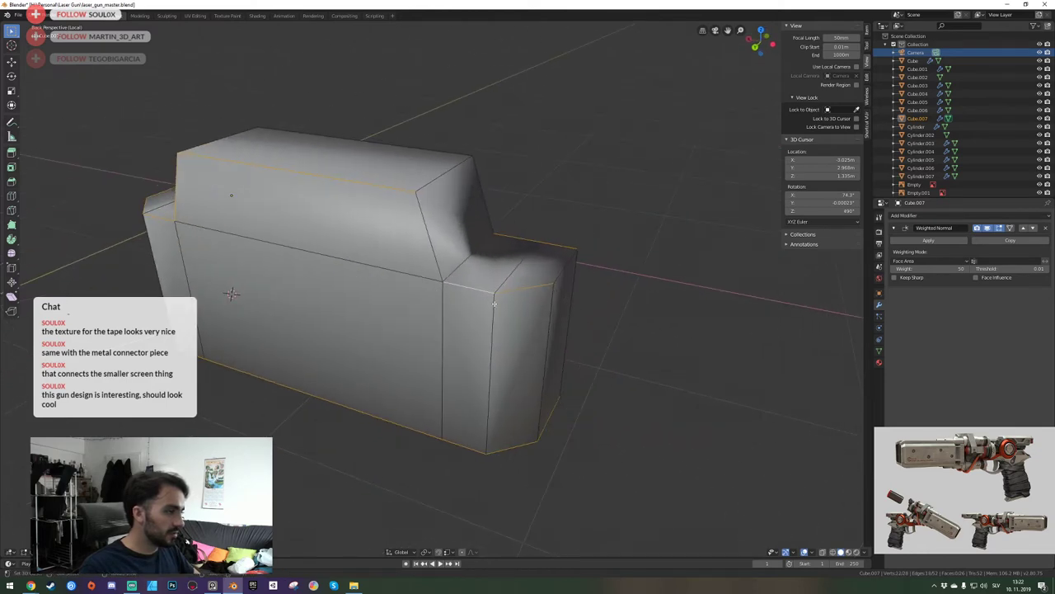
{"action": "middle_click_drag", "start_coordinate": [562, 269], "coordinate": [499, 332]}
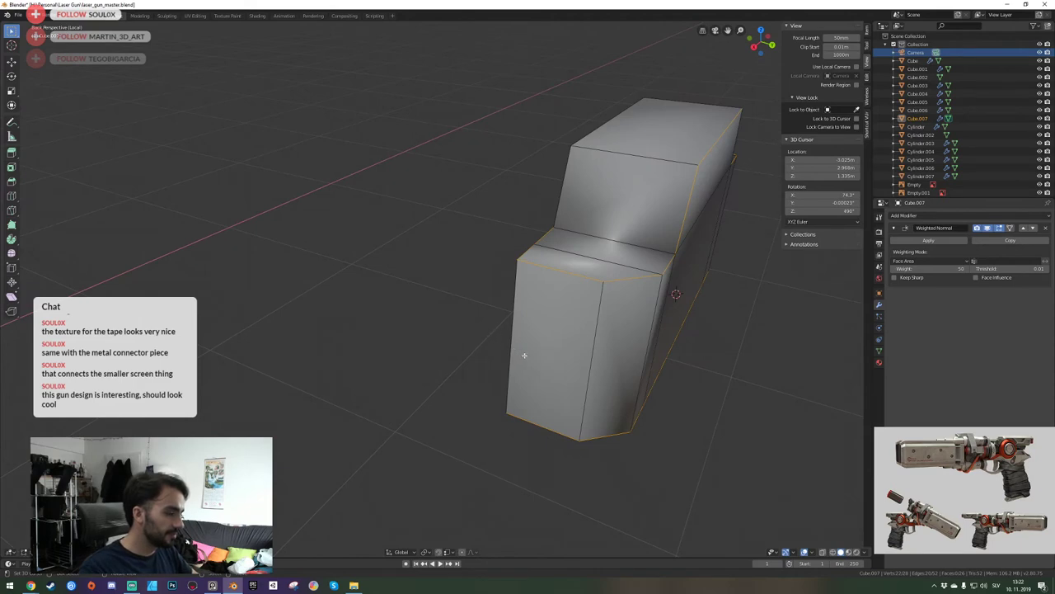
{"action": "middle_click_drag", "start_coordinate": [538, 363], "coordinate": [546, 307]}
{"action": "middle_click_drag", "start_coordinate": [587, 334], "coordinate": [438, 289]}
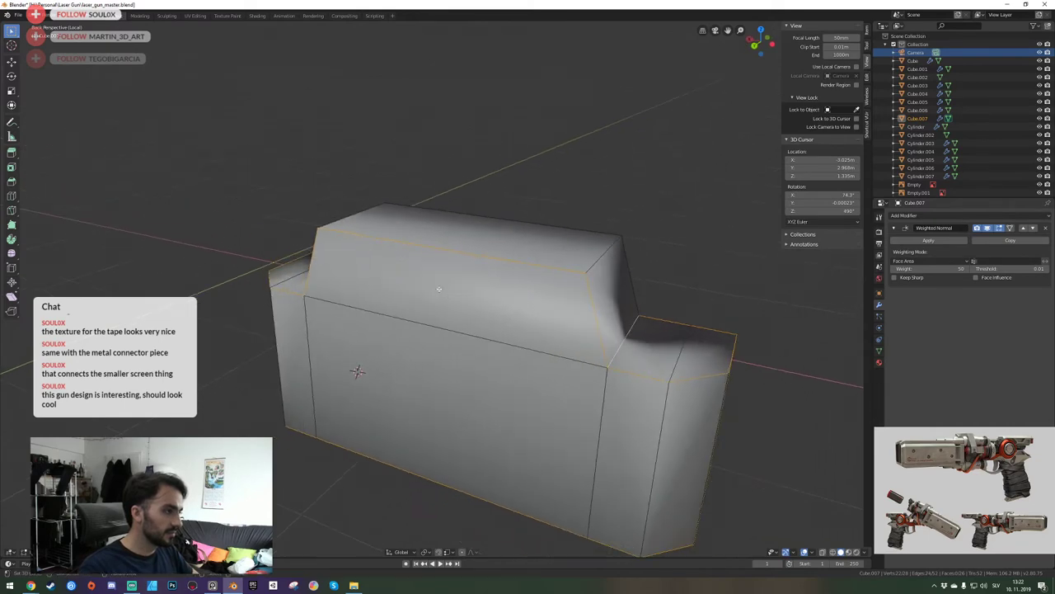
{"action": "middle_click_drag", "start_coordinate": [595, 263], "coordinate": [411, 243]}
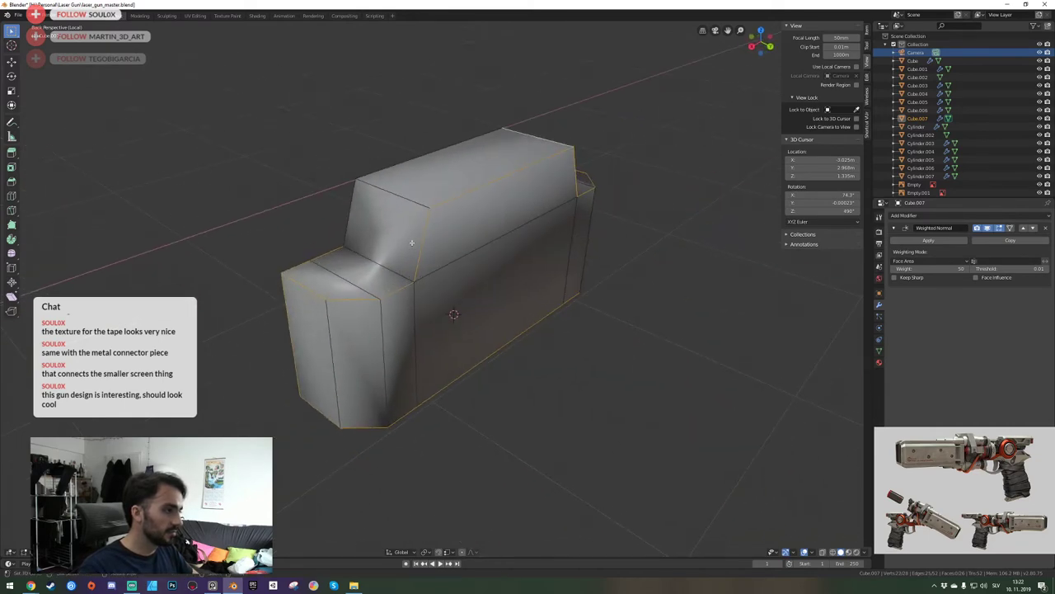
{"action": "left_click", "coordinate": [378, 266]}
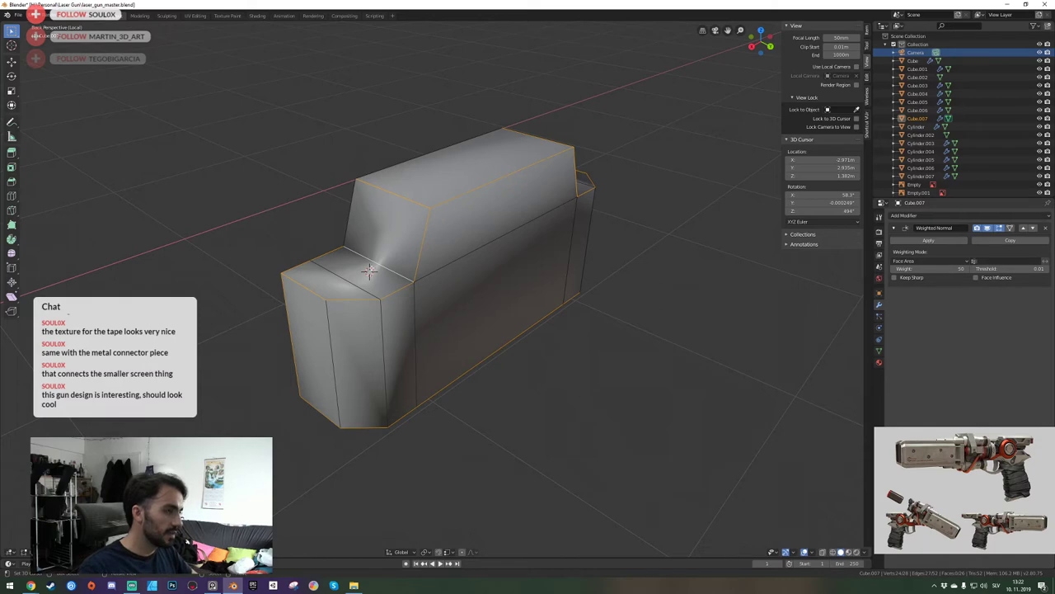
Try bevelling all edges of the corner piece, first isolated and again against the reference through the camera.
{"action": "key", "text": "shift+grave"}
{"action": "key", "text": "d"}
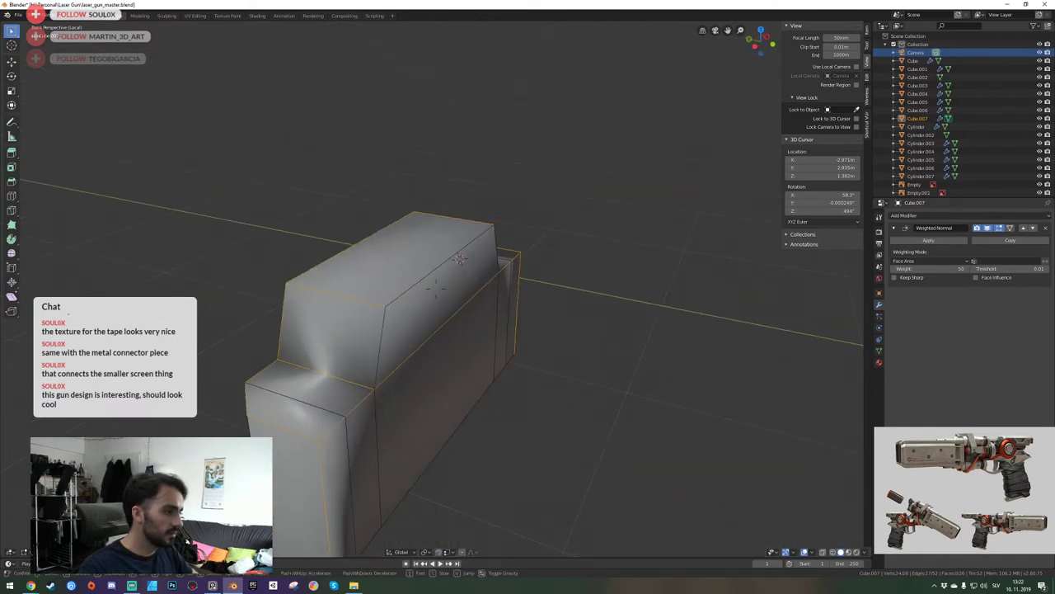
{"action": "left_click", "coordinate": [390, 341]}
{"action": "key", "text": "shift+grave"}
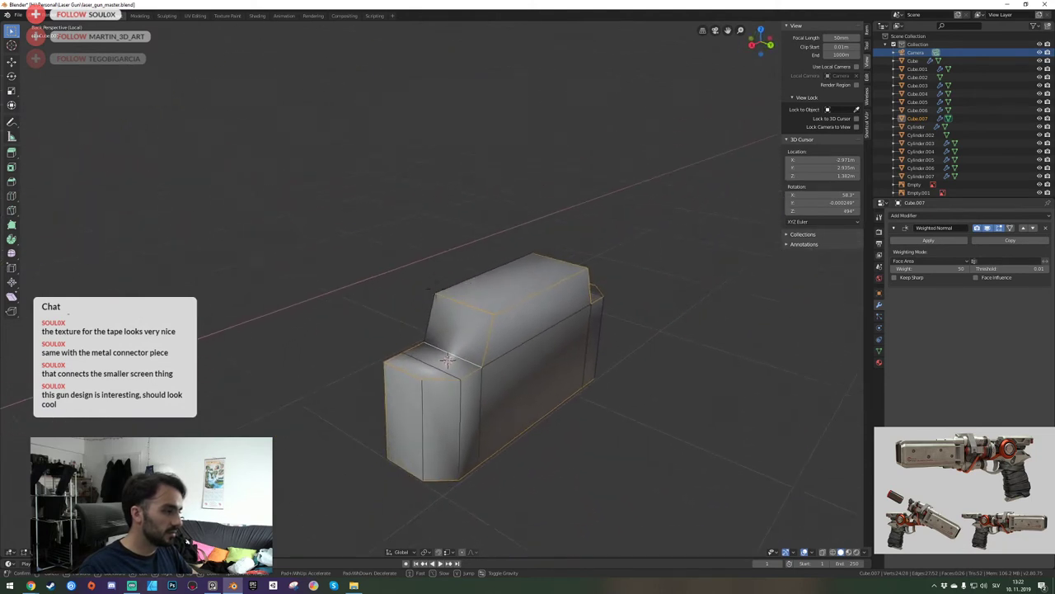
{"action": "left_click", "coordinate": [575, 331]}
{"action": "key", "text": "Tab"}
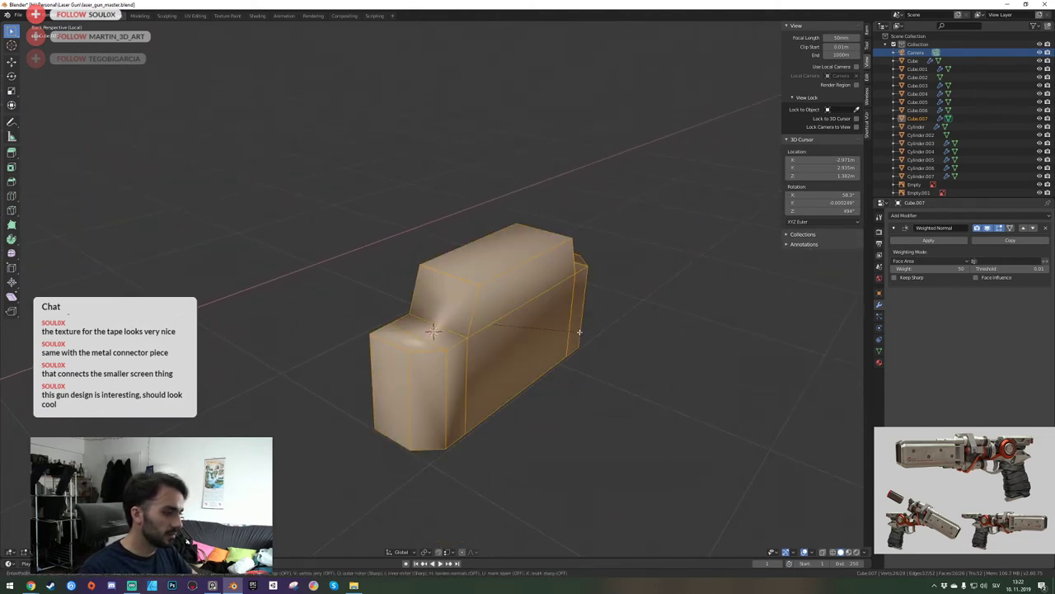
{"action": "key", "text": "ctrl+b"}
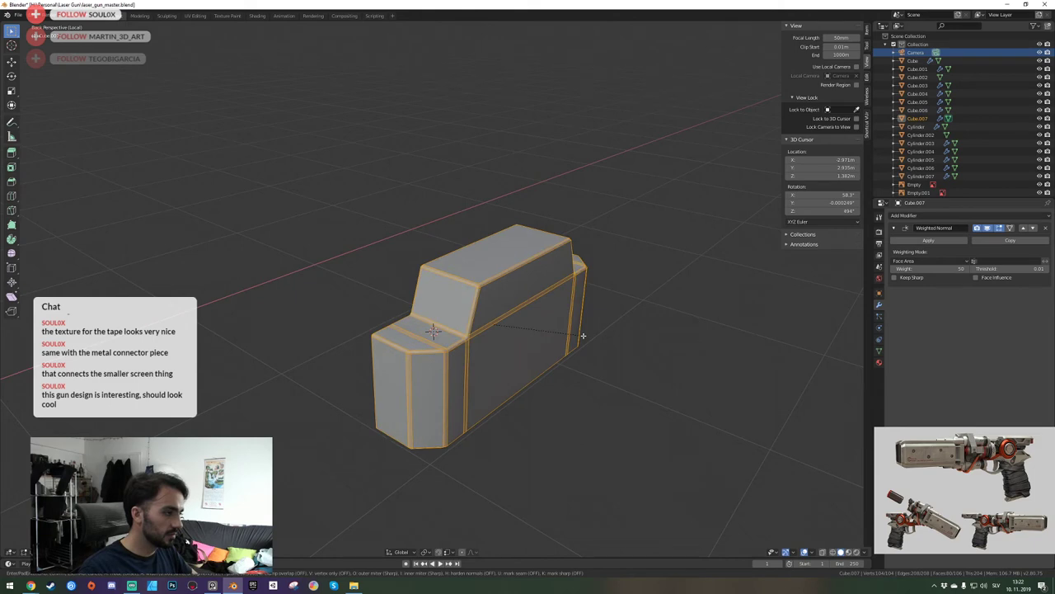
{"action": "right_click", "coordinate": [586, 337]}
{"action": "key", "text": "KP_0"}
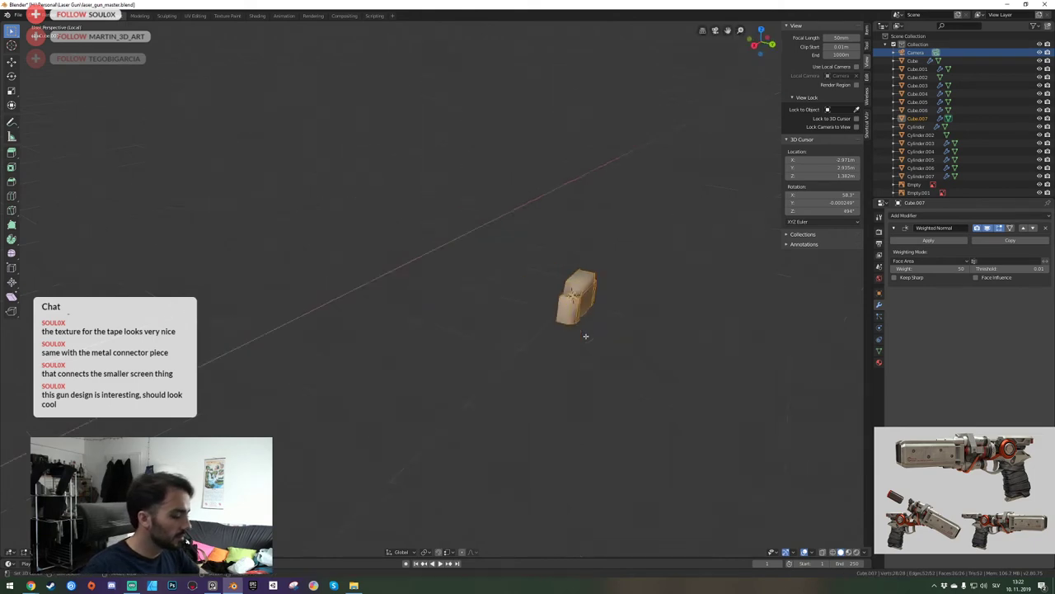
{"action": "key", "text": "KP_Divide"}
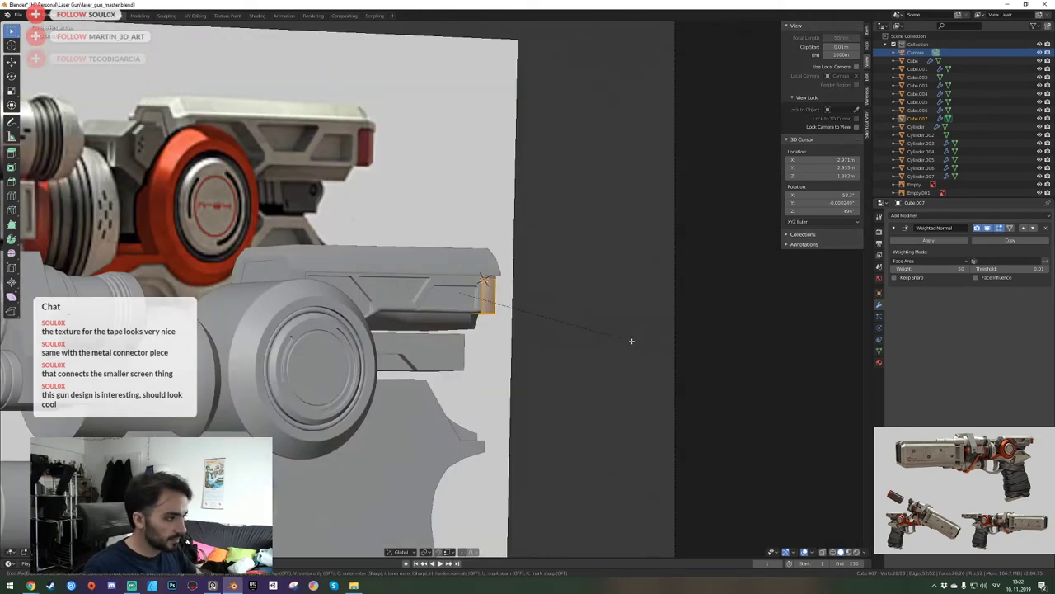
{"action": "key", "text": "ctrl+b"}
{"action": "left_click", "coordinate": [572, 346]}
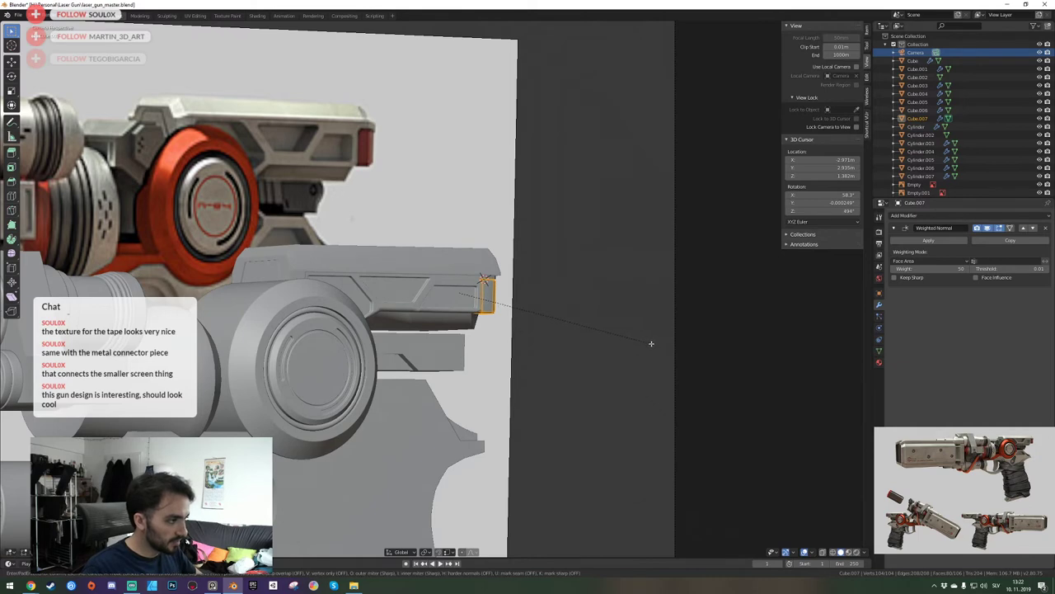
Isolate the fully bevelled corner piece and examine its shading and edge layout in Object and Edit Mode.
{"action": "key", "text": "KP_Divide"}
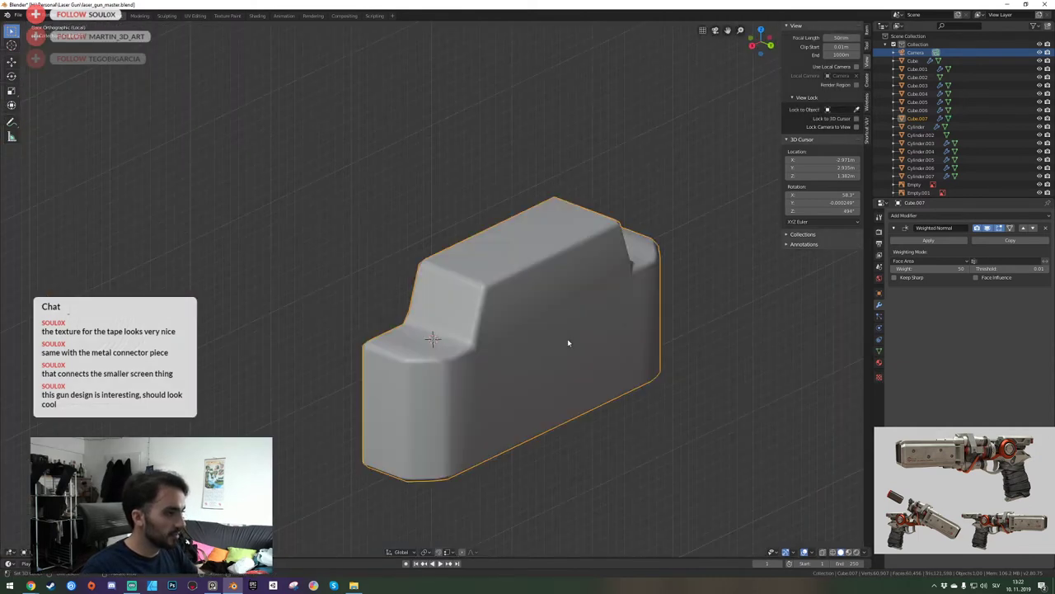
{"action": "key", "text": "Tab"}
{"action": "scroll", "coordinate": [568, 343], "scroll_direction": "down", "scroll_amount": 2}
{"action": "middle_click_drag", "start_coordinate": [568, 343], "coordinate": [307, 225]}
{"action": "key", "text": "alt+a"}
{"action": "key", "text": "Tab"}
{"action": "scroll", "coordinate": [307, 224], "scroll_direction": "down", "scroll_amount": 2}
{"action": "key", "text": "Tab"}
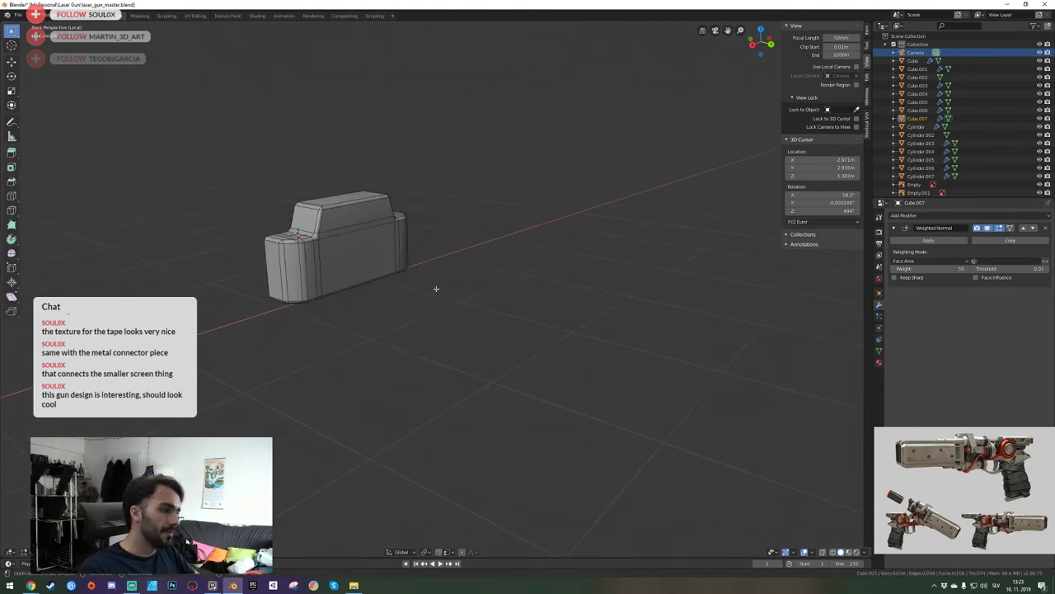
Undo the bevel on the whole corner piece to restore its outline edge selection, and compare it with the surrounding gun.
{"action": "key", "text": "a"}
{"action": "key", "text": "Tab"}
{"action": "key", "text": "KP_Divide"}
{"action": "key", "text": "Tab"}
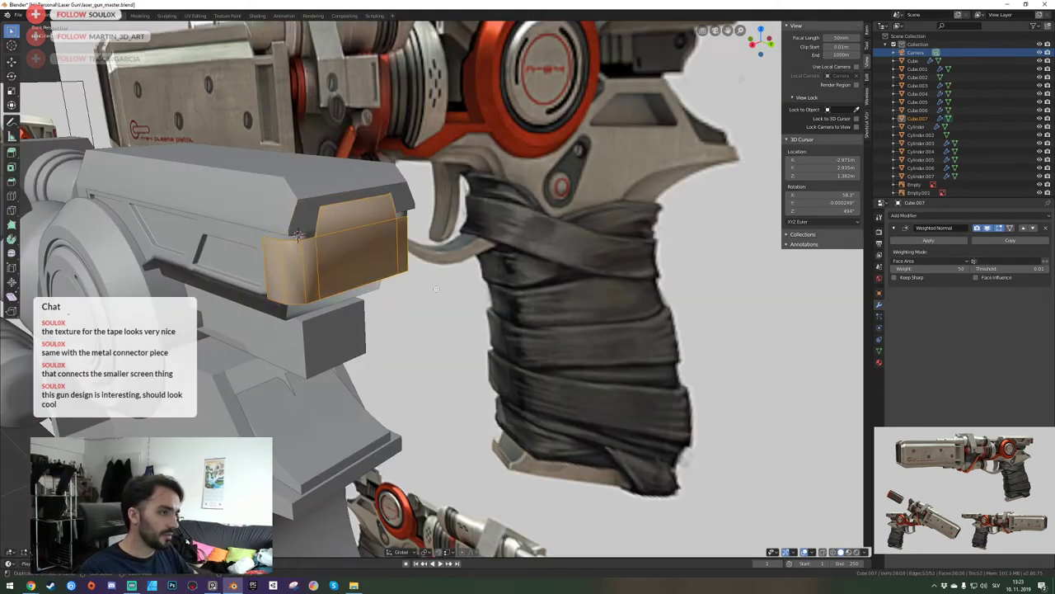
{"action": "key", "text": "KP_Divide"}
{"action": "middle_click_drag", "start_coordinate": [445, 289], "coordinate": [504, 306]}
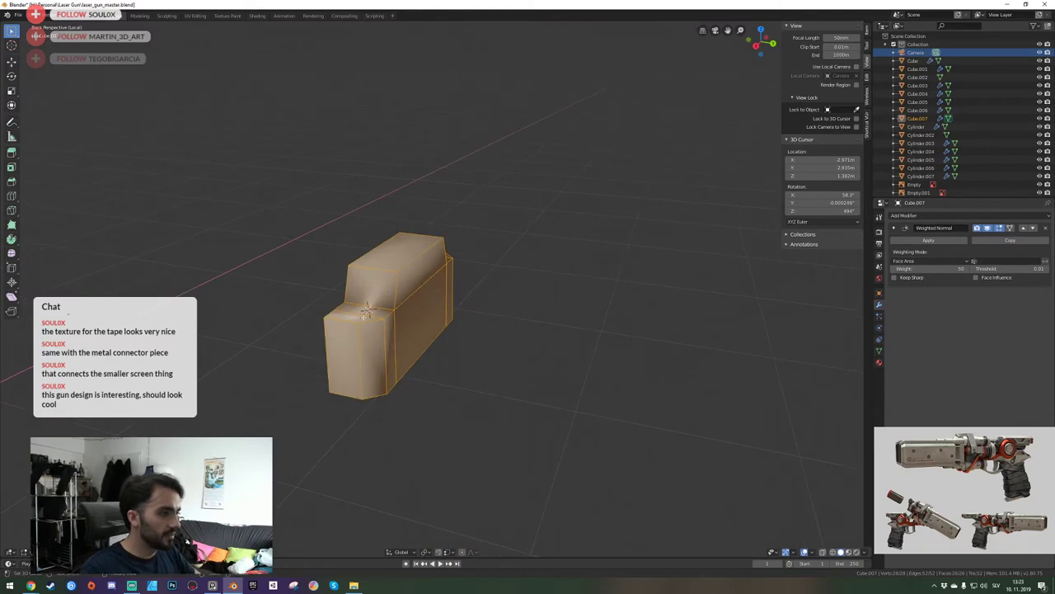
{"action": "key", "text": "alt+a"}
{"action": "key", "text": "KP_Divide"}
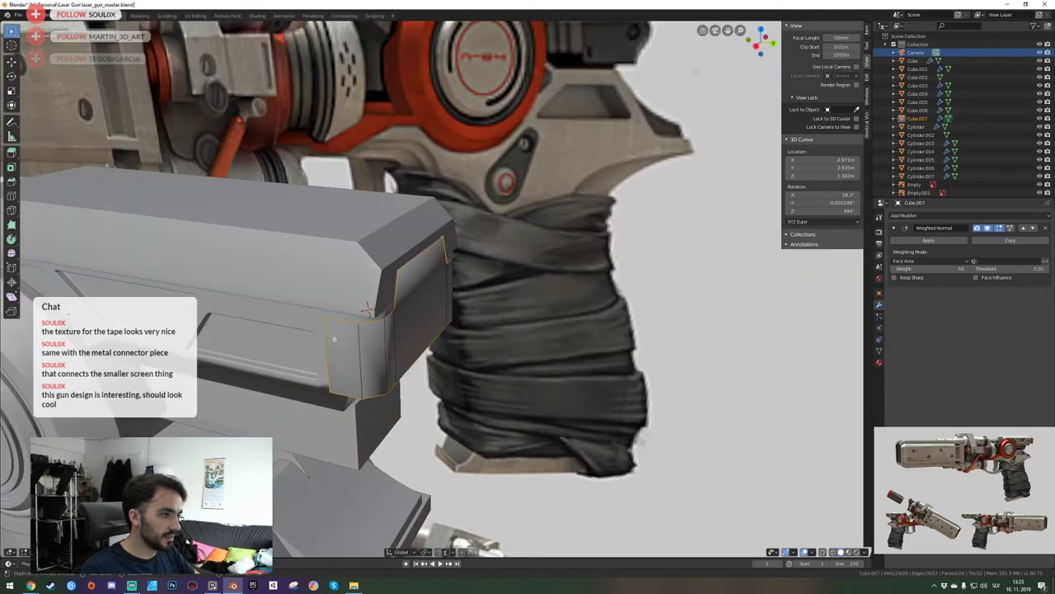
{"action": "key", "text": "KP_Divide"}
Adjust the edge selection around the raised block's long side, covering its long top edge and sloped side edges.
{"action": "middle_click_drag", "start_coordinate": [336, 339], "coordinate": [436, 286]}
{"action": "key", "text": "a"}
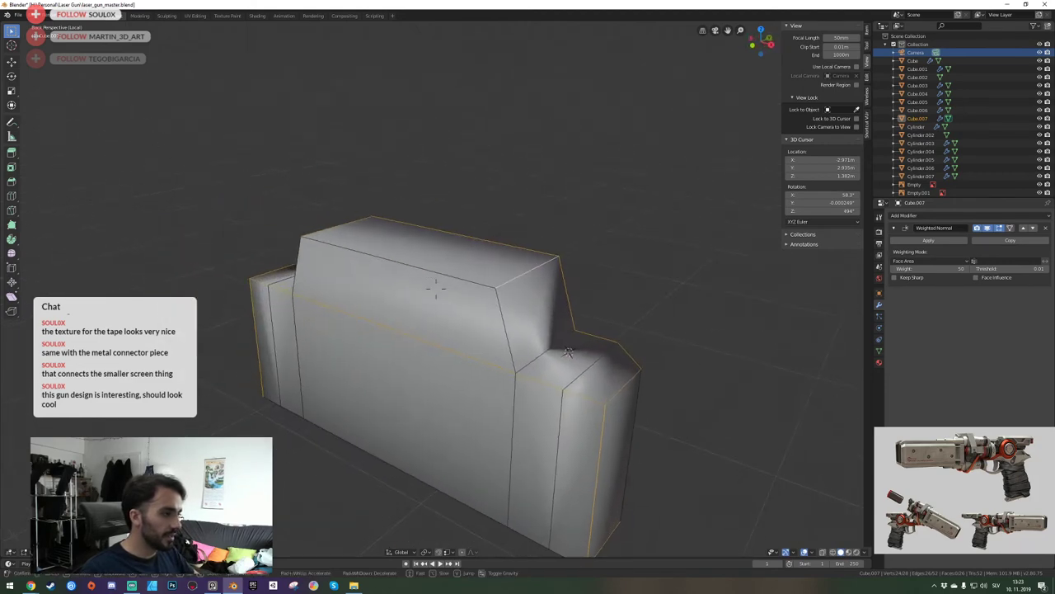
{"action": "left_click", "coordinate": [437, 289]}
{"action": "left_click", "coordinate": [503, 315], "text": "shift"}
{"action": "left_click", "coordinate": [465, 280], "text": "shift"}
{"action": "left_click", "coordinate": [298, 266], "text": "shift"}
{"action": "key", "text": "shift+grave"}
{"action": "key", "text": "d"}
{"action": "key", "text": "q"}
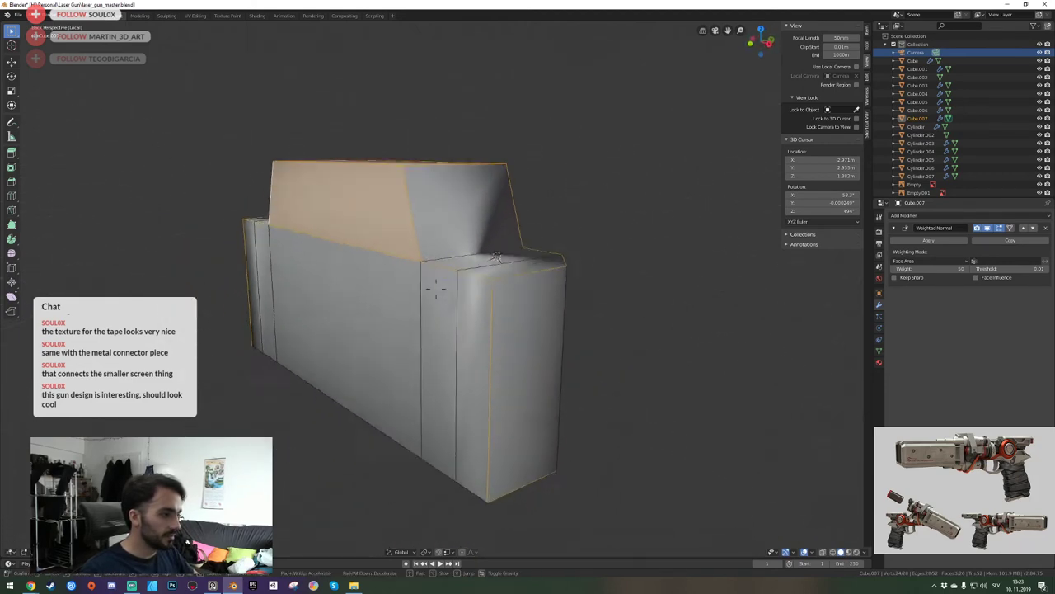
{"action": "left_click", "coordinate": [436, 288]}
{"action": "left_click", "coordinate": [434, 231], "text": "alt+shift"}
Complete the corner piece's outline selection with its remaining bottom and end edges, leaving out the cross edge at the raised block's base.
{"action": "key", "text": "shift+grave"}
{"action": "key", "text": "d"}
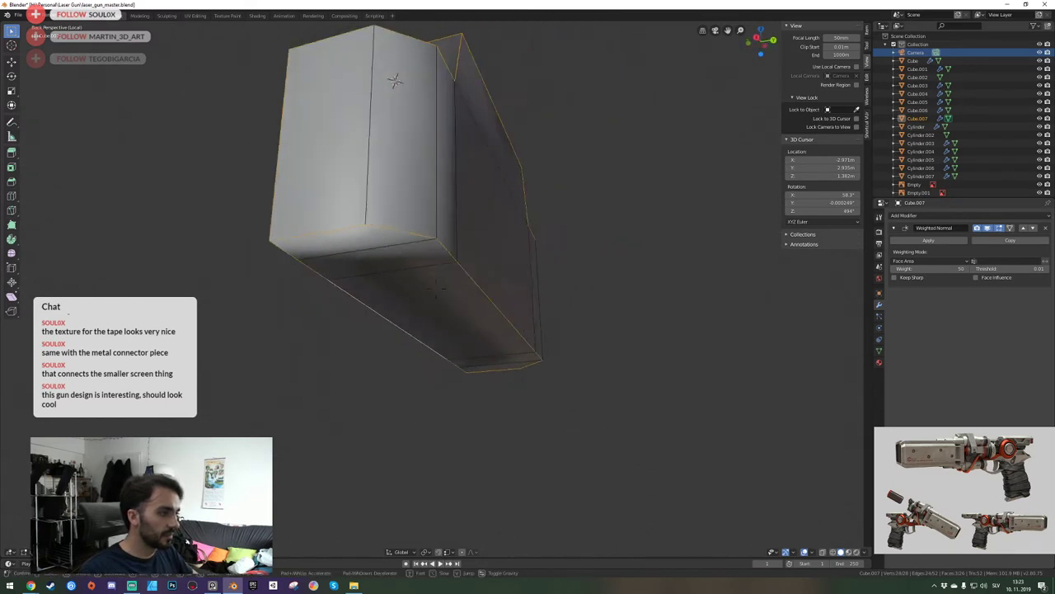
{"action": "key", "text": "e"}
{"action": "left_click", "coordinate": [435, 287]}
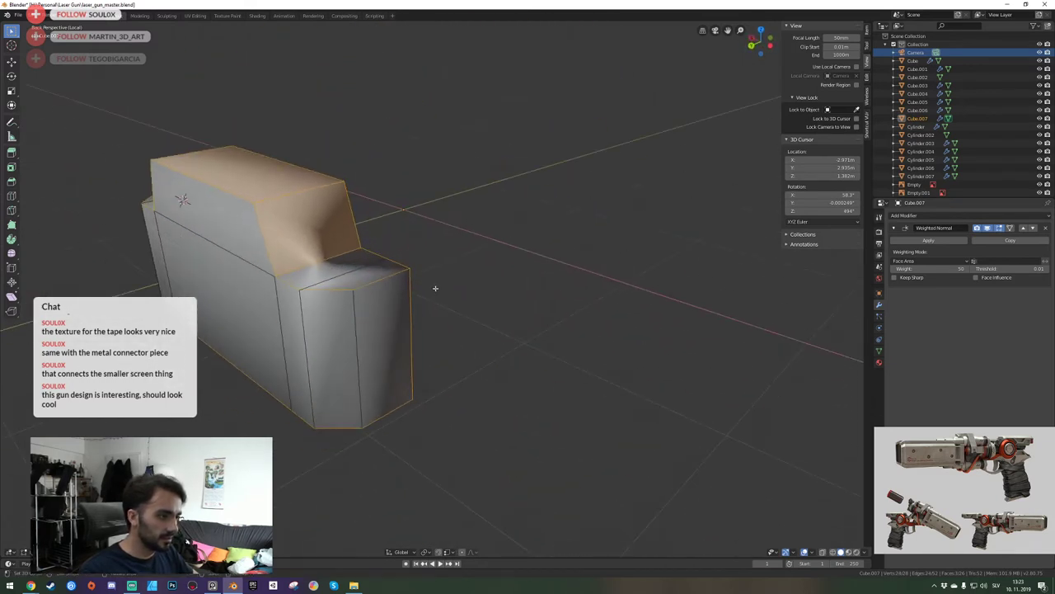
{"action": "key", "text": "shift+grave"}
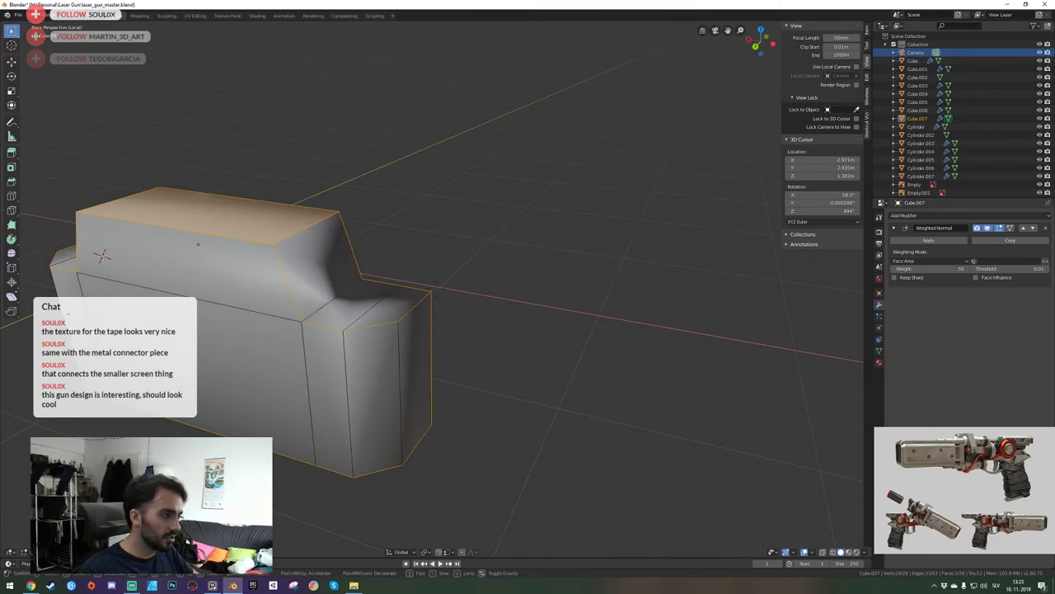
{"action": "middle_click_drag", "start_coordinate": [353, 332], "coordinate": [476, 302]}
{"action": "left_click", "coordinate": [190, 352], "text": "shift"}
{"action": "scroll", "coordinate": [198, 342], "scroll_direction": "down", "scroll_amount": 3}
{"action": "left_click", "coordinate": [468, 312], "text": "shift"}
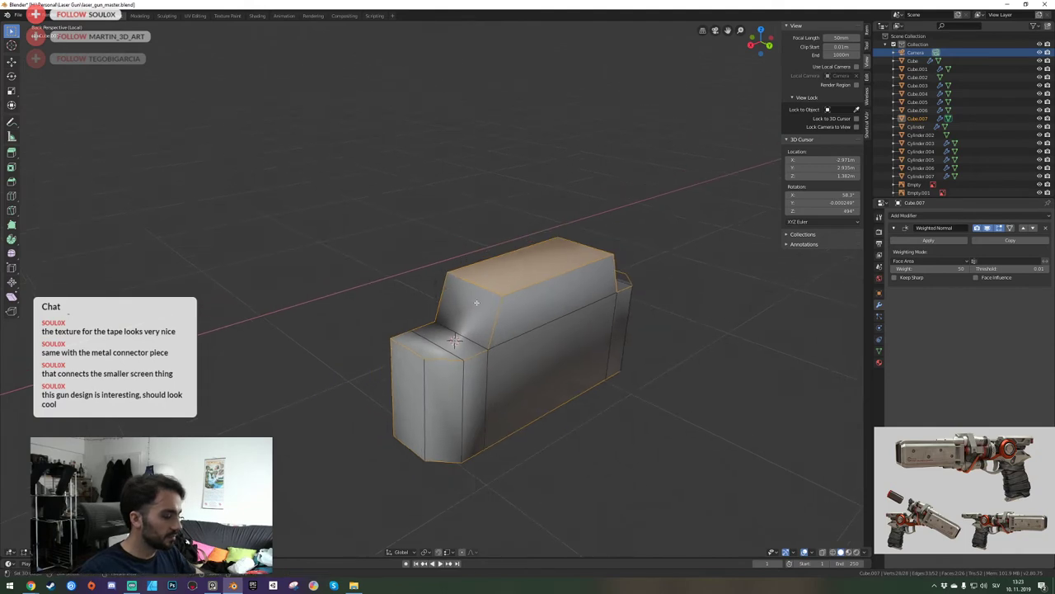
Bevel the corner piece's selected outline edges with 1 segment through the camera, then isolate the piece and place the 3D cursor on its top.
{"action": "key", "text": "KP_0"}
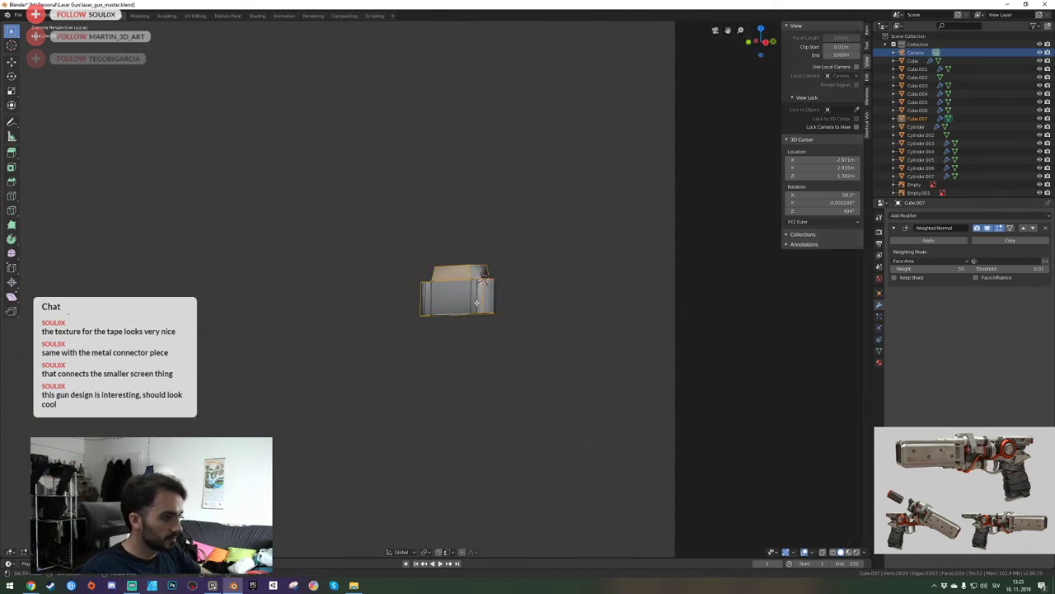
{"action": "key", "text": "KP_Divide"}
{"action": "key", "text": "ctrl+b"}
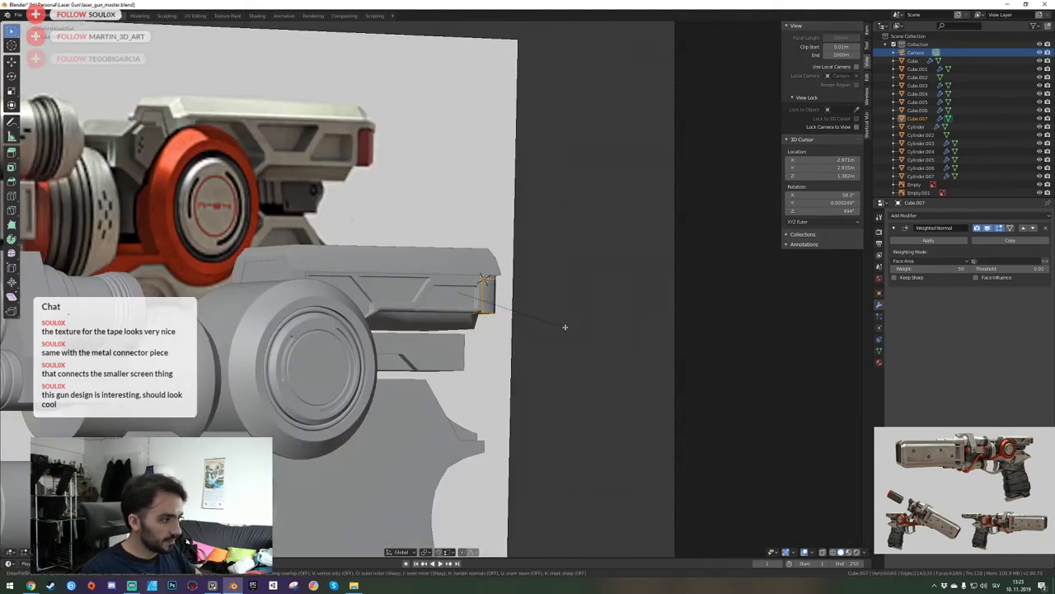
{"action": "left_click", "coordinate": [579, 336]}
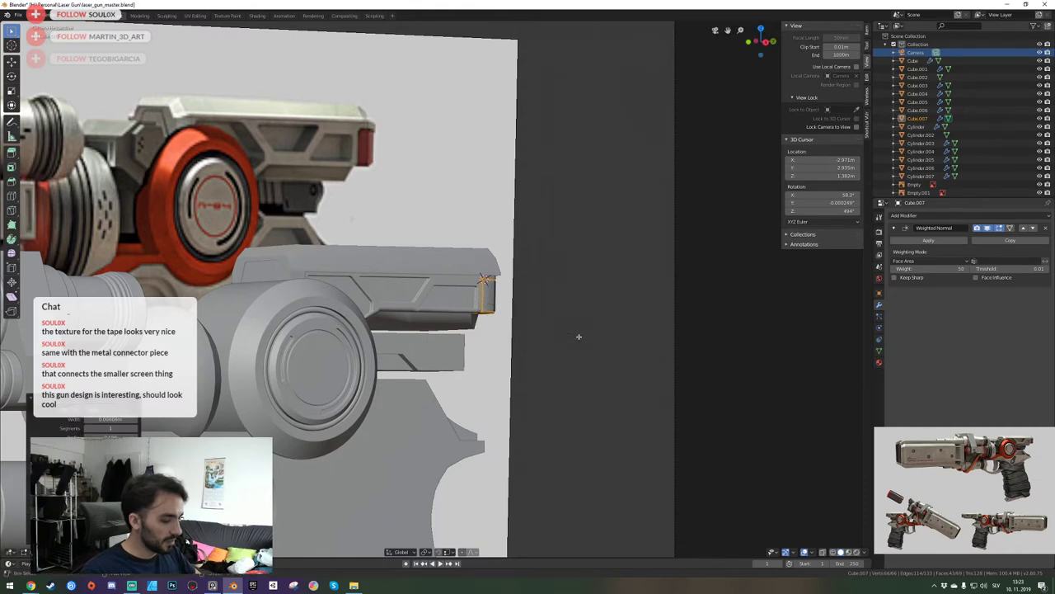
{"action": "key", "text": "KP_Divide"}
{"action": "middle_click_drag", "start_coordinate": [512, 316], "coordinate": [436, 289]}
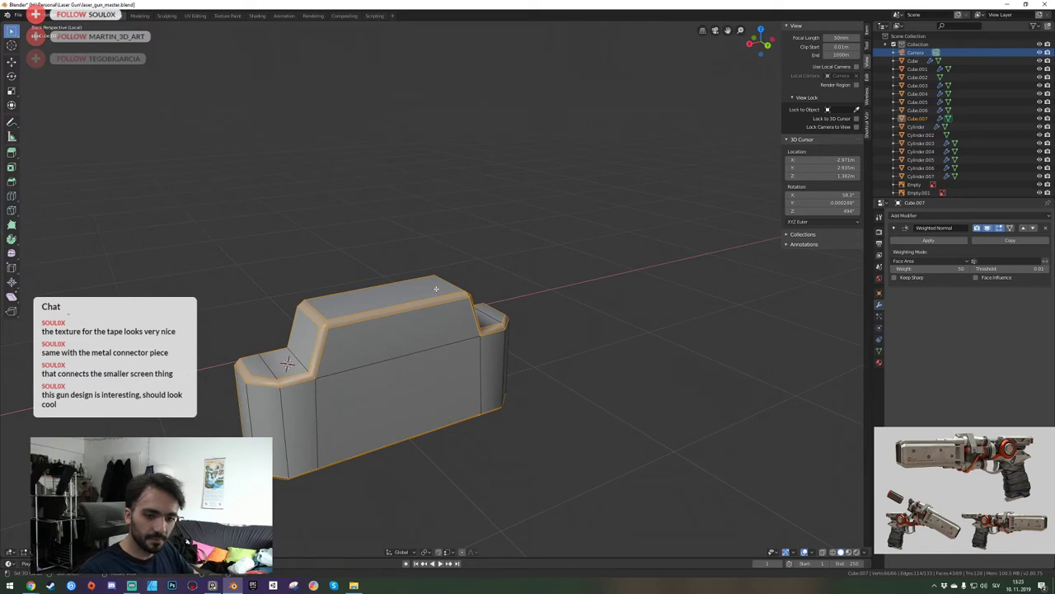
{"action": "right_click", "coordinate": [437, 287], "text": "shift"}
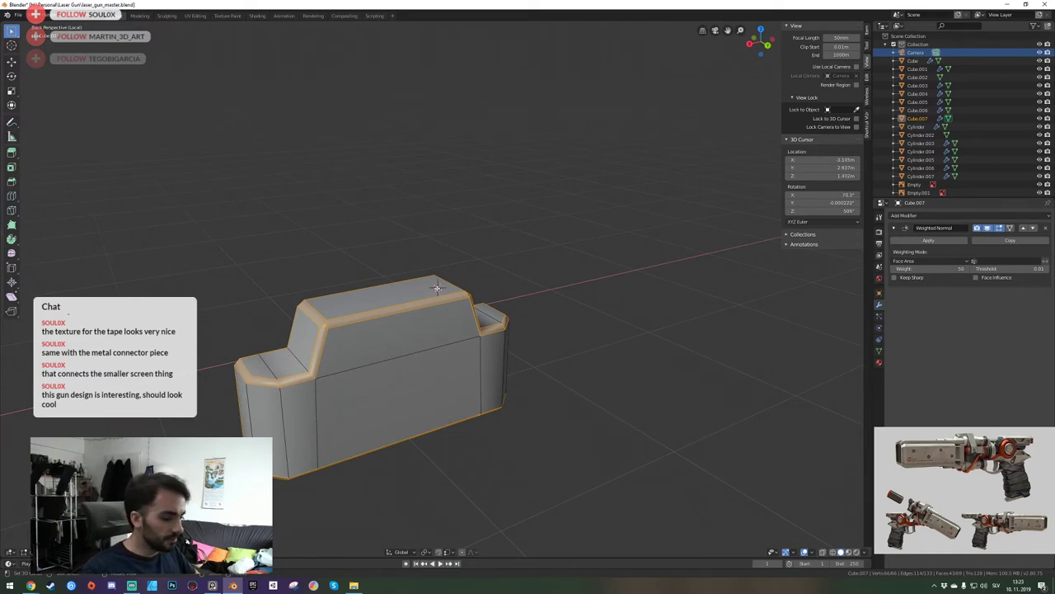
{"action": "middle_click_drag", "start_coordinate": [437, 288], "coordinate": [518, 299]}
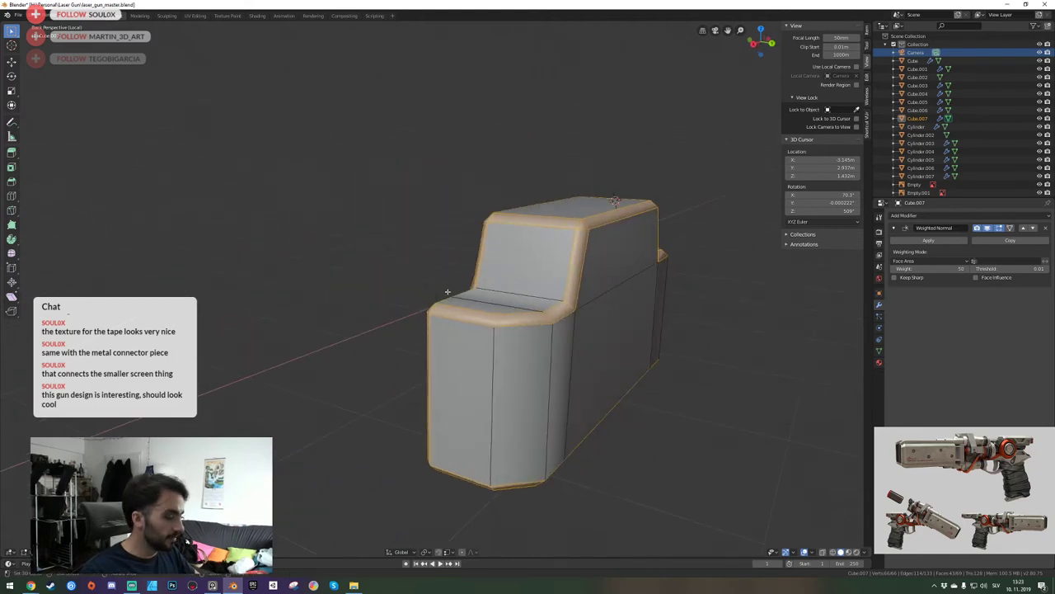
Show the corner piece together with the whole gun, save the file and compare its shape with the reference.
{"action": "key", "text": "KP_Divide"}
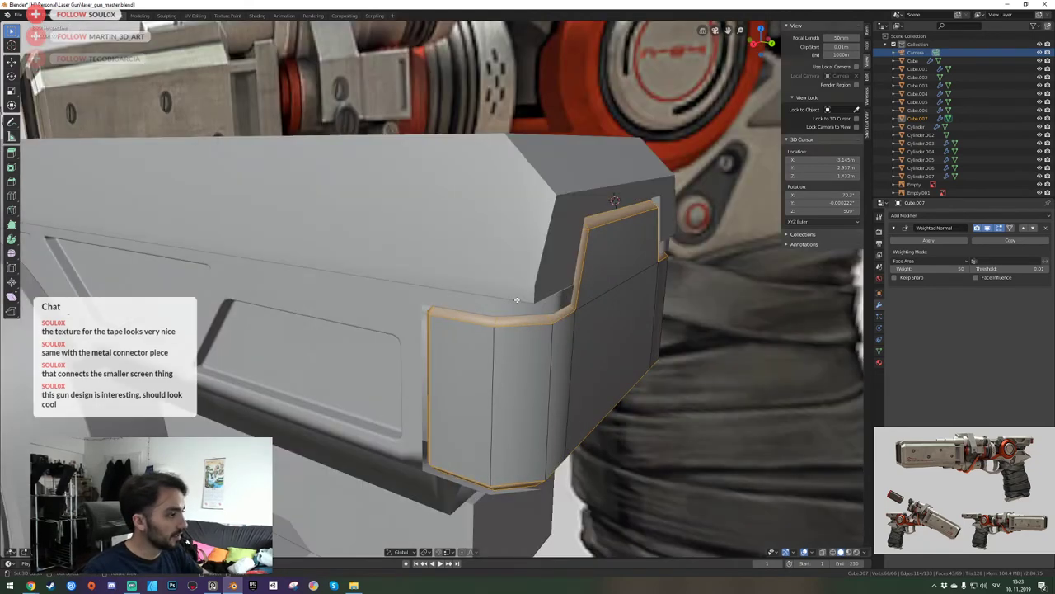
{"action": "scroll", "coordinate": [516, 299], "scroll_direction": "down", "scroll_amount": 8}
{"action": "key", "text": "ctrl+s"}
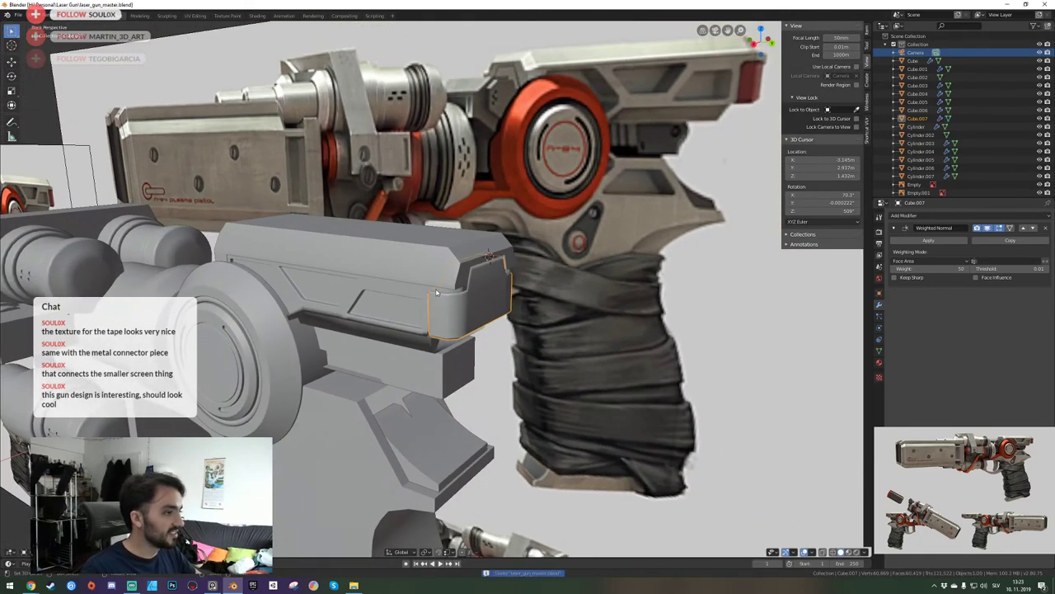
{"action": "scroll", "coordinate": [437, 287], "scroll_direction": "up", "scroll_amount": 3}
{"action": "key", "text": "w"}
{"action": "key", "text": "d"}
{"action": "left_click", "coordinate": [436, 289]}
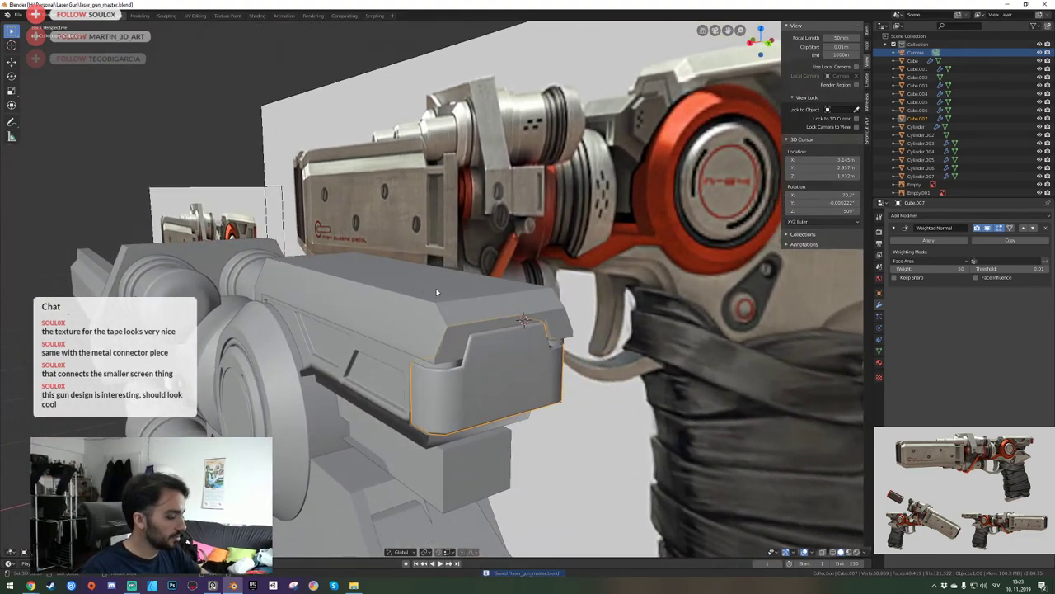
Isolate the corner piece for mesh editing, save the file and clear the outline edge selection.
{"action": "key", "text": "KP_Divide"}
{"action": "key", "text": "Tab"}
{"action": "key", "text": "ctrl+s"}
{"action": "key", "text": "shift+grave"}
{"action": "key", "text": "w"}
{"action": "key", "text": "d"}
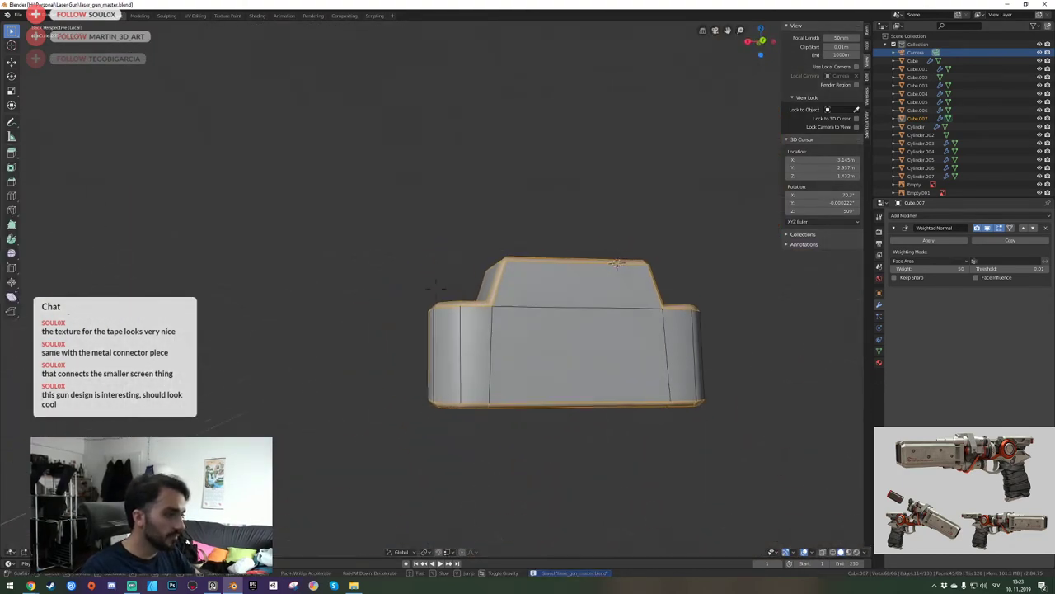
{"action": "left_click", "coordinate": [436, 288]}
{"action": "key", "text": "Tab"}
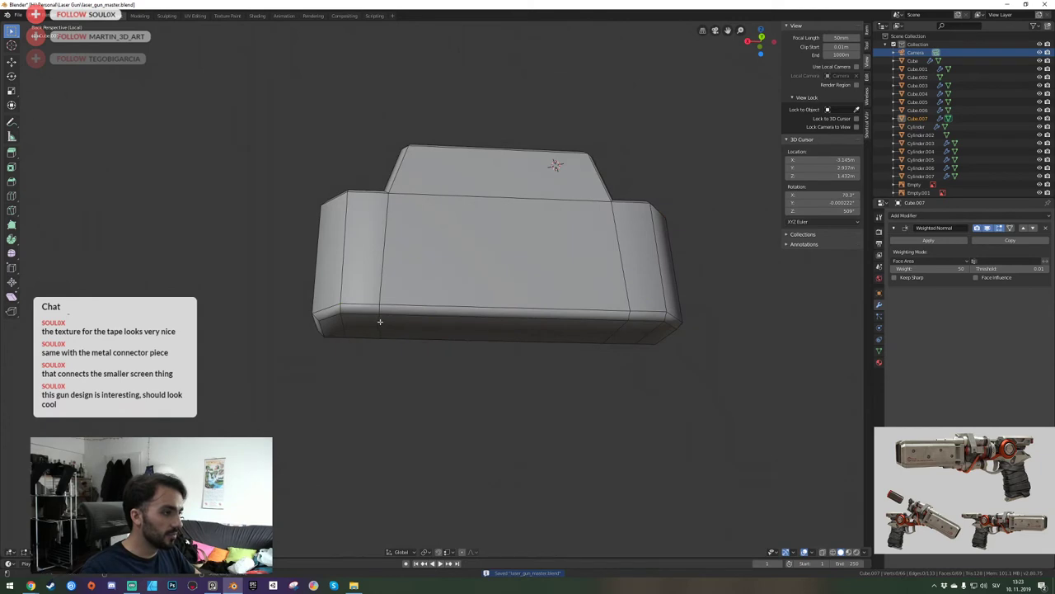
Select the lower edges of the slanted seam at one end of the long side and scale them to 0 along X.
{"action": "left_click", "coordinate": [380, 322]}
{"action": "key", "text": "shift+grave"}
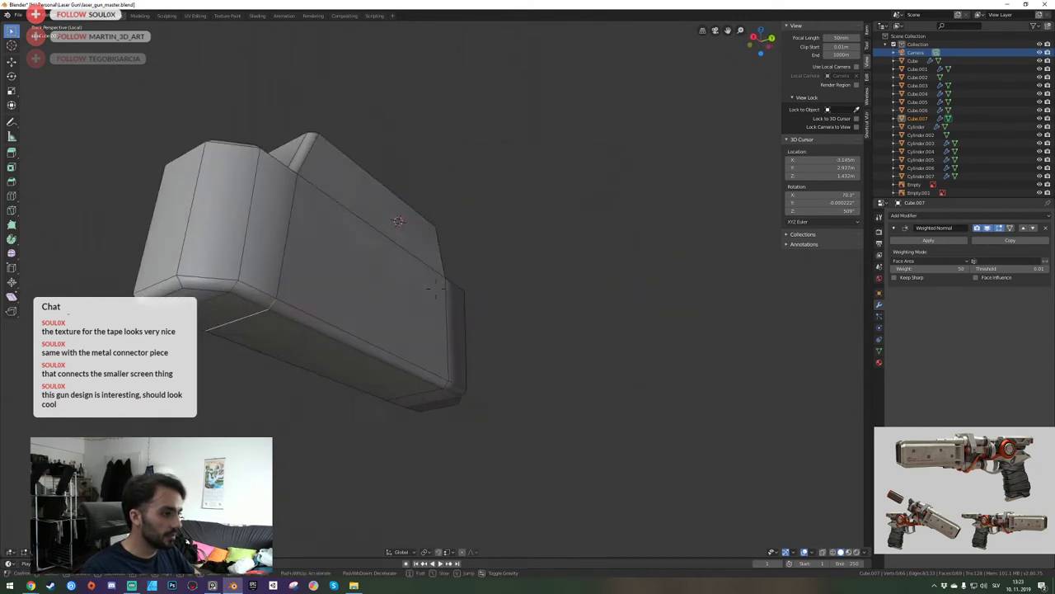
{"action": "key", "text": "a"}
{"action": "left_click", "coordinate": [436, 288]}
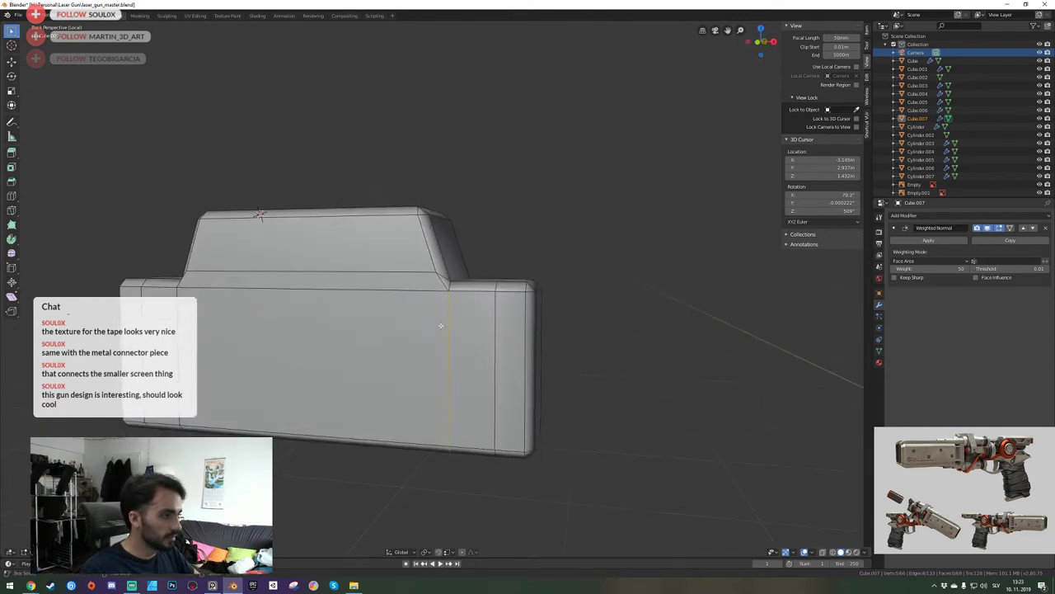
{"action": "left_click", "coordinate": [442, 325], "text": "shift"}
{"action": "key", "text": "shift+grave"}
{"action": "key", "text": "s"}
{"action": "key", "text": "w"}
{"action": "left_click", "coordinate": [436, 288]}
{"action": "key", "text": "s"}
{"action": "key", "text": "y"}
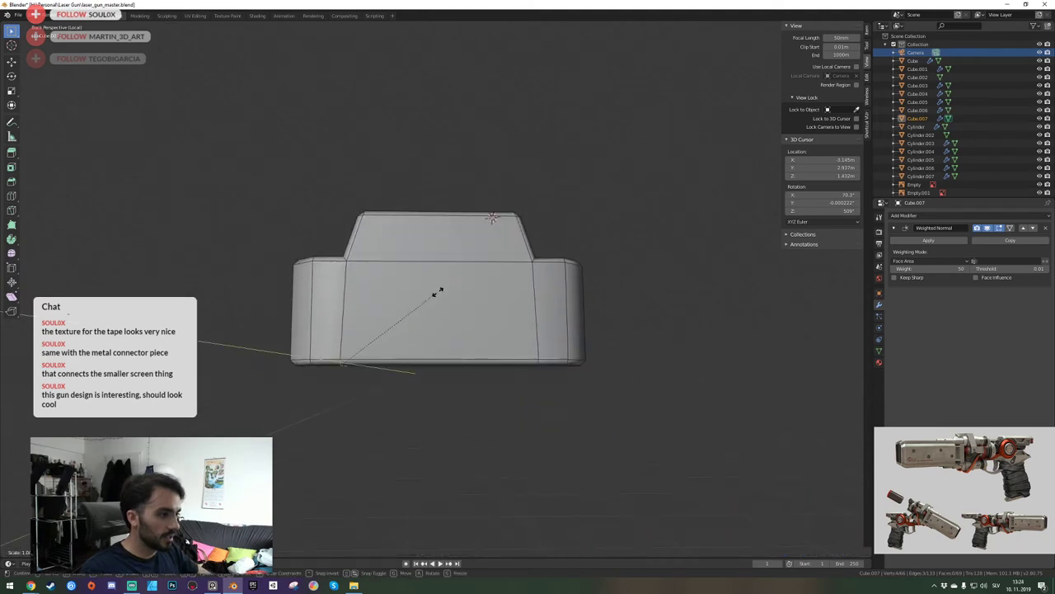
{"action": "key", "text": "x"}
{"action": "key", "text": "0"}
{"action": "key", "text": "Return"}
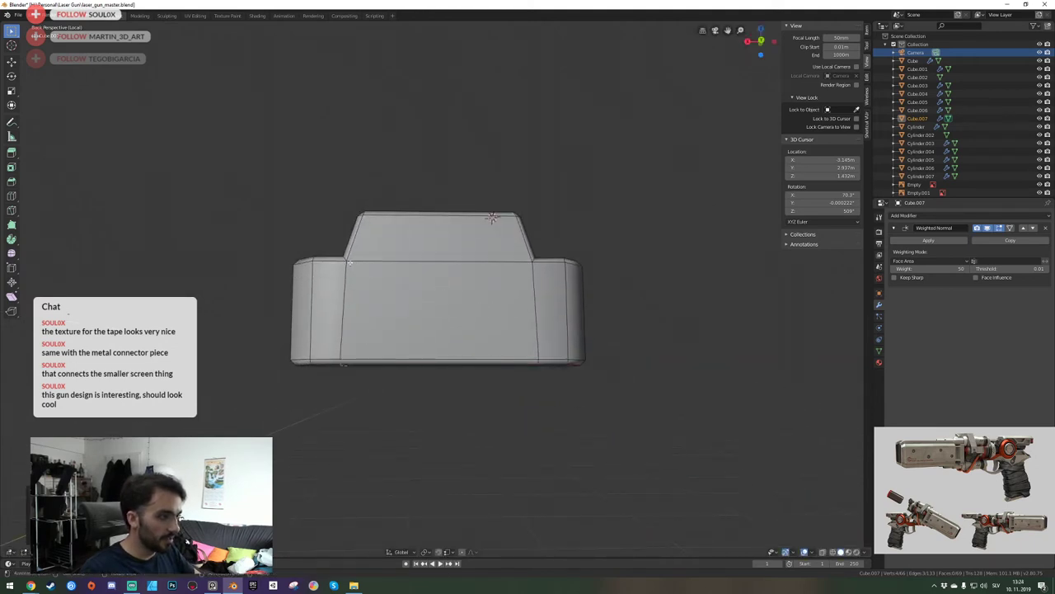
Select the lower edges of the seam at the long side's other end, leaving out its vertical edge.
{"action": "key", "text": "shift+grave"}
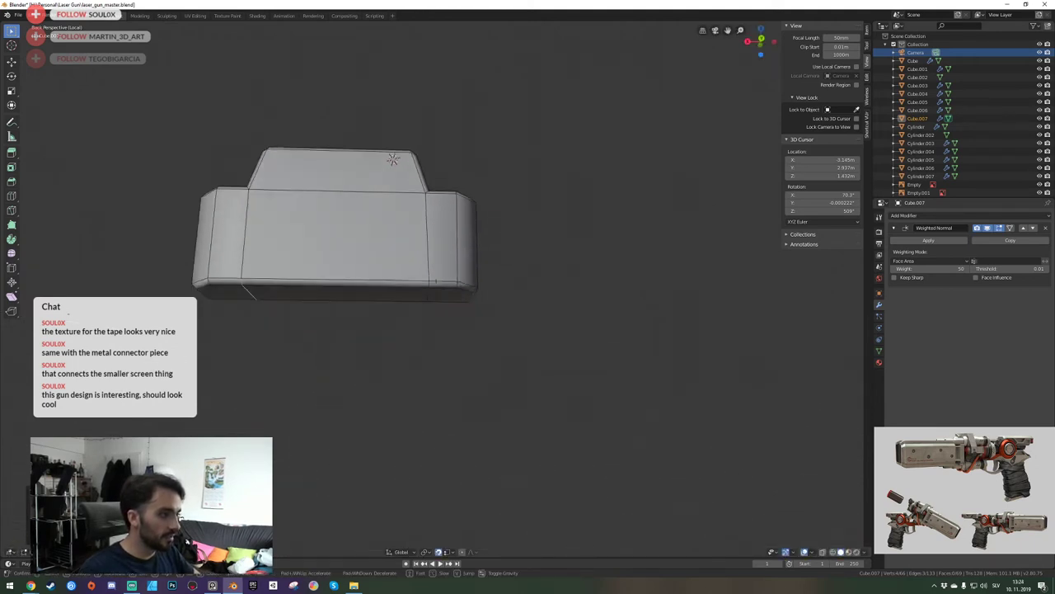
{"action": "left_click", "coordinate": [436, 288]}
{"action": "left_click", "coordinate": [426, 253], "text": "alt"}
{"action": "key", "text": "shift+grave"}
{"action": "key", "text": "d"}
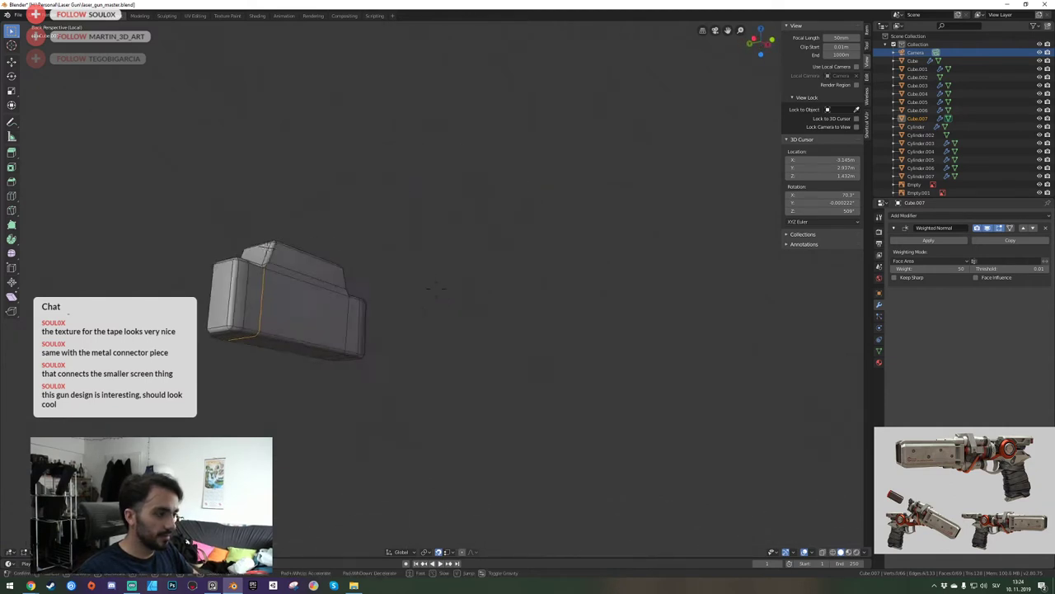
{"action": "left_click", "coordinate": [436, 288]}
{"action": "left_click", "coordinate": [217, 311], "text": "shift"}
{"action": "key", "text": "s"}
{"action": "key", "text": "y"}
{"action": "key", "text": "x"}
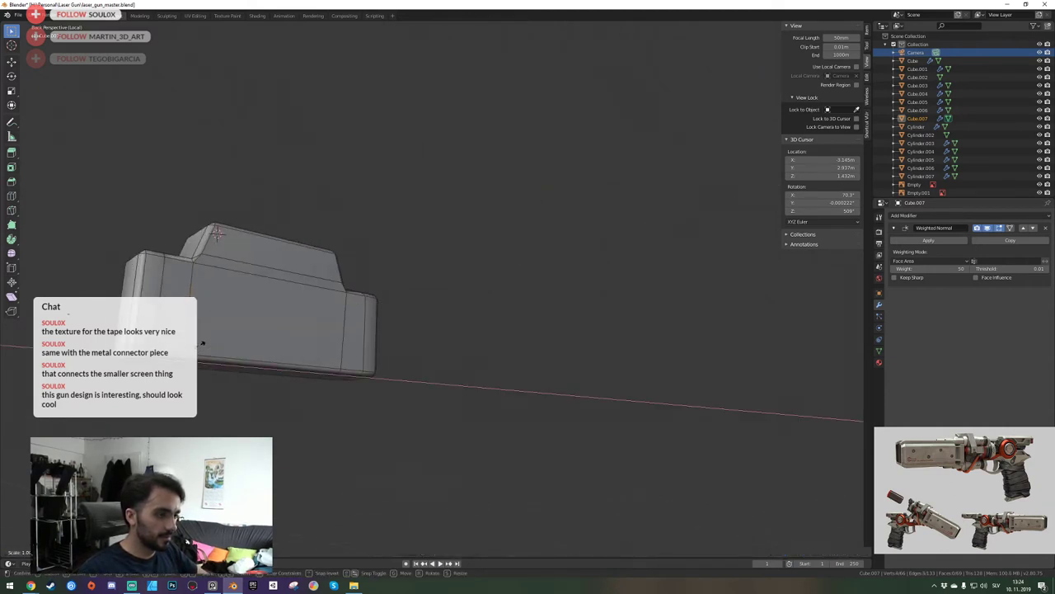
{"action": "right_click", "coordinate": [202, 343]}
{"action": "key", "text": "g"}
{"action": "key", "text": "y"}
{"action": "key", "text": "x"}
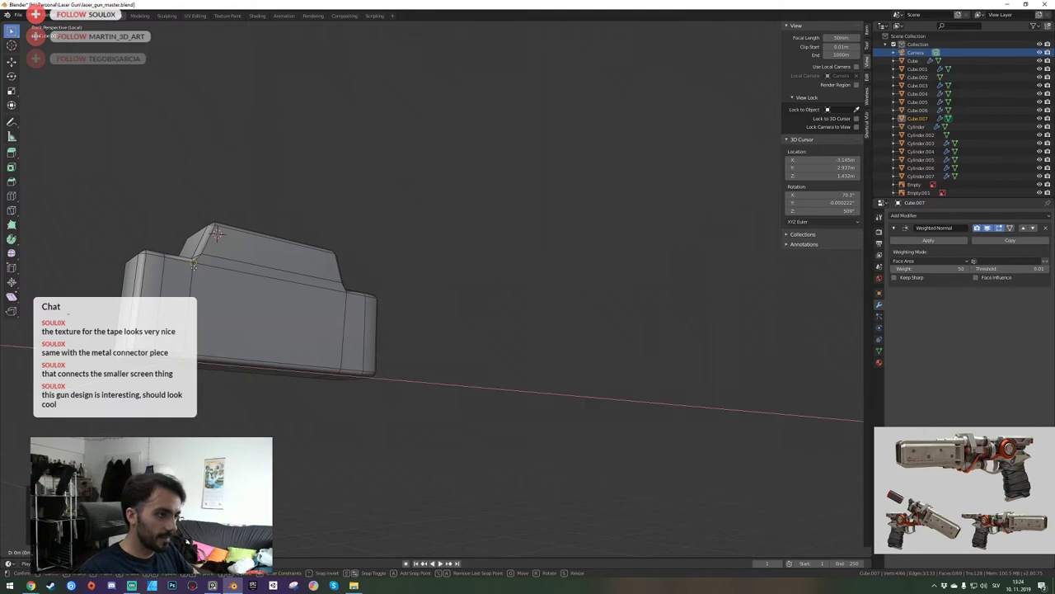
{"action": "right_click", "coordinate": [194, 267]}
Move the selected lower seam edges along X, snapped in line with the seam's upper corner, and save the file.
{"action": "key", "text": "shift+grave"}
{"action": "key", "text": "w"}
{"action": "key", "text": "d"}
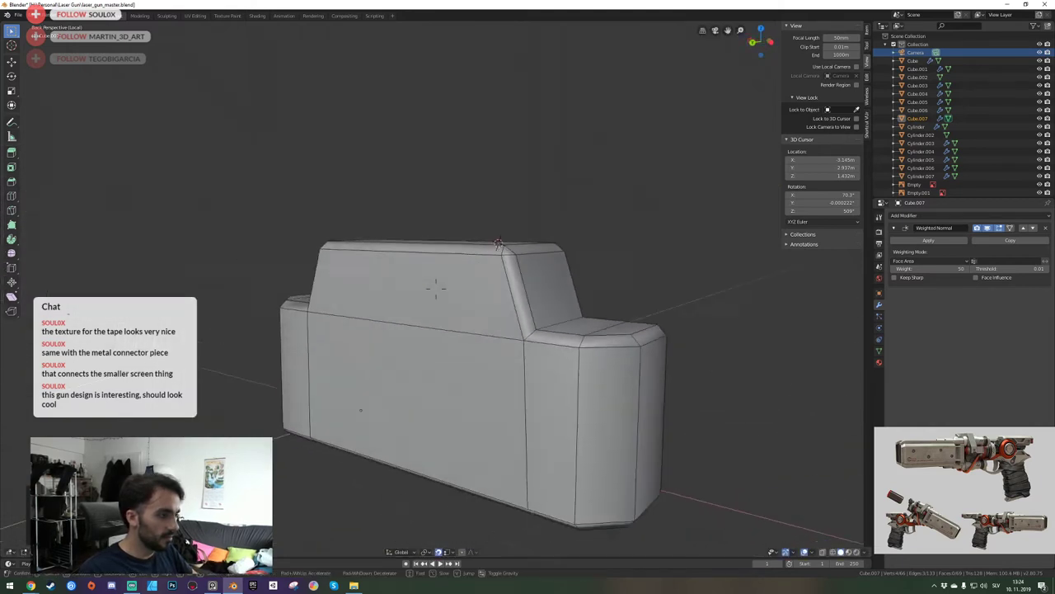
{"action": "left_click", "coordinate": [436, 288]}
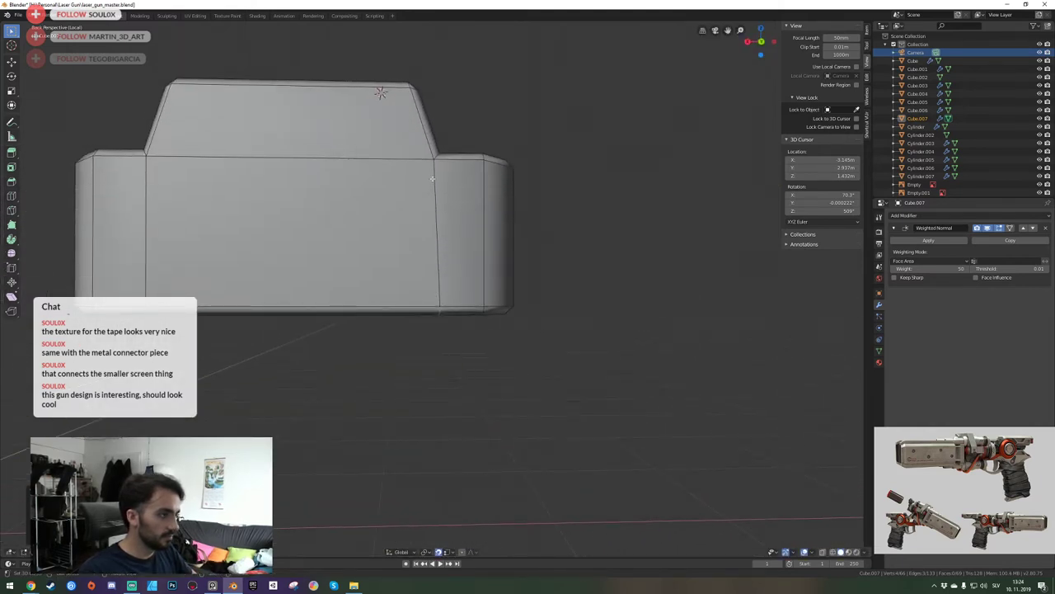
{"action": "key", "text": "g"}
{"action": "key", "text": "x"}
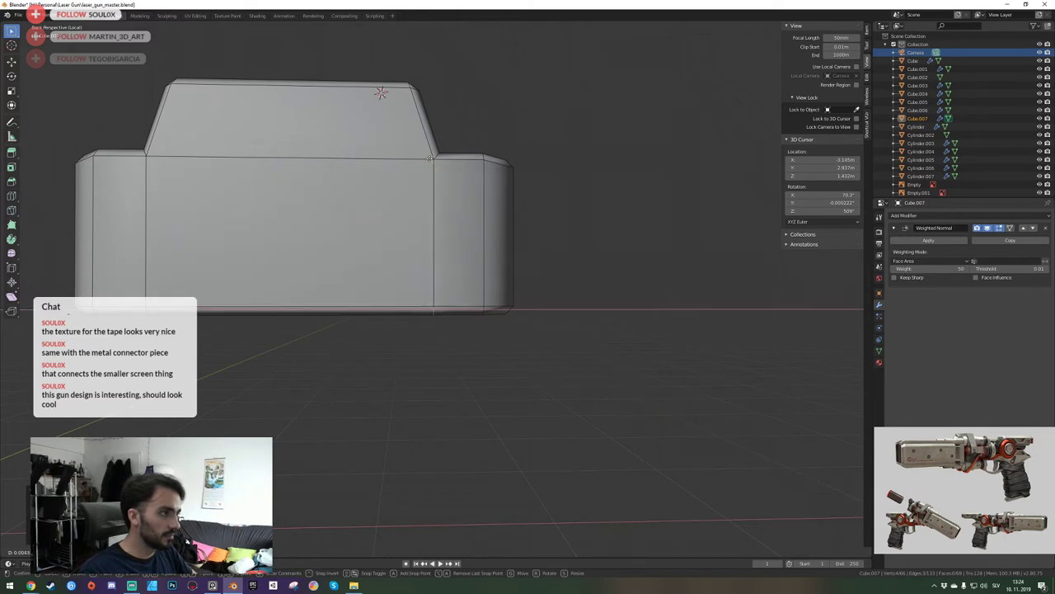
{"action": "left_click", "coordinate": [430, 158]}
{"action": "key", "text": "shift+grave"}
{"action": "key", "text": "s"}
{"action": "key", "text": "a"}
{"action": "left_click", "coordinate": [436, 289]}
{"action": "key", "text": "ctrl+s"}
Examine the isolated corner piece's bevels and straightened seams from several sides, with and without its edges shown, and save the file.
{"action": "key", "text": "shift+grave"}
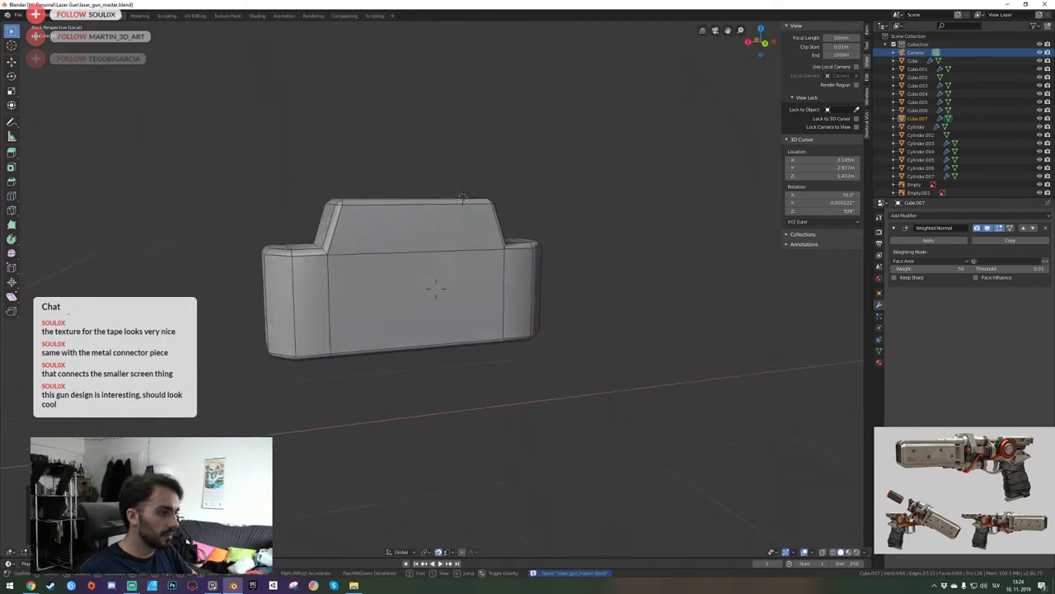
{"action": "key", "text": "a"}
{"action": "left_click", "coordinate": [436, 288]}
{"action": "key", "text": "Tab"}
{"action": "key", "text": "shift+grave"}
{"action": "key", "text": "a"}
{"action": "left_click", "coordinate": [437, 289]}
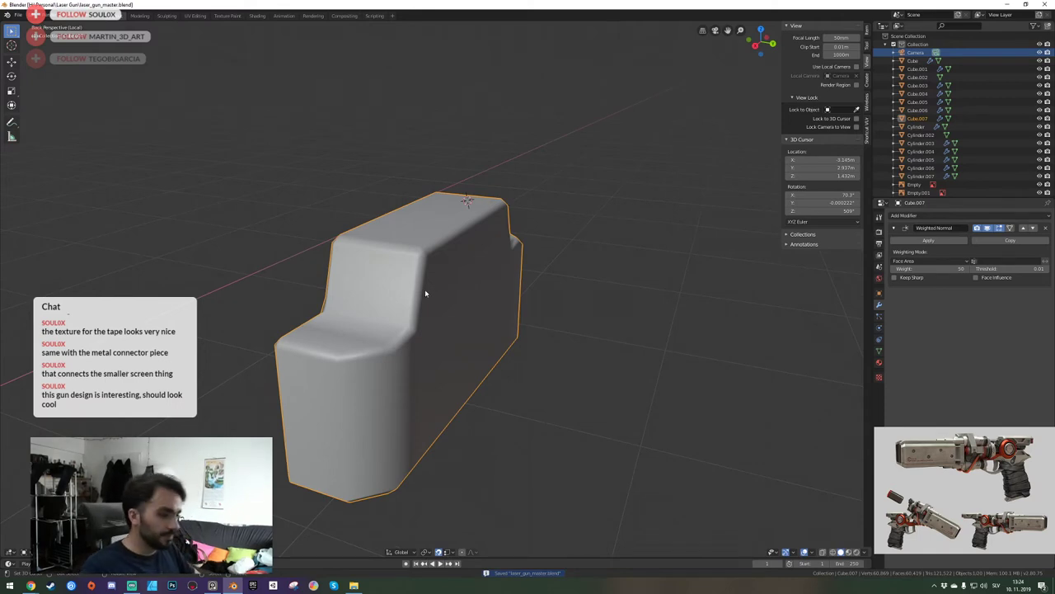
{"action": "key", "text": "Tab"}
{"action": "key", "text": "shift+grave"}
{"action": "key", "text": "s"}
{"action": "left_click", "coordinate": [436, 288]}
{"action": "key", "text": "ctrl+s"}
{"action": "key", "text": "shift+grave"}
{"action": "key", "text": "a"}
{"action": "left_click", "coordinate": [437, 289]}
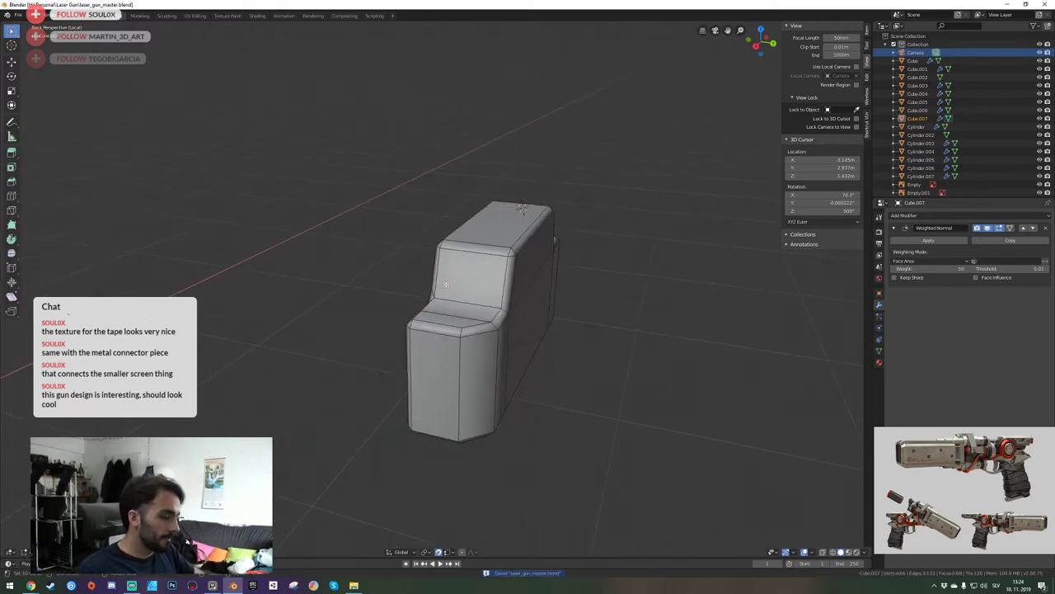
Bring back the whole gun, render it through the camera and close the render result.
{"action": "key", "text": "KP_Divide"}
{"action": "key", "text": "KP_0"}
{"action": "key", "text": "Tab"}
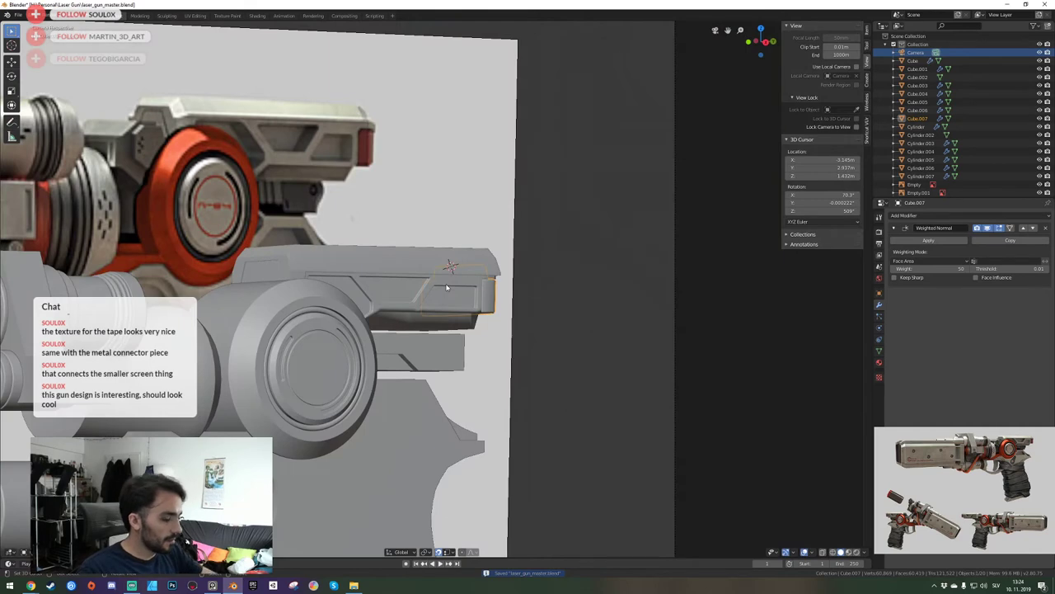
{"action": "key", "text": "F12"}
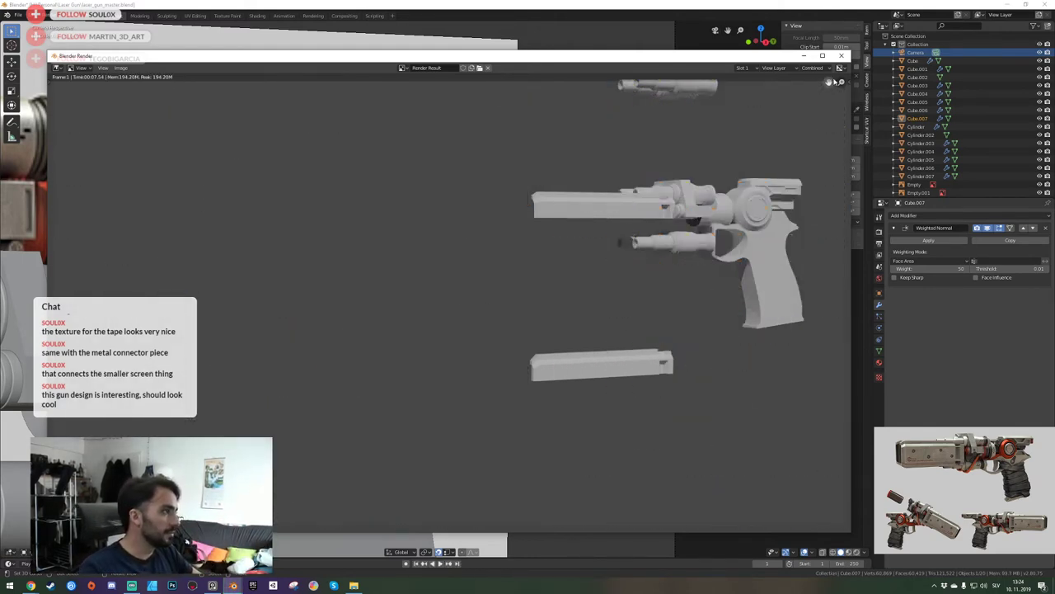
{"action": "key", "text": "Escape"}
Leave the camera view, save the file and isolate the corner piece for mesh editing.
{"action": "right_click", "coordinate": [449, 258], "text": "shift"}
{"action": "key", "text": "KP_0"}
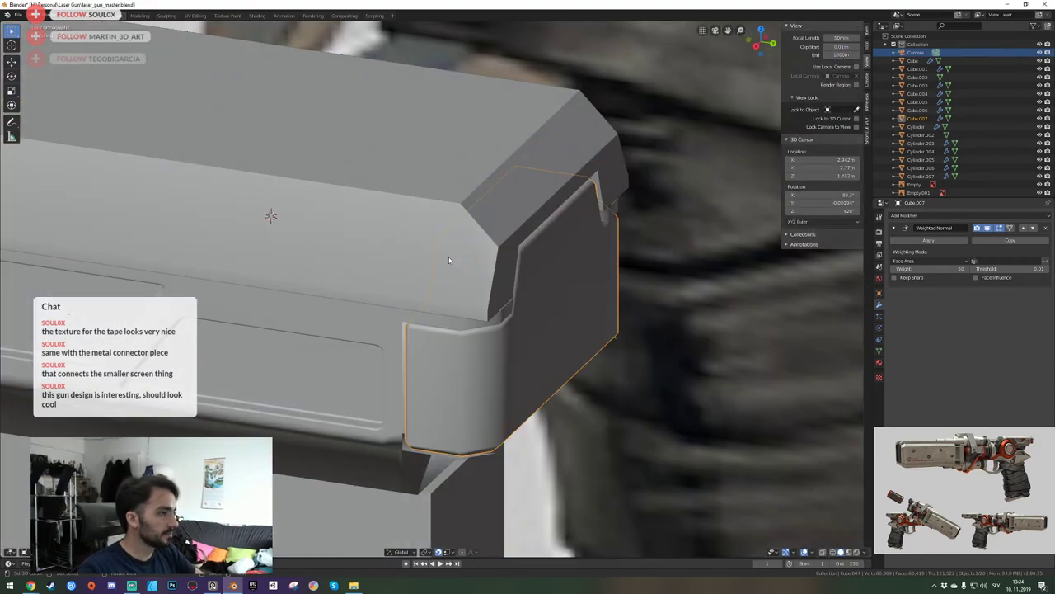
{"action": "middle_click_drag", "start_coordinate": [449, 258], "coordinate": [436, 288]}
{"action": "key", "text": "ctrl+s"}
{"action": "key", "text": "Tab"}
{"action": "key", "text": "KP_Divide"}
{"action": "key", "text": "ctrl+s"}
{"action": "scroll", "coordinate": [436, 288], "scroll_direction": "down", "scroll_amount": 3}
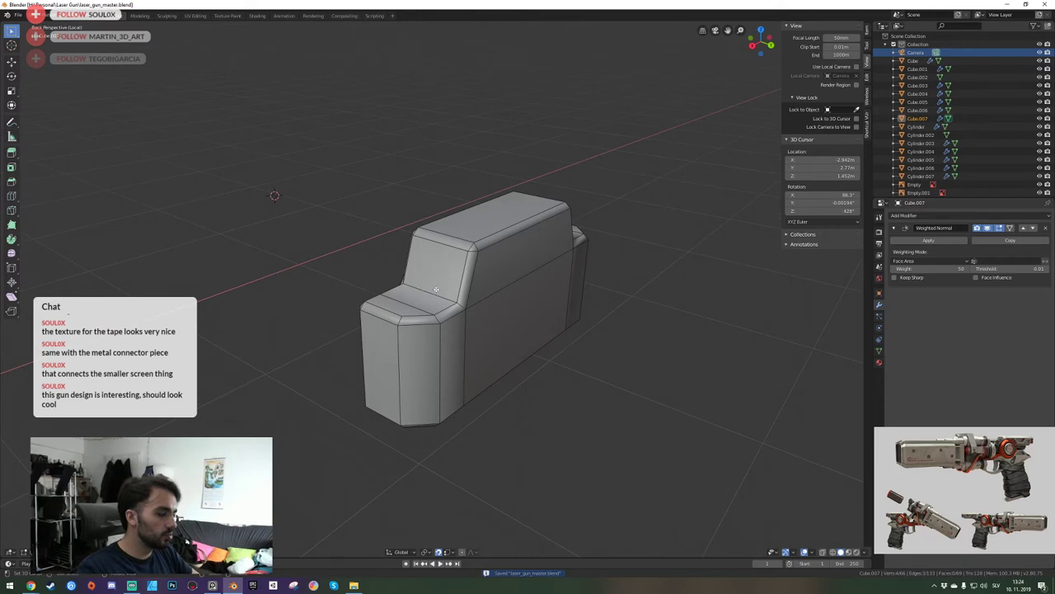
Show the corner piece among the other gun parts and step back in the edit history to its bevelled outline selection.
{"action": "key", "text": "Tab"}
{"action": "key", "text": "KP_Divide"}
{"action": "key", "text": "Tab"}
{"action": "key", "text": "Tab"}
{"action": "key", "text": "Tab"}
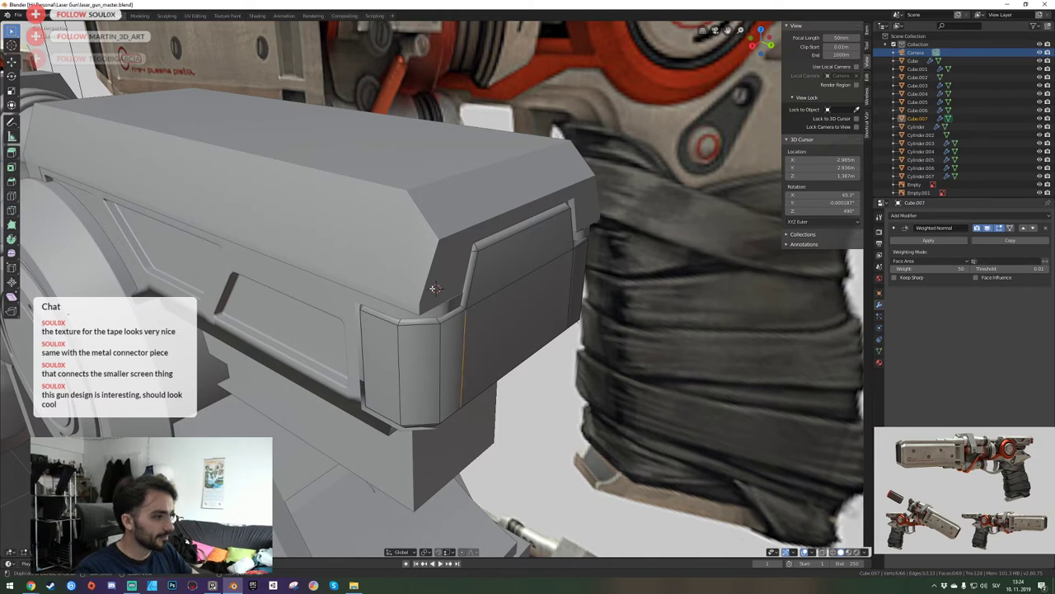
{"action": "key", "text": "Tab"}
{"action": "key", "text": "Tab"}
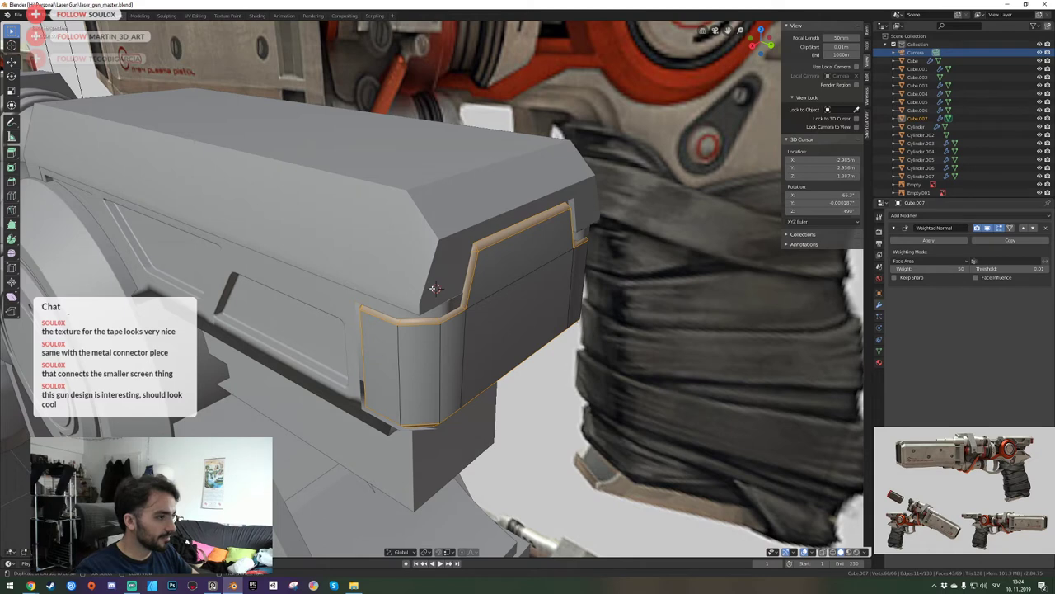
{"action": "key", "text": "Tab"}
{"action": "key", "text": "Tab"}
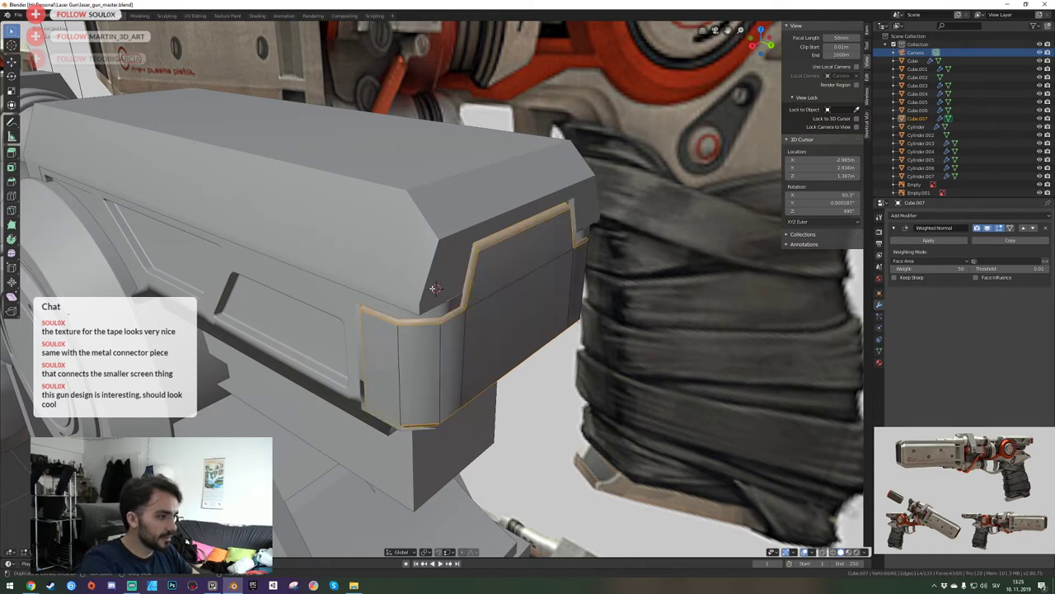
Try a further multi-segment bevel on the outline, compare it with the unbevelled piece and restore the straightened single-segment version.
{"action": "key", "text": "ctrl+b"}
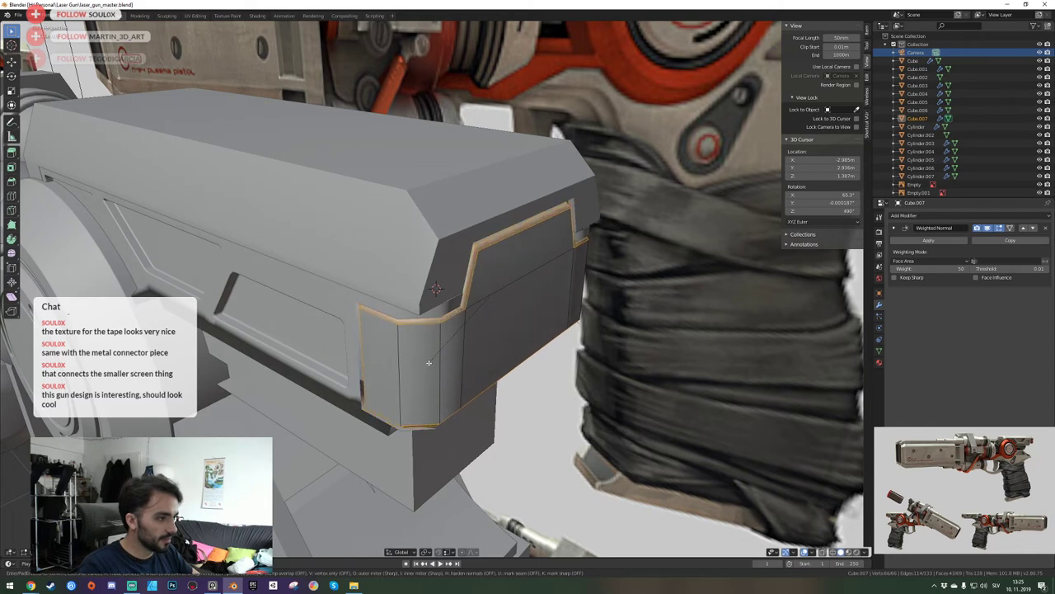
{"action": "scroll", "coordinate": [427, 367], "scroll_direction": "up", "scroll_amount": 6}
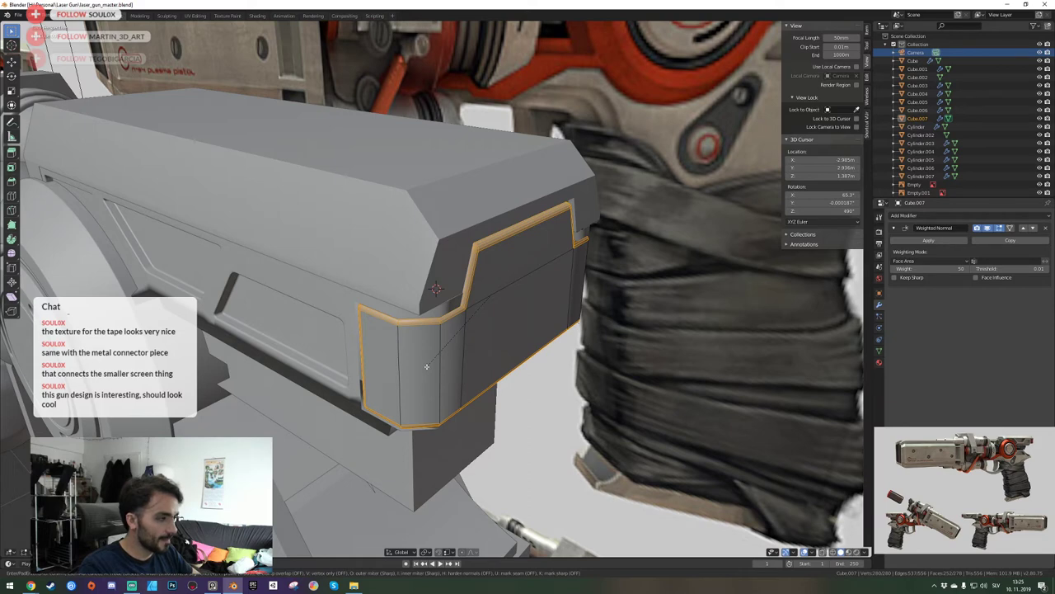
{"action": "left_click", "coordinate": [427, 366]}
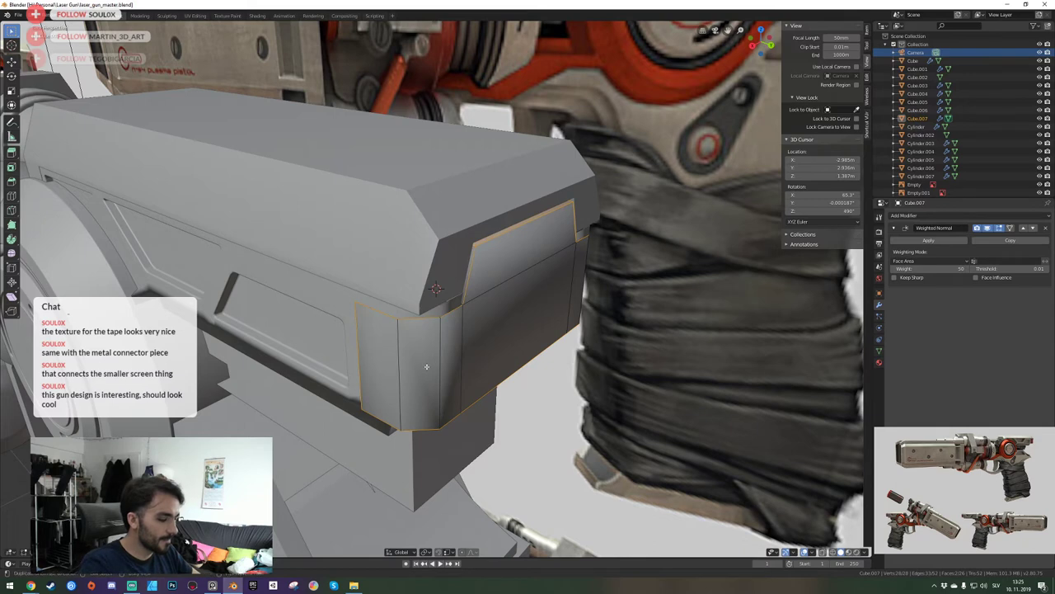
{"action": "key", "text": "Tab"}
{"action": "key", "text": "Tab"}
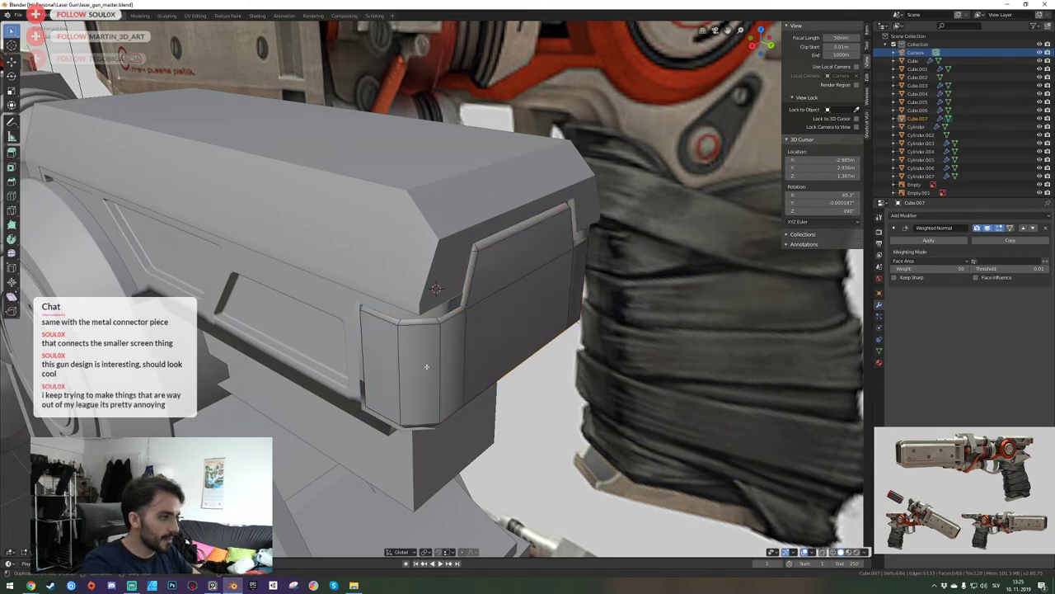
{"action": "key", "text": "shift+Tab"}
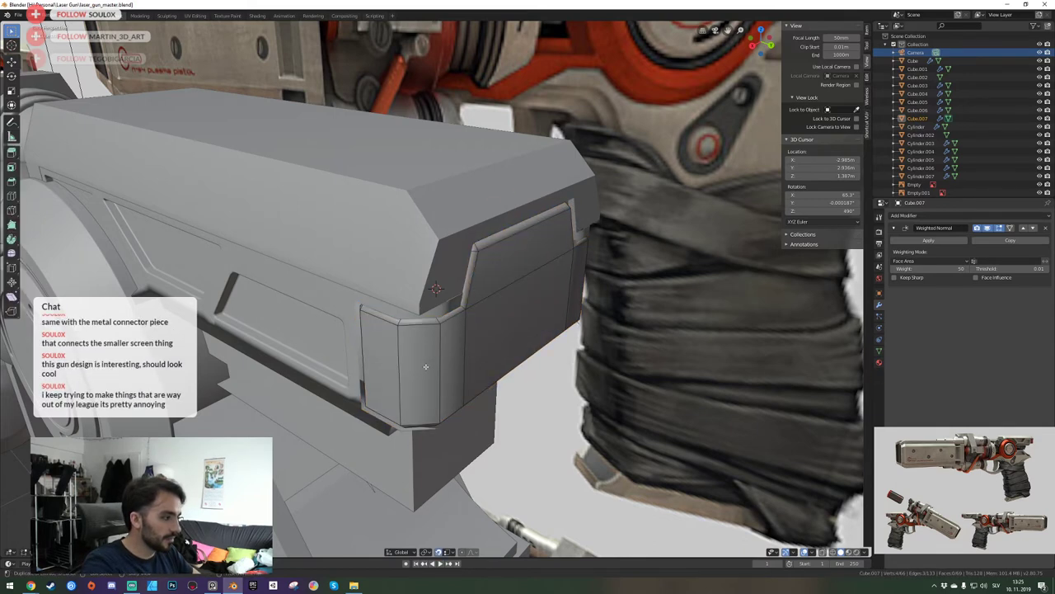
Isolate the corner piece, look over its bevelled outline from the side and save the file.
{"action": "key", "text": "KP_Divide"}
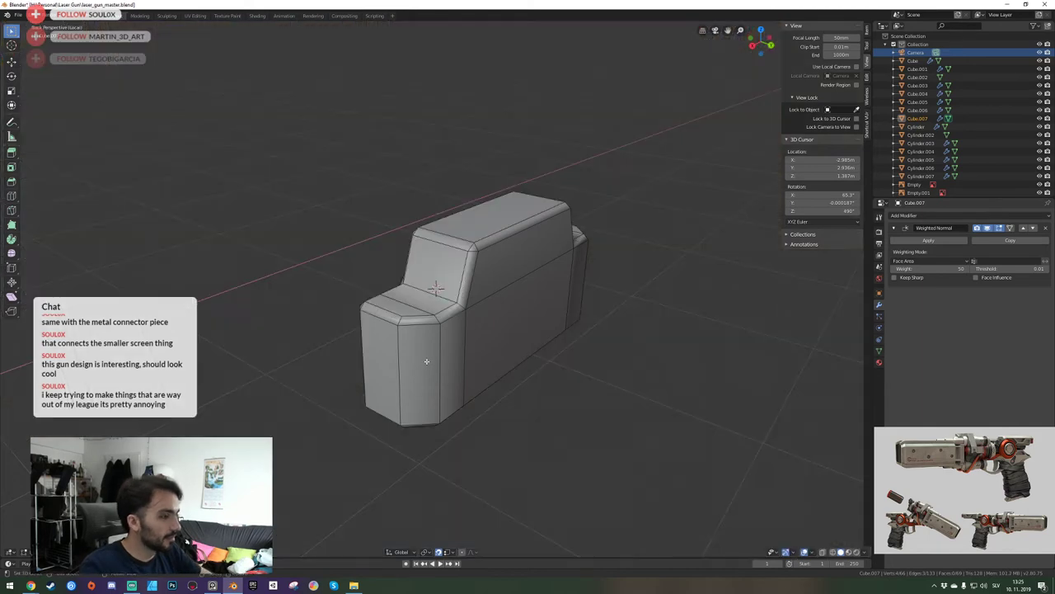
{"action": "key", "text": "shift+grave"}
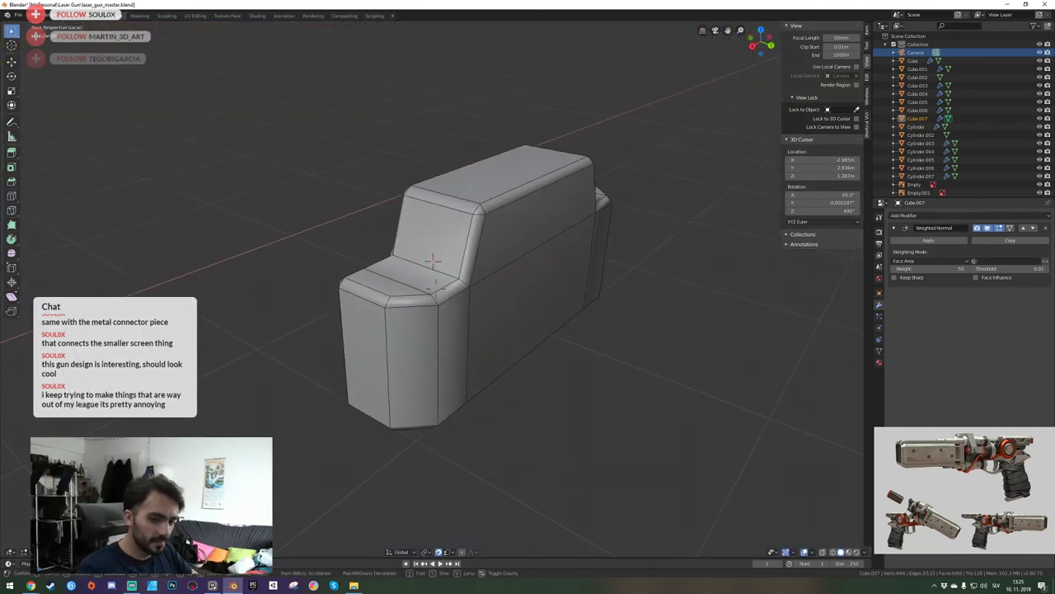
{"action": "key", "text": "s"}
{"action": "left_click", "coordinate": [436, 289]}
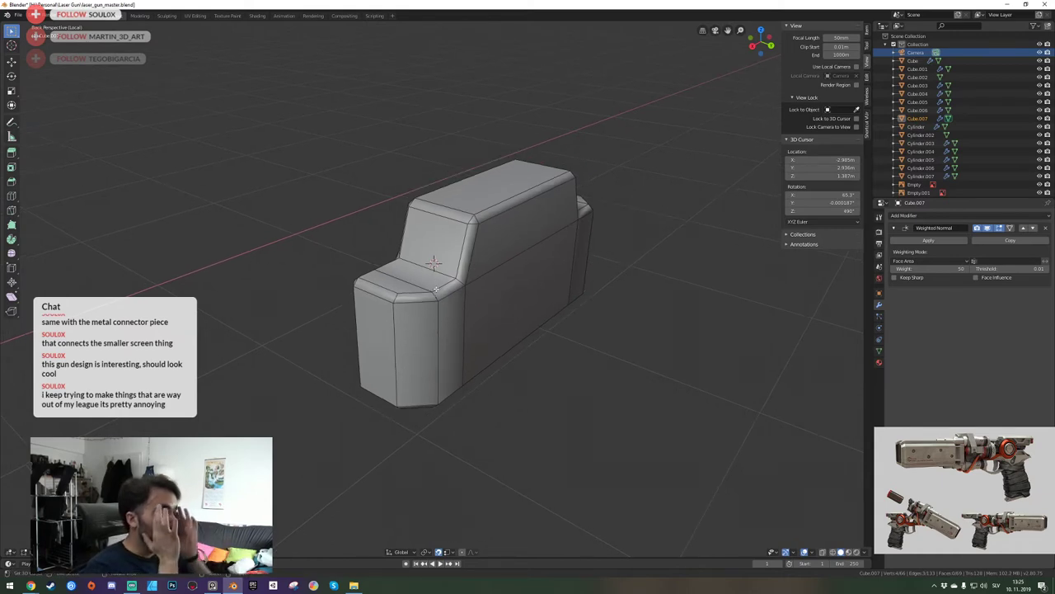
{"action": "key", "text": "shift+grave"}
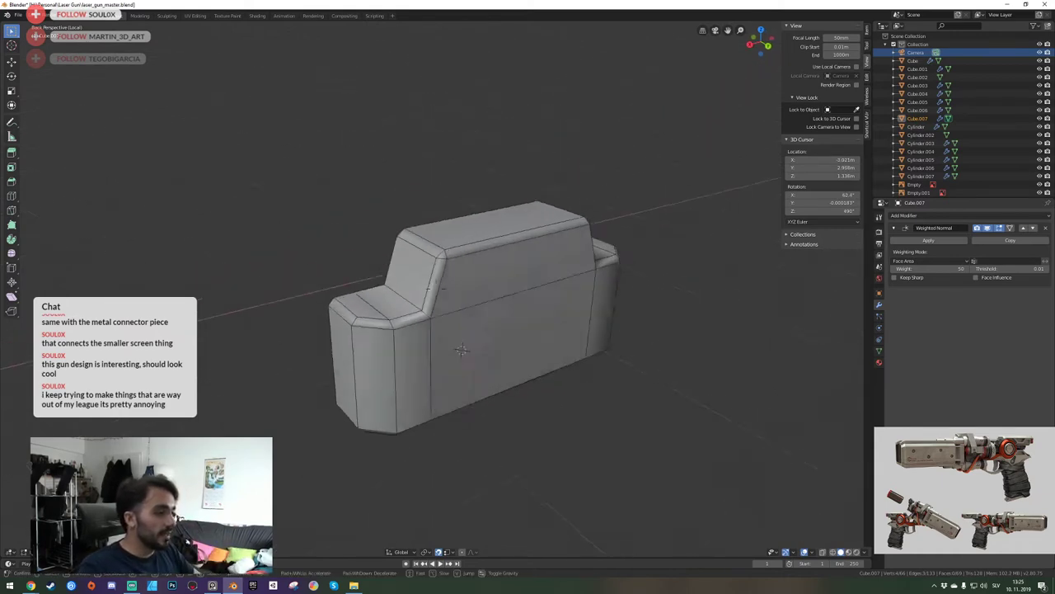
{"action": "key", "text": "a"}
{"action": "left_click", "coordinate": [436, 289]}
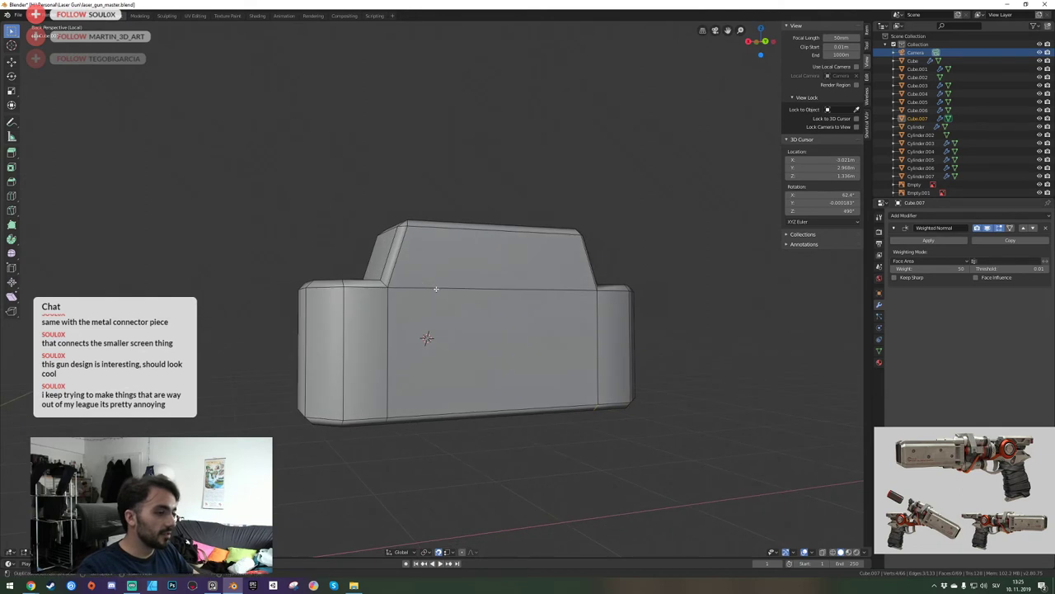
{"action": "key", "text": "ctrl+s"}
View the corner piece's opposite end and save the file again.
{"action": "key", "text": "shift+grave"}
{"action": "key", "text": "e"}
{"action": "left_click", "coordinate": [436, 288]}
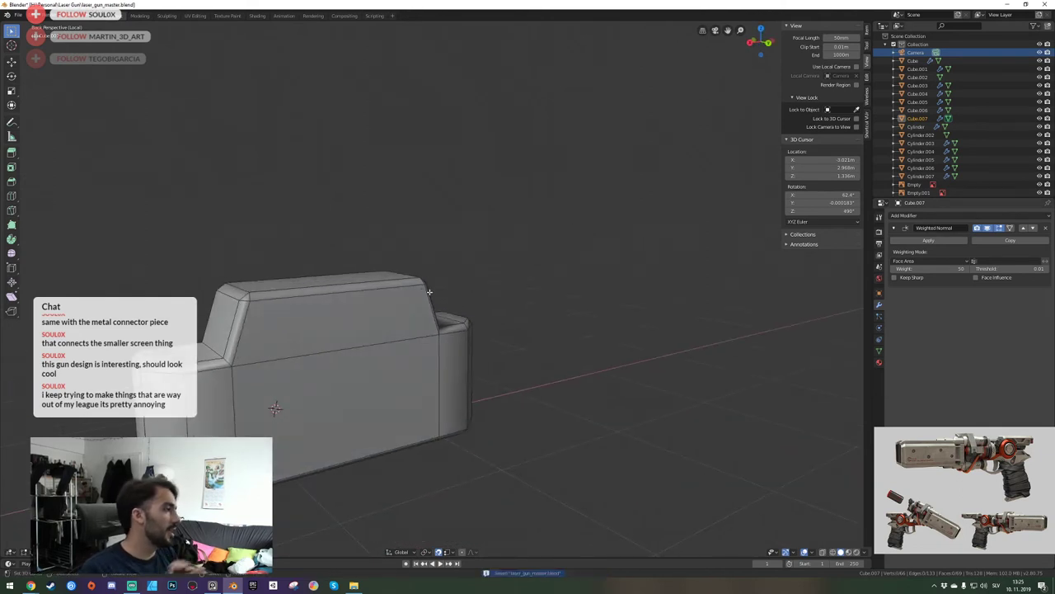
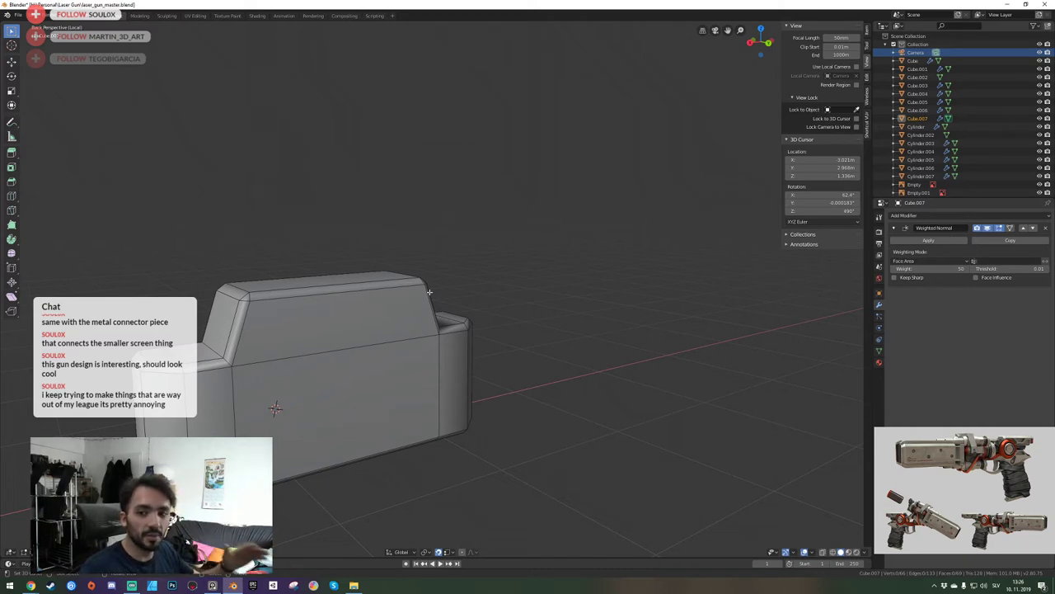
{"action": "left_click", "coordinate": [428, 292]}
{"action": "scroll", "coordinate": [428, 292], "scroll_direction": "down", "scroll_amount": 3}
{"action": "key", "text": "ctrl+s"}
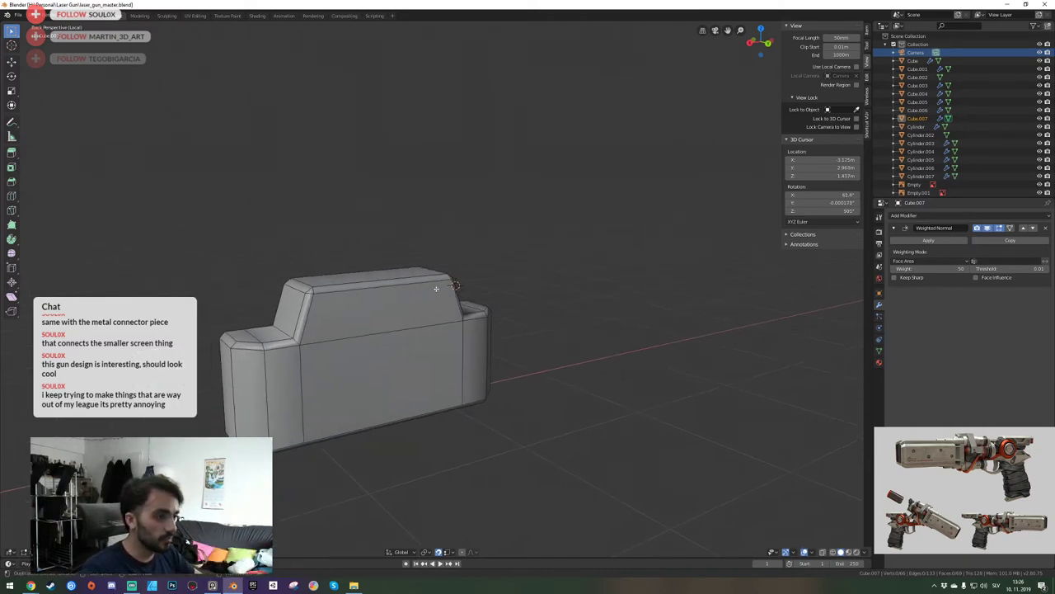
{"action": "key", "text": "shift+grave"}
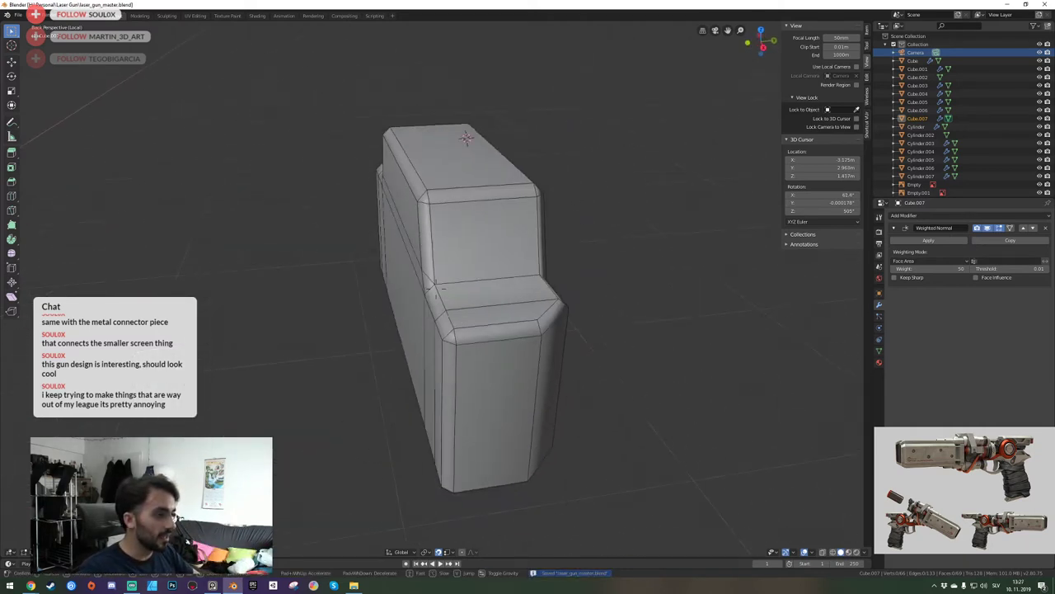
{"action": "left_click", "coordinate": [437, 294]}
Try a very narrow multi-segment bevel on all edges of the corner piece.
{"action": "key", "text": "Tab"}
{"action": "key", "text": "shift+grave"}
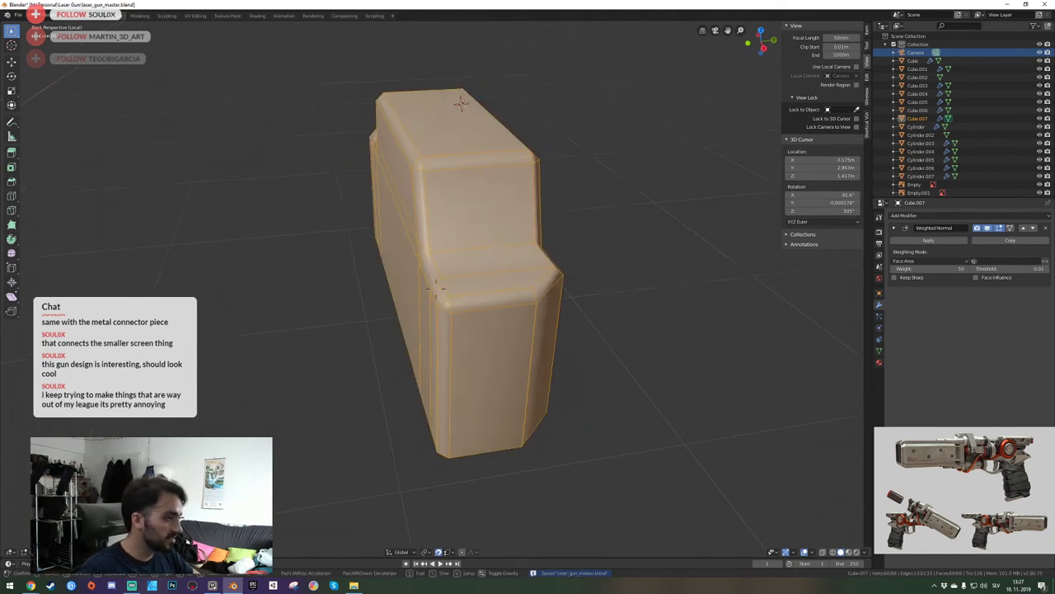
{"action": "left_click", "coordinate": [438, 286]}
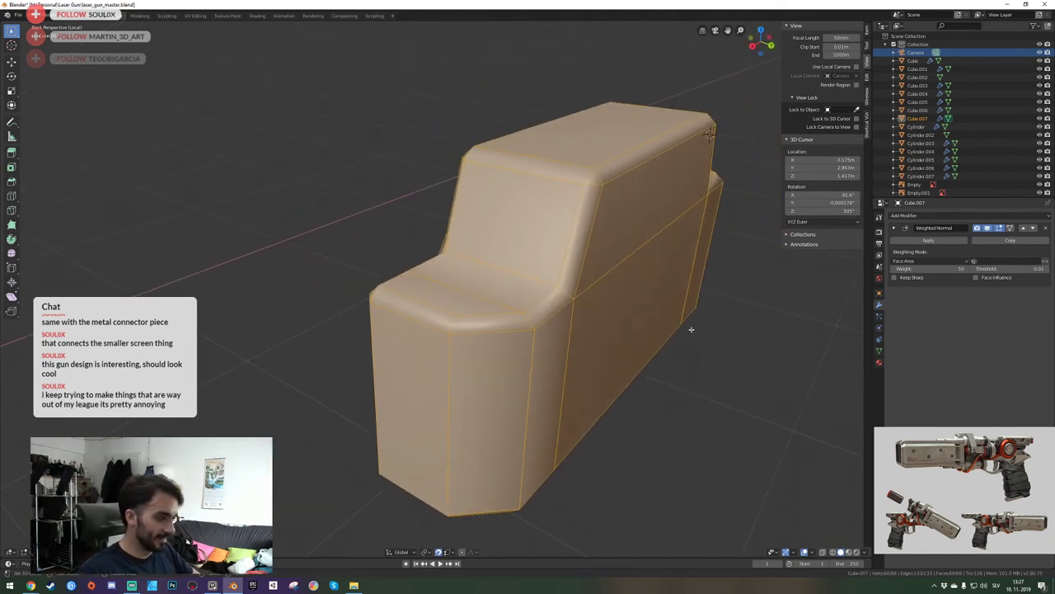
{"action": "key", "text": "k"}
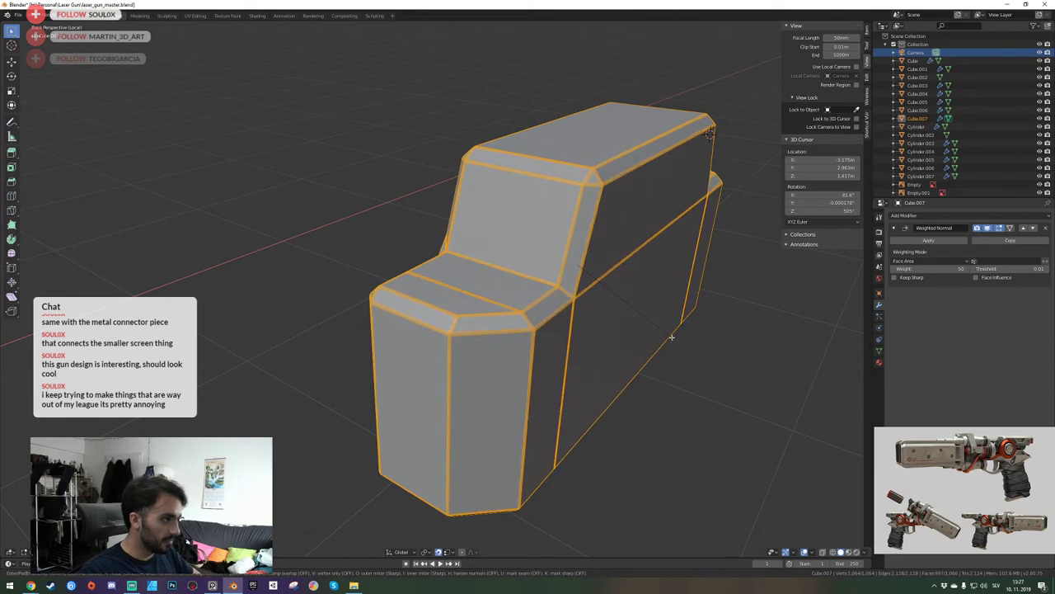
{"action": "left_click", "coordinate": [672, 337]}
{"action": "key", "text": "Tab"}
Examine the shading of the narrowly bevelled piece from several sides, near and far, and toggle the camera view.
{"action": "key", "text": "shift+grave"}
{"action": "key", "text": "s"}
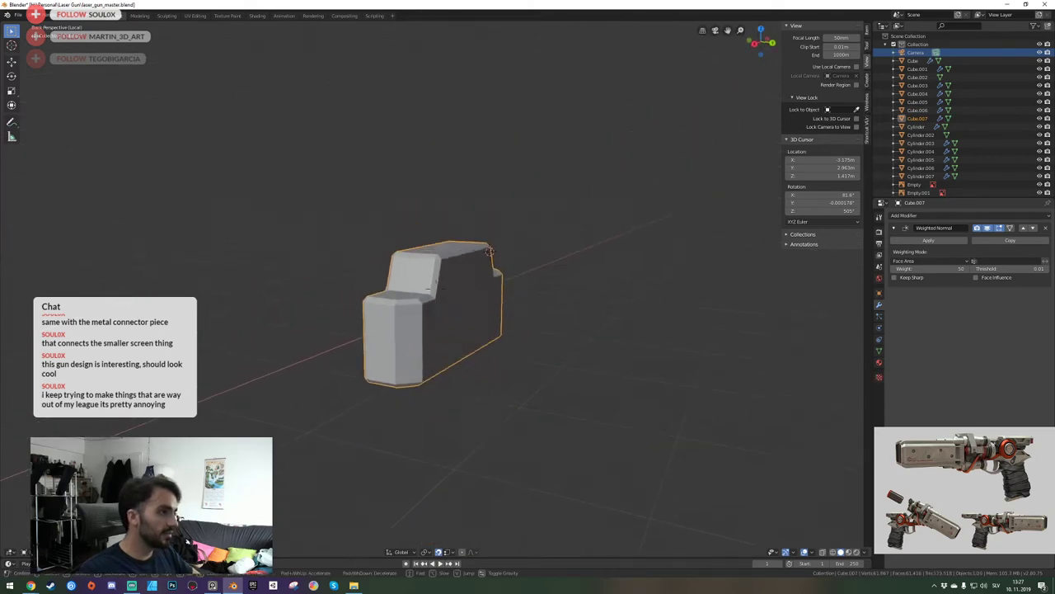
{"action": "key", "text": "d"}
{"action": "key", "text": "w"}
{"action": "key", "text": "s"}
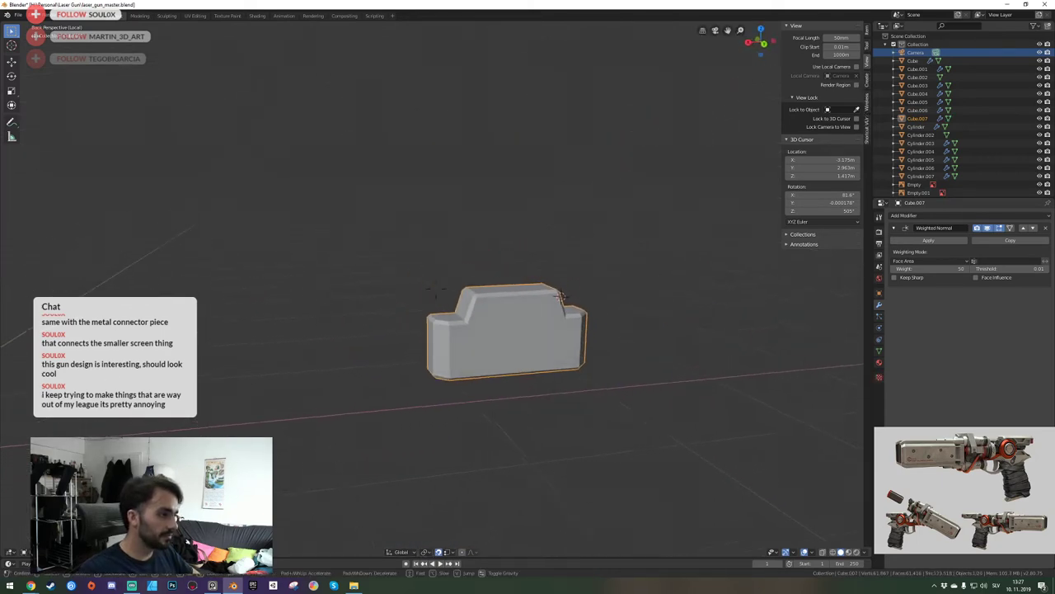
{"action": "key", "text": "w"}
{"action": "key", "text": "d"}
{"action": "key", "text": "a"}
{"action": "left_click", "coordinate": [436, 289]}
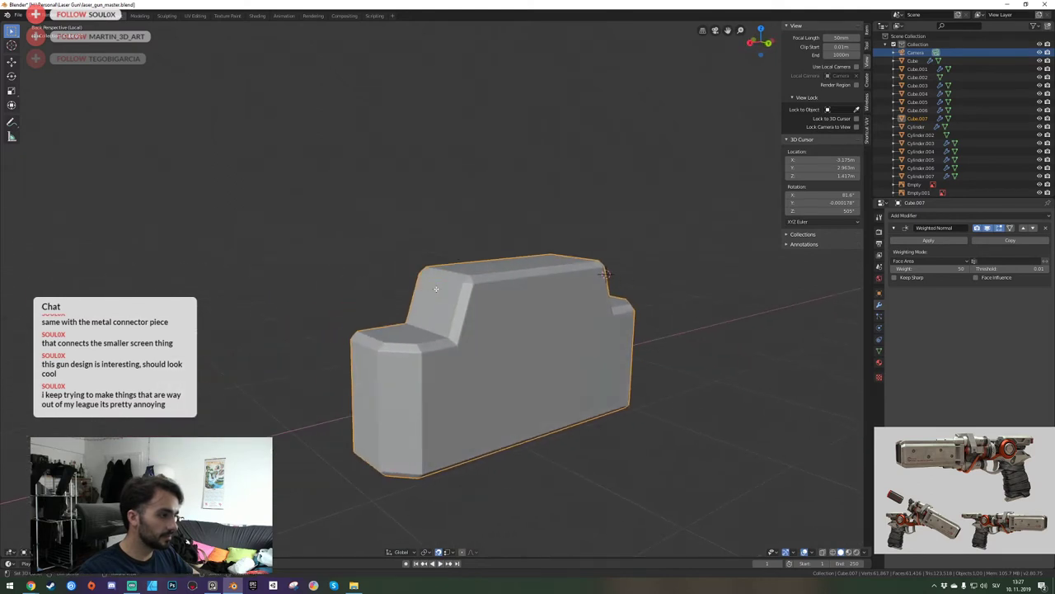
{"action": "key", "text": "Tab"}
{"action": "key", "text": "Tab"}
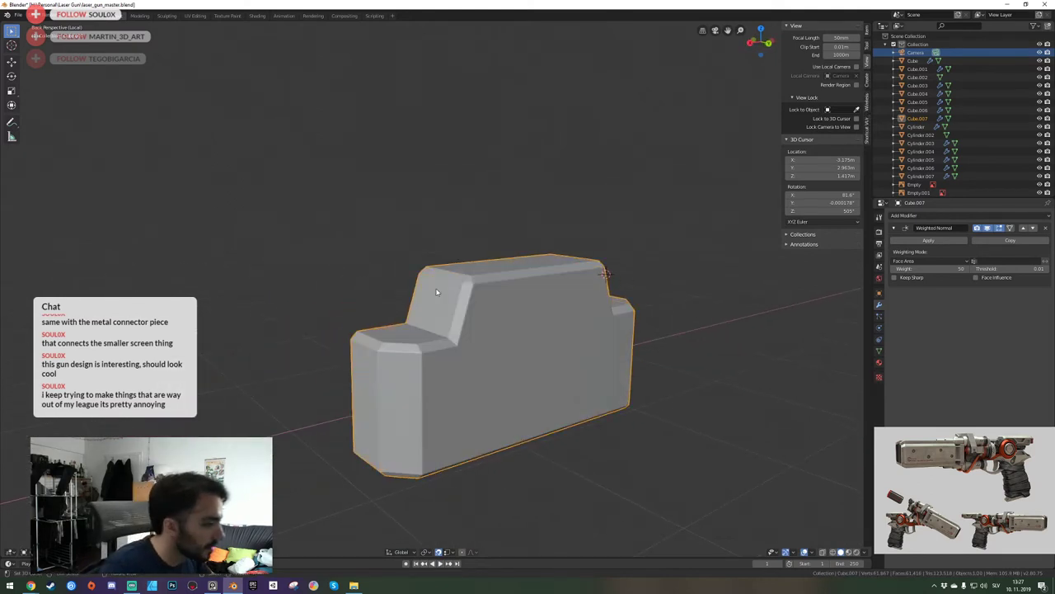
{"action": "key", "text": "KP_0"}
{"action": "key", "text": "KP_0"}
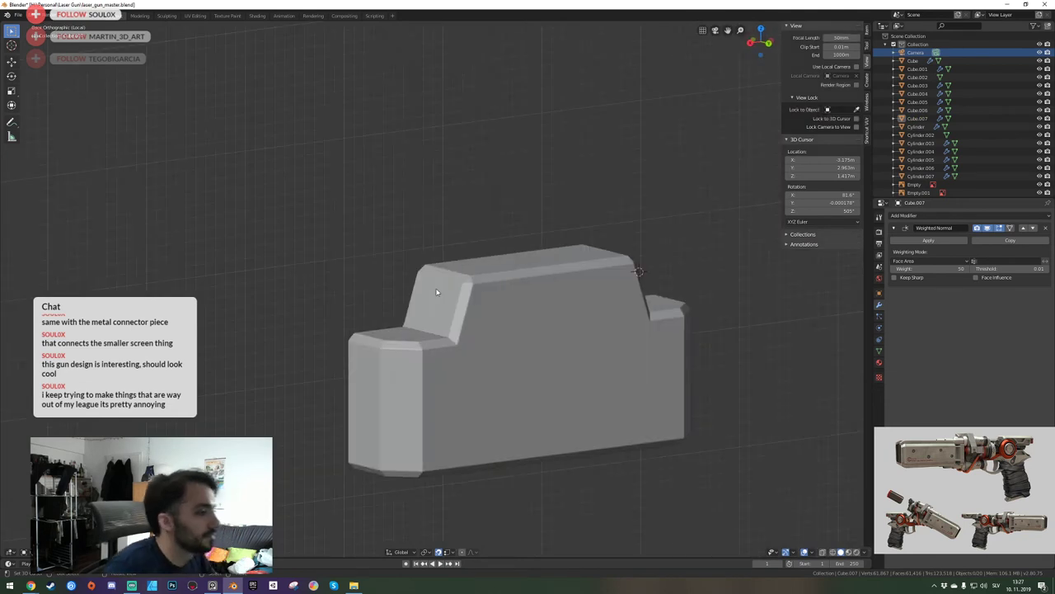
Reopen the piece for mesh editing and undo the narrow bevel, keeping all edges selected.
{"action": "key", "text": "shift+grave"}
{"action": "key", "text": "a"}
{"action": "left_click", "coordinate": [437, 291]}
{"action": "left_click", "coordinate": [433, 302]}
{"action": "key", "text": "Tab"}
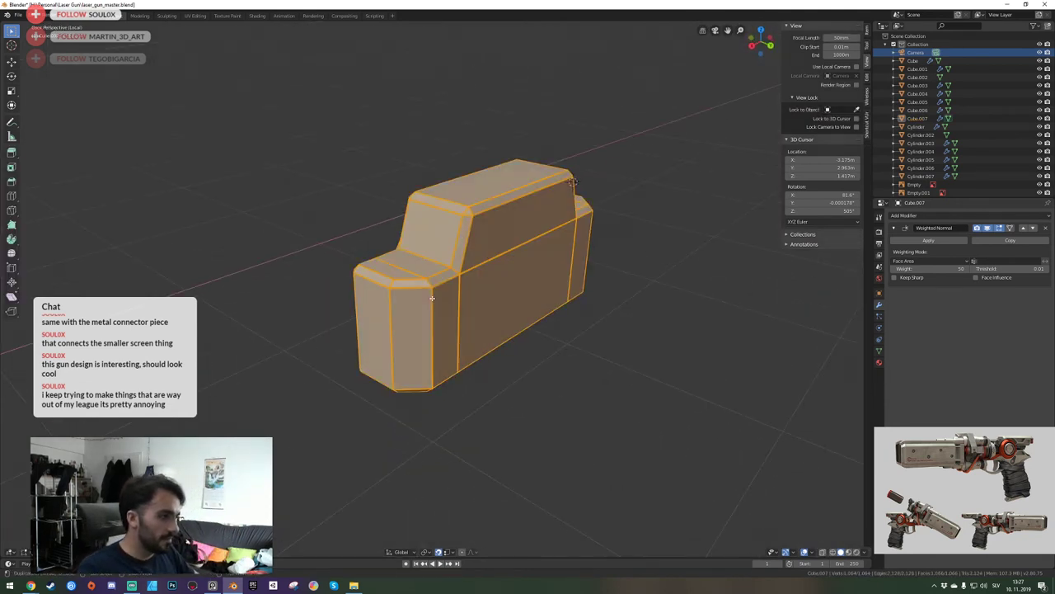
{"action": "key", "text": "Tab"}
{"action": "key", "text": "Tab"}
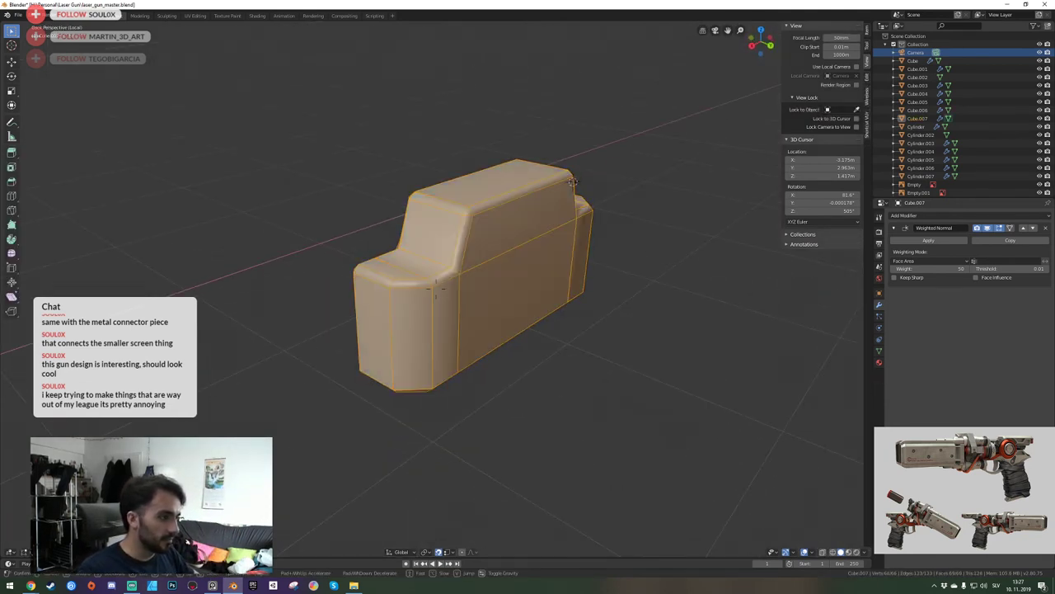
Apply a wider multi-segment bevel to all edges of the corner piece and save the file.
{"action": "scroll", "coordinate": [488, 304], "scroll_direction": "up", "scroll_amount": 3}
{"action": "key", "text": "ctrl+b"}
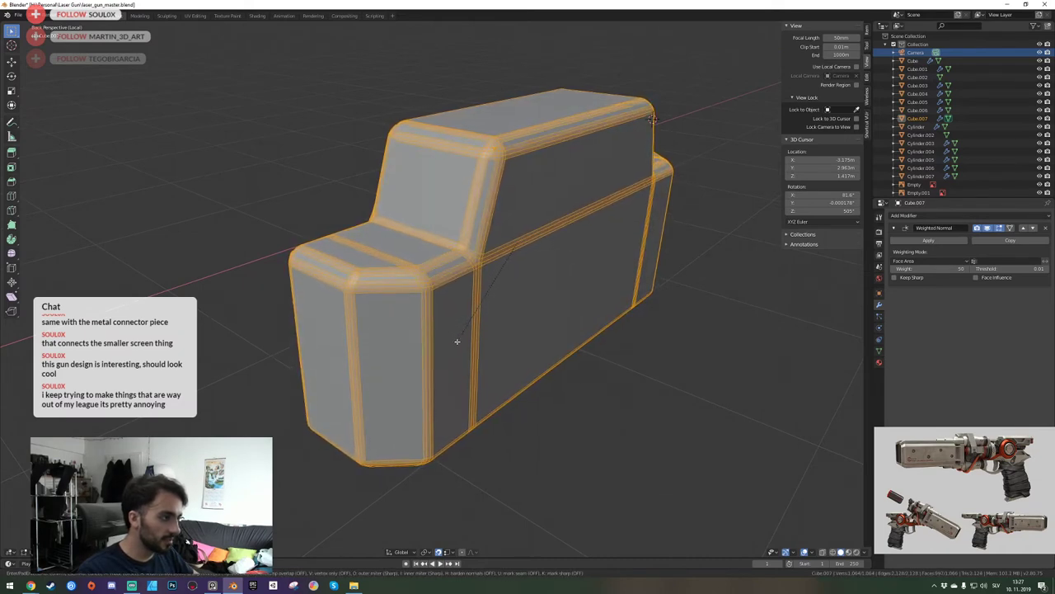
{"action": "left_click", "coordinate": [454, 341]}
{"action": "key", "text": "Tab"}
{"action": "scroll", "coordinate": [445, 313], "scroll_direction": "down", "scroll_amount": 8}
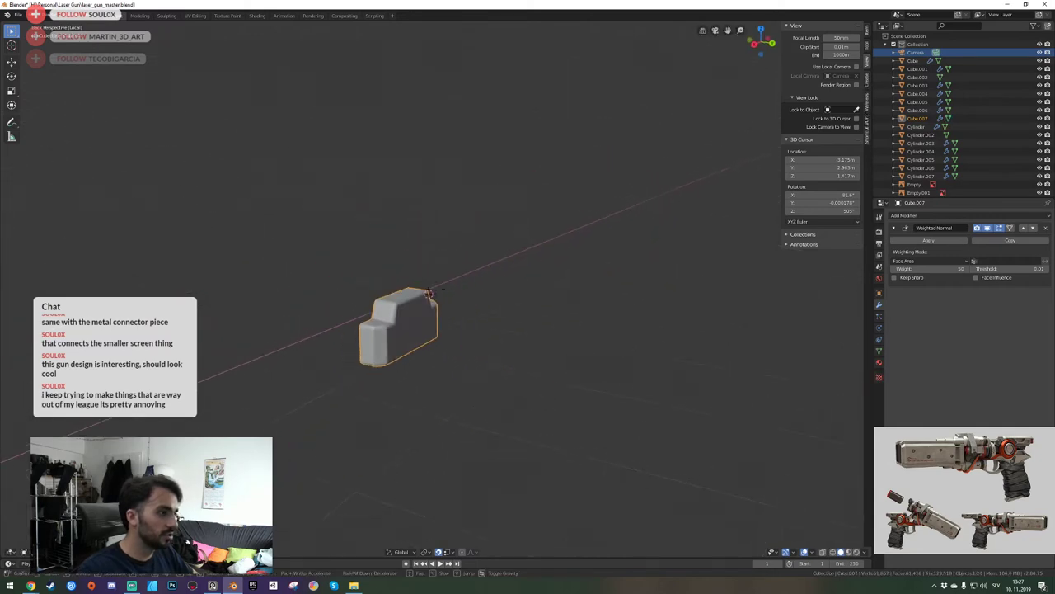
{"action": "key", "text": "ctrl+s"}
Select the rounded piece and check its Auto Smooth setting, modifiers and object shading options.
{"action": "scroll", "coordinate": [437, 295], "scroll_direction": "up", "scroll_amount": 8}
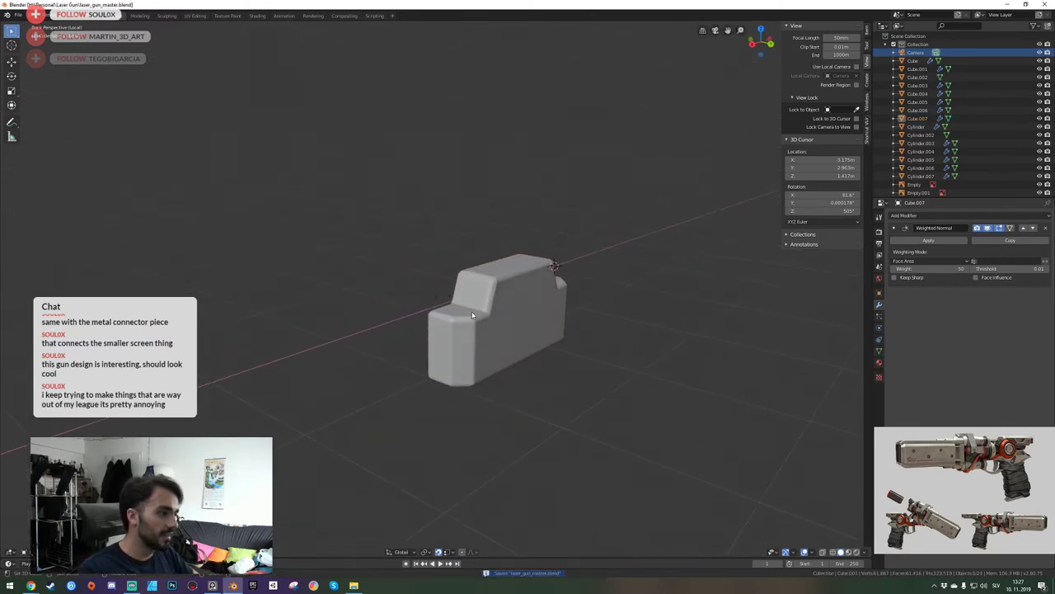
{"action": "left_click", "coordinate": [474, 316]}
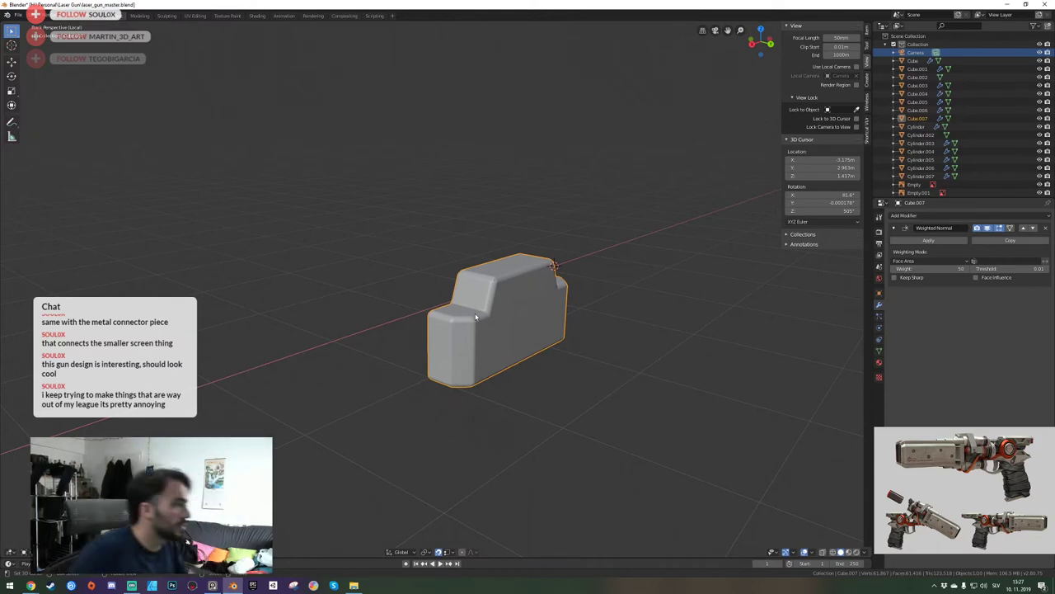
{"action": "left_click", "coordinate": [878, 351]}
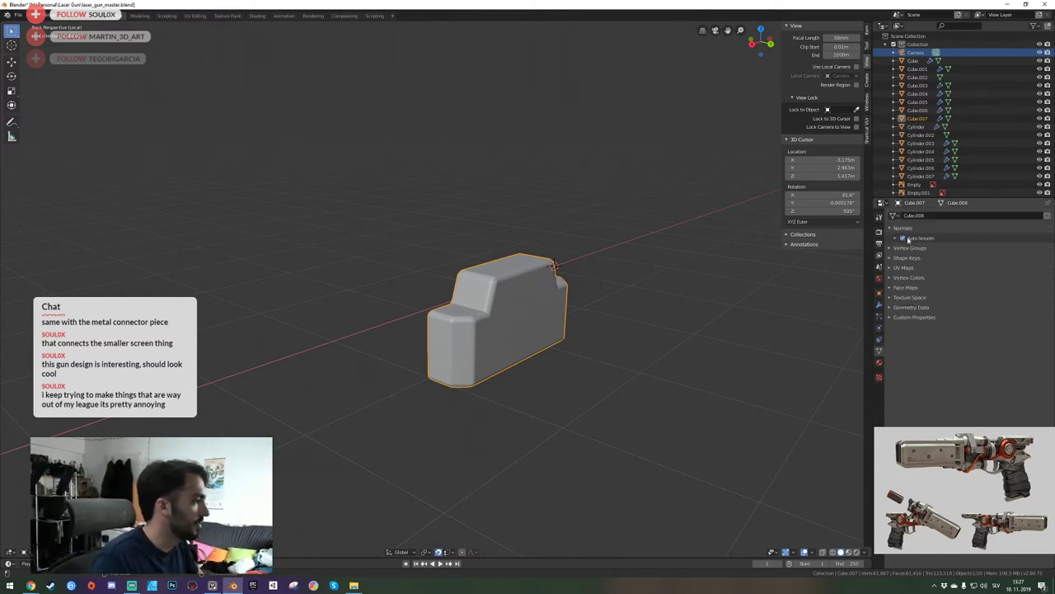
{"action": "left_click", "coordinate": [879, 307]}
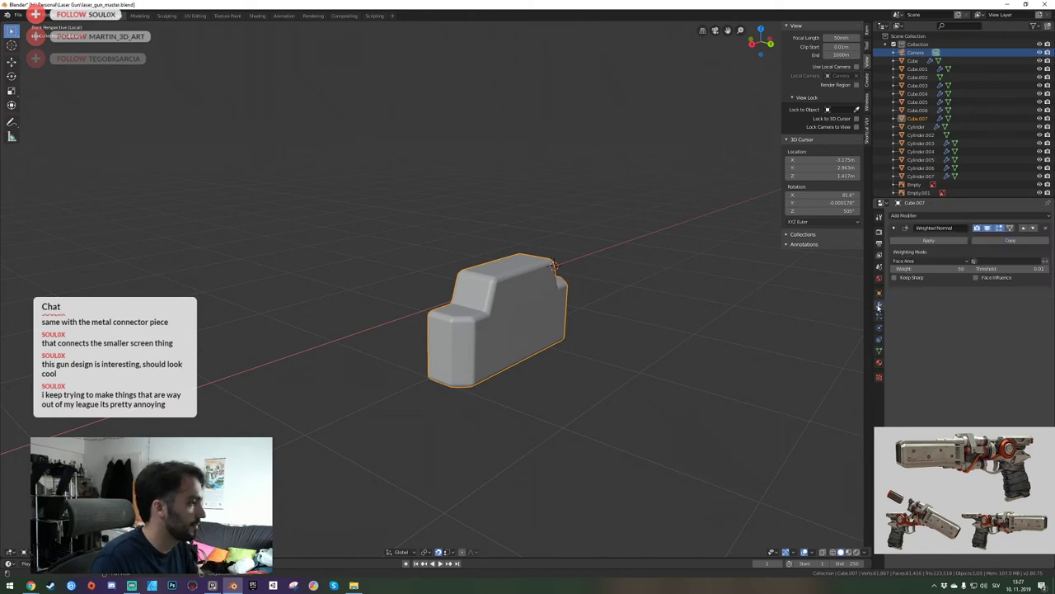
{"action": "right_click", "coordinate": [518, 301]}
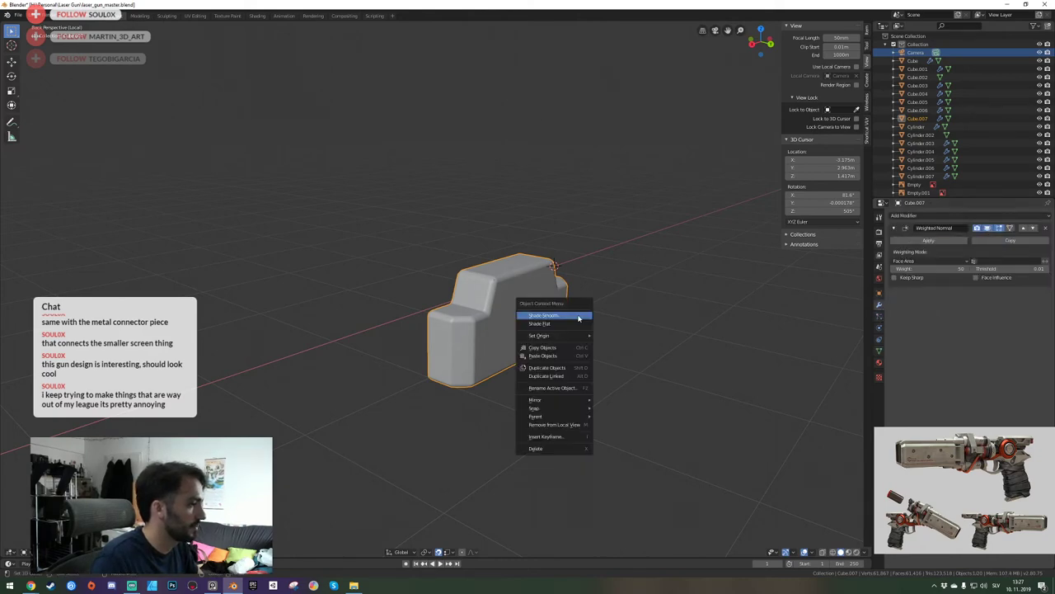
{"action": "key", "text": "Escape"}
{"action": "key", "text": "Tab"}
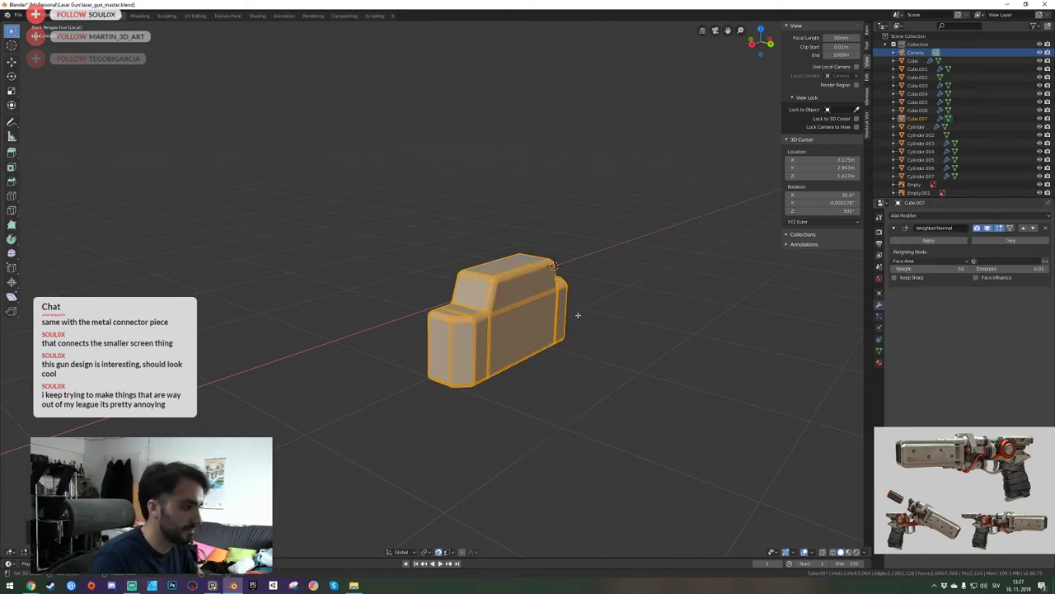
{"action": "key", "text": "Tab"}
Apply All Transforms to Deltas on the corner piece.
{"action": "key", "text": "ctrl+a"}
{"action": "key", "text": "Escape"}
{"action": "key", "text": "ctrl+a"}
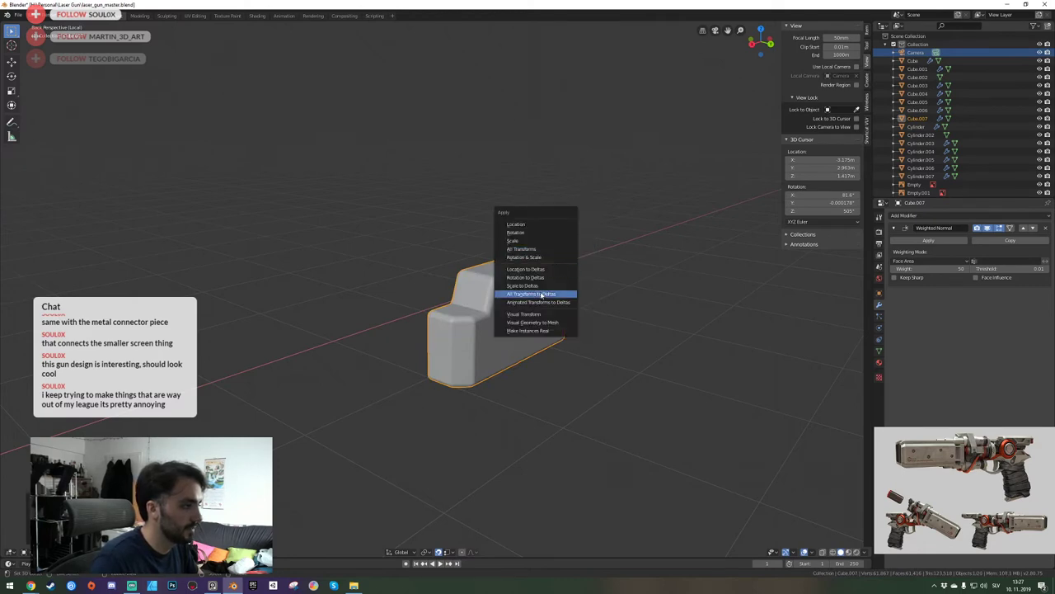
{"action": "left_click", "coordinate": [542, 294]}
Clear the mesh selection and inspect the piece's rounded edges and shading from near and far.
{"action": "scroll", "coordinate": [541, 297], "scroll_direction": "up", "scroll_amount": 2}
{"action": "key", "text": "Tab"}
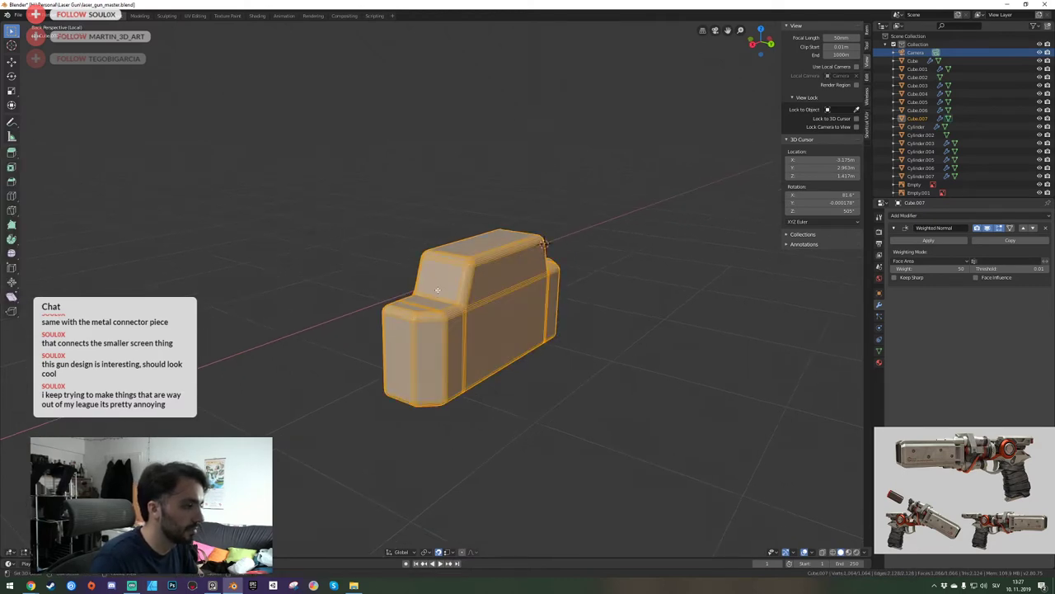
{"action": "scroll", "coordinate": [561, 239], "scroll_direction": "up", "scroll_amount": 2}
{"action": "scroll", "coordinate": [497, 230], "scroll_direction": "up", "scroll_amount": 2}
{"action": "key", "text": "alt+a"}
{"action": "mouse_move", "coordinate": [497, 227]}
{"action": "middle_mouse_down"}
{"action": "mouse_move", "coordinate": [573, 216]}
{"action": "mouse_move", "coordinate": [498, 220]}
{"action": "middle_mouse_up"}
{"action": "key", "text": "Tab"}
{"action": "scroll", "coordinate": [654, 193], "scroll_direction": "up", "scroll_amount": 3}
{"action": "scroll", "coordinate": [511, 275], "scroll_direction": "down", "scroll_amount": 6}
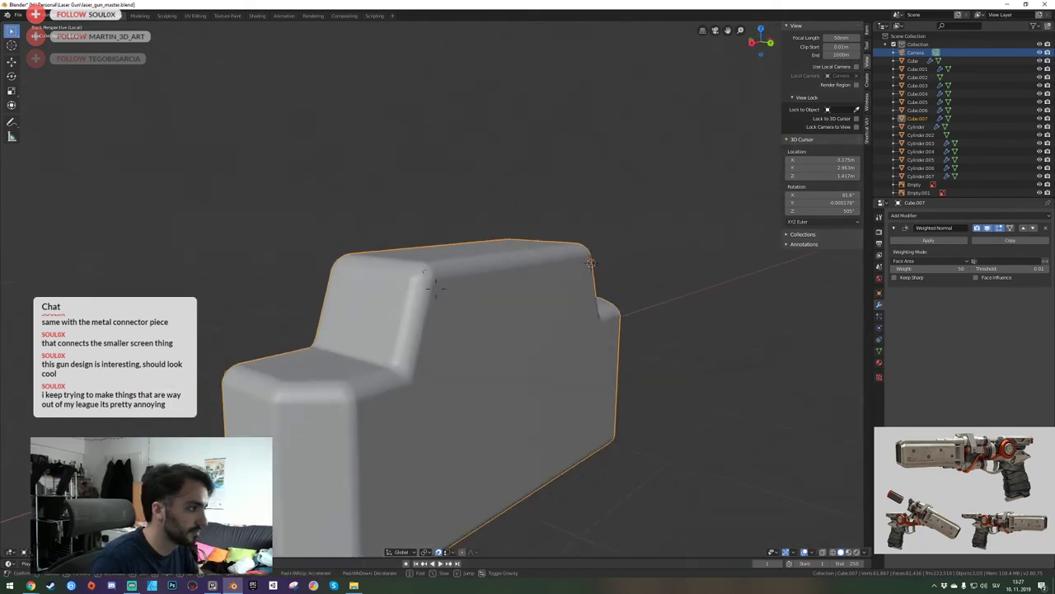
{"action": "scroll", "coordinate": [511, 276], "scroll_direction": "down", "scroll_amount": 8}
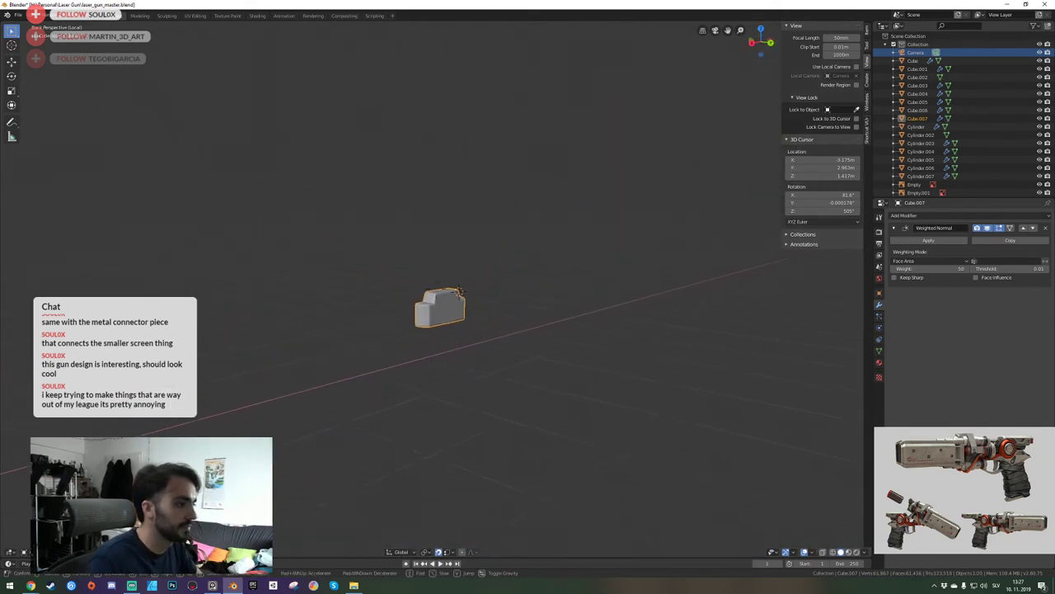
{"action": "key", "text": "w"}
{"action": "key", "text": "s"}
{"action": "key", "text": "w"}
{"action": "key", "text": "s"}
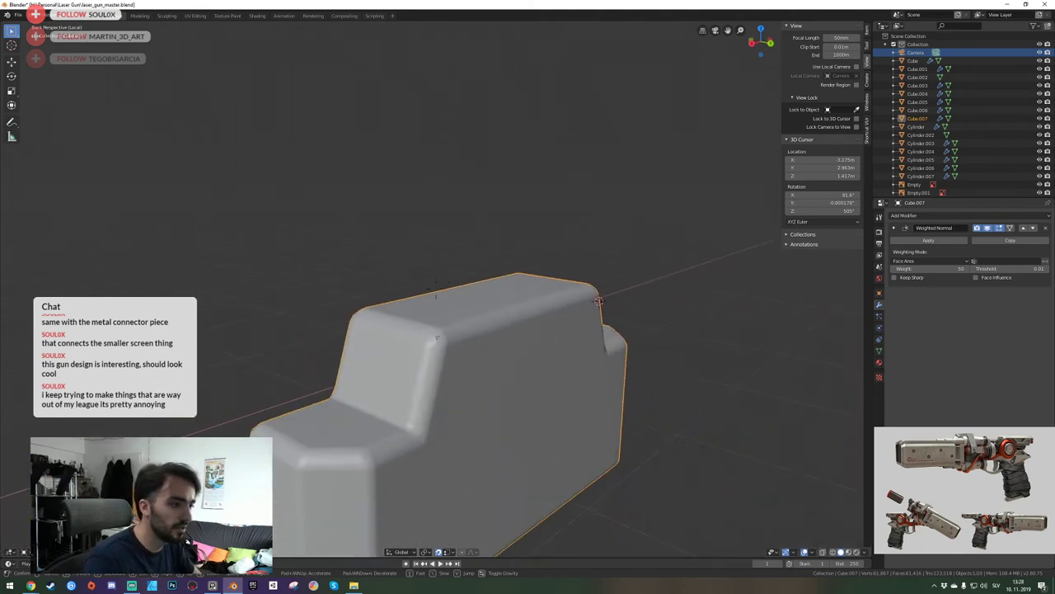
{"action": "right_click", "coordinate": [431, 296]}
Compare the upper corner's mesh topology with its smoothed shading up close.
{"action": "key", "text": "Tab"}
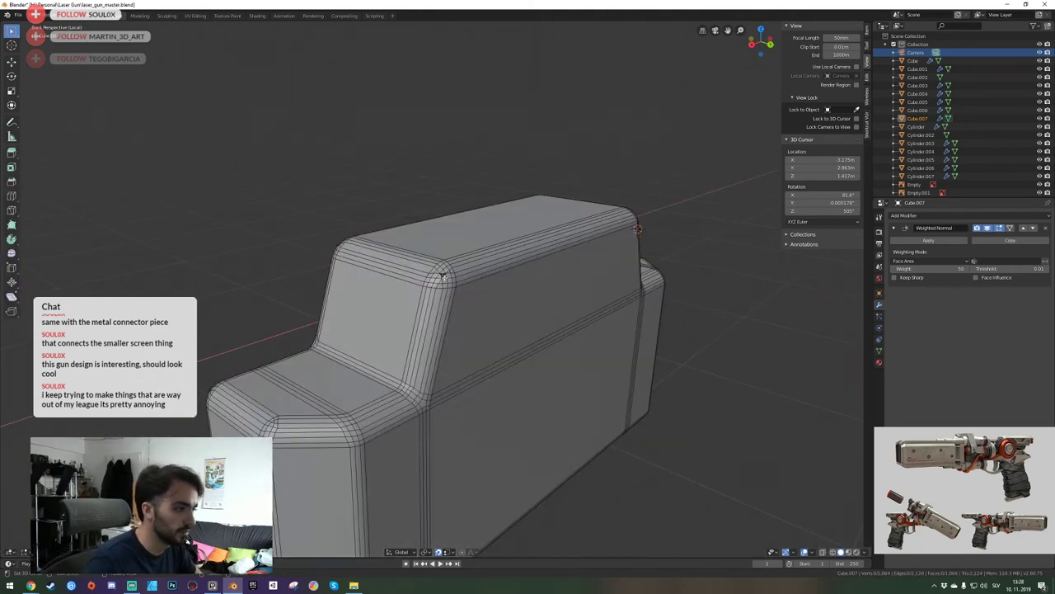
{"action": "scroll", "coordinate": [443, 276], "scroll_direction": "up", "scroll_amount": 5}
{"action": "key", "text": "a"}
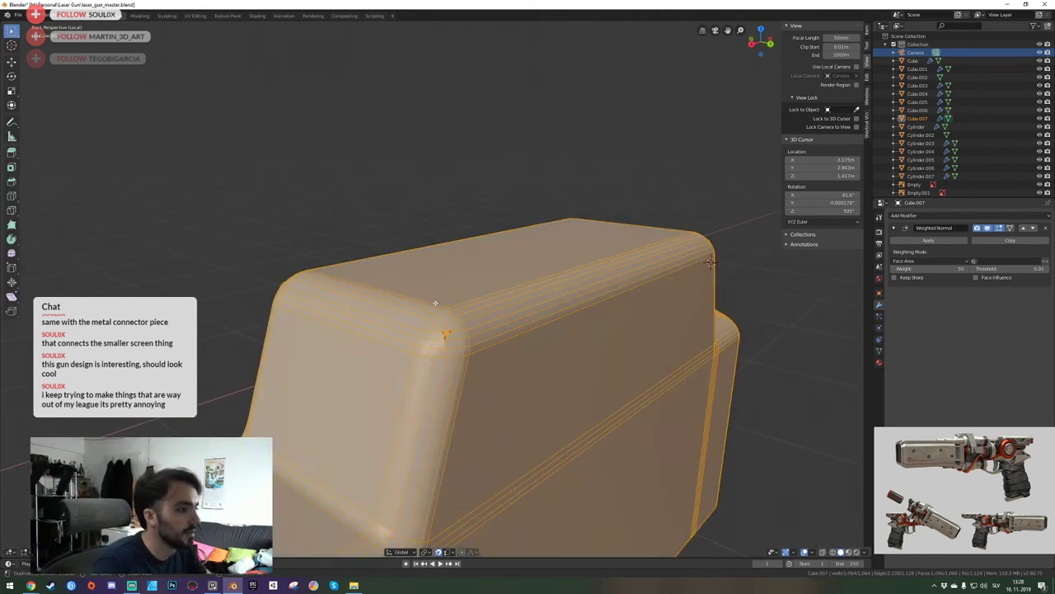
{"action": "key", "text": "Tab"}
{"action": "key", "text": "Tab"}
{"action": "key", "text": "alt+a"}
{"action": "key", "text": "Tab"}
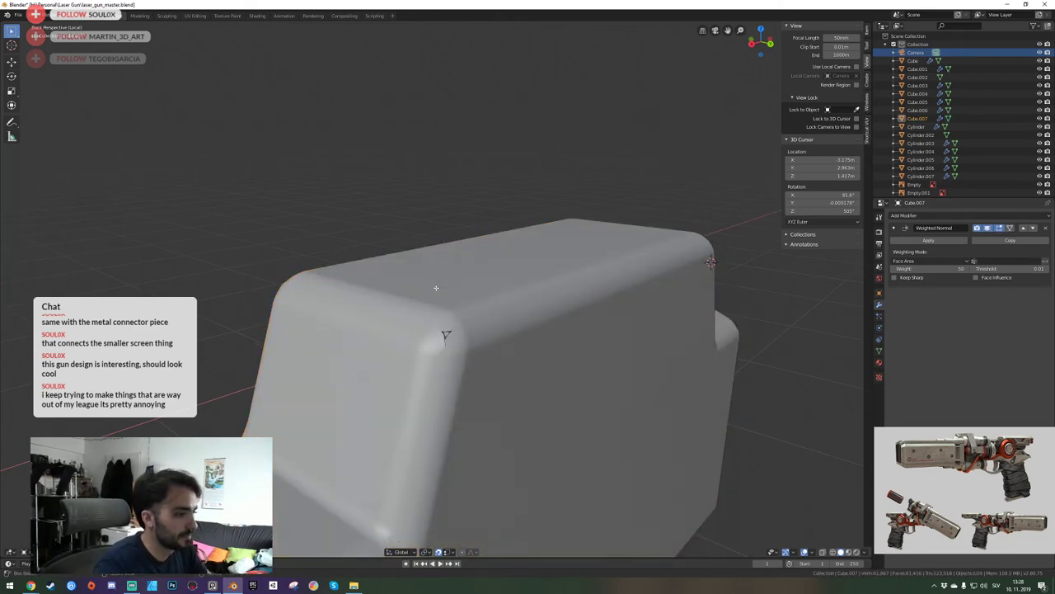
Bevel all edges of the already rounded corner piece again with 3 segments.
{"action": "key", "text": "Tab"}
{"action": "key", "text": "ctrl+z"}
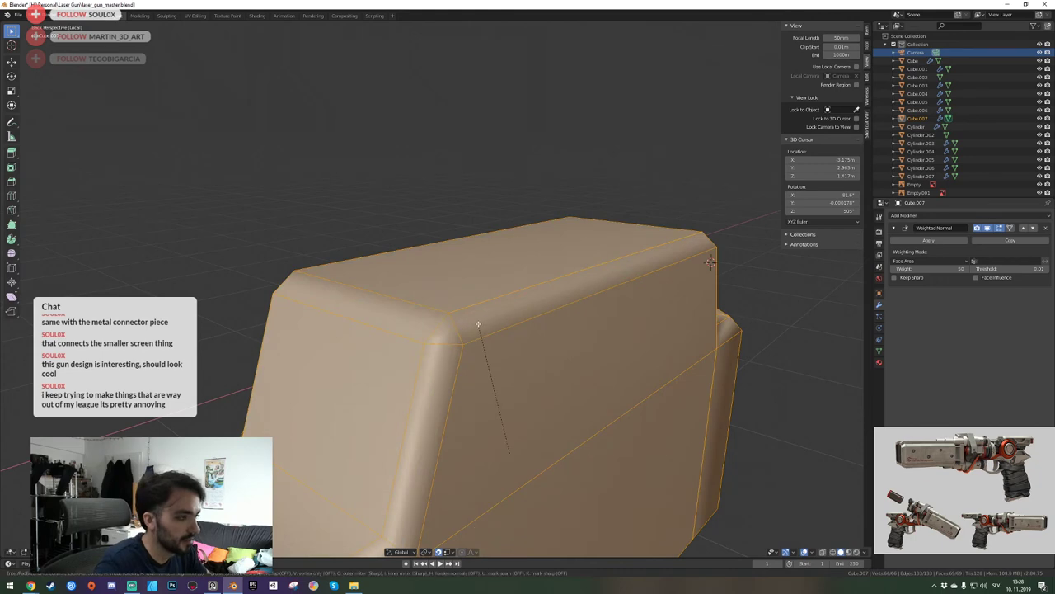
{"action": "key", "text": "ctrl+b"}
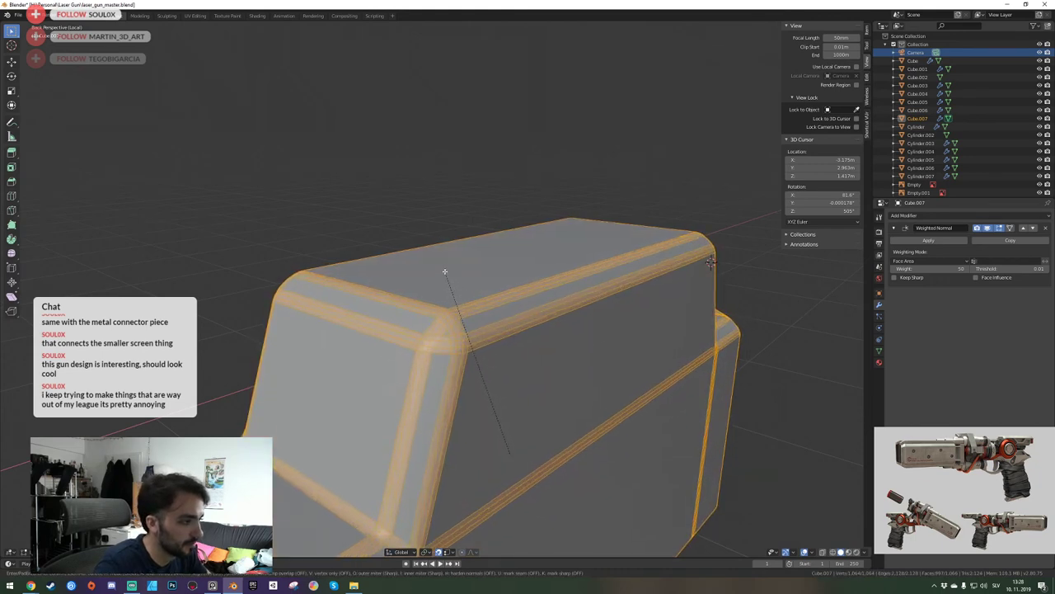
{"action": "left_click", "coordinate": [444, 269]}
{"action": "scroll", "coordinate": [439, 280], "scroll_direction": "down", "scroll_amount": 3}
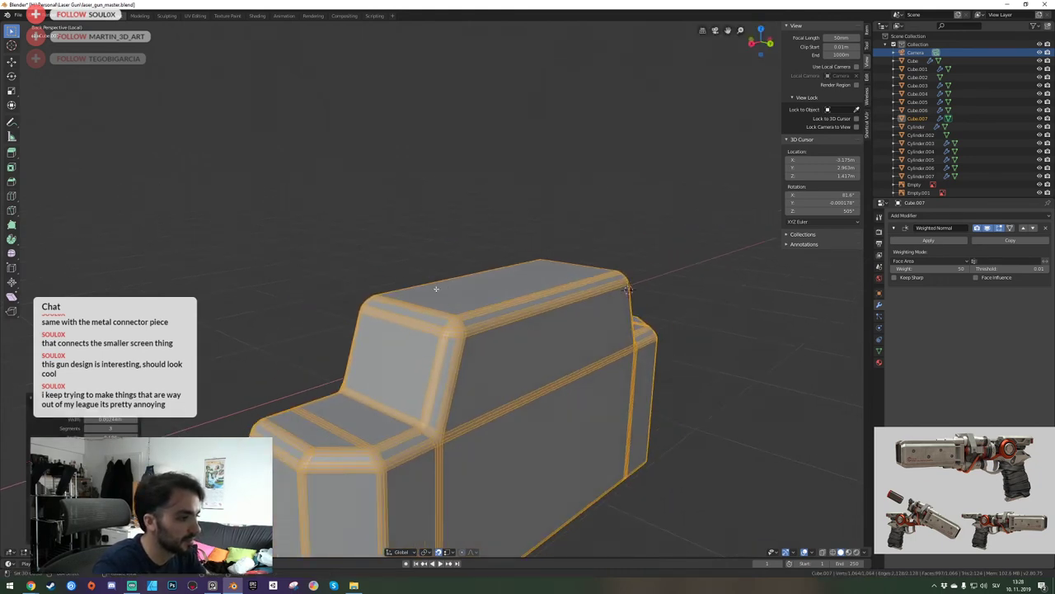
Save laser_gun_master.blend and compare the corner piece's beveled mesh with its smoothed shading.
{"action": "key", "text": "Tab"}
{"action": "key", "text": "ctrl+s"}
{"action": "middle_click_drag", "start_coordinate": [437, 289], "coordinate": [437, 292]}
{"action": "key", "text": "Tab"}
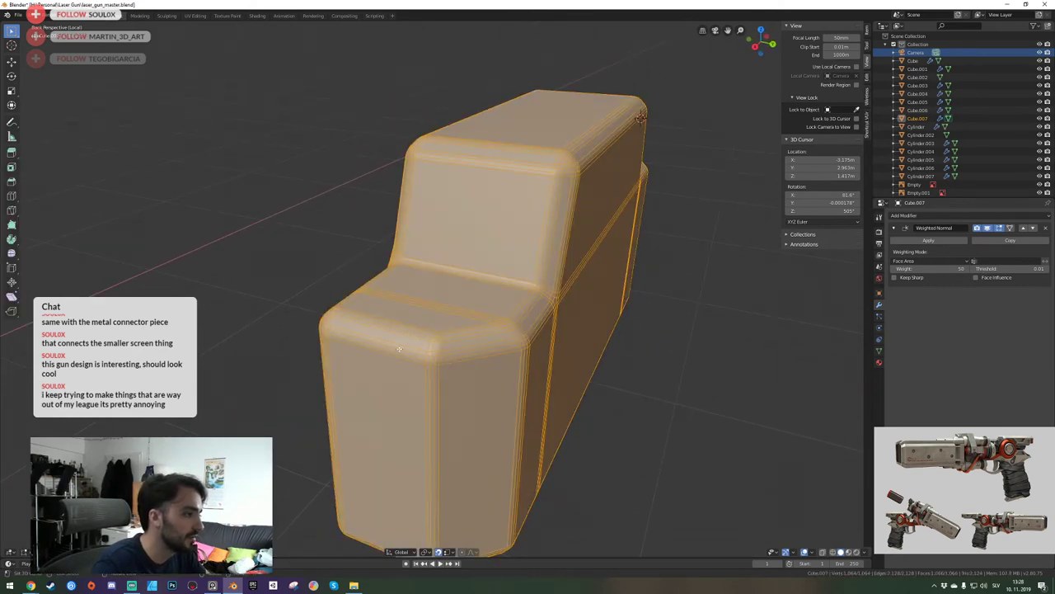
{"action": "key", "text": "Tab"}
{"action": "middle_click_drag", "start_coordinate": [365, 371], "coordinate": [438, 285]}
{"action": "key", "text": "ctrl+s"}
{"action": "key", "text": "Tab"}
{"action": "key", "text": "Tab"}
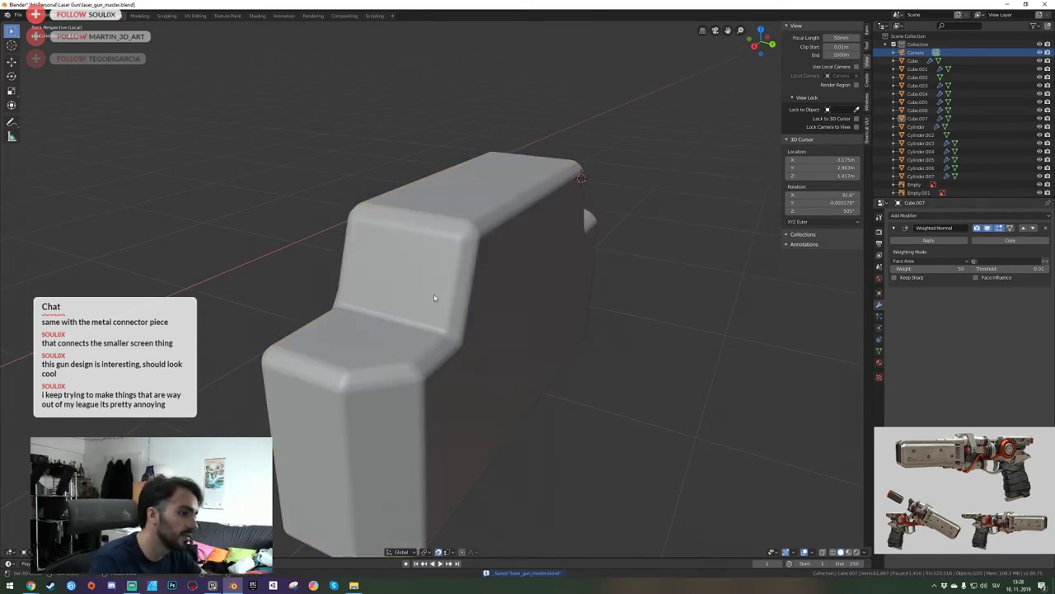
Select the corner piece and compare it in rendered, material preview, wireframe and solid shading.
{"action": "left_click", "coordinate": [434, 294]}
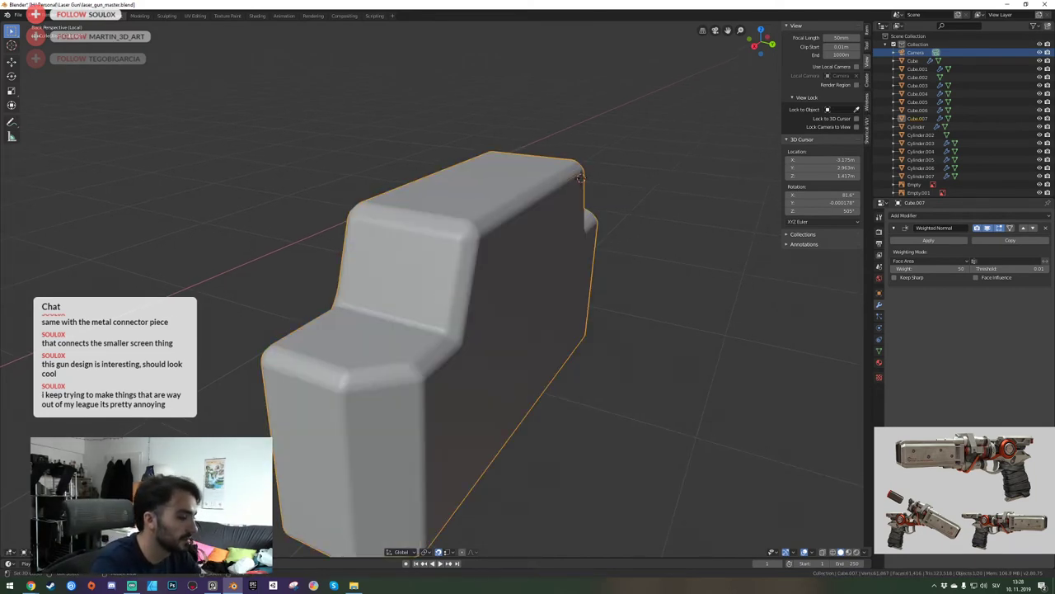
{"action": "left_click", "coordinate": [856, 552]}
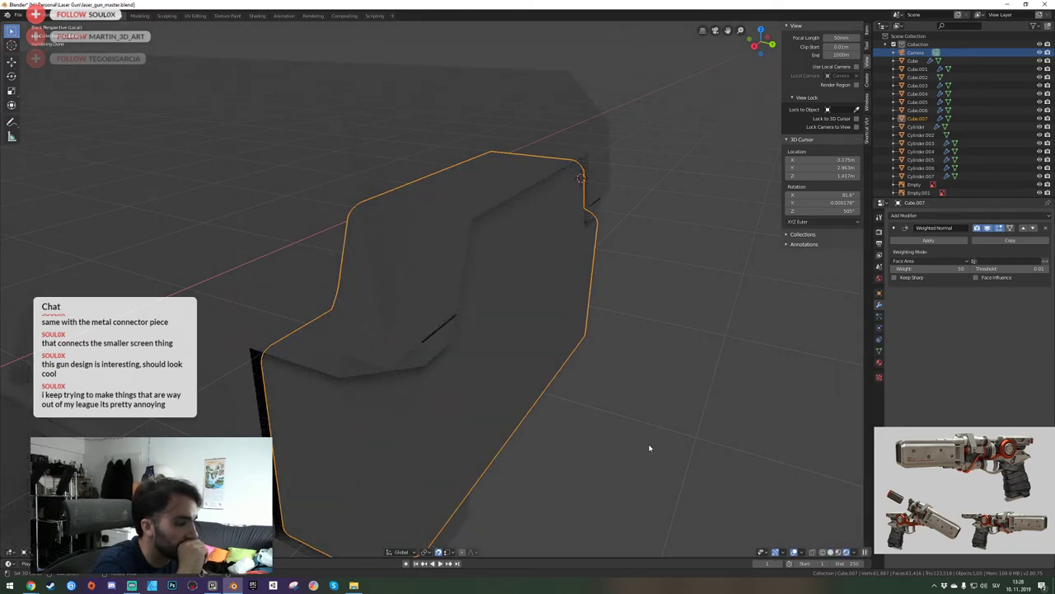
{"action": "left_click", "coordinate": [840, 554]}
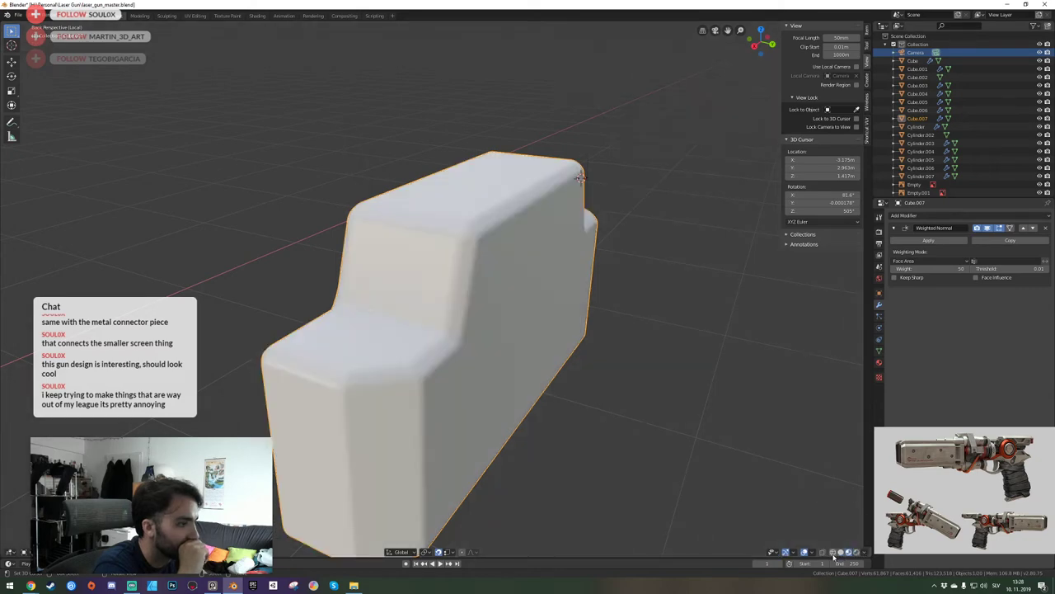
{"action": "left_click", "coordinate": [832, 553]}
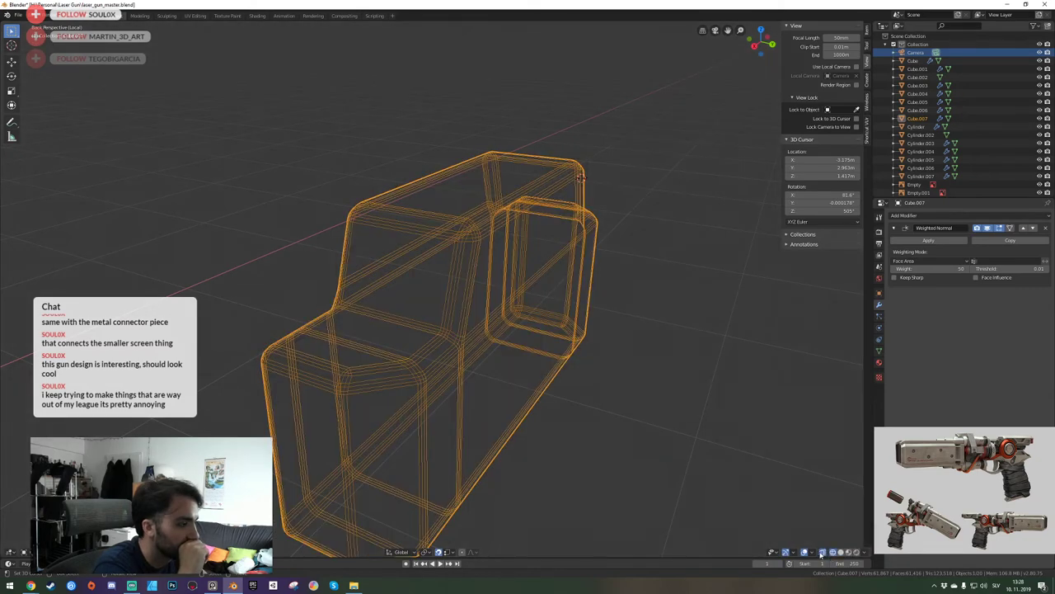
{"action": "left_click", "coordinate": [822, 552]}
{"action": "left_click", "coordinate": [849, 552]}
{"action": "left_click", "coordinate": [840, 554]}
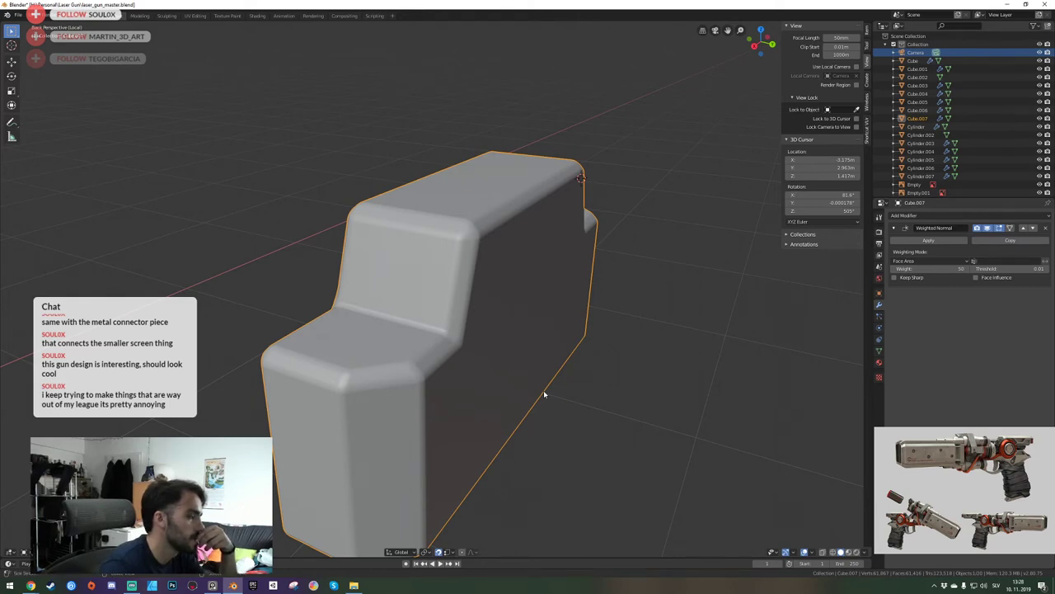
Leave the corner piece's local view and undo its bevels back to the sharp-edged mesh.
{"action": "key", "text": "Tab"}
{"action": "key", "text": "a"}
{"action": "key", "text": "alt+a"}
{"action": "key", "text": "KP_Divide"}
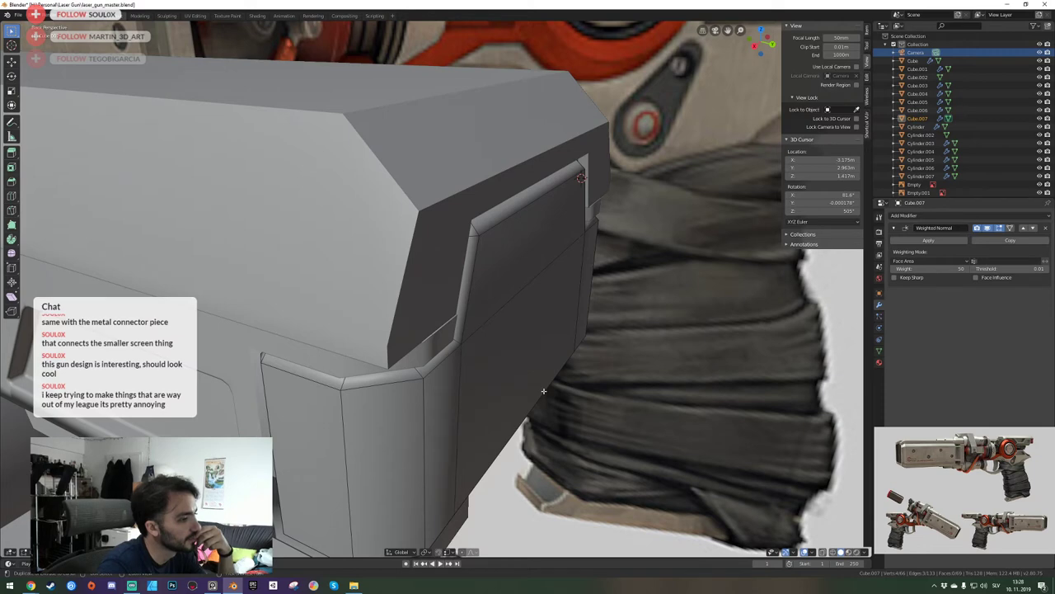
{"action": "key", "text": "Tab"}
{"action": "key", "text": "Tab"}
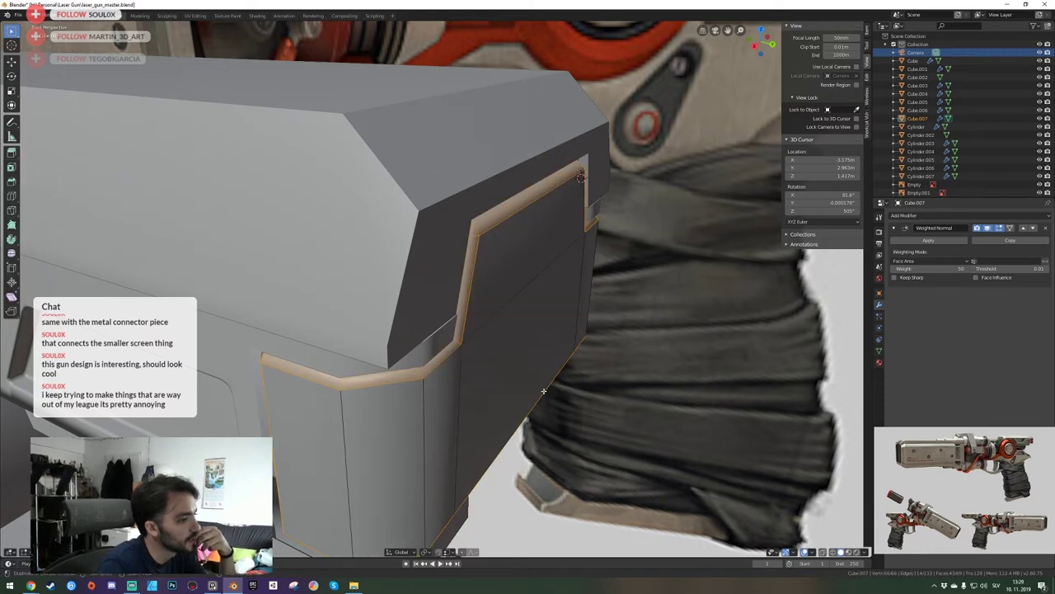
{"action": "key", "text": "ctrl+z"}
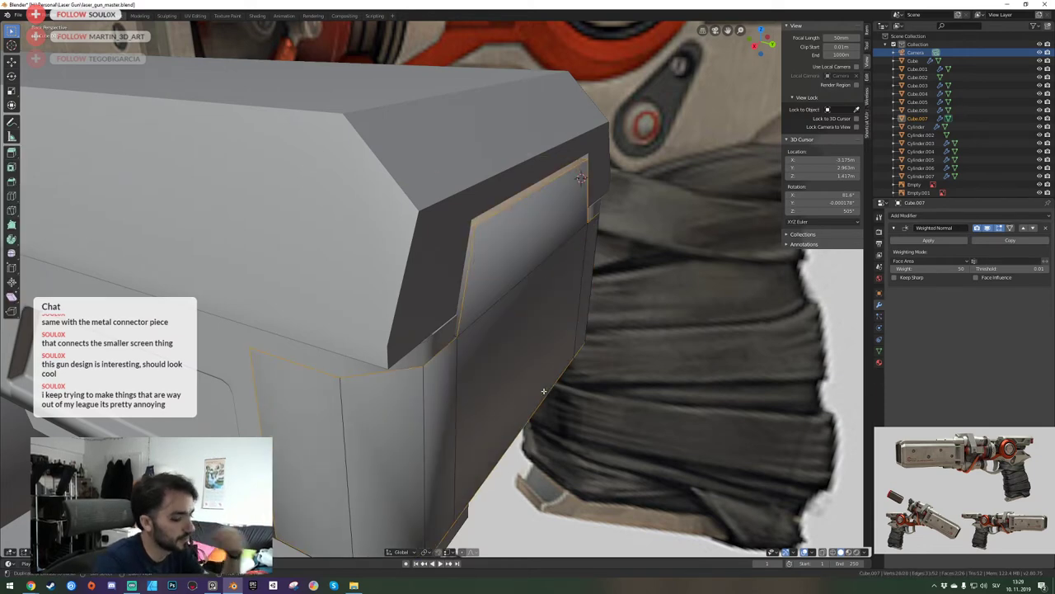
Switch to the camera view and start beveling all edges of the corner piece.
{"action": "key", "text": "ctrl+b"}
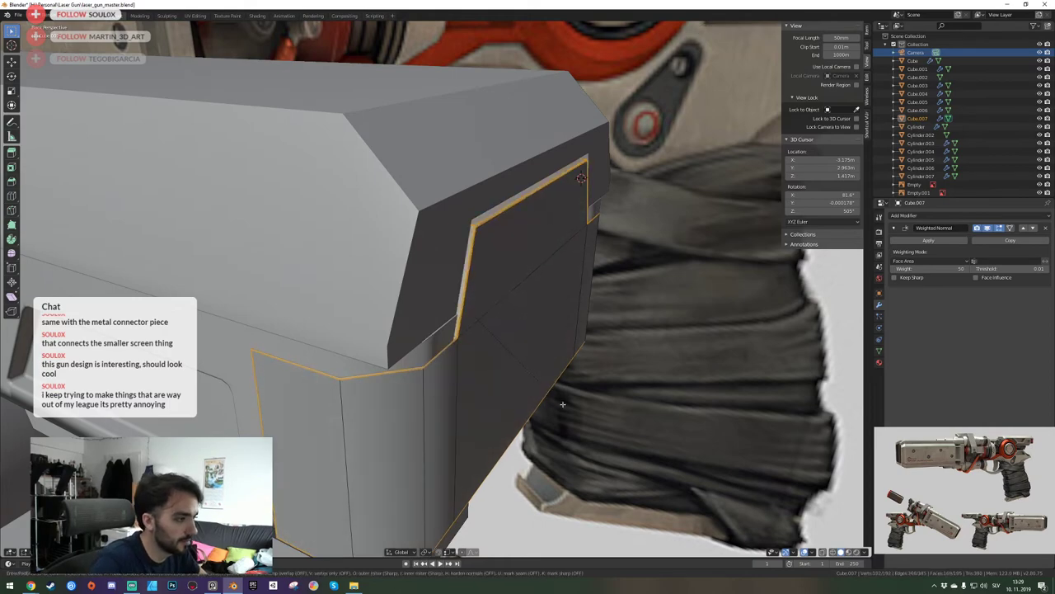
{"action": "right_click", "coordinate": [612, 457]}
{"action": "key", "text": "KP_0"}
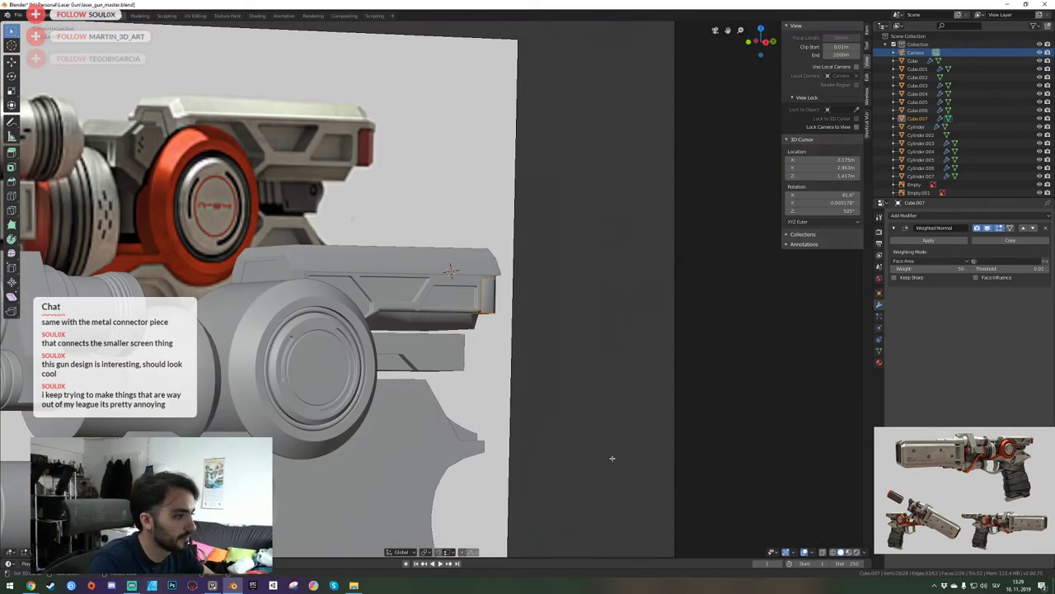
{"action": "key", "text": "ctrl+b"}
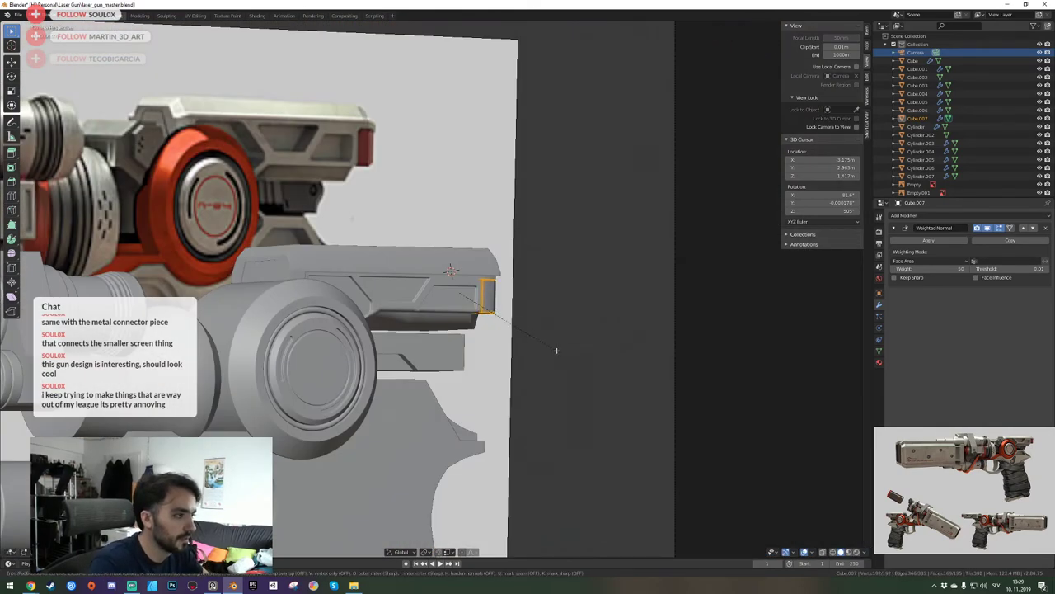
Finish the bevel on the small end block with fewer segments, and isolate the block in local view for mesh editing.
{"action": "scroll", "coordinate": [557, 351], "scroll_direction": "down", "scroll_amount": 1}
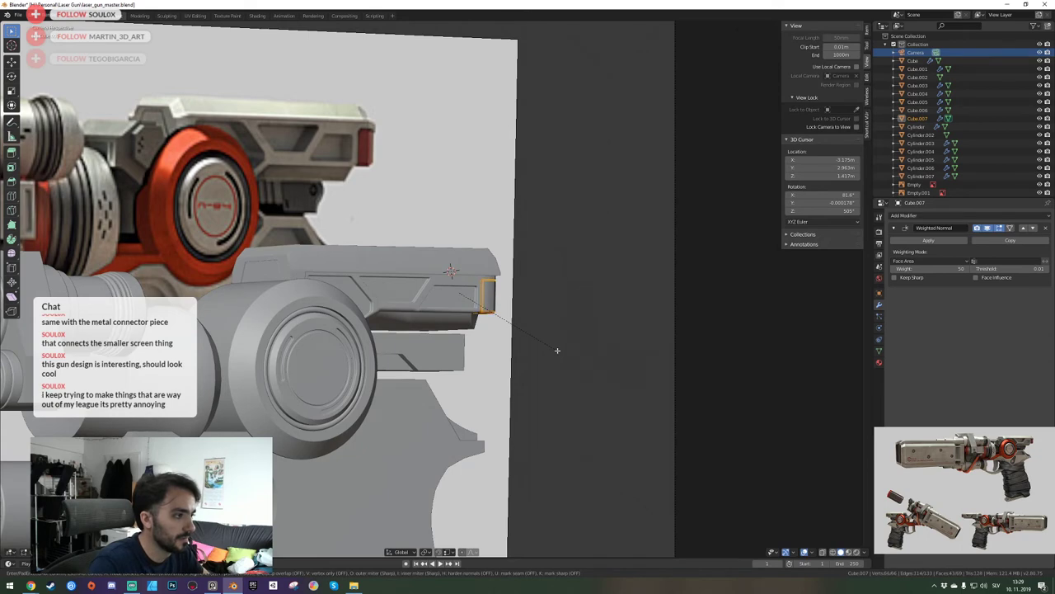
{"action": "left_click", "coordinate": [551, 357]}
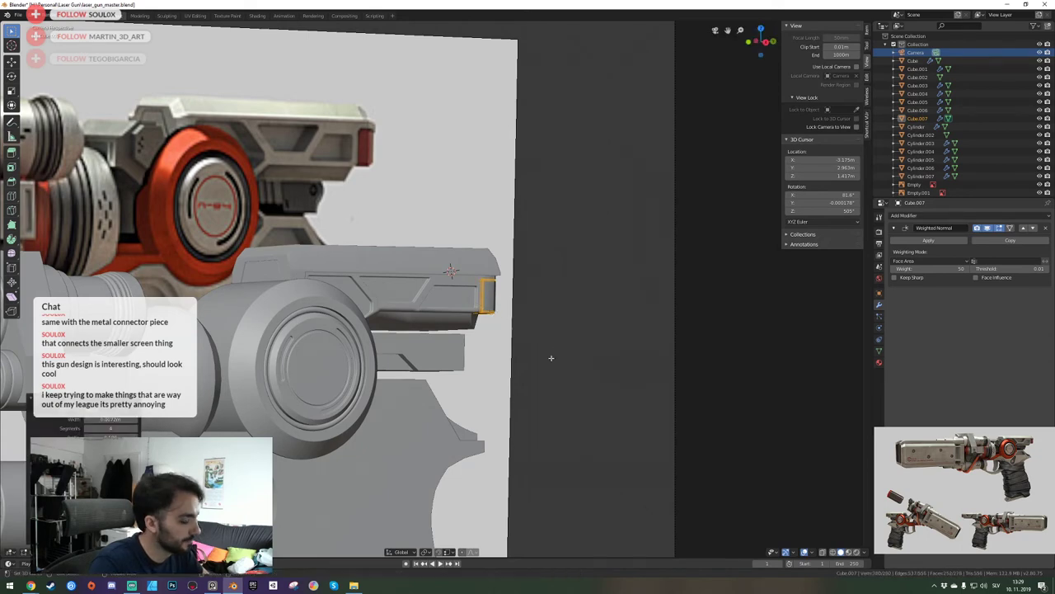
{"action": "key", "text": "Tab"}
{"action": "key", "text": "KP_Divide"}
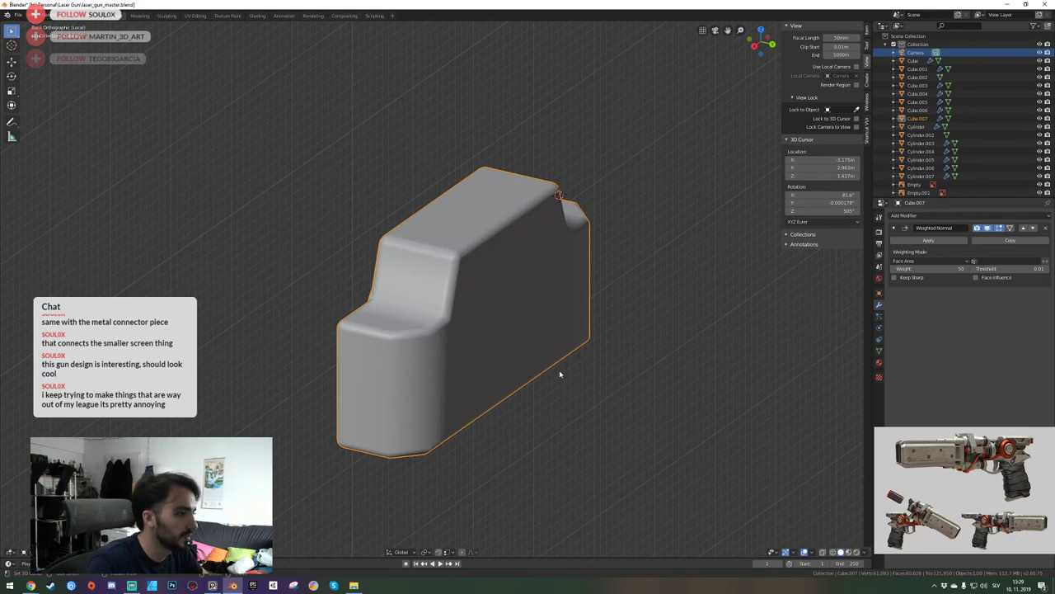
{"action": "key", "text": "w"}
{"action": "left_click", "coordinate": [564, 376]}
{"action": "key", "text": "Tab"}
Select the two vertical edge loops at the block's chamfered end and the inner crease where its top steps up.
{"action": "key", "text": "shift+grave"}
{"action": "key", "text": "e"}
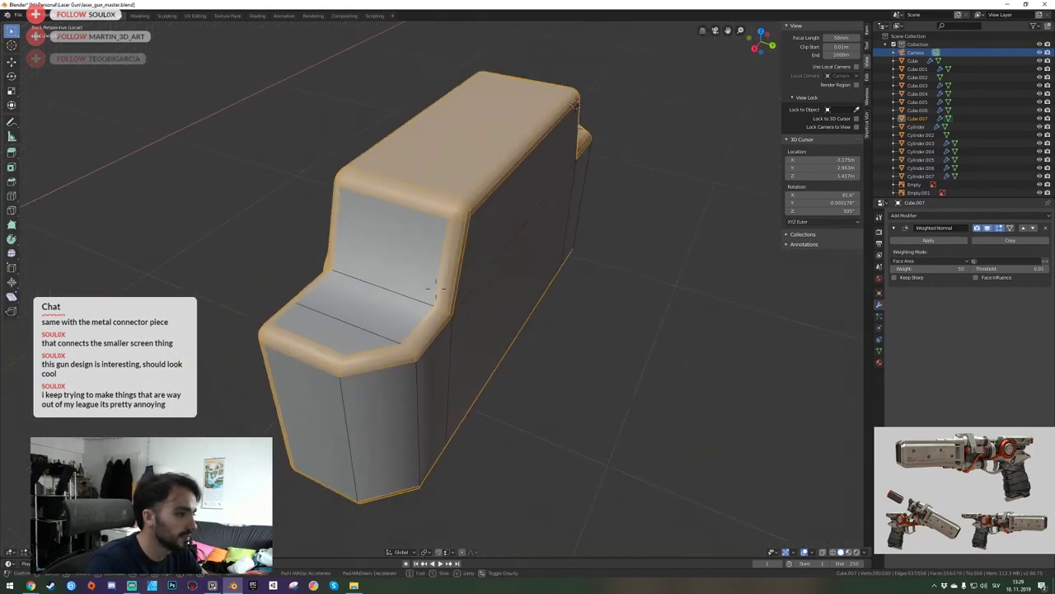
{"action": "left_click", "coordinate": [437, 289]}
{"action": "key", "text": "alt+a"}
{"action": "key", "text": "shift+grave"}
{"action": "key", "text": "q"}
{"action": "left_click", "coordinate": [436, 288]}
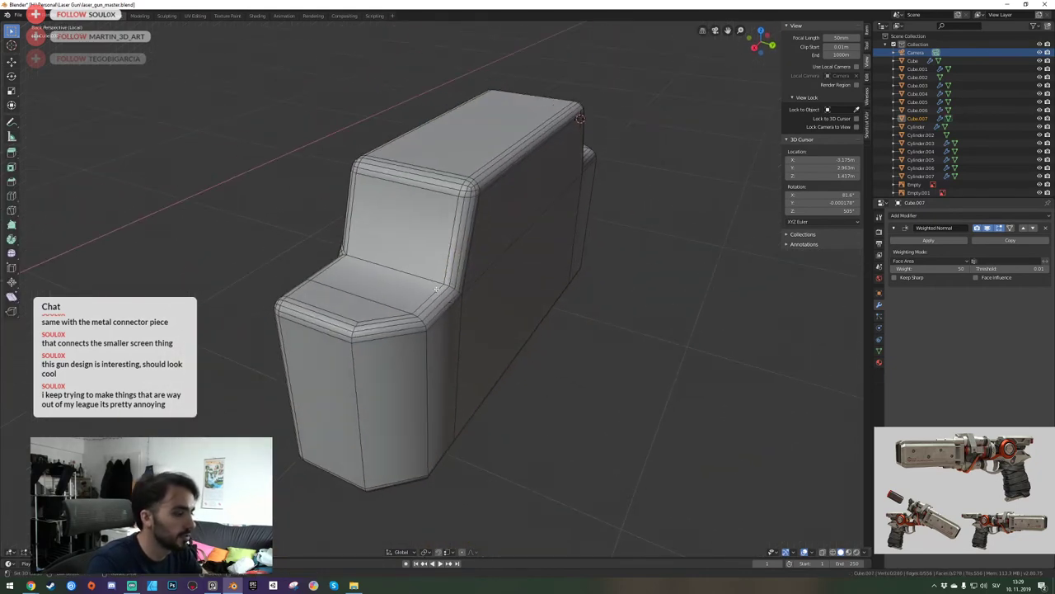
{"action": "left_click", "coordinate": [357, 379], "text": "alt"}
{"action": "left_click", "coordinate": [425, 384], "text": "alt+shift"}
{"action": "key", "text": "shift+grave"}
{"action": "key", "text": "d"}
{"action": "key", "text": "q"}
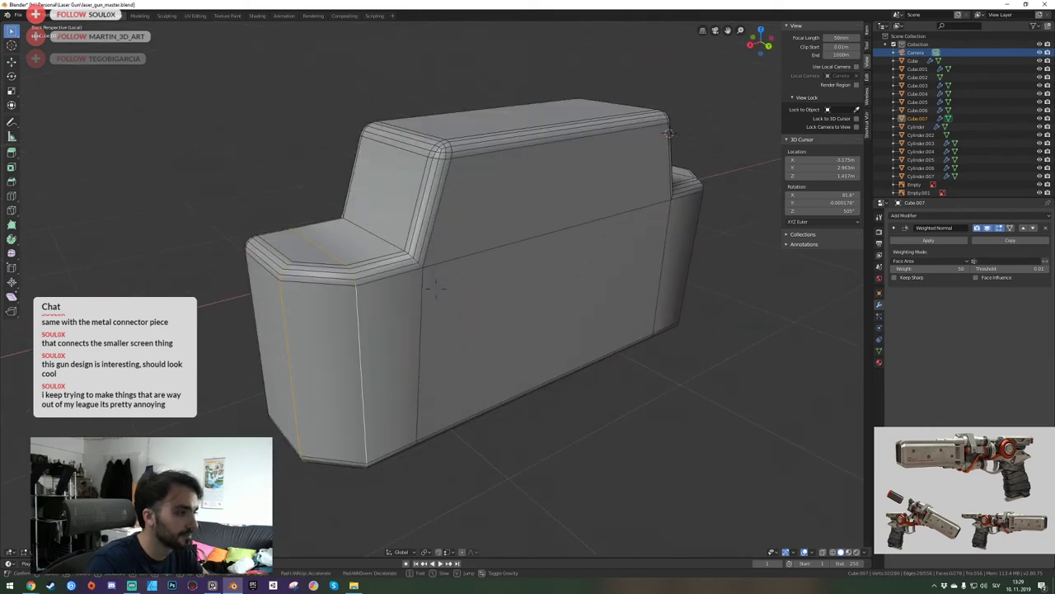
{"action": "left_click", "coordinate": [434, 288]}
{"action": "key", "text": "shift+grave"}
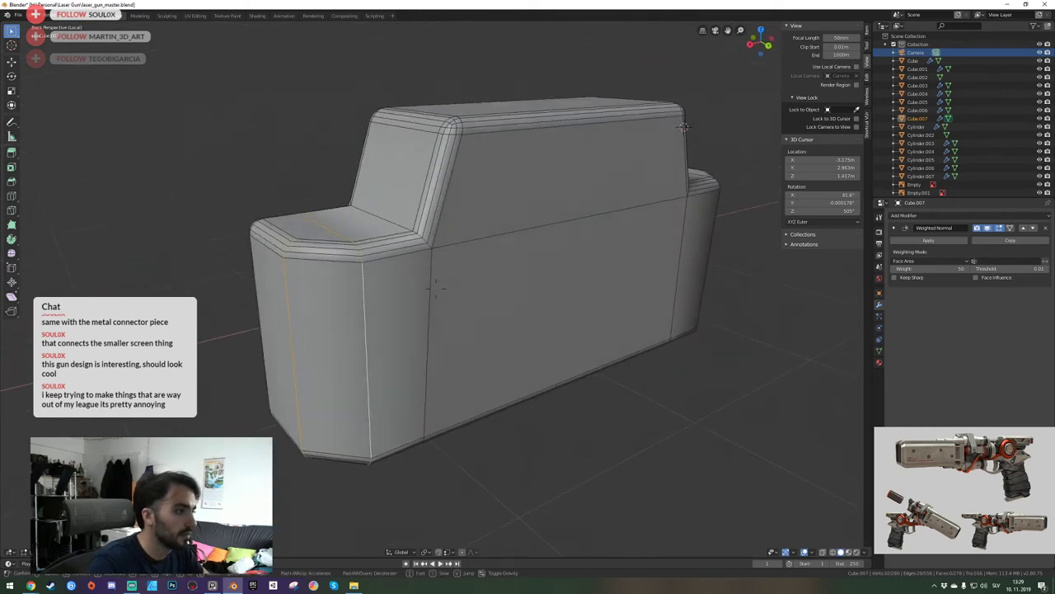
{"action": "key", "text": "e"}
{"action": "left_click", "coordinate": [434, 288]}
{"action": "left_click", "coordinate": [396, 320], "text": "alt+shift"}
{"action": "key", "text": "shift+grave"}
{"action": "key", "text": "q"}
{"action": "left_click", "coordinate": [435, 287]}
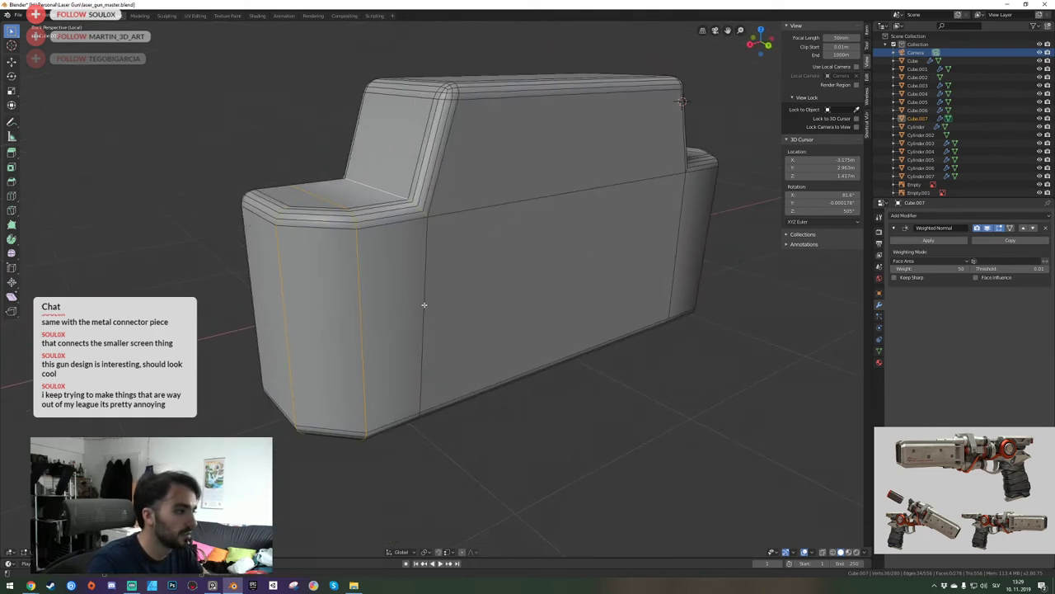
Extend the selection to the matching edges at the block's opposite end, and bevel all of them with several segments.
{"action": "middle_click_drag", "start_coordinate": [424, 305], "coordinate": [572, 439]}
{"action": "key", "text": "shift+grave"}
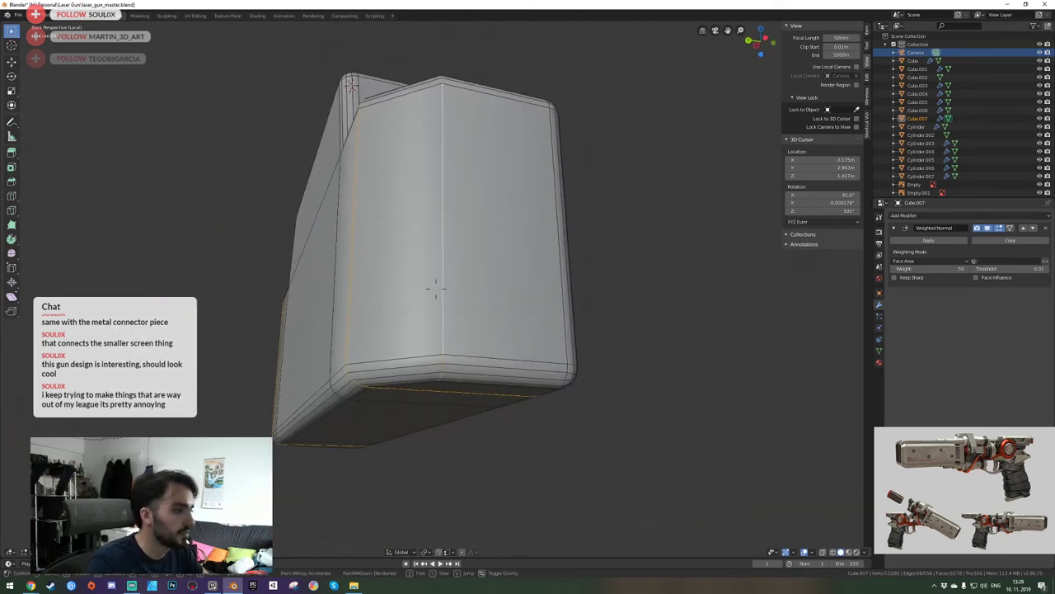
{"action": "key", "text": "d"}
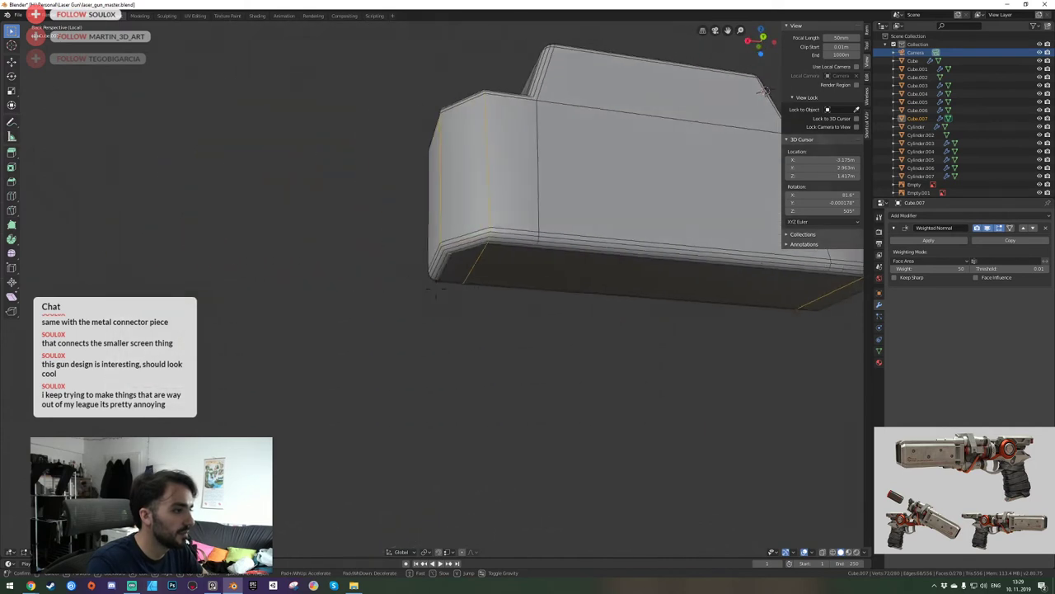
{"action": "key", "text": "a"}
{"action": "key", "text": "q"}
{"action": "key", "text": "a"}
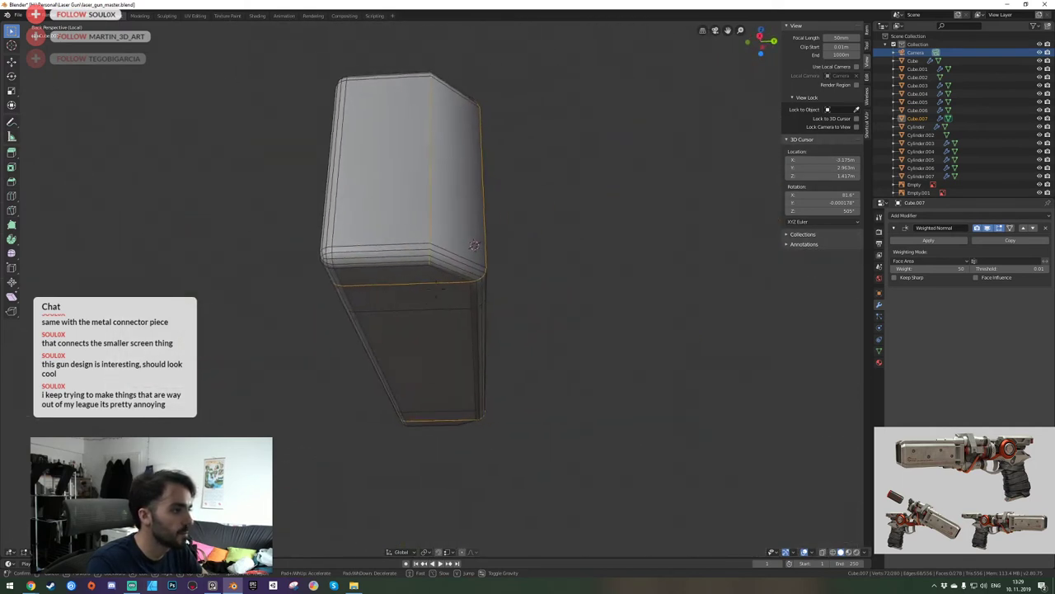
{"action": "key", "text": "e"}
{"action": "key", "text": "q"}
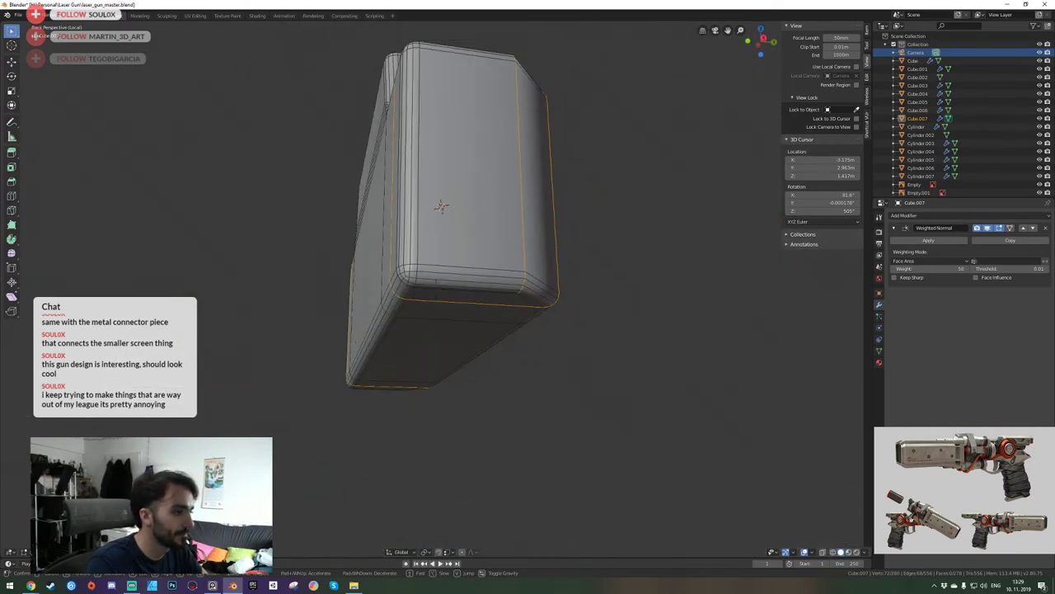
{"action": "key", "text": "e"}
{"action": "key", "text": "d"}
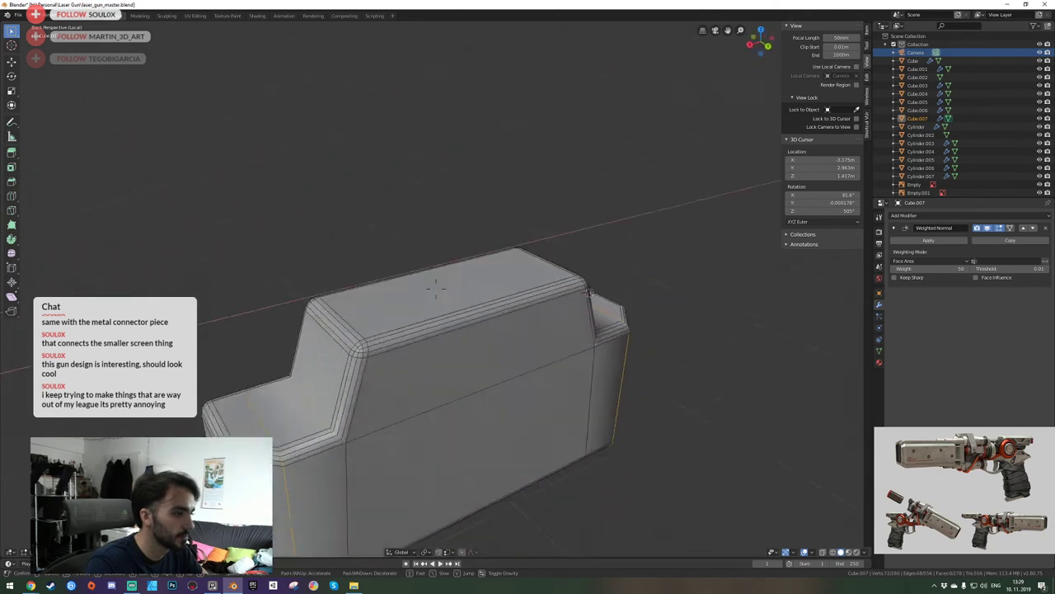
{"action": "key", "text": "q"}
{"action": "key", "text": "a"}
{"action": "left_click", "coordinate": [489, 325]}
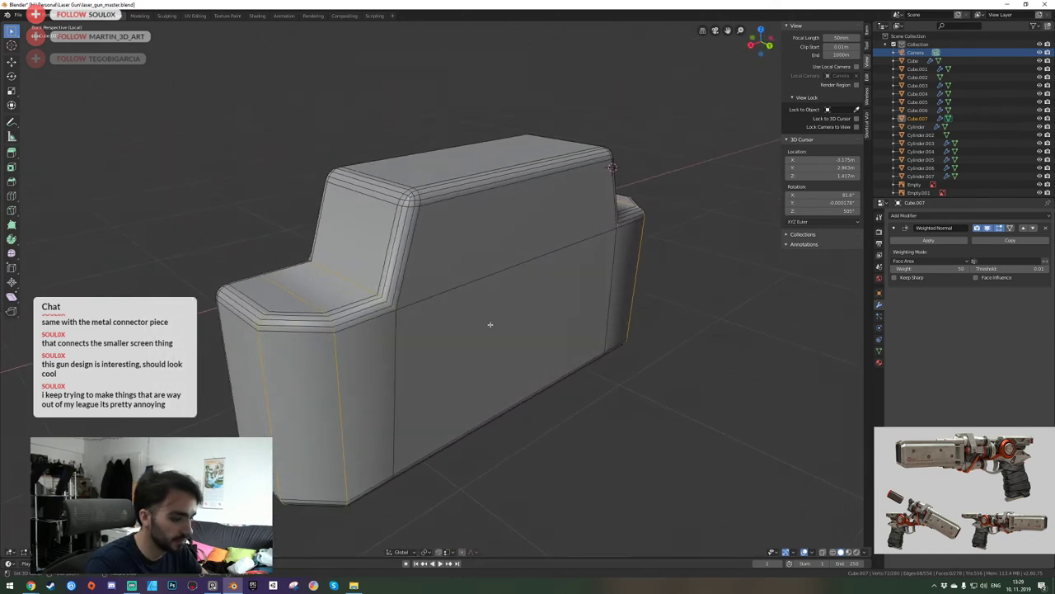
{"action": "key", "text": "ctrl+b"}
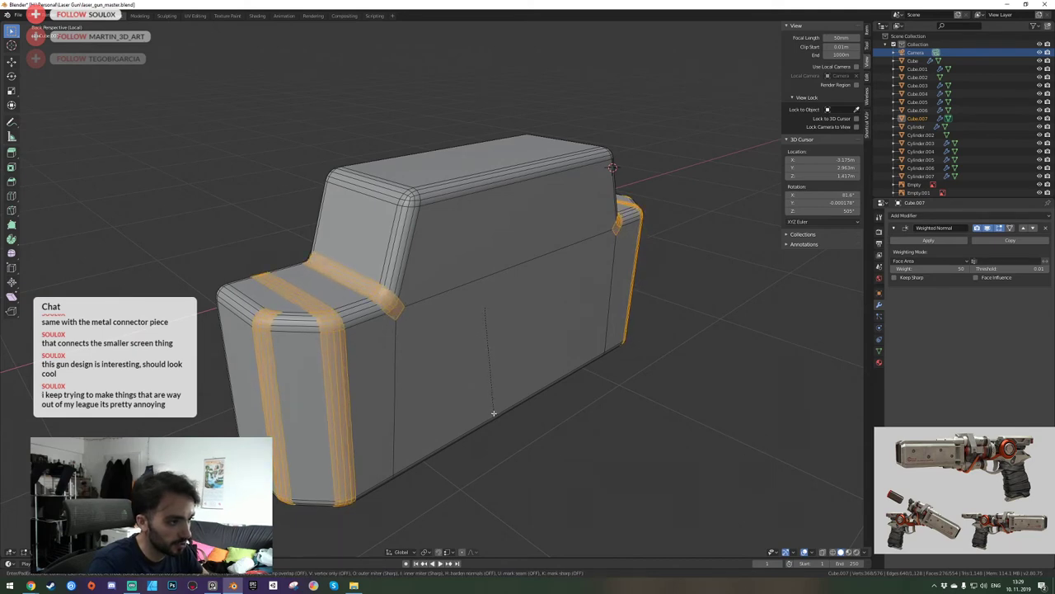
{"action": "key", "text": "Escape"}
Leave mesh editing on the beveled block and save laser_gun_master.blend.
{"action": "key", "text": "Tab"}
{"action": "key", "text": "shift+grave"}
{"action": "key", "text": "s"}
{"action": "left_click", "coordinate": [437, 291]}
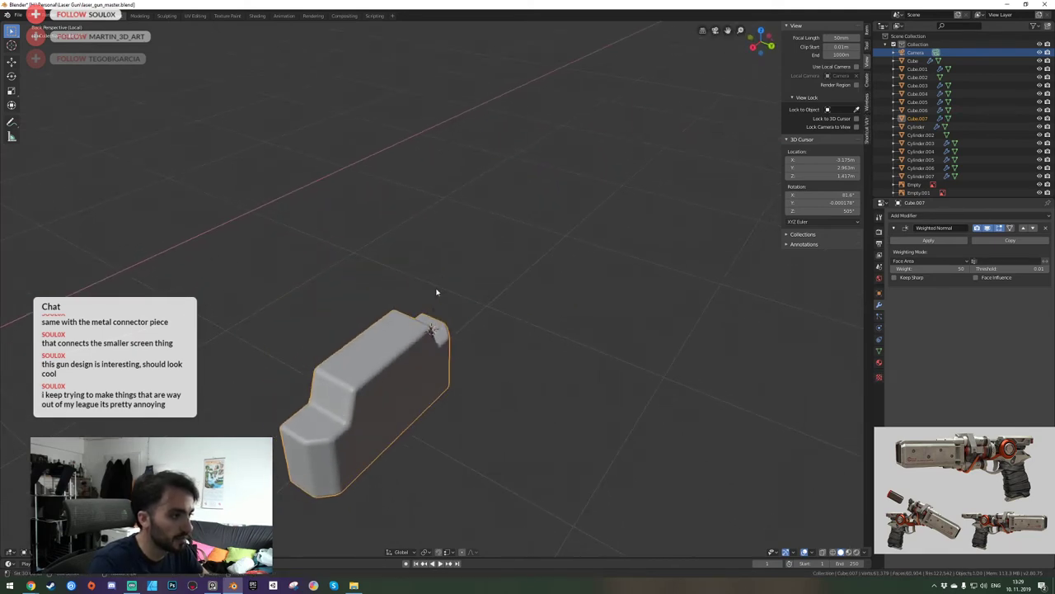
{"action": "left_click", "coordinate": [437, 291]}
{"action": "key", "text": "ctrl+s"}
{"action": "key", "text": "shift+grave"}
{"action": "key", "text": "w"}
{"action": "left_click", "coordinate": [437, 290]}
{"action": "left_click", "coordinate": [410, 354]}
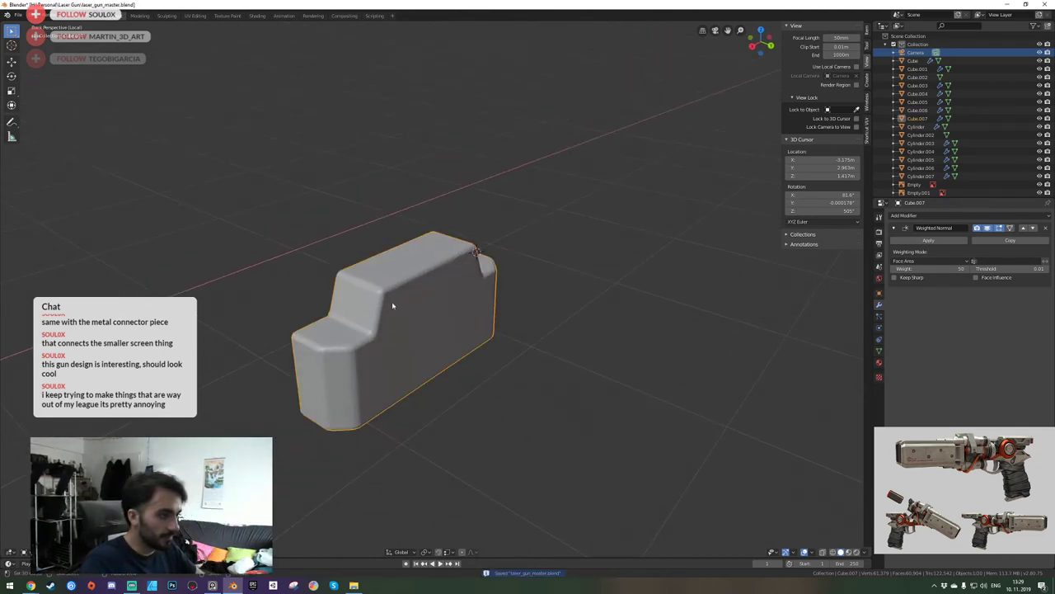
Examine the shading and edge flow of the block's bevels from all sides, in both object and edit mode.
{"action": "key", "text": "shift+grave"}
{"action": "key", "text": "w"}
{"action": "key", "text": "a"}
{"action": "left_click", "coordinate": [437, 291]}
{"action": "key", "text": "Tab"}
{"action": "key", "text": "shift+grave"}
{"action": "key", "text": "d"}
{"action": "left_click", "coordinate": [437, 289]}
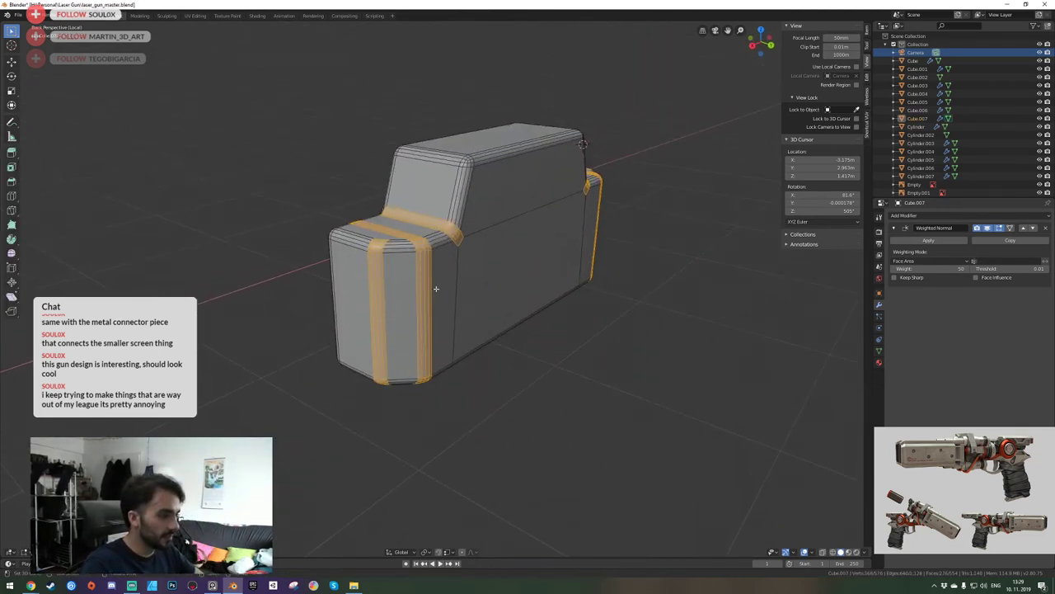
{"action": "key", "text": "alt+a"}
{"action": "key", "text": "shift+grave"}
{"action": "key", "text": "a"}
{"action": "key", "text": "e"}
{"action": "left_click", "coordinate": [436, 288]}
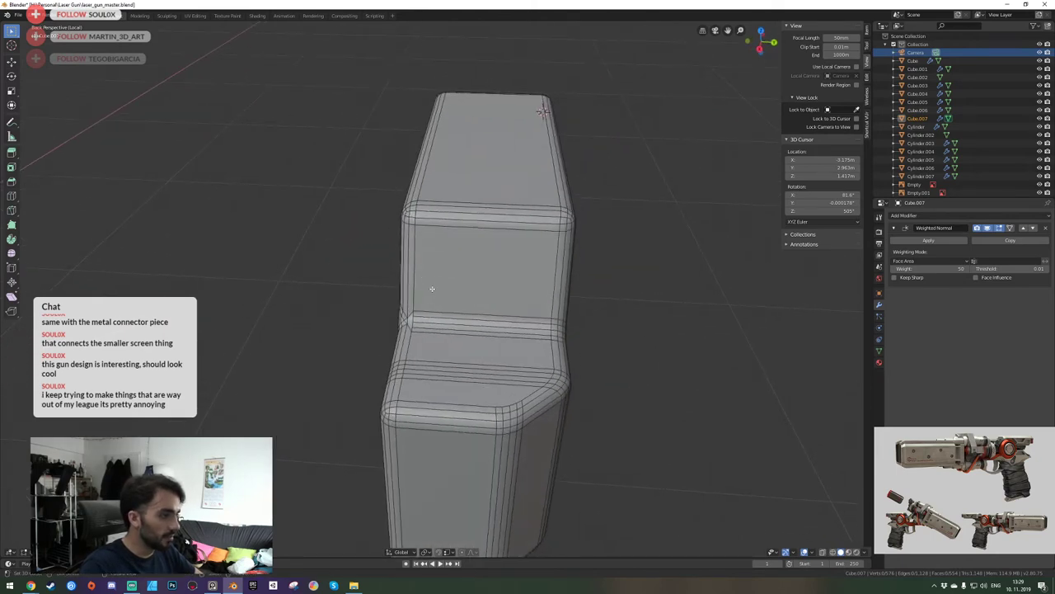
{"action": "key", "text": "shift+grave"}
{"action": "key", "text": "a"}
{"action": "left_click", "coordinate": [436, 288]}
{"action": "key", "text": "Tab"}
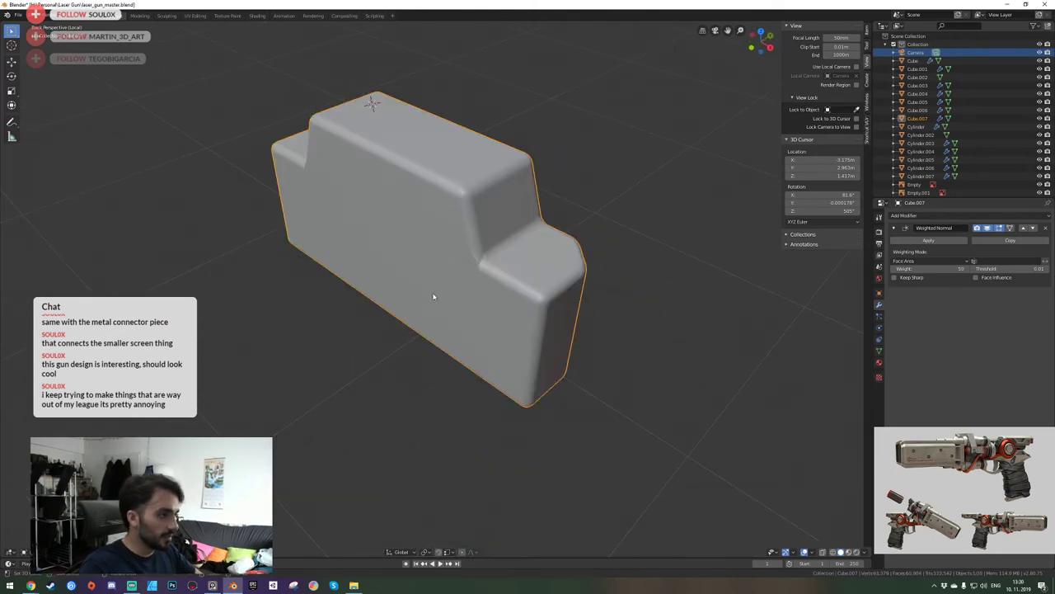
{"action": "key", "text": "KP_Decimal"}
{"action": "middle_click_drag", "start_coordinate": [436, 286], "coordinate": [436, 286]}
{"action": "key", "text": "Tab"}
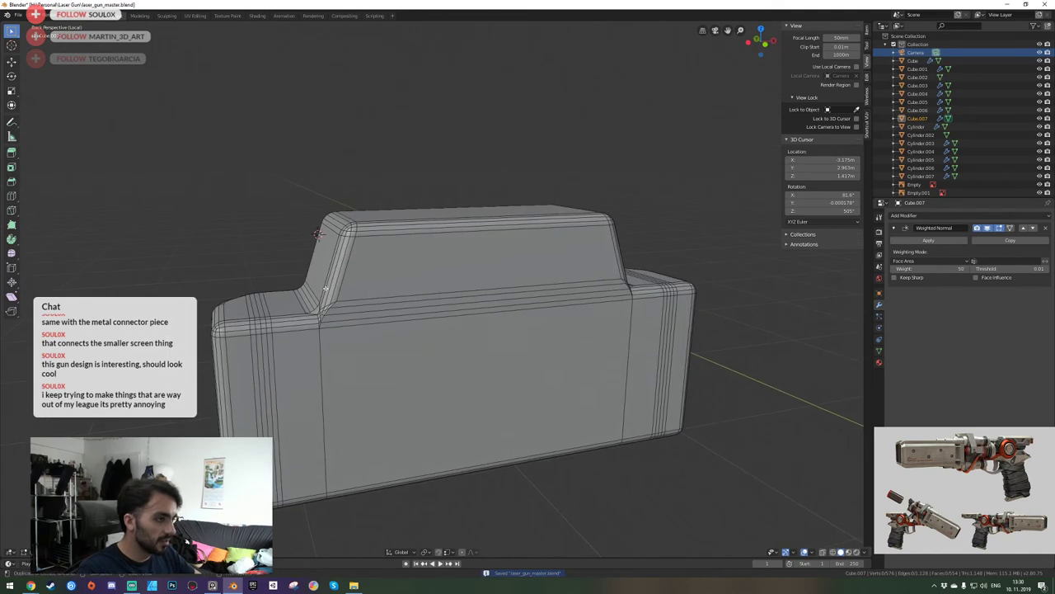
{"action": "middle_click_drag", "start_coordinate": [341, 382], "coordinate": [436, 381]}
{"action": "scroll", "coordinate": [436, 371], "scroll_direction": "down", "scroll_amount": 4}
{"action": "middle_click_drag", "start_coordinate": [284, 272], "coordinate": [436, 289], "text": "shift"}
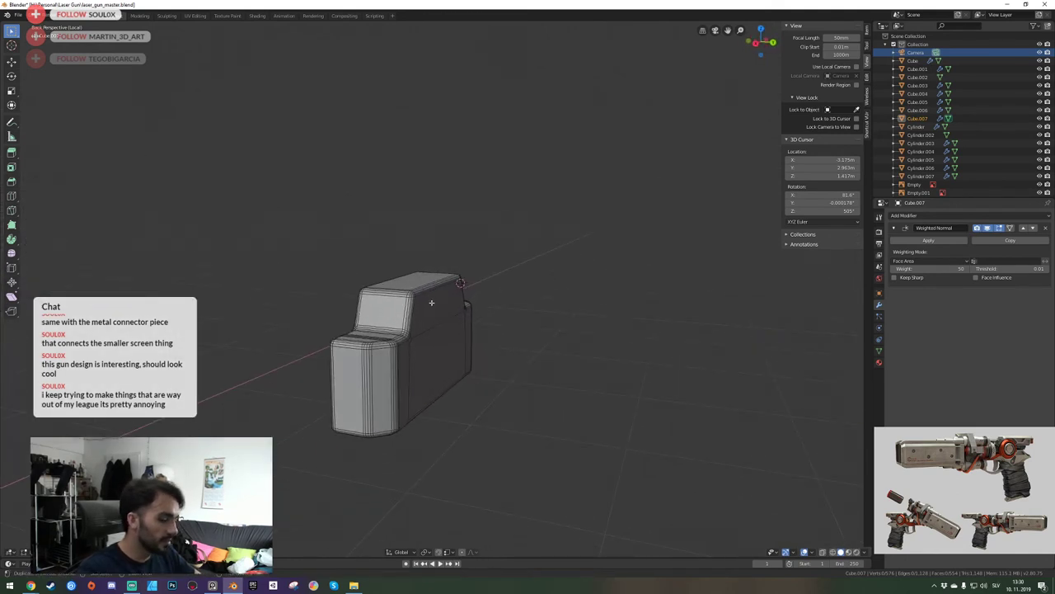
Undo the bevel on the vertical end loops and step creases, along with most of their edge selection.
{"action": "key", "text": "ctrl+z"}
{"action": "key", "text": "ctrl+z"}
{"action": "key", "text": "ctrl+z"}
{"action": "key", "text": "ctrl+z"}
{"action": "key", "text": "ctrl+z"}
{"action": "key", "text": "ctrl+z"}
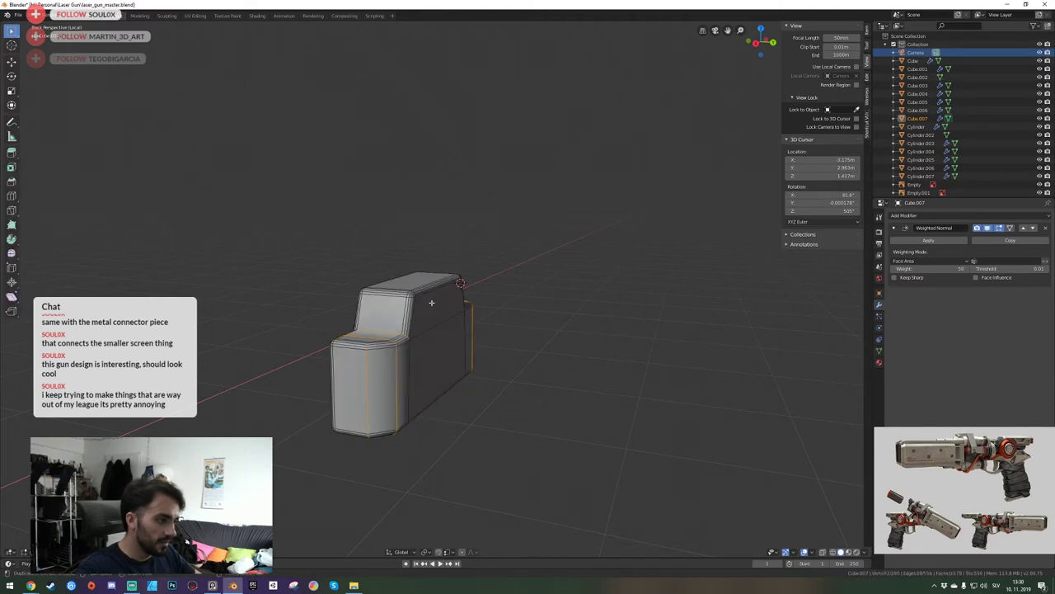
{"action": "key", "text": "ctrl+z"}
{"action": "key", "text": "ctrl+z"}
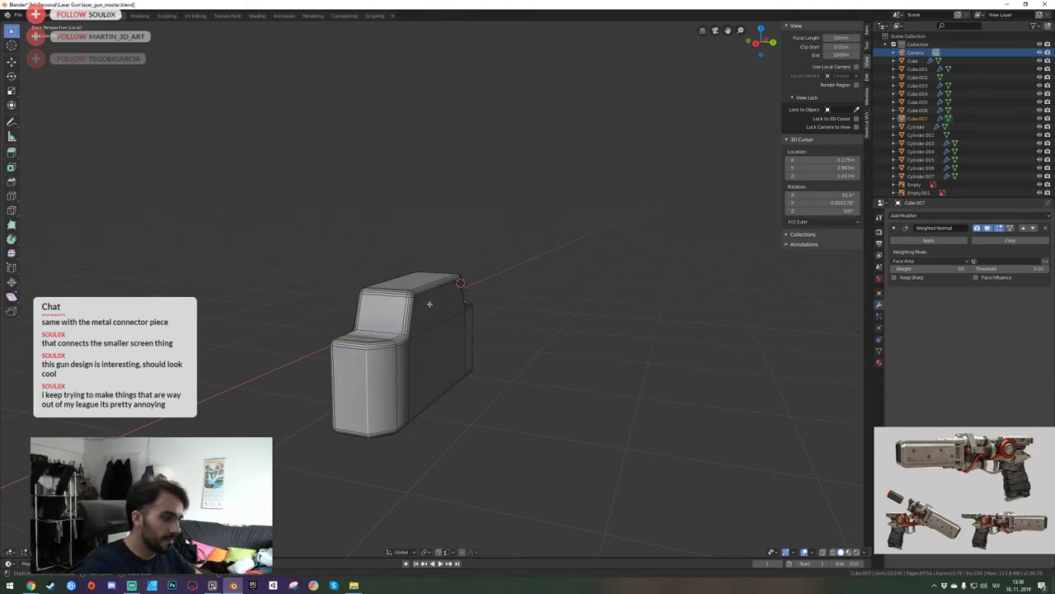
{"action": "key", "text": "shift+g"}
{"action": "key", "text": "Escape"}
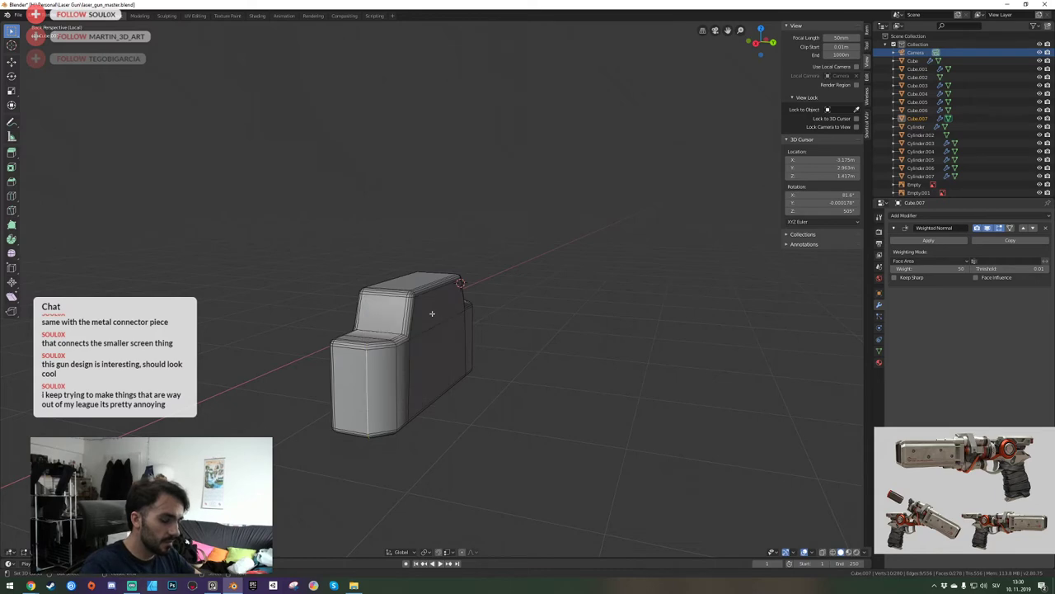
Check the block's stepped end, and undo the first bevel so the block's original sharp edges are restored.
{"action": "key", "text": "shift+grave"}
{"action": "key", "text": "a"}
{"action": "key", "text": "w"}
{"action": "left_click", "coordinate": [437, 289]}
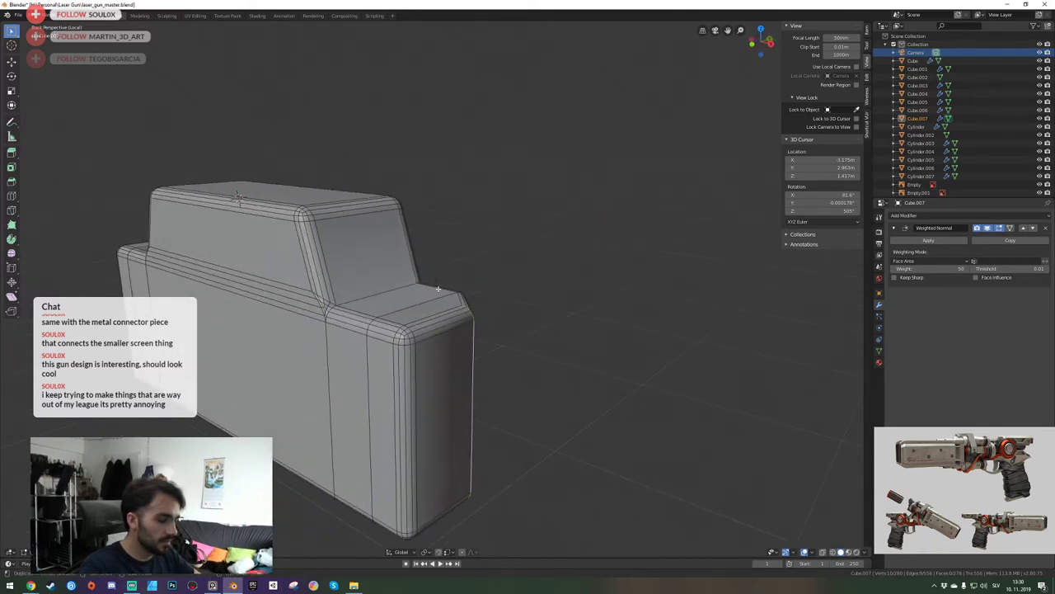
{"action": "key", "text": "Tab"}
{"action": "key", "text": "Tab"}
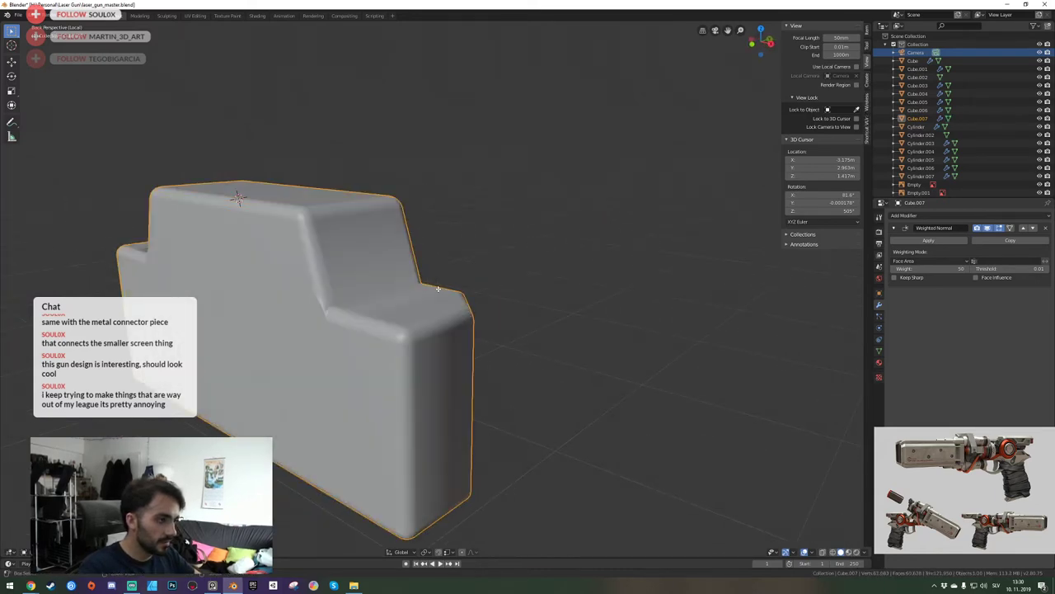
{"action": "key", "text": "Tab"}
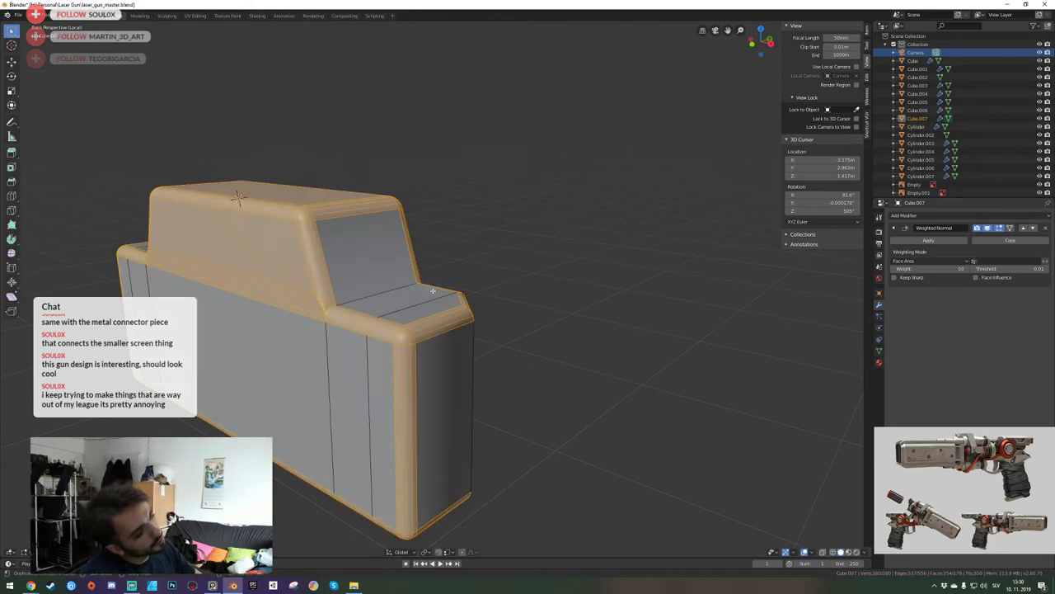
{"action": "key", "text": "ctrl+z"}
{"action": "key", "text": "ctrl+z"}
{"action": "key", "text": "ctrl+z"}
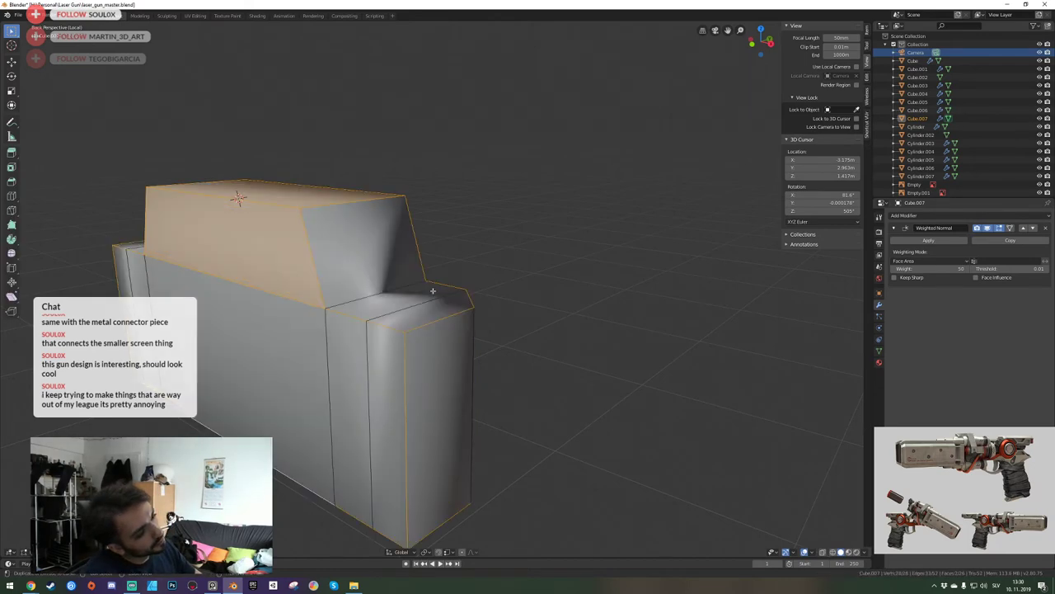
Complete the selection of the block's outer contour, step creases and vertical side edges, and bevel them with a multi-segment bevel.
{"action": "left_click", "coordinate": [376, 289], "text": "shift"}
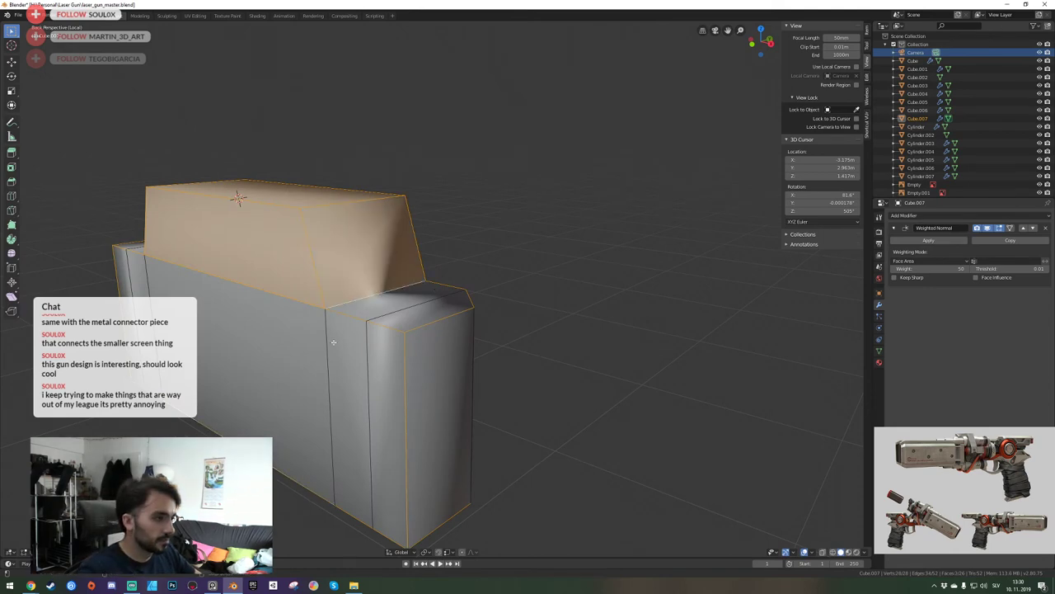
{"action": "key", "text": "shift+grave"}
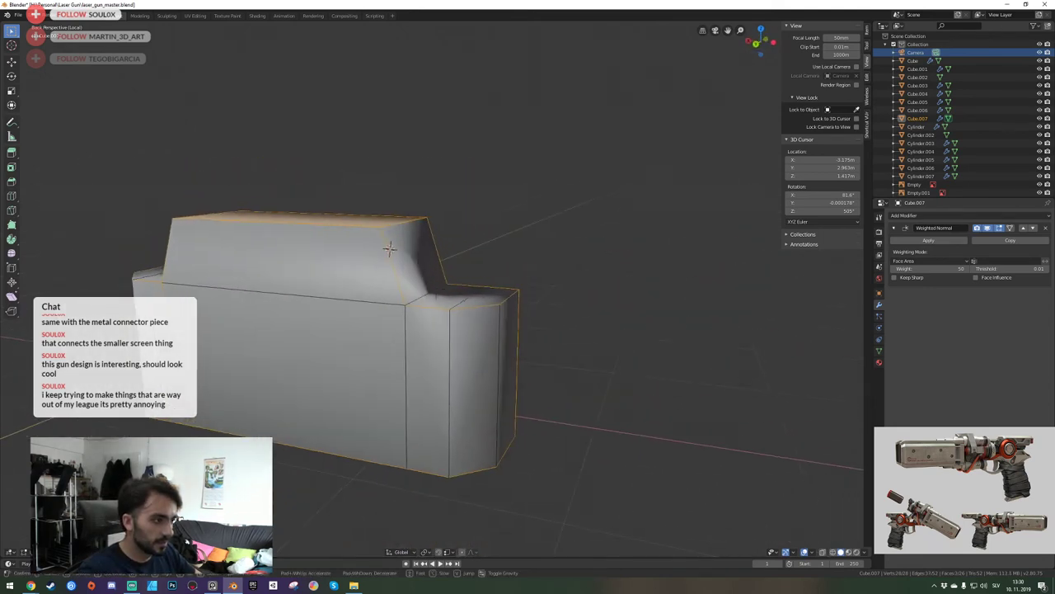
{"action": "left_click", "coordinate": [389, 248]}
{"action": "key", "text": "shift+grave"}
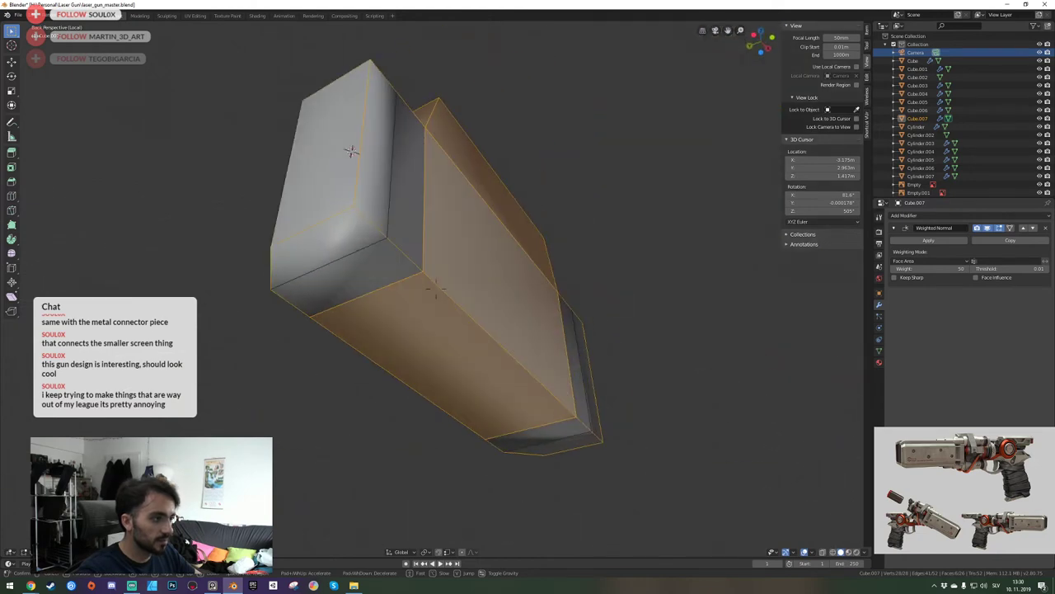
{"action": "key", "text": "a"}
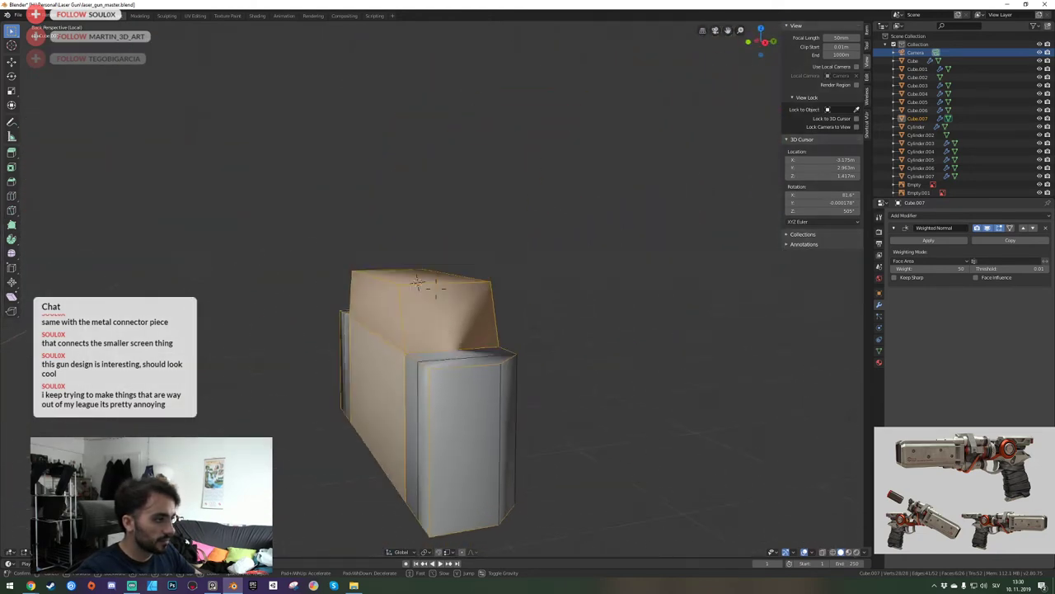
{"action": "key", "text": "w"}
{"action": "key", "text": "e"}
{"action": "left_click", "coordinate": [471, 295]}
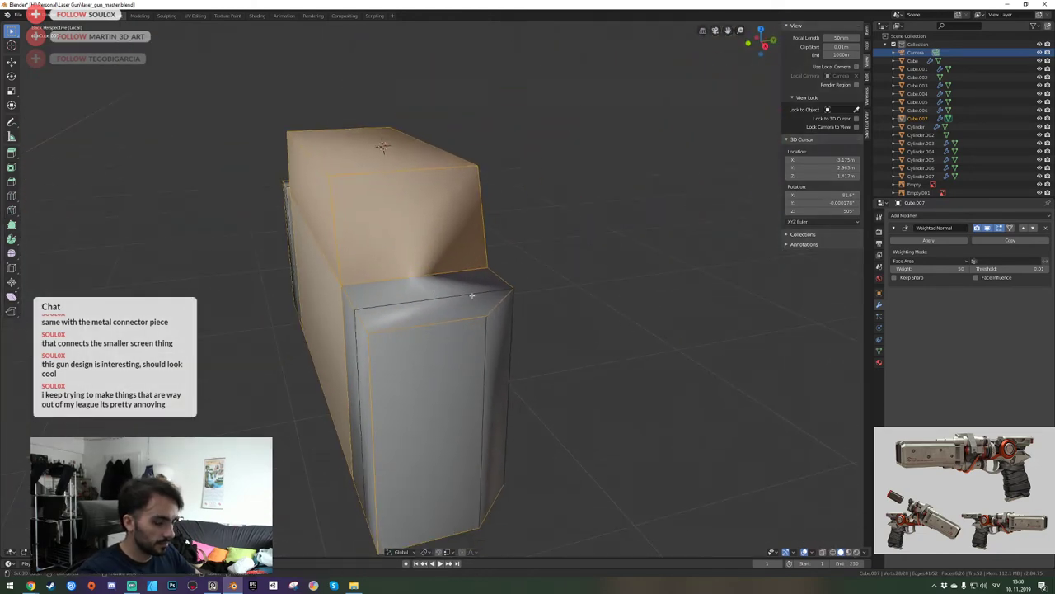
{"action": "key", "text": "Tab"}
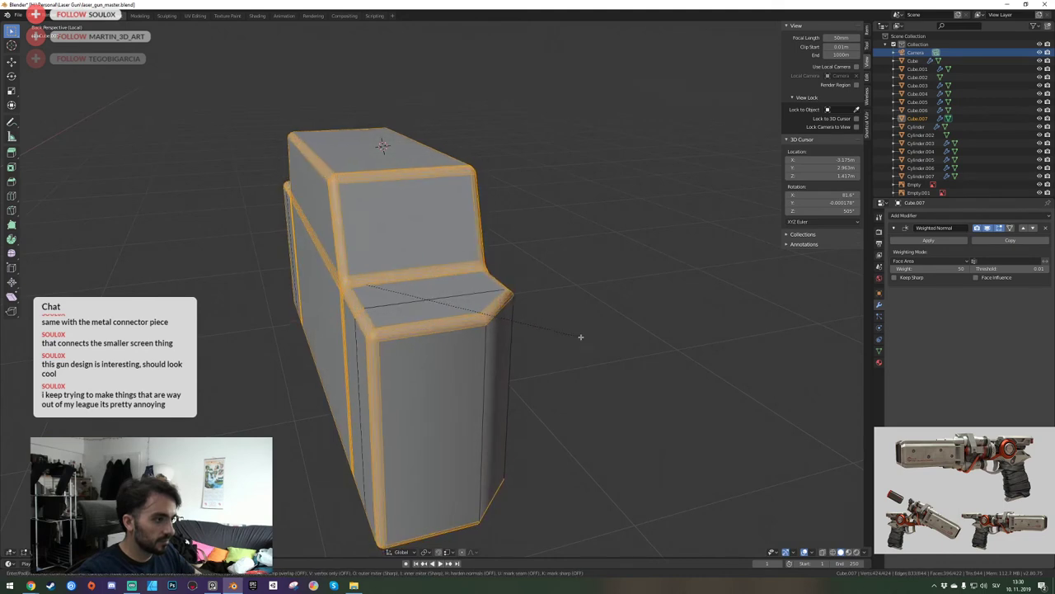
{"action": "key", "text": "k"}
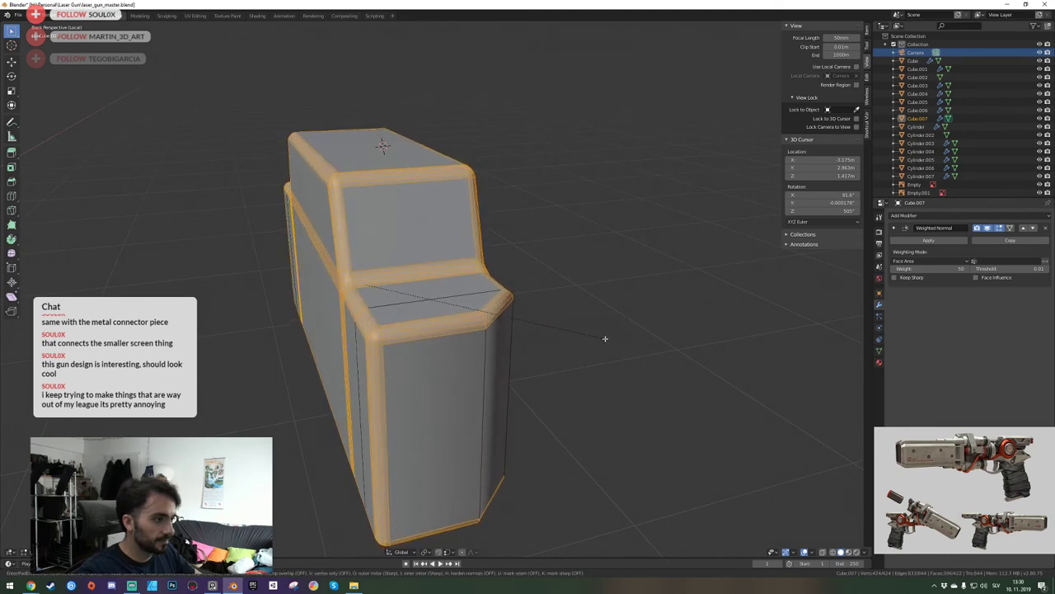
{"action": "left_click", "coordinate": [604, 339]}
Clear the selection, select the vertical edge loops around the block's chamfered ends, and bevel them with 4 segments.
{"action": "middle_click_drag", "start_coordinate": [603, 339], "coordinate": [441, 360]}
{"action": "key", "text": "alt+a"}
{"action": "left_click", "coordinate": [410, 377], "text": "alt"}
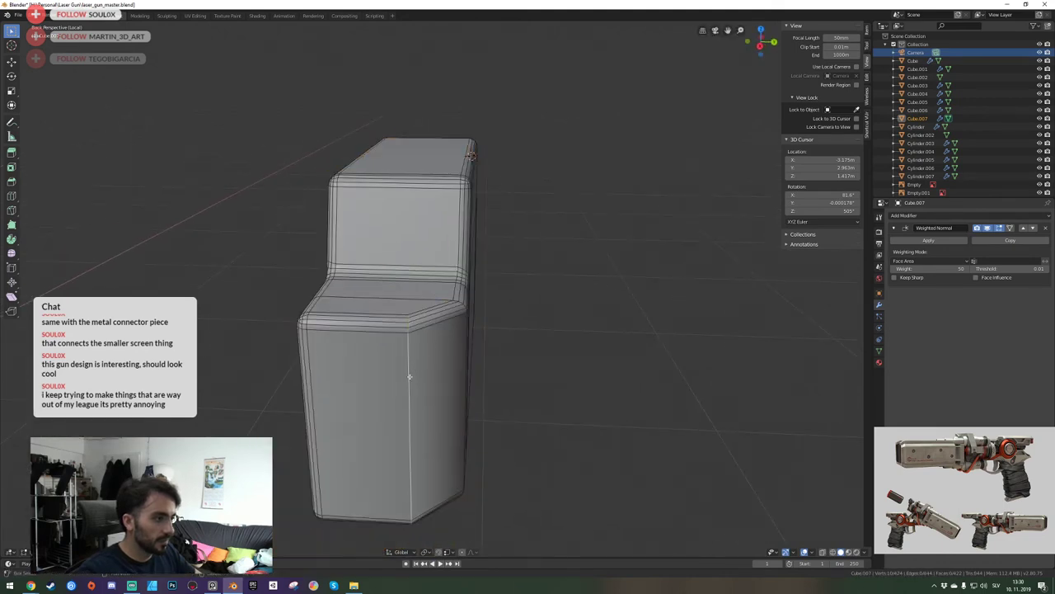
{"action": "key", "text": "shift+grave"}
{"action": "key", "text": "d"}
{"action": "left_click", "coordinate": [436, 289]}
{"action": "left_click", "coordinate": [433, 299], "text": "alt+shift"}
{"action": "key", "text": "shift+grave"}
{"action": "key", "text": "a"}
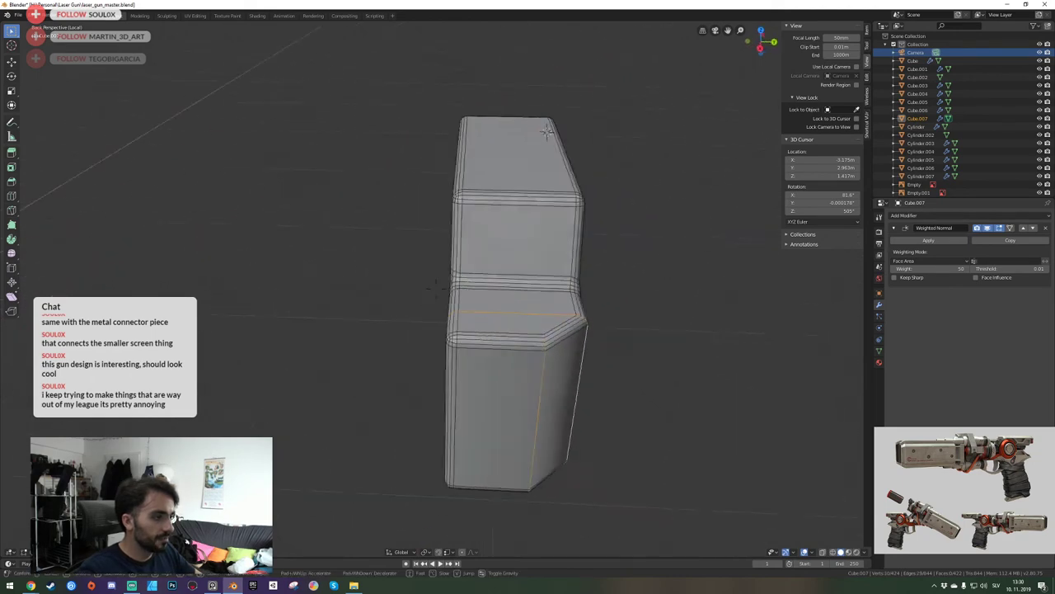
{"action": "key", "text": "q"}
{"action": "key", "text": "d"}
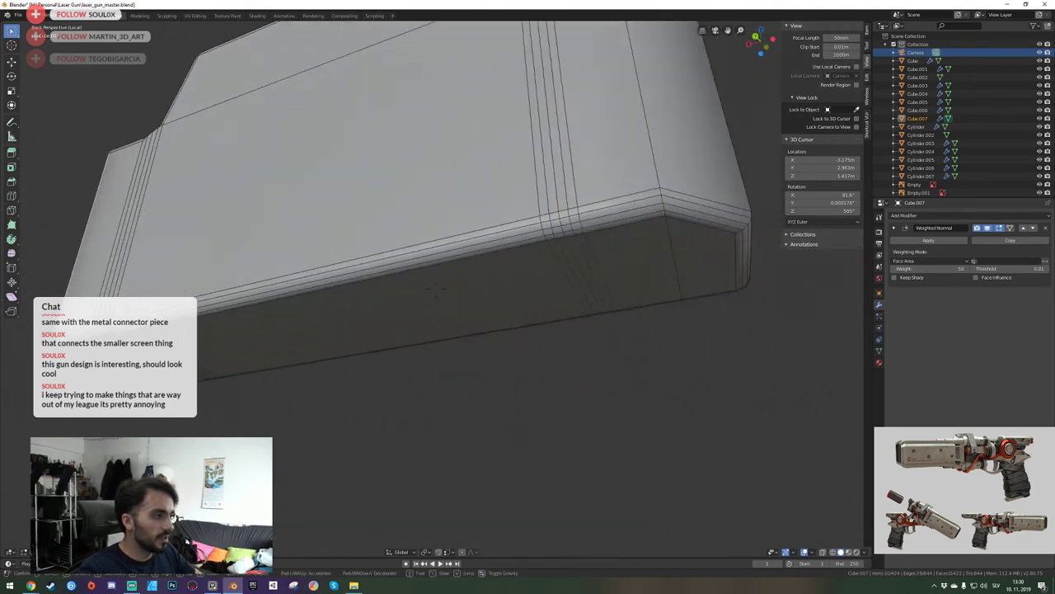
{"action": "key", "text": "e"}
{"action": "key", "text": "s"}
{"action": "left_click", "coordinate": [437, 288]}
{"action": "left_click", "coordinate": [437, 301], "text": "alt+shift"}
{"action": "left_click", "coordinate": [497, 299], "text": "alt+shift"}
{"action": "key", "text": "shift+grave"}
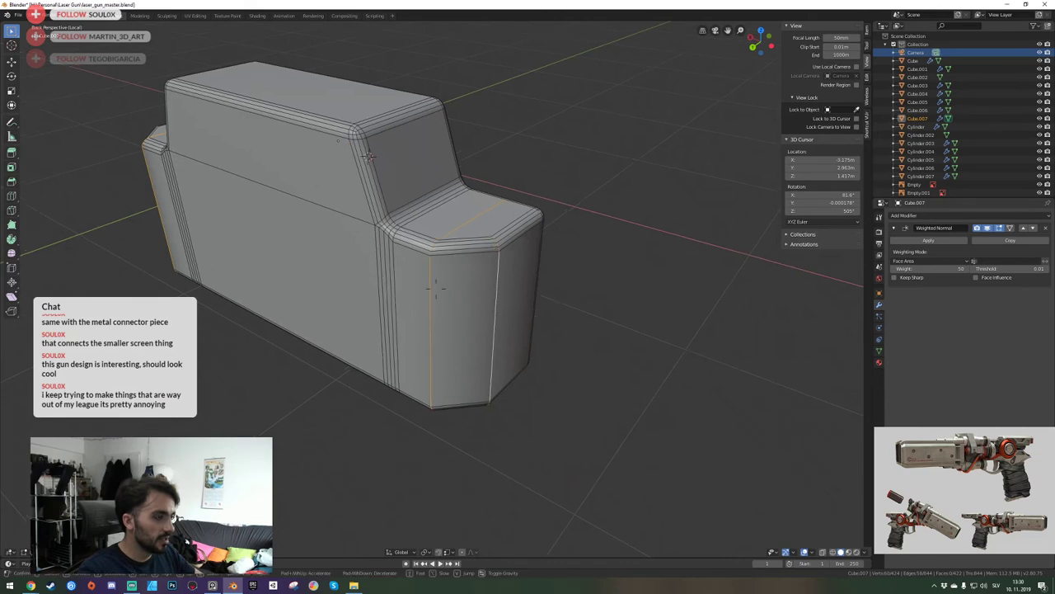
{"action": "key", "text": "a"}
{"action": "key", "text": "e"}
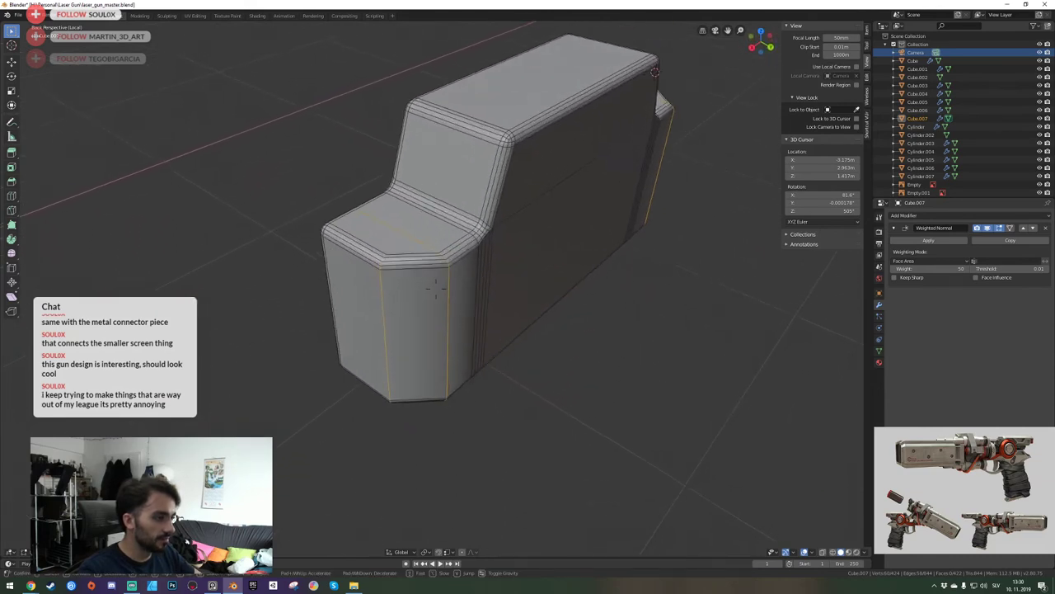
{"action": "left_click", "coordinate": [558, 306]}
{"action": "key", "text": "ctrl+b"}
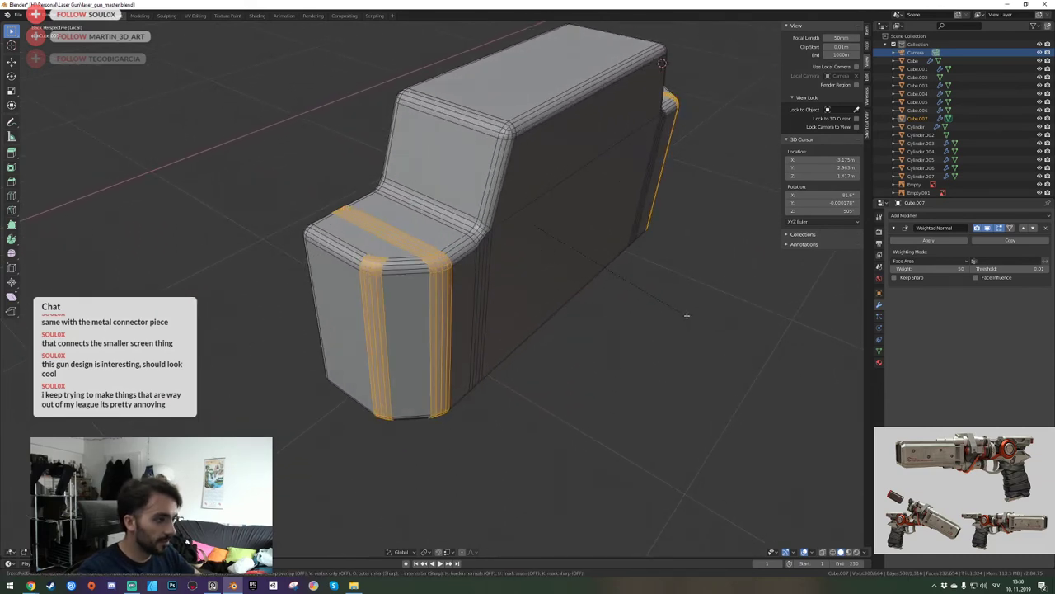
{"action": "left_click", "coordinate": [698, 312]}
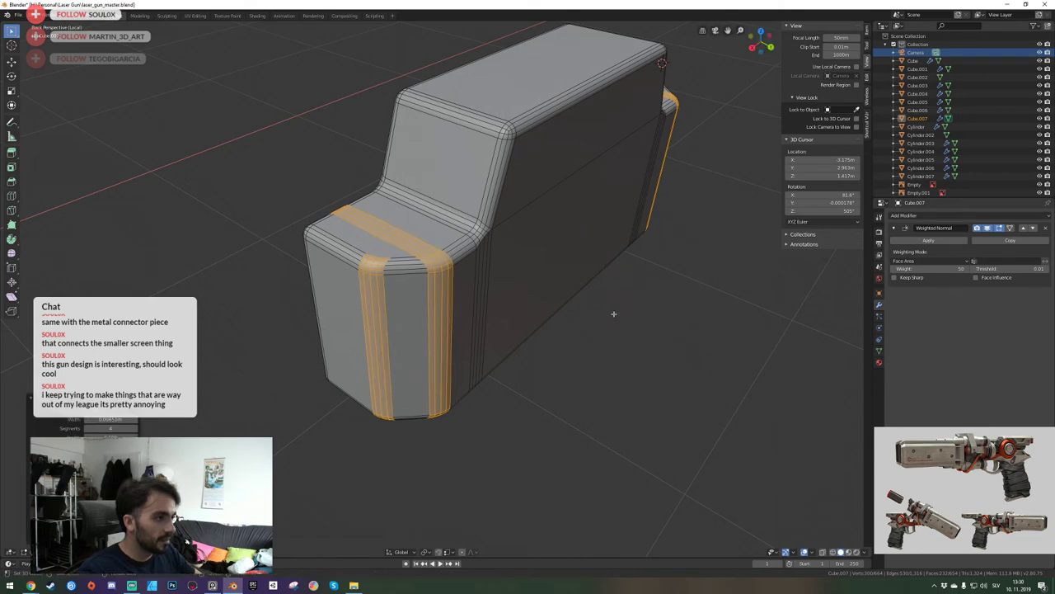
Leave mesh editing, save laser_gun_master.blend and deselect the block.
{"action": "key", "text": "Tab"}
{"action": "key", "text": "ctrl+s"}
{"action": "key", "text": "shift+grave"}
{"action": "key", "text": "s"}
{"action": "left_click", "coordinate": [436, 292]}
{"action": "key", "text": "alt+a"}
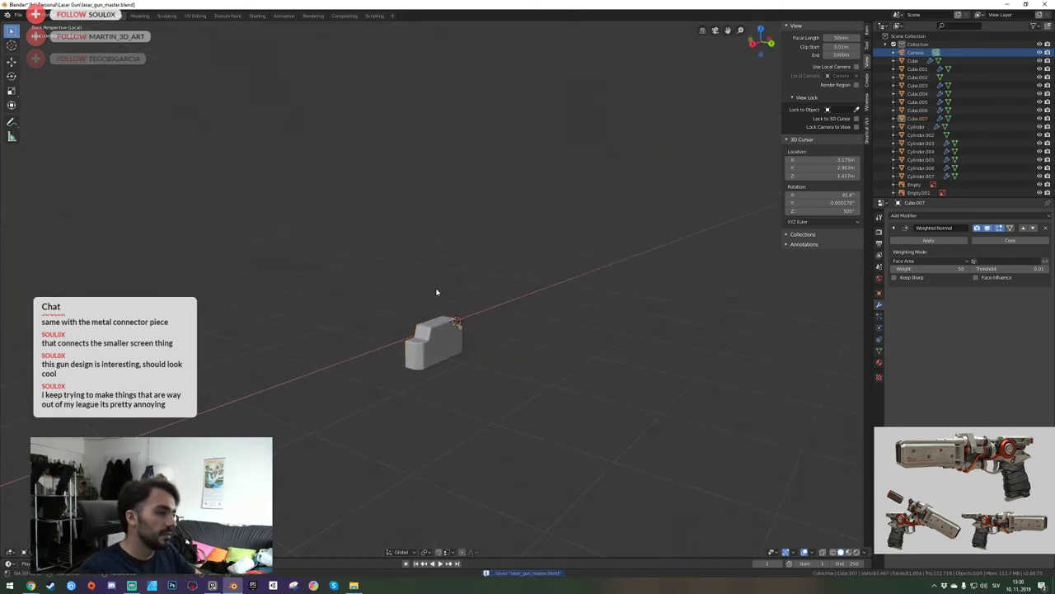
Examine the block's bevel shading and edge flow around the stepped ends in both object and edit mode.
{"action": "key", "text": "shift+grave"}
{"action": "key", "text": "w"}
{"action": "left_click", "coordinate": [437, 292]}
{"action": "right_click", "coordinate": [437, 292]}
{"action": "key", "text": "Tab"}
{"action": "key", "text": "shift+grave"}
{"action": "key", "text": "e"}
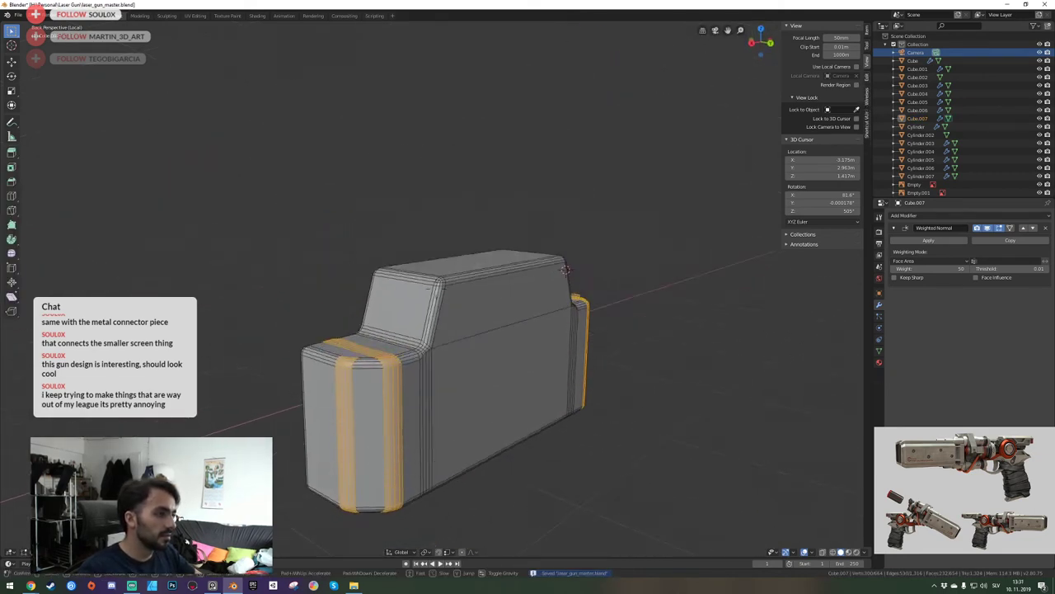
{"action": "key", "text": "w"}
{"action": "left_click", "coordinate": [437, 292]}
{"action": "key", "text": "Tab"}
{"action": "key", "text": "shift+grave"}
{"action": "left_click", "coordinate": [395, 323]}
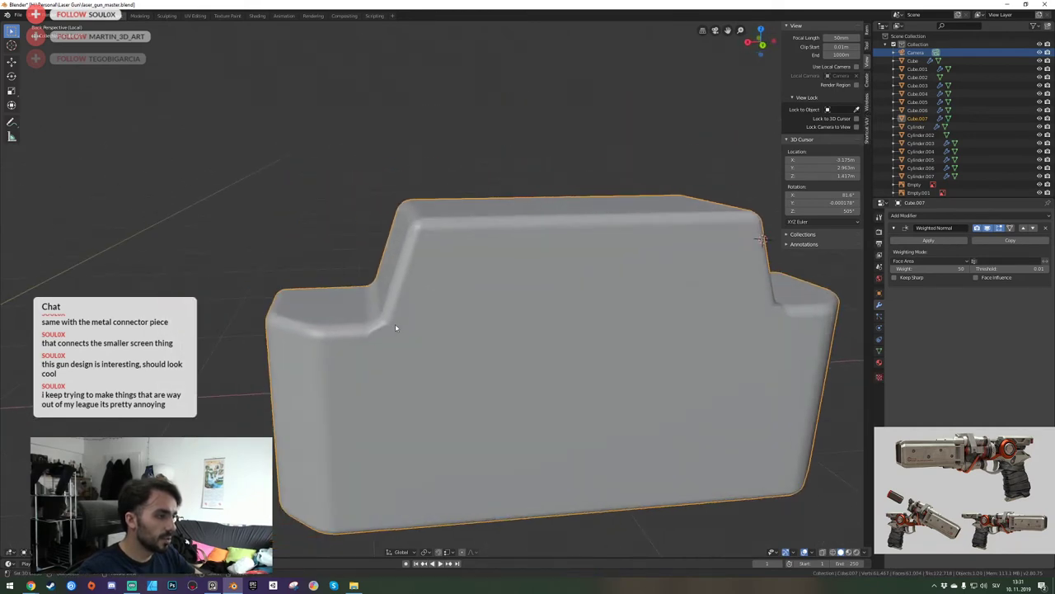
{"action": "key", "text": "Tab"}
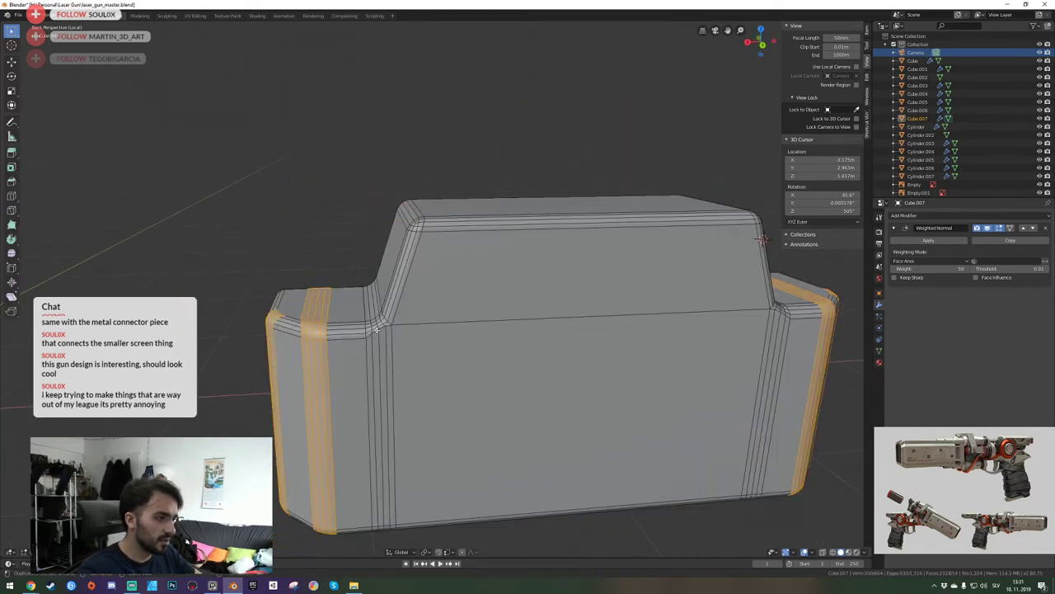
Undo the end-loop bevel and the contour bevel so the block has its sharp edges again.
{"action": "key", "text": "ctrl+z"}
{"action": "key", "text": "ctrl+z"}
{"action": "key", "text": "ctrl+z"}
{"action": "key", "text": "ctrl+z"}
{"action": "key", "text": "ctrl+z"}
{"action": "key", "text": "ctrl+z"}
{"action": "key", "text": "ctrl+z"}
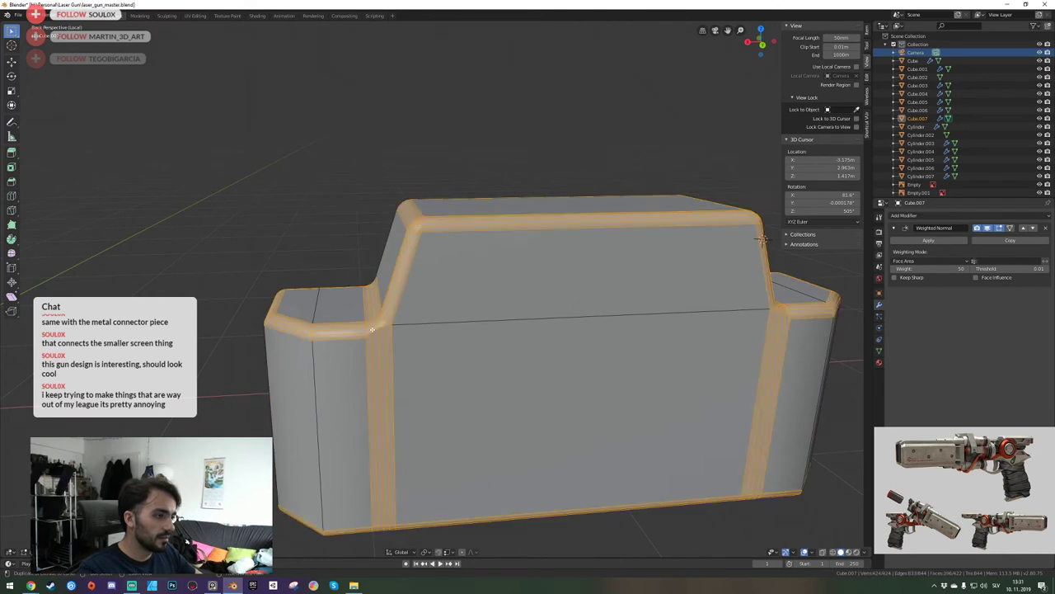
{"action": "key", "text": "Tab"}
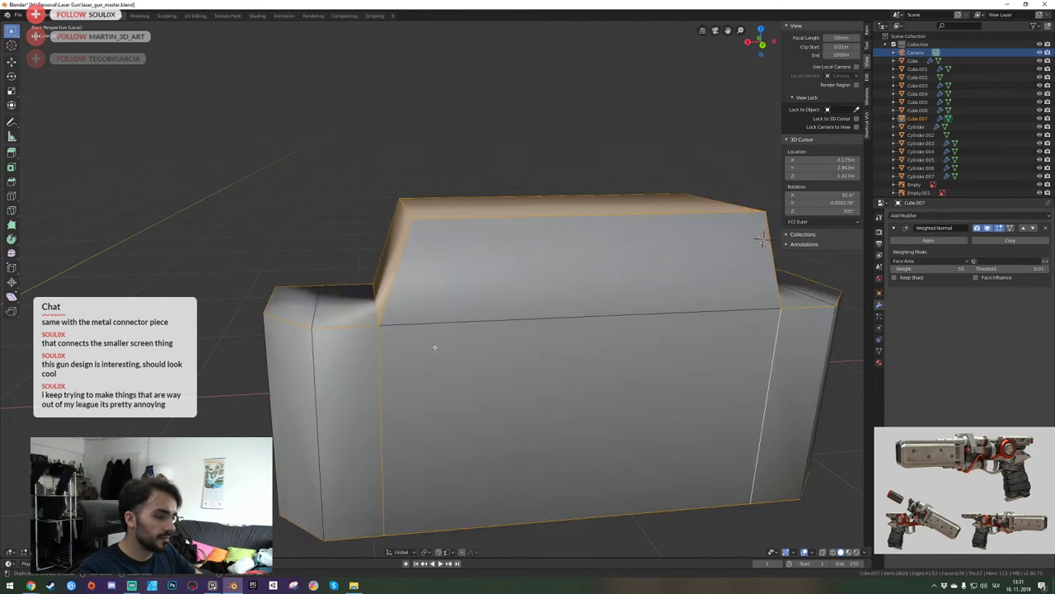
Select the block's entire mesh and bevel all its edges at once with a multi-segment bevel.
{"action": "key", "text": "a"}
{"action": "key", "text": "a"}
{"action": "key", "text": "ctrl+b"}
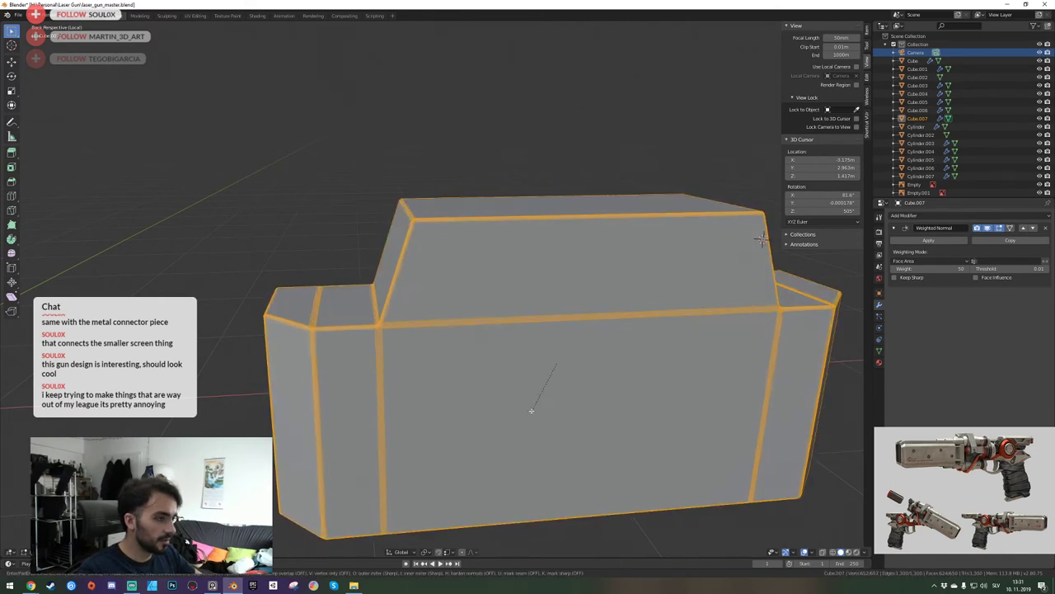
{"action": "scroll", "coordinate": [477, 462], "scroll_direction": "up", "scroll_amount": 3}
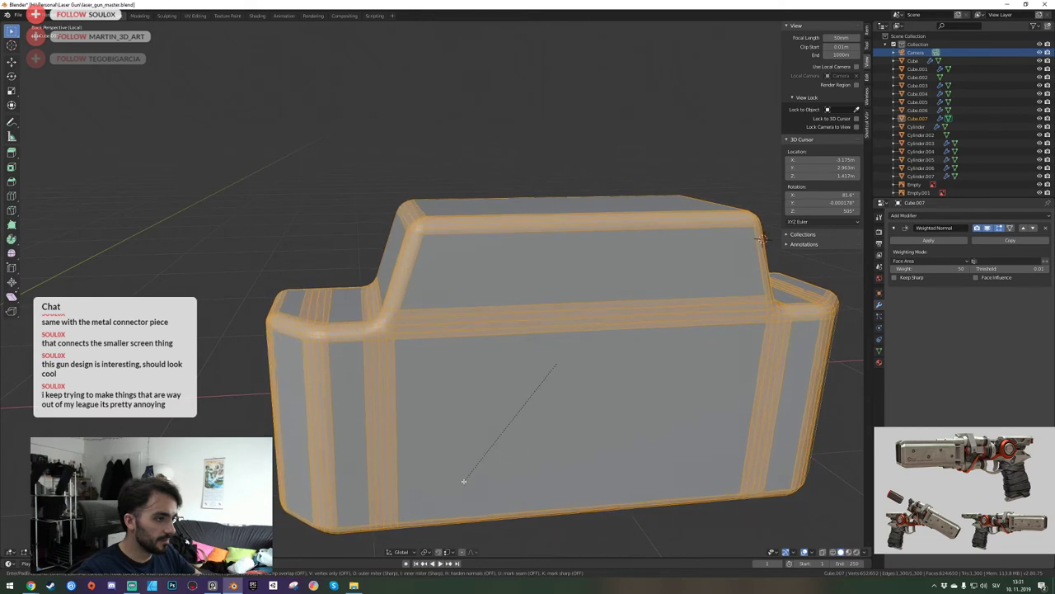
{"action": "left_click", "coordinate": [463, 481]}
Leave mesh editing on the beveled block and save laser_gun_master.blend.
{"action": "mouse_move", "coordinate": [463, 481]}
{"action": "middle_mouse_down"}
{"action": "mouse_move", "coordinate": [436, 288]}
{"action": "mouse_move", "coordinate": [301, 317]}
{"action": "middle_mouse_up"}
{"action": "key", "text": "Tab"}
{"action": "key", "text": "ctrl+s"}
{"action": "key", "text": "Tab"}
{"action": "key", "text": "Tab"}
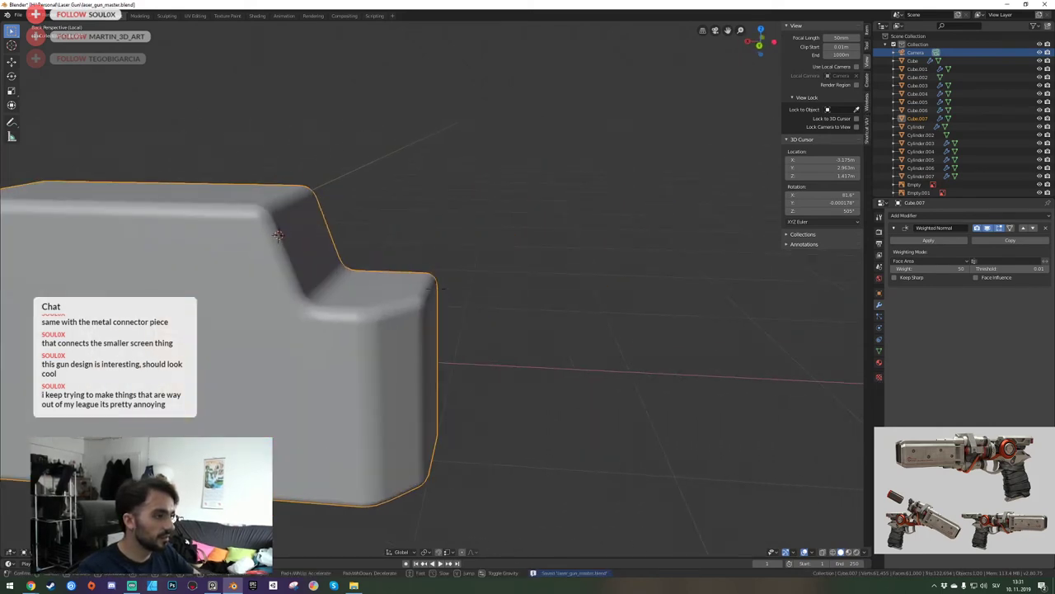
Examine the fully beveled block's shading and topology from several sides, saving the file during the check.
{"action": "key", "text": "shift+grave"}
{"action": "left_click", "coordinate": [435, 287]}
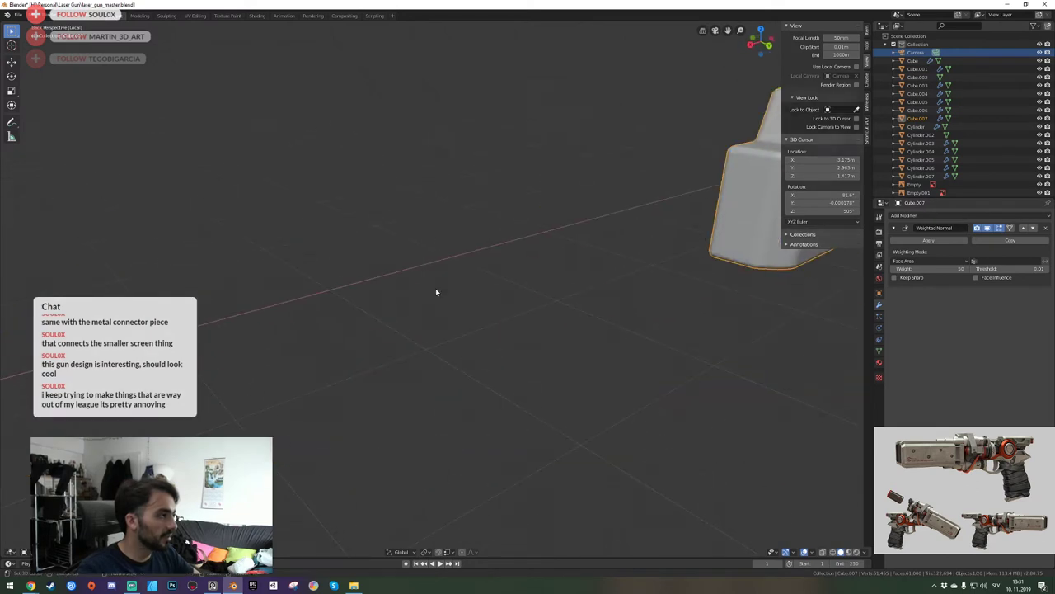
{"action": "key", "text": "ctrl+s"}
{"action": "key", "text": "shift+grave"}
{"action": "key", "text": "w"}
{"action": "left_click", "coordinate": [435, 289]}
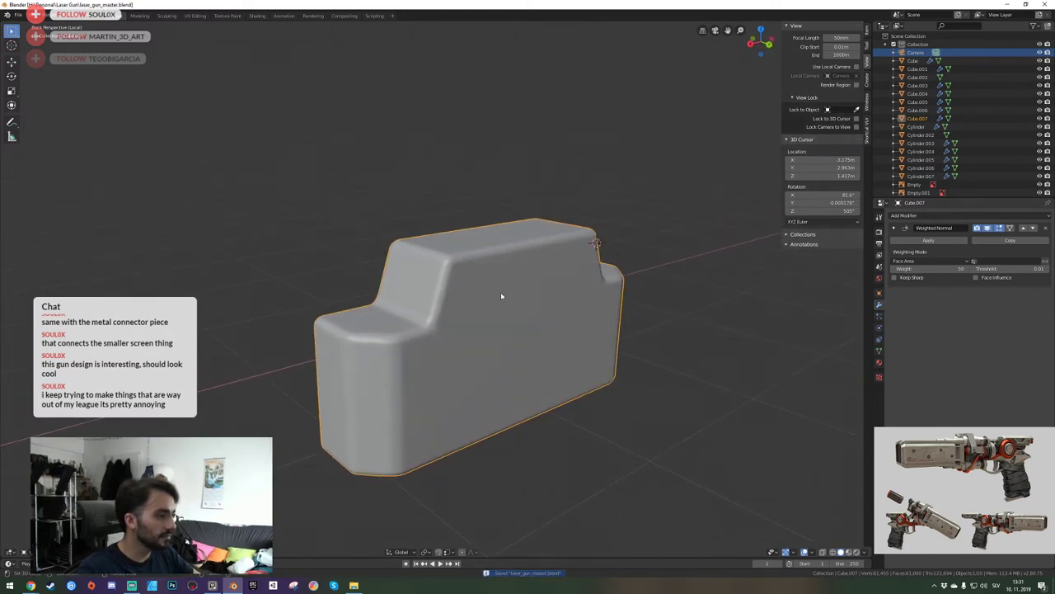
{"action": "key", "text": "Tab"}
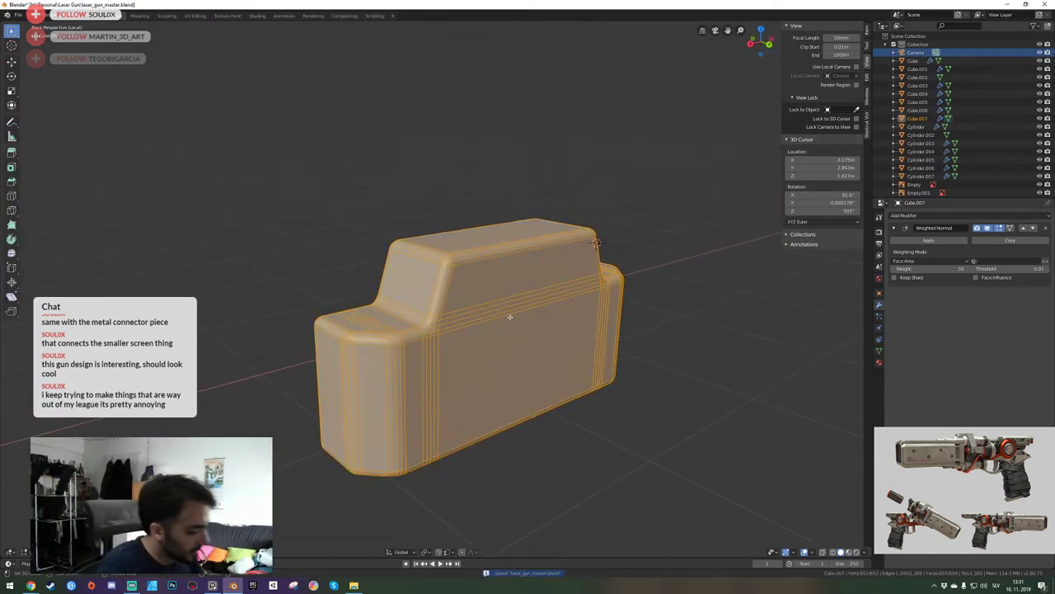
{"action": "key", "text": "shift+grave"}
{"action": "left_click", "coordinate": [436, 287]}
{"action": "key", "text": "Tab"}
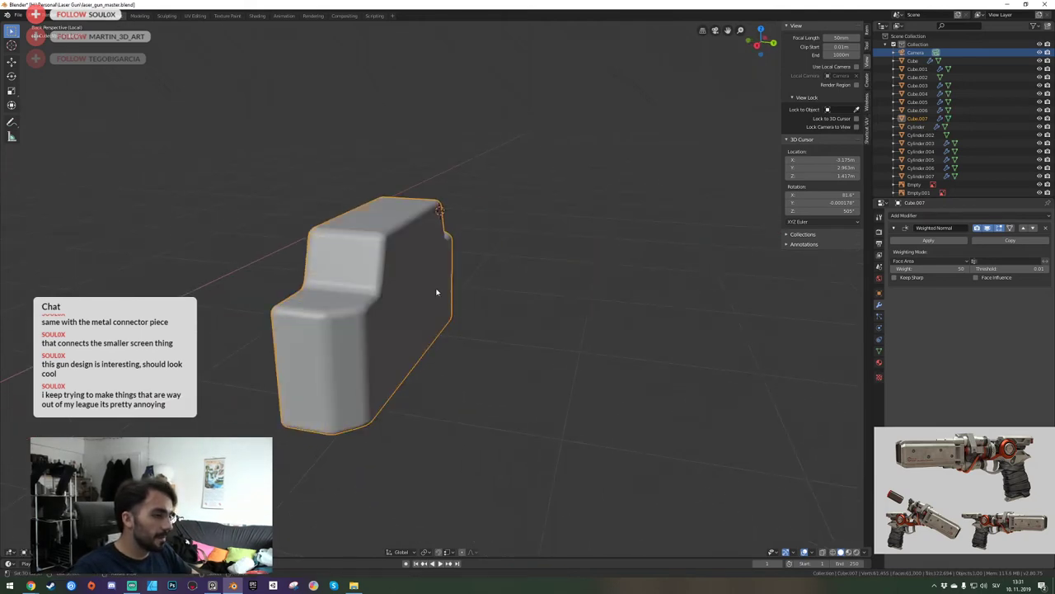
{"action": "key", "text": "ctrl+s"}
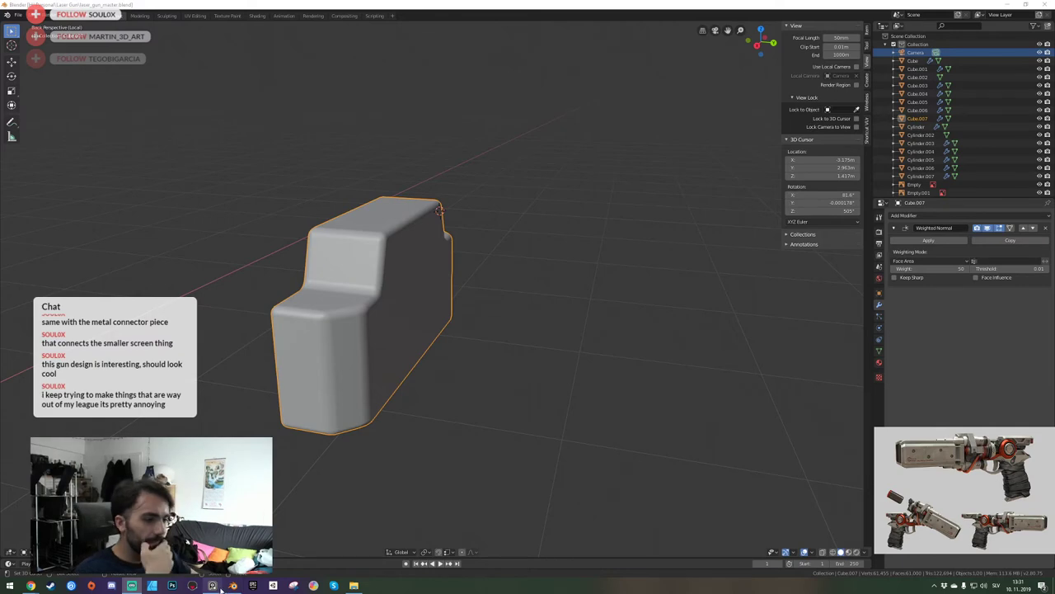
Exit the isolated view of the block, show the whole gun through the camera against the reference, and save the file.
{"action": "key", "text": "KP_Divide"}
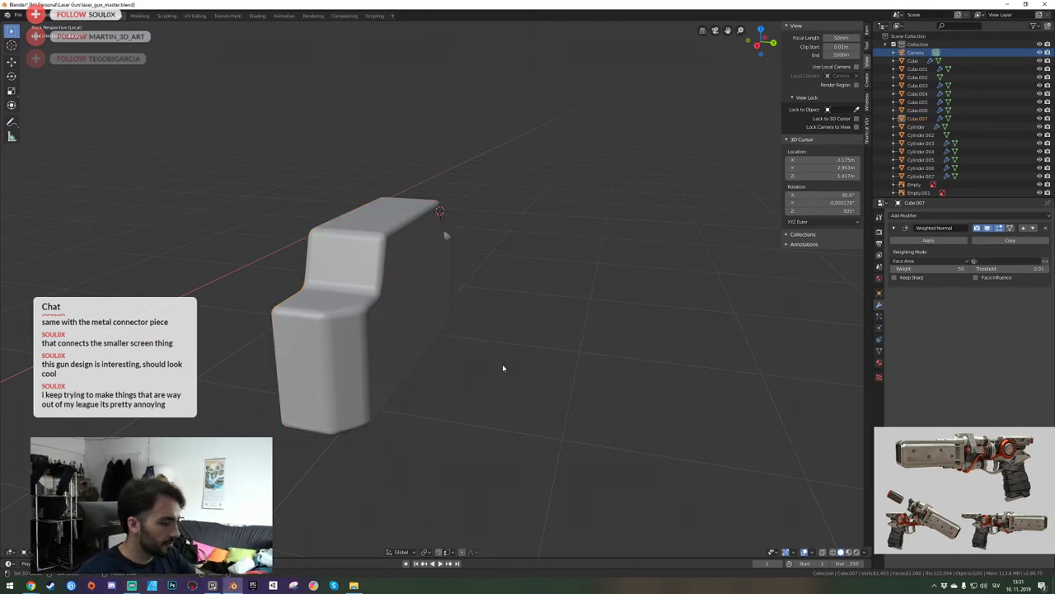
{"action": "key", "text": "KP_0"}
{"action": "key", "text": "ctrl+s"}
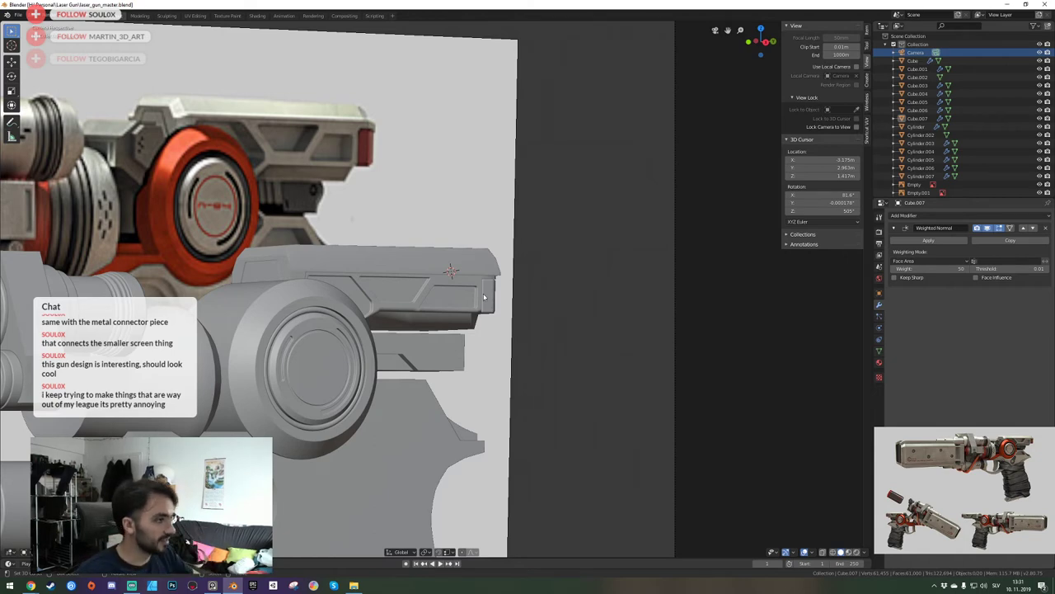
Leave the camera view, save the file, and examine up close how the block fits the gun's rear end.
{"action": "key", "text": "KP_0"}
{"action": "key", "text": "shift+grave"}
{"action": "left_click", "coordinate": [435, 290]}
{"action": "key", "text": "ctrl+s"}
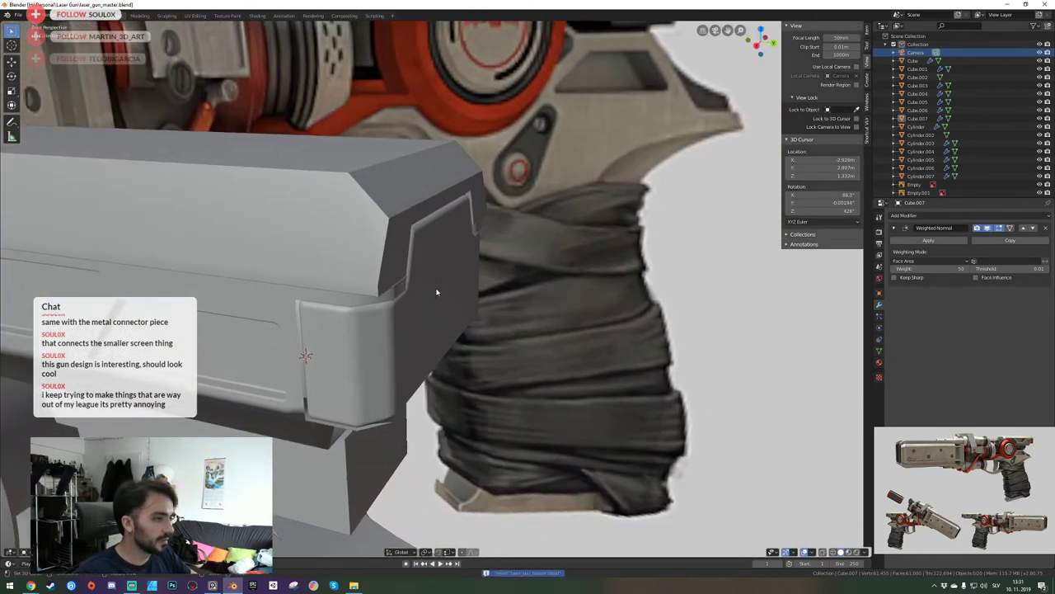
{"action": "key", "text": "shift+grave"}
{"action": "left_click", "coordinate": [437, 290]}
{"action": "key", "text": "shift+grave"}
{"action": "key", "text": "s"}
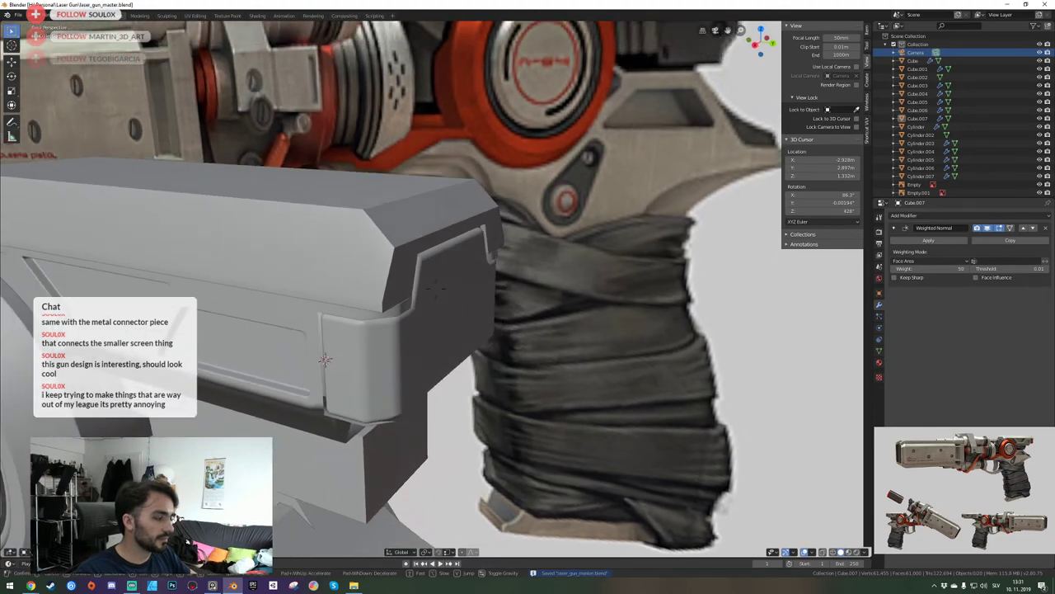
{"action": "left_click", "coordinate": [434, 290]}
Open the end block's mesh for editing, clear its selection and isolate the block from the rest of the gun.
{"action": "key", "text": "Tab"}
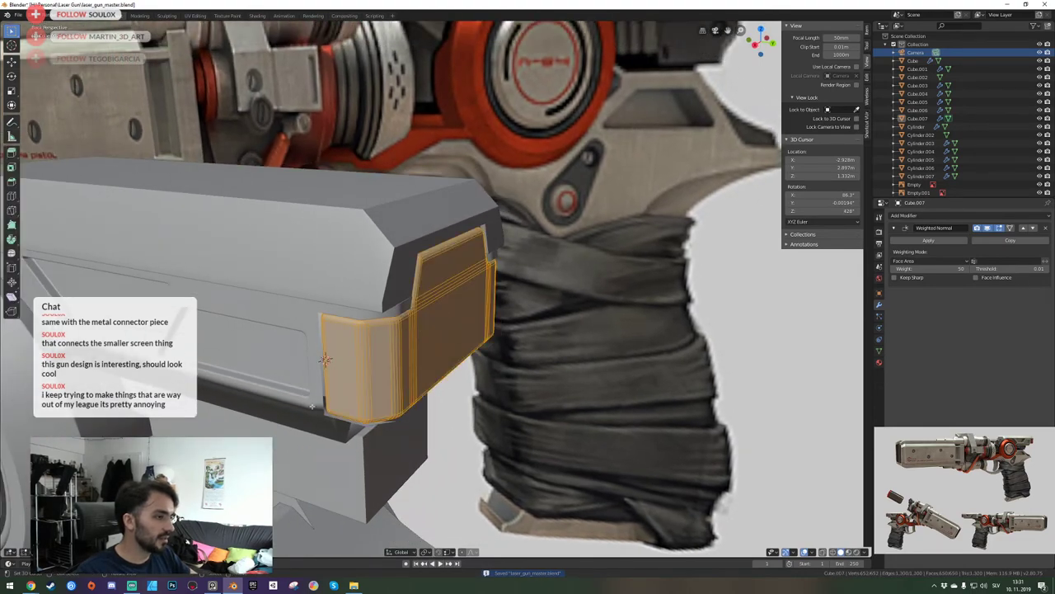
{"action": "key", "text": "shift+grave"}
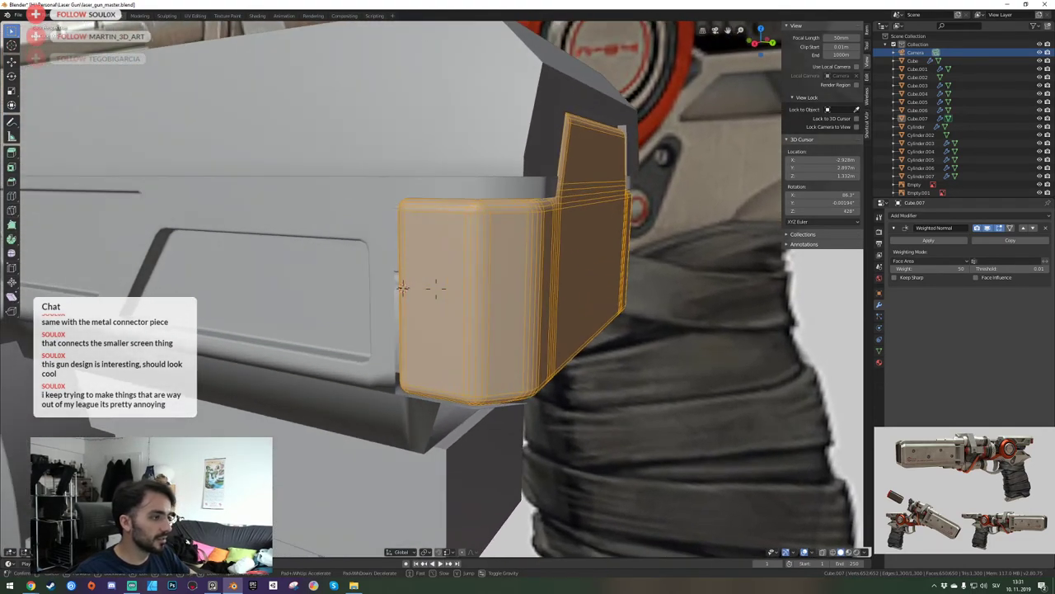
{"action": "left_click", "coordinate": [436, 288]}
{"action": "key", "text": "alt+a"}
{"action": "key", "text": "KP_Divide"}
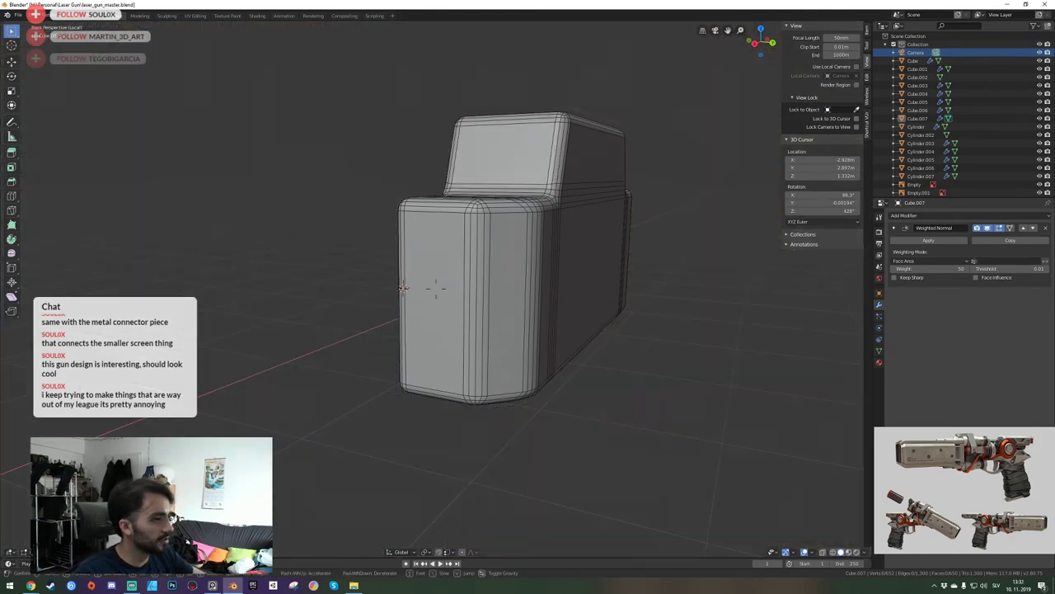
Save the file and add a dense row of evenly spaced loop cuts across the block's thickness, running lengthwise around it.
{"action": "key", "text": "ctrl+s"}
{"action": "key", "text": "ctrl+r"}
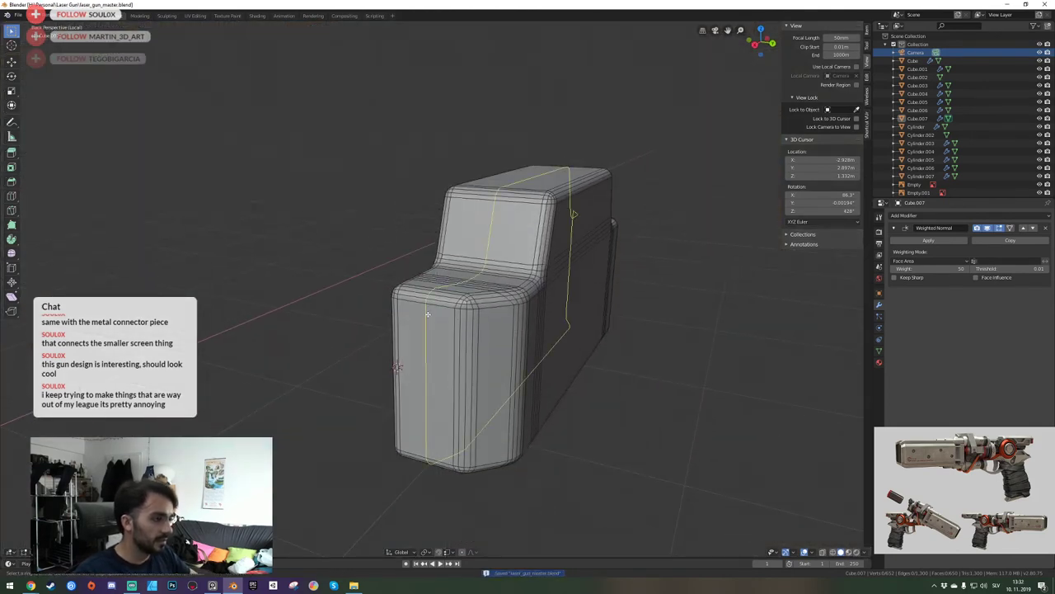
{"action": "scroll", "coordinate": [428, 314], "scroll_direction": "up", "scroll_amount": 2}
{"action": "scroll", "coordinate": [428, 314], "scroll_direction": "up", "scroll_amount": 7}
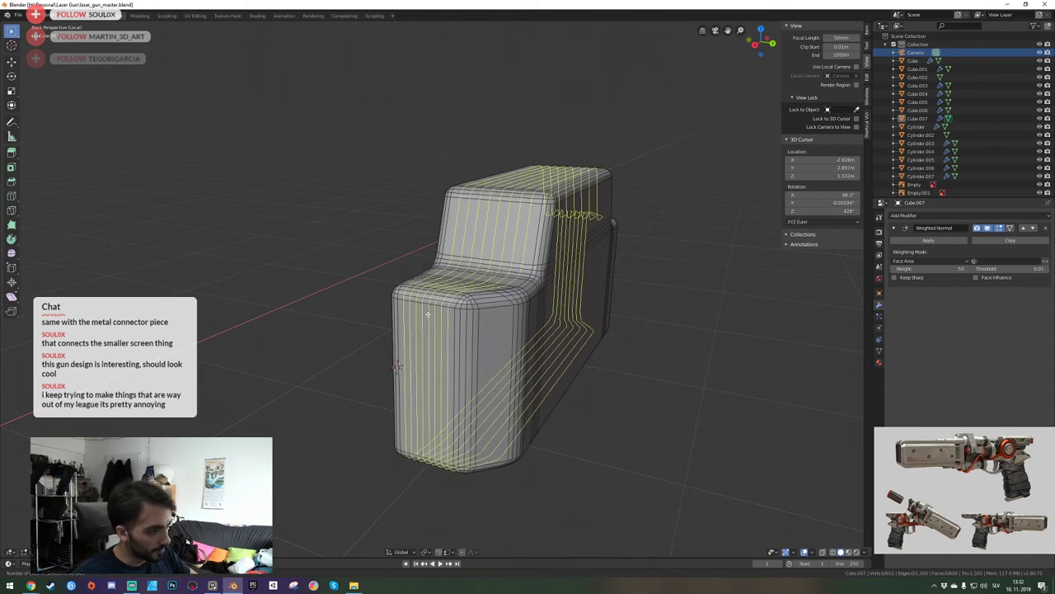
{"action": "scroll", "coordinate": [428, 314], "scroll_direction": "up", "scroll_amount": 5}
{"action": "left_click", "coordinate": [427, 314]}
{"action": "right_click", "coordinate": [428, 314]}
{"action": "key", "text": "shift+grave"}
{"action": "key", "text": "a"}
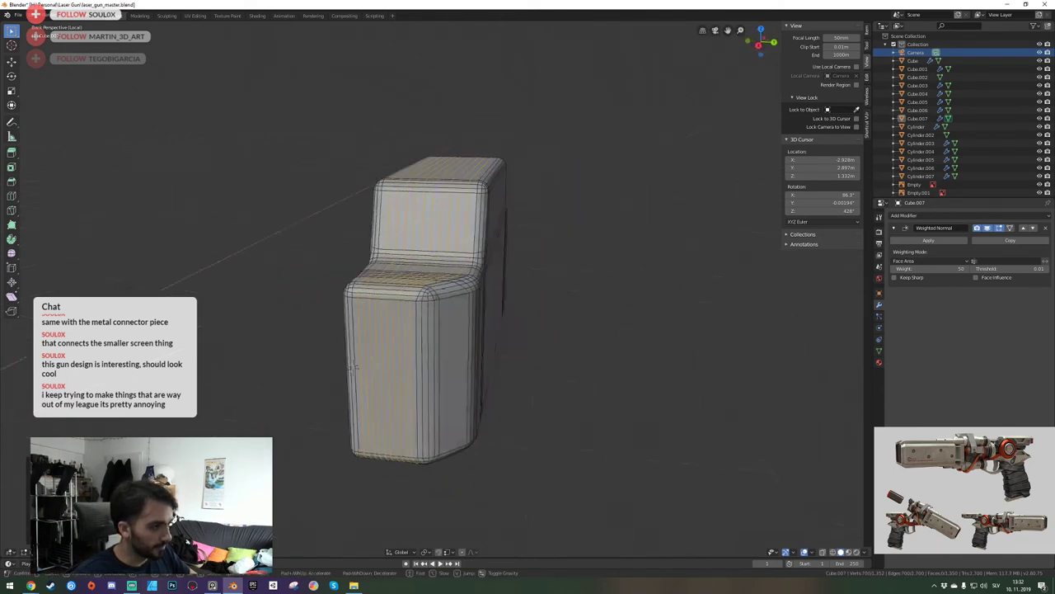
Add two horizontal loop cuts around the block's lower body and scale them apart along Z towards its upper and lower edges.
{"action": "left_click", "coordinate": [376, 306]}
{"action": "key", "text": "alt+a"}
{"action": "key", "text": "ctrl+r"}
{"action": "scroll", "coordinate": [346, 319], "scroll_direction": "up", "scroll_amount": 1}
{"action": "left_click", "coordinate": [346, 319]}
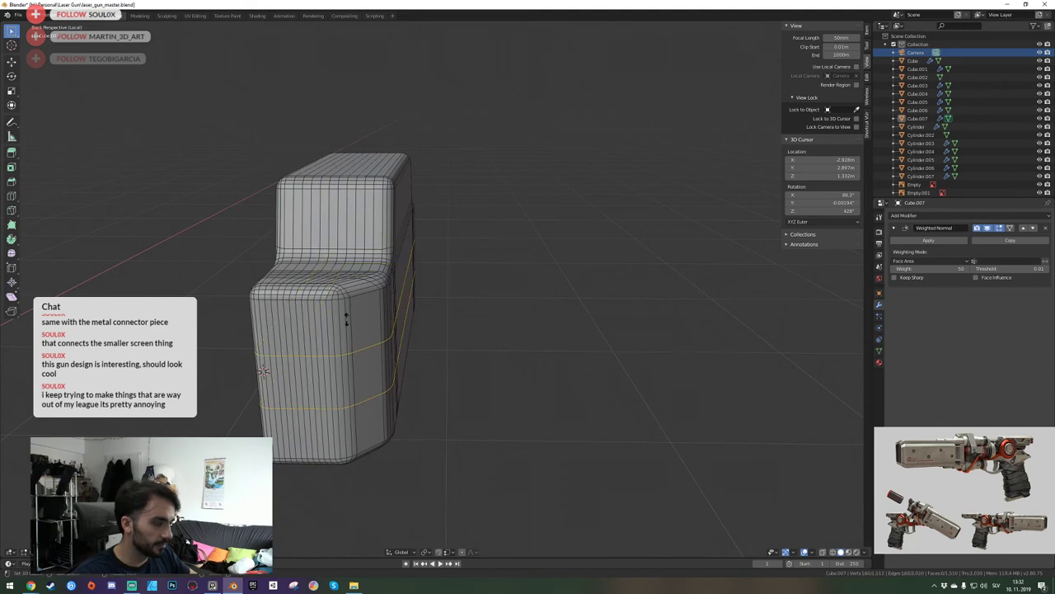
{"action": "left_click", "coordinate": [347, 320]}
{"action": "right_click", "coordinate": [346, 320]}
{"action": "key", "text": "s"}
{"action": "key", "text": "z"}
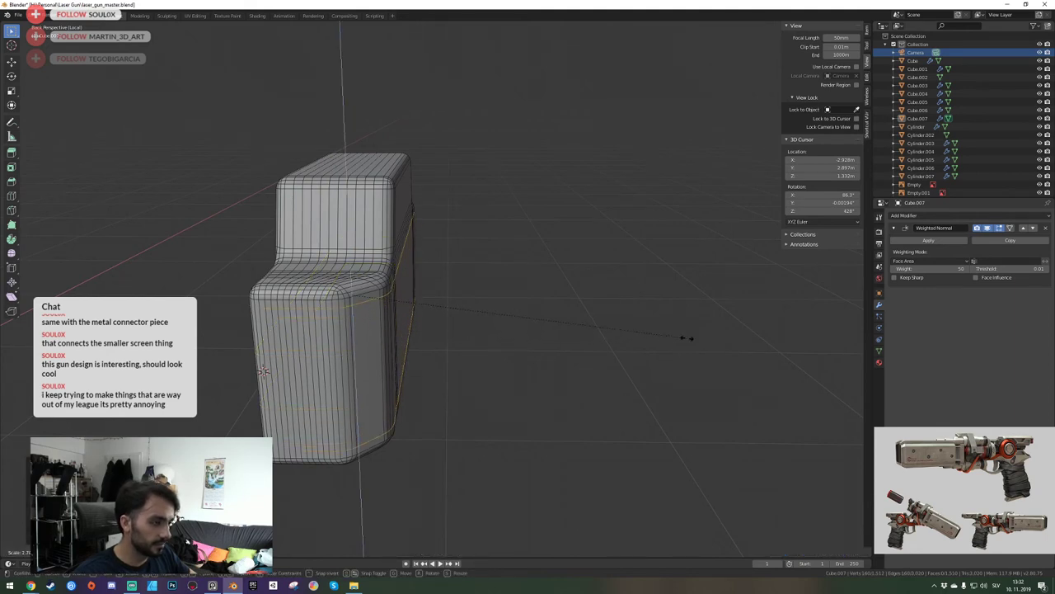
{"action": "left_click", "coordinate": [686, 338]}
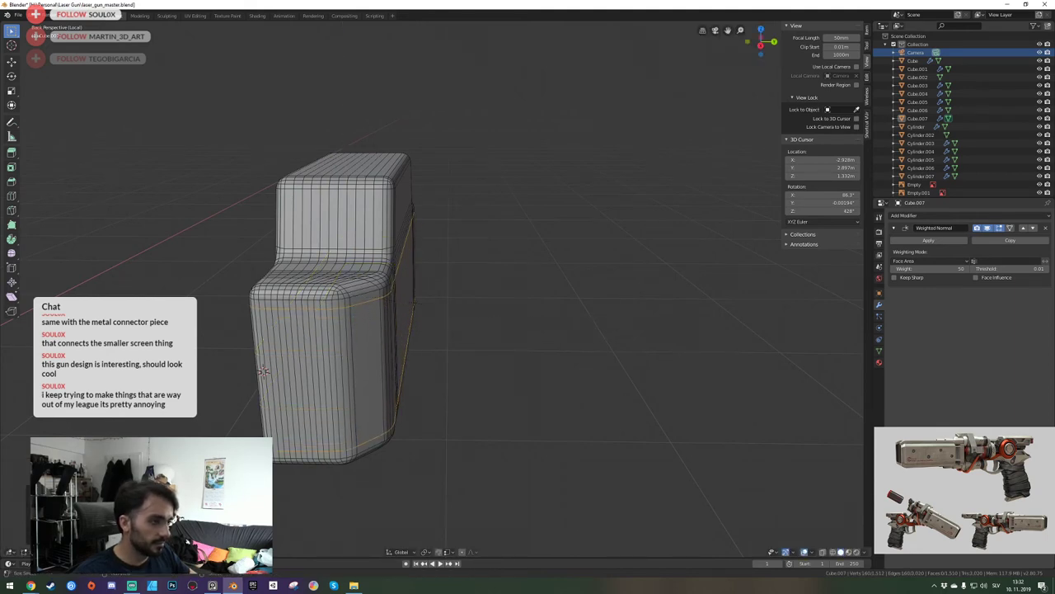
Add a centred vertical loop cut halfway along the block and rip the mesh apart there without moving it.
{"action": "middle_click_drag", "start_coordinate": [686, 338], "coordinate": [436, 292]}
{"action": "key", "text": "alt+a"}
{"action": "key", "text": "ctrl+r"}
{"action": "left_click", "coordinate": [425, 278]}
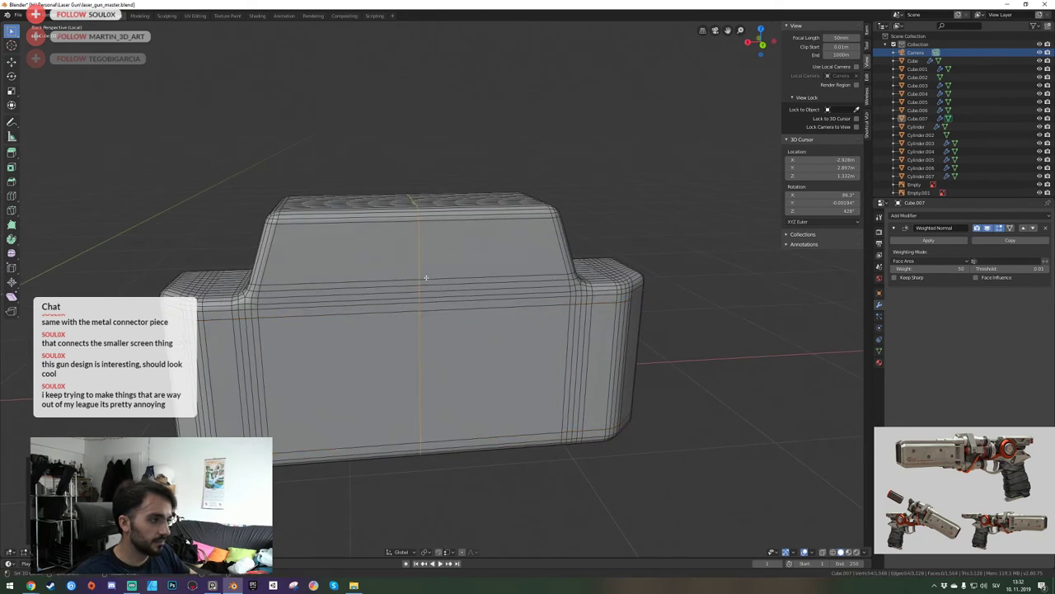
{"action": "key", "text": "v"}
{"action": "right_click", "coordinate": [445, 281]}
Select the separated half of the block on the positive X side and delete it.
{"action": "key", "text": "alt+a"}
{"action": "key", "text": "l"}
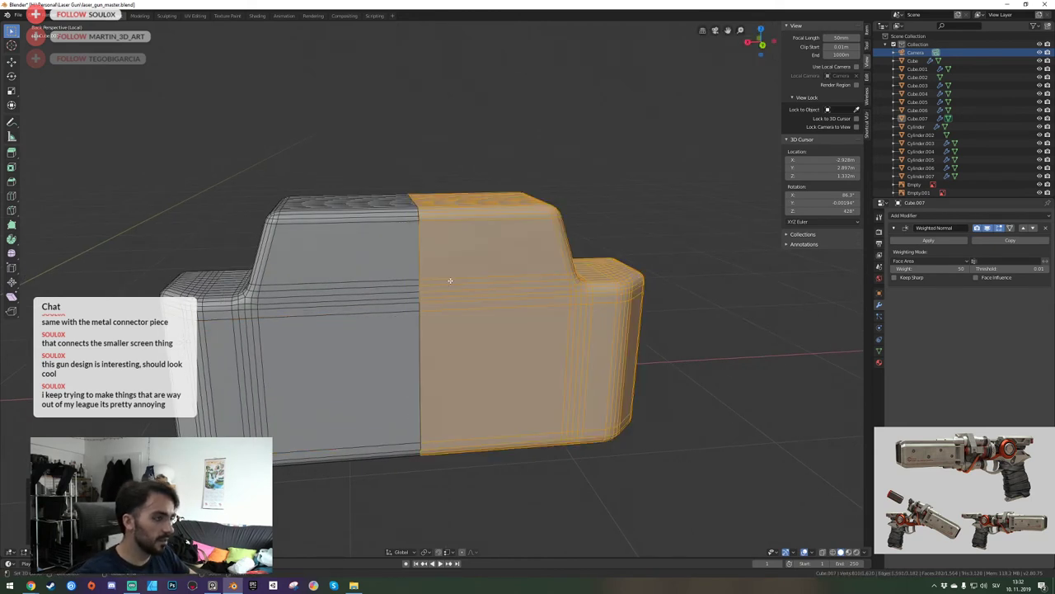
{"action": "key", "text": "x"}
{"action": "left_click", "coordinate": [450, 283]}
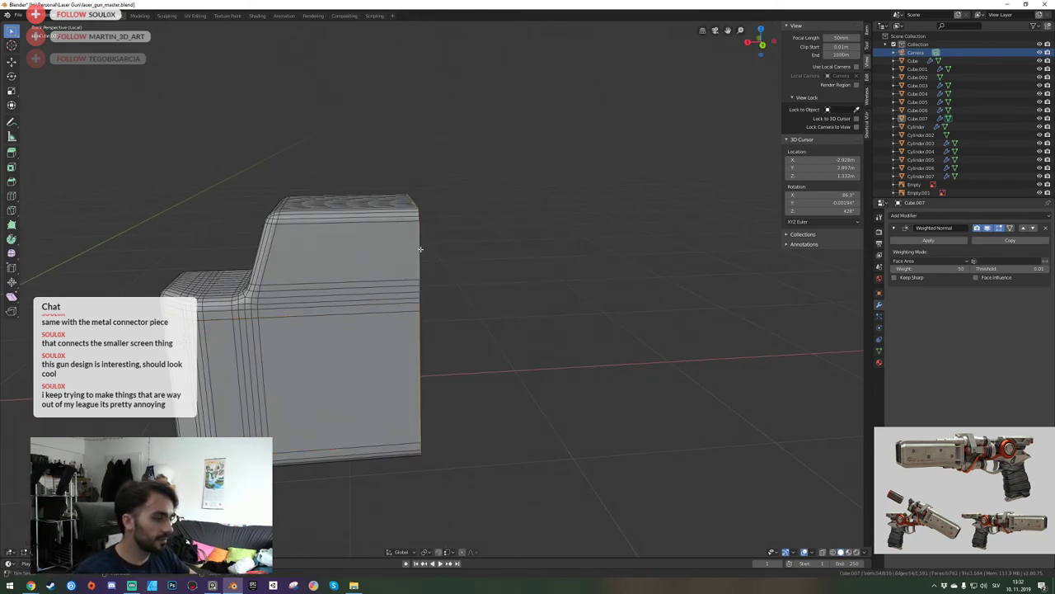
Snap the 3D cursor to the centre of the open cut edge and try to set the block's origin there.
{"action": "middle_click_drag", "start_coordinate": [419, 247], "coordinate": [434, 288]}
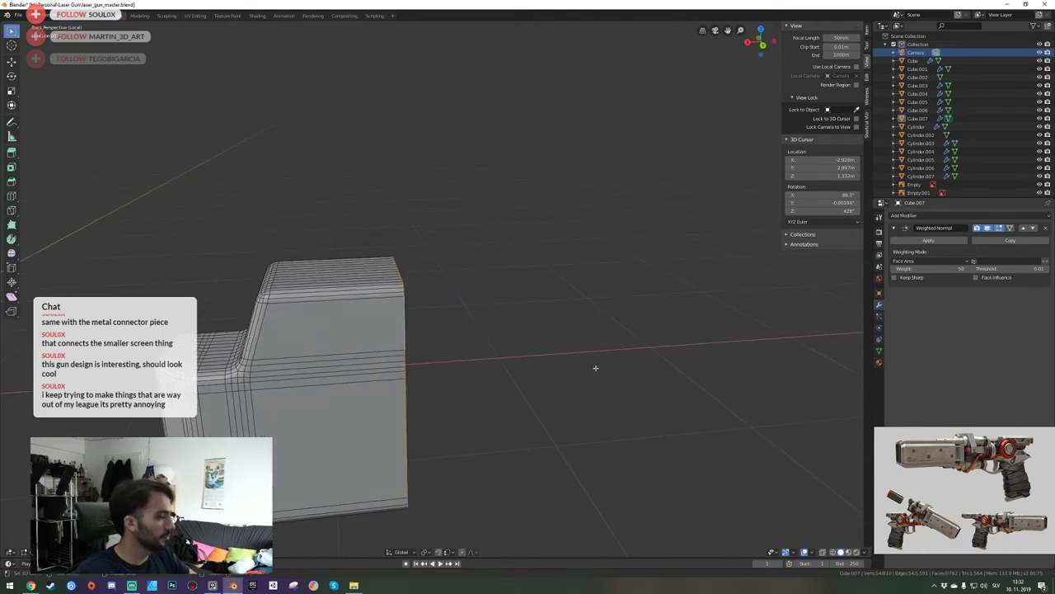
{"action": "key", "text": "shift+s"}
{"action": "left_click", "coordinate": [596, 412]}
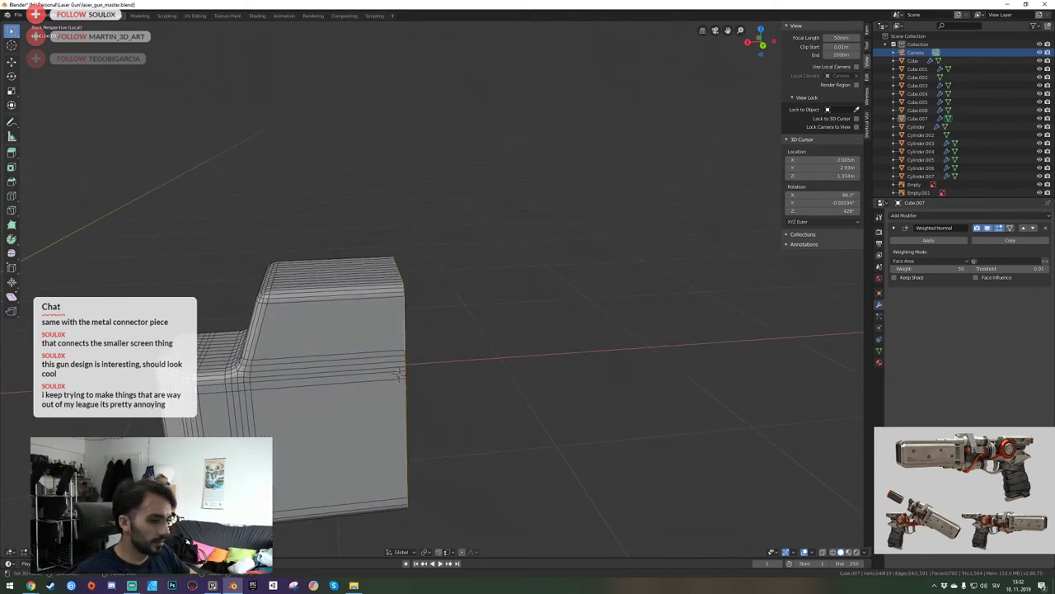
{"action": "key", "text": "Tab"}
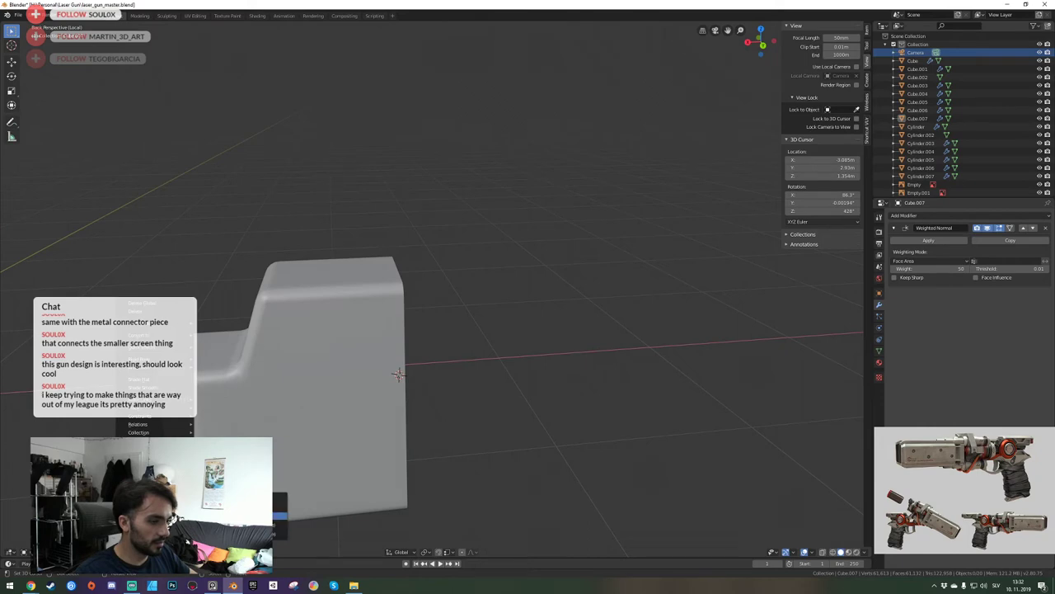
{"action": "left_click", "coordinate": [251, 515]}
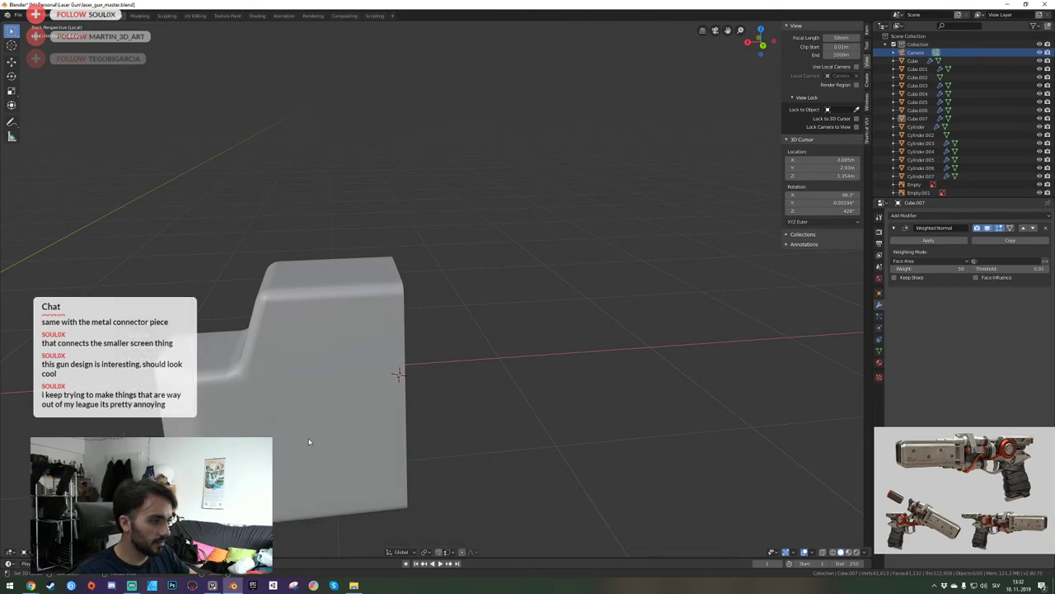
Add a Mirror modifier on the X axis to the remaining half of the block.
{"action": "key", "text": "Tab"}
{"action": "left_click", "coordinate": [923, 216]}
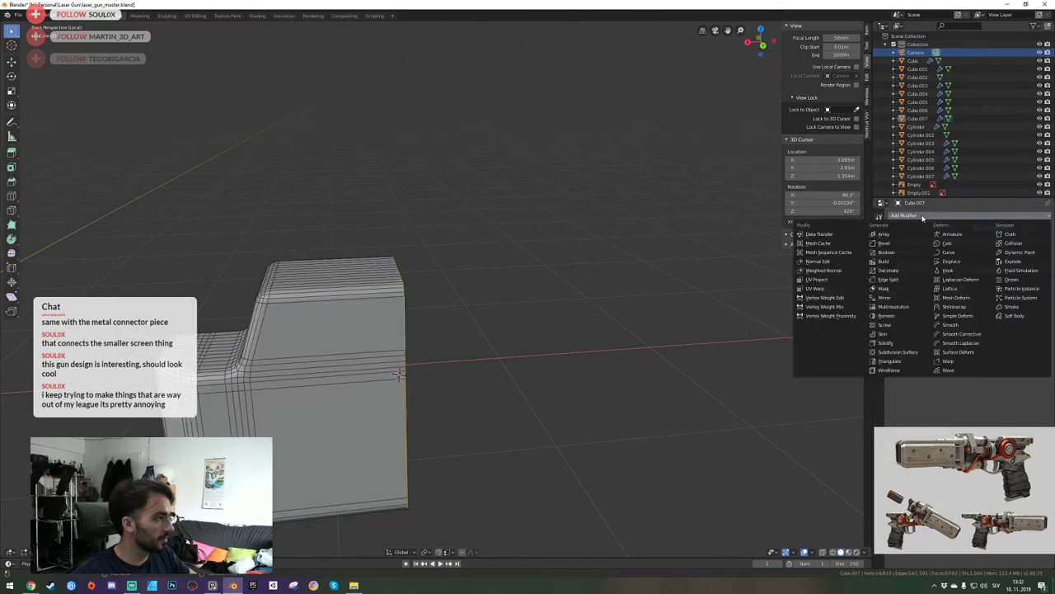
{"action": "left_click", "coordinate": [889, 298]}
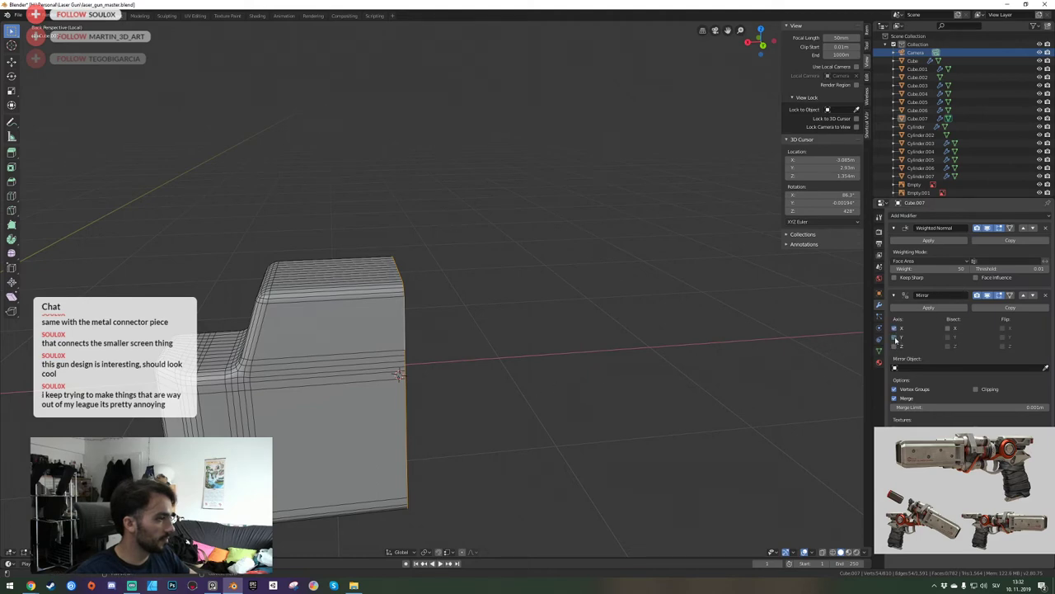
Snap the 3D cursor to the open edge again and retry setting the block's origin to it.
{"action": "middle_click_drag", "start_coordinate": [512, 279], "coordinate": [436, 289]}
{"action": "key", "text": "shift+s"}
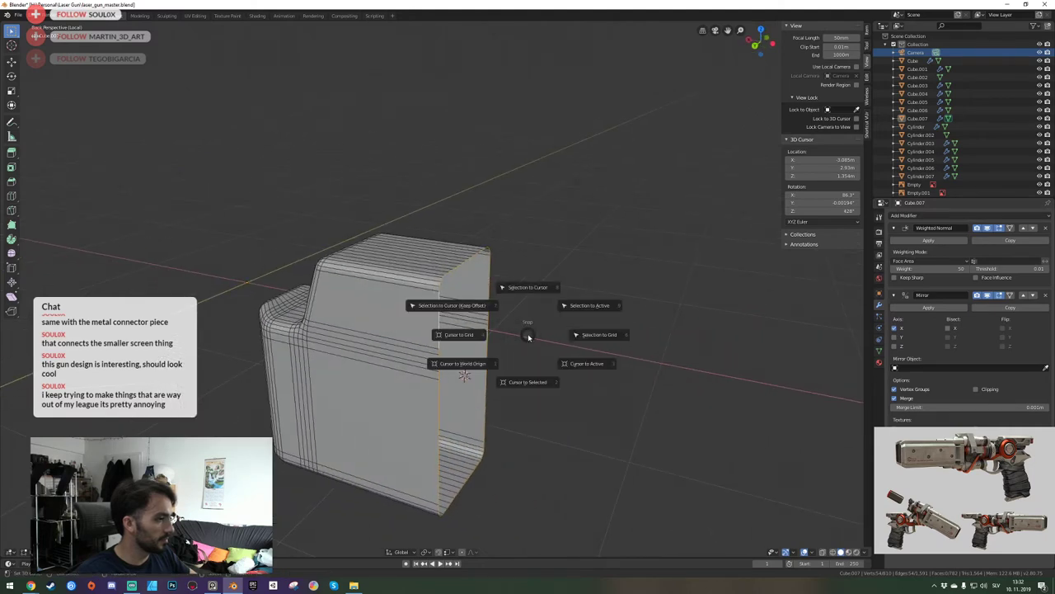
{"action": "left_click", "coordinate": [530, 372]}
{"action": "key", "text": "Tab"}
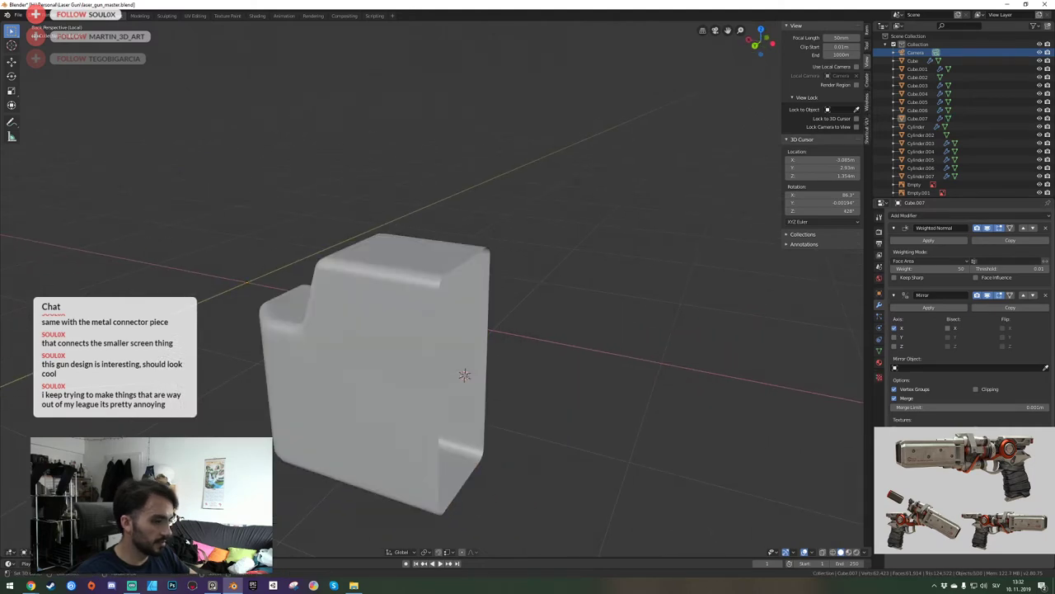
{"action": "left_click", "coordinate": [129, 552]}
{"action": "mouse_move", "coordinate": [146, 530]}
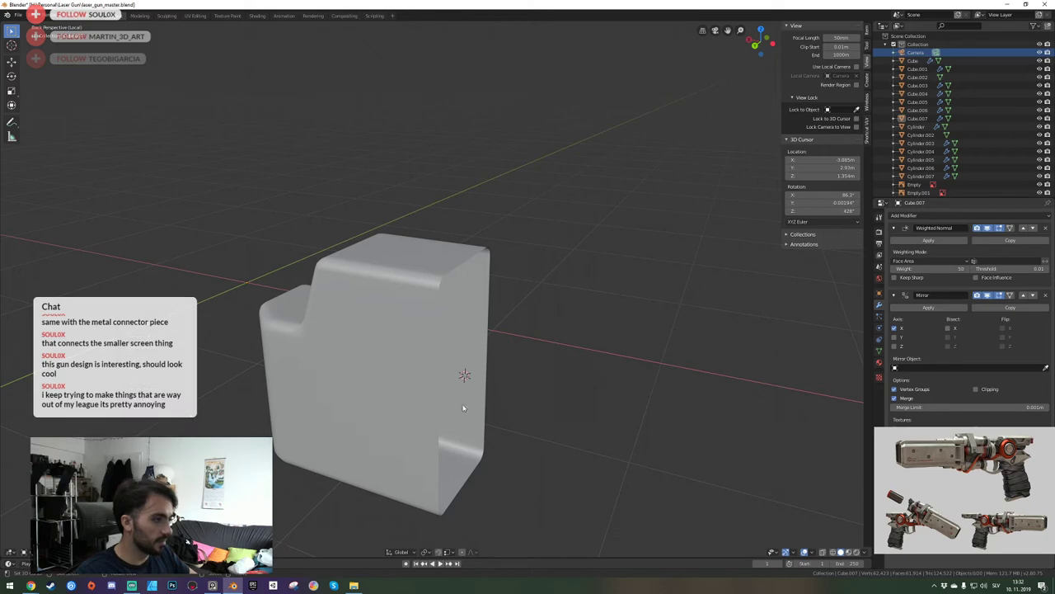
Try the Mirror modifier on other axes, return it to X, and check the half block in both modes.
{"action": "key", "text": "Tab"}
{"action": "middle_click_drag", "start_coordinate": [465, 375], "coordinate": [461, 287]}
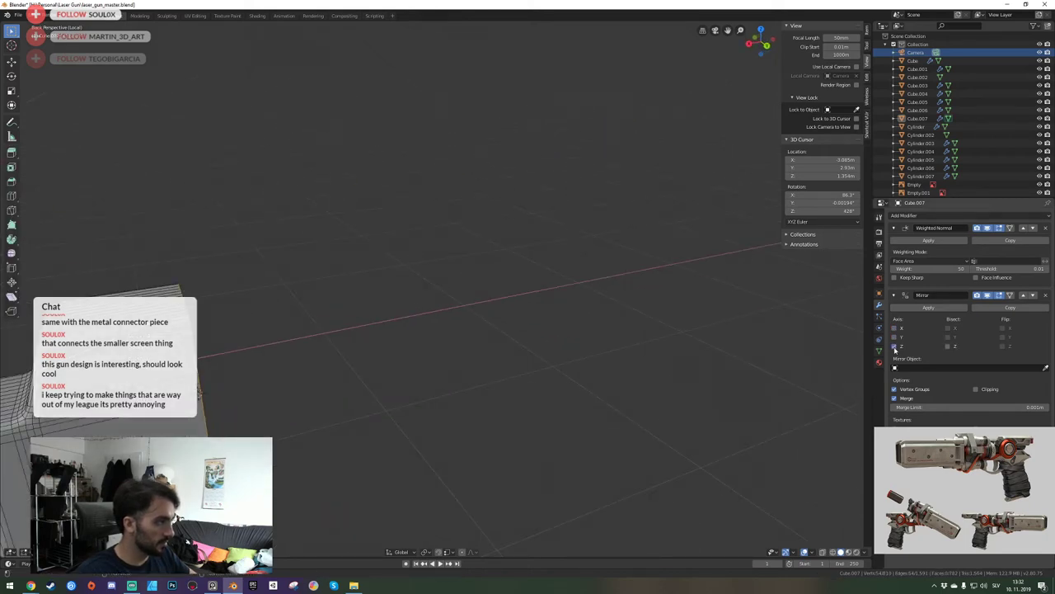
{"action": "middle_click_drag", "start_coordinate": [494, 308], "coordinate": [436, 289]}
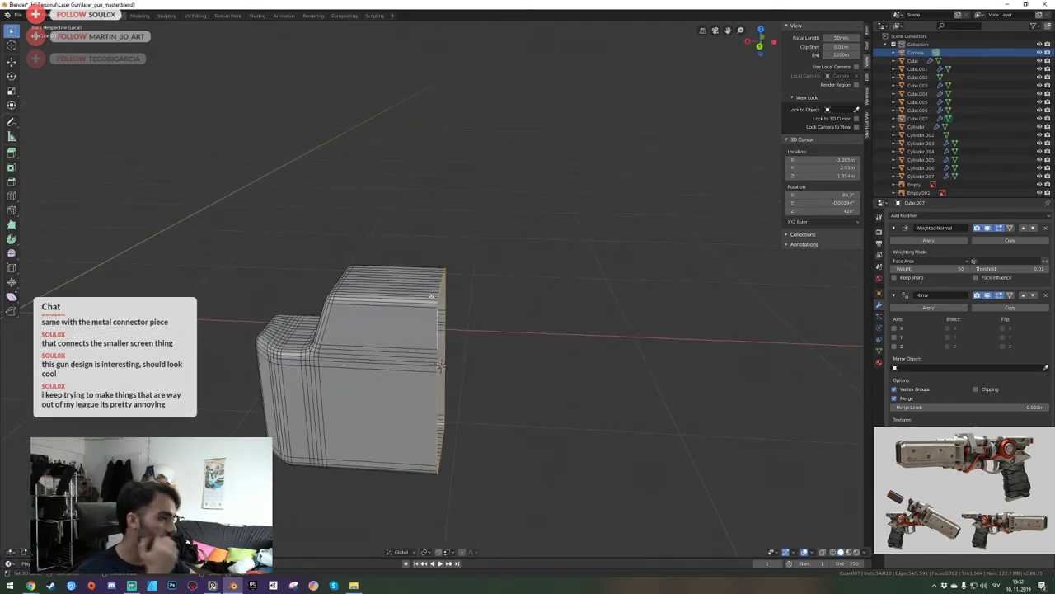
{"action": "key", "text": "shift+grave"}
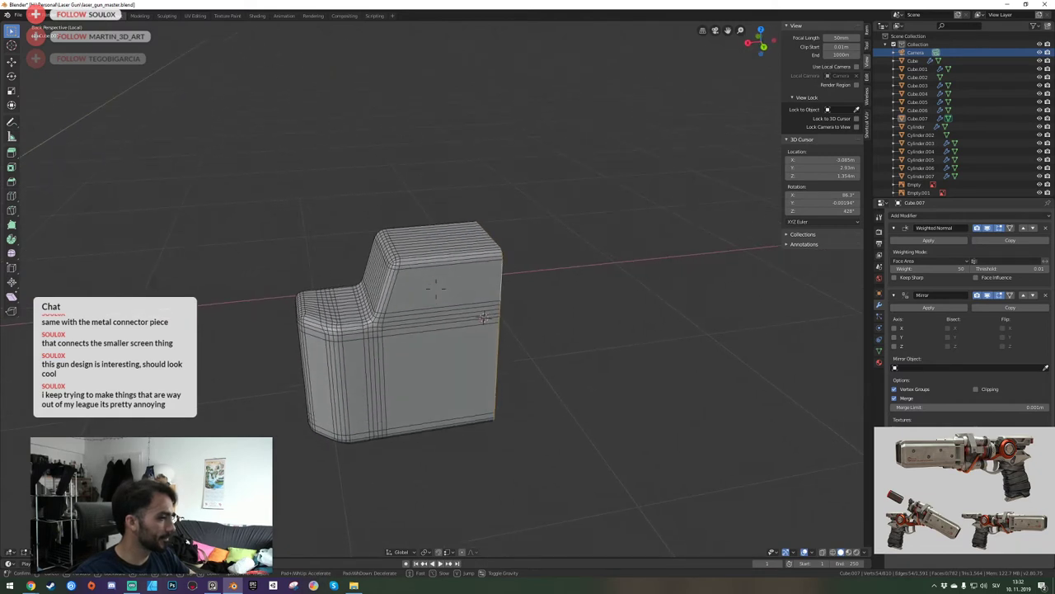
{"action": "left_click", "coordinate": [435, 288]}
{"action": "key", "text": "Tab"}
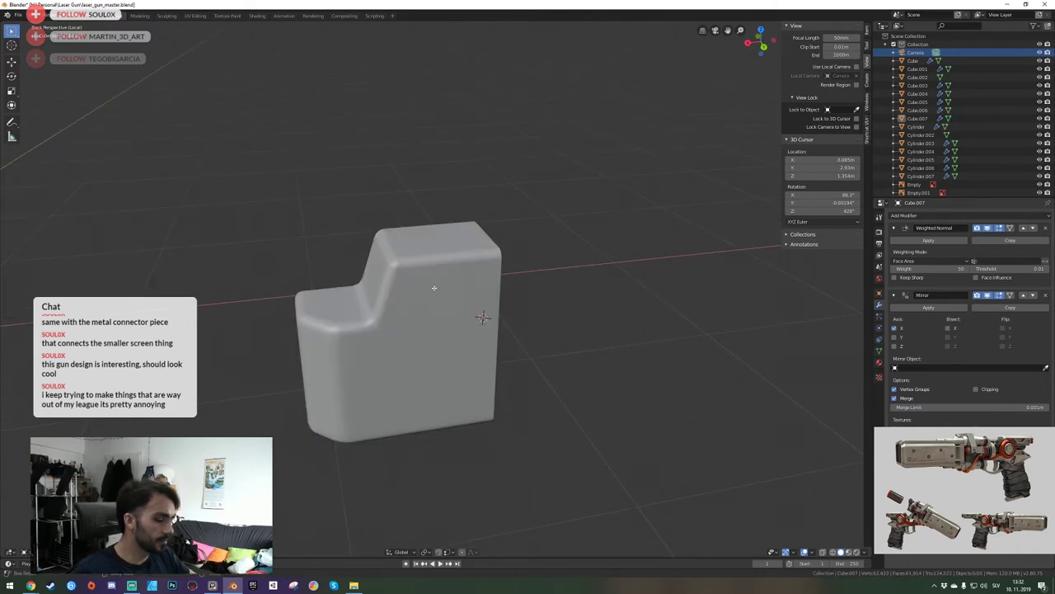
{"action": "key", "text": "Tab"}
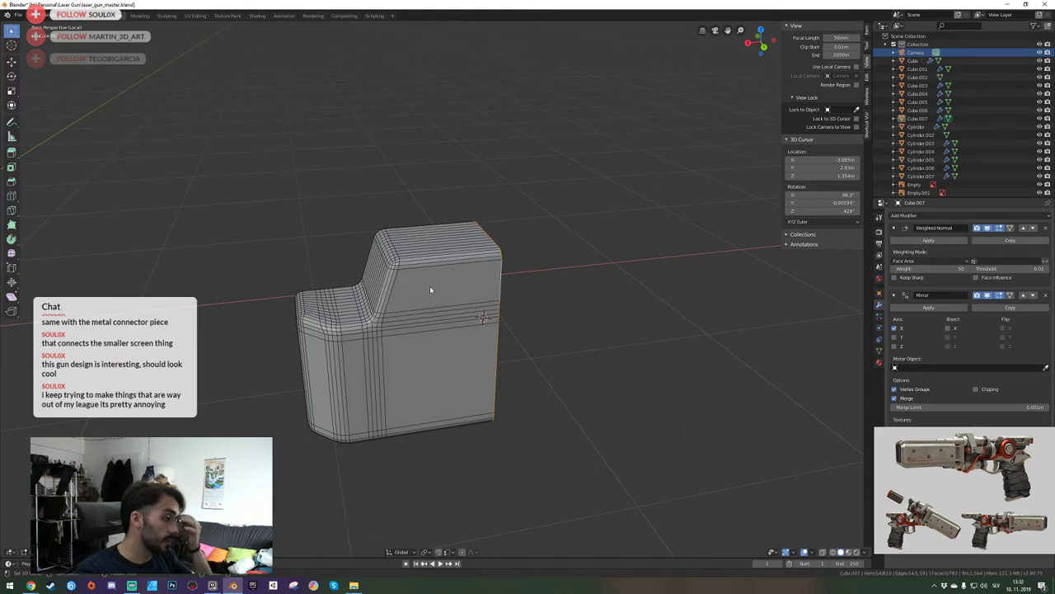
{"action": "key", "text": "Tab"}
{"action": "key", "text": "ctrl+a"}
{"action": "key", "text": "Escape"}
{"action": "key", "text": "ctrl+a"}
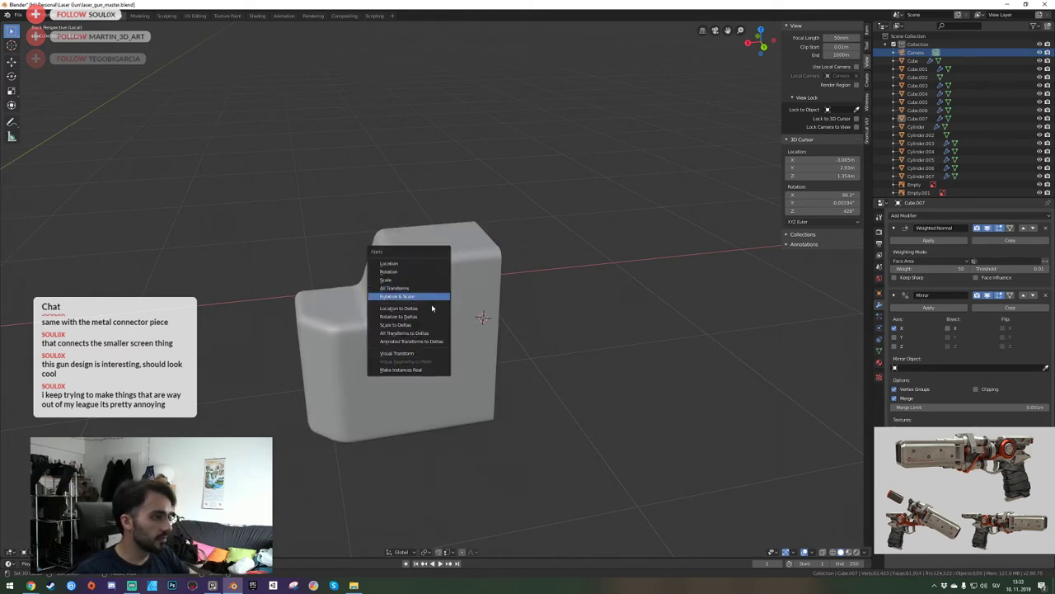
{"action": "key", "text": "Escape"}
{"action": "key", "text": "Tab"}
{"action": "middle_click_drag", "start_coordinate": [452, 345], "coordinate": [432, 290]}
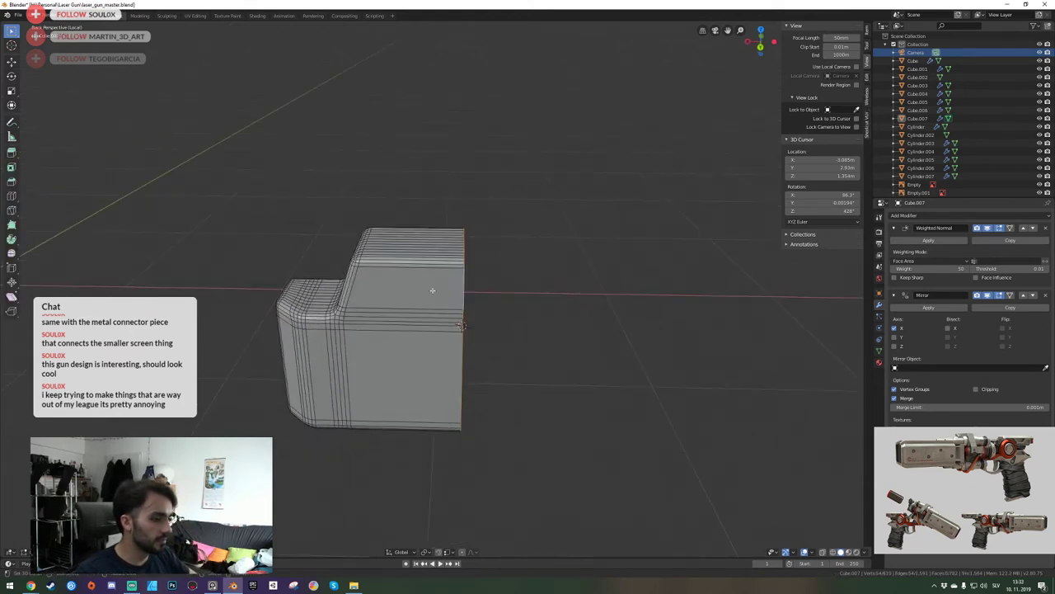
Select the half block in Object Mode and set its origin to the 3D cursor.
{"action": "key", "text": "Tab"}
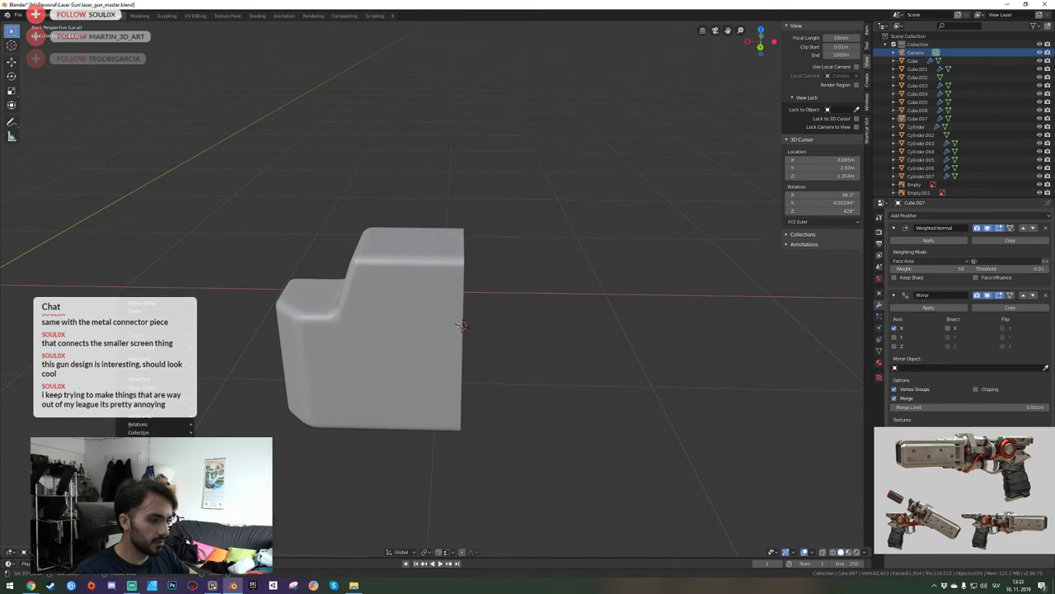
{"action": "mouse_move", "coordinate": [157, 535]}
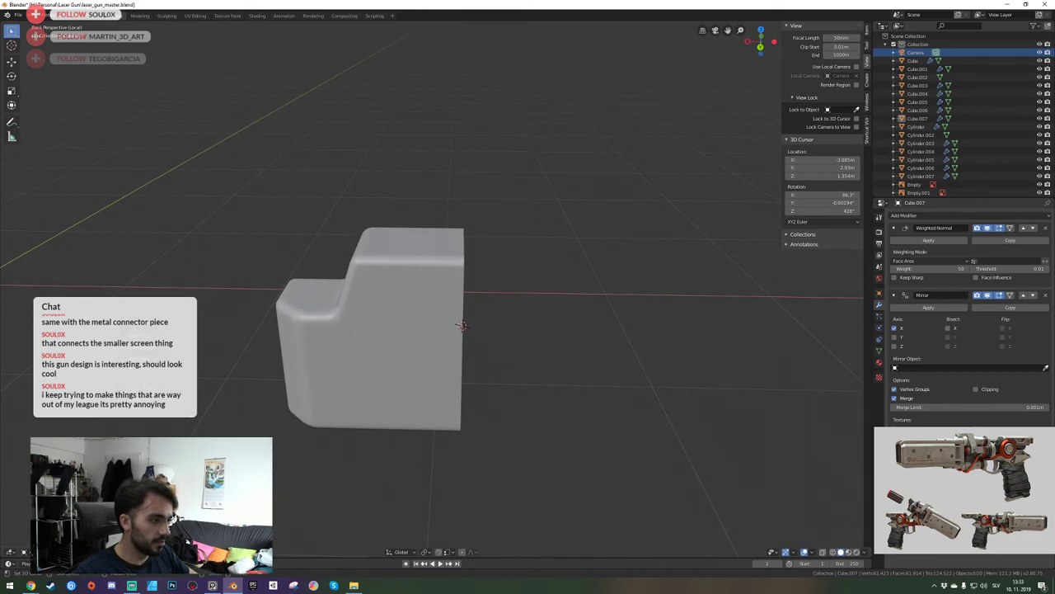
{"action": "left_click", "coordinate": [399, 376]}
{"action": "left_click", "coordinate": [129, 552]}
{"action": "mouse_move", "coordinate": [155, 535]}
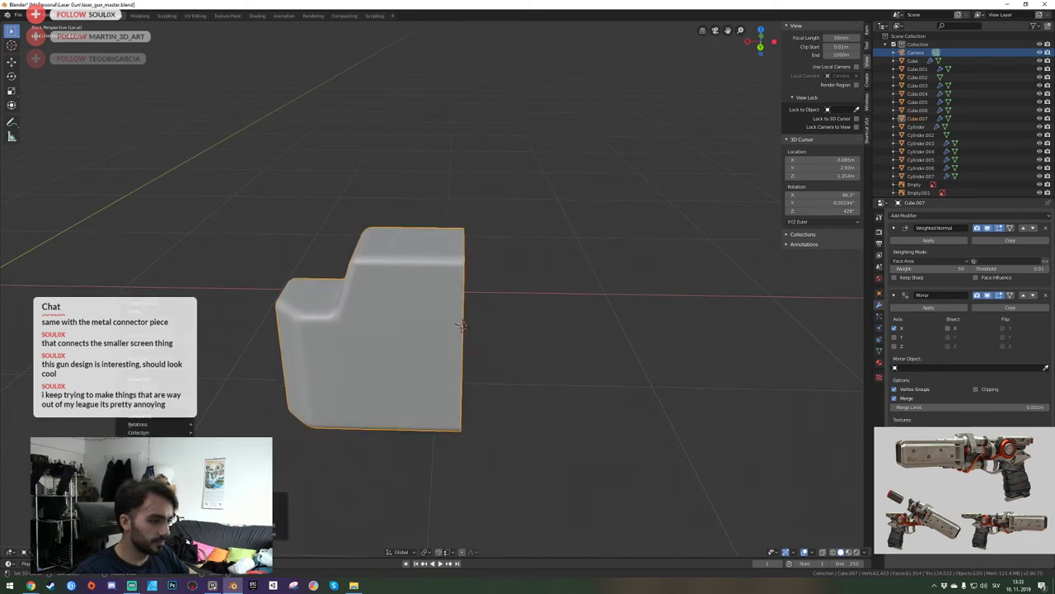
{"action": "left_click", "coordinate": [239, 515]}
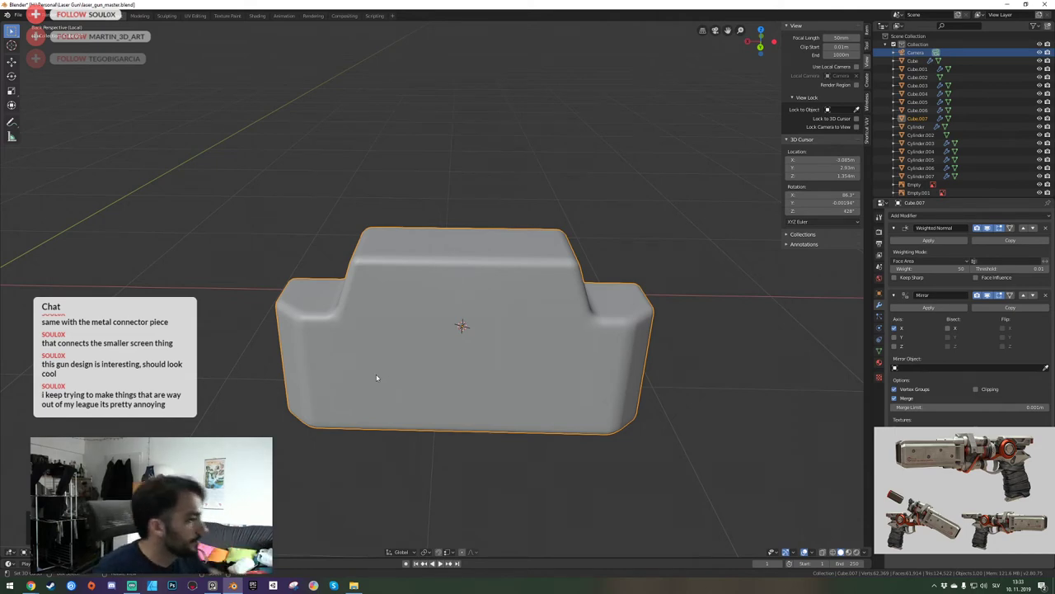
Save the file, open the mirrored block's mesh for editing and examine it around the centre seam.
{"action": "key", "text": "ctrl+s"}
{"action": "key", "text": "shift+grave"}
{"action": "key", "text": "a"}
{"action": "left_click", "coordinate": [436, 288]}
{"action": "key", "text": "Tab"}
{"action": "key", "text": "shift+grave"}
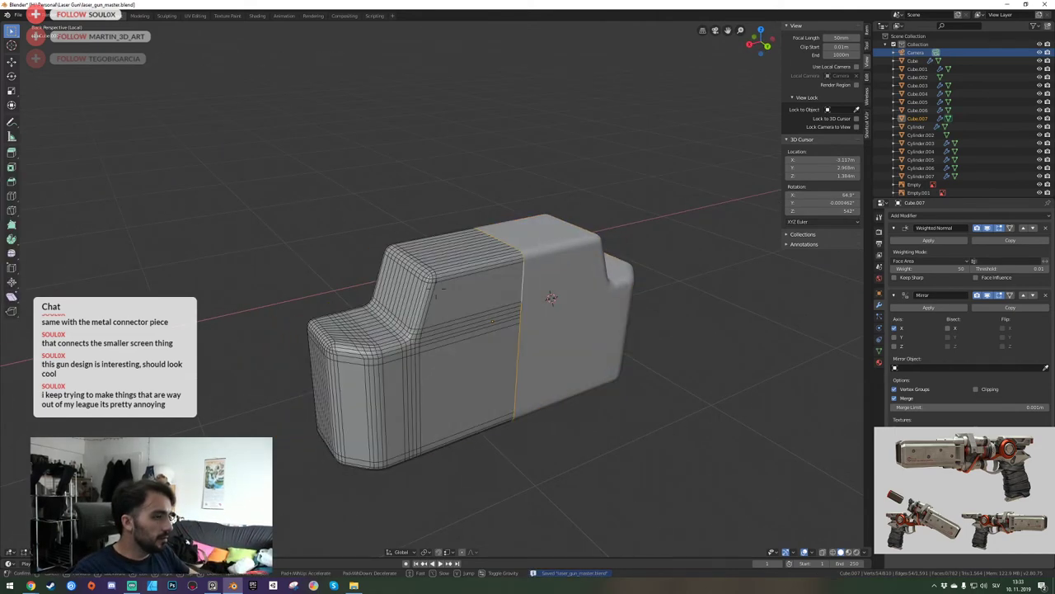
{"action": "key", "text": "w"}
{"action": "key", "text": "a"}
{"action": "left_click", "coordinate": [435, 288]}
Use face selection to pick five alternating narrow vertical face strips on the end block's front face.
{"action": "key", "text": "3"}
{"action": "key", "text": "shift+grave"}
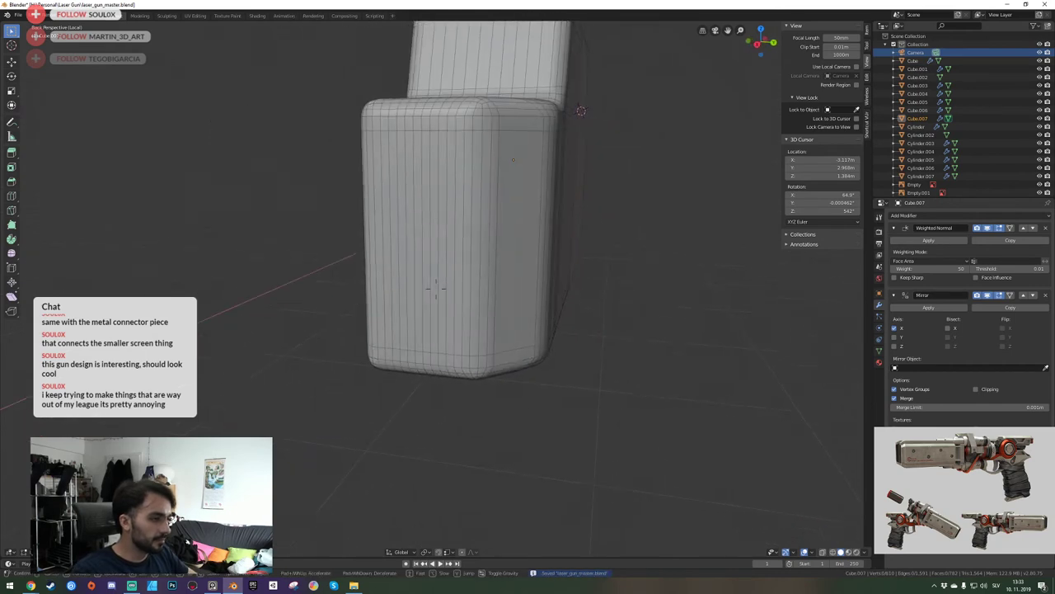
{"action": "key", "text": "a"}
{"action": "key", "text": "e"}
{"action": "key", "text": "d"}
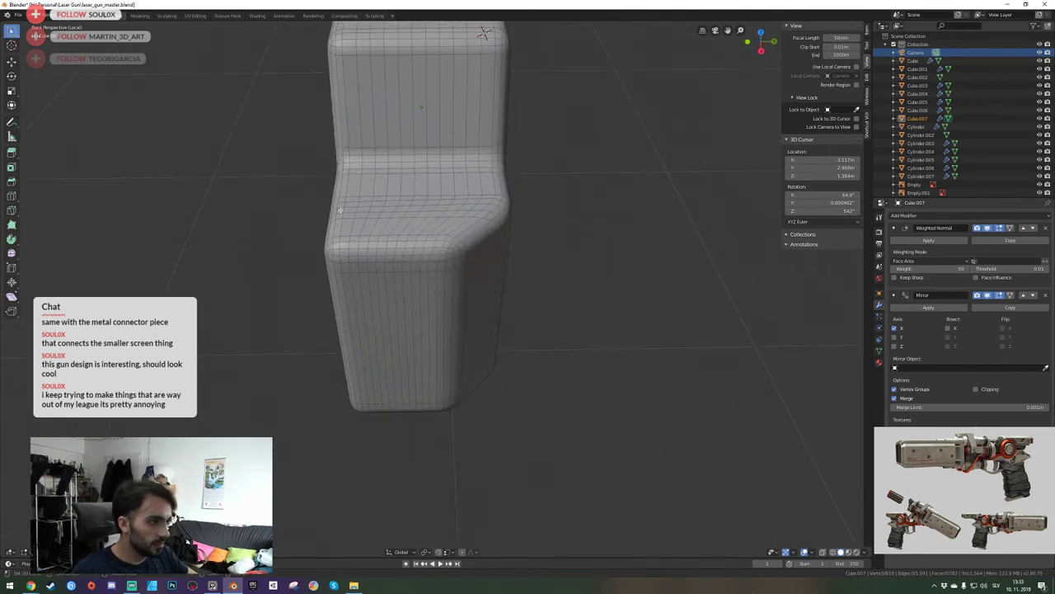
{"action": "left_click", "coordinate": [356, 305], "text": "alt"}
{"action": "left_click", "coordinate": [372, 307], "text": "alt+shift"}
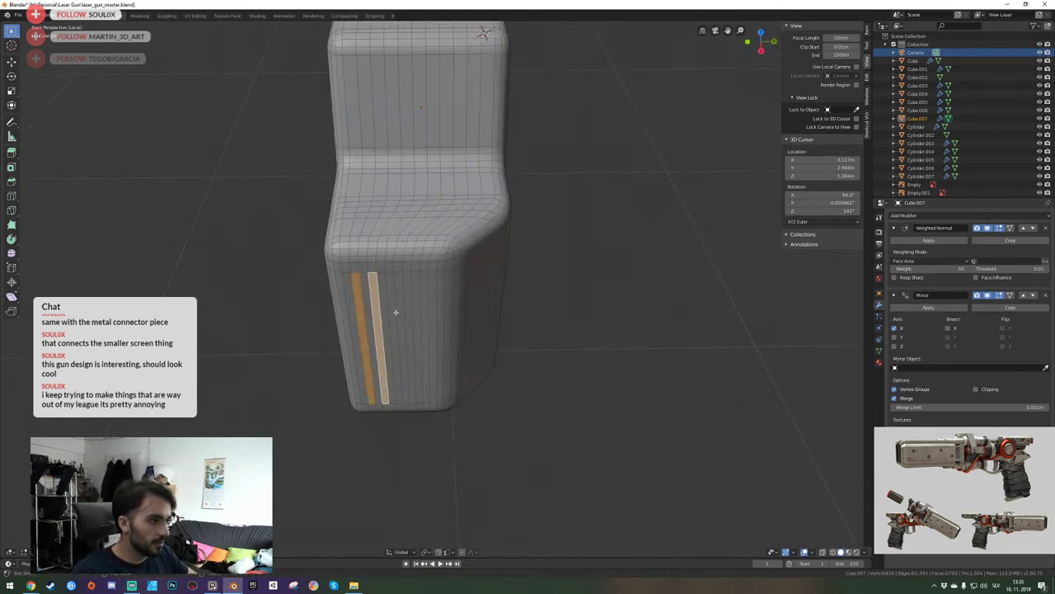
{"action": "left_click", "coordinate": [393, 311], "text": "alt+shift"}
{"action": "left_click", "coordinate": [409, 313], "text": "alt+shift"}
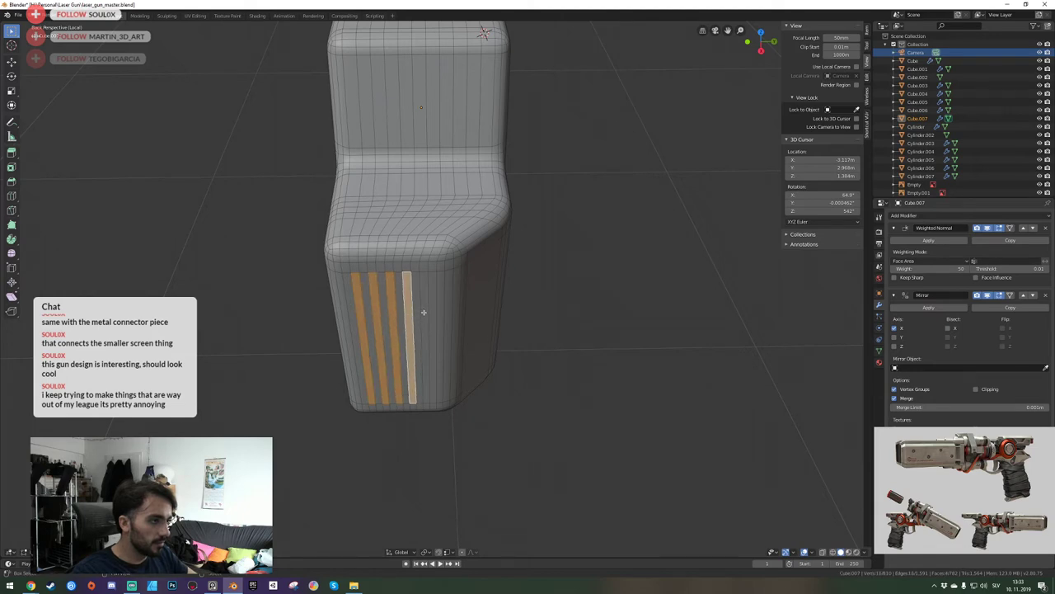
{"action": "middle_click_drag", "start_coordinate": [424, 312], "coordinate": [727, 243]}
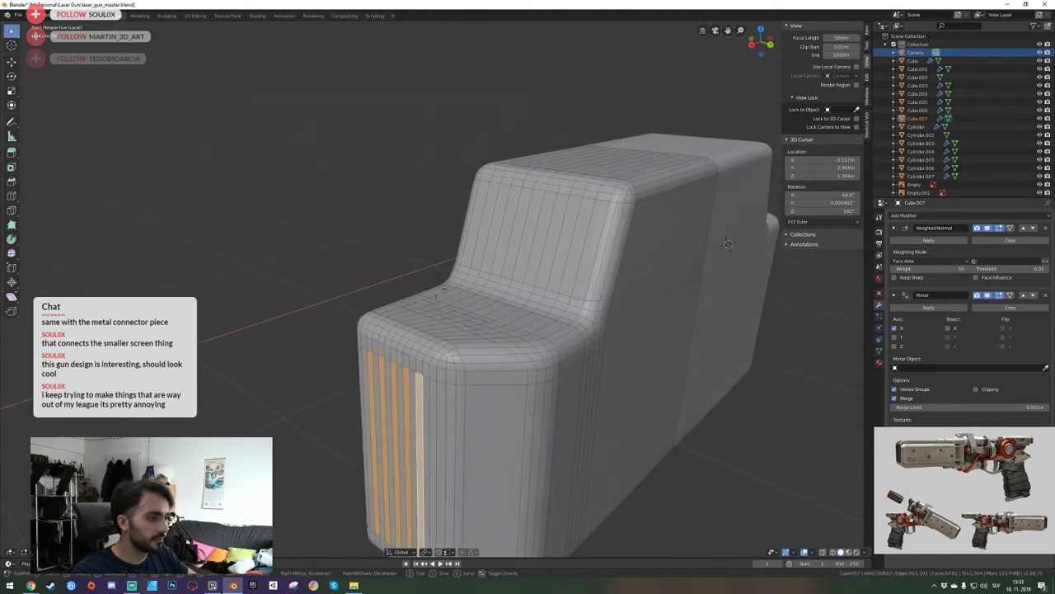
Extrude the five selected strips slightly outward into raised ridges and save the file.
{"action": "right_click", "coordinate": [444, 291]}
{"action": "key", "text": "e"}
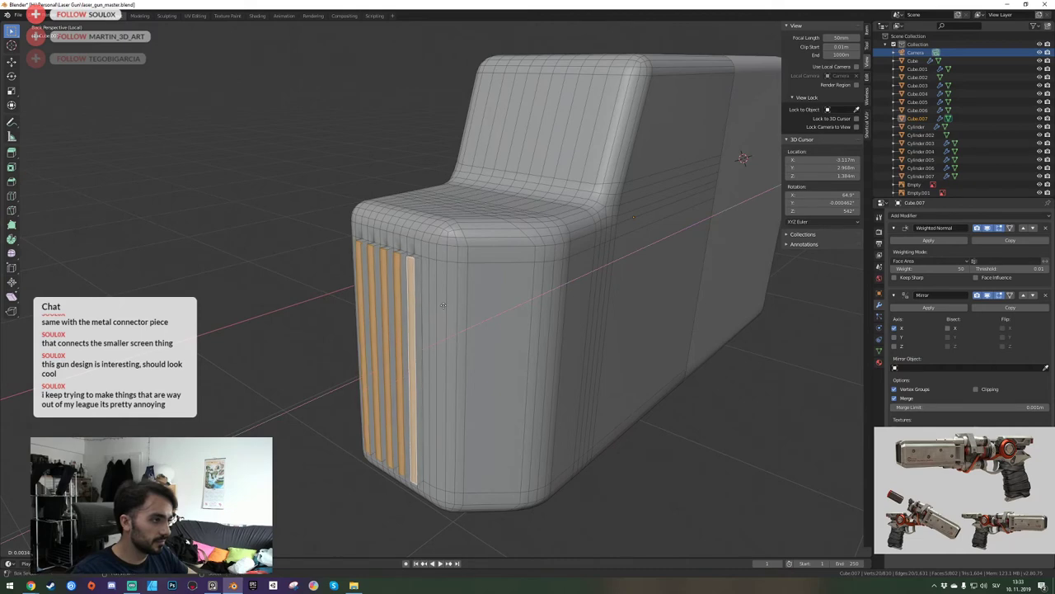
{"action": "left_click", "coordinate": [447, 305]}
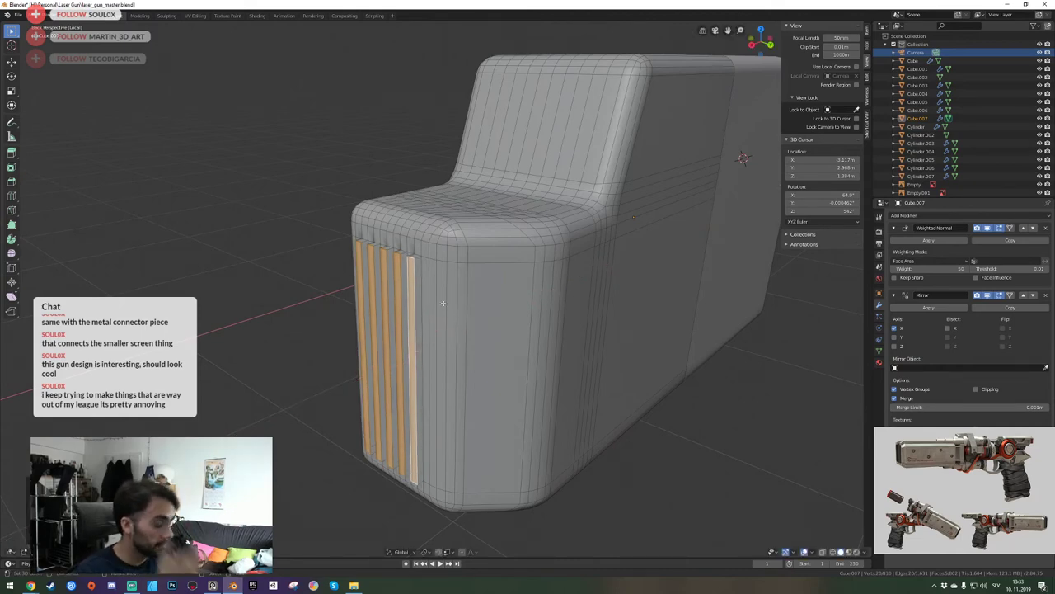
{"action": "key", "text": "shift+grave"}
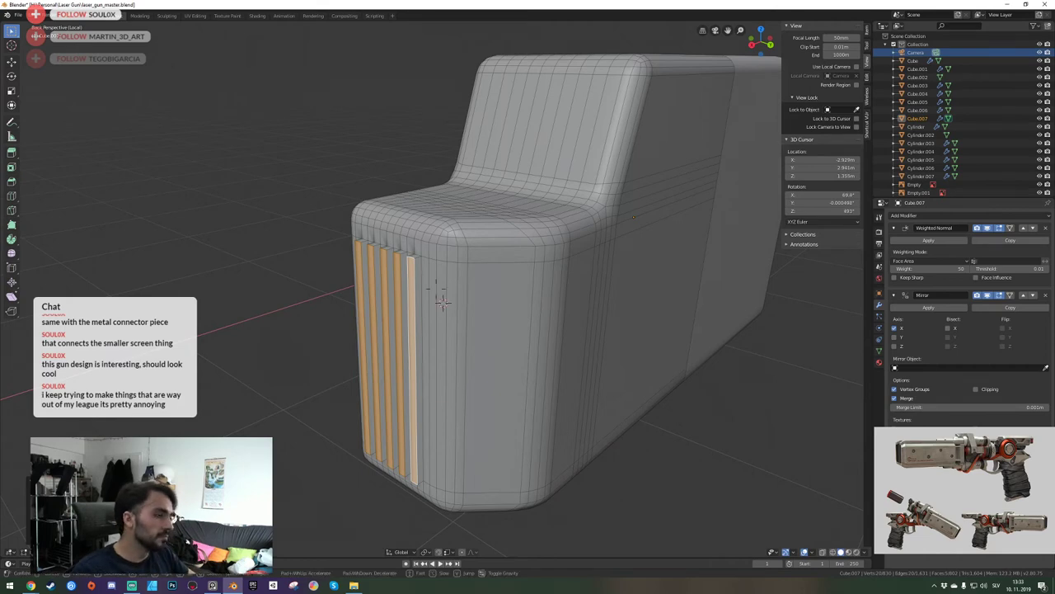
{"action": "left_click", "coordinate": [437, 288]}
{"action": "key", "text": "ctrl+s"}
{"action": "key", "text": "shift+grave"}
{"action": "left_click", "coordinate": [436, 288]}
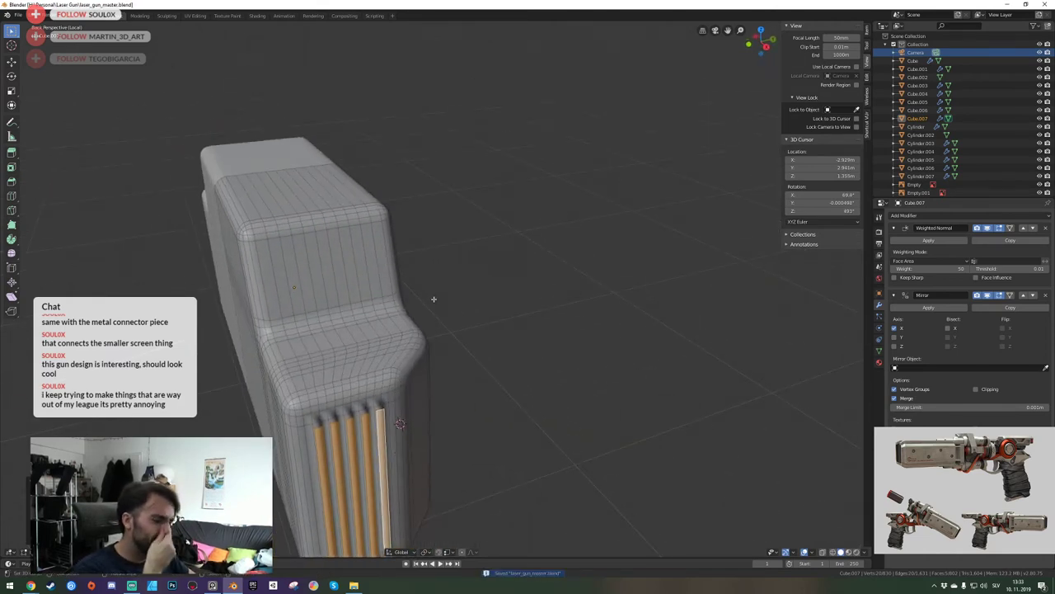
Move the ridges' outer faces along X slightly closer to the block's body and save the file.
{"action": "key", "text": "shift+grave"}
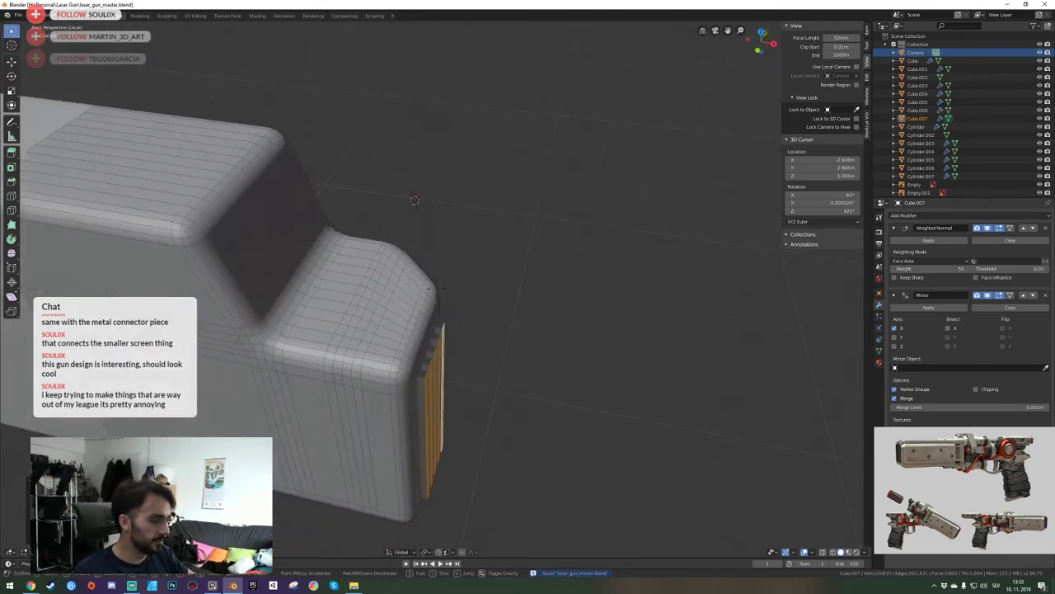
{"action": "left_click", "coordinate": [487, 290]}
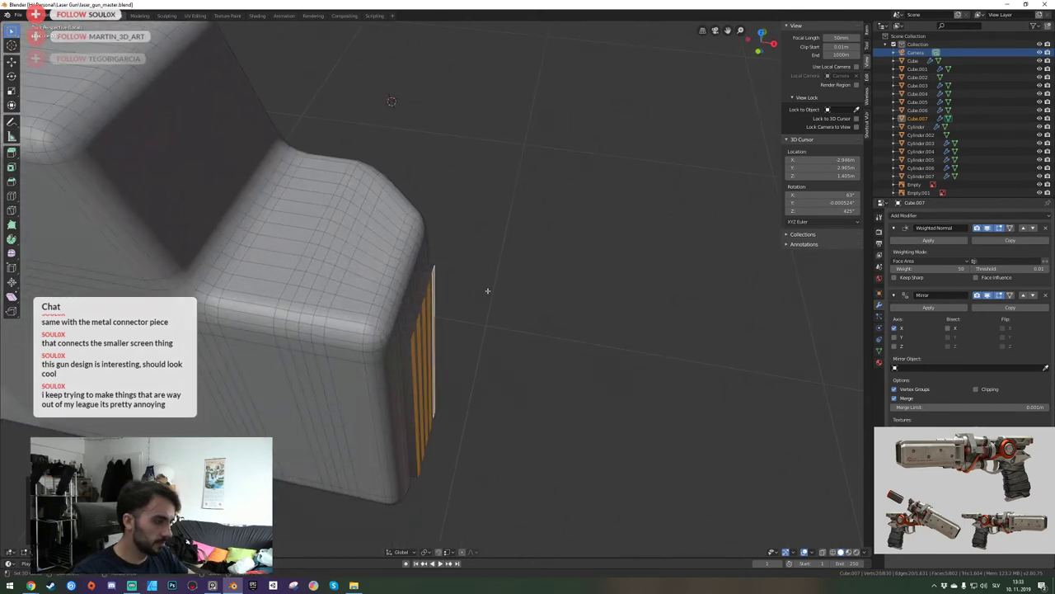
{"action": "key", "text": "shift+grave"}
{"action": "key", "text": "s"}
{"action": "key", "text": "w"}
{"action": "left_click", "coordinate": [510, 301]}
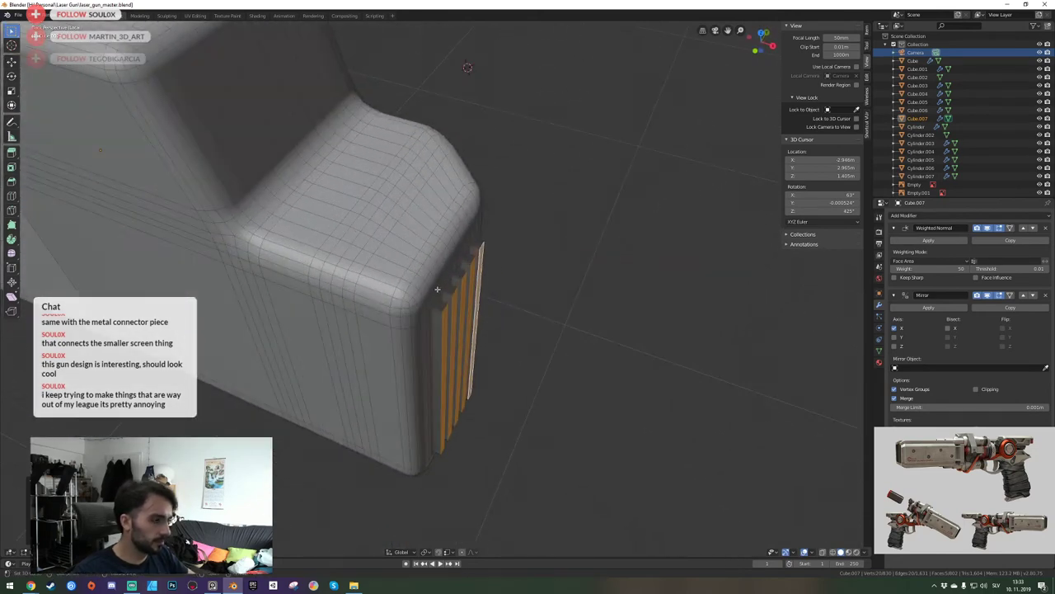
{"action": "key", "text": "g"}
{"action": "key", "text": "y"}
{"action": "key", "text": "x"}
{"action": "left_click", "coordinate": [509, 299]}
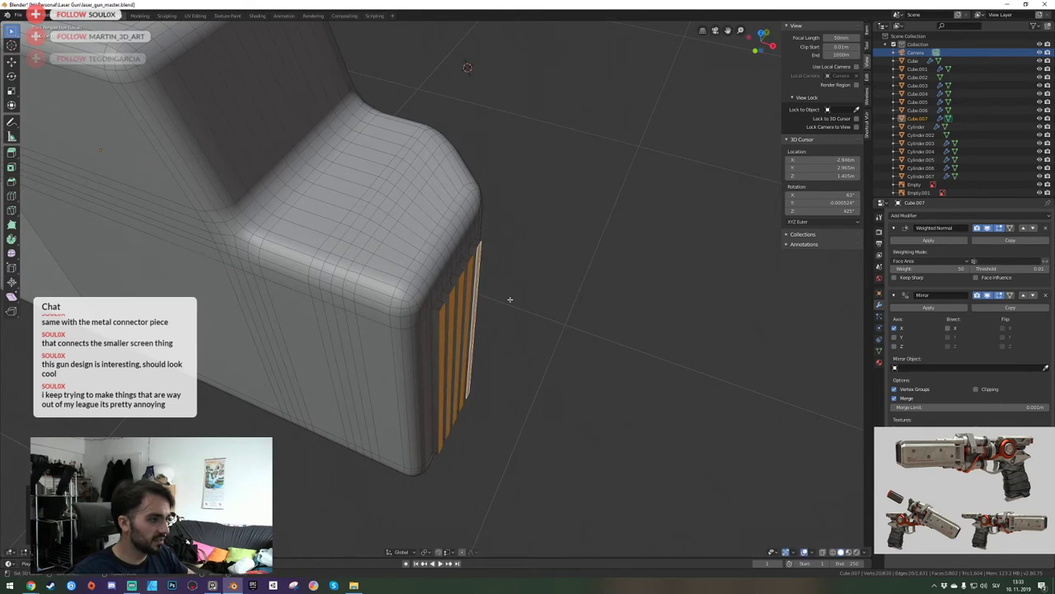
{"action": "key", "text": "ctrl+s"}
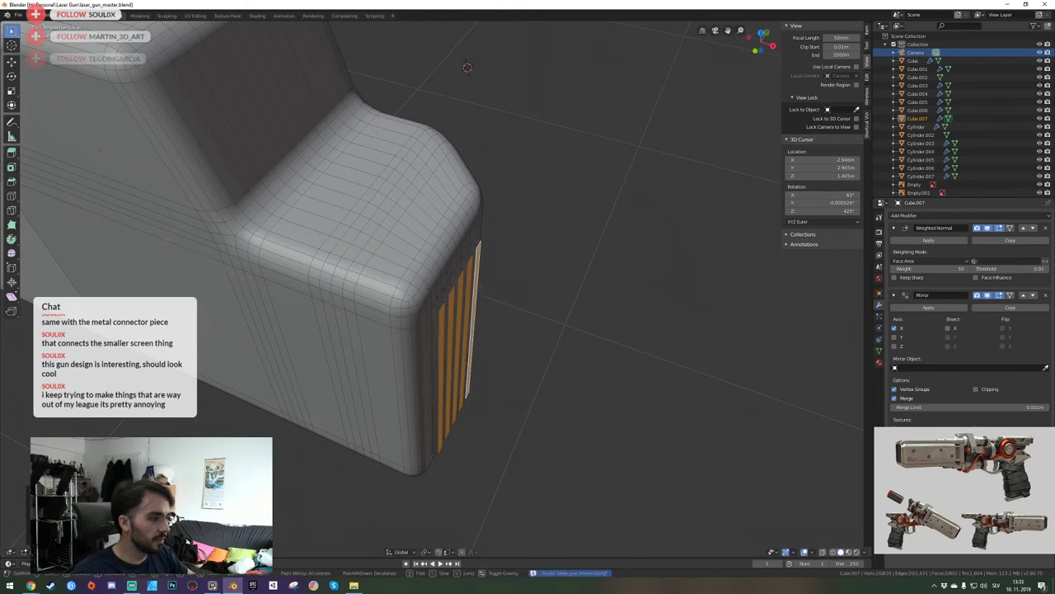
Switch to edge selection and check the extruded ridges' shading in Object Mode before resuming mesh editing.
{"action": "middle_click_drag", "start_coordinate": [501, 294], "coordinate": [435, 289]}
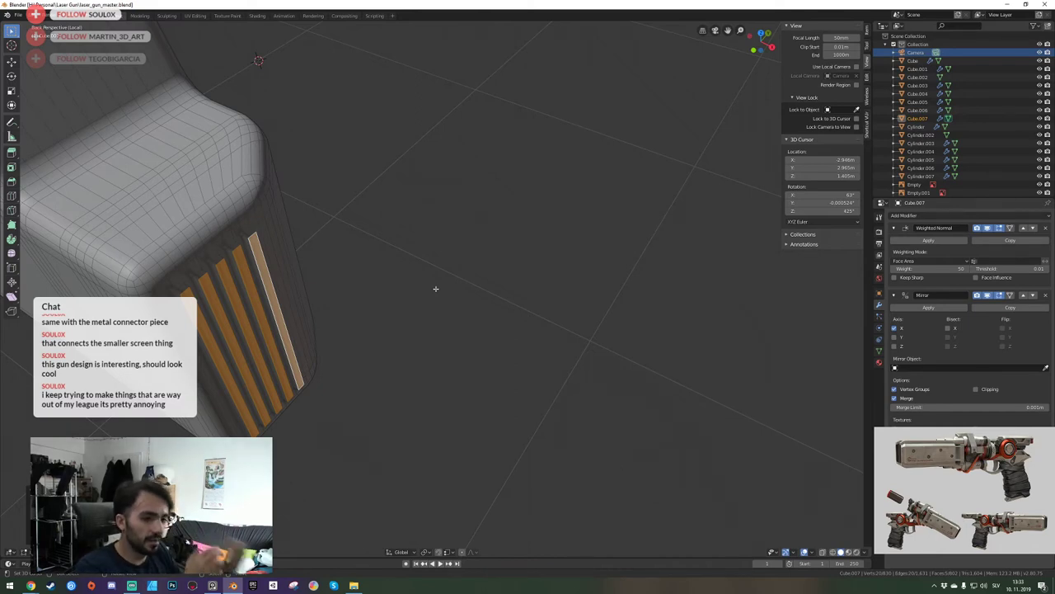
{"action": "key", "text": "shift+grave"}
{"action": "key", "text": "d"}
{"action": "key", "text": "w"}
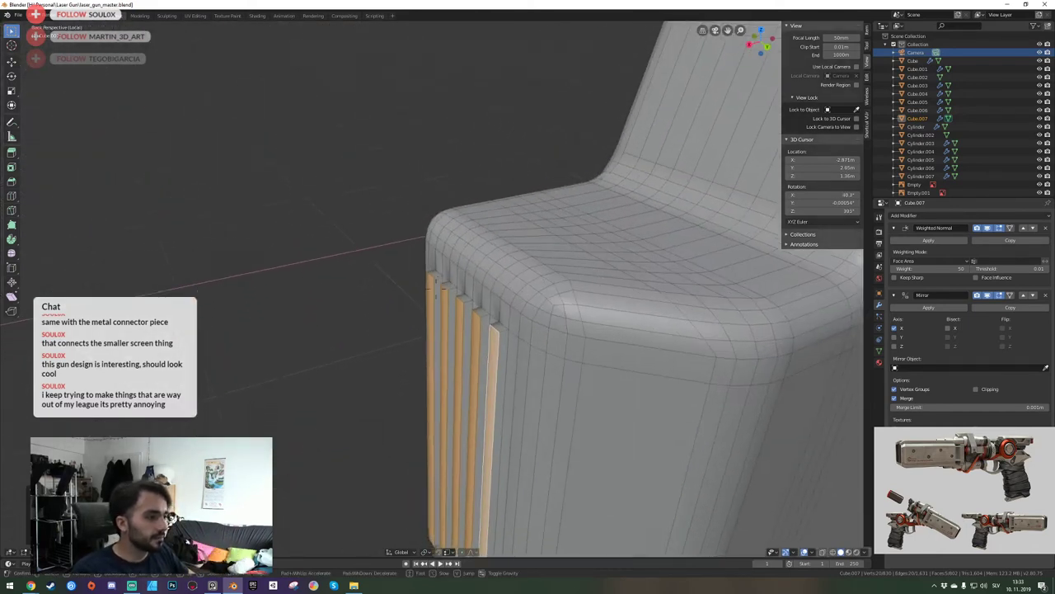
{"action": "key", "text": "s"}
{"action": "left_click", "coordinate": [435, 288]}
{"action": "key", "text": "2"}
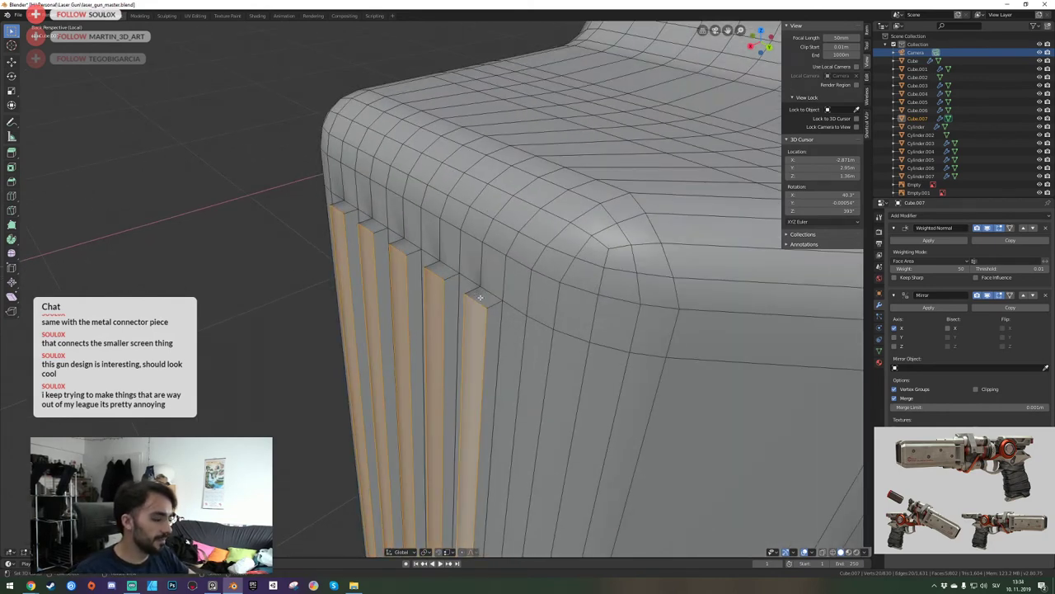
{"action": "key", "text": "Tab"}
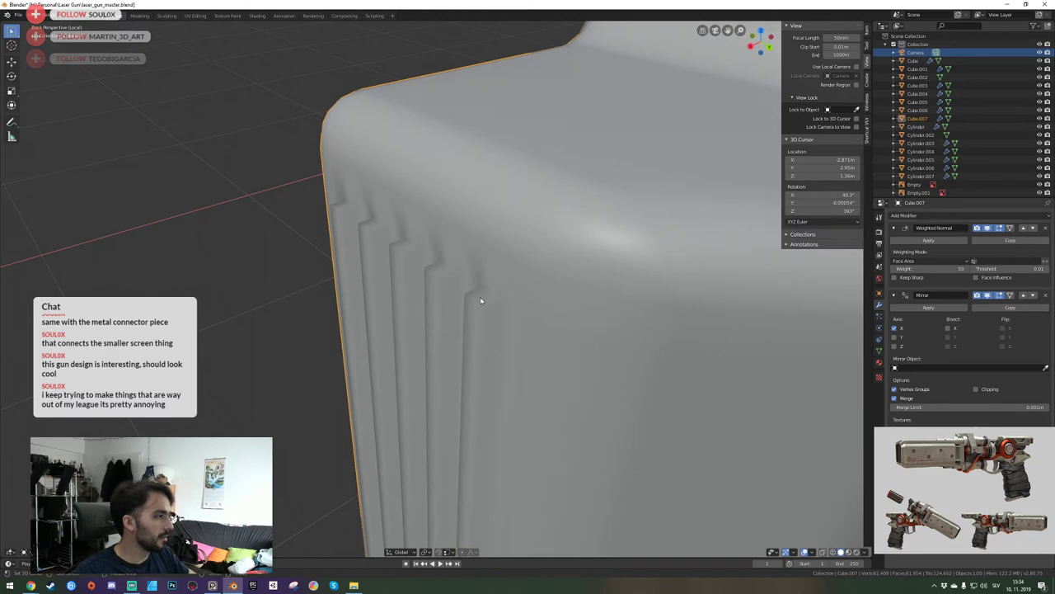
{"action": "key", "text": "Tab"}
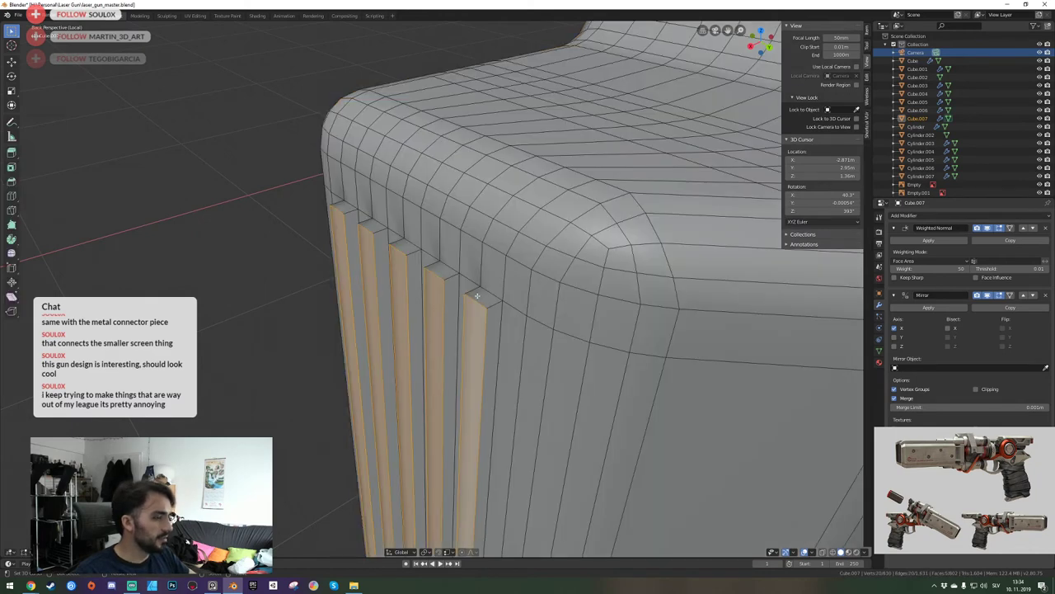
Clear the face selection and select the short edges at the upper and lower ends of the ridges.
{"action": "key", "text": "alt+a"}
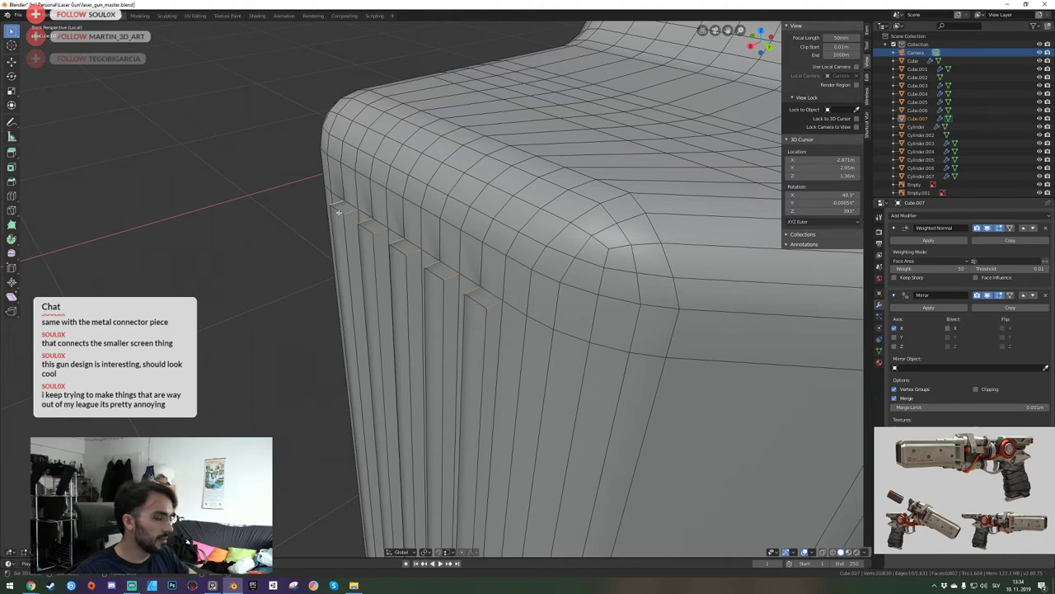
{"action": "middle_click_drag", "start_coordinate": [338, 212], "coordinate": [437, 275]}
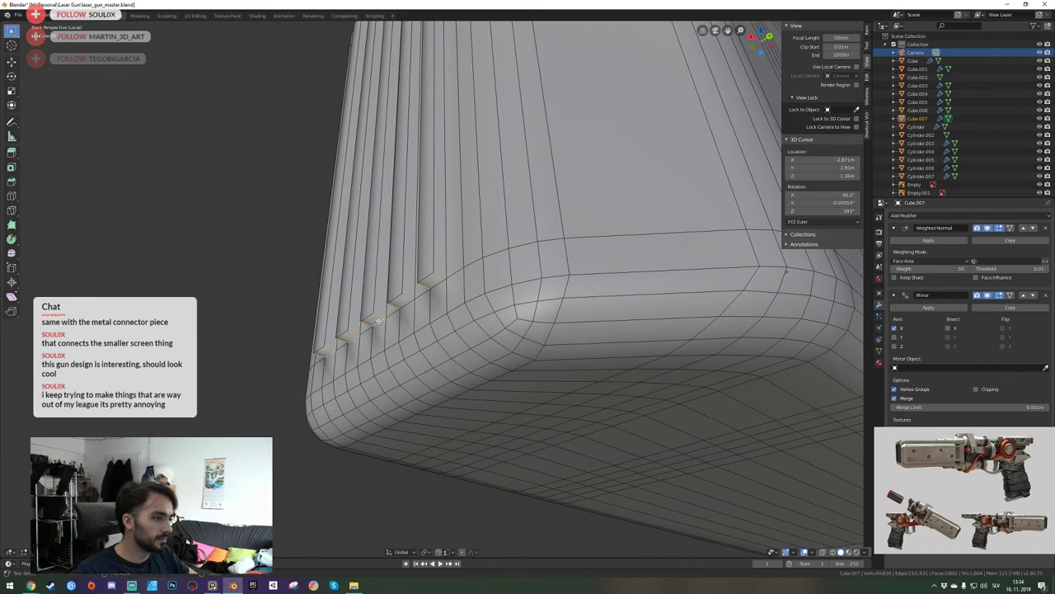
{"action": "middle_click_drag", "start_coordinate": [439, 290], "coordinate": [436, 478], "text": "shift"}
{"action": "middle_click_drag", "start_coordinate": [437, 197], "coordinate": [433, 305]}
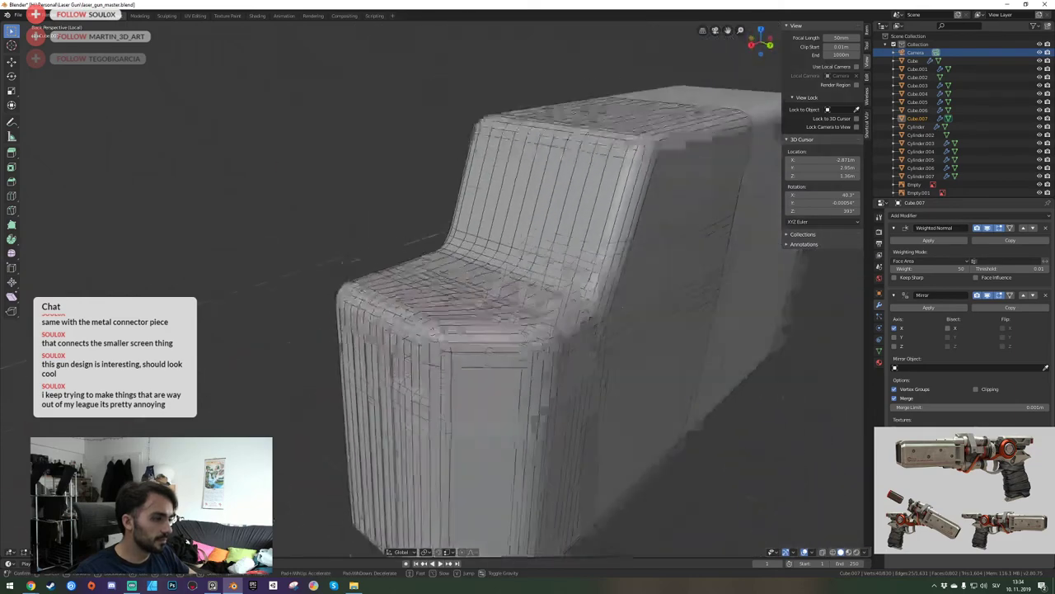
{"action": "scroll", "coordinate": [432, 292], "scroll_direction": "up", "scroll_amount": 4}
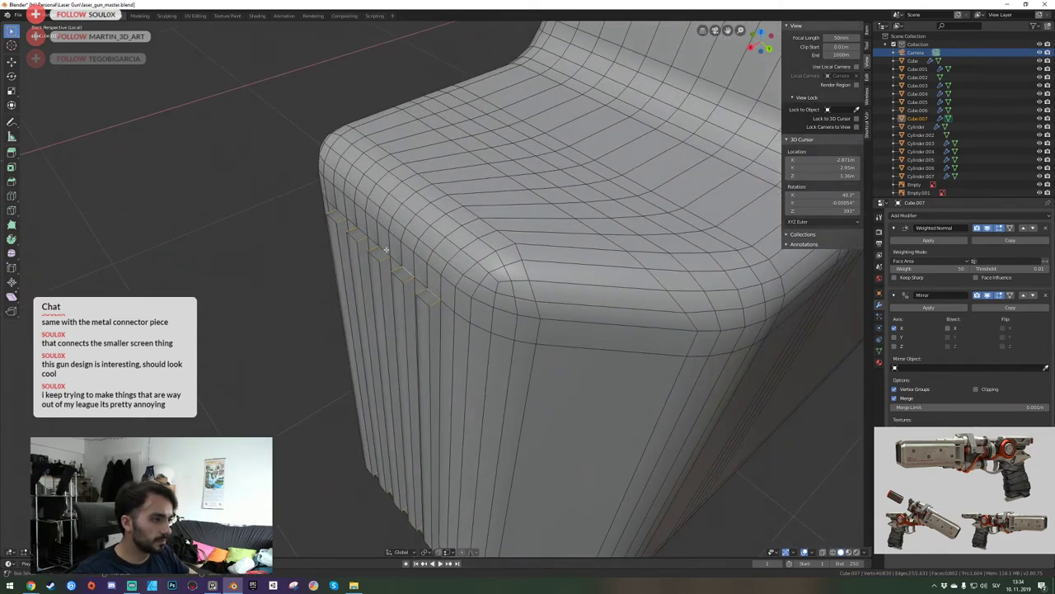
Add the long vertical edges and remaining upper-end edges of the five ridges to the selection.
{"action": "left_click", "coordinate": [342, 230], "text": "shift"}
{"action": "left_click", "coordinate": [348, 230], "text": "shift"}
{"action": "left_click", "coordinate": [350, 239], "text": "shift"}
{"action": "left_click", "coordinate": [356, 249], "text": "shift"}
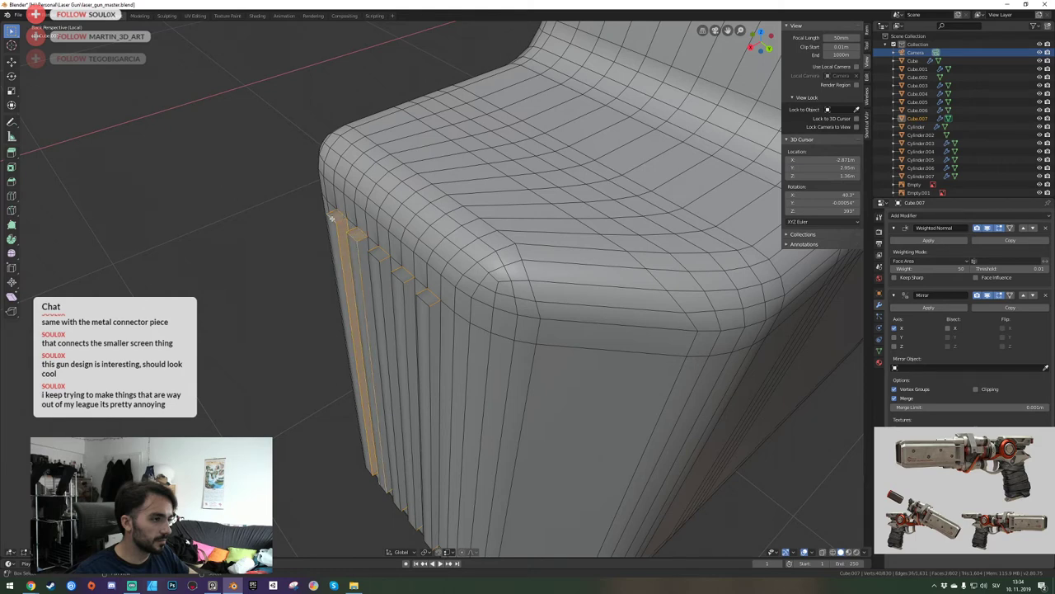
{"action": "left_click", "coordinate": [373, 264], "text": "alt+shift"}
{"action": "left_click", "coordinate": [401, 280], "text": "alt+shift"}
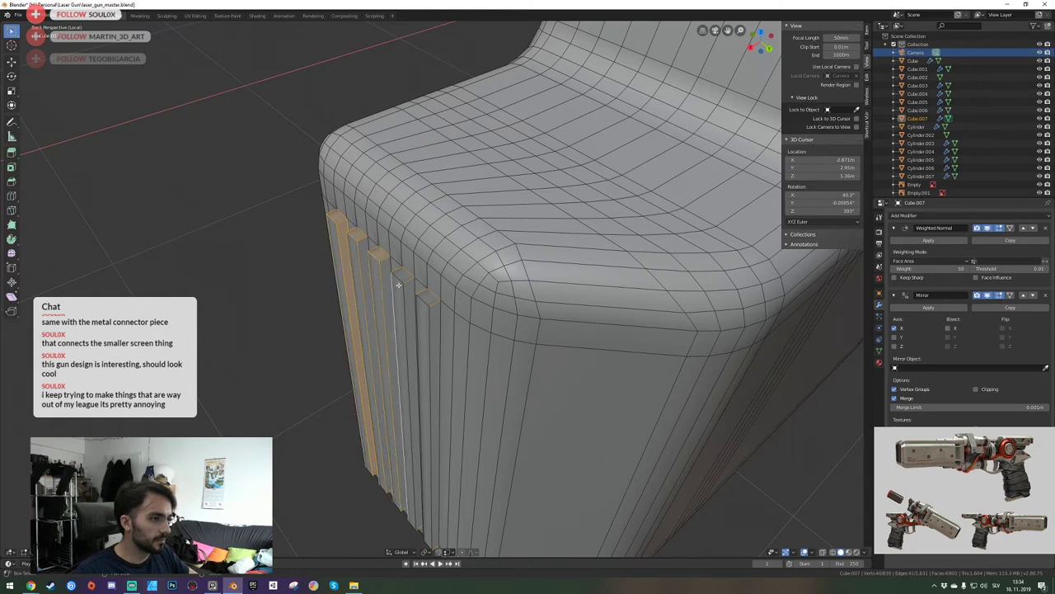
{"action": "left_click", "coordinate": [424, 311], "text": "alt+shift"}
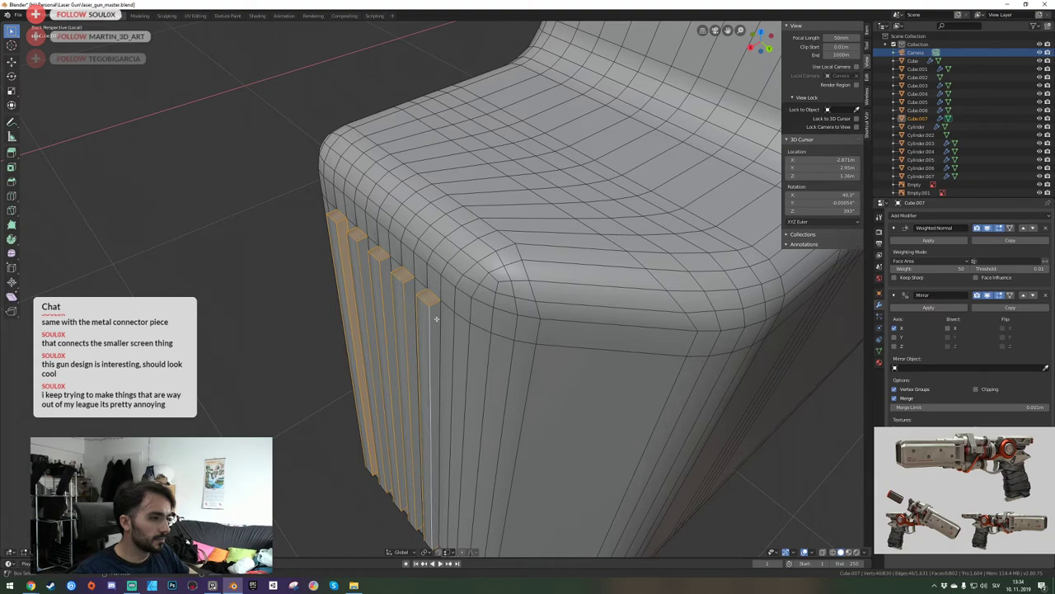
{"action": "left_click", "coordinate": [439, 317], "text": "shift"}
{"action": "left_click", "coordinate": [415, 291], "text": "shift"}
{"action": "left_click", "coordinate": [391, 267], "text": "shift"}
{"action": "left_click", "coordinate": [368, 246], "text": "shift"}
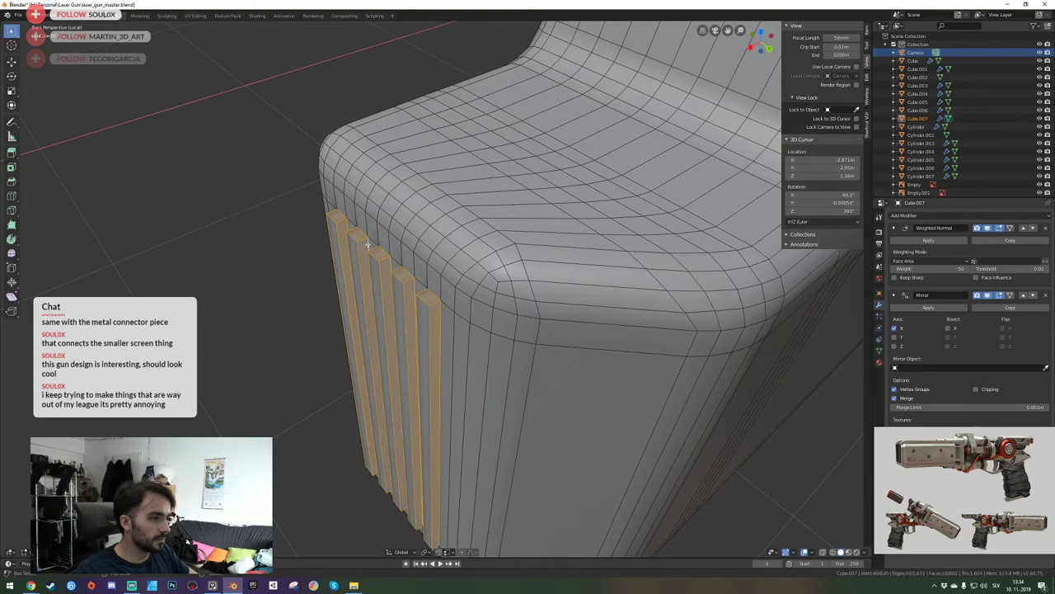
Add the remaining edges at the ridges' lower ends to the selection so all five outlines are complete.
{"action": "middle_click_drag", "start_coordinate": [368, 244], "coordinate": [436, 288]}
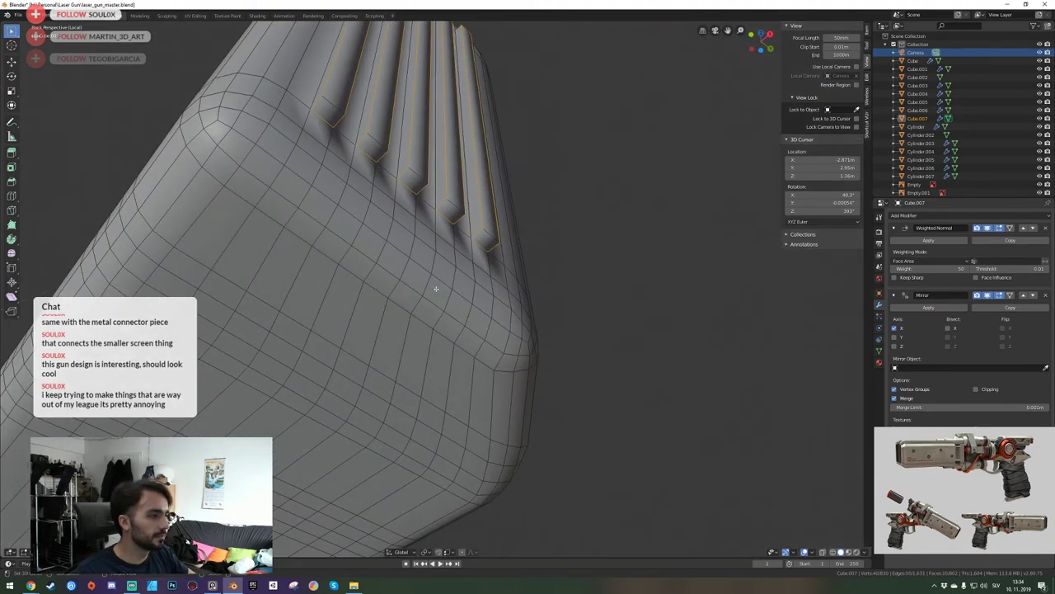
{"action": "left_click", "coordinate": [485, 240], "text": "shift"}
{"action": "left_click", "coordinate": [474, 234], "text": "shift"}
{"action": "left_click", "coordinate": [451, 212], "text": "shift"}
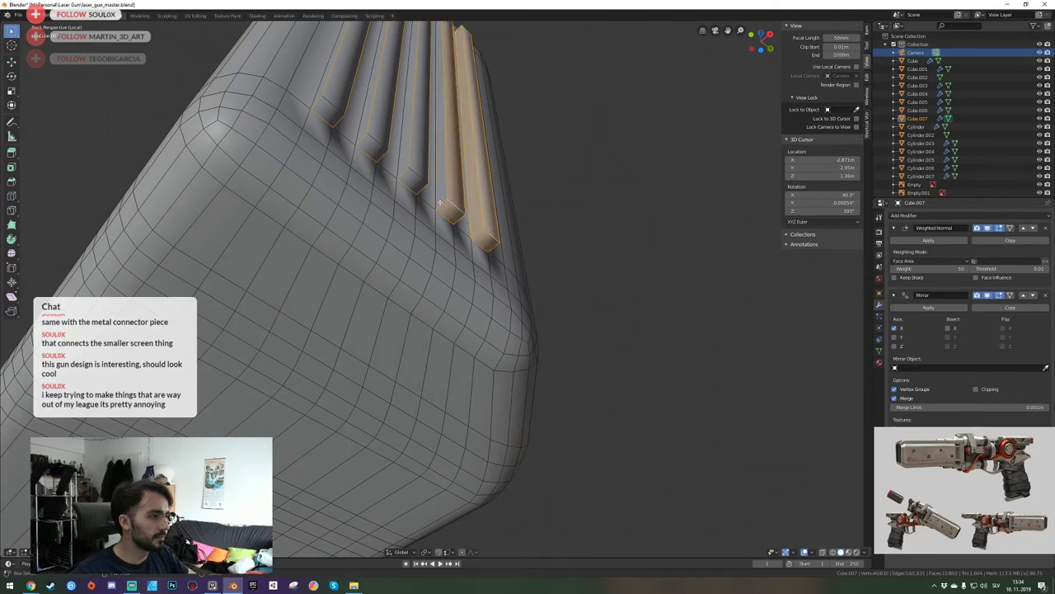
{"action": "left_click", "coordinate": [440, 205], "text": "shift"}
{"action": "left_click", "coordinate": [418, 187], "text": "shift"}
{"action": "left_click", "coordinate": [395, 168], "text": "shift"}
{"action": "left_click", "coordinate": [373, 149], "text": "shift"}
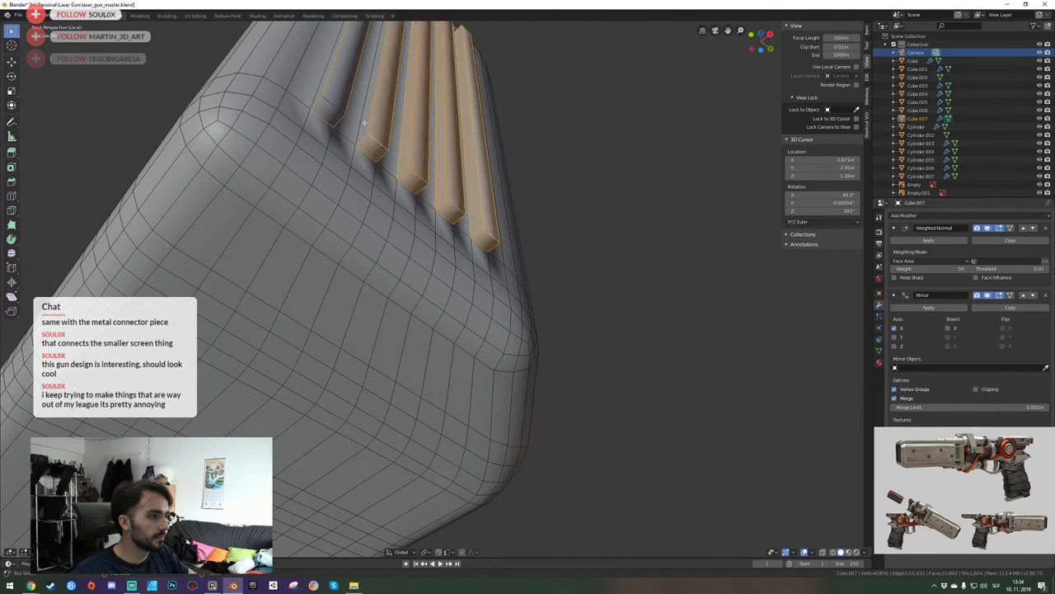
{"action": "left_click", "coordinate": [357, 135], "text": "shift"}
Bevel the selected ridge edges narrowly with a reduced segment count and return to Object Mode to view the whole block.
{"action": "key", "text": "shift+f"}
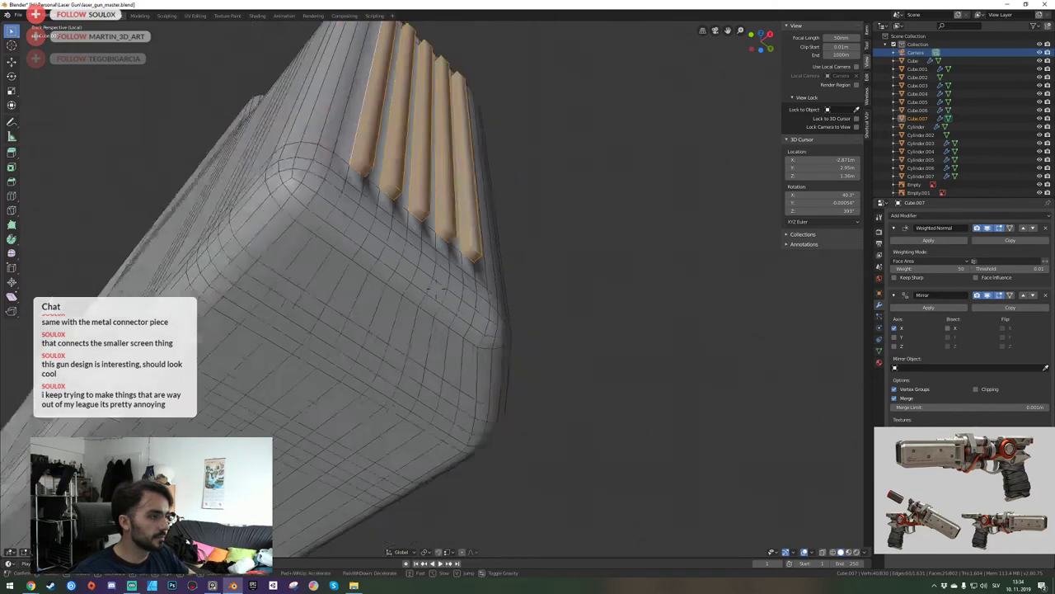
{"action": "key", "text": "e"}
{"action": "key", "text": "d"}
{"action": "key", "text": "s"}
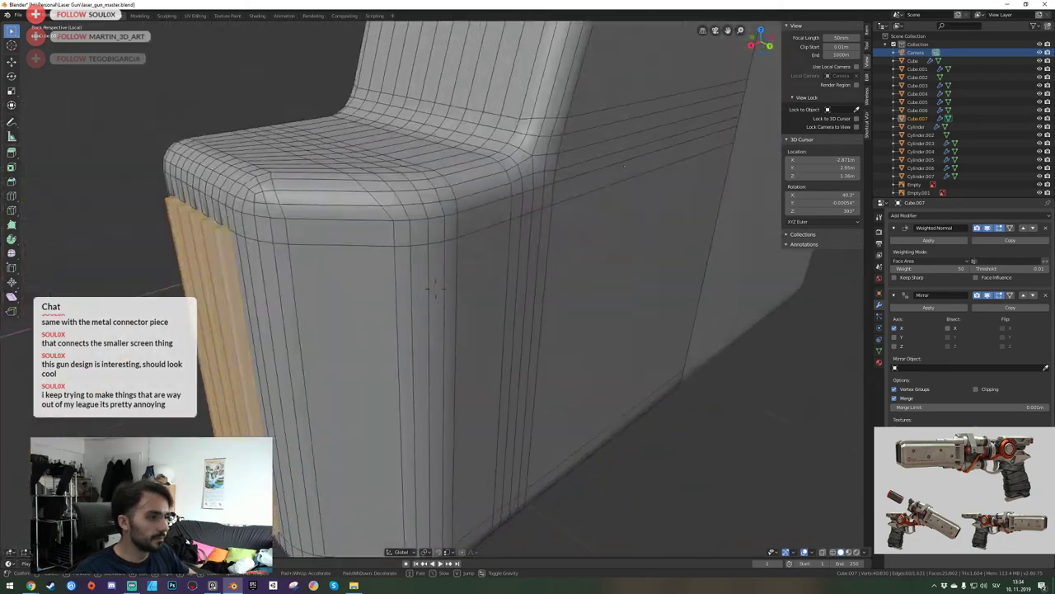
{"action": "key", "text": "w"}
{"action": "left_click", "coordinate": [507, 306]}
{"action": "key", "text": "ctrl+b"}
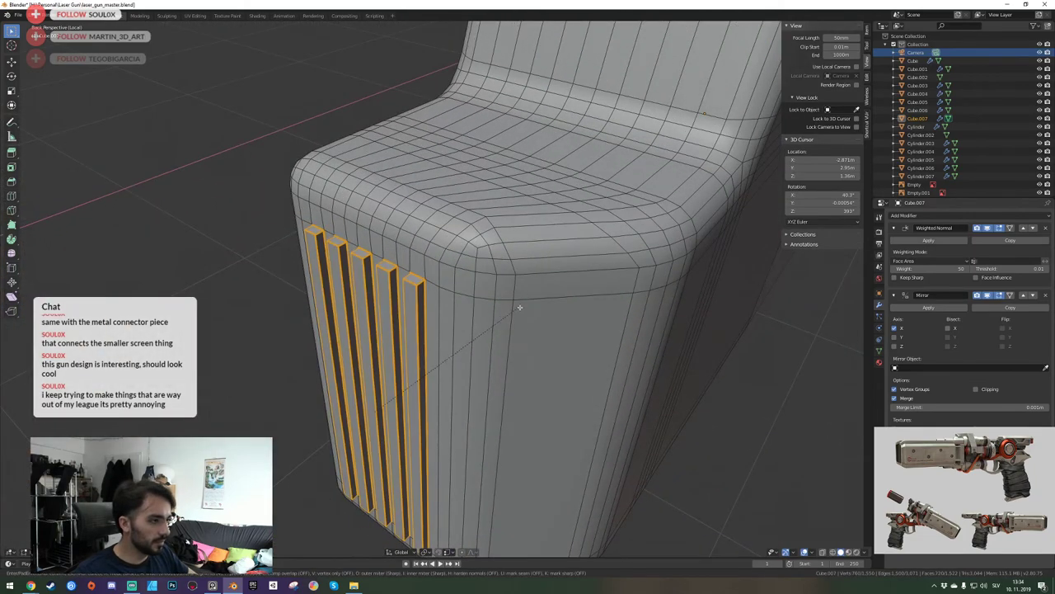
{"action": "scroll", "coordinate": [544, 304], "scroll_direction": "down", "scroll_amount": 3}
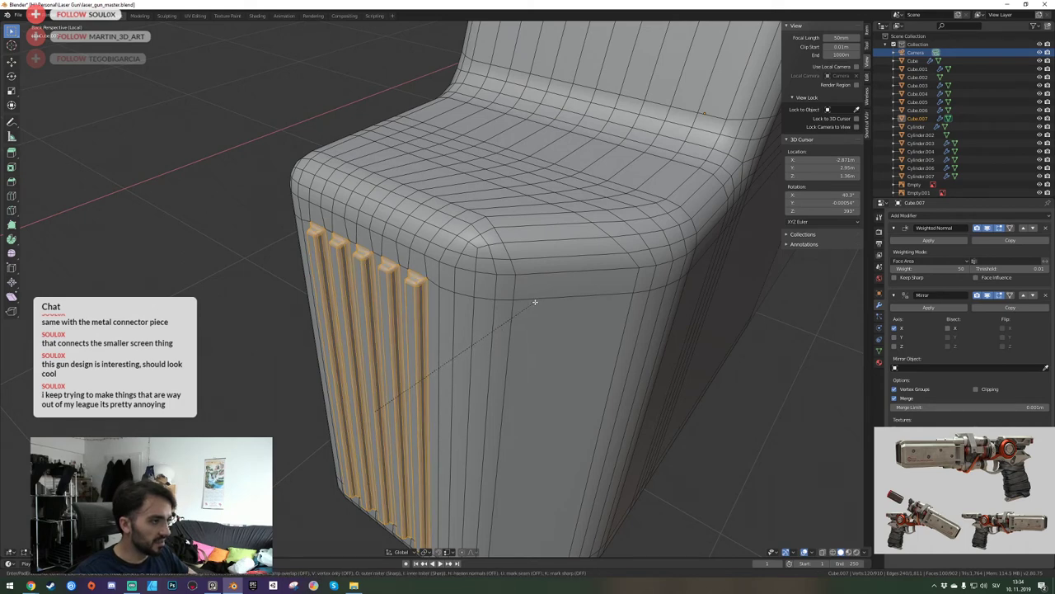
{"action": "left_click", "coordinate": [539, 302]}
{"action": "key", "text": "Tab"}
{"action": "scroll", "coordinate": [495, 297], "scroll_direction": "down", "scroll_amount": 10}
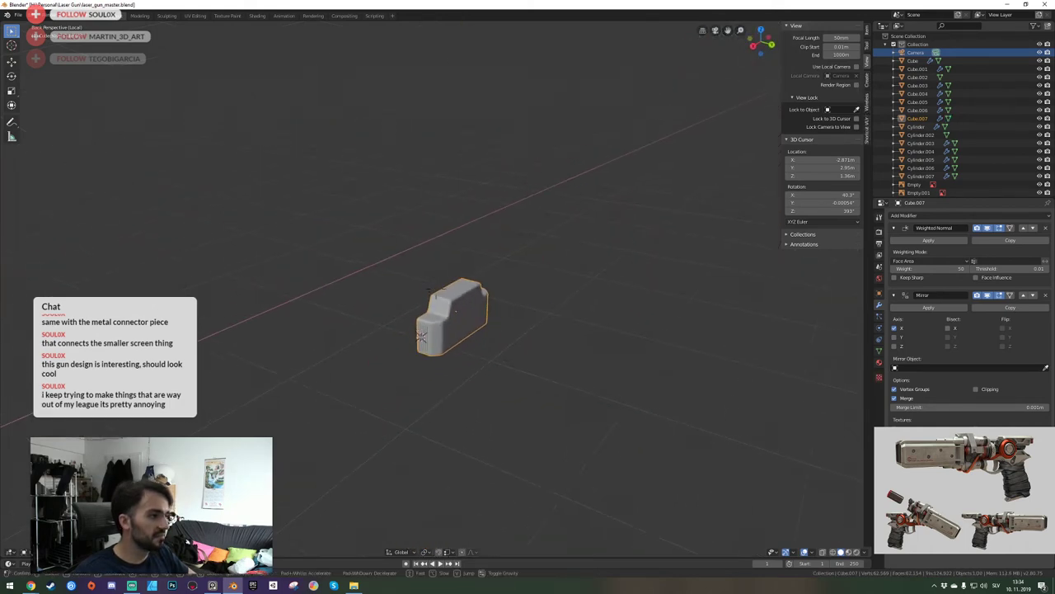
Deselect everything, save the laser gun file and inspect the ridged end block from several angles.
{"action": "key", "text": "alt+a"}
{"action": "key", "text": "ctrl+s"}
{"action": "key", "text": "shift+grave"}
{"action": "key", "text": "w"}
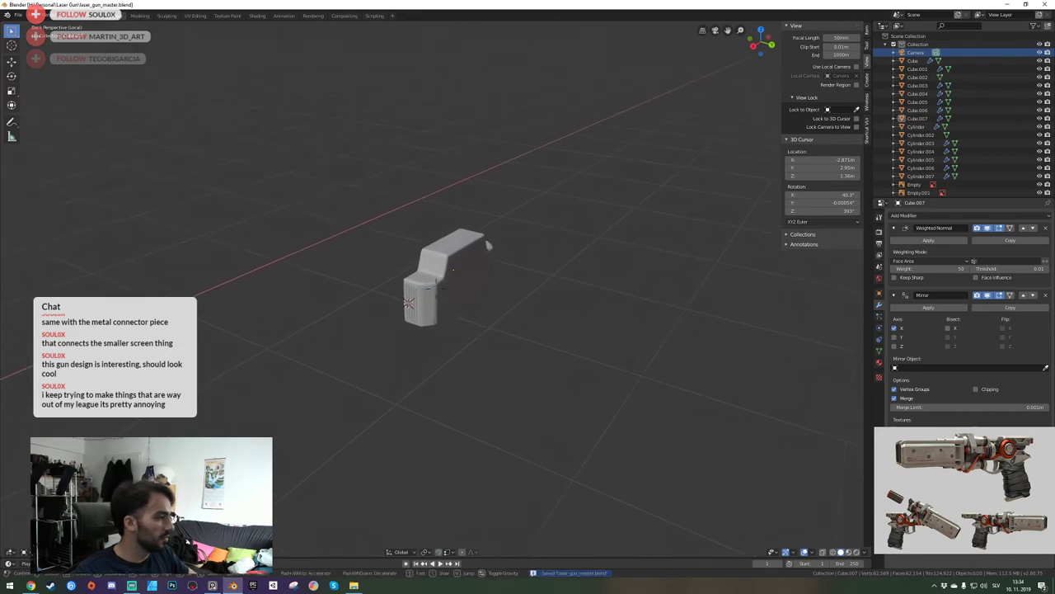
{"action": "left_click", "coordinate": [437, 291]}
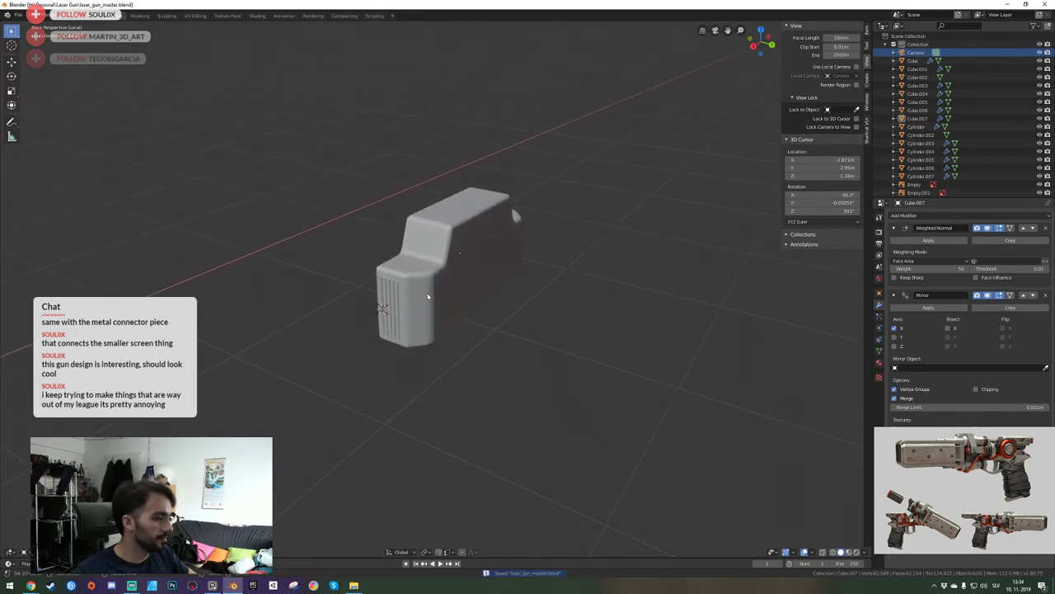
{"action": "mouse_move", "coordinate": [427, 296]}
{"action": "middle_mouse_down"}
{"action": "mouse_move", "coordinate": [511, 281]}
{"action": "mouse_move", "coordinate": [438, 293]}
{"action": "middle_mouse_up"}
{"action": "scroll", "coordinate": [518, 278], "scroll_direction": "up", "scroll_amount": 2}
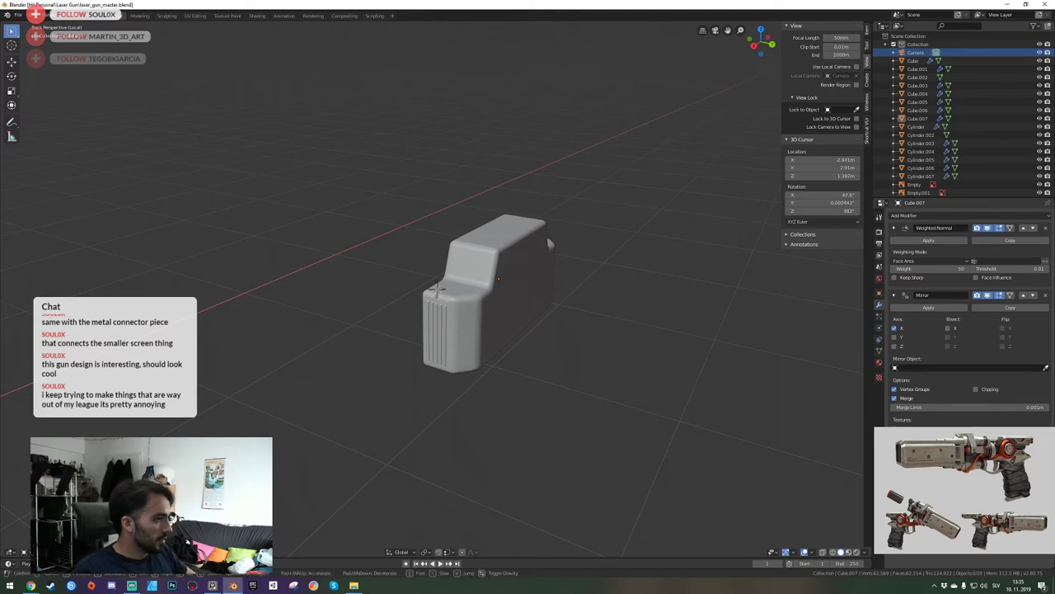
{"action": "middle_click_drag", "start_coordinate": [438, 293], "coordinate": [438, 292]}
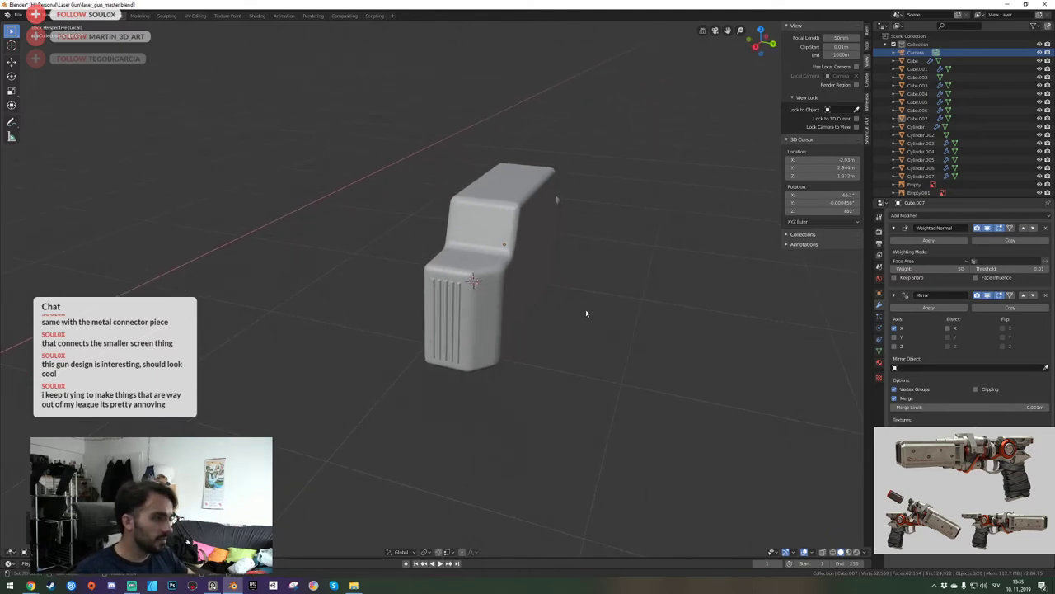
Select the ridged end block, bring its ridged face into close view and enter Edit Mode.
{"action": "left_click", "coordinate": [464, 303]}
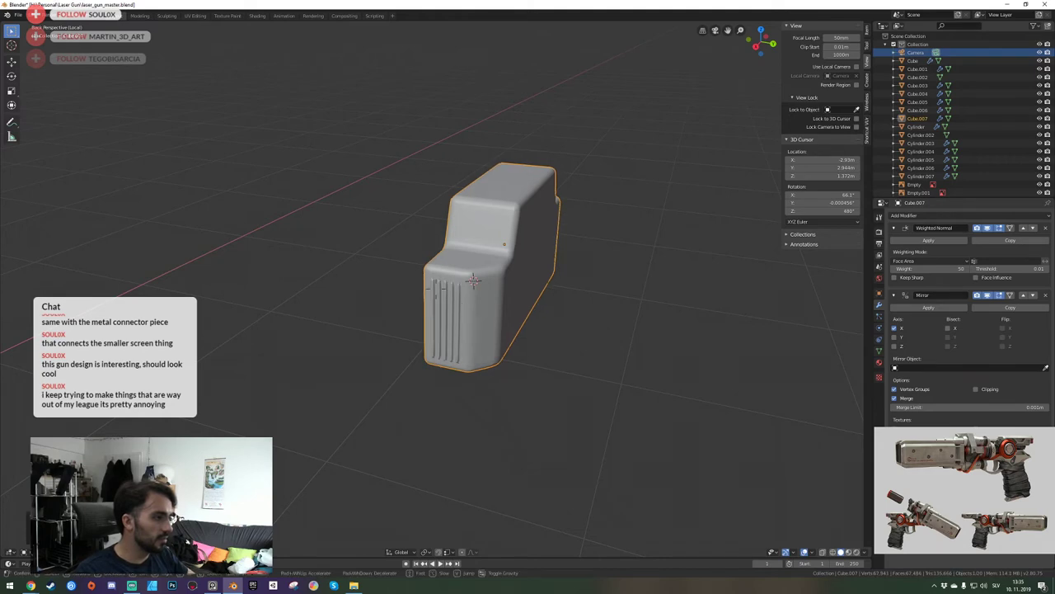
{"action": "middle_click_drag", "start_coordinate": [437, 292], "coordinate": [437, 292]}
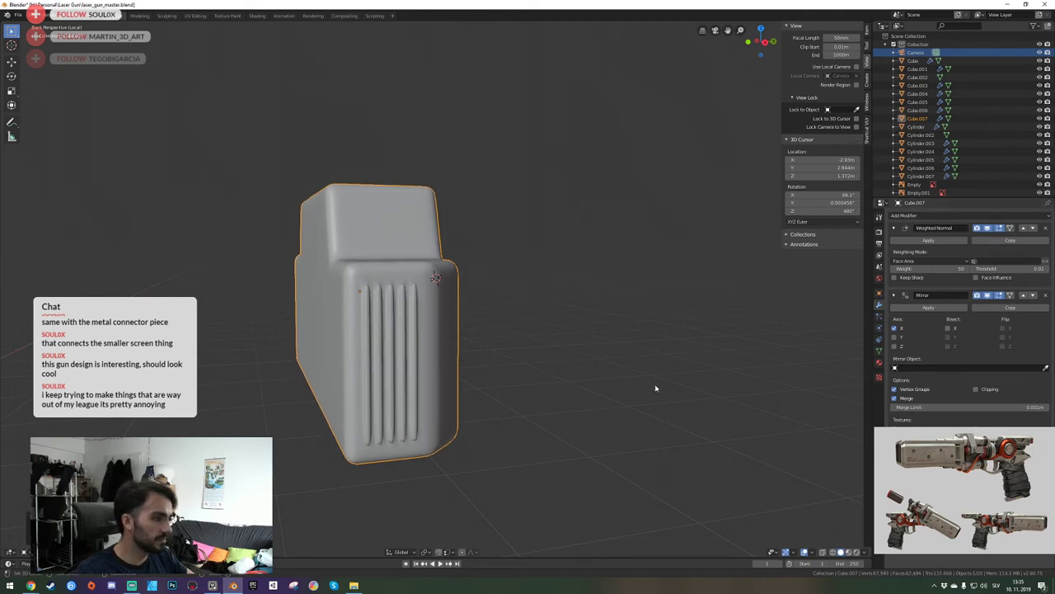
{"action": "middle_click_drag", "start_coordinate": [654, 387], "coordinate": [332, 292]}
{"action": "key", "text": "Tab"}
{"action": "key", "text": "ctrl+r"}
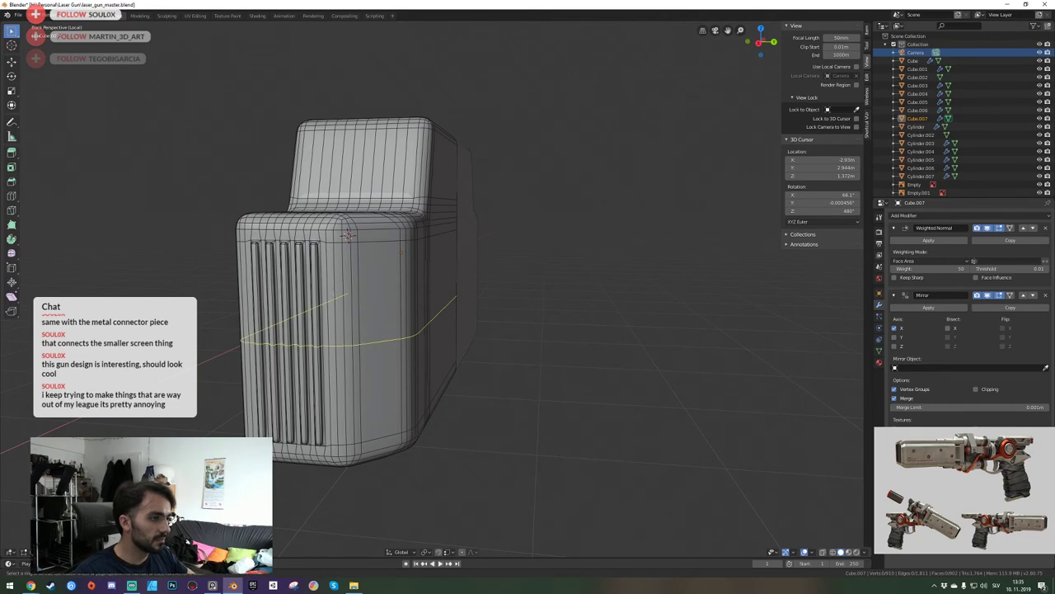
{"action": "left_click", "coordinate": [333, 292]}
{"action": "right_click", "coordinate": [336, 247]}
{"action": "key", "text": "ctrl+z"}
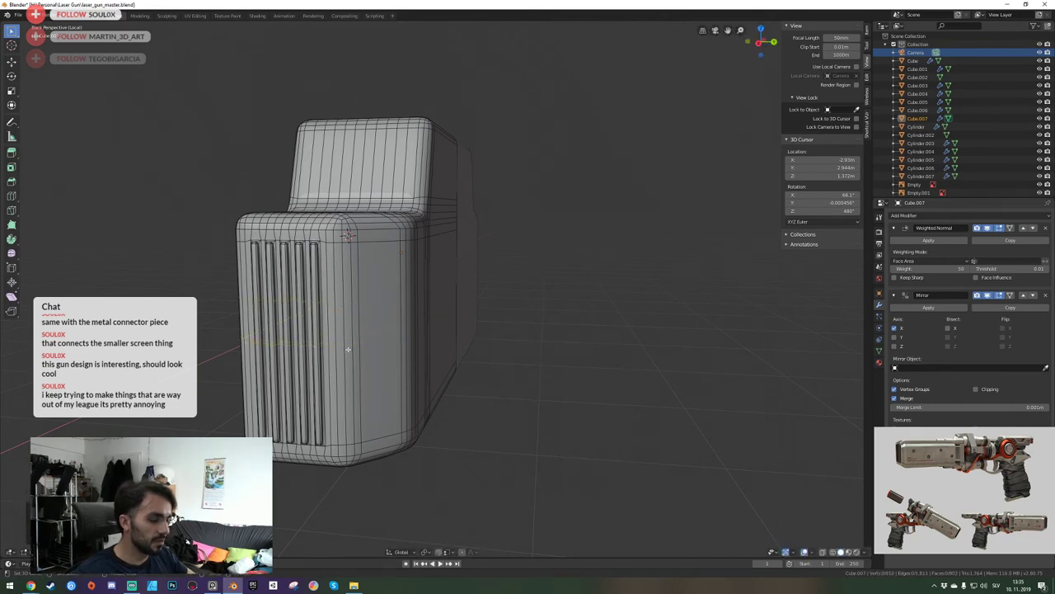
Insert two horizontal loop cuts around the block and scale them apart along Z to the ridges' upper and lower ends.
{"action": "key", "text": "ctrl+r"}
{"action": "scroll", "coordinate": [348, 350], "scroll_direction": "up", "scroll_amount": 1}
{"action": "left_click", "coordinate": [348, 349]}
{"action": "left_click", "coordinate": [376, 352]}
{"action": "right_click", "coordinate": [376, 352]}
{"action": "key", "text": "s"}
{"action": "key", "text": "z"}
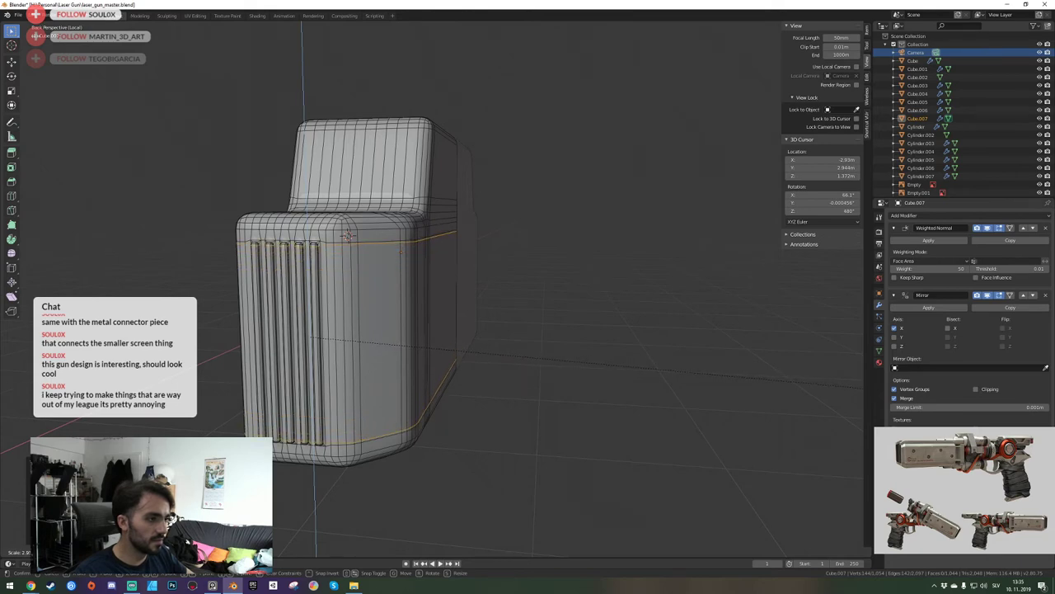
{"action": "left_click", "coordinate": [83, 395]}
{"action": "key", "text": "Tab"}
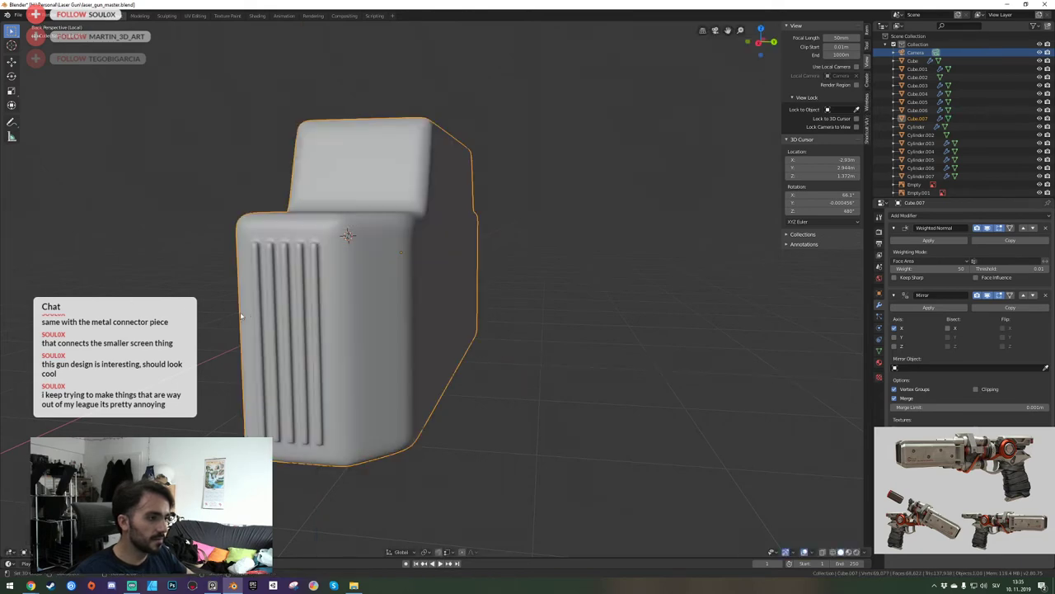
Add one more horizontal edge loop above and one below the ridges, scale both along Z, and save the file from Object Mode.
{"action": "key", "text": "Tab"}
{"action": "key", "text": "alt+a"}
{"action": "key", "text": "ctrl+r"}
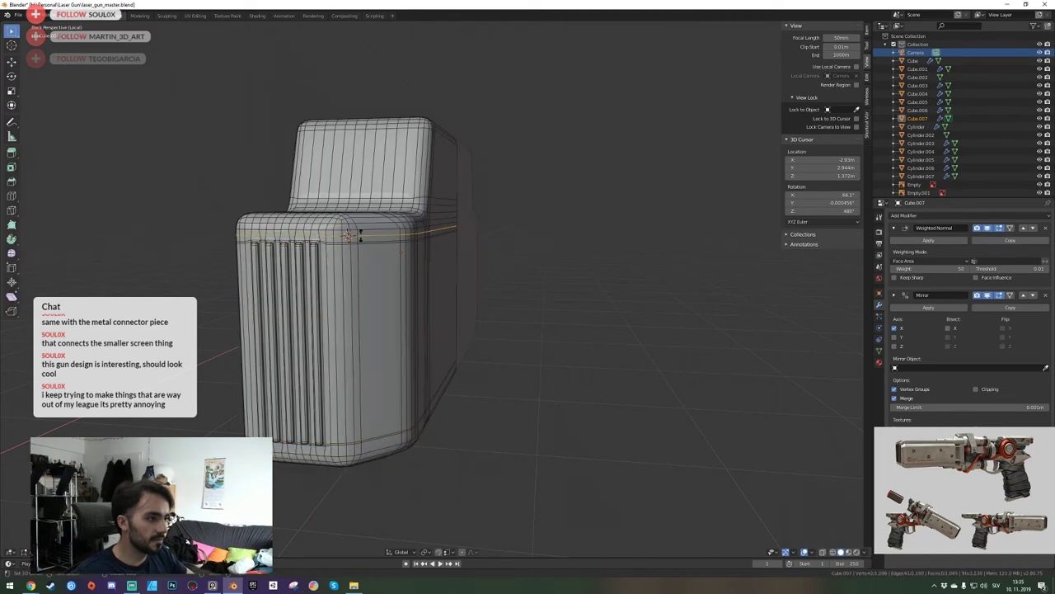
{"action": "left_click", "coordinate": [360, 236]}
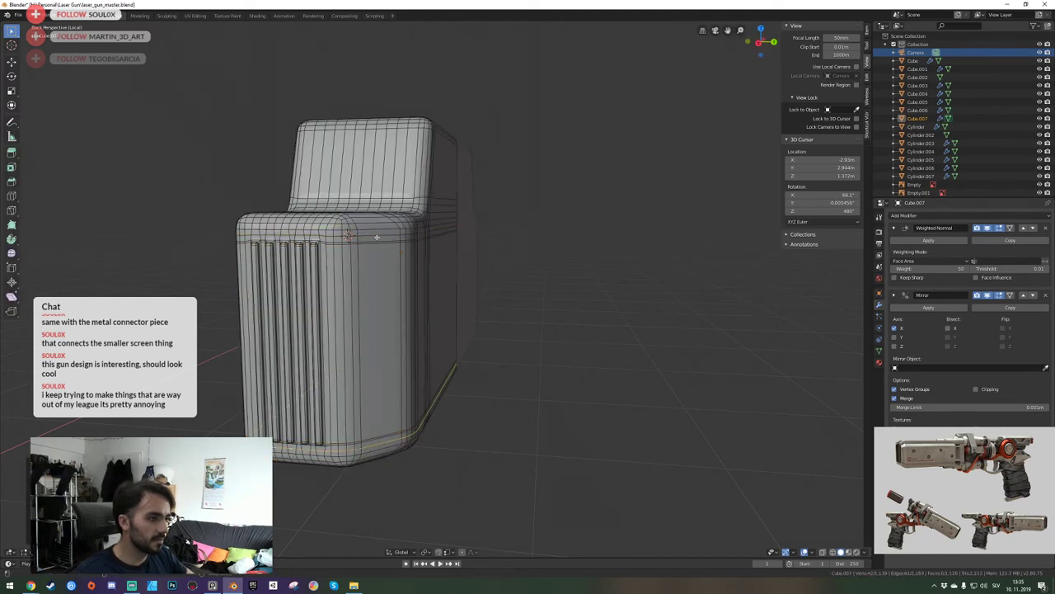
{"action": "key", "text": "s"}
{"action": "key", "text": "z"}
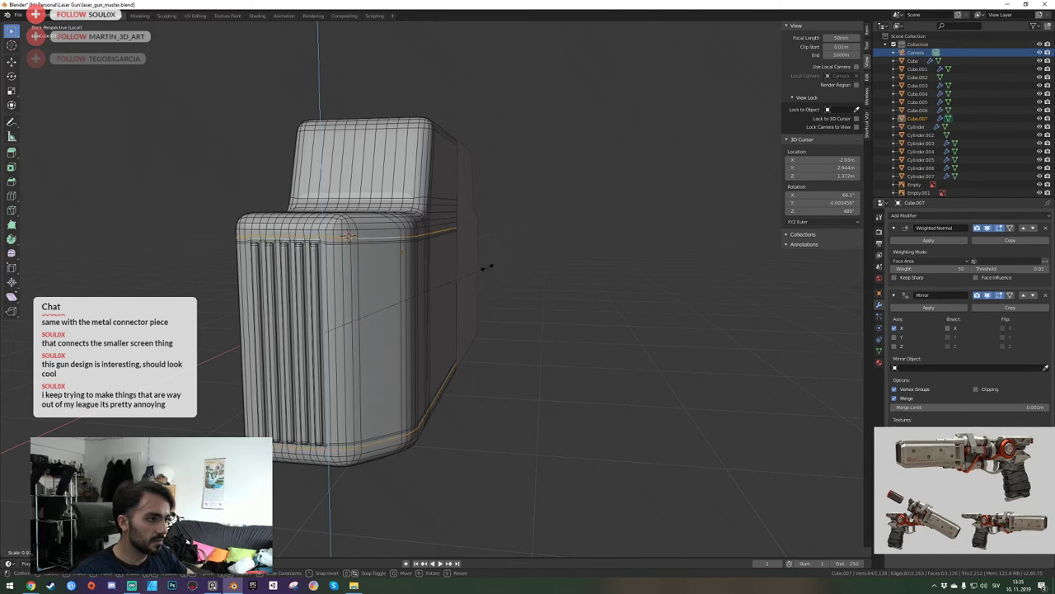
{"action": "left_click", "coordinate": [470, 268]}
{"action": "key", "text": "Tab"}
{"action": "key", "text": "ctrl+s"}
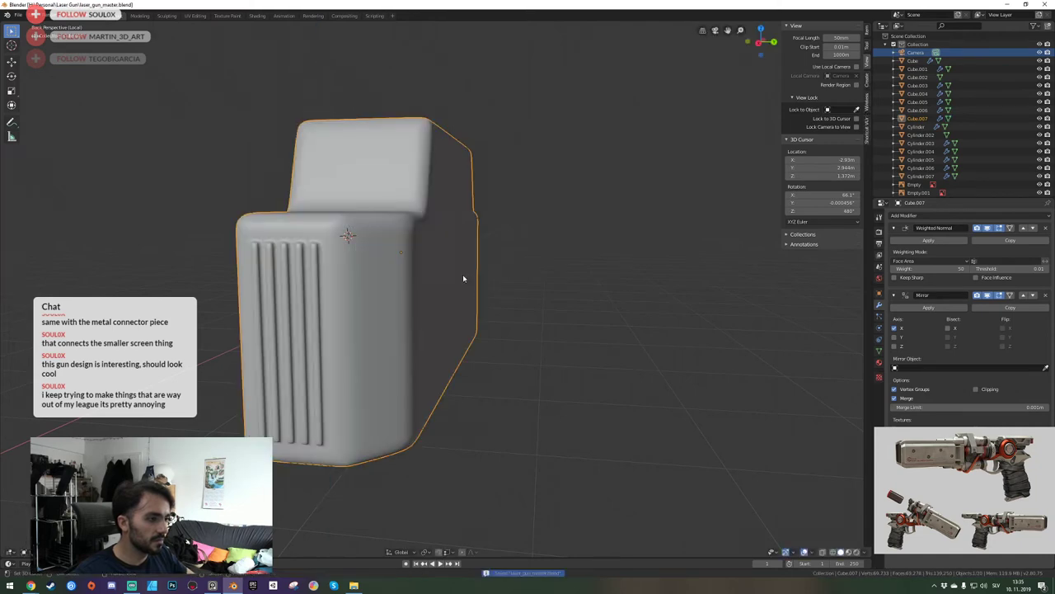
Deselect the block, render the scene through the camera, inspect the gun's rear half up close and close the render.
{"action": "key", "text": "shift+grave"}
{"action": "key", "text": "a"}
{"action": "key", "text": "e"}
{"action": "left_click", "coordinate": [437, 292]}
{"action": "key", "text": "alt+a"}
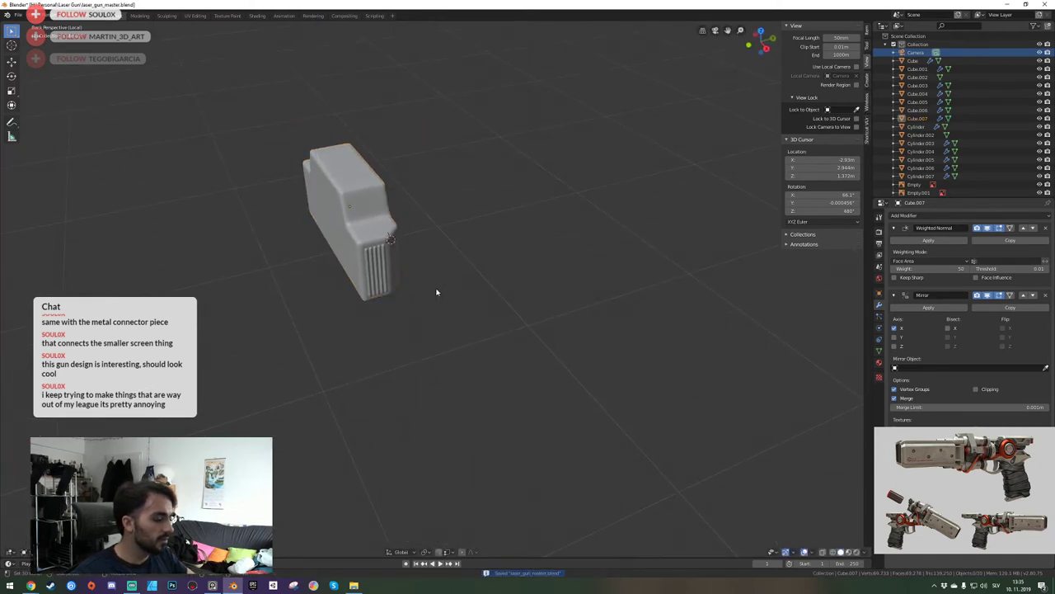
{"action": "key", "text": "KP_0"}
{"action": "key", "text": "F12"}
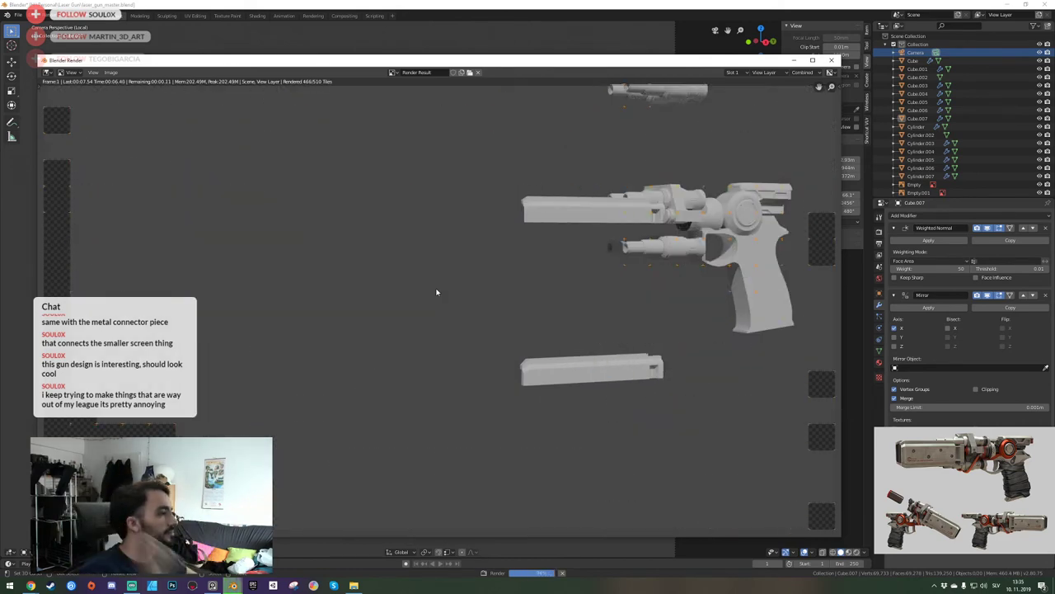
{"action": "scroll", "coordinate": [668, 196], "scroll_direction": "up", "scroll_amount": 5}
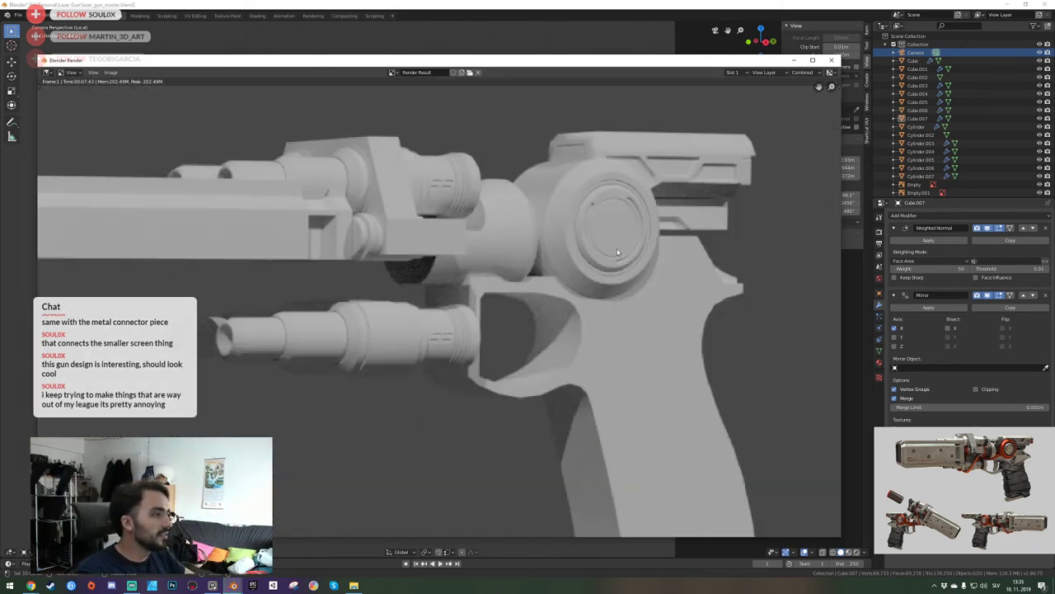
{"action": "middle_click_drag", "start_coordinate": [616, 251], "coordinate": [396, 281]}
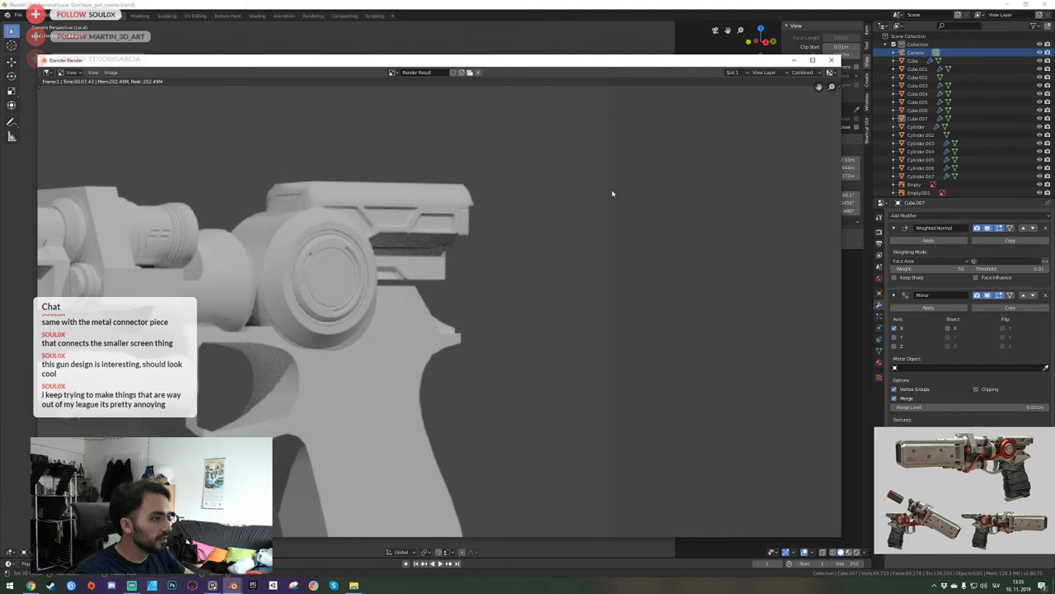
{"action": "left_click", "coordinate": [831, 60]}
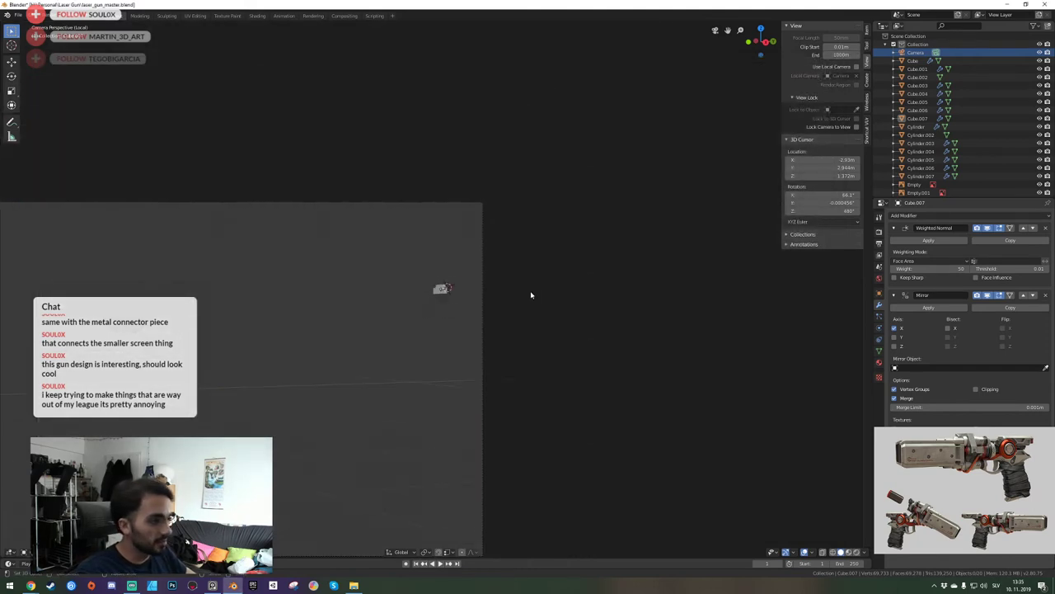
Return from the camera view to the block, save the file and leave local view to show the whole gun.
{"action": "key", "text": "ctrl+KP_1"}
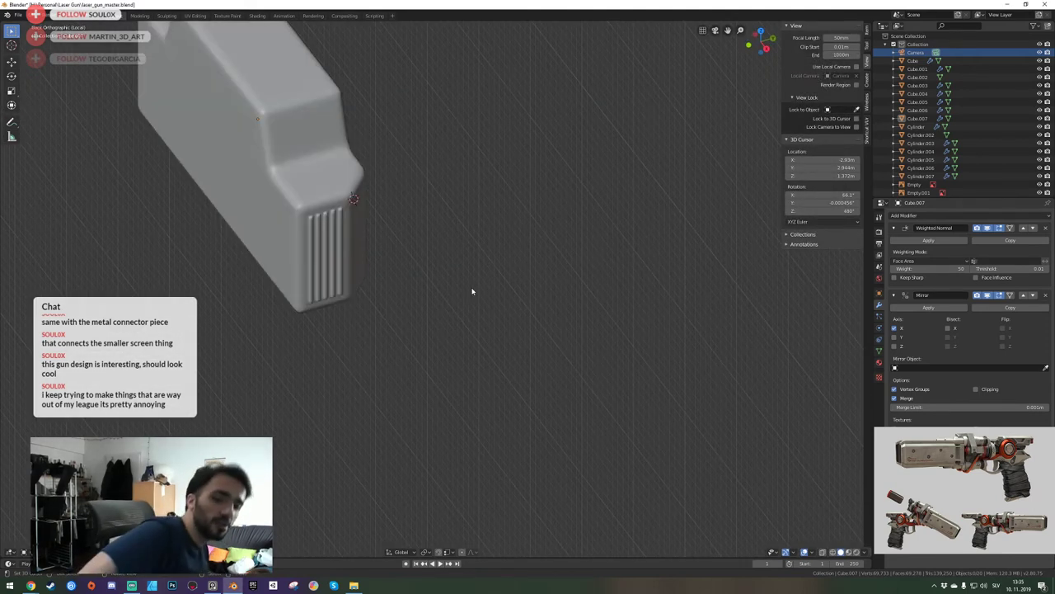
{"action": "right_click", "coordinate": [447, 280], "text": "shift"}
{"action": "key", "text": "KP_0"}
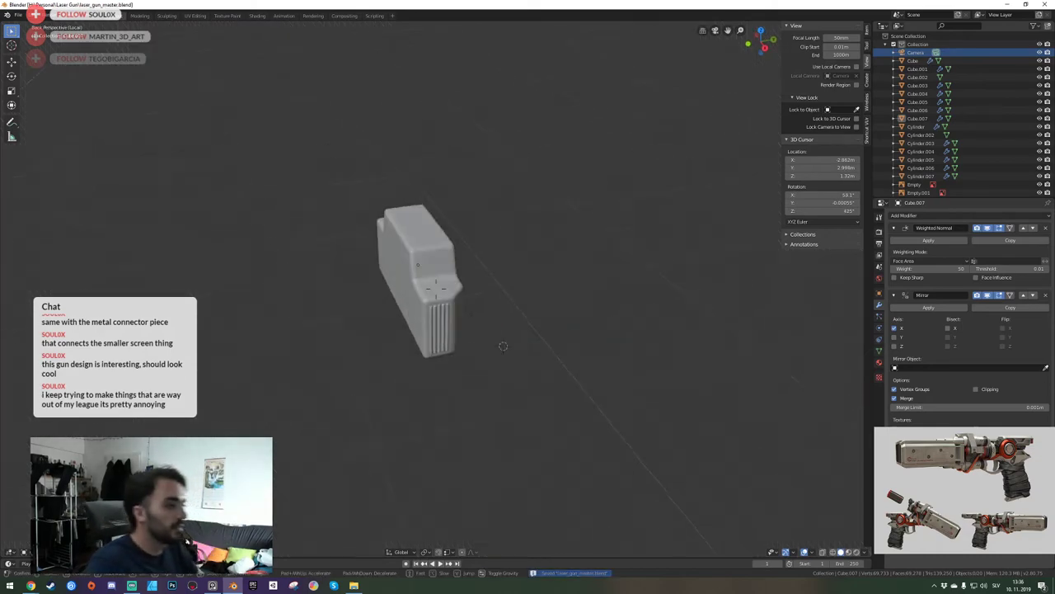
{"action": "key", "text": "ctrl+s"}
{"action": "key", "text": "shift+grave"}
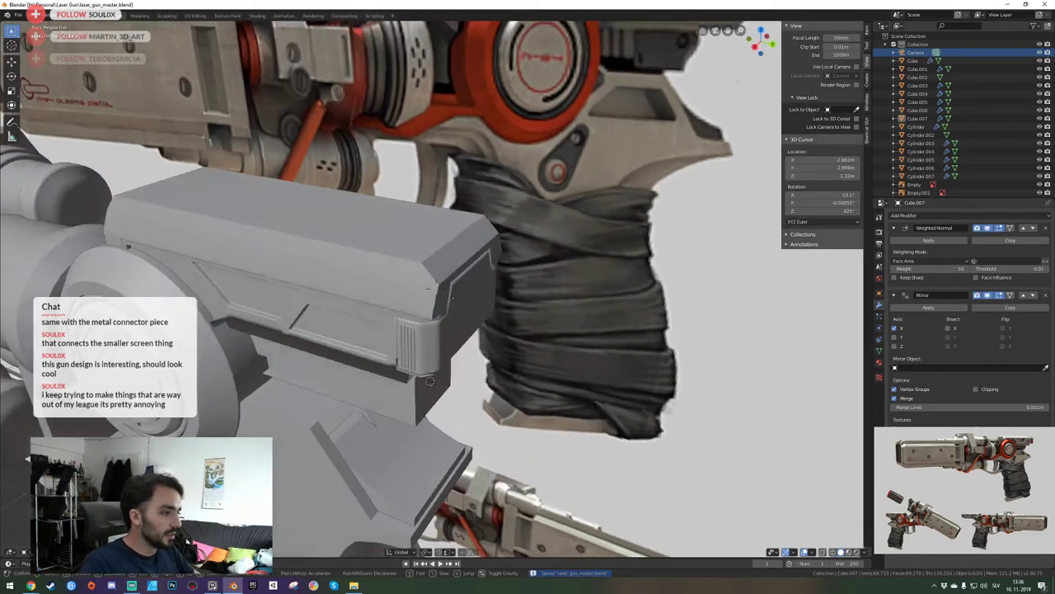
Examine the modelled gun's rear, including the round side disc and upper housing, against the reference image.
{"action": "key", "text": "s"}
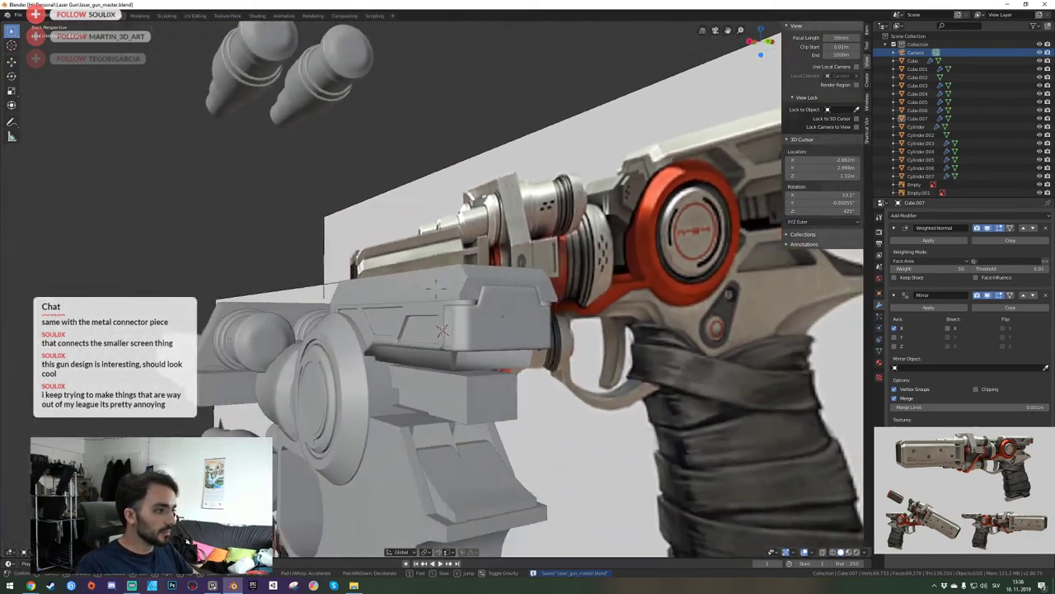
{"action": "key", "text": "w"}
{"action": "left_click", "coordinate": [480, 357]}
{"action": "key", "text": "shift+grave"}
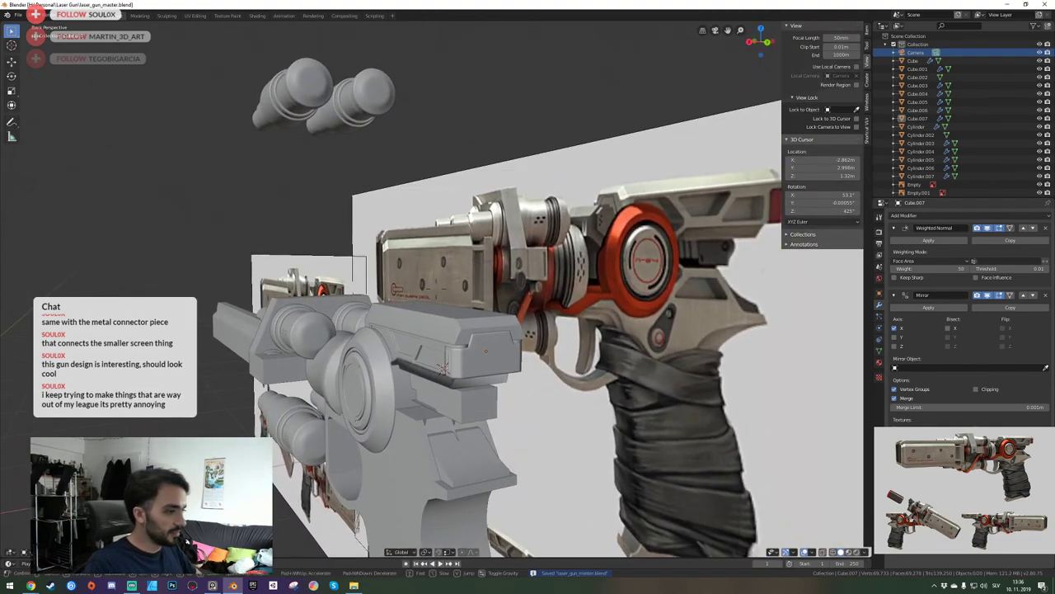
{"action": "key", "text": "a"}
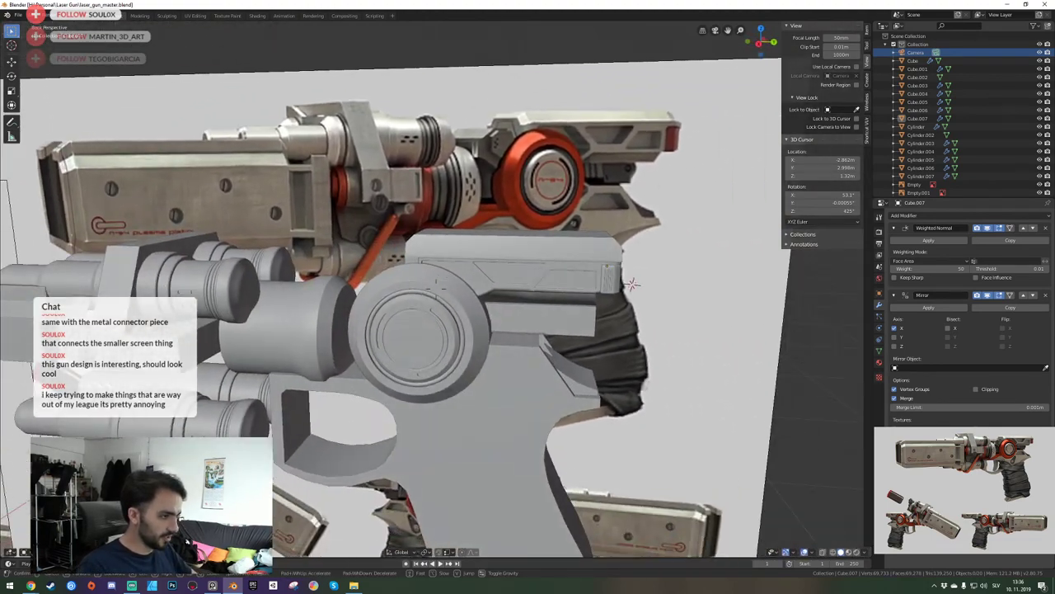
{"action": "left_click", "coordinate": [437, 288]}
{"action": "left_click", "coordinate": [437, 292]}
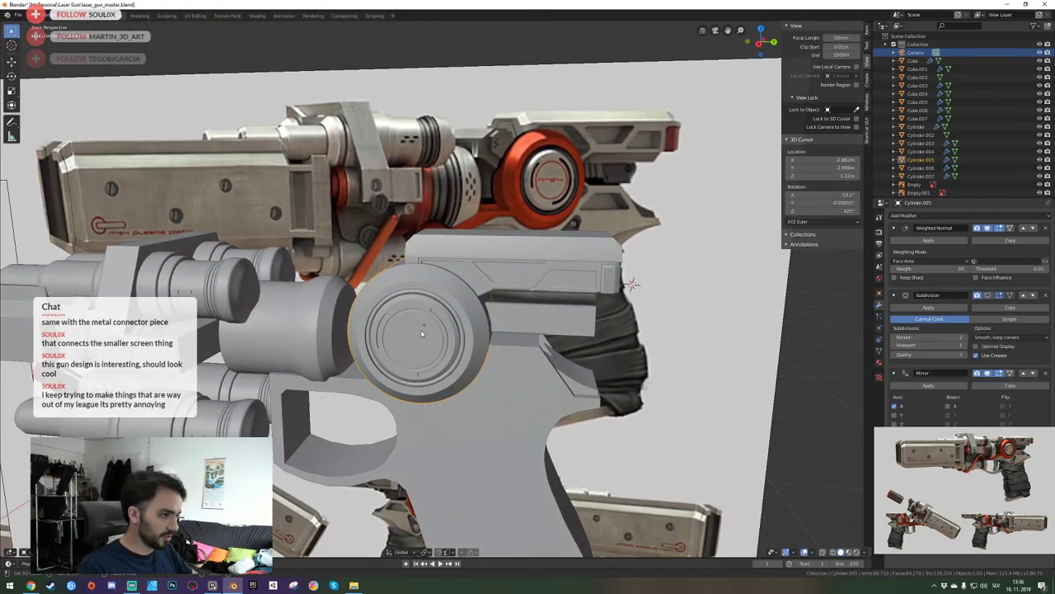
{"action": "key", "text": "shift+grave"}
{"action": "key", "text": "w"}
{"action": "left_click", "coordinate": [437, 292]}
{"action": "key", "text": "shift+grave"}
{"action": "key", "text": "d"}
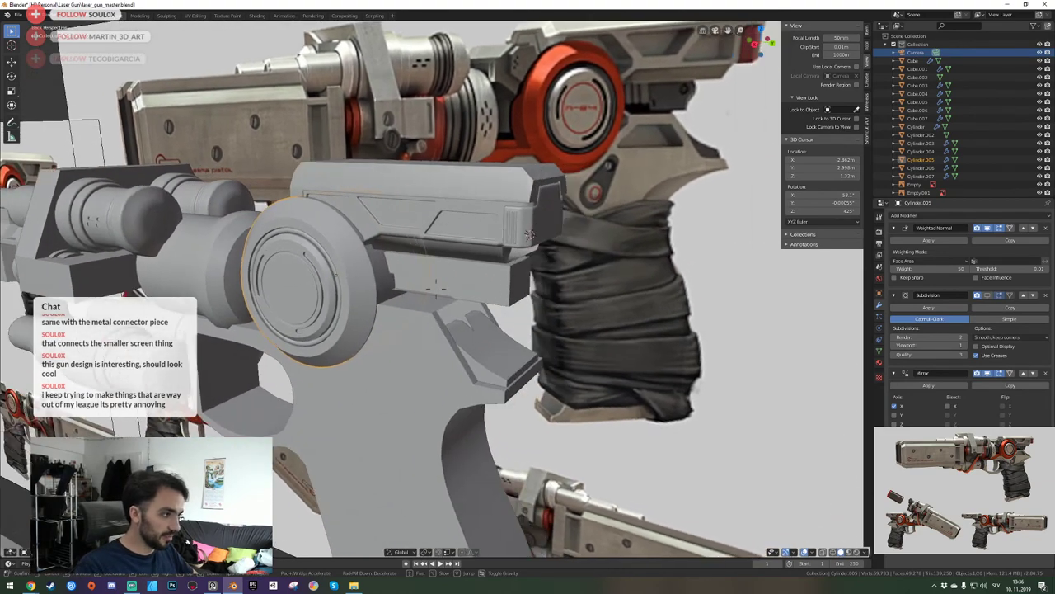
{"action": "left_click", "coordinate": [437, 292]}
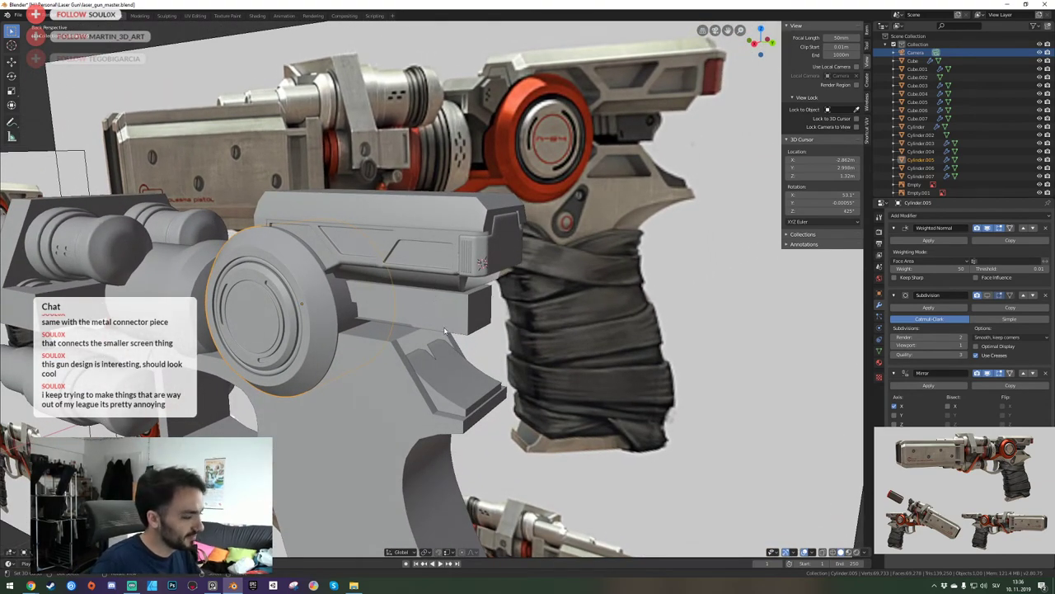
Place the 3D cursor on the side of the upper rear housing and save the file.
{"action": "left_click", "coordinate": [374, 230]}
{"action": "key", "text": "shift+grave"}
{"action": "left_click", "coordinate": [437, 288]}
{"action": "key", "text": "ctrl+s"}
Examine the upper rear housing with its ridged end block from the side and back, comparing it with the reference.
{"action": "key", "text": "shift+grave"}
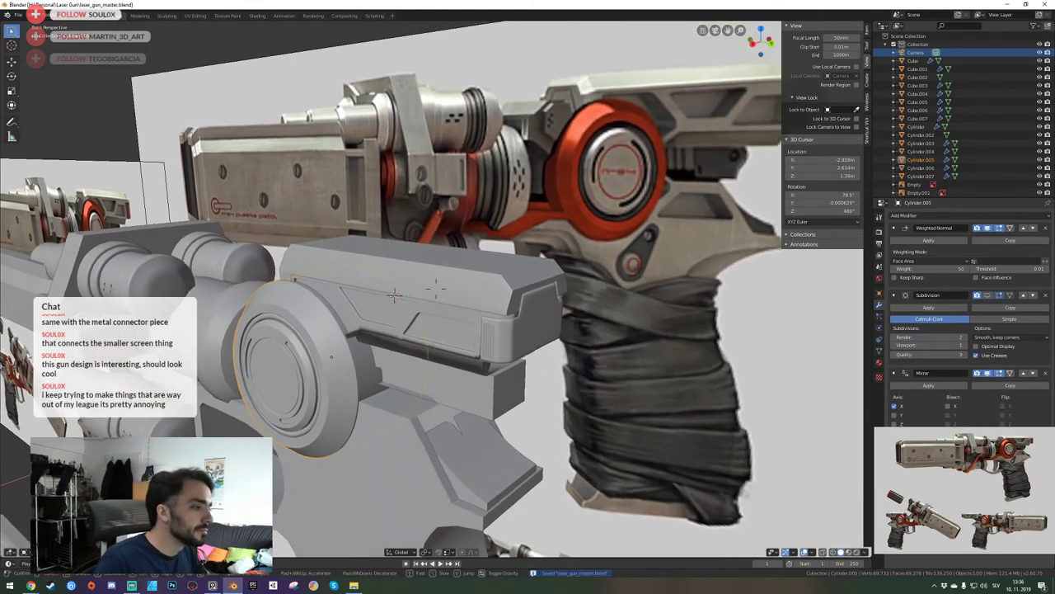
{"action": "key", "text": "w"}
{"action": "key", "text": "d"}
{"action": "left_click", "coordinate": [437, 291]}
{"action": "scroll", "coordinate": [437, 292], "scroll_direction": "up", "scroll_amount": 1}
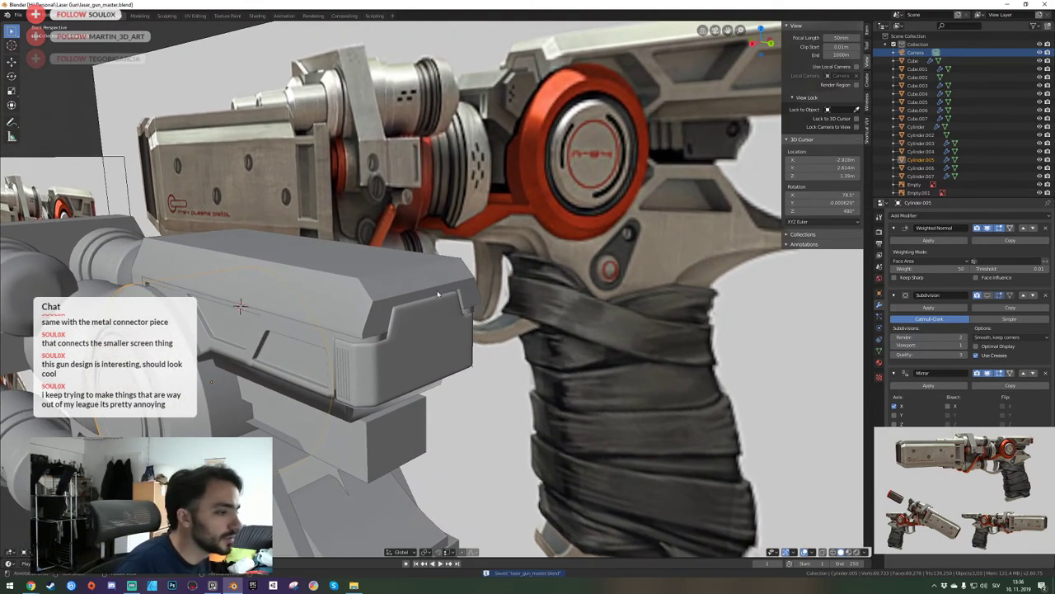
{"action": "key", "text": "shift+grave"}
{"action": "key", "text": "a"}
{"action": "key", "text": "w"}
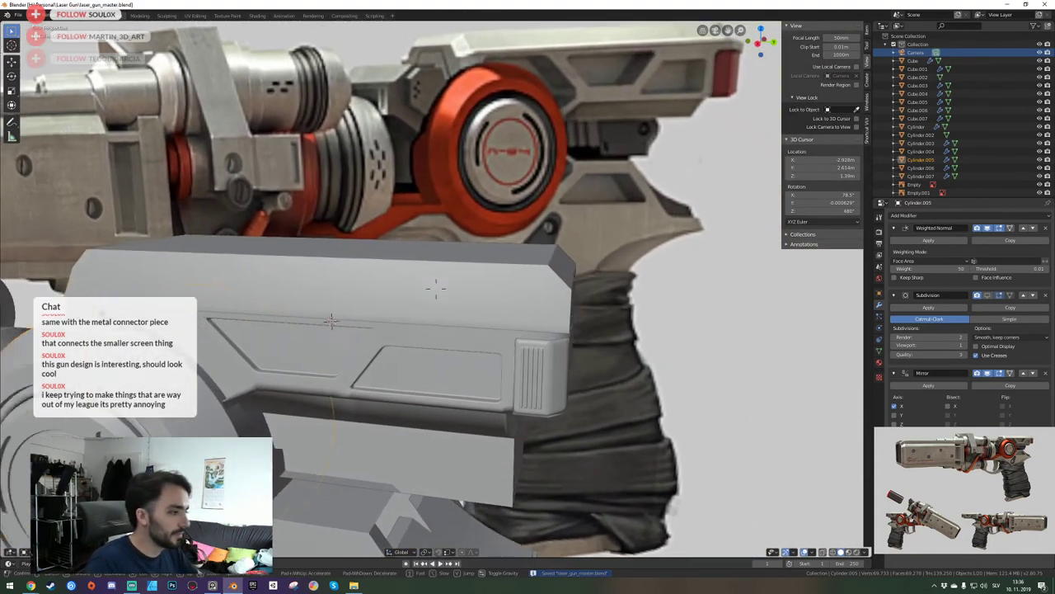
{"action": "left_click", "coordinate": [437, 292]}
{"action": "middle_click_drag", "start_coordinate": [502, 392], "coordinate": [440, 303]}
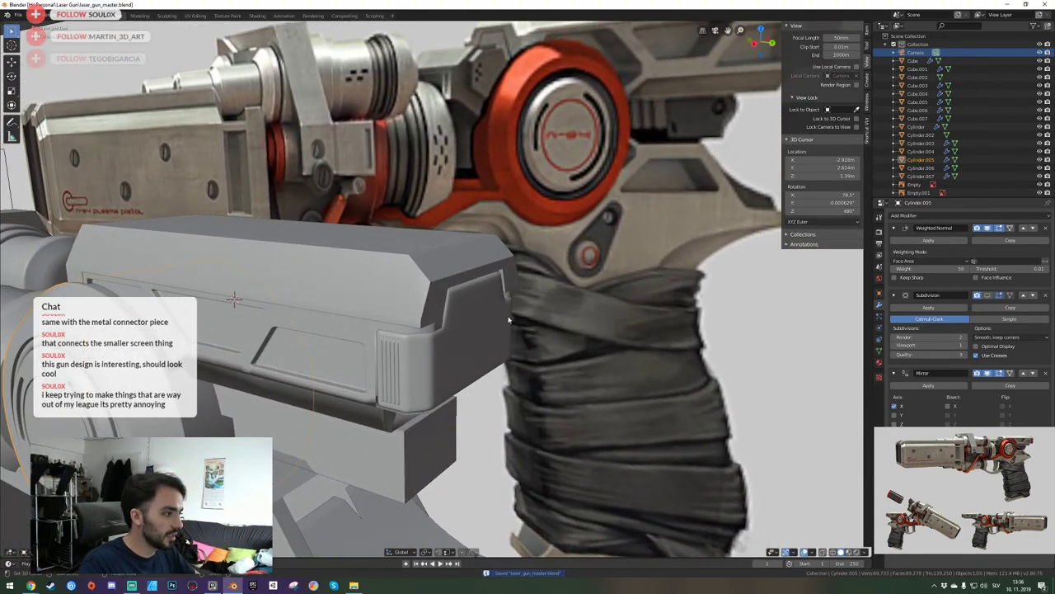
{"action": "key", "text": "shift+grave"}
{"action": "key", "text": "s"}
{"action": "key", "text": "d"}
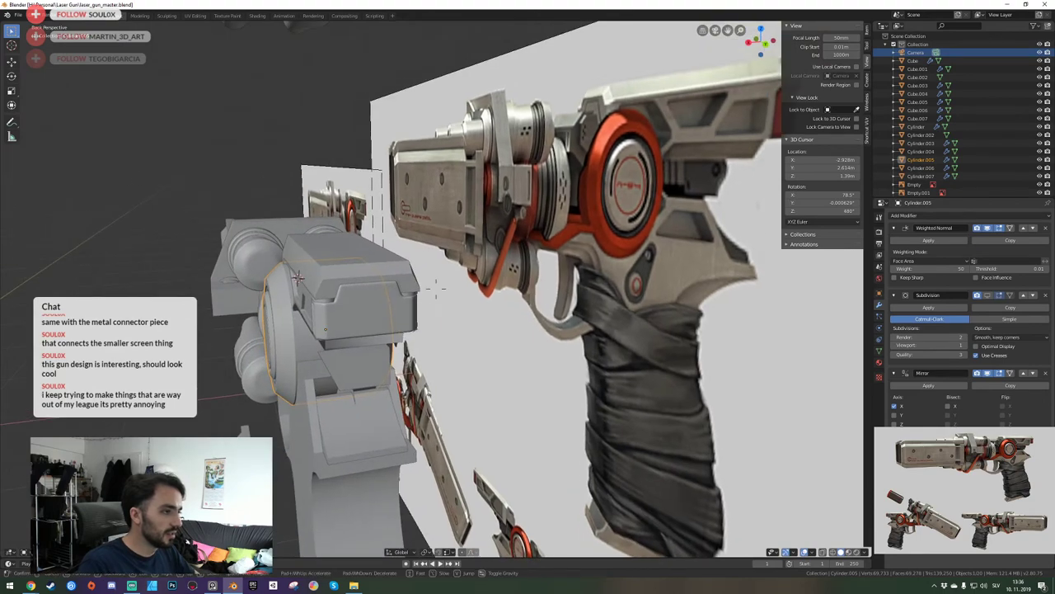
{"action": "key", "text": "a"}
{"action": "left_click", "coordinate": [436, 287]}
{"action": "middle_click_drag", "start_coordinate": [359, 308], "coordinate": [493, 319]}
Save the file and examine the upper housing's top cover and ridged end block from the side and rear.
{"action": "key", "text": "ctrl+s"}
{"action": "left_click", "coordinate": [495, 321]}
{"action": "key", "text": "shift+grave"}
{"action": "key", "text": "d"}
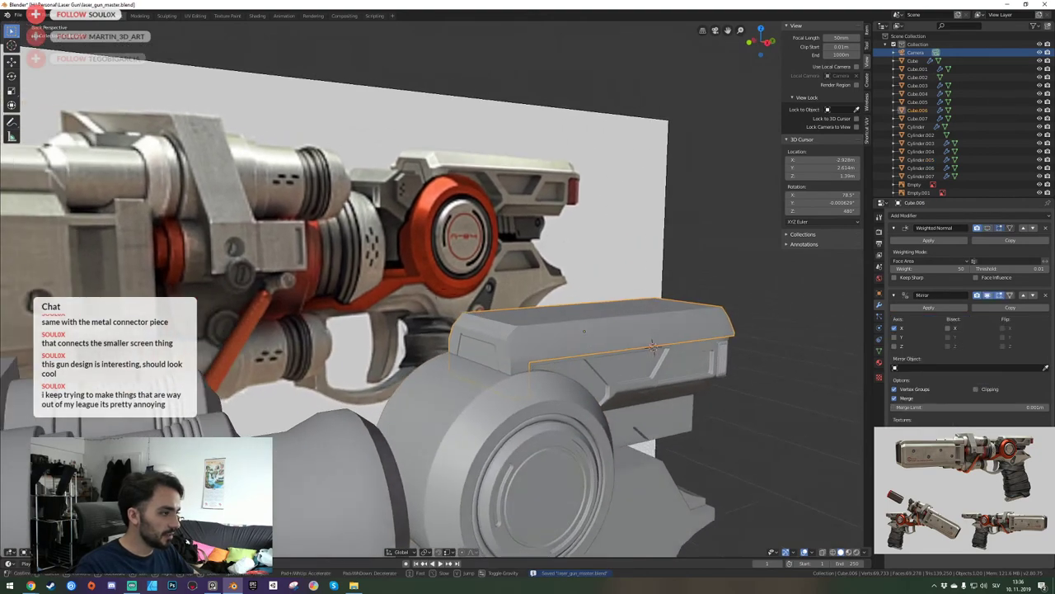
{"action": "key", "text": "a"}
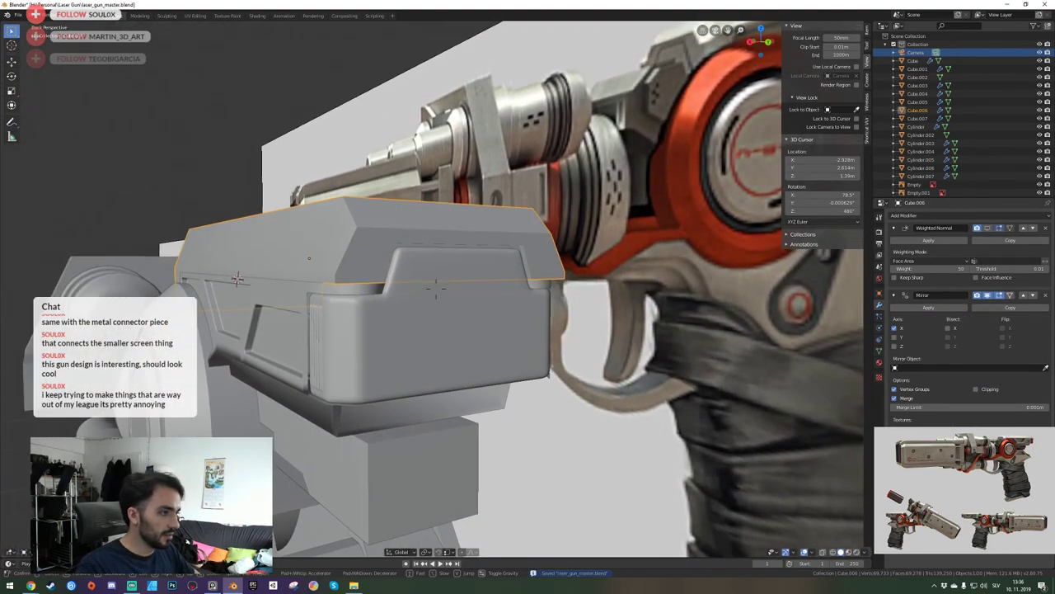
{"action": "key", "text": "w"}
{"action": "left_click", "coordinate": [436, 289]}
{"action": "left_click", "coordinate": [464, 316]}
{"action": "key", "text": "shift+grave"}
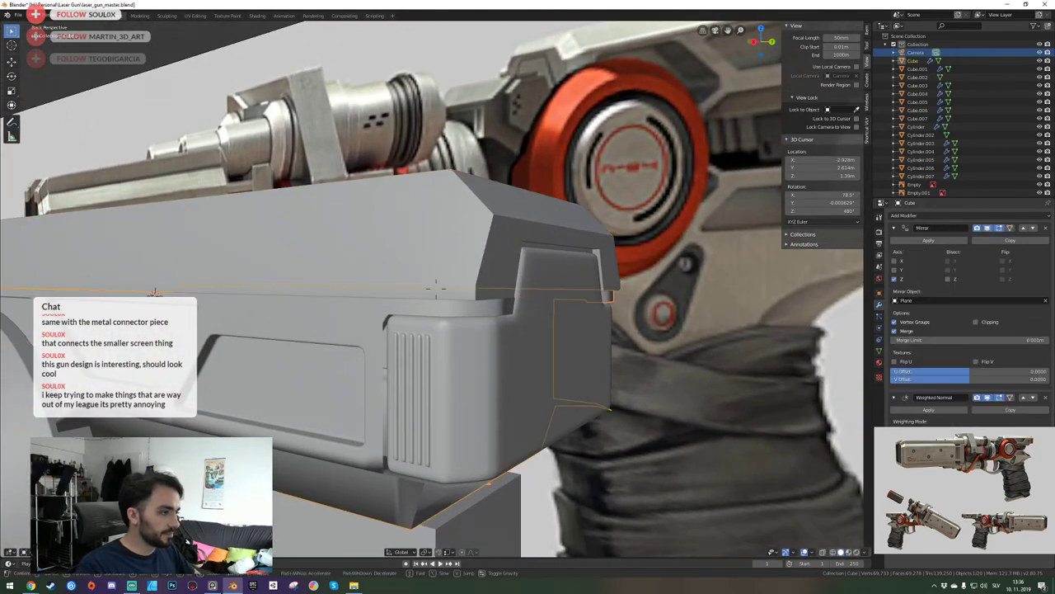
{"action": "key", "text": "s"}
{"action": "left_click", "coordinate": [436, 288]}
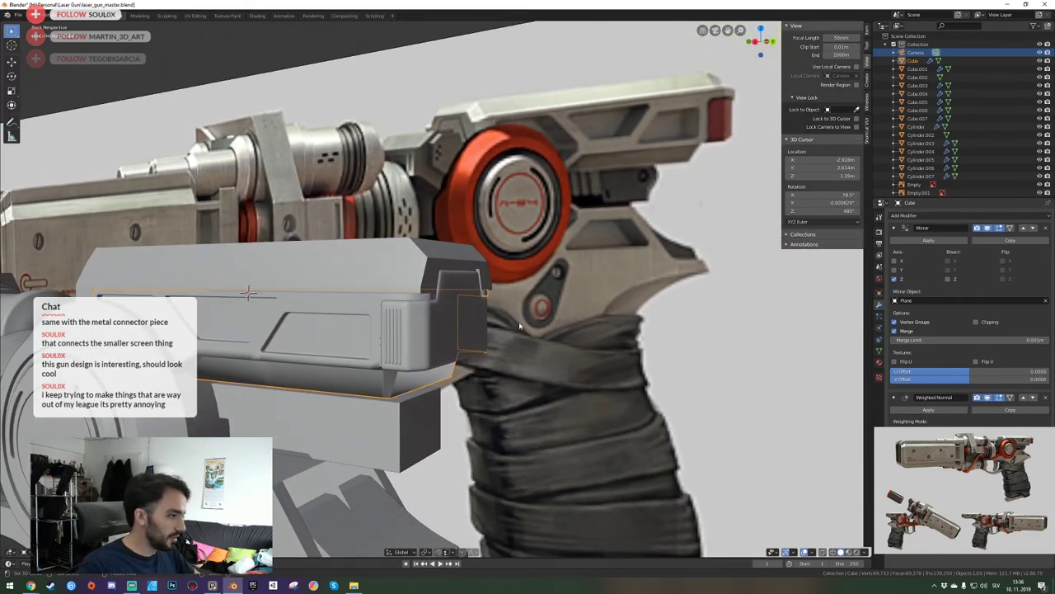
Compare the top cover and recessed side panels with the reference, including a brief check of the side housing in local view.
{"action": "key", "text": "shift+grave"}
{"action": "key", "text": "a"}
{"action": "left_click", "coordinate": [436, 288]}
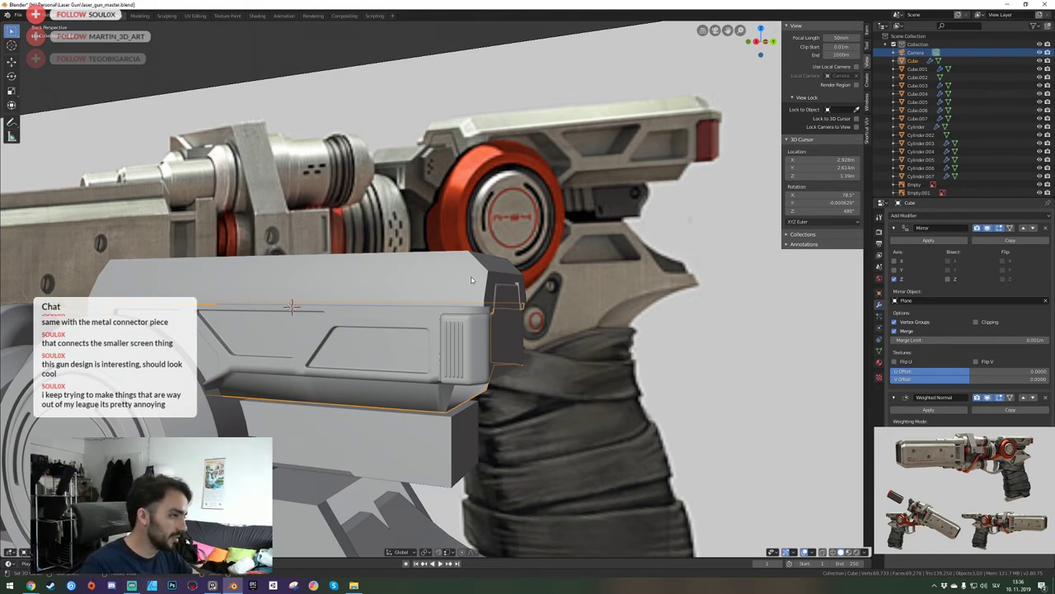
{"action": "key", "text": "shift+grave"}
{"action": "key", "text": "a"}
{"action": "key", "text": "s"}
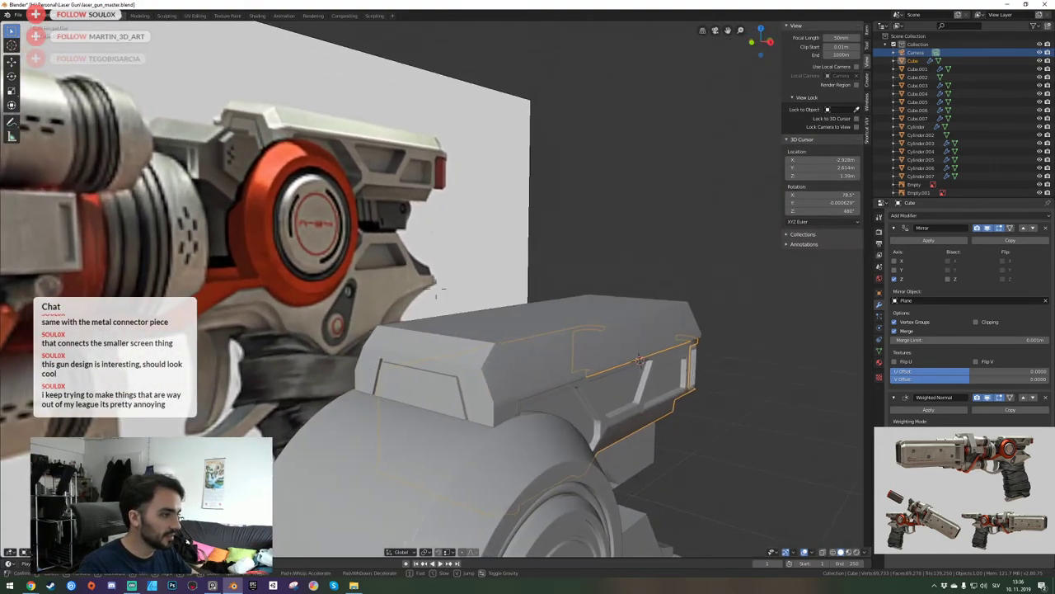
{"action": "key", "text": "d"}
{"action": "left_click", "coordinate": [394, 385]}
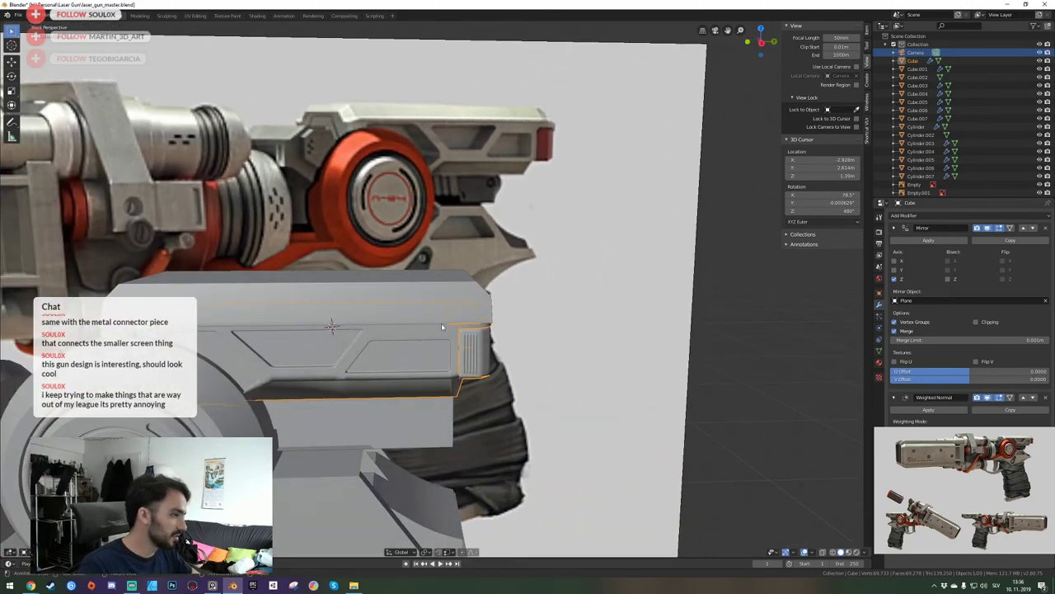
{"action": "key", "text": "a"}
{"action": "key", "text": "w"}
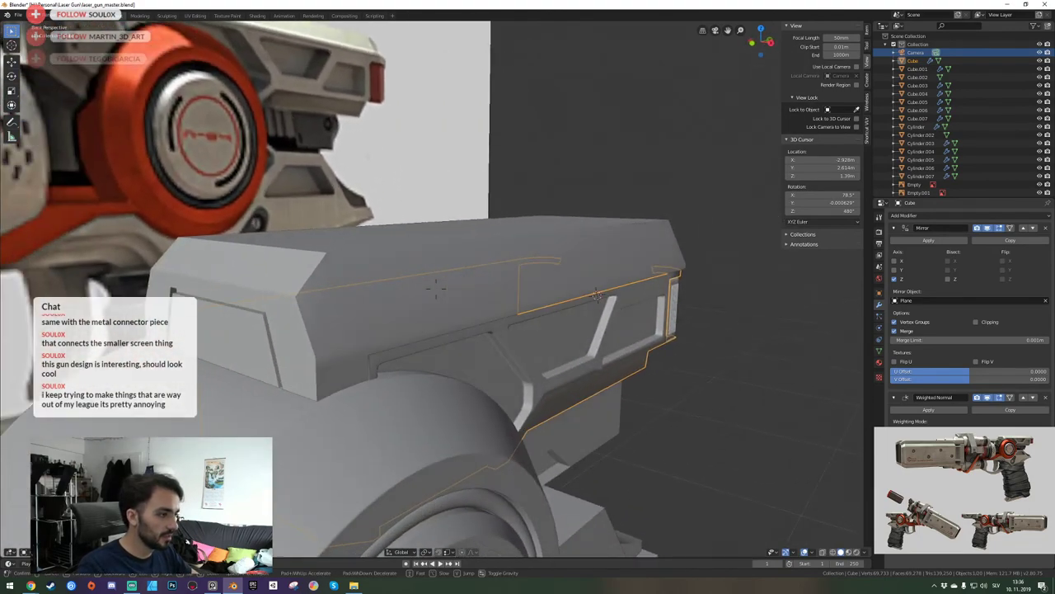
{"action": "key", "text": "d"}
{"action": "left_click", "coordinate": [436, 286]}
{"action": "key", "text": "KP_Divide"}
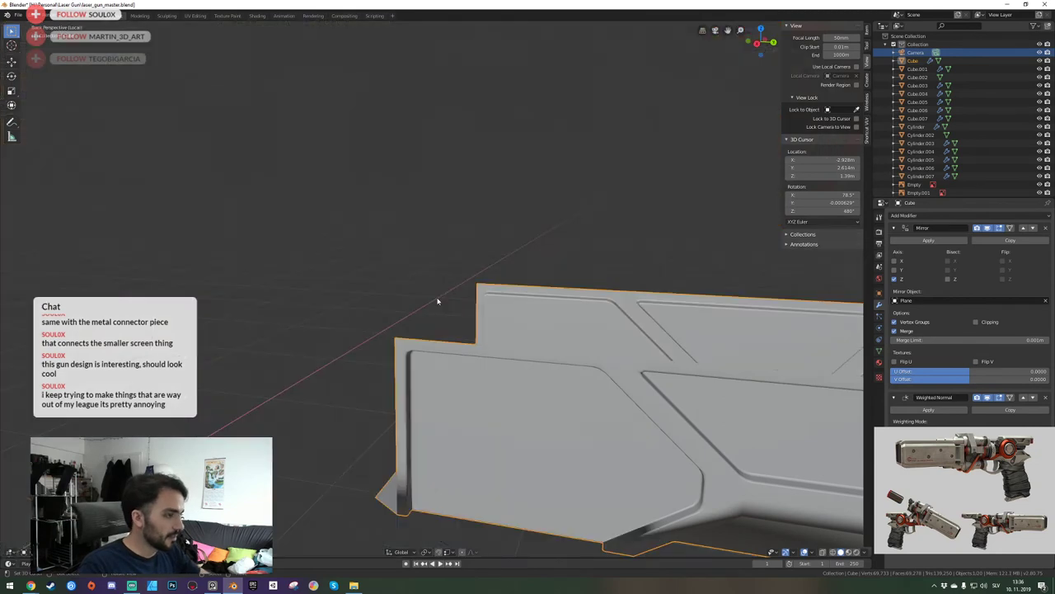
{"action": "key", "text": "KP_Divide"}
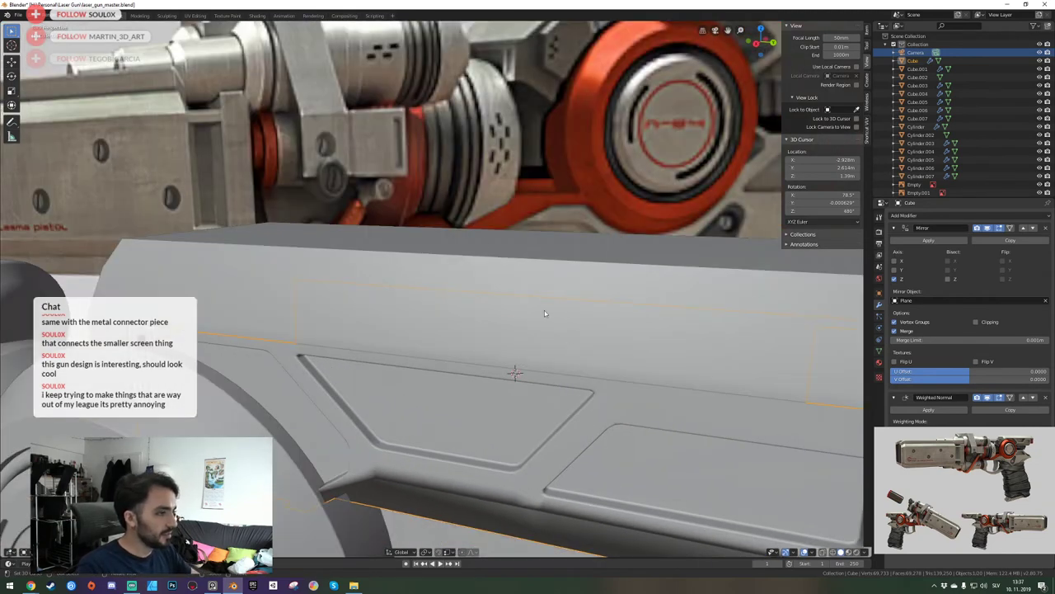
Isolate the top cover in local view, save the file and inspect its mesh from both ends in Edit Mode.
{"action": "left_click", "coordinate": [484, 242]}
{"action": "key", "text": "KP_Divide"}
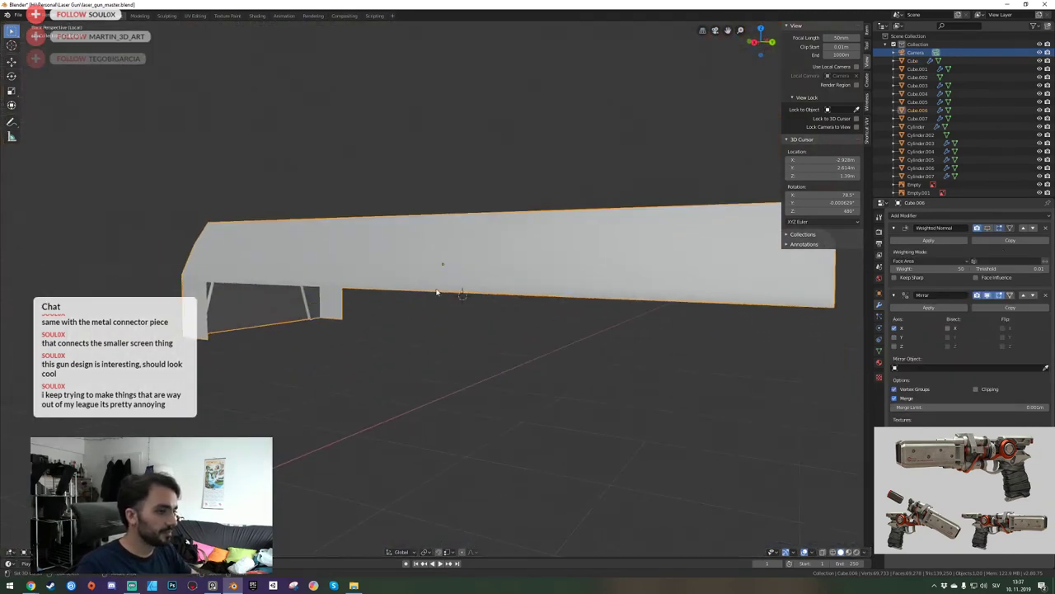
{"action": "key", "text": "ctrl+s"}
{"action": "key", "text": "ctrl+KP_1"}
{"action": "key", "text": "Tab"}
{"action": "key", "text": "shift+grave"}
{"action": "key", "text": "d"}
{"action": "key", "text": "q"}
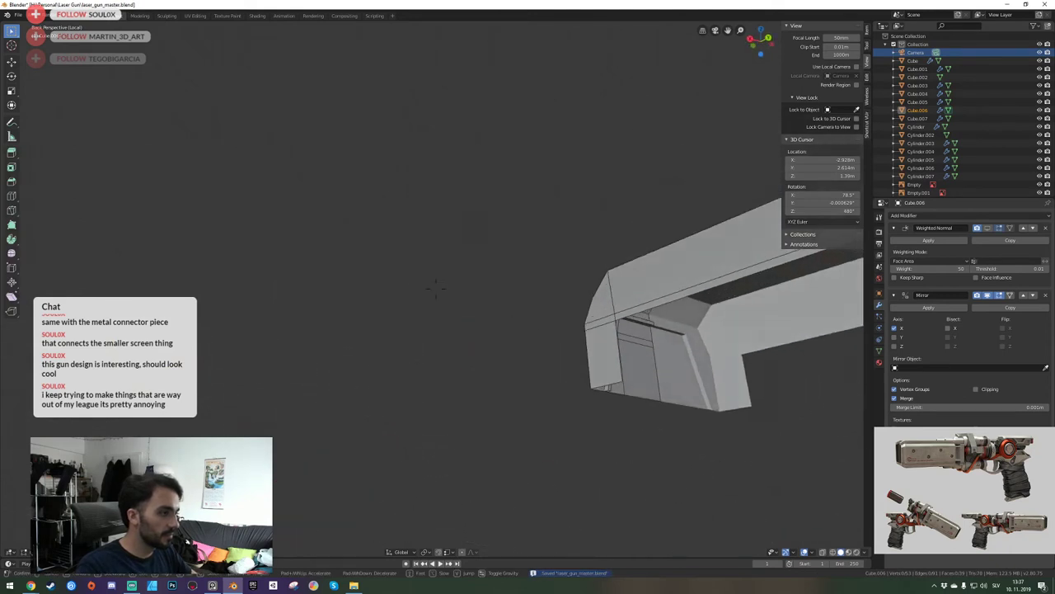
{"action": "middle_click_drag", "start_coordinate": [437, 291], "coordinate": [408, 307]}
{"action": "middle_click_drag", "start_coordinate": [226, 322], "coordinate": [438, 297]}
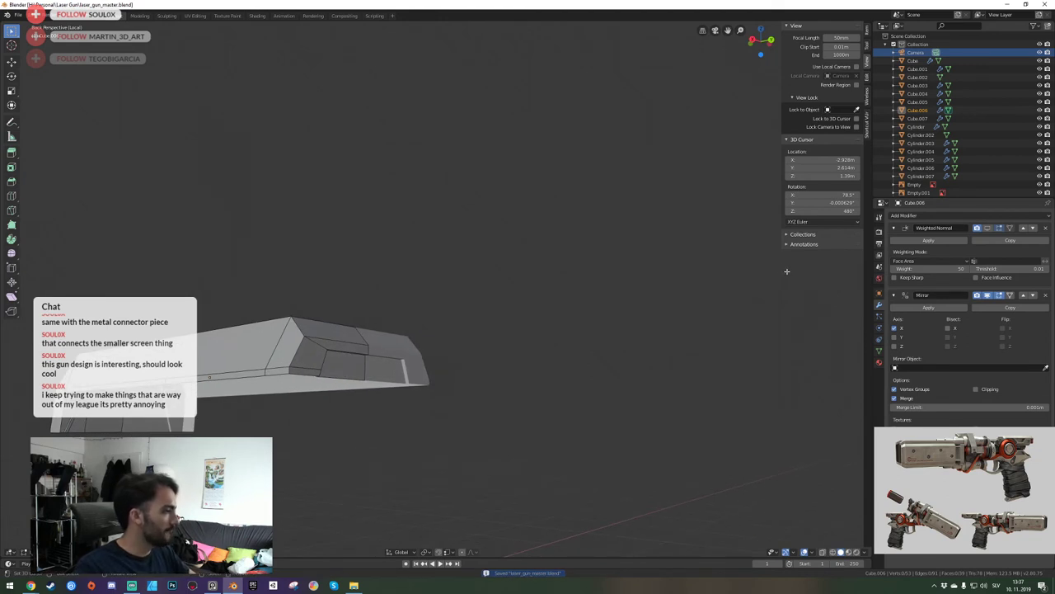
Return to Object Mode and add a Solidify modifier to the top cover.
{"action": "key", "text": "Tab"}
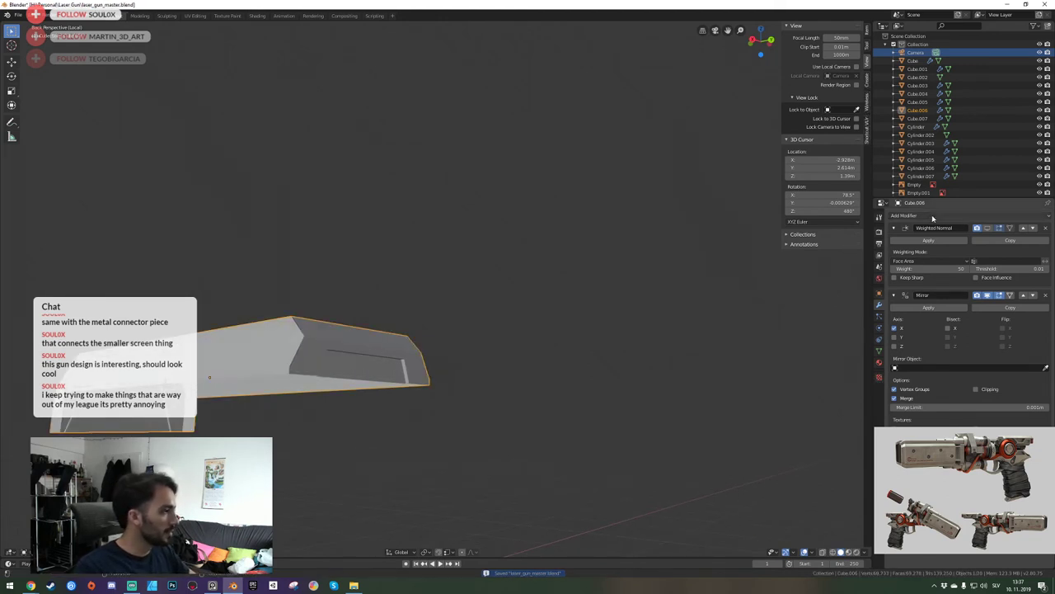
{"action": "left_click", "coordinate": [915, 215]}
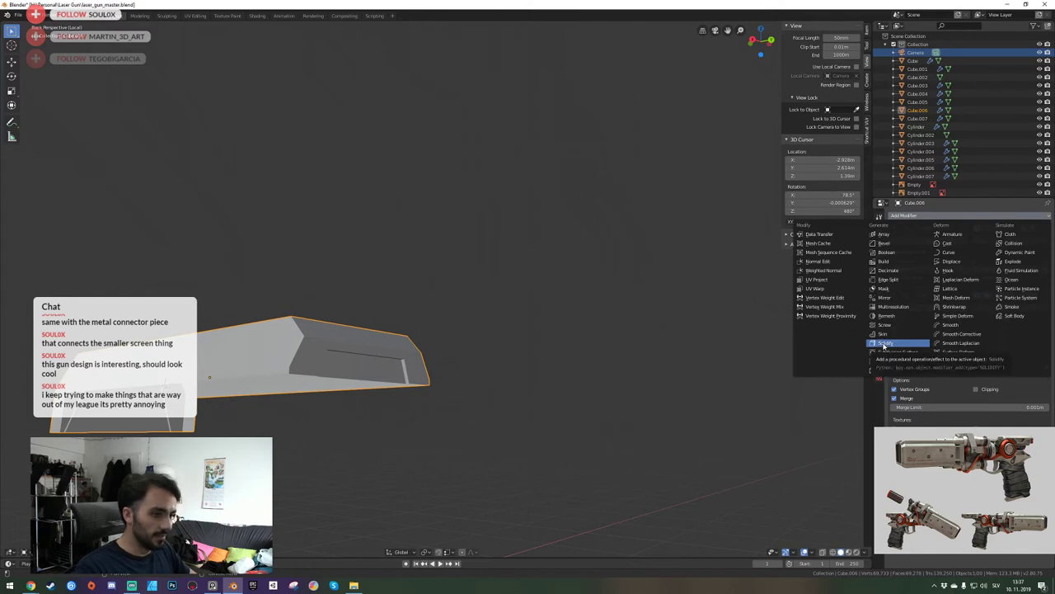
{"action": "left_click", "coordinate": [885, 344]}
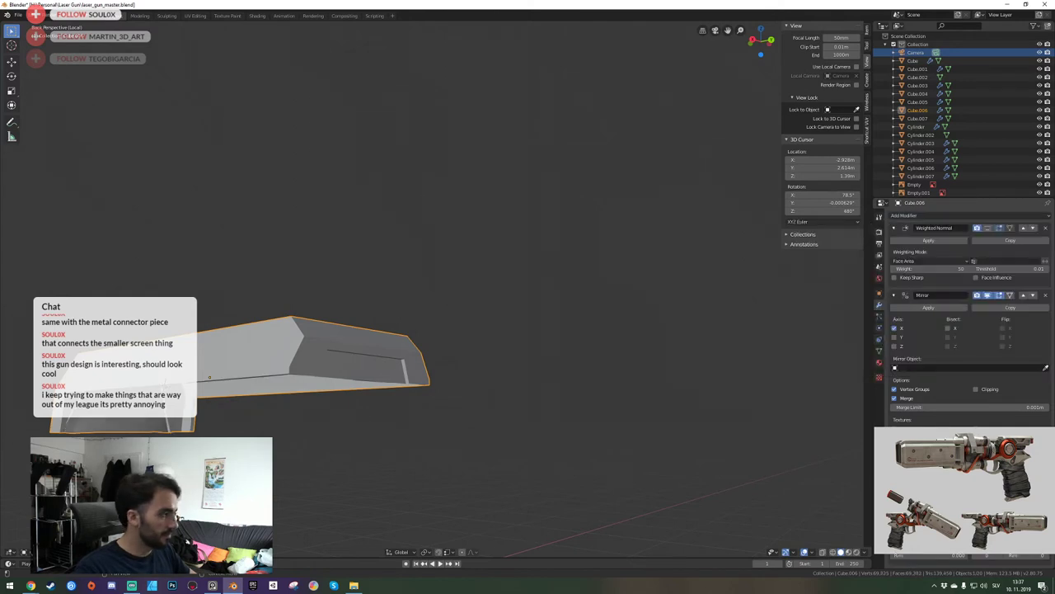
{"action": "key", "text": "a"}
{"action": "key", "text": "w"}
{"action": "left_click", "coordinate": [437, 290]}
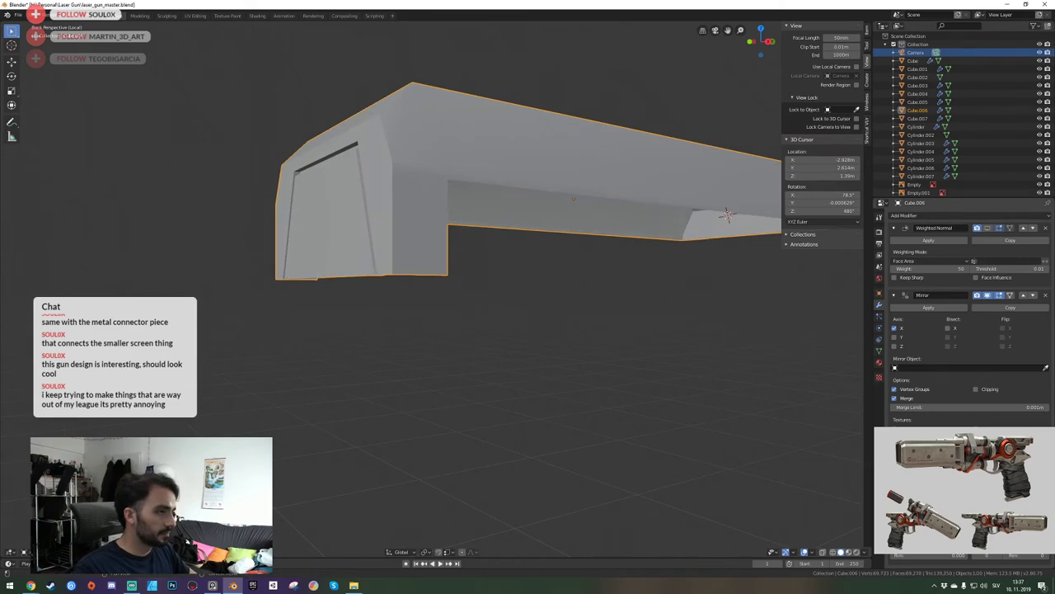
Check the cover's thickened end, apply the Solidify modifier and return to Edit Mode.
{"action": "middle_click_drag", "start_coordinate": [436, 286], "coordinate": [436, 288]}
{"action": "key", "text": "w"}
{"action": "key", "text": "w"}
{"action": "key", "text": "Tab"}
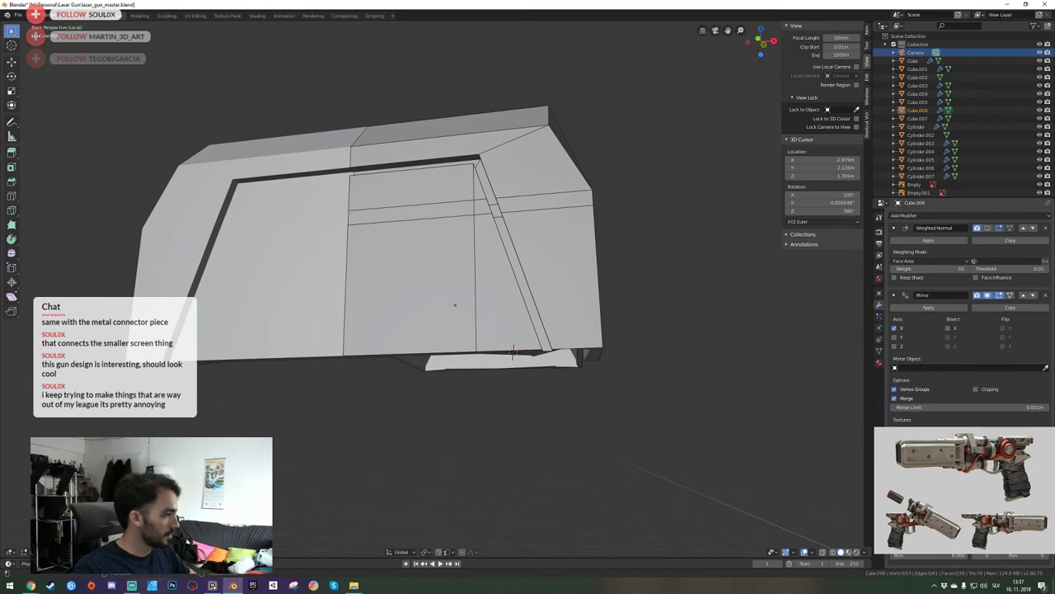
{"action": "key", "text": "Tab"}
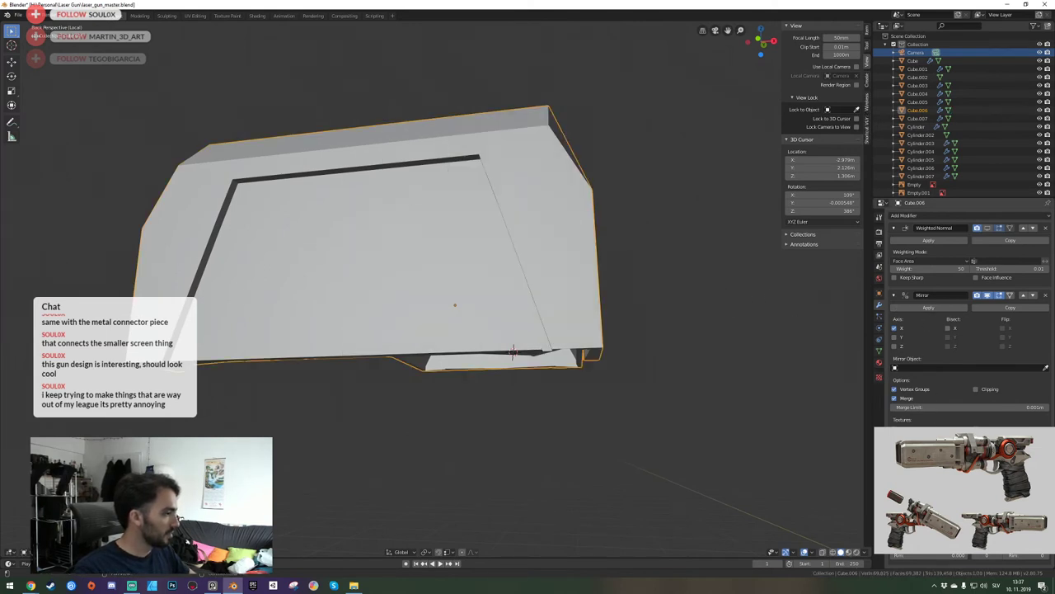
{"action": "key", "text": "Tab"}
Examine the solidified cover's underside, especially the inner faces around the end groove and side corner.
{"action": "key", "text": "shift+grave"}
{"action": "key", "text": "q"}
{"action": "key", "text": "w"}
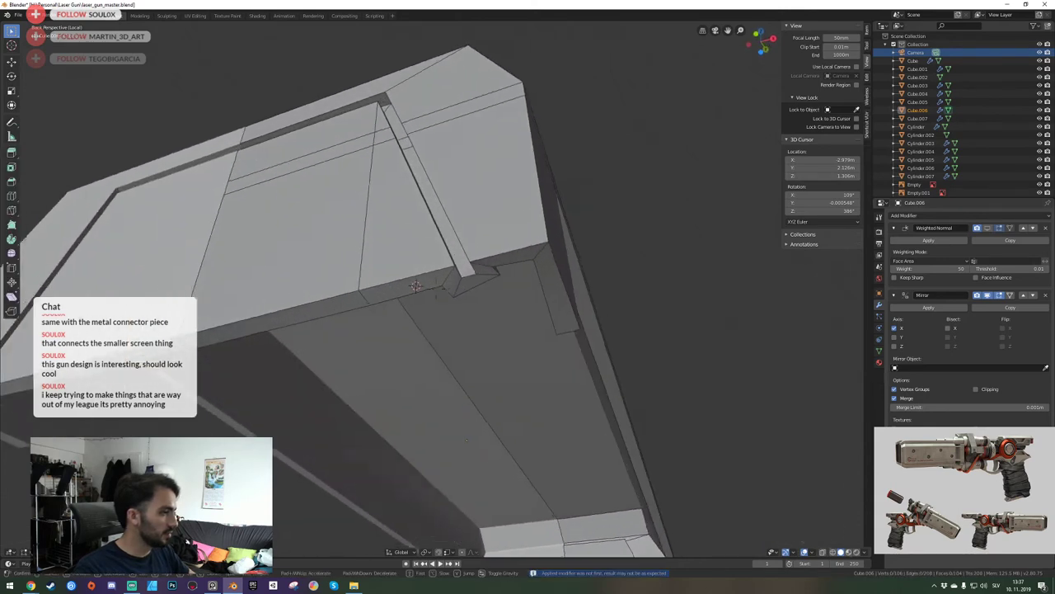
{"action": "key", "text": "d"}
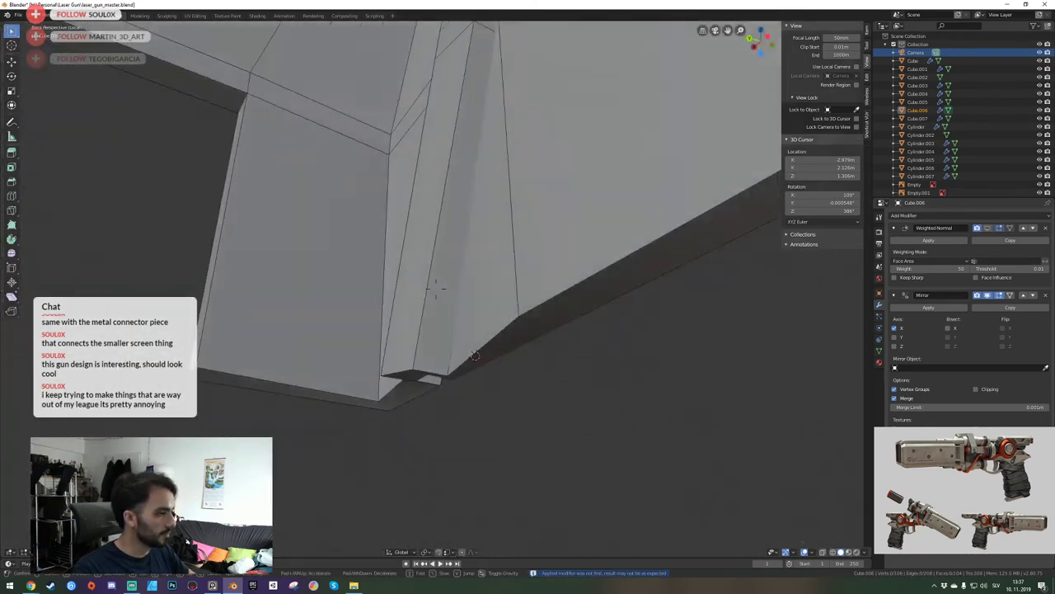
{"action": "key", "text": "s"}
{"action": "key", "text": "a"}
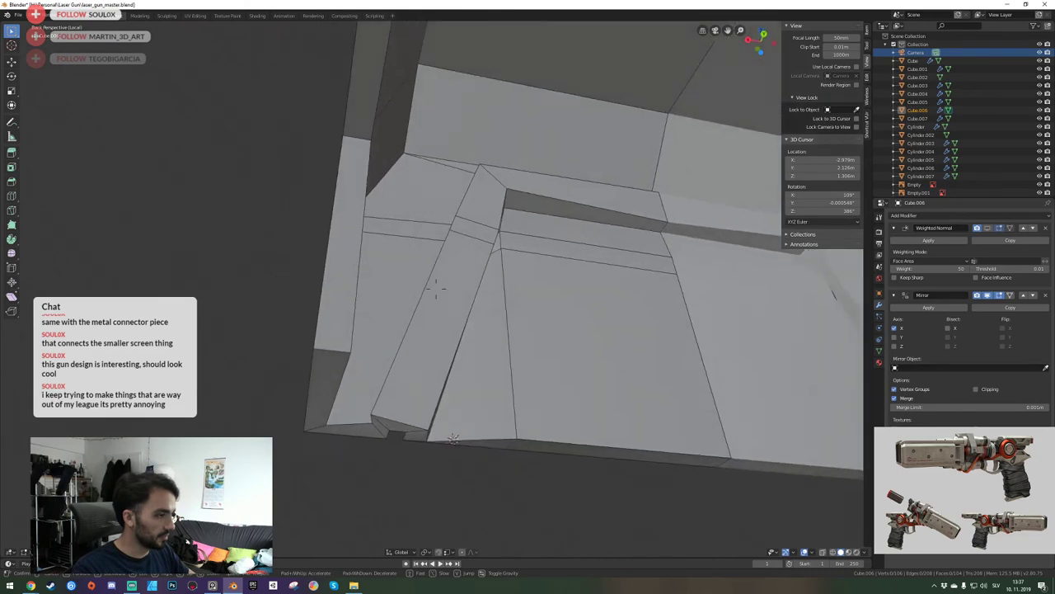
{"action": "key", "text": "shift+grave"}
{"action": "key", "text": "s"}
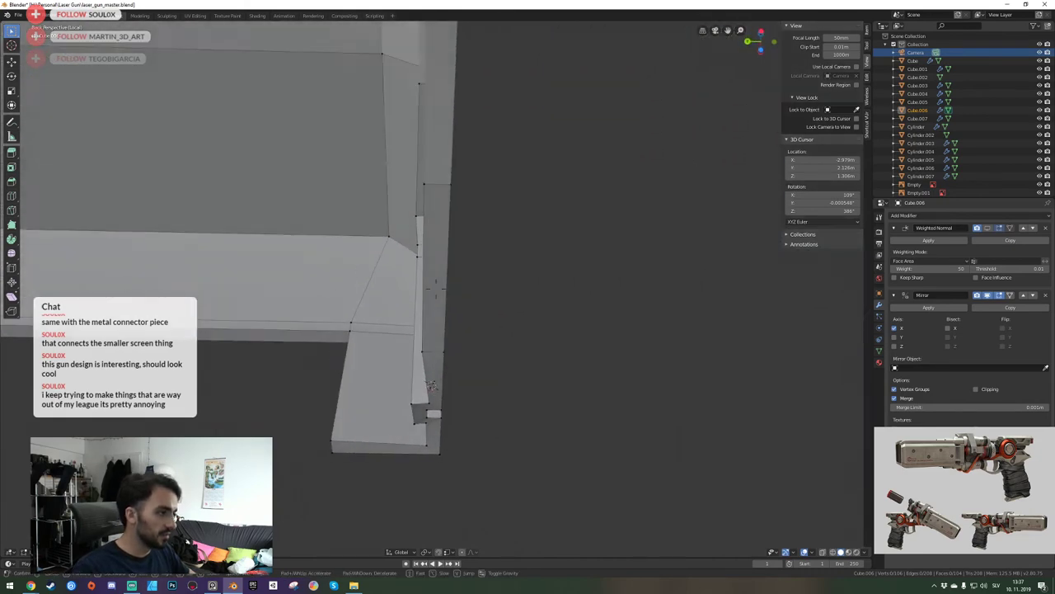
{"action": "key", "text": "d"}
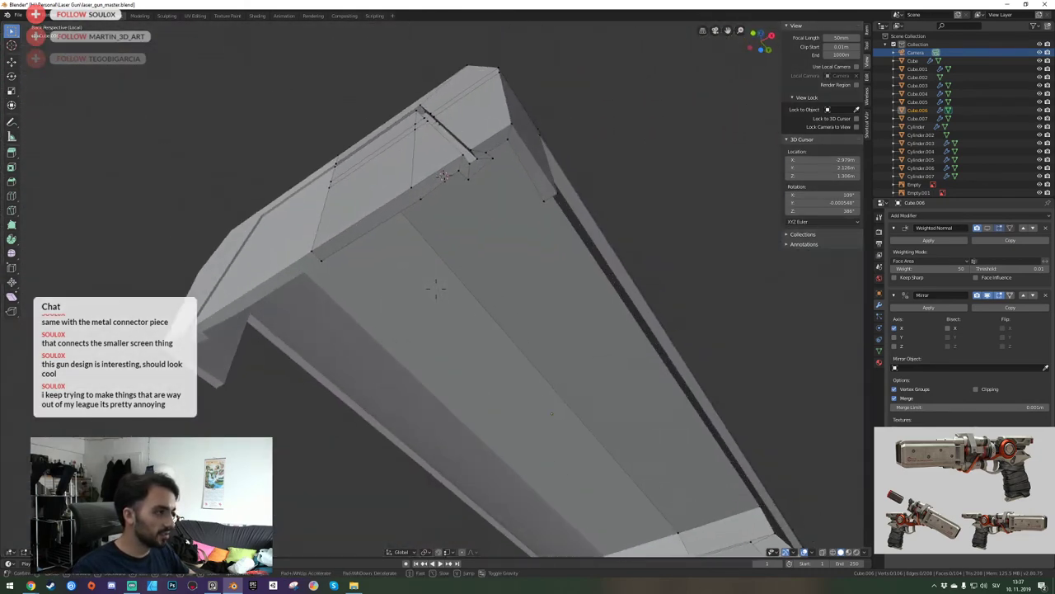
{"action": "key", "text": "w"}
{"action": "left_click", "coordinate": [436, 289]}
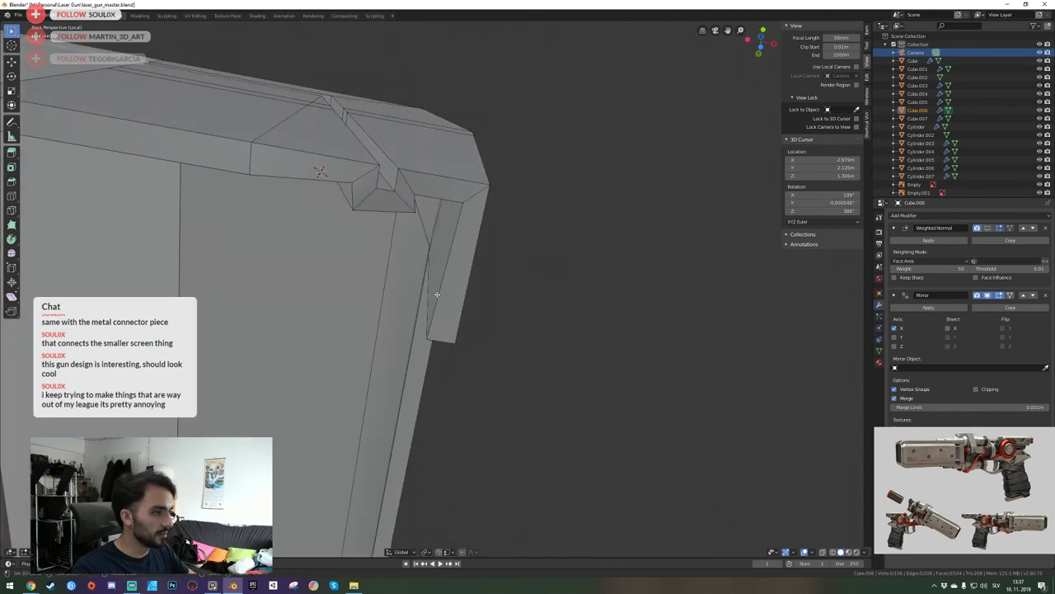
Move the inner corner vertex of the cover's side flap along the Y axis, snapping it to the neighbouring rim vertex.
{"action": "key", "text": "w"}
{"action": "key", "text": "shift+grave"}
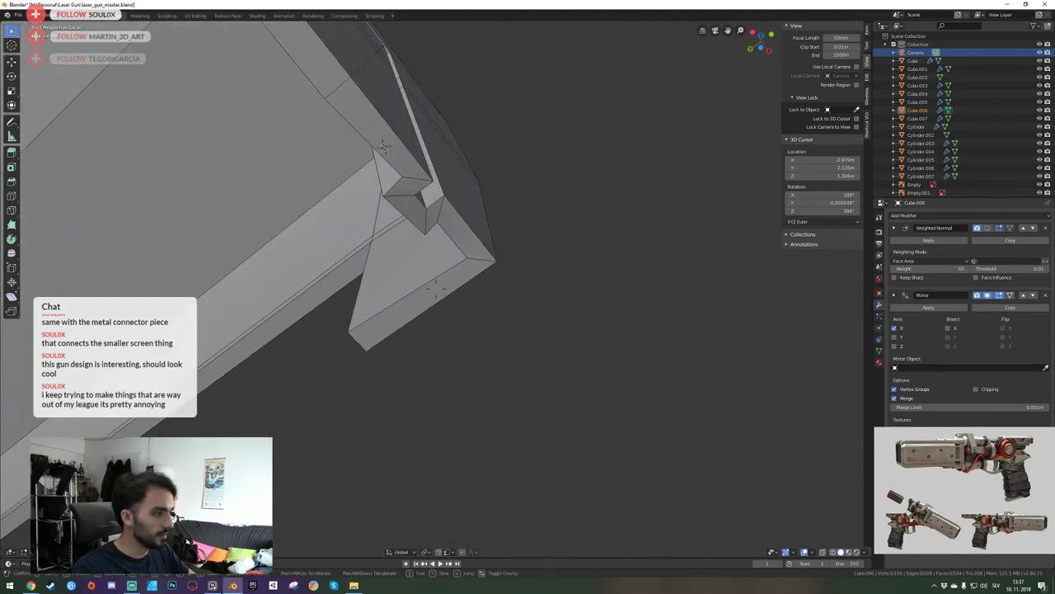
{"action": "key", "text": "s"}
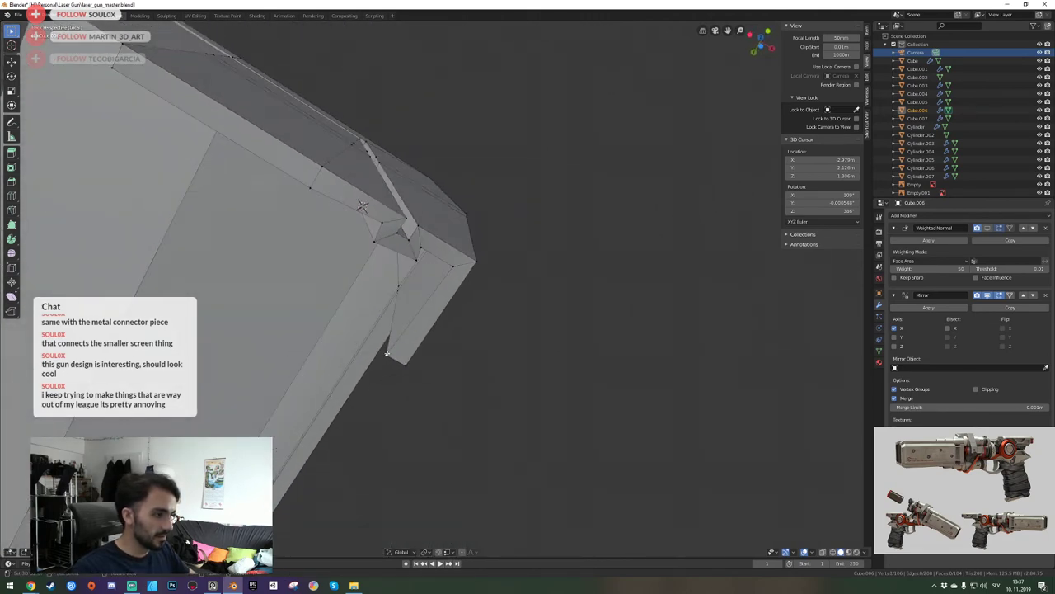
{"action": "key", "text": "shift+grave"}
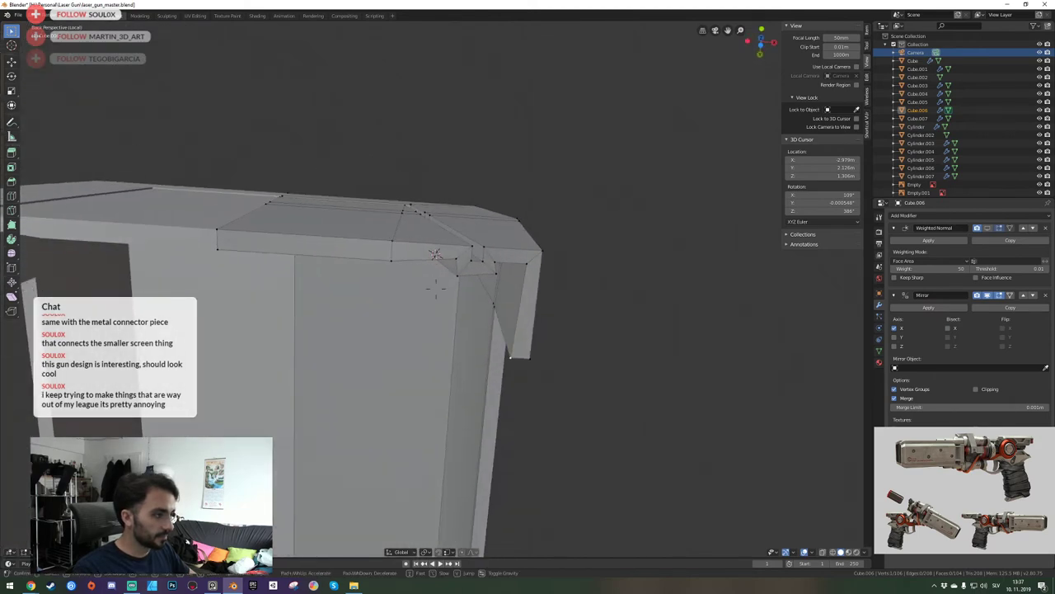
{"action": "key", "text": "w"}
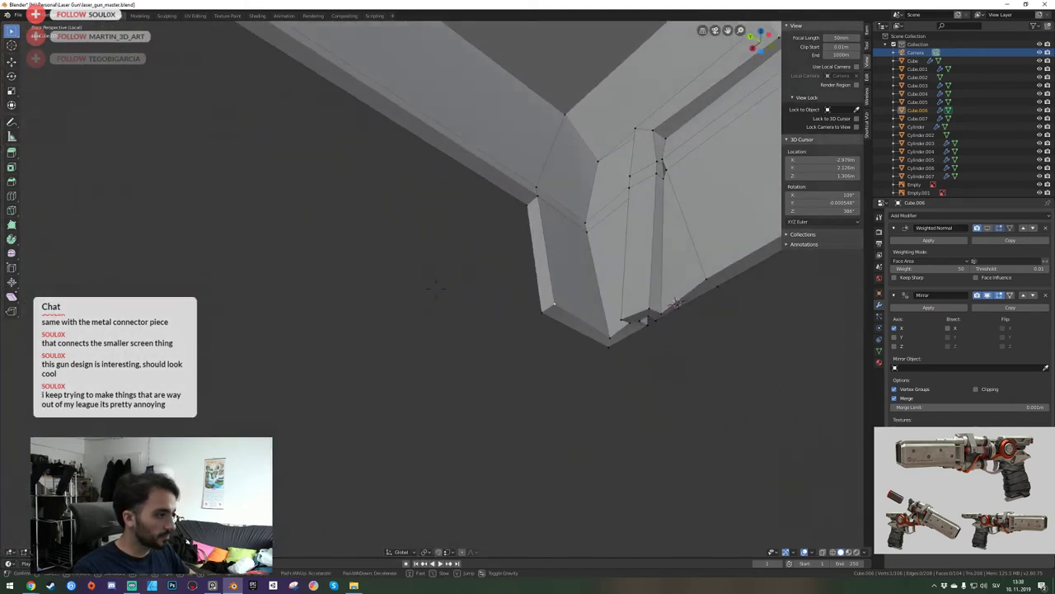
{"action": "key", "text": "a"}
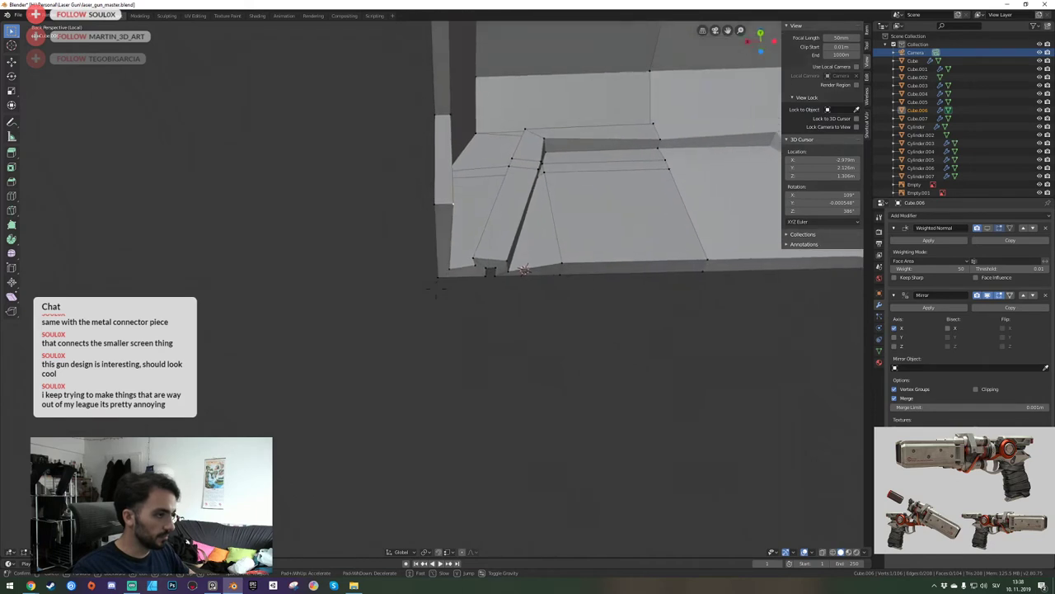
{"action": "key", "text": "w"}
{"action": "left_click", "coordinate": [436, 289]}
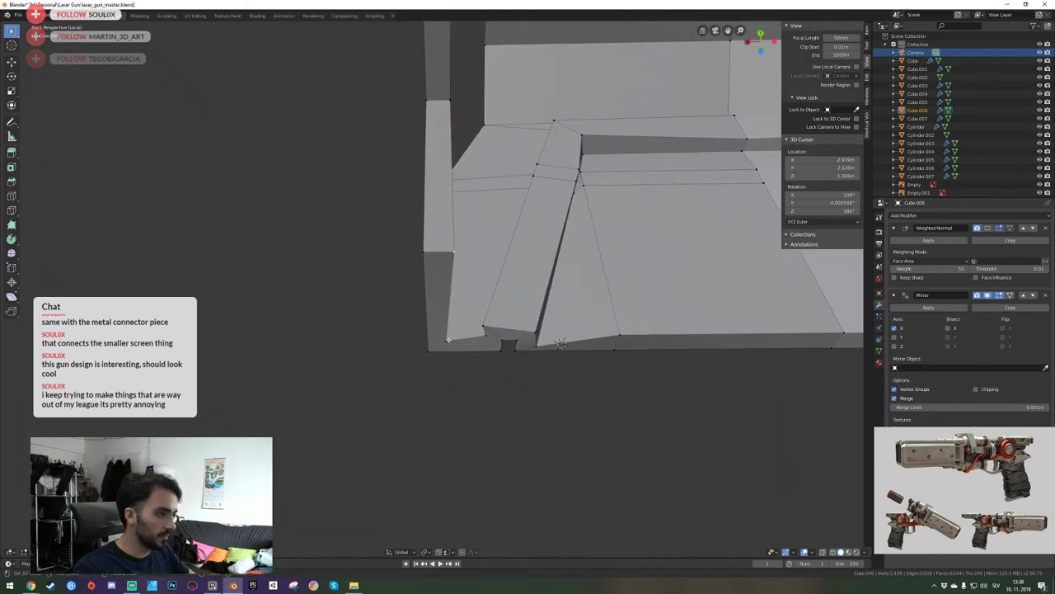
{"action": "key", "text": "g"}
{"action": "key", "text": "y"}
{"action": "left_click", "coordinate": [447, 340]}
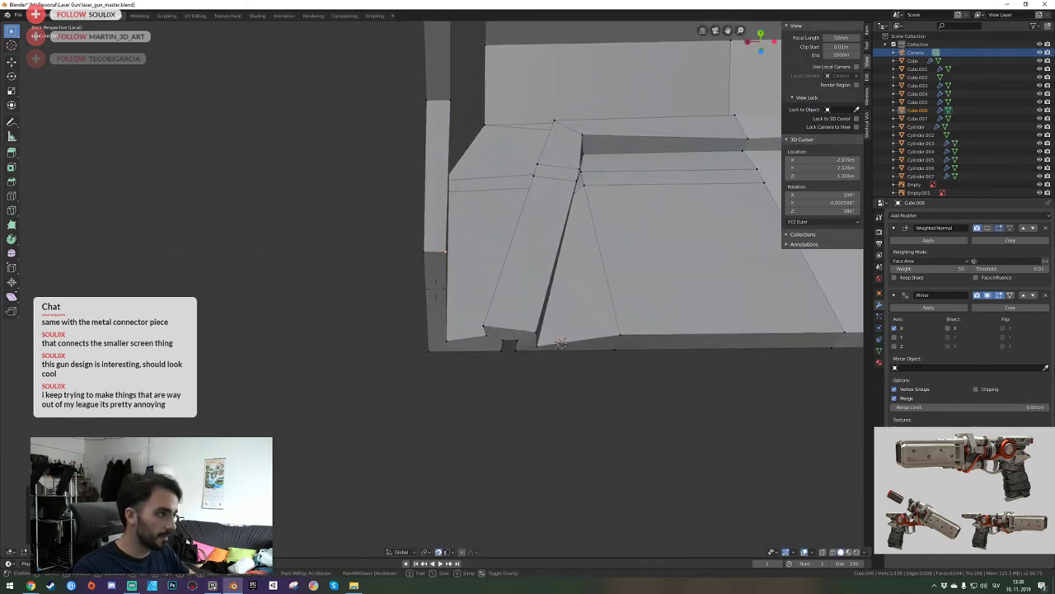
Move the side flap's inner edge along the X axis in edge mode, snapping it to the neighbouring rim corner vertex.
{"action": "middle_click_drag", "start_coordinate": [448, 341], "coordinate": [434, 287]}
{"action": "key", "text": "2"}
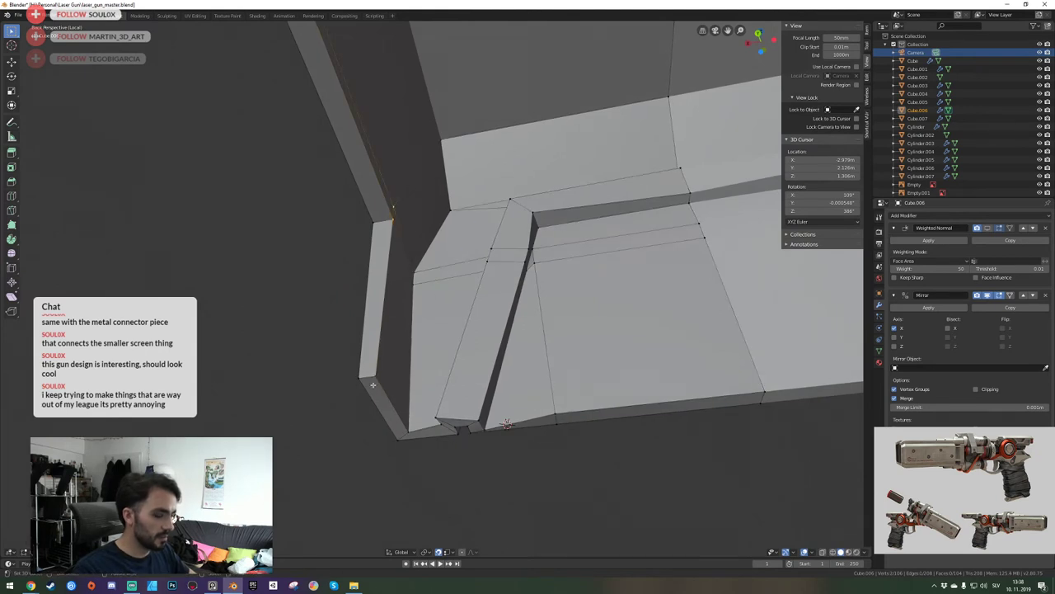
{"action": "key", "text": "shift+grave"}
{"action": "key", "text": "w"}
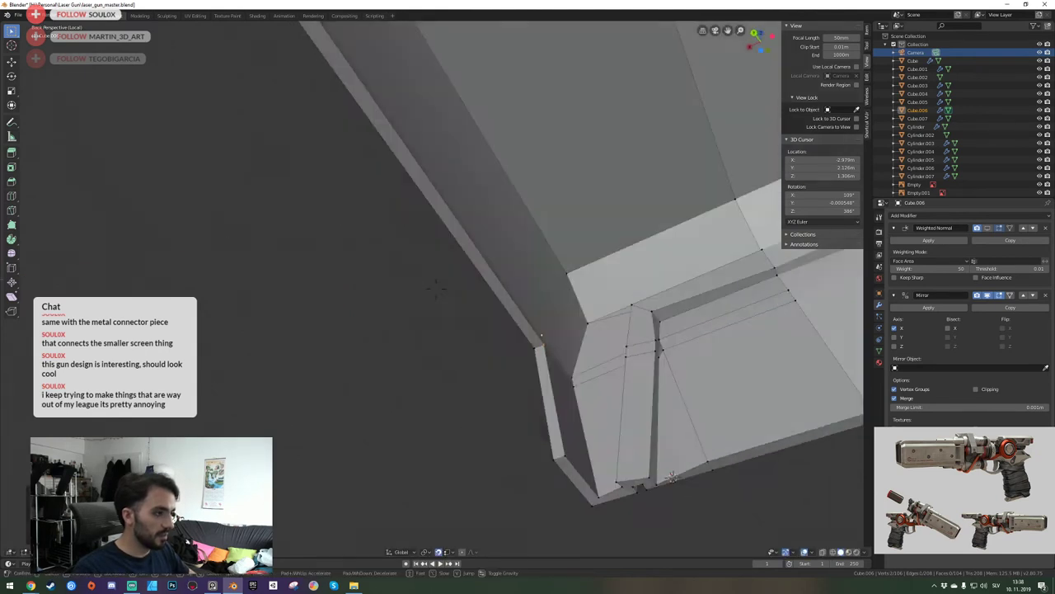
{"action": "key", "text": "w"}
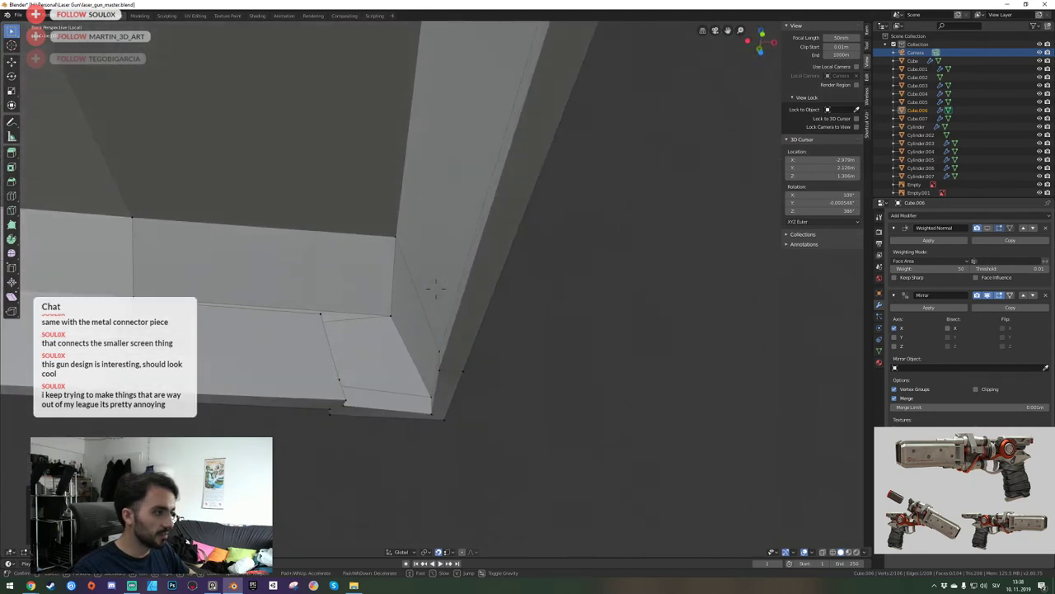
{"action": "left_click", "coordinate": [435, 288]}
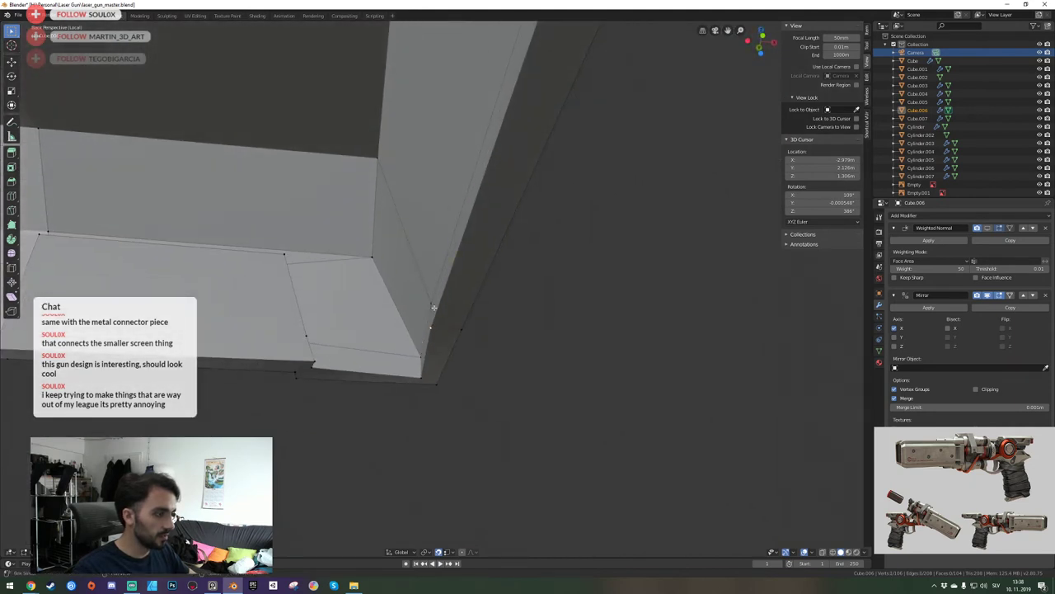
{"action": "key", "text": "g"}
{"action": "key", "text": "x"}
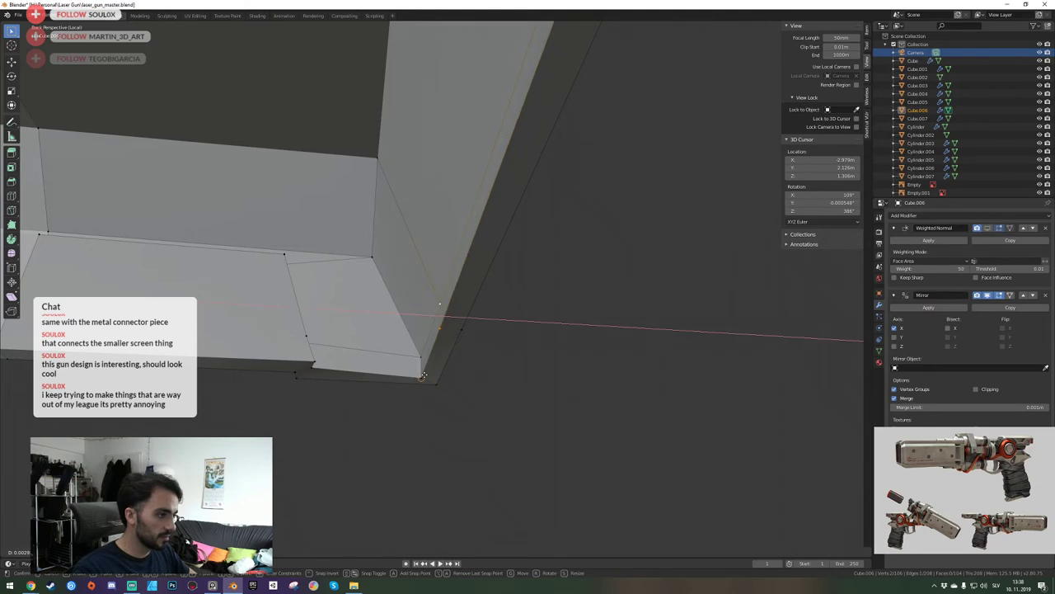
{"action": "left_click", "coordinate": [425, 375]}
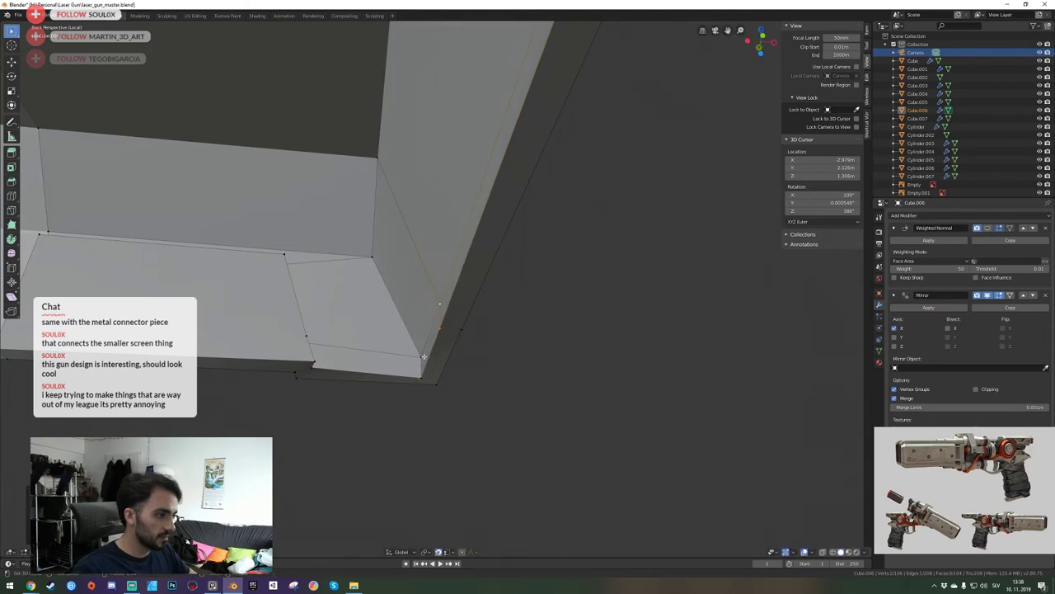
Select the inner rim edges along the side and around the corner and scale them together to align them.
{"action": "key", "text": "a"}
{"action": "left_click", "coordinate": [436, 288]}
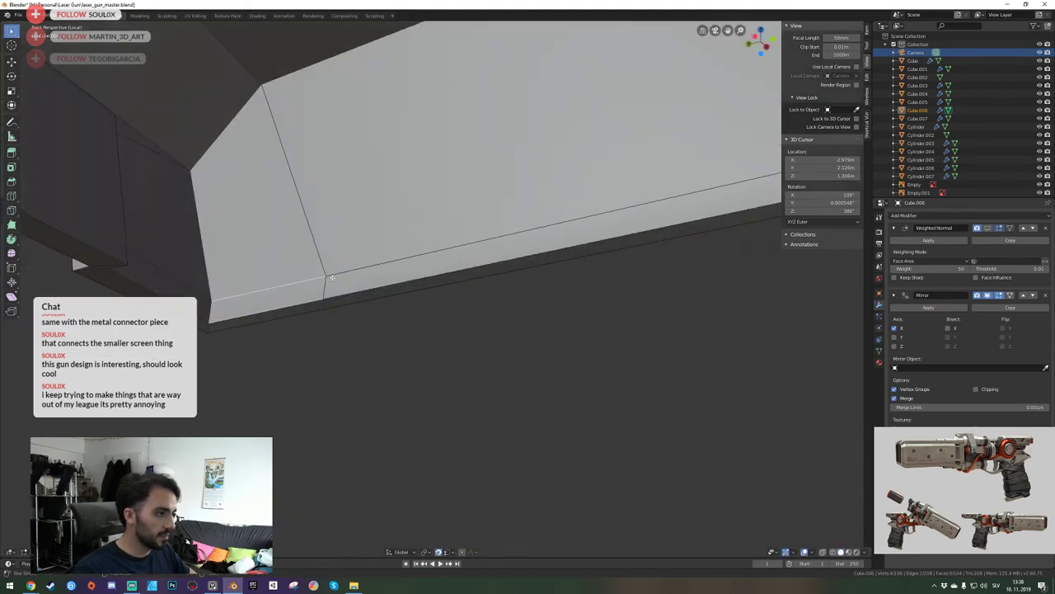
{"action": "key", "text": "shift+grave"}
{"action": "key", "text": "w"}
{"action": "left_click", "coordinate": [435, 289]}
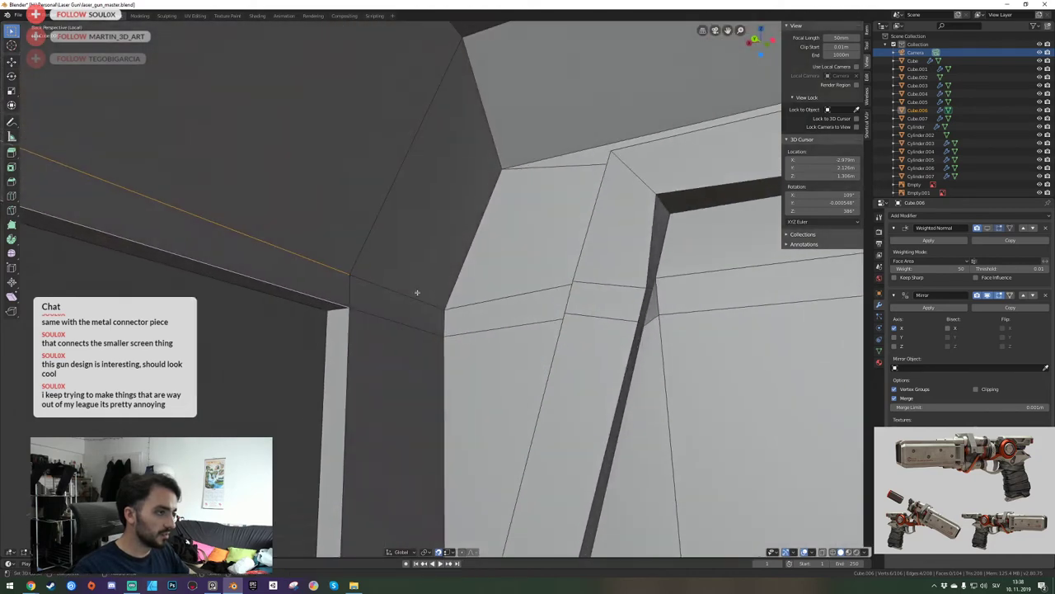
{"action": "key", "text": "s"}
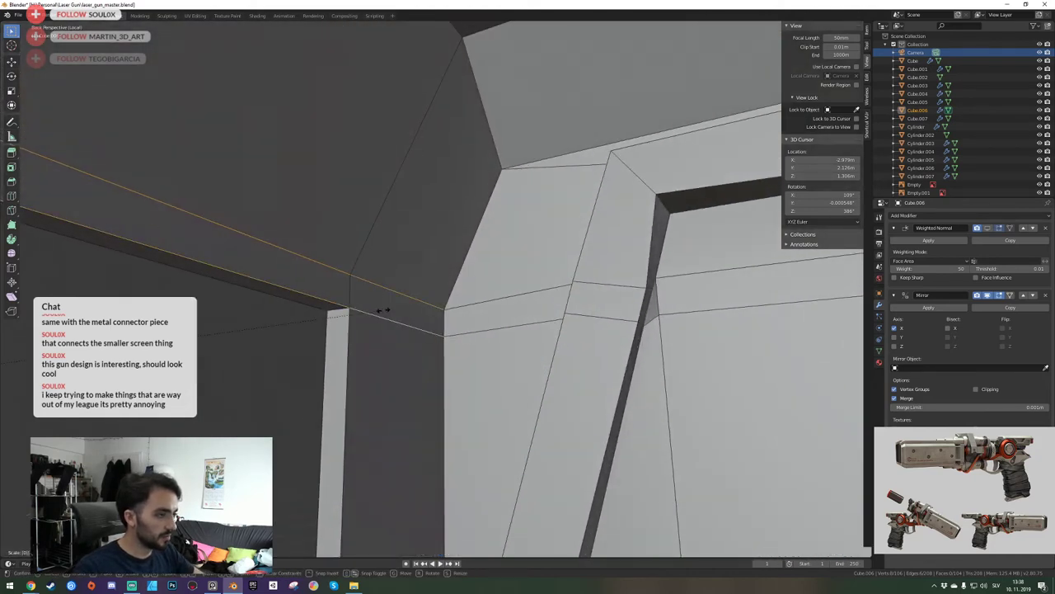
{"action": "key", "text": "Return"}
Select the narrow inner faces along the cover's lower rim and around its corner, and scale the strip.
{"action": "key", "text": "s"}
{"action": "key", "text": "a"}
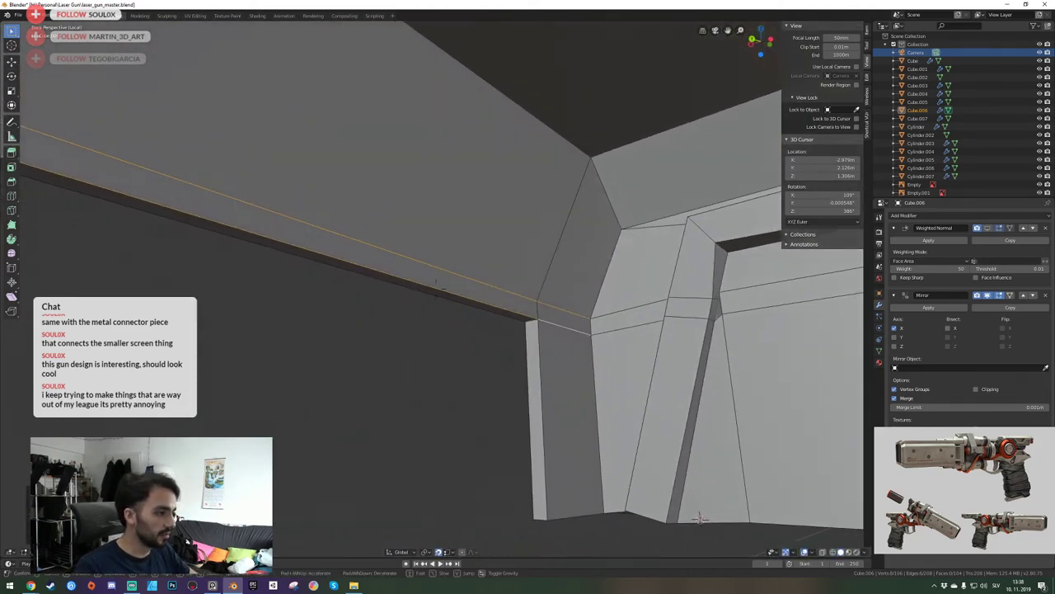
{"action": "key", "text": "d"}
{"action": "key", "text": "w"}
{"action": "key", "text": "s"}
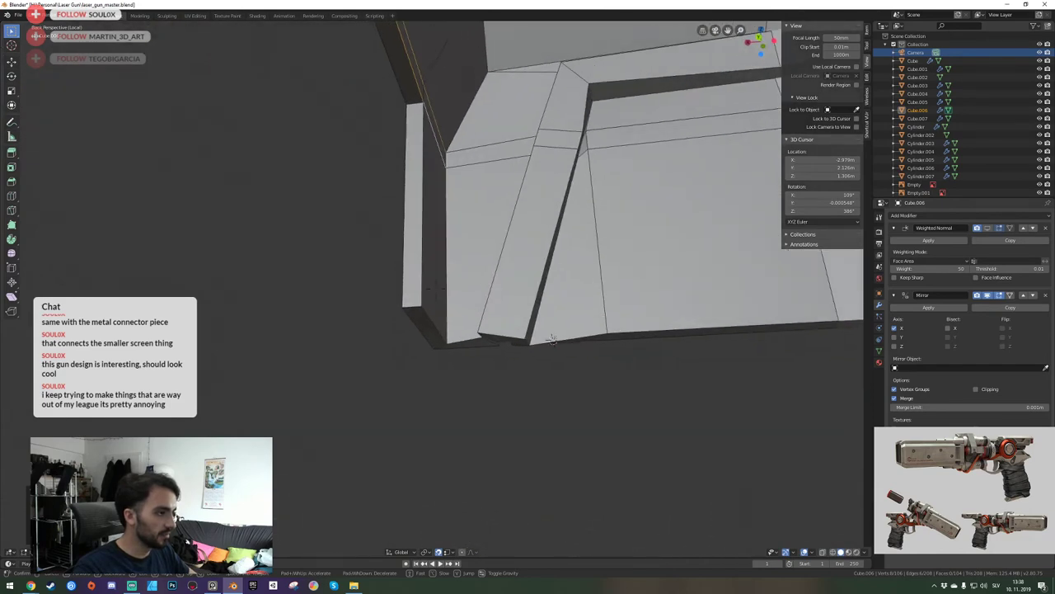
{"action": "key", "text": "a"}
{"action": "left_click", "coordinate": [456, 282]}
{"action": "left_click", "coordinate": [483, 252]}
{"action": "left_click", "coordinate": [473, 208], "text": "shift"}
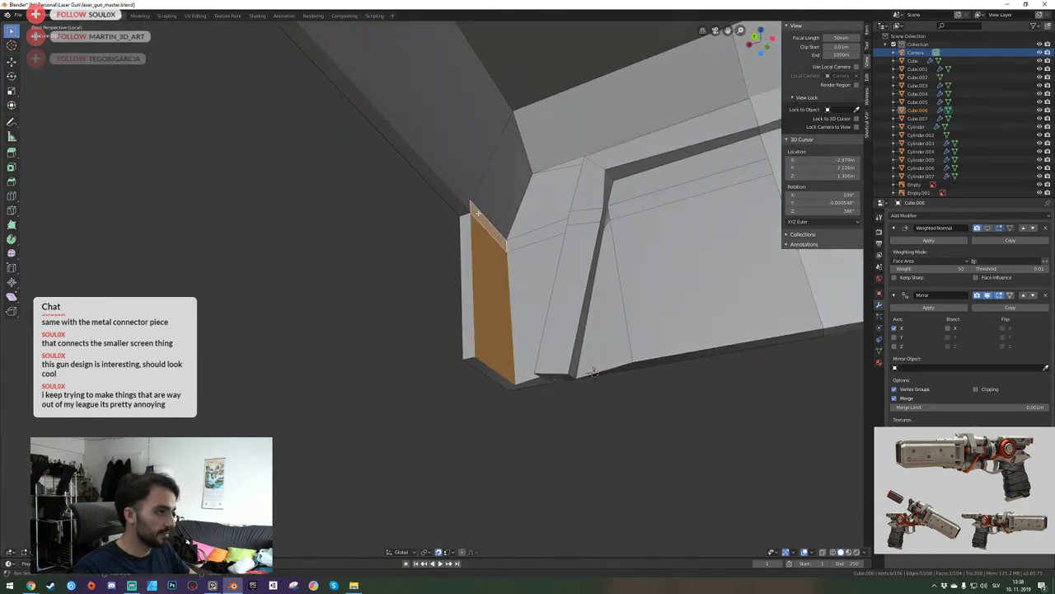
{"action": "left_click", "coordinate": [457, 208], "text": "shift"}
{"action": "key", "text": "shift+grave"}
{"action": "key", "text": "a"}
{"action": "key", "text": "w"}
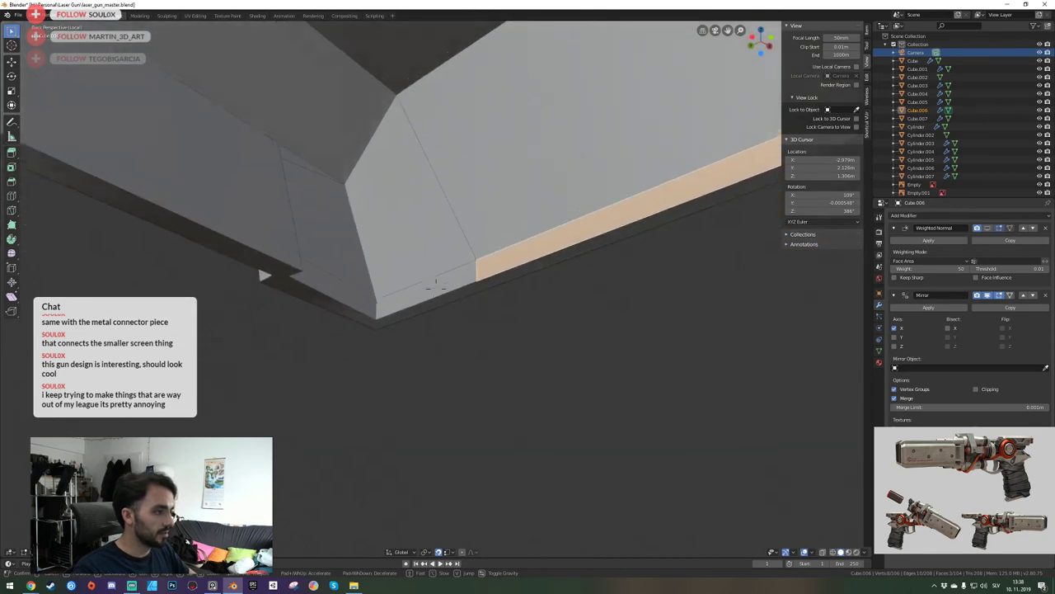
{"action": "left_click", "coordinate": [435, 288]}
{"action": "left_click", "coordinate": [435, 288], "text": "shift"}
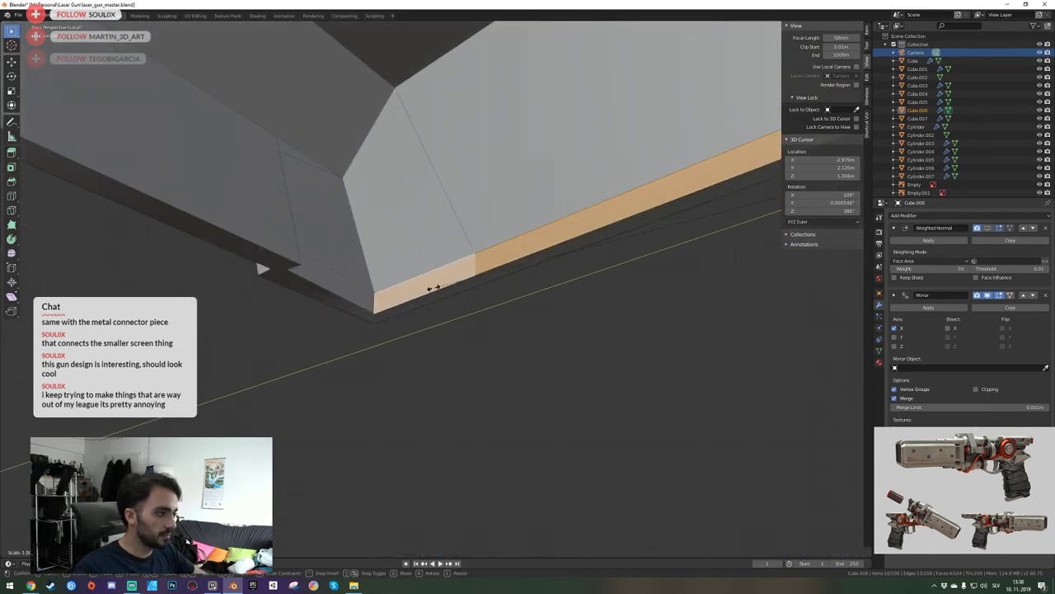
Check the scaled rim strip from the cover's underside and save the file.
{"action": "key", "text": "shift+grave"}
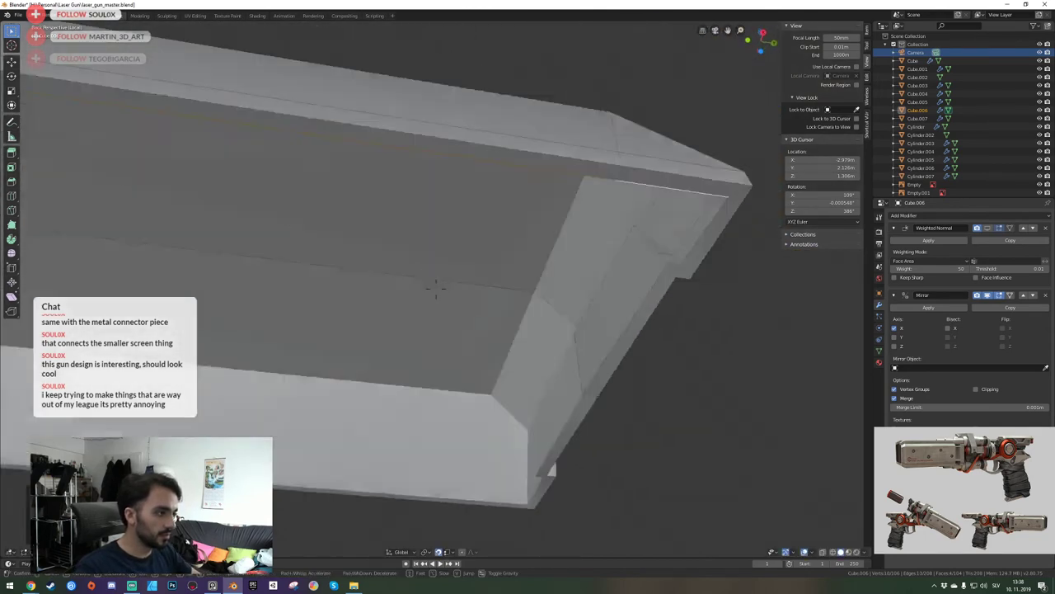
{"action": "key", "text": "w"}
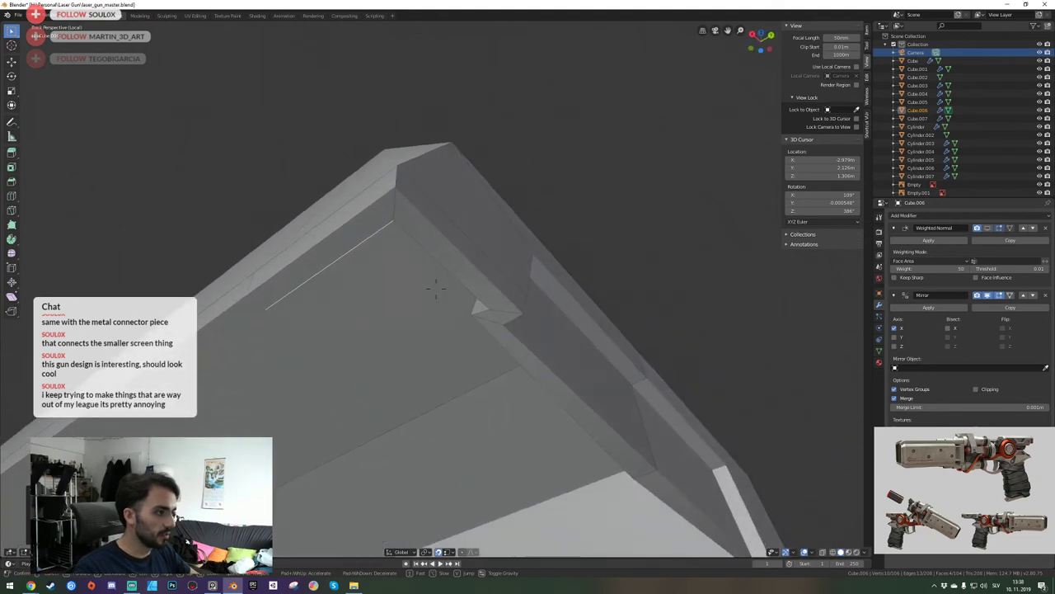
{"action": "left_click", "coordinate": [436, 288]}
{"action": "left_click", "coordinate": [436, 288]}
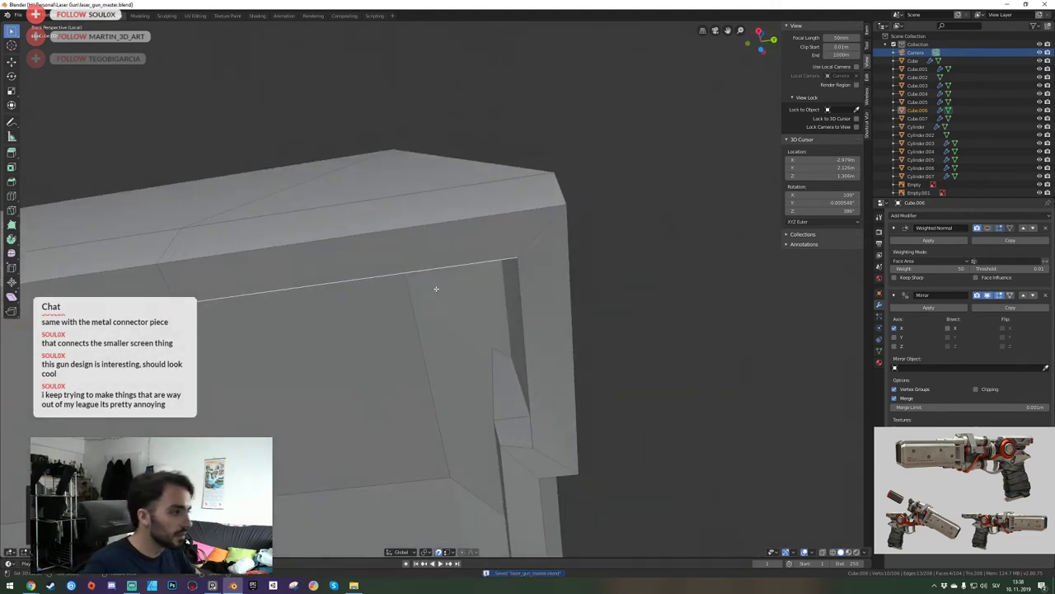
Examine the inner groove corners and the outer side panel of the cover, and clear the selection.
{"action": "key", "text": "shift+grave"}
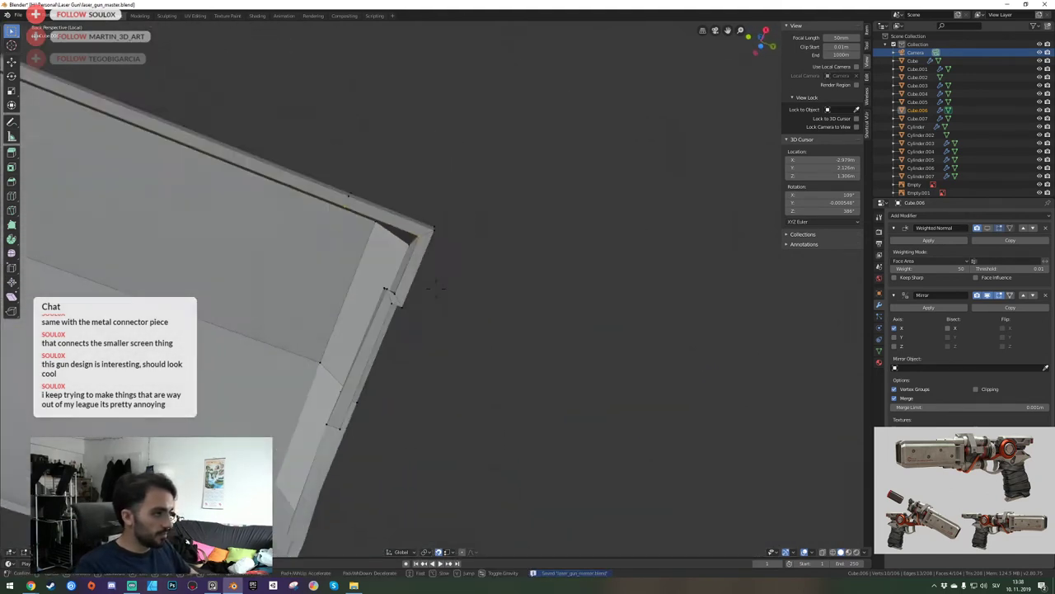
{"action": "key", "text": "w"}
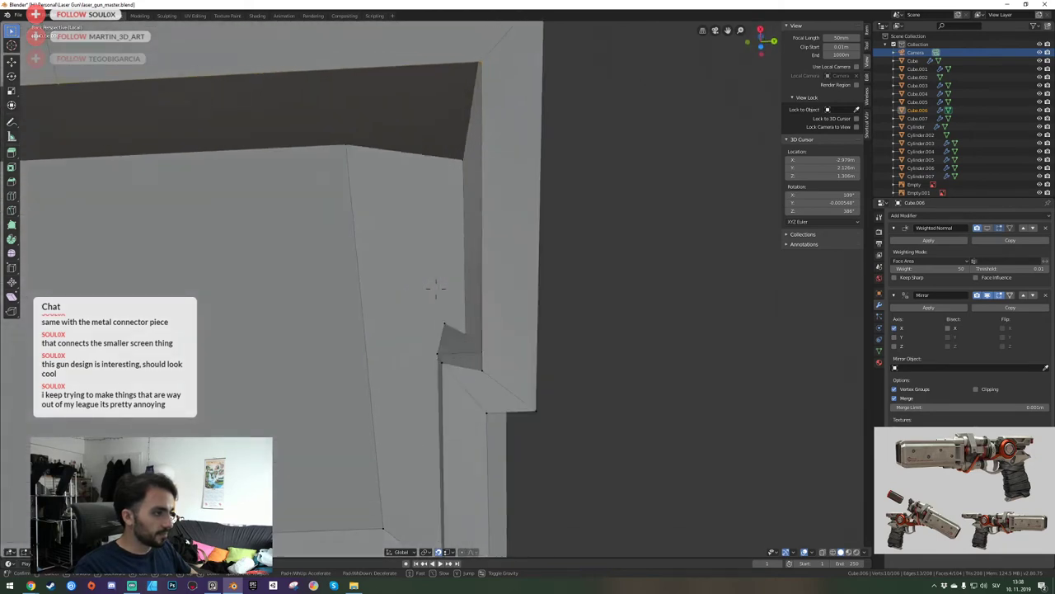
{"action": "key", "text": "s"}
{"action": "key", "text": "w"}
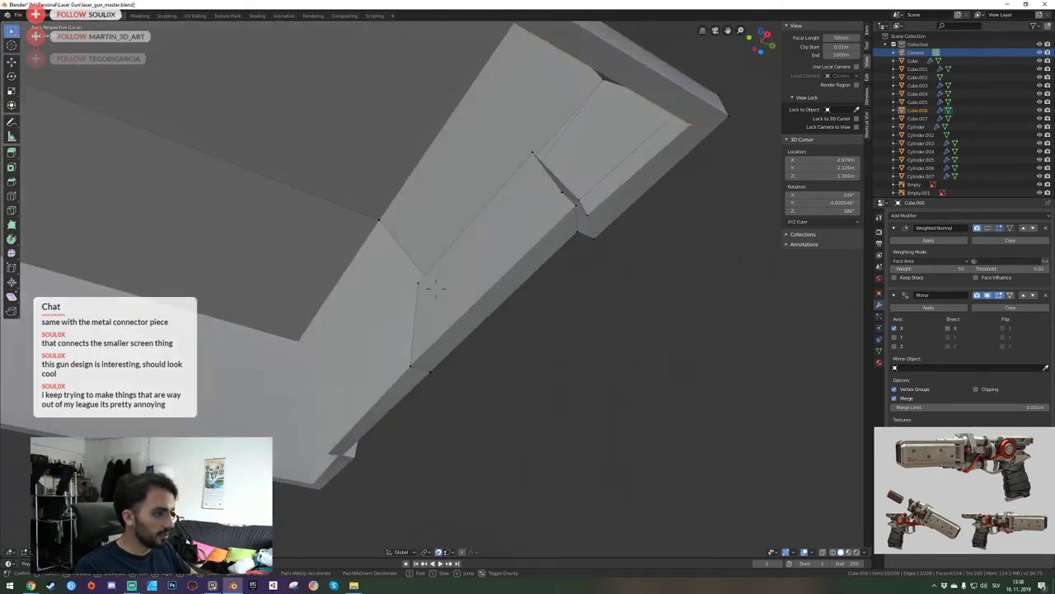
{"action": "key", "text": "s"}
{"action": "key", "text": "w"}
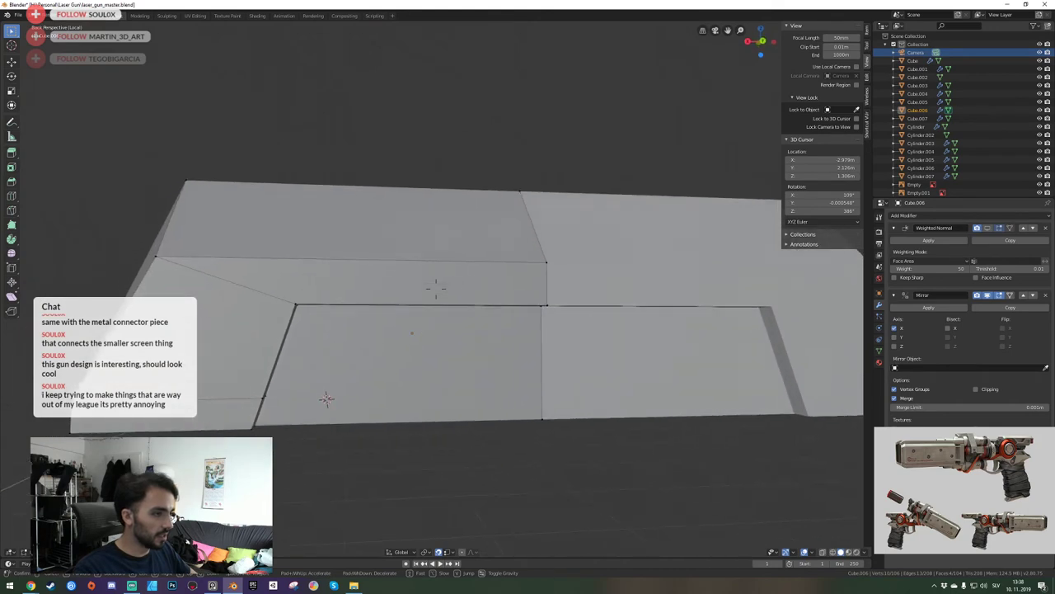
{"action": "key", "text": "s"}
{"action": "key", "text": "w"}
{"action": "left_click", "coordinate": [436, 288]}
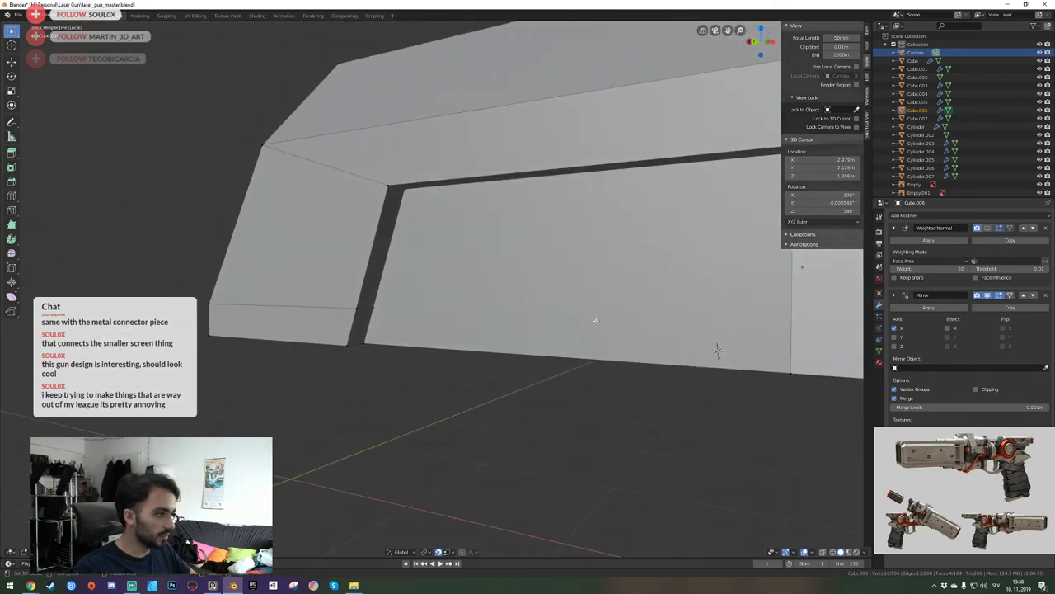
{"action": "key", "text": "shift+grave"}
{"action": "key", "text": "s"}
{"action": "left_click", "coordinate": [491, 313]}
{"action": "key", "text": "alt+a"}
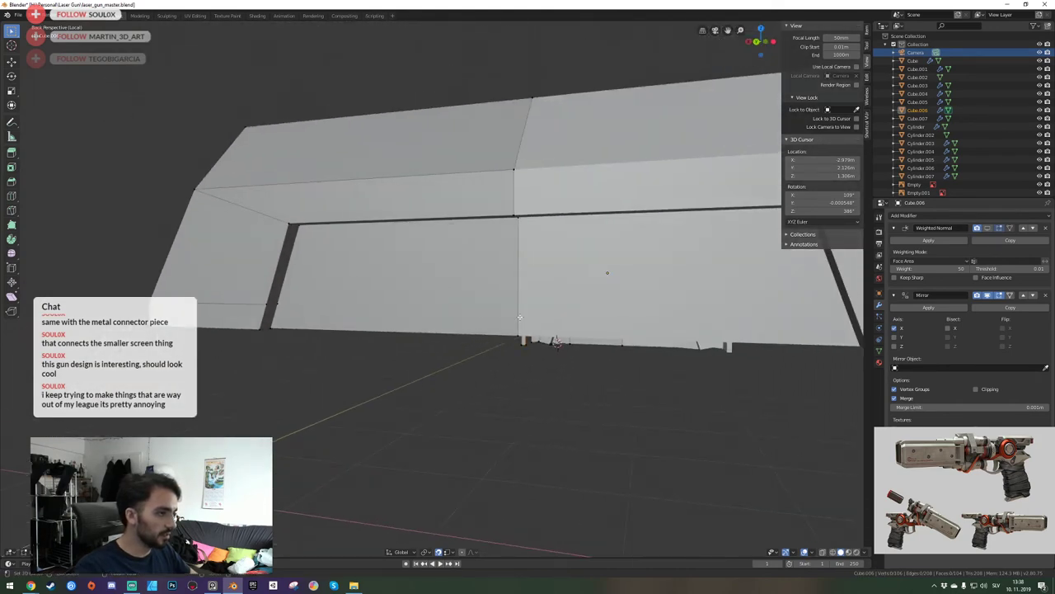
Cut a new edge across the side panel's inner face, from the groove's inner vertex to the centre seam.
{"action": "key", "text": "w"}
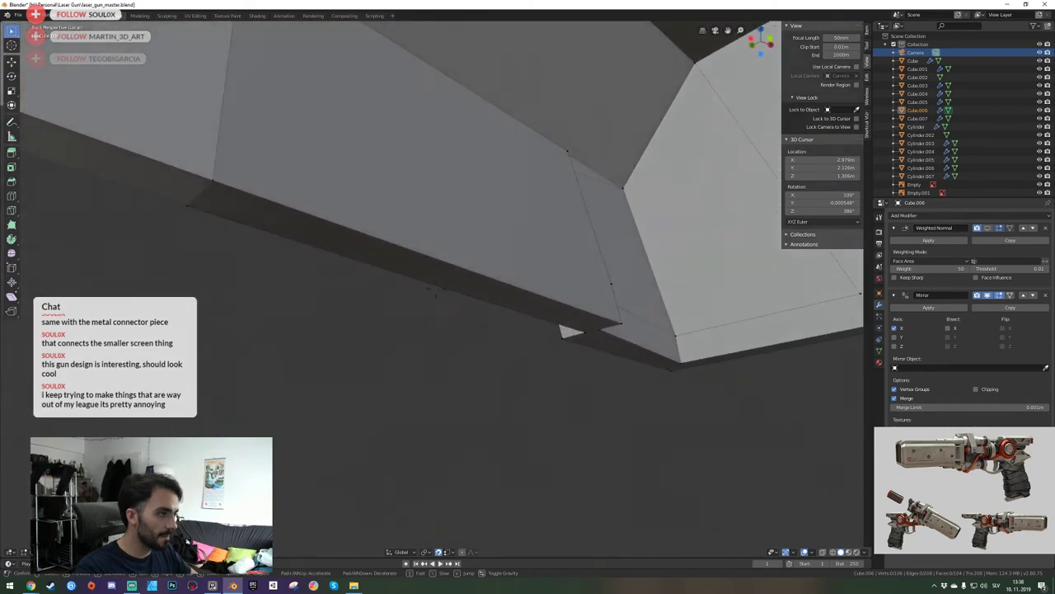
{"action": "left_click", "coordinate": [436, 288]}
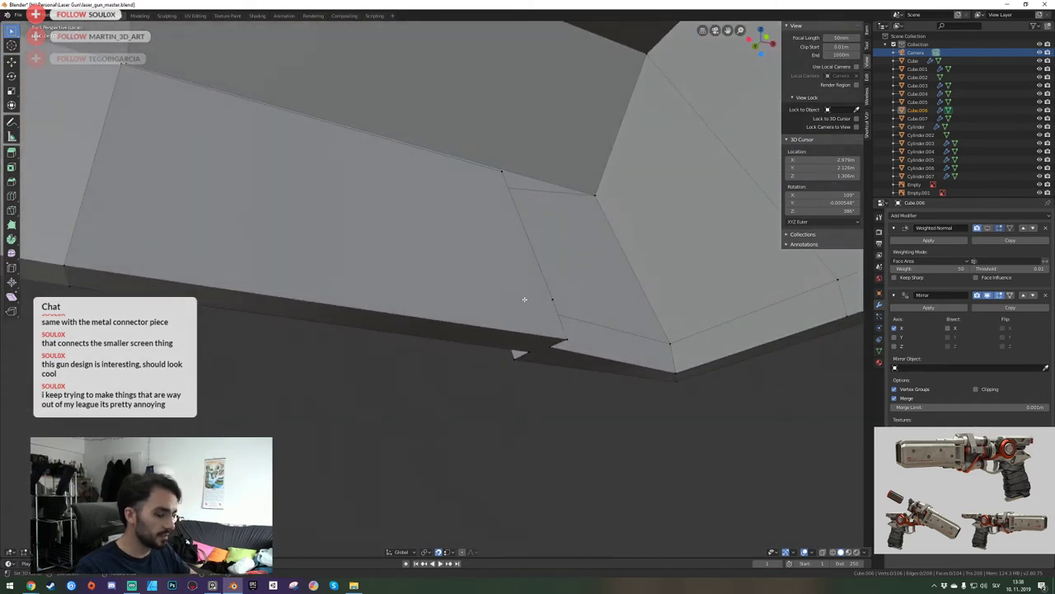
{"action": "key", "text": "a"}
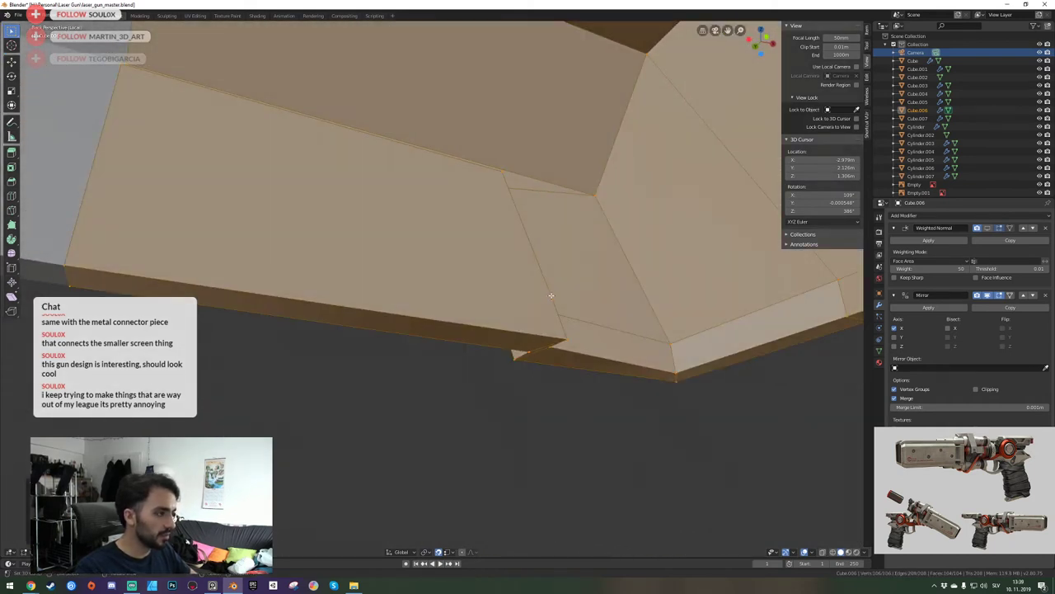
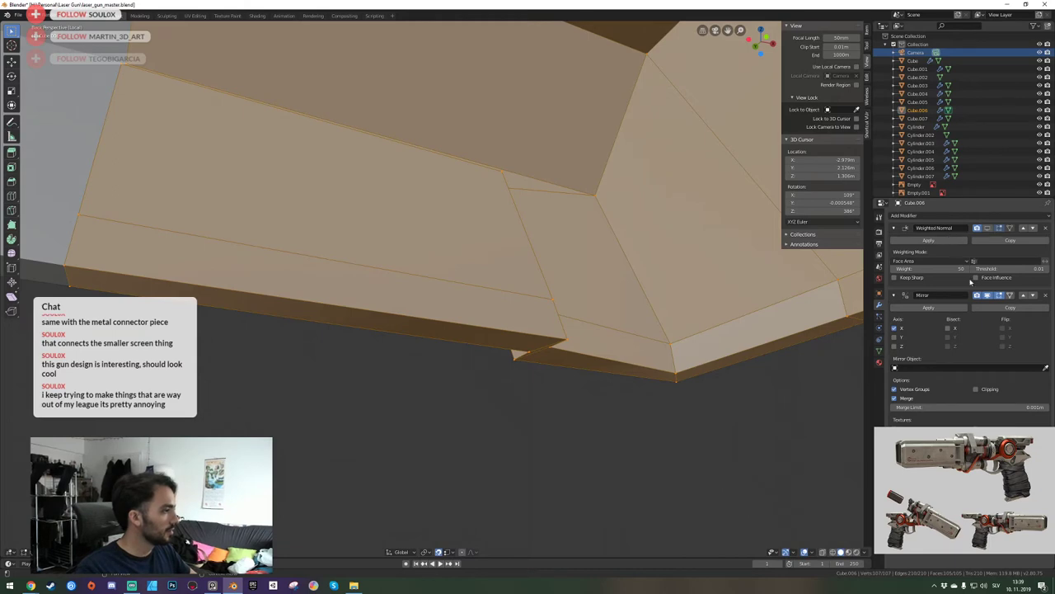
Turn off the Mirror modifier's viewport display and deselect the mesh.
{"action": "left_click", "coordinate": [988, 229]}
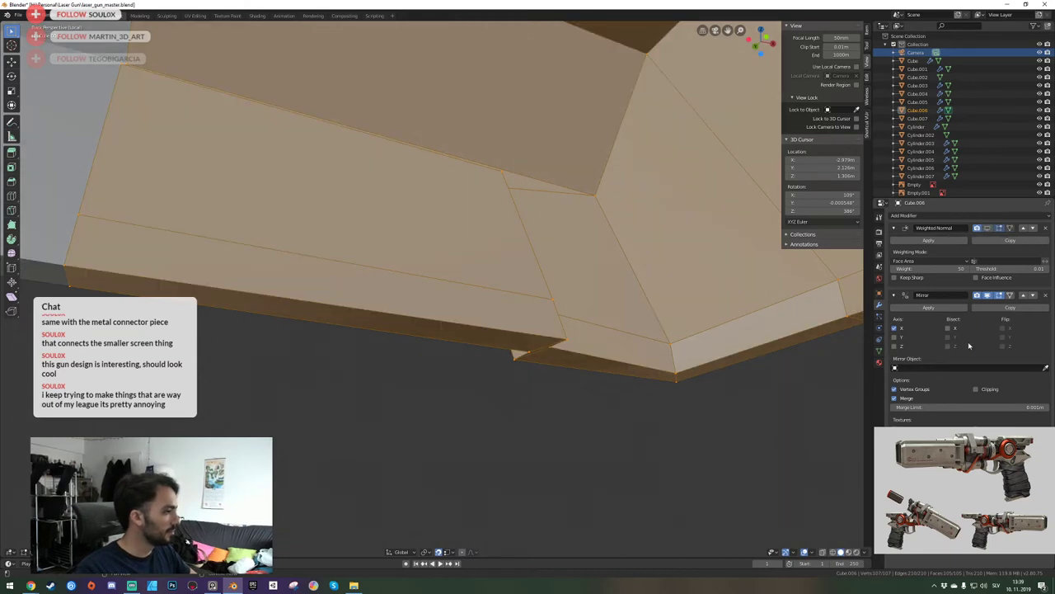
{"action": "left_click", "coordinate": [988, 295]}
{"action": "key", "text": "s"}
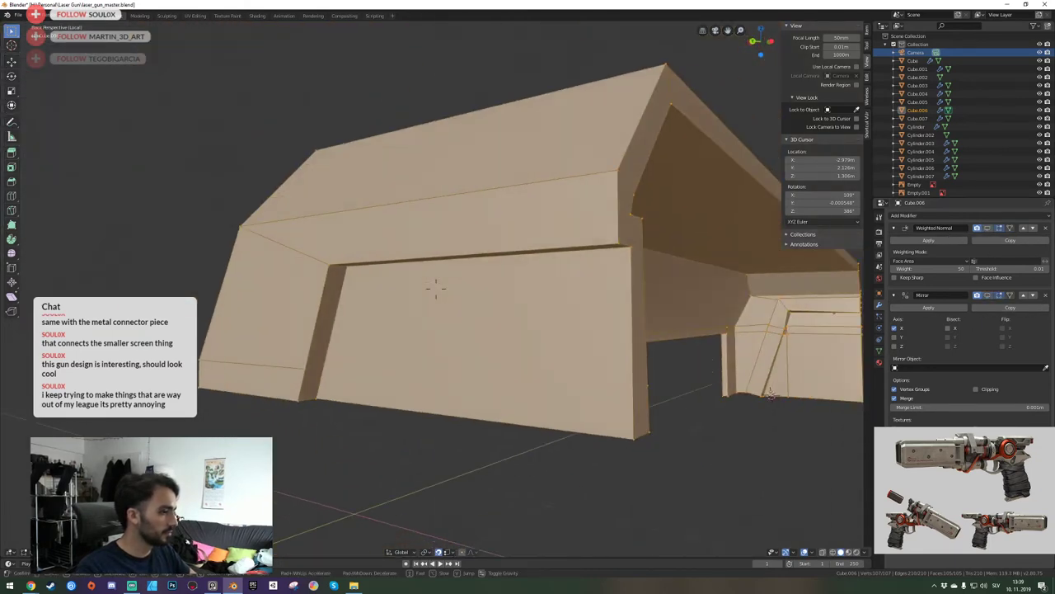
{"action": "left_click", "coordinate": [436, 288]}
{"action": "key", "text": "alt+a"}
Continue the cut across the panel's open end and outer face, and flatten the end edge by scaling it to 0.
{"action": "key", "text": "d"}
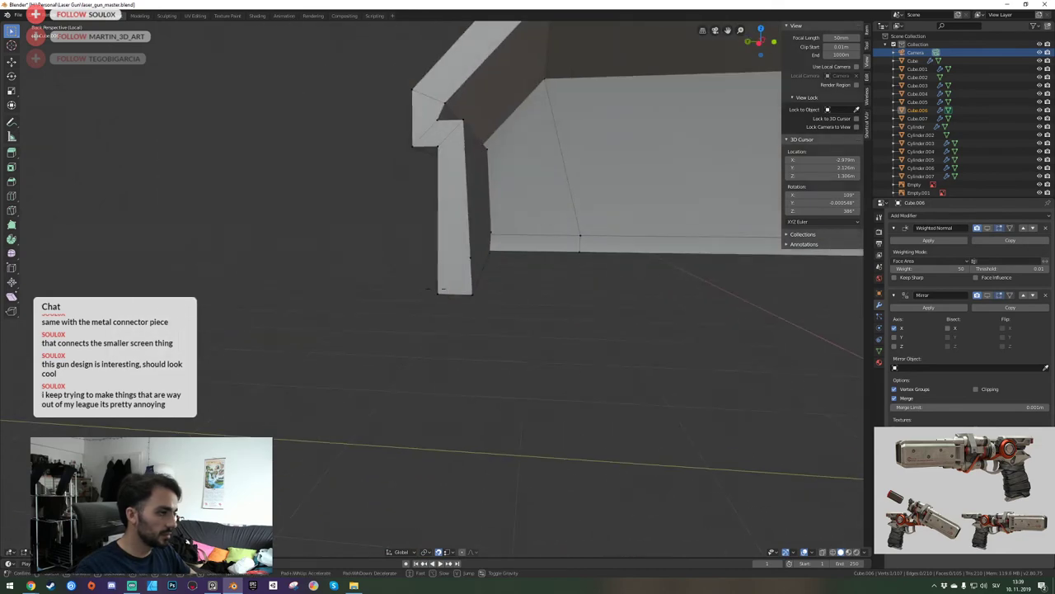
{"action": "middle_click_drag", "start_coordinate": [468, 258], "coordinate": [437, 289]}
{"action": "key", "text": "s"}
{"action": "key", "text": "0"}
{"action": "key", "text": "Return"}
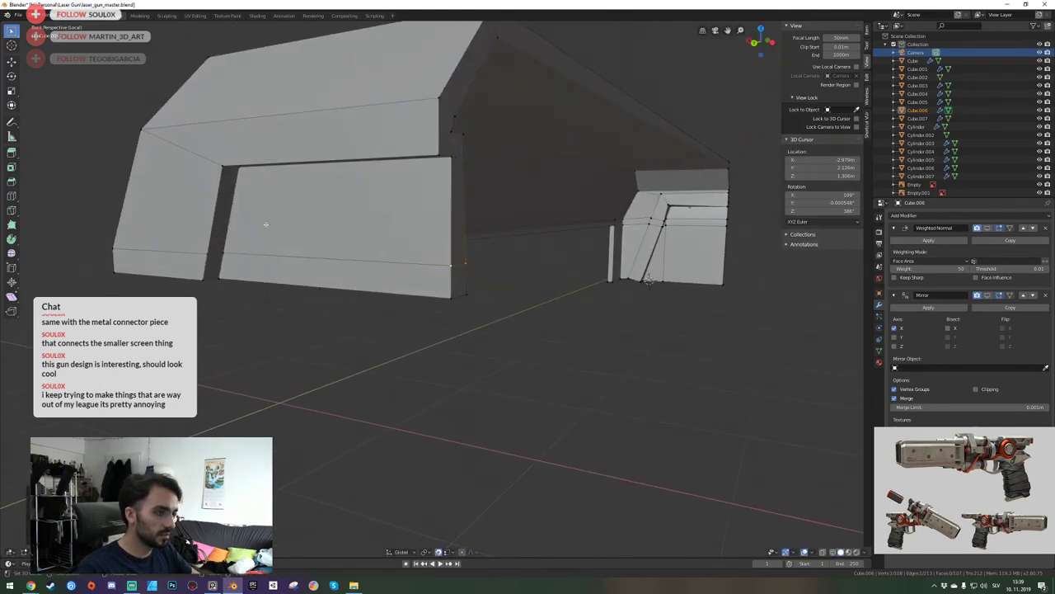
Move the open-end edge along the Z axis, snapping it to the cut's vertex at the outer groove.
{"action": "key", "text": "g"}
{"action": "key", "text": "z"}
{"action": "left_click", "coordinate": [224, 251]}
{"action": "key", "text": "shift+grave"}
{"action": "key", "text": "d"}
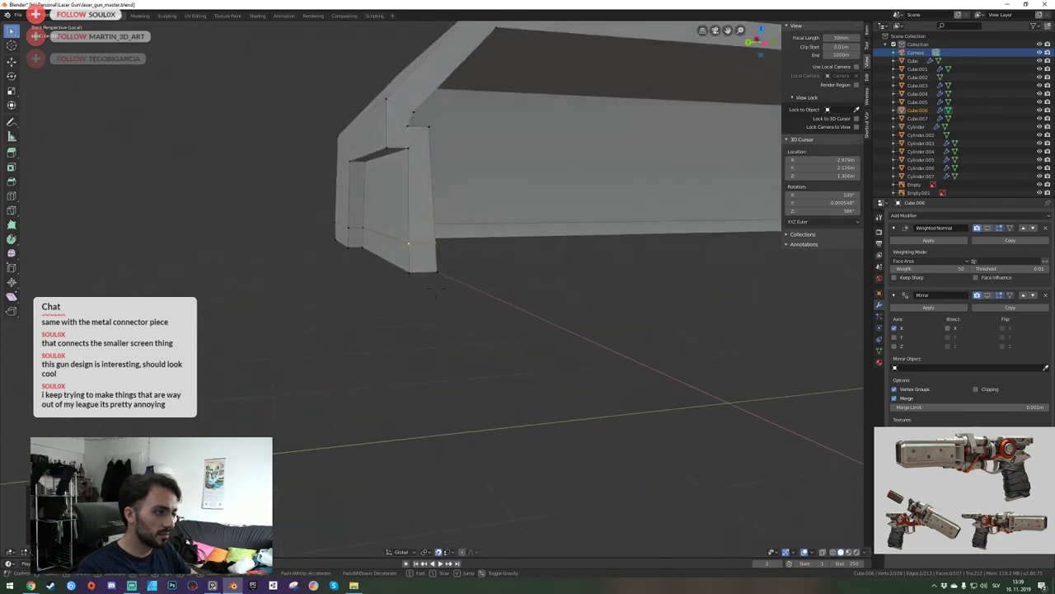
Select both inner faces of the end panel and flatten them by scaling to 0 along the Y axis.
{"action": "key", "text": "a"}
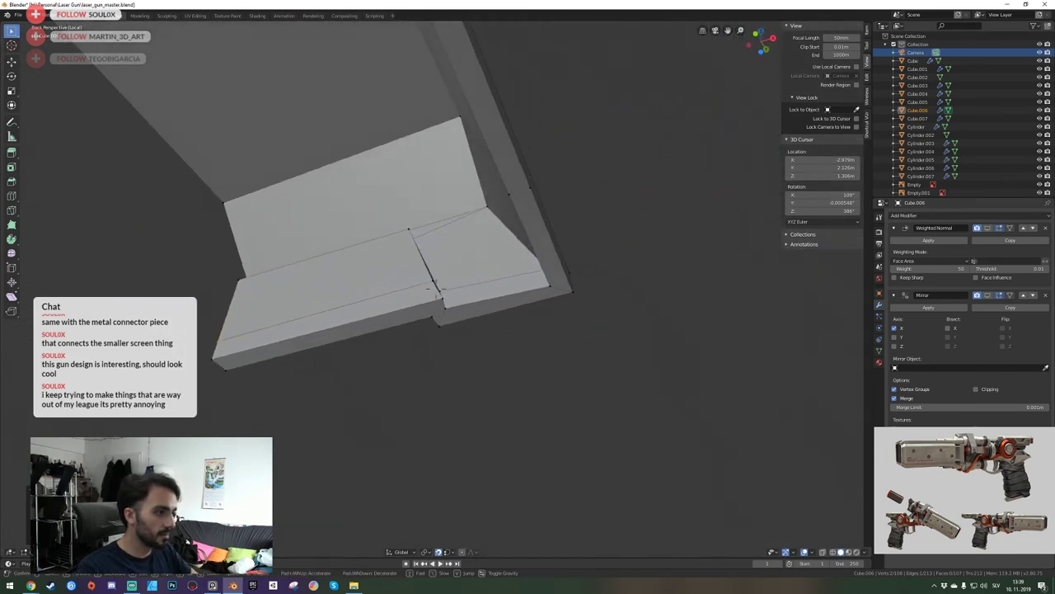
{"action": "key", "text": "d"}
{"action": "key", "text": "d"}
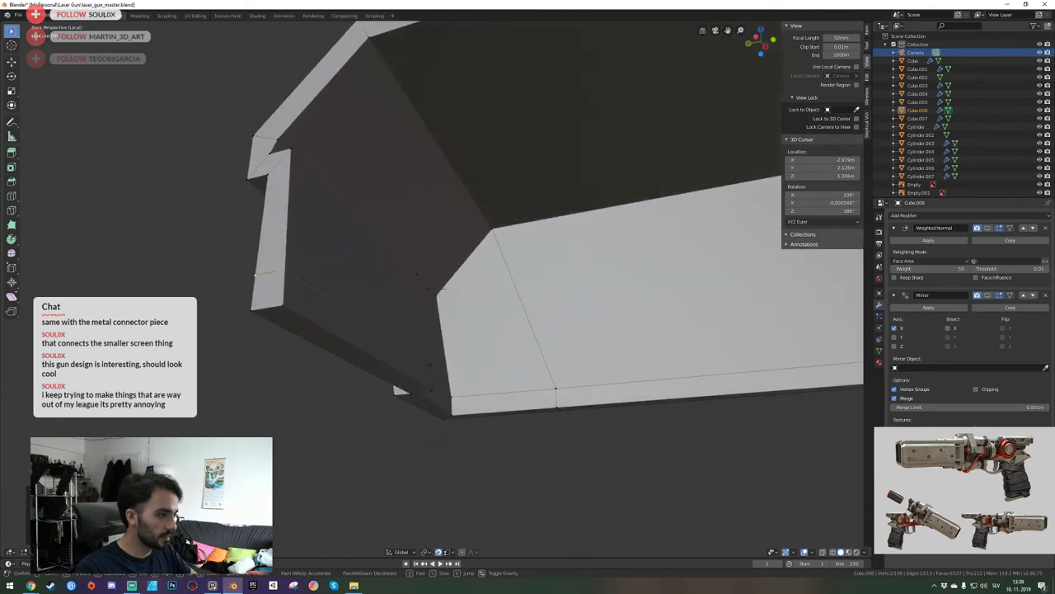
{"action": "key", "text": "shift+grave"}
{"action": "key", "text": "e"}
{"action": "key", "text": "3"}
{"action": "right_click", "coordinate": [390, 456]}
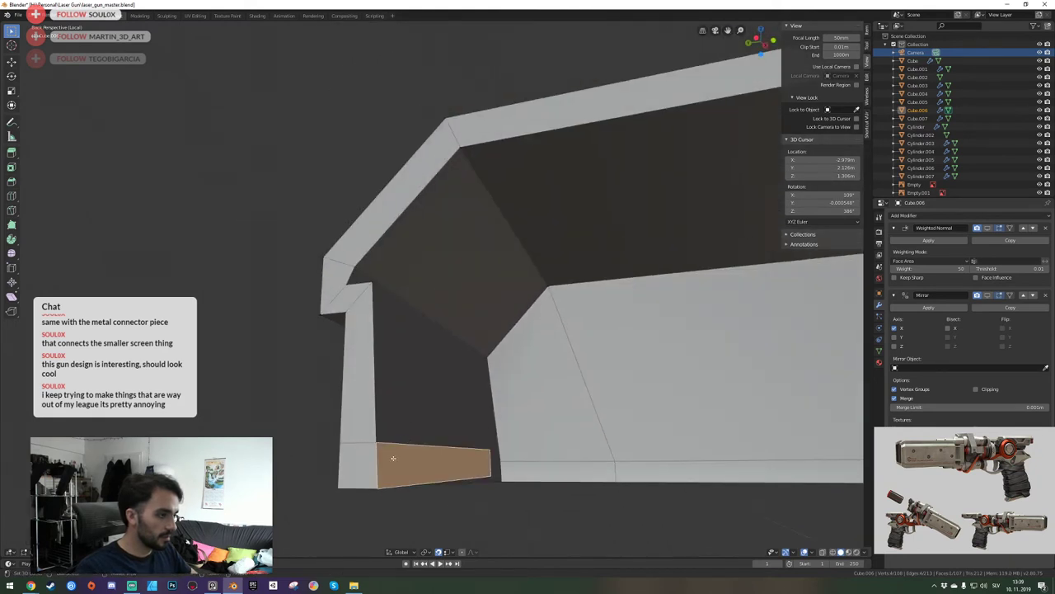
{"action": "right_click", "coordinate": [413, 414], "text": "shift"}
{"action": "key", "text": "shift+grave"}
{"action": "key", "text": "e"}
{"action": "left_click", "coordinate": [432, 289]}
{"action": "key", "text": "s"}
{"action": "key", "text": "y"}
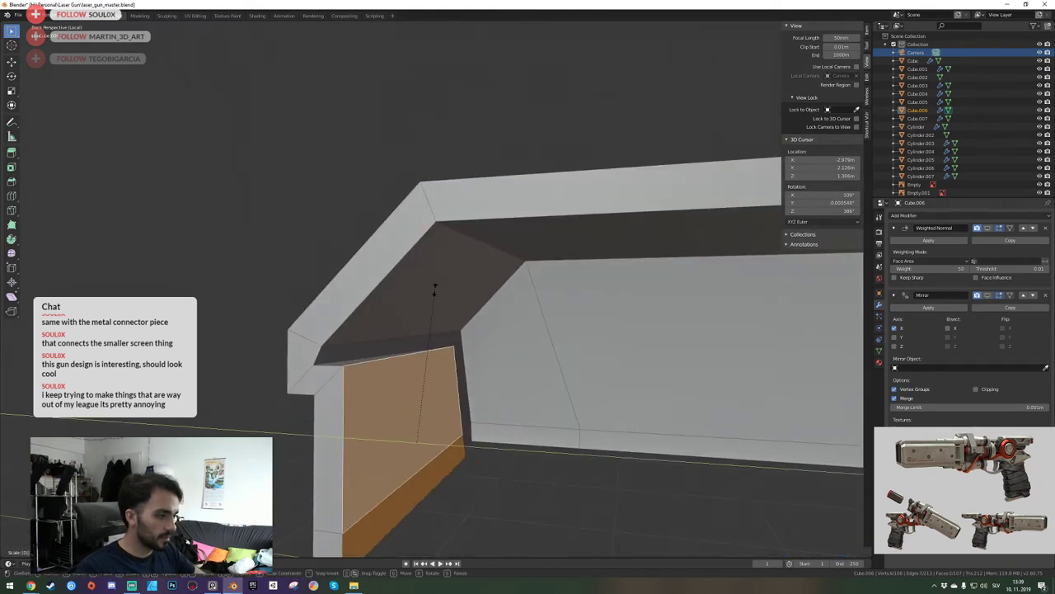
{"action": "key", "text": "Return"}
Move the flattened inner faces along the Y axis toward the panel's outer side, making the end panel thinner.
{"action": "key", "text": "shift+grave"}
{"action": "key", "text": "q"}
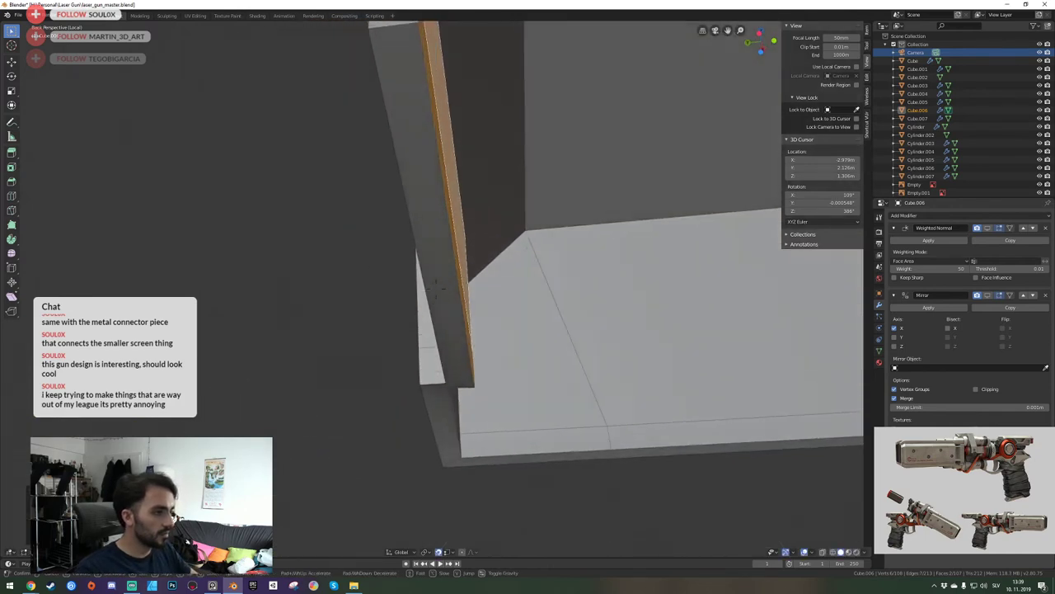
{"action": "key", "text": "s"}
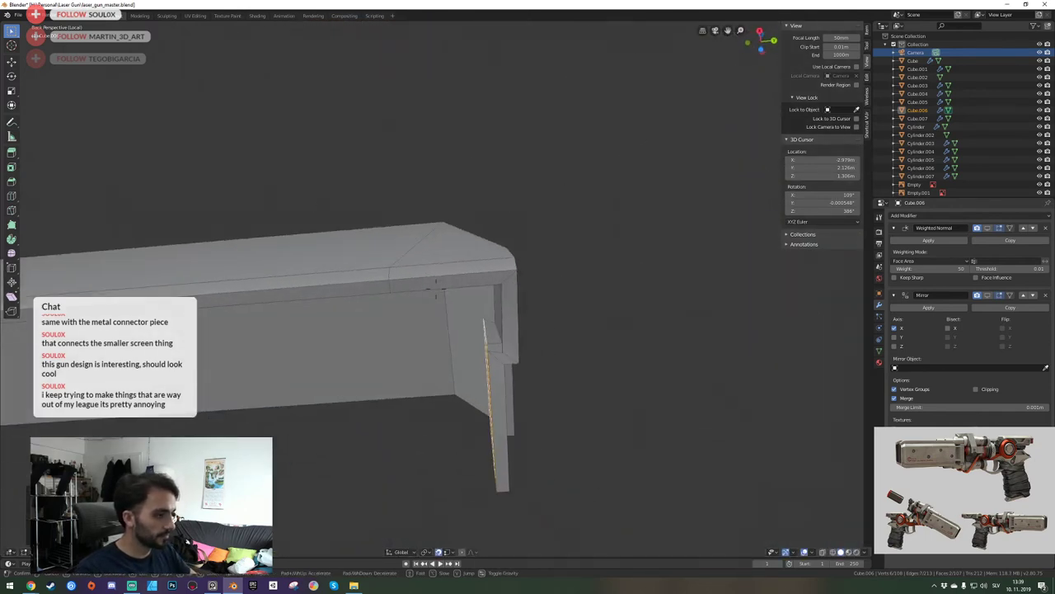
{"action": "left_click", "coordinate": [436, 289]}
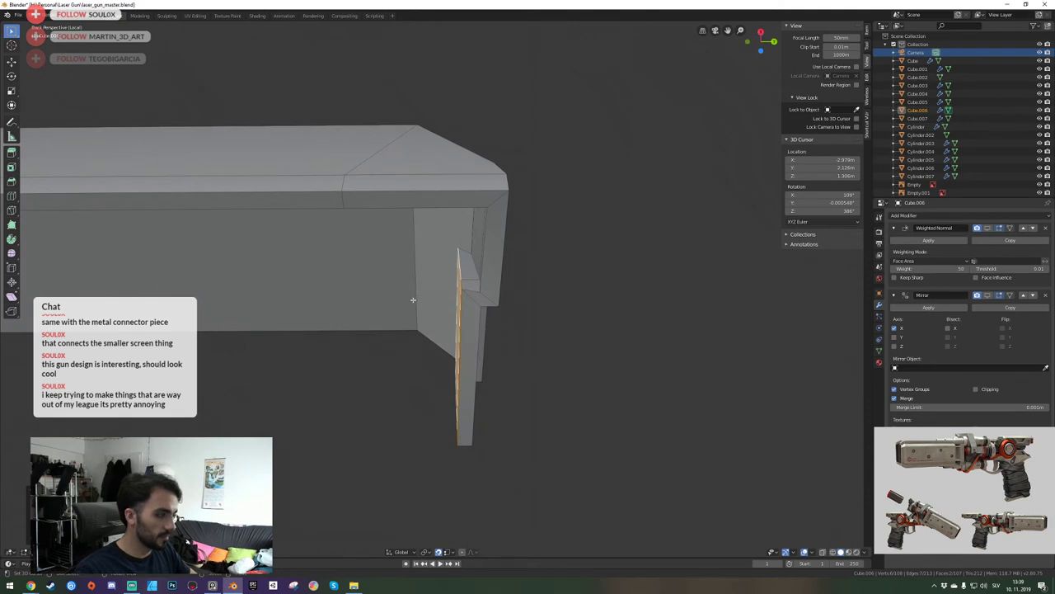
{"action": "key", "text": "ctrl"}
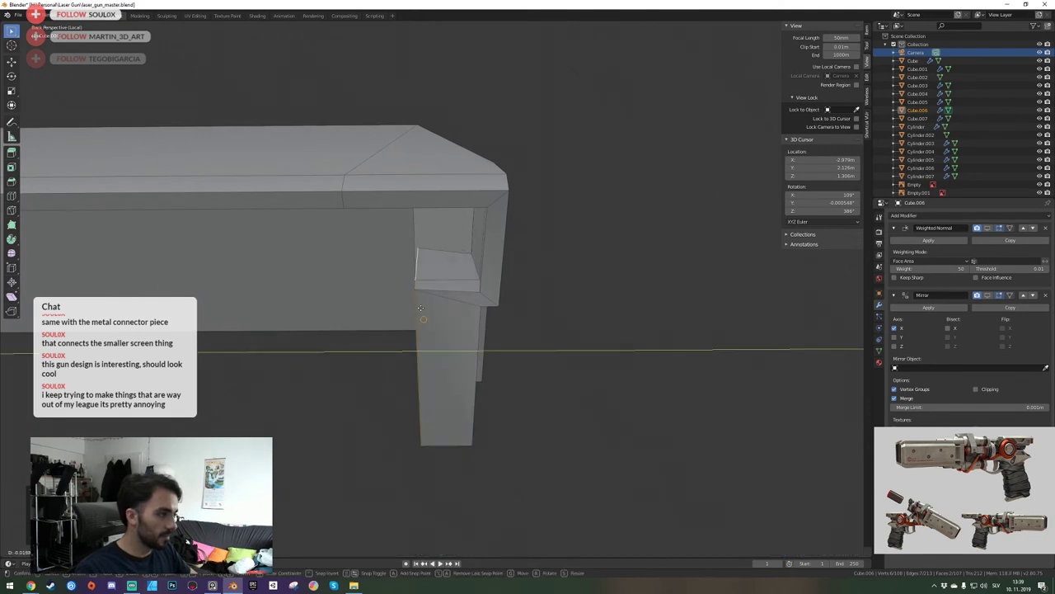
{"action": "left_click", "coordinate": [437, 306]}
Select the two inner faces of the recessed section beside the end panel and shift them slightly along the Y axis.
{"action": "key", "text": "shift+grave"}
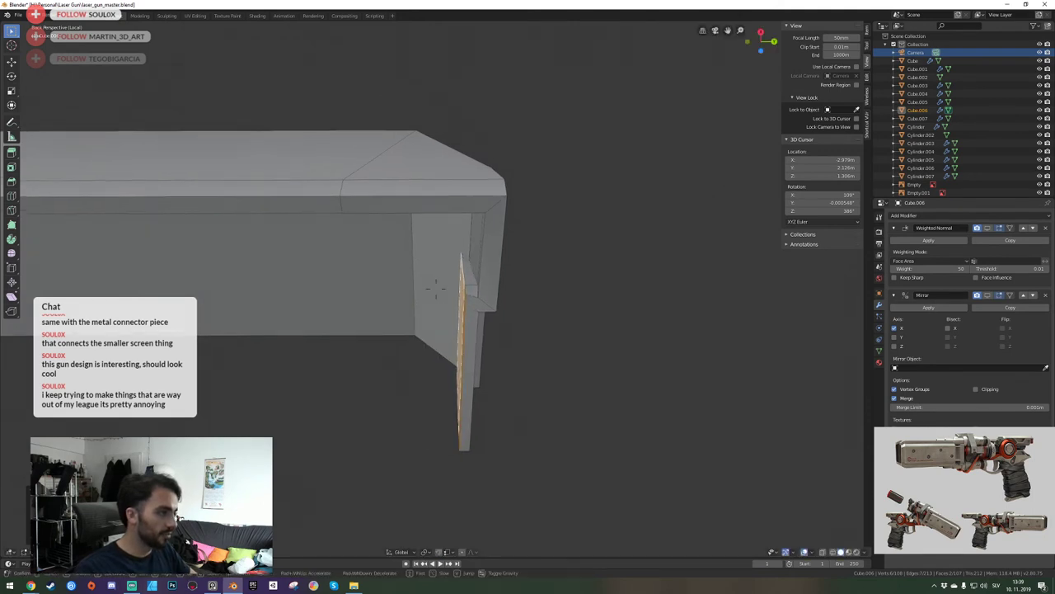
{"action": "key", "text": "w"}
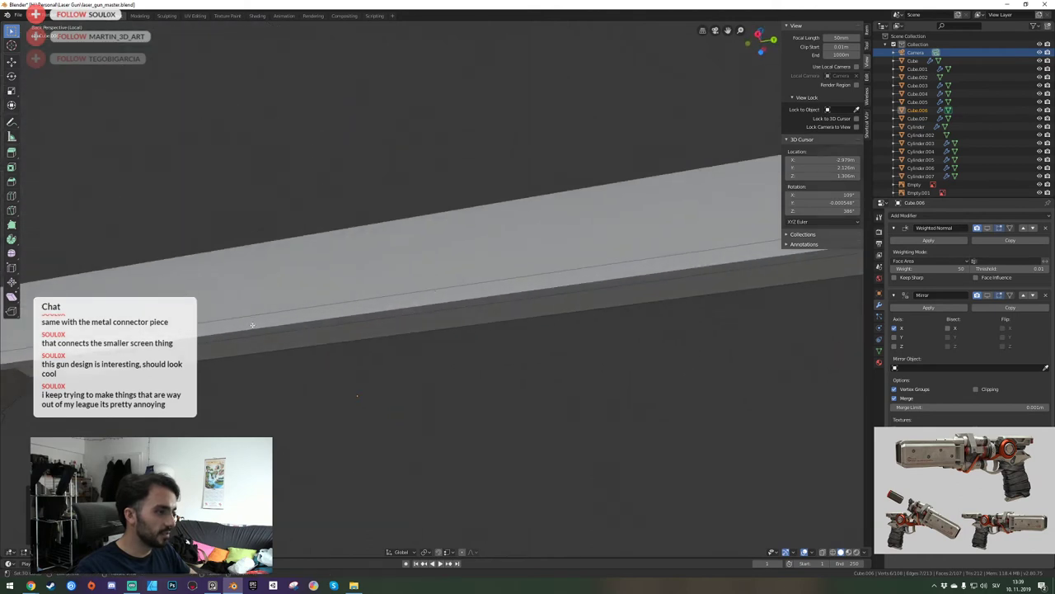
{"action": "left_click", "coordinate": [433, 287]}
{"action": "key", "text": "shift+grave"}
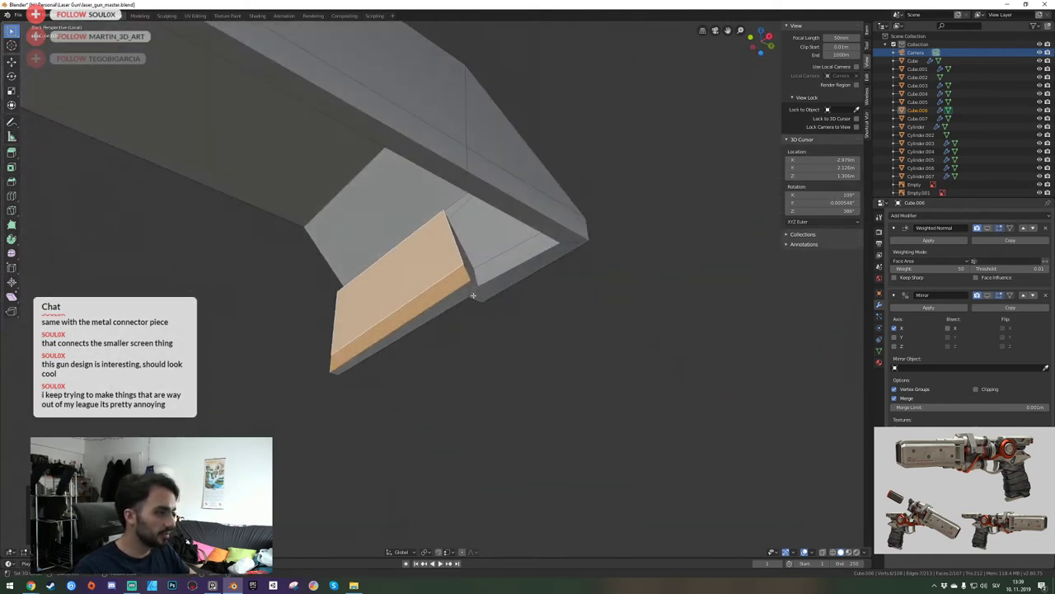
{"action": "left_click", "coordinate": [480, 260]}
{"action": "key", "text": "a"}
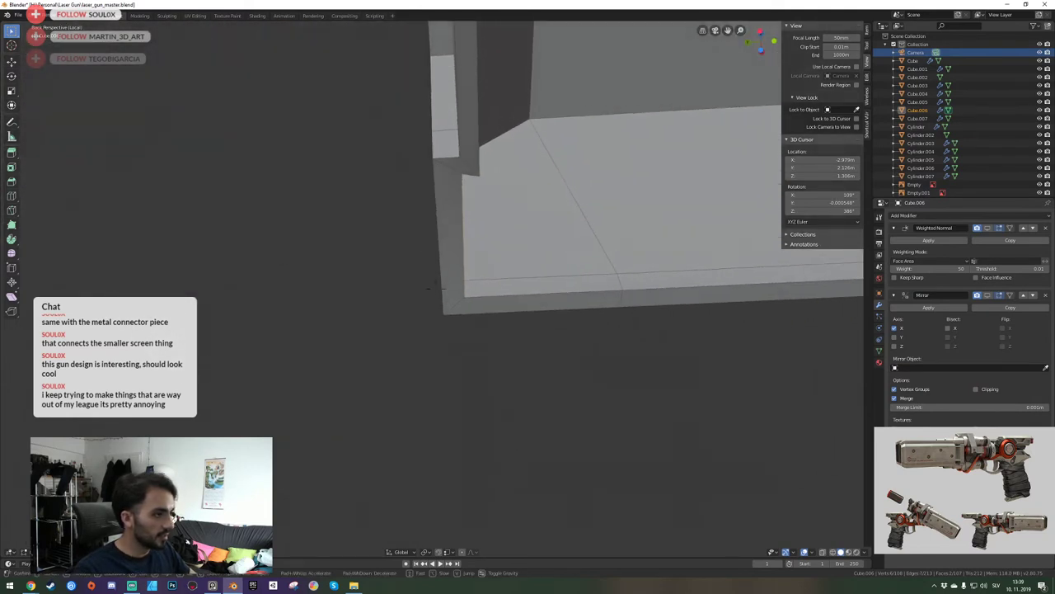
{"action": "left_click", "coordinate": [480, 286]}
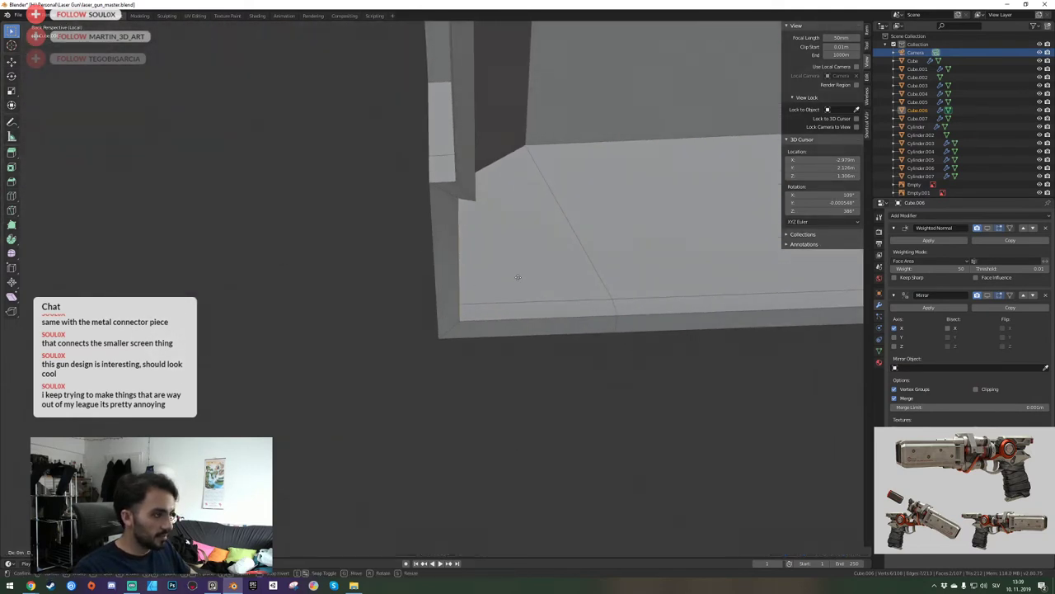
{"action": "left_click", "coordinate": [466, 257]}
{"action": "key", "text": "shift+grave"}
{"action": "key", "text": "d"}
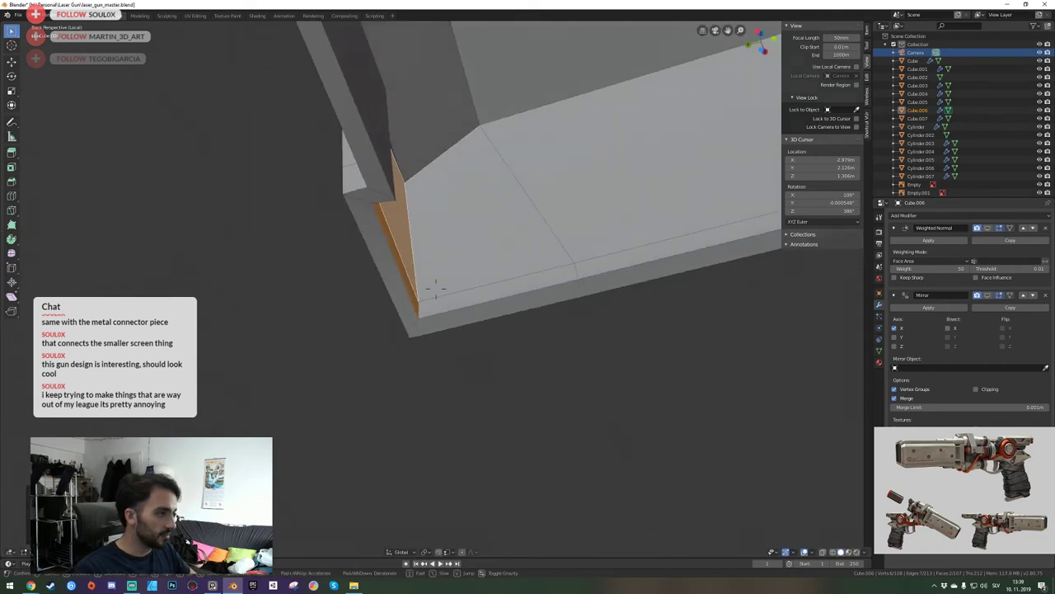
{"action": "key", "text": "g"}
{"action": "key", "text": "y"}
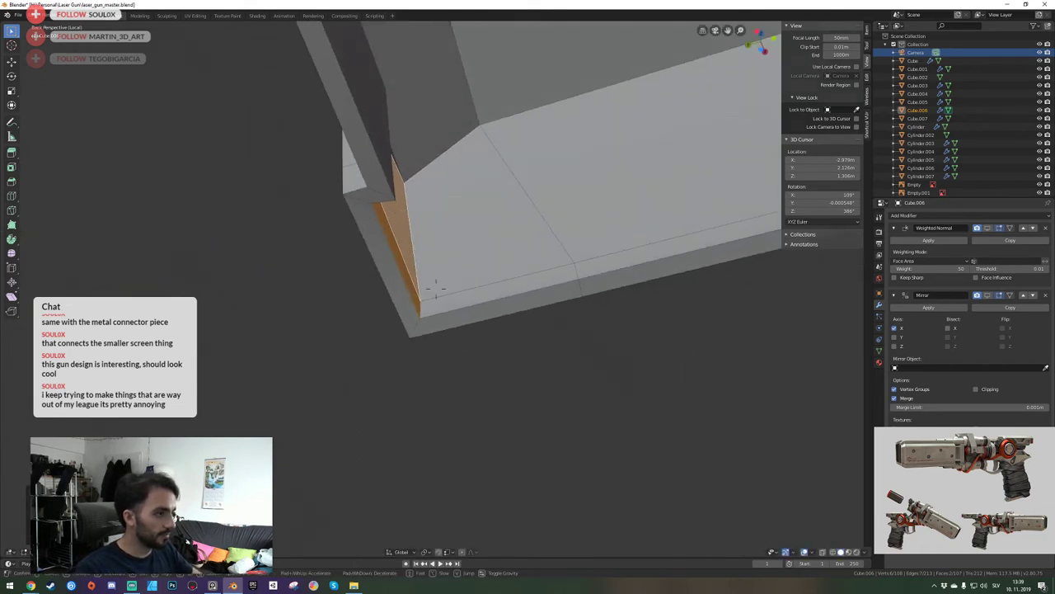
Select the inner edges along the cover's open bottom rim and lower them vertically, snapping to an outer rim vertex.
{"action": "key", "text": "a"}
{"action": "key", "text": "a"}
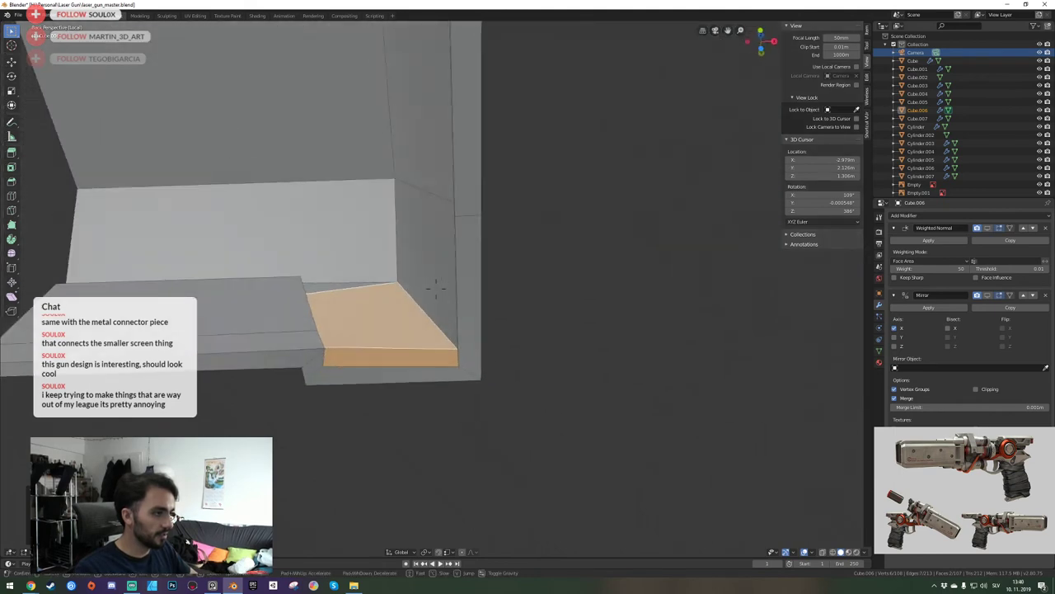
{"action": "key", "text": "w"}
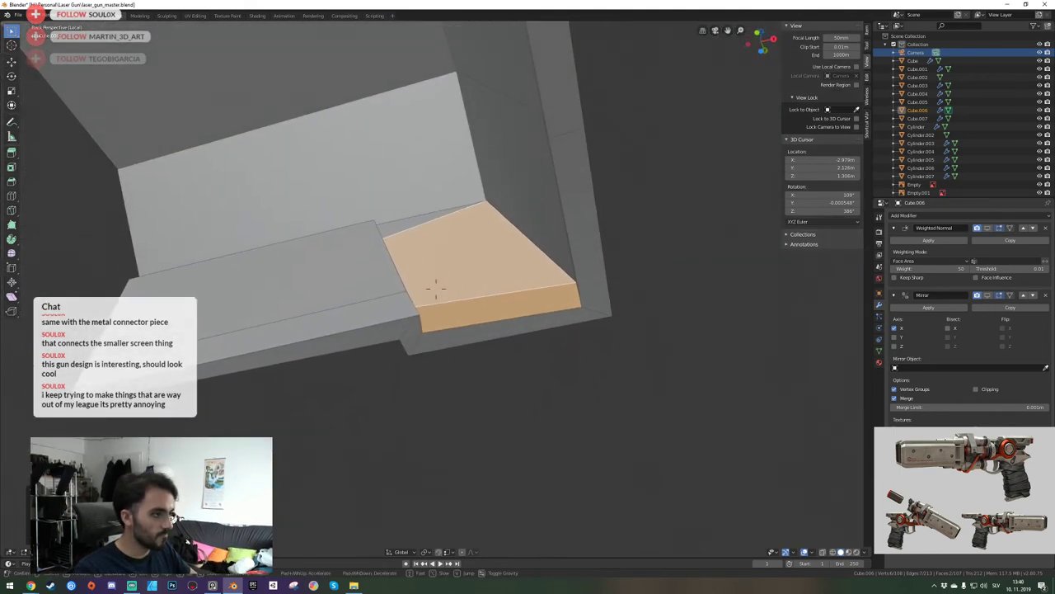
{"action": "key", "text": "w"}
{"action": "scroll", "coordinate": [435, 285], "scroll_direction": "down", "scroll_amount": 6}
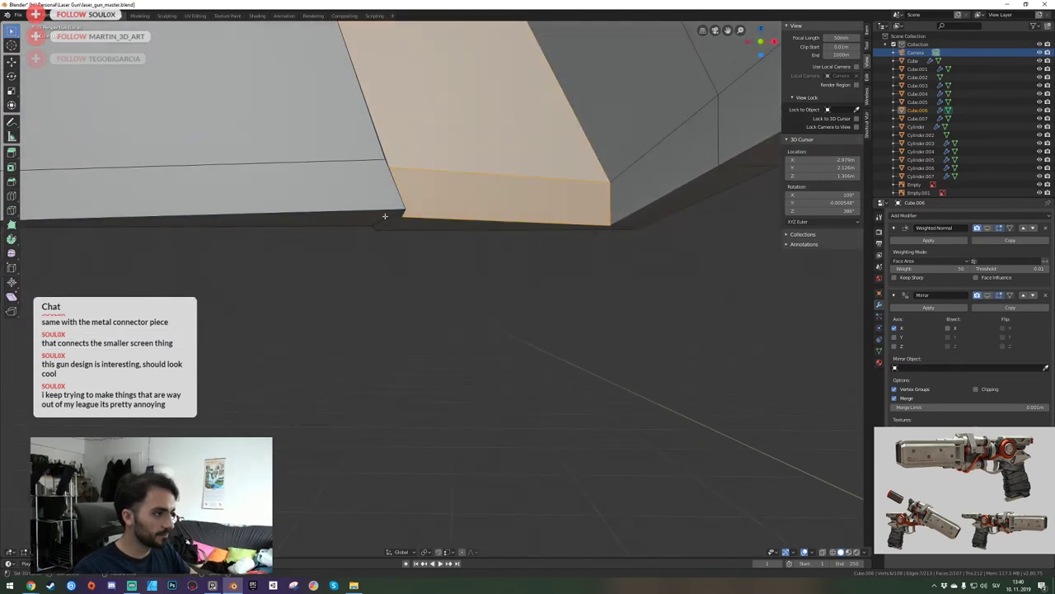
{"action": "left_click", "coordinate": [378, 209]}
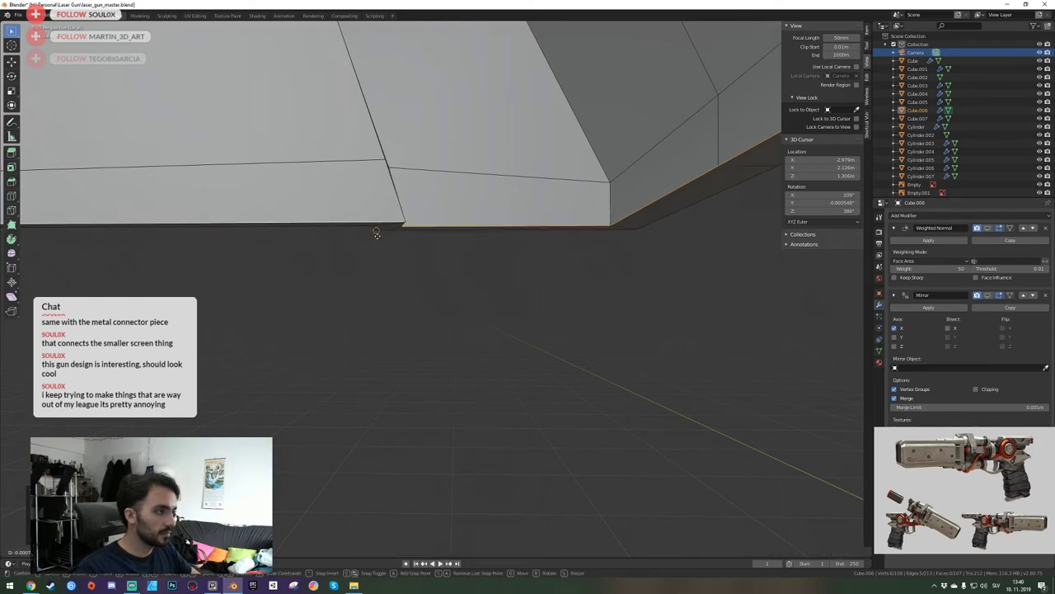
{"action": "middle_click_drag", "start_coordinate": [375, 236], "coordinate": [447, 287]}
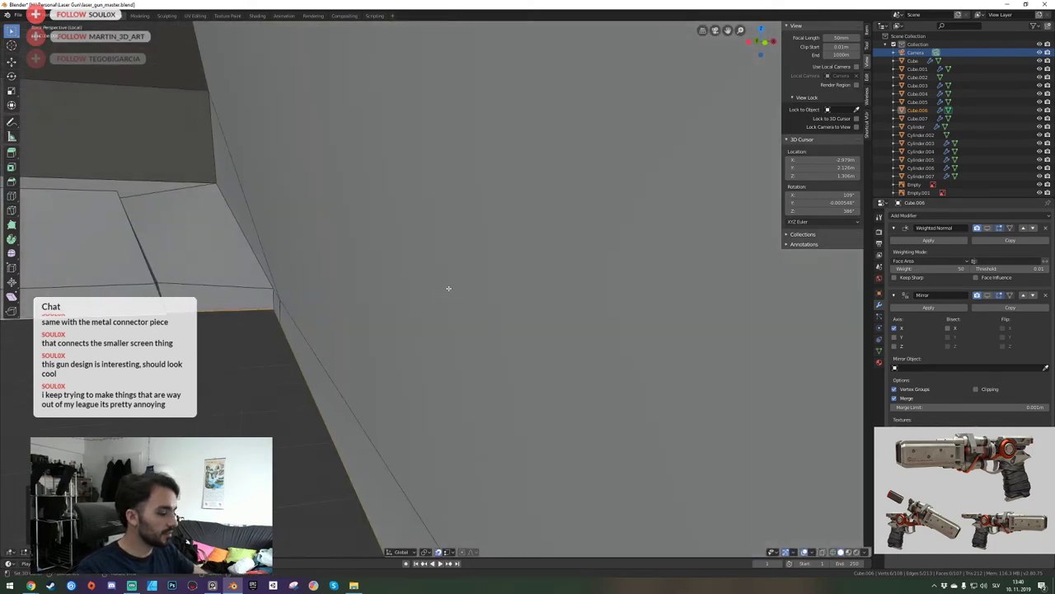
Frame the cover from the right side, check the adjusted rim, and save the file.
{"action": "key", "text": "KP_3"}
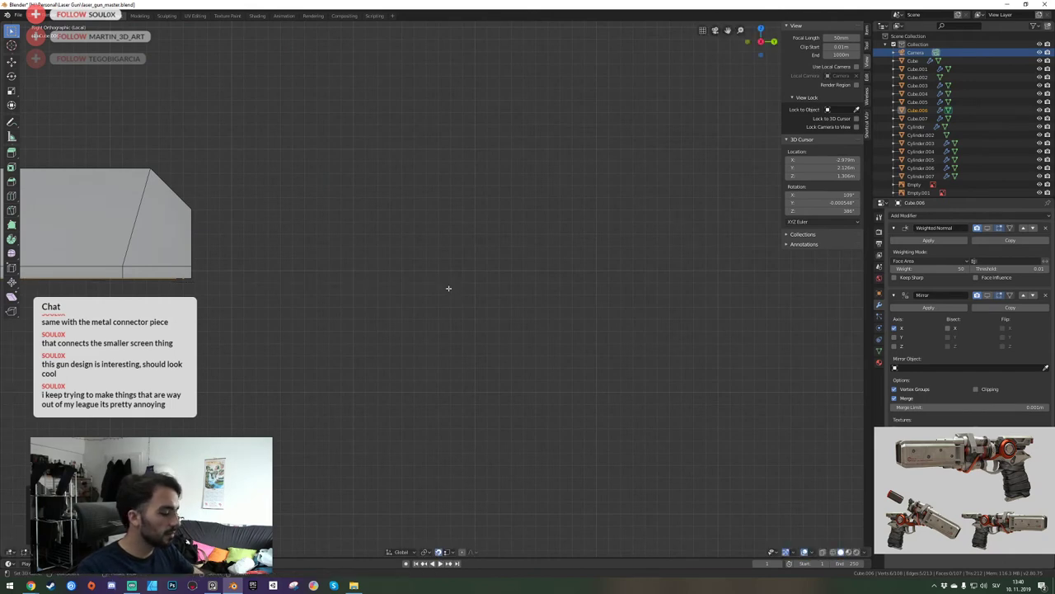
{"action": "key", "text": "KP_Decimal"}
{"action": "key", "text": "shift+grave"}
{"action": "key", "text": "w"}
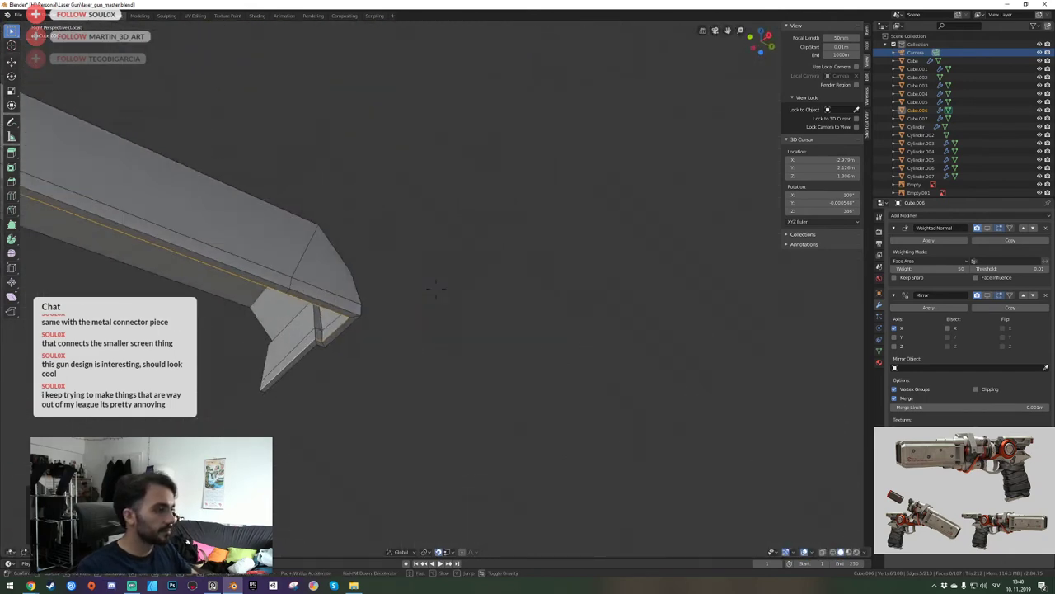
{"action": "left_click", "coordinate": [429, 298]}
{"action": "key", "text": "ctrl+s"}
In vertex selection, move the recessed section's middle inner vertex along one axis, snapping it to the matching vertex on the end panel's edge.
{"action": "key", "text": "shift+grave"}
{"action": "key", "text": "w"}
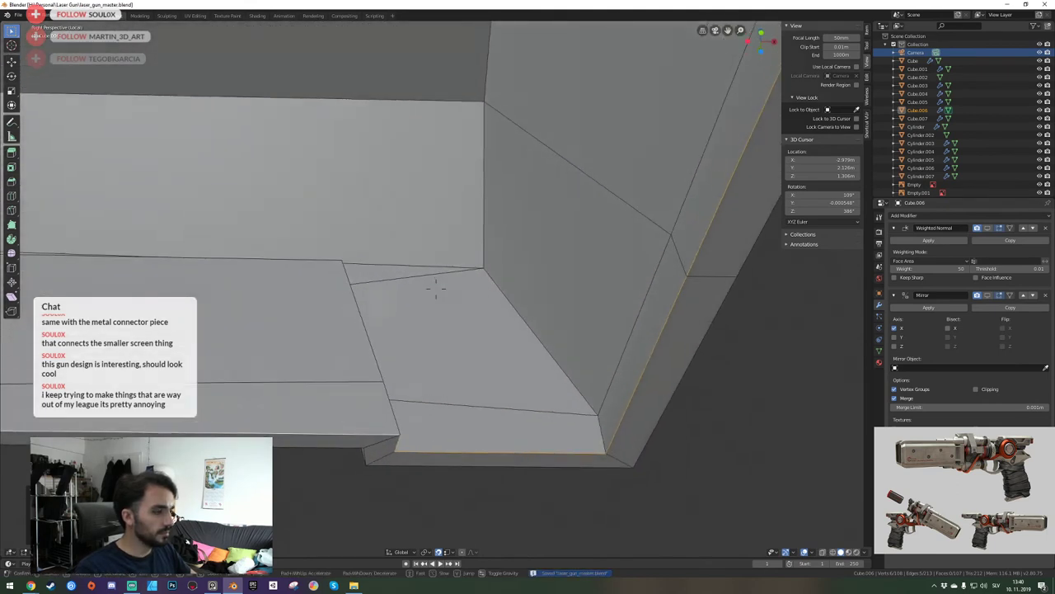
{"action": "key", "text": "s"}
{"action": "key", "text": "w"}
{"action": "left_click", "coordinate": [433, 289]}
{"action": "key", "text": "1"}
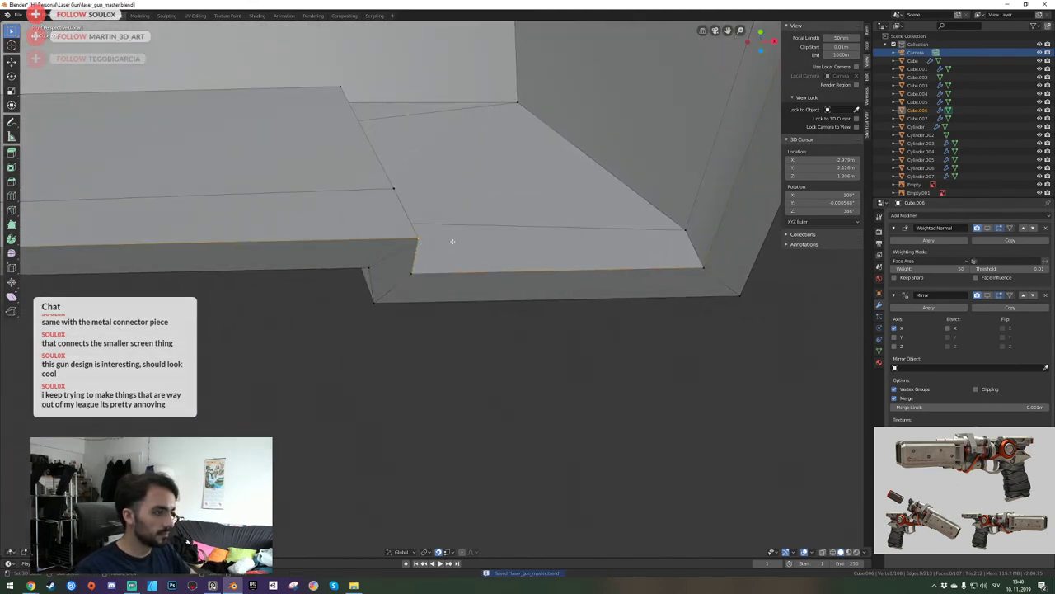
{"action": "left_click", "coordinate": [489, 144]}
{"action": "key", "text": "shift+grave"}
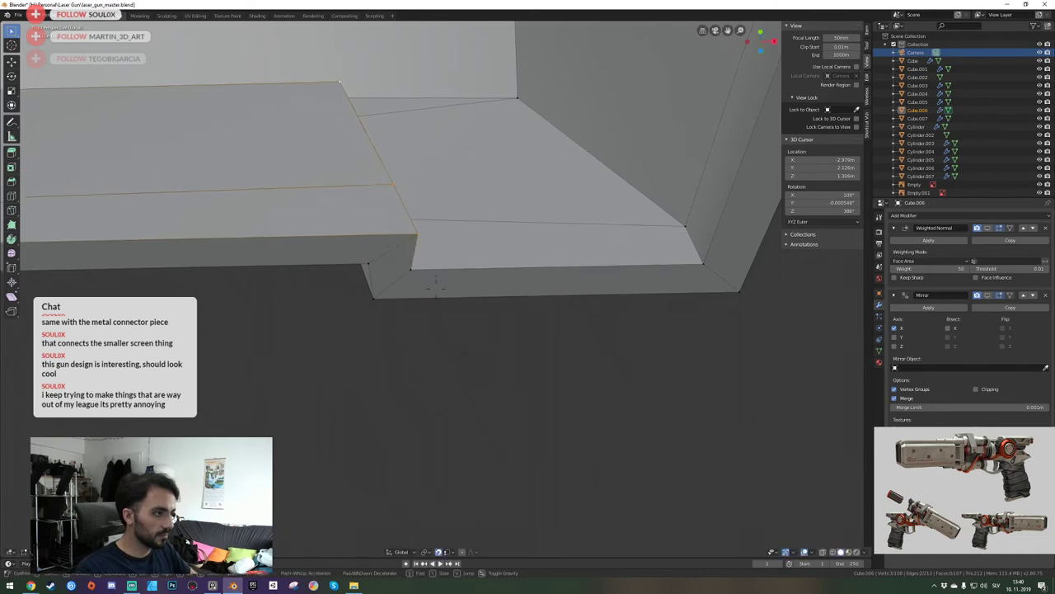
{"action": "key", "text": "w"}
{"action": "key", "text": "s"}
{"action": "key", "text": "w"}
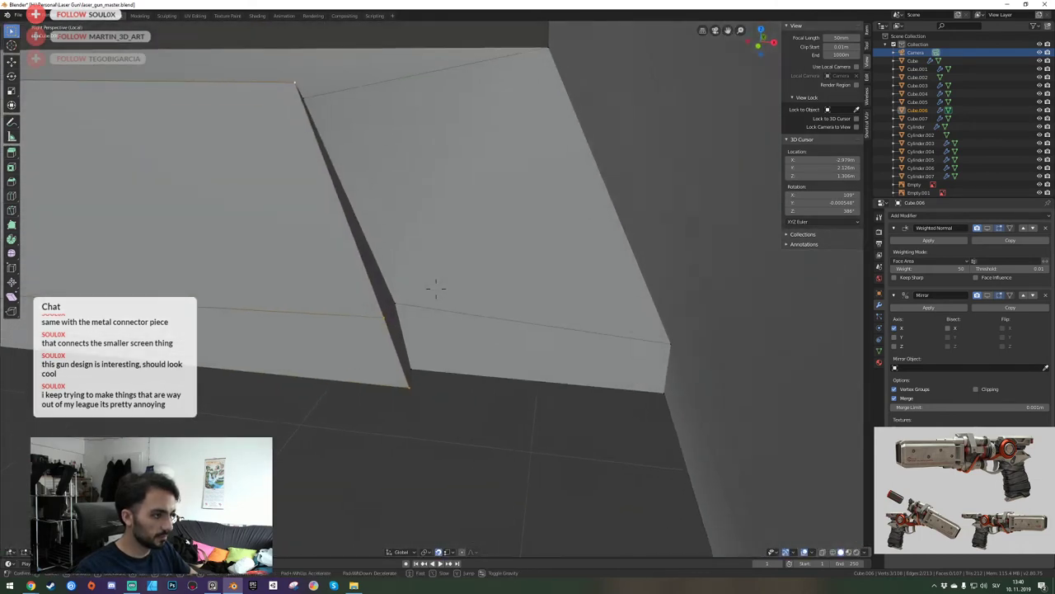
{"action": "left_click", "coordinate": [436, 289]}
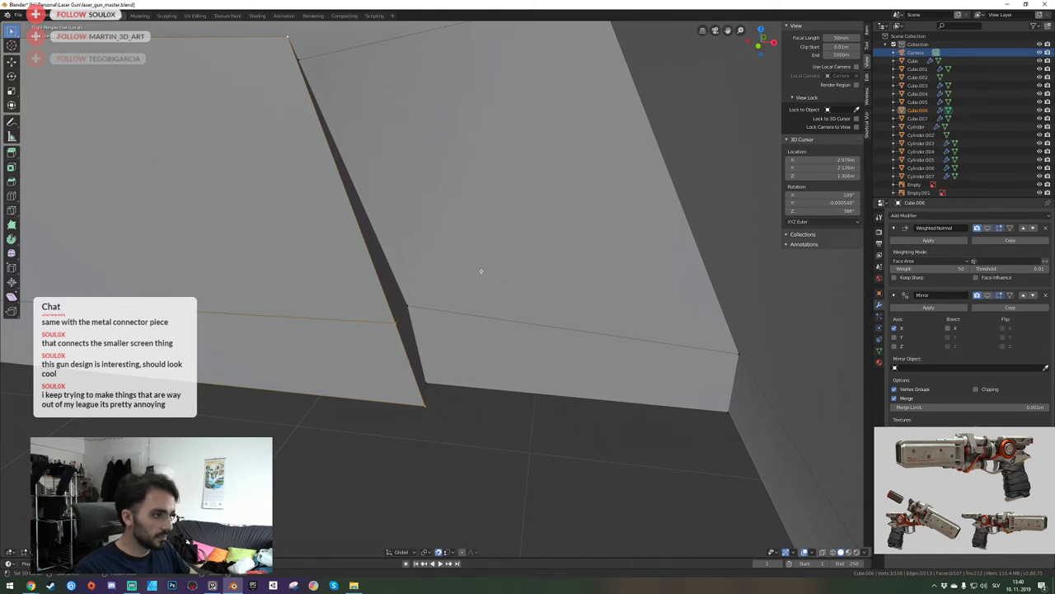
{"action": "key", "text": "g"}
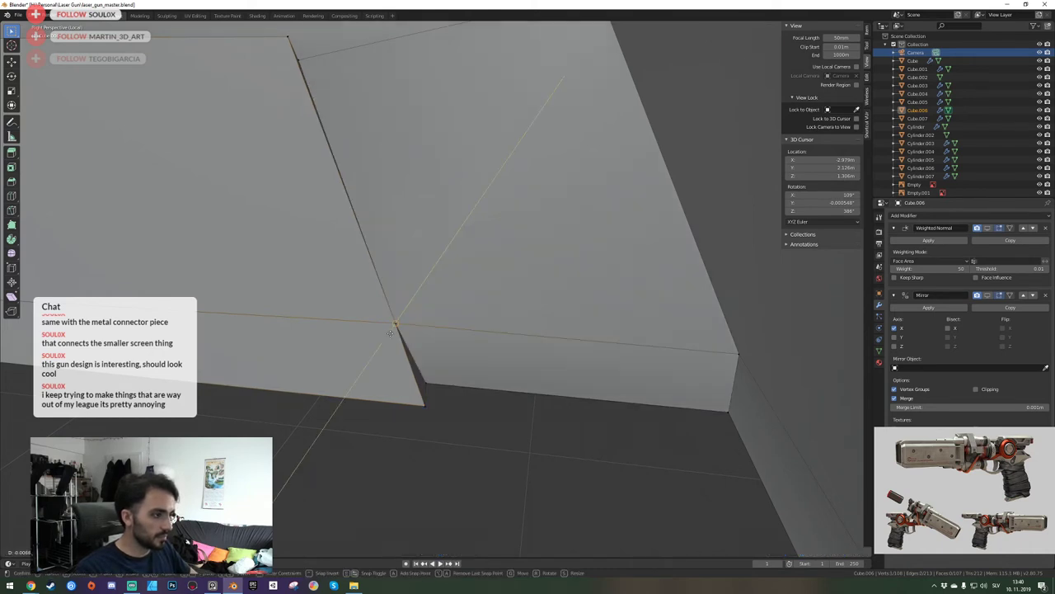
{"action": "key", "text": "x"}
Move the recessed section's bottom inner vertex along the X axis, snapping it to the end panel's bottom corner.
{"action": "key", "text": "shift+grave"}
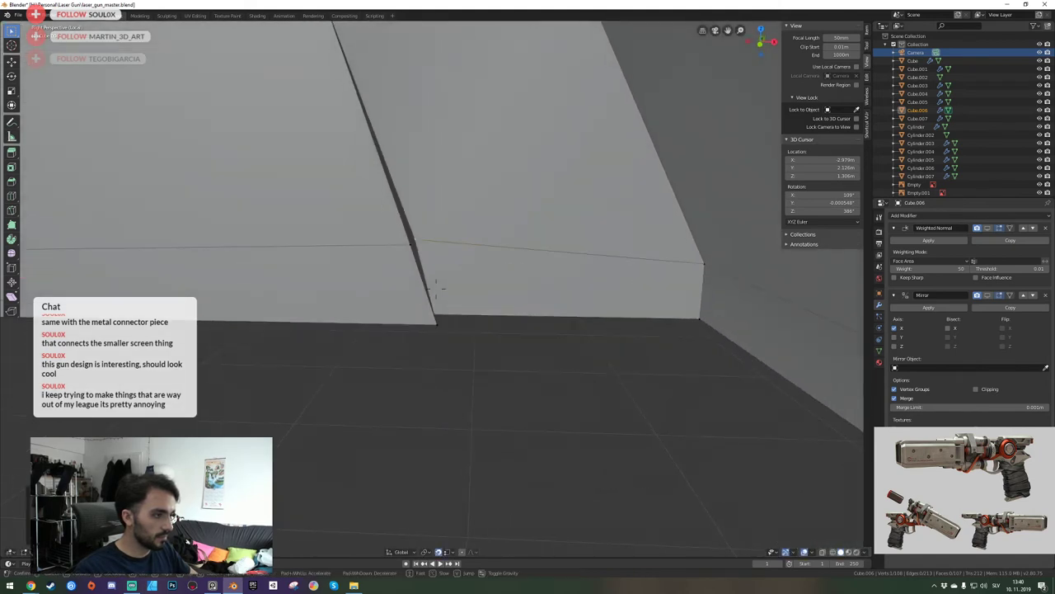
{"action": "key", "text": "w"}
{"action": "left_click", "coordinate": [436, 289]}
{"action": "left_click", "coordinate": [450, 347]}
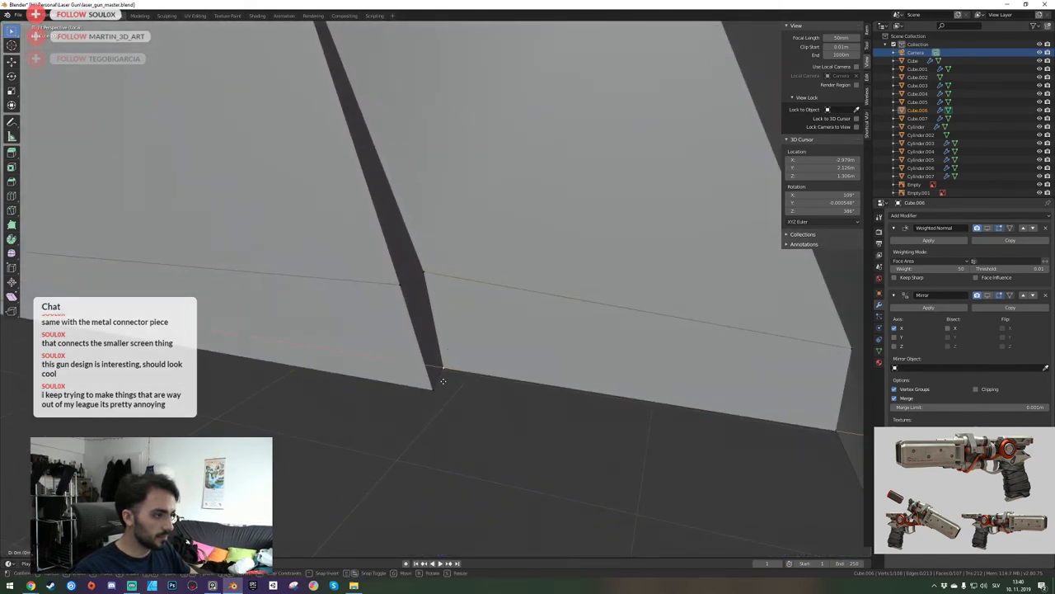
{"action": "middle_click_drag", "start_coordinate": [438, 388], "coordinate": [430, 295]}
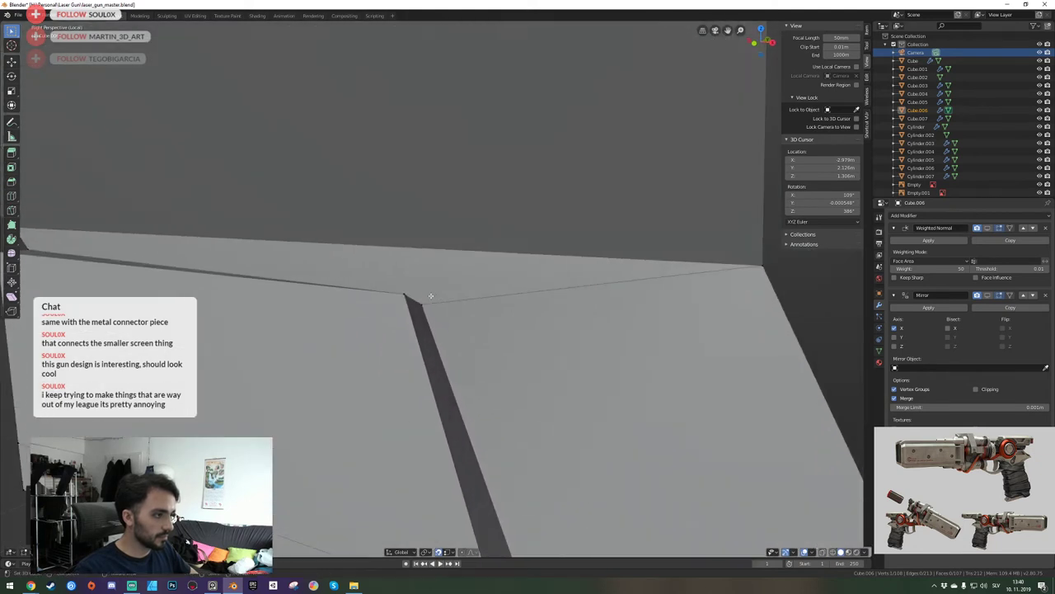
Align the recessed section's top inner vertex with the end panel's top corner by moving it along X and Z with snapping.
{"action": "key", "text": "g"}
{"action": "key", "text": "x"}
{"action": "key", "text": "z"}
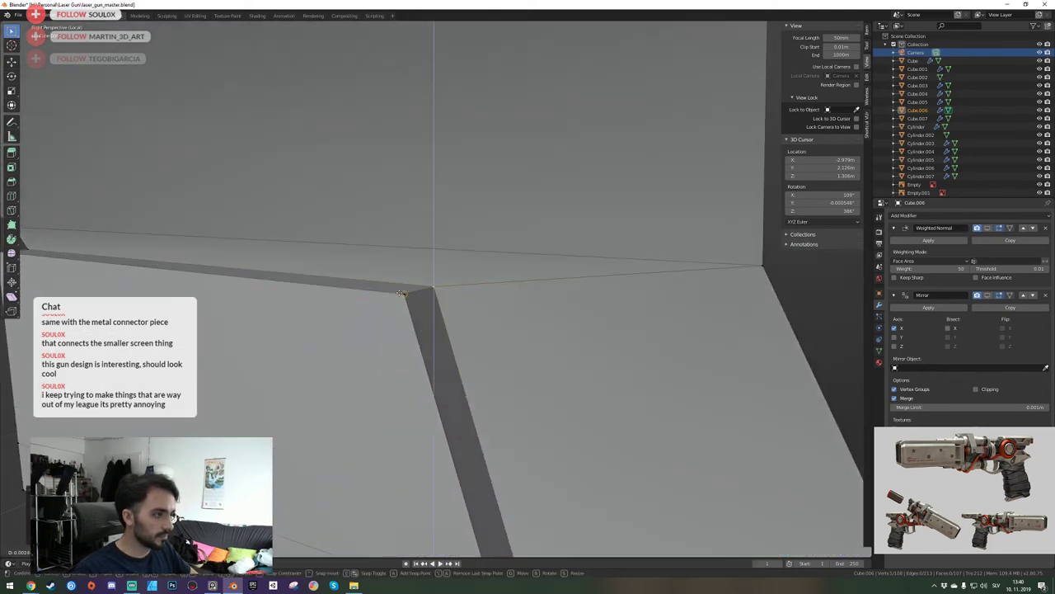
{"action": "key", "text": "a"}
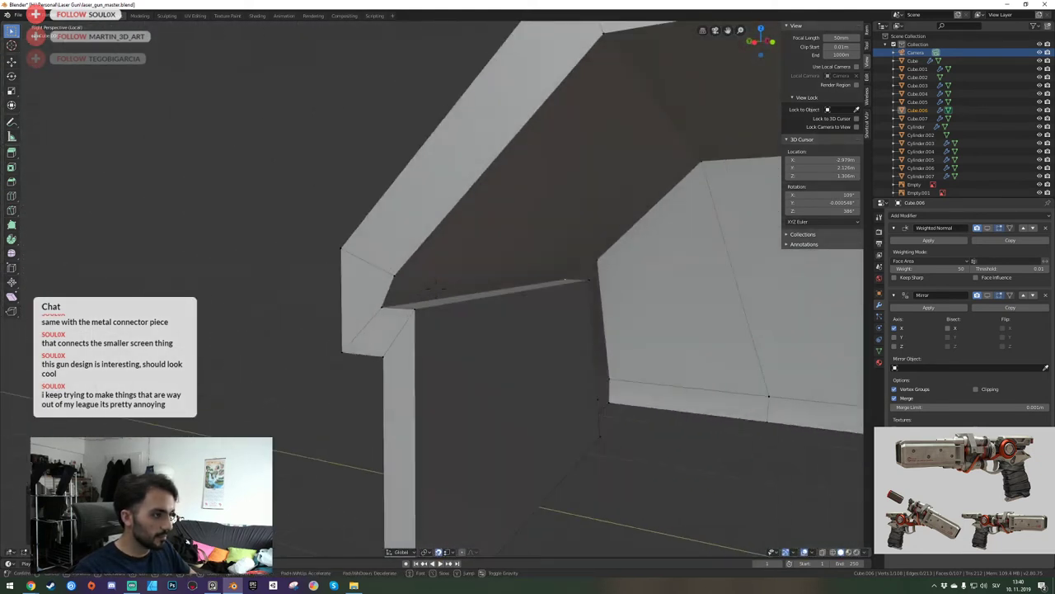
{"action": "key", "text": "a"}
{"action": "key", "text": "s"}
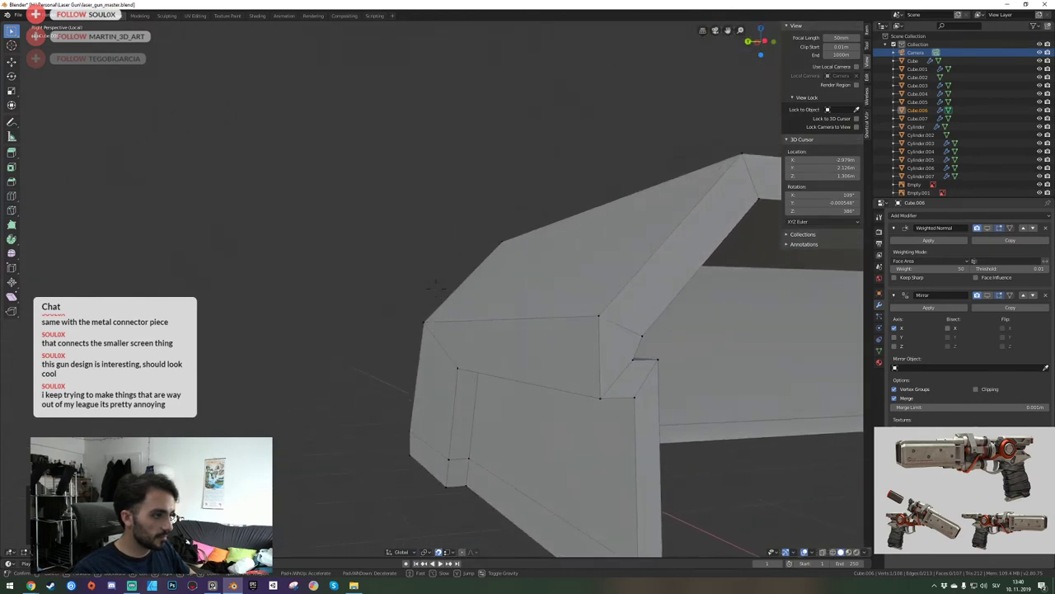
{"action": "key", "text": "d"}
{"action": "key", "text": "d"}
{"action": "key", "text": "w"}
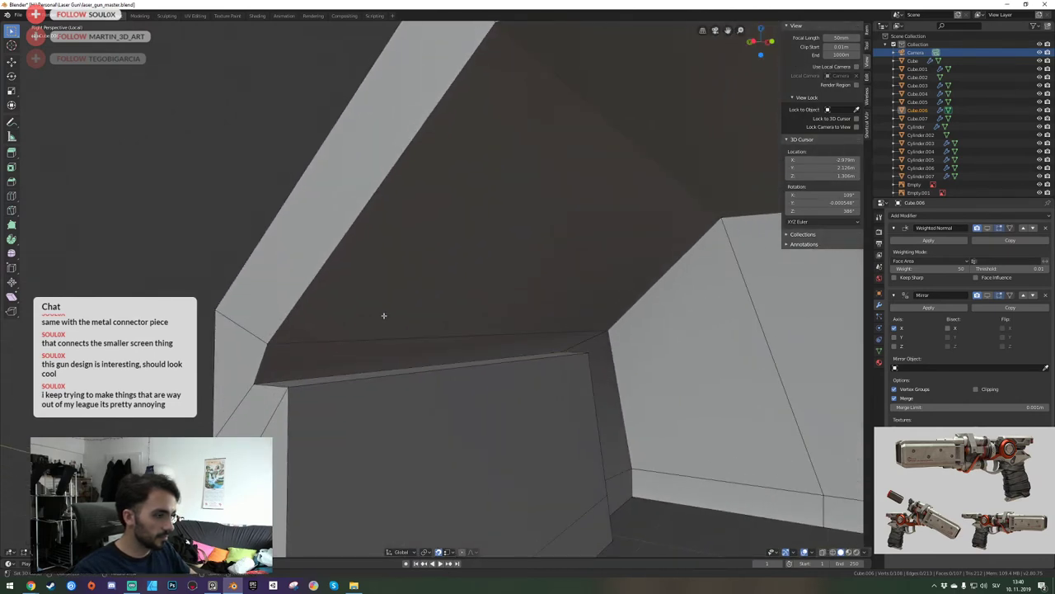
Examine the recessed section's inner corner and the bottom rim from inside and below the cover.
{"action": "key", "text": "shift+grave"}
{"action": "key", "text": "a"}
{"action": "key", "text": "w"}
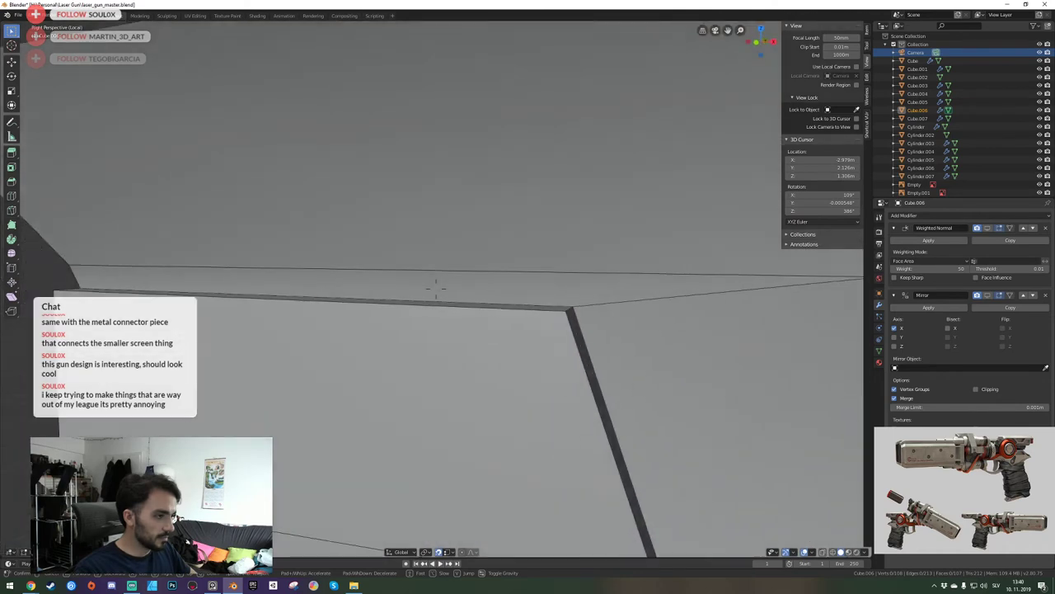
{"action": "key", "text": "d"}
{"action": "key", "text": "a"}
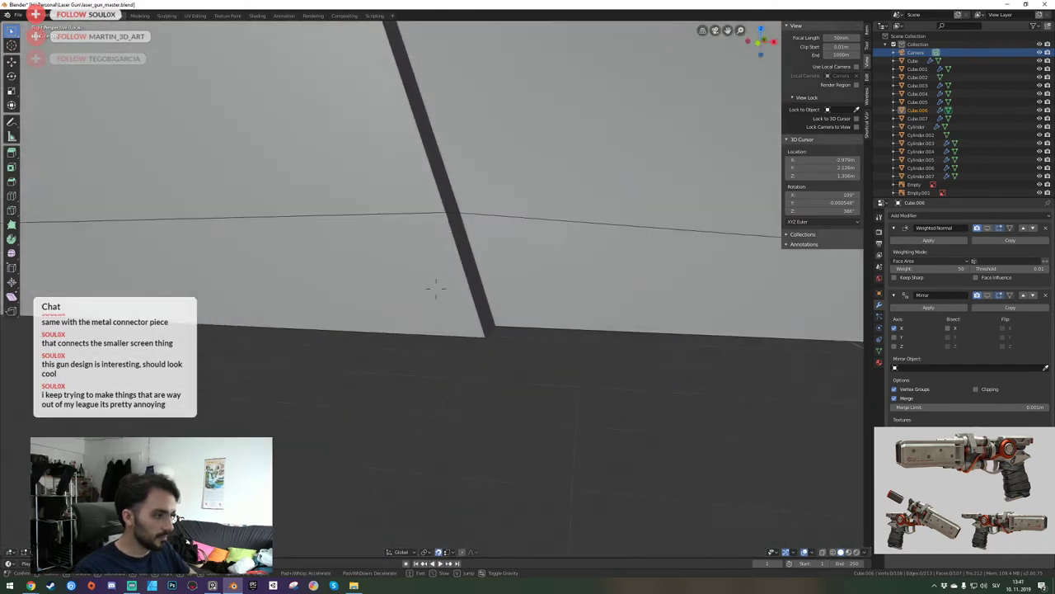
{"action": "key", "text": "d"}
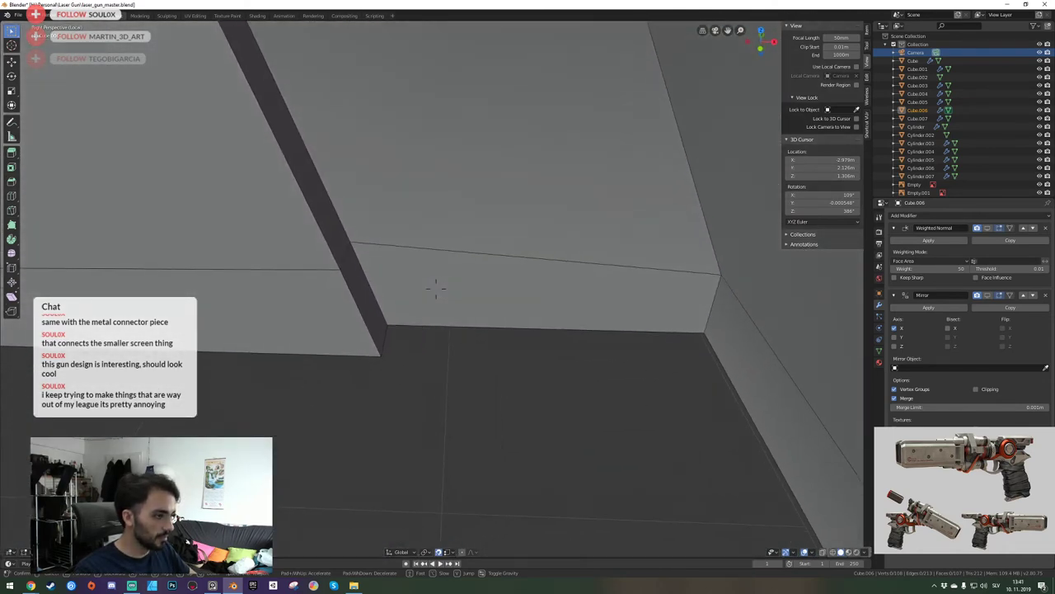
{"action": "key", "text": "a"}
{"action": "key", "text": "s"}
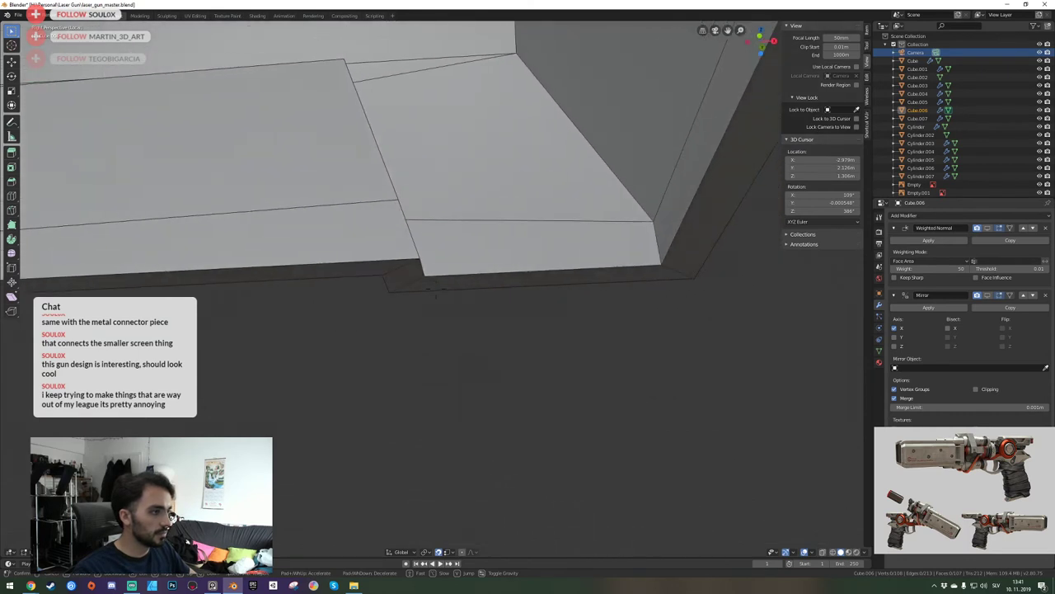
{"action": "key", "text": "a"}
{"action": "left_click", "coordinate": [436, 288]}
In edge selection, move the vertical inner edges where the recessed section meets the end panel along the X axis, and save the file.
{"action": "left_click", "coordinate": [452, 301]}
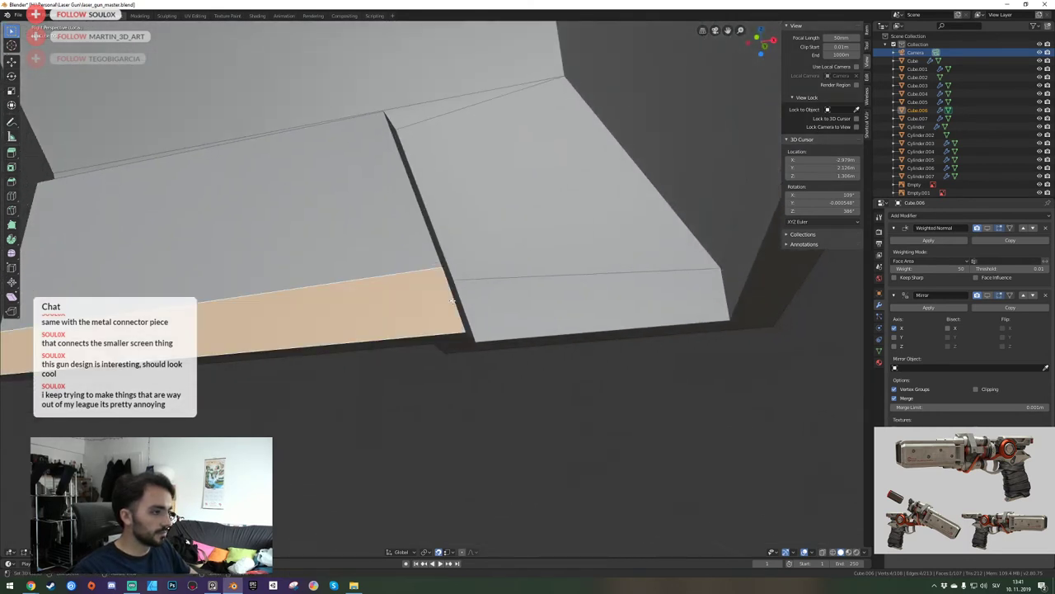
{"action": "key", "text": "2"}
{"action": "right_click", "coordinate": [430, 243]}
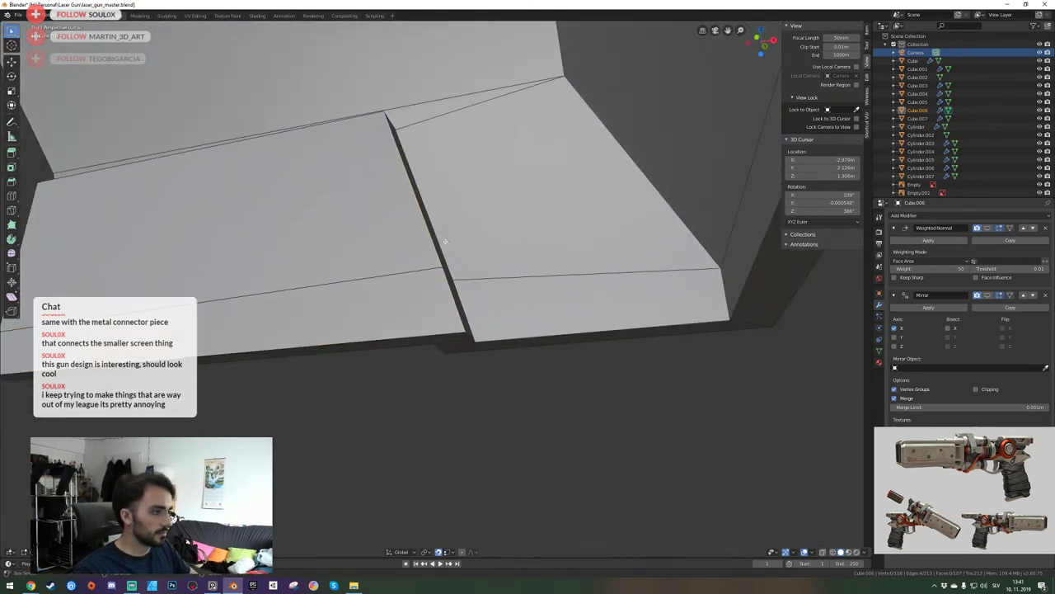
{"action": "key", "text": "shift+grave"}
{"action": "key", "text": "d"}
{"action": "key", "text": "s"}
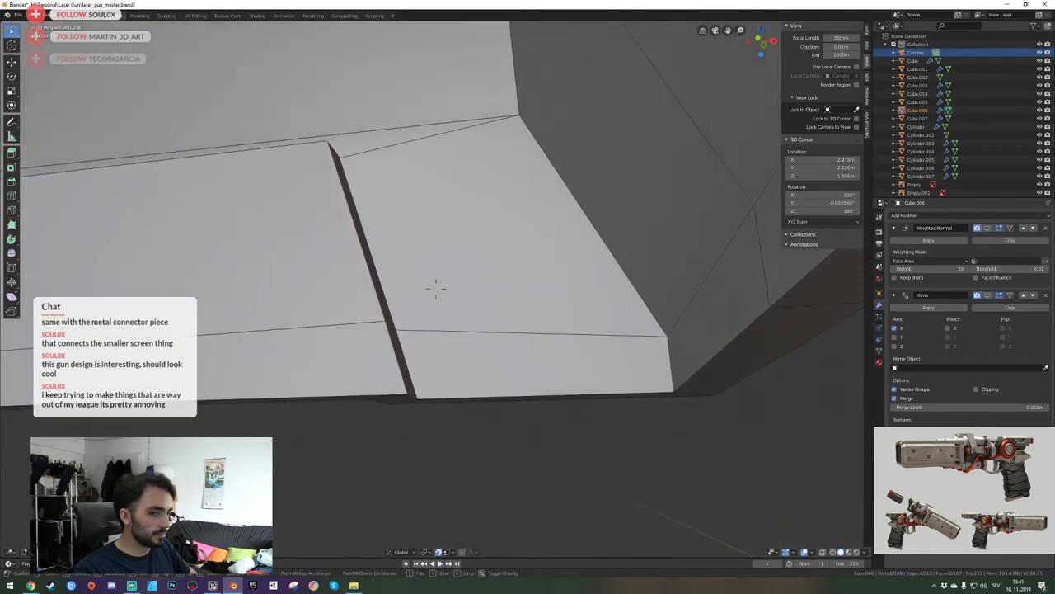
{"action": "key", "text": "w"}
{"action": "left_click", "coordinate": [436, 288]}
{"action": "key", "text": "q"}
{"action": "middle_click_drag", "start_coordinate": [437, 292], "coordinate": [480, 284]}
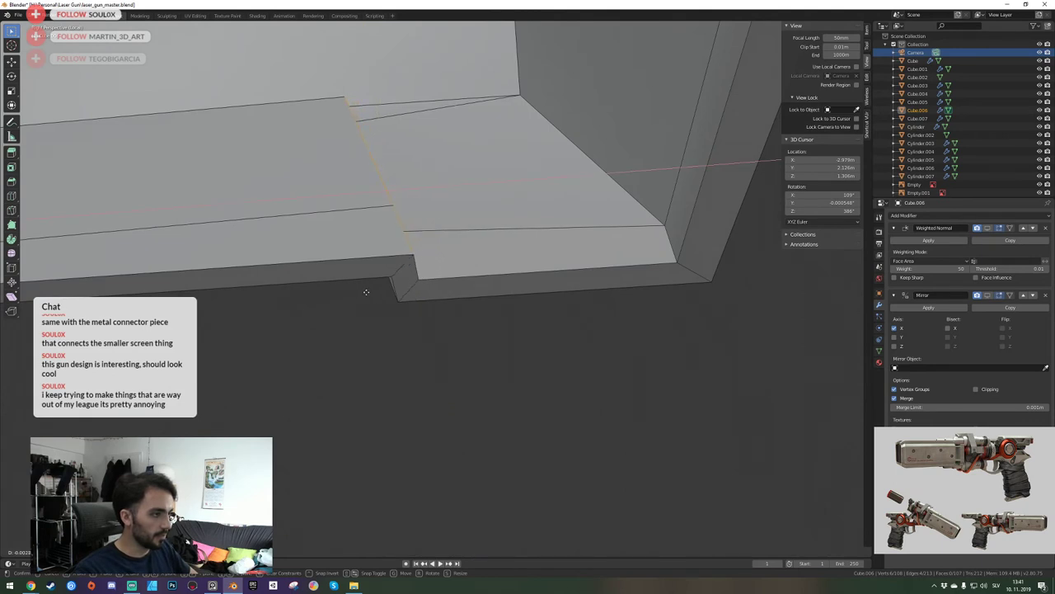
Examine the cover's recessed side panel and its open end from inside and outside.
{"action": "key", "text": "shift+grave"}
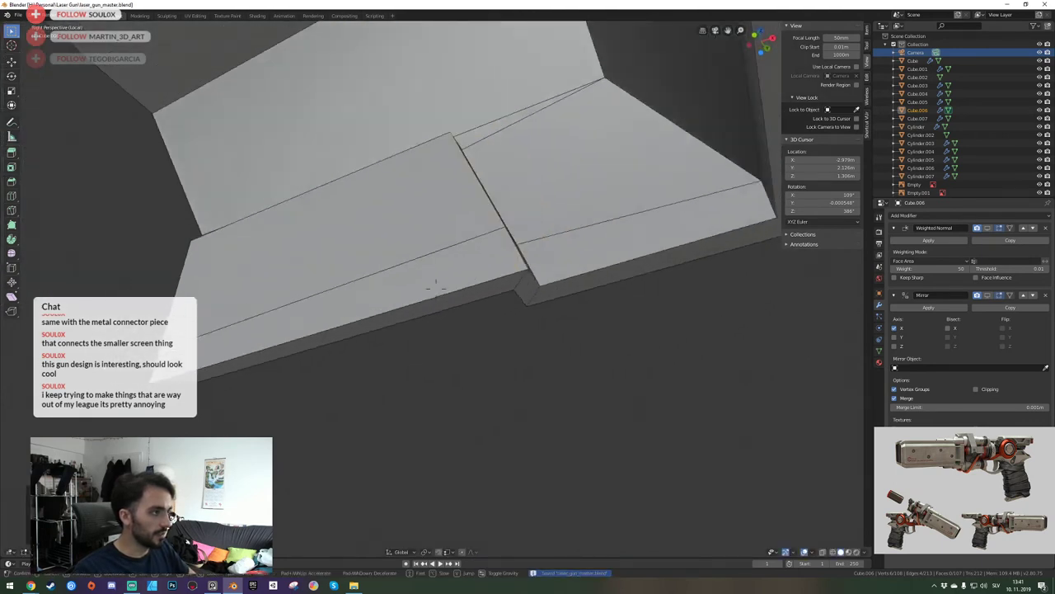
{"action": "key", "text": "s"}
{"action": "key", "text": "d"}
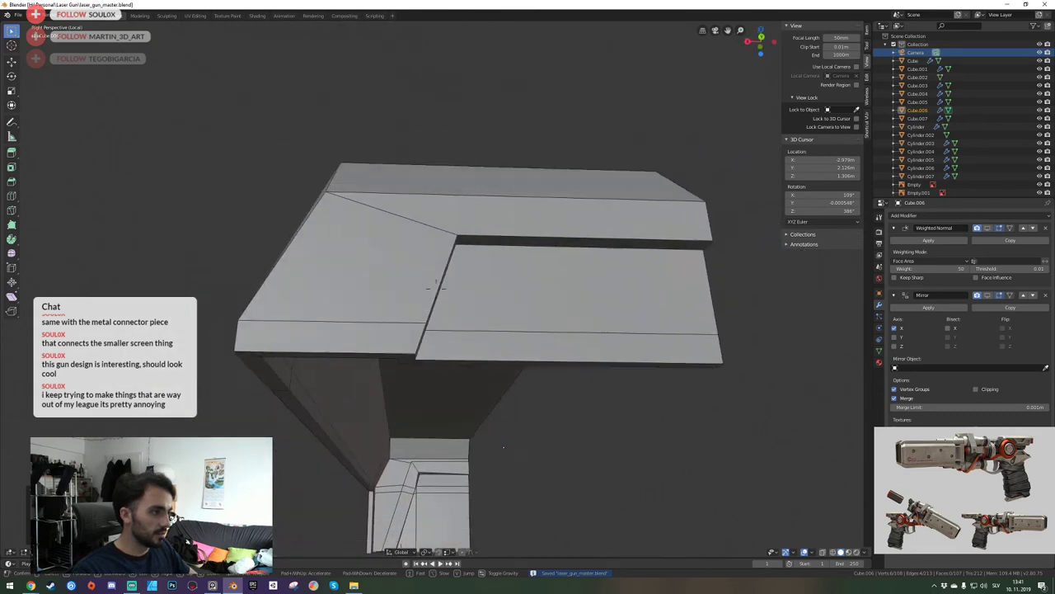
{"action": "key", "text": "d"}
{"action": "key", "text": "q"}
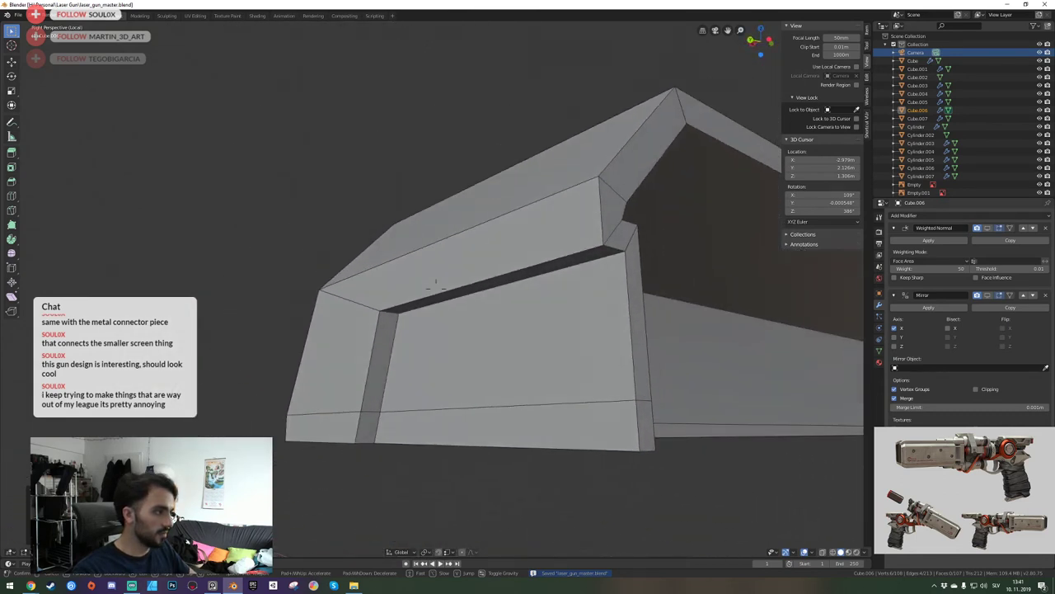
{"action": "left_click", "coordinate": [436, 288]}
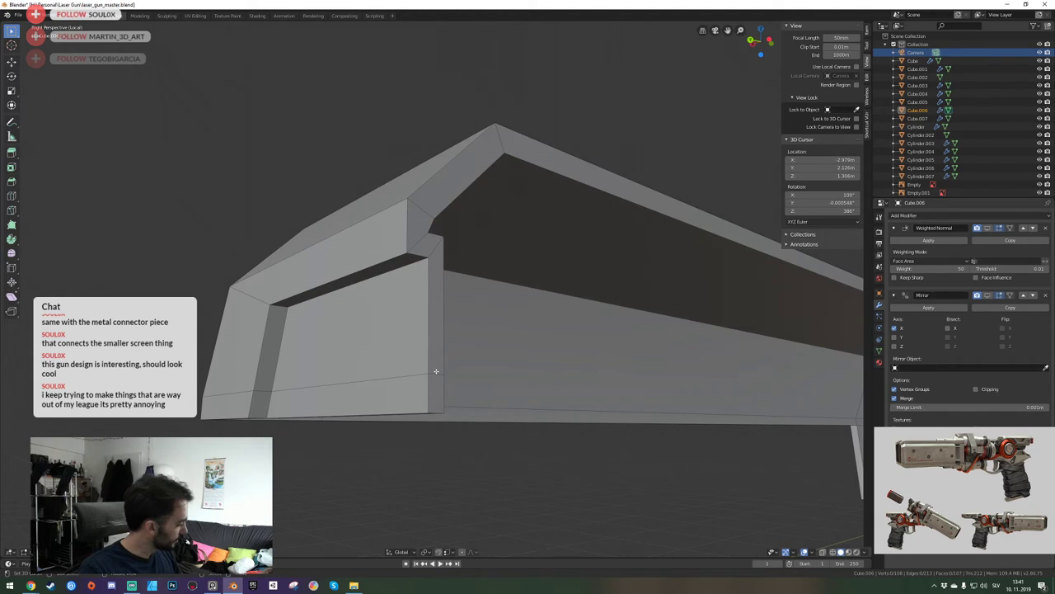
{"action": "middle_click_drag", "start_coordinate": [435, 286], "coordinate": [433, 289]}
{"action": "key", "text": "a"}
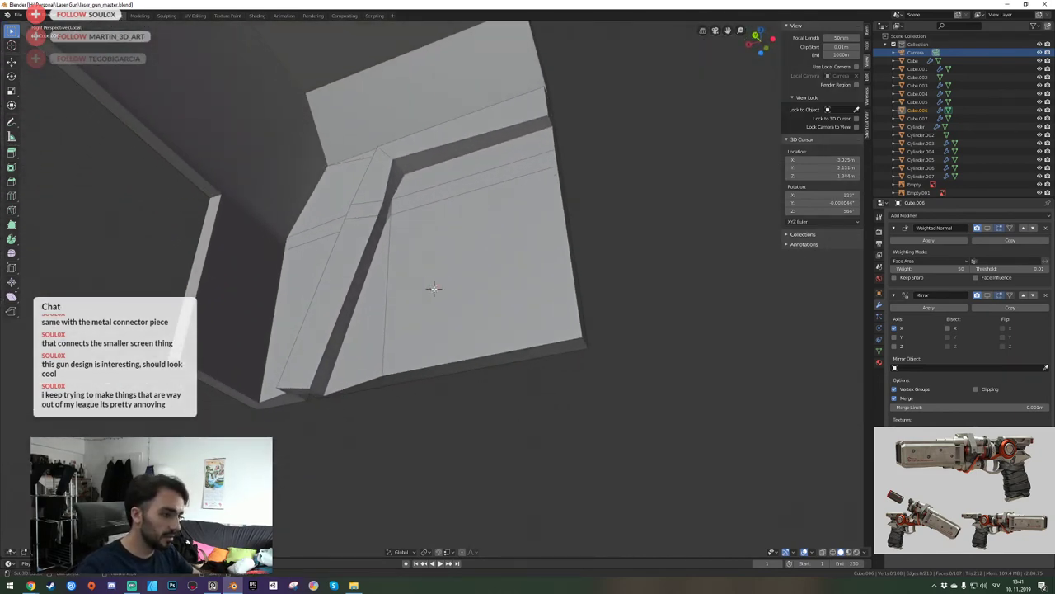
Examine the opposite end panel's bottom rim around the notch, including its underside faces.
{"action": "key", "text": "shift+grave"}
{"action": "key", "text": "w"}
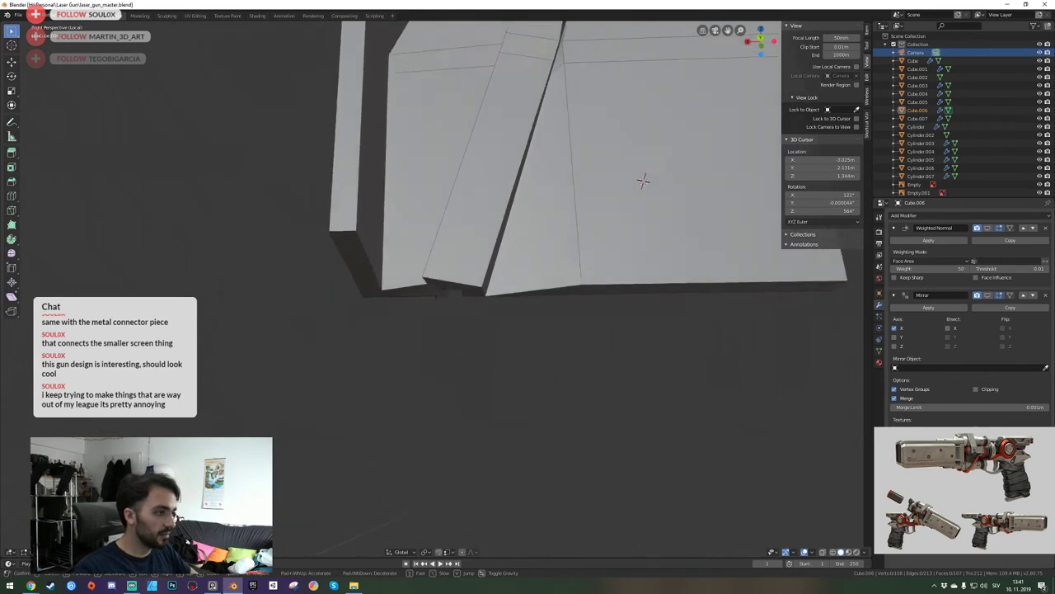
{"action": "key", "text": "d"}
{"action": "key", "text": "a"}
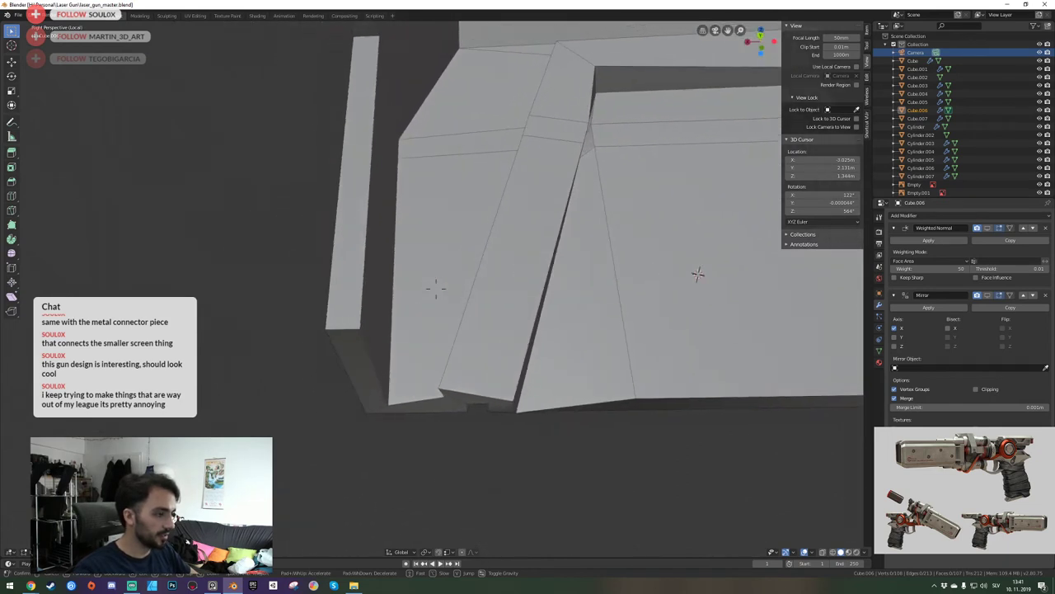
{"action": "key", "text": "q"}
{"action": "left_click", "coordinate": [436, 289]}
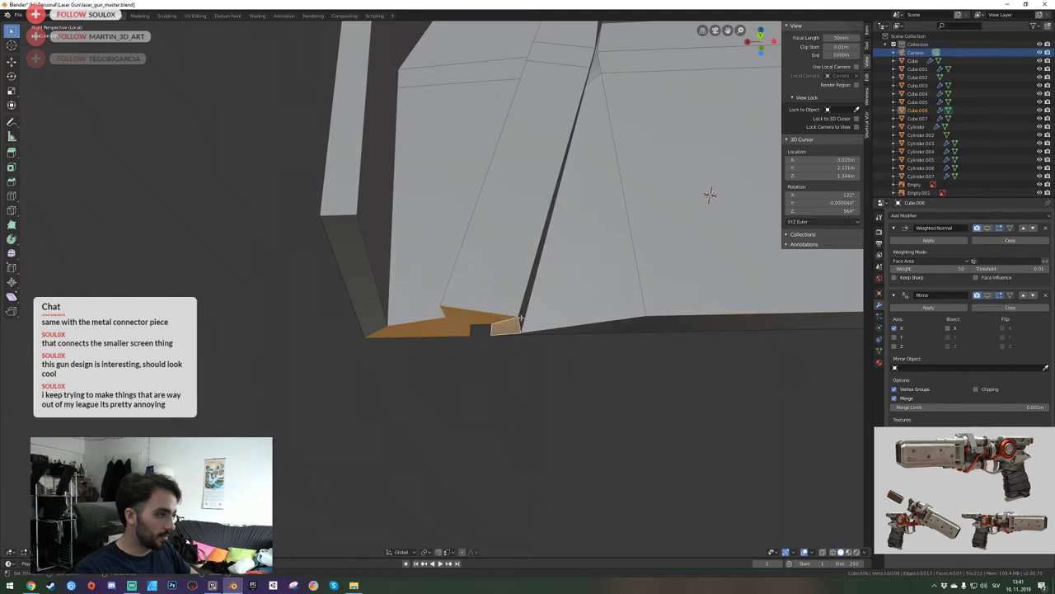
{"action": "key", "text": "a"}
{"action": "key", "text": "e"}
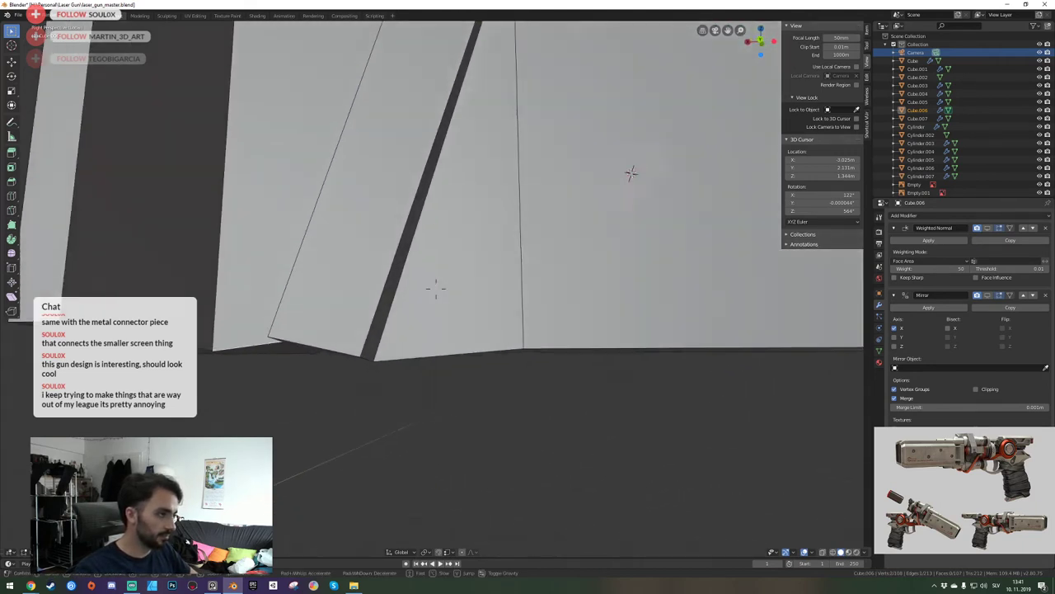
Select the chain of inner bottom edges across the end panel and notch, and move it with snapping to the outer rim's matching vertex.
{"action": "left_click", "coordinate": [647, 190]}
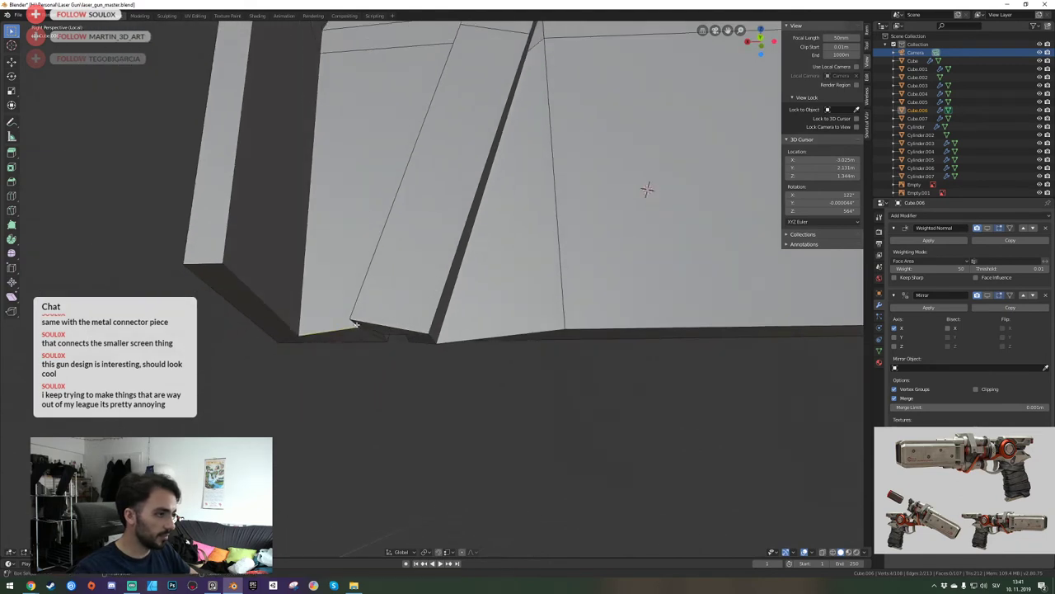
{"action": "key", "text": "shift+grave"}
{"action": "key", "text": "s"}
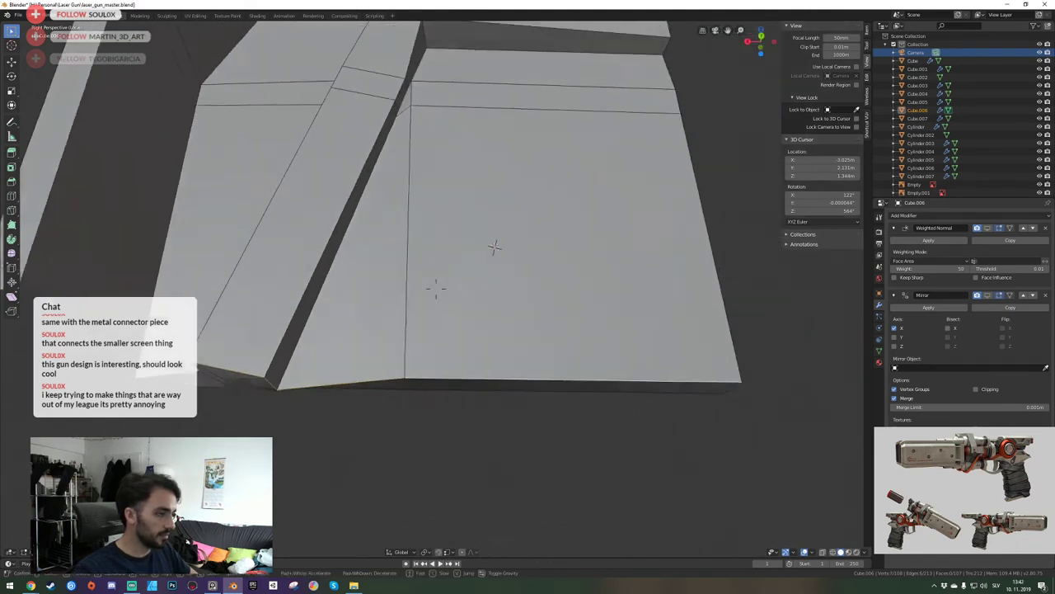
{"action": "left_click", "coordinate": [436, 289]}
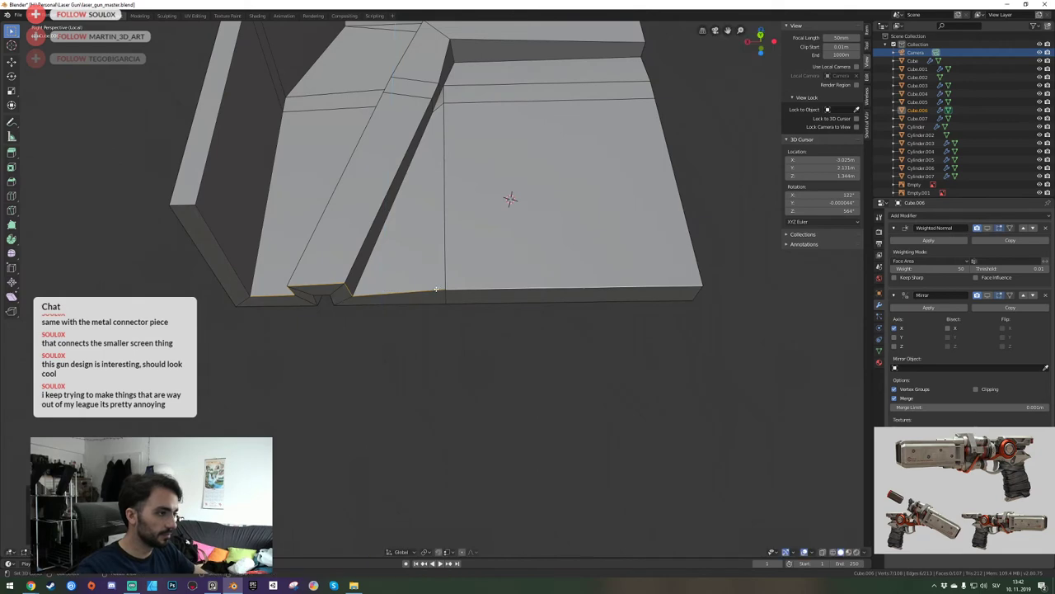
{"action": "key", "text": "g"}
{"action": "left_click", "coordinate": [448, 304]}
Examine the adjusted bottom rim and notch from inside, outside and below the cover.
{"action": "key", "text": "shift+grave"}
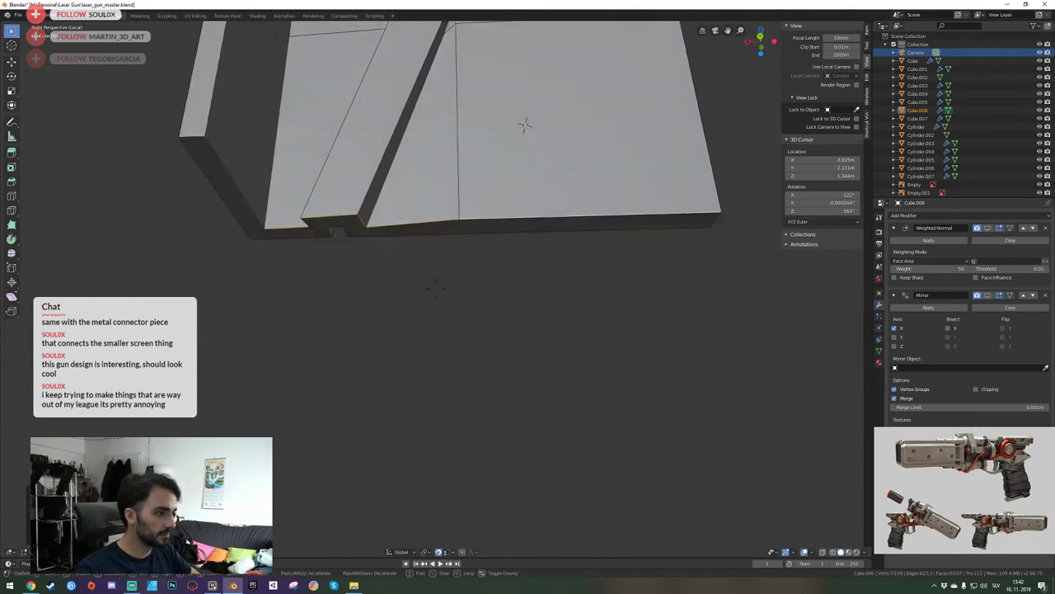
{"action": "key", "text": "e"}
{"action": "key", "text": "e"}
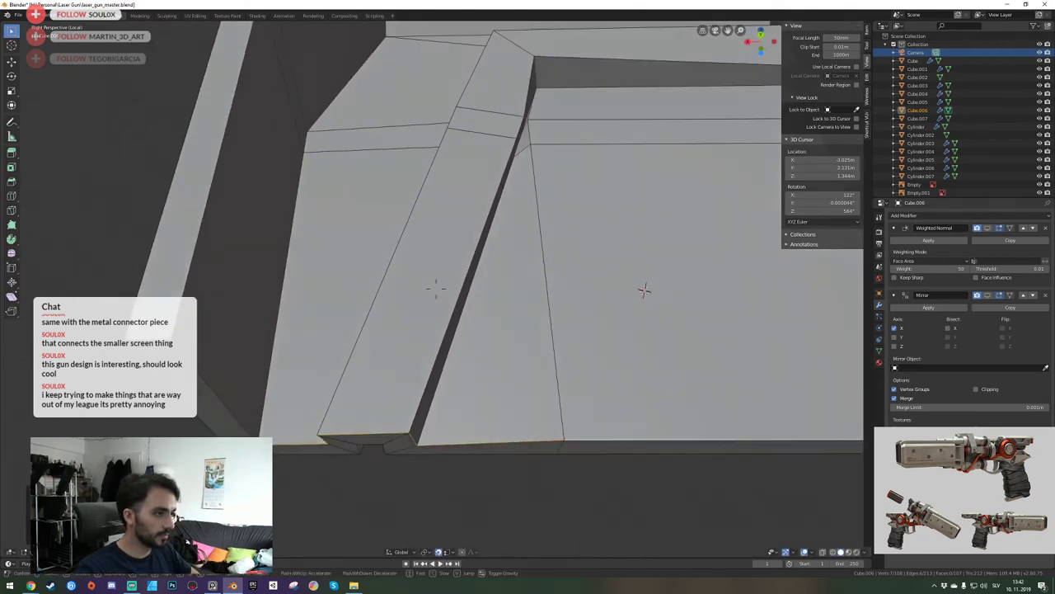
{"action": "key", "text": "s"}
{"action": "key", "text": "w"}
{"action": "key", "text": "a"}
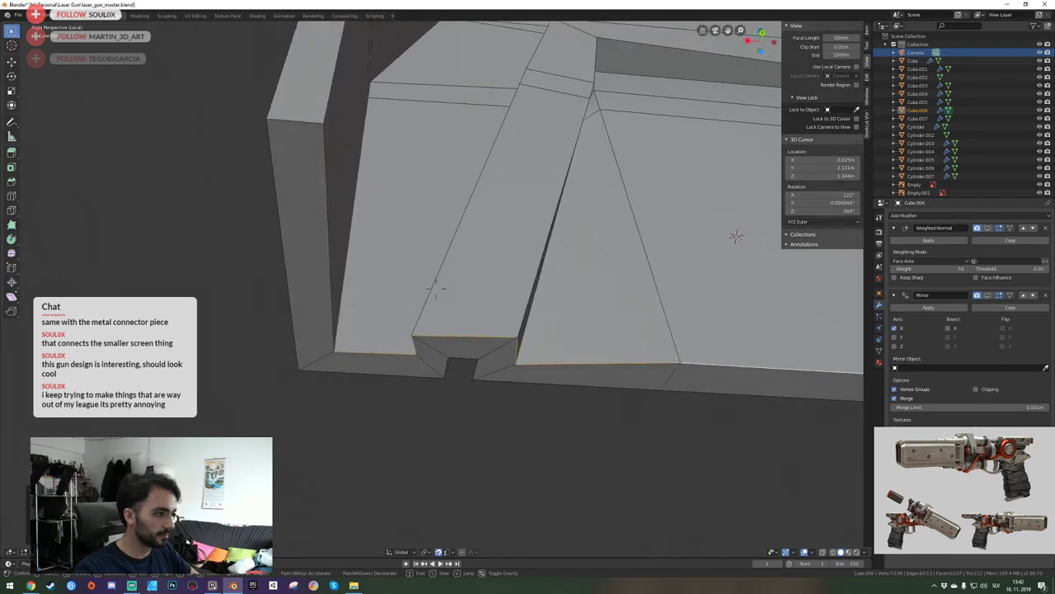
{"action": "key", "text": "e"}
{"action": "key", "text": "d"}
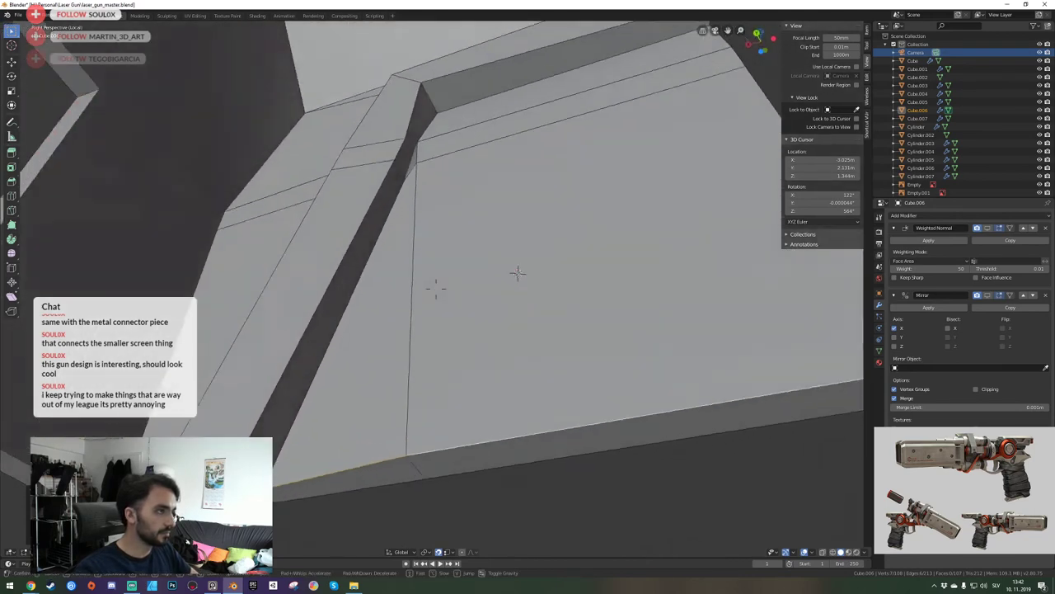
{"action": "key", "text": "w"}
{"action": "key", "text": "s"}
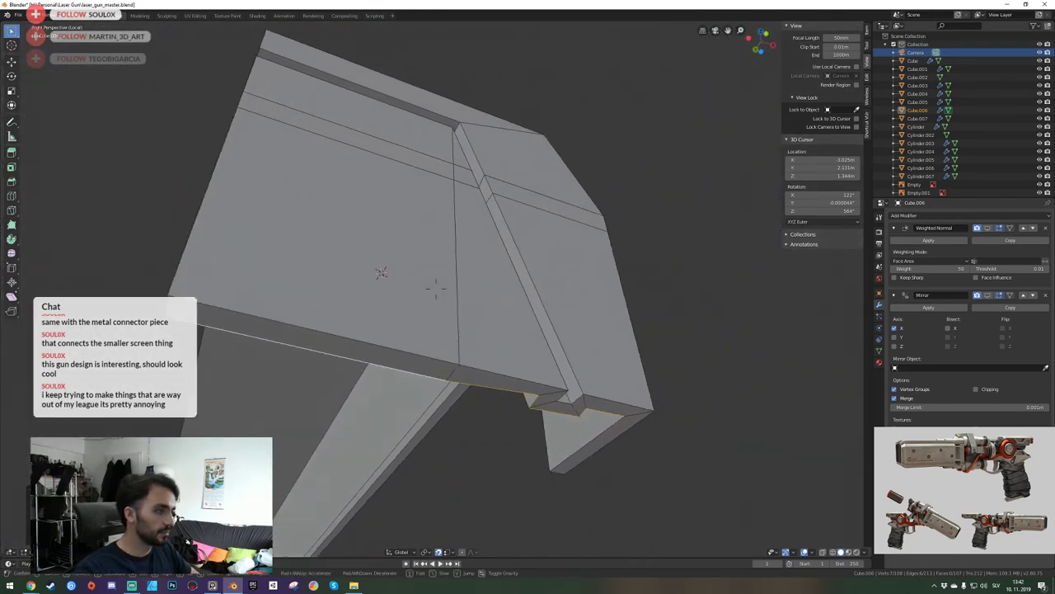
{"action": "key", "text": "d"}
{"action": "key", "text": "q"}
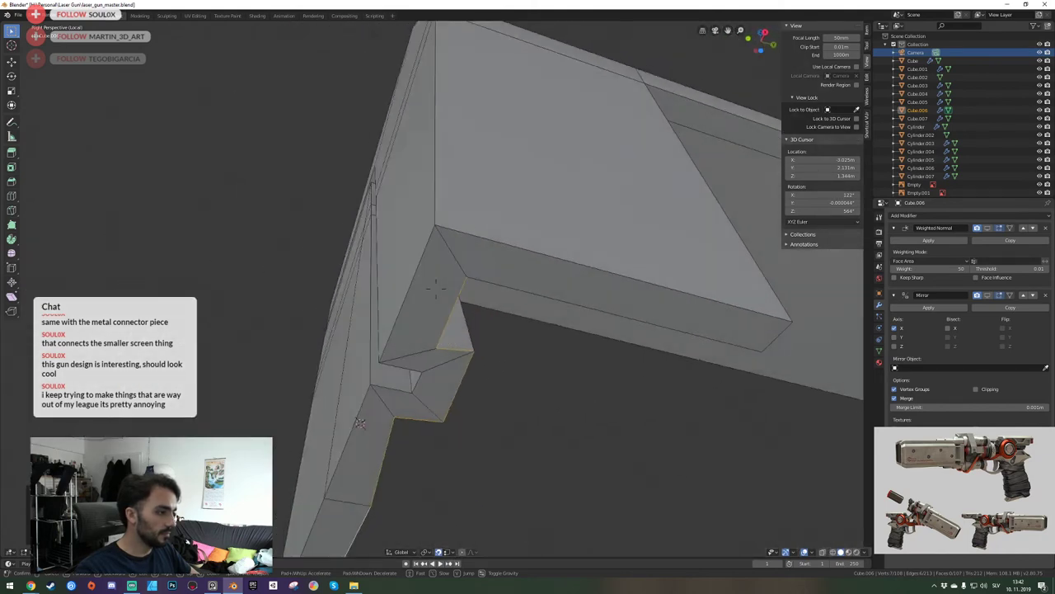
Select the large inner face of the end panel and move it along the Y axis with snapping.
{"action": "left_click", "coordinate": [411, 300]}
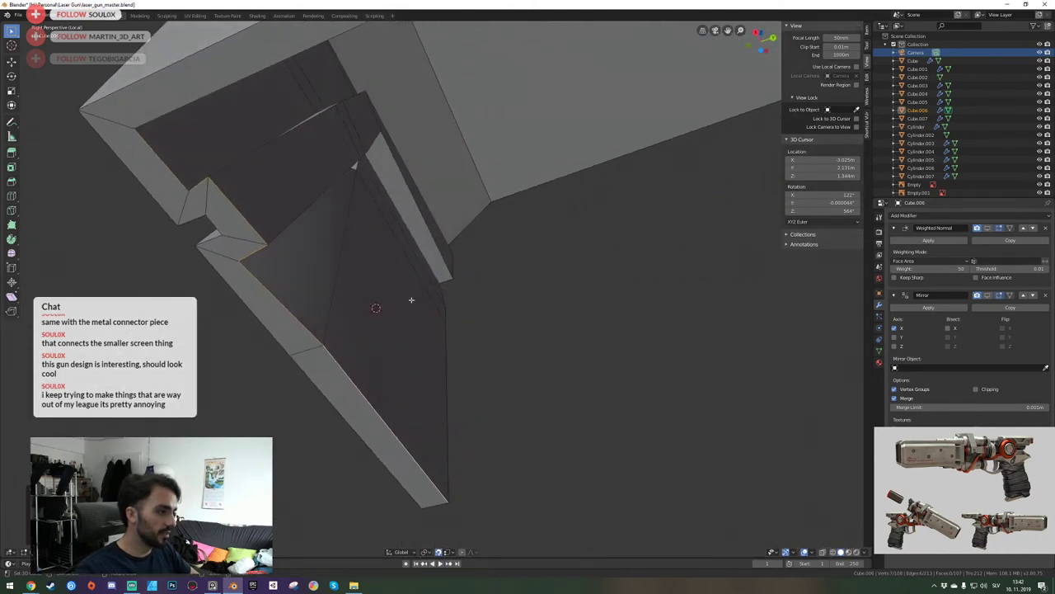
{"action": "right_click", "coordinate": [385, 334]}
{"action": "middle_click_drag", "start_coordinate": [385, 335], "coordinate": [436, 288]}
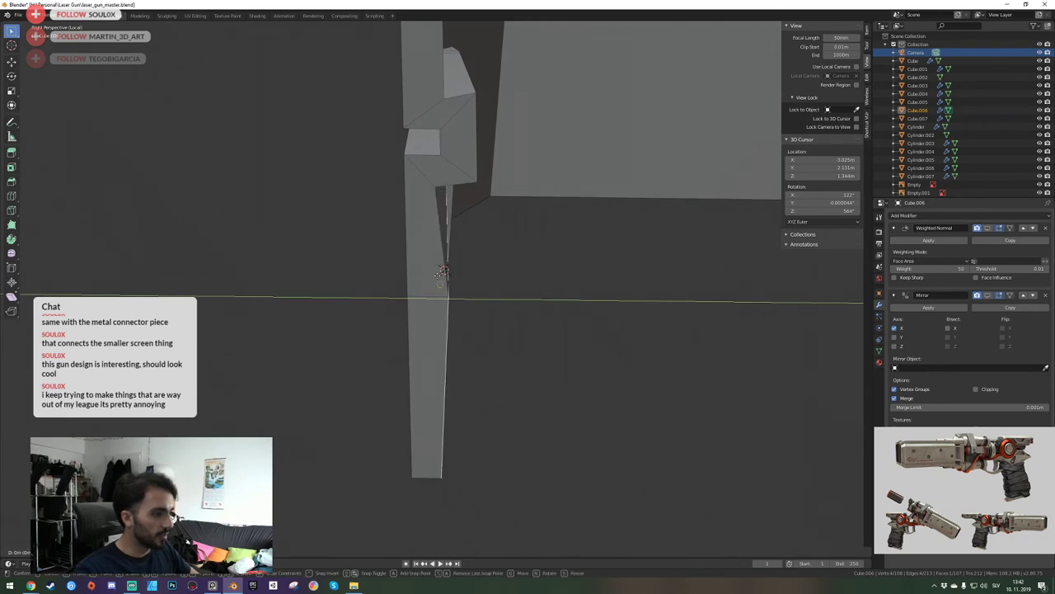
{"action": "key", "text": "w"}
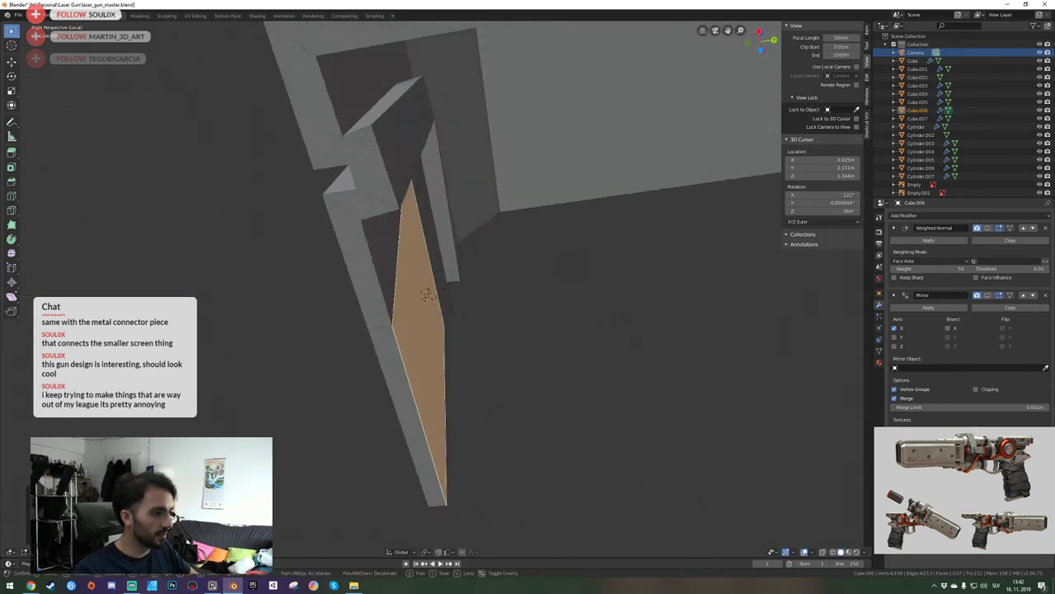
{"action": "key", "text": "e"}
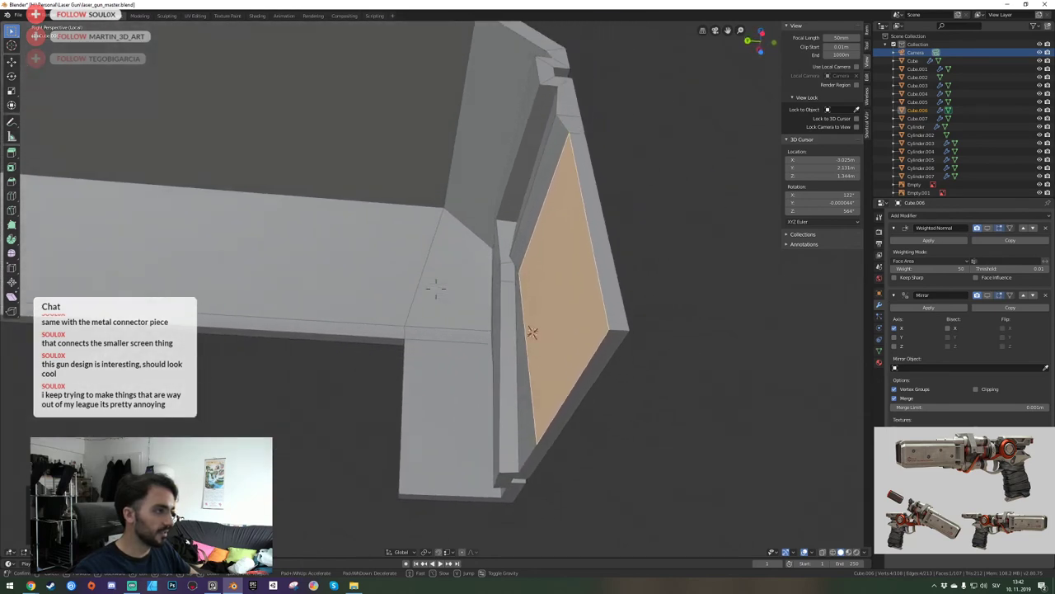
Examine the end panel and its slanted groove from inside and outside the cover.
{"action": "left_click", "coordinate": [435, 290]}
{"action": "left_click", "coordinate": [434, 290]}
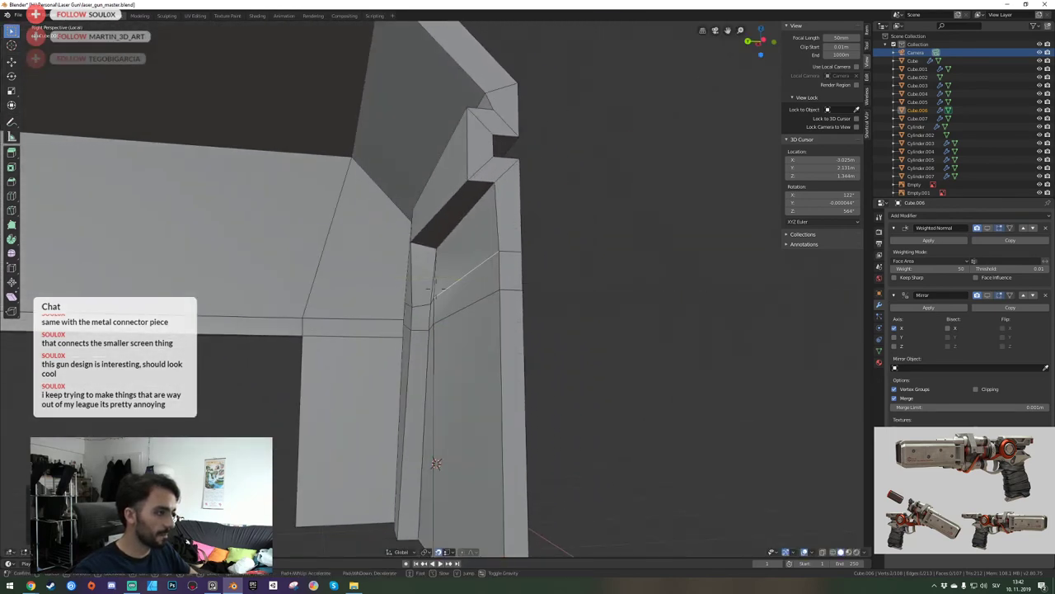
{"action": "key", "text": "w"}
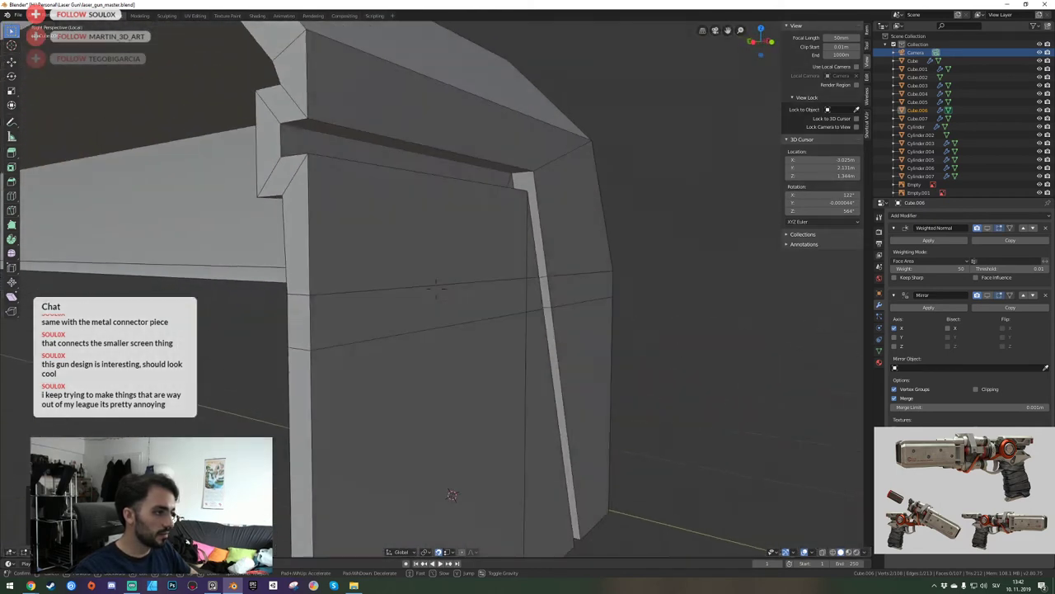
{"action": "key", "text": "d"}
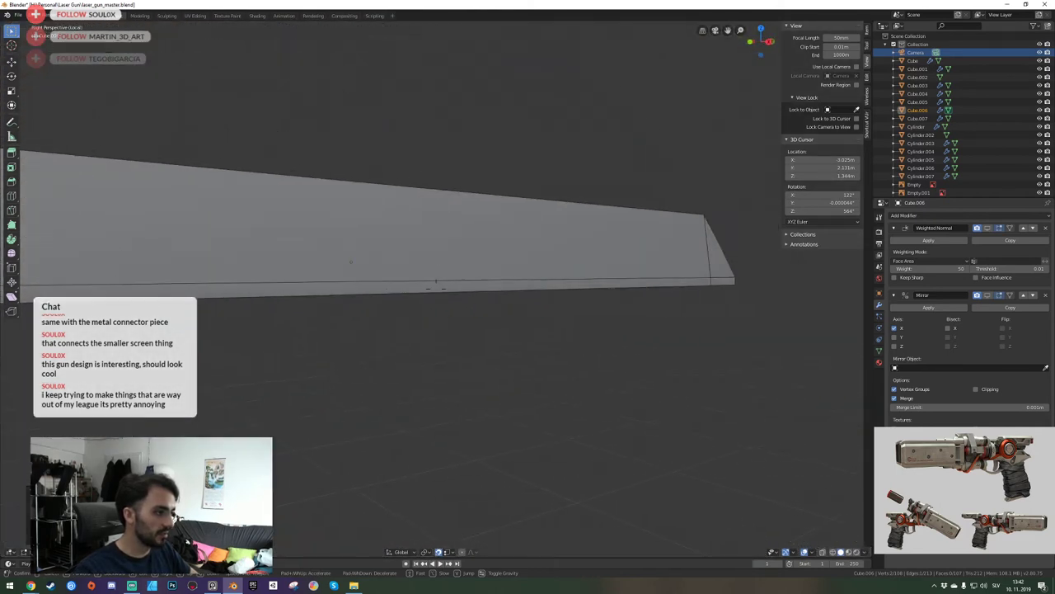
{"action": "key", "text": "a"}
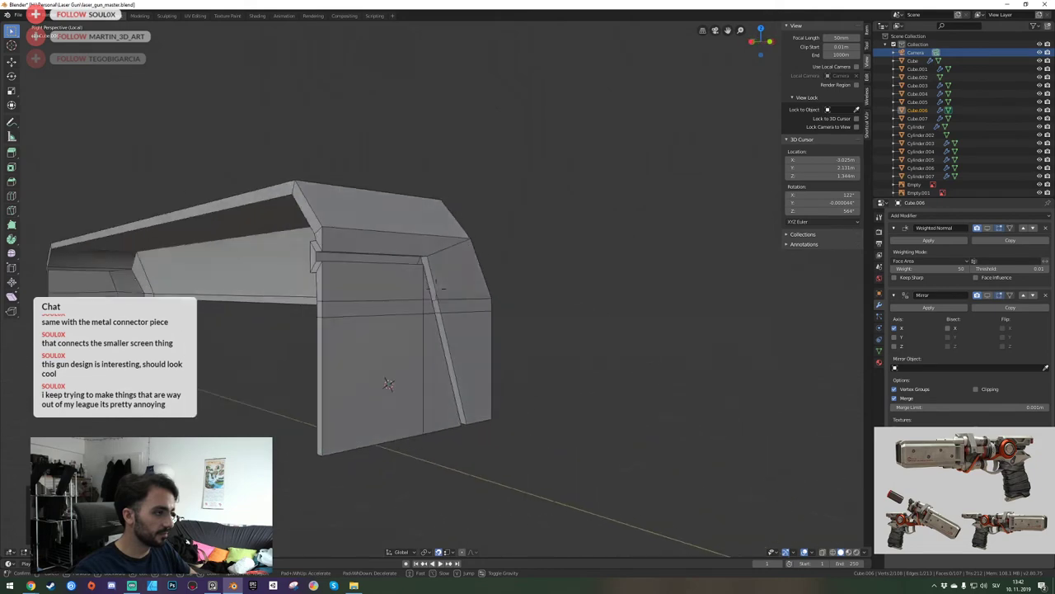
{"action": "key", "text": "w"}
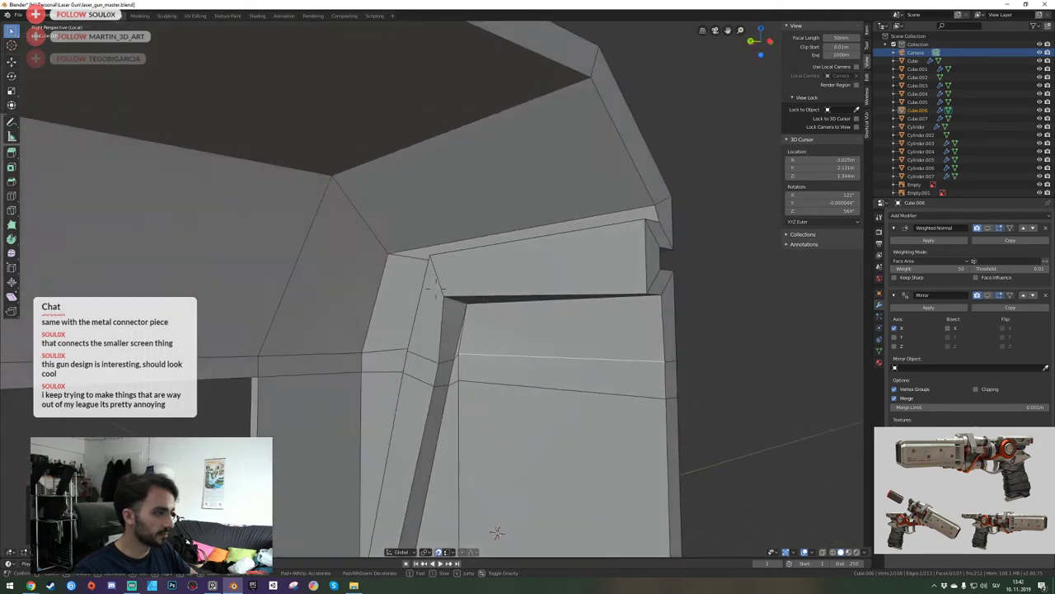
{"action": "key", "text": "d"}
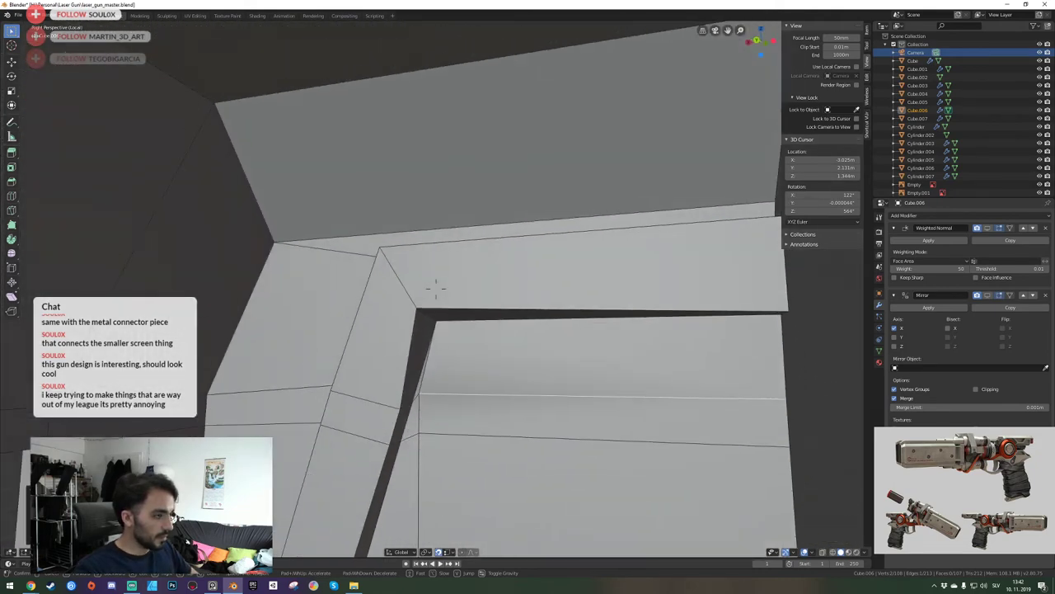
{"action": "key", "text": "w"}
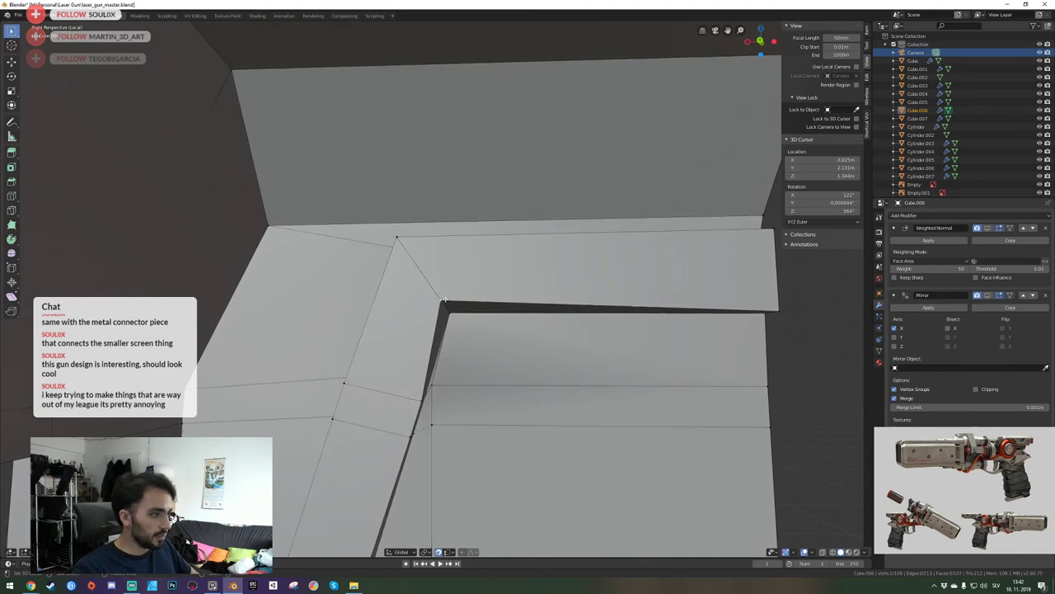
Move the inner corner vertex of the raised border along Z and X, snapping it to the adjacent panel's corner vertex.
{"action": "left_click", "coordinate": [445, 299]}
{"action": "key", "text": "g"}
{"action": "key", "text": "z"}
{"action": "left_click", "coordinate": [449, 313]}
{"action": "key", "text": "g"}
{"action": "key", "text": "x"}
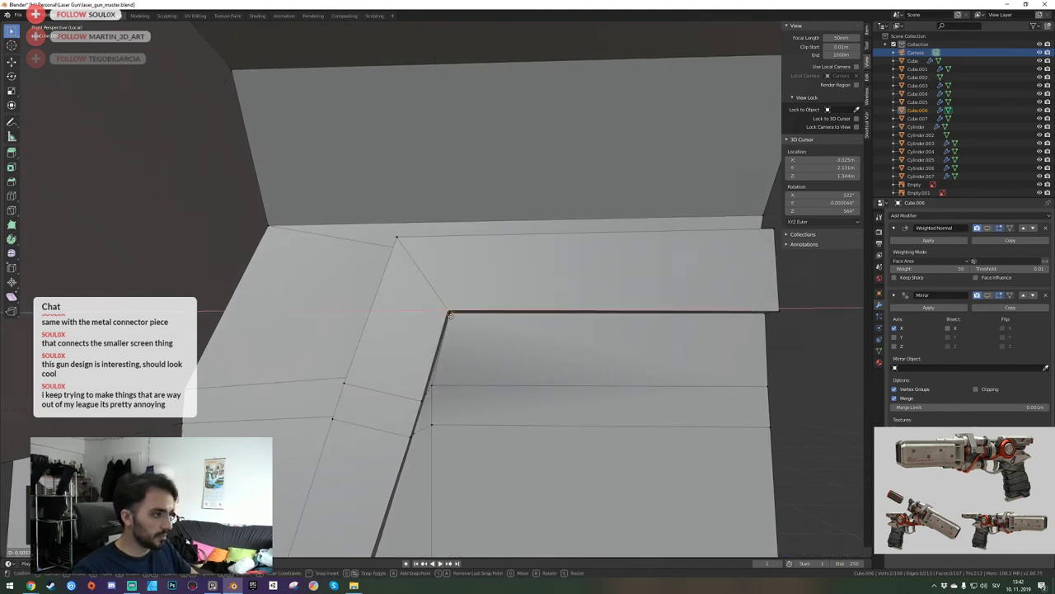
Move the end vertices of the panel's upper cross edge vertically with snapping to level it with the slanted strip's vertex.
{"action": "key", "text": "shift+grave"}
{"action": "key", "text": "q"}
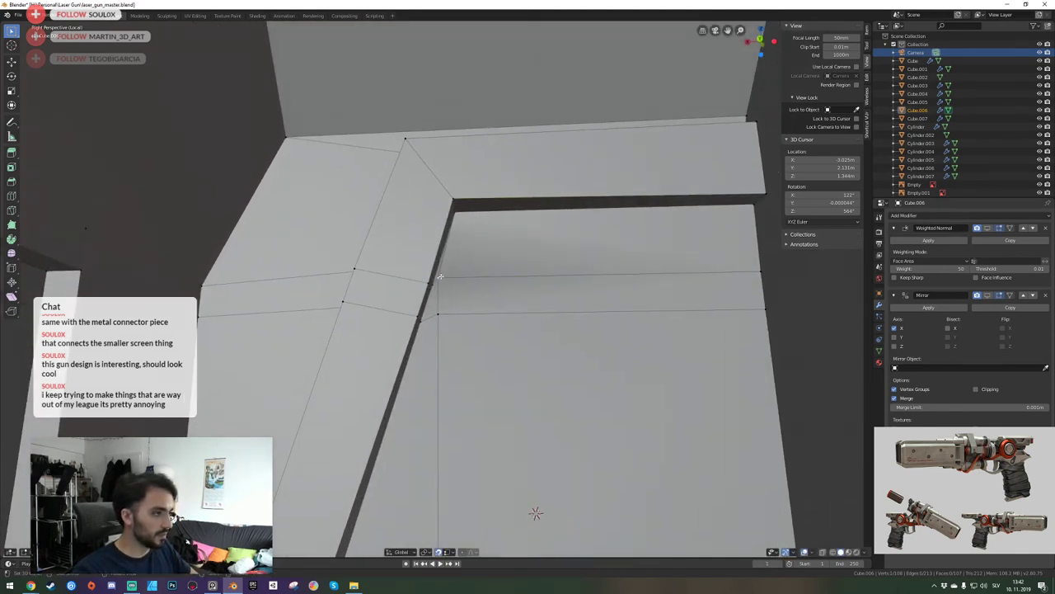
{"action": "left_click", "coordinate": [433, 287]}
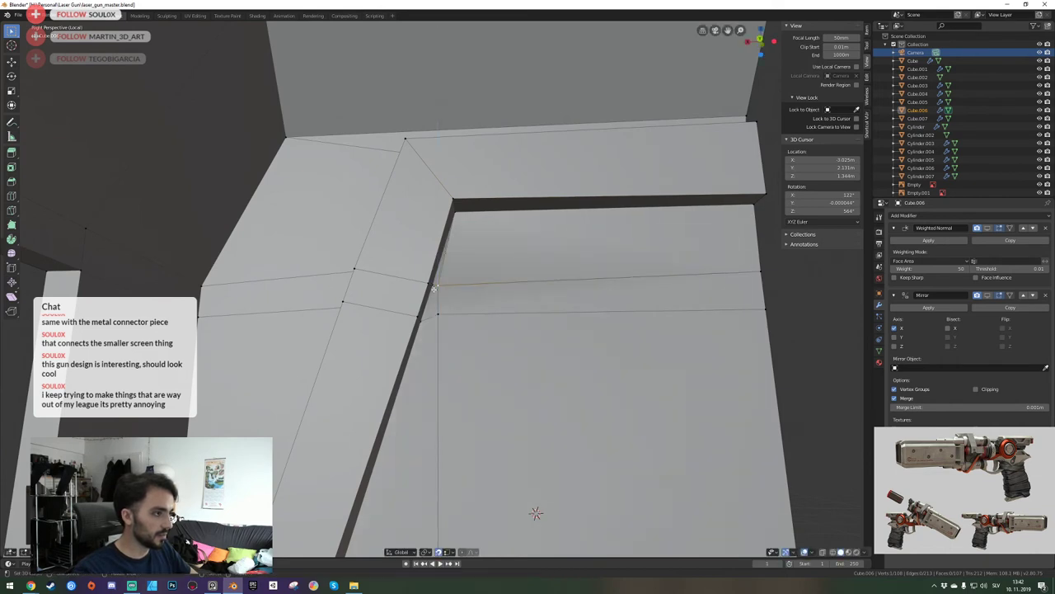
{"action": "key", "text": "shift+grave"}
{"action": "key", "text": "d"}
{"action": "left_click", "coordinate": [511, 298]}
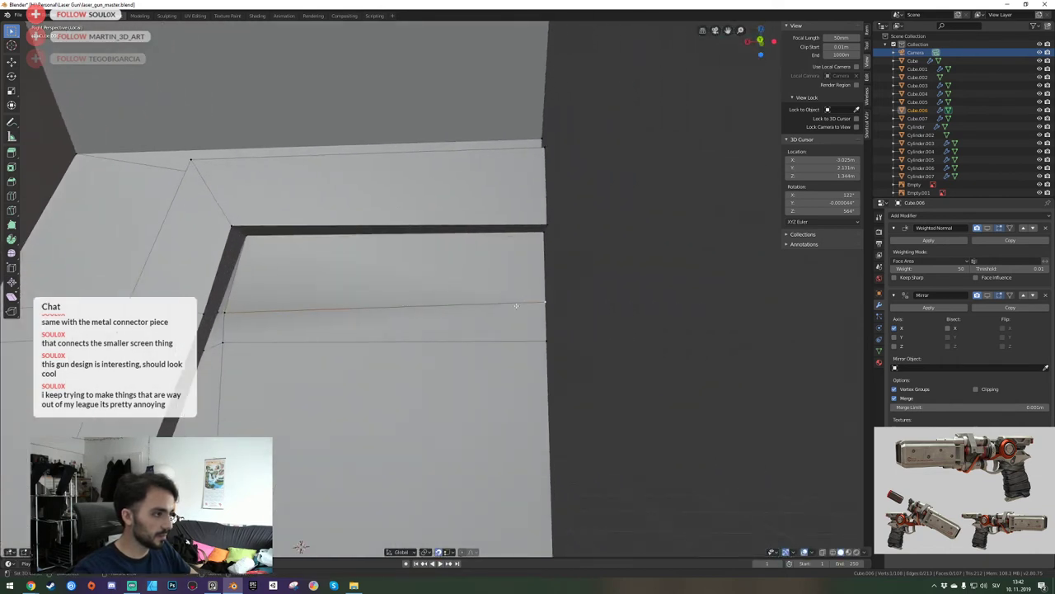
{"action": "left_click", "coordinate": [225, 315]}
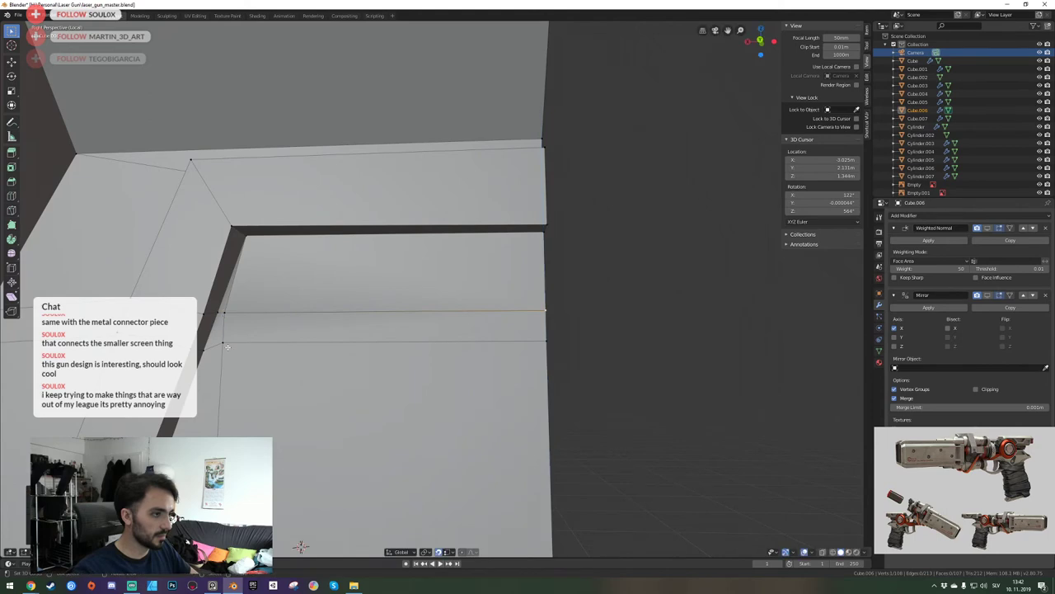
Move the panel's lower cross edge along the Z axis, snapping it to the slanted strip's lower vertex.
{"action": "key", "text": "g"}
{"action": "key", "text": "z"}
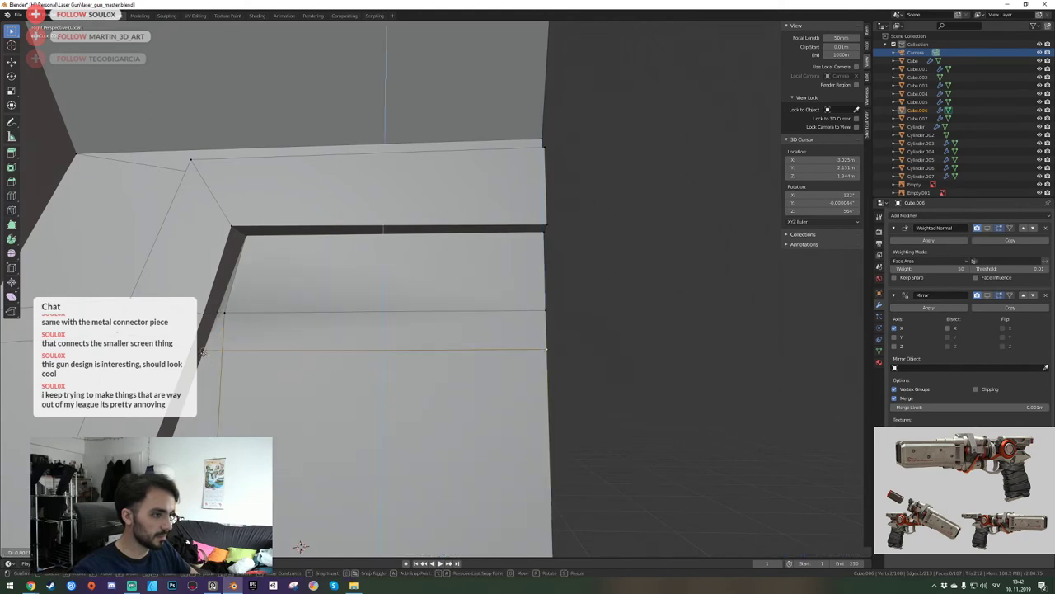
{"action": "key", "text": "d"}
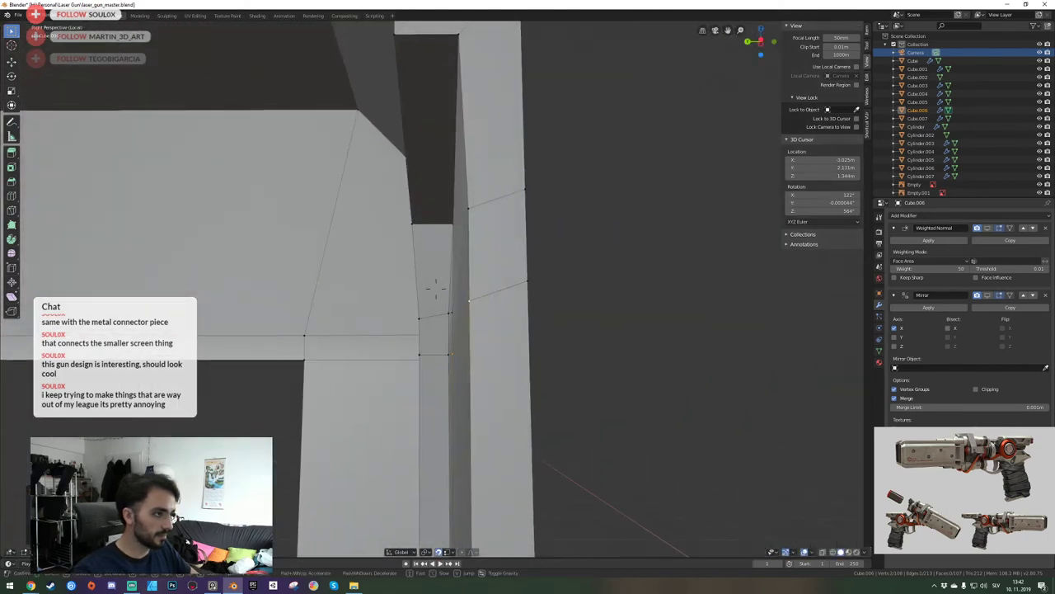
{"action": "key", "text": "d"}
{"action": "left_click", "coordinate": [436, 289]}
{"action": "key", "text": "2"}
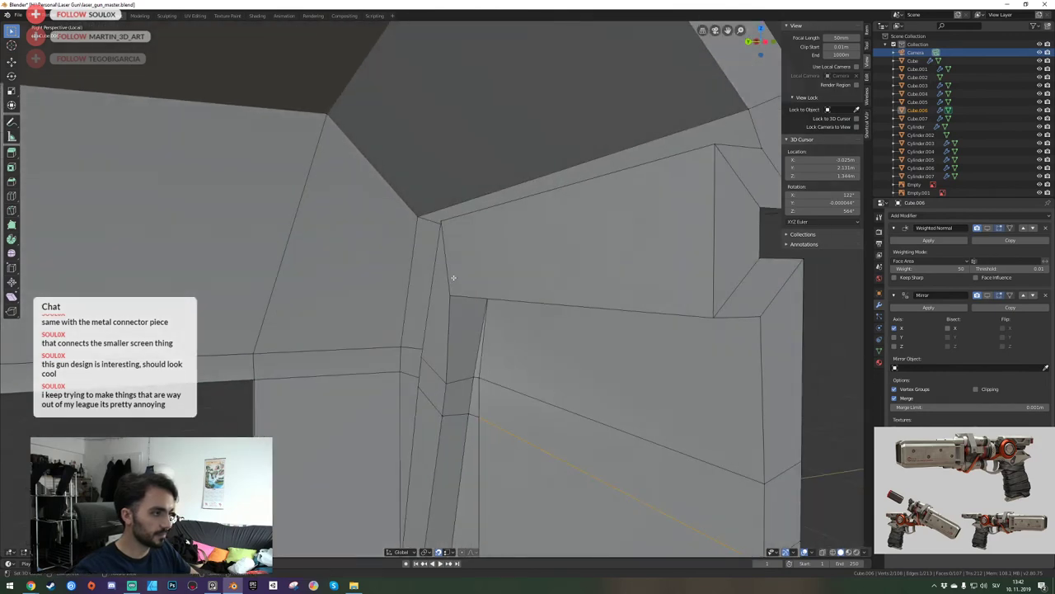
Select the inner face above the recessed panel and inspect how it lines up with the slanted strip.
{"action": "left_click", "coordinate": [453, 277]}
{"action": "key", "text": "shift+grave"}
{"action": "left_click", "coordinate": [436, 288]}
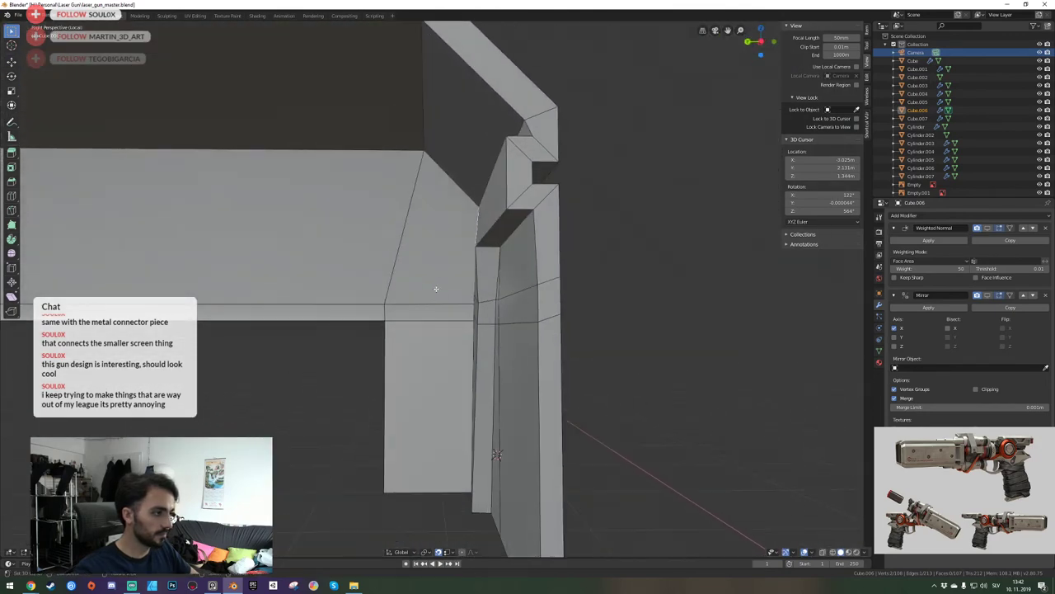
{"action": "left_click", "coordinate": [488, 221]}
{"action": "key", "text": "shift+grave"}
{"action": "key", "text": "s"}
{"action": "key", "text": "d"}
{"action": "left_click", "coordinate": [436, 289]}
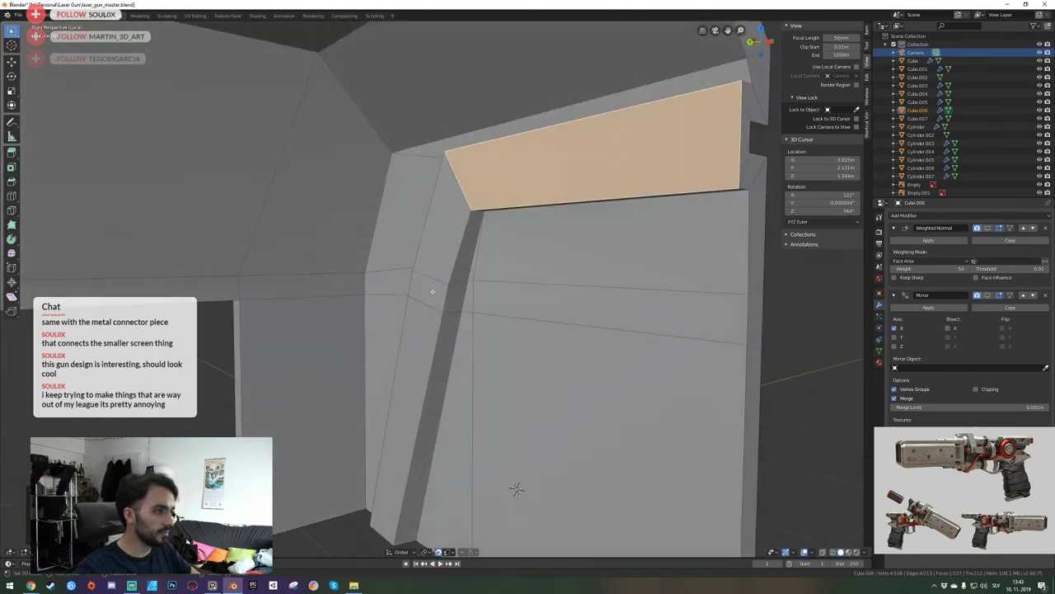
Select the slanted strip's two lower faces and move them along the Y axis.
{"action": "left_click", "coordinate": [418, 332]}
{"action": "left_click", "coordinate": [417, 346], "text": "shift"}
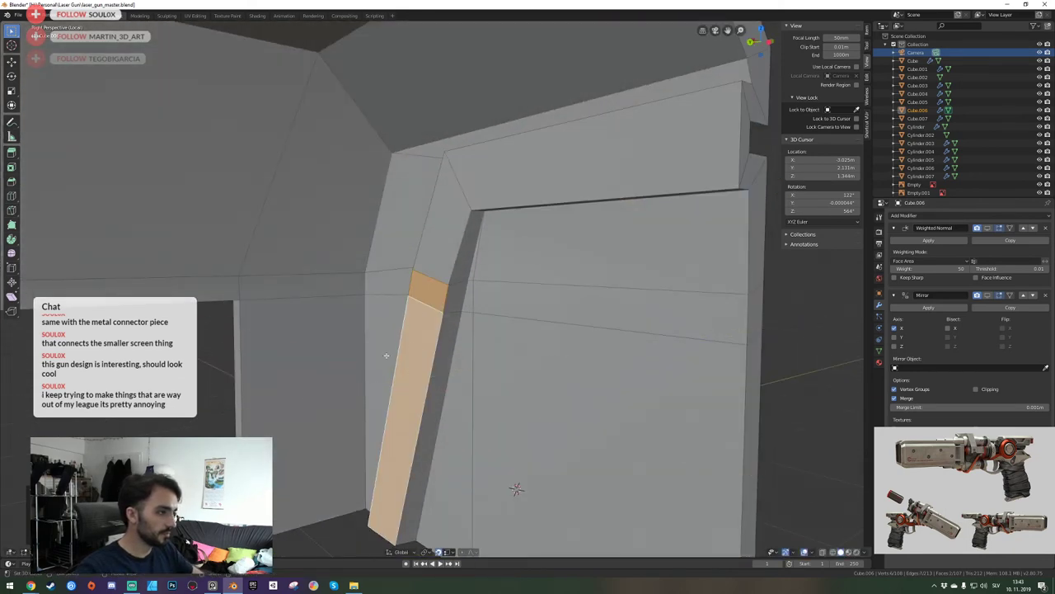
{"action": "key", "text": "g"}
{"action": "key", "text": "y"}
{"action": "key", "text": "shift+grave"}
{"action": "key", "text": "s"}
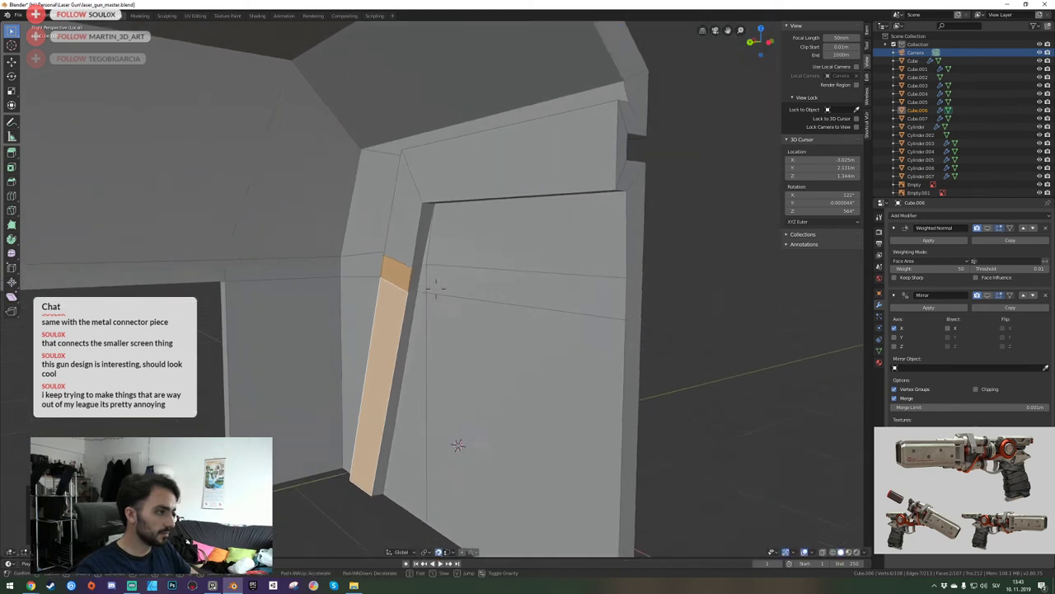
{"action": "key", "text": "a"}
{"action": "key", "text": "w"}
{"action": "left_click", "coordinate": [436, 288]}
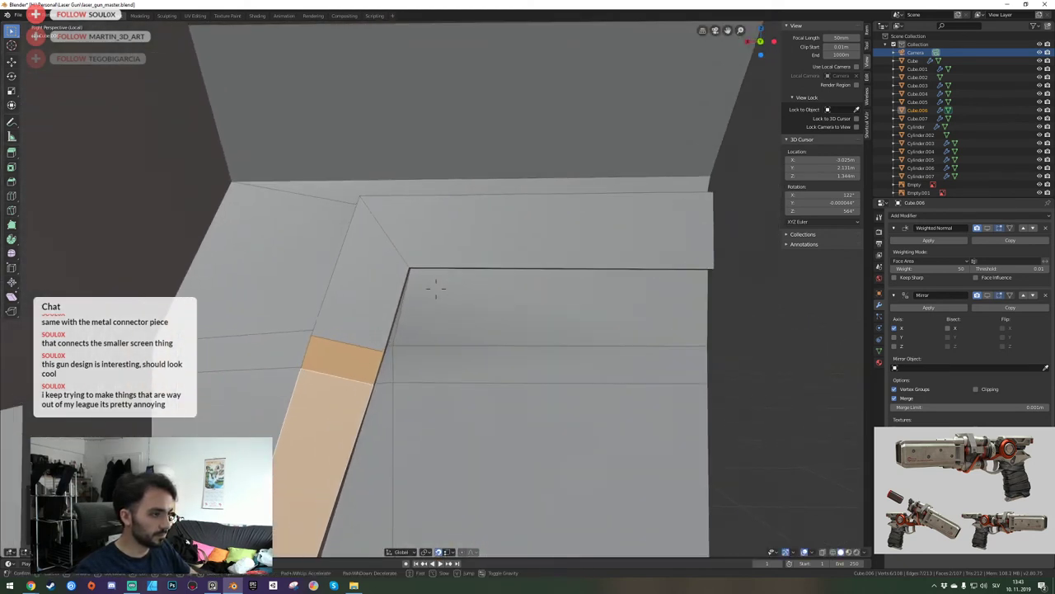
Move the panel's vertical inner edge chain along the X axis, snapping it to the groove's inner corner.
{"action": "key", "text": "2"}
{"action": "right_click", "coordinate": [402, 356]}
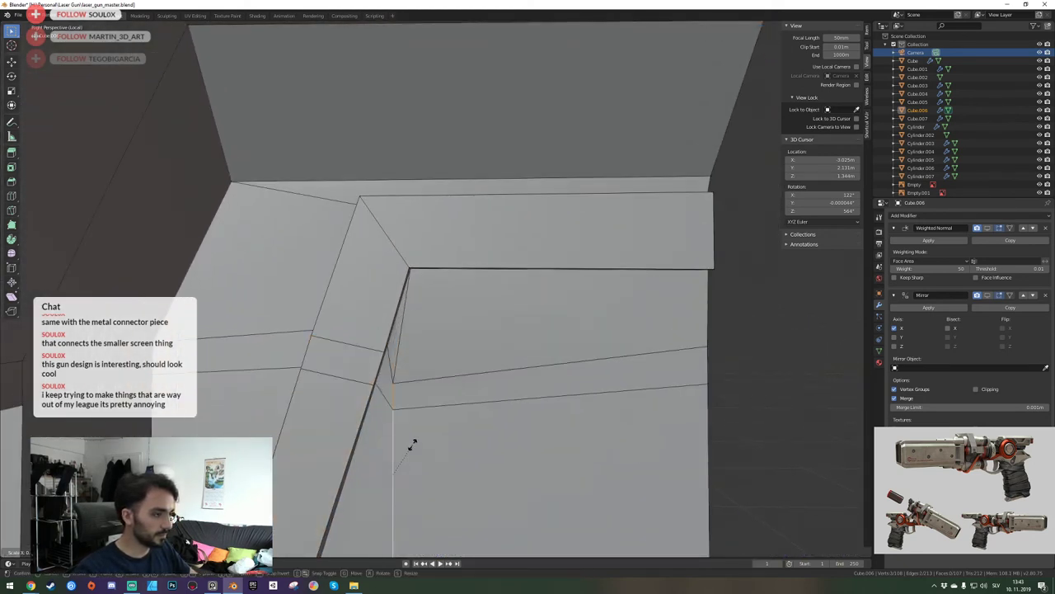
{"action": "left_click", "coordinate": [411, 270]}
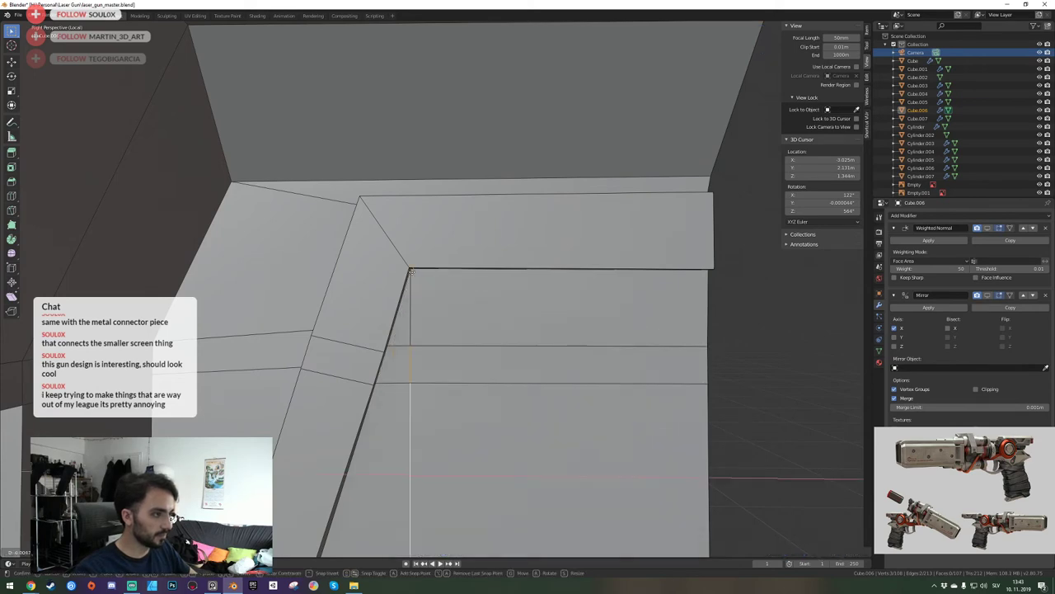
Move the panel's inner bottom vertex beside the notch along the X axis to adjust the notch wall.
{"action": "key", "text": "shift+grave"}
{"action": "key", "text": "d"}
{"action": "key", "text": "s"}
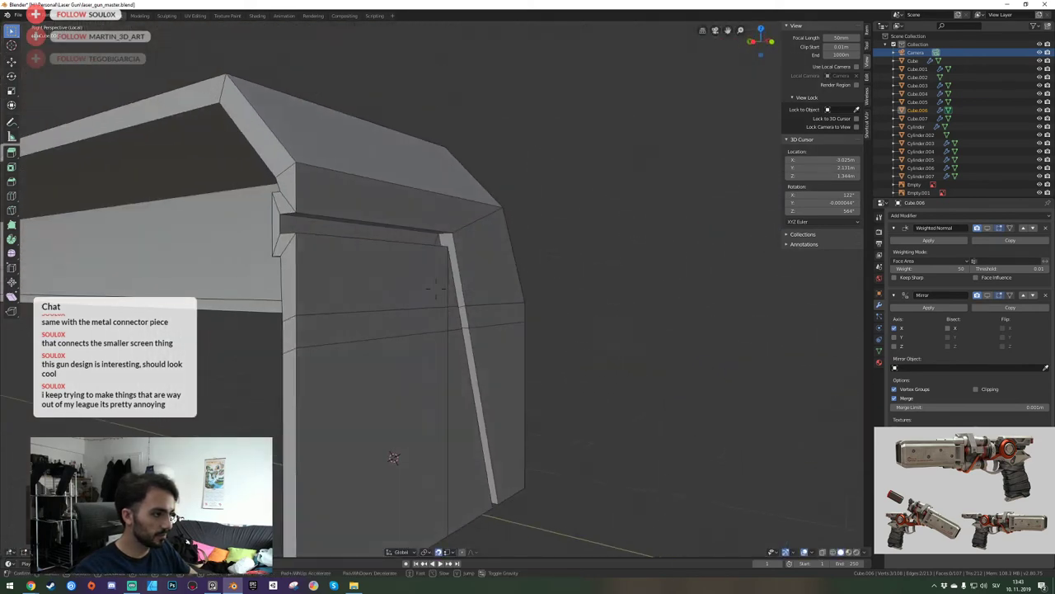
{"action": "key", "text": "w"}
{"action": "key", "text": "d"}
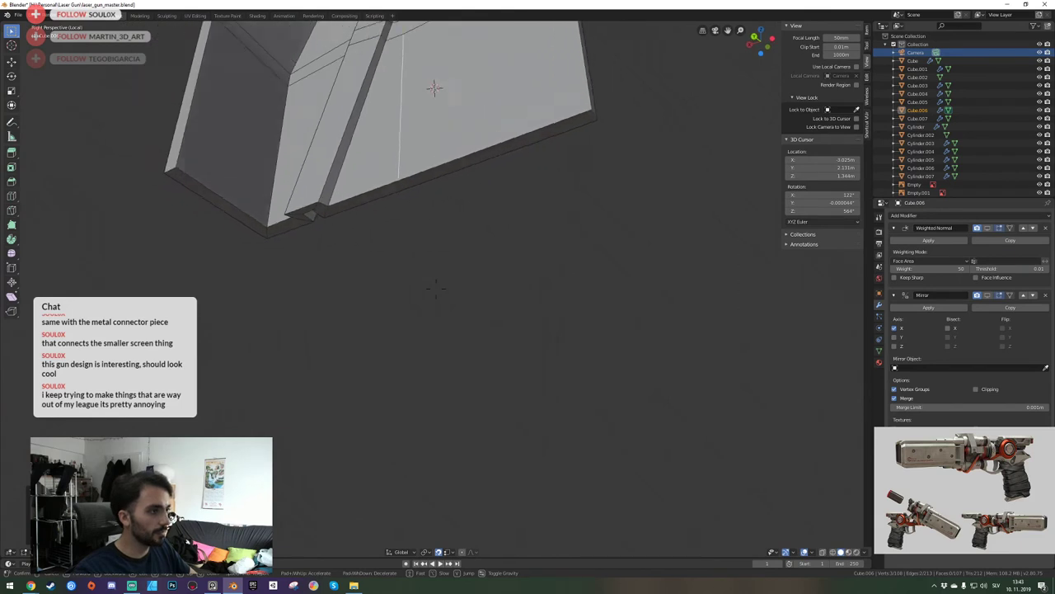
{"action": "middle_click_drag", "start_coordinate": [436, 286], "coordinate": [435, 288]}
{"action": "key", "text": "1"}
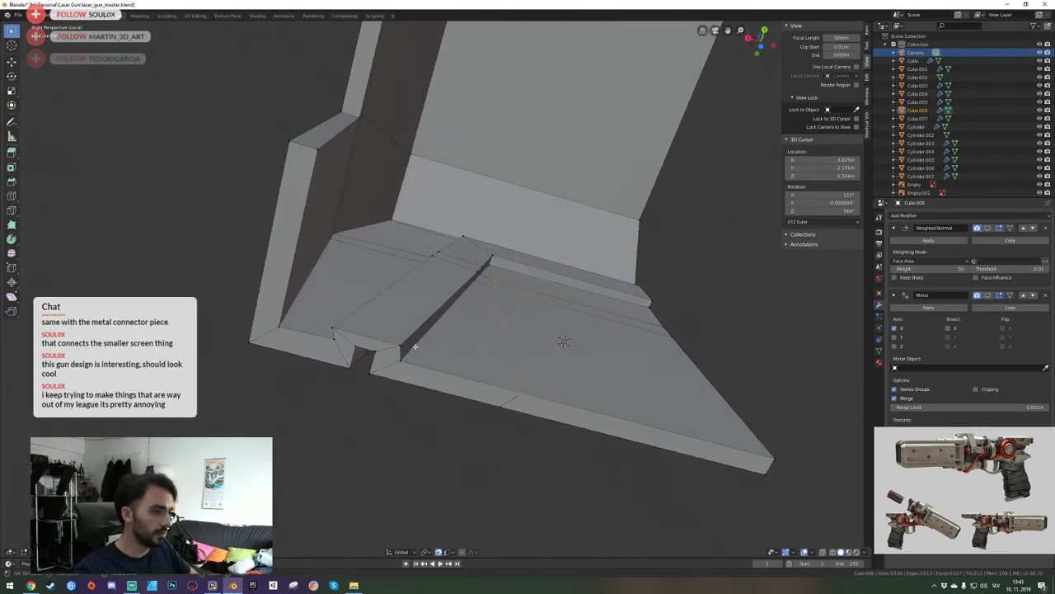
{"action": "key", "text": "g"}
{"action": "key", "text": "y"}
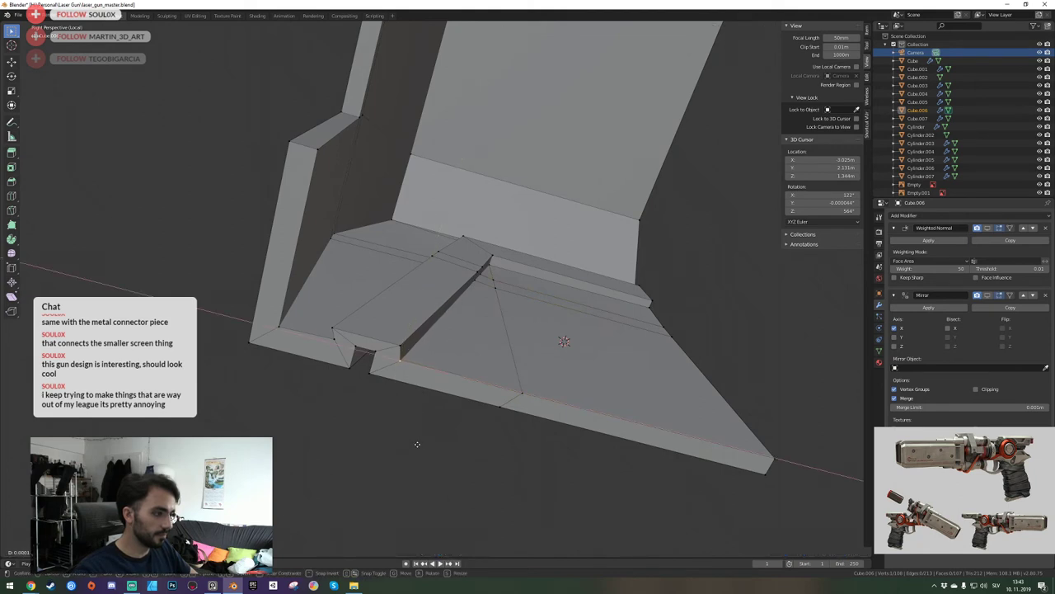
{"action": "left_click", "coordinate": [366, 433]}
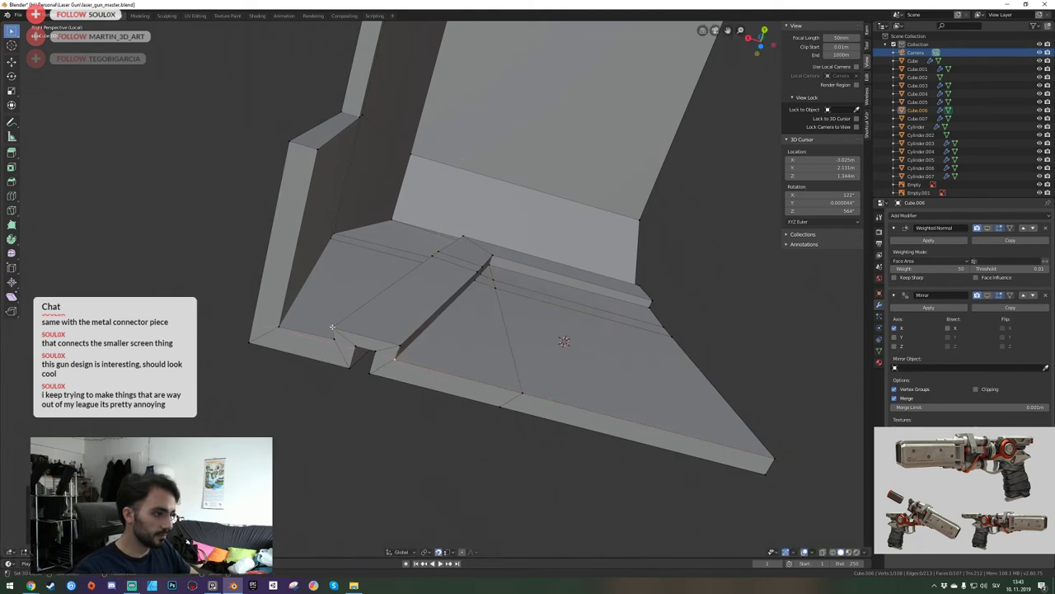
Select the inner edge chain along the slanted strip's outer side, move it along the X axis, and save the file.
{"action": "left_click", "coordinate": [430, 258], "text": "shift"}
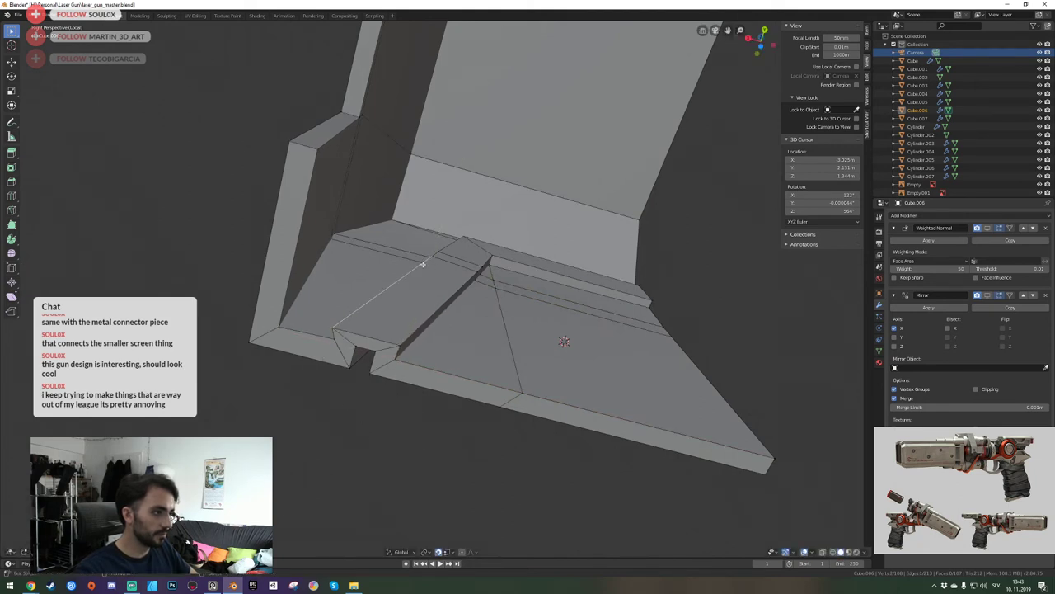
{"action": "key", "text": "g"}
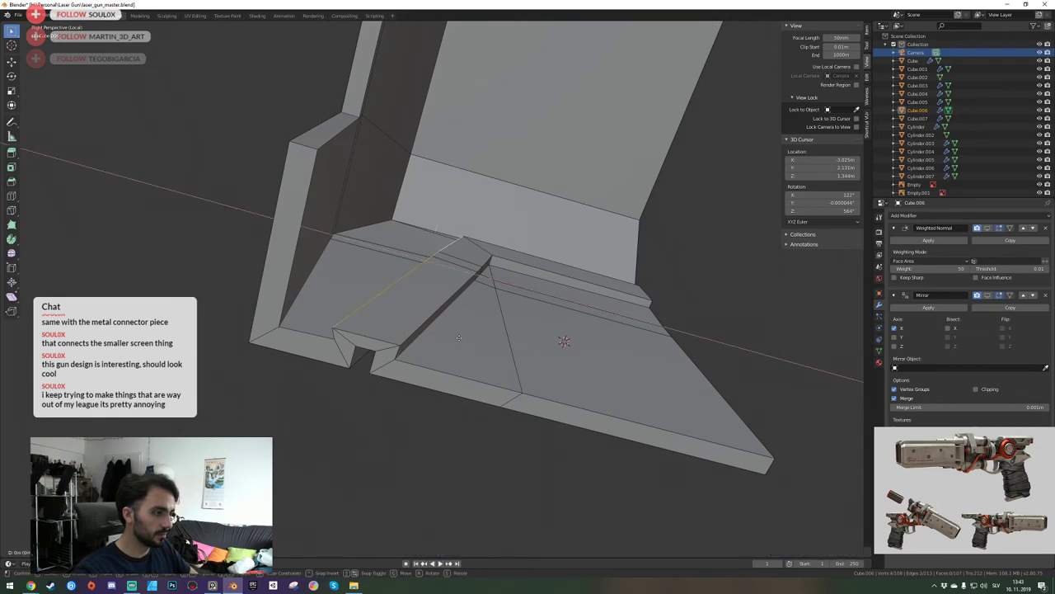
{"action": "left_click", "coordinate": [500, 350]}
{"action": "key", "text": "ctrl+s"}
Inspect the shifted strip edge up close, exit Edit Mode and save the file.
{"action": "key", "text": "shift+grave"}
{"action": "key", "text": "w"}
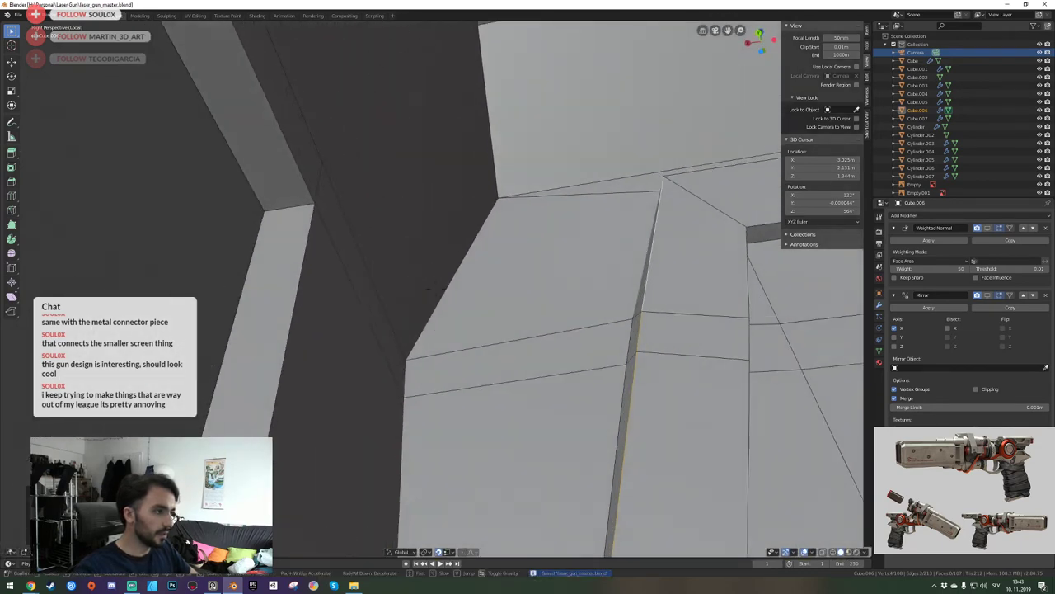
{"action": "left_click", "coordinate": [436, 288]}
{"action": "key", "text": "shift+grave"}
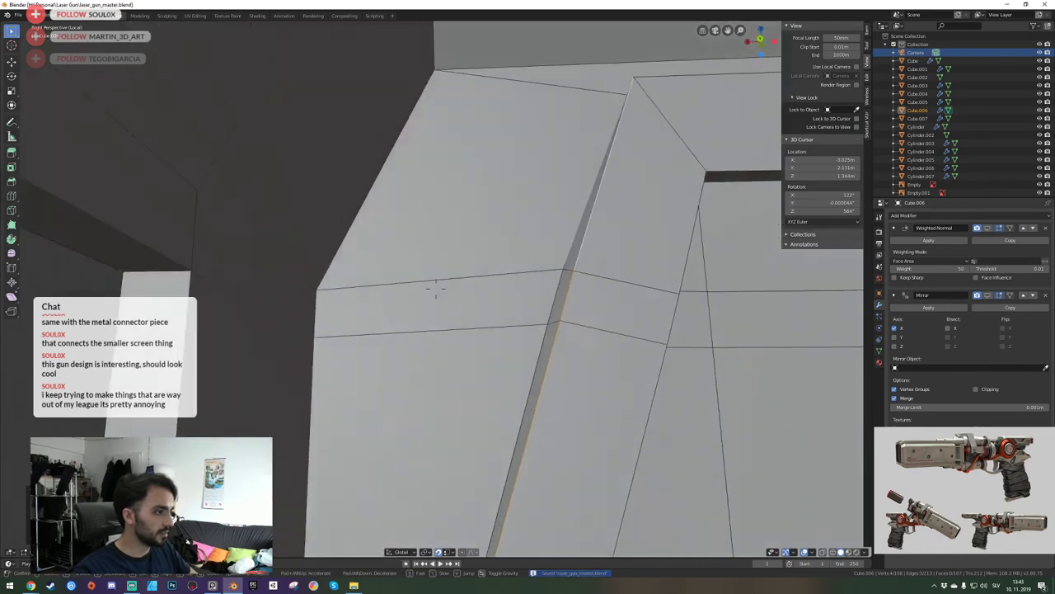
{"action": "key", "text": "s"}
{"action": "left_click", "coordinate": [436, 289]}
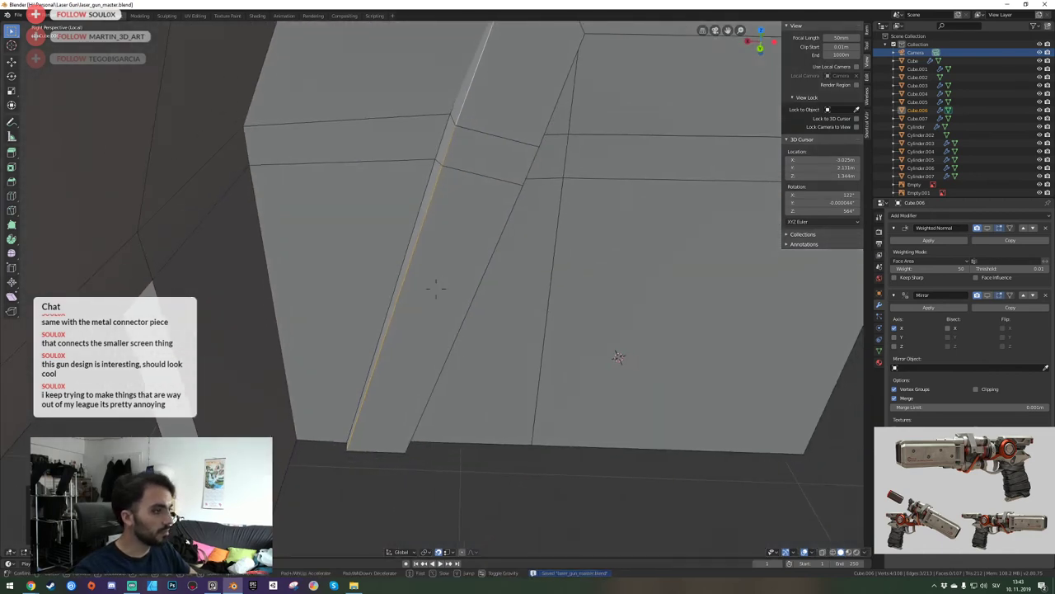
{"action": "key", "text": "s"}
{"action": "left_click", "coordinate": [436, 289]}
{"action": "key", "text": "Tab"}
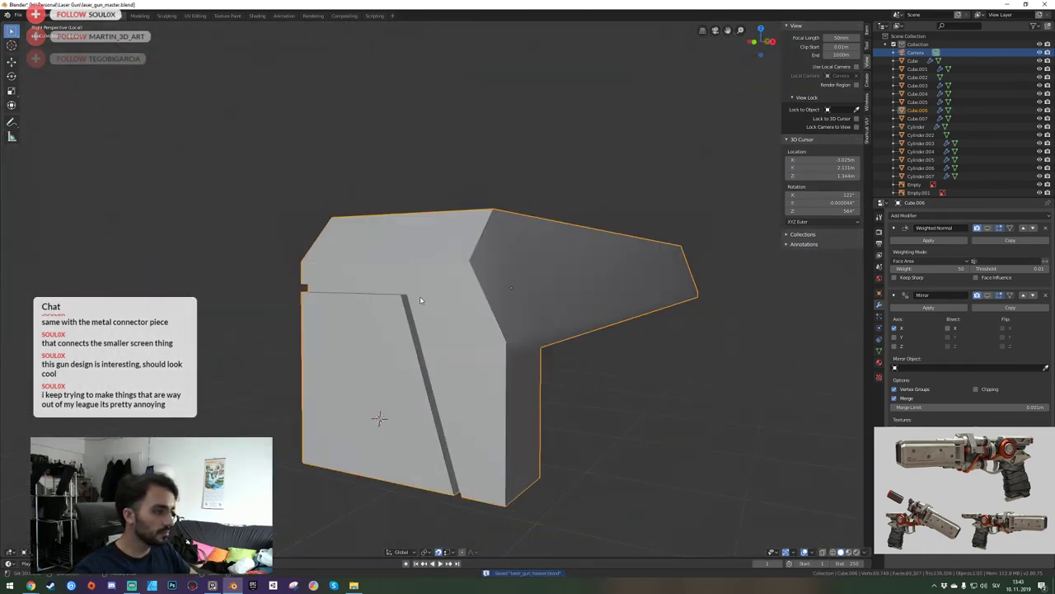
{"action": "key", "text": "ctrl+s"}
Examine the cover's groove, end panel and long side from outside, comparing Edit Mode and Object Mode.
{"action": "key", "text": "shift+grave"}
{"action": "key", "text": "w"}
{"action": "key", "text": "a"}
{"action": "left_click", "coordinate": [436, 288]}
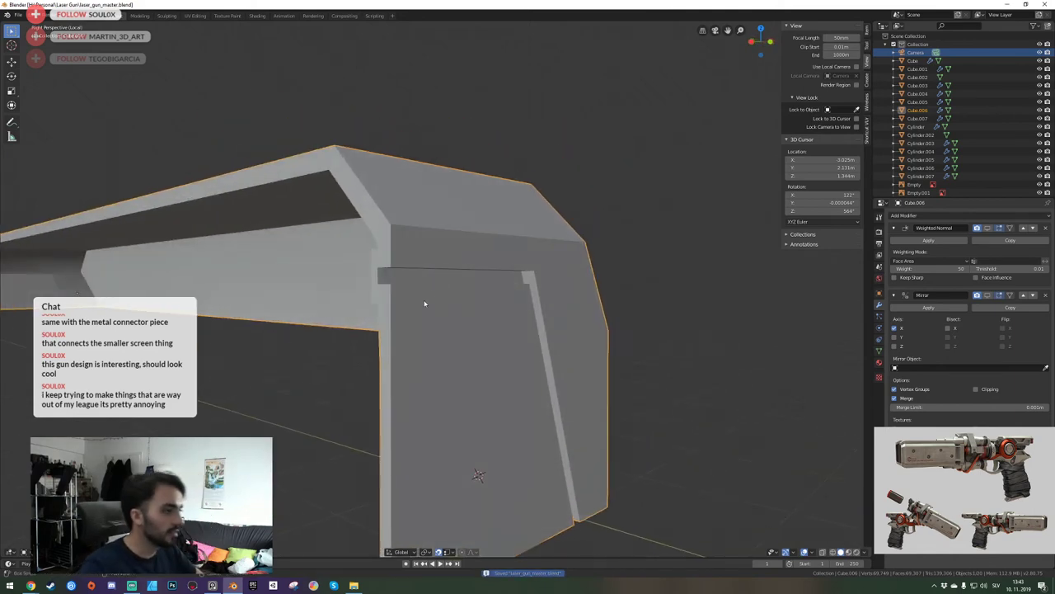
{"action": "middle_click_drag", "start_coordinate": [425, 303], "coordinate": [424, 282]}
{"action": "key", "text": "Tab"}
{"action": "key", "text": "Tab"}
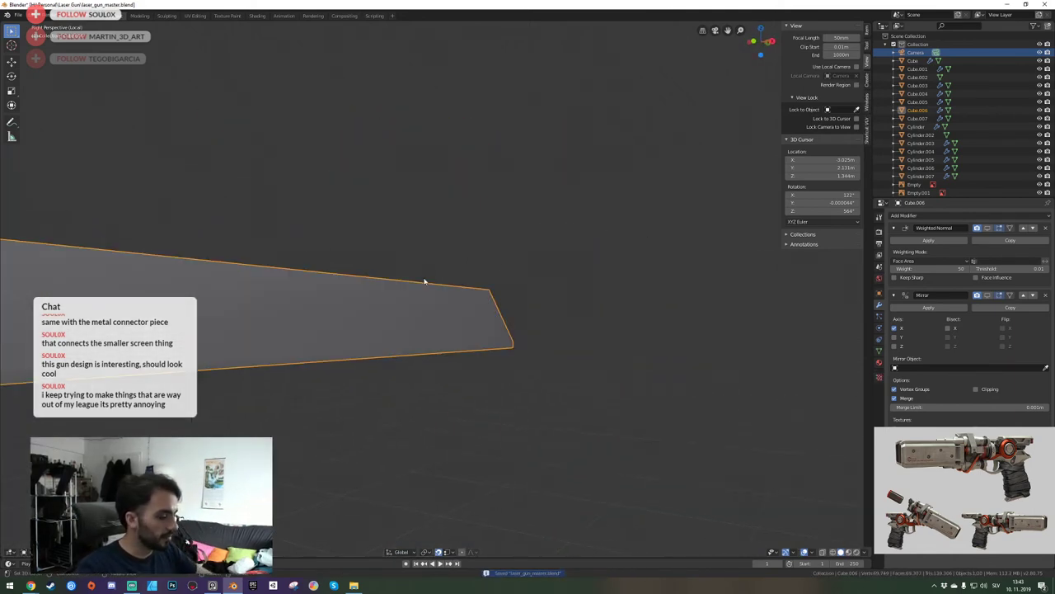
Leave local view and examine the cover's notch and end panel against the whole gun model.
{"action": "key", "text": "KP_Divide"}
{"action": "key", "text": "shift+grave"}
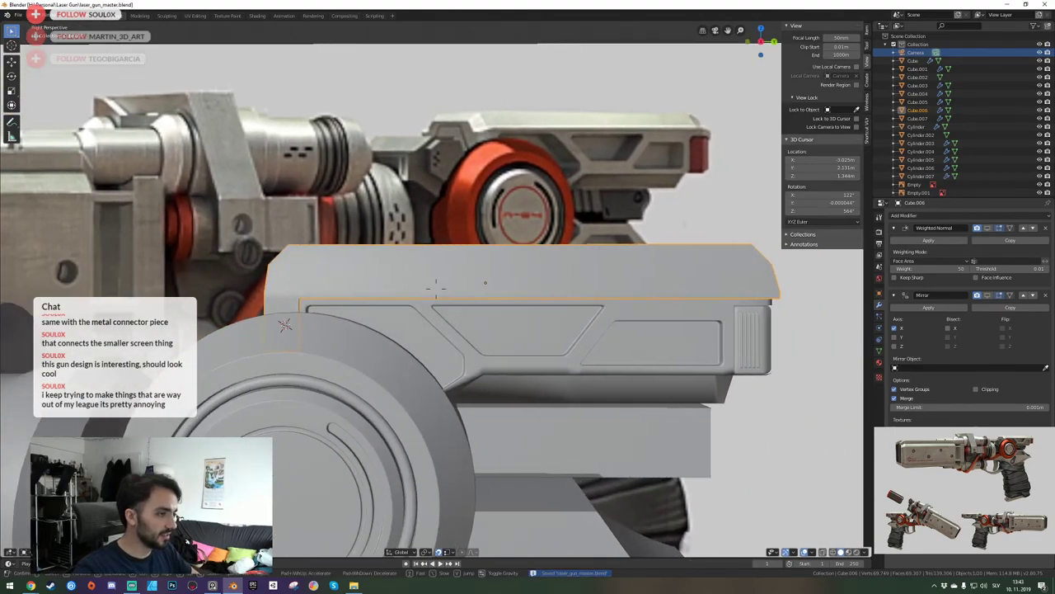
{"action": "key", "text": "w"}
{"action": "left_click", "coordinate": [436, 288]}
{"action": "key", "text": "shift+grave"}
{"action": "key", "text": "w"}
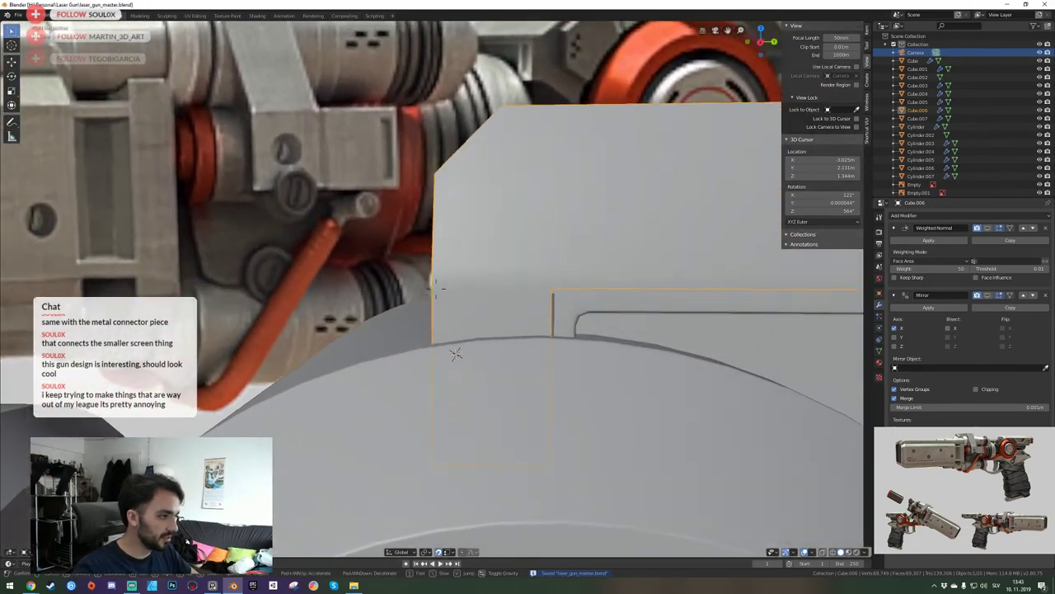
{"action": "key", "text": "w"}
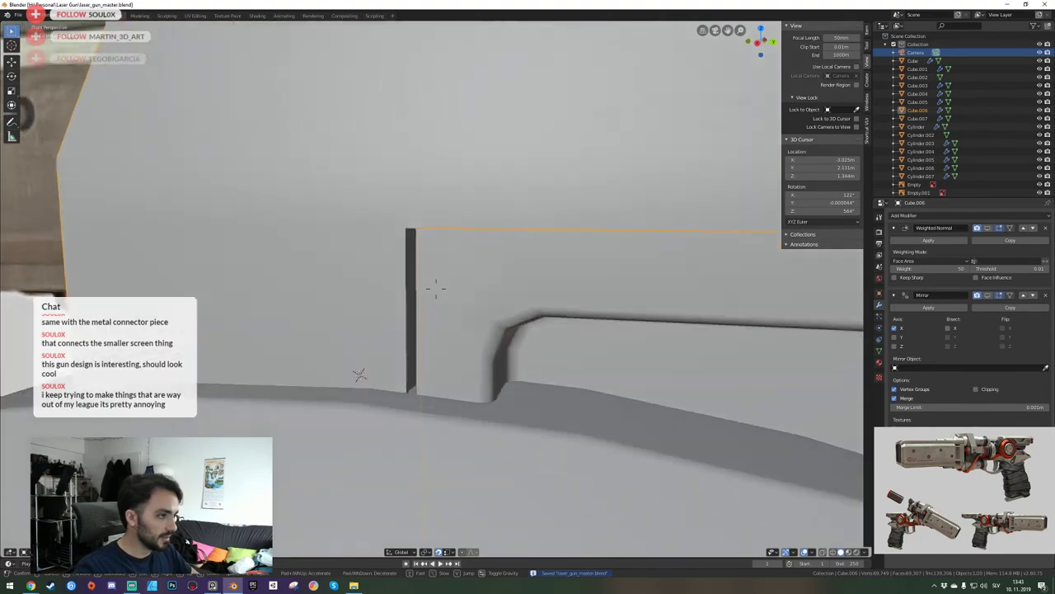
{"action": "key", "text": "a"}
{"action": "key", "text": "s"}
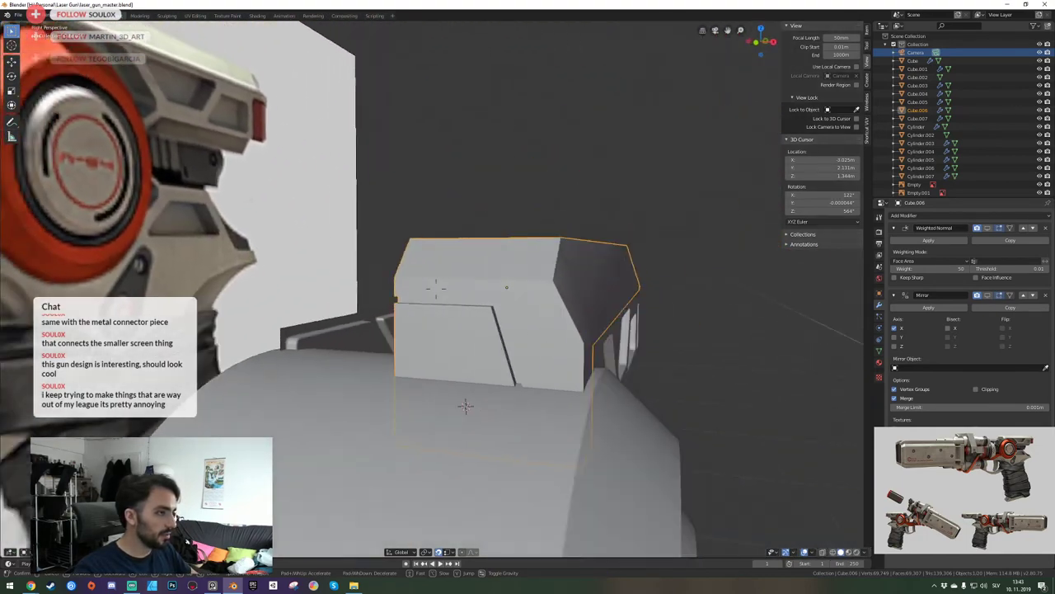
{"action": "left_click", "coordinate": [441, 292]}
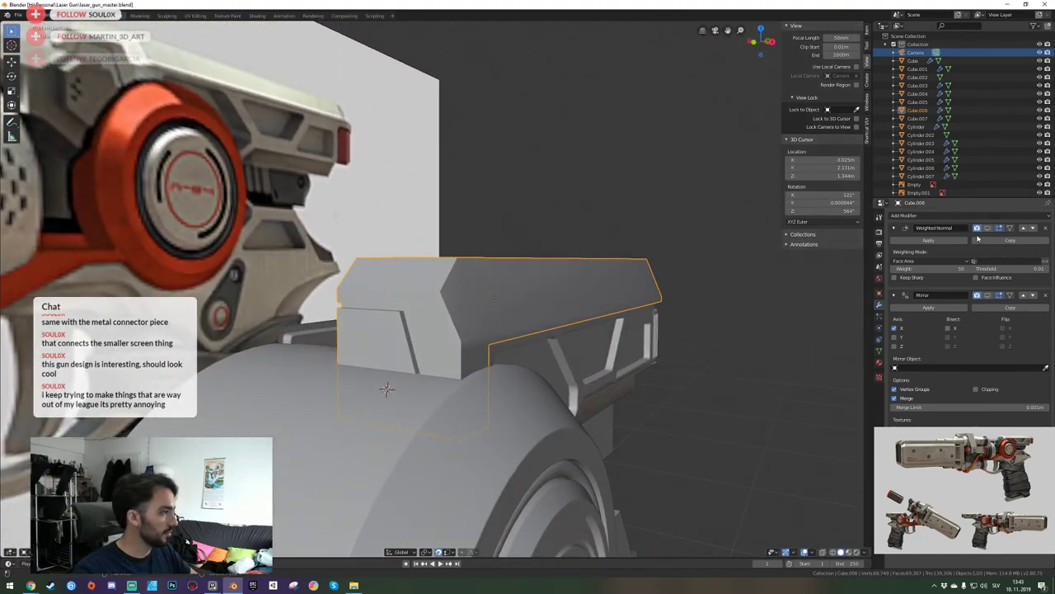
Turn on the Mirror modifier's viewport display for the cover and inspect the mirrored end panel and long side.
{"action": "left_click", "coordinate": [987, 296]}
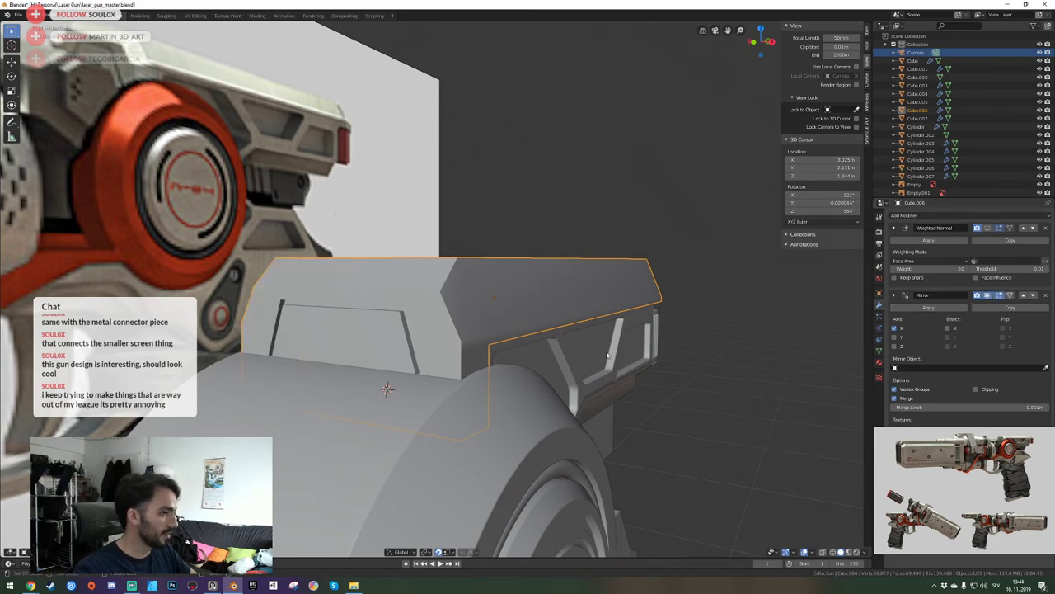
{"action": "key", "text": "a"}
{"action": "key", "text": "d"}
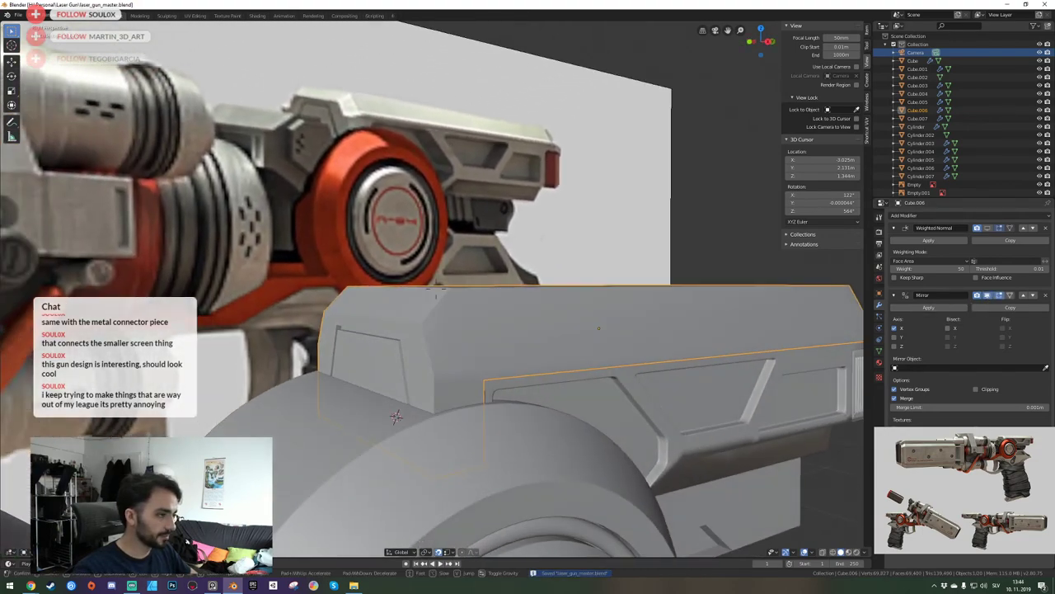
{"action": "key", "text": "a"}
{"action": "key", "text": "e"}
{"action": "key", "text": "q"}
{"action": "key", "text": "d"}
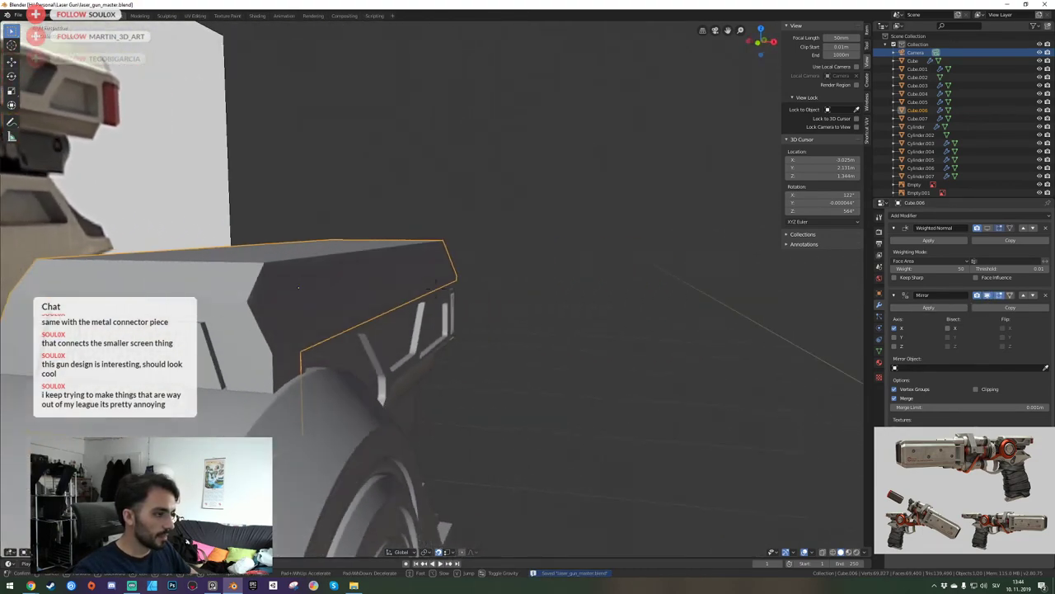
{"action": "key", "text": "a"}
{"action": "middle_click_drag", "start_coordinate": [387, 440], "coordinate": [562, 466]}
{"action": "key", "text": "d"}
{"action": "left_click", "coordinate": [436, 289]}
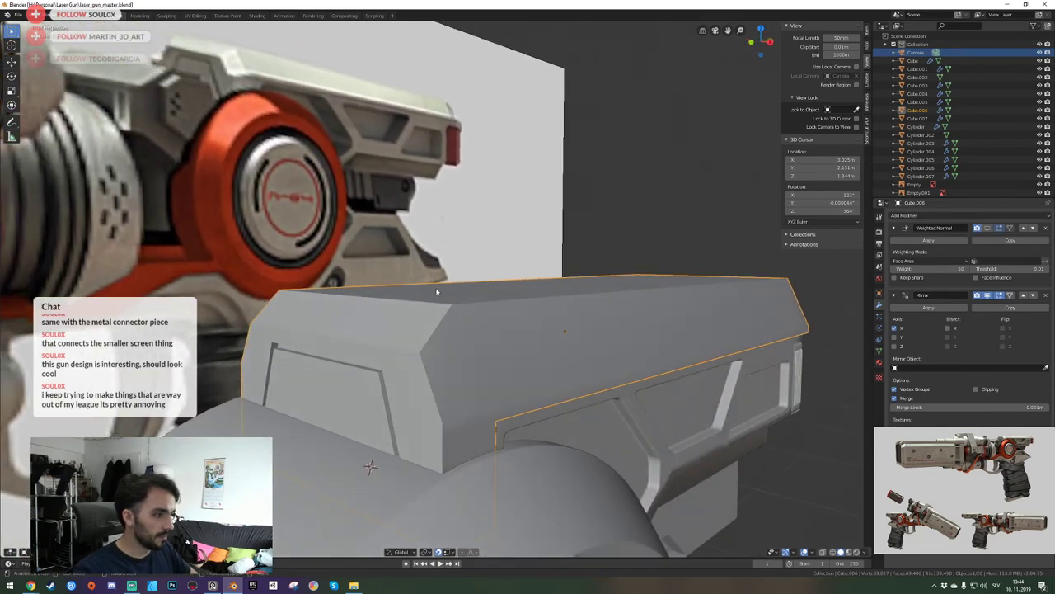
Check the gun through the camera, select the upper cover, save the file and enter Edit Mode on it.
{"action": "key", "text": "Home"}
{"action": "key", "text": "KP_0"}
{"action": "scroll", "coordinate": [437, 291], "scroll_direction": "up", "scroll_amount": 5}
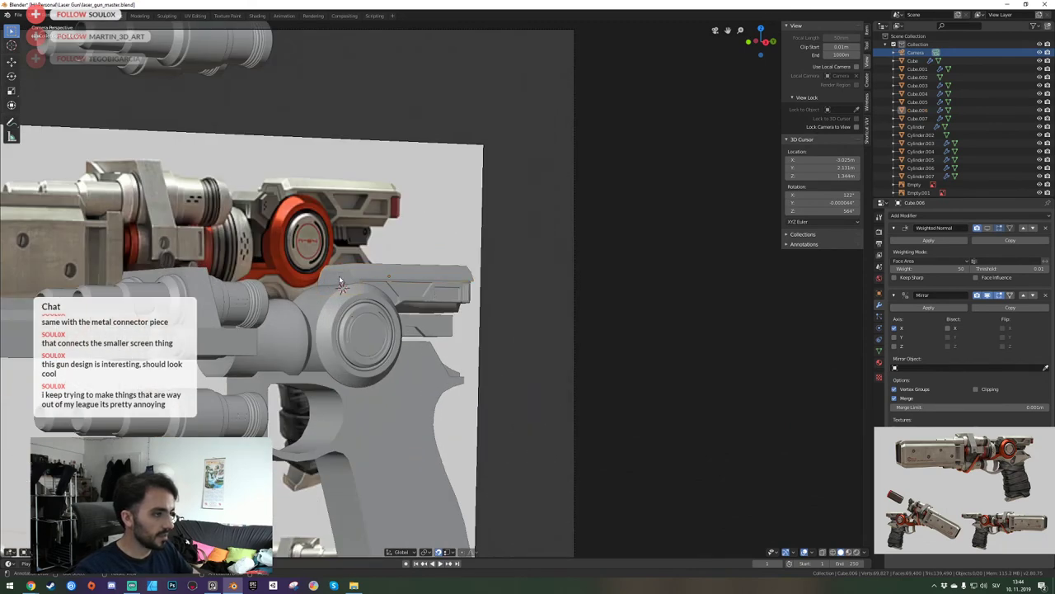
{"action": "left_click", "coordinate": [360, 271]}
{"action": "key", "text": "KP_5"}
{"action": "key", "text": "KP_5"}
{"action": "middle_click_drag", "start_coordinate": [361, 272], "coordinate": [436, 289]}
{"action": "key", "text": "ctrl+s"}
{"action": "key", "text": "Tab"}
{"action": "key", "text": "shift+grave"}
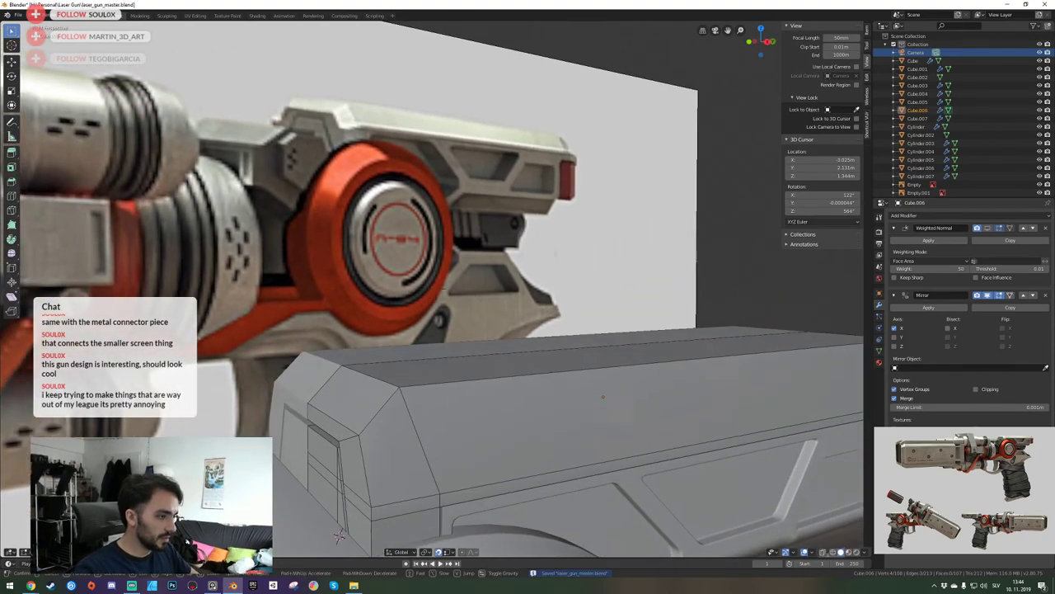
{"action": "key", "text": "s"}
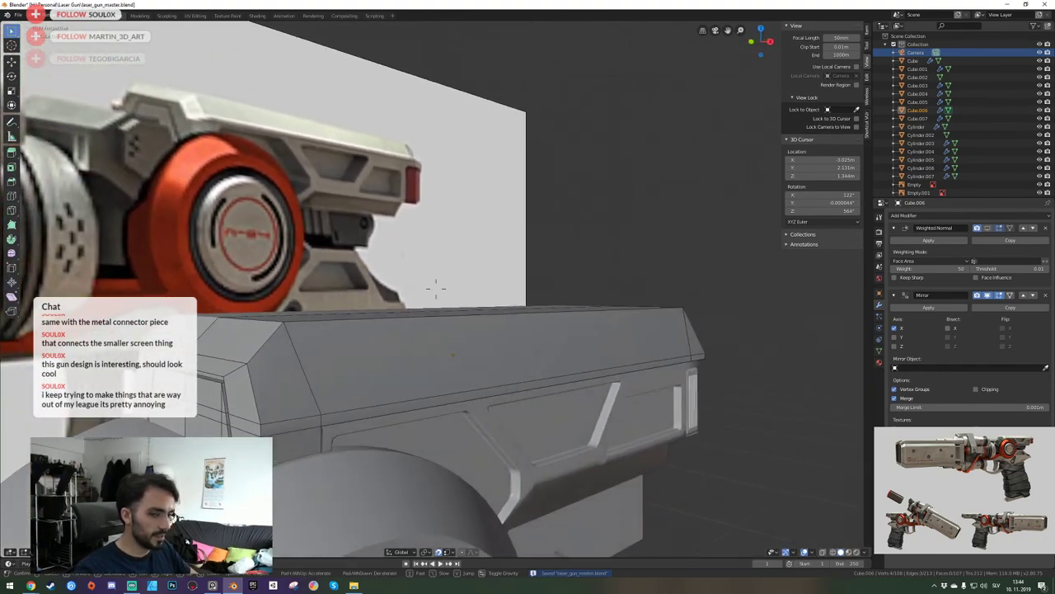
{"action": "left_click", "coordinate": [436, 287]}
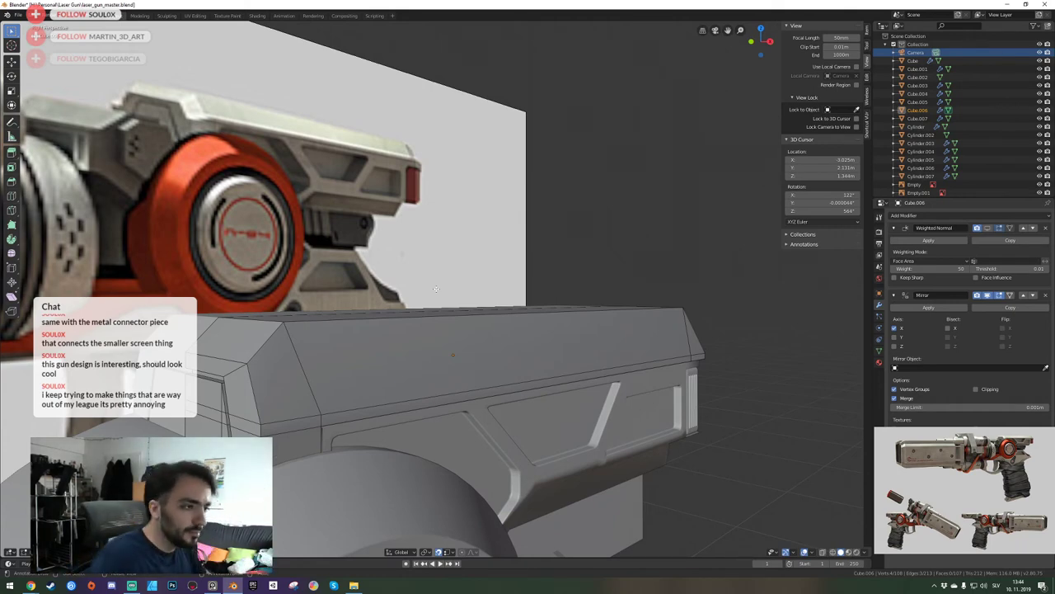
Place the 3D cursor near the cover's long top edge and inspect the mirrored end panel up close.
{"action": "right_click", "coordinate": [456, 311], "text": "shift"}
{"action": "key", "text": "shift+grave"}
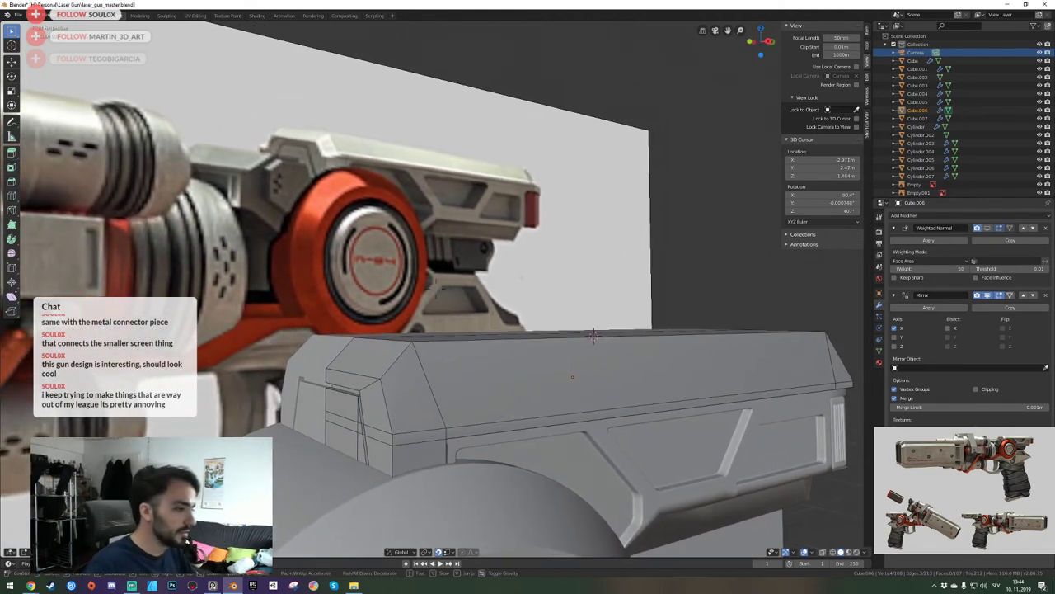
{"action": "key", "text": "q"}
{"action": "key", "text": "a"}
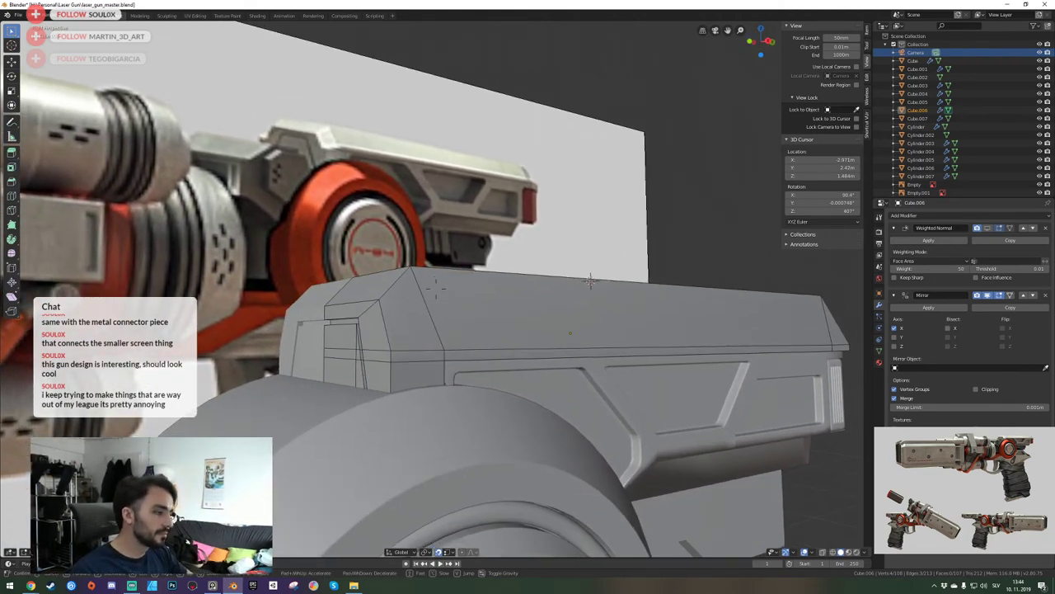
{"action": "key", "text": "a"}
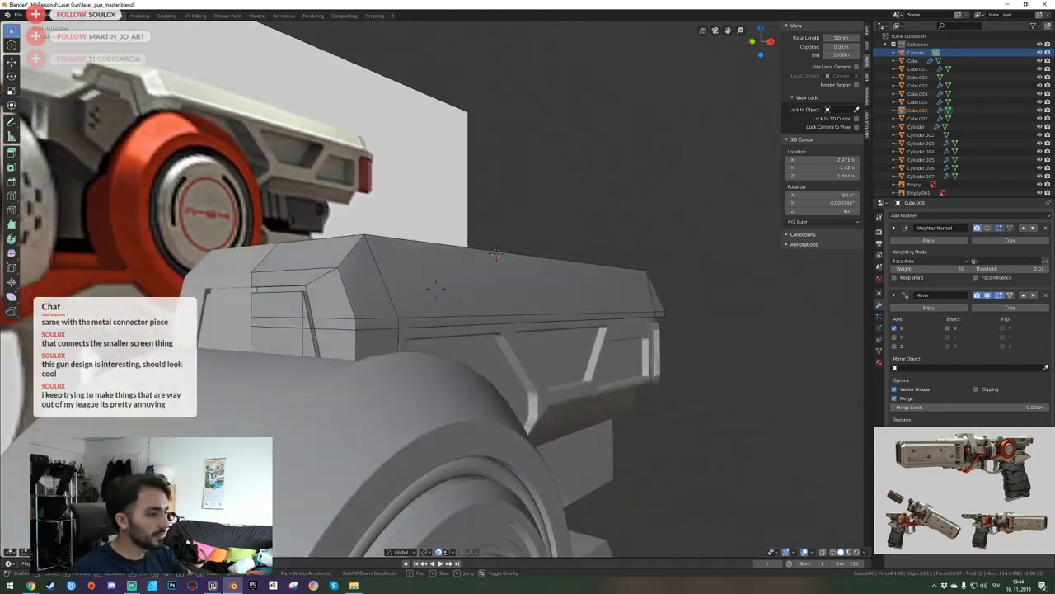
{"action": "key", "text": "d"}
{"action": "key", "text": "d"}
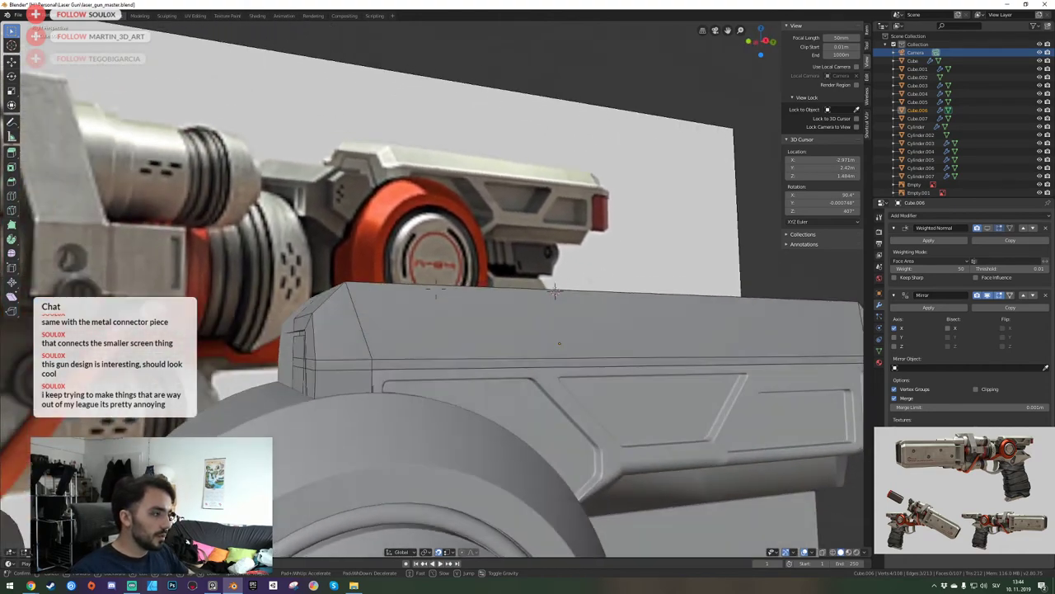
{"action": "key", "text": "a"}
{"action": "key", "text": "w"}
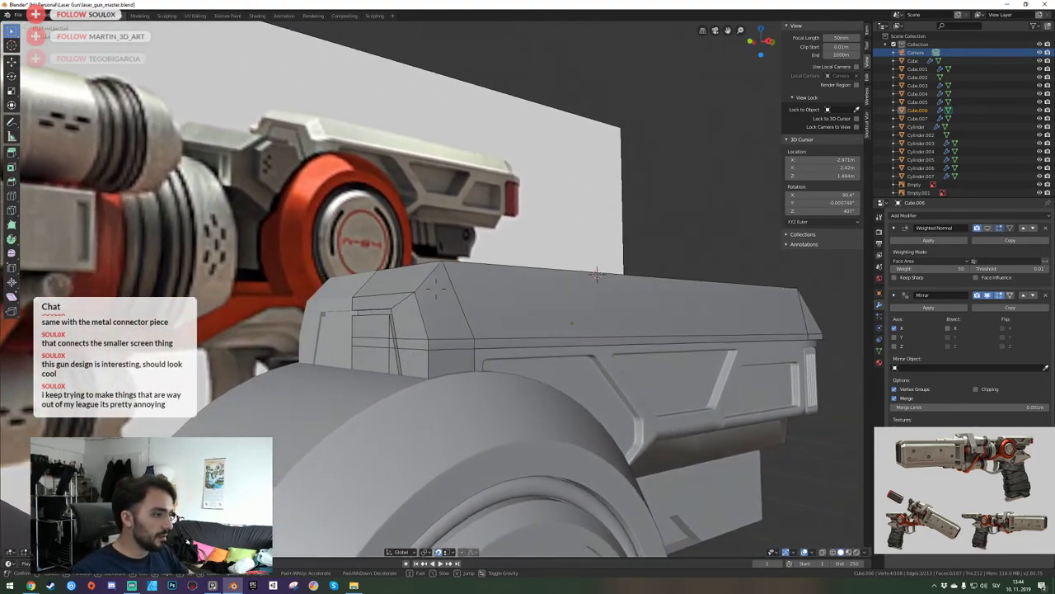
{"action": "key", "text": "w"}
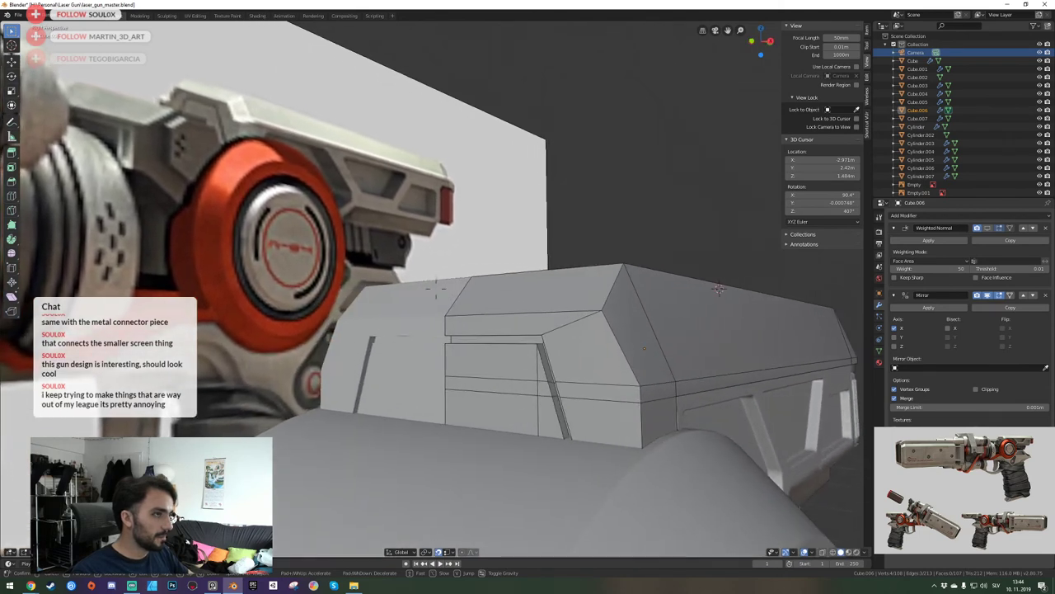
{"action": "key", "text": "w"}
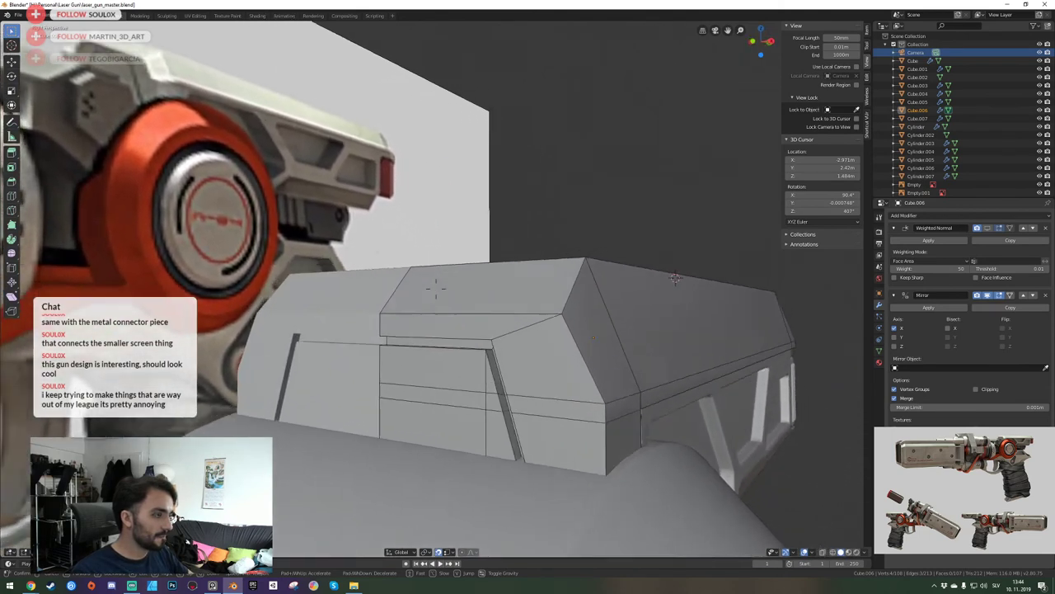
{"action": "key", "text": "KP_Divide"}
{"action": "key", "text": "shift+grave"}
{"action": "key", "text": "s"}
{"action": "key", "text": "d"}
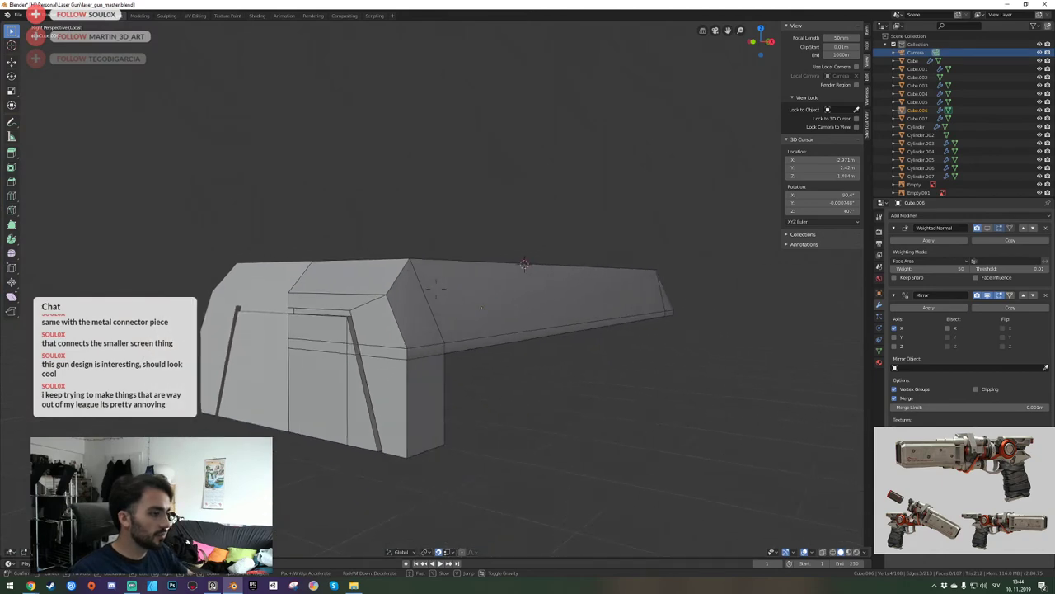
{"action": "left_click", "coordinate": [436, 289]}
{"action": "key", "text": "KP_Divide"}
Isolate the cover together with the gun reference image in local view, and enter Edit Mode on the cover alone.
{"action": "key", "text": "Tab"}
{"action": "left_click", "coordinate": [507, 254], "text": "shift"}
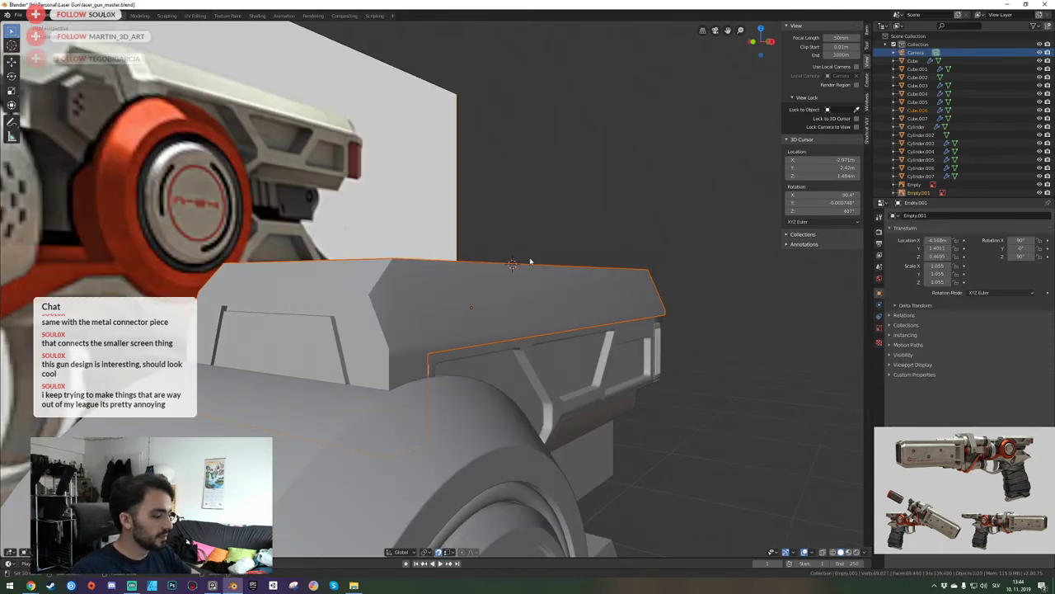
{"action": "key", "text": "KP_Divide"}
{"action": "left_click", "coordinate": [440, 294]}
{"action": "key", "text": "shift+grave"}
{"action": "key", "text": "e"}
{"action": "left_click", "coordinate": [440, 293]}
{"action": "key", "text": "Tab"}
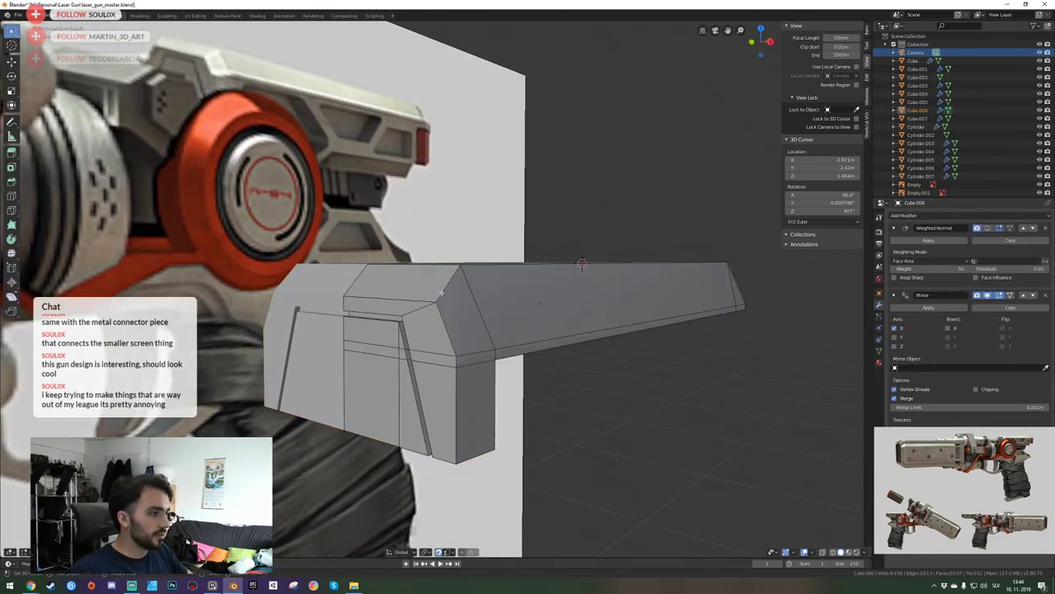
Select the cover's long top edge, its slanted corner edges and the edges around the end panel.
{"action": "middle_click_drag", "start_coordinate": [441, 293], "coordinate": [394, 306]}
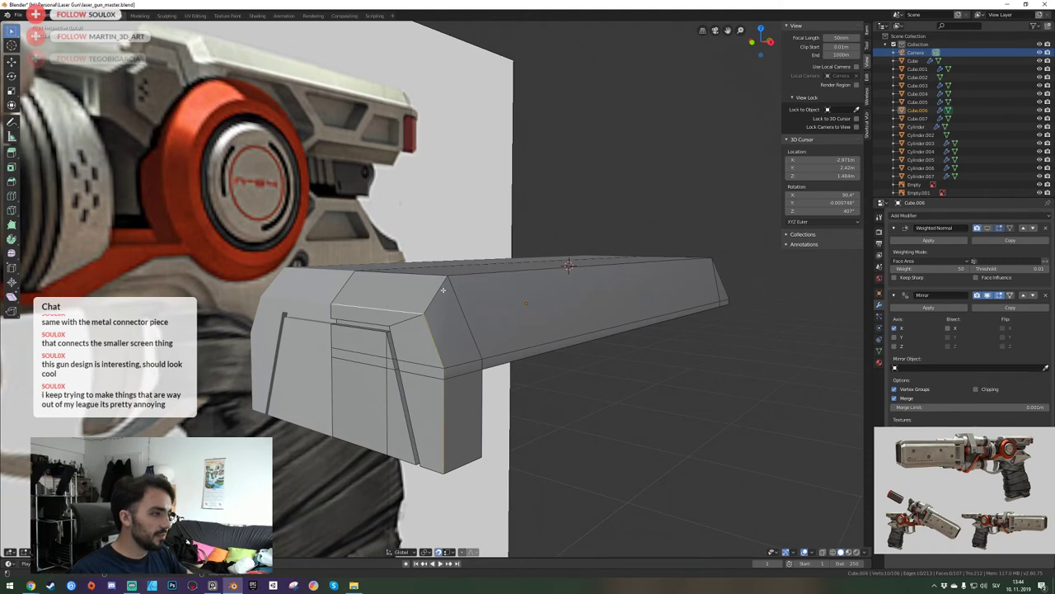
{"action": "middle_click_drag", "start_coordinate": [395, 306], "coordinate": [434, 290]}
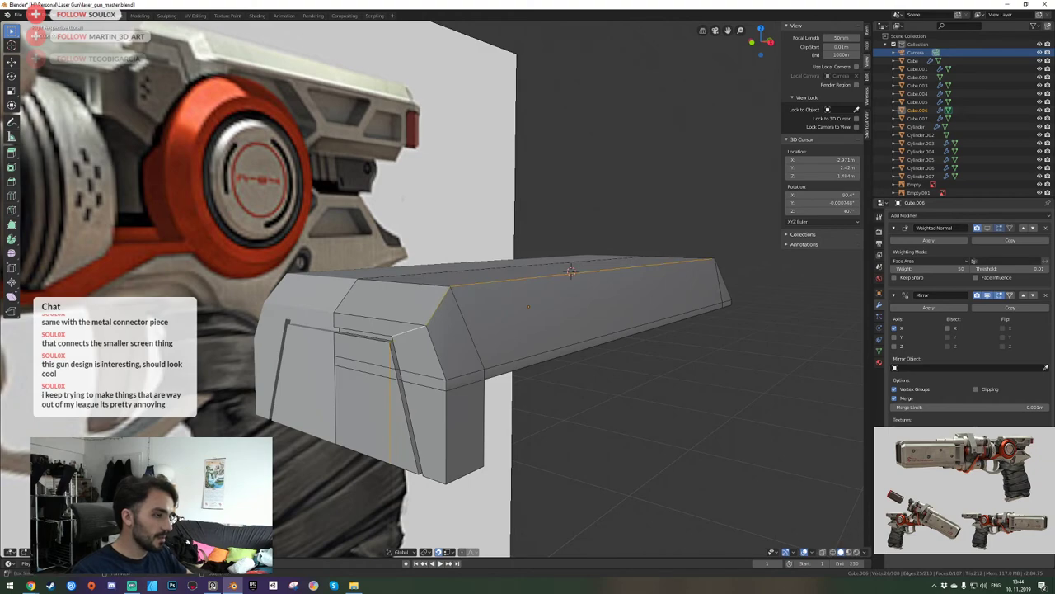
{"action": "middle_click_drag", "start_coordinate": [527, 307], "coordinate": [553, 294]}
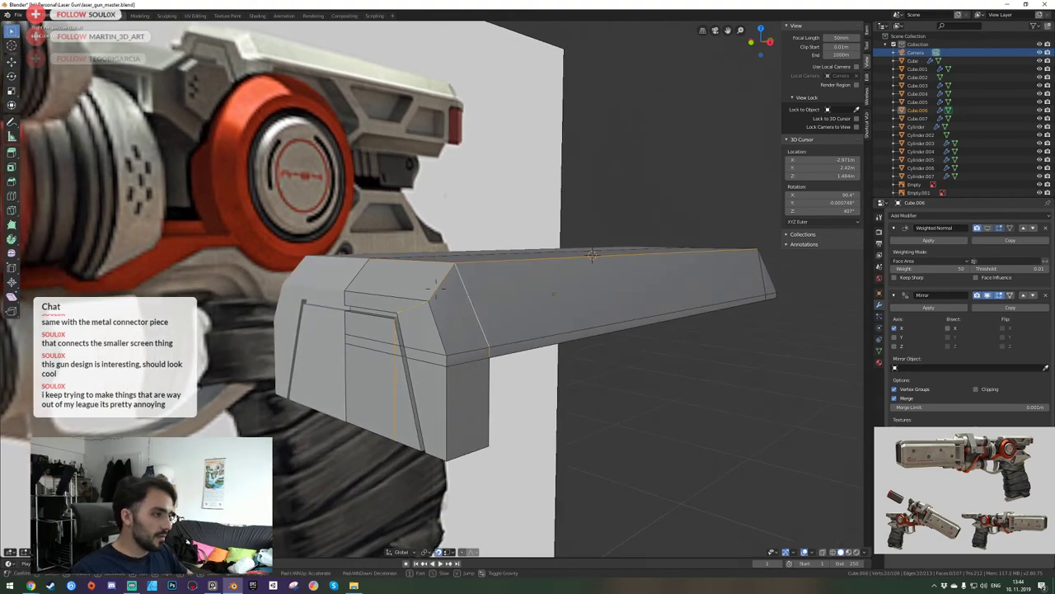
{"action": "key", "text": "d"}
{"action": "key", "text": "a"}
{"action": "left_click", "coordinate": [442, 338]}
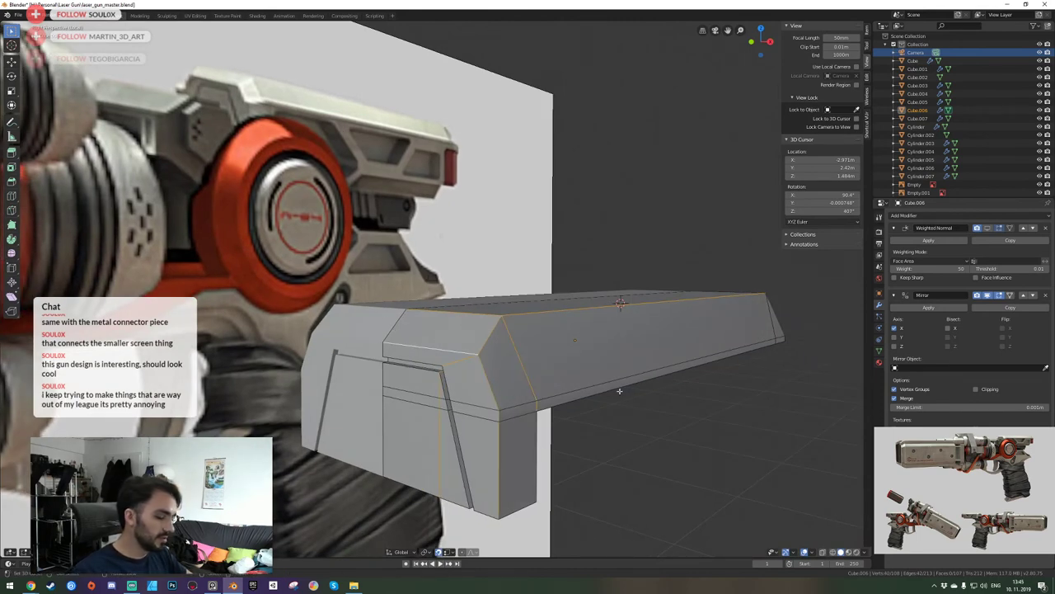
Try bevelling all edges of the cover with a narrow bevel and additional segments.
{"action": "key", "text": "a"}
{"action": "key", "text": "ctrl+b"}
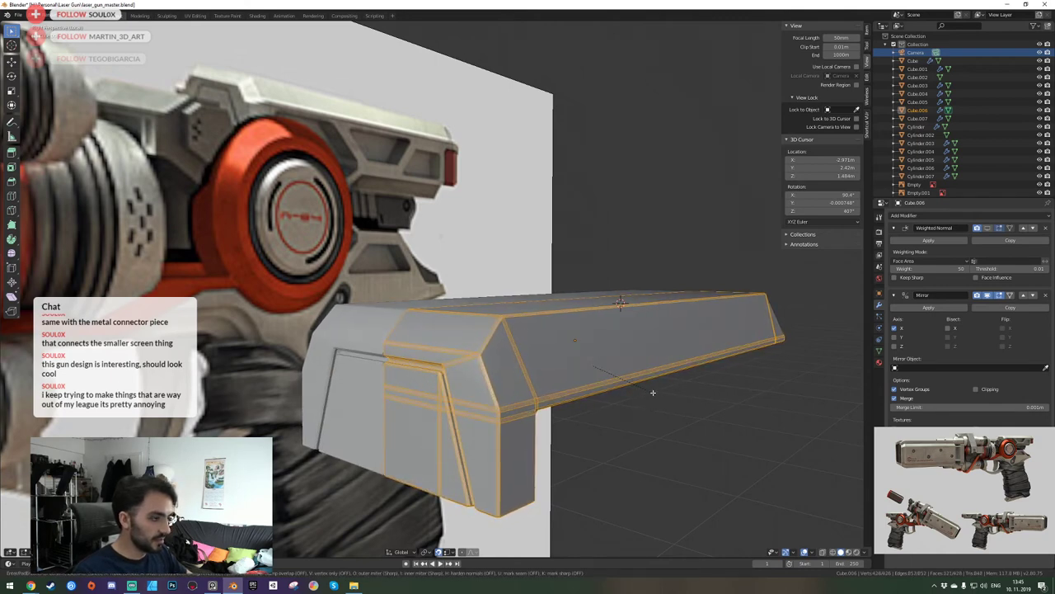
{"action": "scroll", "coordinate": [653, 391], "scroll_direction": "up", "scroll_amount": 2}
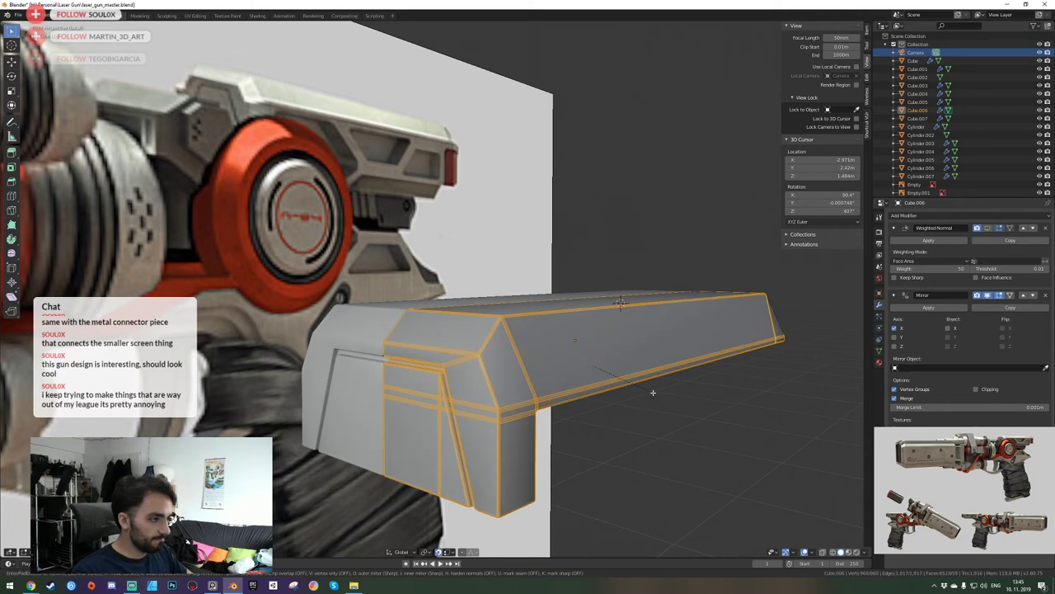
{"action": "left_click", "coordinate": [653, 392]}
Inspect the bevelled cover in Object Mode with the Weighted Normal modifier's viewport display turned on.
{"action": "key", "text": "Tab"}
{"action": "key", "text": "shift+grave"}
{"action": "key", "text": "s"}
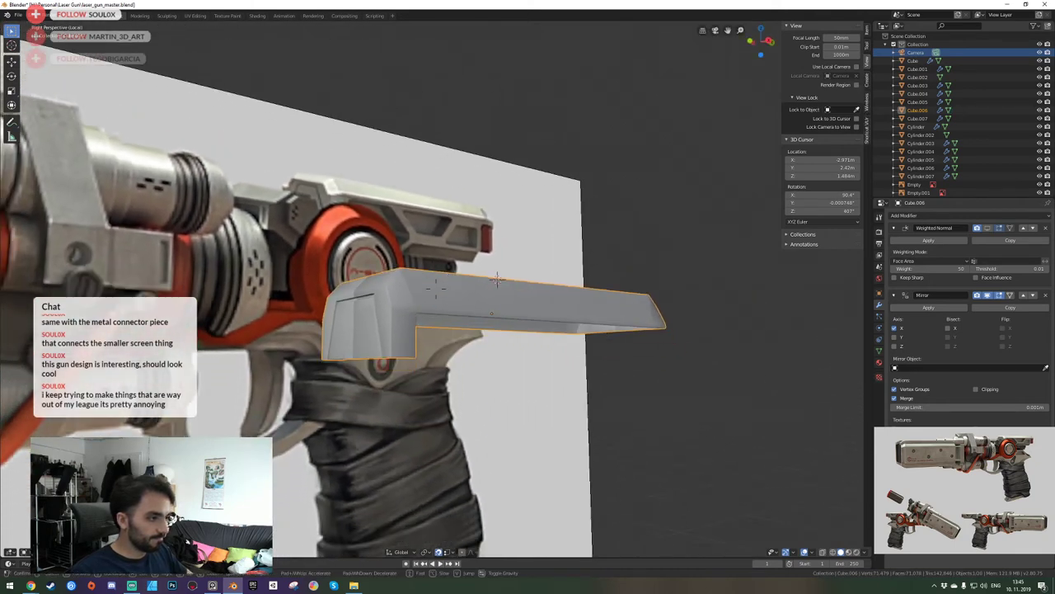
{"action": "middle_click_drag", "start_coordinate": [498, 280], "coordinate": [547, 271]}
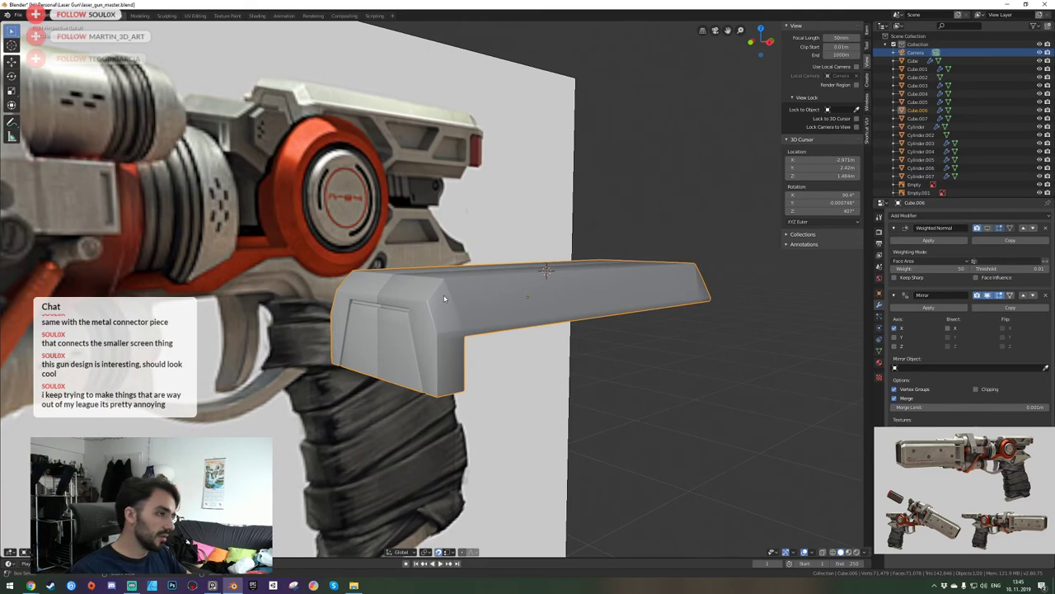
{"action": "left_click", "coordinate": [989, 229]}
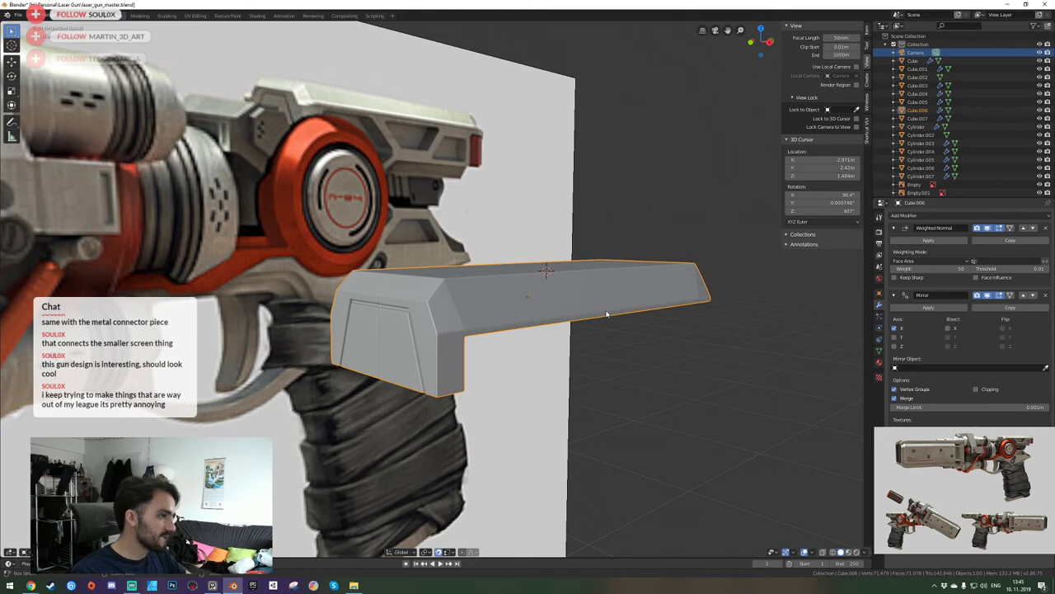
Enter Edit Mode on the cover, clear the selection and select its long top edge, slanted corner edge and the end panel's corner edges.
{"action": "key", "text": "Tab"}
{"action": "key", "text": "alt+a"}
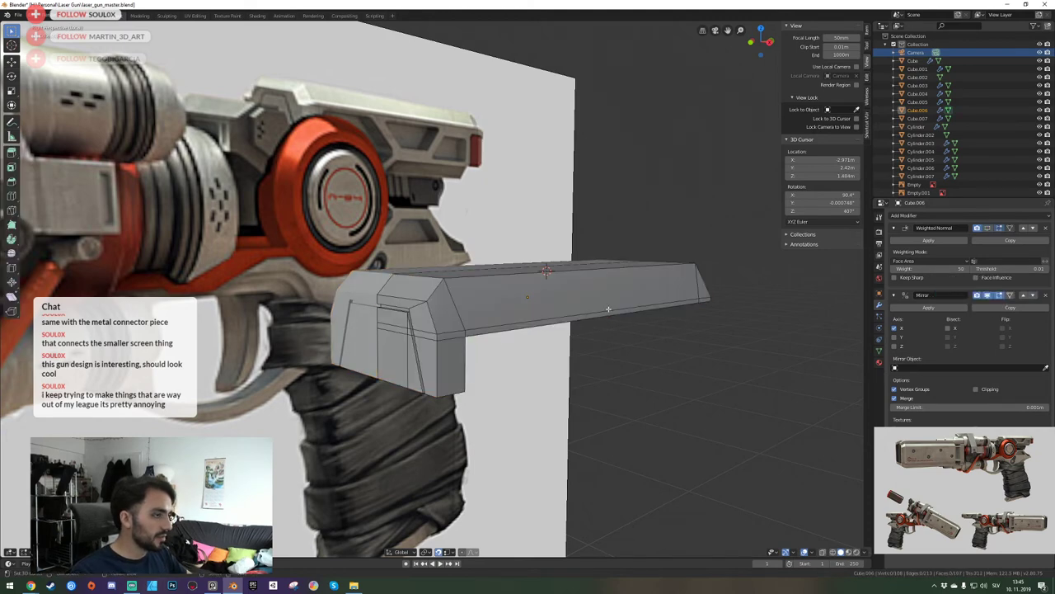
{"action": "middle_click_drag", "start_coordinate": [433, 294], "coordinate": [433, 296]}
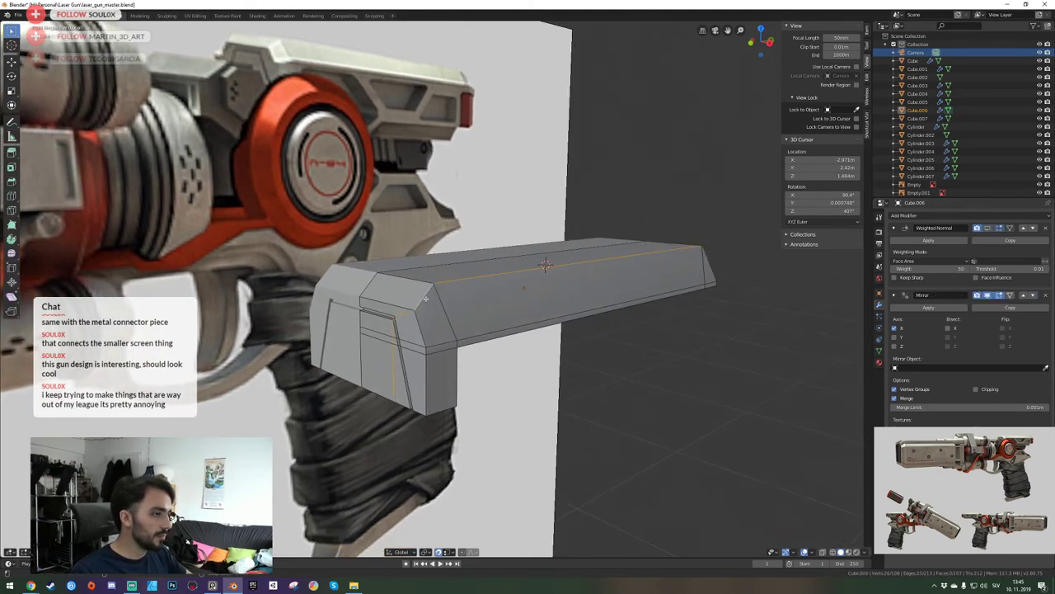
{"action": "key", "text": "s"}
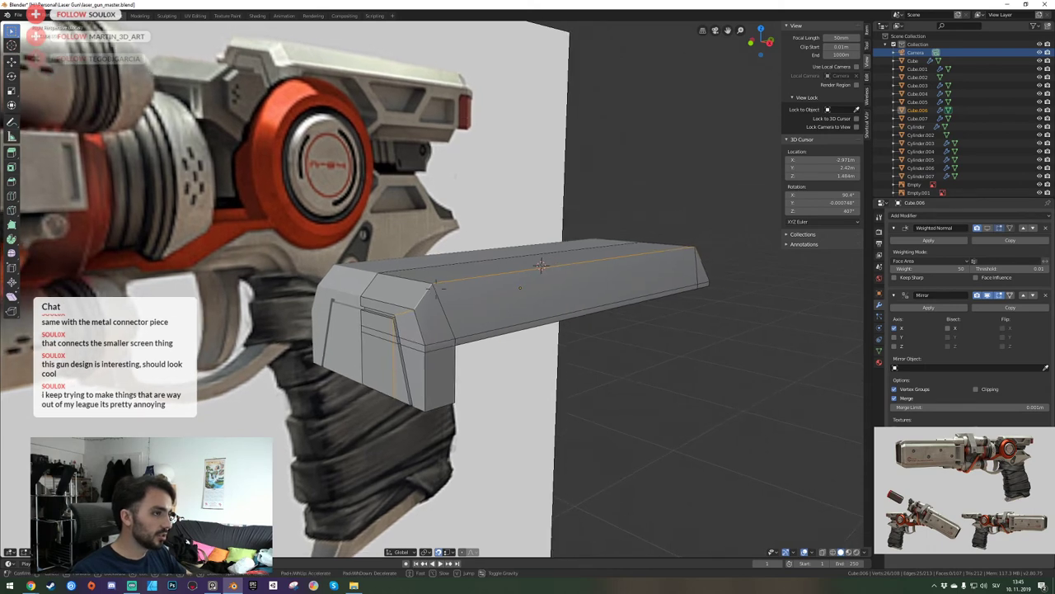
{"action": "middle_click_drag", "start_coordinate": [430, 296], "coordinate": [430, 296]}
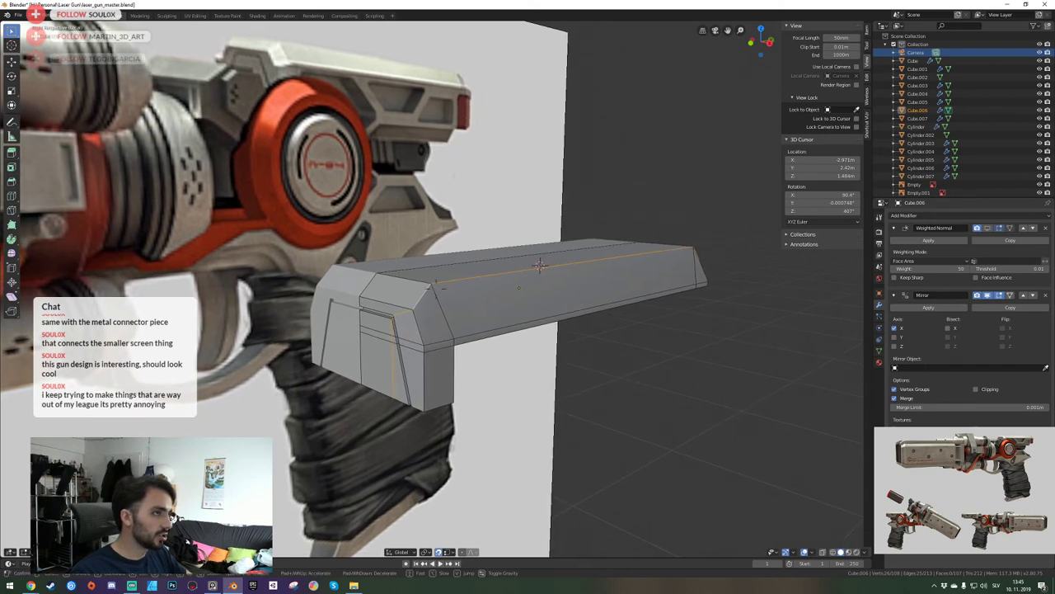
{"action": "key", "text": "w"}
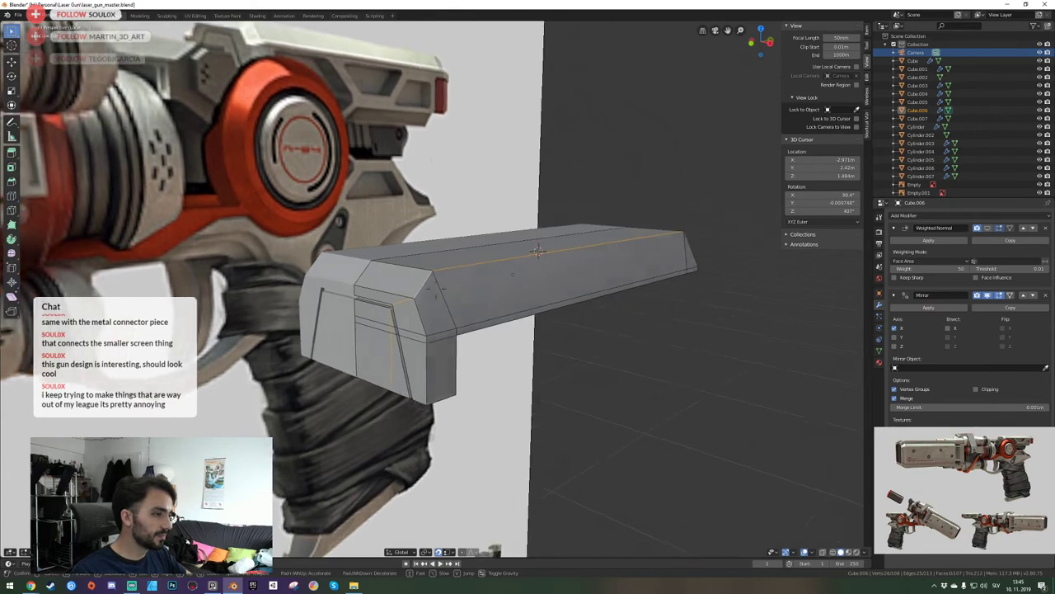
{"action": "key", "text": "a"}
{"action": "middle_click_drag", "start_coordinate": [428, 297], "coordinate": [436, 289]}
Isolate the cover together with the gun reference image again in local view, and return to Edit Mode on the cover alone.
{"action": "key", "text": "KP_Divide"}
{"action": "key", "text": "KP_Divide"}
{"action": "scroll", "coordinate": [522, 293], "scroll_direction": "down", "scroll_amount": 6}
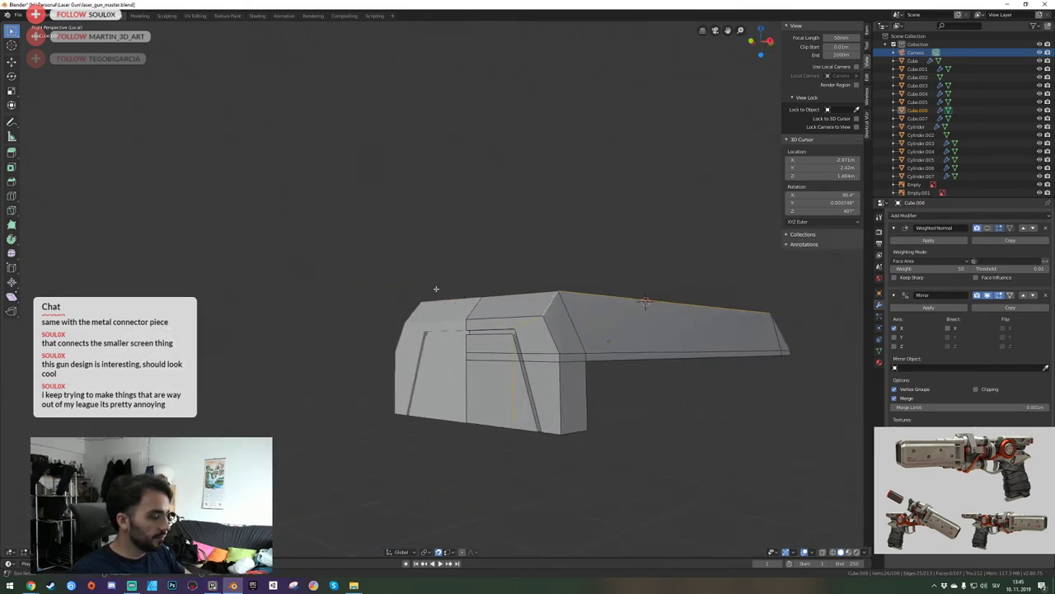
{"action": "key", "text": "KP_Divide"}
{"action": "left_click", "coordinate": [532, 267], "text": "shift"}
{"action": "key", "text": "KP_Divide"}
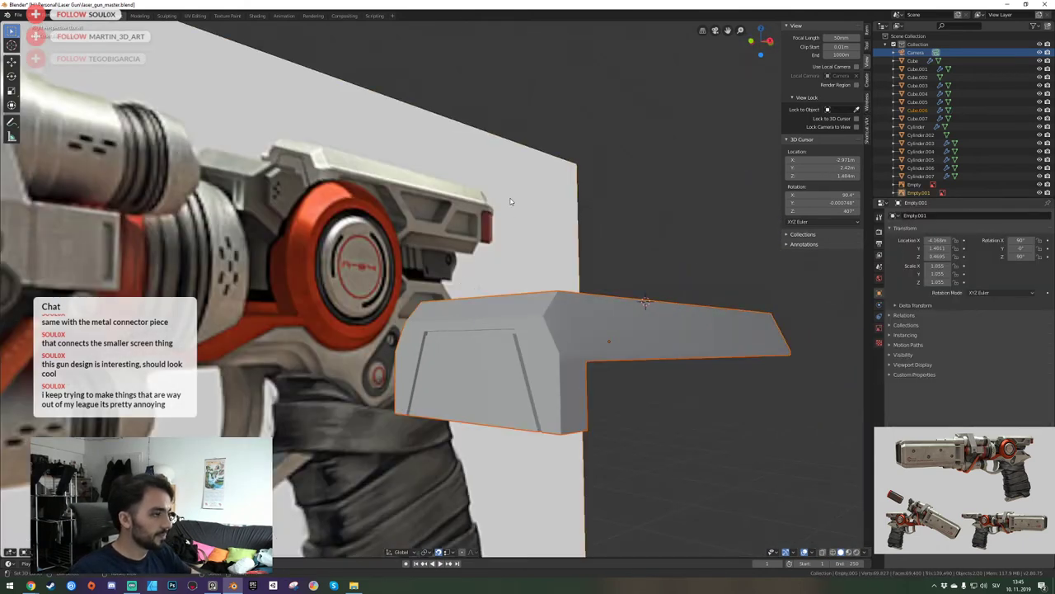
{"action": "left_click", "coordinate": [648, 320]}
{"action": "key", "text": "Tab"}
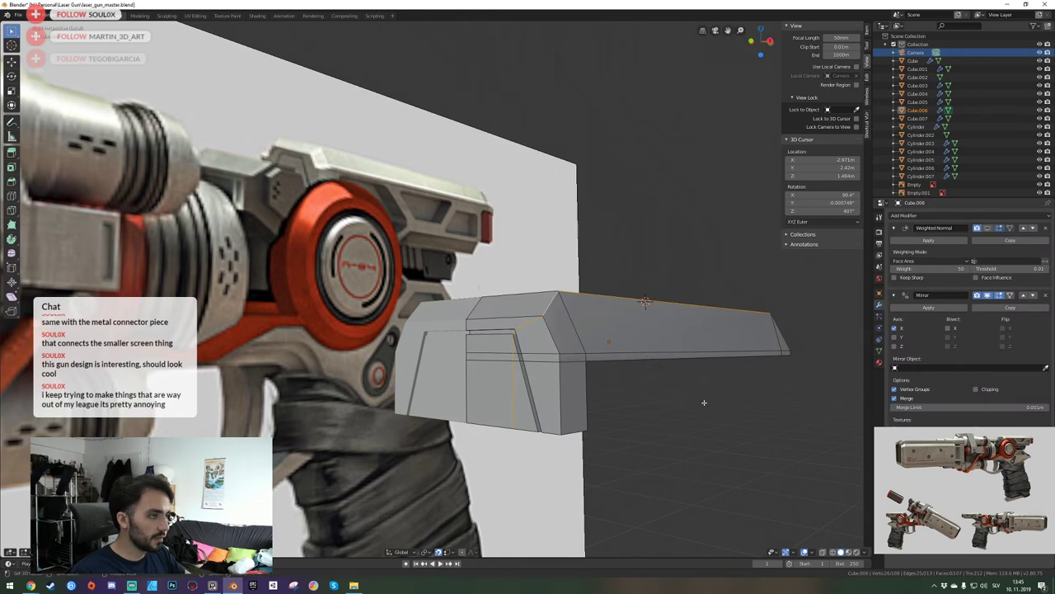
Bevel the selected top, corner and panel edges with several segments, and check the rounded result in Object Mode.
{"action": "key", "text": "shift+grave"}
{"action": "middle_click_drag", "start_coordinate": [638, 295], "coordinate": [605, 273]}
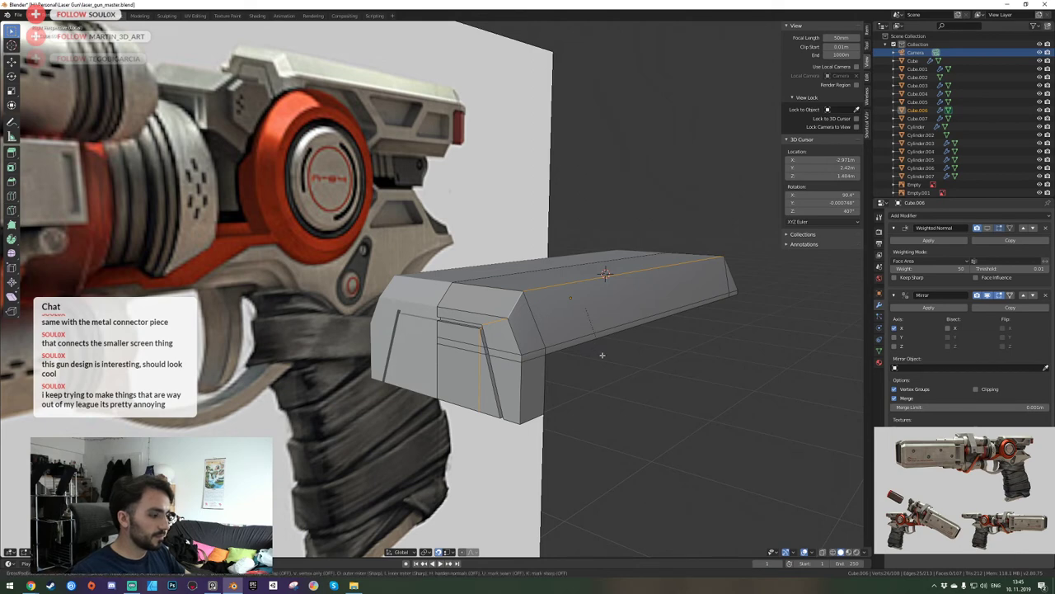
{"action": "key", "text": "ctrl+b"}
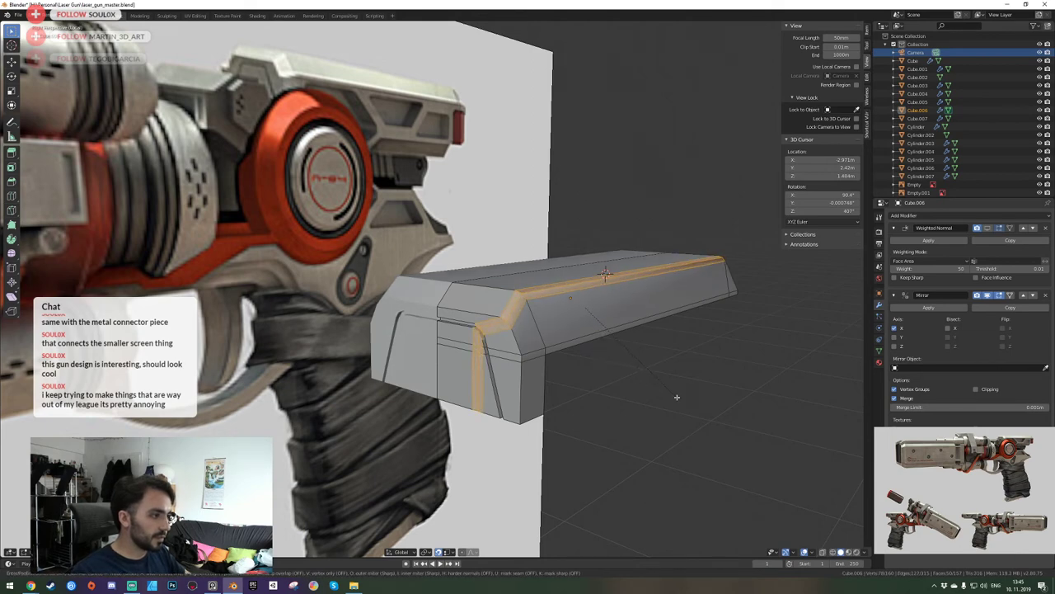
{"action": "left_click", "coordinate": [664, 388]}
{"action": "key", "text": "Tab"}
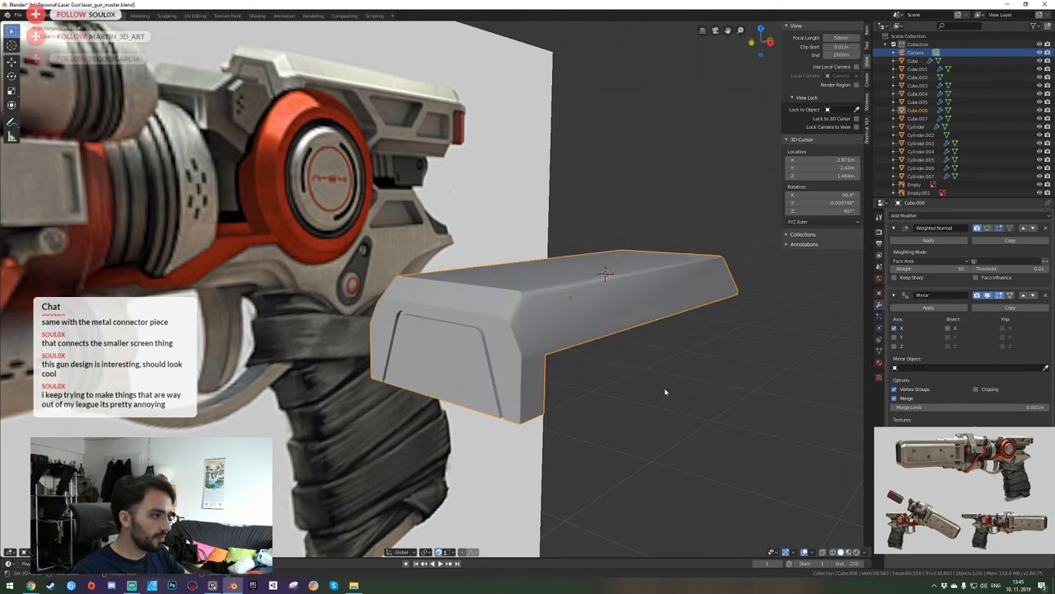
{"action": "key", "text": "KP_0"}
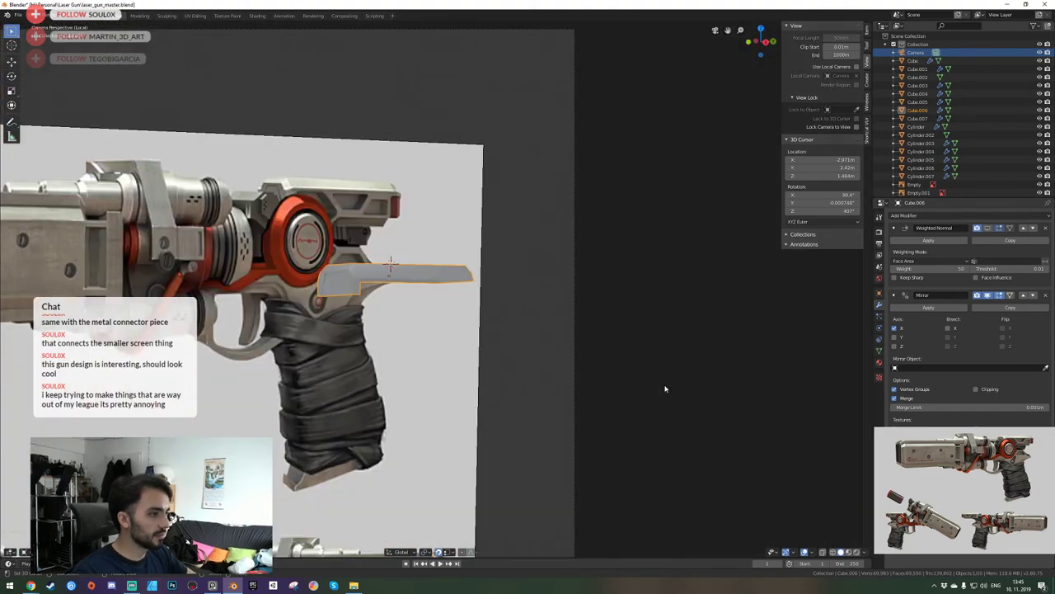
{"action": "key", "text": "KP_0"}
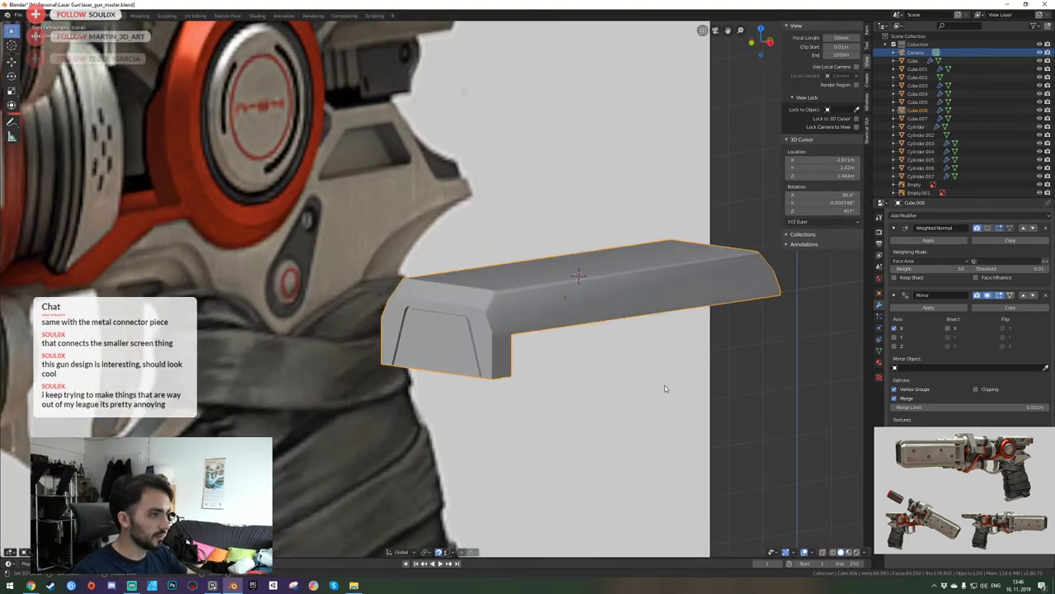
Re-enter Edit Mode on the cover, clear the selection and examine the bevelled corner up close.
{"action": "key", "text": "shift+grave"}
{"action": "left_click", "coordinate": [436, 289]}
{"action": "key", "text": "Tab"}
{"action": "key", "text": "shift+grave"}
{"action": "left_click", "coordinate": [436, 289]}
{"action": "key", "text": "alt+a"}
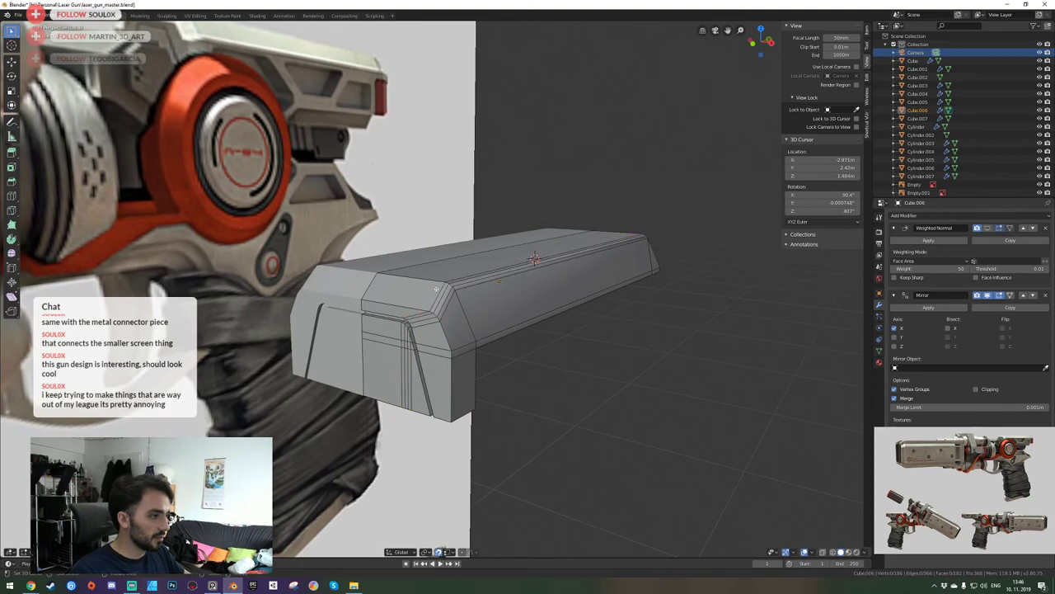
{"action": "key", "text": "shift+grave"}
{"action": "key", "text": "w"}
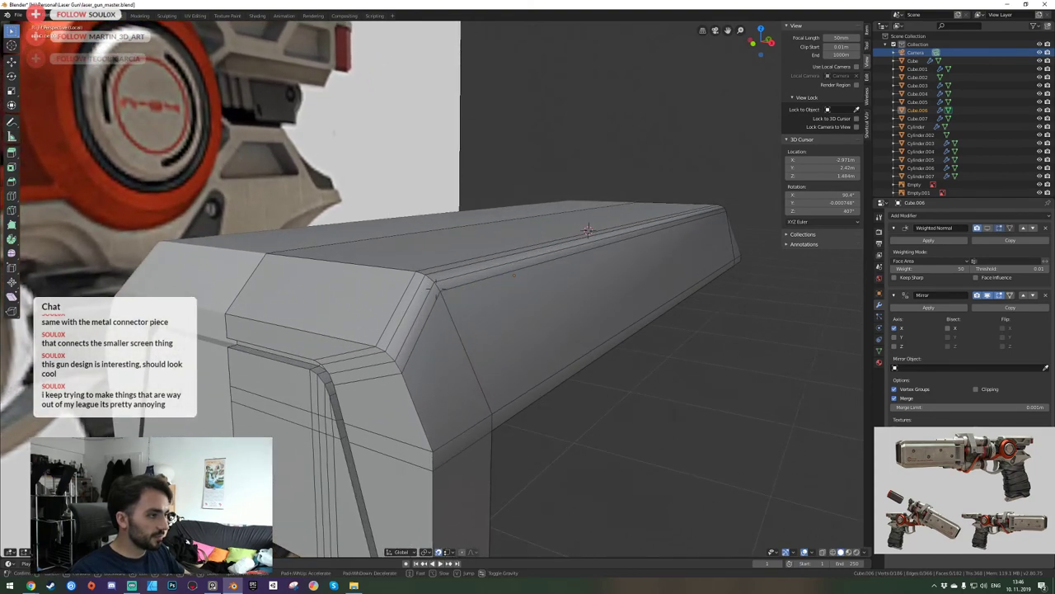
{"action": "key", "text": "s"}
{"action": "left_click", "coordinate": [437, 289]}
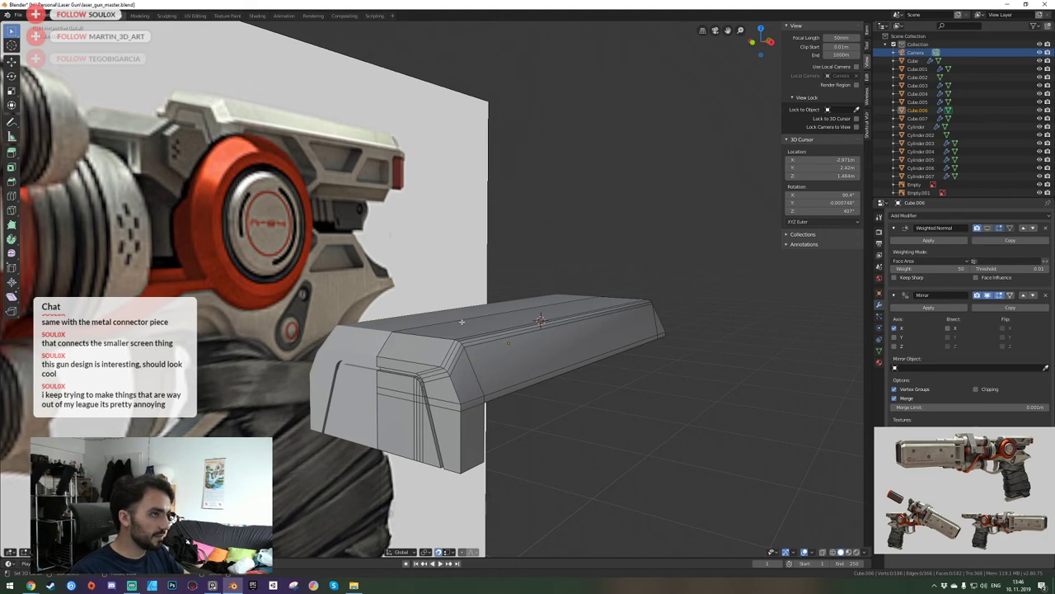
Select the edges outlining the cover's end face and the edges along its panel groove.
{"action": "key", "text": "shift+grave"}
{"action": "key", "text": "a"}
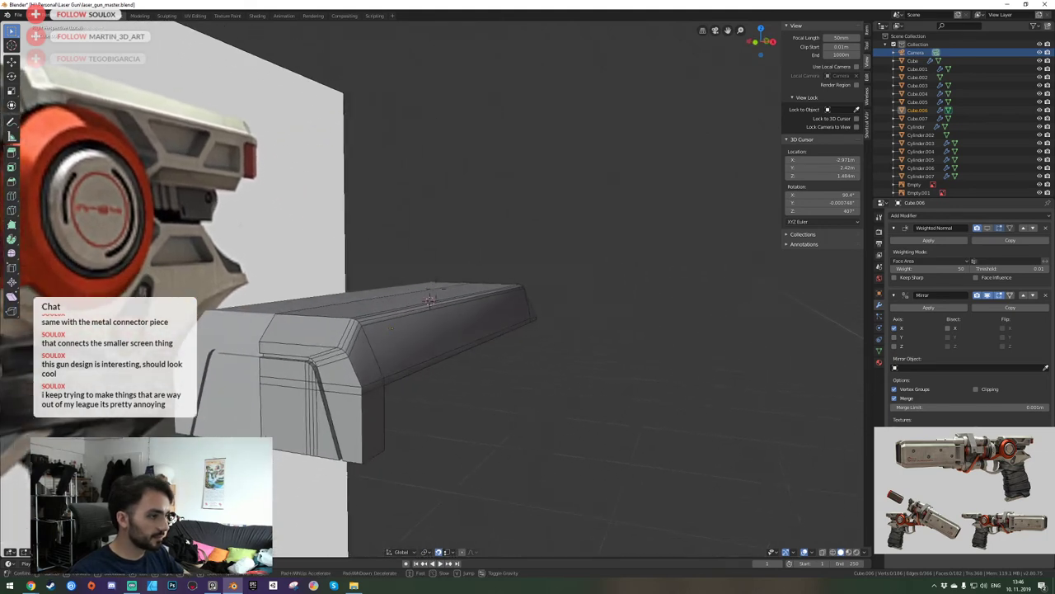
{"action": "key", "text": "d"}
{"action": "key", "text": "w"}
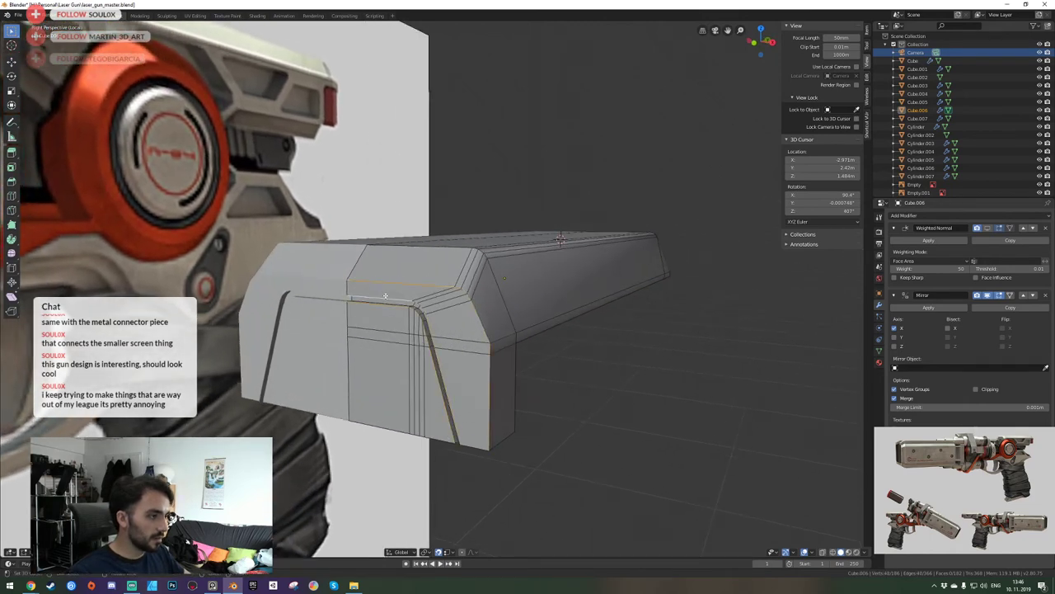
{"action": "key", "text": "shift+grave"}
{"action": "key", "text": "w"}
{"action": "key", "text": "d"}
Add the slanted seam on the cover's side and the rim edges of the underside opening to the selection.
{"action": "key", "text": "shift+grave"}
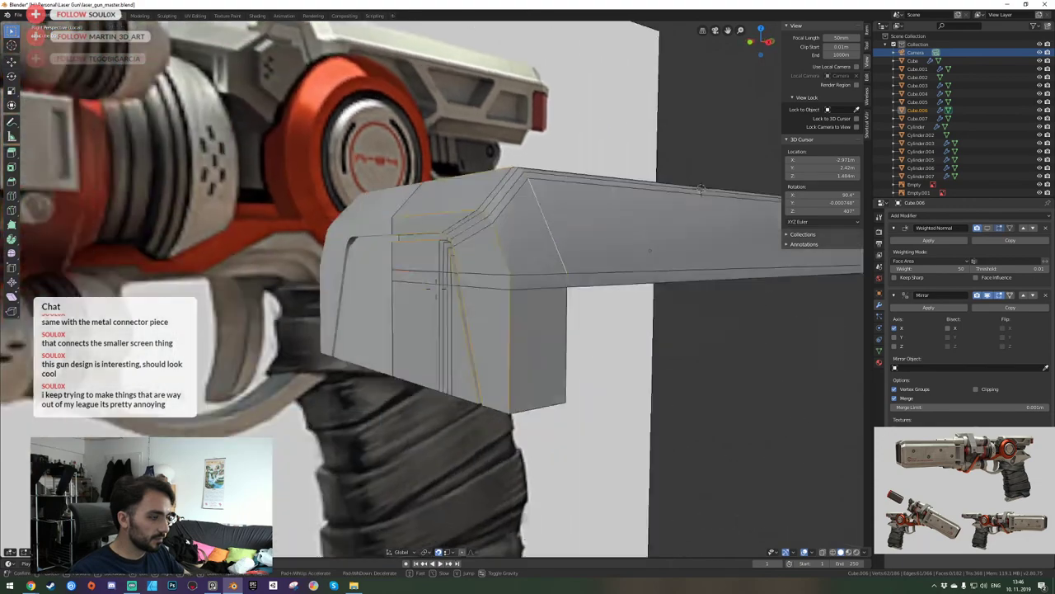
{"action": "key", "text": "d"}
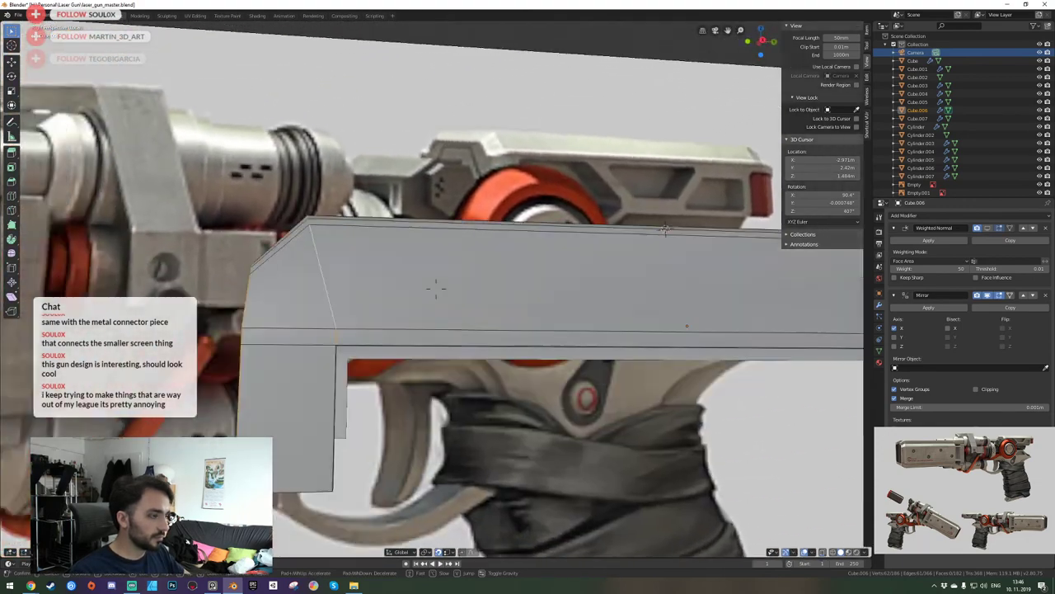
{"action": "key", "text": "q"}
{"action": "key", "text": "a"}
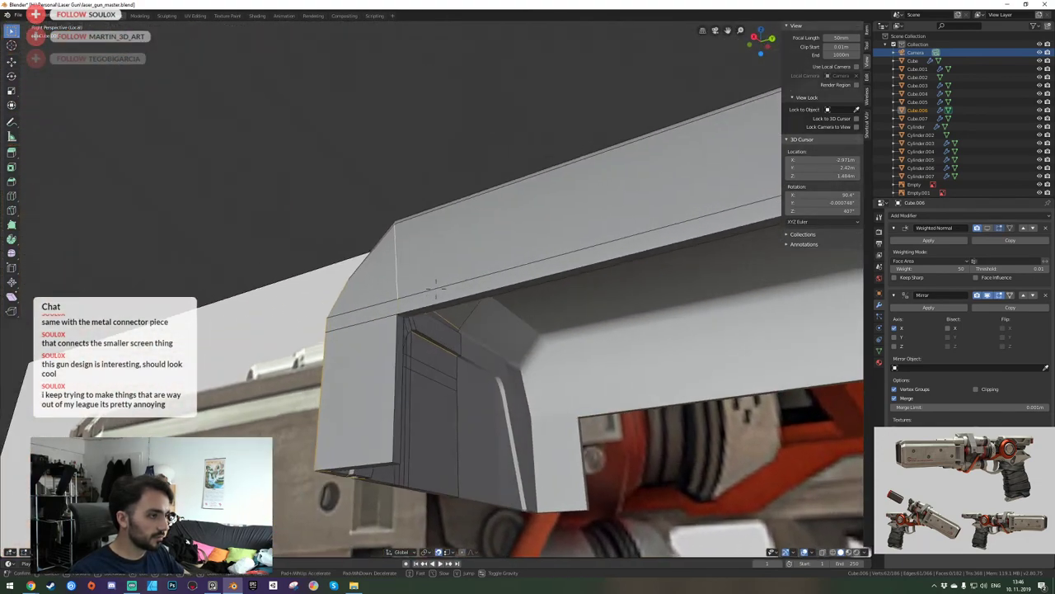
{"action": "left_click", "coordinate": [445, 290]}
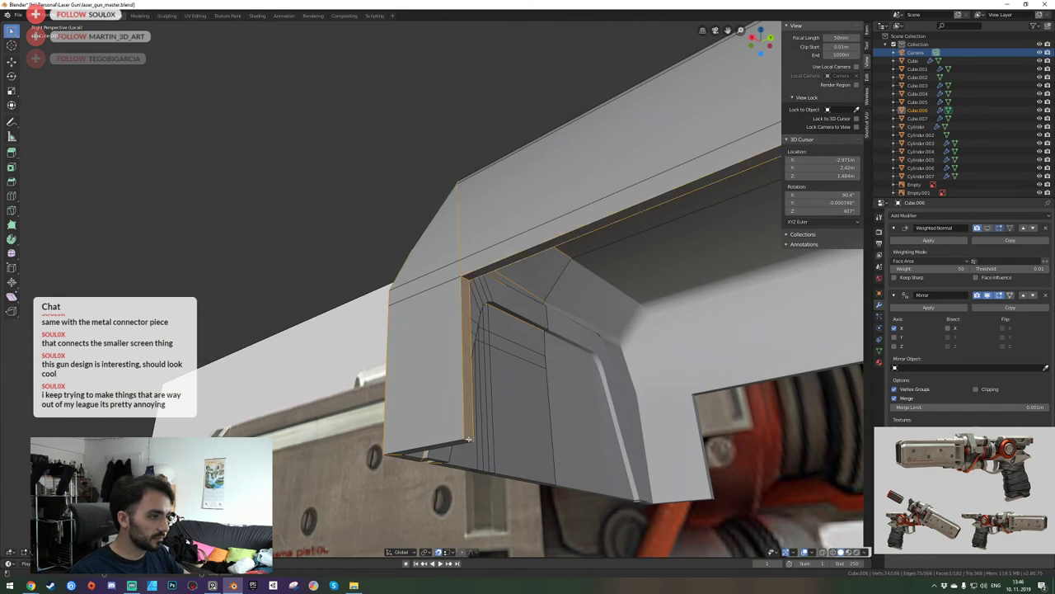
Add the upper horizontal edge line crossing the end face and panel to the selection.
{"action": "key", "text": "shift+grave"}
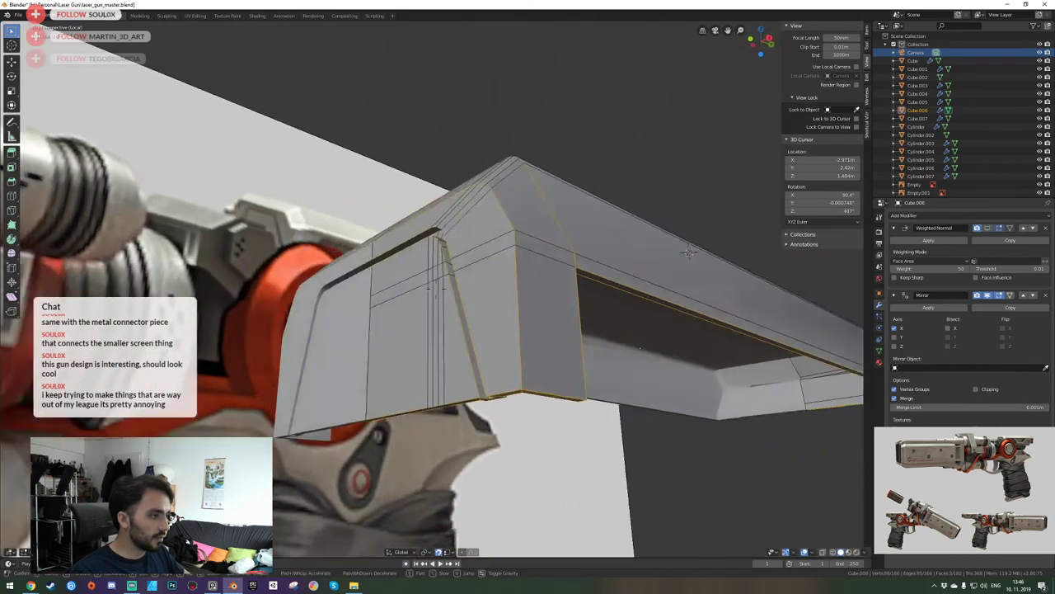
{"action": "key", "text": "a"}
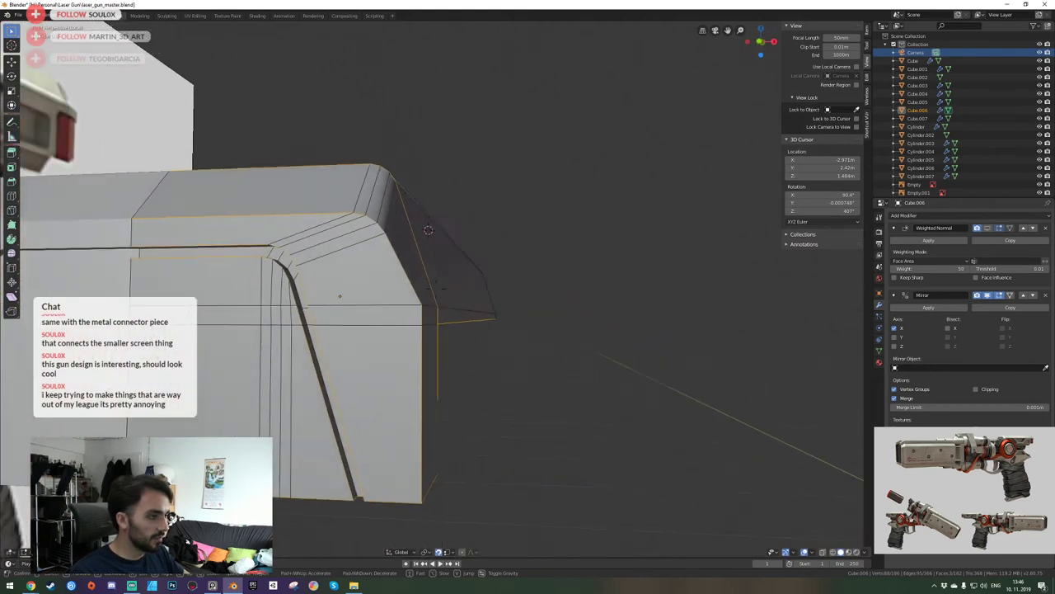
{"action": "key", "text": "s"}
{"action": "key", "text": "a"}
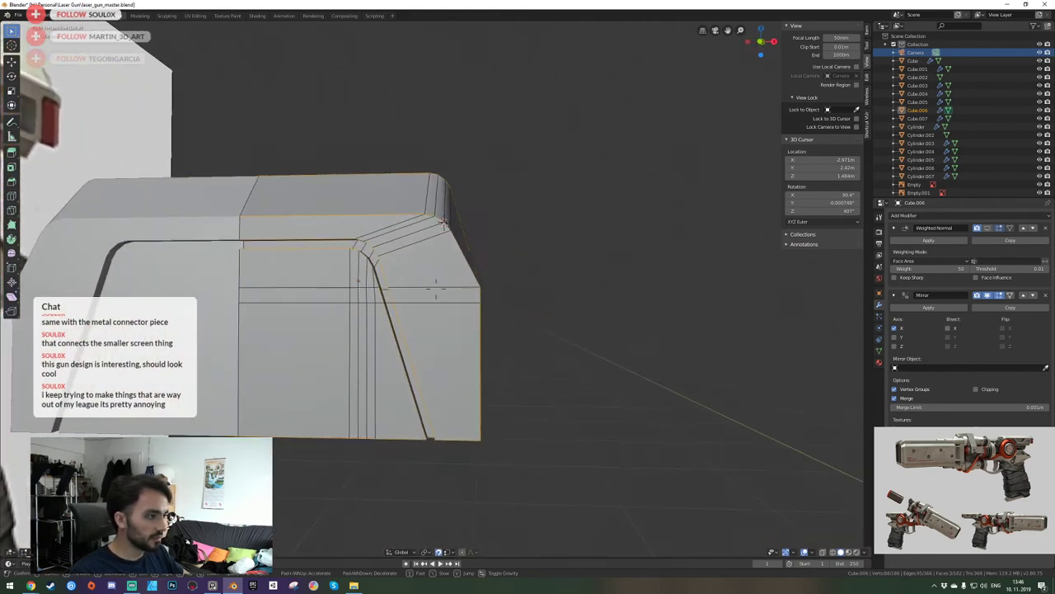
{"action": "key", "text": "d"}
{"action": "left_click", "coordinate": [409, 281]}
{"action": "key", "text": "shift+grave"}
{"action": "key", "text": "w"}
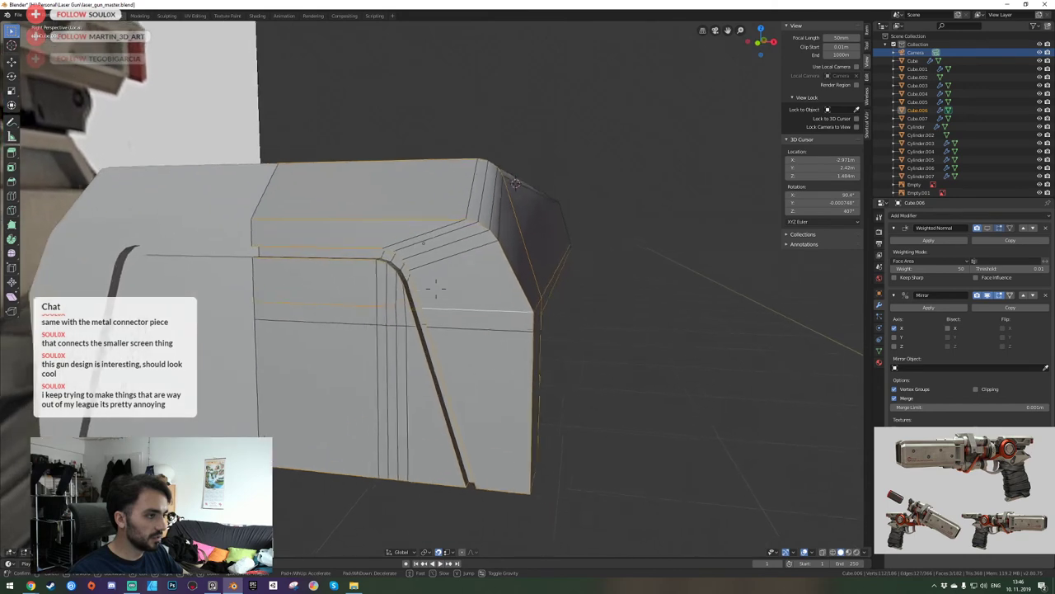
{"action": "left_click", "coordinate": [374, 277]}
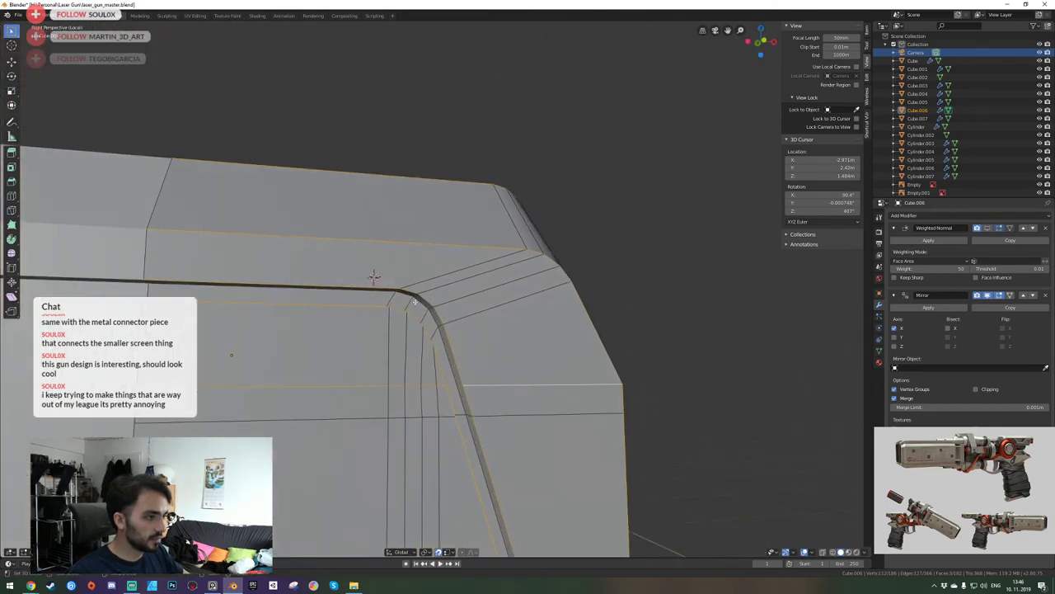
Extend the selection along the cover's lower side edges and bottom rim, and save the file.
{"action": "mouse_move", "coordinate": [421, 306]}
{"action": "middle_mouse_down"}
{"action": "mouse_move", "coordinate": [328, 297]}
{"action": "mouse_move", "coordinate": [427, 313]}
{"action": "middle_mouse_up"}
{"action": "key", "text": "shift+grave"}
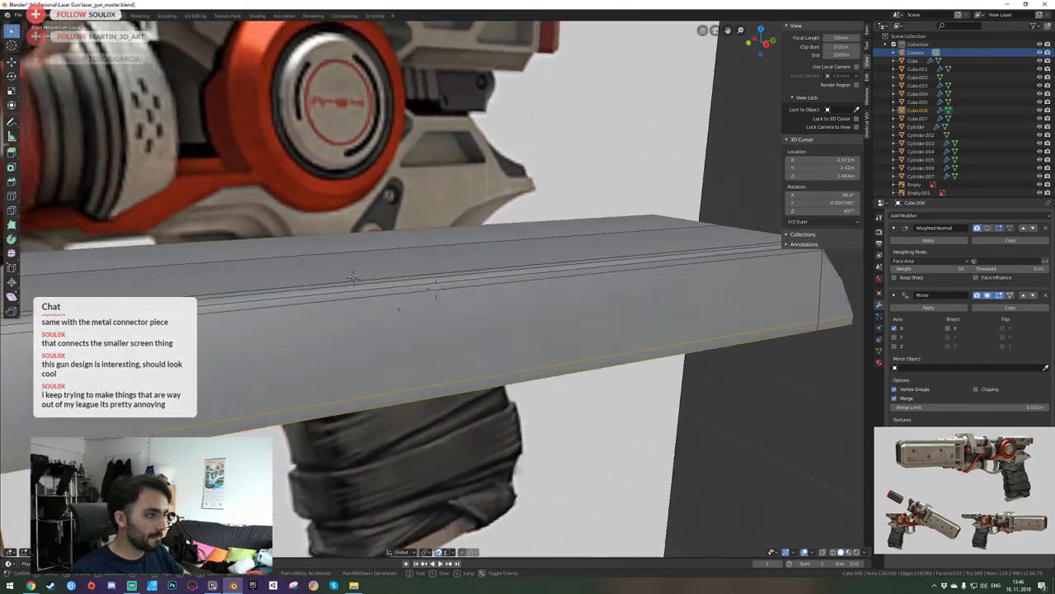
{"action": "middle_click_drag", "start_coordinate": [436, 294], "coordinate": [485, 324]}
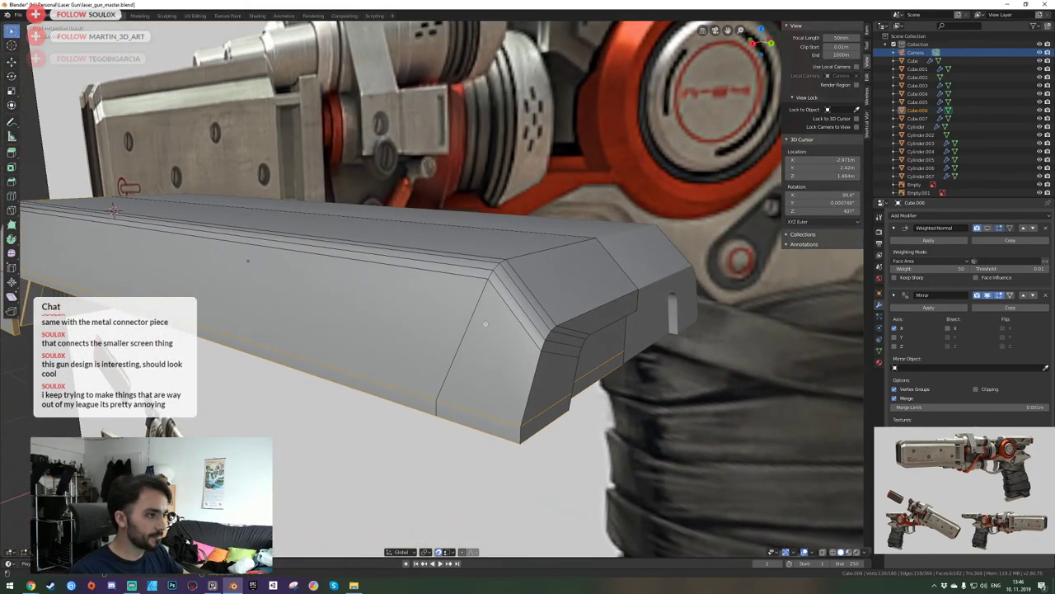
{"action": "middle_click_drag", "start_coordinate": [538, 374], "coordinate": [442, 338]}
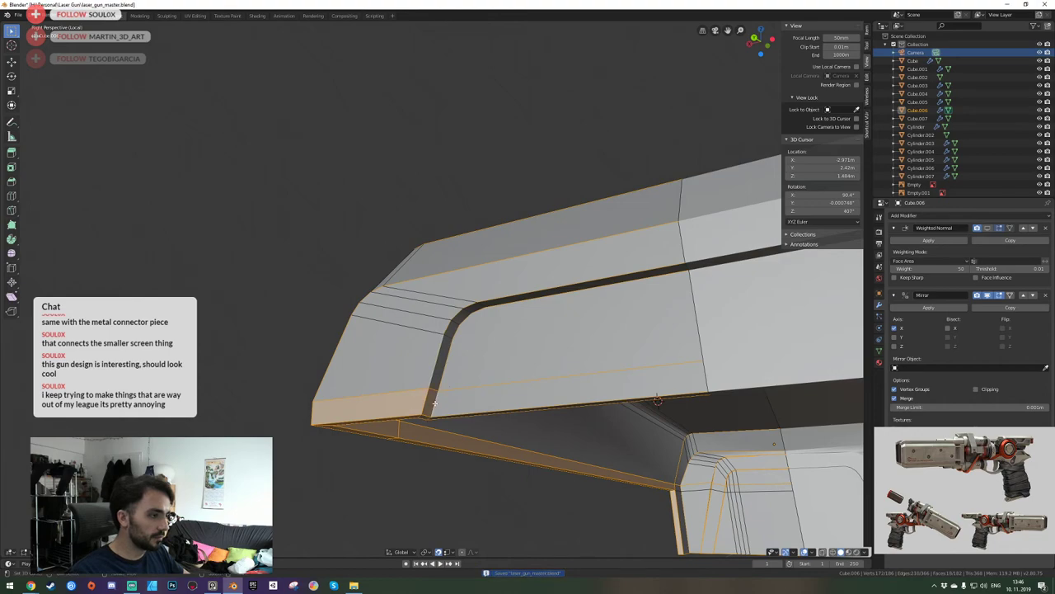
{"action": "key", "text": "shift+grave"}
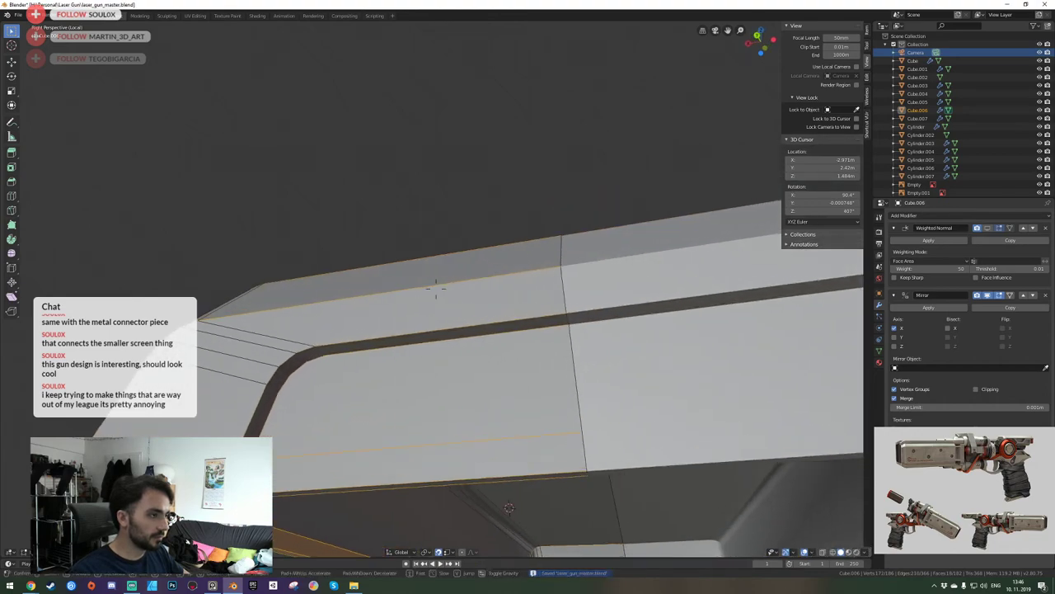
Bevel the selected sharp edges of the top cover piece with 3 segments.
{"action": "key", "text": "a"}
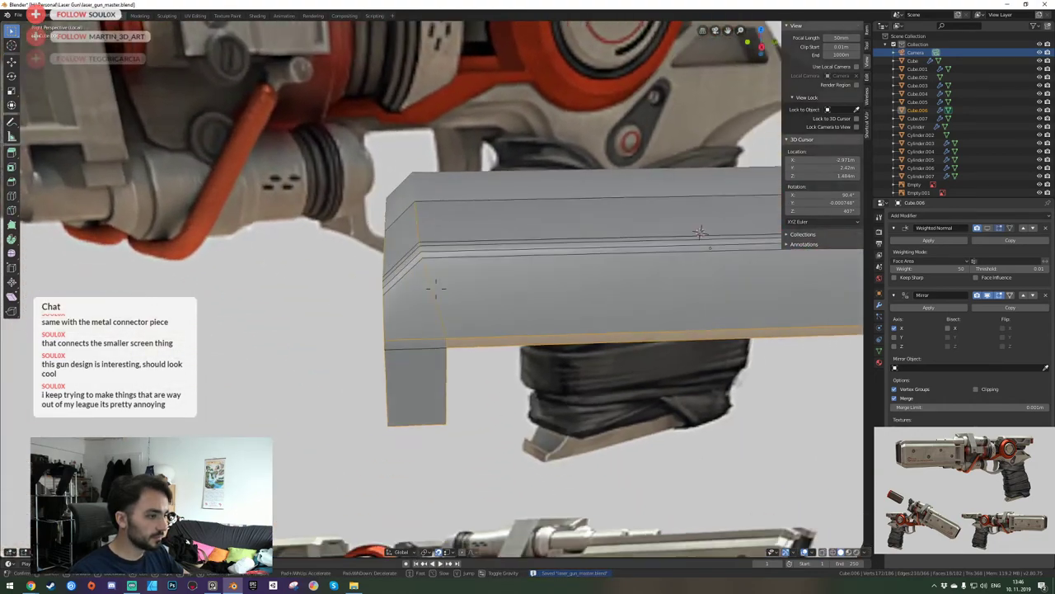
{"action": "key", "text": "a"}
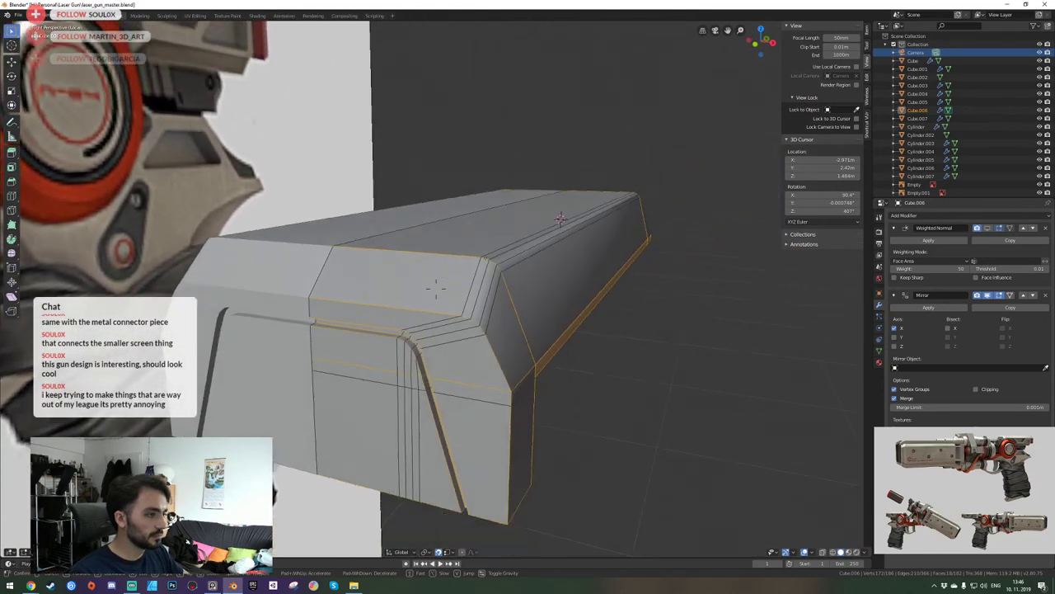
{"action": "key", "text": "w"}
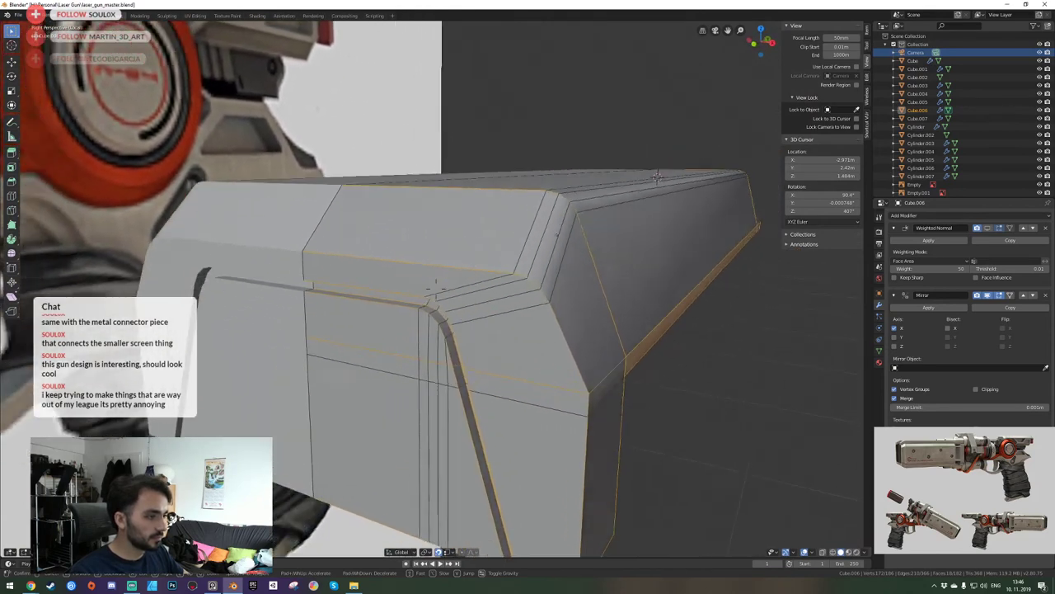
{"action": "key", "text": "w"}
{"action": "key", "text": "ctrl+b"}
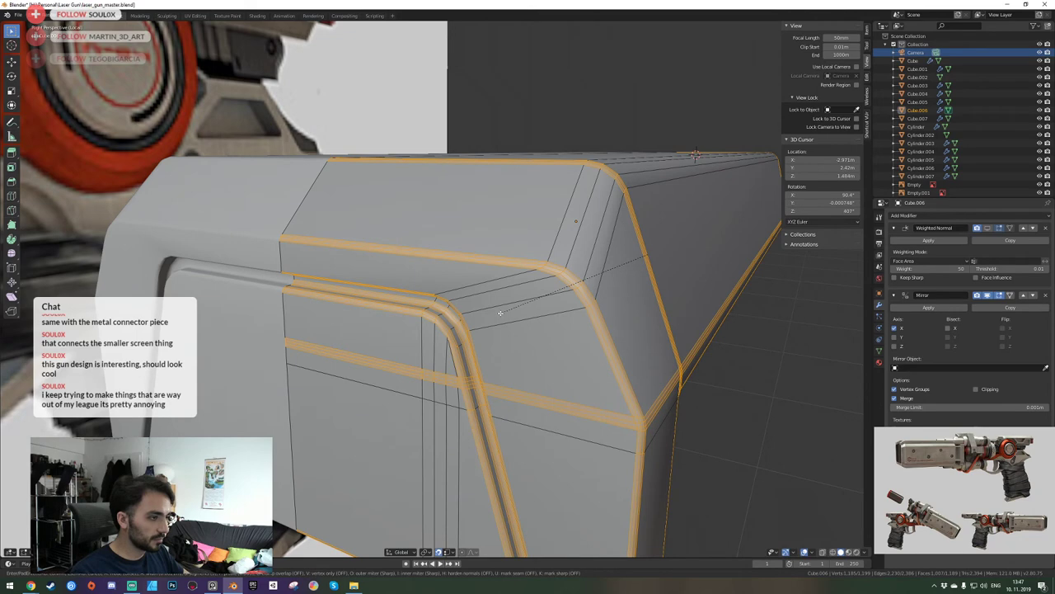
{"action": "left_click", "coordinate": [500, 313]}
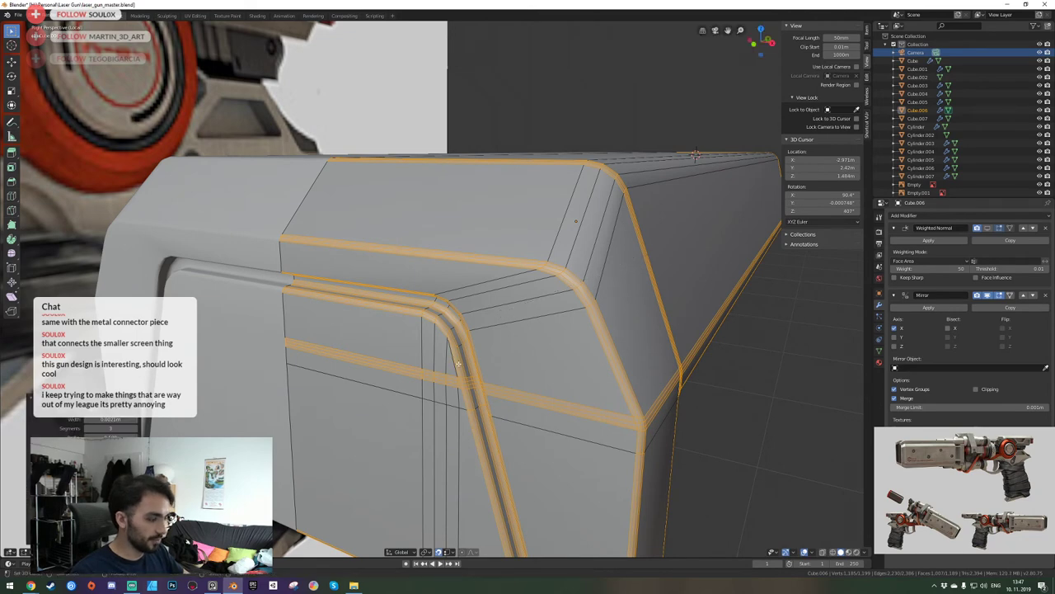
Return the cover to Object Mode and enable viewport display of its Weighted Normal modifier.
{"action": "key", "text": "shift+grave"}
{"action": "key", "text": "s"}
{"action": "left_click", "coordinate": [437, 289]}
{"action": "key", "text": "Tab"}
{"action": "key", "text": "shift+grave"}
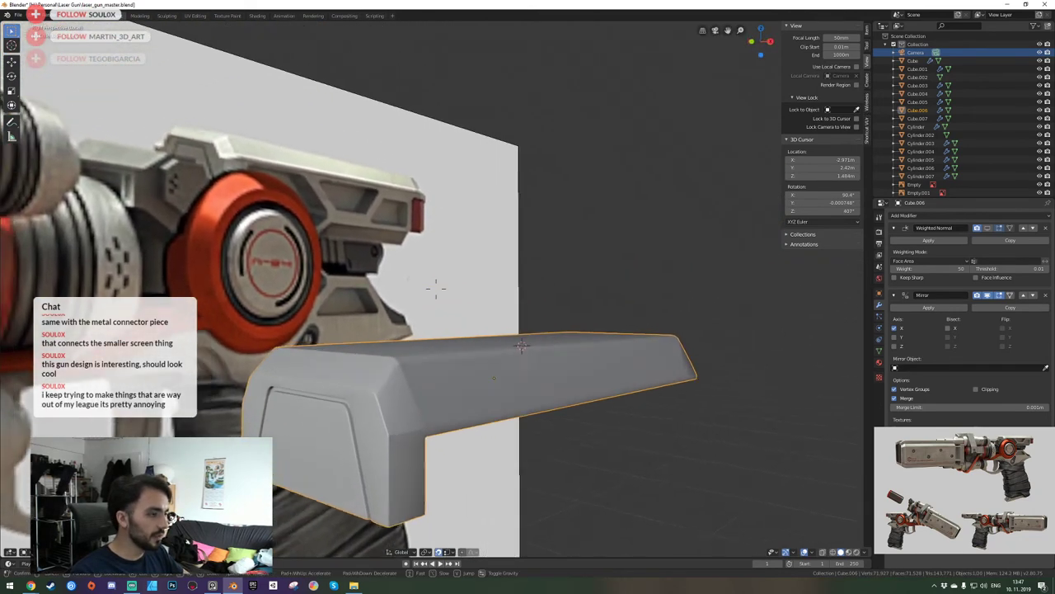
{"action": "left_click", "coordinate": [436, 289]}
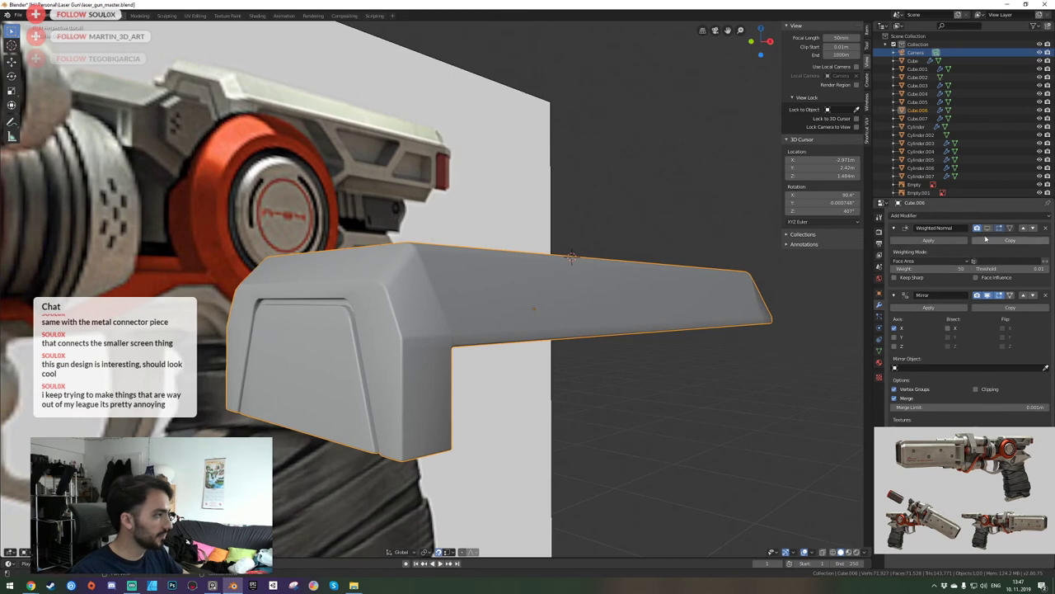
{"action": "left_click", "coordinate": [988, 230]}
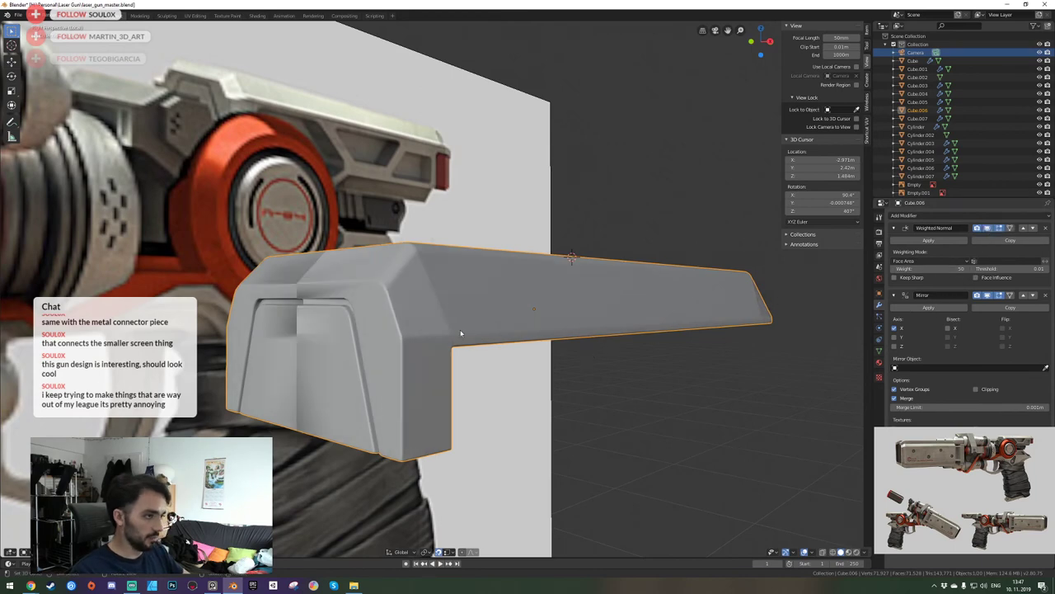
Examine the shading break along the cover's mirror seam up close in both Edit Mode and Object Mode.
{"action": "key", "text": "shift+grave"}
{"action": "key", "text": "w"}
{"action": "key", "text": "a"}
{"action": "left_click", "coordinate": [436, 289]}
{"action": "key", "text": "Tab"}
{"action": "key", "text": "w"}
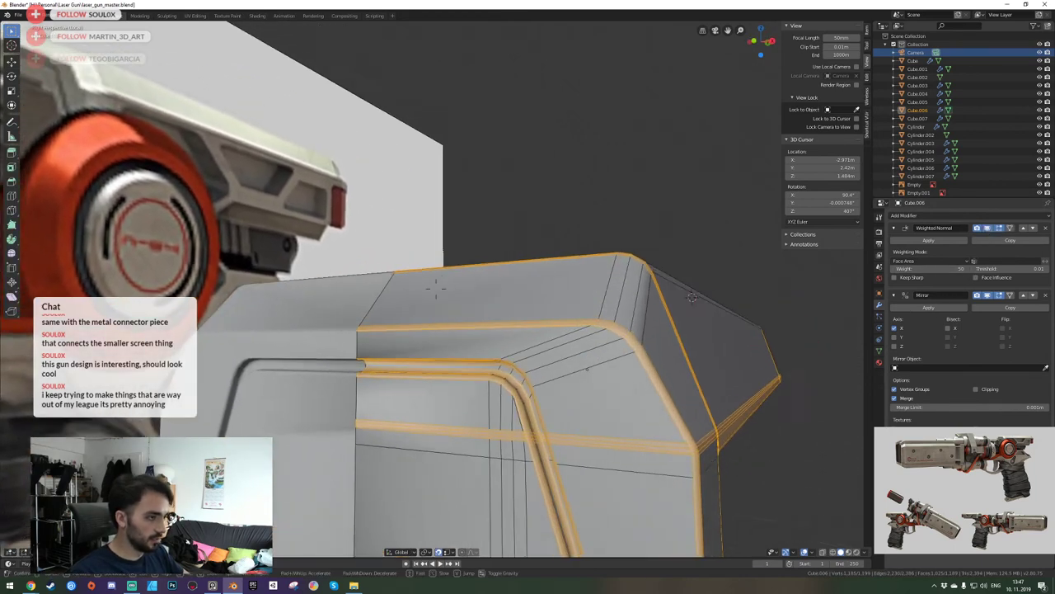
{"action": "key", "text": "a"}
{"action": "left_click", "coordinate": [436, 289]}
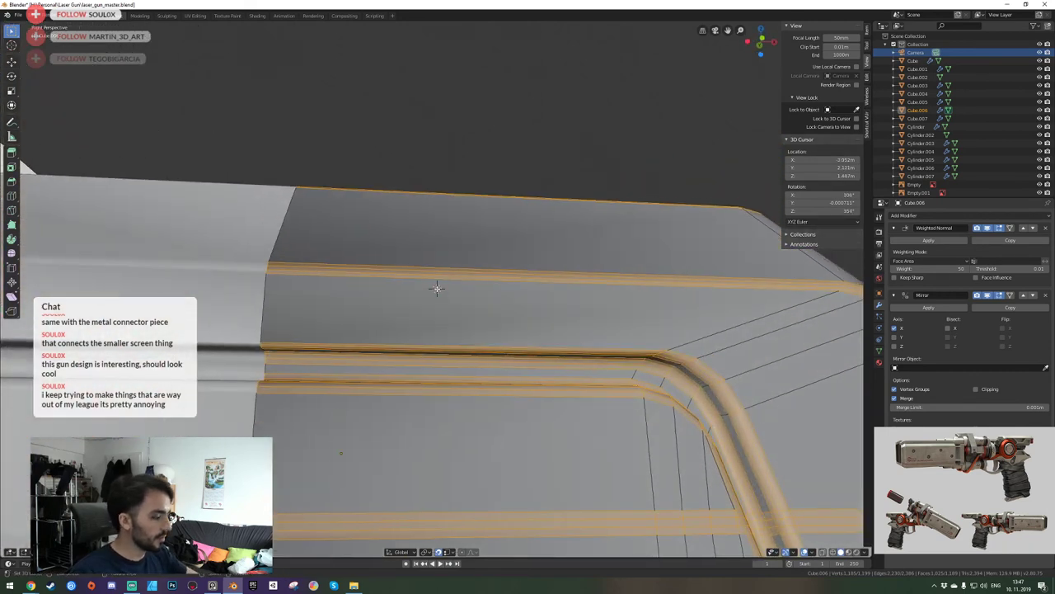
{"action": "key", "text": "Tab"}
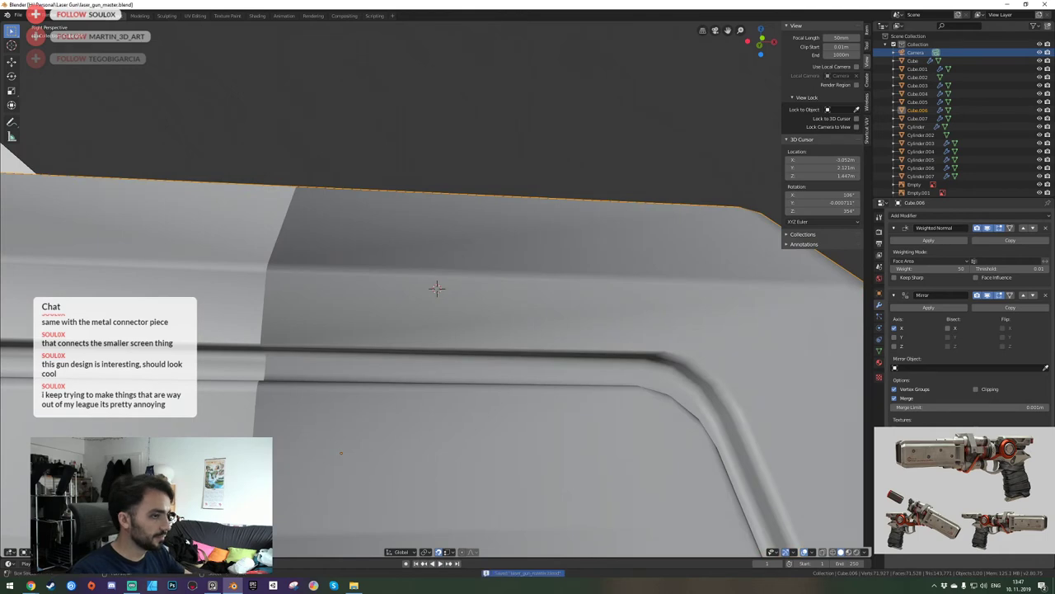
{"action": "key", "text": "s"}
{"action": "left_click", "coordinate": [436, 289]}
{"action": "key", "text": "Tab"}
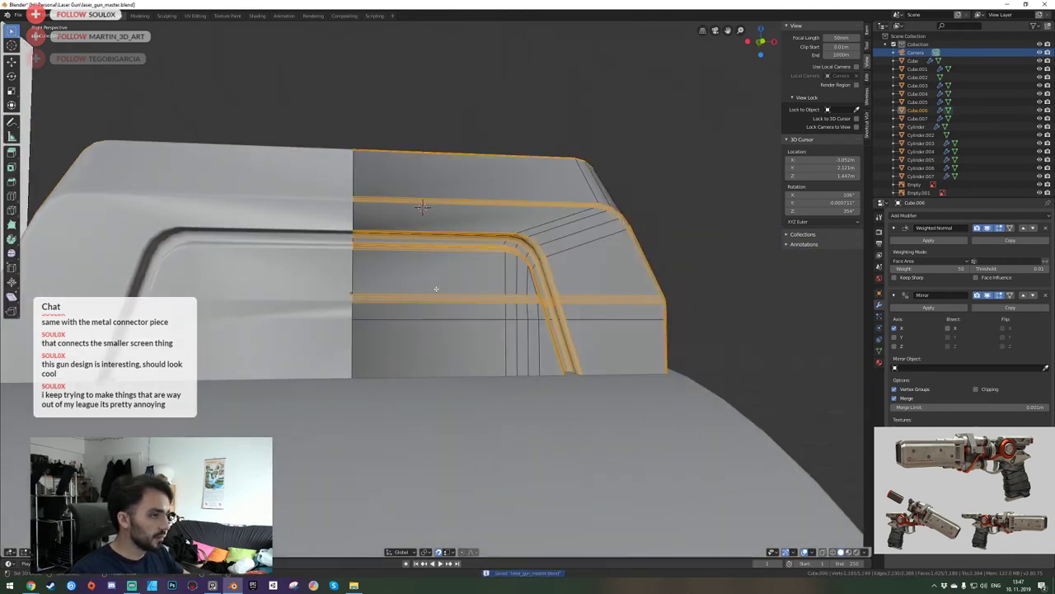
Apply the Mirror modifier to the cover in Object Mode, keeping the Weighted Normal modifier.
{"action": "key", "text": "Tab"}
{"action": "key", "text": "KP_Decimal"}
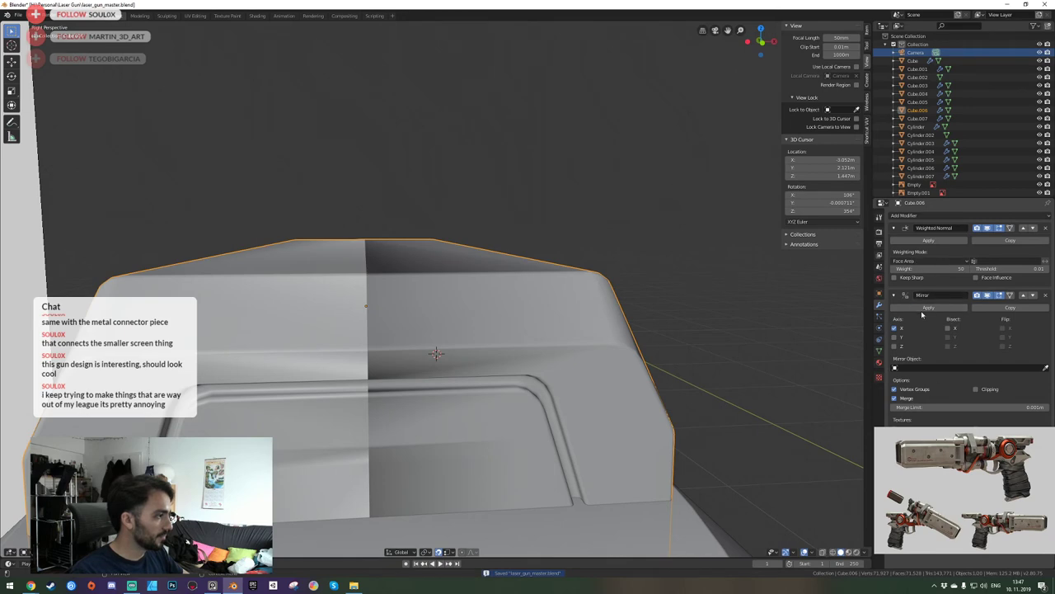
{"action": "left_click", "coordinate": [926, 308]}
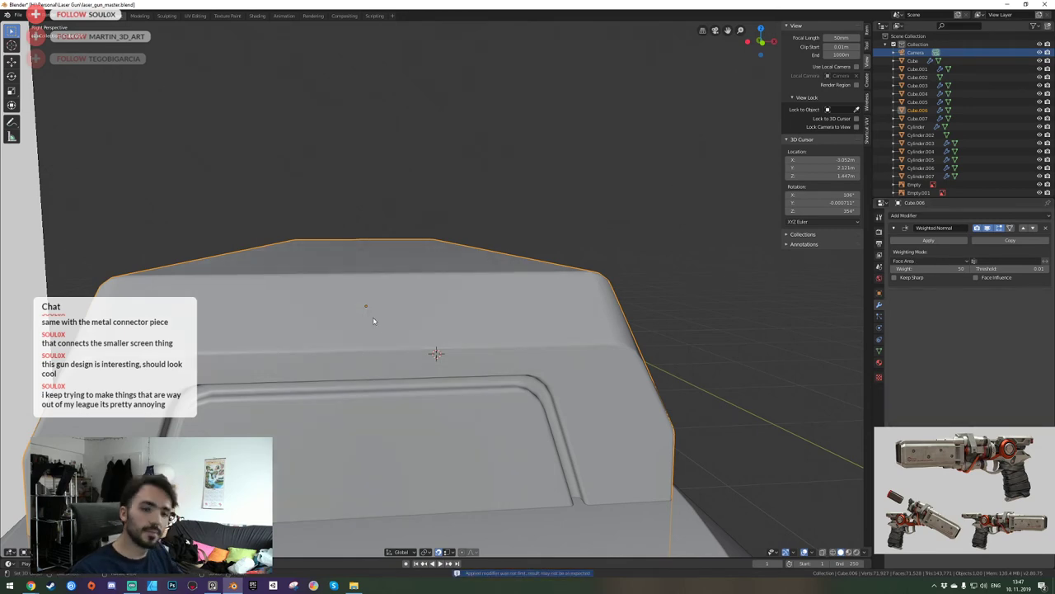
{"action": "middle_click_drag", "start_coordinate": [437, 330], "coordinate": [449, 272]}
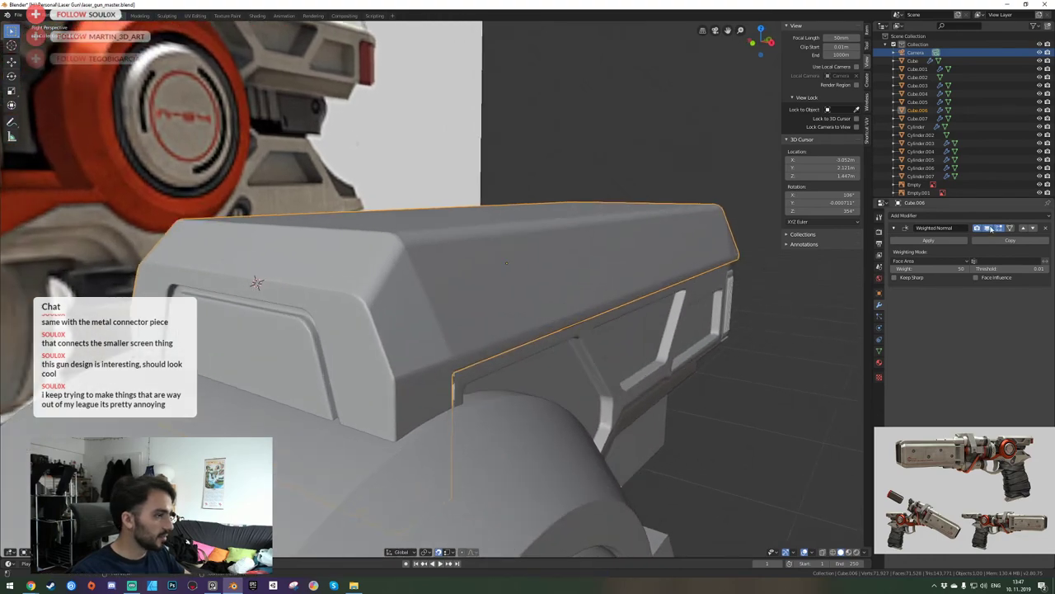
Inspect the cover's side and end bevels, in Object Mode and Edit Mode, and clear the edge selection.
{"action": "middle_click_drag", "start_coordinate": [437, 286], "coordinate": [439, 286]}
{"action": "key", "text": "d"}
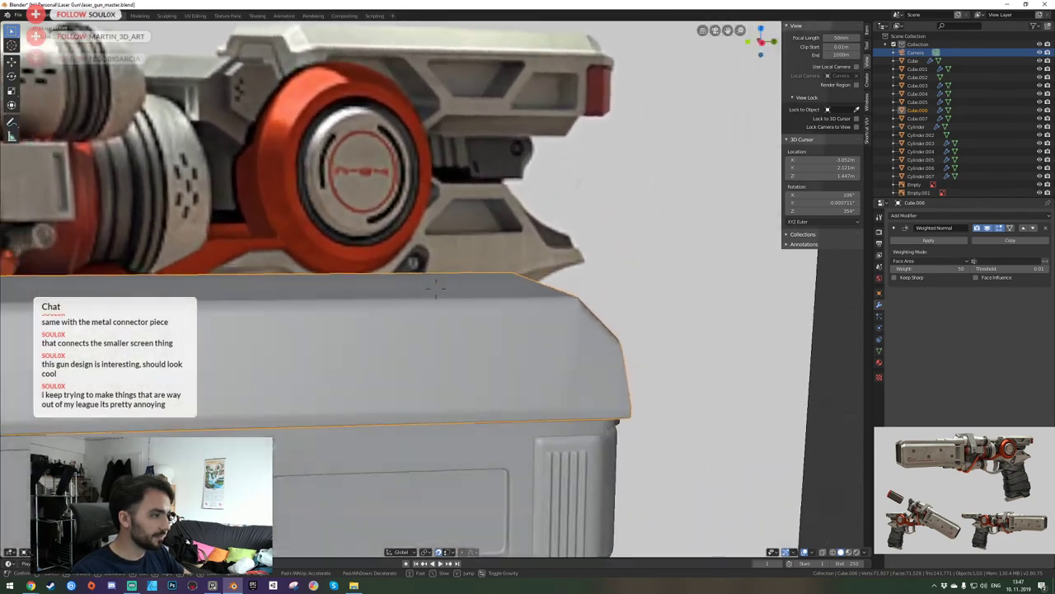
{"action": "key", "text": "w"}
{"action": "left_click", "coordinate": [436, 291]}
{"action": "key", "text": "Tab"}
{"action": "key", "text": "shift+grave"}
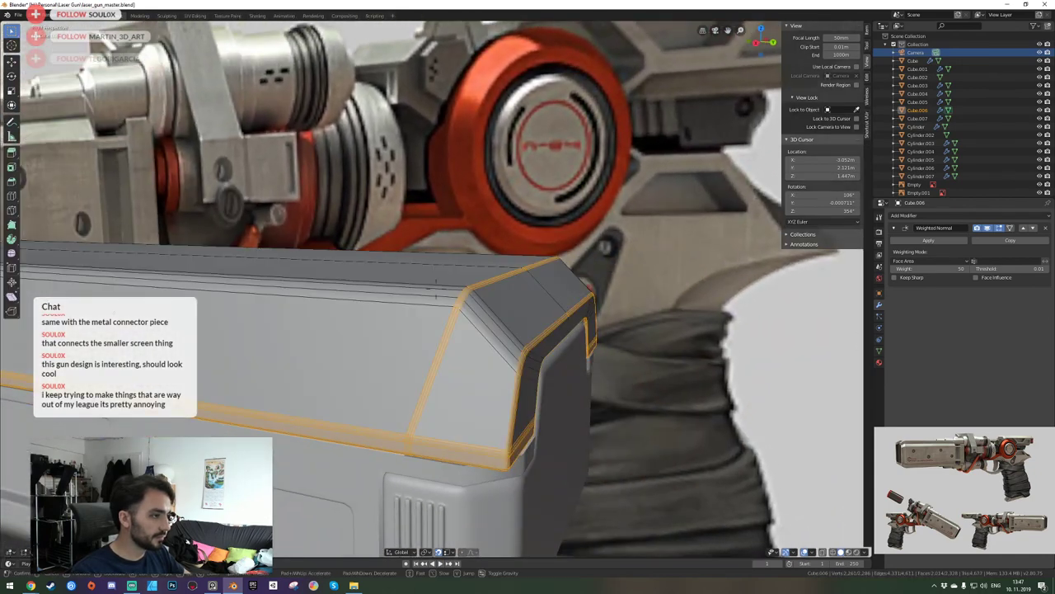
{"action": "key", "text": "d"}
{"action": "key", "text": "a"}
{"action": "left_click", "coordinate": [436, 289]}
{"action": "middle_click_drag", "start_coordinate": [435, 289], "coordinate": [496, 285]}
{"action": "key", "text": "alt+a"}
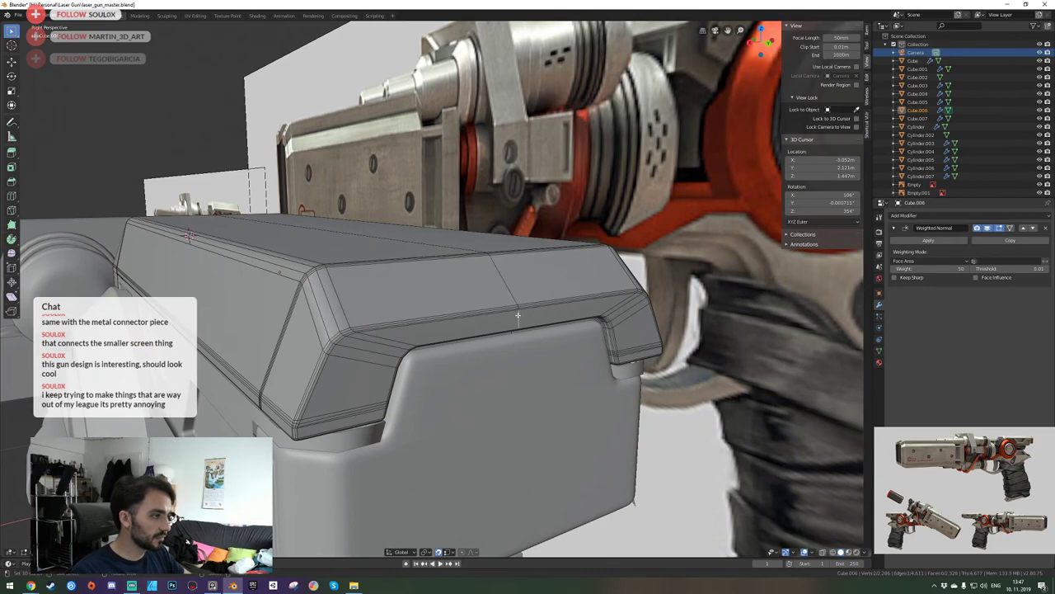
Isolate the cover in local view and inspect its underside and the centre seam at the end recess.
{"action": "key", "text": "KP_Divide"}
{"action": "key", "text": "shift+grave"}
{"action": "key", "text": "q"}
{"action": "key", "text": "w"}
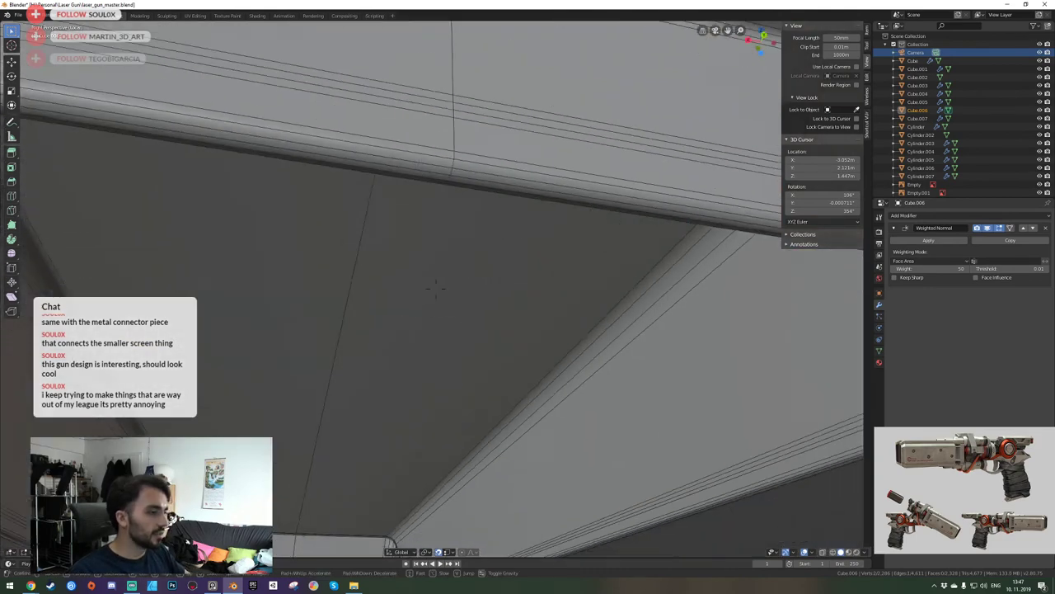
{"action": "key", "text": "s"}
{"action": "left_click", "coordinate": [436, 288]}
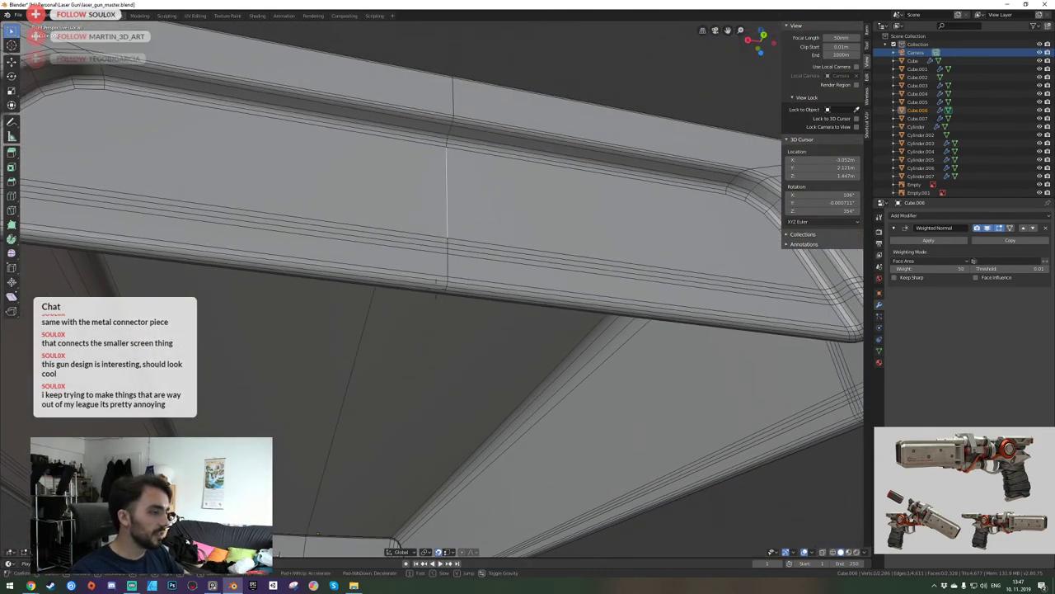
{"action": "key", "text": "s"}
{"action": "key", "text": "e"}
{"action": "key", "text": "w"}
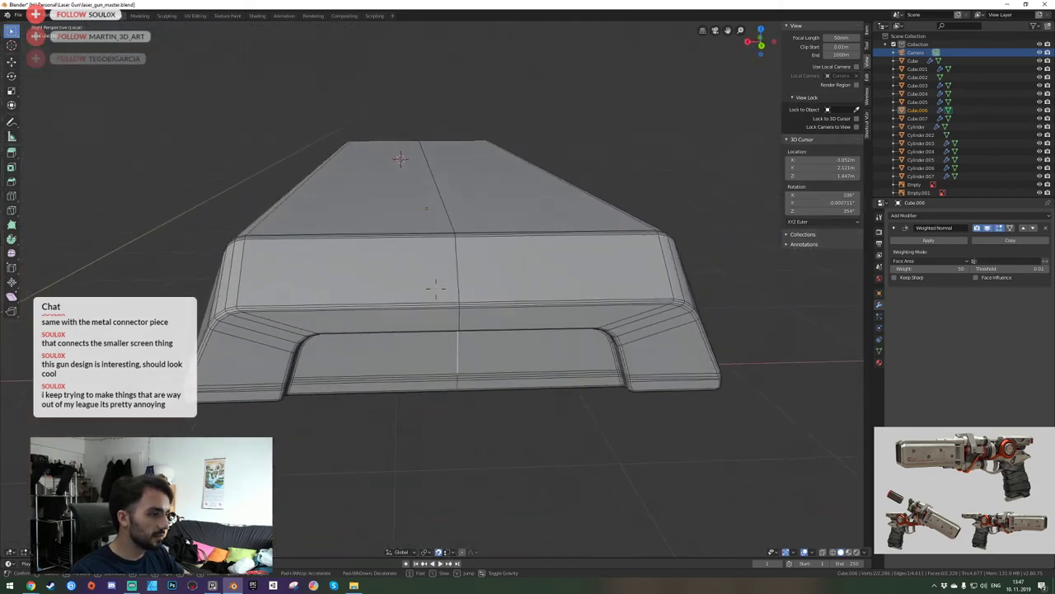
{"action": "left_click", "coordinate": [436, 288]}
{"action": "key", "text": "3"}
{"action": "left_click", "coordinate": [475, 303], "text": "alt"}
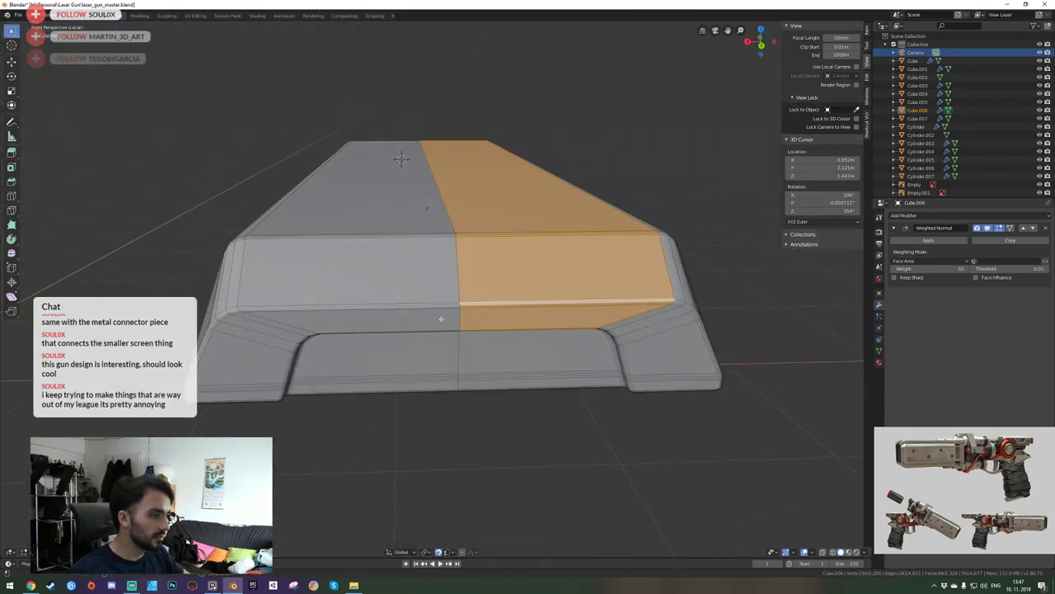
{"action": "key", "text": "alt+a"}
Select the cover's whole mesh and merge its duplicate vertices by distance.
{"action": "key", "text": "shift+grave"}
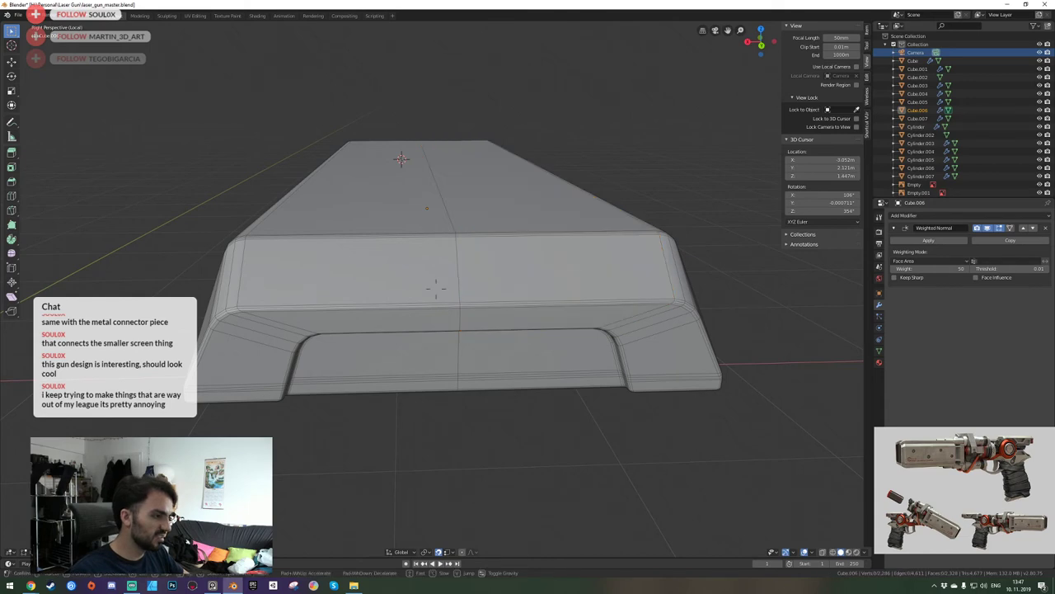
{"action": "key", "text": "q"}
{"action": "left_click", "coordinate": [436, 287]}
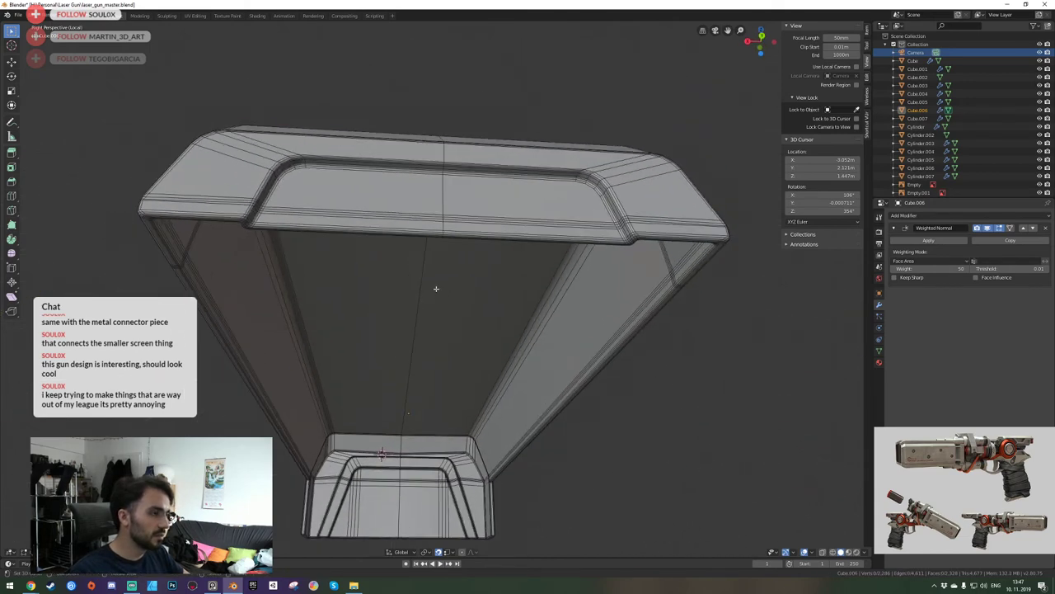
{"action": "key", "text": "a"}
{"action": "key", "text": "m"}
{"action": "left_click", "coordinate": [436, 287]}
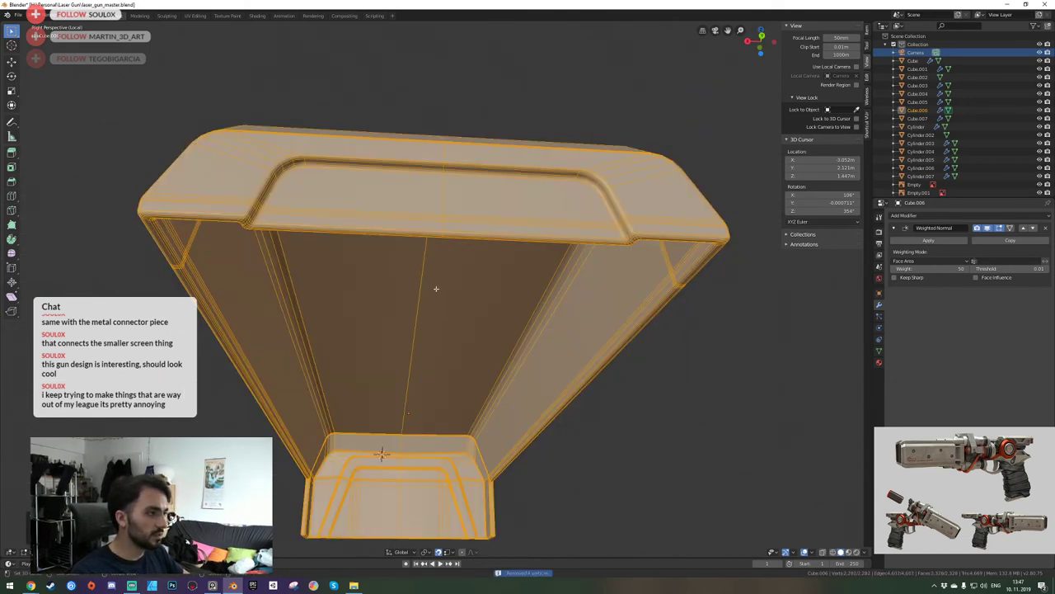
Add horizontal edges across the end recess panel, meeting its vertical centre edge.
{"action": "key", "text": "alt+a"}
{"action": "left_click", "coordinate": [442, 195]}
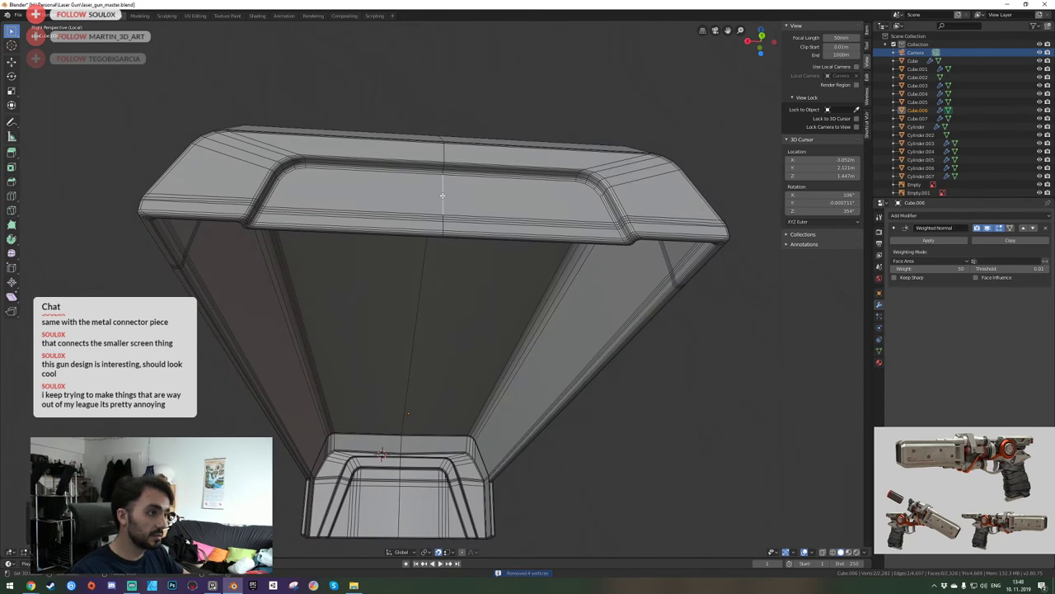
{"action": "middle_click_drag", "start_coordinate": [411, 222], "coordinate": [407, 268]}
{"action": "scroll", "coordinate": [406, 268], "scroll_direction": "up", "scroll_amount": 3}
{"action": "scroll", "coordinate": [406, 268], "scroll_direction": "down", "scroll_amount": 3}
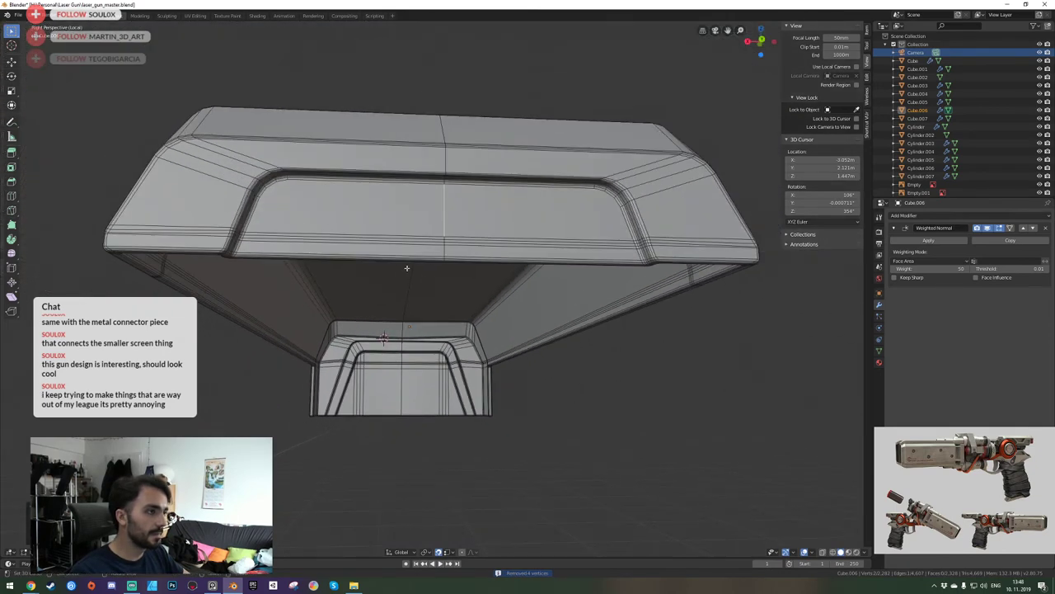
{"action": "key", "text": "1"}
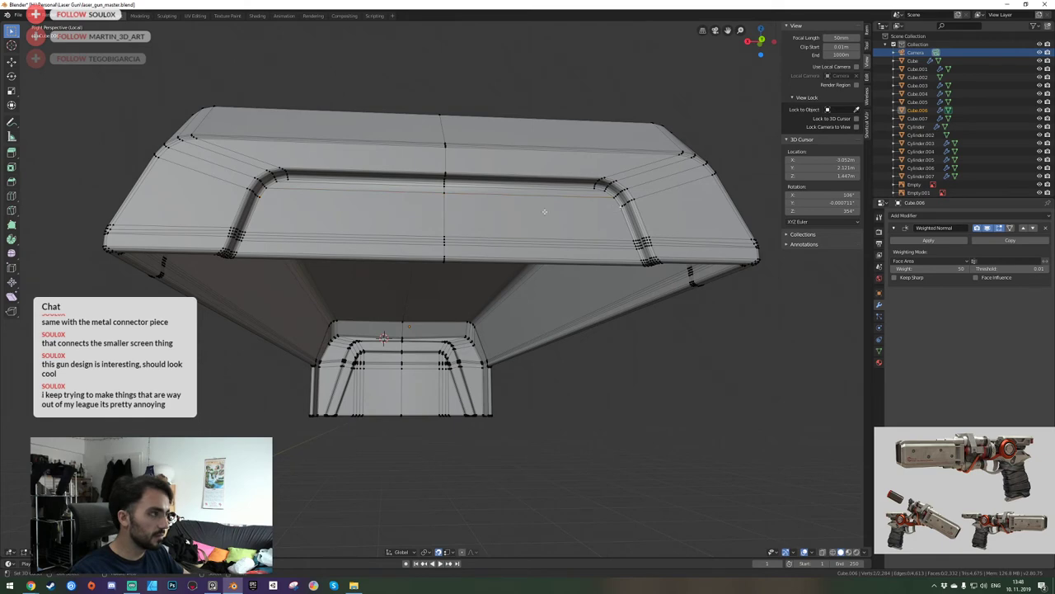
{"action": "key", "text": "Tab"}
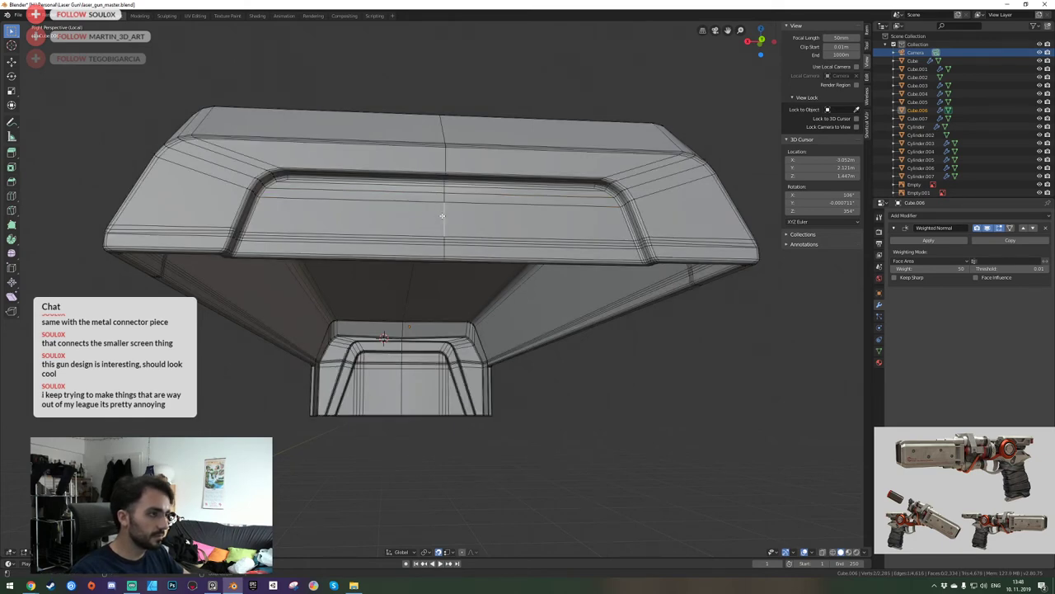
Select the face loop running around the cover on one side of the centre seam and delete its faces.
{"action": "scroll", "coordinate": [442, 216], "scroll_direction": "up", "scroll_amount": 3}
{"action": "left_click", "coordinate": [415, 335], "text": "alt"}
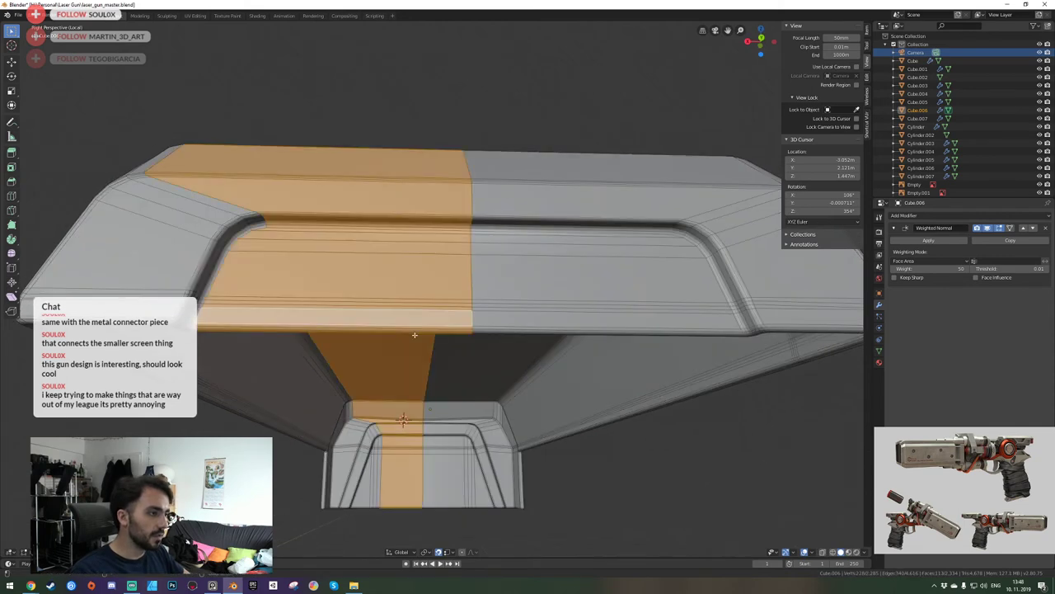
{"action": "key", "text": "alt+a"}
{"action": "left_click", "coordinate": [498, 332], "text": "alt"}
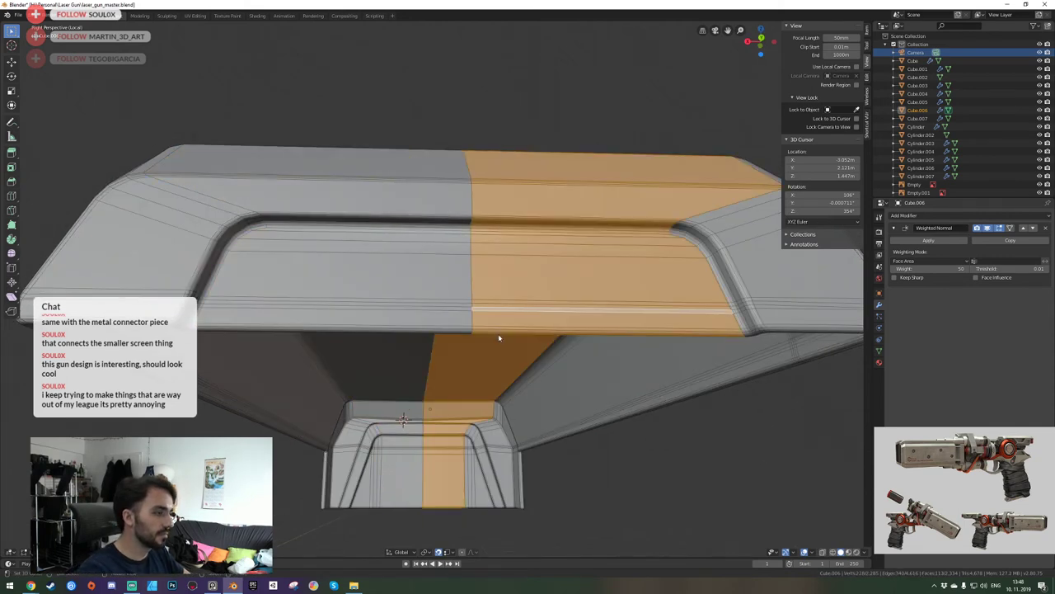
{"action": "key", "text": "x"}
{"action": "left_click", "coordinate": [499, 337]}
Delete the leftover face that bridges the gap at the cover's end recess.
{"action": "key", "text": "shift+grave"}
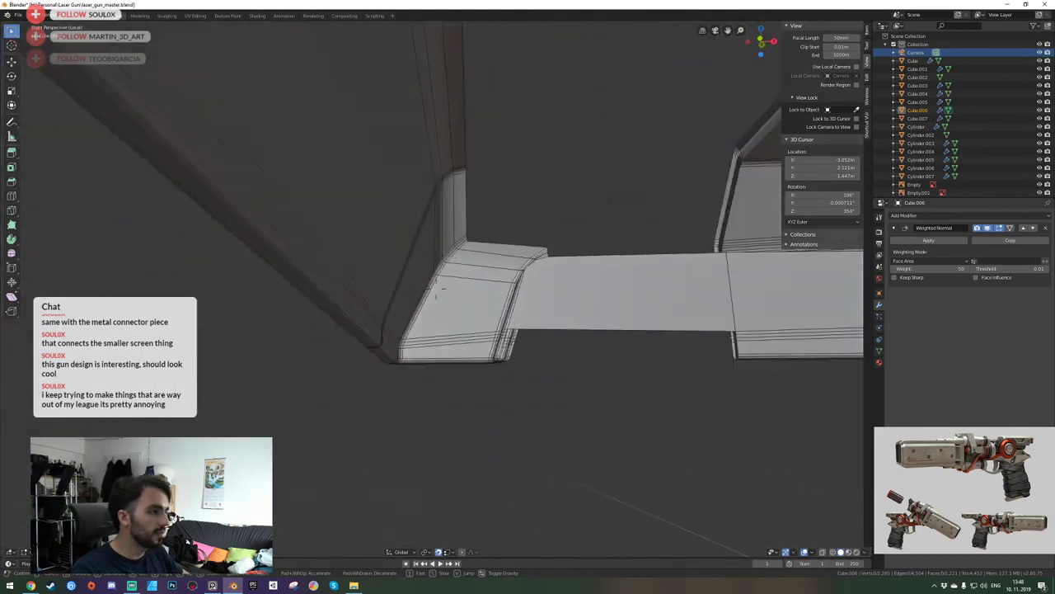
{"action": "left_click", "coordinate": [434, 296]}
{"action": "left_click", "coordinate": [580, 298]}
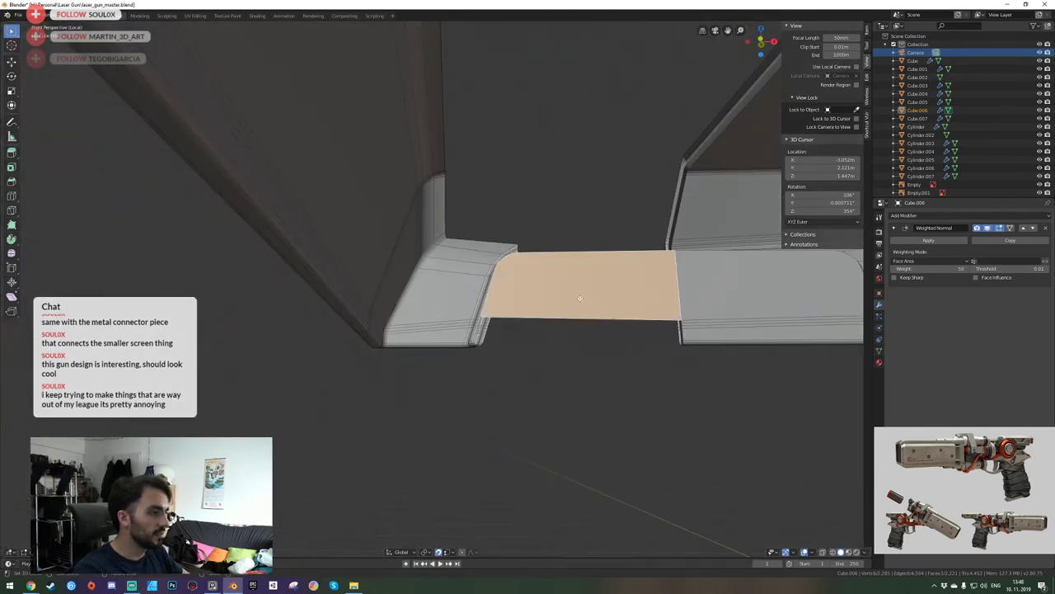
{"action": "right_click", "coordinate": [580, 298]}
{"action": "left_click", "coordinate": [580, 300]}
{"action": "key", "text": "shift+grave"}
{"action": "key", "text": "w"}
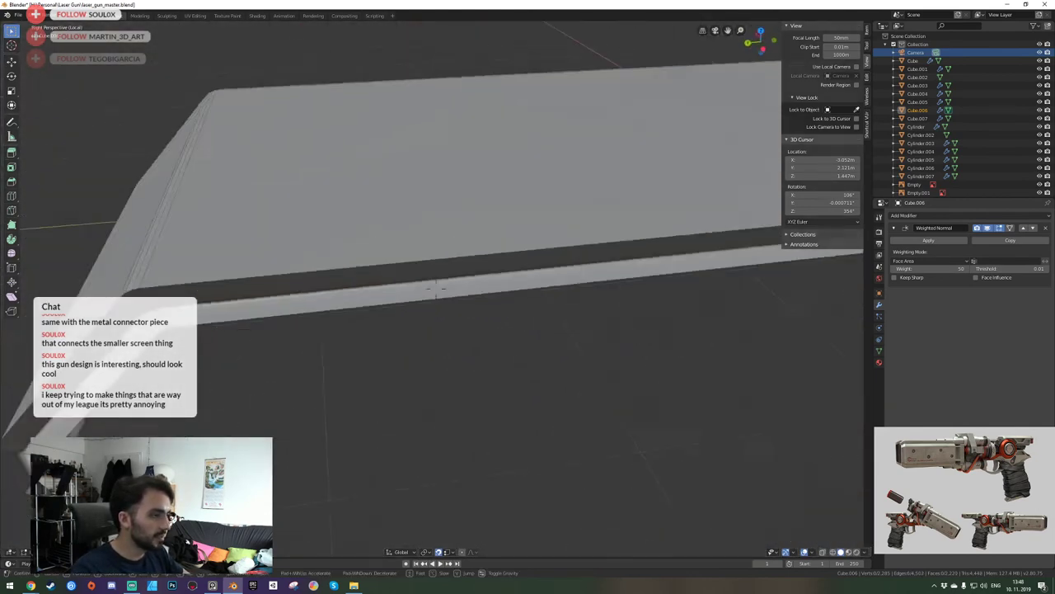
{"action": "key", "text": "s"}
{"action": "left_click", "coordinate": [436, 289]}
{"action": "key", "text": "shift+grave"}
{"action": "key", "text": "w"}
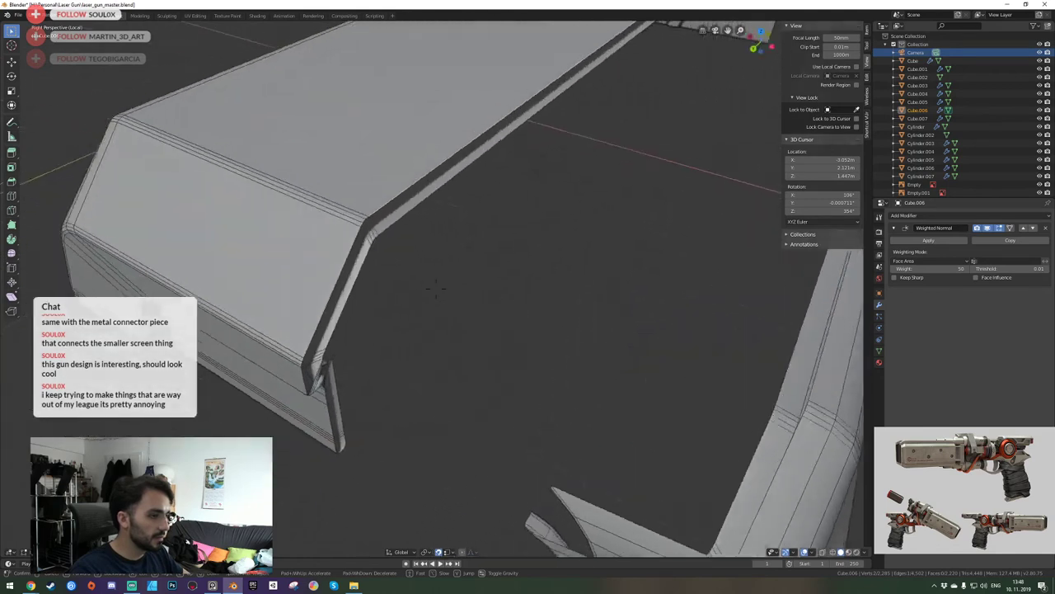
{"action": "left_click", "coordinate": [442, 304]}
{"action": "left_click", "coordinate": [468, 285], "text": "alt"}
{"action": "key", "text": "shift+grave"}
{"action": "key", "text": "w"}
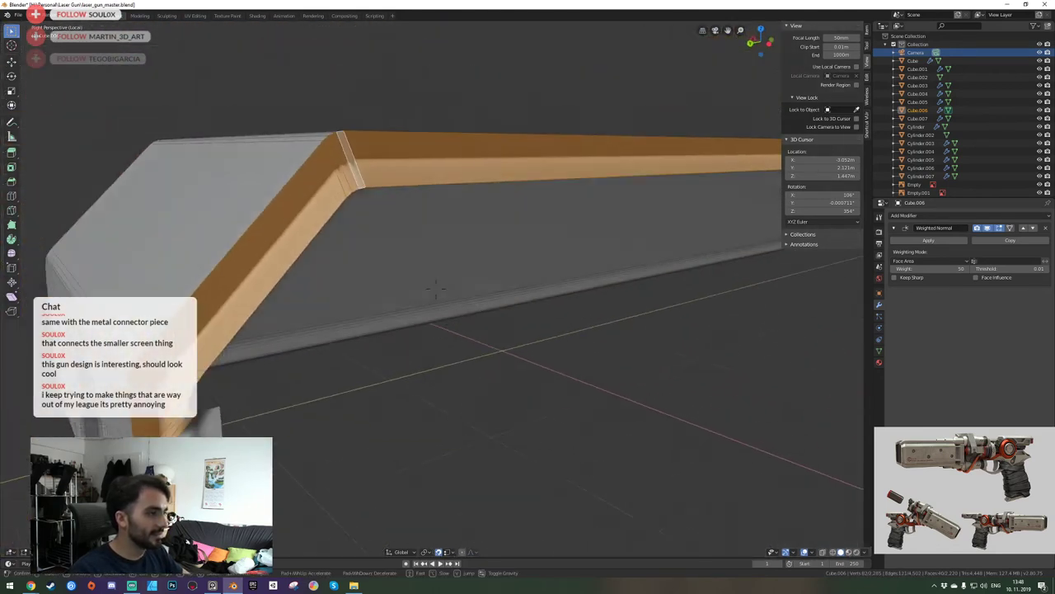
{"action": "left_click", "coordinate": [436, 289]}
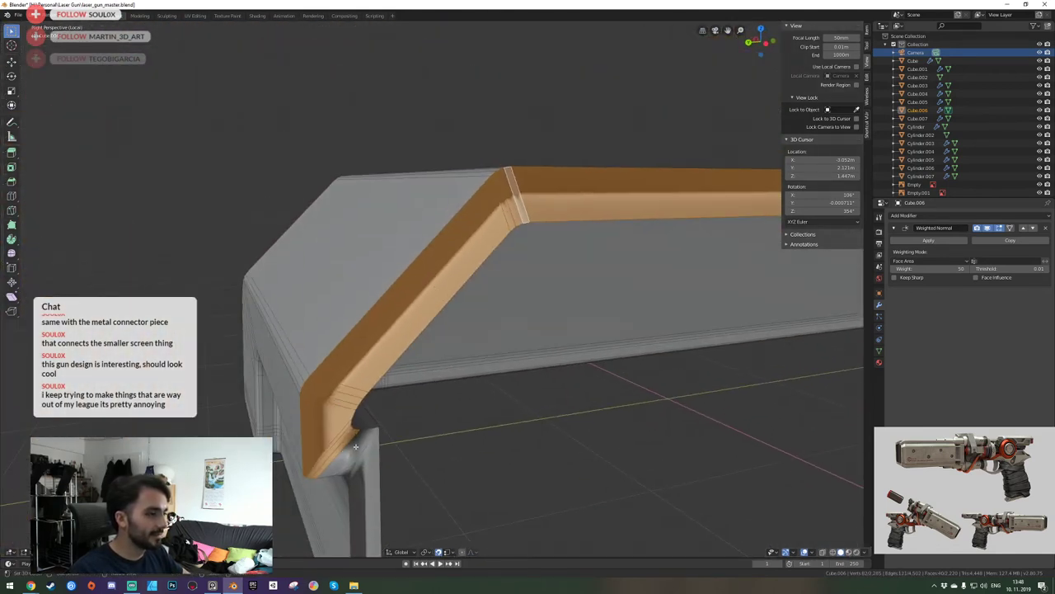
{"action": "key", "text": "alt+a"}
{"action": "key", "text": "a"}
{"action": "left_click", "coordinate": [436, 289]}
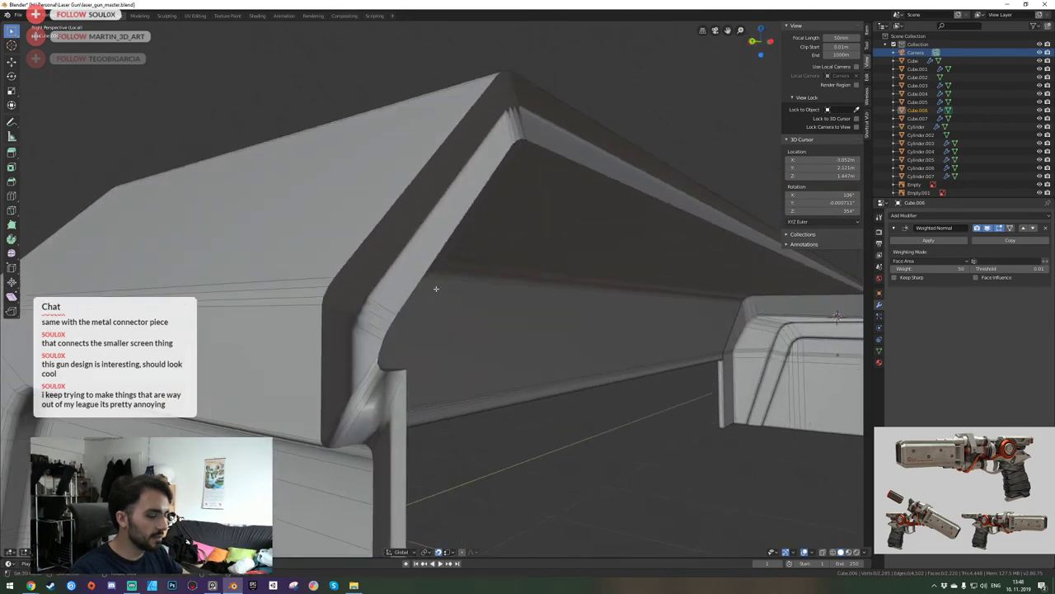
Select the strip of faces lining the seam cut, including the end recess walls and rounded tips, and delete its faces.
{"action": "key", "text": "shift+grave"}
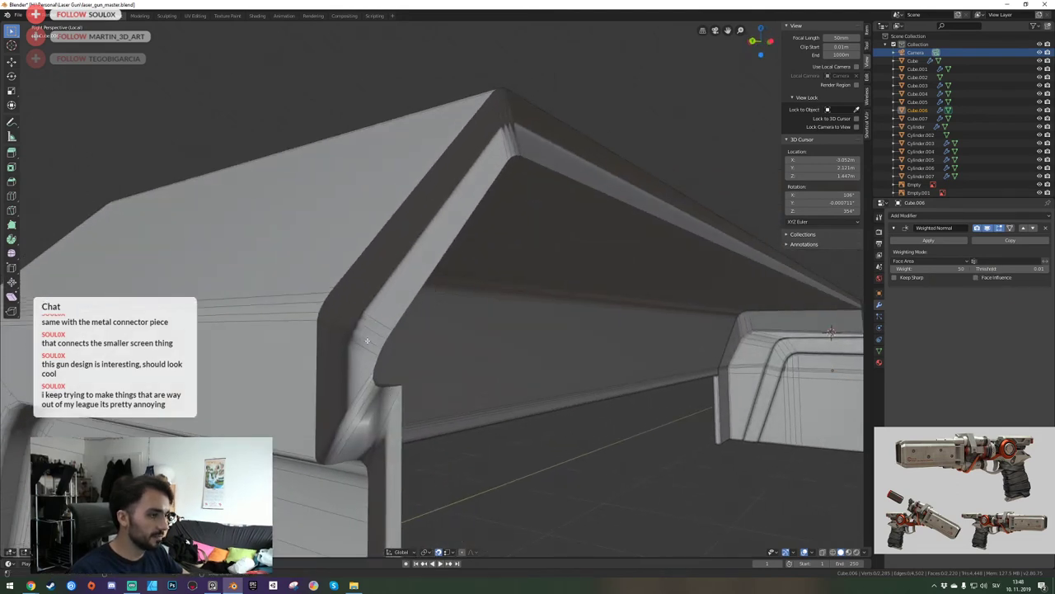
{"action": "left_click", "coordinate": [368, 341], "text": "alt"}
{"action": "key", "text": "shift+grave"}
{"action": "key", "text": "q"}
{"action": "left_click", "coordinate": [436, 289]}
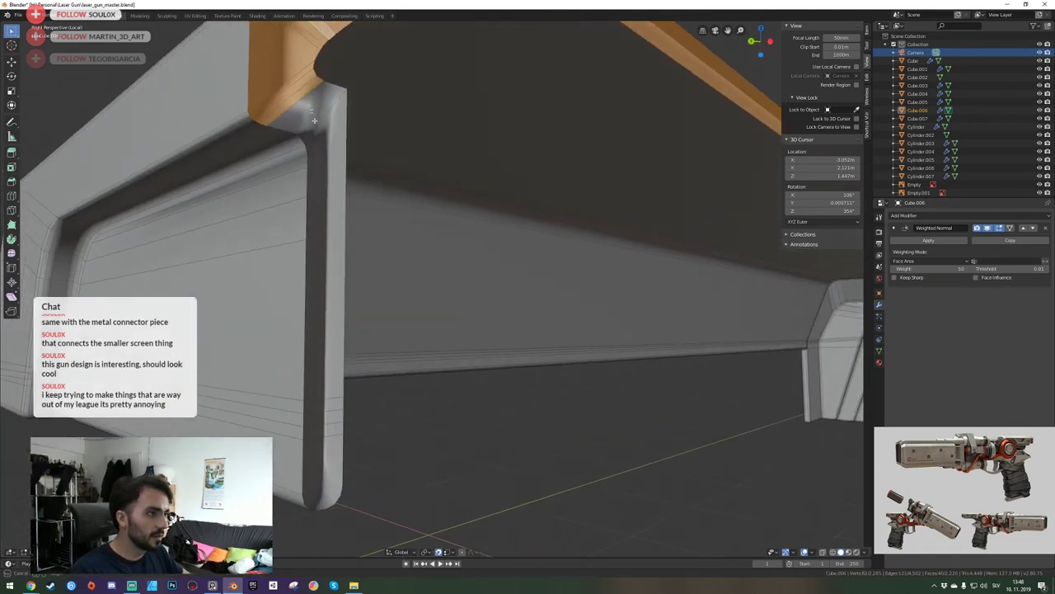
{"action": "left_click_drag", "start_coordinate": [314, 120], "coordinate": [323, 139], "text": "shift"}
{"action": "left_click_drag", "start_coordinate": [311, 403], "coordinate": [321, 419], "text": "shift"}
{"action": "key", "text": "shift+grave"}
{"action": "key", "text": "q"}
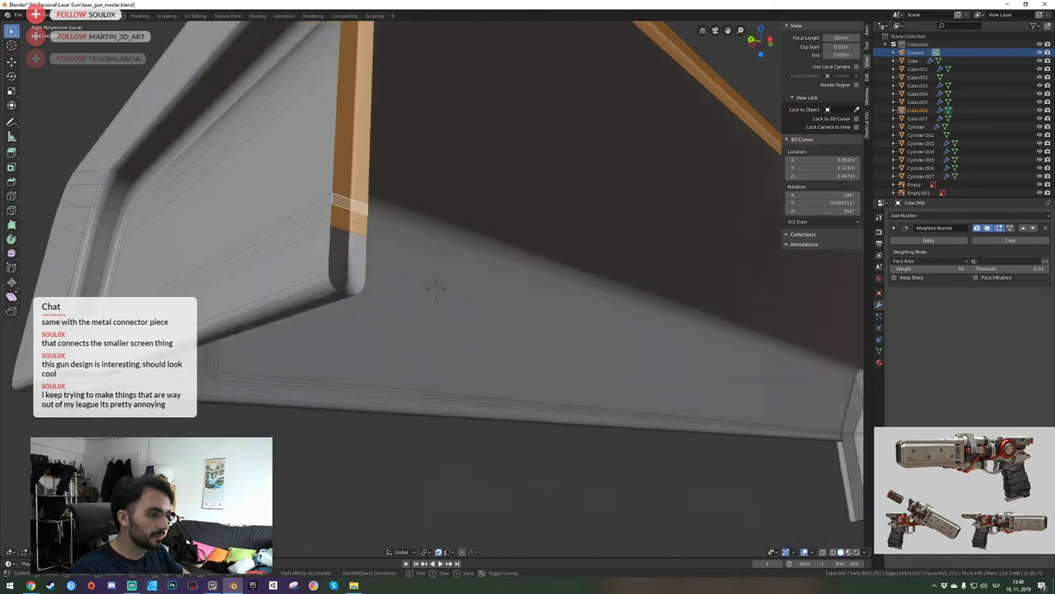
{"action": "key", "text": "w"}
{"action": "left_click", "coordinate": [436, 289]}
{"action": "left_click", "coordinate": [328, 349], "text": "shift"}
{"action": "middle_click_drag", "start_coordinate": [328, 350], "coordinate": [436, 303]}
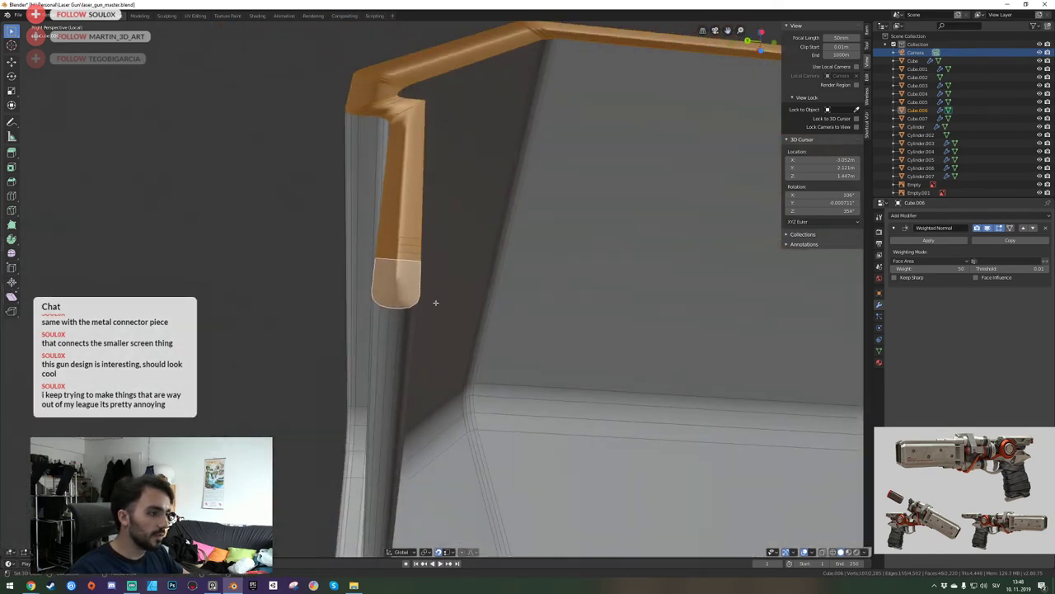
{"action": "key", "text": "shift+grave"}
{"action": "key", "text": "s"}
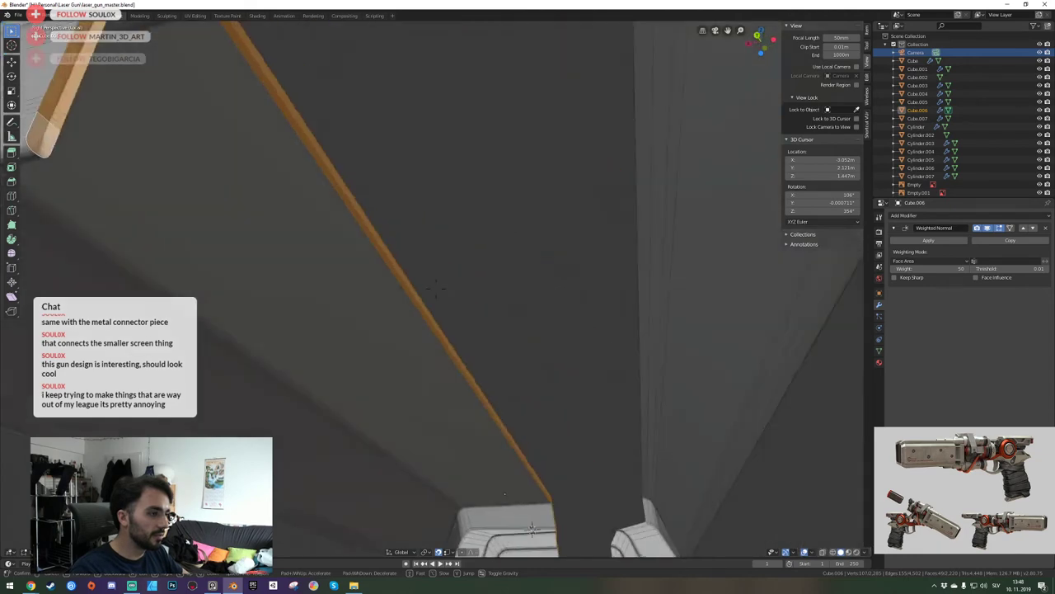
{"action": "key", "text": "d"}
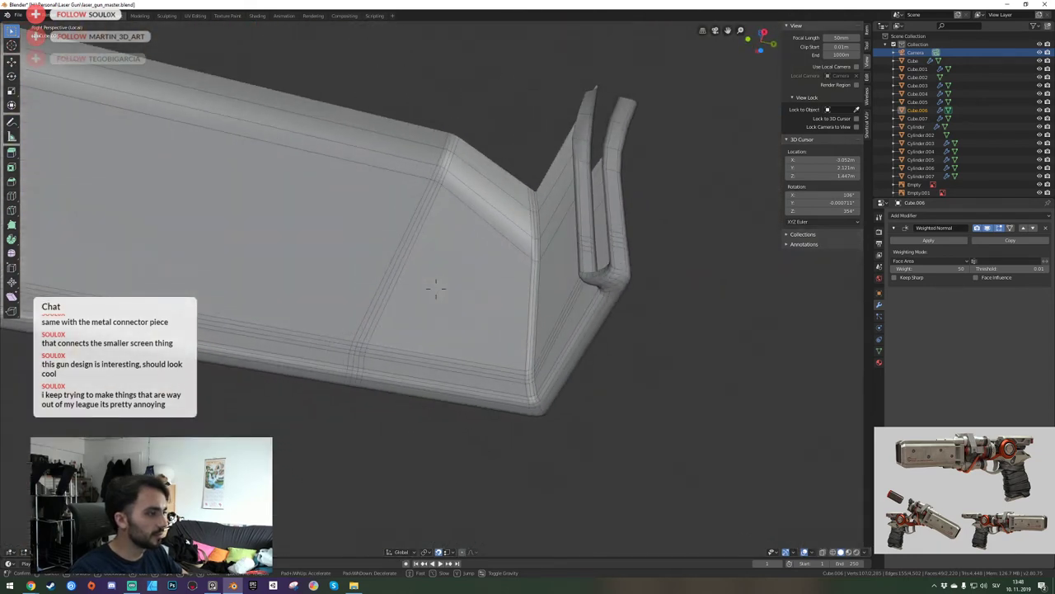
{"action": "key", "text": "w"}
{"action": "key", "text": "s"}
{"action": "key", "text": "a"}
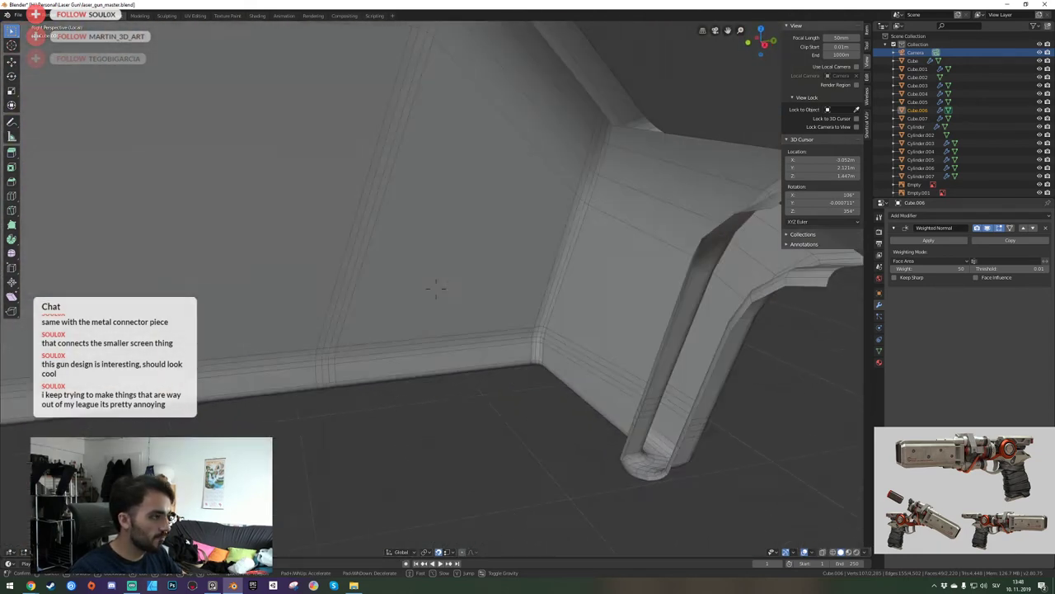
{"action": "key", "text": "w"}
{"action": "key", "text": "w"}
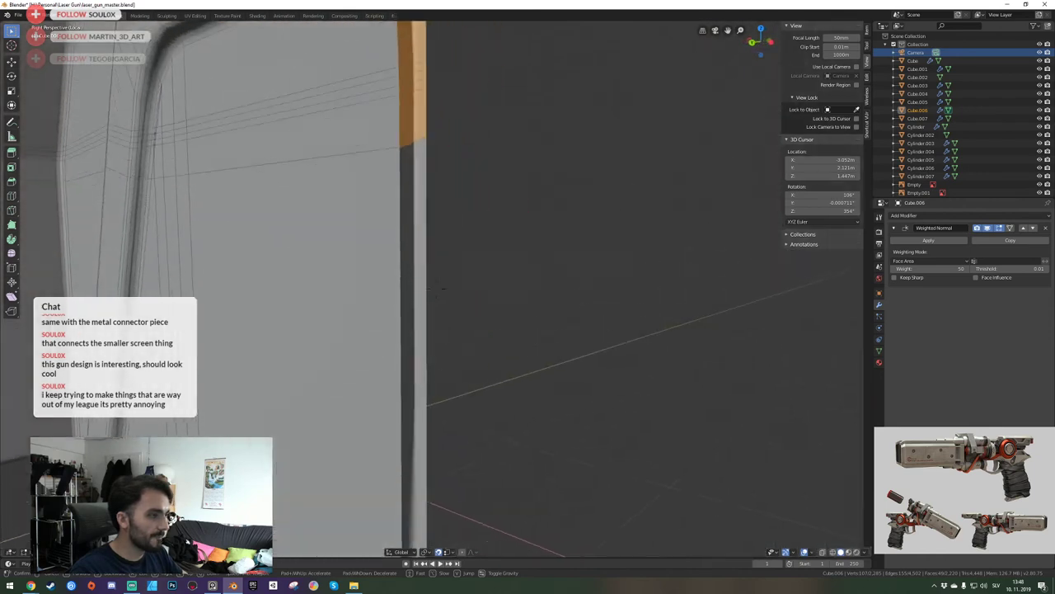
{"action": "key", "text": "w"}
{"action": "key", "text": "d"}
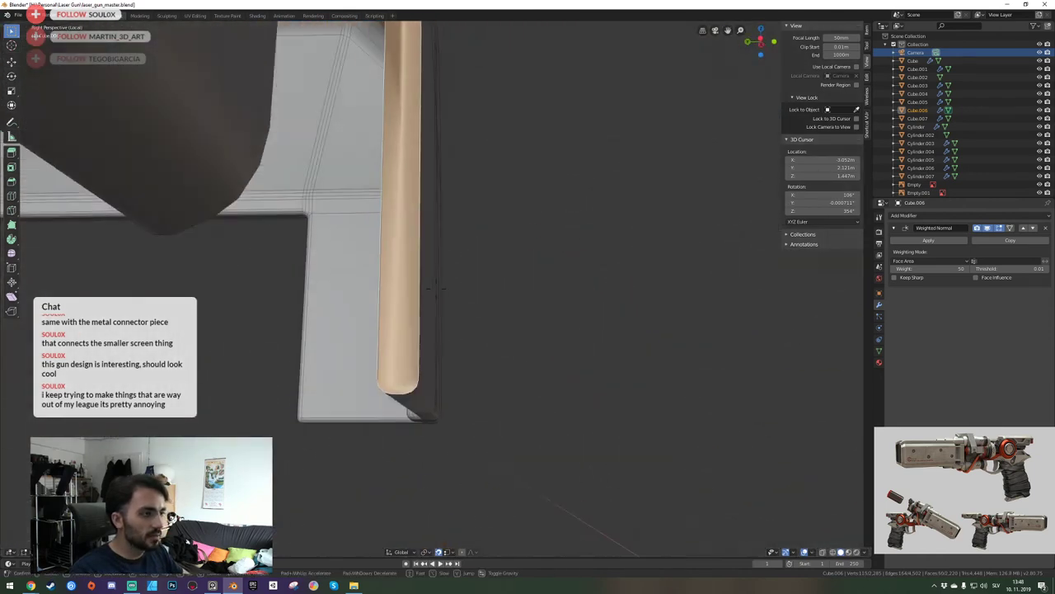
{"action": "left_click", "coordinate": [435, 289]}
{"action": "key", "text": "x"}
{"action": "left_click", "coordinate": [435, 289]}
Delete the wide face loop running around the cover's middle, along with the leftover face at the far end.
{"action": "key", "text": "shift+grave"}
{"action": "key", "text": "s"}
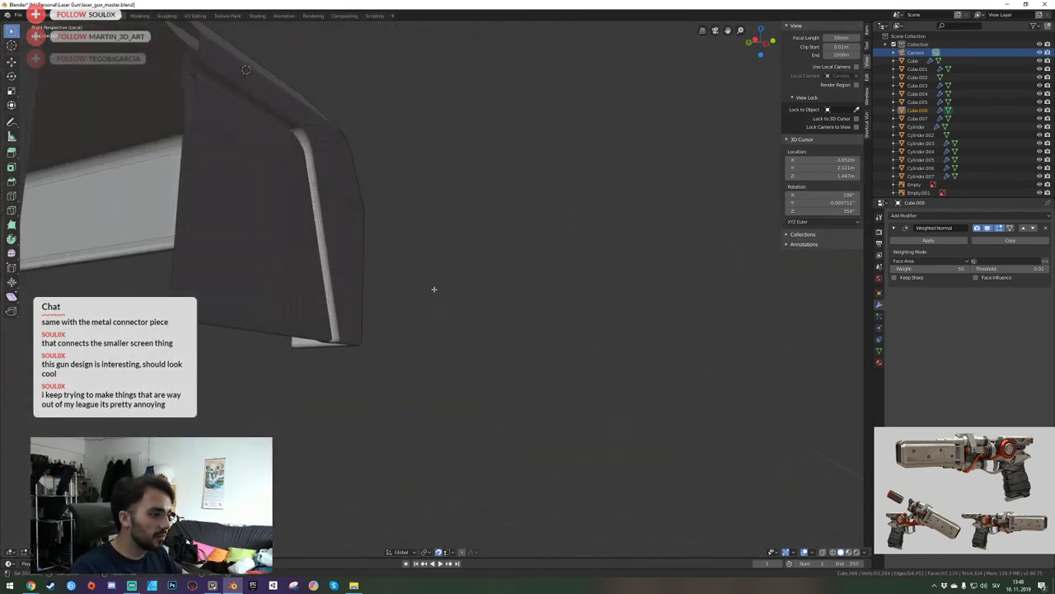
{"action": "left_click", "coordinate": [440, 288]}
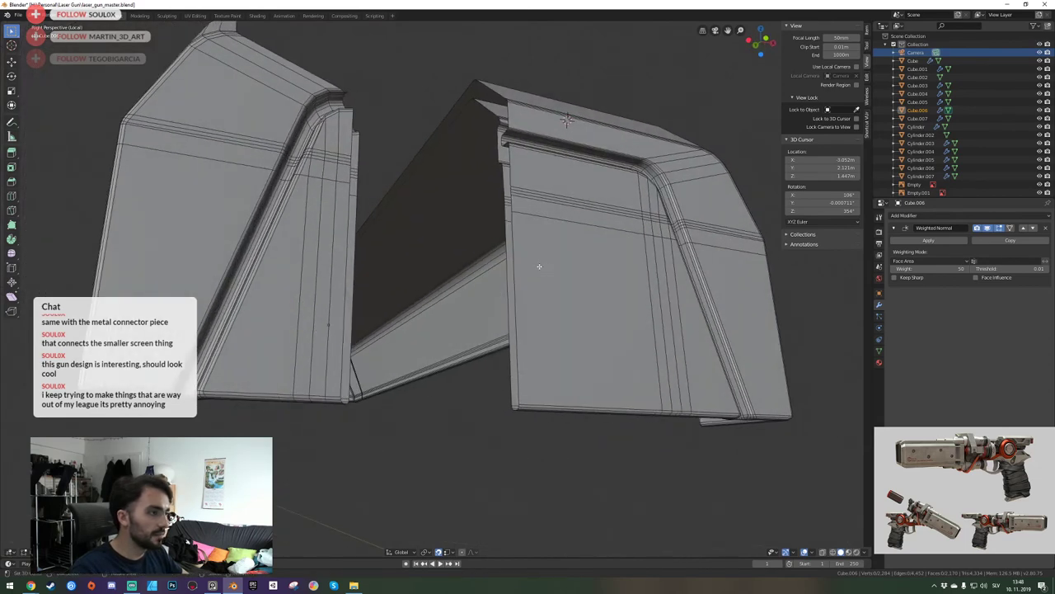
{"action": "key", "text": "shift+grave"}
{"action": "key", "text": "s"}
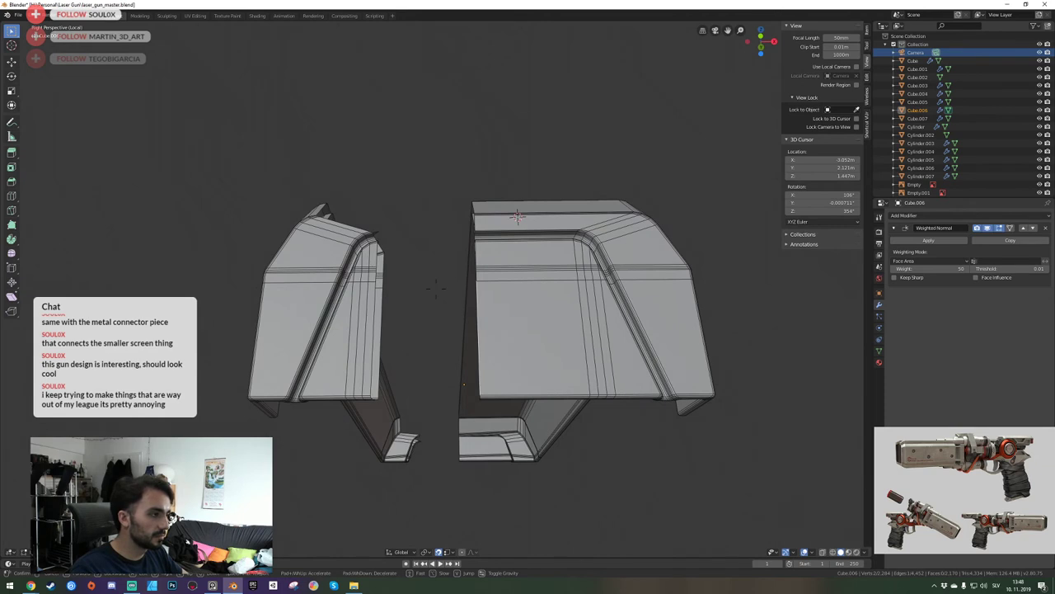
{"action": "left_click", "coordinate": [436, 288]}
{"action": "key", "text": "3"}
{"action": "key", "text": "a"}
{"action": "key", "text": "a"}
{"action": "left_click", "coordinate": [492, 271], "text": "alt"}
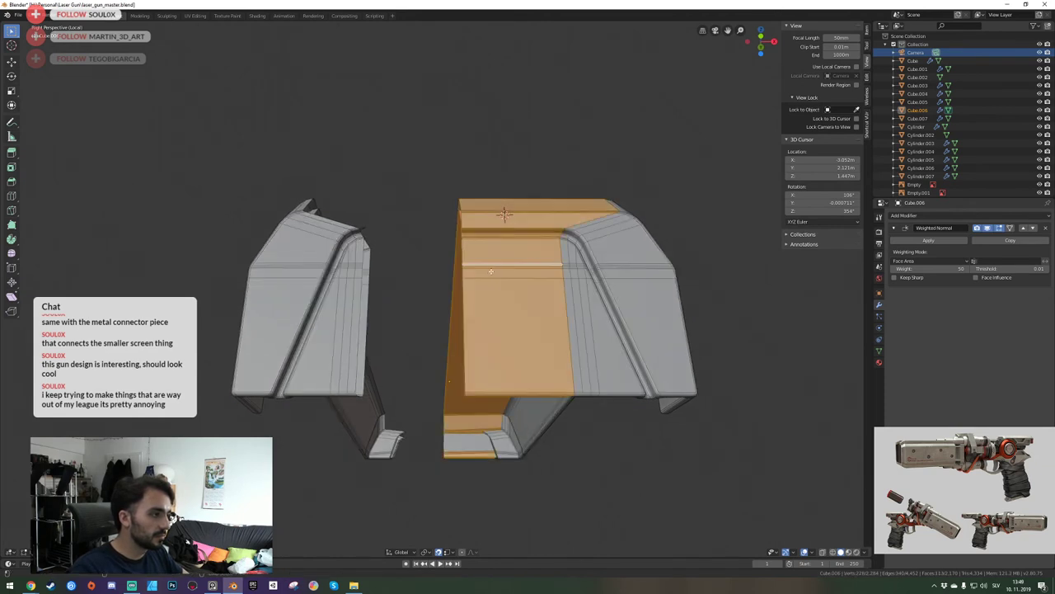
{"action": "key", "text": "x"}
{"action": "left_click", "coordinate": [490, 272]}
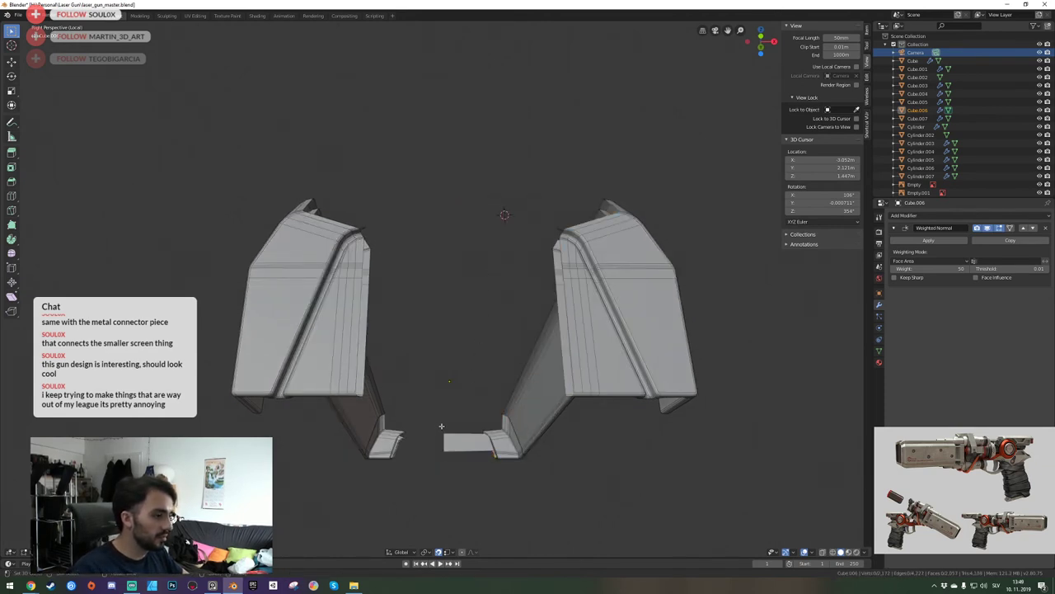
{"action": "key", "text": "x"}
{"action": "left_click", "coordinate": [451, 442]}
Fill the gap in the near end panel with a face bridging the cover's two separated halves.
{"action": "key", "text": "2"}
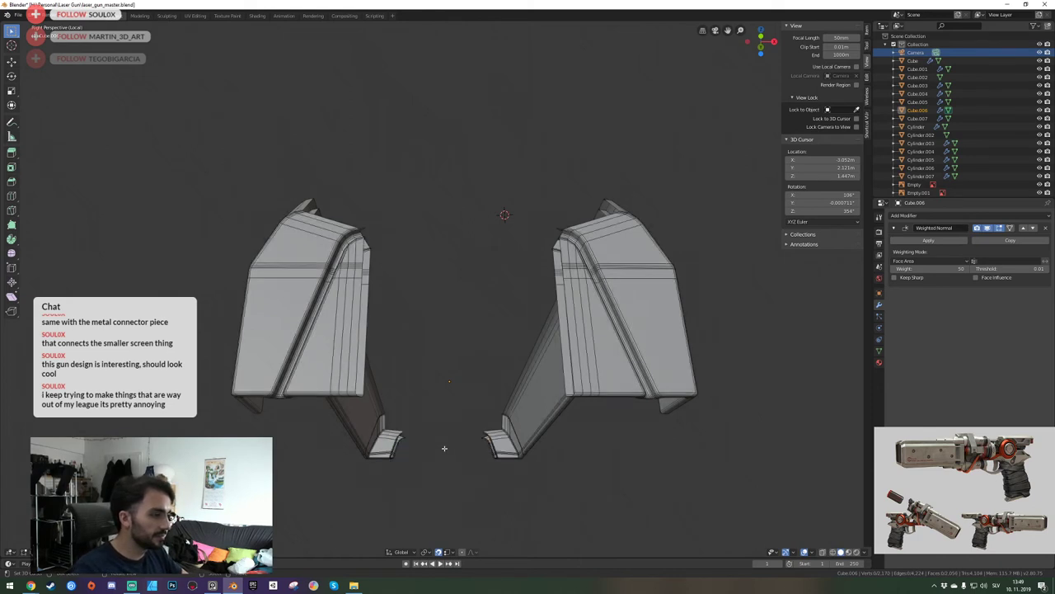
{"action": "key", "text": "shift+grave"}
{"action": "key", "text": "e"}
{"action": "key", "text": "w"}
{"action": "left_click", "coordinate": [433, 281]}
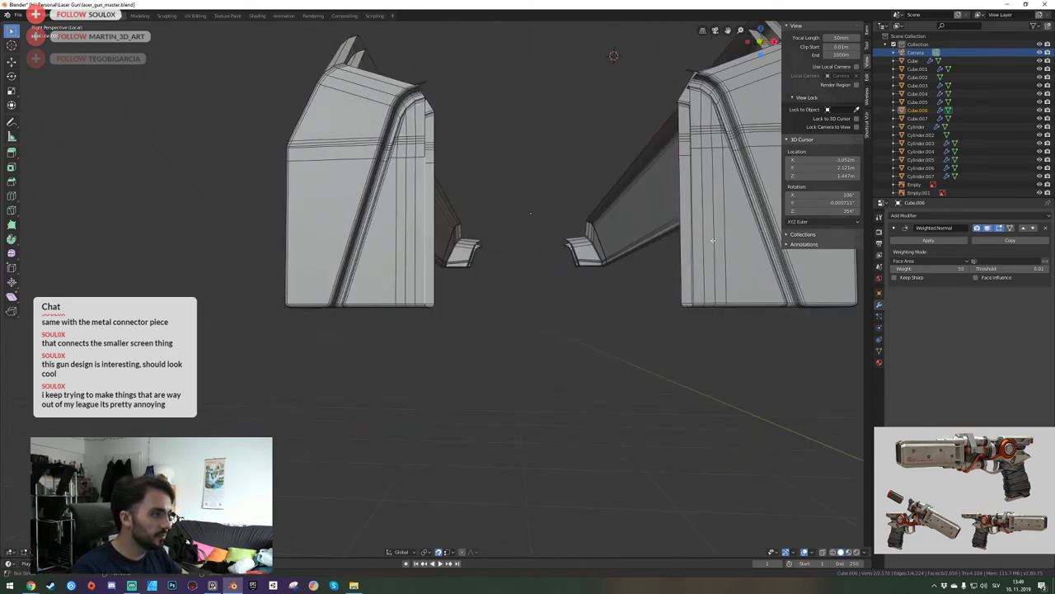
{"action": "key", "text": "f"}
{"action": "key", "text": "alt+a"}
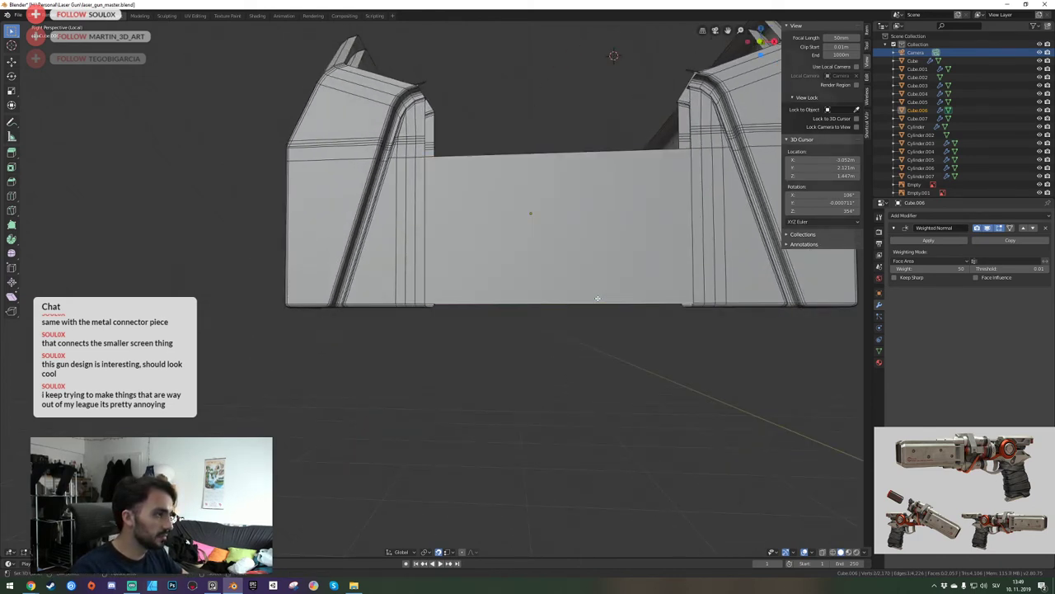
Inspect the open edges at both ends of the cover and save the Blender file.
{"action": "key", "text": "e"}
{"action": "key", "text": "w"}
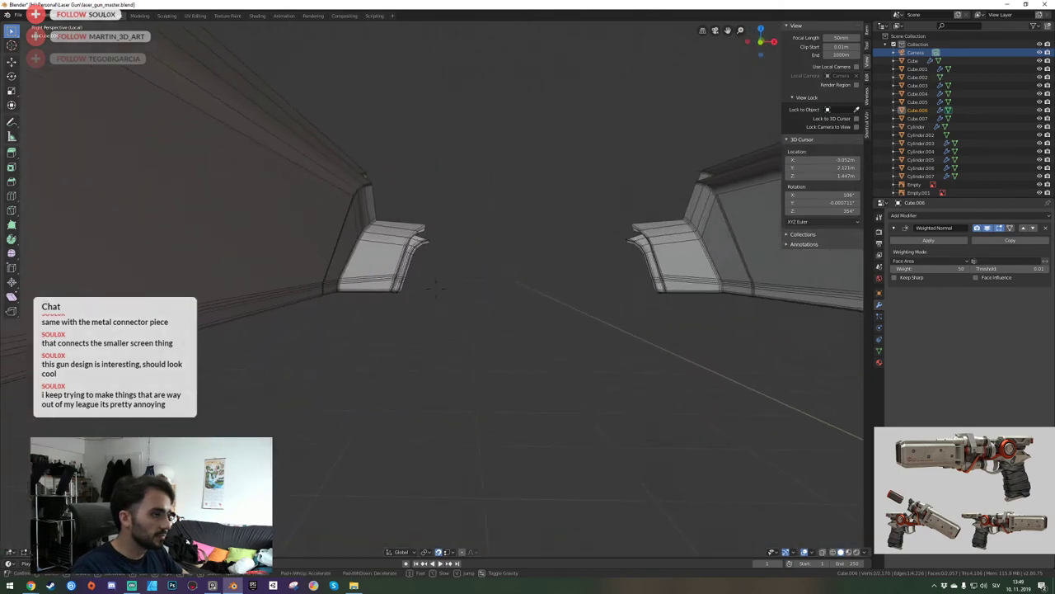
{"action": "key", "text": "d"}
{"action": "key", "text": "w"}
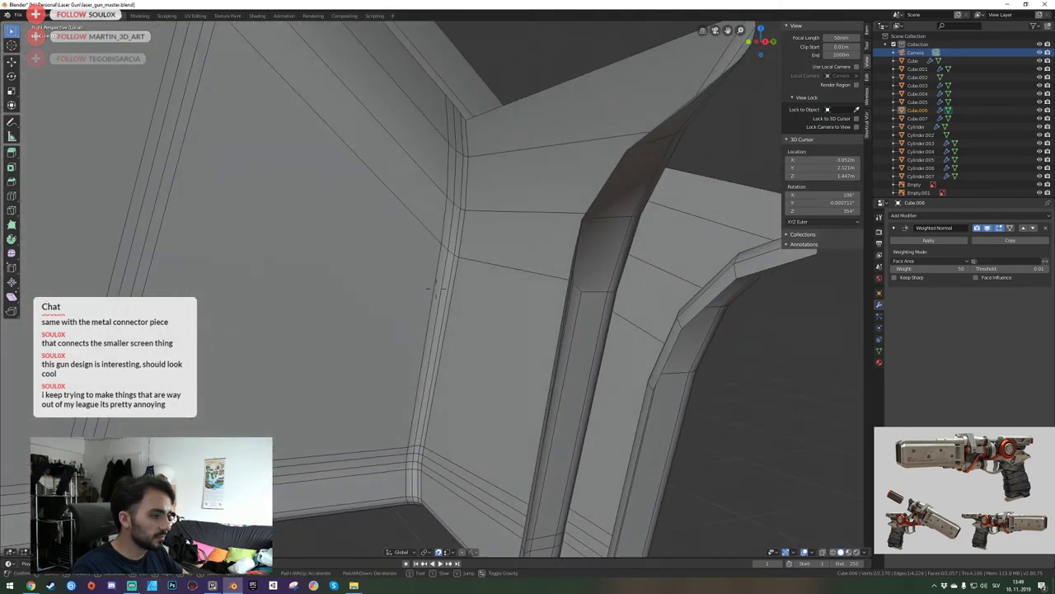
{"action": "key", "text": "q"}
{"action": "key", "text": "s"}
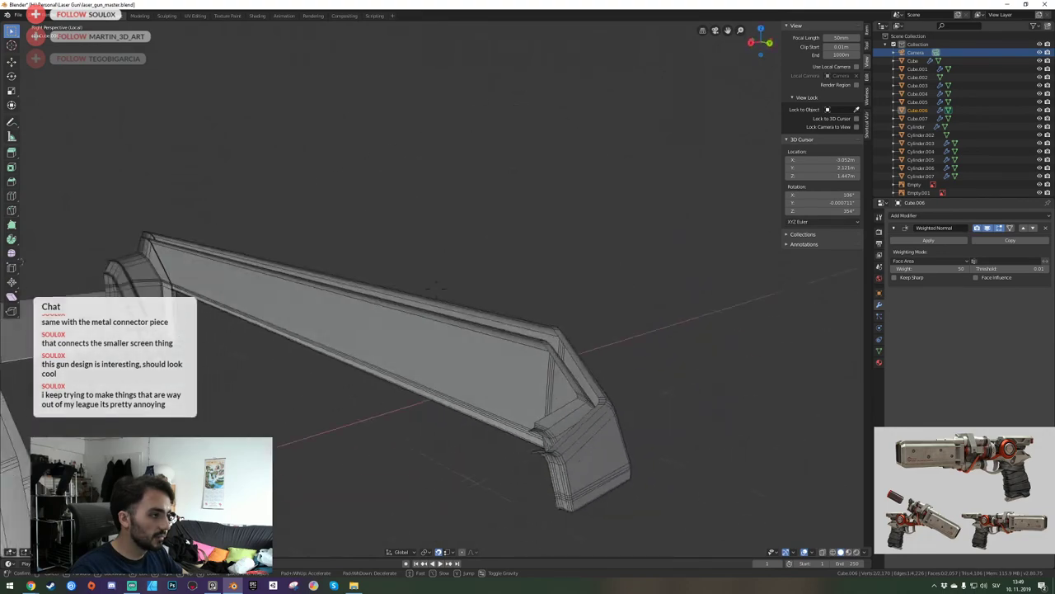
{"action": "left_click", "coordinate": [427, 282]}
{"action": "key", "text": "ctrl+s"}
Fill the rest of the near end with bridging faces, from the bottom bevels up through the recess rim and slope.
{"action": "key", "text": "shift+grave"}
{"action": "key", "text": "a"}
{"action": "key", "text": "w"}
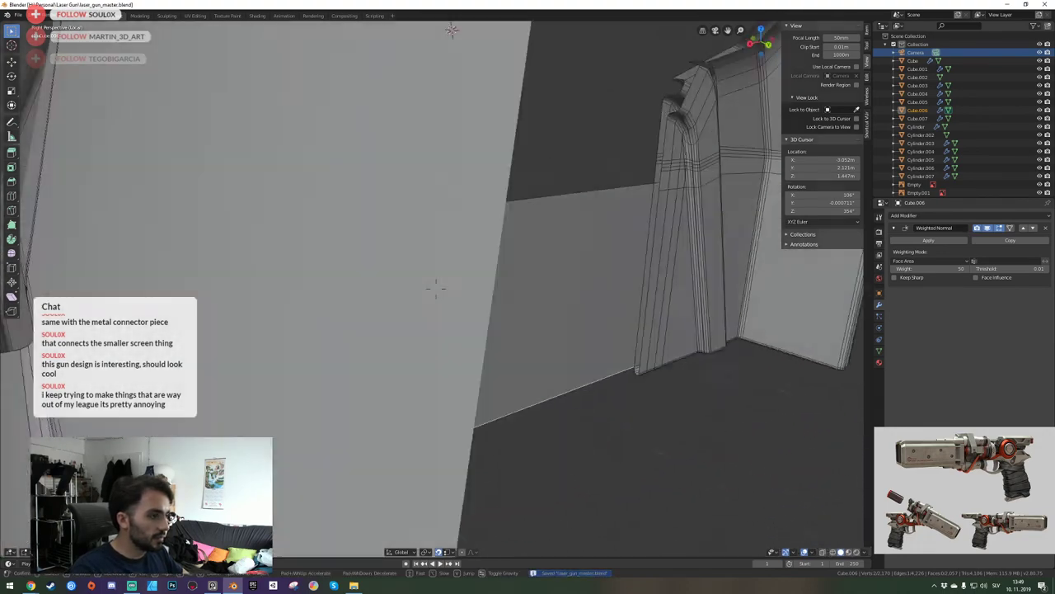
{"action": "key", "text": "s"}
{"action": "key", "text": "e"}
{"action": "left_click", "coordinate": [437, 293]}
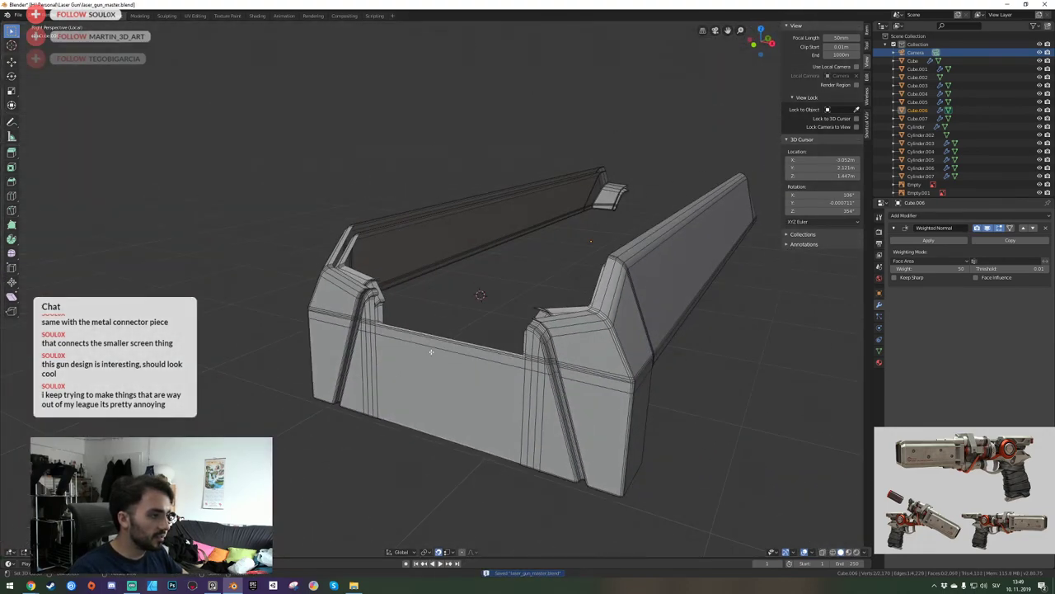
{"action": "key", "text": "f"}
{"action": "key", "text": "f"}
{"action": "key", "text": "ctrl+z"}
{"action": "key", "text": "ctrl+z"}
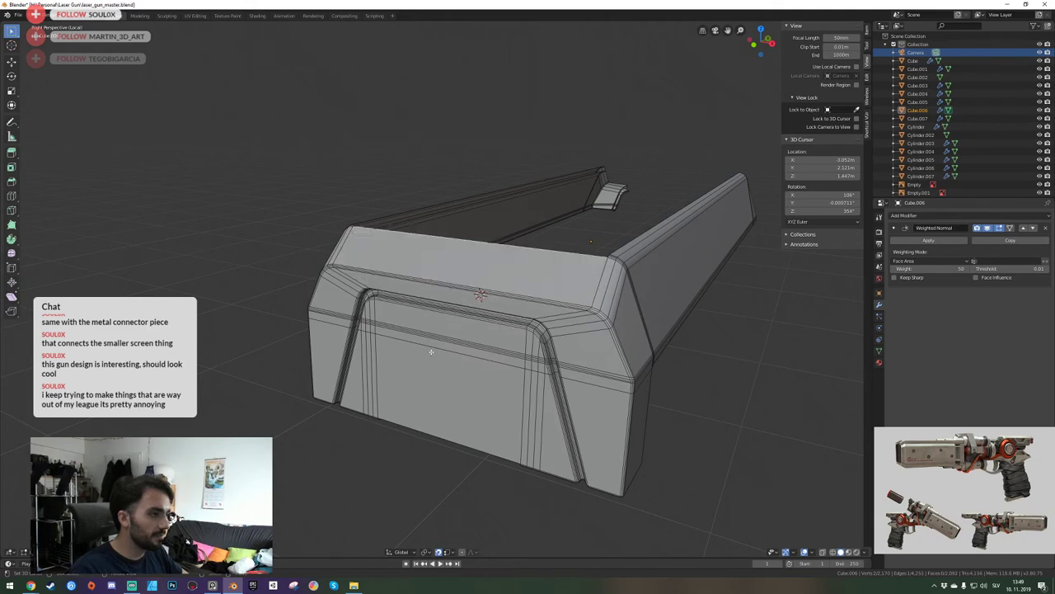
Bridge the two halves with faces across the cover's top surface and down the far end's slope to the recess rim.
{"action": "key", "text": "ctrl+z"}
{"action": "key", "text": "ctrl+z"}
{"action": "key", "text": "w"}
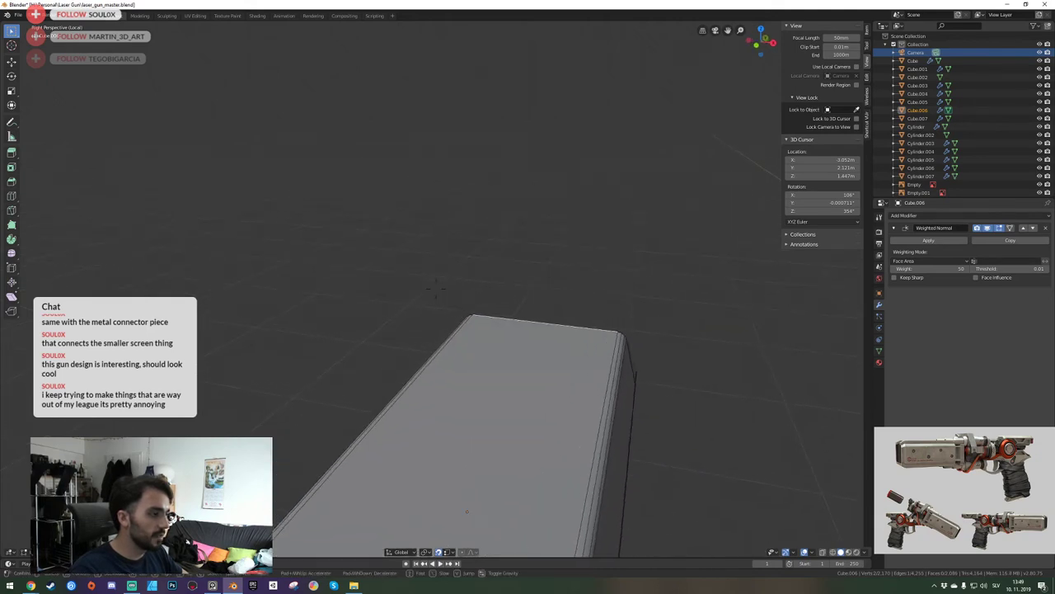
{"action": "left_click", "coordinate": [436, 288]}
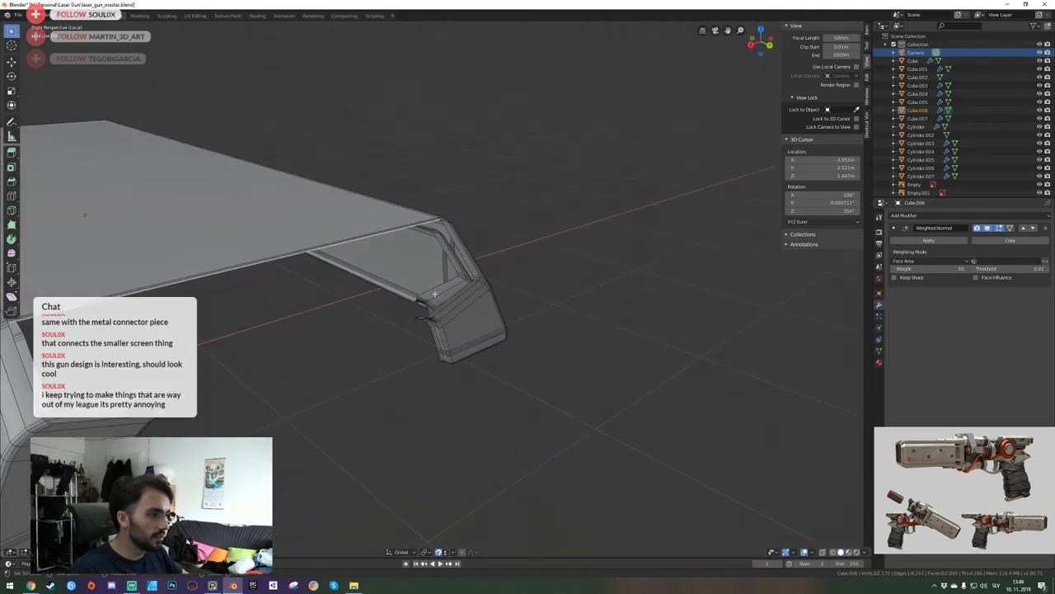
{"action": "key", "text": "ctrl+z"}
{"action": "key", "text": "ctrl+z"}
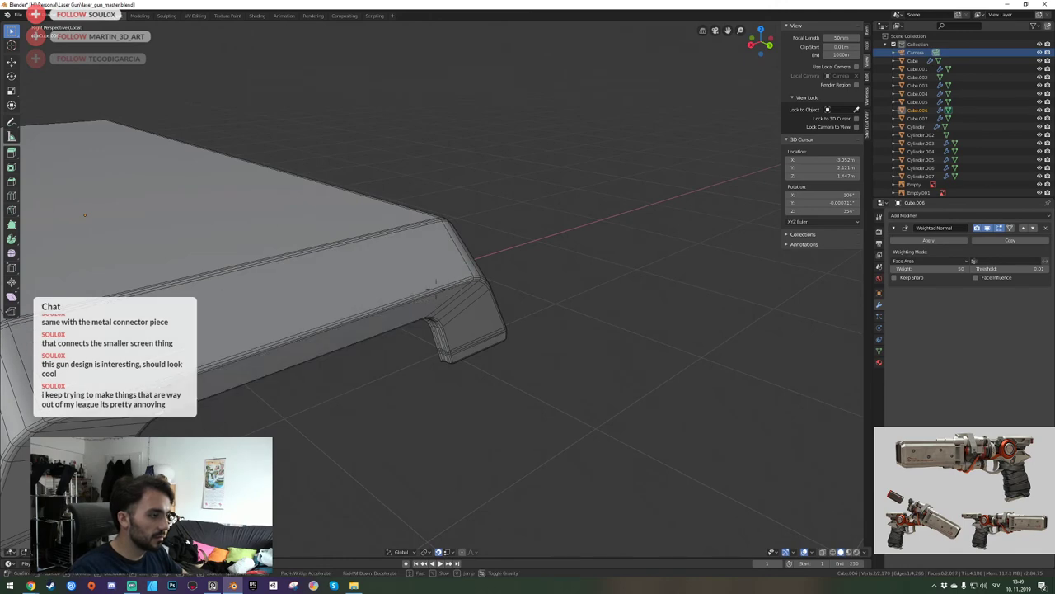
{"action": "middle_click_drag", "start_coordinate": [435, 282], "coordinate": [436, 289]}
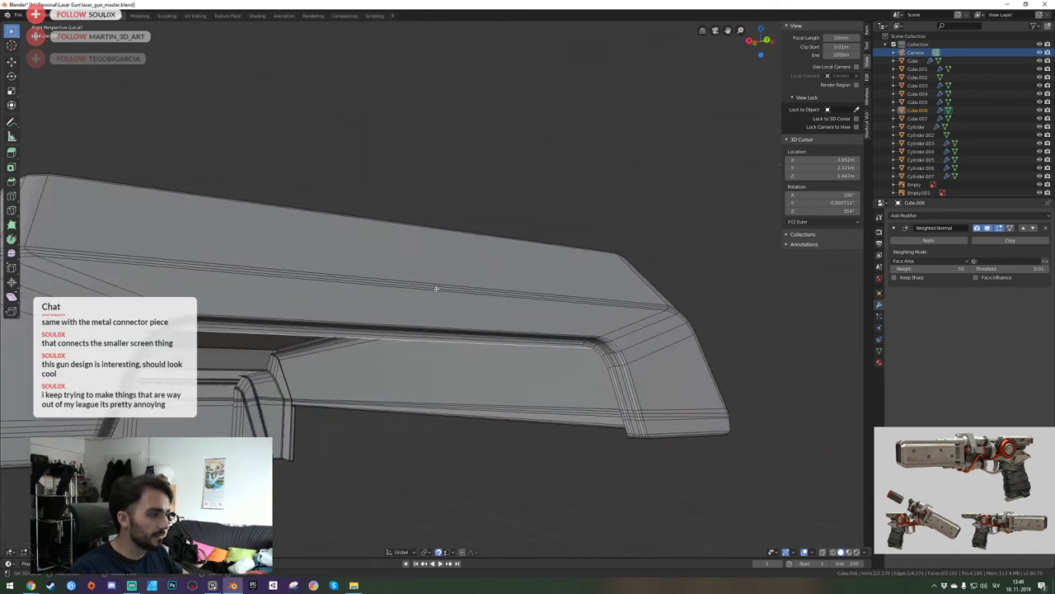
Continue bridging the two halves with faces across the far end's recess rim and recessed panel, down to the bottom edge.
{"action": "key", "text": "shift+grave"}
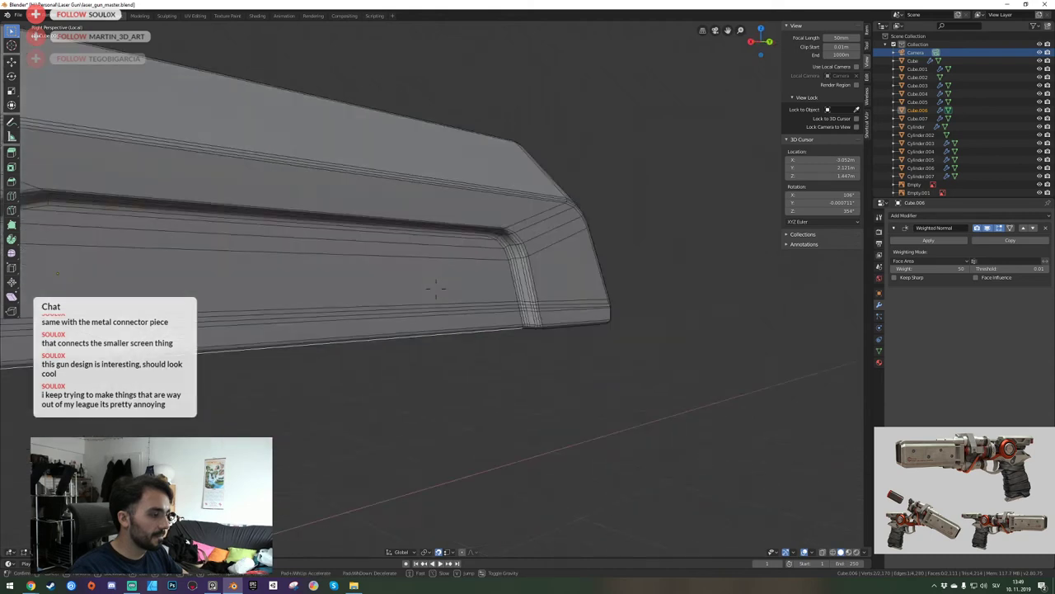
{"action": "key", "text": "w"}
{"action": "left_click", "coordinate": [436, 288]}
{"action": "key", "text": "f"}
{"action": "key", "text": "f"}
{"action": "key", "text": "f"}
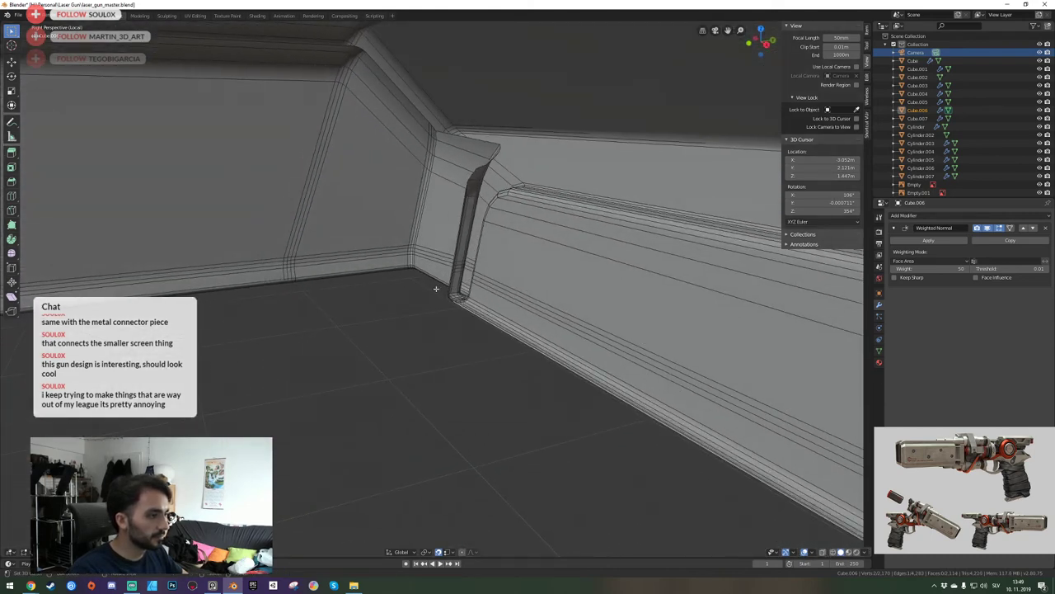
{"action": "key", "text": "f"}
{"action": "key", "text": "f"}
{"action": "key", "text": "f"}
{"action": "key", "text": "f"}
{"action": "key", "text": "f"}
{"action": "key", "text": "f"}
{"action": "key", "text": "f"}
{"action": "key", "text": "f"}
{"action": "key", "text": "f"}
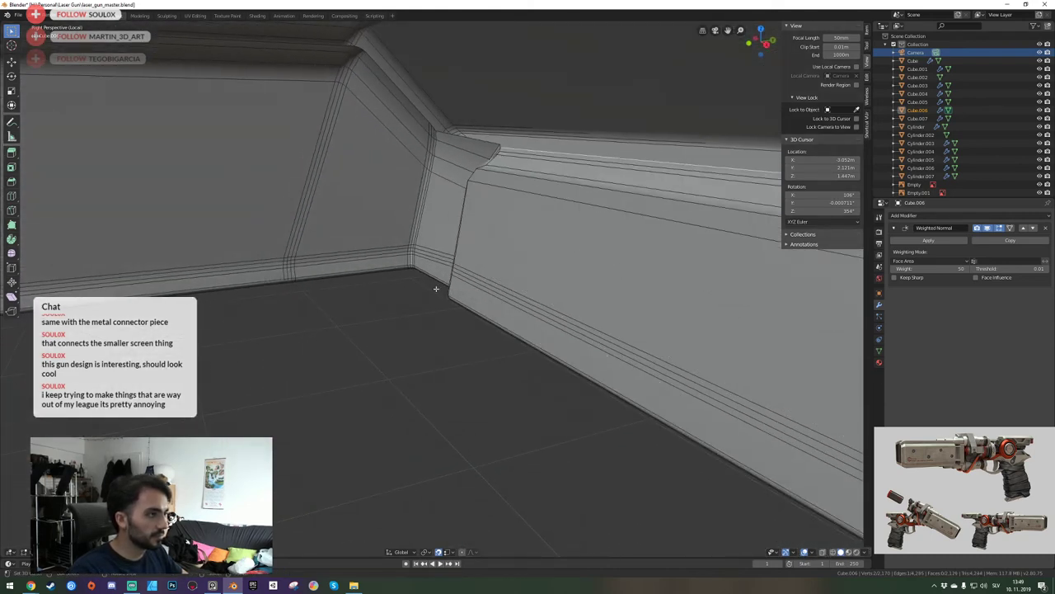
{"action": "key", "text": "f"}
{"action": "key", "text": "f"}
{"action": "key", "text": "f"}
{"action": "key", "text": "f"}
Fill the remaining gaps along the cover's inner side with bridging faces, leave mesh editing and save the file.
{"action": "key", "text": "shift+grave"}
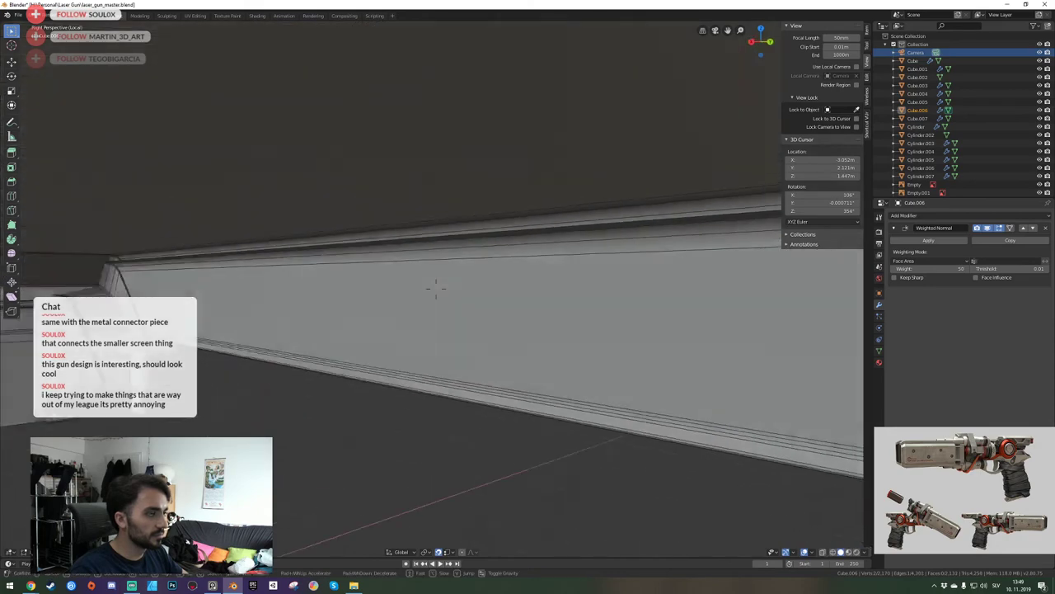
{"action": "key", "text": "w"}
{"action": "left_click", "coordinate": [436, 288]}
{"action": "key", "text": "f"}
{"action": "key", "text": "f"}
{"action": "key", "text": "f"}
{"action": "key", "text": "f"}
{"action": "key", "text": "f"}
{"action": "key", "text": "f"}
{"action": "key", "text": "f"}
{"action": "key", "text": "f"}
{"action": "key", "text": "f"}
{"action": "key", "text": "f"}
{"action": "key", "text": "f"}
{"action": "key", "text": "f"}
{"action": "key", "text": "f"}
{"action": "key", "text": "f"}
{"action": "key", "text": "f"}
{"action": "key", "text": "f"}
{"action": "key", "text": "f"}
{"action": "key", "text": "f"}
{"action": "key", "text": "f"}
{"action": "key", "text": "f"}
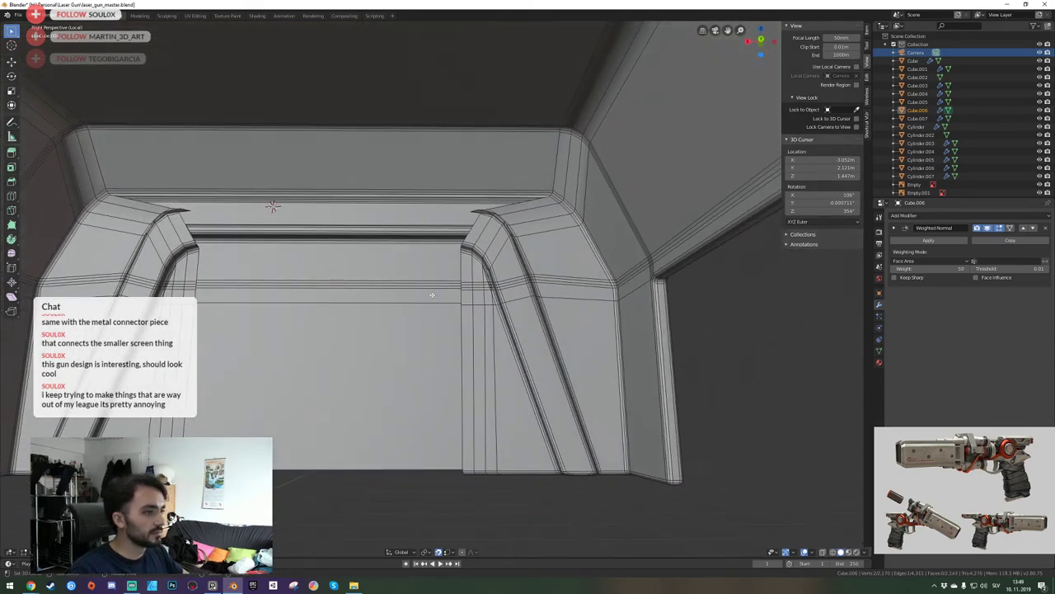
{"action": "key", "text": "s"}
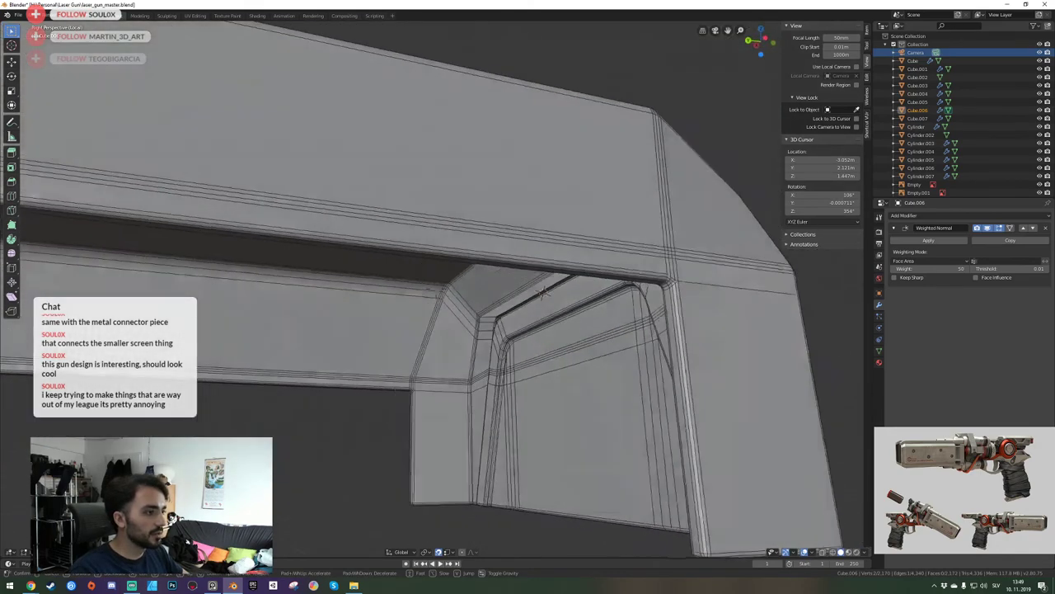
{"action": "left_click", "coordinate": [436, 289]}
{"action": "key", "text": "Tab"}
{"action": "key", "text": "ctrl+s"}
Check the rebuilt end of the cover, bring the rest of the gun back into view and save the file.
{"action": "key", "text": "shift+grave"}
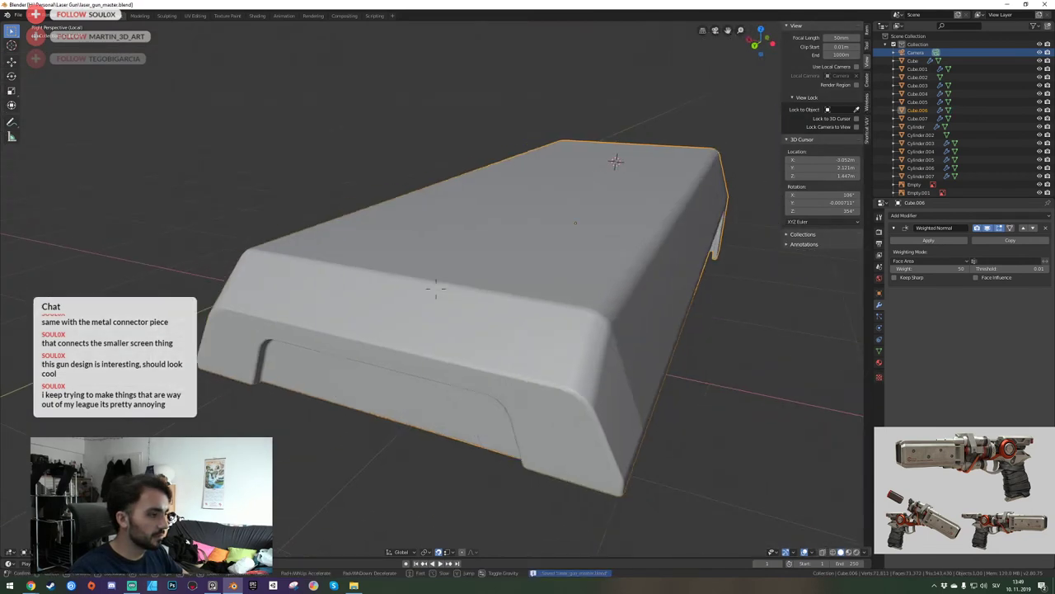
{"action": "key", "text": "q"}
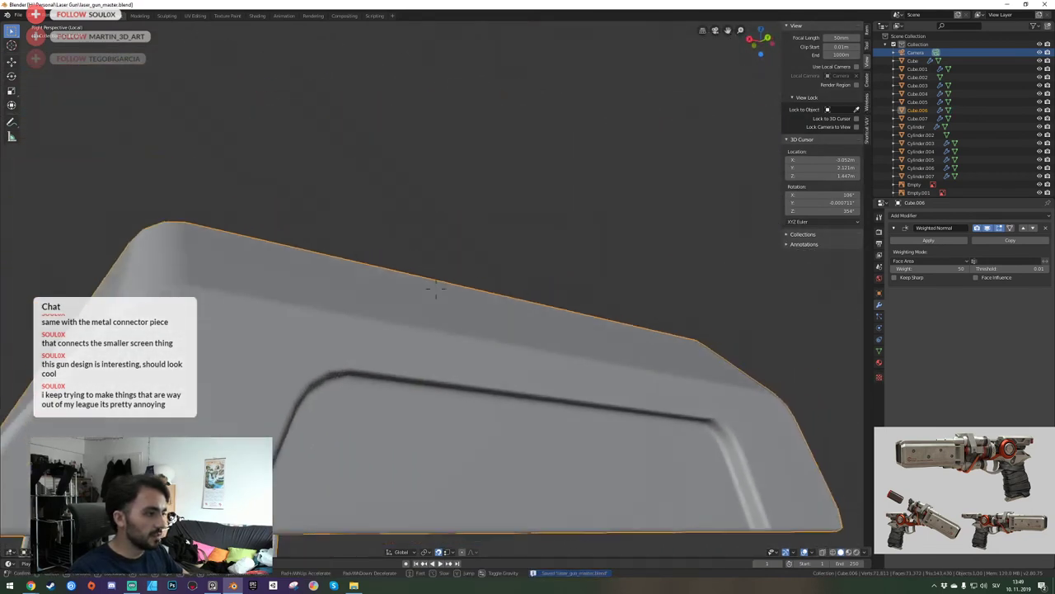
{"action": "left_click", "coordinate": [436, 289]}
{"action": "key", "text": "KP_Divide"}
{"action": "key", "text": "shift+grave"}
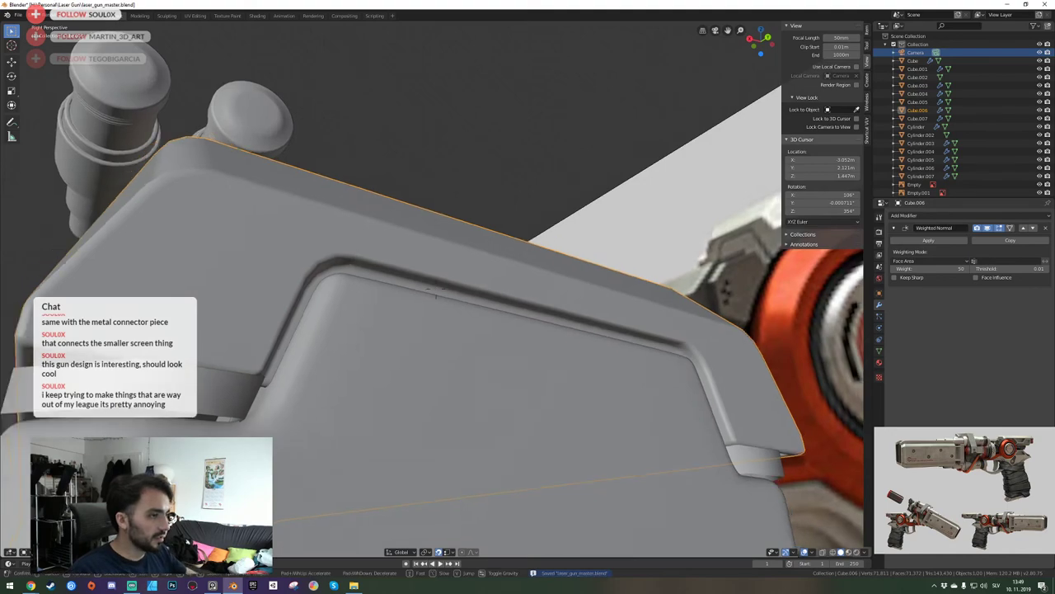
{"action": "key", "text": "s"}
{"action": "key", "text": "e"}
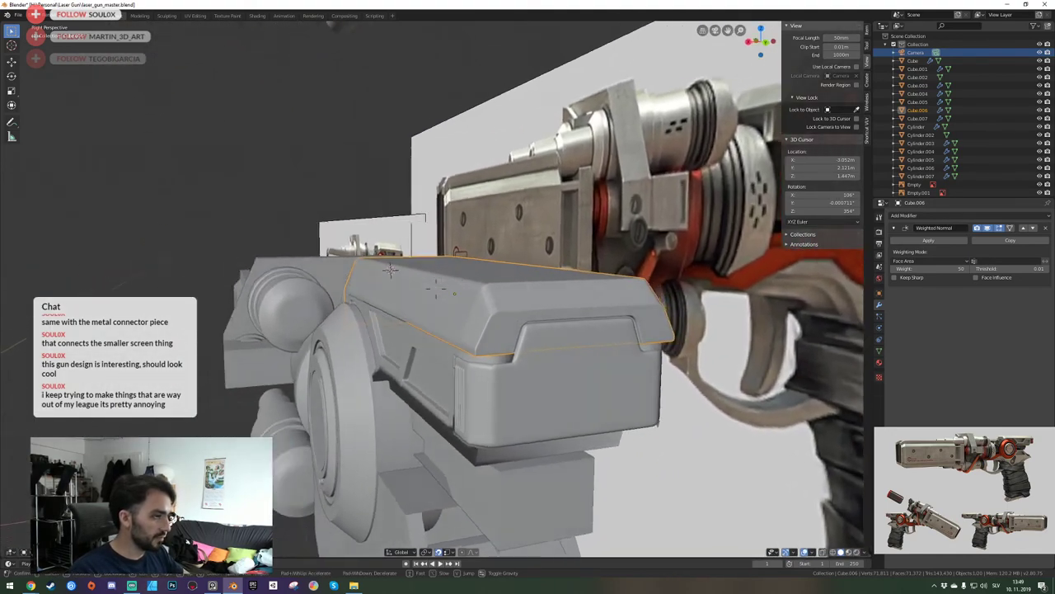
{"action": "left_click", "coordinate": [436, 289]}
{"action": "key", "text": "ctrl+s"}
{"action": "middle_click_drag", "start_coordinate": [511, 288], "coordinate": [518, 353], "text": "shift"}
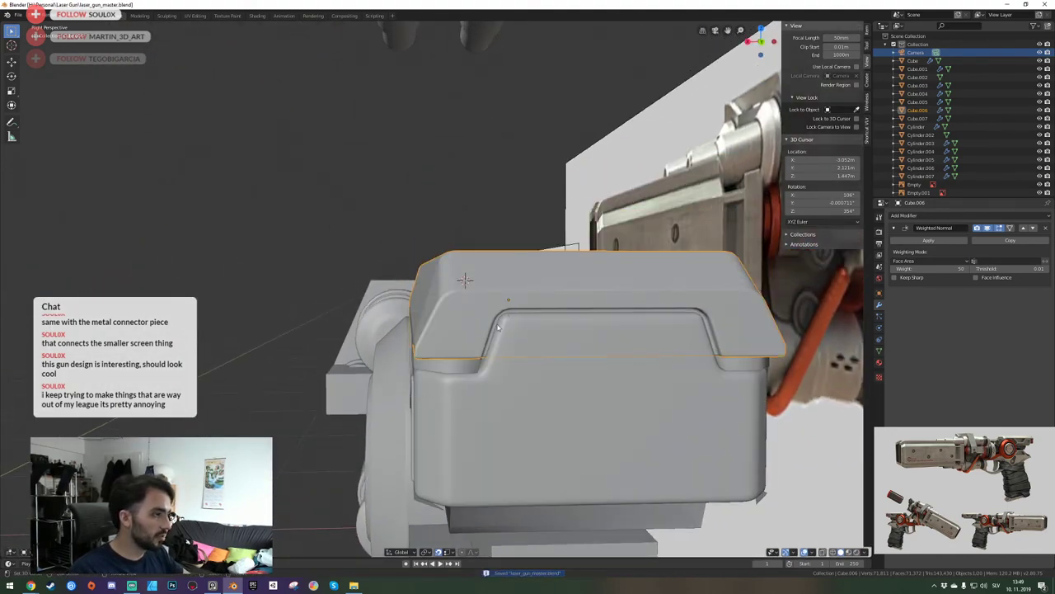
Inspect the fit and shading of the cover on the gun body around its other end and along its side.
{"action": "key", "text": "shift+grave"}
{"action": "key", "text": "w"}
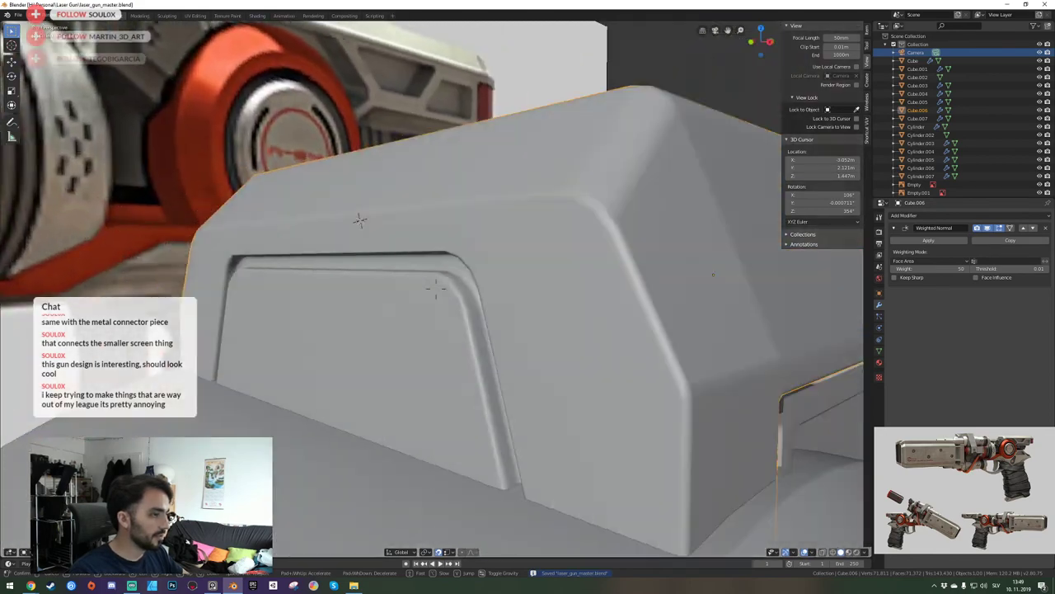
{"action": "key", "text": "s"}
{"action": "key", "text": "d"}
{"action": "key", "text": "e"}
{"action": "left_click", "coordinate": [436, 288]}
{"action": "key", "text": "Tab"}
{"action": "key", "text": "Tab"}
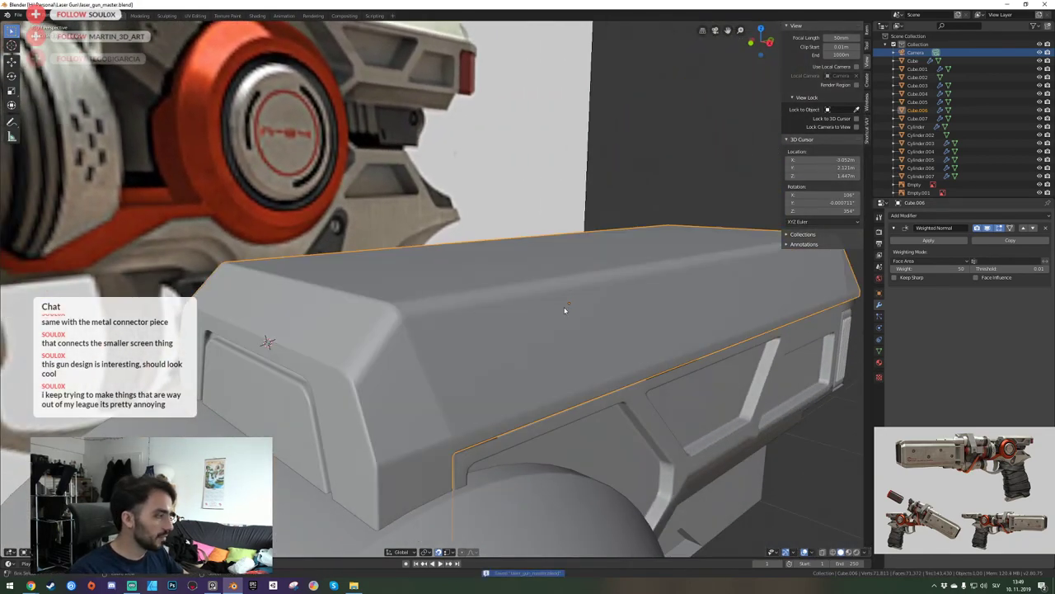
Add a Subdivision modifier to the cover and set its viewport level to 2.
{"action": "key", "text": "ctrl+1"}
{"action": "key", "text": "shift+grave"}
{"action": "key", "text": "w"}
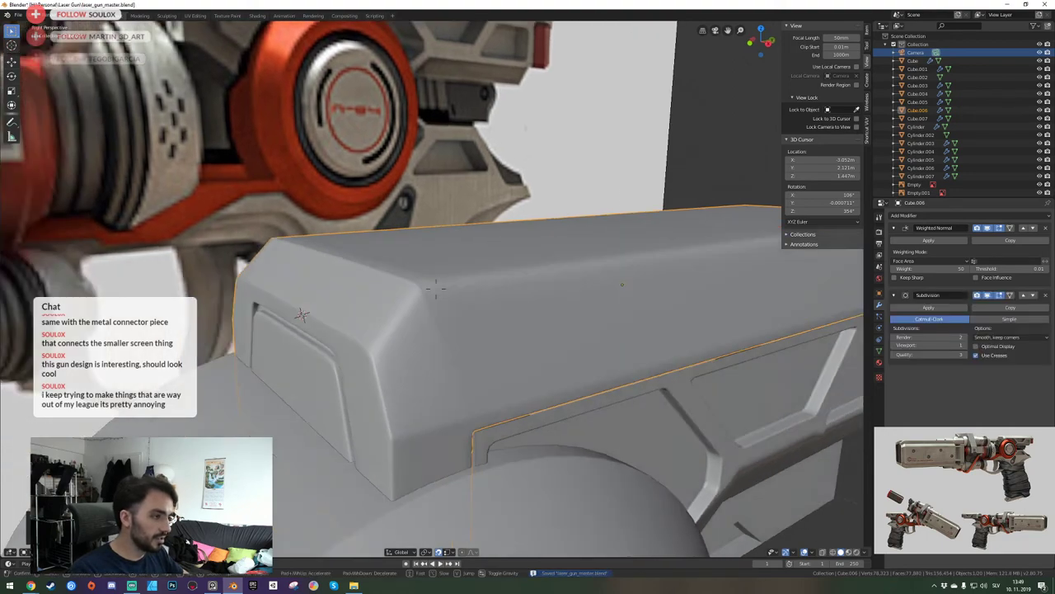
{"action": "key", "text": "s"}
{"action": "key", "text": "a"}
{"action": "left_click", "coordinate": [436, 289]}
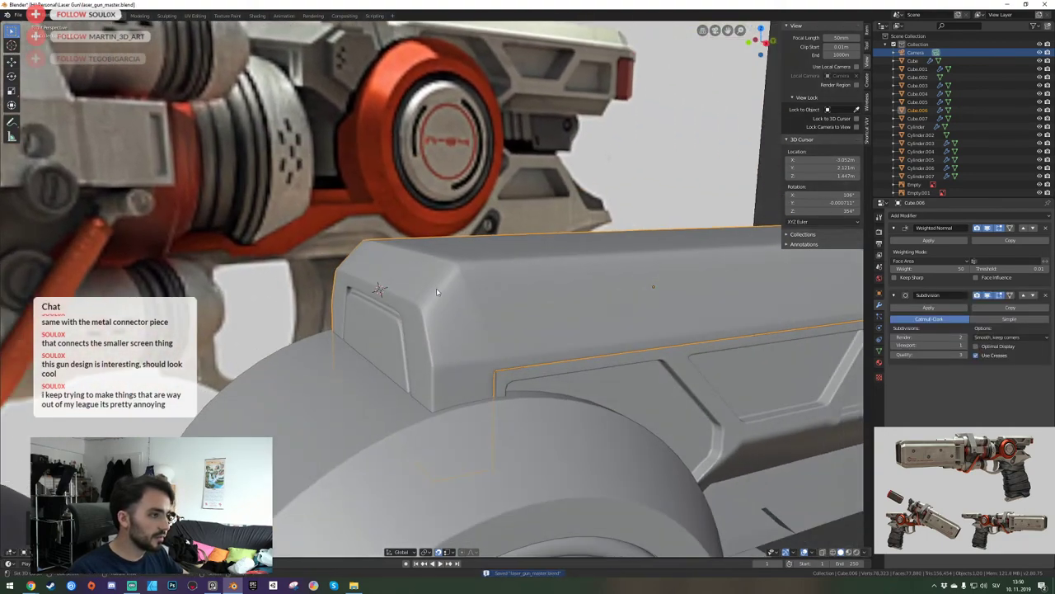
{"action": "key", "text": "Tab"}
{"action": "key", "text": "KP_3"}
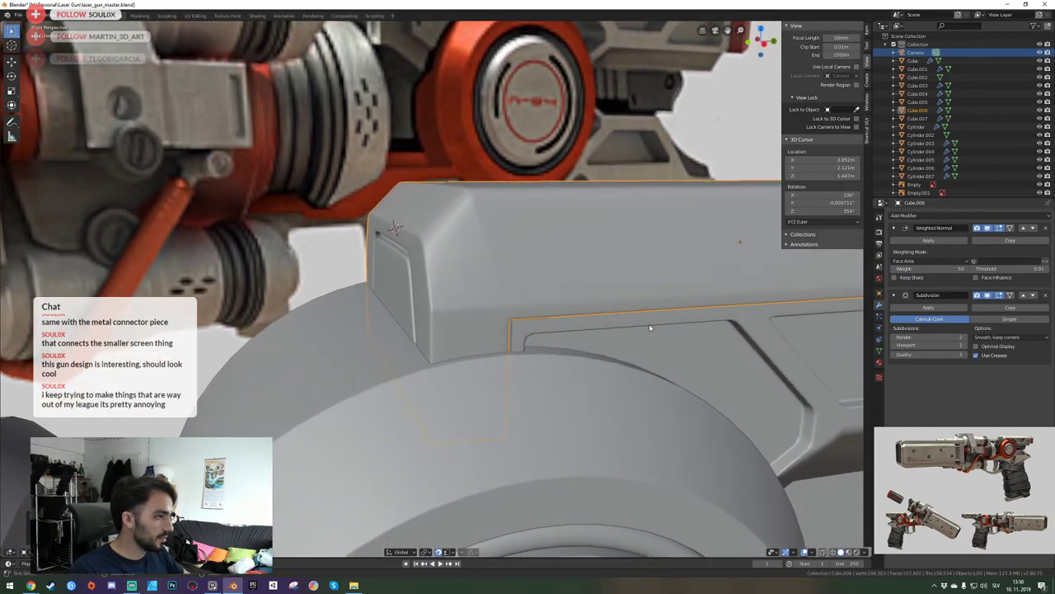
Isolate the cover and compare its surface with the Subdivision modifier's viewport display off and on.
{"action": "middle_click_drag", "start_coordinate": [649, 327], "coordinate": [437, 292]}
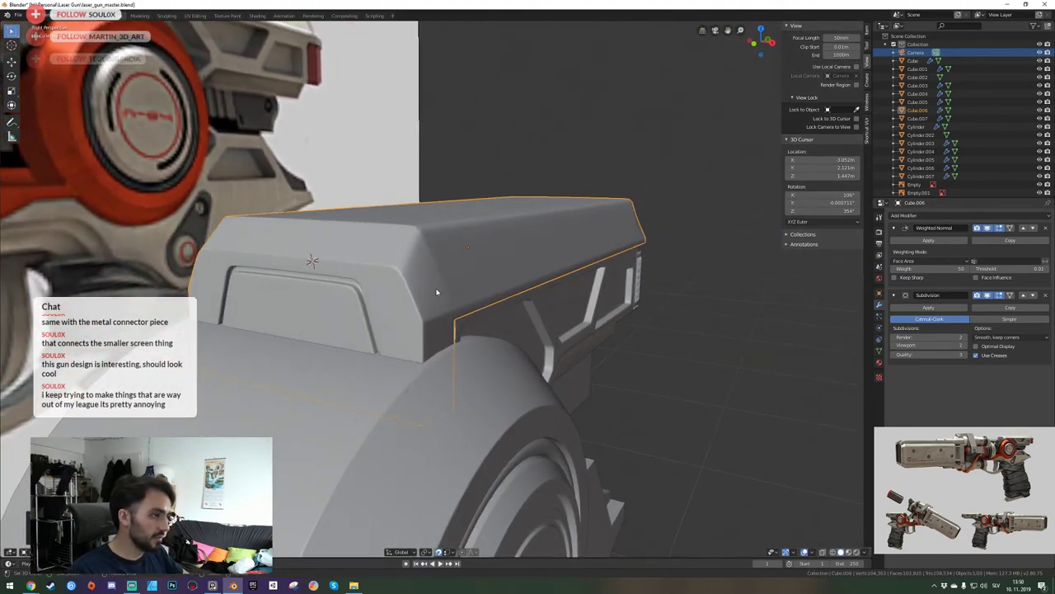
{"action": "key", "text": "shift+grave"}
{"action": "key", "text": "d"}
{"action": "left_click", "coordinate": [436, 288]}
{"action": "key", "text": "KP_Divide"}
{"action": "key", "text": "shift+grave"}
{"action": "key", "text": "d"}
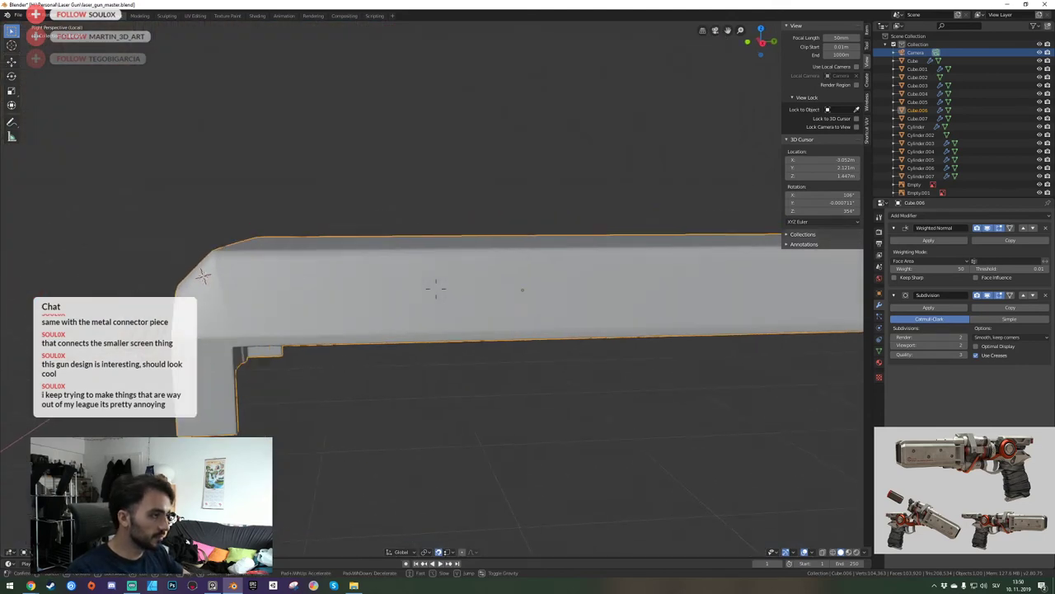
{"action": "left_click", "coordinate": [437, 290]}
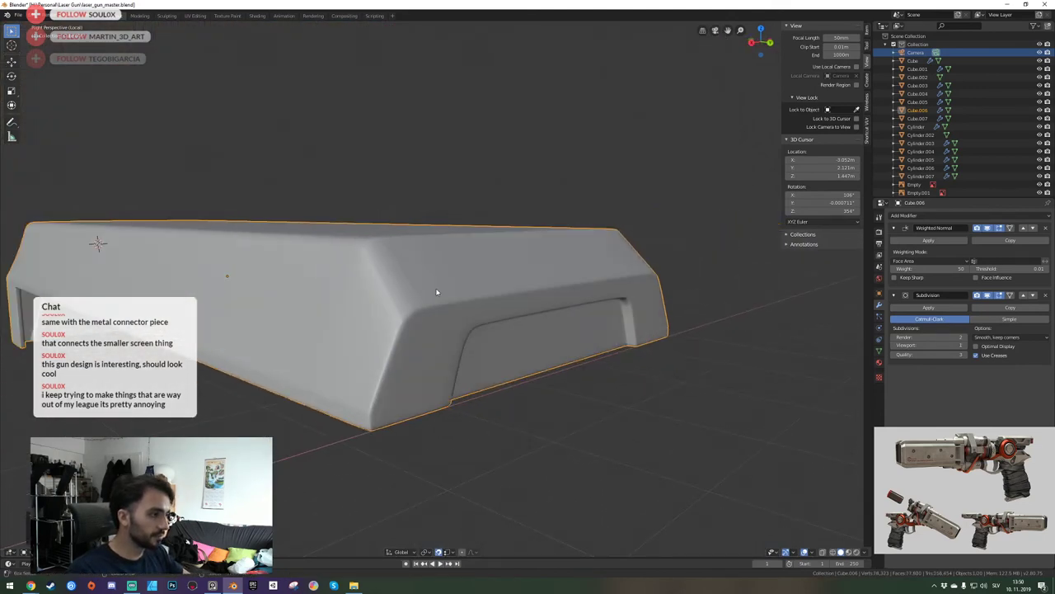
{"action": "left_click", "coordinate": [989, 296]}
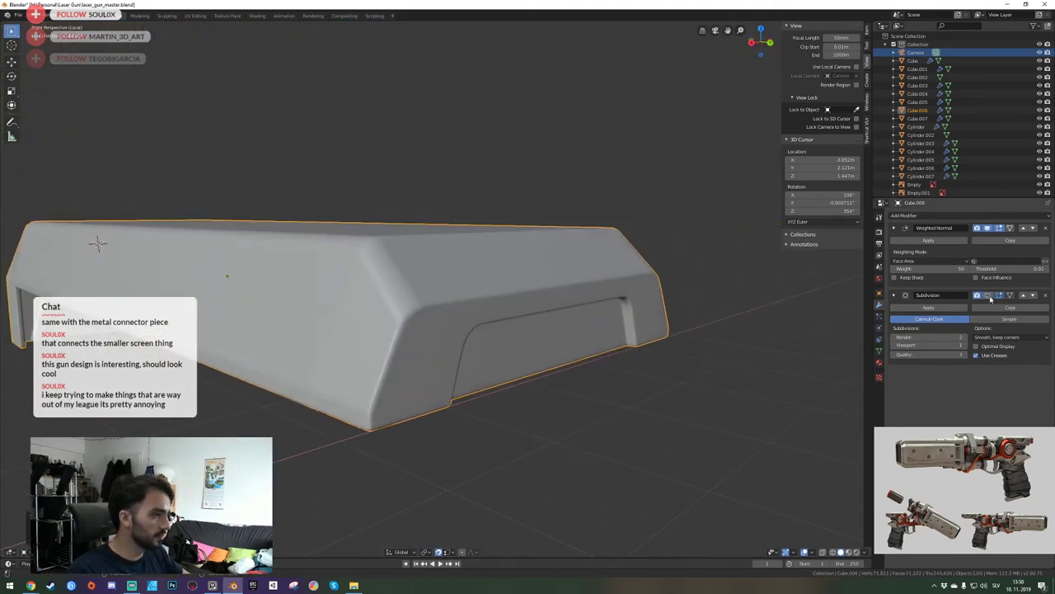
{"action": "left_click", "coordinate": [988, 296]}
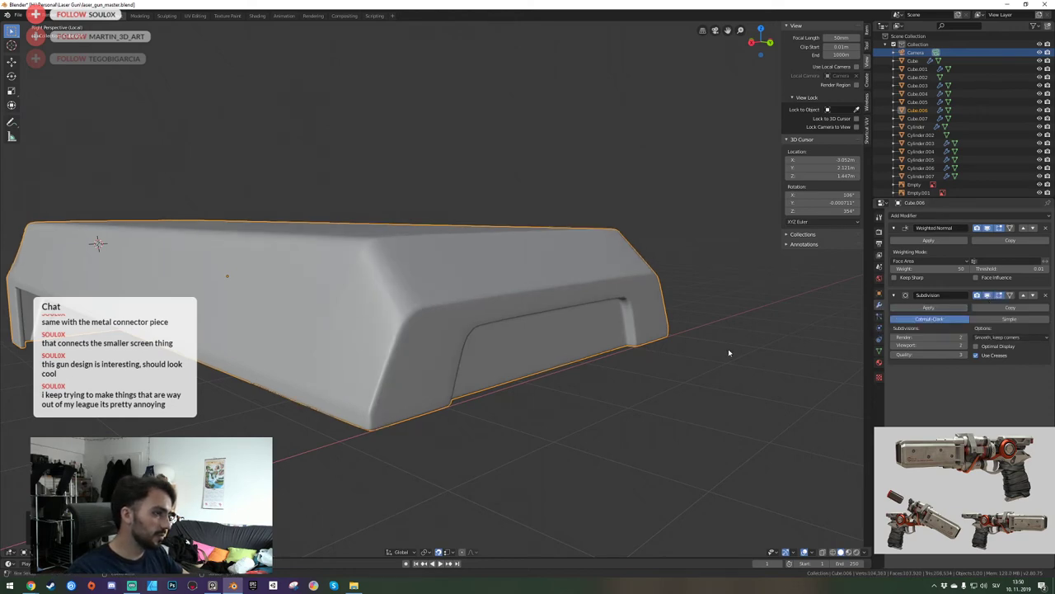
Show the whole gun through the camera, render a test image and close the render window.
{"action": "key", "text": "s"}
{"action": "left_click", "coordinate": [437, 289]}
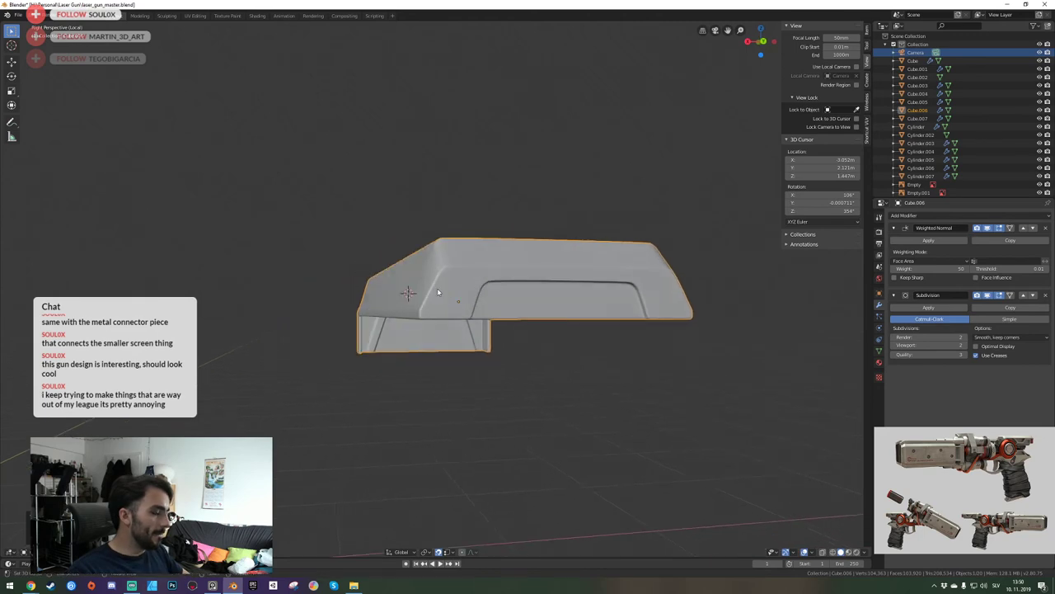
{"action": "middle_click_drag", "start_coordinate": [437, 289], "coordinate": [438, 292]}
{"action": "key", "text": "KP_0"}
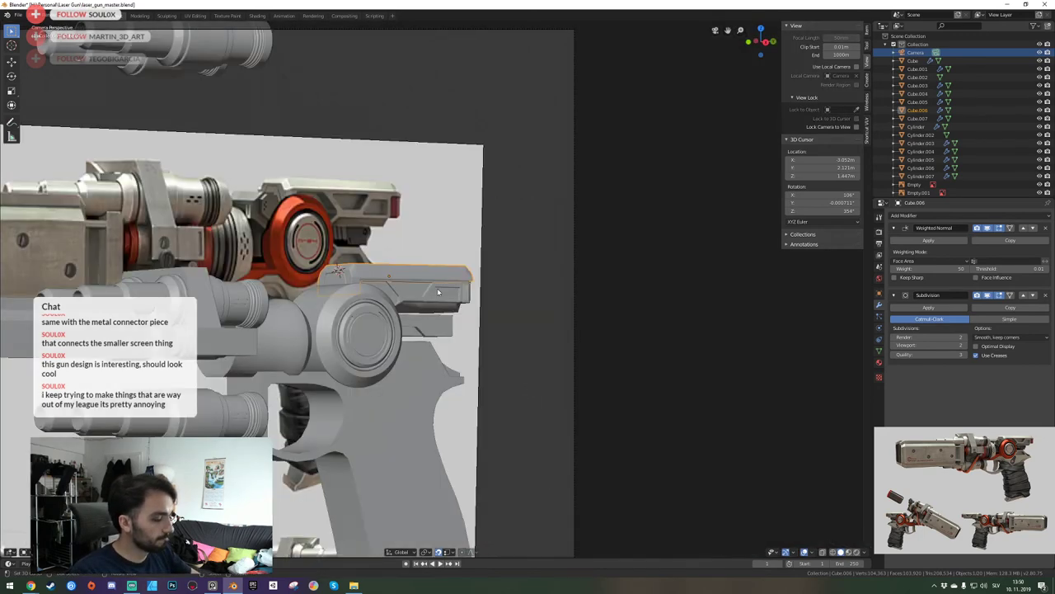
{"action": "key", "text": "F12"}
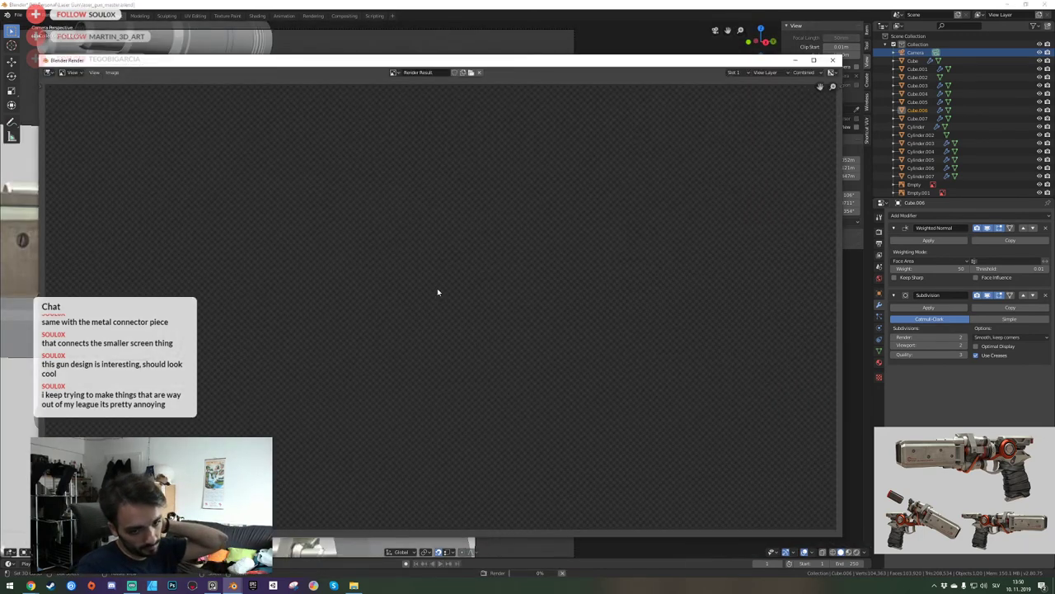
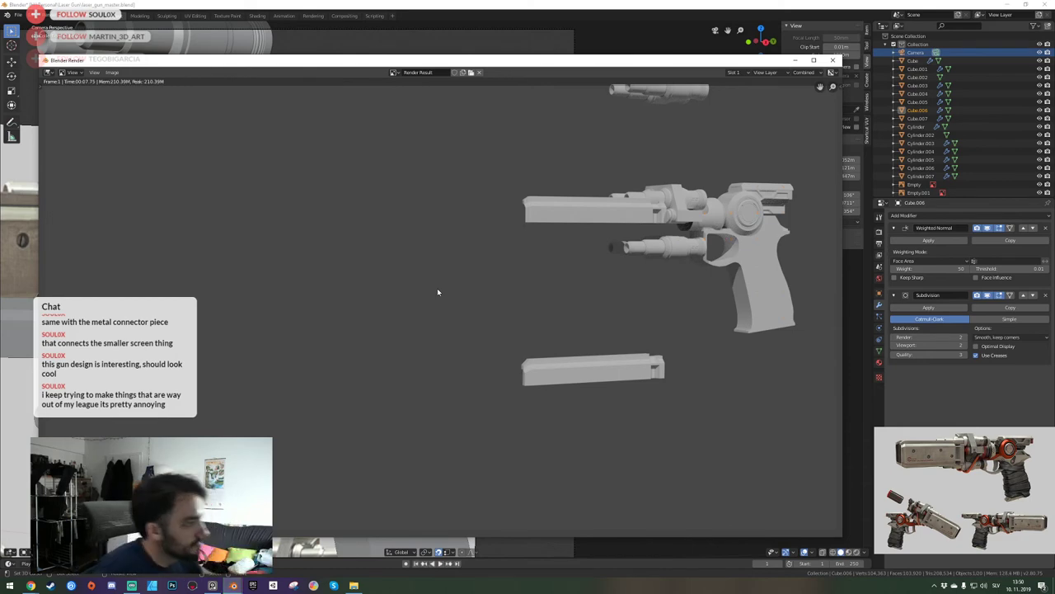
{"action": "left_click", "coordinate": [833, 60]}
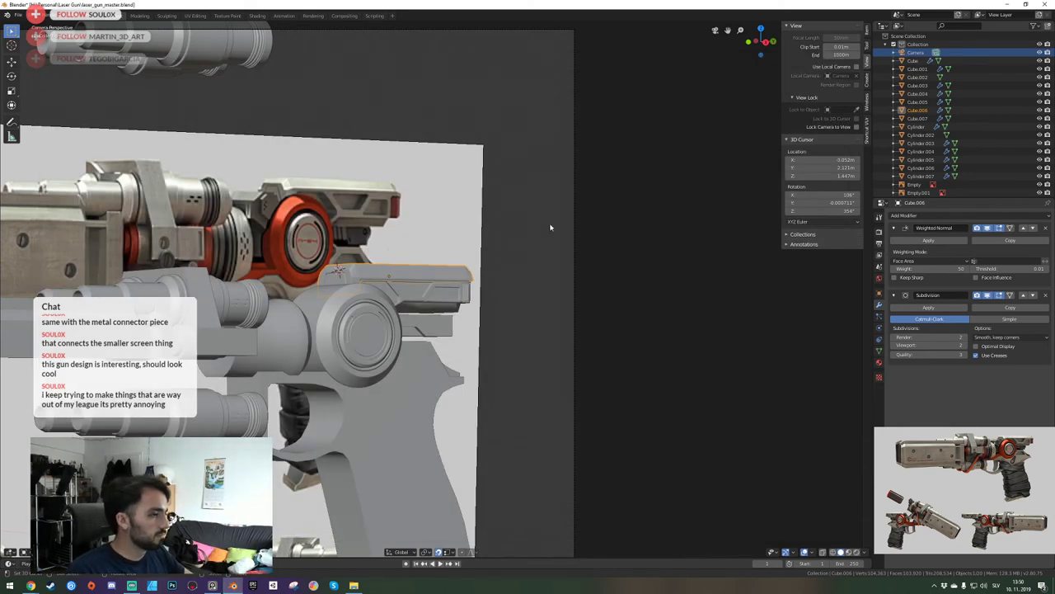
Preview the gun in rendered viewport shading from the camera and around the cover, and return to solid shading.
{"action": "scroll", "coordinate": [550, 226], "scroll_direction": "down", "scroll_amount": 2}
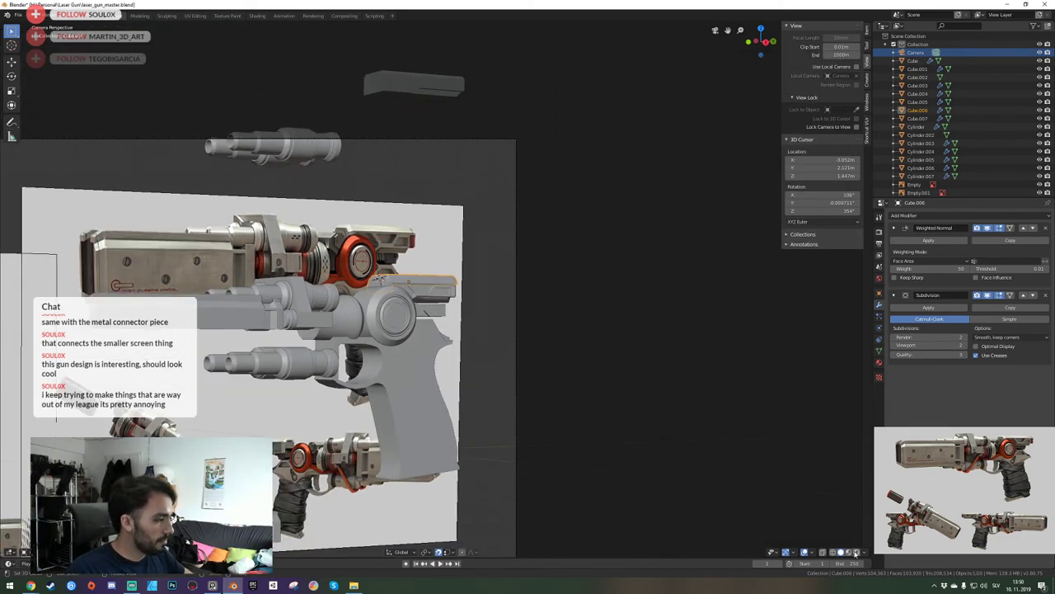
{"action": "left_click", "coordinate": [855, 551]}
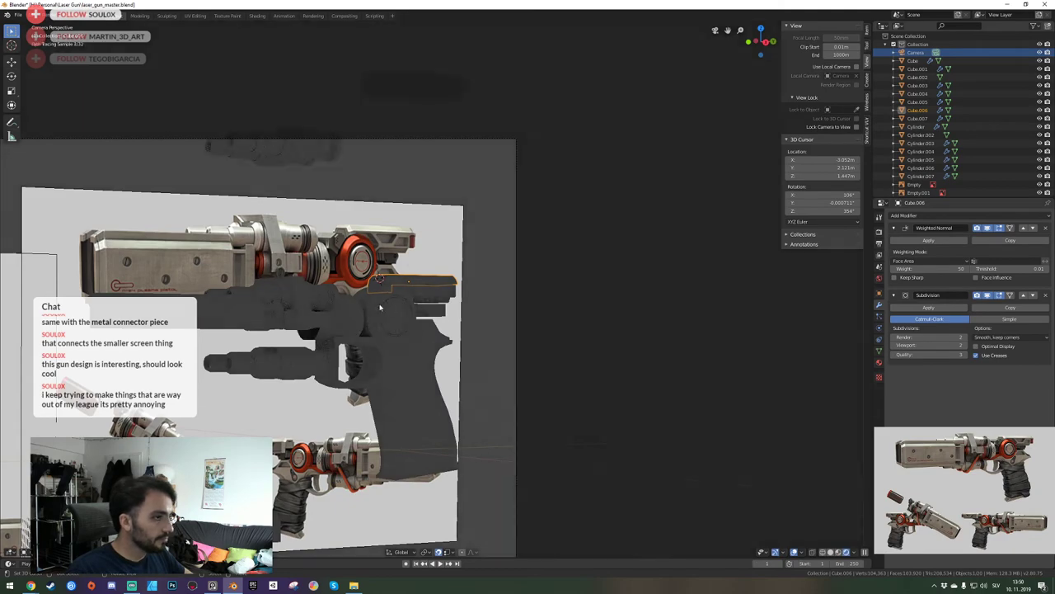
{"action": "scroll", "coordinate": [730, 494], "scroll_direction": "up", "scroll_amount": 4}
{"action": "scroll", "coordinate": [383, 308], "scroll_direction": "down", "scroll_amount": 4}
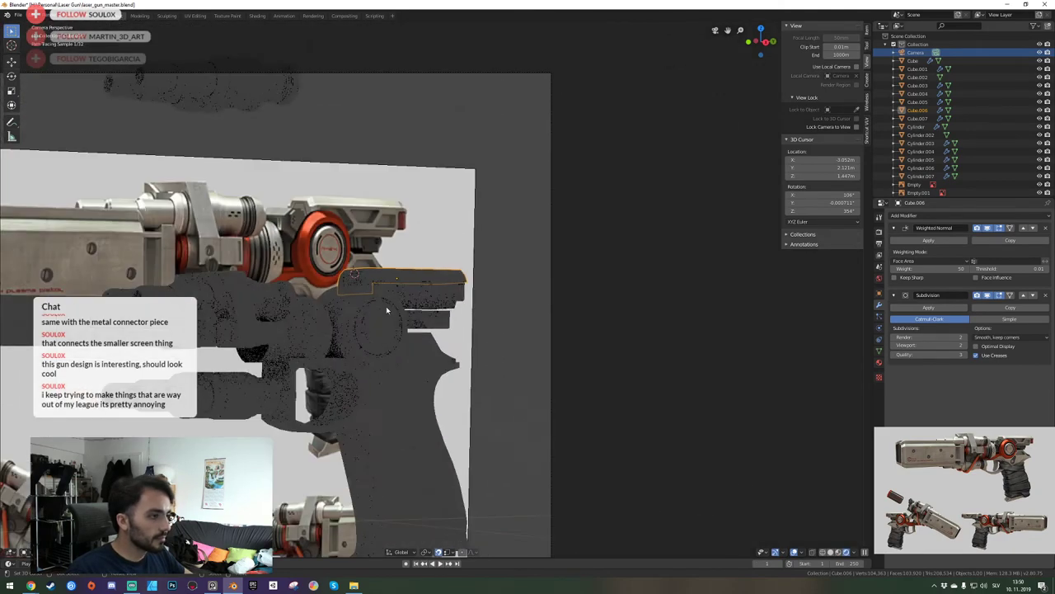
{"action": "key", "text": "KP_0"}
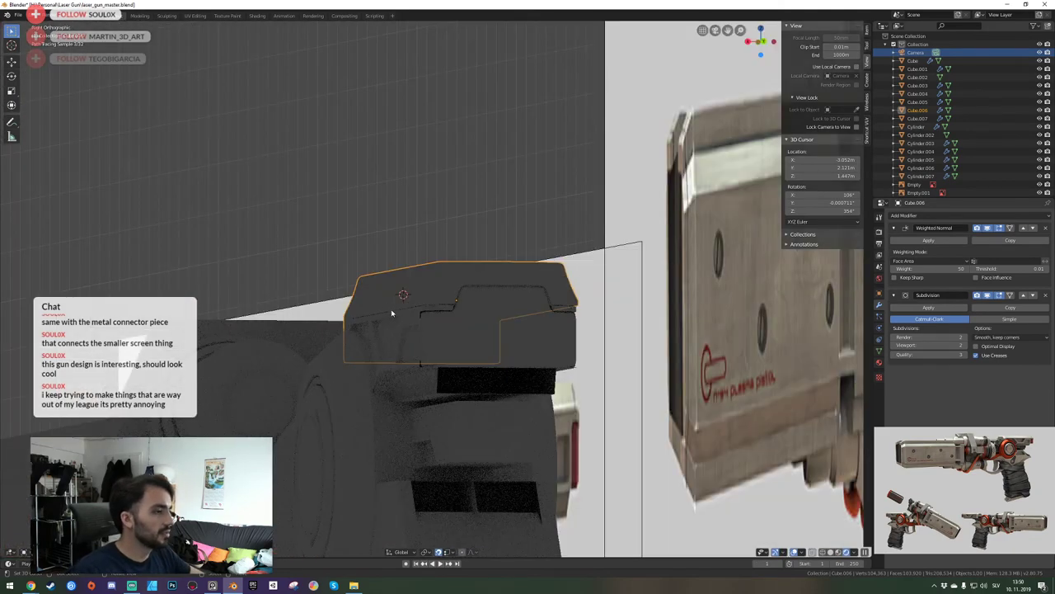
{"action": "key", "text": "shift+grave"}
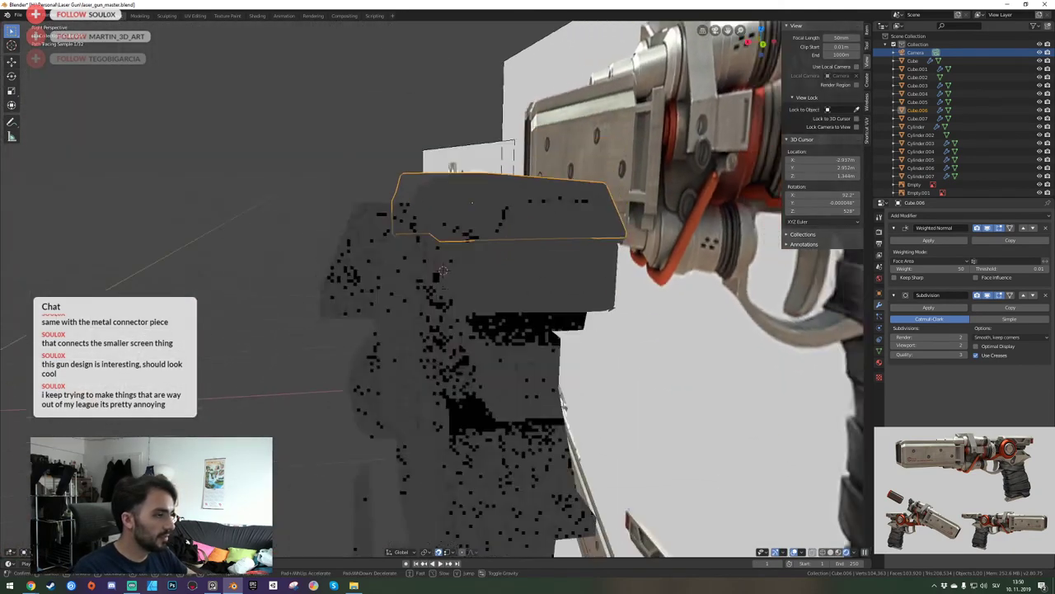
{"action": "key", "text": "a"}
{"action": "left_click", "coordinate": [726, 461]}
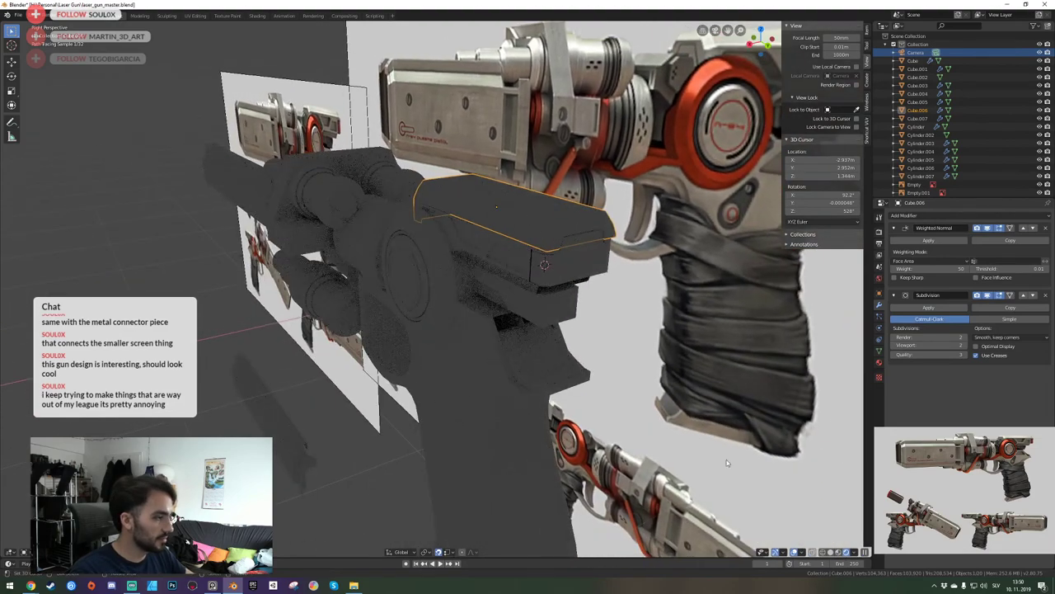
{"action": "left_click", "coordinate": [831, 552]}
Save the Blender file and view the whole gun beside the reference images.
{"action": "key", "text": "shift+grave"}
{"action": "key", "text": "a"}
{"action": "key", "text": "s"}
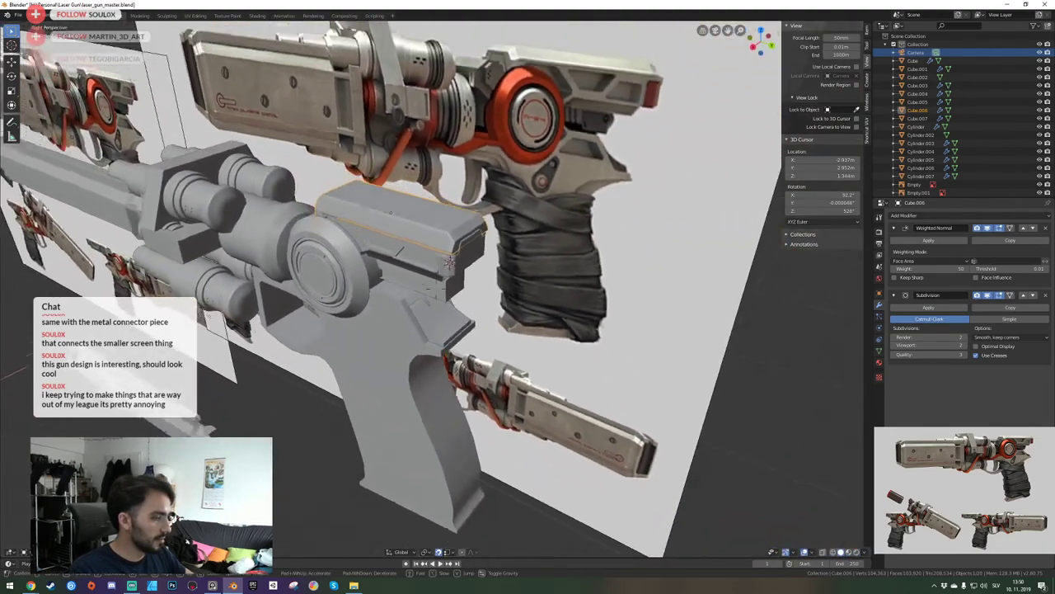
{"action": "left_click", "coordinate": [437, 289]}
{"action": "key", "text": "ctrl+s"}
{"action": "key", "text": "shift+grave"}
{"action": "left_click", "coordinate": [436, 289]}
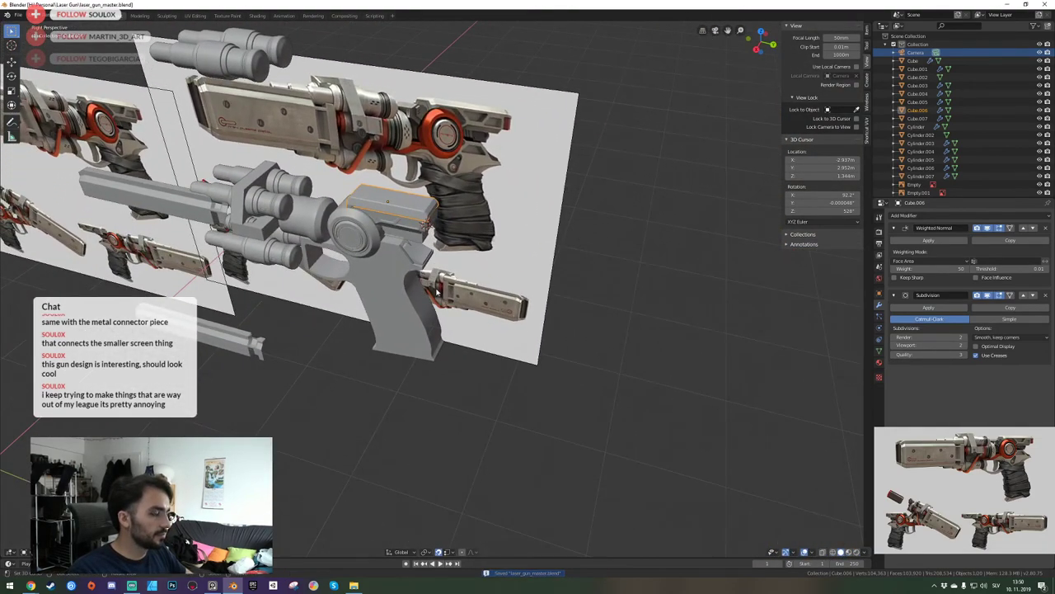
{"action": "key", "text": "ctrl+a"}
{"action": "key", "text": "Escape"}
{"action": "key", "text": "shift+s"}
{"action": "key", "text": "Escape"}
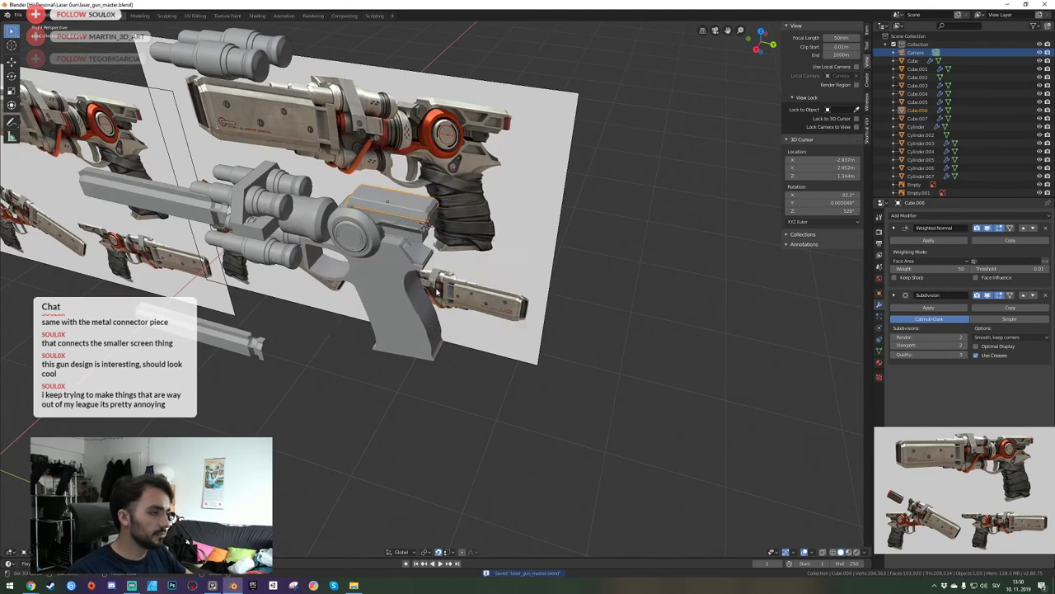
Add a Sun light, place it beside the gun's grip end, and rotate it about the Y axis to aim it.
{"action": "key", "text": "shift+a"}
{"action": "mouse_move", "coordinate": [432, 384]}
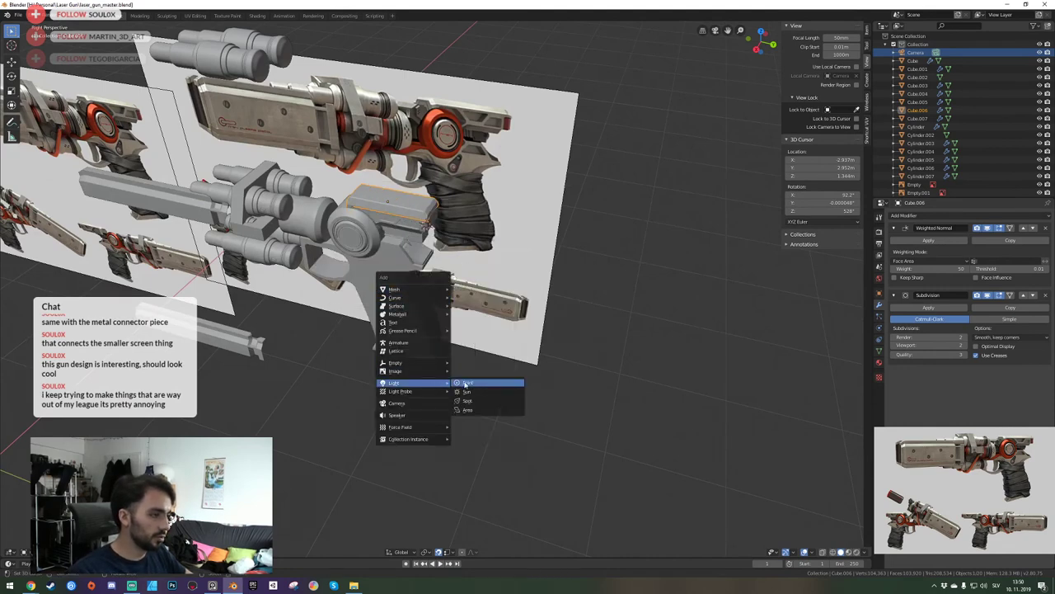
{"action": "left_click", "coordinate": [480, 397]}
{"action": "middle_click_drag", "start_coordinate": [495, 394], "coordinate": [594, 382]}
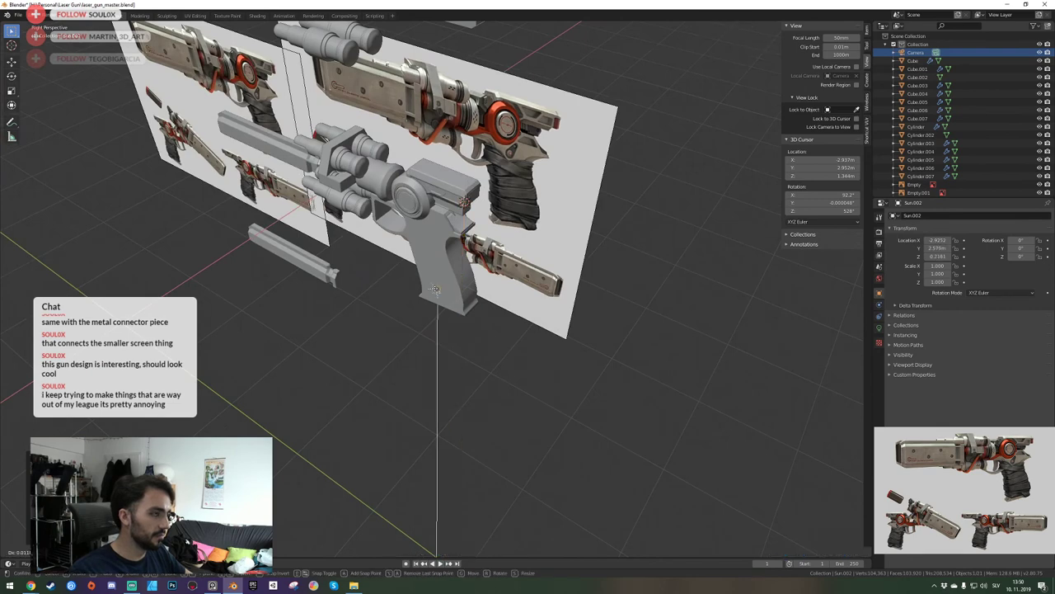
{"action": "left_click", "coordinate": [609, 391]}
{"action": "key", "text": "r"}
{"action": "key", "text": "y"}
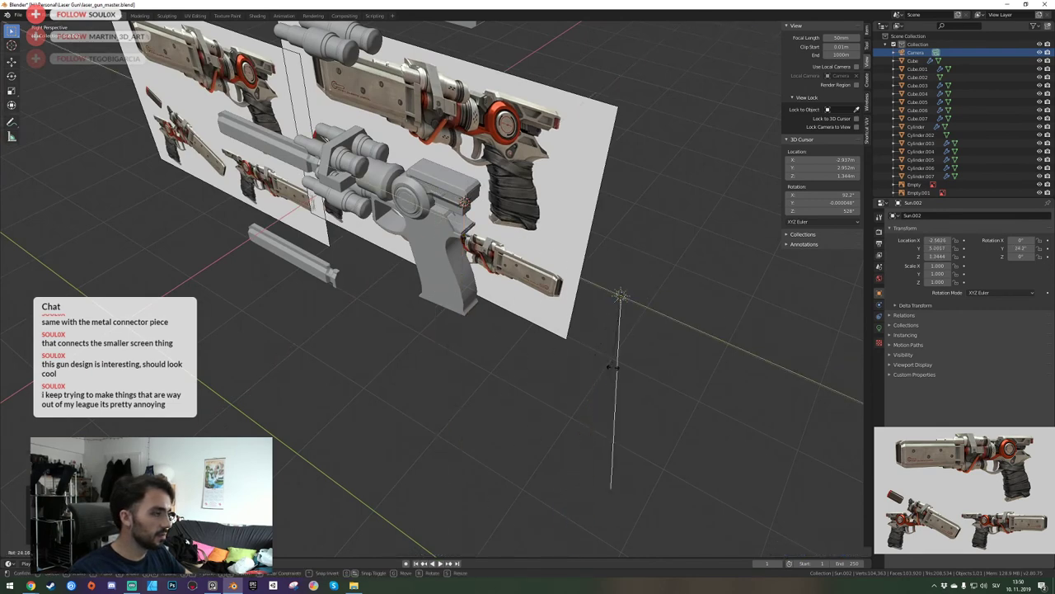
{"action": "left_click", "coordinate": [641, 349]}
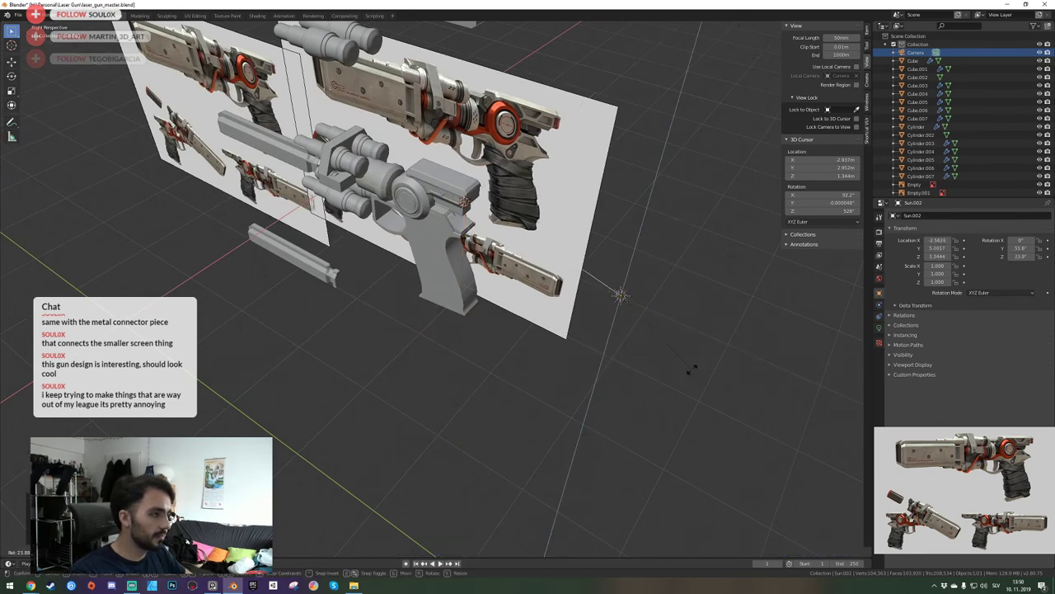
Duplicate the sun light in place and turn the copy around Z to about -16°.
{"action": "key", "text": "shift+d"}
{"action": "key", "text": "r"}
{"action": "key", "text": "z"}
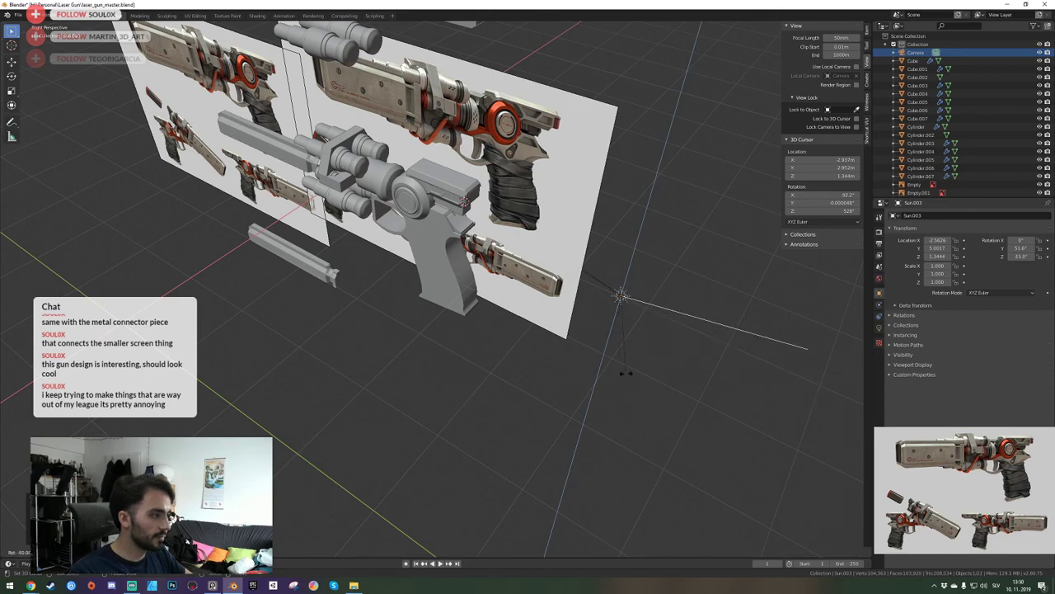
{"action": "left_click", "coordinate": [624, 372]}
Preview the newly lit cover in rendered viewport shading from several angles and return to solid shading.
{"action": "key", "text": "shift+grave"}
{"action": "key", "text": "w"}
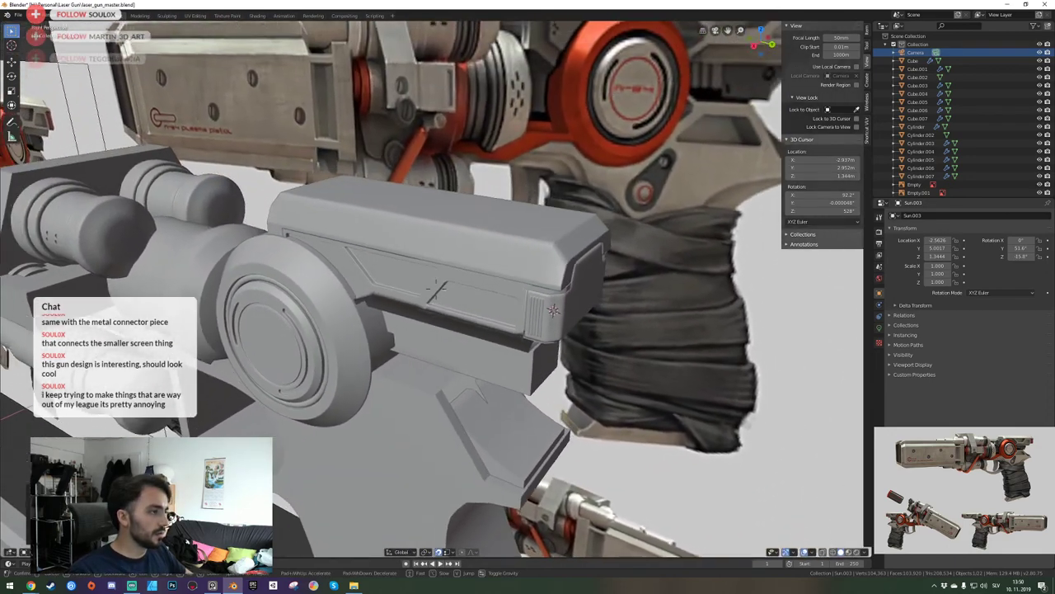
{"action": "key", "text": "s"}
{"action": "key", "text": "d"}
{"action": "key", "text": "w"}
{"action": "left_click", "coordinate": [836, 521]}
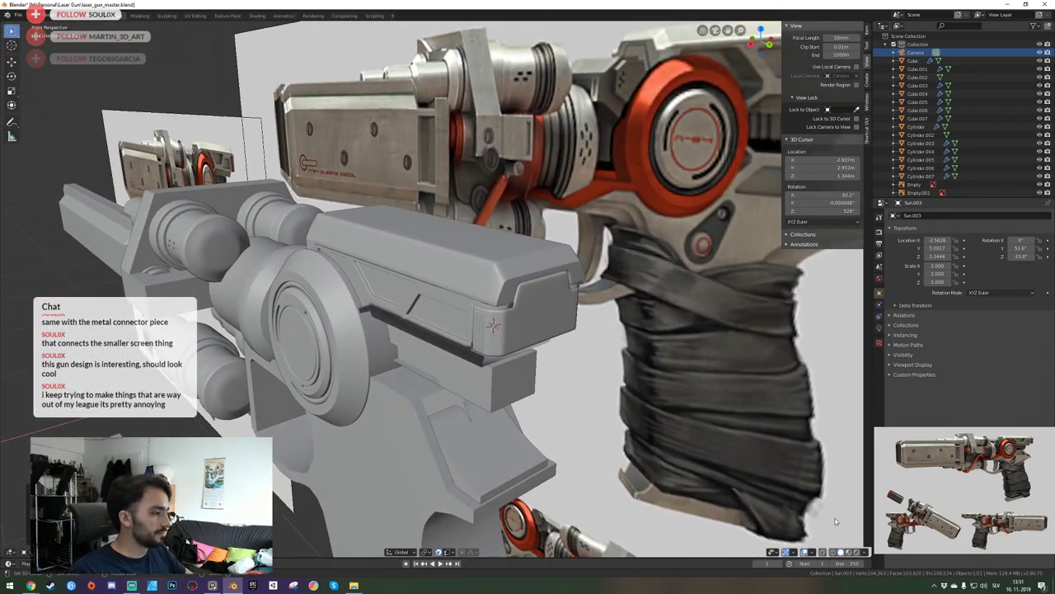
{"action": "left_click", "coordinate": [858, 552]}
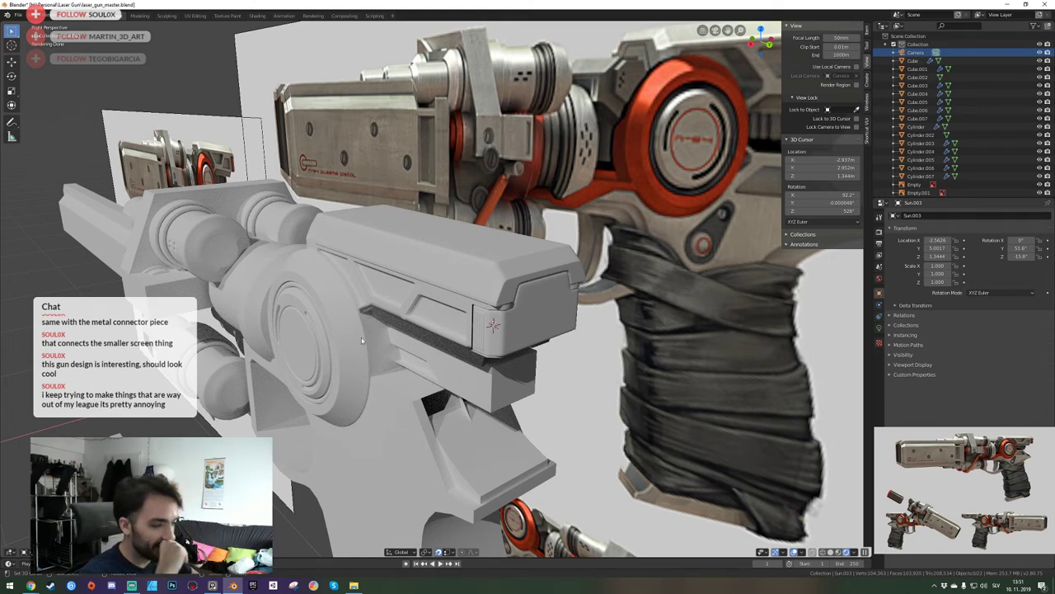
{"action": "left_click", "coordinate": [432, 365]}
{"action": "key", "text": "shift+grave"}
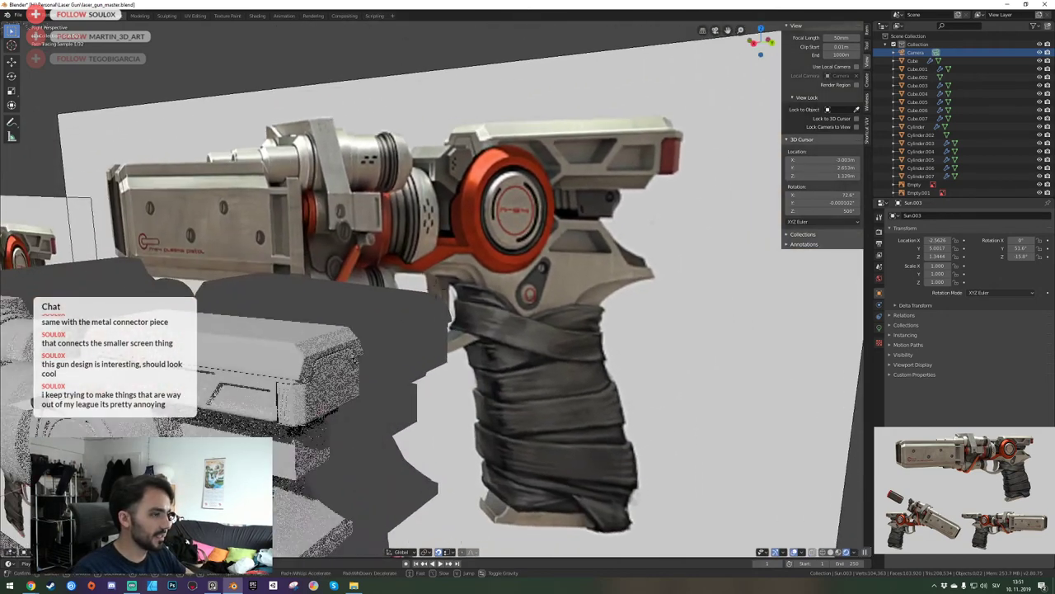
{"action": "left_click", "coordinate": [436, 288]}
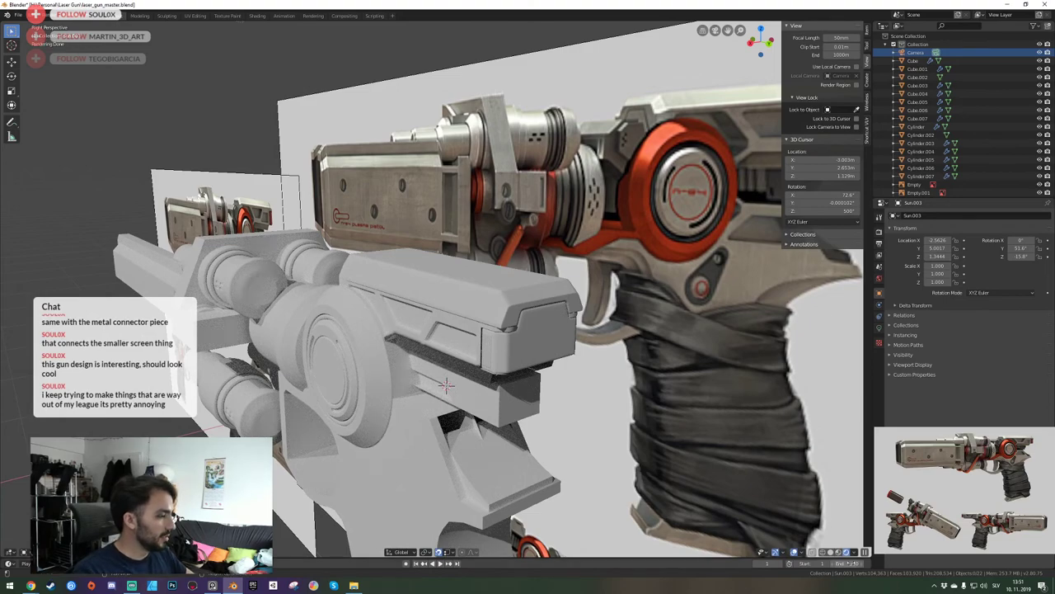
{"action": "left_click", "coordinate": [831, 552]}
Save the Blender file and open the top cover's mesh for editing.
{"action": "key", "text": "shift+grave"}
{"action": "key", "text": "w"}
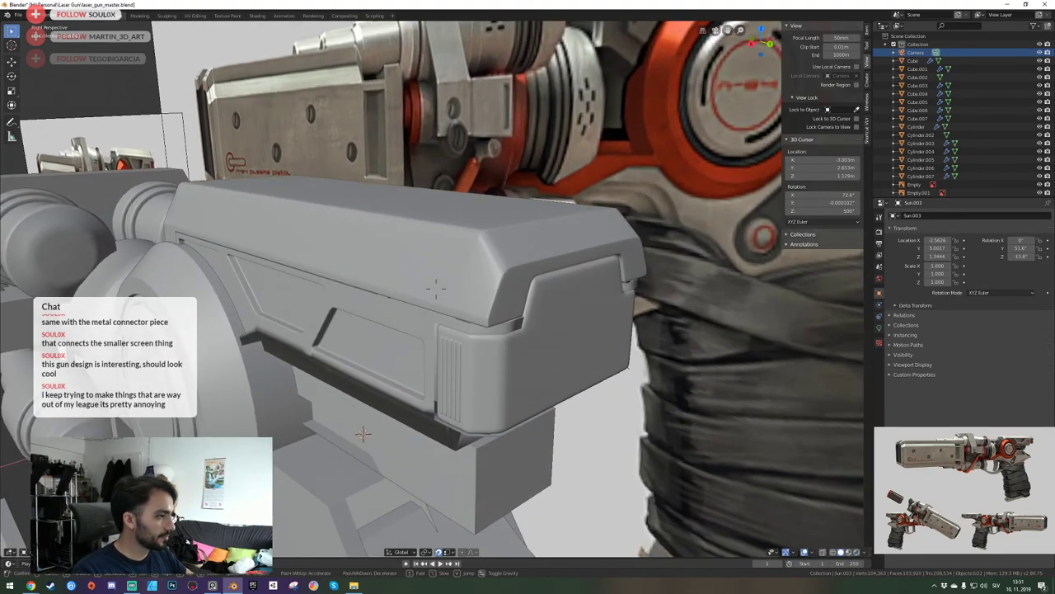
{"action": "left_click", "coordinate": [436, 288]}
{"action": "key", "text": "ctrl+s"}
{"action": "key", "text": "shift+grave"}
{"action": "left_click", "coordinate": [437, 289]}
{"action": "right_click", "coordinate": [437, 290]}
{"action": "key", "text": "Tab"}
Dissolve the supporting edge loops along the cover's rear end edge and select the single loop that remains there.
{"action": "key", "text": "shift+grave"}
{"action": "key", "text": "w"}
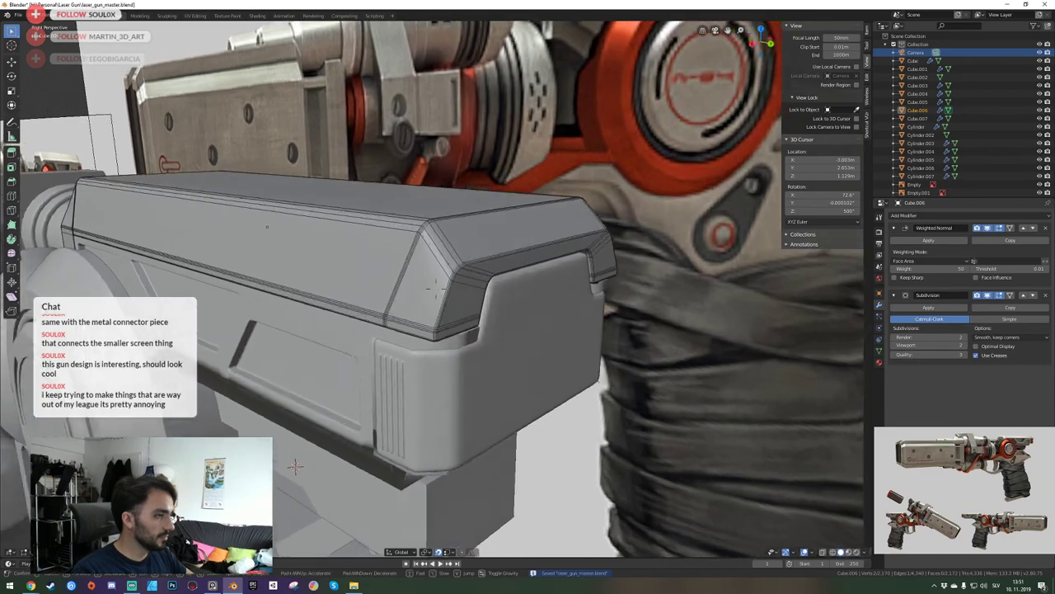
{"action": "key", "text": "q"}
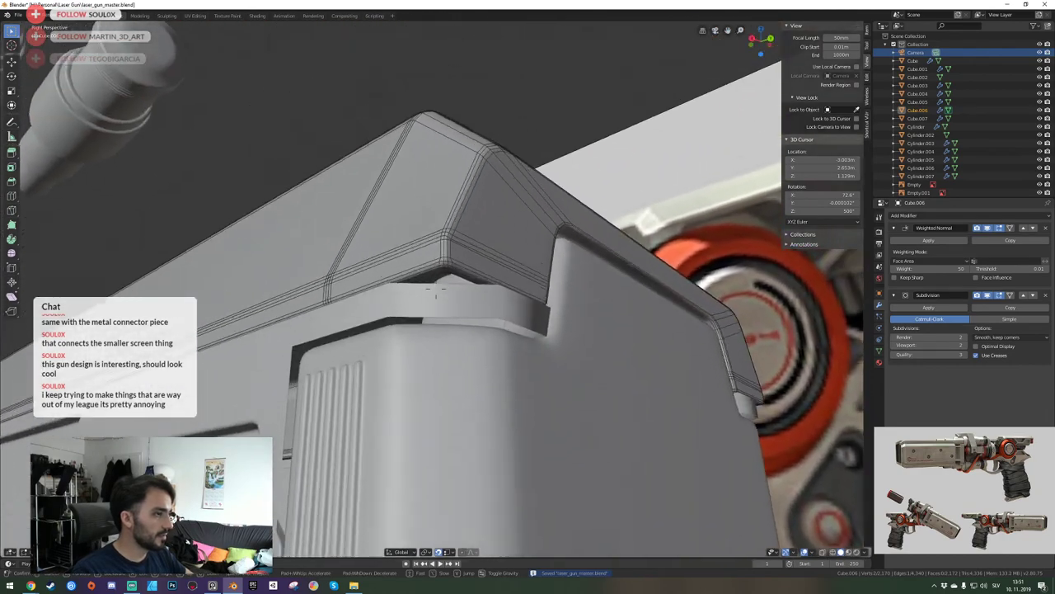
{"action": "left_click", "coordinate": [436, 289]}
{"action": "key", "text": "shift+grave"}
{"action": "key", "text": "e"}
{"action": "key", "text": "w"}
{"action": "left_click", "coordinate": [436, 289]}
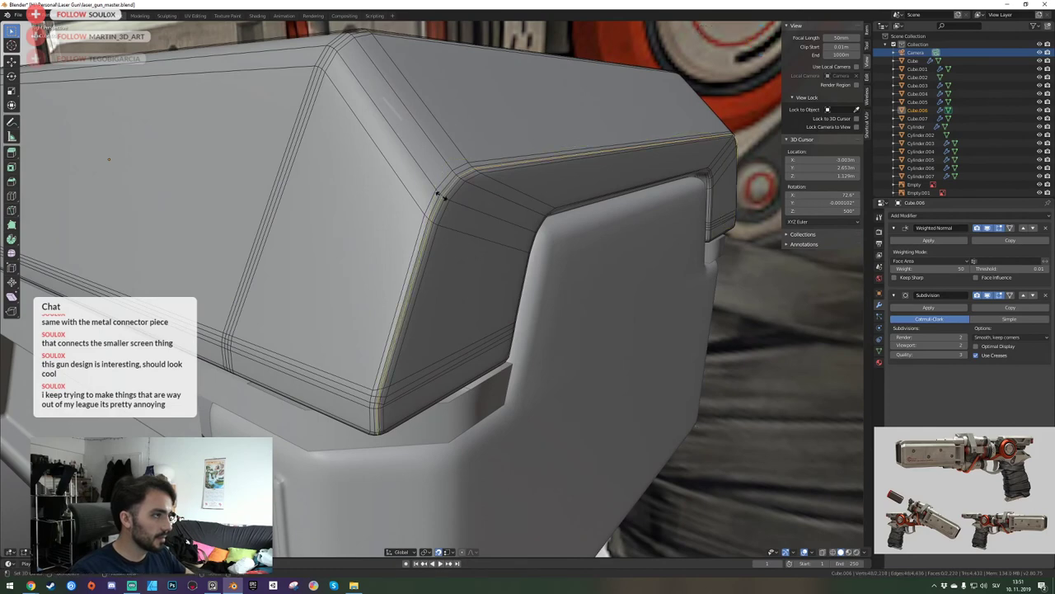
{"action": "left_click", "coordinate": [432, 206], "text": "alt"}
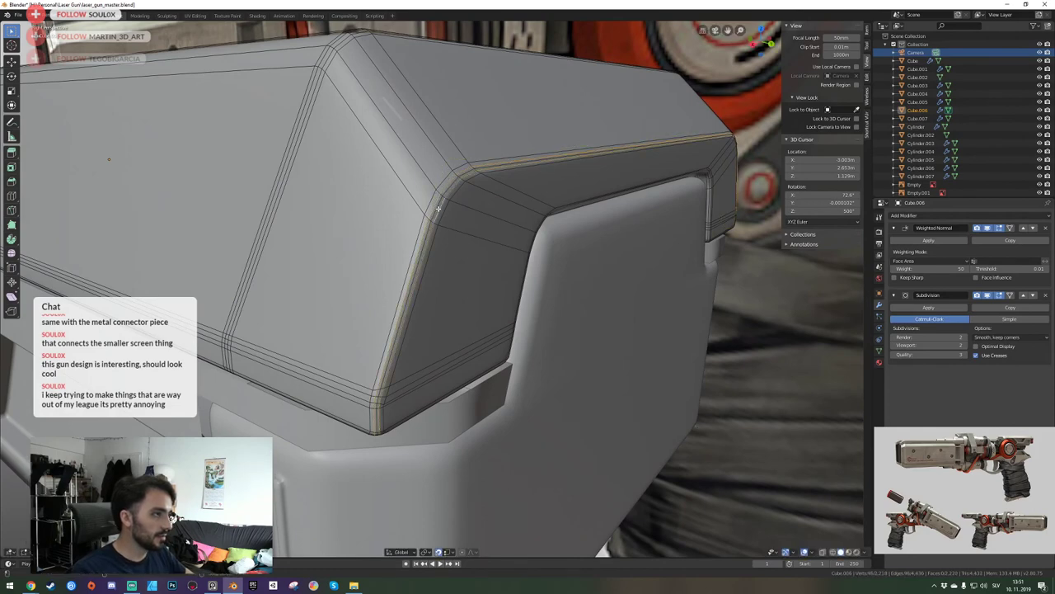
{"action": "left_click", "coordinate": [429, 201], "text": "alt+shift"}
{"action": "left_click", "coordinate": [444, 209], "text": "alt+shift"}
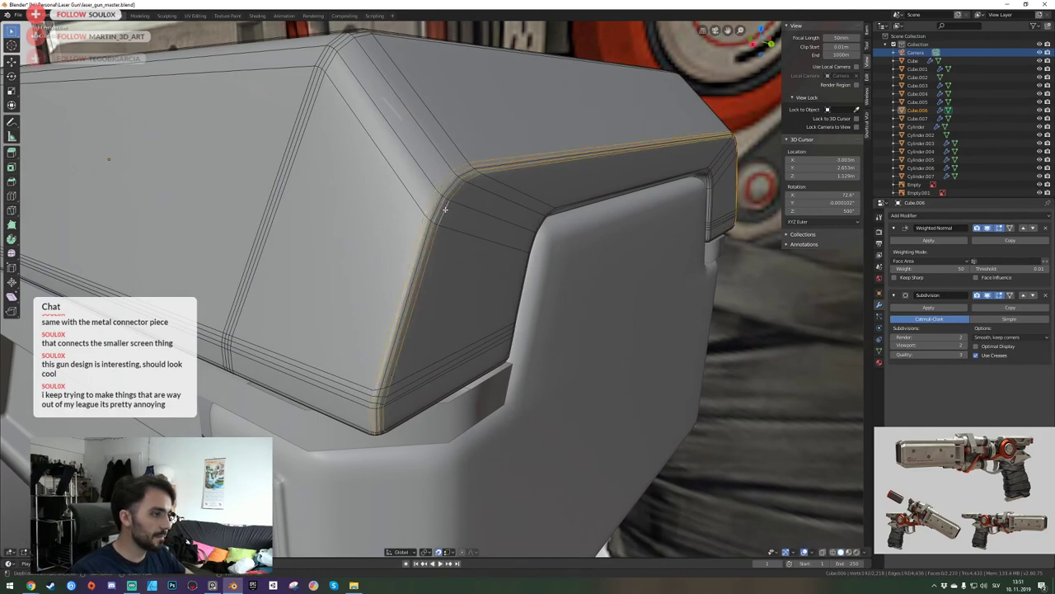
{"action": "key", "text": "ctrl+x"}
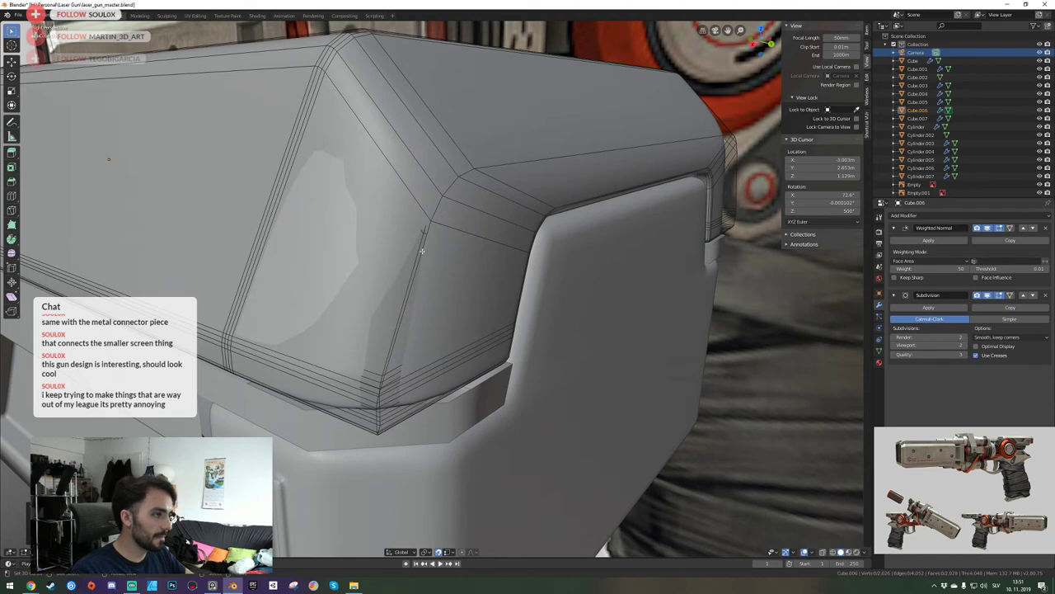
{"action": "left_click", "coordinate": [421, 252], "text": "alt"}
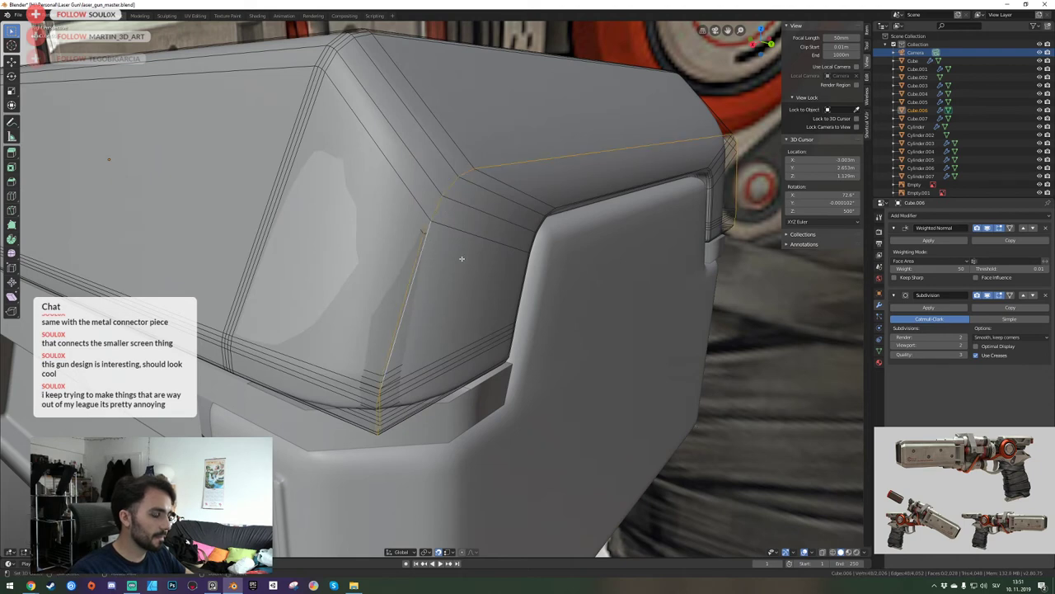
Try to bevel the selected rear edge loop from the top view.
{"action": "key", "text": "KP_7"}
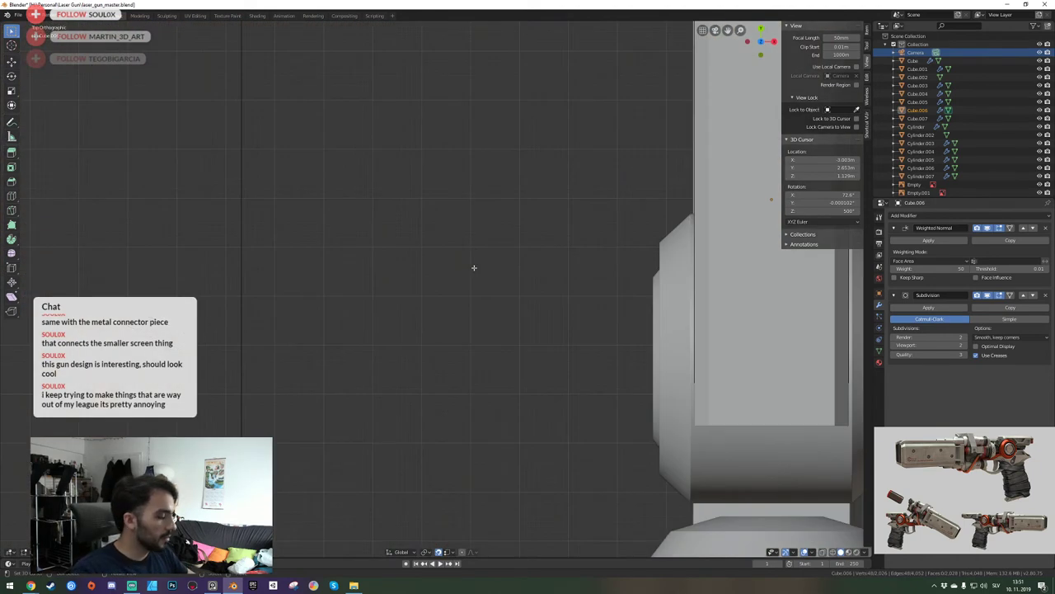
{"action": "scroll", "coordinate": [691, 132], "scroll_direction": "up", "scroll_amount": 3}
{"action": "middle_click_drag", "start_coordinate": [767, 148], "coordinate": [503, 541], "text": "shift"}
{"action": "scroll", "coordinate": [601, 236], "scroll_direction": "up", "scroll_amount": 2}
{"action": "middle_click_drag", "start_coordinate": [601, 236], "coordinate": [513, 262], "text": "shift"}
{"action": "key", "text": "ctrl+b"}
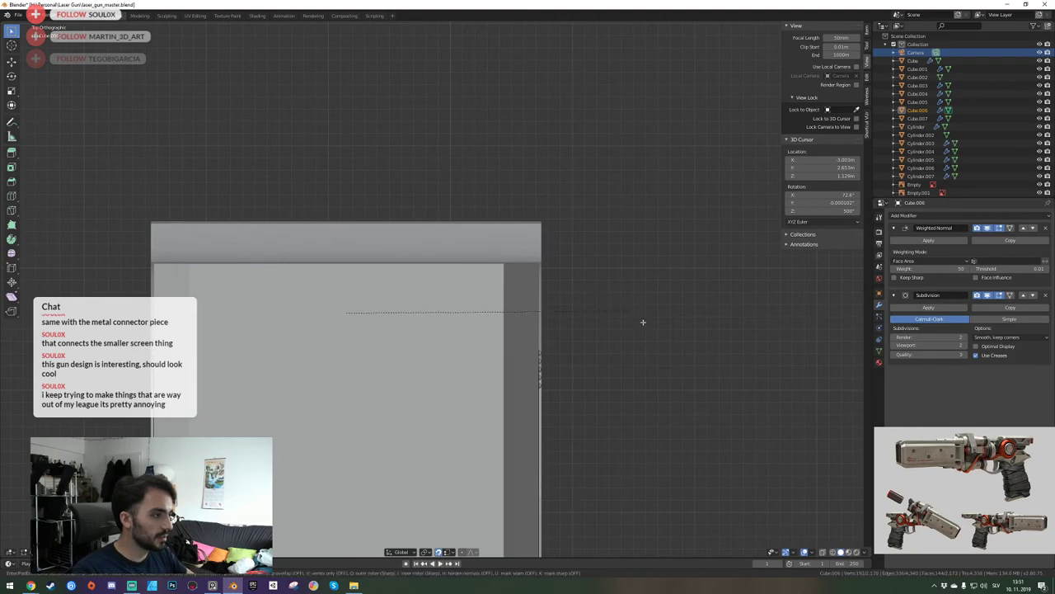
{"action": "right_click", "coordinate": [680, 357]}
{"action": "scroll", "coordinate": [629, 365], "scroll_direction": "down", "scroll_amount": 12}
{"action": "scroll", "coordinate": [624, 371], "scroll_direction": "up", "scroll_amount": 4}
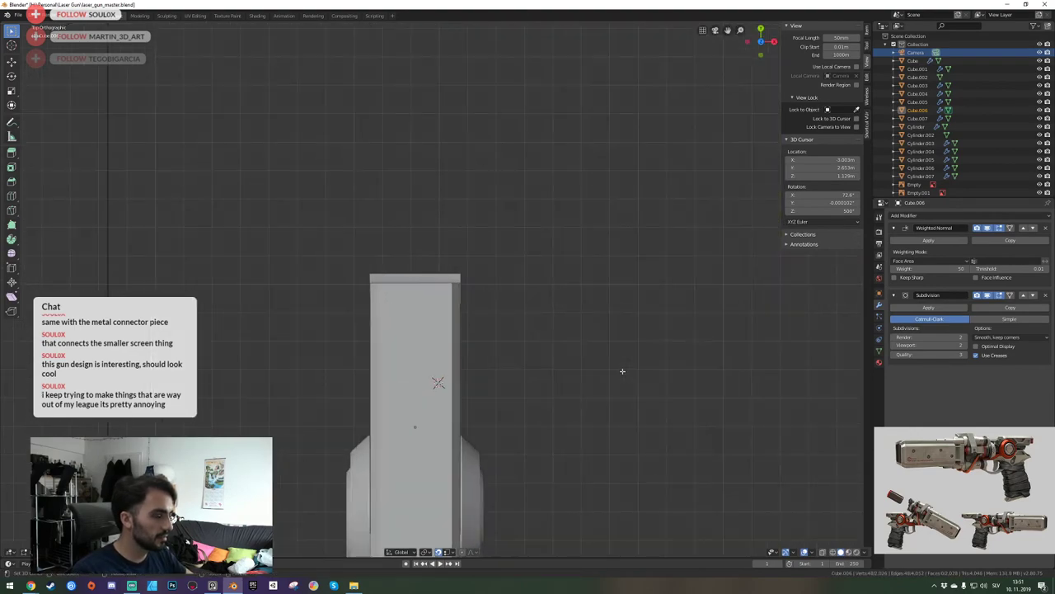
Leave mesh editing and isolate the top cover, the ribbed end piece and the panelled side body together in local view.
{"action": "key", "text": "shift+grave"}
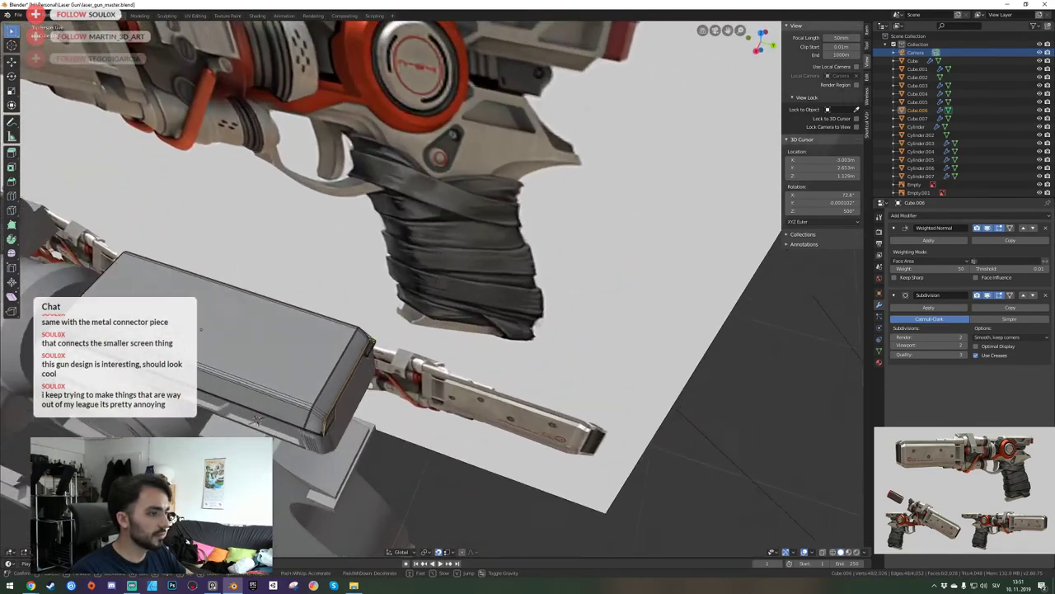
{"action": "key", "text": "s"}
{"action": "left_click", "coordinate": [436, 290]}
{"action": "key", "text": "Tab"}
{"action": "key", "text": "shift+grave"}
{"action": "key", "text": "w"}
{"action": "left_click", "coordinate": [437, 291]}
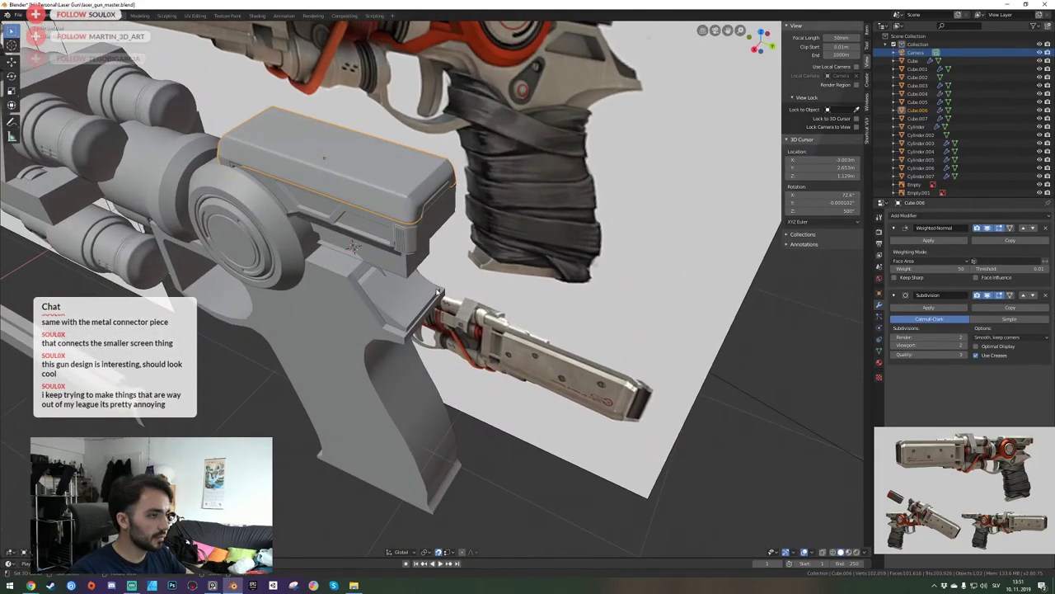
{"action": "left_click", "coordinate": [410, 240], "text": "shift"}
{"action": "key", "text": "KP_Divide"}
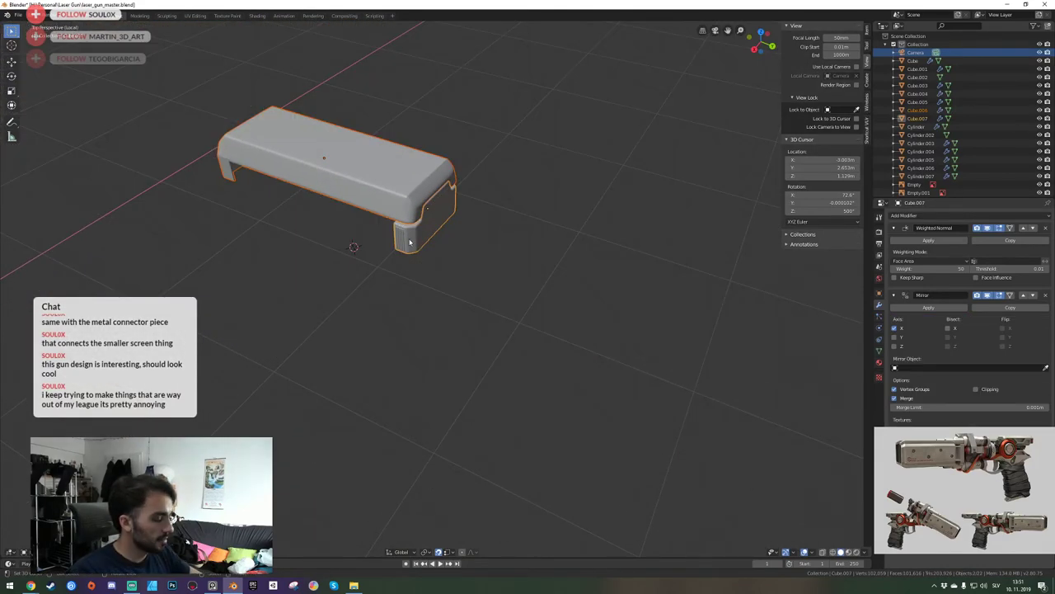
{"action": "key", "text": "KP_Divide"}
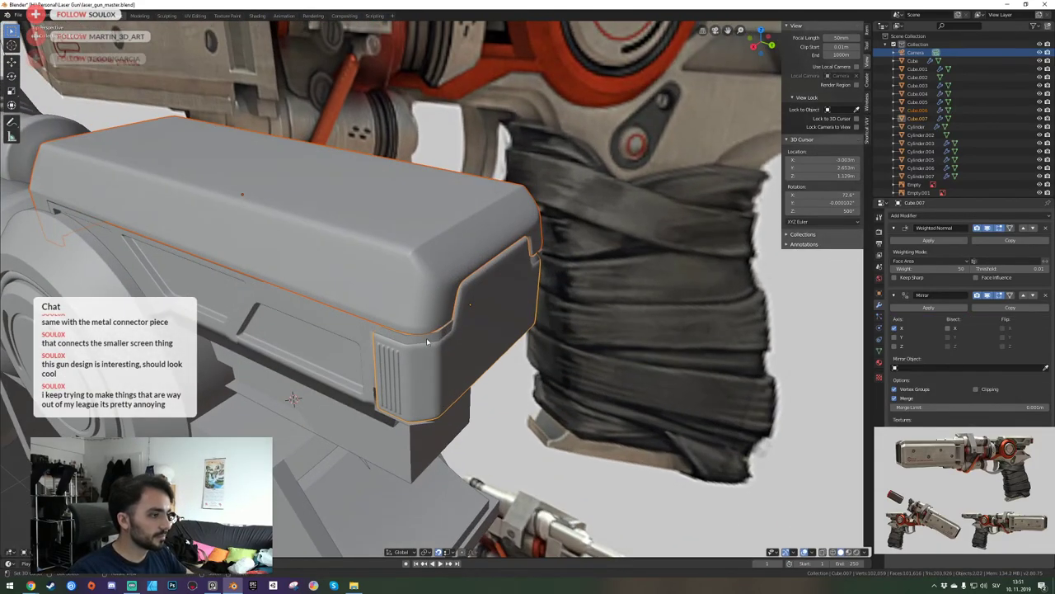
{"action": "left_click", "coordinate": [429, 344], "text": "shift"}
{"action": "key", "text": "KP_Divide"}
Make the top cover the active object in top view and reopen its mesh for editing.
{"action": "key", "text": "KP_7"}
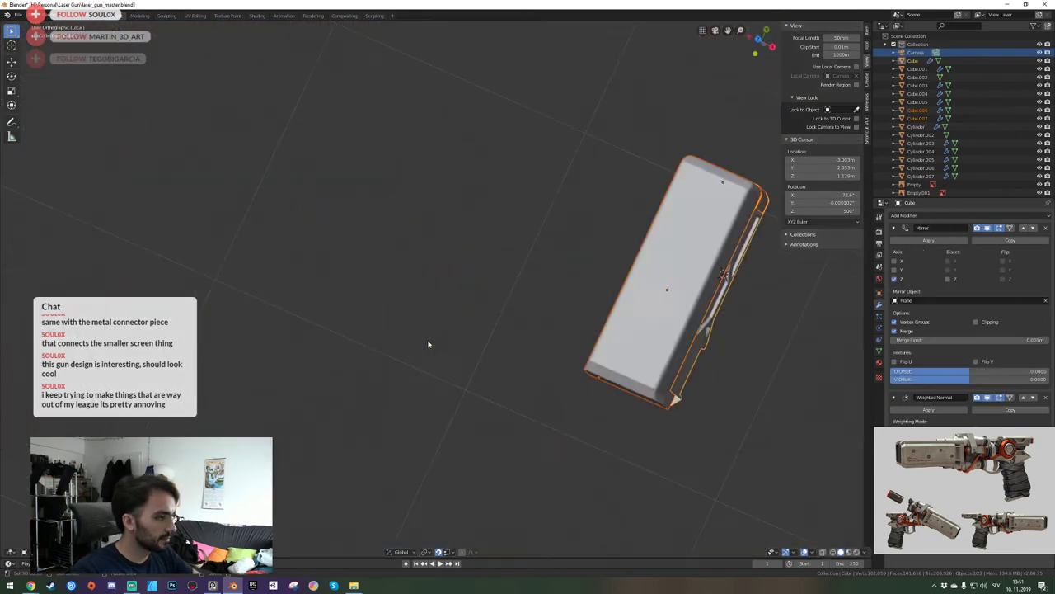
{"action": "middle_click_drag", "start_coordinate": [654, 318], "coordinate": [389, 436], "text": "shift"}
{"action": "left_click", "coordinate": [447, 231], "text": "shift"}
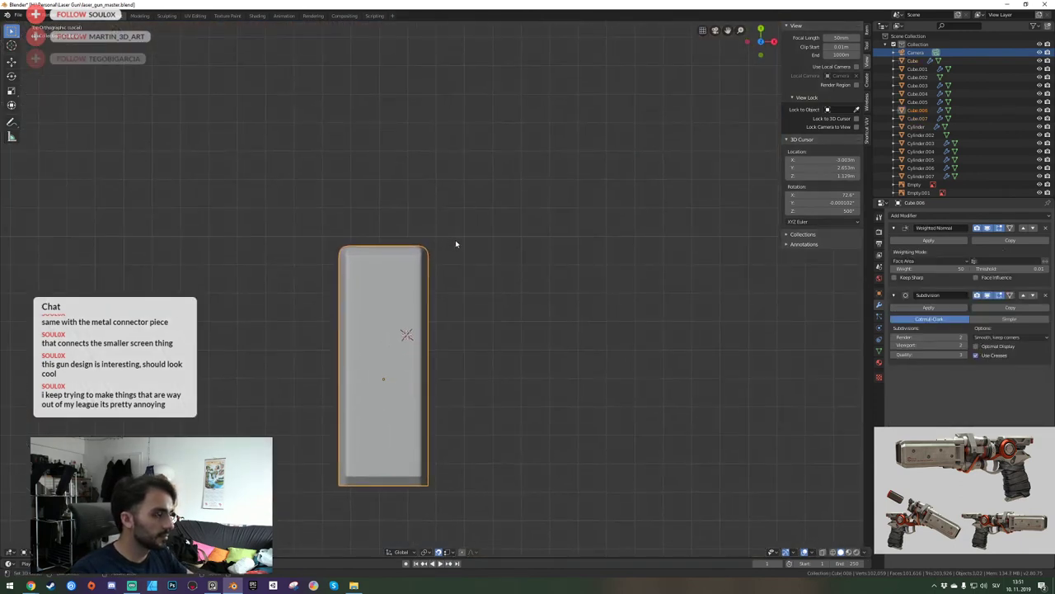
{"action": "scroll", "coordinate": [459, 237], "scroll_direction": "up", "scroll_amount": 6}
{"action": "key", "text": "Tab"}
Try bevelling the cover's rear edge loop against the end piece, first from above and again from an angled view.
{"action": "key", "text": "k"}
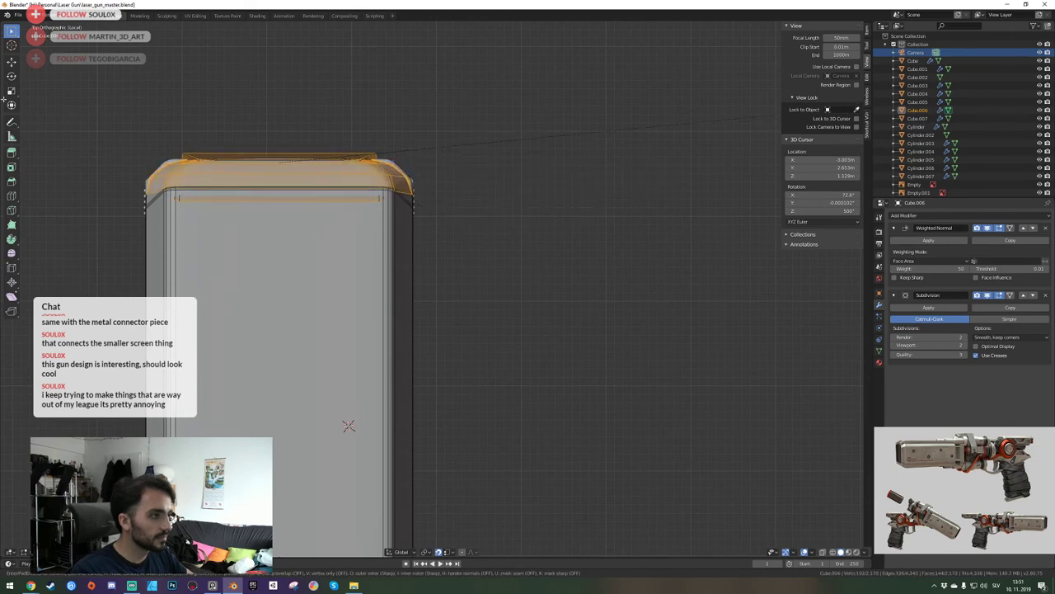
{"action": "right_click", "coordinate": [646, 137]}
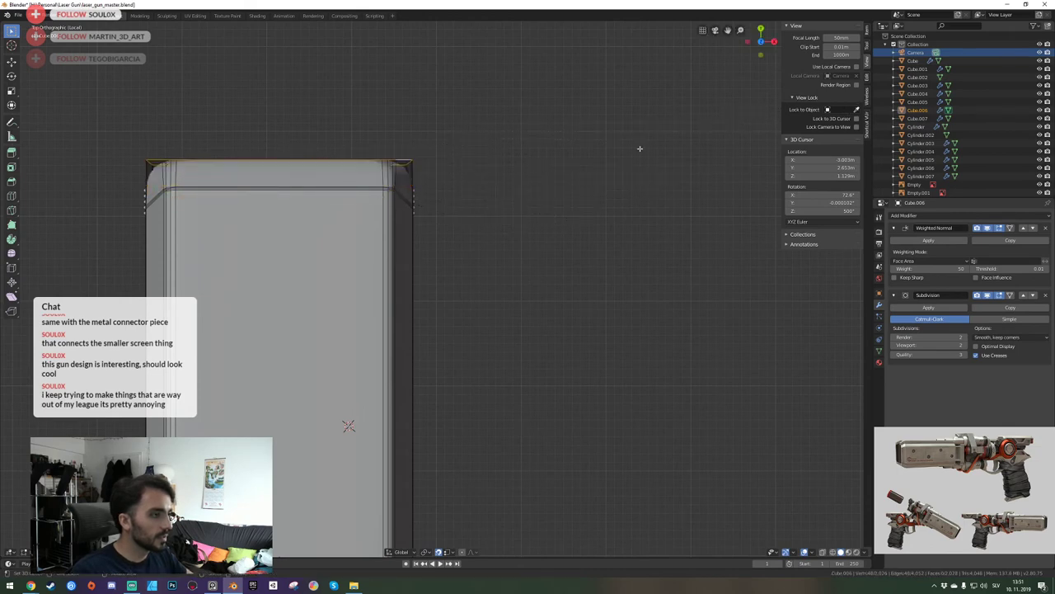
{"action": "key", "text": "shift+grave"}
{"action": "left_click", "coordinate": [436, 288]}
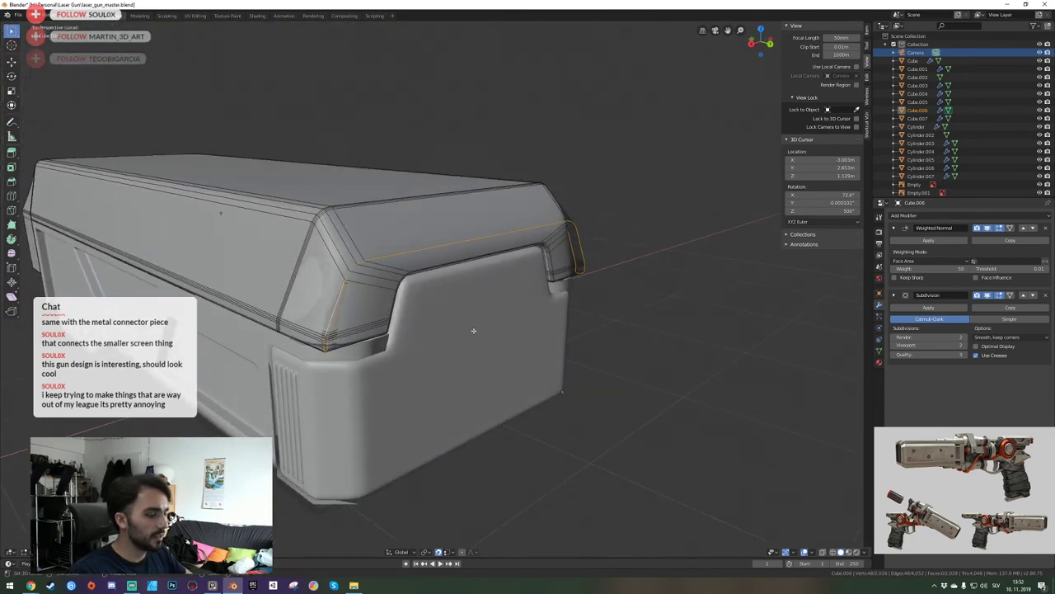
{"action": "key", "text": "ctrl+b"}
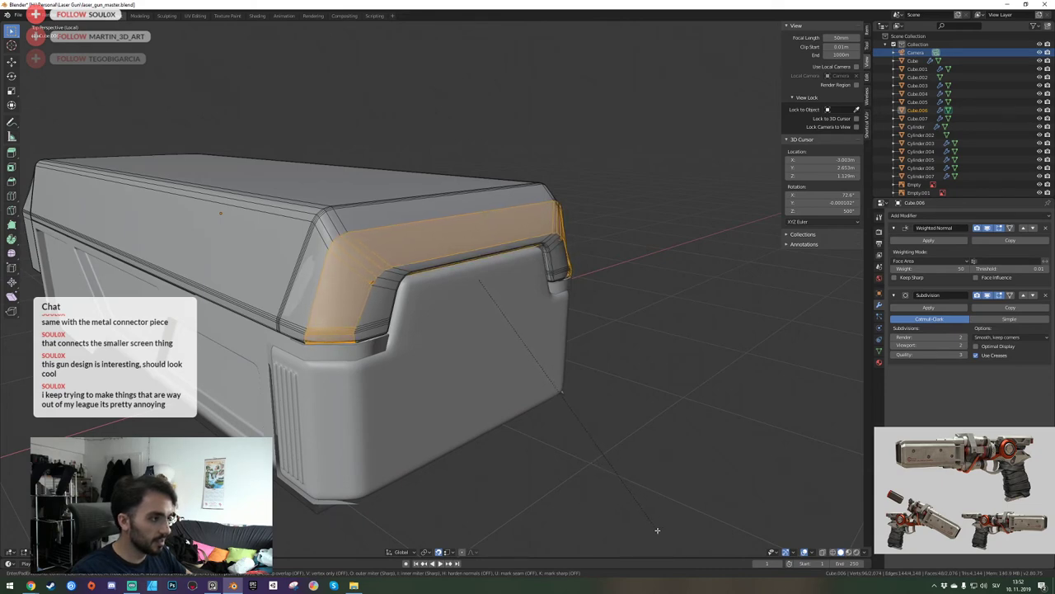
{"action": "key", "text": "Escape"}
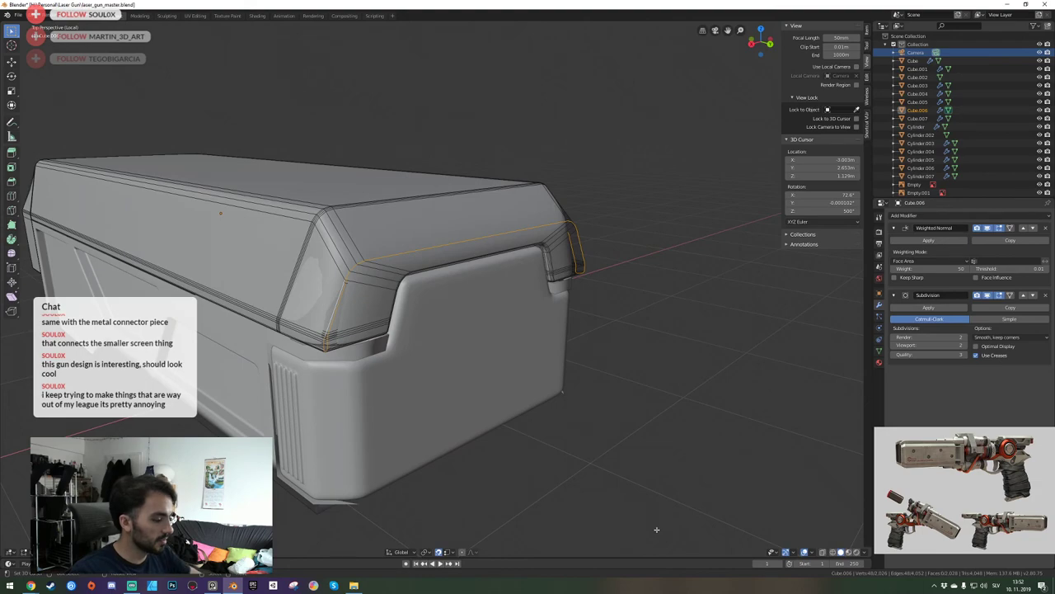
Turn off the Subdivision modifier's viewport display and show the cover's rear corner up close.
{"action": "key", "text": "KP_Divide"}
{"action": "key", "text": "KP_Divide"}
{"action": "key", "text": "shift+grave"}
{"action": "key", "text": "w"}
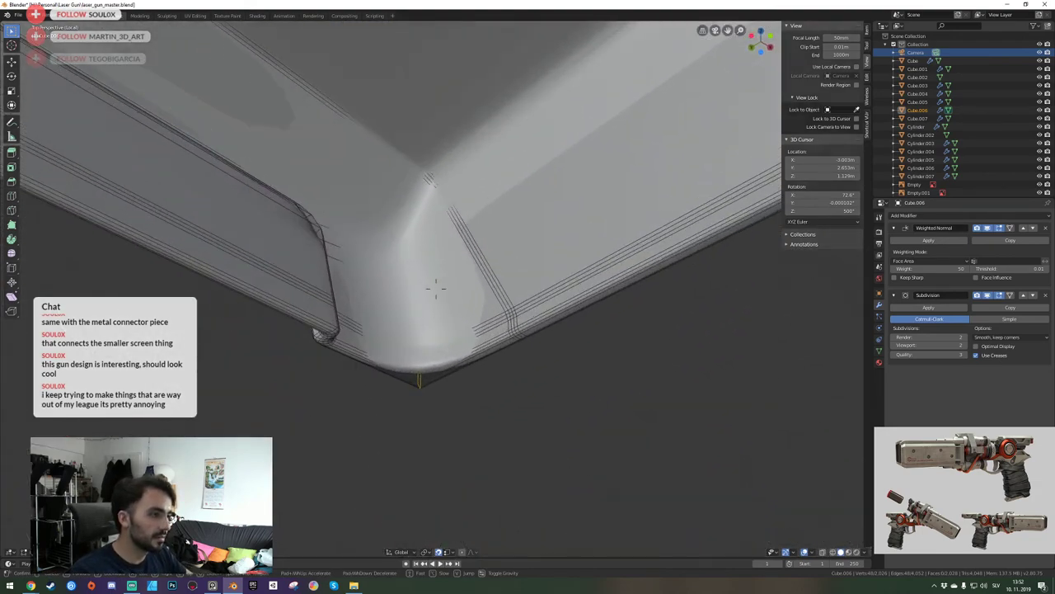
{"action": "left_click", "coordinate": [436, 289]}
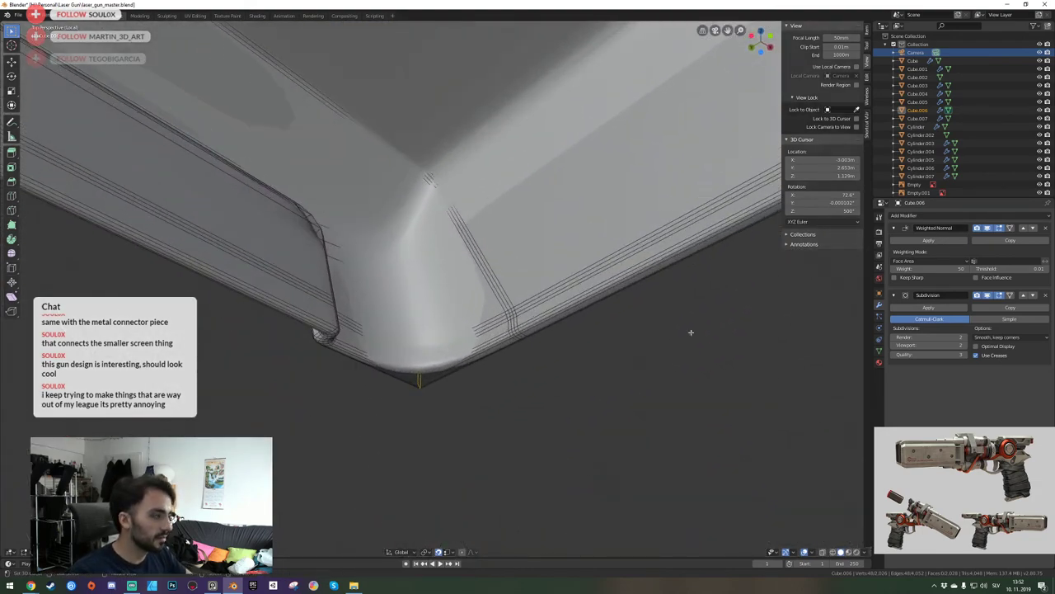
{"action": "left_click", "coordinate": [989, 295]}
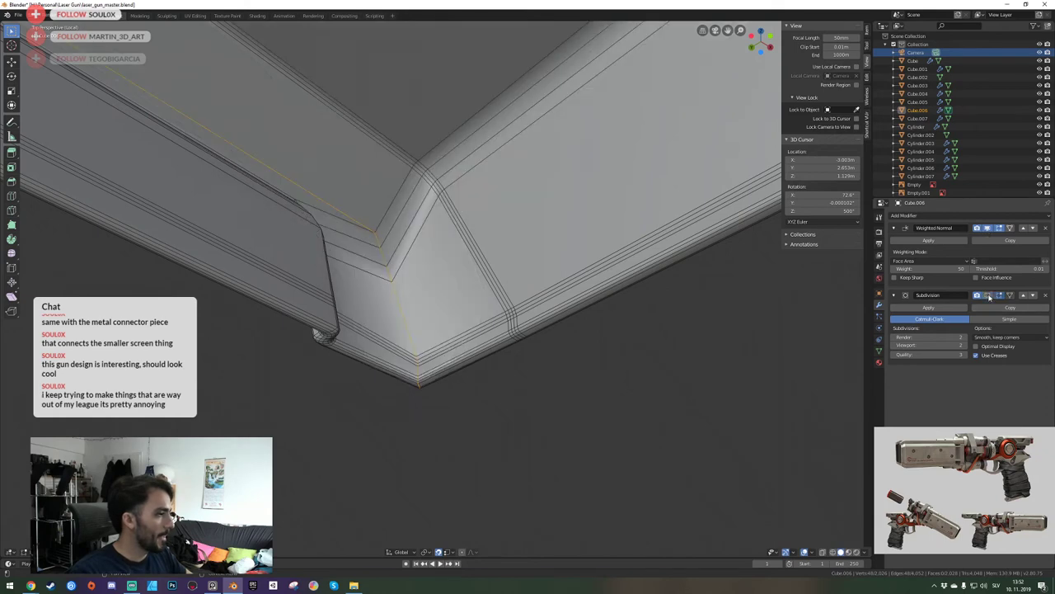
Leave local view so the whole gun is shown around the top cover's rear corner.
{"action": "key", "text": "shift+grave"}
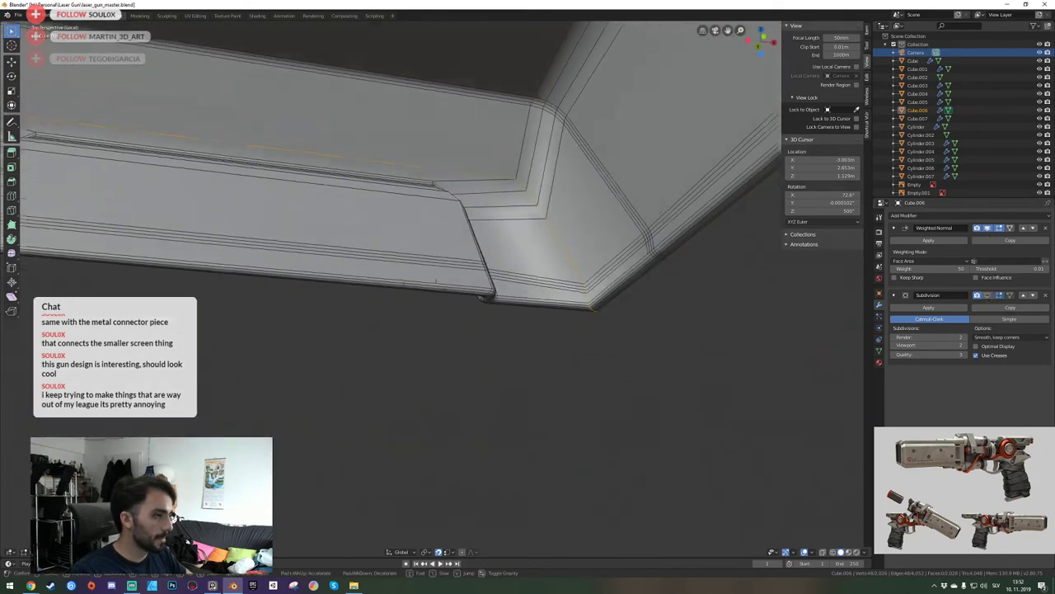
{"action": "left_click", "coordinate": [436, 289]}
{"action": "key", "text": "KP_Divide"}
{"action": "key", "text": "shift+grave"}
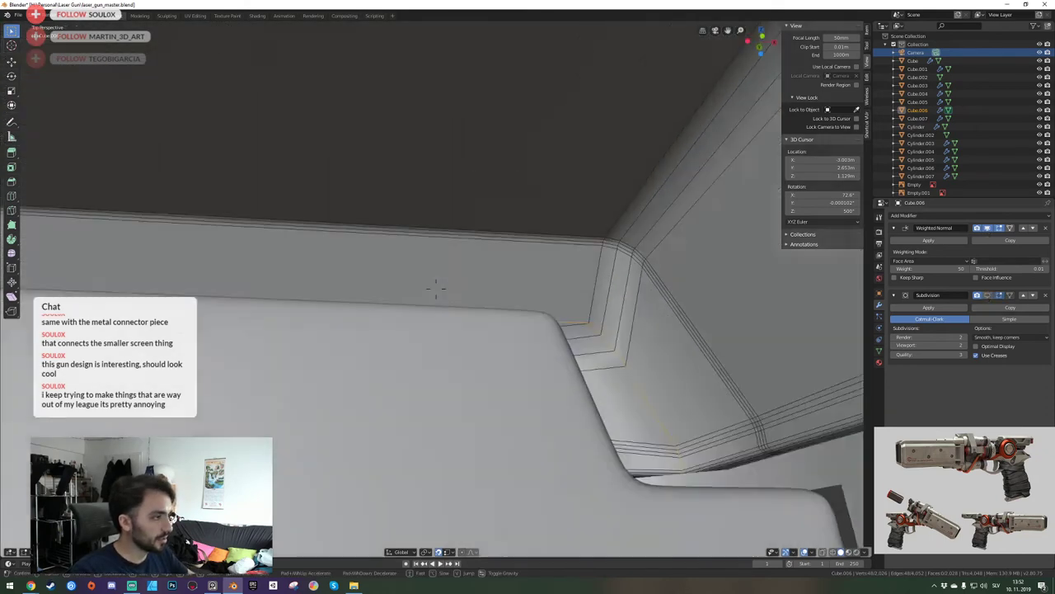
{"action": "left_click", "coordinate": [436, 288]}
Bevel the top cover's rear edge loop into a wide band with 1 segment.
{"action": "key", "text": "shift+grave"}
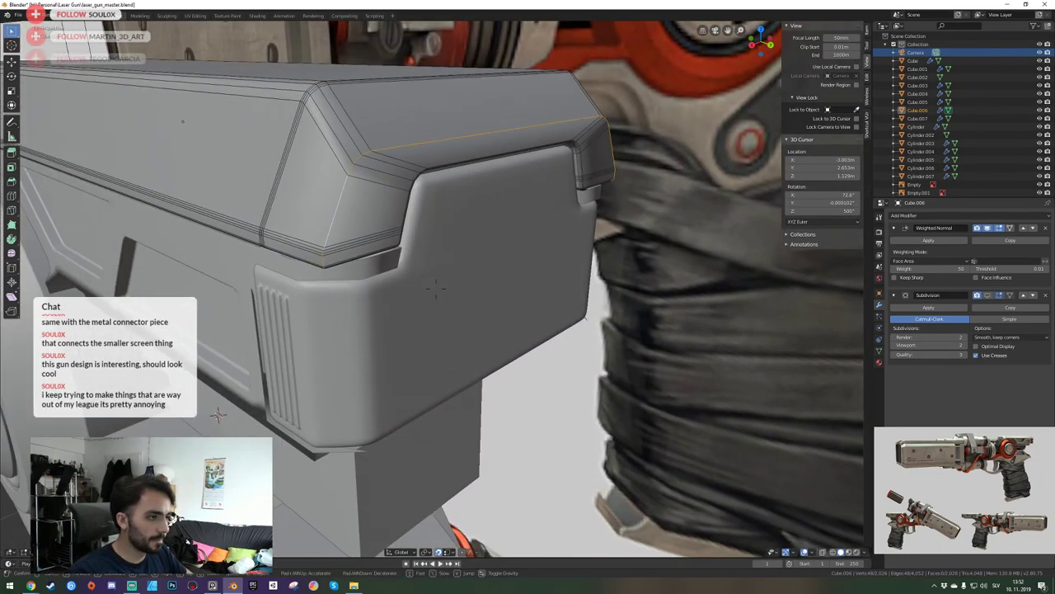
{"action": "left_click", "coordinate": [436, 288]}
{"action": "key", "text": "ctrl+b"}
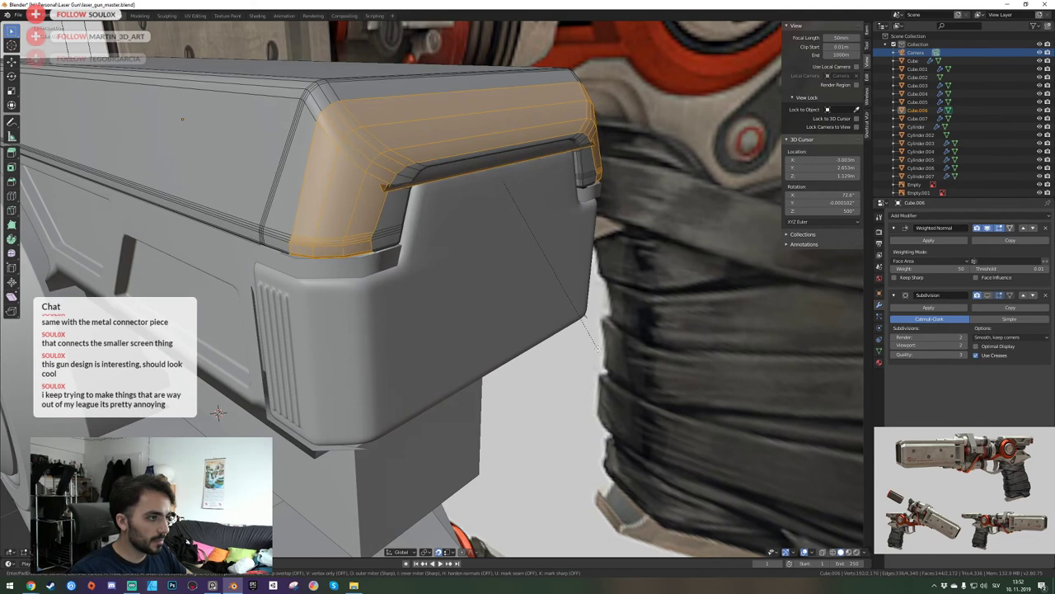
{"action": "scroll", "coordinate": [598, 348], "scroll_direction": "down", "scroll_amount": 2}
{"action": "scroll", "coordinate": [581, 350], "scroll_direction": "up", "scroll_amount": 3}
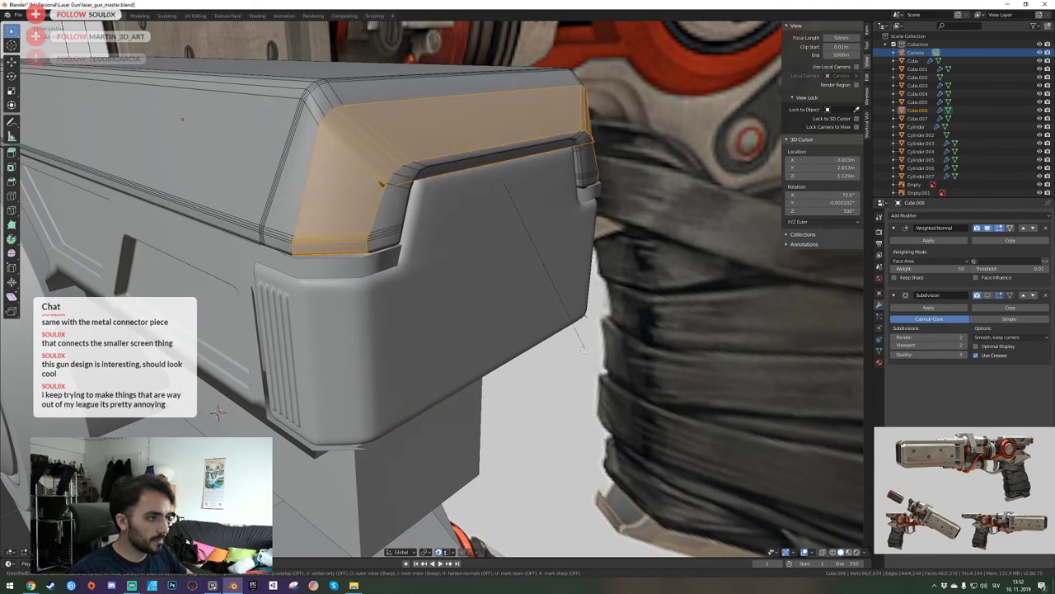
{"action": "left_click", "coordinate": [569, 349]}
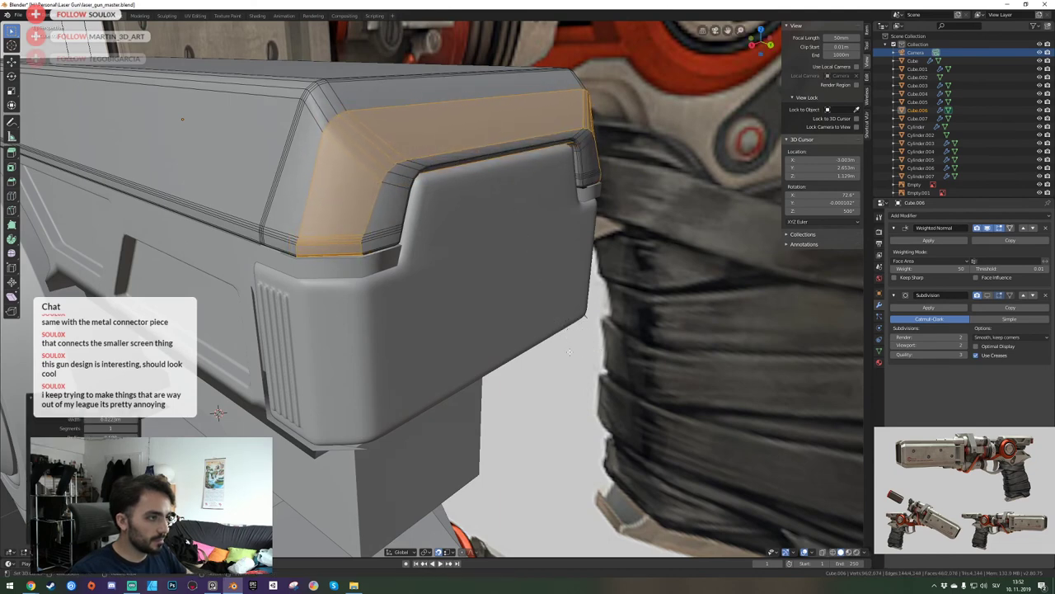
Open the ribbed end piece's mesh to inspect its edge loops and return to editing the top cover.
{"action": "left_click", "coordinate": [371, 233], "text": "alt"}
{"action": "key", "text": "Tab"}
{"action": "left_click", "coordinate": [351, 300]}
{"action": "key", "text": "Tab"}
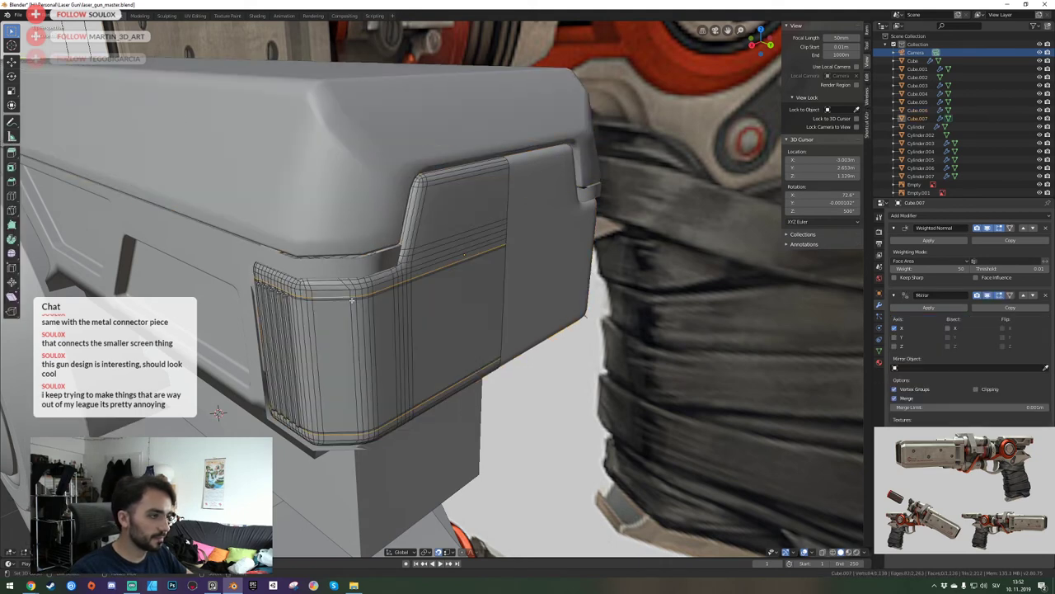
{"action": "key", "text": "Tab"}
{"action": "left_click", "coordinate": [362, 228]}
{"action": "key", "text": "Tab"}
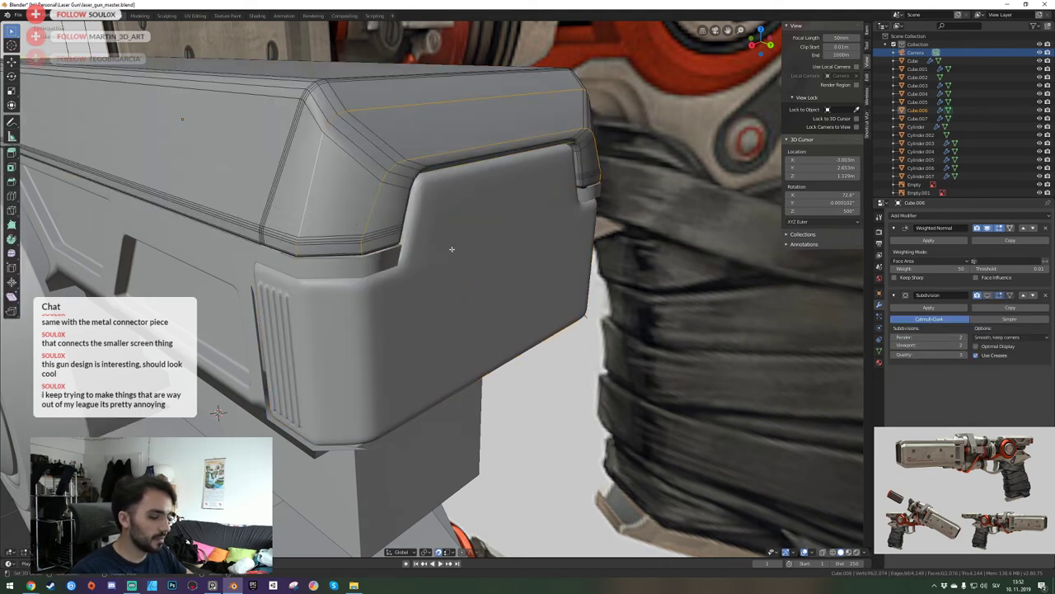
Bevel both border loops of the cover's rear band into narrow strips of several segments and save the file.
{"action": "key", "text": "ctrl+b"}
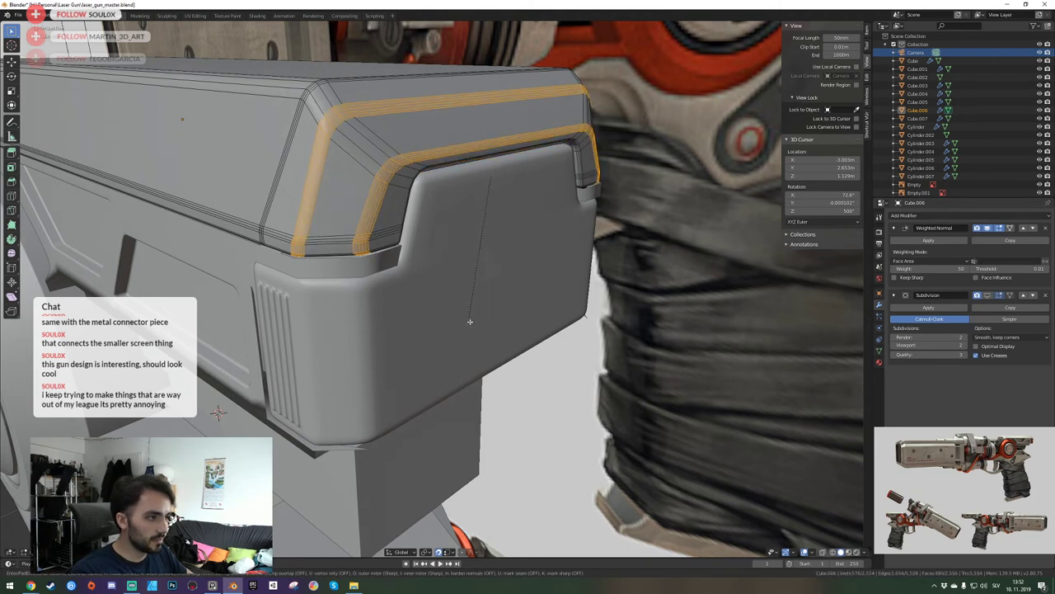
{"action": "left_click", "coordinate": [465, 319]}
{"action": "scroll", "coordinate": [456, 323], "scroll_direction": "down", "scroll_amount": 8}
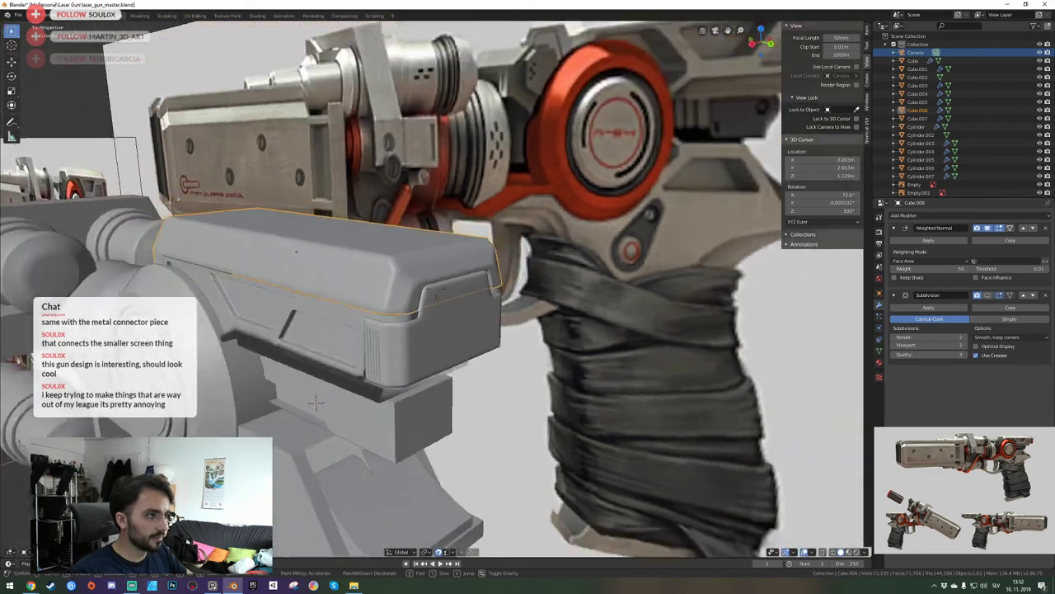
{"action": "key", "text": "Tab"}
{"action": "key", "text": "ctrl+s"}
Examine the bevelled rear of the top cover from several angles, both shaded and with its mesh shown.
{"action": "key", "text": "shift+grave"}
{"action": "key", "text": "w"}
{"action": "left_click", "coordinate": [436, 289]}
{"action": "left_click", "coordinate": [434, 288]}
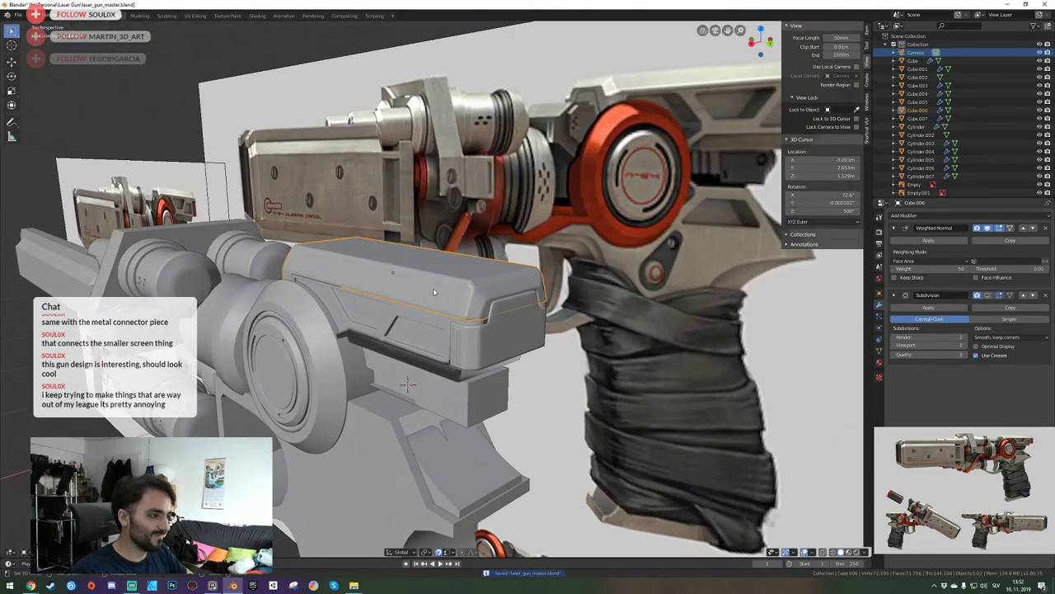
{"action": "key", "text": "Tab"}
{"action": "key", "text": "shift+grave"}
{"action": "key", "text": "w"}
{"action": "left_click", "coordinate": [436, 289]}
{"action": "key", "text": "Tab"}
{"action": "key", "text": "shift+grave"}
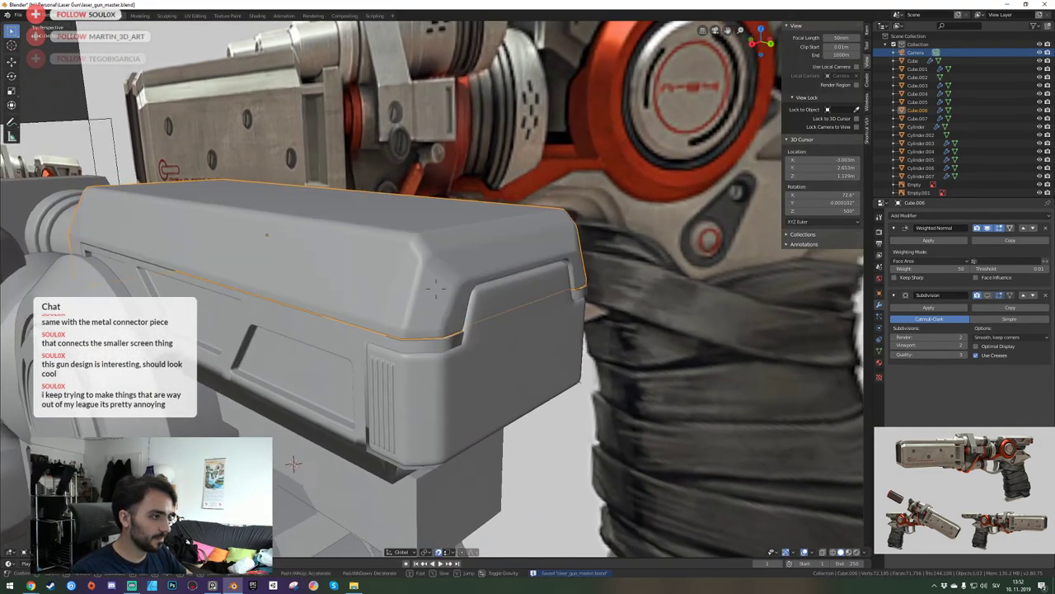
{"action": "key", "text": "s"}
{"action": "key", "text": "w"}
{"action": "left_click", "coordinate": [436, 289]}
{"action": "key", "text": "Tab"}
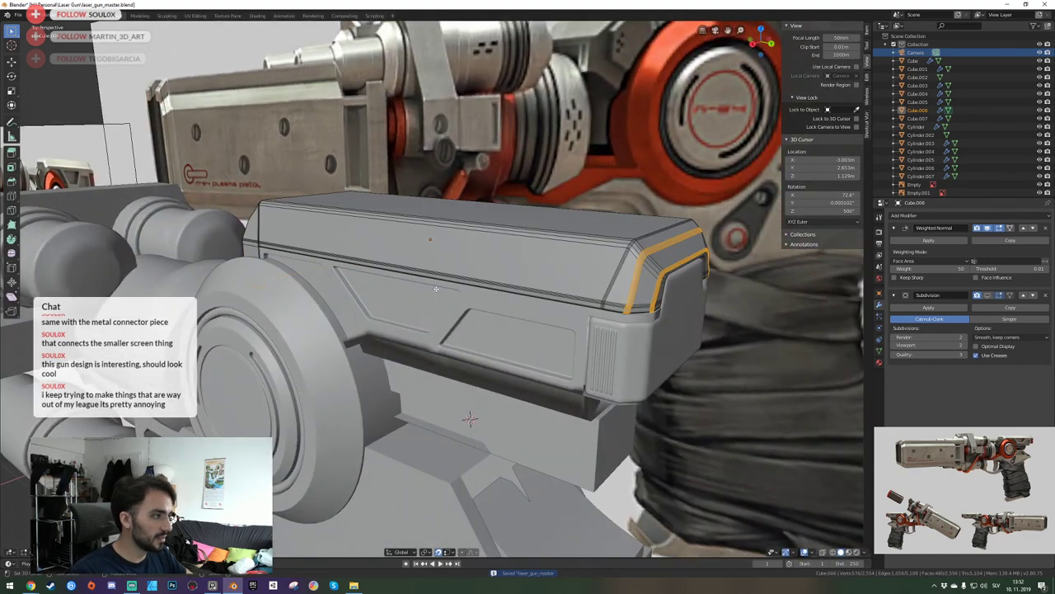
{"action": "key", "text": "shift+grave"}
{"action": "key", "text": "d"}
{"action": "key", "text": "w"}
{"action": "middle_click_drag", "start_coordinate": [436, 289], "coordinate": [503, 268]}
{"action": "key", "text": "shift+grave"}
{"action": "key", "text": "e"}
{"action": "left_click", "coordinate": [436, 289]}
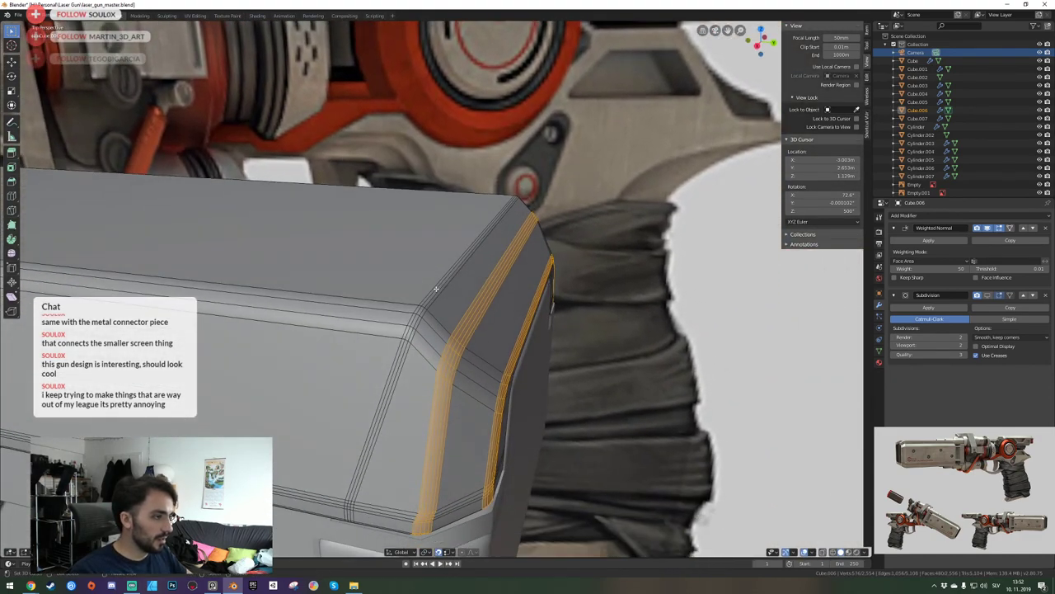
Cut a centred edge loop into the narrow strip along the crease where the cover's rear slope begins.
{"action": "key", "text": "alt+a"}
{"action": "key", "text": "shift+grave"}
{"action": "key", "text": "d"}
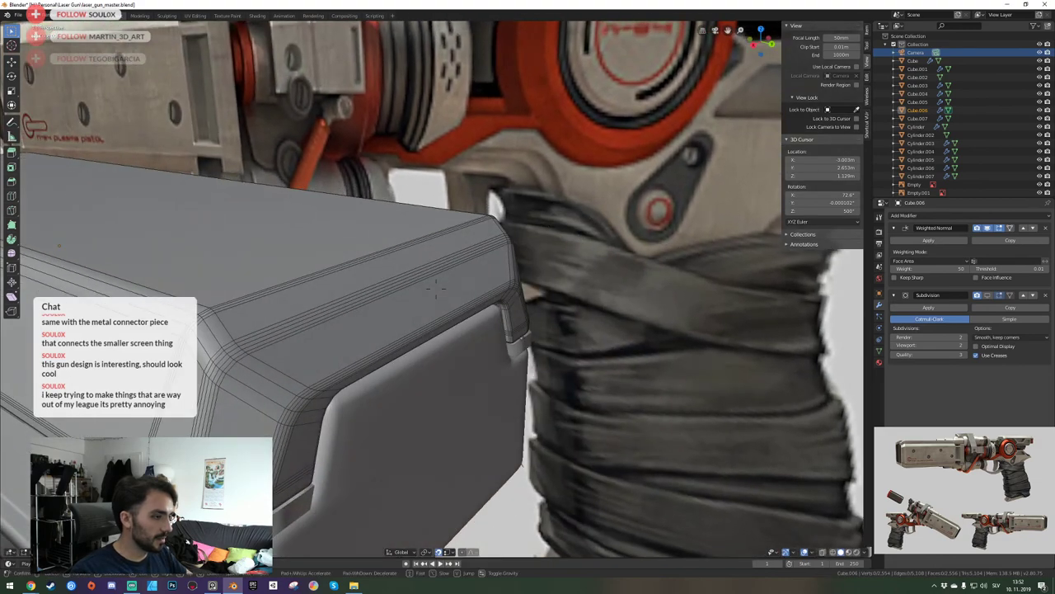
{"action": "key", "text": "a"}
{"action": "key", "text": "s"}
{"action": "key", "text": "w"}
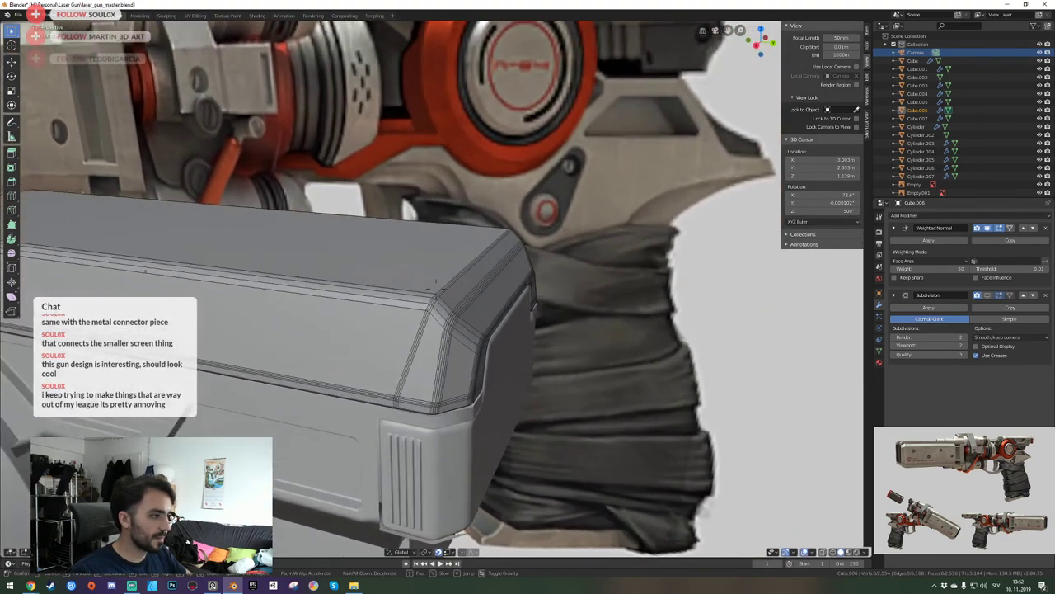
{"action": "left_click", "coordinate": [436, 289]}
{"action": "key", "text": "ctrl+r"}
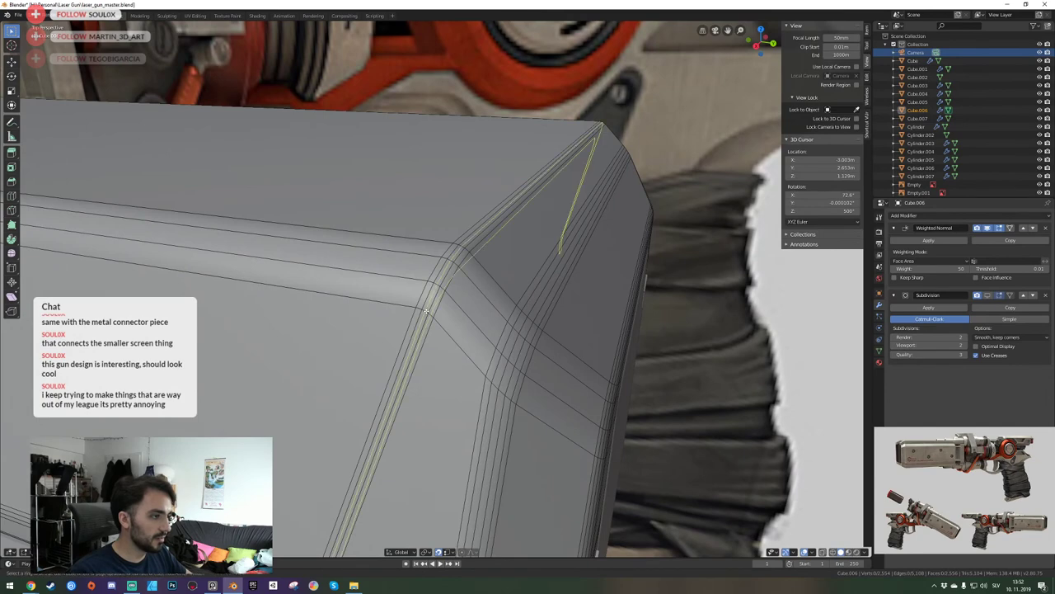
{"action": "left_click", "coordinate": [428, 313]}
{"action": "right_click", "coordinate": [427, 314]}
Dissolve the loops on both sides of the new cut, keeping only the centre loop along the crease.
{"action": "key", "text": "alt+a"}
{"action": "left_click", "coordinate": [420, 327], "text": "alt"}
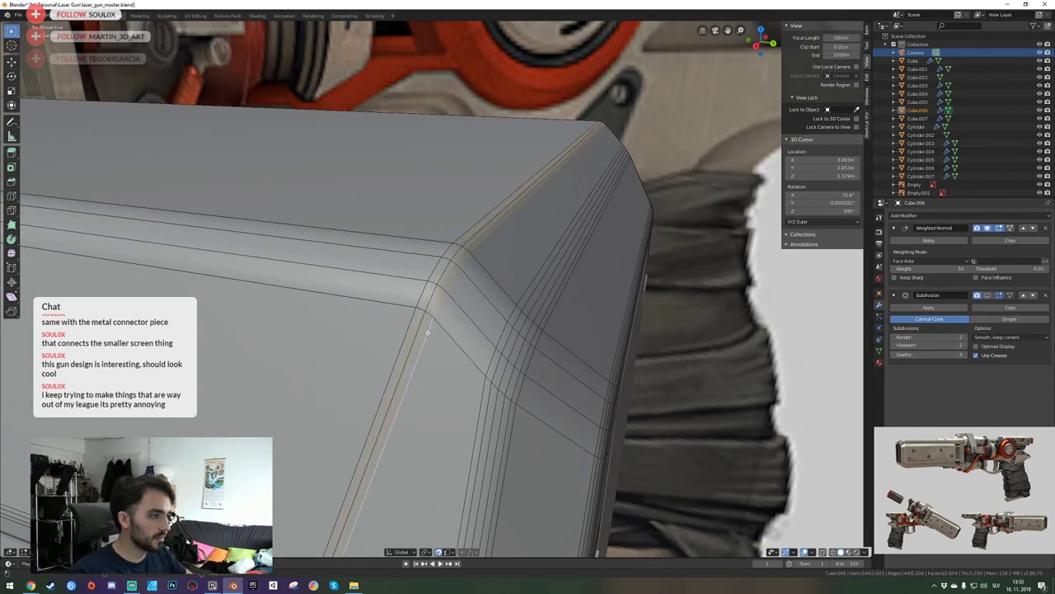
{"action": "left_click", "coordinate": [420, 331], "text": "alt+shift"}
{"action": "left_click", "coordinate": [420, 330], "text": "alt+shift"}
{"action": "key", "text": "ctrl+x"}
Try bevelling the remaining crease loop into a wider band, judging its width from the side.
{"action": "left_click", "coordinate": [415, 330], "text": "alt"}
{"action": "key", "text": "shift+grave"}
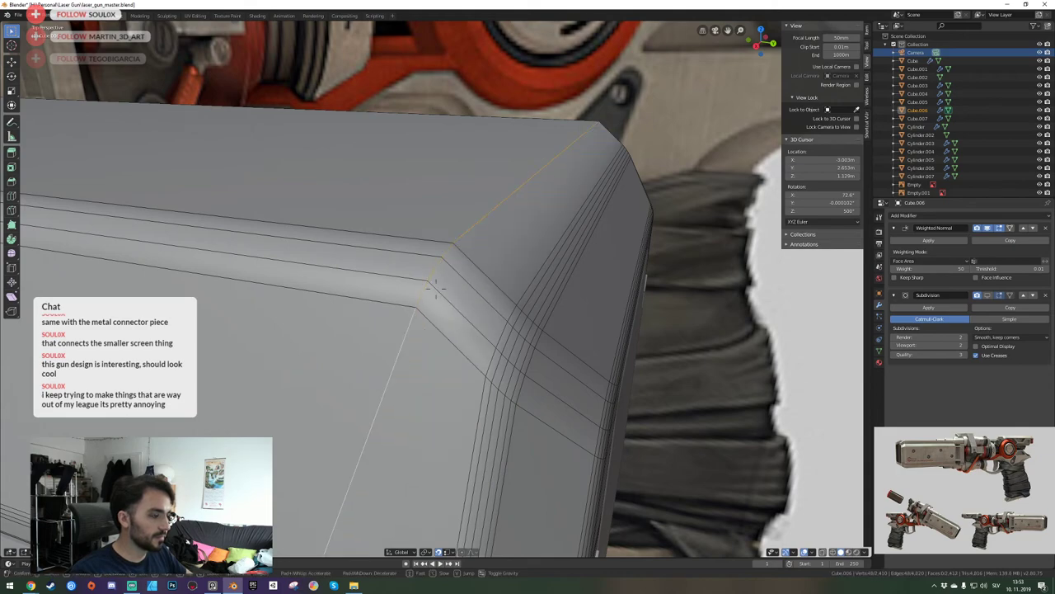
{"action": "key", "text": "s"}
{"action": "key", "text": "a"}
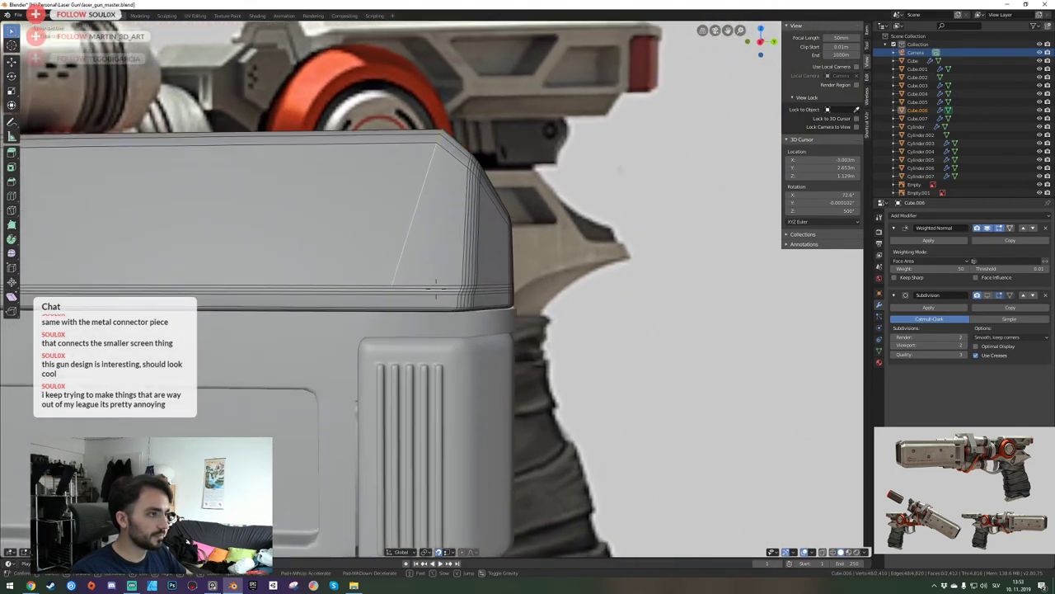
{"action": "left_click", "coordinate": [511, 320]}
{"action": "key", "text": "ctrl+b"}
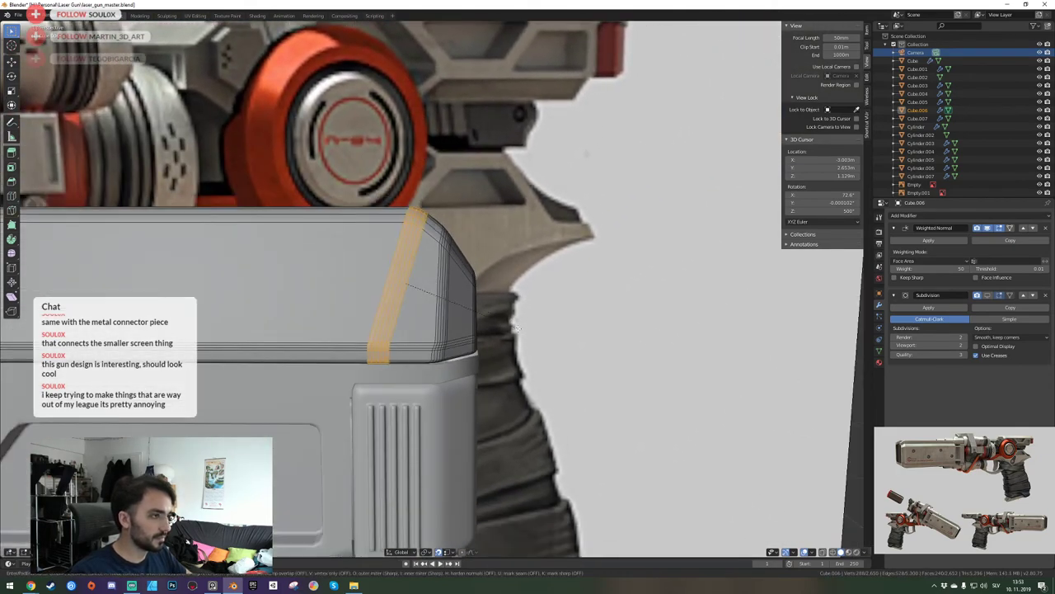
{"action": "left_click", "coordinate": [516, 328]}
Leave mesh editing and check the cover's rear and front with the Subdivision modifier's viewport display switched on.
{"action": "key", "text": "Tab"}
{"action": "key", "text": "shift+grave"}
{"action": "key", "text": "e"}
{"action": "key", "text": "d"}
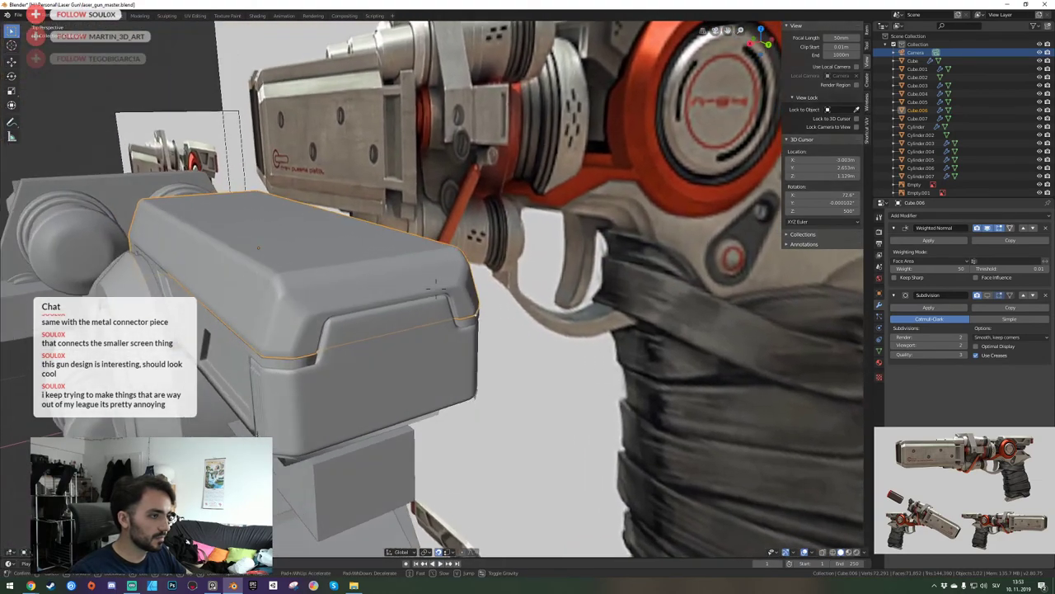
{"action": "key", "text": "w"}
{"action": "left_click", "coordinate": [436, 289]}
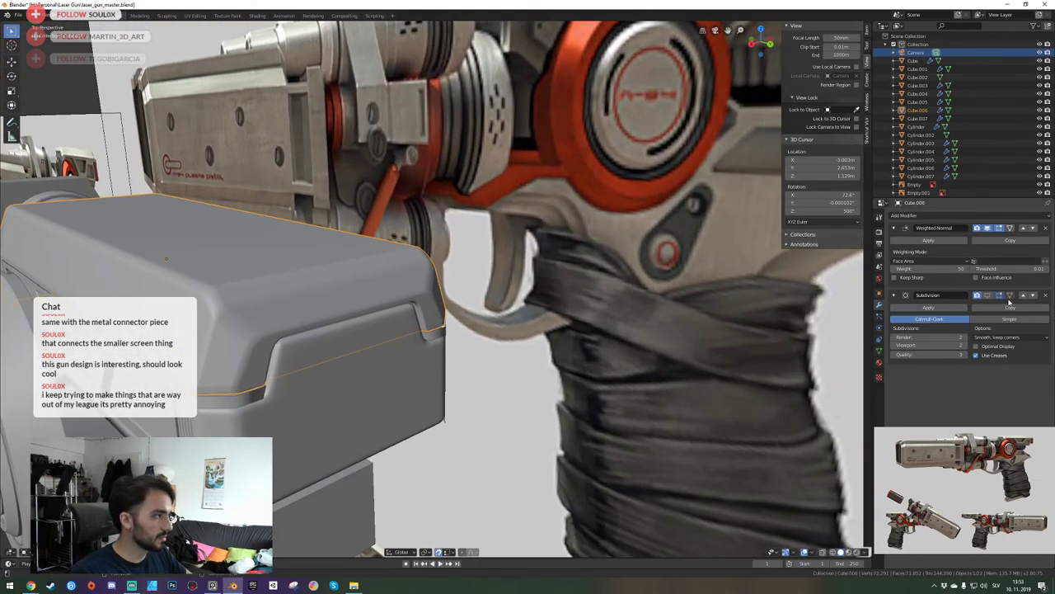
{"action": "key", "text": "shift+grave"}
{"action": "key", "text": "s"}
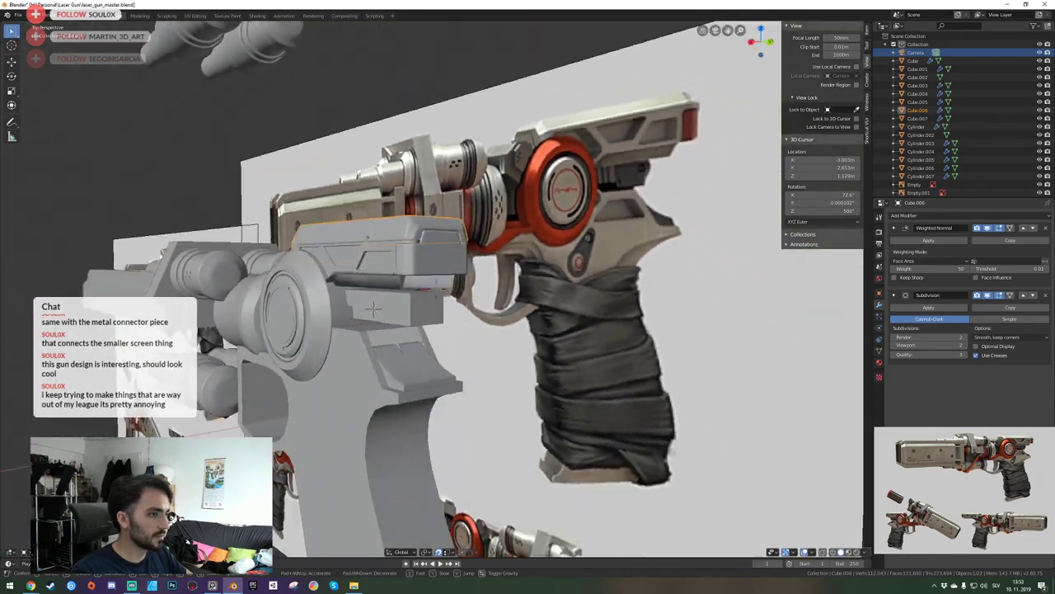
{"action": "key", "text": "w"}
{"action": "key", "text": "a"}
{"action": "key", "text": "d"}
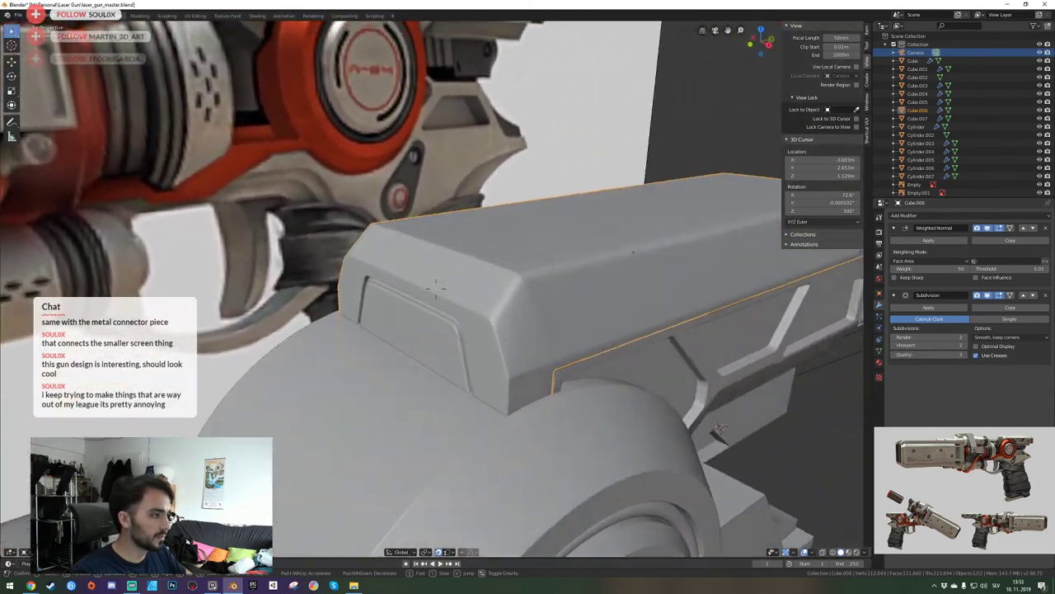
{"action": "key", "text": "d"}
{"action": "key", "text": "w"}
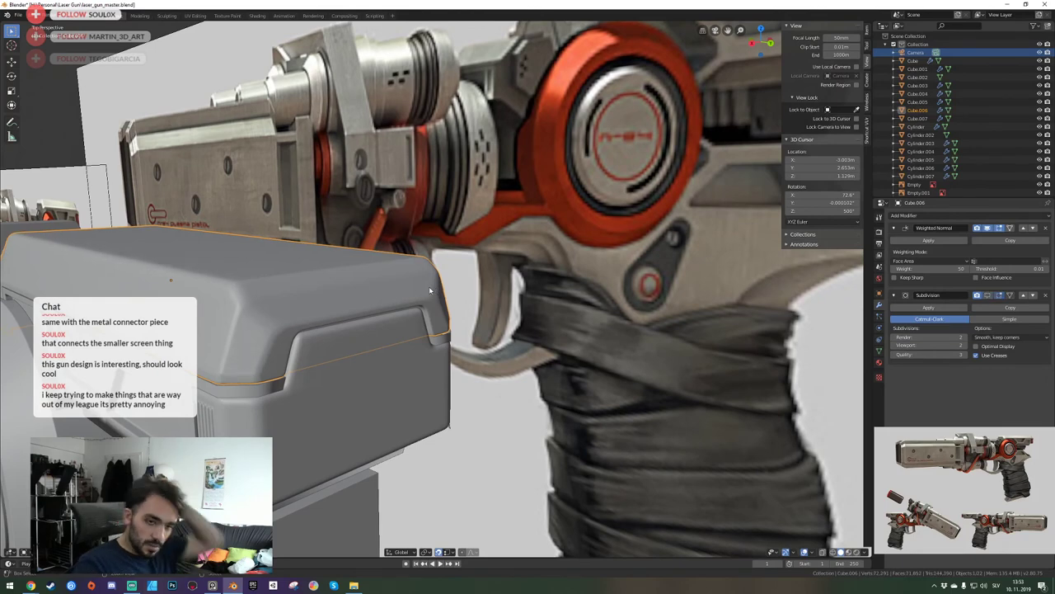
Compare the softened rear crease in mesh and shaded display from different angles against the end piece.
{"action": "key", "text": "Tab"}
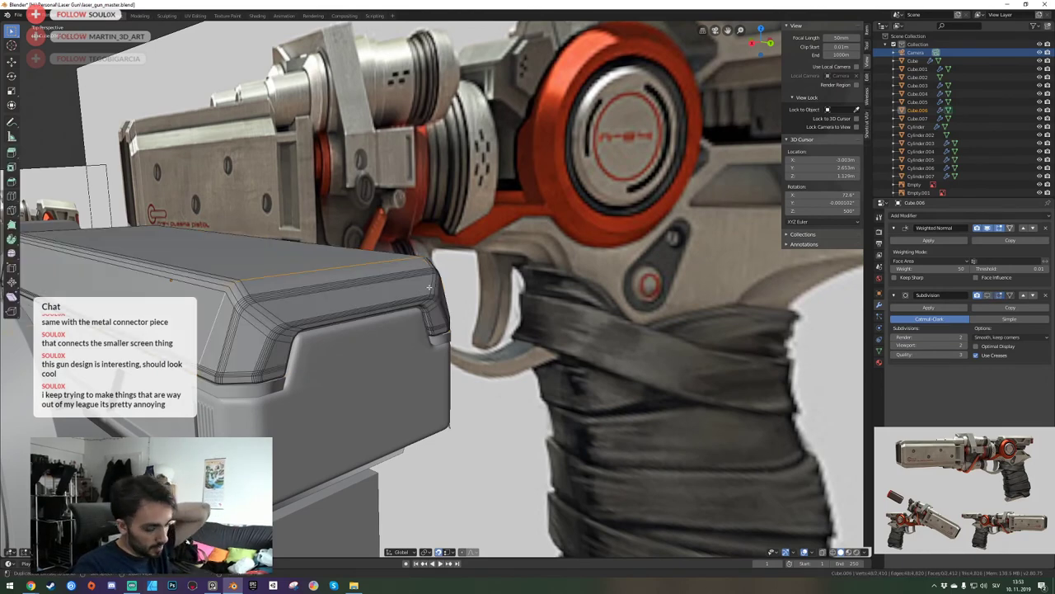
{"action": "key", "text": "Tab"}
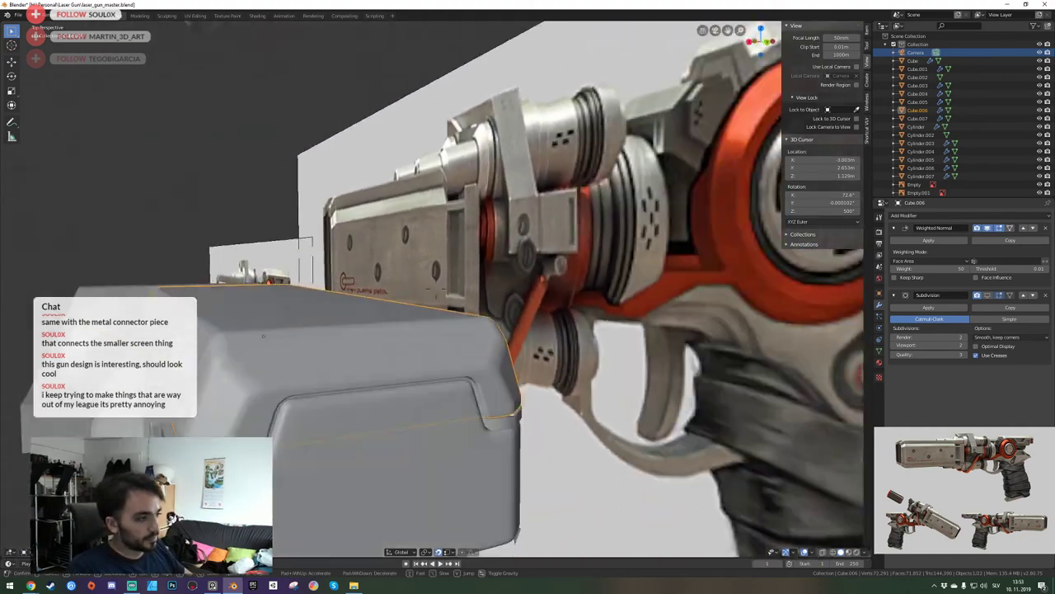
{"action": "left_click", "coordinate": [435, 288]}
{"action": "key", "text": "alt+a"}
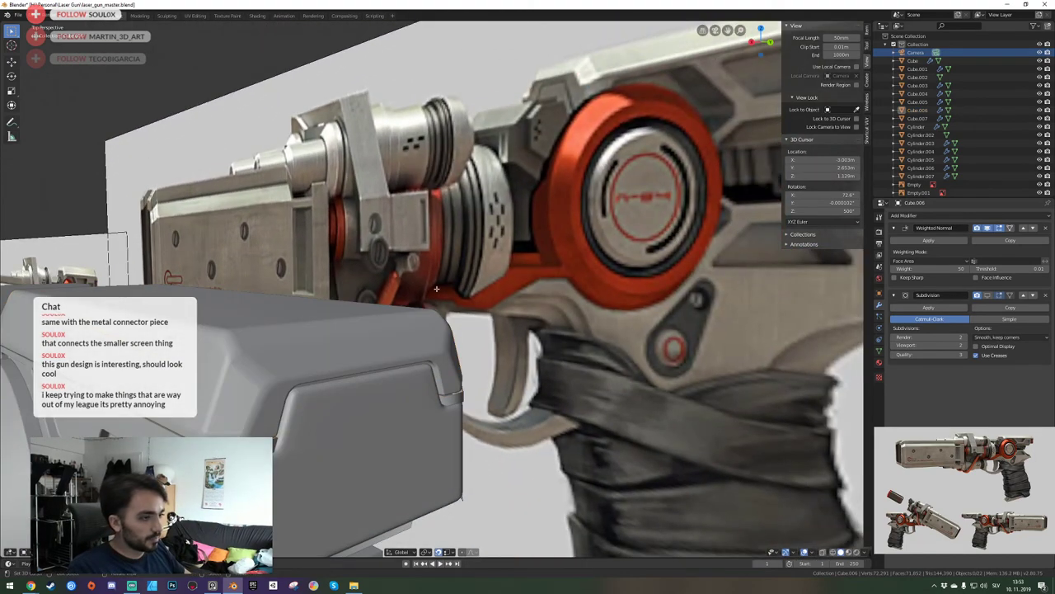
{"action": "key", "text": "shift+grave"}
{"action": "key", "text": "a"}
{"action": "left_click", "coordinate": [433, 292]}
{"action": "key", "text": "Tab"}
{"action": "key", "text": "shift+grave"}
{"action": "key", "text": "s"}
{"action": "key", "text": "d"}
{"action": "key", "text": "w"}
{"action": "left_click", "coordinate": [431, 294]}
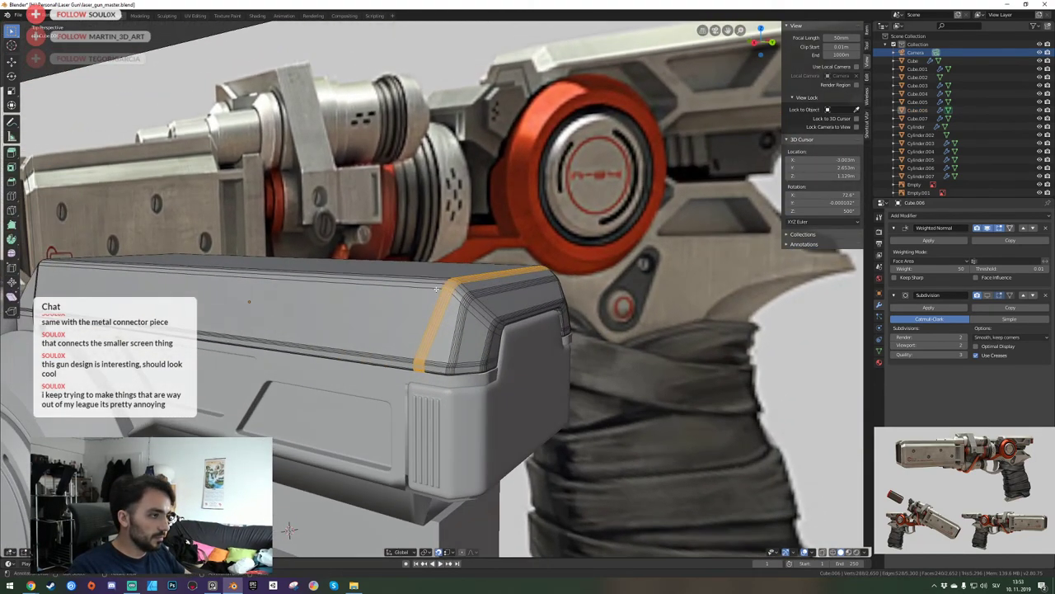
{"action": "key", "text": "Tab"}
{"action": "key", "text": "shift+grave"}
{"action": "key", "text": "e"}
{"action": "left_click", "coordinate": [436, 286]}
{"action": "key", "text": "Tab"}
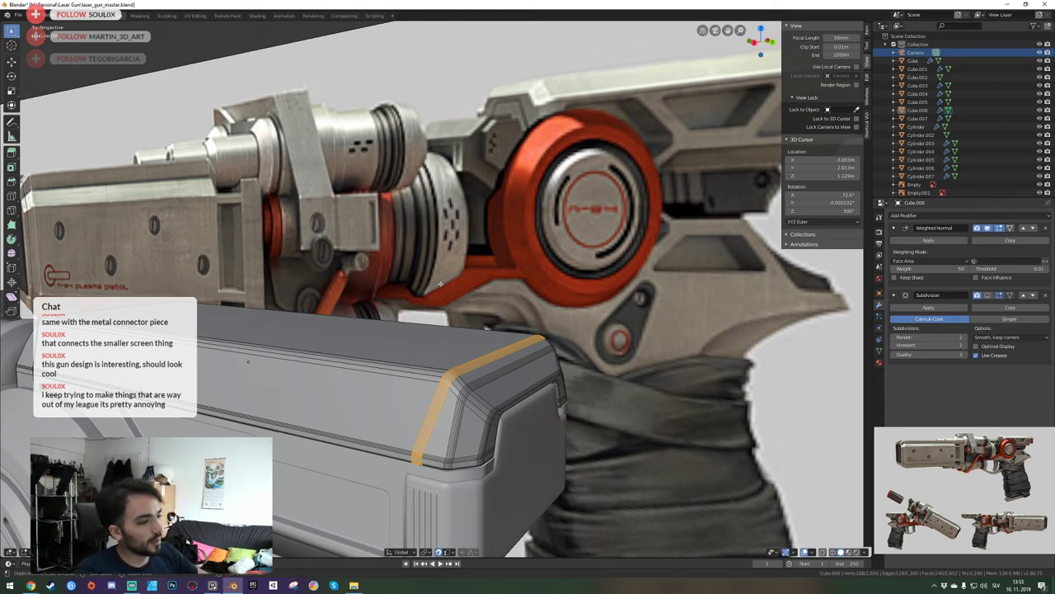
{"action": "key", "text": "Tab"}
{"action": "key", "text": "Tab"}
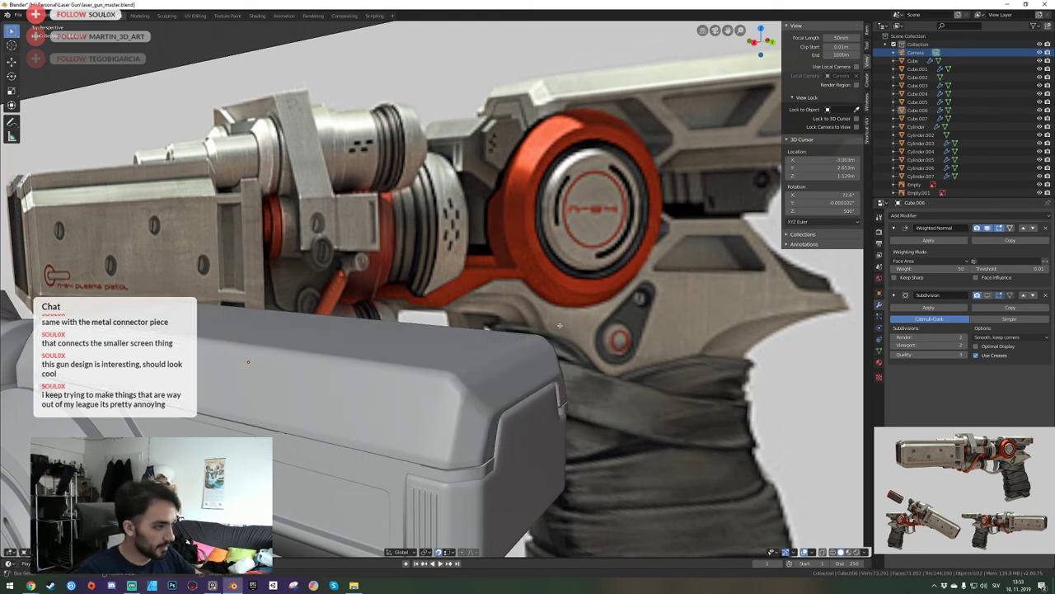
Try straightening and shifting the cover's rear crease loop along Y and bevelling it into a wide multi-segment band.
{"action": "left_click", "coordinate": [495, 356]}
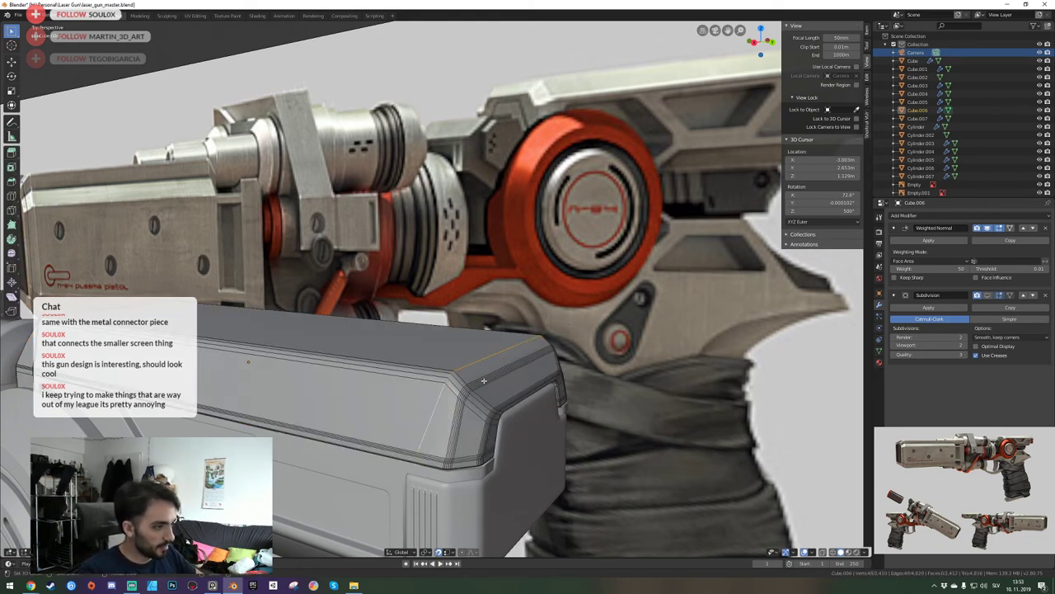
{"action": "middle_click_drag", "start_coordinate": [484, 380], "coordinate": [518, 340]}
{"action": "key", "text": "s"}
{"action": "key", "text": "y"}
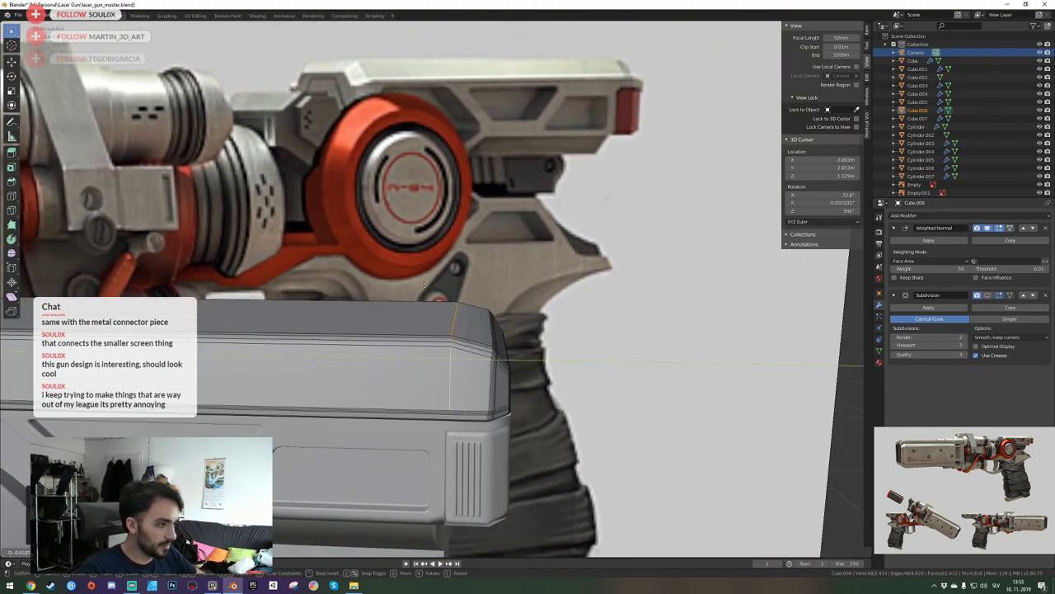
{"action": "left_click", "coordinate": [425, 284]}
{"action": "key", "text": "ctrl+b"}
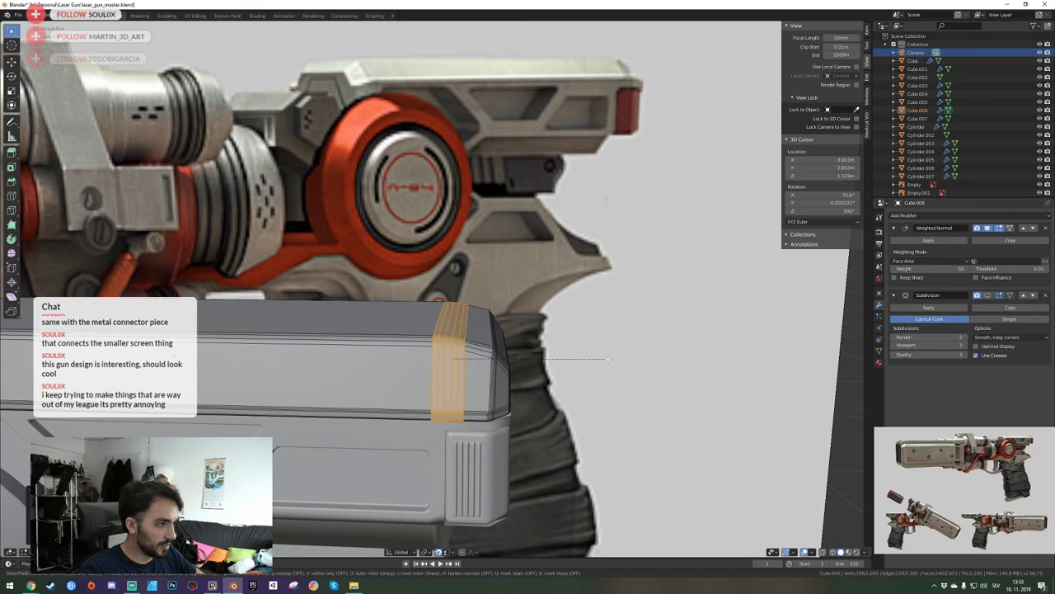
{"action": "left_click", "coordinate": [609, 359]}
Leave mesh editing and check the cover's rear corner with the Subdivision modifier's viewport display switched on.
{"action": "key", "text": "Tab"}
{"action": "key", "text": "shift+grave"}
{"action": "key", "text": "w"}
{"action": "key", "text": "d"}
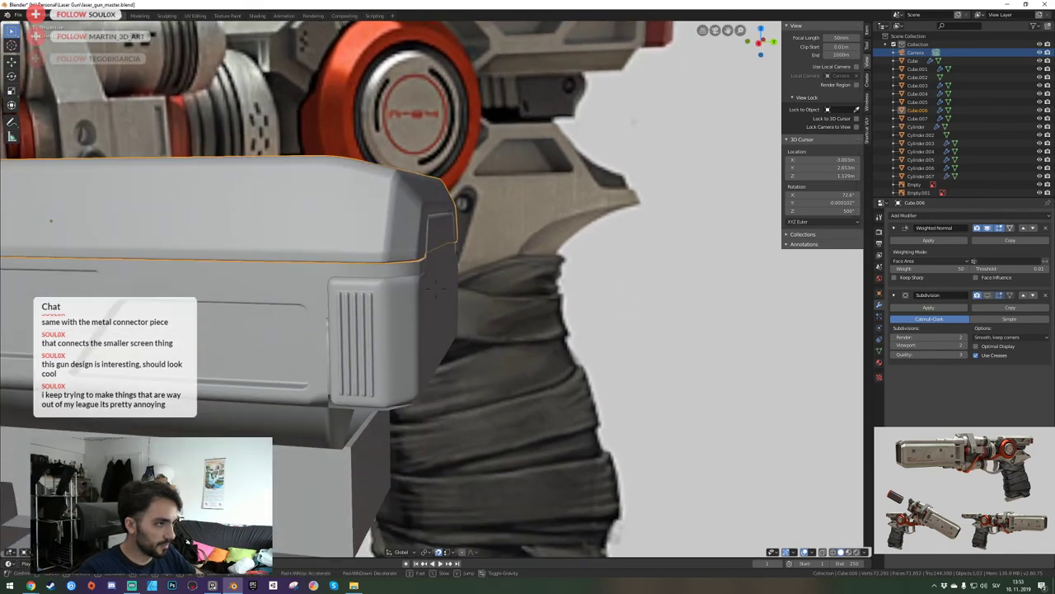
{"action": "key", "text": "s"}
{"action": "key", "text": "d"}
{"action": "key", "text": "a"}
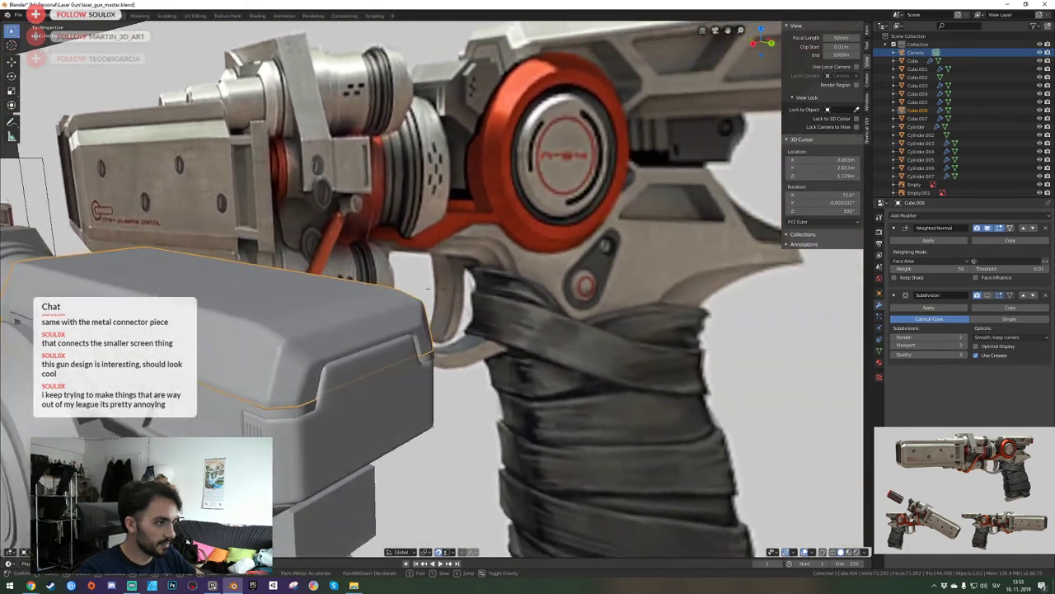
{"action": "left_click", "coordinate": [437, 292]}
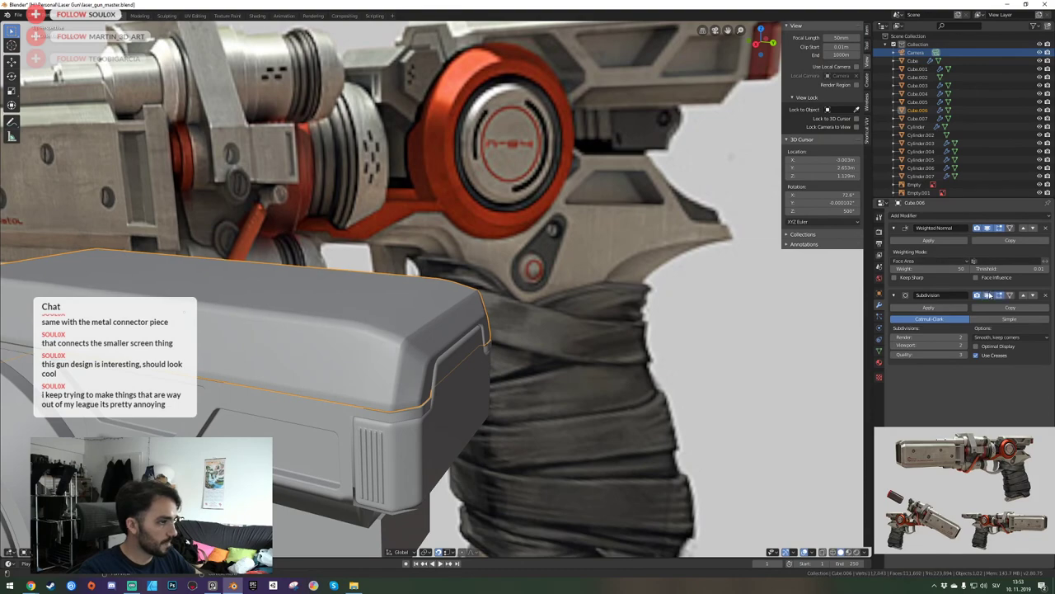
Examine the subdivided cover's crease and rear corner from behind, from the front and close up against the end piece.
{"action": "key", "text": "shift+grave"}
{"action": "key", "text": "s"}
{"action": "key", "text": "d"}
{"action": "key", "text": "a"}
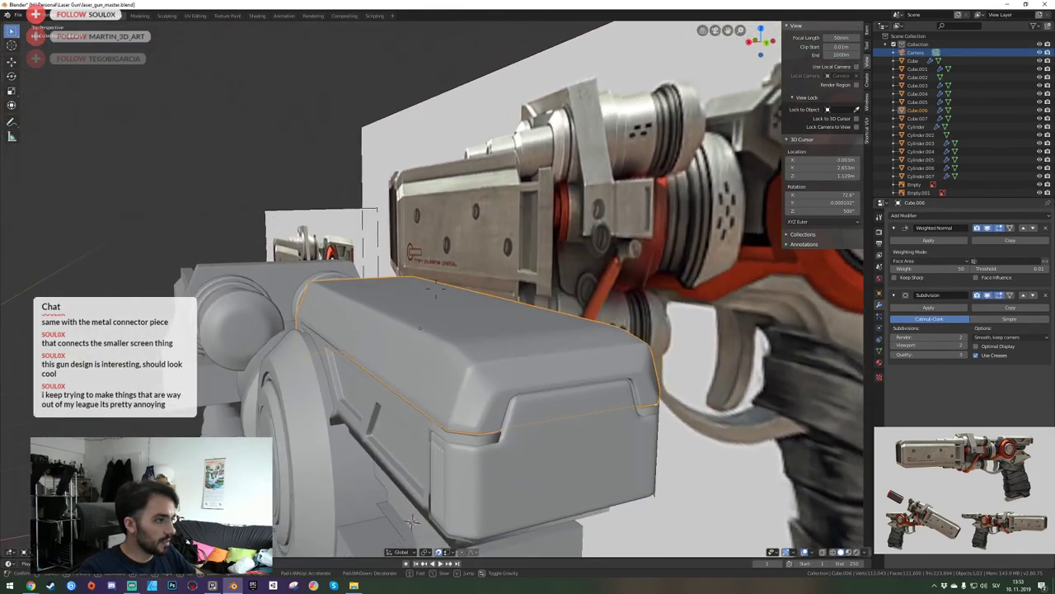
{"action": "key", "text": "s"}
{"action": "key", "text": "a"}
{"action": "key", "text": "w"}
{"action": "left_click", "coordinate": [441, 293]}
{"action": "key", "text": "alt+a"}
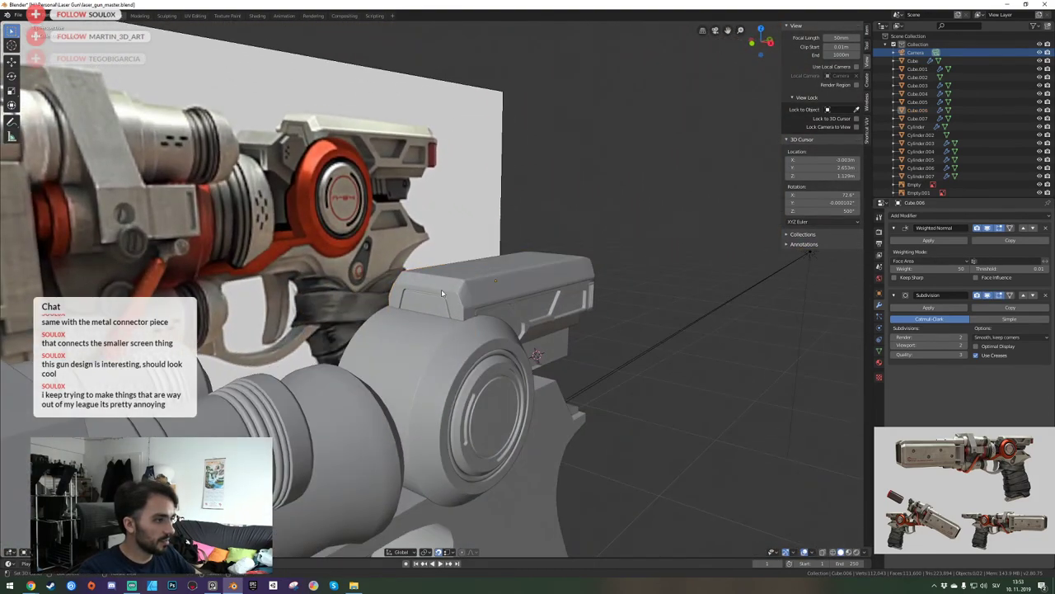
{"action": "key", "text": "shift+grave"}
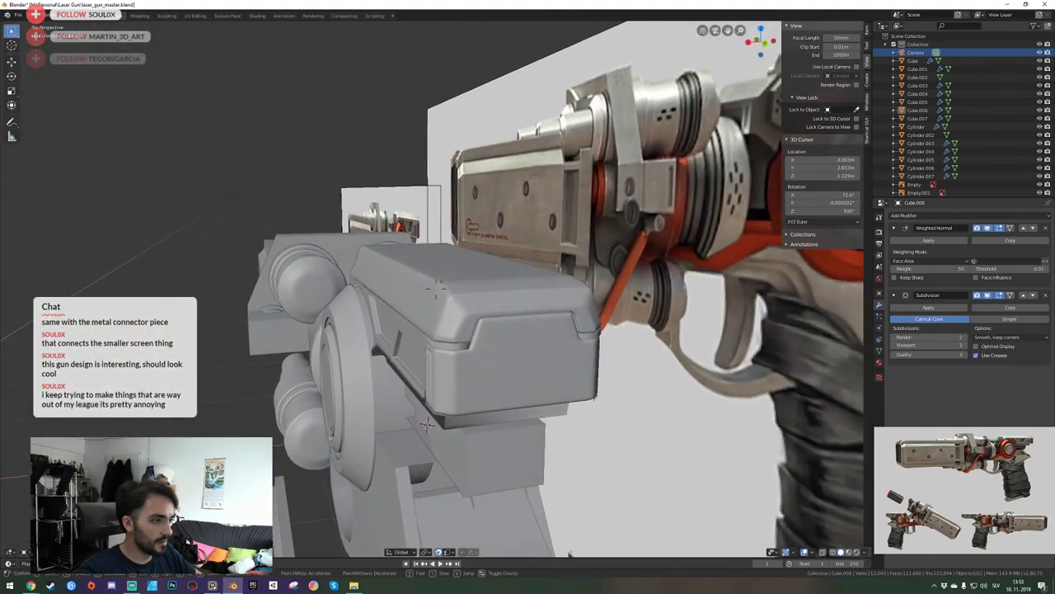
{"action": "key", "text": "w"}
{"action": "key", "text": "a"}
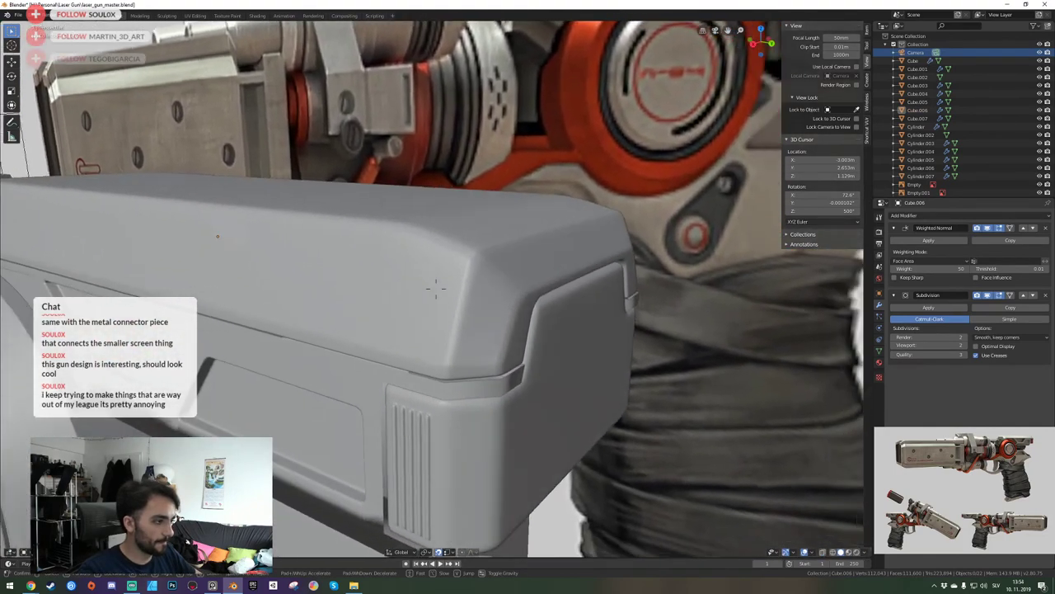
{"action": "key", "text": "w"}
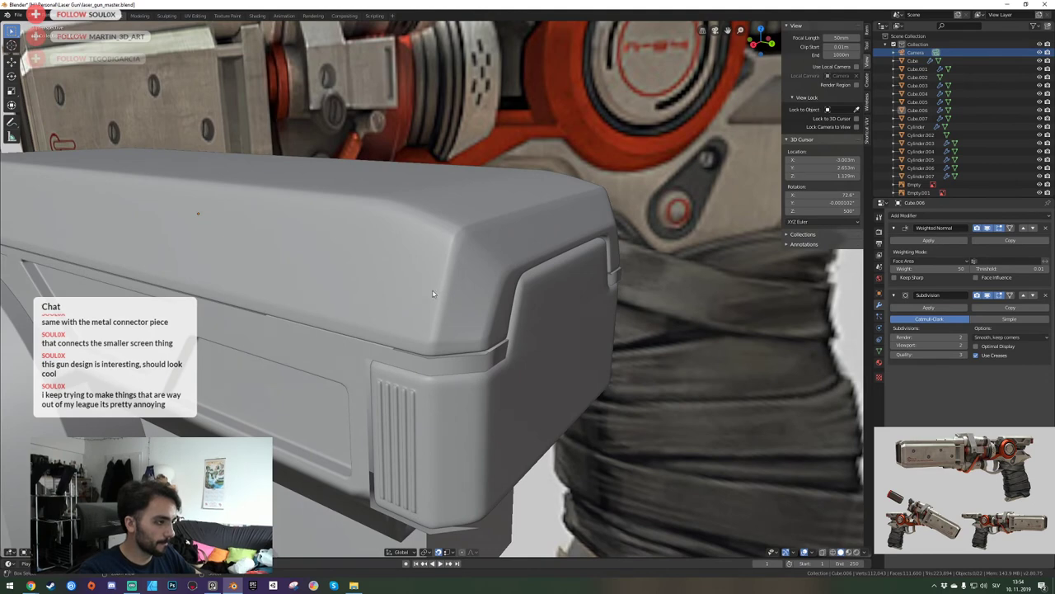
{"action": "left_click", "coordinate": [432, 294]}
Undo the widened crease and the bevels on the top cover's rear edges.
{"action": "key", "text": "Tab"}
{"action": "left_click", "coordinate": [437, 301], "text": "alt"}
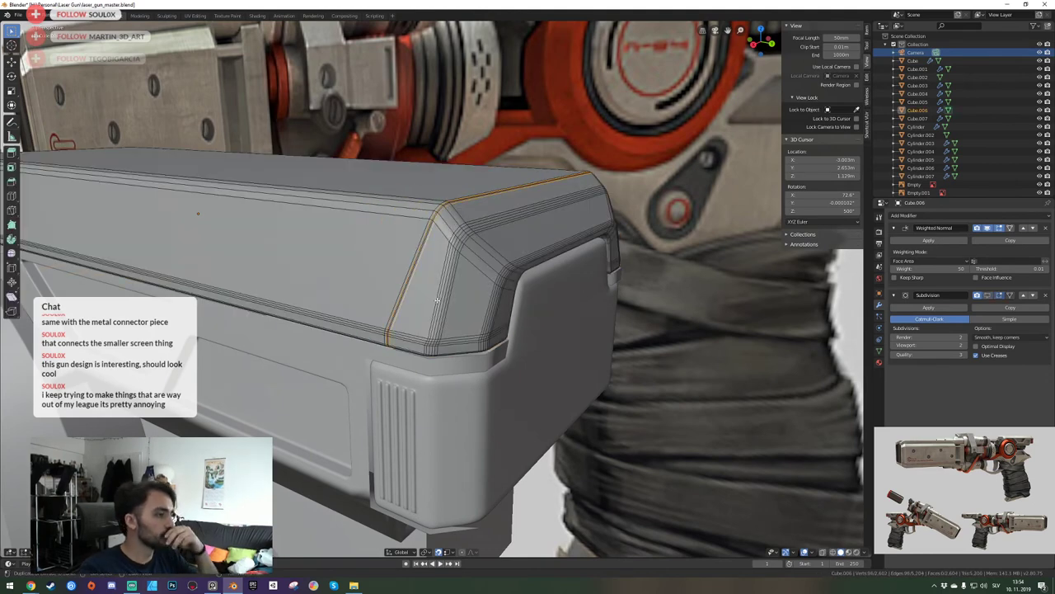
{"action": "key", "text": "ctrl+z"}
{"action": "key", "text": "Tab"}
{"action": "key", "text": "Tab"}
{"action": "key", "text": "Tab"}
{"action": "key", "text": "Tab"}
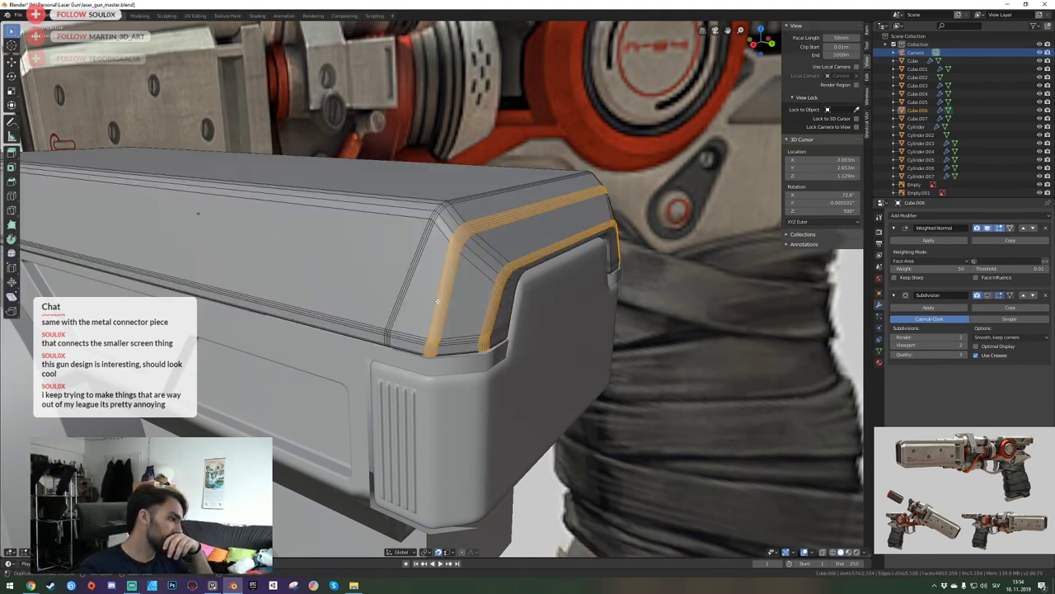
{"action": "key", "text": "ctrl+z"}
{"action": "key", "text": "ctrl+z"}
{"action": "key", "text": "ctrl+z"}
{"action": "key", "text": "ctrl+z"}
{"action": "key", "text": "ctrl+z"}
{"action": "key", "text": "ctrl+z"}
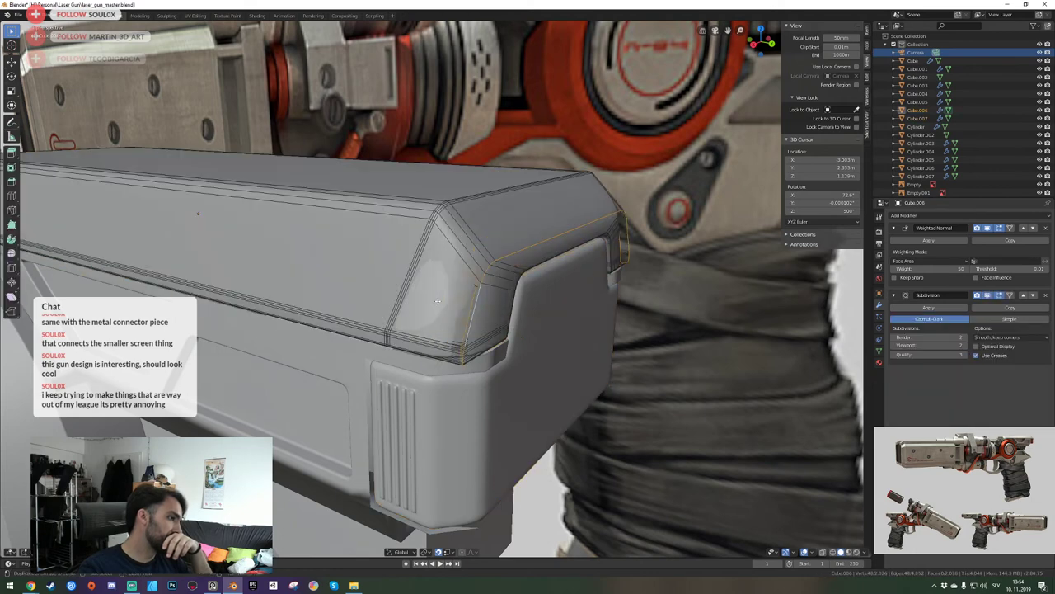
{"action": "key", "text": "ctrl+z"}
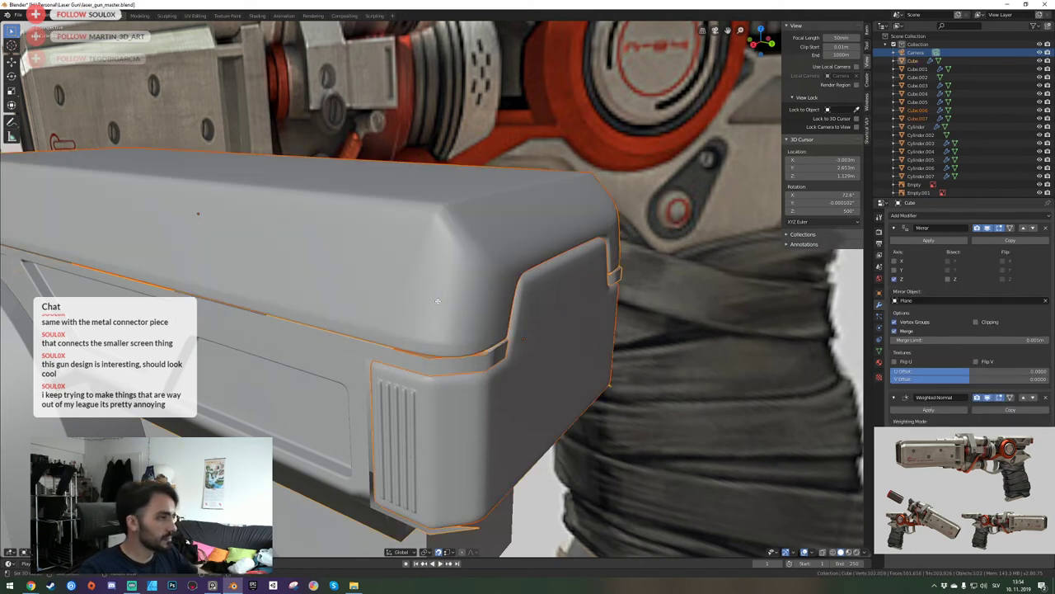
{"action": "left_click", "coordinate": [496, 328]}
{"action": "key", "text": "Tab"}
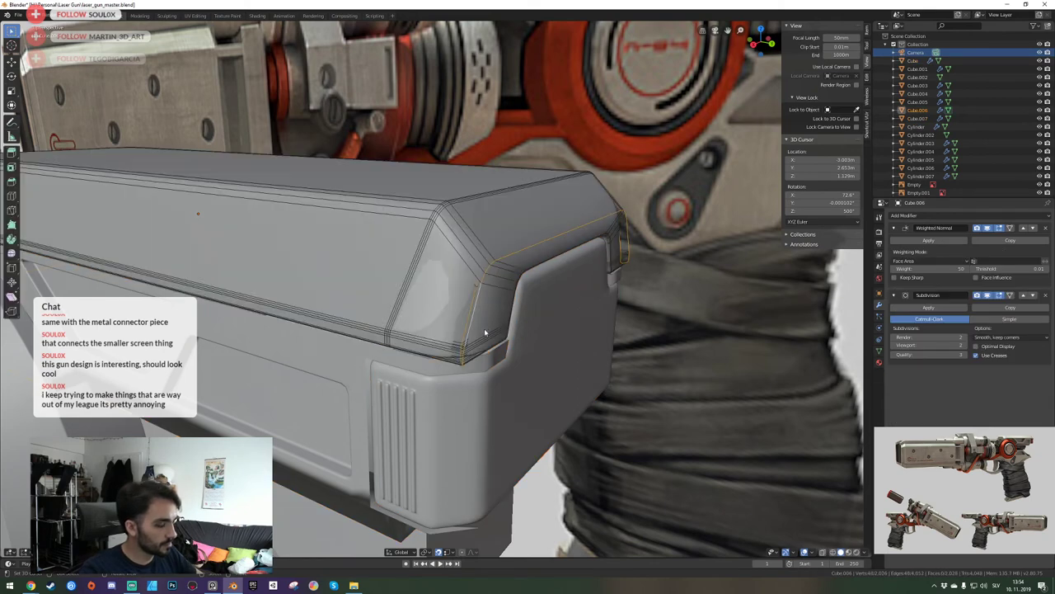
{"action": "key", "text": "ctrl+z"}
{"action": "key", "text": "ctrl+z"}
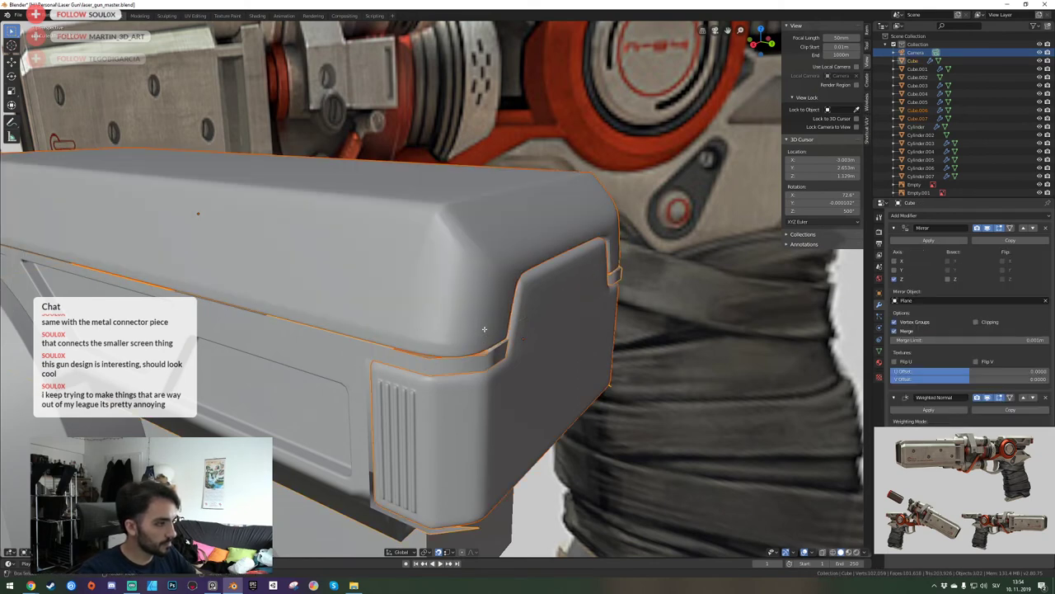
{"action": "left_click", "coordinate": [470, 318]}
{"action": "key", "text": "Tab"}
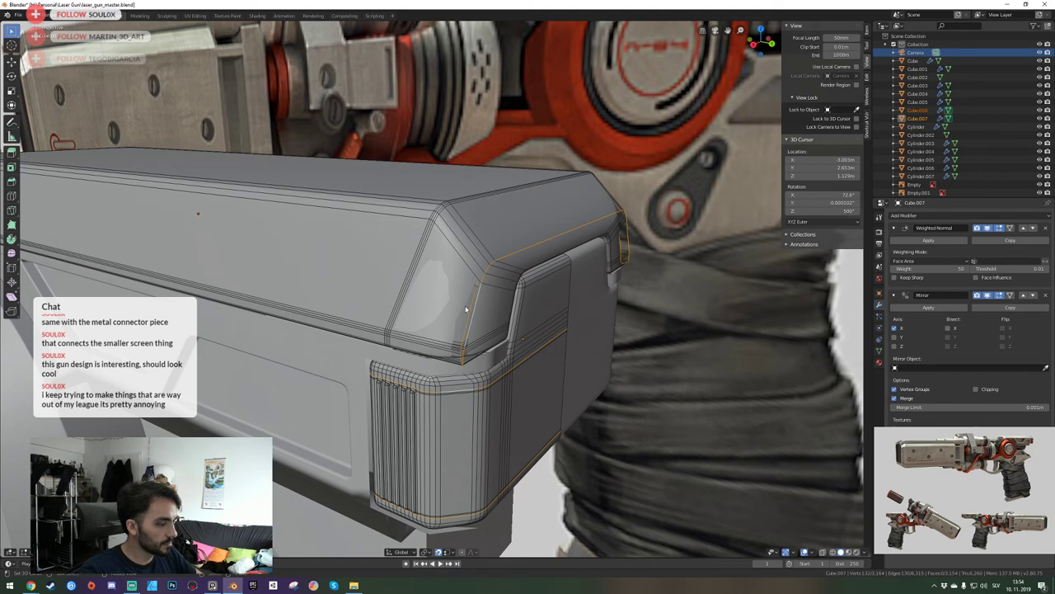
{"action": "key", "text": "Tab"}
{"action": "key", "text": "Tab"}
{"action": "key", "text": "Tab"}
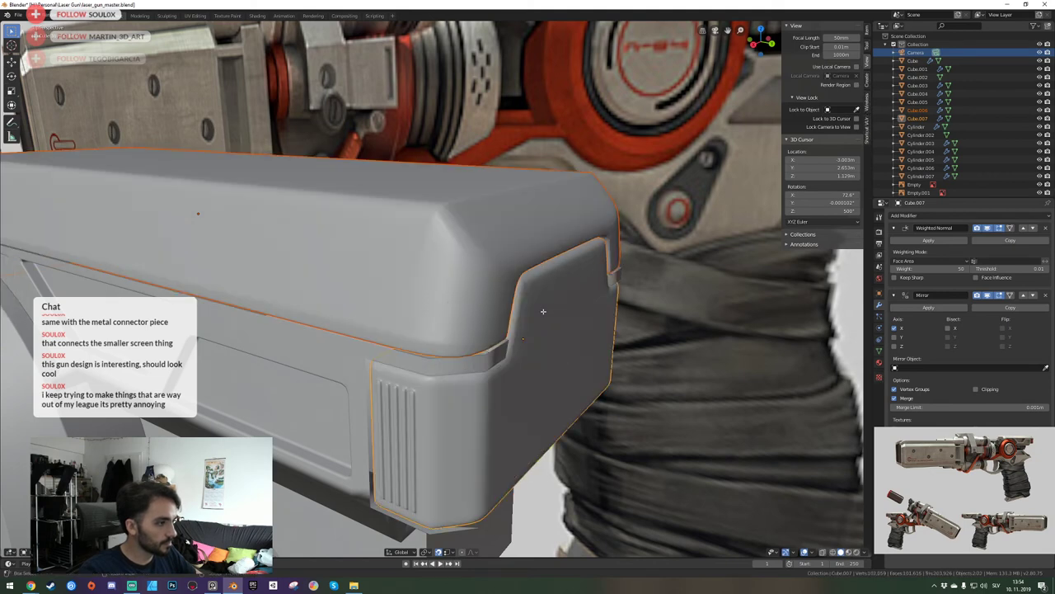
Edit the top cover's mesh alone and bevel the edge loop around its rear rim into a narrow band.
{"action": "left_click", "coordinate": [543, 312]}
{"action": "key", "text": "Tab"}
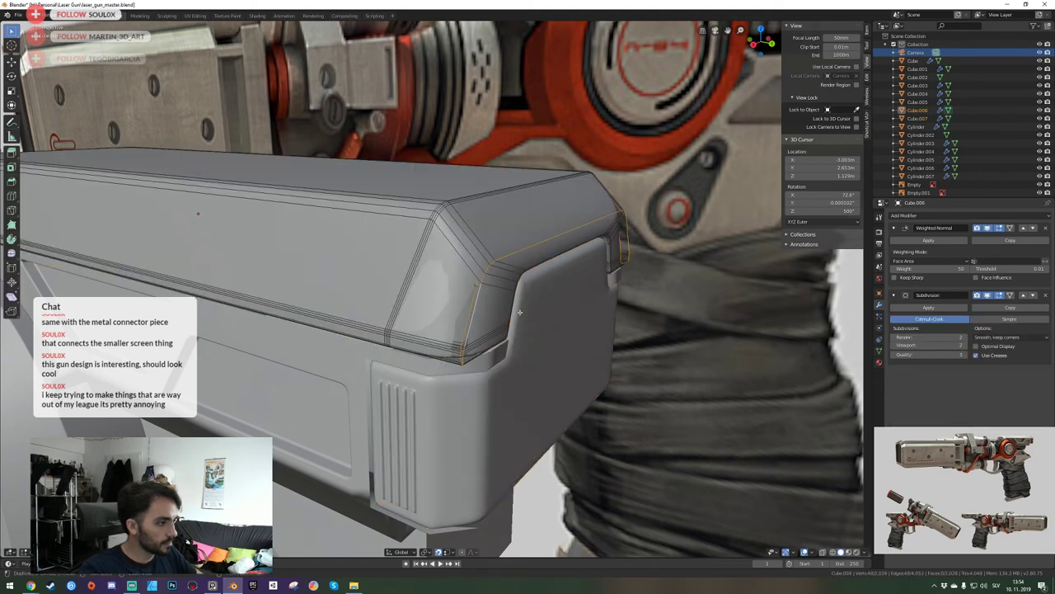
{"action": "left_click", "coordinate": [498, 315], "text": "alt"}
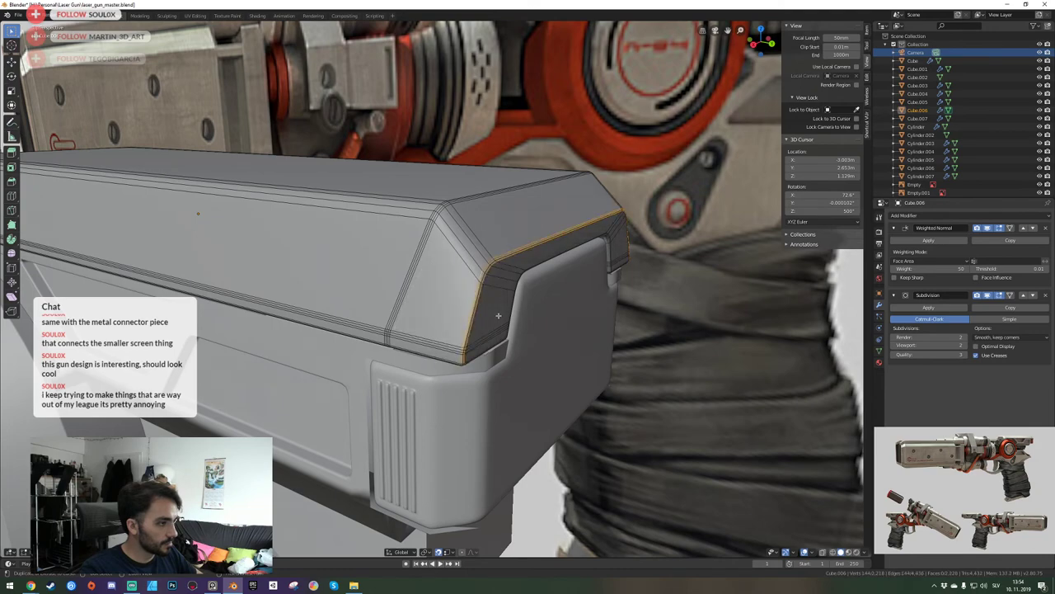
{"action": "key", "text": "Tab"}
Inspect the cover's narrowly bevelled rear rim from behind and from the side, and save the file.
{"action": "key", "text": "shift+grave"}
{"action": "key", "text": "s"}
{"action": "key", "text": "d"}
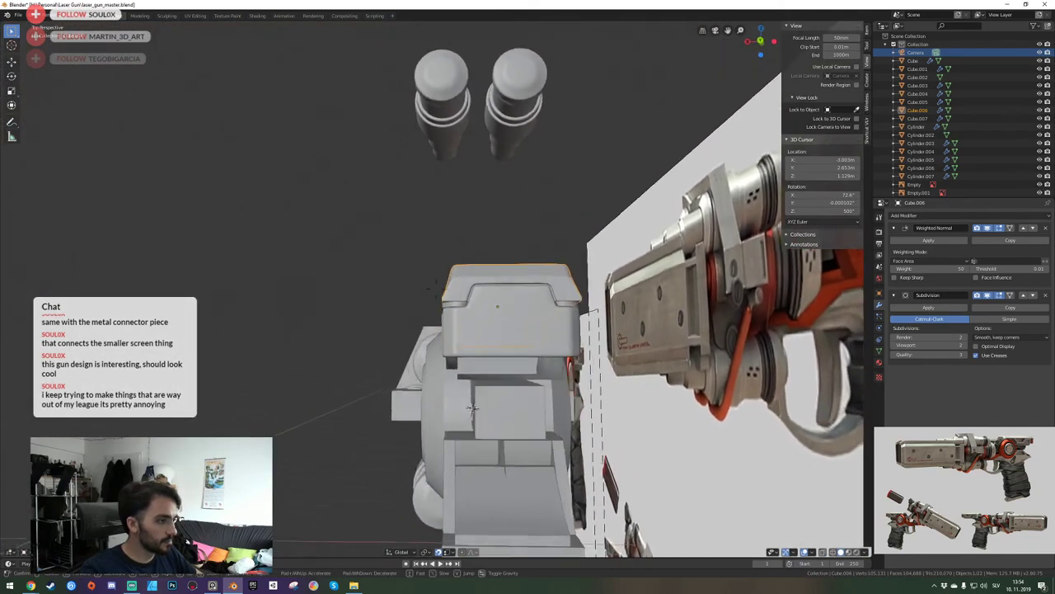
{"action": "key", "text": "w"}
{"action": "key", "text": "e"}
{"action": "key", "text": "d"}
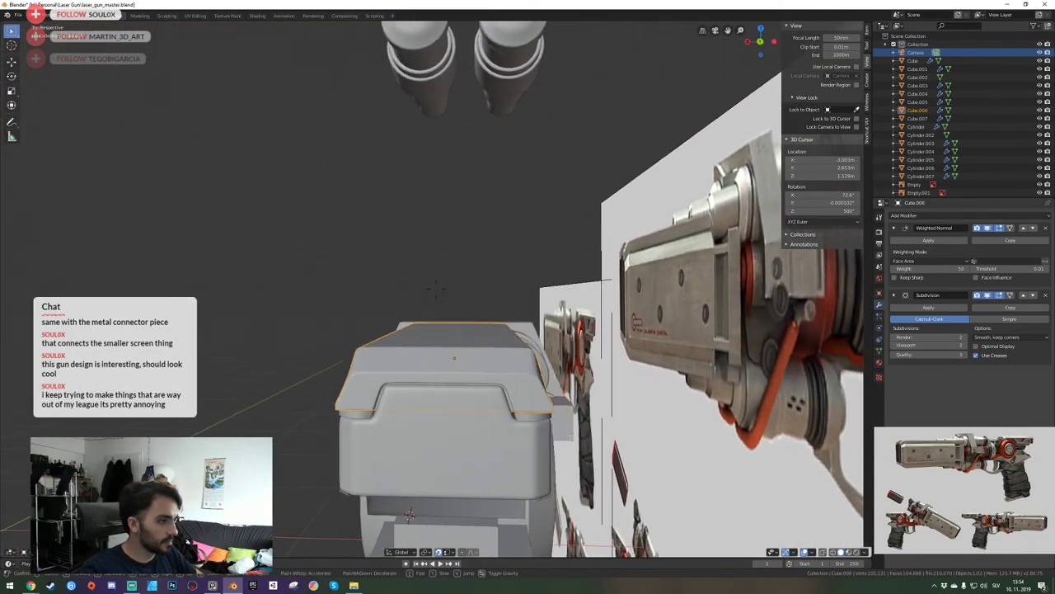
{"action": "key", "text": "a"}
{"action": "key", "text": "w"}
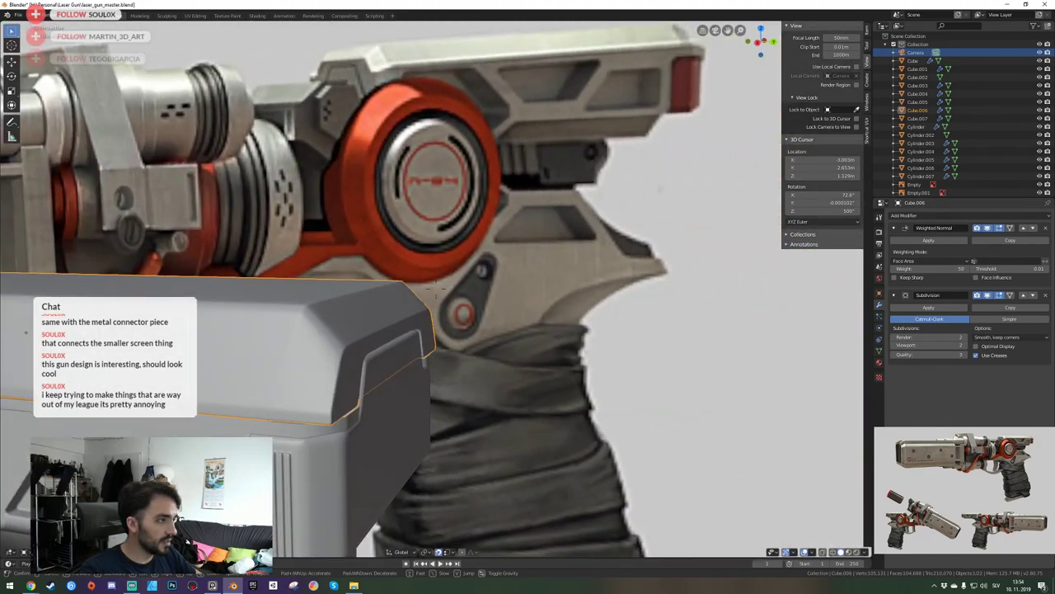
{"action": "key", "text": "s"}
{"action": "left_click", "coordinate": [437, 292]}
{"action": "key", "text": "shift+grave"}
{"action": "key", "text": "a"}
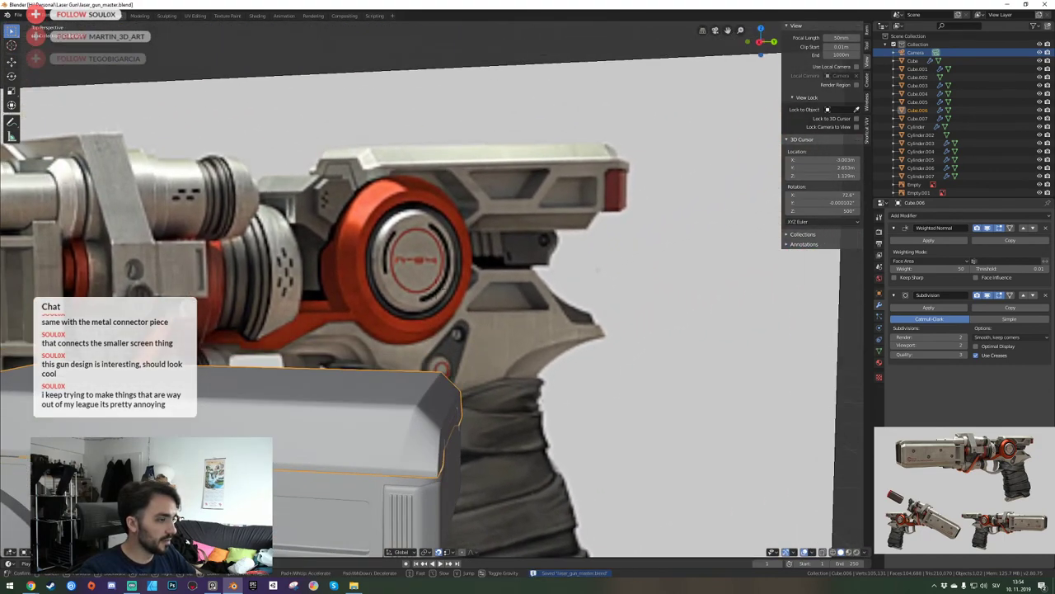
Compare the cover's front, side and rear rim with the reference gun, viewing it in mesh and shaded display.
{"action": "left_click", "coordinate": [439, 292]}
{"action": "left_click", "coordinate": [439, 292]}
{"action": "key", "text": "shift+grave"}
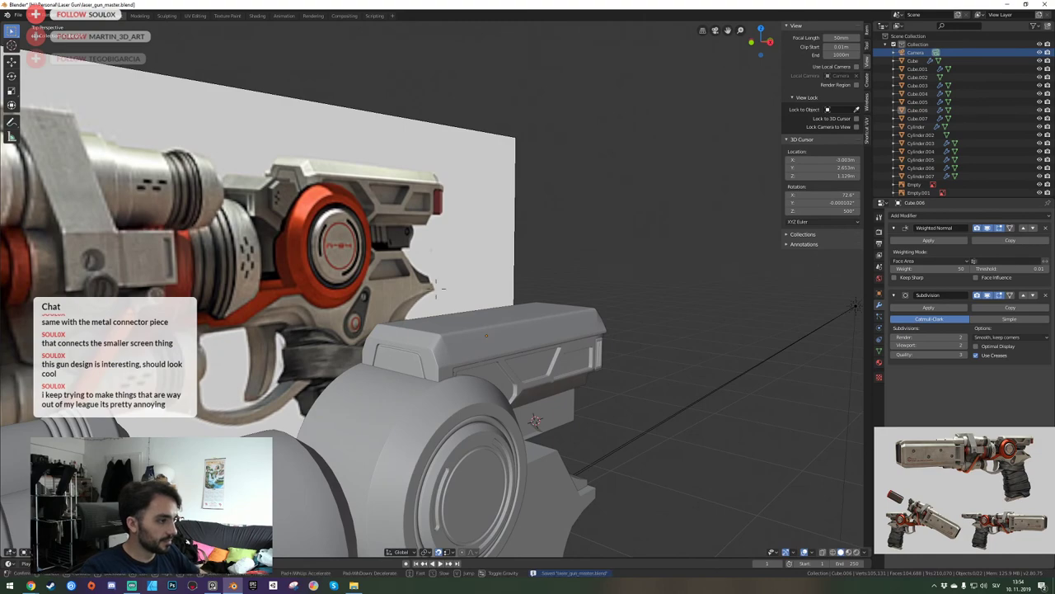
{"action": "key", "text": "w"}
{"action": "left_click", "coordinate": [437, 292]}
{"action": "key", "text": "shift+grave"}
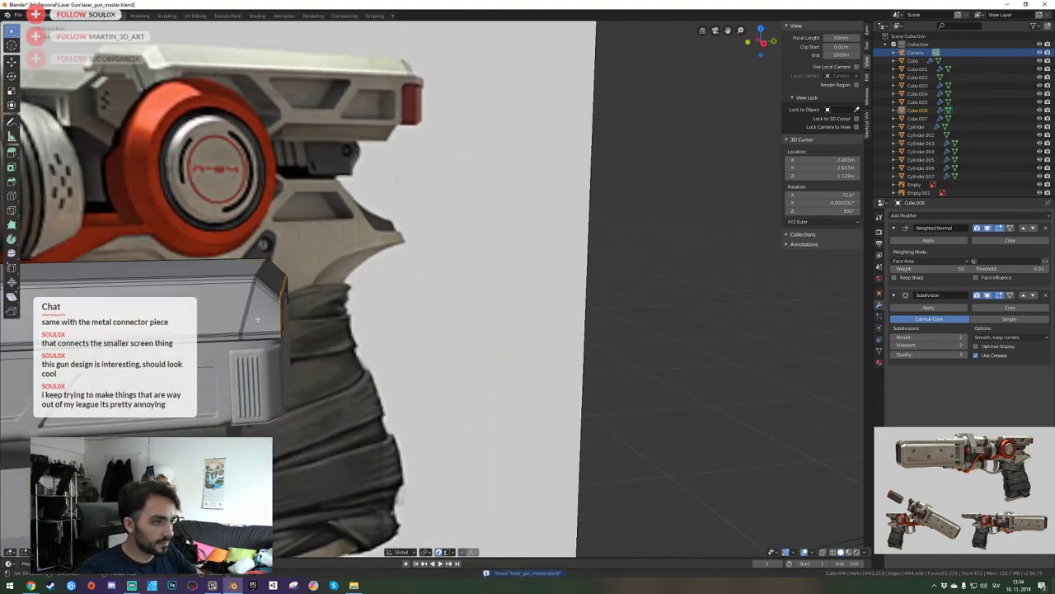
{"action": "key", "text": "w"}
{"action": "left_click", "coordinate": [437, 292]}
{"action": "key", "text": "shift+grave"}
{"action": "key", "text": "s"}
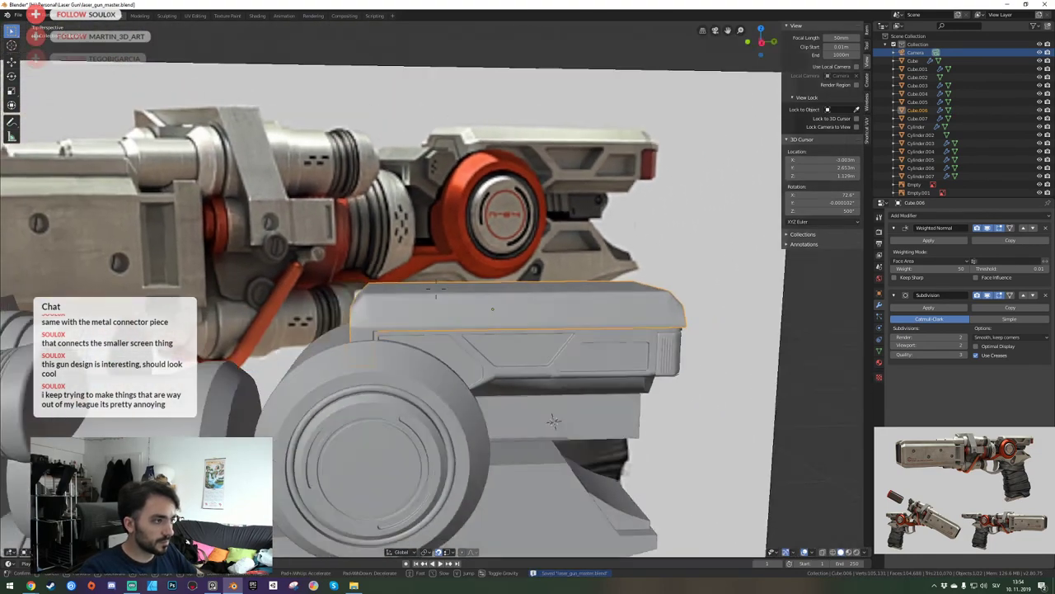
{"action": "left_click", "coordinate": [437, 292]}
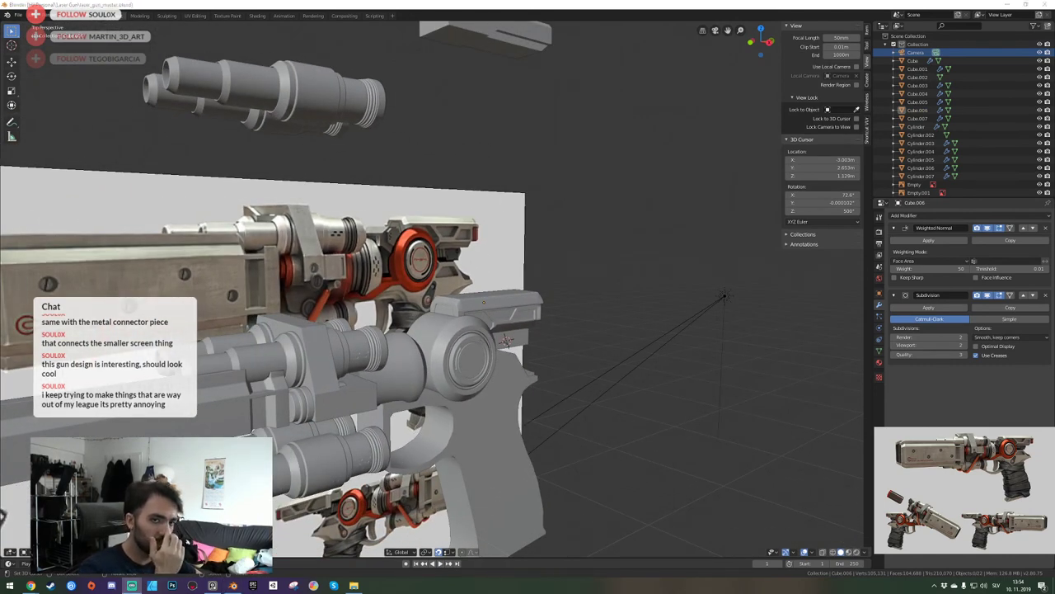
Check the whole gun and the cover's side, and save laser_gun_master.blend.
{"action": "key", "text": "s"}
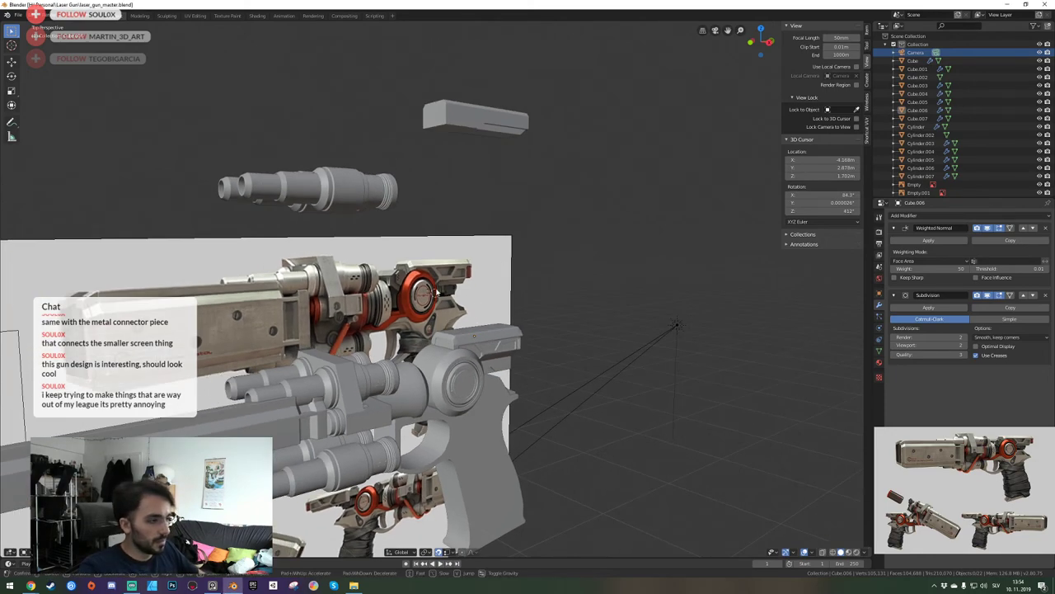
{"action": "left_click", "coordinate": [437, 292]}
{"action": "key", "text": "ctrl+s"}
{"action": "key", "text": "shift+grave"}
{"action": "key", "text": "w"}
{"action": "key", "text": "d"}
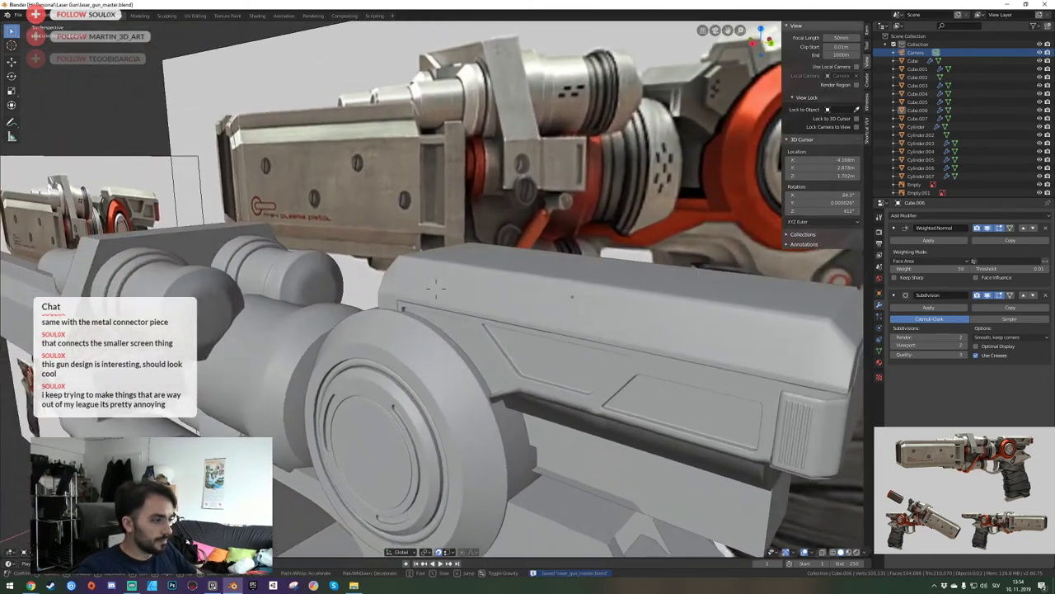
{"action": "key", "text": "w"}
{"action": "left_click", "coordinate": [436, 289]}
{"action": "key", "text": "ctrl+s"}
Select the top cover's entire mesh in Edit Mode and return to Object Mode at its rear corner.
{"action": "key", "text": "shift+grave"}
{"action": "key", "text": "e"}
{"action": "key", "text": "a"}
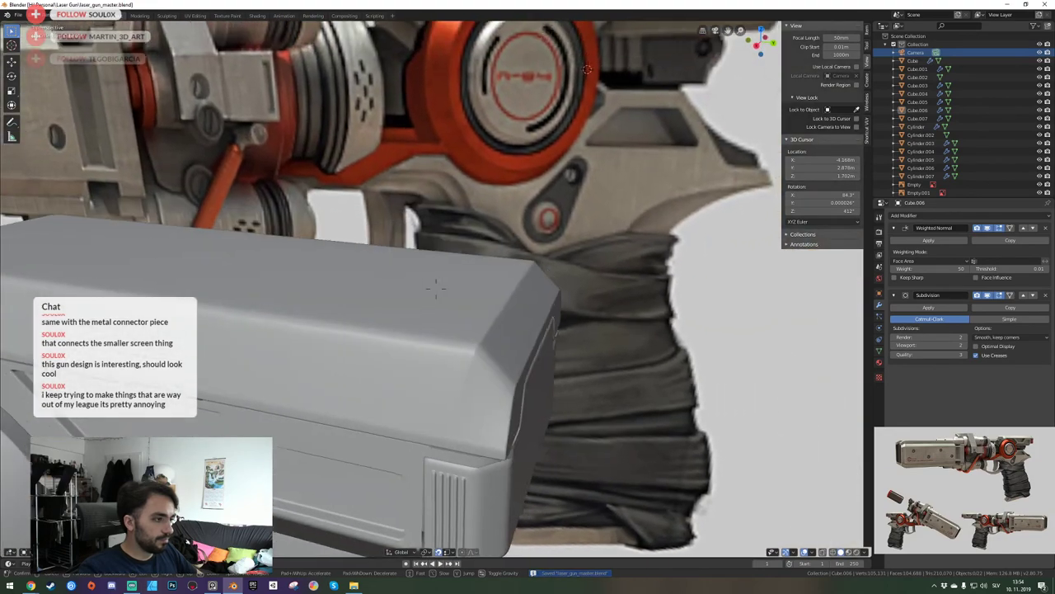
{"action": "left_click", "coordinate": [435, 288]}
{"action": "left_click", "coordinate": [479, 377]}
{"action": "key", "text": "Tab"}
{"action": "key", "text": "Tab"}
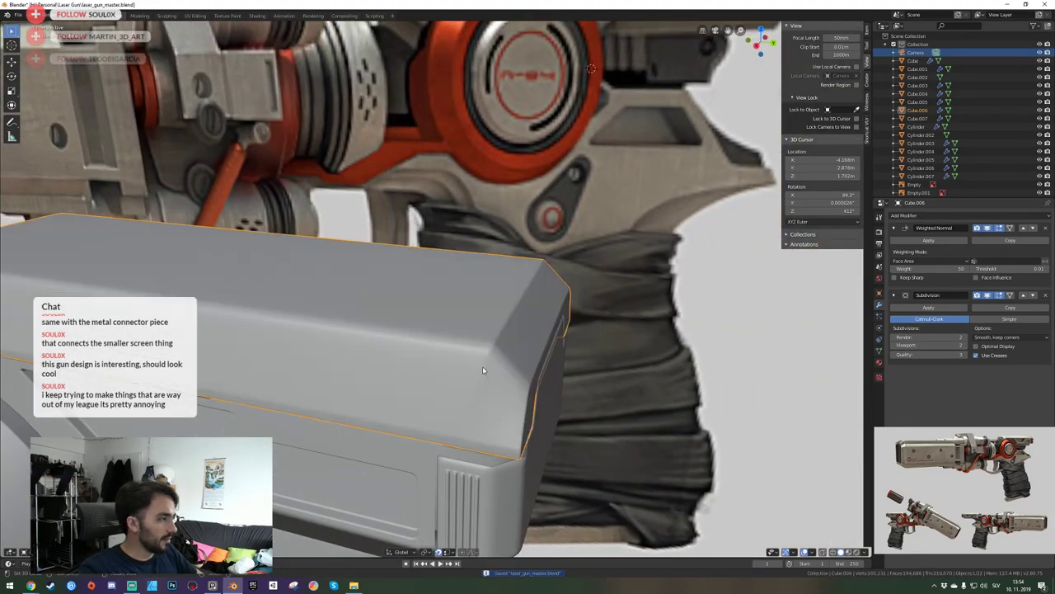
{"action": "key", "text": "Tab"}
{"action": "key", "text": "a"}
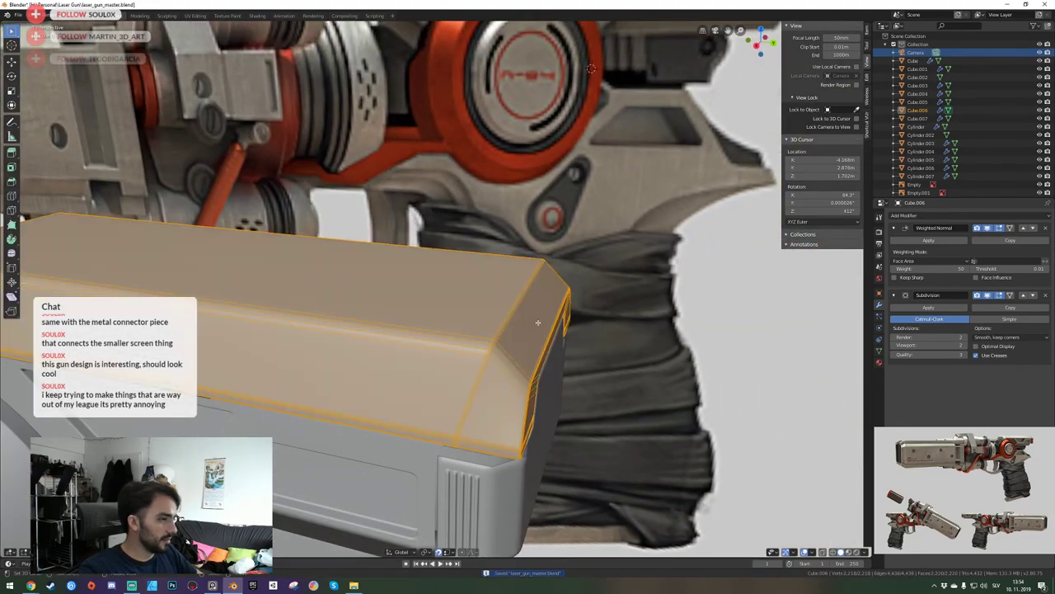
{"action": "key", "text": "Tab"}
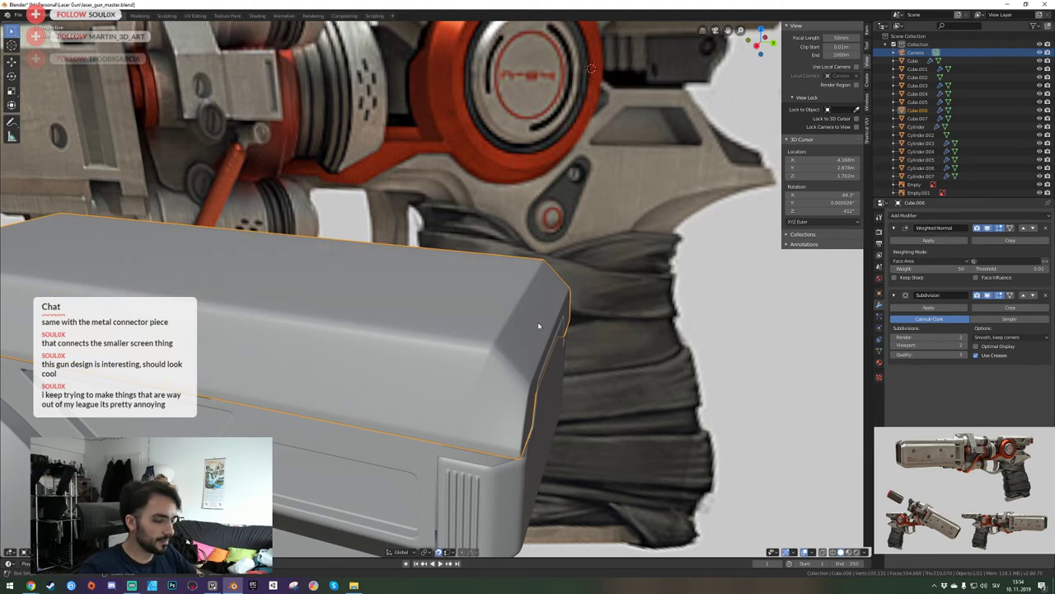
Apply all transforms to the selected top cover.
{"action": "key", "text": "ctrl+a"}
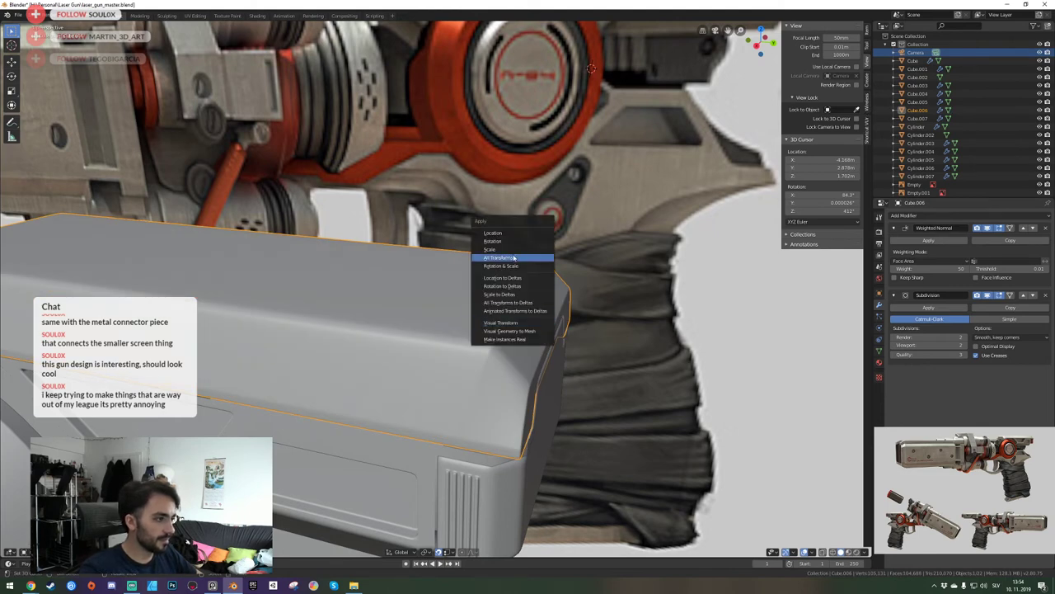
{"action": "left_click", "coordinate": [515, 258]}
{"action": "key", "text": "ctrl+a"}
{"action": "left_click", "coordinate": [494, 319]}
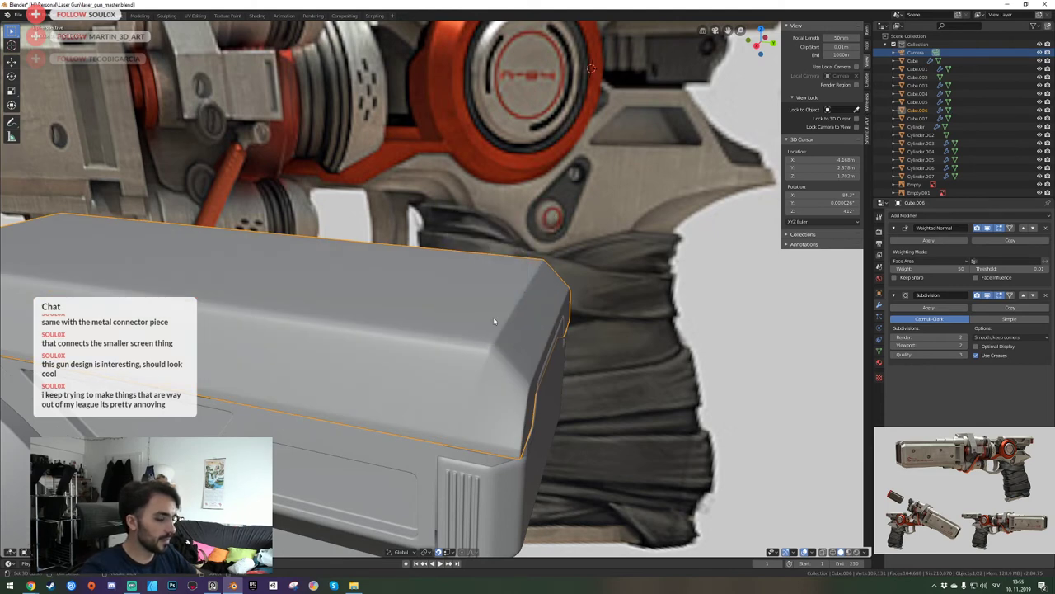
Render the current frame from the camera, close the result and inspect the top cover's side and rear corner.
{"action": "key", "text": "F12"}
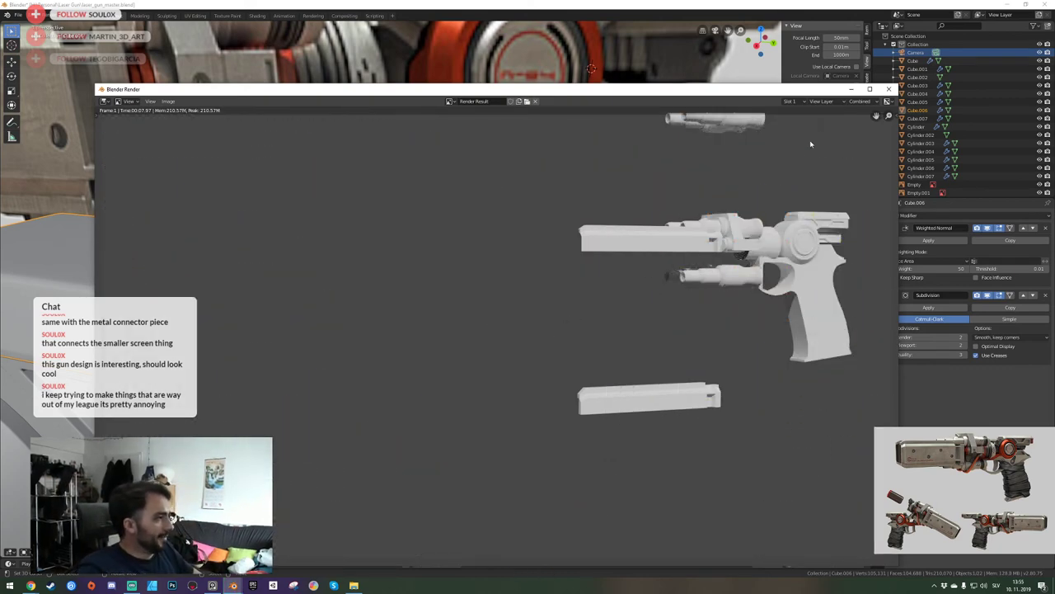
{"action": "left_click", "coordinate": [888, 89]}
{"action": "key", "text": "shift+grave"}
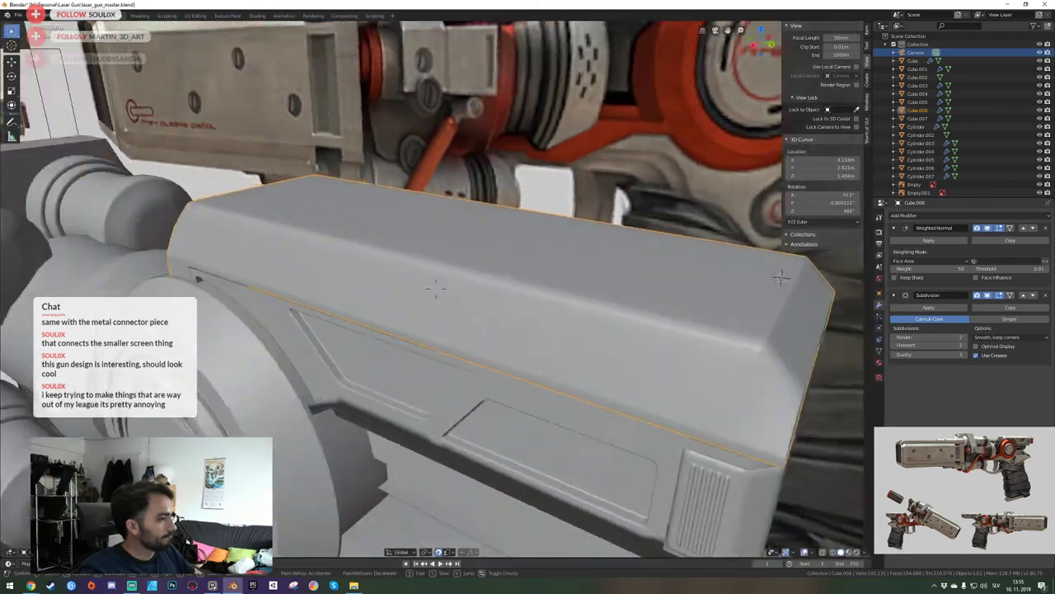
{"action": "key", "text": "s"}
{"action": "key", "text": "a"}
{"action": "key", "text": "d"}
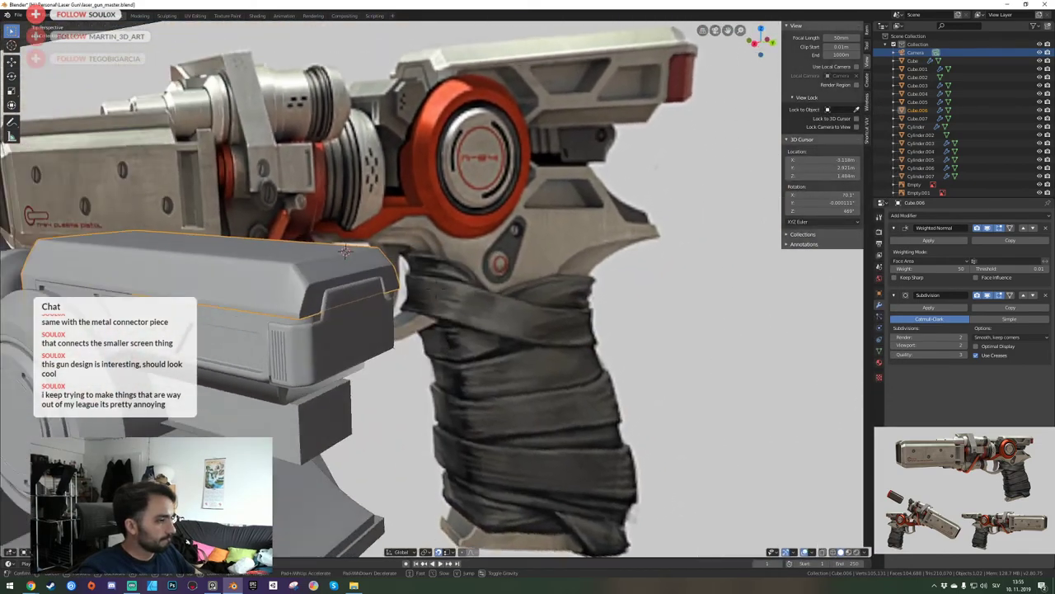
{"action": "middle_click_drag", "start_coordinate": [345, 251], "coordinate": [451, 392]}
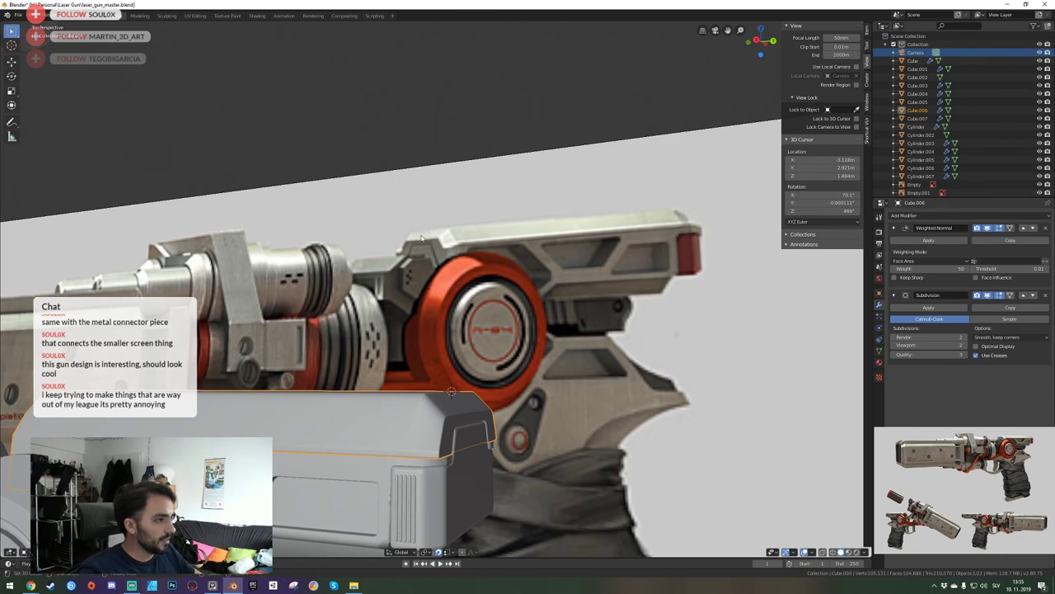
{"action": "middle_click_drag", "start_coordinate": [576, 308], "coordinate": [407, 299]}
{"action": "key", "text": "Tab"}
{"action": "key", "text": "Tab"}
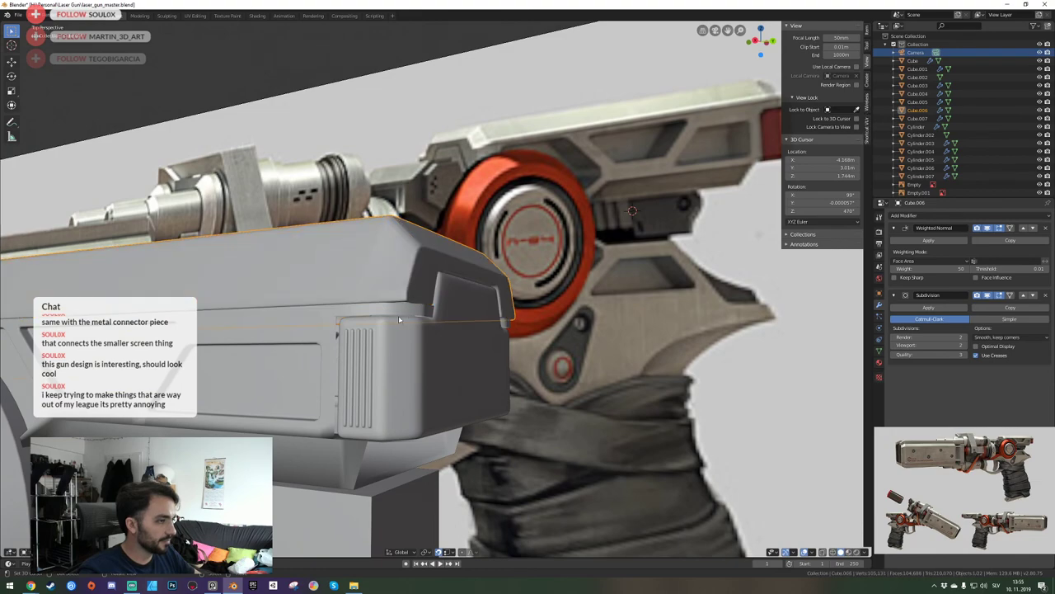
Examine the cover's rear corner above the ribbed end piece, comparing its Edit Mode mesh with the Object Mode shading.
{"action": "key", "text": "shift+grave"}
{"action": "key", "text": "s"}
{"action": "key", "text": "a"}
{"action": "key", "text": "d"}
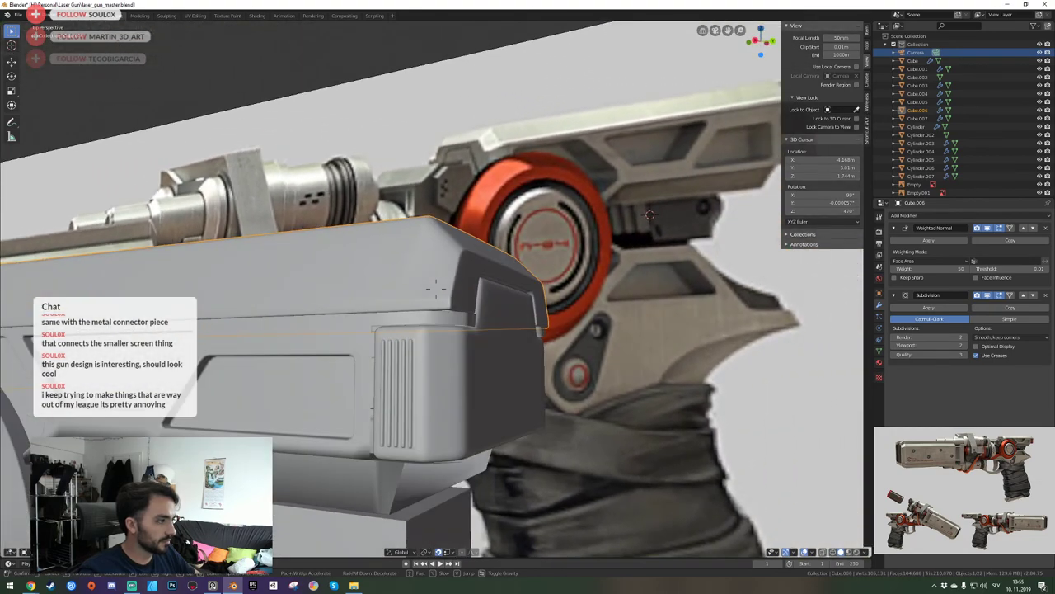
{"action": "left_click", "coordinate": [443, 286]}
{"action": "key", "text": "Tab"}
{"action": "key", "text": "Tab"}
{"action": "key", "text": "Tab"}
{"action": "key", "text": "Tab"}
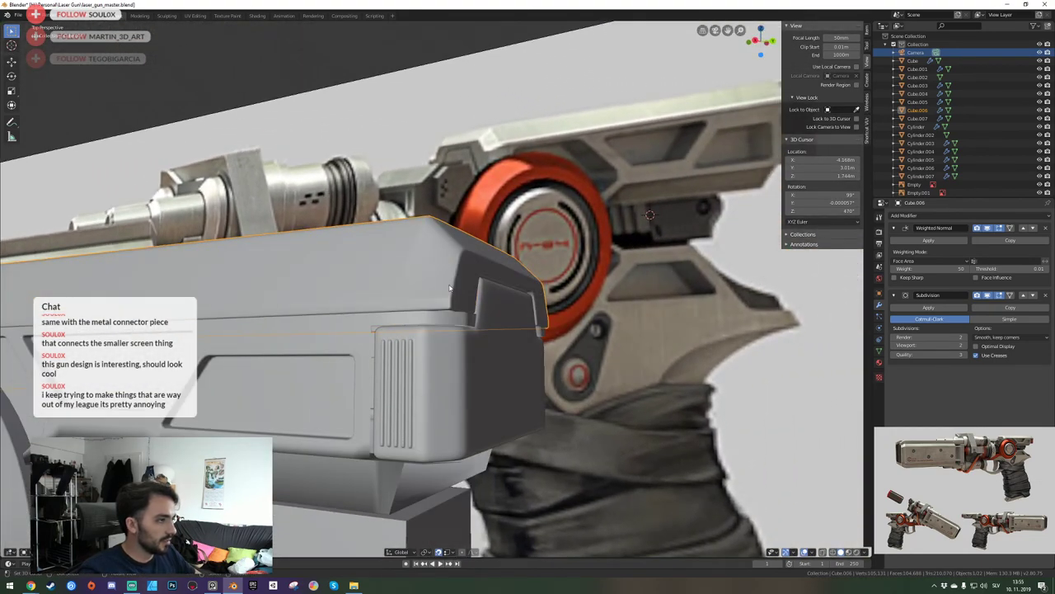
Select the side body below the cover and examine its mesh around the ribbed end piece in Edit Mode, returning to Object Mode.
{"action": "key", "text": "shift+grave"}
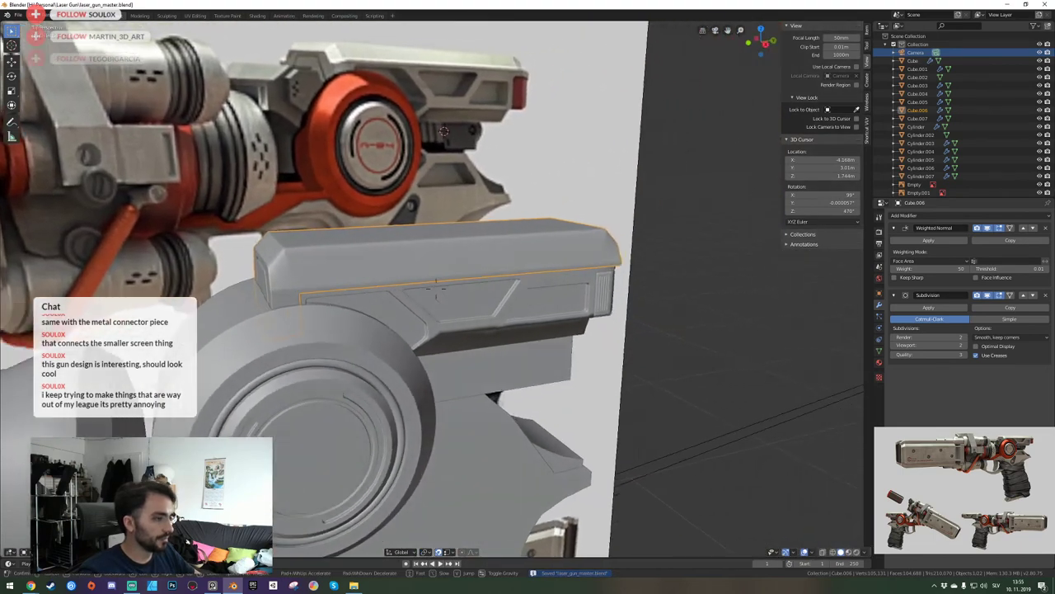
{"action": "left_click", "coordinate": [436, 289]}
{"action": "left_click", "coordinate": [424, 314]}
{"action": "key", "text": "shift+grave"}
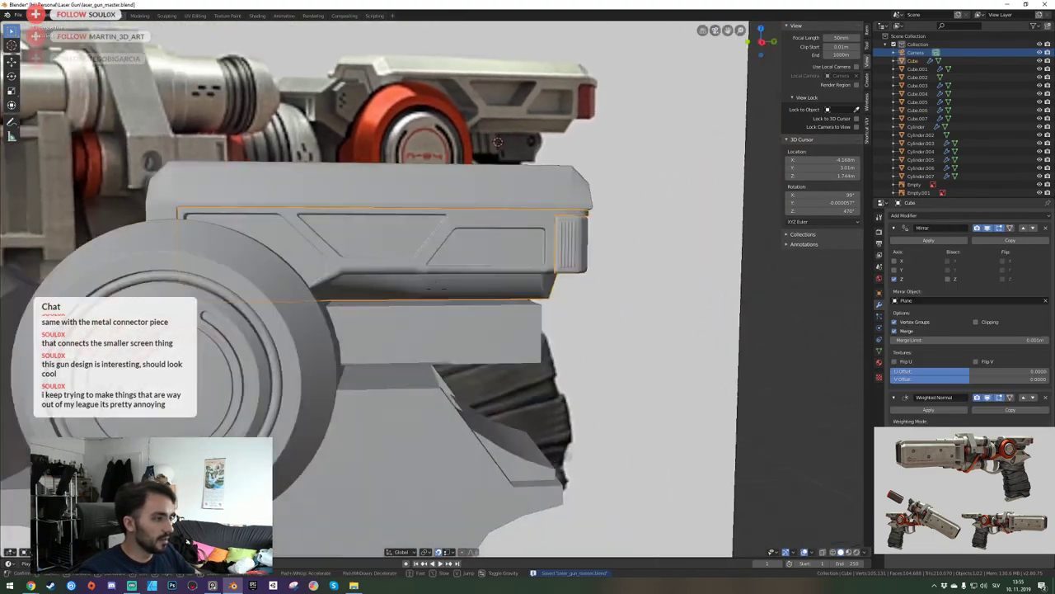
{"action": "left_click", "coordinate": [437, 291]}
{"action": "key", "text": "Tab"}
{"action": "key", "text": "shift+grave"}
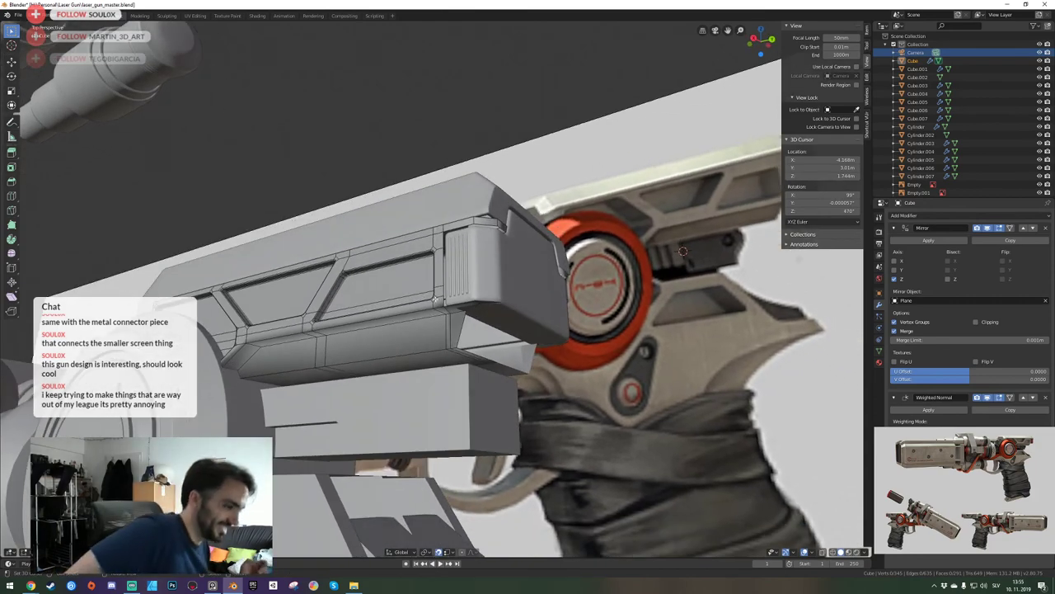
{"action": "left_click", "coordinate": [431, 299]}
{"action": "key", "text": "shift+grave"}
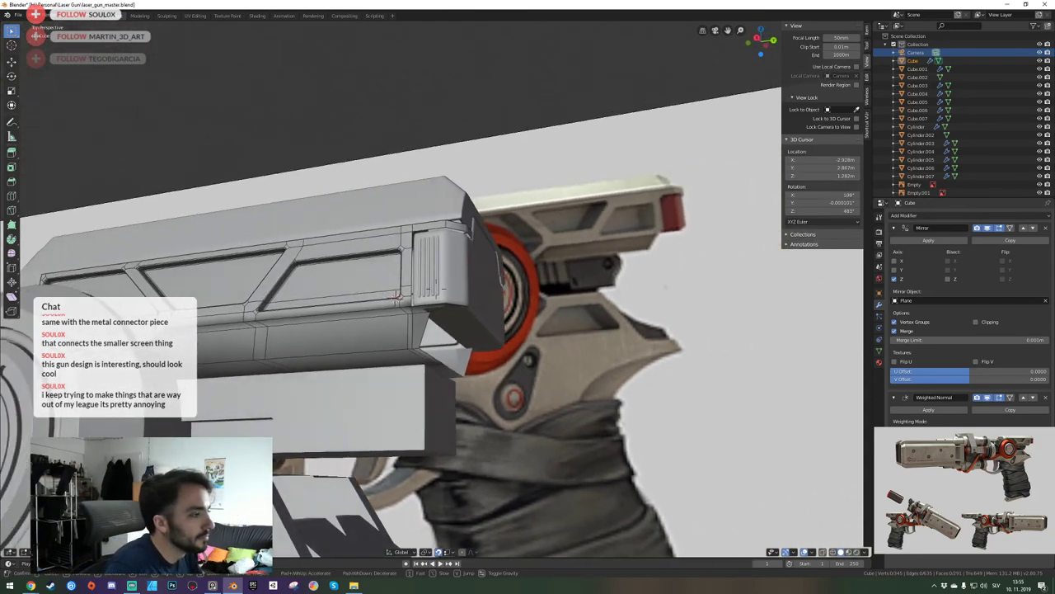
{"action": "left_click", "coordinate": [404, 266]}
{"action": "key", "text": "Tab"}
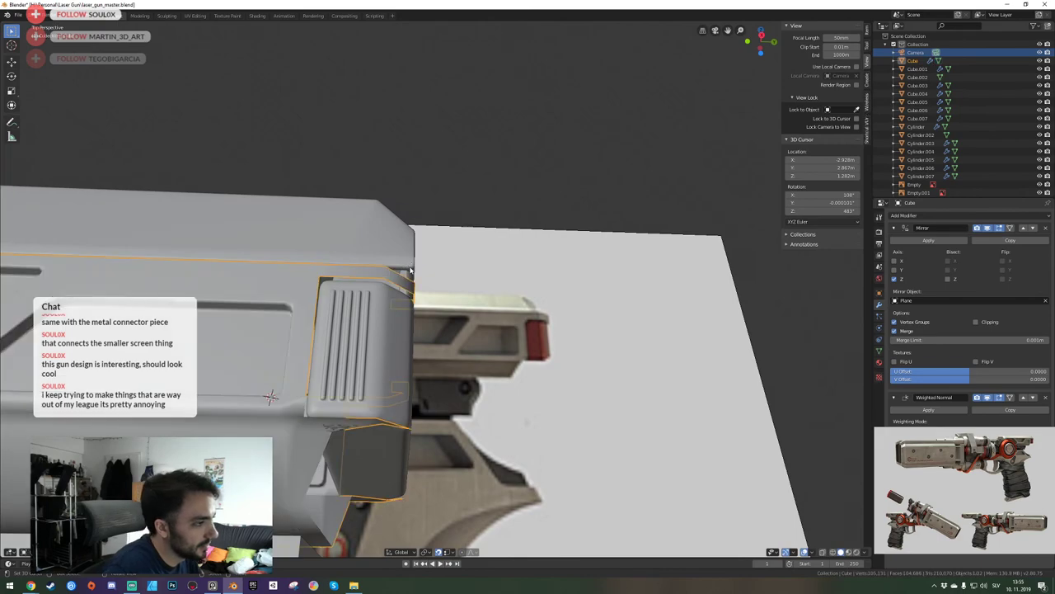
Select the top cover, examine its rear rim's edge loops in Edit Mode and return to Object Mode.
{"action": "key", "text": "shift+grave"}
{"action": "left_click", "coordinate": [437, 292]}
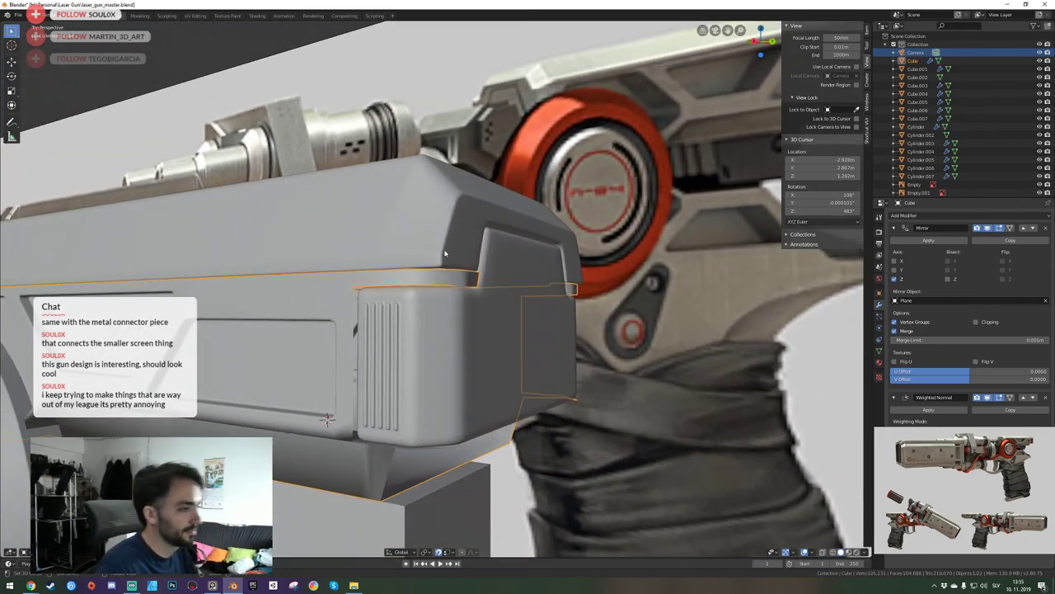
{"action": "left_click", "coordinate": [446, 254]}
{"action": "key", "text": "Tab"}
{"action": "key", "text": "shift+grave"}
{"action": "key", "text": "w"}
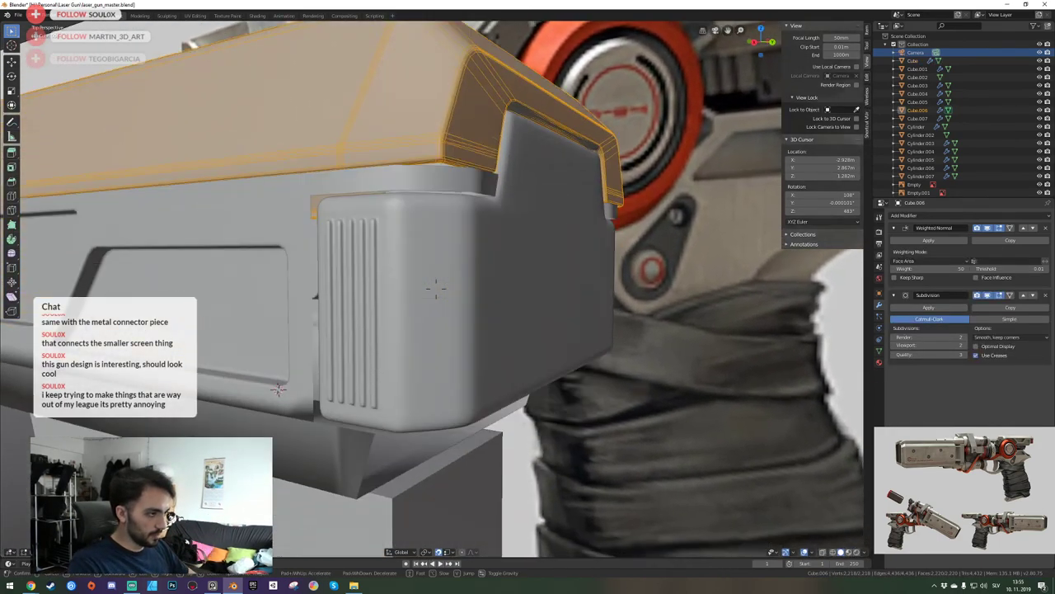
{"action": "key", "text": "q"}
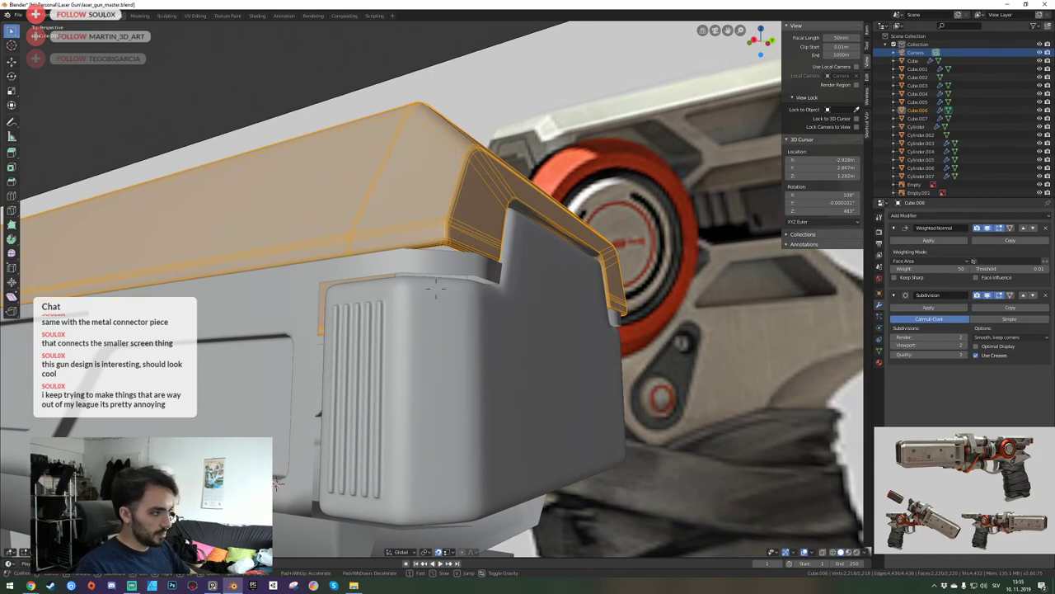
{"action": "key", "text": "e"}
{"action": "key", "text": "q"}
{"action": "left_click", "coordinate": [436, 289]}
{"action": "key", "text": "Tab"}
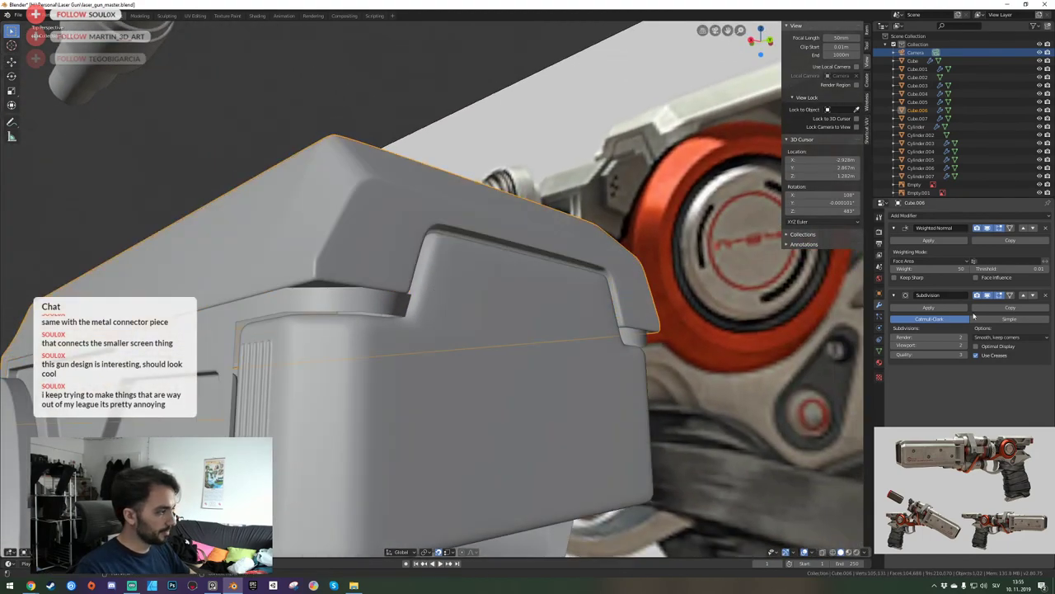
Compare the cover with and without its Subdivision modifier in the viewport, and leave the modifier's viewport display off.
{"action": "left_click", "coordinate": [987, 295]}
{"action": "mouse_move", "coordinate": [566, 301]}
{"action": "middle_mouse_down"}
{"action": "mouse_move", "coordinate": [609, 297]}
{"action": "mouse_move", "coordinate": [581, 295]}
{"action": "middle_mouse_up"}
{"action": "left_click", "coordinate": [989, 295]}
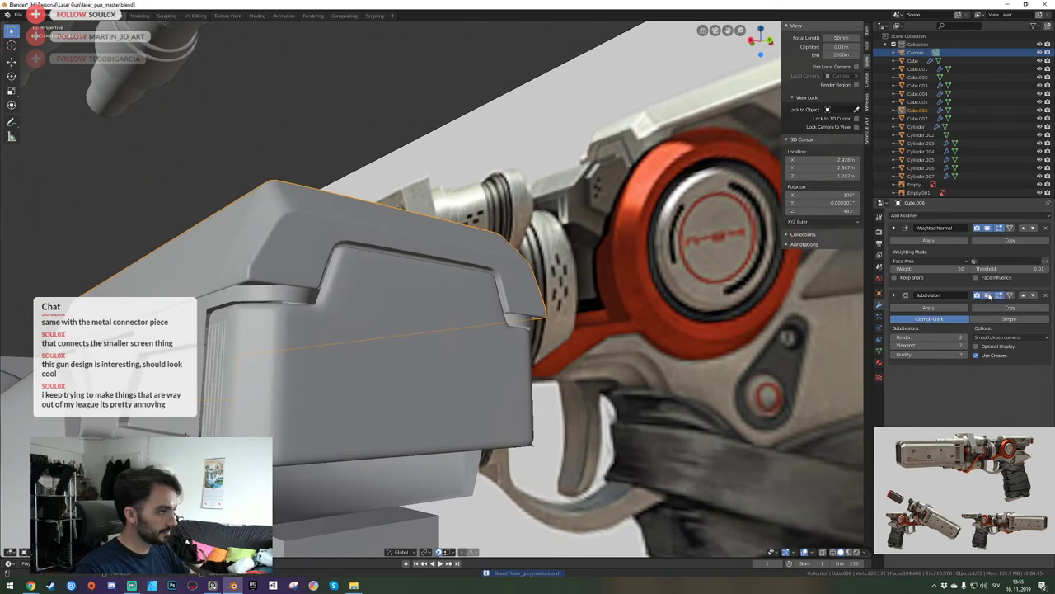
{"action": "middle_click_drag", "start_coordinate": [614, 298], "coordinate": [551, 311]}
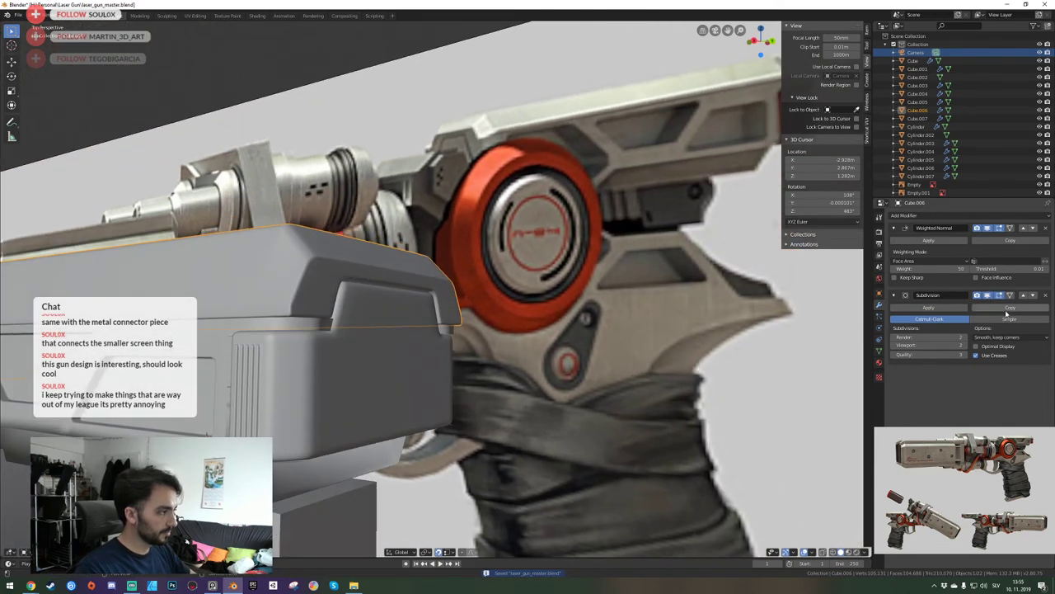
Check the unsubdivided cover beside the round disc and side body, and save laser_gun_master.blend.
{"action": "key", "text": "shift+grave"}
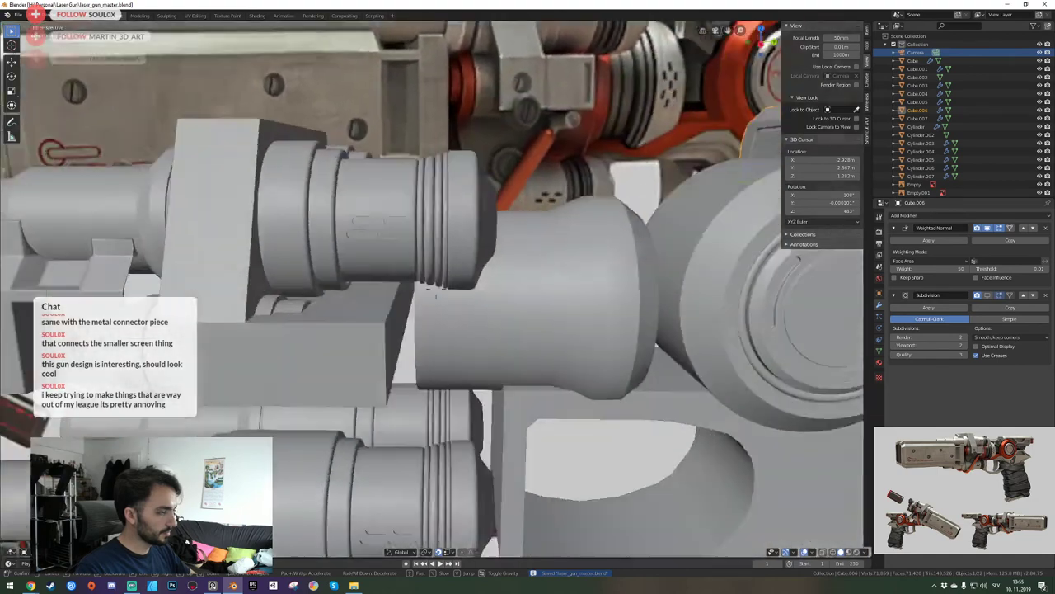
{"action": "key", "text": "d"}
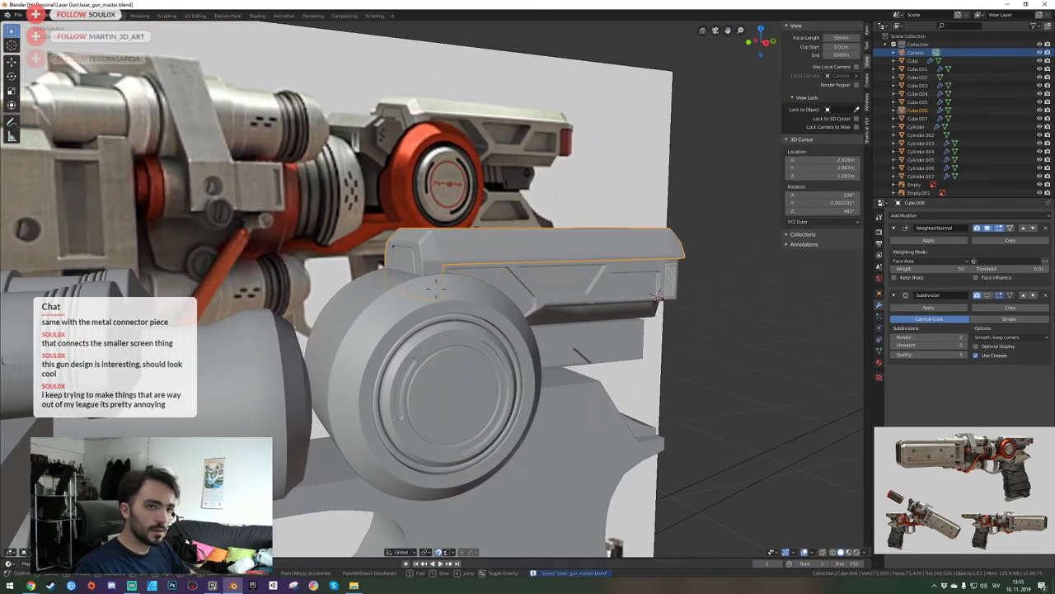
{"action": "left_click", "coordinate": [437, 291]}
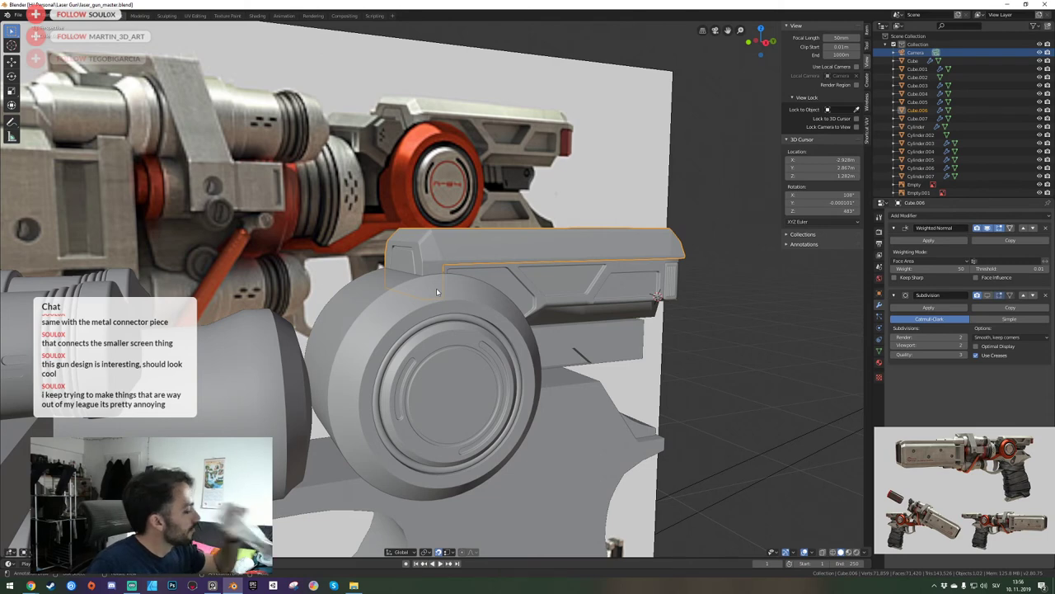
{"action": "key", "text": "shift+grave"}
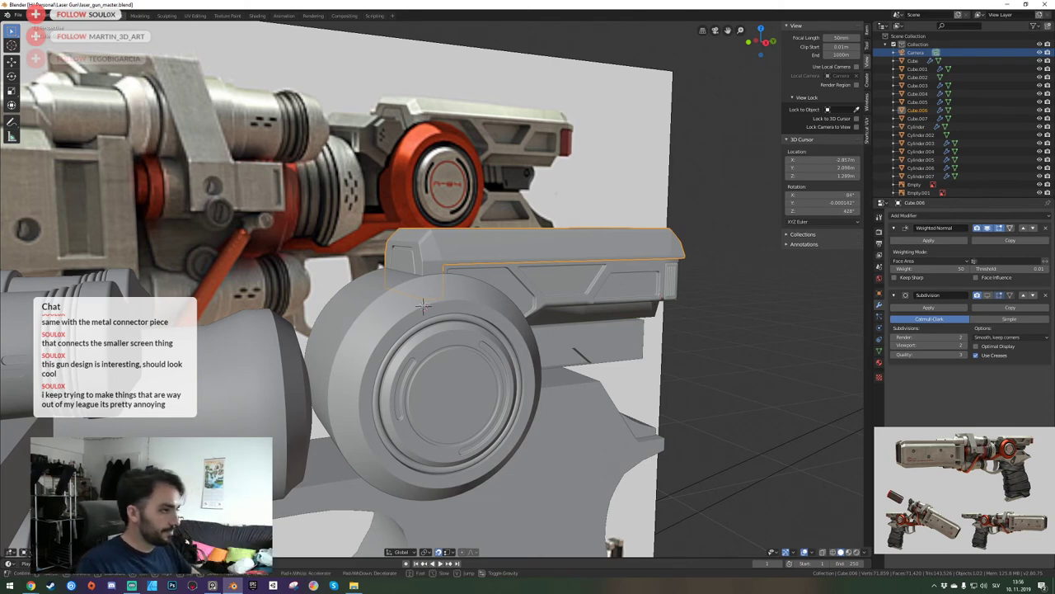
{"action": "key", "text": "e"}
{"action": "key", "text": "a"}
{"action": "left_click", "coordinate": [437, 291]}
{"action": "key", "text": "ctrl+s"}
Deselect the cover, select the side body beneath it and place the 3D cursor on its middle recessed panel.
{"action": "key", "text": "shift+grave"}
{"action": "key", "text": "w"}
{"action": "key", "text": "d"}
{"action": "left_click", "coordinate": [437, 291]}
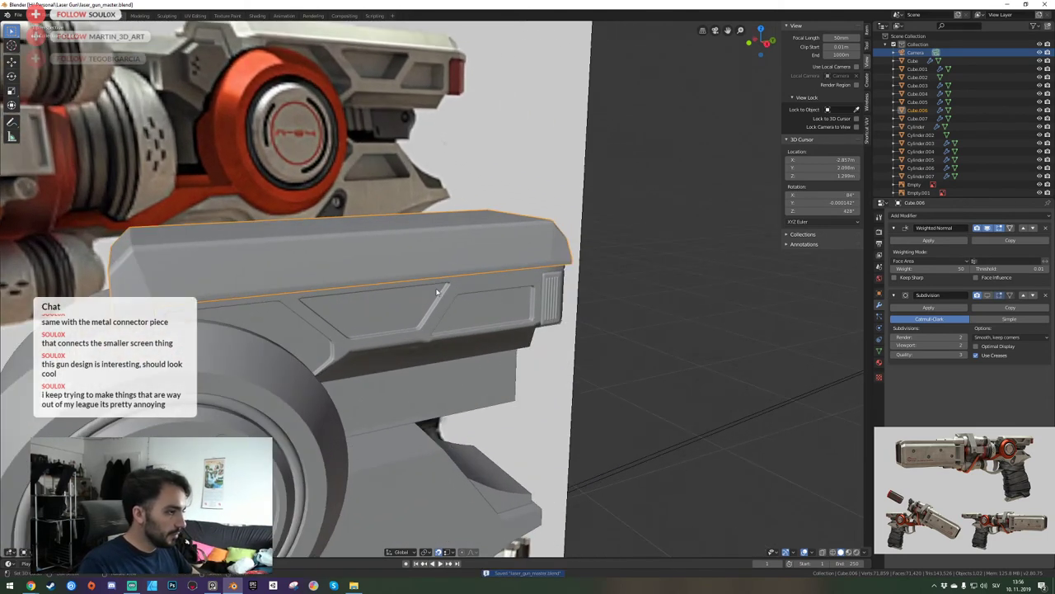
{"action": "key", "text": "alt+a"}
{"action": "key", "text": "shift+grave"}
{"action": "key", "text": "w"}
{"action": "key", "text": "d"}
{"action": "left_click", "coordinate": [437, 291]}
{"action": "left_click", "coordinate": [527, 279]}
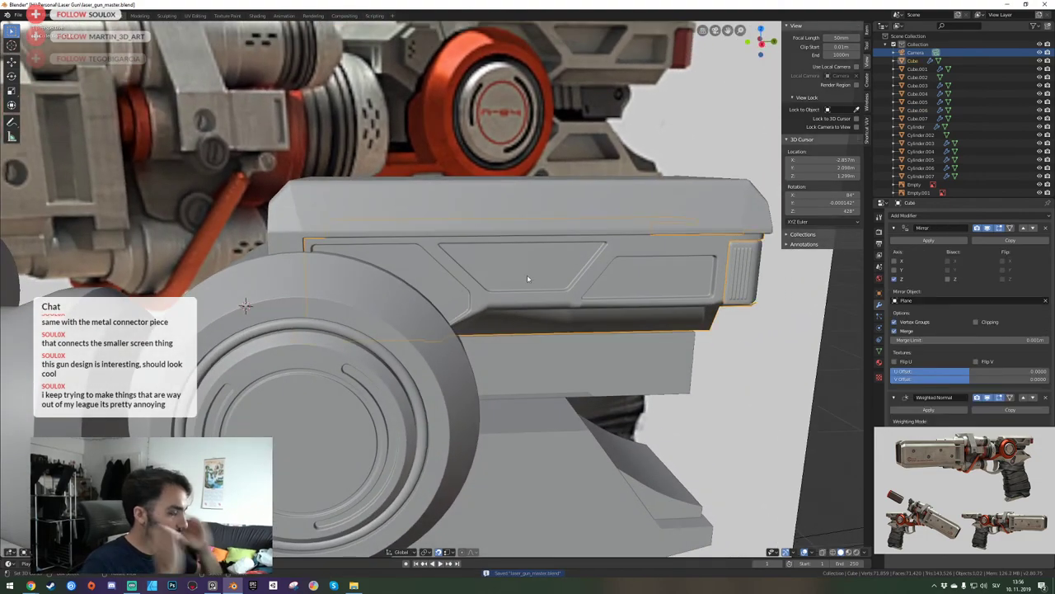
{"action": "left_click", "coordinate": [518, 280]}
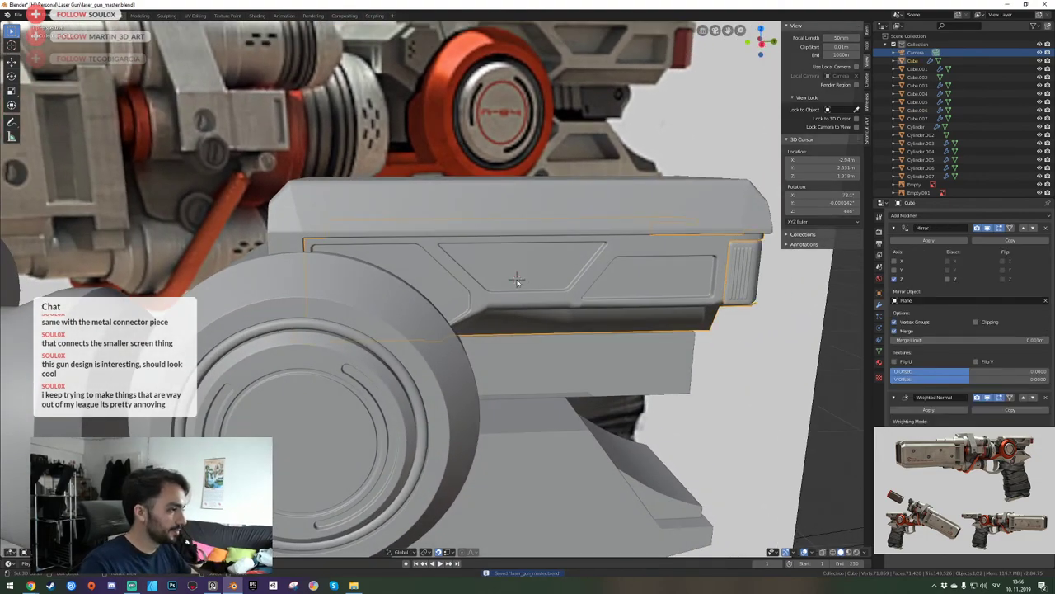
Check the body's rear end and underside, reselect the side body and isolate it in Local View.
{"action": "key", "text": "shift+grave"}
{"action": "key", "text": "d"}
{"action": "left_click", "coordinate": [437, 291]}
{"action": "key", "text": "shift+grave"}
{"action": "key", "text": "a"}
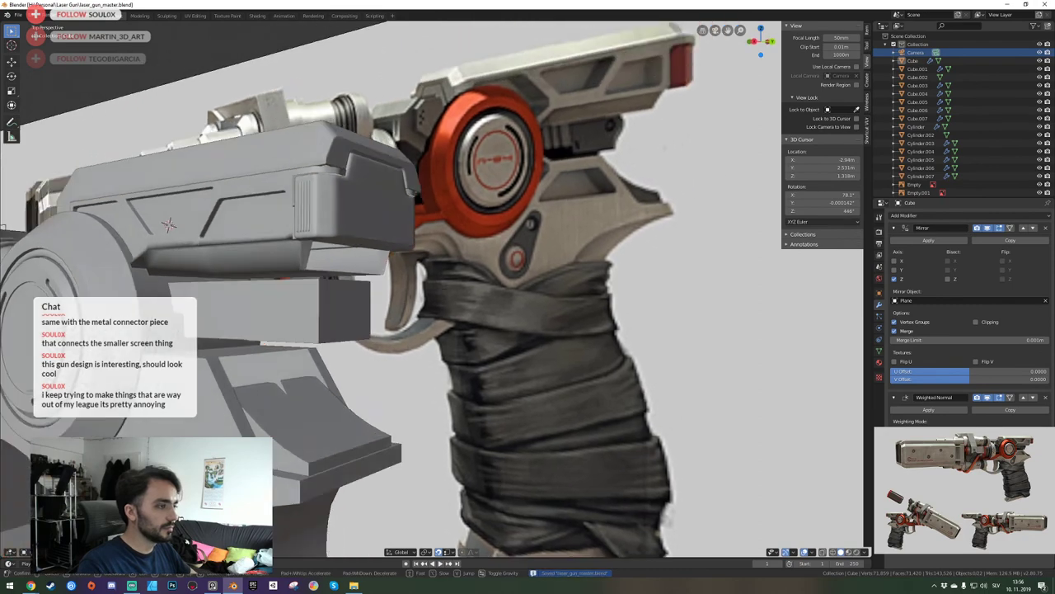
{"action": "left_click", "coordinate": [437, 291]}
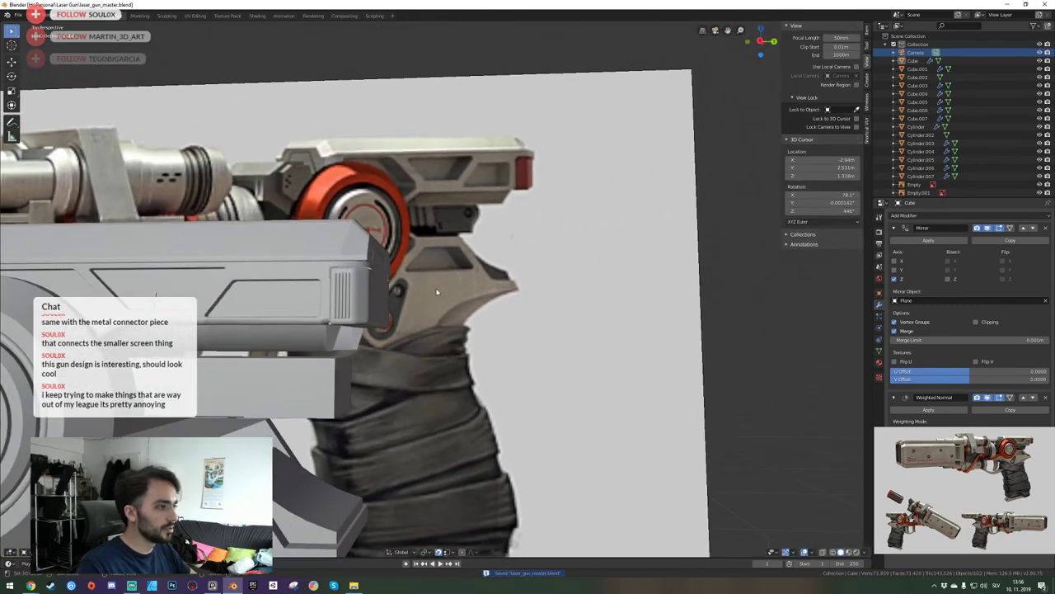
{"action": "left_click", "coordinate": [284, 341]}
{"action": "key", "text": "shift+grave"}
{"action": "key", "text": "a"}
{"action": "left_click", "coordinate": [437, 291]}
{"action": "key", "text": "KP_Divide"}
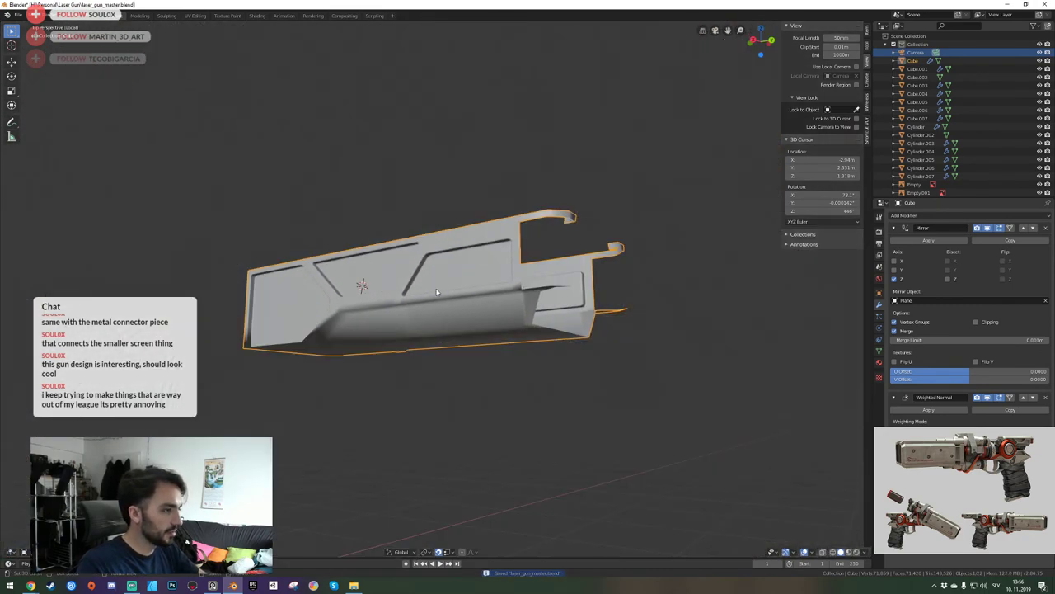
Examine the isolated side body's mesh inside and around its rear end, and leave Local View.
{"action": "key", "text": "shift+grave"}
{"action": "key", "text": "w"}
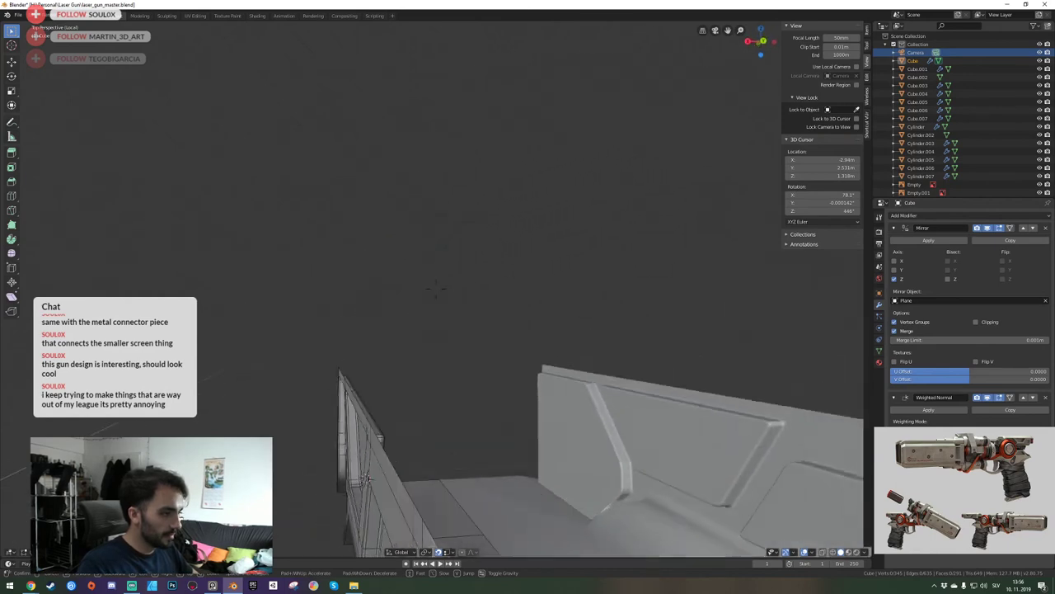
{"action": "key", "text": "s"}
{"action": "key", "text": "w"}
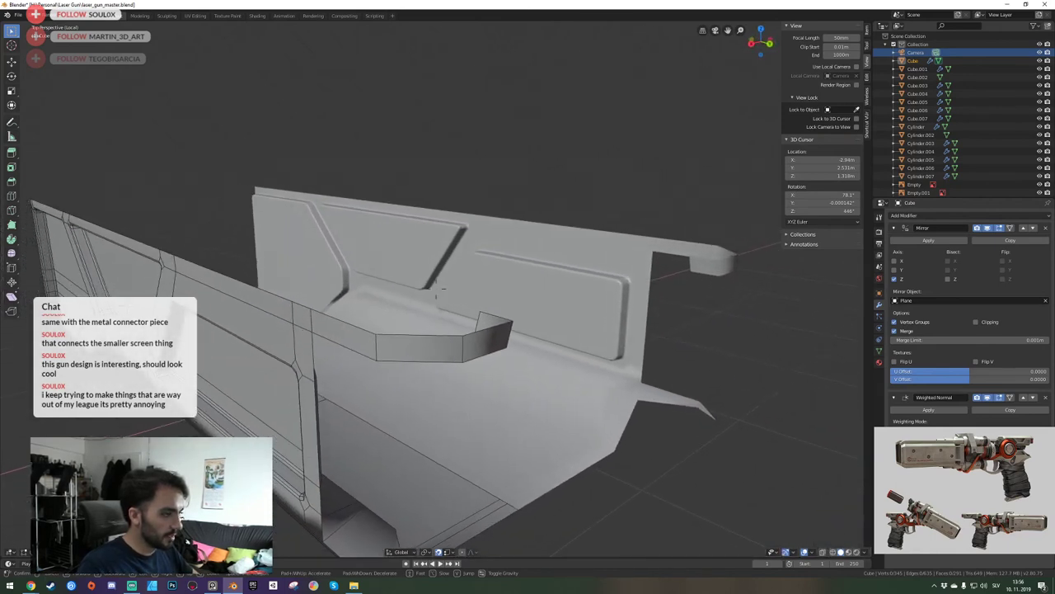
{"action": "key", "text": "s"}
{"action": "key", "text": "d"}
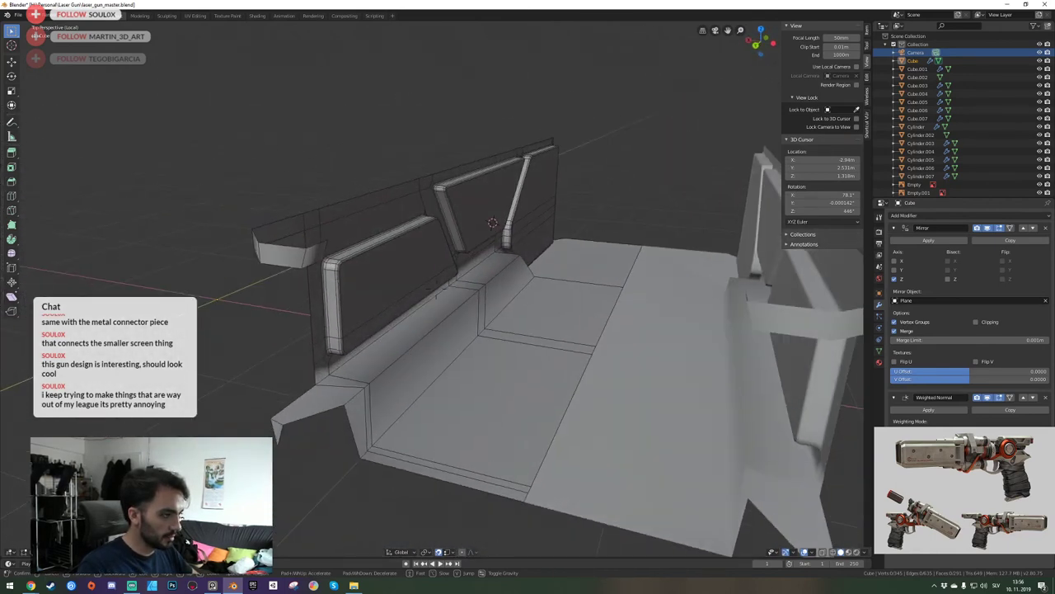
{"action": "key", "text": "a"}
{"action": "left_click", "coordinate": [441, 289]}
{"action": "key", "text": "KP_Divide"}
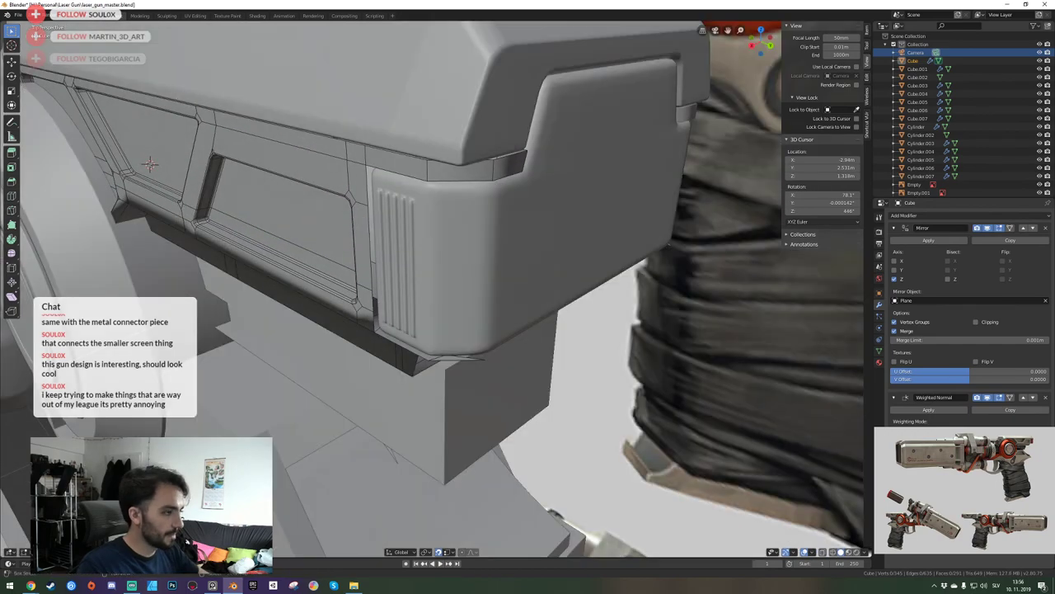
Examine the corner and underside where the side body meets the ribbed end piece.
{"action": "key", "text": "shift+grave"}
{"action": "key", "text": "q"}
{"action": "key", "text": "a"}
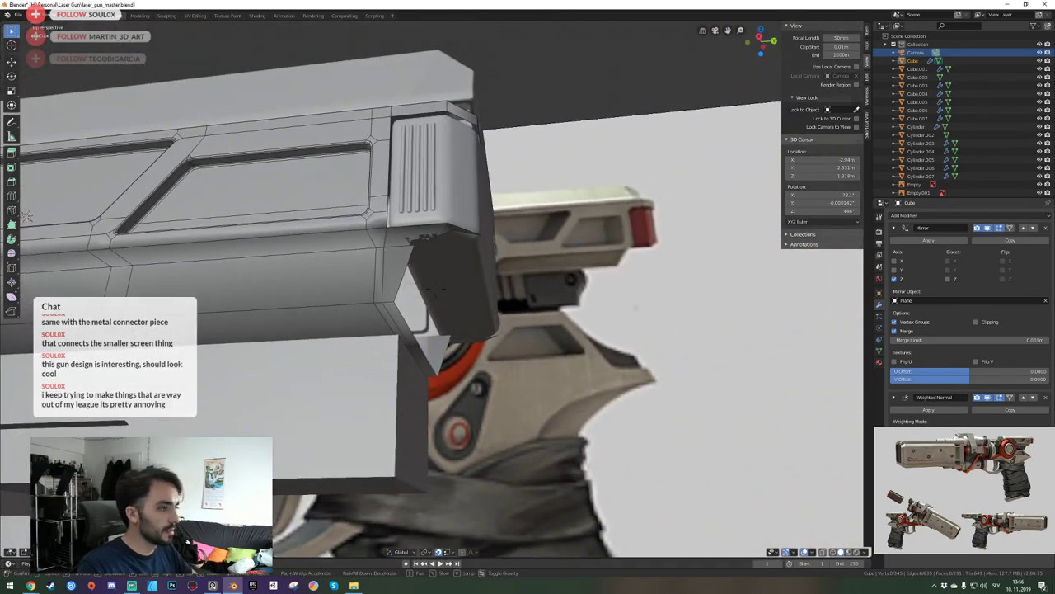
{"action": "left_click", "coordinate": [436, 289]}
{"action": "key", "text": "shift+grave"}
{"action": "key", "text": "e"}
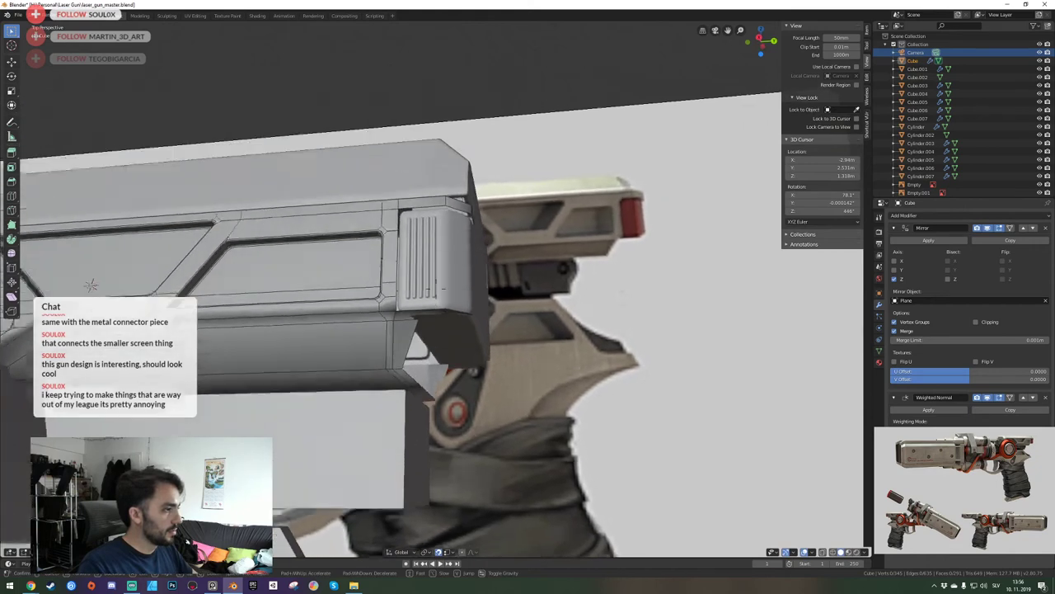
{"action": "key", "text": "s"}
{"action": "left_click", "coordinate": [436, 289]}
{"action": "key", "text": "shift+grave"}
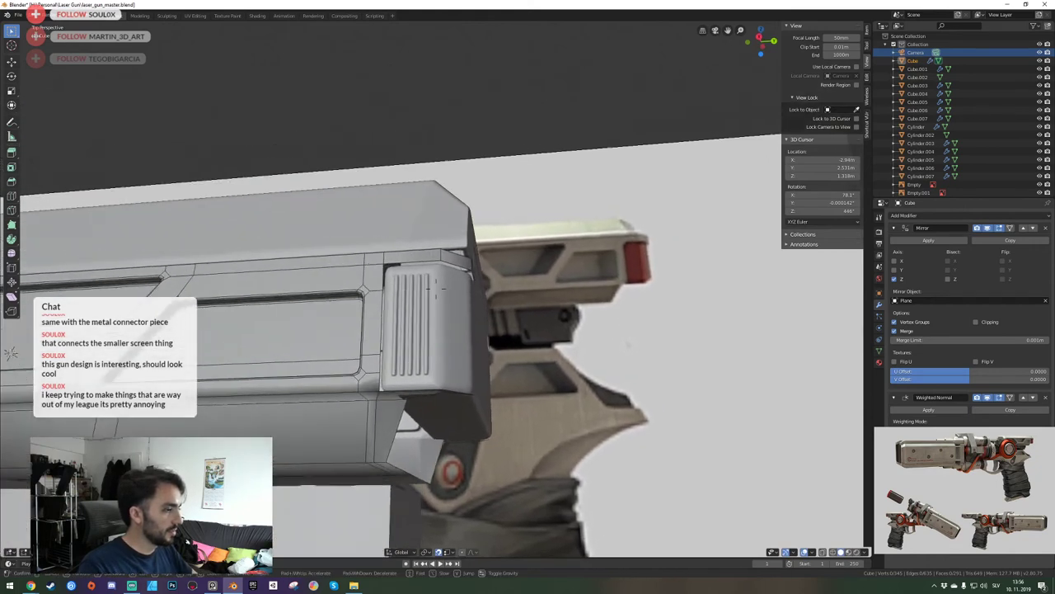
{"action": "key", "text": "q"}
{"action": "key", "text": "w"}
{"action": "left_click", "coordinate": [436, 288]}
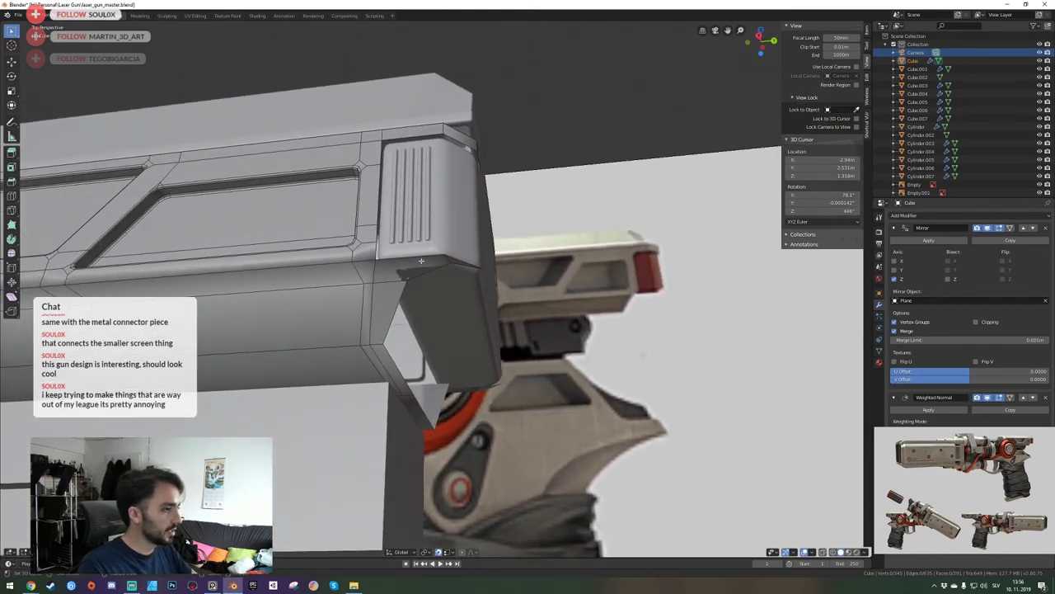
{"action": "key", "text": "shift+grave"}
{"action": "key", "text": "w"}
{"action": "left_click", "coordinate": [436, 289]}
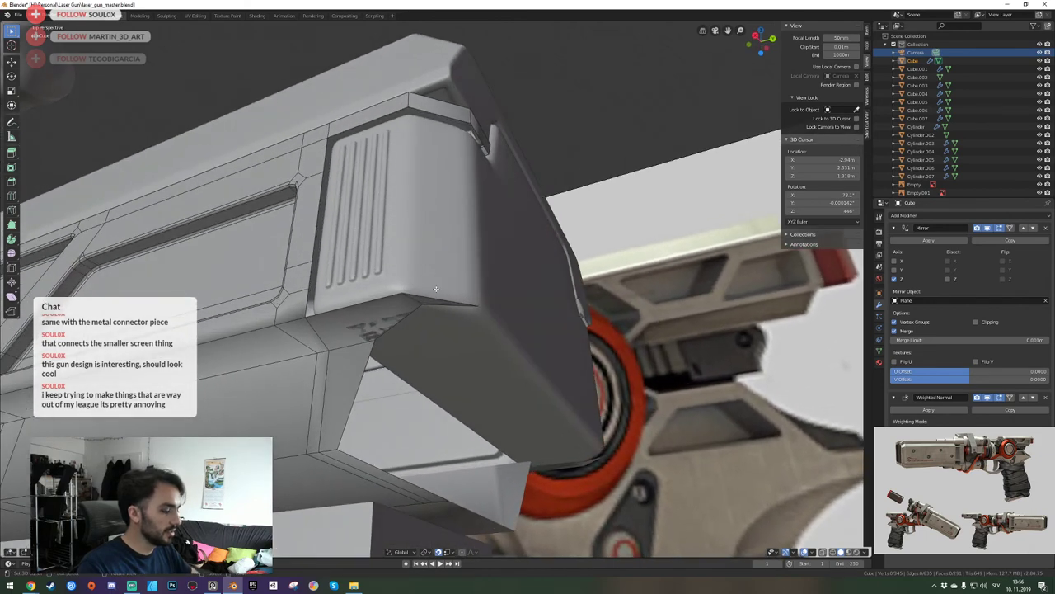
Isolate the side body and extrude the lower rear lip's inner edges inward along the X axis.
{"action": "key", "text": "KP_Divide"}
{"action": "key", "text": "shift+grave"}
{"action": "key", "text": "d"}
{"action": "key", "text": "q"}
{"action": "left_click", "coordinate": [436, 289]}
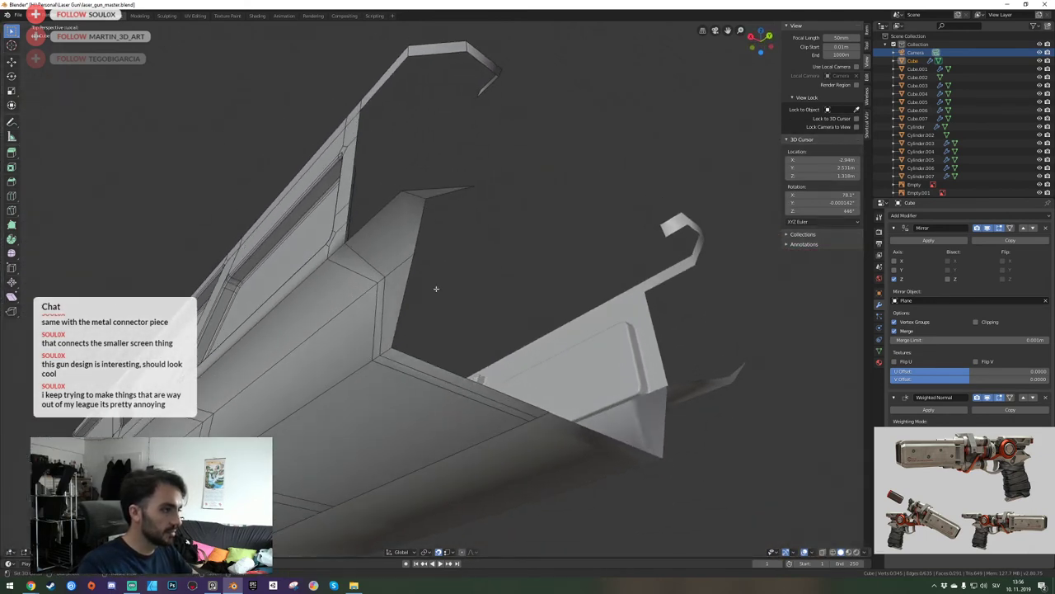
{"action": "middle_click_drag", "start_coordinate": [441, 239], "coordinate": [463, 280]}
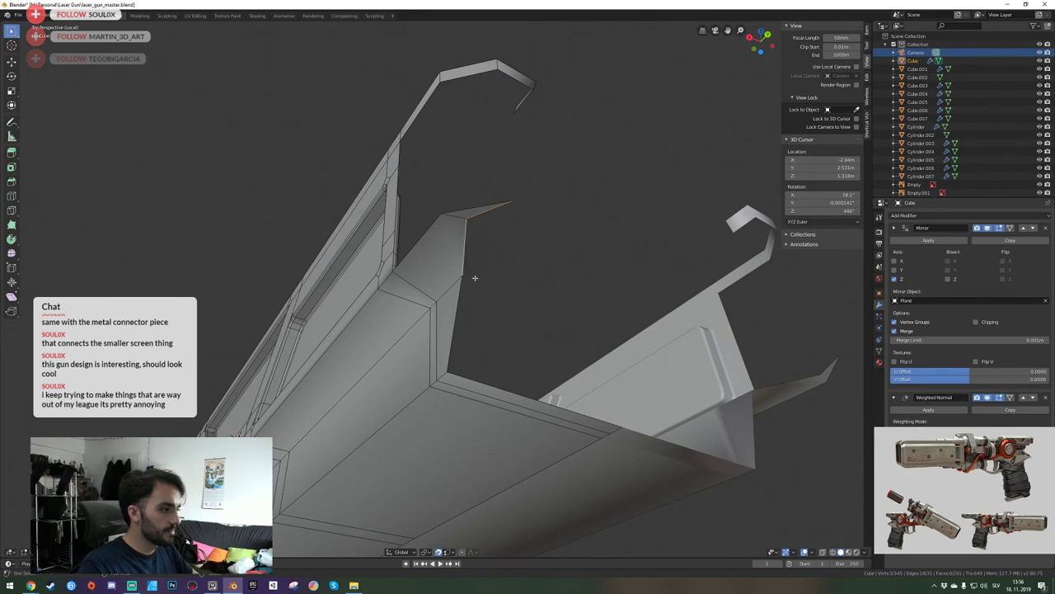
{"action": "key", "text": "e"}
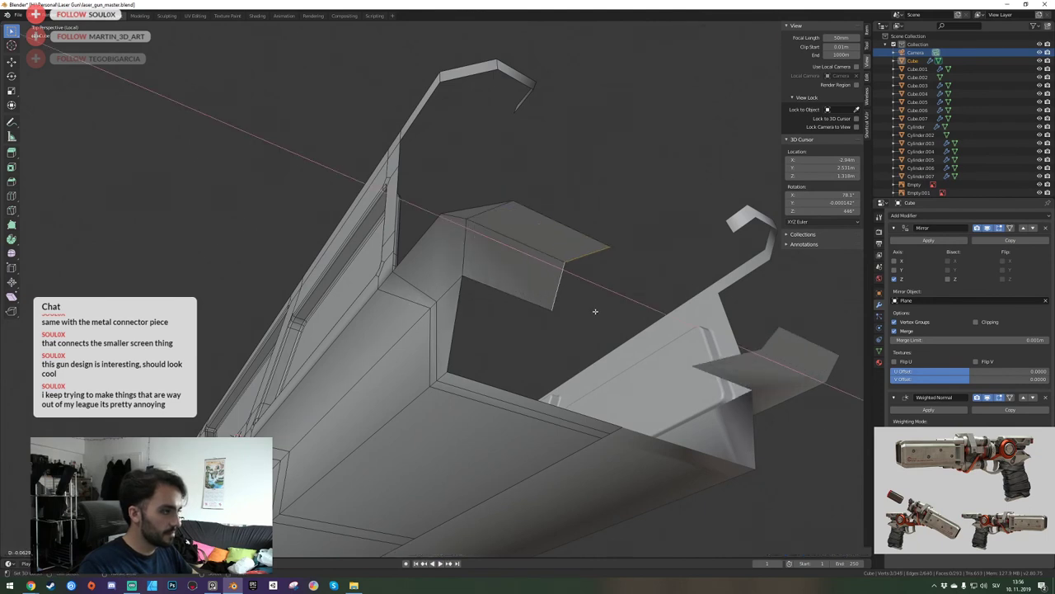
{"action": "key", "text": "x"}
Move the extruded edges along X to the centre line so they meet the mirrored half.
{"action": "middle_click_drag", "start_coordinate": [595, 311], "coordinate": [421, 309]}
{"action": "key", "text": "g"}
{"action": "key", "text": "y"}
{"action": "key", "text": "x"}
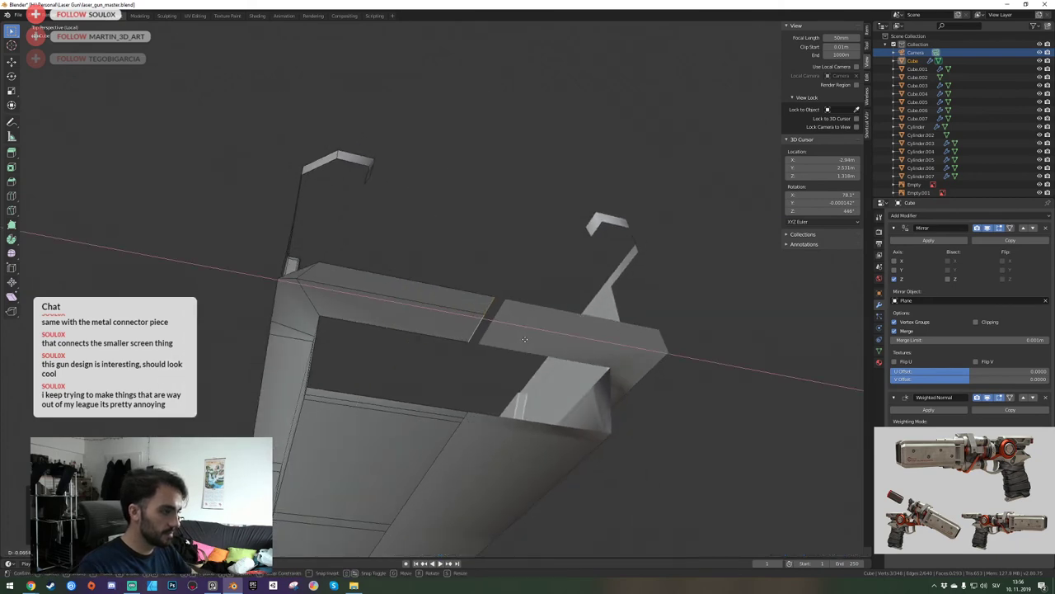
{"action": "left_click", "coordinate": [568, 347]}
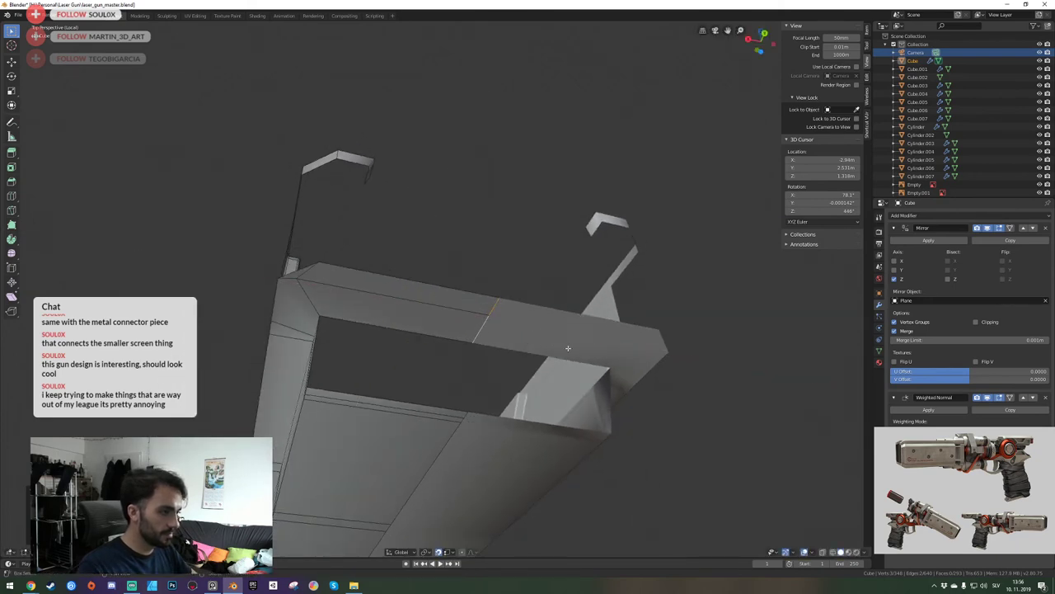
Fill the opening below the rear lip with a face, leave Edit Mode and Local View, and save the file.
{"action": "middle_click_drag", "start_coordinate": [319, 356], "coordinate": [436, 289]}
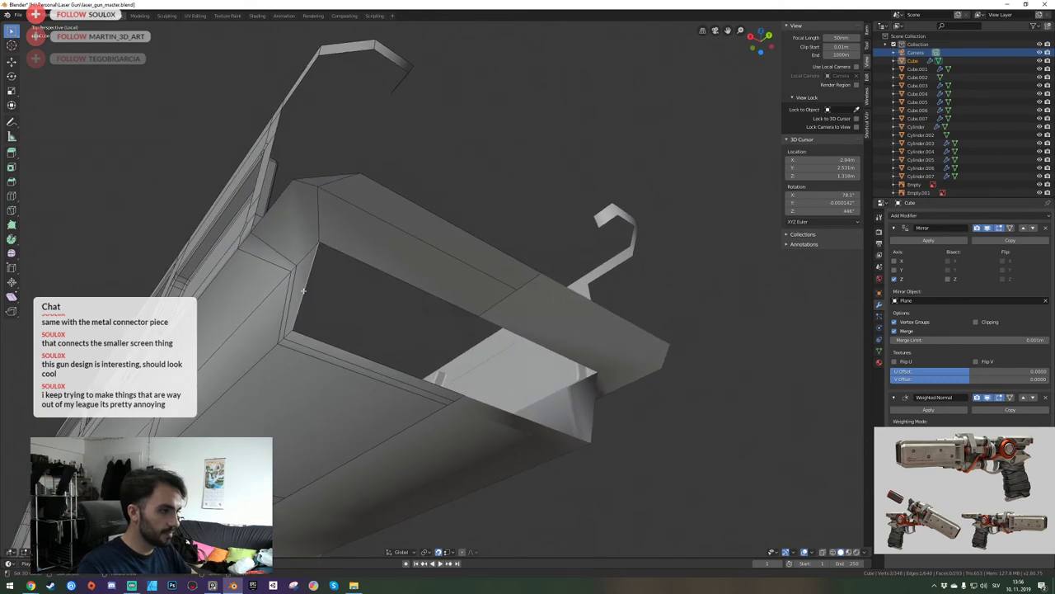
{"action": "key", "text": "f"}
{"action": "middle_click_drag", "start_coordinate": [303, 290], "coordinate": [437, 292]}
{"action": "key", "text": "Tab"}
{"action": "key", "text": "KP_Divide"}
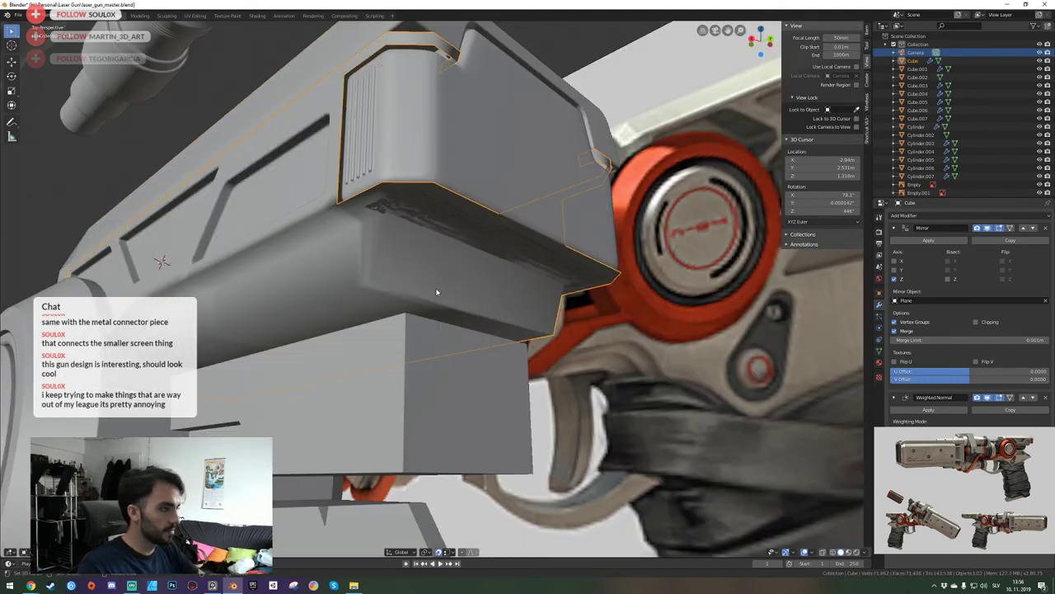
{"action": "key", "text": "ctrl+s"}
Select the side body's underside faces beneath the ribbed end piece in face mode.
{"action": "key", "text": "shift+grave"}
{"action": "key", "text": "s"}
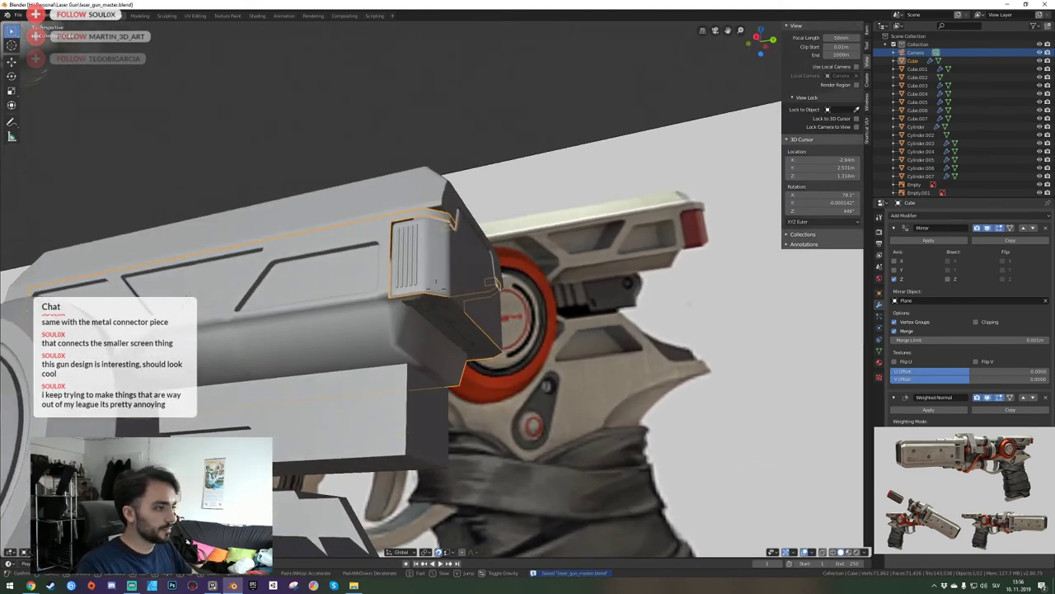
{"action": "key", "text": "w"}
{"action": "left_click", "coordinate": [436, 288]}
{"action": "key", "text": "Tab"}
{"action": "key", "text": "shift+grave"}
{"action": "key", "text": "w"}
{"action": "left_click", "coordinate": [434, 288]}
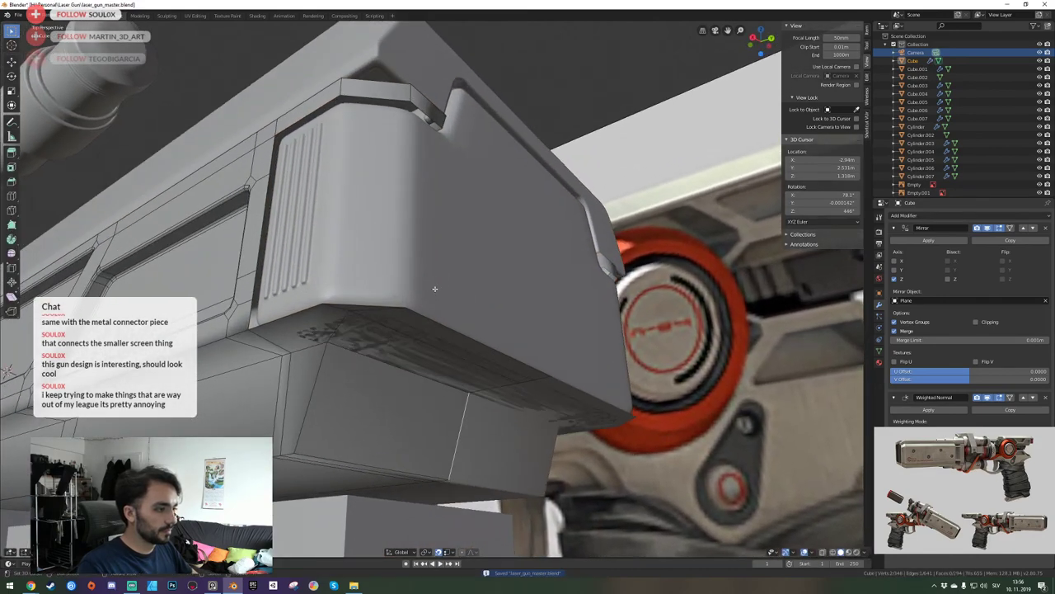
{"action": "key", "text": "3"}
{"action": "left_click", "coordinate": [316, 327]}
{"action": "left_click", "coordinate": [346, 323], "text": "shift"}
{"action": "left_click", "coordinate": [368, 312], "text": "shift"}
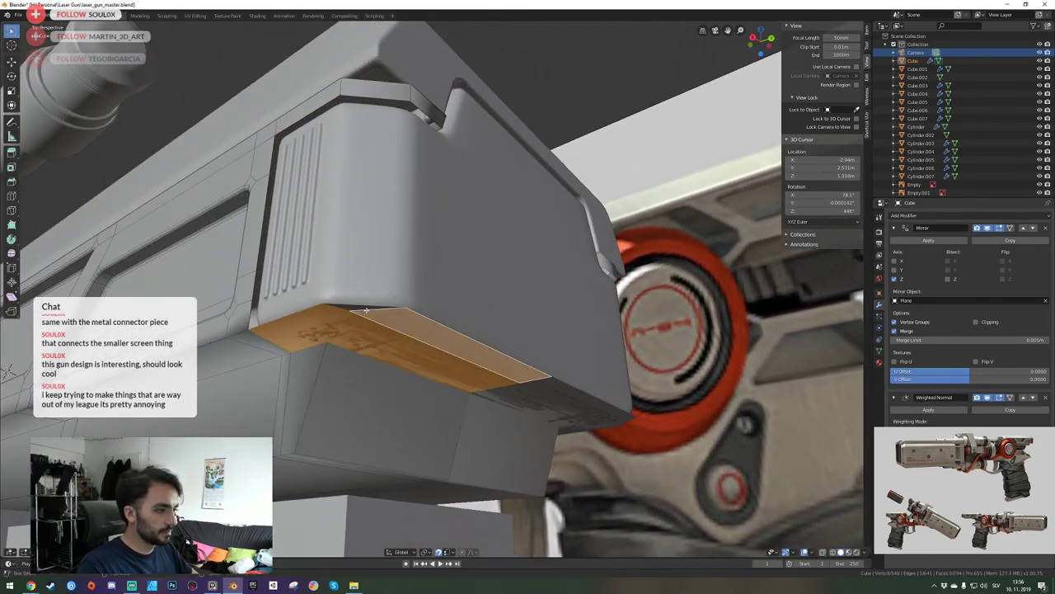
{"action": "left_click", "coordinate": [356, 309], "text": "shift"}
Check how the highlighted underside faces line up with the ribbed end piece, and leave Edit Mode.
{"action": "key", "text": "shift+grave"}
{"action": "key", "text": "a"}
{"action": "key", "text": "e"}
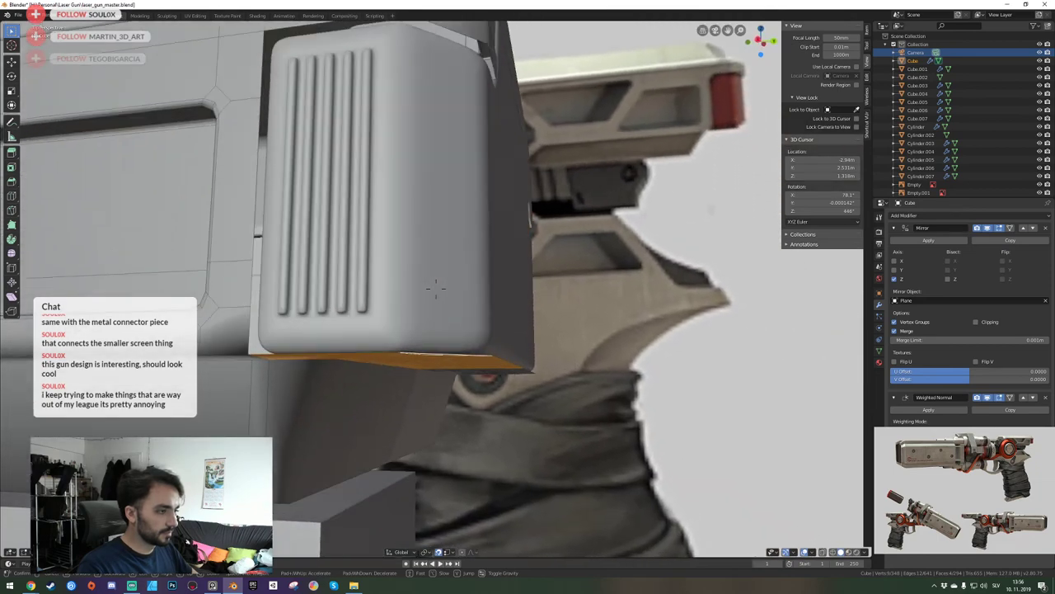
{"action": "key", "text": "s"}
{"action": "key", "text": "d"}
{"action": "key", "text": "q"}
{"action": "left_click", "coordinate": [435, 289]}
{"action": "key", "text": "Tab"}
Select the ribbed end piece and open its mesh for editing in the right orthographic view.
{"action": "left_click", "coordinate": [358, 285]}
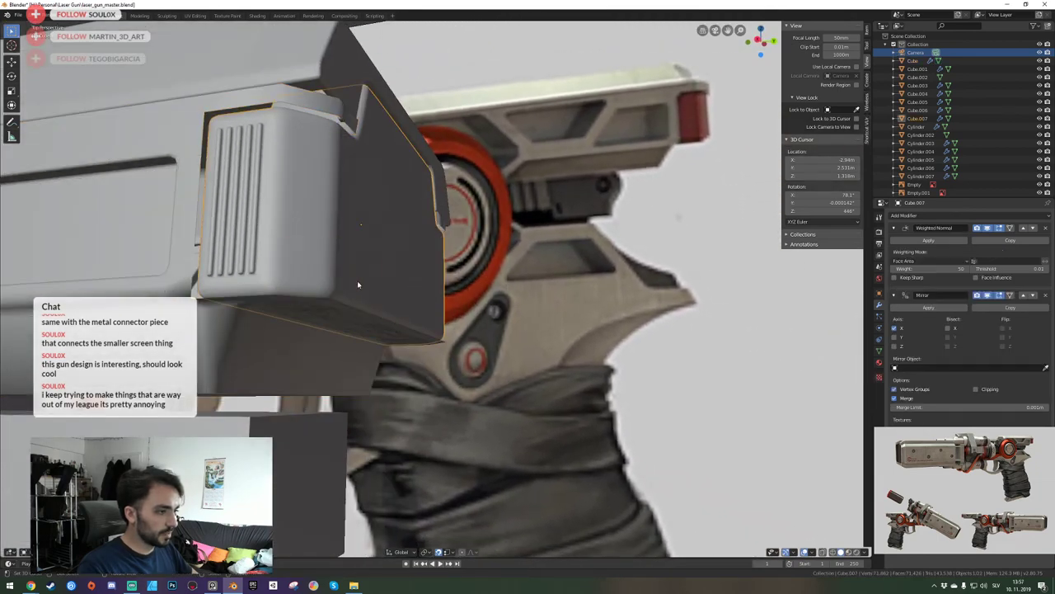
{"action": "key", "text": "KP_3"}
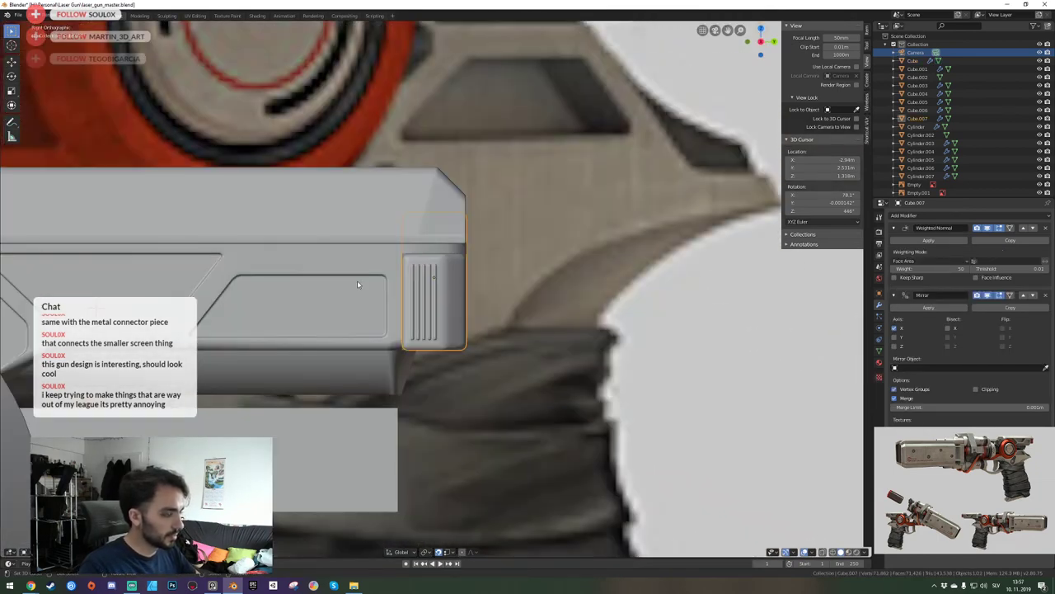
{"action": "scroll", "coordinate": [390, 326], "scroll_direction": "up", "scroll_amount": 4}
{"action": "scroll", "coordinate": [390, 327], "scroll_direction": "up", "scroll_amount": 1}
{"action": "middle_click_drag", "start_coordinate": [475, 421], "coordinate": [493, 298], "text": "shift"}
{"action": "key", "text": "Tab"}
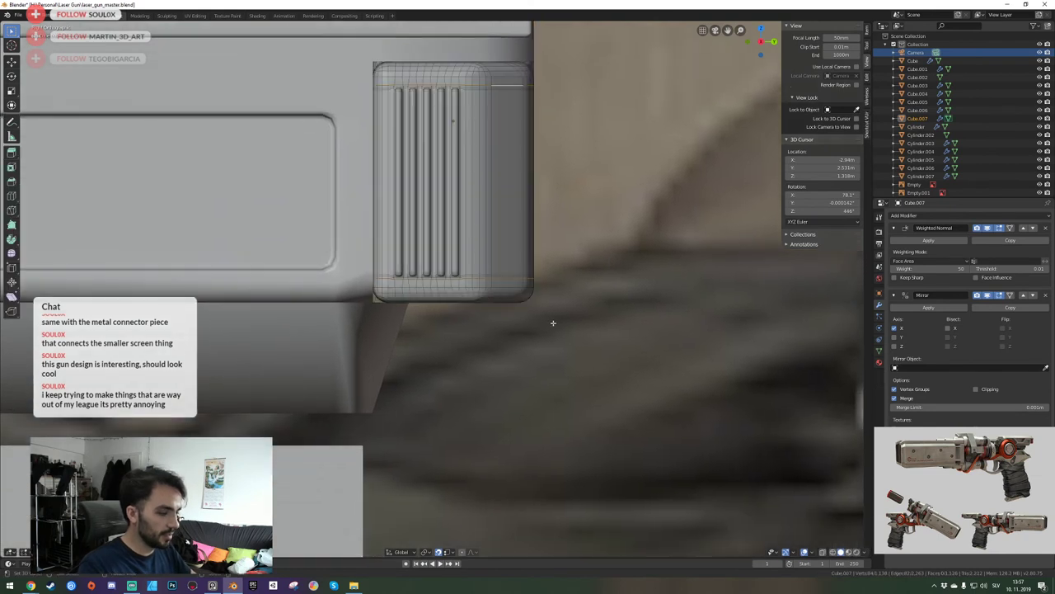
{"action": "key", "text": "z"}
{"action": "left_click", "coordinate": [353, 313]}
{"action": "key", "text": "a"}
{"action": "key", "text": "alt+a"}
{"action": "left_click_drag", "start_coordinate": [620, 344], "coordinate": [350, 237]}
{"action": "key", "text": "g"}
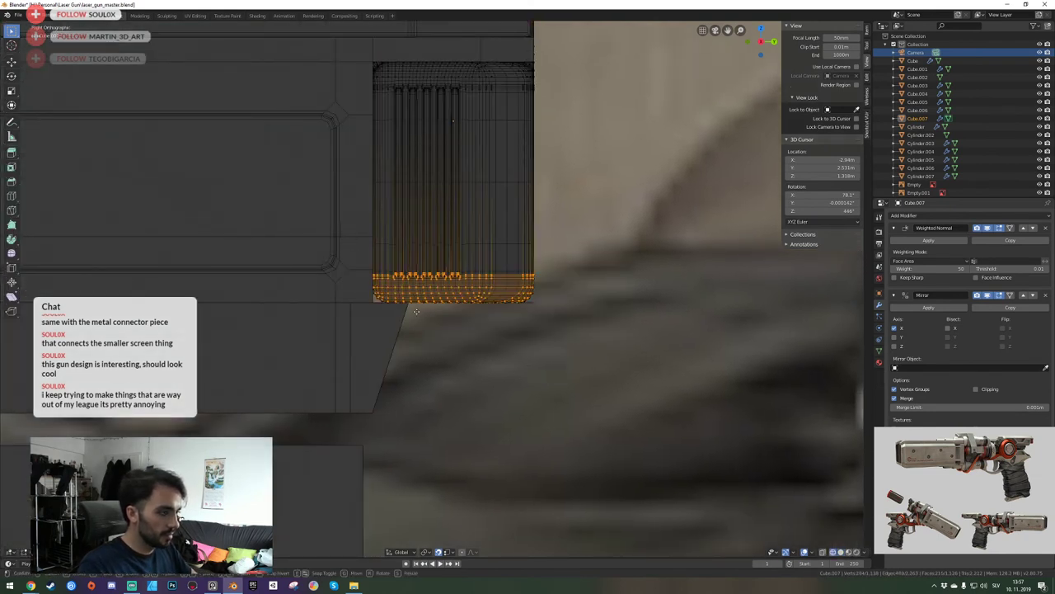
{"action": "key", "text": "z"}
{"action": "right_click", "coordinate": [488, 335]}
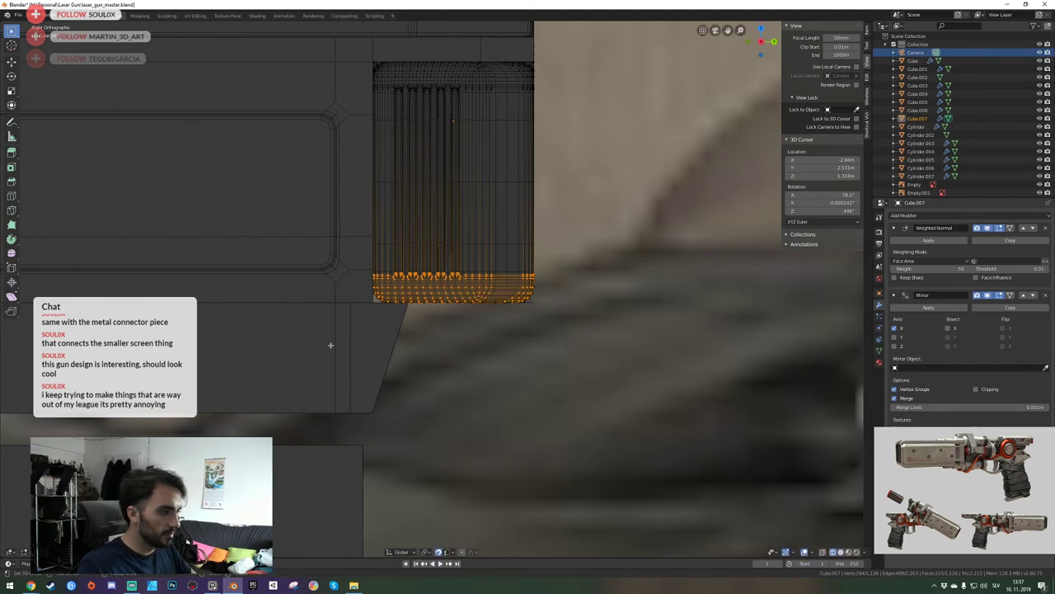
{"action": "left_click_drag", "start_coordinate": [615, 355], "coordinate": [345, 251]}
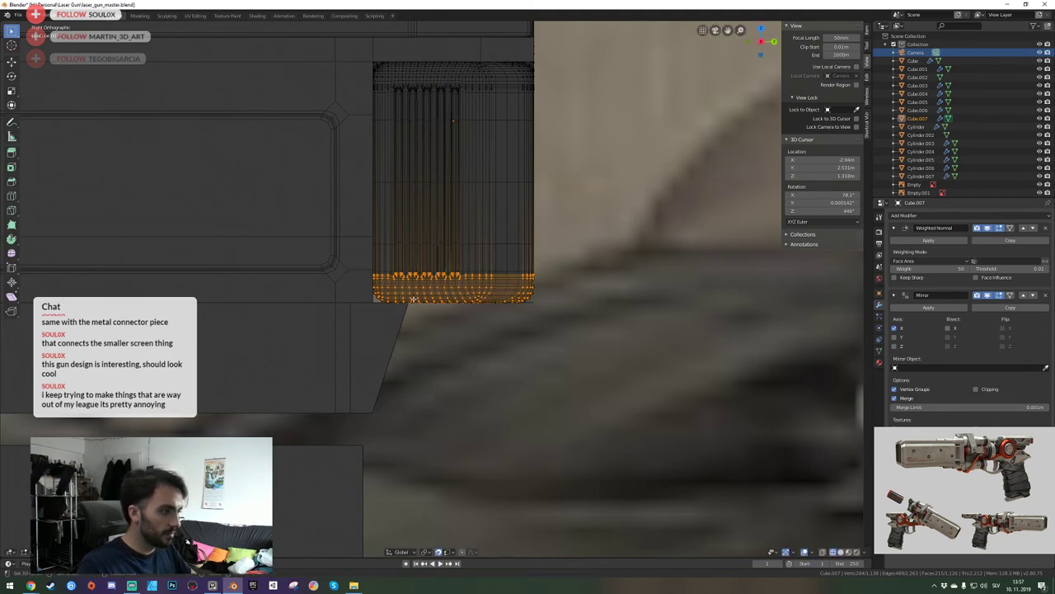
{"action": "key", "text": "g"}
{"action": "key", "text": "Escape"}
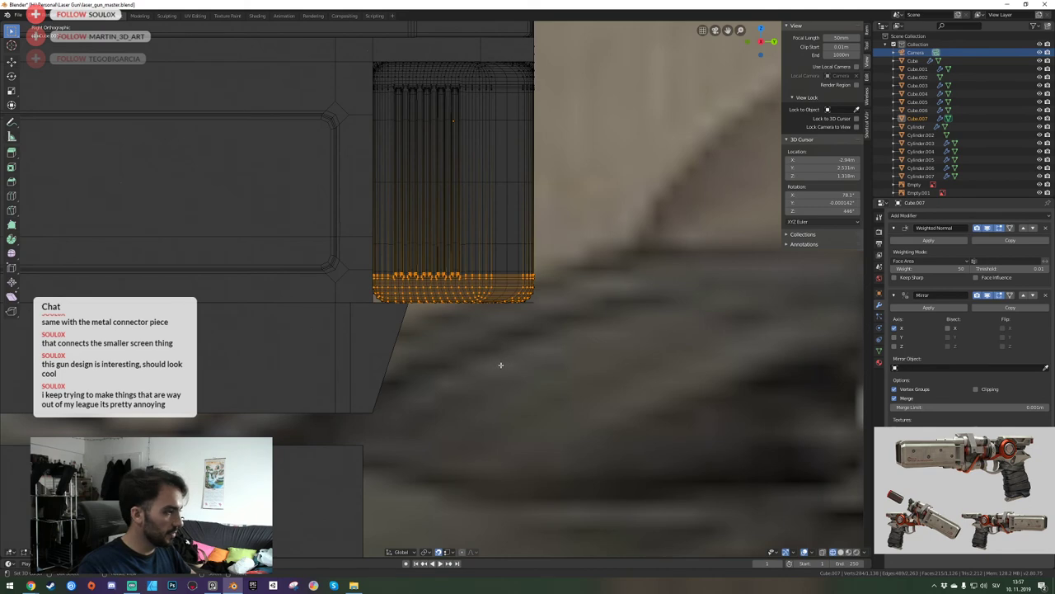
Toggle X-ray and select the end piece's whole lower band of vertices, including those hidden behind the surface.
{"action": "scroll", "coordinate": [500, 365], "scroll_direction": "down", "scroll_amount": 6}
{"action": "scroll", "coordinate": [478, 360], "scroll_direction": "up", "scroll_amount": 2}
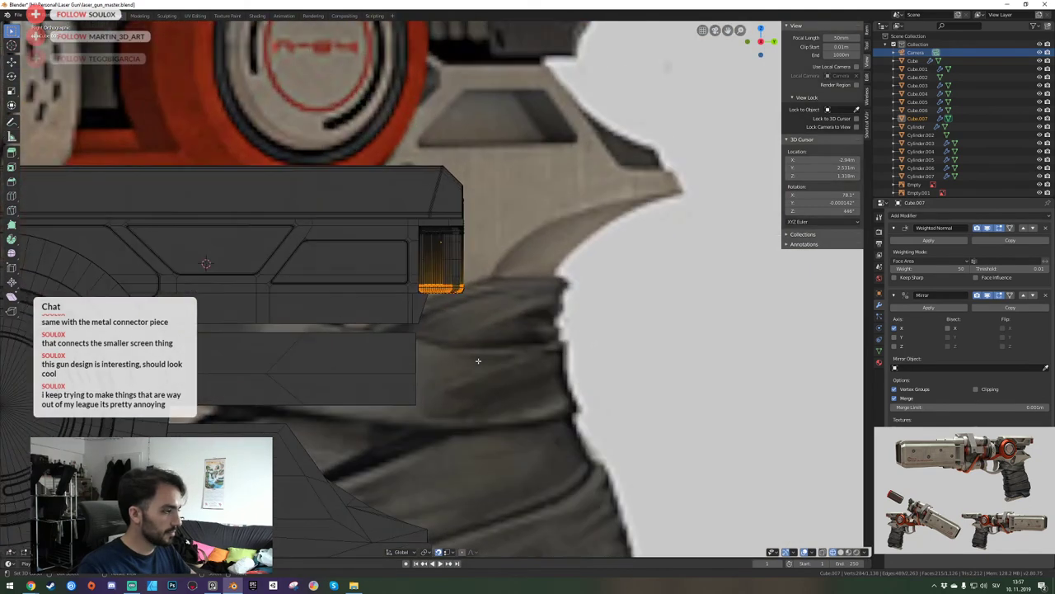
{"action": "left_click", "coordinate": [823, 553]}
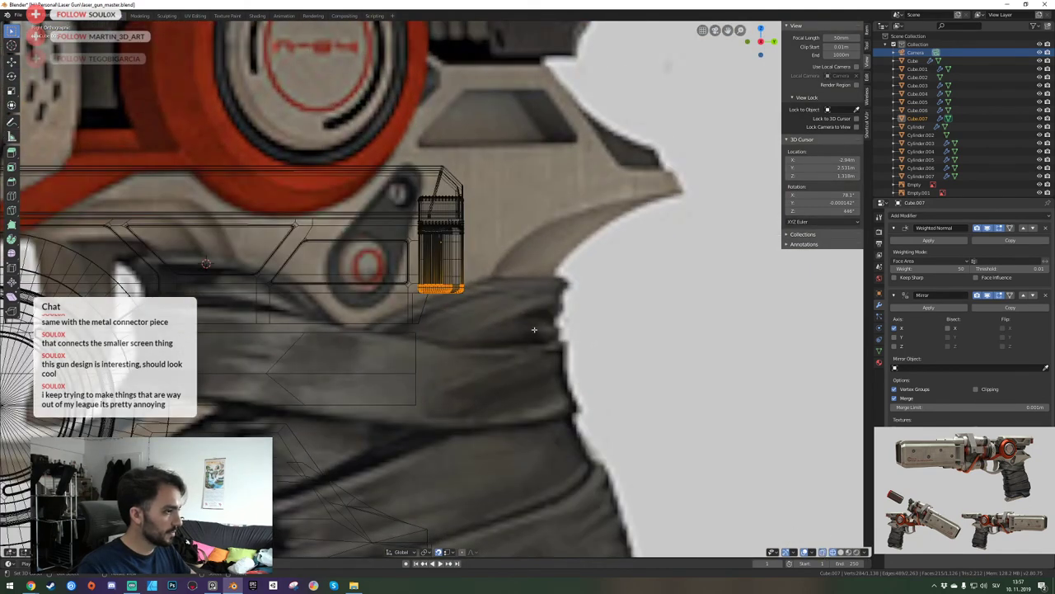
{"action": "scroll", "coordinate": [620, 296], "scroll_direction": "up", "scroll_amount": 8}
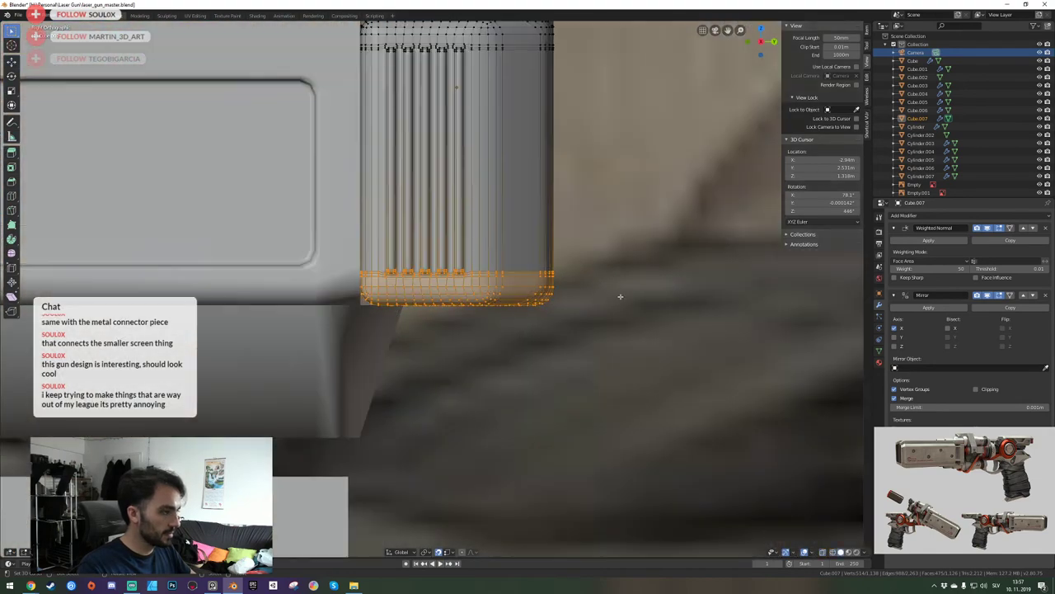
{"action": "key", "text": "shift+grave"}
{"action": "key", "text": "s"}
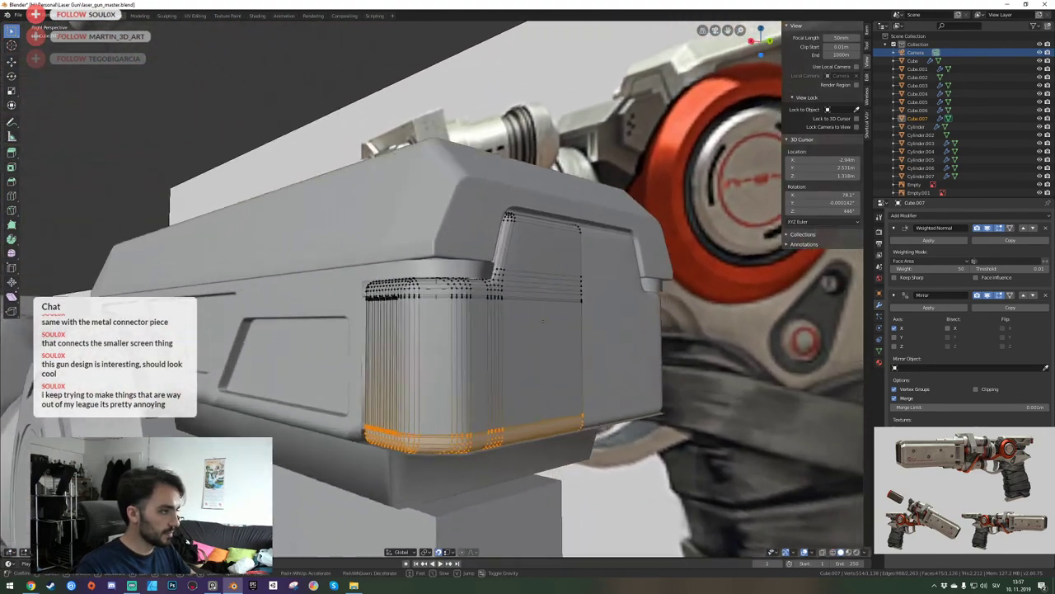
{"action": "left_click", "coordinate": [436, 288]}
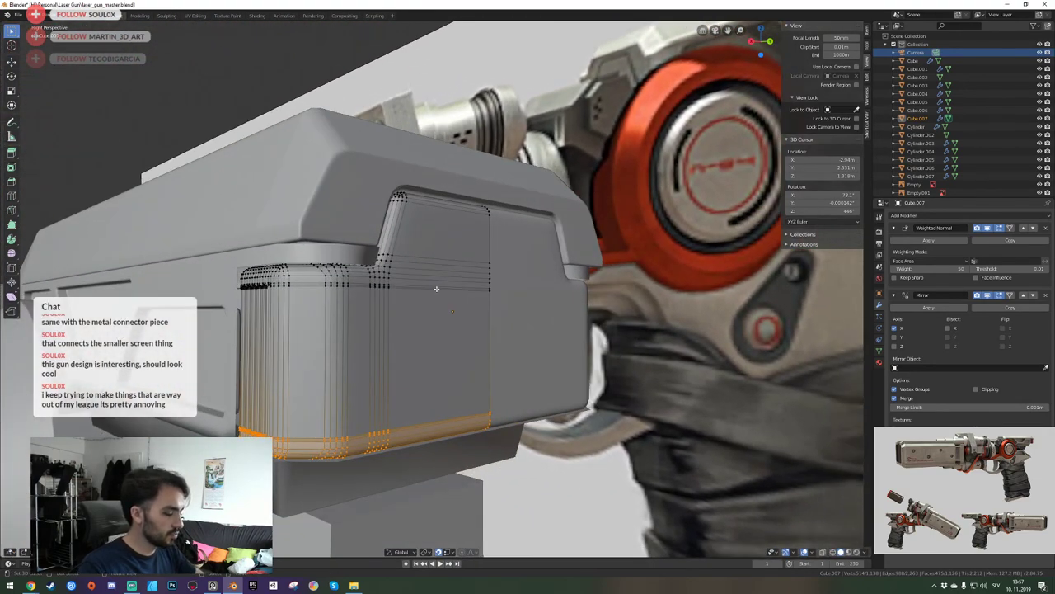
Raise the end piece's lower vertices slightly along Z in the right view, leave Edit Mode and save the file.
{"action": "key", "text": "KP_3"}
{"action": "scroll", "coordinate": [412, 302], "scroll_direction": "down", "scroll_amount": 1}
{"action": "middle_click_drag", "start_coordinate": [299, 357], "coordinate": [431, 285], "text": "shift"}
{"action": "scroll", "coordinate": [431, 288], "scroll_direction": "up", "scroll_amount": 2}
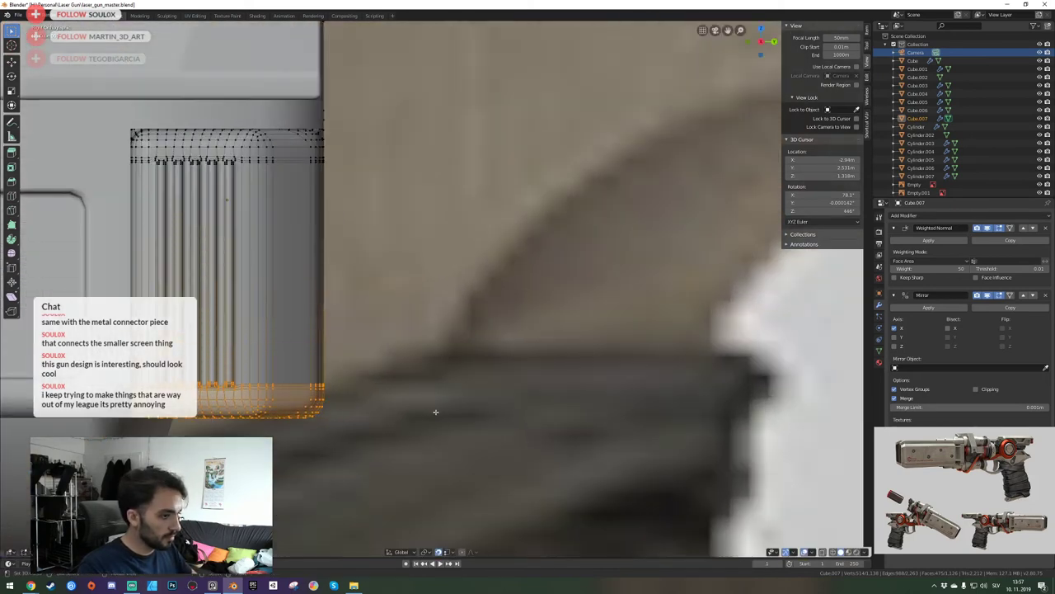
{"action": "key", "text": "z"}
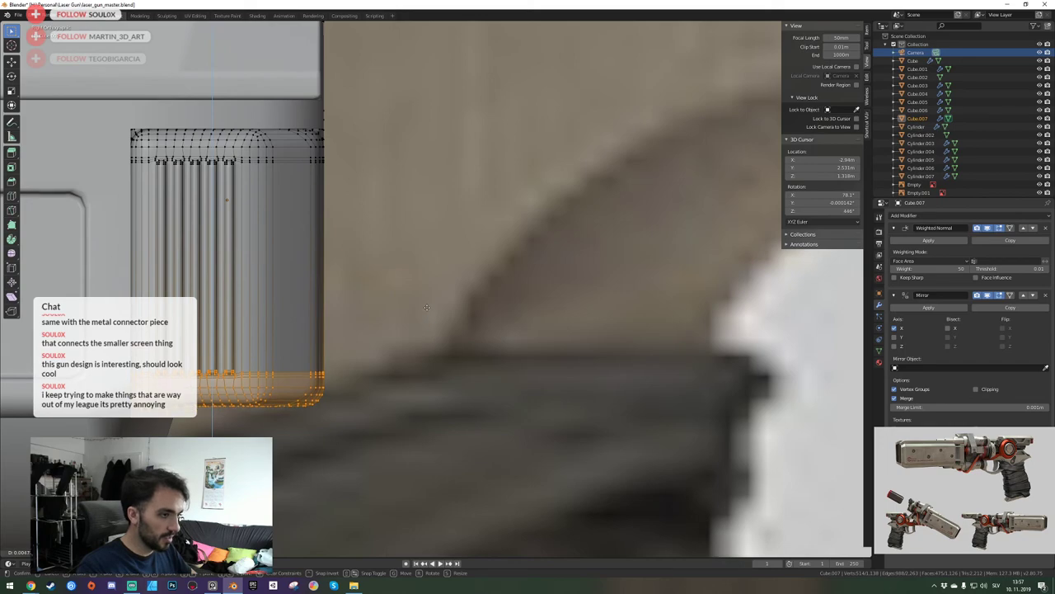
{"action": "left_click", "coordinate": [426, 310]}
{"action": "key", "text": "Tab"}
{"action": "key", "text": "ctrl+s"}
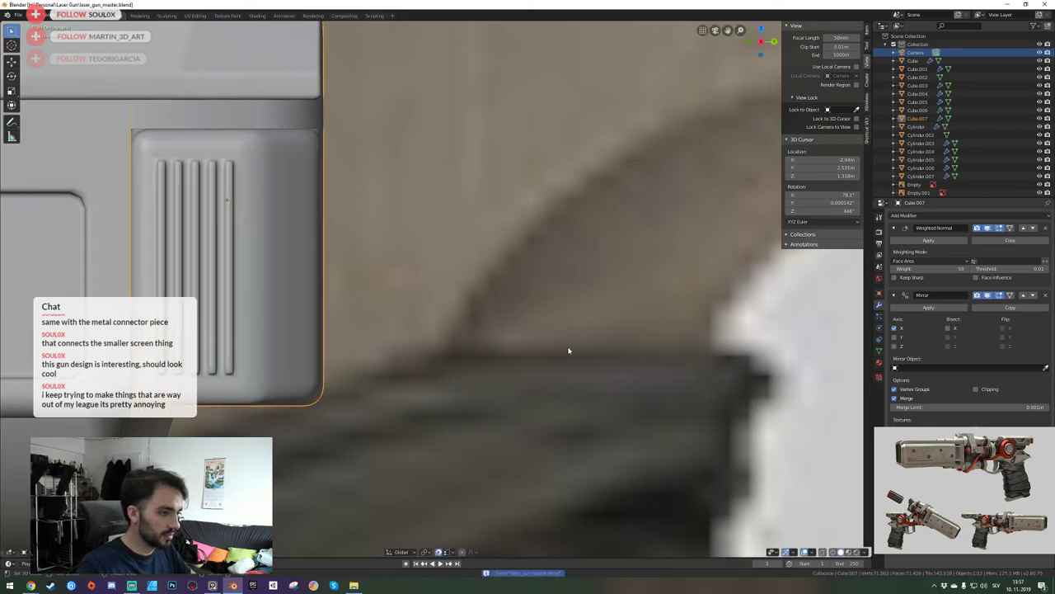
Select the laser gun's side body and open its mesh for editing around the highlighted faces under the rear end.
{"action": "middle_click_drag", "start_coordinate": [568, 349], "coordinate": [467, 337]}
{"action": "left_click", "coordinate": [467, 335]}
{"action": "key", "text": "Tab"}
{"action": "key", "text": "shift+grave"}
{"action": "key", "text": "w"}
{"action": "key", "text": "q"}
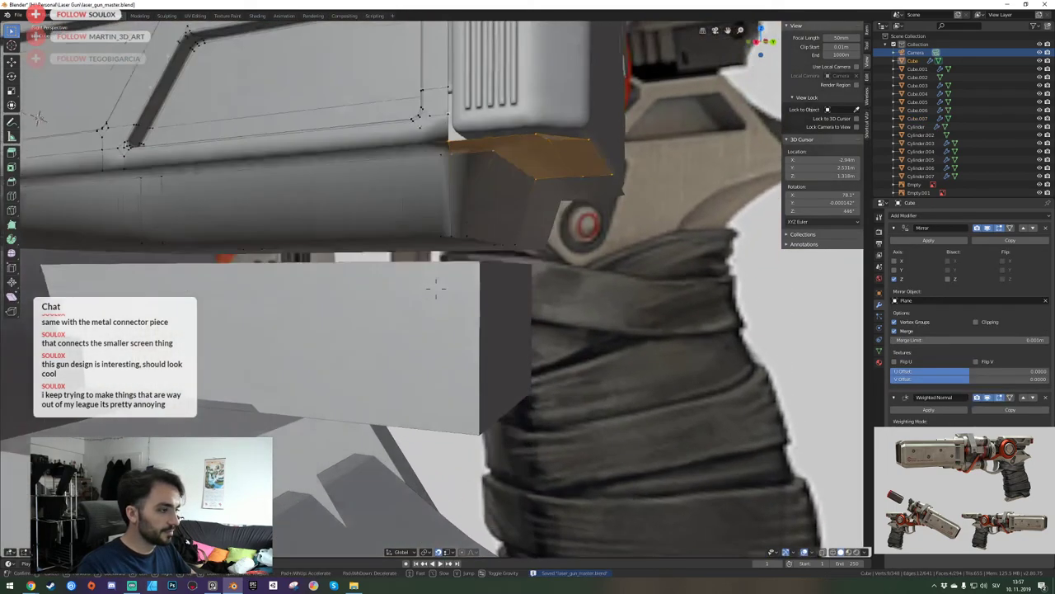
{"action": "key", "text": "e"}
{"action": "key", "text": "q"}
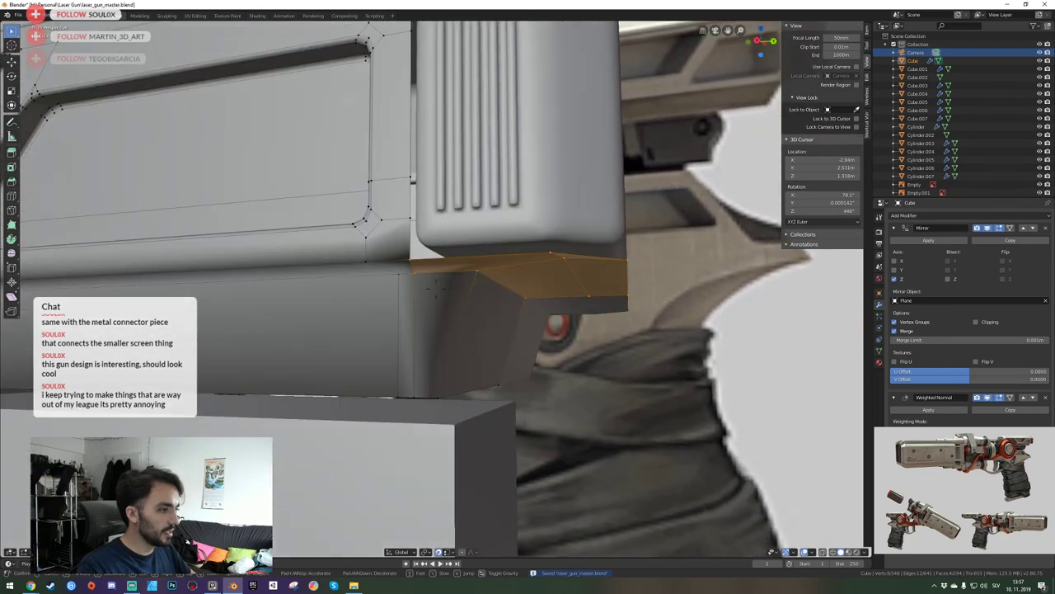
{"action": "key", "text": "e"}
{"action": "key", "text": "q"}
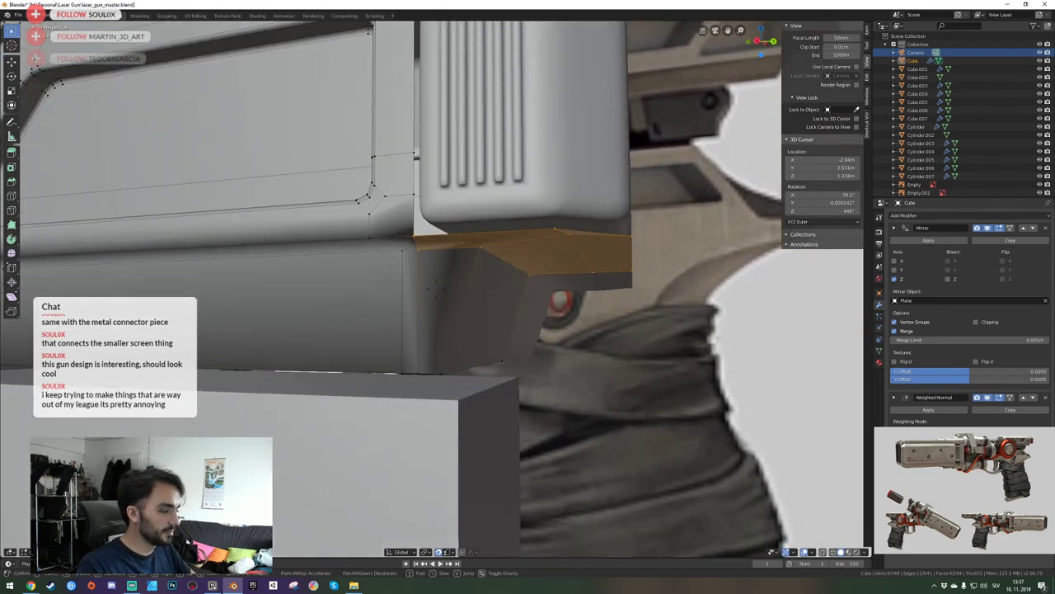
{"action": "key", "text": "e"}
{"action": "left_click", "coordinate": [435, 291]}
Try to extrude the side body's highlighted underside faces along Z.
{"action": "key", "text": "e"}
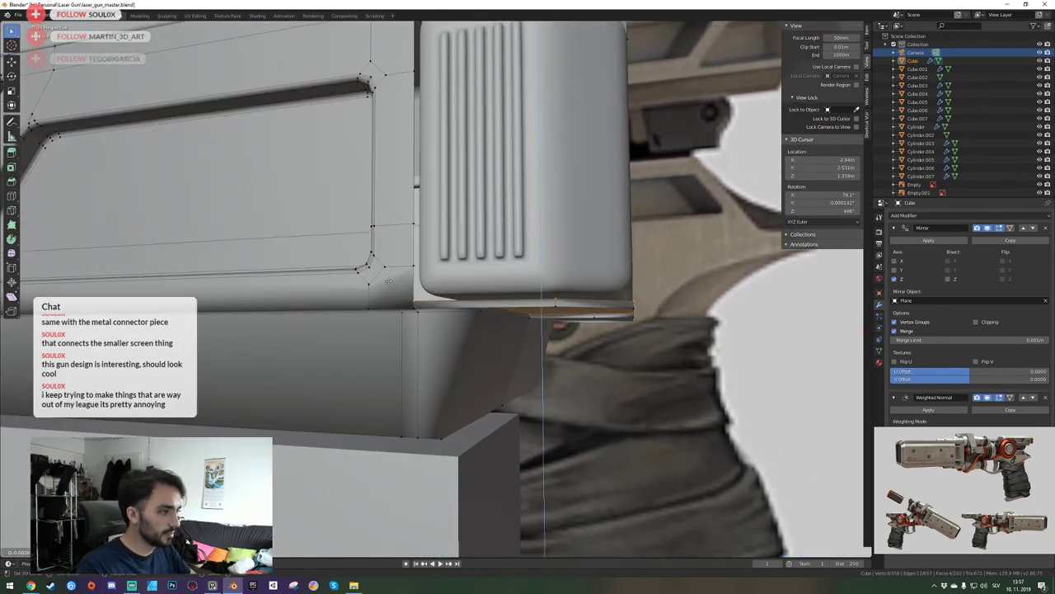
{"action": "left_click", "coordinate": [415, 267]}
{"action": "middle_click_drag", "start_coordinate": [414, 267], "coordinate": [438, 292]}
{"action": "scroll", "coordinate": [437, 292], "scroll_direction": "down", "scroll_amount": 10}
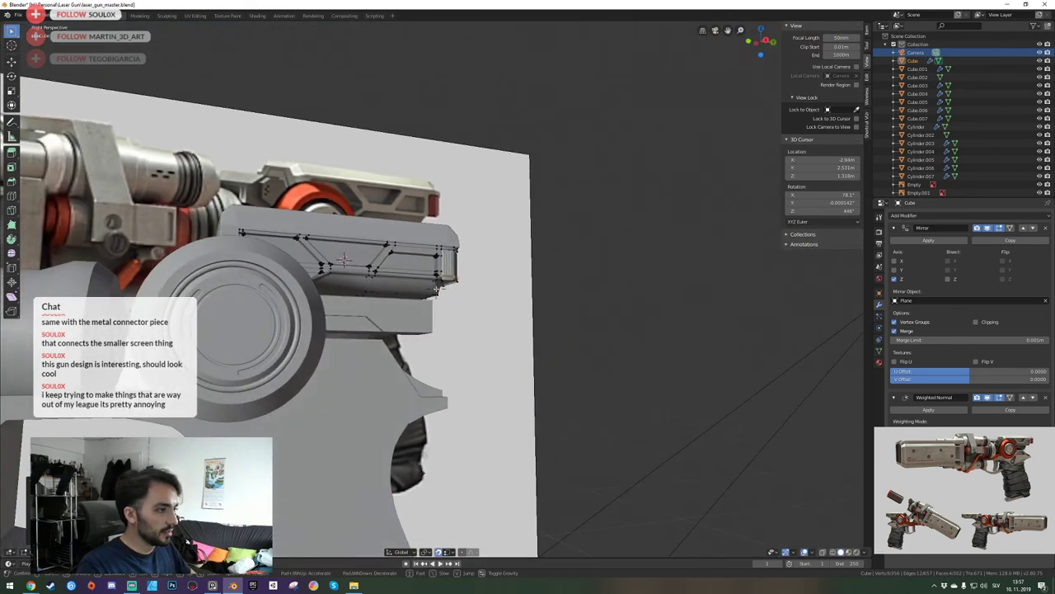
{"action": "key", "text": "Tab"}
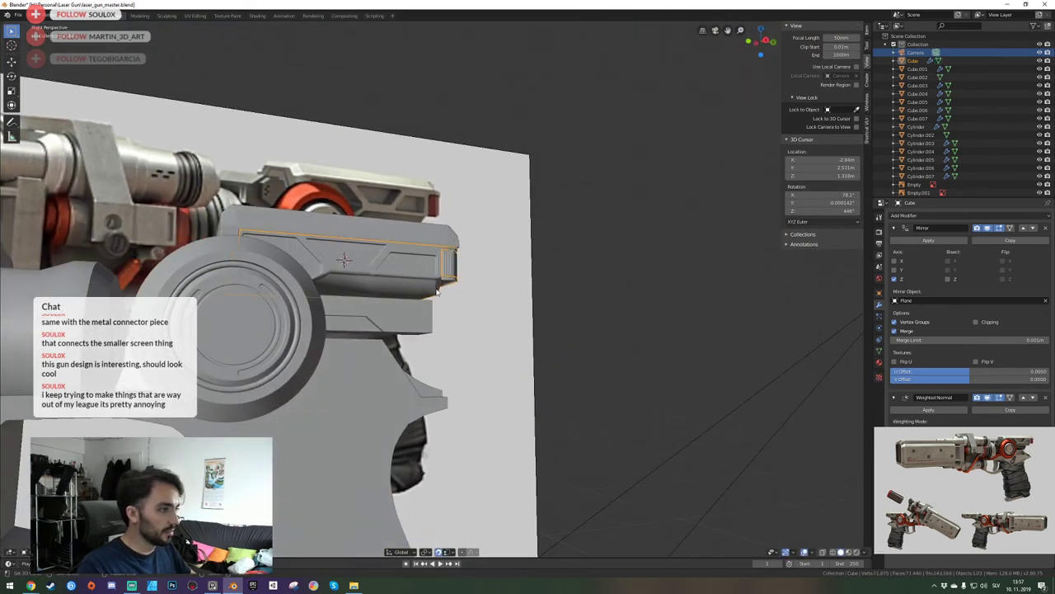
{"action": "key", "text": "Tab"}
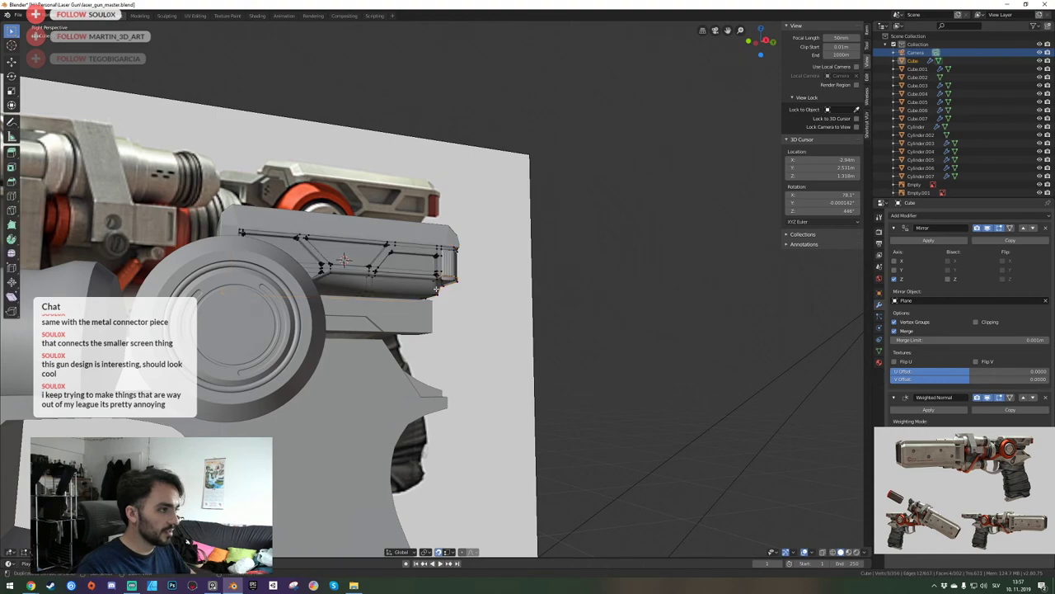
Examine the side body's rear profile and how its highlighted underside faces sit beneath the ribbed end piece.
{"action": "key", "text": "shift+grave"}
{"action": "key", "text": "d"}
{"action": "key", "text": "w"}
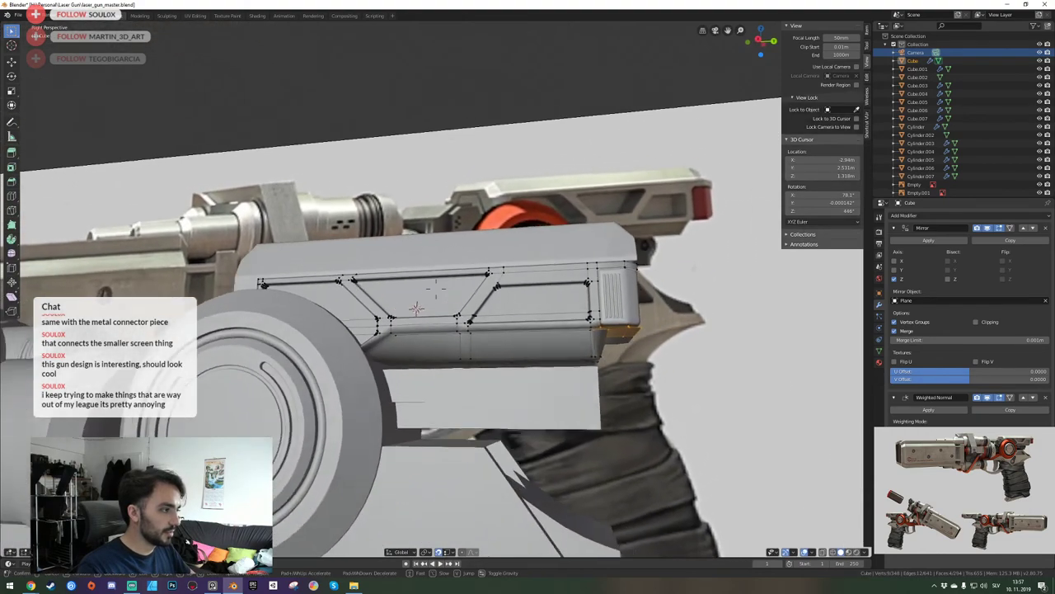
{"action": "key", "text": "a"}
{"action": "key", "text": "s"}
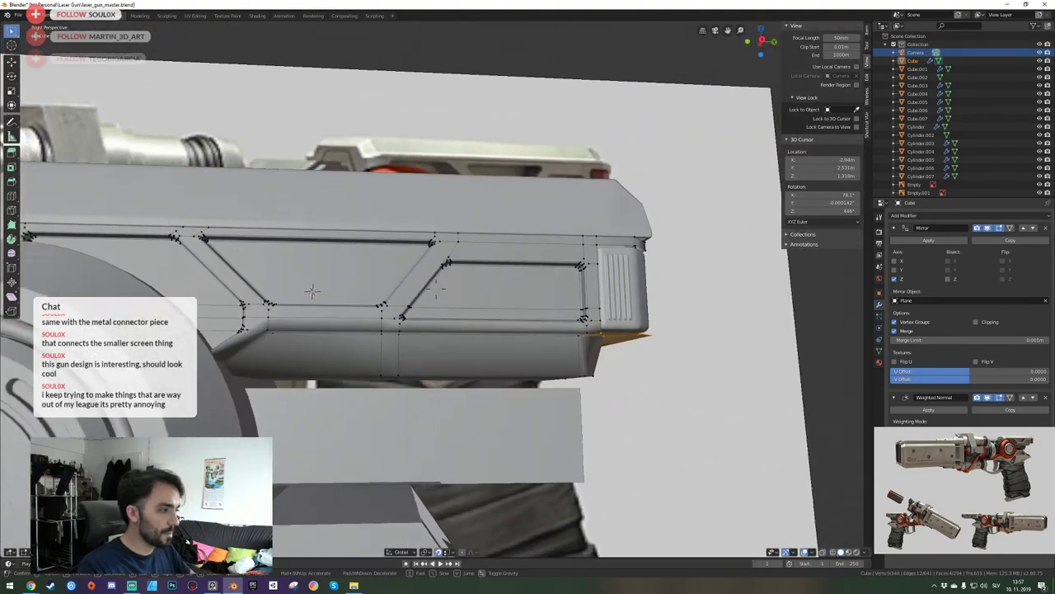
{"action": "key", "text": "e"}
{"action": "left_click", "coordinate": [438, 289]}
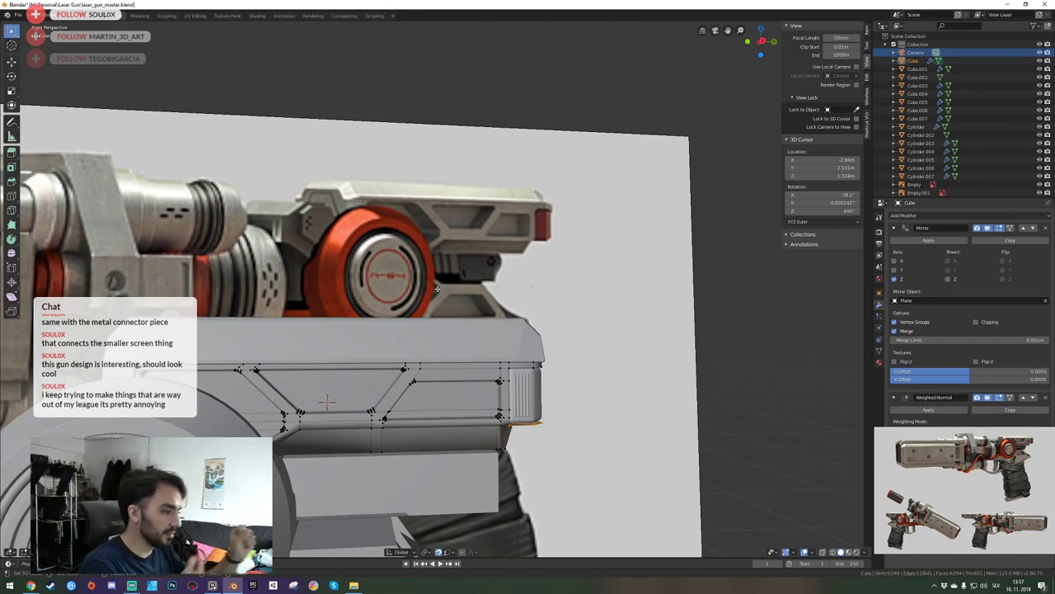
Compare the rear body's shape with the reference image from close up and through the scene camera.
{"action": "left_click", "coordinate": [437, 288]}
{"action": "key", "text": "shift+grave"}
{"action": "key", "text": "w"}
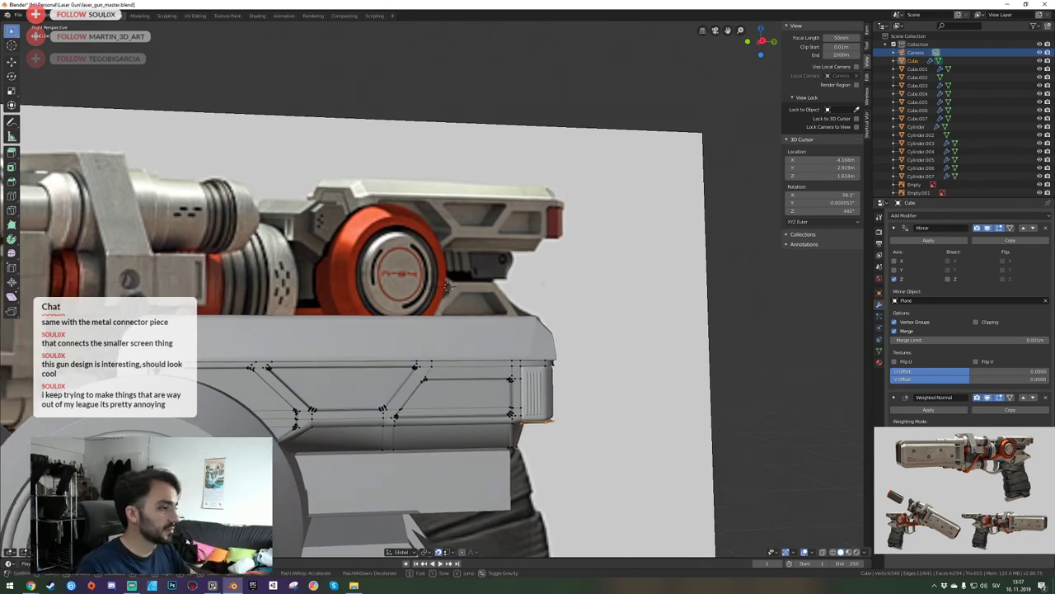
{"action": "key", "text": "d"}
{"action": "key", "text": "q"}
{"action": "key", "text": "w"}
{"action": "key", "text": "q"}
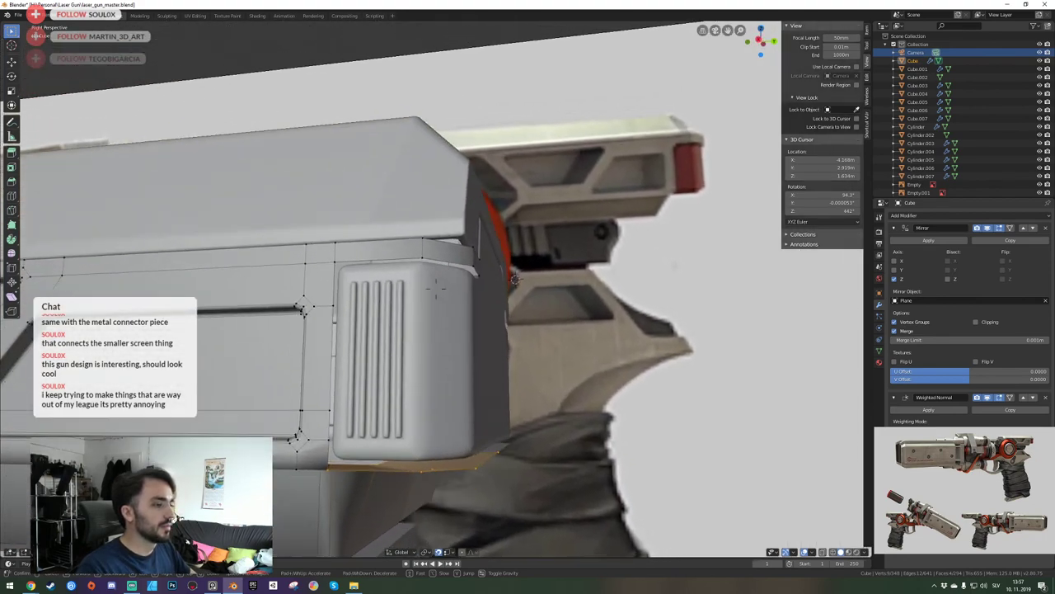
{"action": "key", "text": "a"}
{"action": "key", "text": "d"}
{"action": "key", "text": "e"}
{"action": "key", "text": "s"}
{"action": "left_click", "coordinate": [436, 289]}
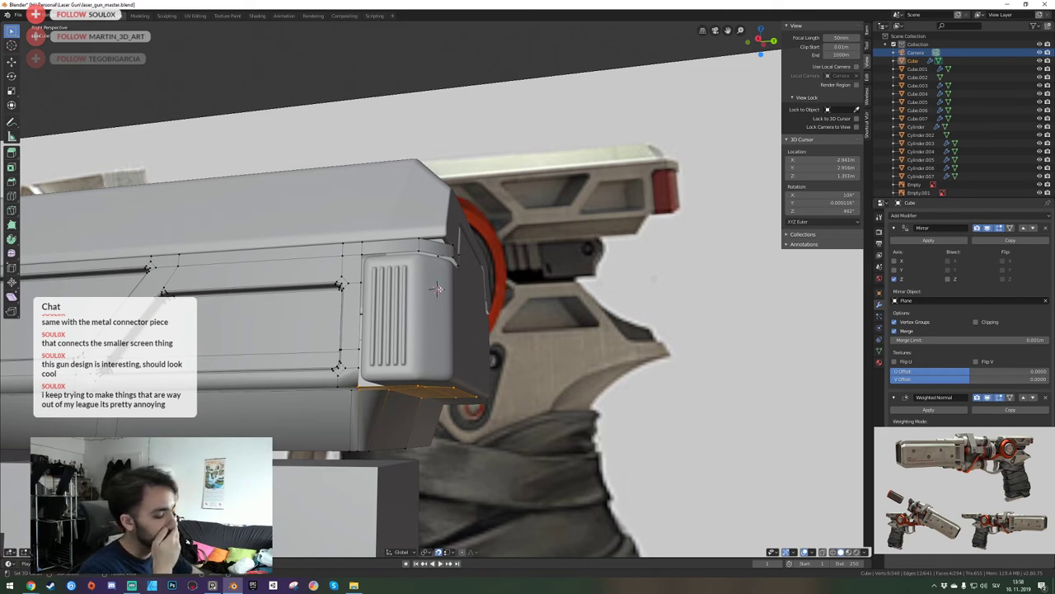
{"action": "key", "text": "KP_0"}
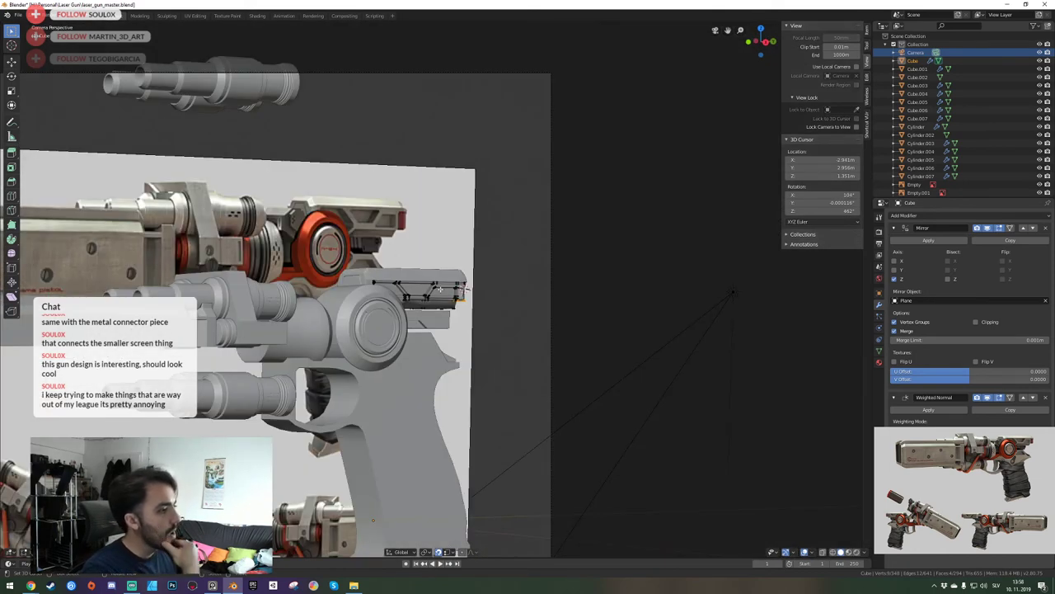
{"action": "key", "text": "KP_0"}
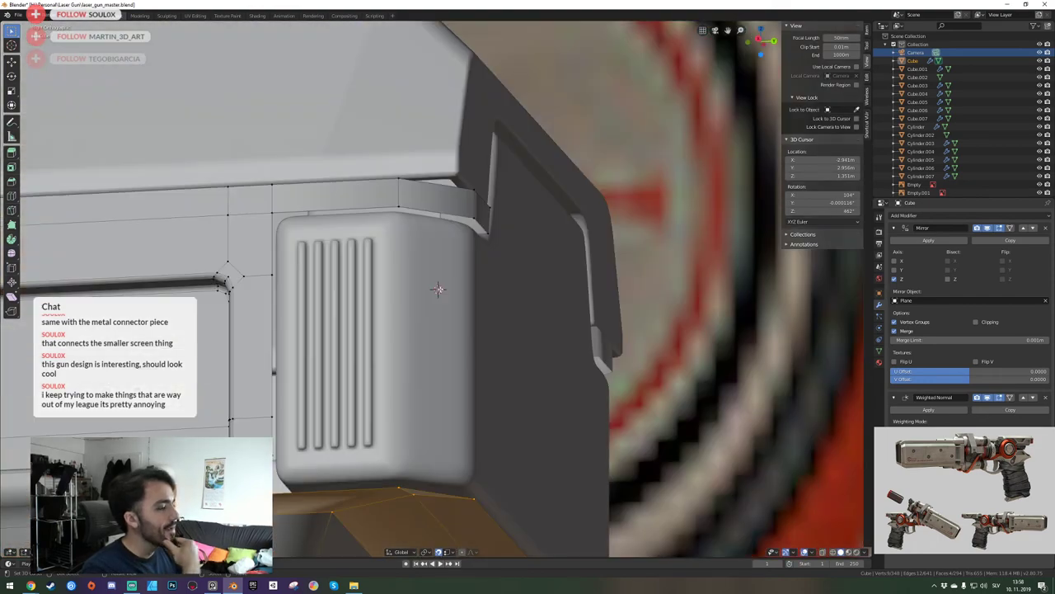
Delete the side body's highlighted underside faces beneath the ribbed end piece.
{"action": "key", "text": "KP_3"}
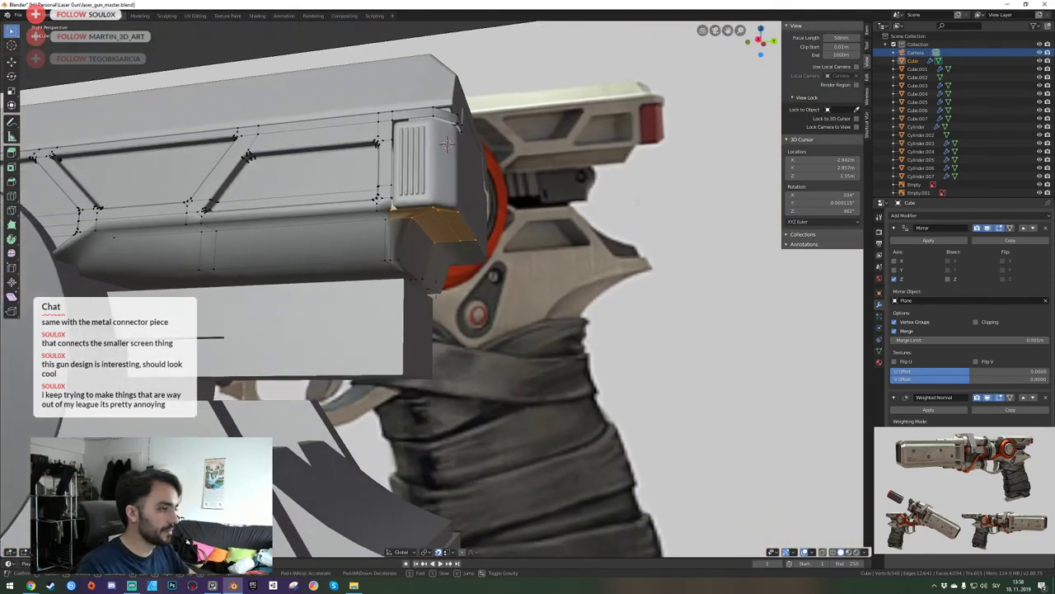
{"action": "scroll", "coordinate": [436, 288], "scroll_direction": "up", "scroll_amount": 2}
{"action": "key", "text": "Tab"}
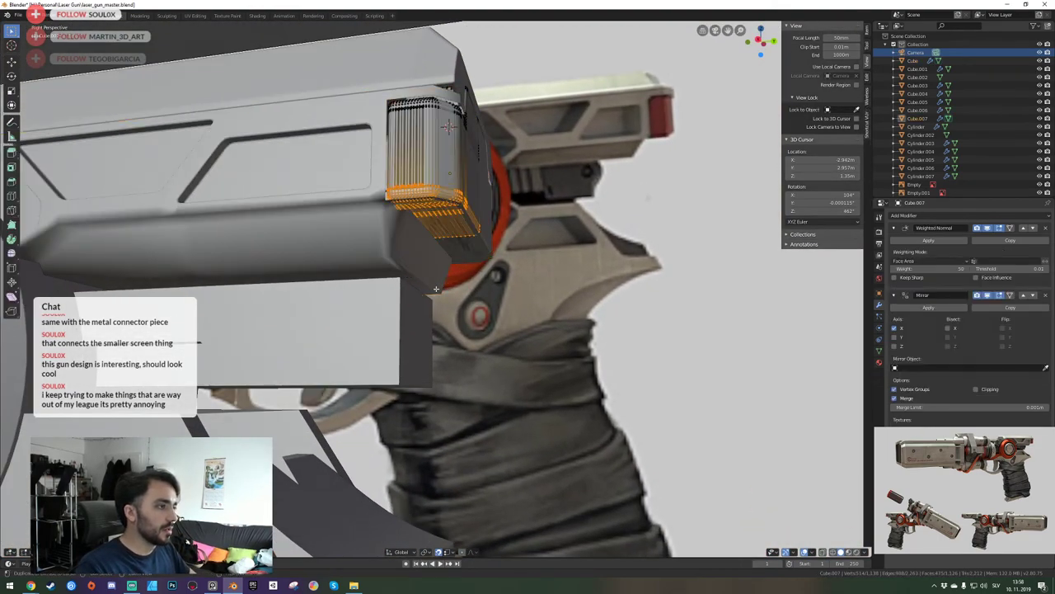
{"action": "key", "text": "Tab"}
{"action": "key", "text": "Tab"}
{"action": "scroll", "coordinate": [423, 247], "scroll_direction": "up", "scroll_amount": 3}
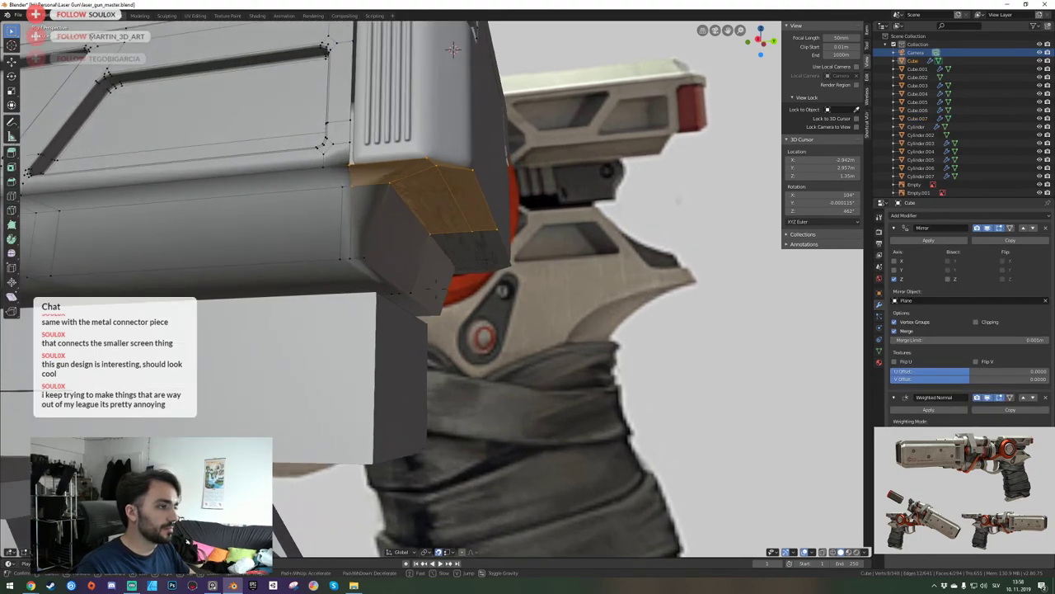
{"action": "key", "text": "x"}
{"action": "left_click", "coordinate": [436, 289]}
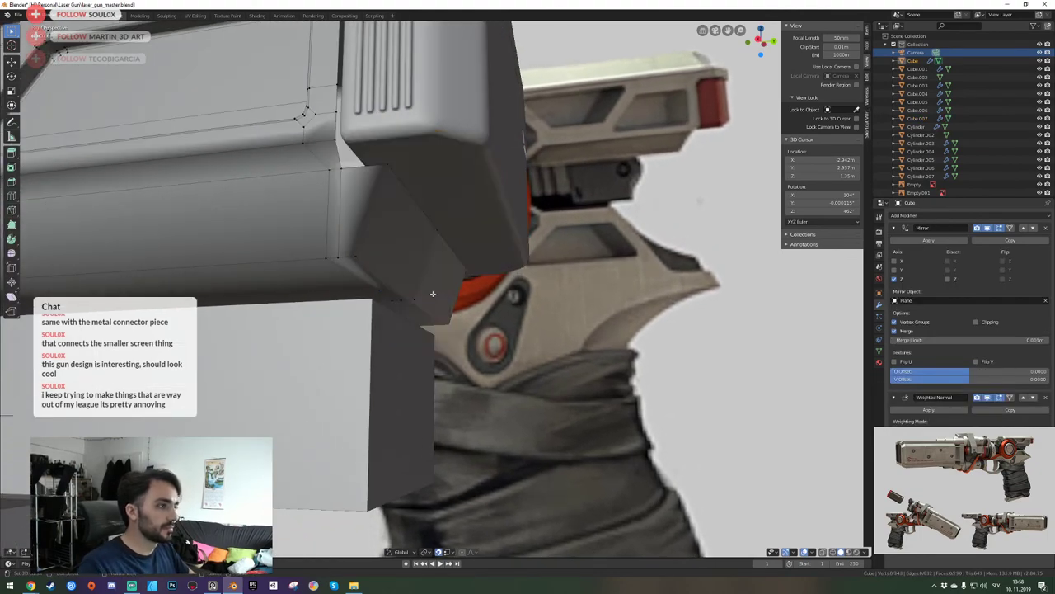
Examine the side body's opened rear underside and its gap to the ribbed end piece from several angles.
{"action": "key", "text": "shift+grave"}
{"action": "key", "text": "e"}
{"action": "key", "text": "q"}
{"action": "key", "text": "a"}
{"action": "key", "text": "d"}
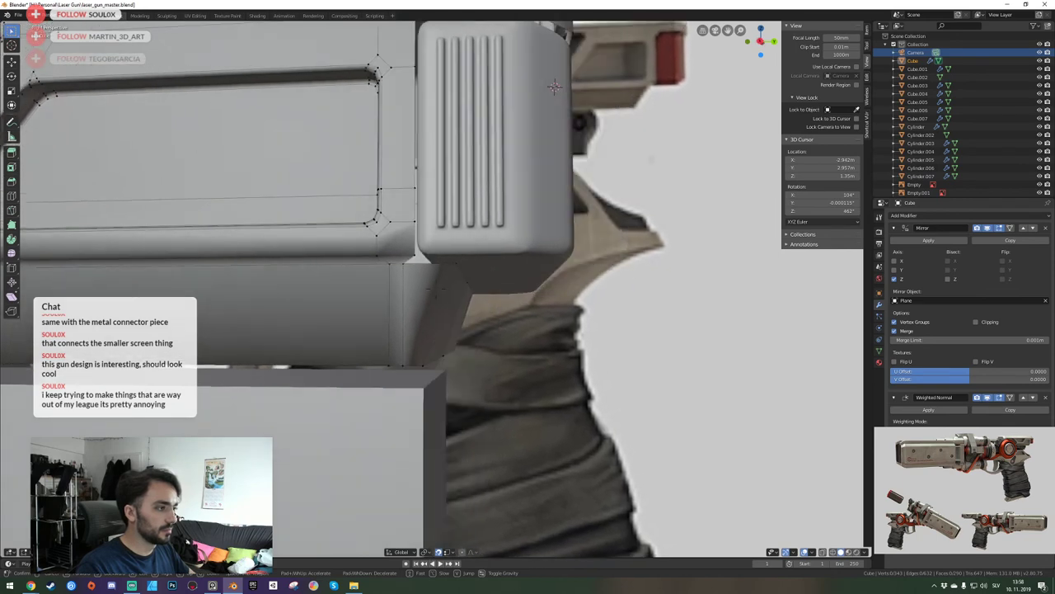
{"action": "left_click", "coordinate": [436, 289]}
{"action": "key", "text": "shift+grave"}
{"action": "key", "text": "s"}
{"action": "key", "text": "e"}
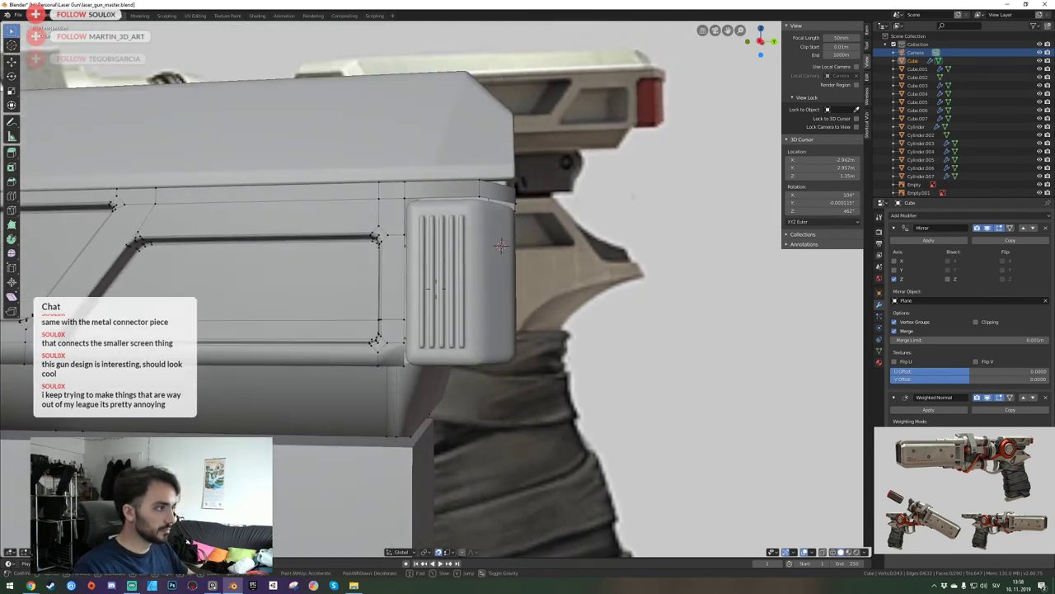
{"action": "key", "text": "q"}
{"action": "key", "text": "w"}
{"action": "left_click", "coordinate": [436, 289]}
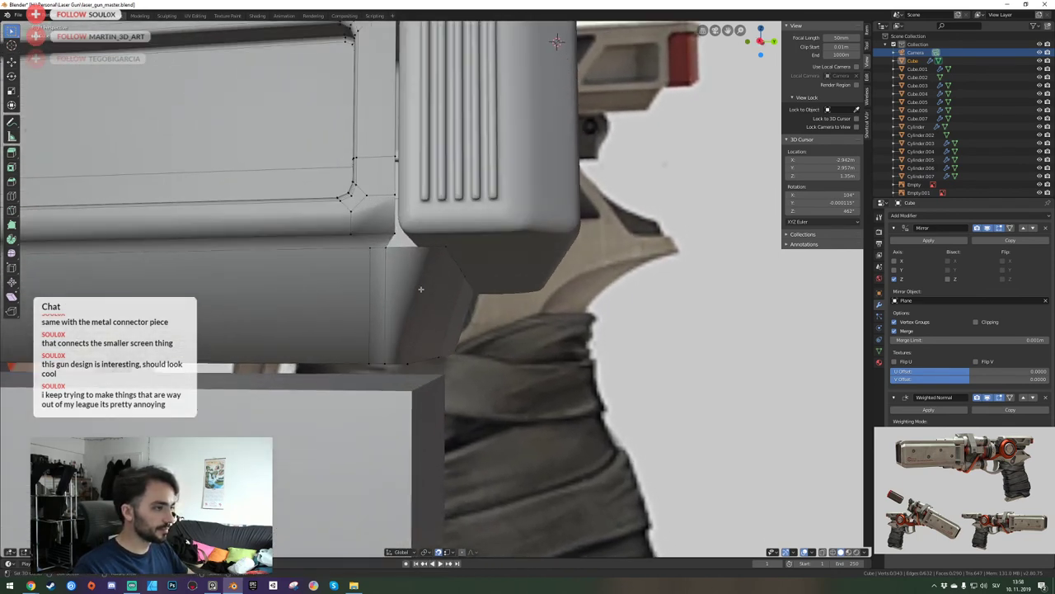
Dissolve the extra vertical edges beside the rear corner on the side body's lower section.
{"action": "key", "text": "3"}
{"action": "left_click", "coordinate": [412, 290]}
{"action": "key", "text": "shift+grave"}
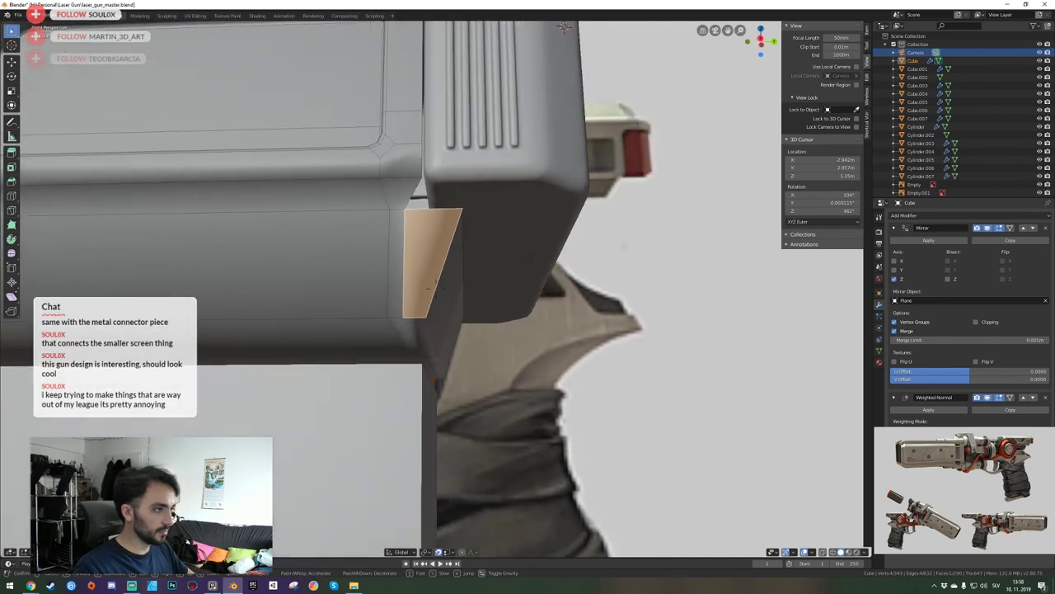
{"action": "key", "text": "a"}
{"action": "key", "text": "d"}
{"action": "left_click", "coordinate": [436, 288]}
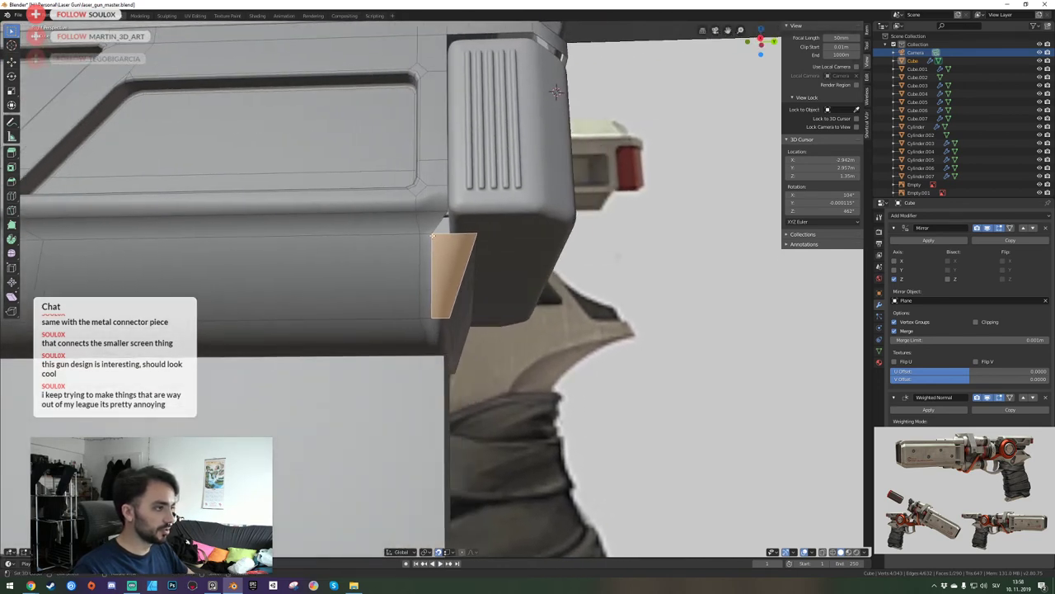
{"action": "key", "text": "2"}
{"action": "left_click", "coordinate": [430, 261]}
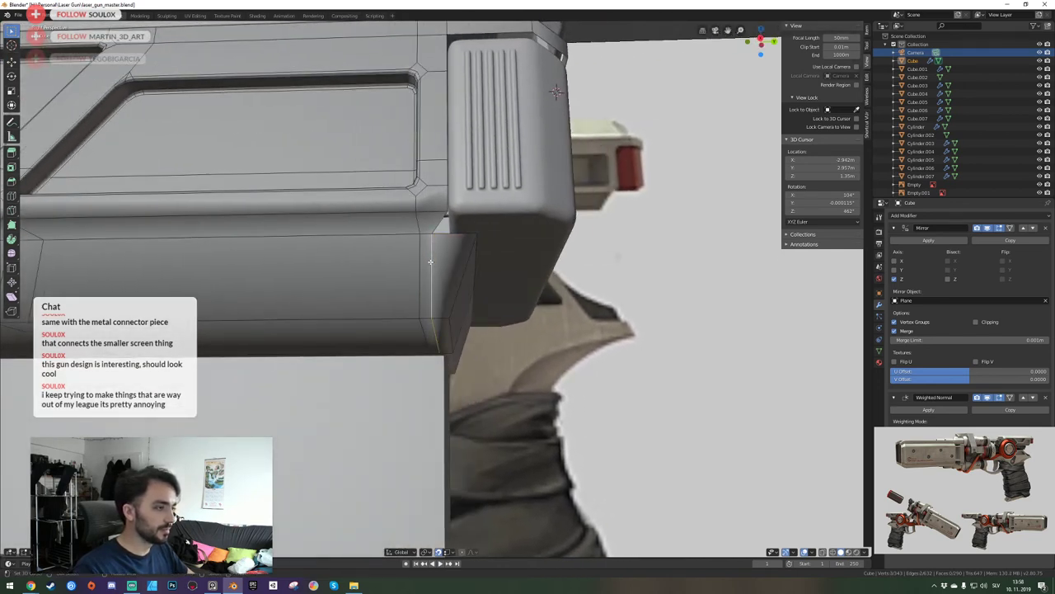
Delete the small face between the side panel and the lower section, next to the ribbed end piece.
{"action": "key", "text": "1"}
{"action": "right_click", "coordinate": [433, 224]}
{"action": "key", "text": "shift+grave"}
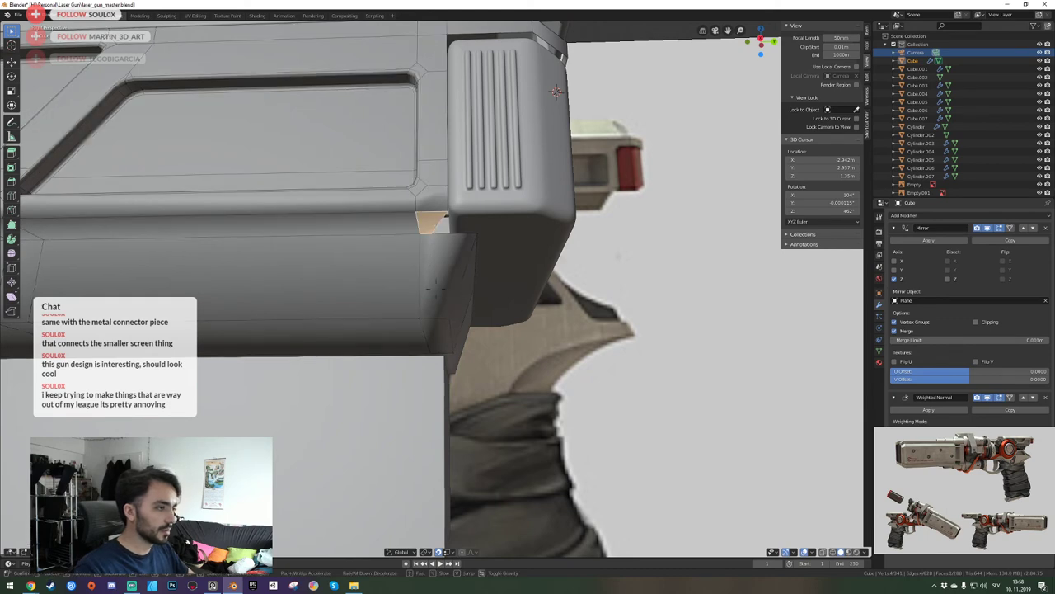
{"action": "left_click", "coordinate": [436, 289]}
{"action": "key", "text": "x"}
{"action": "left_click", "coordinate": [436, 290]}
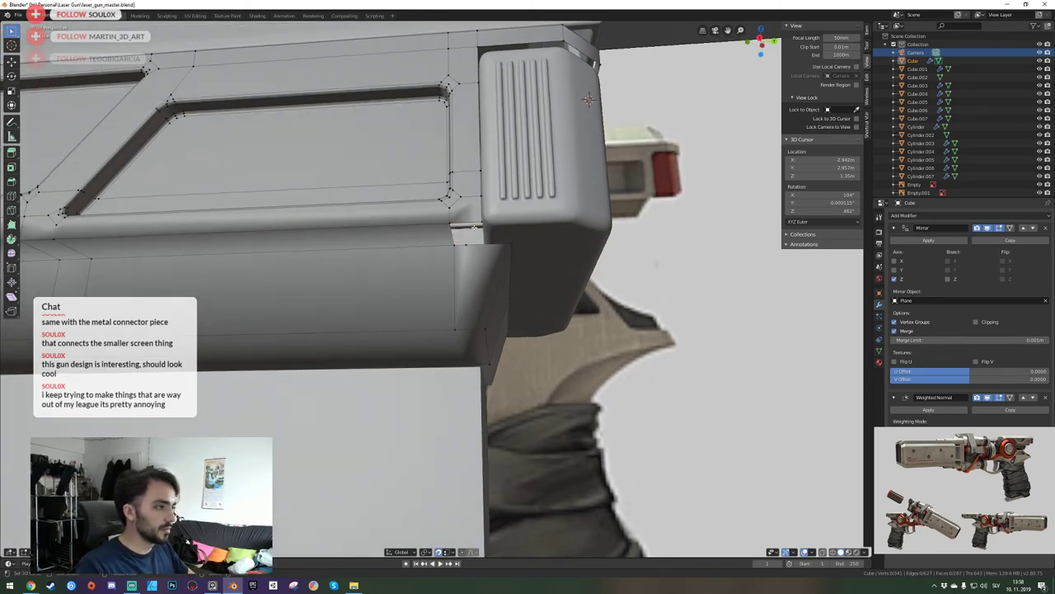
Dissolve the leftover vertex on the gap's lower edge and bridge the gap's upper and lower edges with a new face.
{"action": "key", "text": "2"}
{"action": "key", "text": "1"}
{"action": "right_click", "coordinate": [467, 243]}
{"action": "key", "text": "ctrl+x"}
{"action": "key", "text": "2"}
{"action": "right_click", "coordinate": [467, 224]}
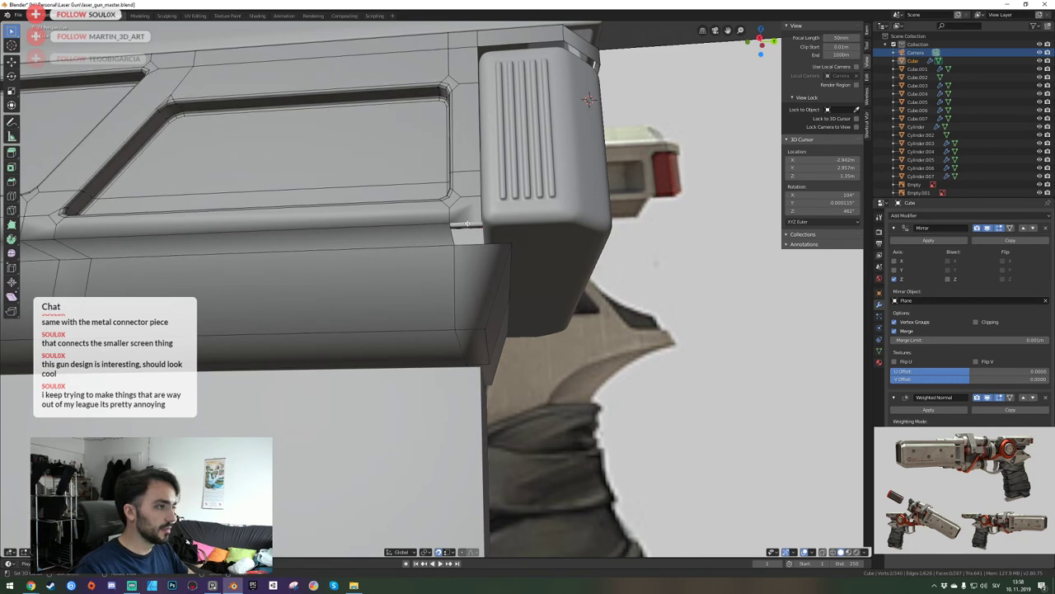
{"action": "left_click", "coordinate": [471, 239]}
Select the three faces of the side body's lower rear corner and toggle snapping.
{"action": "left_click", "coordinate": [505, 297]}
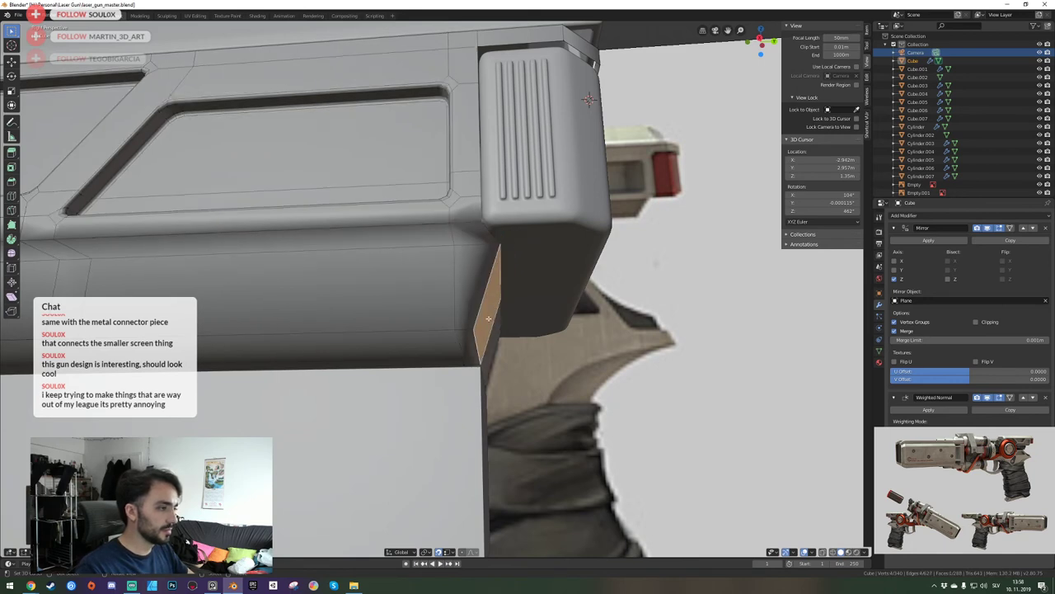
{"action": "left_click", "coordinate": [479, 298], "text": "shift"}
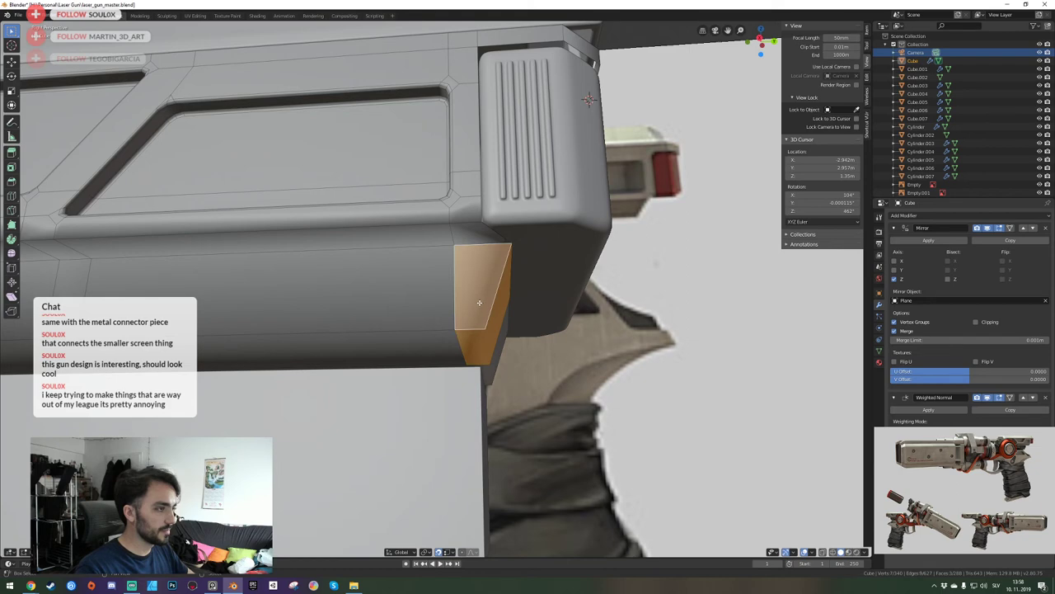
{"action": "key", "text": "g"}
{"action": "key", "text": "y"}
{"action": "key", "text": "shift+Tab"}
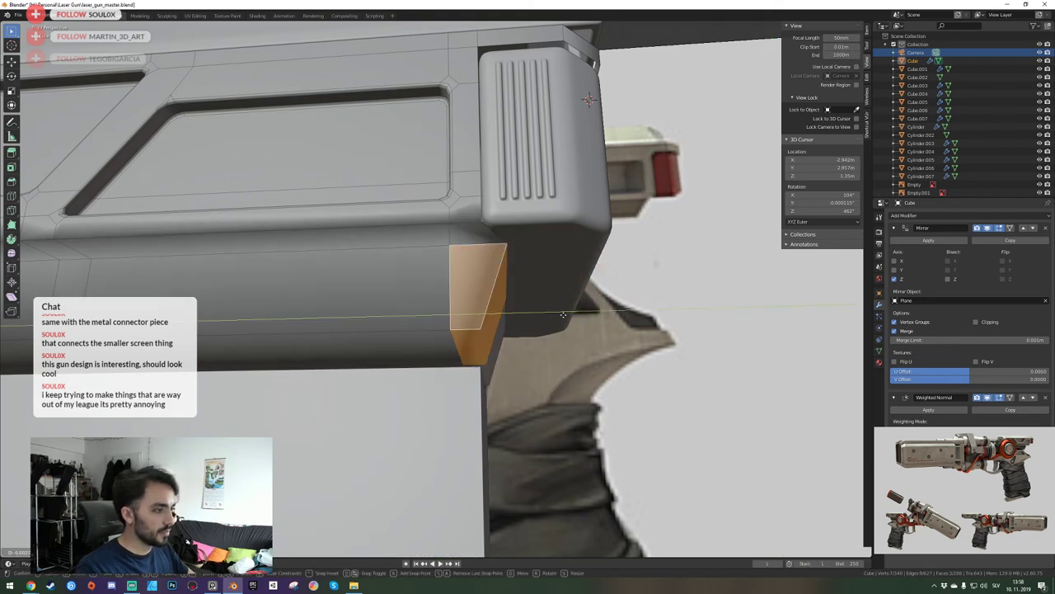
{"action": "right_click", "coordinate": [563, 315]}
{"action": "key", "text": "KP_0"}
{"action": "key", "text": "g"}
{"action": "key", "text": "y"}
{"action": "key", "text": "x"}
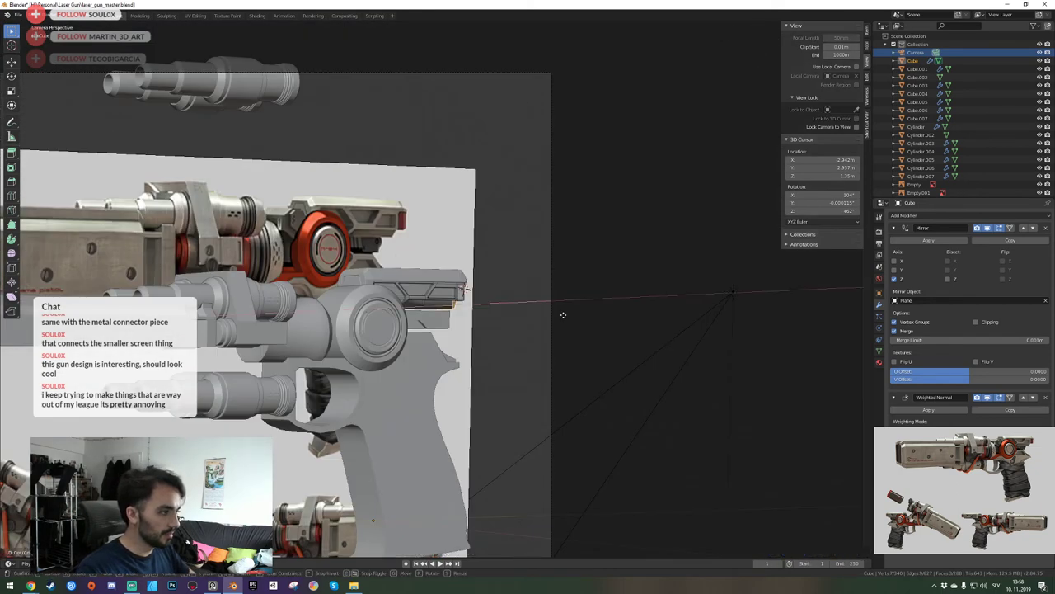
{"action": "key", "text": "y"}
{"action": "key", "text": "Escape"}
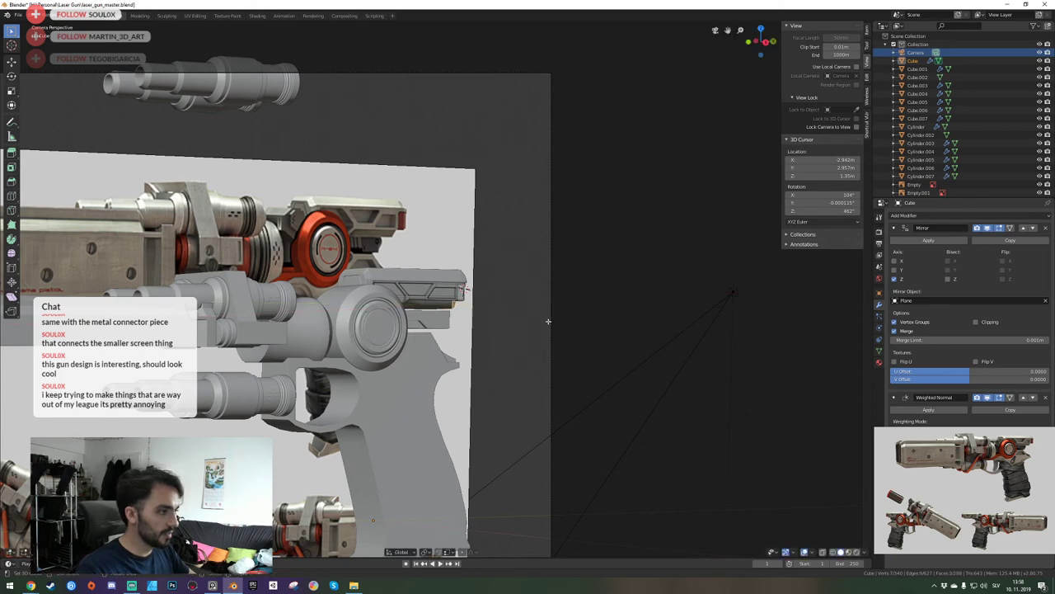
Move the three selected rear corner faces slightly forward along Y, away from the ribbed end piece.
{"action": "key", "text": "KP_Decimal"}
{"action": "key", "text": "g"}
{"action": "key", "text": "y"}
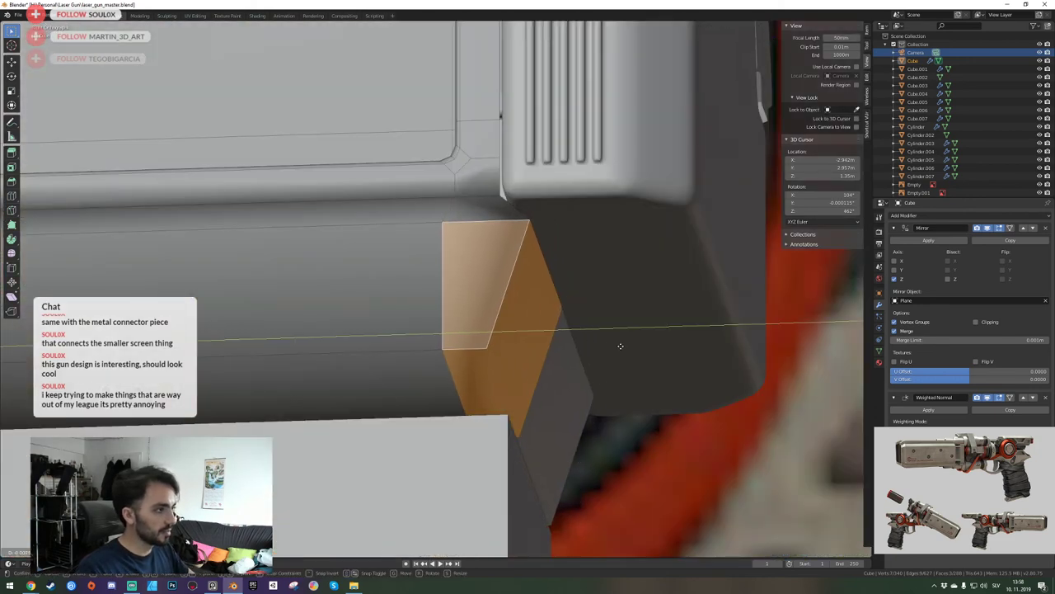
{"action": "left_click", "coordinate": [598, 349]}
{"action": "key", "text": "shift+grave"}
{"action": "key", "text": "s"}
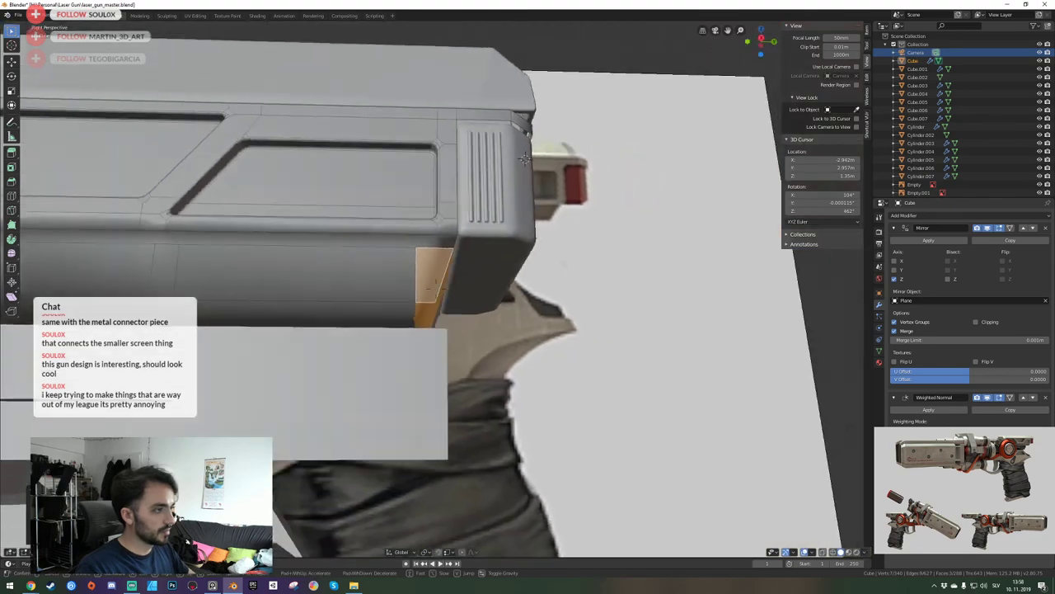
Compare the side body's lower rear corner with the reference image and save the file.
{"action": "key", "text": "w"}
{"action": "key", "text": "s"}
{"action": "scroll", "coordinate": [469, 236], "scroll_direction": "up", "scroll_amount": 3}
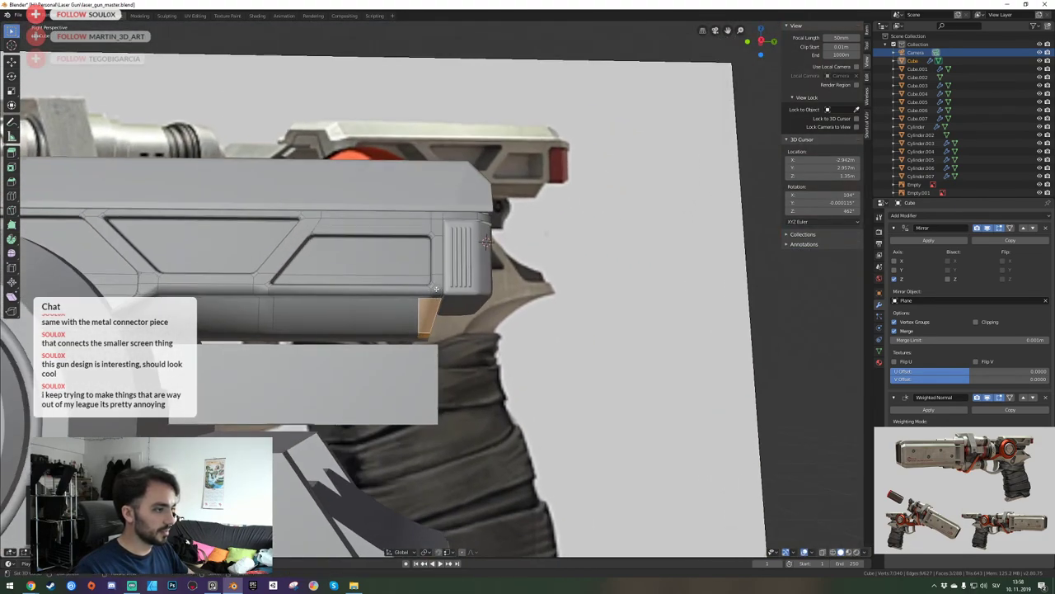
{"action": "key", "text": "KP_0"}
{"action": "key", "text": "Tab"}
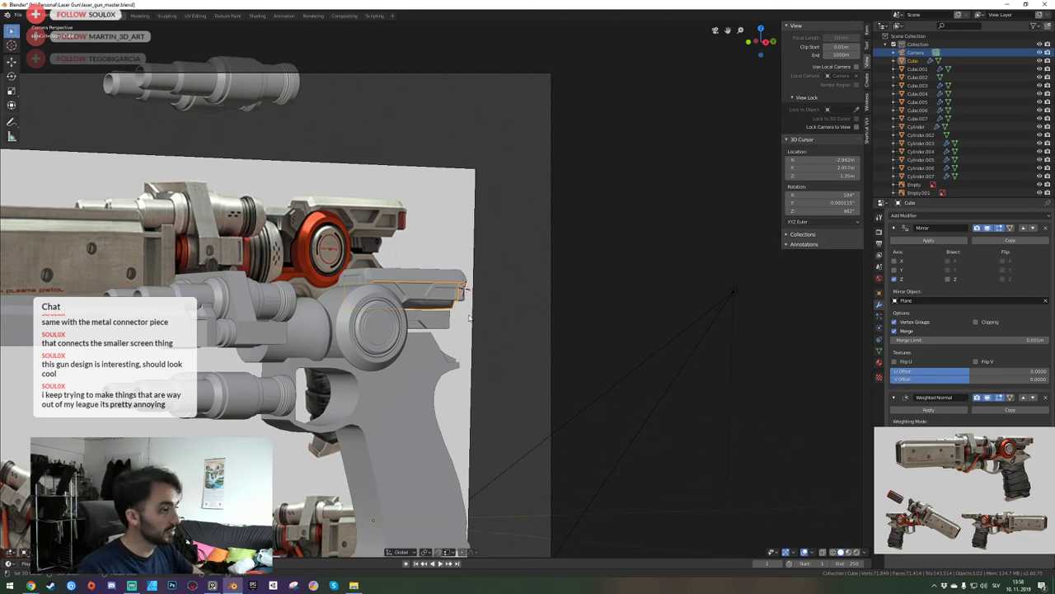
{"action": "key", "text": "KP_0"}
{"action": "key", "text": "shift+grave"}
{"action": "key", "text": "s"}
{"action": "key", "text": "ctrl+s"}
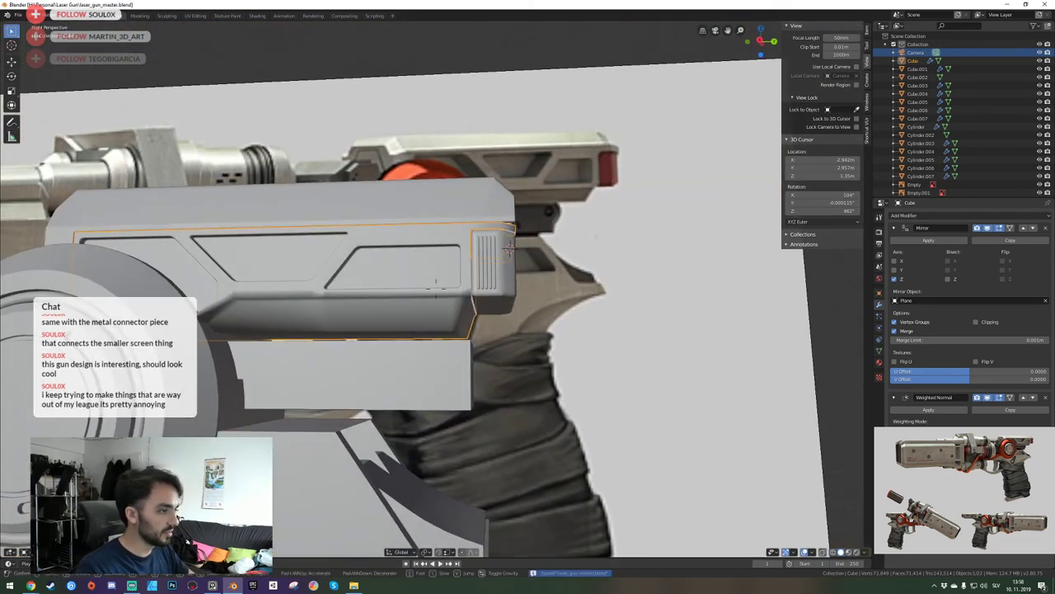
Nudge the three selected lower rear corner faces slightly along Y toward the ribbed end piece and save the file.
{"action": "key", "text": "d"}
{"action": "left_click", "coordinate": [436, 287]}
{"action": "key", "text": "Tab"}
{"action": "key", "text": "shift+grave"}
{"action": "key", "text": "a"}
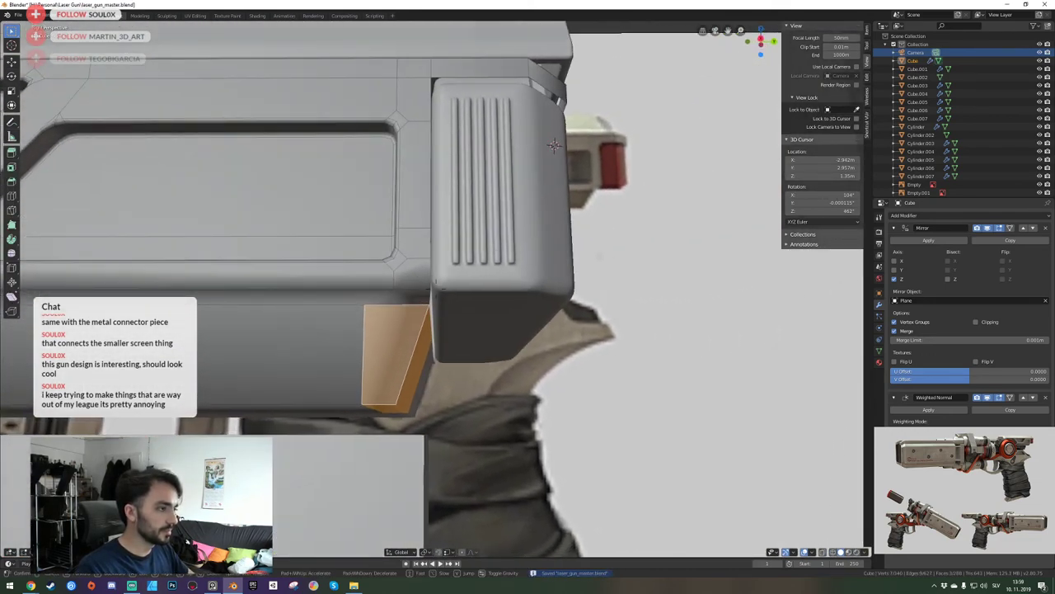
{"action": "key", "text": "q"}
{"action": "key", "text": "w"}
{"action": "left_click", "coordinate": [436, 289]}
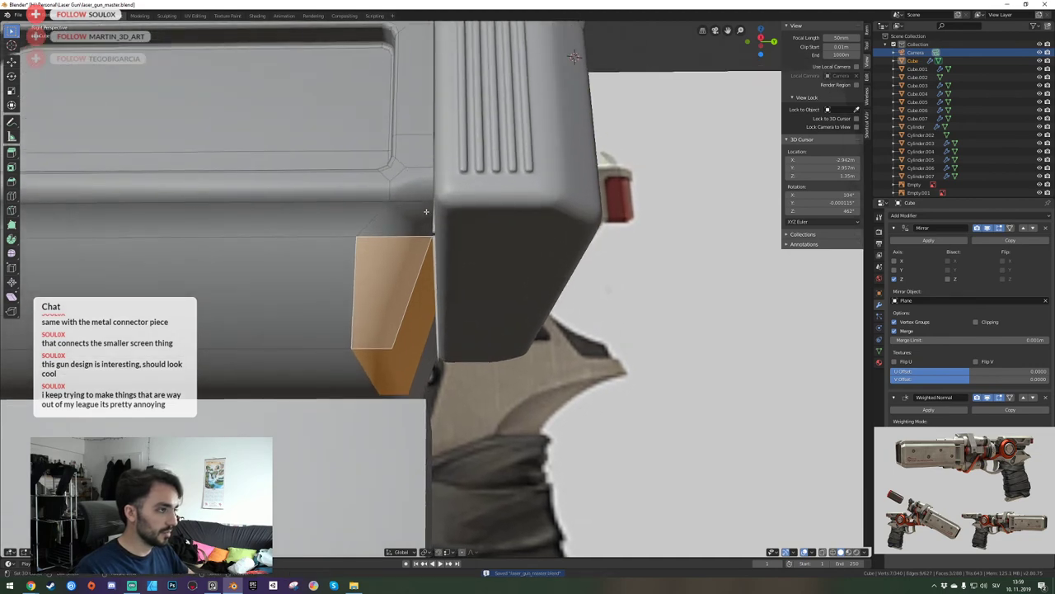
{"action": "key", "text": "g"}
{"action": "key", "text": "x"}
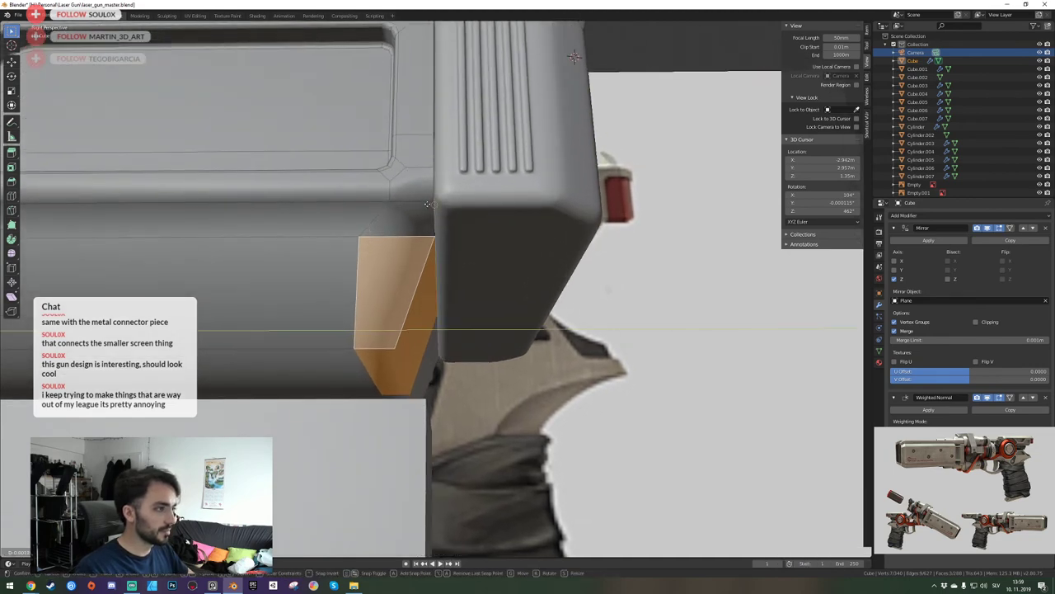
{"action": "left_click", "coordinate": [427, 205]}
{"action": "key", "text": "Tab"}
{"action": "key", "text": "ctrl+s"}
Examine from behind and from the side how the side body meets the ribbed end piece and the top cover.
{"action": "key", "text": "shift+grave"}
{"action": "key", "text": "s"}
{"action": "key", "text": "e"}
{"action": "key", "text": "d"}
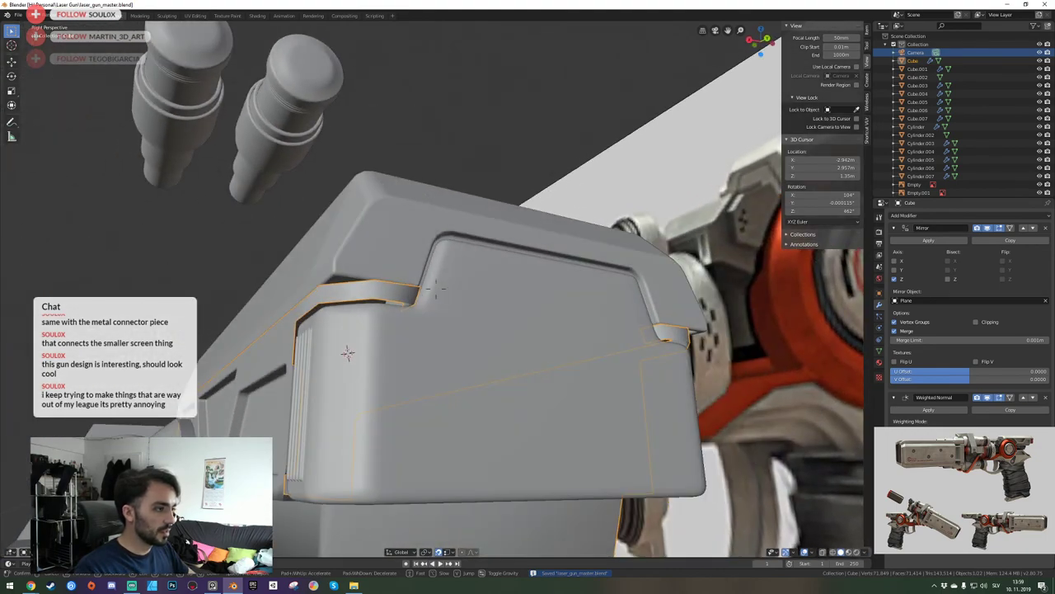
{"action": "left_click", "coordinate": [431, 295]}
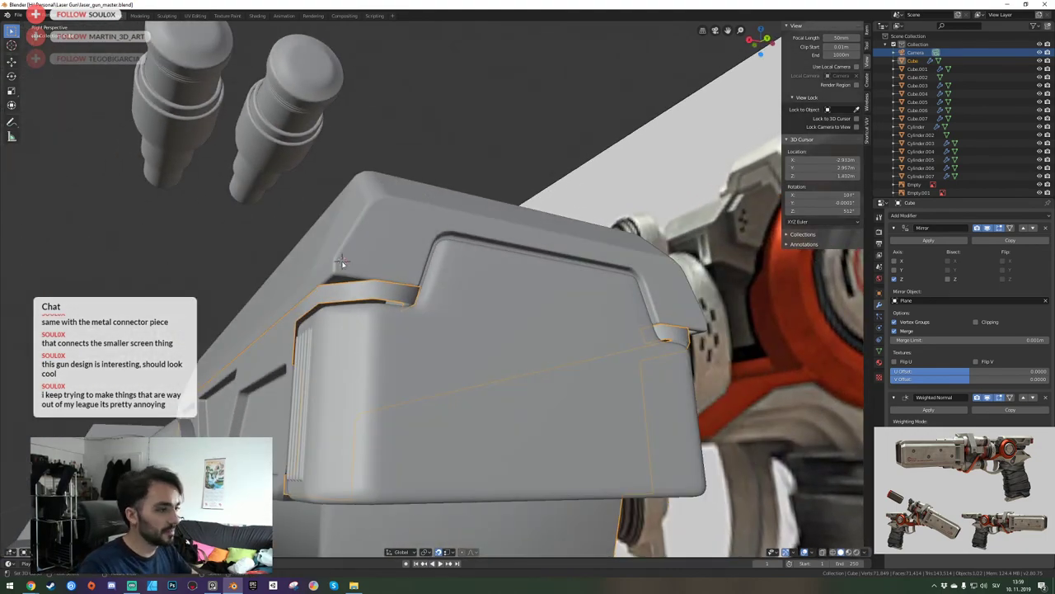
{"action": "key", "text": "shift+grave"}
{"action": "key", "text": "s"}
{"action": "key", "text": "a"}
{"action": "key", "text": "e"}
{"action": "left_click", "coordinate": [437, 293]}
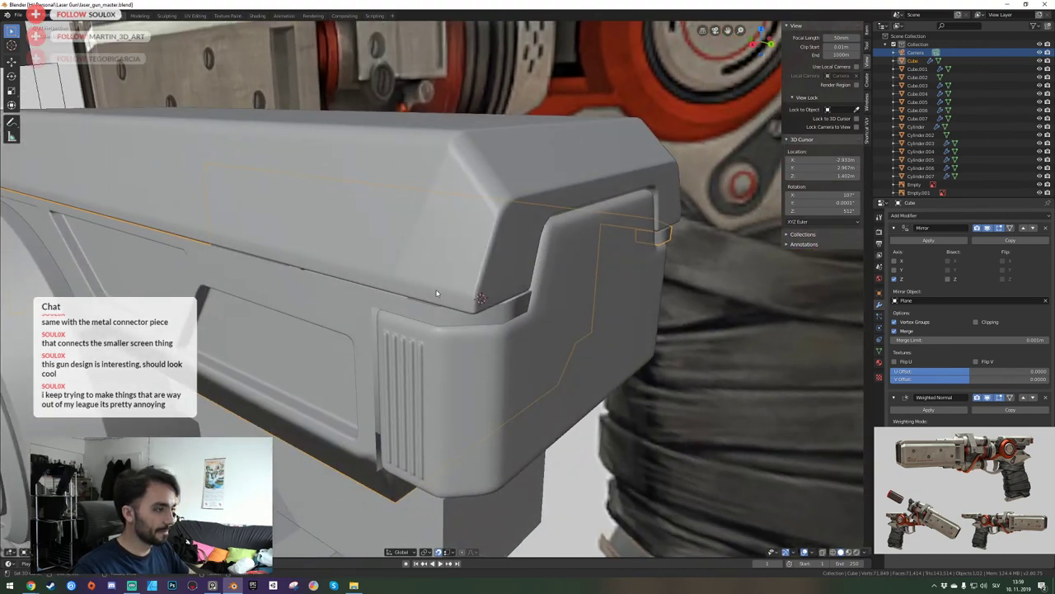
{"action": "key", "text": "shift+grave"}
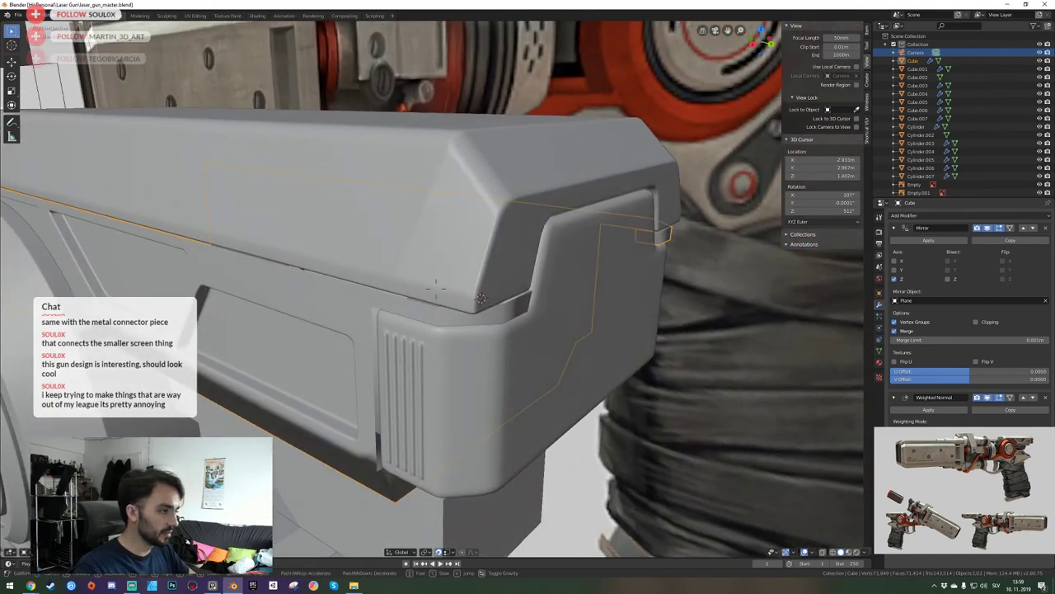
{"action": "key", "text": "q"}
{"action": "left_click", "coordinate": [437, 292]}
{"action": "key", "text": "shift+grave"}
{"action": "key", "text": "a"}
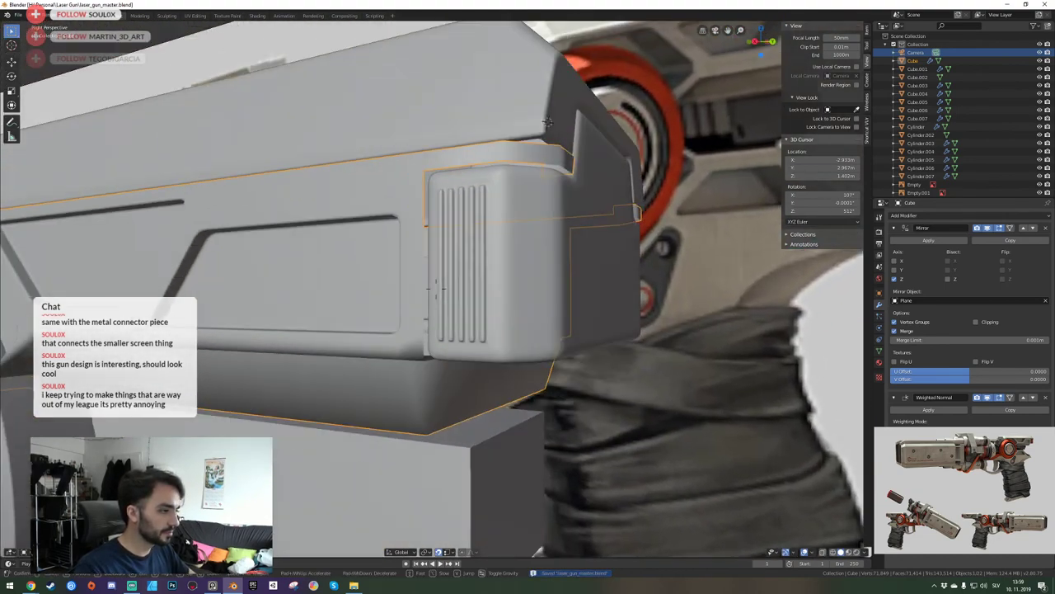
{"action": "left_click", "coordinate": [413, 323]}
Open the side body's mesh for editing and isolate it in local view.
{"action": "key", "text": "KP_Divide"}
{"action": "key", "text": "Tab"}
{"action": "middle_click_drag", "start_coordinate": [413, 323], "coordinate": [450, 291]}
{"action": "key", "text": "KP_Divide"}
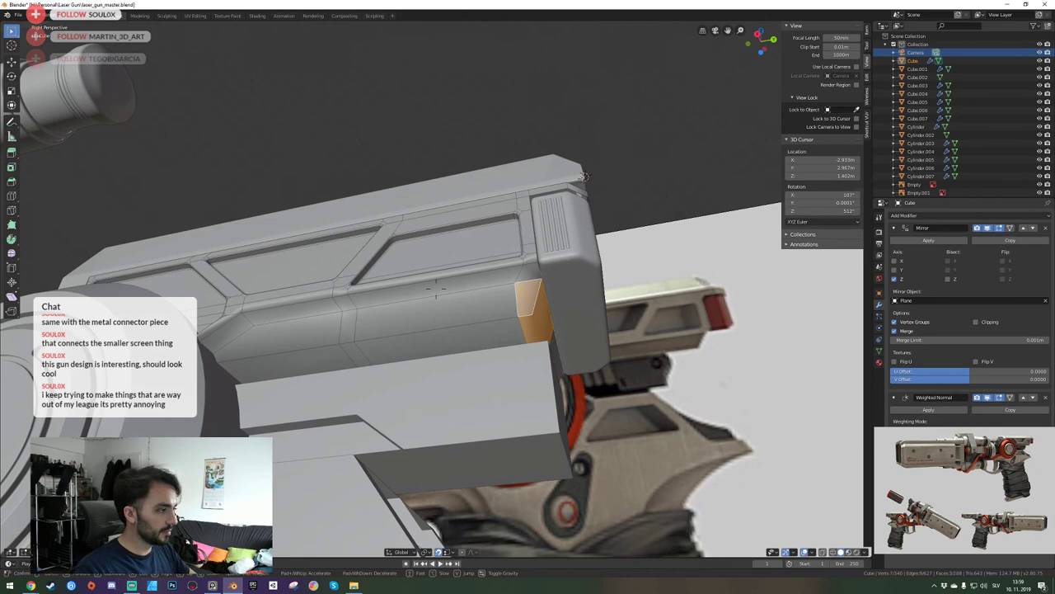
{"action": "middle_click_drag", "start_coordinate": [501, 295], "coordinate": [447, 295], "text": "shift"}
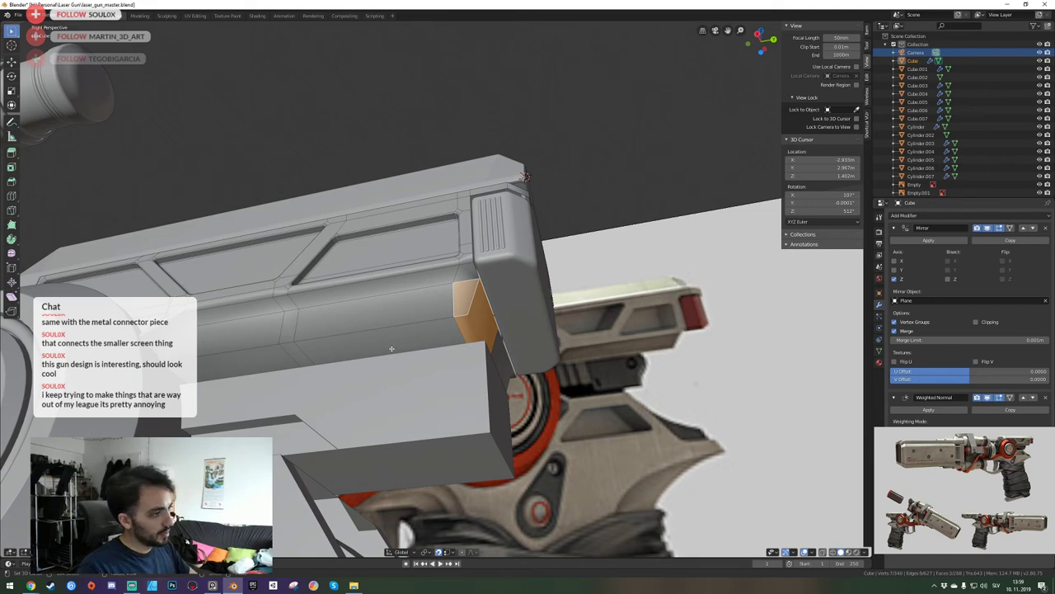
{"action": "key", "text": "KP_Divide"}
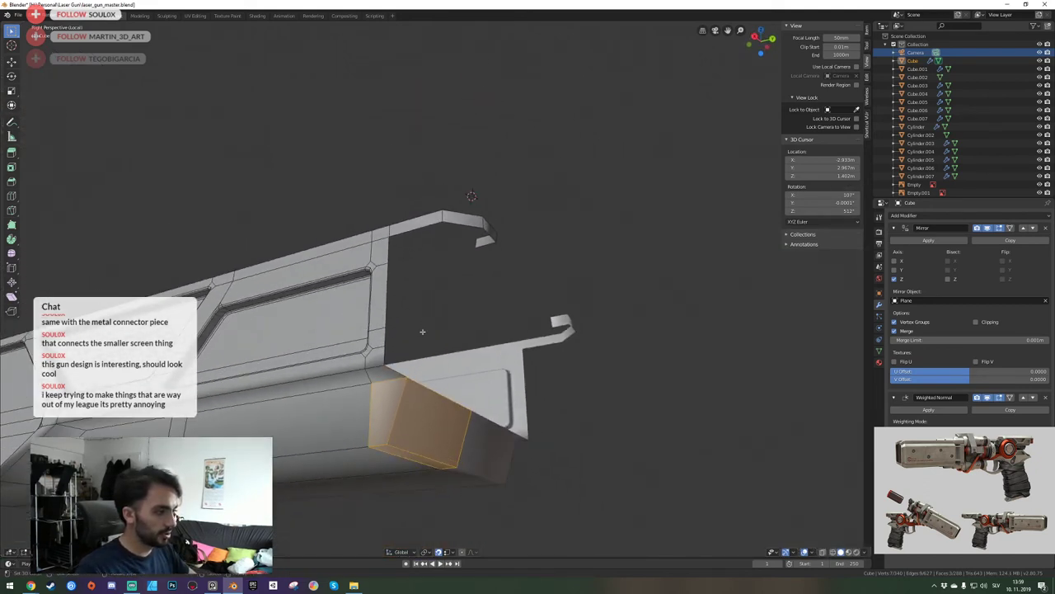
Extrude the upper edge of the lower rear corner upward along Z to form a rear wall.
{"action": "key", "text": "alt+a"}
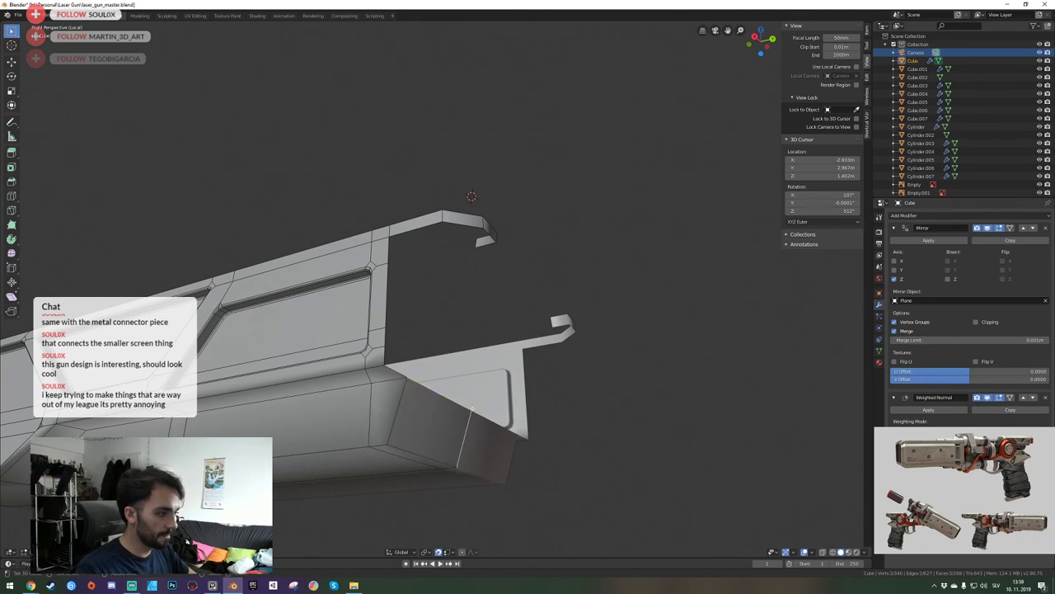
{"action": "key", "text": "3"}
{"action": "left_click", "coordinate": [463, 417]}
{"action": "key", "text": "2"}
{"action": "left_click", "coordinate": [470, 411]}
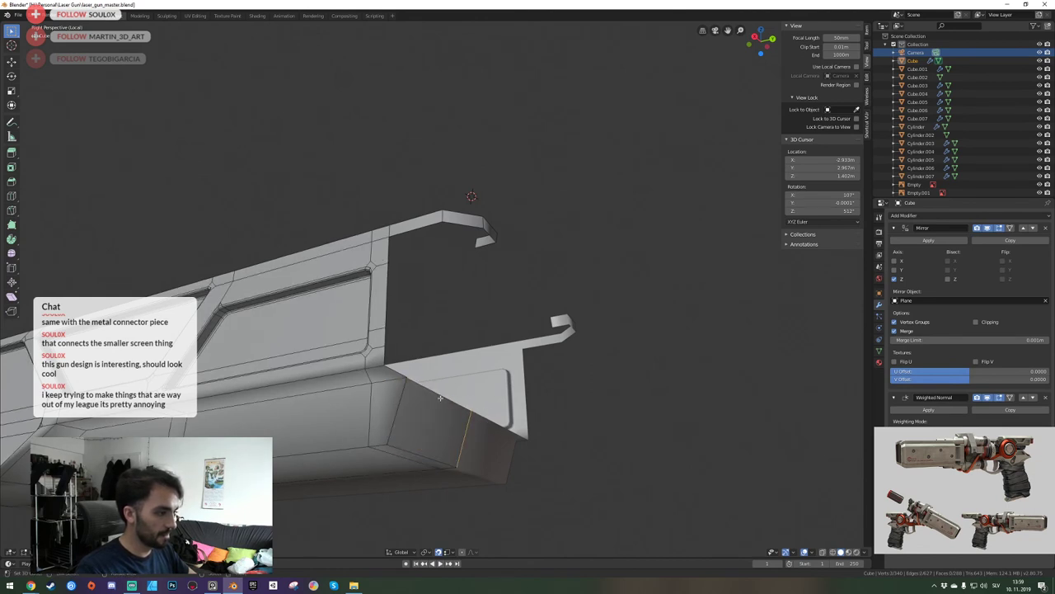
{"action": "key", "text": "e"}
{"action": "key", "text": "z"}
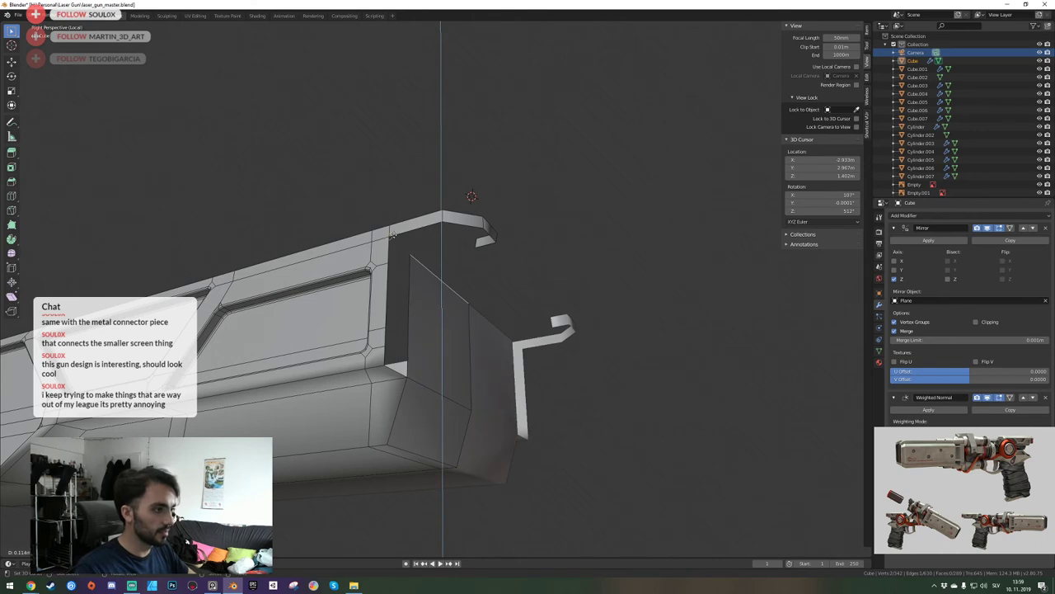
{"action": "left_click", "coordinate": [393, 247]}
Add a vertical loop cut through the rear wall and move it along X close to the wall's outer edge.
{"action": "key", "text": "shift+grave"}
{"action": "key", "text": "w"}
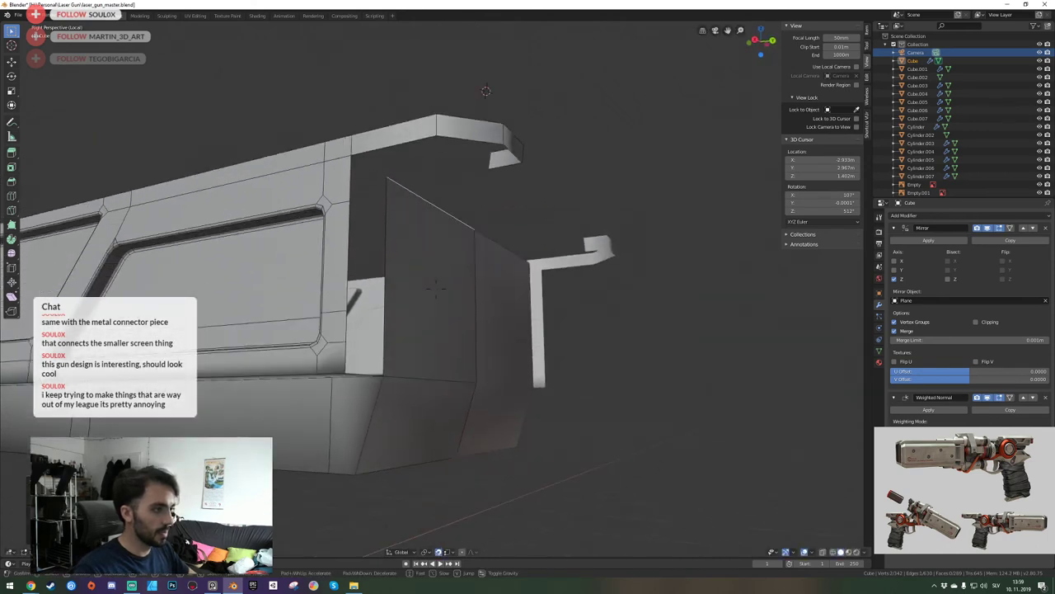
{"action": "key", "text": "e"}
{"action": "key", "text": "d"}
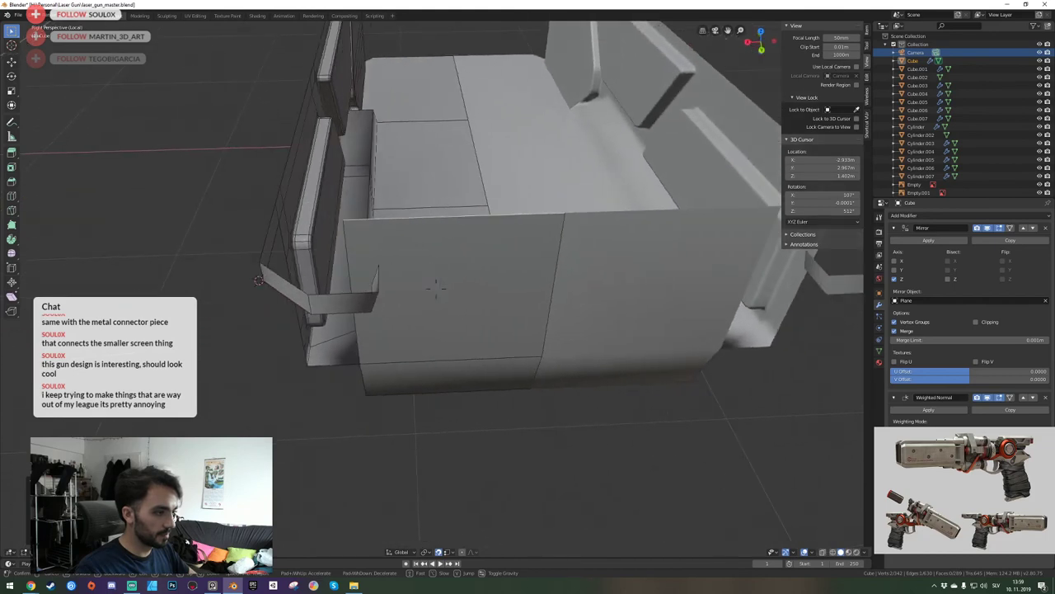
{"action": "left_click", "coordinate": [436, 287]}
{"action": "key", "text": "alt+a"}
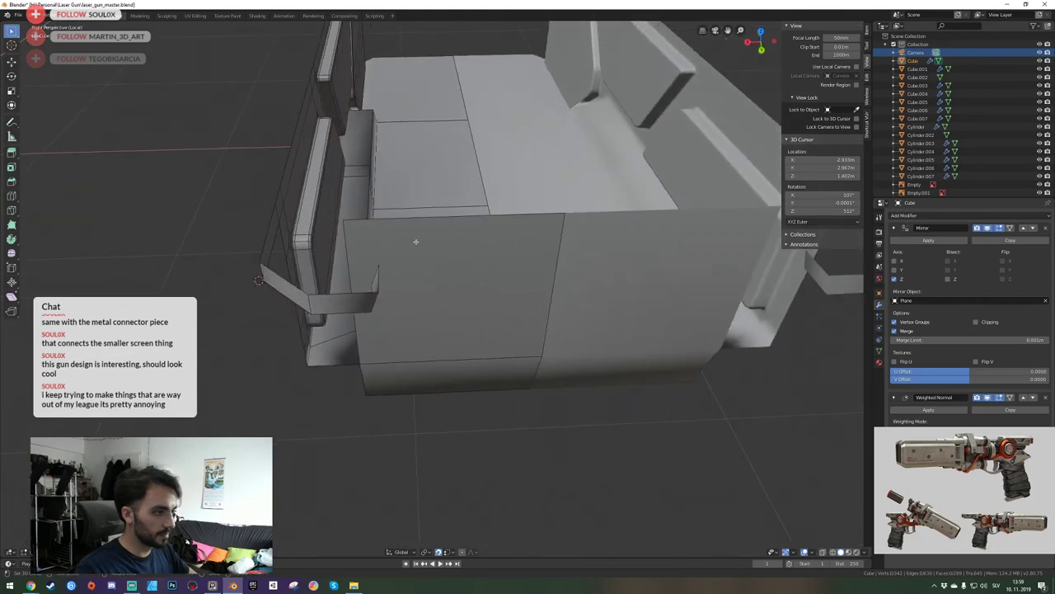
{"action": "left_click", "coordinate": [418, 226]}
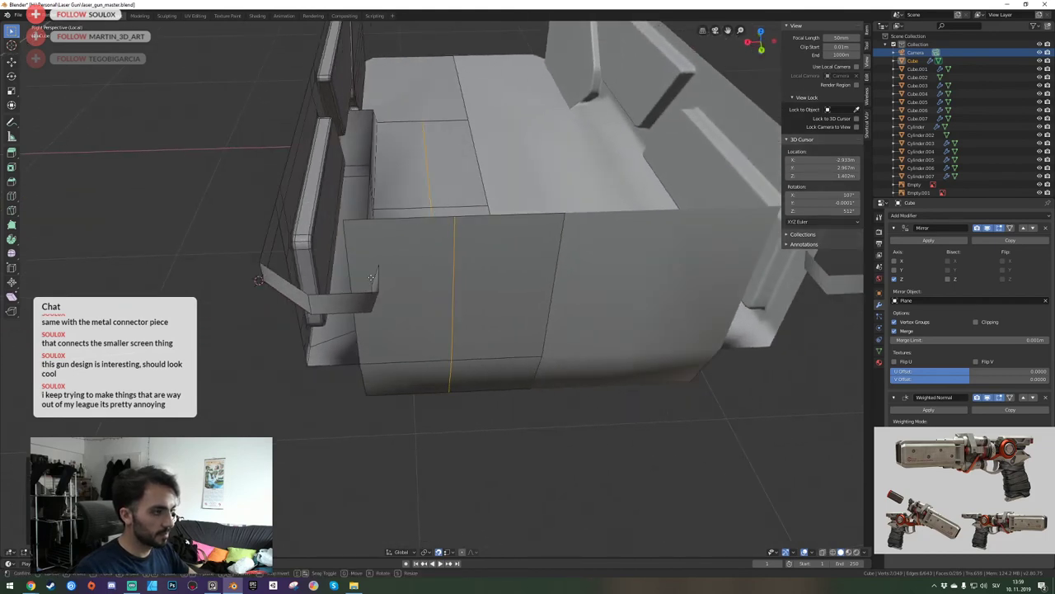
{"action": "key", "text": "g"}
{"action": "key", "text": "x"}
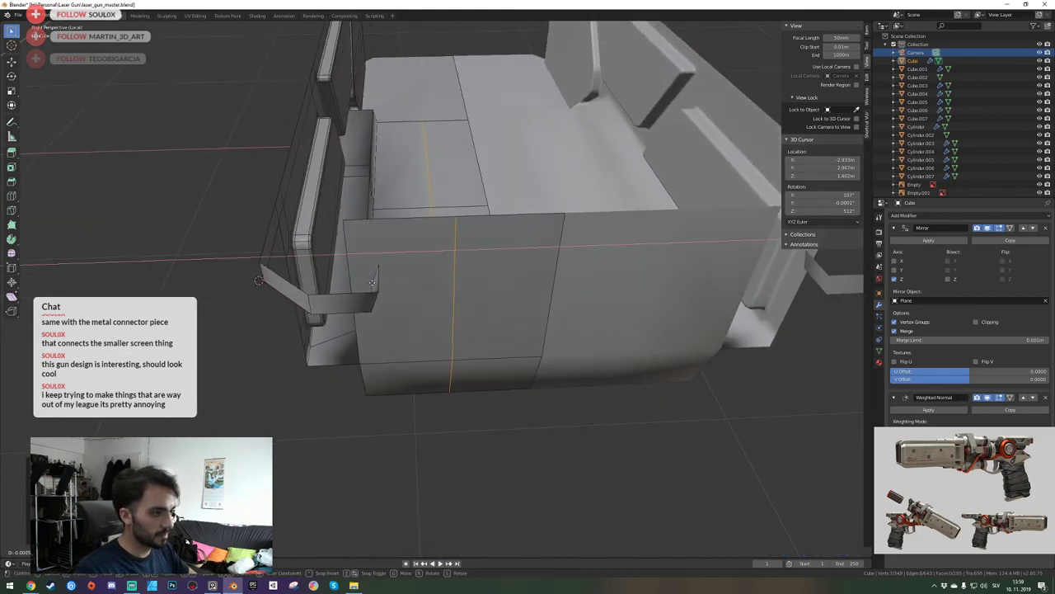
{"action": "left_click", "coordinate": [369, 283]}
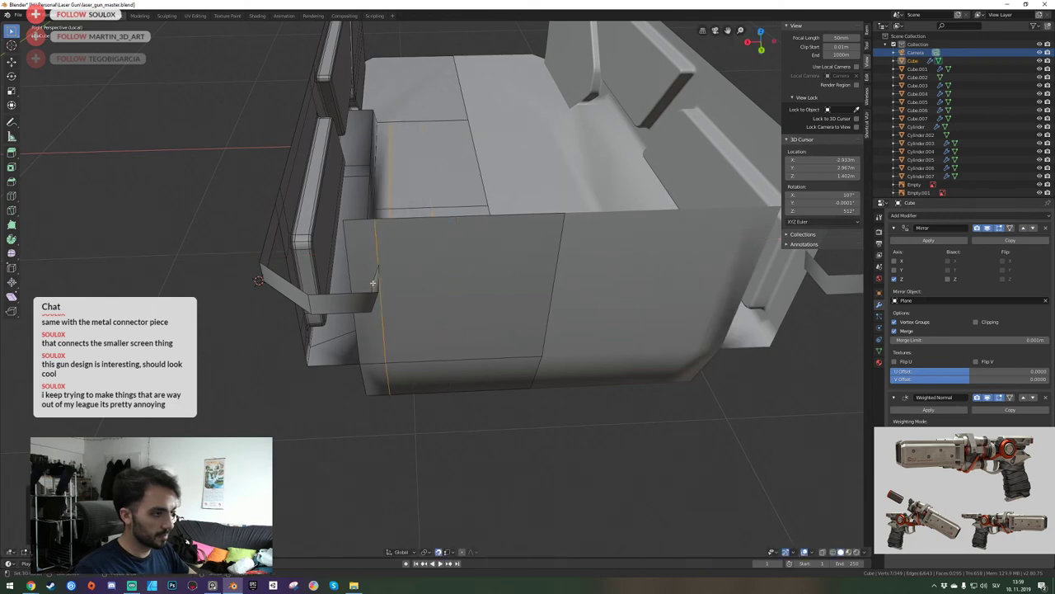
Fill the underside of the upper rear lip and join it to the rear wall's top edge with faces.
{"action": "middle_click_drag", "start_coordinate": [369, 283], "coordinate": [436, 295]}
{"action": "left_click", "coordinate": [436, 289]}
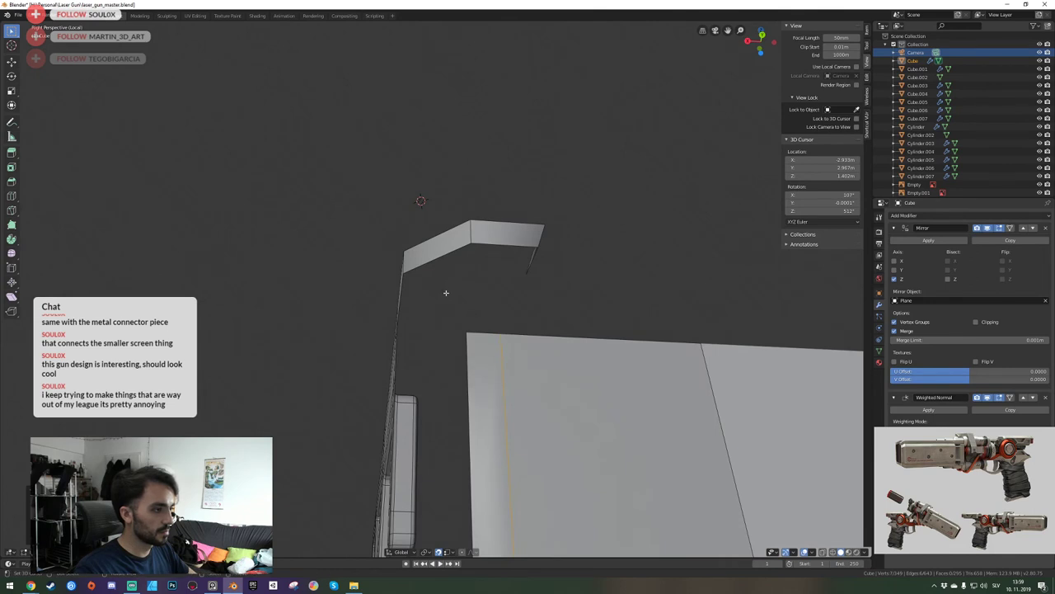
{"action": "key", "text": "alt+a"}
{"action": "key", "text": "shift+grave"}
{"action": "left_click", "coordinate": [436, 289]}
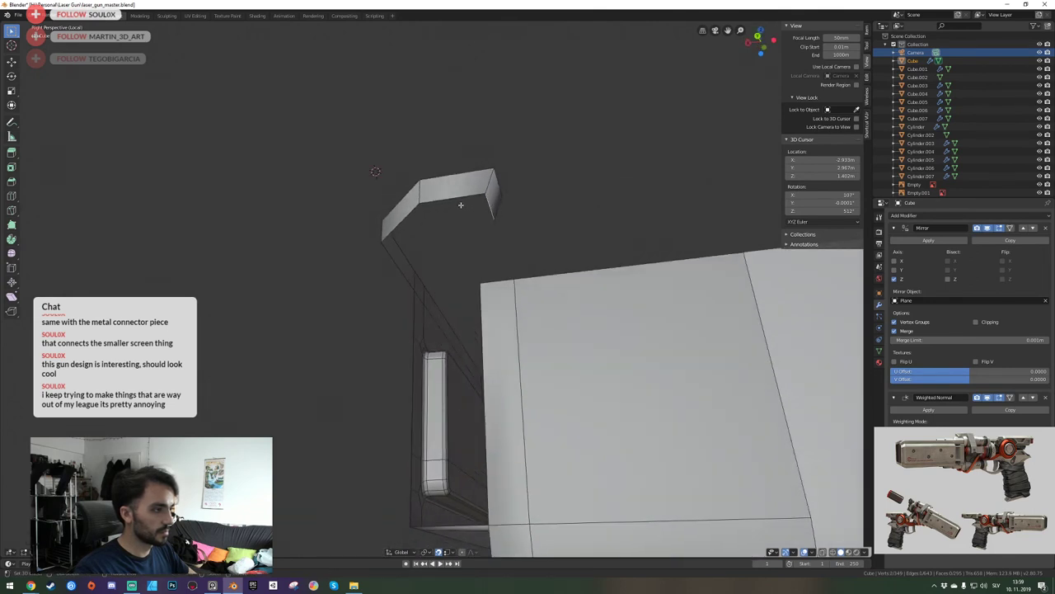
{"action": "left_click", "coordinate": [406, 218]}
{"action": "left_click", "coordinate": [473, 237]}
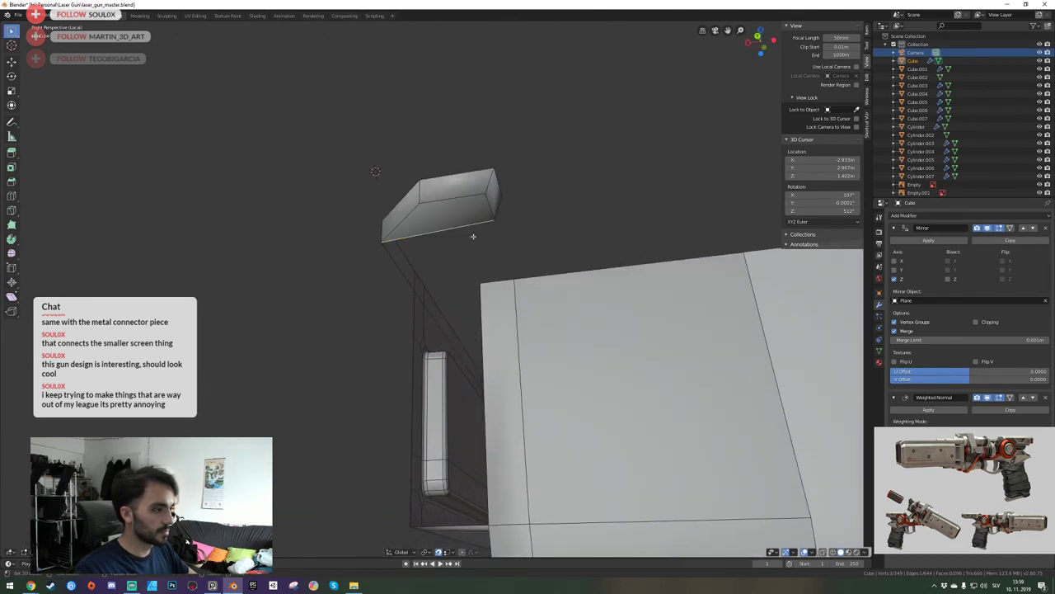
{"action": "key", "text": "f"}
{"action": "key", "text": "shift+grave"}
{"action": "left_click", "coordinate": [436, 288]}
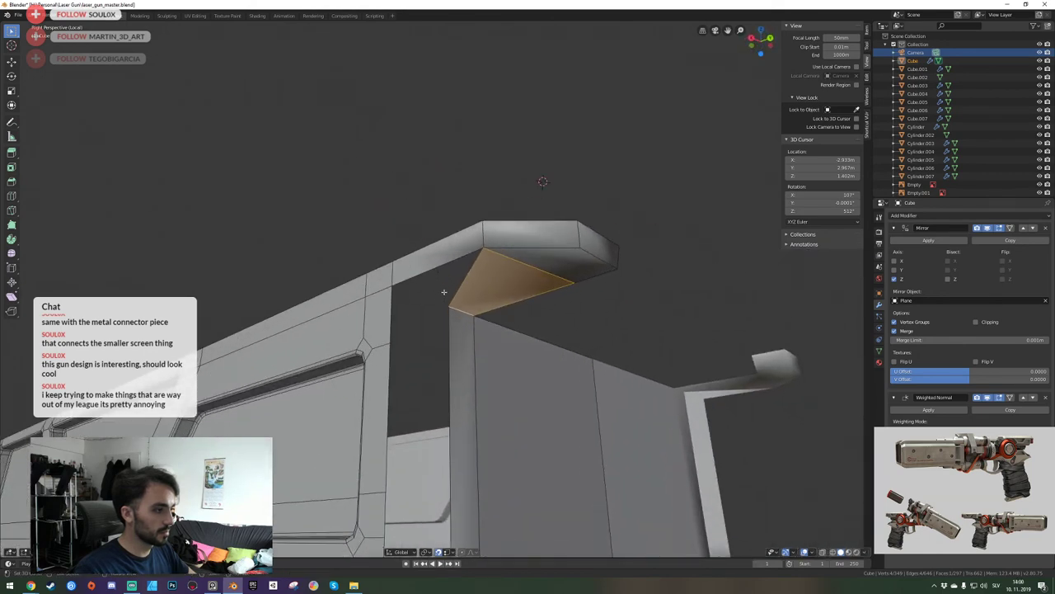
Fill the remaining gap between the lip's underside, the side panel and the rear wall's outer corner with a face.
{"action": "left_click", "coordinate": [446, 289]}
{"action": "left_click", "coordinate": [432, 264], "text": "shift"}
{"action": "left_click", "coordinate": [426, 272]}
{"action": "key", "text": "d"}
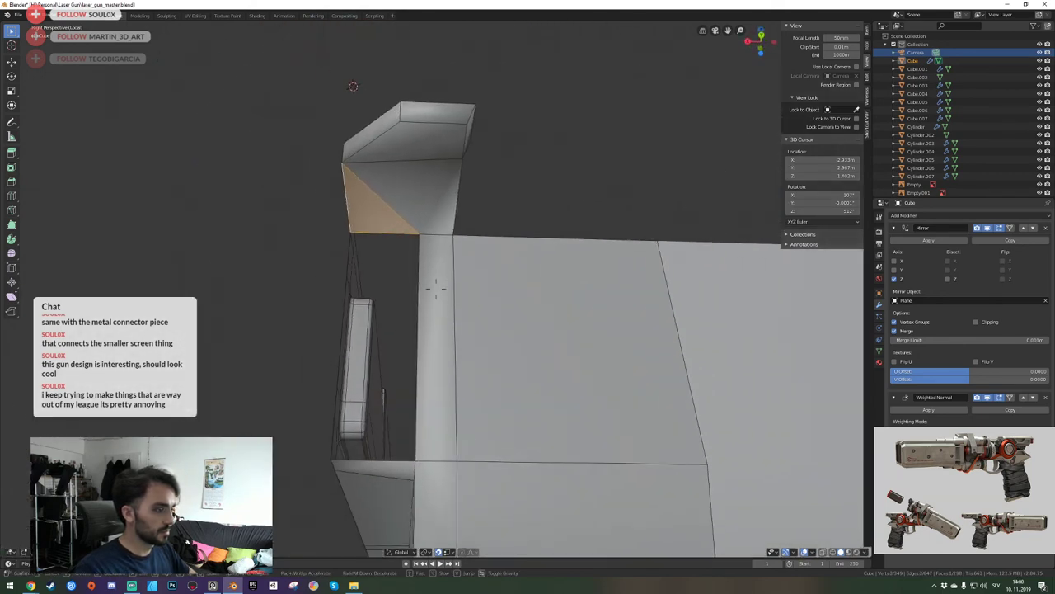
Close the tall opening between the side panel's rear edge and the rear wall with a face, and save the file.
{"action": "middle_click_drag", "start_coordinate": [435, 287], "coordinate": [432, 262]}
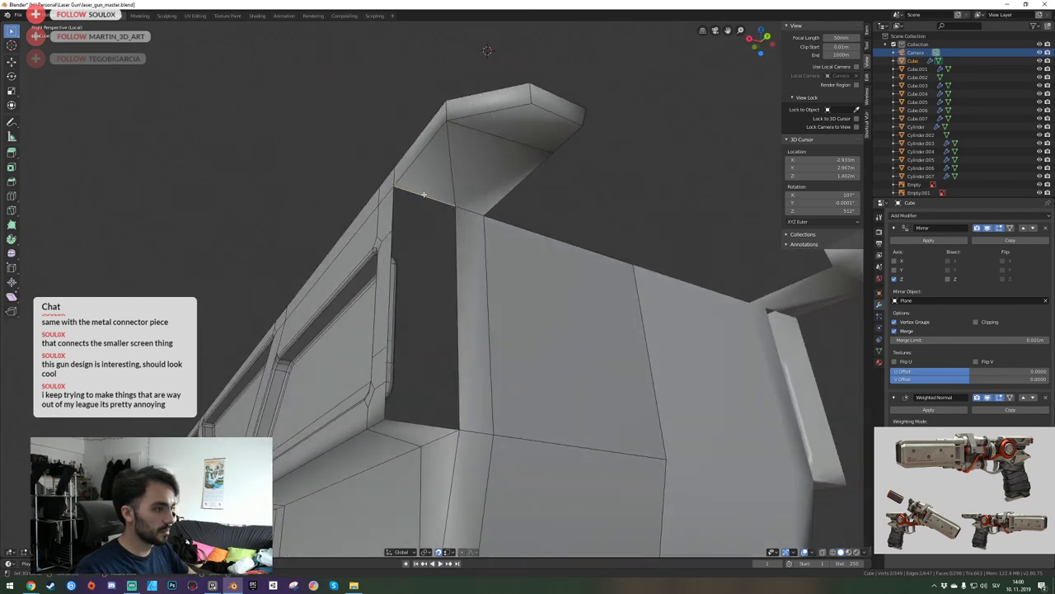
{"action": "key", "text": "f"}
{"action": "key", "text": "ctrl+z"}
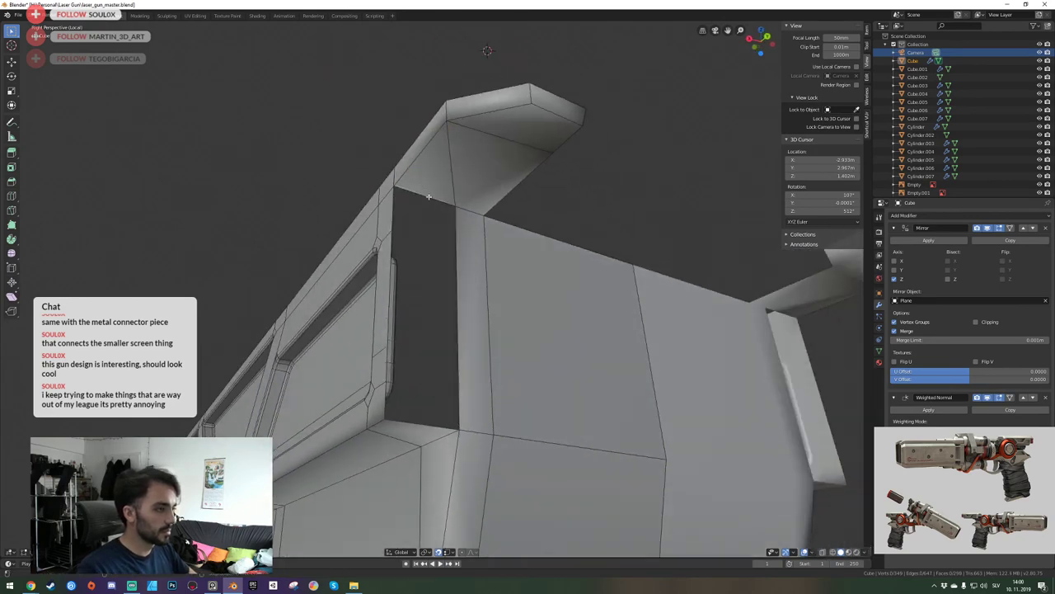
{"action": "key", "text": "f"}
{"action": "key", "text": "Tab"}
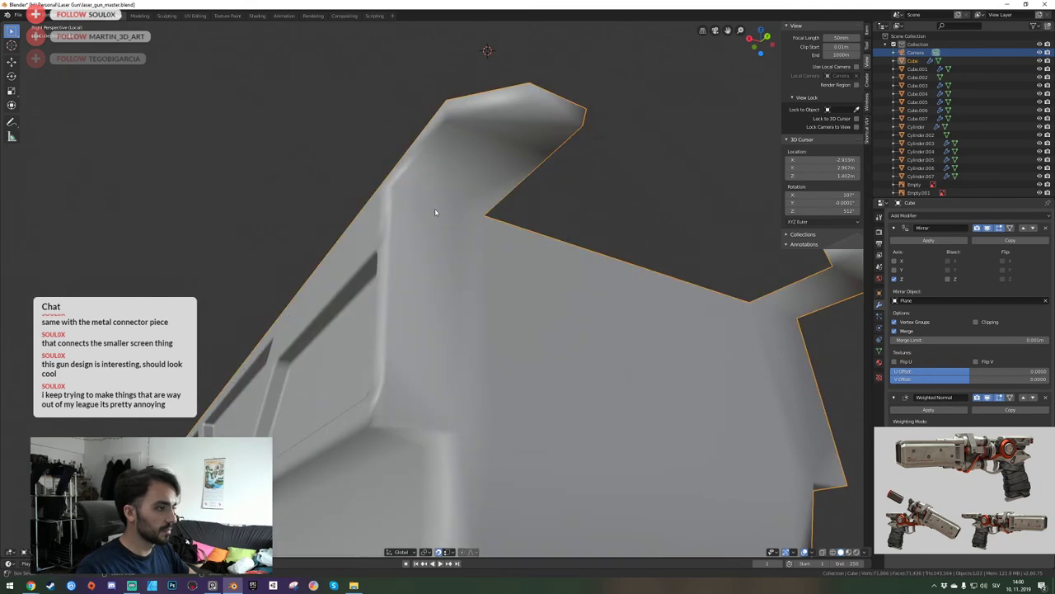
{"action": "key", "text": "ctrl+s"}
Examine the shading and open edges of the upper rear lip from above and from inside the side body.
{"action": "key", "text": "s"}
{"action": "key", "text": "d"}
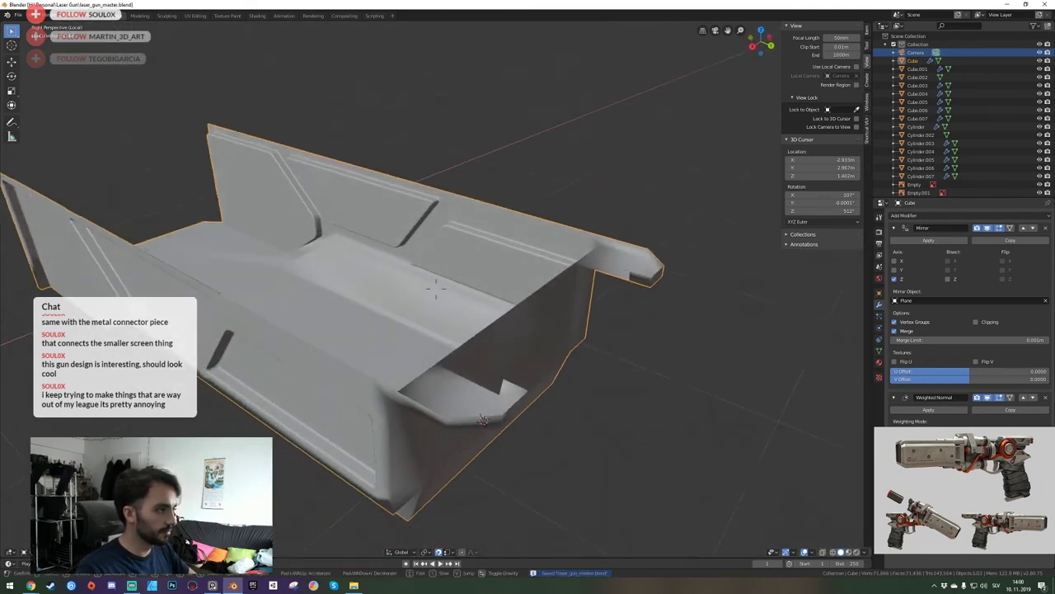
{"action": "key", "text": "w"}
{"action": "left_click", "coordinate": [436, 288]}
{"action": "key", "text": "Tab"}
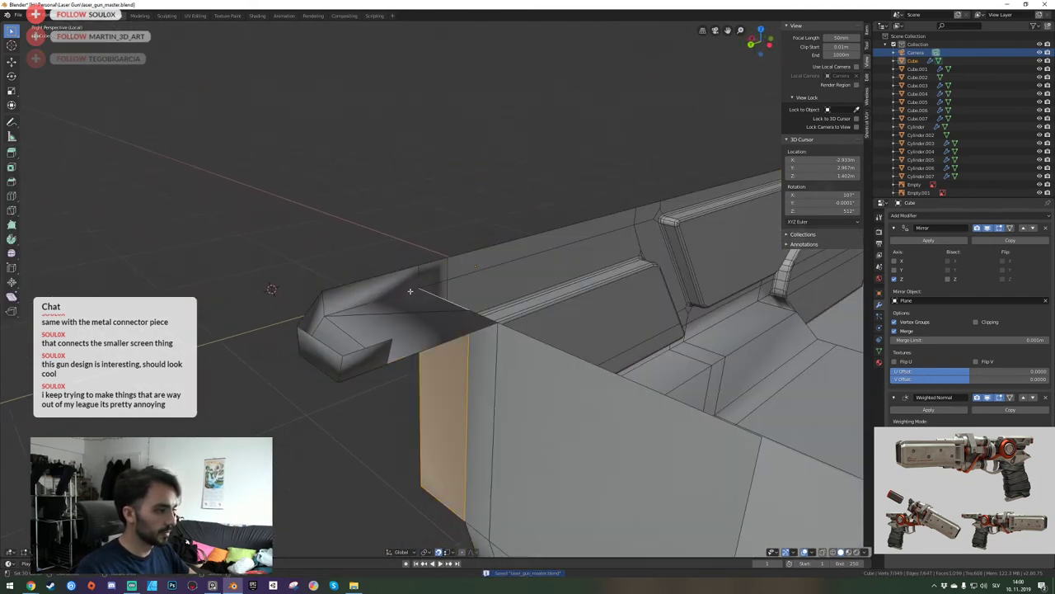
{"action": "key", "text": "shift+grave"}
{"action": "left_click", "coordinate": [436, 288]}
{"action": "key", "text": "KP_Divide"}
{"action": "middle_click_drag", "start_coordinate": [444, 288], "coordinate": [436, 289]}
{"action": "key", "text": "KP_Divide"}
{"action": "key", "text": "shift+grave"}
{"action": "key", "text": "d"}
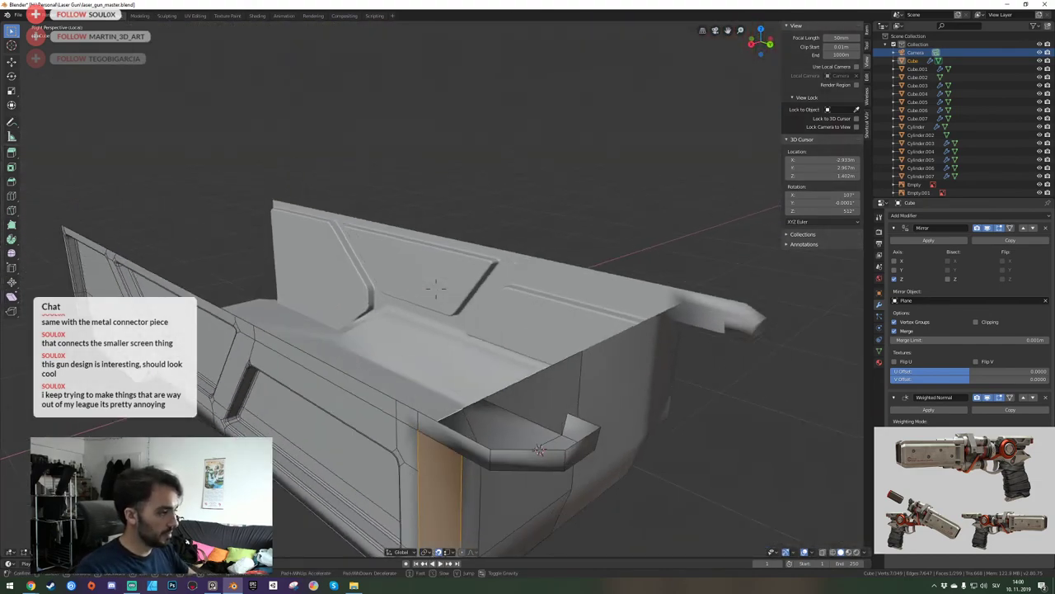
{"action": "key", "text": "w"}
{"action": "left_click", "coordinate": [437, 289]}
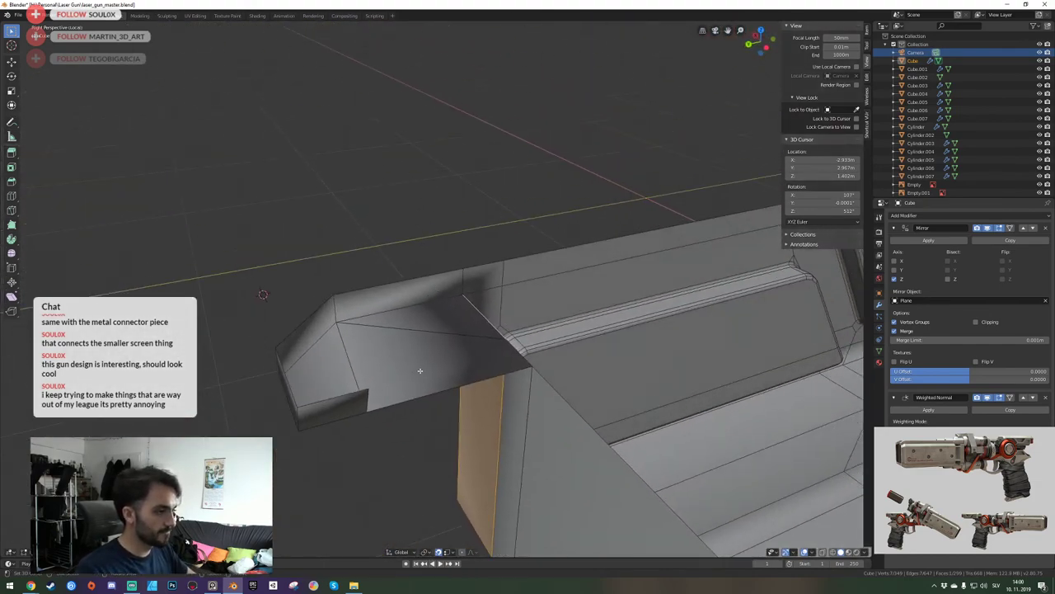
Extrude the rear wall's top edge vertically up to the lip's height and join it to the upper rear lip with a face.
{"action": "middle_click_drag", "start_coordinate": [420, 371], "coordinate": [460, 369]}
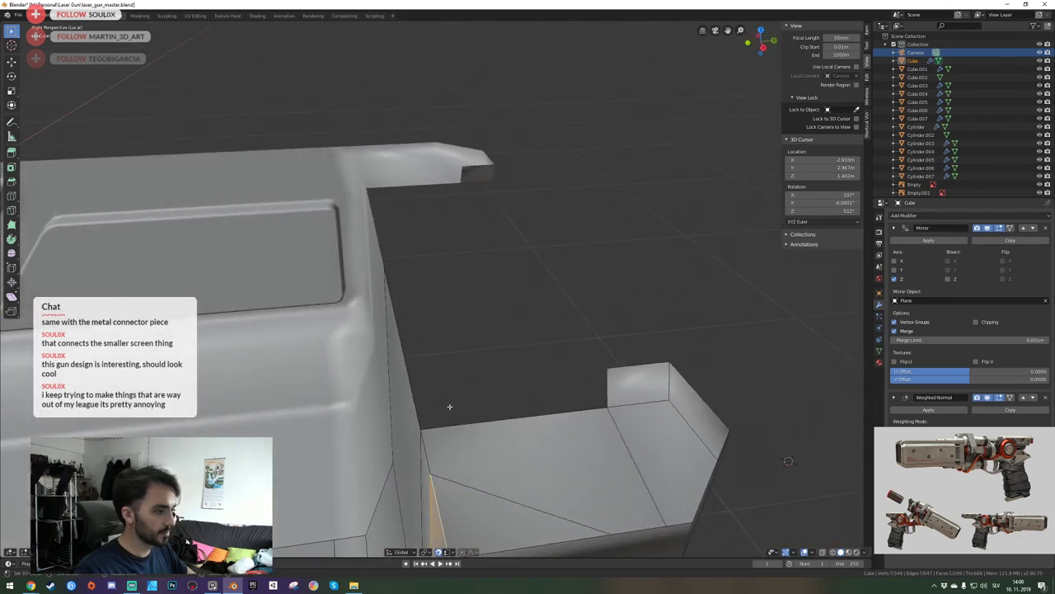
{"action": "key", "text": "e"}
{"action": "key", "text": "z"}
{"action": "left_click", "coordinate": [598, 374]}
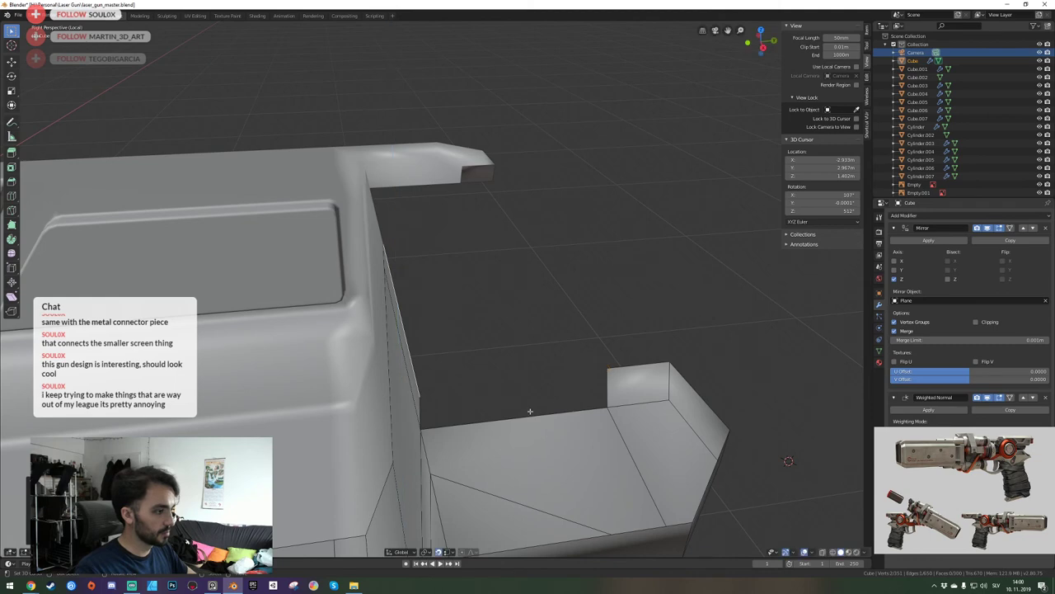
{"action": "left_click", "coordinate": [529, 414]}
{"action": "key", "text": "f"}
Flatten the side body's open top edge loop, including the rear lip and raised rear wall, by scaling it.
{"action": "middle_click_drag", "start_coordinate": [529, 415], "coordinate": [437, 289]}
{"action": "left_click", "coordinate": [361, 279], "text": "alt"}
{"action": "key", "text": "s"}
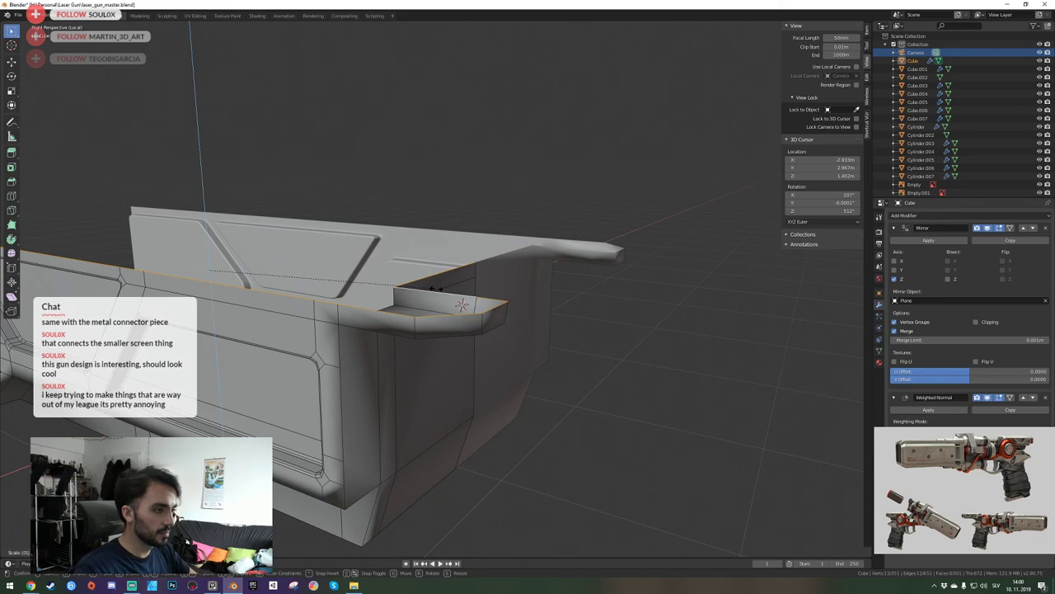
{"action": "key", "text": "Return"}
Compare the upper rear lip with the surrounding lid and end piece in the full model, then inspect the isolated side body.
{"action": "key", "text": "shift+grave"}
{"action": "key", "text": "d"}
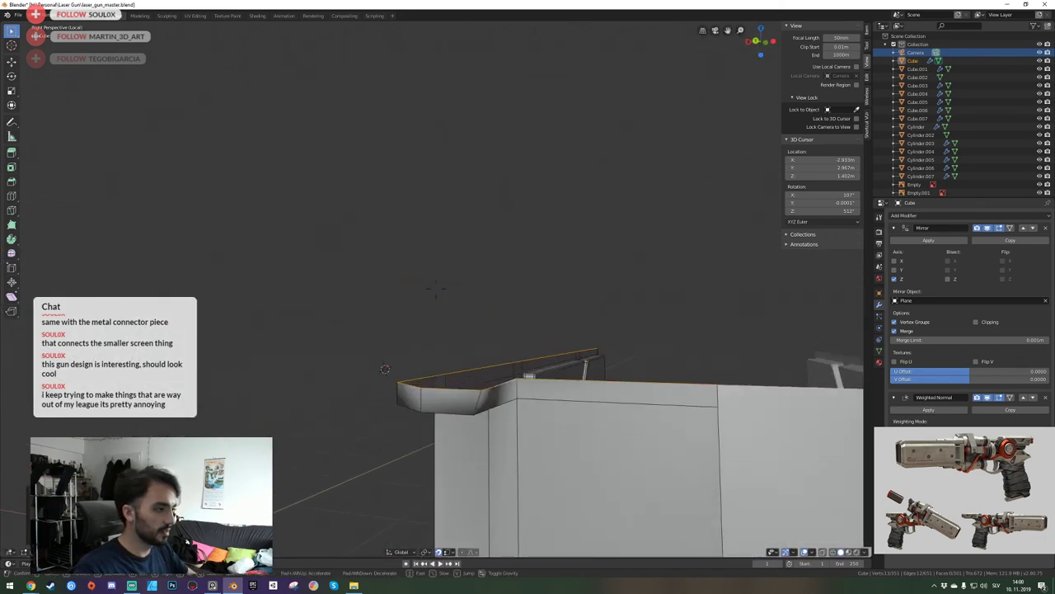
{"action": "key", "text": "a"}
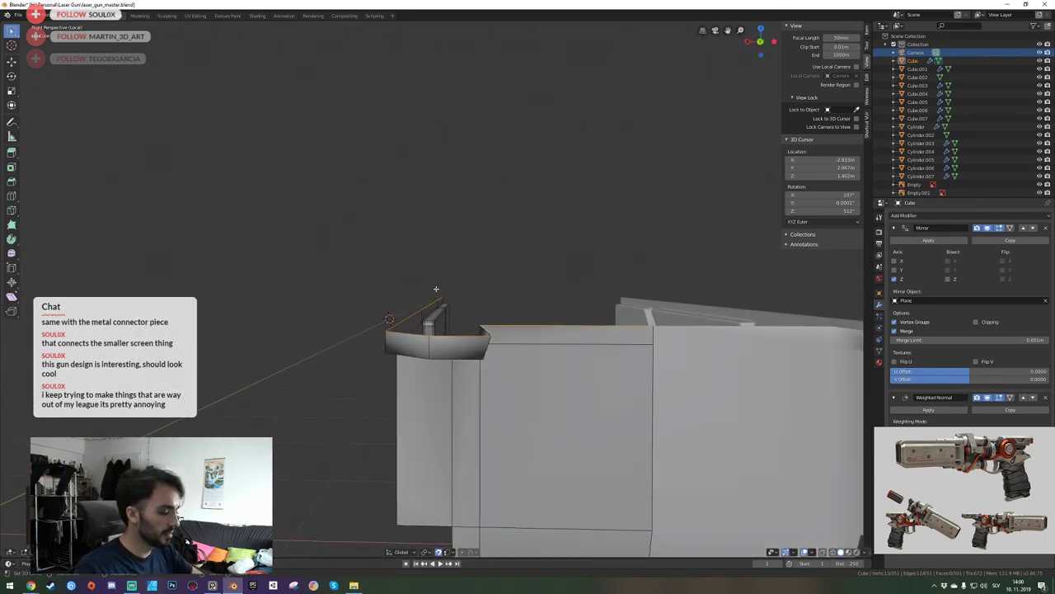
{"action": "key", "text": "KP_Divide"}
{"action": "key", "text": "Tab"}
{"action": "key", "text": "shift+grave"}
{"action": "key", "text": "a"}
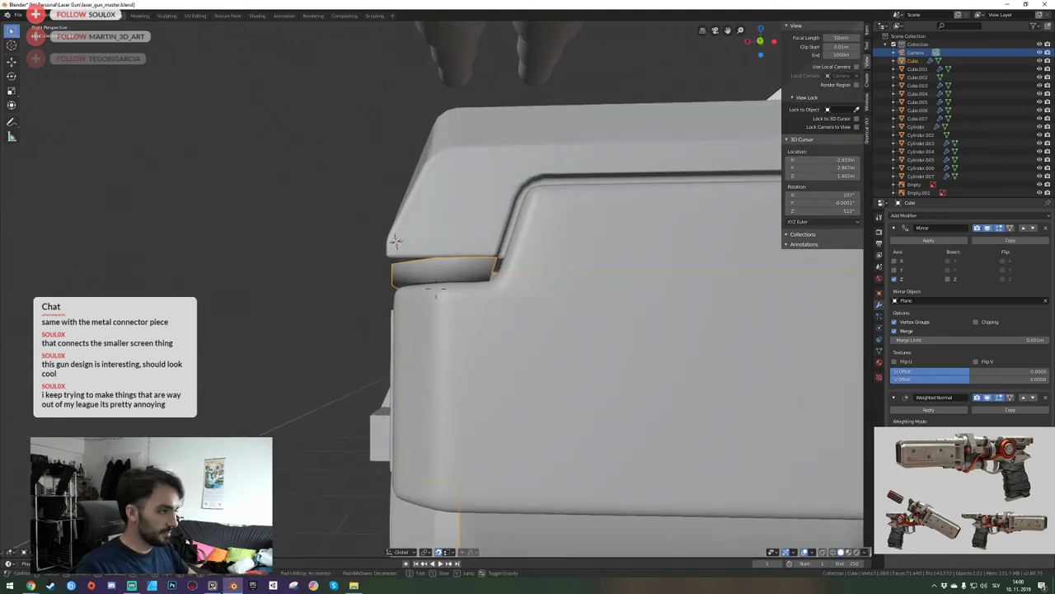
{"action": "key", "text": "e"}
{"action": "left_click", "coordinate": [440, 290]}
{"action": "key", "text": "KP_Divide"}
{"action": "key", "text": "shift+grave"}
{"action": "key", "text": "e"}
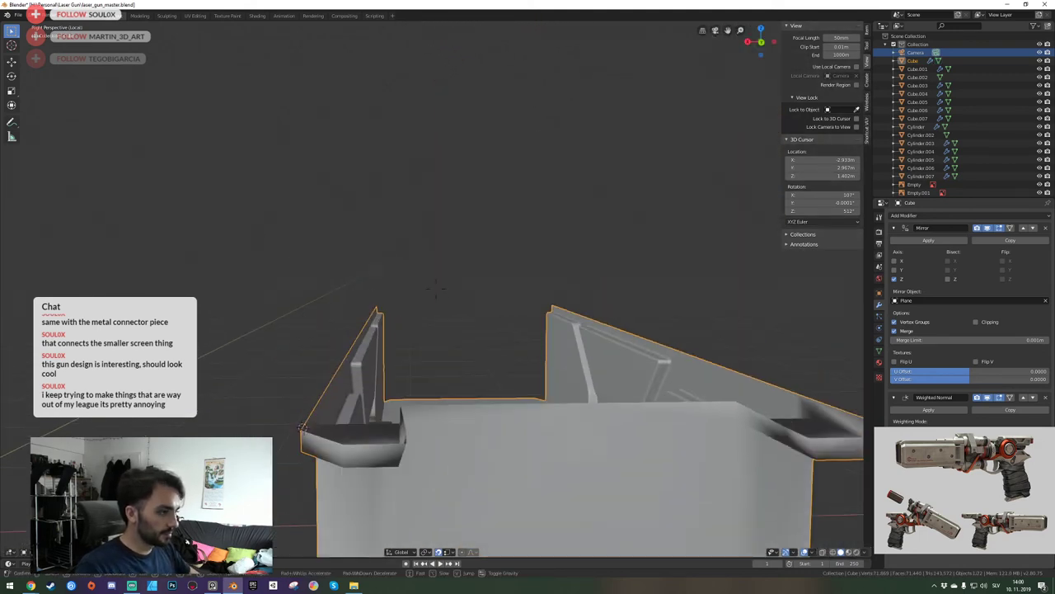
{"action": "key", "text": "w"}
{"action": "left_click", "coordinate": [435, 292]}
{"action": "right_click", "coordinate": [425, 310], "text": "shift"}
{"action": "right_click", "coordinate": [422, 311], "text": "shift"}
Move the rear lip's inner top corner vertices along X to line up with the corner vertex below.
{"action": "key", "text": "Tab"}
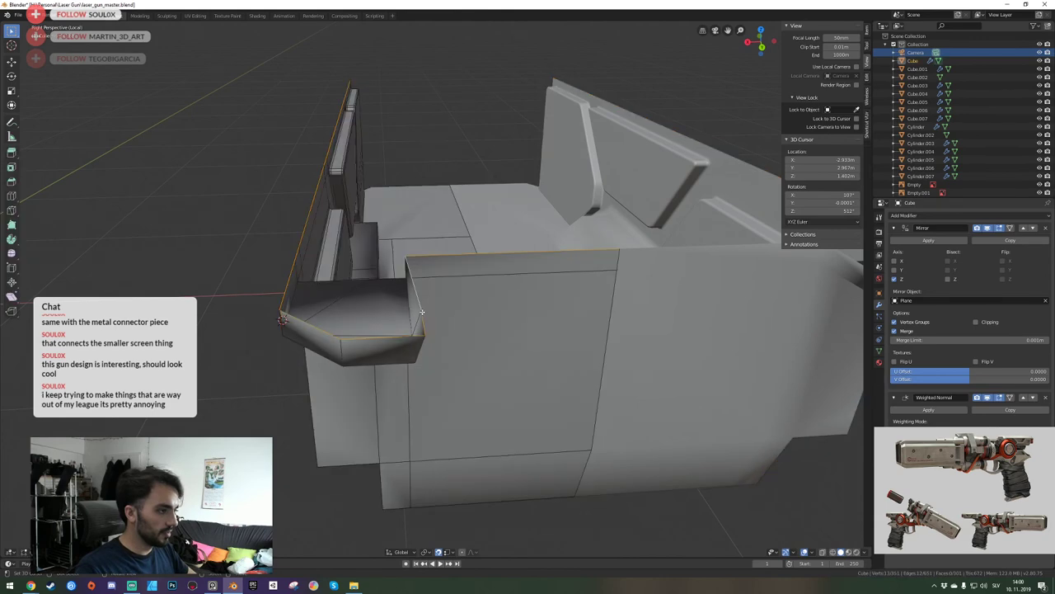
{"action": "key", "text": "1"}
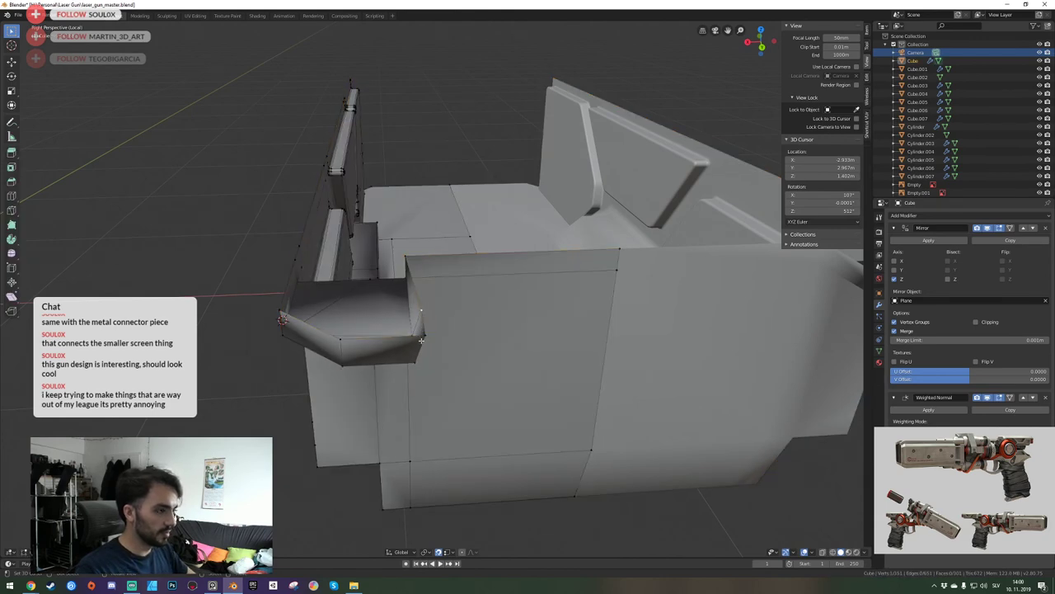
{"action": "key", "text": "g"}
{"action": "key", "text": "y"}
{"action": "key", "text": "x"}
{"action": "right_click", "coordinate": [426, 336]}
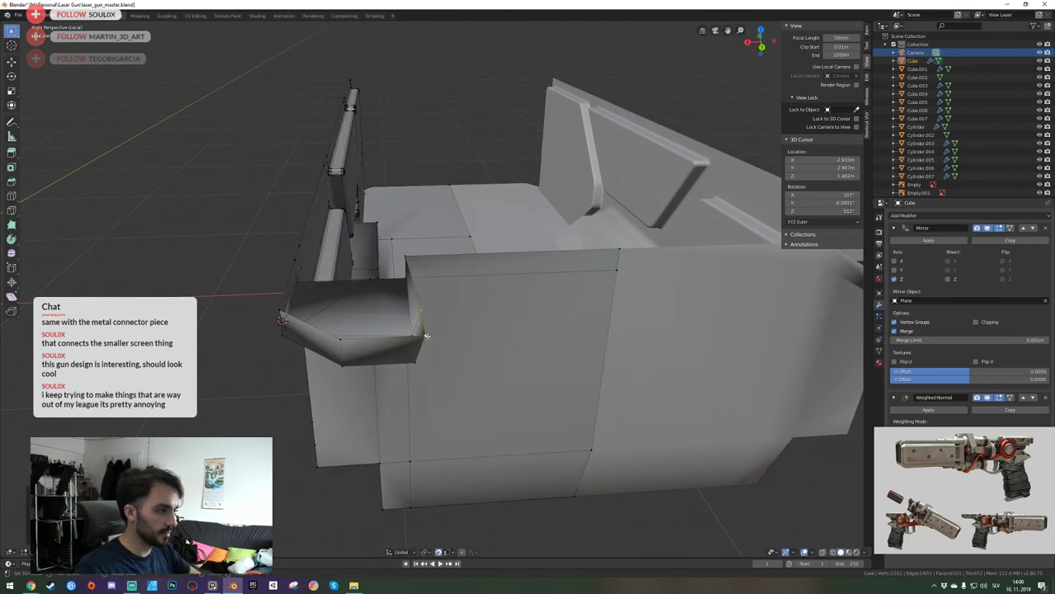
{"action": "key", "text": "g"}
{"action": "key", "text": "y"}
{"action": "key", "text": "x"}
{"action": "left_click", "coordinate": [414, 359]}
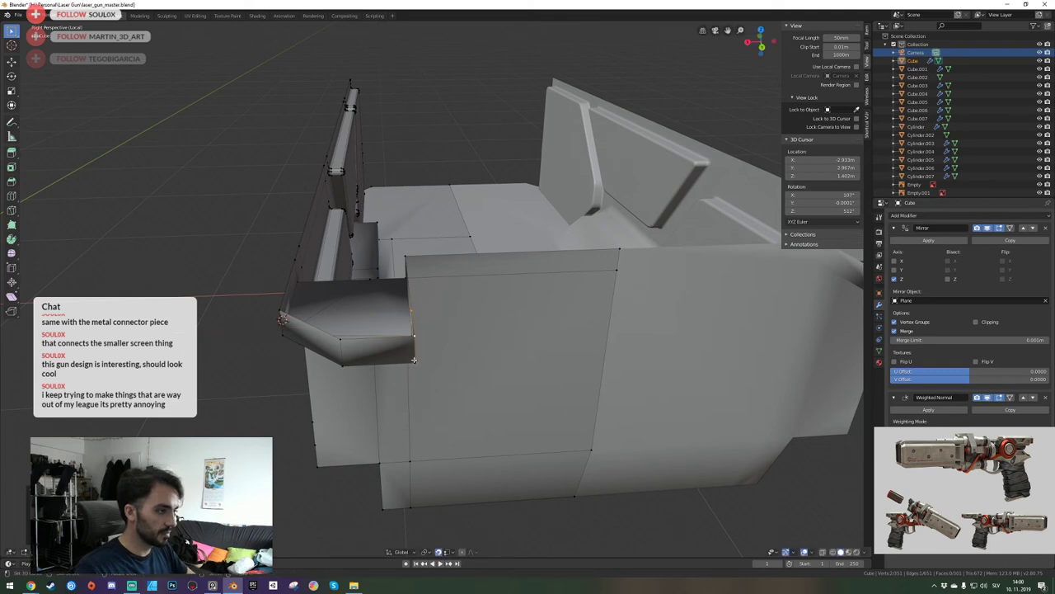
Show the full model again around the adjusted rear lip and save the file.
{"action": "key", "text": "Tab"}
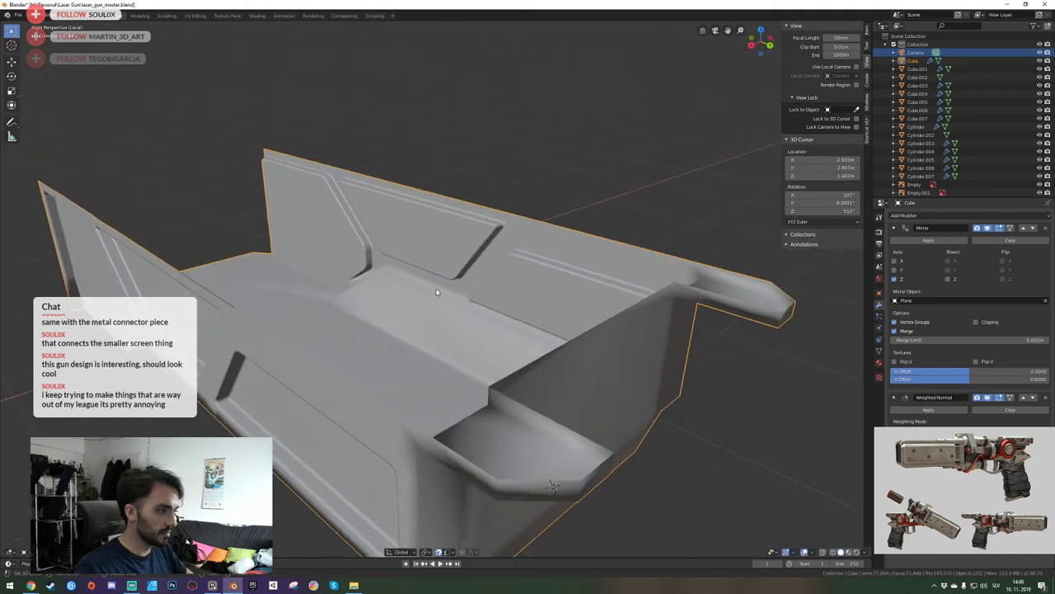
{"action": "key", "text": "KP_Divide"}
{"action": "middle_click_drag", "start_coordinate": [433, 286], "coordinate": [288, 260]}
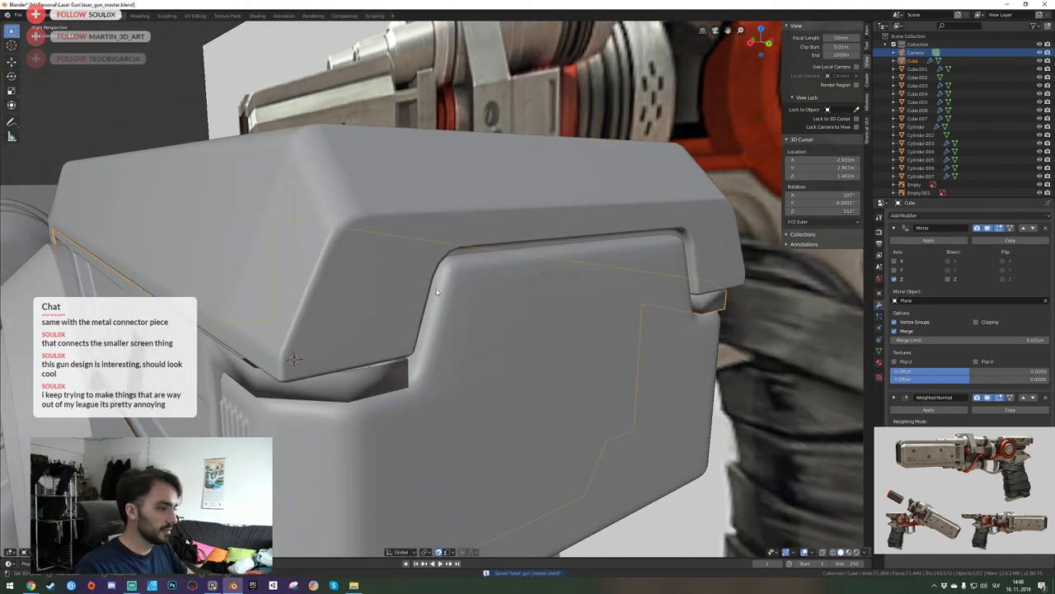
{"action": "key", "text": "shift+grave"}
{"action": "key", "text": "d"}
{"action": "key", "text": "s"}
{"action": "left_click", "coordinate": [436, 290]}
{"action": "key", "text": "Tab"}
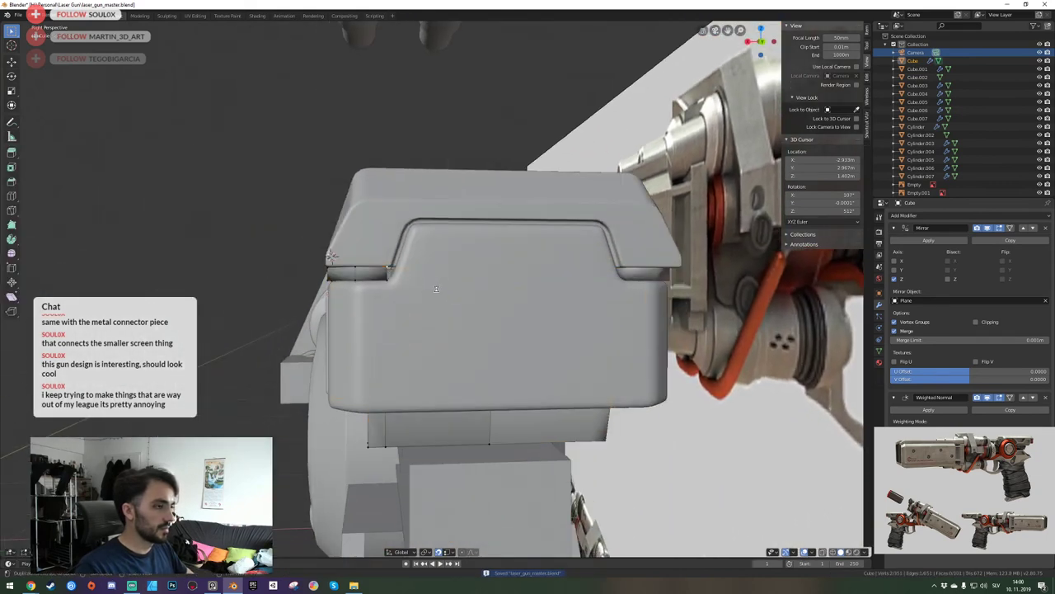
{"action": "key", "text": "ctrl+s"}
Examine the rear lip in the gap between the lid and the end piece from behind, with and without the mesh display.
{"action": "key", "text": "shift+grave"}
{"action": "key", "text": "e"}
{"action": "key", "text": "w"}
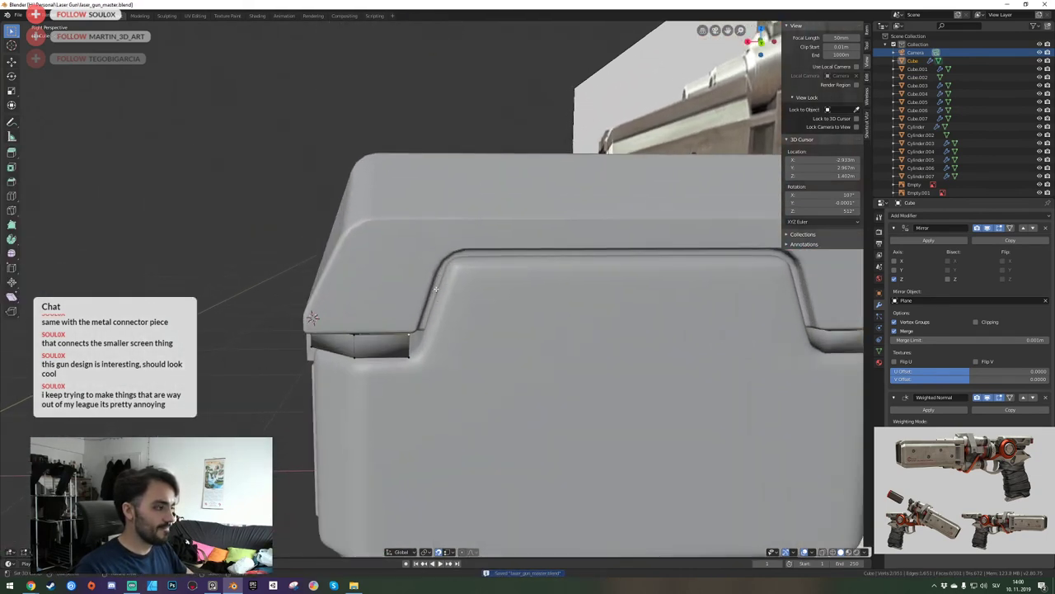
{"action": "key", "text": "s"}
{"action": "middle_click_drag", "start_coordinate": [442, 289], "coordinate": [429, 302]}
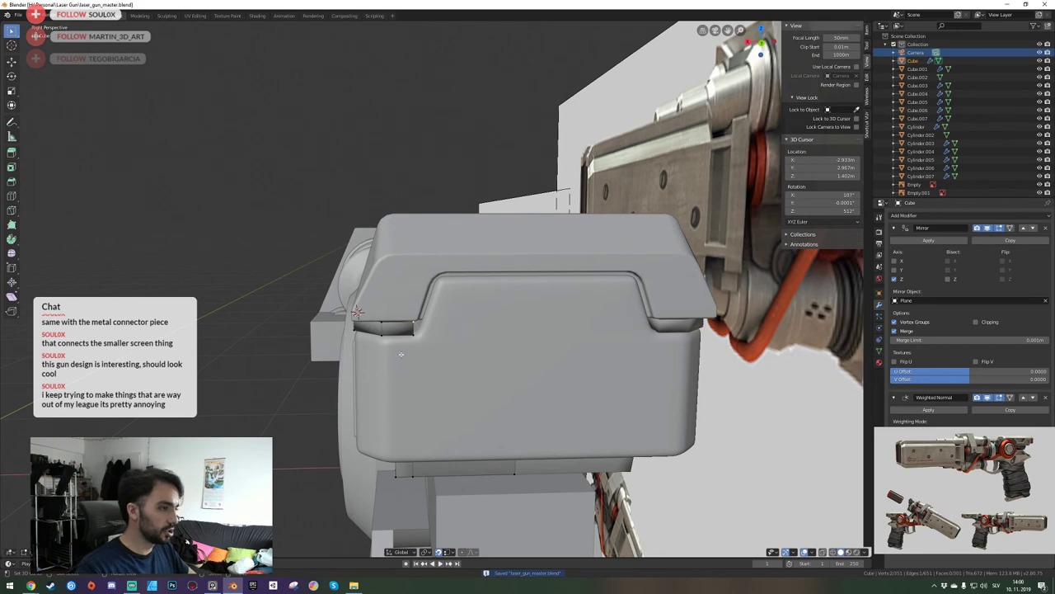
{"action": "key", "text": "Tab"}
{"action": "key", "text": "Tab"}
{"action": "key", "text": "Tab"}
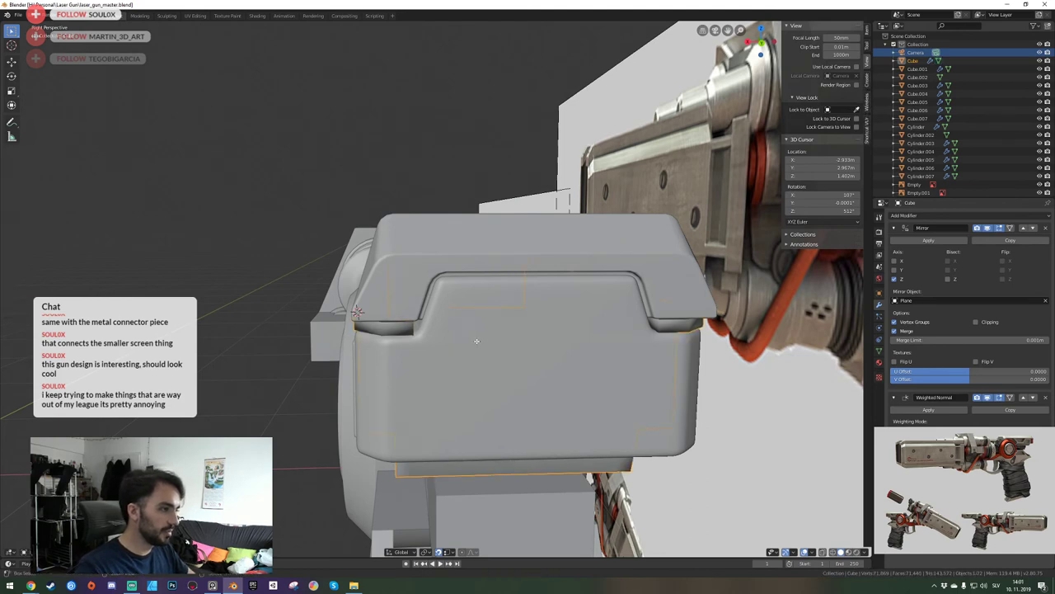
{"action": "key", "text": "Tab"}
{"action": "key", "text": "Tab"}
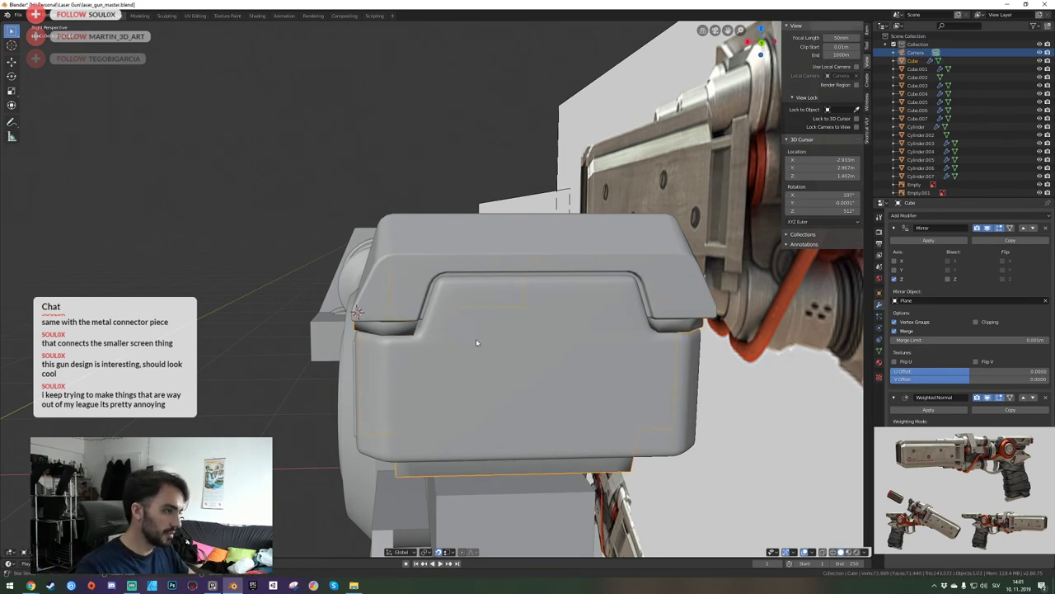
Save the file and isolate the side body for further editing.
{"action": "key", "text": "ctrl+s"}
{"action": "middle_click_drag", "start_coordinate": [475, 341], "coordinate": [437, 291]}
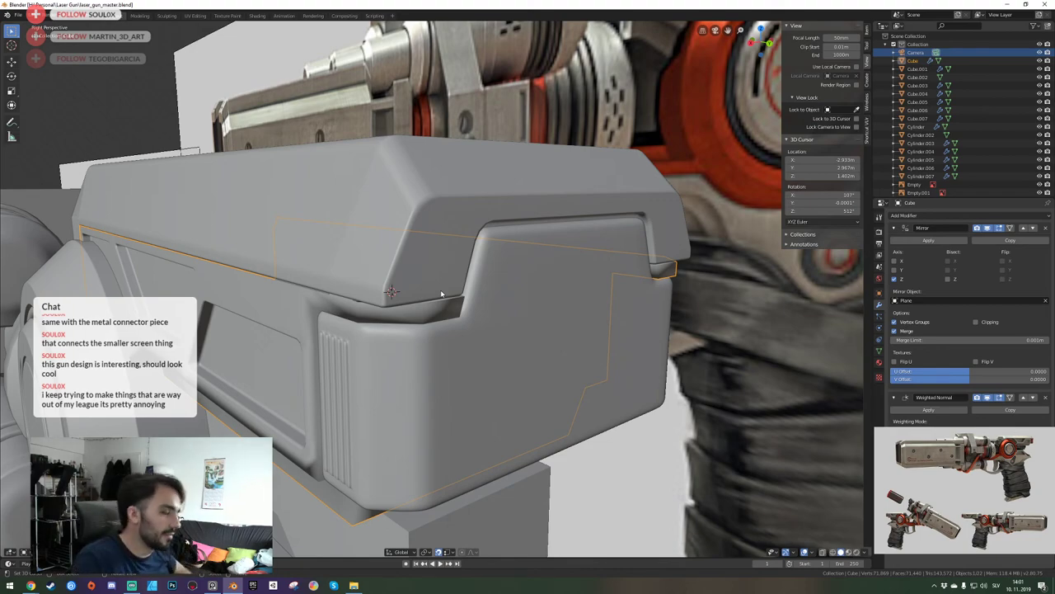
{"action": "middle_click_drag", "start_coordinate": [452, 292], "coordinate": [719, 286]}
{"action": "left_click", "coordinate": [438, 292]}
{"action": "key", "text": "KP_Divide"}
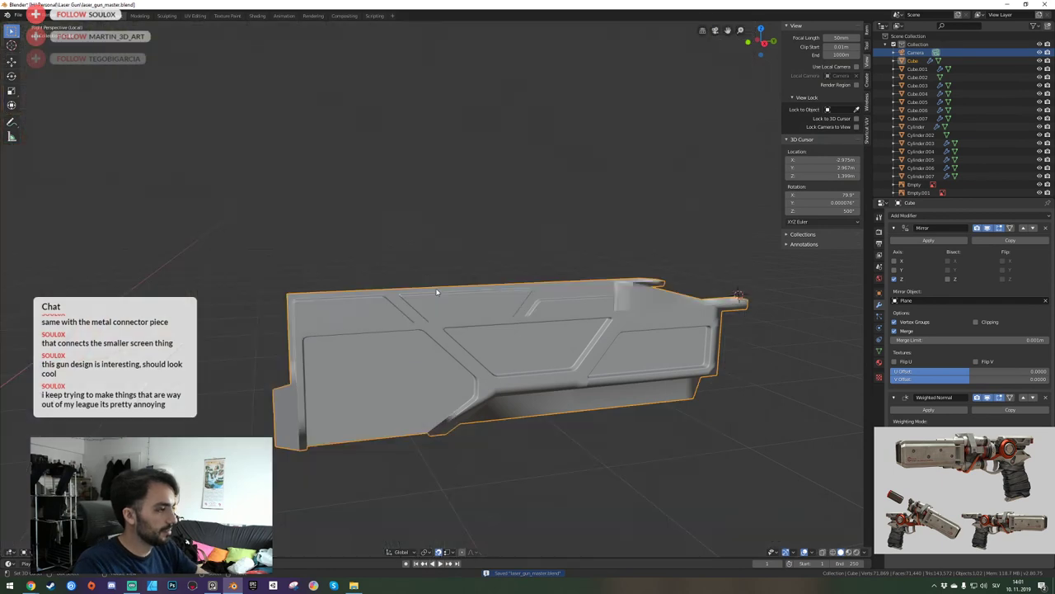
{"action": "key", "text": "shift+grave"}
{"action": "key", "text": "d"}
{"action": "left_click", "coordinate": [437, 292]}
{"action": "key", "text": "shift+grave"}
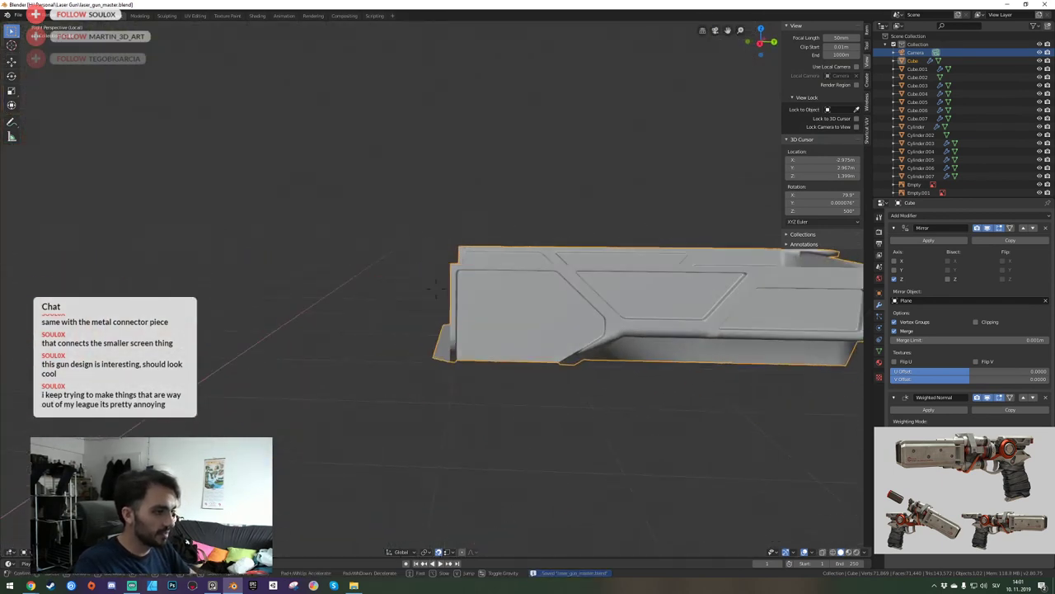
{"action": "left_click", "coordinate": [436, 288]}
Close the open top of the upper rear lip with faces in edge select mode.
{"action": "key", "text": "Tab"}
{"action": "key", "text": "shift+grave"}
{"action": "left_click", "coordinate": [436, 289]}
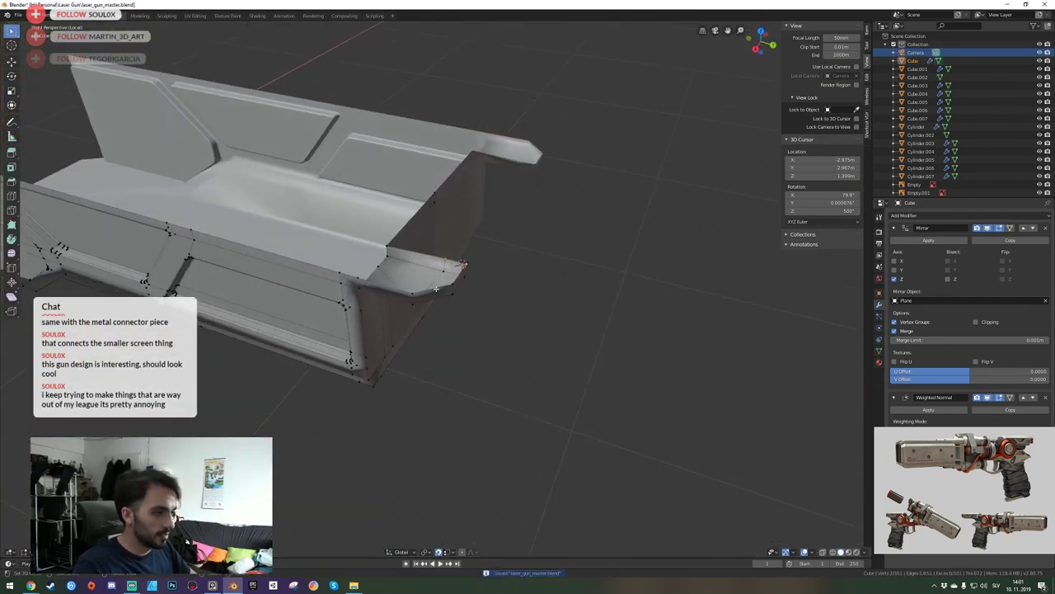
{"action": "key", "text": "2"}
{"action": "key", "text": "shift+grave"}
{"action": "key", "text": "d"}
{"action": "left_click", "coordinate": [436, 288]}
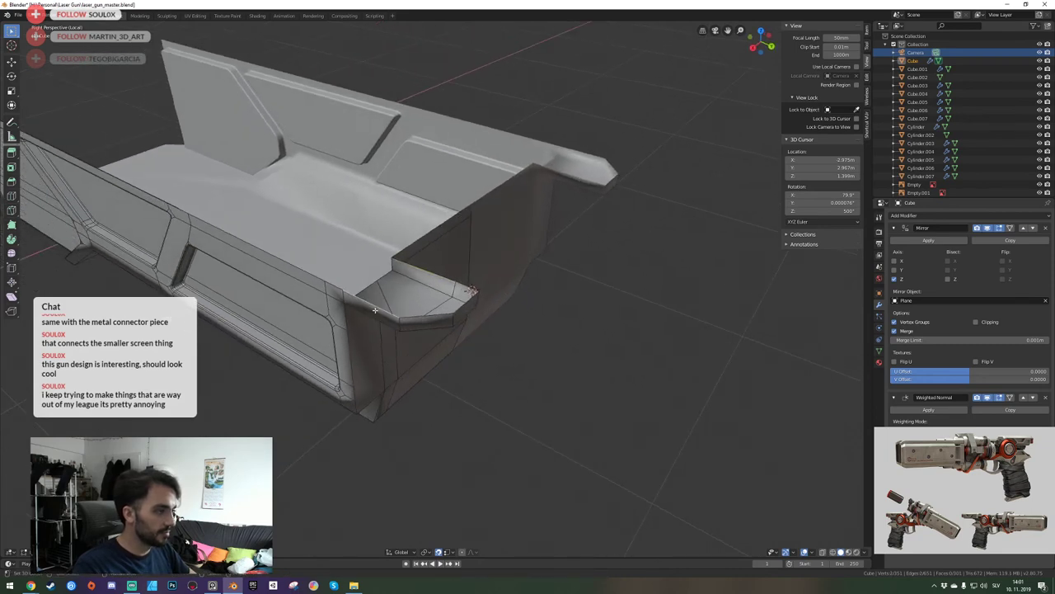
Extrude the side panel's top edges inward along X to the mirror centre line, covering the side body's open top.
{"action": "key", "text": "shift+grave"}
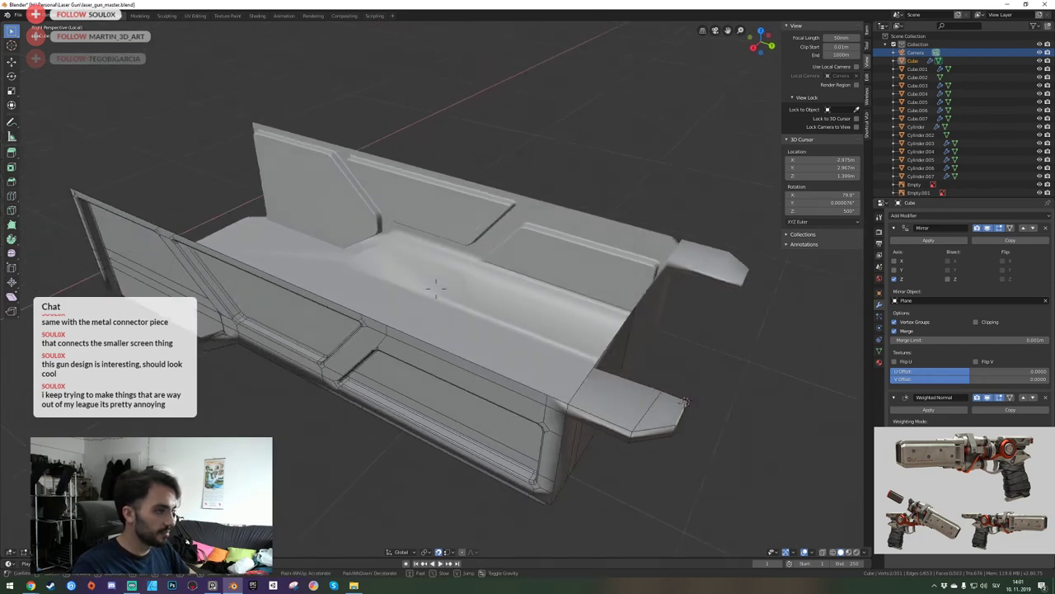
{"action": "key", "text": "e"}
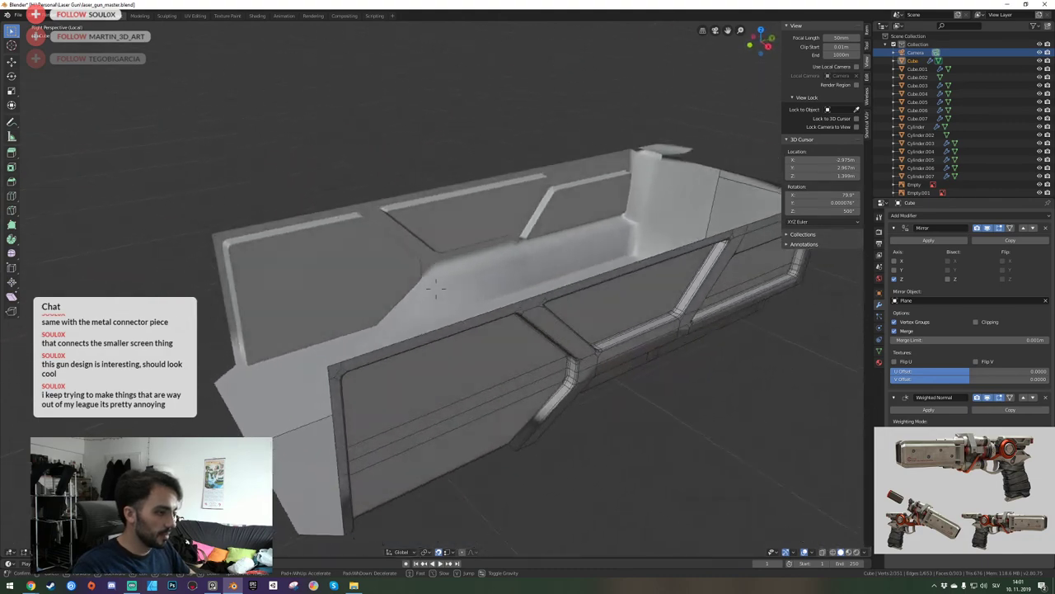
{"action": "key", "text": "w"}
{"action": "key", "text": "a"}
{"action": "left_click", "coordinate": [436, 288]}
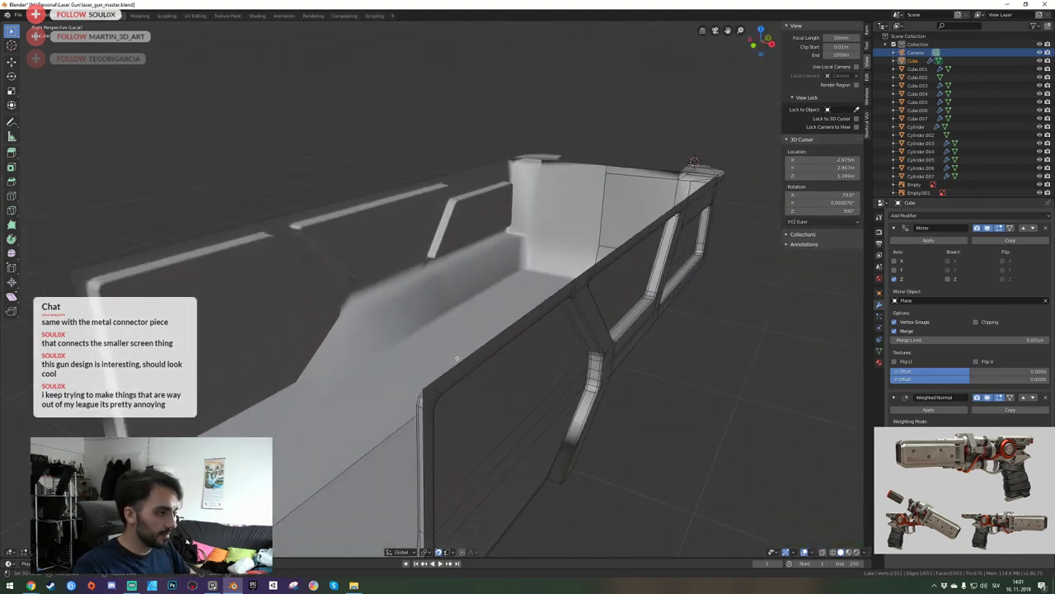
{"action": "key", "text": "shift+grave"}
{"action": "key", "text": "d"}
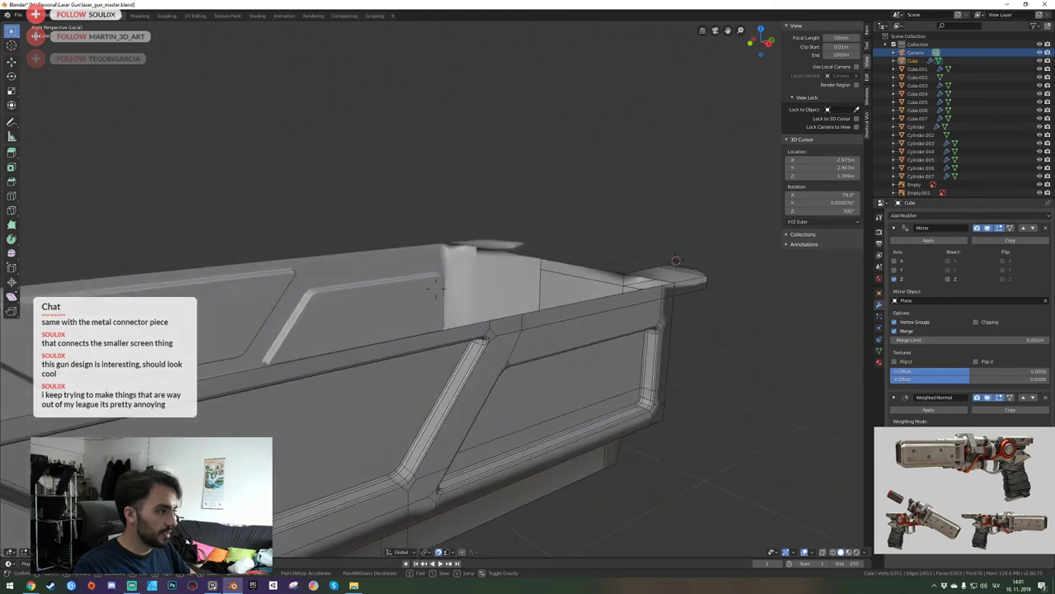
{"action": "key", "text": "e"}
{"action": "left_click", "coordinate": [436, 289]}
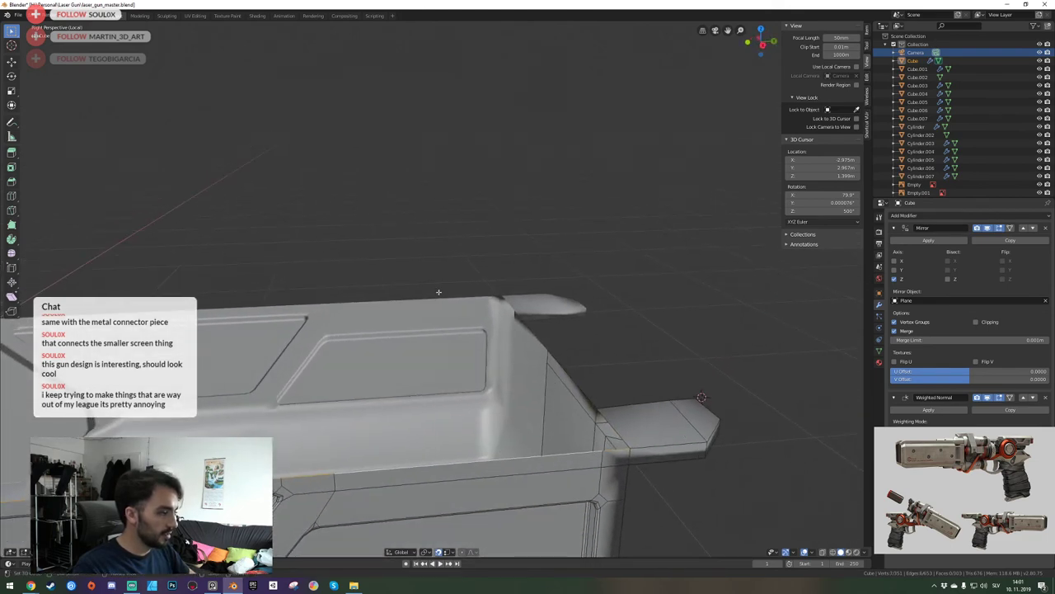
{"action": "key", "text": "shift+grave"}
{"action": "key", "text": "a"}
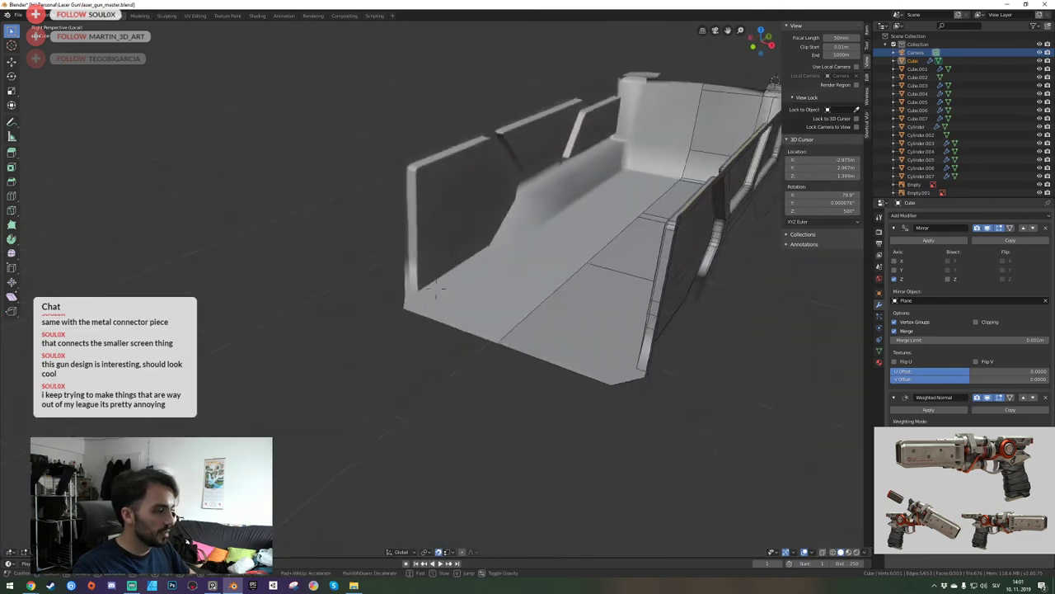
{"action": "key", "text": "d"}
{"action": "left_click", "coordinate": [435, 313]}
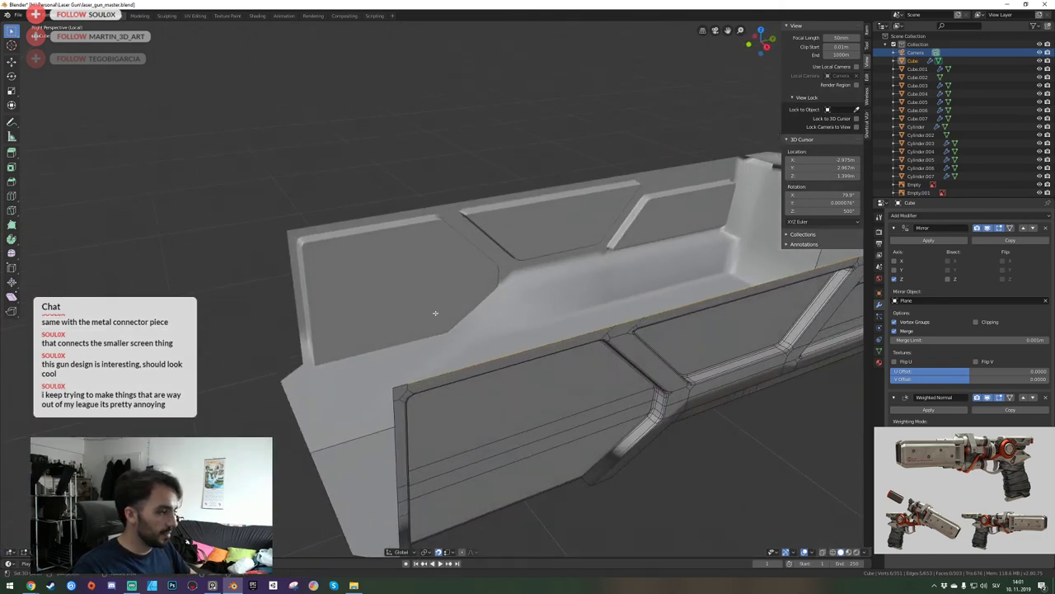
{"action": "key", "text": "shift+grave"}
{"action": "key", "text": "d"}
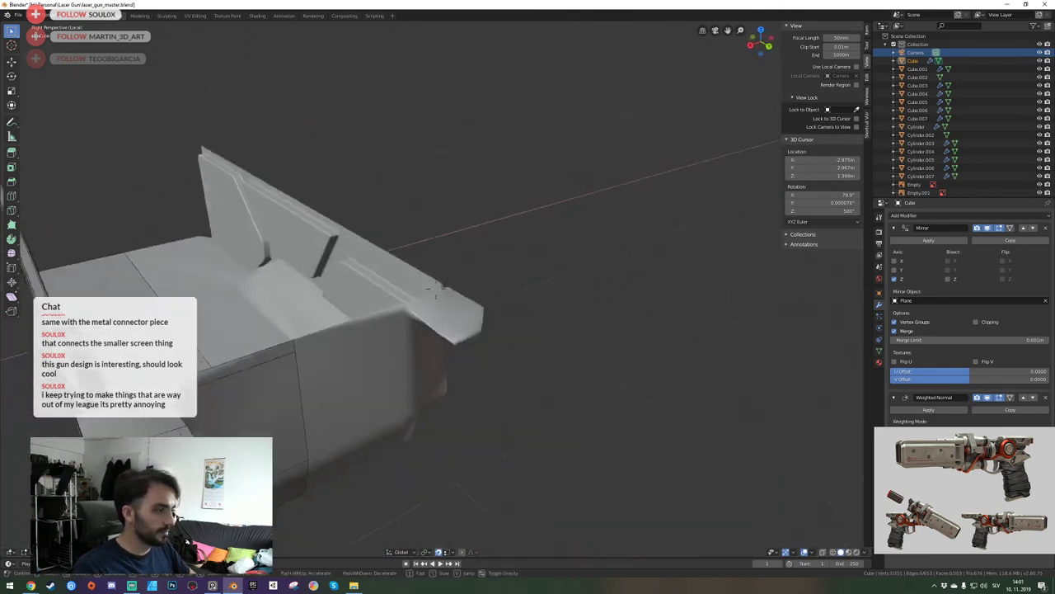
{"action": "left_click", "coordinate": [435, 289]}
{"action": "key", "text": "e"}
{"action": "key", "text": "x"}
{"action": "left_click", "coordinate": [320, 303]}
Fill the strip between the top cover's rear edge, the rear lip and the rear wall with a face.
{"action": "key", "text": "shift+grave"}
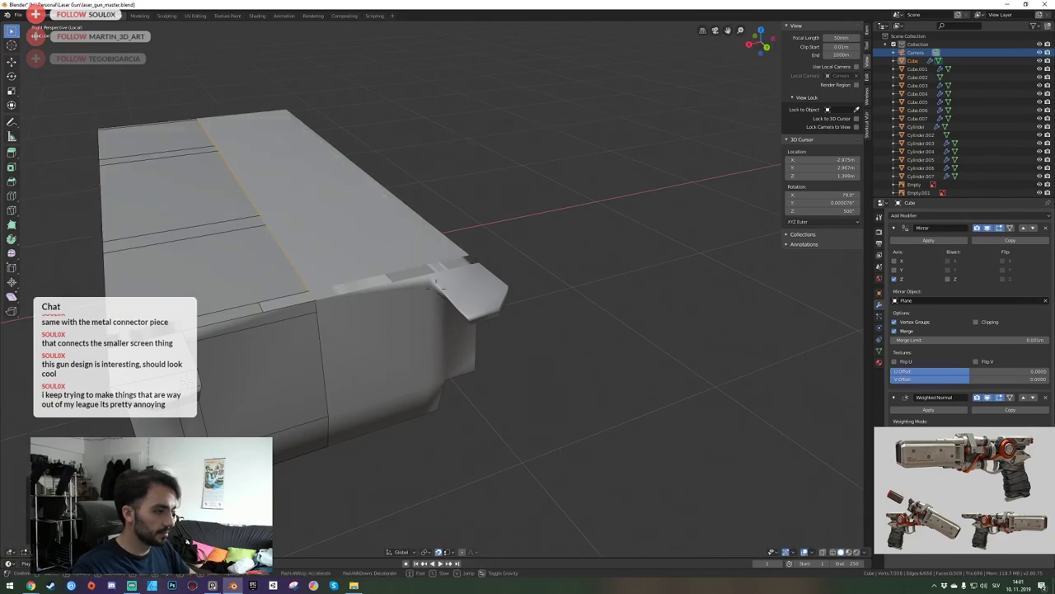
{"action": "key", "text": "a"}
{"action": "left_click", "coordinate": [369, 346]}
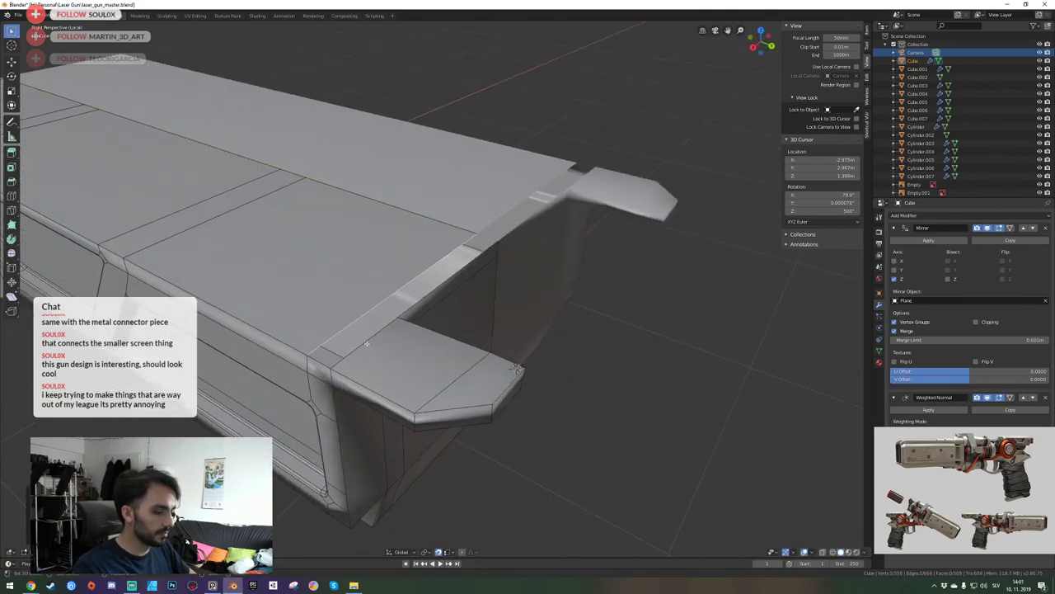
{"action": "key", "text": "f"}
{"action": "key", "text": "shift+grave"}
{"action": "key", "text": "a"}
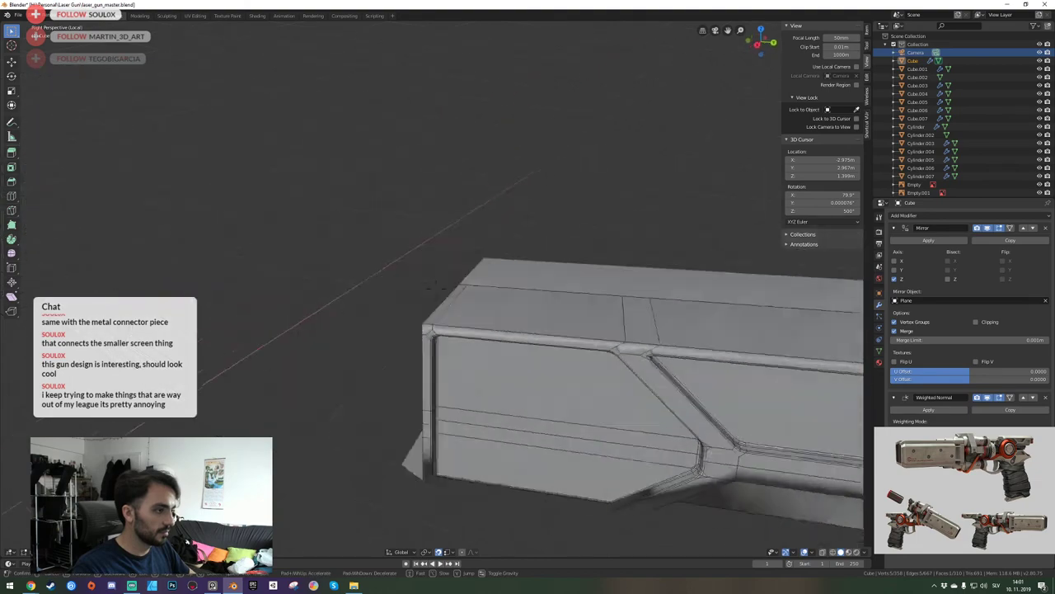
{"action": "key", "text": "w"}
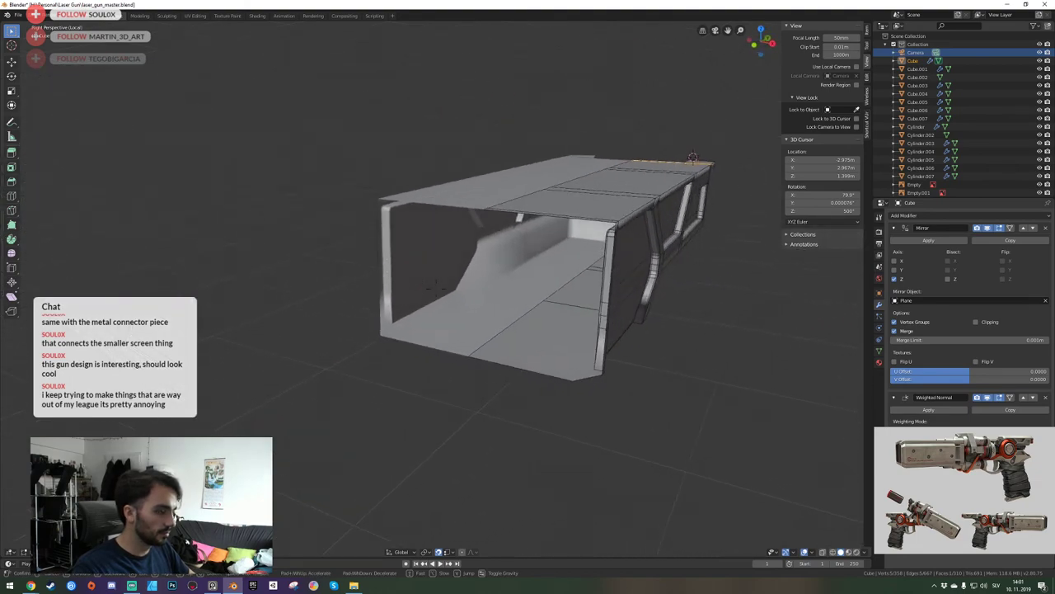
Examine the side body's open front end, both within the full model and in isolation.
{"action": "left_click", "coordinate": [436, 289]}
{"action": "key", "text": "KP_Divide"}
{"action": "key", "text": "shift+grave"}
{"action": "key", "text": "d"}
{"action": "left_click", "coordinate": [436, 289]}
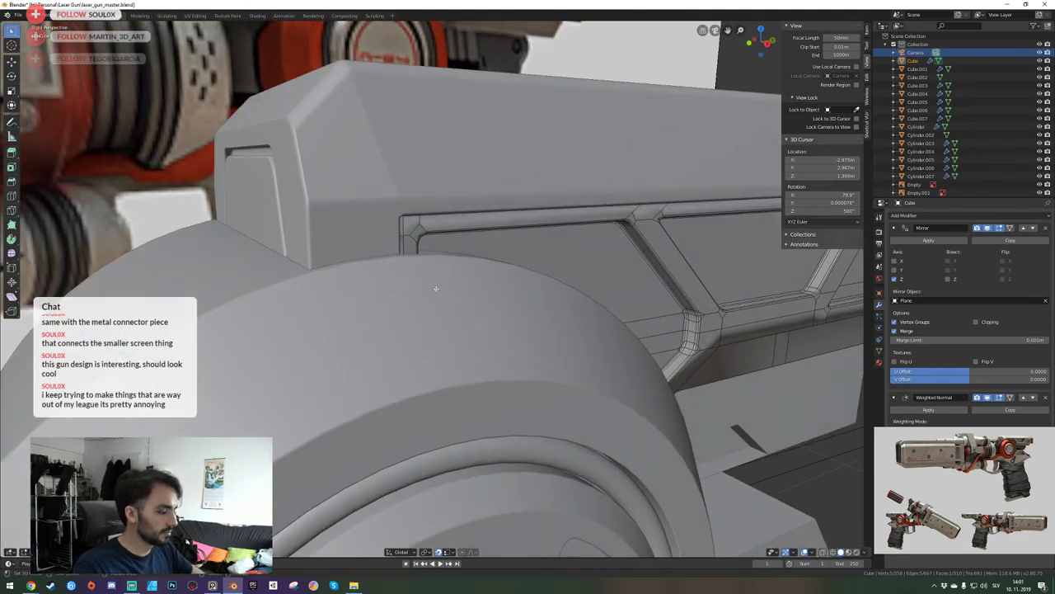
{"action": "key", "text": "KP_Divide"}
{"action": "key", "text": "shift+grave"}
{"action": "key", "text": "e"}
{"action": "key", "text": "a"}
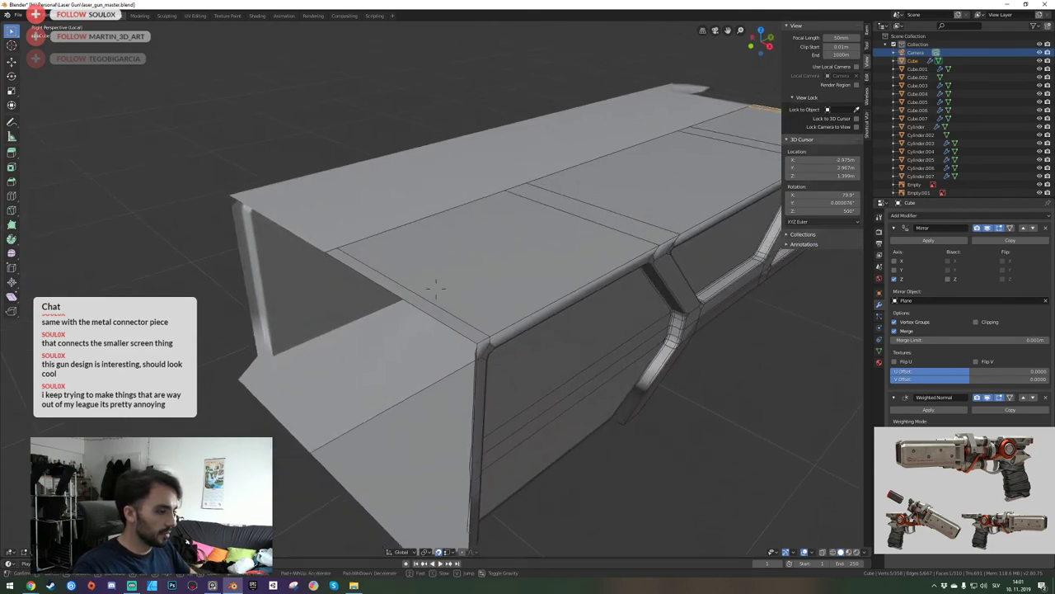
{"action": "key", "text": "q"}
{"action": "left_click", "coordinate": [436, 289]}
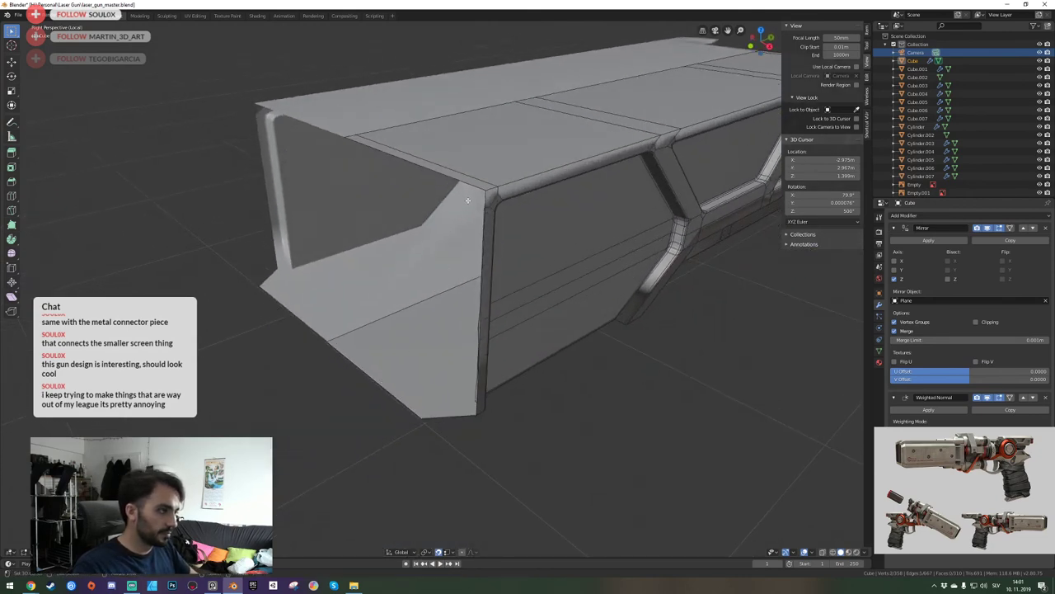
Straighten the protruding lower corner of the side body's front opening and try filling a face at that corner.
{"action": "key", "text": "ctrl+z"}
{"action": "key", "text": "ctrl+z"}
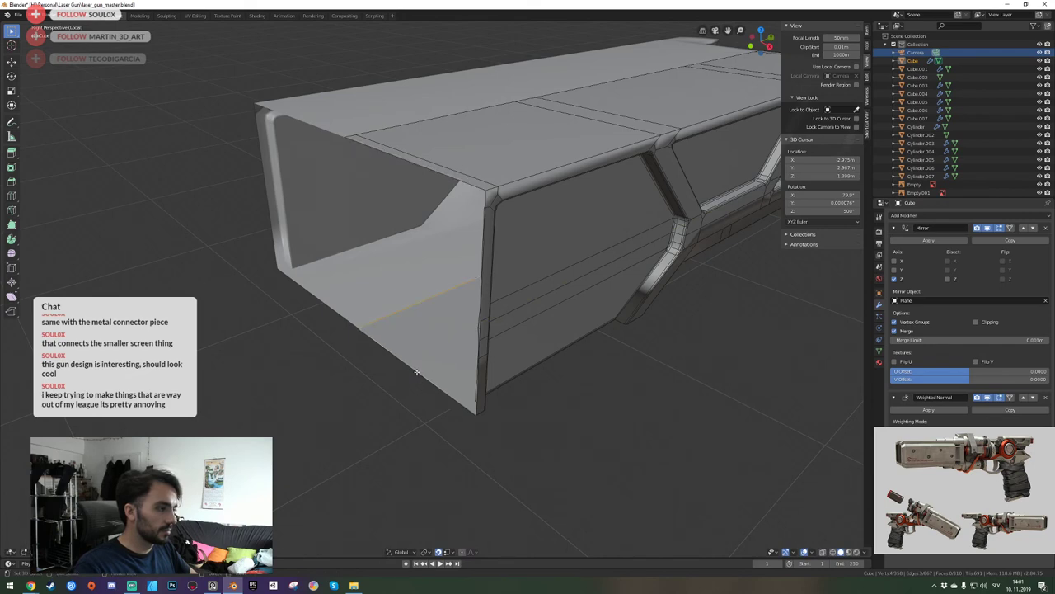
{"action": "key", "text": "shift+grave"}
{"action": "left_click", "coordinate": [437, 288]}
{"action": "key", "text": "f"}
{"action": "key", "text": "shift+grave"}
{"action": "left_click", "coordinate": [436, 289]}
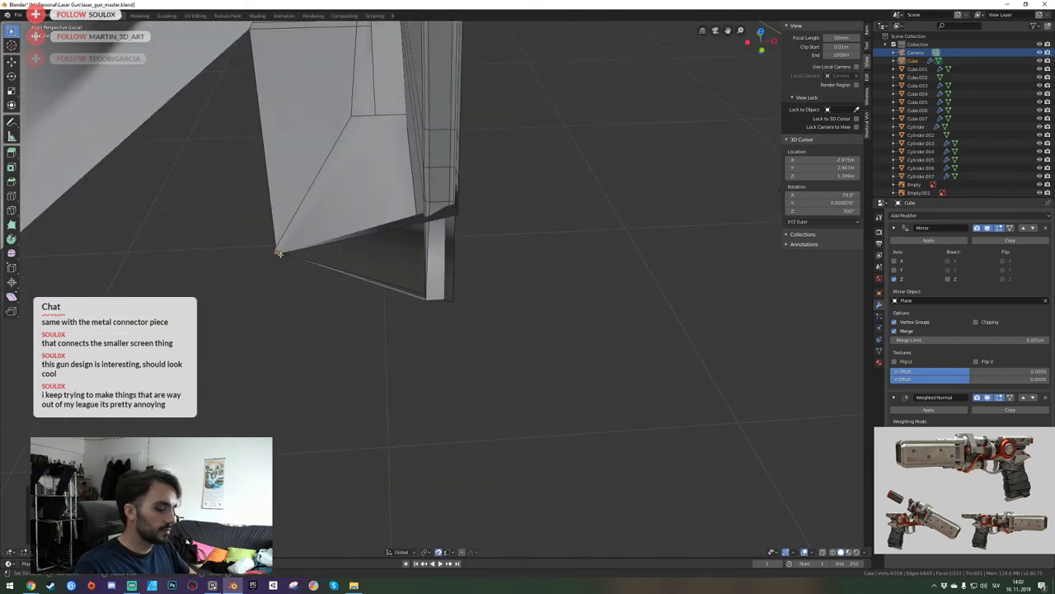
{"action": "key", "text": "ctrl+z"}
{"action": "key", "text": "ctrl+z"}
{"action": "key", "text": "shift+grave"}
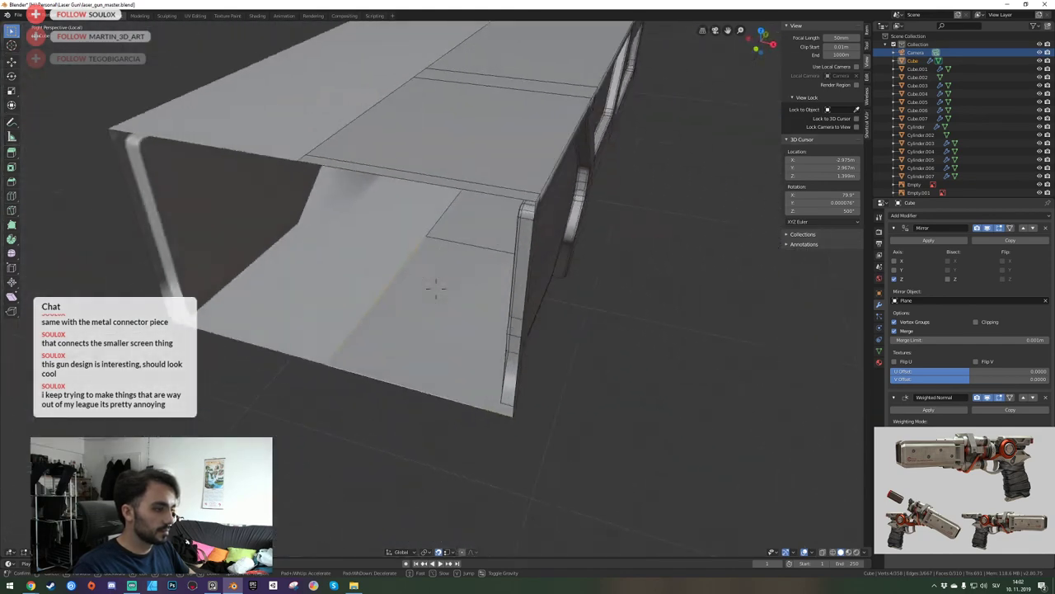
Remove the extra vertex on the lower front edge and close the side body's open front end with a face.
{"action": "left_click", "coordinate": [436, 288]}
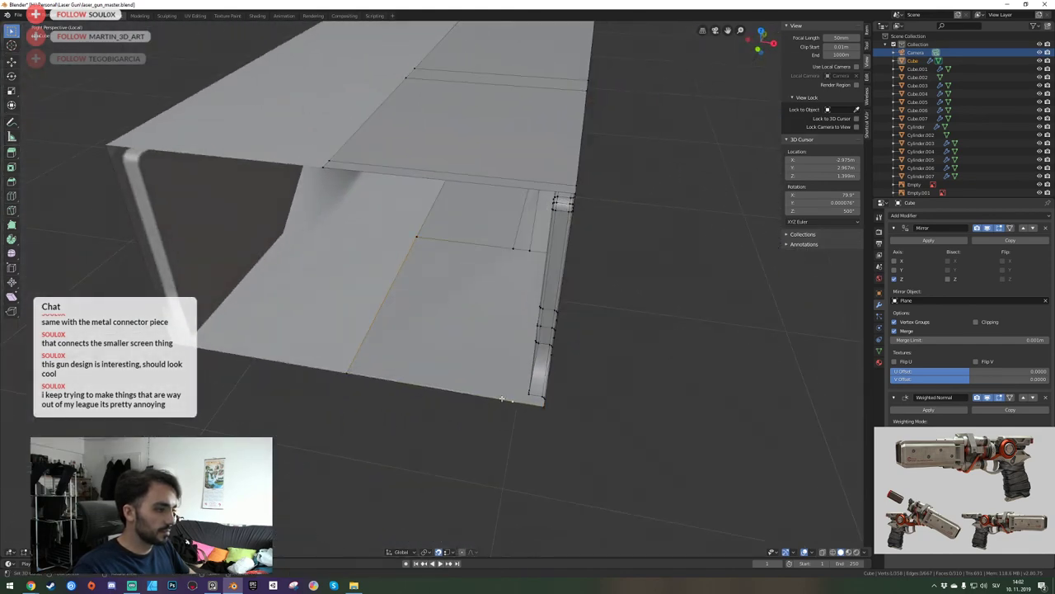
{"action": "key", "text": "Tab"}
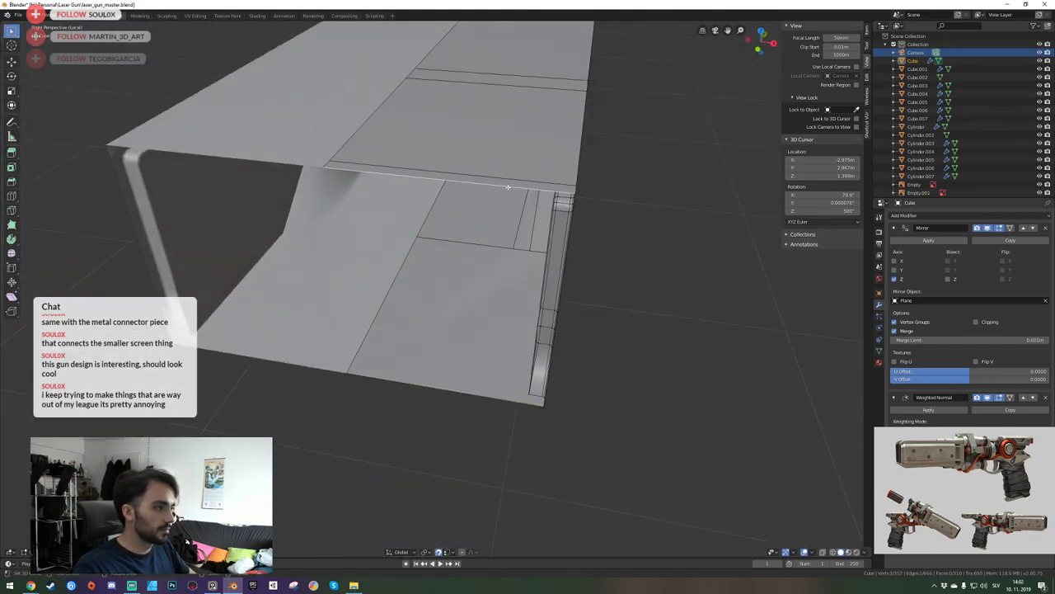
{"action": "middle_click_drag", "start_coordinate": [508, 187], "coordinate": [471, 267]}
{"action": "key", "text": "alt+a"}
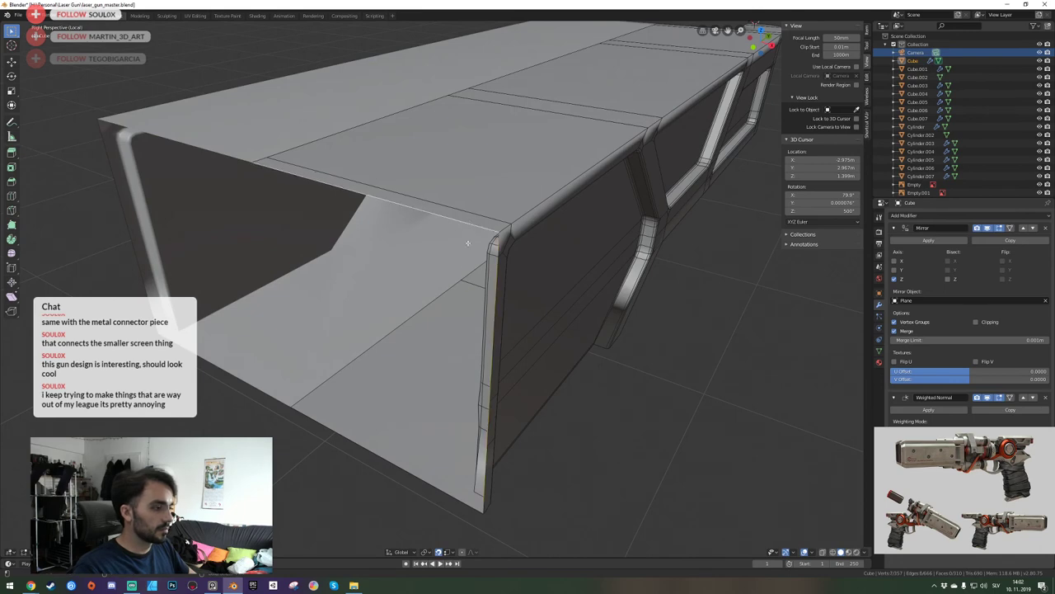
{"action": "key", "text": "ctrl+z"}
{"action": "key", "text": "ctrl+z"}
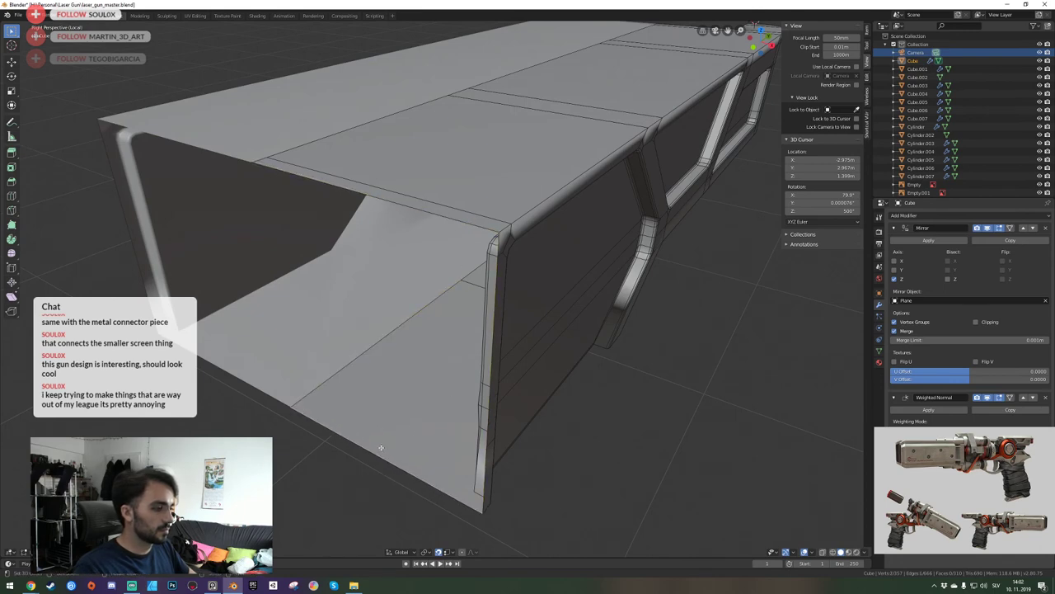
{"action": "left_click", "coordinate": [488, 470]}
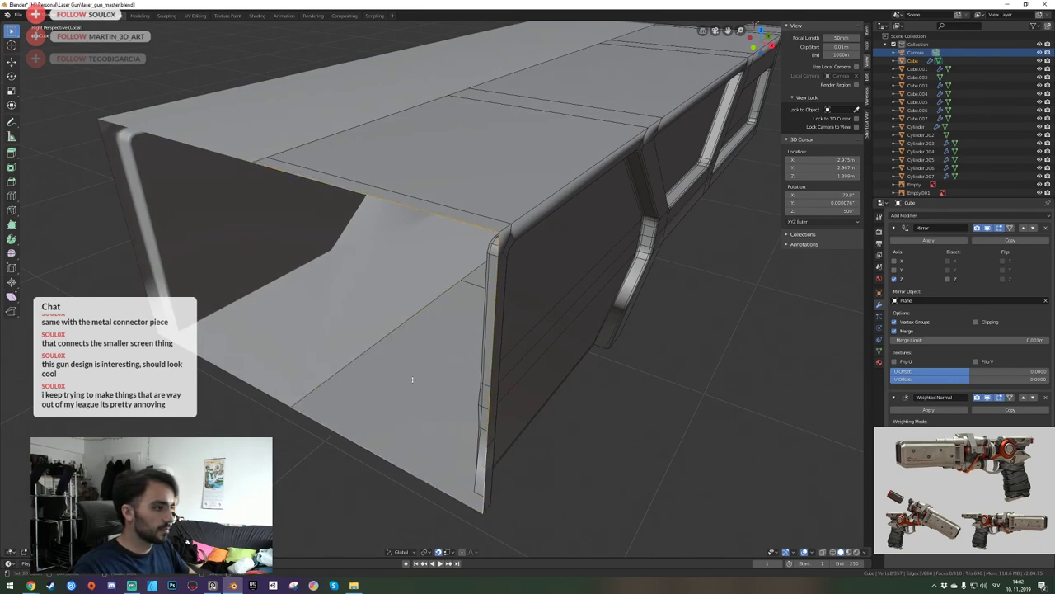
{"action": "key", "text": "f"}
{"action": "middle_click_drag", "start_coordinate": [488, 326], "coordinate": [437, 292]}
{"action": "key", "text": "Tab"}
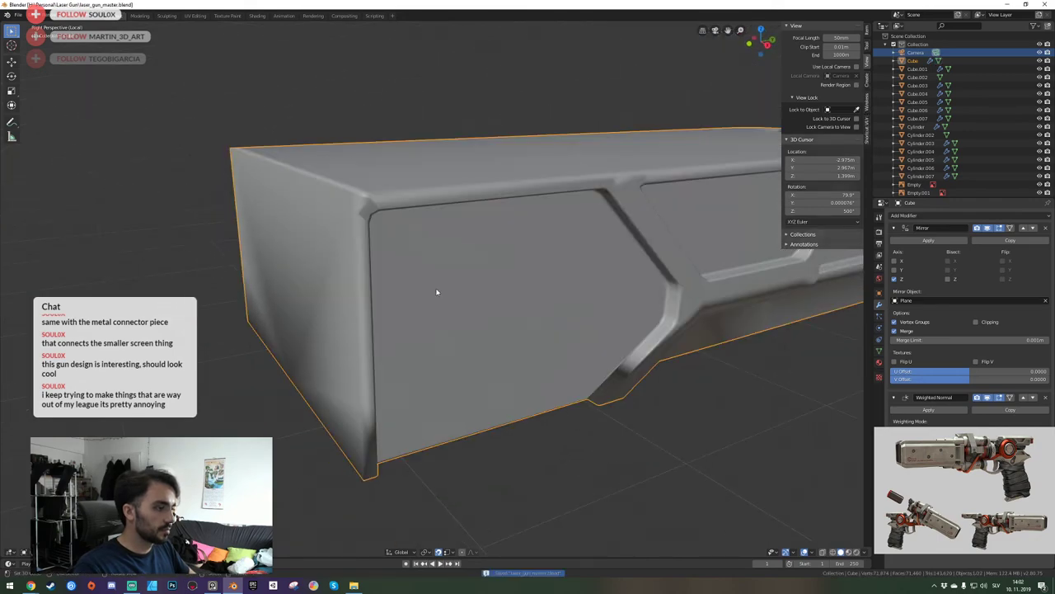
Leave the isolated view to check the side body against the reference gun, deselect it and save the file.
{"action": "key", "text": "KP_Divide"}
{"action": "key", "text": "shift+grave"}
{"action": "key", "text": "s"}
{"action": "key", "text": "d"}
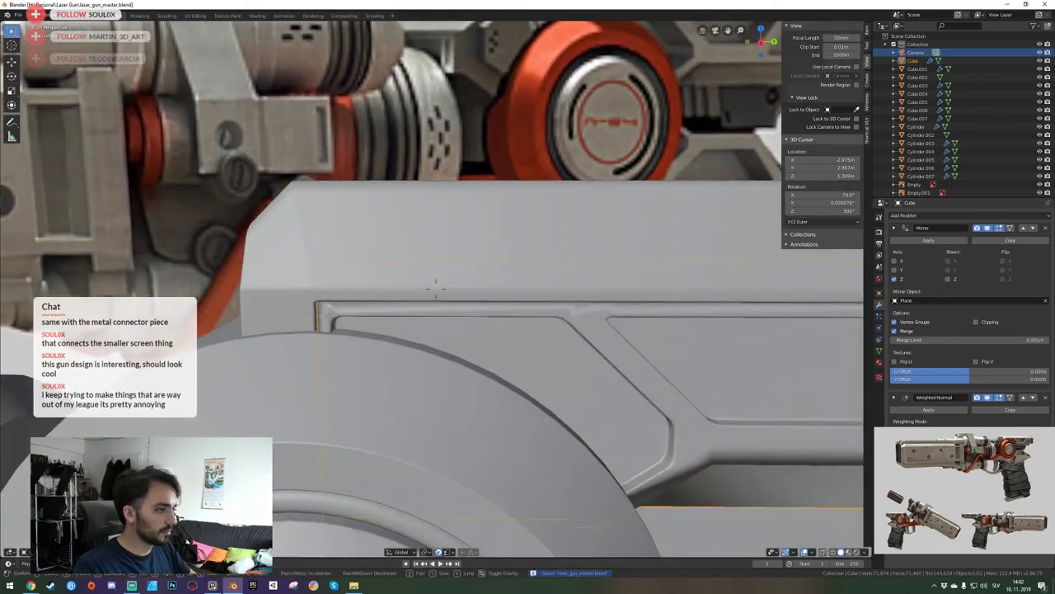
{"action": "key", "text": "a"}
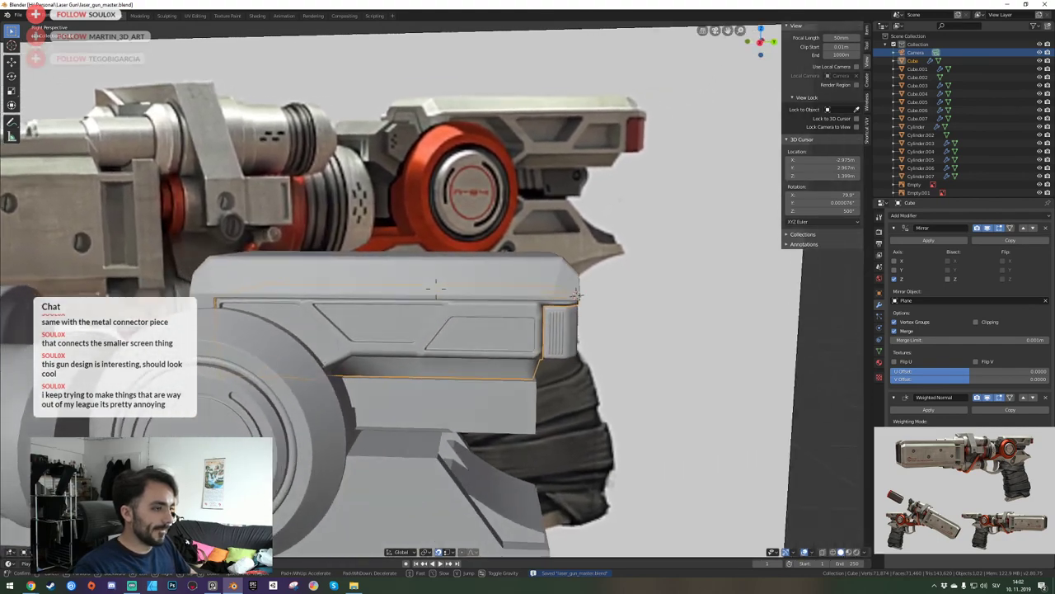
{"action": "left_click", "coordinate": [438, 292]}
{"action": "key", "text": "alt+a"}
{"action": "key", "text": "ctrl+s"}
{"action": "key", "text": "shift+grave"}
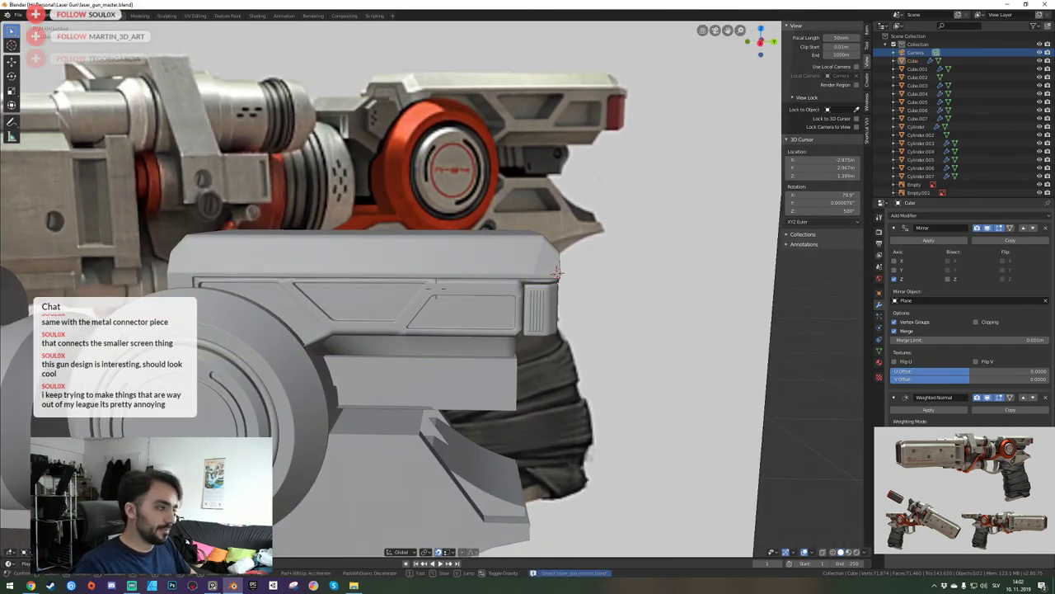
{"action": "key", "text": "a"}
{"action": "left_click", "coordinate": [436, 292]}
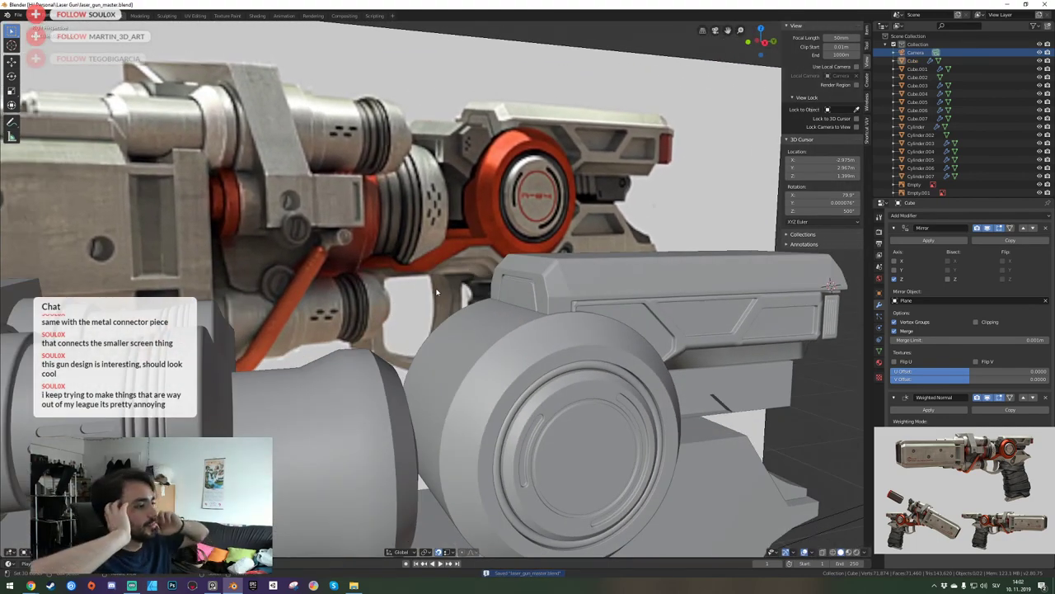
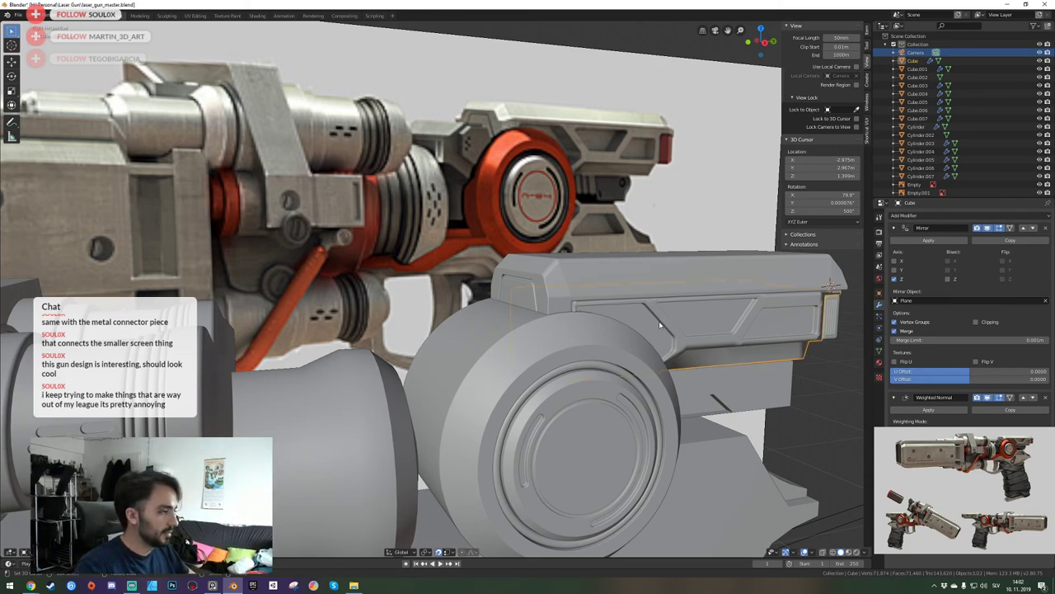
Isolate the side panel body and examine its mesh around the two projecting rear lips and the end faces.
{"action": "key", "text": "KP_Divide"}
{"action": "key", "text": "Tab"}
{"action": "key", "text": "d"}
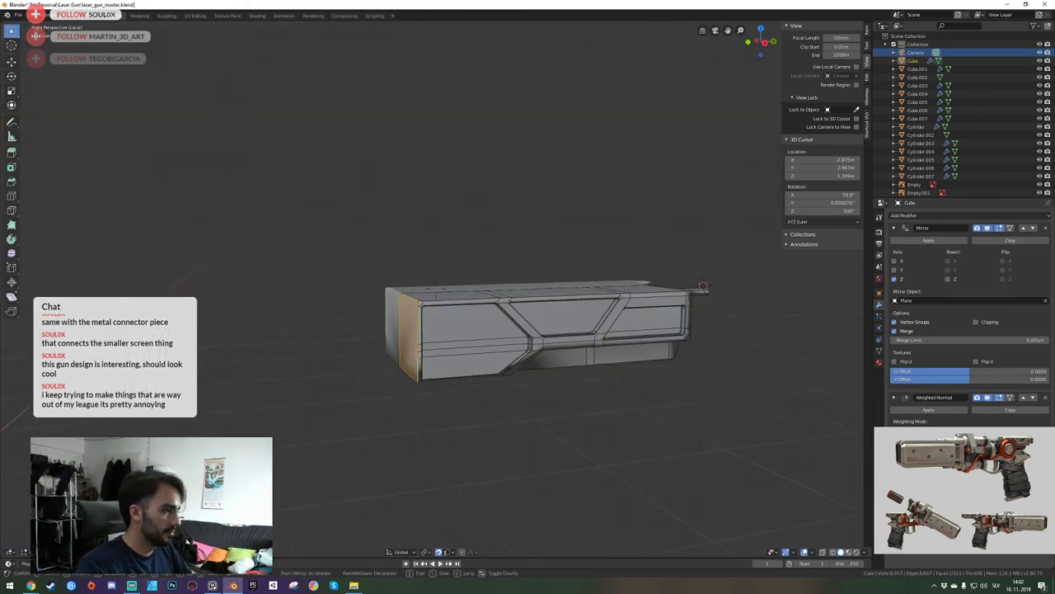
{"action": "key", "text": "w"}
{"action": "left_click", "coordinate": [436, 289]}
{"action": "key", "text": "Tab"}
{"action": "key", "text": "shift+grave"}
{"action": "left_click", "coordinate": [436, 289]}
{"action": "key", "text": "Tab"}
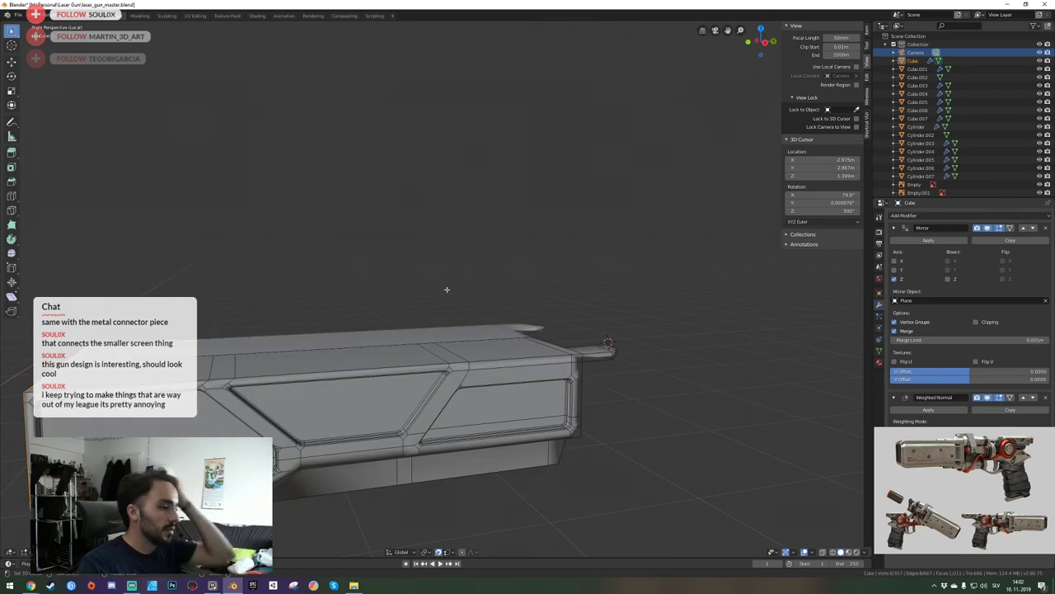
{"action": "left_click", "coordinate": [453, 328]}
{"action": "key", "text": "shift+grave"}
{"action": "key", "text": "w"}
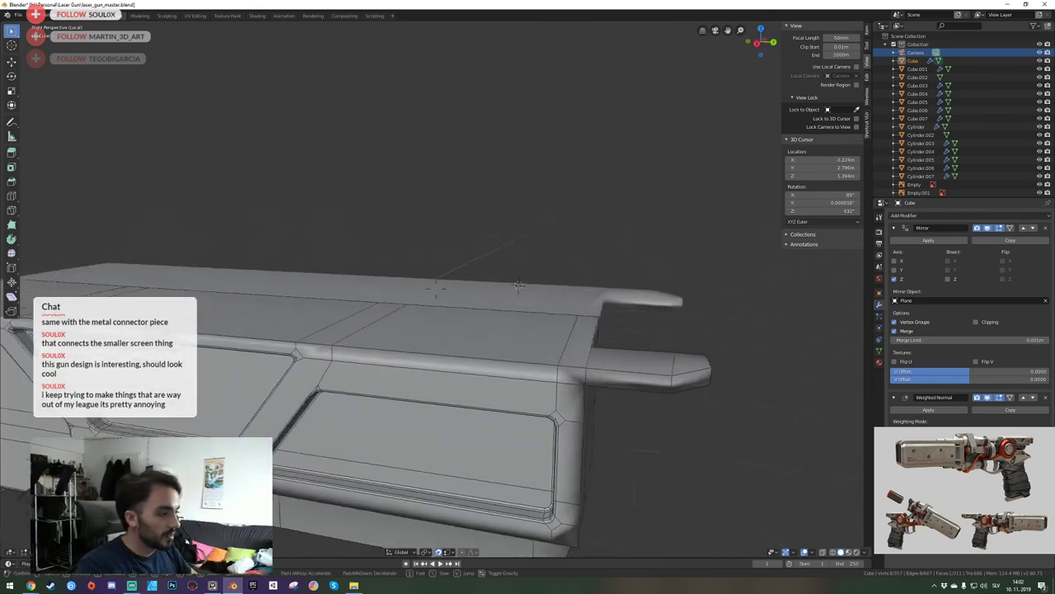
{"action": "key", "text": "d"}
{"action": "key", "text": "q"}
{"action": "left_click", "coordinate": [436, 288]}
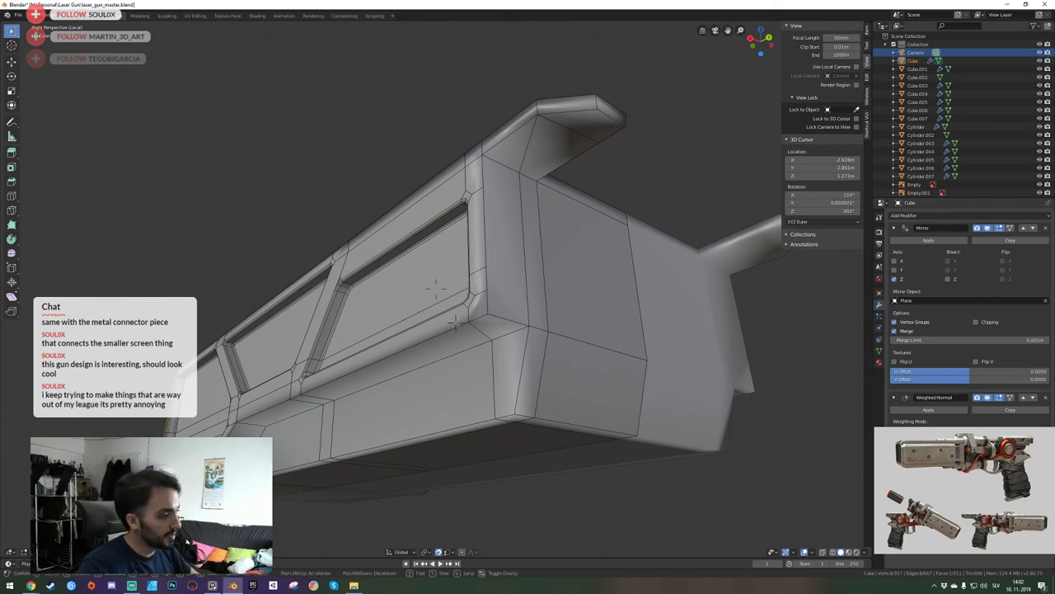
{"action": "key", "text": "a"}
{"action": "key", "text": "w"}
{"action": "key", "text": "e"}
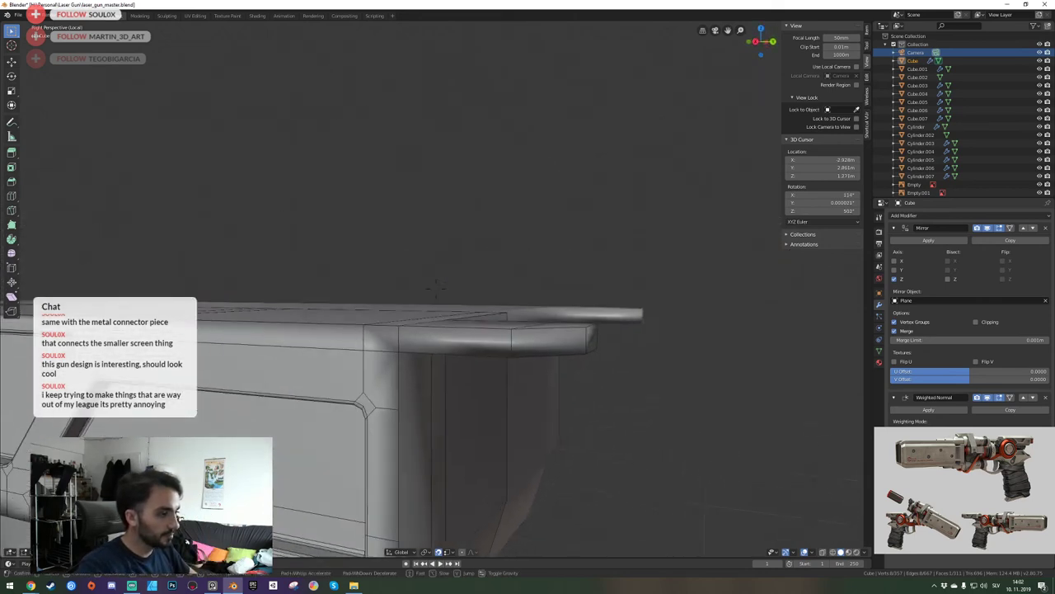
{"action": "key", "text": "q"}
{"action": "key", "text": "e"}
{"action": "key", "text": "e"}
{"action": "left_click", "coordinate": [436, 288]}
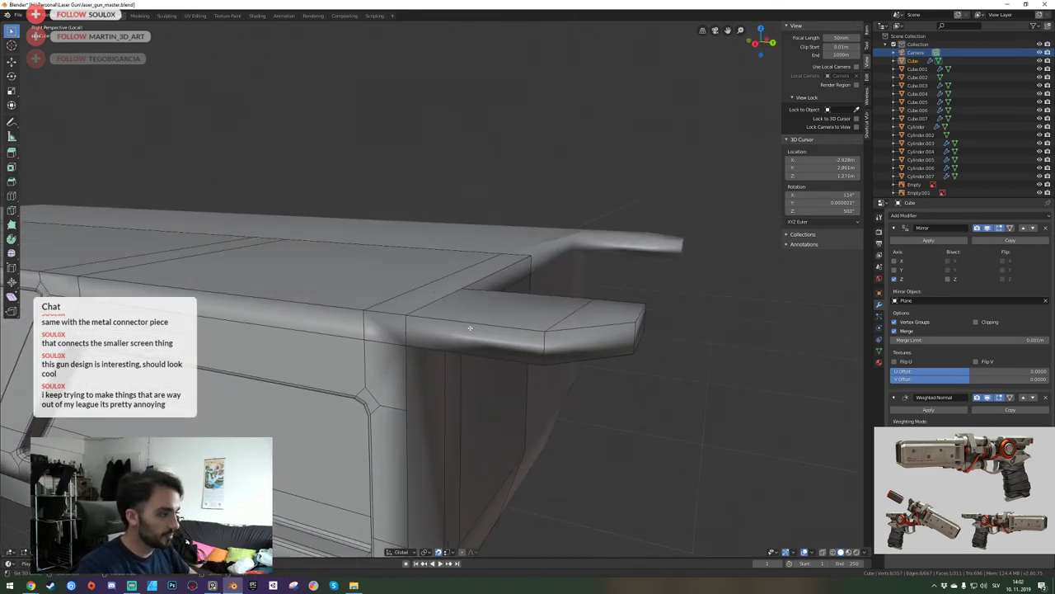
{"action": "key", "text": "KP_Divide"}
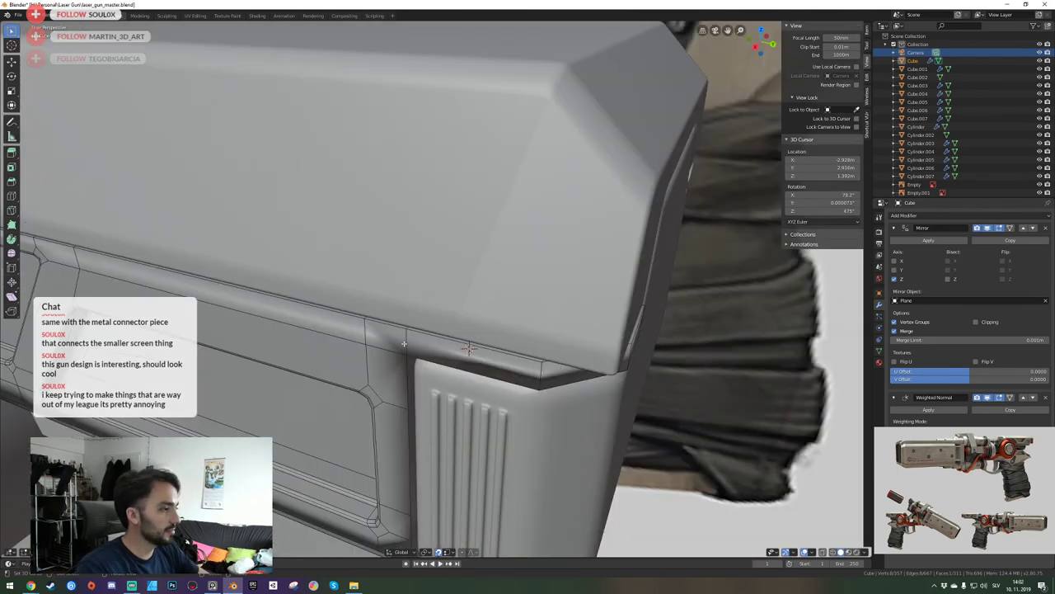
Try a wide multi-segment bevel on the two vertical corner edges of the lip above the ribbed cap.
{"action": "key", "text": "q"}
{"action": "key", "text": "d"}
{"action": "key", "text": "a"}
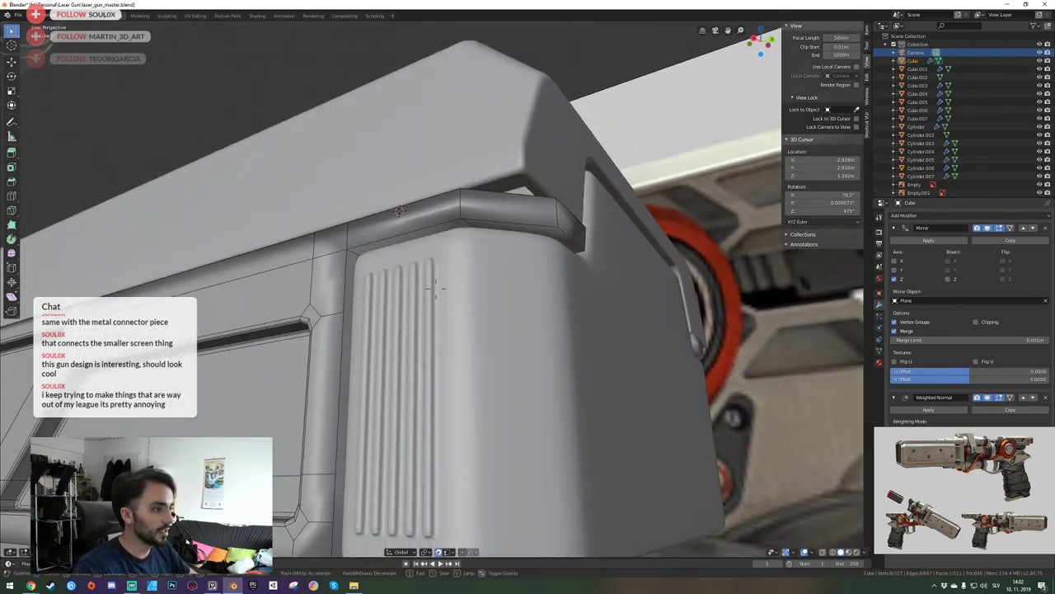
{"action": "left_click", "coordinate": [434, 268]}
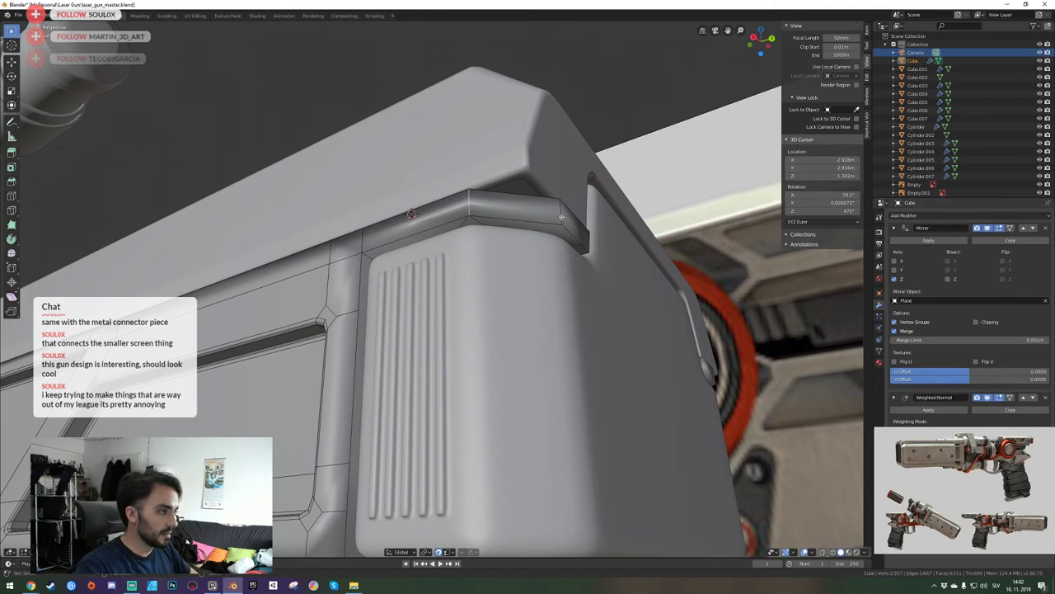
{"action": "key", "text": "d"}
{"action": "key", "text": "s"}
{"action": "left_click", "coordinate": [436, 288]}
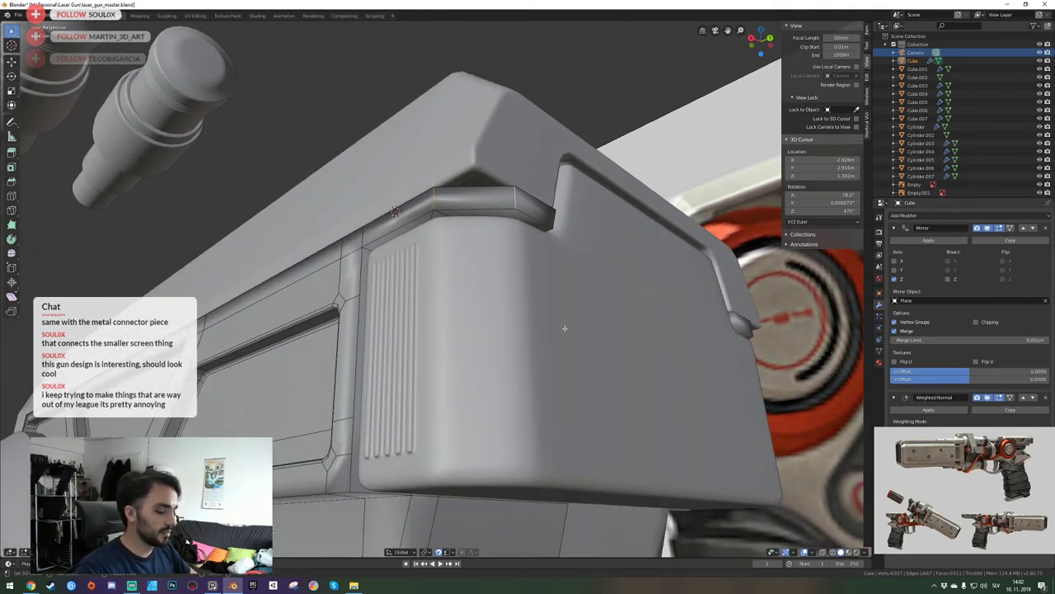
{"action": "key", "text": "ctrl+b"}
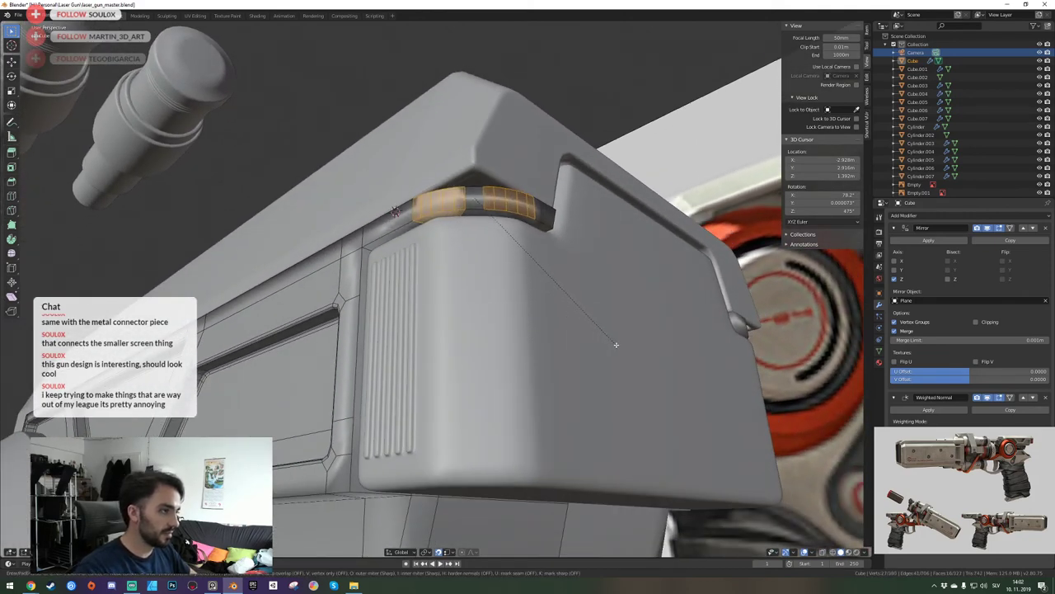
{"action": "left_click", "coordinate": [624, 349]}
{"action": "key", "text": "Tab"}
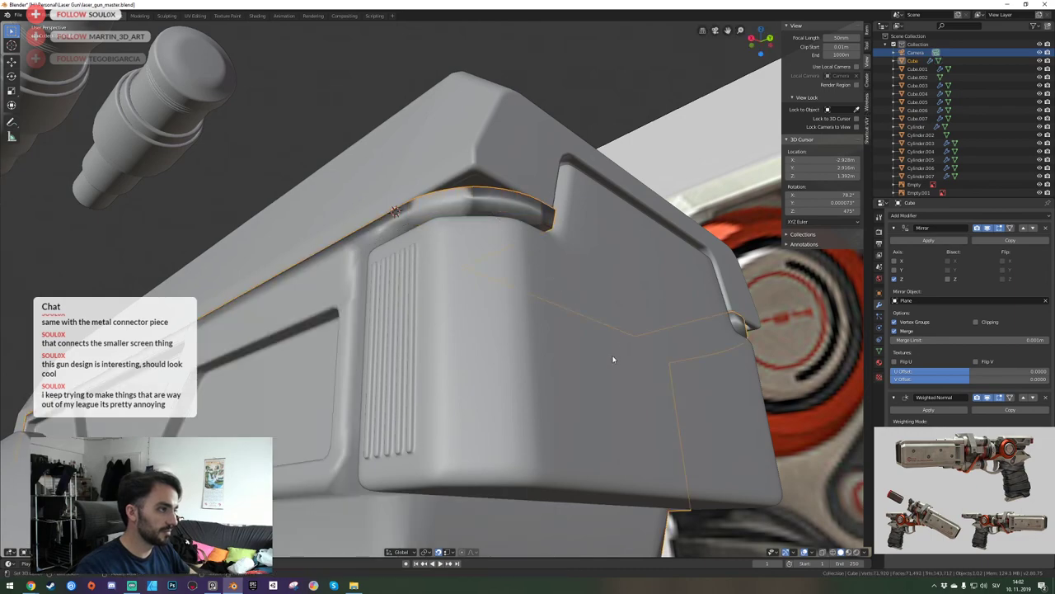
Redo the bevel on the lip's two vertical corner edges with a narrower width, keeping several segments.
{"action": "key", "text": "shift+grave"}
{"action": "key", "text": "s"}
{"action": "key", "text": "e"}
{"action": "key", "text": "a"}
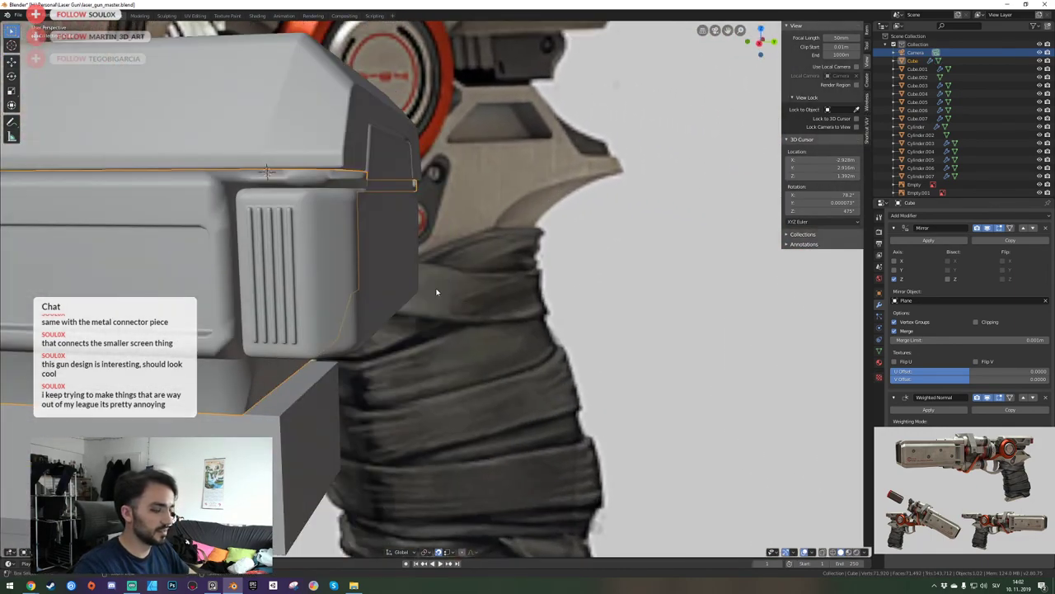
{"action": "left_click", "coordinate": [435, 286]}
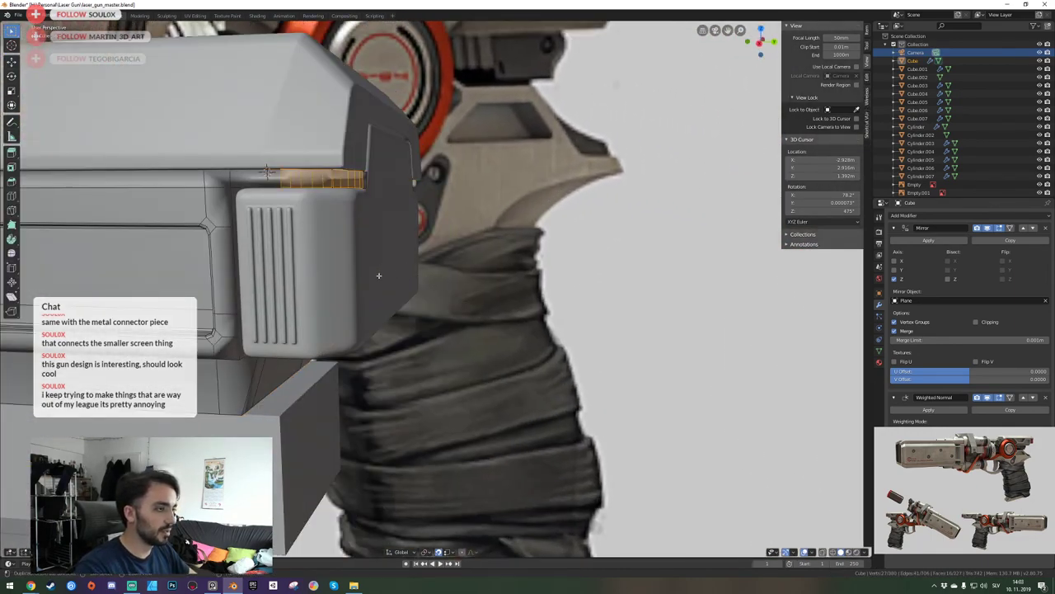
{"action": "key", "text": "shift+grave"}
{"action": "key", "text": "ctrl+b"}
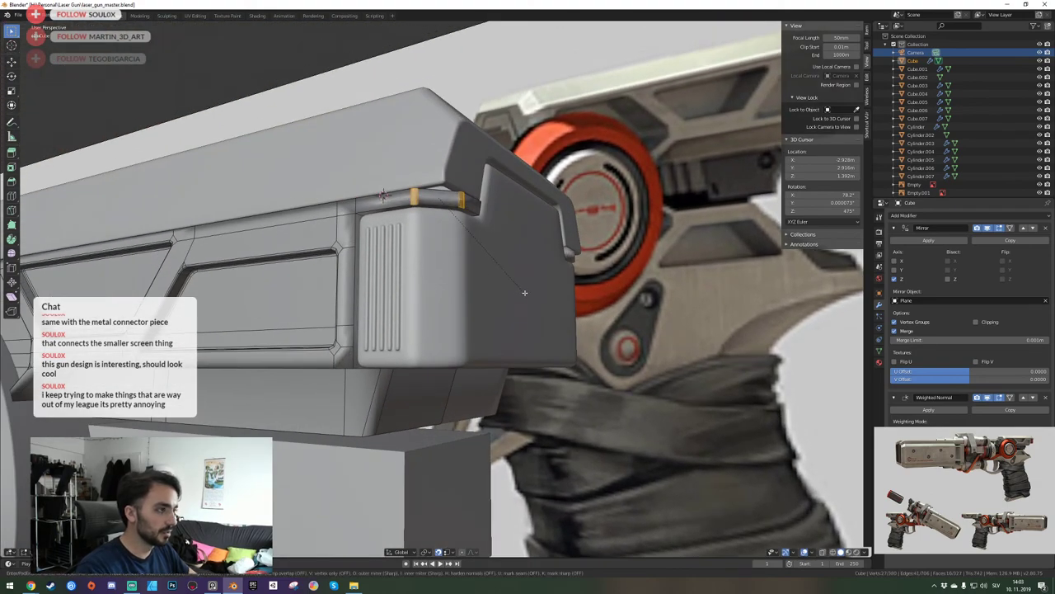
{"action": "key", "text": "Tab"}
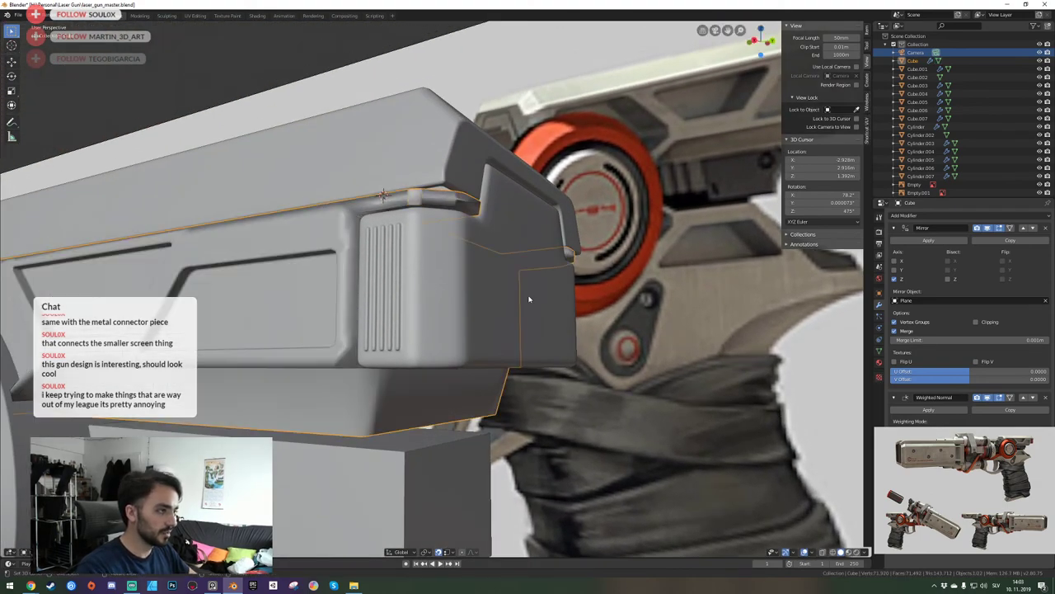
{"action": "middle_click_drag", "start_coordinate": [529, 298], "coordinate": [437, 292]}
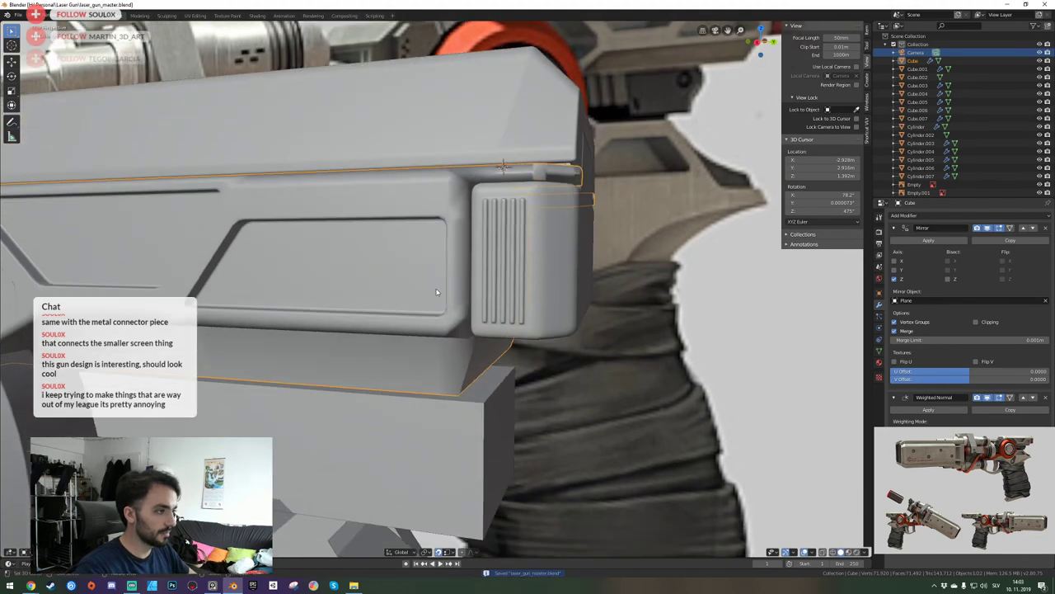
Try to bevel the inner corner edge where the lip meets the panel body behind the ribbed cap.
{"action": "key", "text": "Tab"}
{"action": "key", "text": "KP_Decimal"}
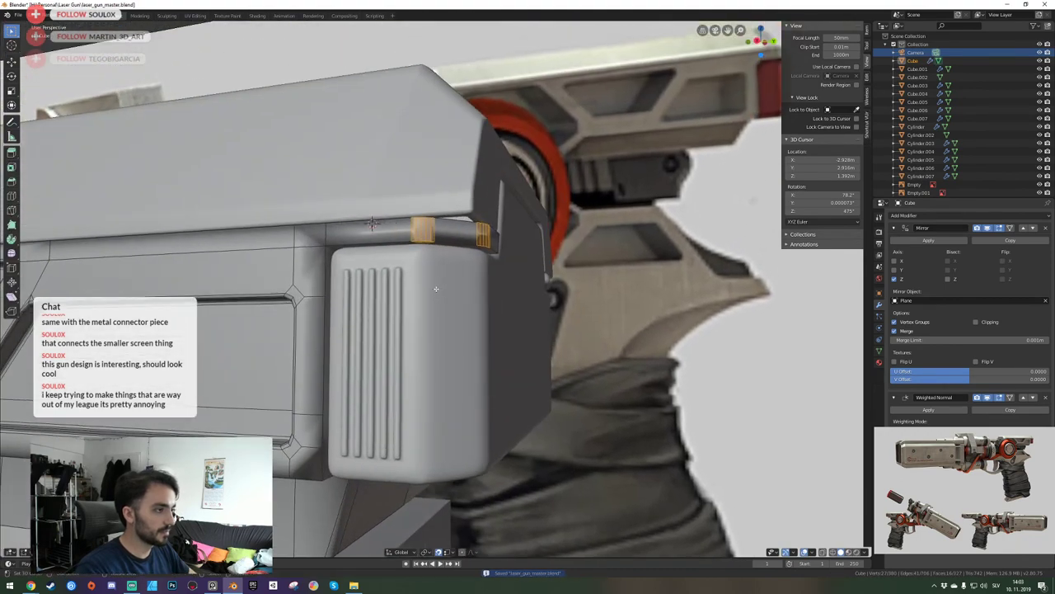
{"action": "key", "text": "shift+grave"}
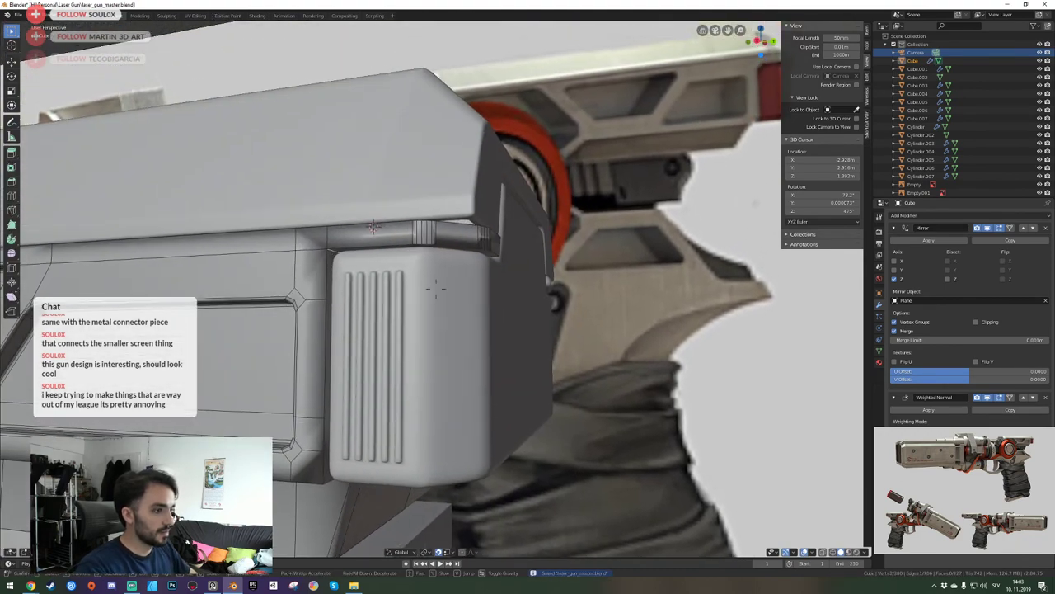
{"action": "key", "text": "a"}
{"action": "key", "text": "q"}
{"action": "key", "text": "e"}
{"action": "key", "text": "w"}
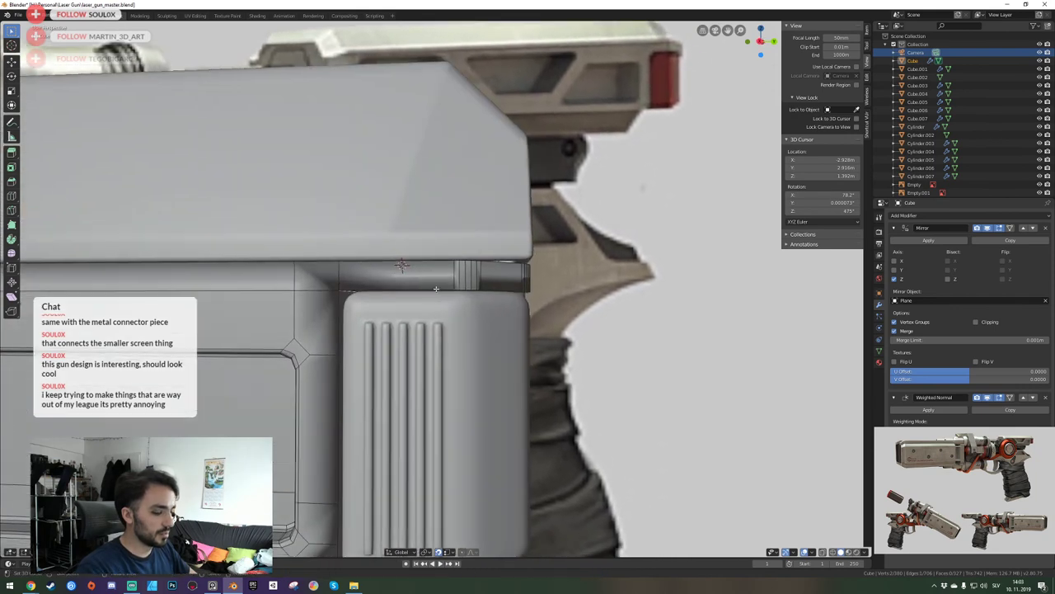
{"action": "left_click", "coordinate": [436, 288]}
{"action": "key", "text": "ctrl+b"}
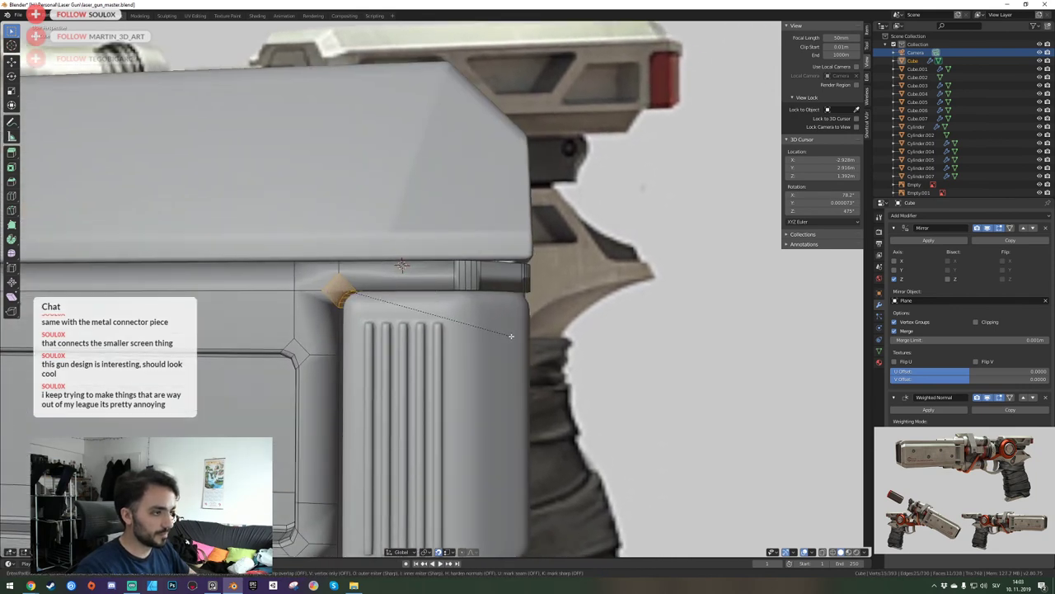
{"action": "key", "text": "Escape"}
{"action": "middle_click_drag", "start_coordinate": [511, 336], "coordinate": [435, 288]}
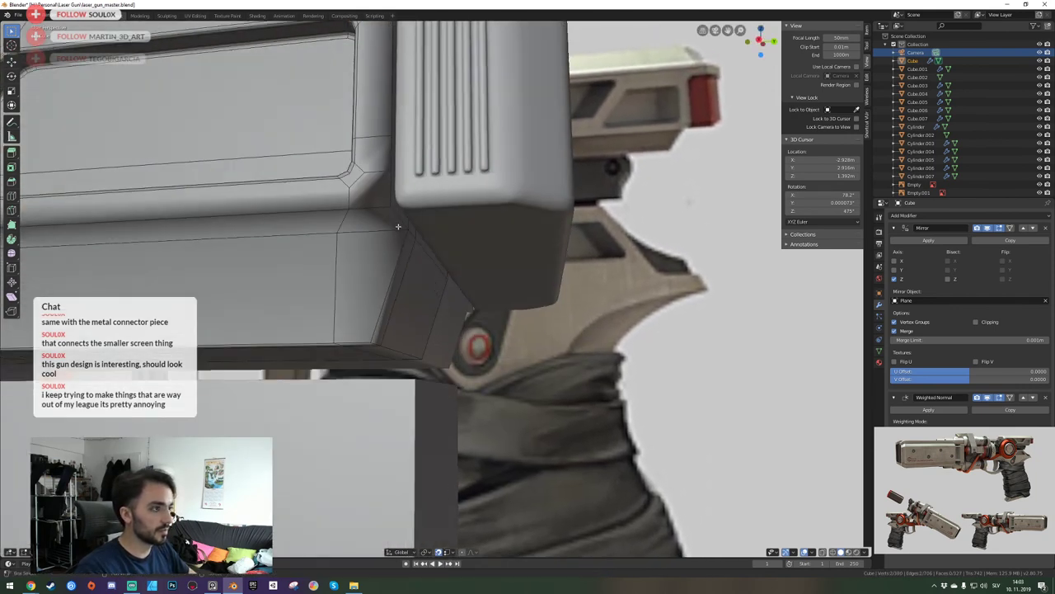
Try a multi-segment bevel on the upper and lower inner corner edges behind the ribbed cap.
{"action": "key", "text": "shift+grave"}
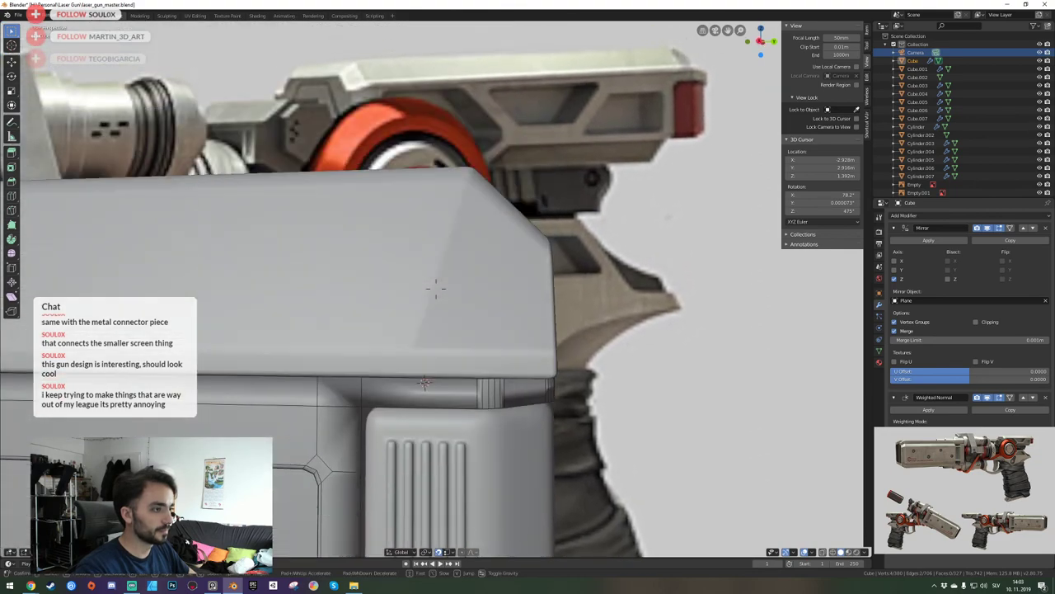
{"action": "key", "text": "a"}
{"action": "key", "text": "d"}
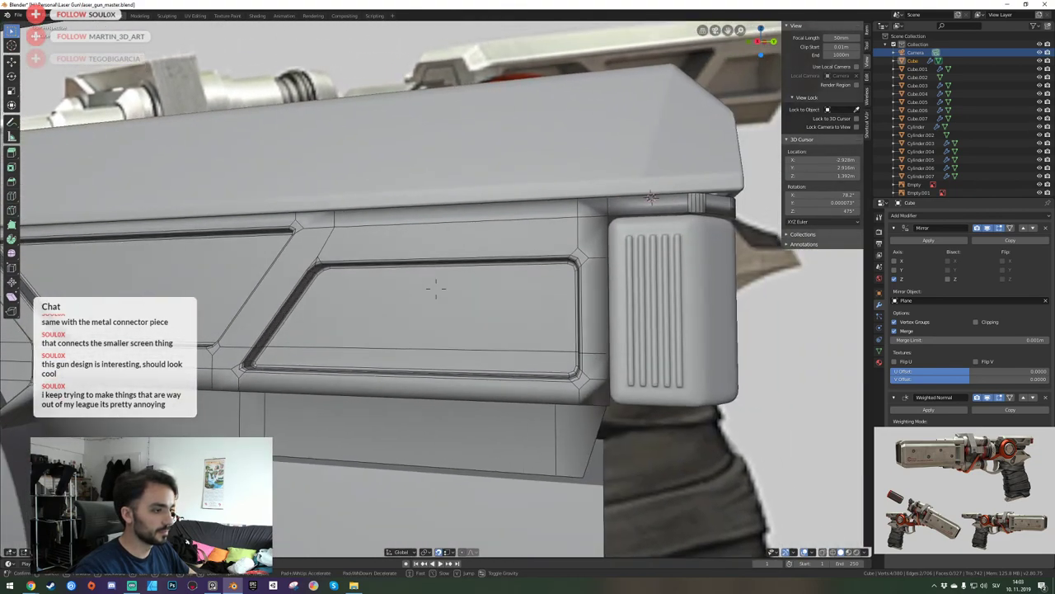
{"action": "key", "text": "q"}
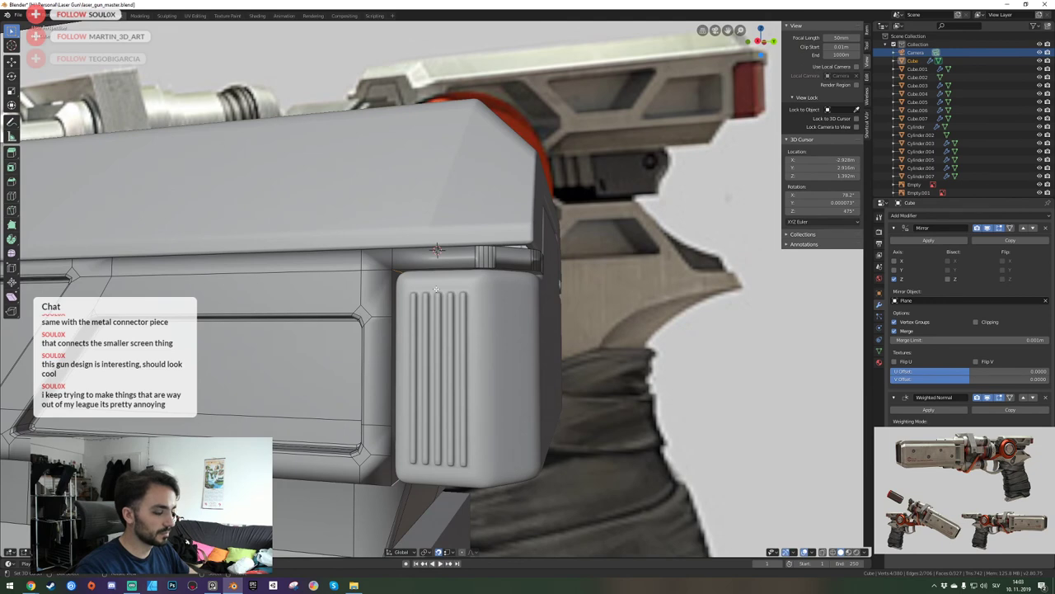
{"action": "key", "text": "KP_3"}
{"action": "key", "text": "ctrl+b"}
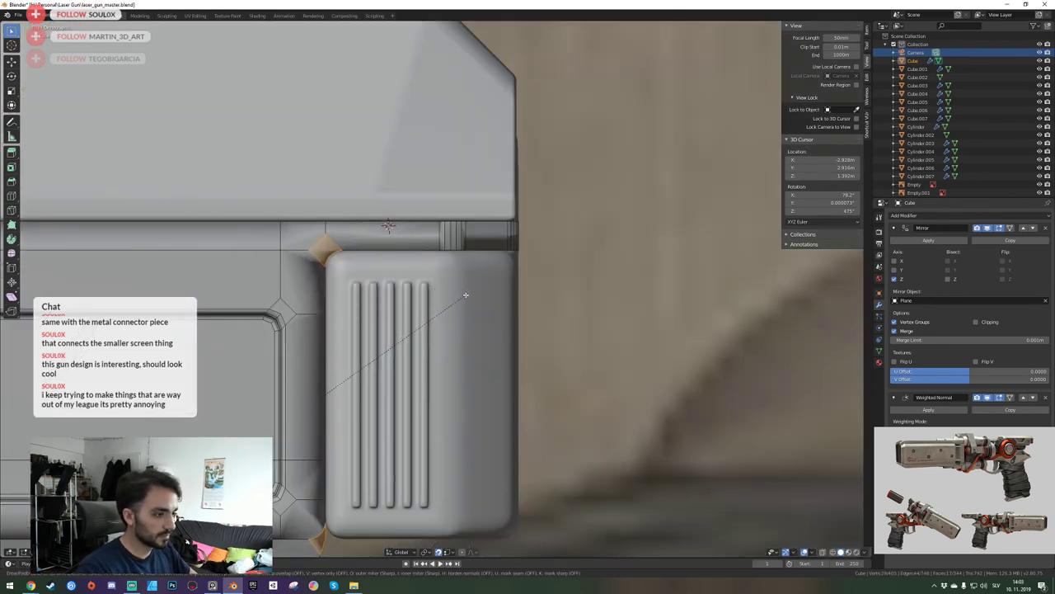
{"action": "left_click", "coordinate": [466, 294]}
{"action": "key", "text": "shift+grave"}
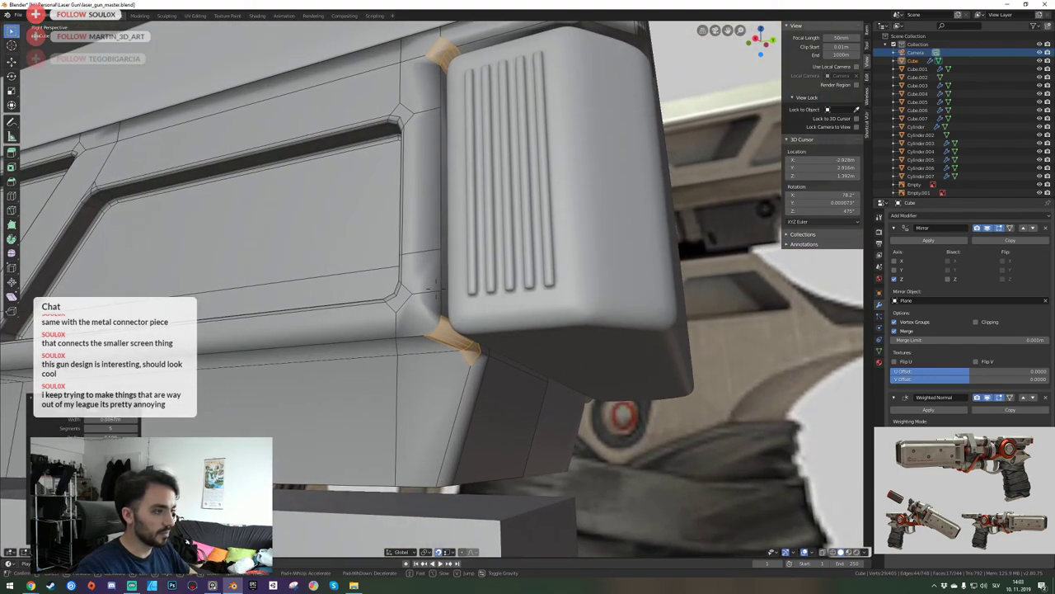
{"action": "key", "text": "d"}
{"action": "left_click", "coordinate": [436, 288]}
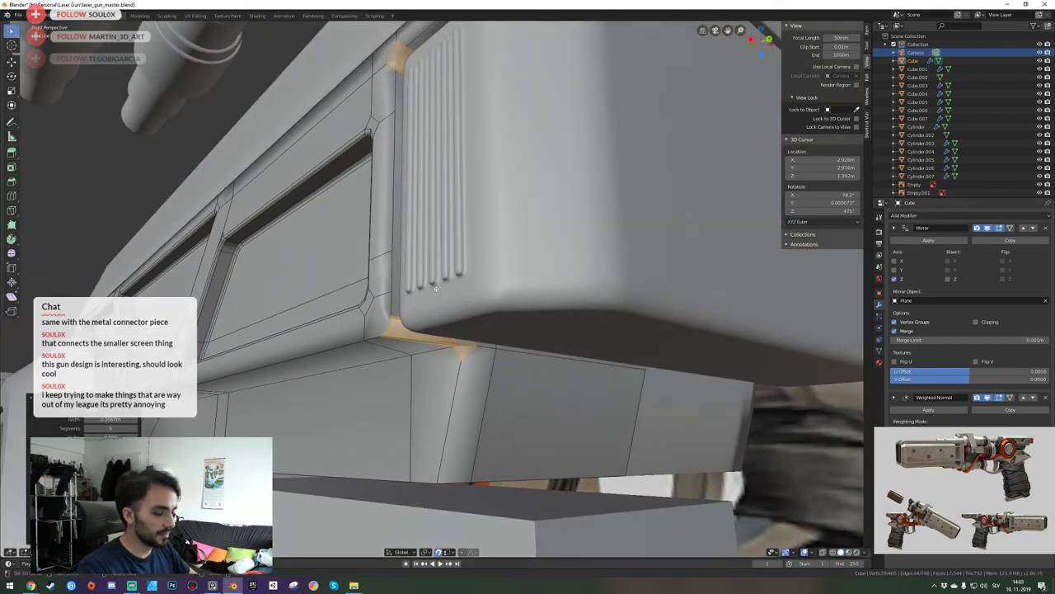
{"action": "key", "text": "ctrl+z"}
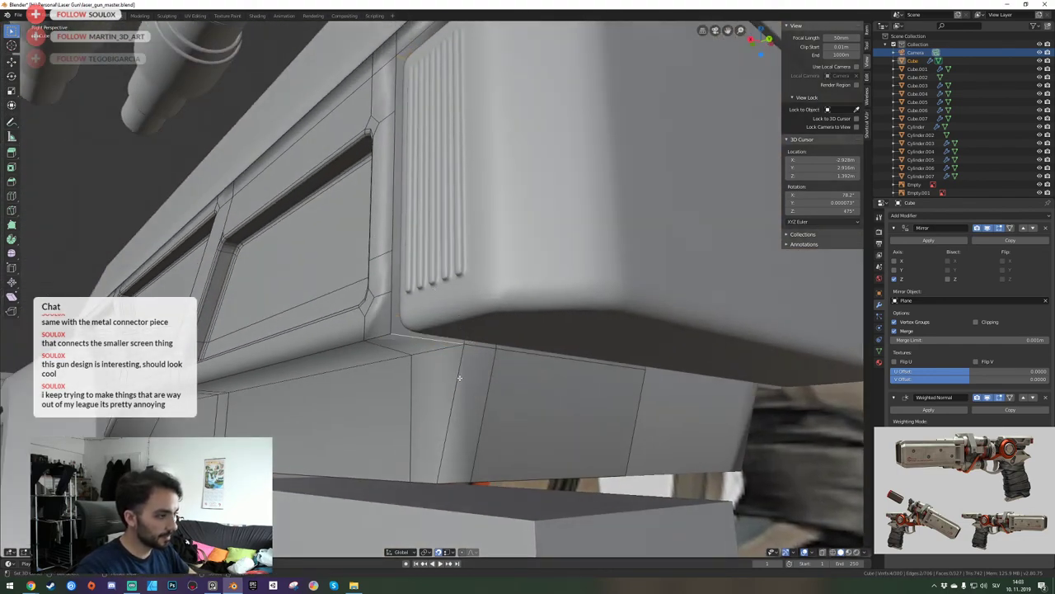
Delete the narrow corner face of the lower block beneath the ribbed cap and test a bevel on the edge above it.
{"action": "left_click", "coordinate": [454, 372]}
{"action": "key", "text": "x"}
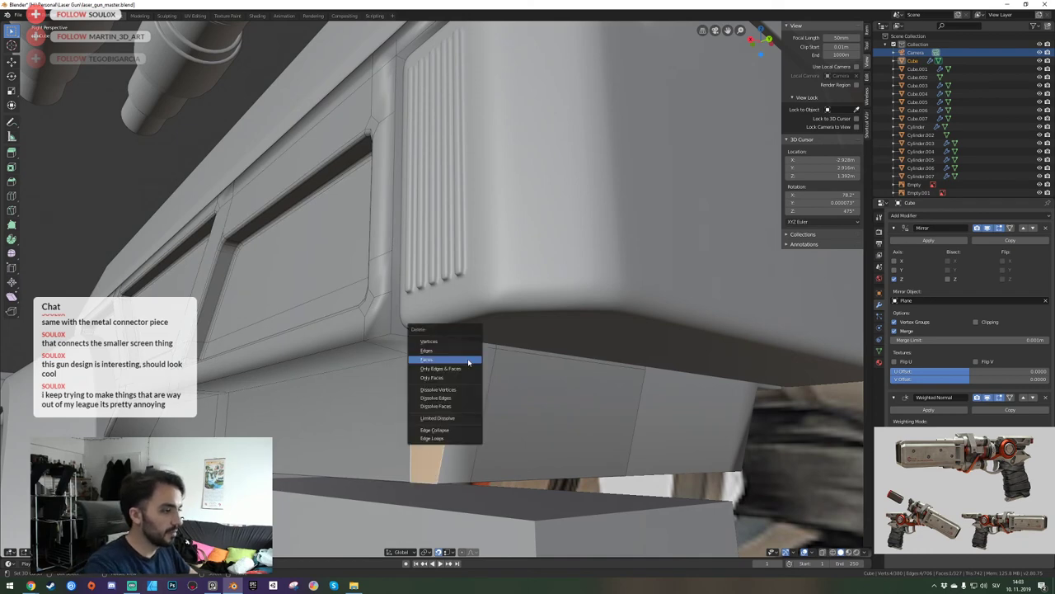
{"action": "left_click", "coordinate": [414, 331]}
{"action": "key", "text": "ctrl+b"}
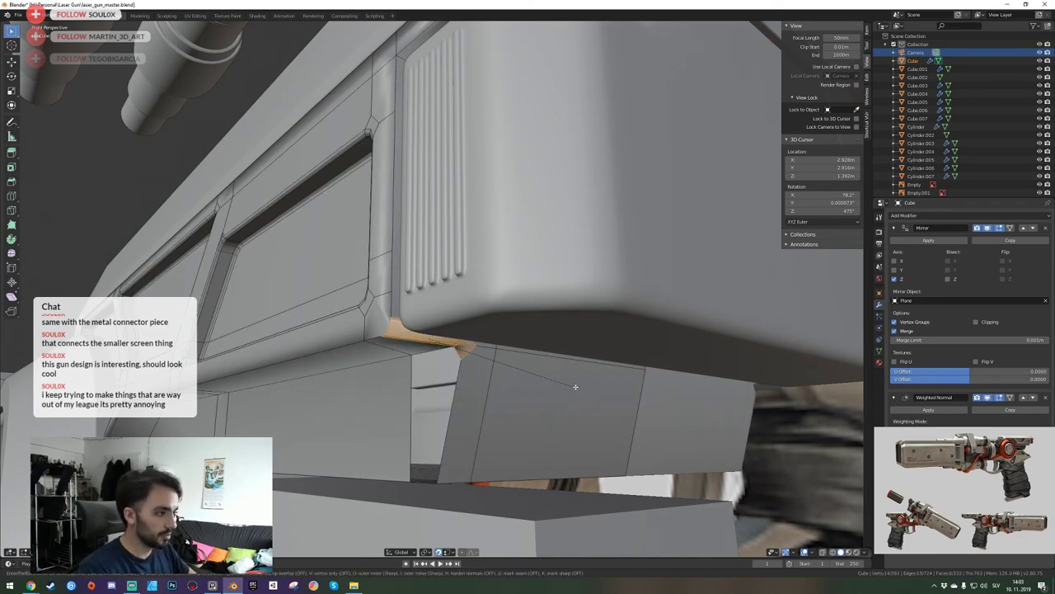
{"action": "right_click", "coordinate": [504, 370]}
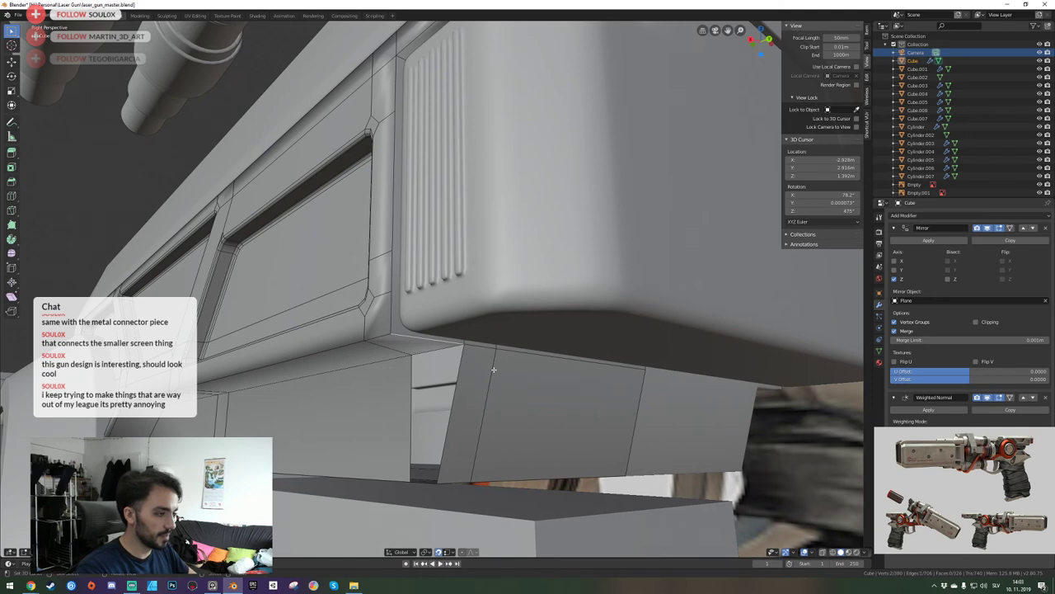
Fill the opening at the lower block's corner beneath the ribbed cap with a new face.
{"action": "left_click", "coordinate": [478, 371]}
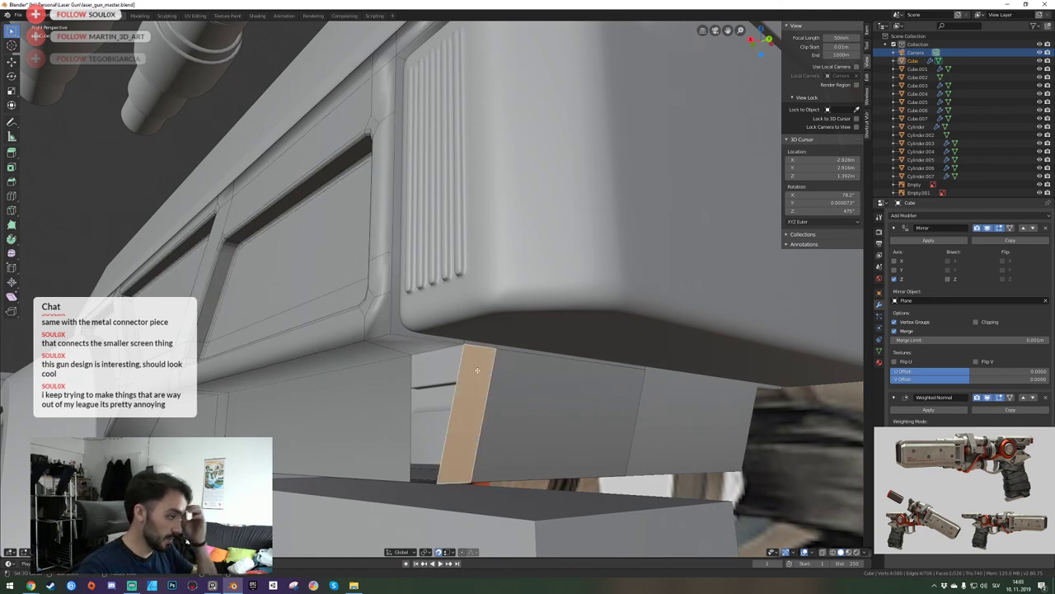
{"action": "key", "text": "ctrl+z"}
{"action": "key", "text": "ctrl+z"}
{"action": "key", "text": "ctrl+z"}
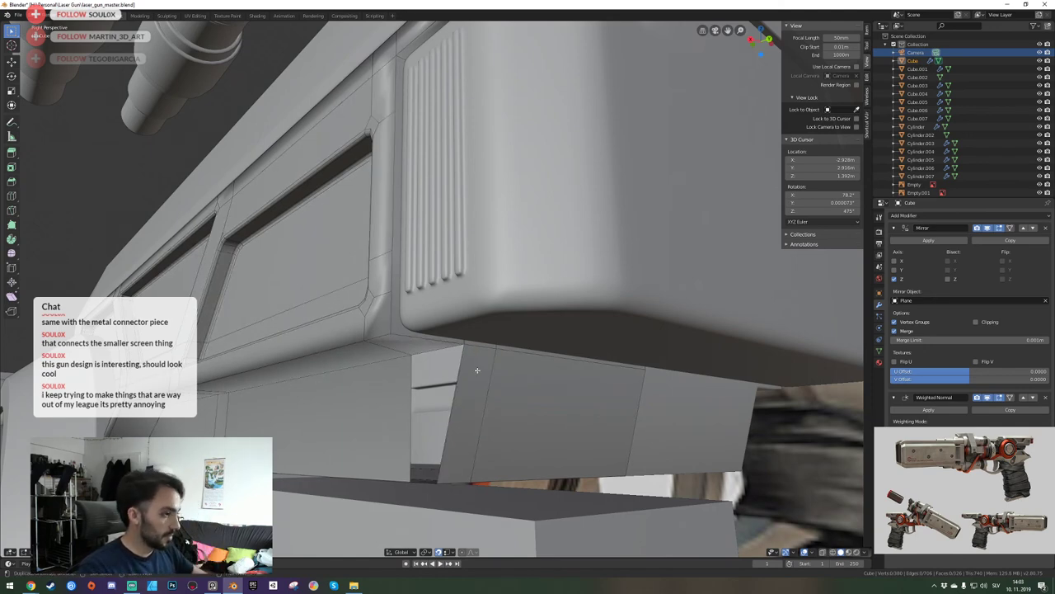
{"action": "key", "text": "ctrl+shift+z"}
{"action": "key", "text": "f"}
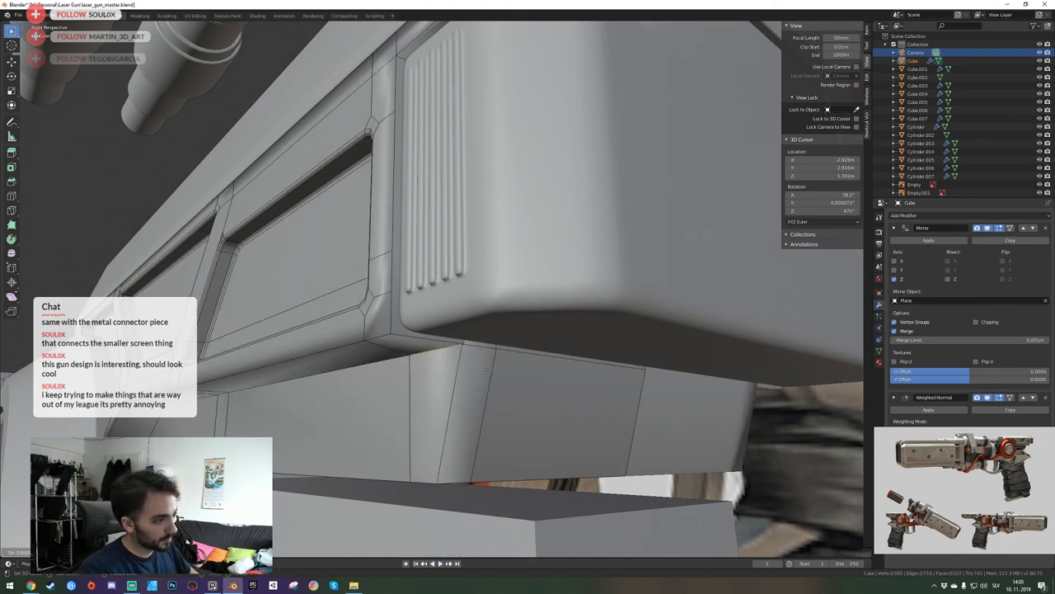
Try a multi-segment bevel on the lower corner edge behind the ribbed cap.
{"action": "left_click", "coordinate": [428, 340]}
{"action": "key", "text": "ctrl+b"}
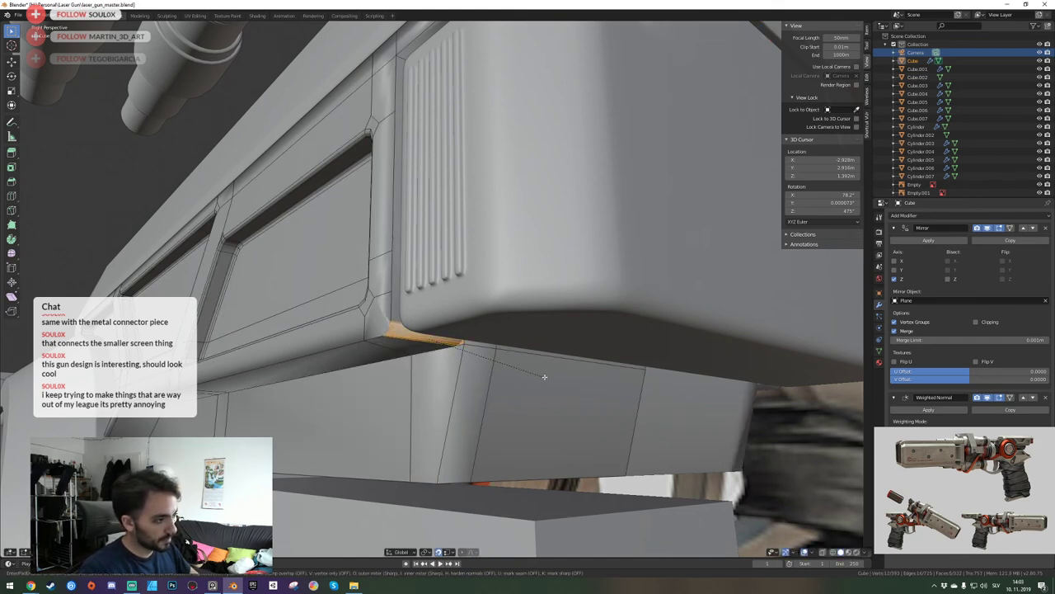
{"action": "left_click", "coordinate": [544, 377]}
Bevel both the upper and lower corner edges behind the ribbed cap with 5 segments and save the file.
{"action": "middle_click_drag", "start_coordinate": [537, 384], "coordinate": [445, 236]}
{"action": "key", "text": "KP_3"}
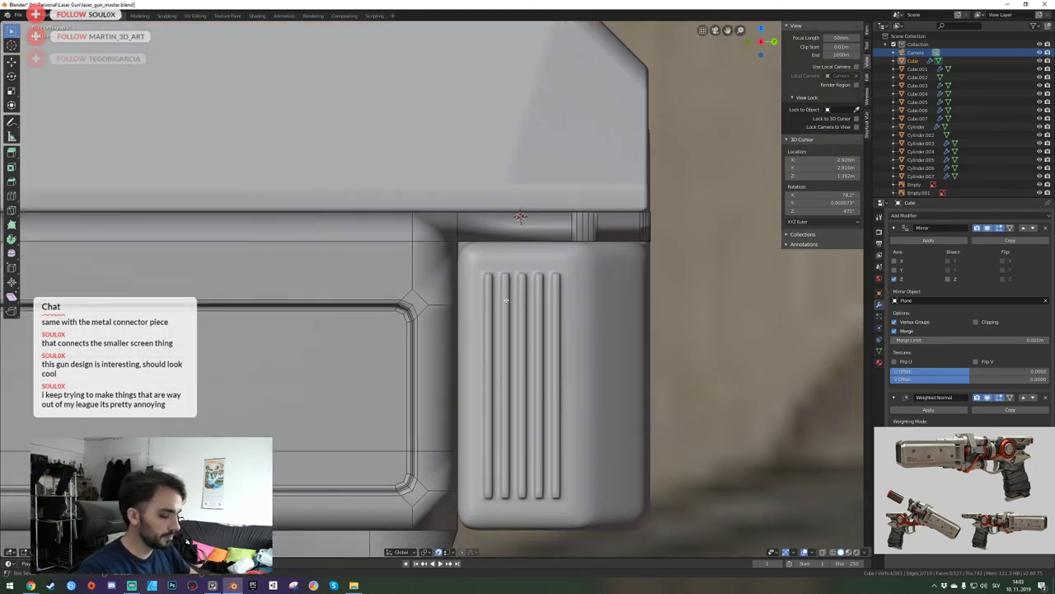
{"action": "key", "text": "ctrl+b"}
{"action": "left_click", "coordinate": [628, 334]}
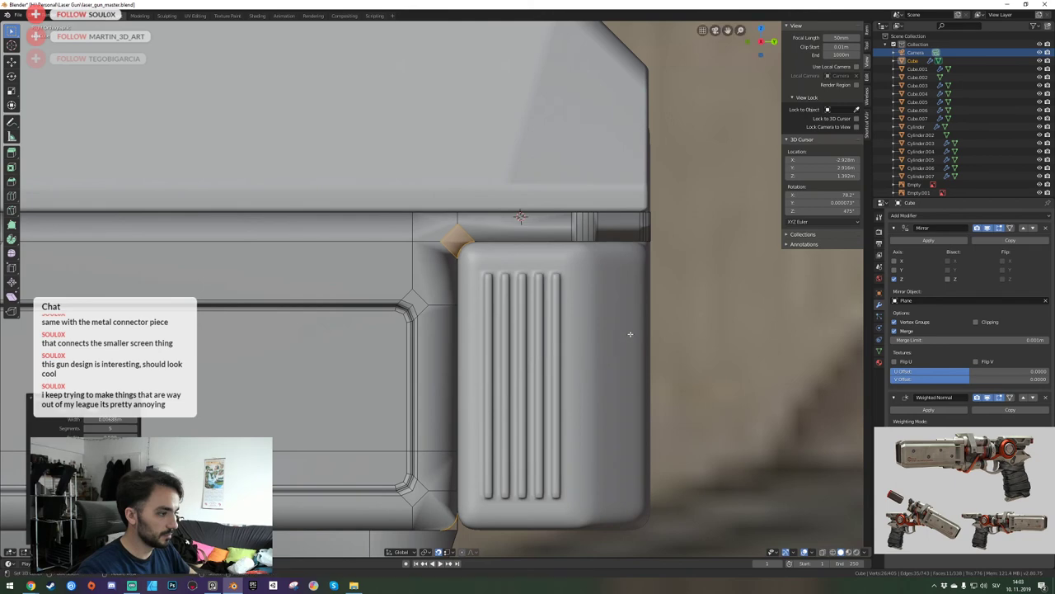
{"action": "middle_click_drag", "start_coordinate": [629, 333], "coordinate": [437, 292]}
{"action": "key", "text": "ctrl+s"}
Examine the bevelled corners behind the ribbed cap and the panel's front end, with and without the mesh wires.
{"action": "key", "text": "shift+grave"}
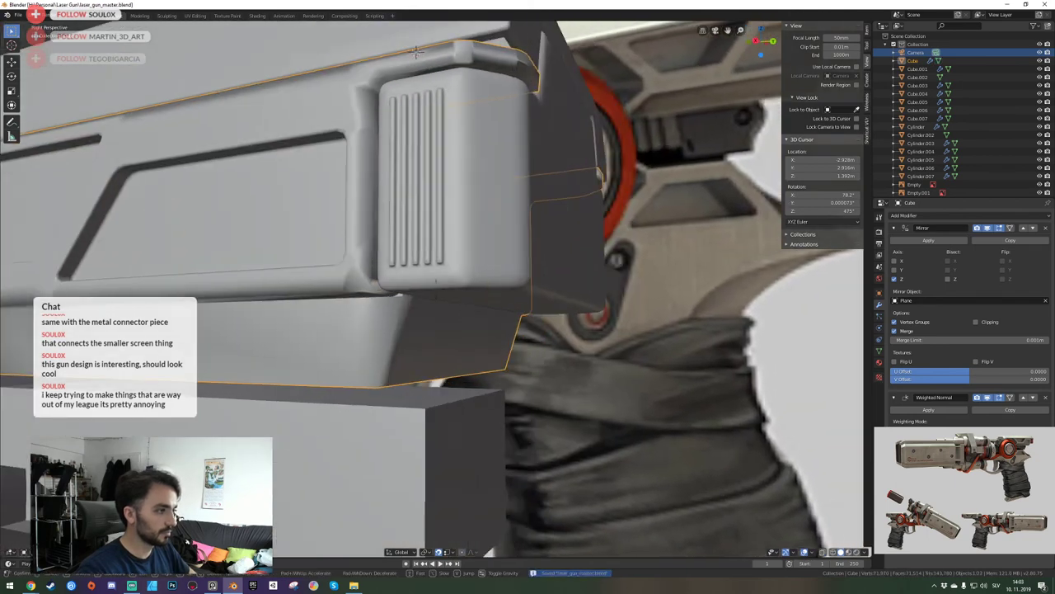
{"action": "left_click", "coordinate": [442, 300]}
{"action": "key", "text": "Tab"}
{"action": "key", "text": "shift+grave"}
{"action": "key", "text": "s"}
{"action": "left_click", "coordinate": [436, 289]}
{"action": "key", "text": "ctrl+s"}
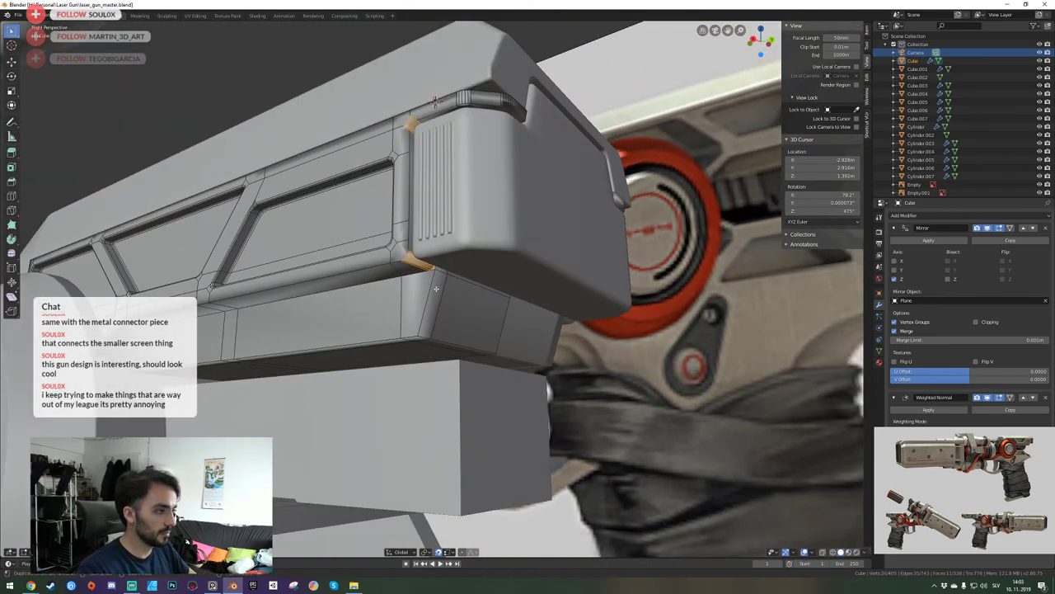
{"action": "key", "text": "shift+grave"}
{"action": "key", "text": "s"}
{"action": "left_click", "coordinate": [436, 288]}
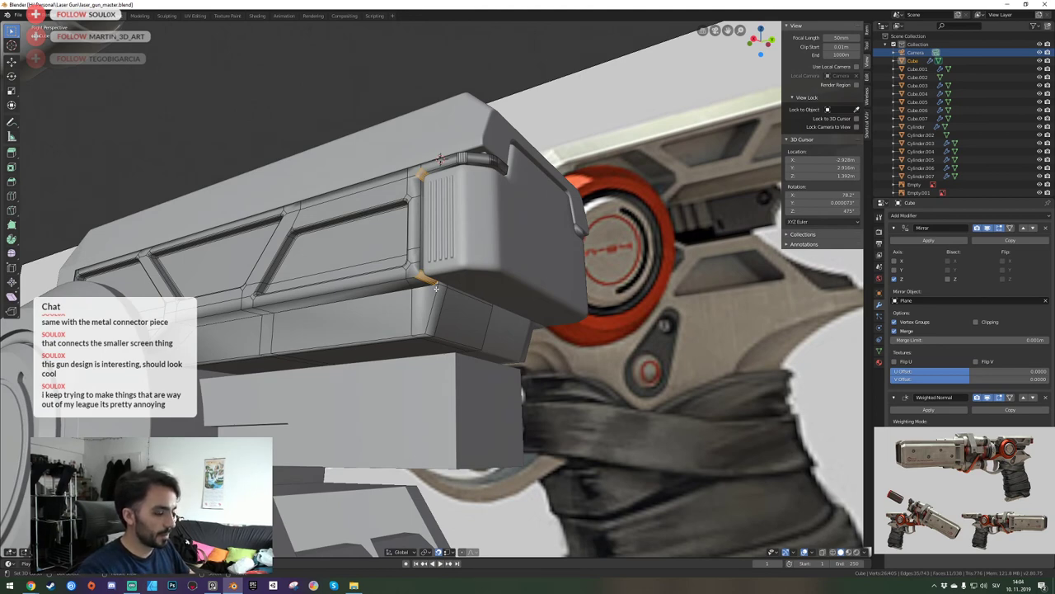
{"action": "key", "text": "shift+grave"}
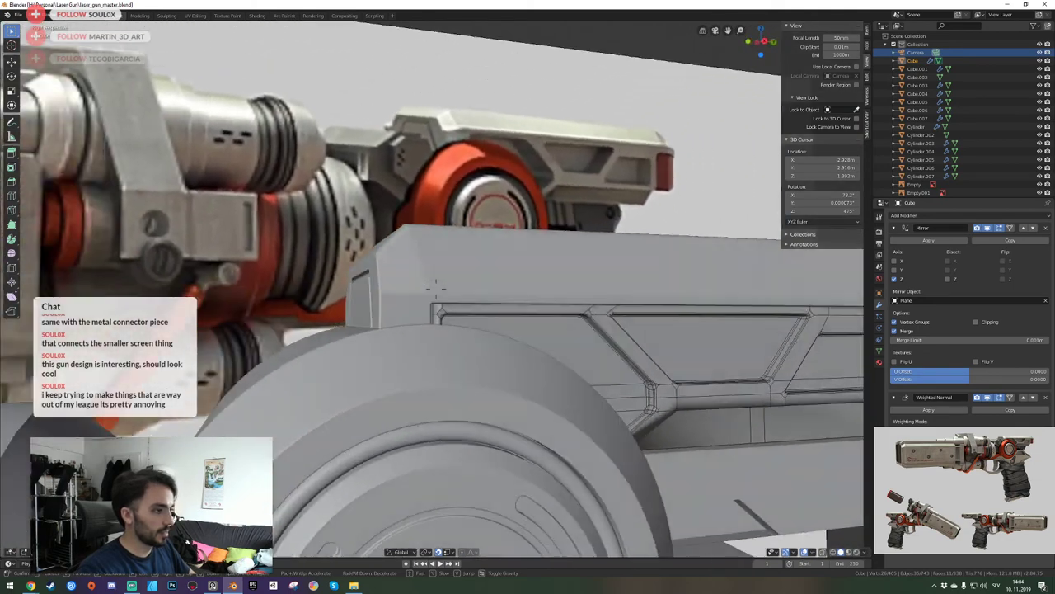
{"action": "left_click", "coordinate": [436, 289]}
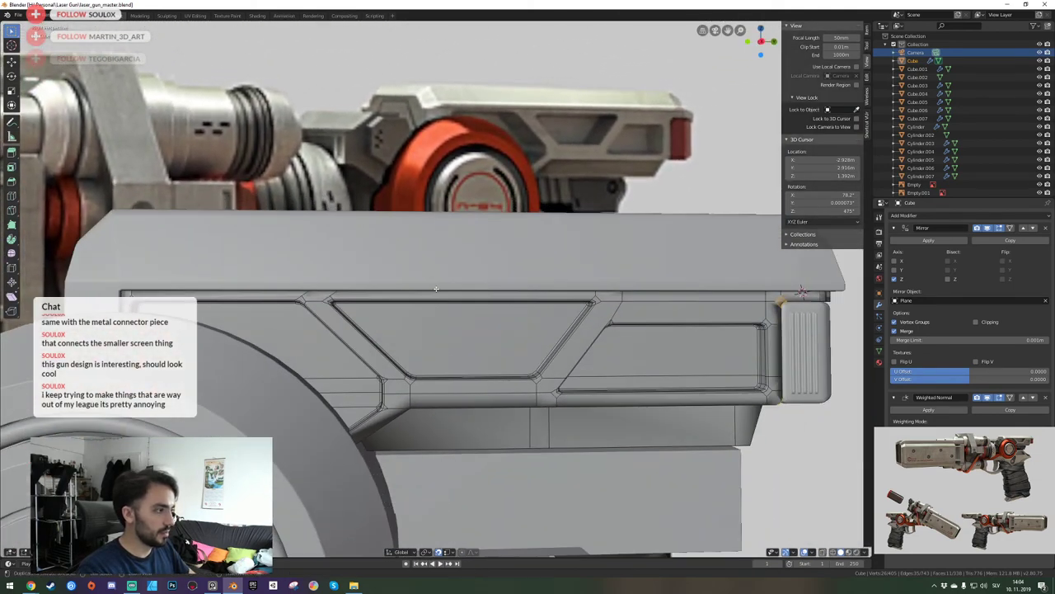
{"action": "key", "text": "Tab"}
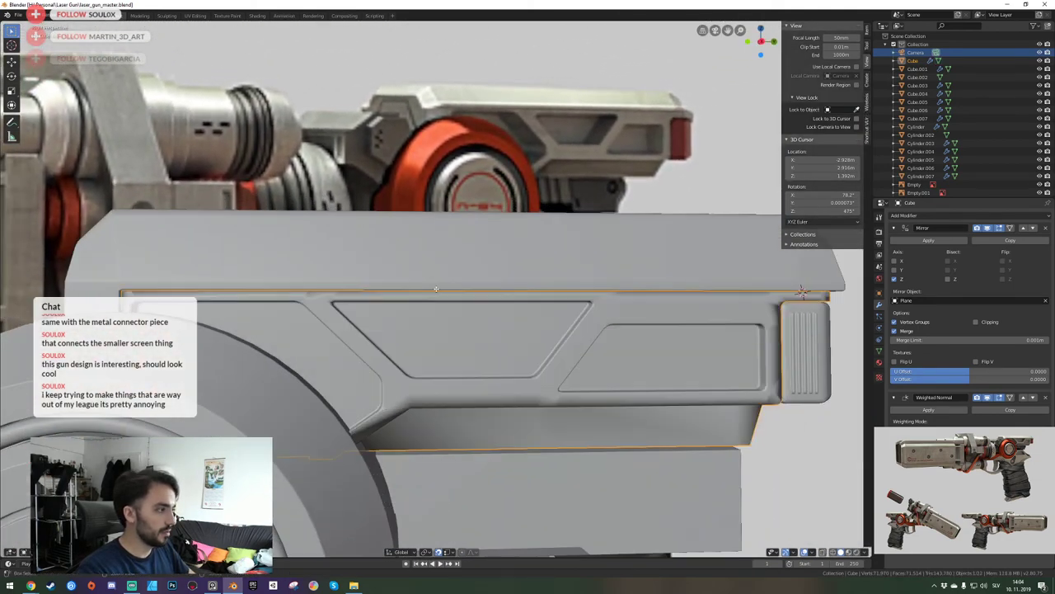
{"action": "key", "text": "Tab"}
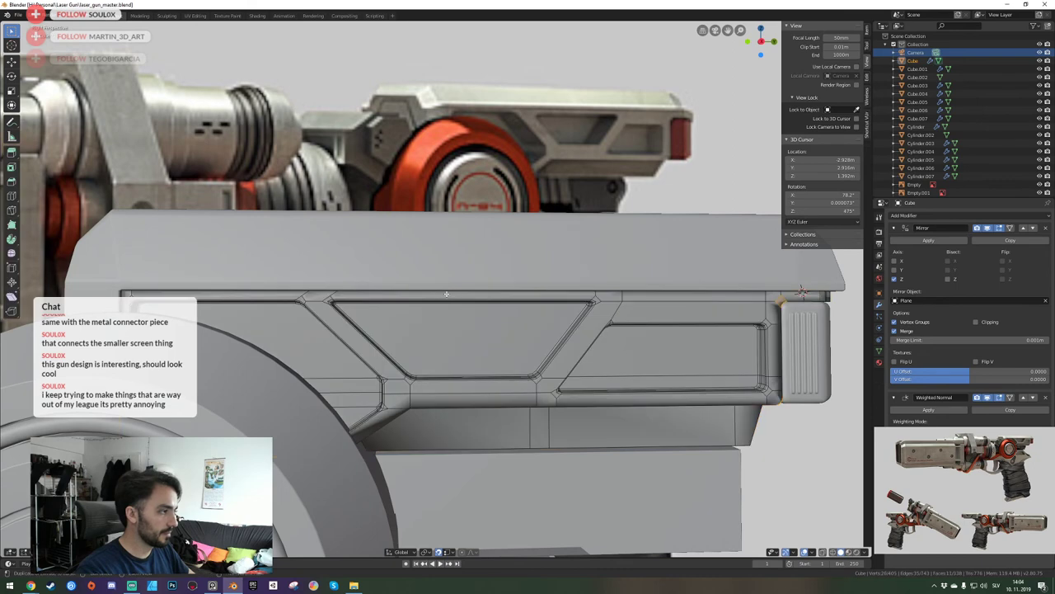
Bevel the side panel's front and rear corner edges together with 5 segments, replacing the bevel made only at the rear.
{"action": "key", "text": "KP_Divide"}
{"action": "middle_click_drag", "start_coordinate": [446, 293], "coordinate": [436, 288]}
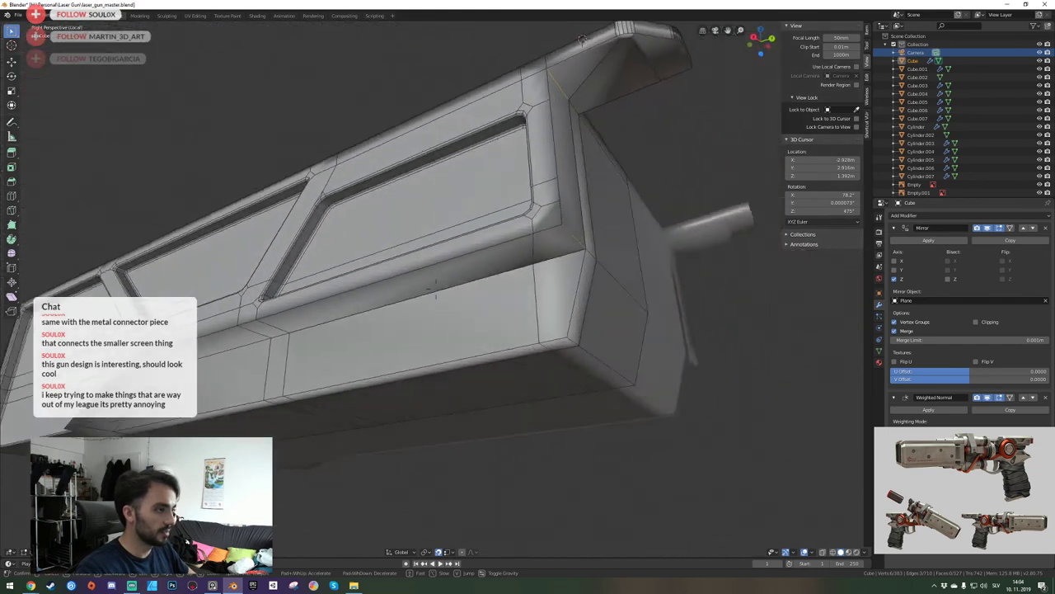
{"action": "key", "text": "w"}
{"action": "key", "text": "a"}
{"action": "left_click", "coordinate": [460, 274]}
{"action": "key", "text": "shift+grave"}
{"action": "key", "text": "d"}
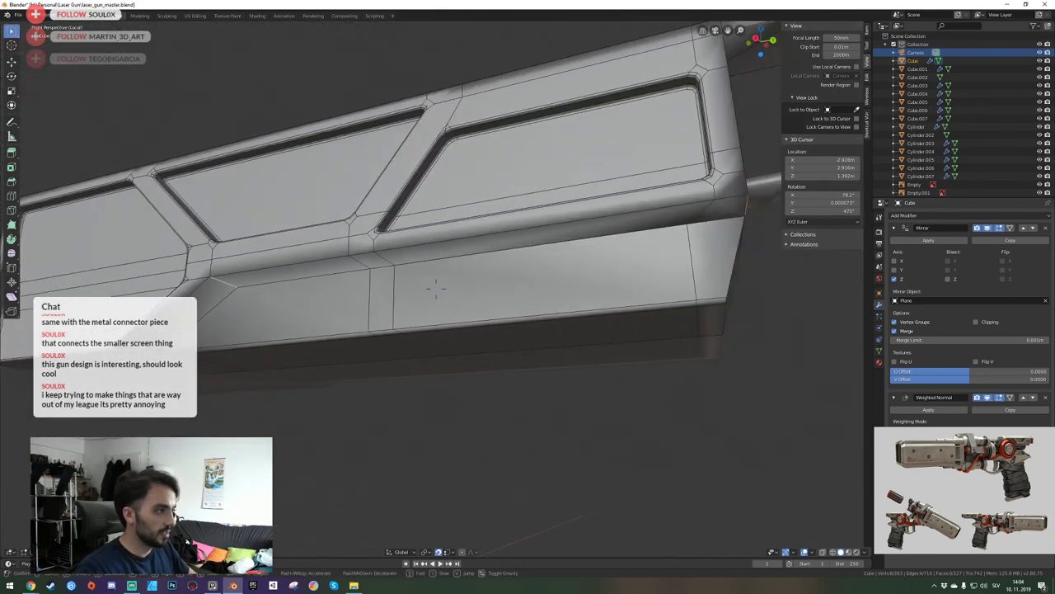
{"action": "left_click", "coordinate": [436, 288]}
{"action": "key", "text": "KP_3"}
{"action": "key", "text": "KP_Divide"}
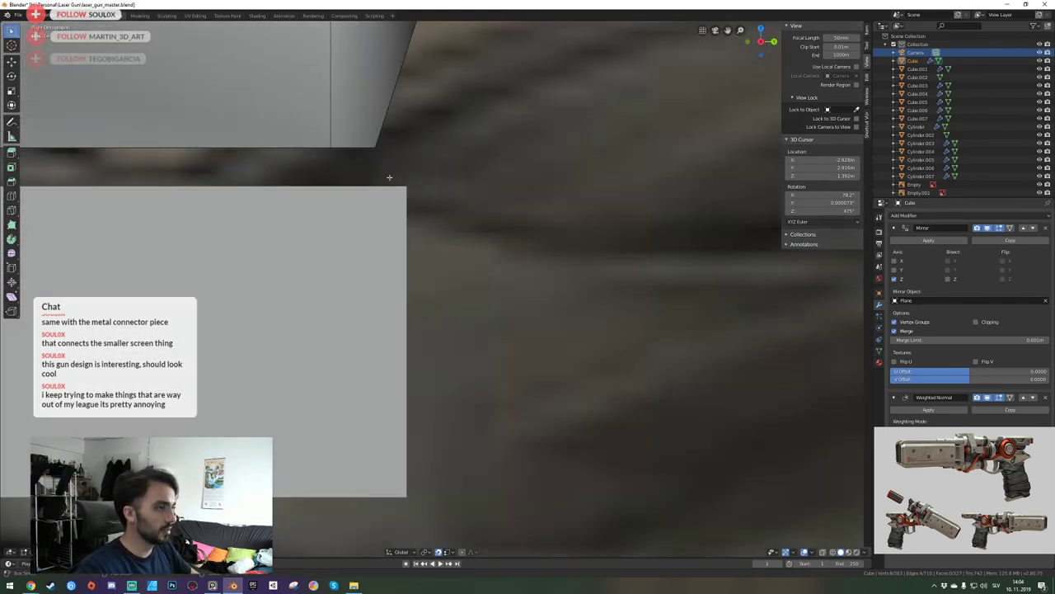
{"action": "scroll", "coordinate": [390, 178], "scroll_direction": "down", "scroll_amount": 6}
{"action": "middle_click_drag", "start_coordinate": [363, 267], "coordinate": [351, 443], "text": "shift"}
{"action": "scroll", "coordinate": [442, 177], "scroll_direction": "up", "scroll_amount": 6}
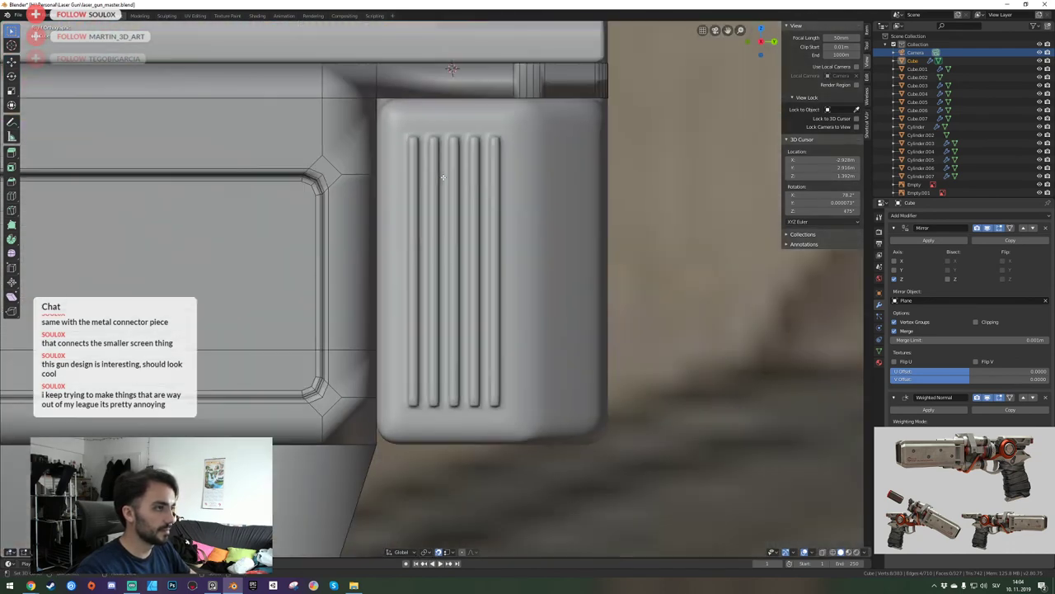
{"action": "key", "text": "ctrl+b"}
{"action": "left_click", "coordinate": [546, 210]}
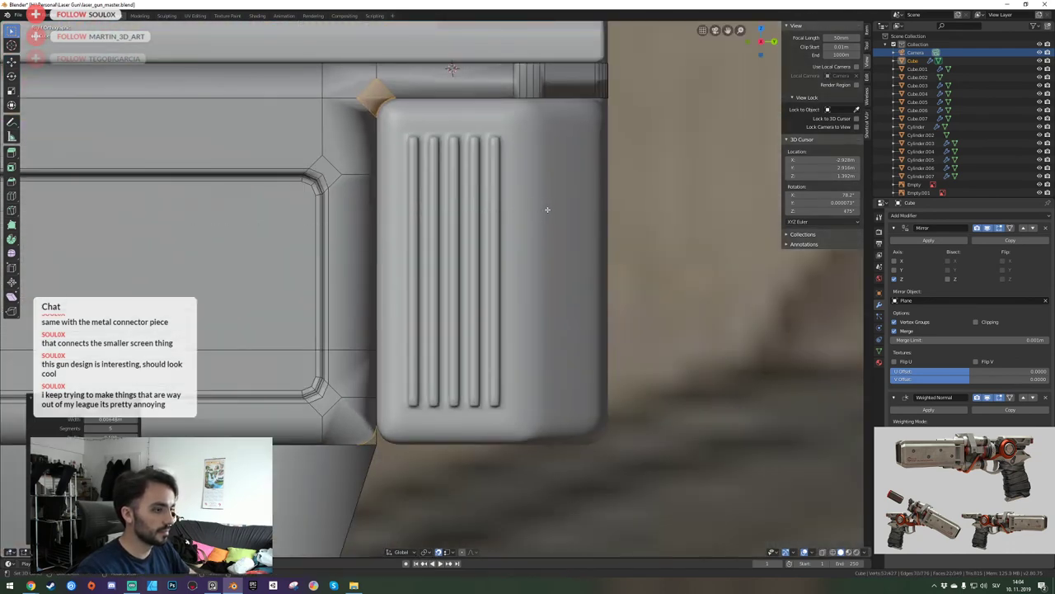
Check the bevelled corners along the side panel, leave mesh editing and save the file.
{"action": "key", "text": "shift+grave"}
{"action": "key", "text": "s"}
{"action": "key", "text": "a"}
{"action": "key", "text": "w"}
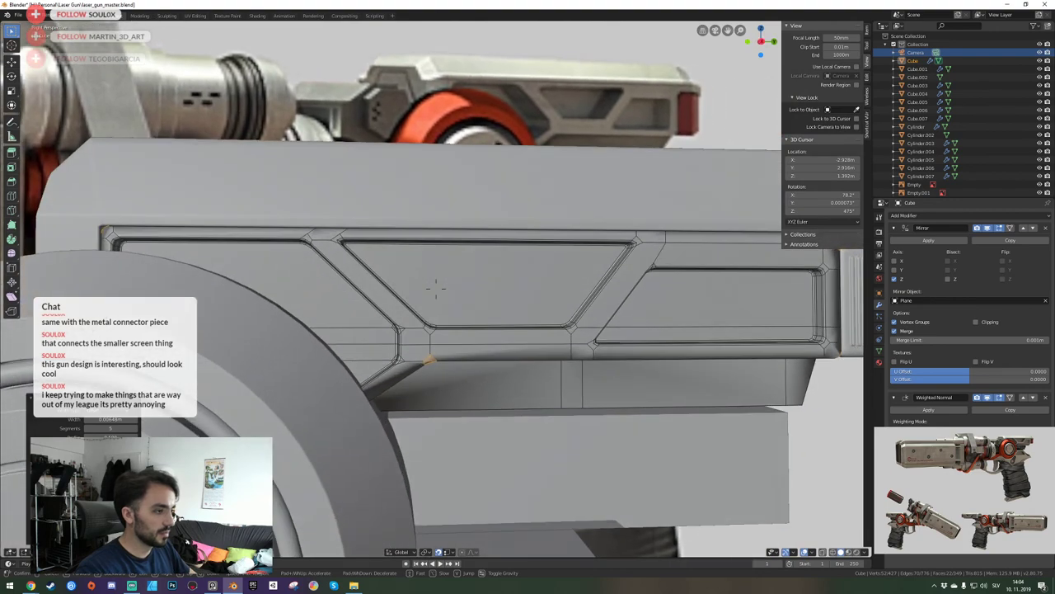
{"action": "key", "text": "a"}
{"action": "key", "text": "w"}
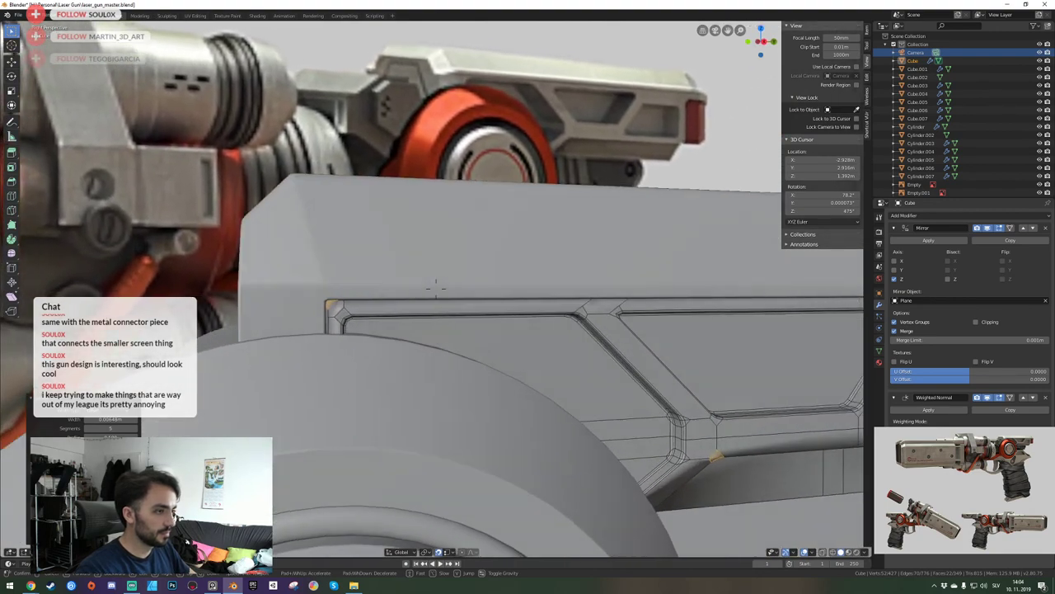
{"action": "key", "text": "d"}
{"action": "left_click", "coordinate": [435, 289]}
{"action": "key", "text": "KP_Divide"}
{"action": "key", "text": "Tab"}
{"action": "key", "text": "ctrl+s"}
{"action": "scroll", "coordinate": [437, 292], "scroll_direction": "down", "scroll_amount": 7}
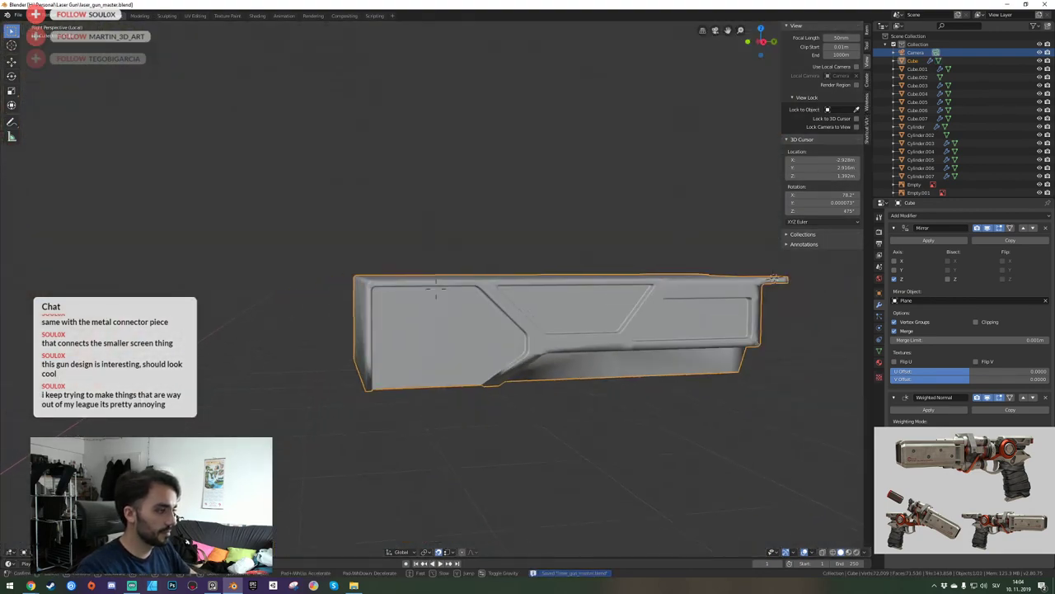
Review the side panel together with the rest of the gun from the side and save the file.
{"action": "key", "text": "alt+a"}
{"action": "key", "text": "KP_Divide"}
{"action": "key", "text": "shift+grave"}
{"action": "key", "text": "w"}
{"action": "key", "text": "d"}
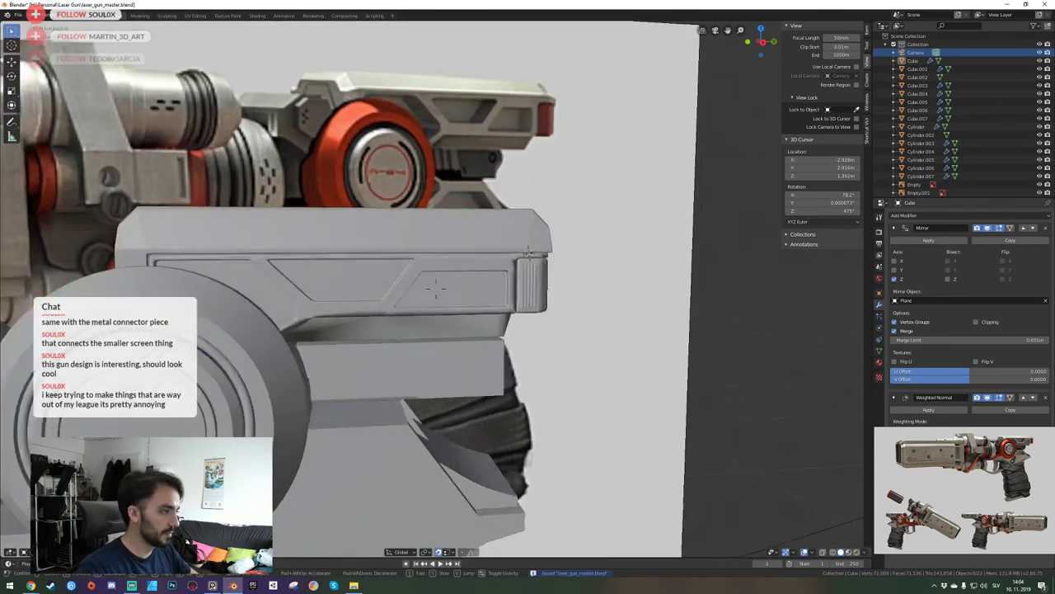
{"action": "left_click", "coordinate": [436, 290]}
{"action": "key", "text": "ctrl+s"}
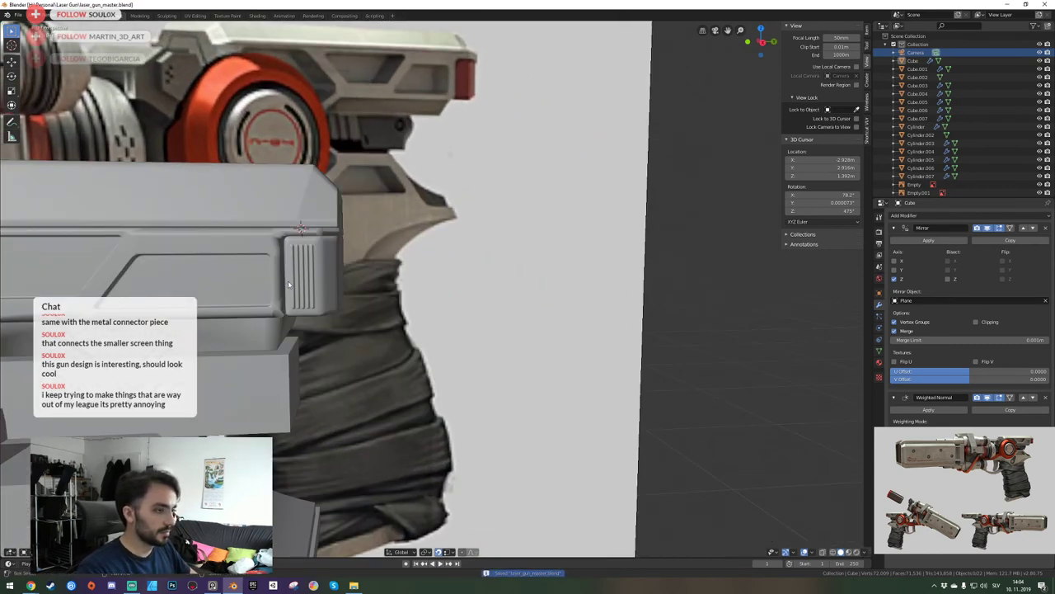
Isolate the side panel body and open its mesh for editing at the rear lip with nothing selected.
{"action": "middle_click_drag", "start_coordinate": [288, 285], "coordinate": [430, 288], "text": "shift"}
{"action": "left_click", "coordinate": [308, 294]}
{"action": "key", "text": "KP_Divide"}
{"action": "key", "text": "shift+grave"}
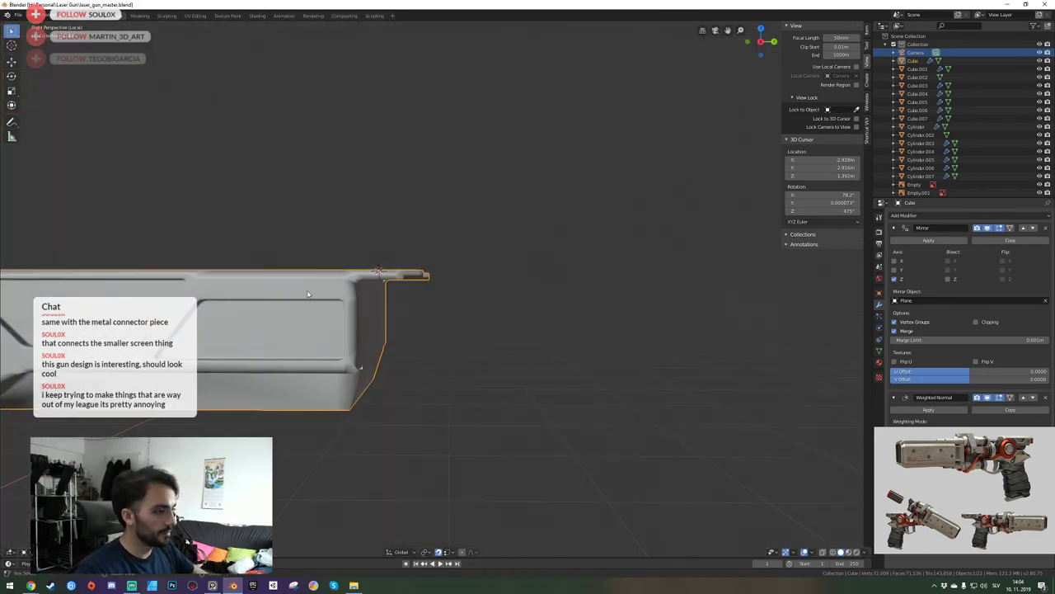
{"action": "left_click", "coordinate": [435, 289]}
{"action": "key", "text": "Tab"}
{"action": "key", "text": "shift+grave"}
{"action": "key", "text": "w"}
{"action": "middle_click_drag", "start_coordinate": [435, 284], "coordinate": [436, 290]}
{"action": "key", "text": "alt+a"}
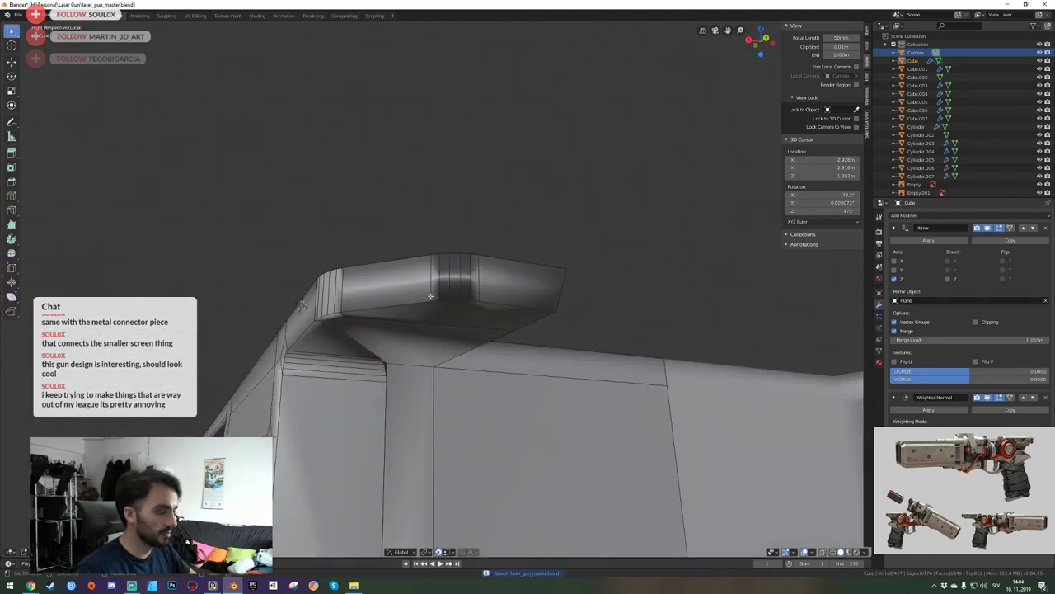
Examine the rear lip's inner end, both isolated and alongside the end cap and top cover.
{"action": "key", "text": "shift+grave"}
{"action": "key", "text": "s"}
{"action": "left_click", "coordinate": [436, 290]}
{"action": "key", "text": "KP_Divide"}
{"action": "key", "text": "shift+grave"}
{"action": "key", "text": "s"}
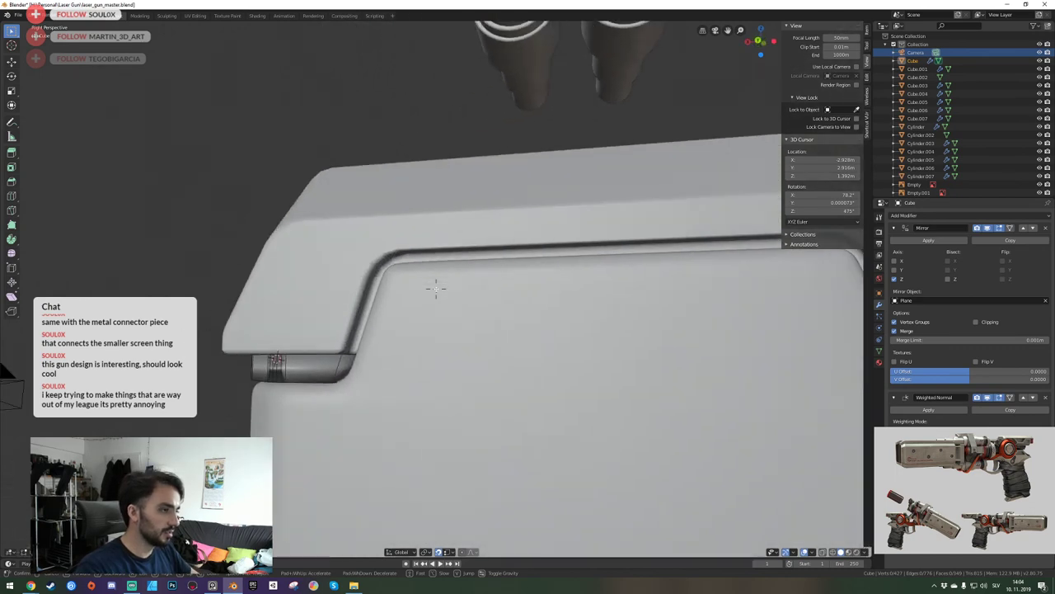
{"action": "left_click", "coordinate": [436, 288]}
{"action": "key", "text": "KP_Divide"}
{"action": "key", "text": "shift+grave"}
{"action": "key", "text": "w"}
{"action": "left_click", "coordinate": [436, 289]}
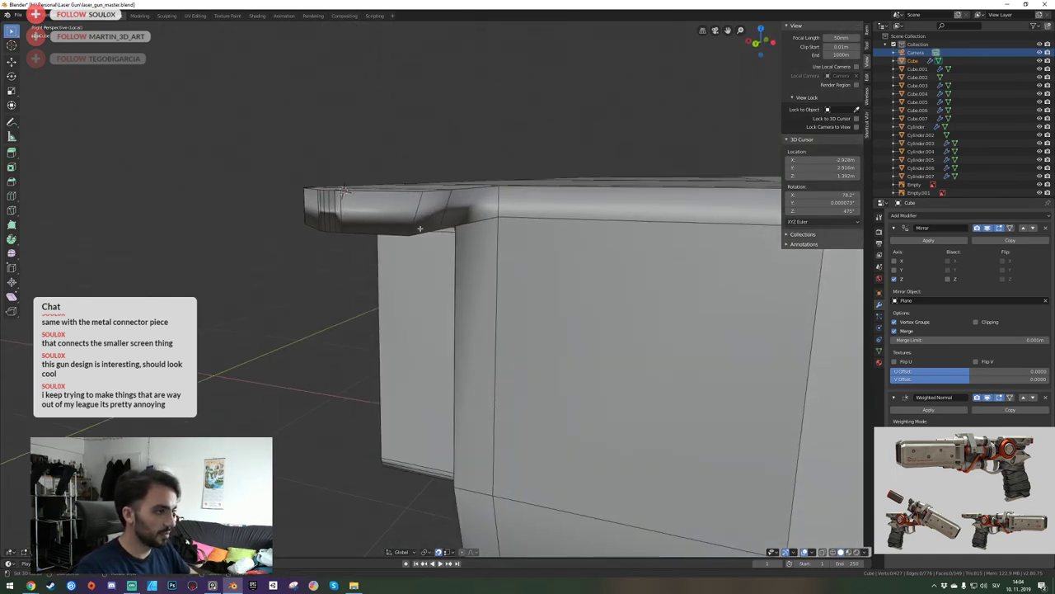
Try a 5-segment bevel on the edge at the rear lip's inner end, with the surrounding parts shown.
{"action": "key", "text": "KP_Divide"}
{"action": "left_click", "coordinate": [418, 222]}
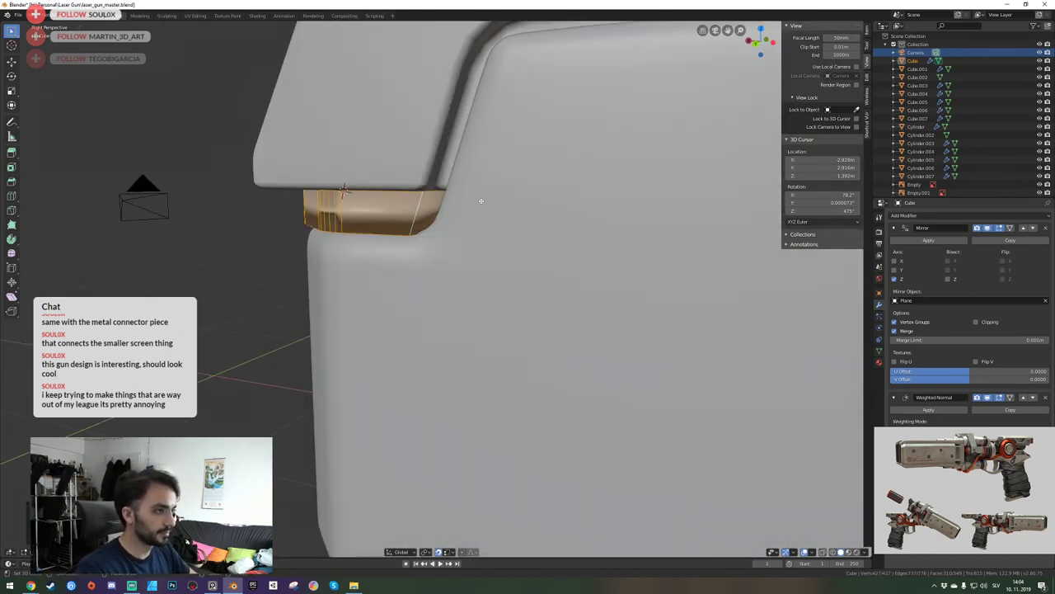
{"action": "key", "text": "shift+grave"}
{"action": "key", "text": "s"}
{"action": "left_click", "coordinate": [436, 288]}
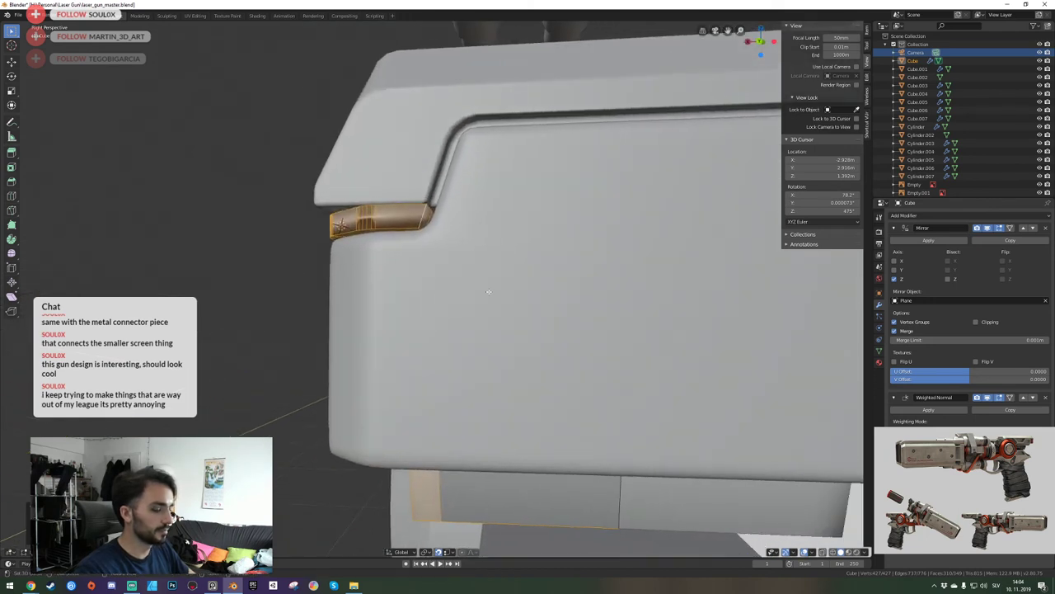
{"action": "key", "text": "alt+a"}
{"action": "key", "text": "ctrl+b"}
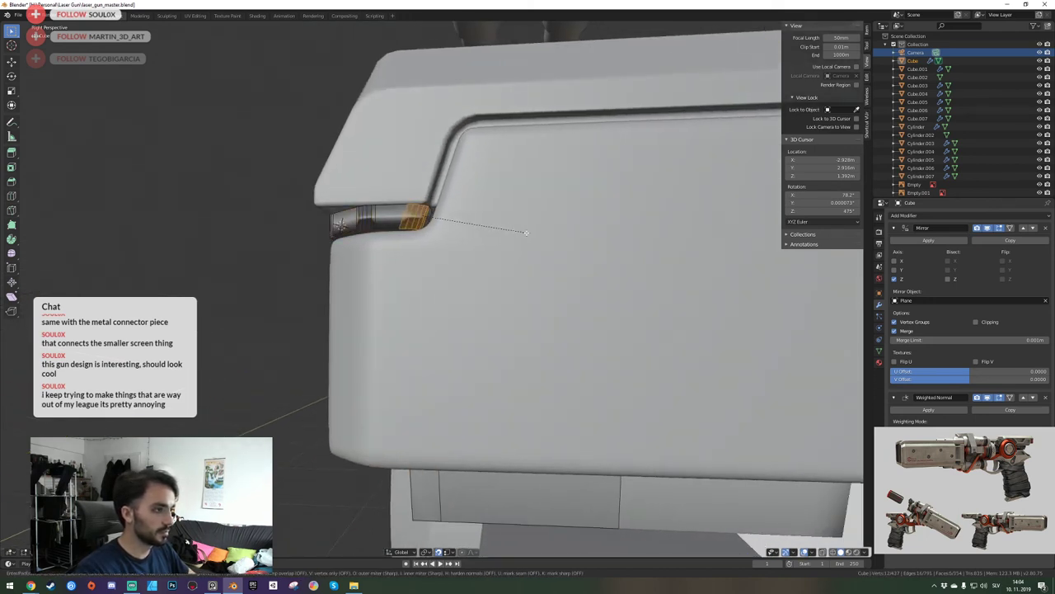
{"action": "left_click", "coordinate": [431, 231]}
Inspect the bevelled inner end of the rear lip from several angles and undo the bevel.
{"action": "middle_click_drag", "start_coordinate": [431, 231], "coordinate": [435, 288]}
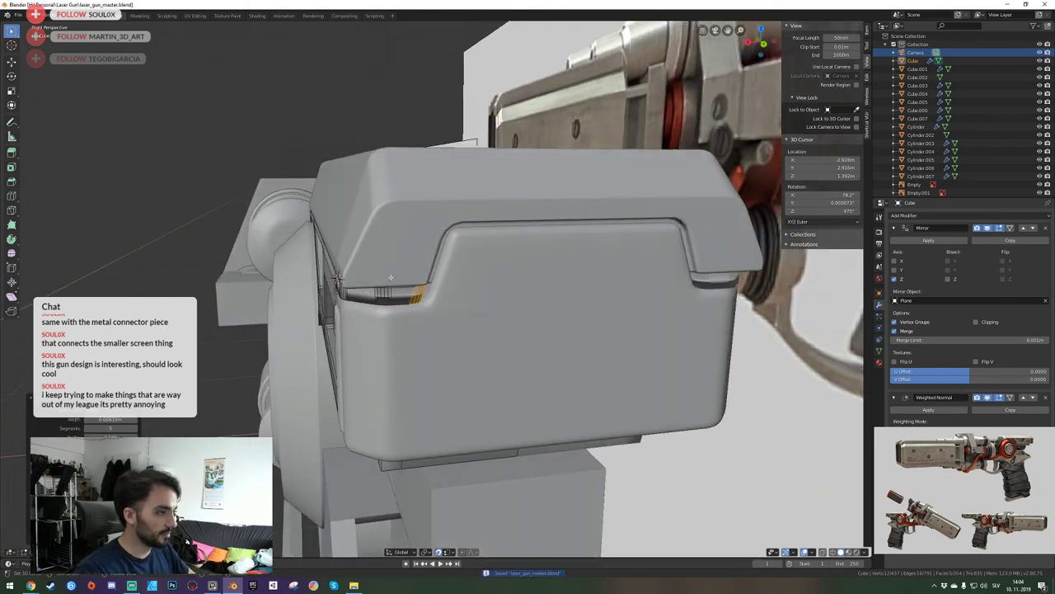
{"action": "middle_click_drag", "start_coordinate": [372, 242], "coordinate": [435, 289]}
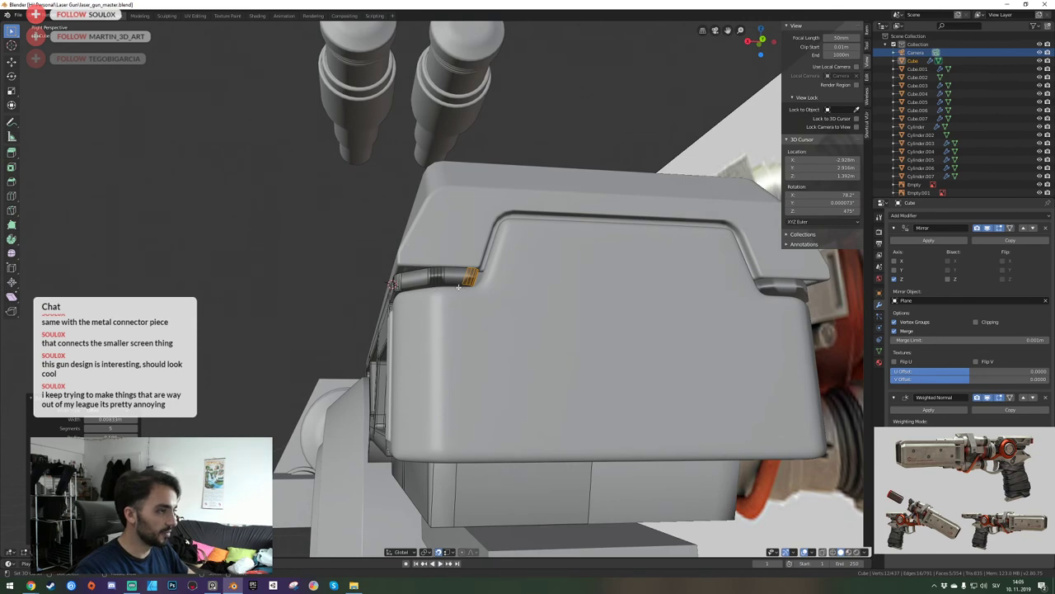
{"action": "middle_click_drag", "start_coordinate": [475, 274], "coordinate": [436, 290]}
{"action": "key", "text": "shift+grave"}
{"action": "key", "text": "w"}
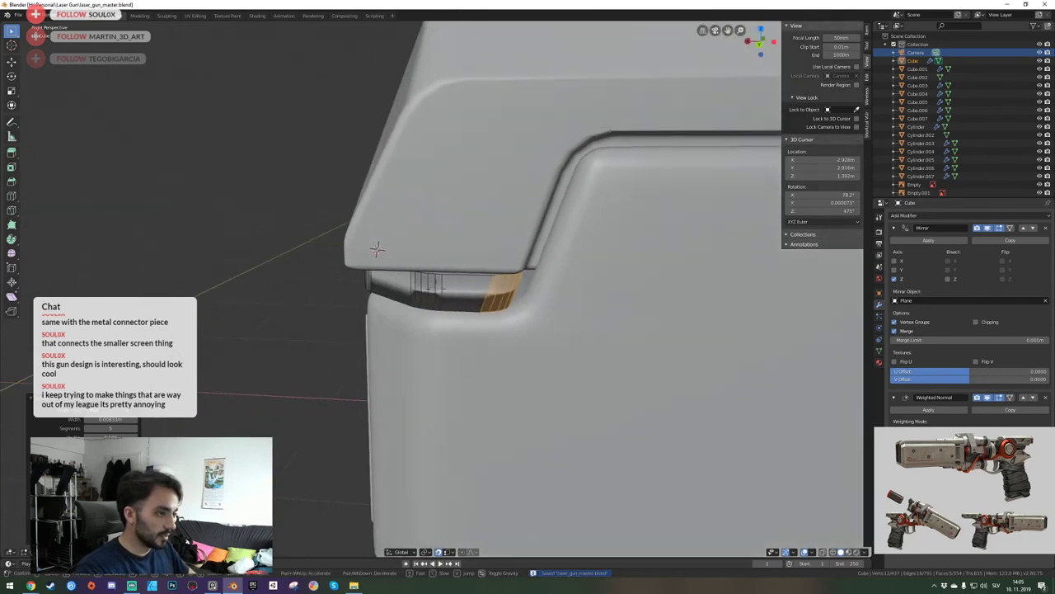
{"action": "key", "text": "s"}
{"action": "left_click", "coordinate": [435, 289]}
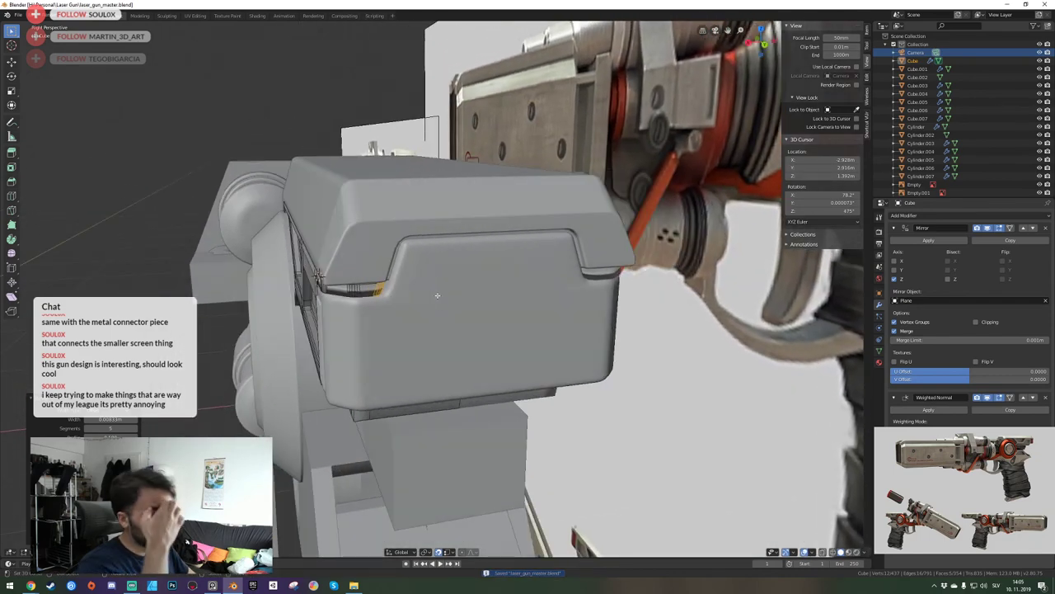
{"action": "key", "text": "ctrl+z"}
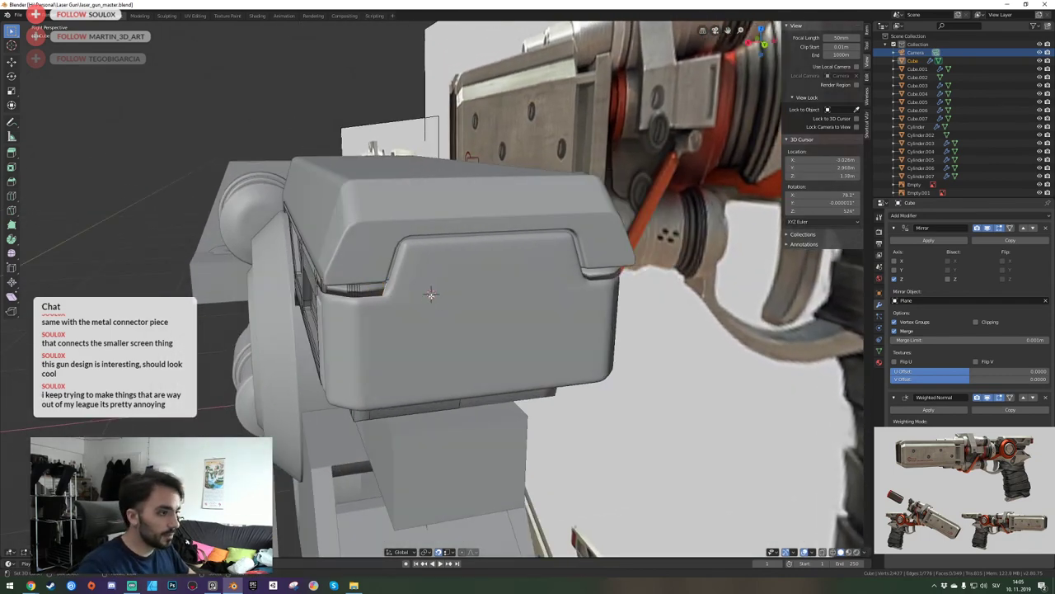
Bevel the edge at the rear lip's inner end by about 0.0045 m with 5 segments and save the file.
{"action": "key", "text": "shift+grave"}
{"action": "key", "text": "d"}
{"action": "key", "text": "w"}
{"action": "left_click", "coordinate": [435, 288]}
{"action": "key", "text": "ctrl+b"}
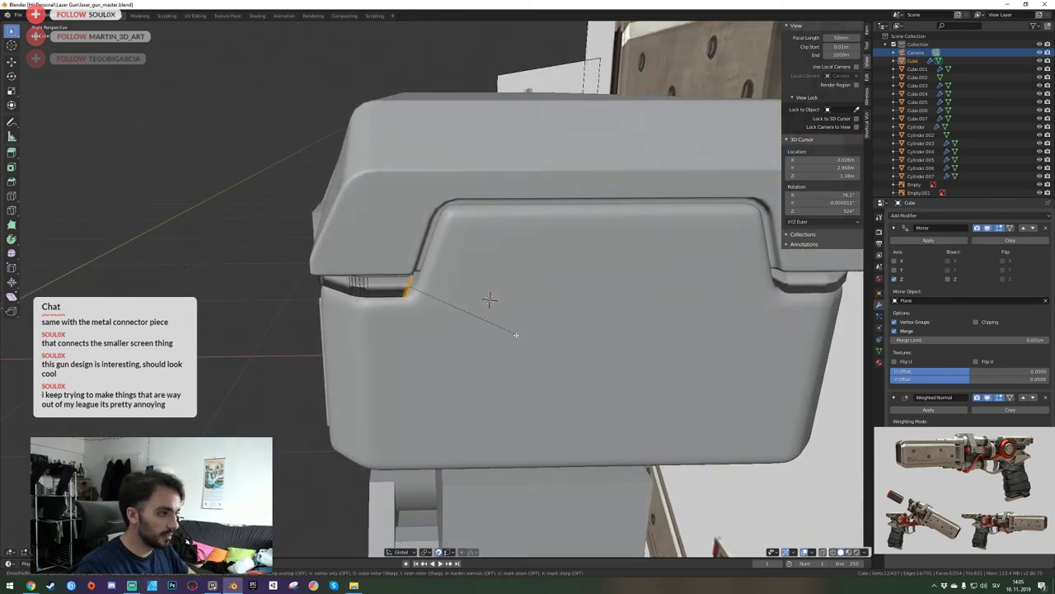
{"action": "left_click", "coordinate": [551, 353]}
{"action": "key", "text": "ctrl+s"}
{"action": "key", "text": "shift+grave"}
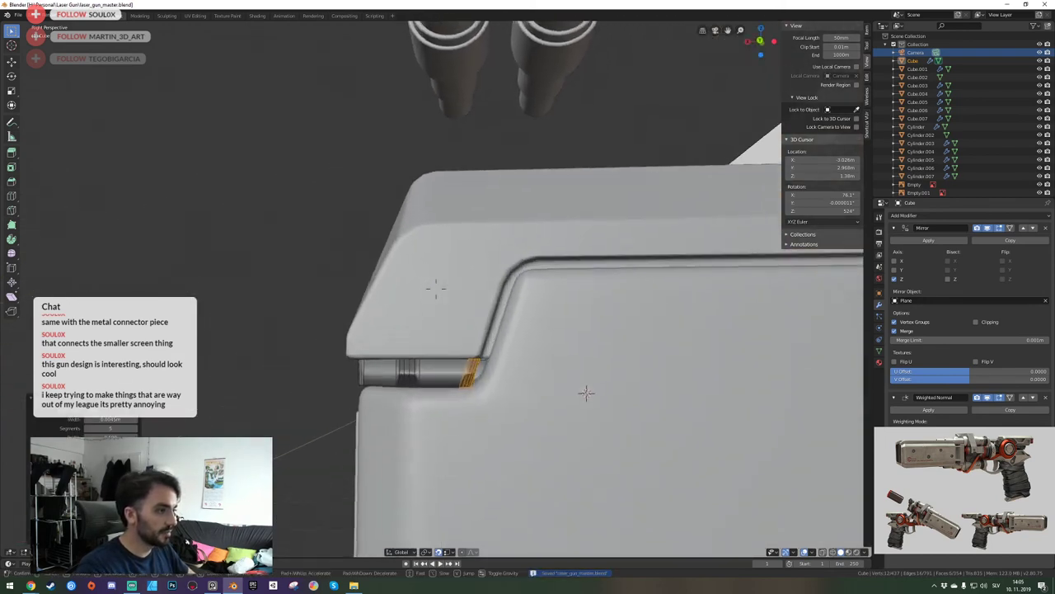
{"action": "key", "text": "e"}
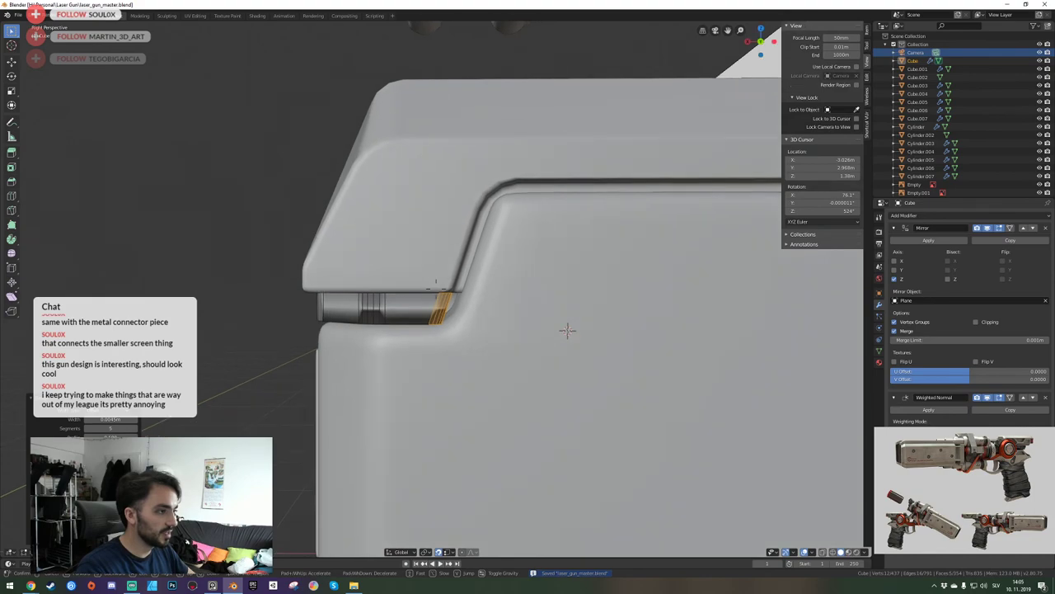
Examine the bevelled rear lip against the end cap and top cover and in isolation, and clear the edge selection.
{"action": "left_click", "coordinate": [436, 289]}
{"action": "key", "text": "shift+grave"}
{"action": "key", "text": "s"}
{"action": "left_click", "coordinate": [471, 313]}
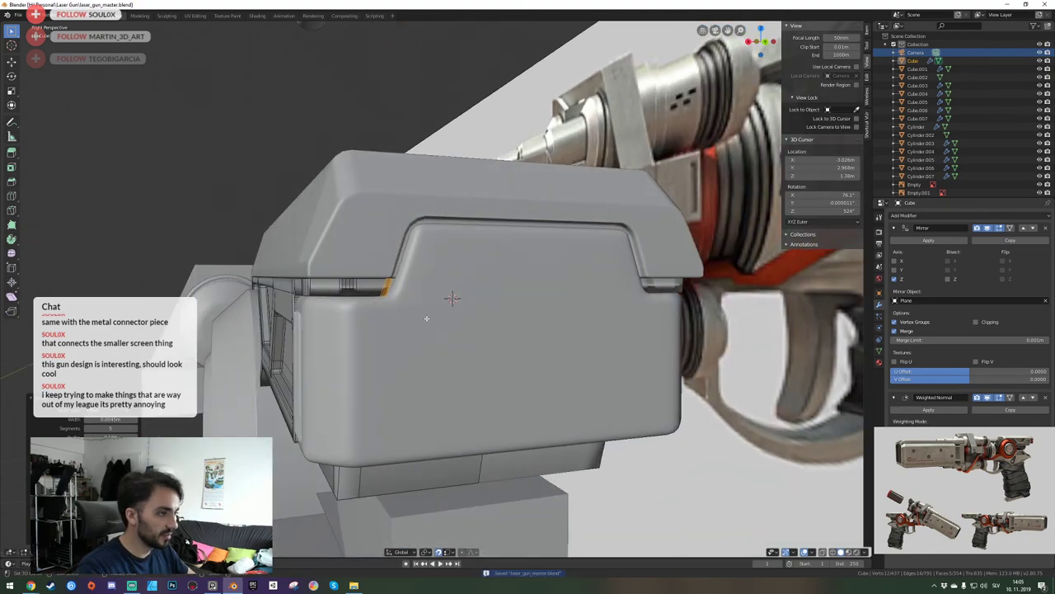
{"action": "key", "text": "a"}
{"action": "left_click", "coordinate": [436, 289]}
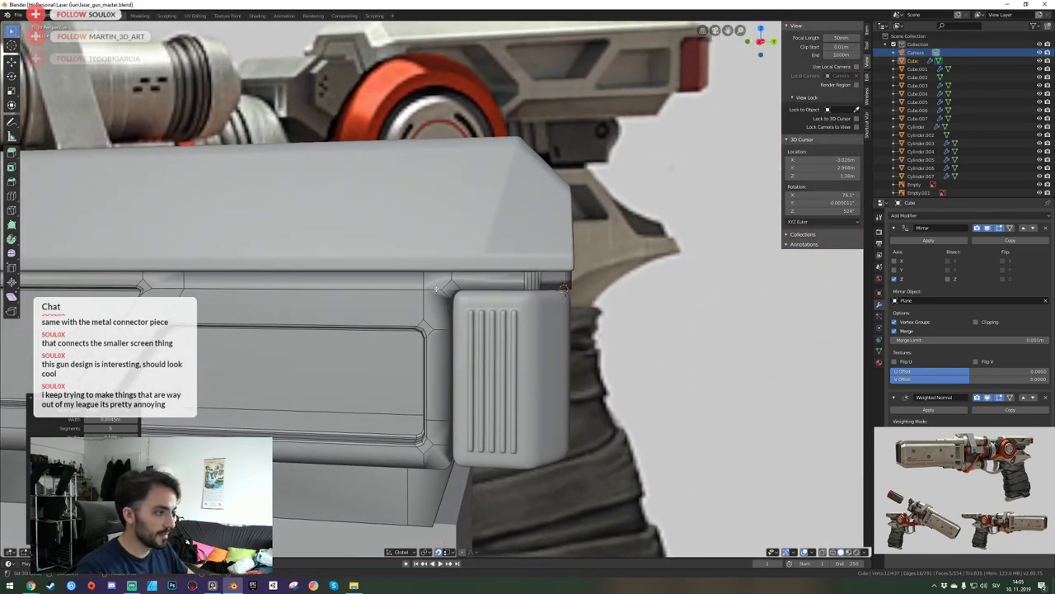
{"action": "key", "text": "d"}
{"action": "left_click", "coordinate": [436, 289]}
{"action": "key", "text": "KP_Divide"}
{"action": "key", "text": "shift+grave"}
{"action": "key", "text": "d"}
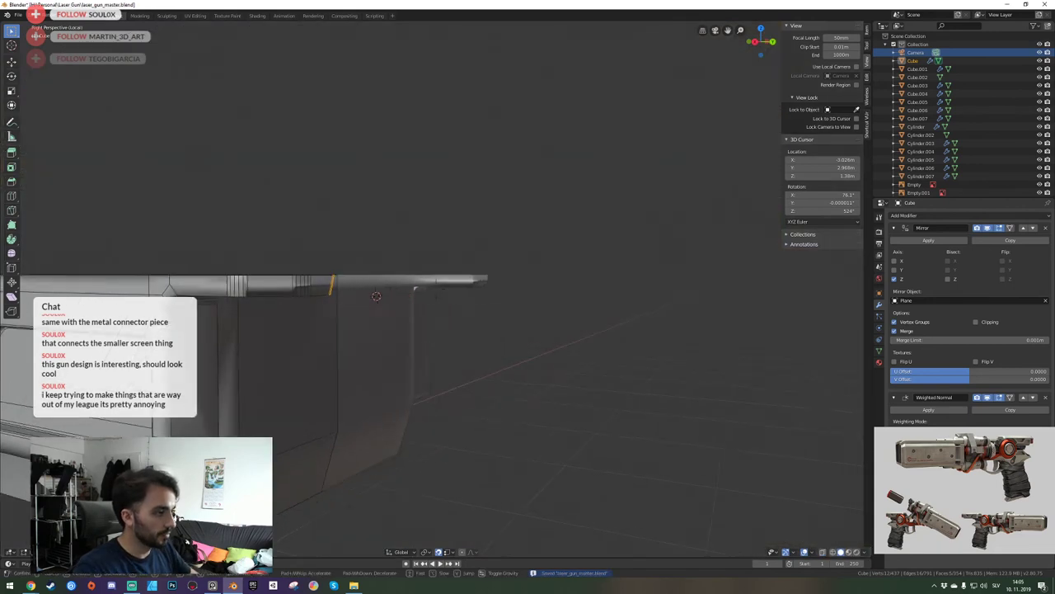
{"action": "key", "text": "q"}
{"action": "left_click", "coordinate": [437, 288]}
{"action": "key", "text": "shift+grave"}
{"action": "key", "text": "d"}
{"action": "left_click", "coordinate": [436, 289]}
{"action": "key", "text": "alt+a"}
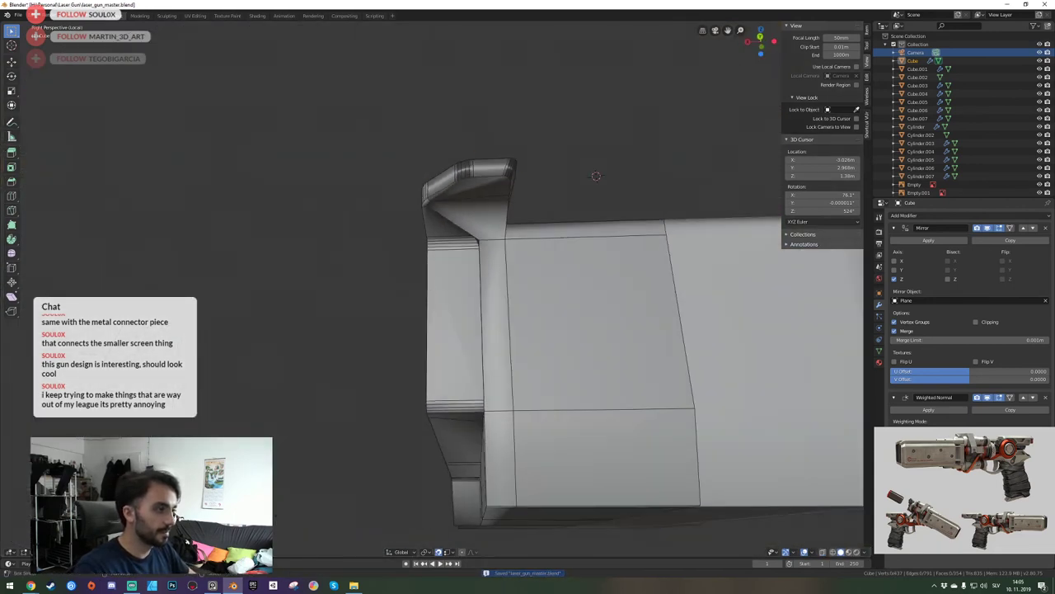
Inspect the vertices where the rear lip meets the body's back face, and save the file.
{"action": "key", "text": "shift+grave"}
{"action": "key", "text": "d"}
{"action": "key", "text": "e"}
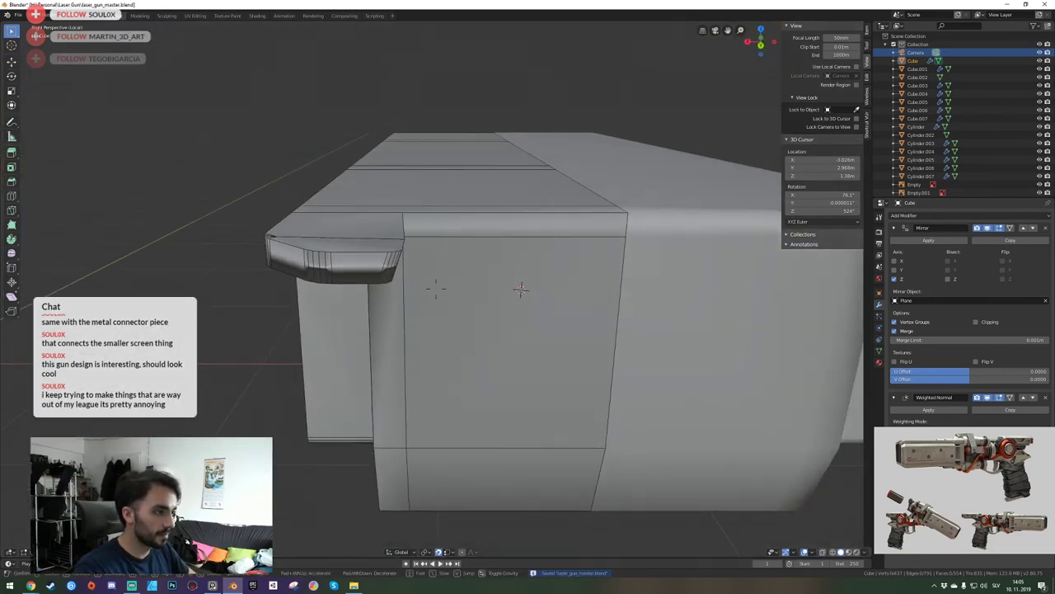
{"action": "left_click", "coordinate": [436, 289]}
{"action": "key", "text": "1"}
{"action": "left_click", "coordinate": [407, 288]}
{"action": "key", "text": "shift+grave"}
{"action": "key", "text": "q"}
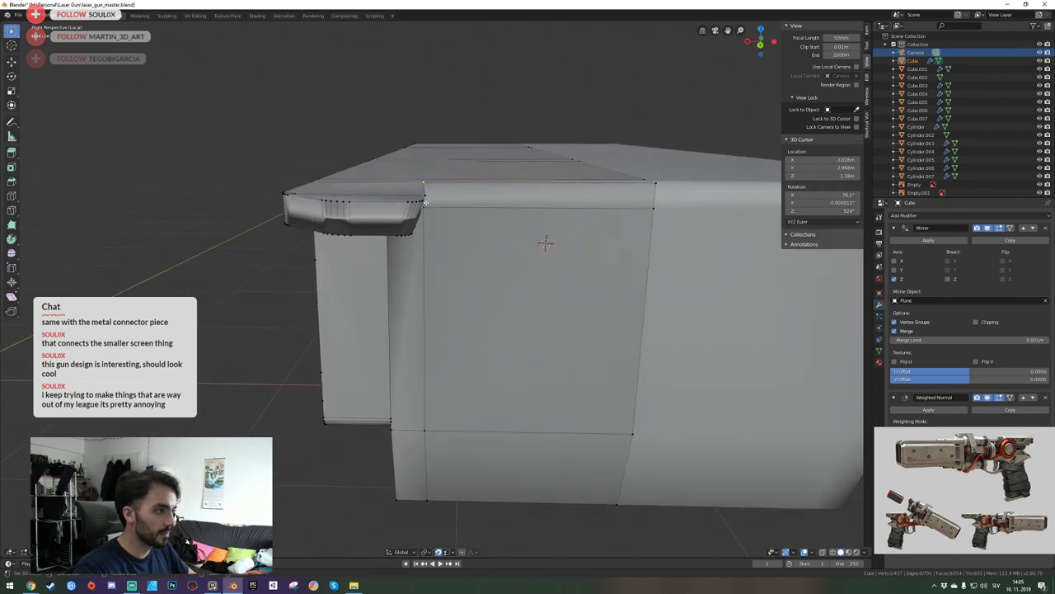
{"action": "key", "text": "d"}
{"action": "left_click", "coordinate": [436, 289]}
{"action": "key", "text": "shift+grave"}
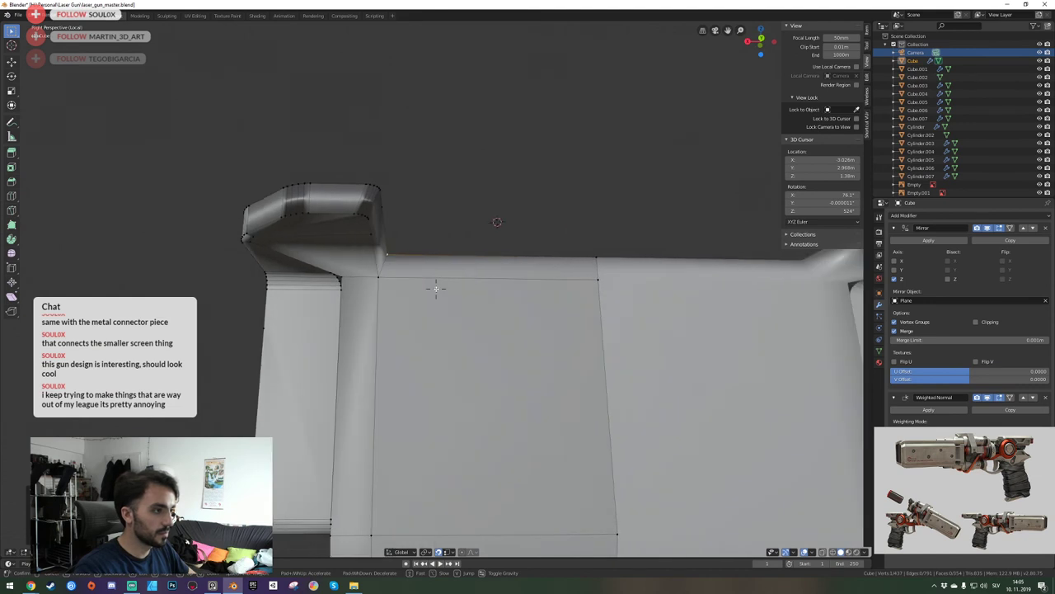
{"action": "key", "text": "ctrl+s"}
{"action": "left_click", "coordinate": [436, 289]}
{"action": "key", "text": "2"}
{"action": "key", "text": "shift+grave"}
{"action": "key", "text": "e"}
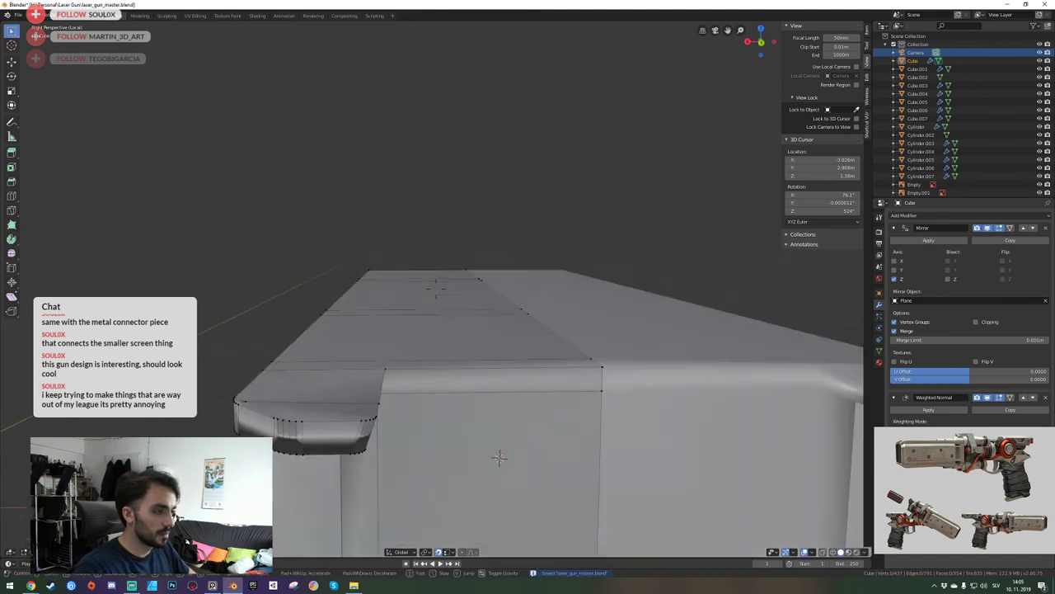
{"action": "key", "text": "q"}
{"action": "left_click", "coordinate": [436, 288]}
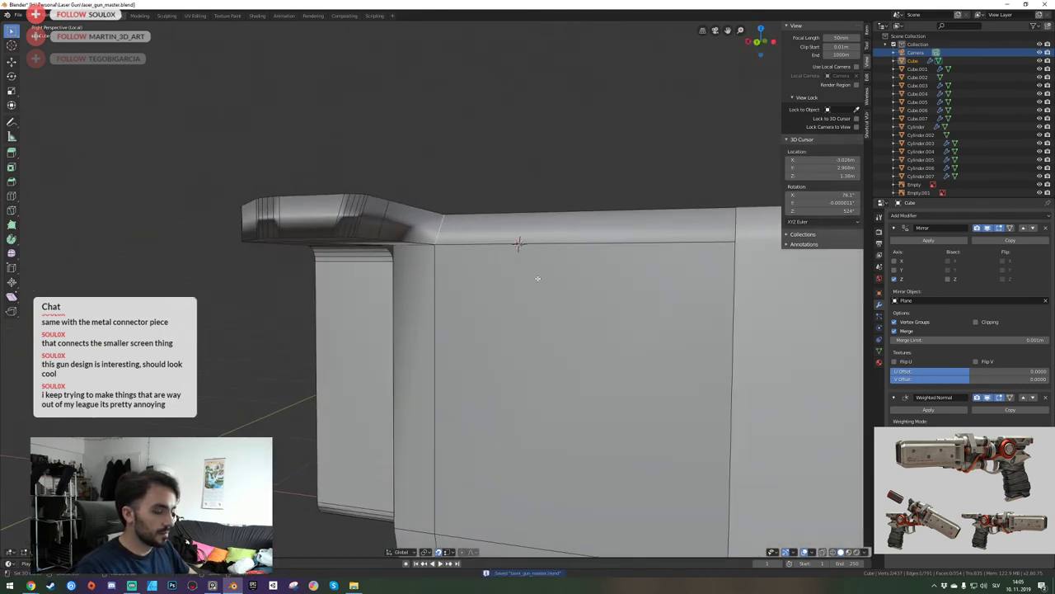
{"action": "key", "text": "ctrl+b"}
{"action": "right_click", "coordinate": [636, 332]}
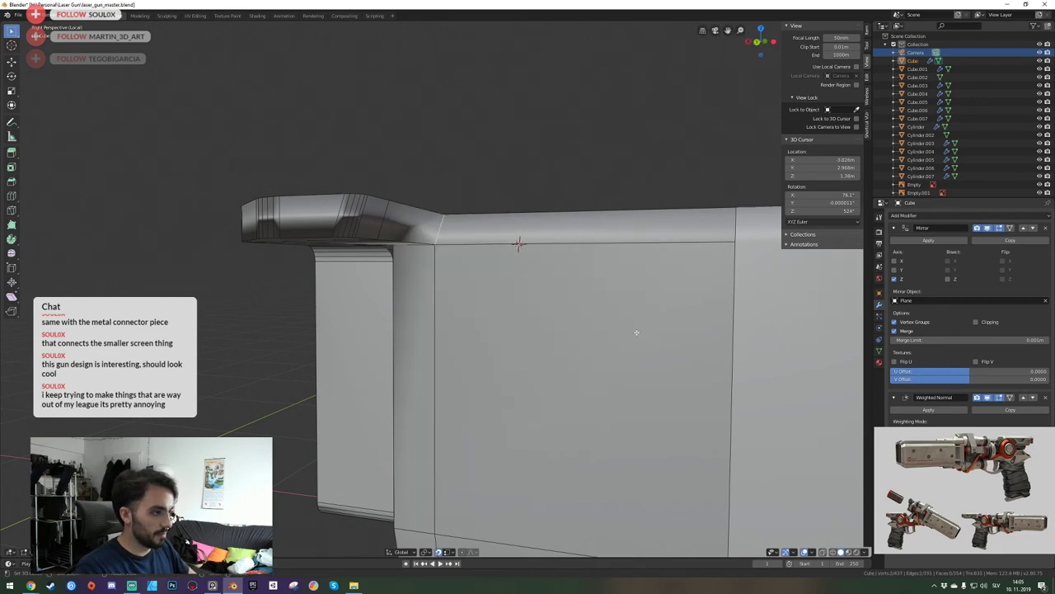
Examine the body's lower rear corner and underside, both isolated and with the surrounding gun parts shown.
{"action": "key", "text": "shift+grave"}
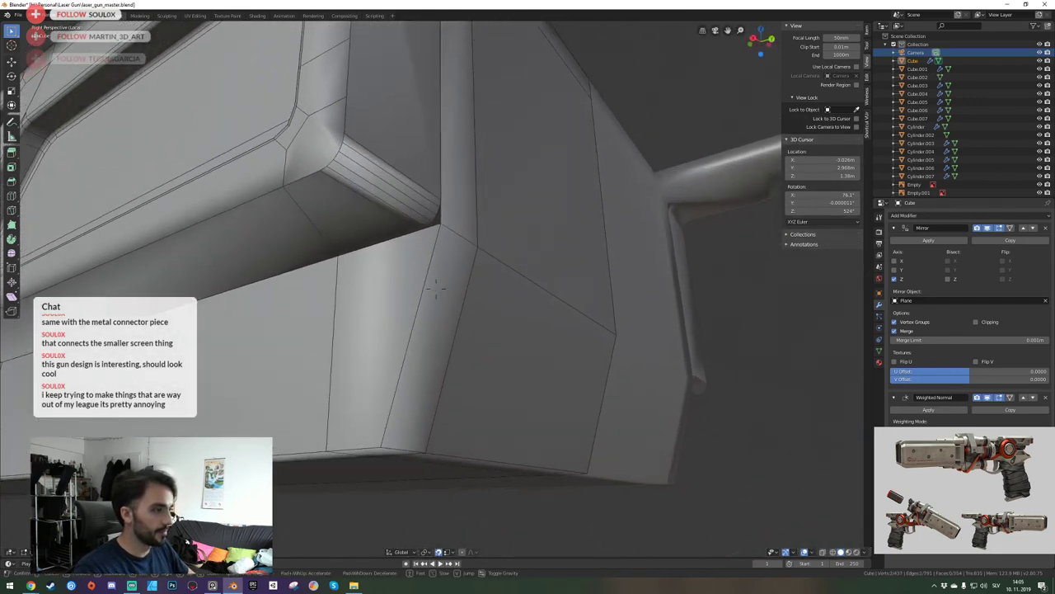
{"action": "left_click", "coordinate": [436, 289]}
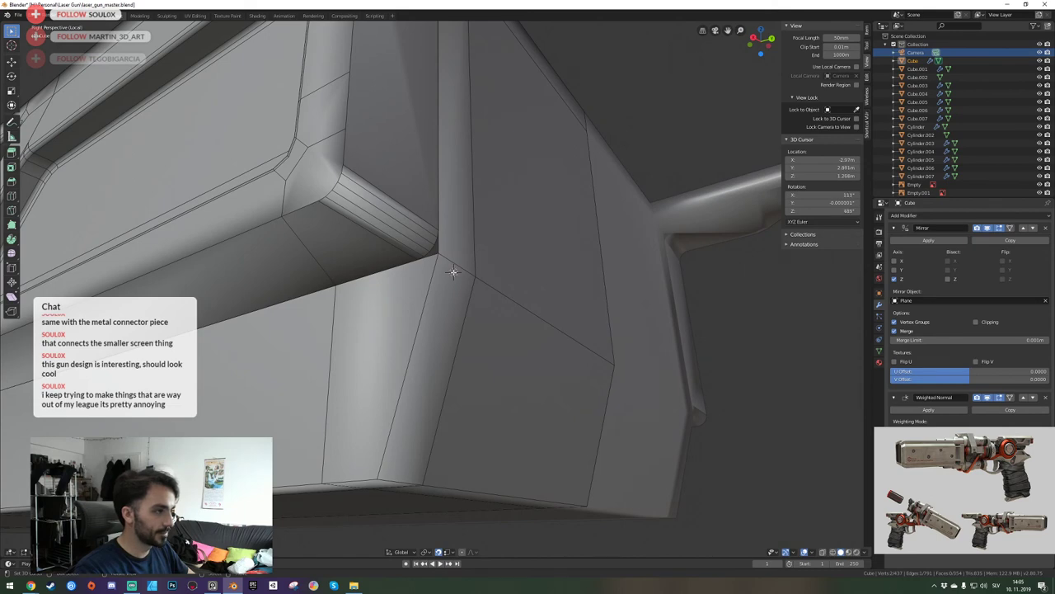
{"action": "key", "text": "shift+grave"}
{"action": "key", "text": "s"}
{"action": "left_click", "coordinate": [436, 288]}
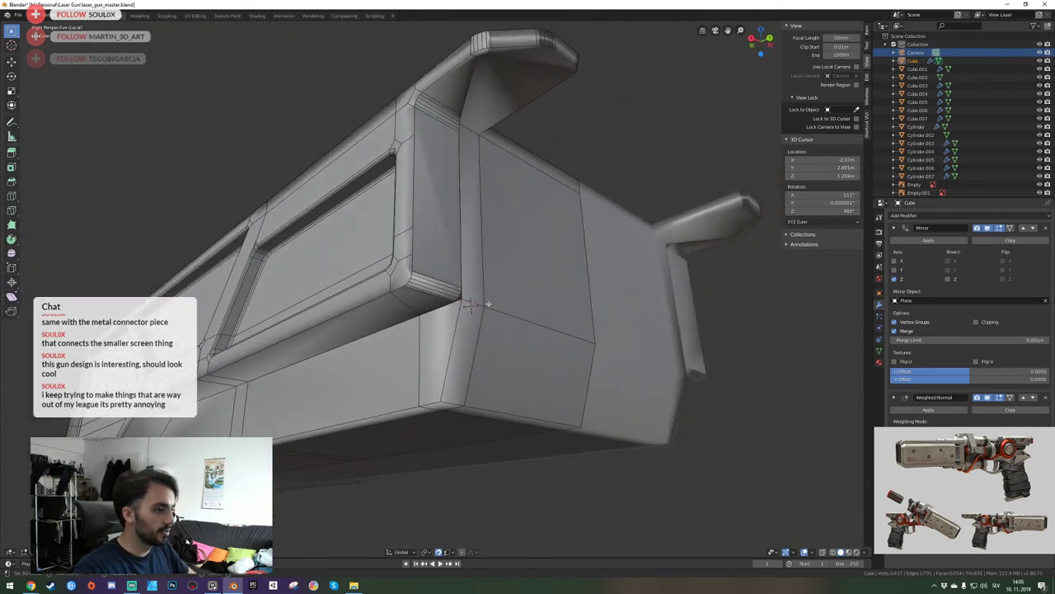
{"action": "key", "text": "d"}
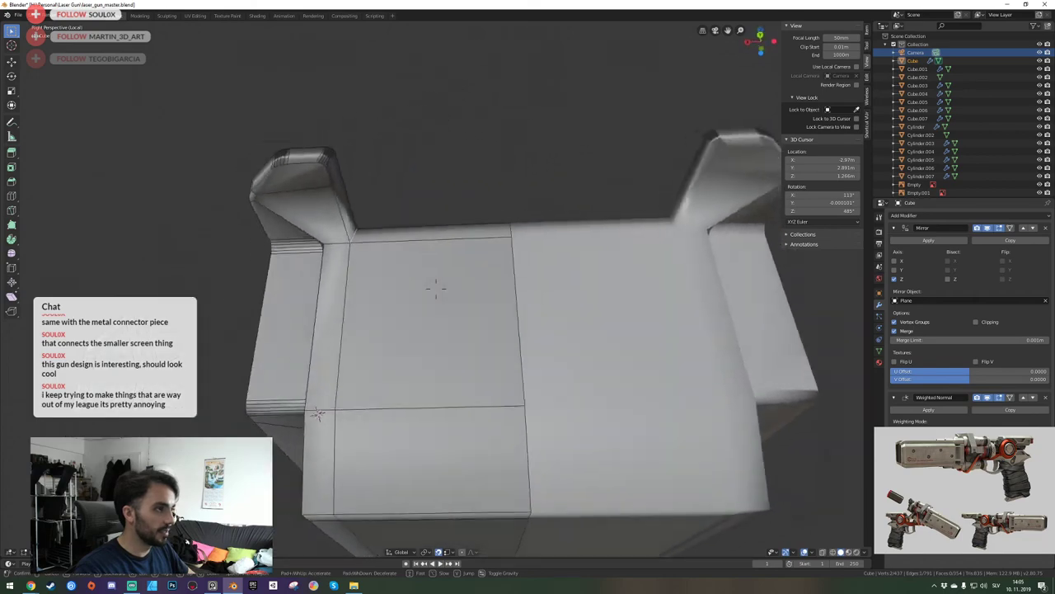
{"action": "key", "text": "a"}
{"action": "key", "text": "w"}
{"action": "middle_click_drag", "start_coordinate": [435, 289], "coordinate": [450, 287]}
{"action": "key", "text": "KP_Divide"}
{"action": "key", "text": "shift+grave"}
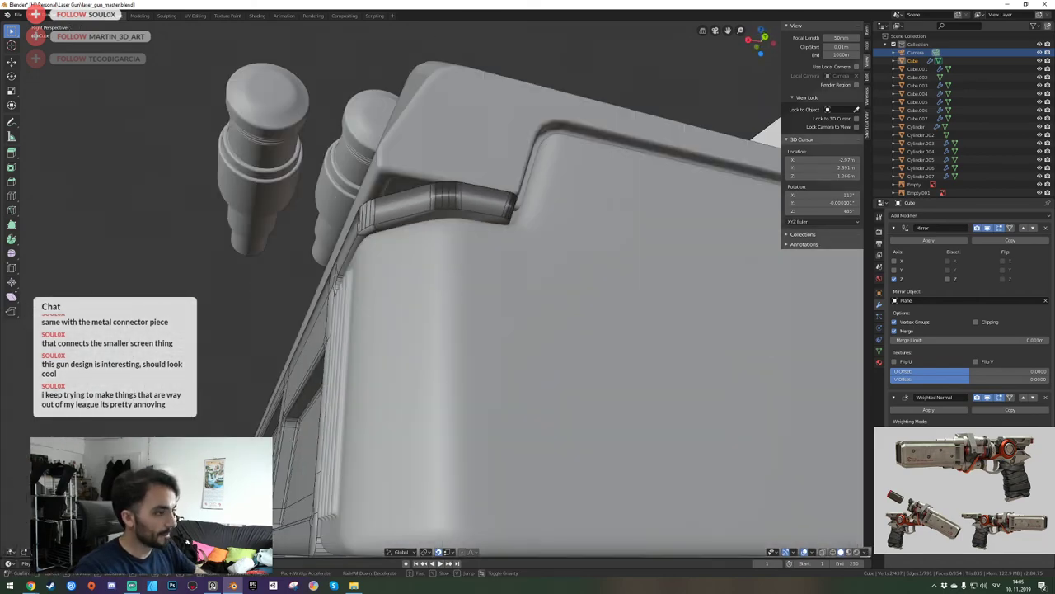
{"action": "key", "text": "s"}
{"action": "left_click", "coordinate": [436, 288]}
{"action": "key", "text": "KP_Divide"}
{"action": "key", "text": "shift+grave"}
{"action": "key", "text": "q"}
{"action": "left_click", "coordinate": [436, 288]}
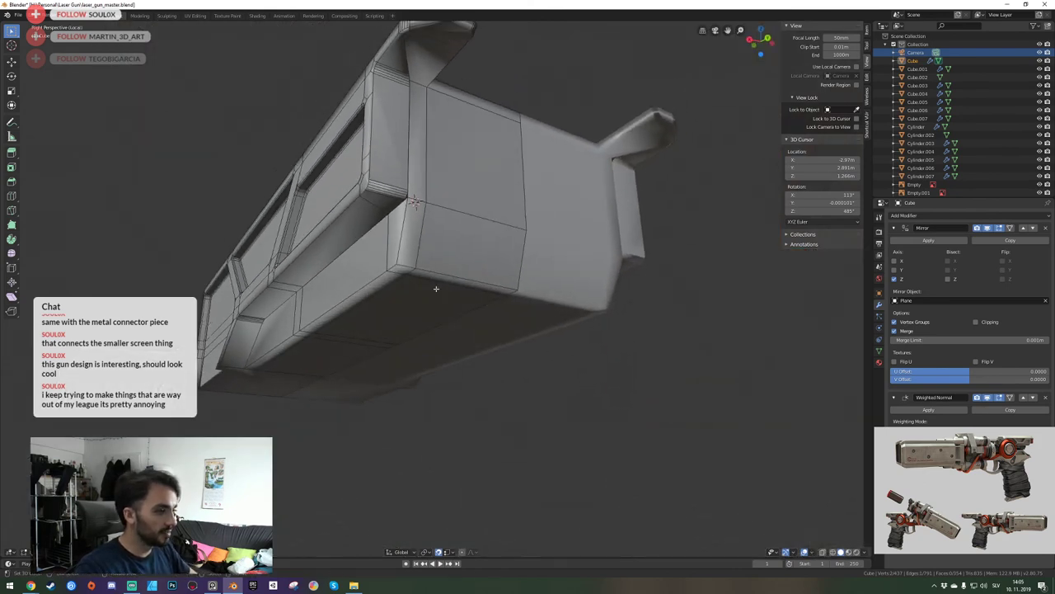
Select the strip of faces running along the body's lower side, around the rear corner and across the lower back.
{"action": "key", "text": "3"}
{"action": "key", "text": "shift+grave"}
{"action": "key", "text": "w"}
{"action": "left_click", "coordinate": [436, 289]}
{"action": "left_click", "coordinate": [395, 301]}
{"action": "key", "text": "shift+grave"}
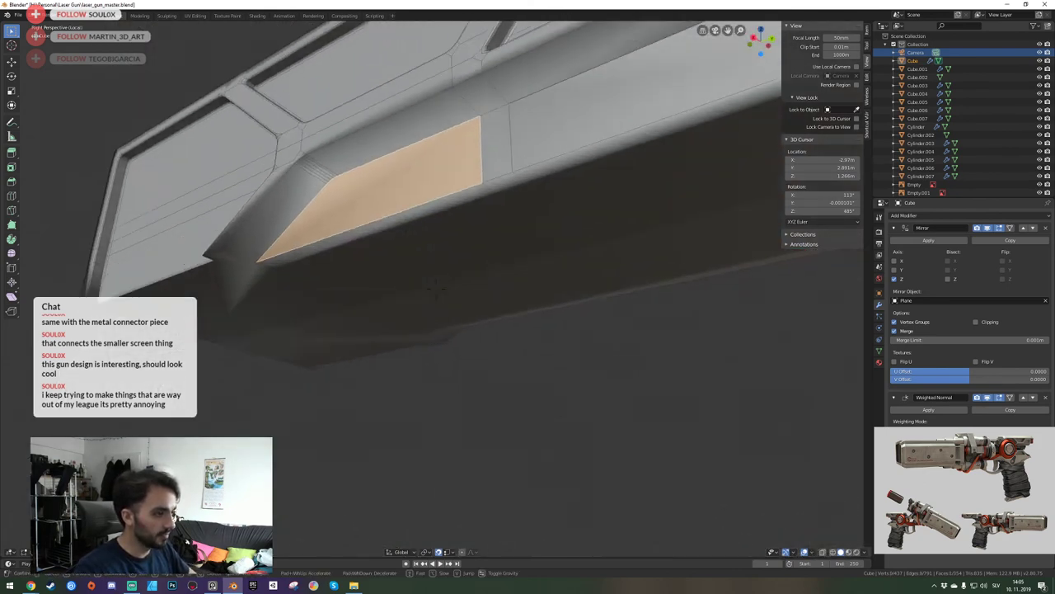
{"action": "key", "text": "d"}
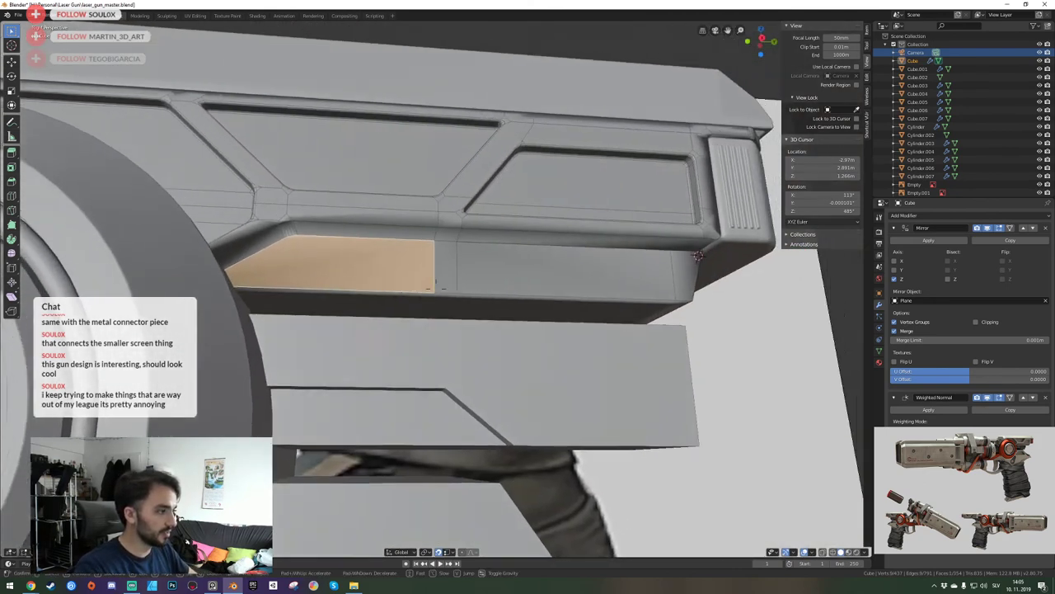
{"action": "key", "text": "a"}
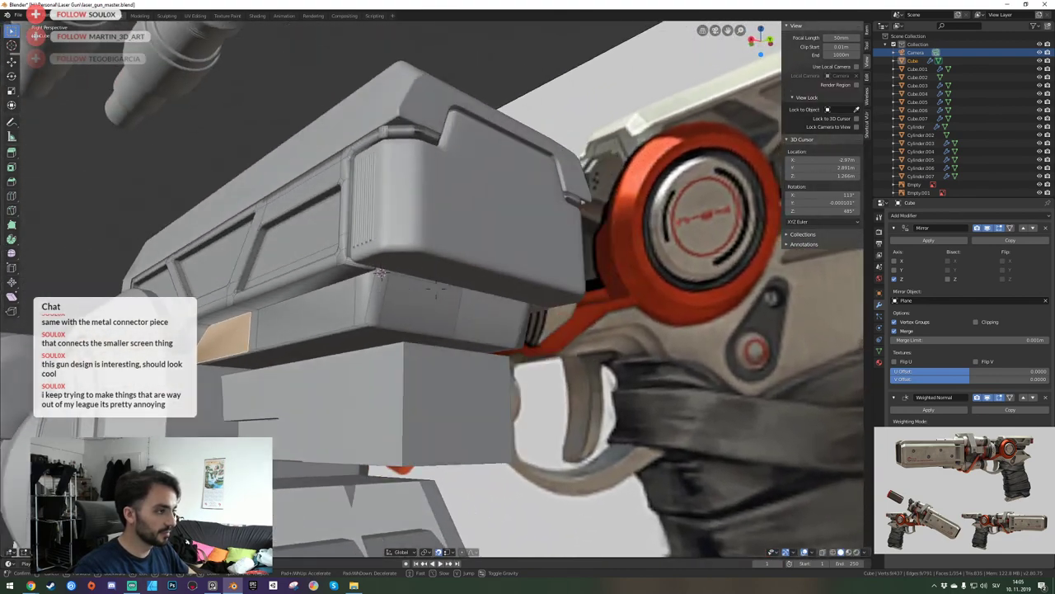
{"action": "left_click", "coordinate": [436, 289]}
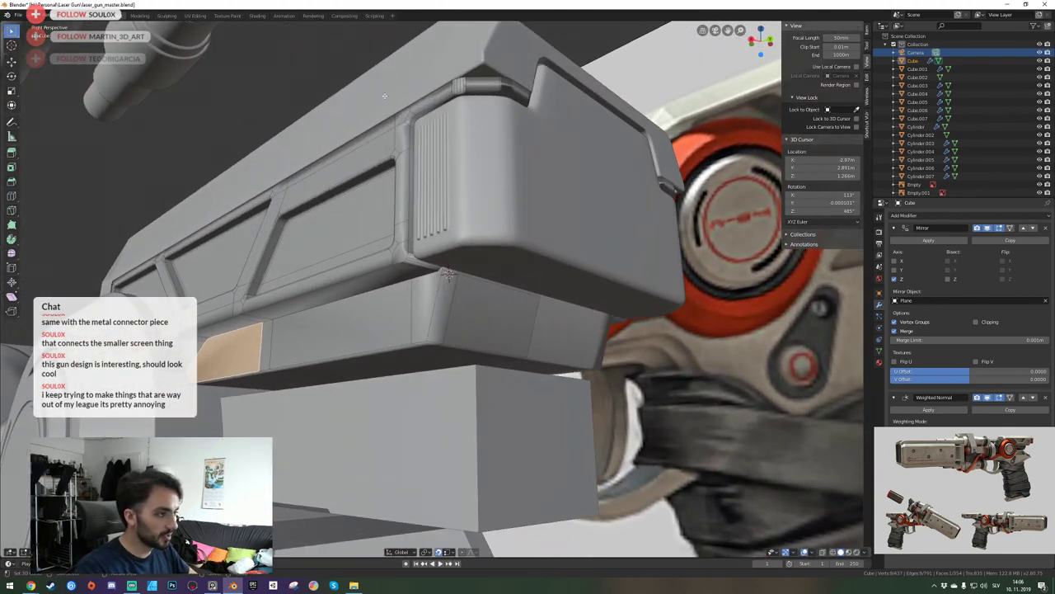
{"action": "left_click", "coordinate": [276, 347], "text": "alt"}
{"action": "left_click", "coordinate": [244, 356], "text": "shift"}
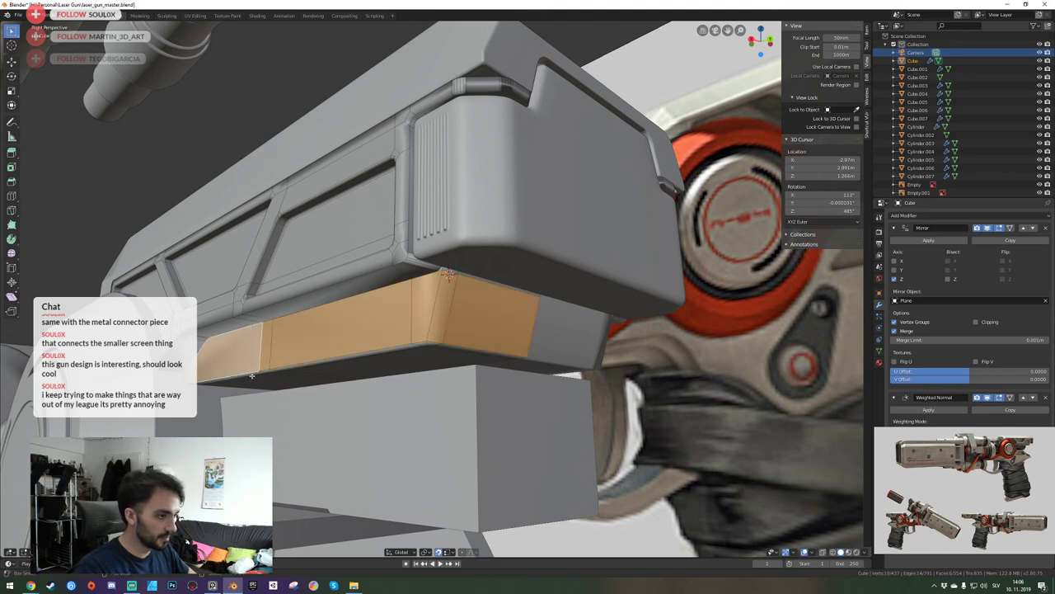
Add the flat underside faces and the rounded lower edge faces of the isolated body to the selection.
{"action": "left_click", "coordinate": [252, 375], "text": "shift"}
{"action": "key", "text": "KP_Divide"}
{"action": "middle_click_drag", "start_coordinate": [254, 414], "coordinate": [282, 378]}
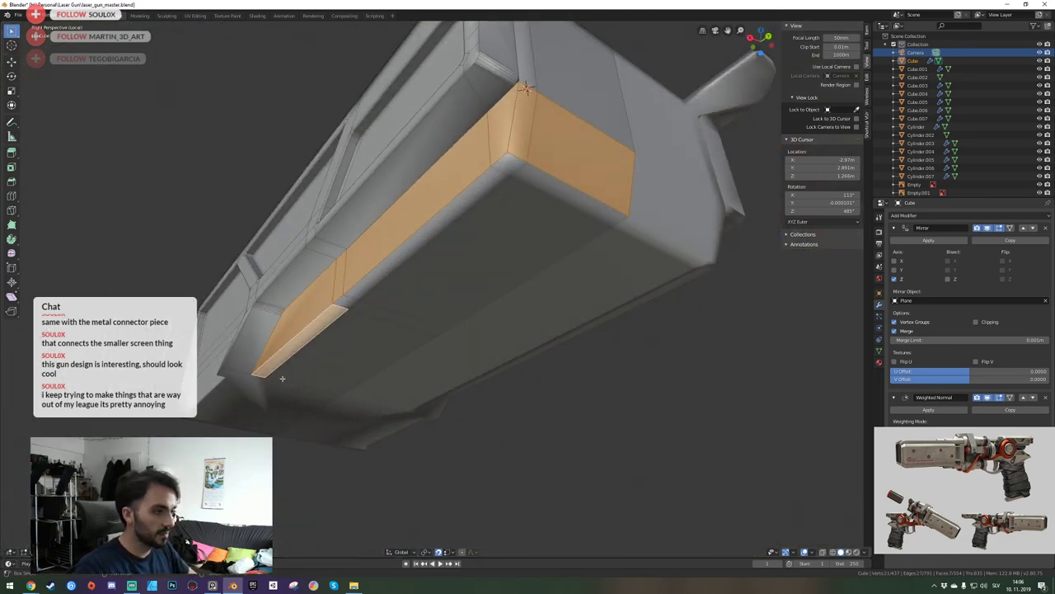
{"action": "left_click", "coordinate": [282, 378], "text": "shift"}
{"action": "left_click", "coordinate": [281, 404], "text": "shift"}
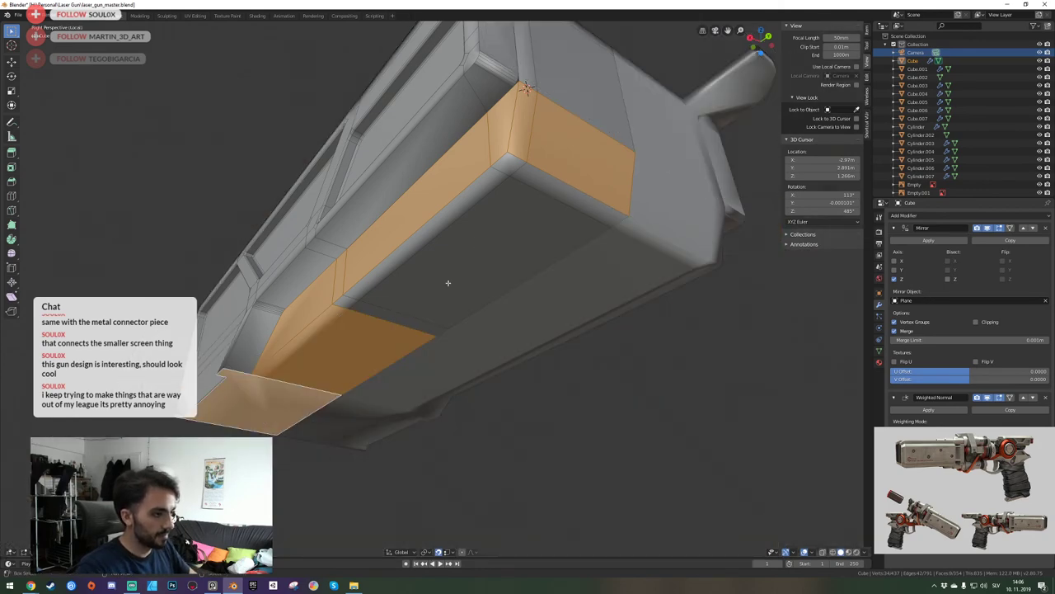
{"action": "left_click", "coordinate": [348, 301], "text": "shift"}
{"action": "left_click", "coordinate": [381, 312], "text": "shift"}
{"action": "left_click", "coordinate": [405, 292], "text": "shift"}
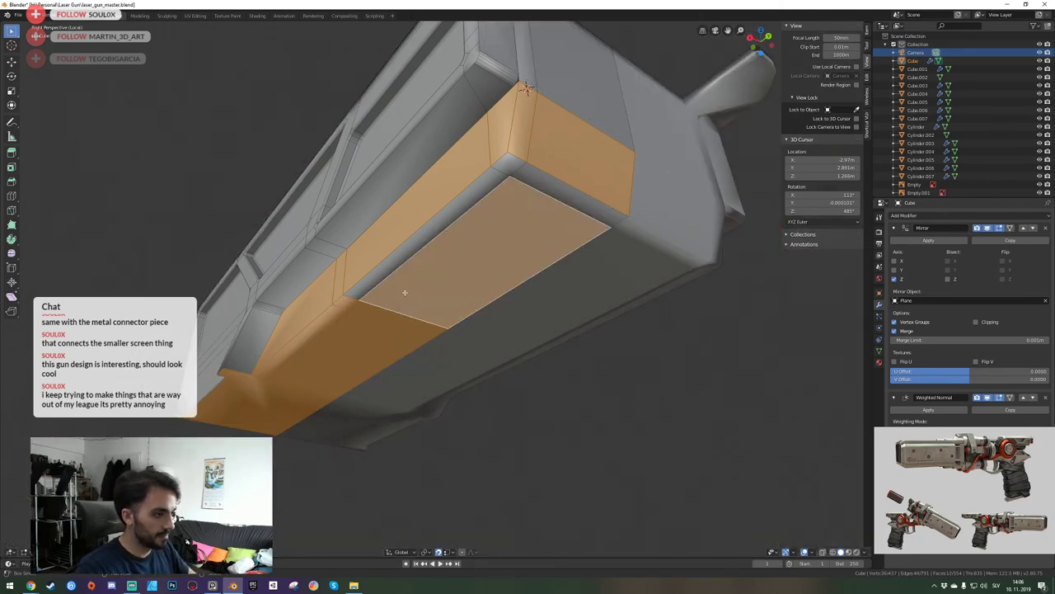
{"action": "left_click", "coordinate": [425, 245], "text": "shift"}
{"action": "left_click", "coordinate": [510, 169], "text": "shift"}
{"action": "left_click", "coordinate": [539, 183], "text": "shift"}
Add the upper back face and its corner strip to the selection, and separate the selected faces into their own object.
{"action": "middle_click_drag", "start_coordinate": [541, 186], "coordinate": [436, 288]}
{"action": "left_click", "coordinate": [435, 284], "text": "shift"}
{"action": "left_click", "coordinate": [473, 269], "text": "shift"}
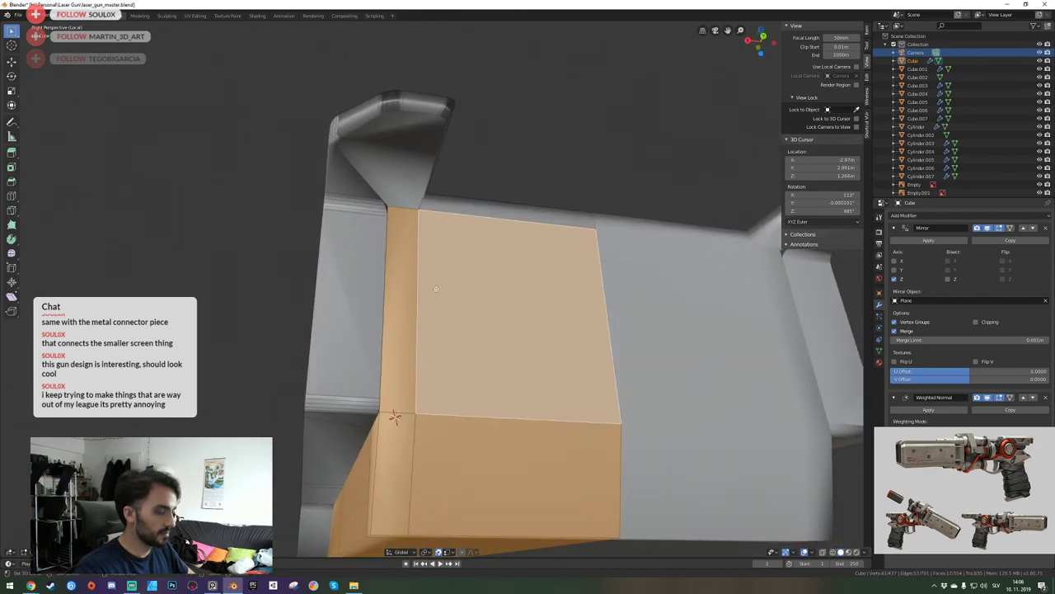
{"action": "key", "text": "KP_Divide"}
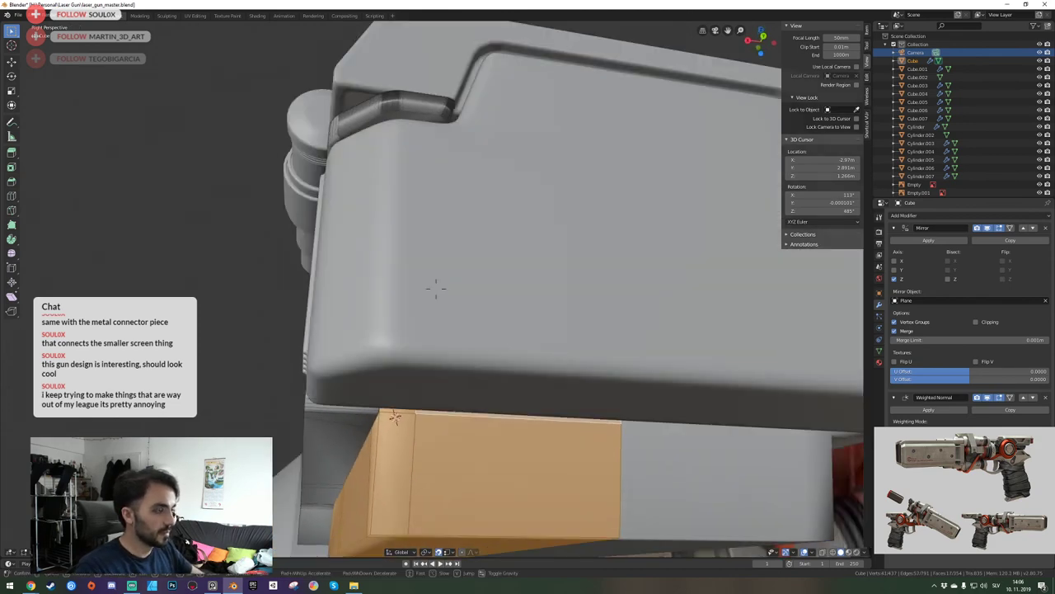
{"action": "key", "text": "KP_Divide"}
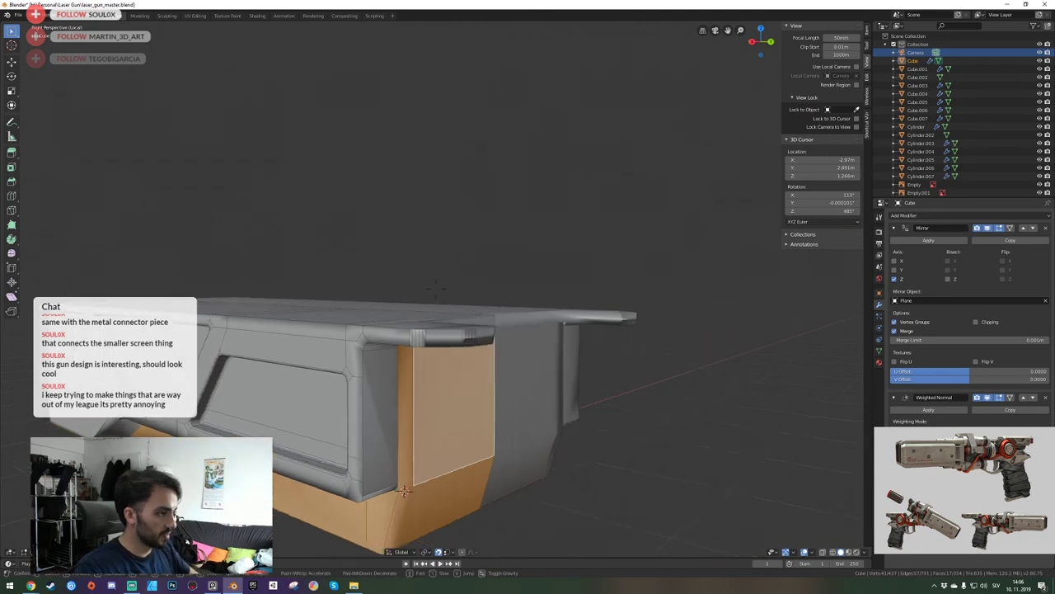
{"action": "key", "text": "d"}
{"action": "key", "text": "w"}
{"action": "key", "text": "s"}
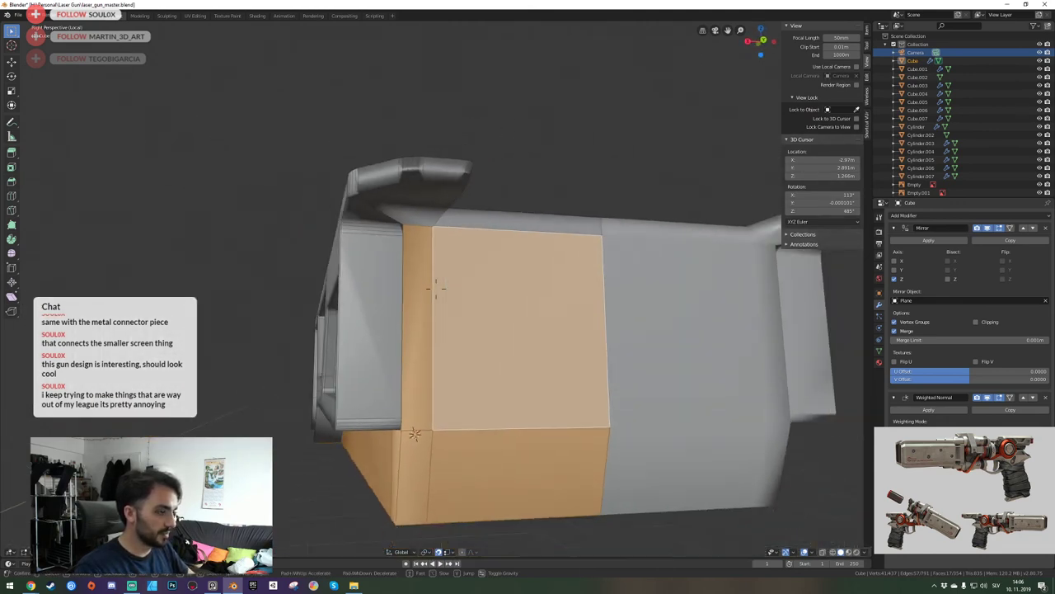
{"action": "scroll", "coordinate": [436, 289], "scroll_direction": "down", "scroll_amount": 2}
{"action": "key", "text": "Tab"}
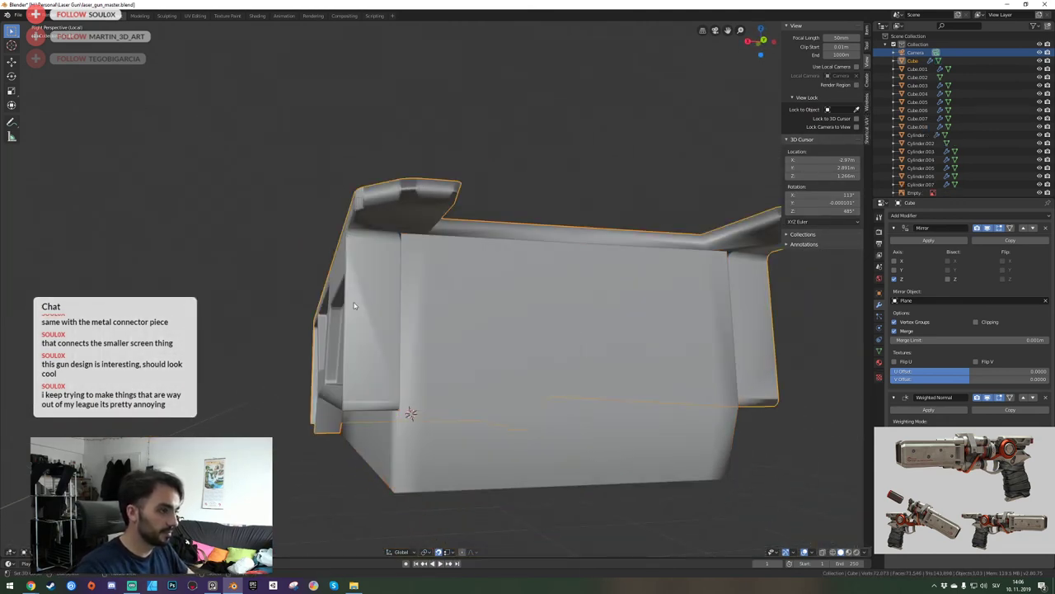
Check the separated side panel body together with the other gun parts, and isolate it again.
{"action": "key", "text": "KP_Divide"}
{"action": "key", "text": "shift+grave"}
{"action": "key", "text": "a"}
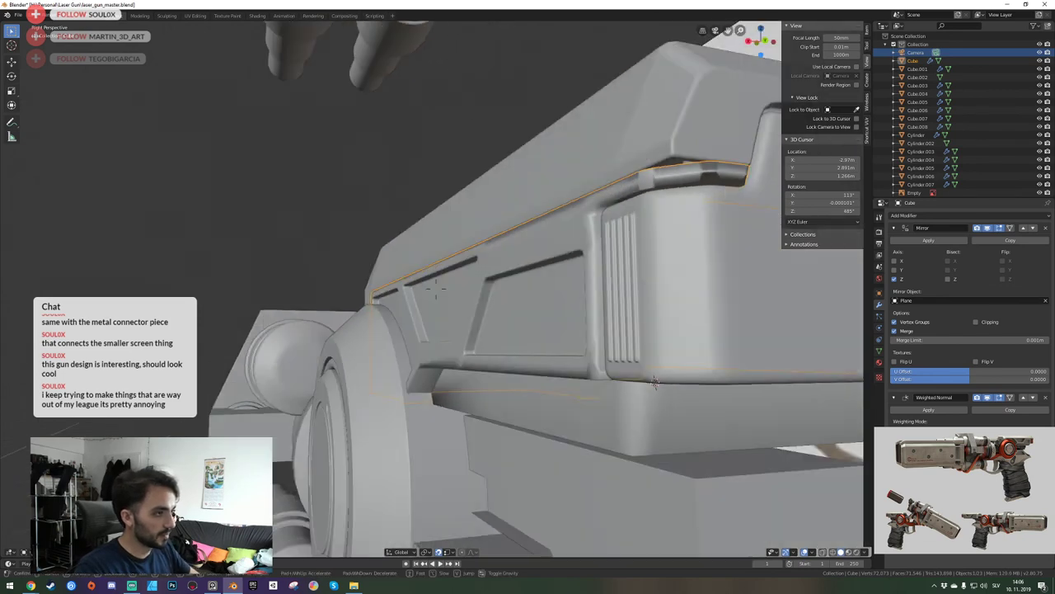
{"action": "left_click", "coordinate": [436, 289]}
{"action": "key", "text": "KP_Divide"}
{"action": "key", "text": "shift+grave"}
{"action": "key", "text": "d"}
Examine the isolated body's mesh in edit mode from behind and below, including the rear wing underside and the inner side walls.
{"action": "key", "text": "Tab"}
{"action": "middle_click_drag", "start_coordinate": [455, 259], "coordinate": [440, 289]}
{"action": "right_click", "coordinate": [336, 265]}
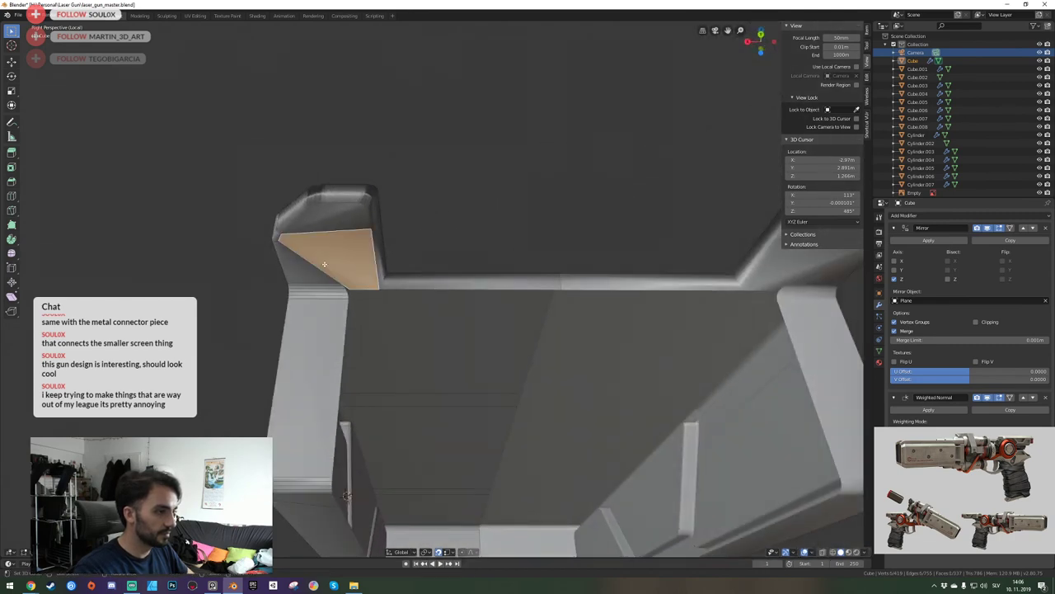
{"action": "key", "text": "shift+grave"}
{"action": "key", "text": "a"}
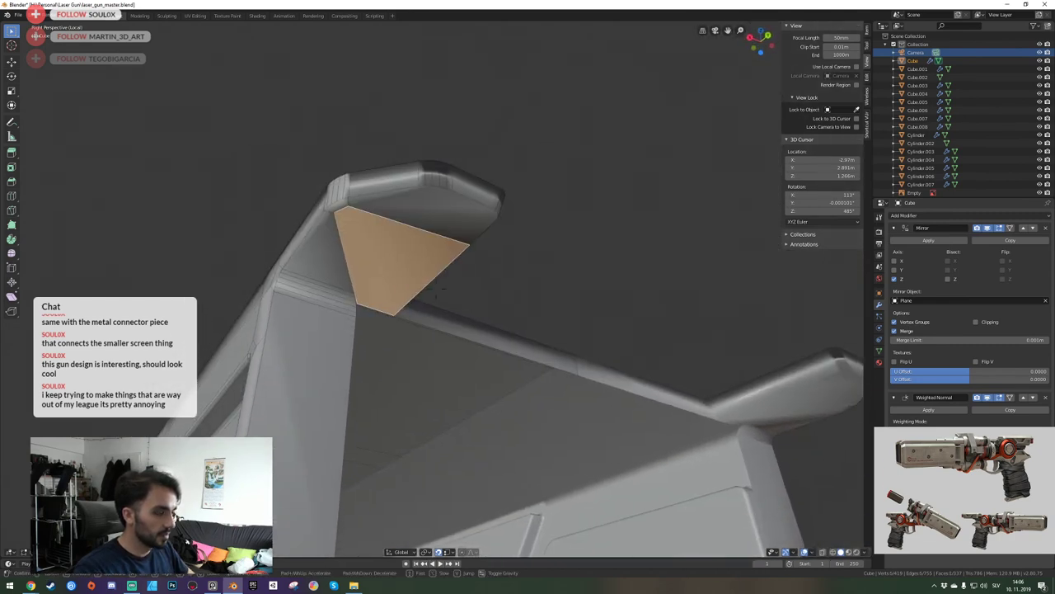
{"action": "key", "text": "d"}
{"action": "left_click", "coordinate": [436, 289]}
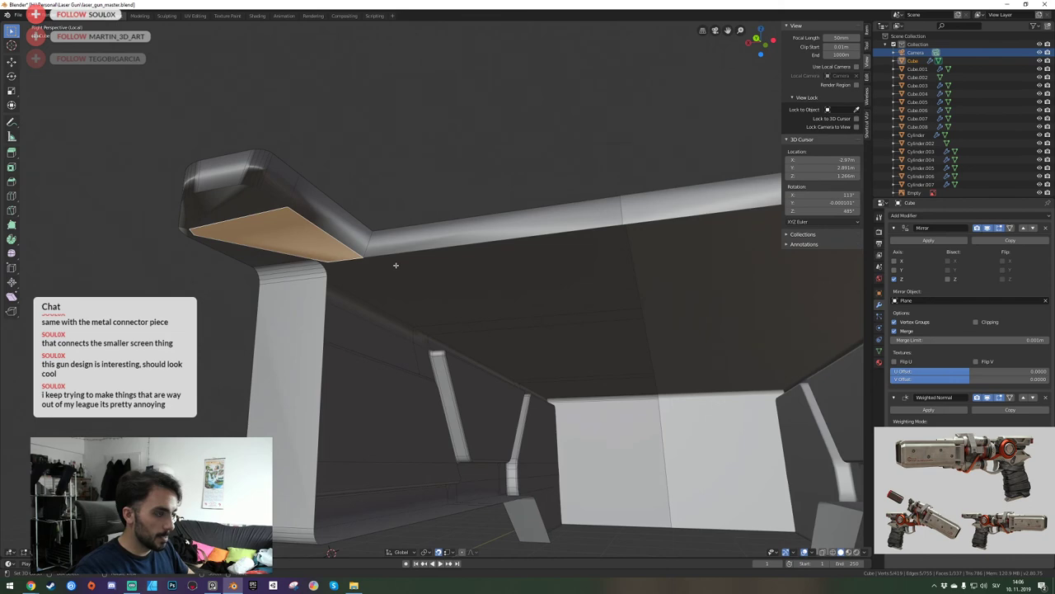
{"action": "key", "text": "shift+grave"}
{"action": "key", "text": "w"}
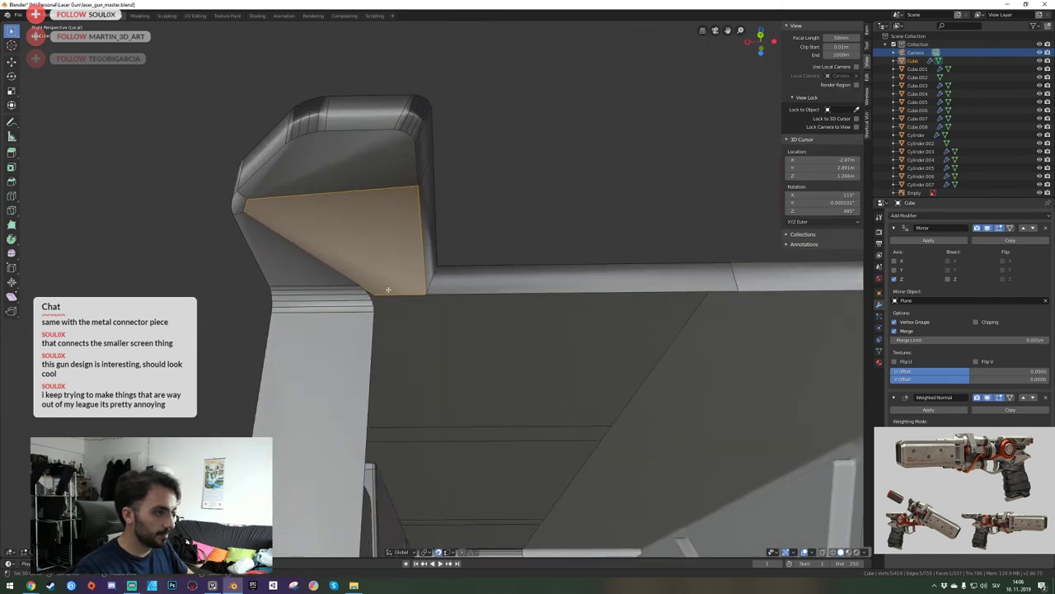
{"action": "middle_click_drag", "start_coordinate": [388, 289], "coordinate": [418, 296]}
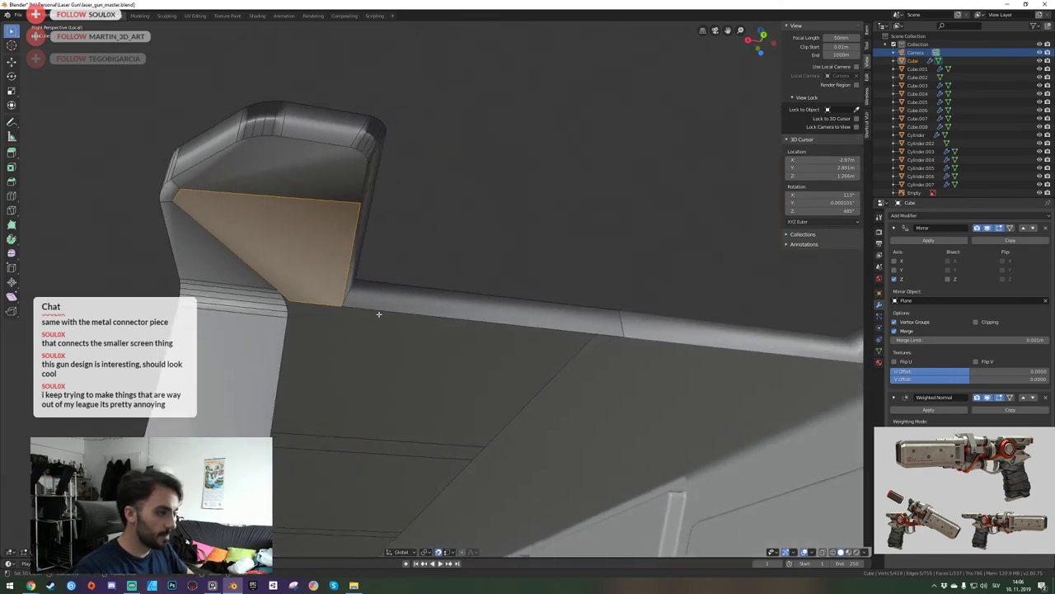
{"action": "key", "text": "shift+grave"}
{"action": "key", "text": "s"}
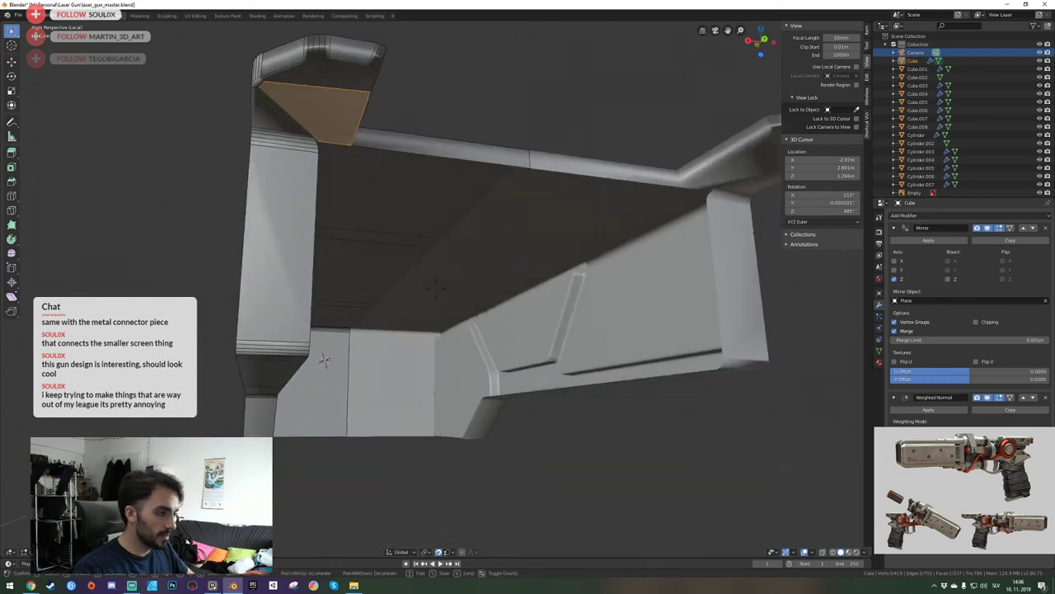
{"action": "left_click", "coordinate": [436, 289]}
{"action": "key", "text": "alt+a"}
{"action": "key", "text": "d"}
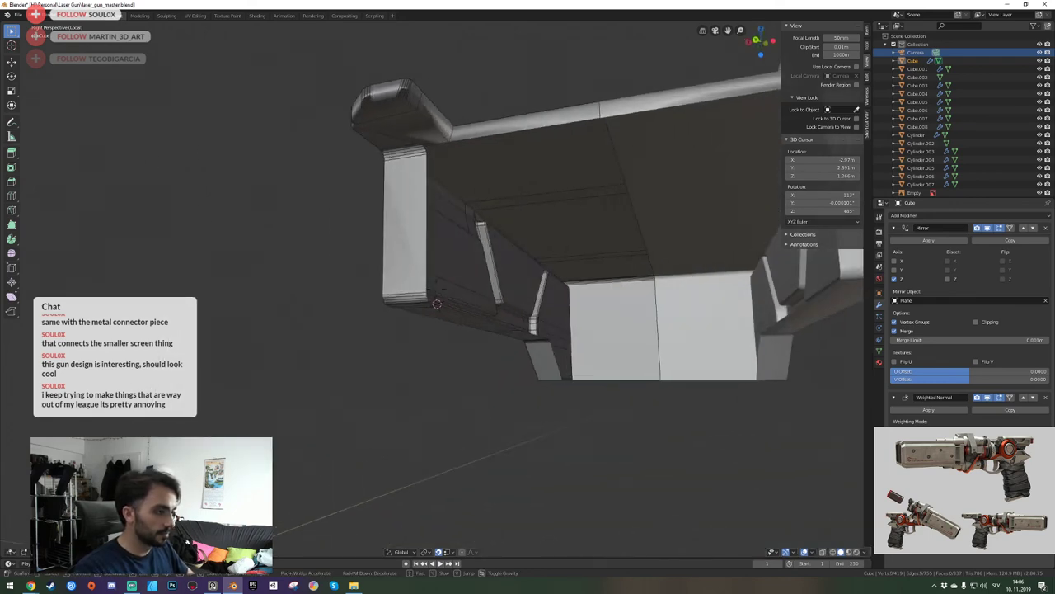
{"action": "key", "text": "w"}
{"action": "key", "text": "a"}
{"action": "key", "text": "e"}
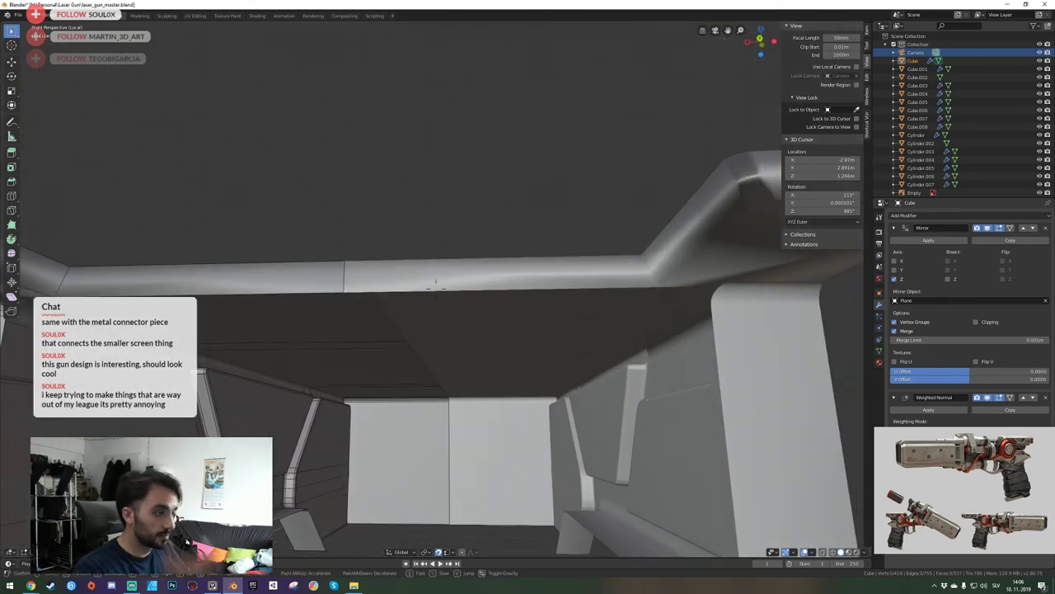
{"action": "left_click", "coordinate": [436, 288]}
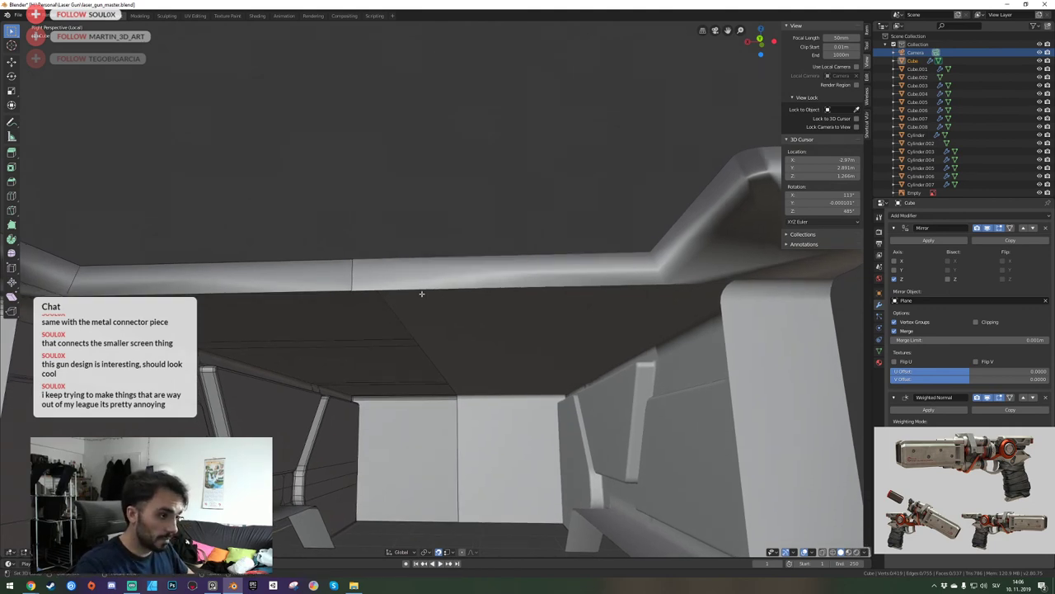
{"action": "middle_click_drag", "start_coordinate": [422, 293], "coordinate": [407, 411]}
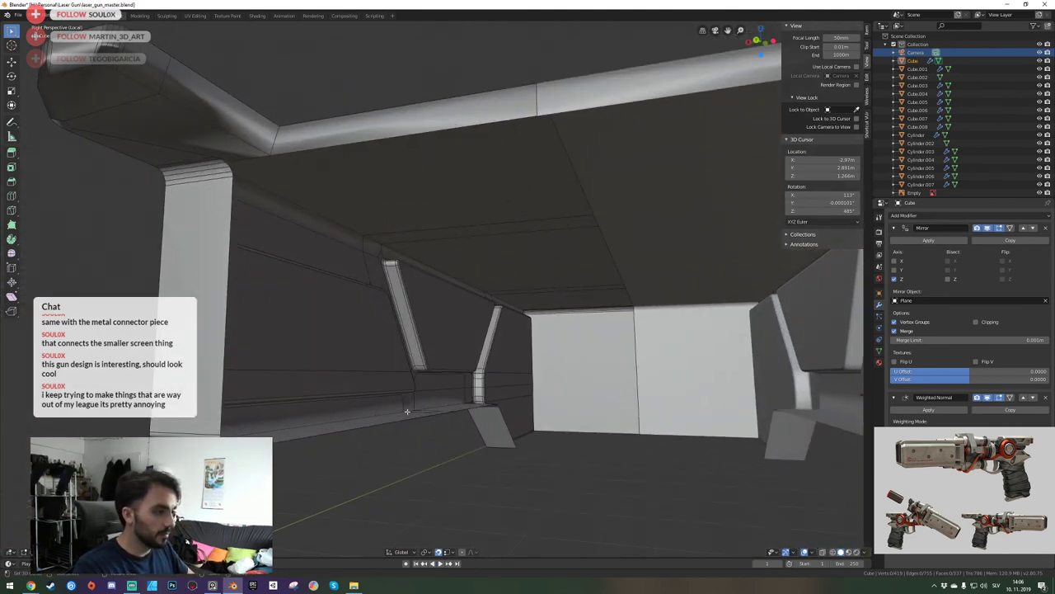
Extrude the long inner edge of the side wall's lower lip and move the new edge along Z.
{"action": "key", "text": "e"}
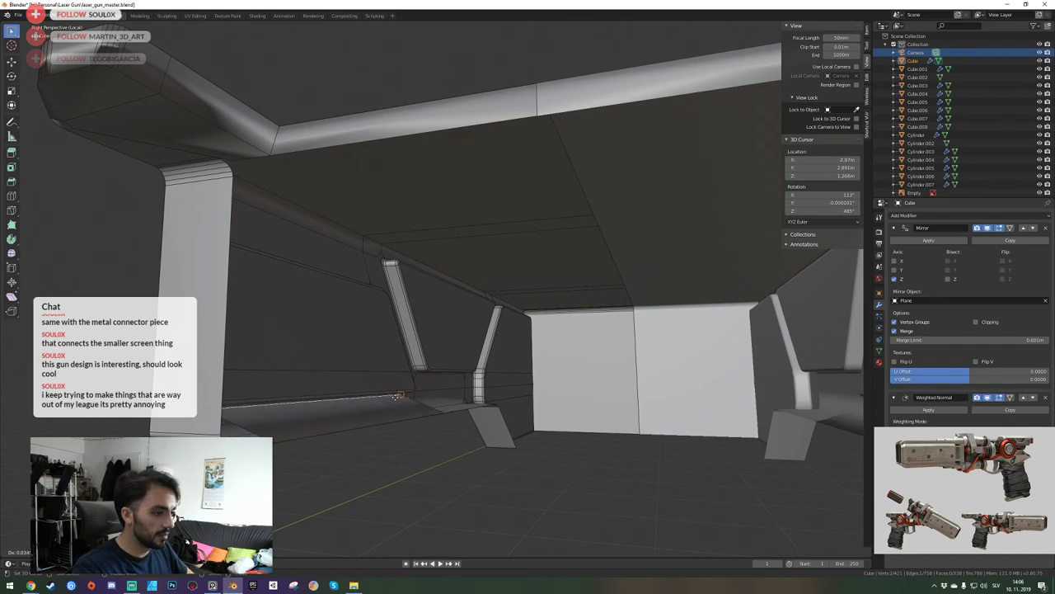
{"action": "right_click", "coordinate": [395, 397]}
{"action": "key", "text": "shift+Tab"}
{"action": "key", "text": "g"}
{"action": "key", "text": "z"}
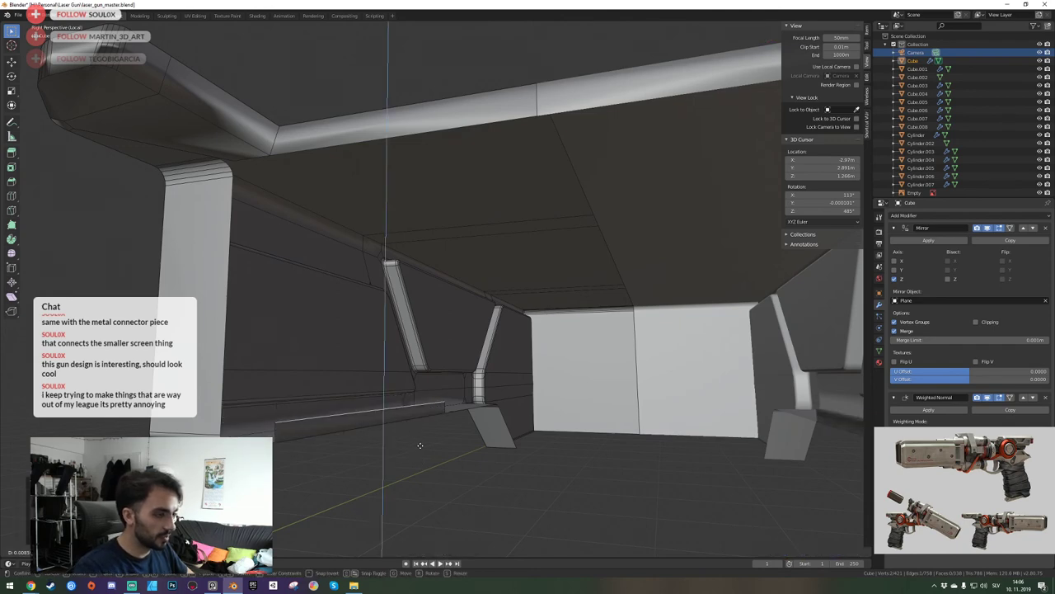
{"action": "left_click", "coordinate": [412, 442]}
Extrude the inner vertical edge of the rear wall along Y and snap it level with the end of the lower lip strip.
{"action": "right_click", "coordinate": [219, 327]}
{"action": "key", "text": "e"}
{"action": "key", "text": "y"}
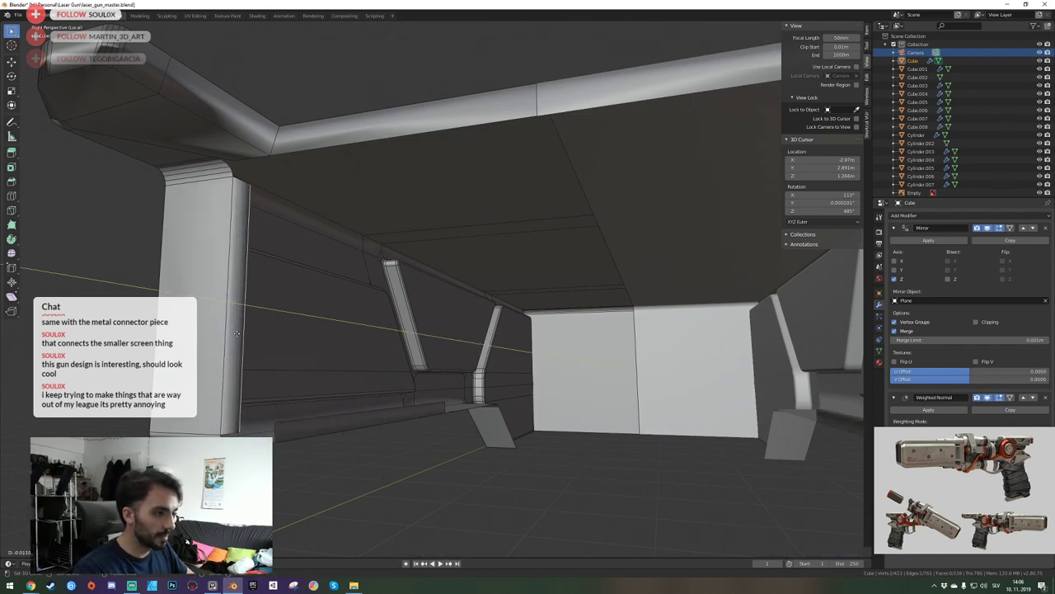
{"action": "left_click", "coordinate": [238, 335]}
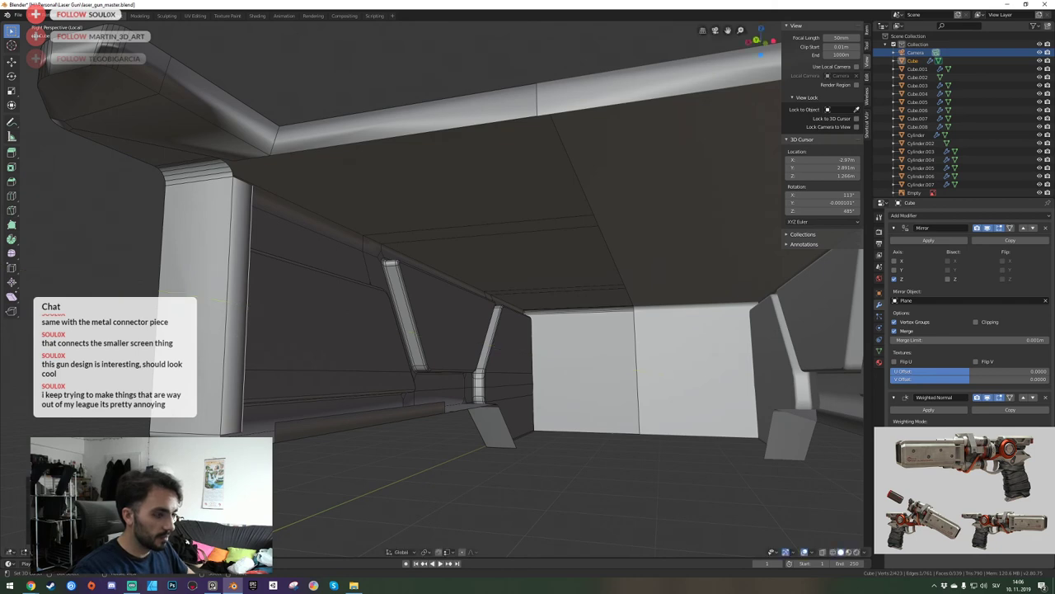
{"action": "key", "text": "g"}
{"action": "key", "text": "y"}
{"action": "key", "text": "x"}
{"action": "key", "text": "y"}
{"action": "key", "text": "shift+Tab"}
{"action": "left_click", "coordinate": [276, 422]}
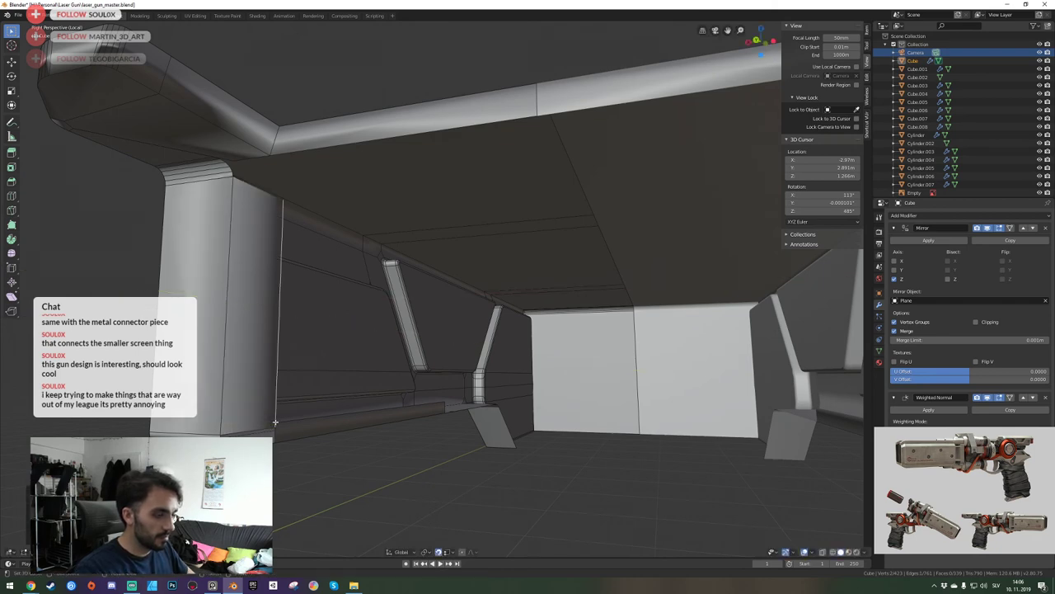
Adjust the lower edge beside the extruded rear strip along Z and clear the selection.
{"action": "middle_click_drag", "start_coordinate": [275, 422], "coordinate": [435, 287]}
{"action": "right_click", "coordinate": [297, 411]}
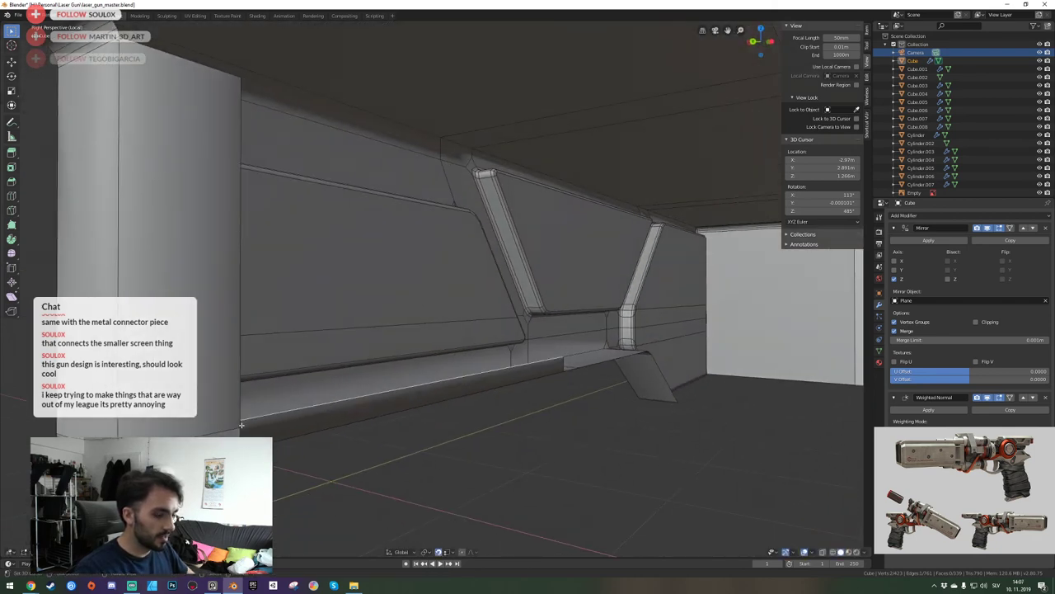
{"action": "key", "text": "g"}
{"action": "key", "text": "z"}
{"action": "left_click", "coordinate": [243, 426]}
{"action": "key", "text": "shift+grave"}
{"action": "key", "text": "q"}
{"action": "left_click", "coordinate": [435, 288]}
{"action": "key", "text": "alt+a"}
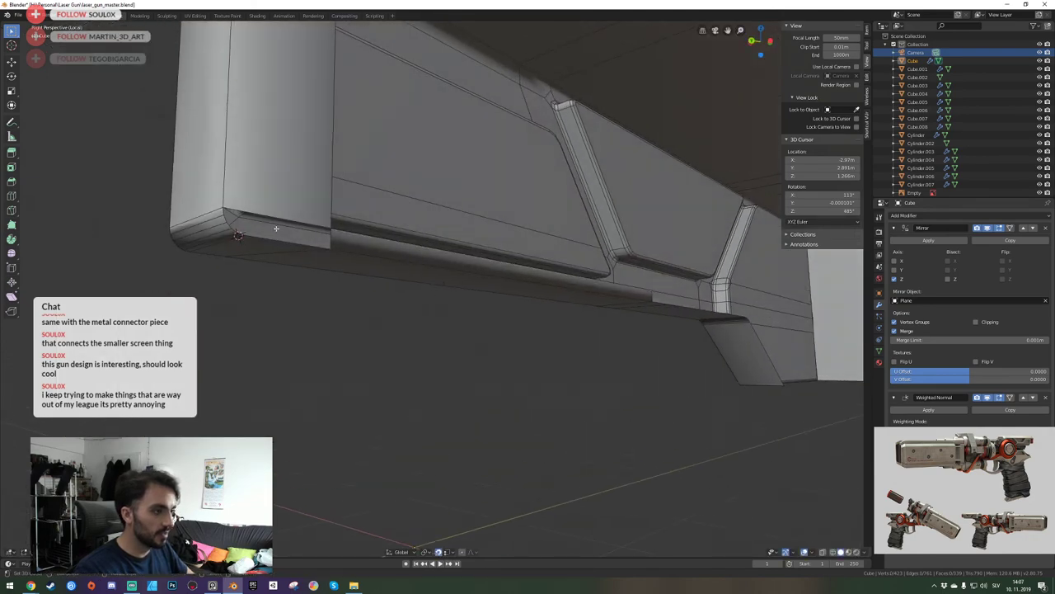
Extrude the inner edge loop of the lower lip around the angled notch along Z.
{"action": "key", "text": "shift+grave"}
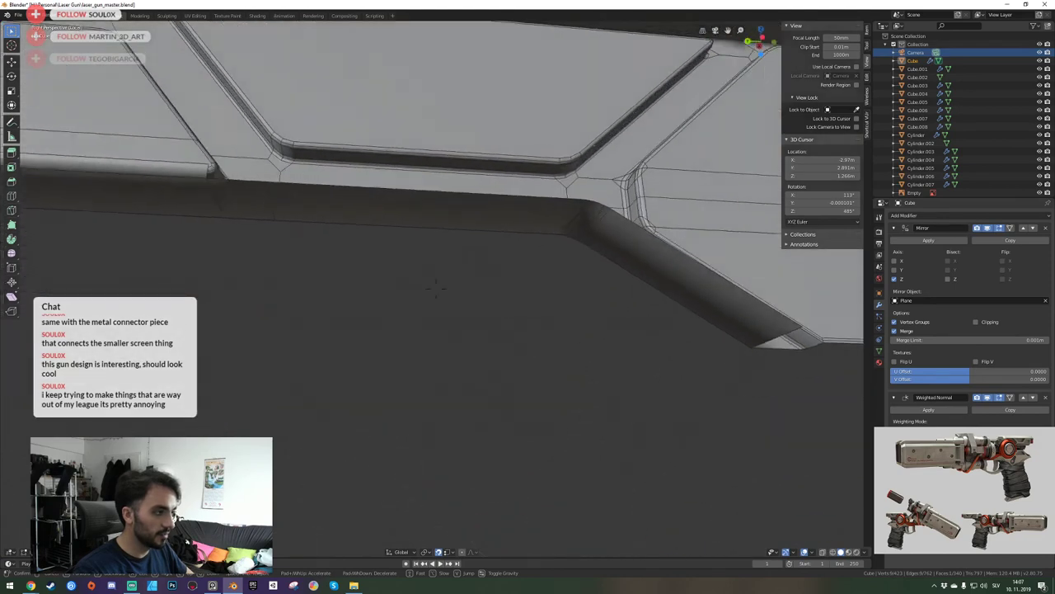
{"action": "left_click", "coordinate": [392, 282]}
{"action": "middle_click_drag", "start_coordinate": [332, 251], "coordinate": [395, 280]}
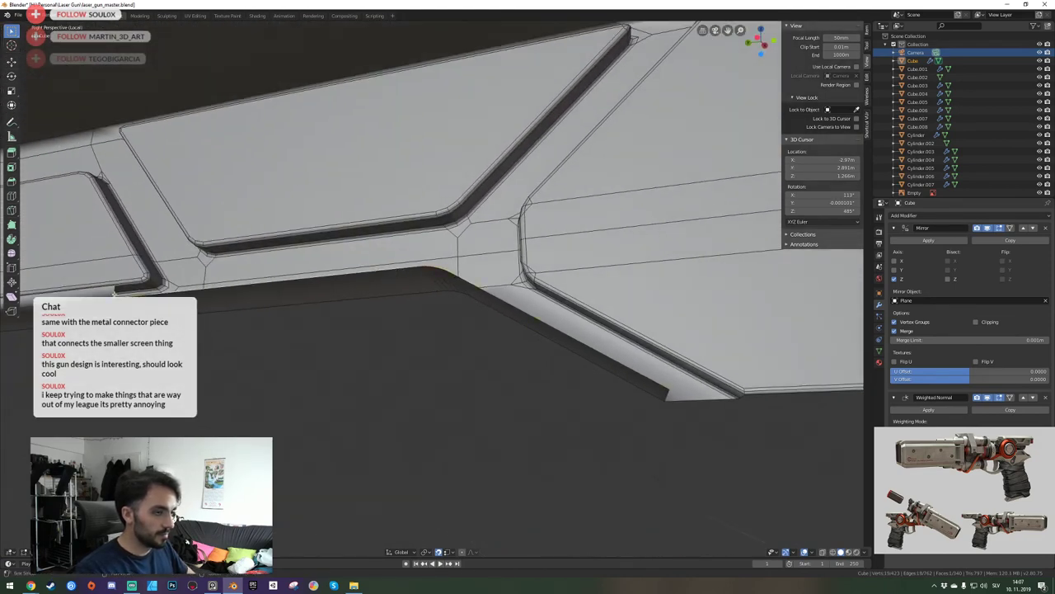
{"action": "key", "text": "shift+grave"}
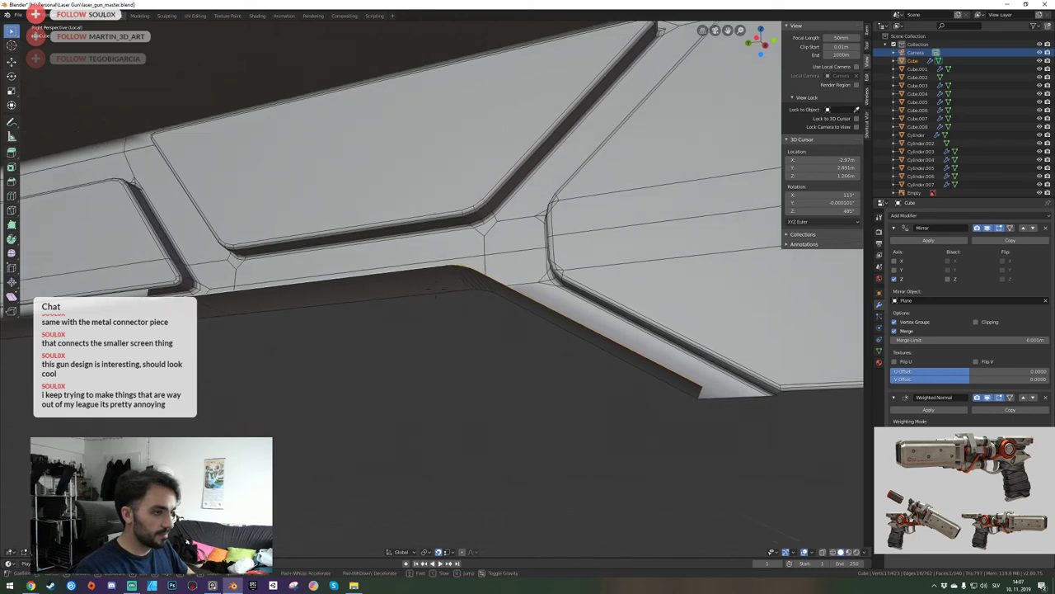
{"action": "key", "text": "e"}
{"action": "key", "text": "z"}
{"action": "left_click", "coordinate": [143, 288]}
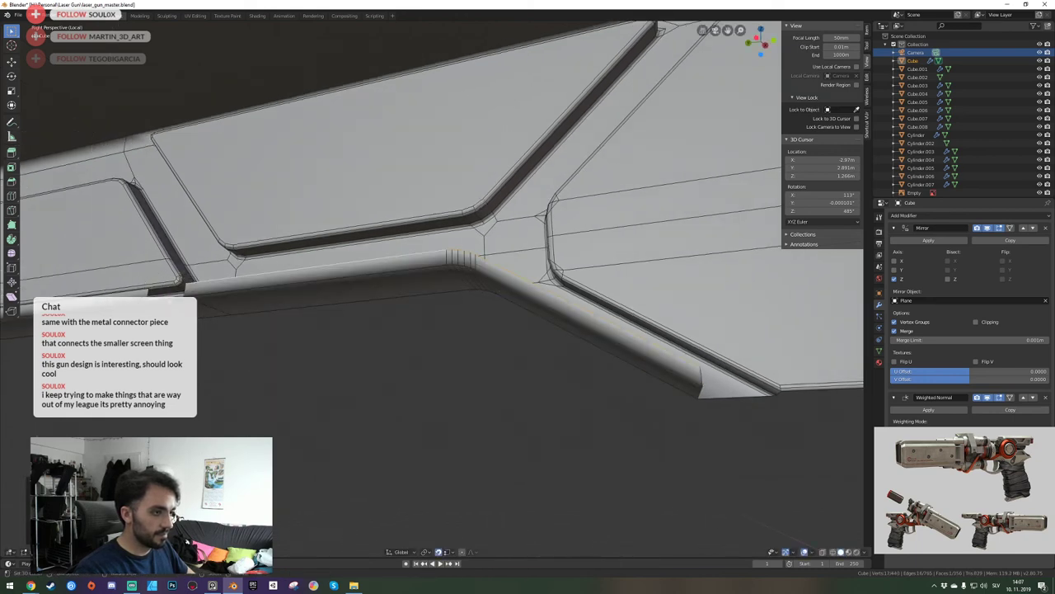
{"action": "key", "text": "g"}
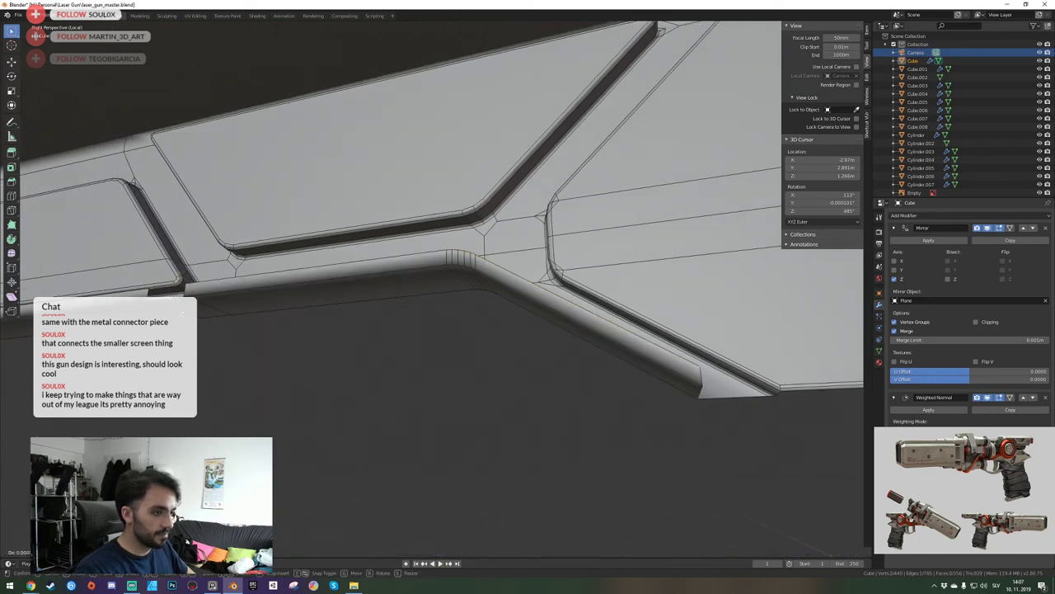
{"action": "key", "text": "Escape"}
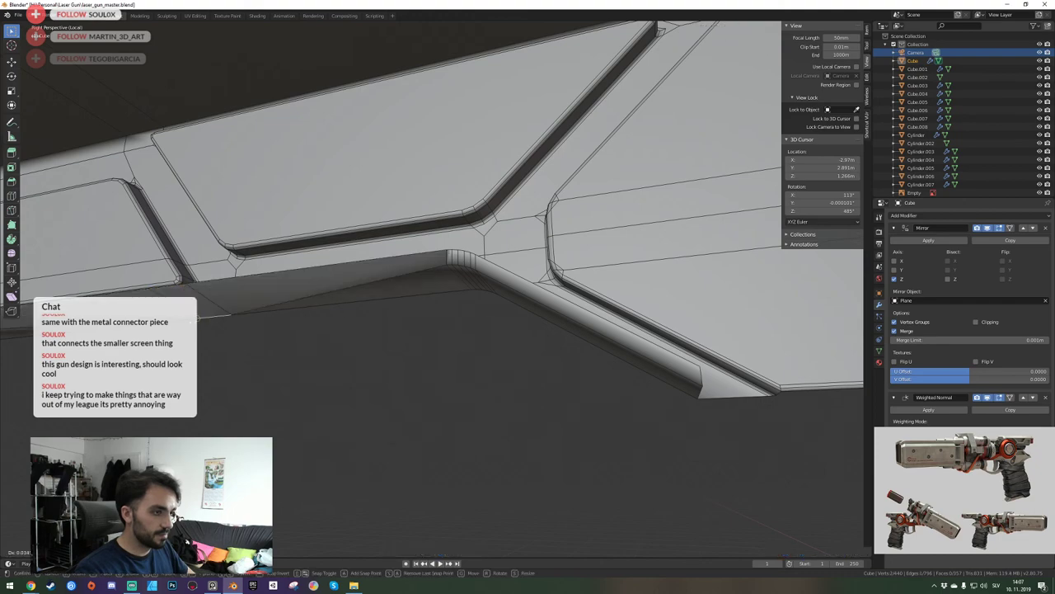
Examine the outer side panels, the rear wing underside and the black strip inside the rear edge for faulty faces.
{"action": "key", "text": "shift+grave"}
{"action": "key", "text": "d"}
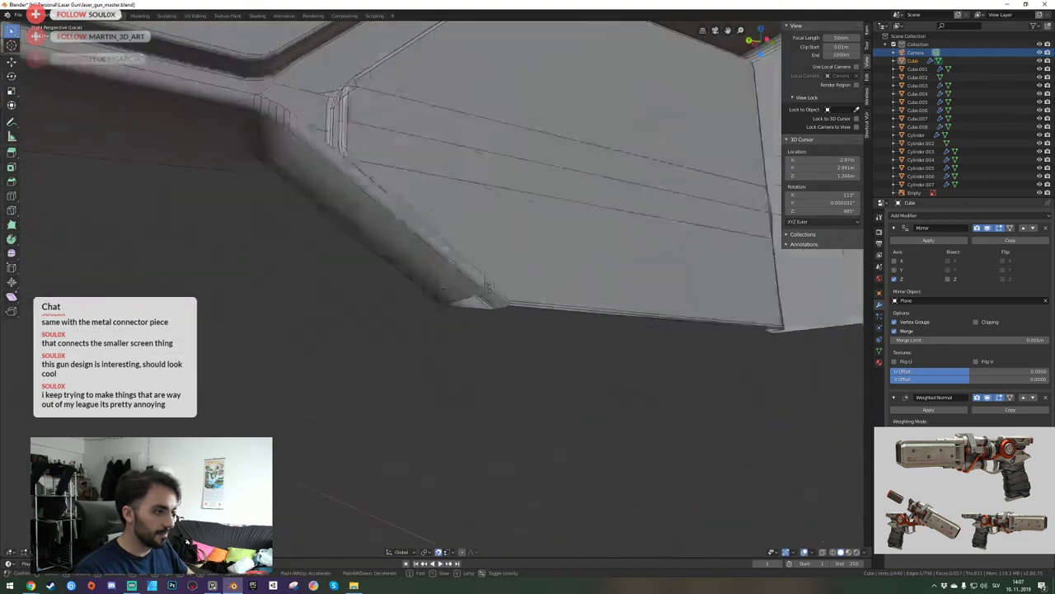
{"action": "key", "text": "d"}
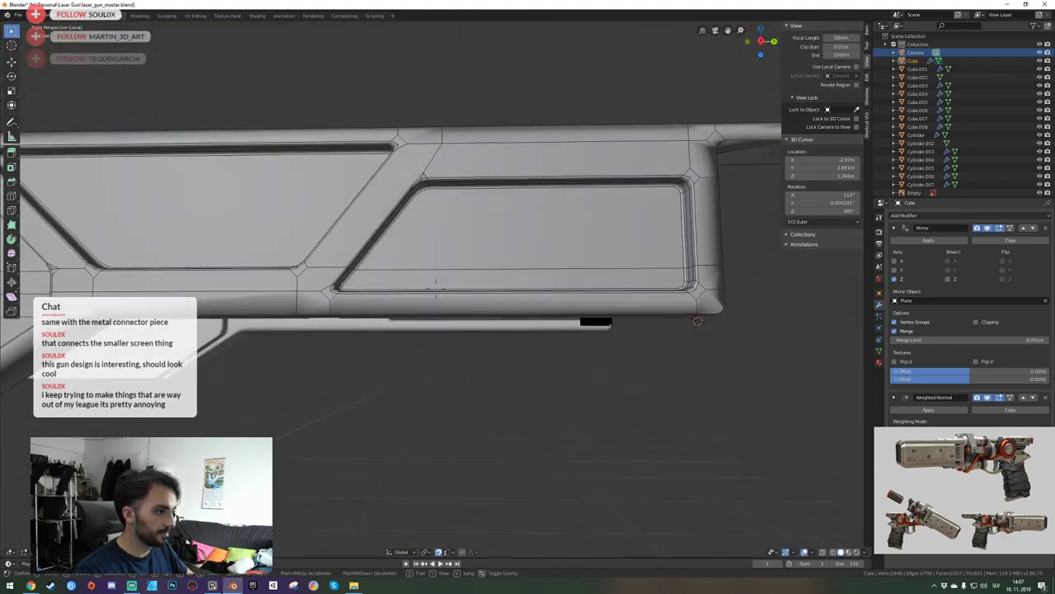
{"action": "key", "text": "w"}
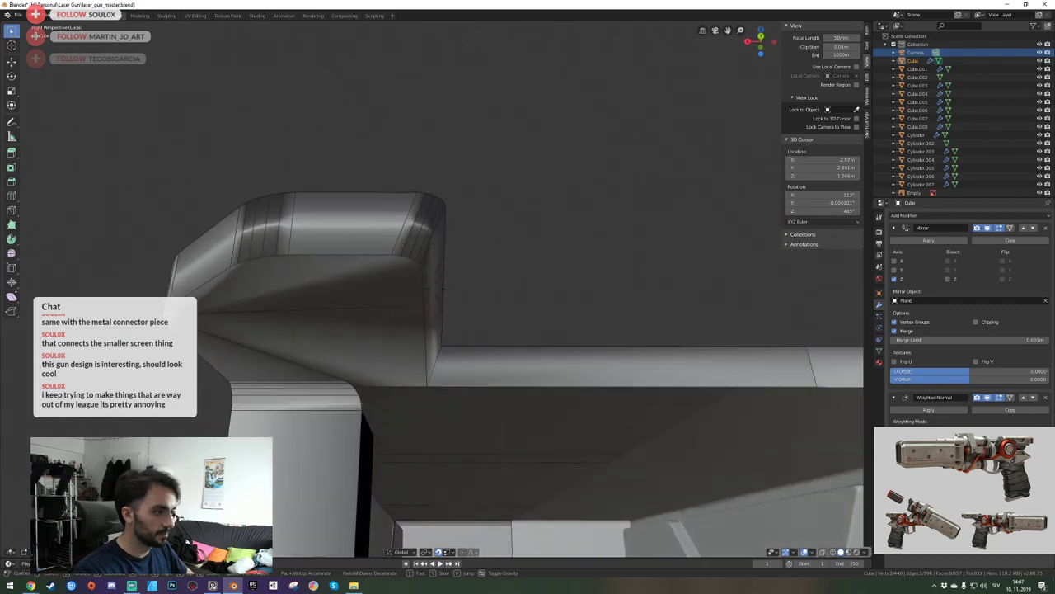
{"action": "left_click", "coordinate": [436, 288]}
{"action": "key", "text": "3"}
{"action": "left_click", "coordinate": [401, 292]}
{"action": "key", "text": "shift+grave"}
{"action": "key", "text": "s"}
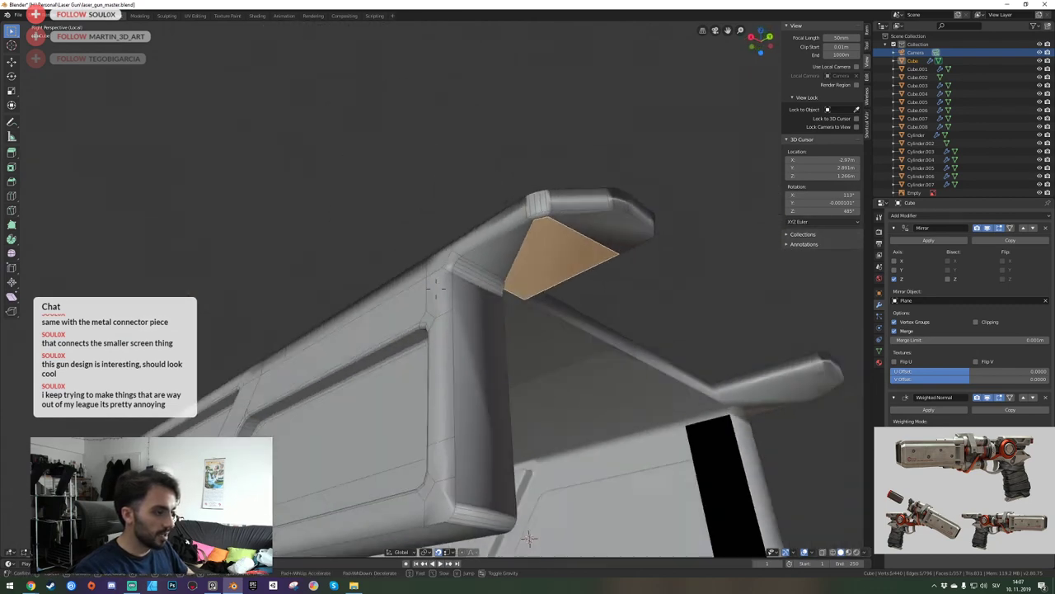
{"action": "key", "text": "d"}
{"action": "key", "text": "d"}
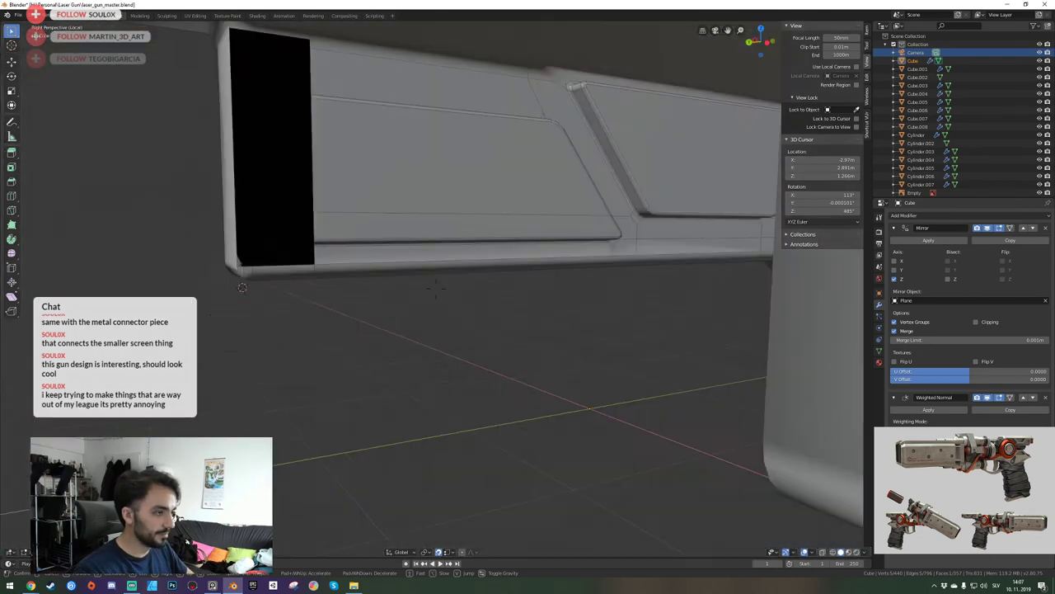
{"action": "left_click", "coordinate": [436, 289]}
{"action": "left_click", "coordinate": [436, 288]}
{"action": "key", "text": "a"}
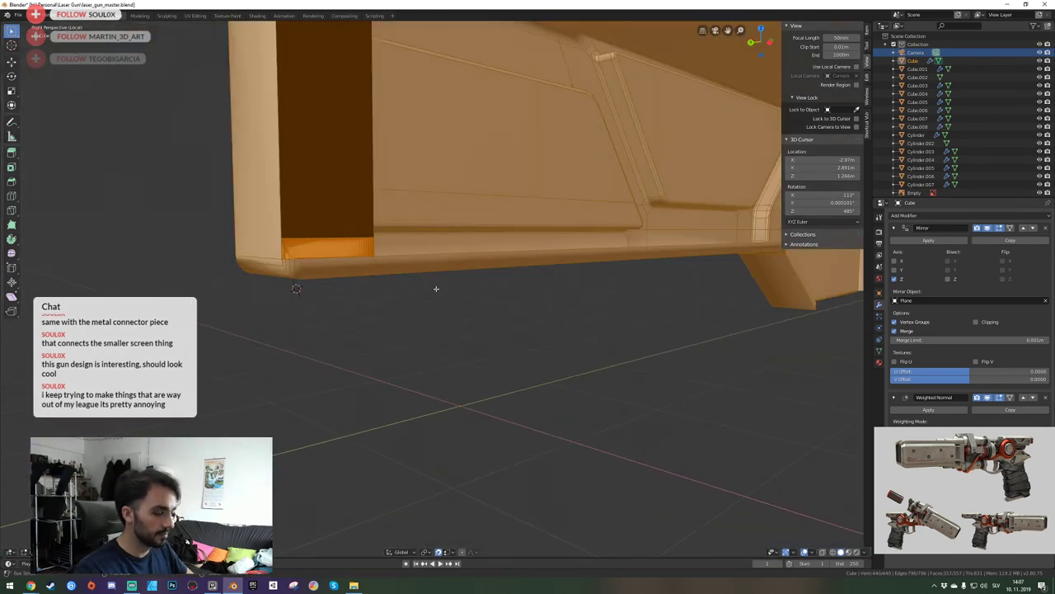
{"action": "key", "text": "s"}
{"action": "left_click", "coordinate": [436, 289]}
{"action": "key", "text": "alt+a"}
Delete the black vertical strip faces inside the rear edge and the small leftover face at the lower rear corner.
{"action": "left_click", "coordinate": [392, 347]}
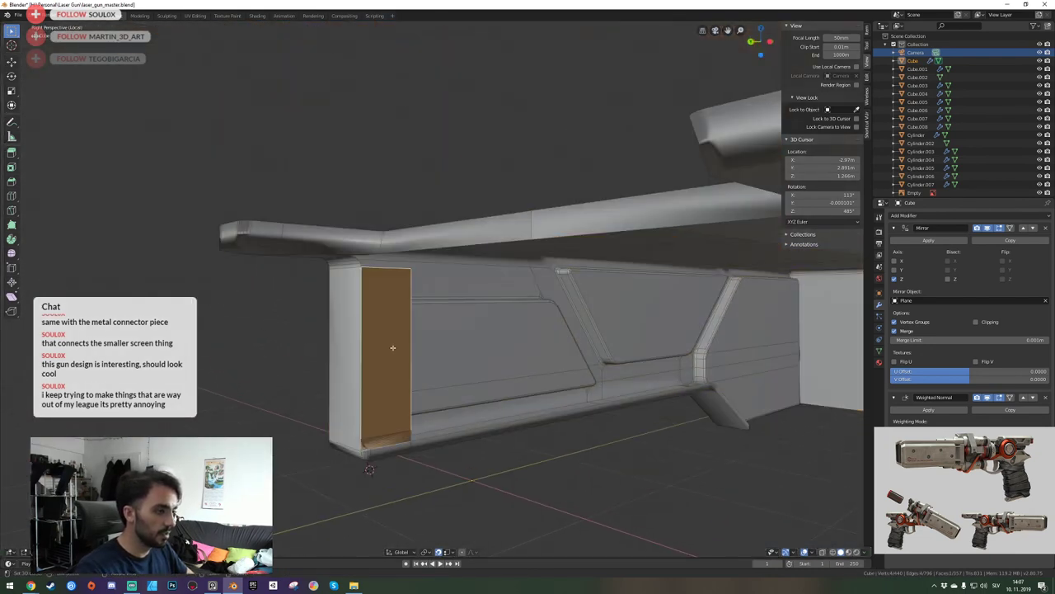
{"action": "key", "text": "x"}
{"action": "left_click", "coordinate": [390, 348]}
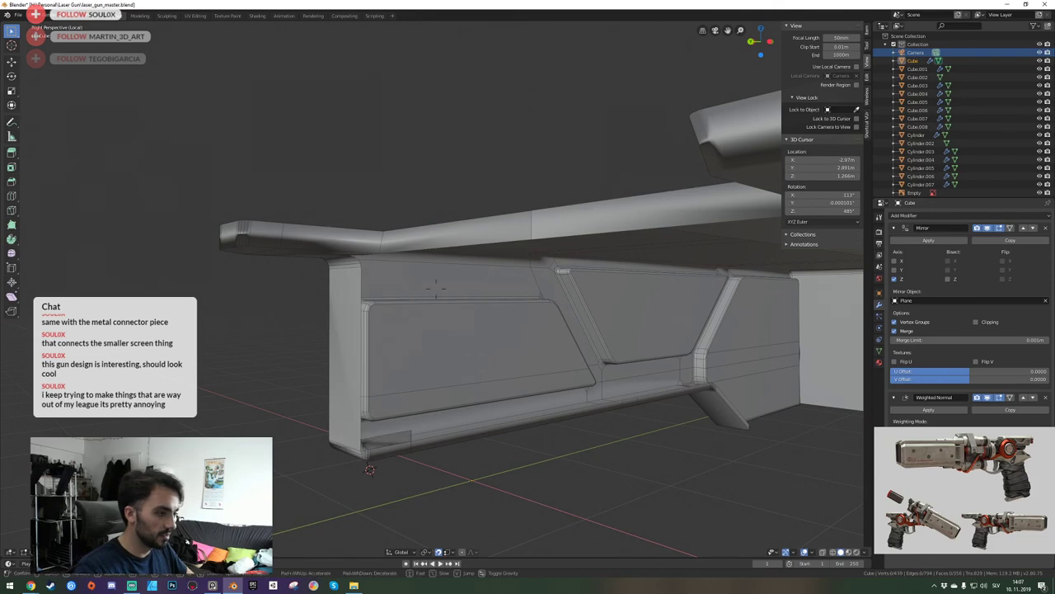
{"action": "left_click", "coordinate": [428, 348]}
{"action": "key", "text": "x"}
{"action": "left_click", "coordinate": [428, 348]}
{"action": "key", "text": "shift+grave"}
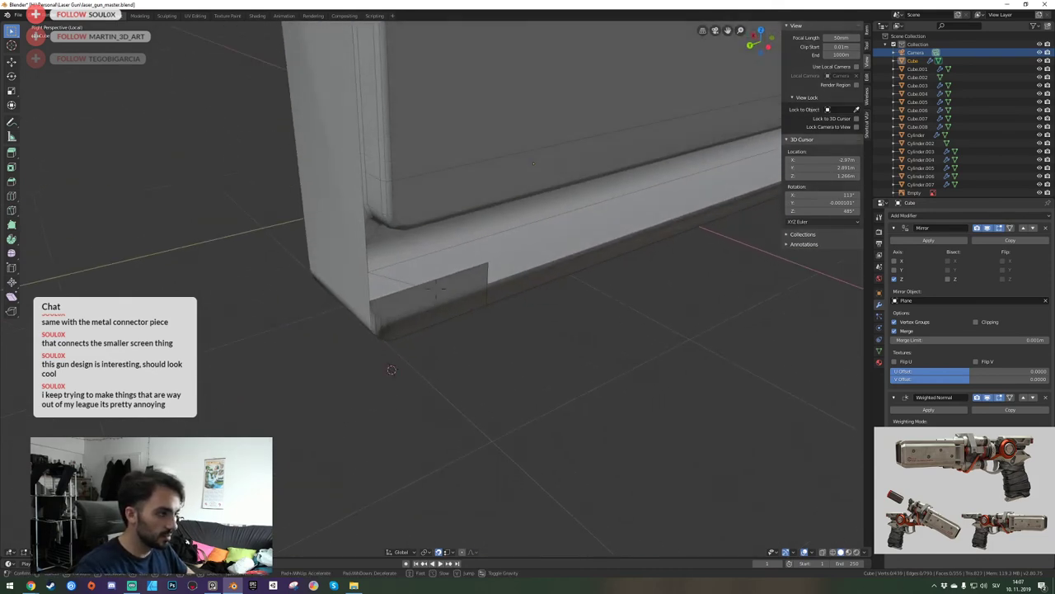
{"action": "left_click", "coordinate": [437, 288]}
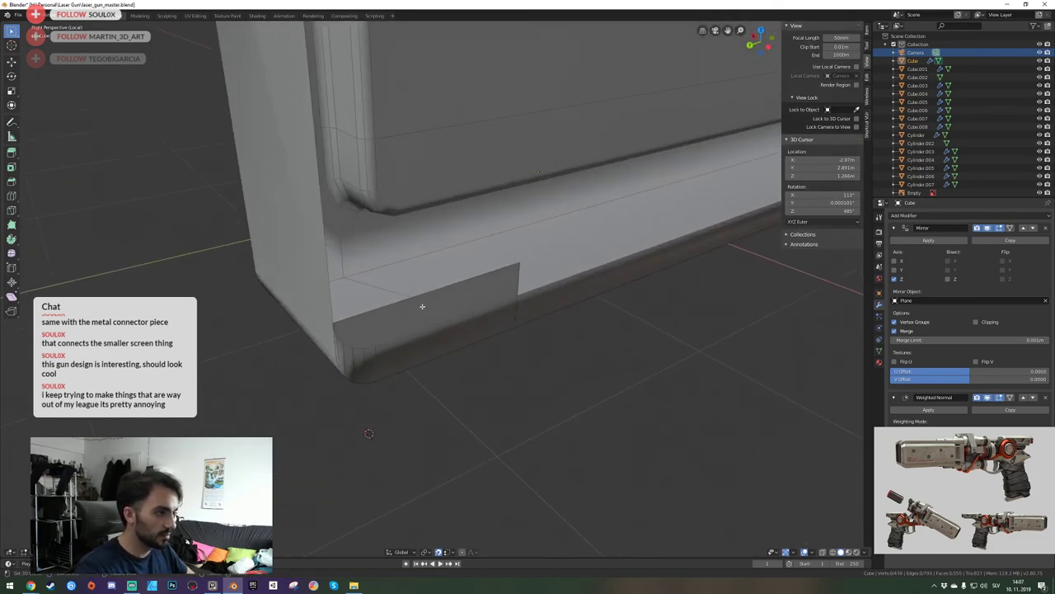
{"action": "left_click", "coordinate": [422, 305]}
{"action": "key", "text": "x"}
{"action": "left_click", "coordinate": [423, 307]}
Try to move the short vertical edge on the lower lip near the rear corner.
{"action": "key", "text": "shift+grave"}
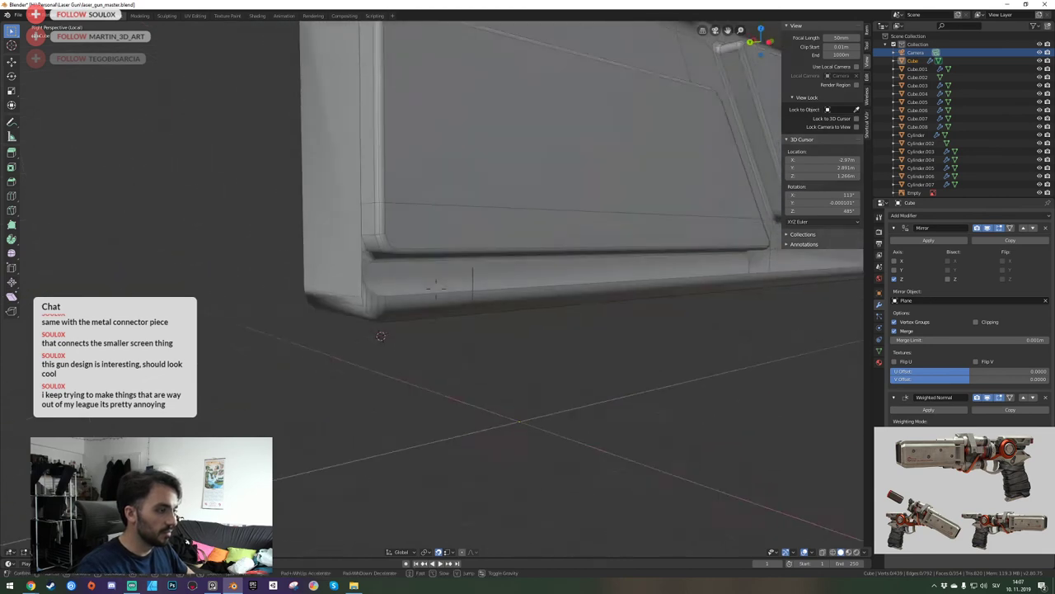
{"action": "left_click", "coordinate": [436, 288]}
{"action": "key", "text": "2"}
{"action": "left_click", "coordinate": [433, 338]}
{"action": "key", "text": "g"}
{"action": "left_click", "coordinate": [437, 361]}
{"action": "key", "text": "Return"}
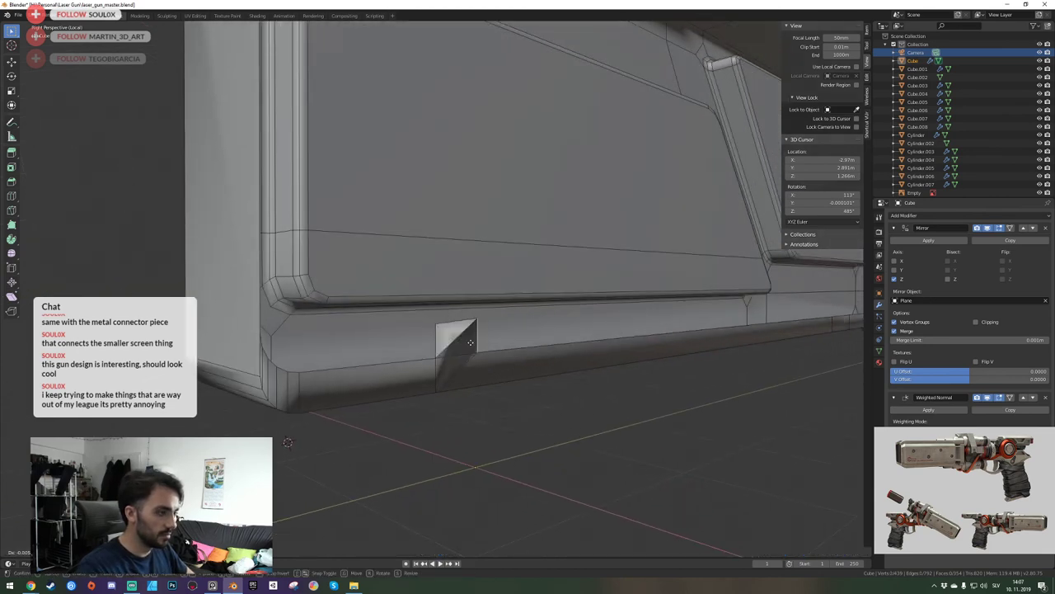
Merge duplicate vertices by distance across the whole body shell mesh.
{"action": "key", "text": "a"}
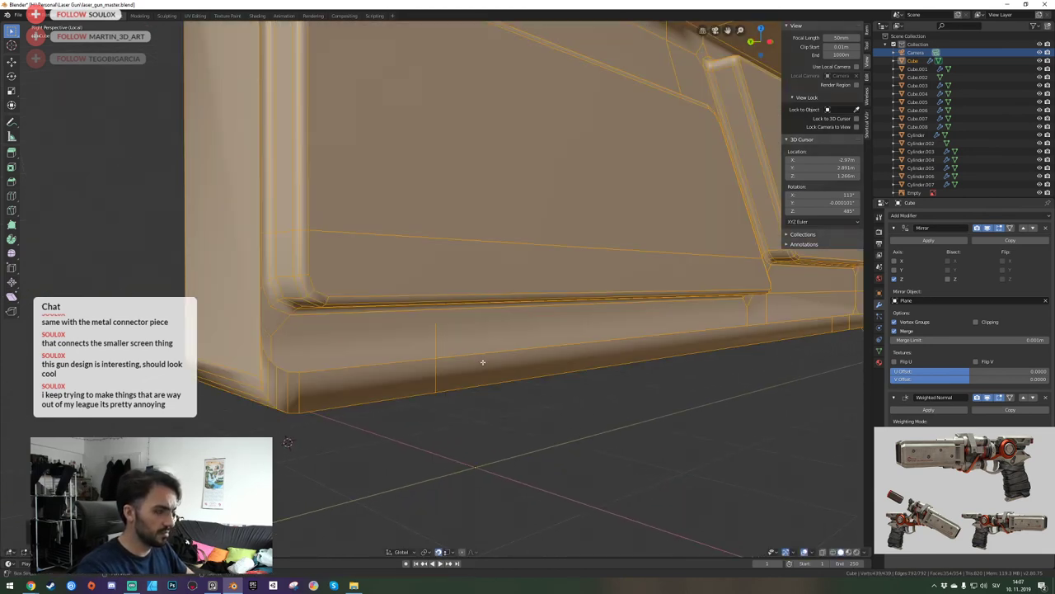
{"action": "key", "text": "k"}
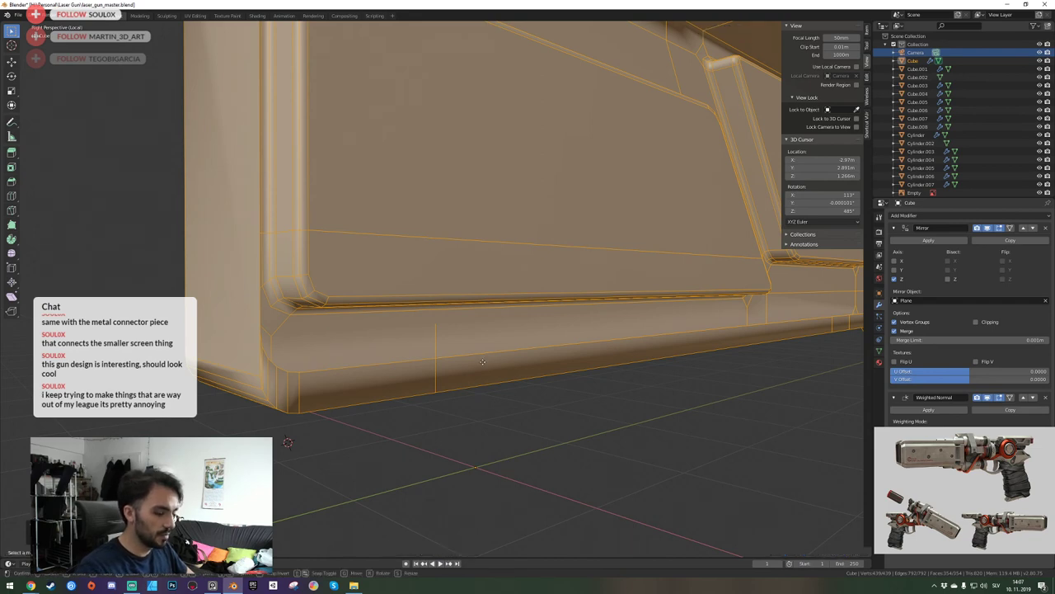
{"action": "key", "text": "Escape"}
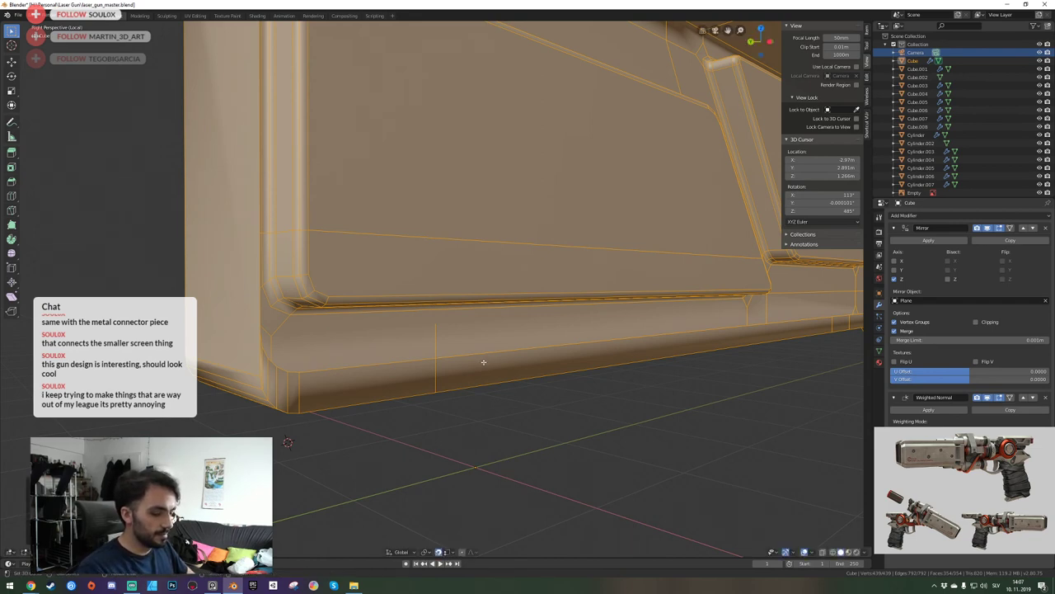
{"action": "key", "text": "m"}
{"action": "left_click", "coordinate": [484, 363]}
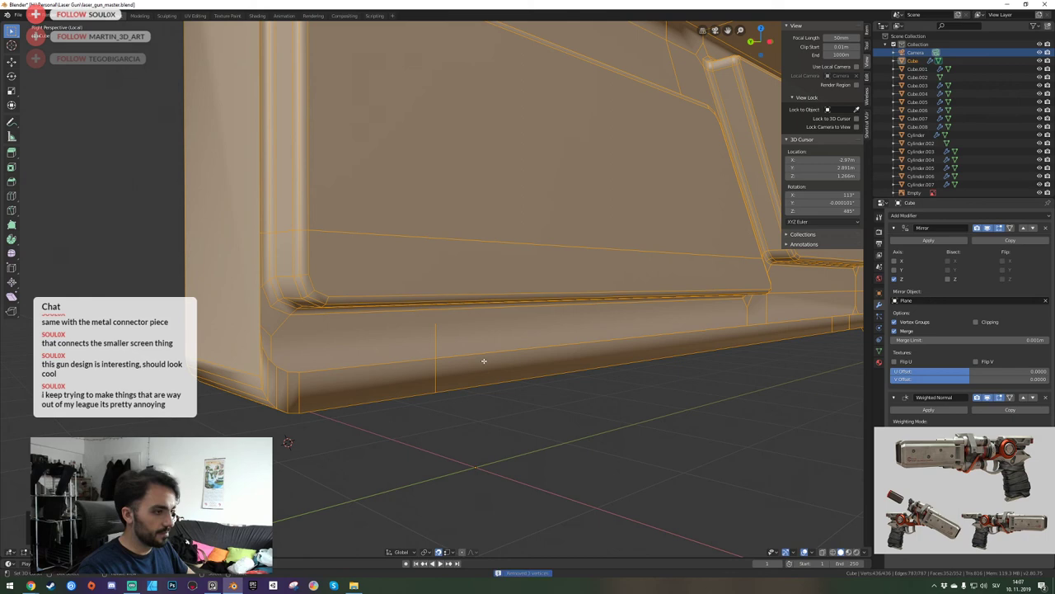
Delete the stray short vertical edge on the lower lip near the rear corner.
{"action": "key", "text": "alt+a"}
{"action": "key", "text": "x"}
{"action": "left_click", "coordinate": [441, 333]}
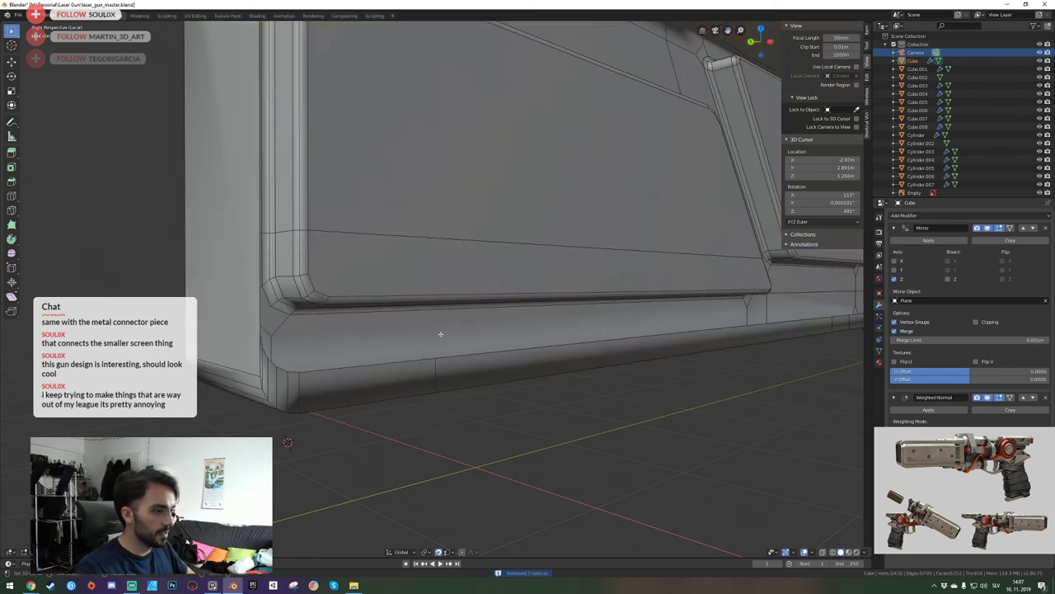
Try to dissolve the selected short edges around the lower lip and panel corners, and undo it.
{"action": "middle_click_drag", "start_coordinate": [436, 368], "coordinate": [436, 289]}
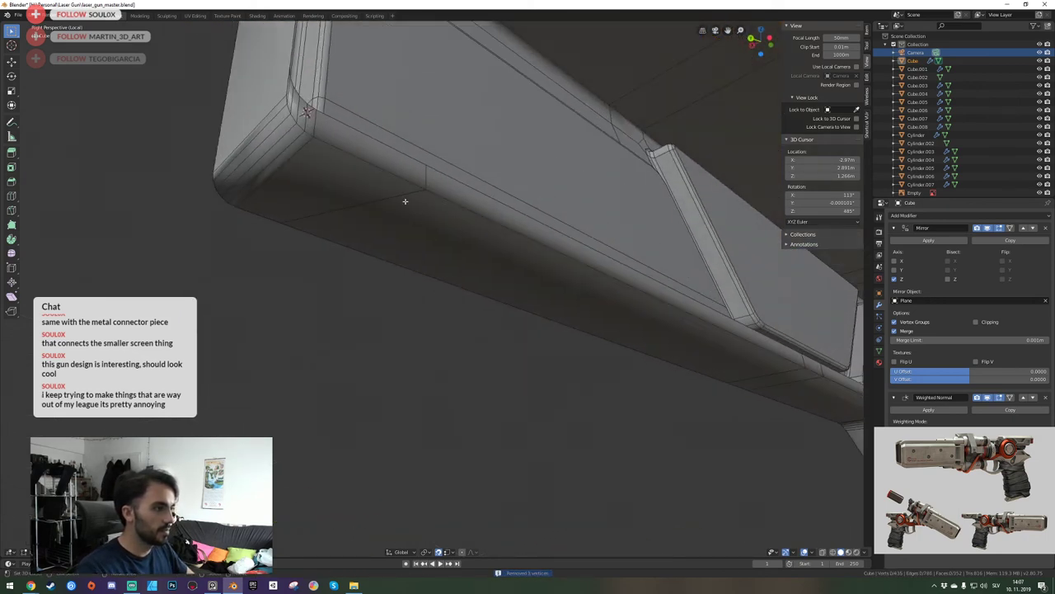
{"action": "key", "text": "w"}
{"action": "left_click", "coordinate": [436, 288]}
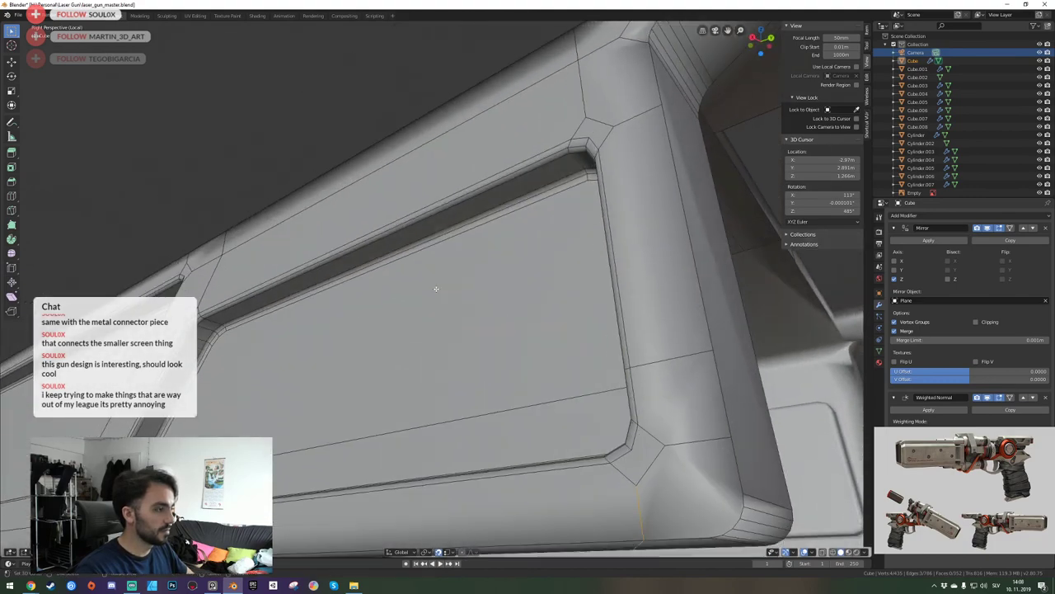
{"action": "key", "text": "ctrl+x"}
{"action": "key", "text": "shift+grave"}
{"action": "key", "text": "s"}
{"action": "left_click", "coordinate": [436, 289]}
{"action": "key", "text": "ctrl+z"}
Try to extrude the inner vertical rear edge into a strip behind the side panel, and undo it.
{"action": "key", "text": "shift+grave"}
{"action": "key", "text": "d"}
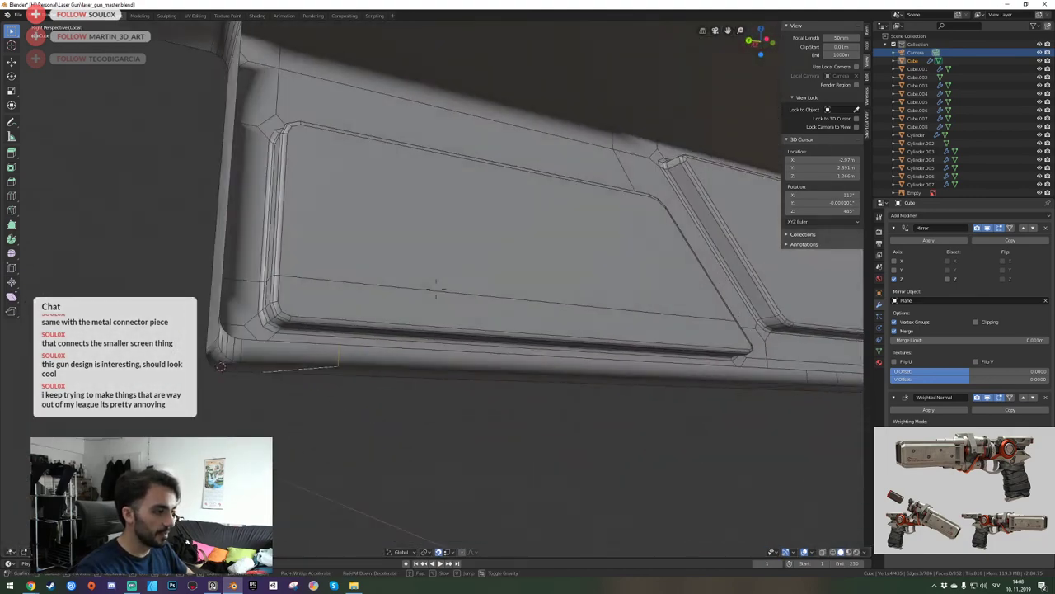
{"action": "key", "text": "w"}
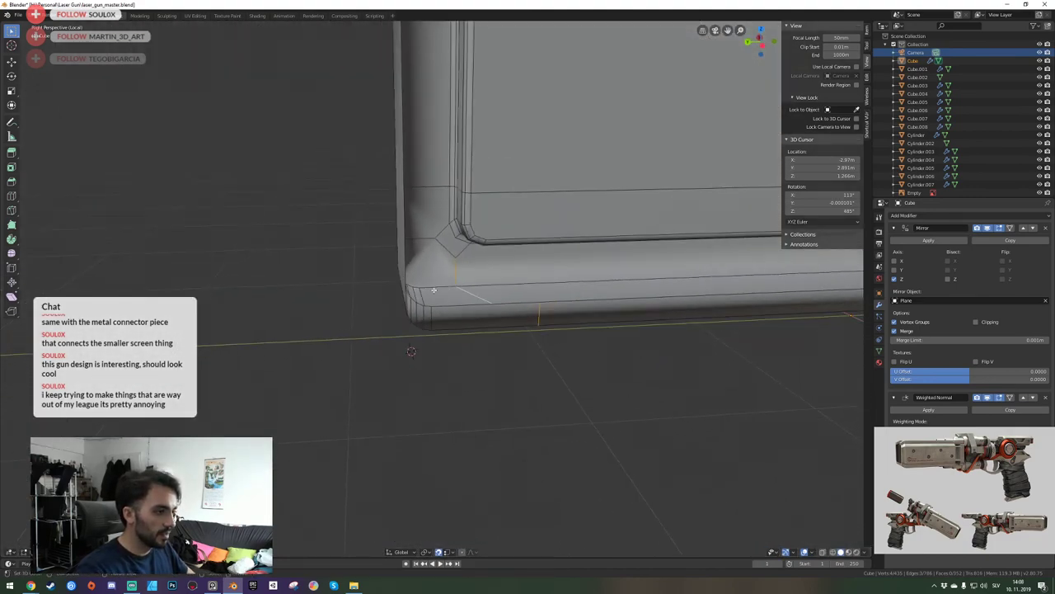
{"action": "key", "text": "shift+grave"}
{"action": "key", "text": "w"}
{"action": "key", "text": "s"}
{"action": "left_click", "coordinate": [436, 288]}
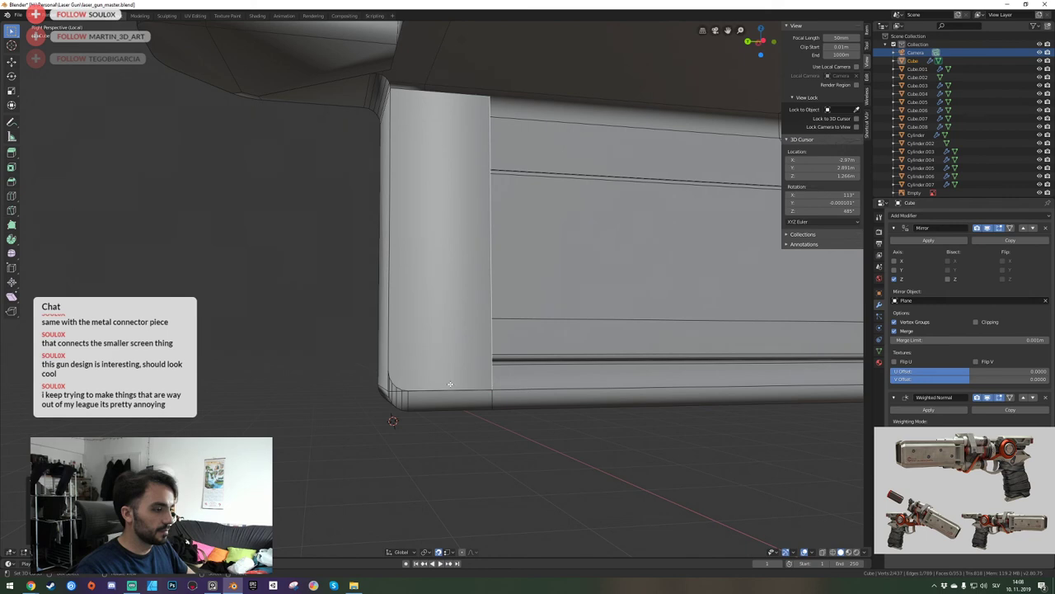
{"action": "key", "text": "ctrl+z"}
Adjust the inner vertex at the rounded lower rear corner along Z.
{"action": "middle_click_drag", "start_coordinate": [416, 380], "coordinate": [441, 322]}
{"action": "scroll", "coordinate": [441, 320], "scroll_direction": "up", "scroll_amount": 3}
{"action": "key", "text": "1"}
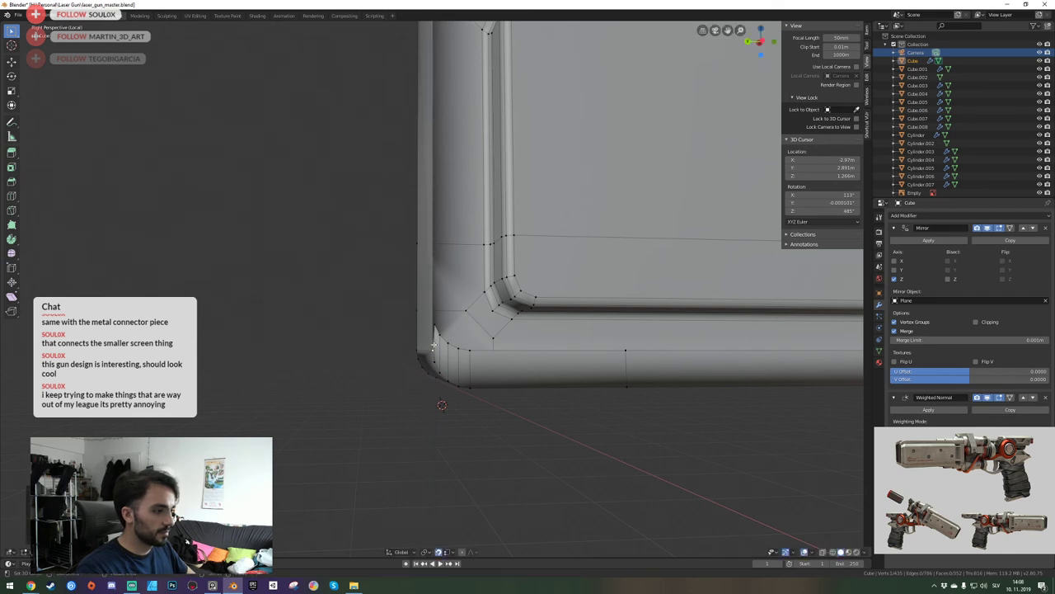
{"action": "key", "text": "g"}
{"action": "key", "text": "z"}
{"action": "left_click", "coordinate": [441, 351]}
Flatten the selected lower rear corner vertices along Z with scale 0 and align them with the lip's upper edge.
{"action": "key", "text": "z"}
{"action": "key", "text": "0"}
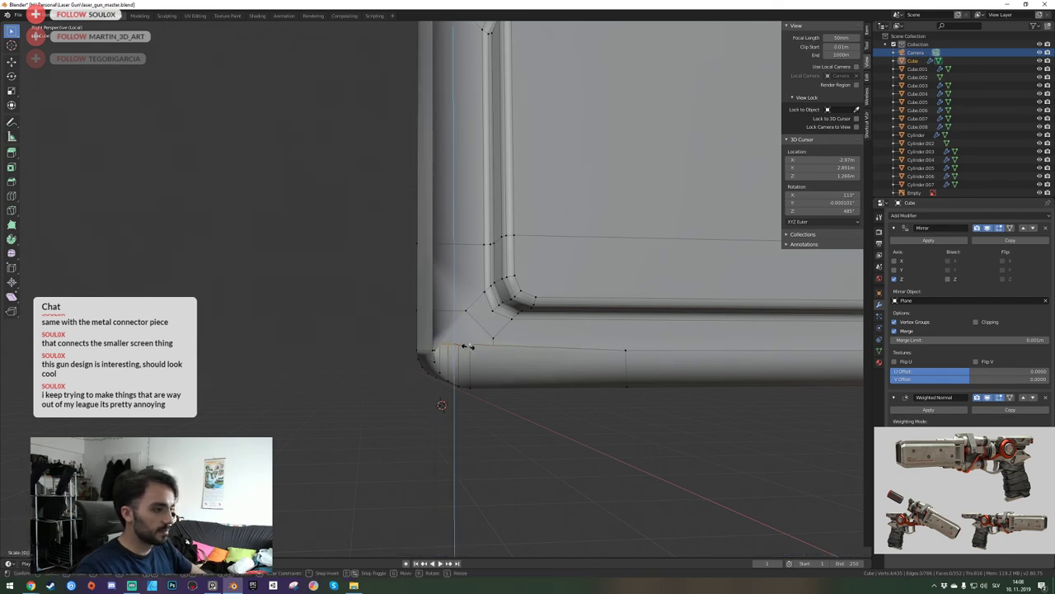
{"action": "key", "text": "Return"}
{"action": "key", "text": "g"}
{"action": "key", "text": "z"}
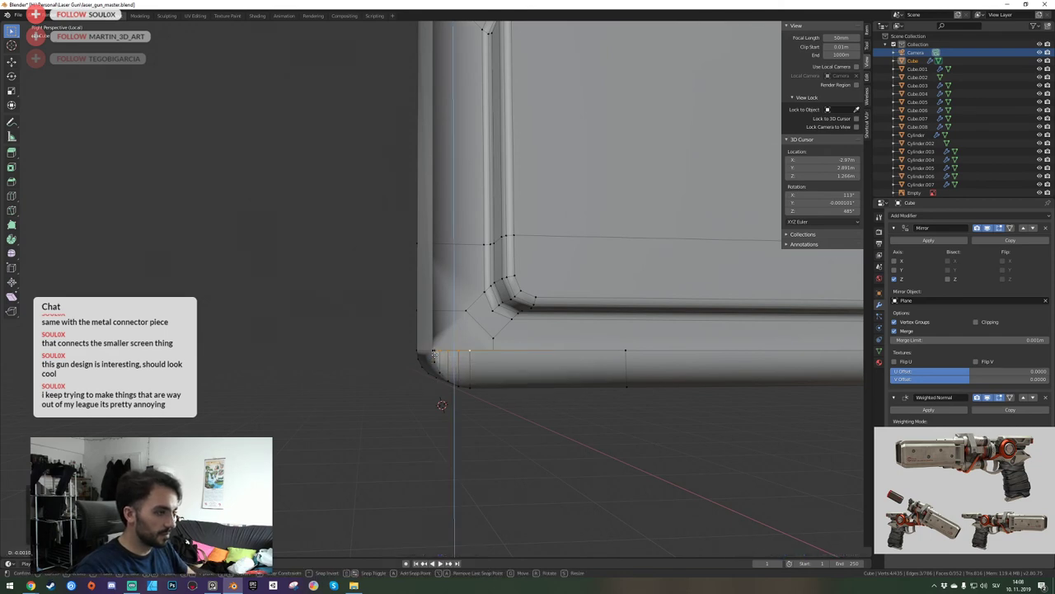
{"action": "left_click", "coordinate": [435, 352]}
Extrude the inner vertical rear edge along Y to line up with the vertical edge on the lower lip.
{"action": "key", "text": "2"}
{"action": "left_click", "coordinate": [433, 335]}
{"action": "scroll", "coordinate": [433, 334], "scroll_direction": "down", "scroll_amount": 3}
{"action": "middle_click_drag", "start_coordinate": [433, 334], "coordinate": [436, 288]}
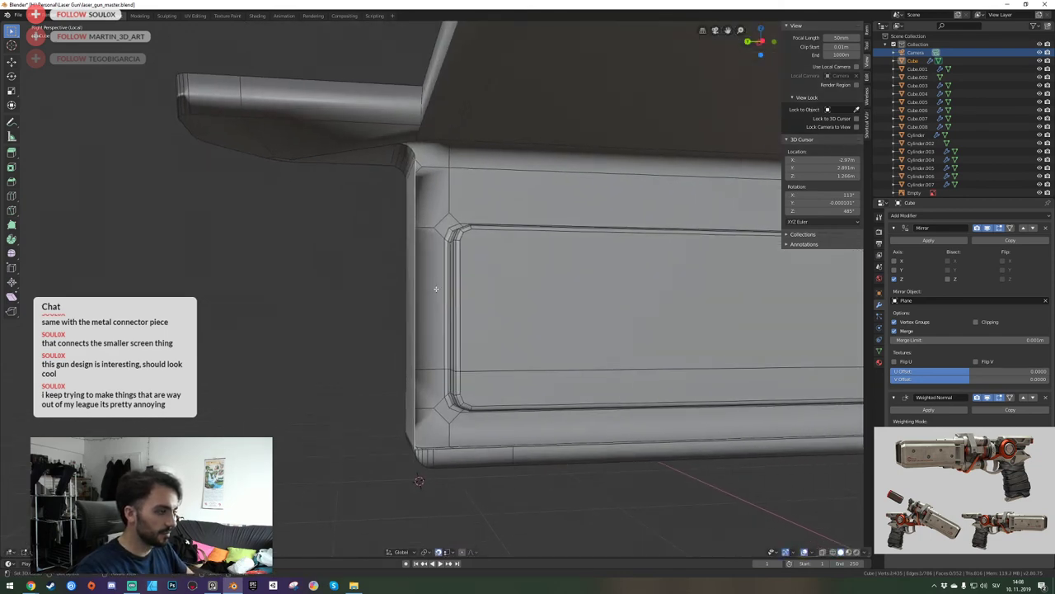
{"action": "key", "text": "e"}
{"action": "key", "text": "y"}
{"action": "left_click", "coordinate": [512, 448]}
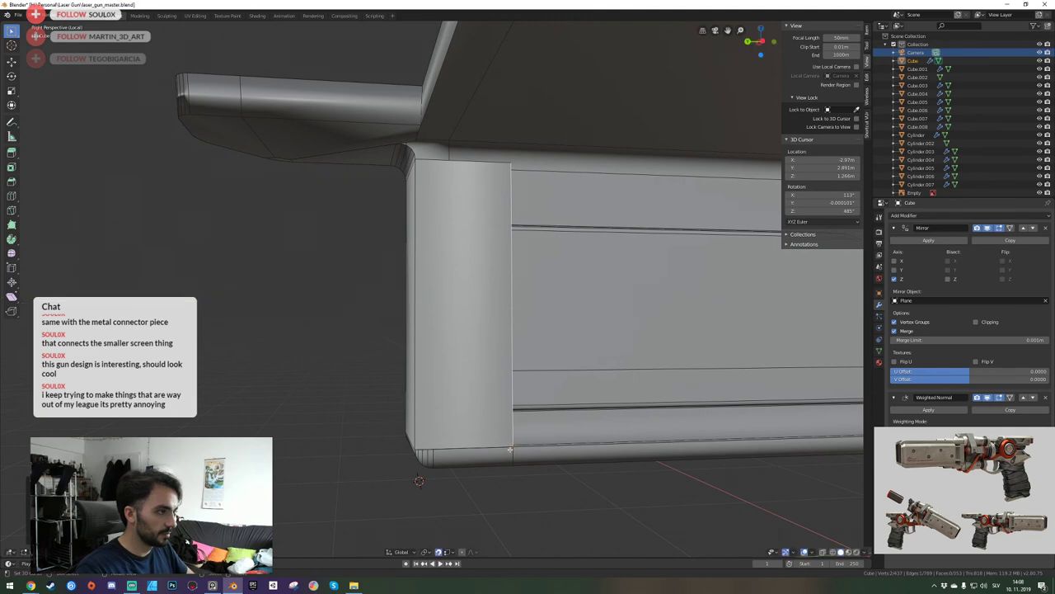
Add a vertical edge loop to the rear inner strip, align it along Y with the rounded corner, and save the file.
{"action": "key", "text": "shift+grave"}
{"action": "key", "text": "w"}
{"action": "key", "text": "s"}
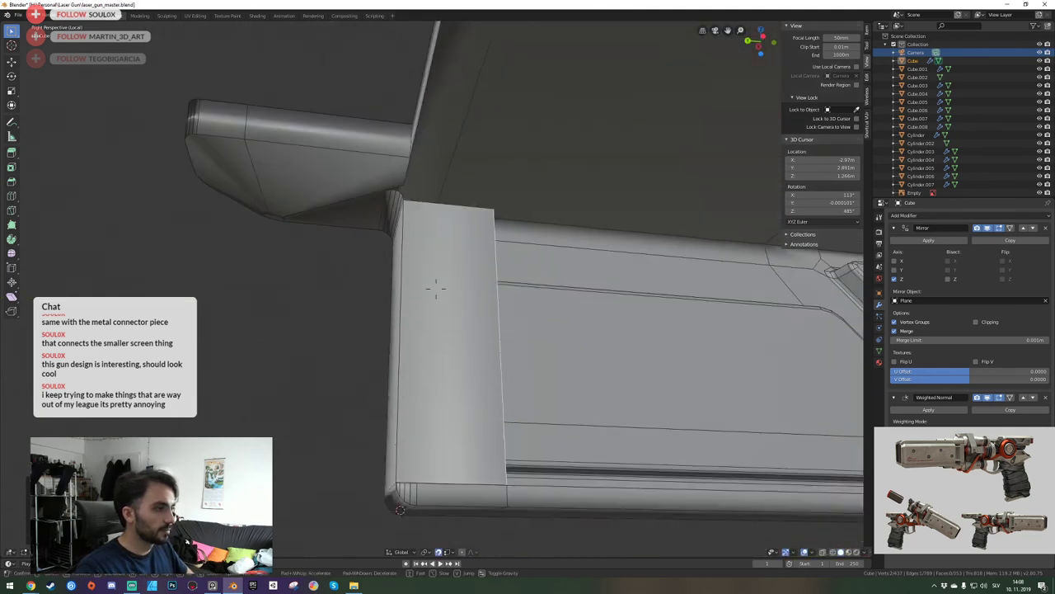
{"action": "left_click", "coordinate": [433, 298]}
{"action": "key", "text": "alt+a"}
{"action": "left_click", "coordinate": [430, 402]}
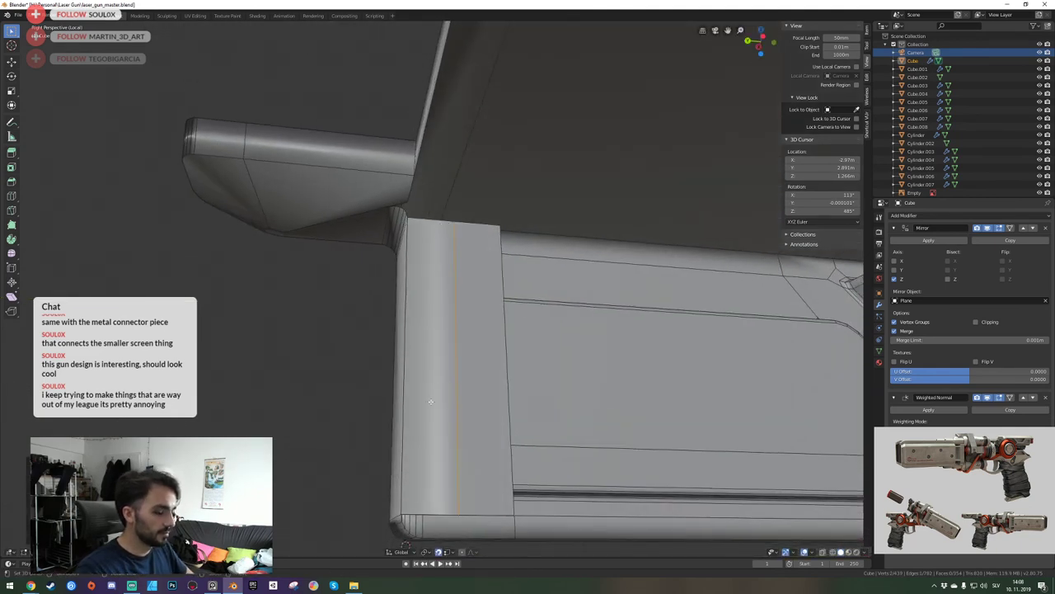
{"action": "key", "text": "g"}
{"action": "key", "text": "y"}
{"action": "left_click", "coordinate": [419, 514]}
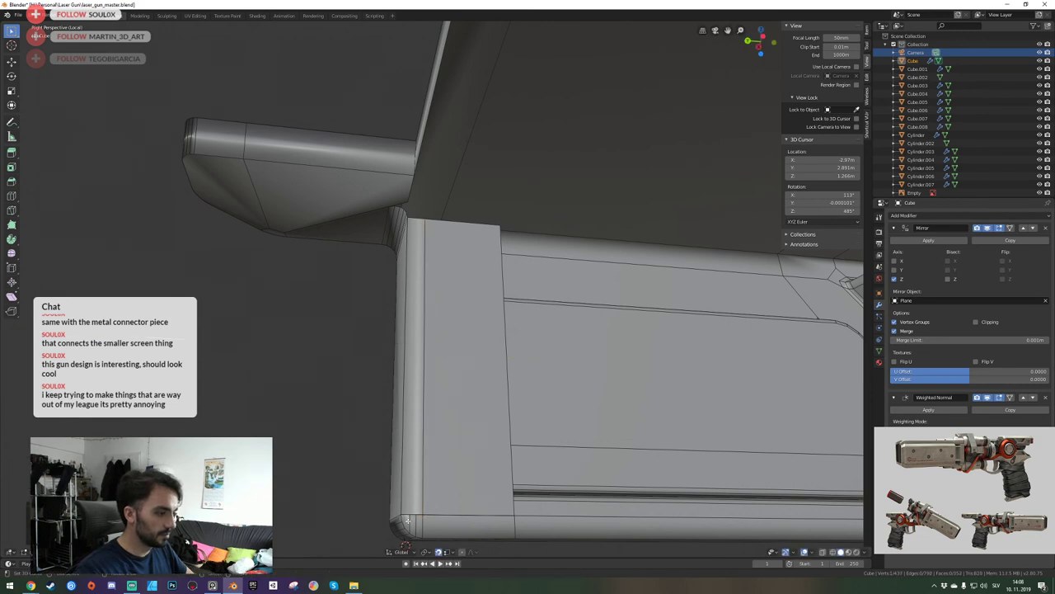
{"action": "key", "text": "ctrl+s"}
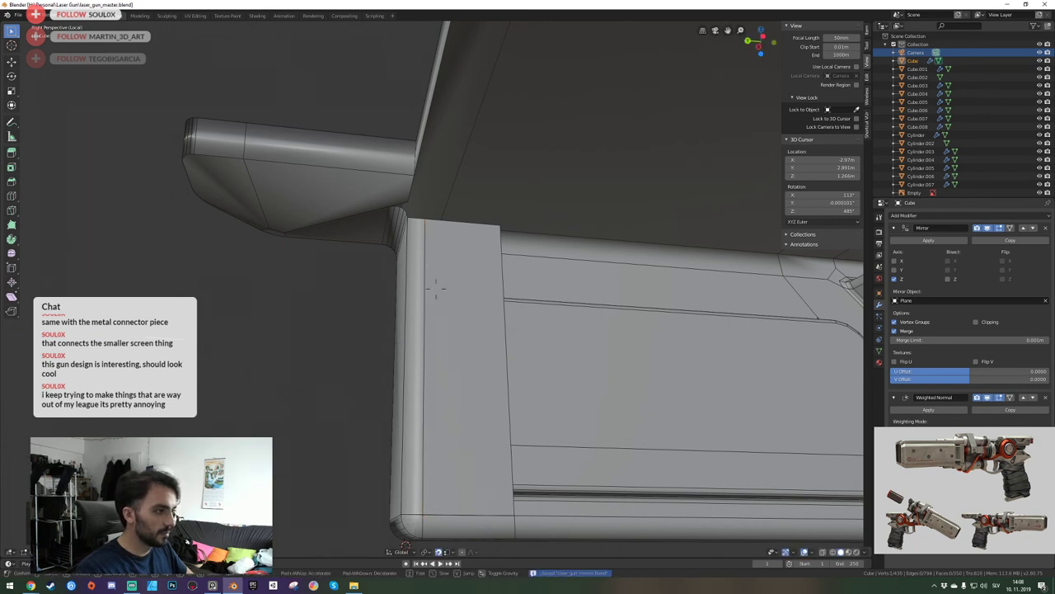
Leave mesh editing and the isolated view to examine the body shell's rear end against the end cap.
{"action": "key", "text": "shift+grave"}
{"action": "key", "text": "a"}
{"action": "left_click", "coordinate": [428, 299]}
{"action": "key", "text": "Tab"}
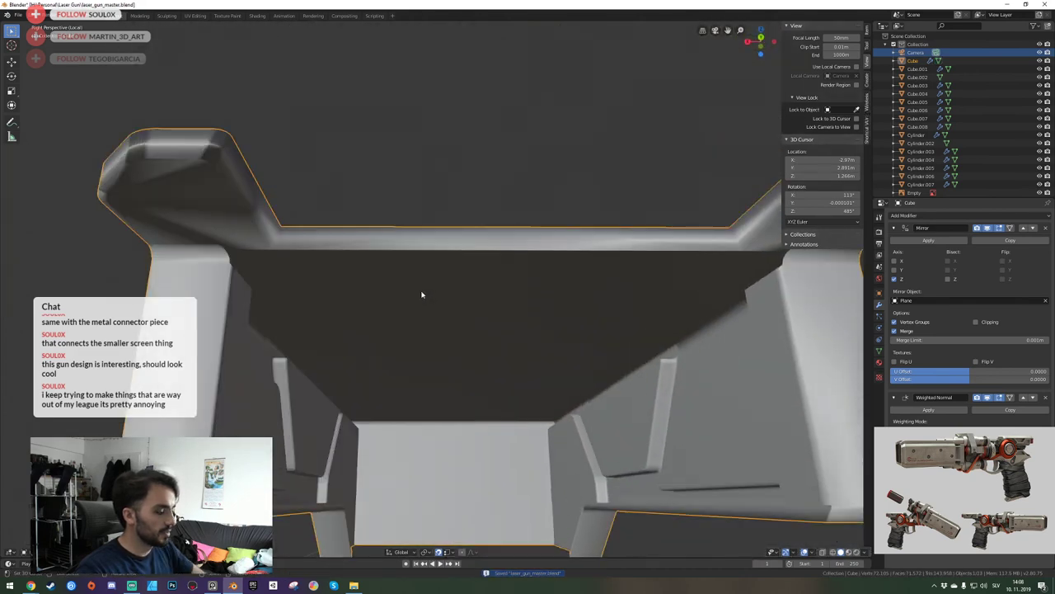
{"action": "key", "text": "KP_Divide"}
{"action": "key", "text": "shift+grave"}
{"action": "key", "text": "s"}
{"action": "left_click", "coordinate": [436, 292]}
{"action": "key", "text": "shift+grave"}
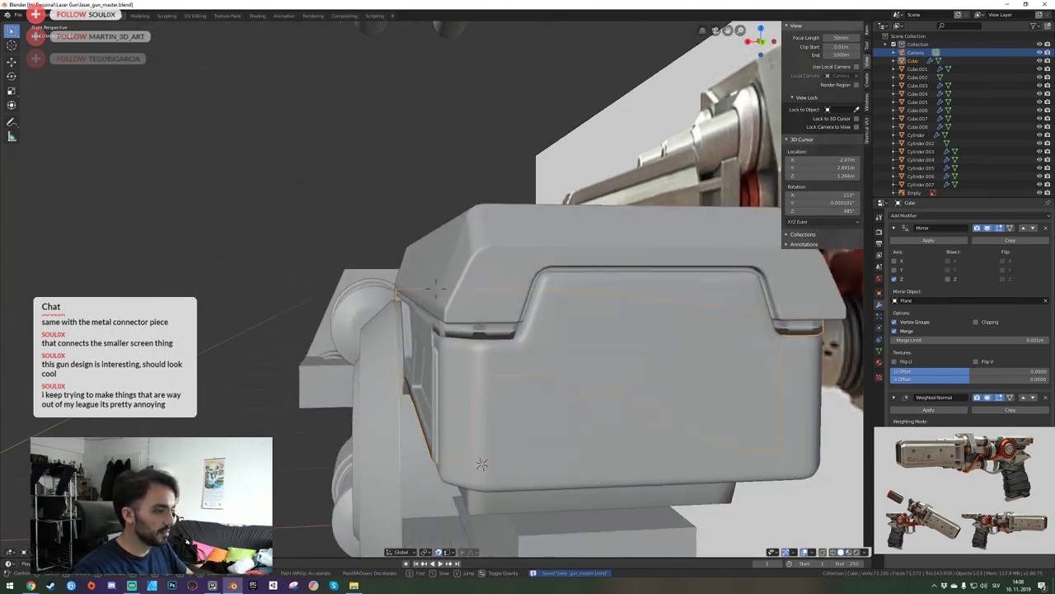
{"action": "left_click", "coordinate": [436, 288]}
Isolate the body shell for editing again, save the file, and examine the inside of its rear side panel.
{"action": "key", "text": "KP_Divide"}
{"action": "key", "text": "shift+grave"}
{"action": "left_click", "coordinate": [436, 292]}
{"action": "key", "text": "Tab"}
{"action": "key", "text": "shift+grave"}
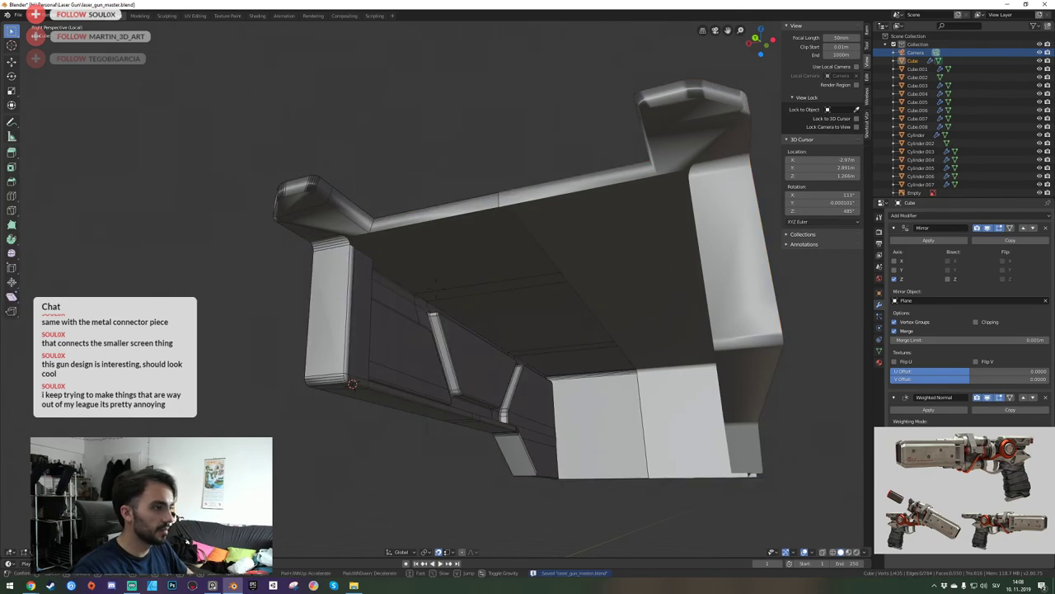
{"action": "key", "text": "w"}
{"action": "left_click", "coordinate": [436, 289]}
{"action": "key", "text": "ctrl+s"}
{"action": "key", "text": "shift+grave"}
{"action": "key", "text": "s"}
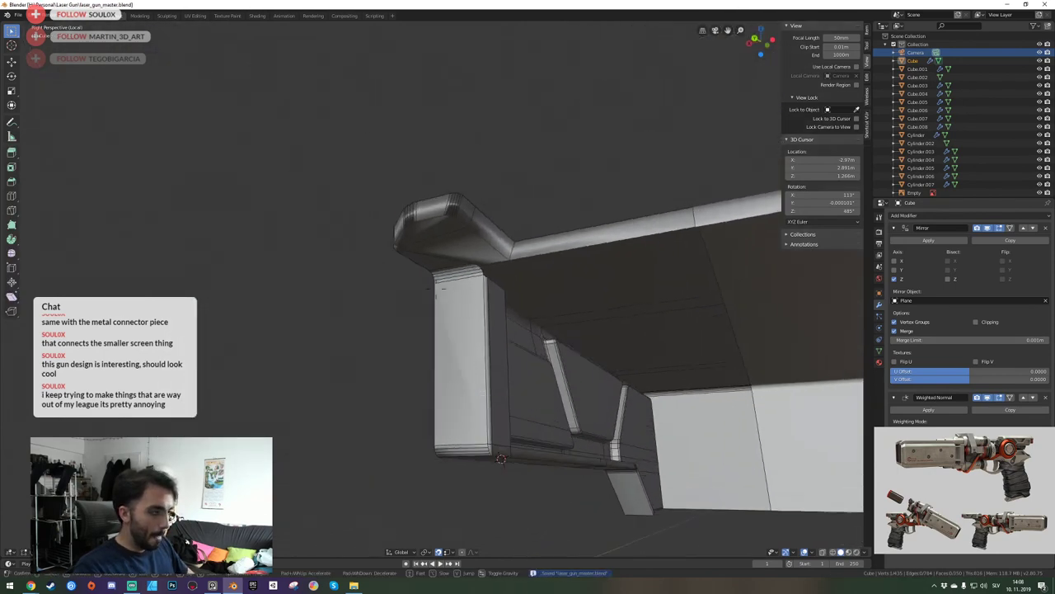
{"action": "key", "text": "a"}
{"action": "left_click", "coordinate": [436, 289]}
Show the whole gun in object mode, select the rear end cap, and try shifting it slightly along Y.
{"action": "key", "text": "KP_Divide"}
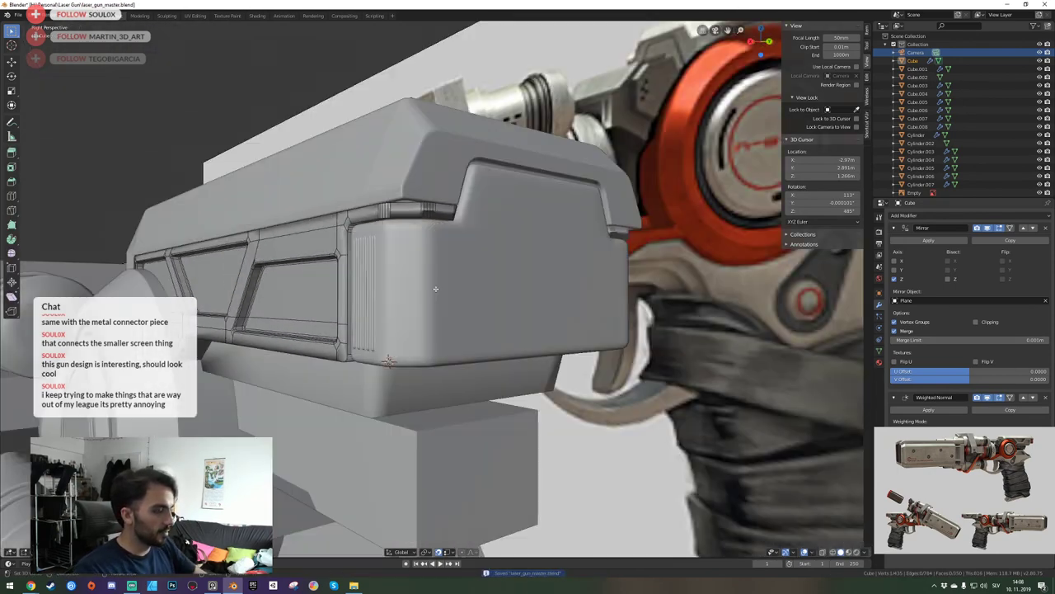
{"action": "key", "text": "Tab"}
{"action": "left_click", "coordinate": [446, 305]}
{"action": "key", "text": "shift+grave"}
{"action": "key", "text": "s"}
{"action": "key", "text": "a"}
{"action": "left_click", "coordinate": [436, 289]}
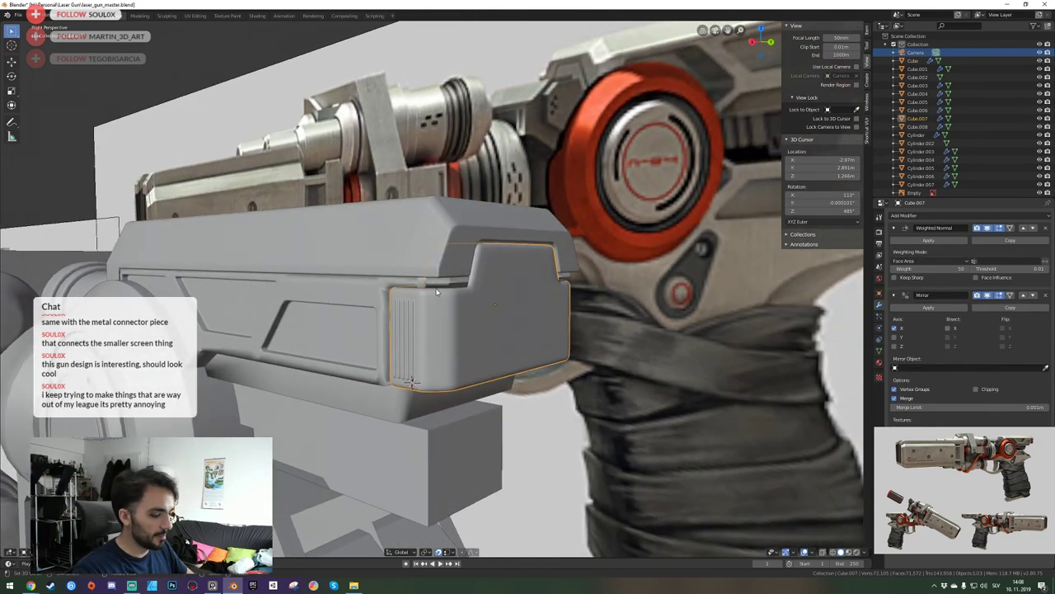
{"action": "key", "text": "g"}
{"action": "key", "text": "y"}
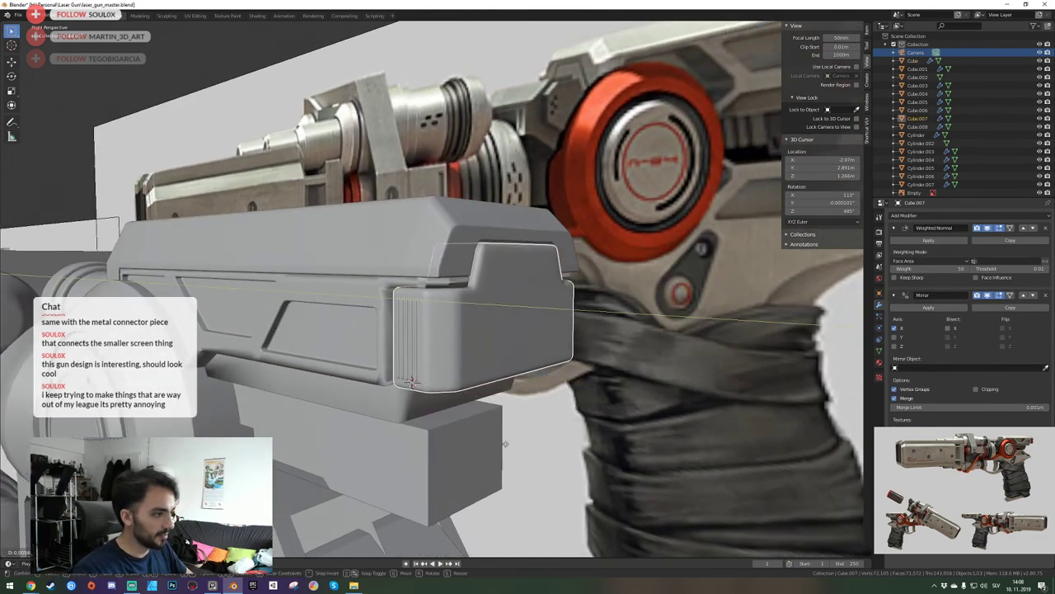
{"action": "left_click", "coordinate": [580, 464]}
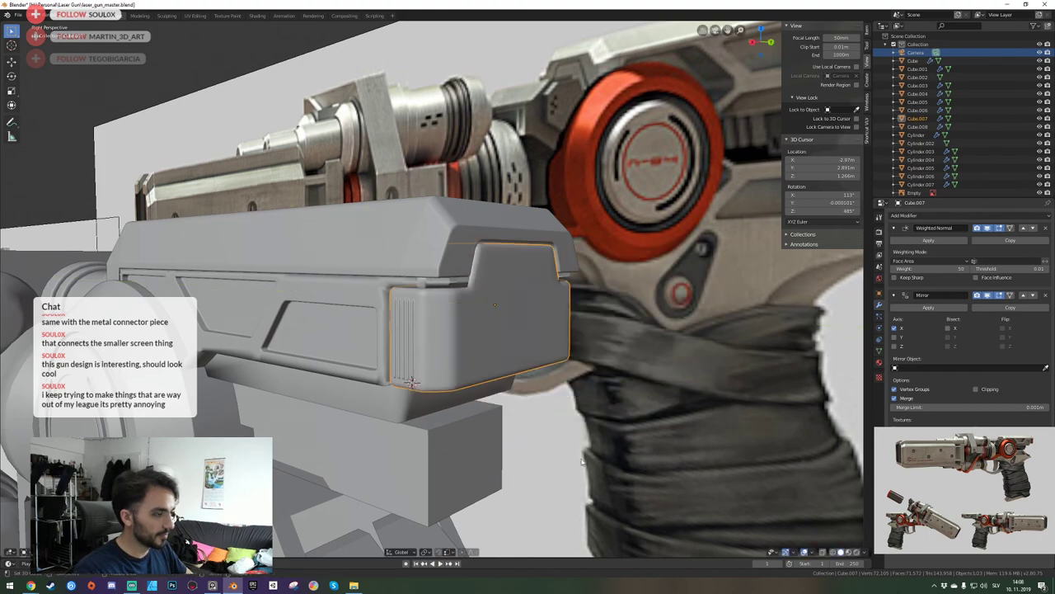
Try pulling the rear end cap away from the body along Y and cancel the move.
{"action": "key", "text": "shift+grave"}
{"action": "key", "text": "a"}
{"action": "right_click", "coordinate": [435, 288]}
{"action": "key", "text": "g"}
{"action": "key", "text": "y"}
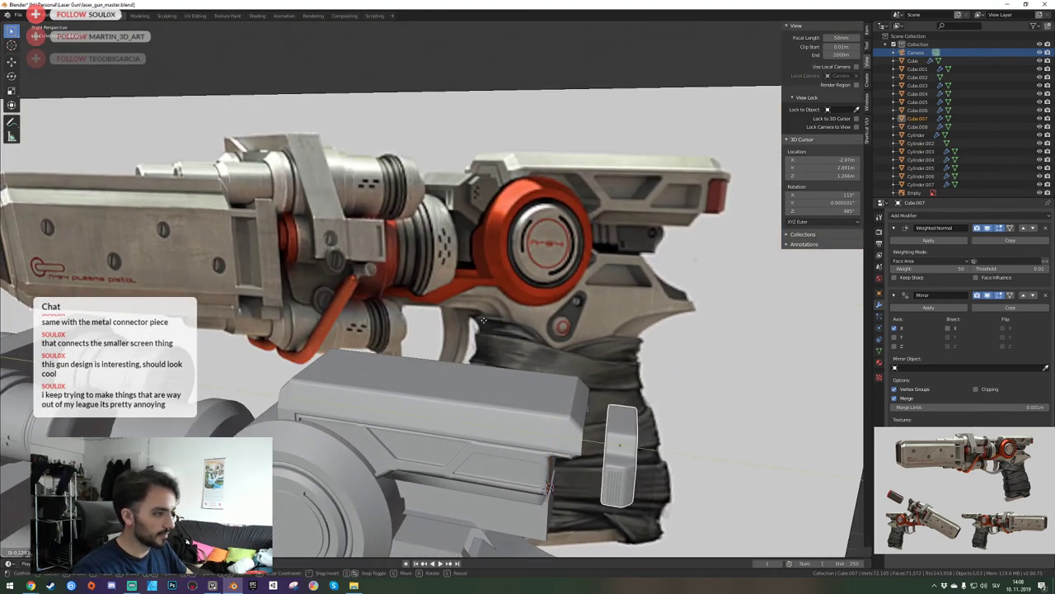
{"action": "right_click", "coordinate": [482, 324]}
Inspect the end cap, save the file, and examine the underside of the gun's rear body.
{"action": "key", "text": "slash"}
{"action": "key", "text": "shift+grave"}
{"action": "left_click", "coordinate": [435, 289]}
{"action": "key", "text": "slash"}
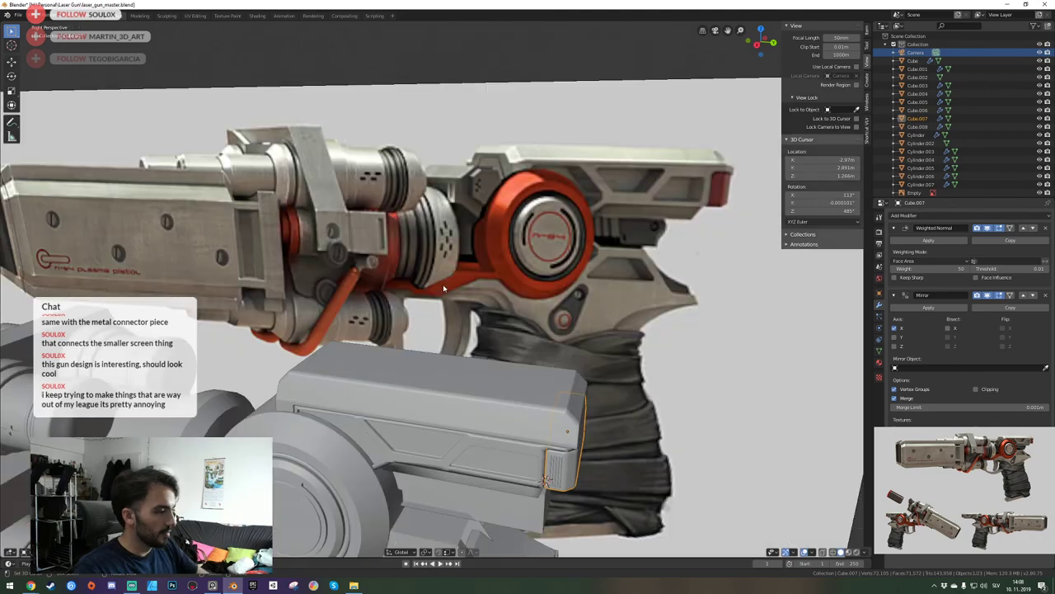
{"action": "key", "text": "shift+grave"}
{"action": "key", "text": "d"}
{"action": "left_click", "coordinate": [436, 289]}
{"action": "key", "text": "ctrl+s"}
{"action": "key", "text": "shift+grave"}
{"action": "key", "text": "w"}
{"action": "left_click", "coordinate": [436, 289]}
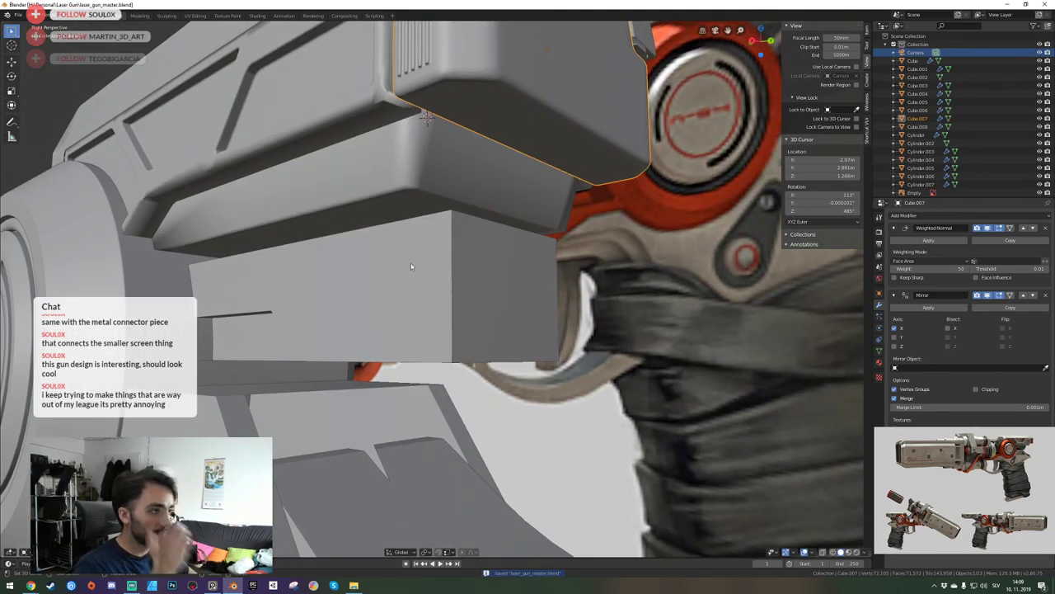
Isolate the gun's body shell and enter edit mode with its underside and rear opening in view.
{"action": "left_click", "coordinate": [362, 129]}
{"action": "key", "text": "KP_Divide"}
{"action": "key", "text": "shift+grave"}
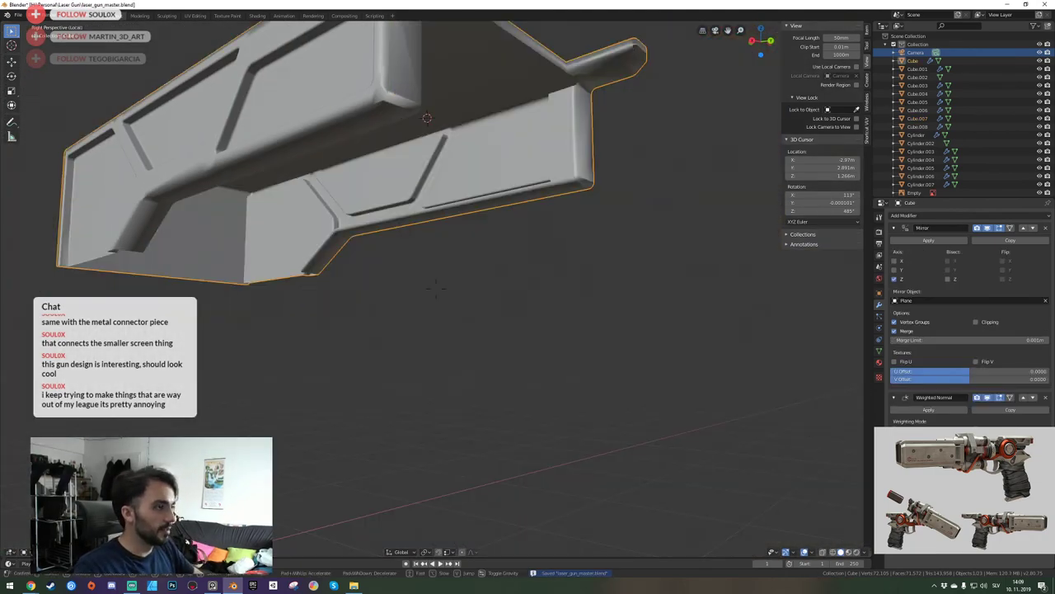
{"action": "key", "text": "w"}
{"action": "left_click", "coordinate": [436, 288]}
{"action": "key", "text": "Tab"}
{"action": "key", "text": "shift+grave"}
{"action": "key", "text": "s"}
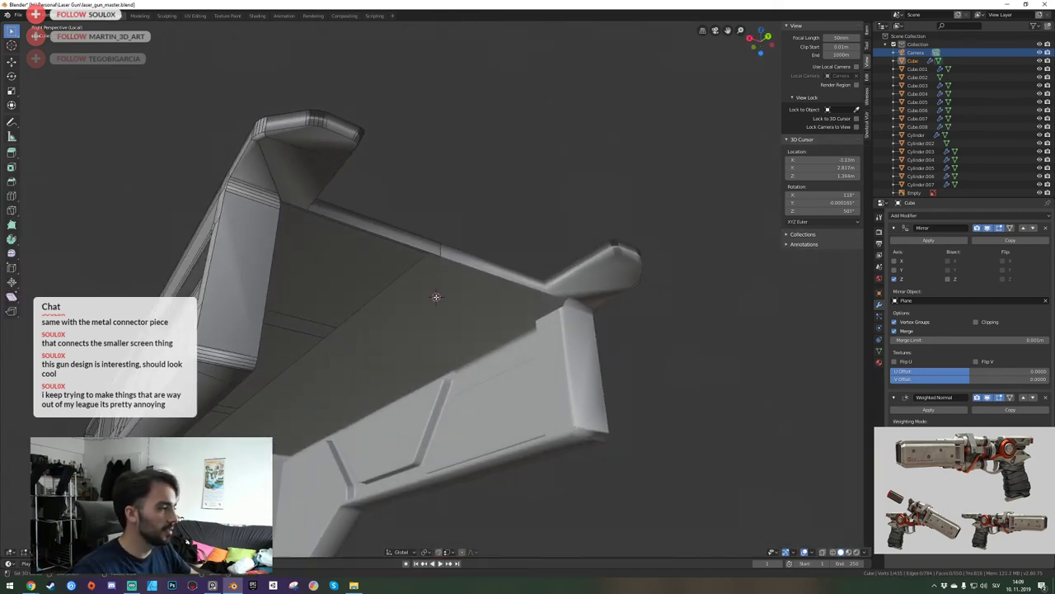
Examine the body shell's rear opening, inner walls and side lips, comparing edit mode with object mode.
{"action": "key", "text": "q"}
{"action": "key", "text": "e"}
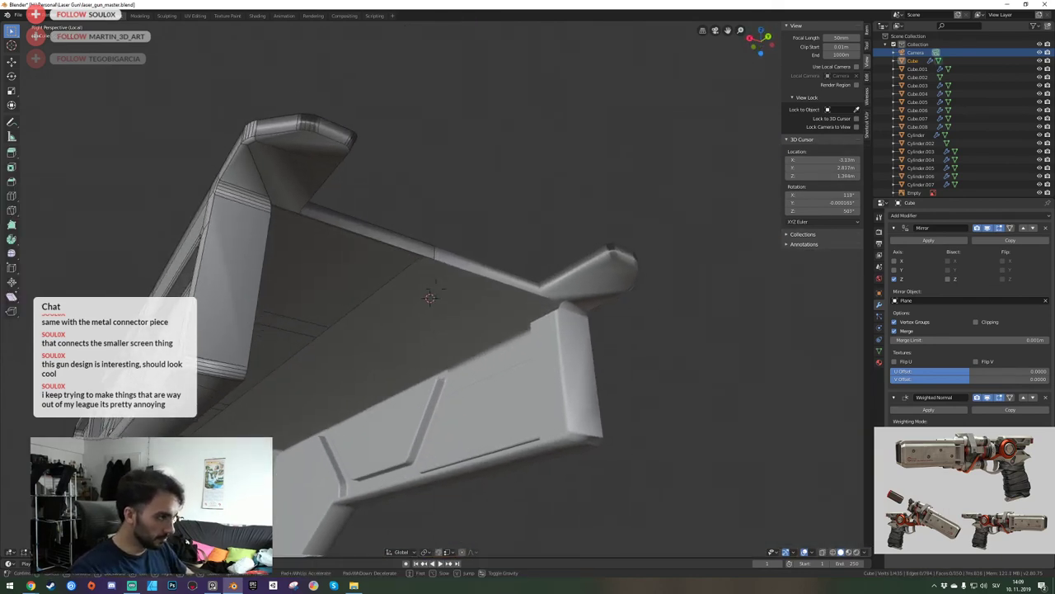
{"action": "key", "text": "d"}
{"action": "left_click", "coordinate": [436, 292]}
{"action": "key", "text": "Tab"}
{"action": "key", "text": "shift+grave"}
{"action": "key", "text": "a"}
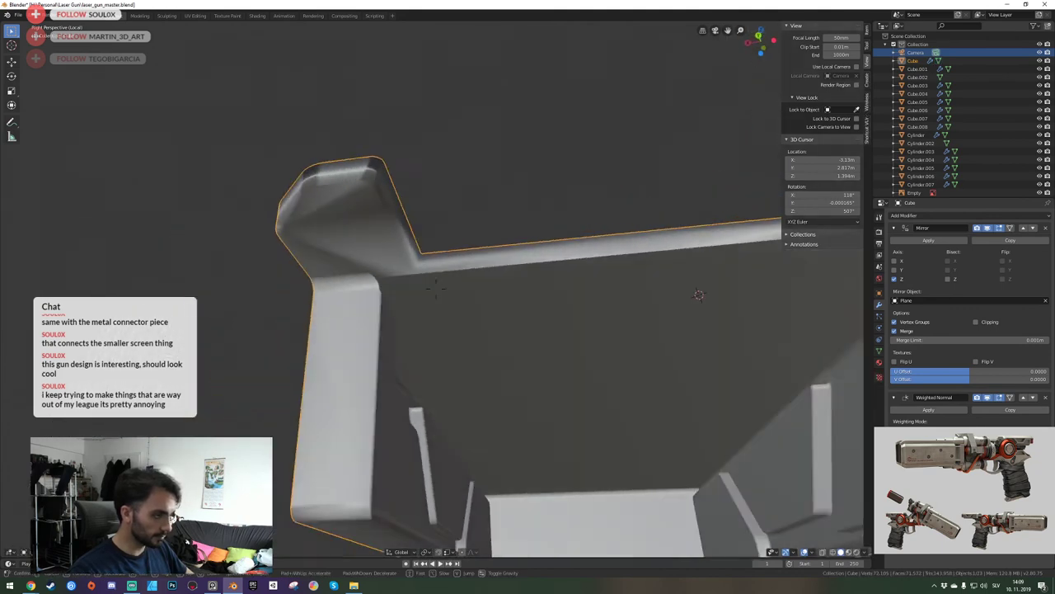
{"action": "left_click", "coordinate": [437, 291]}
{"action": "key", "text": "Tab"}
{"action": "key", "text": "shift+grave"}
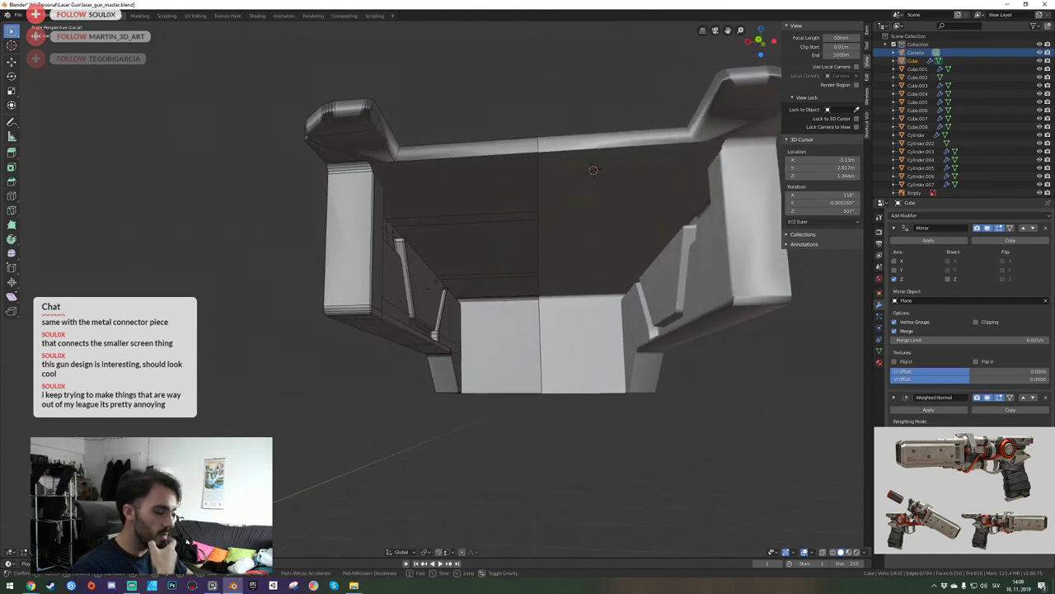
{"action": "key", "text": "w"}
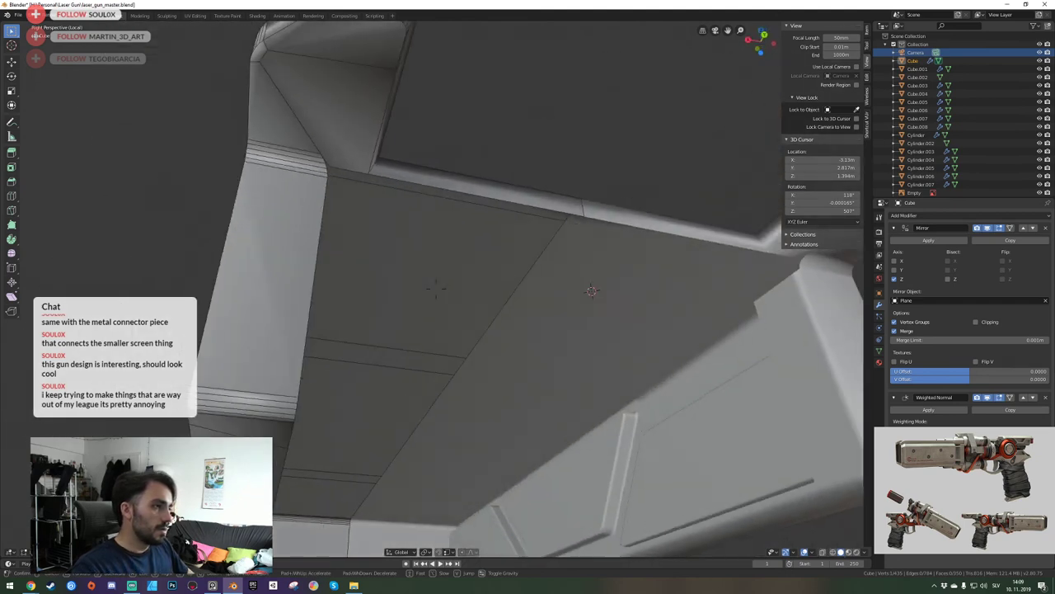
{"action": "left_click", "coordinate": [436, 288]}
{"action": "middle_click_drag", "start_coordinate": [436, 289], "coordinate": [550, 231]}
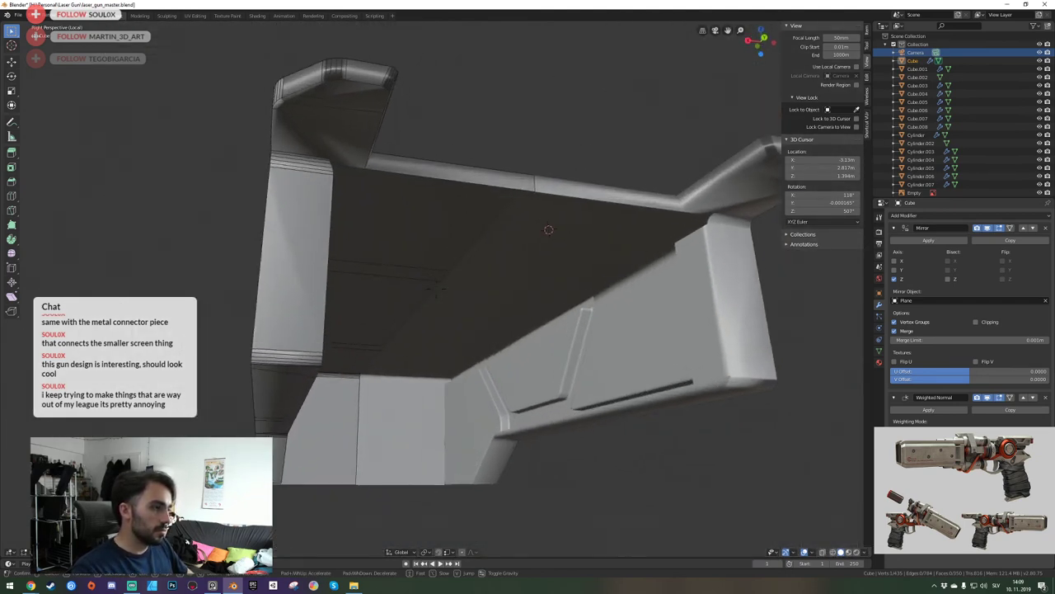
Try deleting the inner lip faces along the side panel's lower and rear edges using the Edges option, and undo it.
{"action": "key", "text": "shift+grave"}
{"action": "key", "text": "w"}
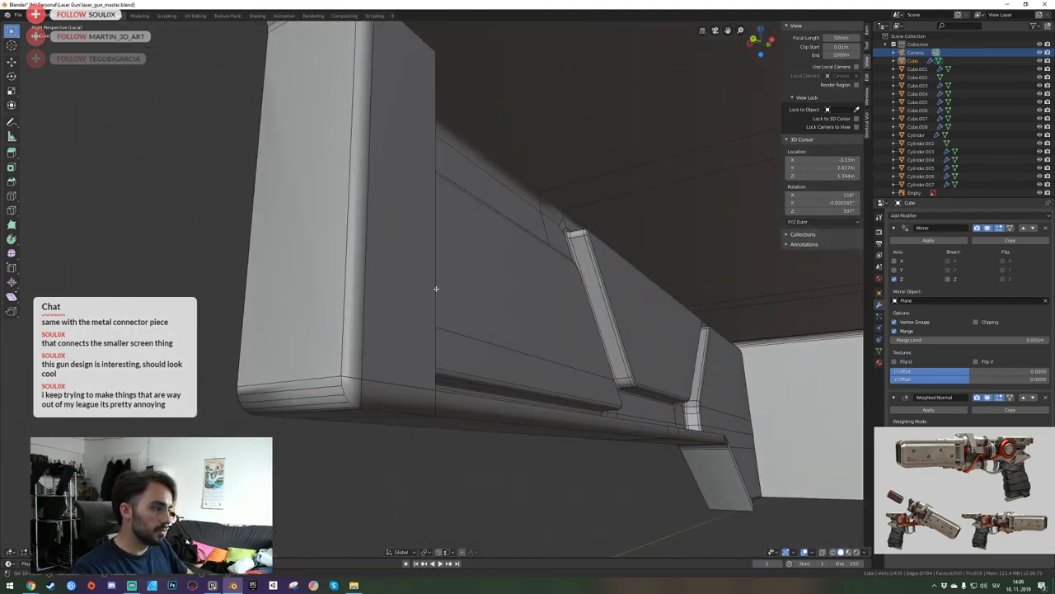
{"action": "key", "text": "3"}
{"action": "left_click", "coordinate": [424, 397], "text": "alt"}
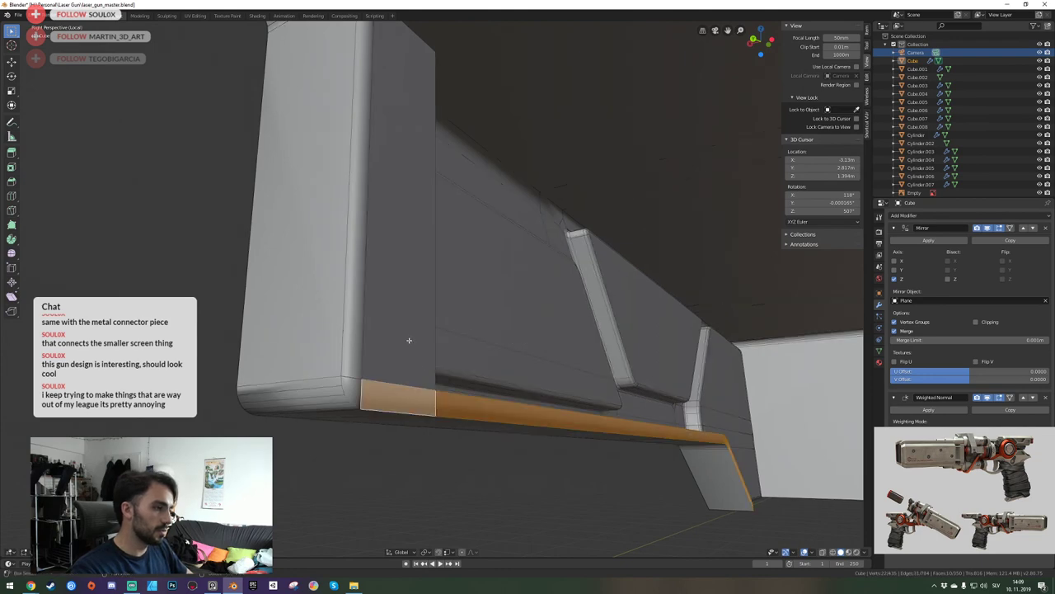
{"action": "left_click", "coordinate": [406, 339], "text": "shift"}
{"action": "left_click", "coordinate": [352, 391], "text": "shift"}
{"action": "left_click", "coordinate": [351, 370], "text": "shift"}
{"action": "key", "text": "shift+grave"}
{"action": "key", "text": "s"}
{"action": "key", "text": "w"}
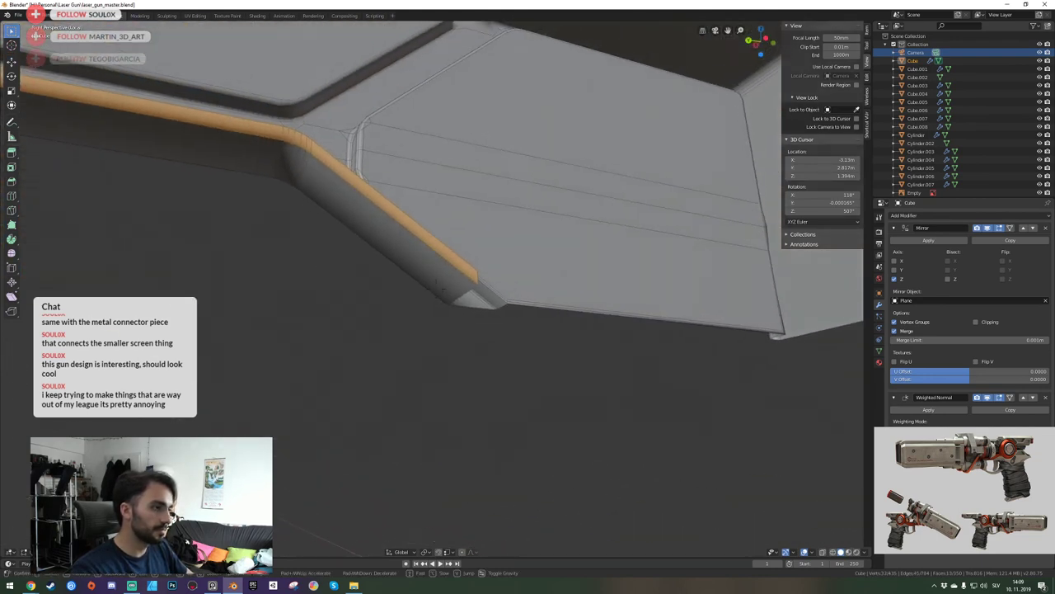
{"action": "left_click", "coordinate": [436, 289]}
{"action": "key", "text": "x"}
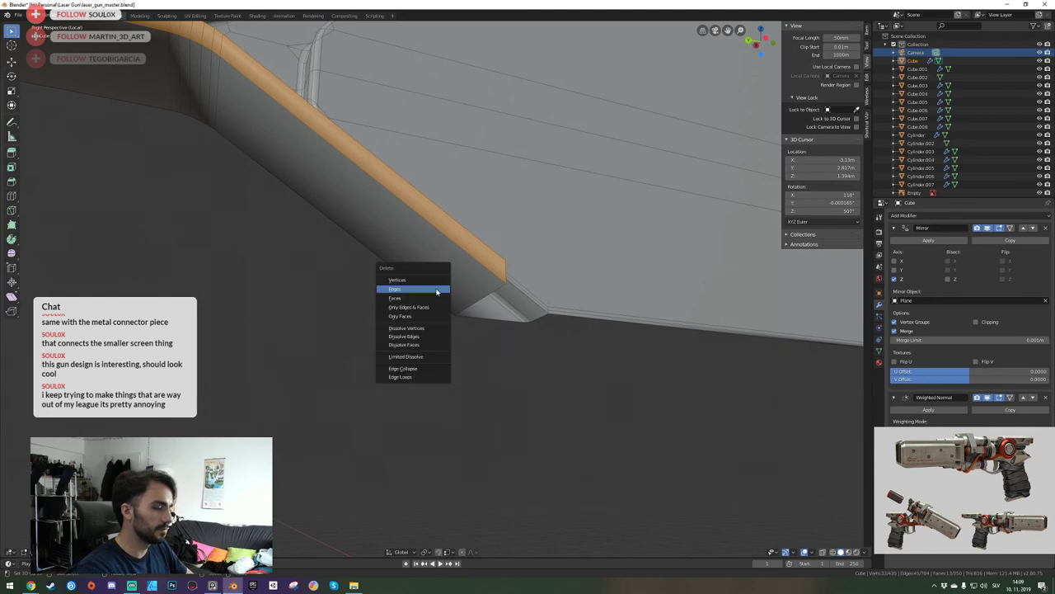
{"action": "left_click", "coordinate": [436, 288]}
{"action": "key", "text": "shift+grave"}
{"action": "key", "text": "s"}
{"action": "left_click", "coordinate": [436, 289]}
{"action": "key", "text": "ctrl+z"}
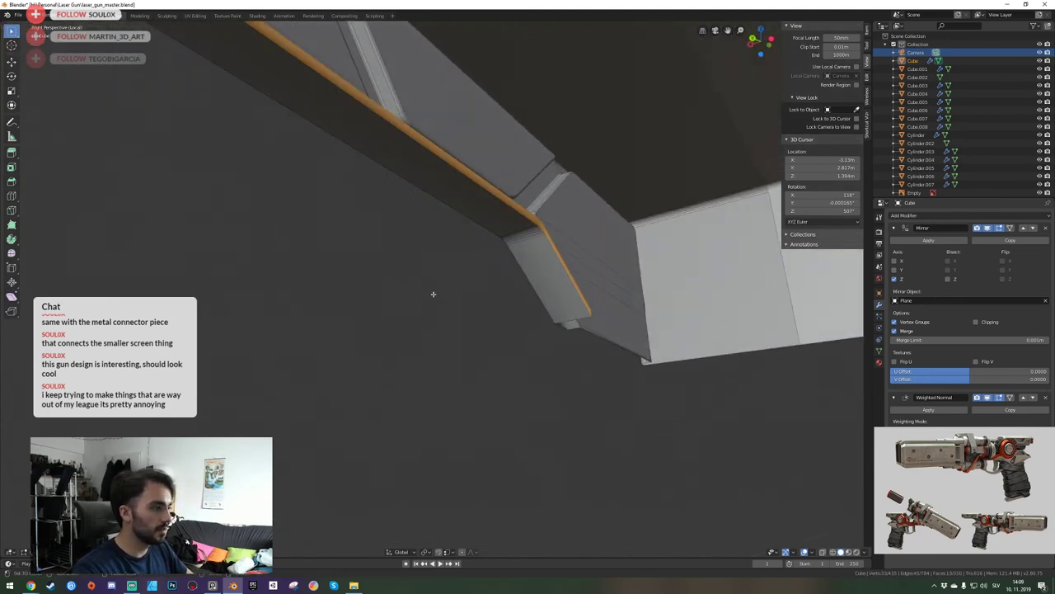
Try removing the same lower and rear lip geometry with the Faces option, inspect the shell, and undo the deletion.
{"action": "key", "text": "x"}
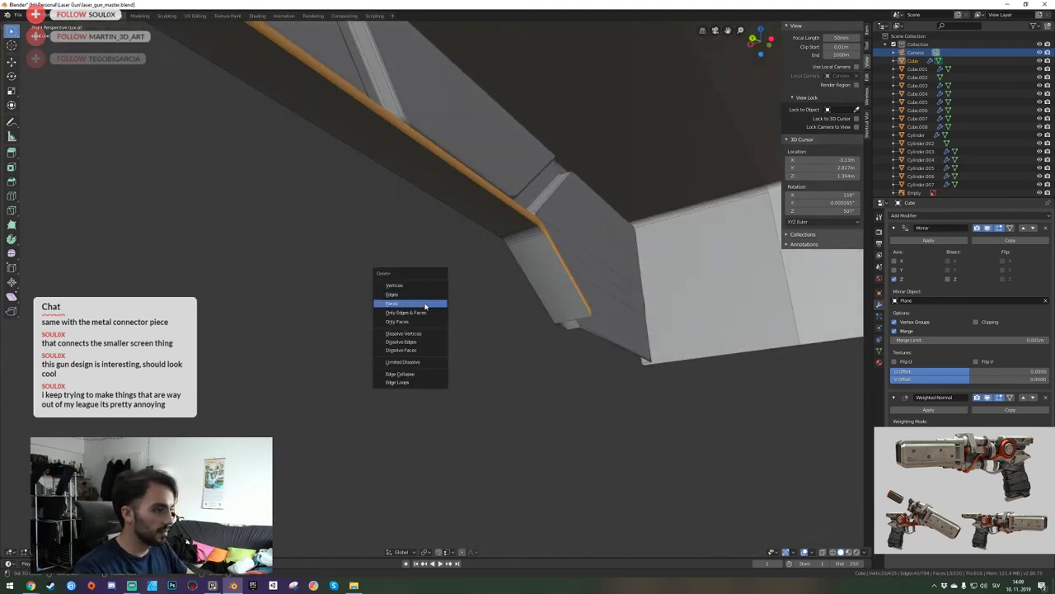
{"action": "left_click", "coordinate": [425, 305]}
{"action": "key", "text": "shift+grave"}
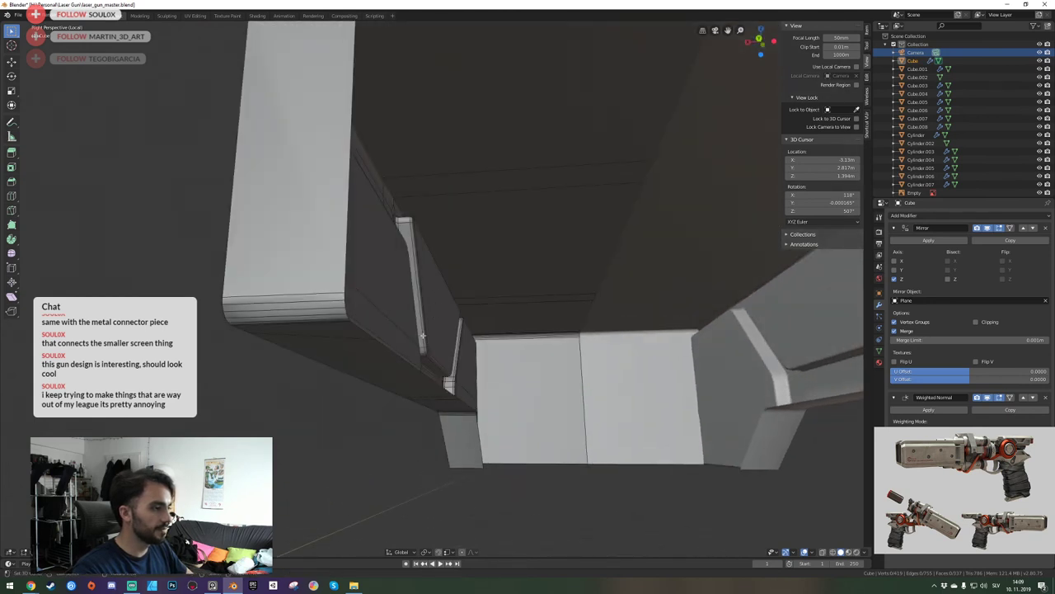
{"action": "middle_click_drag", "start_coordinate": [423, 336], "coordinate": [423, 276]}
{"action": "key", "text": "shift+grave"}
{"action": "key", "text": "s"}
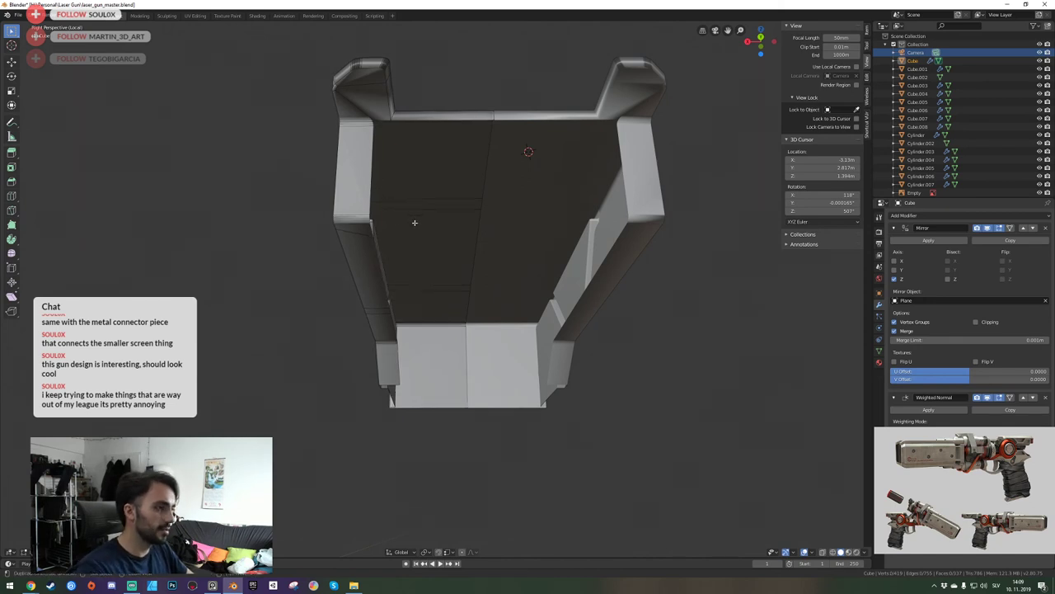
{"action": "key", "text": "ctrl+z"}
Delete the wide inner face behind the rear lip and try deleting the narrow strip beside it.
{"action": "key", "text": "shift+grave"}
{"action": "key", "text": "w"}
{"action": "key", "text": "d"}
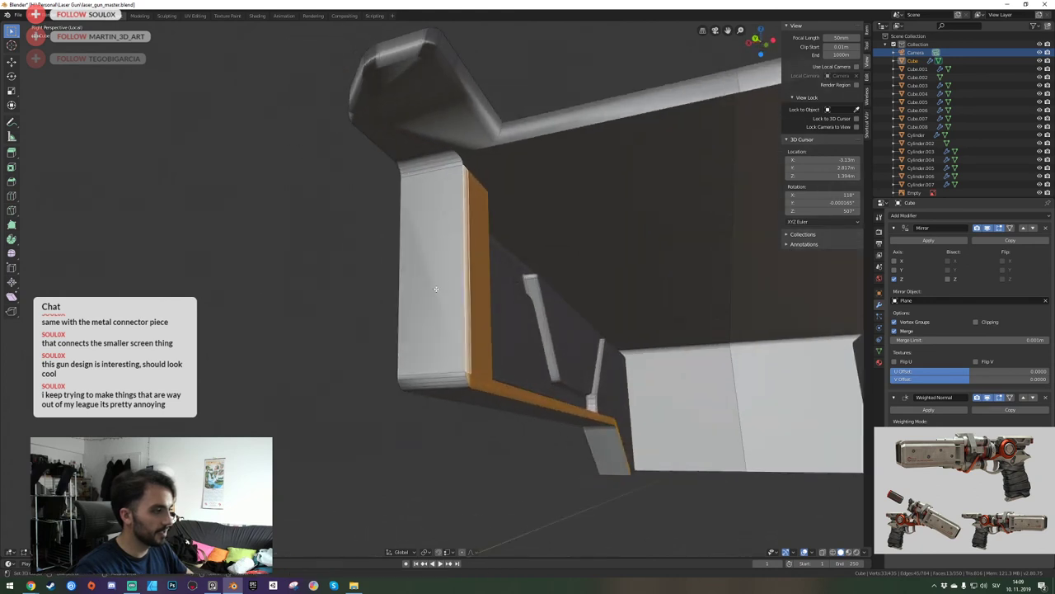
{"action": "middle_click_drag", "start_coordinate": [485, 295], "coordinate": [436, 288]}
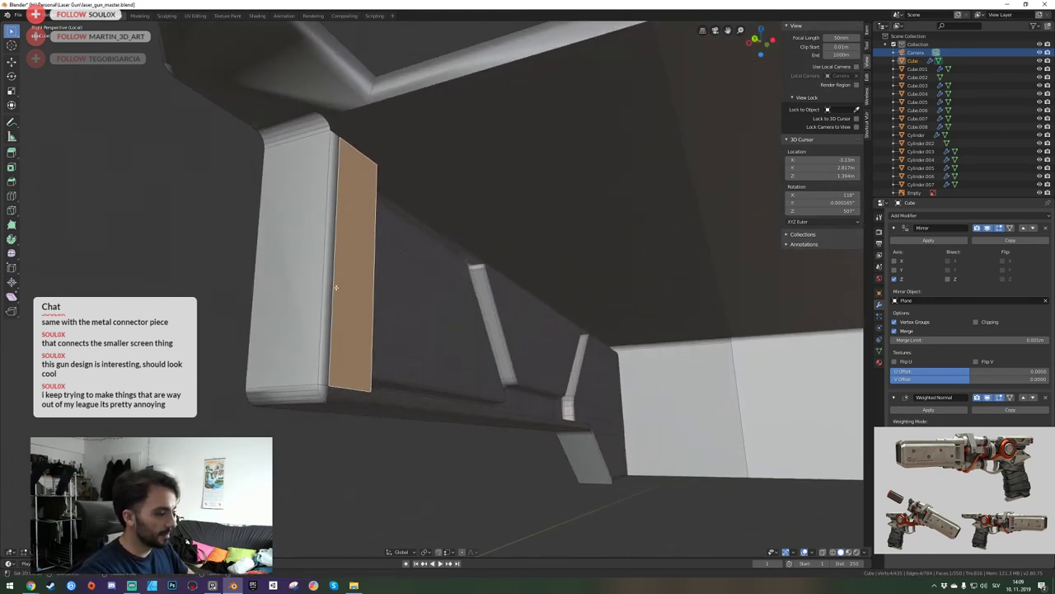
{"action": "right_click", "coordinate": [447, 297]}
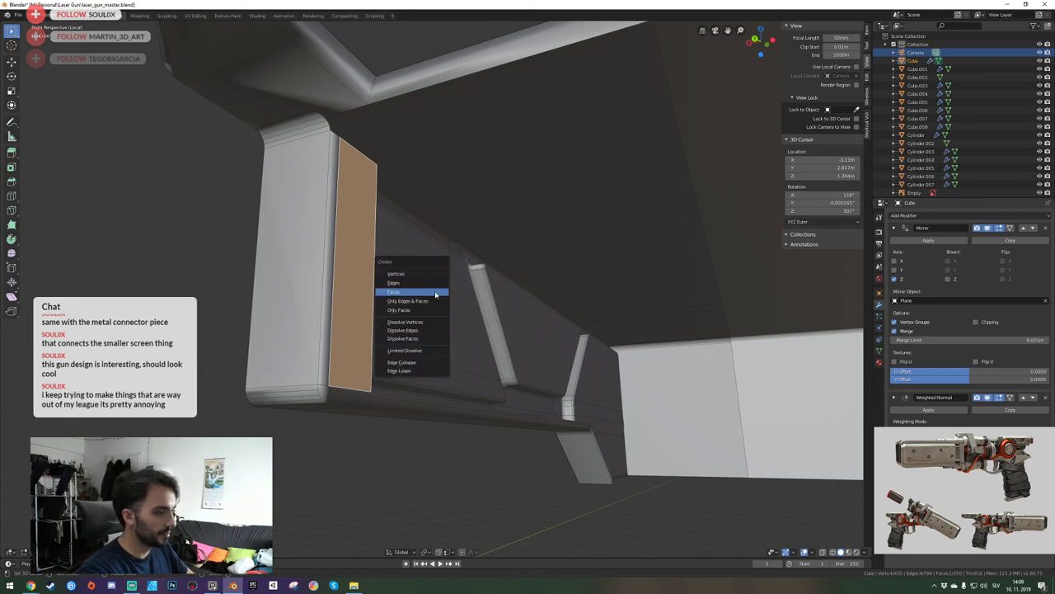
{"action": "left_click", "coordinate": [433, 292]}
{"action": "key", "text": "x"}
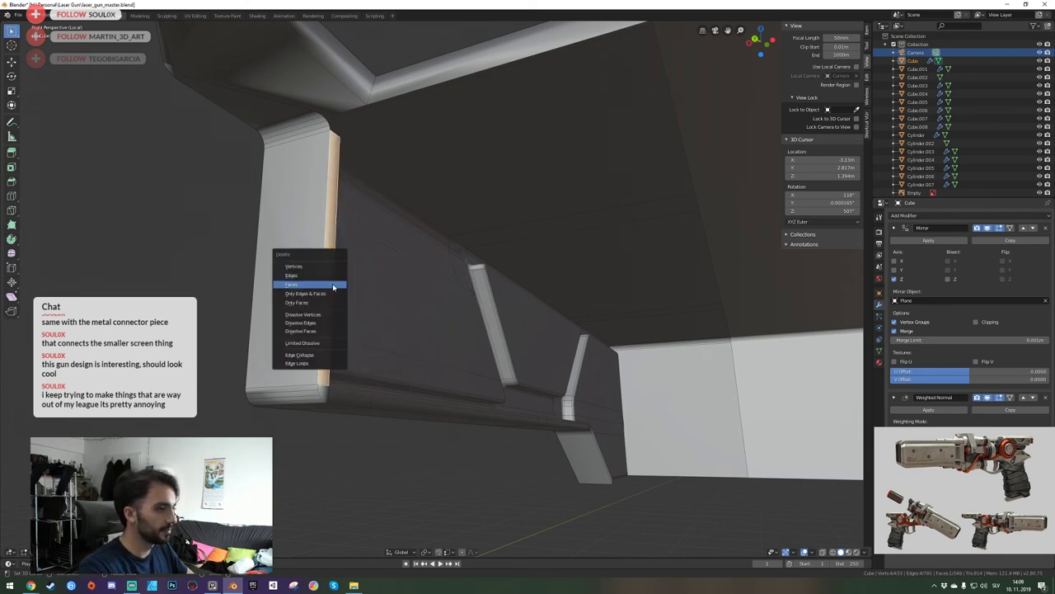
{"action": "left_click", "coordinate": [333, 286]}
Inspect the trimmed rear lip from a wider view and return to object mode to check the shell's shading.
{"action": "middle_click_drag", "start_coordinate": [435, 289], "coordinate": [435, 288]}
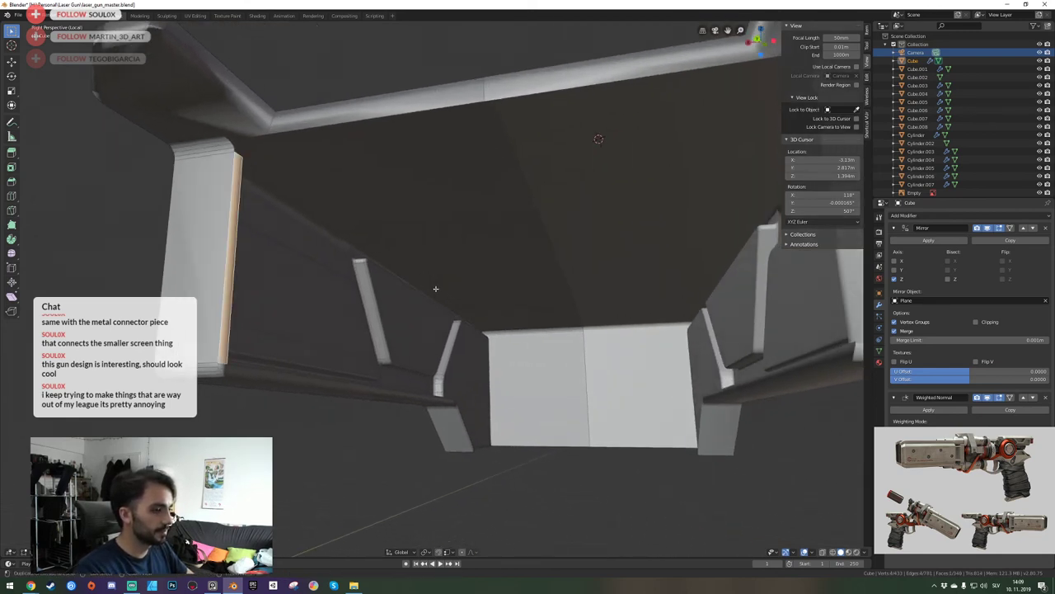
{"action": "key", "text": "shift+grave"}
{"action": "key", "text": "s"}
{"action": "key", "text": "a"}
{"action": "left_click", "coordinate": [435, 288]}
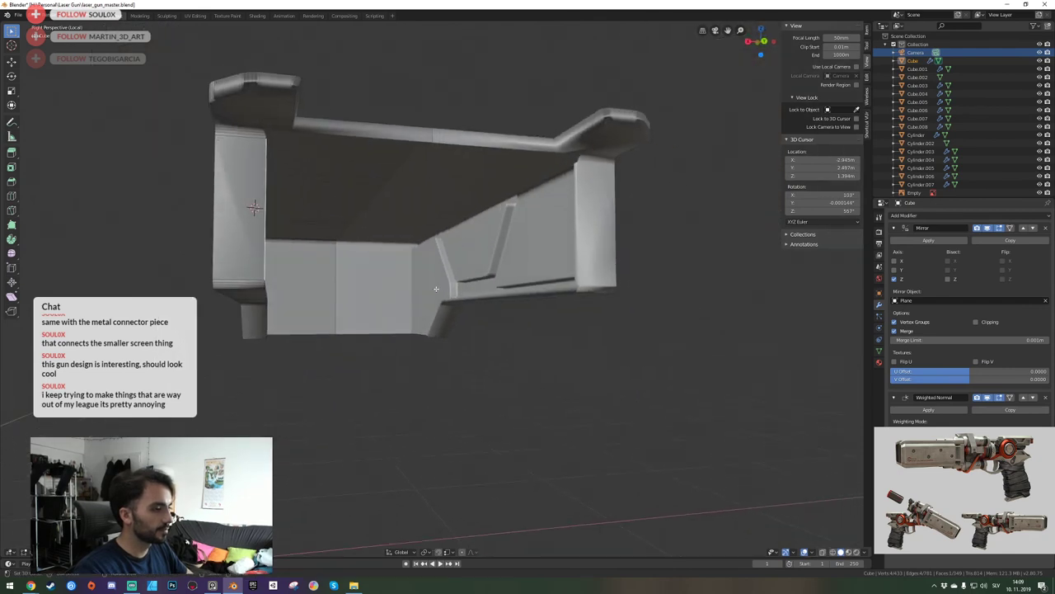
{"action": "key", "text": "Tab"}
{"action": "key", "text": "shift+grave"}
{"action": "middle_click_drag", "start_coordinate": [254, 206], "coordinate": [437, 291]}
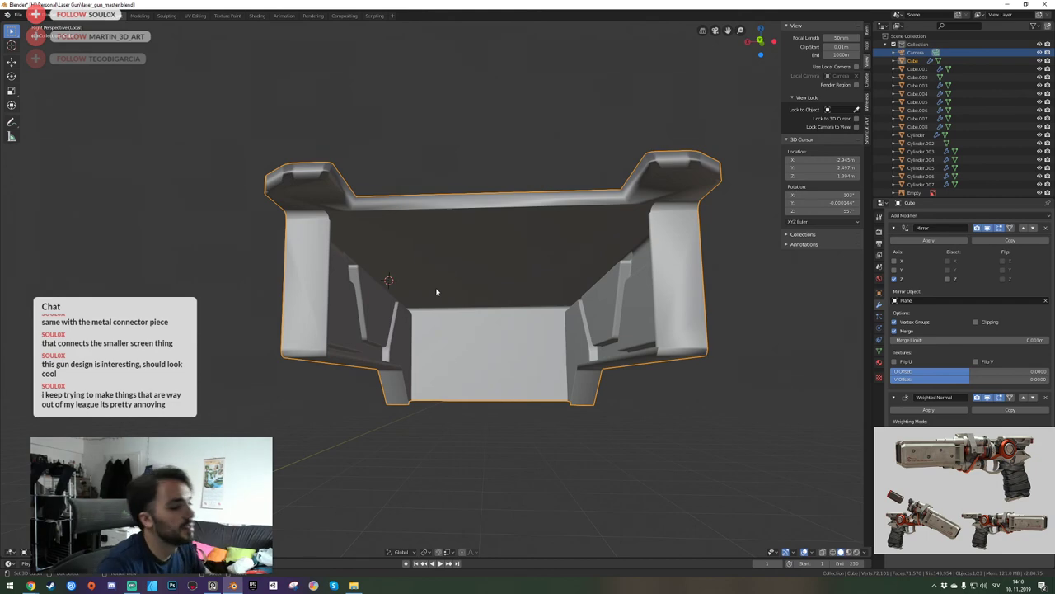
Show the whole gun again, save the file, and check the body shell's fit around the rear end cap.
{"action": "key", "text": "KP_Divide"}
{"action": "key", "text": "Tab"}
{"action": "mouse_move", "coordinate": [437, 292]}
{"action": "middle_mouse_down"}
{"action": "mouse_move", "coordinate": [483, 298]}
{"action": "mouse_move", "coordinate": [484, 422]}
{"action": "mouse_move", "coordinate": [428, 294]}
{"action": "middle_mouse_up"}
{"action": "key", "text": "Tab"}
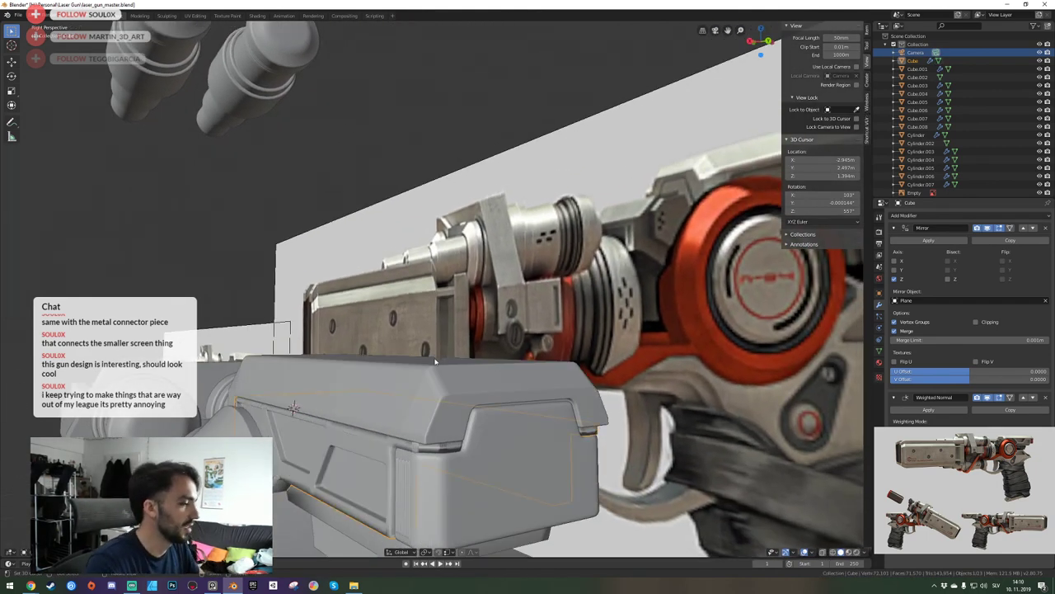
{"action": "key", "text": "shift+grave"}
{"action": "left_click", "coordinate": [438, 292]}
{"action": "key", "text": "ctrl+s"}
{"action": "key", "text": "shift+grave"}
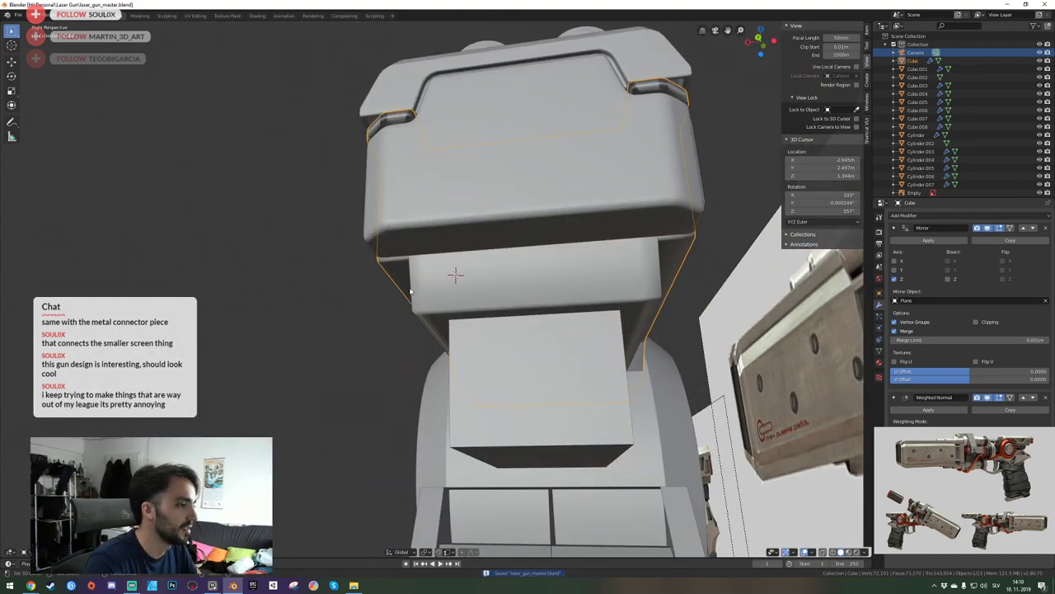
{"action": "key", "text": "a"}
{"action": "left_click", "coordinate": [438, 292]}
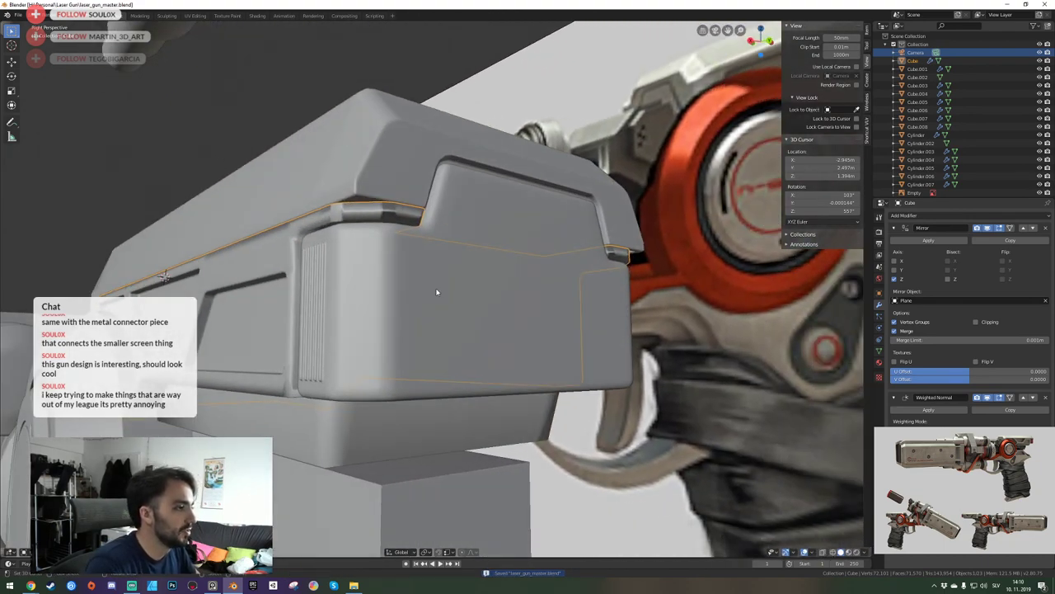
Isolate the body shell again and enter edit mode to work on its open underside.
{"action": "key", "text": "KP_Divide"}
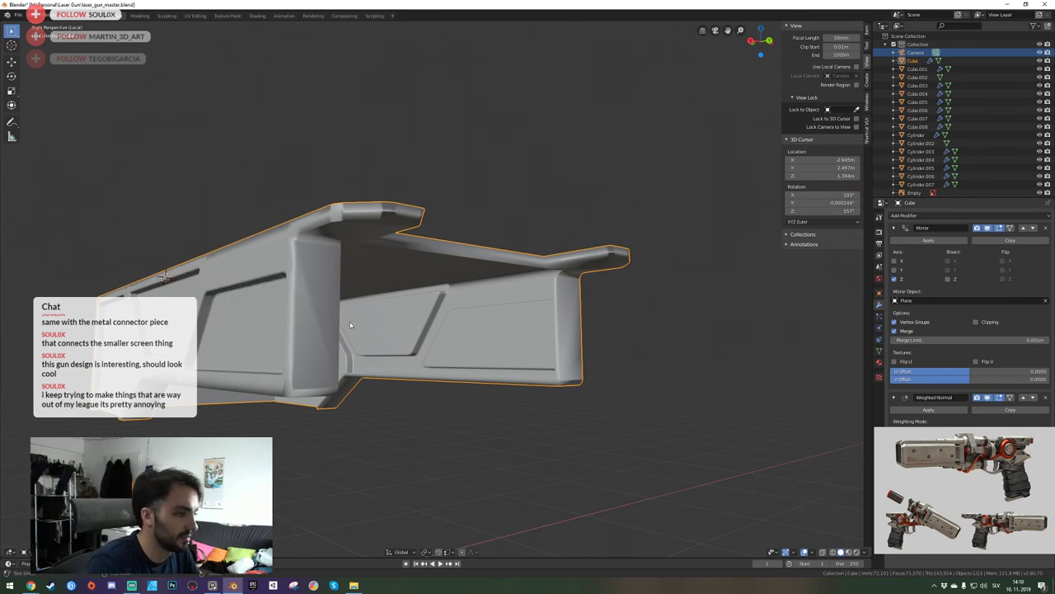
{"action": "key", "text": "shift+grave"}
{"action": "left_click", "coordinate": [436, 289]}
{"action": "key", "text": "Tab"}
{"action": "key", "text": "shift+grave"}
{"action": "key", "text": "s"}
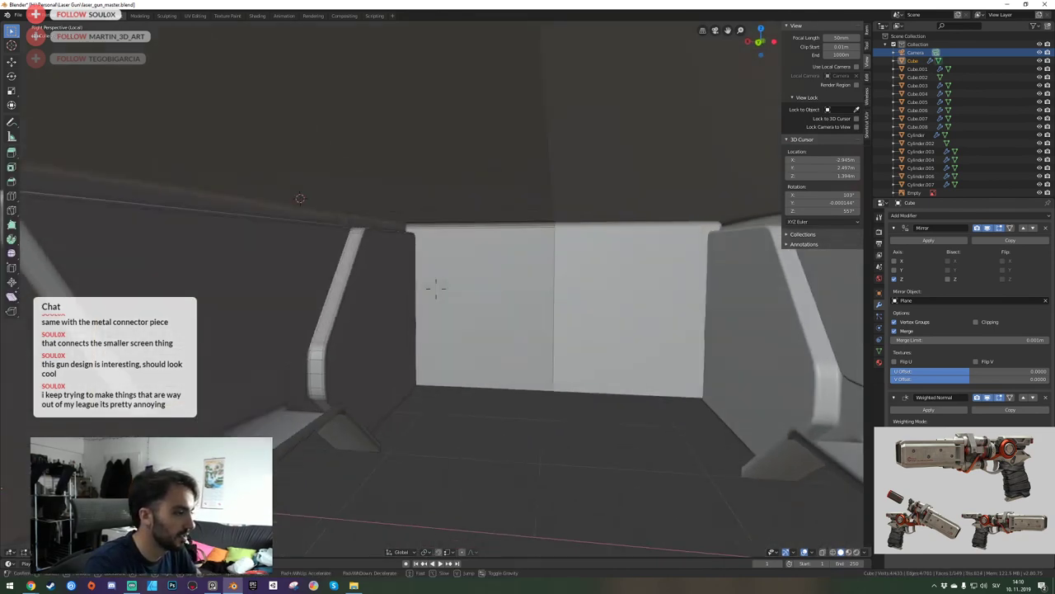
{"action": "left_click", "coordinate": [436, 288]}
Extrude the short edge at the front end of the lower side lip along X to the centre plane.
{"action": "left_click", "coordinate": [373, 198]}
{"action": "key", "text": "shift+grave"}
{"action": "key", "text": "s"}
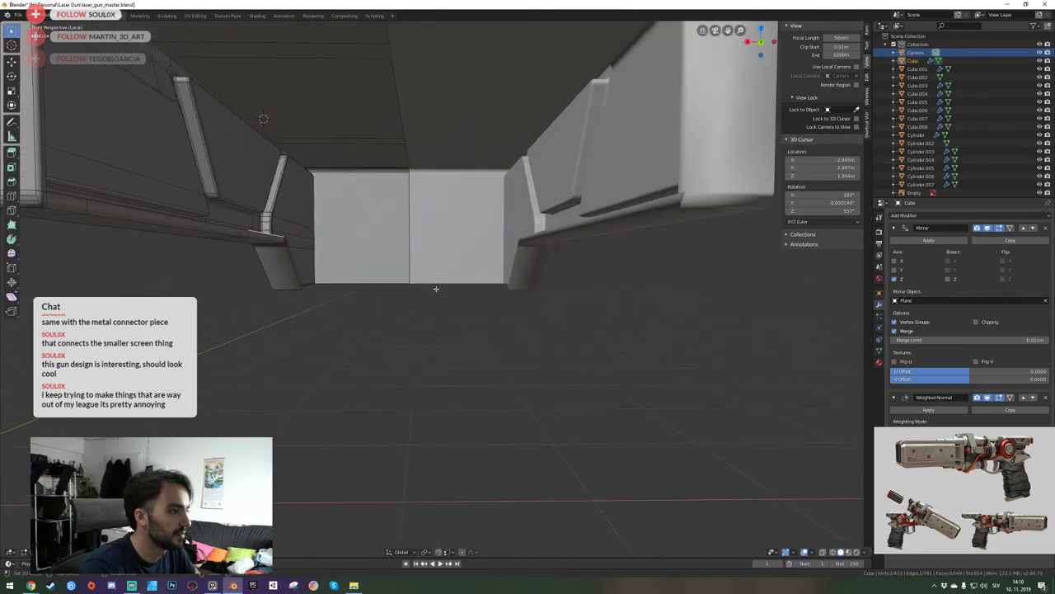
{"action": "left_click", "coordinate": [436, 288]}
{"action": "key", "text": "e"}
{"action": "key", "text": "x"}
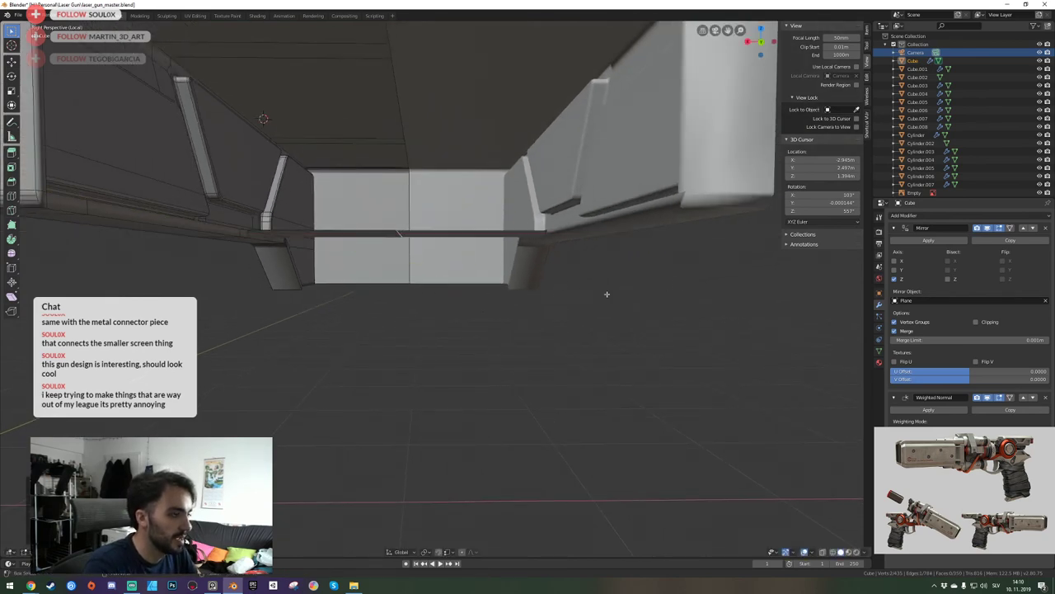
Extrude the side panel's long lower inner edge across to the centre plane to form the shell's floor.
{"action": "middle_click_drag", "start_coordinate": [608, 294], "coordinate": [396, 372]}
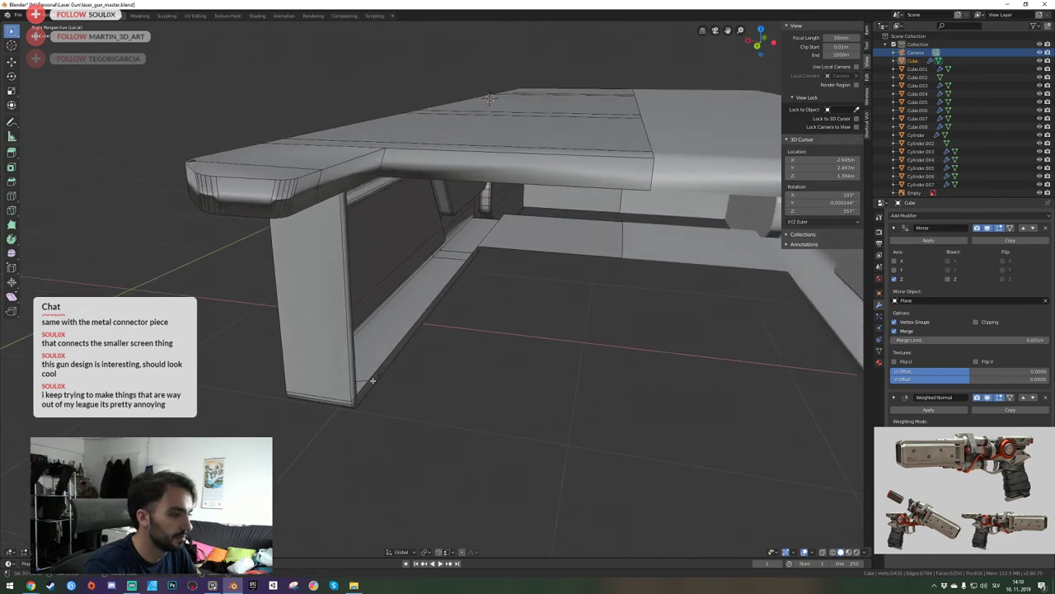
{"action": "key", "text": "e"}
{"action": "key", "text": "y"}
{"action": "left_click", "coordinate": [623, 259]}
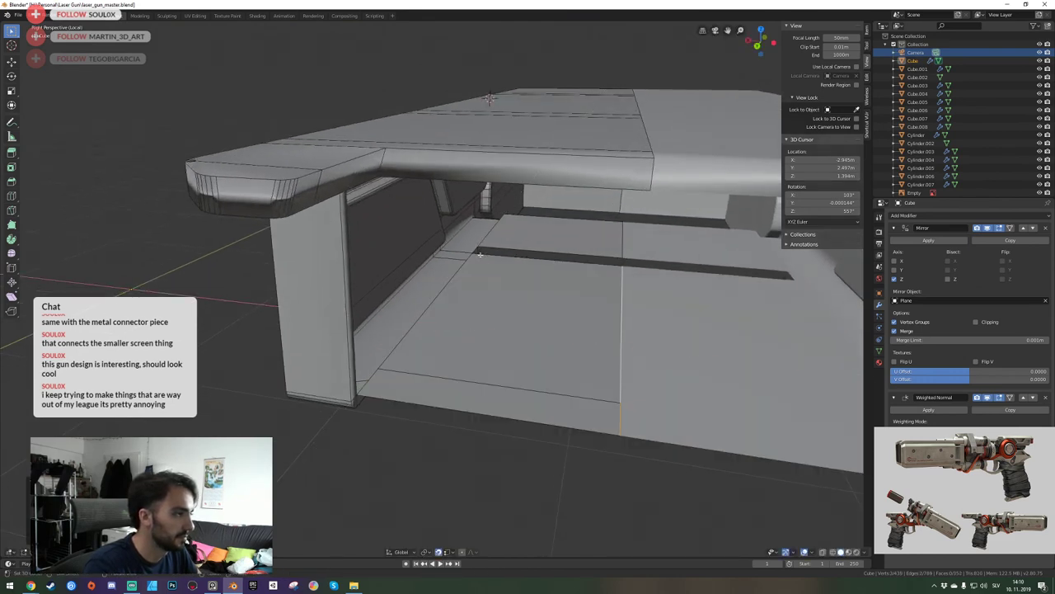
Extend the rear lip's vertical inner edge to the centre plane to cover the shell's rear opening.
{"action": "middle_click_drag", "start_coordinate": [475, 247], "coordinate": [431, 290]}
{"action": "key", "text": "g"}
{"action": "left_click", "coordinate": [676, 322]}
{"action": "scroll", "coordinate": [431, 288], "scroll_direction": "up", "scroll_amount": 4}
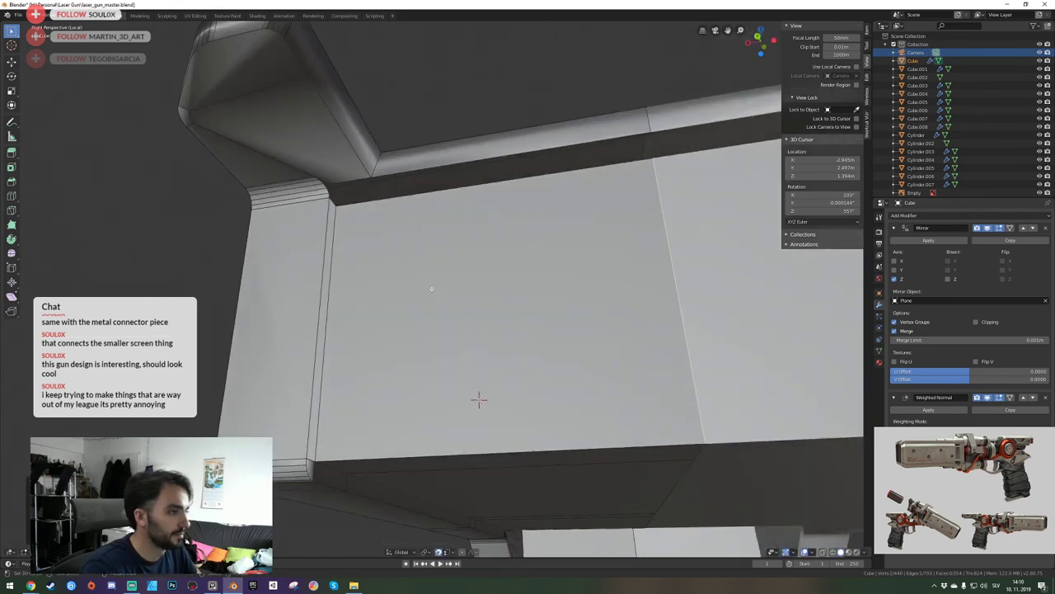
Extrude the bevelled corner edges beneath the rear upper lip along X to the centre plane.
{"action": "key", "text": "shift+grave"}
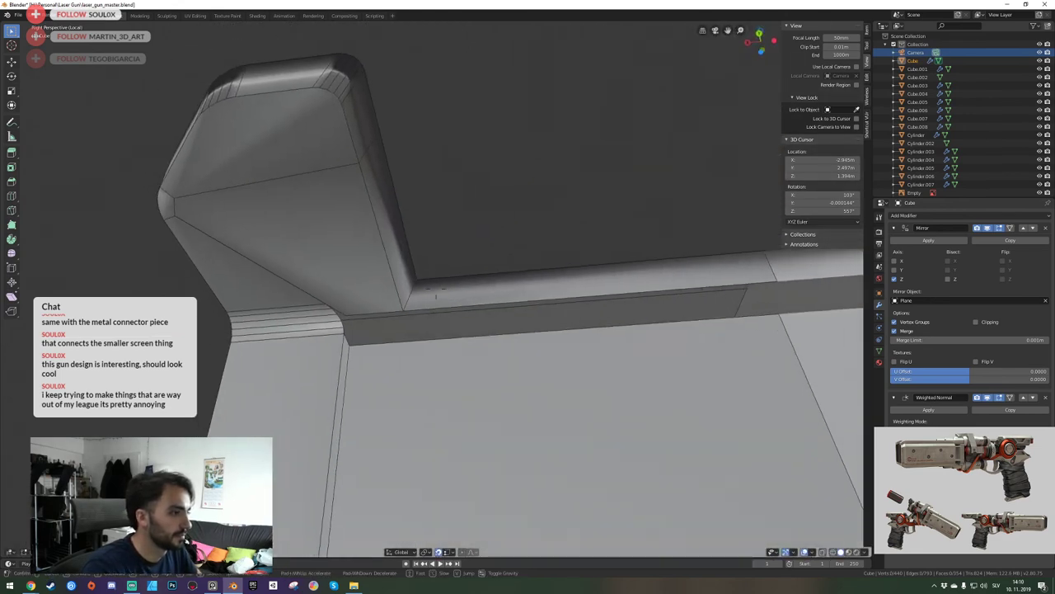
{"action": "key", "text": "s"}
{"action": "key", "text": "w"}
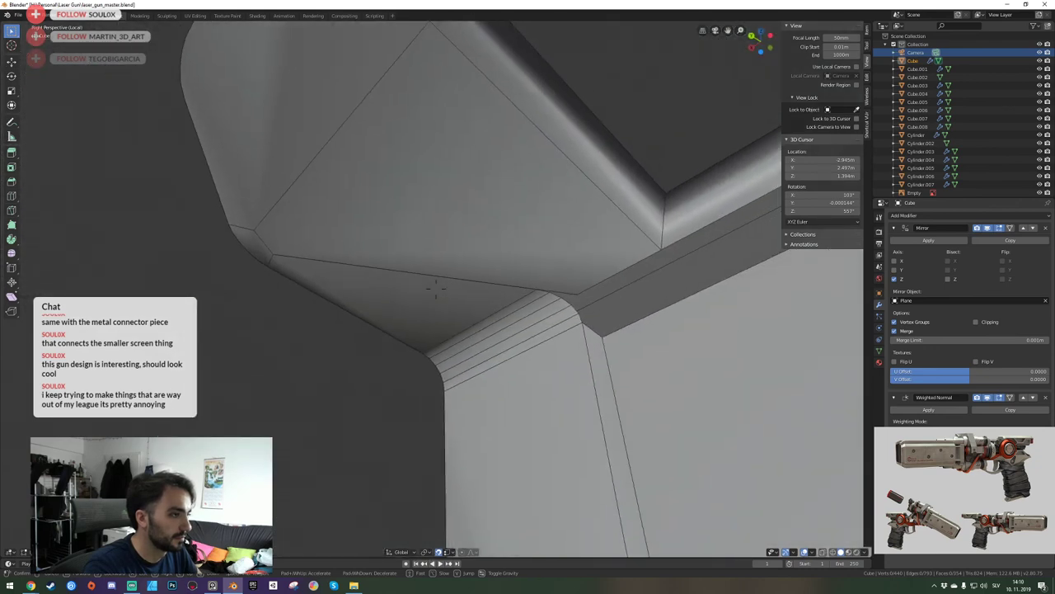
{"action": "key", "text": "w"}
{"action": "key", "text": "s"}
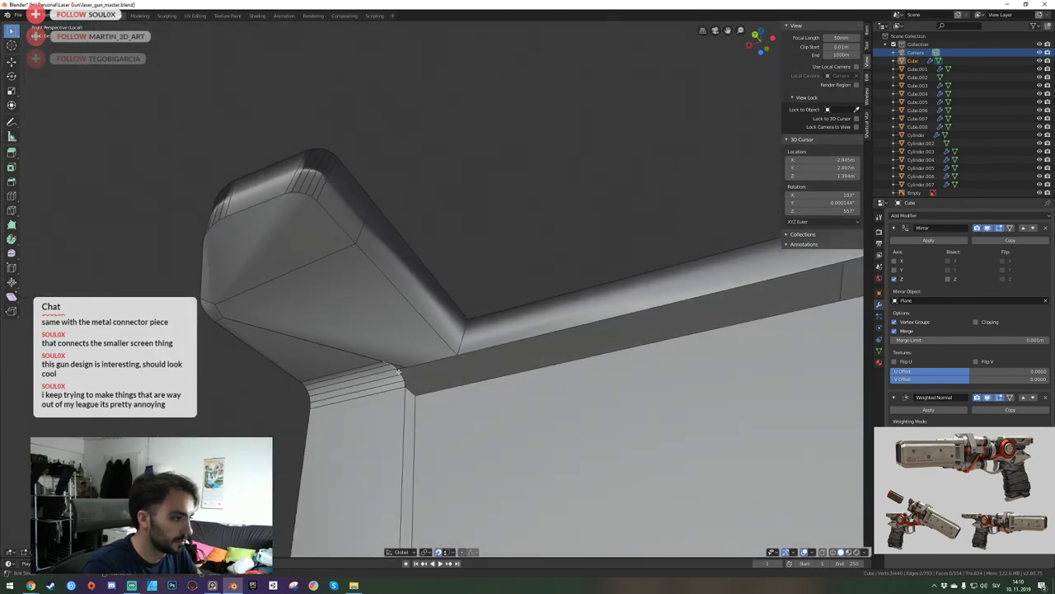
{"action": "left_click", "coordinate": [406, 383], "text": "shift"}
{"action": "middle_click_drag", "start_coordinate": [406, 383], "coordinate": [435, 290]}
{"action": "scroll", "coordinate": [435, 289], "scroll_direction": "down", "scroll_amount": 3}
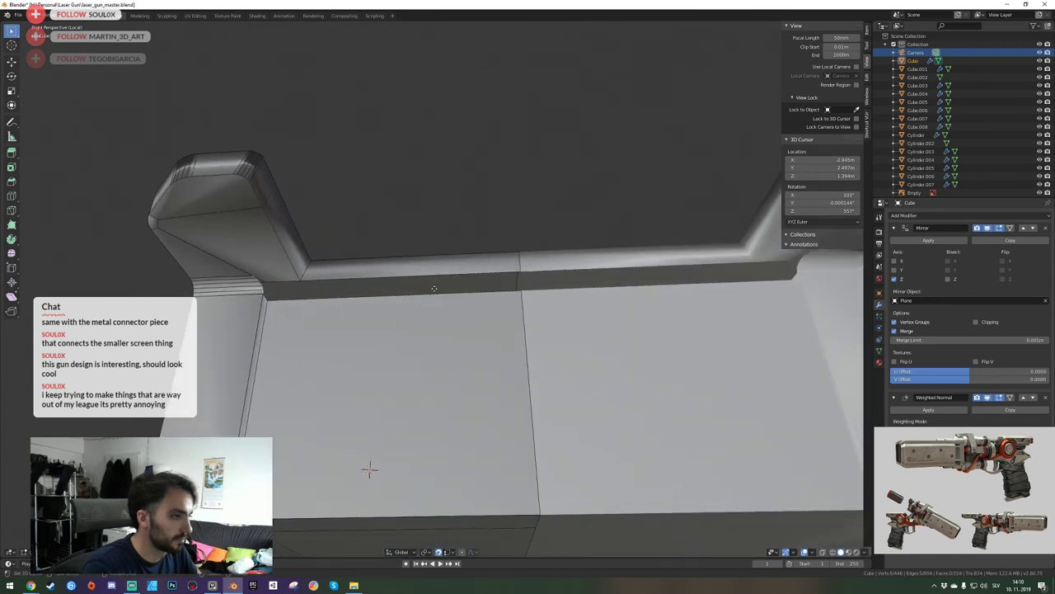
{"action": "key", "text": "e"}
{"action": "key", "text": "x"}
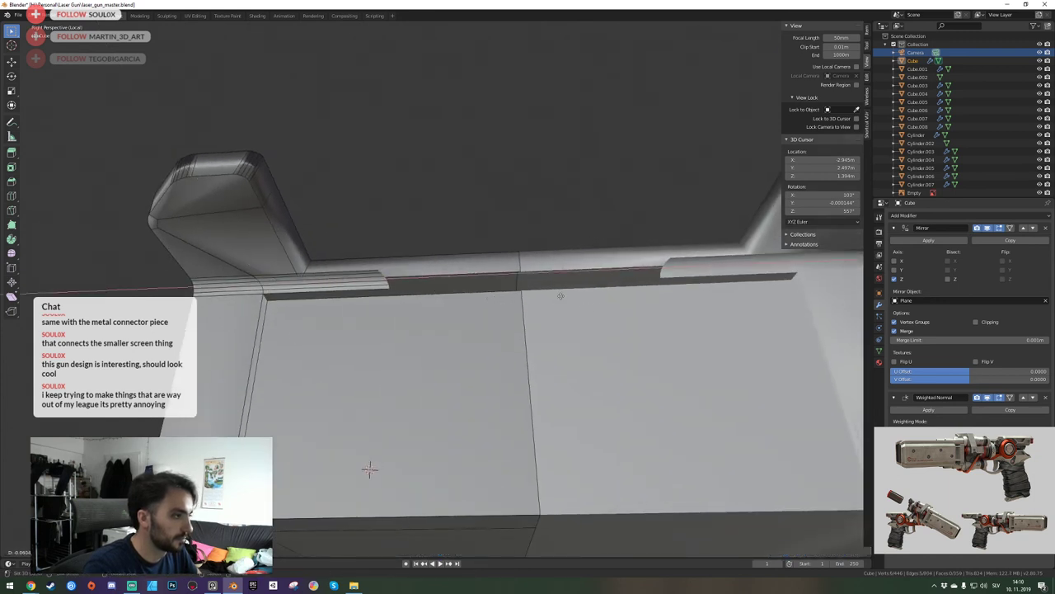
{"action": "key", "text": "s"}
{"action": "key", "text": "Escape"}
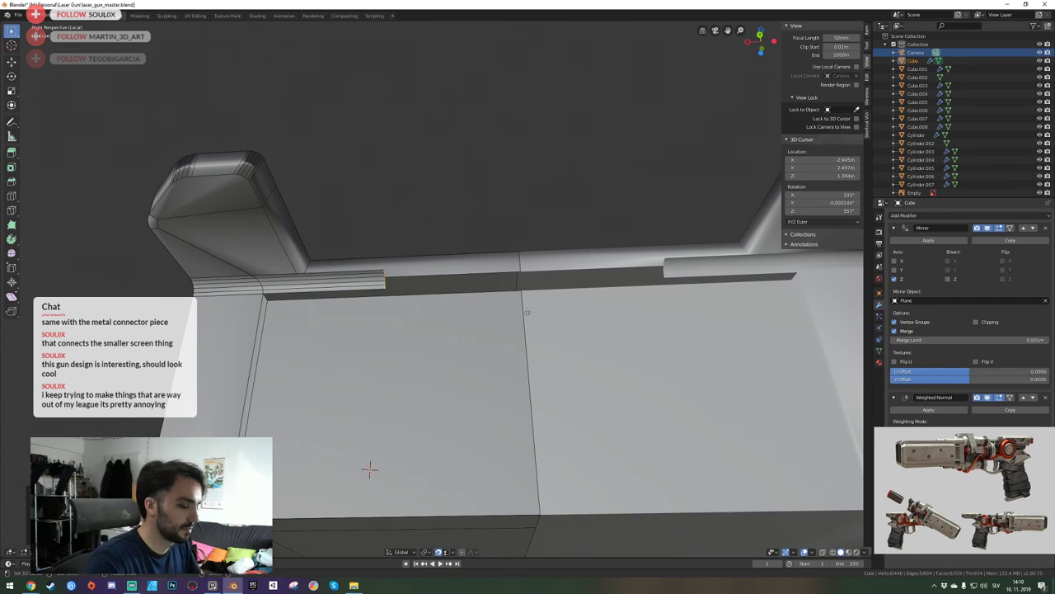
{"action": "key", "text": "g"}
{"action": "key", "text": "y"}
{"action": "key", "text": "x"}
{"action": "left_click", "coordinate": [522, 295]}
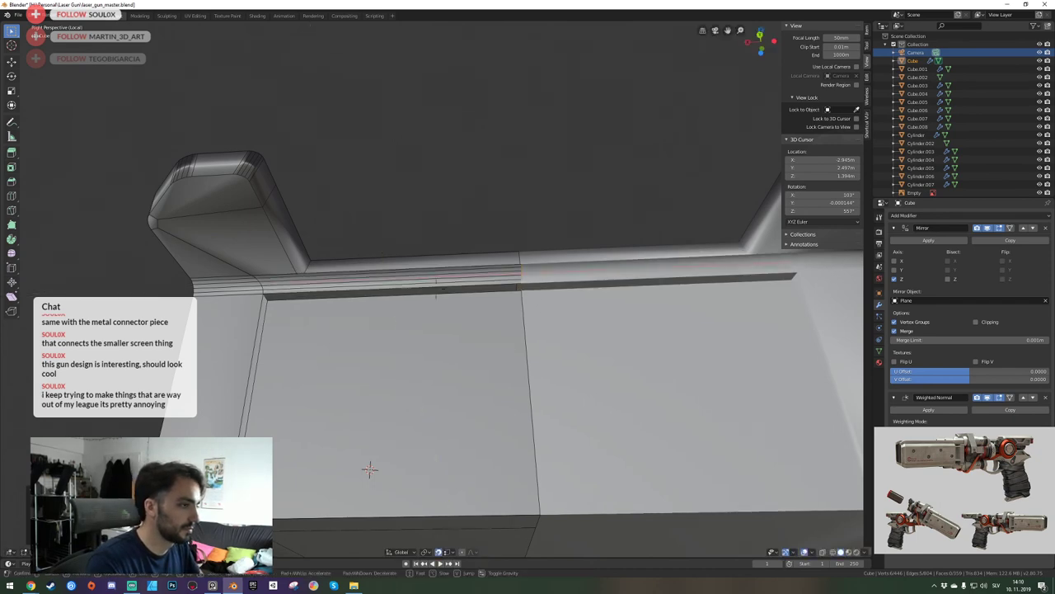
Fill the narrow gap left beside the new rounded strip with a face.
{"action": "middle_click_drag", "start_coordinate": [436, 295], "coordinate": [436, 288]}
{"action": "key", "text": "f"}
{"action": "key", "text": "shift+grave"}
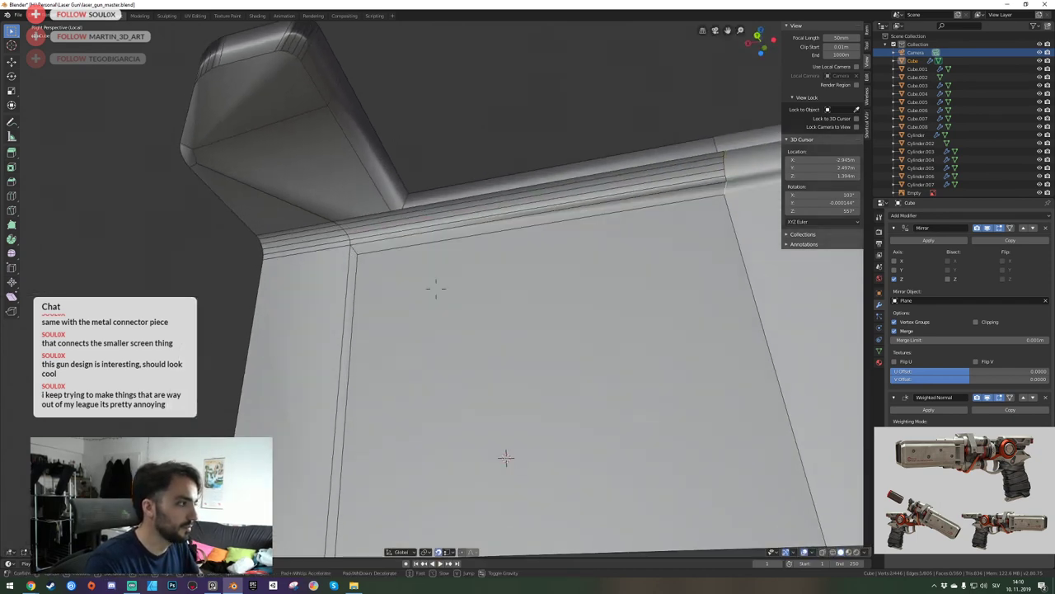
Examine the closed rear corner up close and compare it with the surrounding gun parts outside local view.
{"action": "key", "text": "e"}
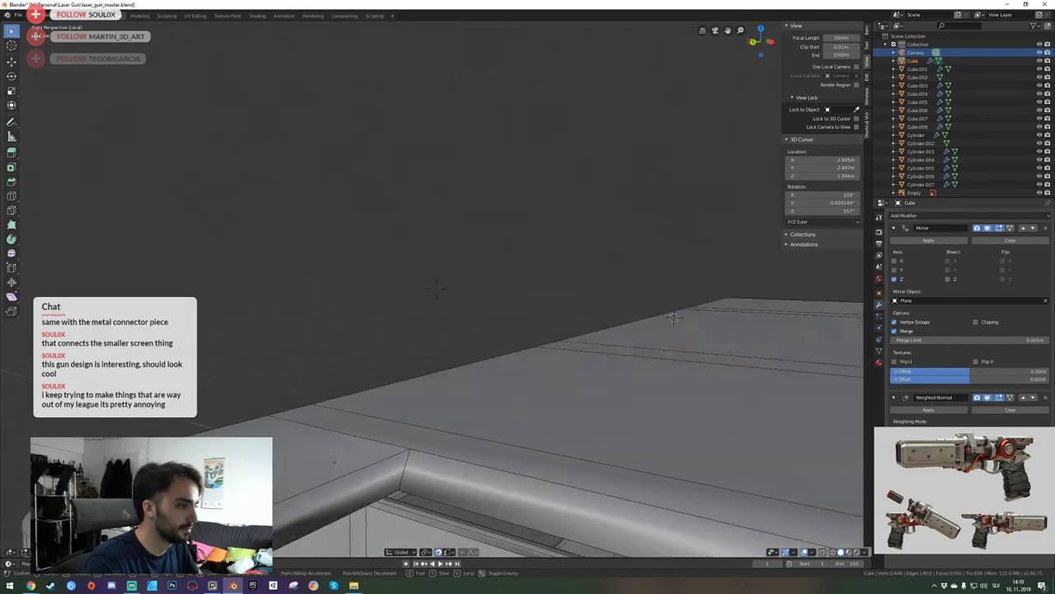
{"action": "key", "text": "q"}
{"action": "key", "text": "s"}
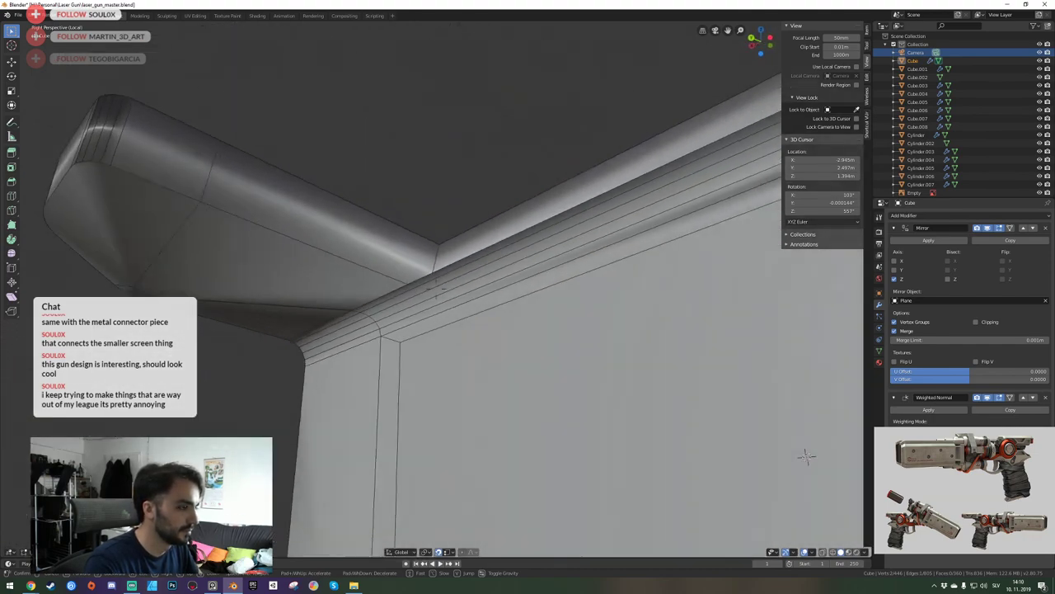
{"action": "left_click", "coordinate": [437, 288]}
{"action": "key", "text": "KP_Divide"}
{"action": "key", "text": "shift+grave"}
{"action": "key", "text": "s"}
{"action": "key", "text": "a"}
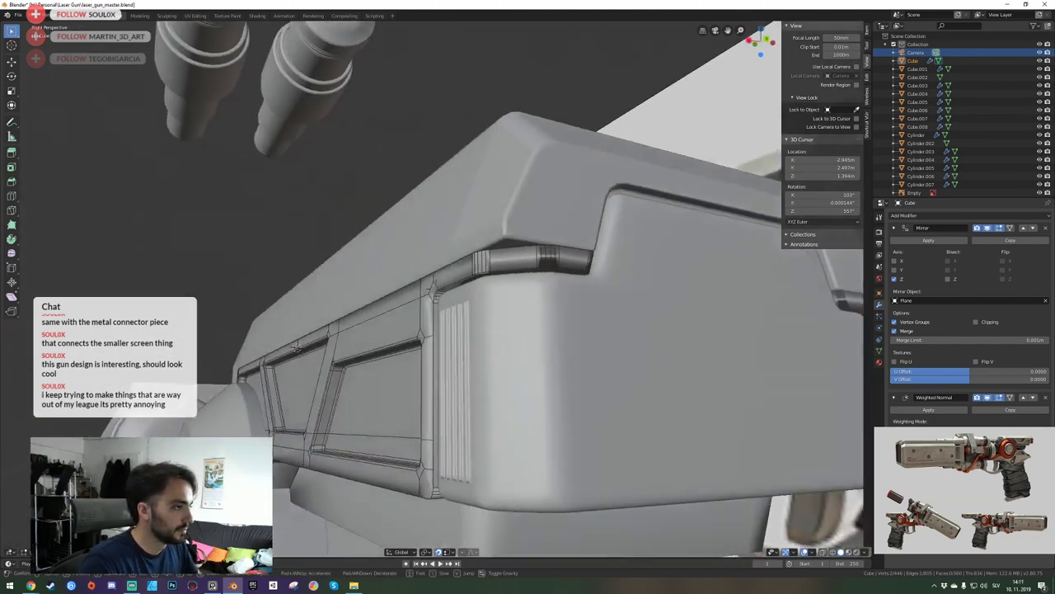
{"action": "key", "text": "KP_Divide"}
{"action": "key", "text": "shift+grave"}
{"action": "key", "text": "w"}
{"action": "key", "text": "d"}
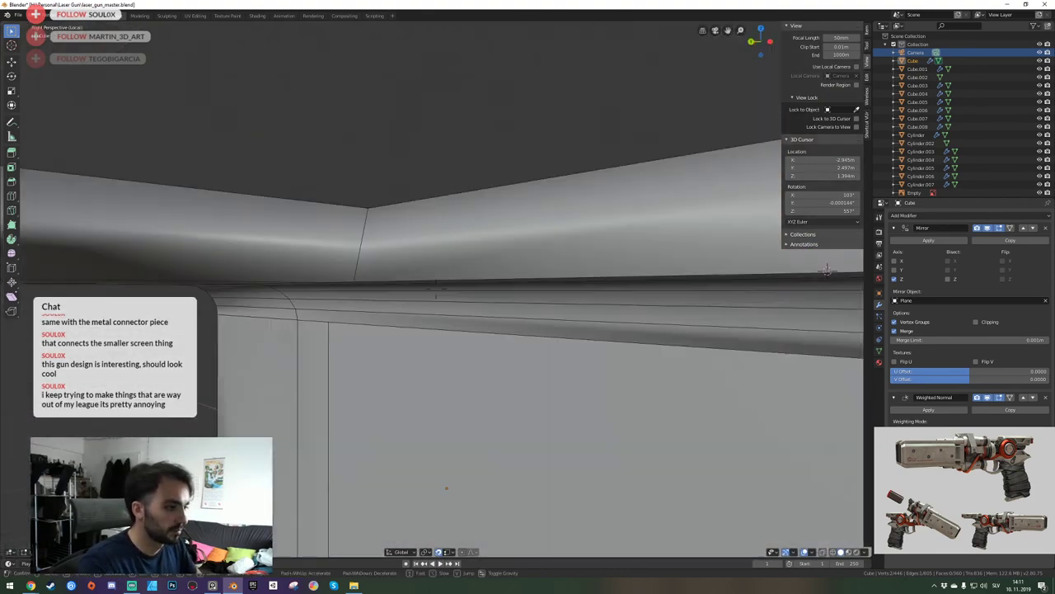
{"action": "key", "text": "s"}
{"action": "left_click", "coordinate": [437, 288]}
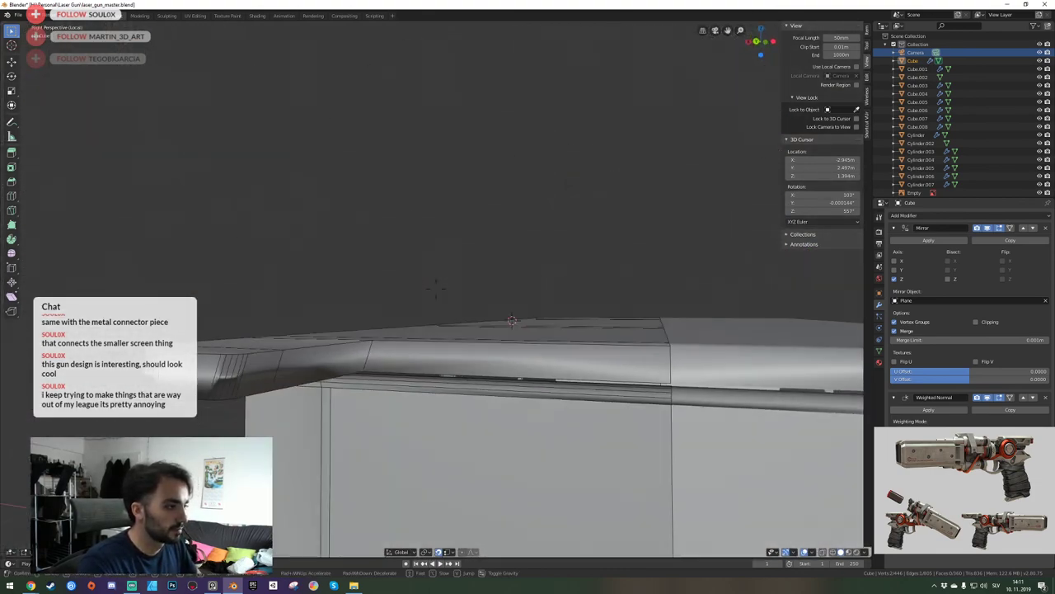
{"action": "left_click", "coordinate": [436, 288]}
Try to move the outer face of the rear upper lip along Y.
{"action": "key", "text": "3"}
{"action": "left_click", "coordinate": [446, 342]}
{"action": "key", "text": "shift+grave"}
{"action": "key", "text": "s"}
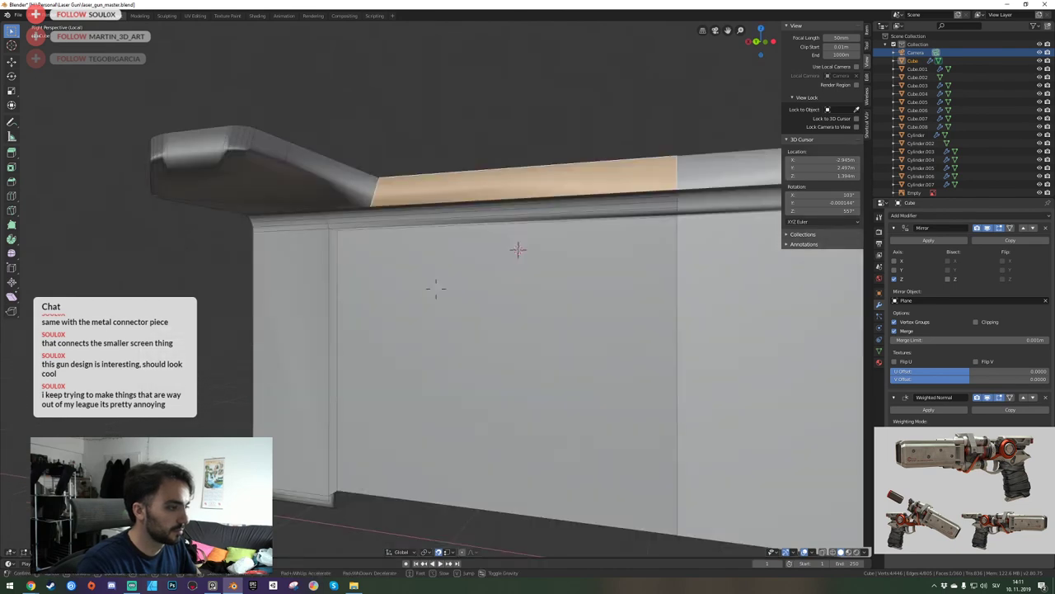
{"action": "left_click", "coordinate": [436, 288]}
{"action": "key", "text": "y"}
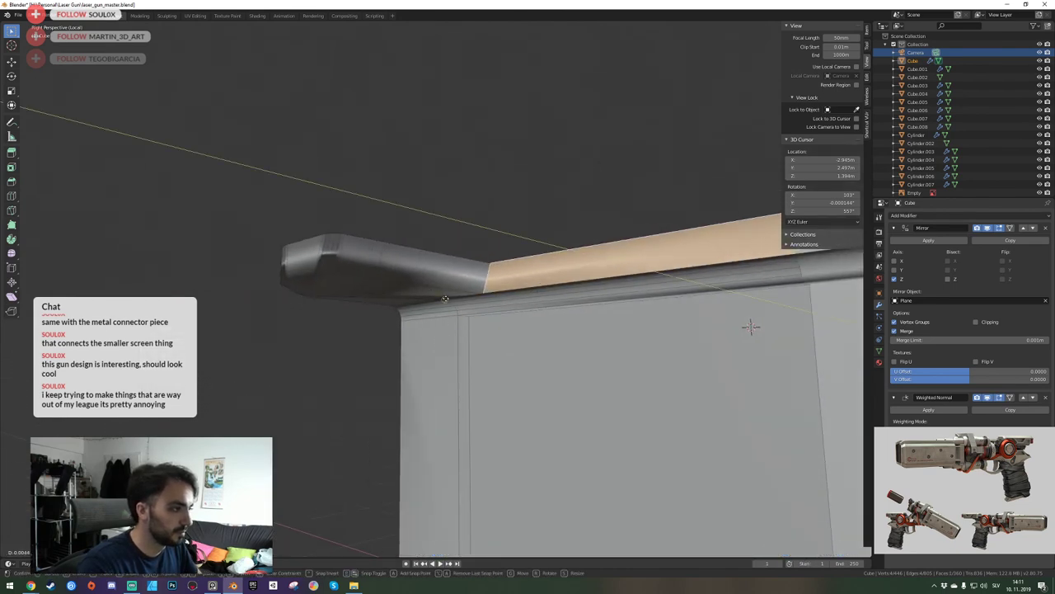
{"action": "left_click", "coordinate": [436, 346]}
{"action": "key", "text": "shift+grave"}
{"action": "key", "text": "w"}
{"action": "key", "text": "s"}
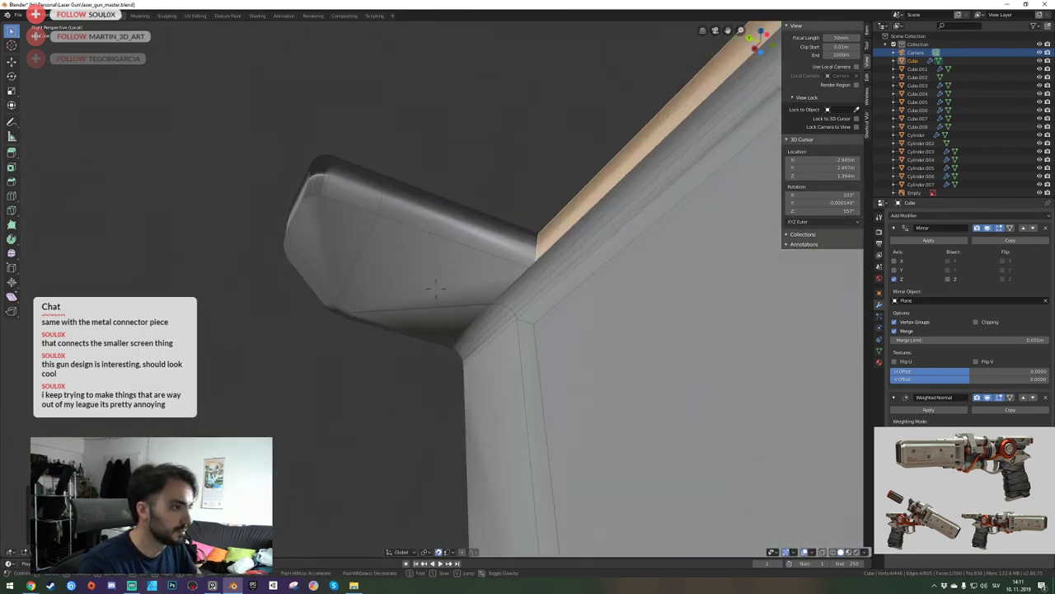
{"action": "key", "text": "w"}
{"action": "left_click", "coordinate": [436, 289]}
{"action": "key", "text": "g"}
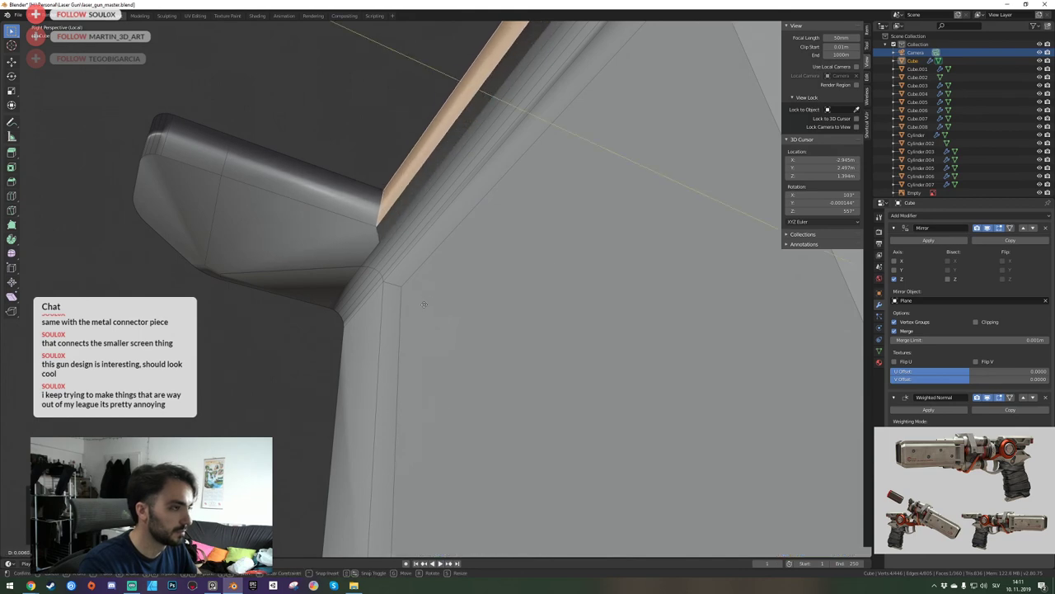
{"action": "left_click", "coordinate": [441, 312]}
Delete the face on the underside of the rear tab next to the lip's inner corner.
{"action": "left_click", "coordinate": [340, 243]}
{"action": "key", "text": "x"}
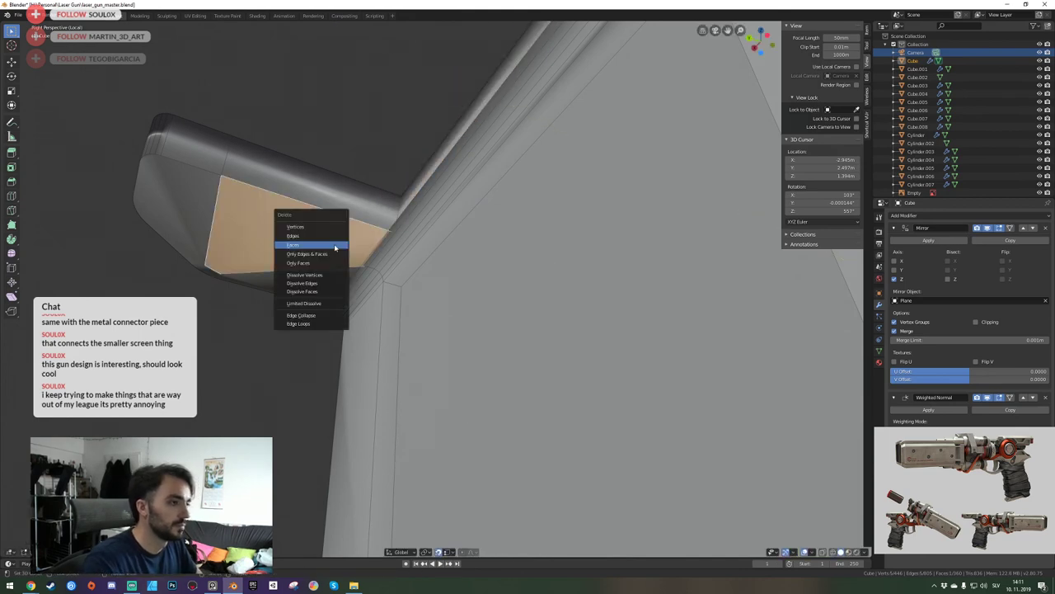
{"action": "left_click", "coordinate": [337, 246]}
Move the rear lip's inner corner edge along Y and align the lip's centre edge with it.
{"action": "key", "text": "shift+grave"}
{"action": "key", "text": "w"}
{"action": "left_click", "coordinate": [433, 288]}
{"action": "key", "text": "ctrl+b"}
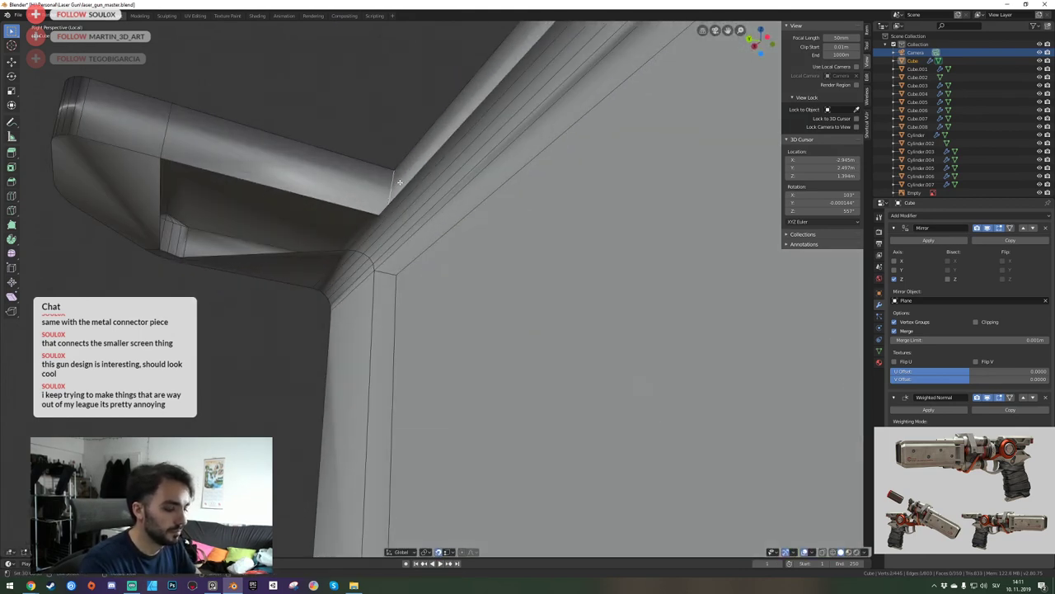
{"action": "key", "text": "g"}
{"action": "key", "text": "y"}
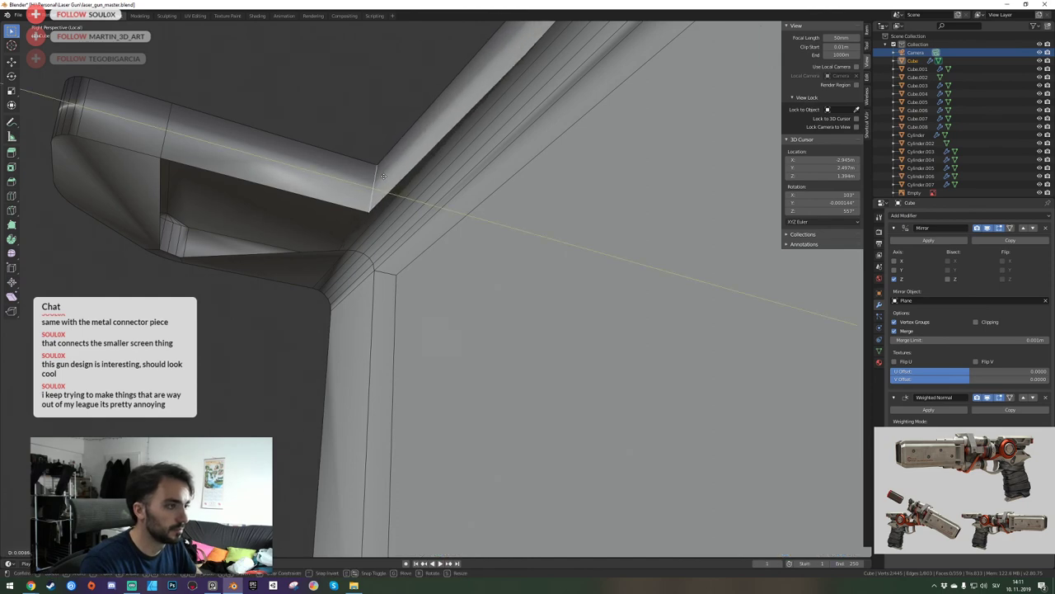
{"action": "left_click", "coordinate": [383, 176]}
{"action": "middle_click_drag", "start_coordinate": [383, 177], "coordinate": [351, 281]}
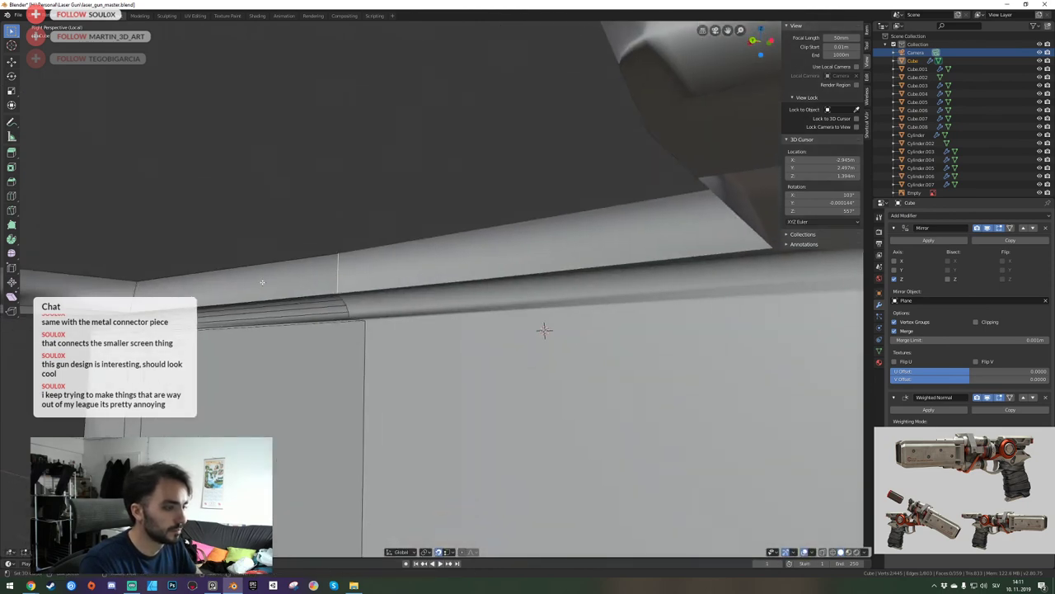
{"action": "key", "text": "g"}
{"action": "key", "text": "y"}
{"action": "left_click", "coordinate": [140, 298]}
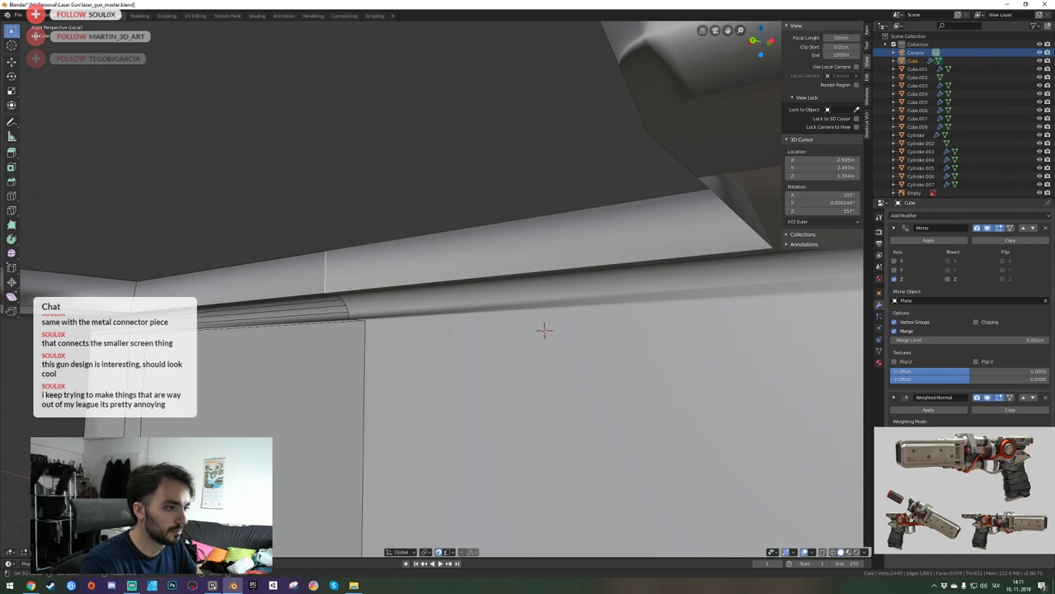
Try to refill the opening under the rear tab with separate faces.
{"action": "middle_click_drag", "start_coordinate": [545, 329], "coordinate": [437, 287]}
{"action": "key", "text": "f"}
{"action": "key", "text": "f"}
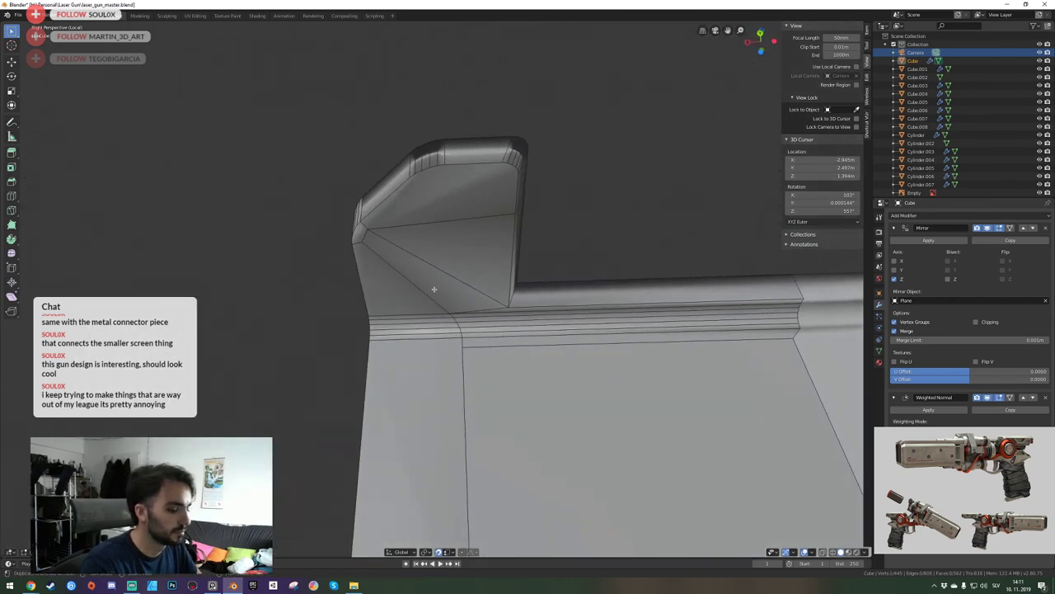
{"action": "key", "text": "ctrl+z"}
{"action": "key", "text": "ctrl+z"}
Delete the remaining faces on the underside of the rear tab.
{"action": "left_click", "coordinate": [437, 194]}
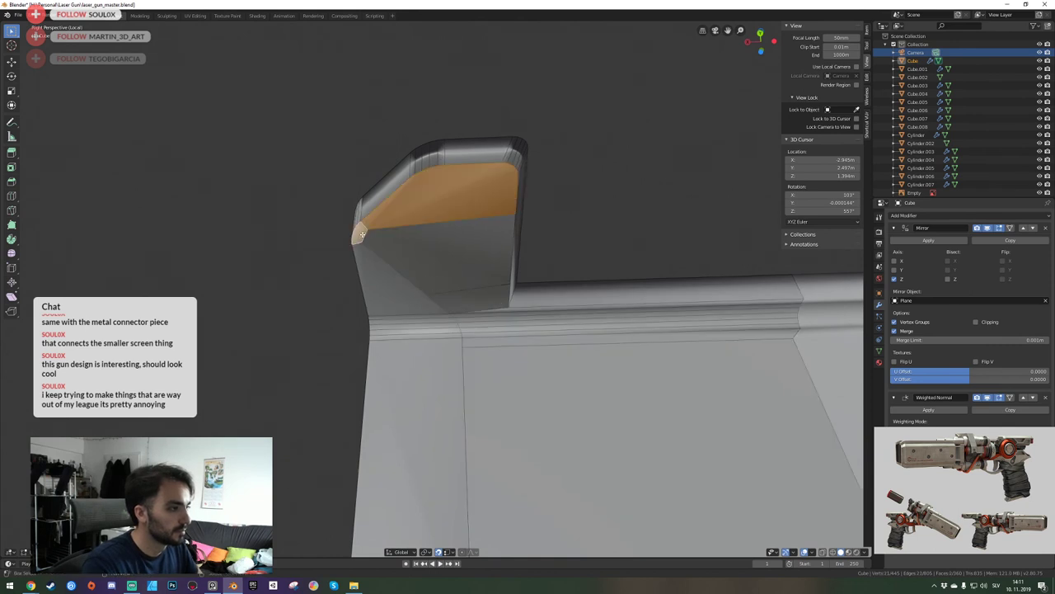
{"action": "left_click", "coordinate": [375, 269], "text": "shift"}
{"action": "key", "text": "x"}
{"action": "left_click", "coordinate": [375, 270]}
Select the open boundary loop under the rear tab and fill it with a single face.
{"action": "key", "text": "2"}
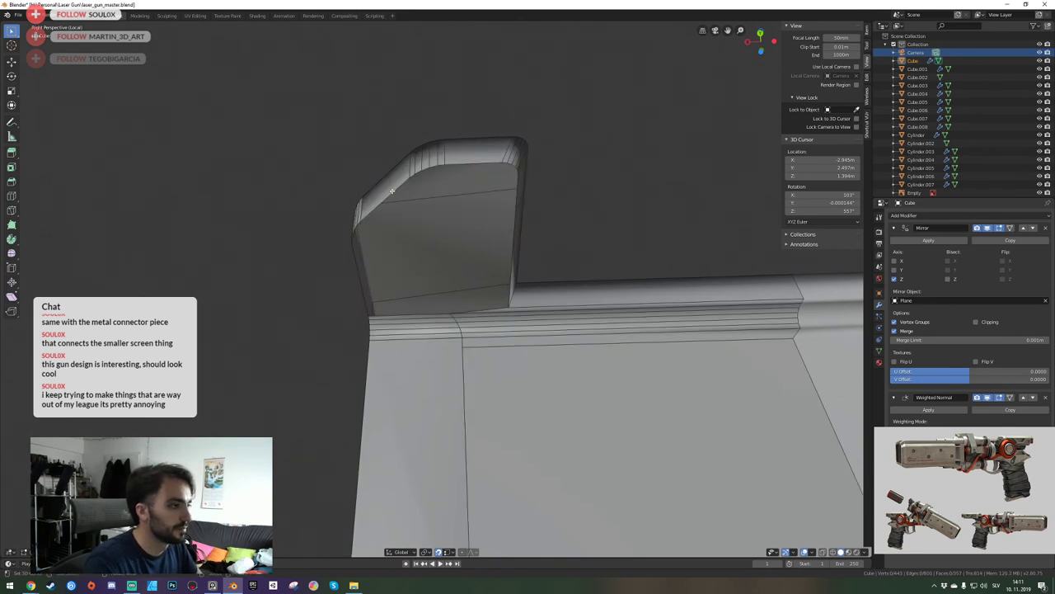
{"action": "left_click", "coordinate": [395, 185], "text": "alt"}
{"action": "key", "text": "f"}
{"action": "key", "text": "shift+grave"}
{"action": "key", "text": "s"}
{"action": "left_click", "coordinate": [436, 289]}
Leave edit mode, save the file and inspect the closed shell from the side and rear.
{"action": "key", "text": "Tab"}
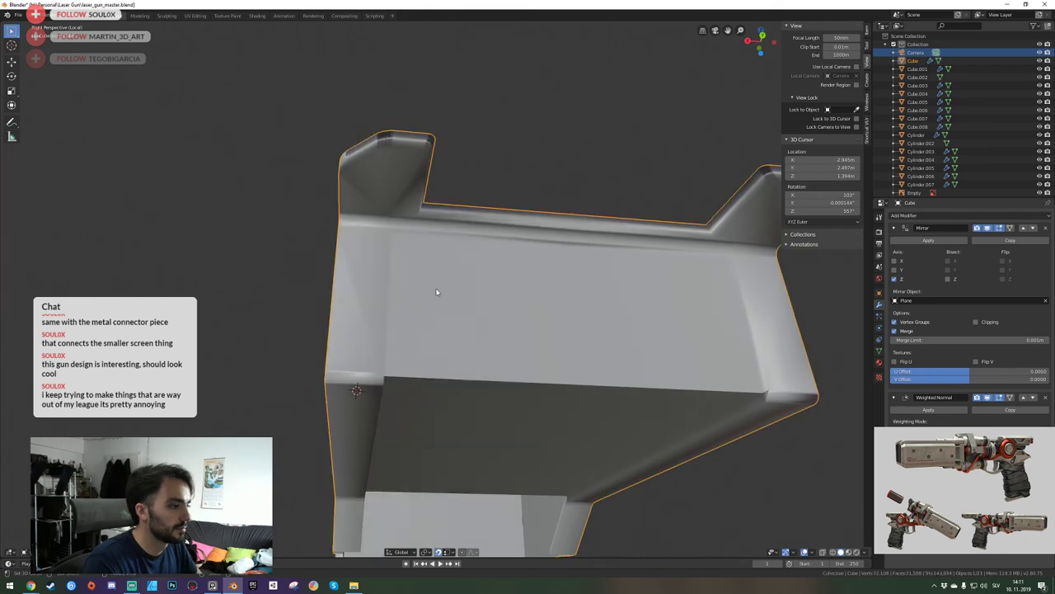
{"action": "key", "text": "ctrl+s"}
{"action": "key", "text": "shift+grave"}
{"action": "middle_click_drag", "start_coordinate": [436, 283], "coordinate": [437, 292]}
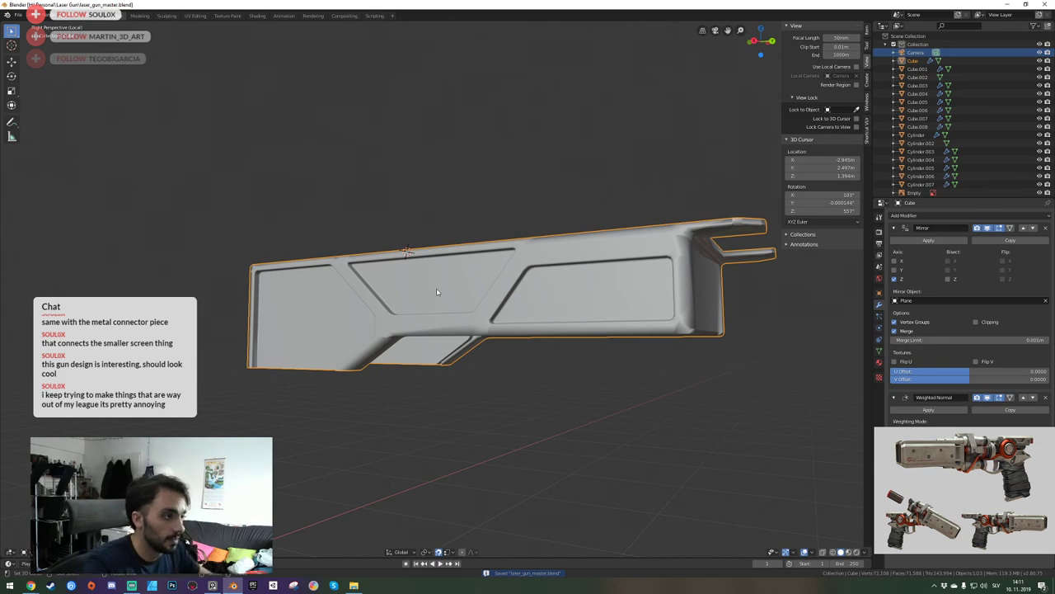
{"action": "left_click", "coordinate": [437, 290]}
{"action": "key", "text": "shift+grave"}
{"action": "key", "text": "e"}
{"action": "key", "text": "a"}
{"action": "key", "text": "d"}
{"action": "key", "text": "q"}
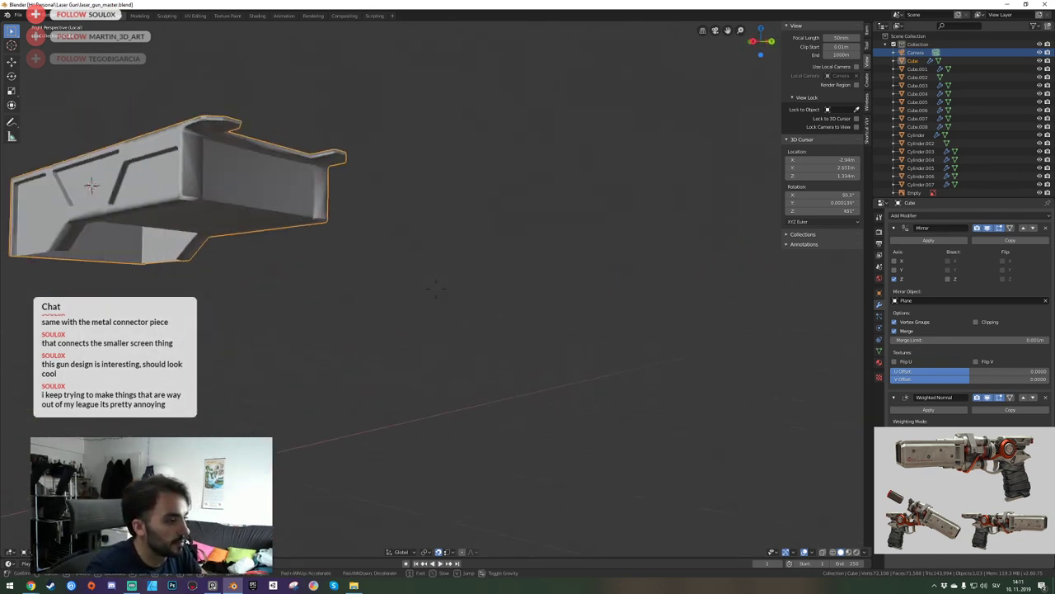
{"action": "left_click", "coordinate": [436, 289]}
{"action": "key", "text": "ctrl+s"}
{"action": "key", "text": "shift+grave"}
{"action": "key", "text": "w"}
{"action": "left_click", "coordinate": [436, 288]}
Enter edit mode on the body shell again, clear the selection and save the file.
{"action": "key", "text": "Tab"}
{"action": "key", "text": "shift+grave"}
{"action": "key", "text": "d"}
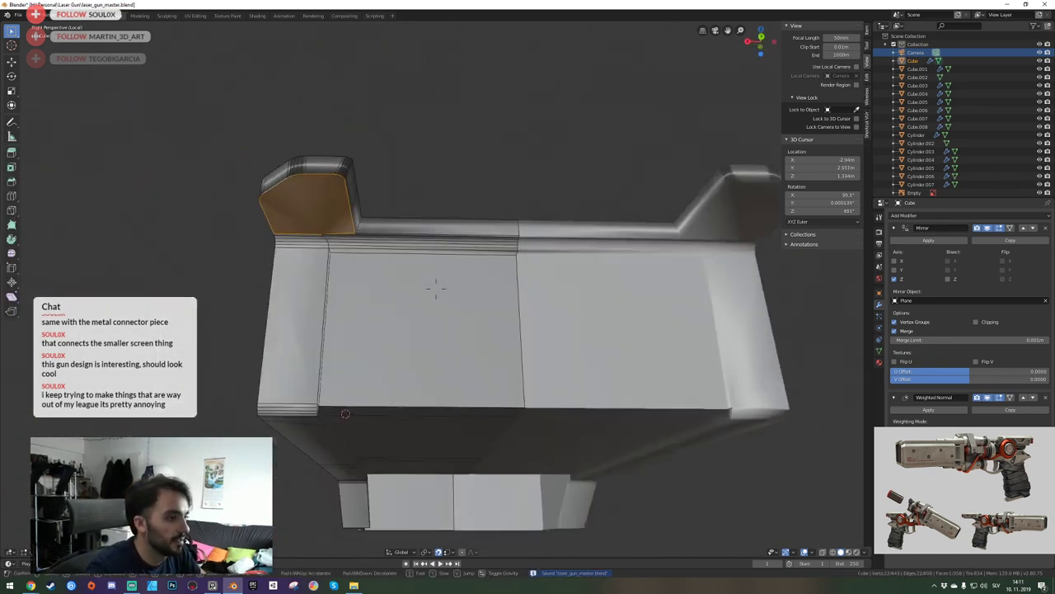
{"action": "key", "text": "w"}
{"action": "key", "text": "a"}
{"action": "key", "text": "s"}
{"action": "left_click", "coordinate": [436, 289]}
{"action": "key", "text": "alt+a"}
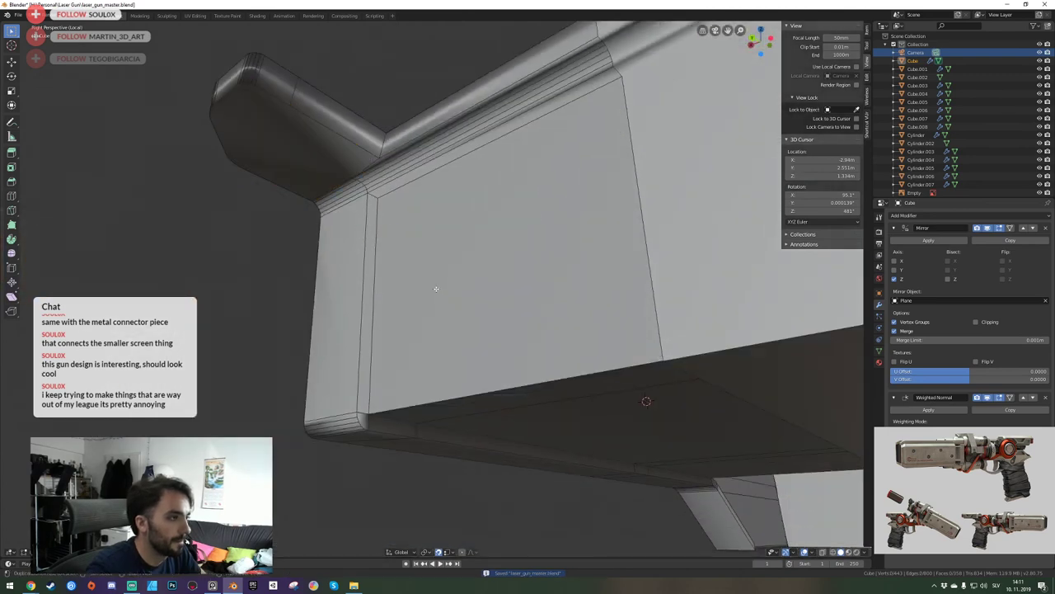
{"action": "key", "text": "ctrl+s"}
Examine the rear lip and tab from below and above.
{"action": "key", "text": "shift+grave"}
{"action": "key", "text": "a"}
{"action": "key", "text": "s"}
{"action": "left_click", "coordinate": [436, 289]}
{"action": "key", "text": "shift+grave"}
{"action": "key", "text": "w"}
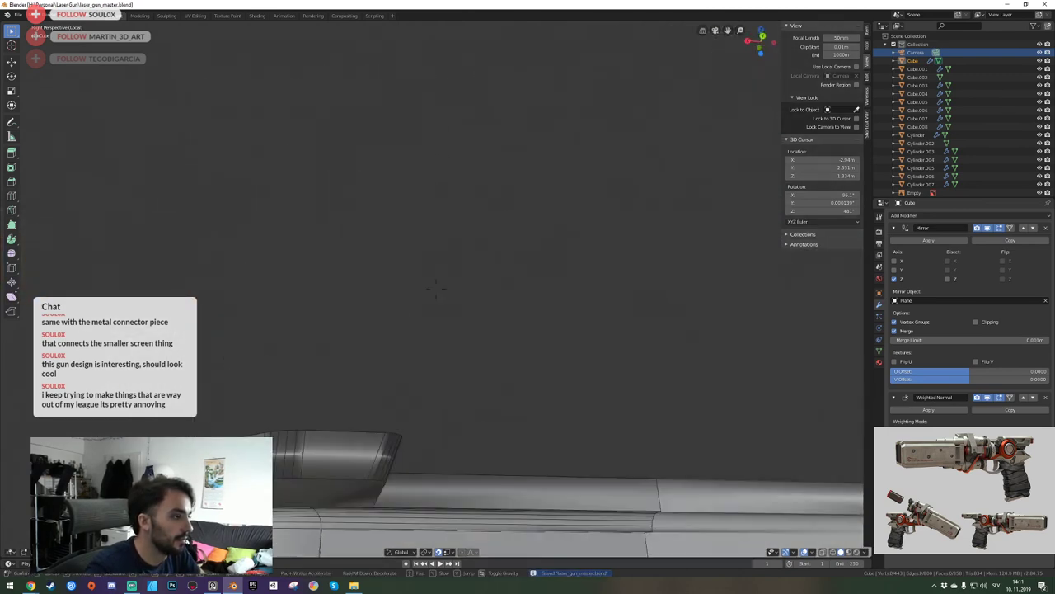
{"action": "key", "text": "e"}
{"action": "left_click", "coordinate": [450, 271]}
{"action": "right_click", "coordinate": [450, 270]}
{"action": "key", "text": "shift+grave"}
{"action": "key", "text": "s"}
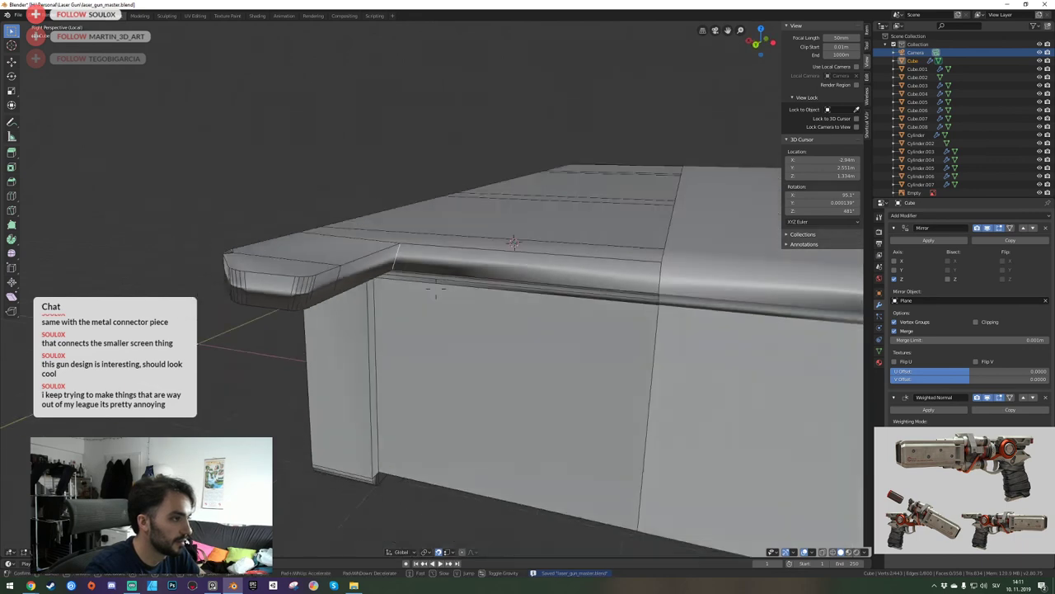
Select the upper edge of the body shell's rear lip and the top outline of the rear tab.
{"action": "key", "text": "e"}
{"action": "left_click", "coordinate": [436, 289]}
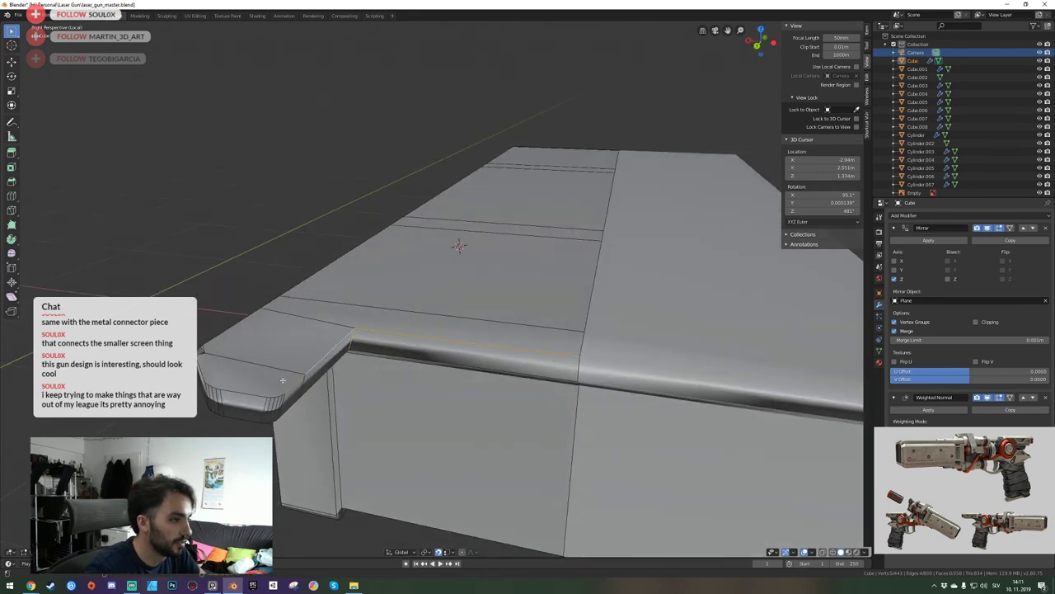
{"action": "key", "text": "shift+grave"}
{"action": "key", "text": "a"}
{"action": "left_click", "coordinate": [436, 288]}
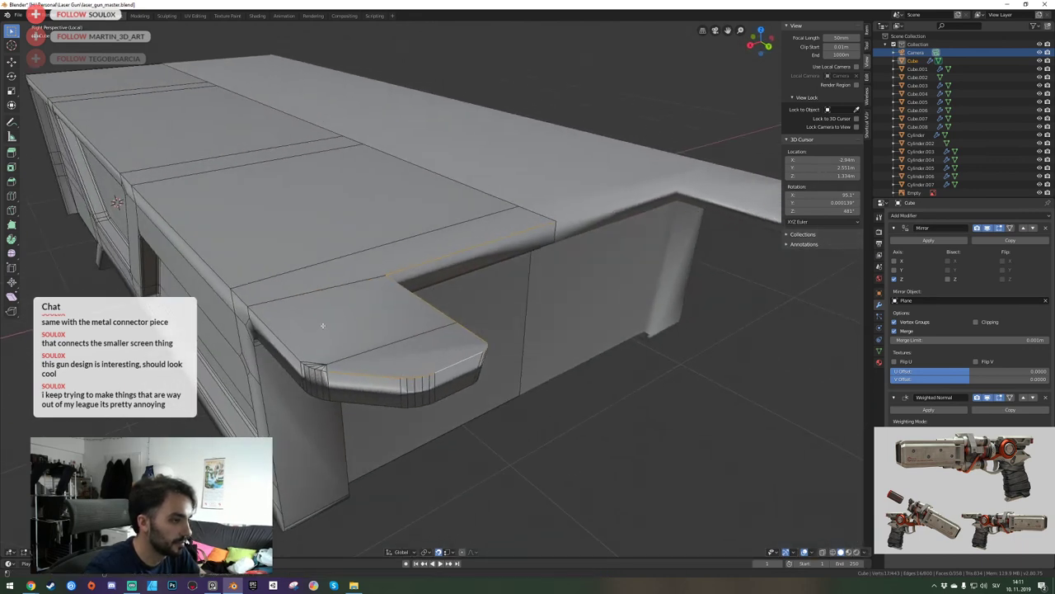
Extend the edge selection along the shell's long upper side edge, across the front end and down its front vertical edge.
{"action": "key", "text": "shift+grave"}
{"action": "key", "text": "a"}
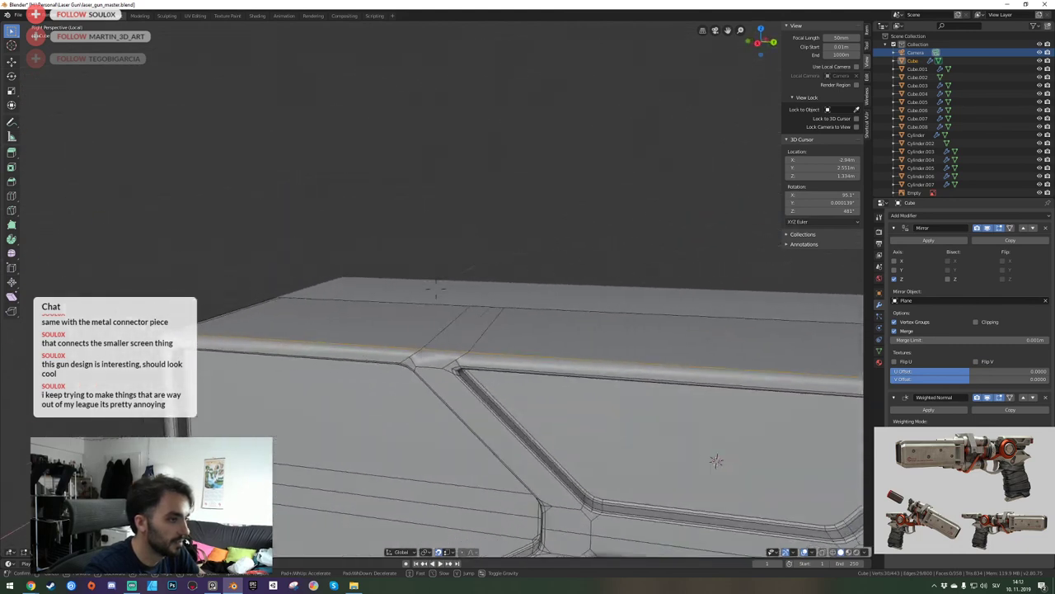
{"action": "left_click", "coordinate": [436, 289]}
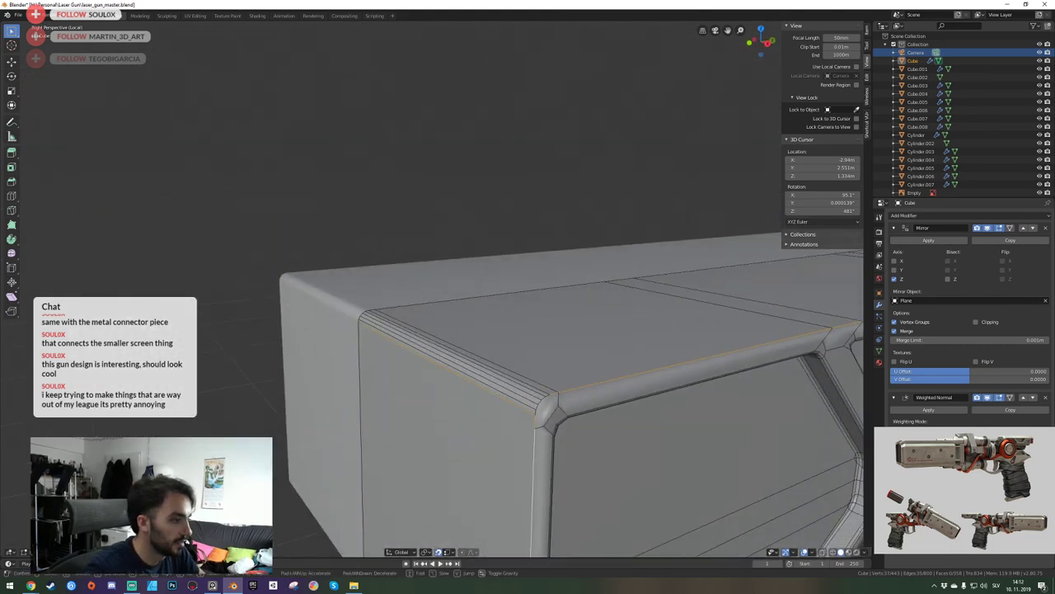
{"action": "left_click", "coordinate": [436, 288]}
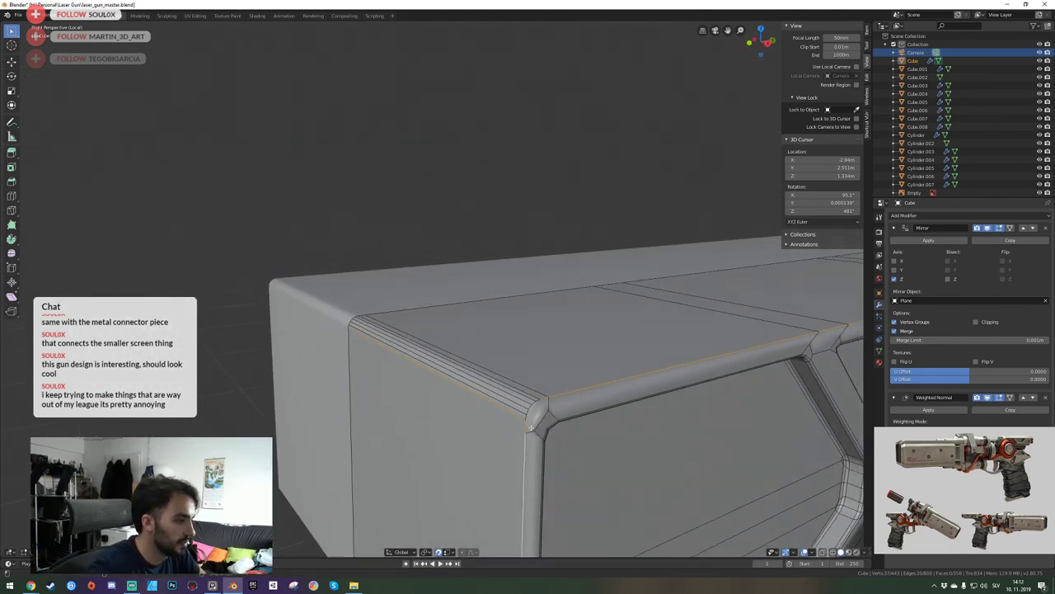
{"action": "middle_click_drag", "start_coordinate": [507, 421], "coordinate": [449, 297]}
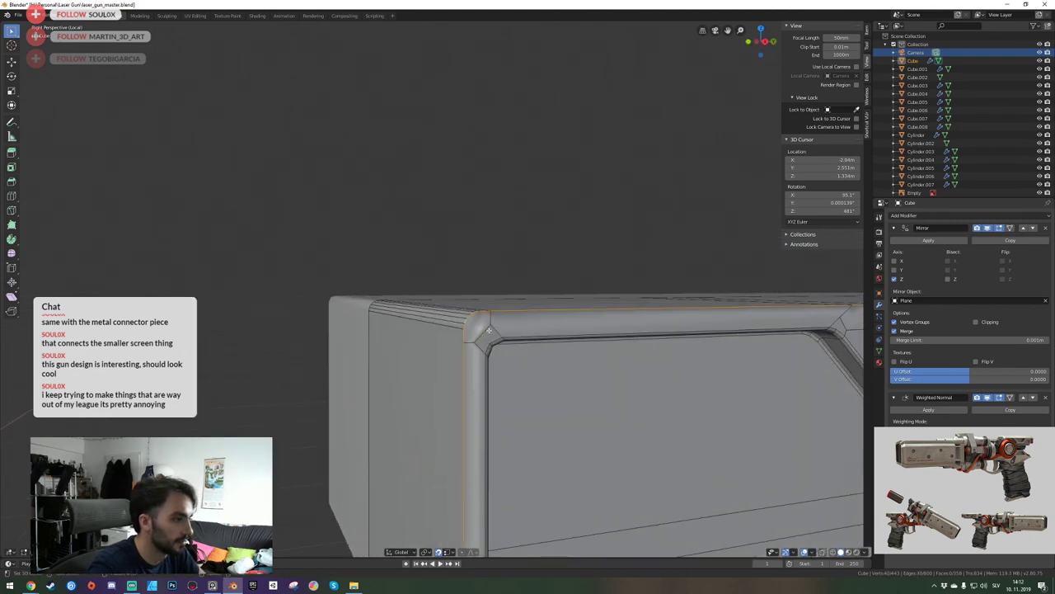
Add the shell's lower side outline, including the angled underside edge and the rear vertical edge, to the selection.
{"action": "key", "text": "shift+grave"}
{"action": "key", "text": "q"}
{"action": "key", "text": "w"}
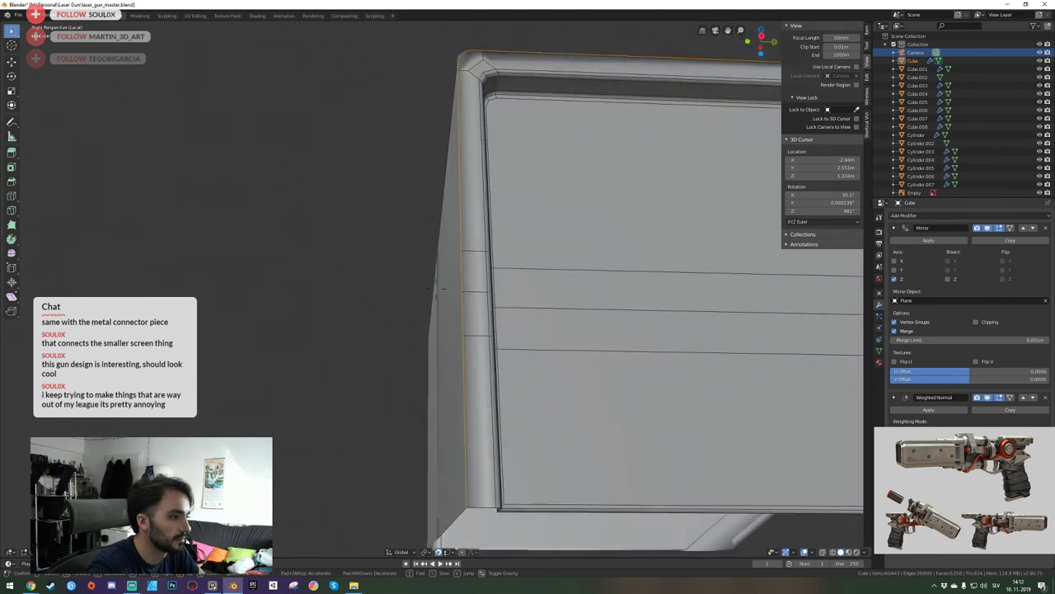
{"action": "key", "text": "d"}
{"action": "key", "text": "e"}
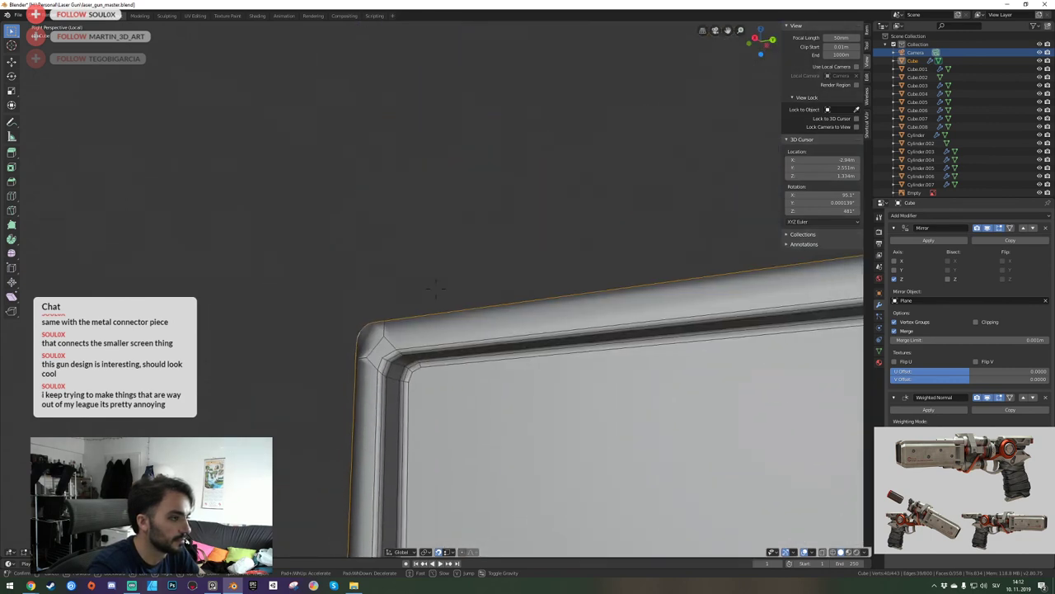
{"action": "key", "text": "d"}
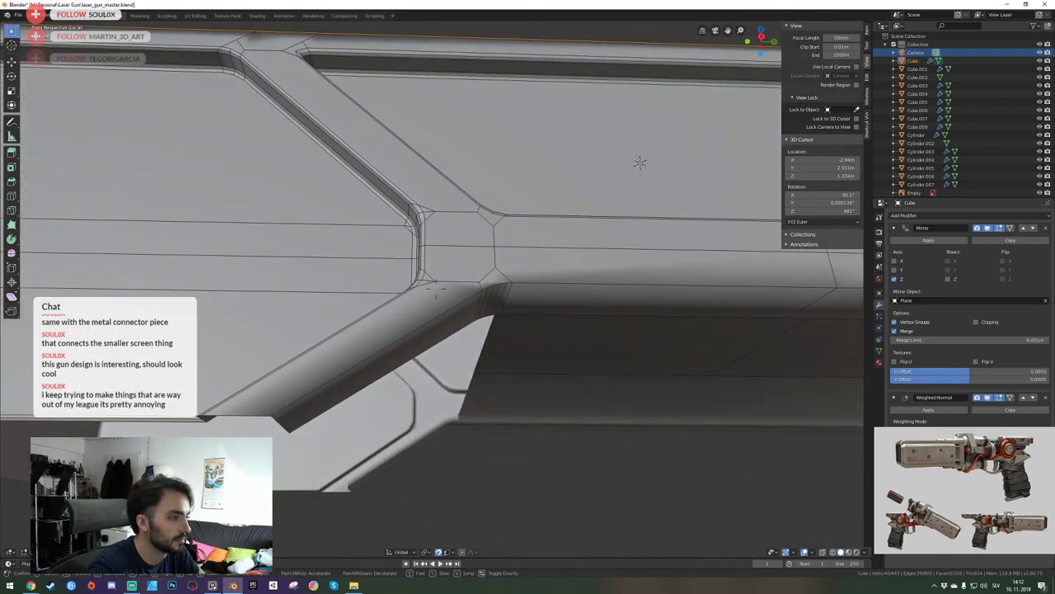
{"action": "left_click", "coordinate": [429, 290]}
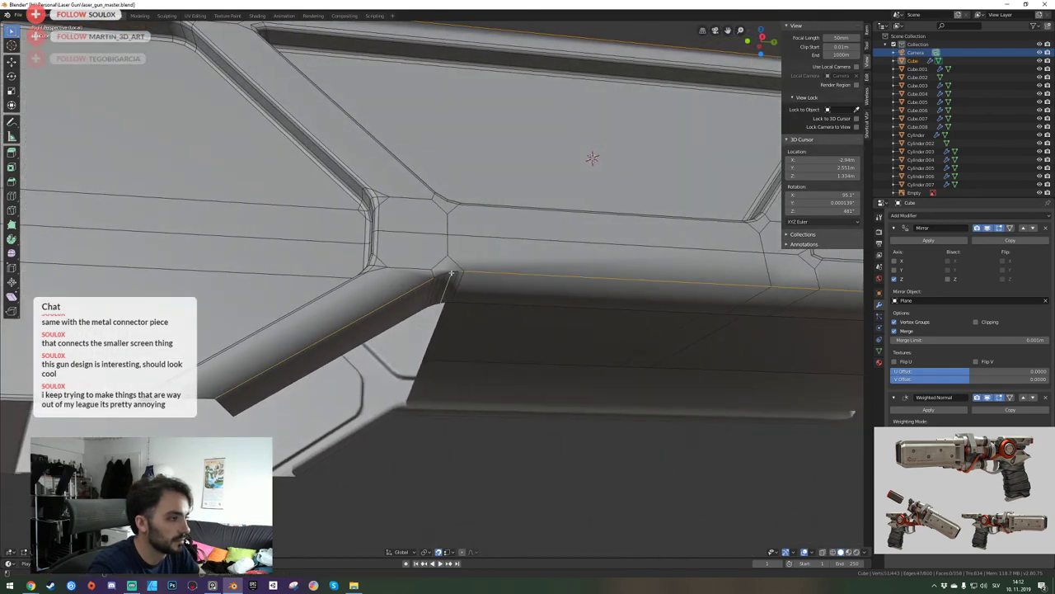
{"action": "key", "text": "shift+grave"}
{"action": "key", "text": "s"}
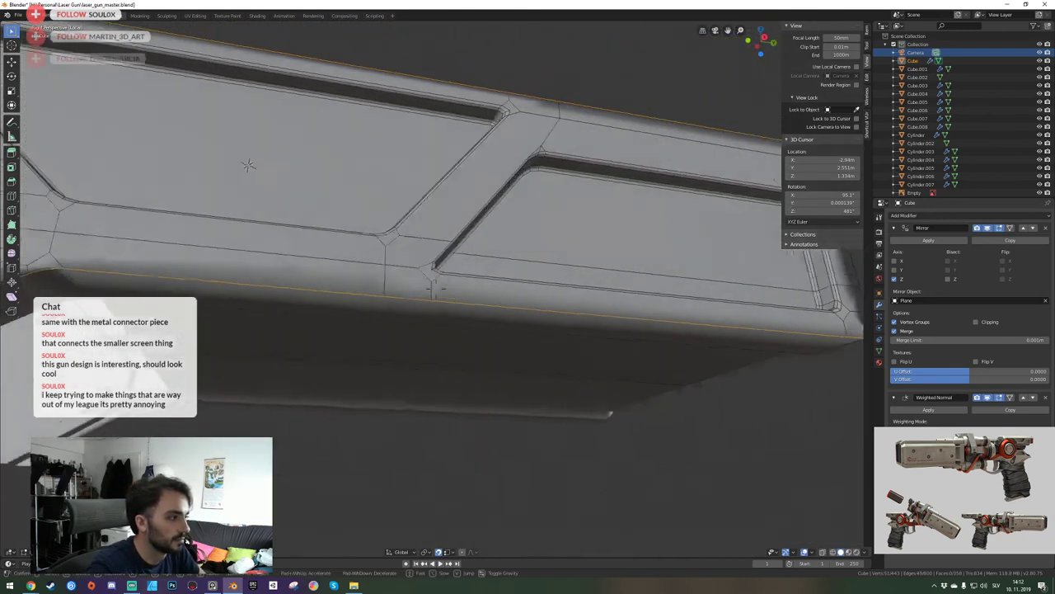
{"action": "key", "text": "d"}
{"action": "left_click", "coordinate": [432, 288]}
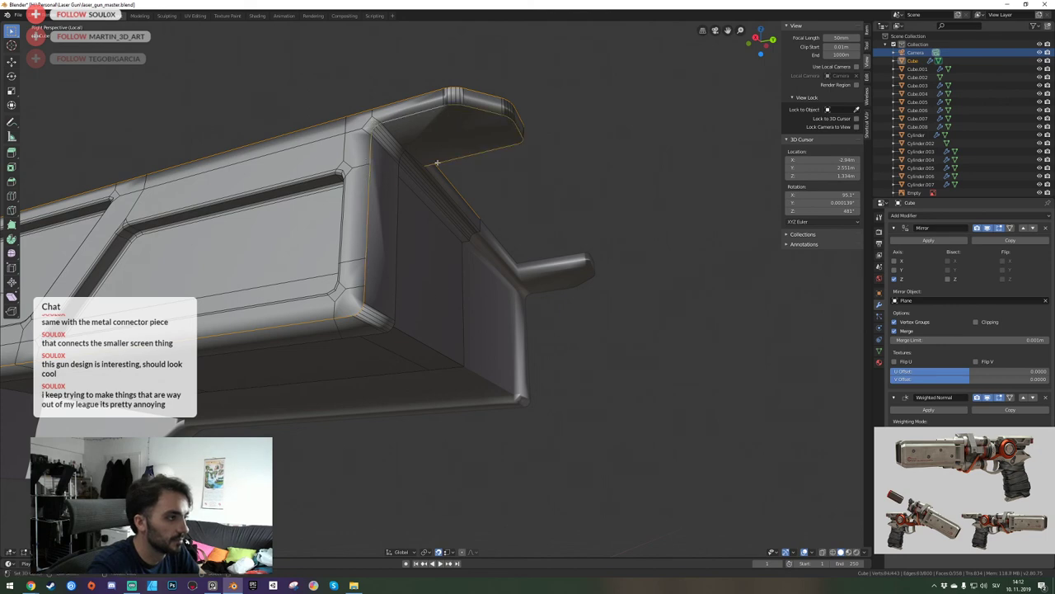
Complete the edge selection around the inner and underside edges of the rear tab and lip.
{"action": "key", "text": "shift+grave"}
{"action": "key", "text": "d"}
{"action": "key", "text": "w"}
{"action": "left_click", "coordinate": [375, 287]}
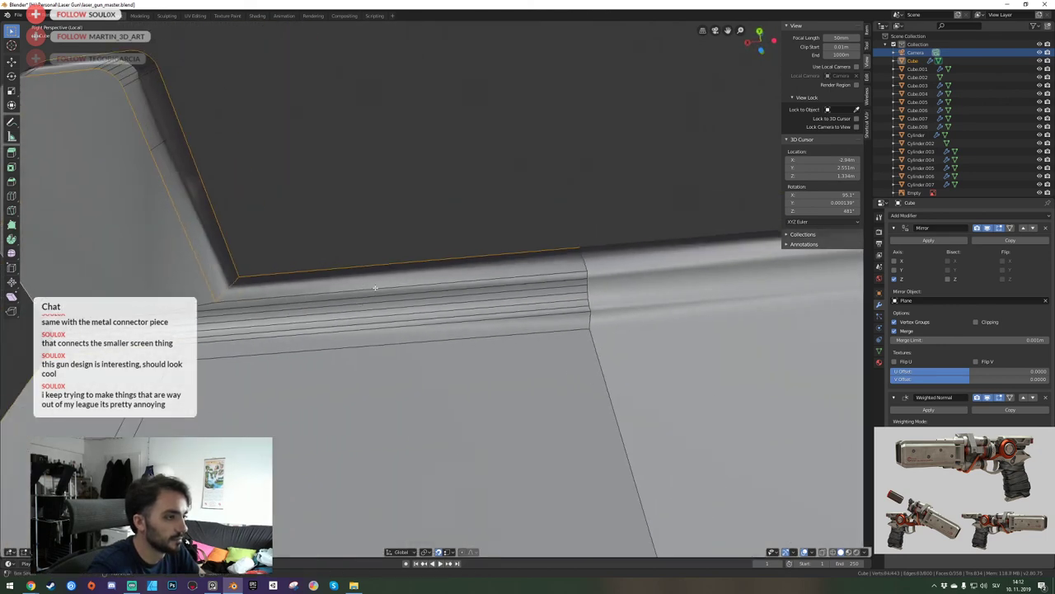
{"action": "key", "text": "shift+grave"}
{"action": "key", "text": "s"}
{"action": "left_click", "coordinate": [366, 293]}
{"action": "key", "text": "shift+grave"}
{"action": "key", "text": "q"}
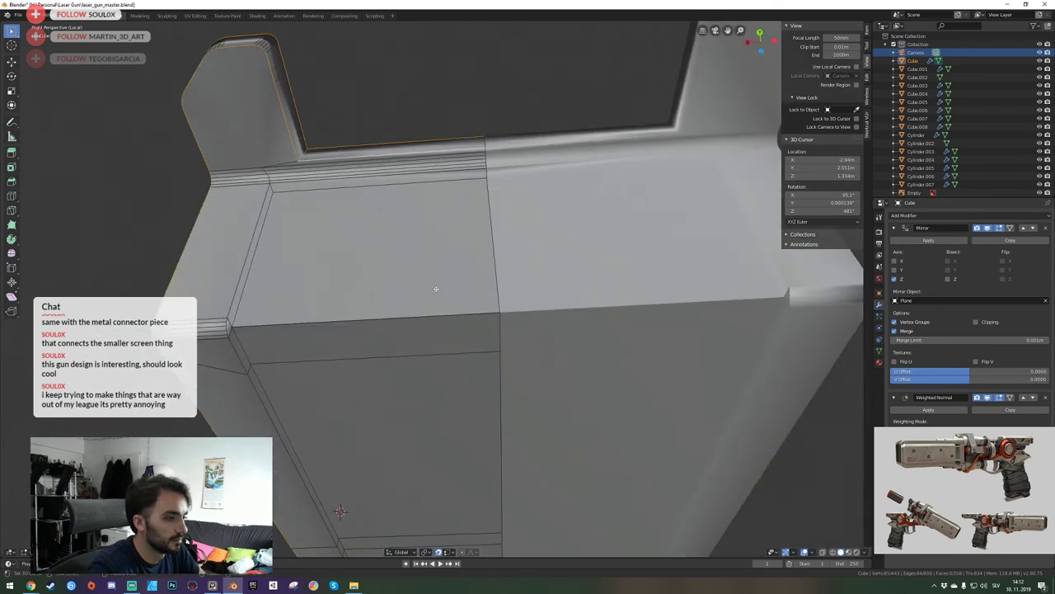
Add the inner border edges of the rear and underside panels to the selection and save the file.
{"action": "left_click", "coordinate": [352, 256]}
{"action": "key", "text": "ctrl+s"}
{"action": "left_click", "coordinate": [230, 347]}
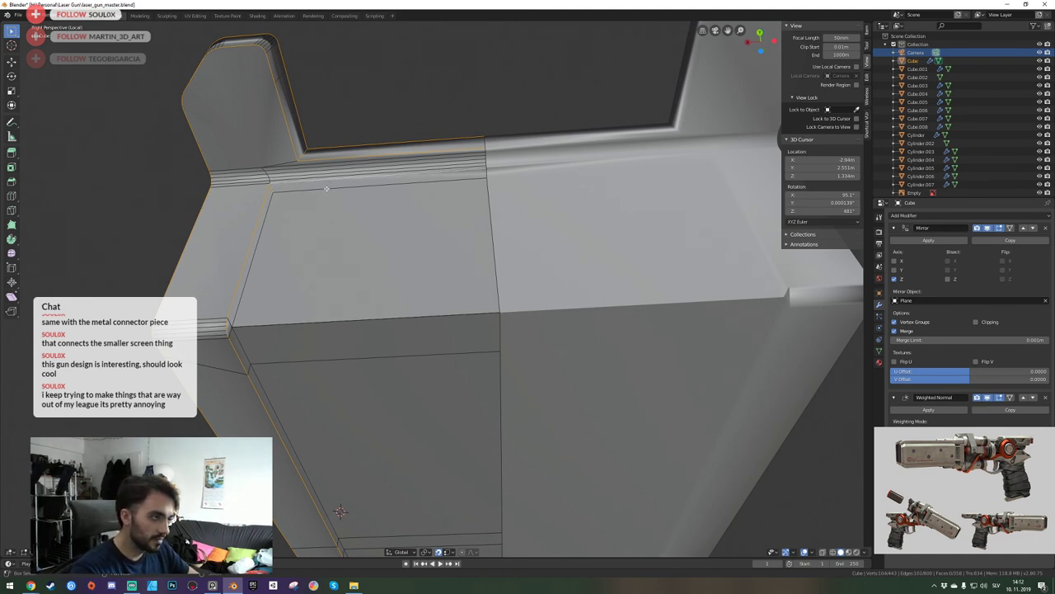
Check the selected border edges from the rear, underside and side of the shell, and save the file.
{"action": "key", "text": "shift+grave"}
{"action": "key", "text": "e"}
{"action": "left_click", "coordinate": [403, 290]}
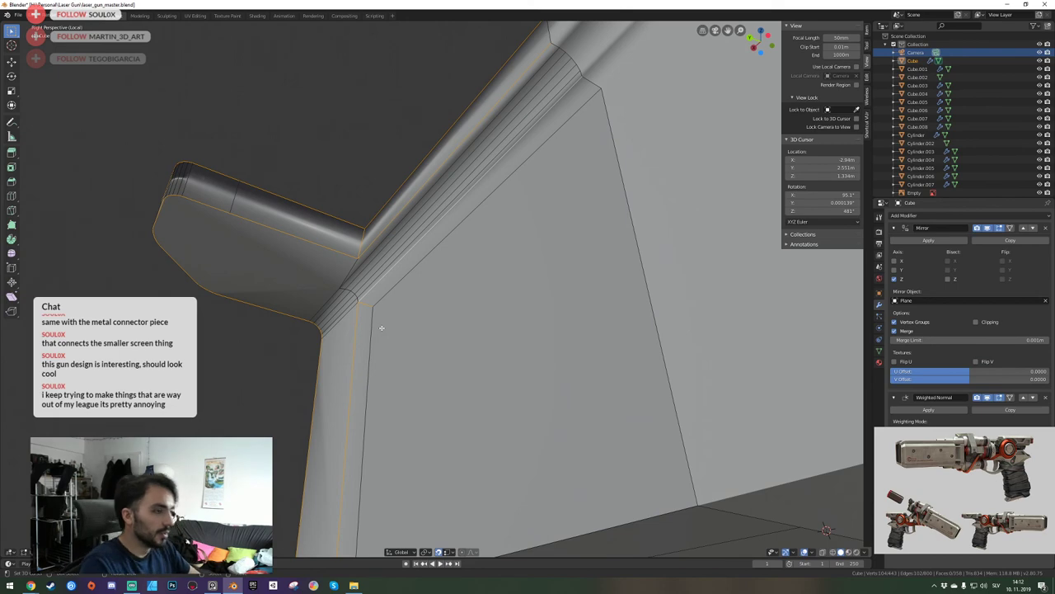
{"action": "key", "text": "shift+grave"}
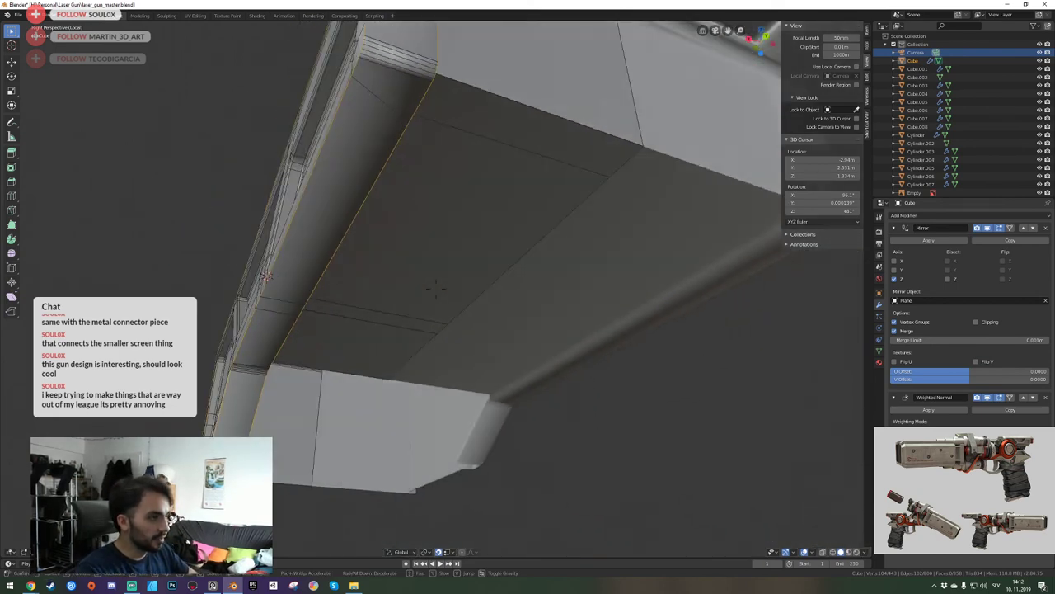
{"action": "left_click", "coordinate": [436, 287]}
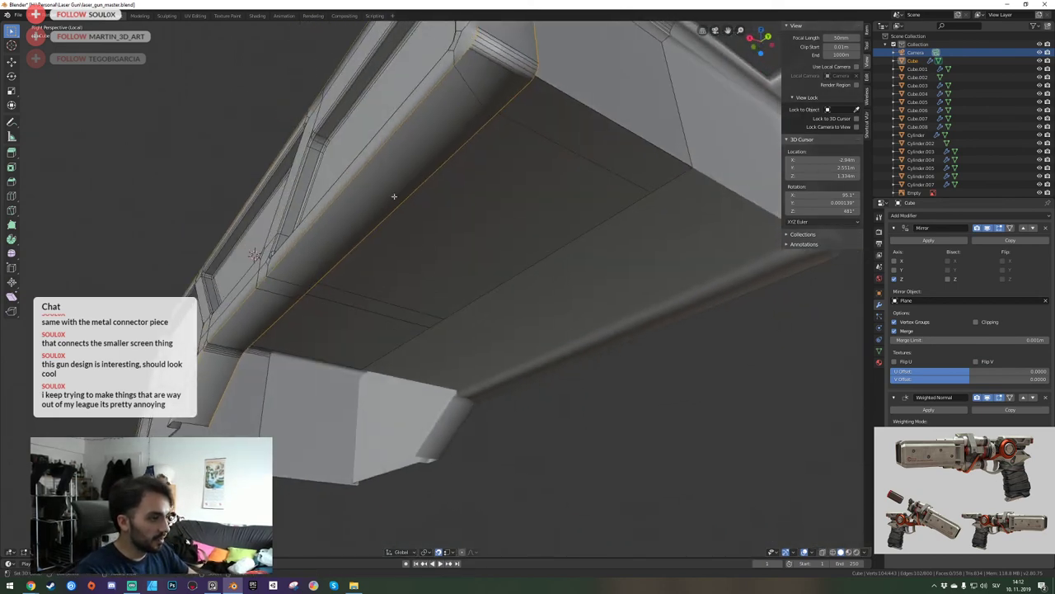
{"action": "key", "text": "shift+grave"}
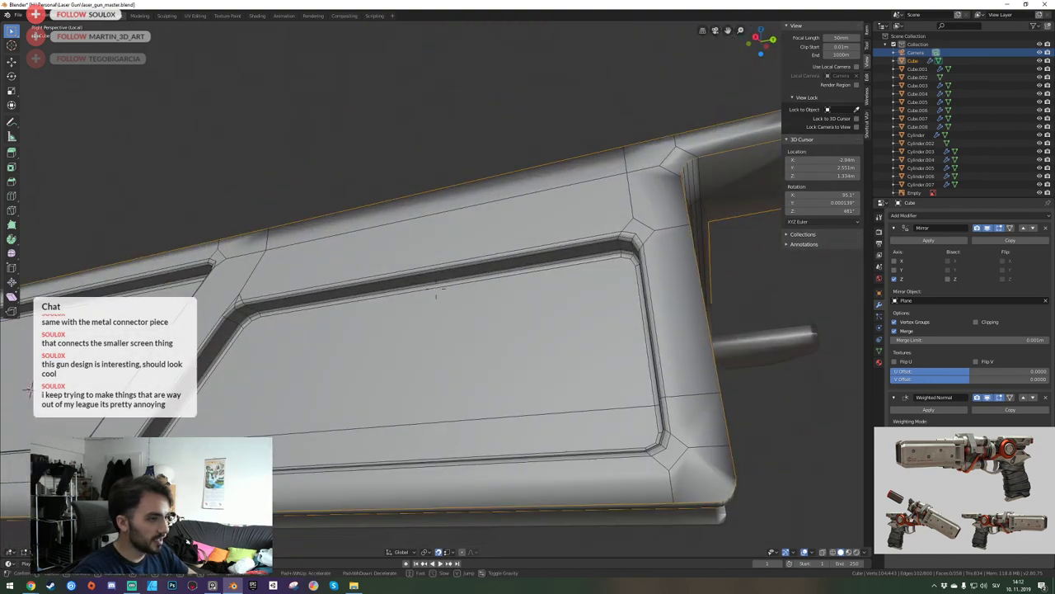
{"action": "left_click", "coordinate": [436, 287]}
{"action": "key", "text": "ctrl+s"}
Try to bevel the selected outline edges while viewing the shell's lower rear corner from the side.
{"action": "key", "text": "shift+grave"}
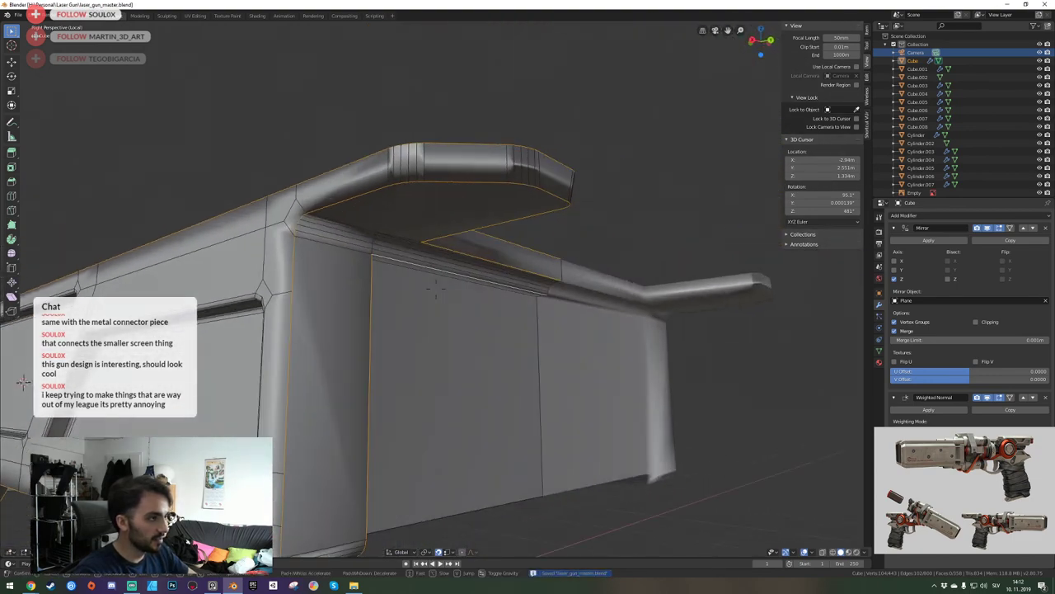
{"action": "key", "text": "e"}
{"action": "key", "text": "q"}
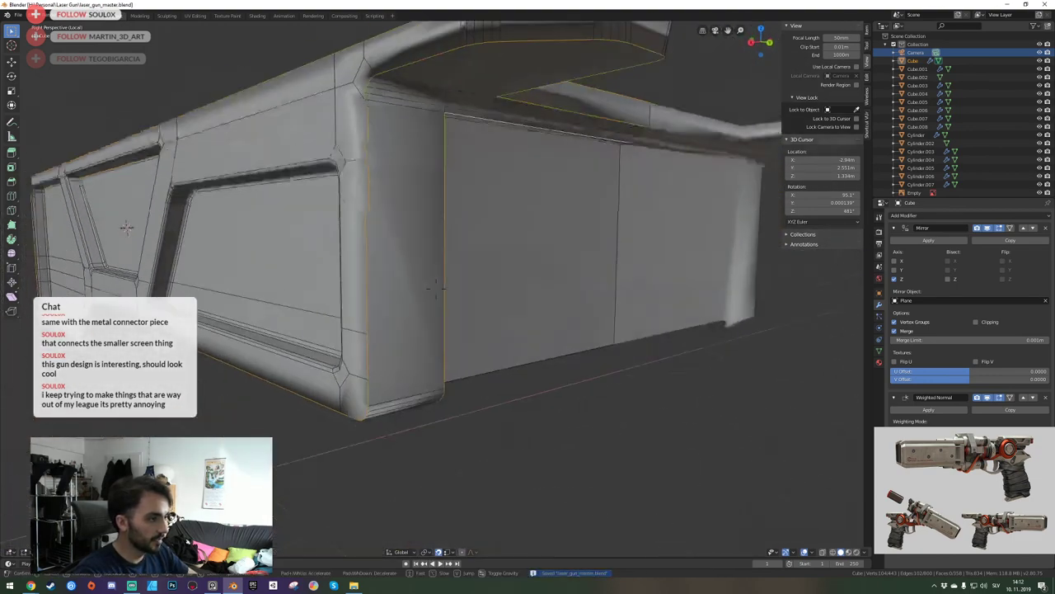
{"action": "key", "text": "a"}
{"action": "left_click", "coordinate": [436, 288]}
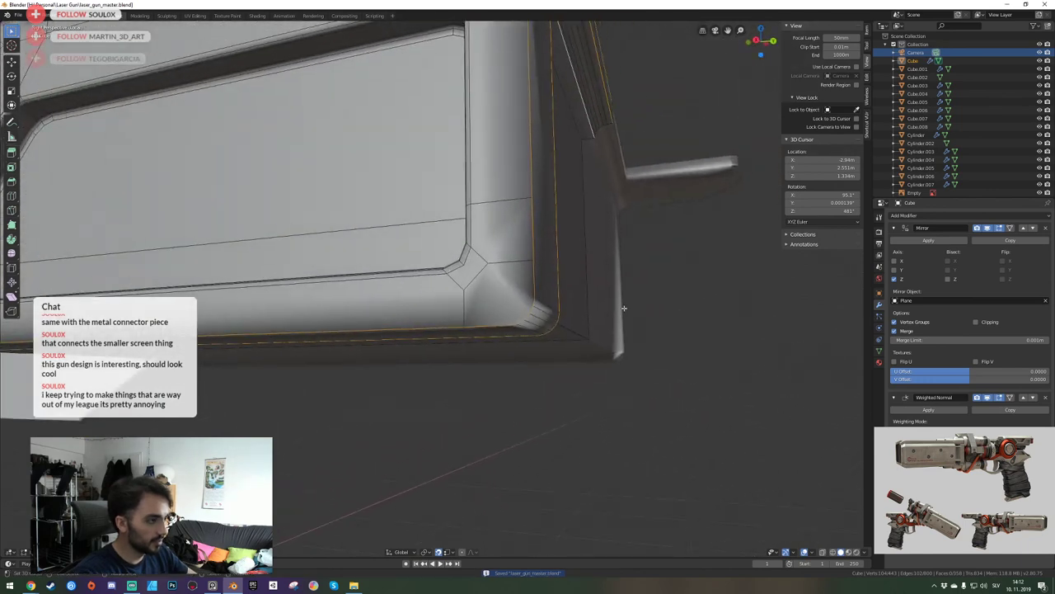
{"action": "middle_click_drag", "start_coordinate": [625, 307], "coordinate": [514, 298]}
{"action": "key", "text": "ctrl+b"}
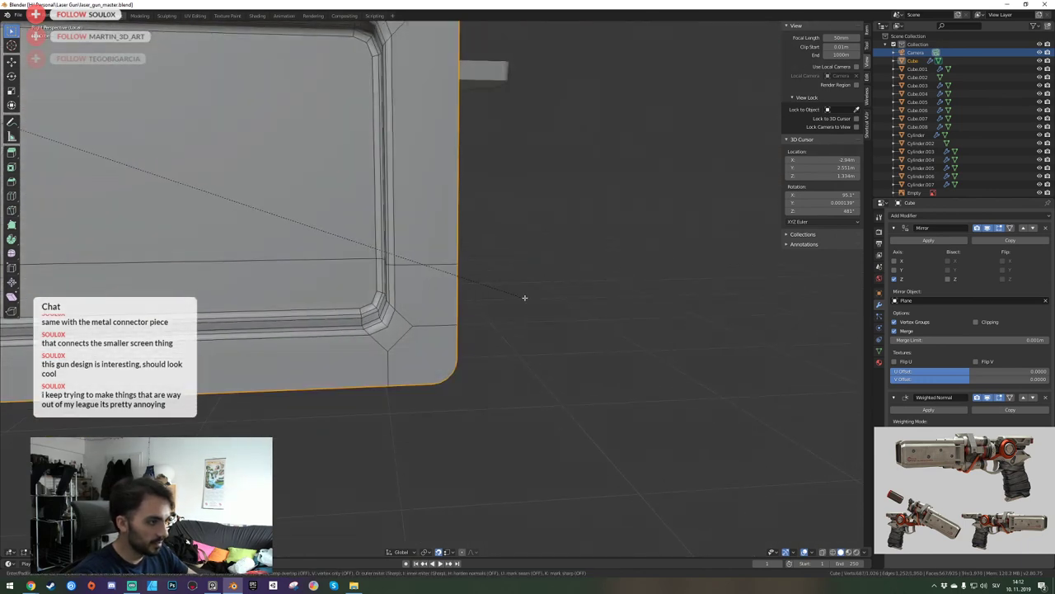
{"action": "right_click", "coordinate": [530, 297]}
Try a two-segment bevel on the selected outline edges, check it at the lower rear corner and undo it.
{"action": "middle_click_drag", "start_coordinate": [394, 249], "coordinate": [436, 288], "text": "shift"}
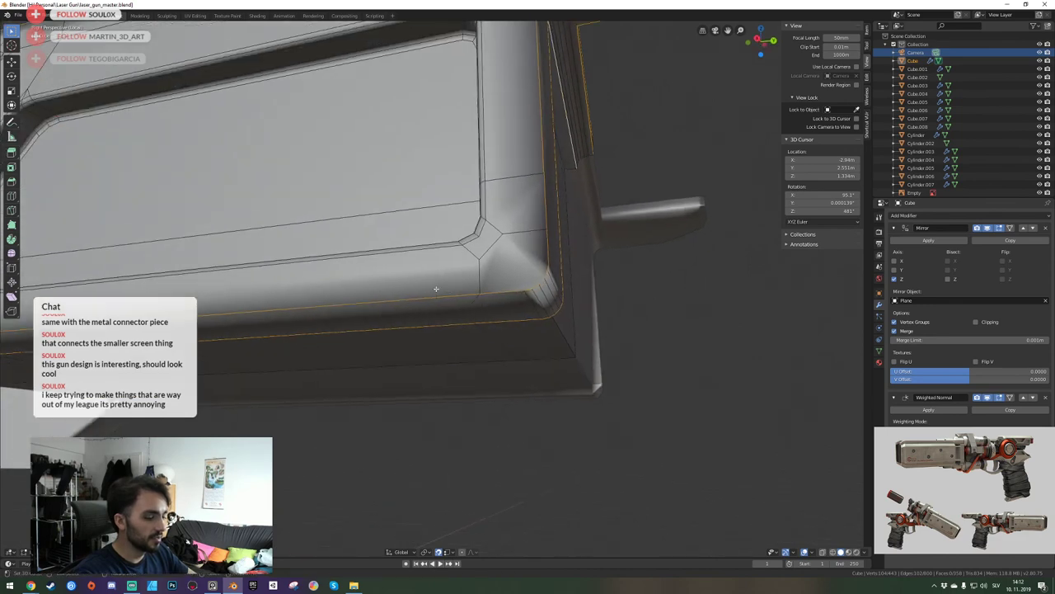
{"action": "key", "text": "ctrl+b"}
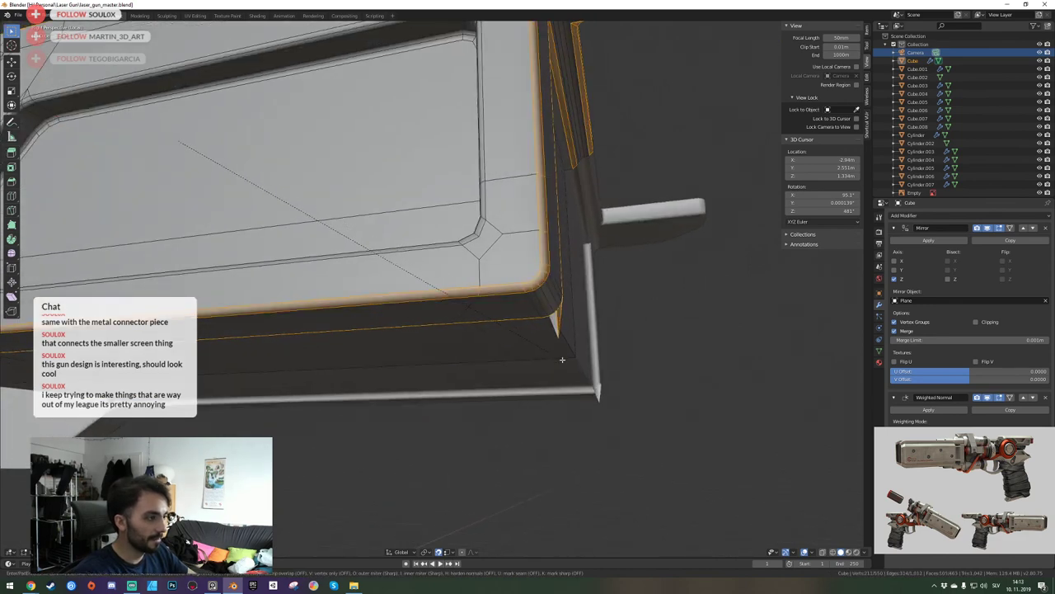
{"action": "scroll", "coordinate": [562, 360], "scroll_direction": "up", "scroll_amount": 1}
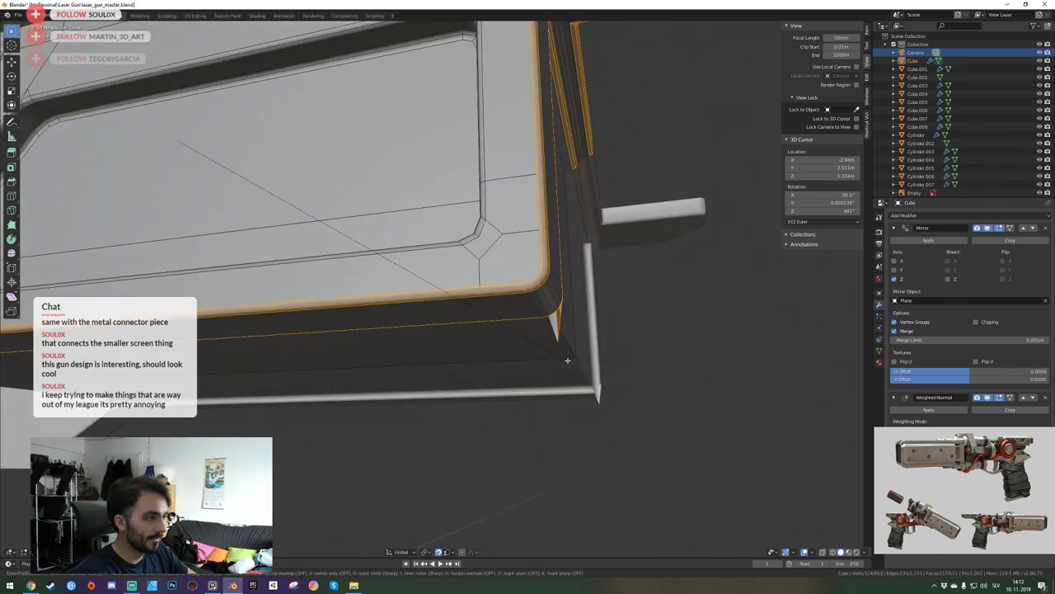
{"action": "left_click", "coordinate": [568, 361]}
{"action": "key", "text": "shift+grave"}
{"action": "key", "text": "d"}
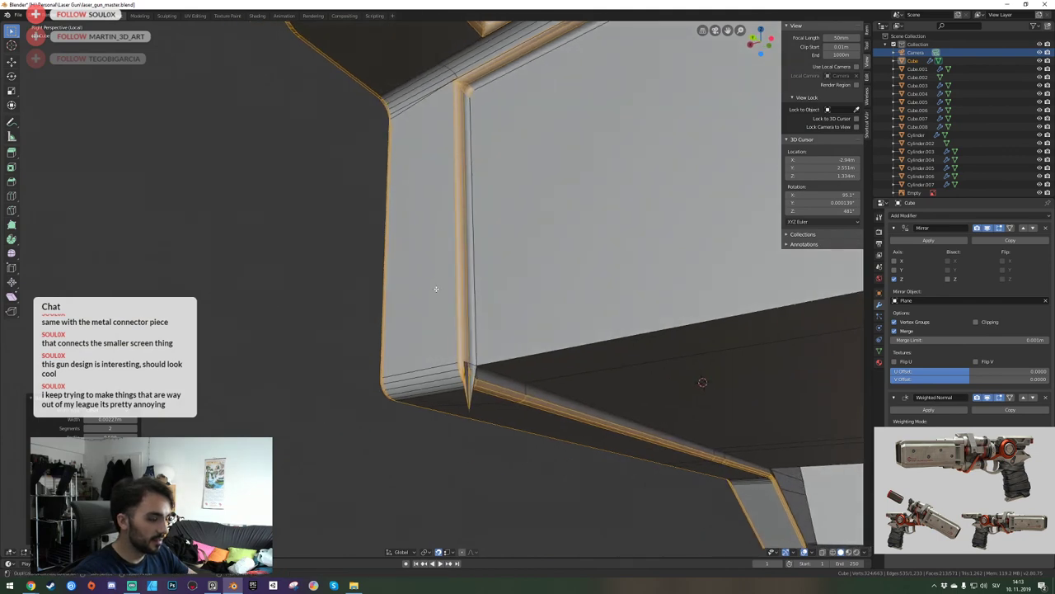
{"action": "key", "text": "ctrl+z"}
Try the bevel again on the whole outline and on a single edge at the lower rear corner.
{"action": "key", "text": "ctrl+b"}
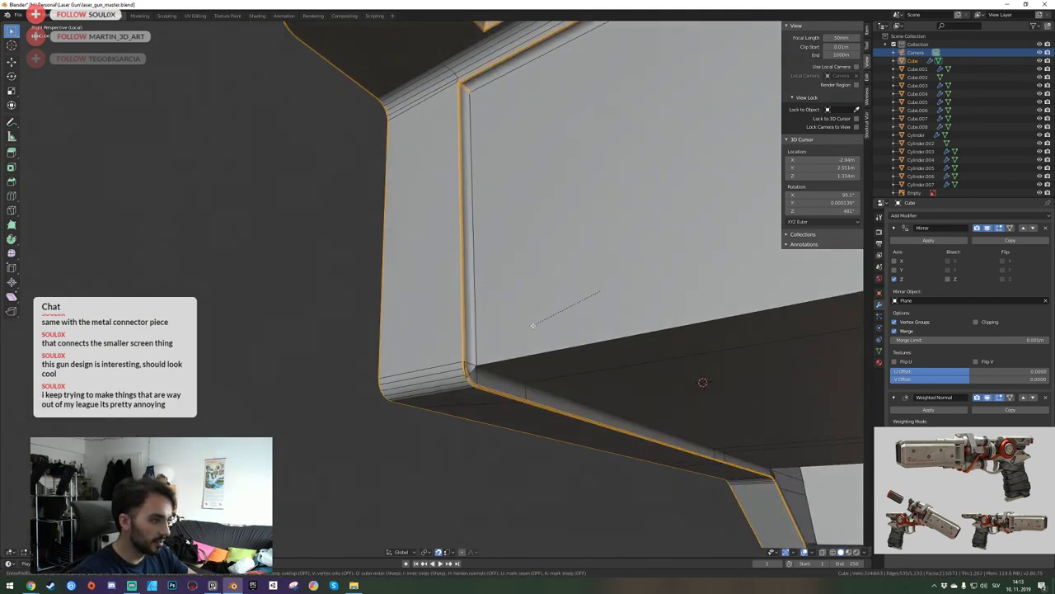
{"action": "right_click", "coordinate": [533, 326]}
{"action": "left_click", "coordinate": [472, 362]}
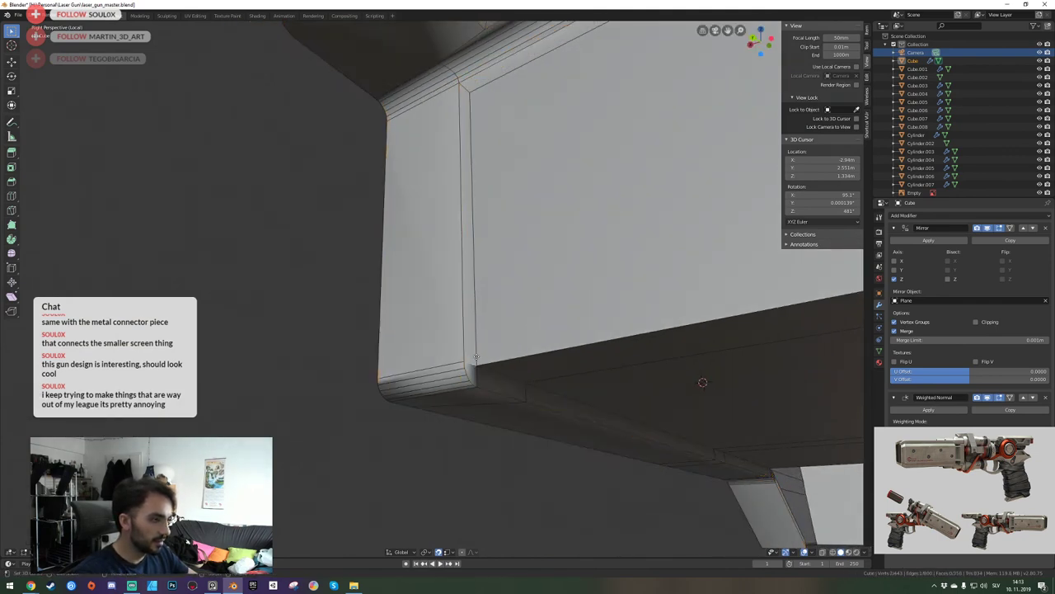
{"action": "key", "text": "ctrl+b"}
{"action": "right_click", "coordinate": [463, 353]}
Select the whole body shell mesh and merge its vertices by distance.
{"action": "key", "text": "a"}
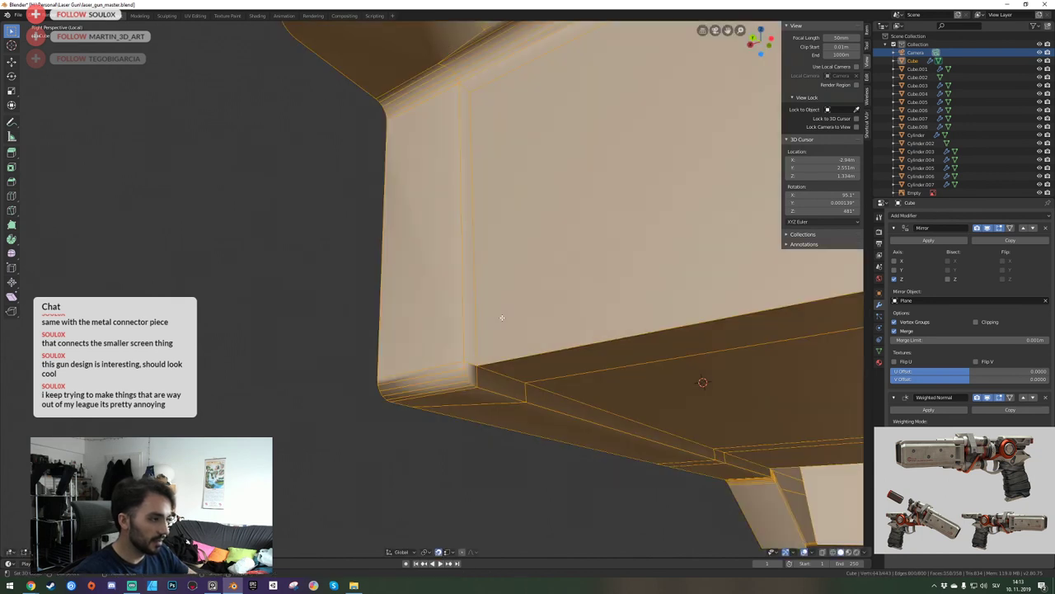
{"action": "key", "text": "m"}
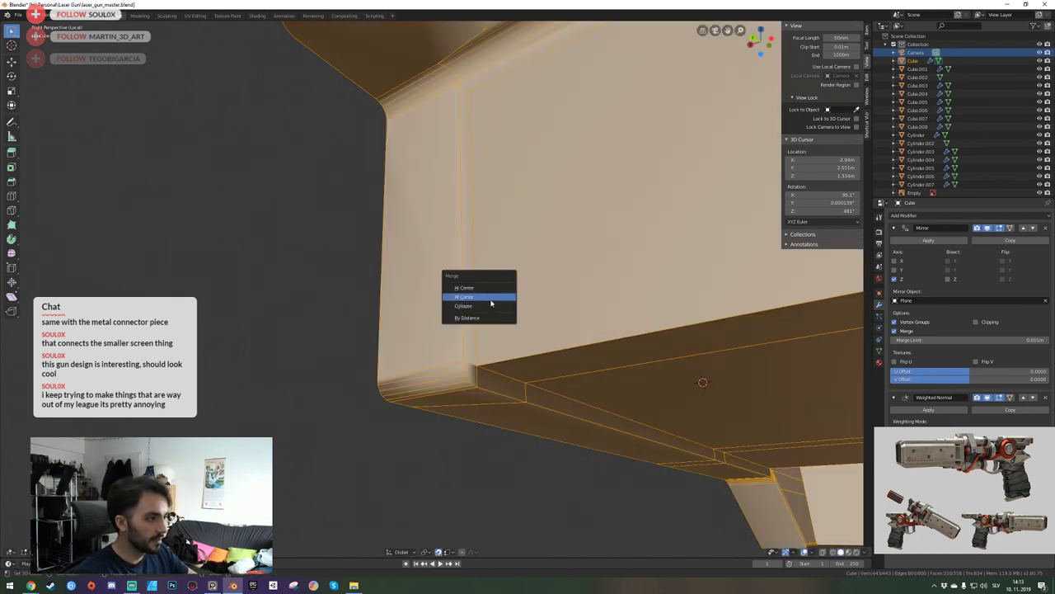
{"action": "left_click", "coordinate": [488, 317]}
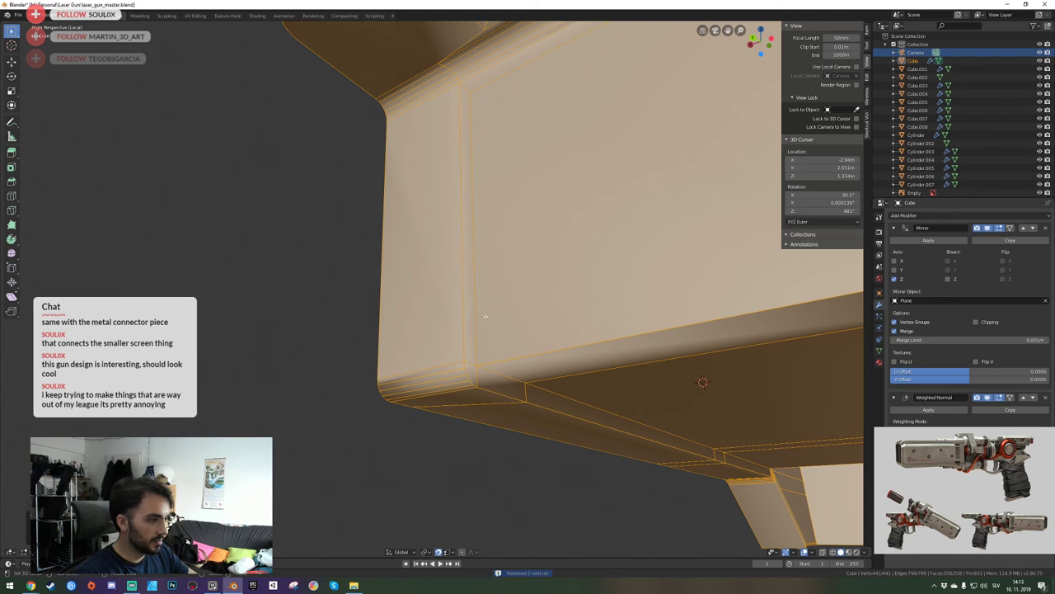
Select the body shell's outline edge loops around the lower rear corner, the rear tab and the side's top and bottom borders.
{"action": "key", "text": "alt+a"}
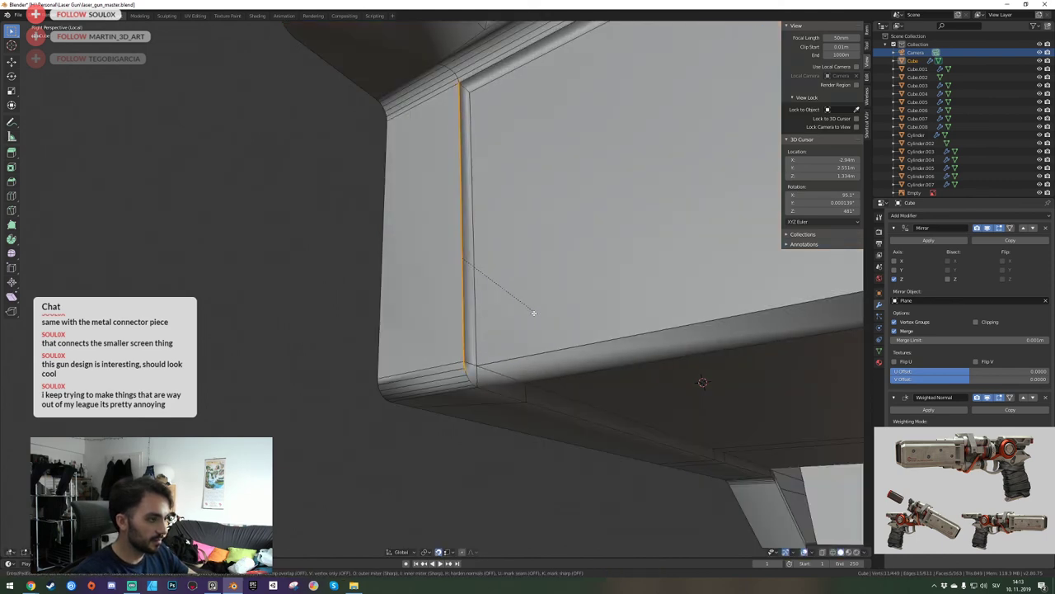
{"action": "left_click", "coordinate": [473, 373], "text": "alt"}
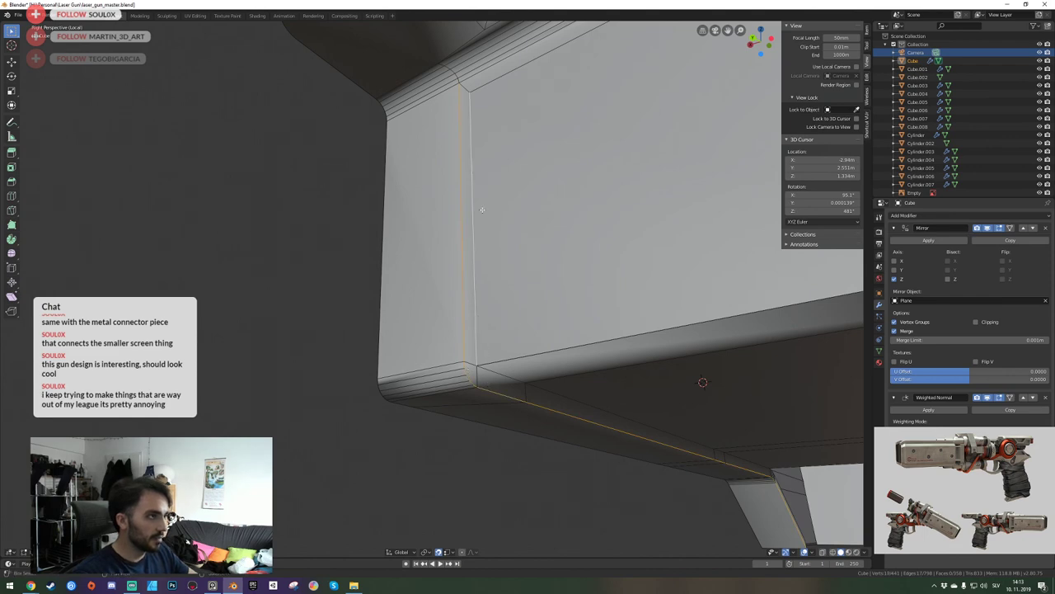
{"action": "middle_click_drag", "start_coordinate": [479, 320], "coordinate": [436, 289]}
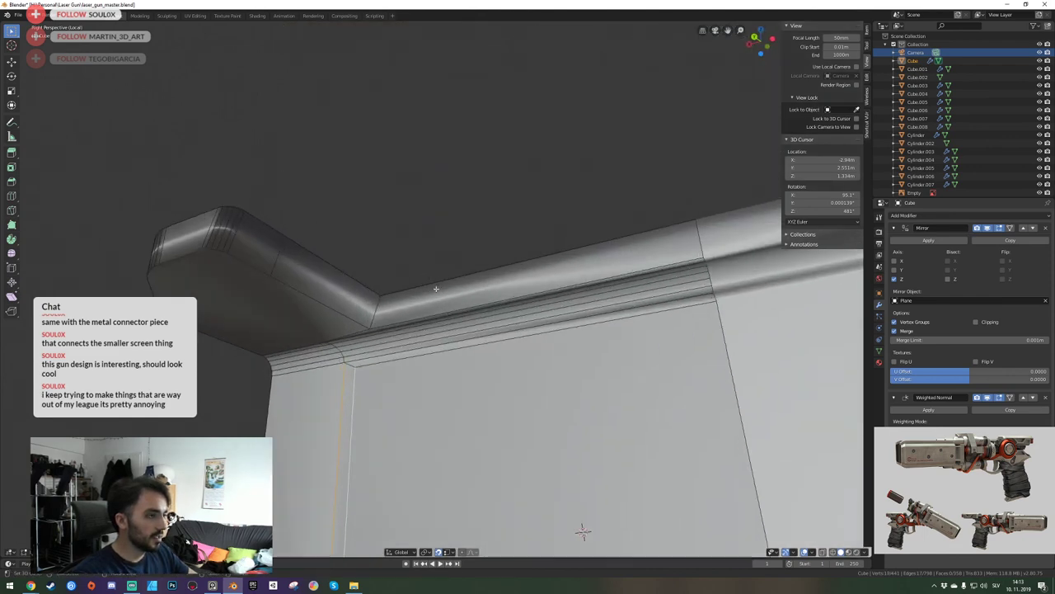
{"action": "left_click", "coordinate": [361, 292], "text": "alt+shift"}
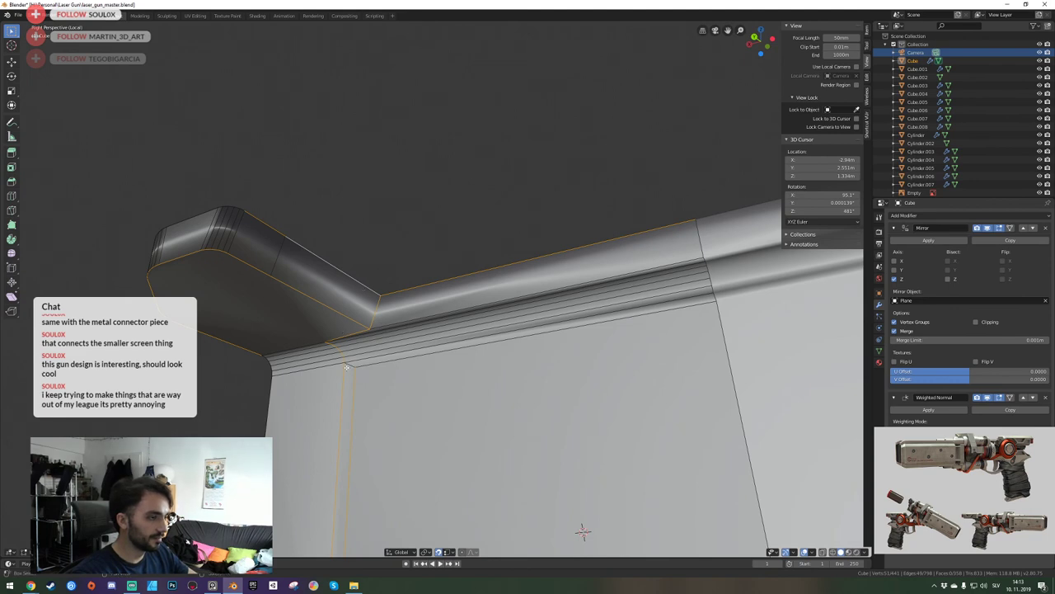
{"action": "middle_click_drag", "start_coordinate": [405, 314], "coordinate": [435, 252]}
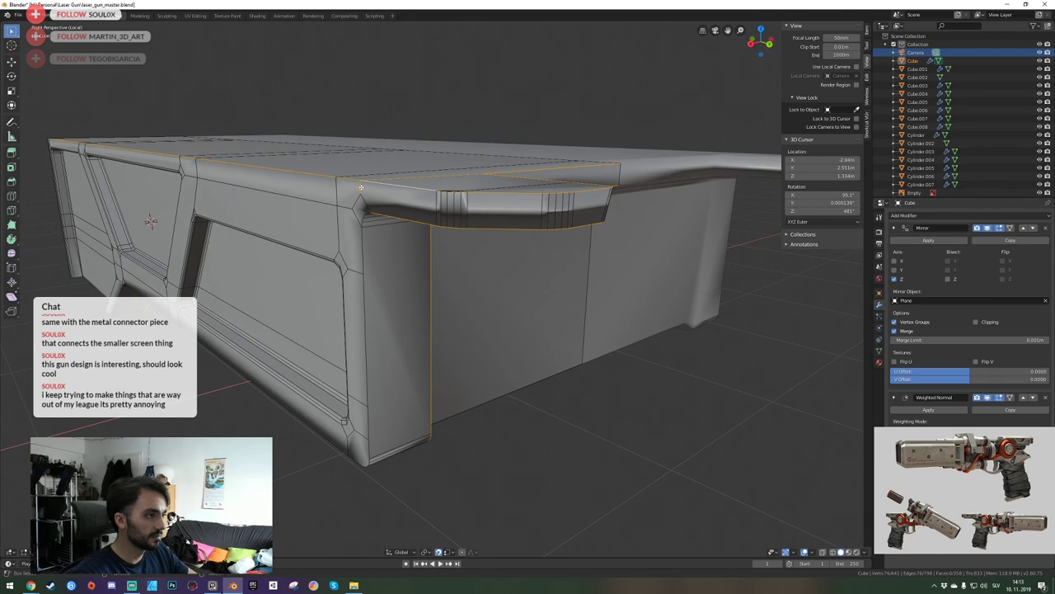
{"action": "middle_click_drag", "start_coordinate": [402, 178], "coordinate": [430, 288]}
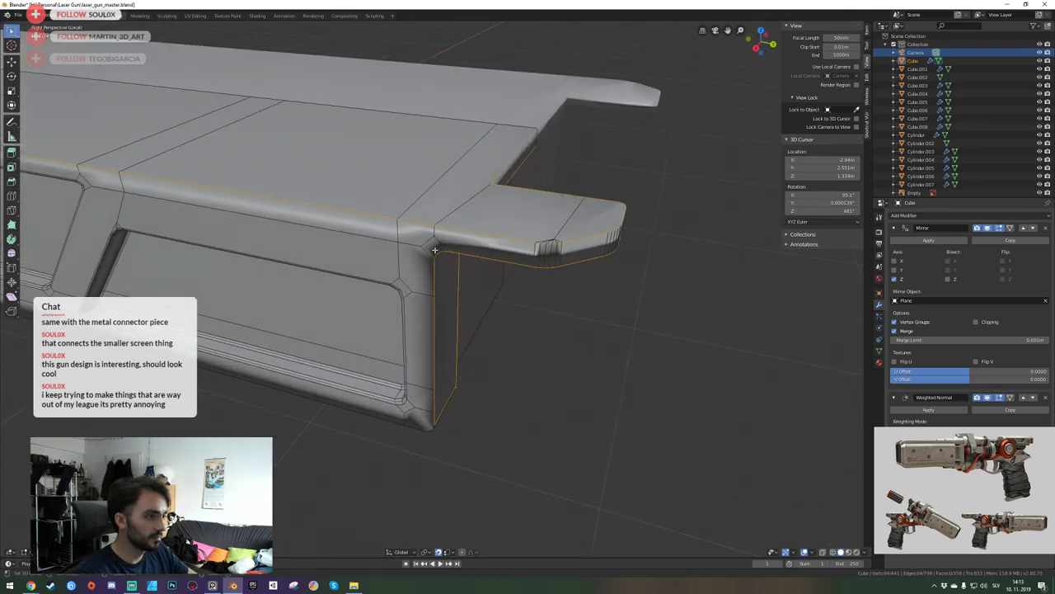
{"action": "middle_click_drag", "start_coordinate": [434, 249], "coordinate": [443, 272]}
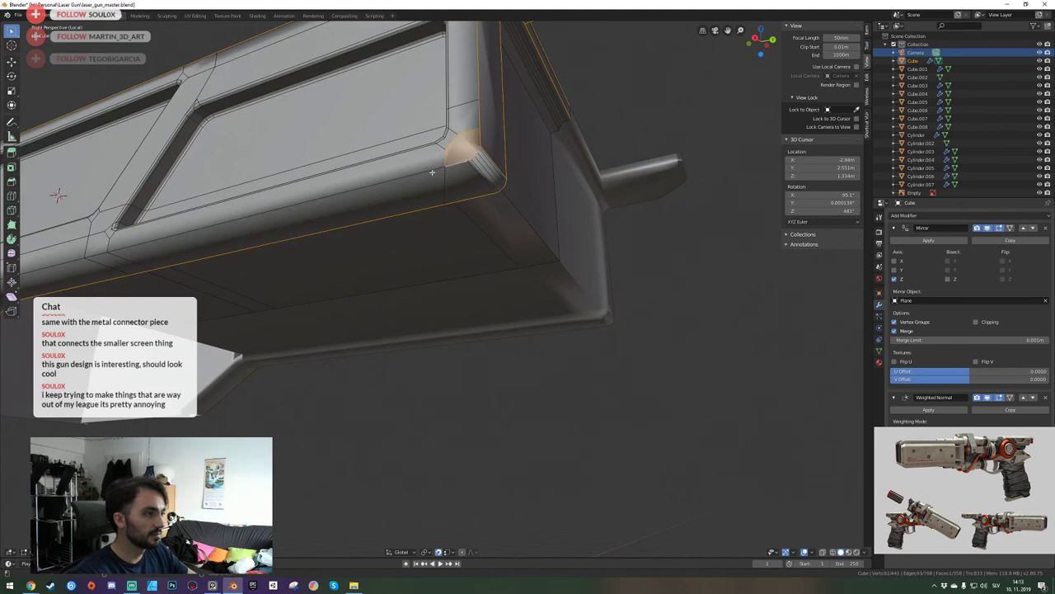
{"action": "middle_click_drag", "start_coordinate": [468, 131], "coordinate": [470, 323]}
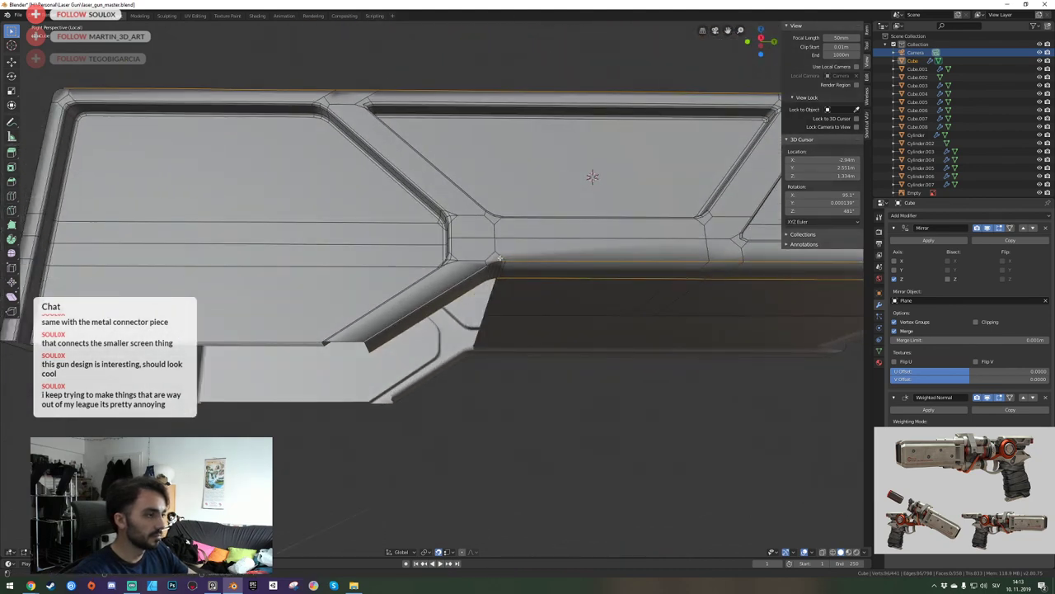
Add the rounded front upper corner and the front vertical border edge to the outline selection.
{"action": "key", "text": "shift+grave"}
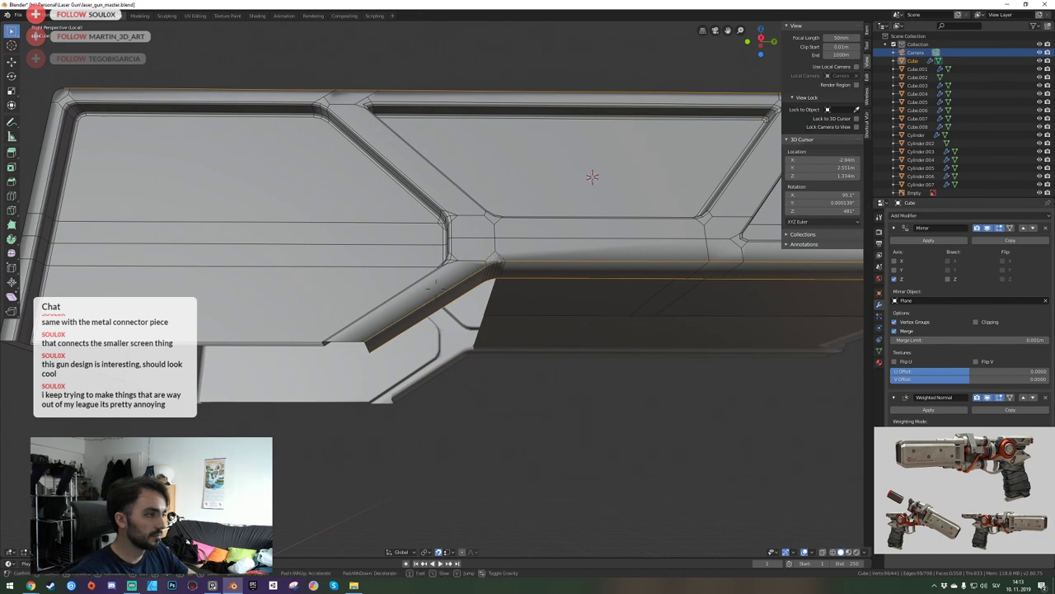
{"action": "key", "text": "e"}
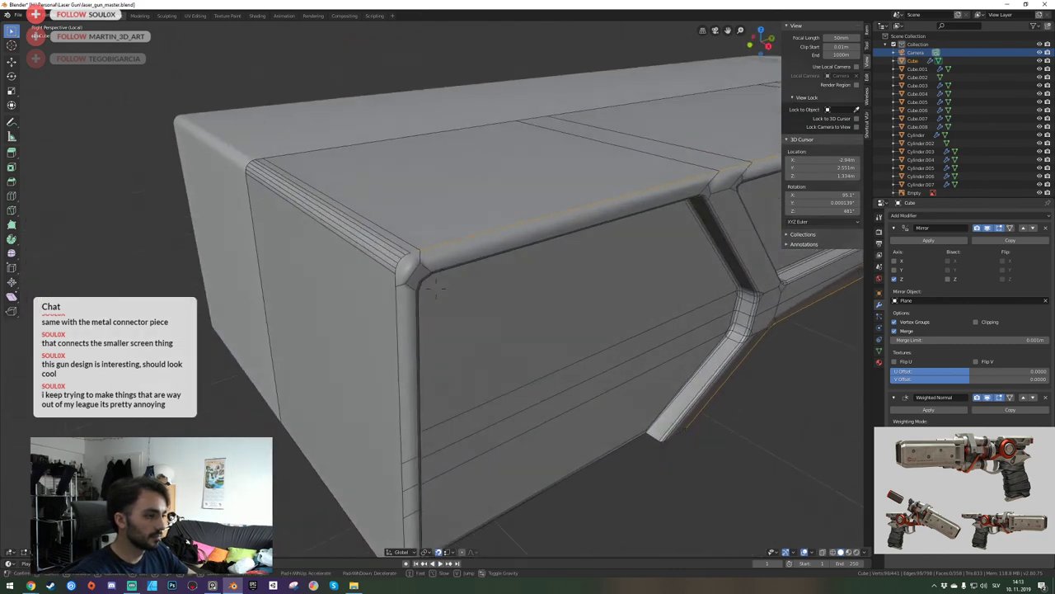
{"action": "left_click", "coordinate": [436, 288]}
{"action": "left_click", "coordinate": [410, 276], "text": "alt+shift"}
{"action": "left_click", "coordinate": [418, 218], "text": "alt+shift"}
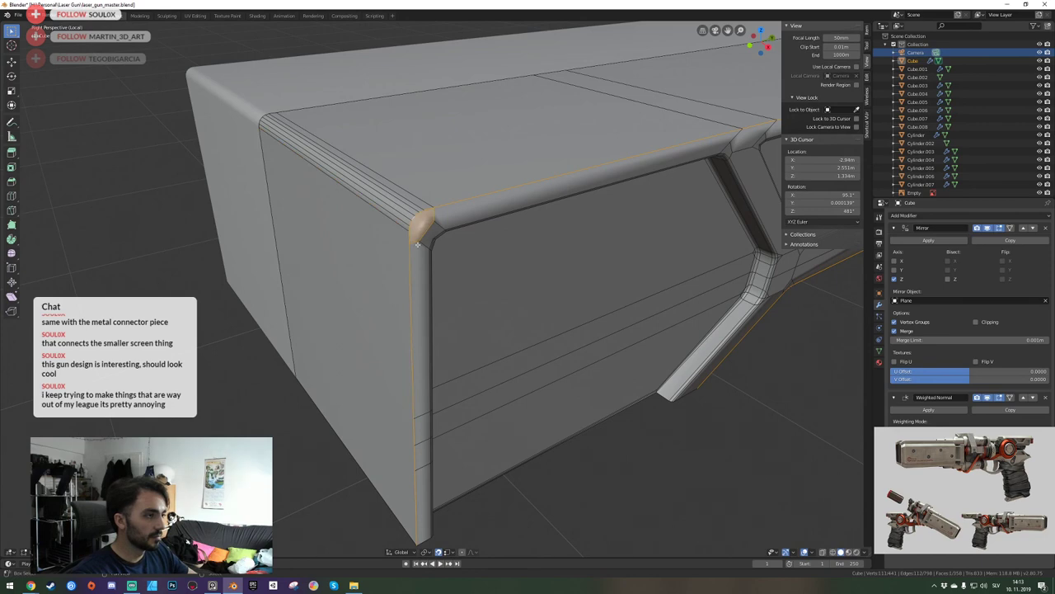
Add the remaining edges around the shell's rear face and underside to the outline selection, saving the file along the way.
{"action": "key", "text": "shift+grave"}
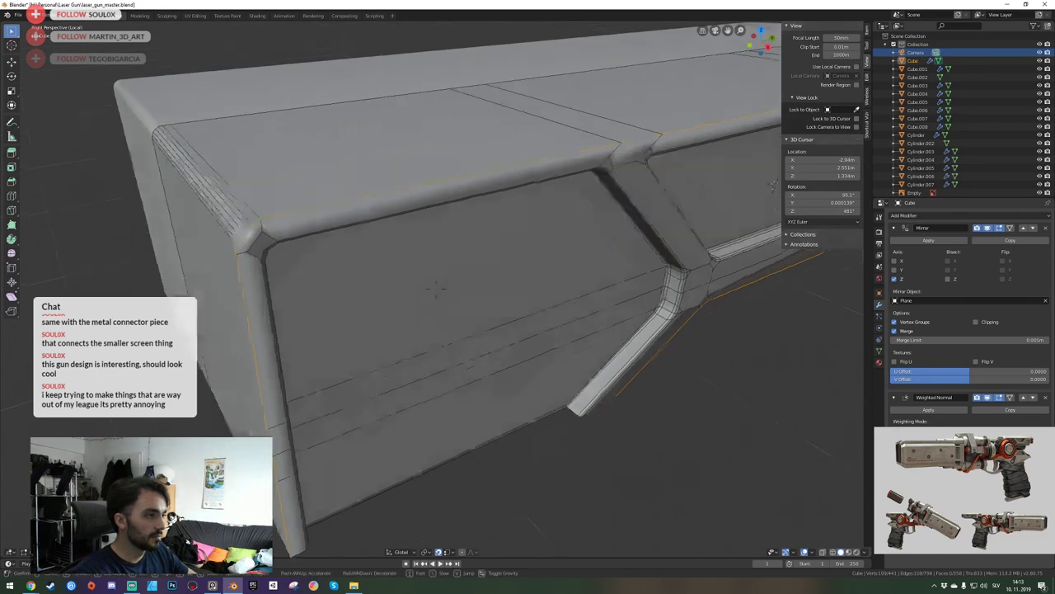
{"action": "key", "text": "d"}
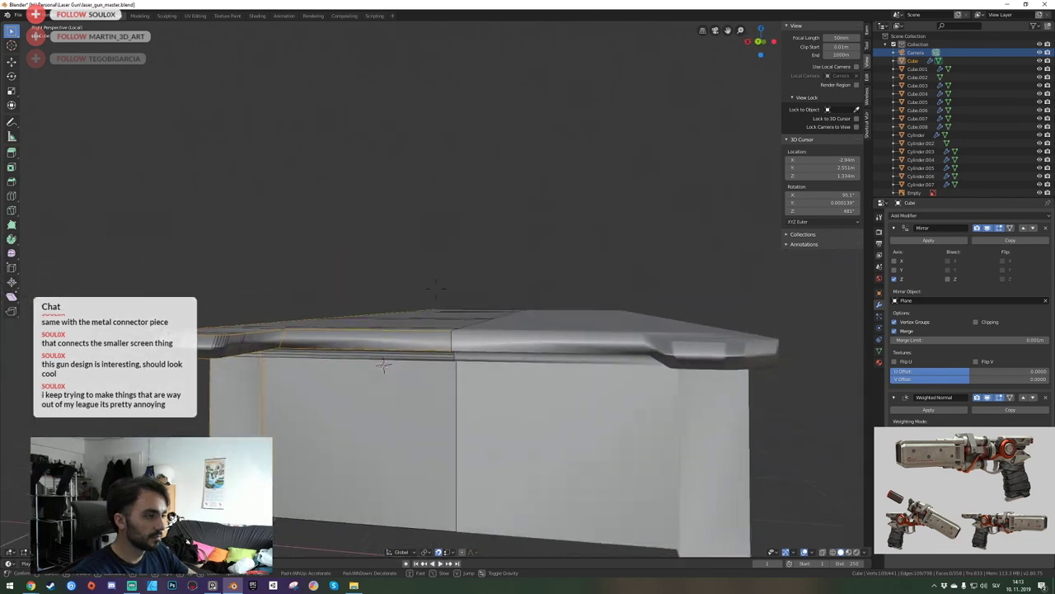
{"action": "key", "text": "ctrl+s"}
{"action": "key", "text": "a"}
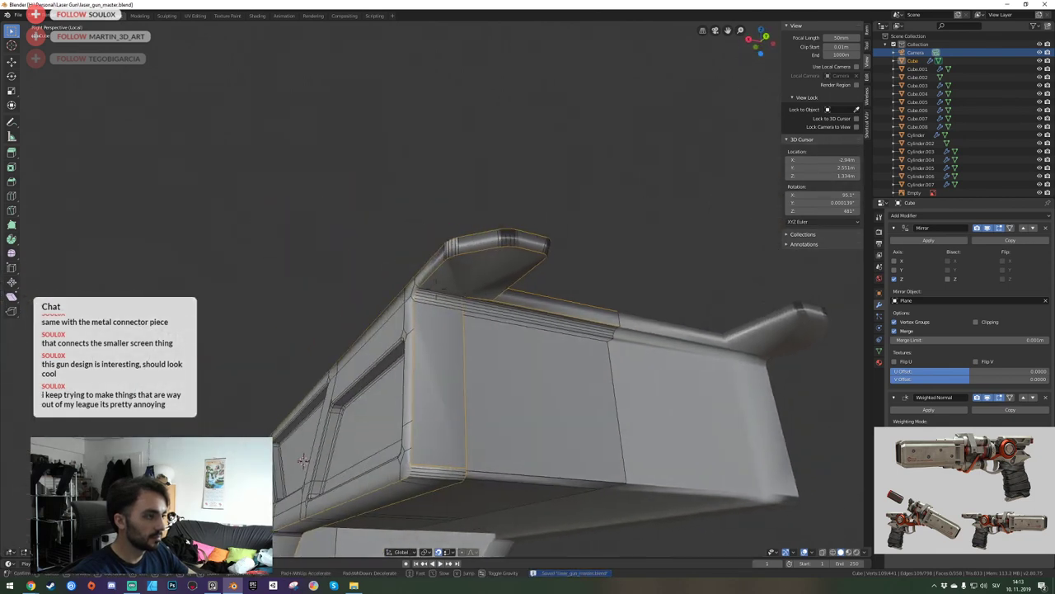
{"action": "key", "text": "d"}
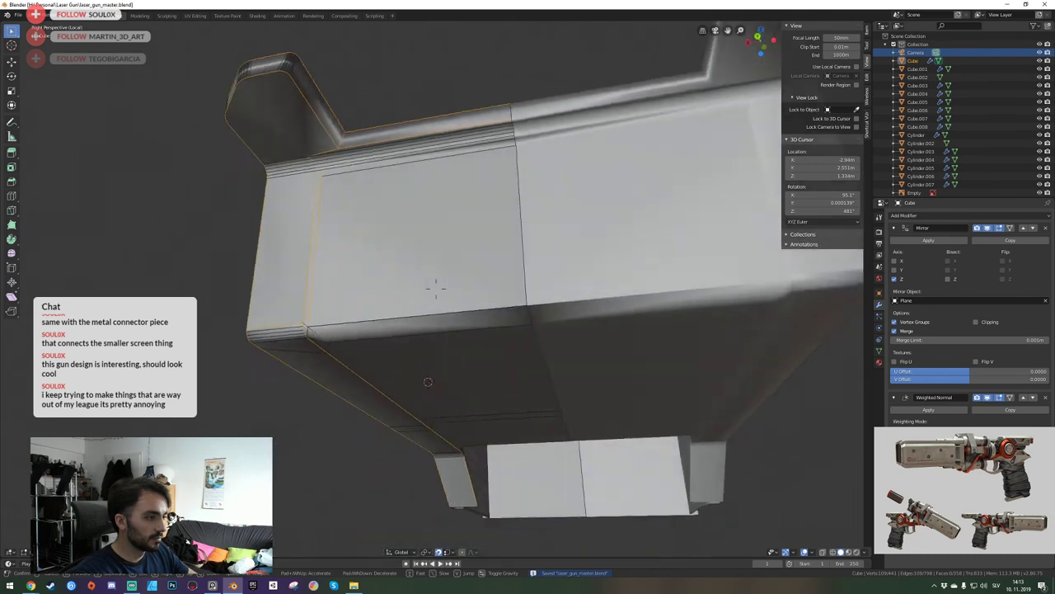
{"action": "left_click", "coordinate": [436, 289]}
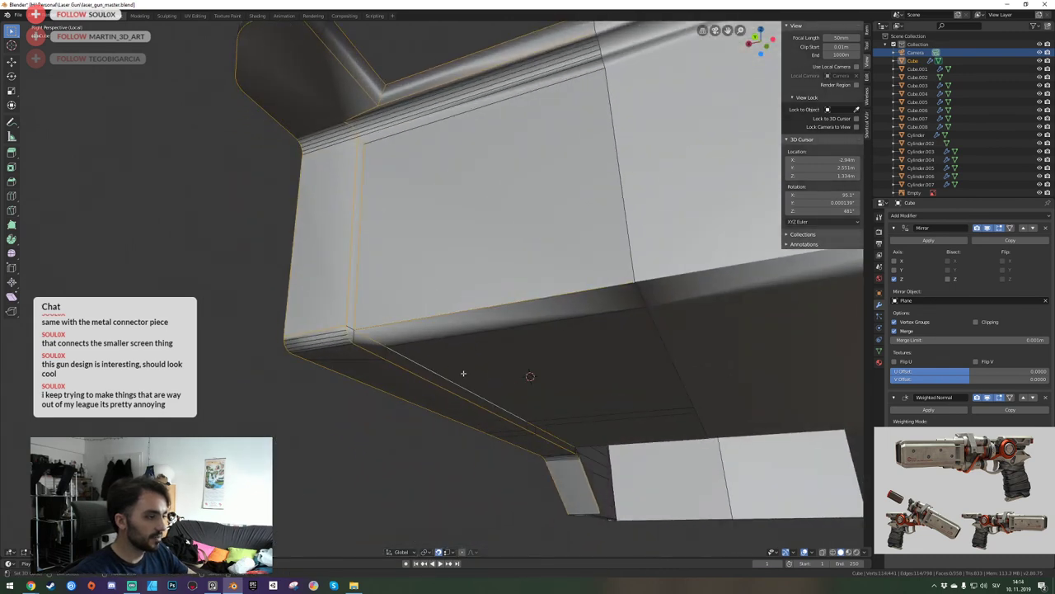
{"action": "key", "text": "shift+grave"}
{"action": "key", "text": "w"}
{"action": "key", "text": "s"}
{"action": "left_click", "coordinate": [437, 289]}
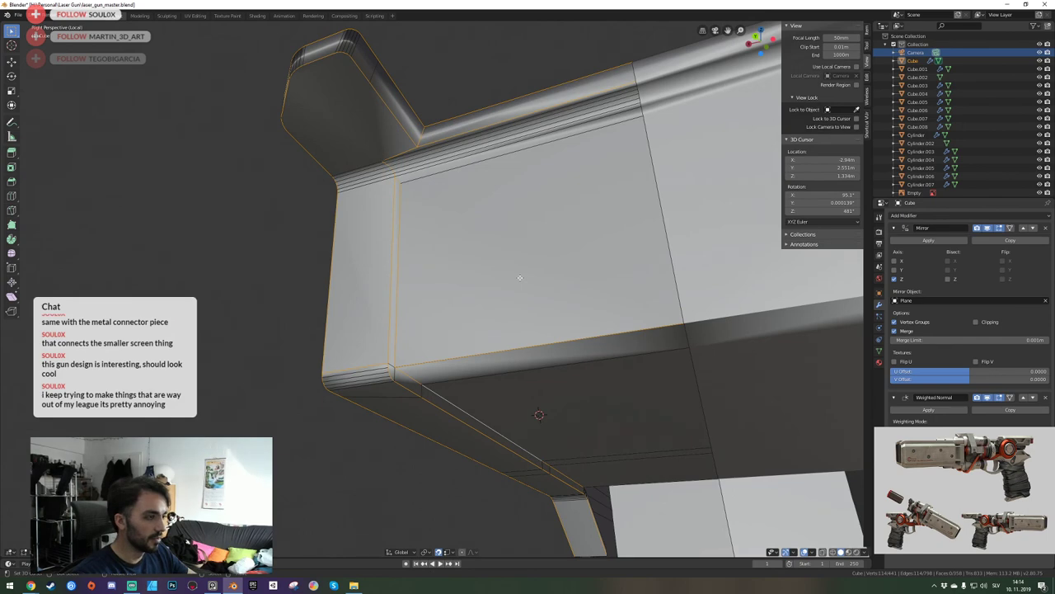
Save the file and bevel the selected outline edges of the body shell with two segments.
{"action": "key", "text": "shift+grave"}
{"action": "key", "text": "a"}
{"action": "left_click", "coordinate": [436, 288]}
{"action": "key", "text": "ctrl+s"}
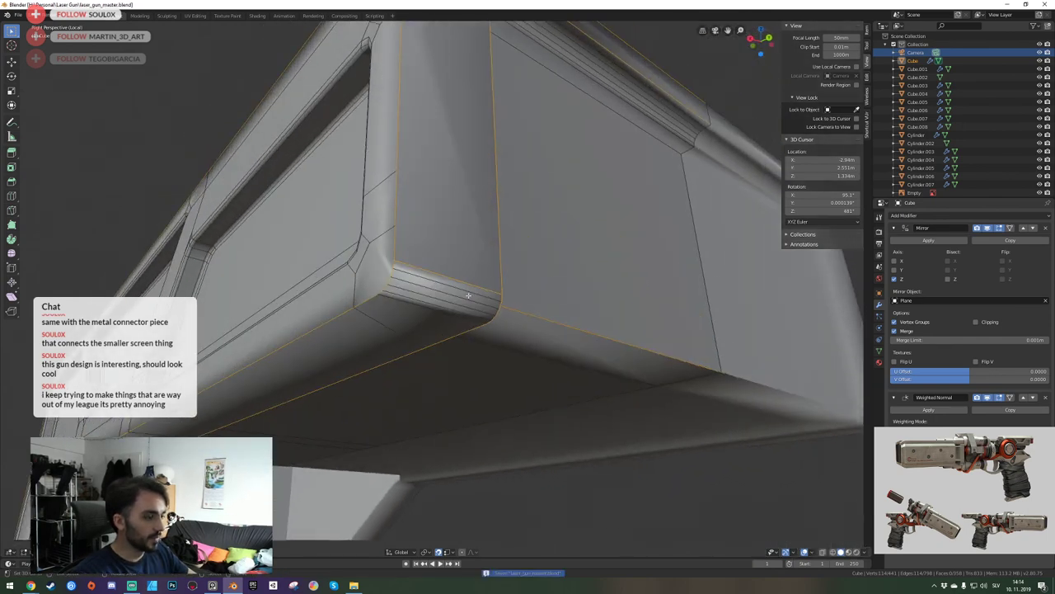
{"action": "key", "text": "ctrl+b"}
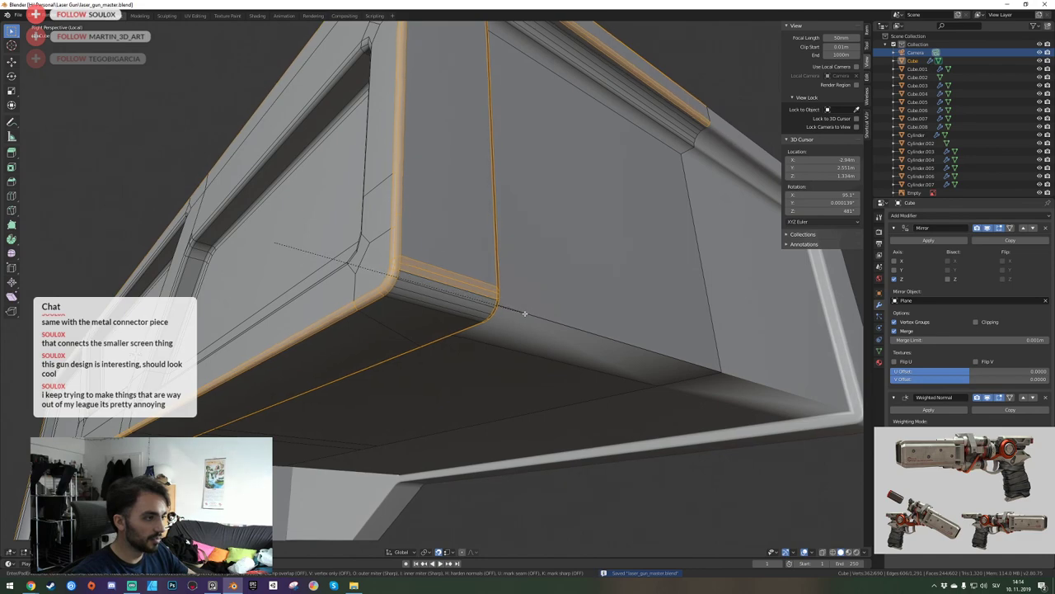
{"action": "left_click", "coordinate": [522, 313]}
Examine the new bevel along the shell's underside, front corner, rear tab and lower rear corner.
{"action": "key", "text": "shift+grave"}
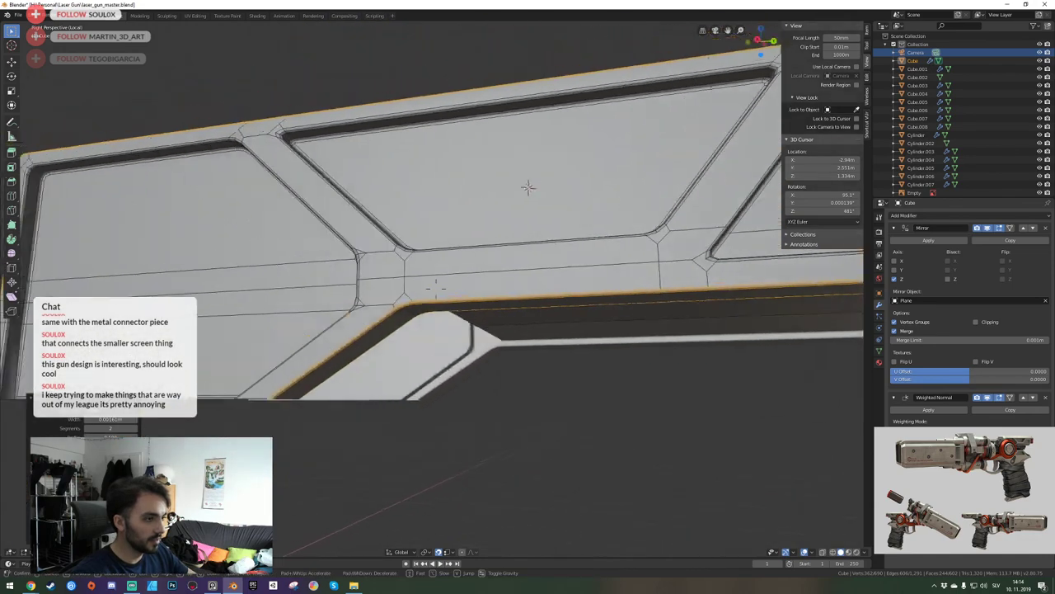
{"action": "key", "text": "a"}
{"action": "key", "text": "e"}
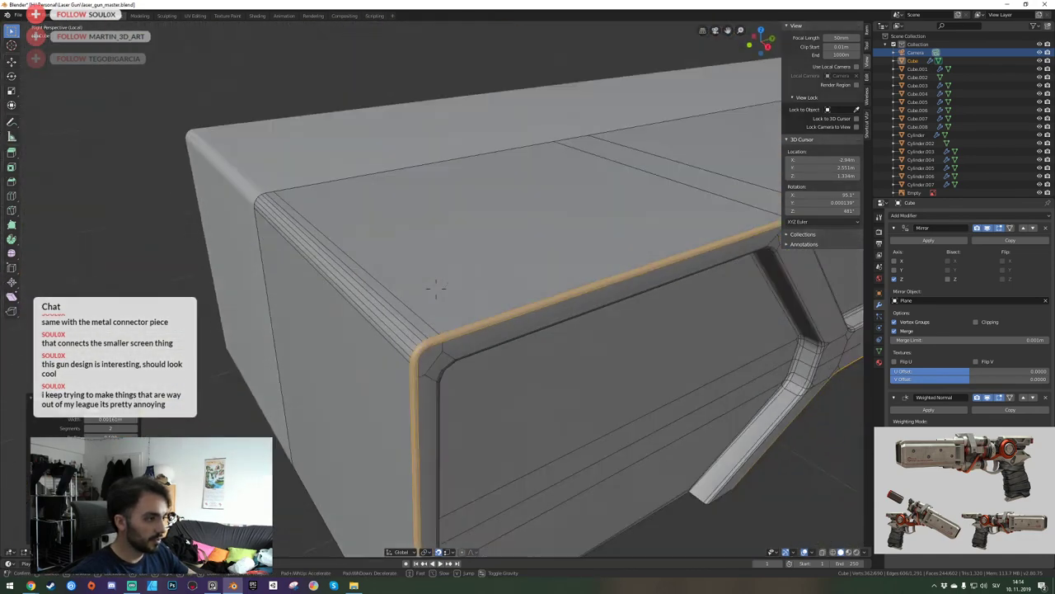
{"action": "key", "text": "d"}
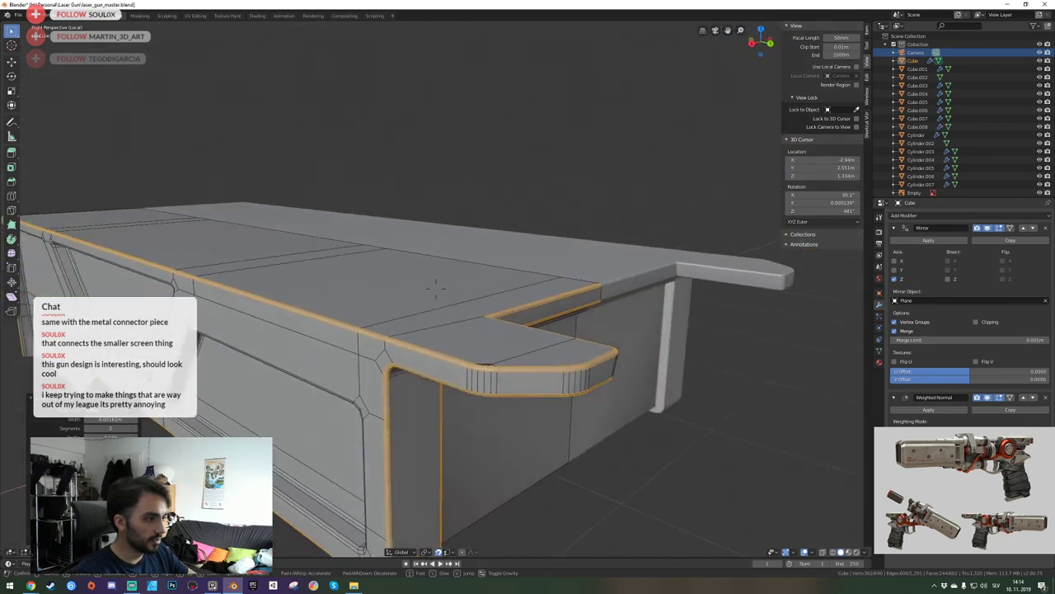
{"action": "key", "text": "w"}
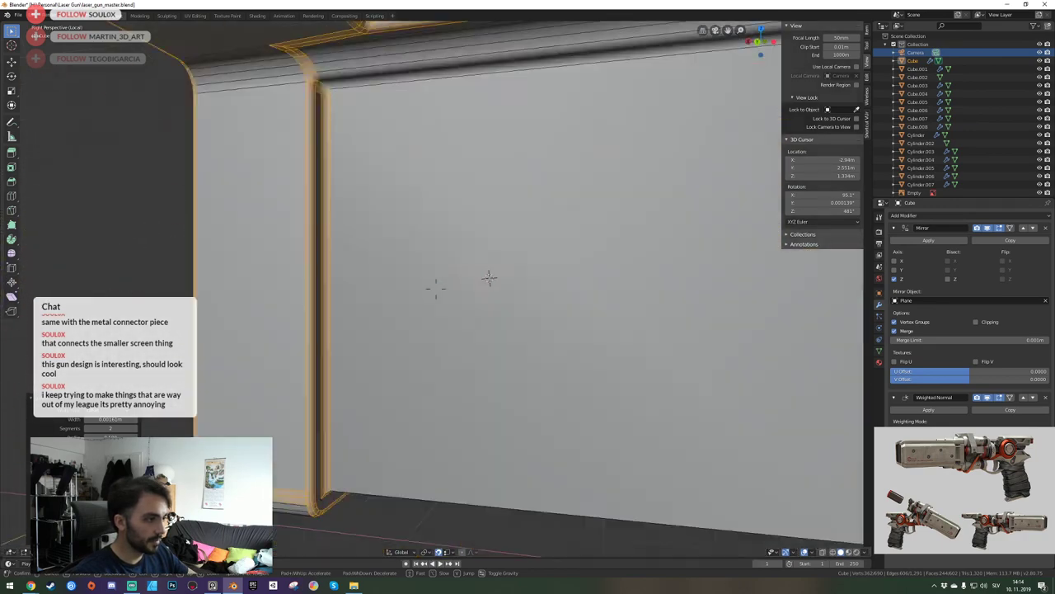
{"action": "key", "text": "q"}
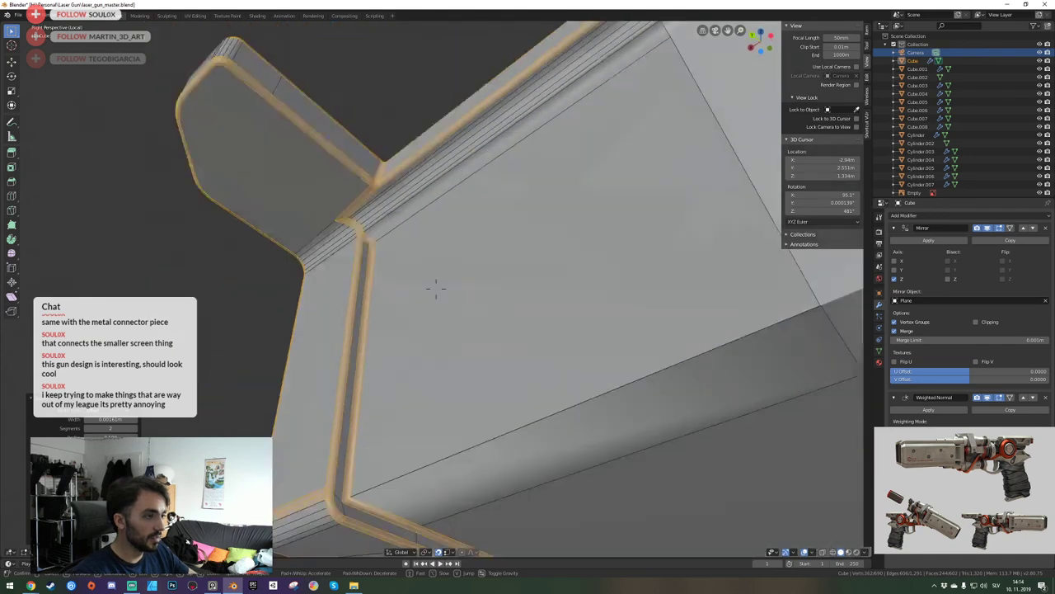
{"action": "key", "text": "w"}
{"action": "key", "text": "s"}
{"action": "key", "text": "w"}
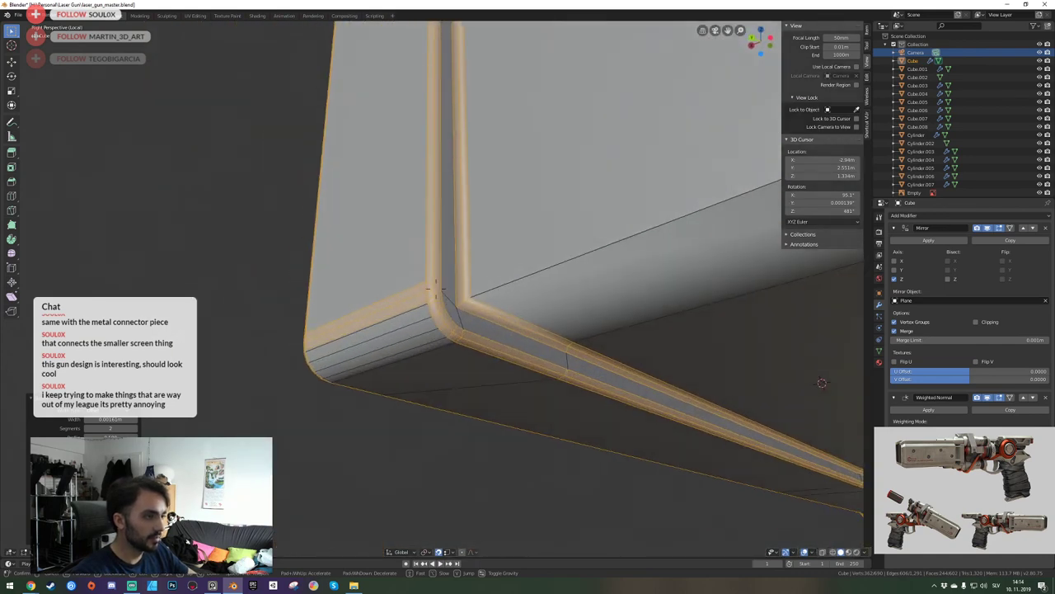
{"action": "key", "text": "Escape"}
Leave mesh editing, save the file and check the bevelled shell from the rear and the side.
{"action": "key", "text": "Tab"}
{"action": "key", "text": "ctrl+s"}
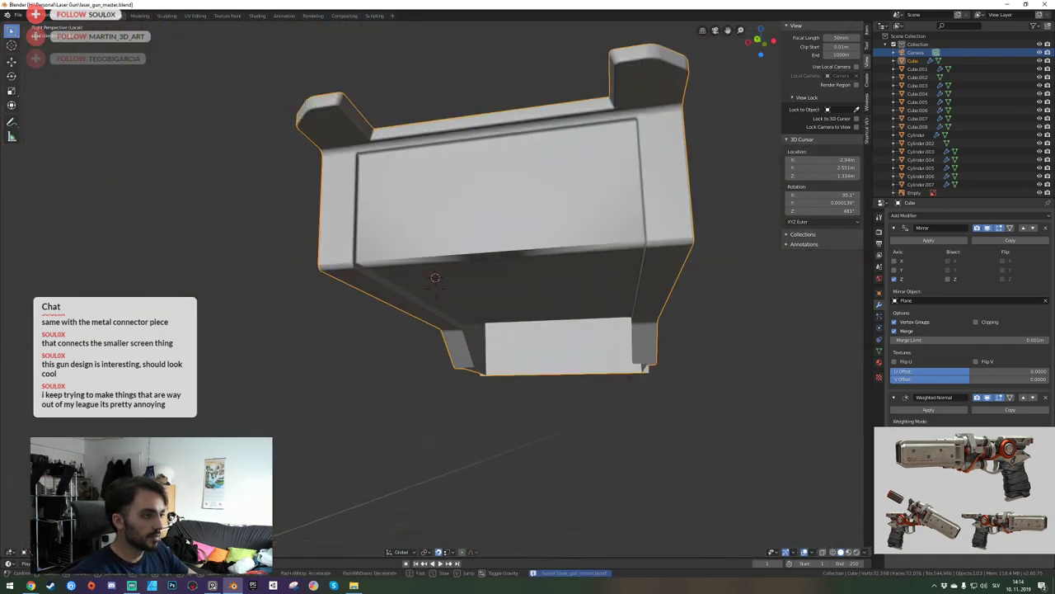
{"action": "key", "text": "shift+grave"}
{"action": "key", "text": "a"}
{"action": "left_click", "coordinate": [436, 288]}
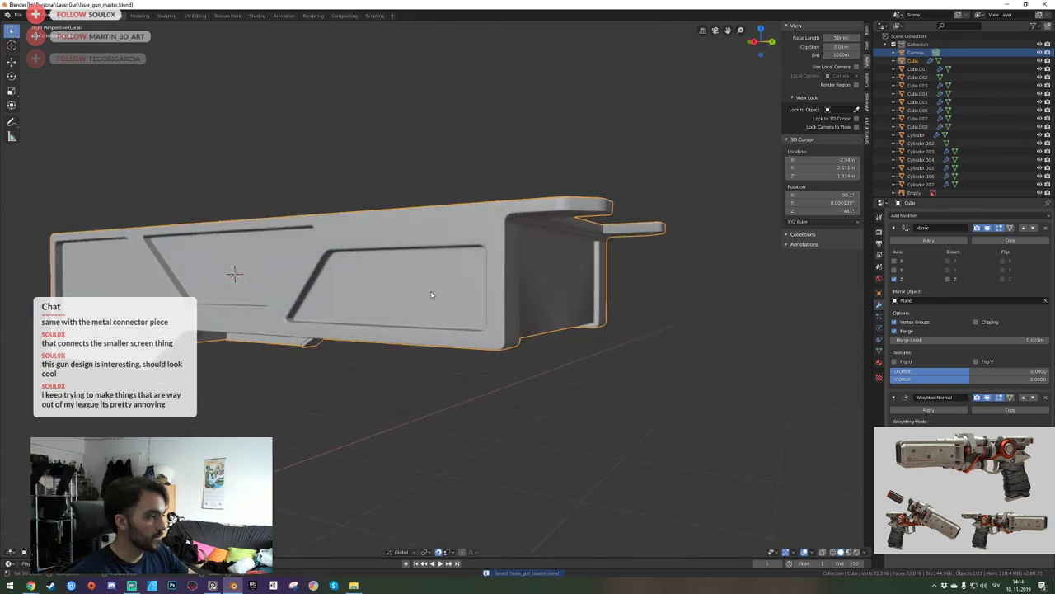
Bring all gun parts back out of local view and render the scene to check the model.
{"action": "key", "text": "KP_Divide"}
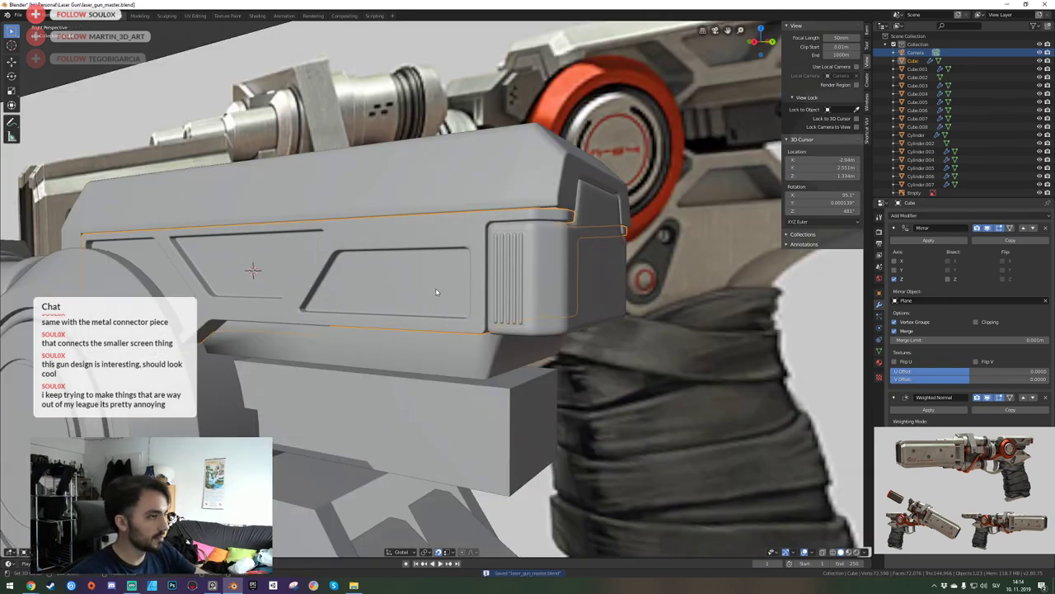
{"action": "scroll", "coordinate": [435, 288], "scroll_direction": "down", "scroll_amount": 6}
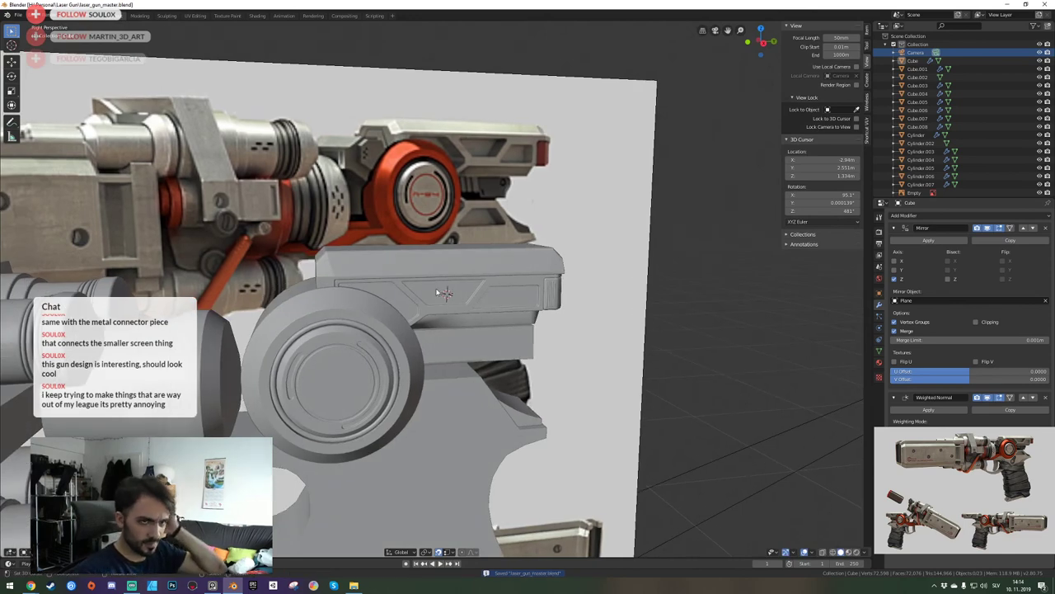
{"action": "key", "text": "F12"}
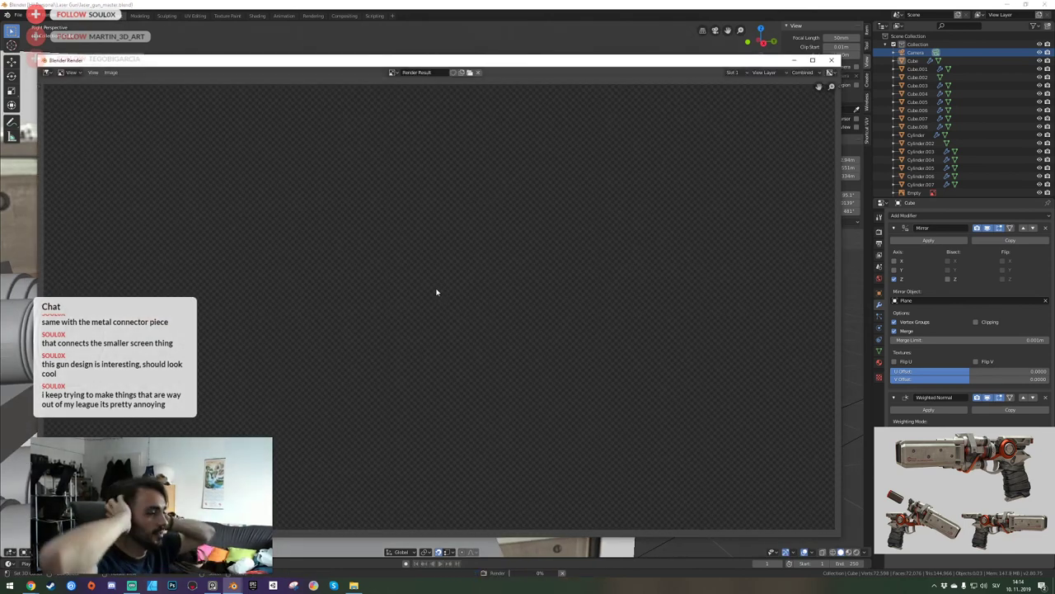
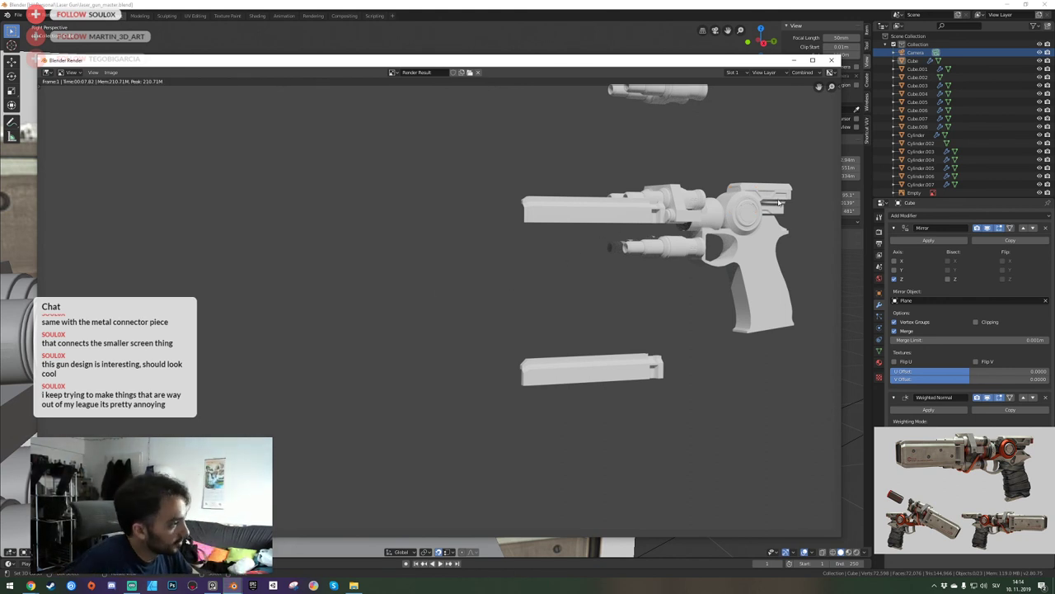
{"action": "key", "text": "Escape"}
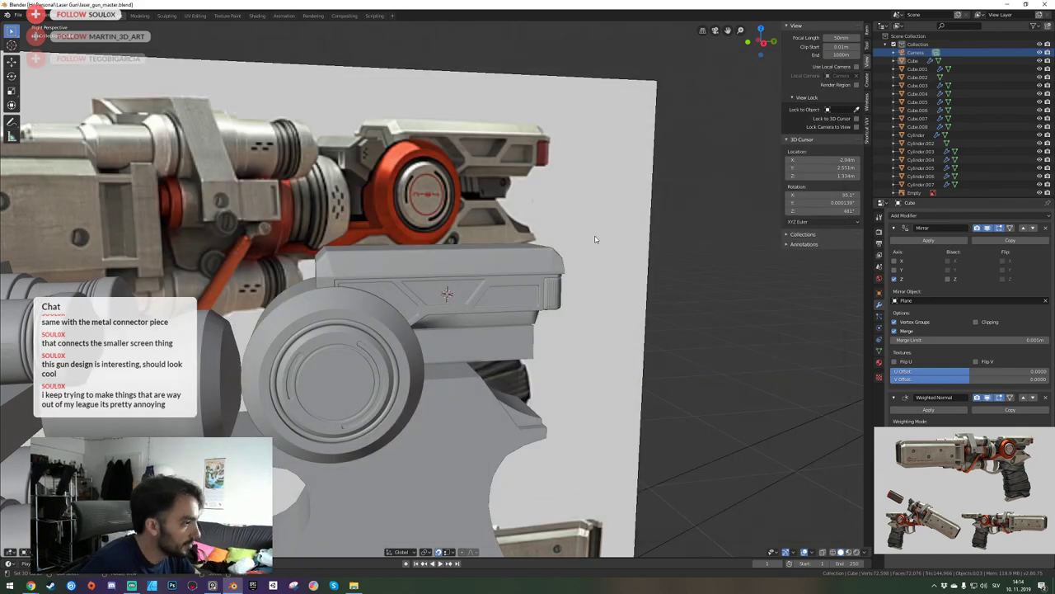
Save the file, then isolate the block beneath the body shell in local view and open its mesh for editing.
{"action": "middle_click_drag", "start_coordinate": [595, 237], "coordinate": [773, 317]}
{"action": "key", "text": "ctrl+s"}
{"action": "key", "text": "shift+grave"}
{"action": "key", "text": "w"}
{"action": "key", "text": "q"}
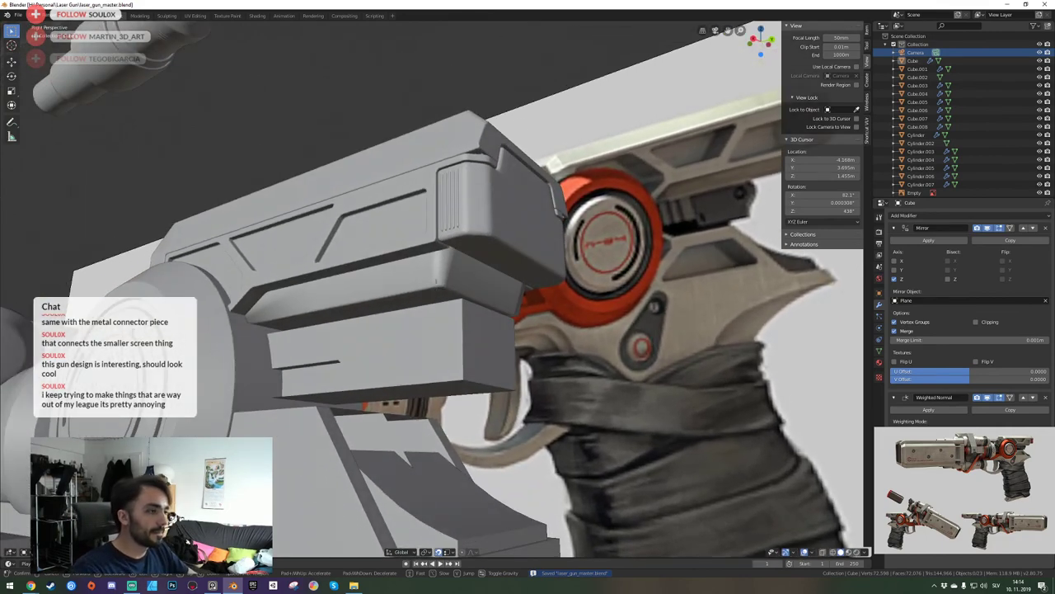
{"action": "left_click", "coordinate": [437, 291]}
{"action": "left_click", "coordinate": [437, 291]}
{"action": "key", "text": "shift+grave"}
{"action": "key", "text": "d"}
{"action": "left_click", "coordinate": [437, 291]}
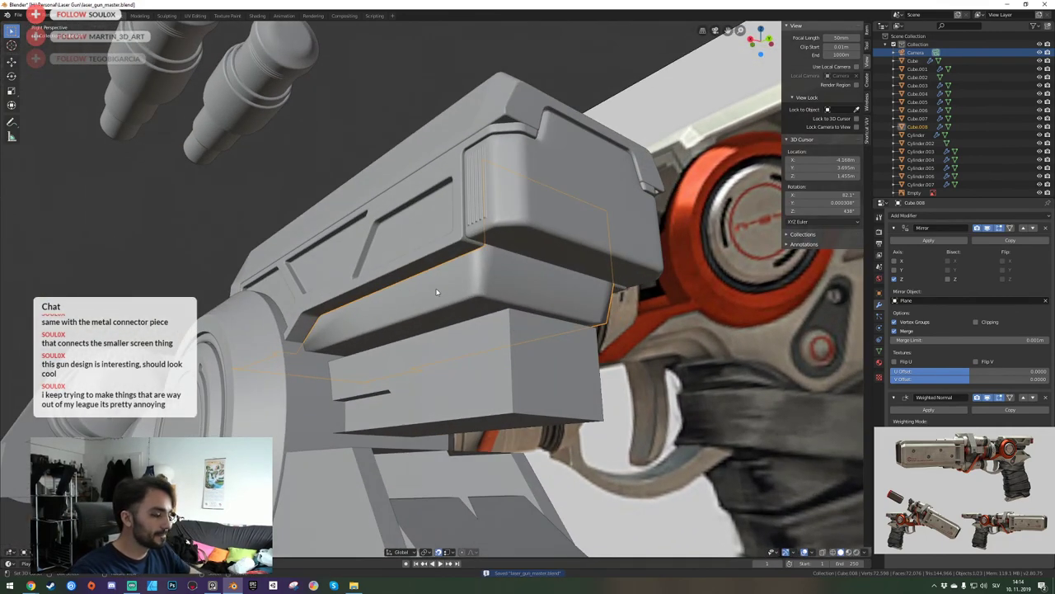
{"action": "key", "text": "KP_Divide"}
{"action": "key", "text": "slash"}
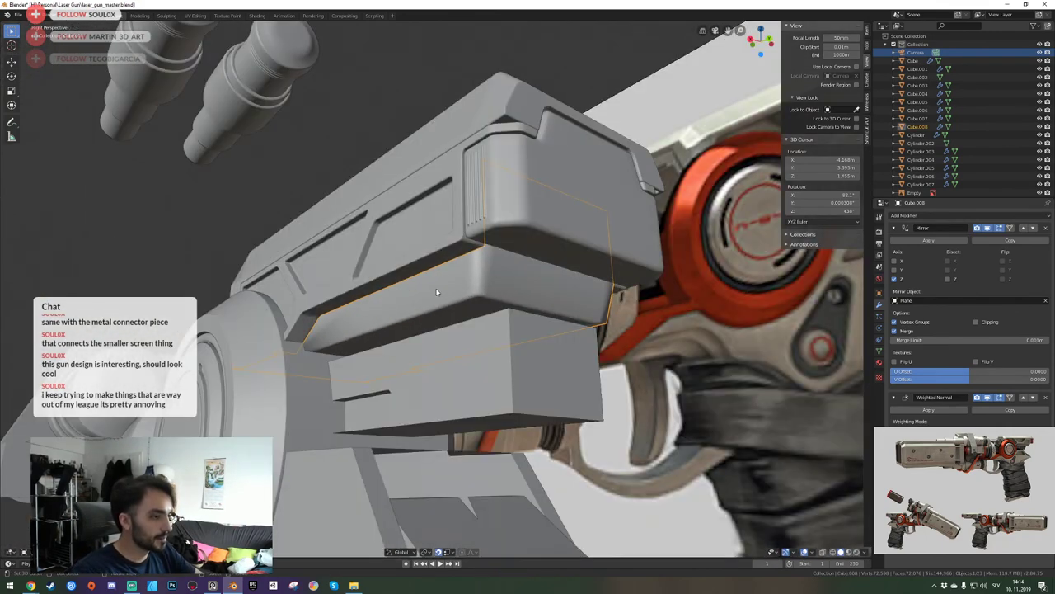
{"action": "key", "text": "slash"}
{"action": "key", "text": "Tab"}
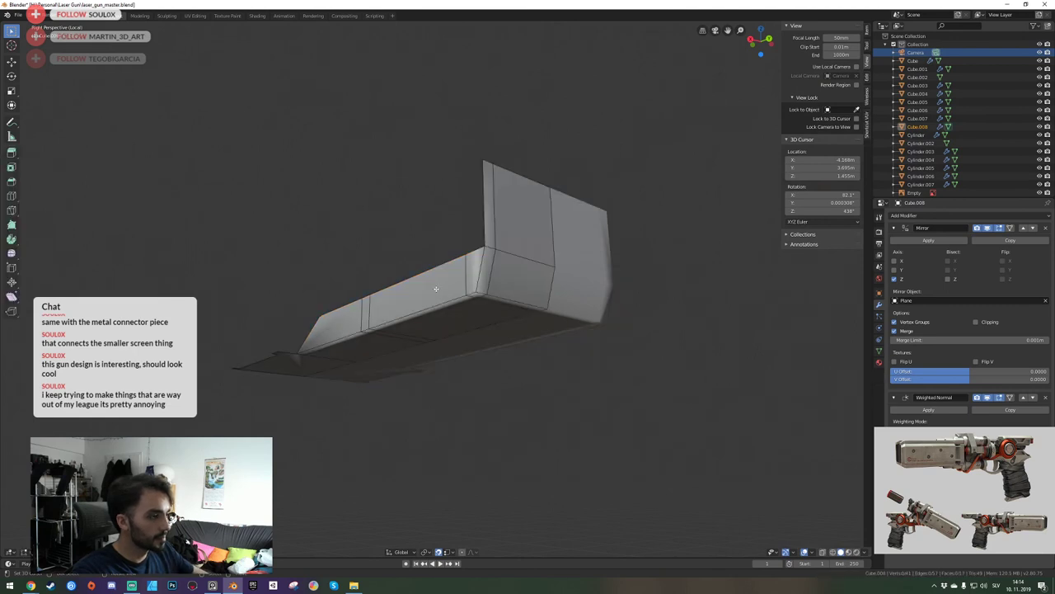
Delete the leftover plate faces that extend past the block's slanted end.
{"action": "key", "text": "shift+grave"}
{"action": "left_click", "coordinate": [436, 288]}
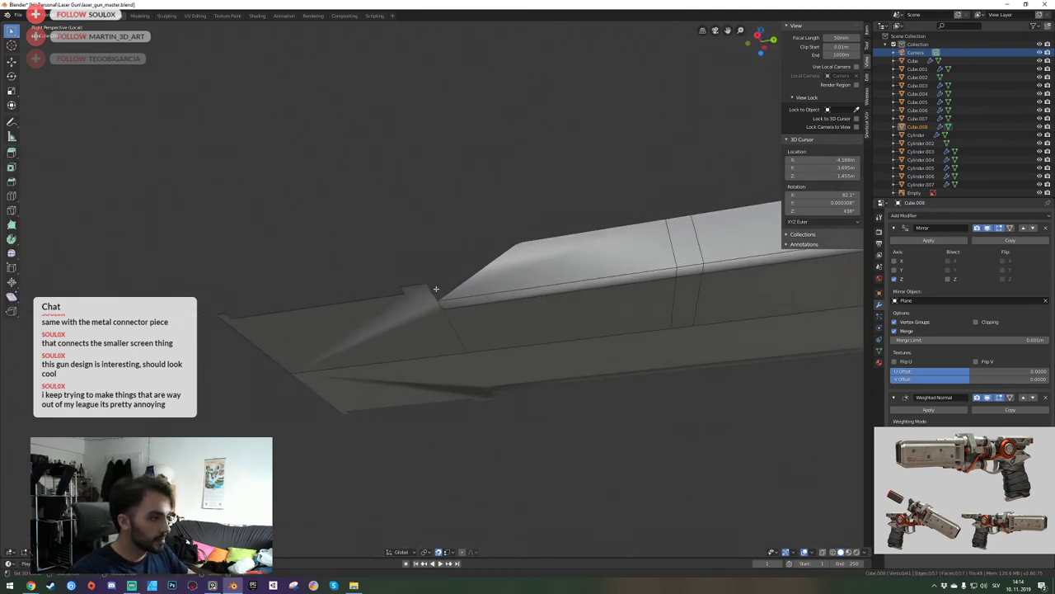
{"action": "left_click", "coordinate": [409, 327]}
{"action": "key", "text": "x"}
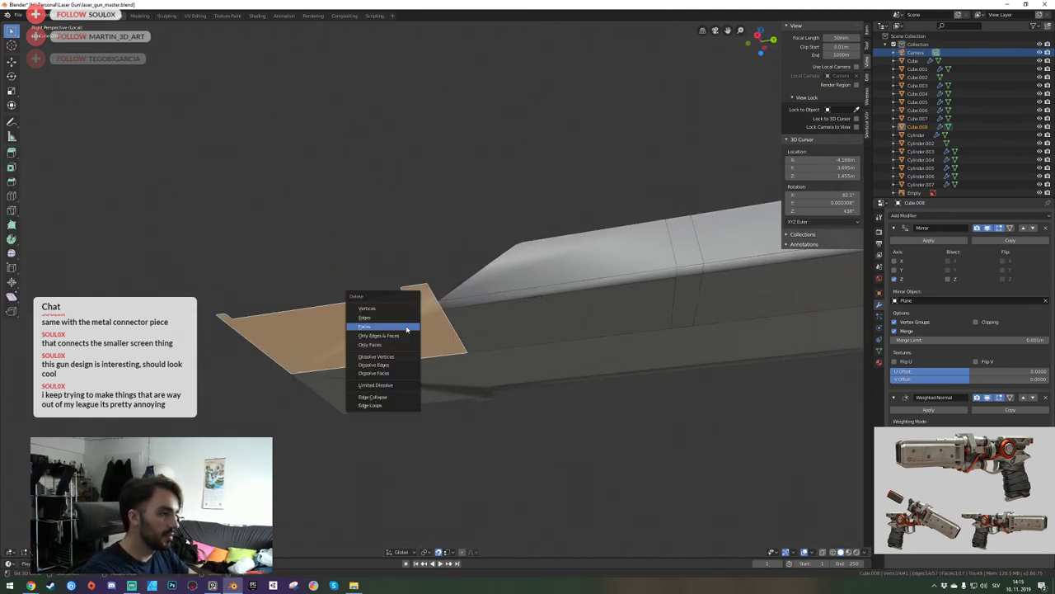
{"action": "left_click", "coordinate": [406, 327]}
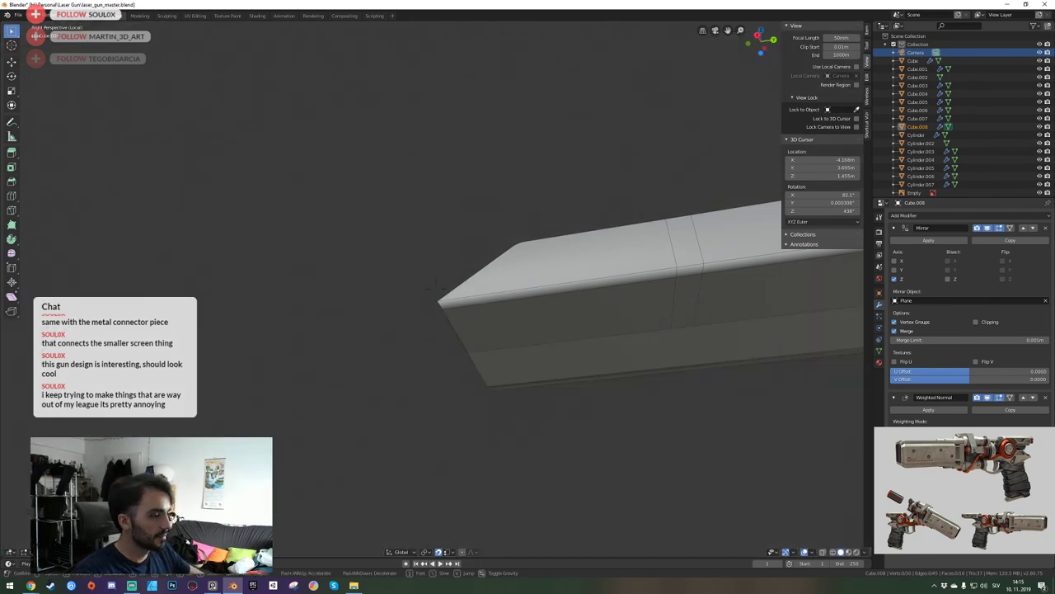
{"action": "left_click", "coordinate": [436, 288]}
{"action": "middle_click_drag", "start_coordinate": [449, 292], "coordinate": [452, 349]}
{"action": "middle_click_drag", "start_coordinate": [436, 288], "coordinate": [440, 309]}
{"action": "key", "text": "g"}
{"action": "key", "text": "y"}
{"action": "right_click", "coordinate": [421, 311]}
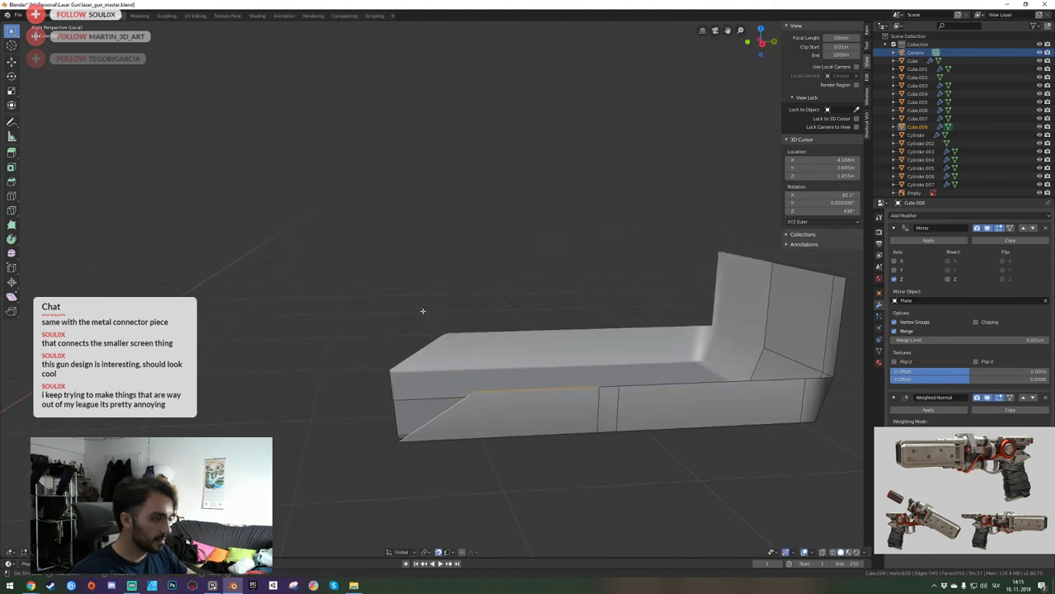
{"action": "middle_click_drag", "start_coordinate": [396, 377], "coordinate": [440, 335]}
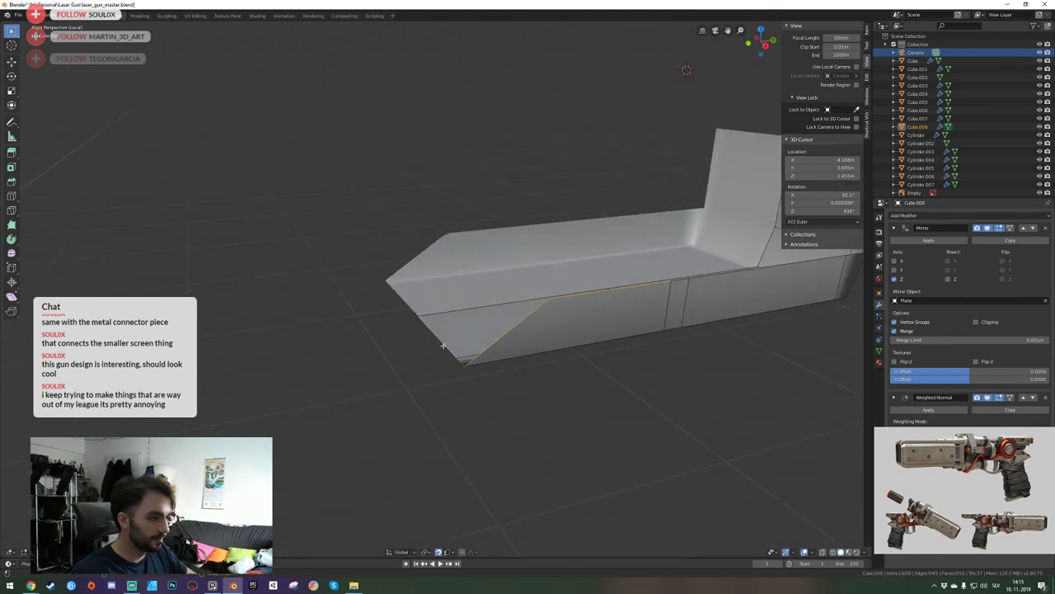
{"action": "key", "text": "g"}
{"action": "right_click", "coordinate": [437, 359]}
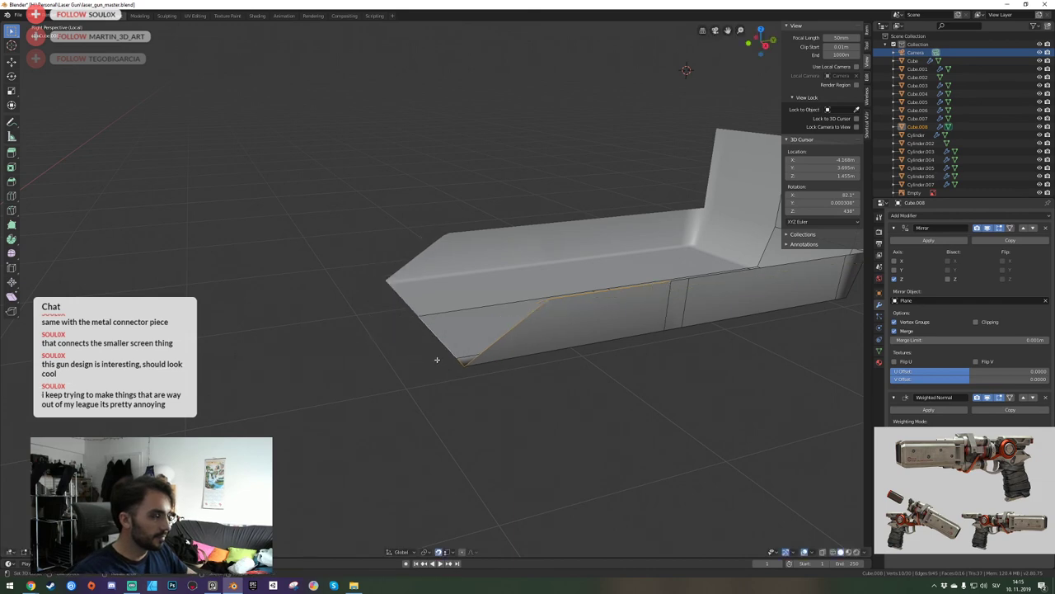
Dissolve the pair of upright support edges crossing the block's side wall.
{"action": "key", "text": "ctrl+z"}
{"action": "key", "text": "ctrl+z"}
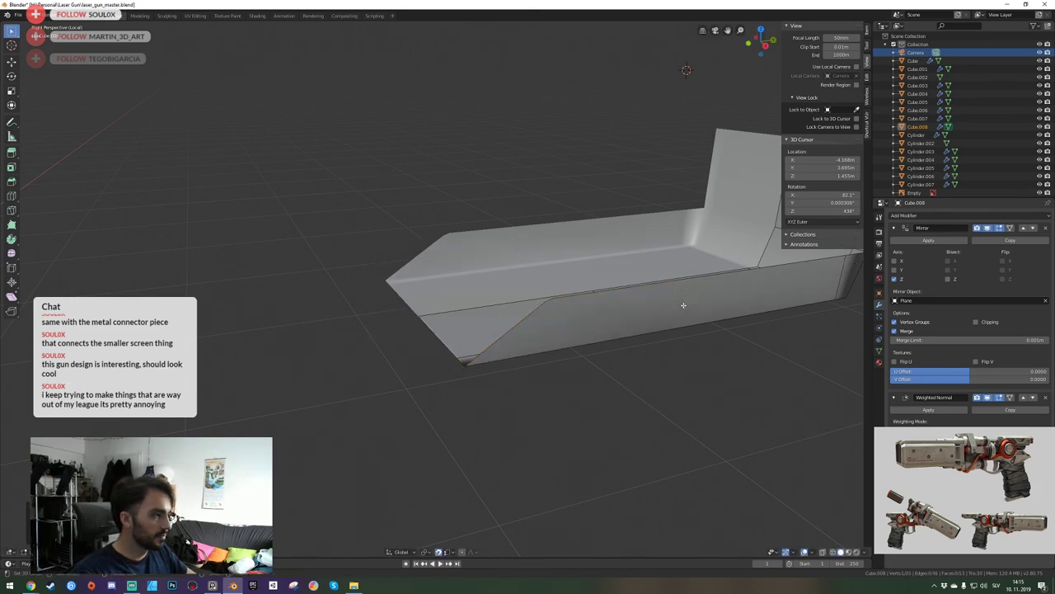
{"action": "key", "text": "e"}
{"action": "left_click", "coordinate": [436, 288]}
{"action": "key", "text": "ctrl+z"}
{"action": "key", "text": "ctrl+z"}
Dissolve the narrow bevel edges around the block's rear wall corner and along its lower edges.
{"action": "key", "text": "shift+grave"}
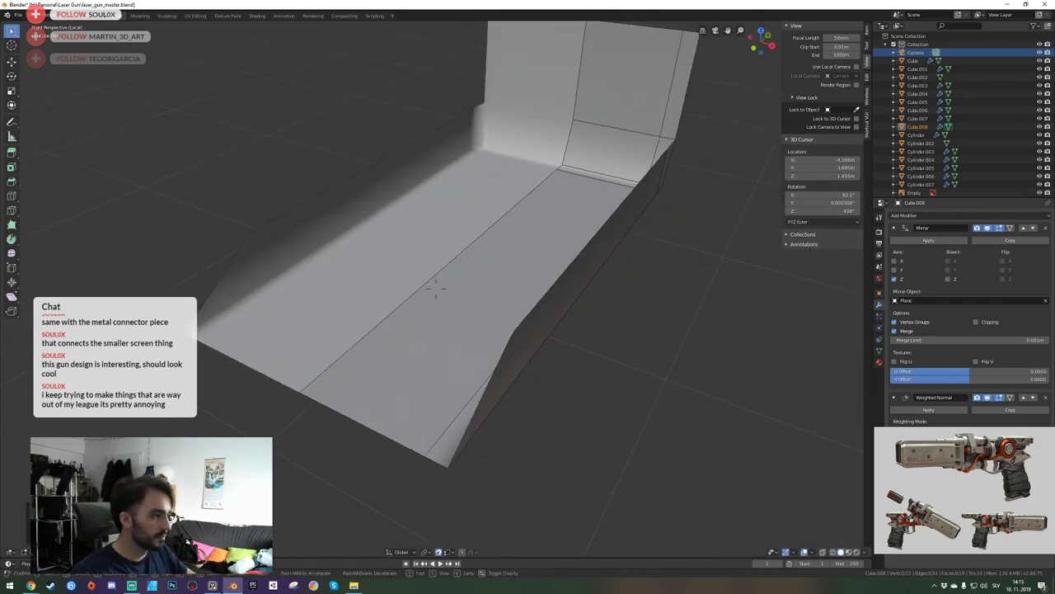
{"action": "key", "text": "q"}
{"action": "key", "text": "q"}
{"action": "key", "text": "d"}
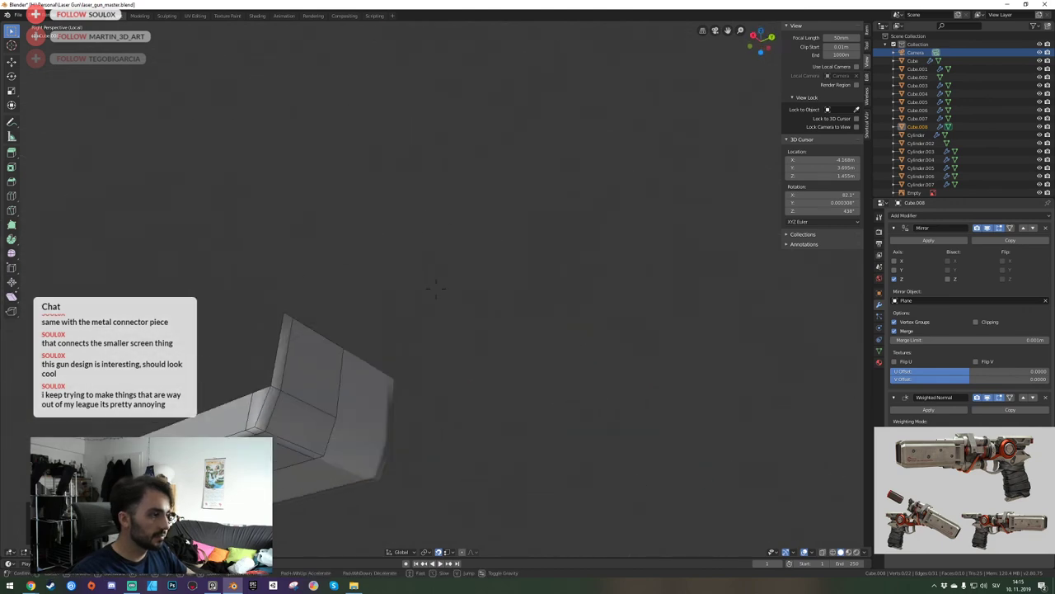
{"action": "left_click", "coordinate": [436, 289]}
{"action": "key", "text": "ctrl+z"}
{"action": "key", "text": "ctrl+z"}
{"action": "key", "text": "shift+grave"}
{"action": "key", "text": "w"}
{"action": "key", "text": "a"}
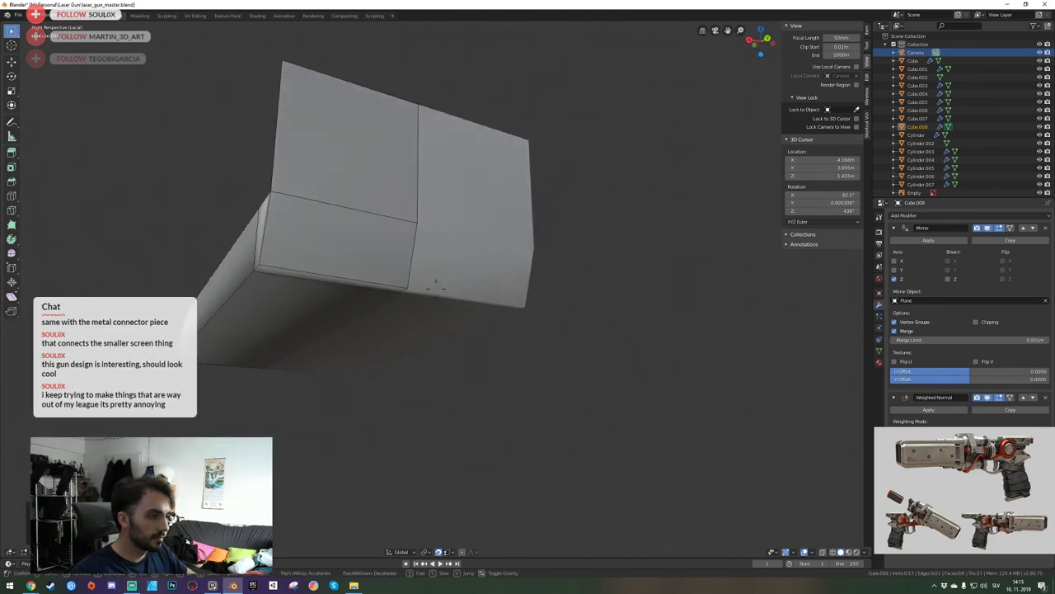
{"action": "left_click", "coordinate": [436, 289]}
{"action": "key", "text": "ctrl+z"}
Examine the simplified block's rear corner, floor and slanted end from several angles.
{"action": "key", "text": "shift+grave"}
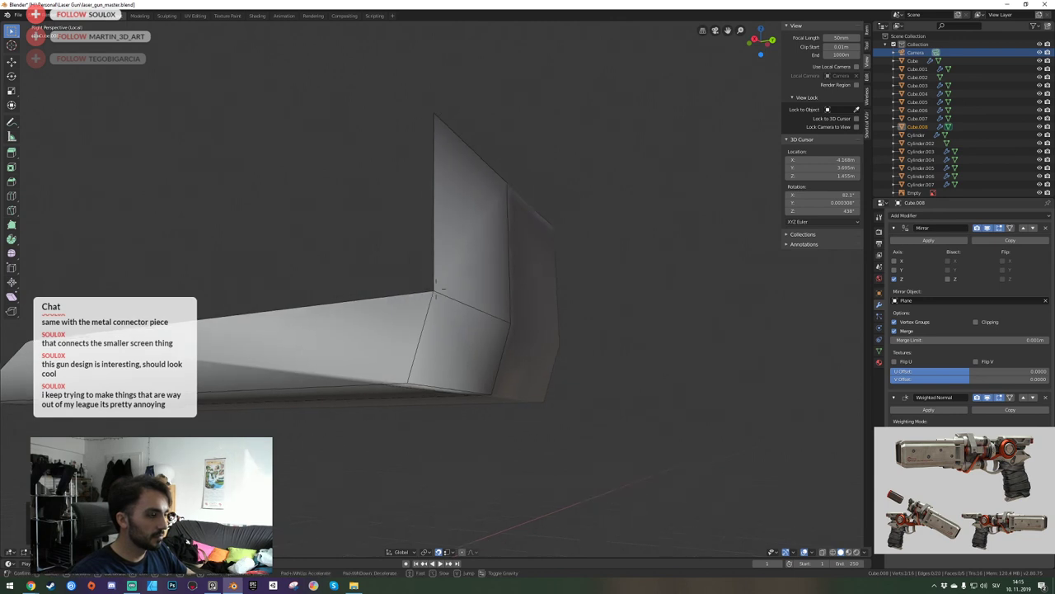
{"action": "key", "text": "a"}
{"action": "key", "text": "e"}
{"action": "key", "text": "s"}
{"action": "left_click", "coordinate": [437, 288]}
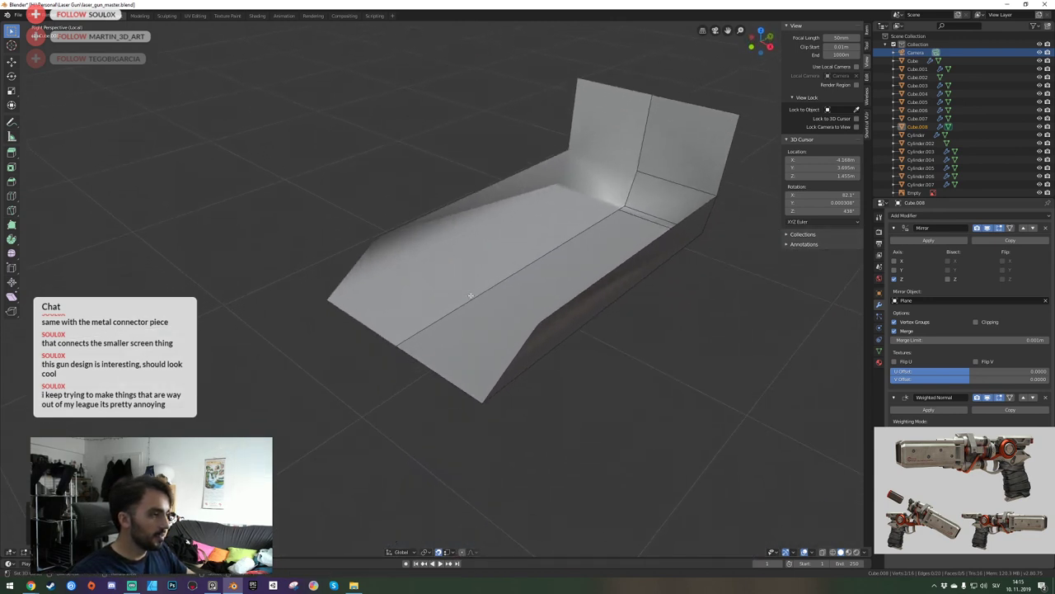
{"action": "middle_click_drag", "start_coordinate": [504, 351], "coordinate": [382, 264]}
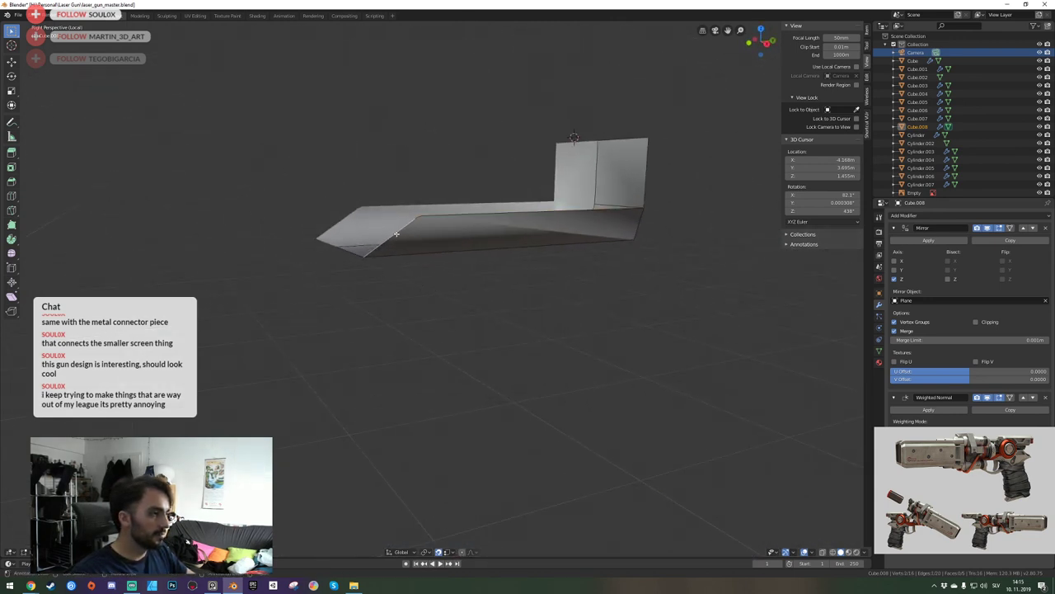
{"action": "key", "text": "shift+grave"}
{"action": "key", "text": "w"}
{"action": "left_click", "coordinate": [436, 288]}
{"action": "key", "text": "Tab"}
{"action": "key", "text": "shift+grave"}
{"action": "key", "text": "s"}
{"action": "left_click", "coordinate": [436, 288]}
{"action": "key", "text": "Tab"}
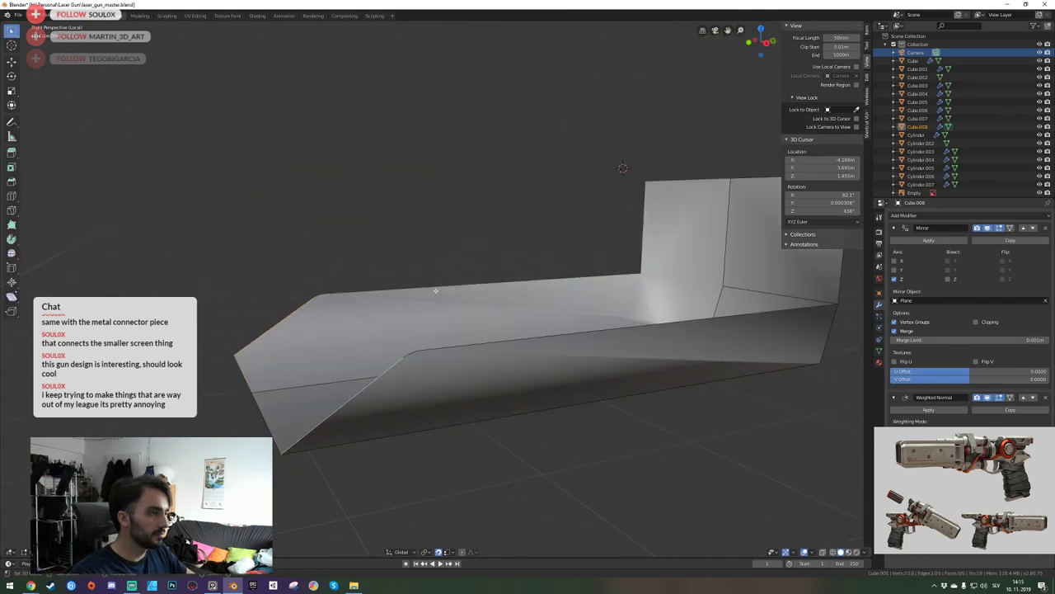
Flatten the side wall's slanted end edge by scaling along Y, and move it outward along Y to lengthen the wall.
{"action": "key", "text": "shift+grave"}
{"action": "key", "text": "w"}
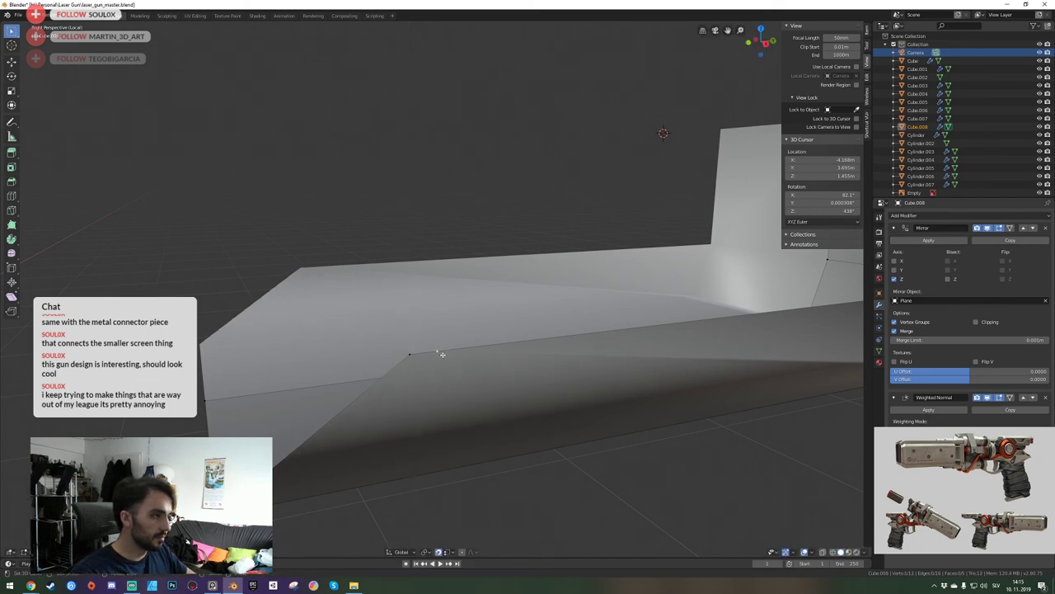
{"action": "key", "text": "shift+grave"}
{"action": "key", "text": "s"}
{"action": "left_click", "coordinate": [433, 292]}
{"action": "left_click", "coordinate": [432, 312], "text": "alt"}
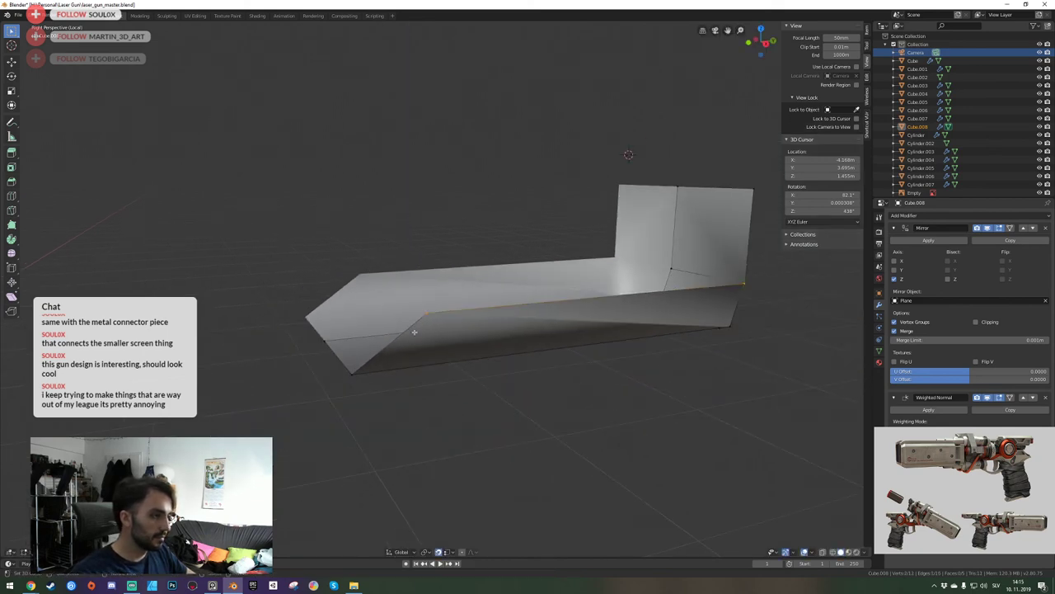
{"action": "key", "text": "s"}
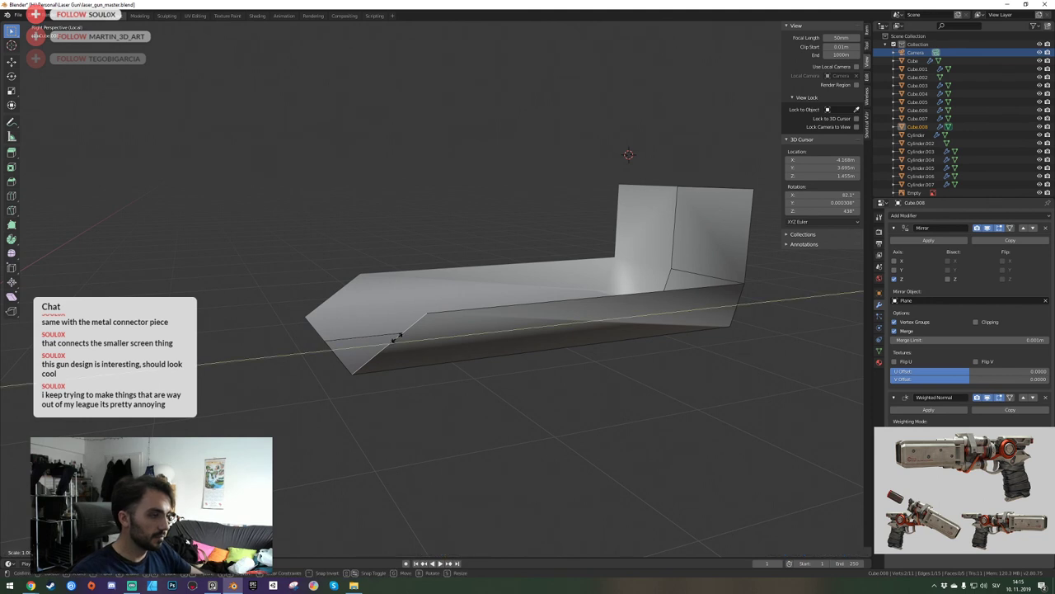
{"action": "key", "text": "x"}
{"action": "key", "text": "y"}
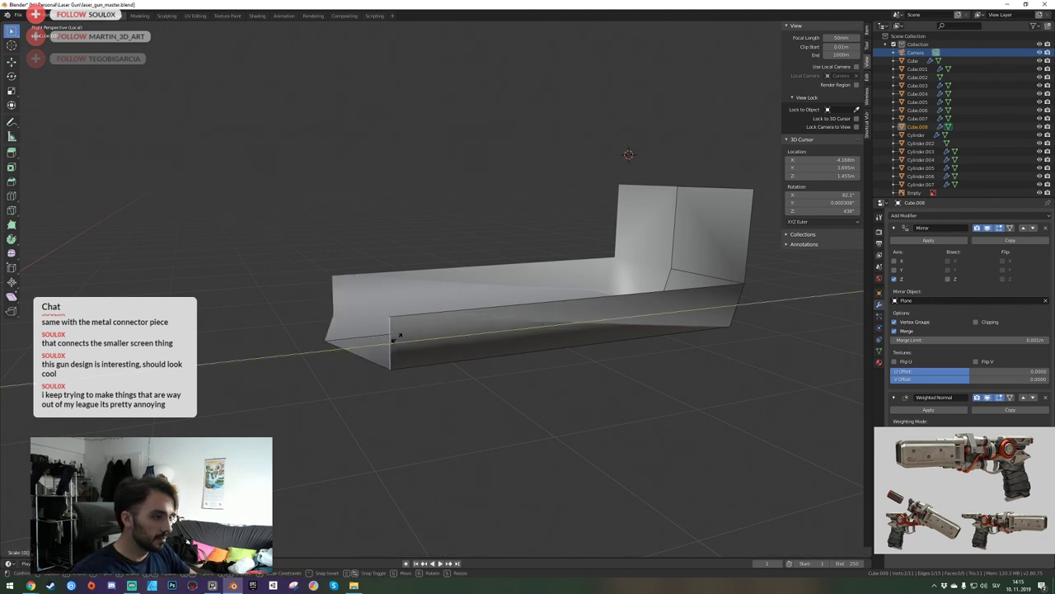
{"action": "left_click", "coordinate": [396, 337]}
{"action": "key", "text": "g"}
{"action": "key", "text": "y"}
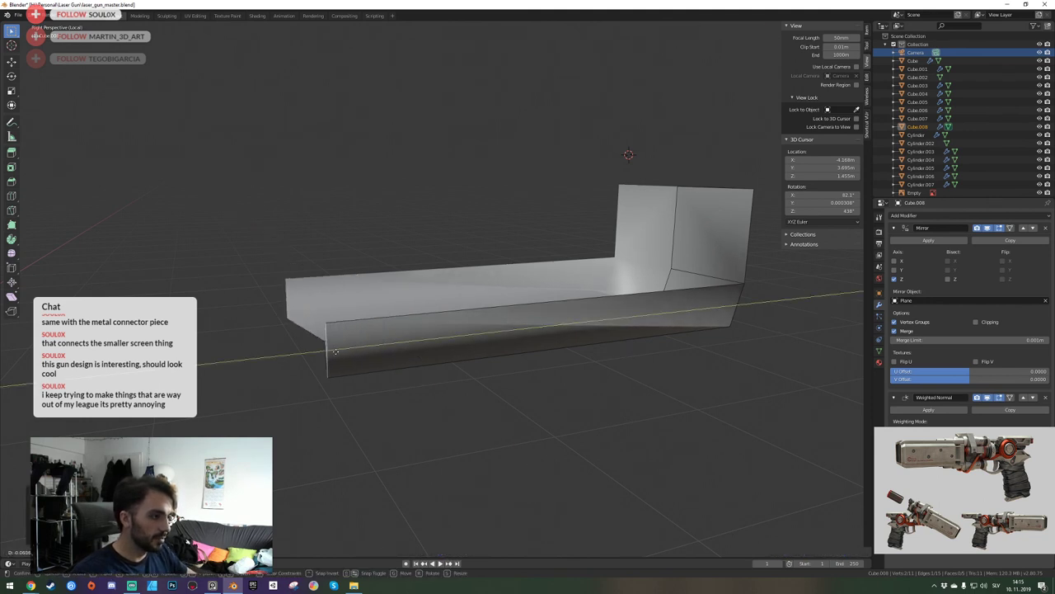
{"action": "left_click", "coordinate": [333, 353]}
Move the floor's middle end vertex outward along Y to line up with the side walls, and check the fit in the full gun.
{"action": "key", "text": "shift+grave"}
{"action": "key", "text": "w"}
{"action": "left_click", "coordinate": [427, 257]}
{"action": "key", "text": "1"}
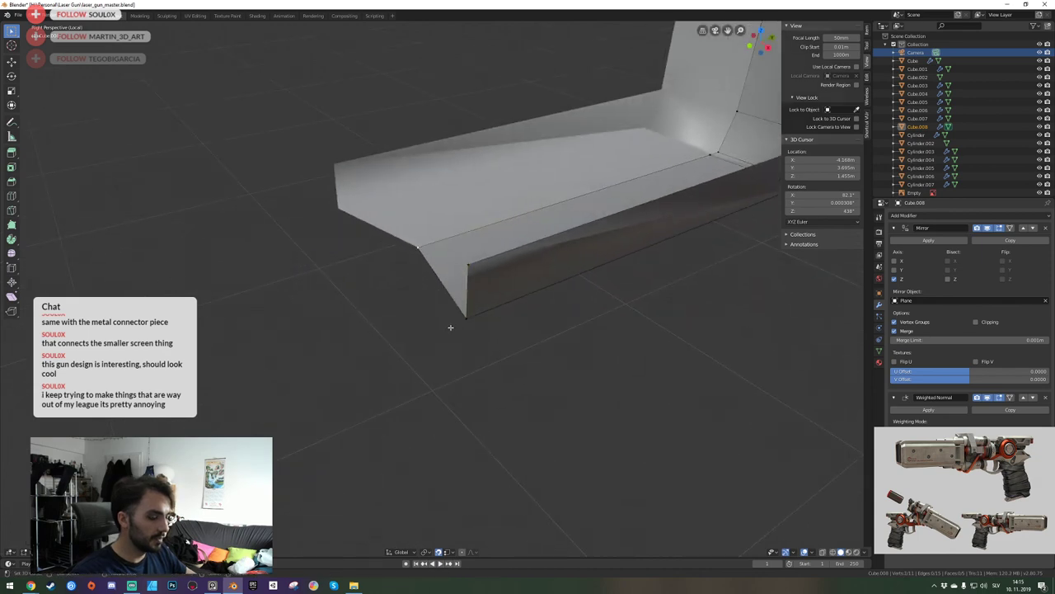
{"action": "key", "text": "g"}
{"action": "key", "text": "y"}
{"action": "left_click", "coordinate": [462, 319]}
{"action": "key", "text": "KP_Divide"}
{"action": "key", "text": "shift+grave"}
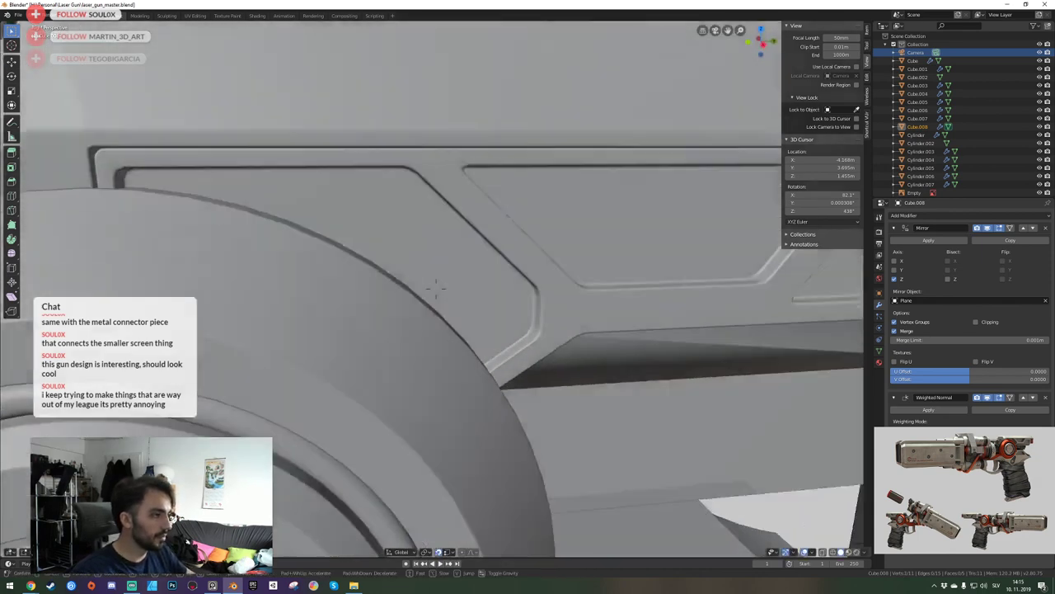
{"action": "left_click", "coordinate": [436, 289]}
{"action": "key", "text": "KP_Divide"}
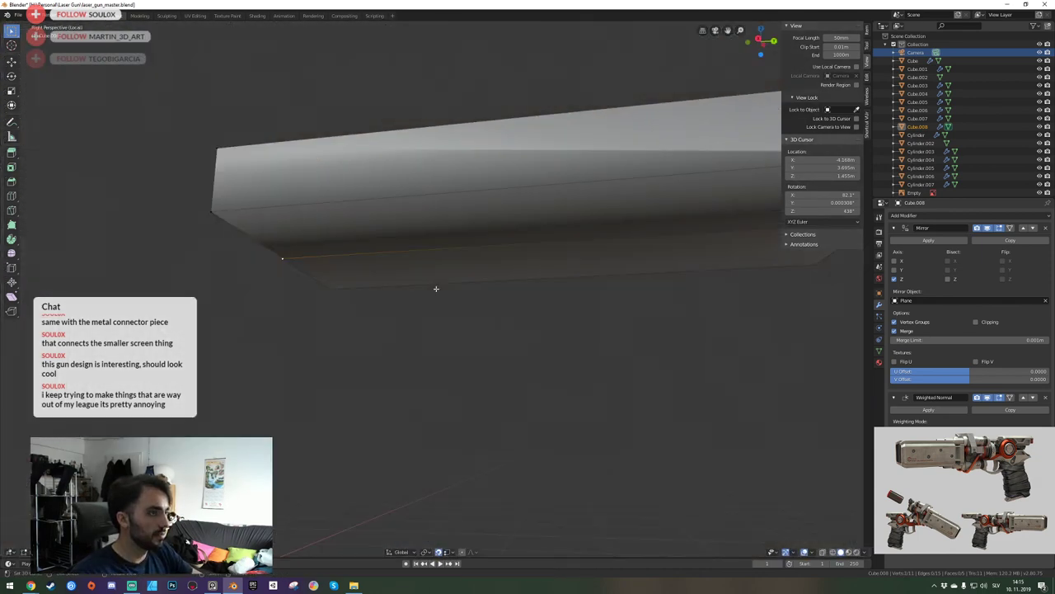
Extrude the side wall's upper end vertex along Z to the rear wall's top height and fill the open side face.
{"action": "key", "text": "shift+grave"}
{"action": "left_click", "coordinate": [436, 288]}
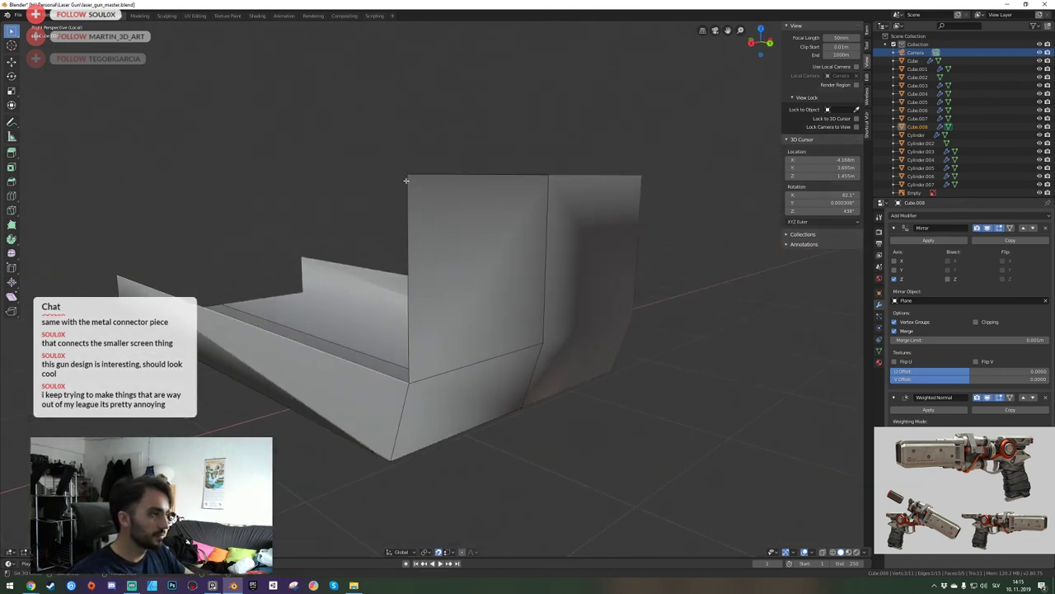
{"action": "key", "text": "Tab"}
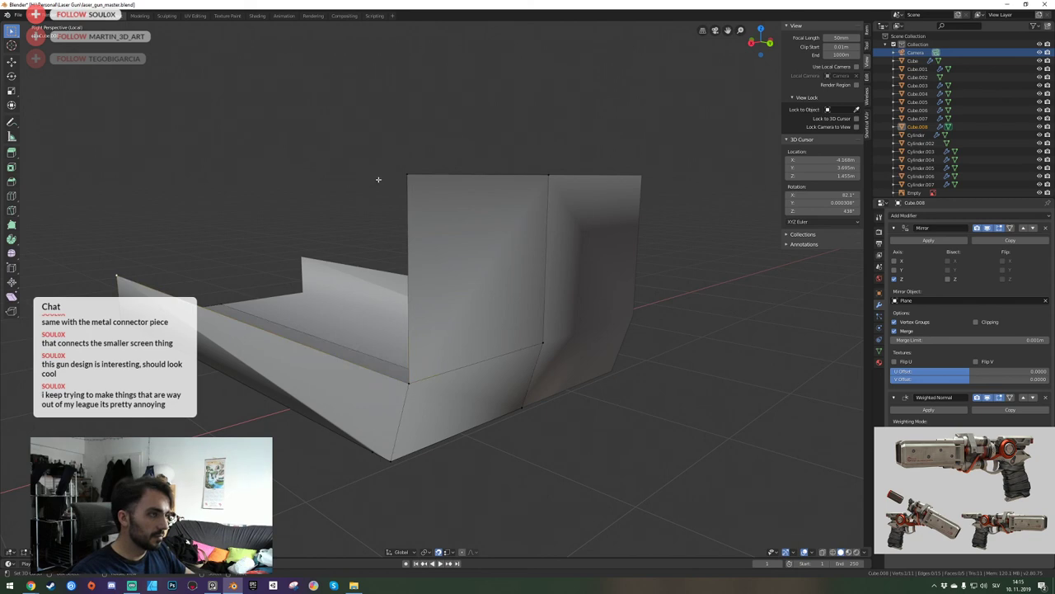
{"action": "key", "text": "z"}
{"action": "left_click", "coordinate": [409, 176]}
{"action": "key", "text": "2"}
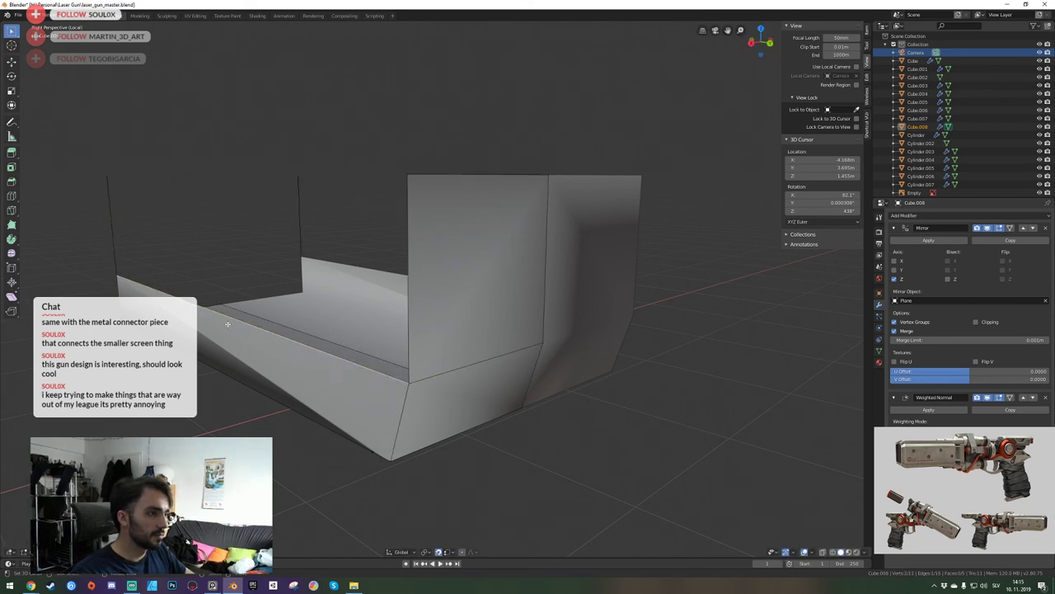
{"action": "key", "text": "f"}
Leave mesh editing, save the file and bring all gun parts back out of local view.
{"action": "scroll", "coordinate": [435, 289], "scroll_direction": "down", "scroll_amount": 3}
{"action": "key", "text": "Tab"}
{"action": "key", "text": "ctrl+s"}
{"action": "key", "text": "KP_Divide"}
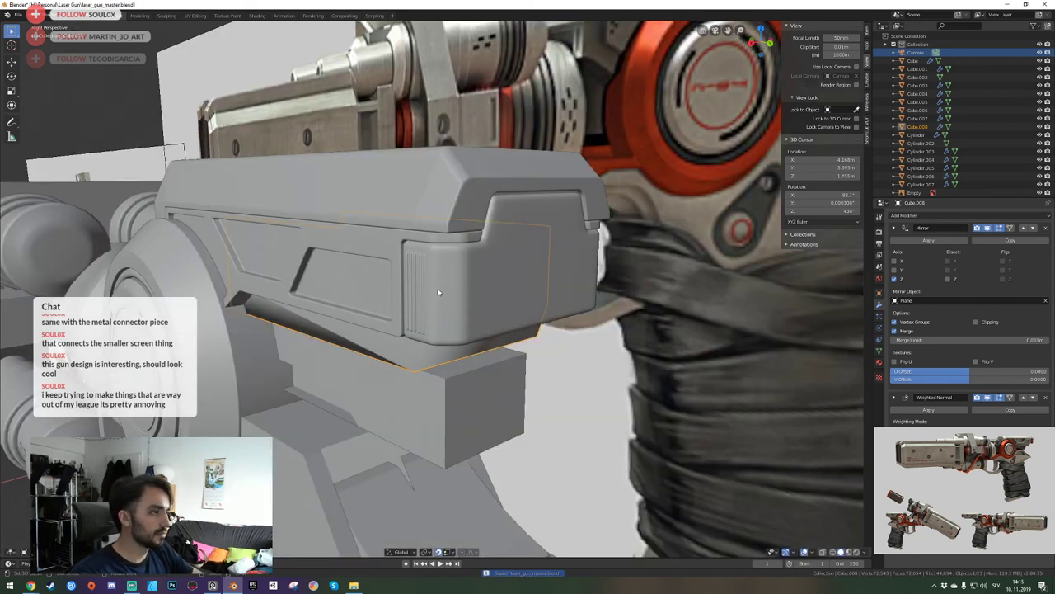
Examine the rebuilt block on its own and within the whole gun, including through the camera.
{"action": "mouse_move", "coordinate": [439, 292]}
{"action": "middle_mouse_down"}
{"action": "mouse_move", "coordinate": [442, 306]}
{"action": "mouse_move", "coordinate": [449, 284]}
{"action": "mouse_move", "coordinate": [455, 294]}
{"action": "middle_mouse_up"}
{"action": "key", "text": "KP_Divide"}
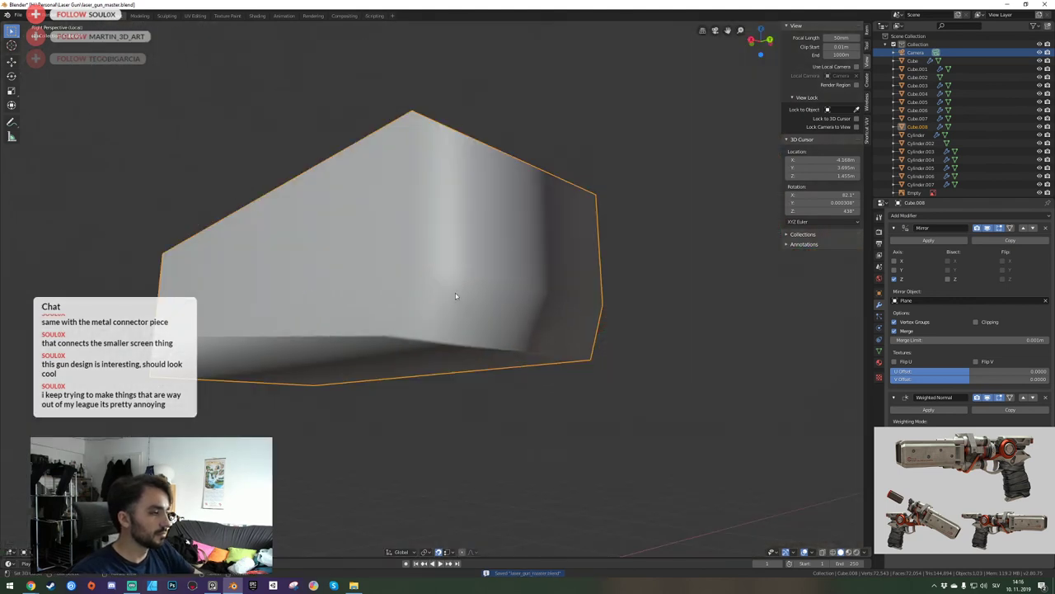
{"action": "key", "text": "KP_0"}
{"action": "key", "text": "KP_Divide"}
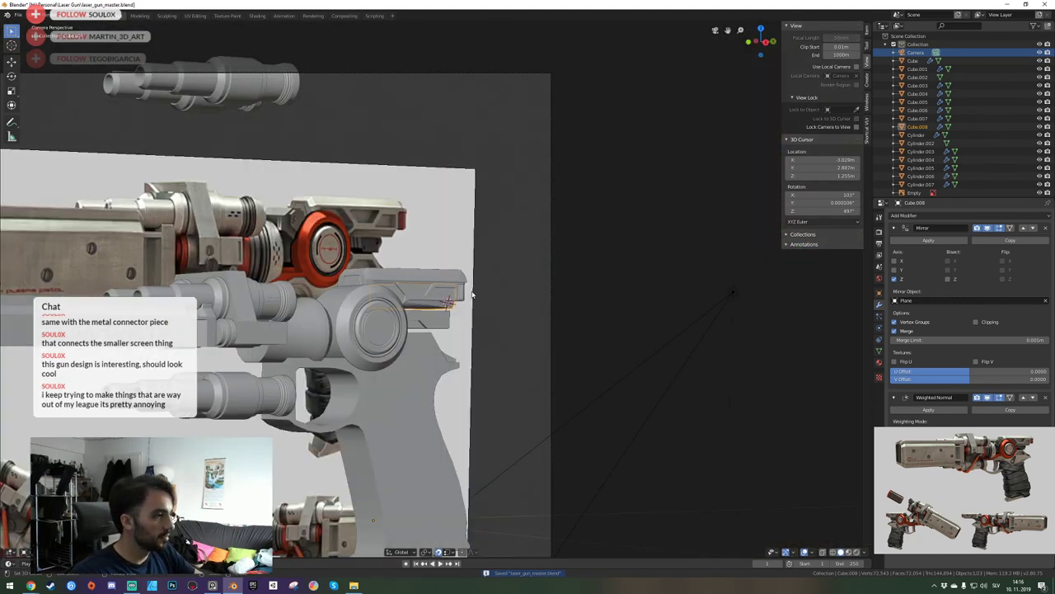
{"action": "key", "text": "KP_Divide"}
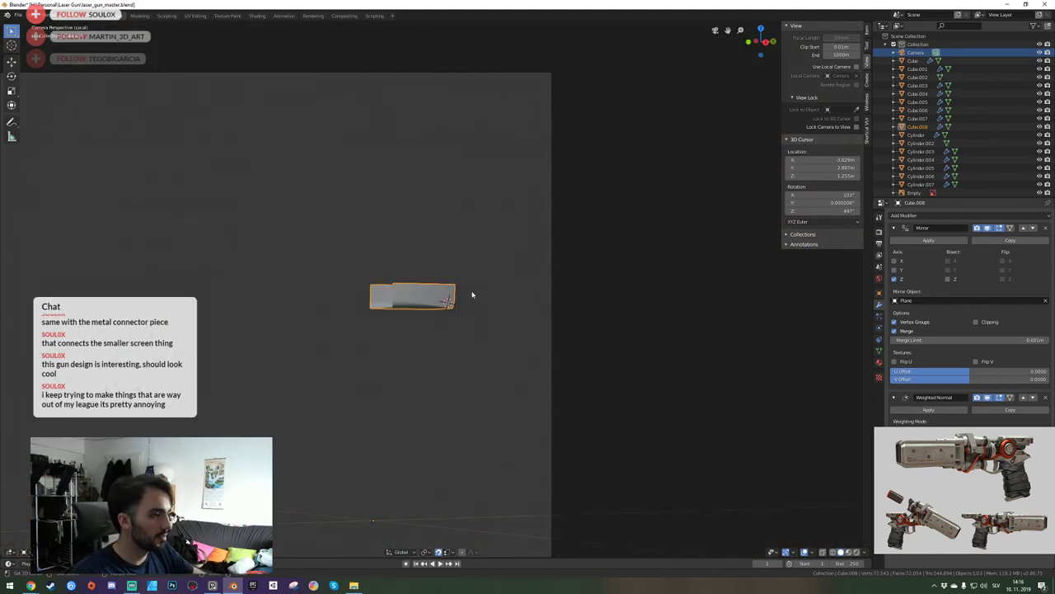
{"action": "key", "text": "shift+grave"}
{"action": "right_click", "coordinate": [437, 292]}
{"action": "key", "text": "KP_0"}
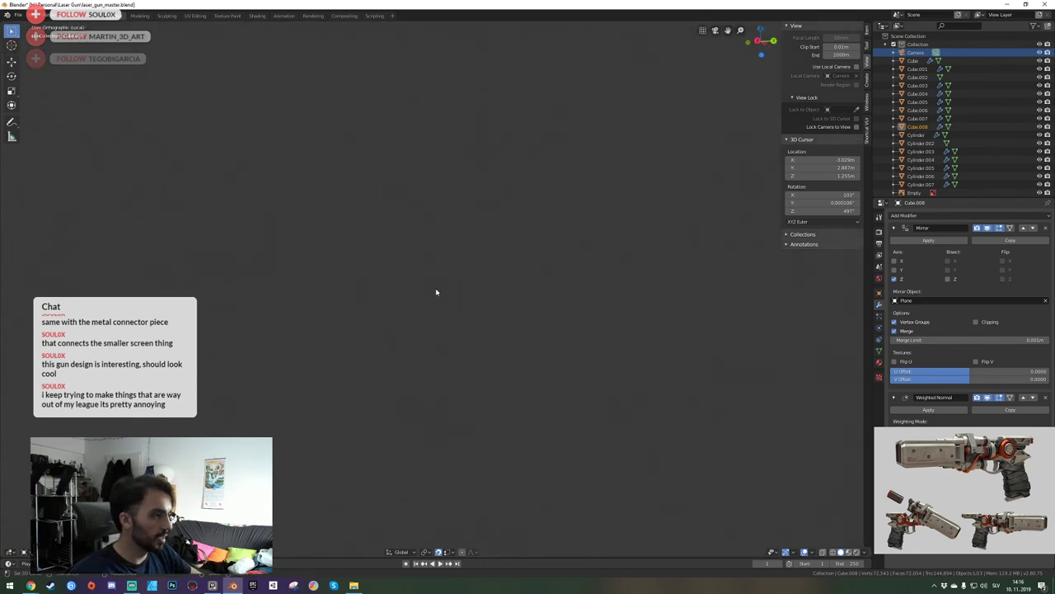
{"action": "key", "text": "shift+grave"}
{"action": "key", "text": "KP_Divide"}
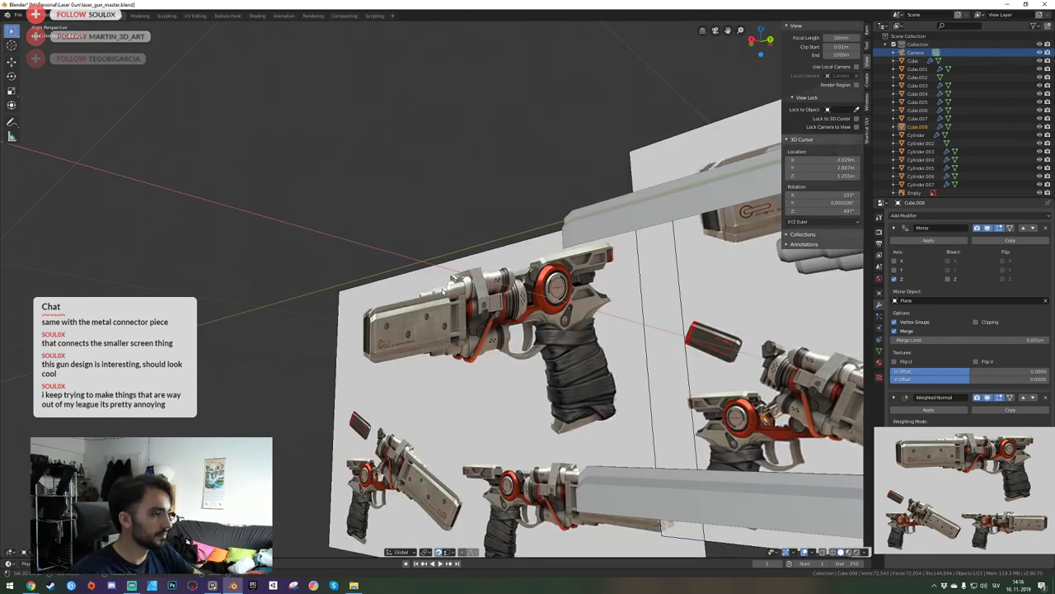
Save the file and inspect how the block's rear end sits beneath the bevelled shell, up close and through the camera.
{"action": "key", "text": "shift+grave"}
{"action": "key", "text": "w"}
{"action": "left_click", "coordinate": [425, 290]}
{"action": "key", "text": "ctrl+s"}
{"action": "key", "text": "shift+grave"}
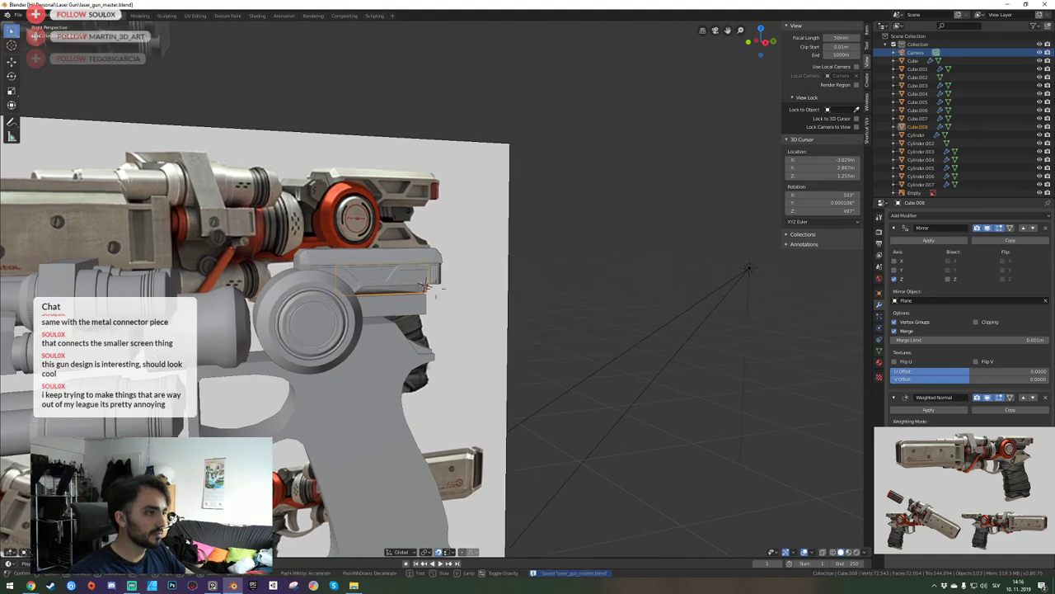
{"action": "key", "text": "w"}
{"action": "key", "text": "d"}
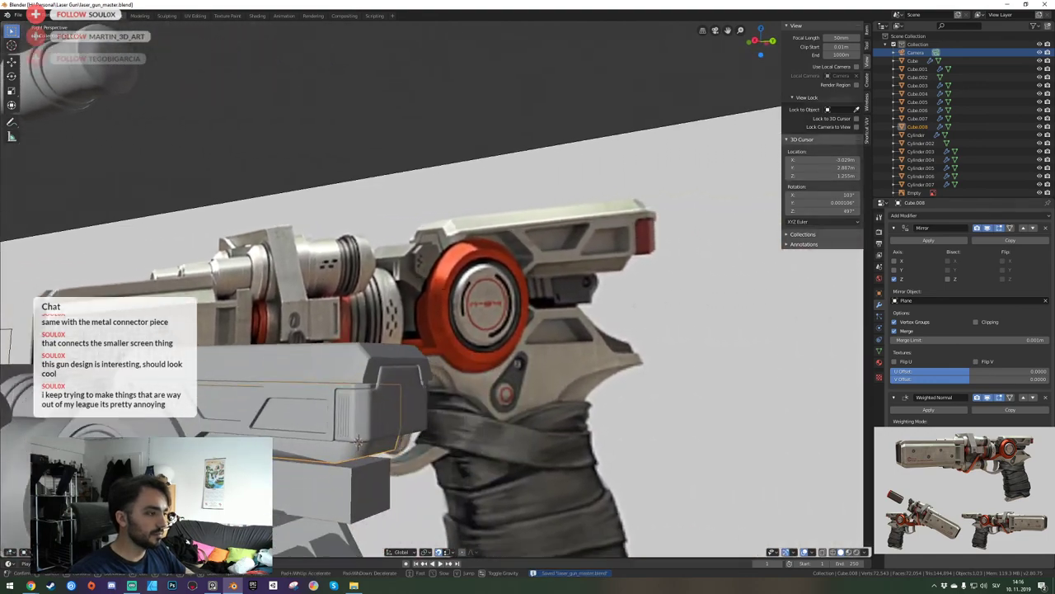
{"action": "key", "text": "a"}
{"action": "key", "text": "w"}
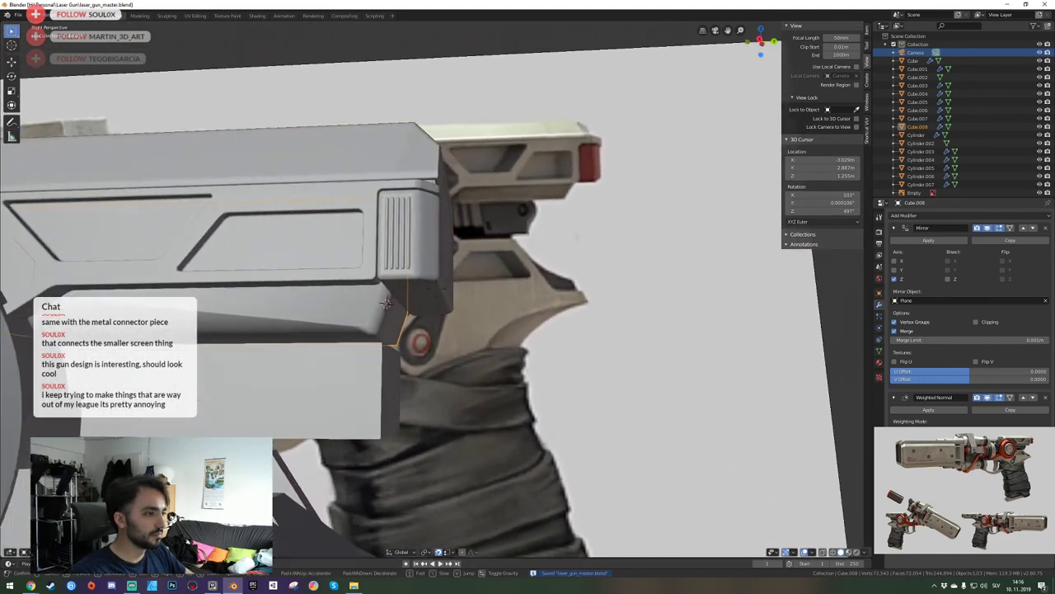
{"action": "left_click", "coordinate": [437, 290]}
{"action": "key", "text": "KP_0"}
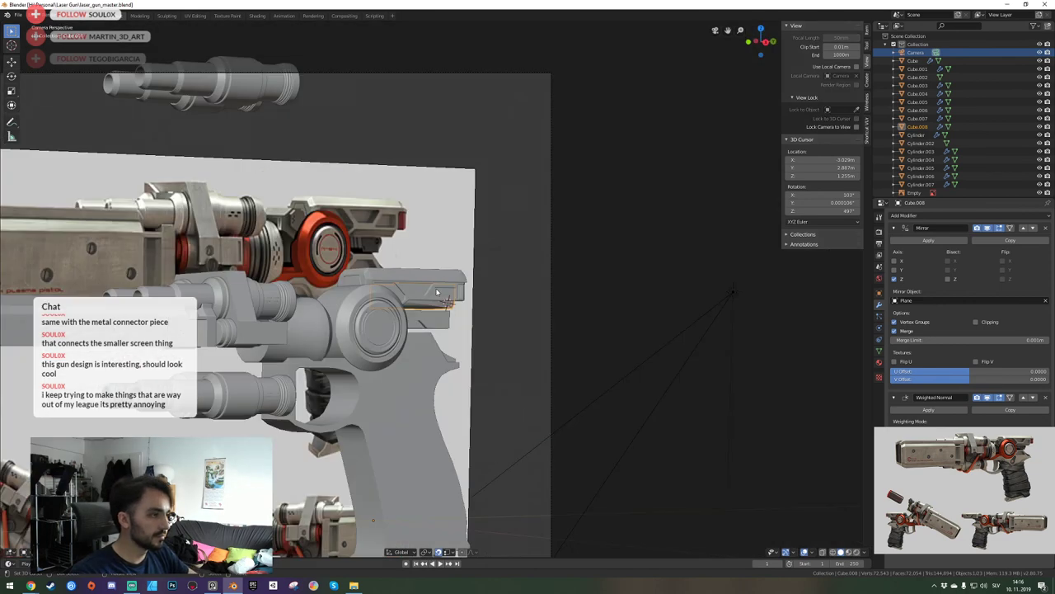
{"action": "key", "text": "KP_0"}
{"action": "key", "text": "KP_3"}
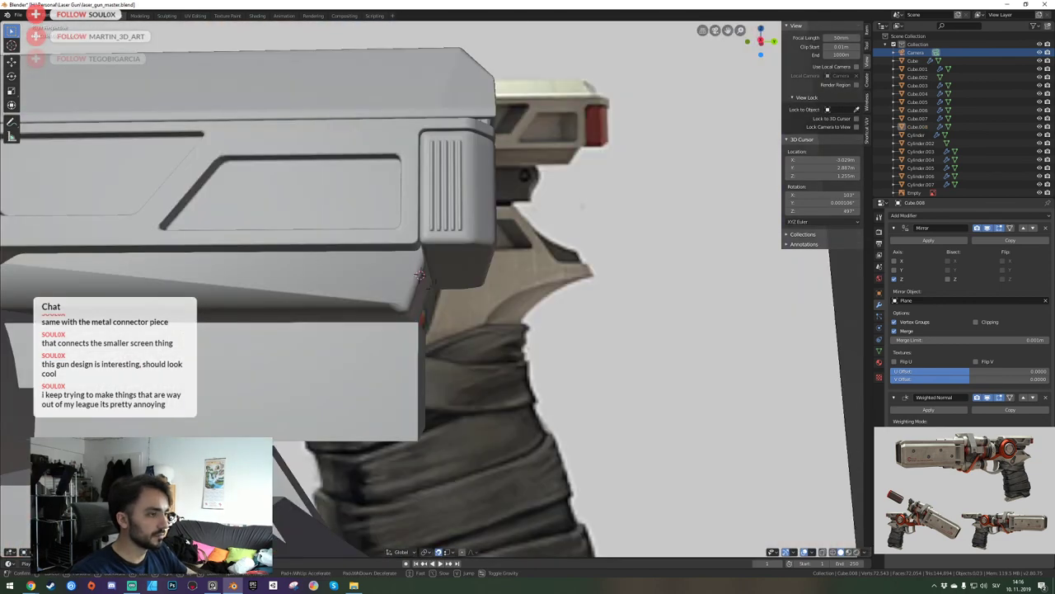
Dissolve the selected extra edges in the block's mesh and save the file.
{"action": "key", "text": "Tab"}
{"action": "key", "text": "ctrl+x"}
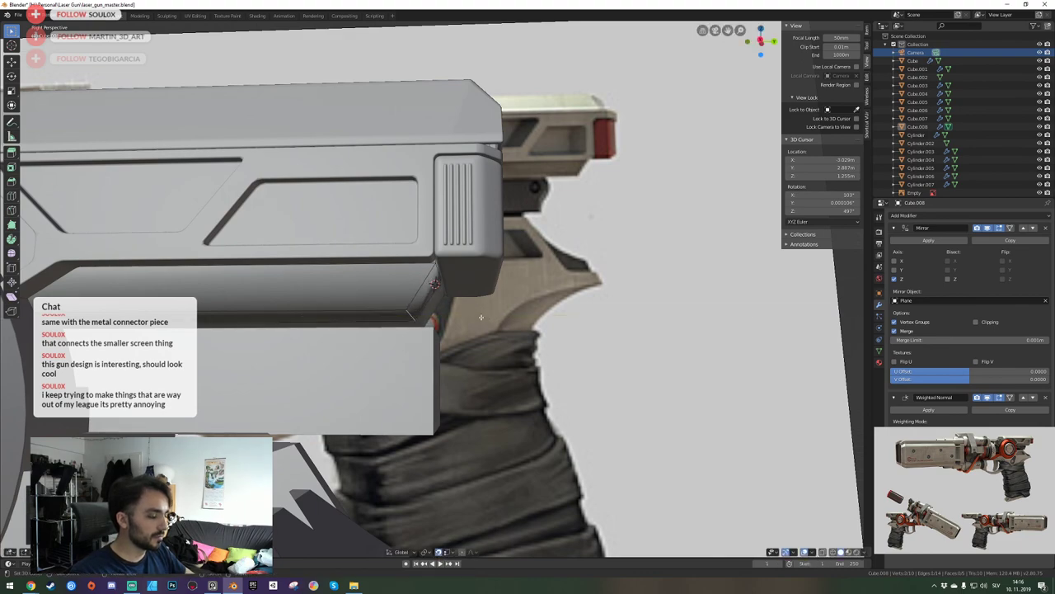
{"action": "key", "text": "KP_0"}
{"action": "key", "text": "ctrl+s"}
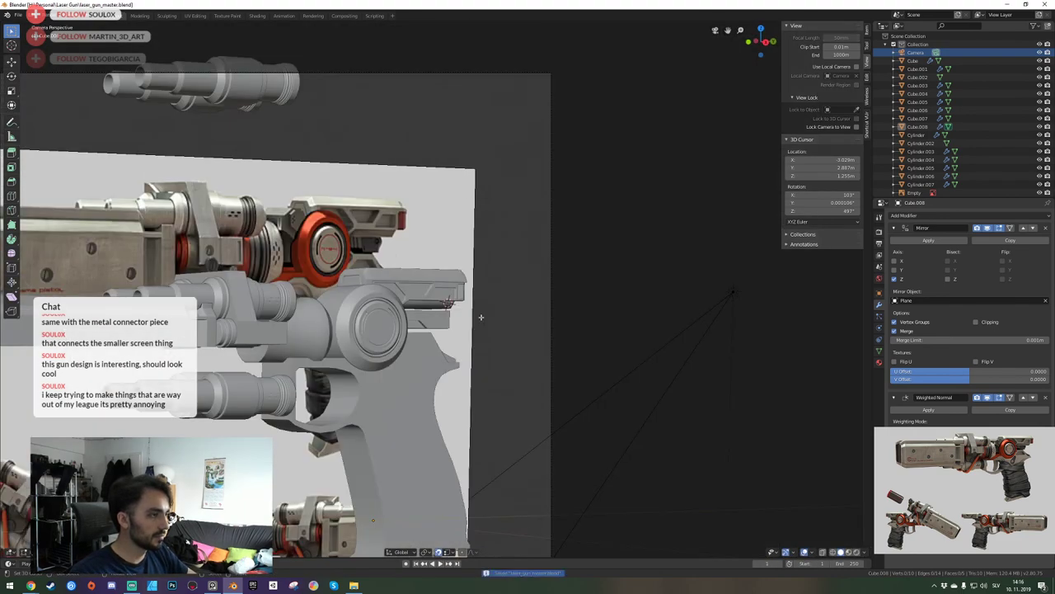
Examine the simplified block's underside and rear corner from below and from the side.
{"action": "key", "text": "KP_0"}
{"action": "key", "text": "shift+grave"}
{"action": "key", "text": "s"}
{"action": "left_click", "coordinate": [437, 290]}
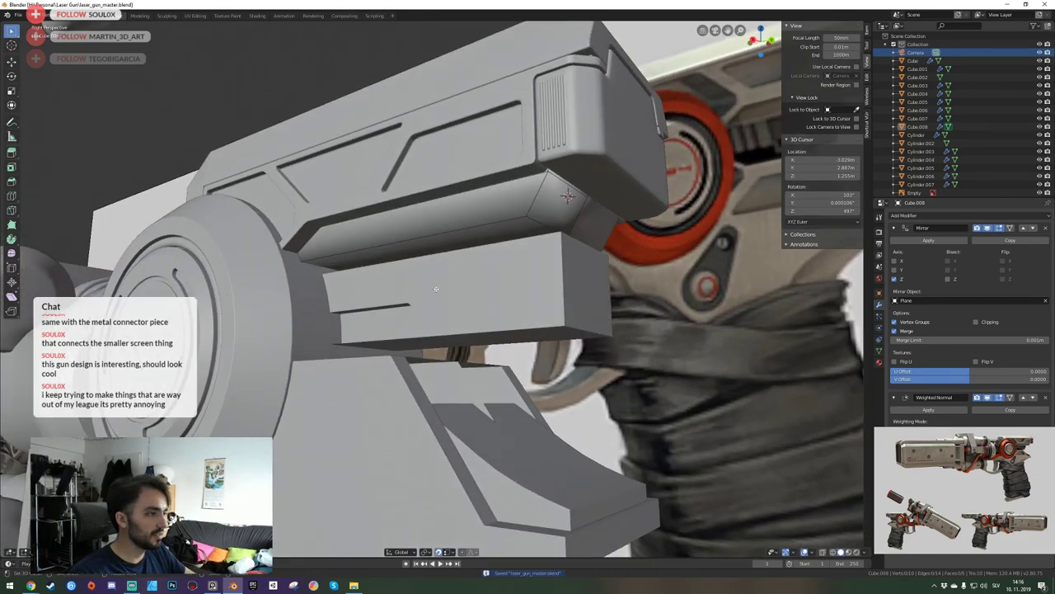
{"action": "key", "text": "shift+grave"}
{"action": "key", "text": "e"}
{"action": "left_click", "coordinate": [440, 298]}
{"action": "key", "text": "shift+grave"}
{"action": "key", "text": "q"}
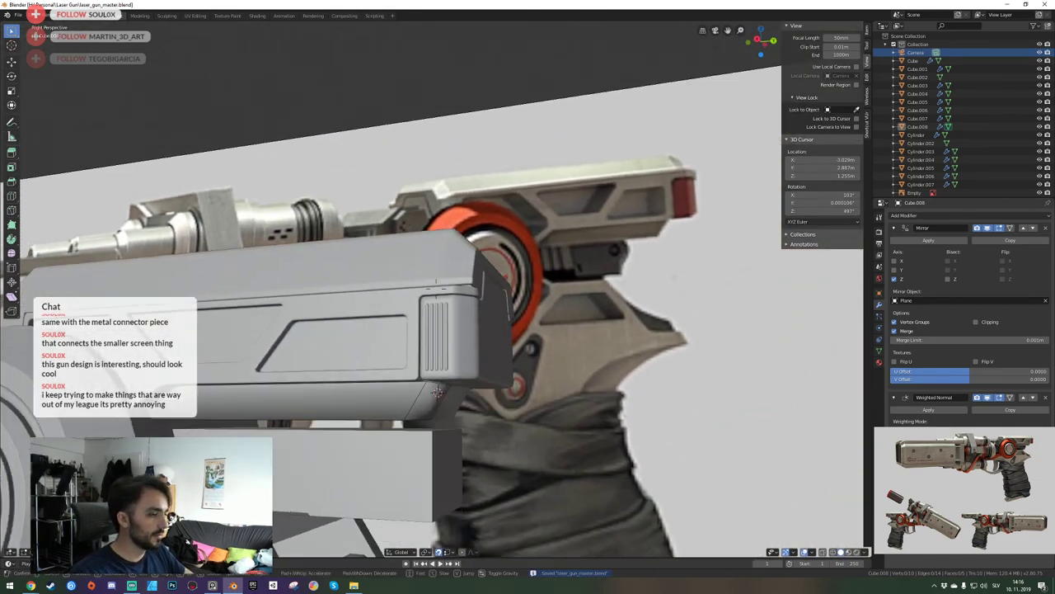
{"action": "left_click", "coordinate": [488, 353]}
Apply all transforms and the visual transform to the block, and reopen its mesh for editing.
{"action": "key", "text": "ctrl+a"}
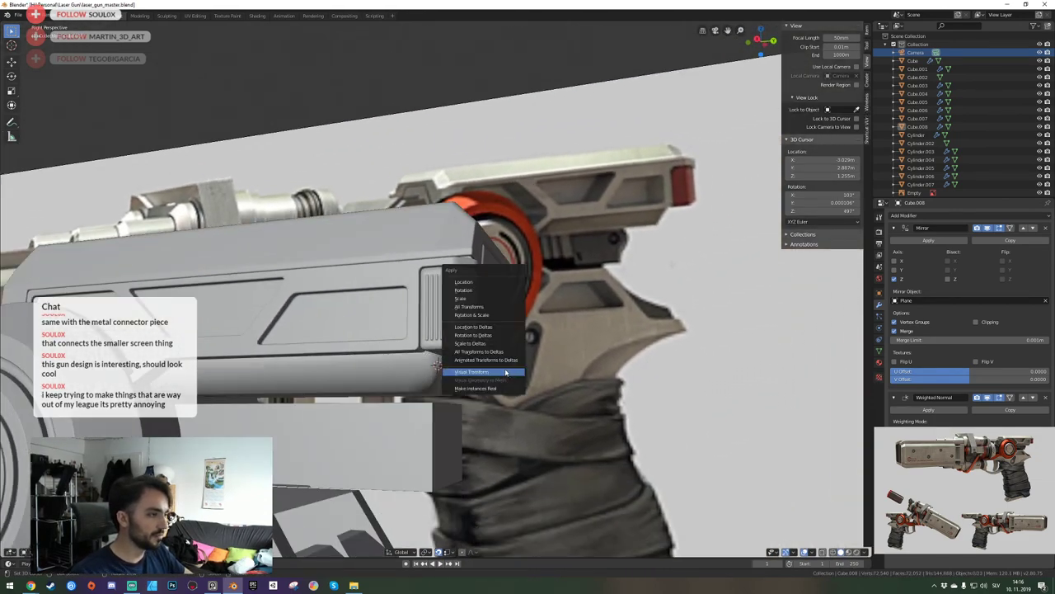
{"action": "right_click", "coordinate": [381, 371]}
{"action": "key", "text": "ctrl+a"}
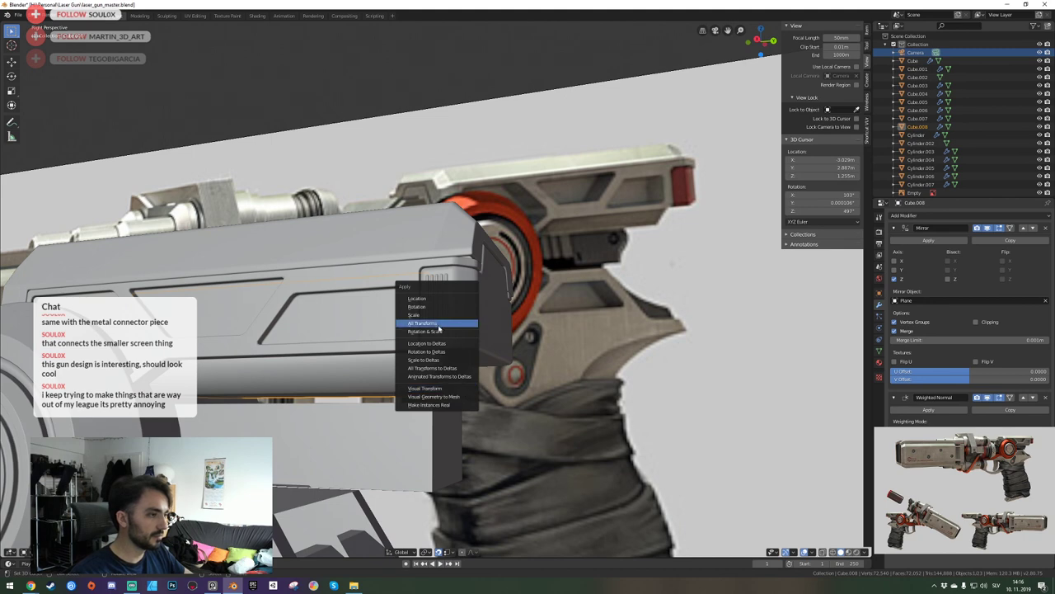
{"action": "left_click", "coordinate": [439, 326]}
{"action": "key", "text": "ctrl+a"}
{"action": "left_click", "coordinate": [427, 388]}
{"action": "key", "text": "Tab"}
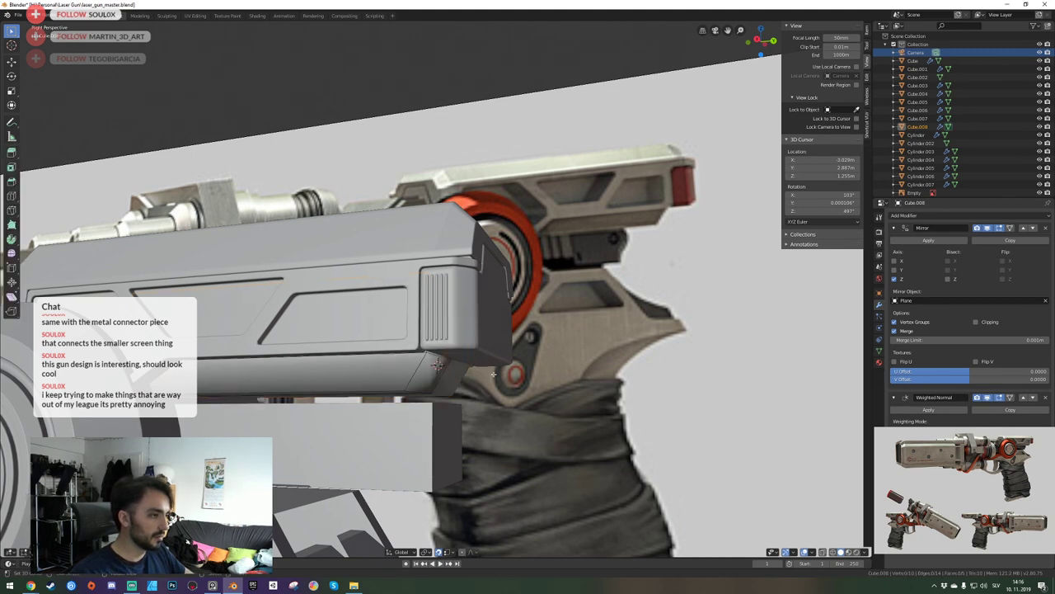
{"action": "left_click", "coordinate": [437, 364]}
{"action": "key", "text": "ctrl+b"}
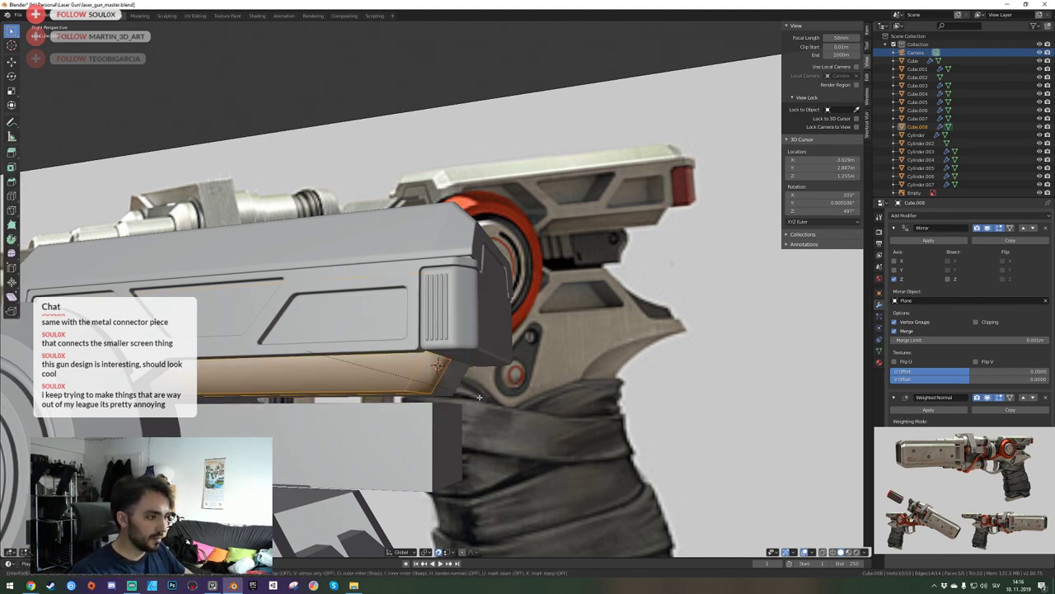
{"action": "left_click", "coordinate": [479, 398]}
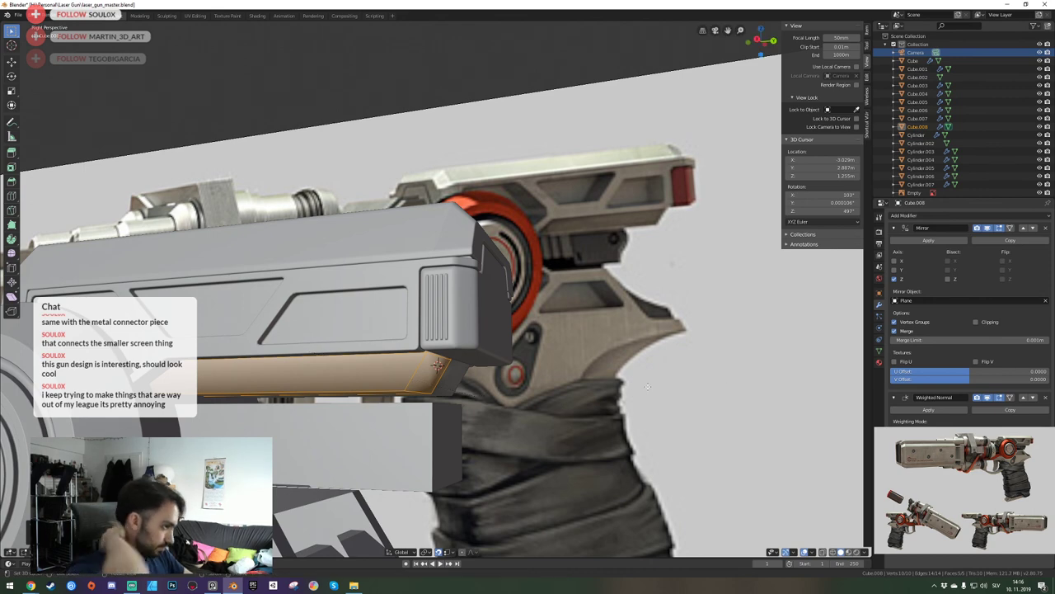
Apply the block's Mirror modifier and dissolve the edge loop along the middle of its rear end.
{"action": "key", "text": "Tab"}
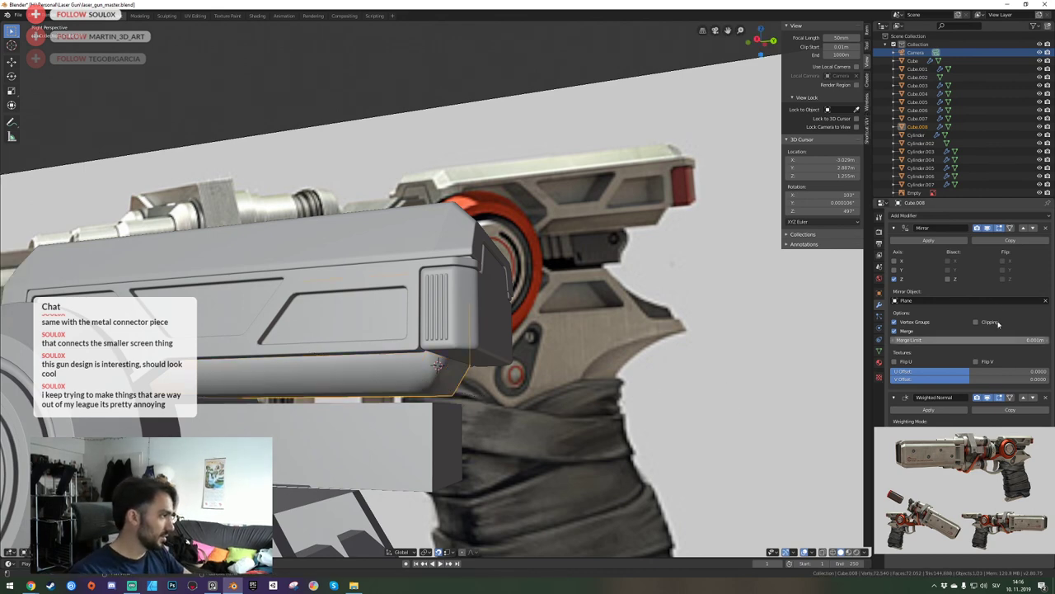
{"action": "key", "text": "Tab"}
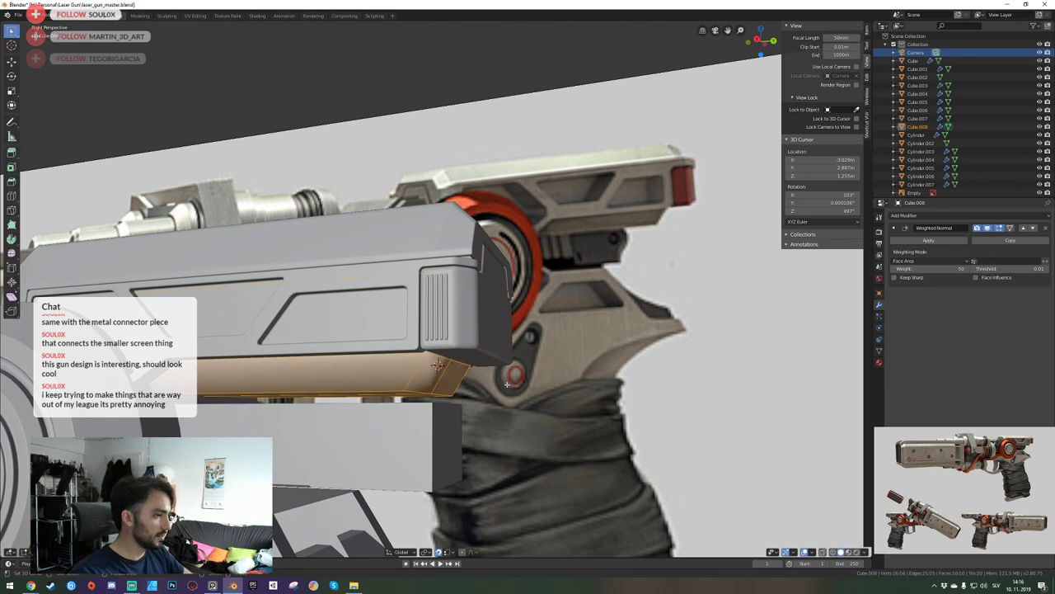
{"action": "key", "text": "alt+a"}
{"action": "right_click", "coordinate": [445, 381], "text": "alt"}
{"action": "key", "text": "ctrl+x"}
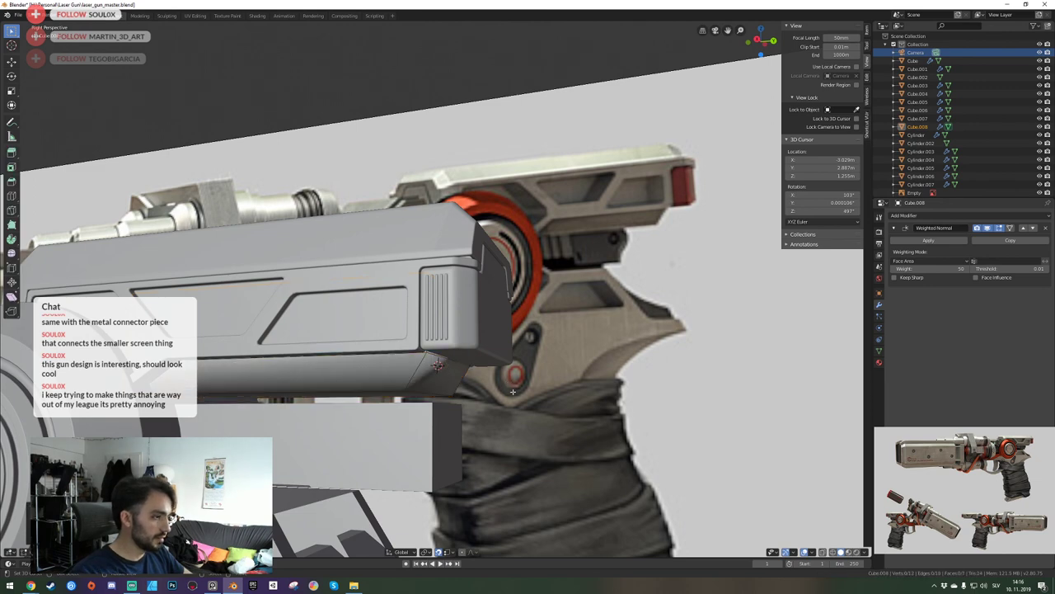
Bevel all edges of the block slightly and leave mesh editing.
{"action": "key", "text": "Tab"}
{"action": "key", "text": "Tab"}
{"action": "key", "text": "a"}
{"action": "key", "text": "ctrl+b"}
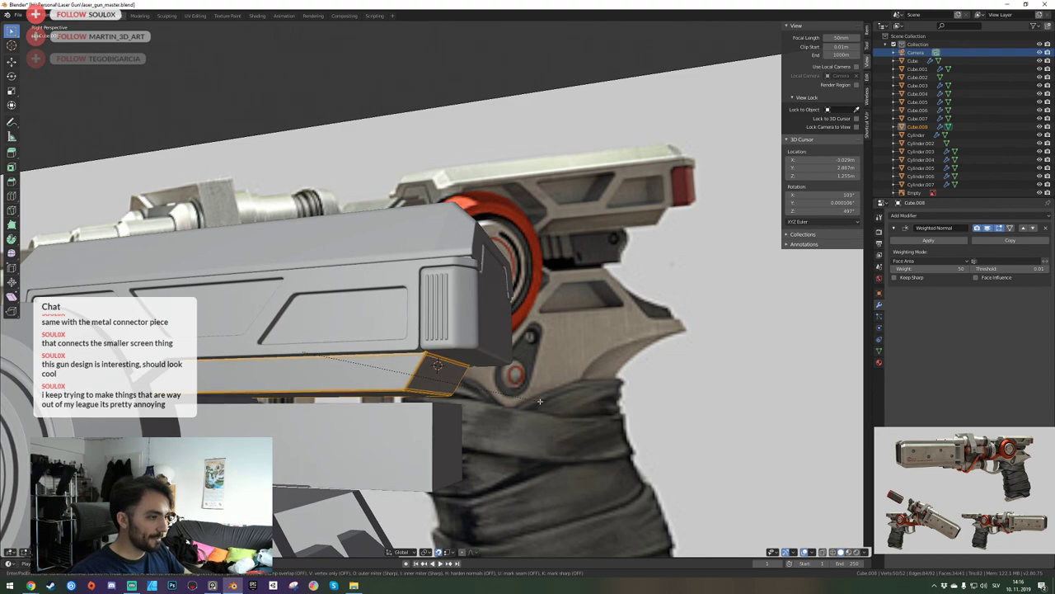
{"action": "left_click", "coordinate": [547, 402]}
{"action": "key", "text": "Tab"}
Compare the bevelled block with the reference gun through the camera and from the side.
{"action": "key", "text": "KP_0"}
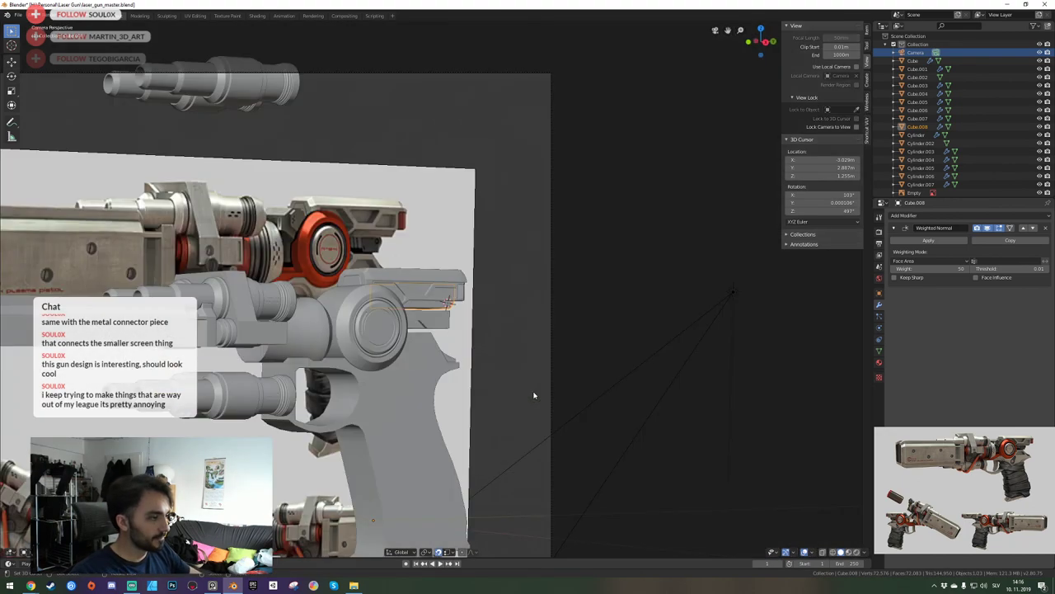
{"action": "scroll", "coordinate": [504, 305], "scroll_direction": "up", "scroll_amount": 4}
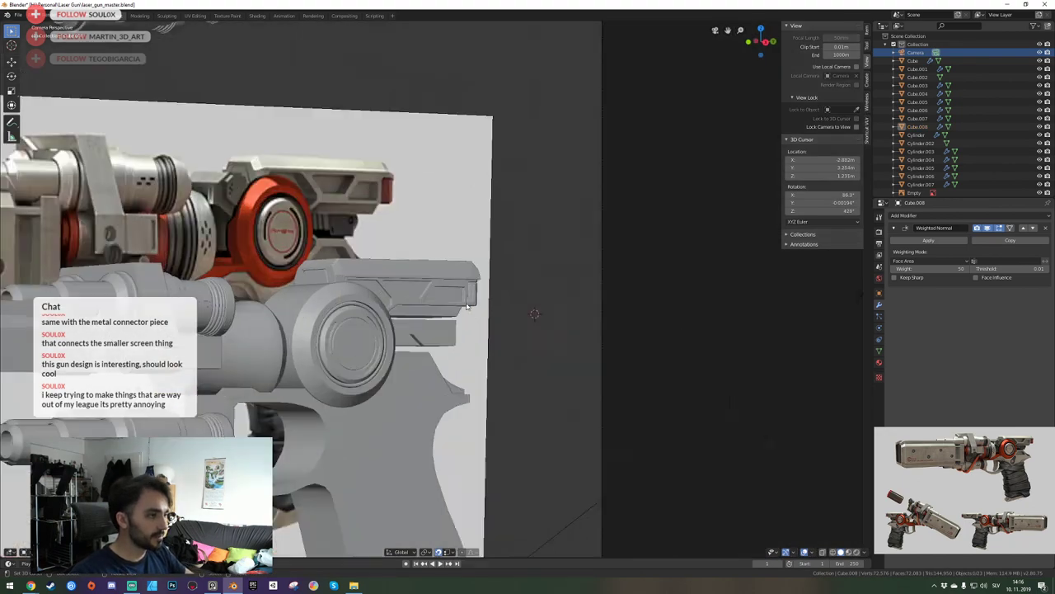
{"action": "scroll", "coordinate": [464, 312], "scroll_direction": "down", "scroll_amount": 3}
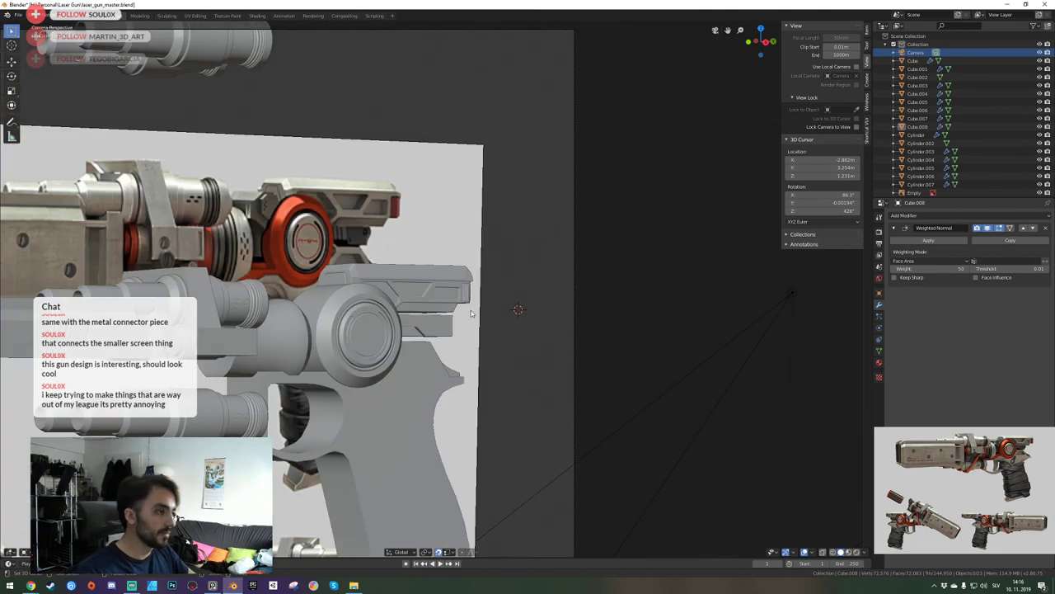
{"action": "left_click", "coordinate": [467, 310]}
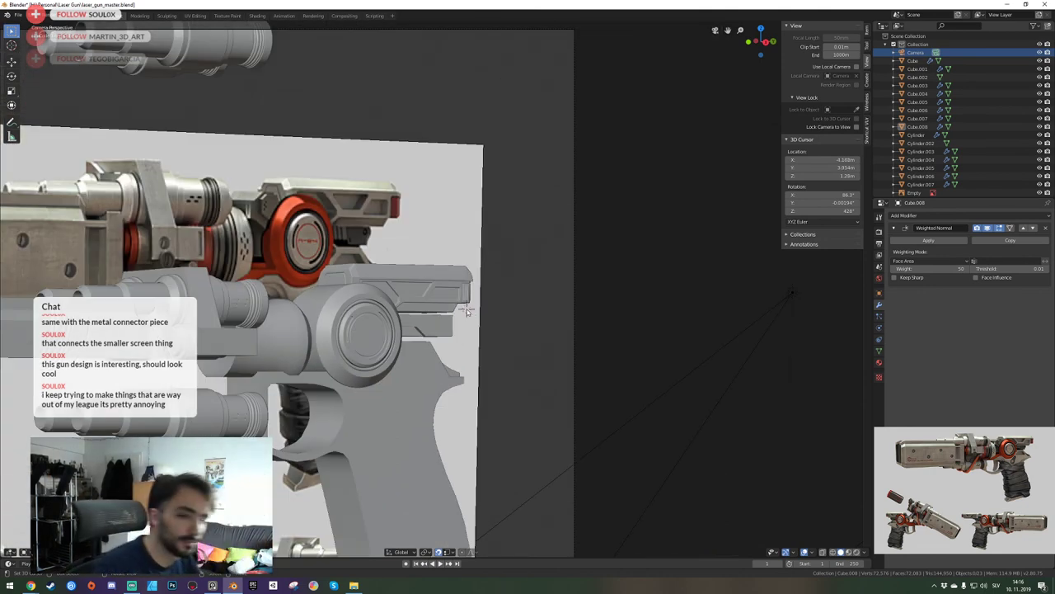
{"action": "key", "text": "KP_0"}
{"action": "scroll", "coordinate": [467, 312], "scroll_direction": "down", "scroll_amount": 8}
{"action": "middle_click_drag", "start_coordinate": [468, 312], "coordinate": [462, 338]}
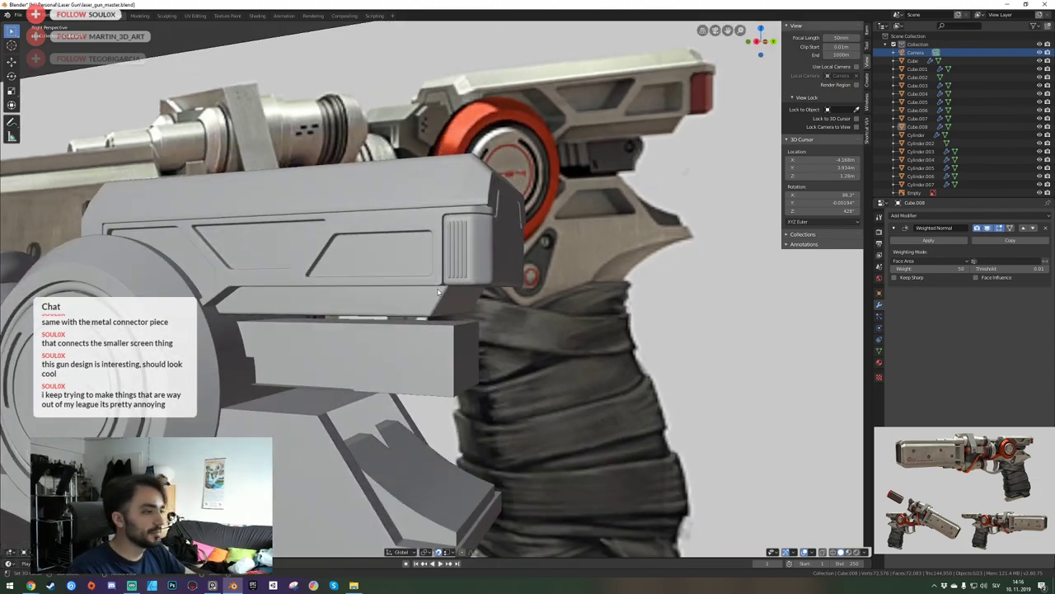
Save the file and examine the upper shell and side panels from the rear end round to the front.
{"action": "key", "text": "ctrl+s"}
{"action": "key", "text": "shift+grave"}
{"action": "key", "text": "e"}
{"action": "key", "text": "q"}
{"action": "left_click", "coordinate": [445, 282]}
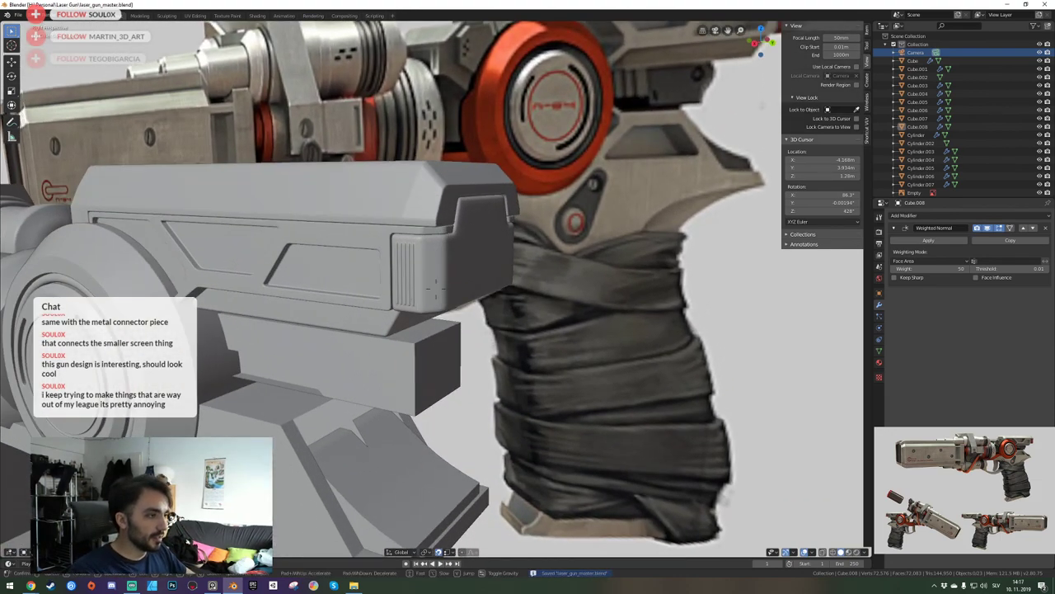
{"action": "middle_click_drag", "start_coordinate": [443, 280], "coordinate": [440, 228]}
{"action": "left_click", "coordinate": [436, 179]}
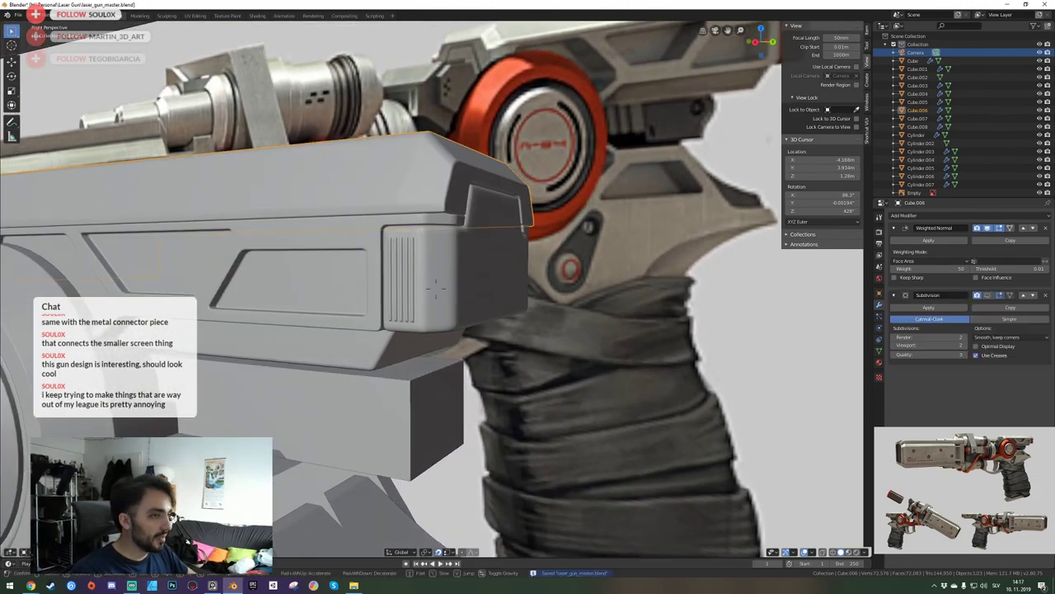
{"action": "key", "text": "shift+grave"}
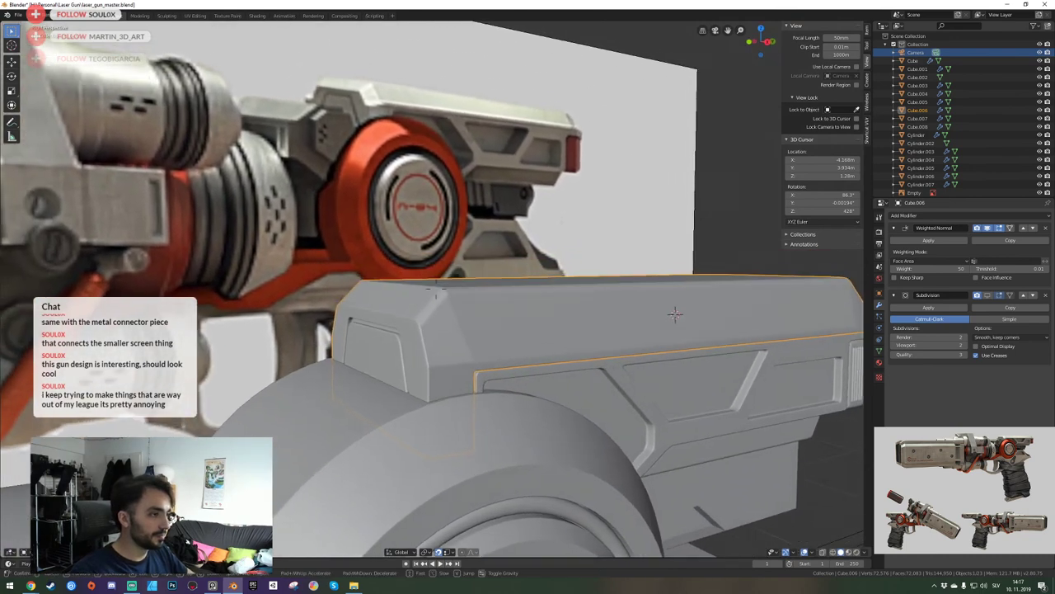
{"action": "left_click", "coordinate": [432, 291]}
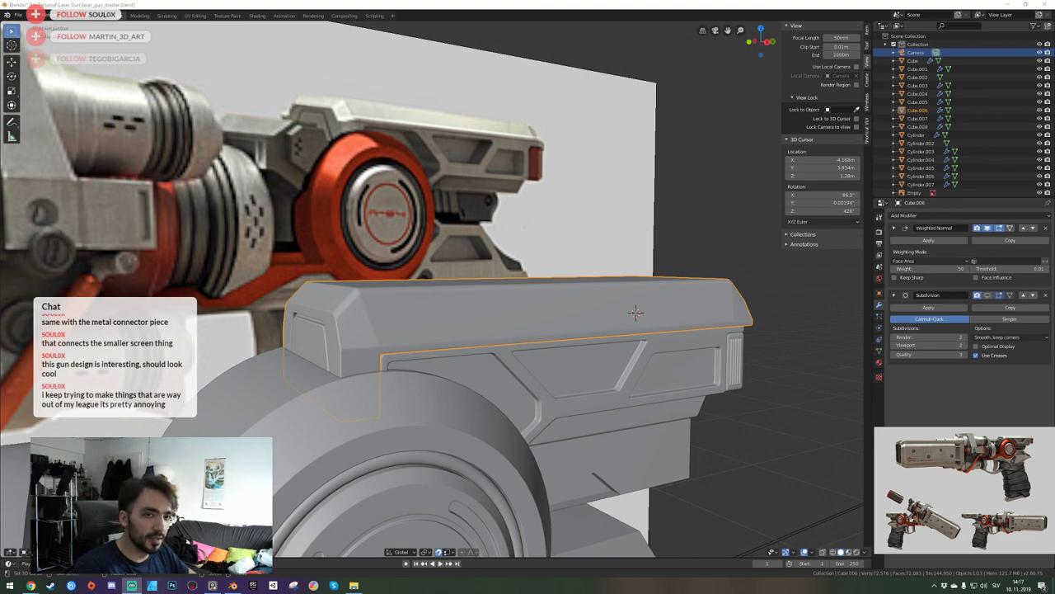
Save the file, clear the selection and view the assembled body from its rear corner.
{"action": "left_click", "coordinate": [511, 150]}
{"action": "middle_click_drag", "start_coordinate": [511, 282], "coordinate": [437, 291]}
{"action": "key", "text": "ctrl+s"}
{"action": "key", "text": "shift+grave"}
{"action": "key", "text": "d"}
{"action": "key", "text": "q"}
{"action": "left_click", "coordinate": [436, 288]}
{"action": "key", "text": "alt+a"}
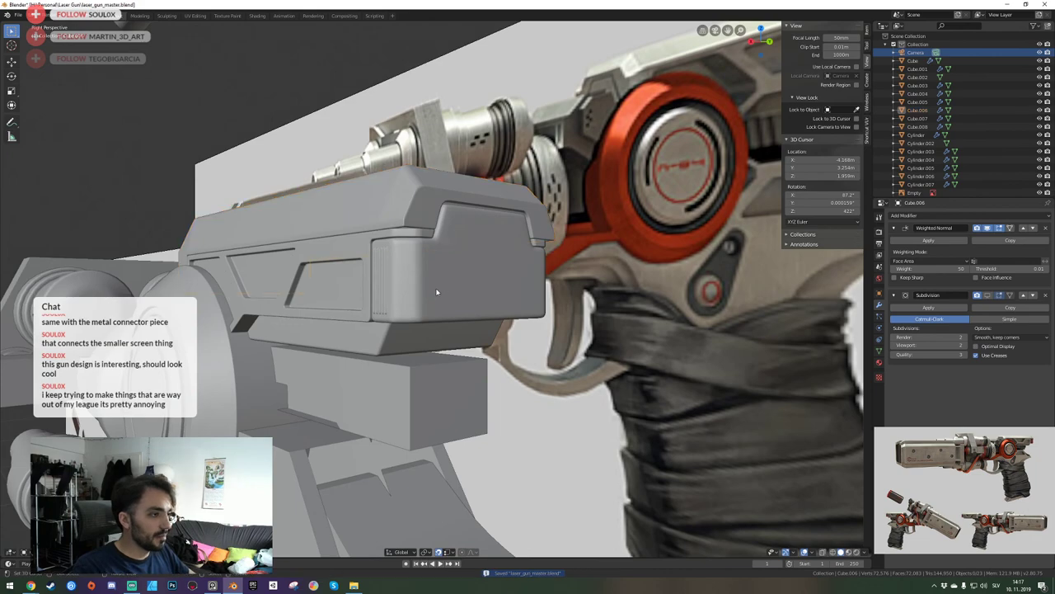
Save the file and inspect the gaps between the rear end cap and the upper shell on both sides.
{"action": "key", "text": "ctrl+s"}
{"action": "key", "text": "shift+grave"}
{"action": "key", "text": "w"}
{"action": "key", "text": "d"}
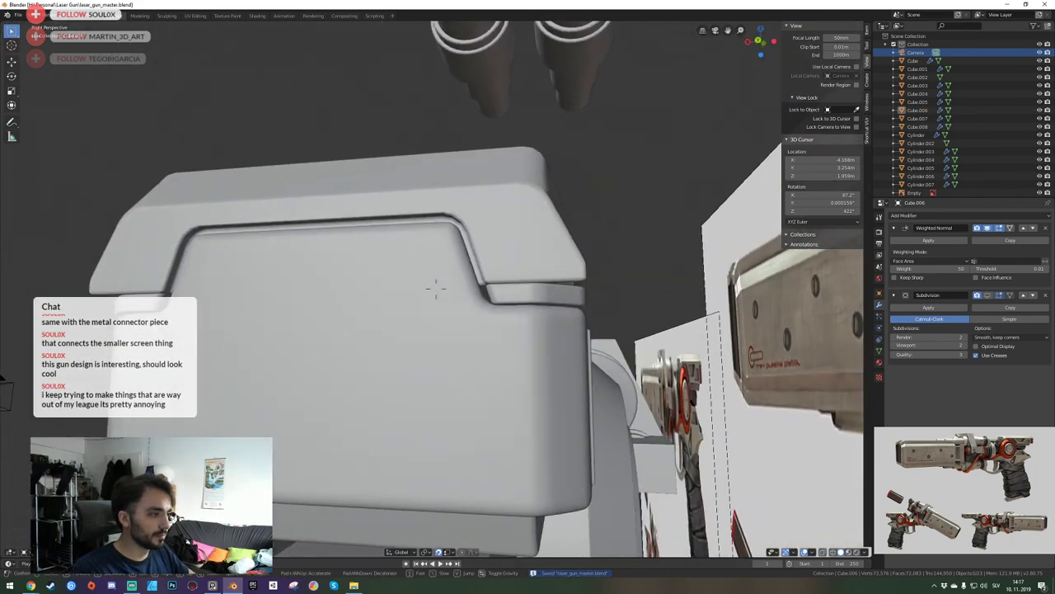
{"action": "key", "text": "q"}
{"action": "key", "text": "e"}
{"action": "key", "text": "a"}
{"action": "key", "text": "q"}
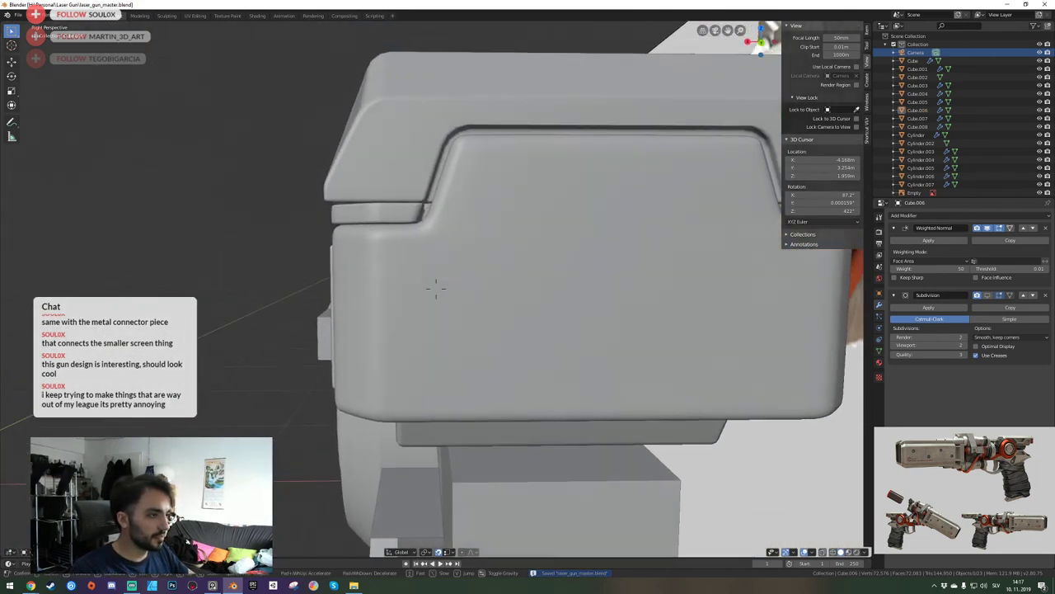
{"action": "left_click", "coordinate": [436, 289]}
Select the rear end cap, frame it in the straight back view and open its mesh for editing.
{"action": "left_click", "coordinate": [433, 261]}
{"action": "key", "text": "shift+grave"}
{"action": "key", "text": "a"}
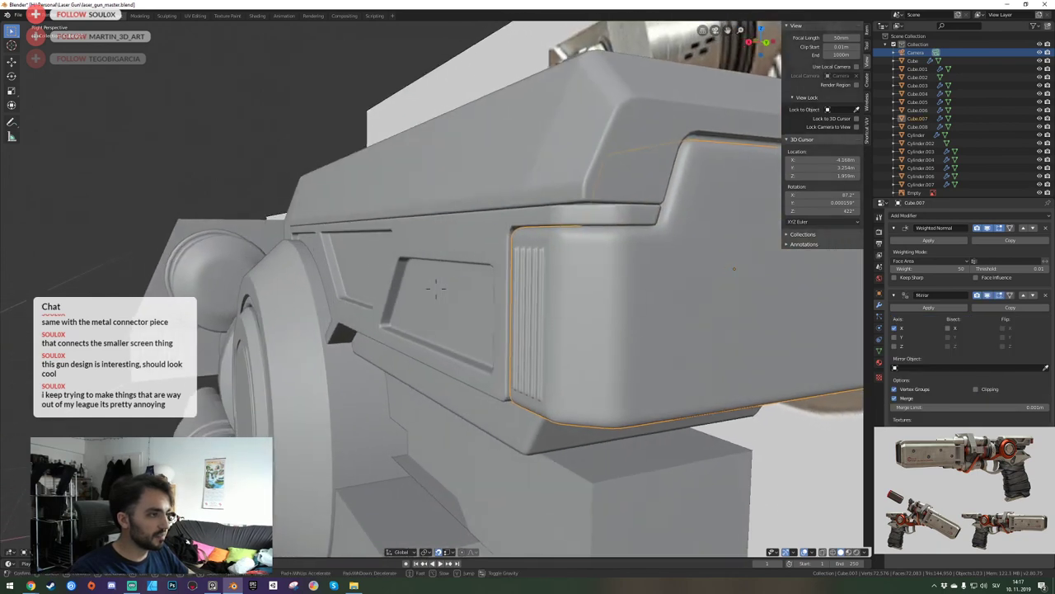
{"action": "key", "text": "d"}
{"action": "left_click", "coordinate": [436, 289]}
{"action": "key", "text": "KP_5"}
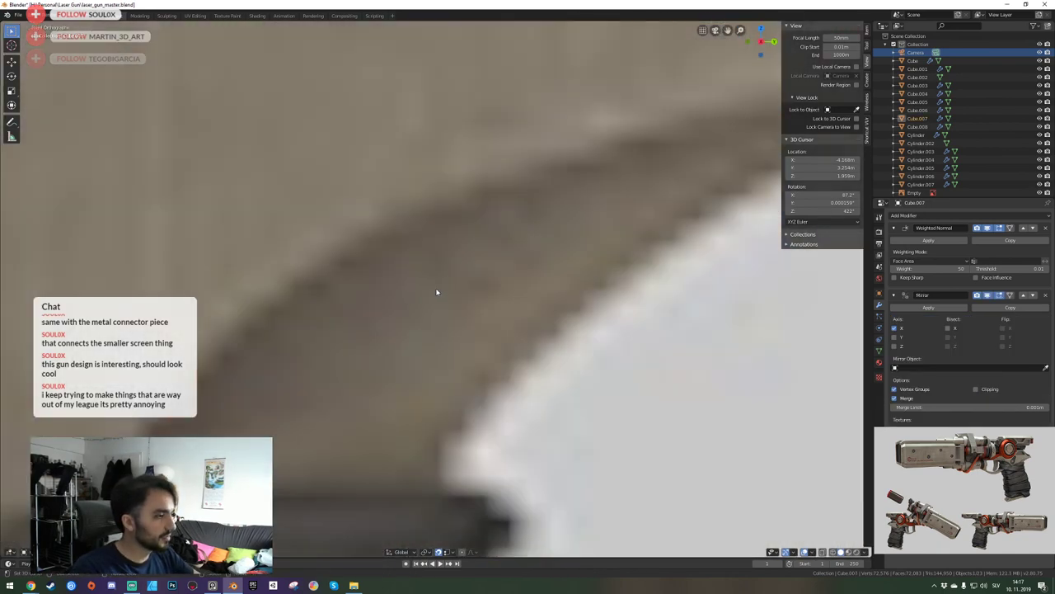
{"action": "key", "text": "KP_Decimal"}
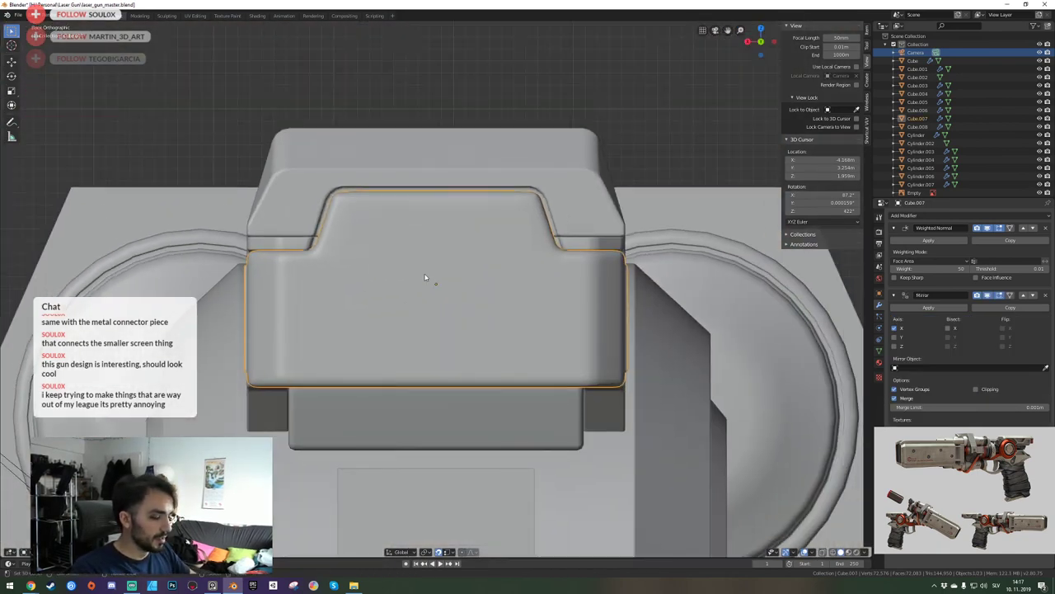
{"action": "key", "text": "Tab"}
Try to lower all the upper vertices of the rear end cap slightly along Z.
{"action": "key", "text": "z"}
{"action": "mouse_move", "coordinate": [183, 100]}
{"action": "left_mouse_down"}
{"action": "mouse_move", "coordinate": [216, 137]}
{"action": "mouse_move", "coordinate": [488, 303]}
{"action": "mouse_move", "coordinate": [489, 330]}
{"action": "left_mouse_up"}
{"action": "key", "text": "shift+z"}
{"action": "key", "text": "g"}
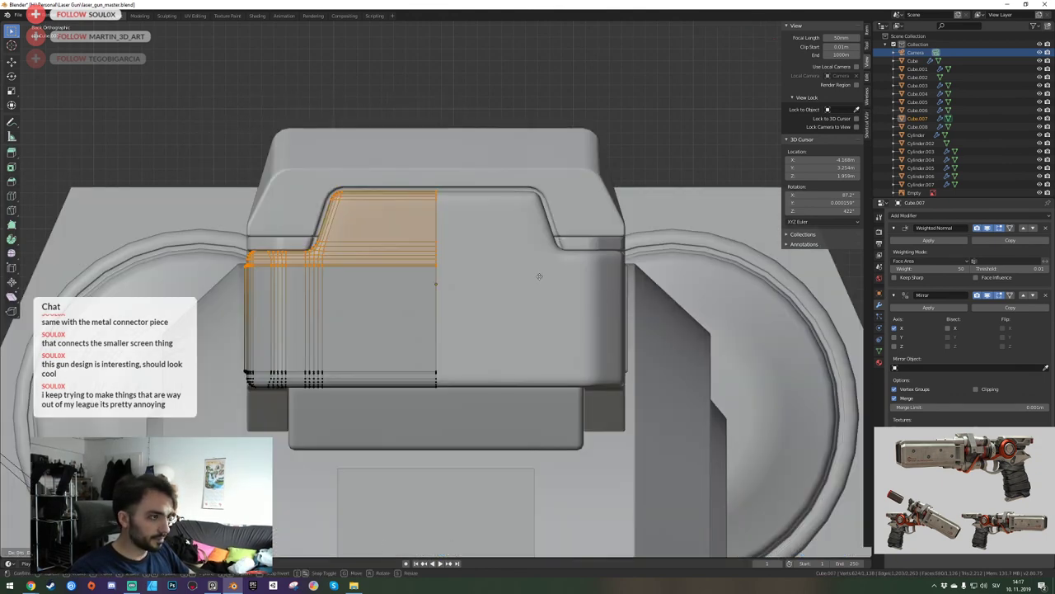
{"action": "key", "text": "z"}
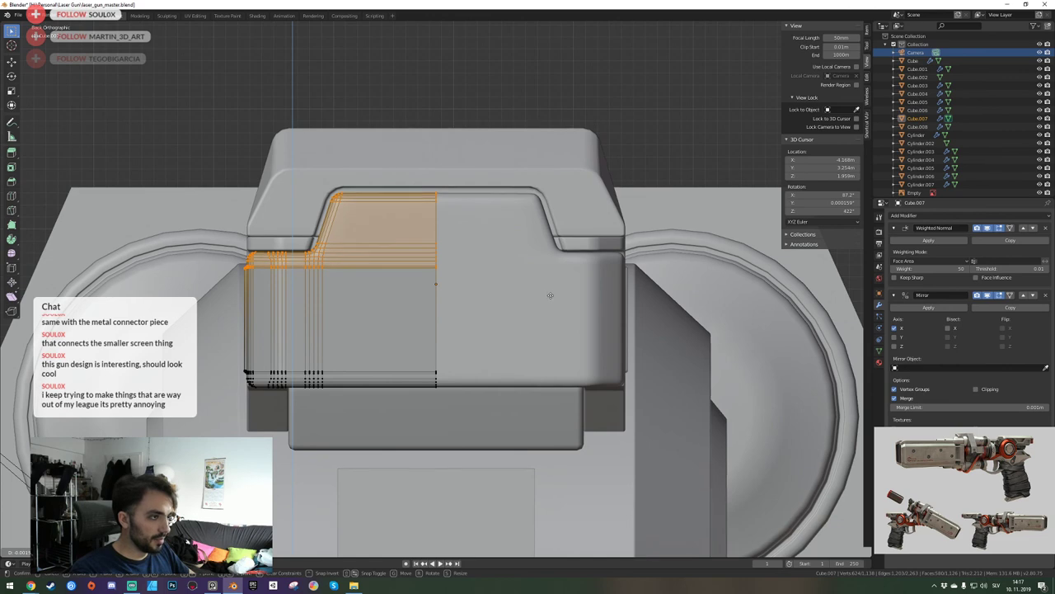
{"action": "left_click", "coordinate": [549, 292]}
Lower only the end cap's shoulder vertices slightly along Z, including those hidden behind the front faces.
{"action": "left_click", "coordinate": [218, 232]}
{"action": "key", "text": "shift+z"}
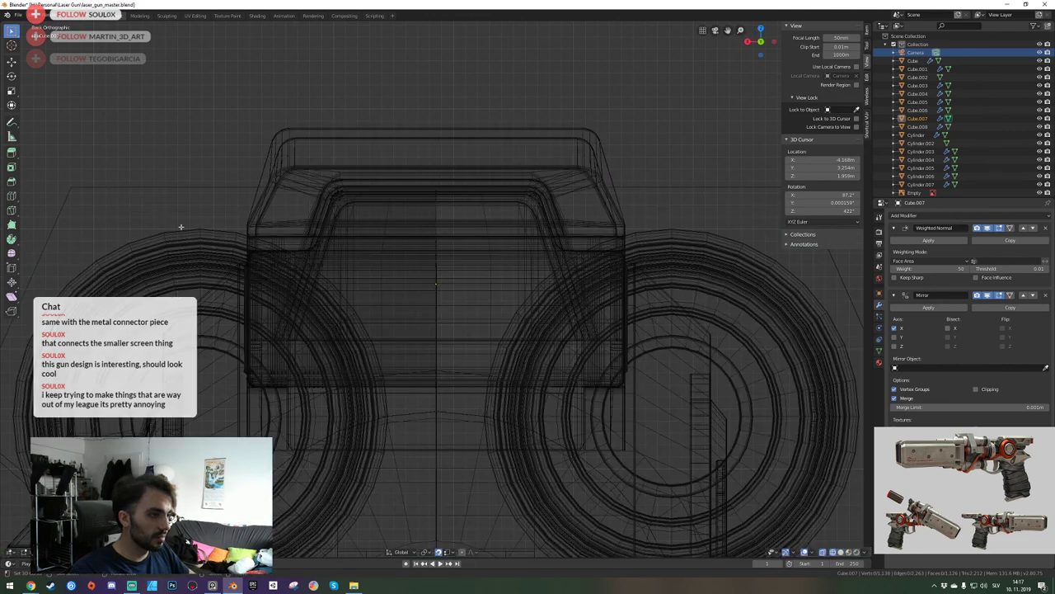
{"action": "mouse_move", "coordinate": [194, 206]}
{"action": "left_mouse_down"}
{"action": "mouse_move", "coordinate": [365, 289]}
{"action": "mouse_move", "coordinate": [514, 314]}
{"action": "mouse_move", "coordinate": [513, 330]}
{"action": "left_mouse_up"}
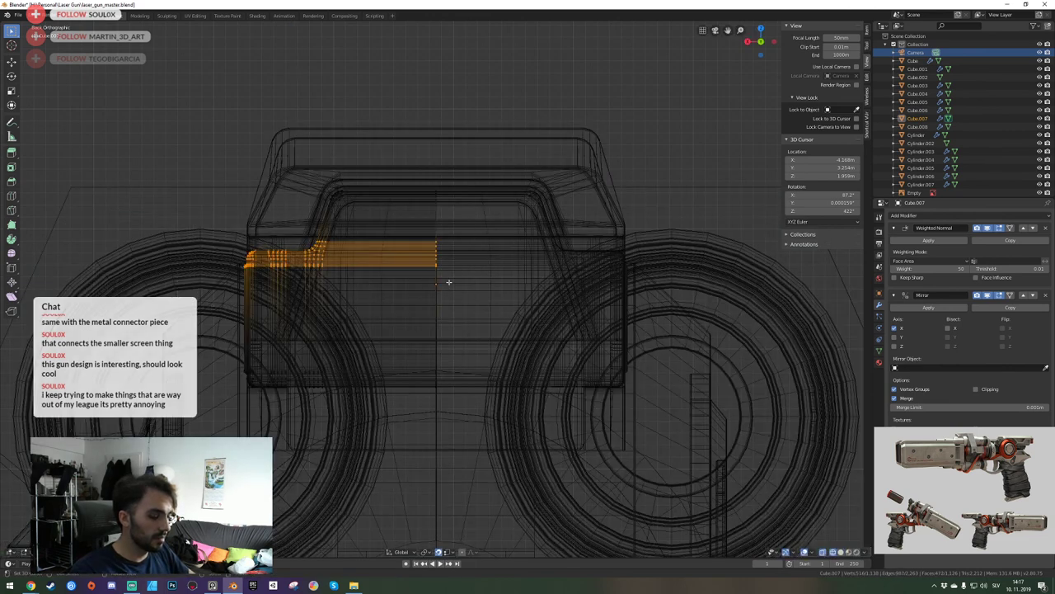
{"action": "key", "text": "shift+z"}
{"action": "key", "text": "g"}
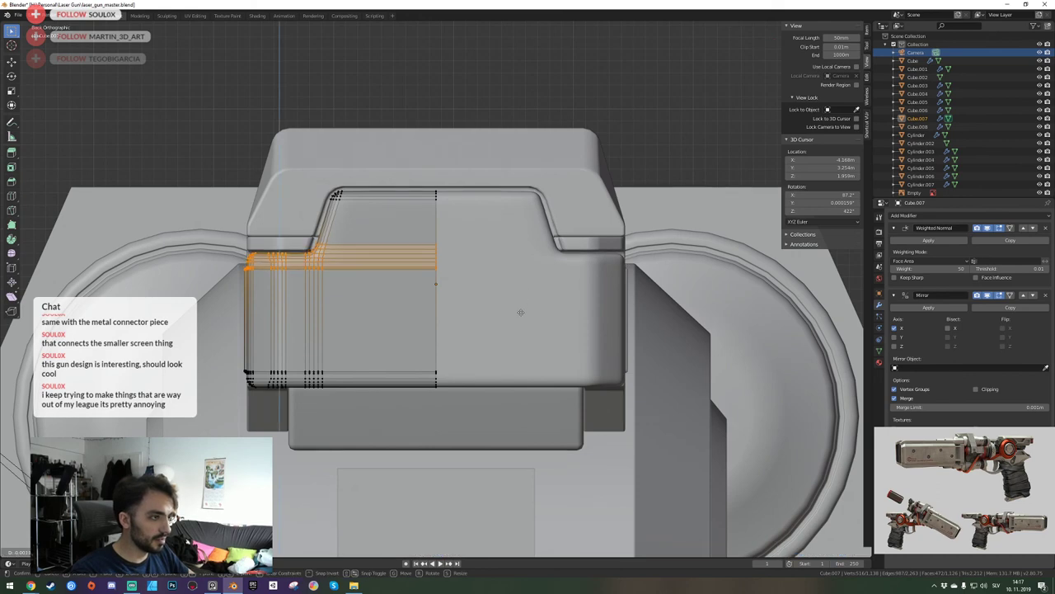
{"action": "left_click", "coordinate": [519, 317]}
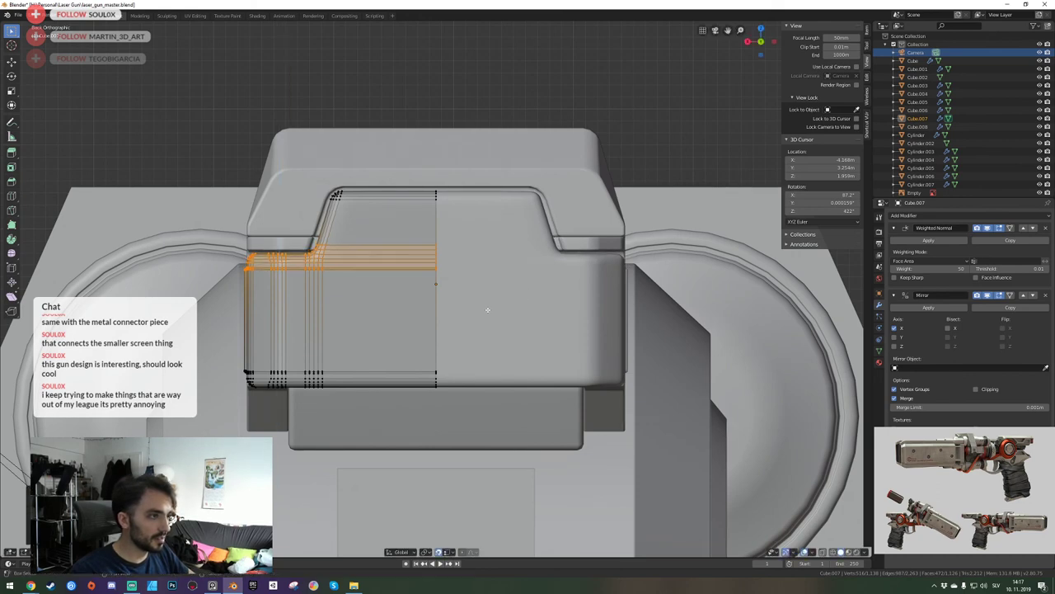
{"action": "key", "text": "alt+a"}
{"action": "left_click_drag", "start_coordinate": [301, 235], "coordinate": [340, 401]}
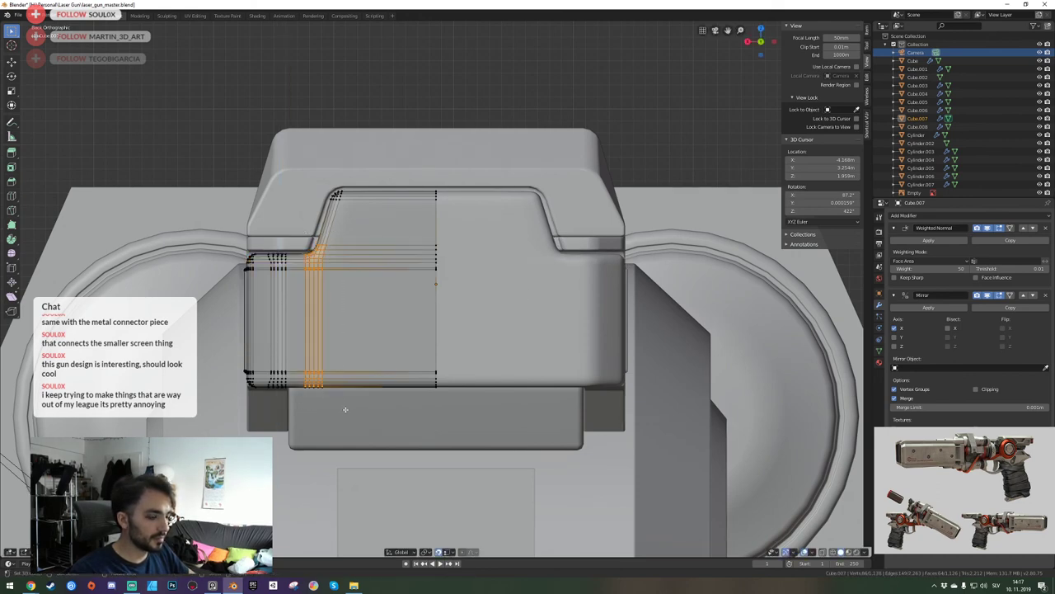
{"action": "key", "text": "g"}
{"action": "right_click", "coordinate": [342, 408]}
Shift the full-depth vertical edge loops at the end cap's inner shoulder corner slightly along X and finish mesh editing.
{"action": "key", "text": "z"}
{"action": "key", "text": "alt+a"}
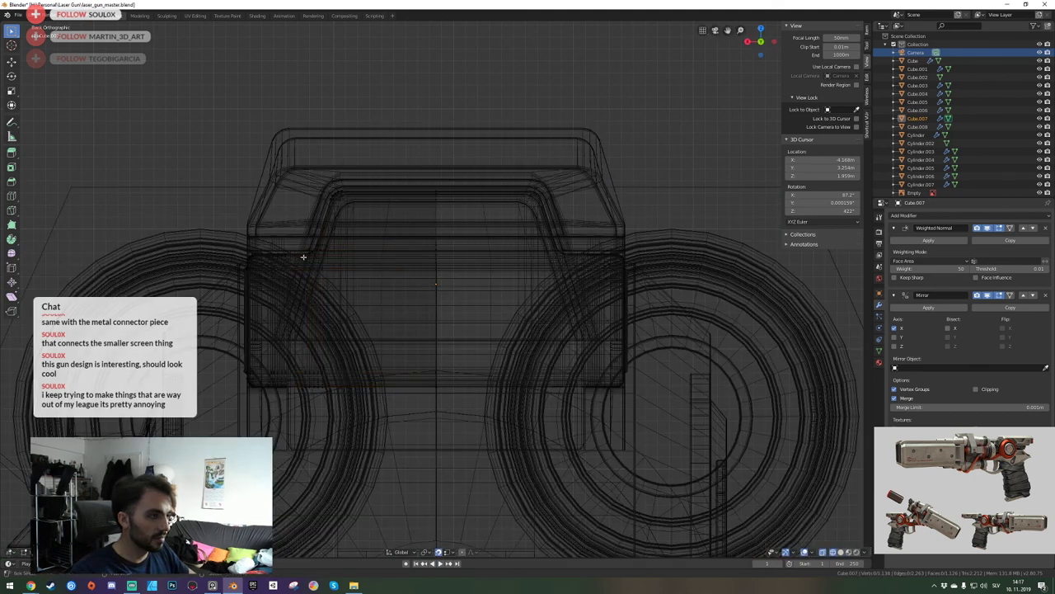
{"action": "left_click_drag", "start_coordinate": [302, 235], "coordinate": [344, 410]}
{"action": "key", "text": "shift+z"}
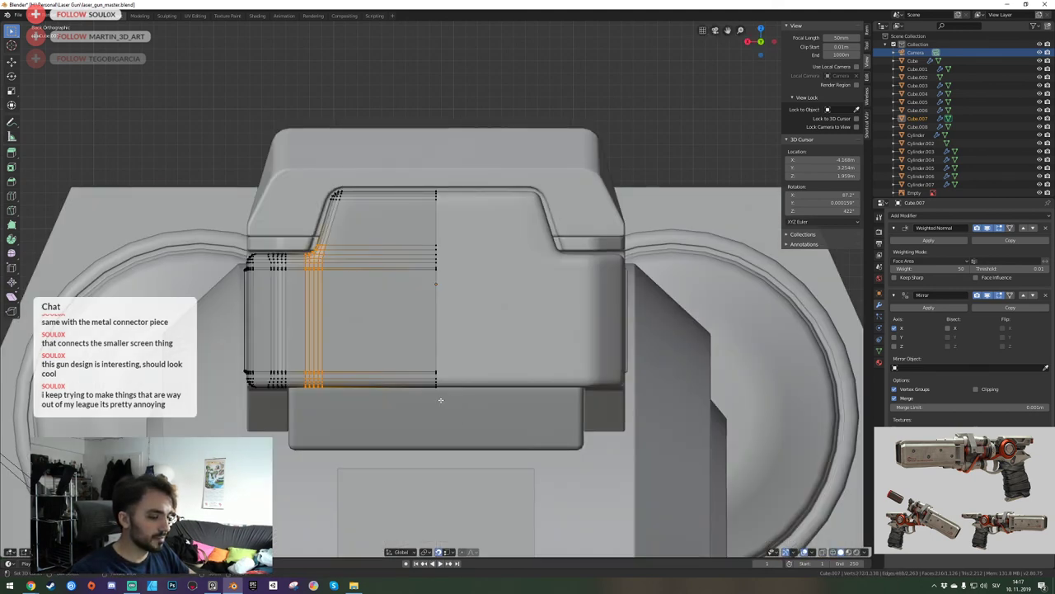
{"action": "key", "text": "g"}
{"action": "key", "text": "x"}
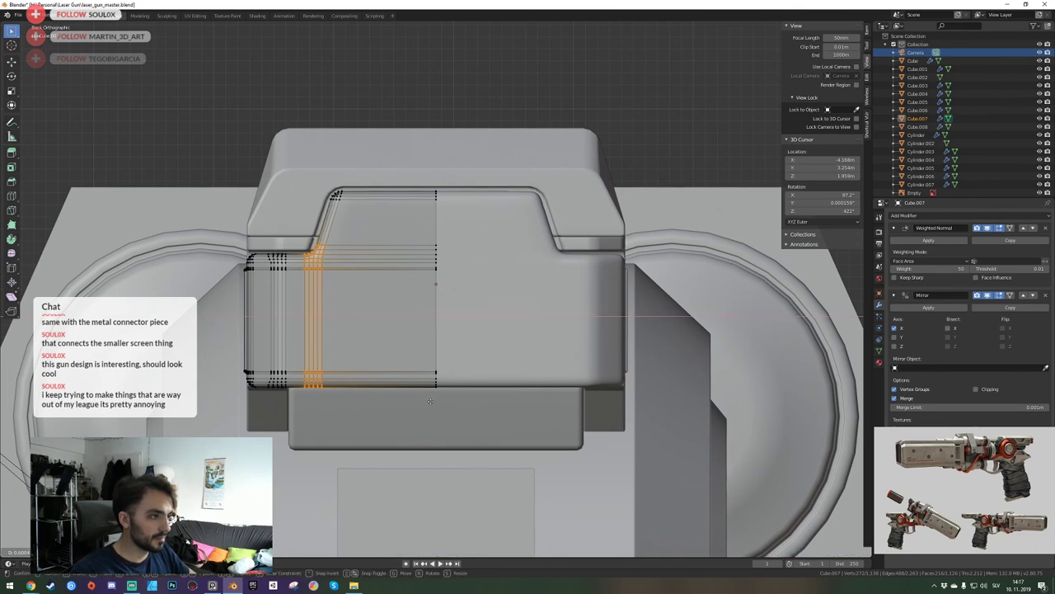
{"action": "left_click", "coordinate": [429, 401]}
{"action": "key", "text": "Tab"}
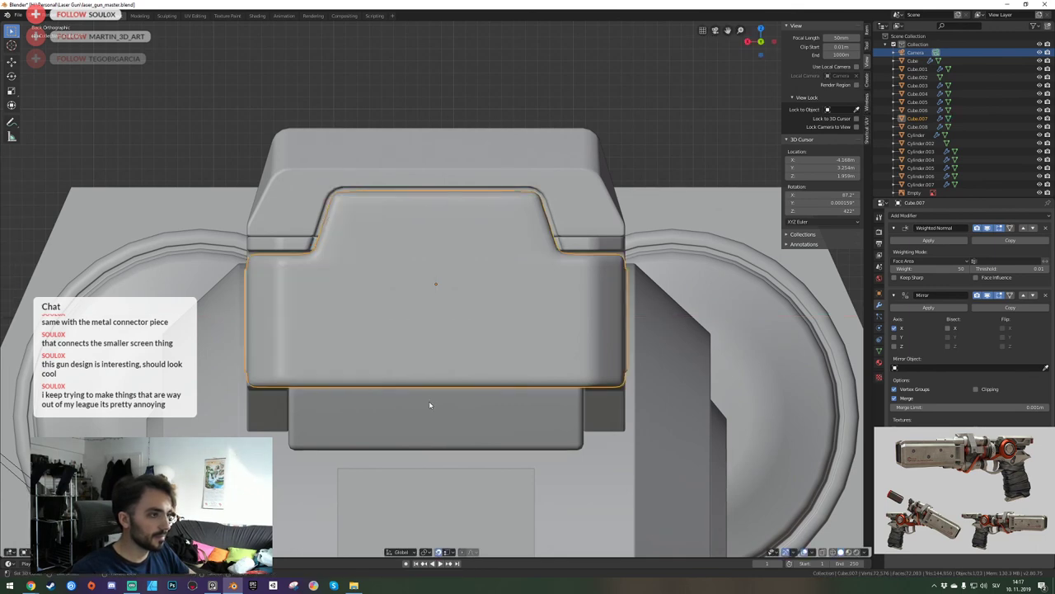
Save the file and examine the adjusted end cap's fit against the upper shell from the rear corner and side.
{"action": "key", "text": "ctrl+s"}
{"action": "middle_click_drag", "start_coordinate": [429, 405], "coordinate": [437, 291]}
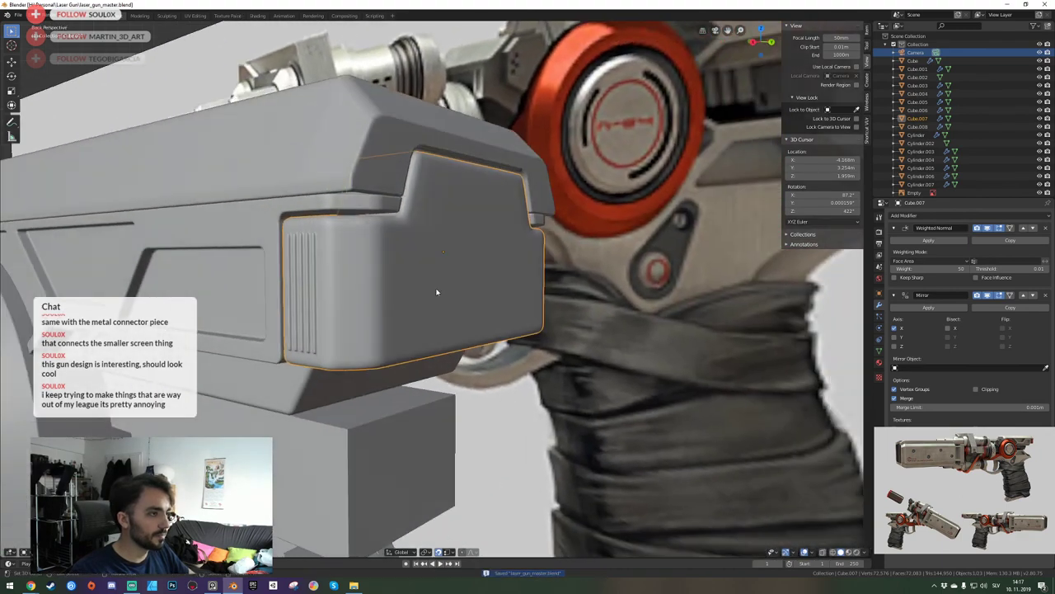
{"action": "key", "text": "shift+grave"}
{"action": "key", "text": "a"}
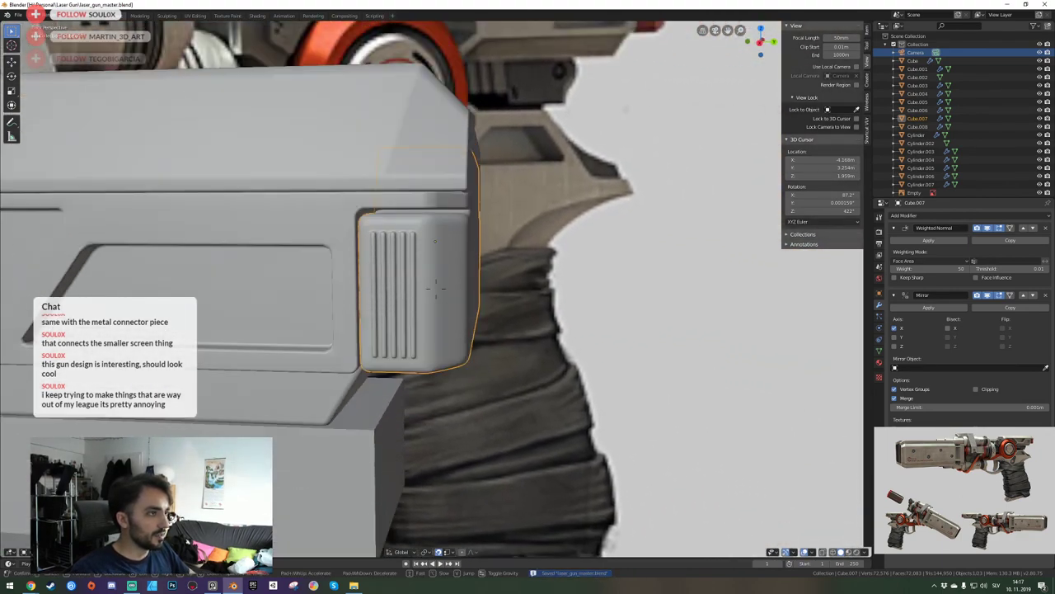
{"action": "key", "text": "d"}
{"action": "left_click", "coordinate": [437, 293]}
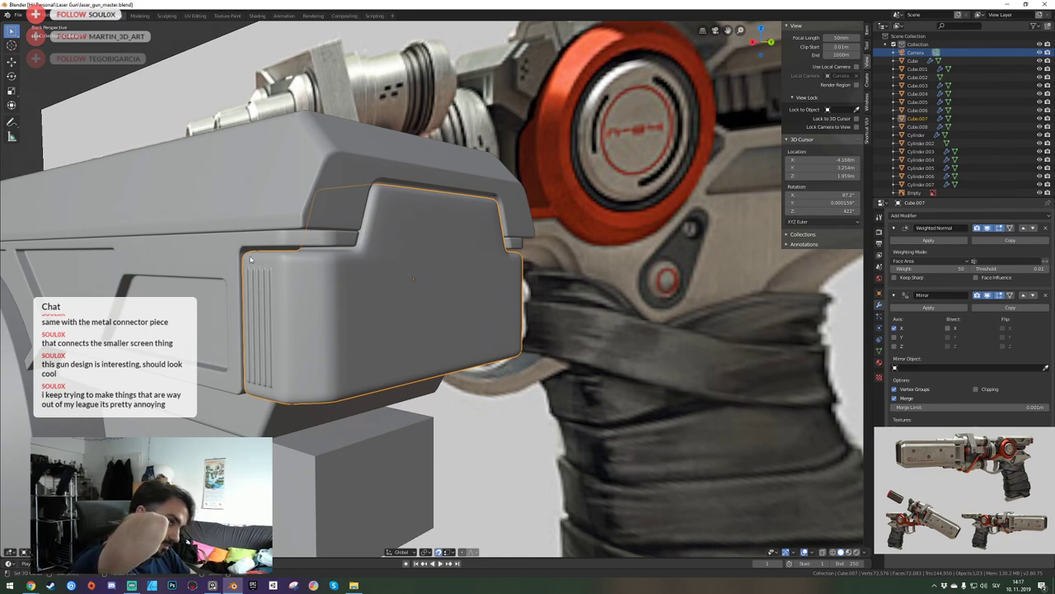
Select the recessed side body, save the file and examine it together with the shell and end cap from the side.
{"action": "left_click", "coordinate": [183, 255]}
{"action": "key", "text": "ctrl+s"}
{"action": "key", "text": "shift+grave"}
{"action": "key", "text": "s"}
{"action": "key", "text": "a"}
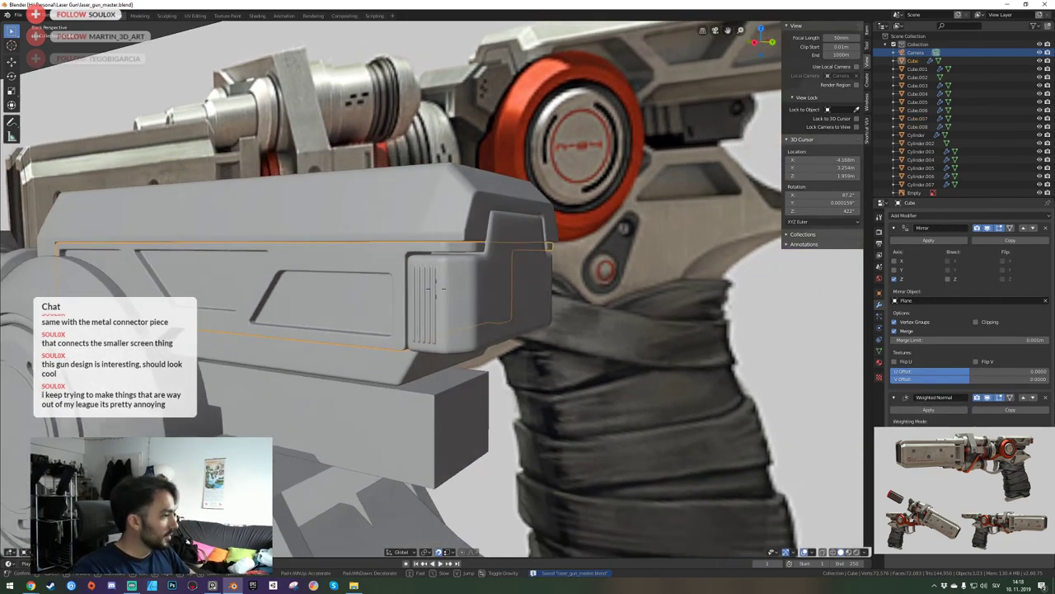
{"action": "left_click", "coordinate": [435, 288]}
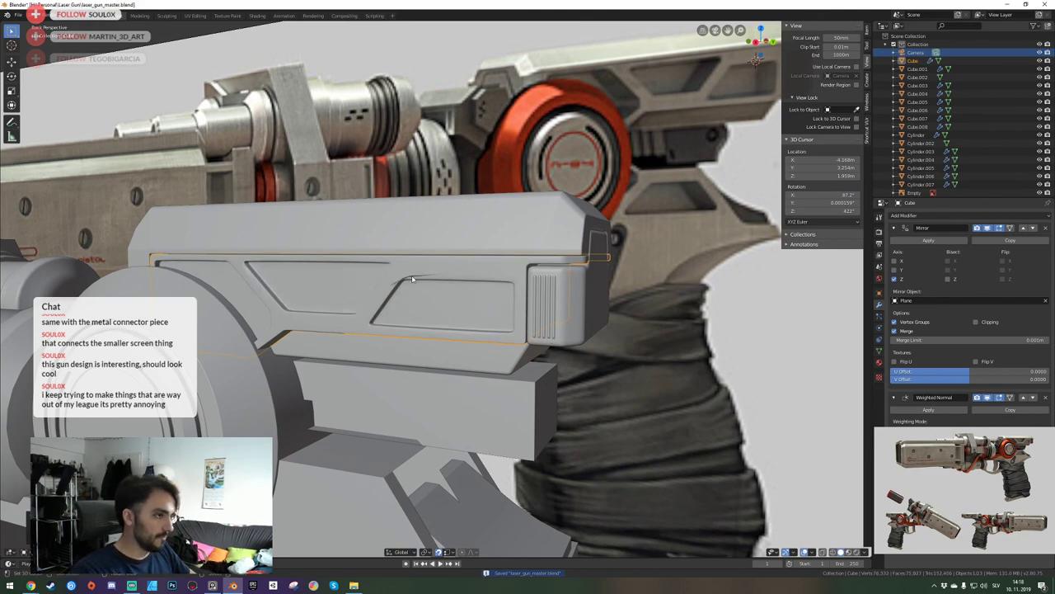
{"action": "key", "text": "shift+grave"}
{"action": "key", "text": "w"}
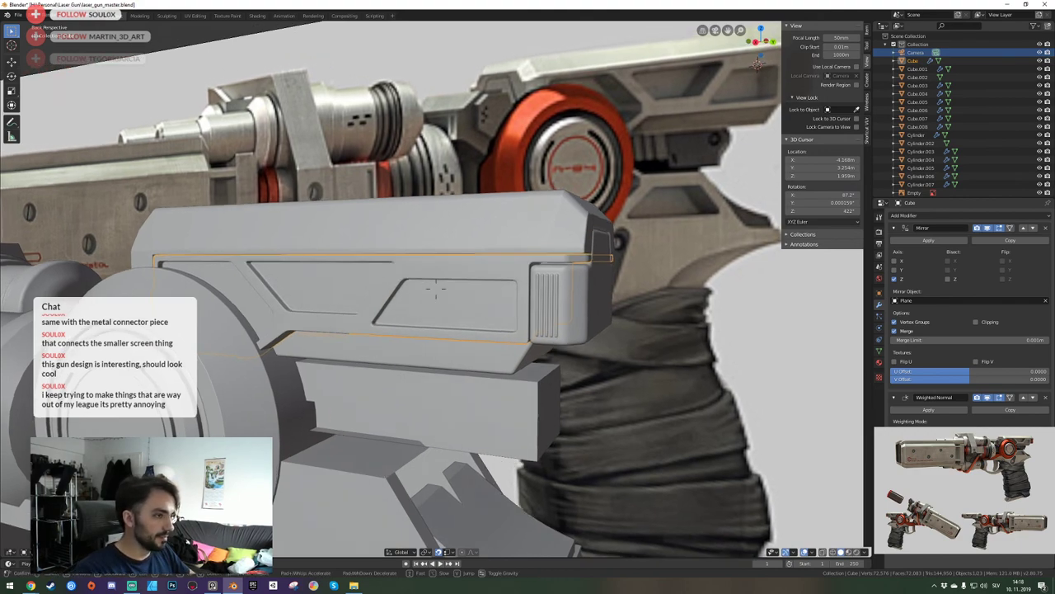
{"action": "left_click", "coordinate": [435, 289]}
Inspect the side body's mesh around the recessed panel in edit mode, save the file and view the rear corner.
{"action": "key", "text": "Tab"}
{"action": "key", "text": "shift+grave"}
{"action": "key", "text": "s"}
{"action": "left_click", "coordinate": [436, 289]}
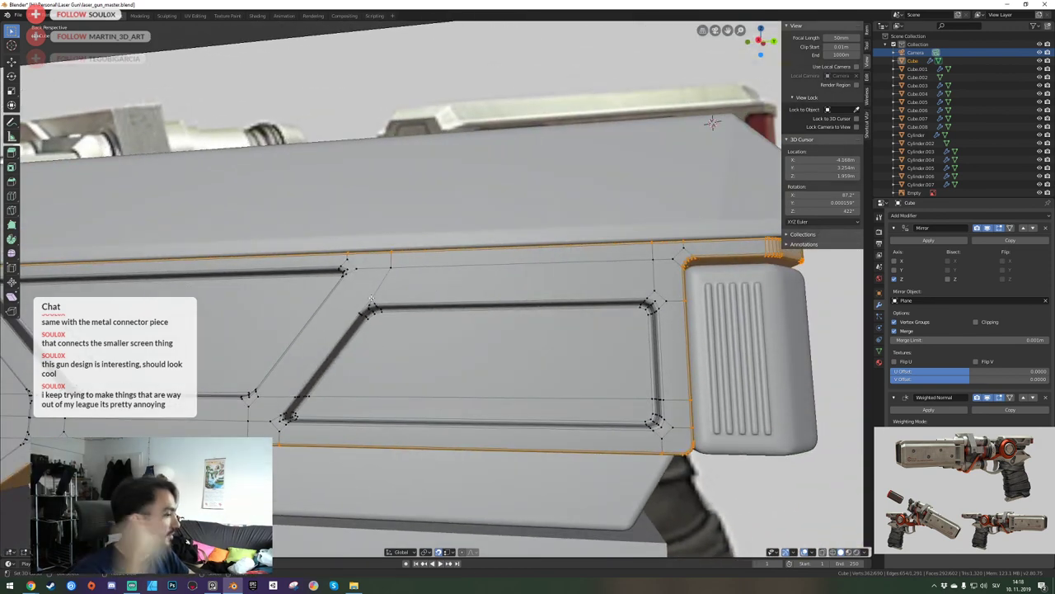
{"action": "key", "text": "Tab"}
{"action": "key", "text": "ctrl+s"}
{"action": "key", "text": "shift+grave"}
{"action": "key", "text": "d"}
{"action": "left_click", "coordinate": [436, 289]}
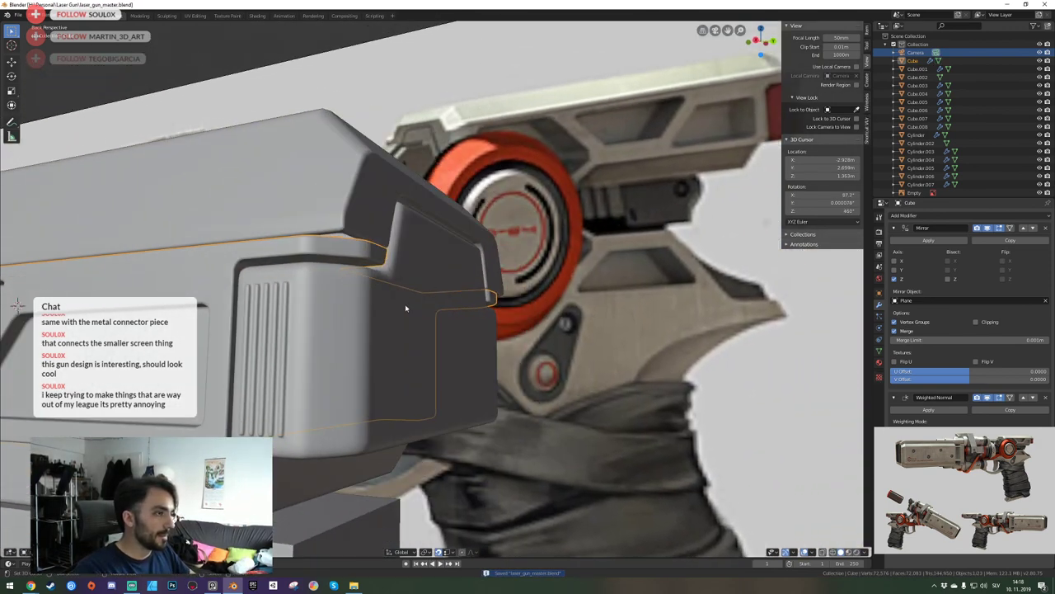
Select the rear end cap and check its fit from the side of the body.
{"action": "right_click", "coordinate": [370, 346]}
{"action": "key", "text": "Tab"}
{"action": "key", "text": "Tab"}
{"action": "key", "text": "shift+grave"}
{"action": "key", "text": "s"}
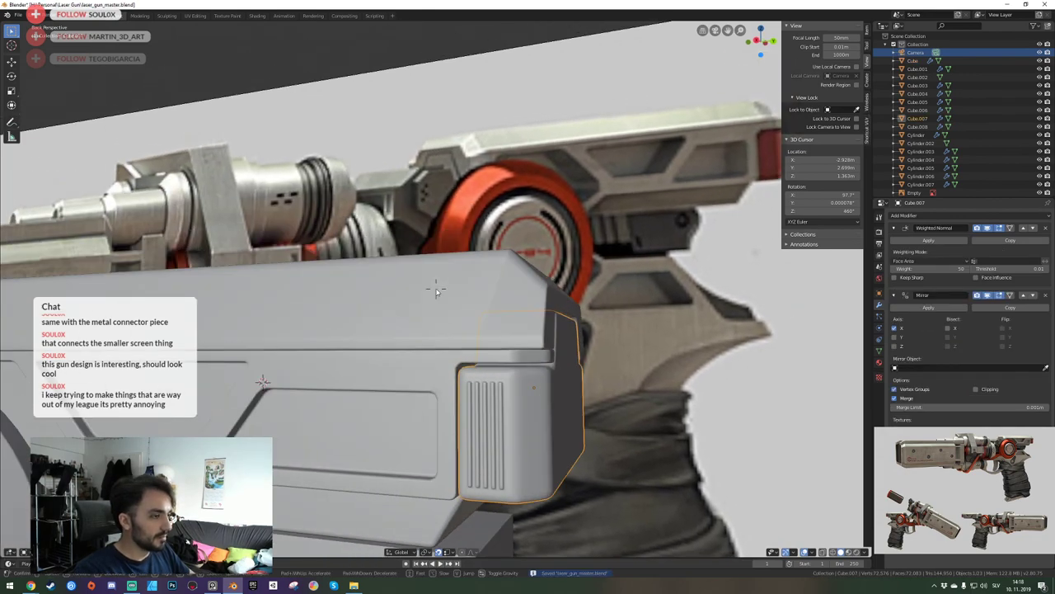
{"action": "left_click", "coordinate": [436, 289]}
Save the file and examine the body's rear end from below.
{"action": "right_click", "coordinate": [399, 401]}
{"action": "key", "text": "ctrl+s"}
{"action": "key", "text": "shift+grave"}
{"action": "key", "text": "w"}
{"action": "left_click", "coordinate": [408, 322]}
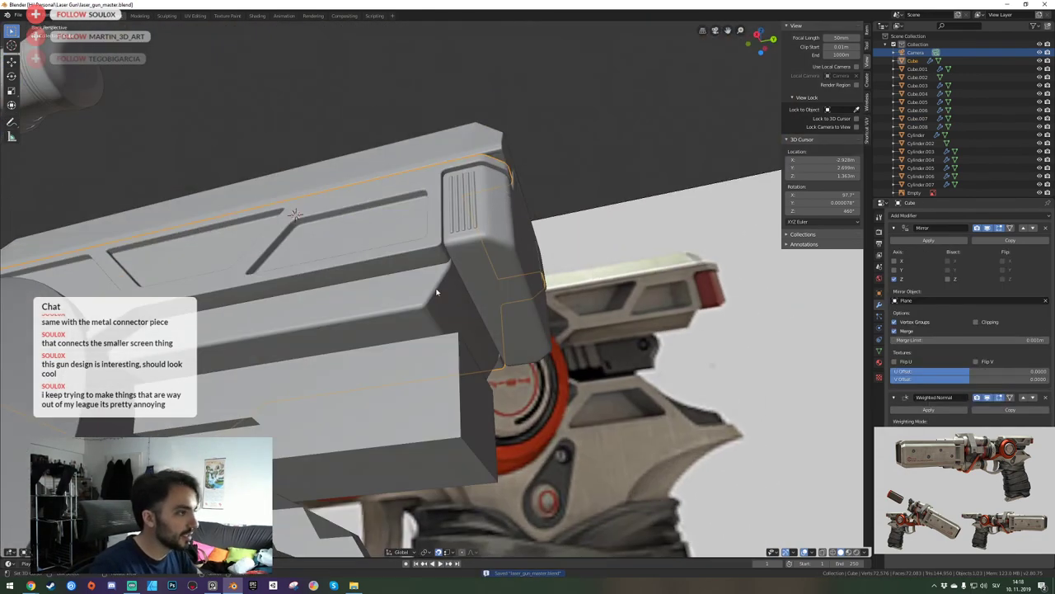
Try a Subdivision modifier with viewport level 1 on the bevelled block beneath the shell, and remove it.
{"action": "left_click", "coordinate": [408, 322]}
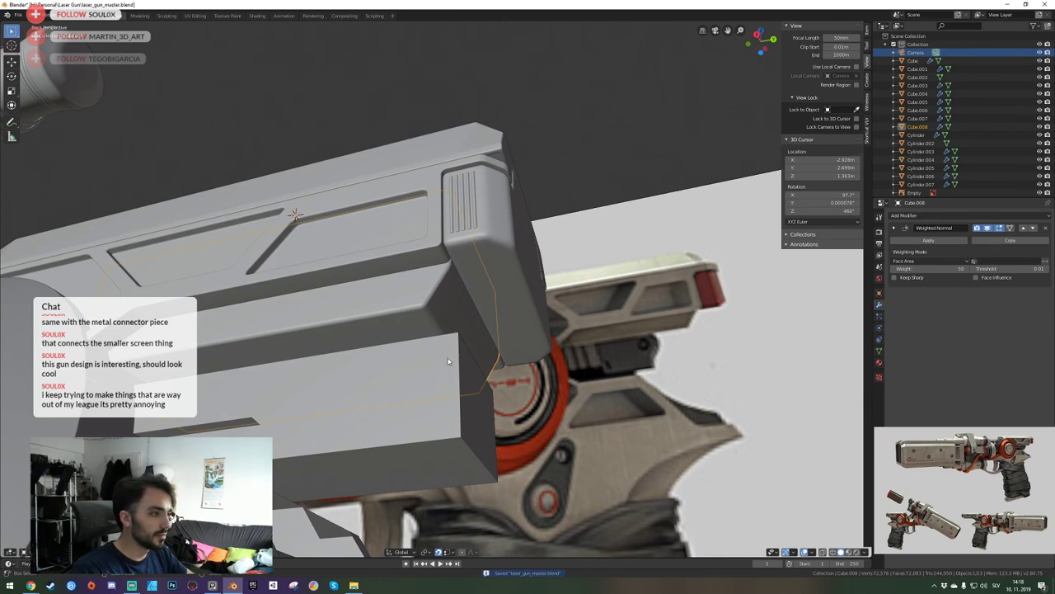
{"action": "key", "text": "ctrl+1"}
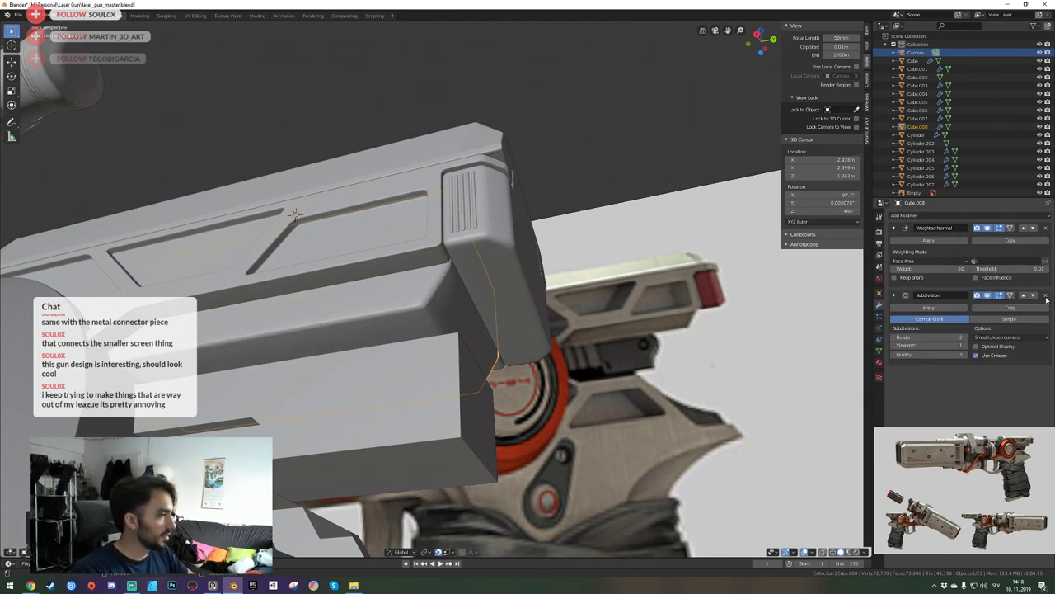
{"action": "left_click", "coordinate": [1045, 295]}
{"action": "key", "text": "Tab"}
{"action": "key", "text": "Tab"}
Bring the body back into a rear side view, clear the selection and save the file.
{"action": "middle_click_drag", "start_coordinate": [557, 332], "coordinate": [438, 293]}
{"action": "left_click", "coordinate": [418, 175]}
{"action": "key", "text": "ctrl+s"}
{"action": "middle_click_drag", "start_coordinate": [419, 176], "coordinate": [437, 291]}
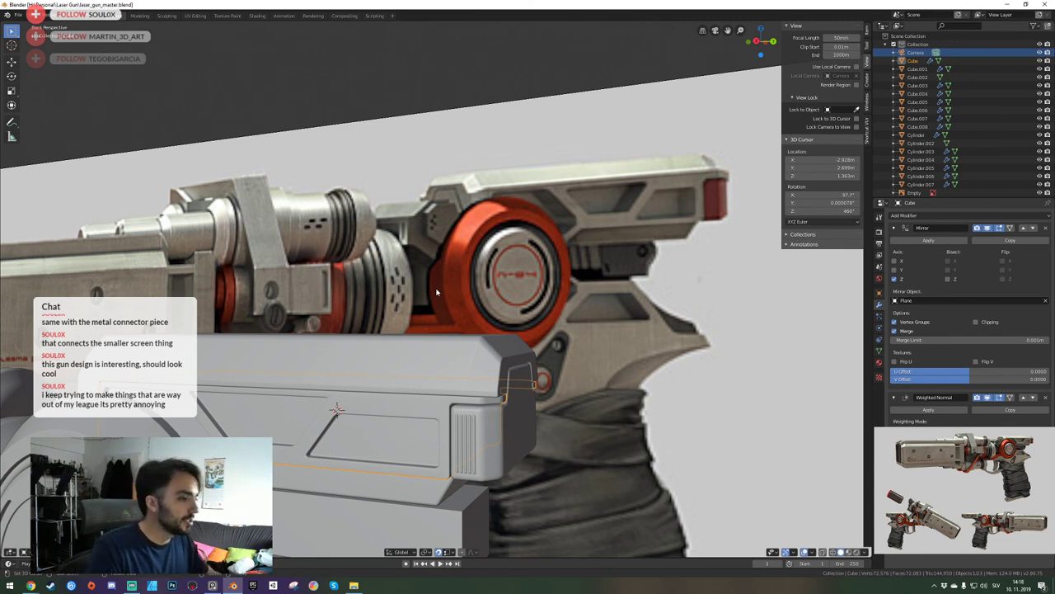
{"action": "left_click", "coordinate": [506, 72]}
{"action": "key", "text": "alt+a"}
{"action": "key", "text": "ctrl+s"}
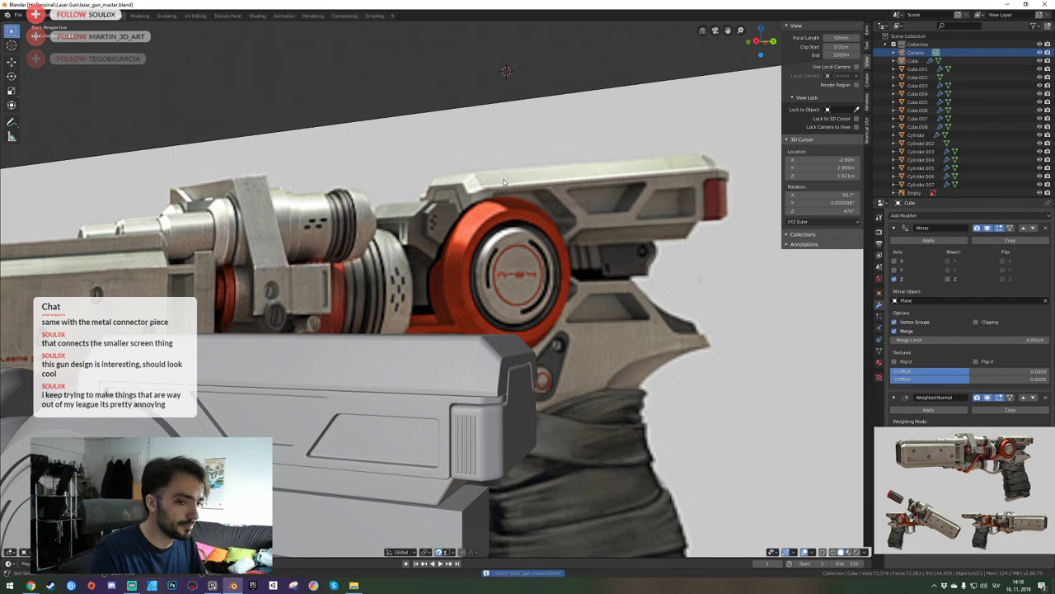
Examine the whole gun model from the side against the reference images.
{"action": "key", "text": "shift+grave"}
{"action": "key", "text": "s"}
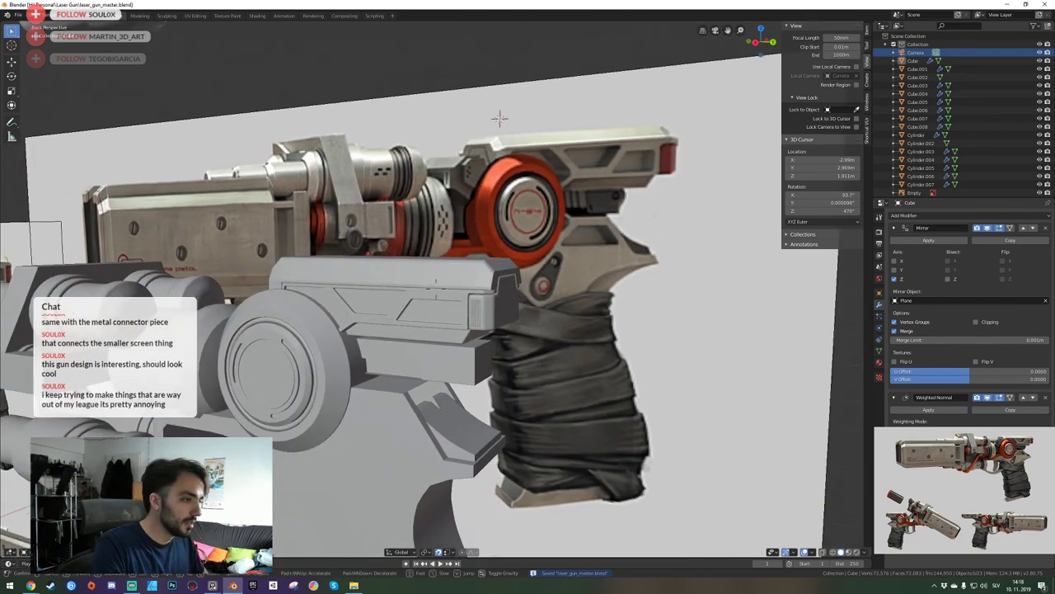
{"action": "key", "text": "a"}
{"action": "key", "text": "s"}
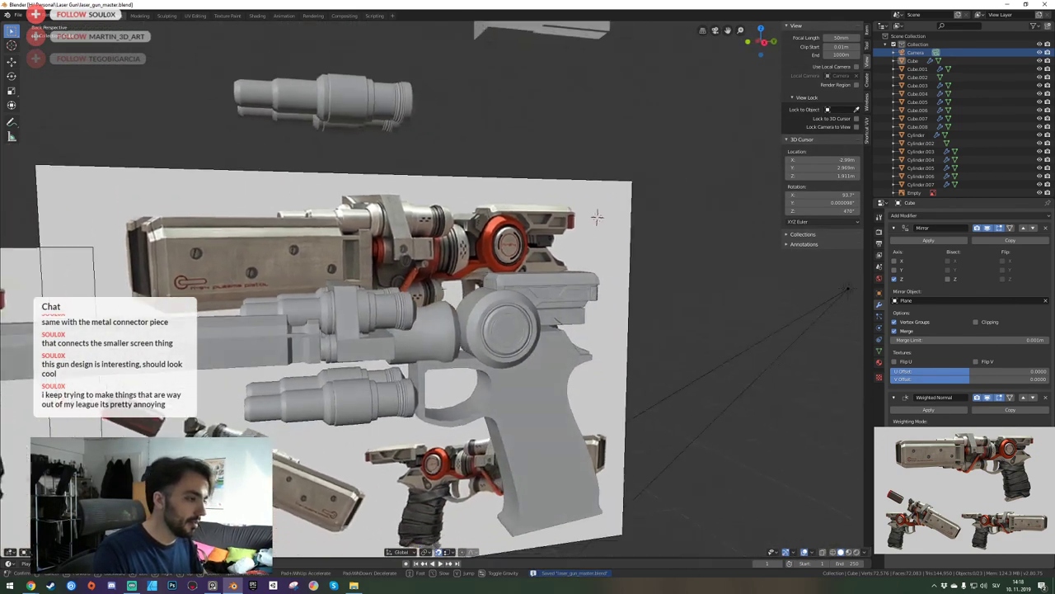
{"action": "left_click", "coordinate": [438, 291]}
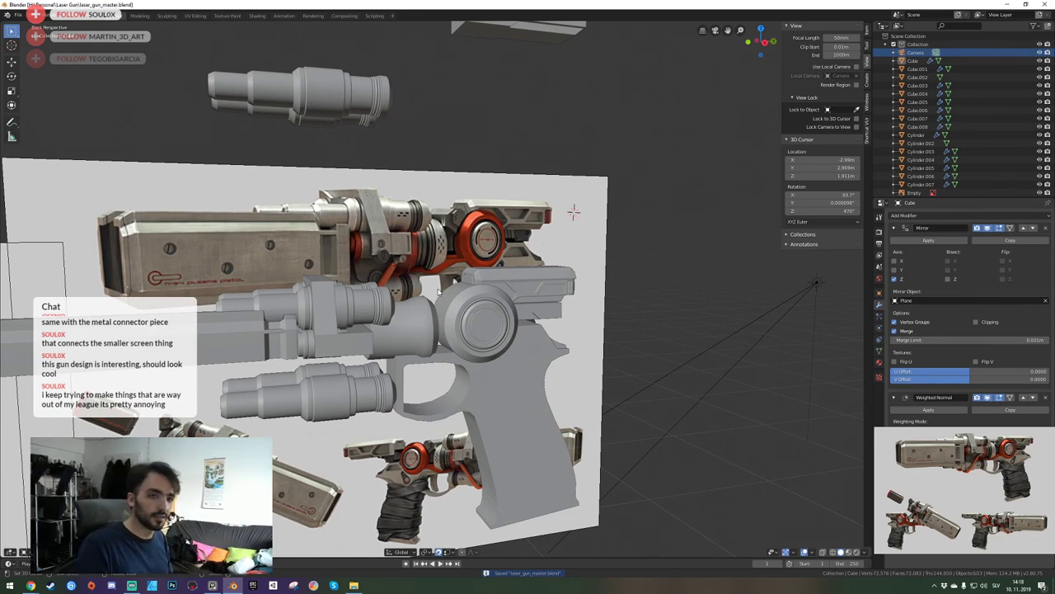